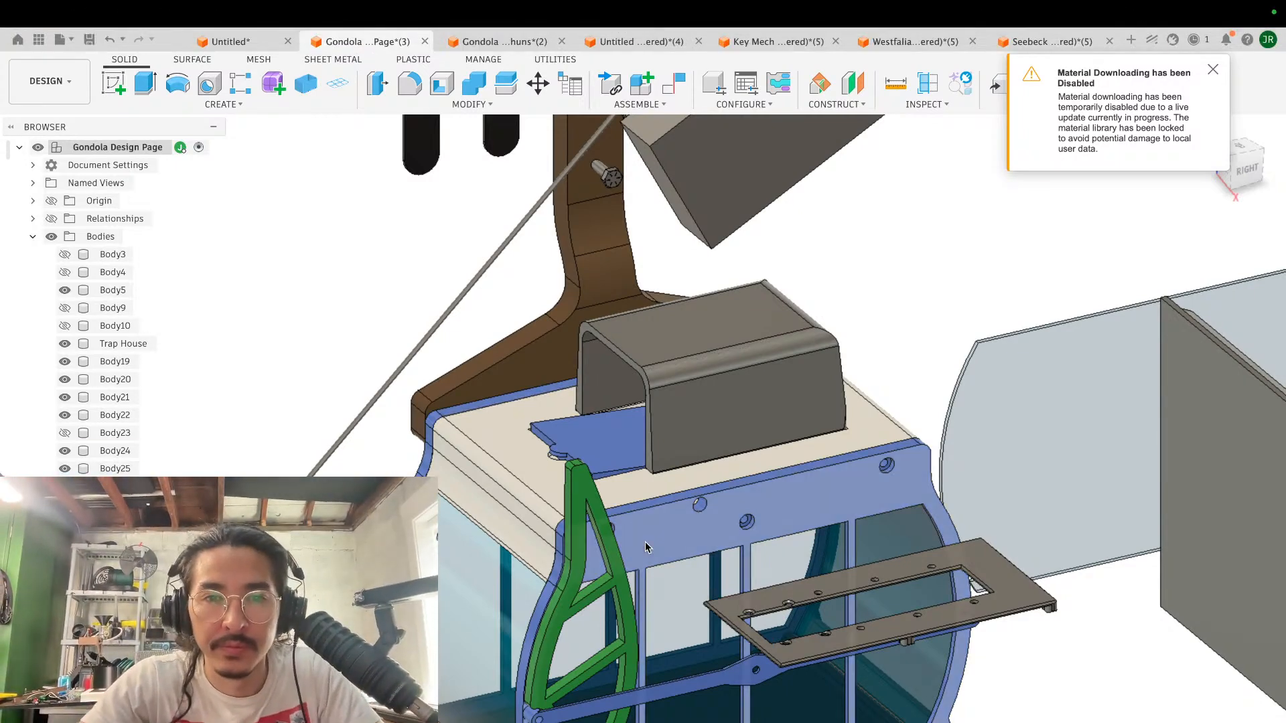
- Offset the upper face of the thin arm at the lower end of the blue cabin's brown link by 0.875 mm
{"action": "scroll", "coordinate": [645, 542], "scroll_direction": "down", "scroll_amount": 10}
{"action": "scroll", "coordinate": [645, 543], "scroll_direction": "left", "scroll_amount": 5, "text": "shift"}
{"action": "scroll", "coordinate": [645, 543], "scroll_direction": "left", "scroll_amount": 10, "text": "shift"}
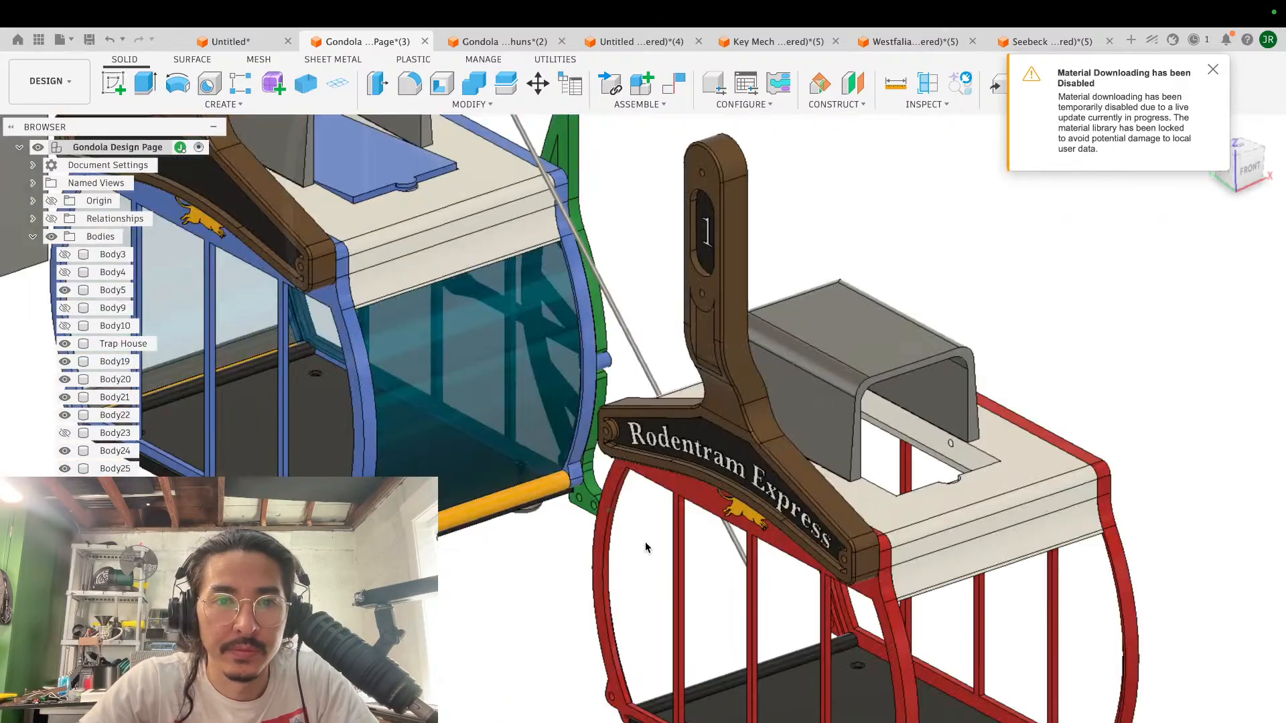
{"action": "scroll", "coordinate": [645, 543], "scroll_direction": "left", "scroll_amount": 4}
{"action": "scroll", "coordinate": [645, 541], "scroll_direction": "left", "scroll_amount": 5, "text": "shift"}
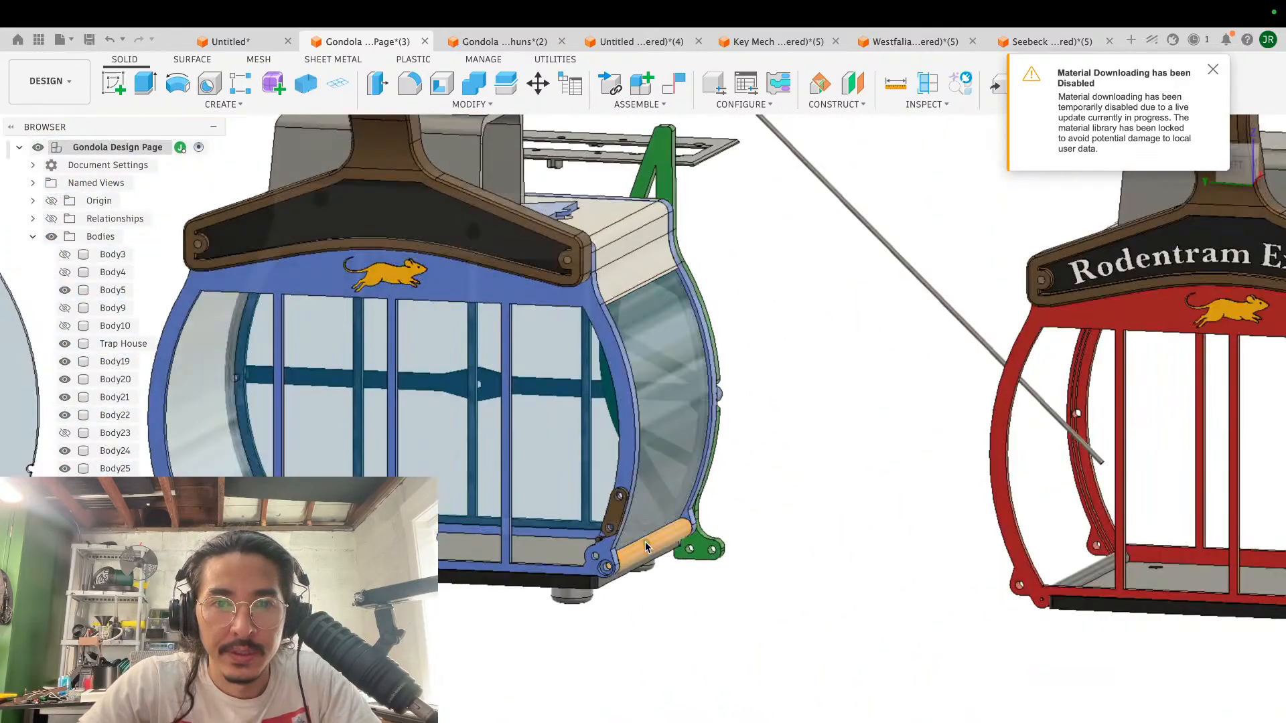
{"action": "scroll", "coordinate": [645, 541], "scroll_direction": "up", "scroll_amount": 10}
{"action": "scroll", "coordinate": [645, 542], "scroll_direction": "left", "scroll_amount": 8, "text": "shift"}
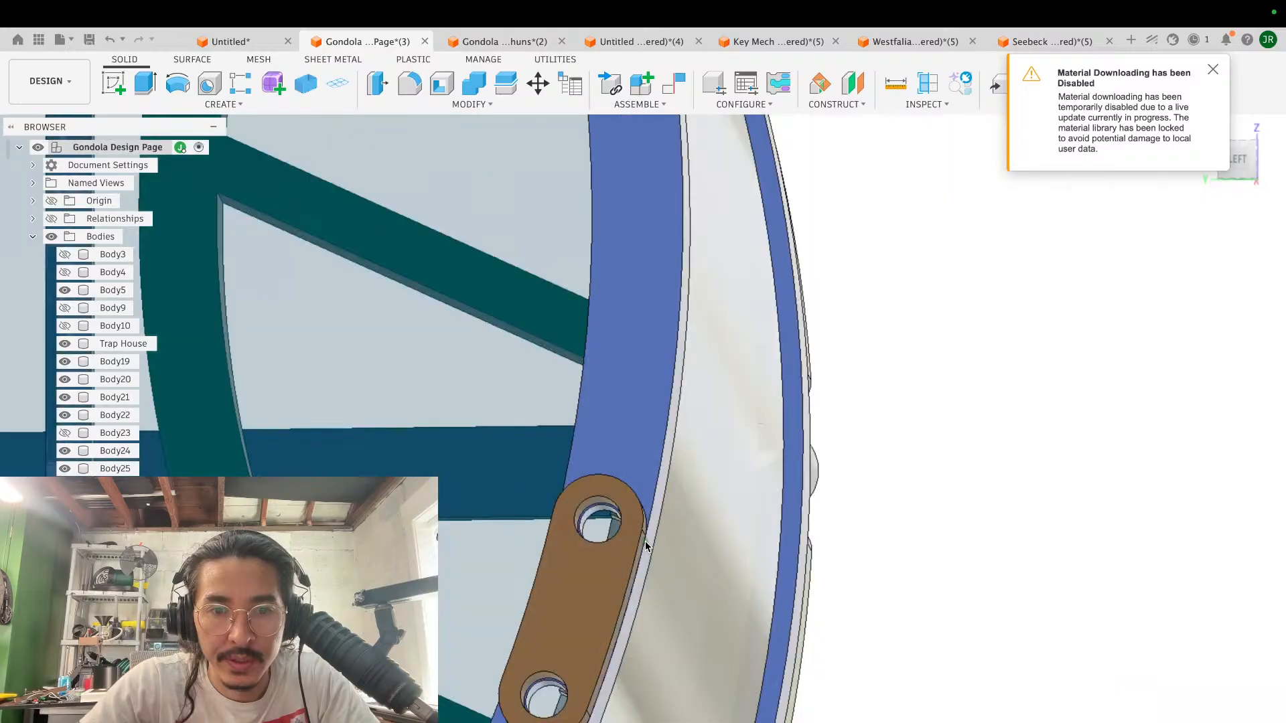
{"action": "scroll", "coordinate": [645, 541], "scroll_direction": "down", "scroll_amount": 6}
{"action": "scroll", "coordinate": [645, 541], "scroll_direction": "up", "scroll_amount": 5, "text": "shift"}
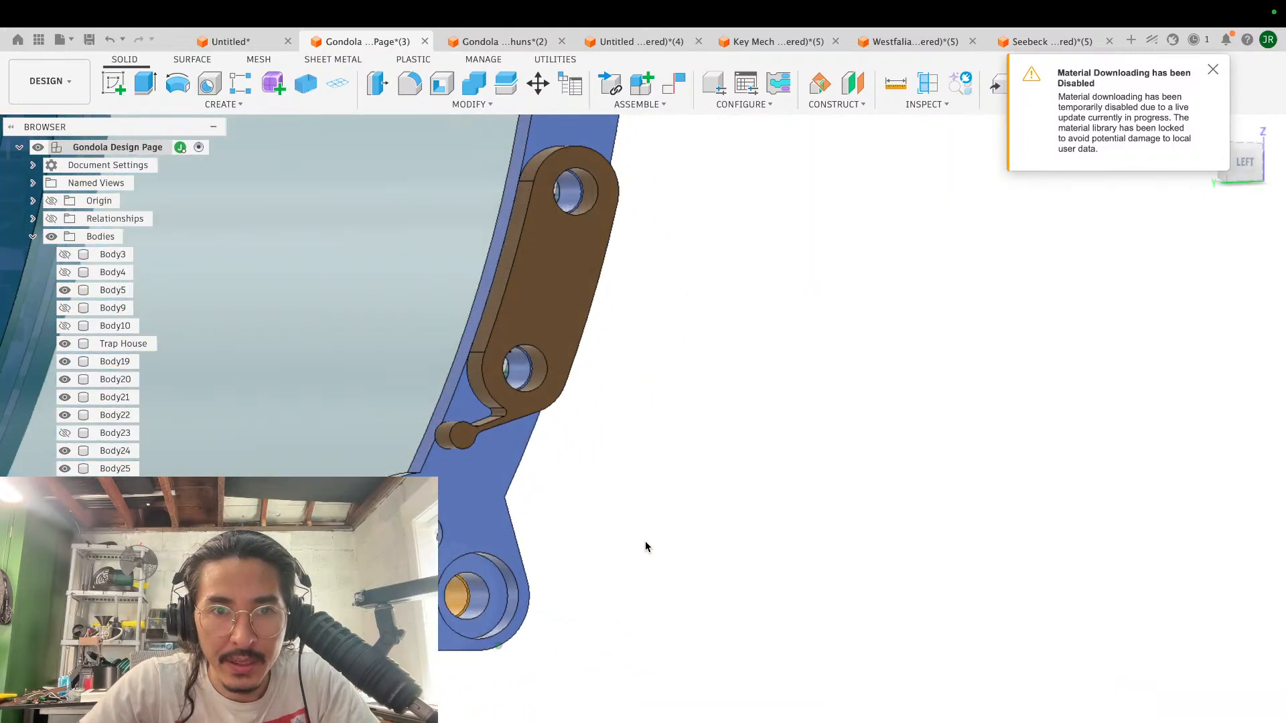
{"action": "scroll", "coordinate": [644, 538], "scroll_direction": "up", "scroll_amount": 5}
{"action": "scroll", "coordinate": [644, 539], "scroll_direction": "left", "scroll_amount": 5}
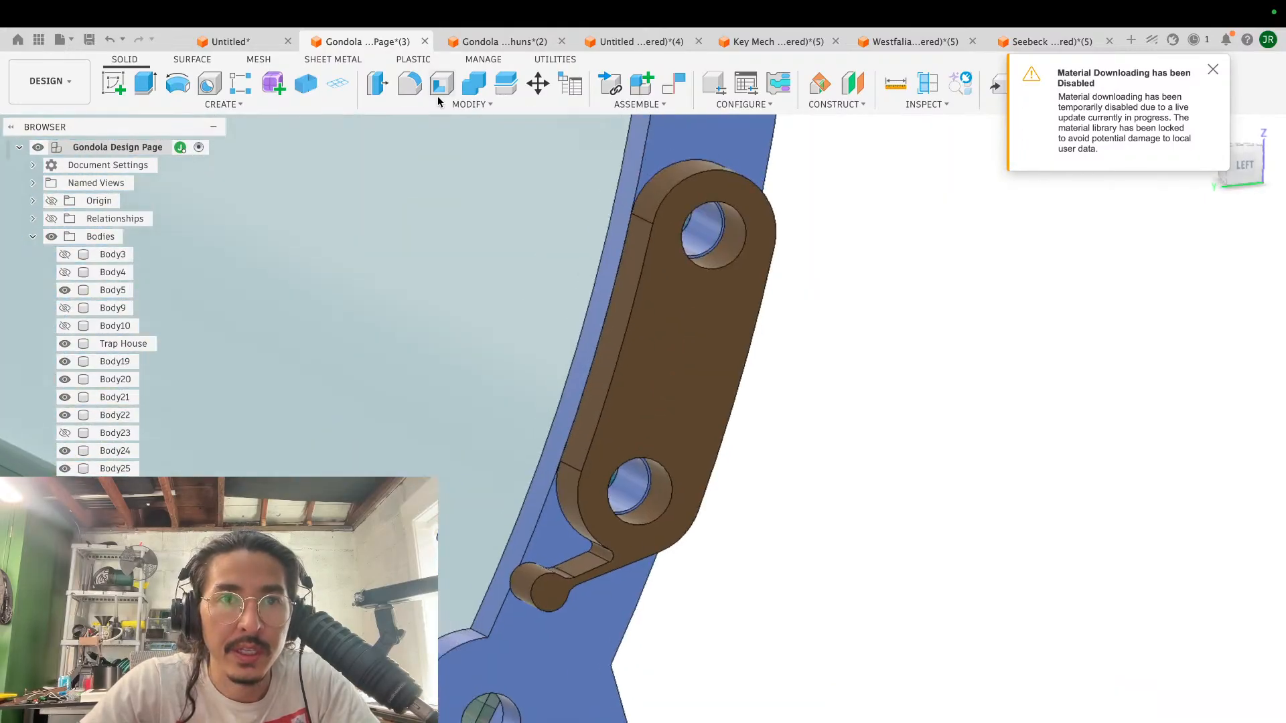
{"action": "left_click", "coordinate": [377, 84]}
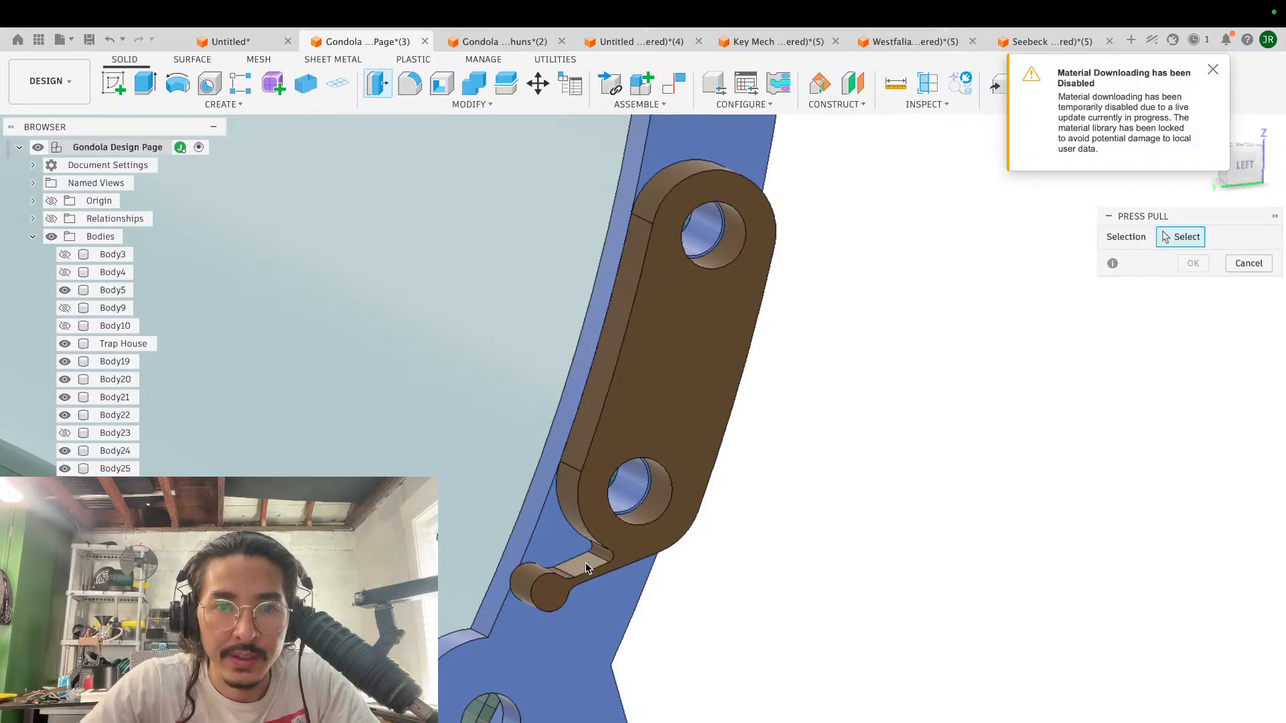
{"action": "left_click", "coordinate": [594, 559]}
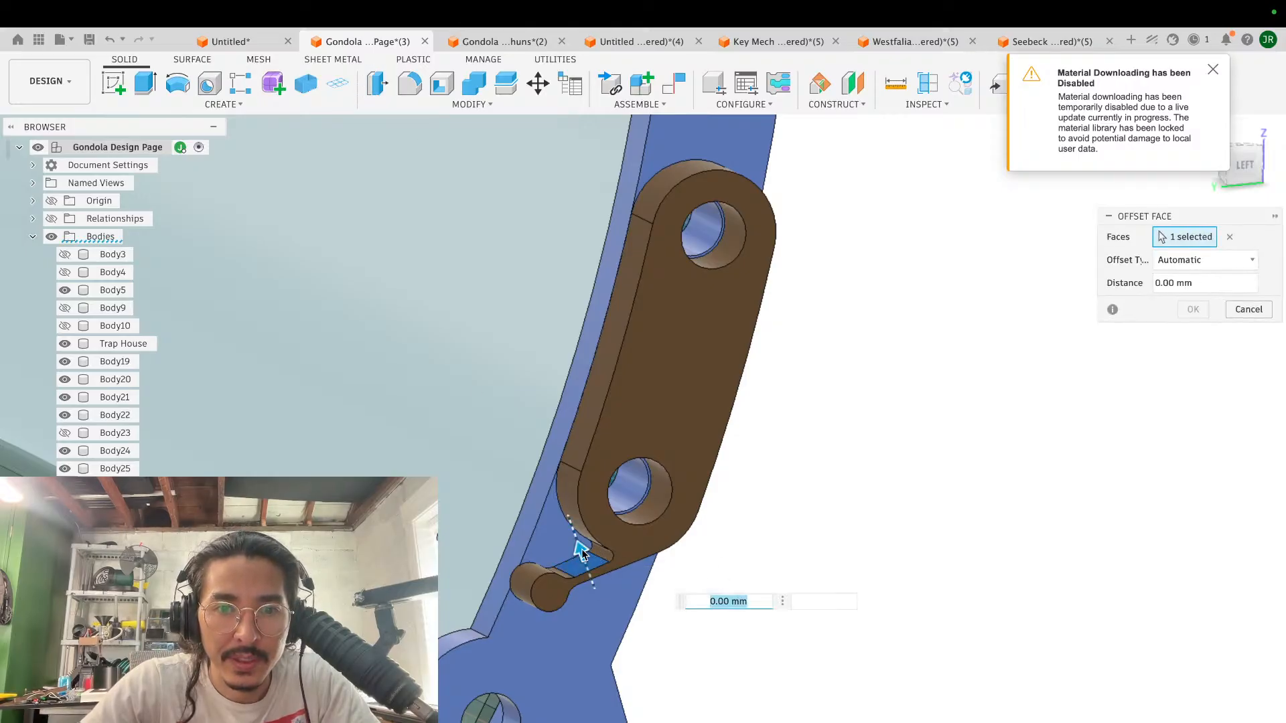
{"action": "left_click_drag", "start_coordinate": [581, 550], "coordinate": [576, 540]}
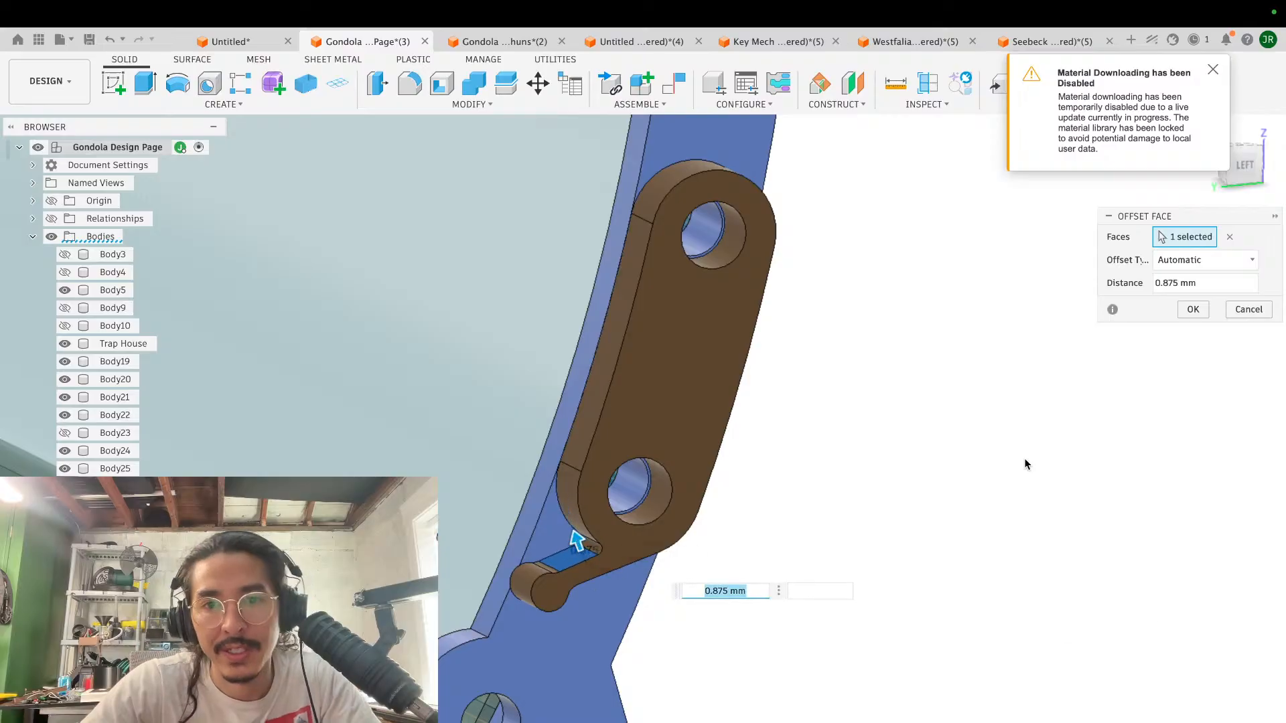
{"action": "left_click", "coordinate": [1192, 310]}
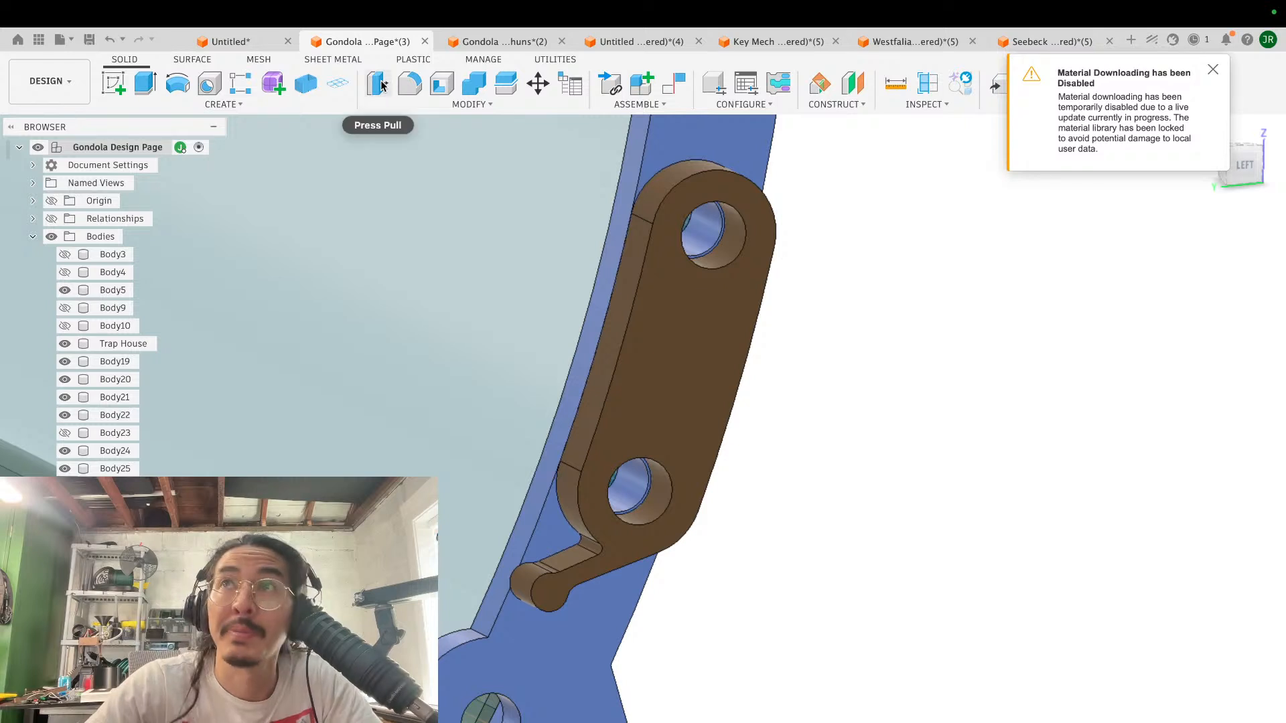
{"action": "left_click", "coordinate": [379, 84]}
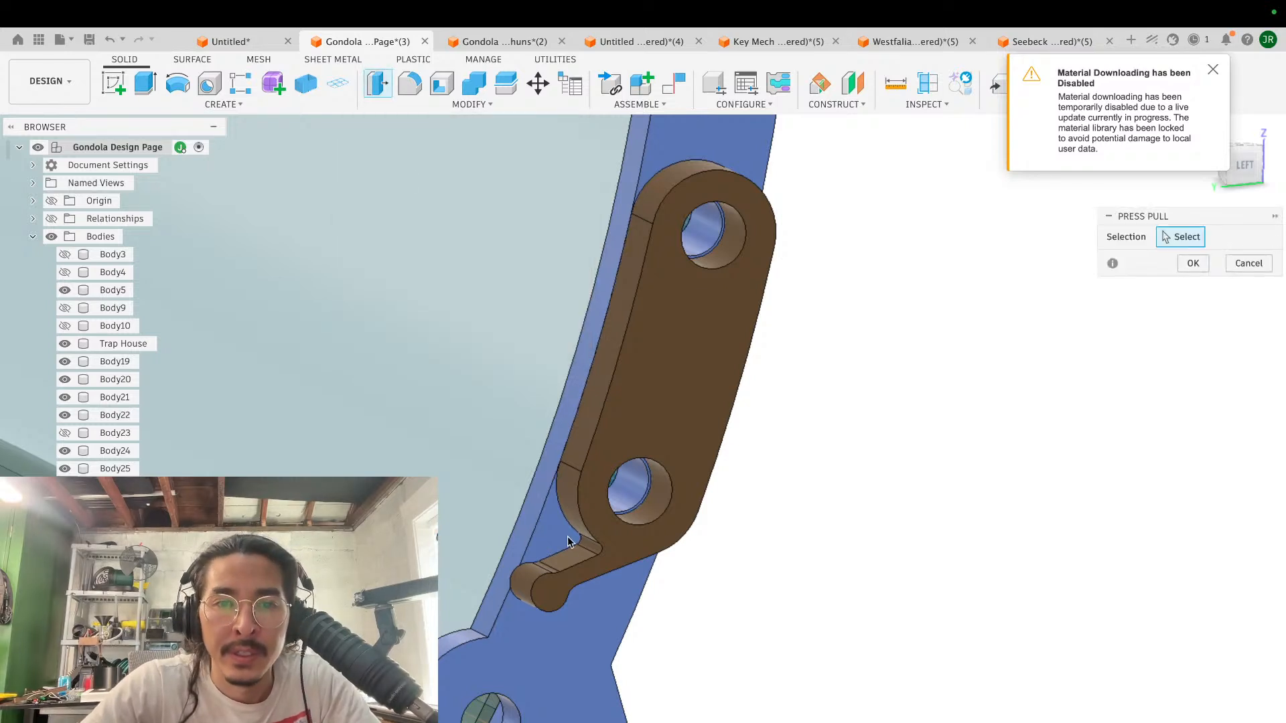
{"action": "scroll", "coordinate": [582, 536], "scroll_direction": "up", "scroll_amount": 5}
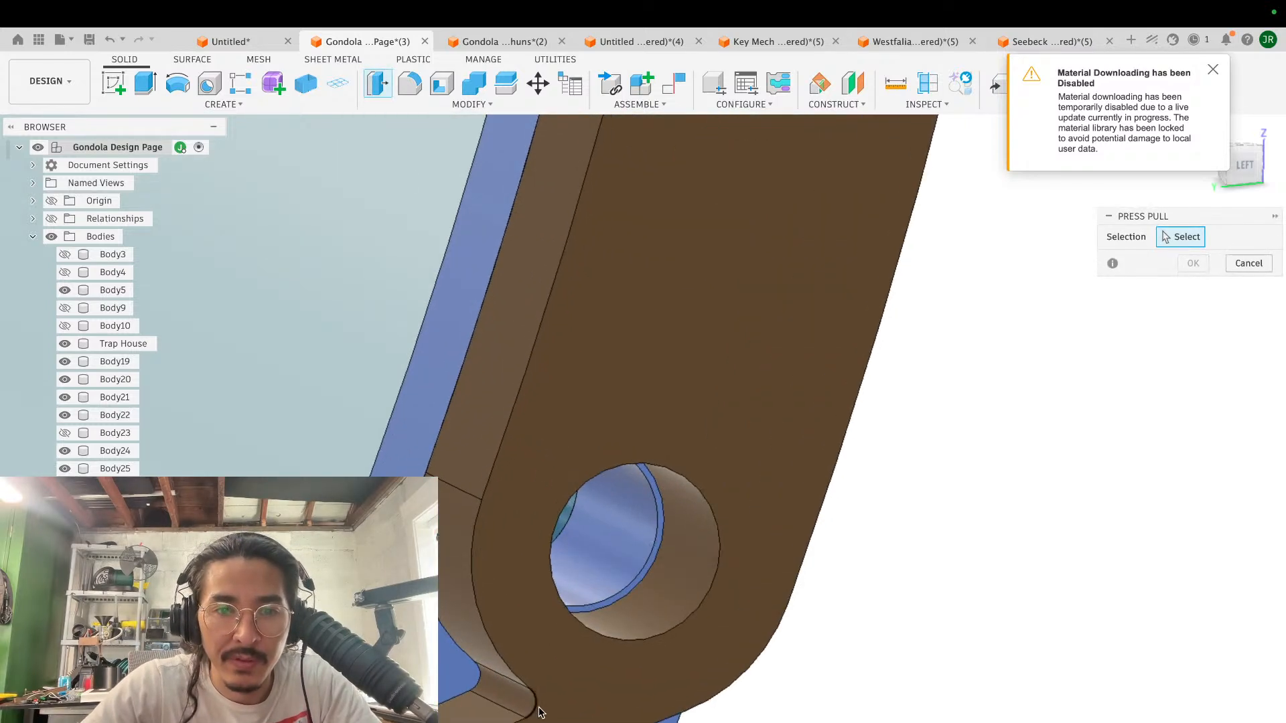
{"action": "left_click", "coordinate": [512, 699]}
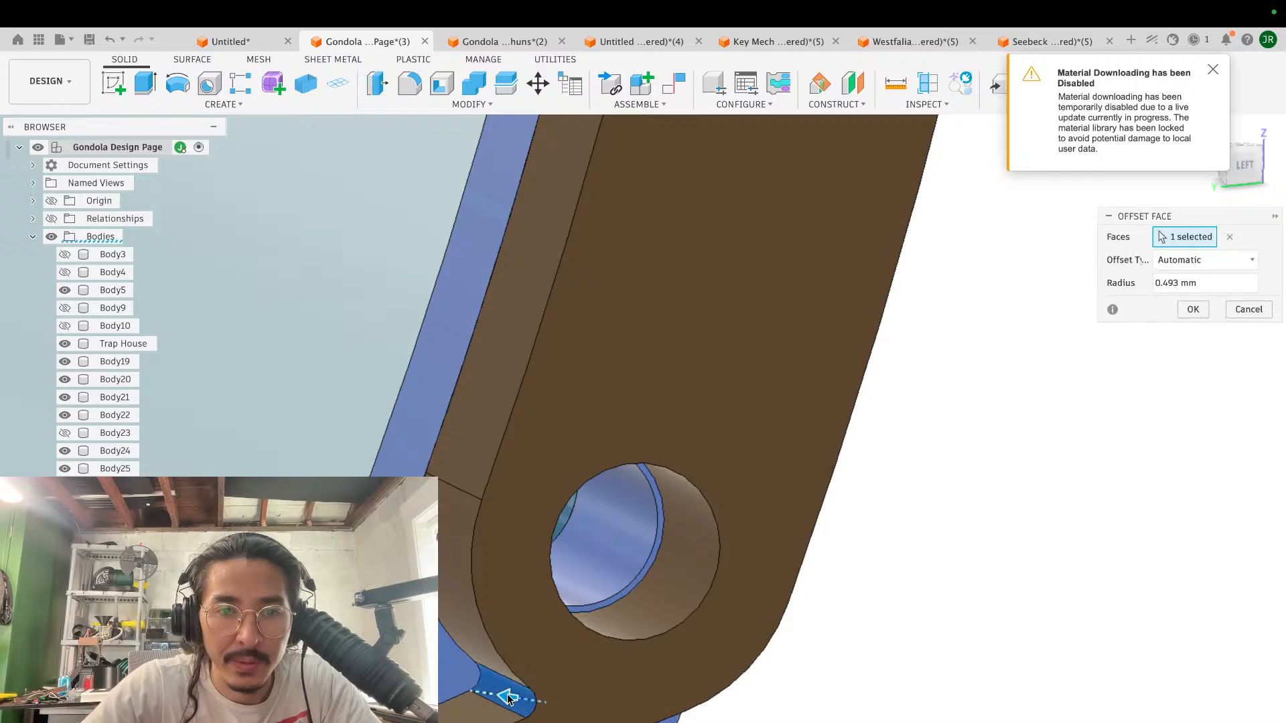
{"action": "key", "text": "Escape"}
- Replace the small rounded face at the inner corner between the brown link and its thin arm with a new fillet
{"action": "scroll", "coordinate": [489, 695], "scroll_direction": "down", "scroll_amount": 2}
{"action": "middle_click_drag", "start_coordinate": [488, 695], "coordinate": [634, 526]}
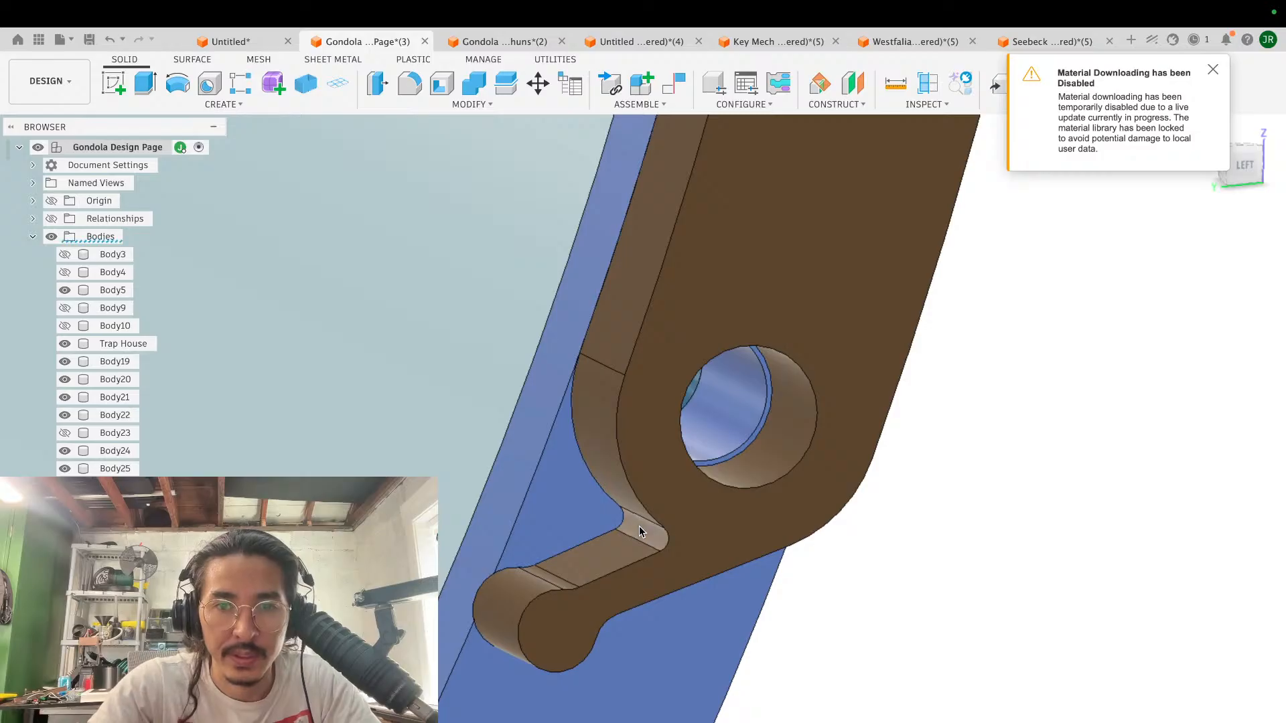
{"action": "key", "text": "f"}
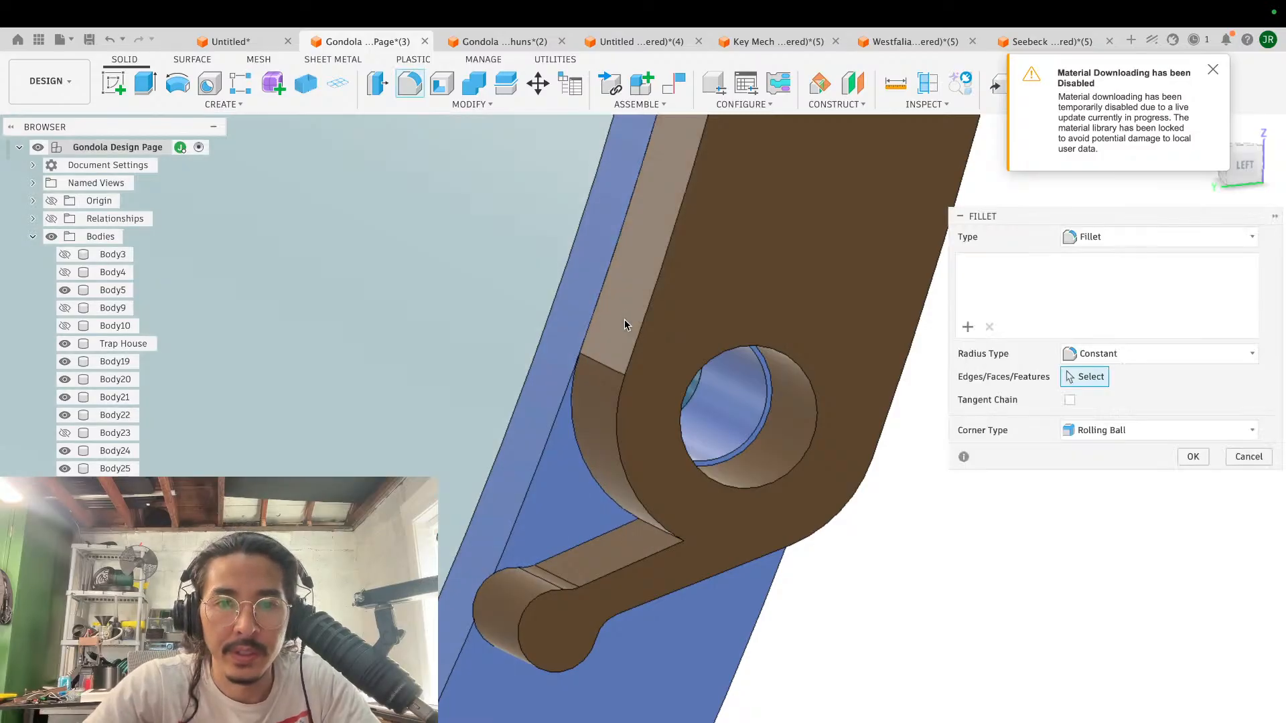
{"action": "left_click", "coordinate": [641, 540]}
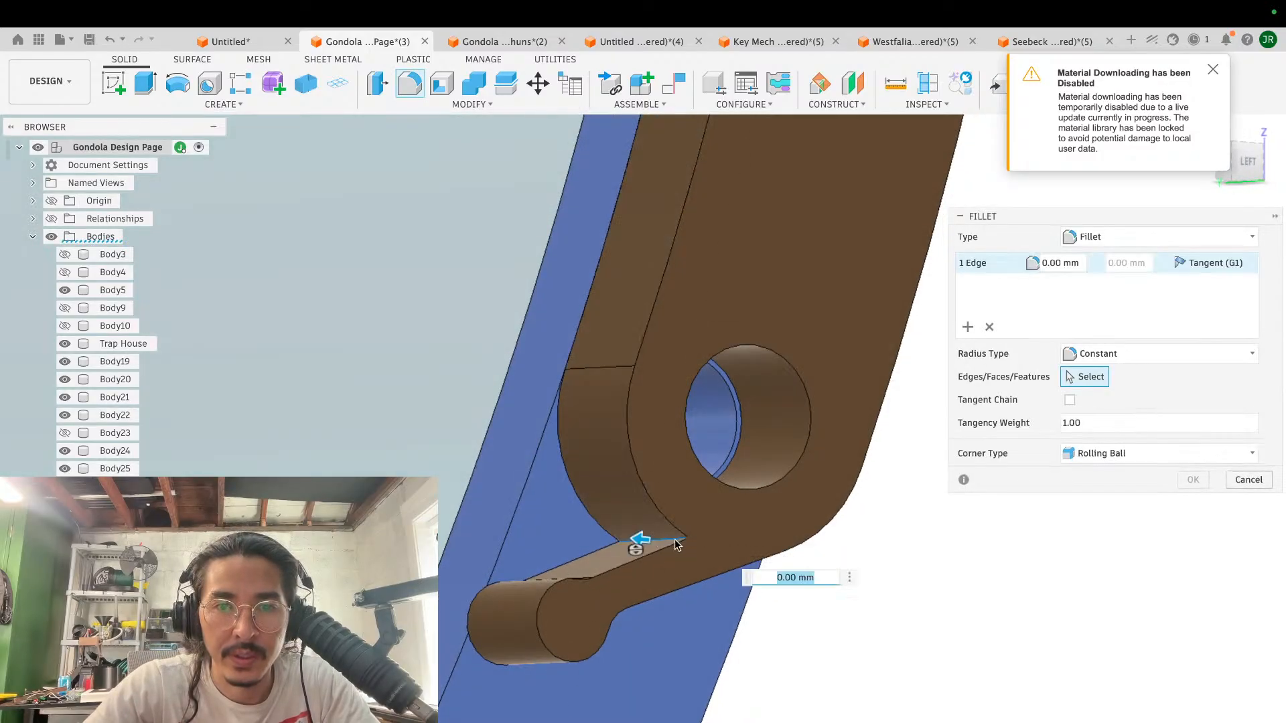
{"action": "left_click_drag", "start_coordinate": [639, 541], "coordinate": [563, 533]}
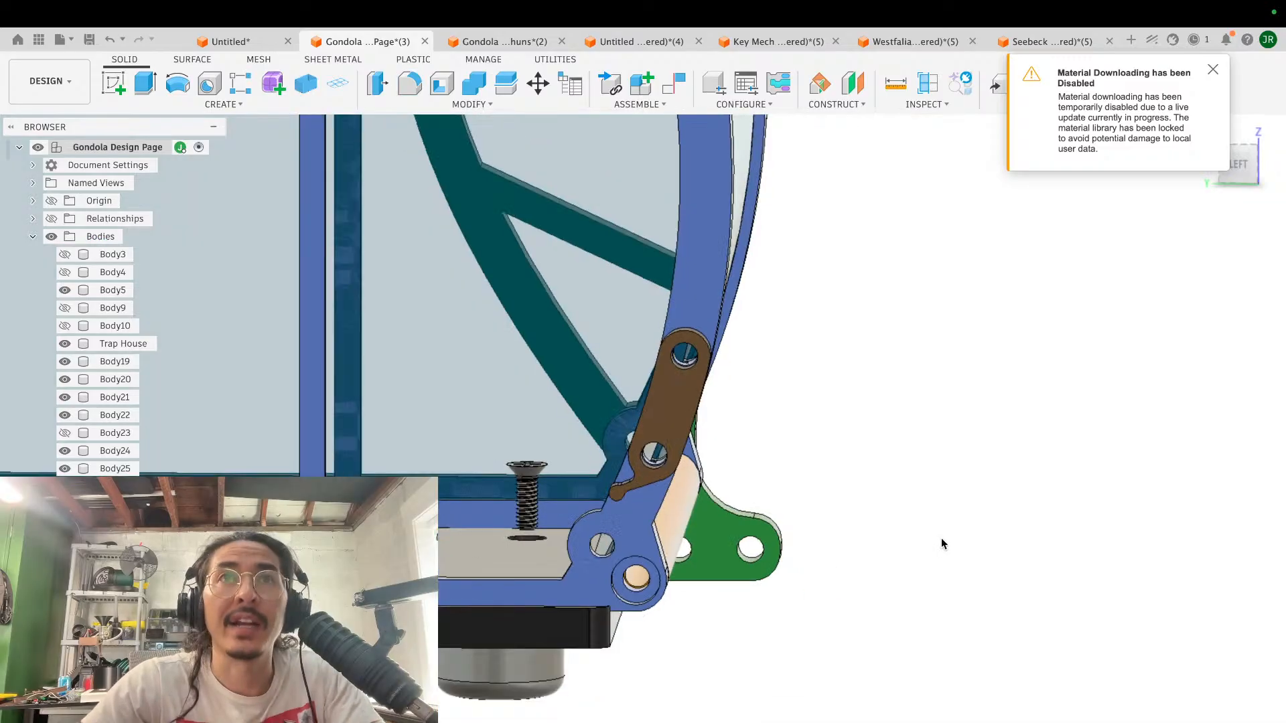
{"action": "scroll", "coordinate": [942, 538], "scroll_direction": "down", "scroll_amount": 5}
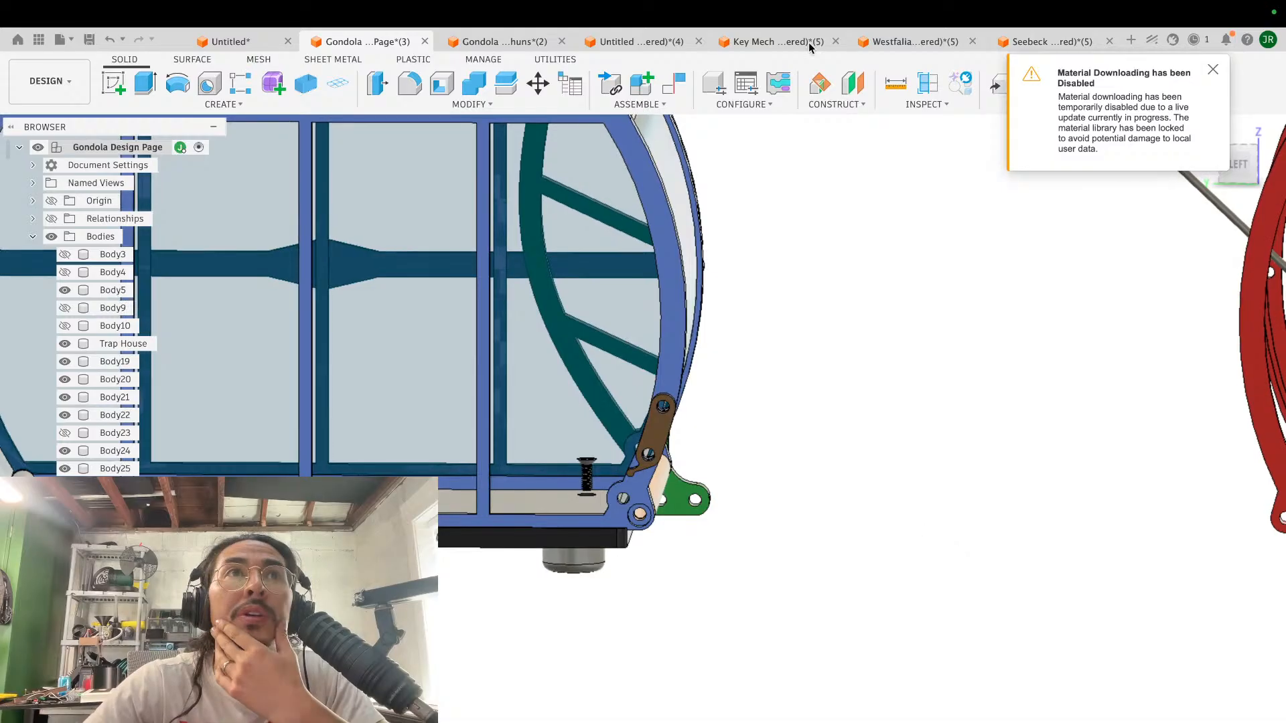
- Switch to the browser and play the video "How to cut and engrave acrylic with a diode laser", then pause it
{"action": "key", "text": "ctrl+Left"}
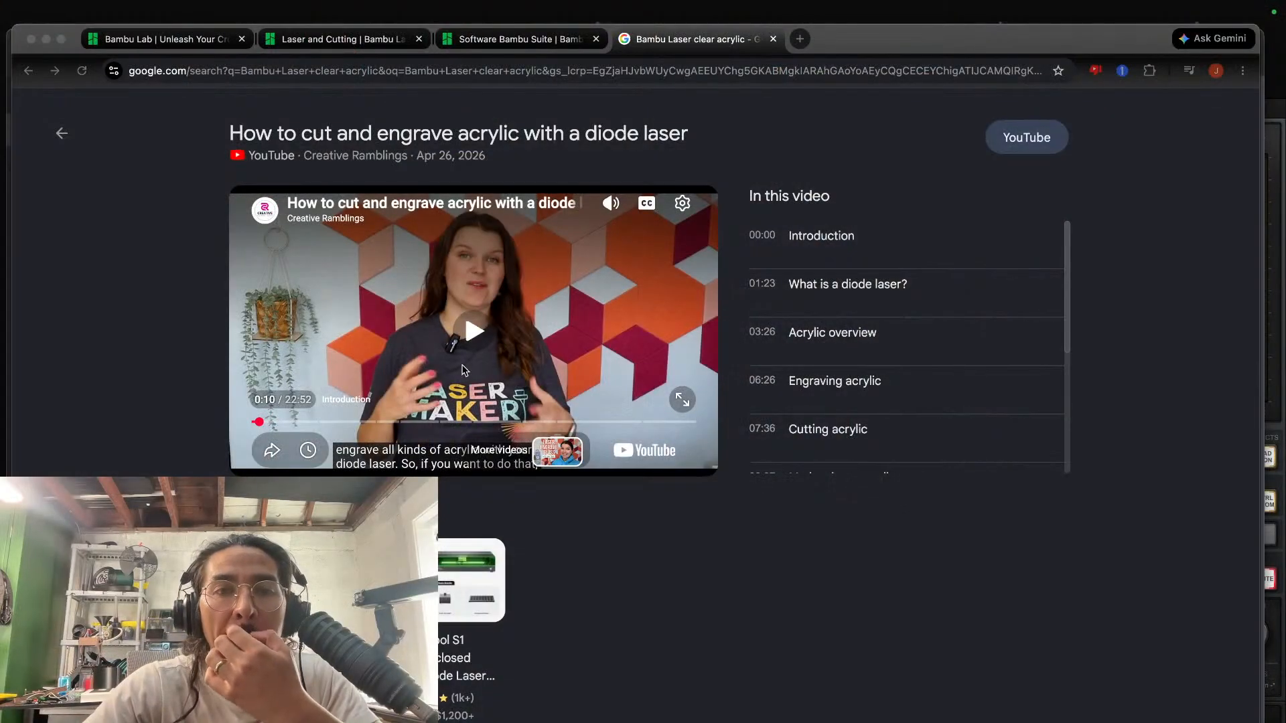
{"action": "left_click", "coordinate": [462, 370]}
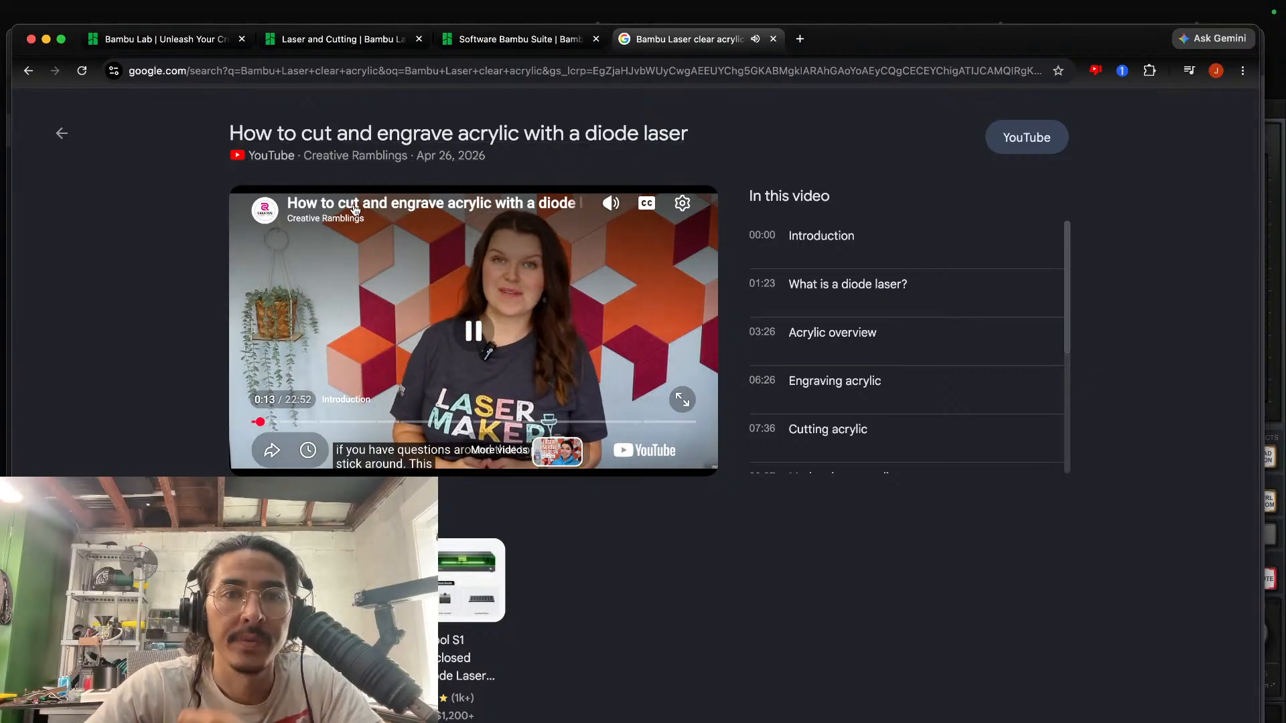
{"action": "left_click", "coordinate": [370, 402]}
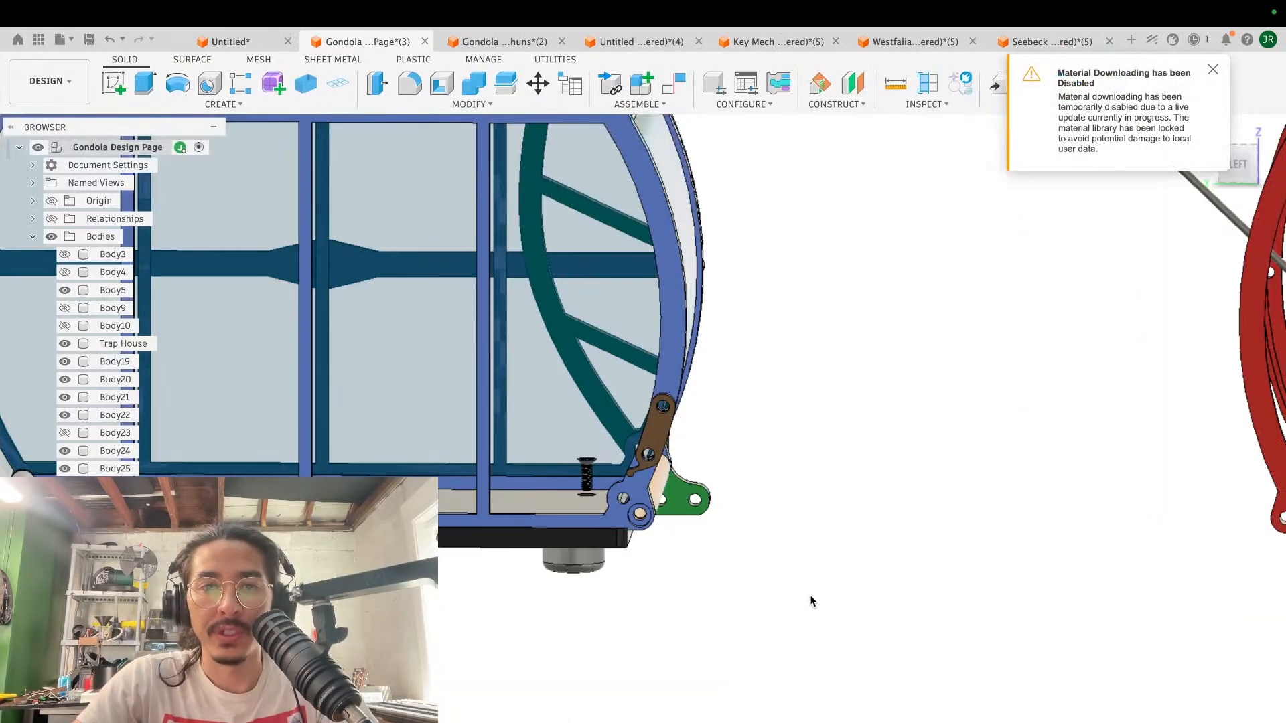
- Switch back to Fusion and examine the blue and red gondola cabins, their hangers and the cable from several angles
{"action": "scroll", "coordinate": [809, 600], "scroll_direction": "down", "scroll_amount": 3}
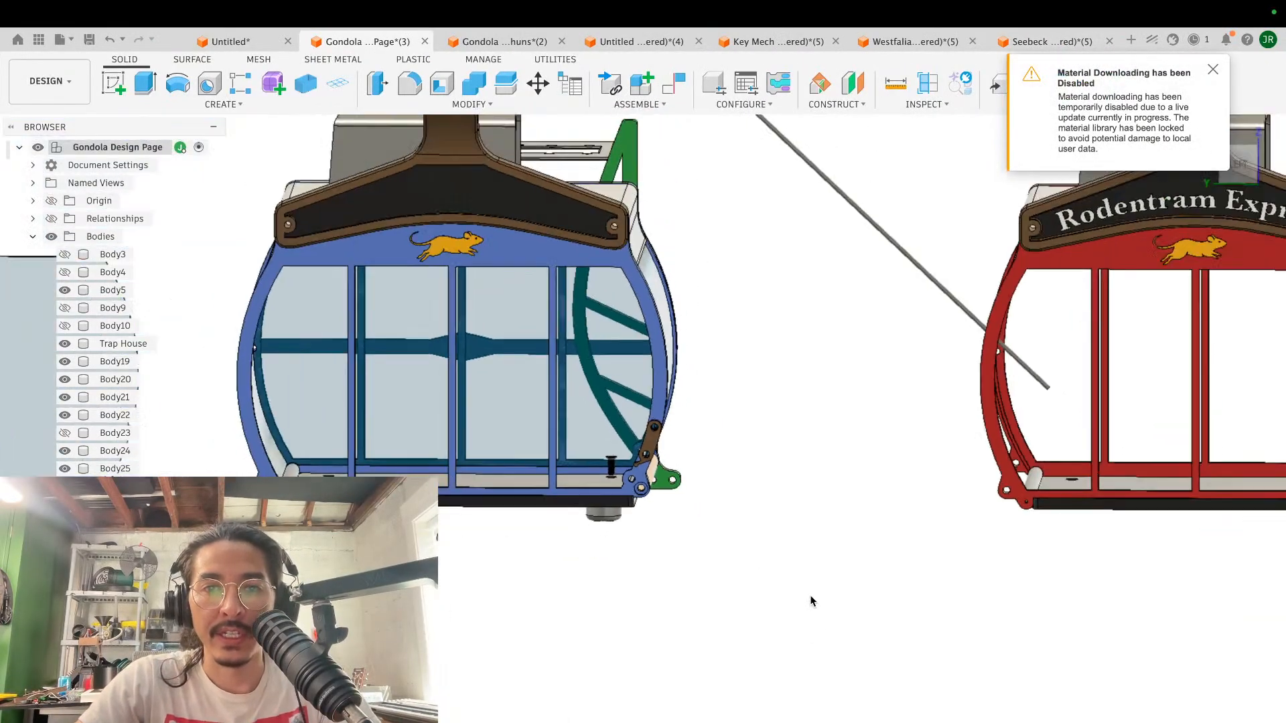
{"action": "scroll", "coordinate": [809, 600], "scroll_direction": "down", "scroll_amount": 1}
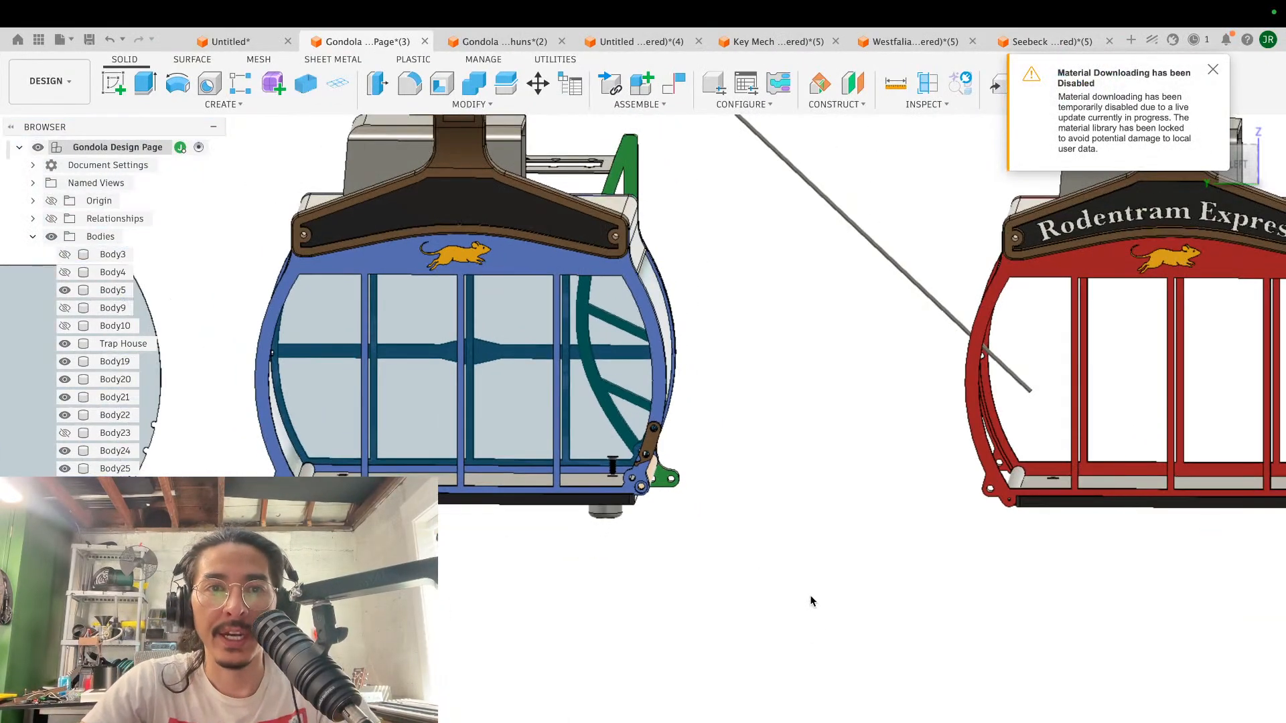
{"action": "scroll", "coordinate": [719, 412], "scroll_direction": "right", "scroll_amount": 3}
{"action": "scroll", "coordinate": [720, 412], "scroll_direction": "down", "scroll_amount": 4}
{"action": "scroll", "coordinate": [720, 412], "scroll_direction": "right", "scroll_amount": 5}
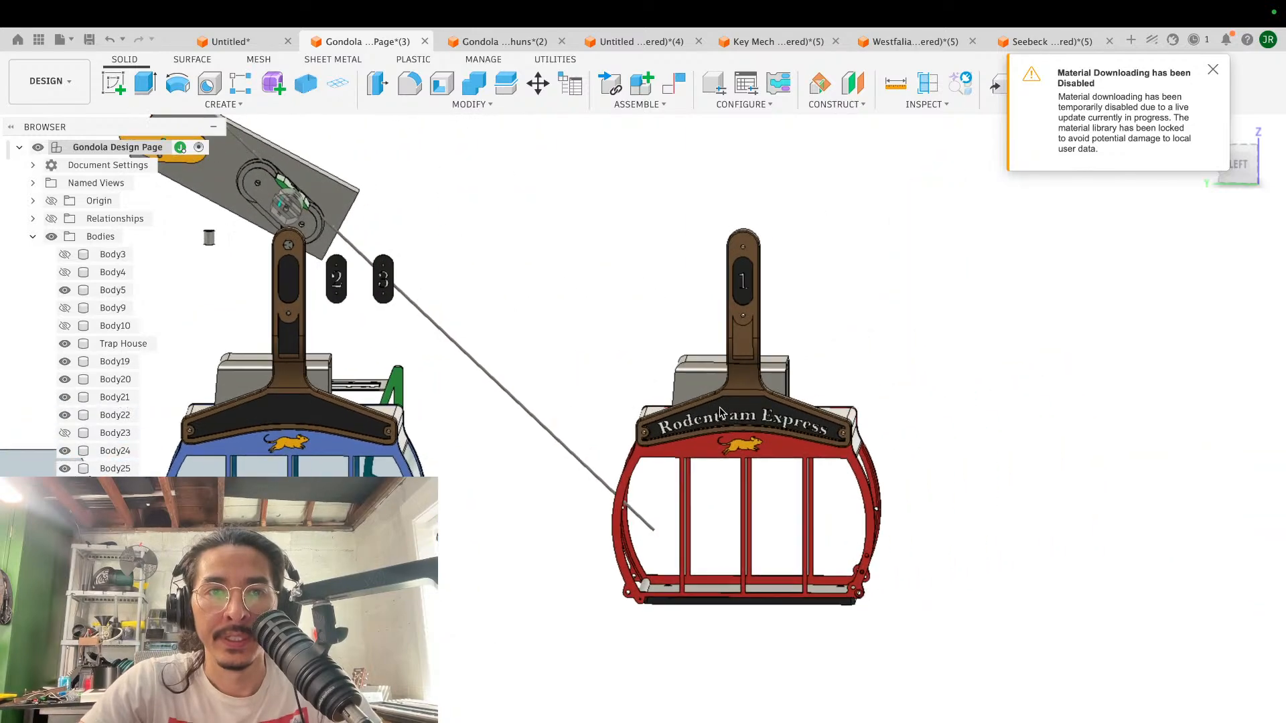
{"action": "scroll", "coordinate": [720, 412], "scroll_direction": "down", "scroll_amount": 3}
{"action": "scroll", "coordinate": [719, 412], "scroll_direction": "left", "scroll_amount": 4}
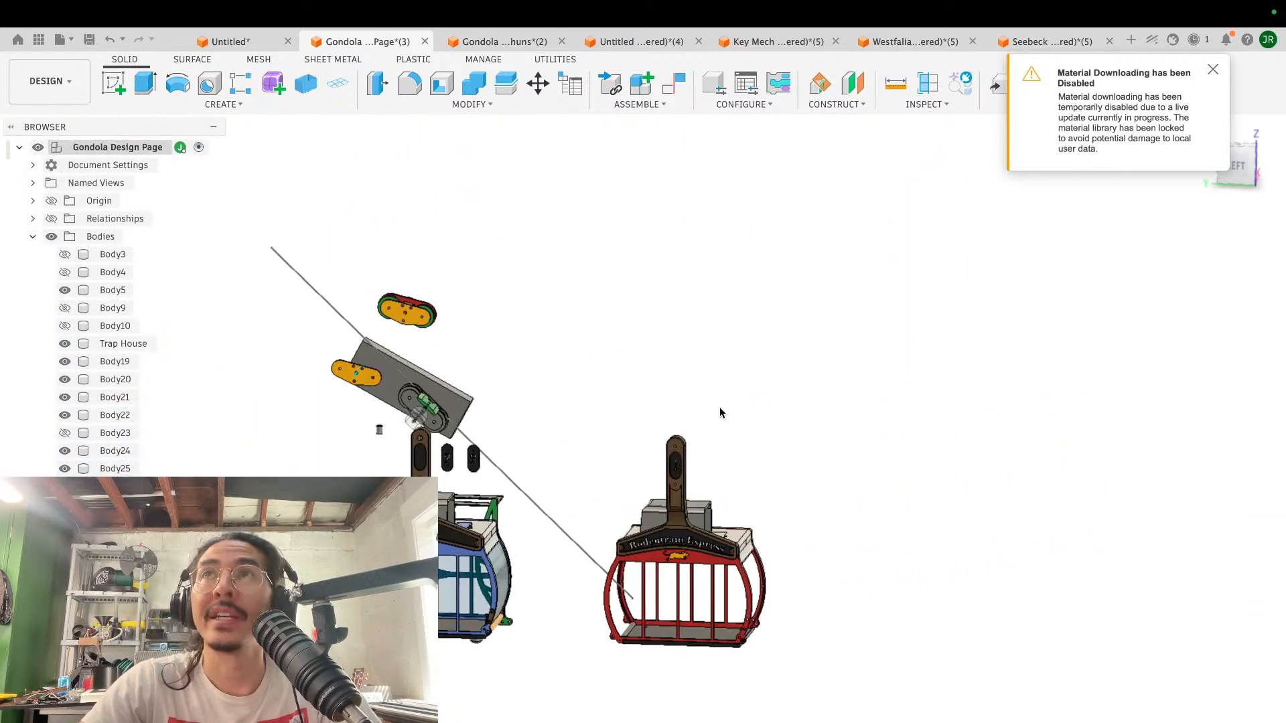
{"action": "scroll", "coordinate": [719, 412], "scroll_direction": "right", "scroll_amount": 5}
{"action": "scroll", "coordinate": [719, 412], "scroll_direction": "down", "scroll_amount": 2}
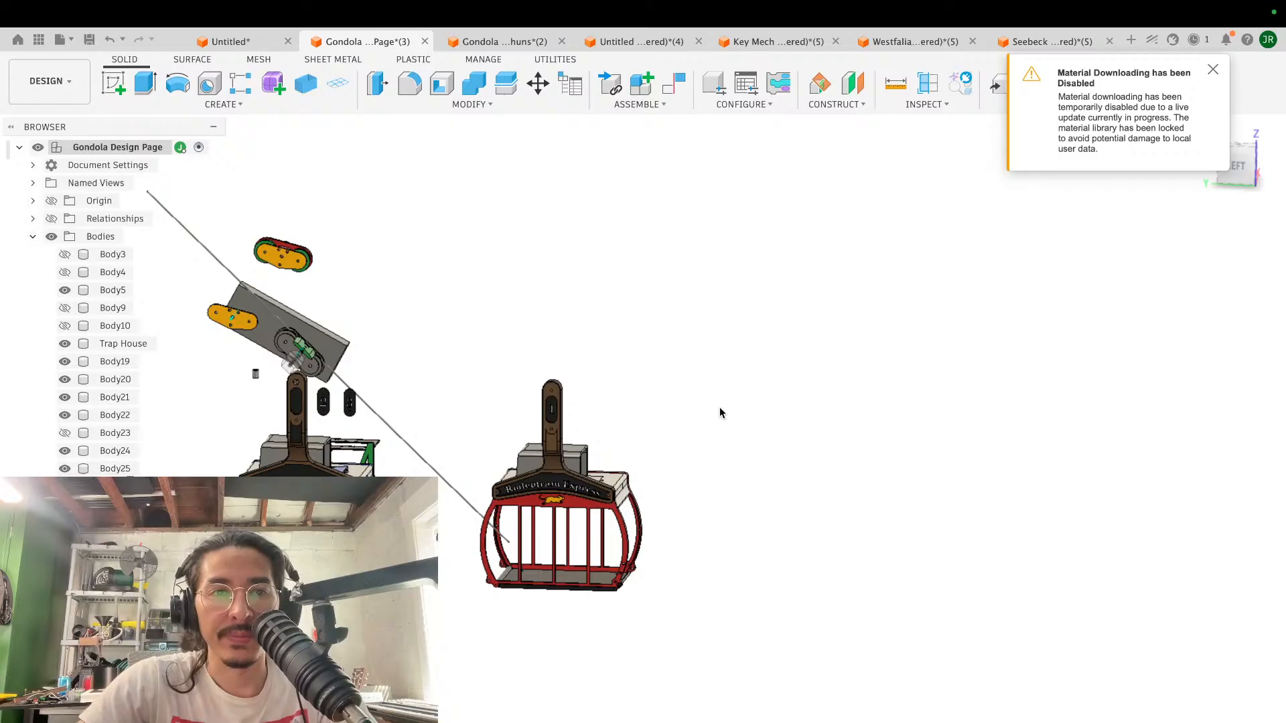
{"action": "scroll", "coordinate": [719, 412], "scroll_direction": "left", "scroll_amount": 10}
{"action": "scroll", "coordinate": [719, 412], "scroll_direction": "right", "scroll_amount": 8, "text": "shift"}
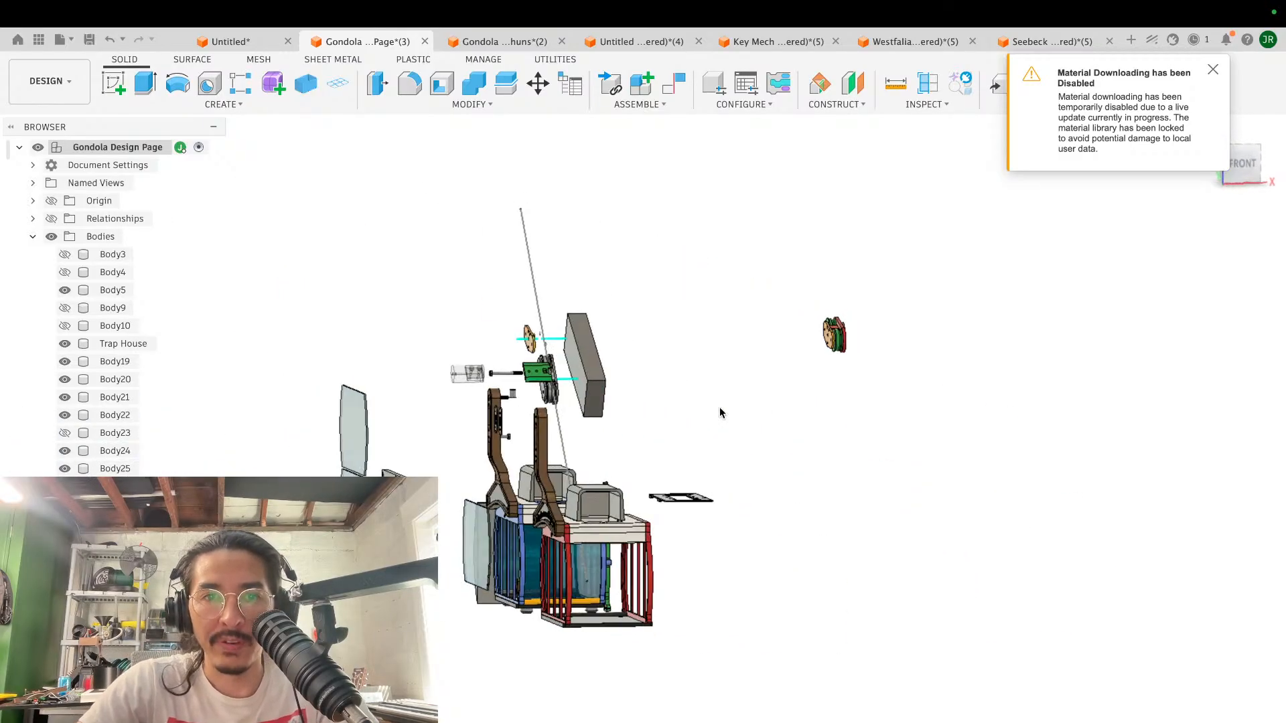
- Examine how the cable passes between the pulleys and the notched end of the green block
{"action": "scroll", "coordinate": [720, 412], "scroll_direction": "up", "scroll_amount": 10}
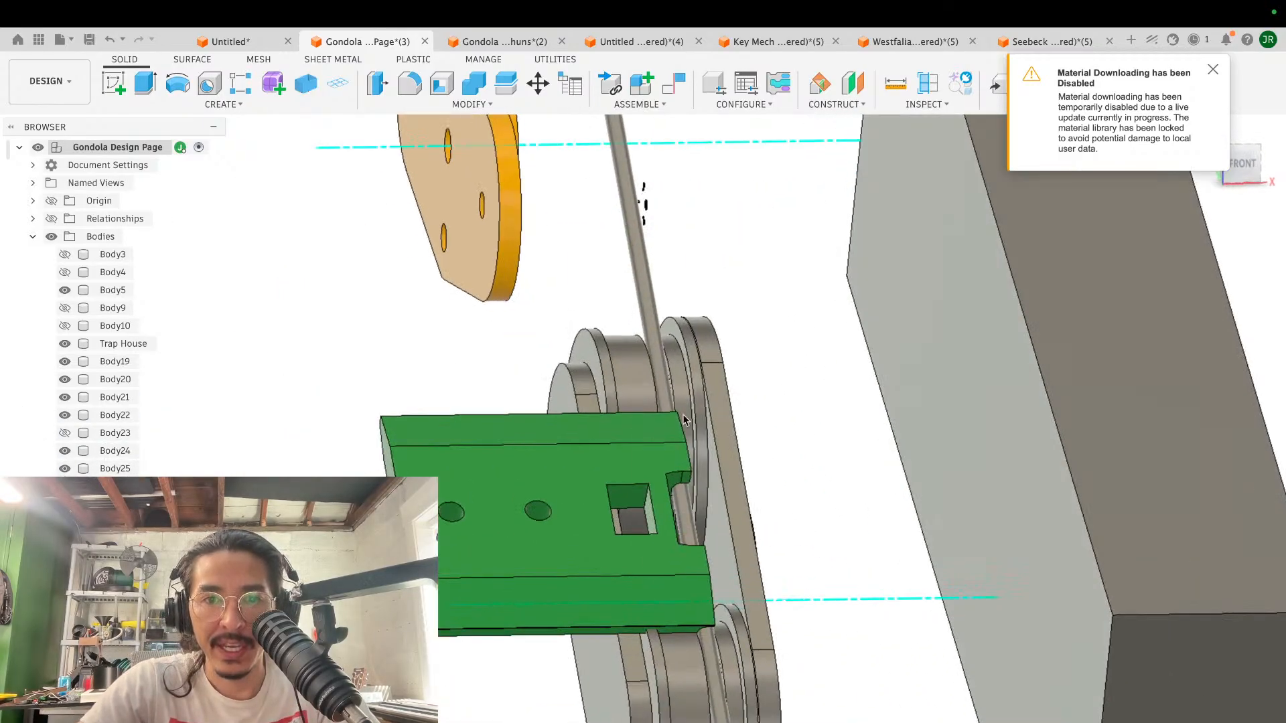
{"action": "scroll", "coordinate": [630, 516], "scroll_direction": "up", "scroll_amount": 5}
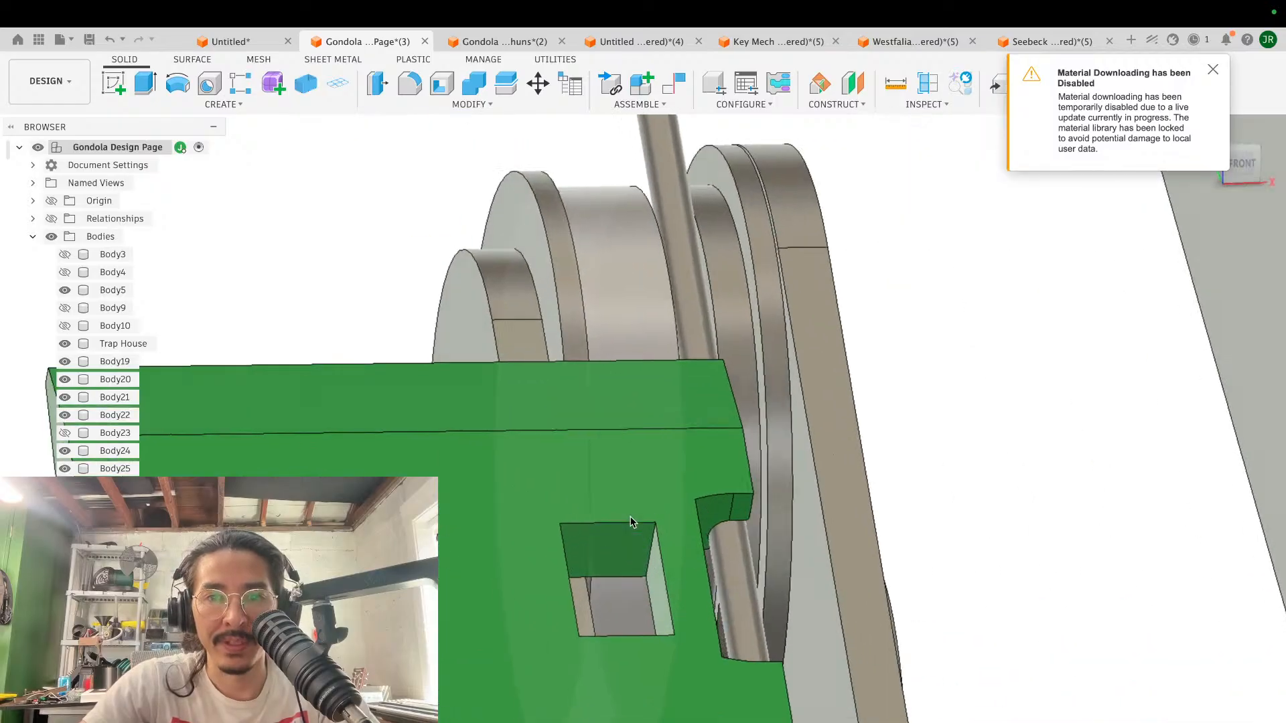
{"action": "scroll", "coordinate": [629, 516], "scroll_direction": "right", "scroll_amount": 5, "text": "shift"}
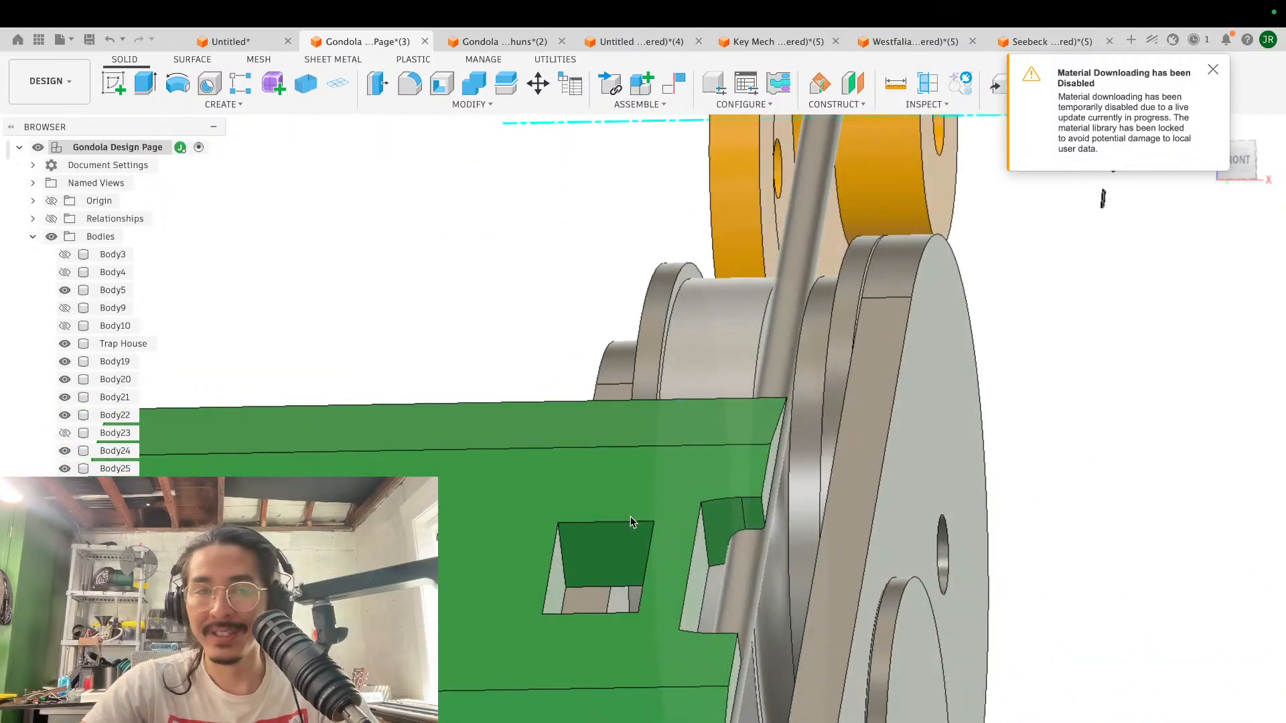
{"action": "scroll", "coordinate": [645, 512], "scroll_direction": "left", "scroll_amount": 6, "text": "shift"}
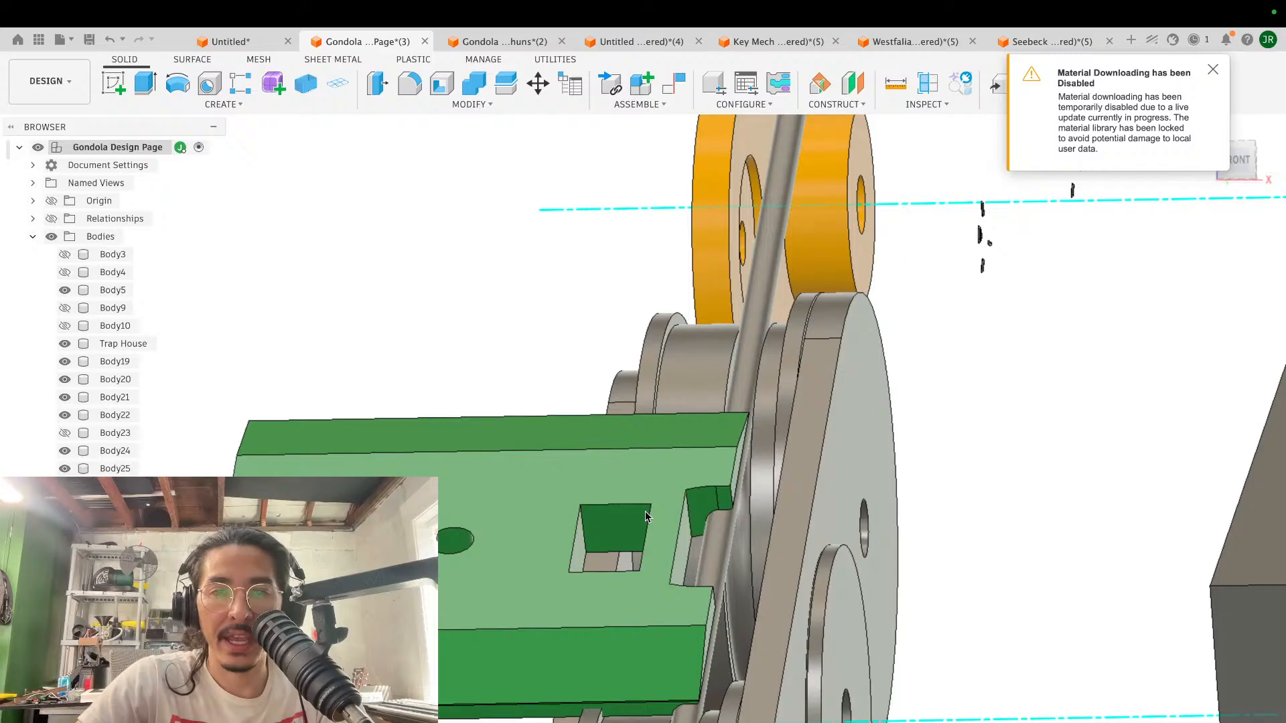
{"action": "scroll", "coordinate": [644, 513], "scroll_direction": "right", "scroll_amount": 8, "text": "shift"}
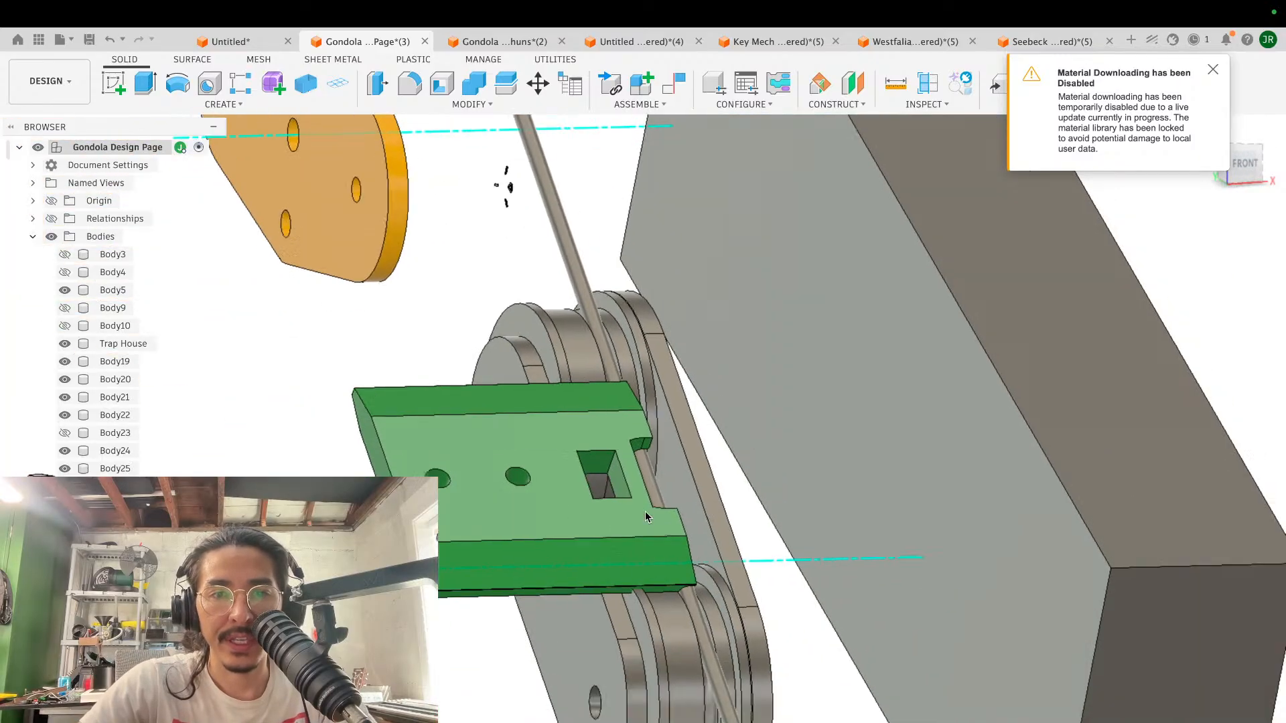
{"action": "scroll", "coordinate": [645, 513], "scroll_direction": "left", "scroll_amount": 8}
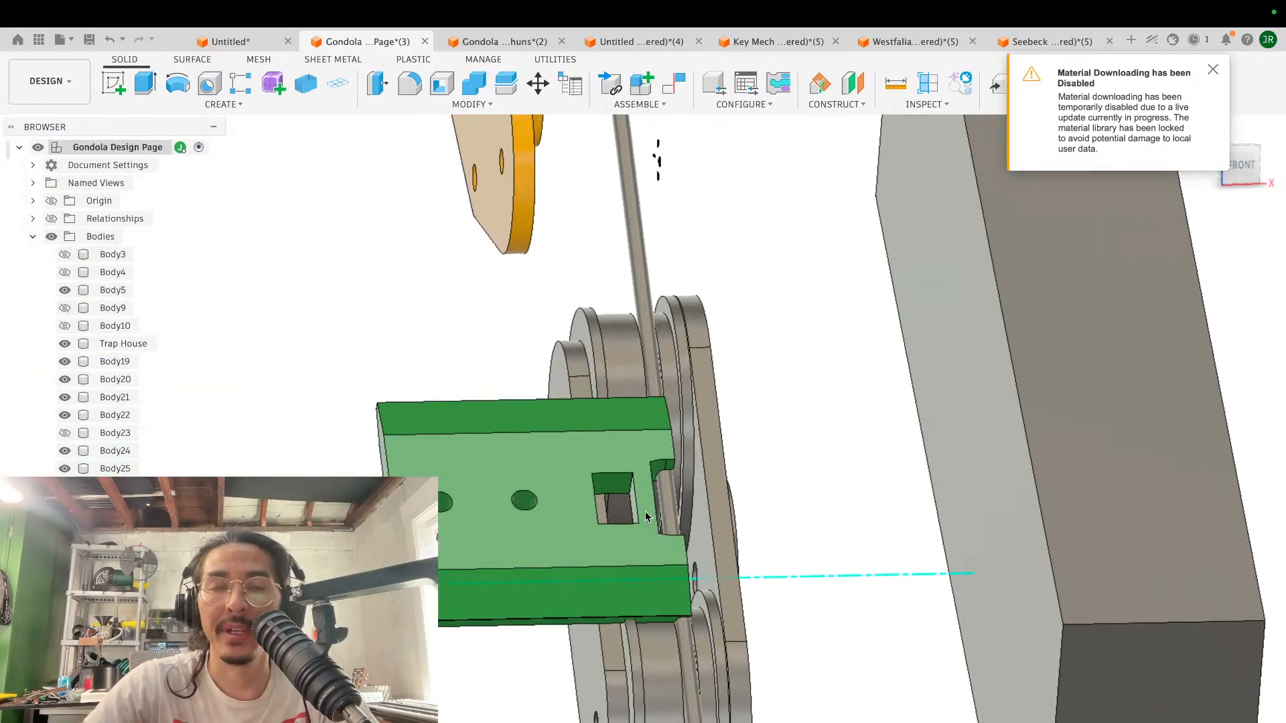
{"action": "scroll", "coordinate": [645, 512], "scroll_direction": "down", "scroll_amount": 4}
{"action": "scroll", "coordinate": [645, 513], "scroll_direction": "right", "scroll_amount": 4, "text": "shift"}
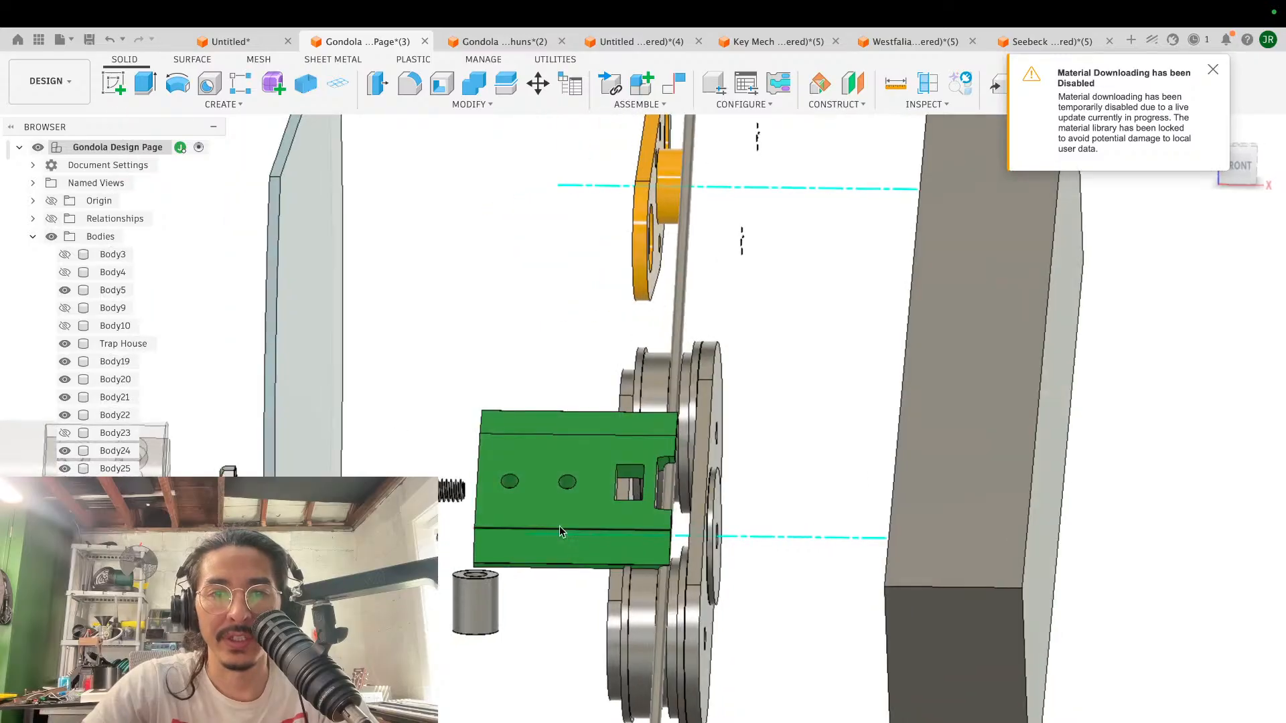
{"action": "scroll", "coordinate": [611, 478], "scroll_direction": "left", "scroll_amount": 6, "text": "shift"}
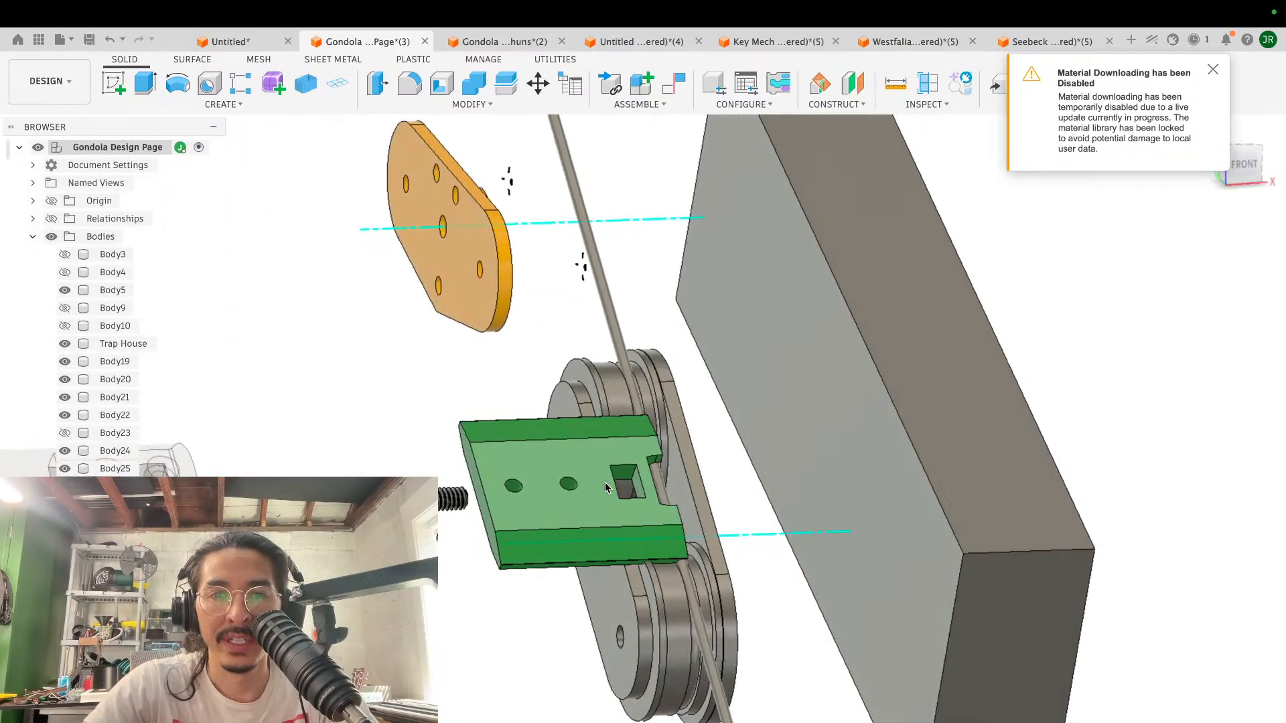
{"action": "scroll", "coordinate": [612, 482], "scroll_direction": "right", "scroll_amount": 4, "text": "shift"}
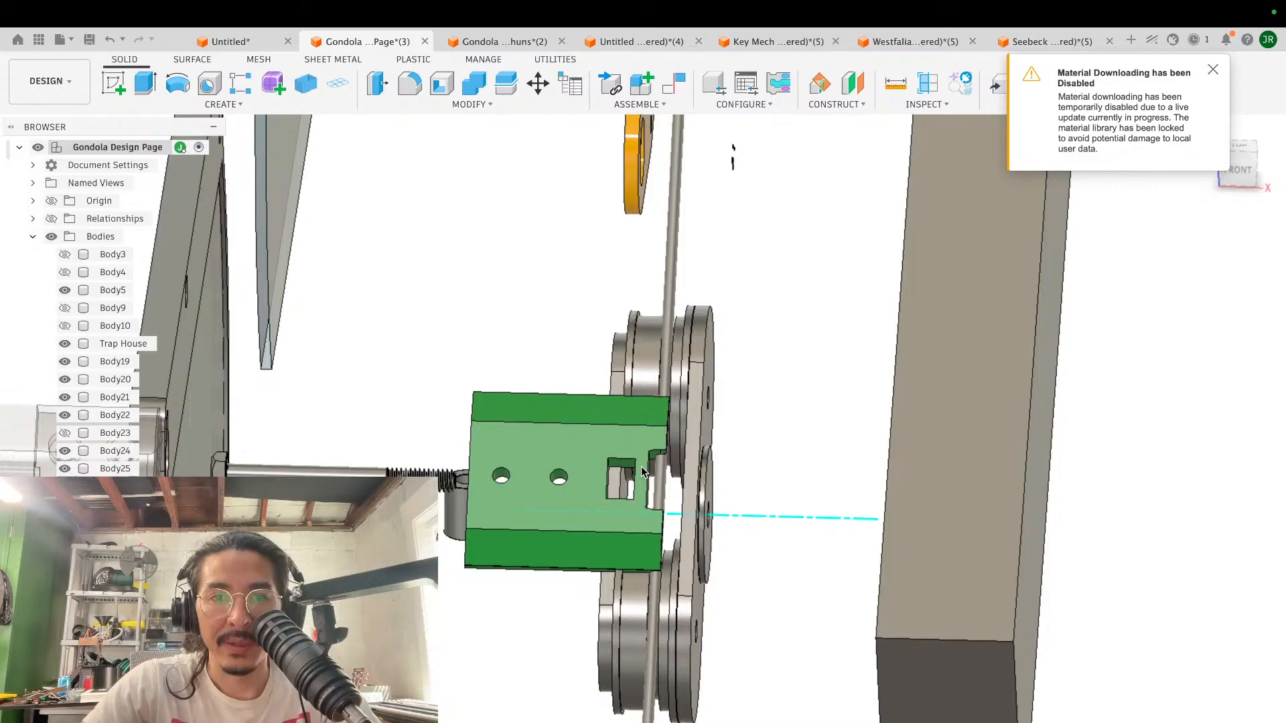
{"action": "scroll", "coordinate": [641, 472], "scroll_direction": "up", "scroll_amount": 3}
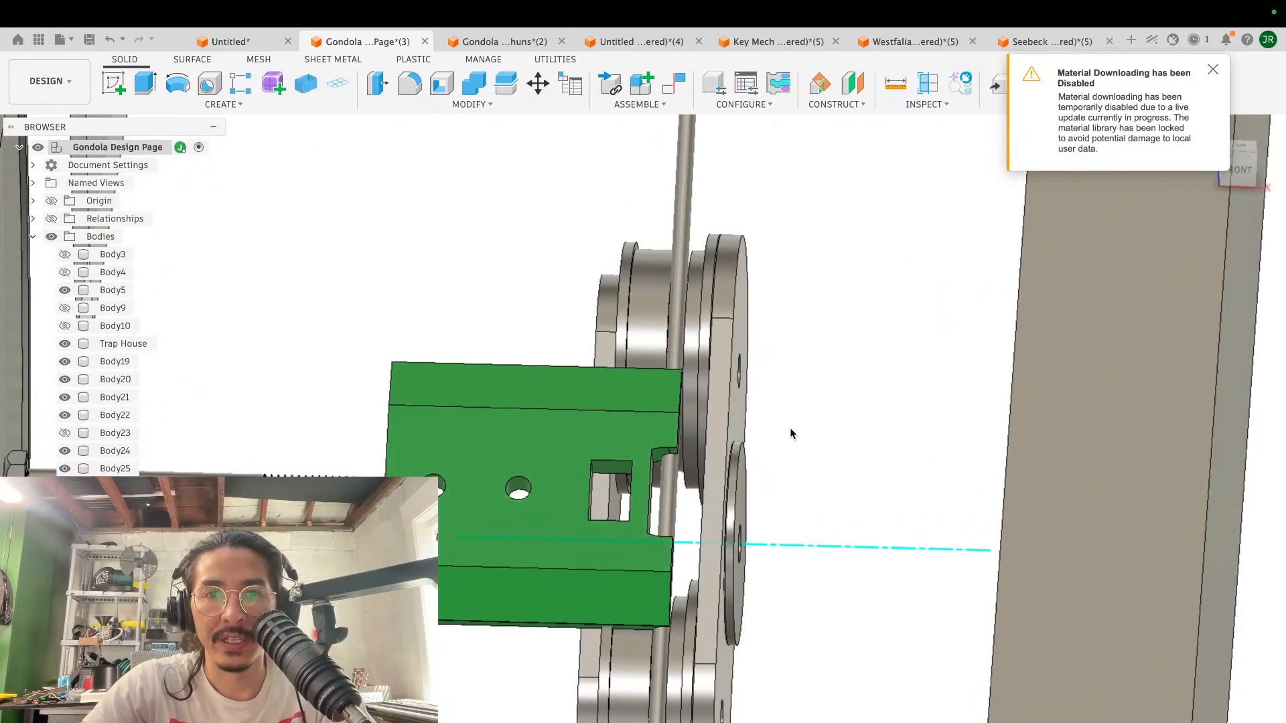
{"action": "key", "text": "m"}
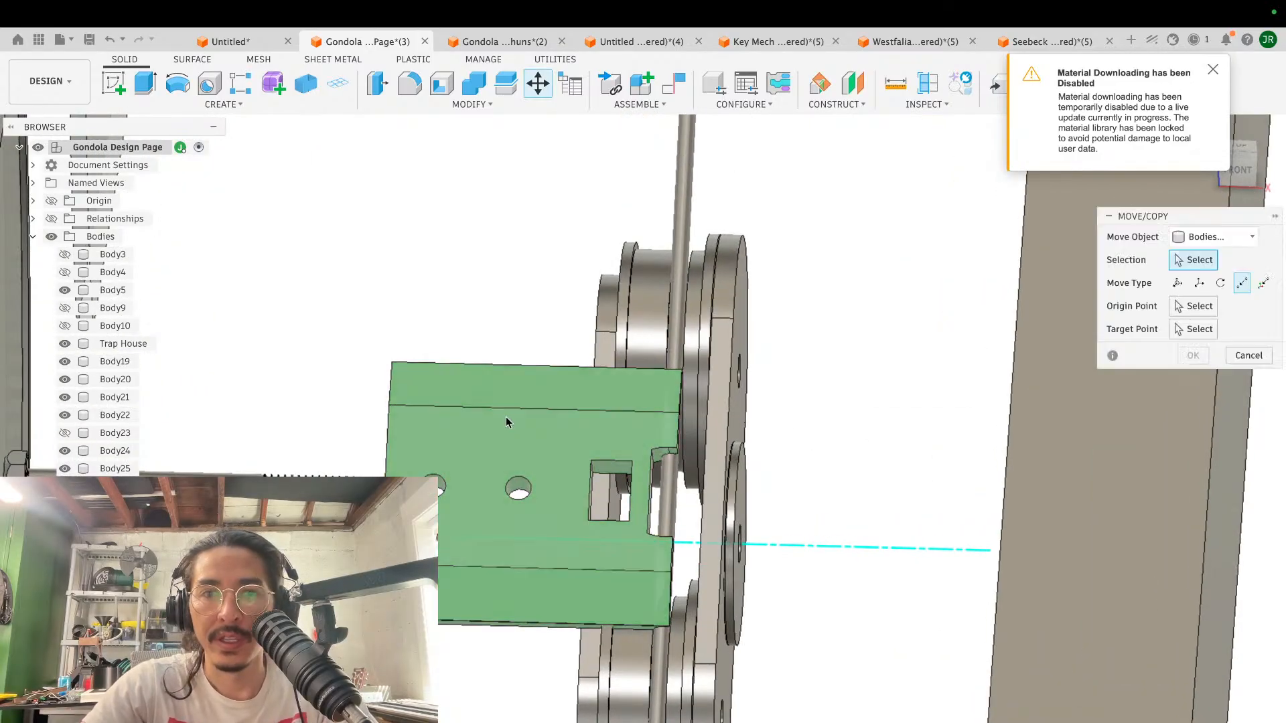
{"action": "left_click", "coordinate": [527, 428]}
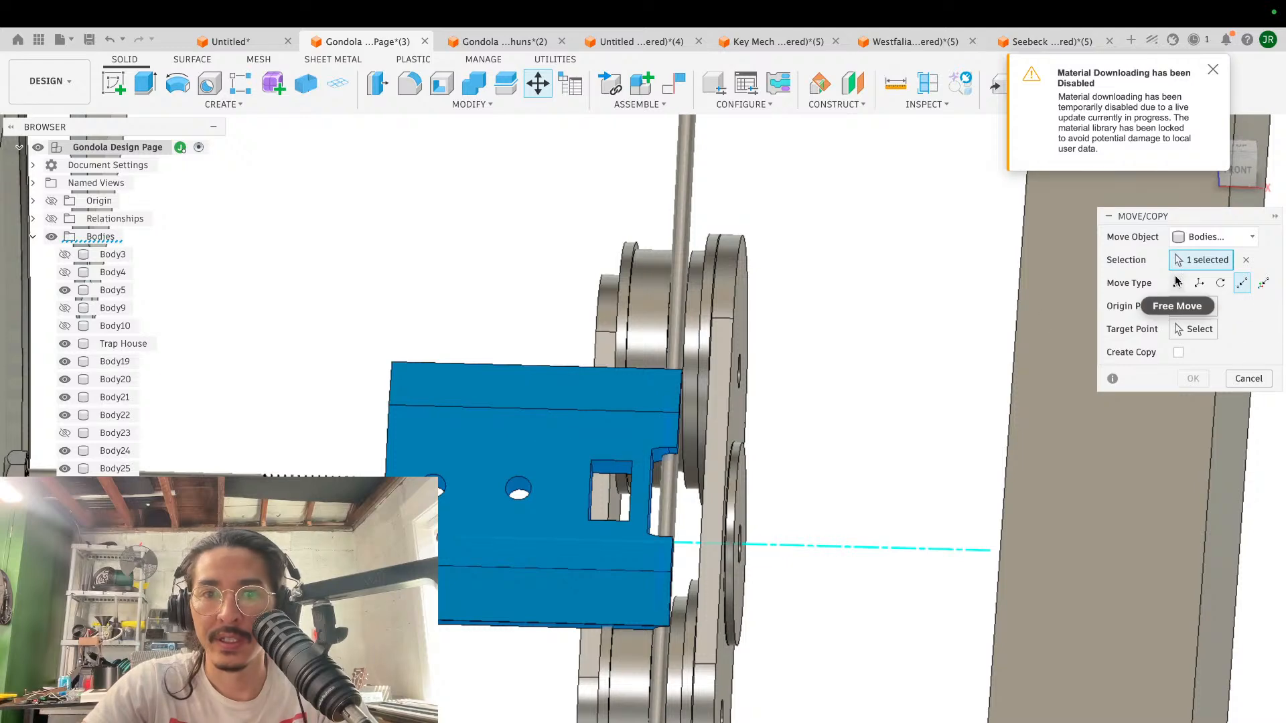
{"action": "left_click", "coordinate": [1176, 282]}
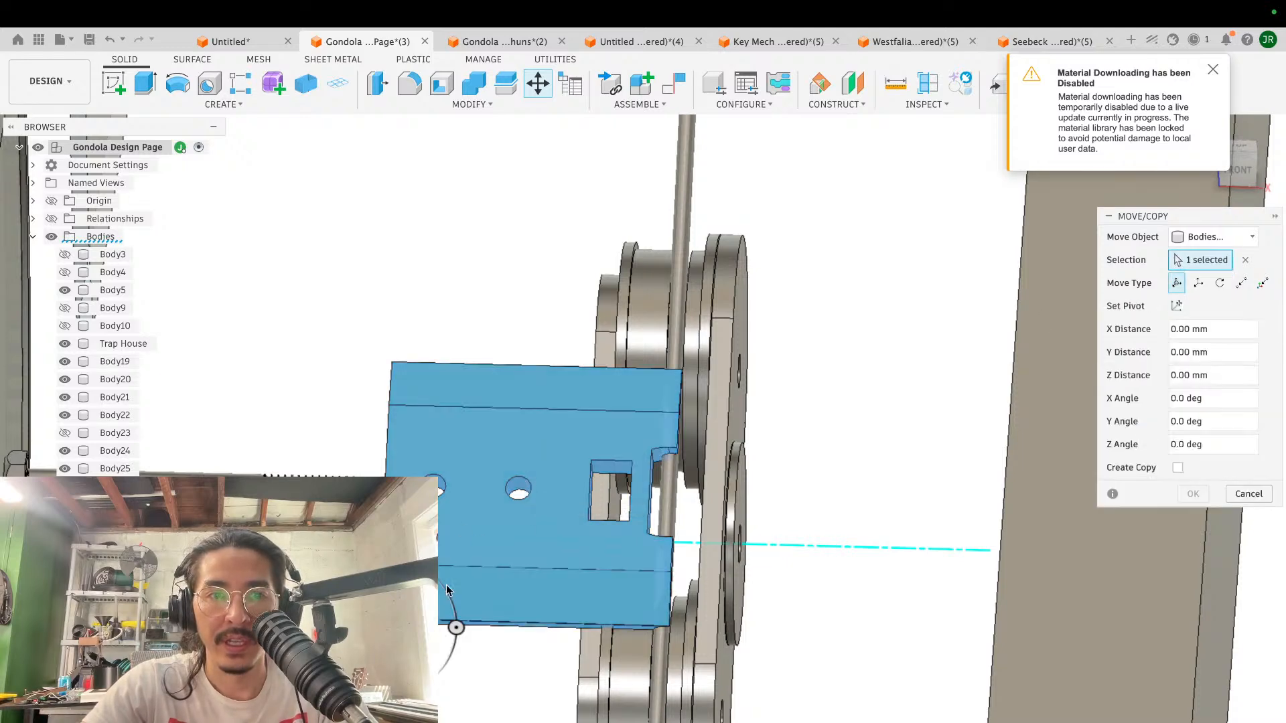
{"action": "left_click", "coordinate": [1245, 259]}
{"action": "left_click", "coordinate": [519, 492]}
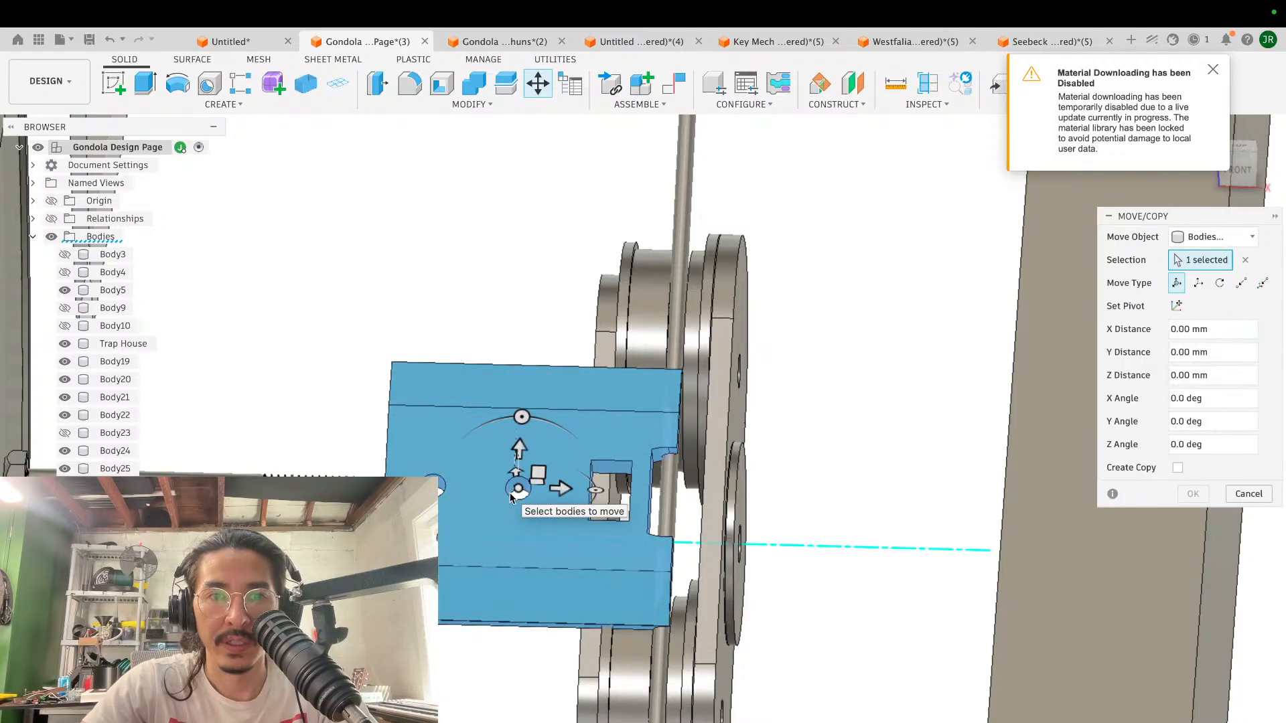
{"action": "middle_click_drag", "start_coordinate": [612, 371], "coordinate": [568, 368], "text": "shift"}
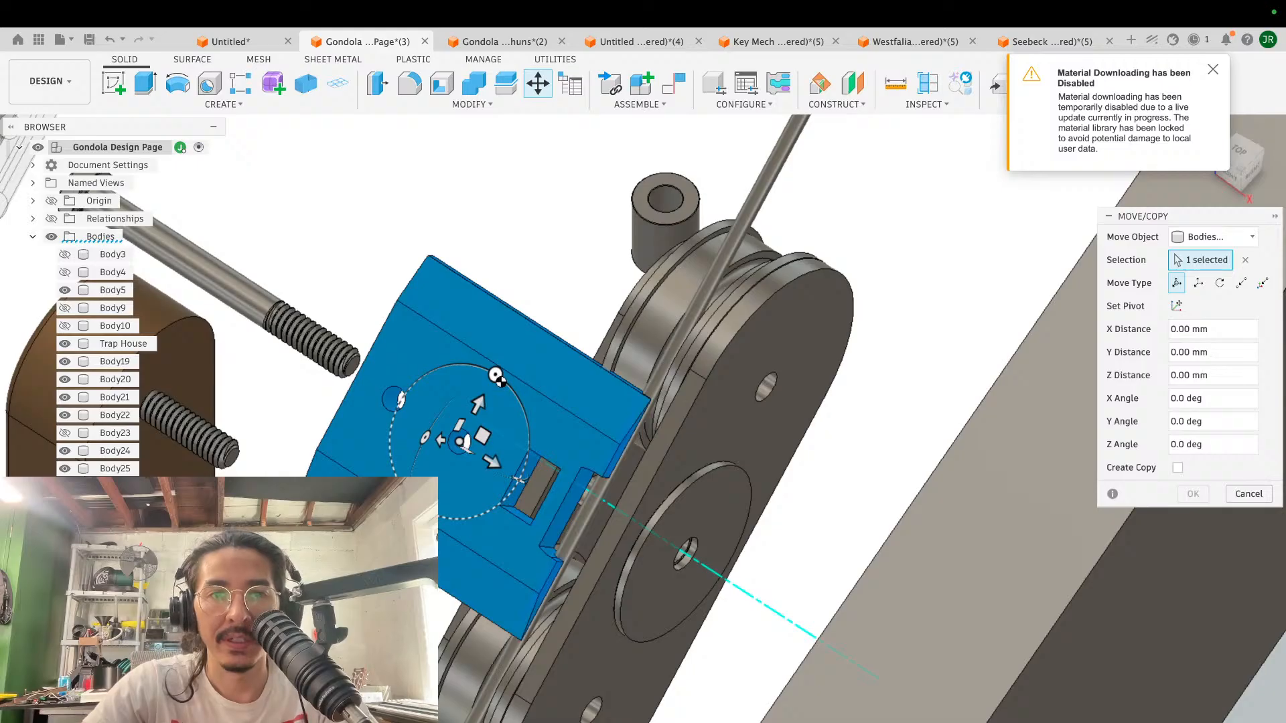
{"action": "key", "text": "Escape"}
- Try rotating the green block 12.6 degrees about the Z axis with a free move
{"action": "key", "text": "m"}
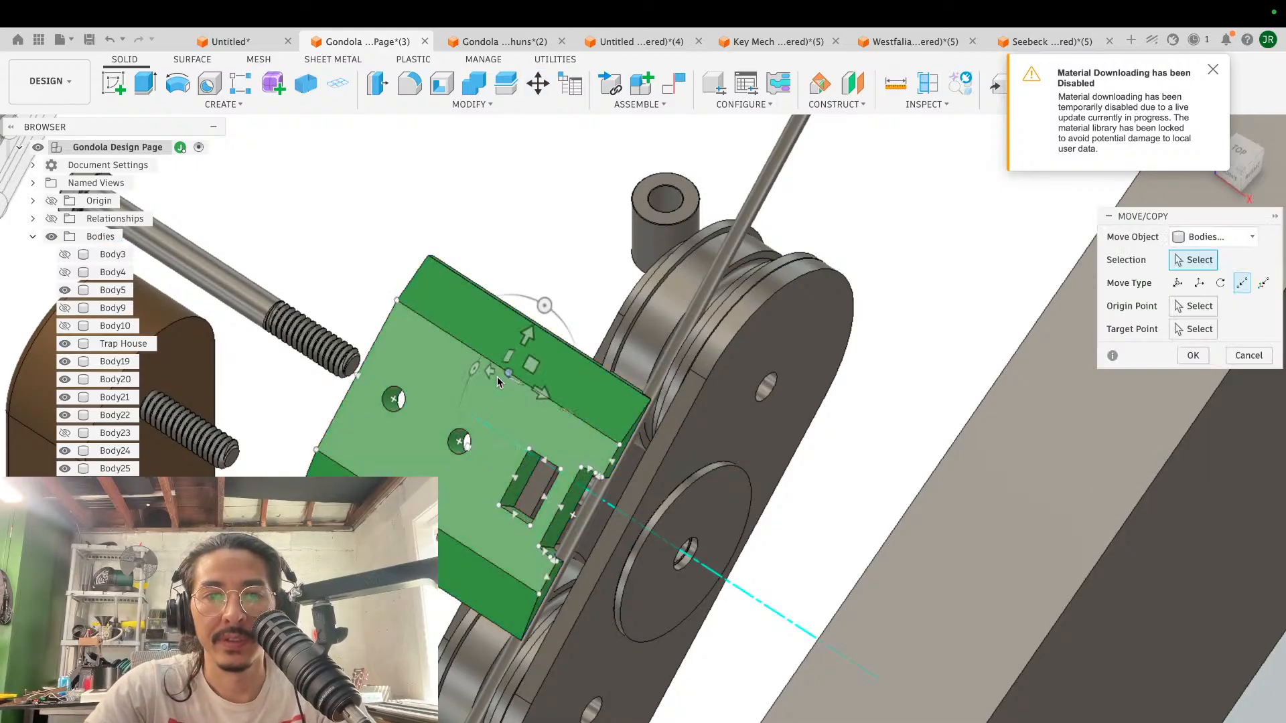
{"action": "left_click", "coordinate": [462, 442]}
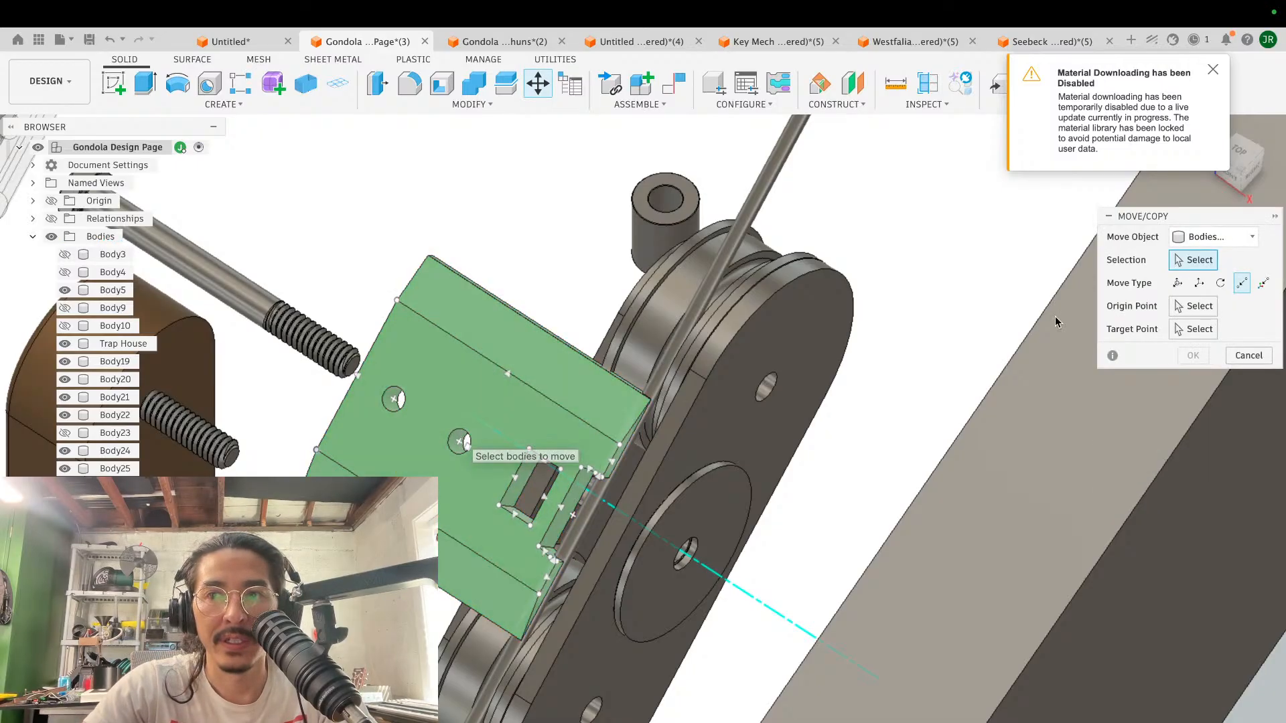
{"action": "left_click", "coordinate": [1177, 282]}
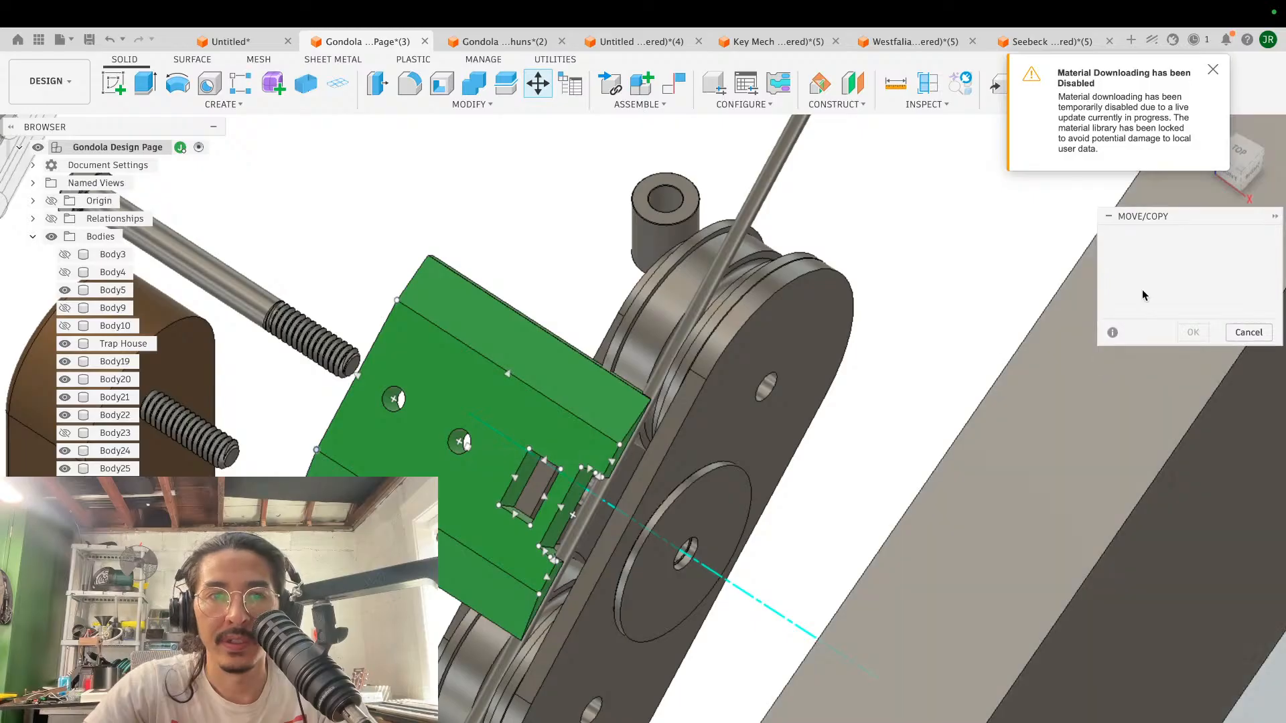
{"action": "left_click", "coordinate": [460, 464]}
{"action": "left_click_drag", "start_coordinate": [493, 375], "coordinate": [480, 378]}
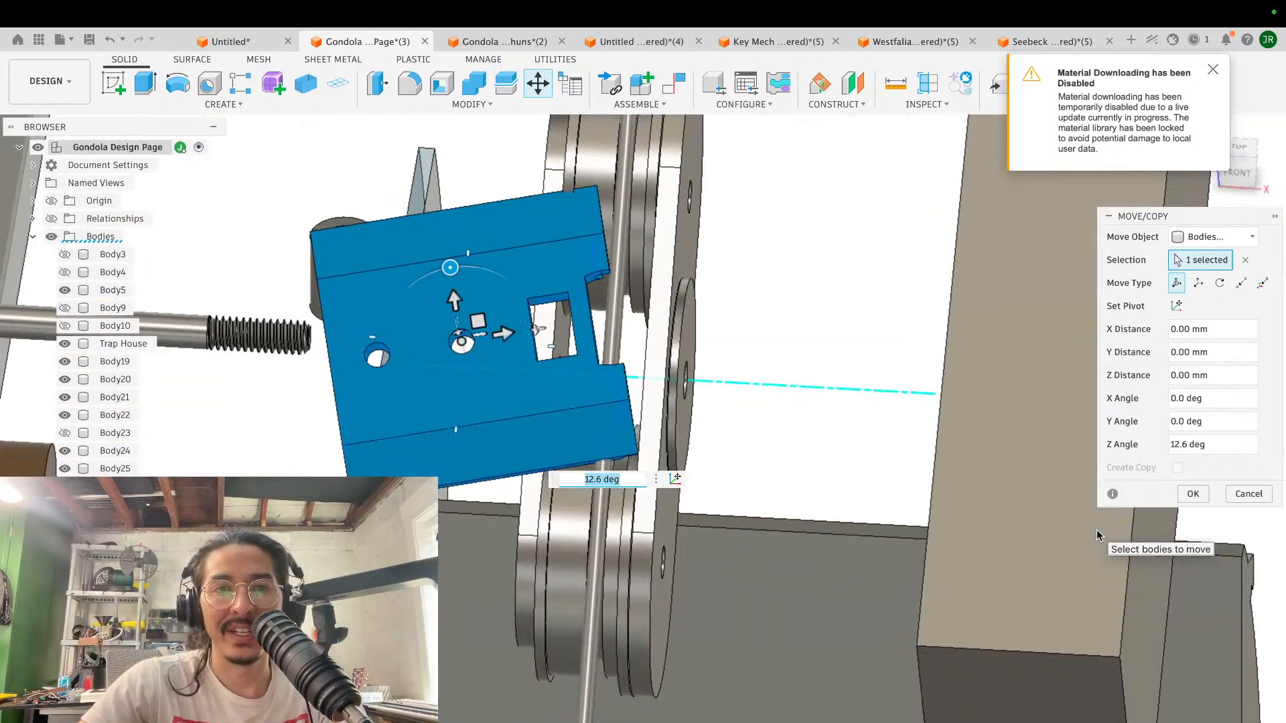
{"action": "scroll", "coordinate": [1097, 536], "scroll_direction": "down", "scroll_amount": 4}
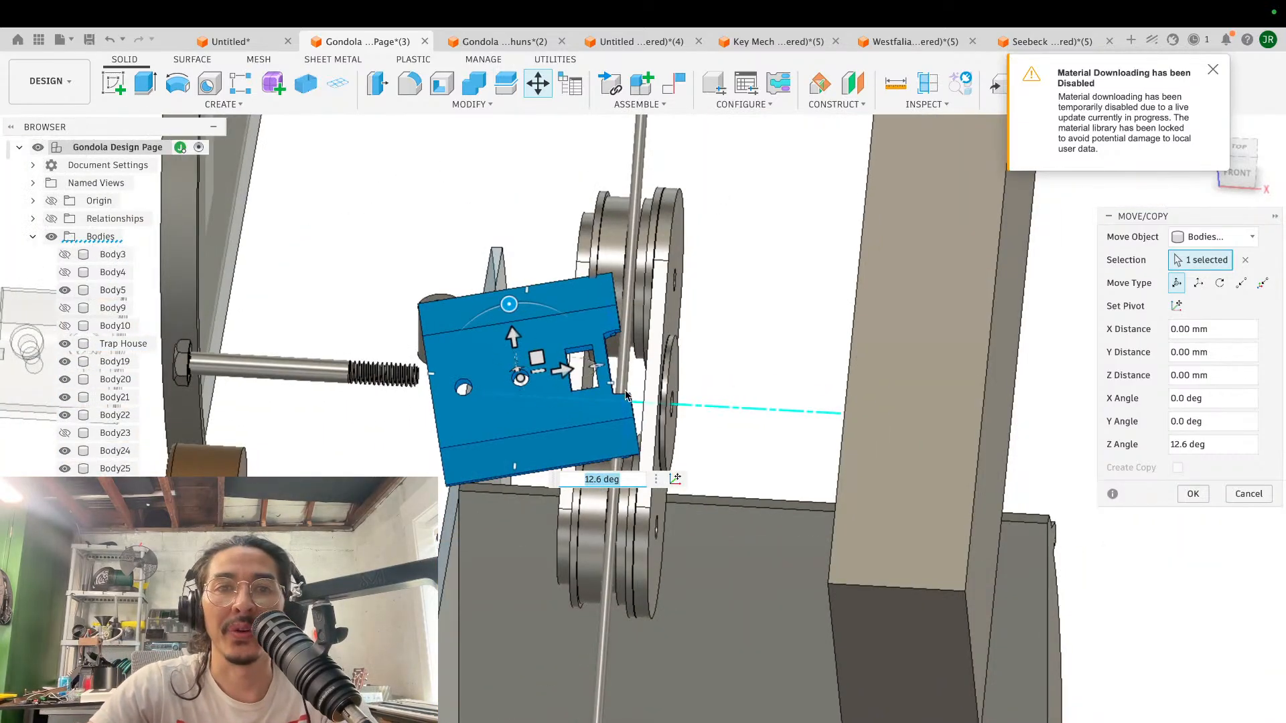
- Try rotating the green block 75 degrees about the X axis beside the pulleys, then undo the rotation
{"action": "middle_click_drag", "start_coordinate": [685, 427], "coordinate": [606, 390], "text": "shift"}
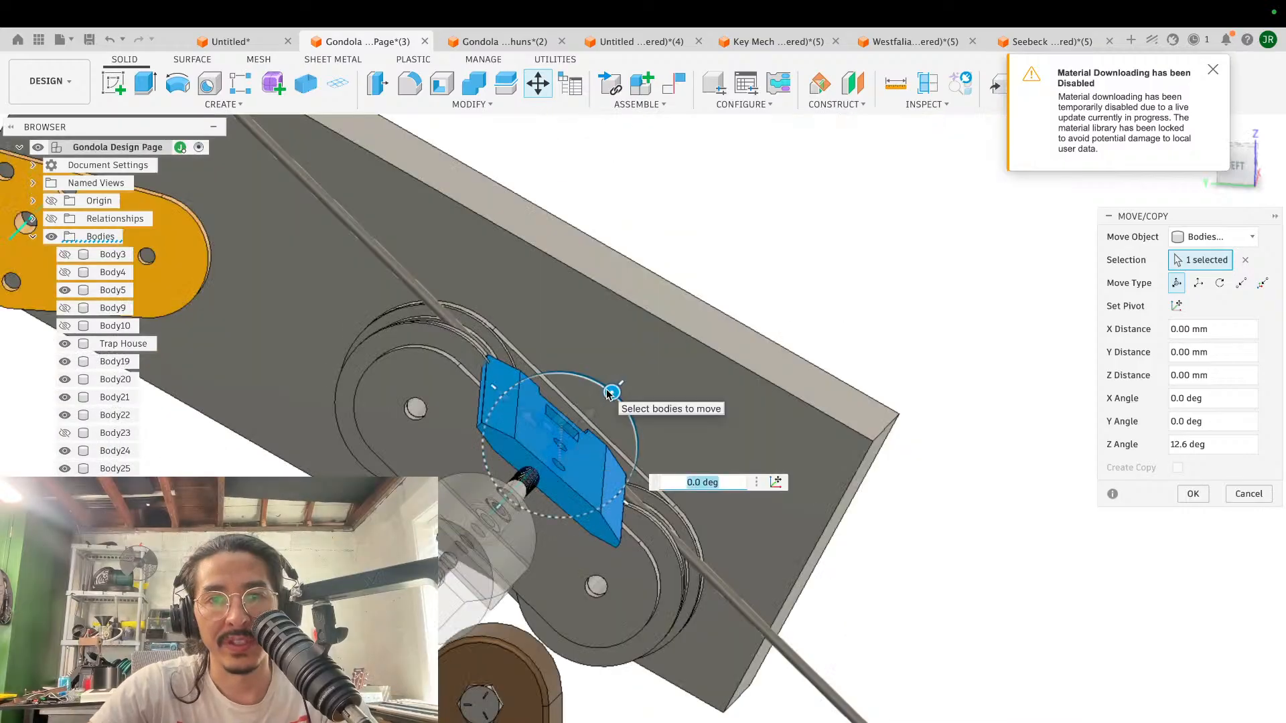
{"action": "left_click_drag", "start_coordinate": [611, 394], "coordinate": [627, 479]}
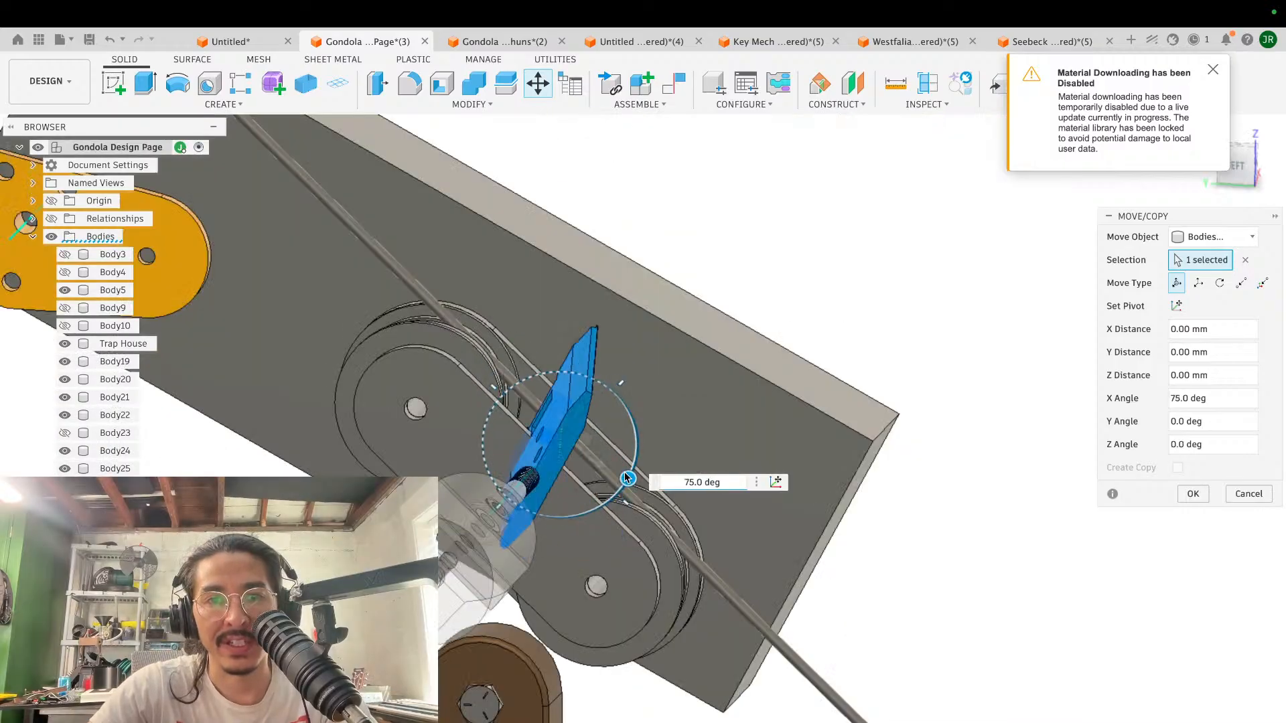
{"action": "scroll", "coordinate": [548, 306], "scroll_direction": "right", "scroll_amount": 10, "text": "shift"}
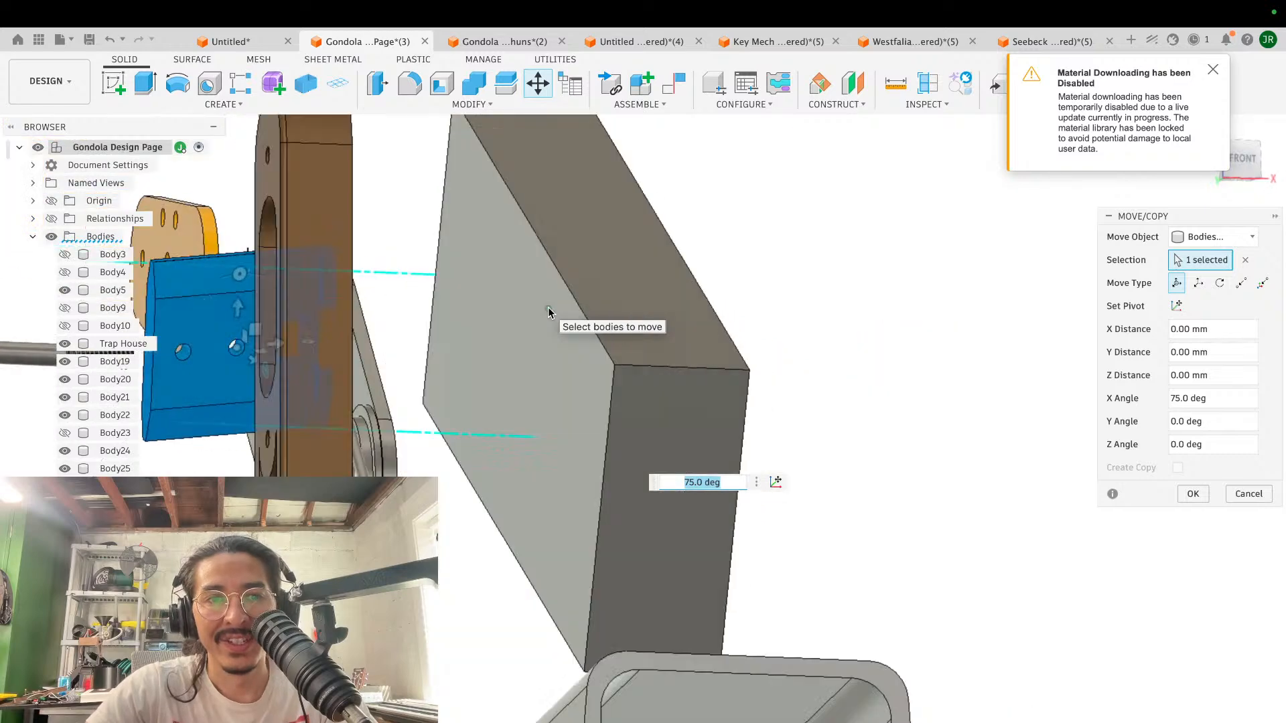
{"action": "scroll", "coordinate": [548, 306], "scroll_direction": "down", "scroll_amount": 5}
{"action": "scroll", "coordinate": [548, 307], "scroll_direction": "left", "scroll_amount": 10, "text": "shift"}
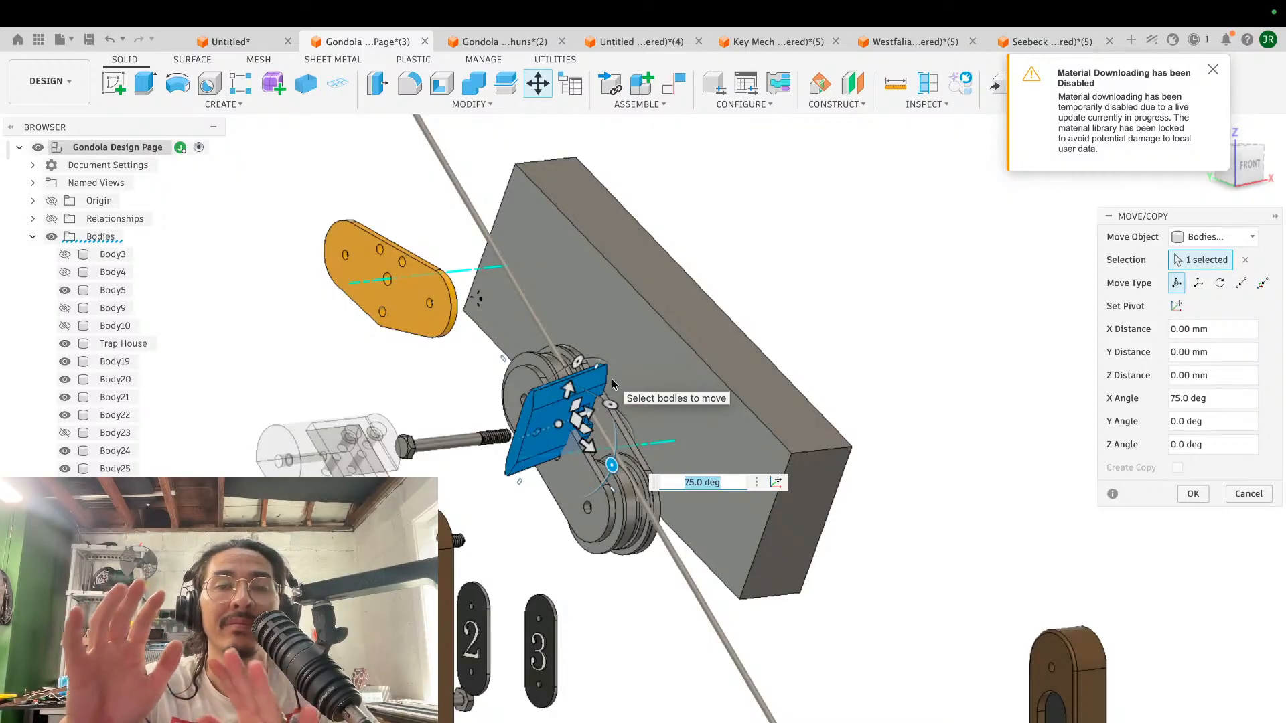
{"action": "key", "text": "super+z"}
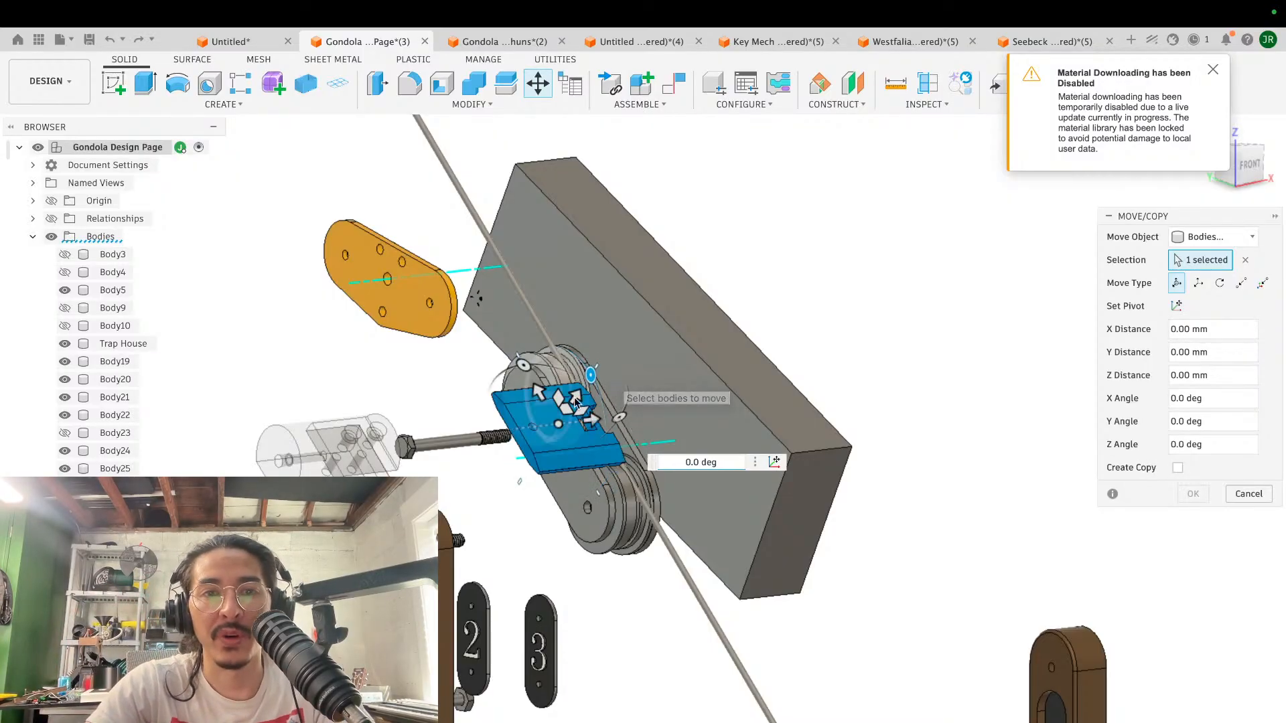
- Try tilting the green block 15 degrees about the Z axis against the cable, then leave the move
{"action": "middle_click_drag", "start_coordinate": [703, 394], "coordinate": [462, 371], "text": "shift"}
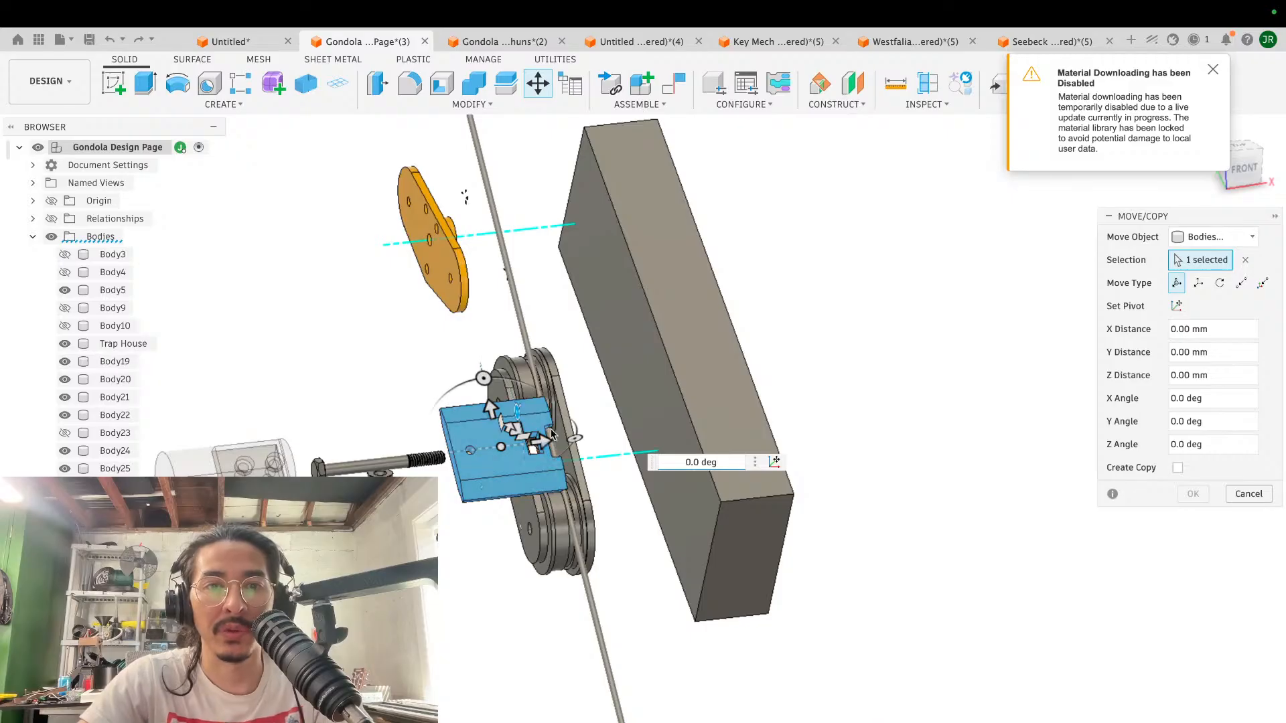
{"action": "middle_click_drag", "start_coordinate": [527, 423], "coordinate": [551, 434], "text": "shift"}
{"action": "scroll", "coordinate": [551, 434], "scroll_direction": "up", "scroll_amount": 3}
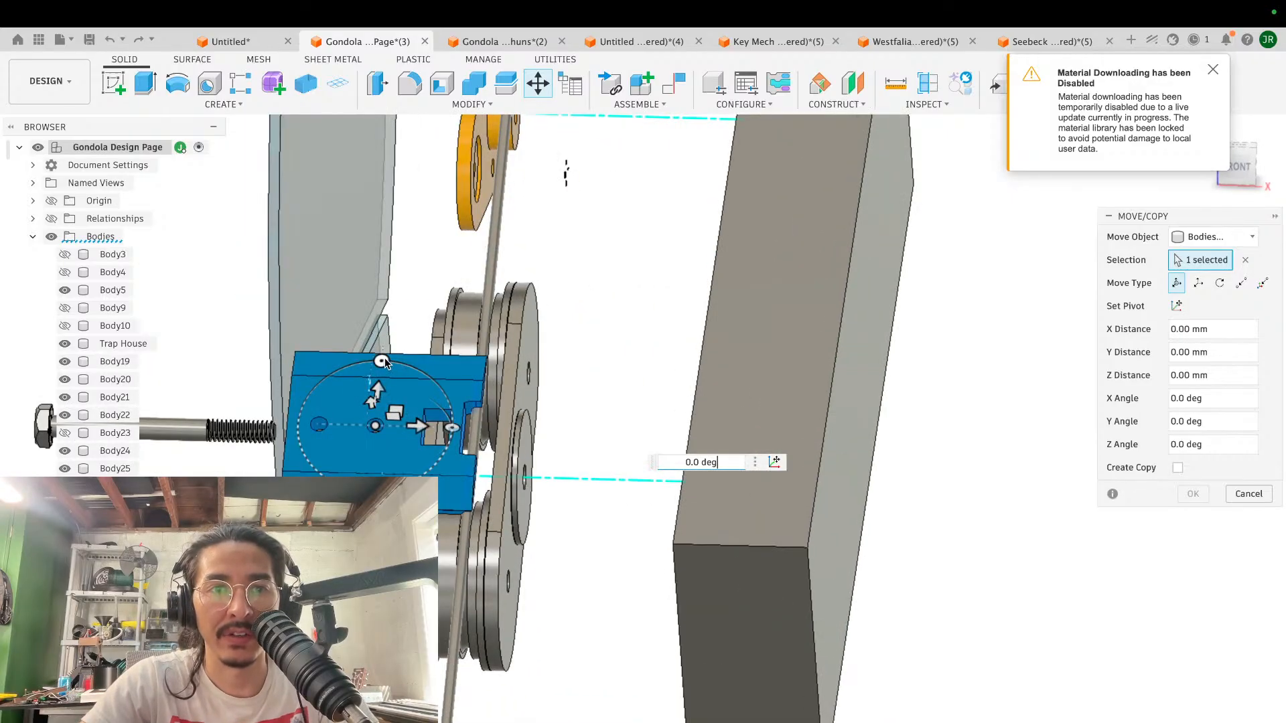
{"action": "left_click_drag", "start_coordinate": [387, 364], "coordinate": [367, 362]}
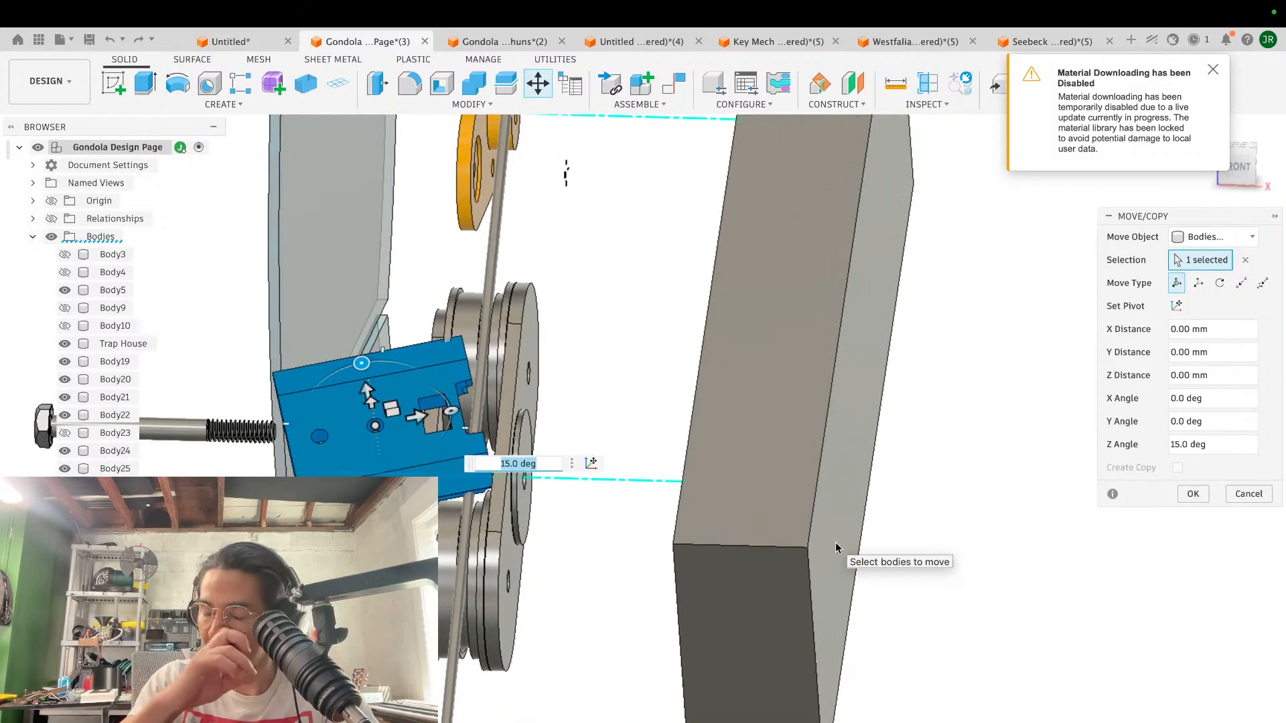
{"action": "key", "text": "Return"}
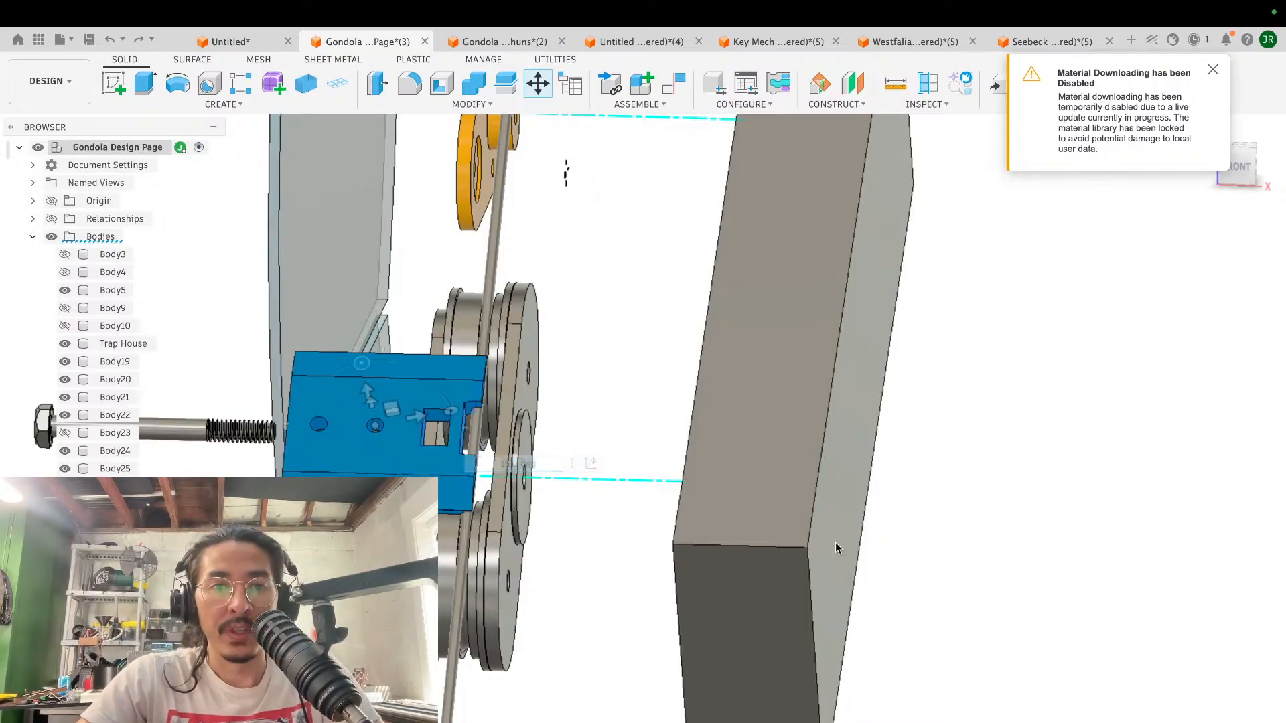
- Examine how the green block sits against the cable and pulleys from several angles
{"action": "scroll", "coordinate": [668, 441], "scroll_direction": "left", "scroll_amount": 3}
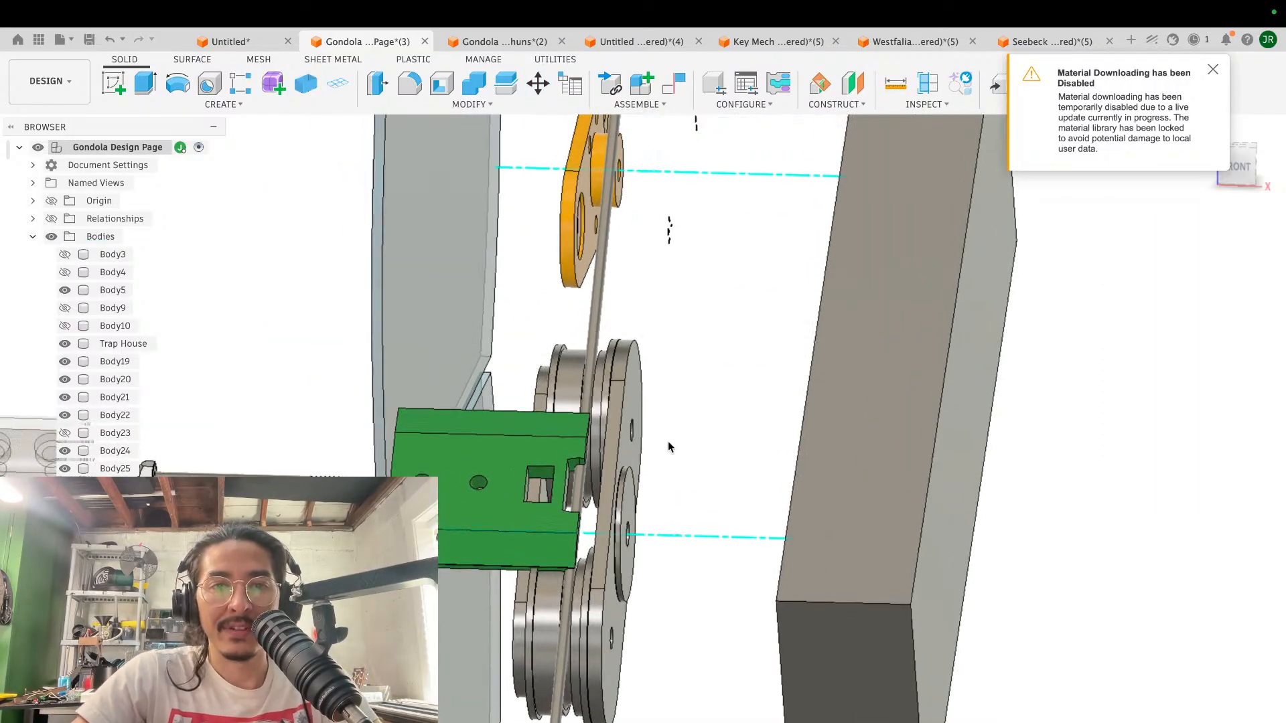
{"action": "scroll", "coordinate": [669, 441], "scroll_direction": "left", "scroll_amount": 5, "text": "shift"}
{"action": "scroll", "coordinate": [669, 443], "scroll_direction": "down", "scroll_amount": 5}
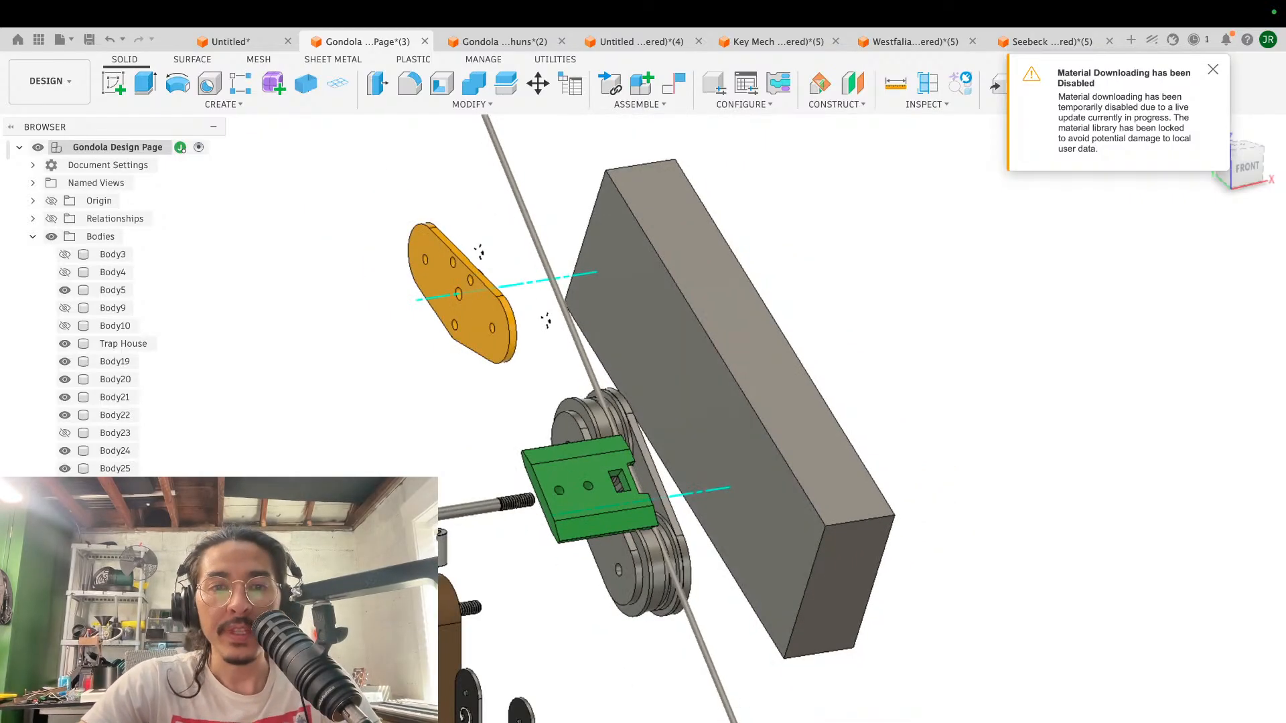
{"action": "scroll", "coordinate": [620, 557], "scroll_direction": "right", "scroll_amount": 8, "text": "shift"}
{"action": "scroll", "coordinate": [621, 557], "scroll_direction": "up", "scroll_amount": 5}
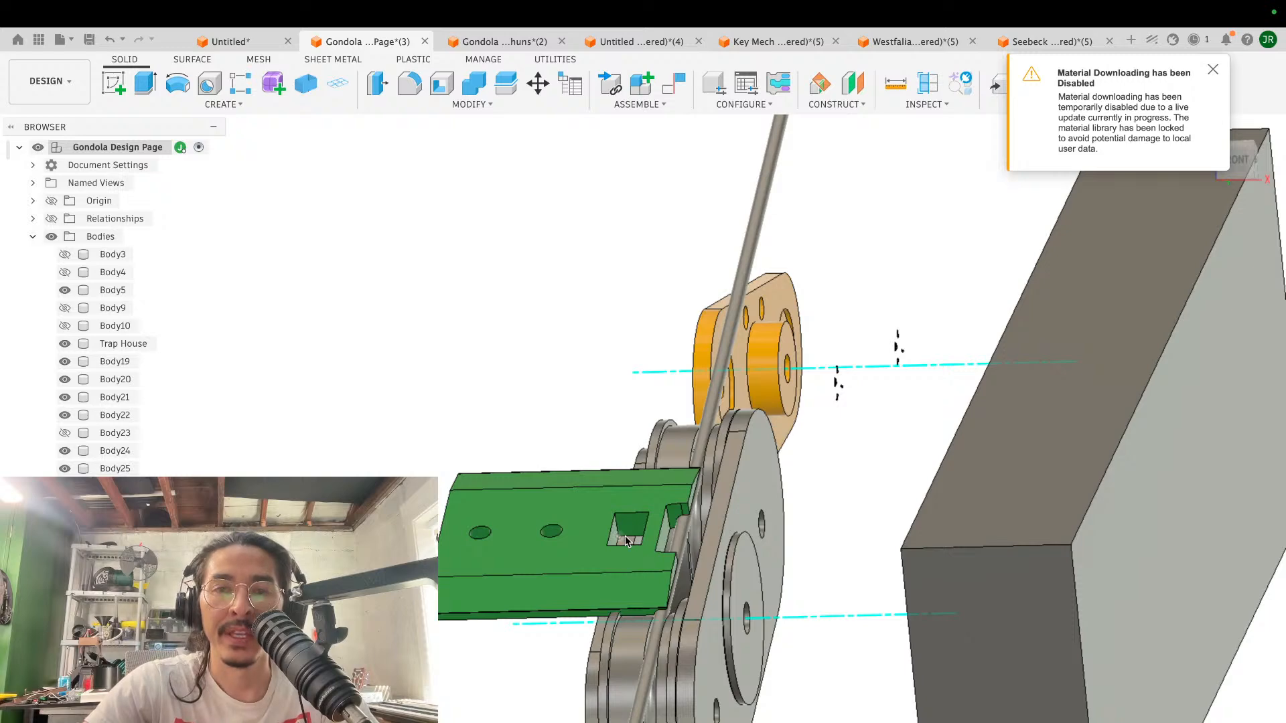
{"action": "scroll", "coordinate": [625, 535], "scroll_direction": "down", "scroll_amount": 5}
{"action": "scroll", "coordinate": [625, 536], "scroll_direction": "down", "scroll_amount": 8}
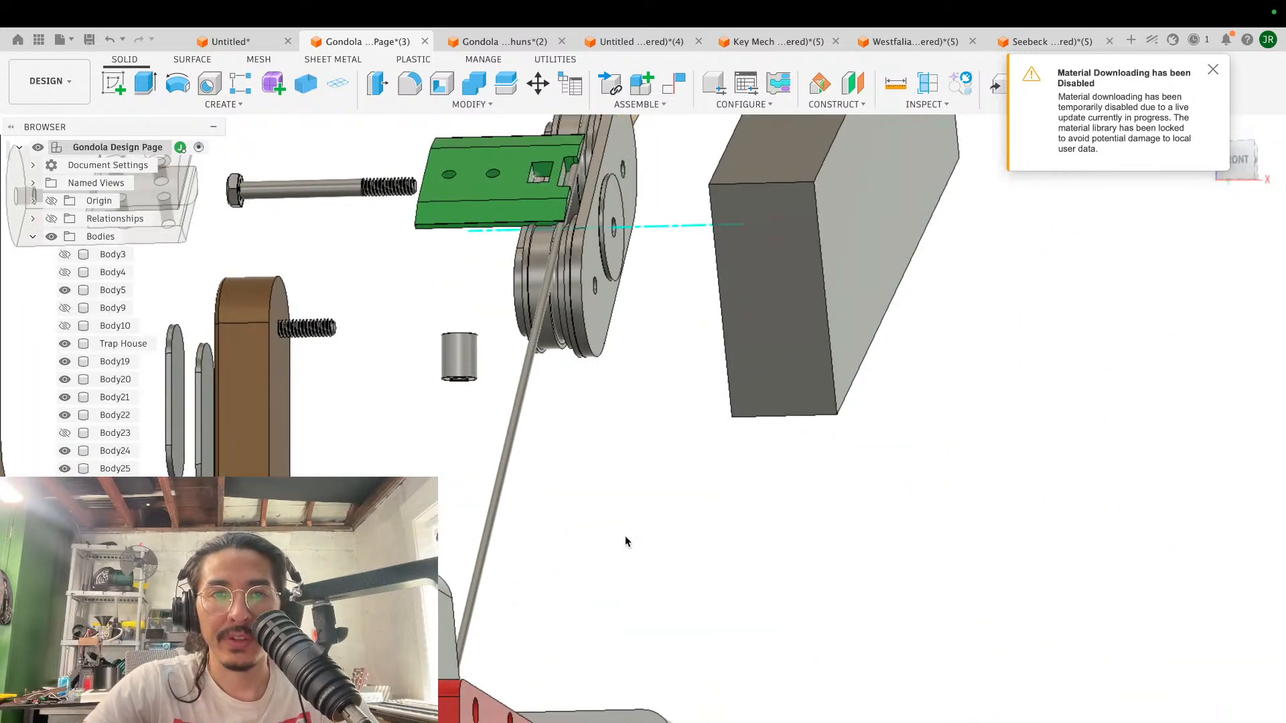
- Examine the cable's run from the pulley assembly down to the blue and red gondola cabins
{"action": "scroll", "coordinate": [625, 535], "scroll_direction": "up", "scroll_amount": 3}
{"action": "scroll", "coordinate": [625, 536], "scroll_direction": "left", "scroll_amount": 8, "text": "shift"}
{"action": "scroll", "coordinate": [625, 535], "scroll_direction": "down", "scroll_amount": 5}
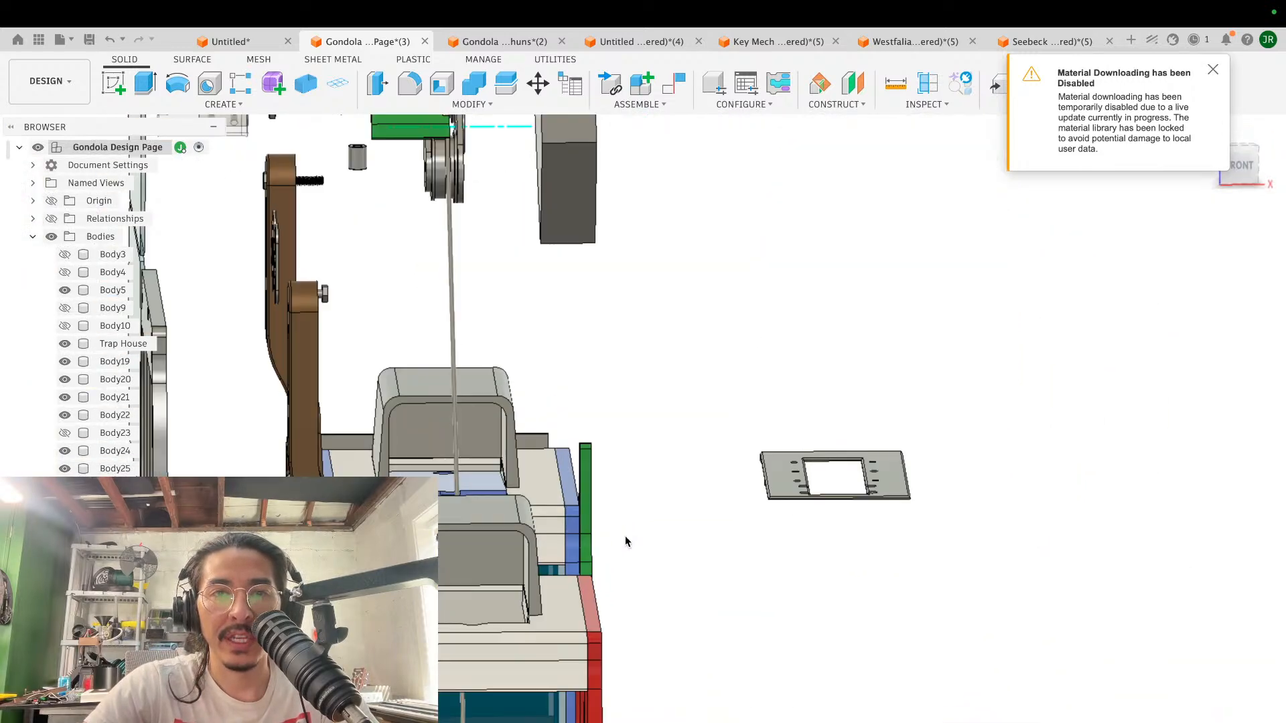
{"action": "scroll", "coordinate": [625, 536], "scroll_direction": "up", "scroll_amount": 10}
{"action": "scroll", "coordinate": [625, 535], "scroll_direction": "left", "scroll_amount": 5}
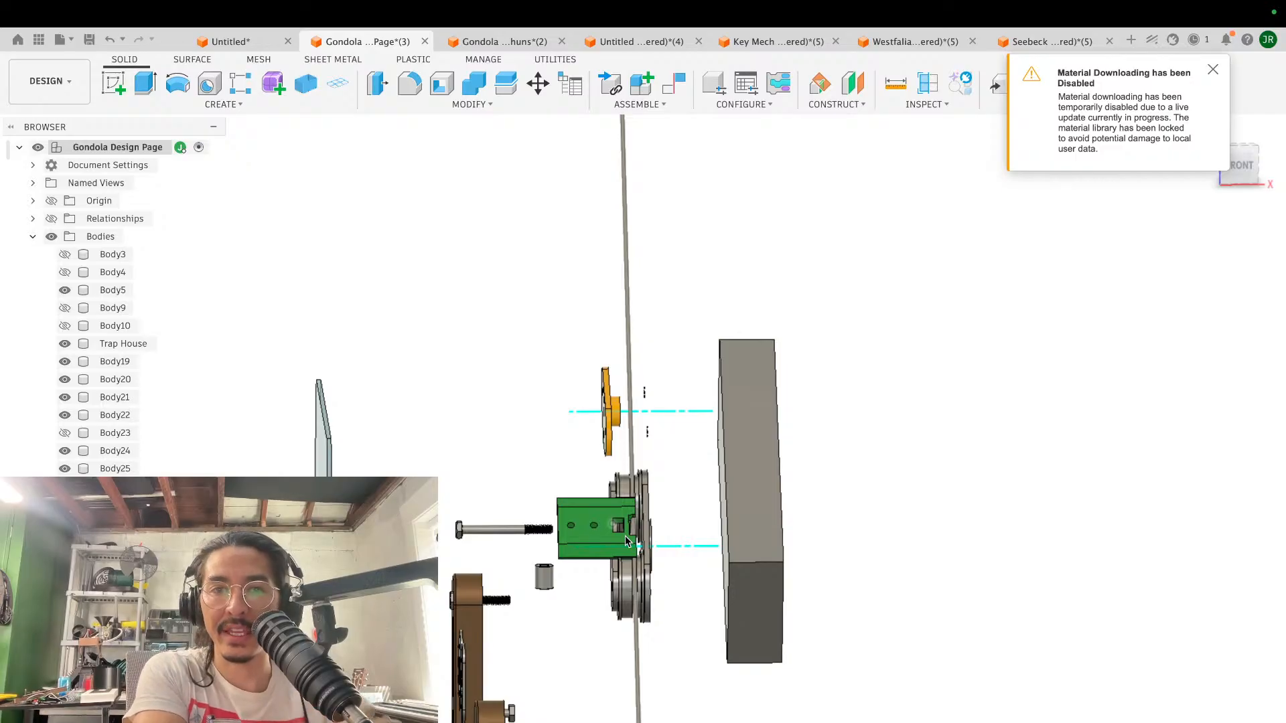
{"action": "scroll", "coordinate": [645, 309], "scroll_direction": "down", "scroll_amount": 2}
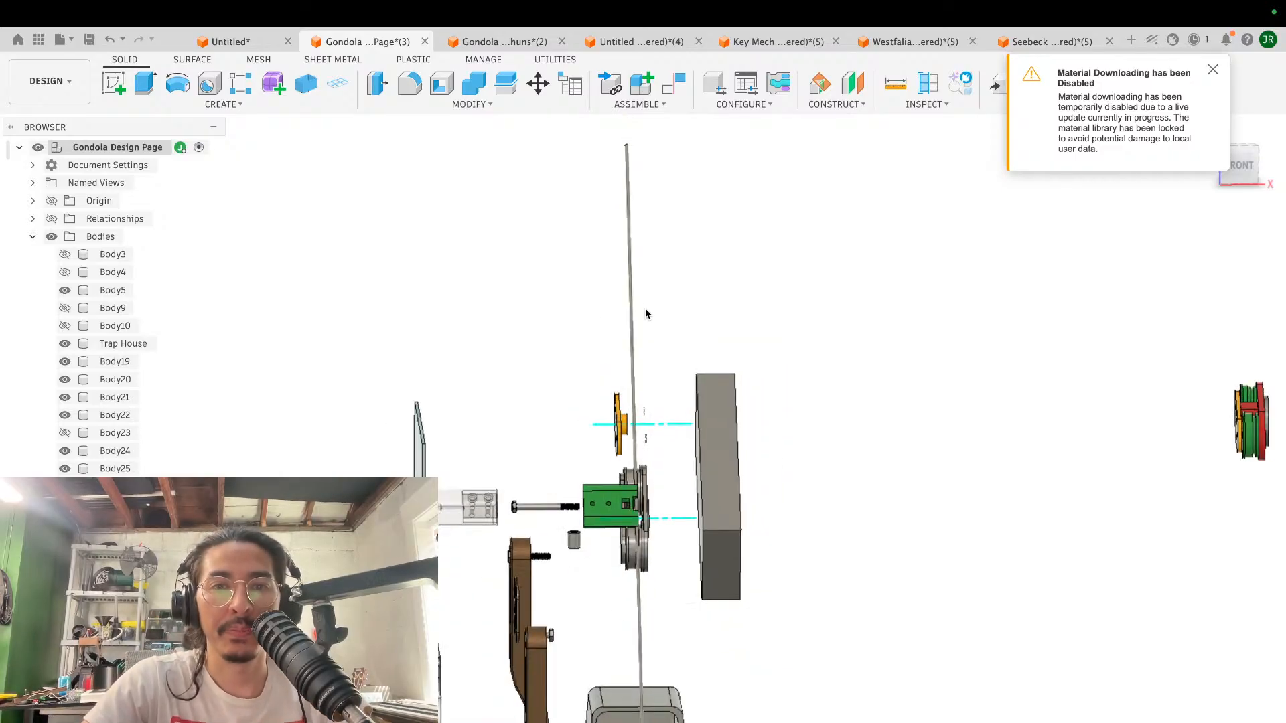
{"action": "scroll", "coordinate": [646, 309], "scroll_direction": "left", "scroll_amount": 10, "text": "shift"}
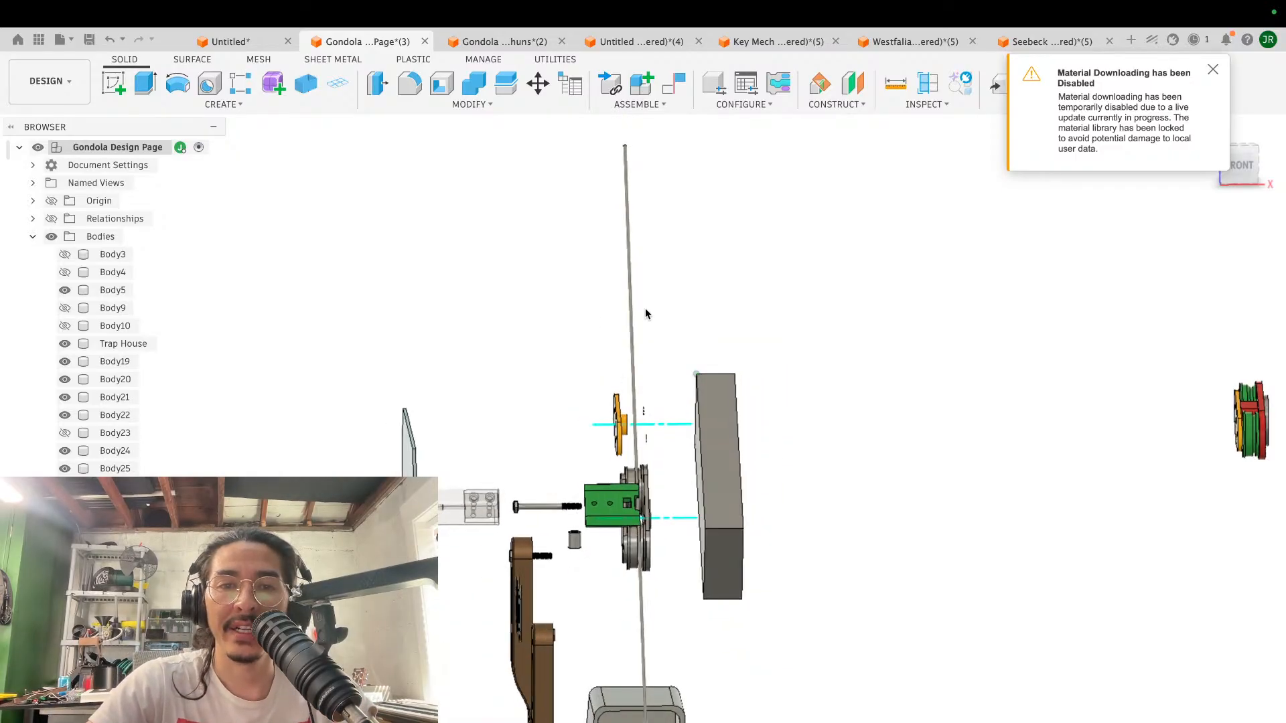
{"action": "scroll", "coordinate": [645, 309], "scroll_direction": "down", "scroll_amount": 3}
{"action": "scroll", "coordinate": [645, 309], "scroll_direction": "right", "scroll_amount": 5}
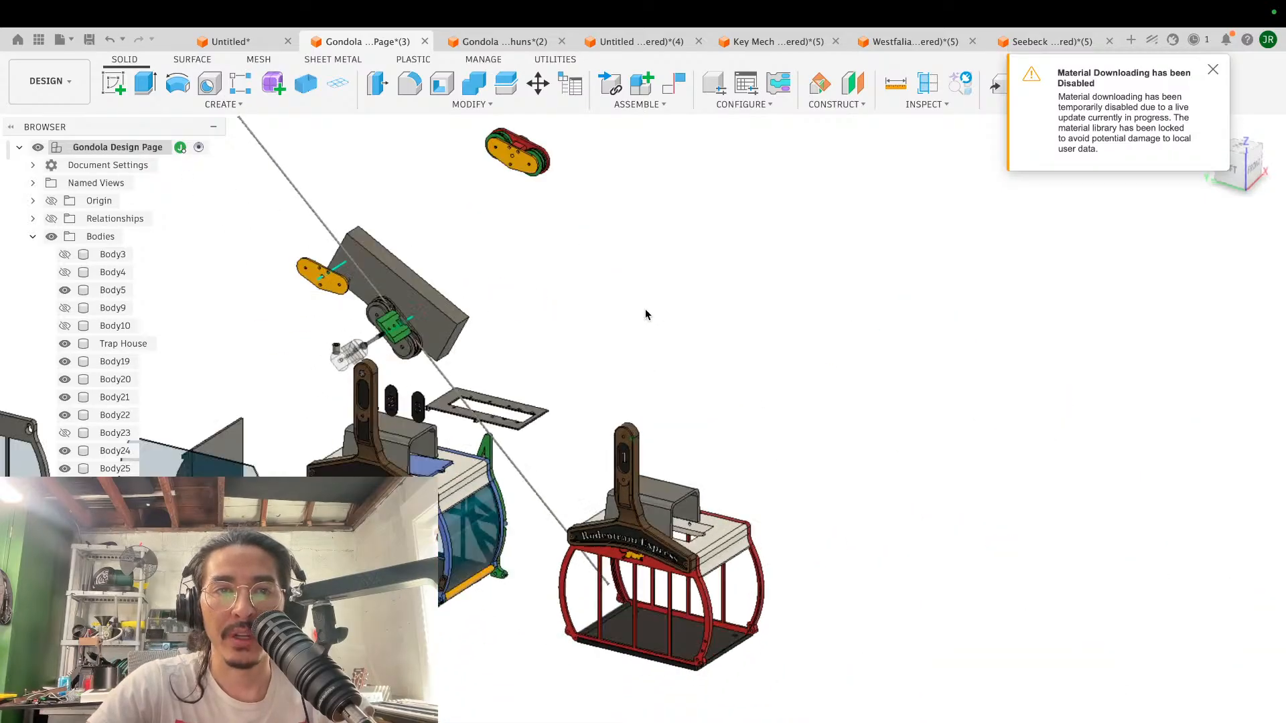
- Switch to the first untitled design and examine the spoked sprocket wheel and the small separate pulley
{"action": "left_click", "coordinate": [231, 42]}
{"action": "scroll", "coordinate": [568, 402], "scroll_direction": "down", "scroll_amount": 5}
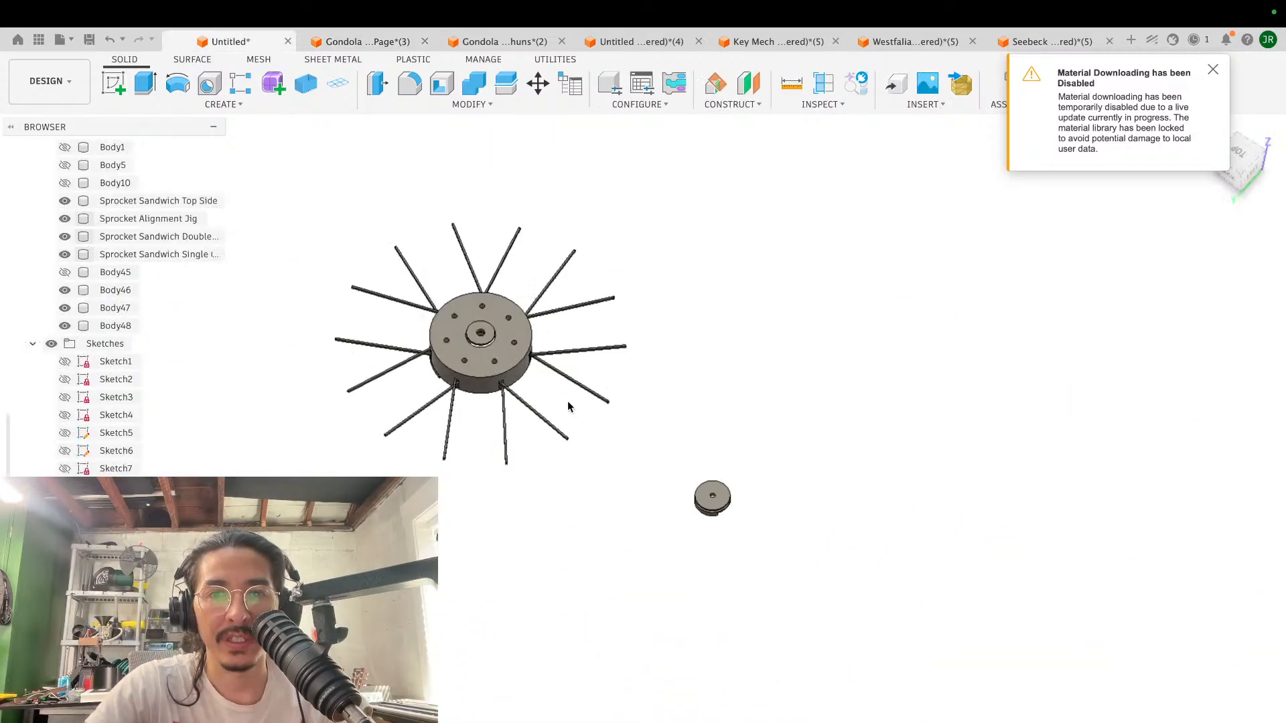
{"action": "scroll", "coordinate": [669, 494], "scroll_direction": "right", "scroll_amount": 3}
{"action": "scroll", "coordinate": [669, 496], "scroll_direction": "down", "scroll_amount": 3, "text": "shift"}
{"action": "scroll", "coordinate": [669, 496], "scroll_direction": "down", "scroll_amount": 4, "text": "shift"}
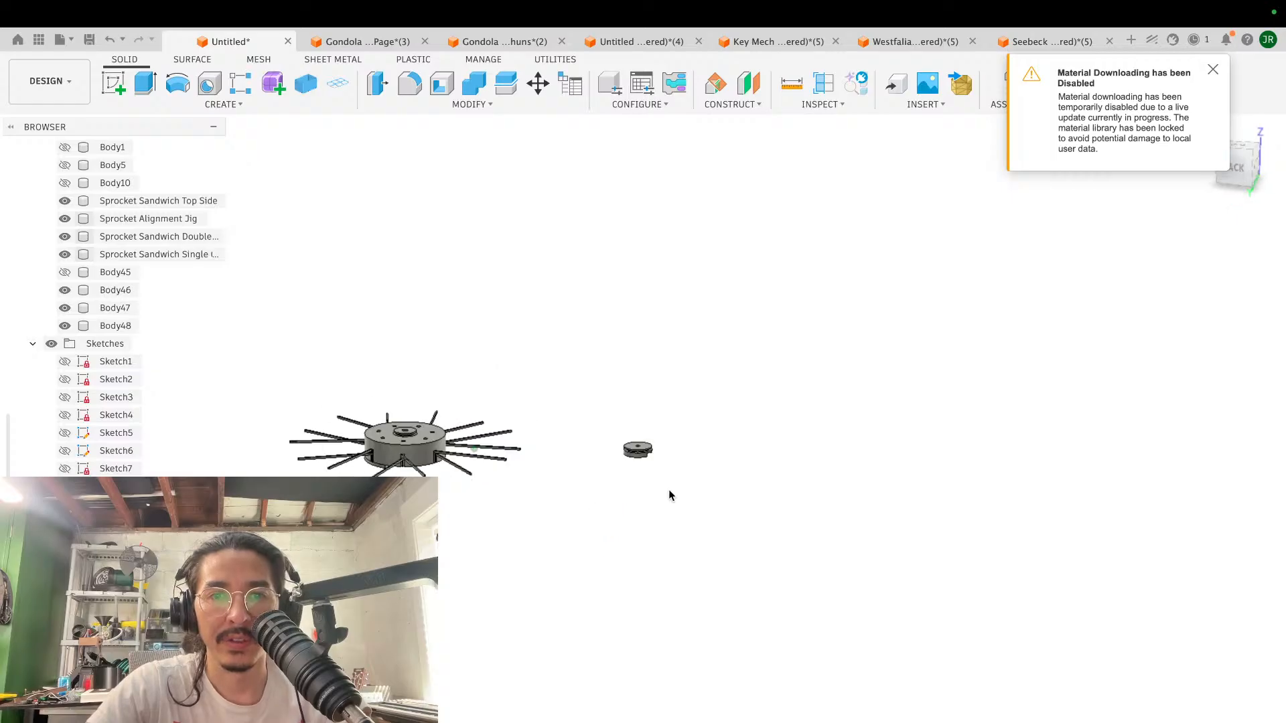
{"action": "scroll", "coordinate": [669, 495], "scroll_direction": "up", "scroll_amount": 4, "text": "shift"}
{"action": "scroll", "coordinate": [669, 496], "scroll_direction": "up", "scroll_amount": 3}
{"action": "scroll", "coordinate": [669, 495], "scroll_direction": "up", "scroll_amount": 5}
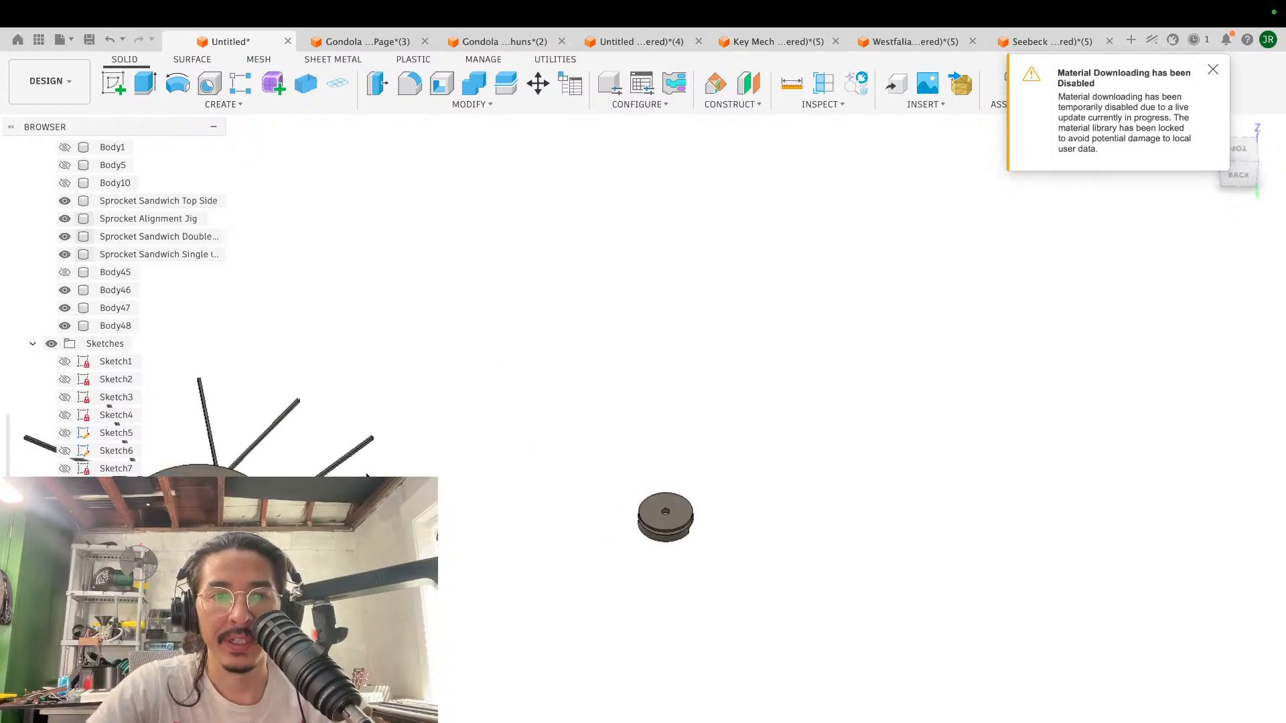
{"action": "middle_click_drag", "start_coordinate": [670, 495], "coordinate": [922, 540]}
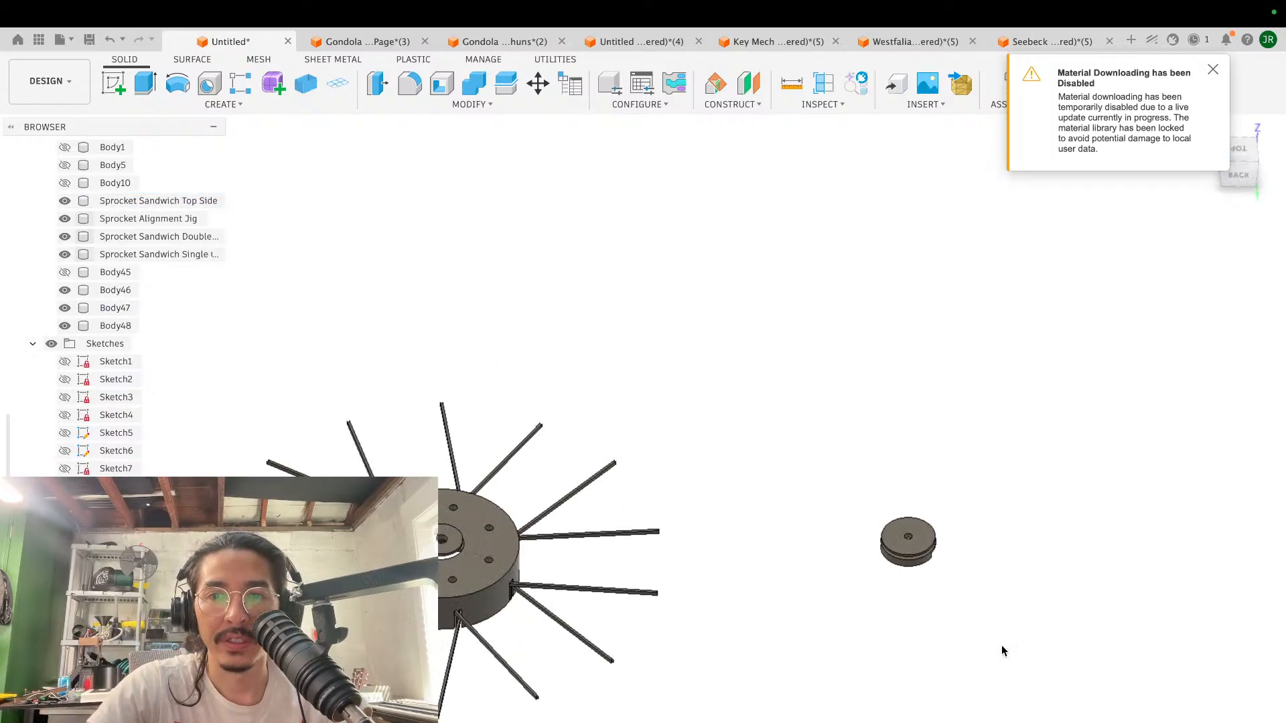
{"action": "scroll", "coordinate": [884, 519], "scroll_direction": "up", "scroll_amount": 4, "text": "shift"}
{"action": "scroll", "coordinate": [882, 517], "scroll_direction": "up", "scroll_amount": 5}
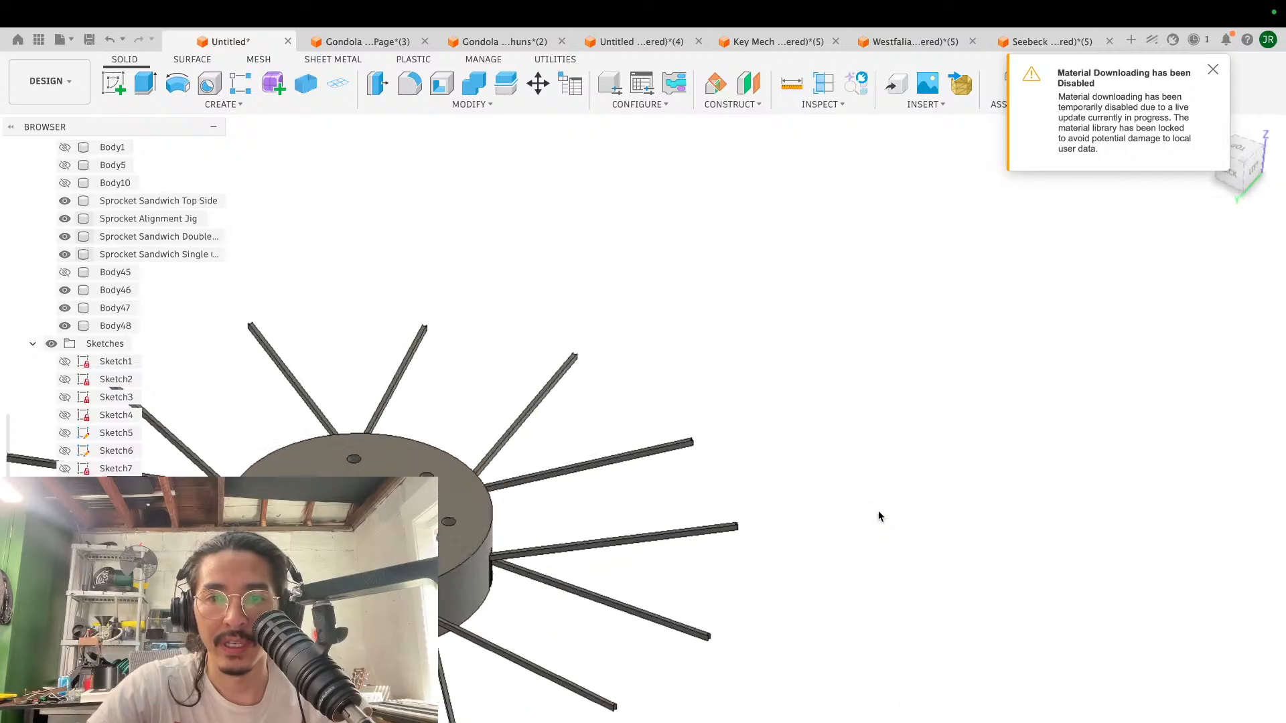
{"action": "scroll", "coordinate": [883, 516], "scroll_direction": "down", "scroll_amount": 4}
{"action": "scroll", "coordinate": [736, 502], "scroll_direction": "left", "scroll_amount": 5}
{"action": "scroll", "coordinate": [736, 502], "scroll_direction": "down", "scroll_amount": 5}
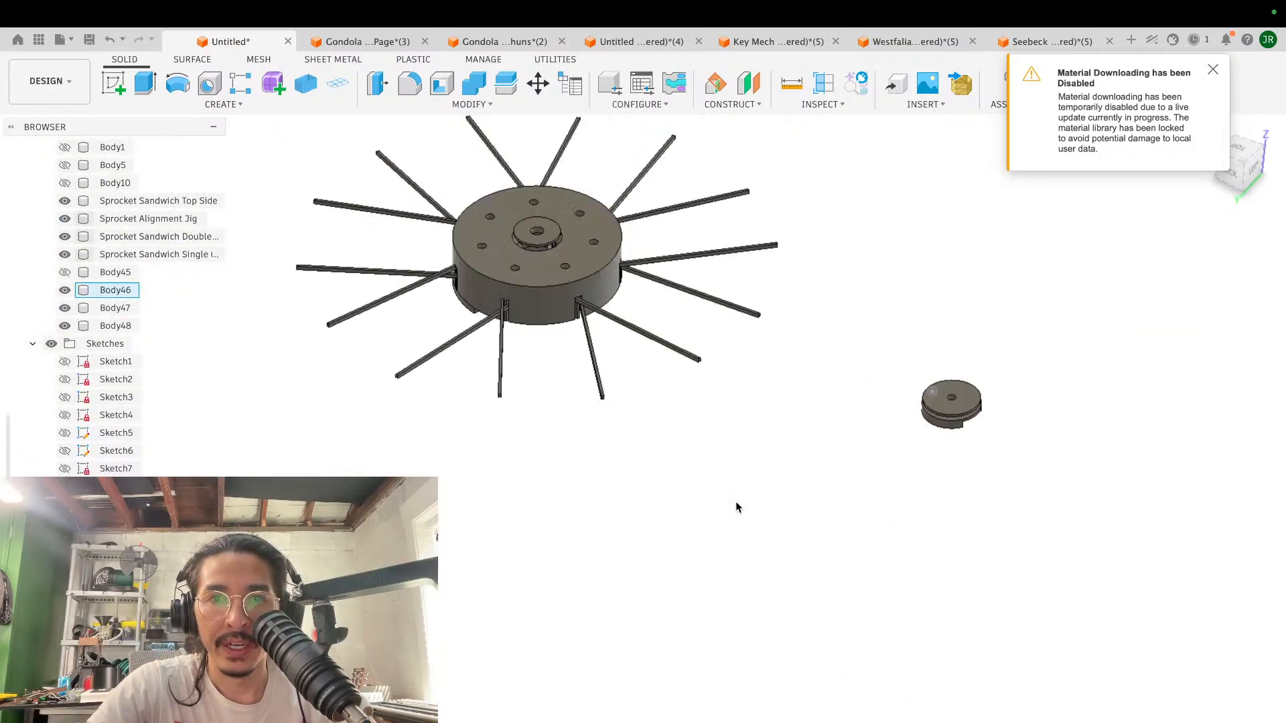
- Start a sketch on the horizontal origin plane and draw a 30 mm diameter circle in the empty area away from the sprocket wheel
{"action": "scroll", "coordinate": [735, 502], "scroll_direction": "up", "scroll_amount": 4, "text": "shift"}
{"action": "left_click", "coordinate": [111, 86]}
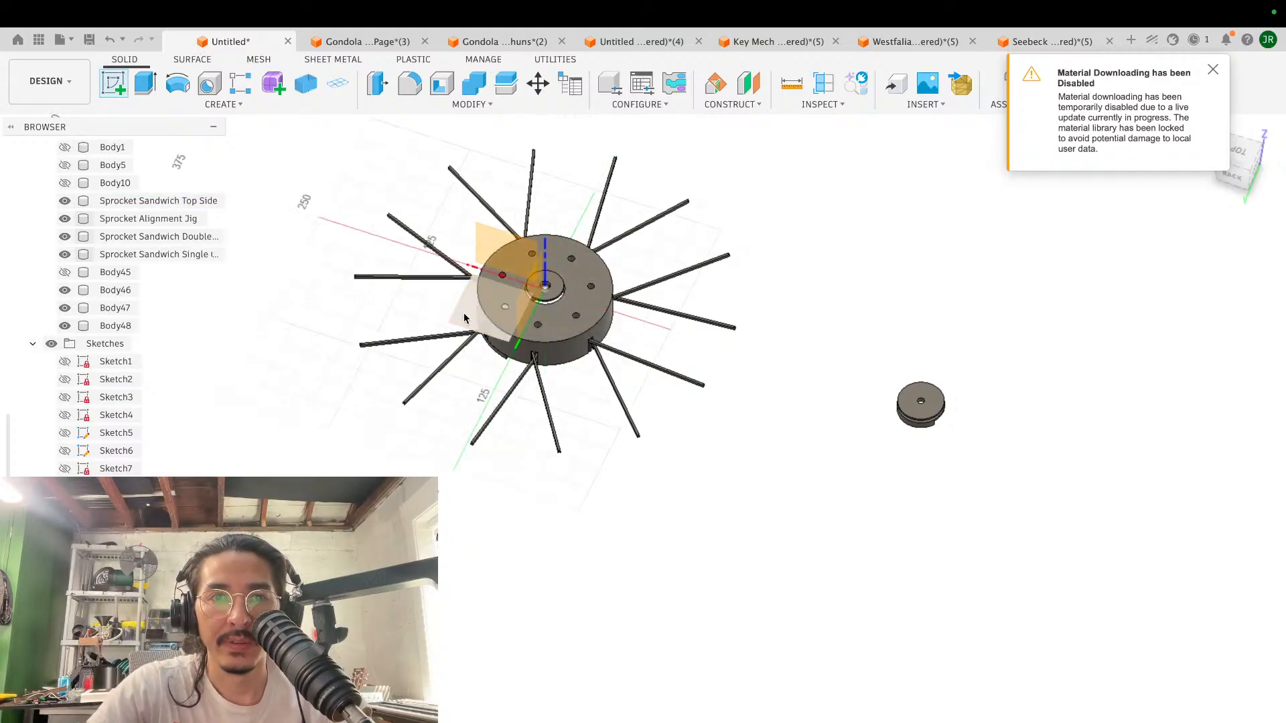
{"action": "left_click", "coordinate": [462, 314]}
{"action": "key", "text": "c"}
{"action": "left_click", "coordinate": [673, 507]}
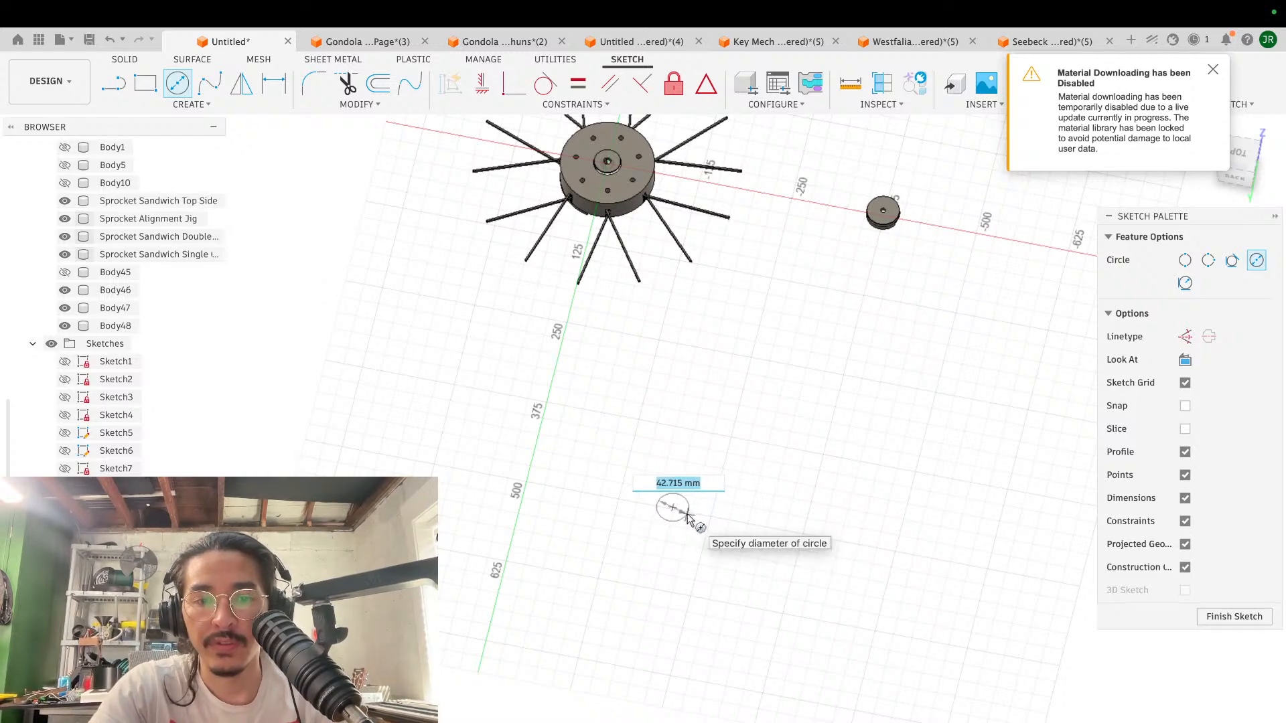
{"action": "type", "text": "40"}
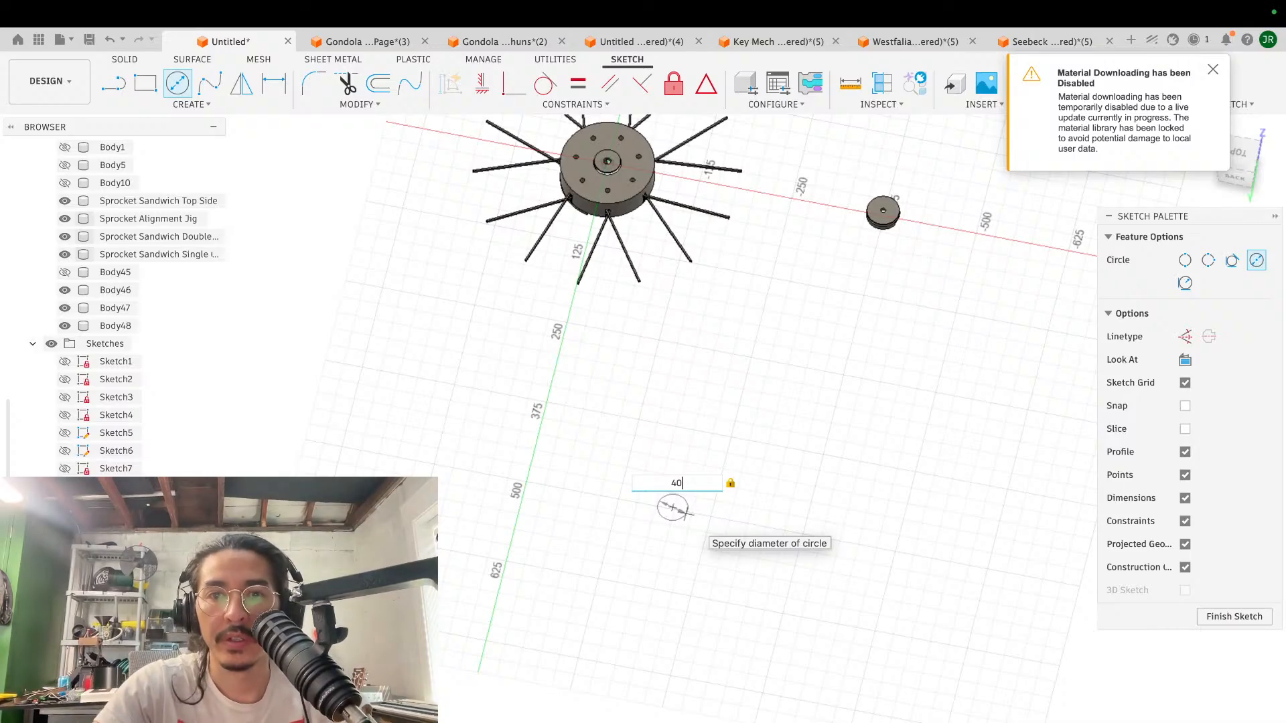
{"action": "type", "text": "30"}
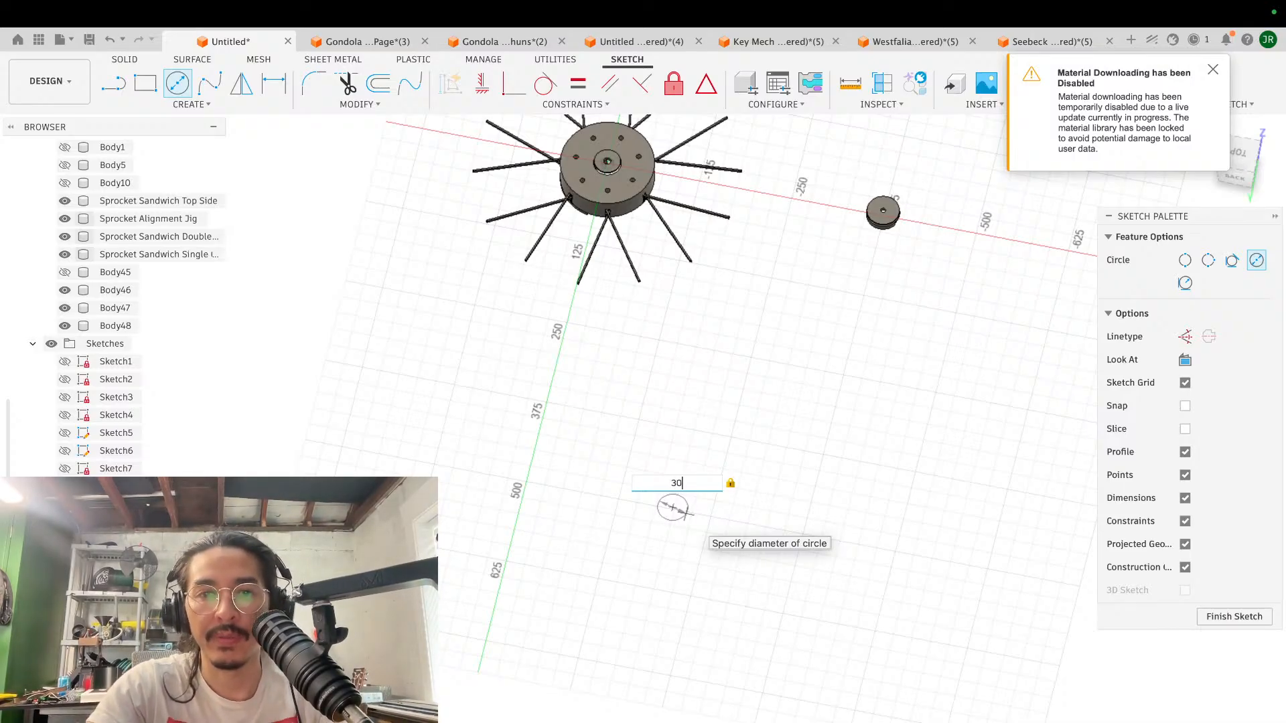
{"action": "key", "text": "Return"}
{"action": "scroll", "coordinate": [676, 491], "scroll_direction": "up", "scroll_amount": 8}
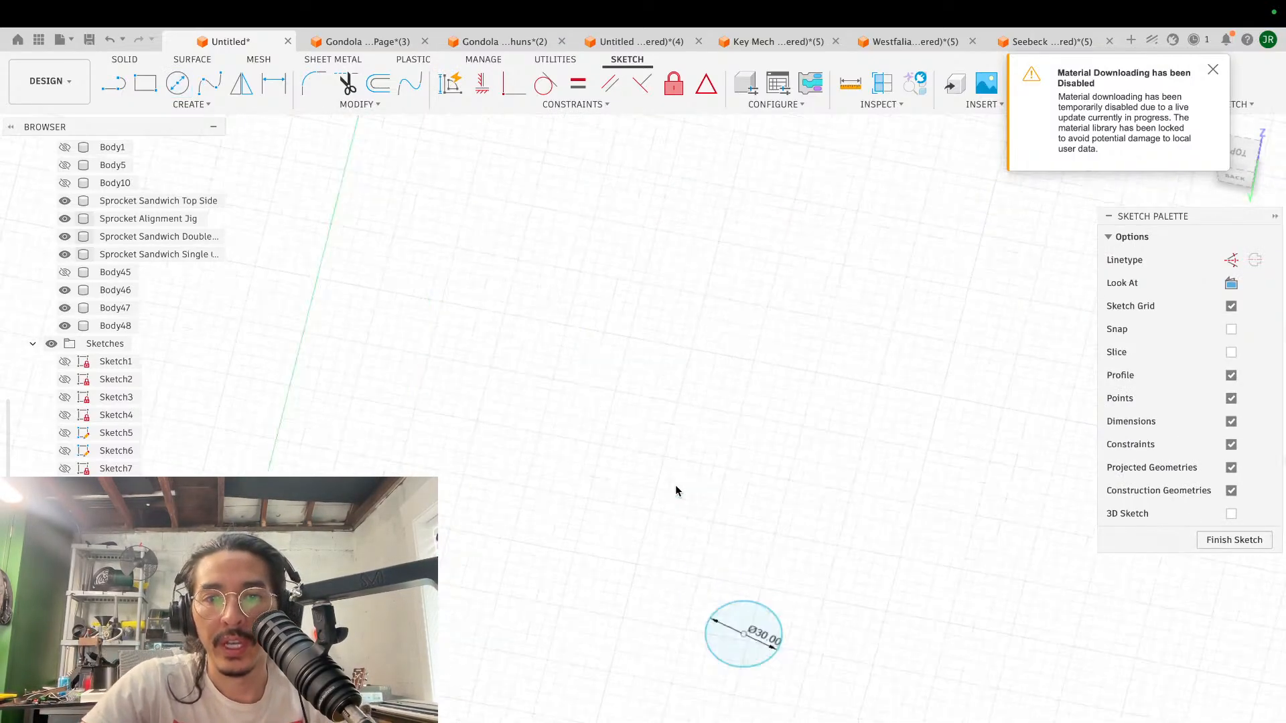
{"action": "scroll", "coordinate": [676, 491], "scroll_direction": "down", "scroll_amount": 6}
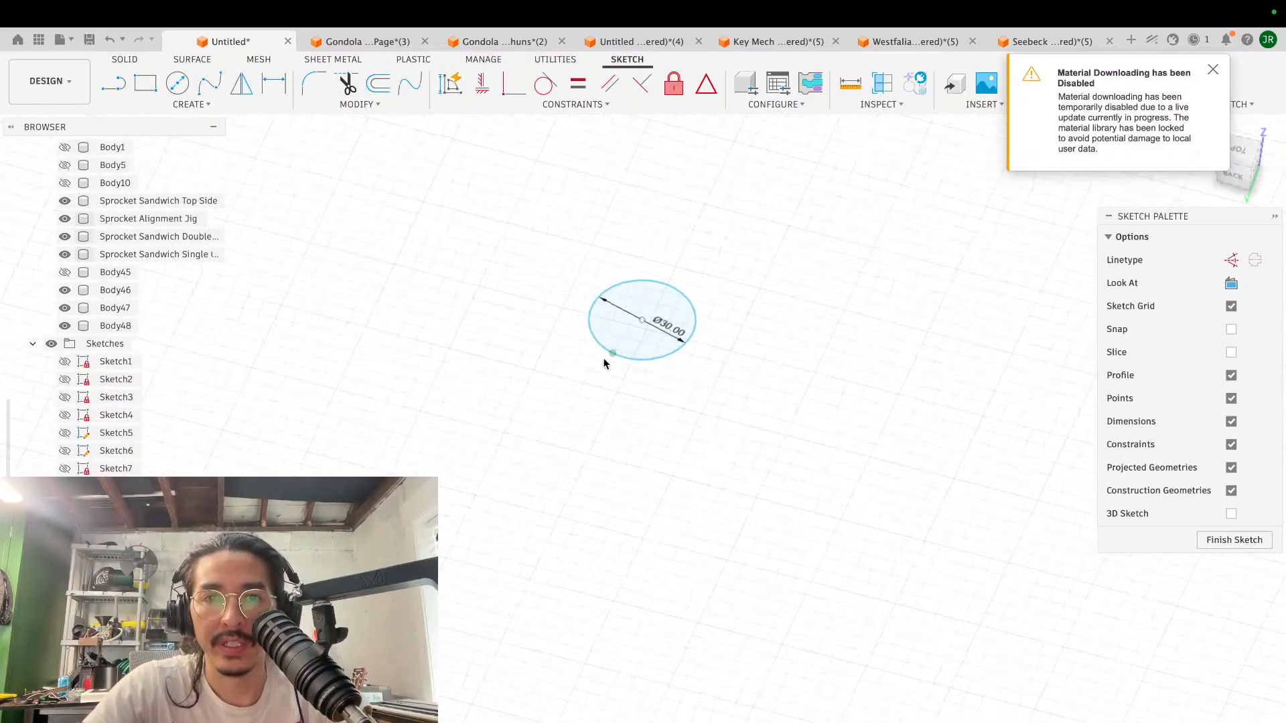
- Extrude the 30 mm circle into a separate solid disc
{"action": "left_click", "coordinate": [647, 347]}
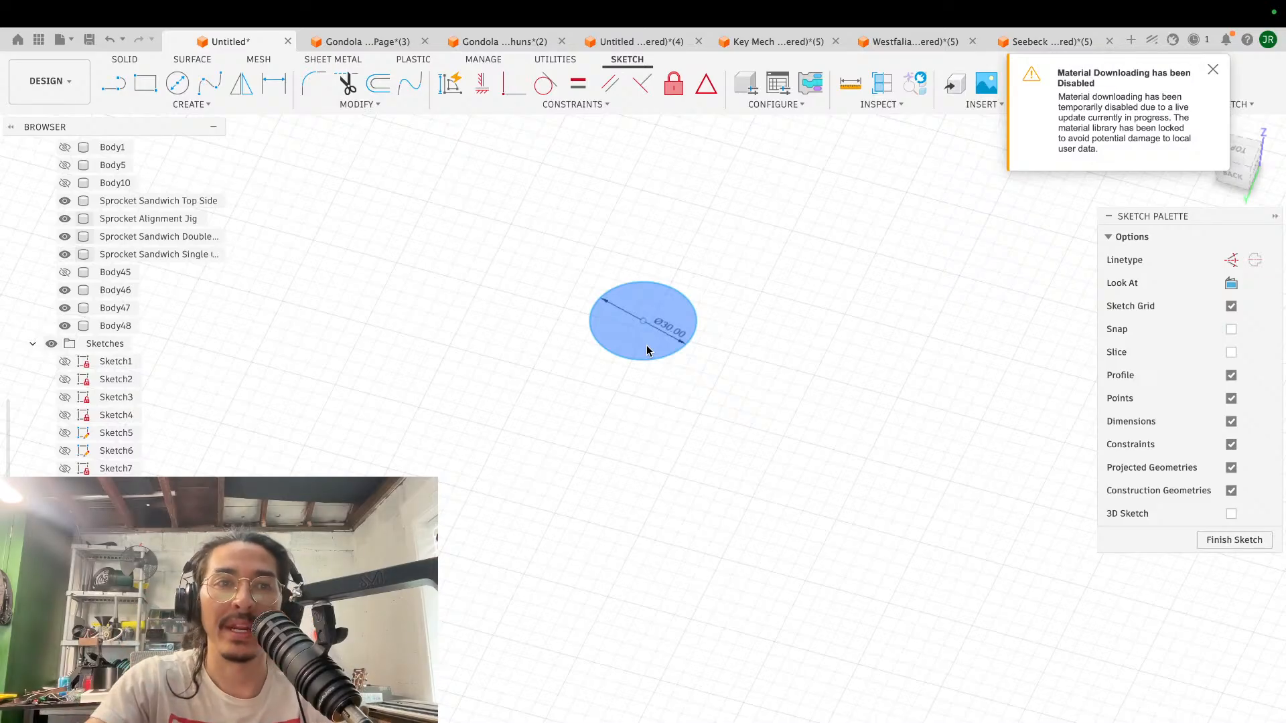
{"action": "scroll", "coordinate": [647, 350], "scroll_direction": "up", "scroll_amount": 3}
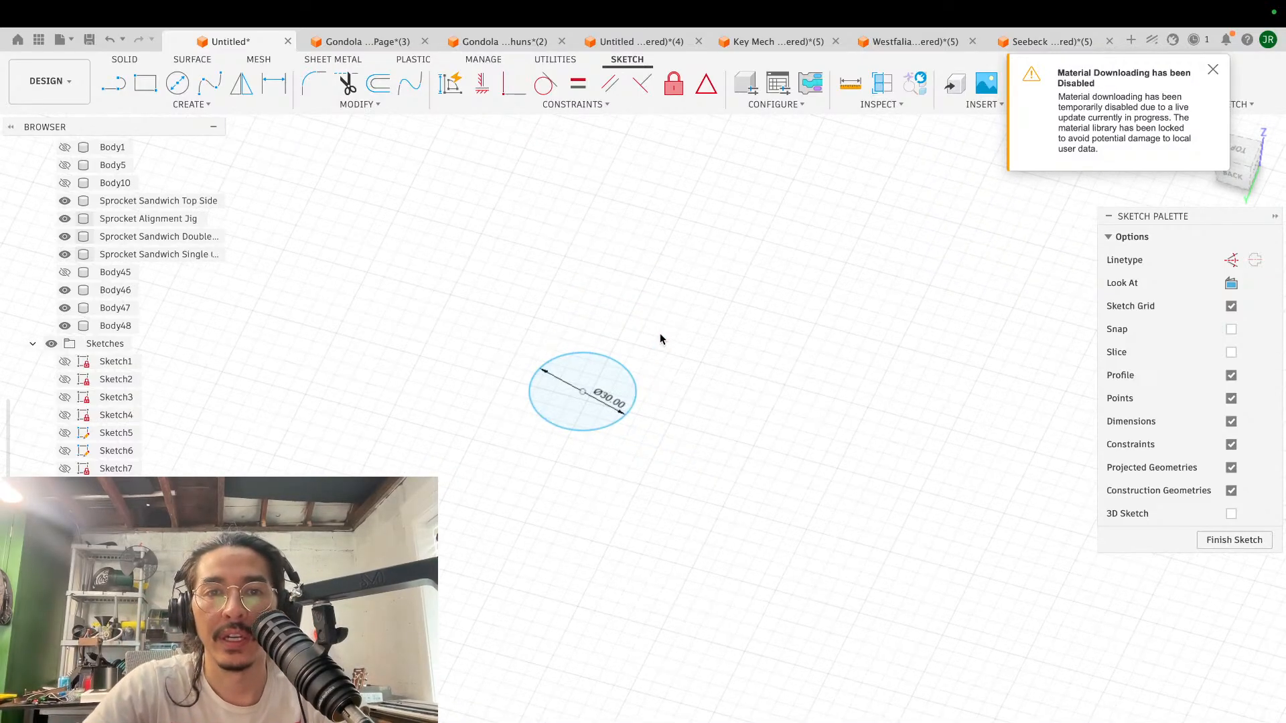
{"action": "scroll", "coordinate": [660, 333], "scroll_direction": "left", "scroll_amount": 3}
{"action": "scroll", "coordinate": [660, 334], "scroll_direction": "up", "scroll_amount": 3}
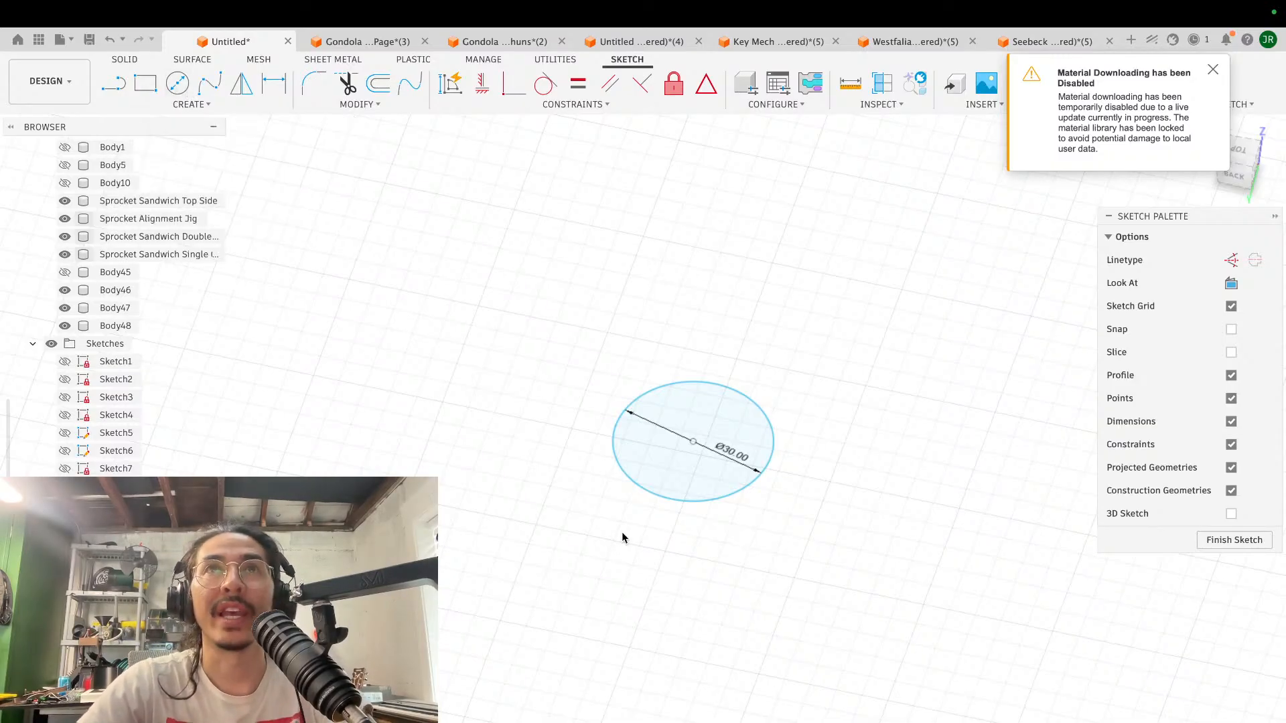
{"action": "scroll", "coordinate": [622, 533], "scroll_direction": "up", "scroll_amount": 2}
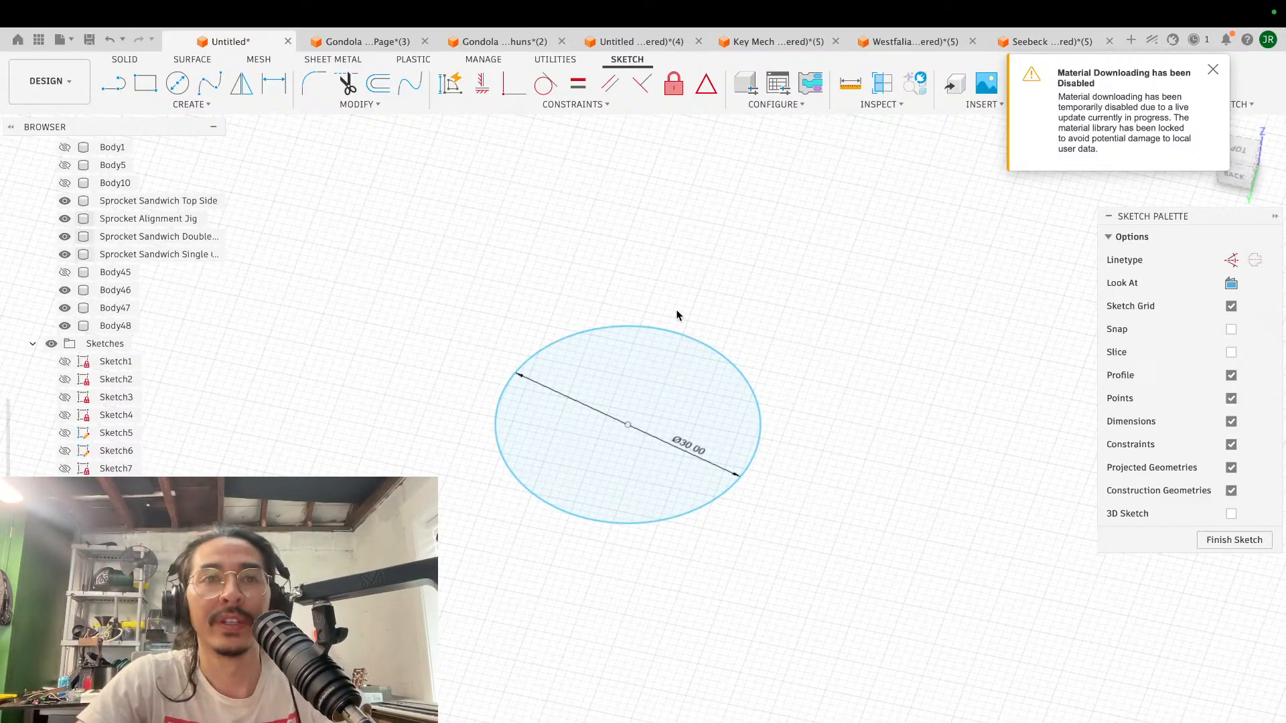
{"action": "left_click", "coordinate": [637, 395]}
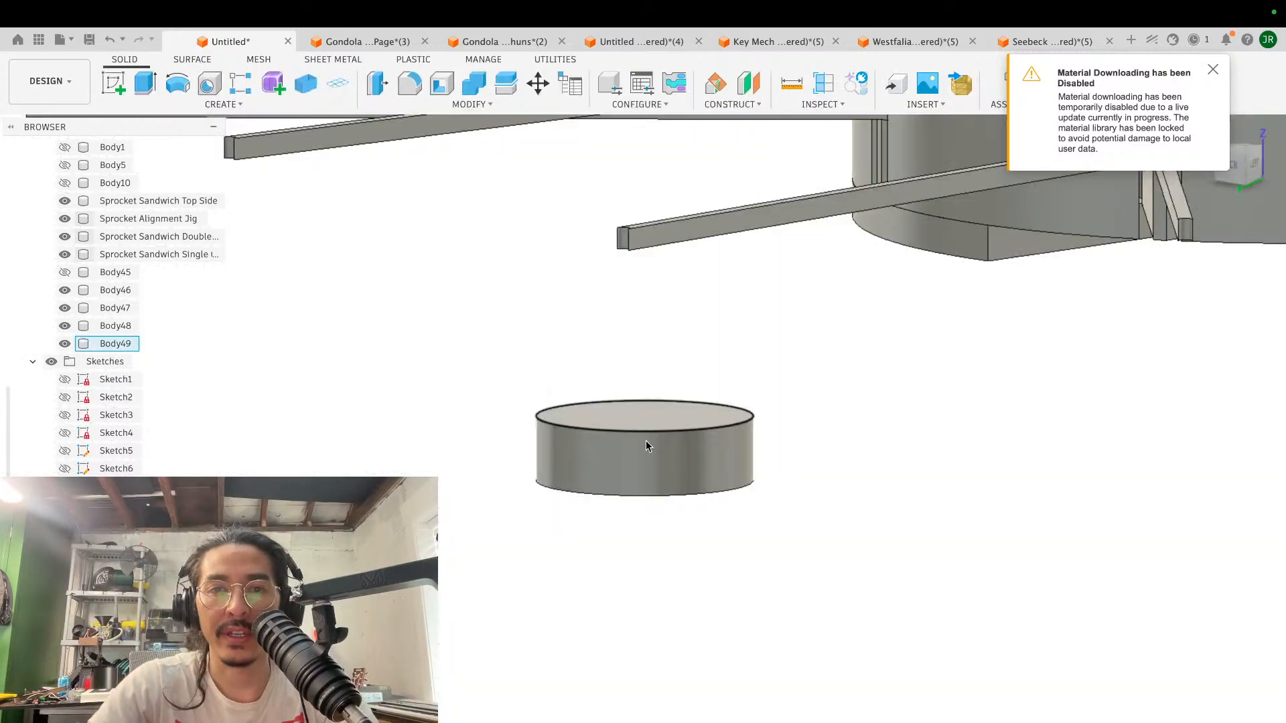
- Sketch a concentric 45 mm diameter circle on the disc's upper face
{"action": "middle_click_drag", "start_coordinate": [606, 448], "coordinate": [659, 382], "text": "shift"}
{"action": "scroll", "coordinate": [659, 382], "scroll_direction": "up", "scroll_amount": 5, "text": "shift"}
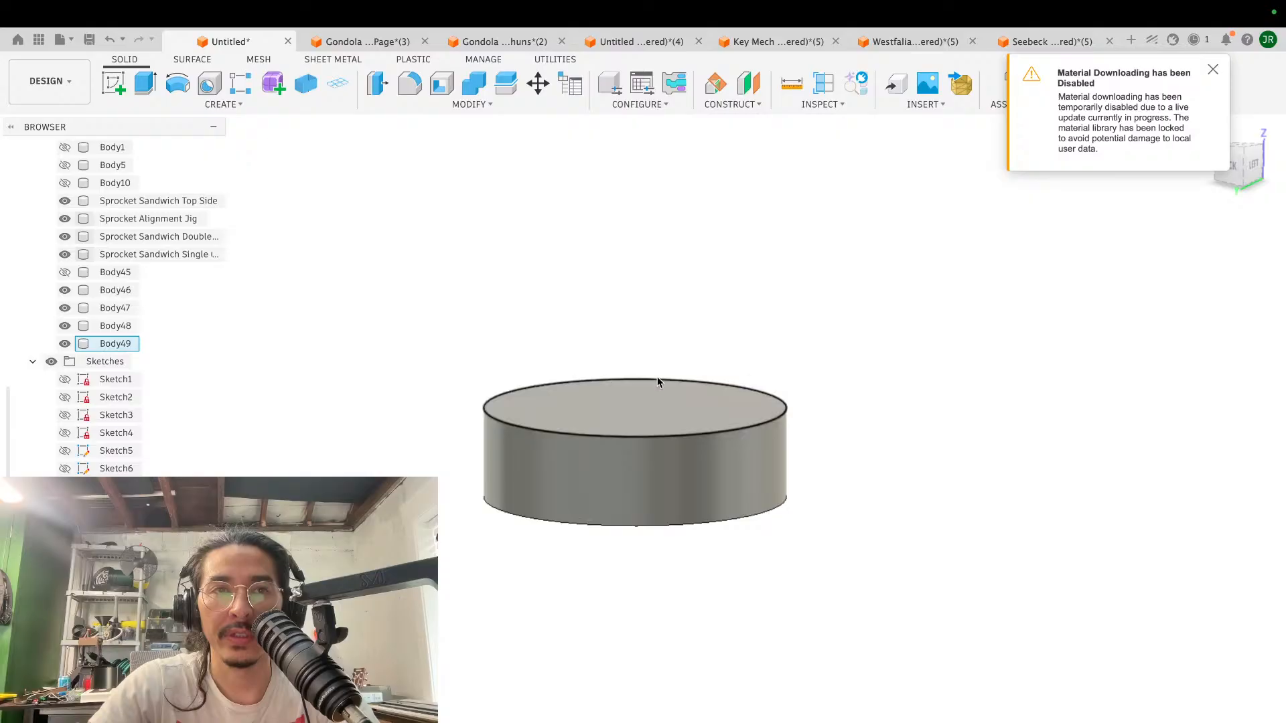
{"action": "left_click", "coordinate": [628, 403]}
{"action": "left_click", "coordinate": [114, 87]}
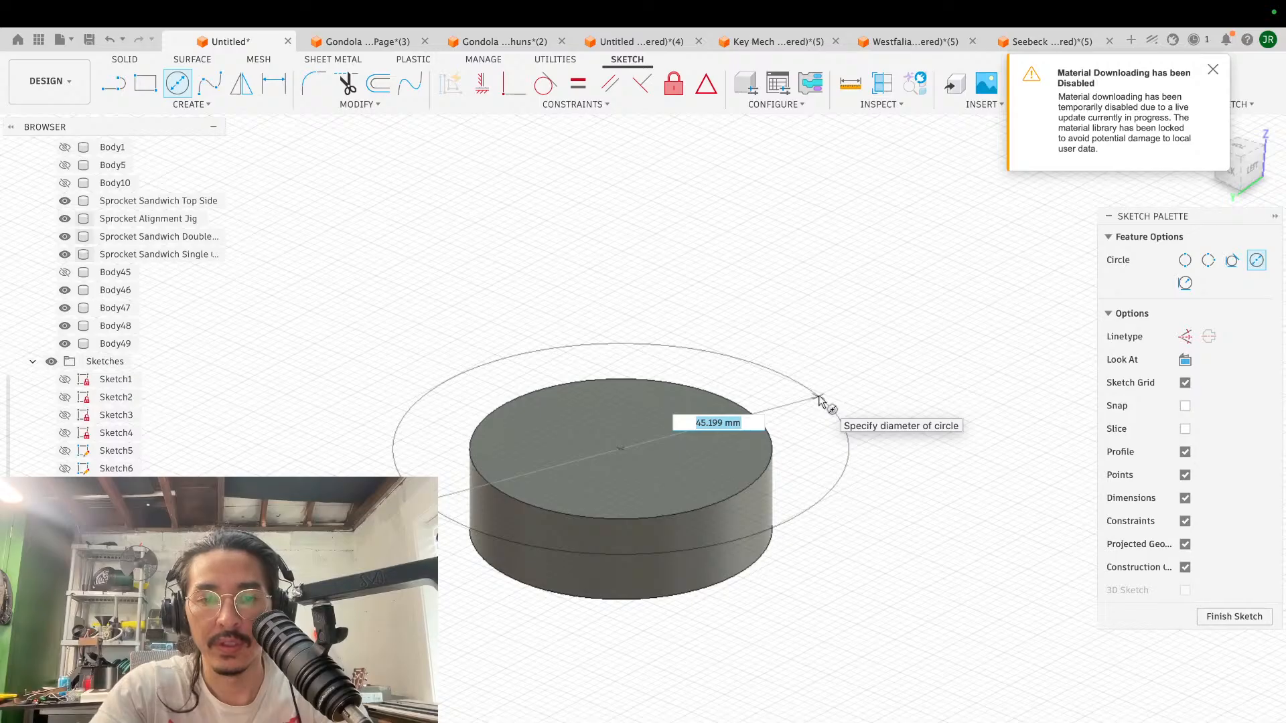
{"action": "left_click", "coordinate": [809, 400]}
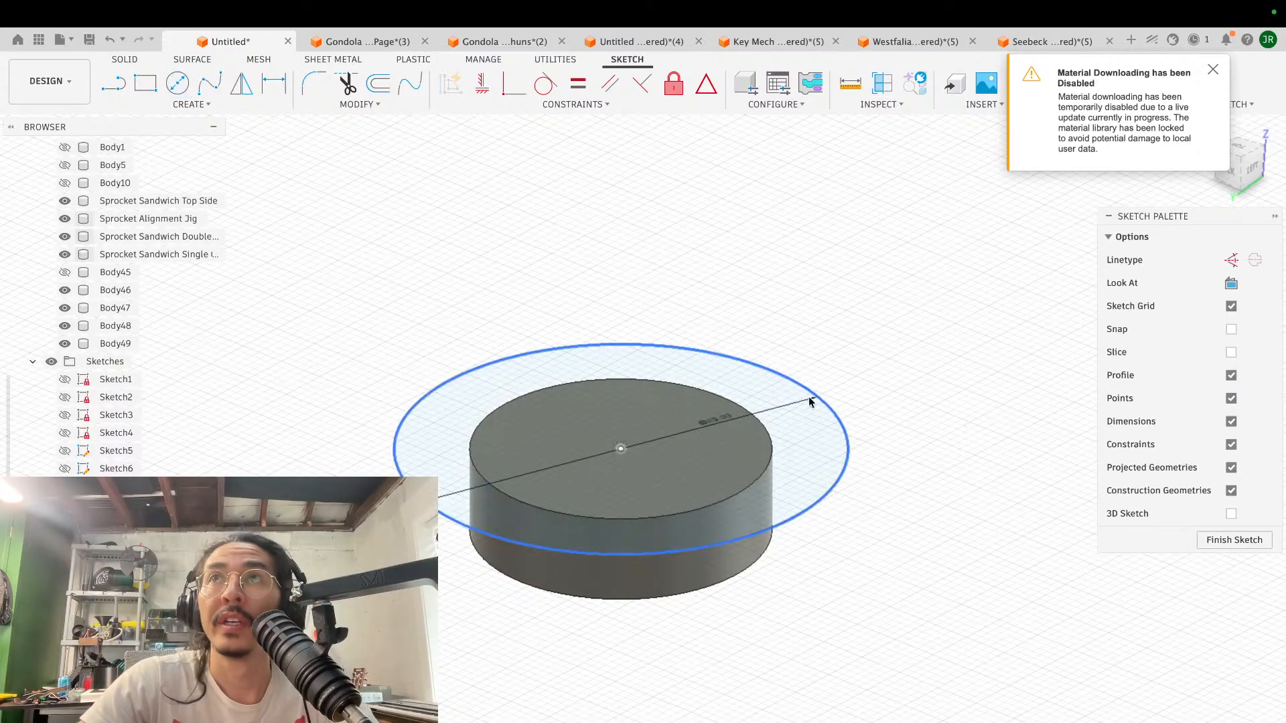
- Extrude both the inner and outer profiles of the 45 mm circle 4 mm upward, joined to the disc as a flange
{"action": "scroll", "coordinate": [617, 204], "scroll_direction": "down", "scroll_amount": 3, "text": "shift"}
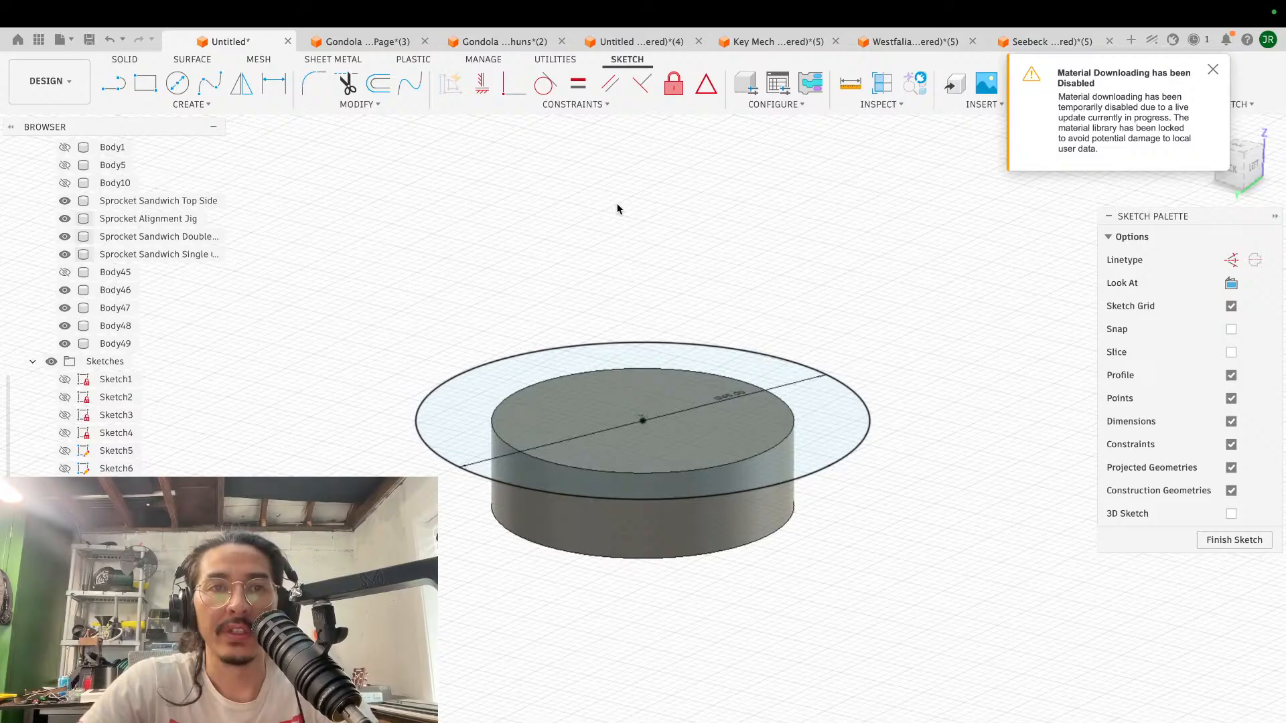
{"action": "left_click", "coordinate": [677, 428]}
{"action": "key", "text": "e"}
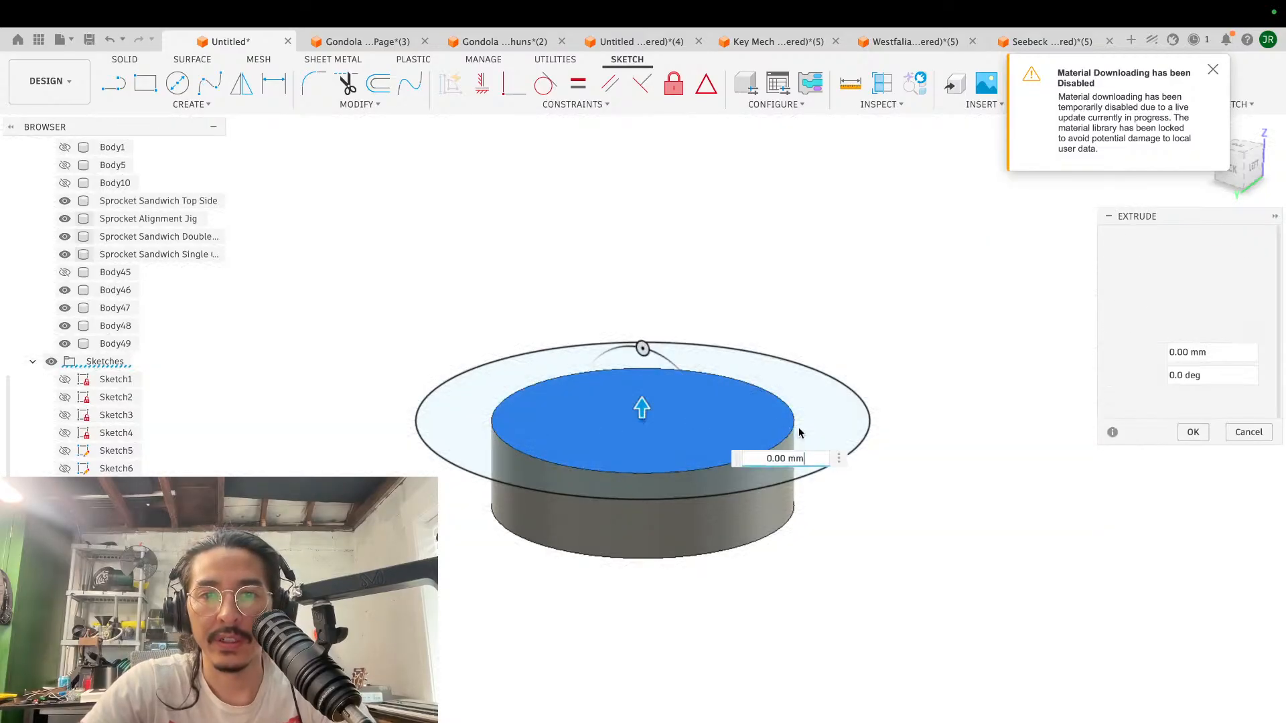
{"action": "left_click", "coordinate": [807, 433]}
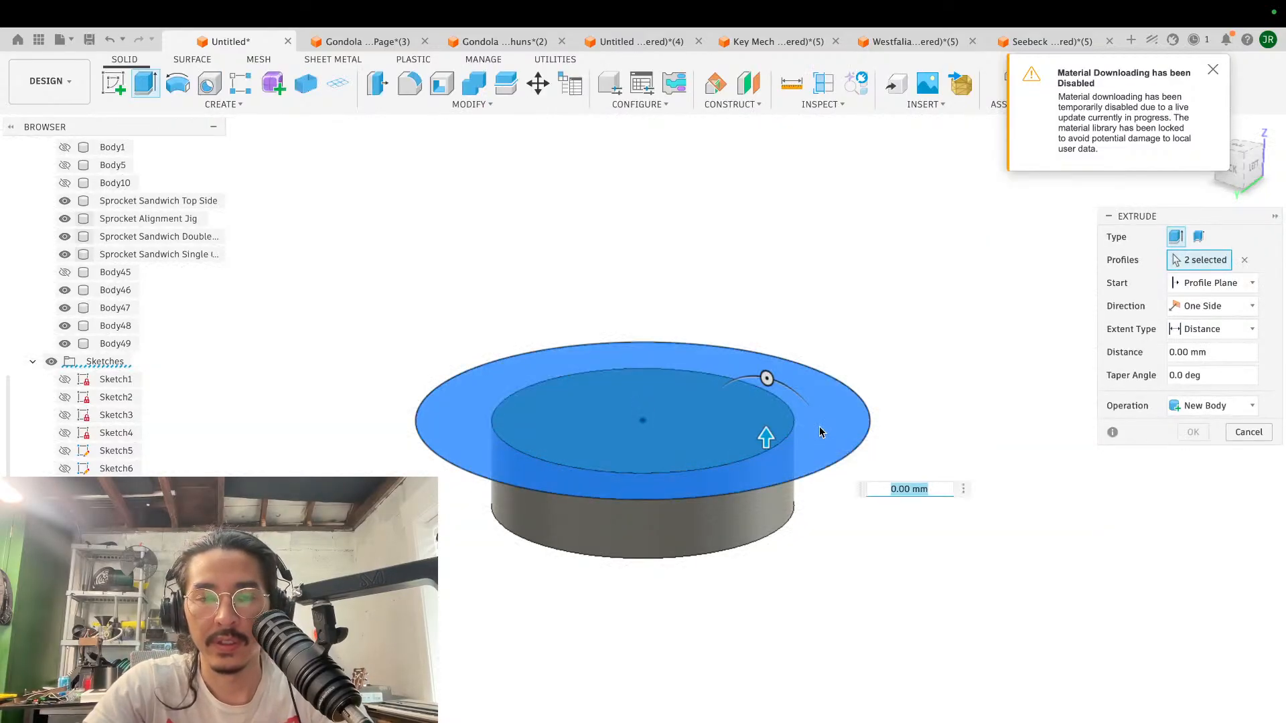
{"action": "type", "text": "4"}
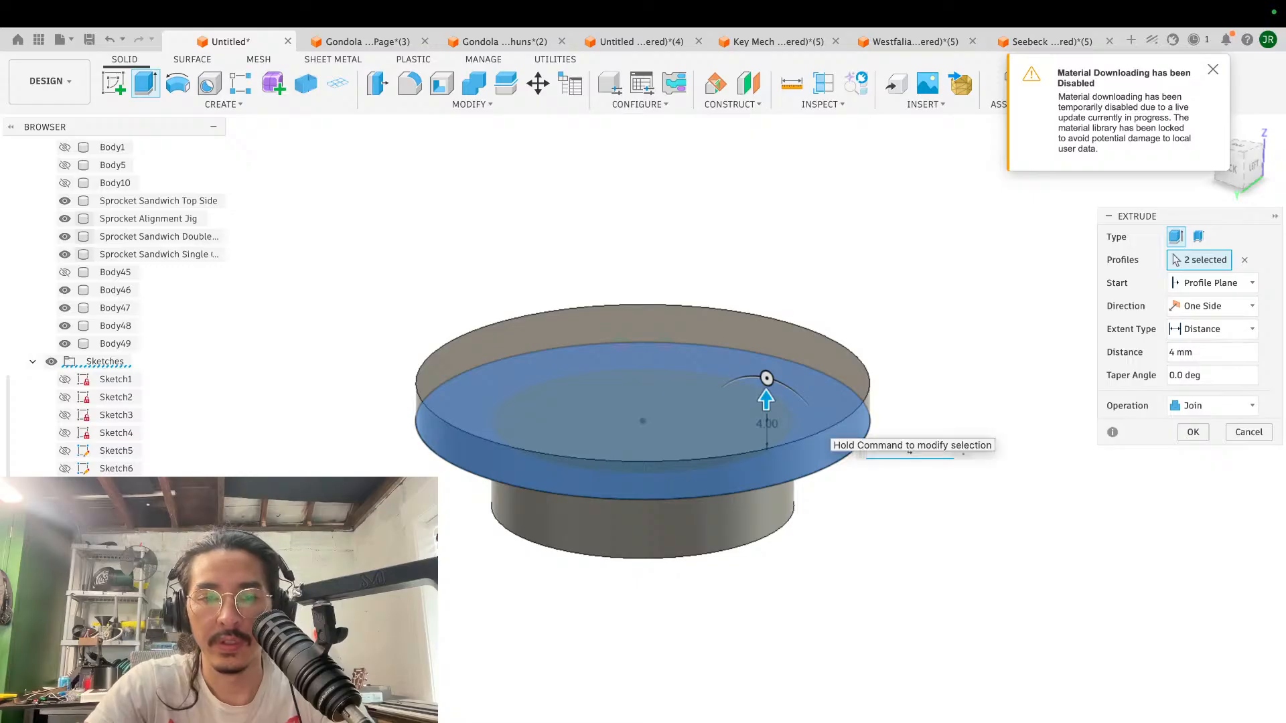
{"action": "key", "text": "Return"}
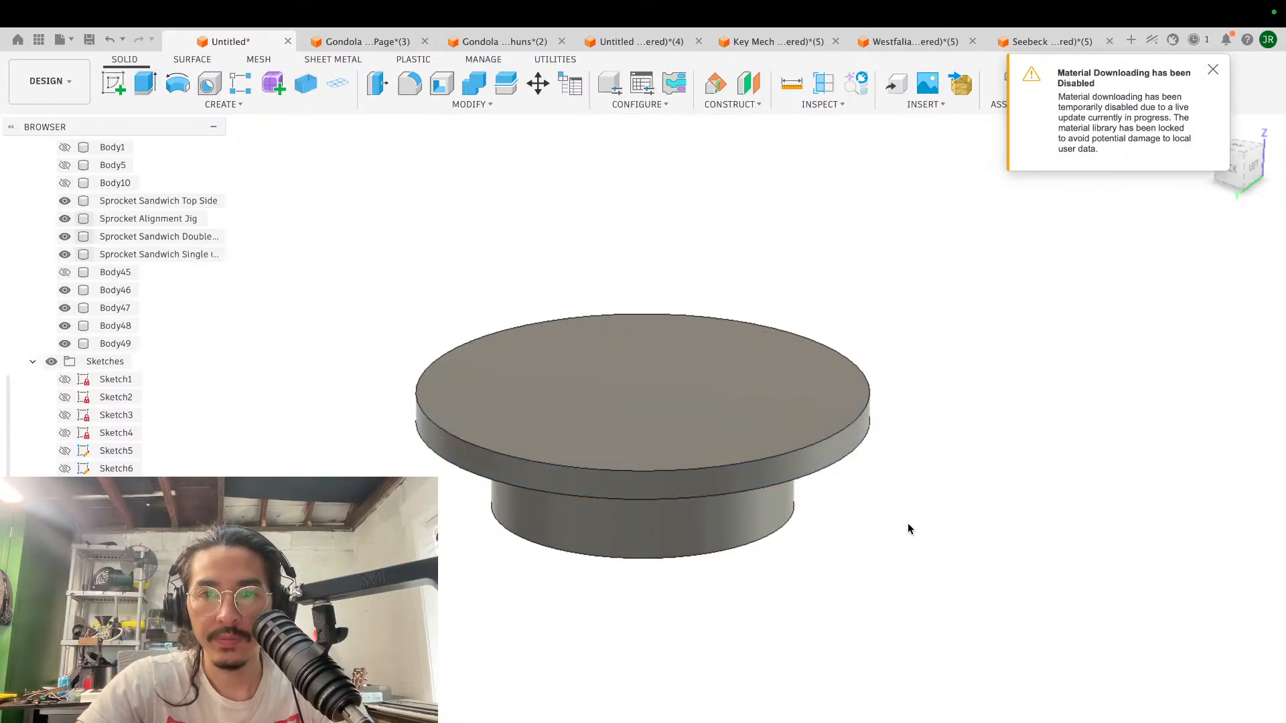
- Examine the flanged disc from the side and from its narrow hub end, with the hub's end face selected
{"action": "scroll", "coordinate": [907, 524], "scroll_direction": "down", "scroll_amount": 3}
{"action": "scroll", "coordinate": [907, 524], "scroll_direction": "down", "scroll_amount": 5, "text": "shift"}
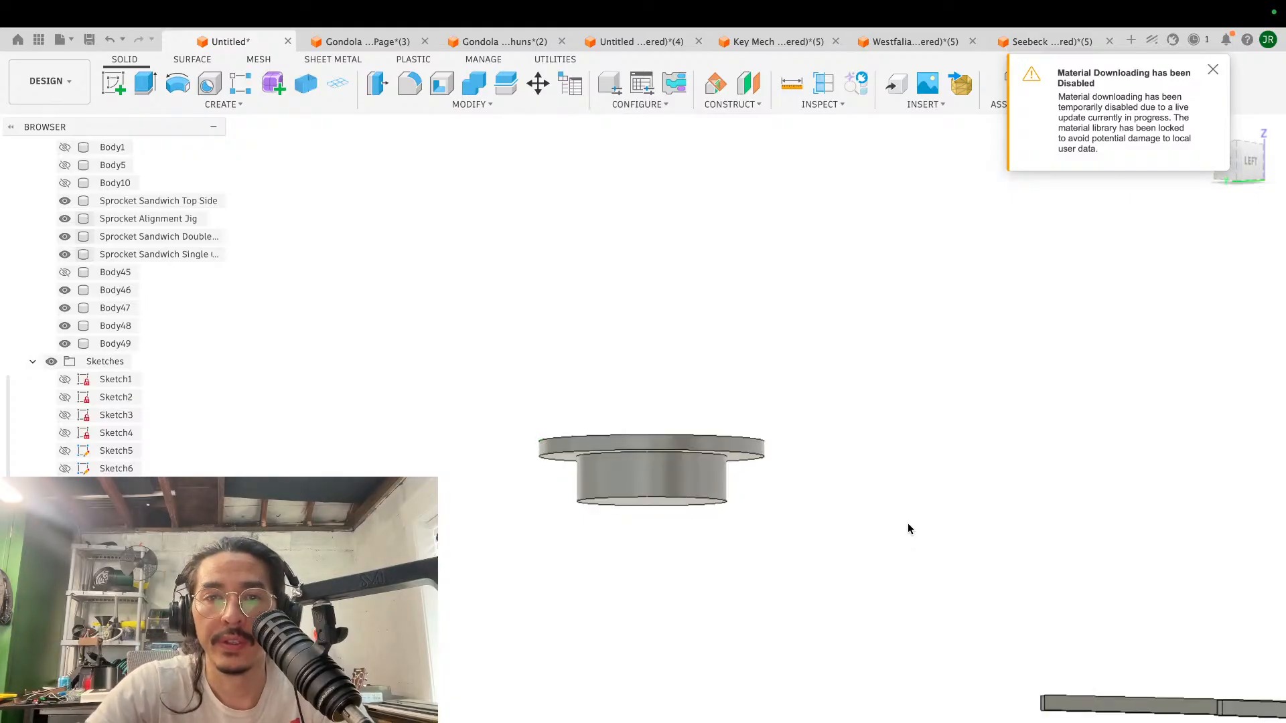
{"action": "scroll", "coordinate": [907, 524], "scroll_direction": "down", "scroll_amount": 4, "text": "shift"}
{"action": "scroll", "coordinate": [907, 524], "scroll_direction": "up", "scroll_amount": 3, "text": "shift"}
{"action": "scroll", "coordinate": [907, 524], "scroll_direction": "down", "scroll_amount": 3}
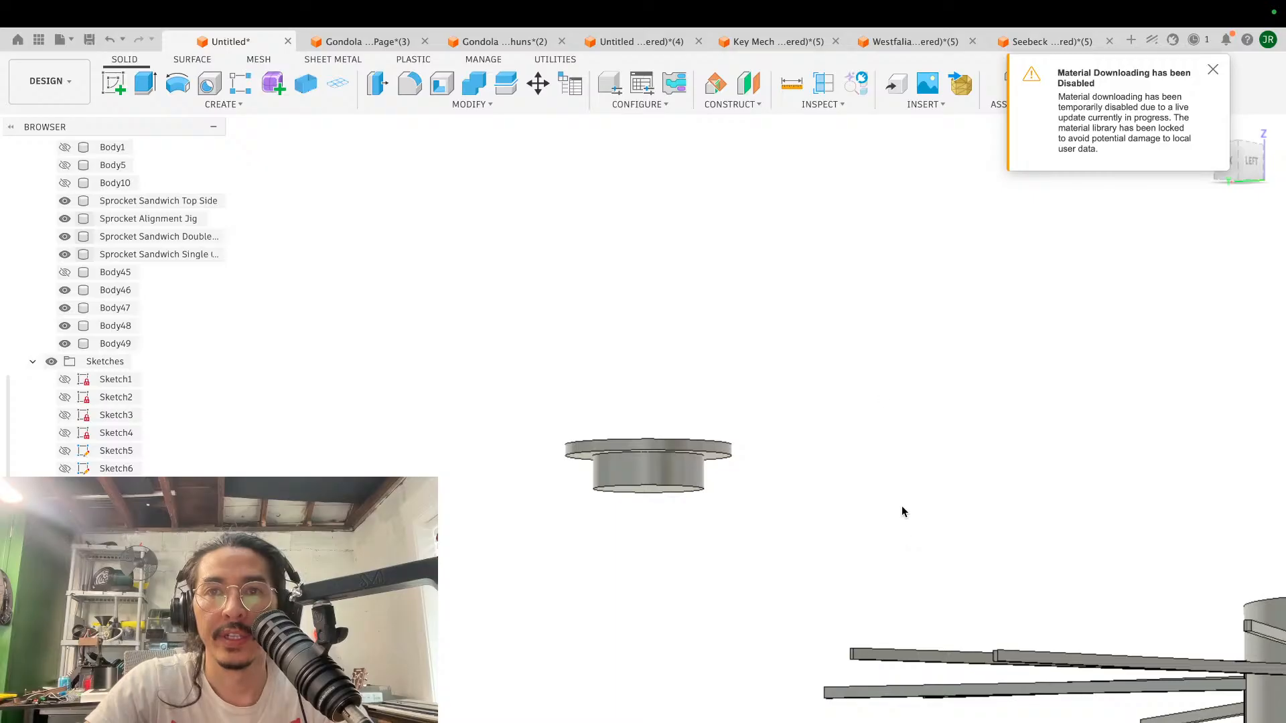
{"action": "scroll", "coordinate": [880, 391], "scroll_direction": "up", "scroll_amount": 5}
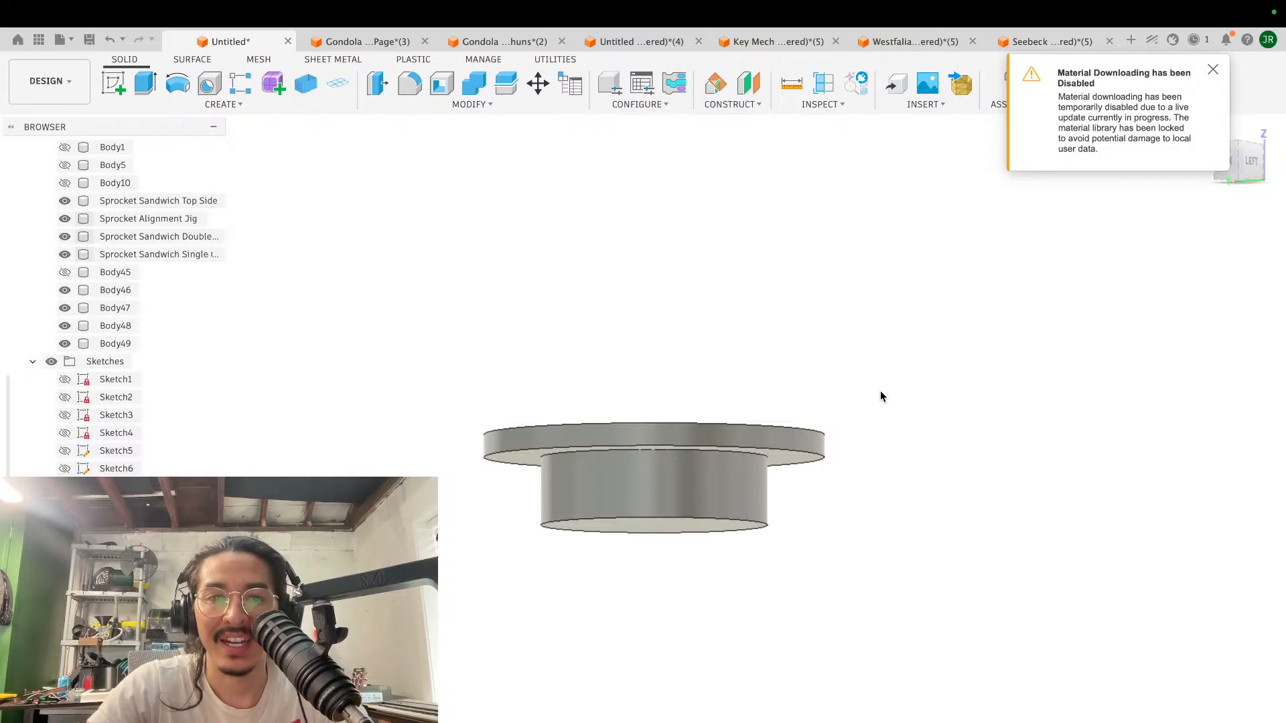
{"action": "scroll", "coordinate": [880, 396], "scroll_direction": "up", "scroll_amount": 4}
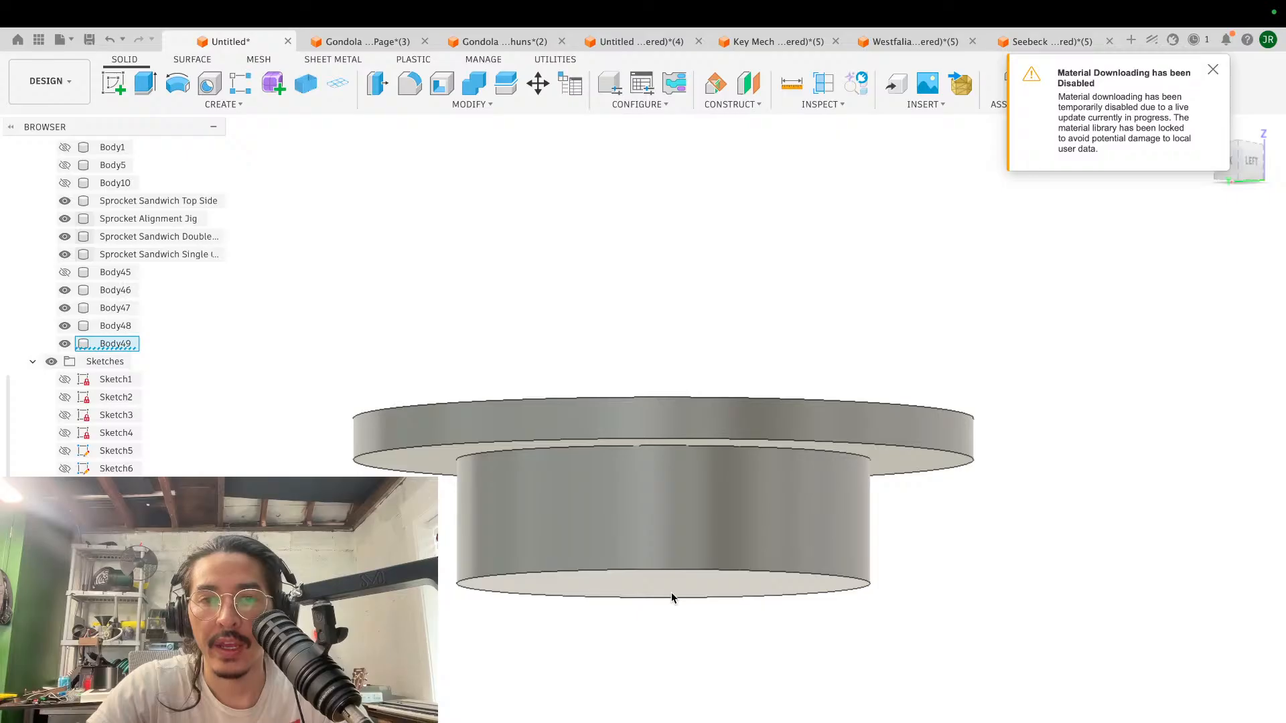
{"action": "left_click", "coordinate": [671, 592]}
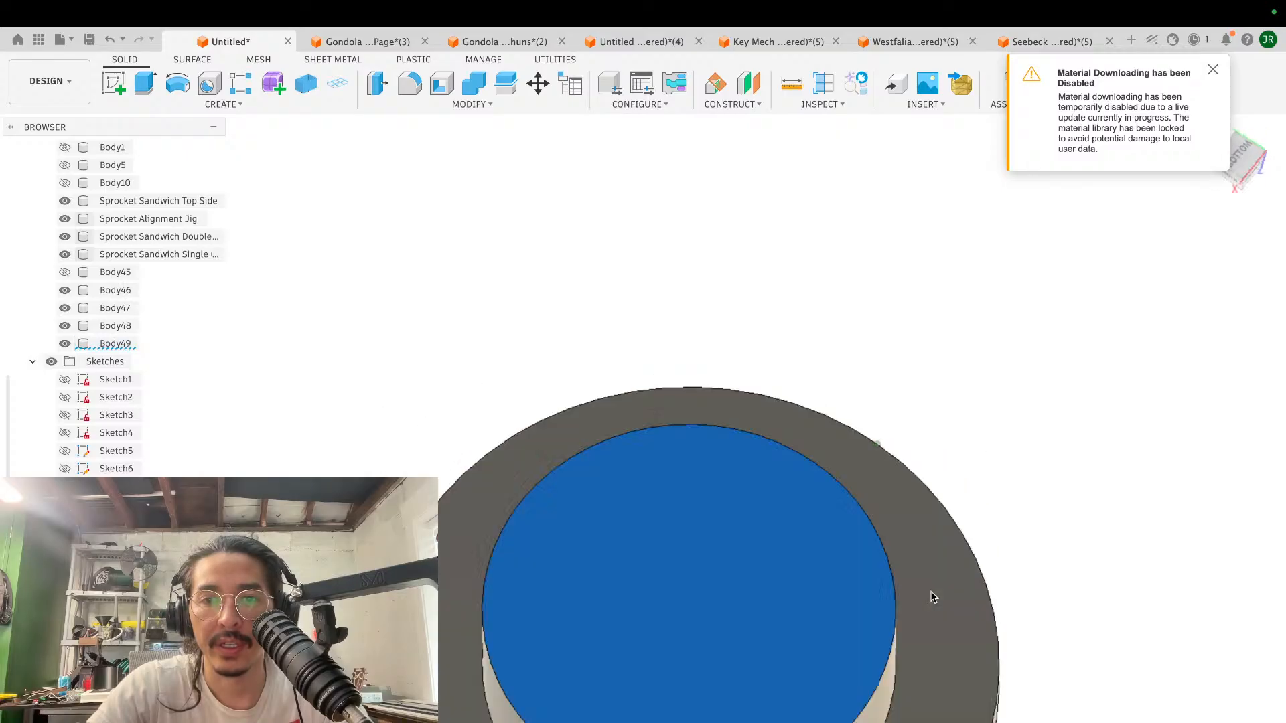
{"action": "scroll", "coordinate": [934, 597], "scroll_direction": "down", "scroll_amount": 8, "text": "shift"}
{"action": "scroll", "coordinate": [933, 597], "scroll_direction": "down", "scroll_amount": 4}
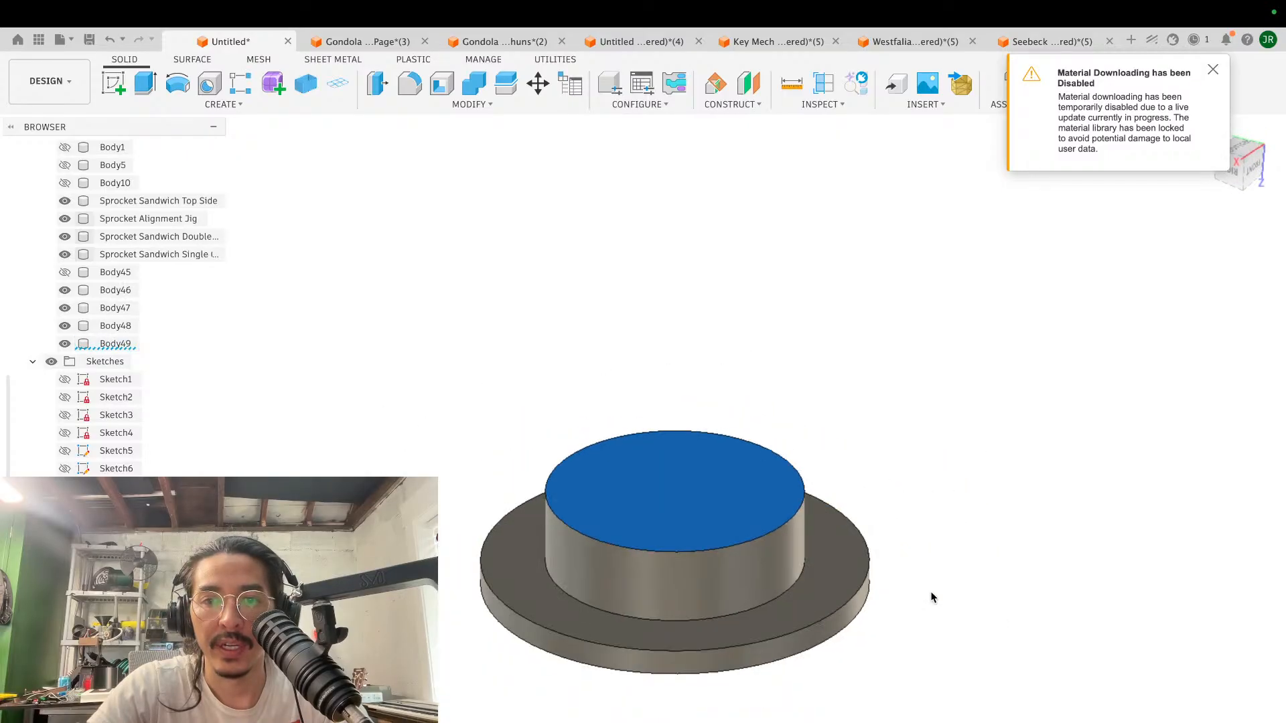
{"action": "scroll", "coordinate": [934, 598], "scroll_direction": "down", "scroll_amount": 1}
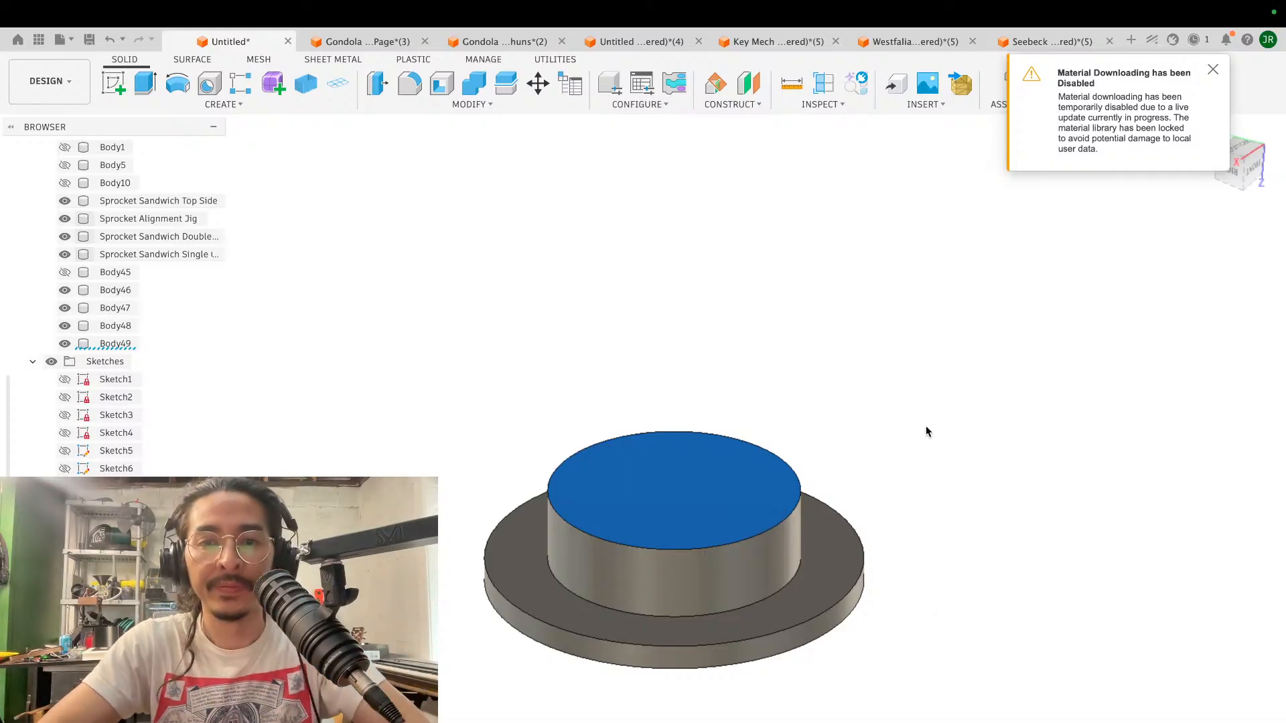
- Examine the broad flange face of the disc from several angles and compare the part with the nearby spoked sprocket wheel
{"action": "scroll", "coordinate": [925, 432], "scroll_direction": "down", "scroll_amount": 10, "text": "shift"}
{"action": "scroll", "coordinate": [925, 432], "scroll_direction": "down", "scroll_amount": 10, "text": "shift"}
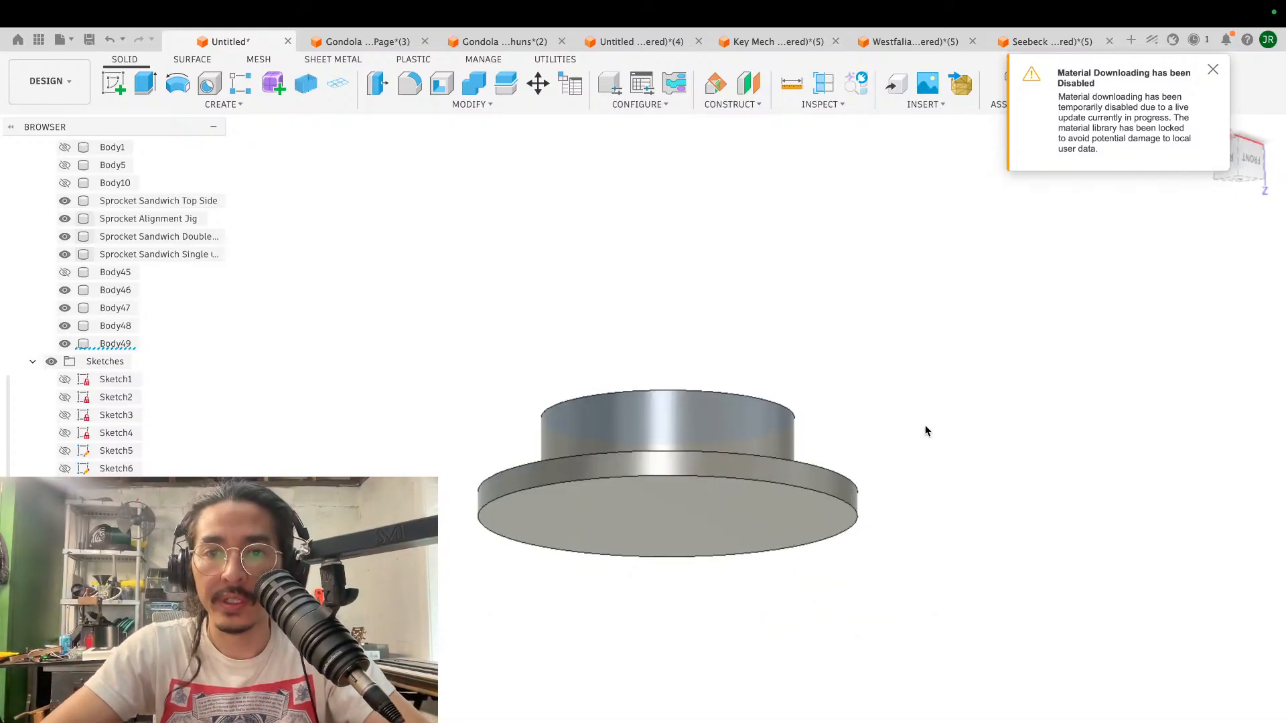
{"action": "scroll", "coordinate": [926, 430], "scroll_direction": "down", "scroll_amount": 5, "text": "shift"}
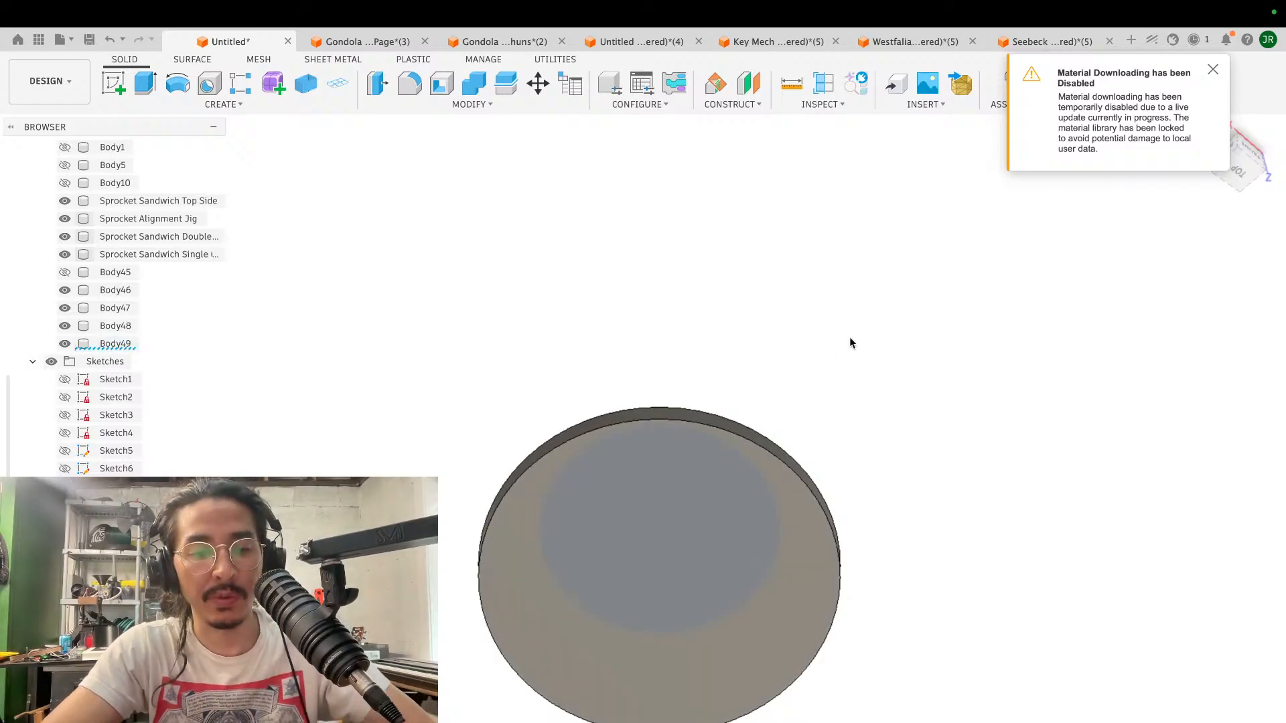
{"action": "scroll", "coordinate": [849, 336], "scroll_direction": "up", "scroll_amount": 5, "text": "shift"}
{"action": "scroll", "coordinate": [849, 336], "scroll_direction": "down", "scroll_amount": 5}
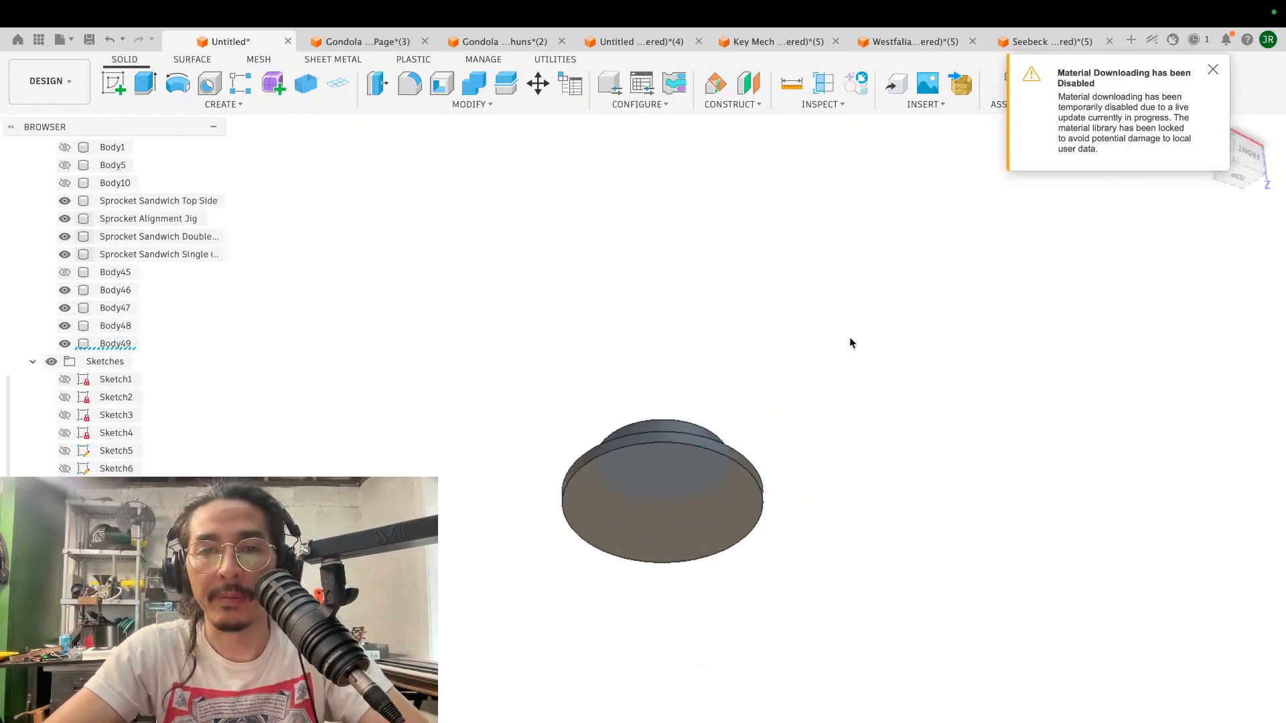
{"action": "scroll", "coordinate": [849, 336], "scroll_direction": "up", "scroll_amount": 5, "text": "shift"}
{"action": "scroll", "coordinate": [849, 336], "scroll_direction": "up", "scroll_amount": 2, "text": "shift"}
{"action": "scroll", "coordinate": [849, 336], "scroll_direction": "down", "scroll_amount": 5, "text": "shift"}
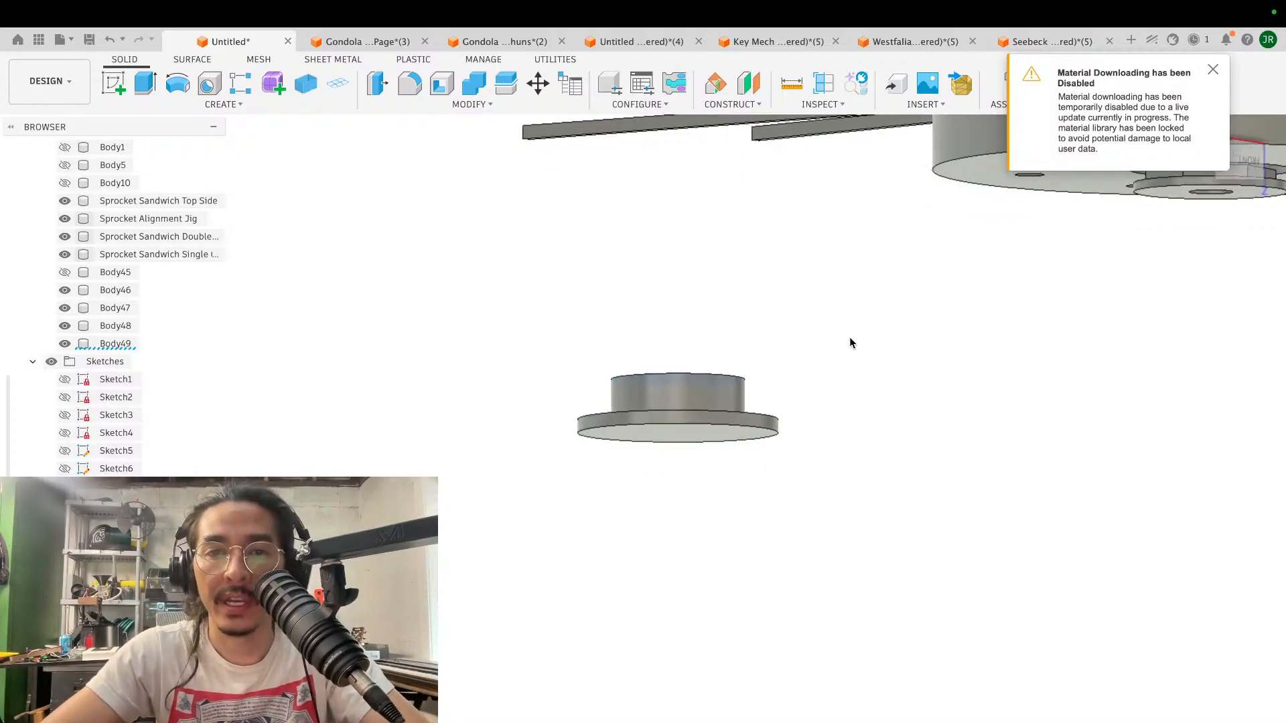
{"action": "scroll", "coordinate": [850, 338], "scroll_direction": "down", "scroll_amount": 1, "text": "shift"}
{"action": "scroll", "coordinate": [850, 338], "scroll_direction": "up", "scroll_amount": 10, "text": "shift"}
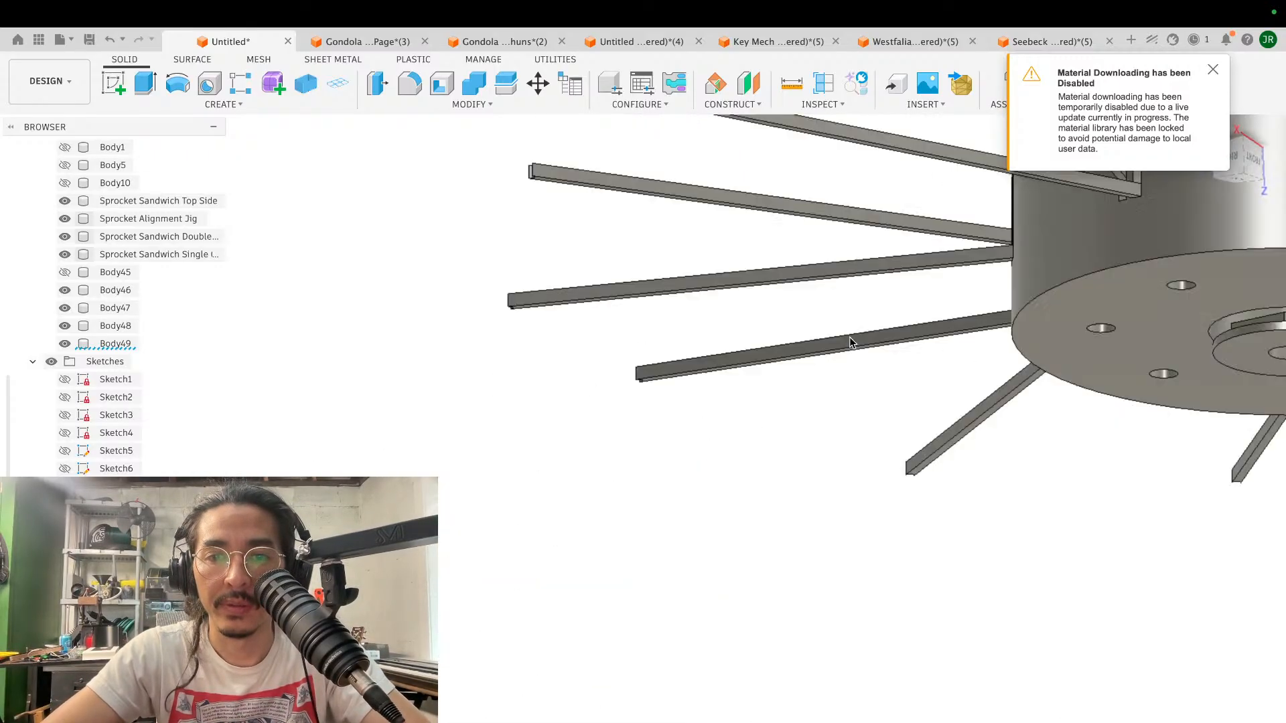
{"action": "scroll", "coordinate": [849, 336], "scroll_direction": "left", "scroll_amount": 8}
{"action": "scroll", "coordinate": [849, 336], "scroll_direction": "up", "scroll_amount": 5}
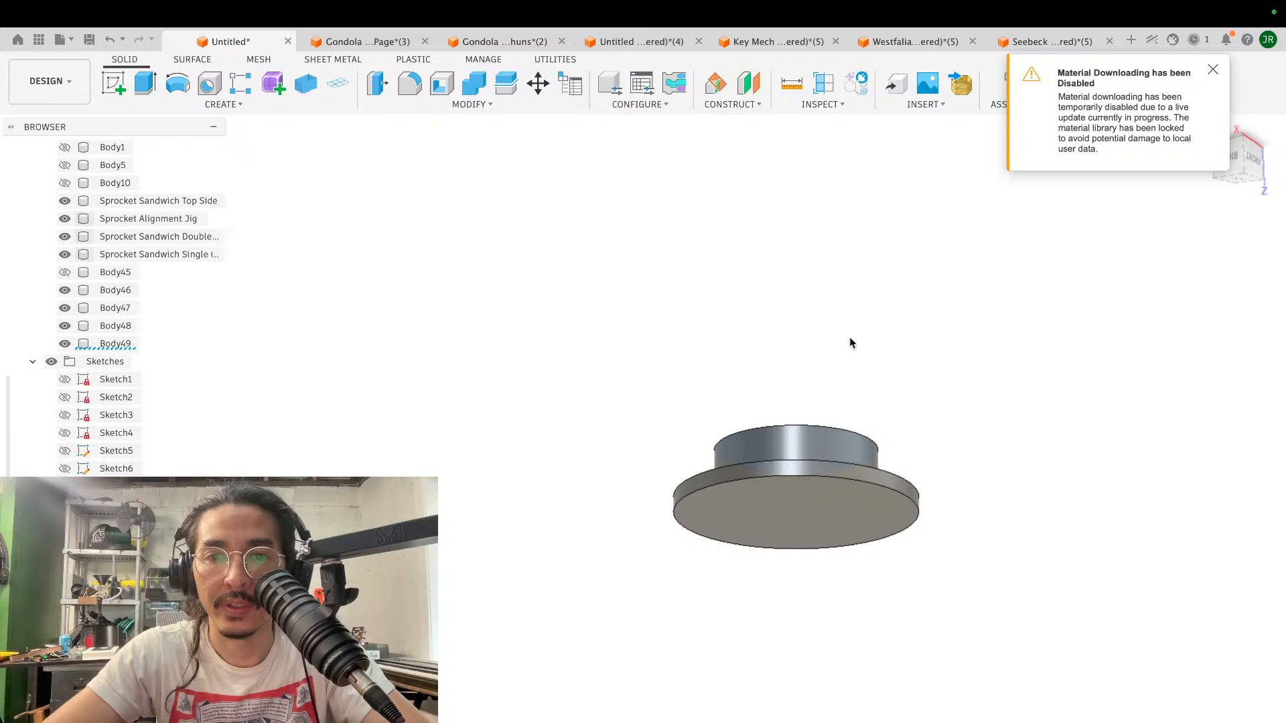
{"action": "scroll", "coordinate": [849, 337], "scroll_direction": "down", "scroll_amount": 3, "text": "shift"}
{"action": "scroll", "coordinate": [849, 342], "scroll_direction": "up", "scroll_amount": 5}
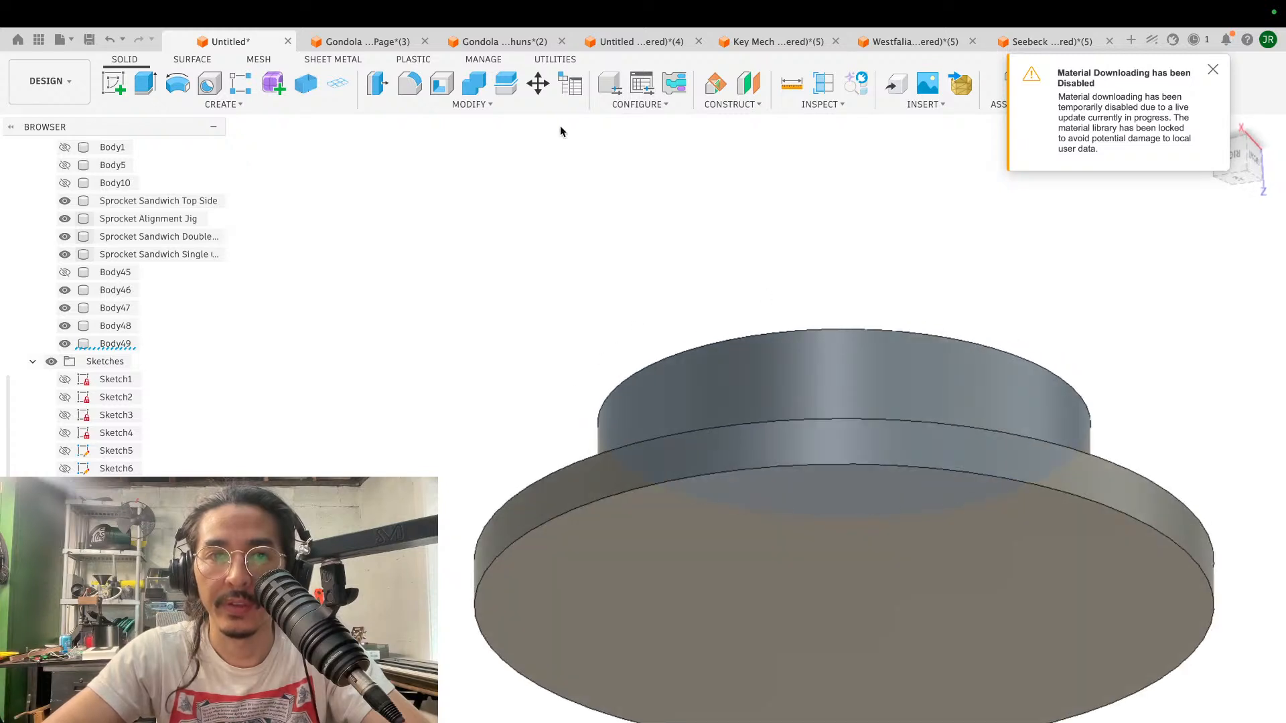
- Sketch a concentric 22 mm diameter circle on the disc's broad flange face
{"action": "scroll", "coordinate": [556, 236], "scroll_direction": "down", "scroll_amount": 3}
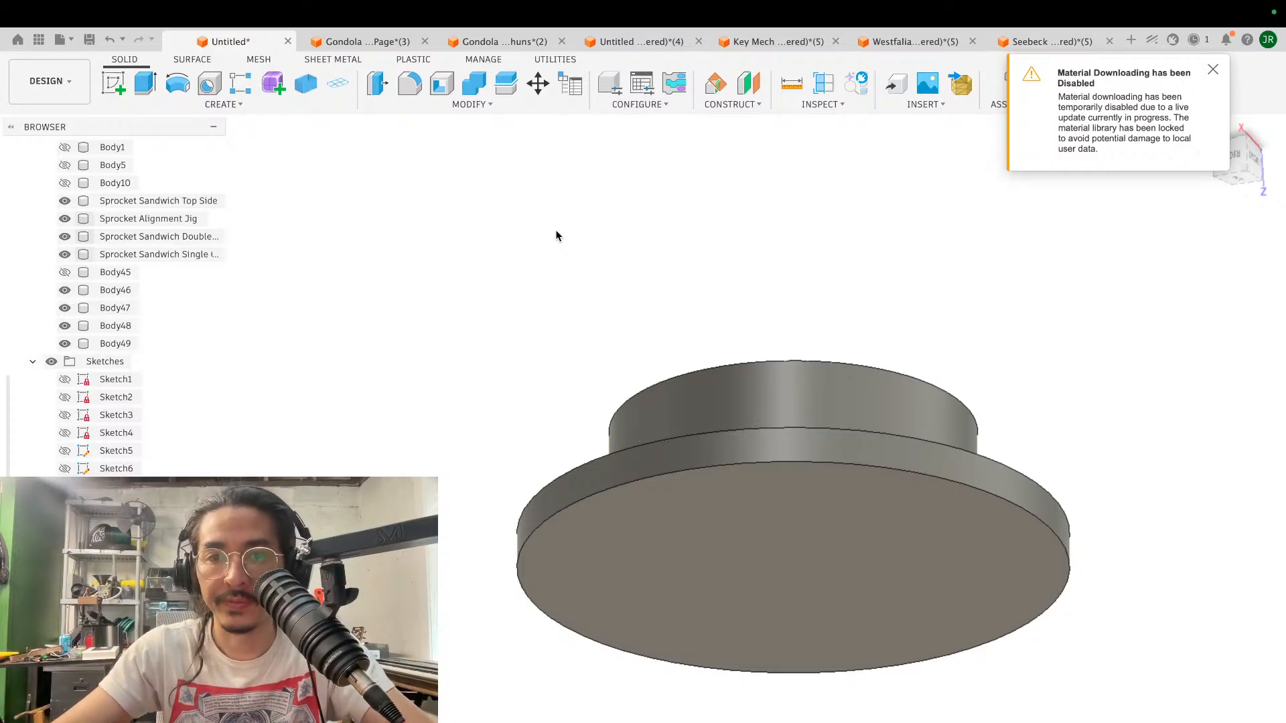
{"action": "left_click", "coordinate": [113, 83]}
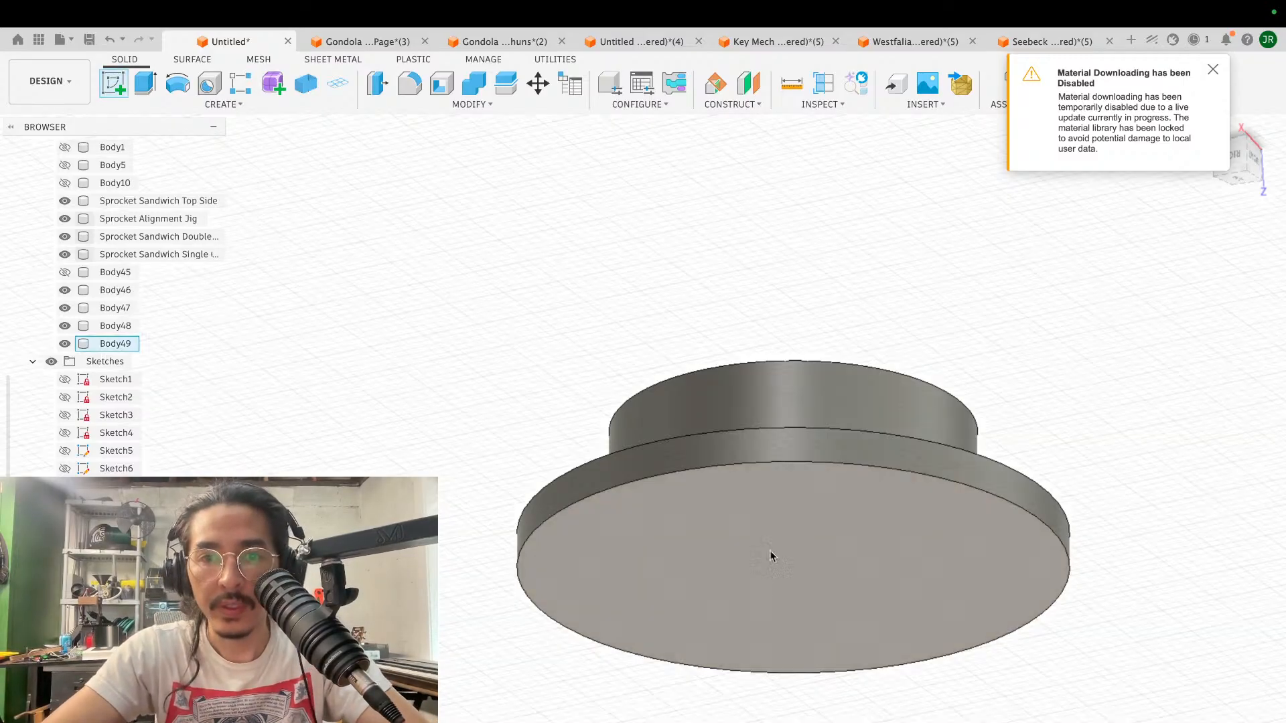
{"action": "left_click", "coordinate": [808, 564]}
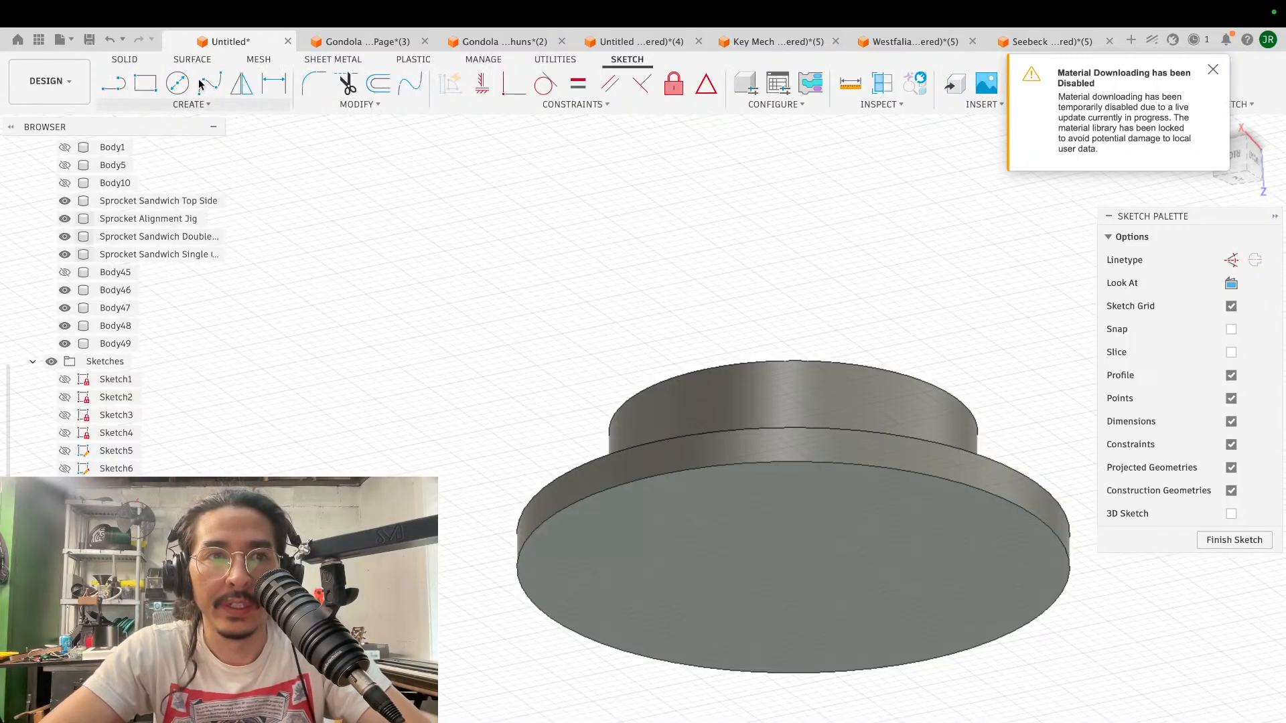
{"action": "left_click", "coordinate": [178, 83]}
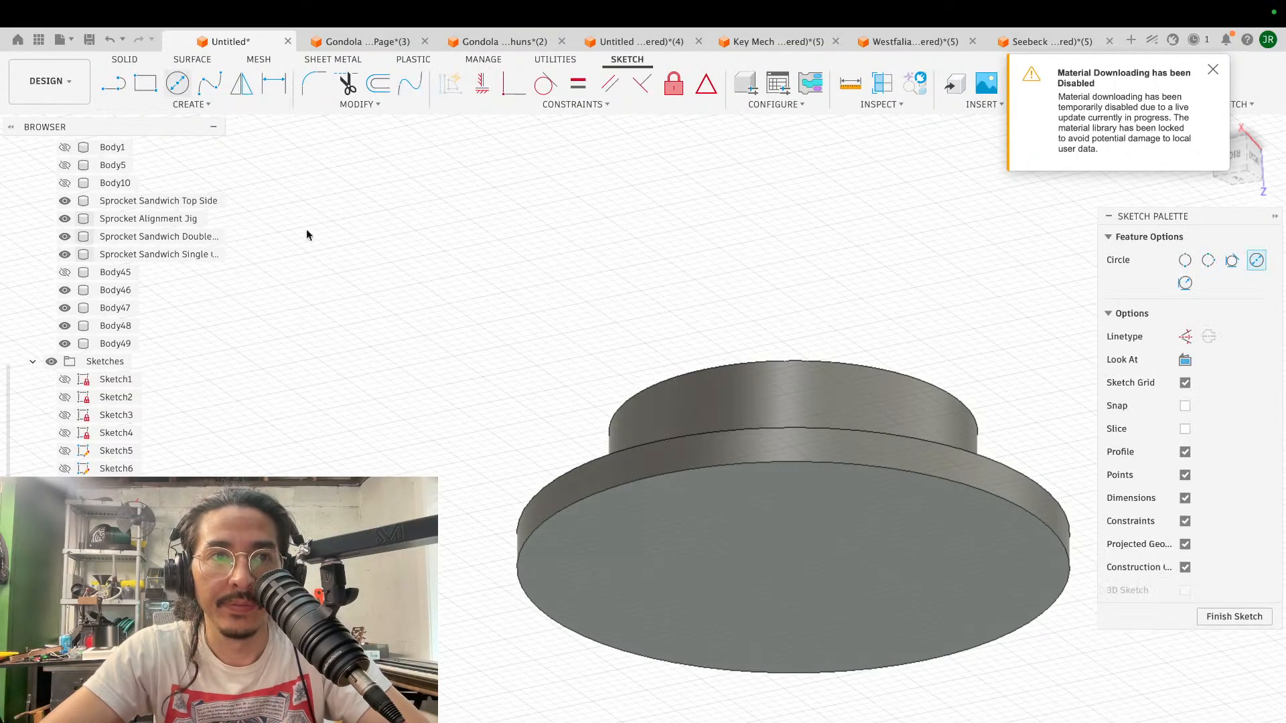
{"action": "left_click", "coordinate": [791, 569]}
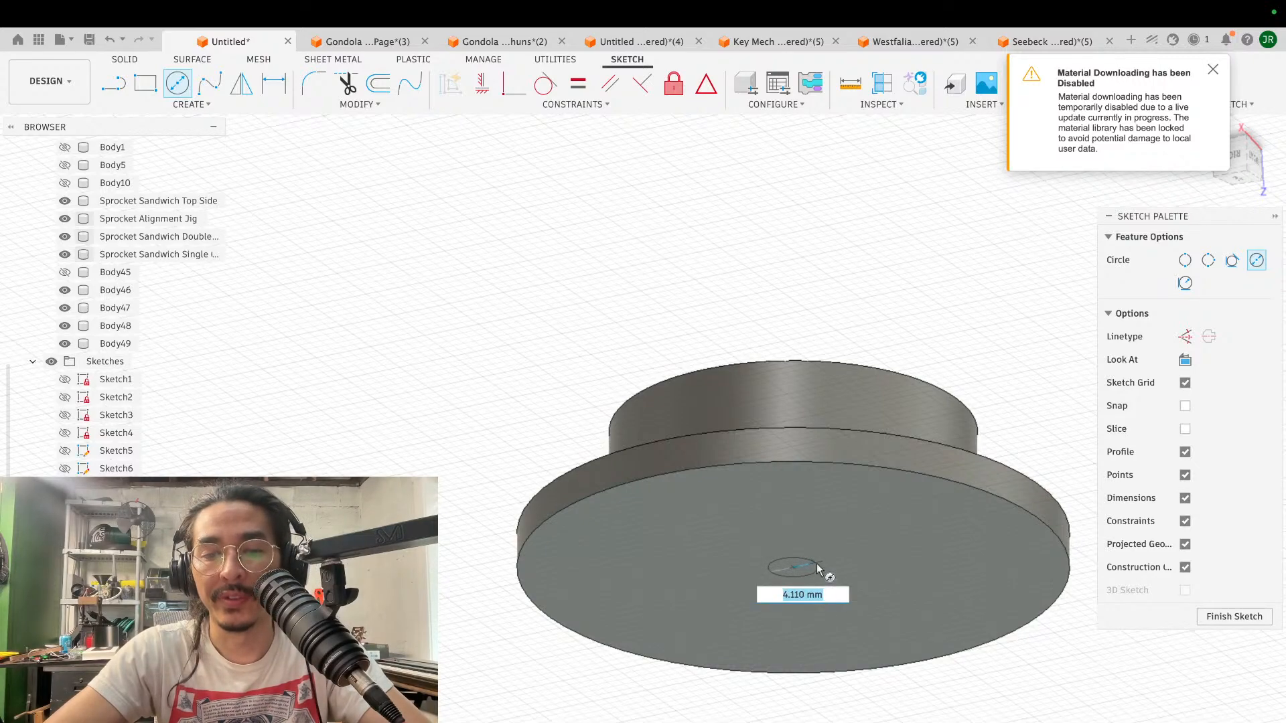
{"action": "type", "text": "22"}
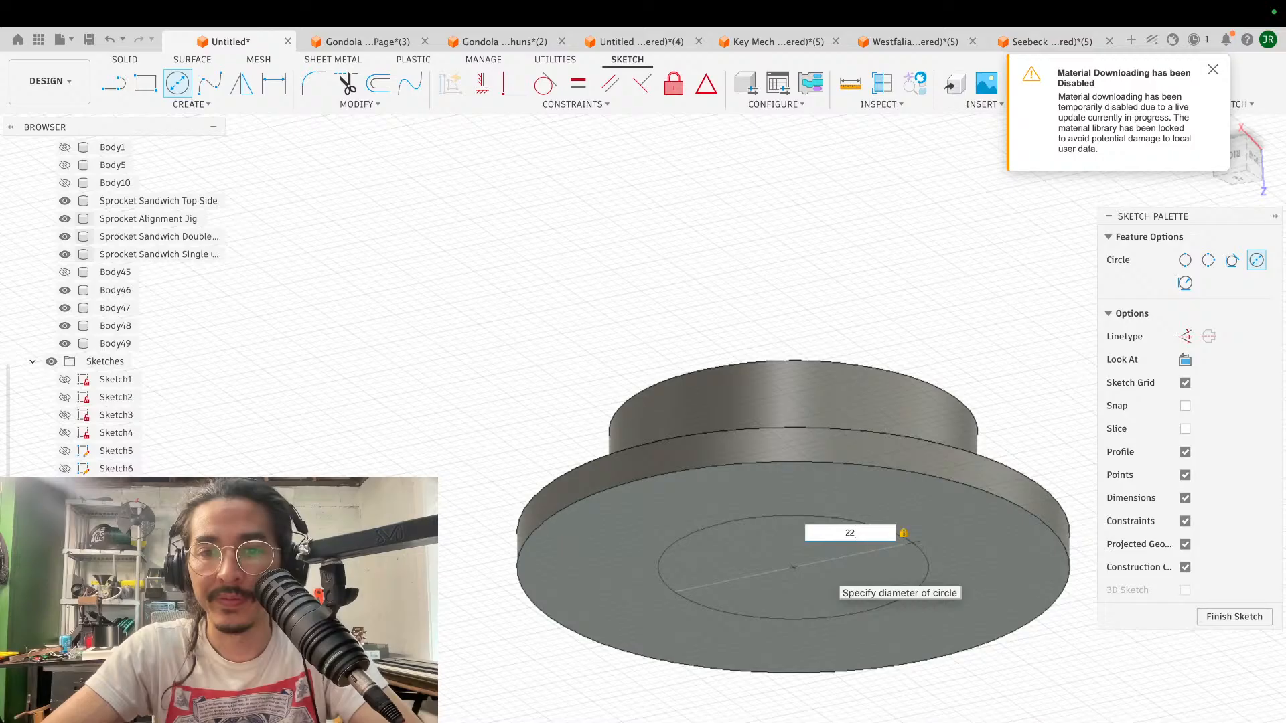
{"action": "key", "text": "Return"}
{"action": "key", "text": "Escape"}
- Extrude the 22 mm circle -7 mm into the flanged disc to cut a round pocket
{"action": "left_click", "coordinate": [862, 567]}
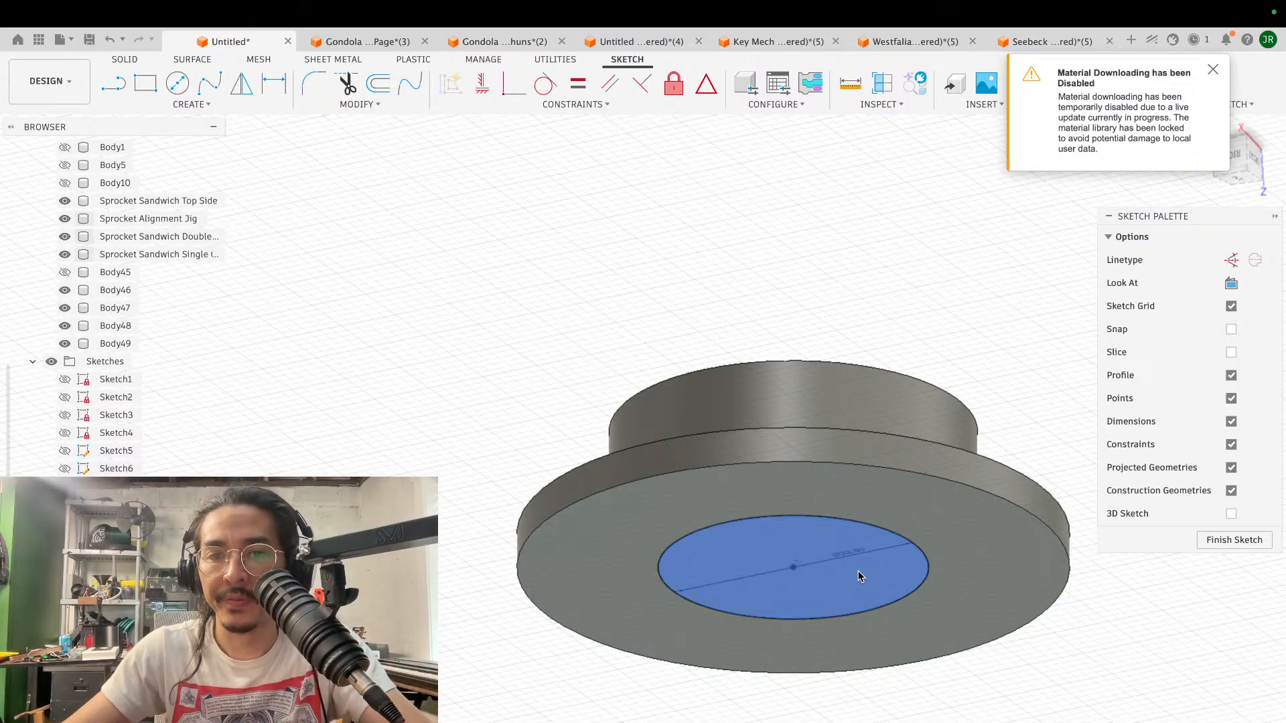
{"action": "left_click", "coordinate": [858, 571]}
{"action": "type", "text": "e"}
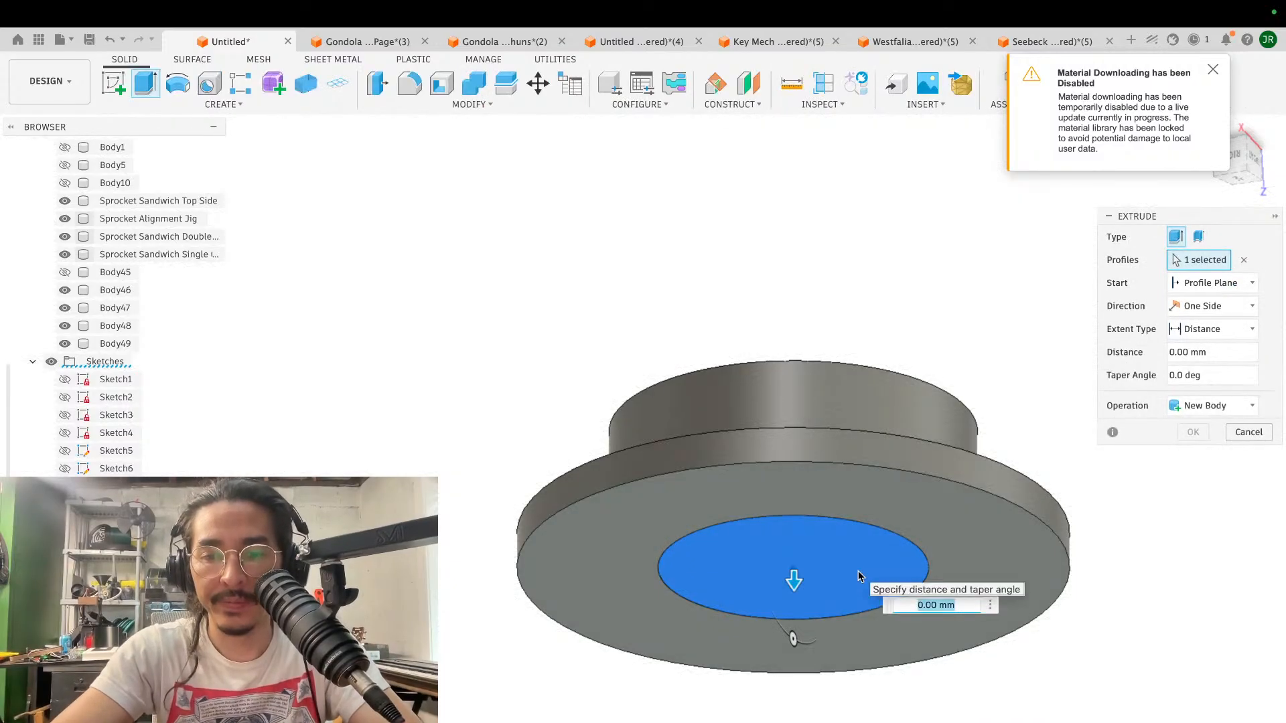
{"action": "type", "text": "-7"}
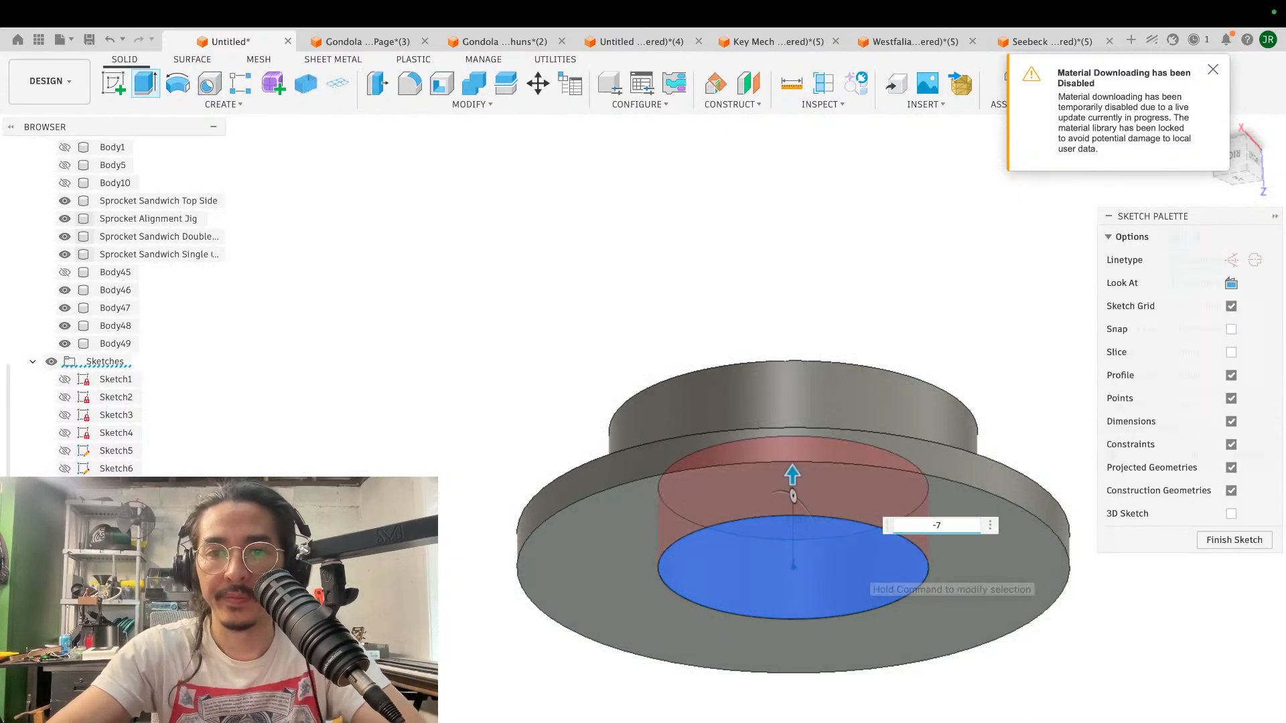
{"action": "key", "text": "Return"}
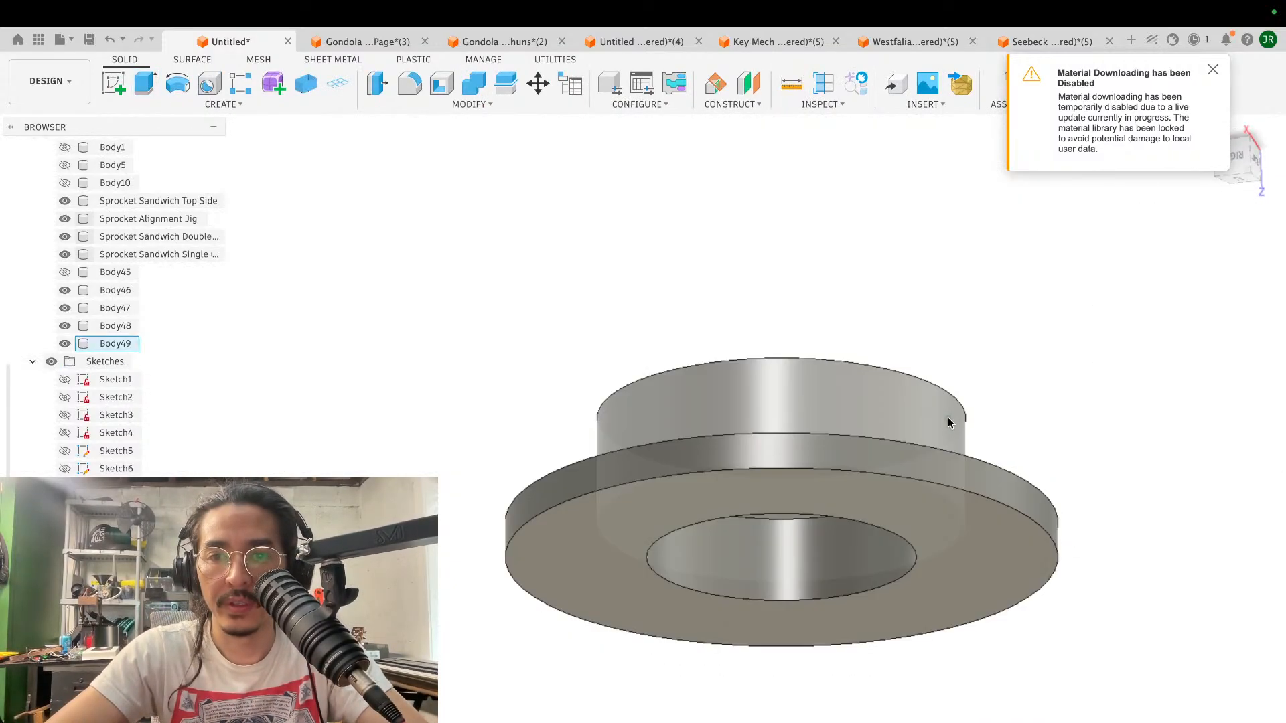
- Fillet the pocket's rim on the flange face with a 0.5 mm radius
{"action": "scroll", "coordinate": [947, 416], "scroll_direction": "up", "scroll_amount": 10}
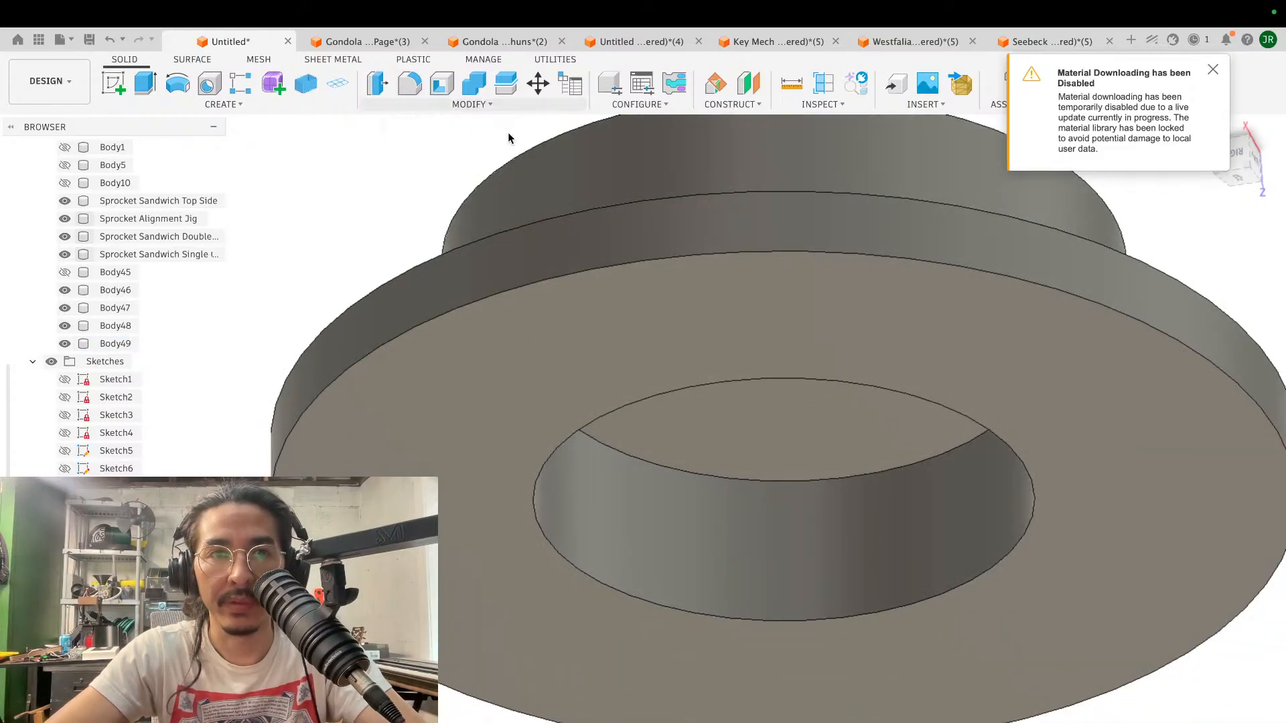
{"action": "key", "text": "f"}
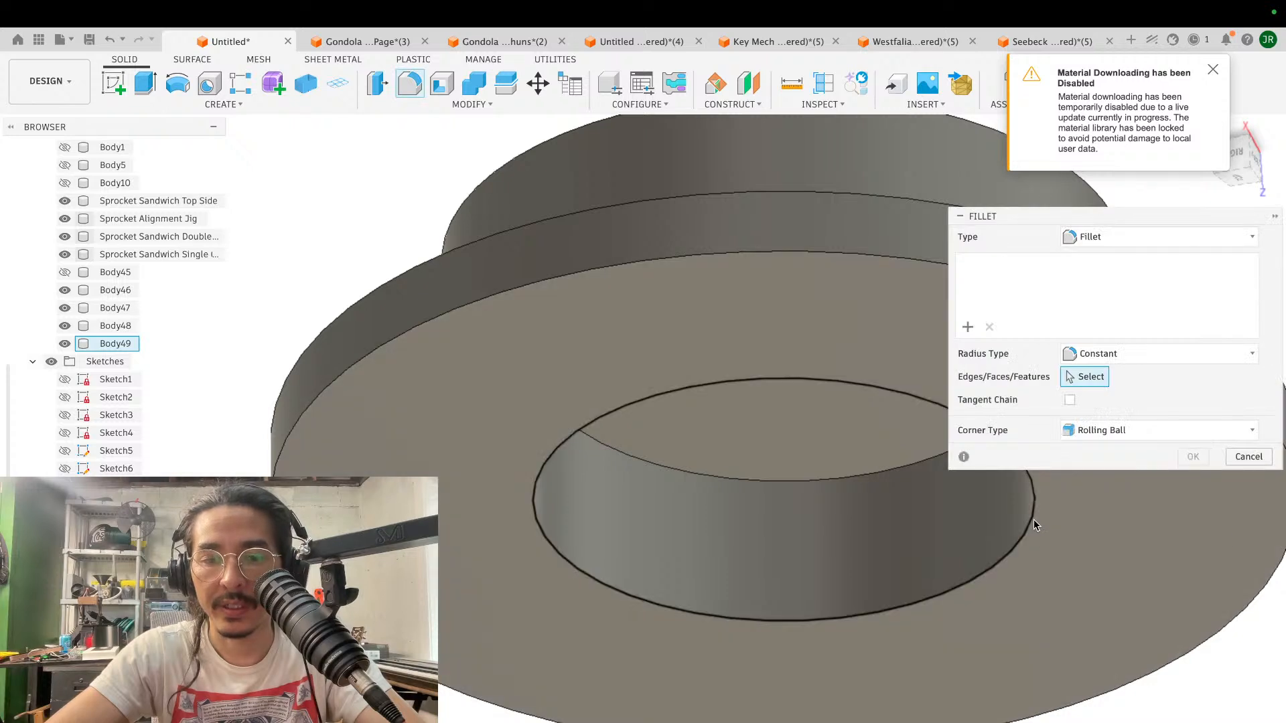
{"action": "left_click", "coordinate": [1034, 520]}
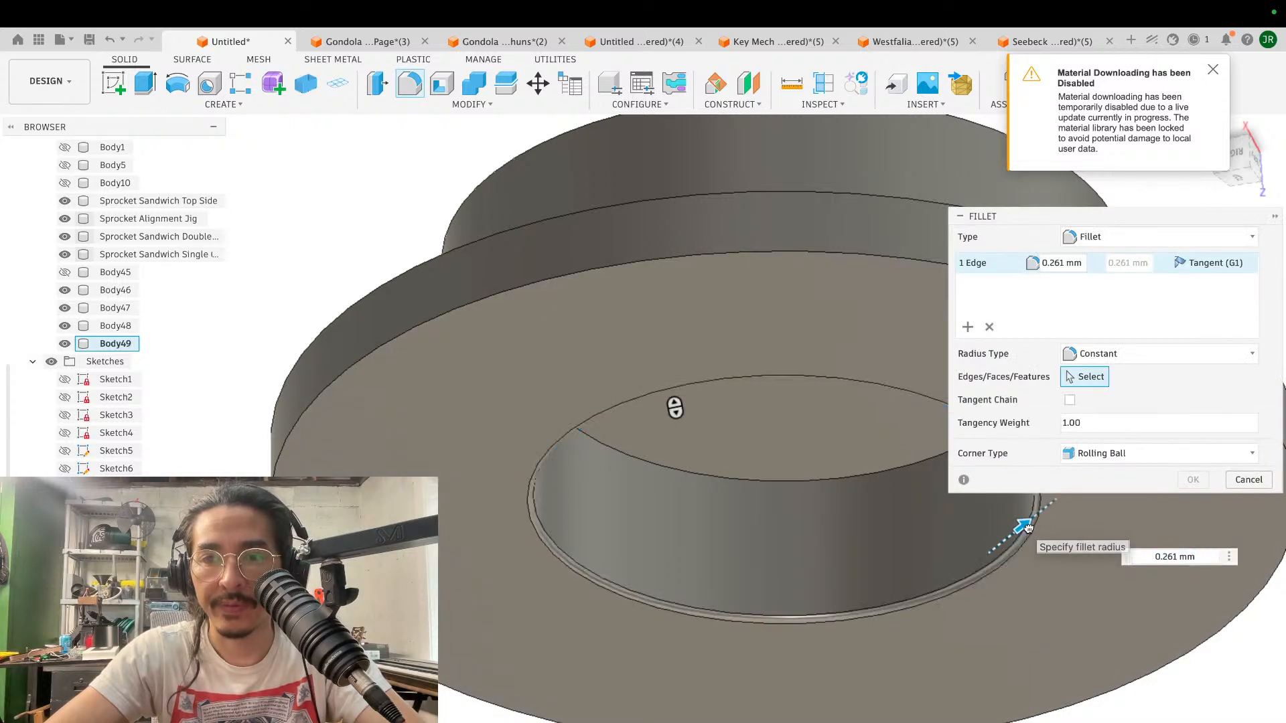
{"action": "left_click_drag", "start_coordinate": [1029, 529], "coordinate": [1025, 524]}
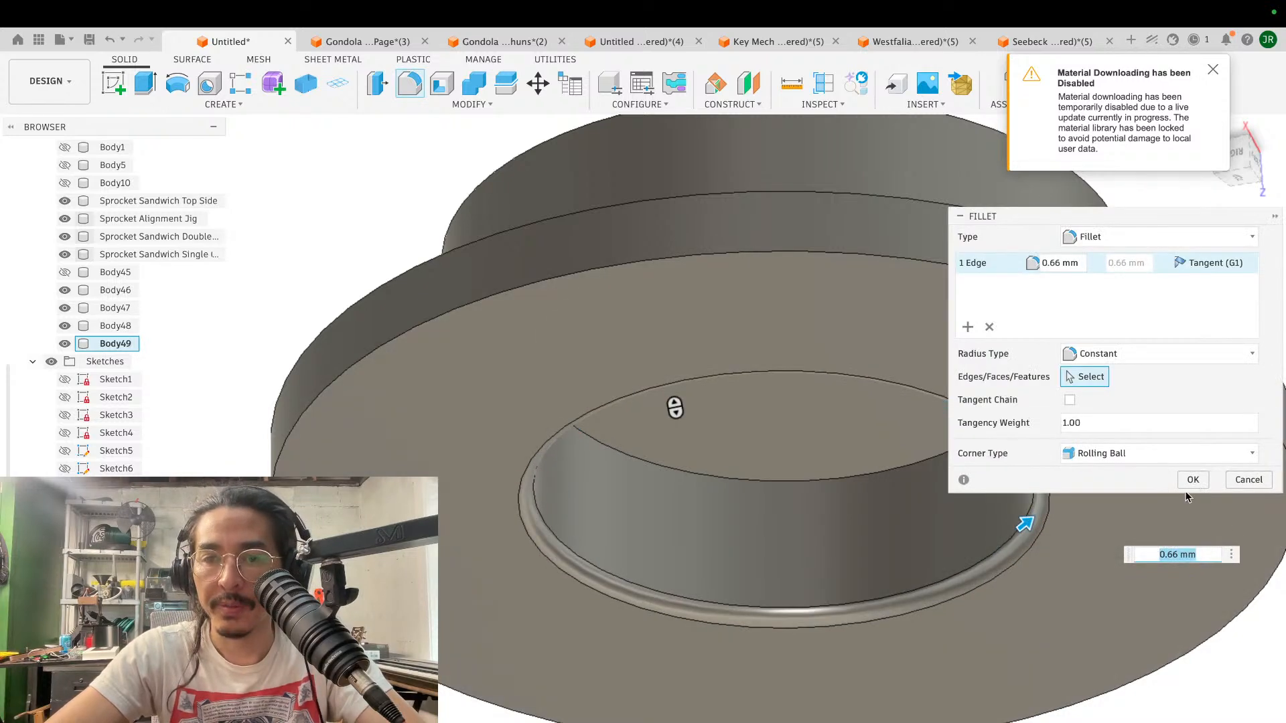
{"action": "type", "text": ".5"}
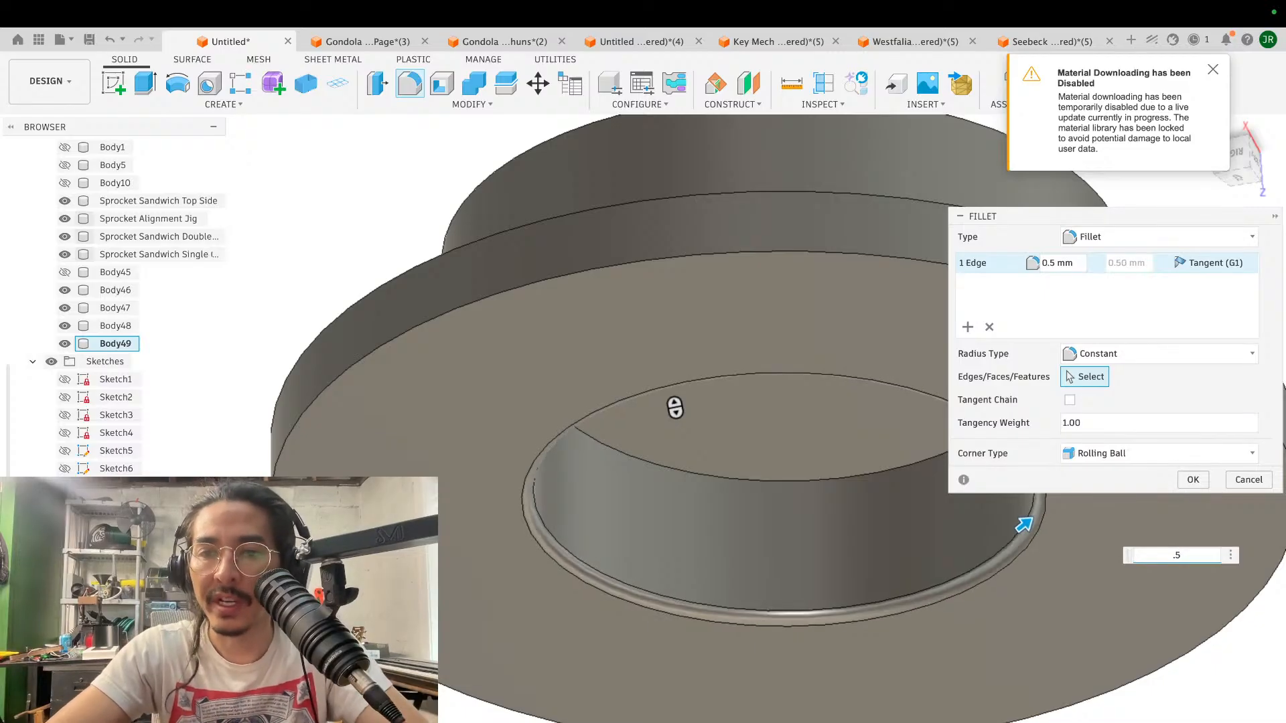
{"action": "key", "text": "Return"}
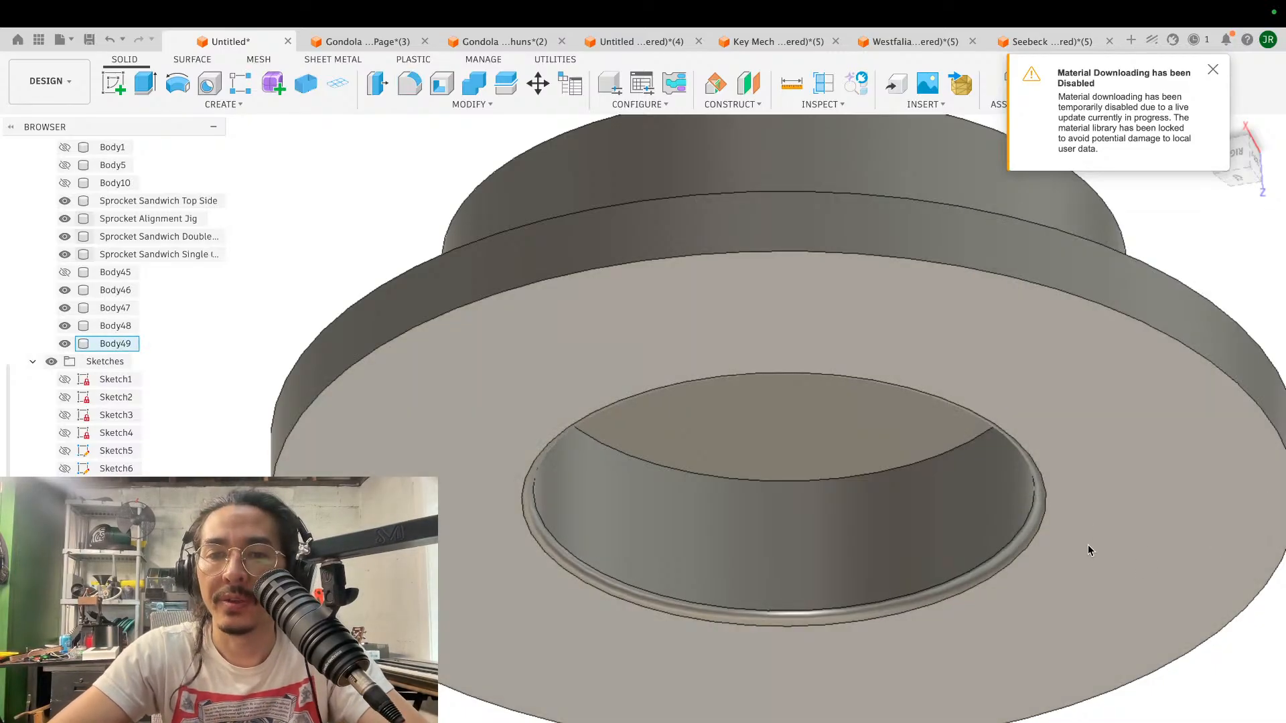
- Sketch a concentric circle on the pocket floor, dimensioned 3 mm inward from the pocket's edge
{"action": "scroll", "coordinate": [1089, 550], "scroll_direction": "down", "scroll_amount": 5}
{"action": "scroll", "coordinate": [1089, 550], "scroll_direction": "down", "scroll_amount": 10, "text": "shift"}
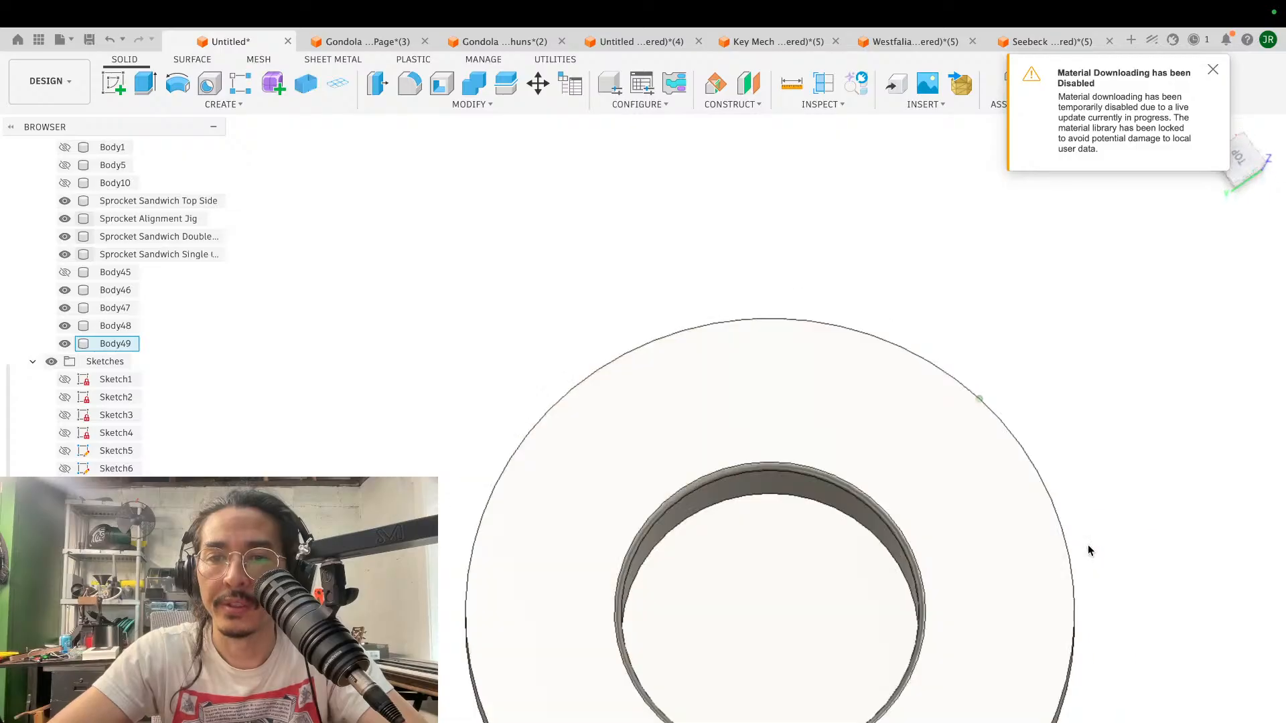
{"action": "scroll", "coordinate": [1088, 550], "scroll_direction": "down", "scroll_amount": 8, "text": "shift"}
{"action": "scroll", "coordinate": [1088, 551], "scroll_direction": "down", "scroll_amount": 4}
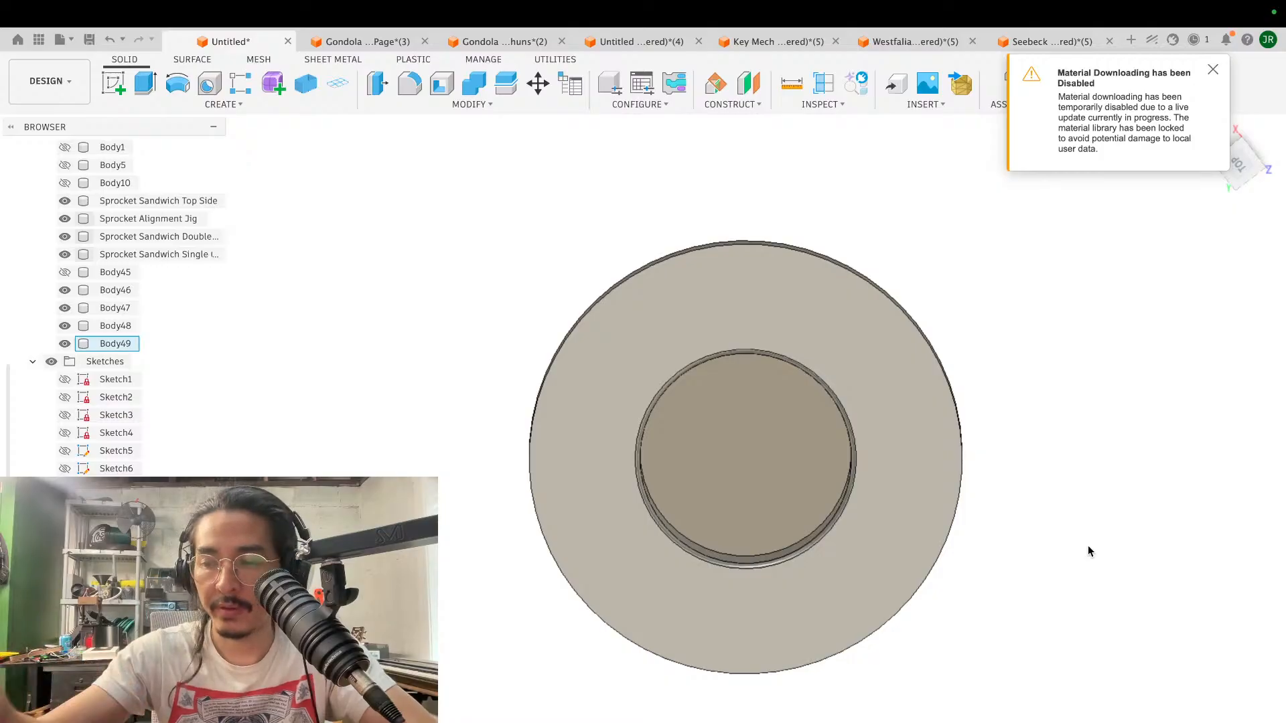
{"action": "left_click", "coordinate": [1042, 531]}
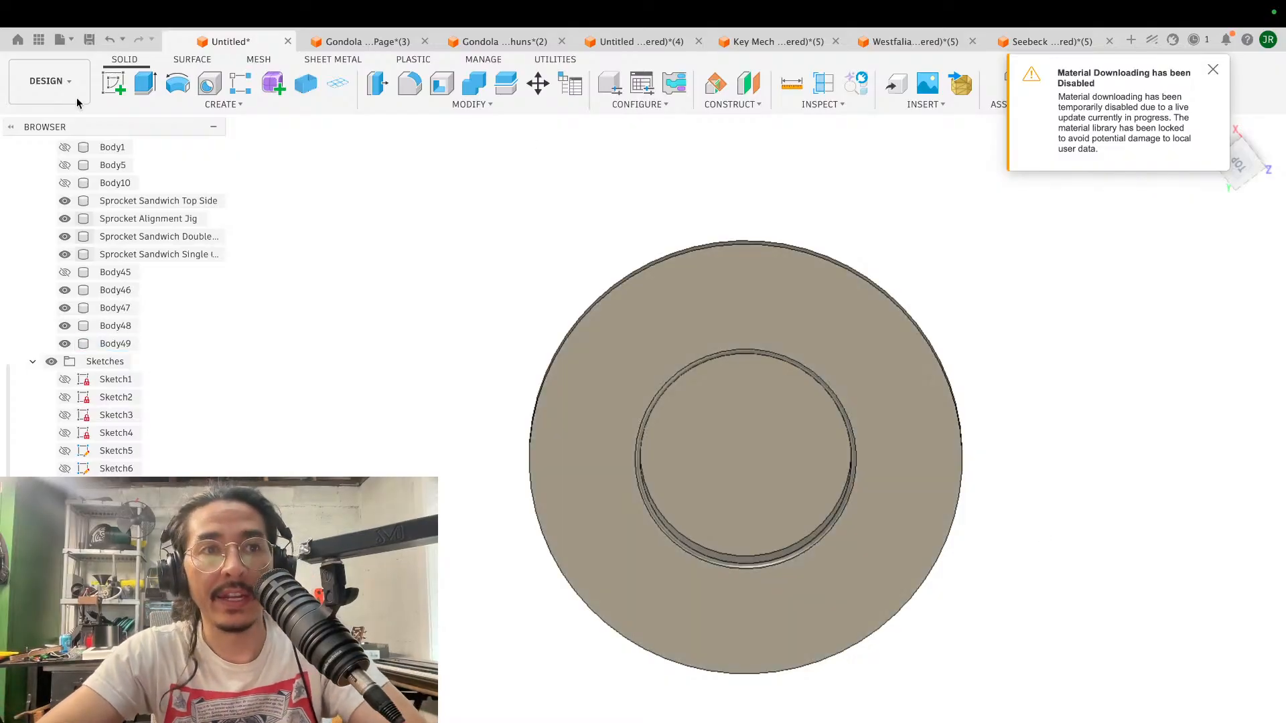
{"action": "left_click", "coordinate": [752, 433]}
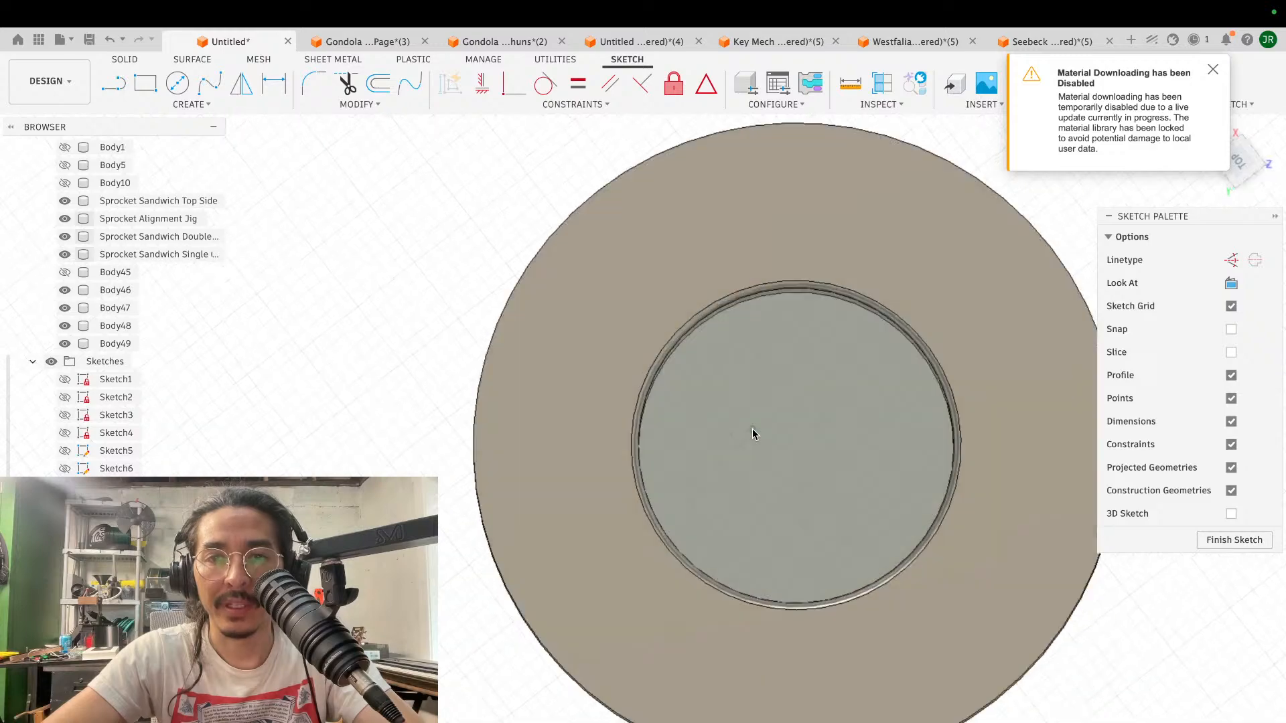
{"action": "key", "text": "c"}
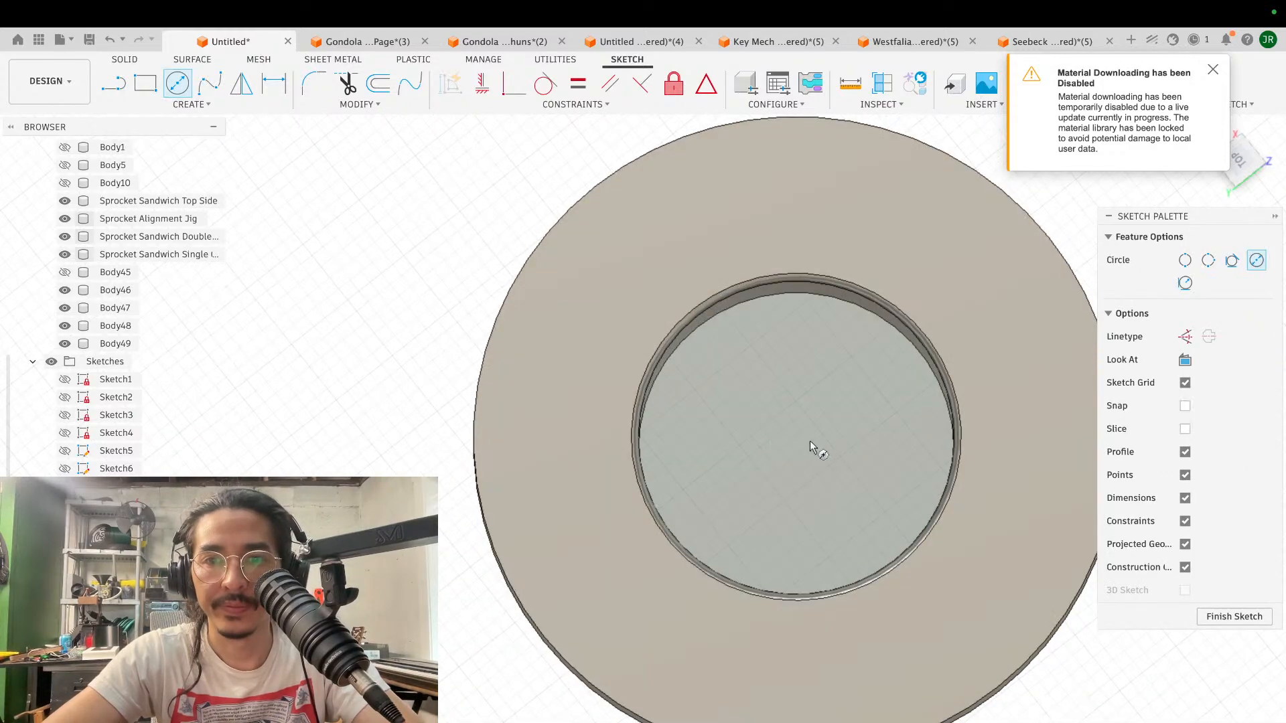
{"action": "left_click", "coordinate": [797, 448]}
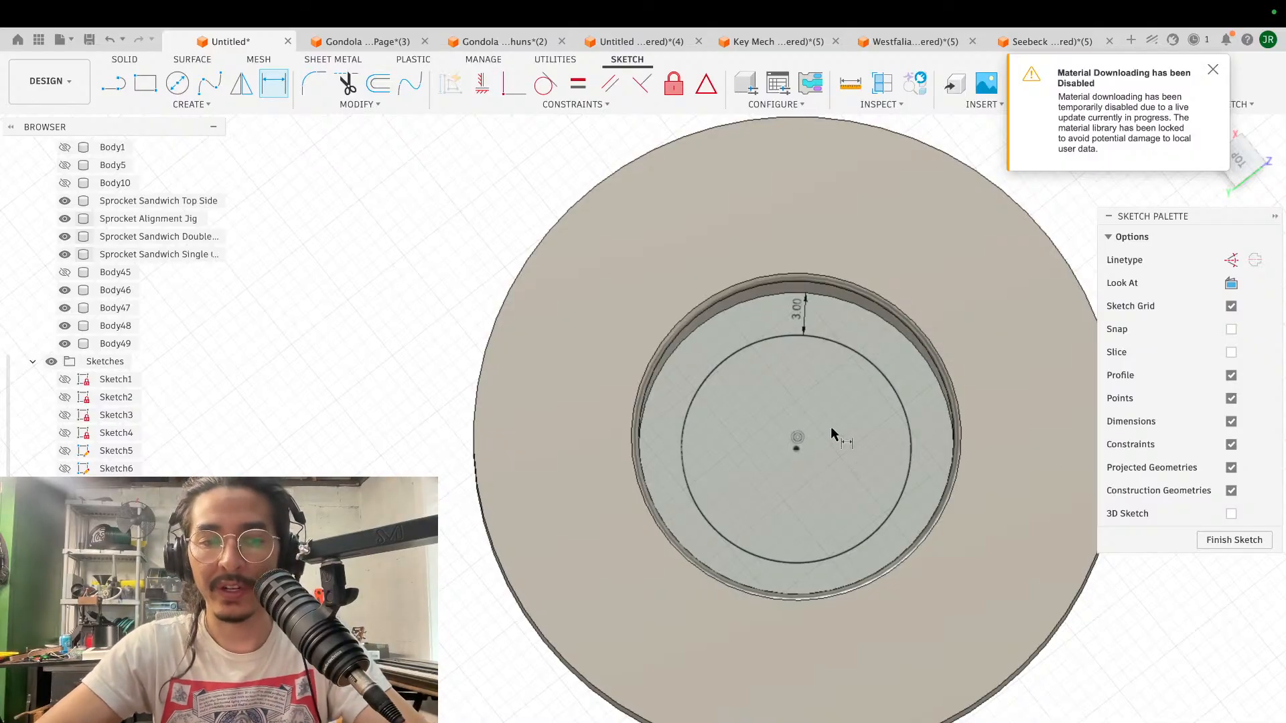
{"action": "key", "text": "Escape"}
- Extrude the inner circle's profile from the pocket floor out through the hub end to cut a through hole
{"action": "left_click", "coordinate": [848, 427]}
{"action": "key", "text": "e"}
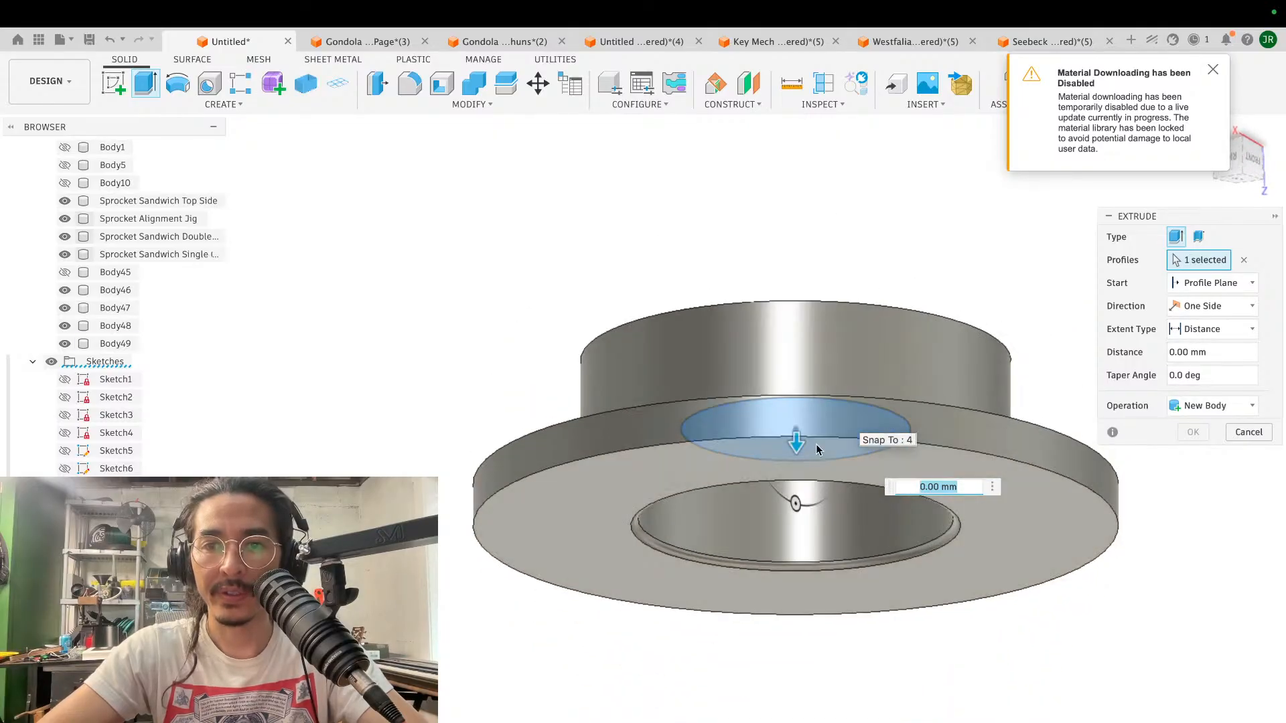
{"action": "left_click_drag", "start_coordinate": [794, 446], "coordinate": [790, 276]}
{"action": "key", "text": "Return"}
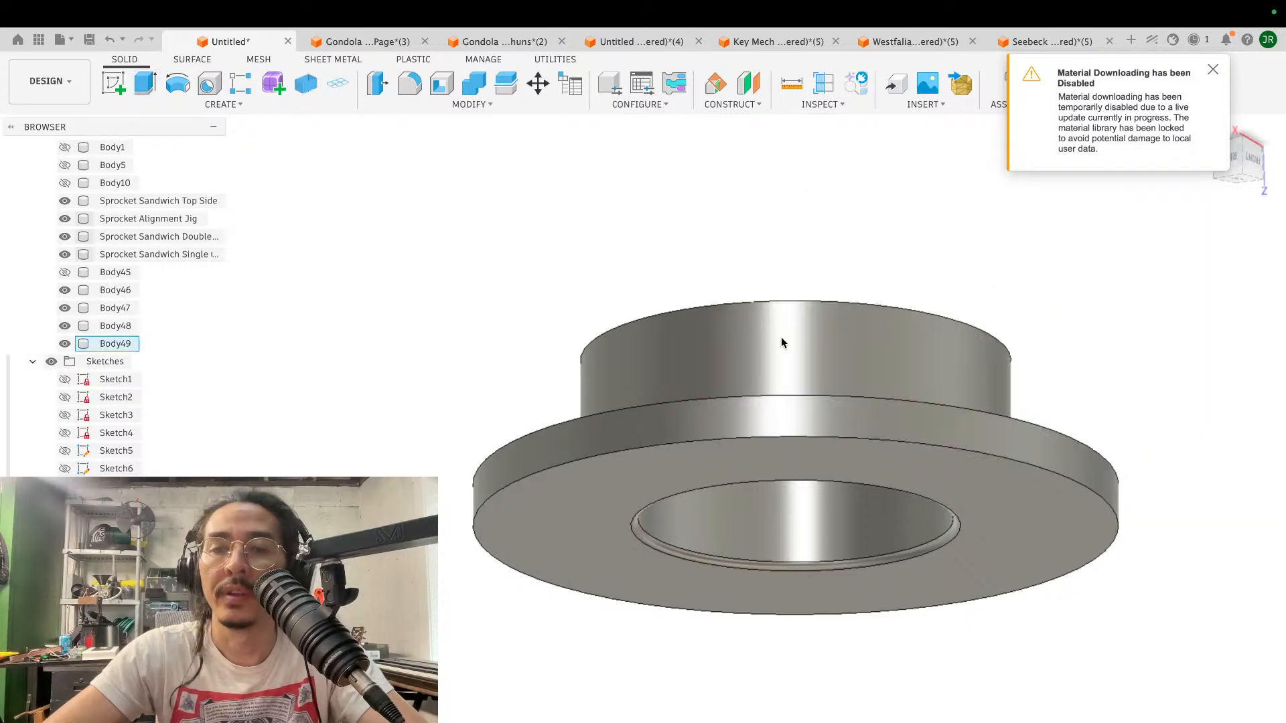
- Examine the stepped bore of the flanged disc from the flange side, the hub end and the side
{"action": "scroll", "coordinate": [700, 293], "scroll_direction": "down", "scroll_amount": 8, "text": "shift"}
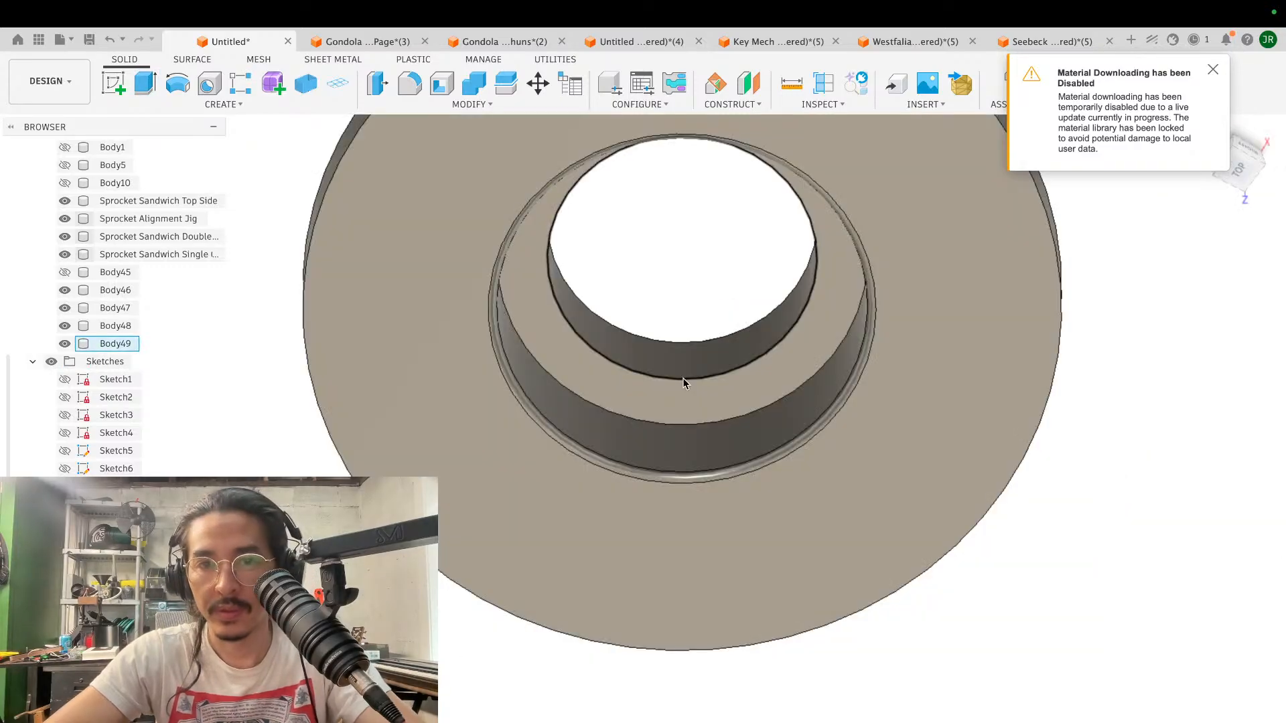
{"action": "scroll", "coordinate": [682, 379], "scroll_direction": "up", "scroll_amount": 10, "text": "shift"}
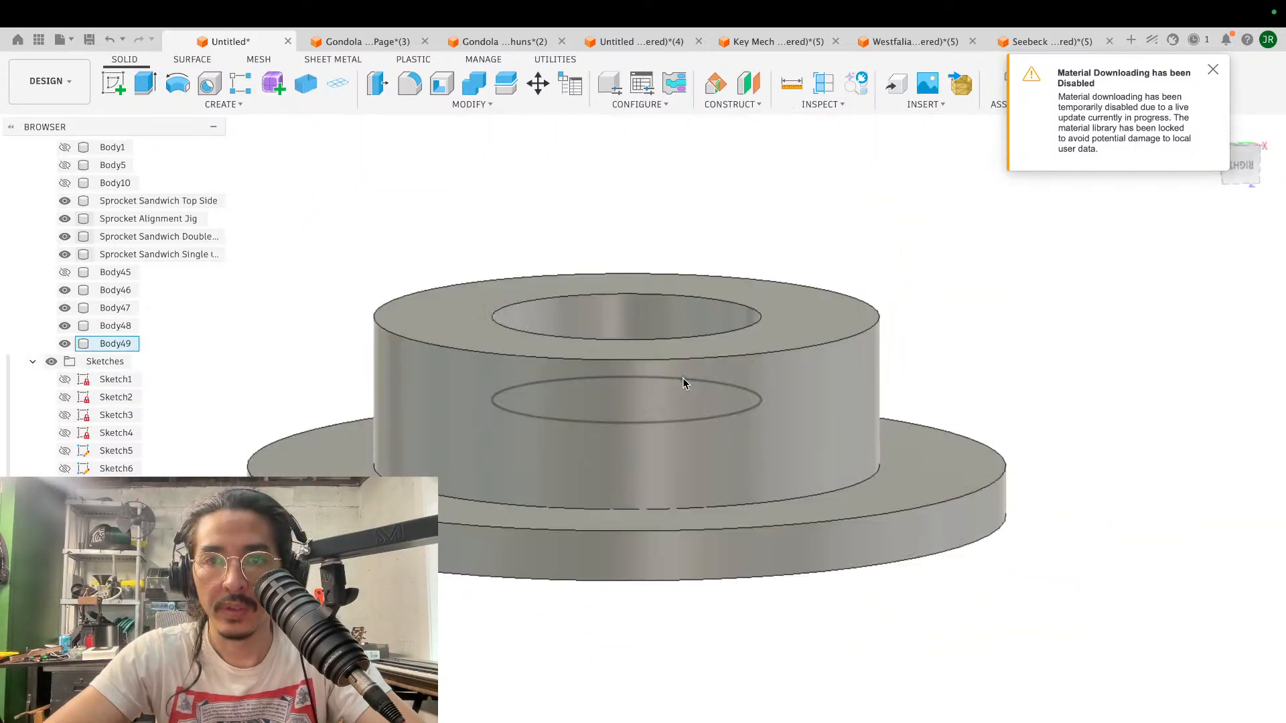
{"action": "scroll", "coordinate": [682, 378], "scroll_direction": "up", "scroll_amount": 3, "text": "shift"}
{"action": "scroll", "coordinate": [682, 378], "scroll_direction": "down", "scroll_amount": 6}
{"action": "scroll", "coordinate": [681, 378], "scroll_direction": "up", "scroll_amount": 7, "text": "shift"}
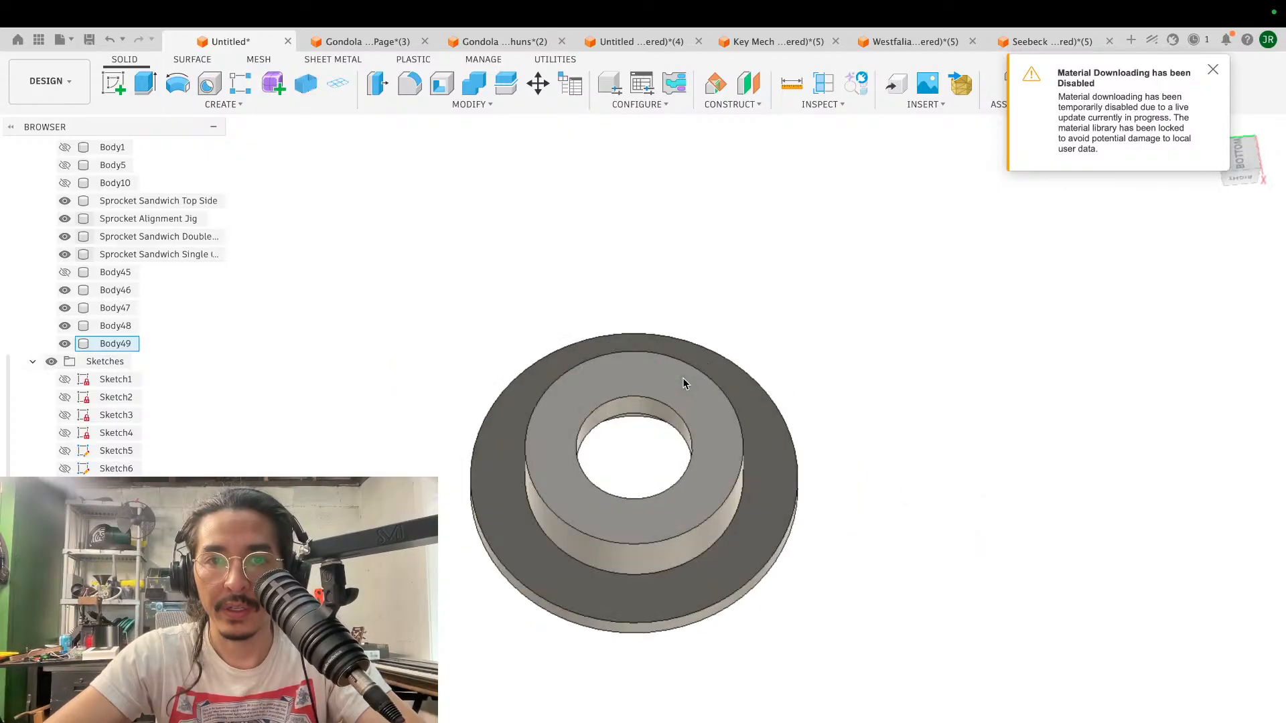
{"action": "scroll", "coordinate": [682, 377], "scroll_direction": "up", "scroll_amount": 5}
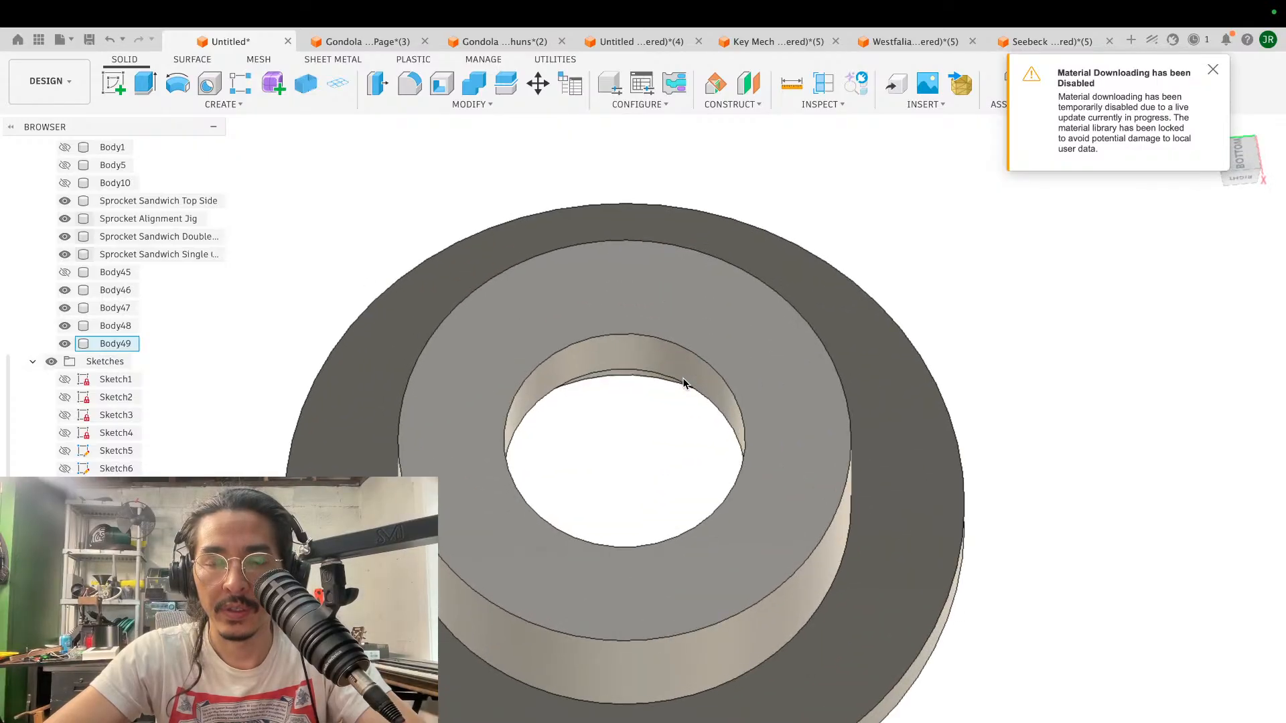
{"action": "scroll", "coordinate": [683, 379], "scroll_direction": "down", "scroll_amount": 5}
{"action": "scroll", "coordinate": [682, 379], "scroll_direction": "down", "scroll_amount": 8, "text": "shift"}
{"action": "scroll", "coordinate": [683, 379], "scroll_direction": "up", "scroll_amount": 4}
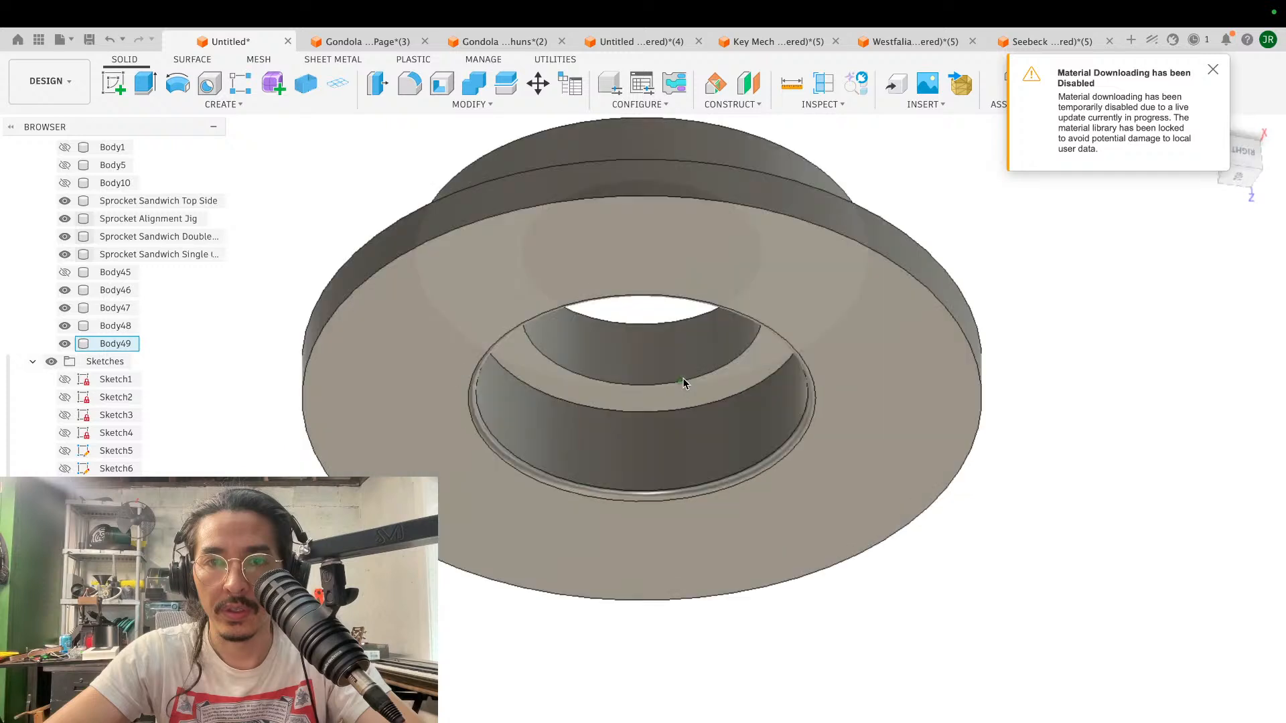
{"action": "scroll", "coordinate": [681, 378], "scroll_direction": "down", "scroll_amount": 2, "text": "shift"}
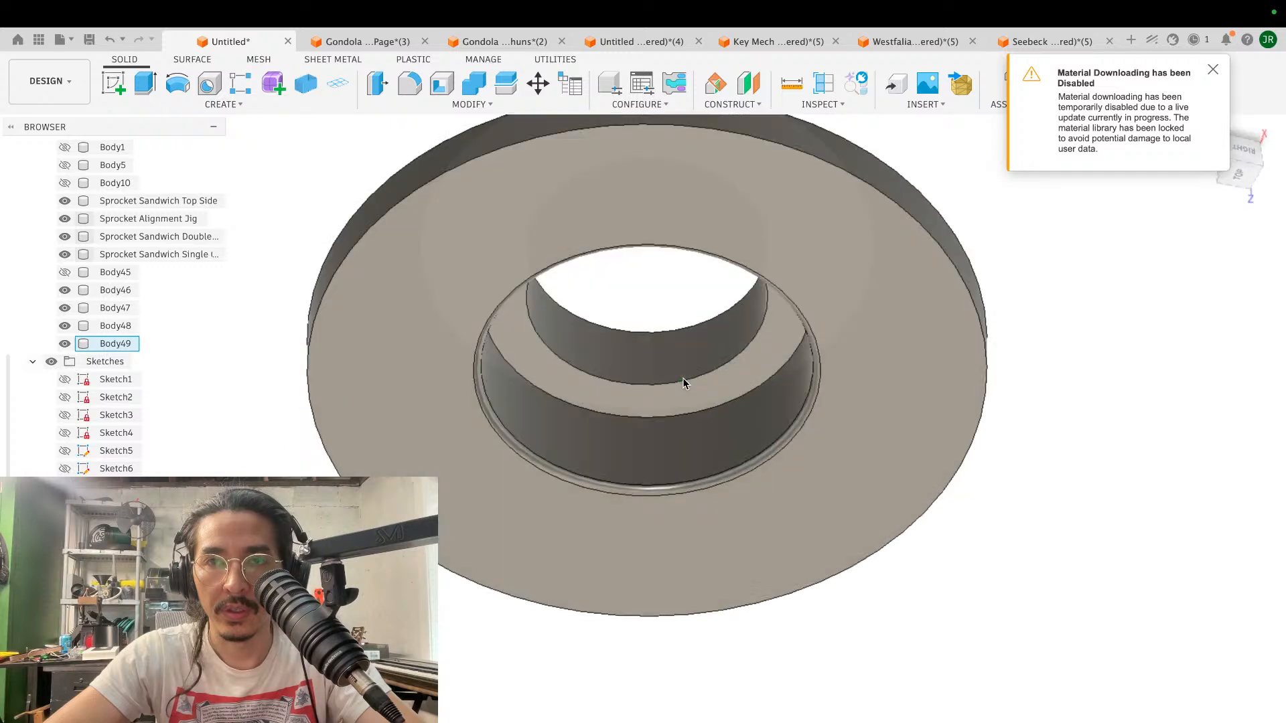
{"action": "scroll", "coordinate": [682, 377], "scroll_direction": "down", "scroll_amount": 10, "text": "shift"}
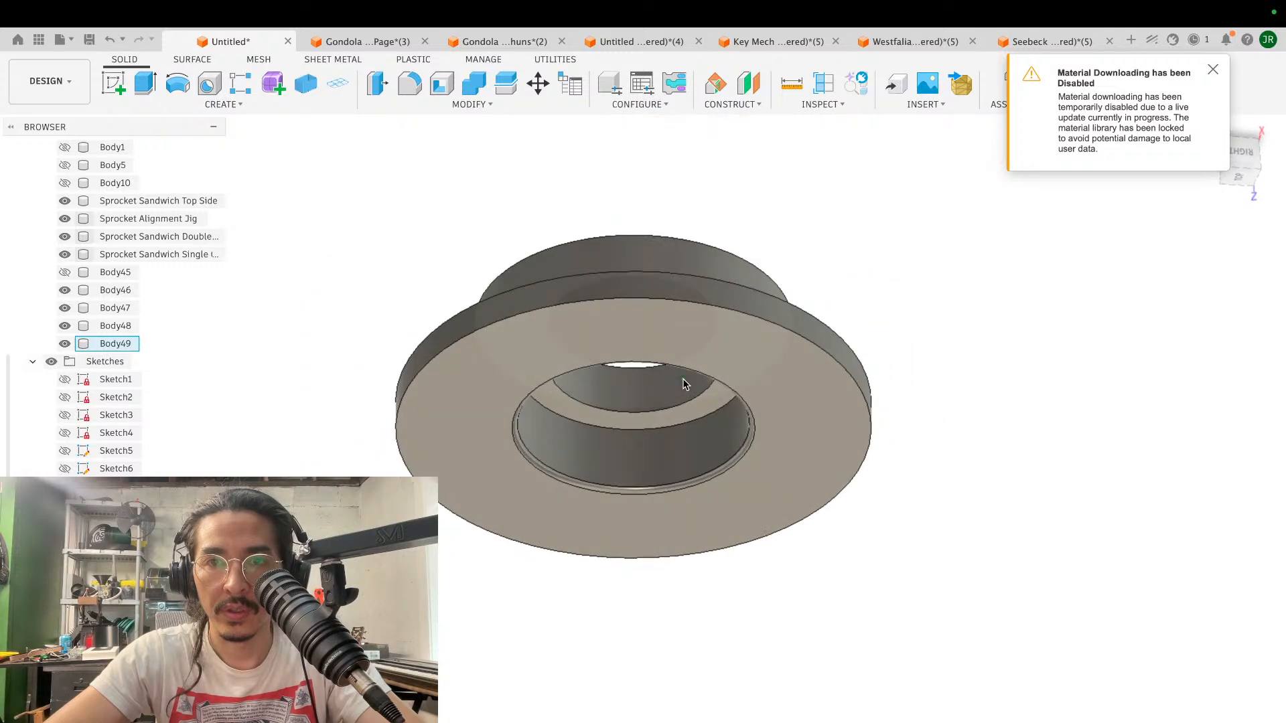
{"action": "scroll", "coordinate": [683, 384], "scroll_direction": "down", "scroll_amount": 3, "text": "shift"}
{"action": "scroll", "coordinate": [683, 384], "scroll_direction": "down", "scroll_amount": 10, "text": "shift"}
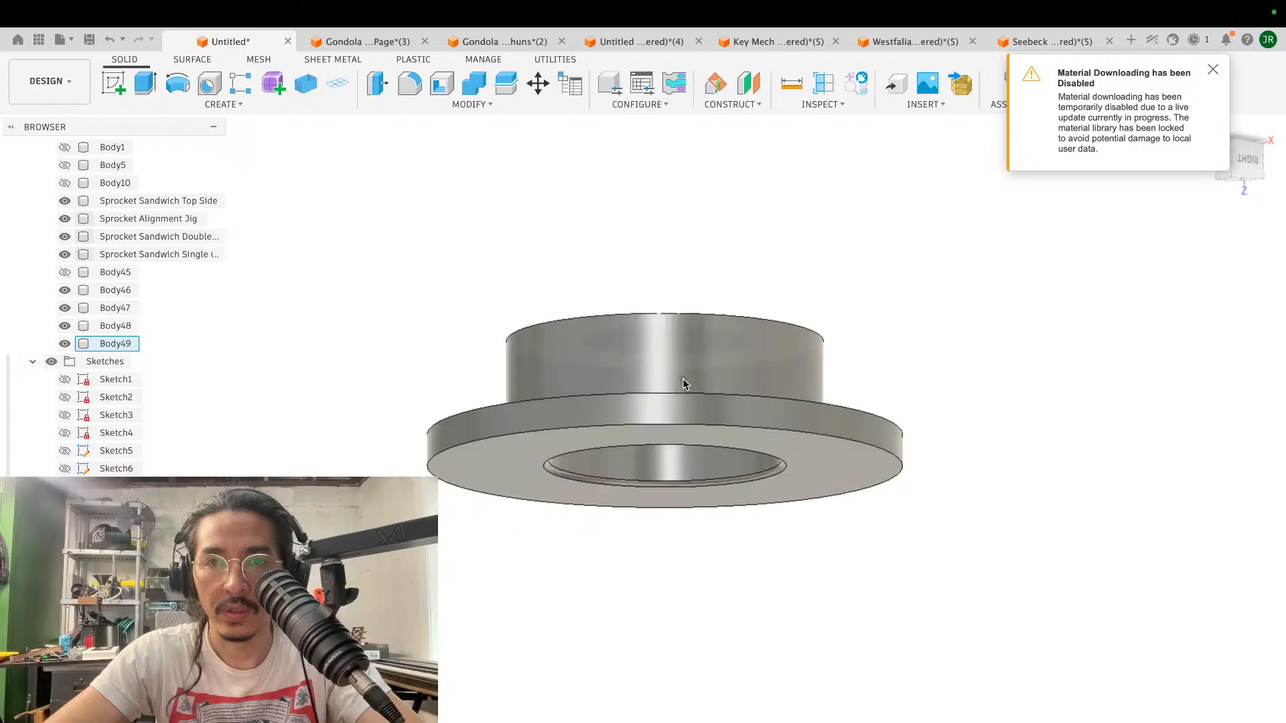
{"action": "scroll", "coordinate": [683, 384], "scroll_direction": "down", "scroll_amount": 10, "text": "shift"}
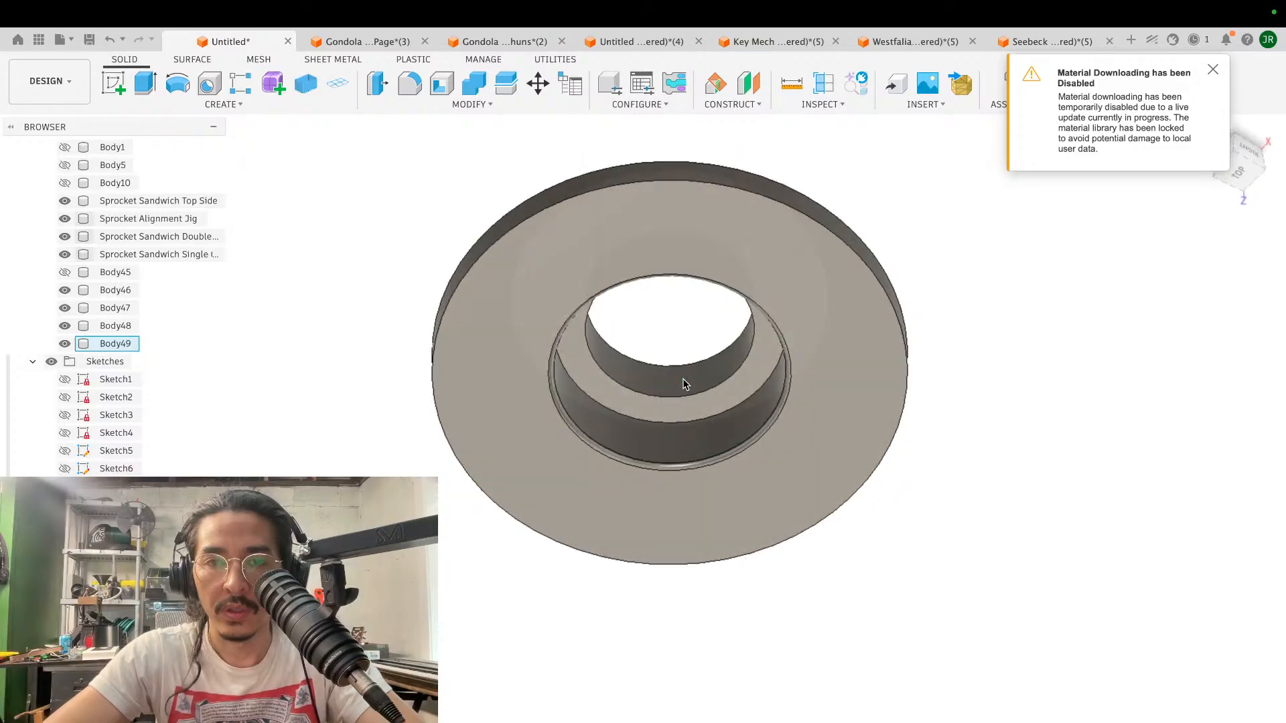
{"action": "scroll", "coordinate": [683, 383], "scroll_direction": "down", "scroll_amount": 10, "text": "shift"}
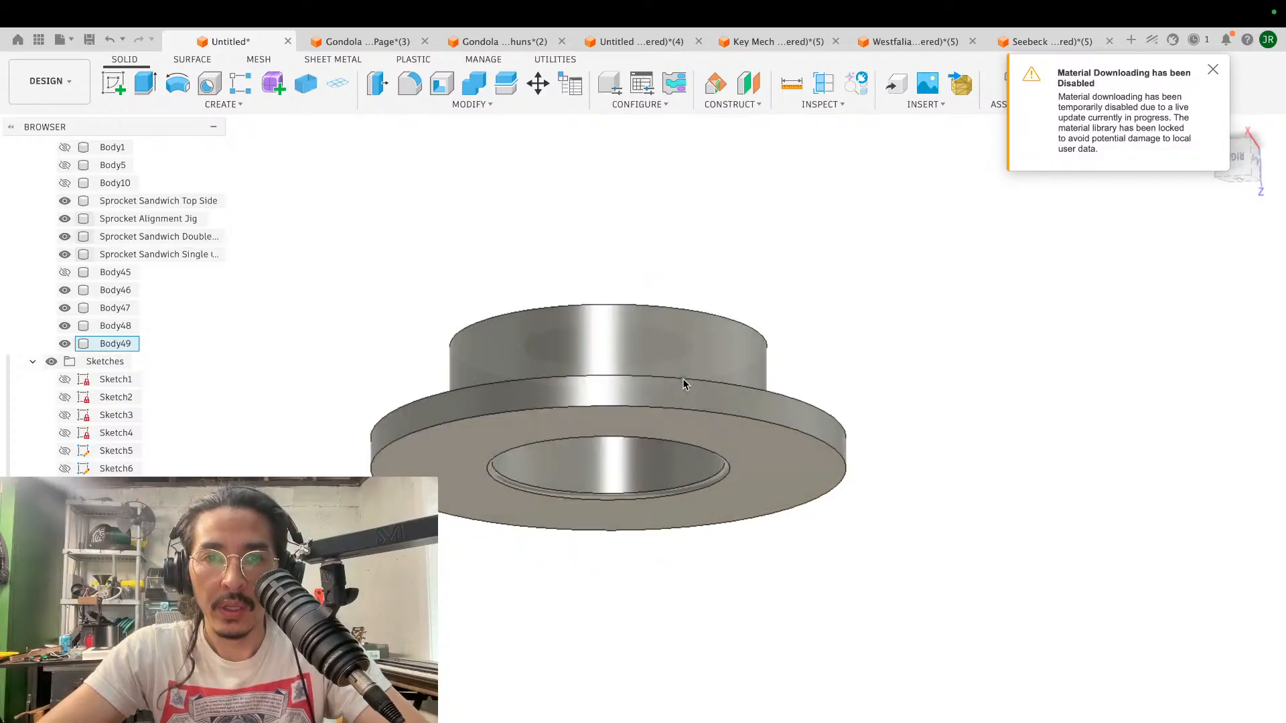
{"action": "scroll", "coordinate": [683, 383], "scroll_direction": "down", "scroll_amount": 3, "text": "shift"}
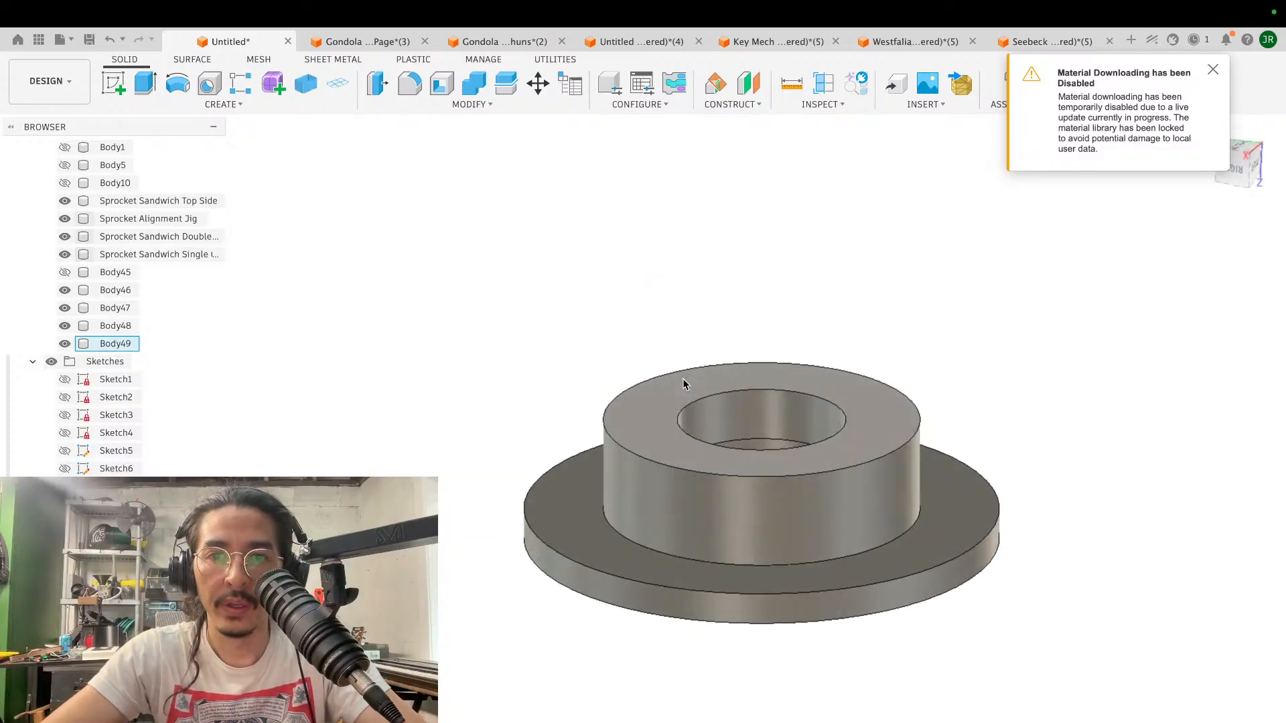
- Start a sketch on the hub's end face and project the cylindrical wall of the flange-side pocket onto it
{"action": "scroll", "coordinate": [683, 384], "scroll_direction": "up", "scroll_amount": 5}
{"action": "scroll", "coordinate": [683, 383], "scroll_direction": "down", "scroll_amount": 3, "text": "shift"}
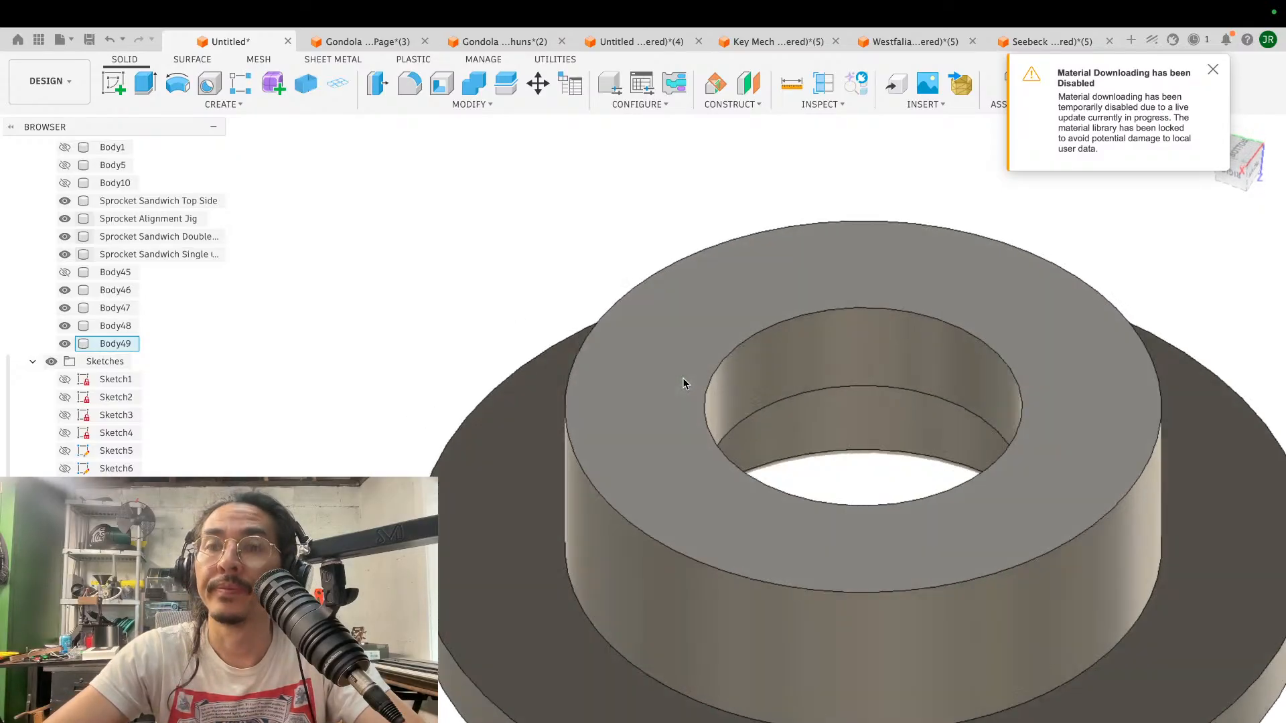
{"action": "scroll", "coordinate": [683, 384], "scroll_direction": "down", "scroll_amount": 5}
{"action": "scroll", "coordinate": [683, 383], "scroll_direction": "down", "scroll_amount": 3}
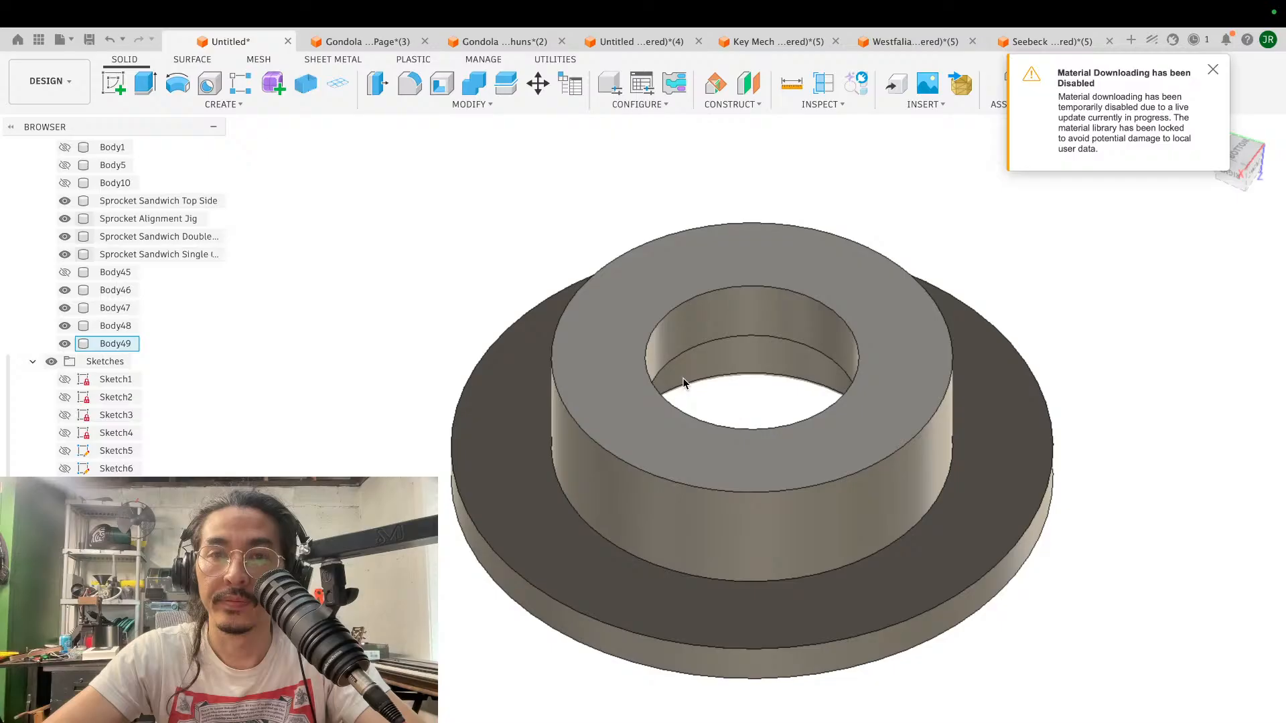
{"action": "scroll", "coordinate": [683, 383], "scroll_direction": "down", "scroll_amount": 5, "text": "shift"}
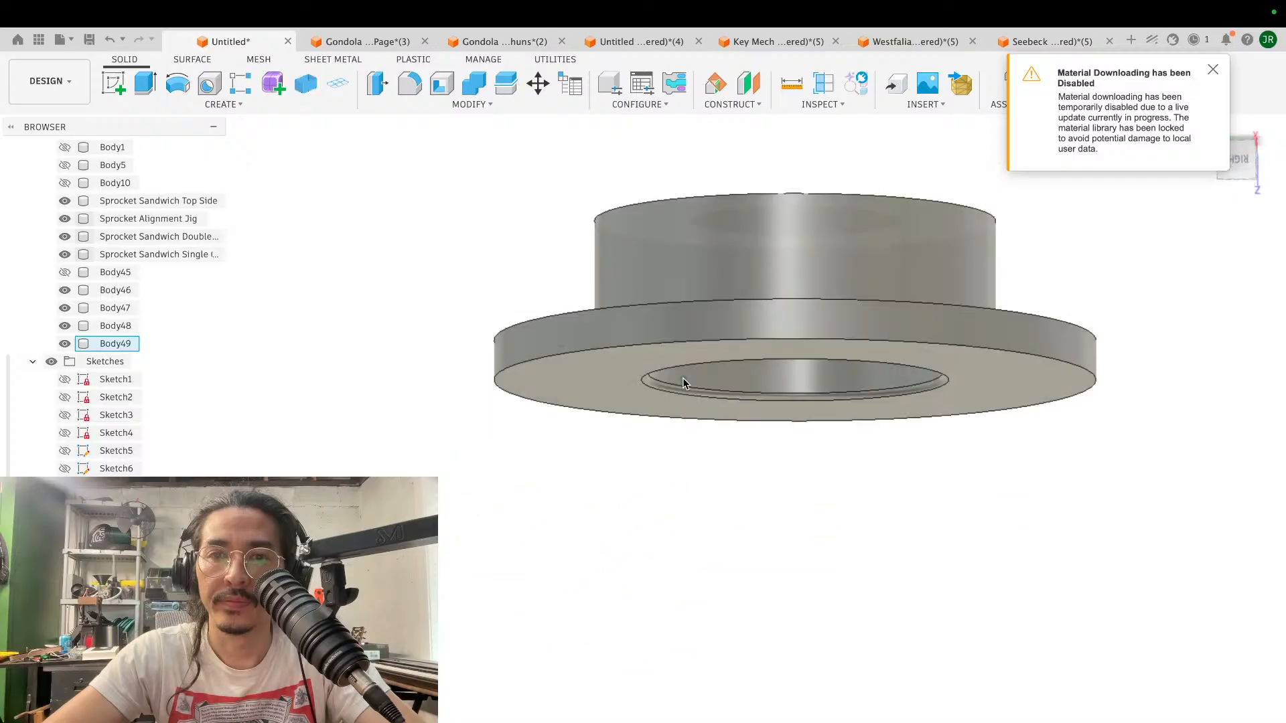
{"action": "scroll", "coordinate": [682, 377], "scroll_direction": "up", "scroll_amount": 5, "text": "shift"}
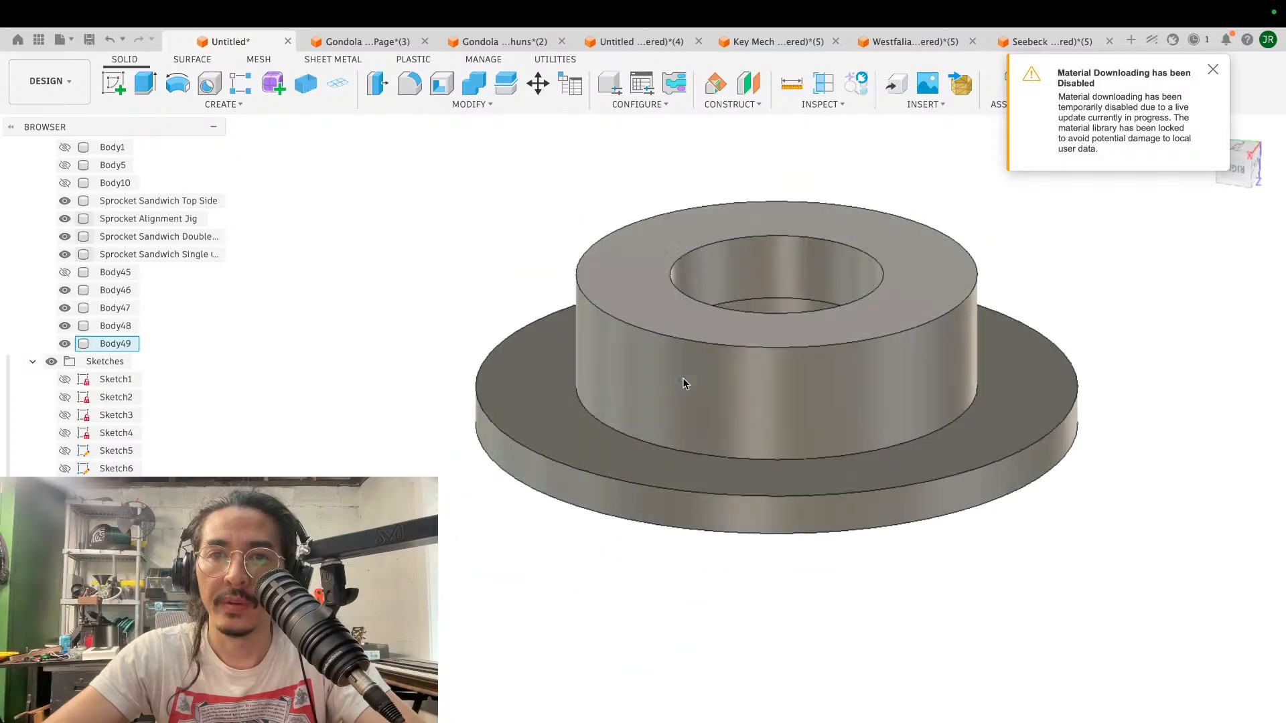
{"action": "left_click", "coordinate": [120, 91]}
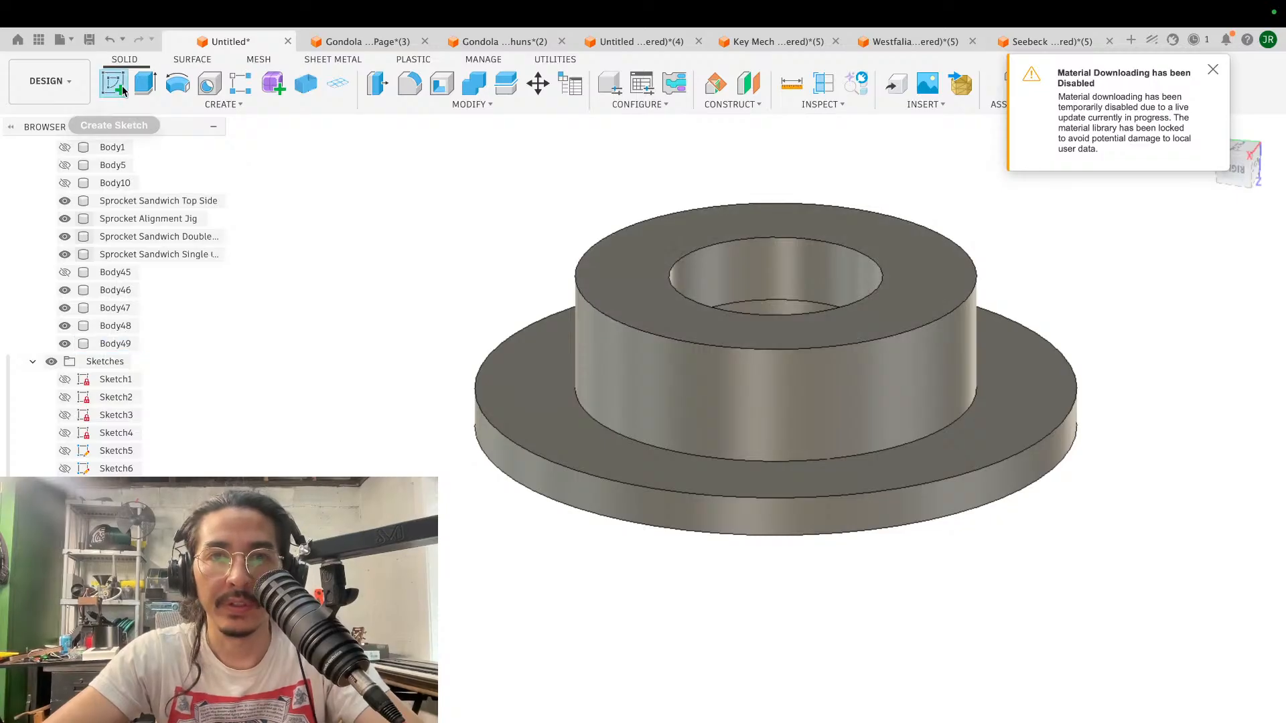
{"action": "left_click", "coordinate": [657, 278]}
{"action": "scroll", "coordinate": [864, 295], "scroll_direction": "up", "scroll_amount": 3}
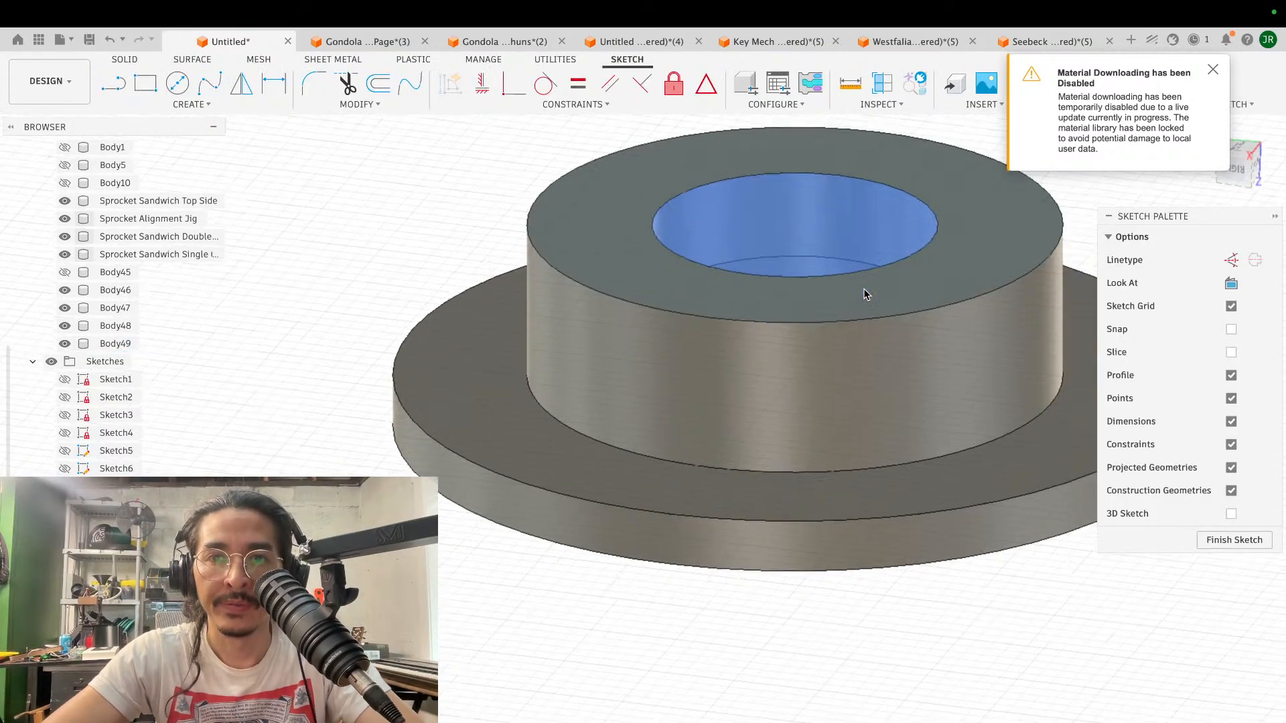
{"action": "scroll", "coordinate": [864, 295], "scroll_direction": "right", "scroll_amount": 2}
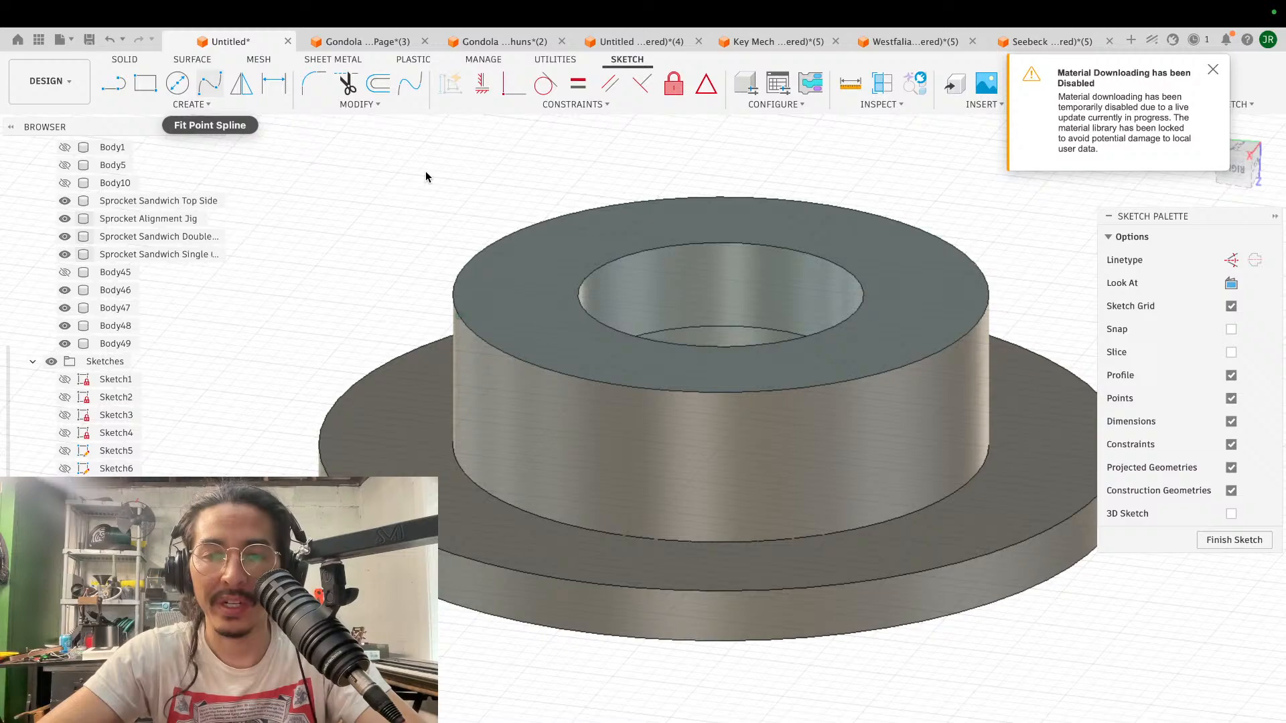
{"action": "scroll", "coordinate": [426, 172], "scroll_direction": "down", "scroll_amount": 5, "text": "shift"}
{"action": "scroll", "coordinate": [426, 172], "scroll_direction": "down", "scroll_amount": 2, "text": "shift"}
{"action": "key", "text": "p"}
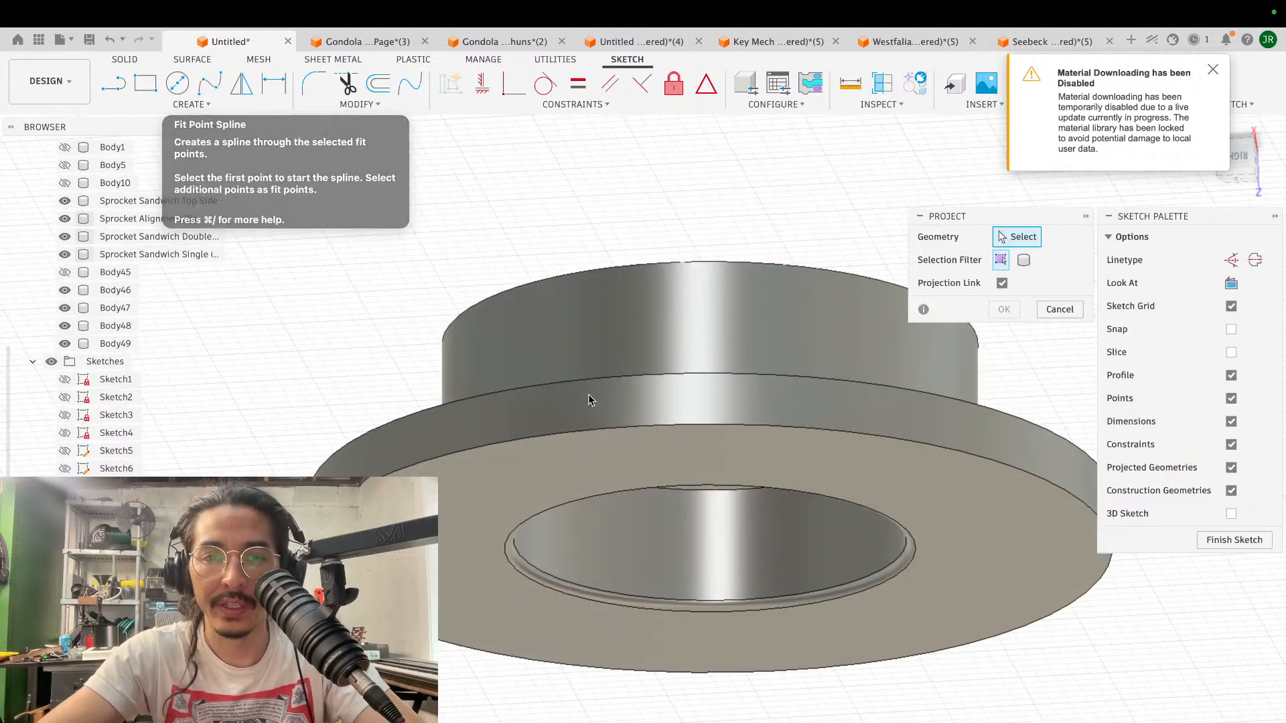
{"action": "left_click", "coordinate": [667, 549]}
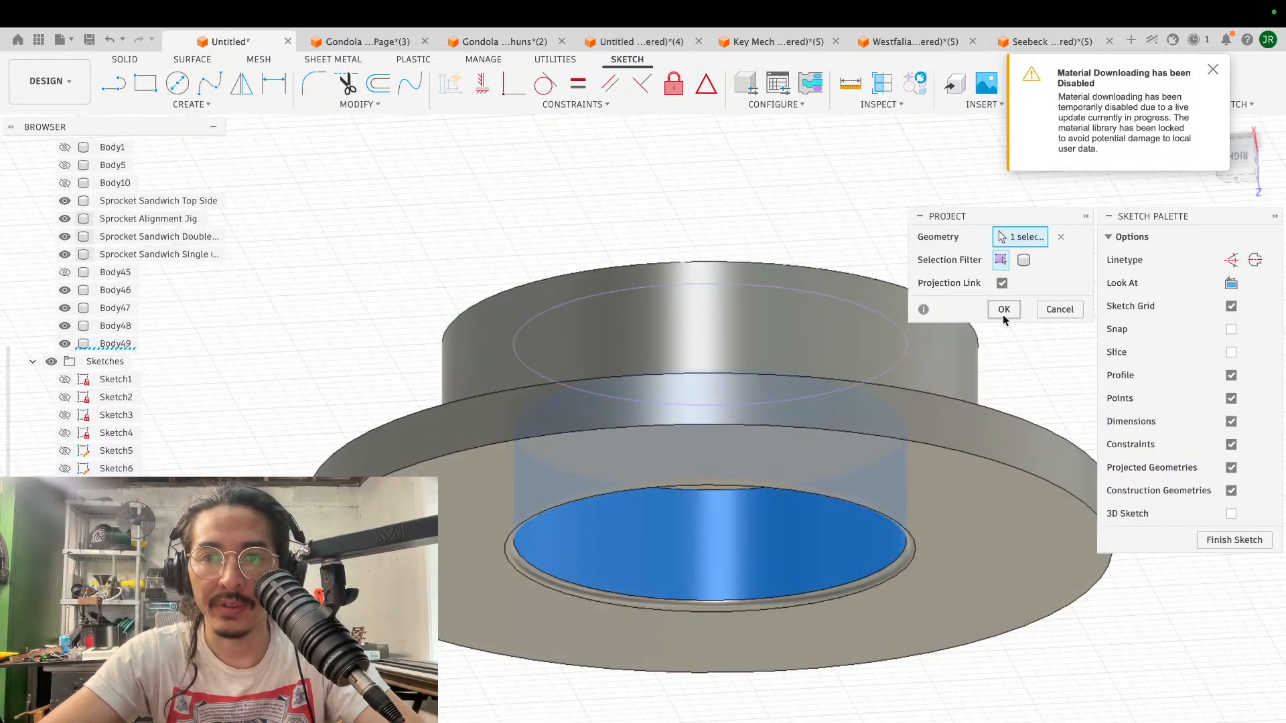
{"action": "left_click", "coordinate": [1002, 314]}
- Extrude the ring profile between the projected circle and the through hole by -4 mm to cut a recess into the hub end
{"action": "scroll", "coordinate": [781, 253], "scroll_direction": "up", "scroll_amount": 6, "text": "shift"}
{"action": "scroll", "coordinate": [781, 254], "scroll_direction": "up", "scroll_amount": 5}
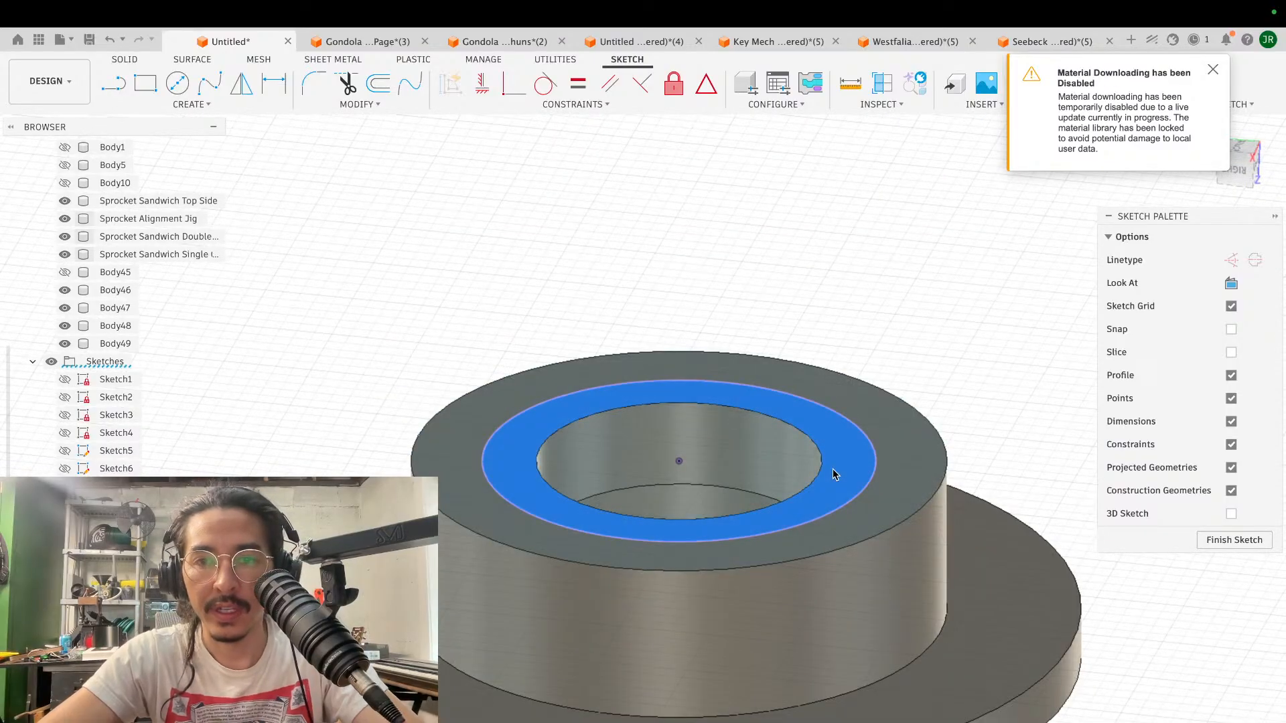
{"action": "key", "text": "e"}
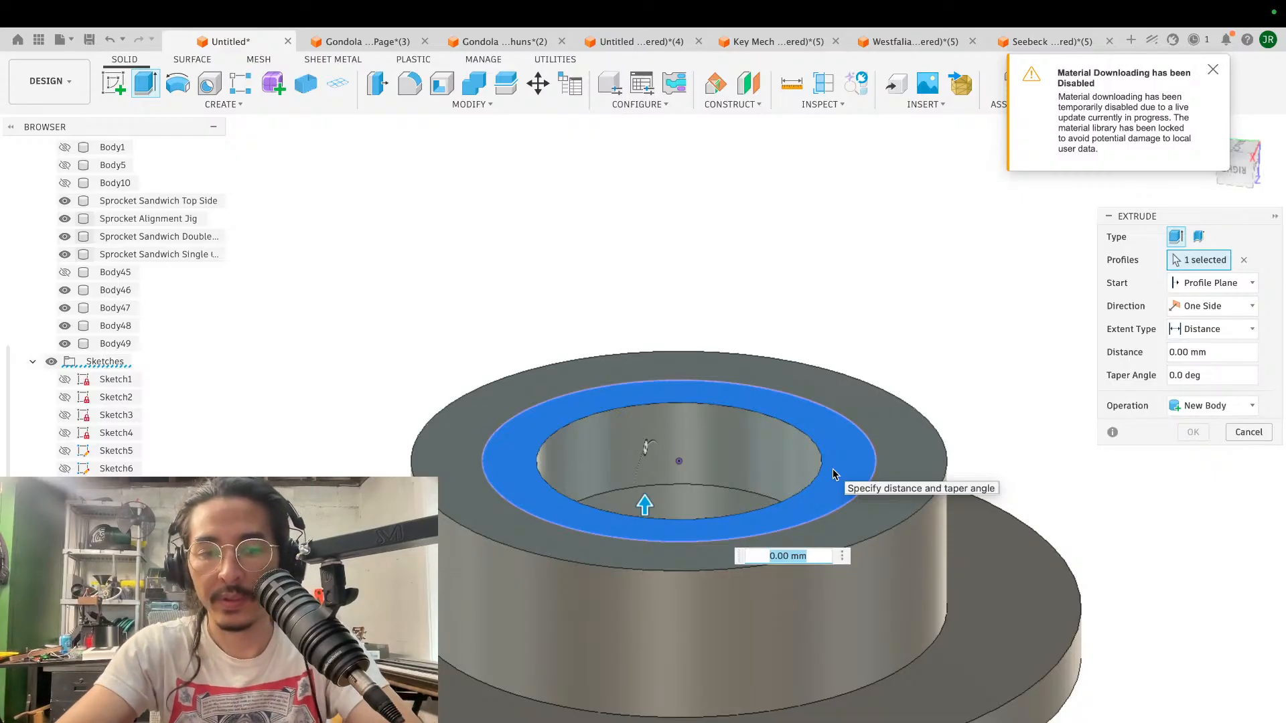
{"action": "type", "text": "-"}
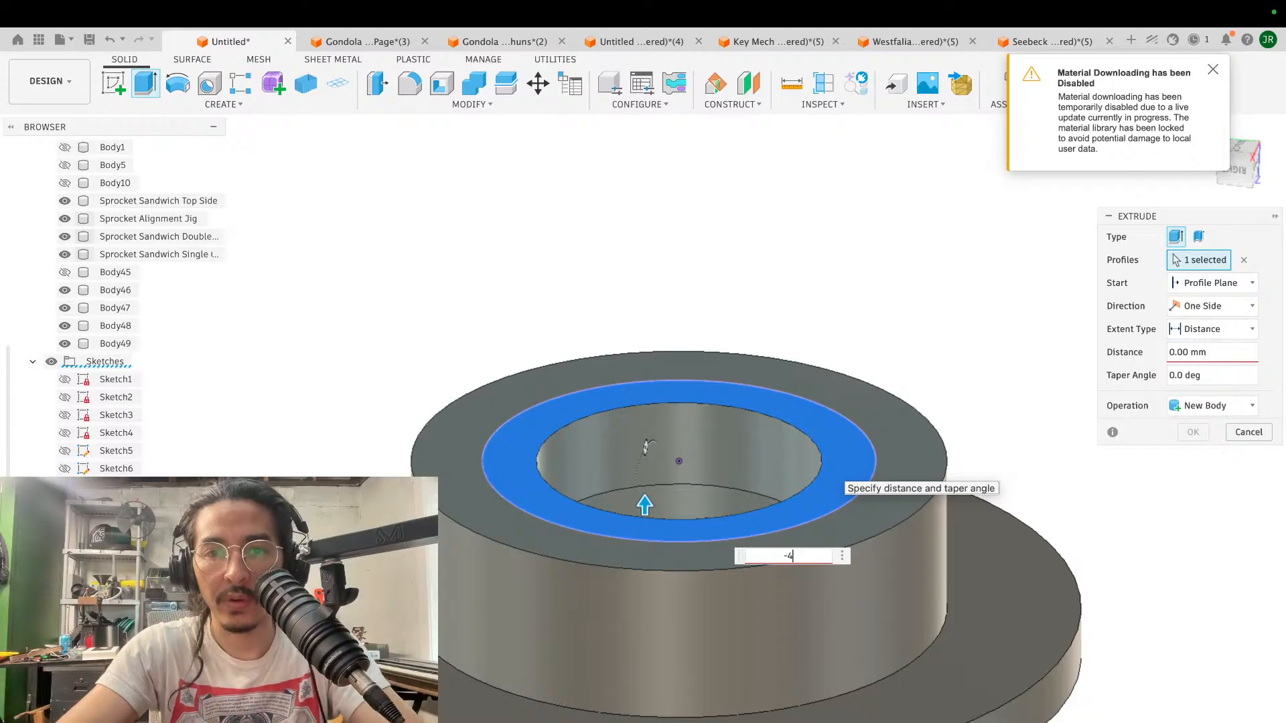
{"action": "type", "text": "4"}
{"action": "key", "text": "Return"}
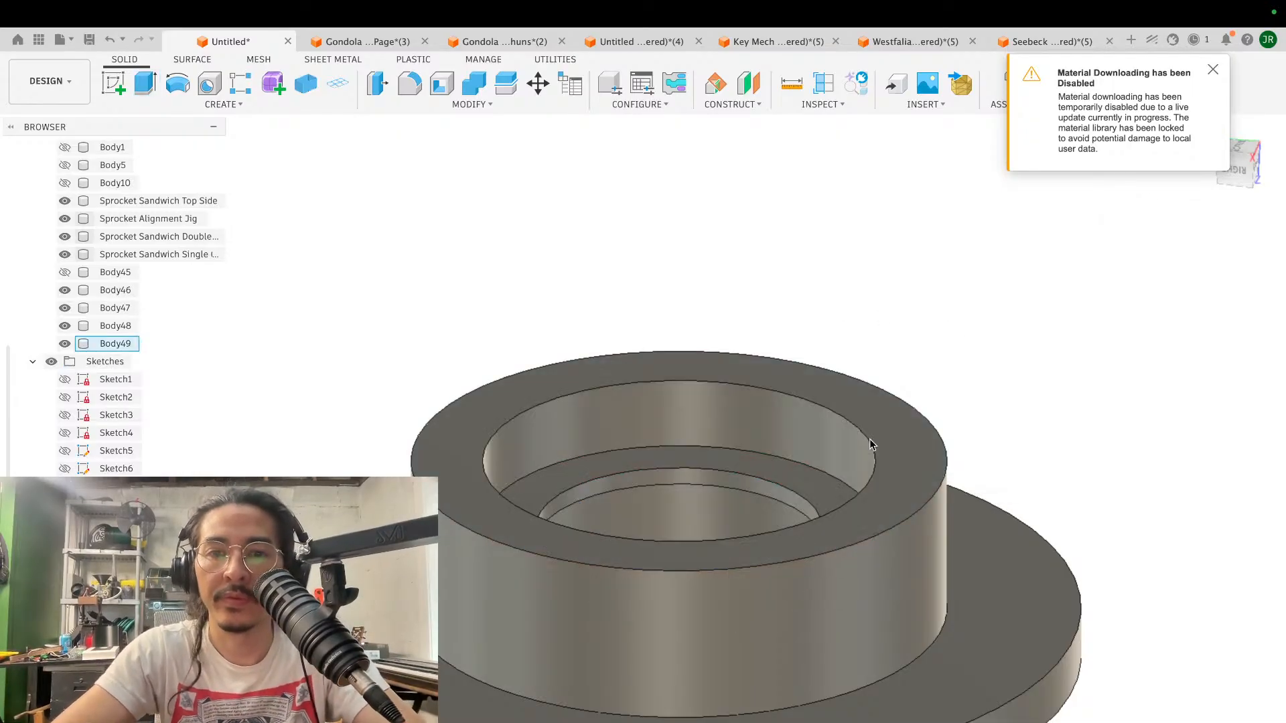
- Edit the extrusion of the hub-end recess and set its cut depth to 3 mm
{"action": "scroll", "coordinate": [869, 440], "scroll_direction": "down", "scroll_amount": 4}
{"action": "scroll", "coordinate": [870, 440], "scroll_direction": "up", "scroll_amount": 6, "text": "shift"}
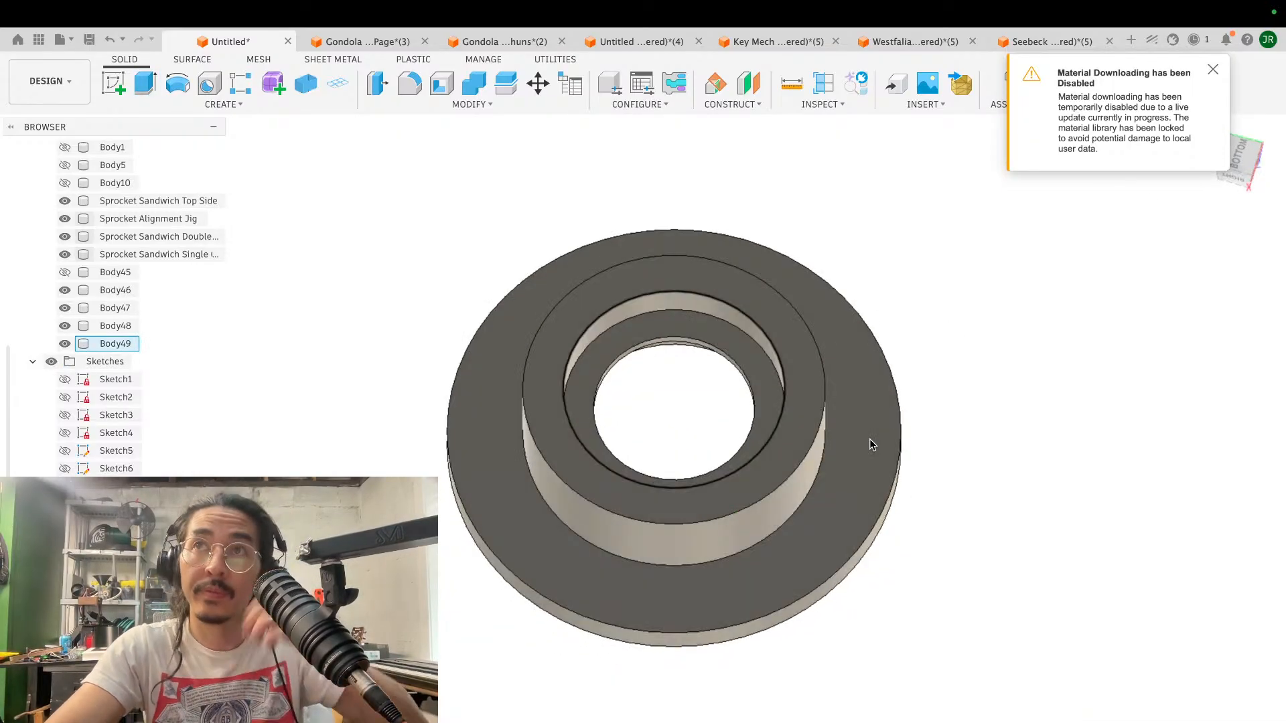
{"action": "scroll", "coordinate": [869, 439], "scroll_direction": "up", "scroll_amount": 3}
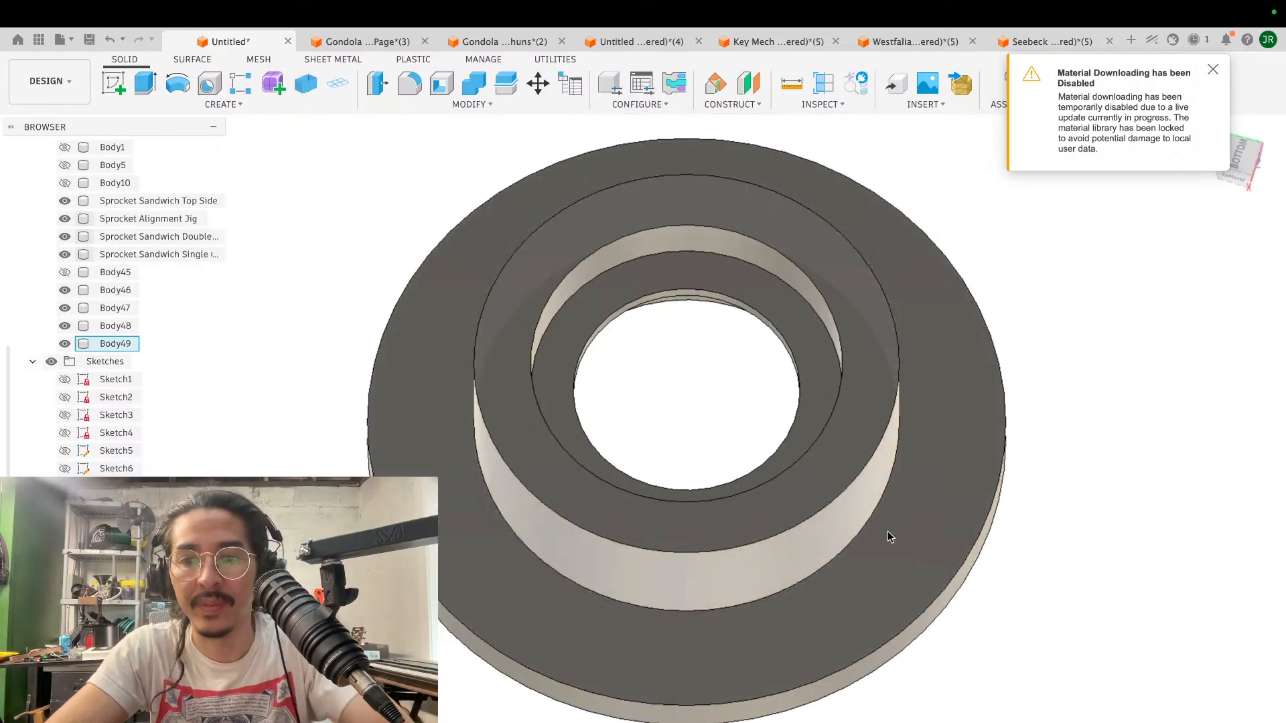
{"action": "double_click", "coordinate": [1132, 721]}
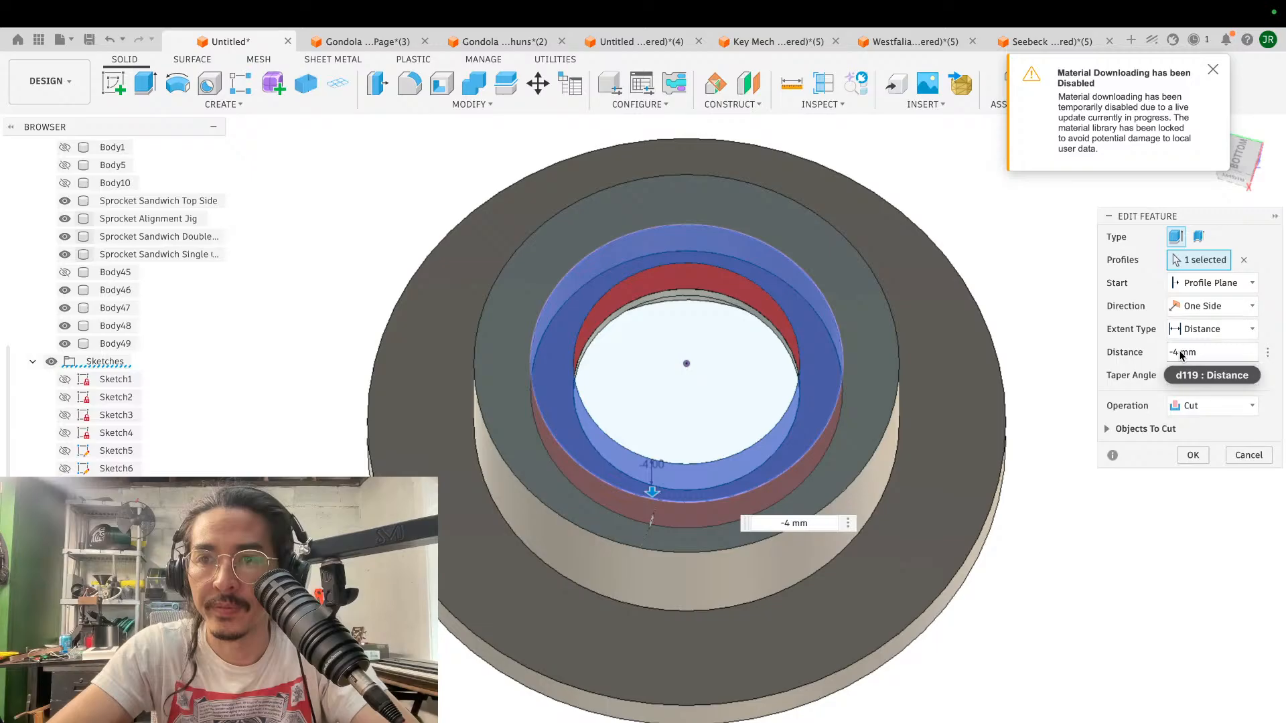
{"action": "double_click", "coordinate": [1180, 352]}
{"action": "type", "text": "3"}
{"action": "key", "text": "Return"}
- Examine the hub-end recess and the inner shoulder of the flanged disc's bore from several angles
{"action": "scroll", "coordinate": [1136, 394], "scroll_direction": "down", "scroll_amount": 5, "text": "shift"}
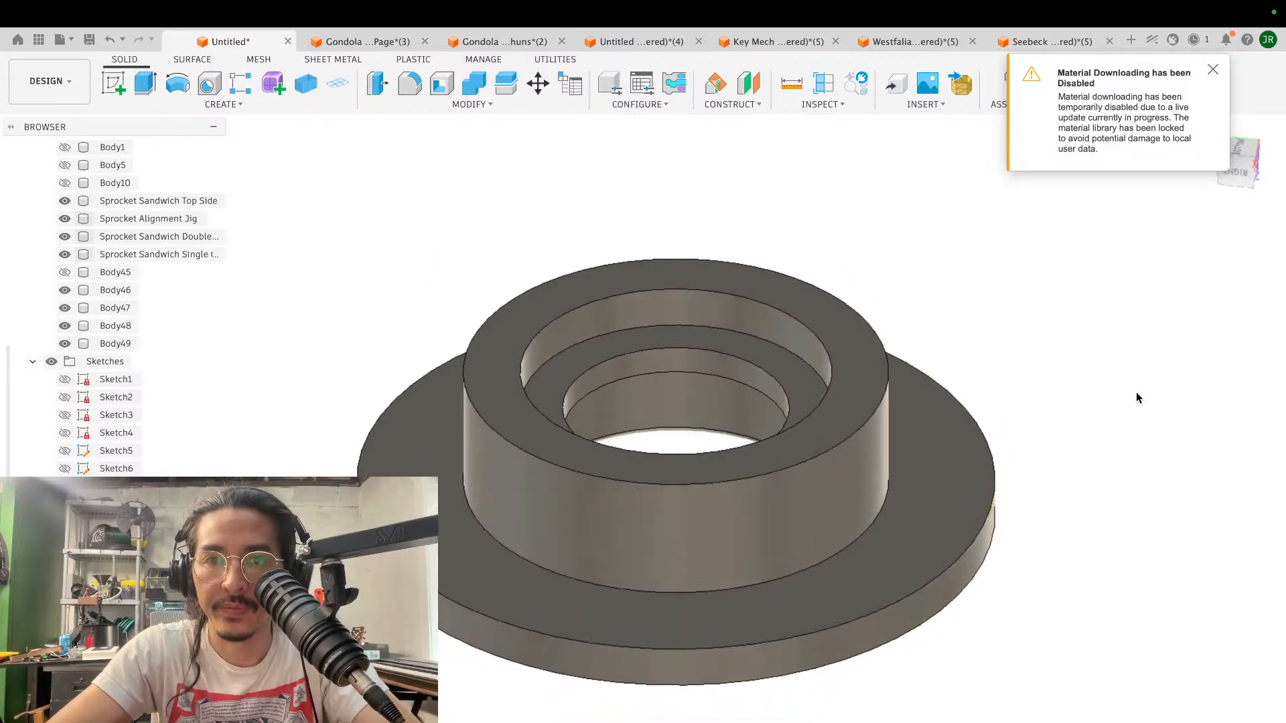
{"action": "scroll", "coordinate": [1136, 394], "scroll_direction": "down", "scroll_amount": 3}
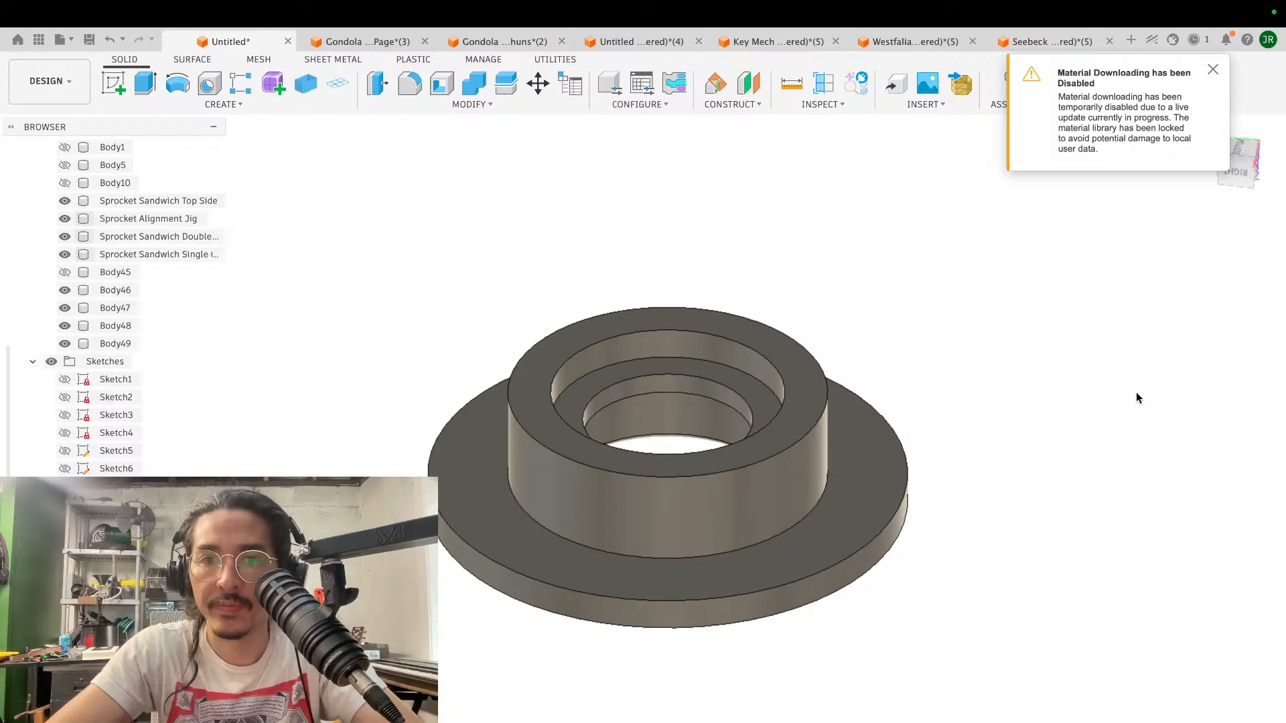
{"action": "scroll", "coordinate": [1136, 394], "scroll_direction": "down", "scroll_amount": 5, "text": "shift"}
{"action": "scroll", "coordinate": [906, 484], "scroll_direction": "up", "scroll_amount": 3}
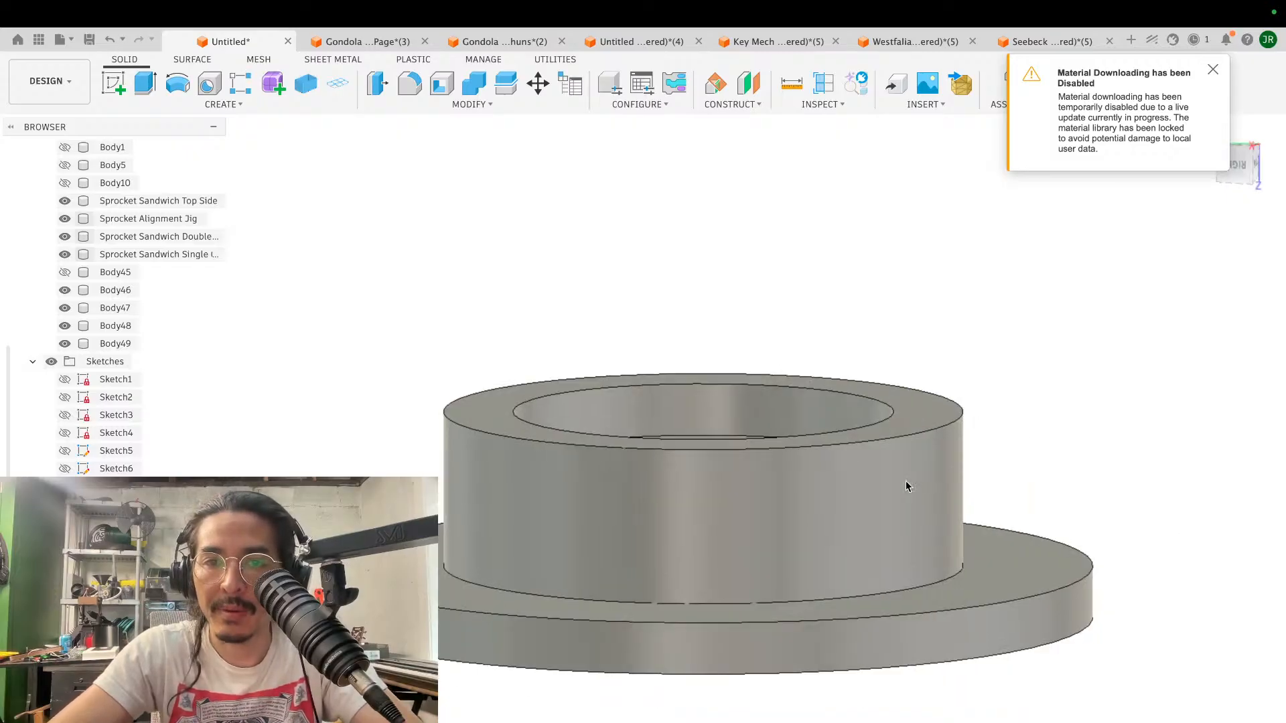
{"action": "scroll", "coordinate": [906, 483], "scroll_direction": "up", "scroll_amount": 5, "text": "shift"}
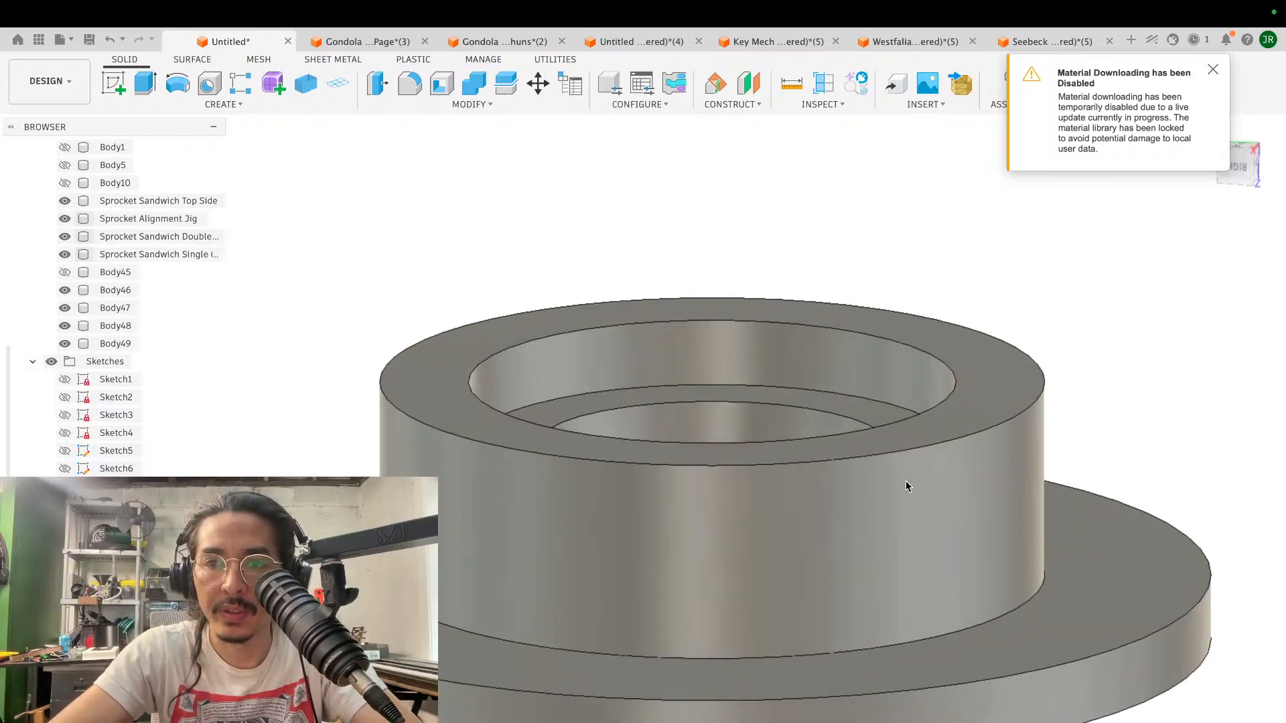
{"action": "scroll", "coordinate": [906, 484], "scroll_direction": "up", "scroll_amount": 3}
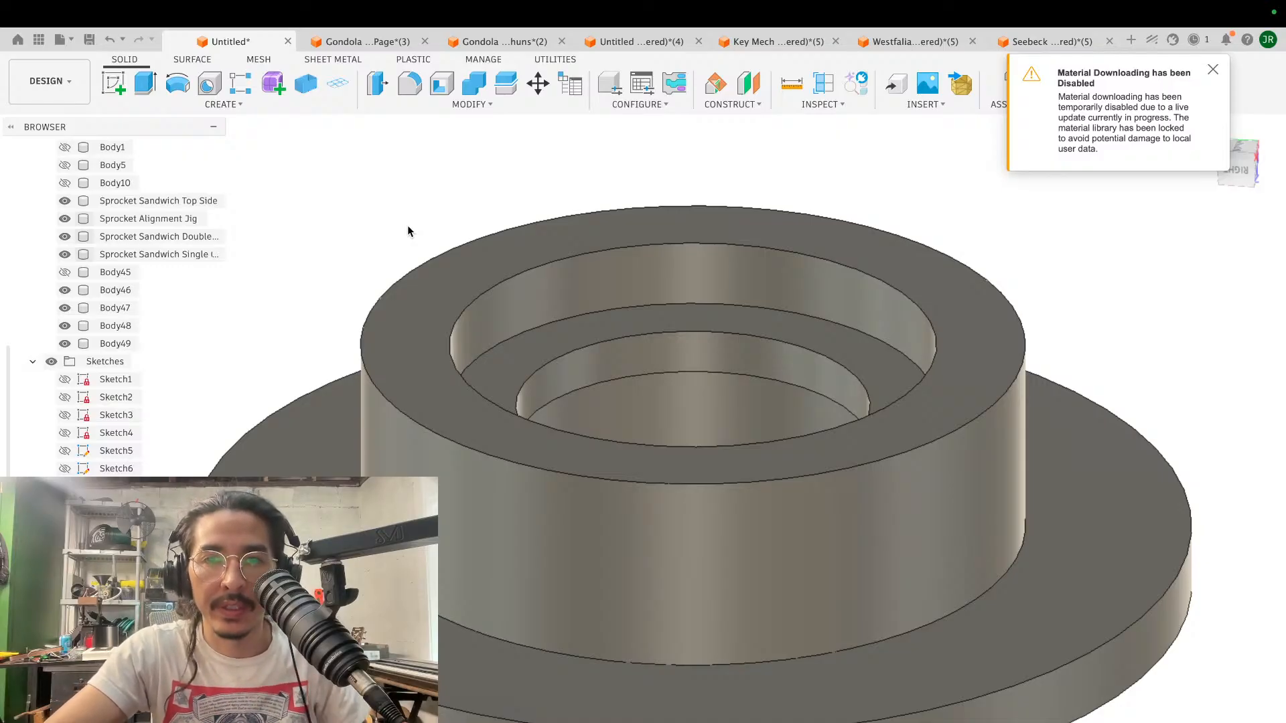
{"action": "left_click", "coordinate": [263, 450]}
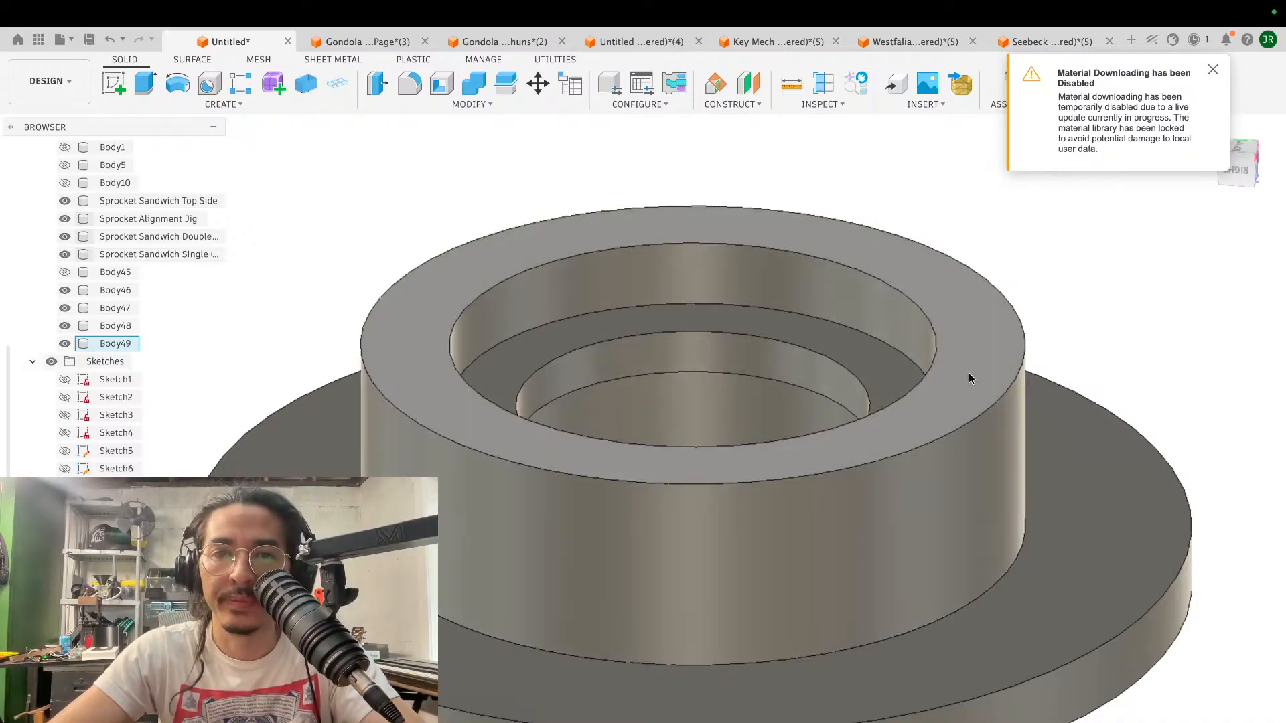
{"action": "scroll", "coordinate": [970, 372], "scroll_direction": "up", "scroll_amount": 5, "text": "shift"}
{"action": "scroll", "coordinate": [970, 372], "scroll_direction": "down", "scroll_amount": 6, "text": "shift"}
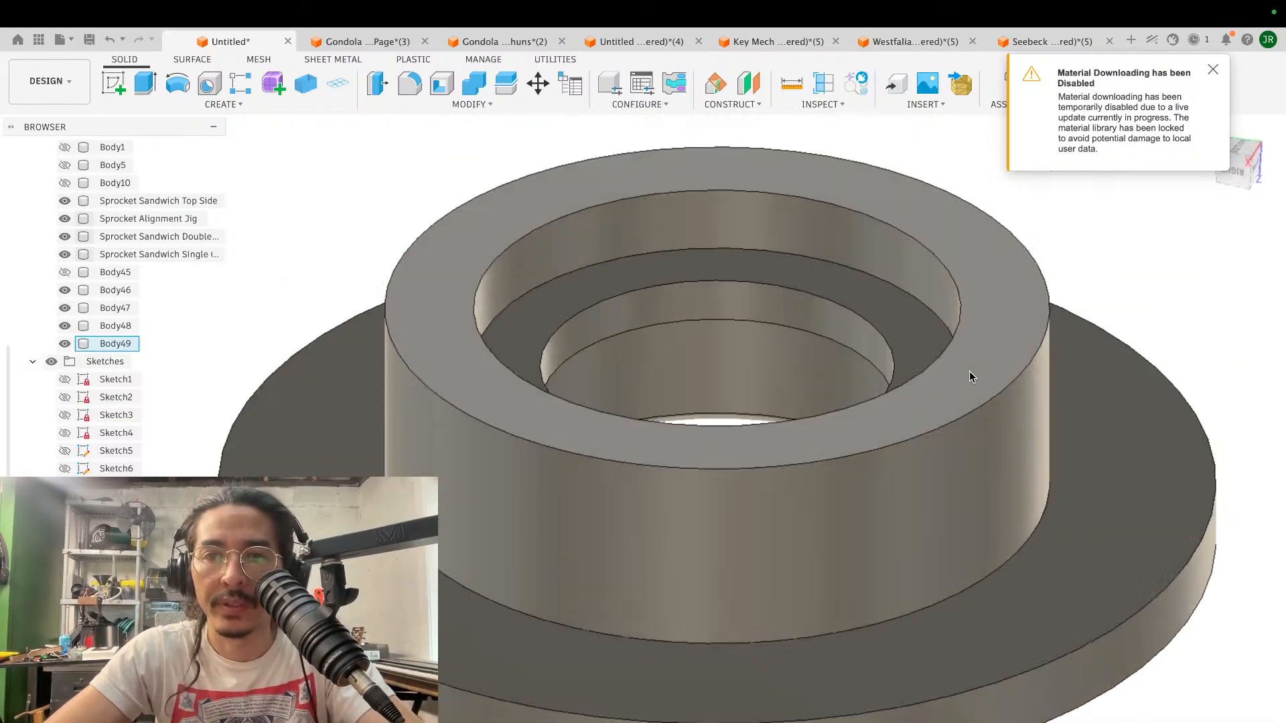
{"action": "scroll", "coordinate": [970, 371], "scroll_direction": "down", "scroll_amount": 3}
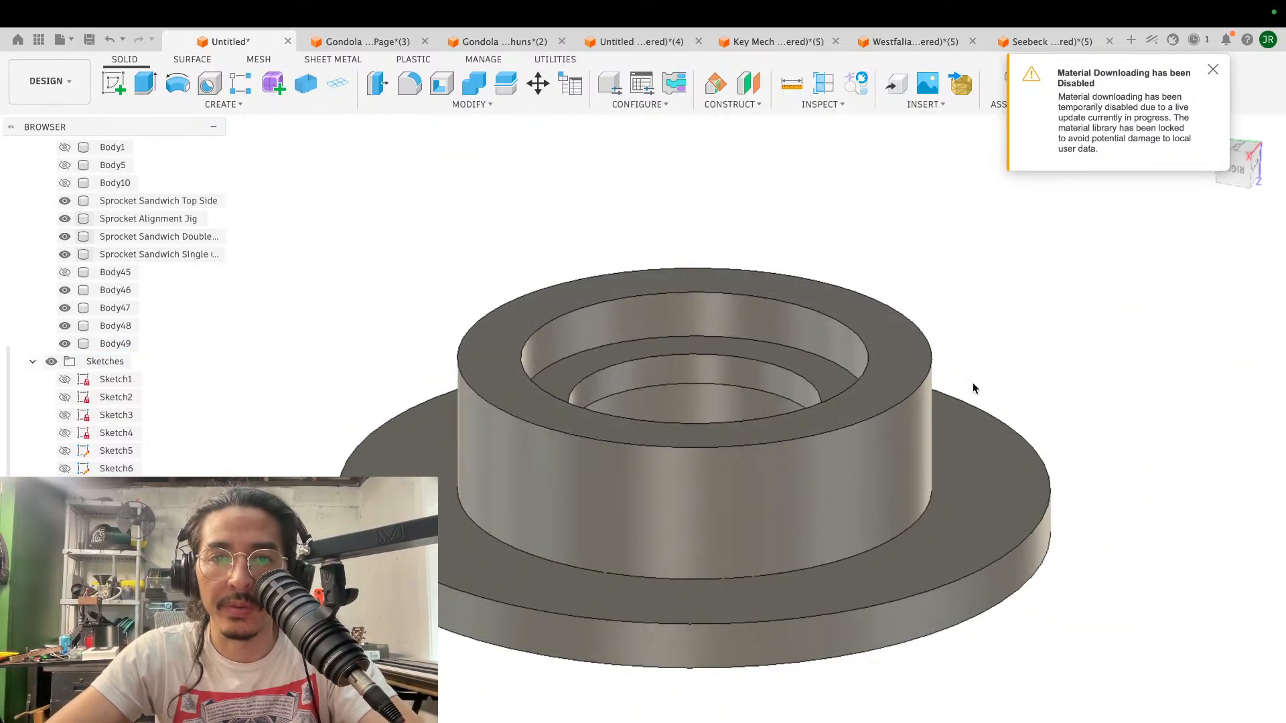
- Check the job status and the availability of the Insert McMaster-Carr Component command, dismissing the material-download notice
{"action": "left_click", "coordinate": [934, 106]}
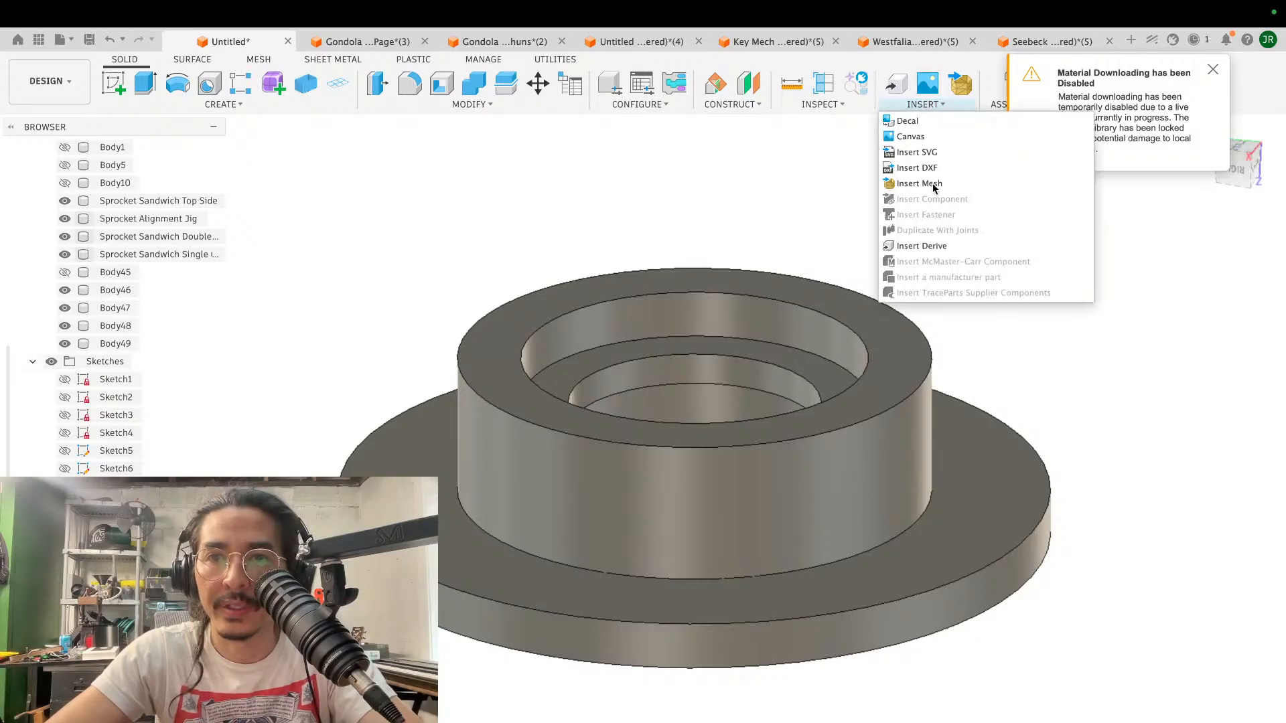
{"action": "left_click", "coordinate": [1213, 71]}
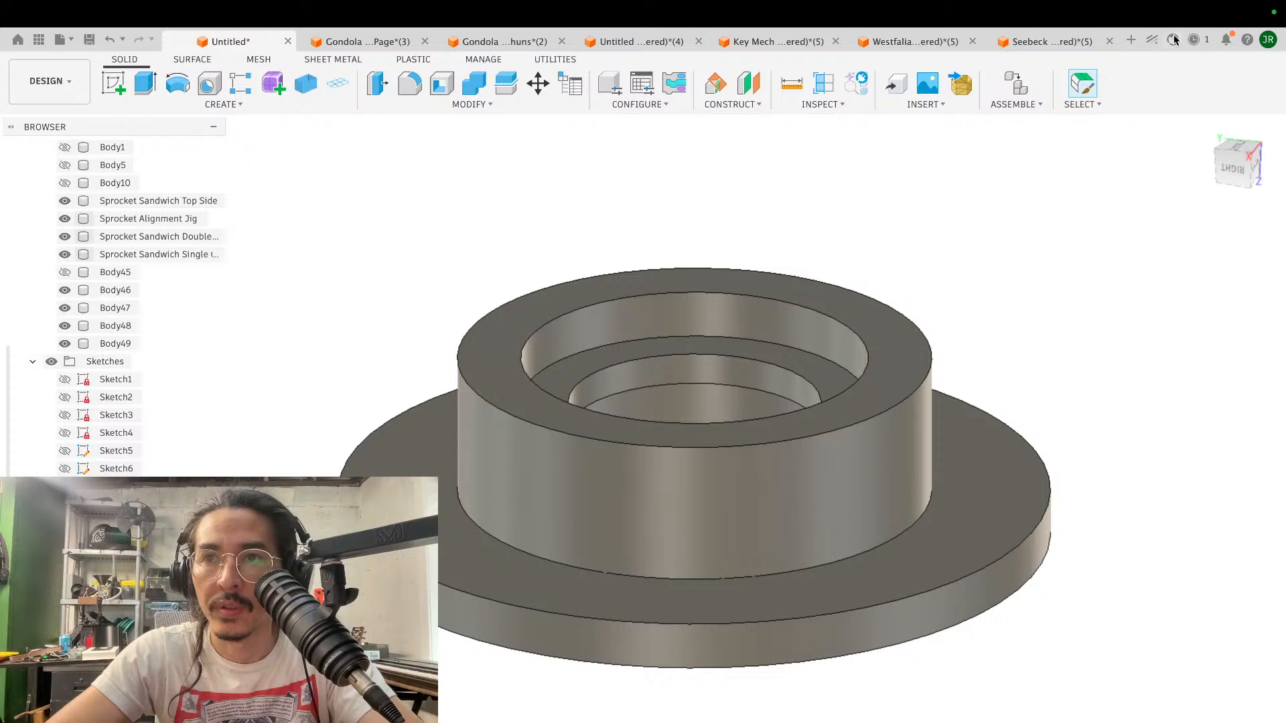
{"action": "left_click", "coordinate": [1195, 42]}
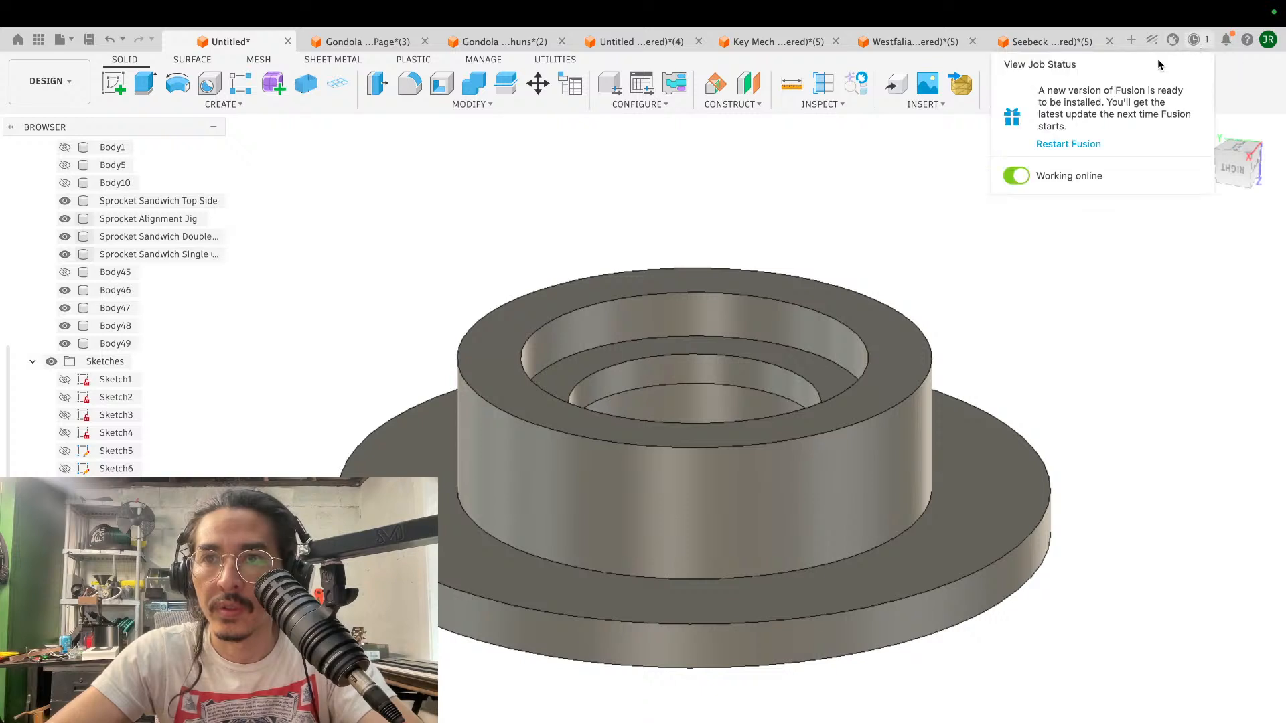
{"action": "left_click", "coordinate": [1029, 388]}
{"action": "left_click", "coordinate": [942, 105]}
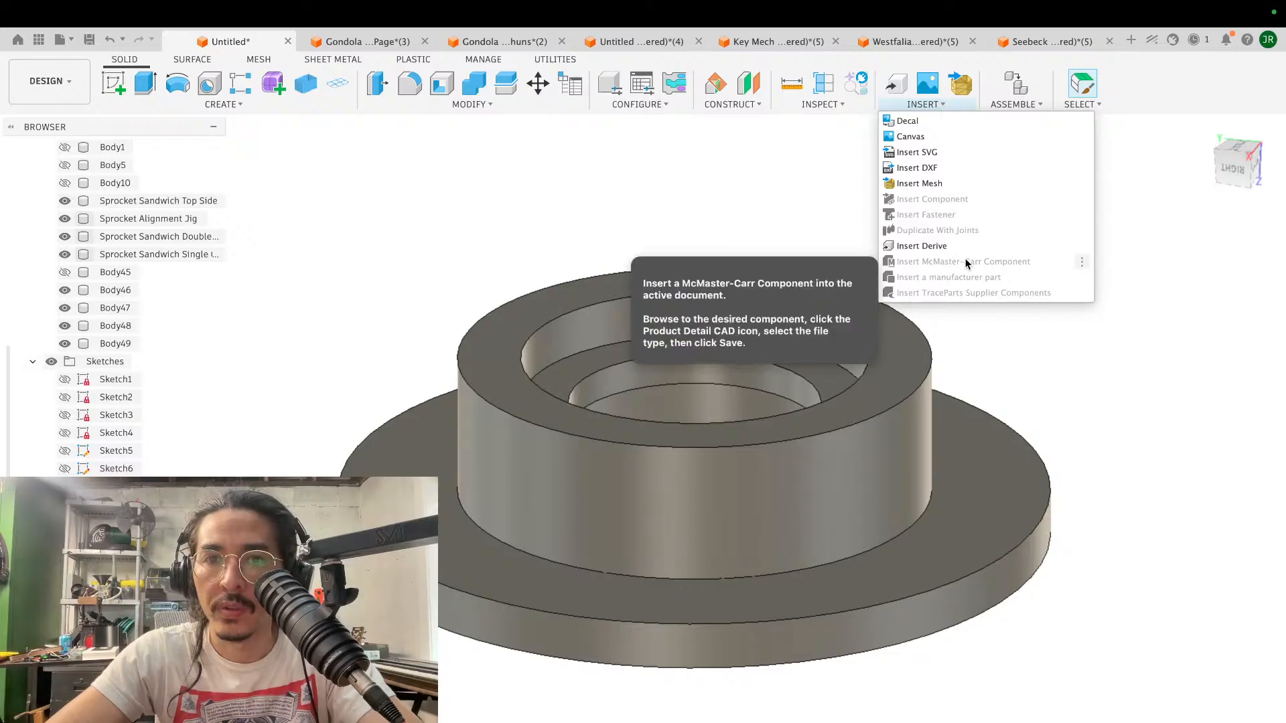
{"action": "left_click", "coordinate": [1180, 188]}
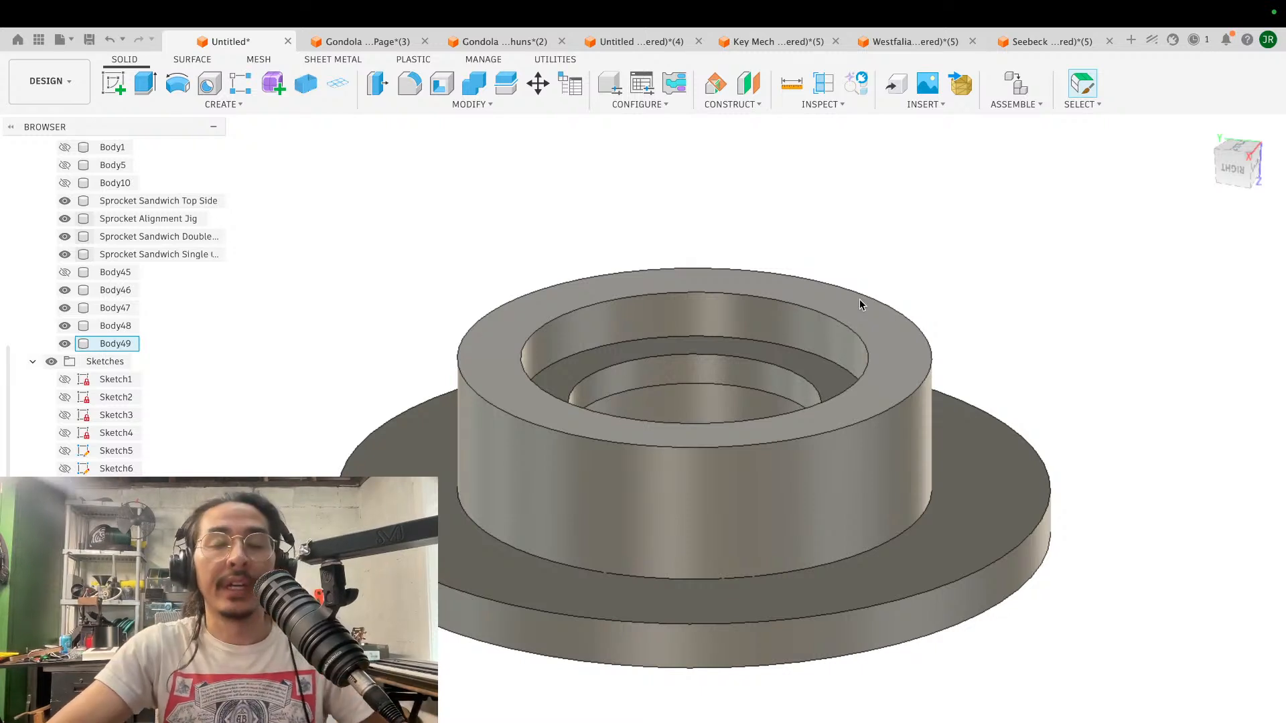
- Compare the recesses on both ends of the flanged disc by viewing it from the flange side and the hub side
{"action": "scroll", "coordinate": [983, 349], "scroll_direction": "down", "scroll_amount": 5, "text": "shift"}
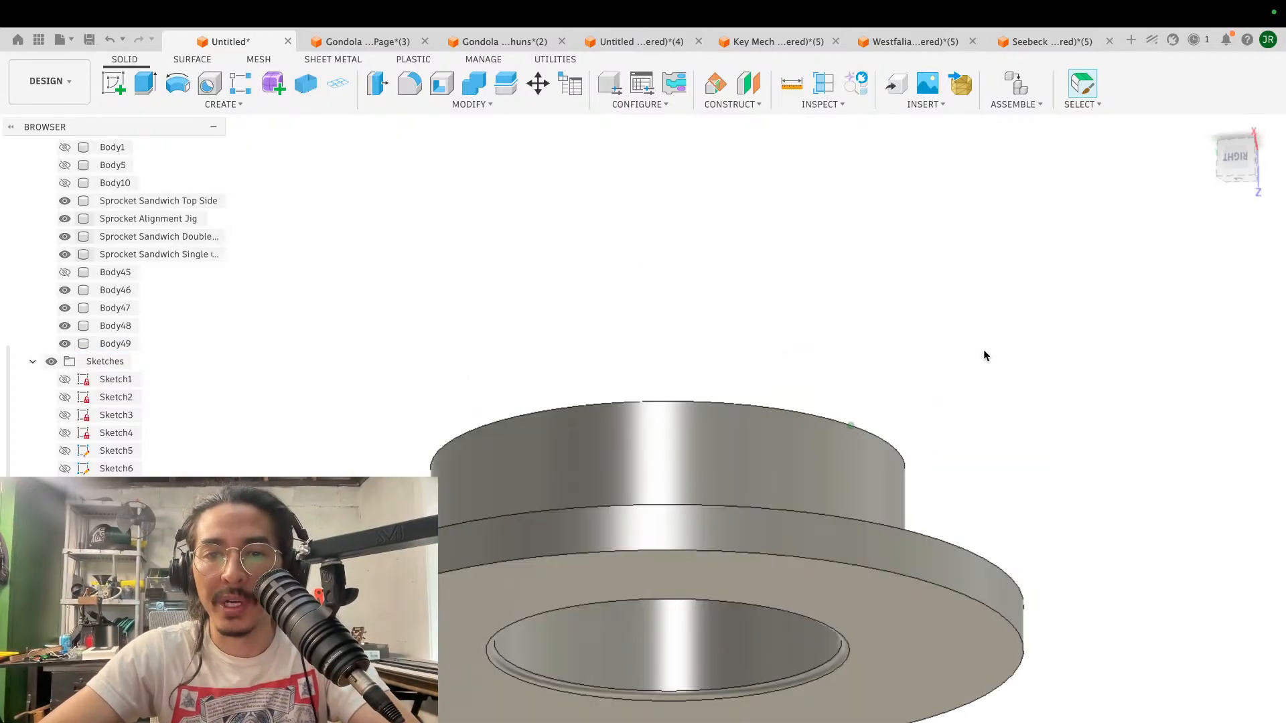
{"action": "scroll", "coordinate": [983, 349], "scroll_direction": "up", "scroll_amount": 3, "text": "shift"}
{"action": "scroll", "coordinate": [983, 350], "scroll_direction": "down", "scroll_amount": 3, "text": "shift"}
{"action": "scroll", "coordinate": [983, 350], "scroll_direction": "up", "scroll_amount": 4, "text": "shift"}
{"action": "scroll", "coordinate": [983, 349], "scroll_direction": "up", "scroll_amount": 5, "text": "shift"}
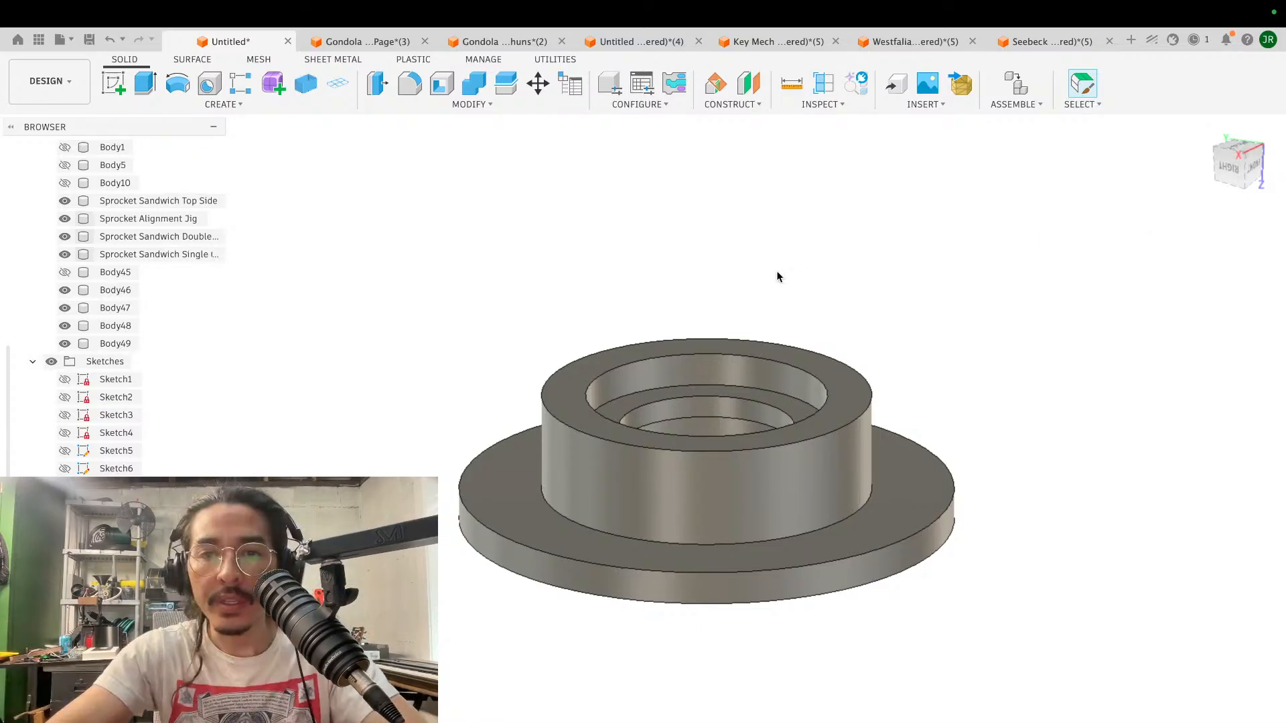
{"action": "scroll", "coordinate": [772, 276], "scroll_direction": "up", "scroll_amount": 3}
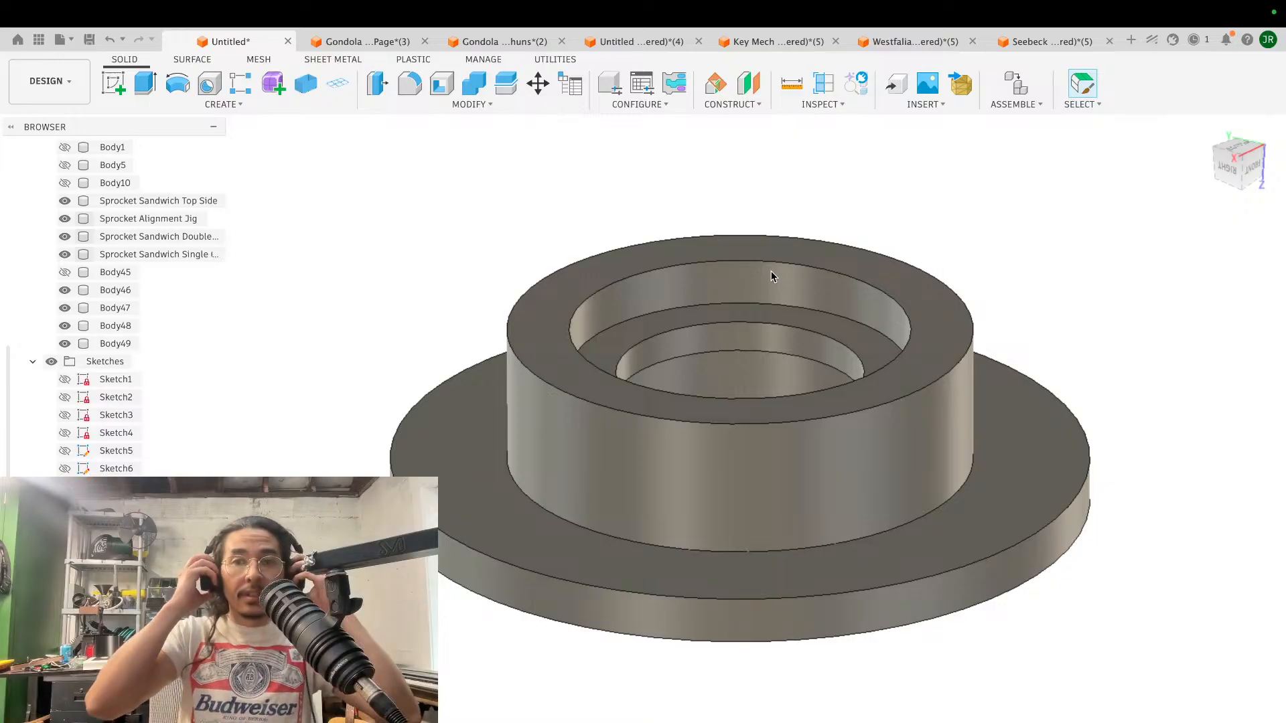
{"action": "scroll", "coordinate": [779, 467], "scroll_direction": "down", "scroll_amount": 5, "text": "shift"}
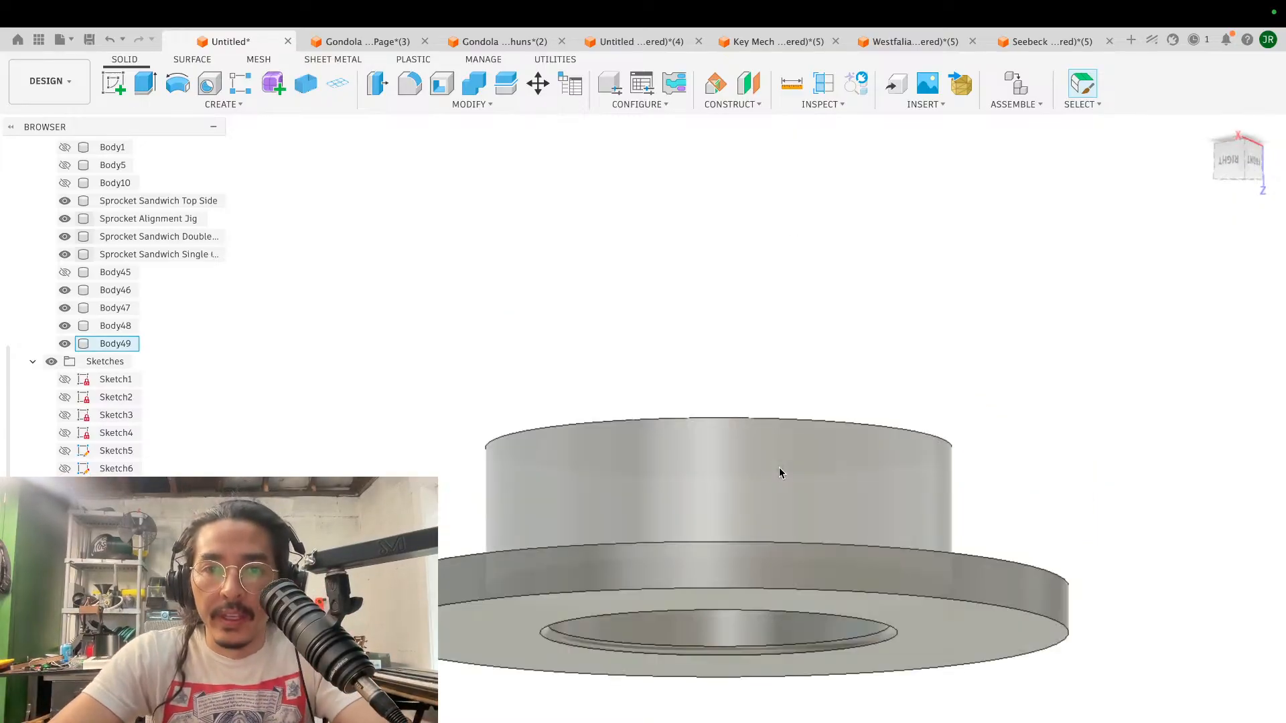
{"action": "scroll", "coordinate": [779, 467], "scroll_direction": "down", "scroll_amount": 2}
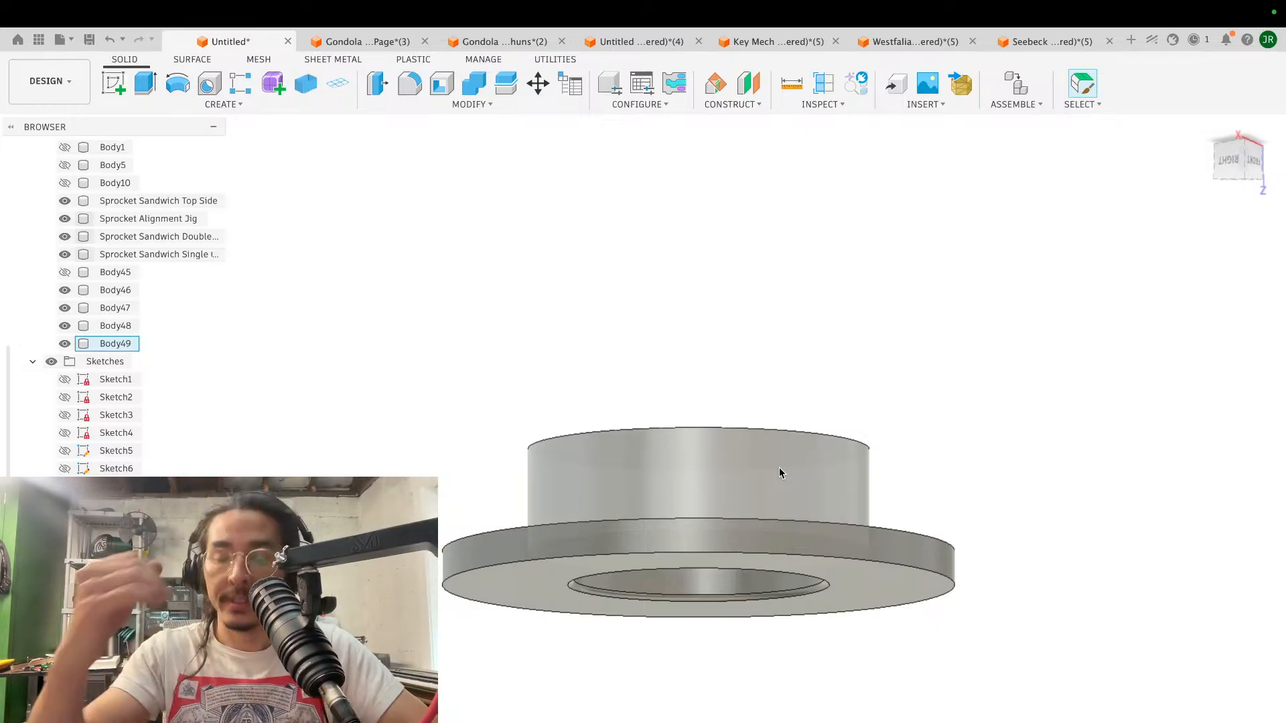
{"action": "scroll", "coordinate": [918, 435], "scroll_direction": "up", "scroll_amount": 5, "text": "shift"}
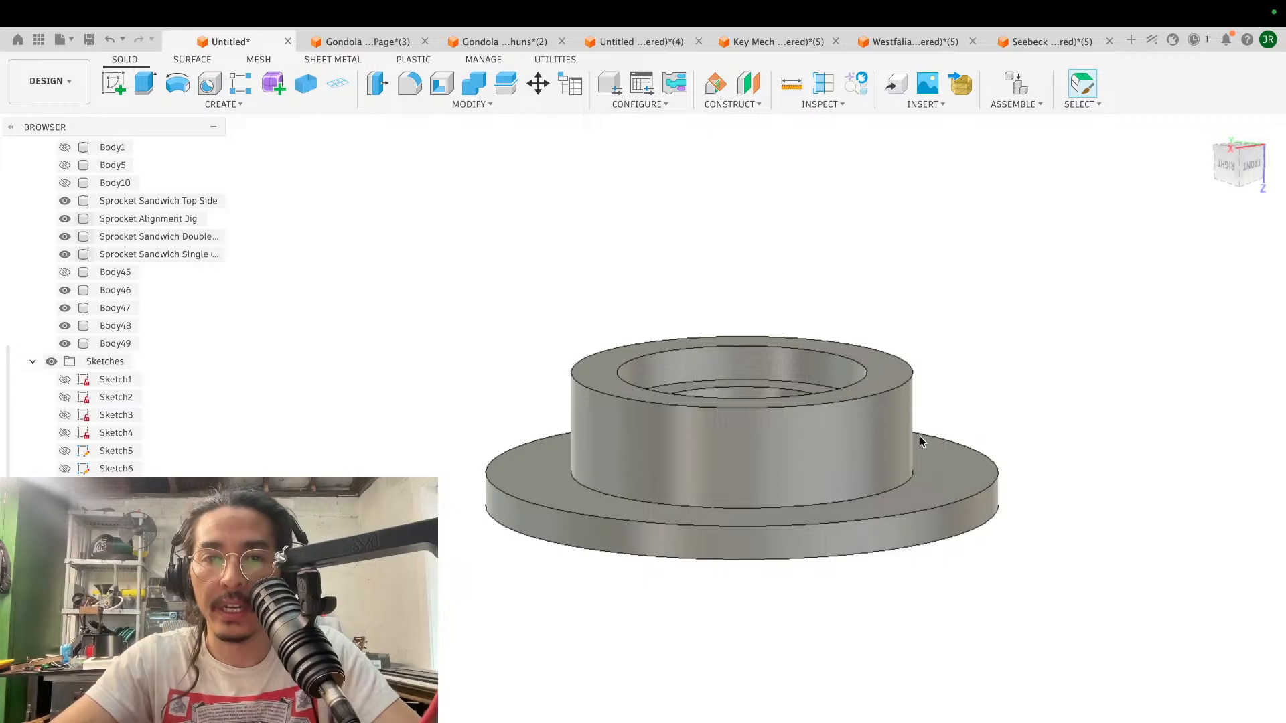
- Offset the inner wall of the recess at the flanged disc's hub end by -2.5 mm with Press Pull
{"action": "scroll", "coordinate": [917, 436], "scroll_direction": "up", "scroll_amount": 3}
{"action": "scroll", "coordinate": [918, 439], "scroll_direction": "up", "scroll_amount": 5}
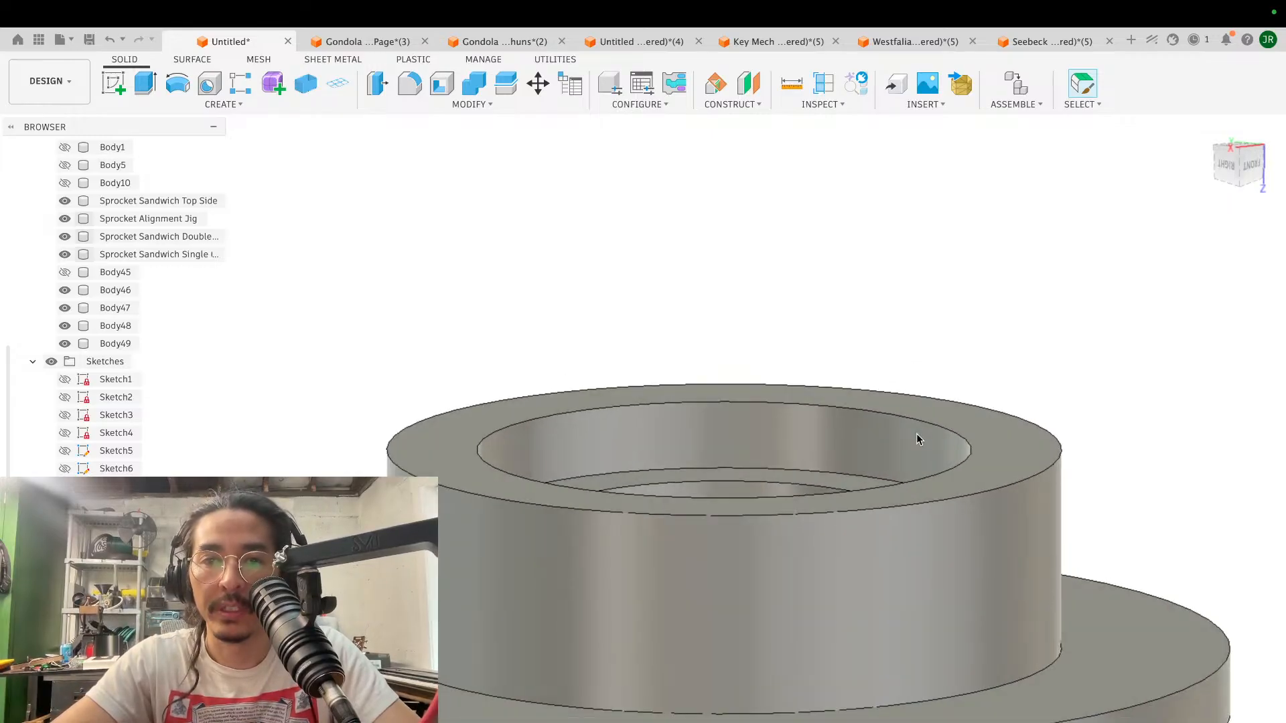
{"action": "scroll", "coordinate": [918, 438], "scroll_direction": "down", "scroll_amount": 4}
{"action": "scroll", "coordinate": [917, 436], "scroll_direction": "up", "scroll_amount": 3, "text": "shift"}
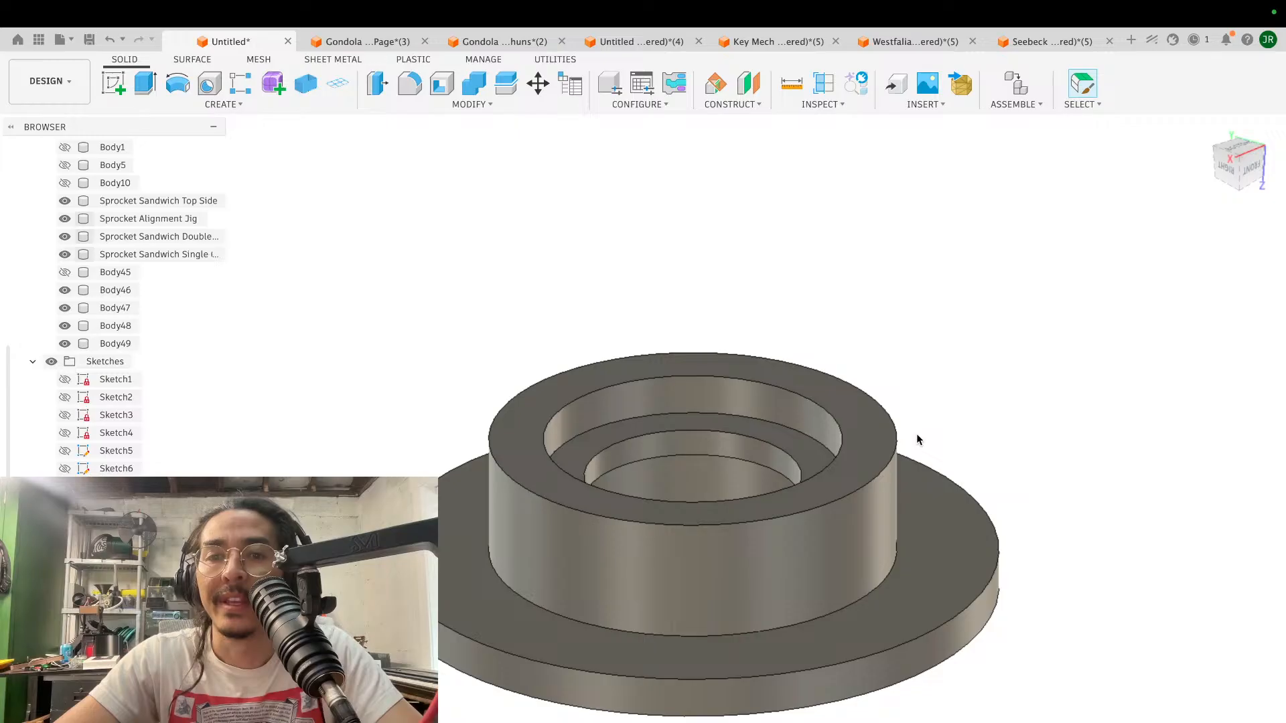
{"action": "scroll", "coordinate": [916, 439], "scroll_direction": "up", "scroll_amount": 2}
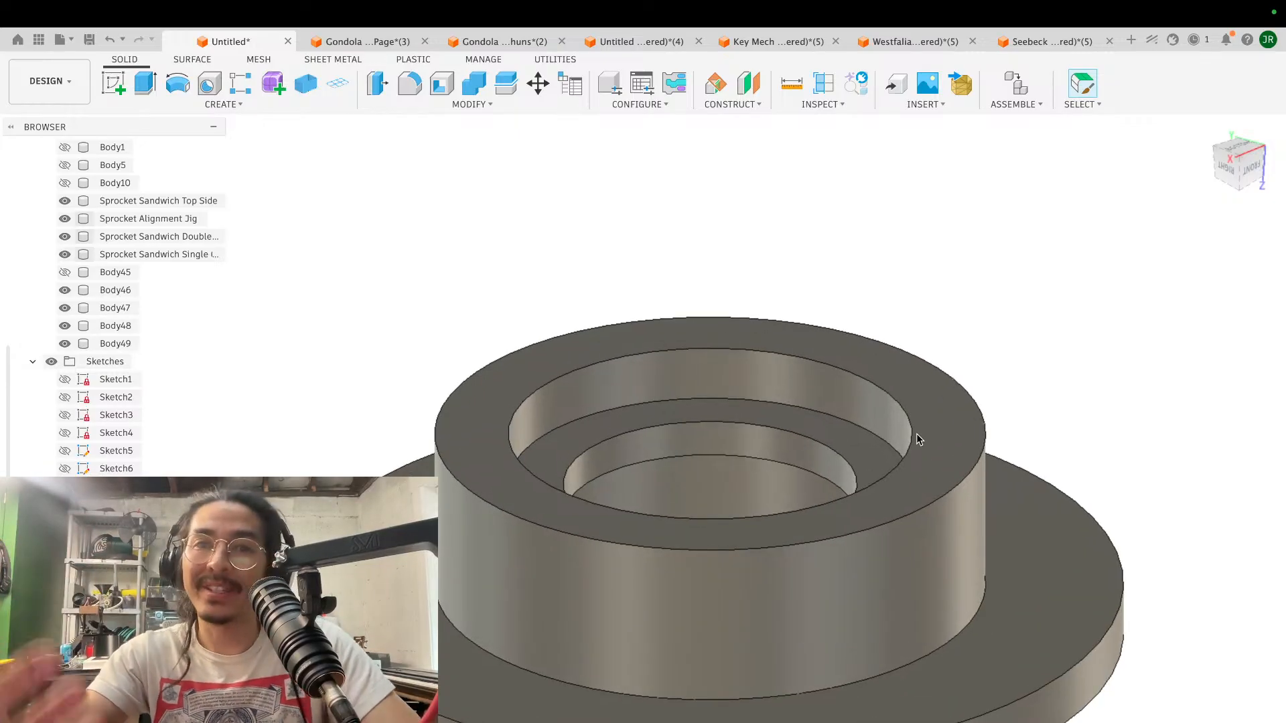
{"action": "left_click", "coordinate": [387, 87]}
{"action": "left_click", "coordinate": [733, 400]}
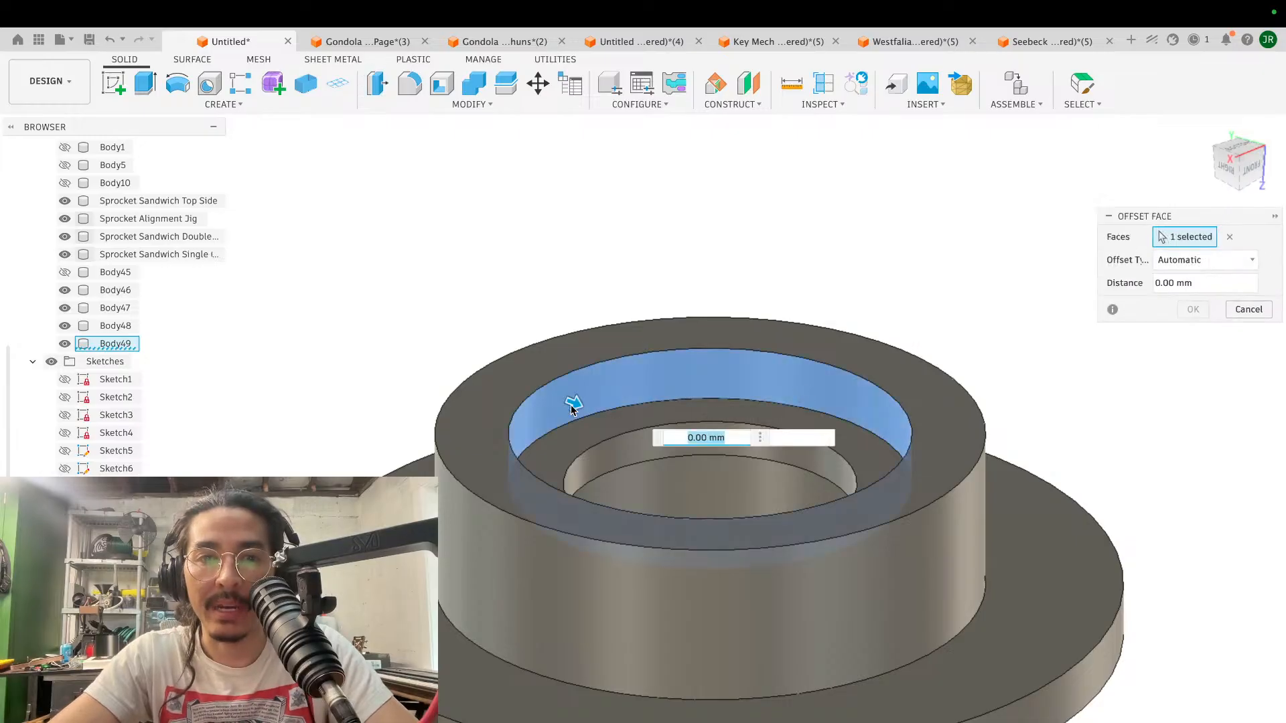
{"action": "left_click_drag", "start_coordinate": [575, 403], "coordinate": [537, 400]}
{"action": "type", "text": "-25"}
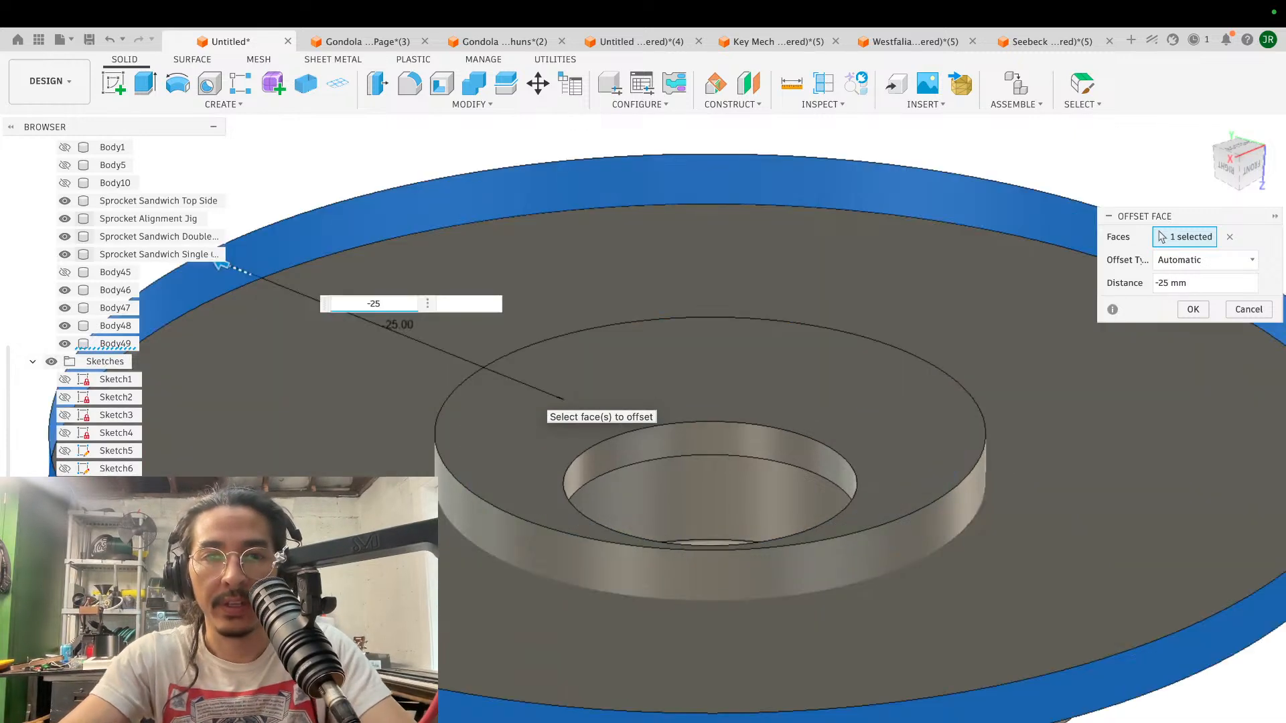
{"action": "key", "text": "BackSpace"}
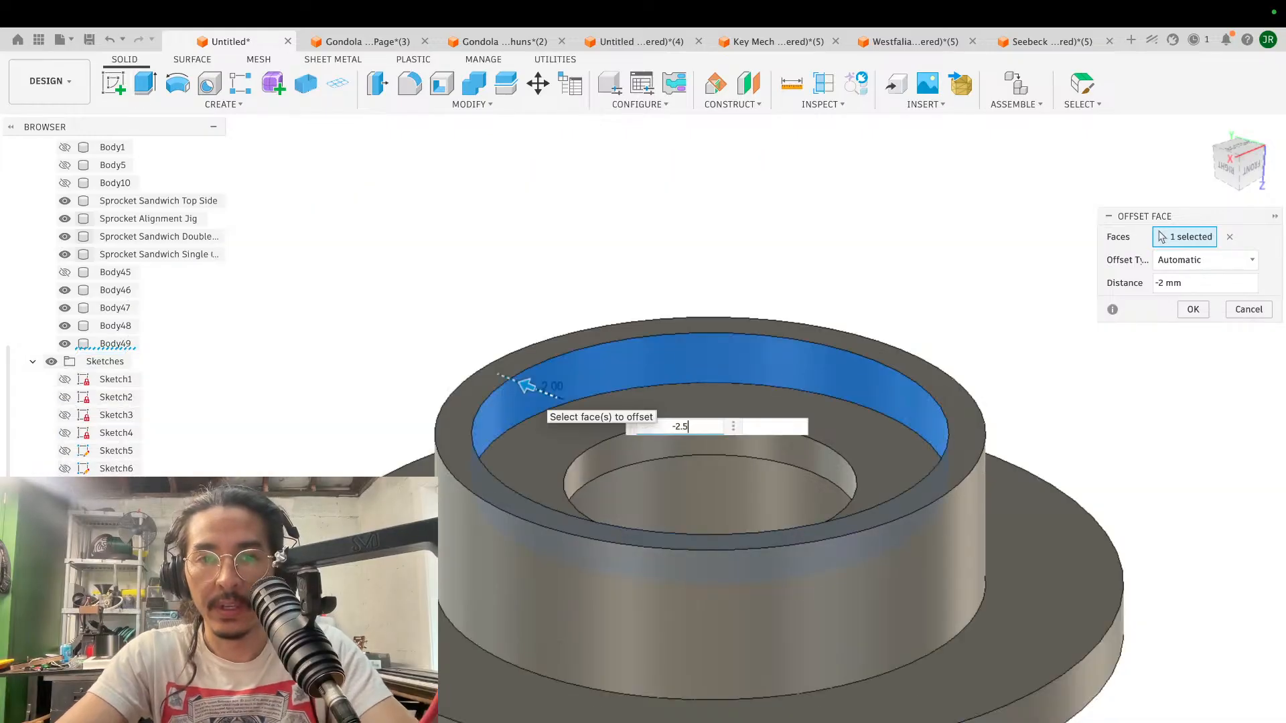
{"action": "type", "text": ".5"}
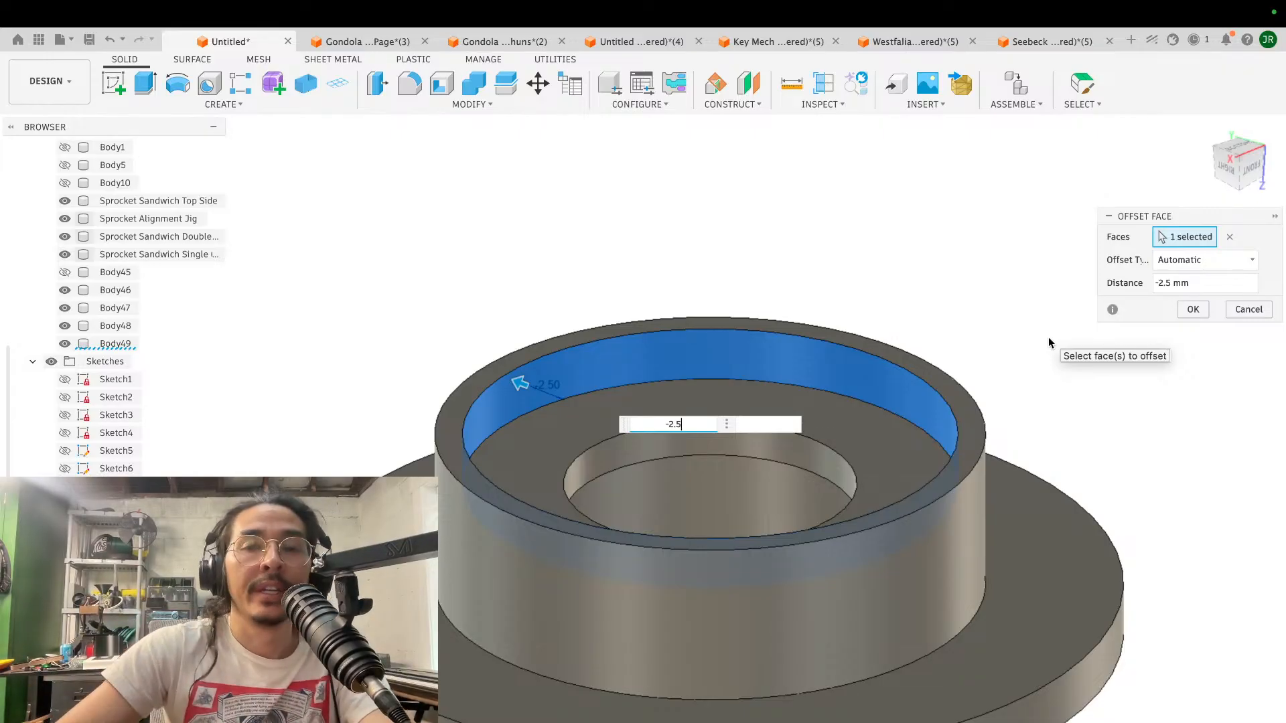
{"action": "left_click", "coordinate": [1195, 309]}
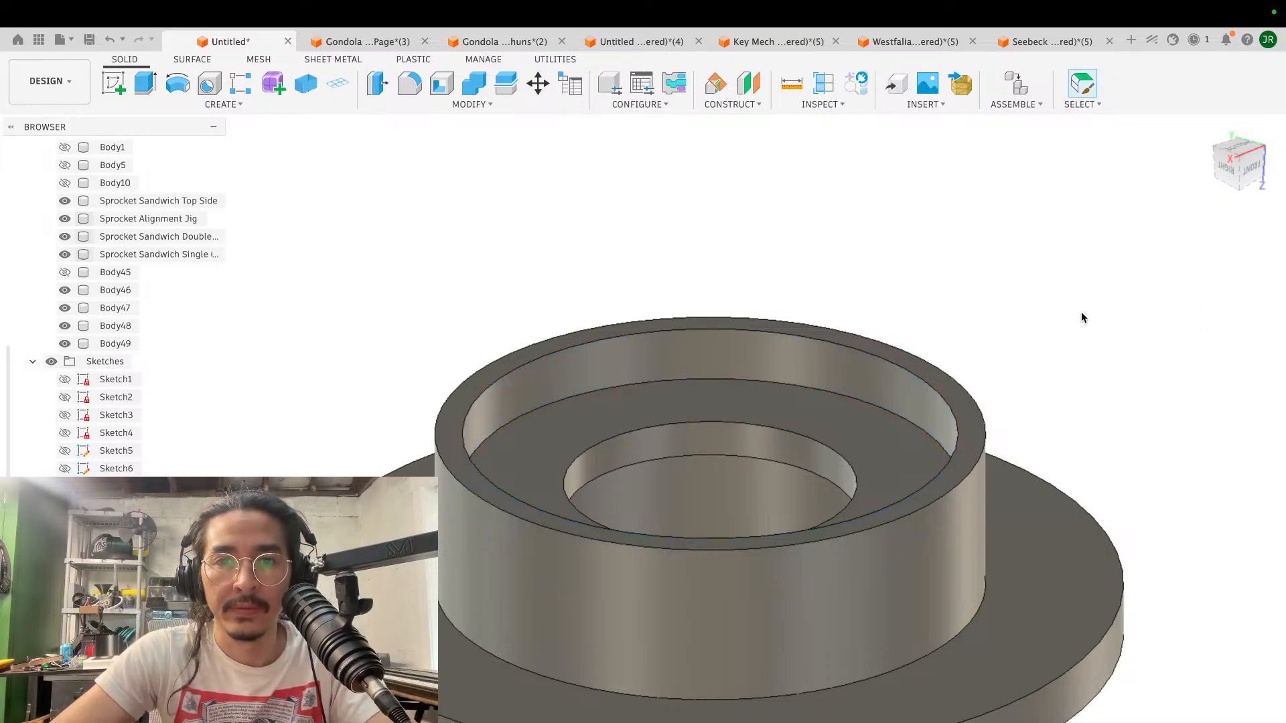
- Extrude the ring-shaped floor of the hub-end recess 6 mm outward as a new body
{"action": "left_click", "coordinate": [619, 396]}
{"action": "type", "text": "e"}
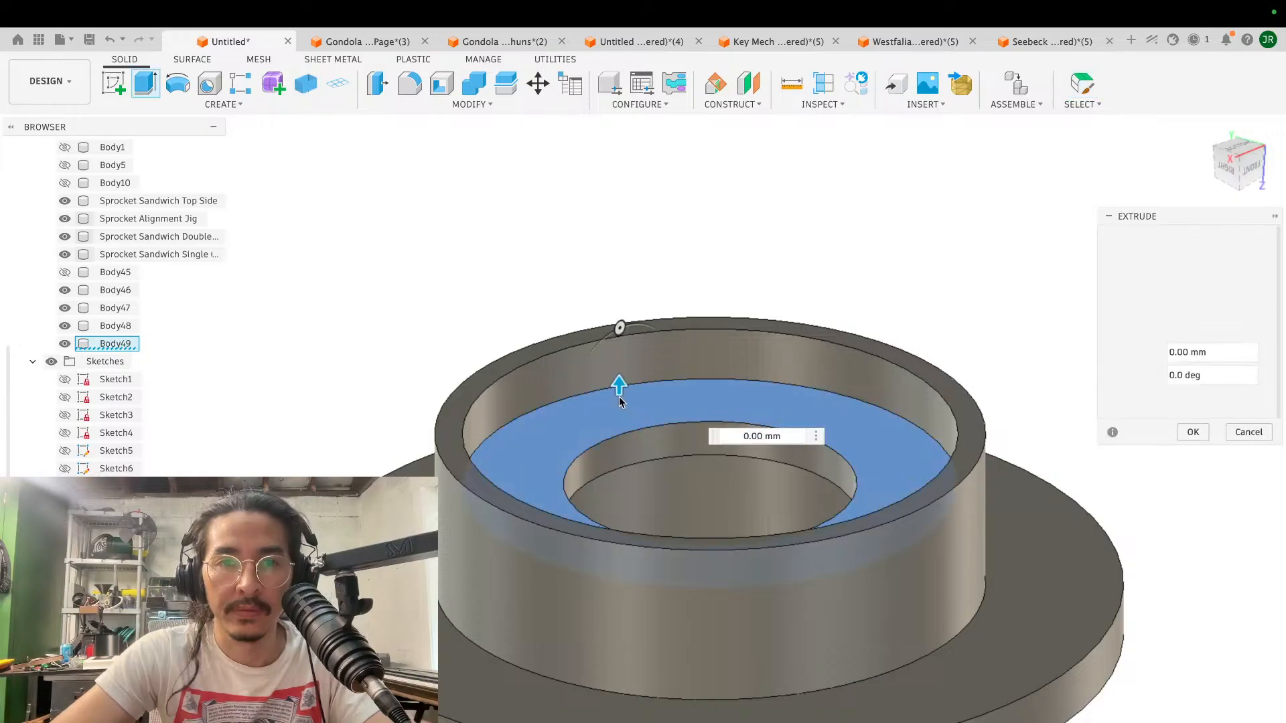
{"action": "type", "text": "3"}
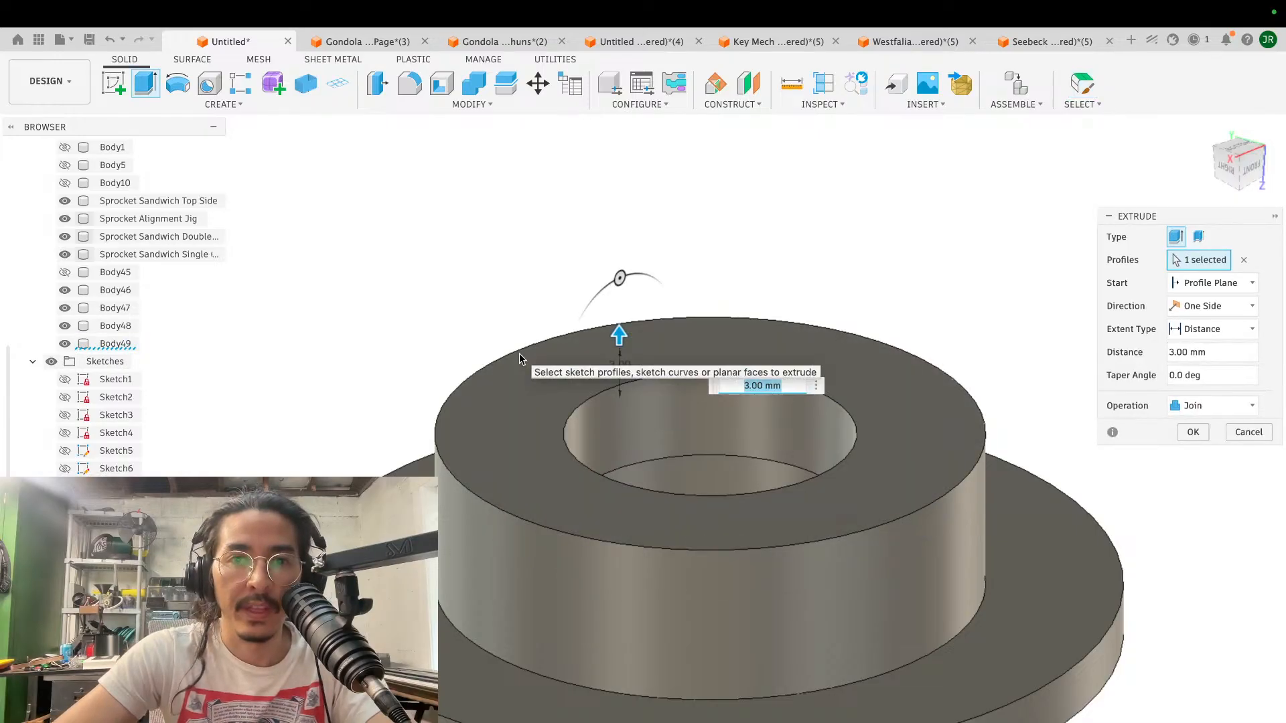
{"action": "left_click", "coordinate": [1225, 405]}
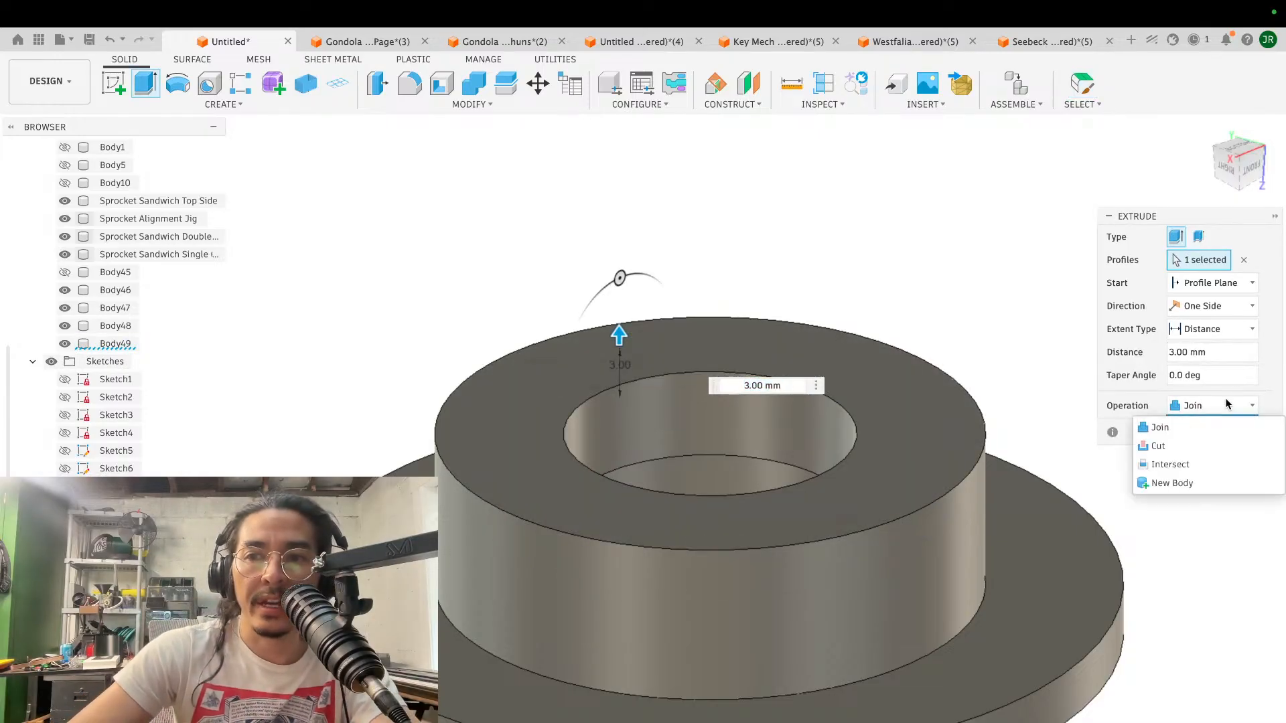
{"action": "left_click", "coordinate": [1169, 484]}
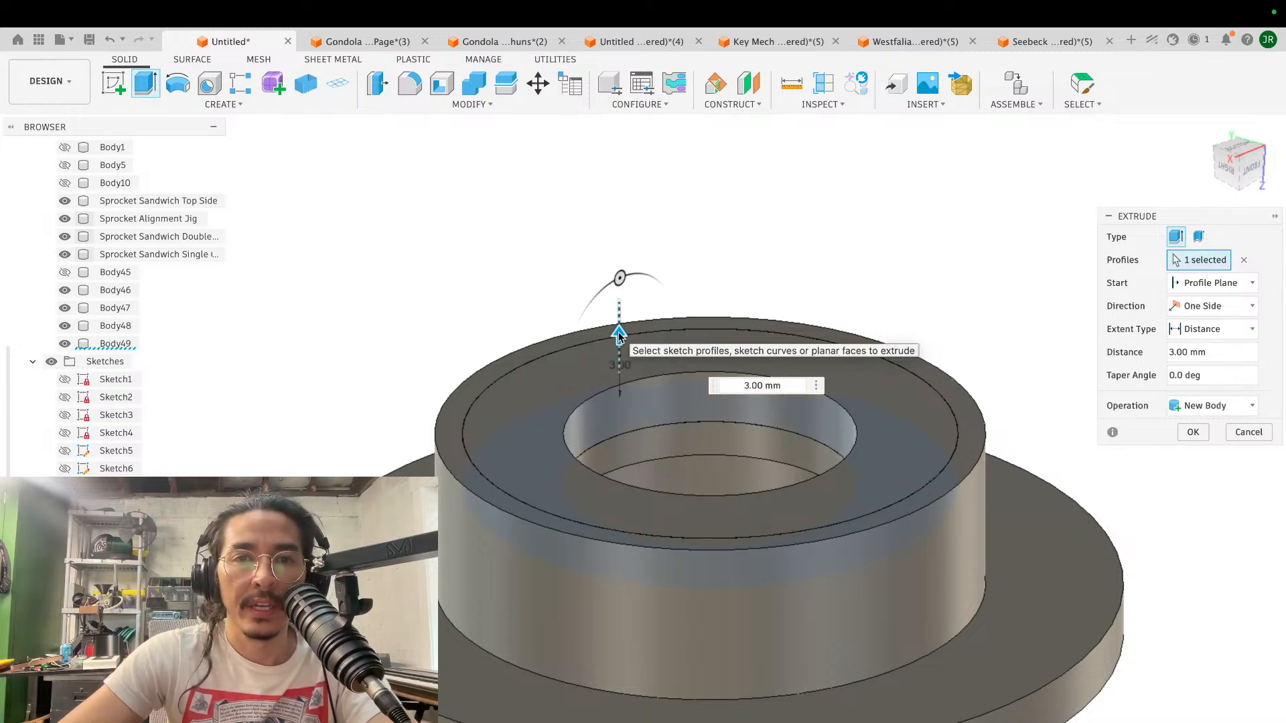
{"action": "left_click_drag", "start_coordinate": [618, 331], "coordinate": [620, 308]}
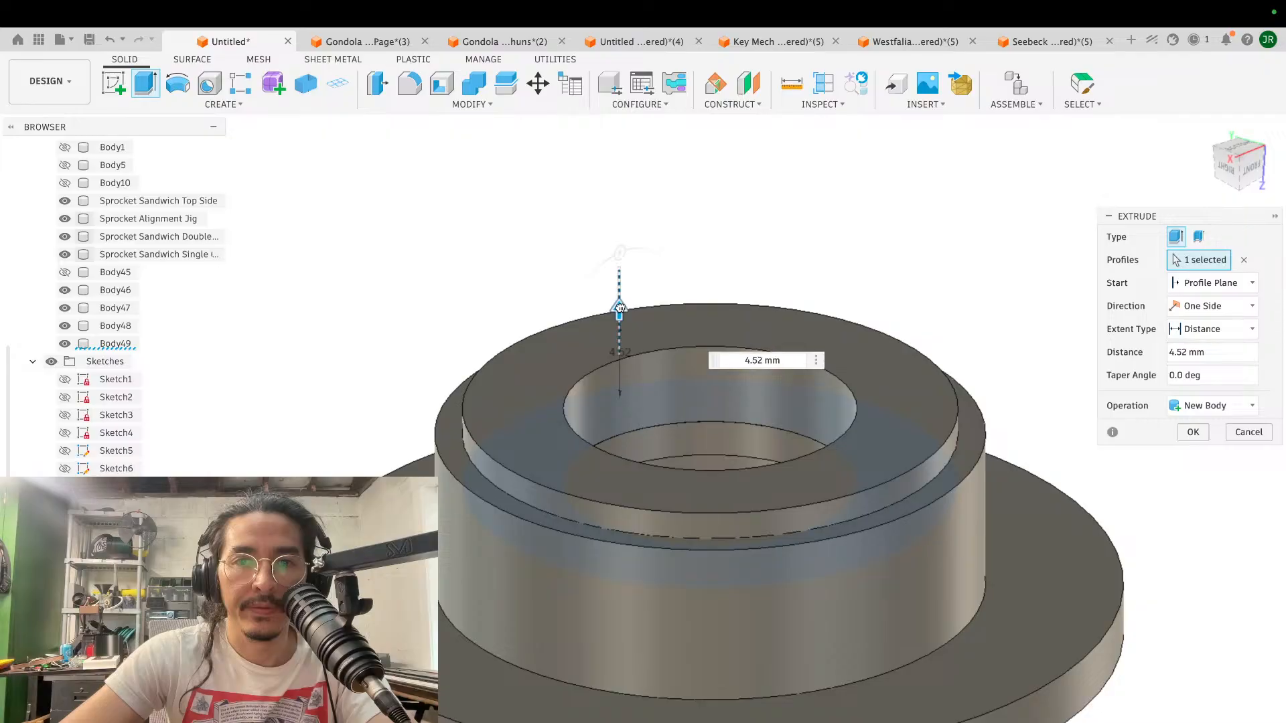
{"action": "type", "text": "6"}
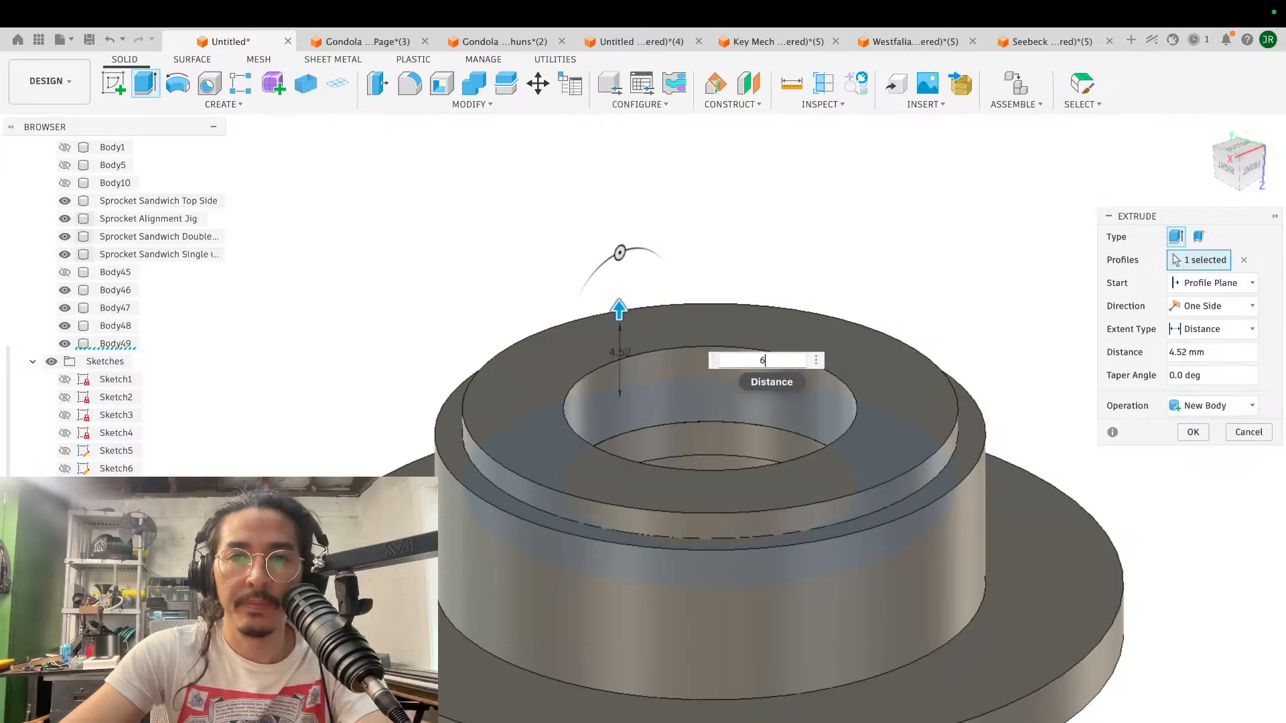
{"action": "key", "text": "Return"}
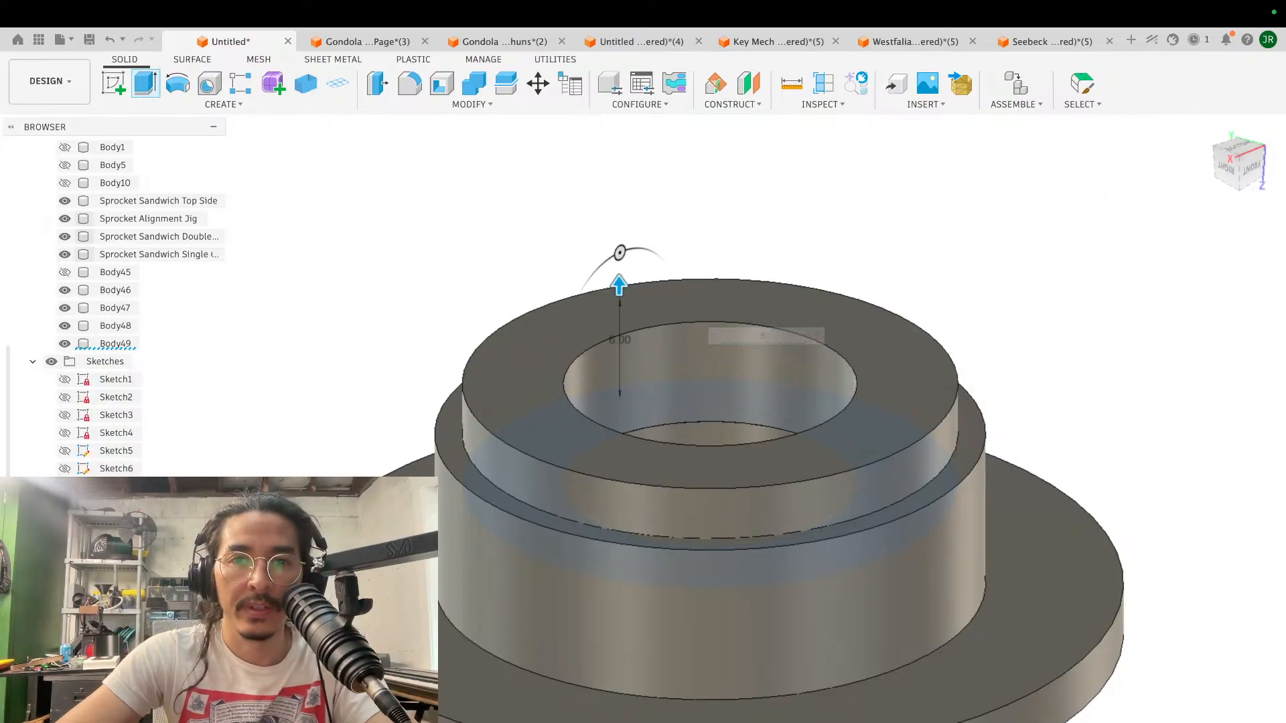
- Sketch a 22 mm diameter circle centred on the end face of the raised ring body
{"action": "scroll", "coordinate": [1012, 445], "scroll_direction": "down", "scroll_amount": 3}
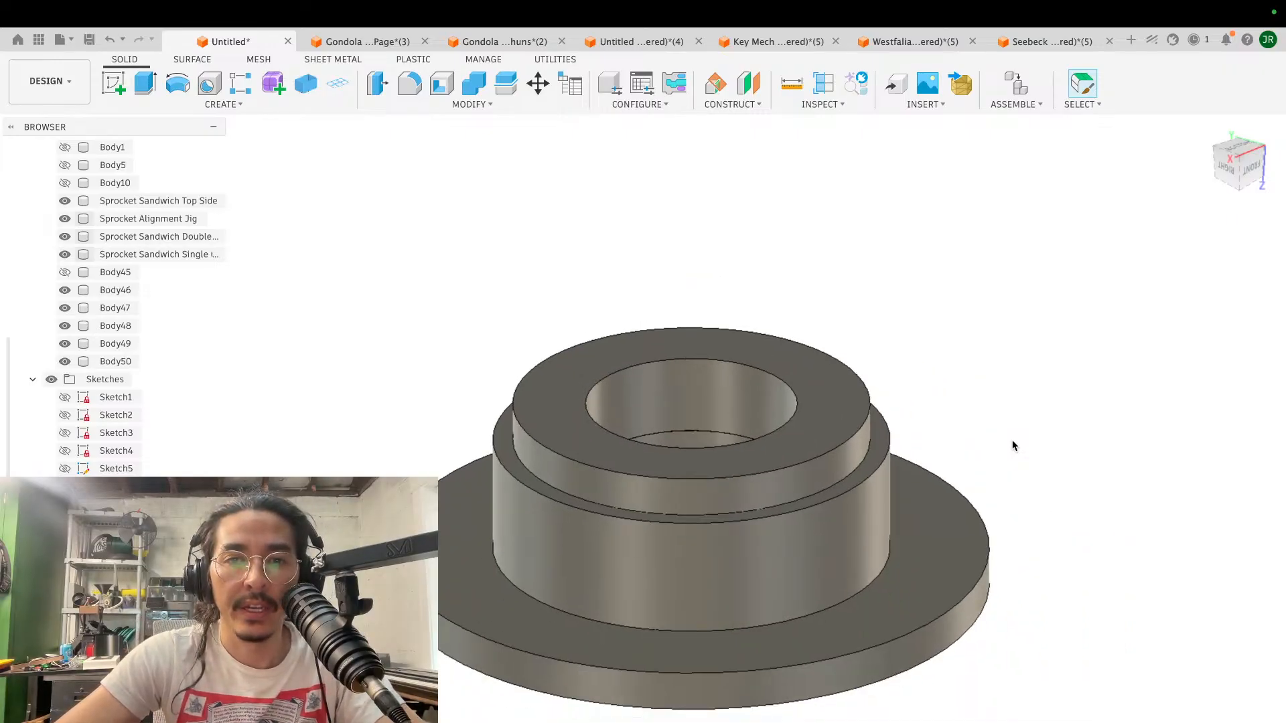
{"action": "scroll", "coordinate": [1012, 445], "scroll_direction": "down", "scroll_amount": 8, "text": "shift"}
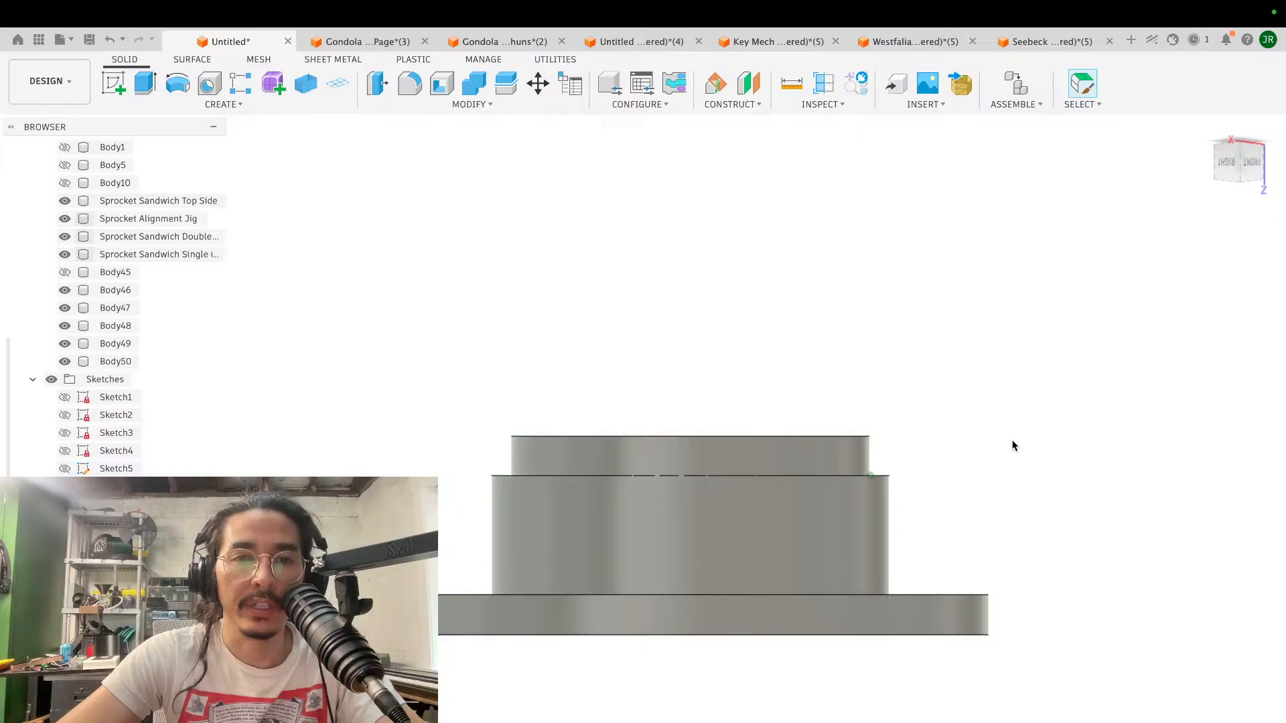
{"action": "scroll", "coordinate": [1012, 446], "scroll_direction": "up", "scroll_amount": 5, "text": "shift"}
{"action": "scroll", "coordinate": [1013, 439], "scroll_direction": "up", "scroll_amount": 2}
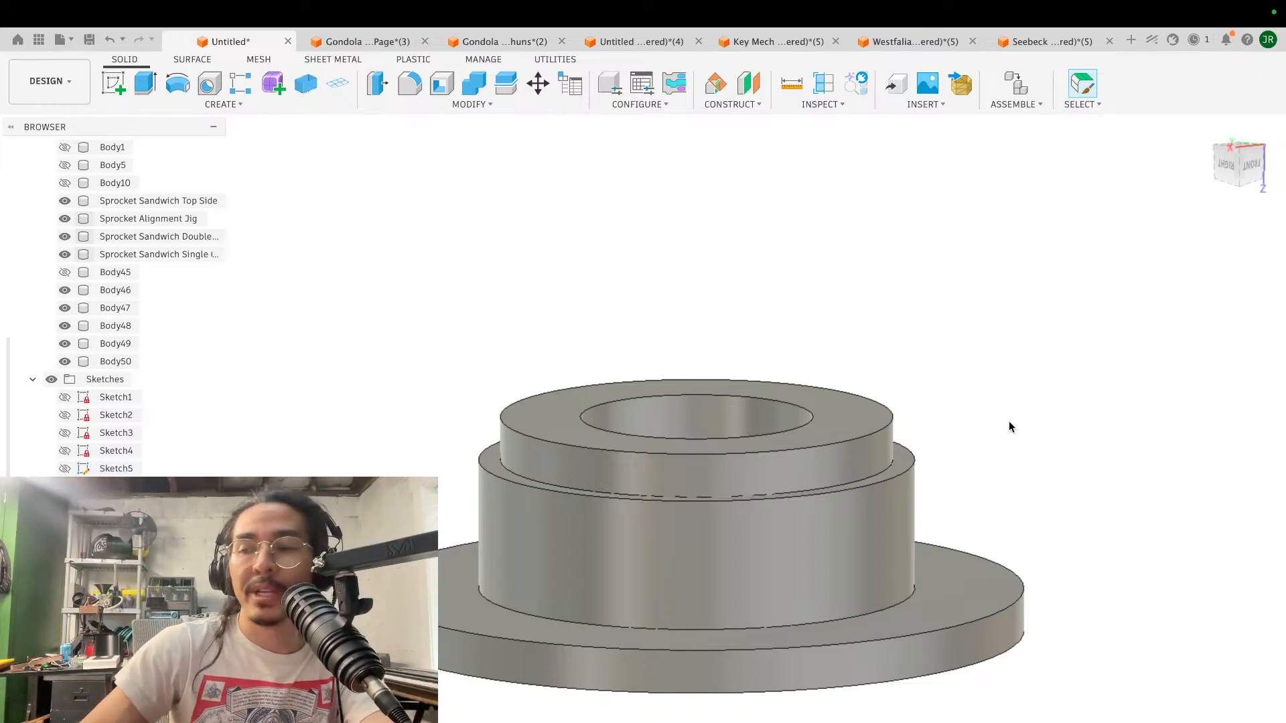
{"action": "scroll", "coordinate": [703, 341], "scroll_direction": "up", "scroll_amount": 3}
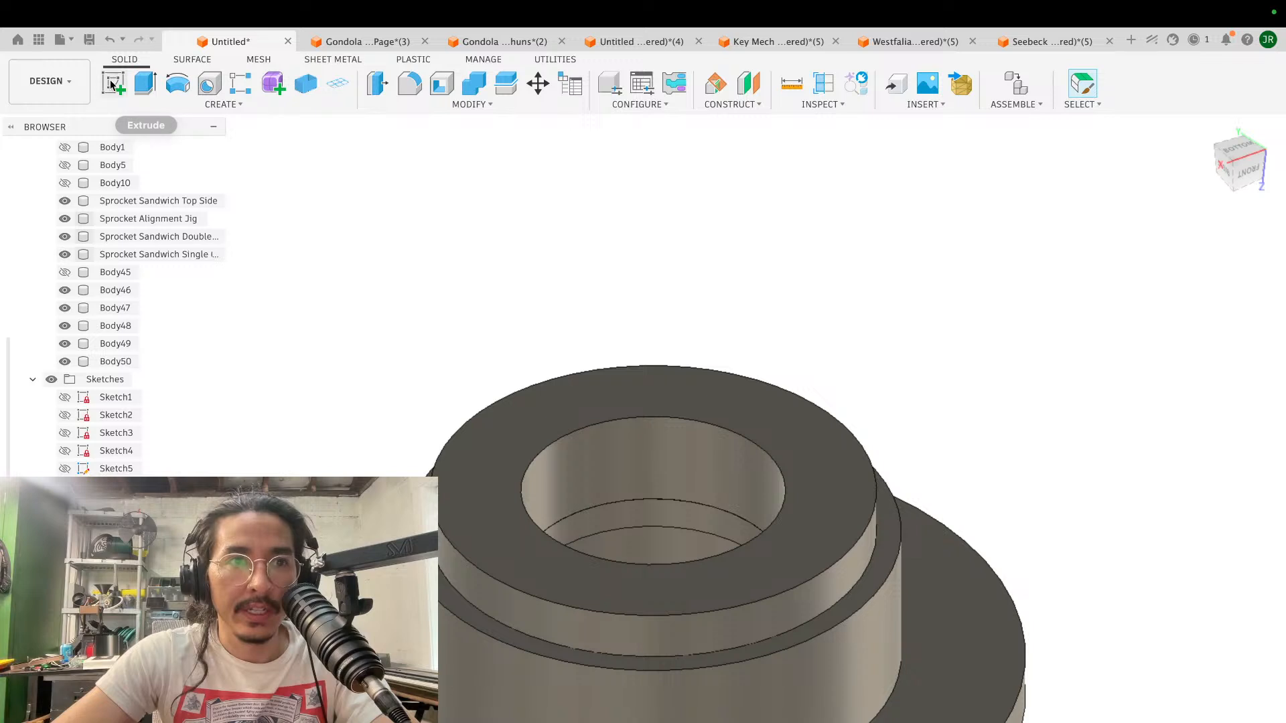
{"action": "left_click", "coordinate": [115, 86]}
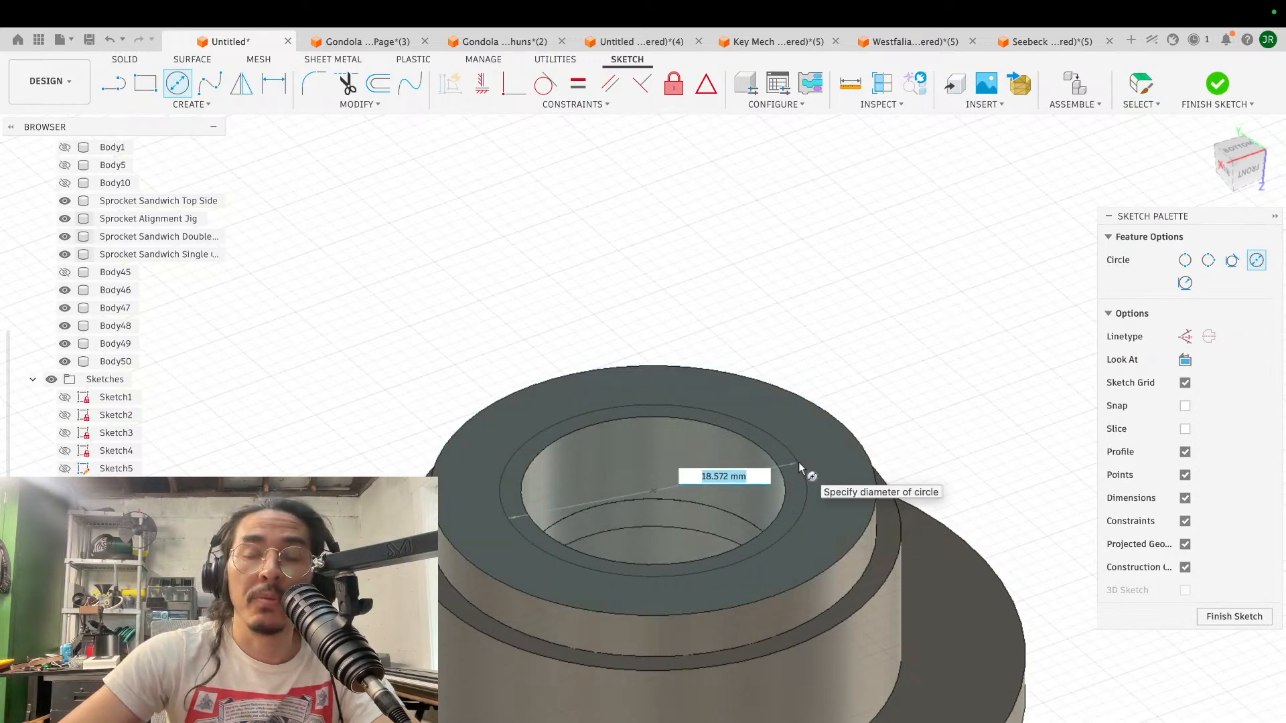
{"action": "type", "text": "22"}
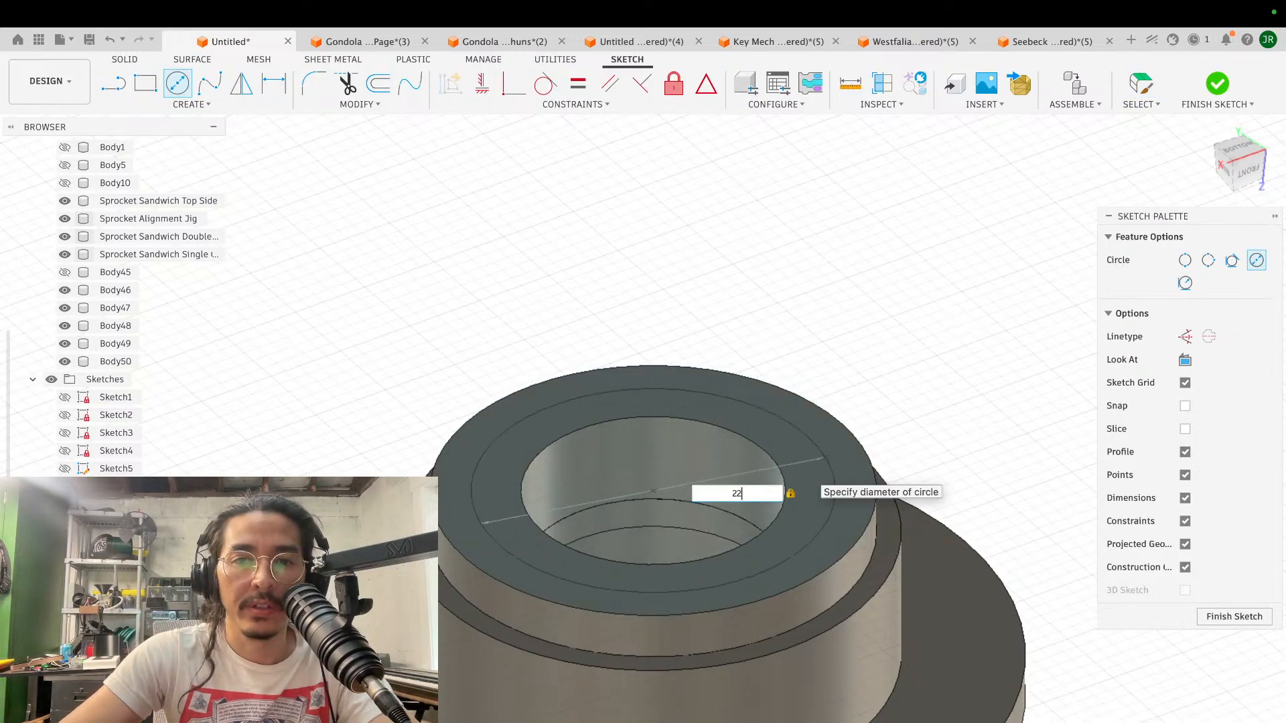
{"action": "key", "text": "Return"}
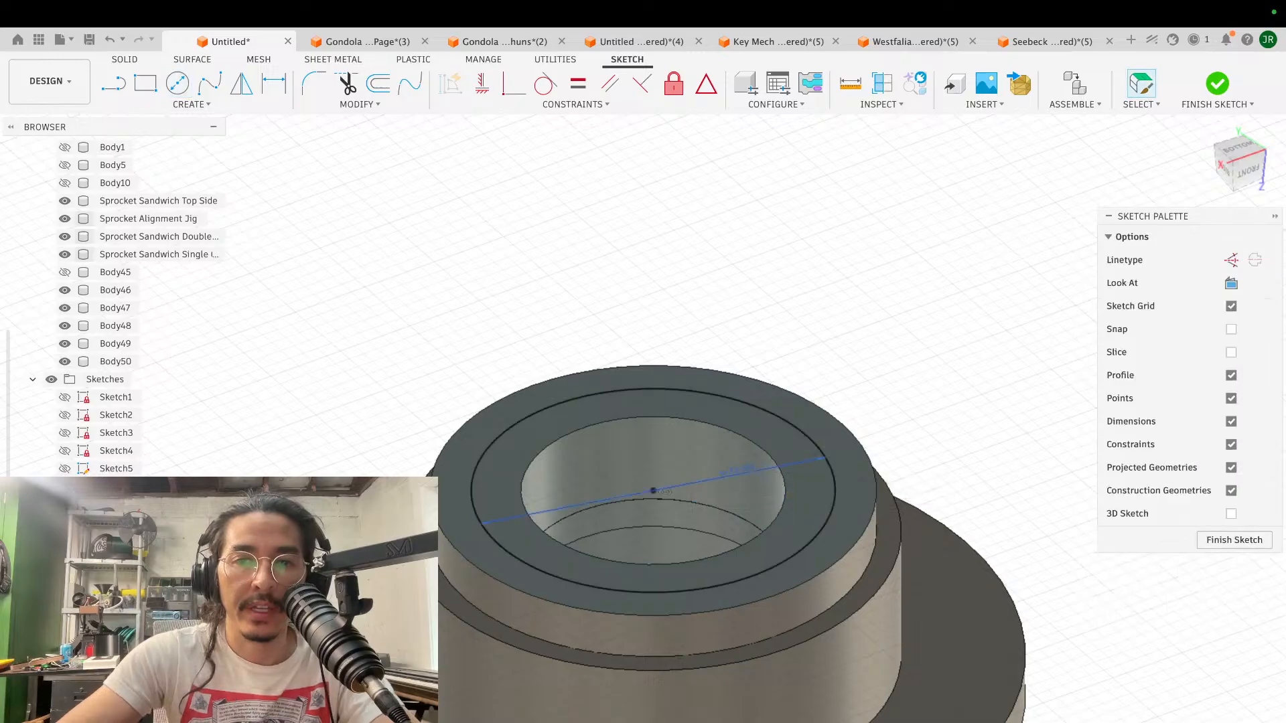
- Extrude the ring between the 22 mm circle and the bore by -2 mm as a cut into the raised ring body
{"action": "left_click", "coordinate": [810, 499]}
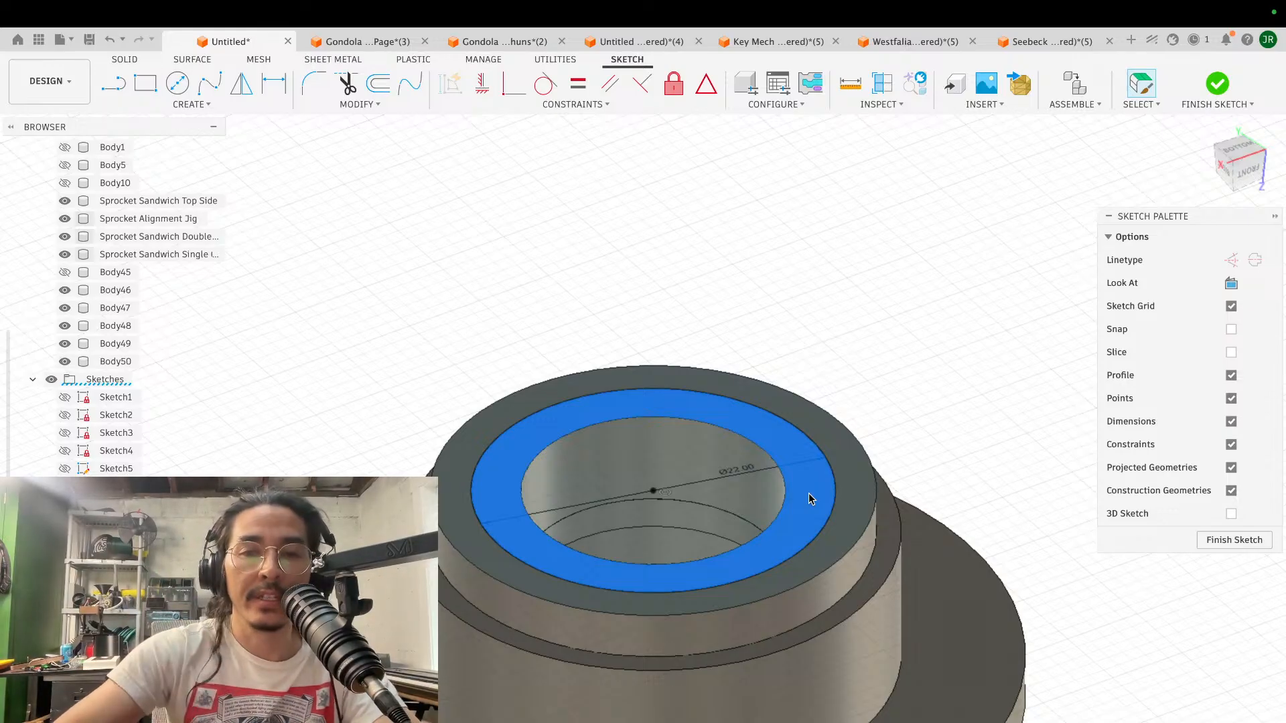
{"action": "type", "text": "e"}
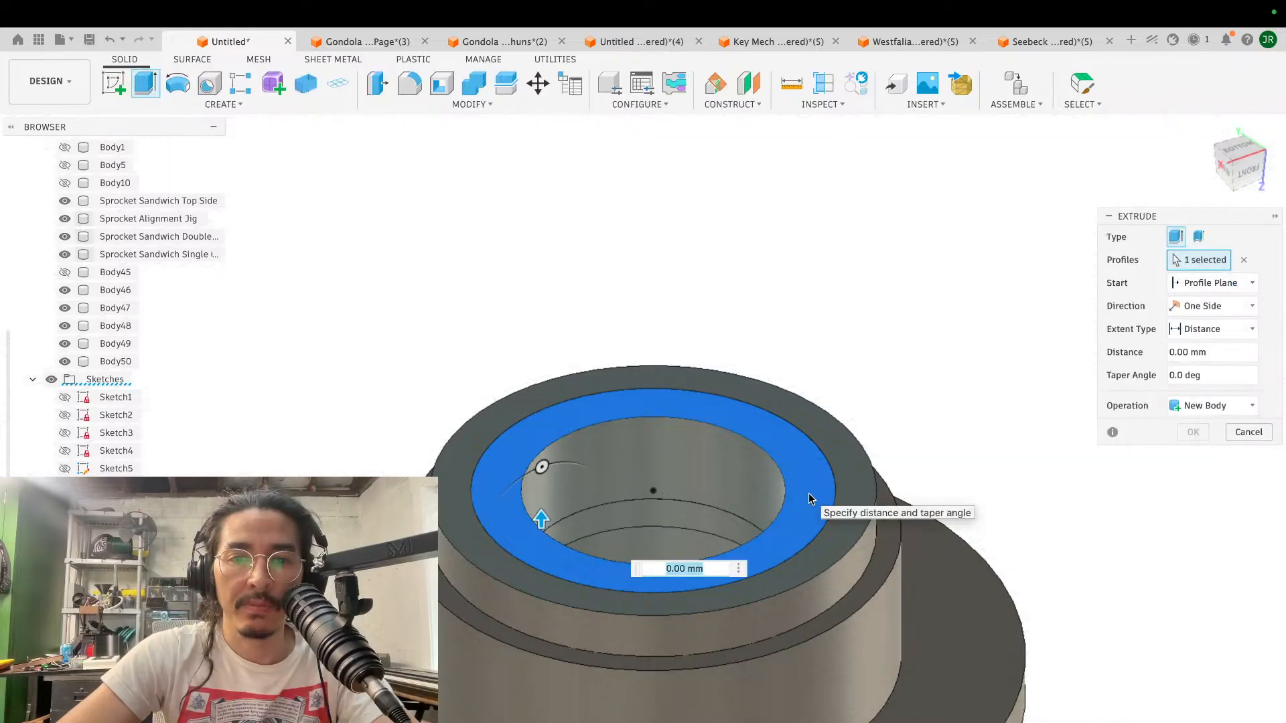
{"action": "type", "text": "-2"}
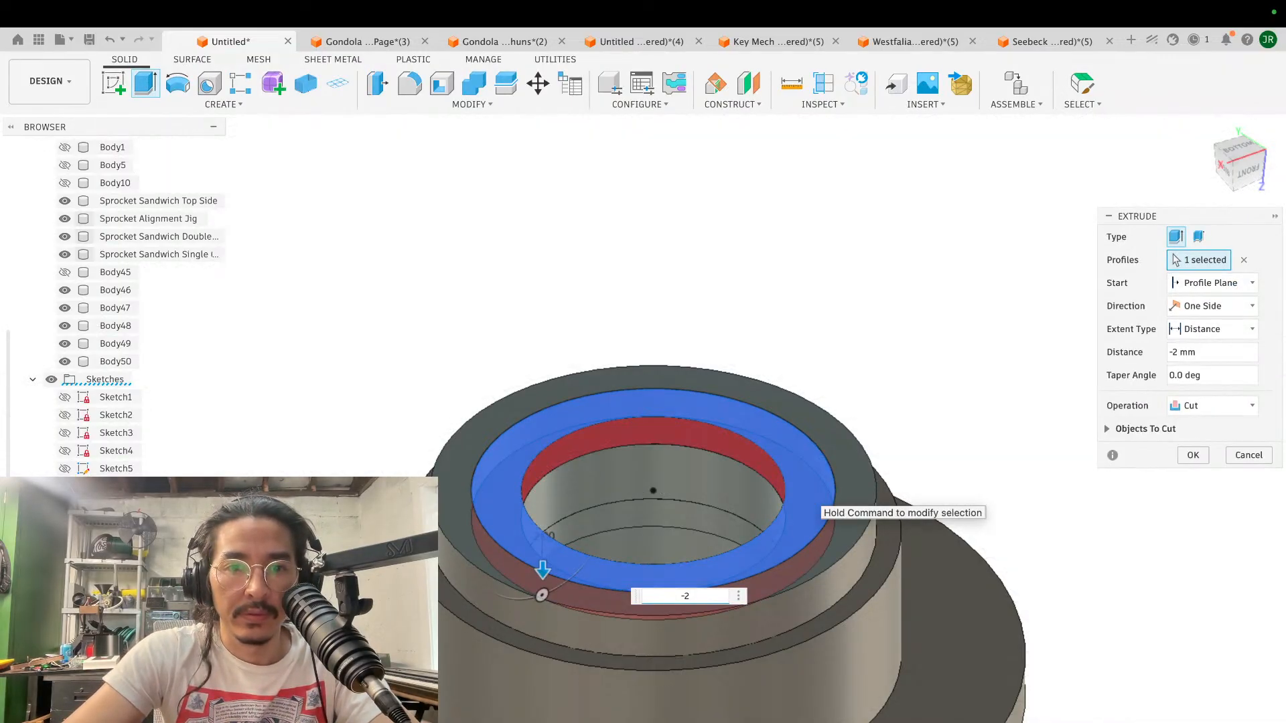
{"action": "key", "text": "Return"}
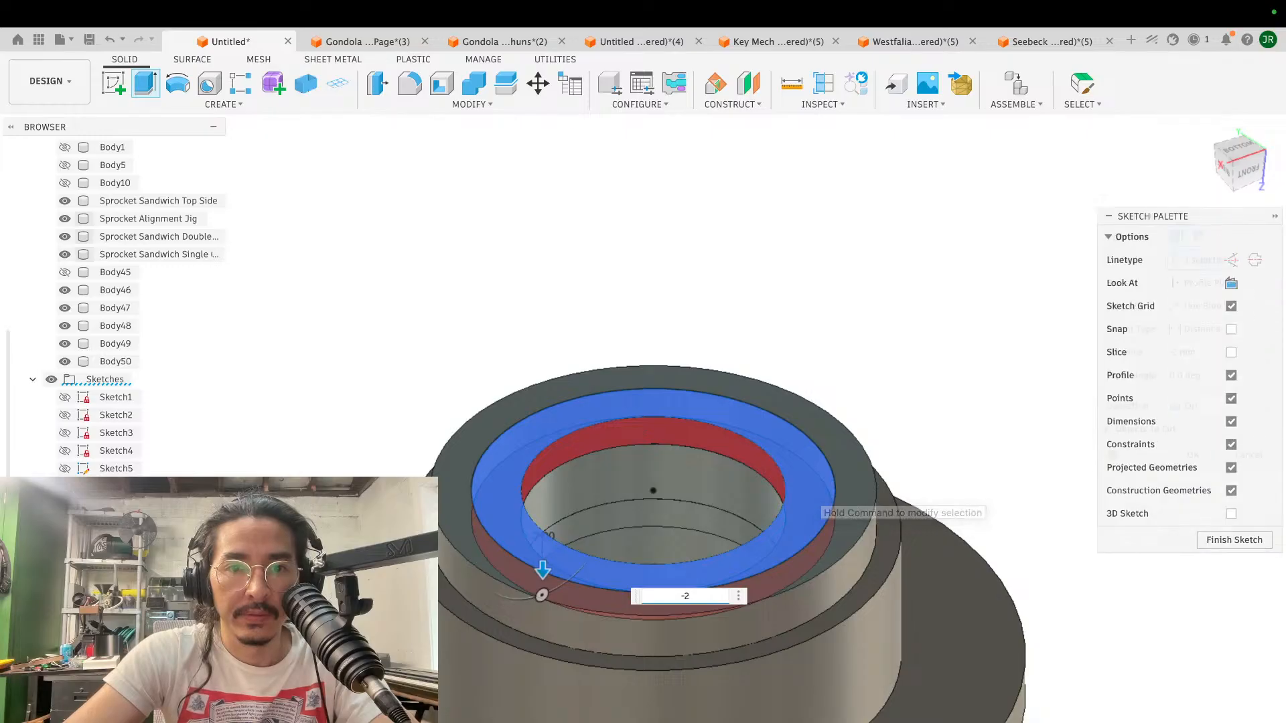
- Start a sketch on the raised ring body's rim and project the circular outlines of the lower disc's flange face into it
{"action": "scroll", "coordinate": [848, 464], "scroll_direction": "up", "scroll_amount": 5}
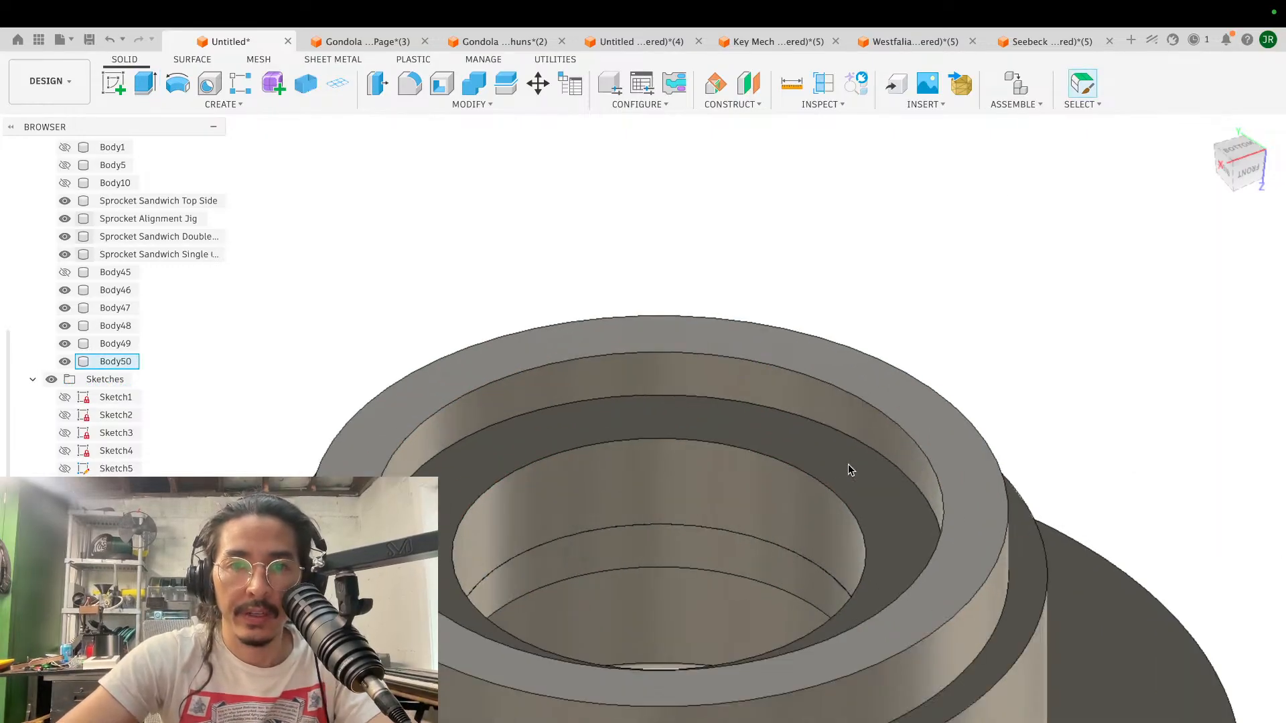
{"action": "scroll", "coordinate": [847, 464], "scroll_direction": "down", "scroll_amount": 6}
{"action": "scroll", "coordinate": [847, 464], "scroll_direction": "down", "scroll_amount": 3, "text": "shift"}
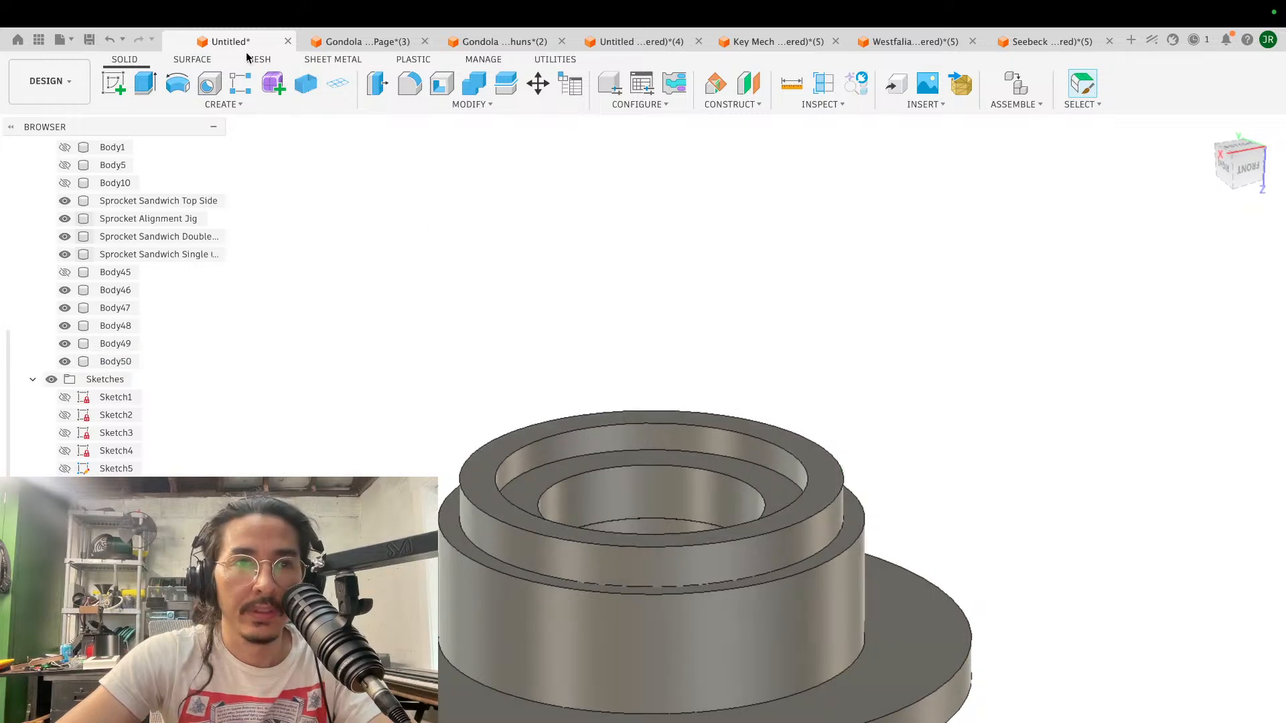
{"action": "left_click", "coordinate": [113, 83]}
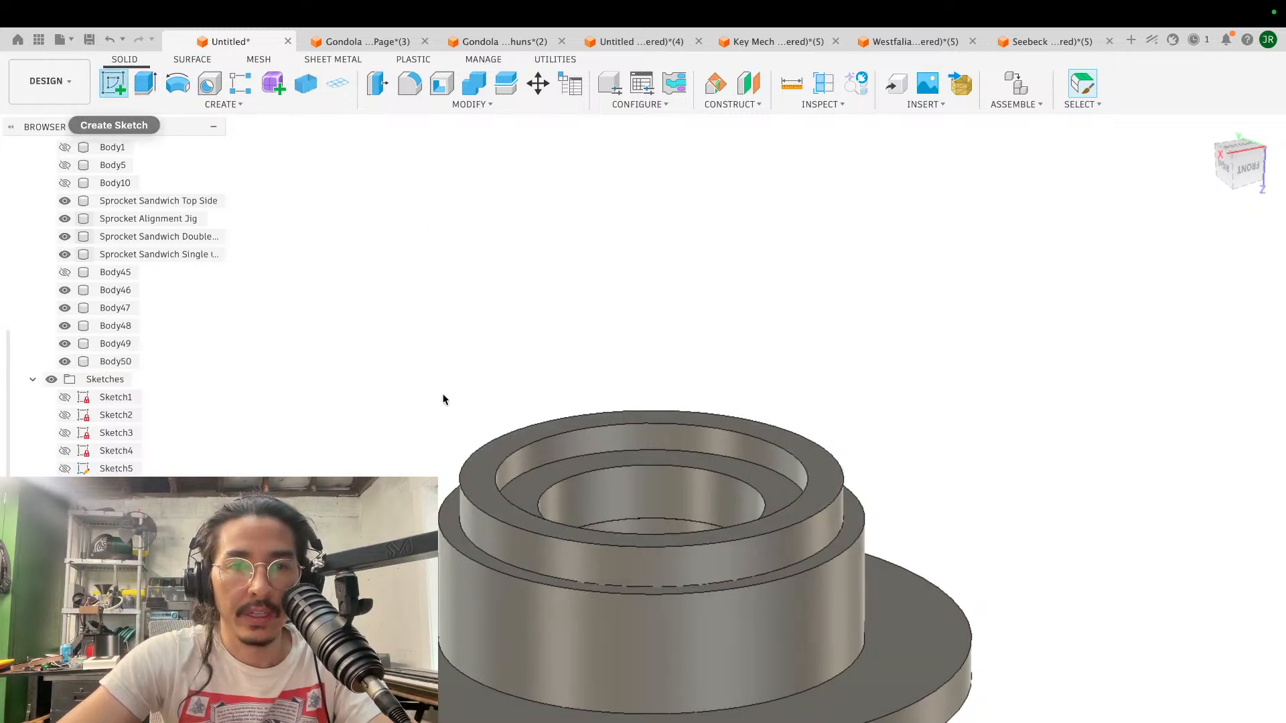
{"action": "left_click", "coordinate": [536, 432]}
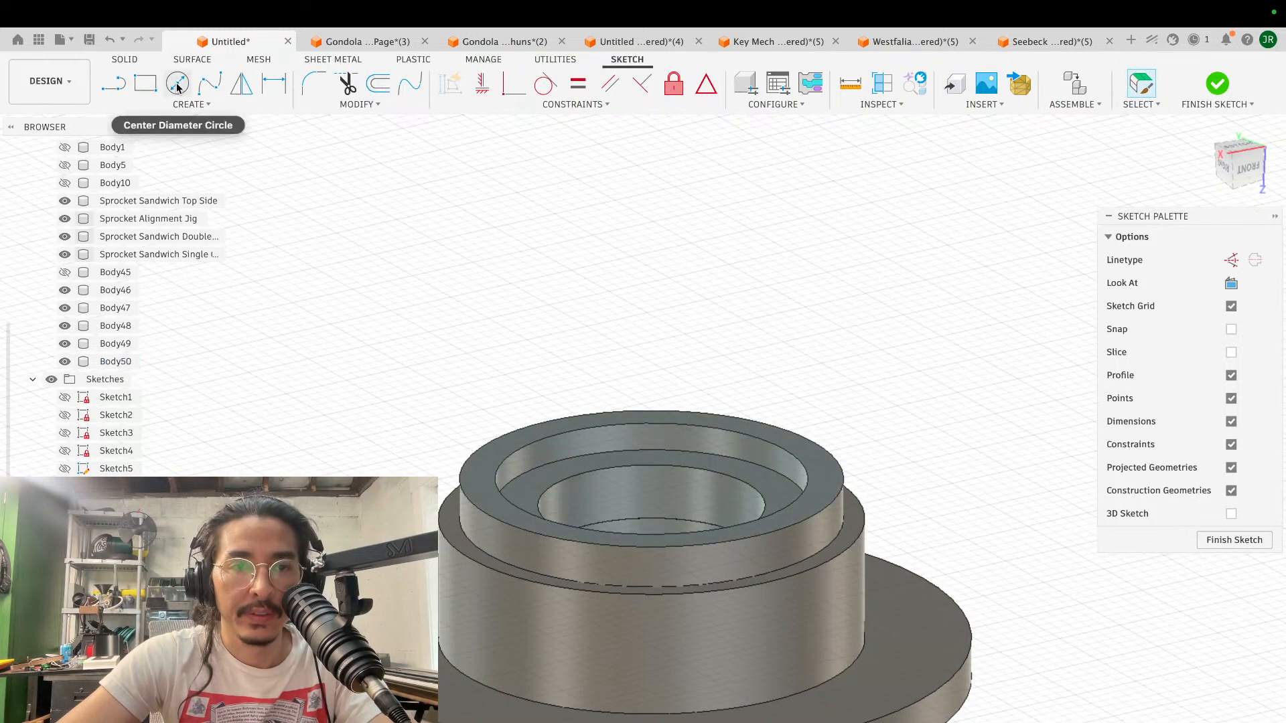
{"action": "key", "text": "p"}
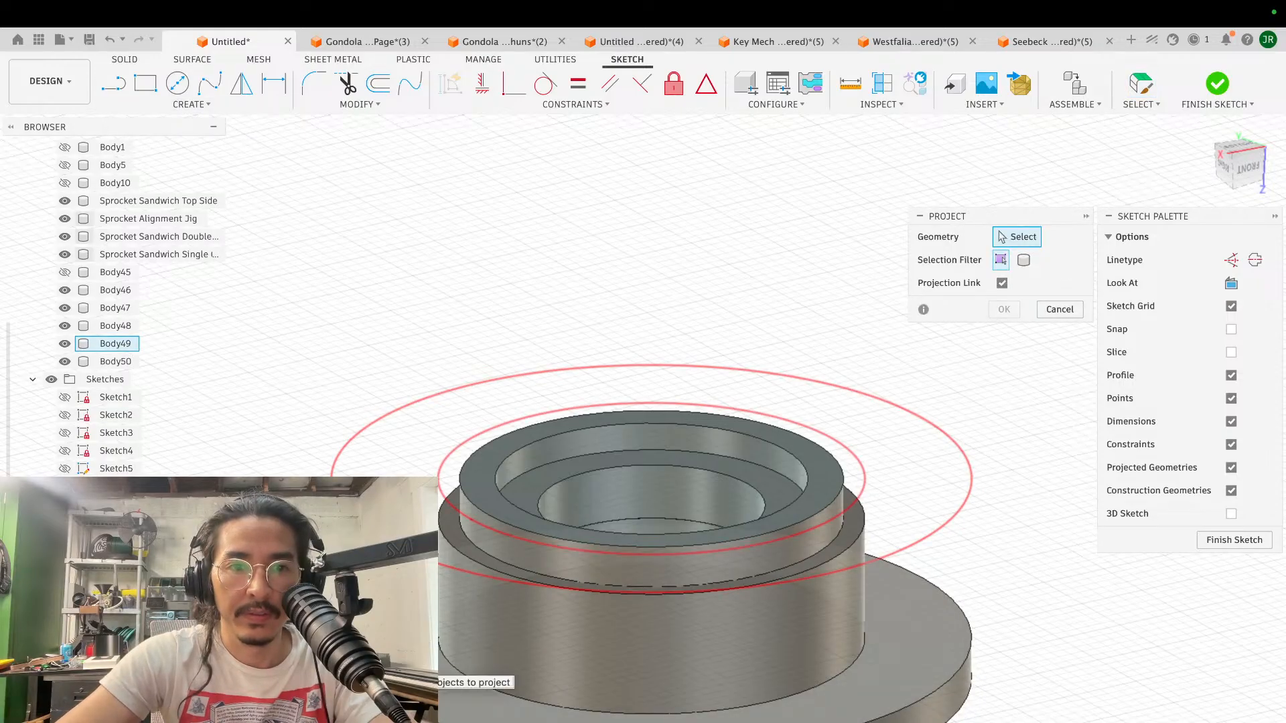
{"action": "left_click", "coordinate": [381, 660]}
{"action": "left_click", "coordinate": [1004, 309]}
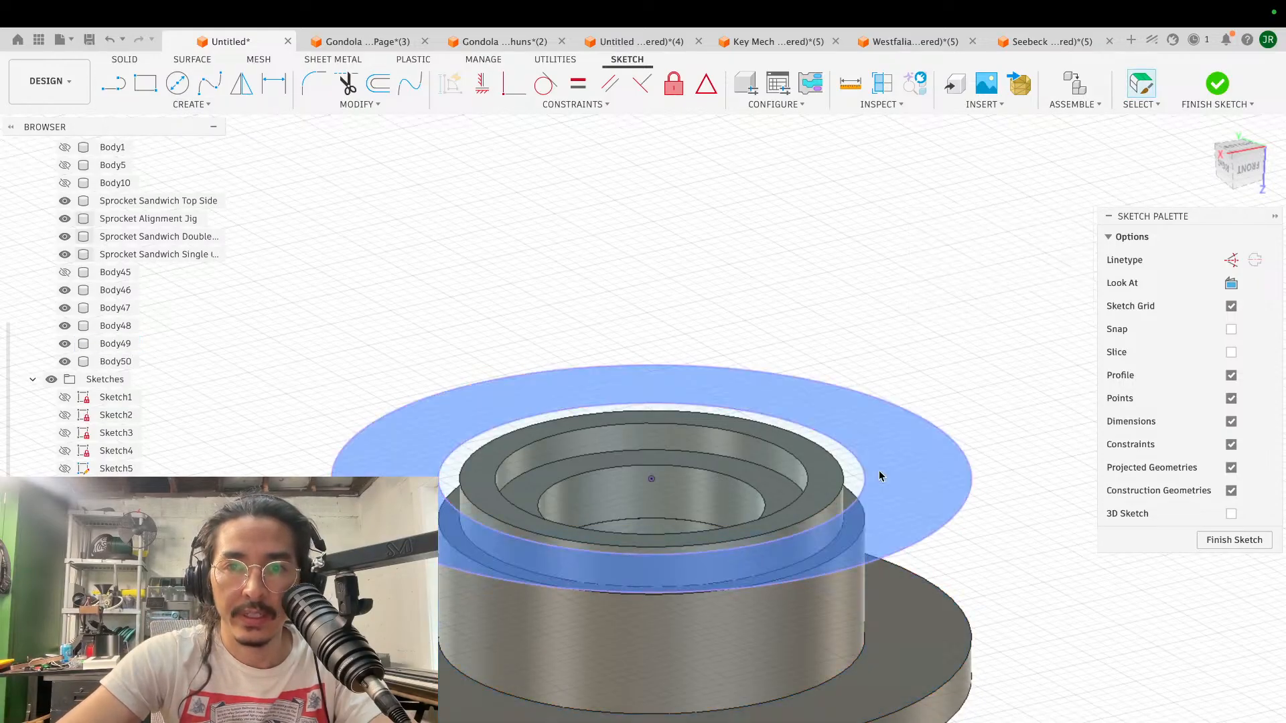
- Extrude the two ring profiles around the raised ring body's rim by -3 mm as a new body to form the upper flange
{"action": "left_click", "coordinate": [852, 488]}
{"action": "key", "text": "e"}
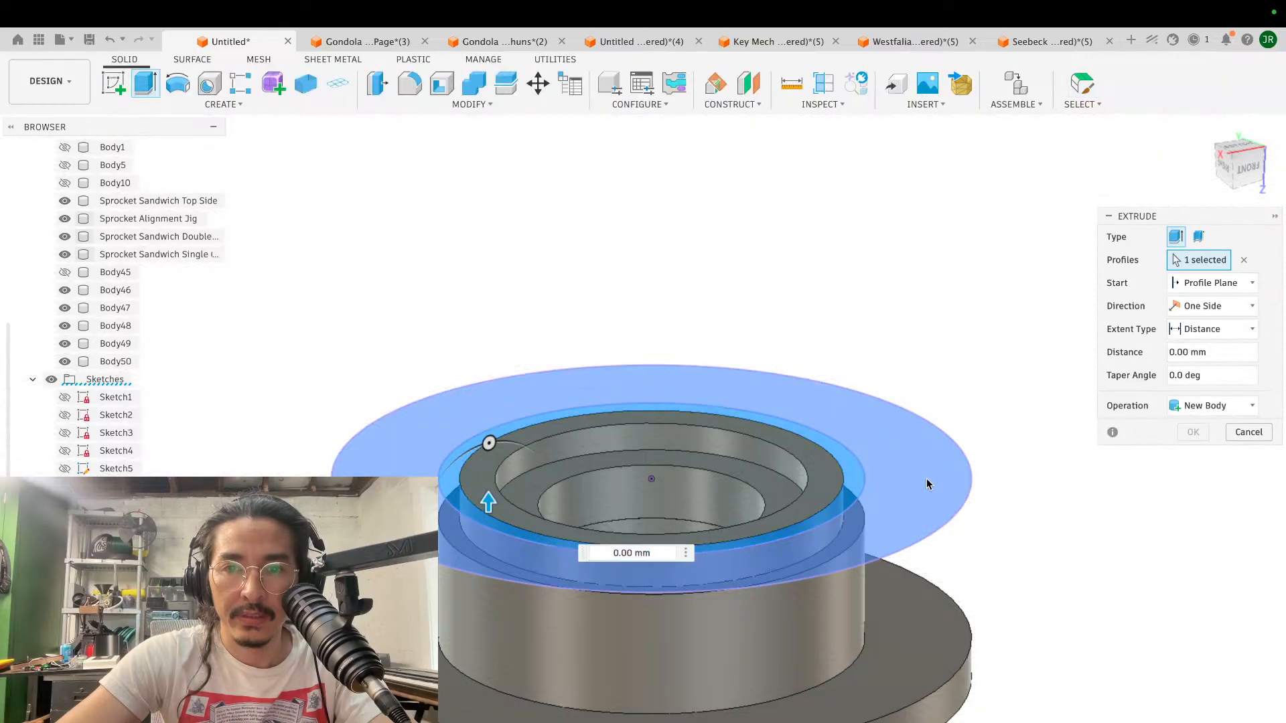
{"action": "left_click", "coordinate": [927, 483]}
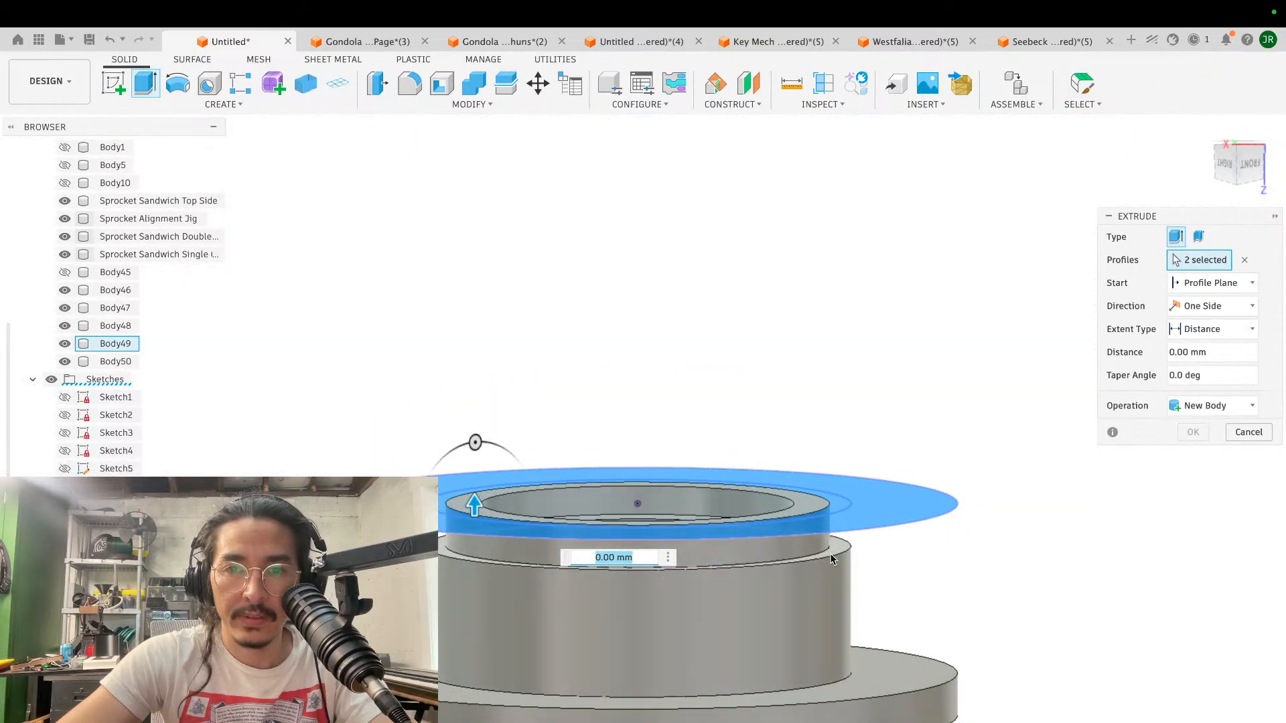
{"action": "type", "text": "-3"}
{"action": "left_click", "coordinate": [1197, 406]}
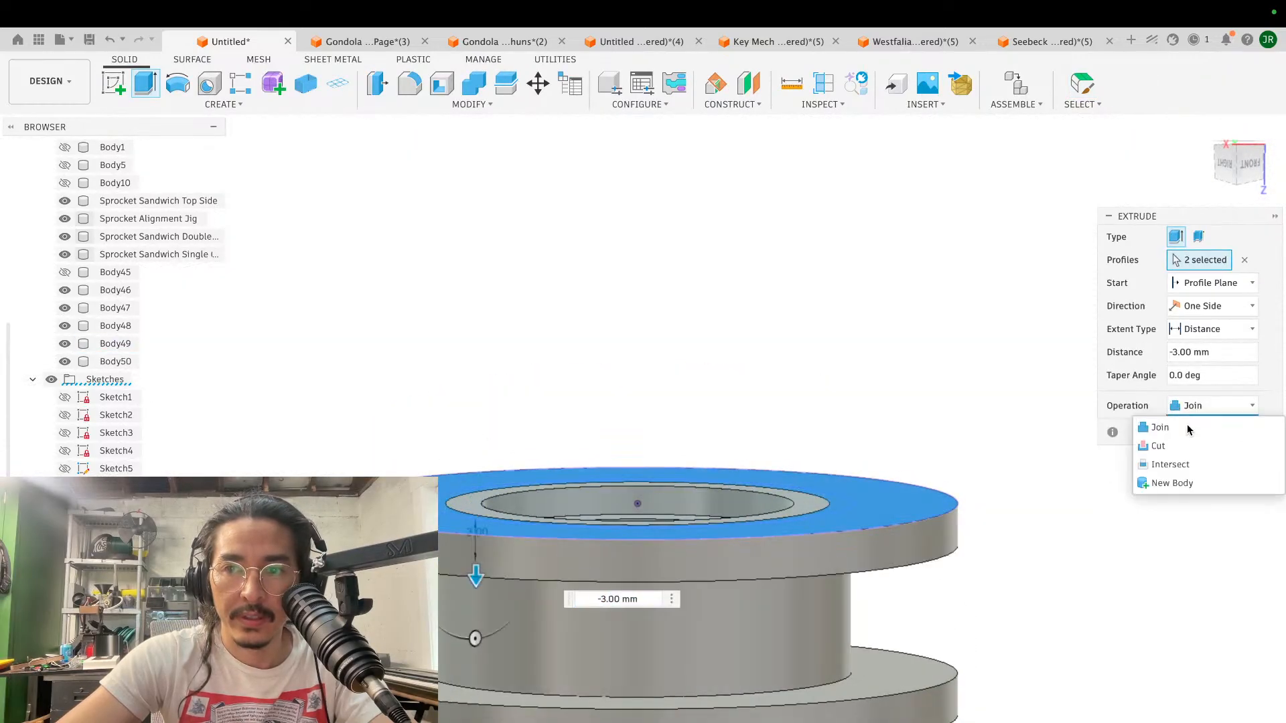
{"action": "left_click", "coordinate": [1178, 483]}
{"action": "left_click", "coordinate": [1192, 432]}
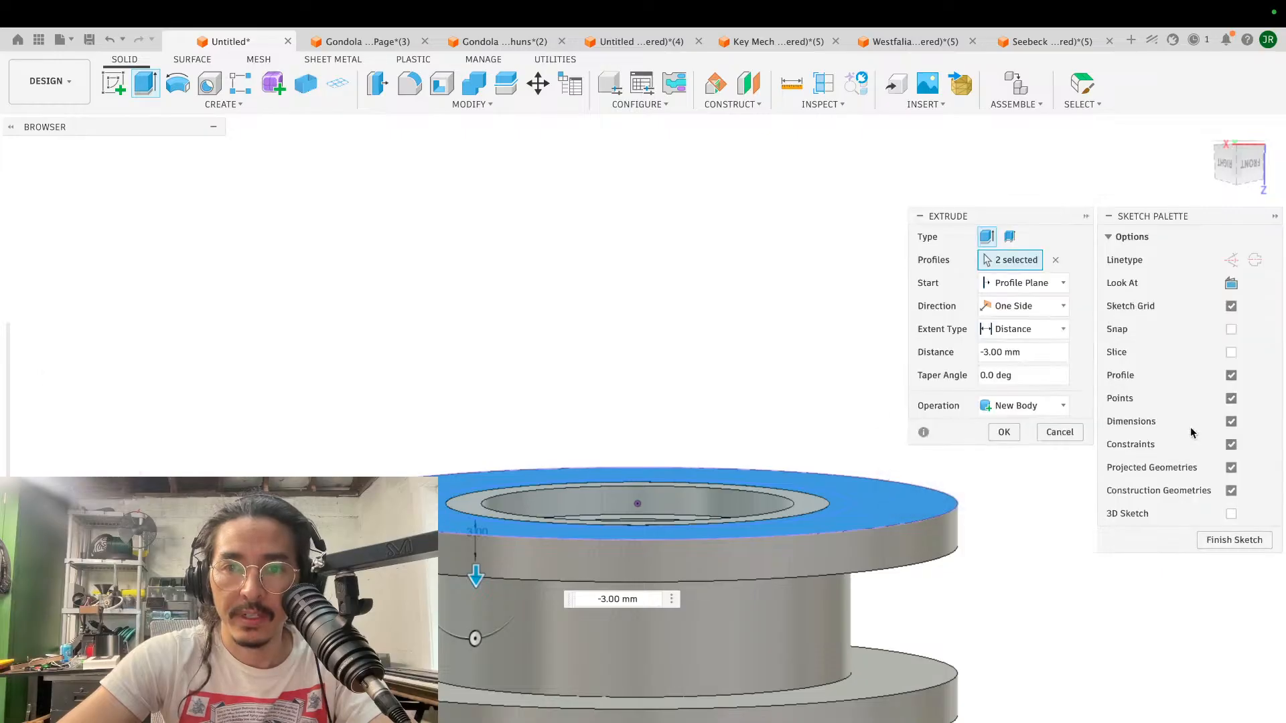
- Combine the new upper flange with the raised ring body into one body using Join
{"action": "scroll", "coordinate": [876, 383], "scroll_direction": "up", "scroll_amount": 5, "text": "shift"}
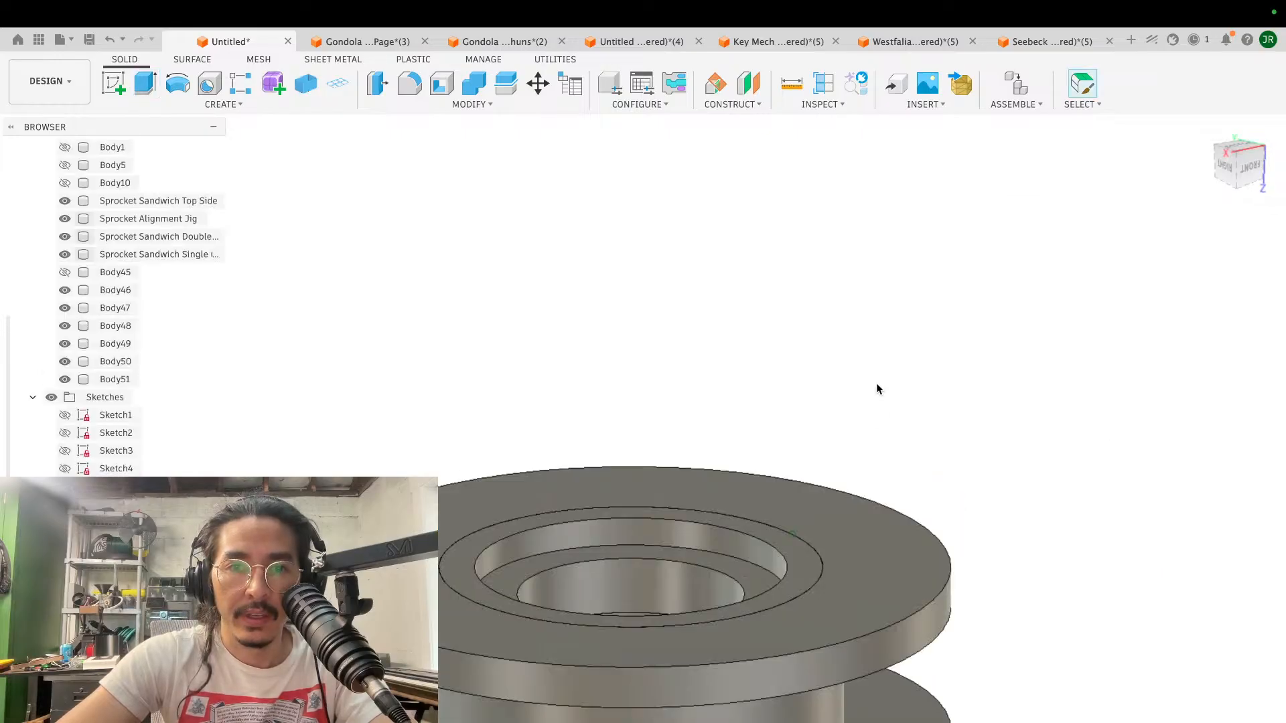
{"action": "scroll", "coordinate": [876, 383], "scroll_direction": "down", "scroll_amount": 5}
{"action": "left_click", "coordinate": [468, 85]}
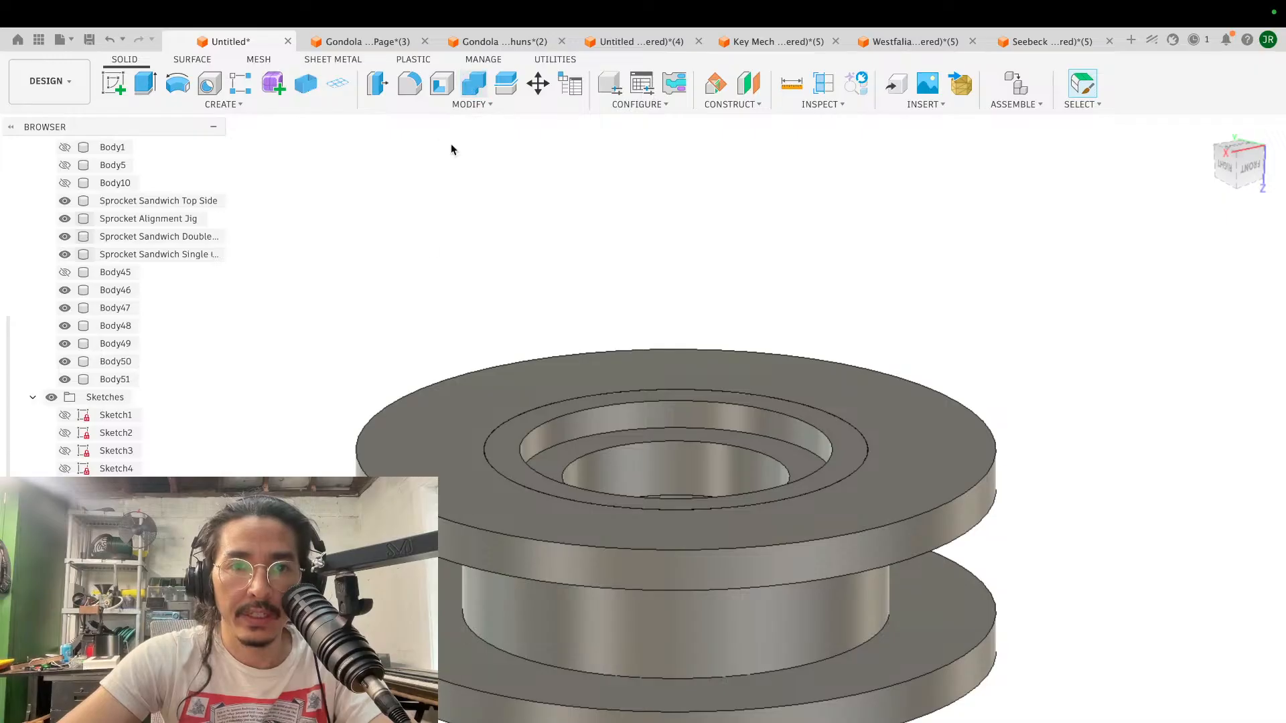
{"action": "left_click", "coordinate": [415, 407]}
{"action": "left_click", "coordinate": [509, 434]}
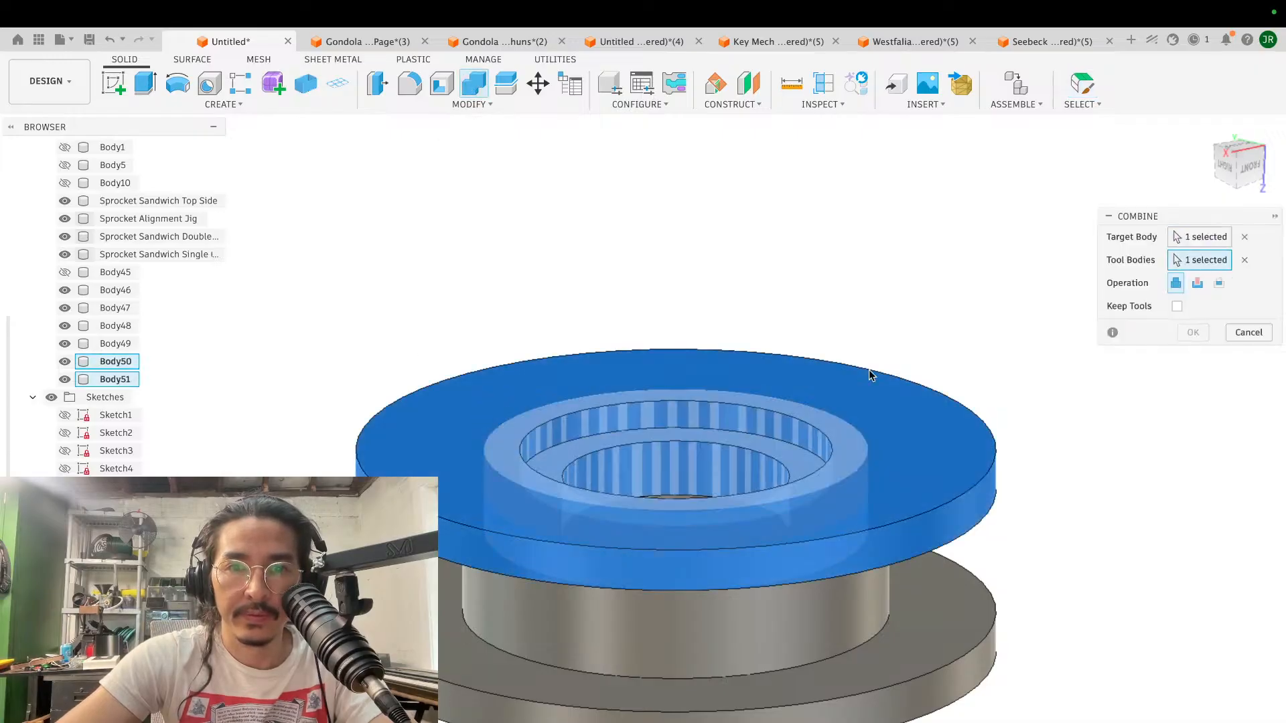
{"action": "left_click", "coordinate": [1192, 333]}
- Examine the assembled spool from above, below and the side, checking the bore recesses and the gap between the flanges
{"action": "scroll", "coordinate": [933, 371], "scroll_direction": "down", "scroll_amount": 5}
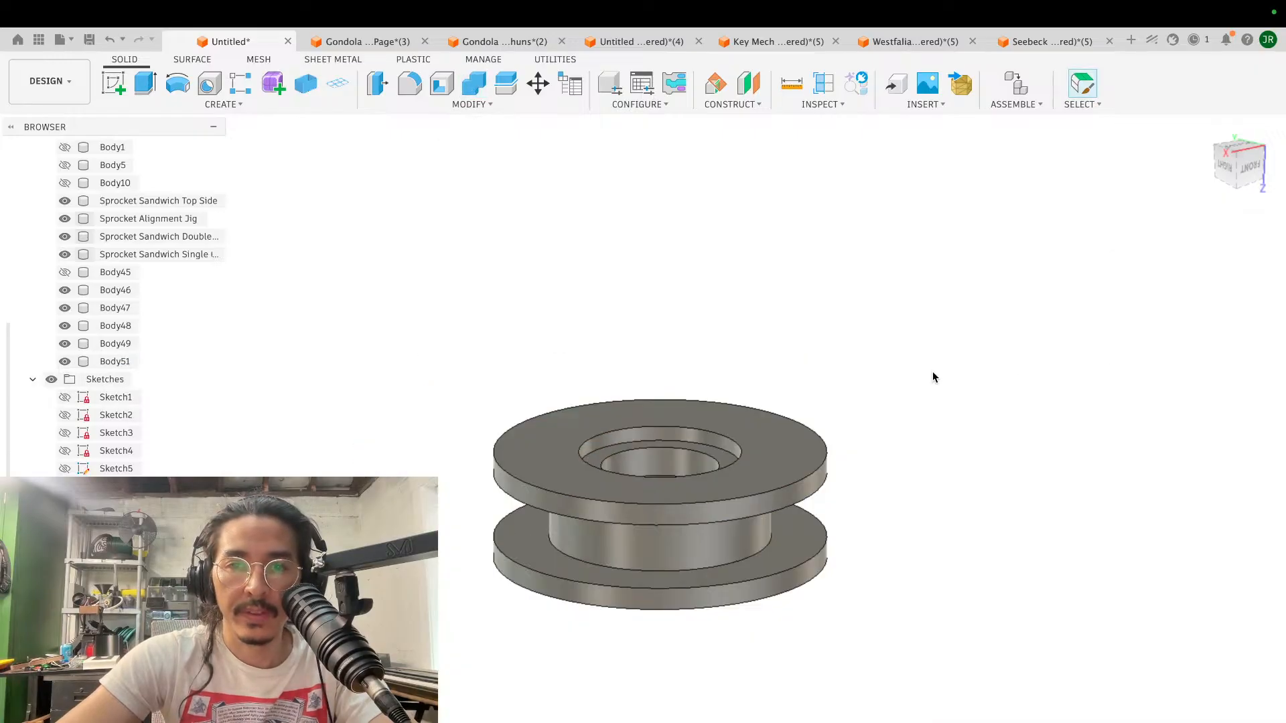
{"action": "scroll", "coordinate": [933, 371], "scroll_direction": "up", "scroll_amount": 5, "text": "shift"}
{"action": "scroll", "coordinate": [933, 371], "scroll_direction": "up", "scroll_amount": 5}
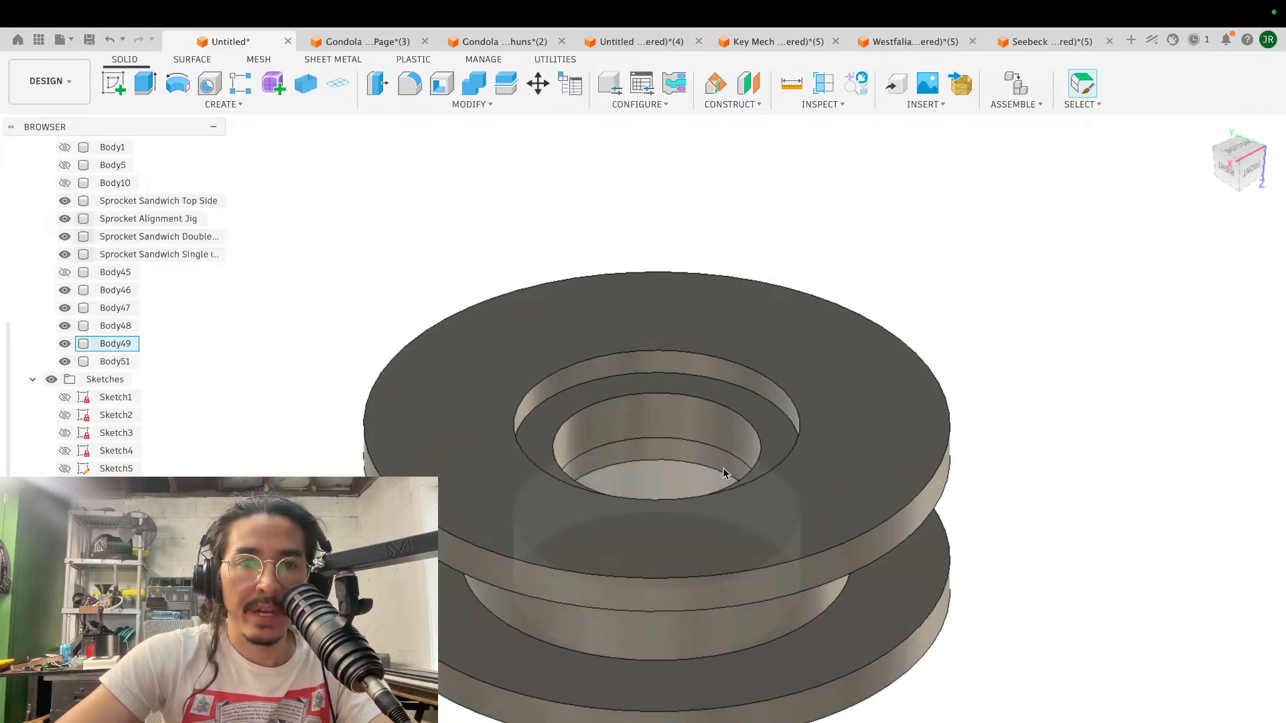
{"action": "scroll", "coordinate": [656, 393], "scroll_direction": "down", "scroll_amount": 5, "text": "shift"}
{"action": "scroll", "coordinate": [657, 393], "scroll_direction": "down", "scroll_amount": 4, "text": "shift"}
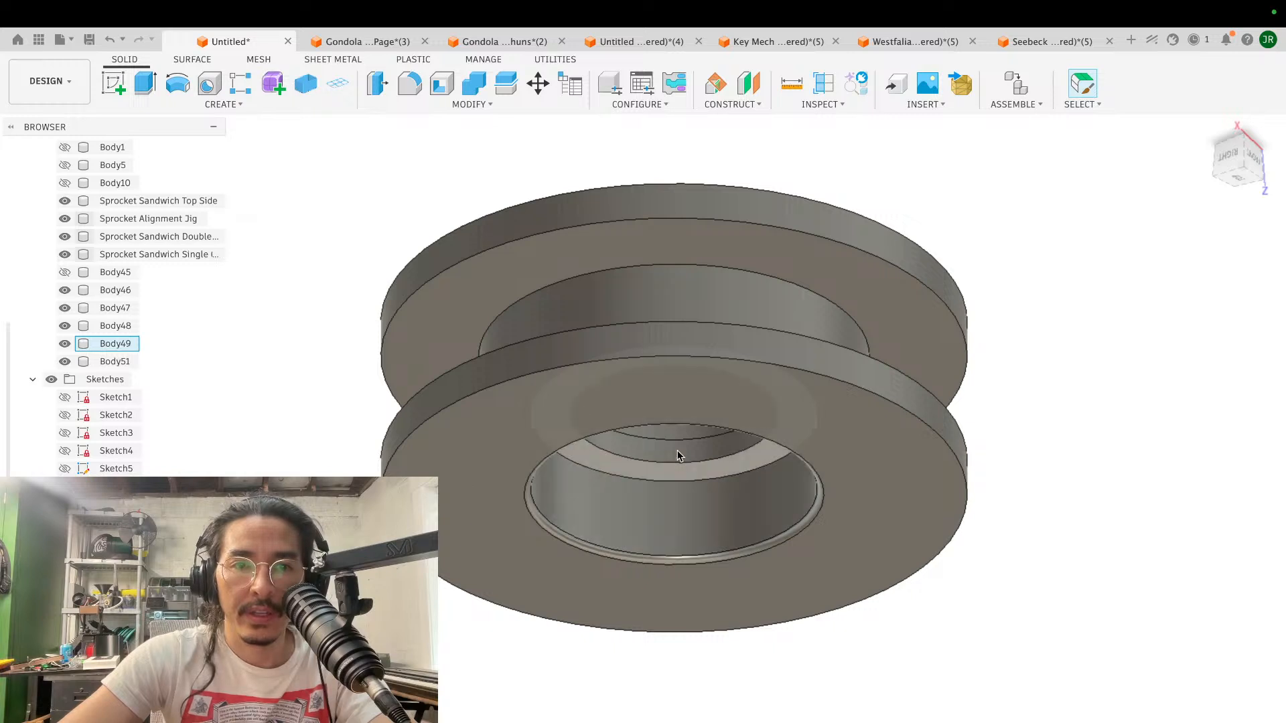
{"action": "scroll", "coordinate": [662, 485], "scroll_direction": "up", "scroll_amount": 2, "text": "shift"}
{"action": "scroll", "coordinate": [662, 484], "scroll_direction": "up", "scroll_amount": 4, "text": "shift"}
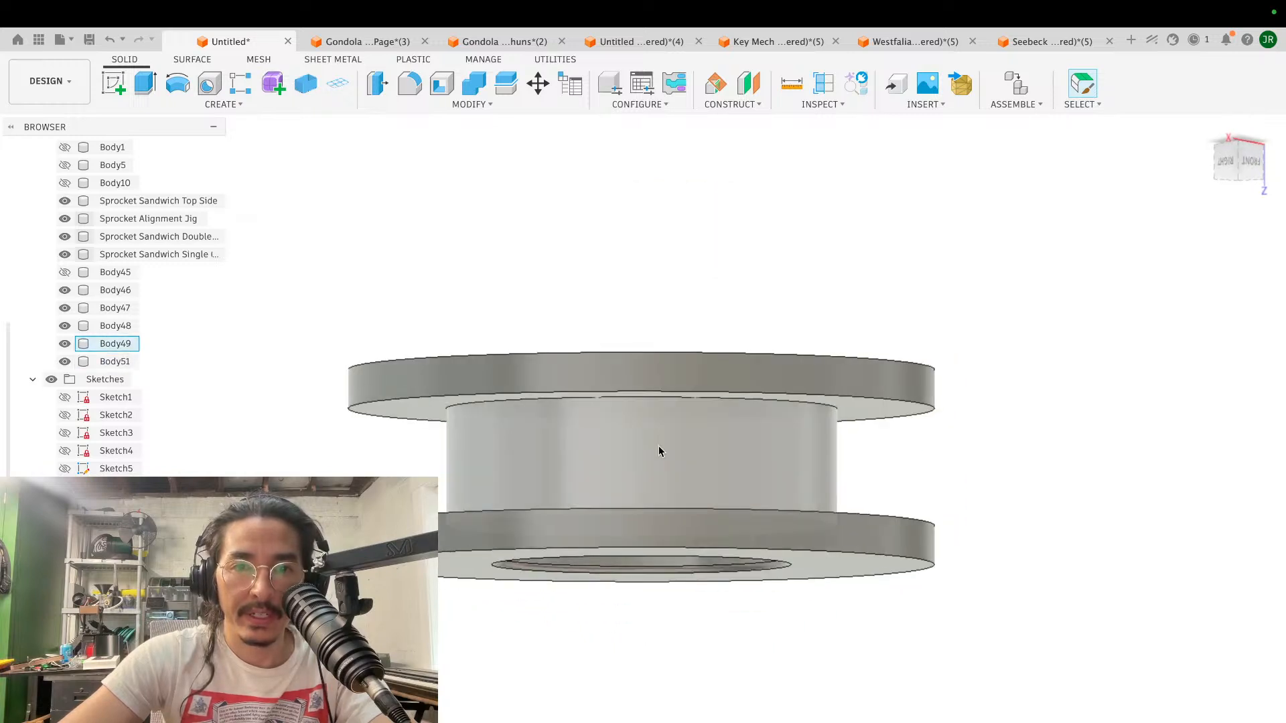
{"action": "scroll", "coordinate": [644, 402], "scroll_direction": "down", "scroll_amount": 3}
{"action": "scroll", "coordinate": [641, 407], "scroll_direction": "up", "scroll_amount": 3, "text": "shift"}
{"action": "scroll", "coordinate": [641, 407], "scroll_direction": "up", "scroll_amount": 5}
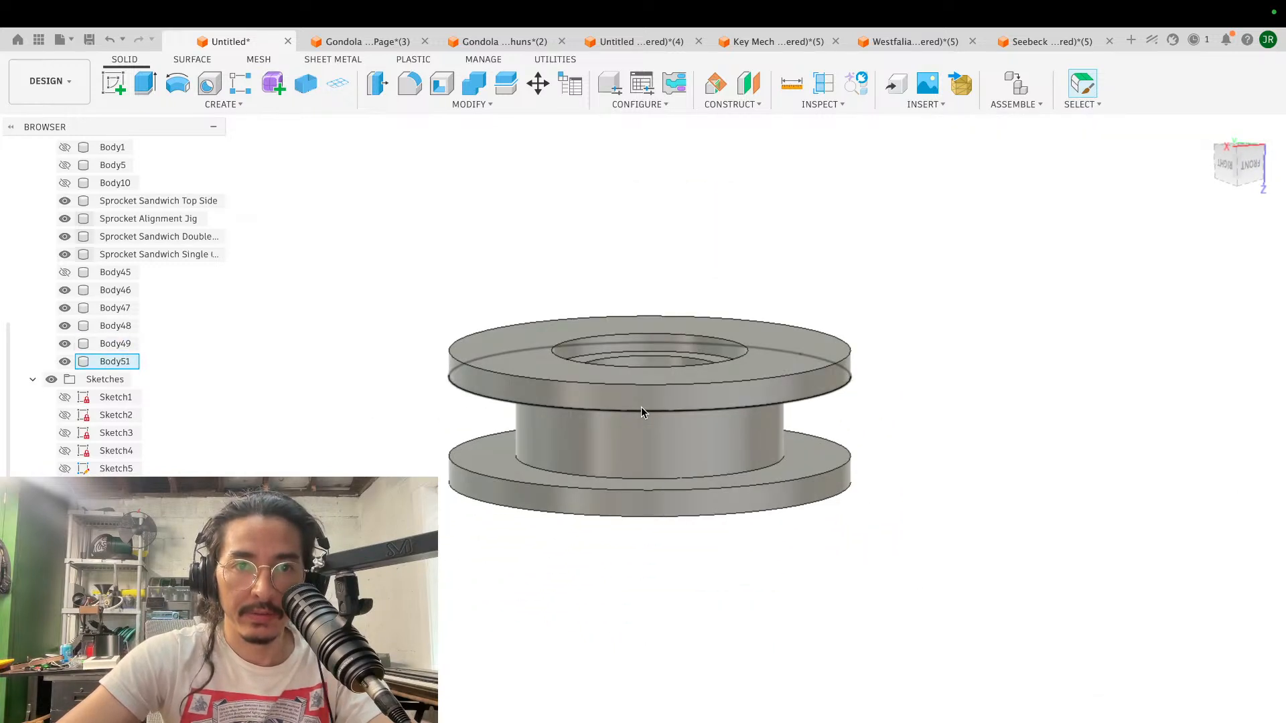
{"action": "scroll", "coordinate": [990, 368], "scroll_direction": "down", "scroll_amount": 2, "text": "shift"}
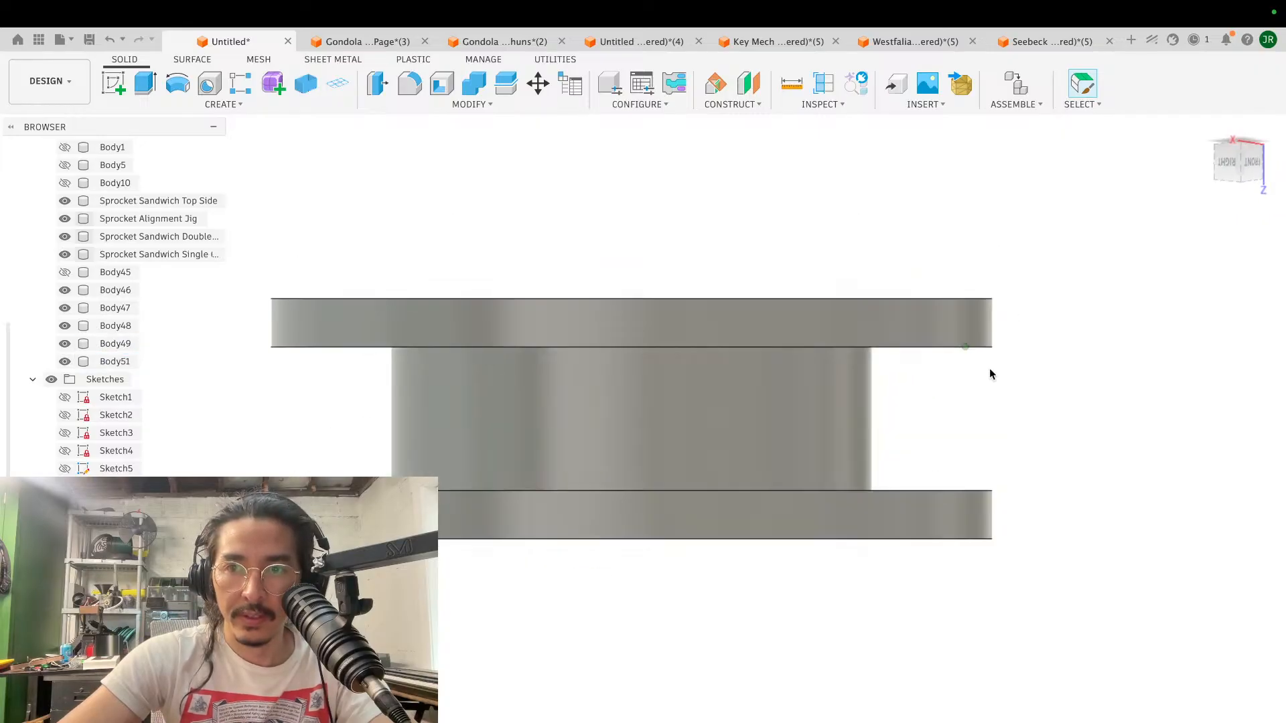
{"action": "scroll", "coordinate": [990, 367], "scroll_direction": "up", "scroll_amount": 3, "text": "shift"}
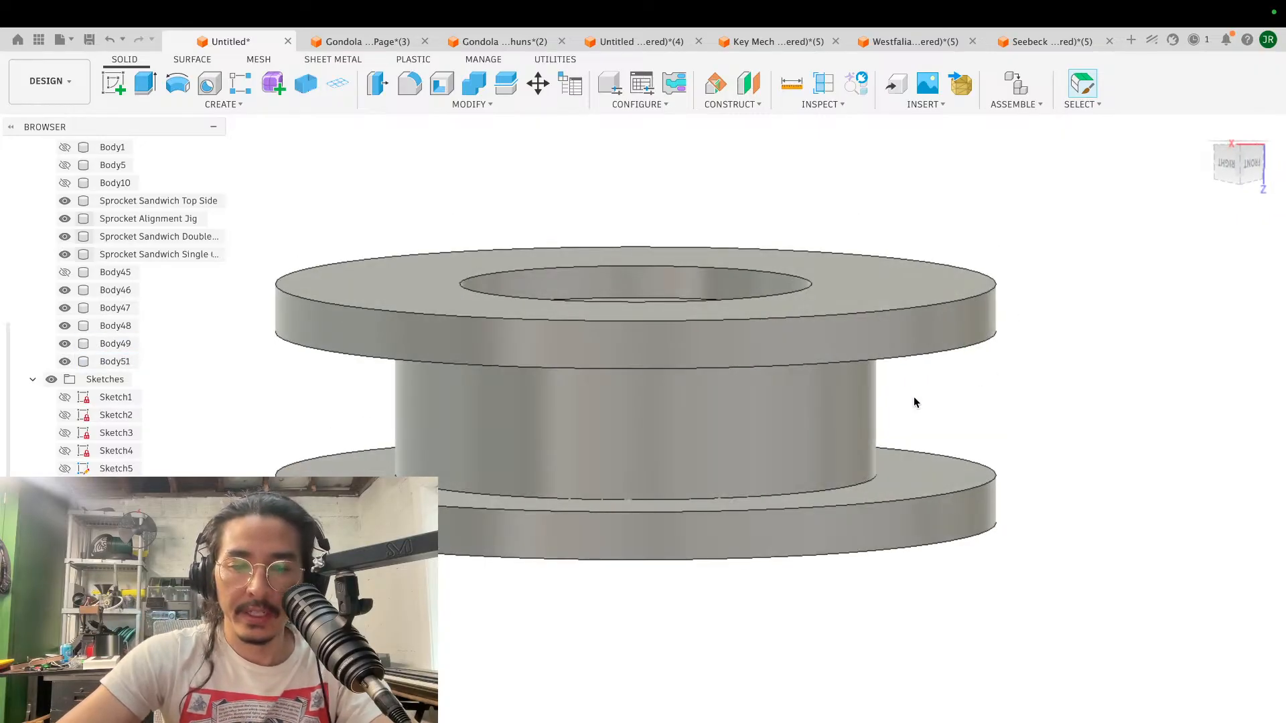
{"action": "scroll", "coordinate": [915, 401], "scroll_direction": "up", "scroll_amount": 4}
{"action": "scroll", "coordinate": [914, 401], "scroll_direction": "down", "scroll_amount": 3, "text": "shift"}
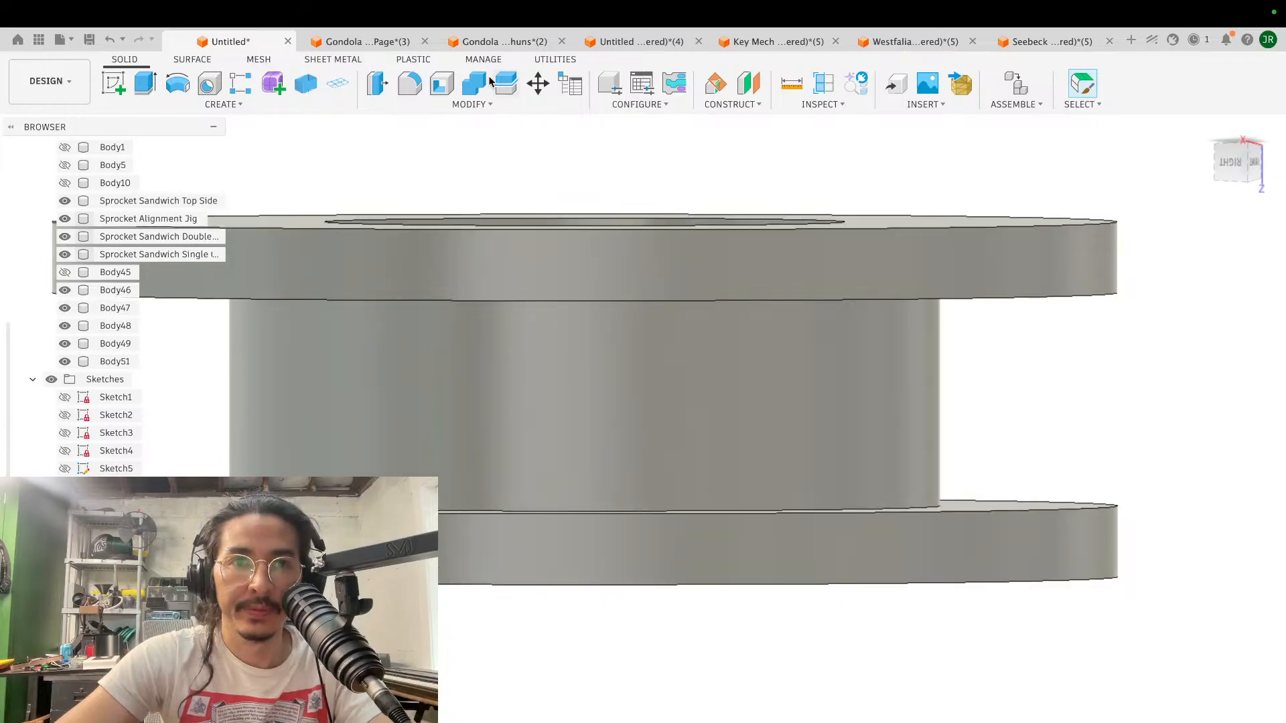
- Chamfer the inward-facing outer edges of both flanges with an equal distance of about 1.98 mm
{"action": "left_click", "coordinate": [470, 105]}
{"action": "left_click", "coordinate": [415, 158]}
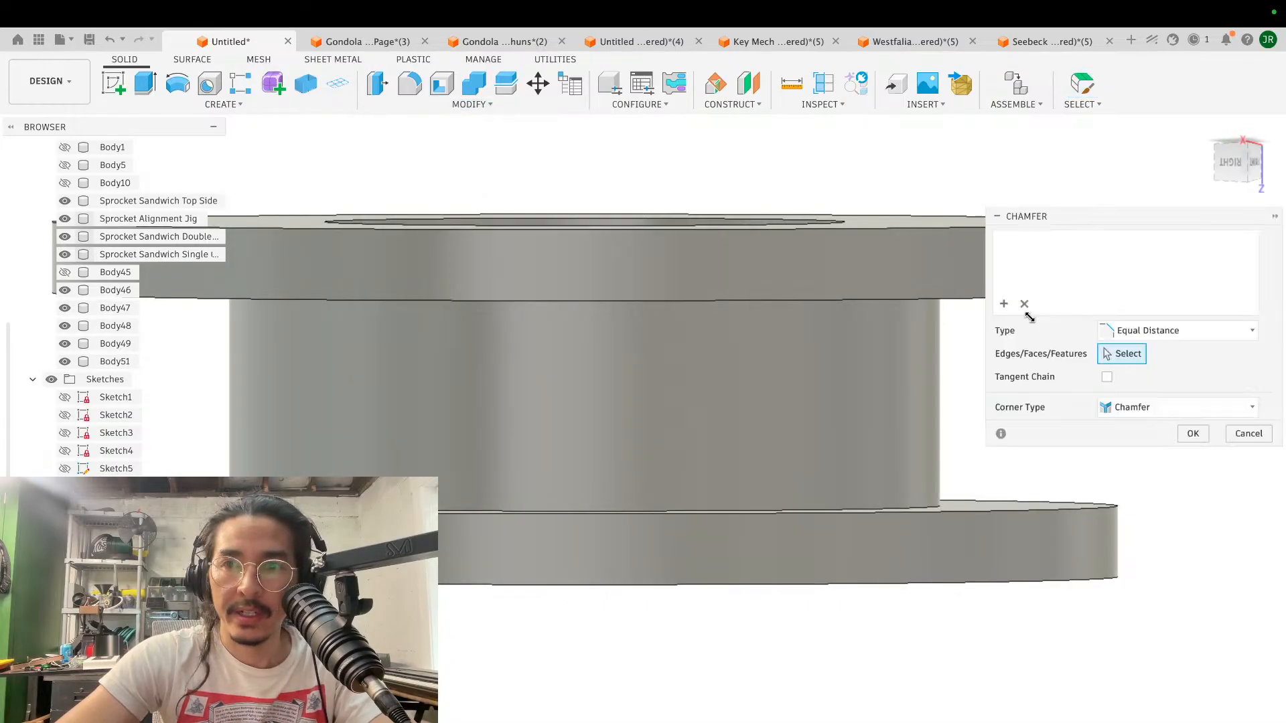
{"action": "left_click", "coordinate": [975, 298]}
{"action": "left_click", "coordinate": [1026, 509]}
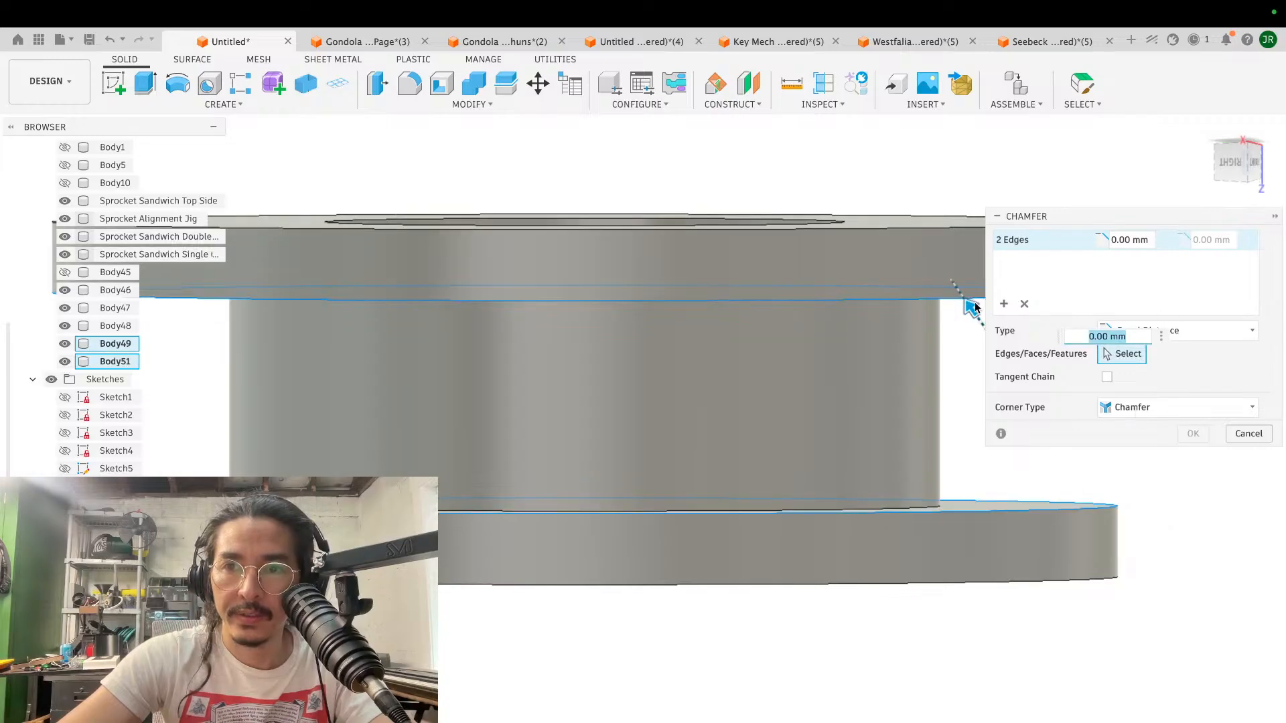
{"action": "left_click_drag", "start_coordinate": [971, 299], "coordinate": [951, 284]}
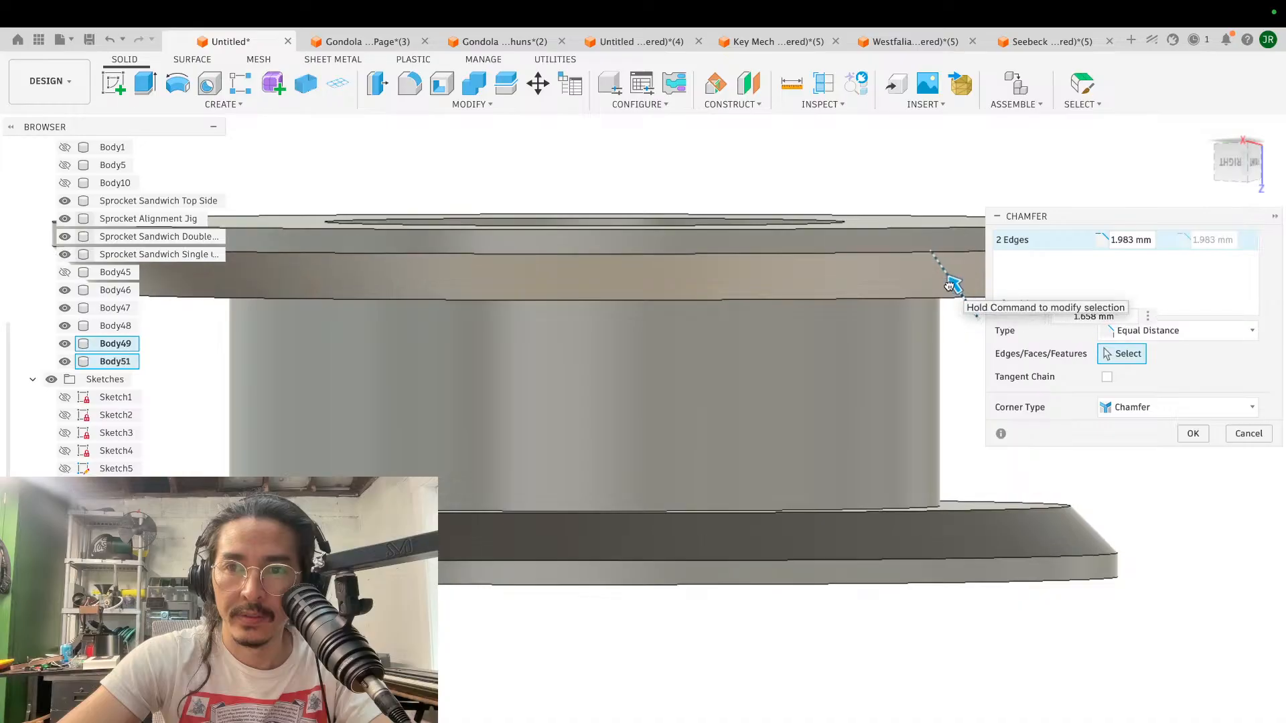
{"action": "left_click", "coordinate": [1193, 433]}
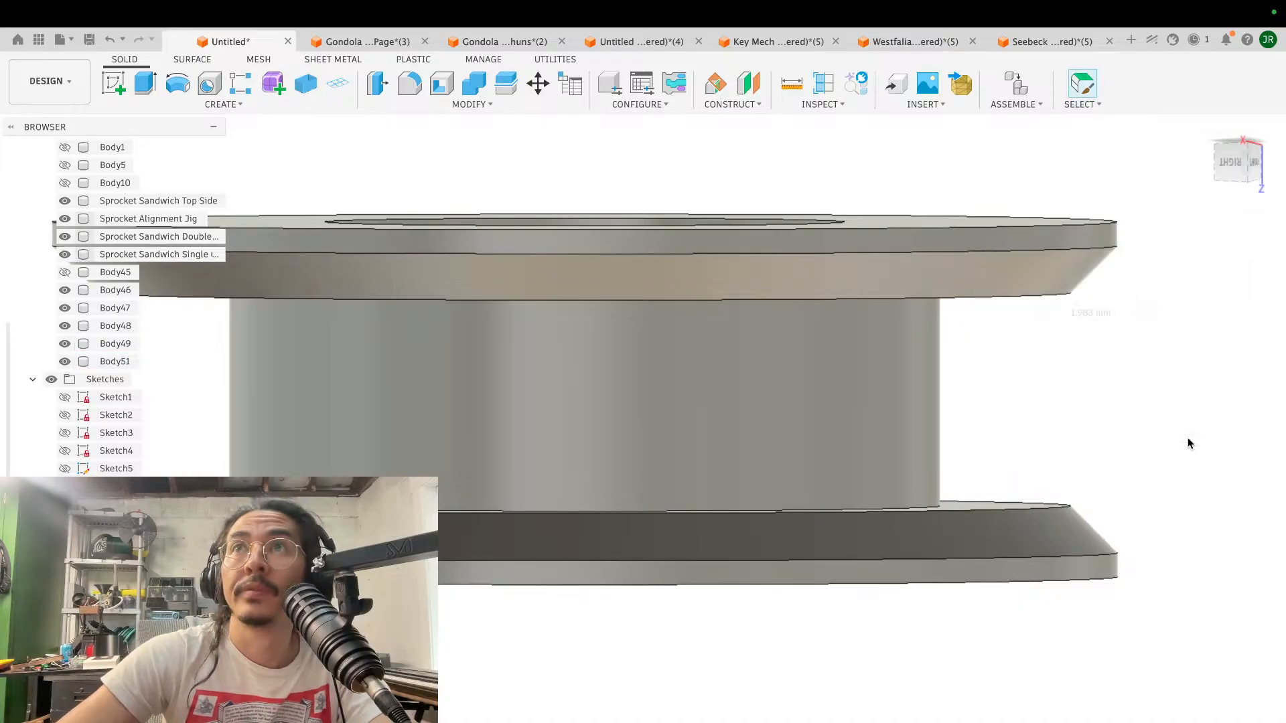
- Examine the spool's chamfered flange edges and central bore from the side and from above
{"action": "scroll", "coordinate": [1003, 566], "scroll_direction": "down", "scroll_amount": 2}
{"action": "scroll", "coordinate": [1003, 566], "scroll_direction": "down", "scroll_amount": 2}
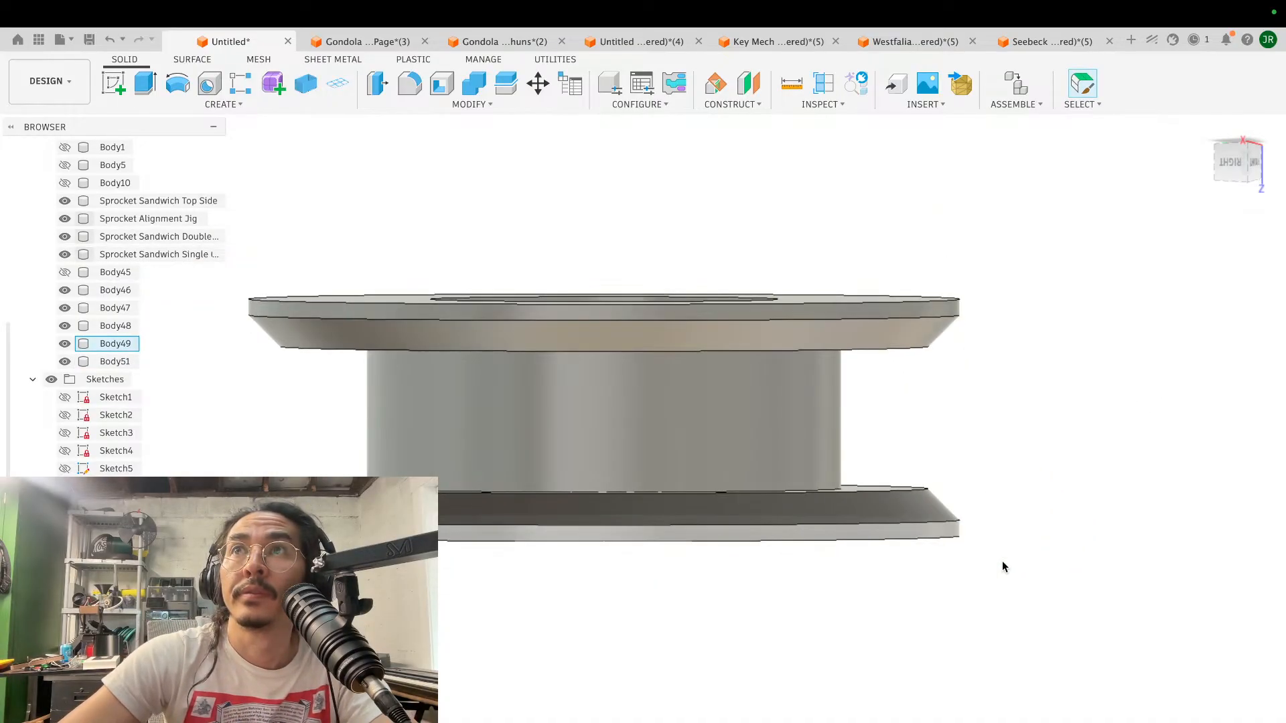
{"action": "scroll", "coordinate": [1002, 560], "scroll_direction": "down", "scroll_amount": 2}
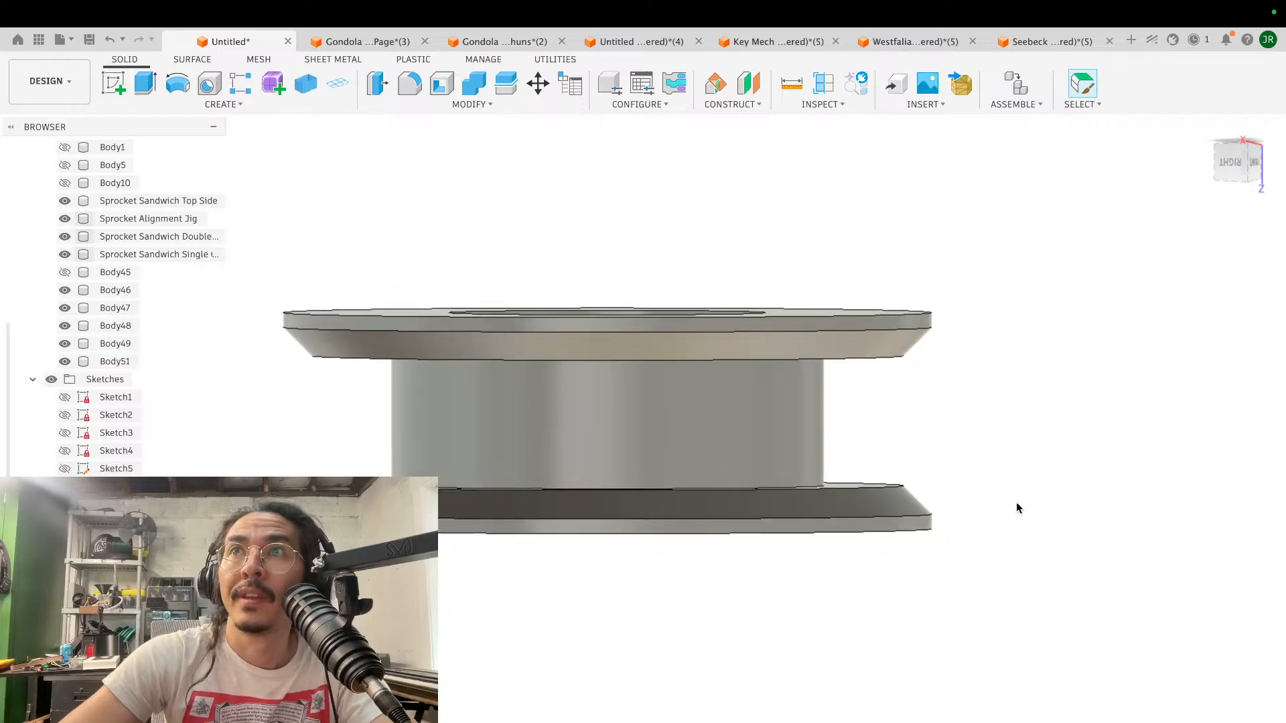
{"action": "scroll", "coordinate": [1012, 458], "scroll_direction": "up", "scroll_amount": 3, "text": "shift"}
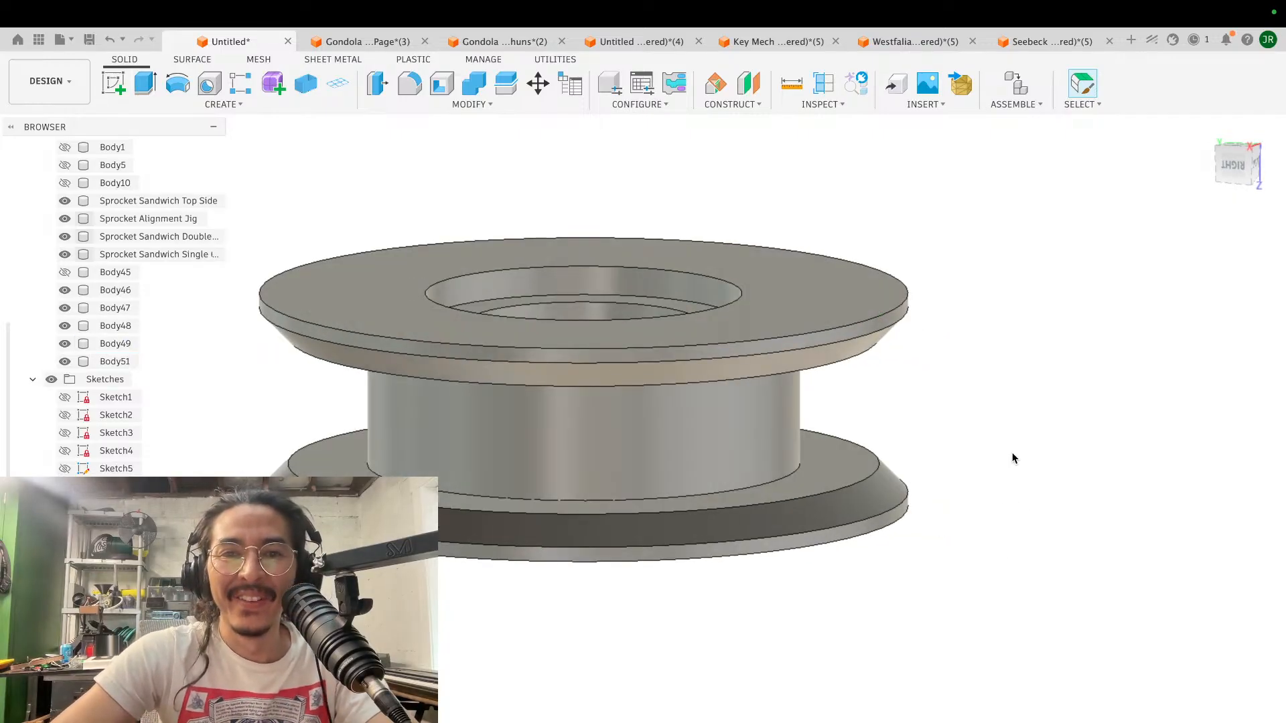
{"action": "scroll", "coordinate": [1012, 458], "scroll_direction": "down", "scroll_amount": 2}
{"action": "scroll", "coordinate": [1013, 458], "scroll_direction": "left", "scroll_amount": 3}
{"action": "scroll", "coordinate": [1013, 458], "scroll_direction": "up", "scroll_amount": 3, "text": "shift"}
{"action": "scroll", "coordinate": [1012, 458], "scroll_direction": "down", "scroll_amount": 2}
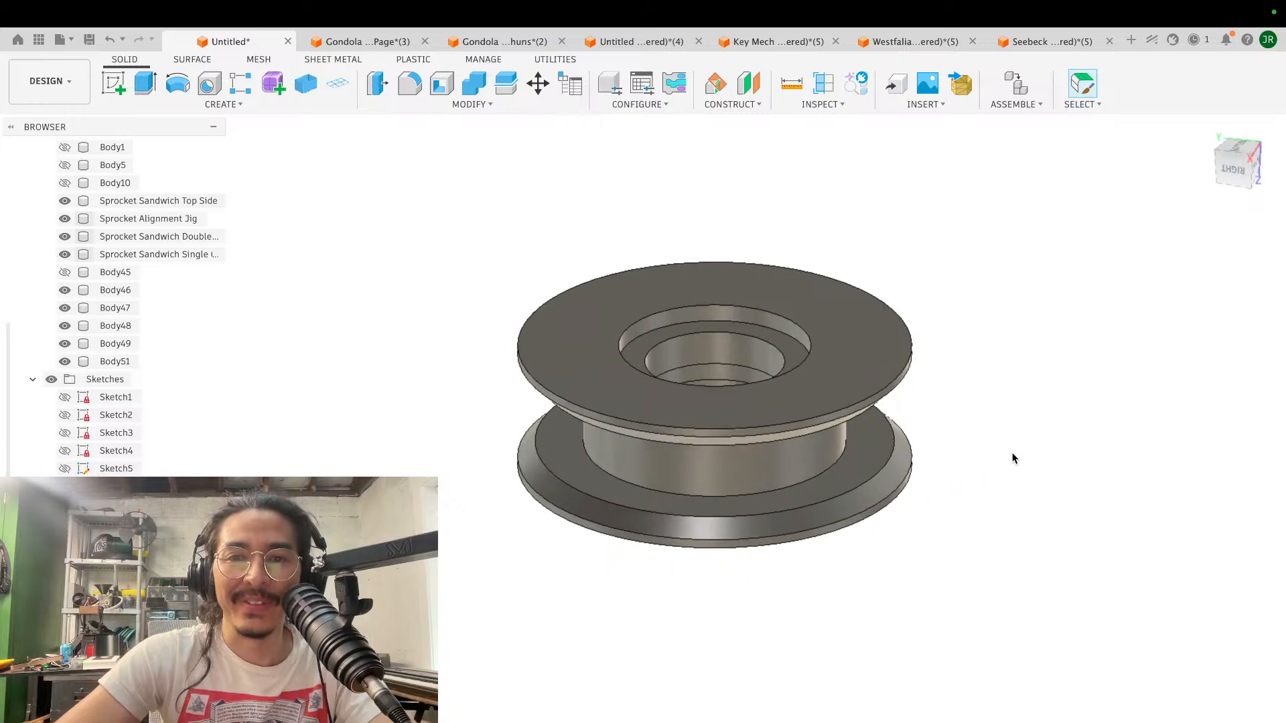
{"action": "scroll", "coordinate": [1013, 458], "scroll_direction": "up", "scroll_amount": 3}
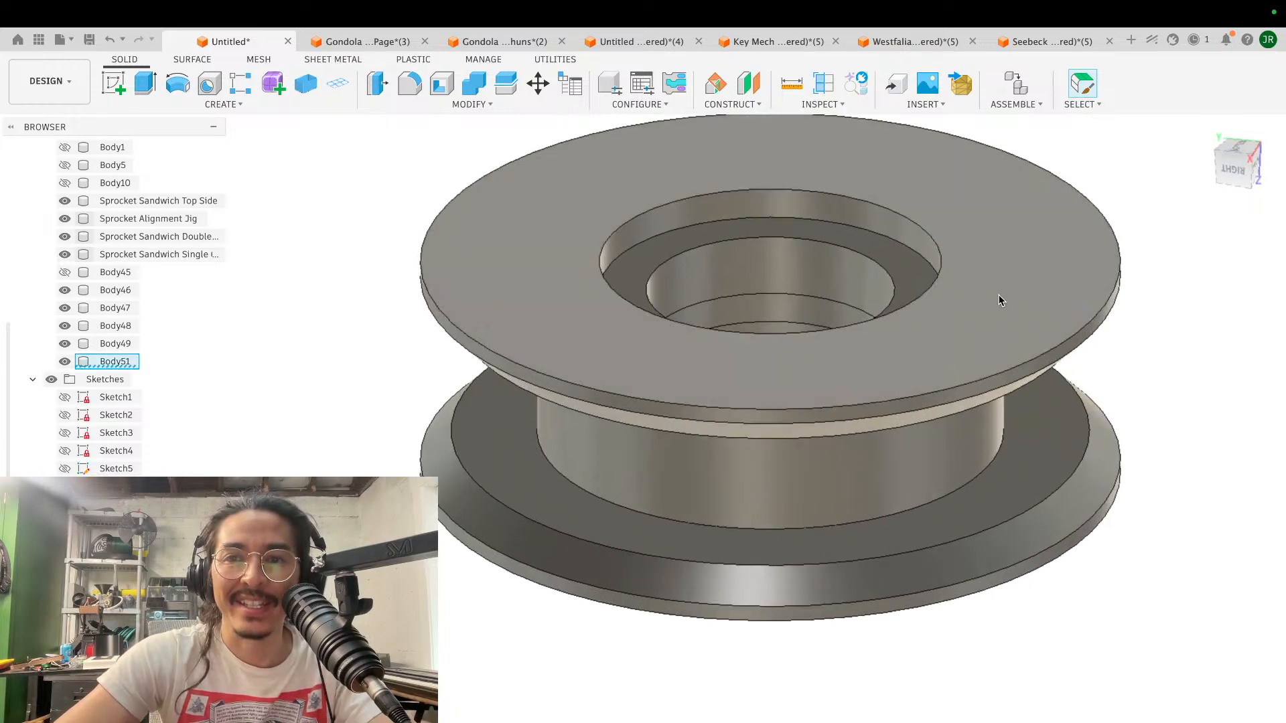
{"action": "scroll", "coordinate": [999, 295], "scroll_direction": "down", "scroll_amount": 3, "text": "shift"}
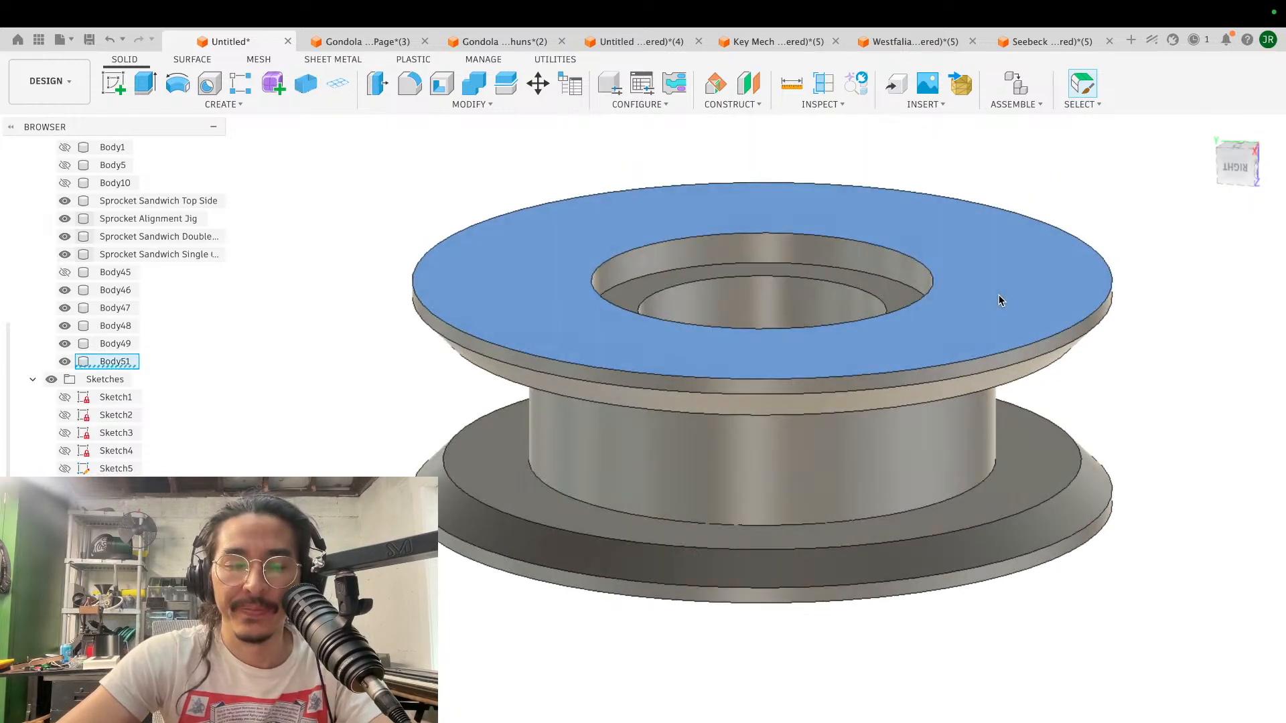
- Measure the distance from the upper flange's outer face to the recess floor around the bore
{"action": "left_click", "coordinate": [998, 300]}
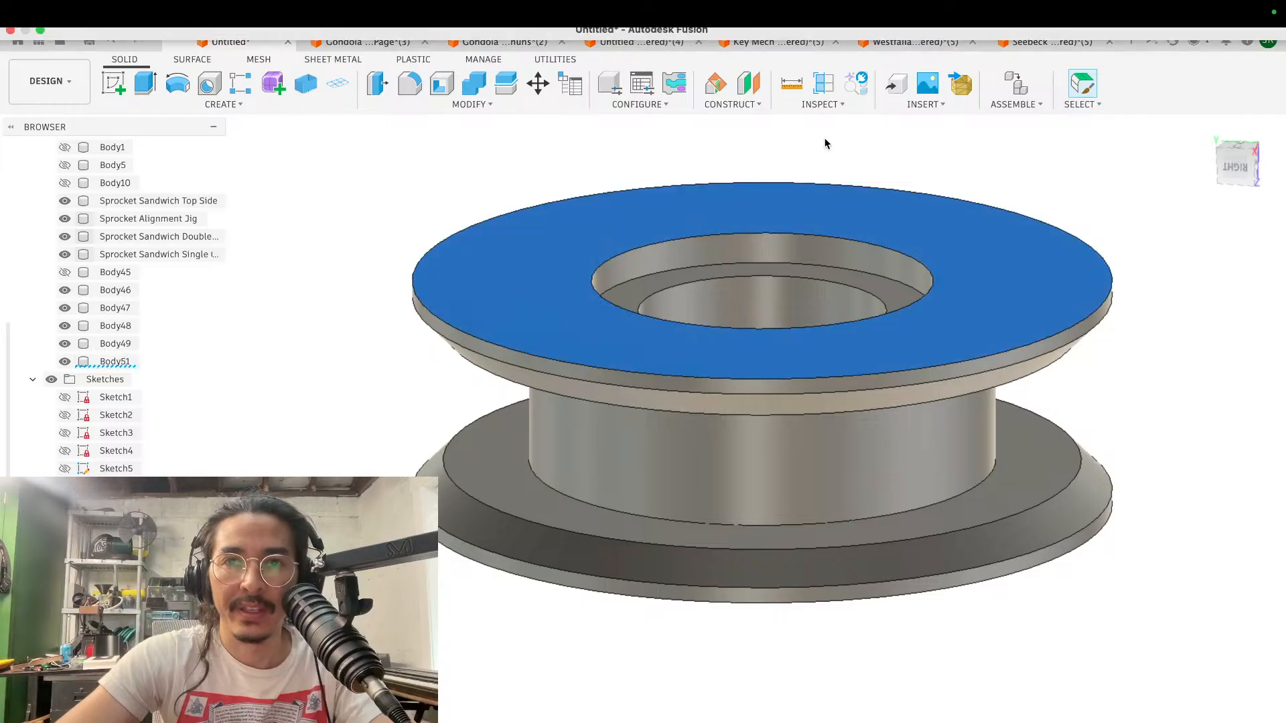
{"action": "left_click", "coordinate": [789, 85]}
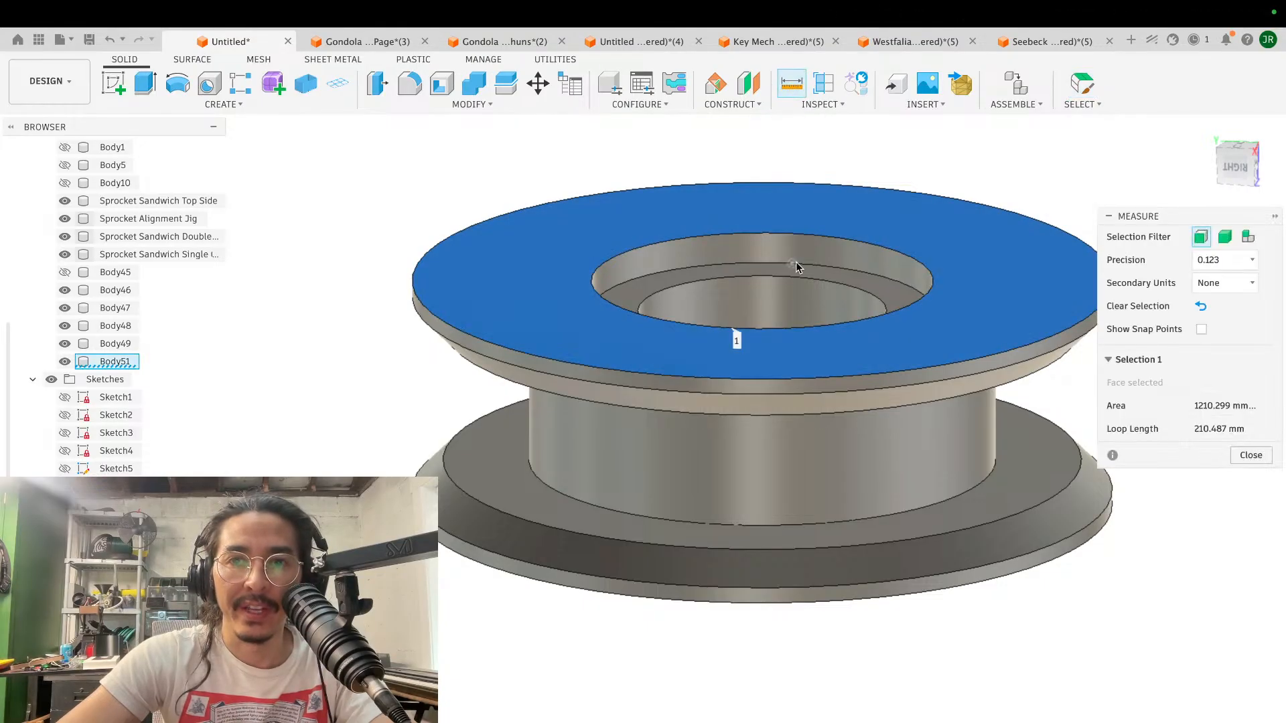
{"action": "left_click", "coordinate": [809, 273]}
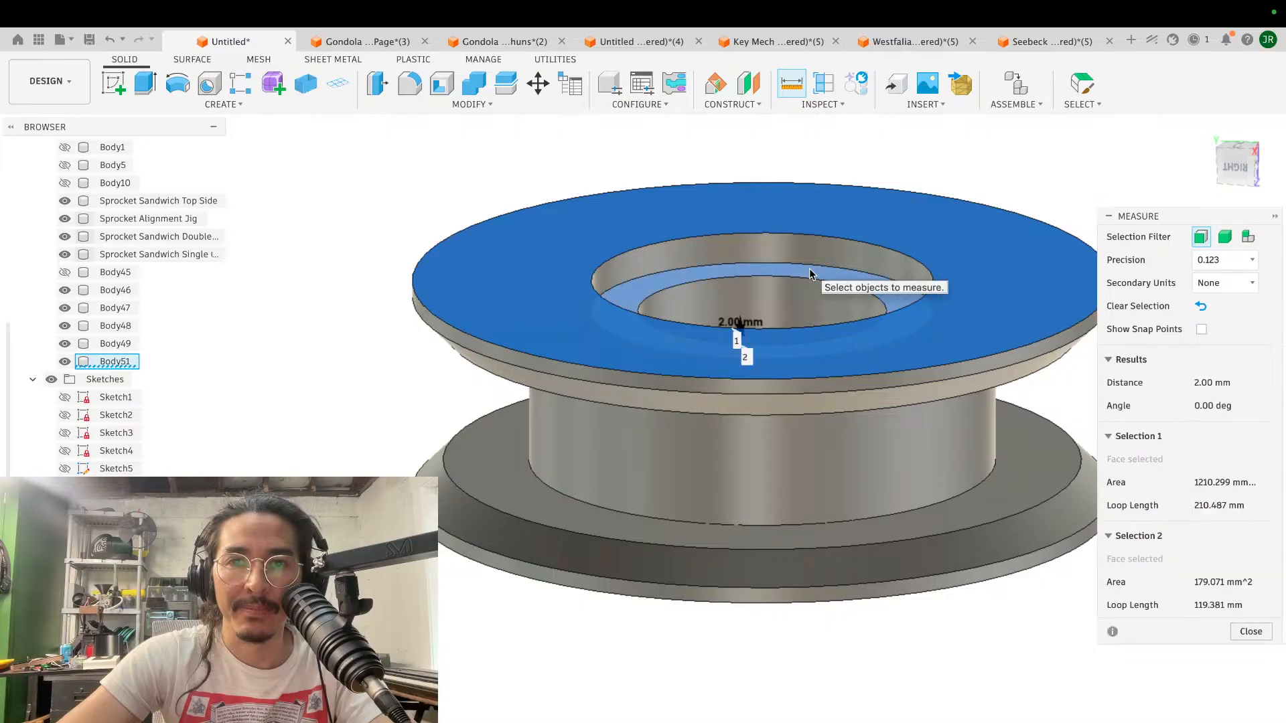
{"action": "scroll", "coordinate": [864, 293], "scroll_direction": "up", "scroll_amount": 5, "text": "shift"}
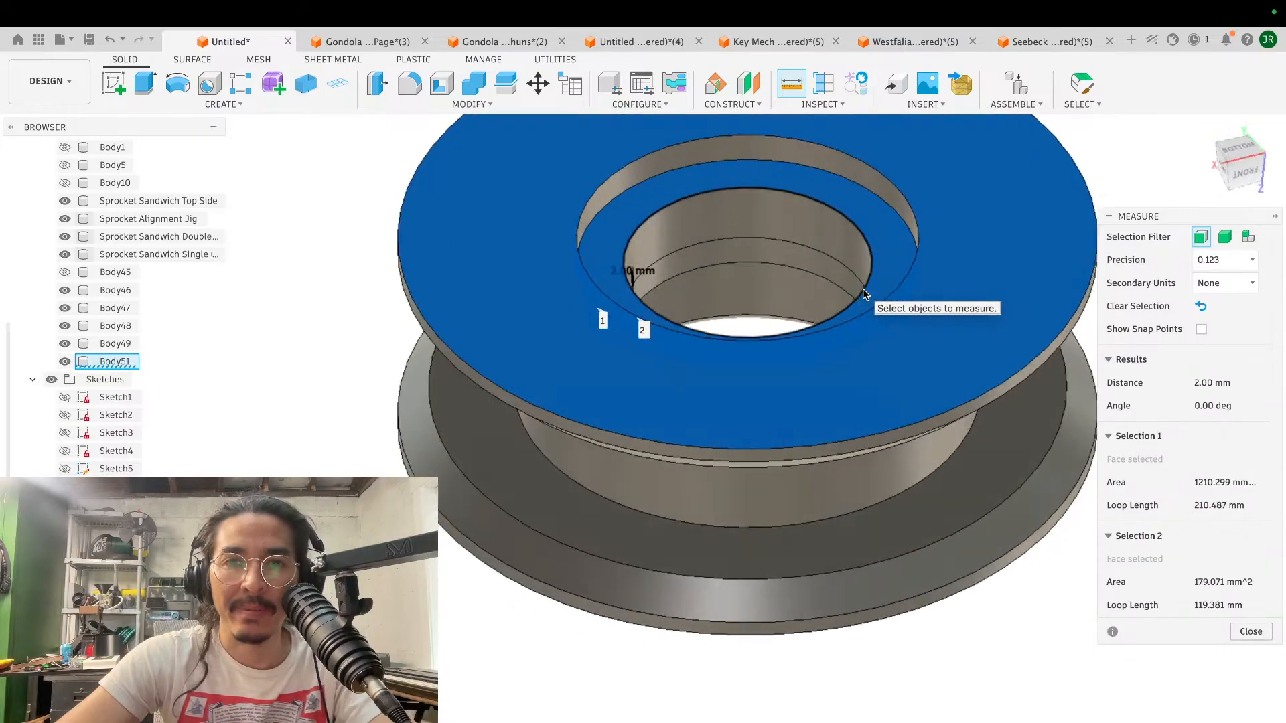
{"action": "scroll", "coordinate": [864, 293], "scroll_direction": "down", "scroll_amount": 10, "text": "shift"}
{"action": "scroll", "coordinate": [862, 288], "scroll_direction": "up", "scroll_amount": 5, "text": "shift"}
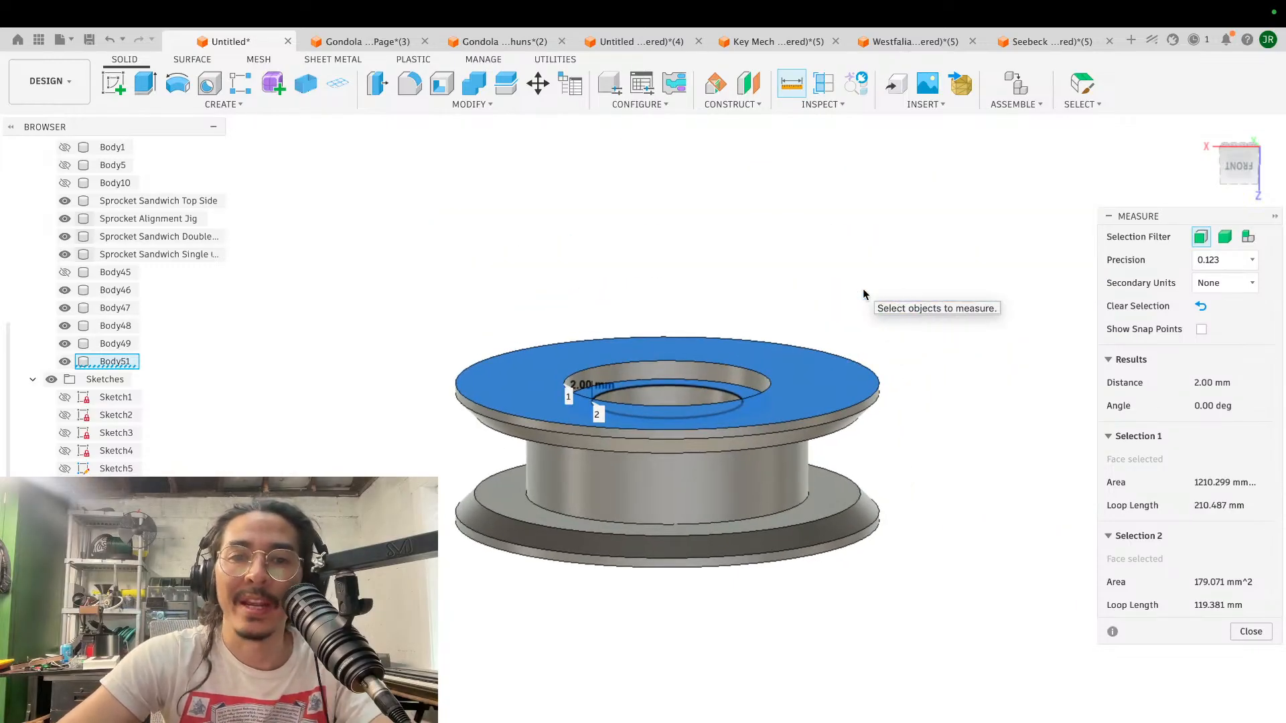
{"action": "scroll", "coordinate": [753, 371], "scroll_direction": "up", "scroll_amount": 5}
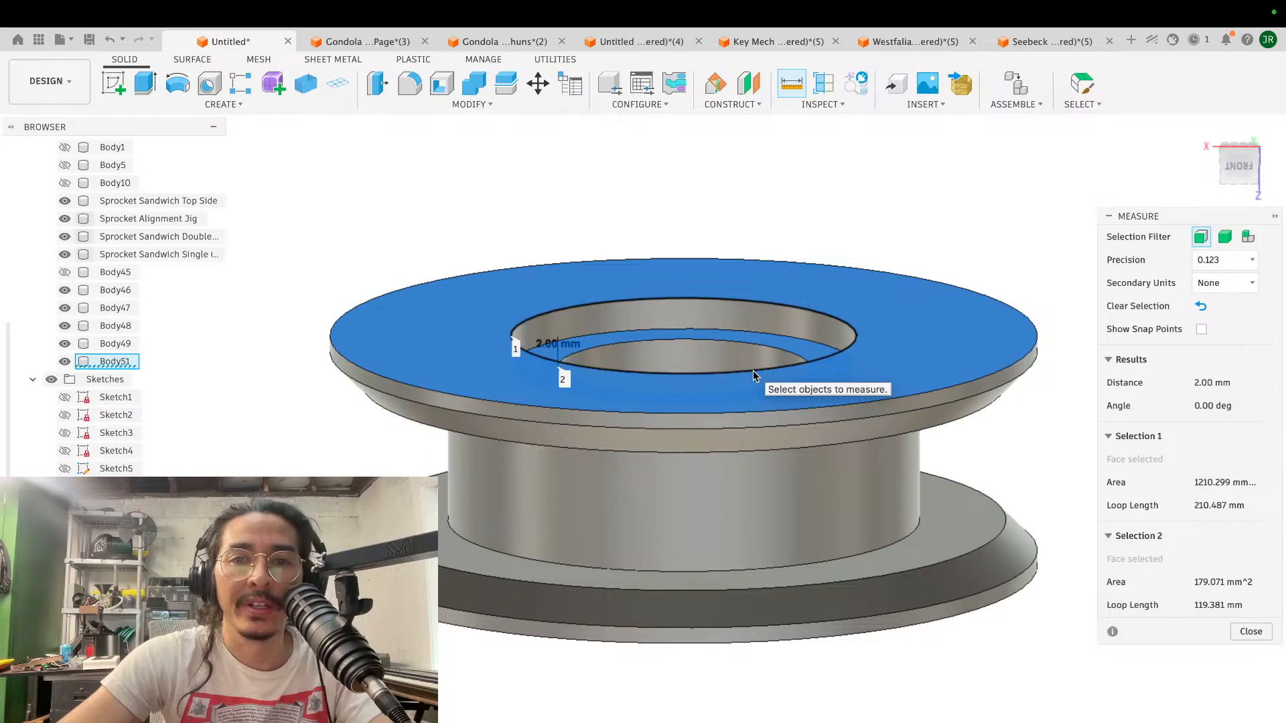
{"action": "scroll", "coordinate": [753, 371], "scroll_direction": "up", "scroll_amount": 5, "text": "shift"}
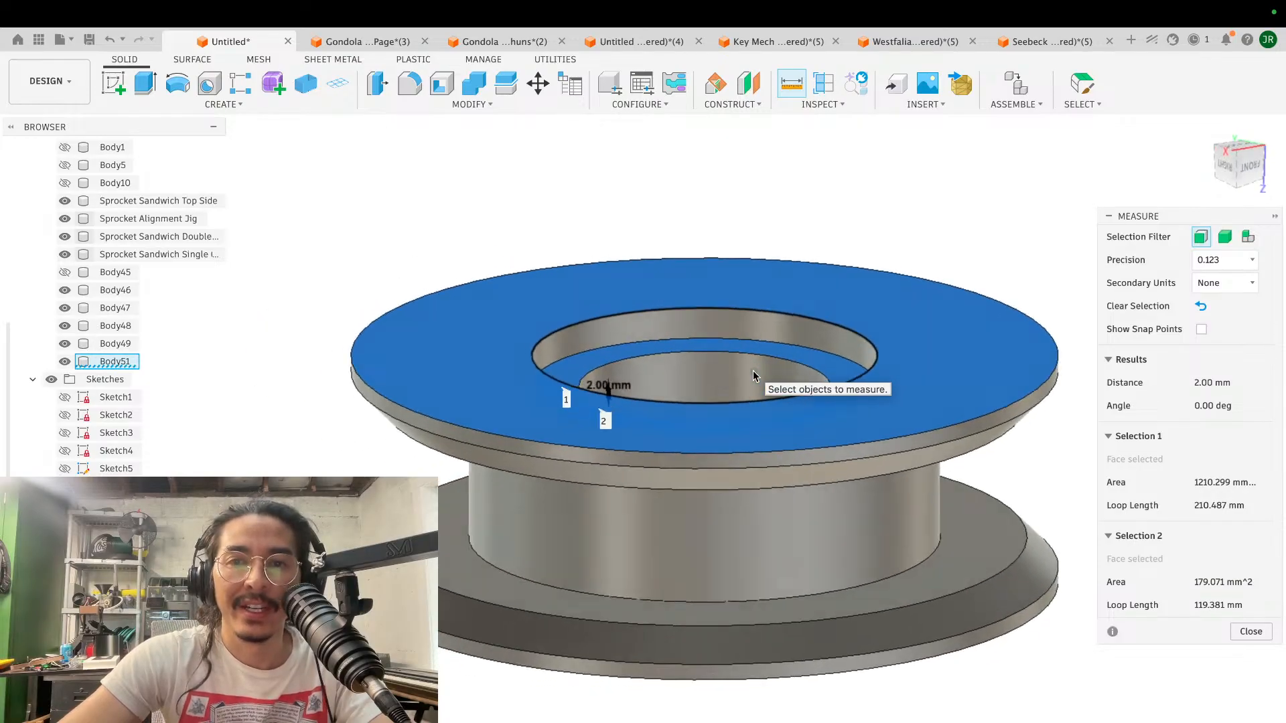
{"action": "scroll", "coordinate": [752, 371], "scroll_direction": "left", "scroll_amount": 5, "text": "shift"}
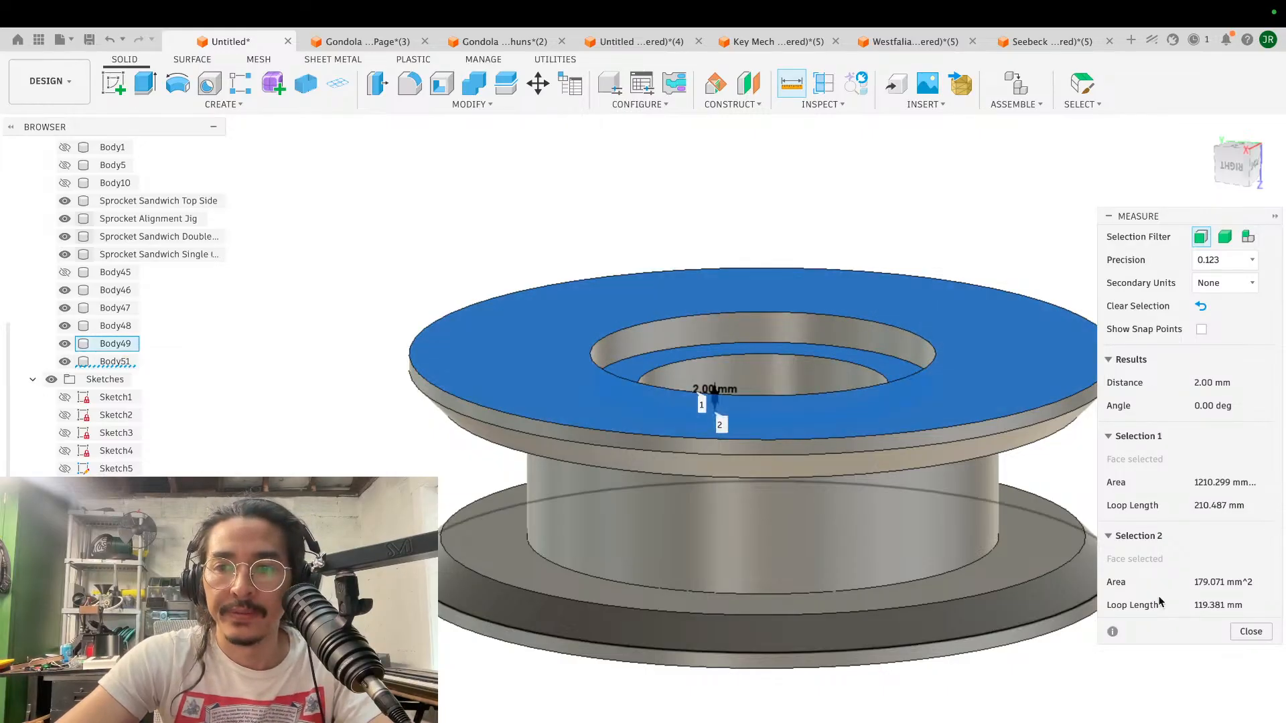
{"action": "left_click", "coordinate": [1240, 631]}
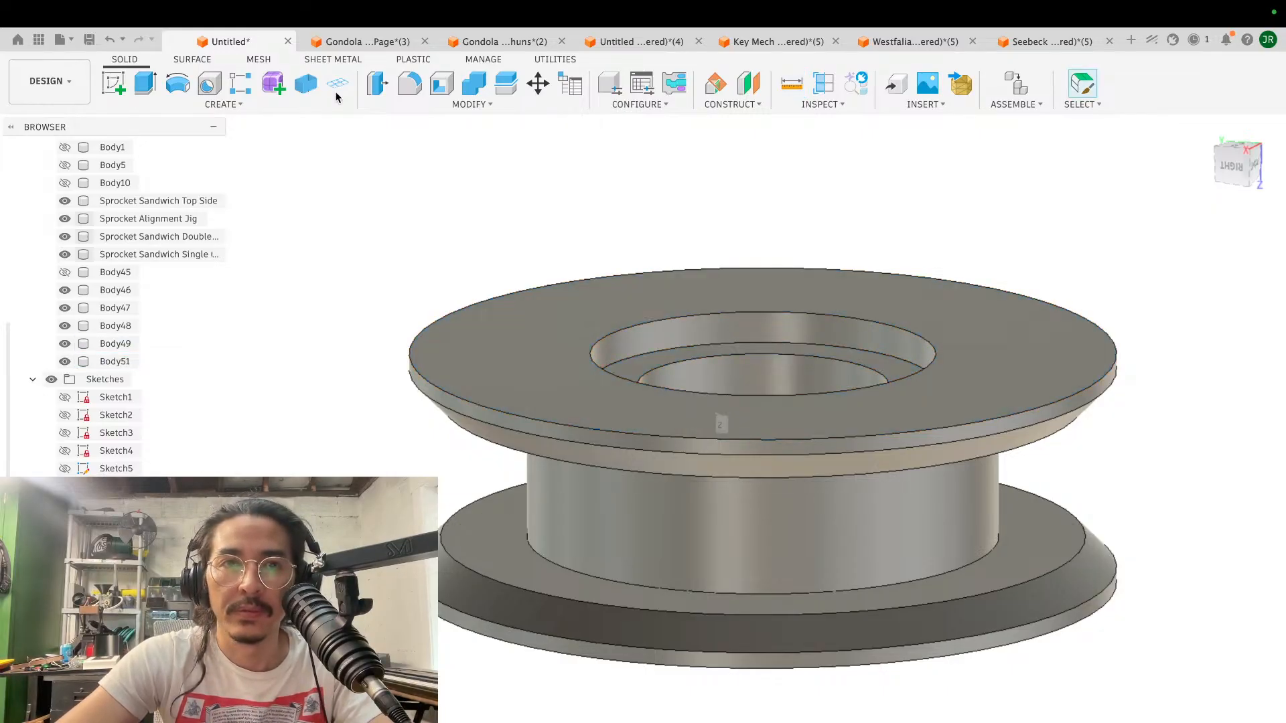
- Offset the upper flange's flat outer face outward by 4 mm to thicken the flange
{"action": "left_click", "coordinate": [373, 89]}
{"action": "left_click", "coordinate": [510, 359]}
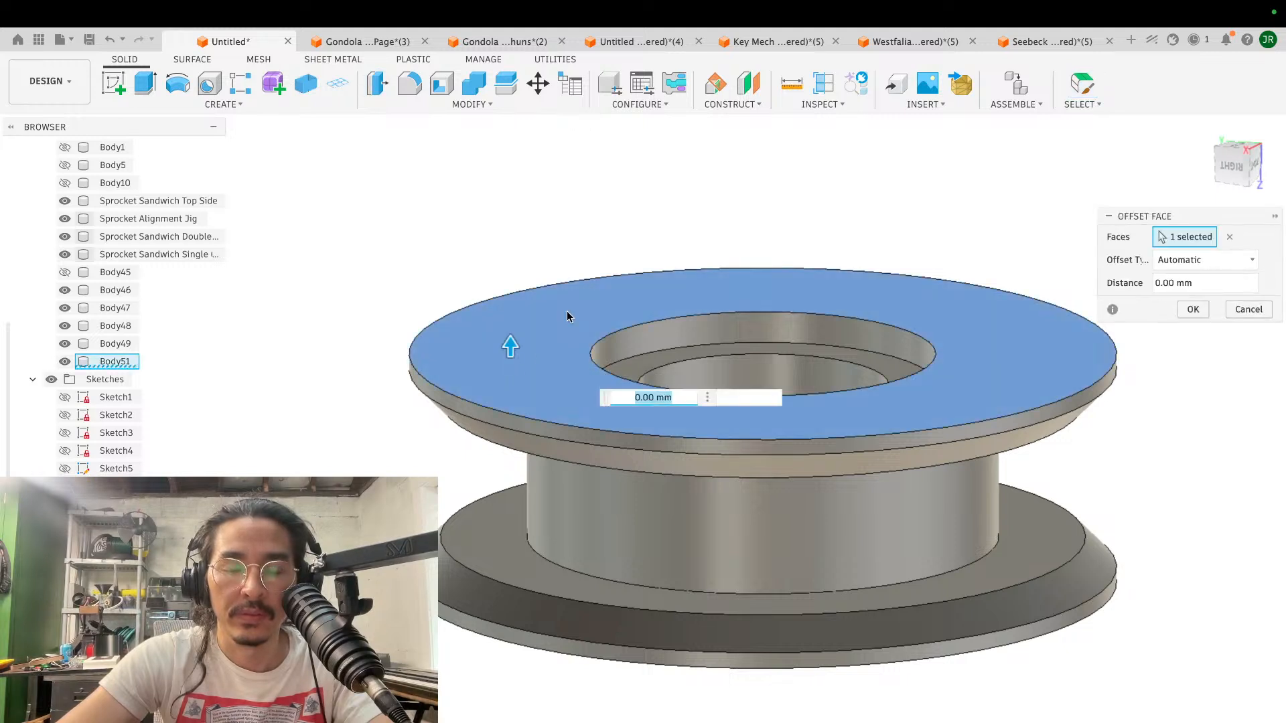
{"action": "type", "text": "4"}
{"action": "key", "text": "Return"}
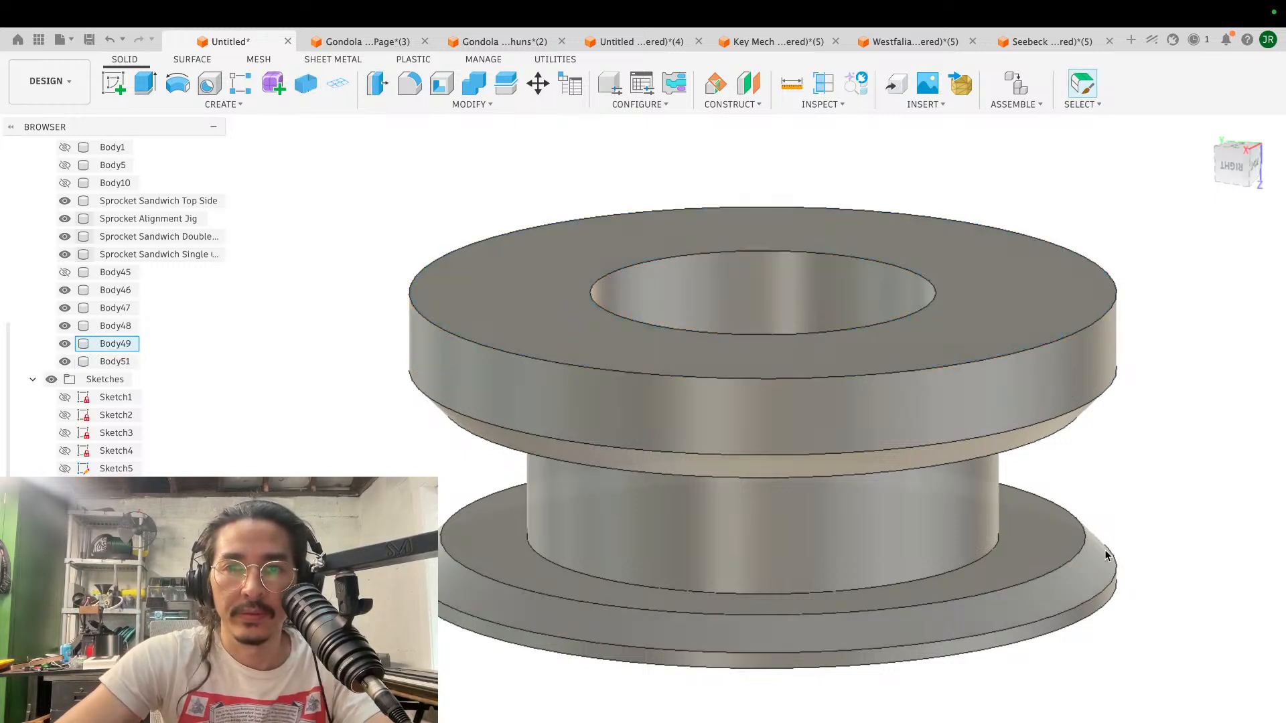
- Extrude the upper flange's flat outer face by -1 mm to trim its thickness
{"action": "scroll", "coordinate": [1106, 556], "scroll_direction": "down", "scroll_amount": 5}
{"action": "scroll", "coordinate": [1106, 556], "scroll_direction": "down", "scroll_amount": 5, "text": "shift"}
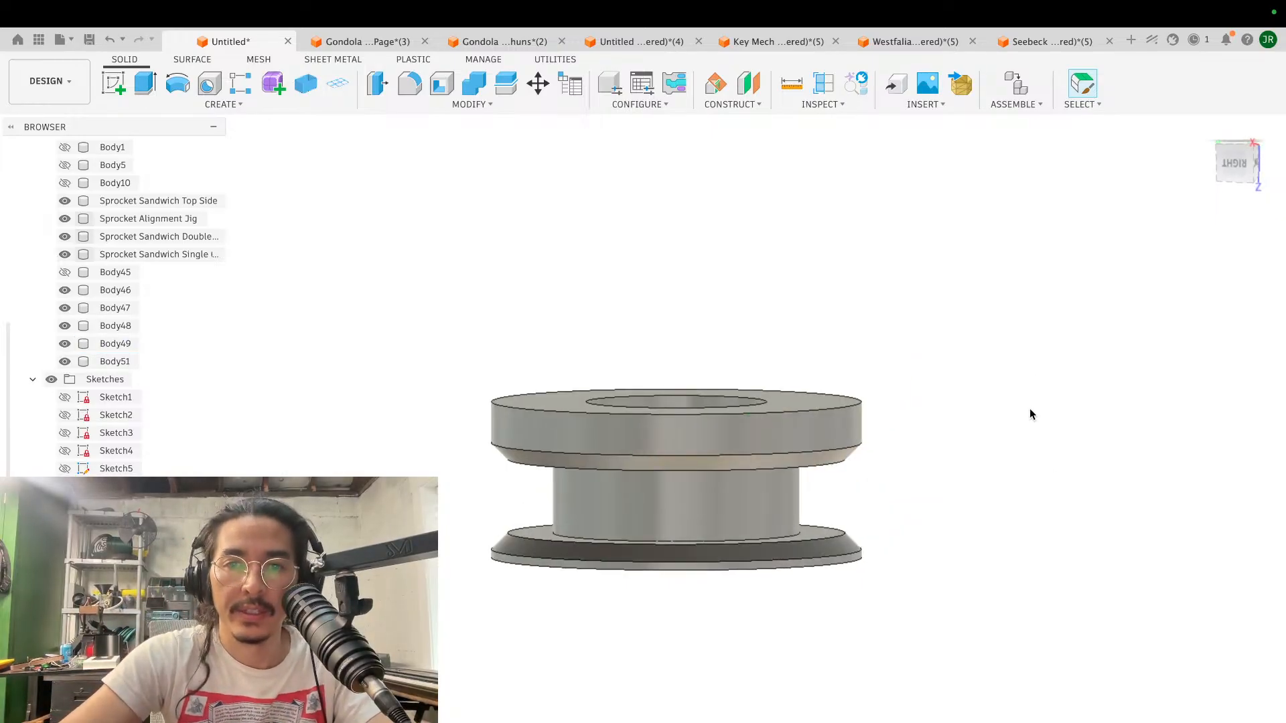
{"action": "scroll", "coordinate": [1030, 408], "scroll_direction": "left", "scroll_amount": 5}
{"action": "scroll", "coordinate": [1027, 407], "scroll_direction": "up", "scroll_amount": 5, "text": "shift"}
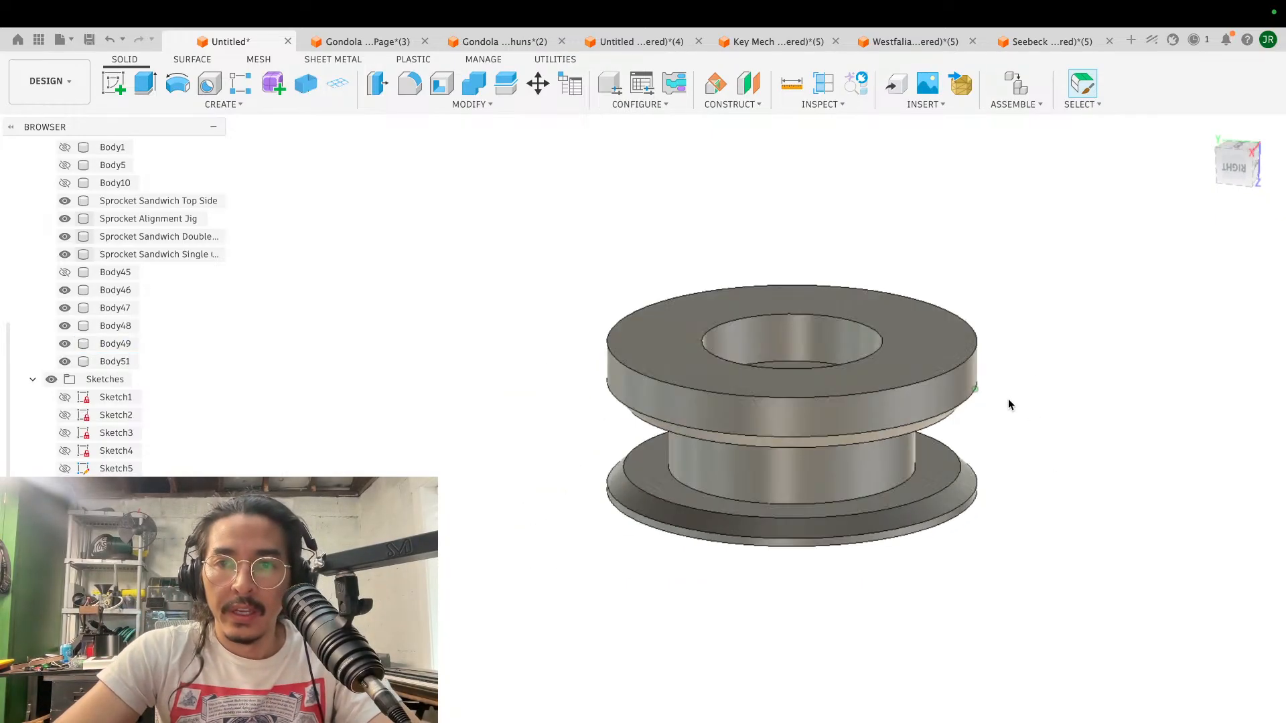
{"action": "left_click", "coordinate": [949, 348]}
{"action": "type", "text": "e"}
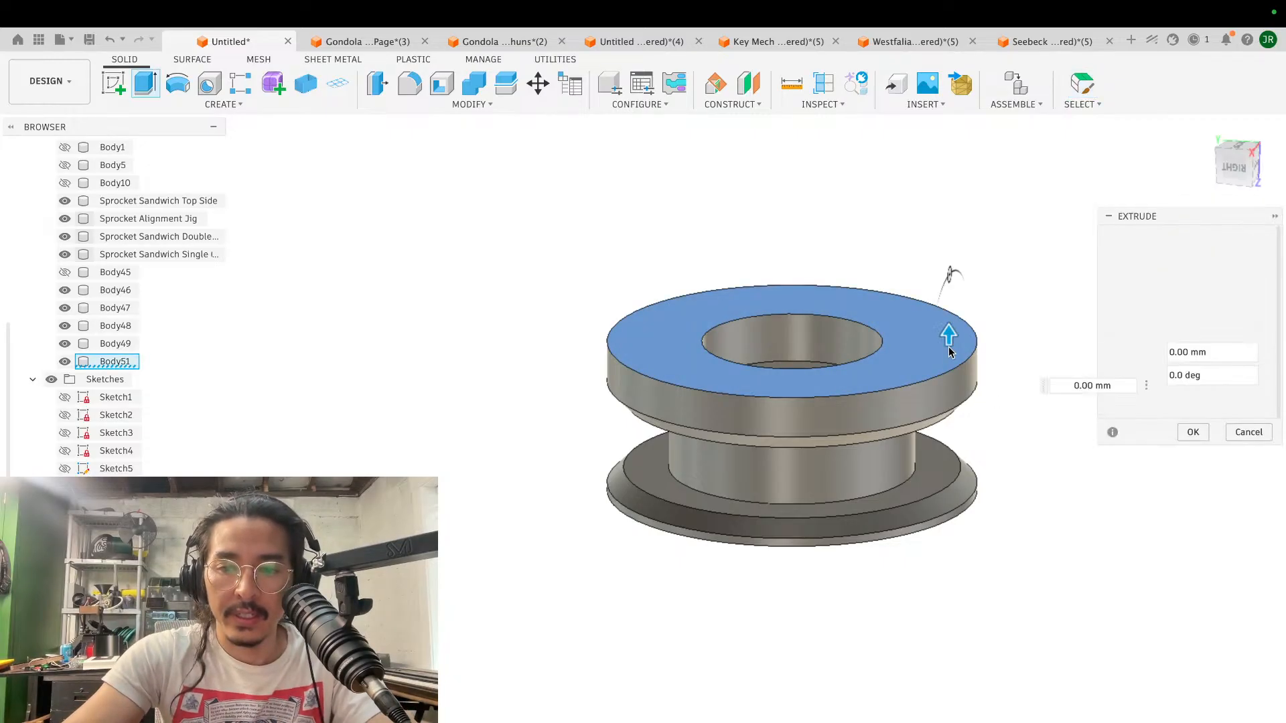
{"action": "type", "text": "-1"}
{"action": "key", "text": "Return"}
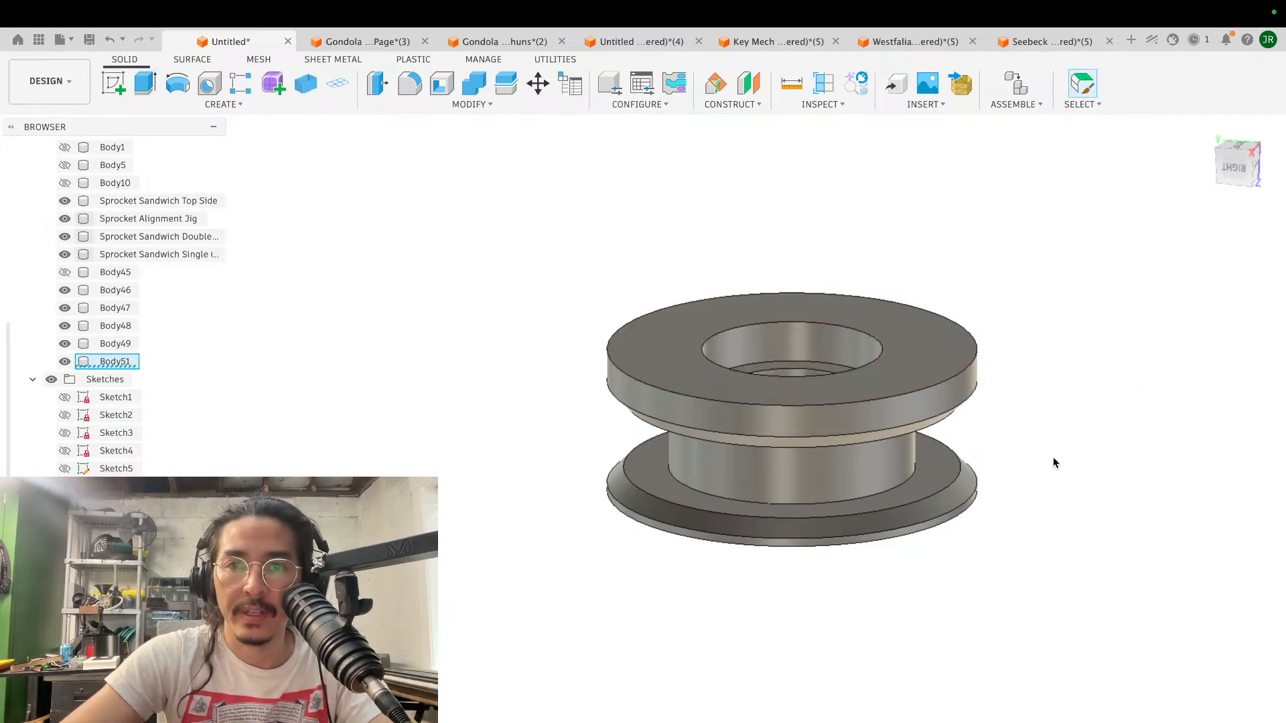
- Fillet the outer rim of the upper flange's flat face with a constant radius of about 1.196 mm
{"action": "scroll", "coordinate": [1053, 459], "scroll_direction": "down", "scroll_amount": 5, "text": "shift"}
{"action": "scroll", "coordinate": [1052, 459], "scroll_direction": "left", "scroll_amount": 5}
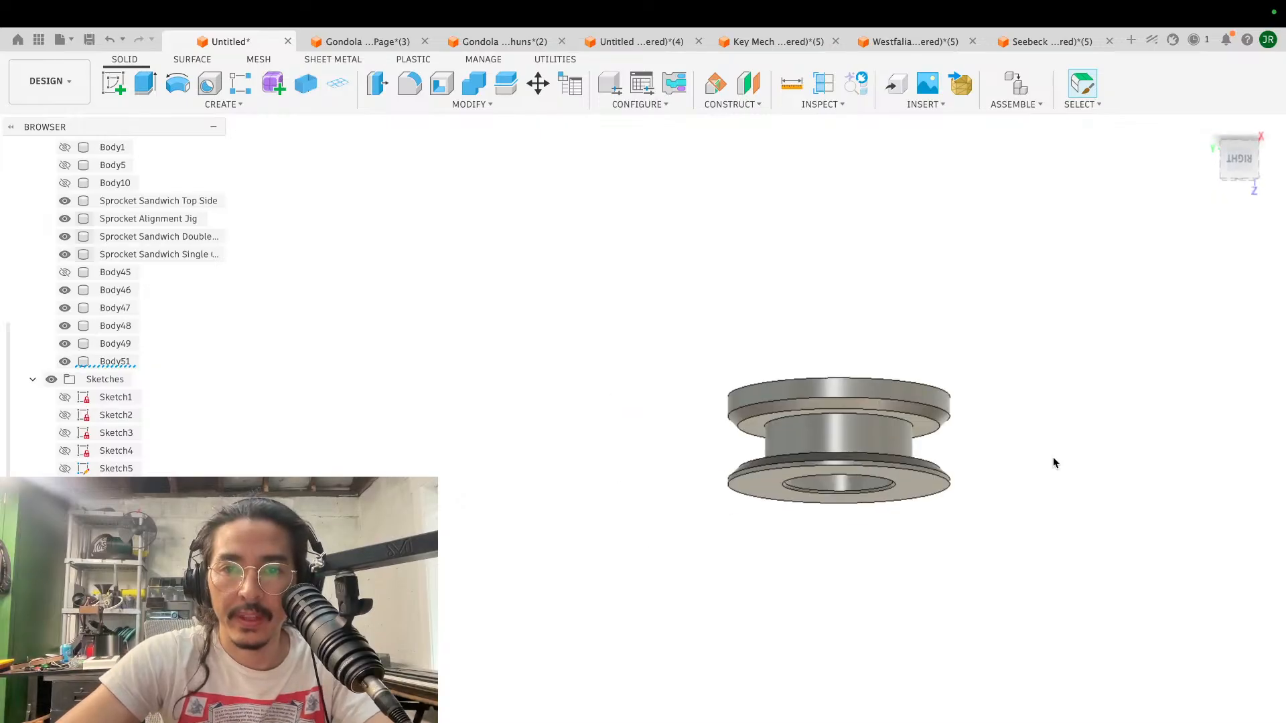
{"action": "scroll", "coordinate": [1053, 459], "scroll_direction": "up", "scroll_amount": 5}
{"action": "scroll", "coordinate": [1052, 459], "scroll_direction": "up", "scroll_amount": 5, "text": "shift"}
{"action": "scroll", "coordinate": [1053, 460], "scroll_direction": "right", "scroll_amount": 5}
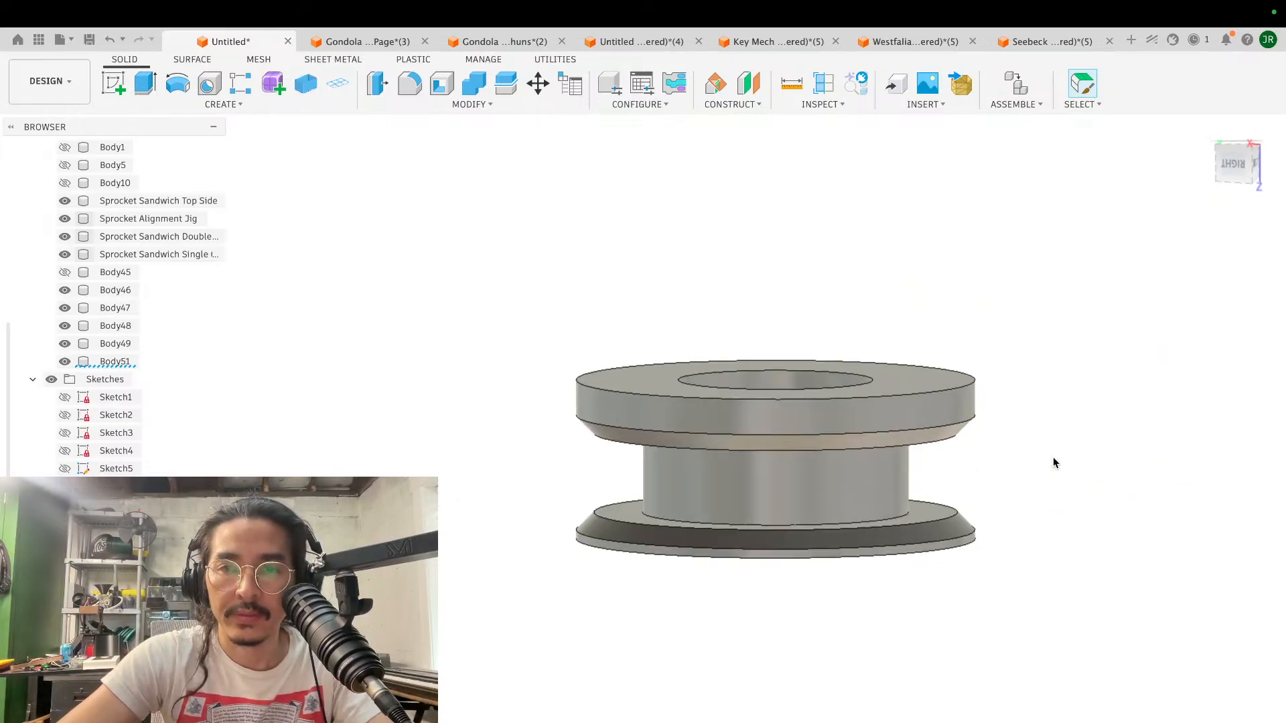
{"action": "key", "text": "f"}
{"action": "left_click", "coordinate": [919, 402]}
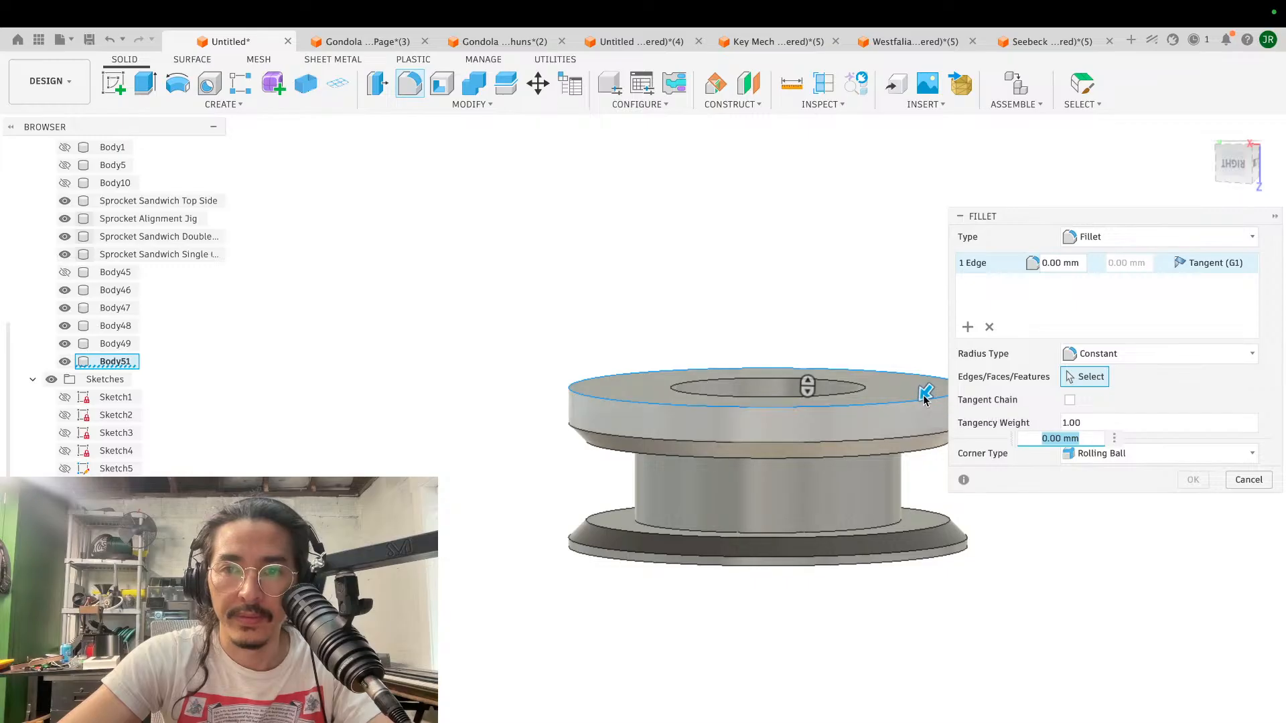
{"action": "left_click_drag", "start_coordinate": [919, 403], "coordinate": [927, 391]}
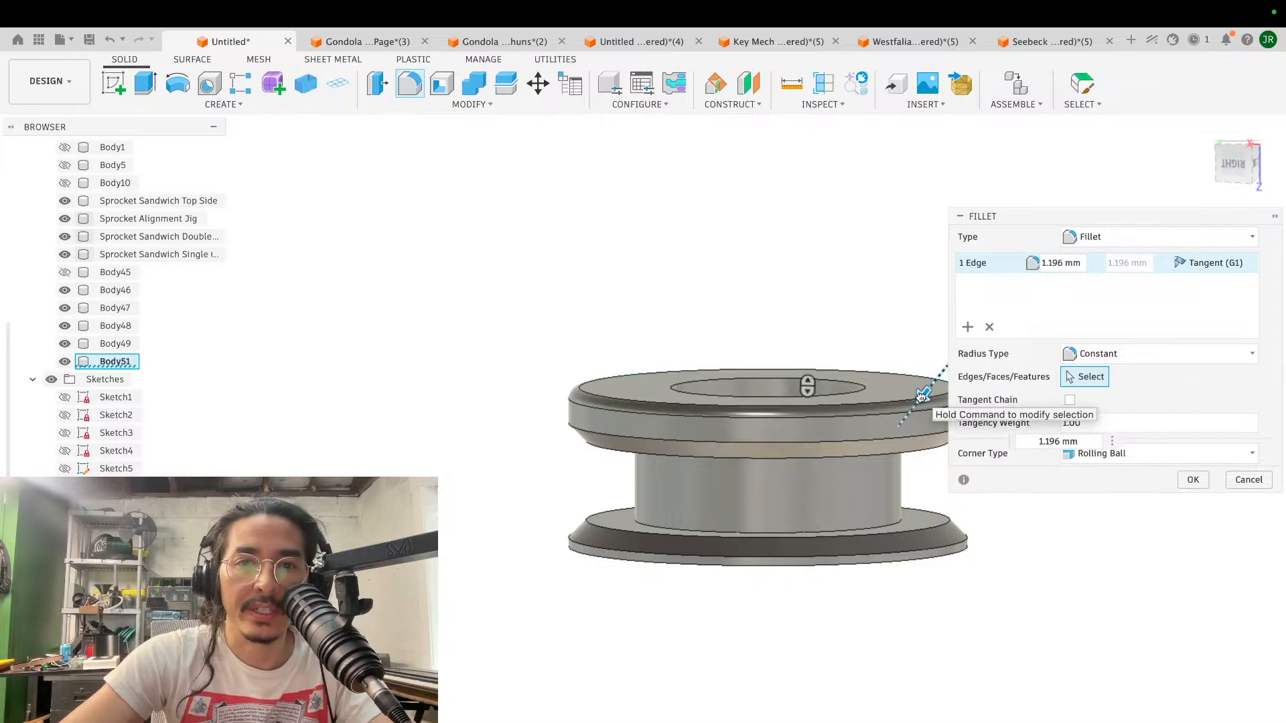
{"action": "left_click", "coordinate": [1192, 480]}
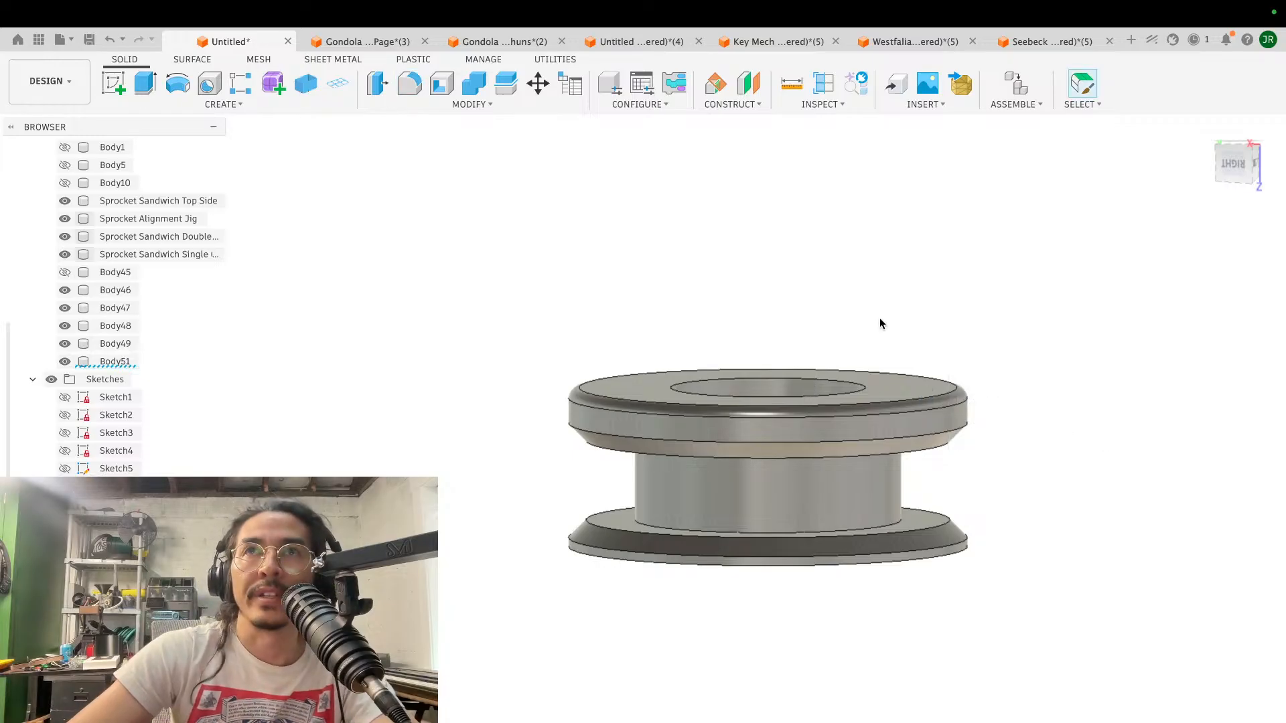
- Fillet the rim of the bore recess on the upper flange's outer face with a radius of about 0.373 mm
{"action": "scroll", "coordinate": [880, 325], "scroll_direction": "up", "scroll_amount": 5, "text": "shift"}
{"action": "scroll", "coordinate": [880, 324], "scroll_direction": "down", "scroll_amount": 3}
{"action": "scroll", "coordinate": [879, 317], "scroll_direction": "up", "scroll_amount": 5}
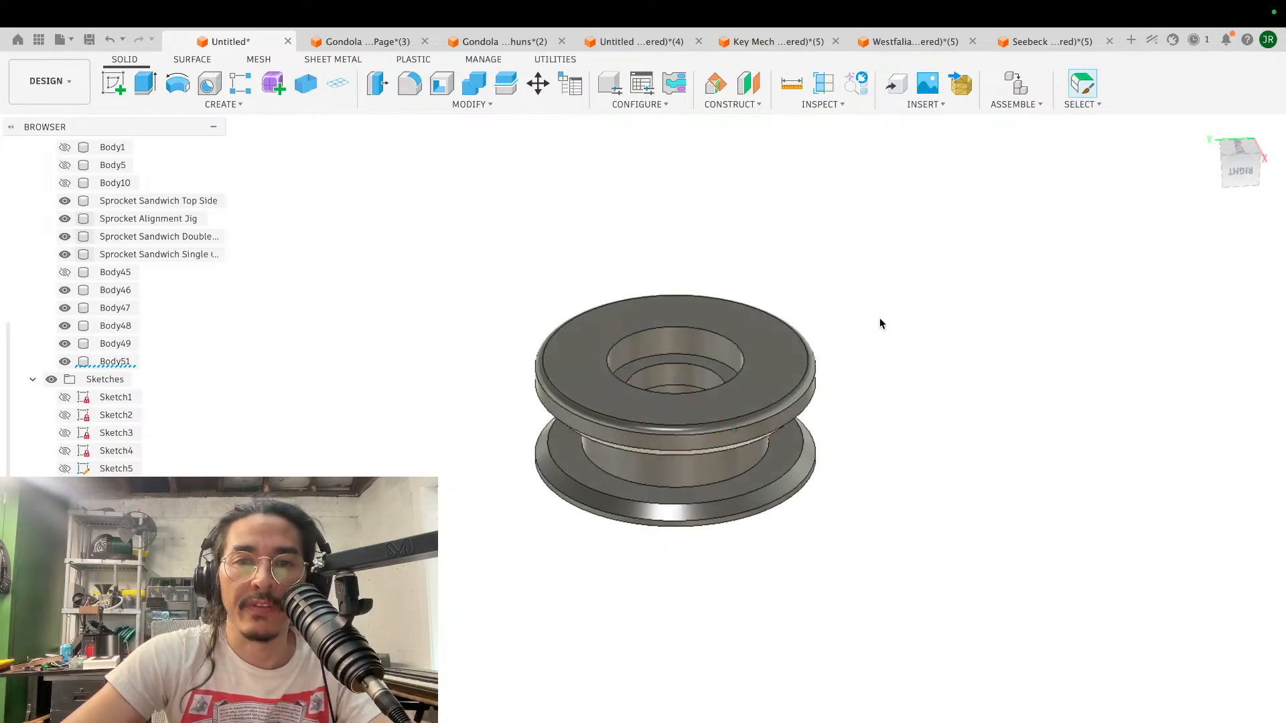
{"action": "key", "text": "f"}
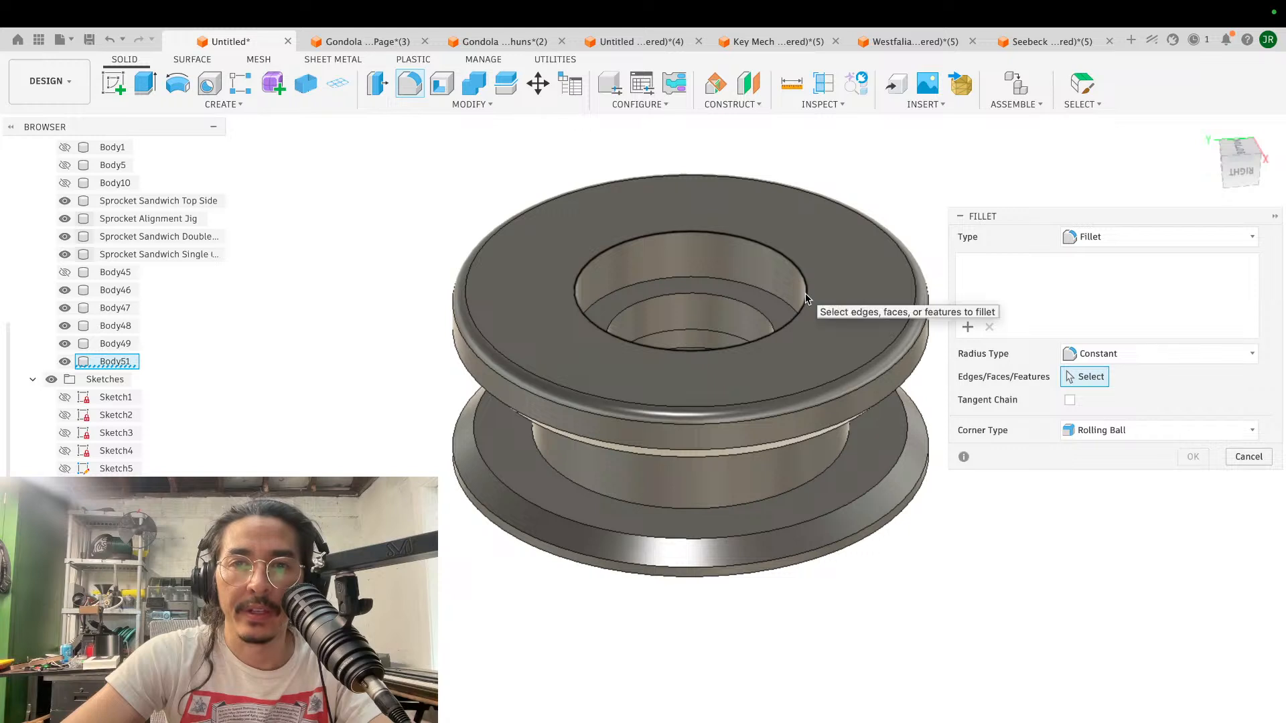
{"action": "left_click", "coordinate": [806, 294]}
{"action": "left_click_drag", "start_coordinate": [802, 289], "coordinate": [804, 292]}
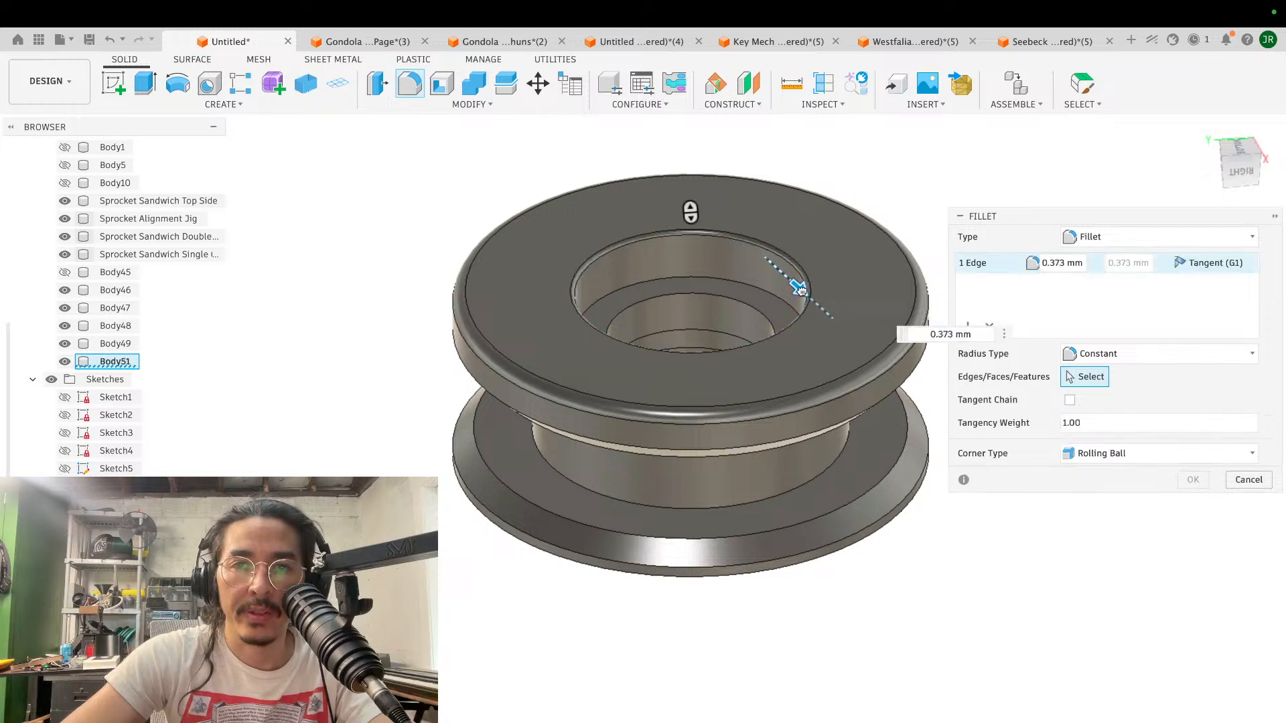
{"action": "left_click", "coordinate": [1194, 478]}
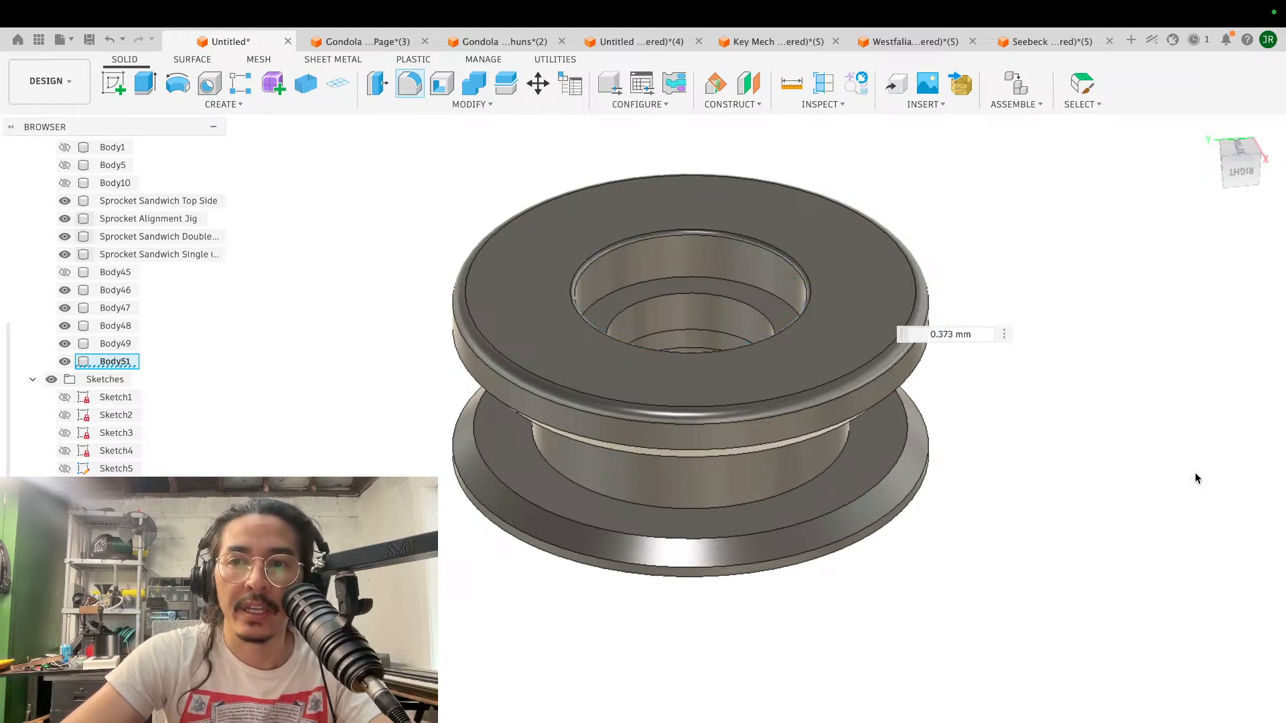
- Examine the spool's filleted rims, thickened upper flange and bore recesses from above, the side and below
{"action": "scroll", "coordinate": [1007, 396], "scroll_direction": "down", "scroll_amount": 3}
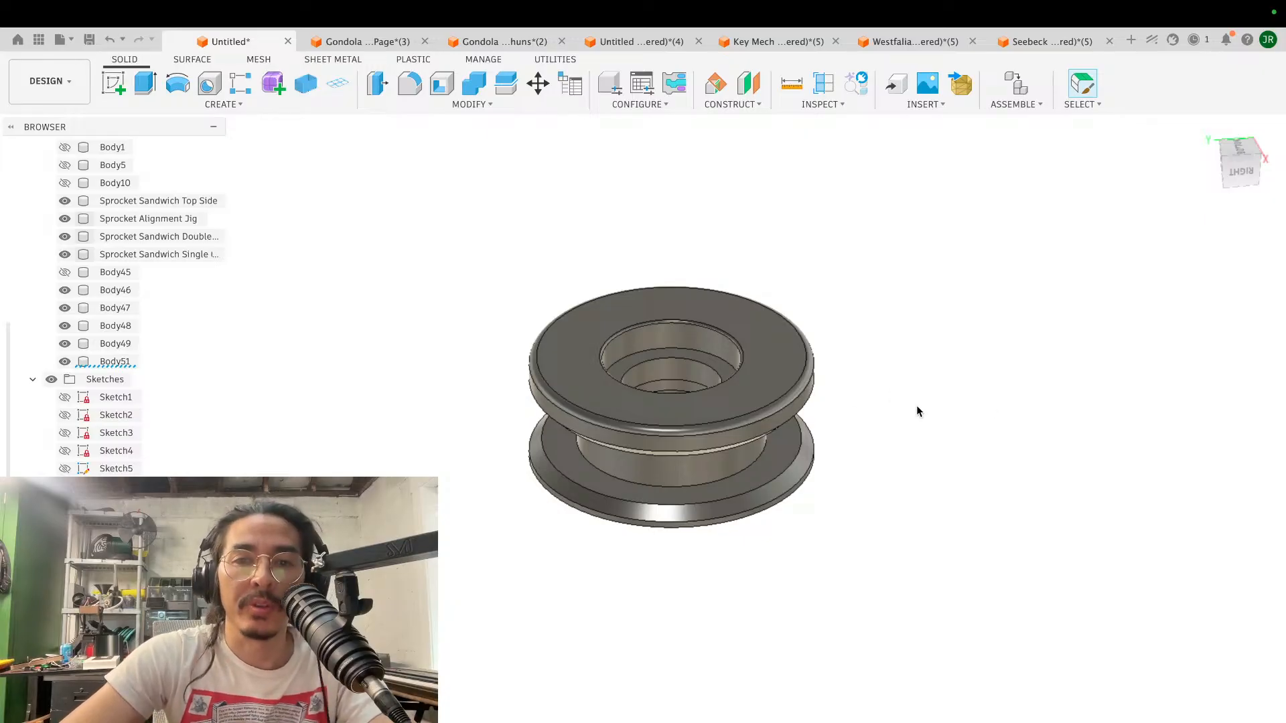
{"action": "scroll", "coordinate": [917, 407], "scroll_direction": "down", "scroll_amount": 3, "text": "shift"}
{"action": "scroll", "coordinate": [917, 407], "scroll_direction": "down", "scroll_amount": 1}
{"action": "scroll", "coordinate": [917, 409], "scroll_direction": "up", "scroll_amount": 5}
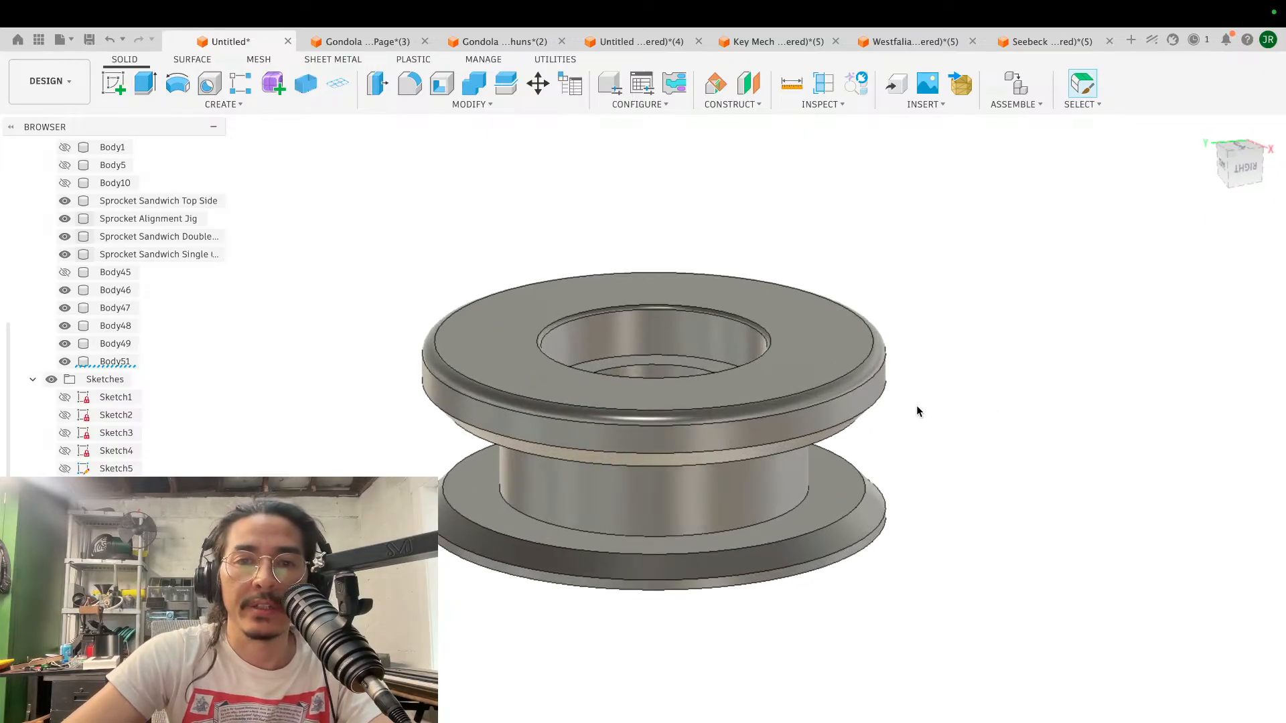
{"action": "scroll", "coordinate": [917, 406], "scroll_direction": "left", "scroll_amount": 2}
{"action": "scroll", "coordinate": [916, 405], "scroll_direction": "right", "scroll_amount": 4}
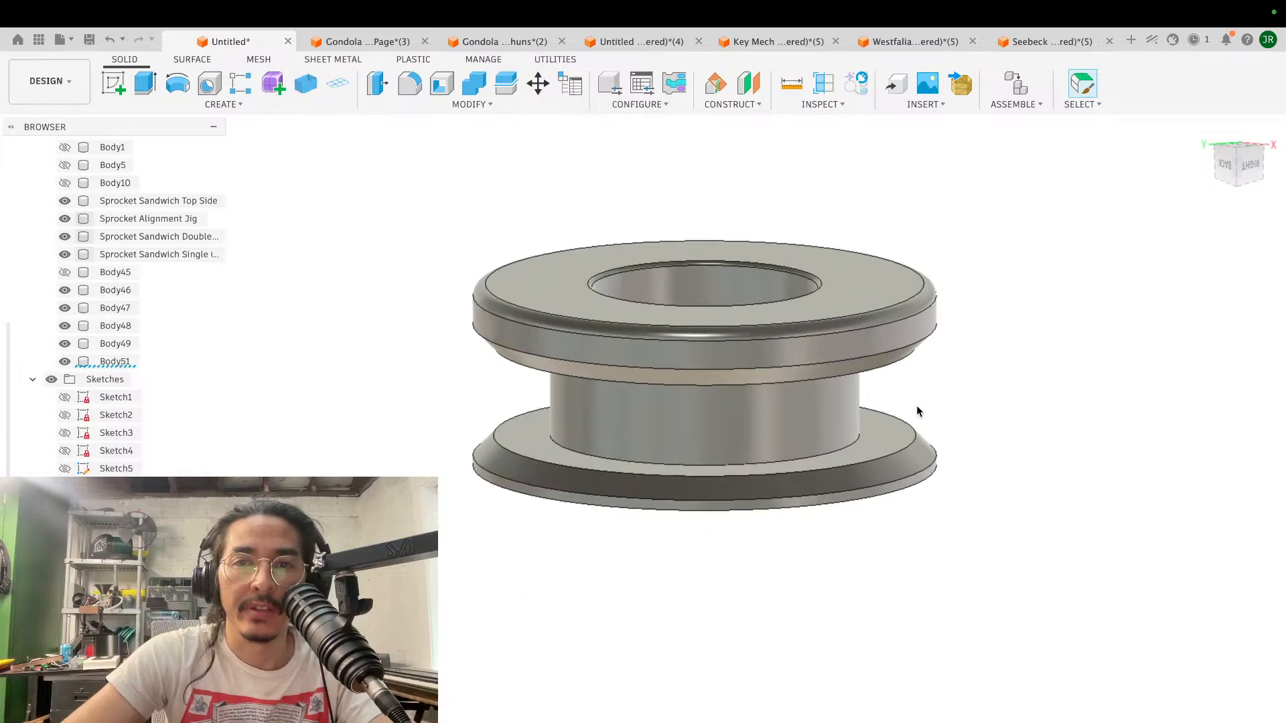
{"action": "scroll", "coordinate": [917, 406], "scroll_direction": "up", "scroll_amount": 1}
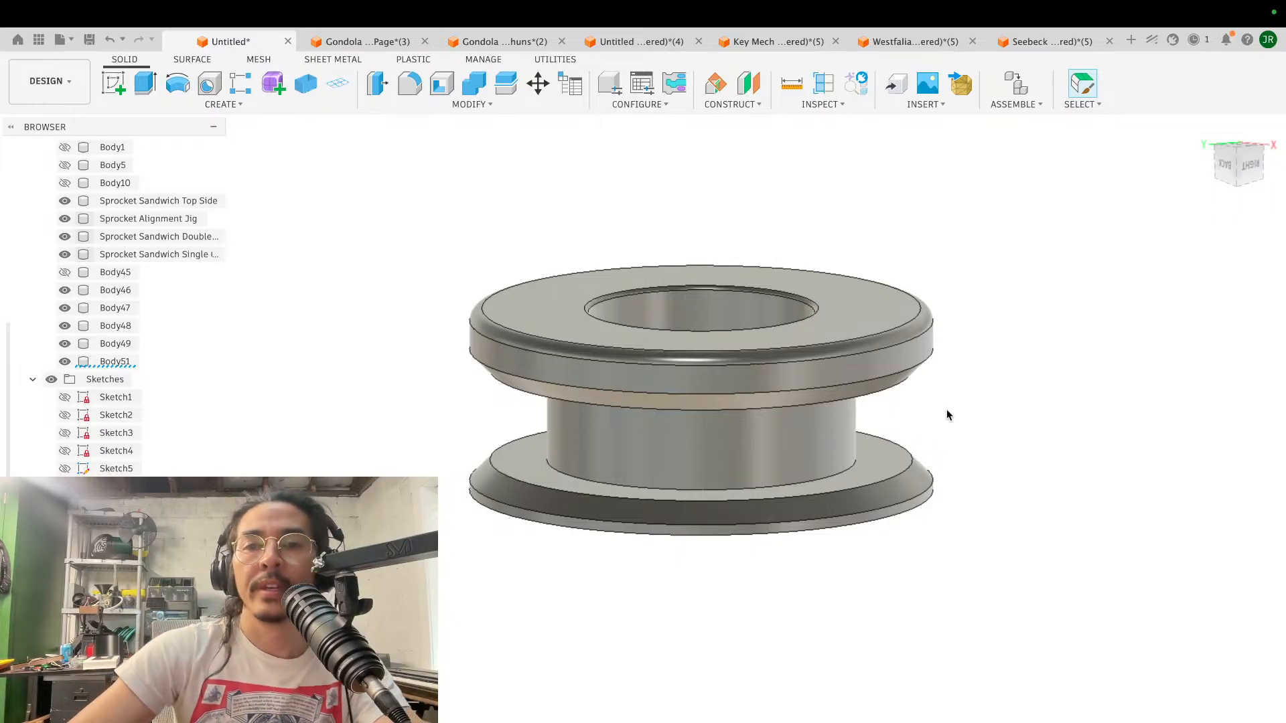
{"action": "scroll", "coordinate": [947, 410], "scroll_direction": "up", "scroll_amount": 3, "text": "shift"}
{"action": "scroll", "coordinate": [946, 410], "scroll_direction": "down", "scroll_amount": 3}
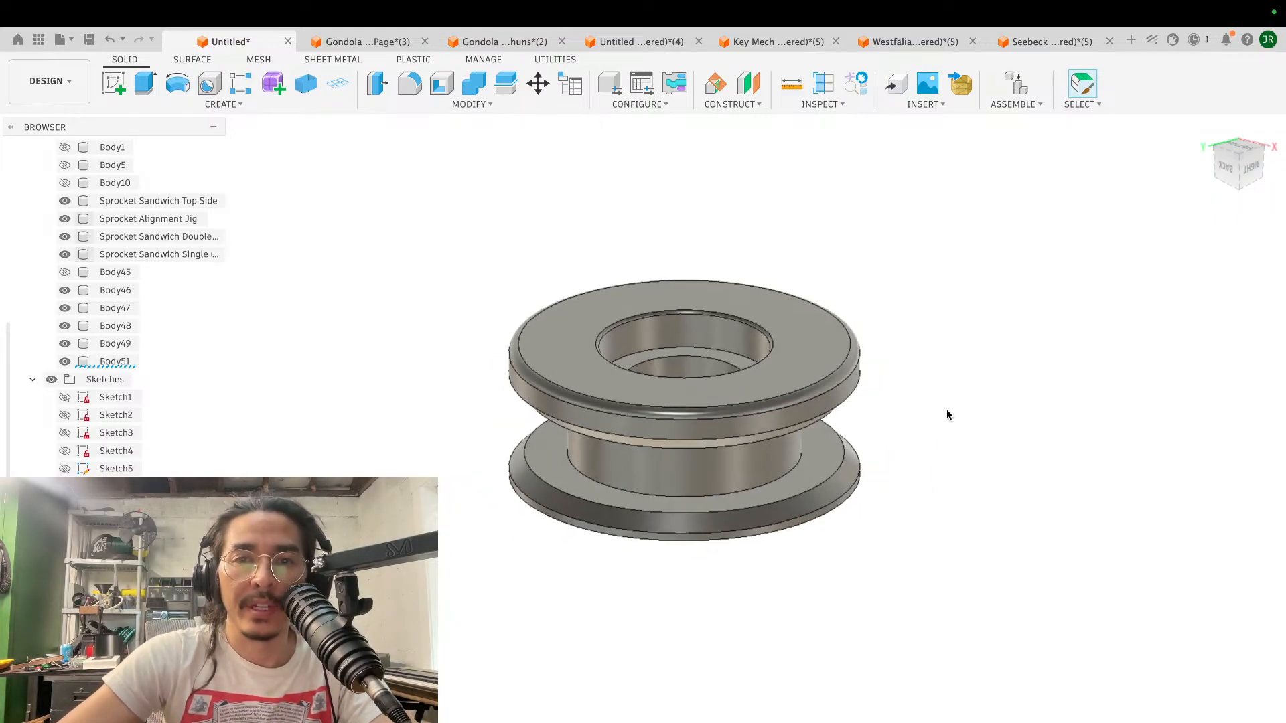
{"action": "scroll", "coordinate": [946, 409], "scroll_direction": "up", "scroll_amount": 4, "text": "shift"}
{"action": "scroll", "coordinate": [946, 408], "scroll_direction": "up", "scroll_amount": 5}
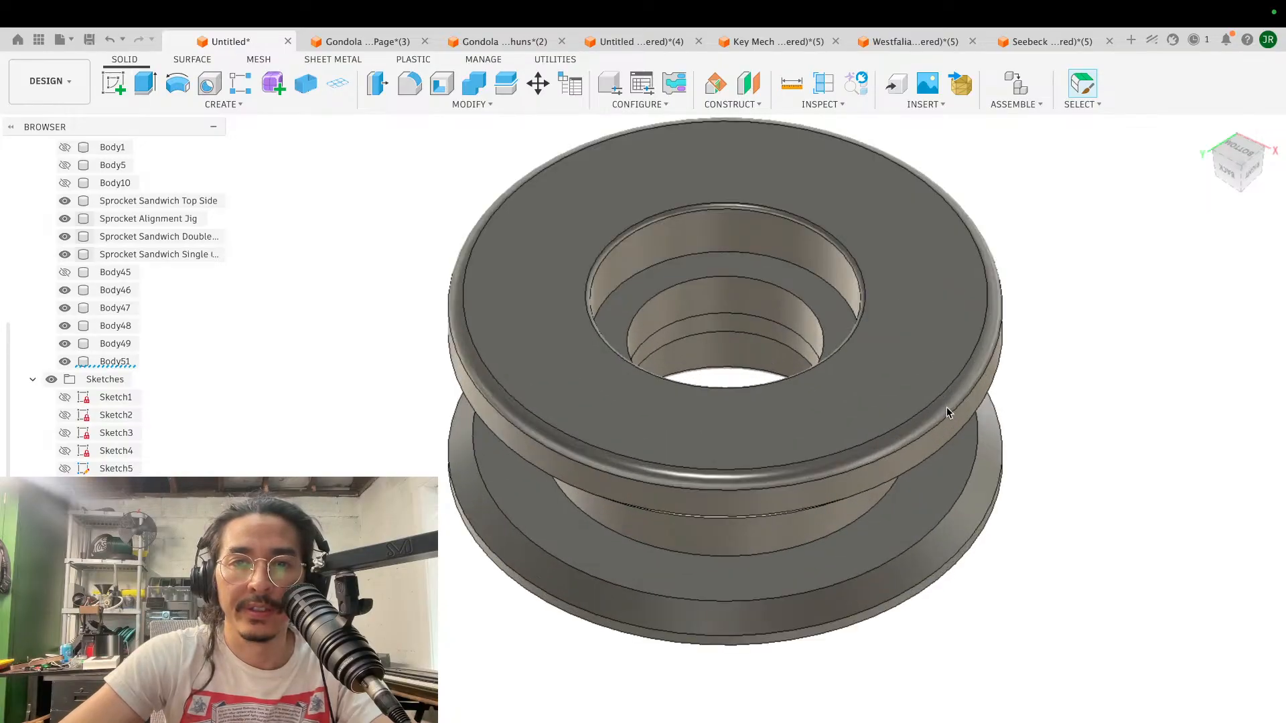
{"action": "scroll", "coordinate": [947, 408], "scroll_direction": "down", "scroll_amount": 4}
{"action": "scroll", "coordinate": [946, 408], "scroll_direction": "down", "scroll_amount": 6, "text": "shift"}
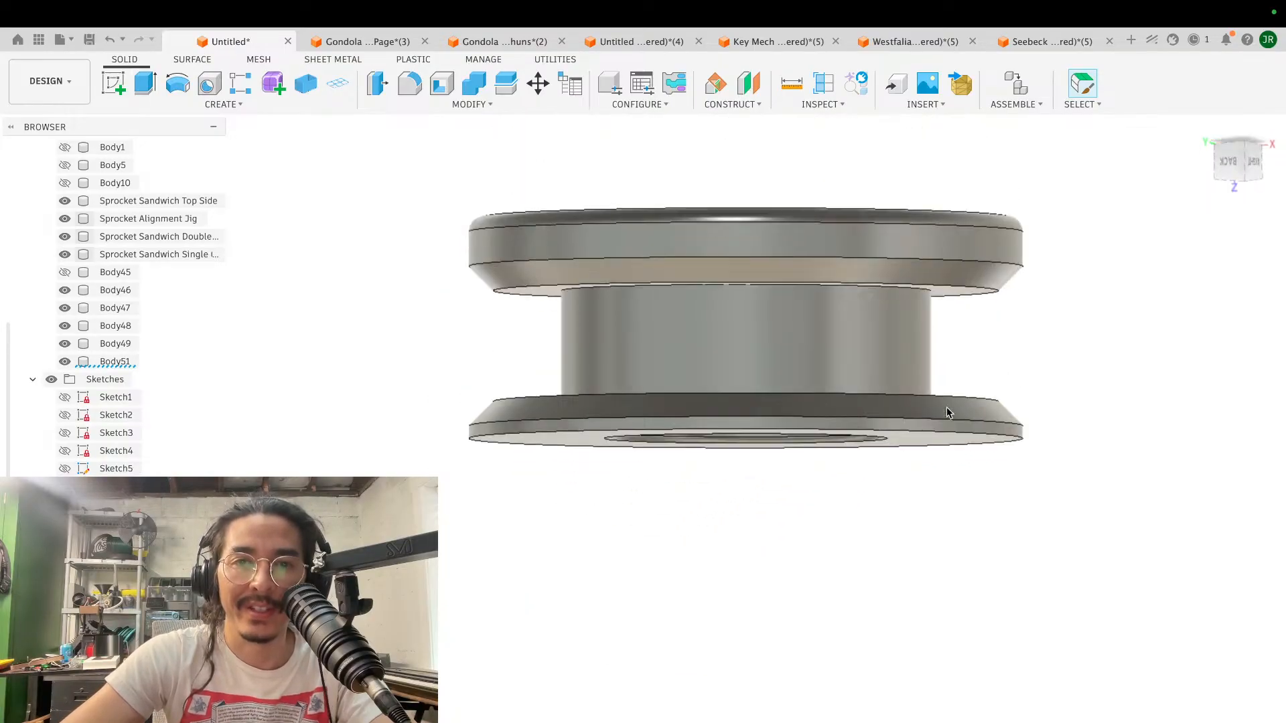
{"action": "scroll", "coordinate": [946, 409], "scroll_direction": "down", "scroll_amount": 1}
{"action": "scroll", "coordinate": [948, 410], "scroll_direction": "down", "scroll_amount": 1}
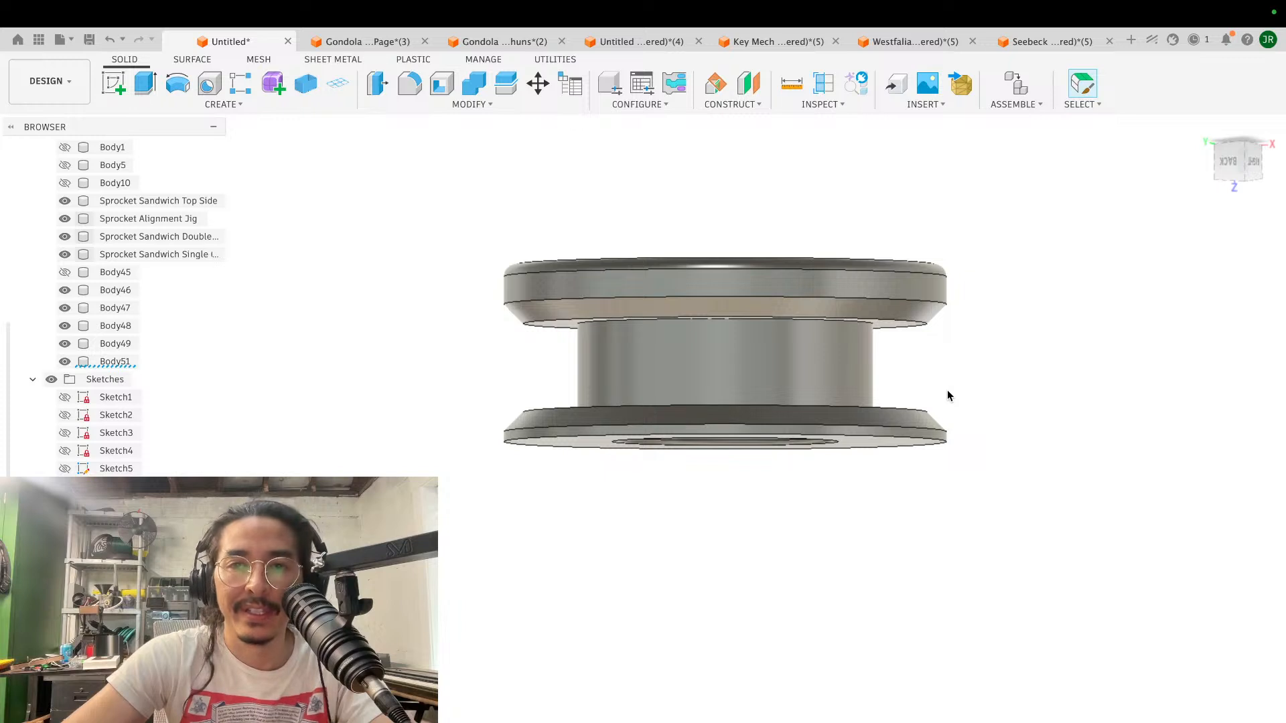
{"action": "scroll", "coordinate": [986, 445], "scroll_direction": "down", "scroll_amount": 3}
{"action": "scroll", "coordinate": [986, 445], "scroll_direction": "up", "scroll_amount": 5, "text": "shift"}
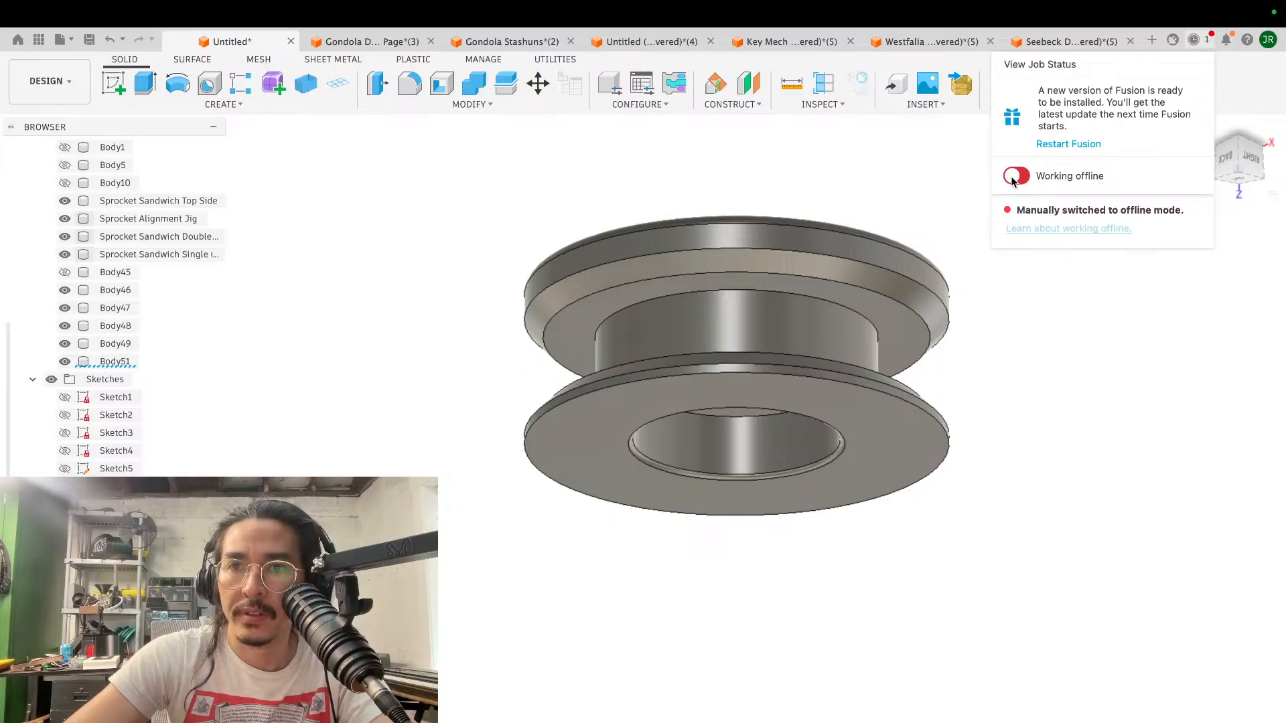
- Switch the program from offline to online working and dismiss the job status display
{"action": "left_click", "coordinate": [1014, 177]}
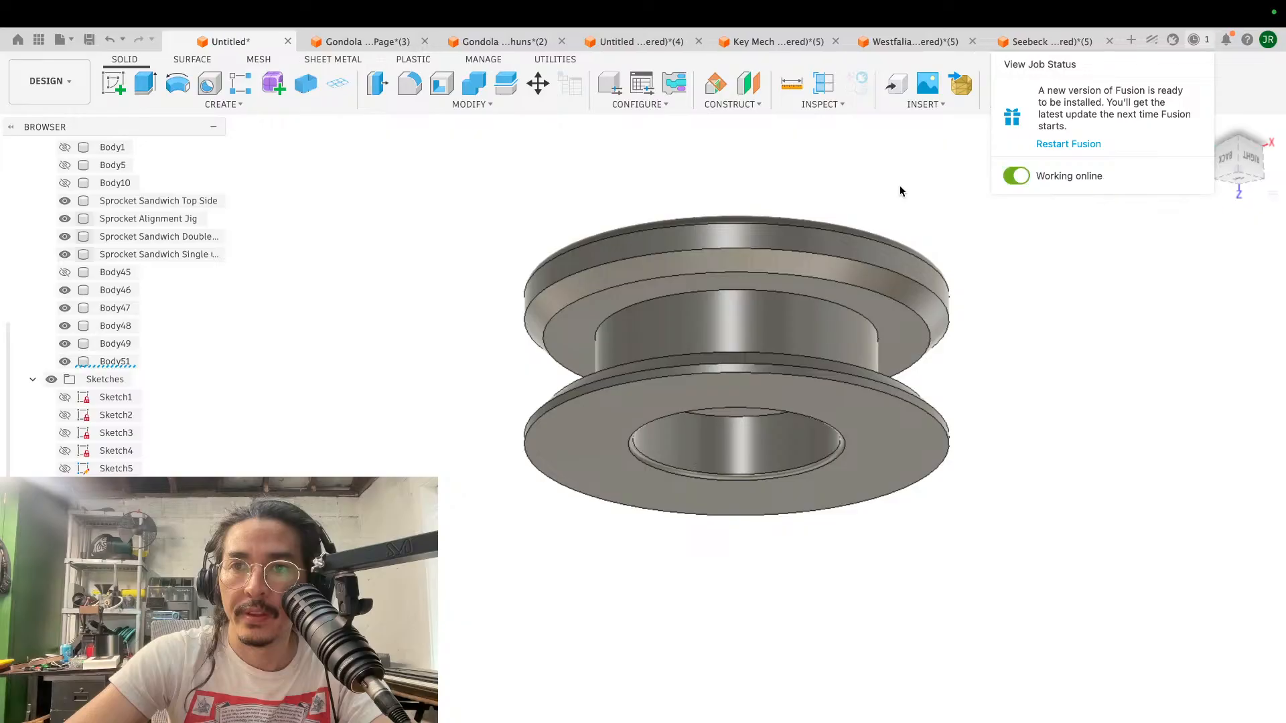
{"action": "left_click", "coordinate": [937, 189]}
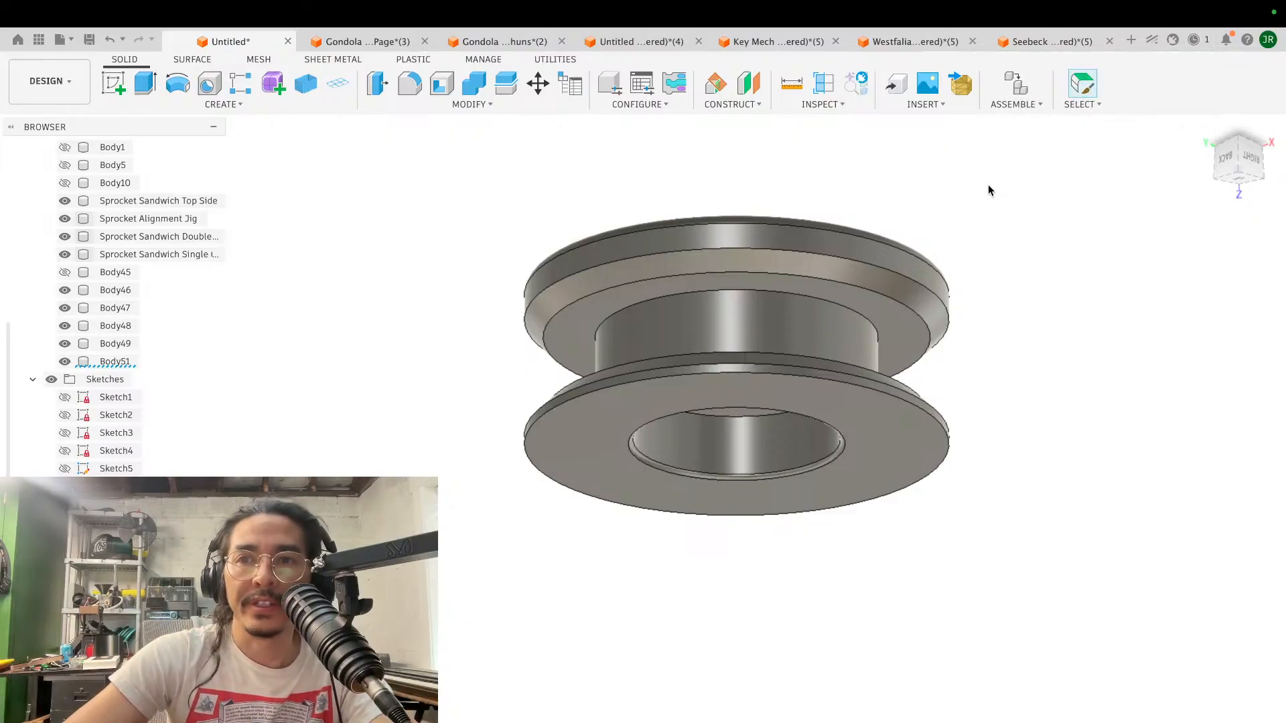
{"action": "scroll", "coordinate": [1021, 195], "scroll_direction": "up", "scroll_amount": 5, "text": "shift"}
{"action": "scroll", "coordinate": [1020, 195], "scroll_direction": "up", "scroll_amount": 10, "text": "shift"}
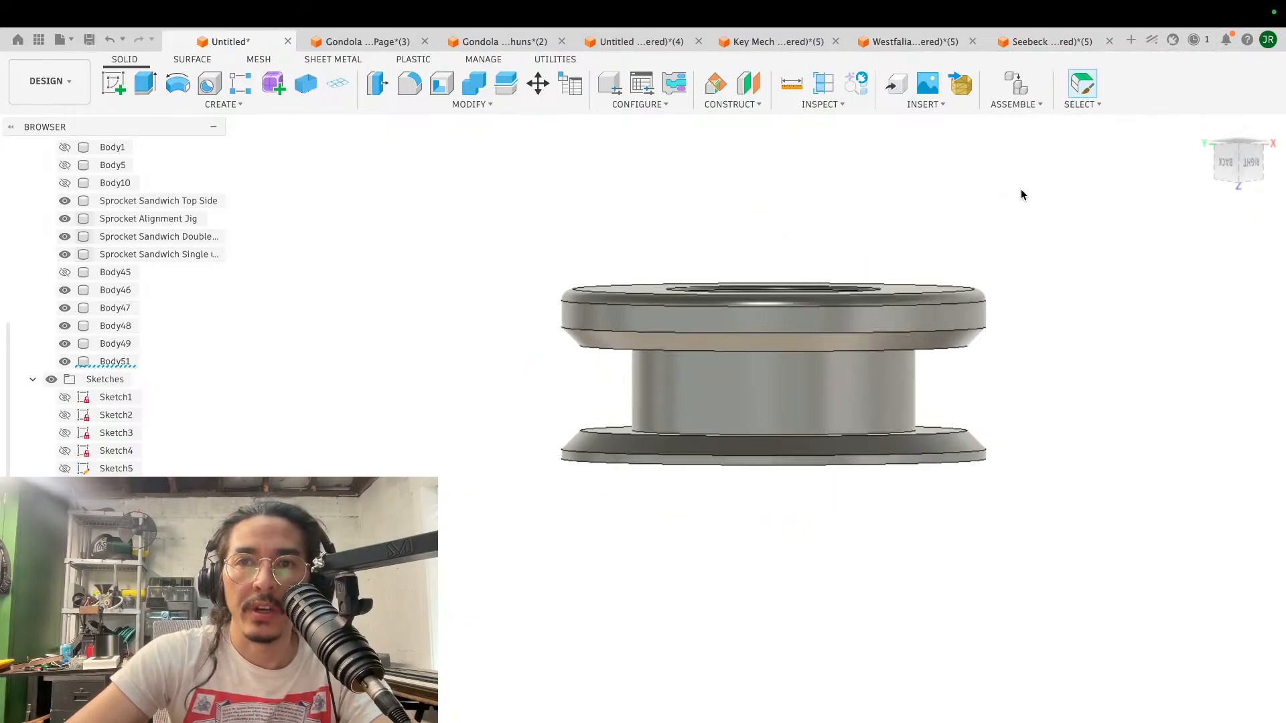
{"action": "scroll", "coordinate": [1021, 189], "scroll_direction": "up", "scroll_amount": 3}
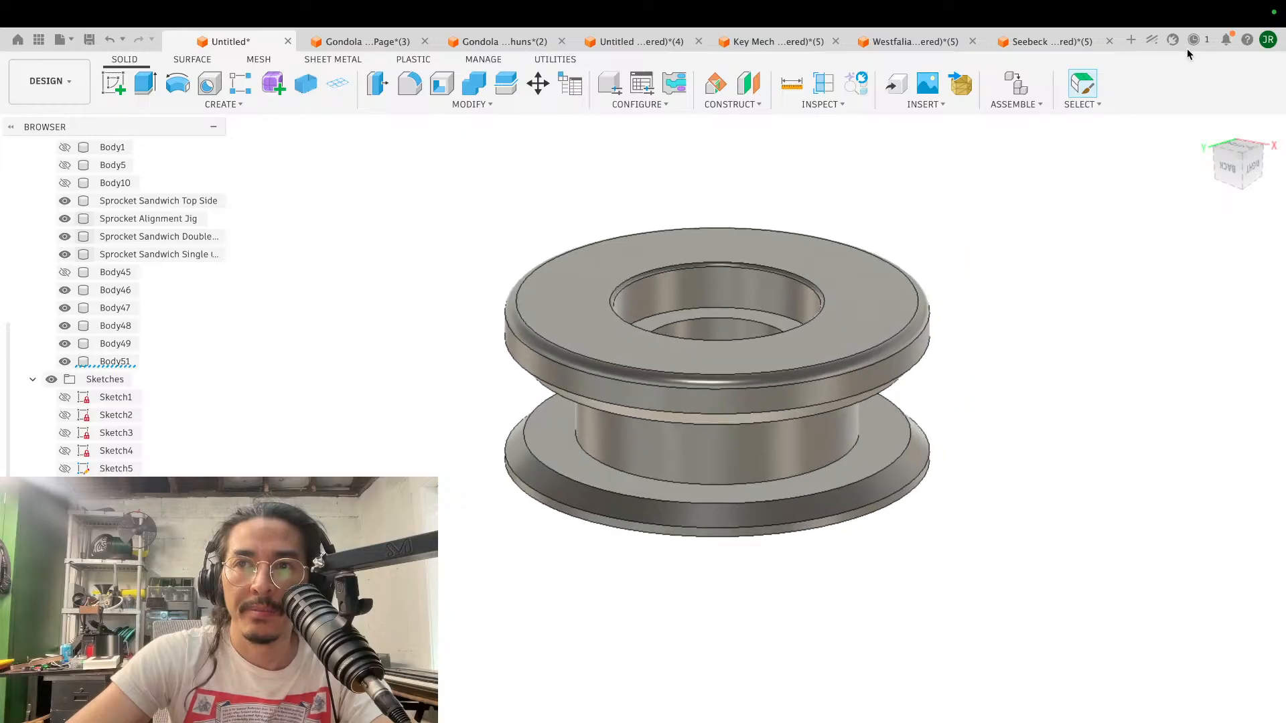
{"action": "left_click", "coordinate": [924, 103]}
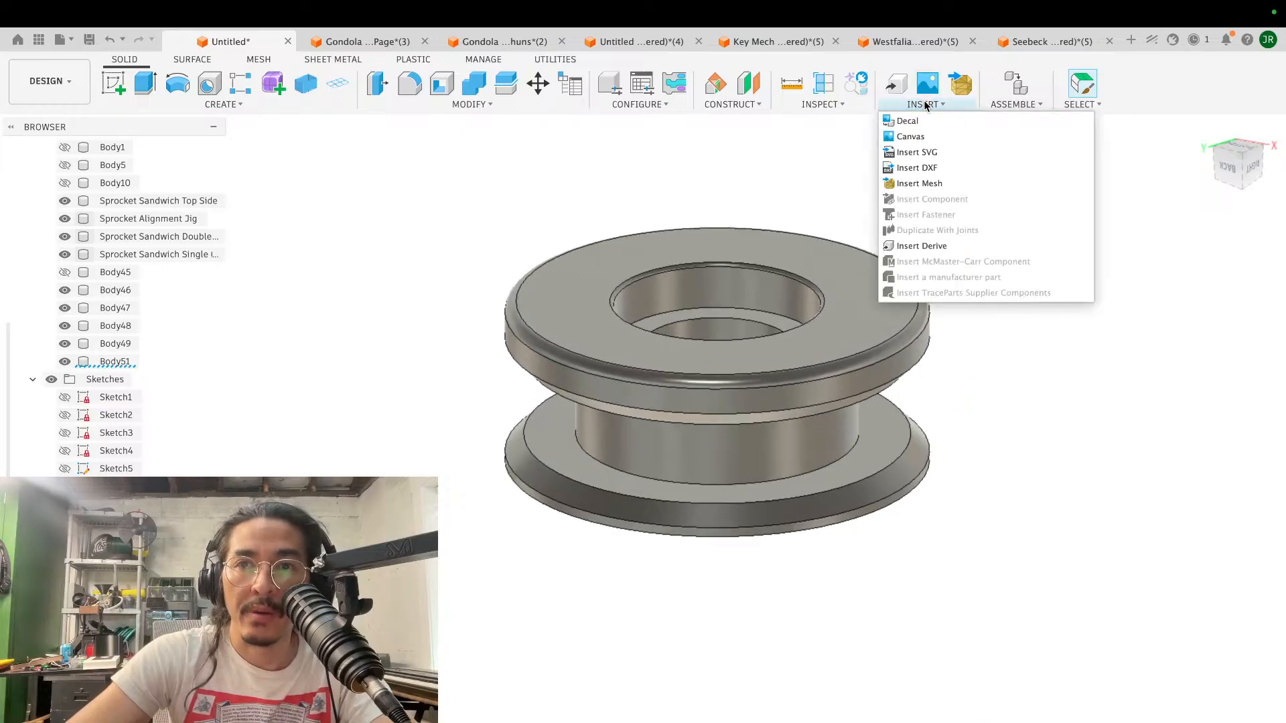
{"action": "left_click", "coordinate": [821, 104]}
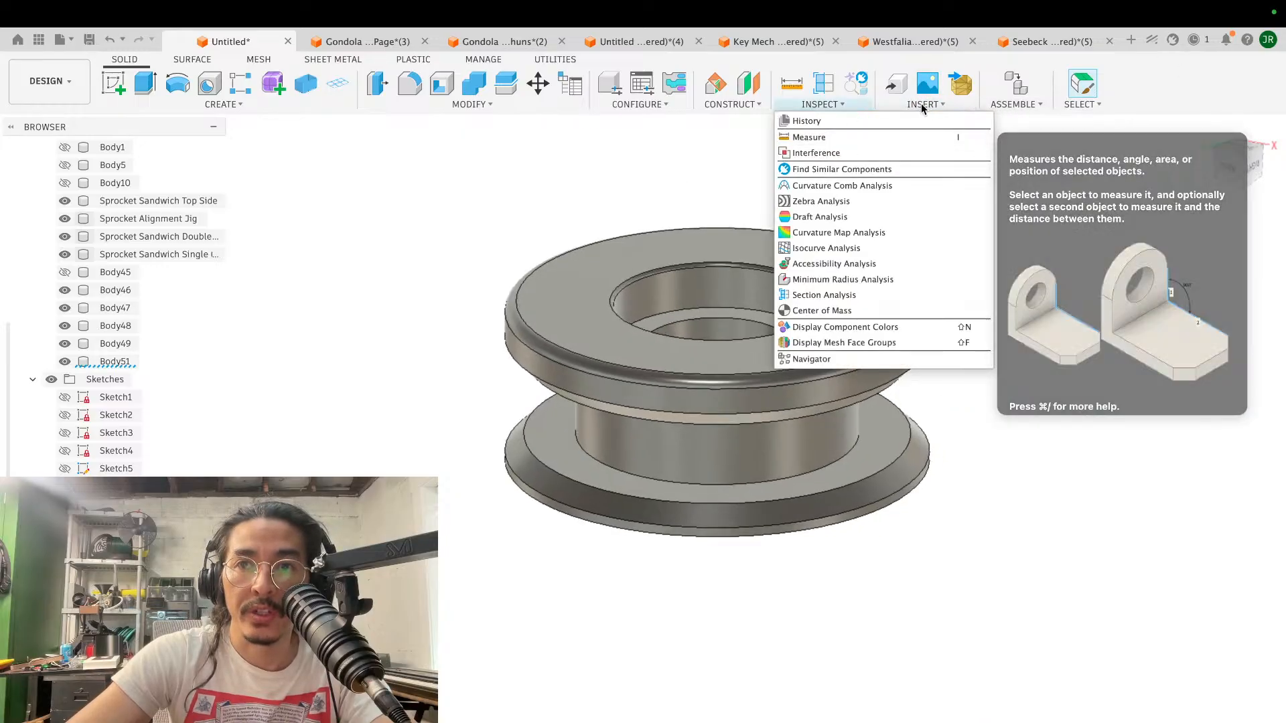
{"action": "left_click", "coordinate": [924, 104]}
{"action": "left_click", "coordinate": [765, 159]}
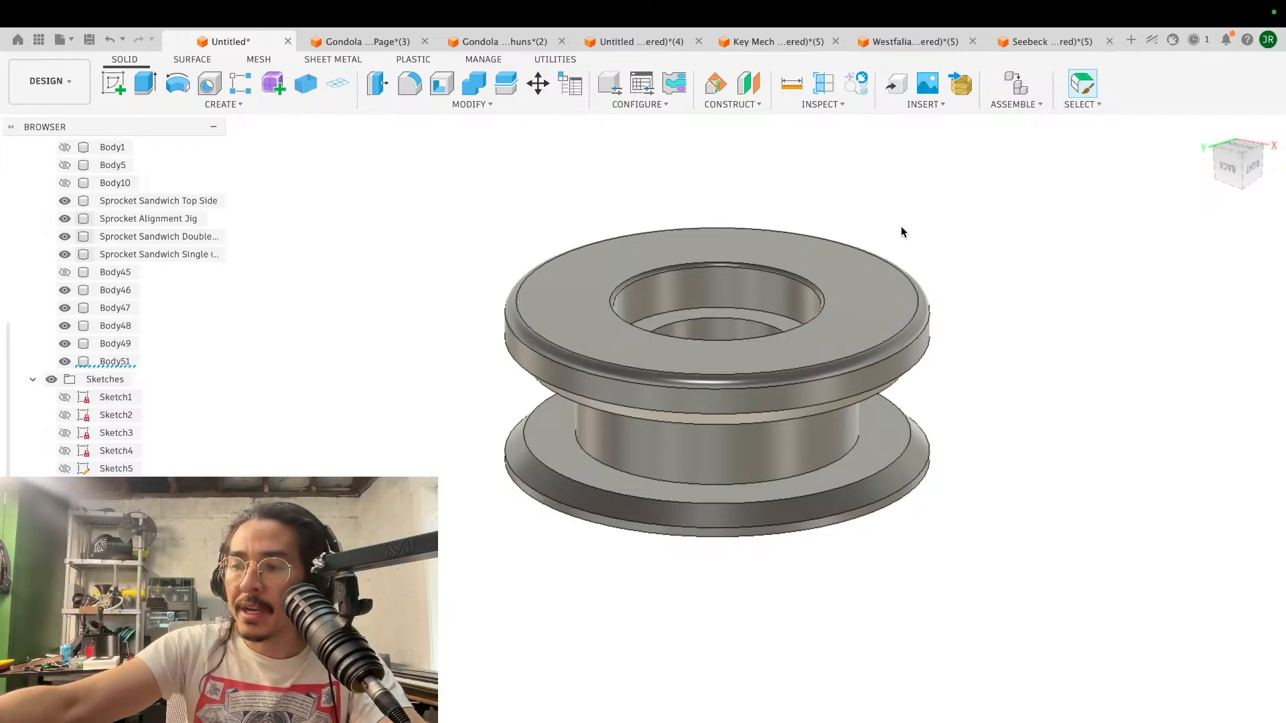
{"action": "scroll", "coordinate": [902, 232], "scroll_direction": "down", "scroll_amount": 5}
{"action": "scroll", "coordinate": [902, 233], "scroll_direction": "down", "scroll_amount": 5, "text": "shift"}
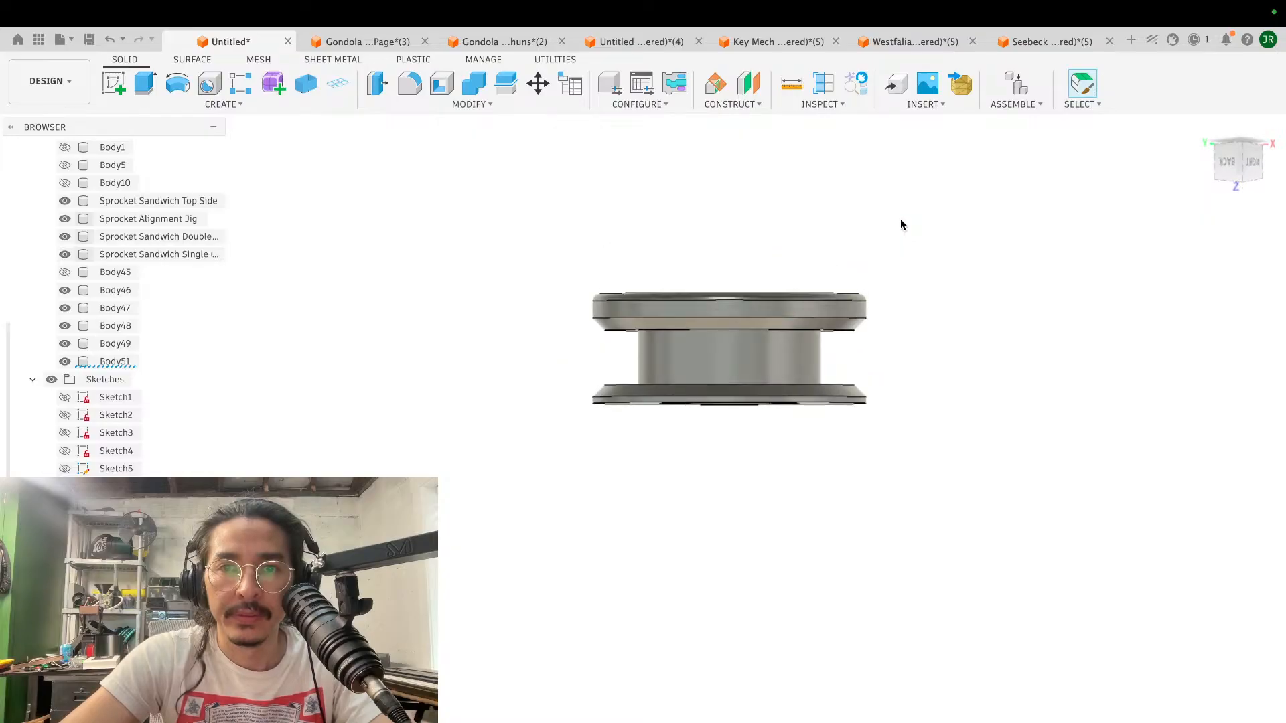
{"action": "scroll", "coordinate": [896, 213], "scroll_direction": "up", "scroll_amount": 3}
{"action": "scroll", "coordinate": [896, 209], "scroll_direction": "up", "scroll_amount": 3}
{"action": "scroll", "coordinate": [896, 209], "scroll_direction": "down", "scroll_amount": 4, "text": "shift"}
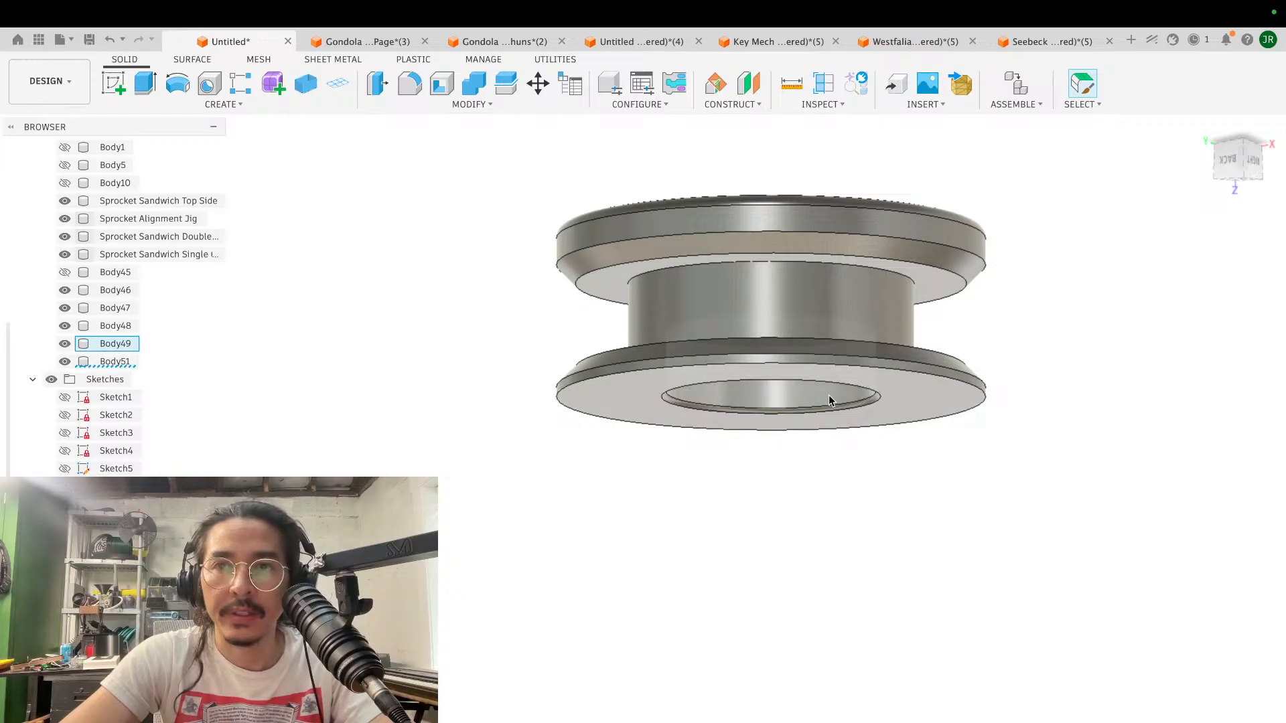
{"action": "scroll", "coordinate": [829, 395], "scroll_direction": "up", "scroll_amount": 4, "text": "shift"}
{"action": "left_click", "coordinate": [922, 106]}
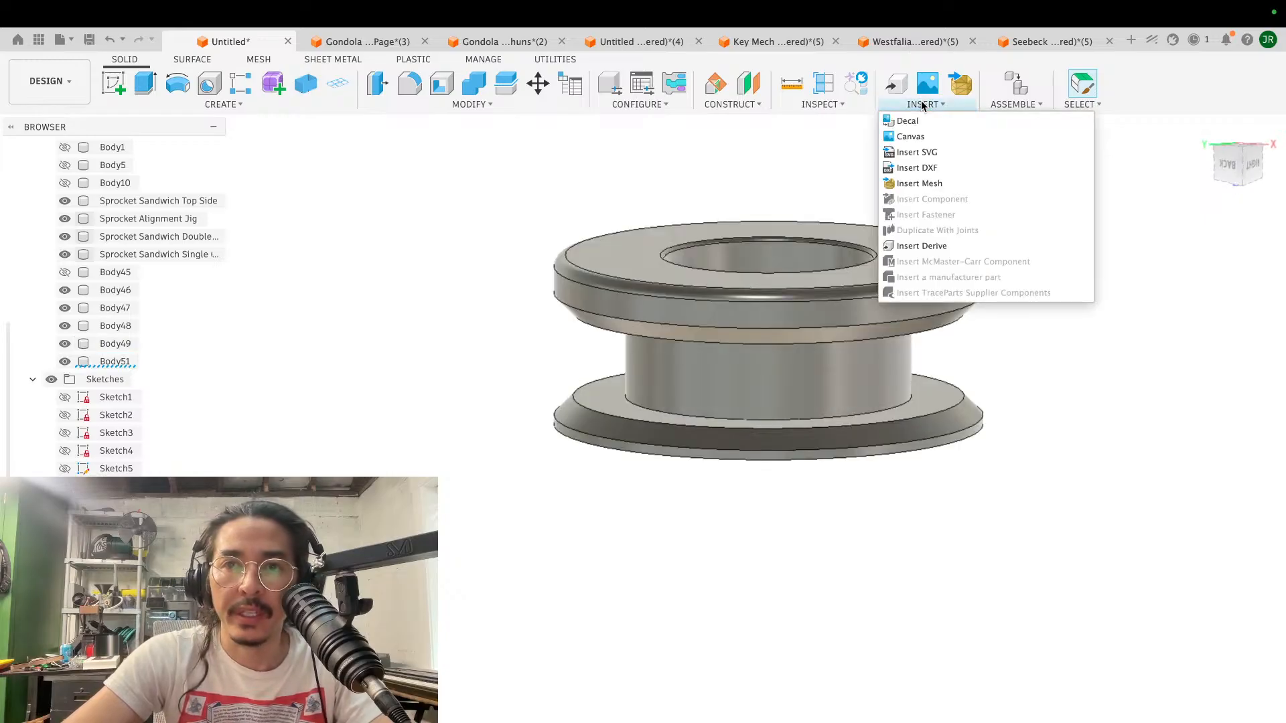
{"action": "left_click", "coordinate": [922, 105]}
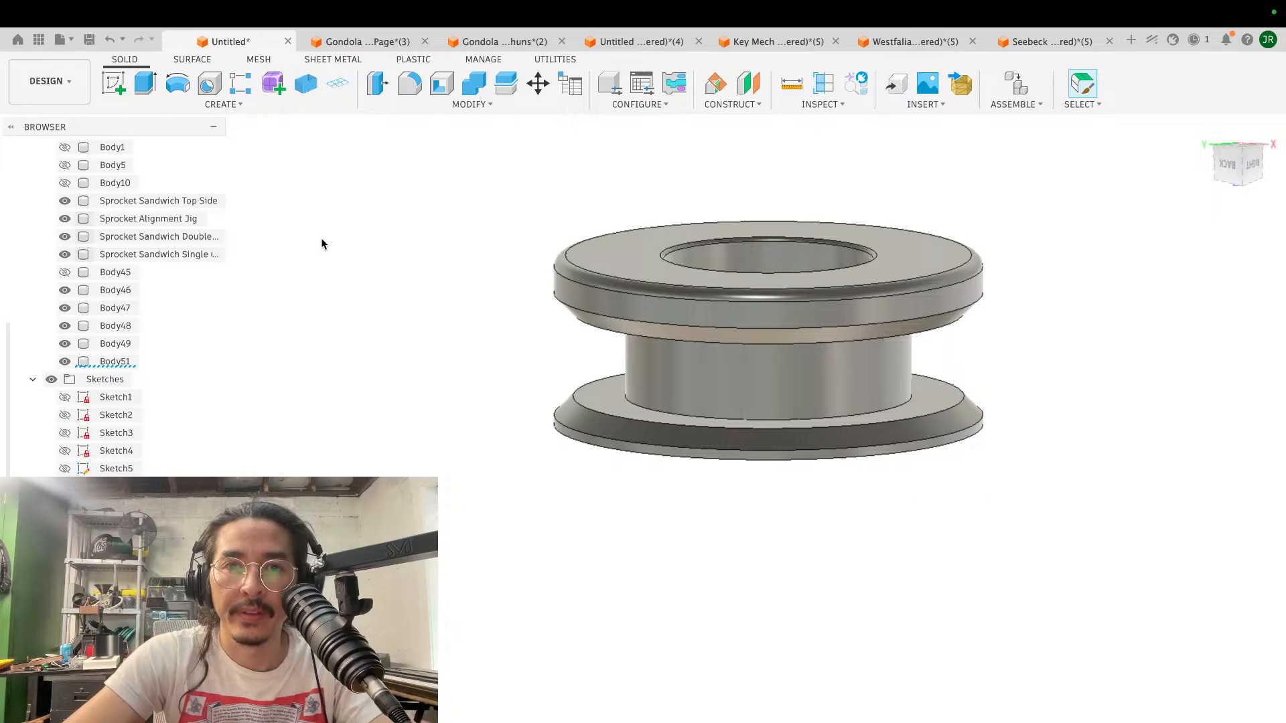
- Save the untitled spool design as Gondola Mechanical Components in the Admin Project
{"action": "scroll", "coordinate": [450, 293], "scroll_direction": "down", "scroll_amount": 3}
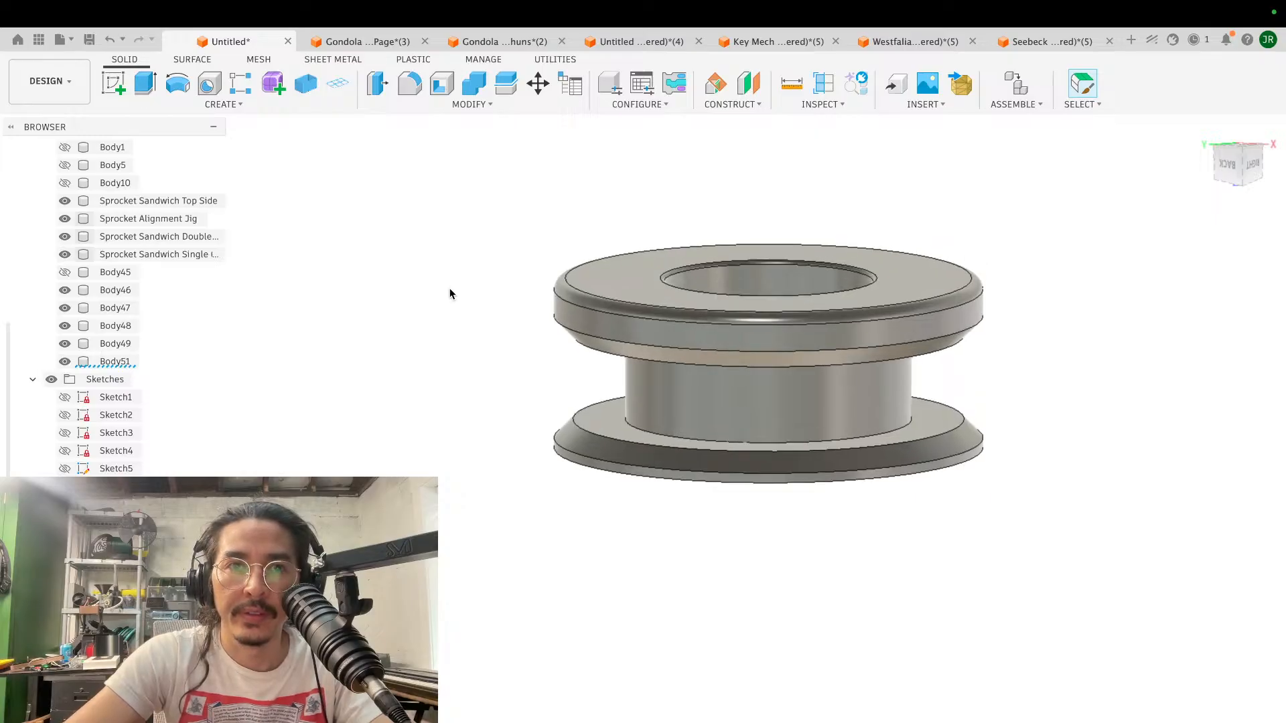
{"action": "scroll", "coordinate": [450, 292], "scroll_direction": "up", "scroll_amount": 3, "text": "shift"}
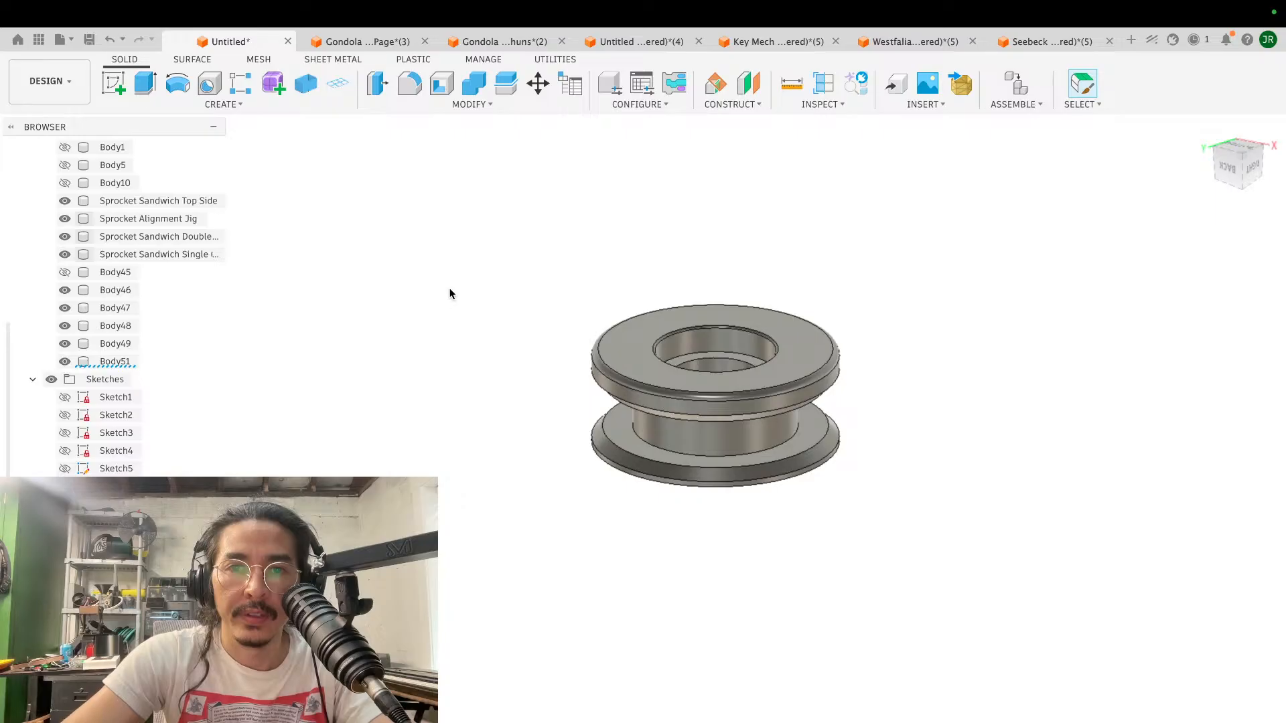
{"action": "key", "text": "super+s"}
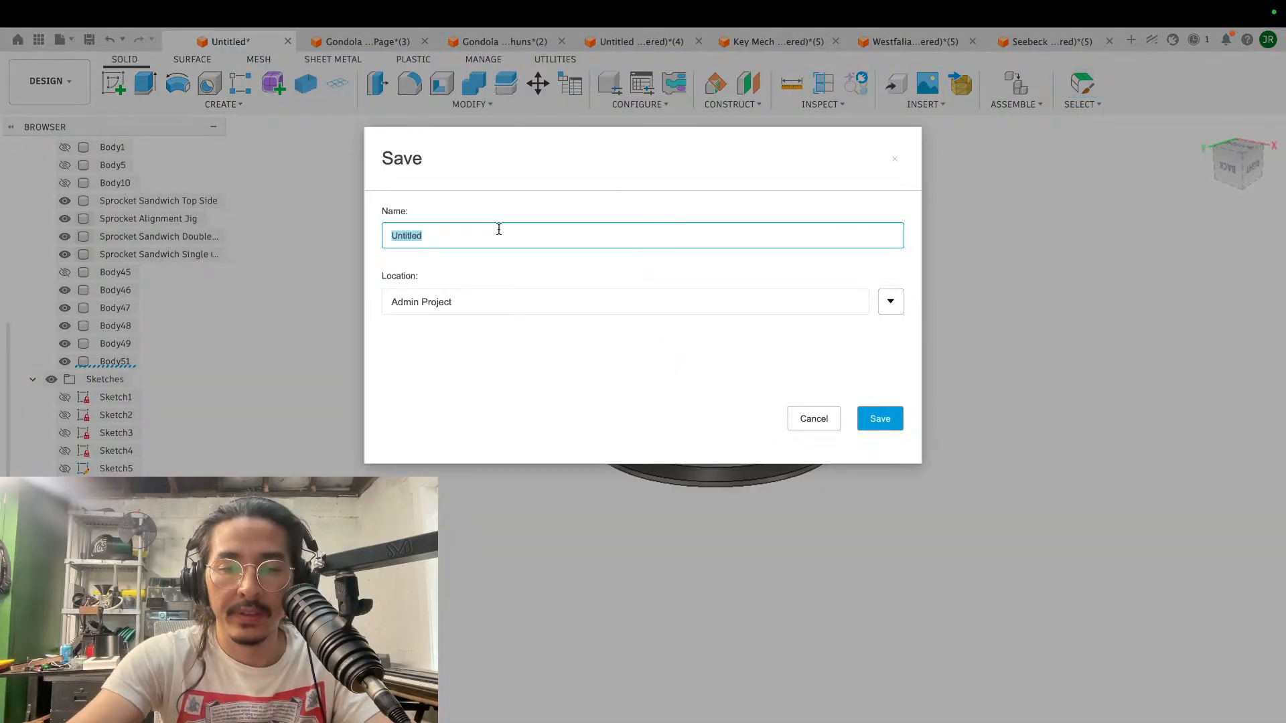
{"action": "type", "text": "Mech"}
{"action": "key", "text": "BackSpace"}
{"action": "key", "text": "BackSpace"}
{"action": "key", "text": "BackSpace"}
{"action": "key", "text": "BackSpace"}
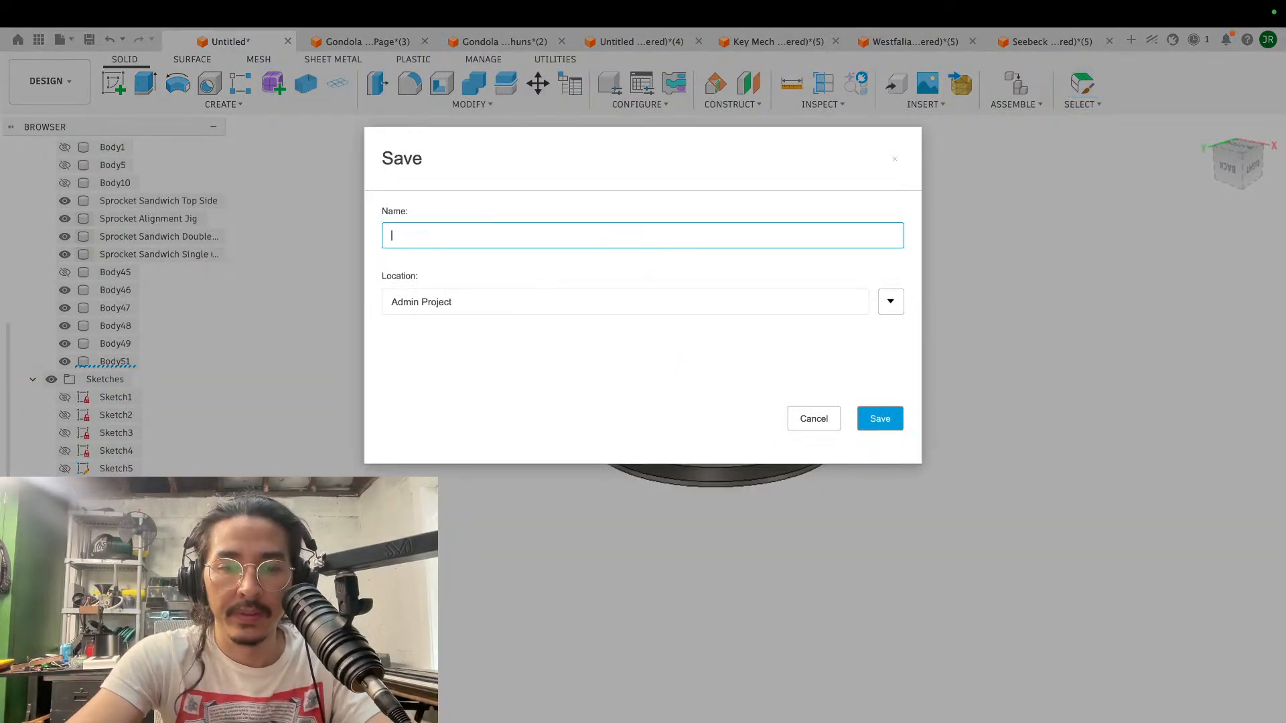
{"action": "type", "text": "Gondola Mecha"}
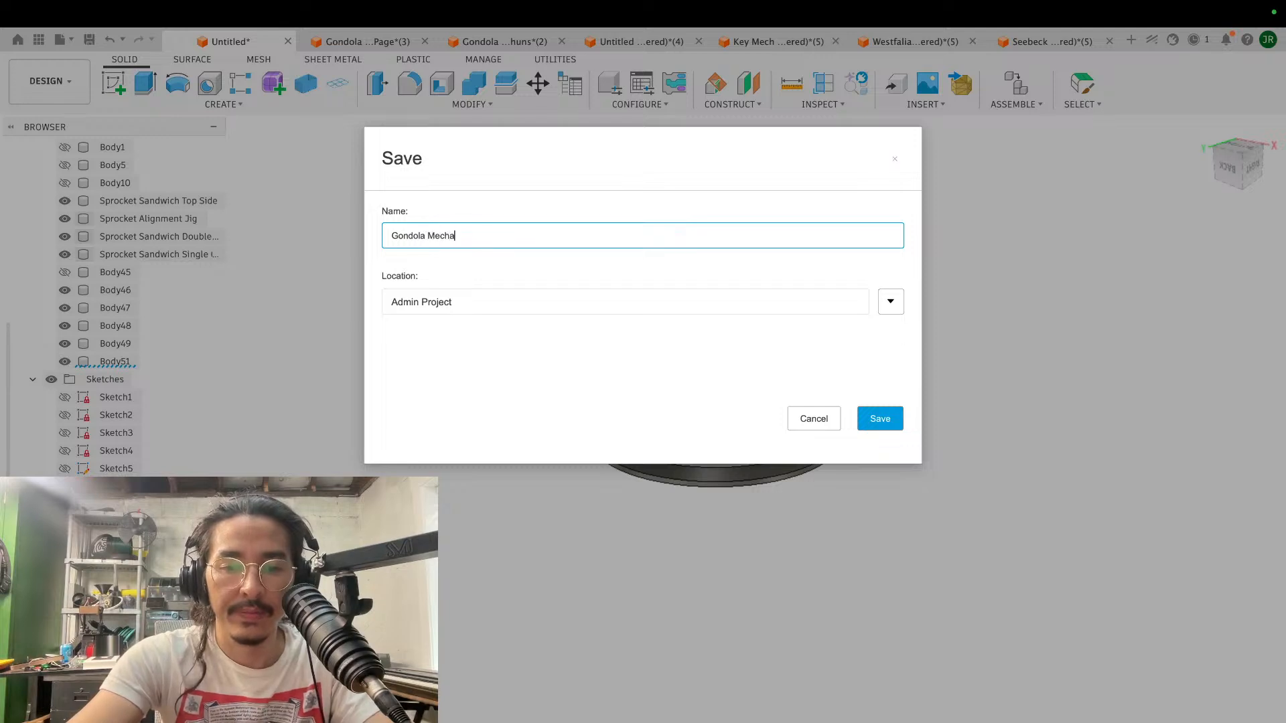
{"action": "type", "text": "nical Component"}
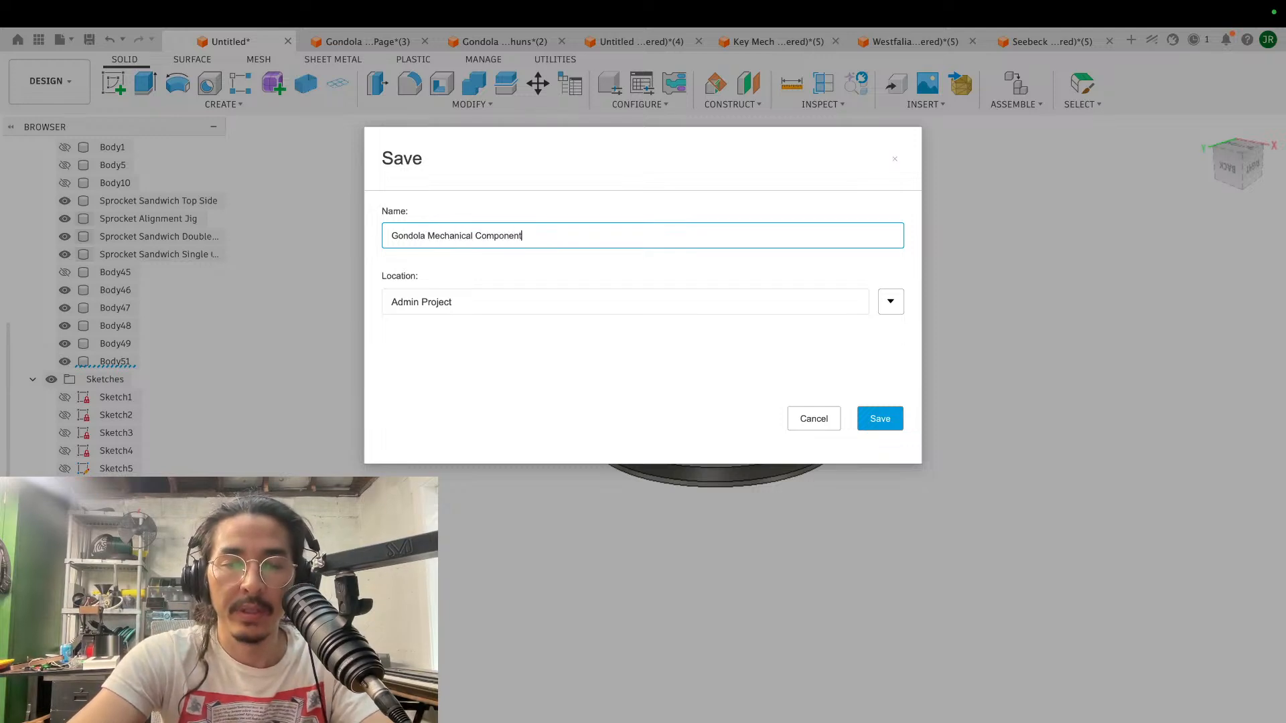
{"action": "key", "text": "Return"}
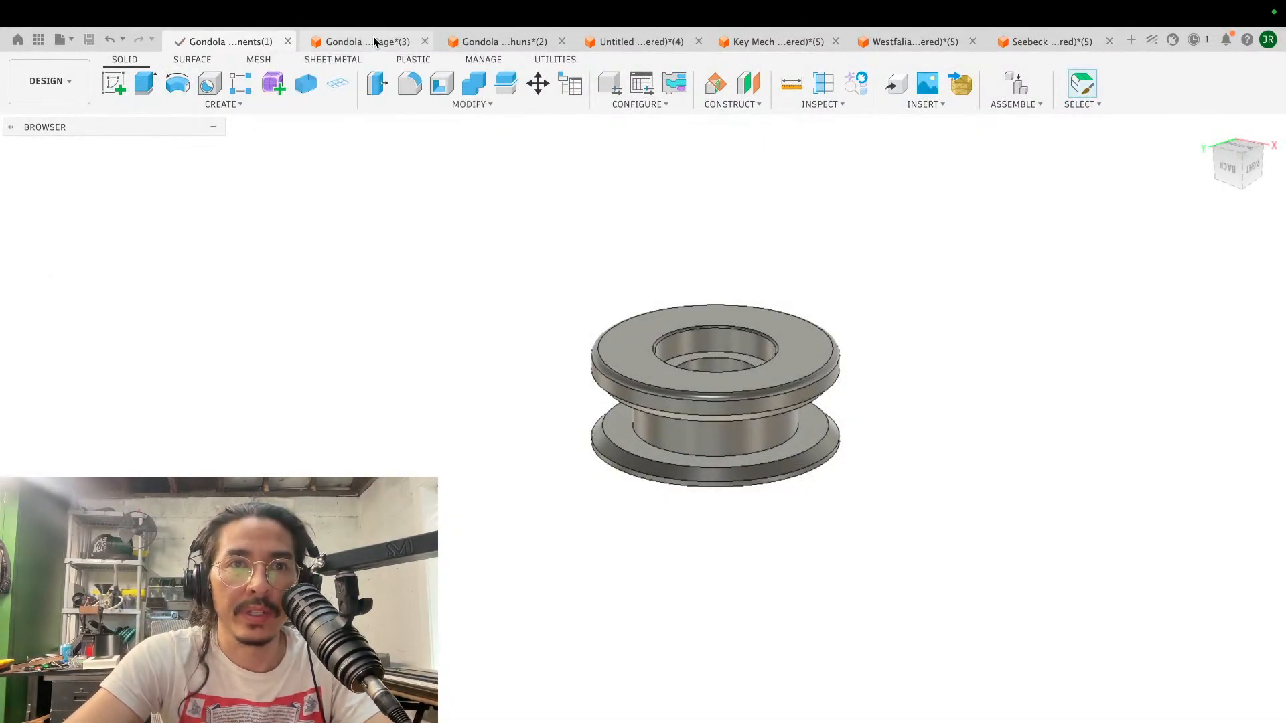
- Save the open Gondola Design Page and Gondola Stashuns designs in turn
{"action": "left_click", "coordinate": [374, 41]}
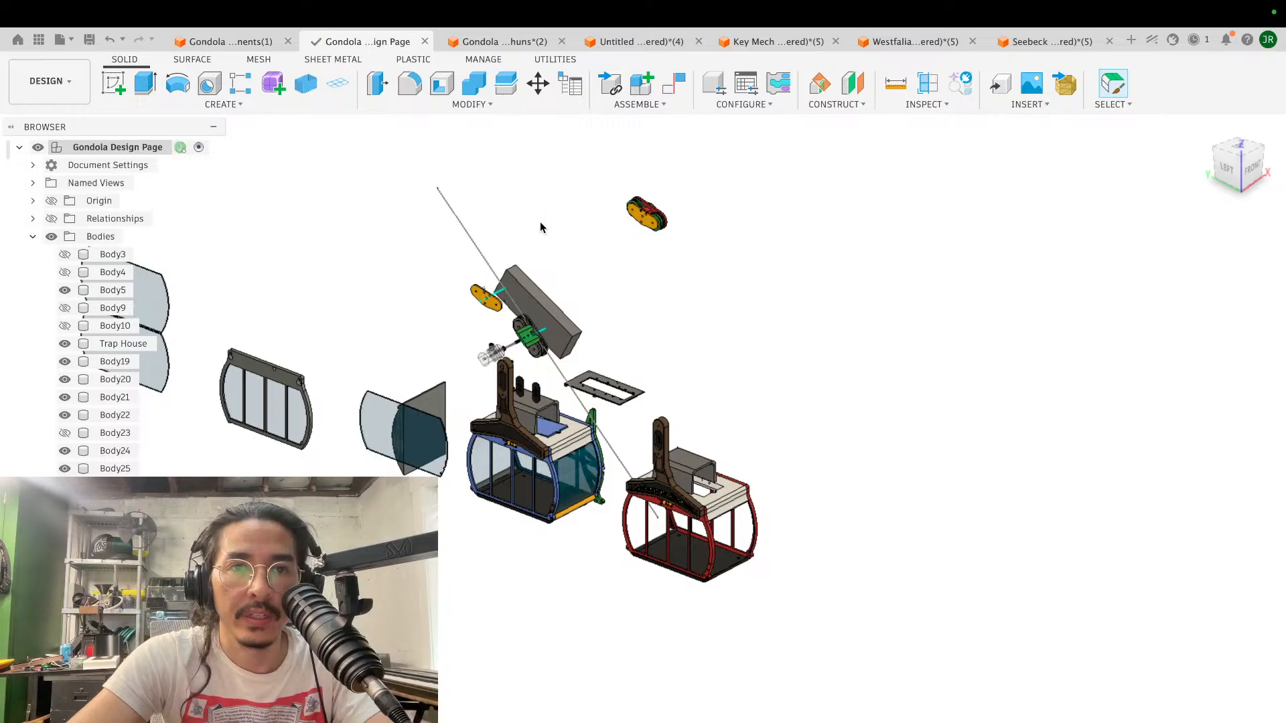
{"action": "left_click", "coordinate": [508, 41]}
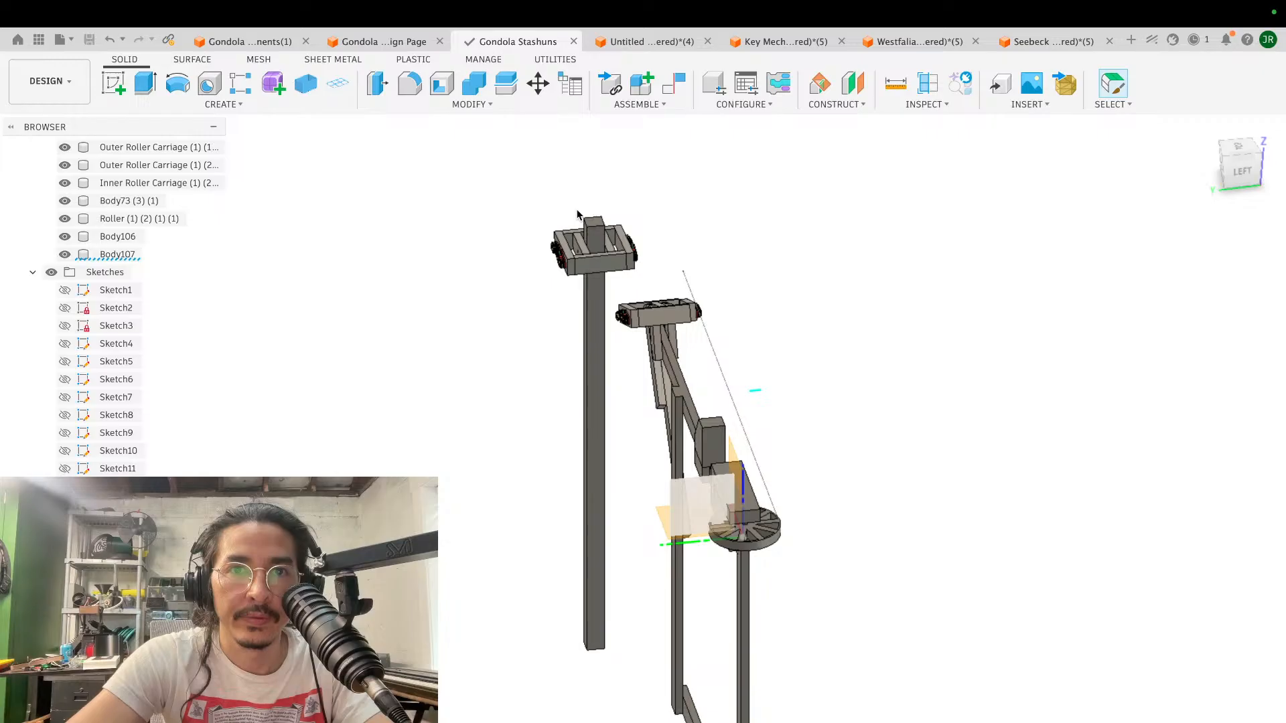
- Save the untitled recovered mouse model as Mouse Pieces in the Admin Project
{"action": "left_click", "coordinate": [643, 40]}
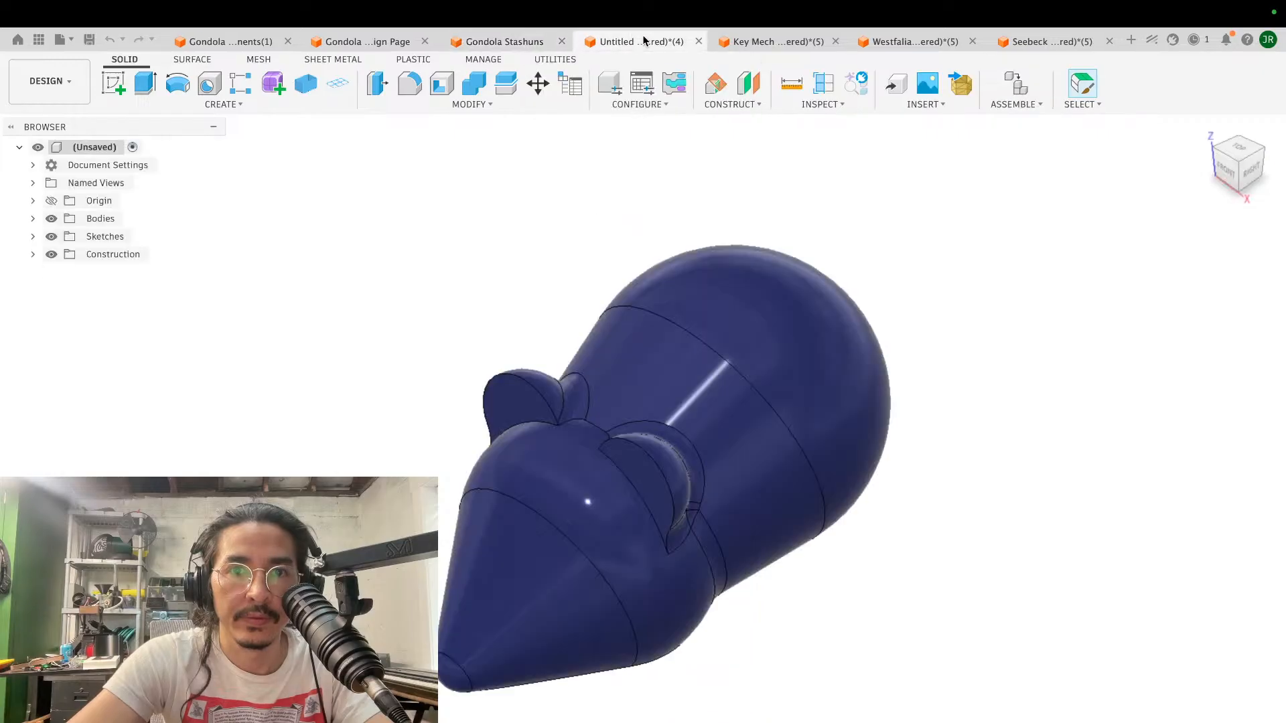
{"action": "key", "text": "super+s"}
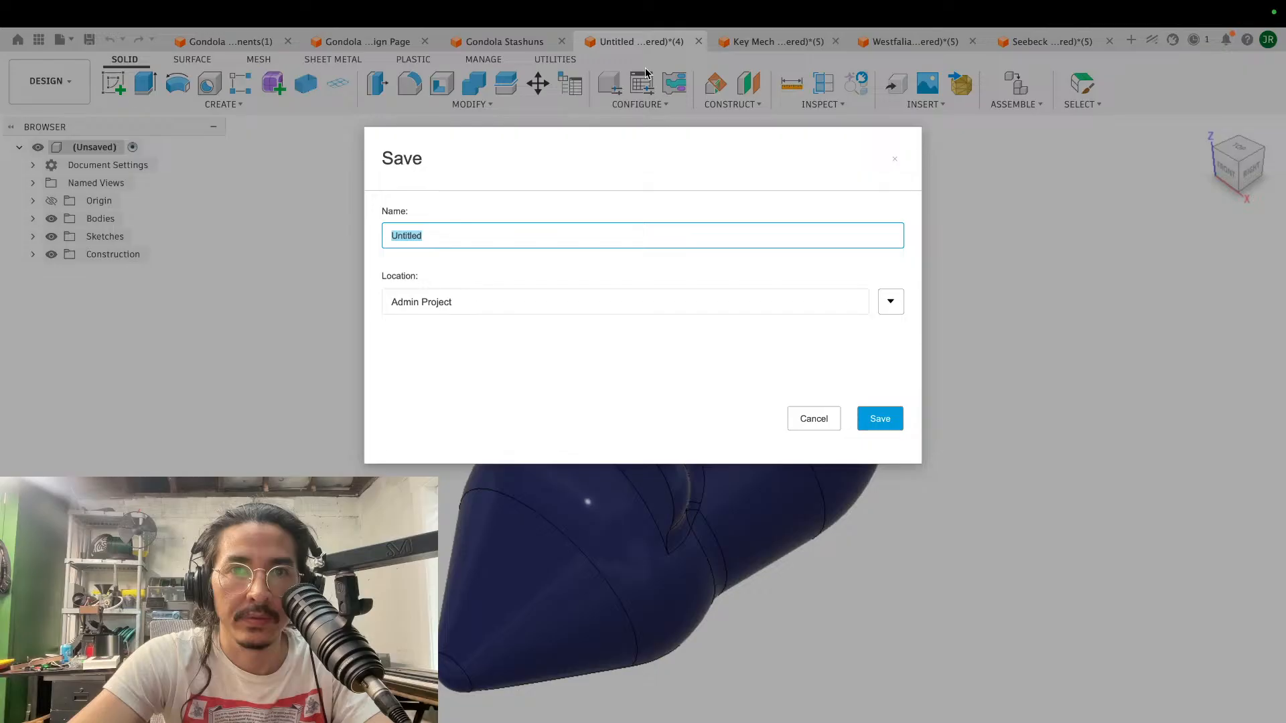
{"action": "type", "text": "Mouse "}
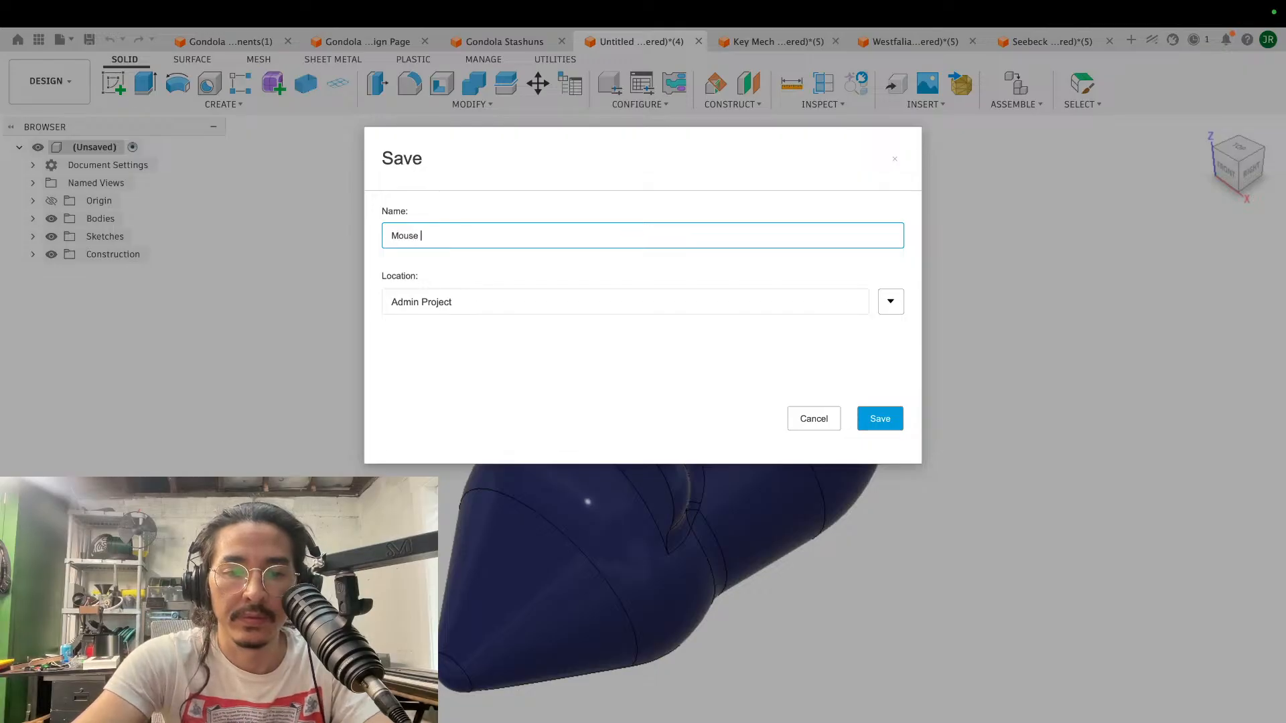
{"action": "type", "text": "Plushie"}
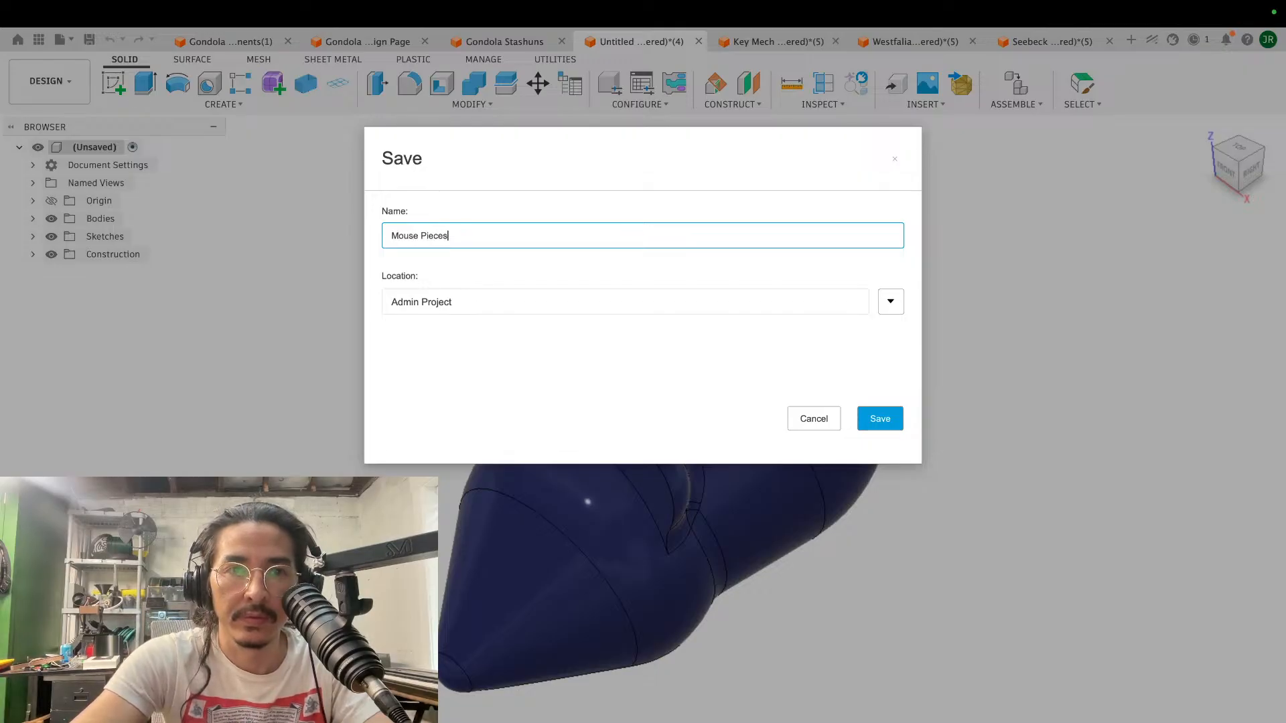
{"action": "key", "text": "Return"}
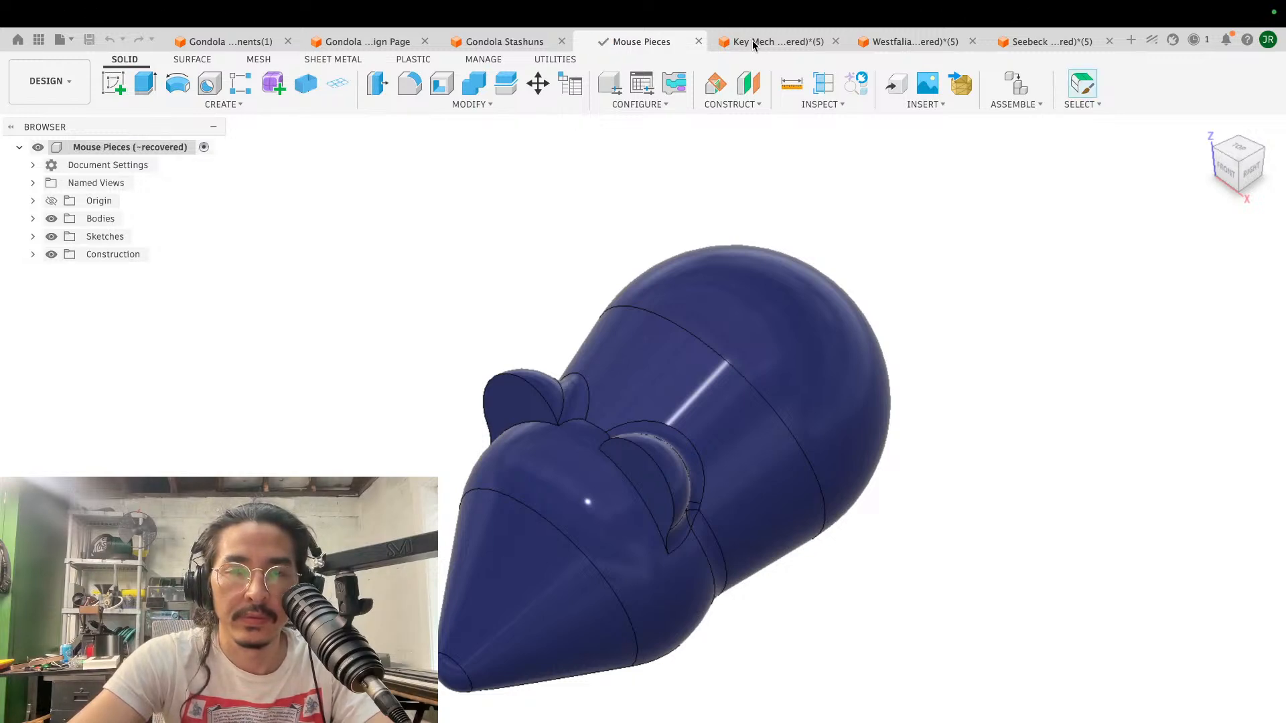
- Save the recovered Key Mech Kick Pedal, Westfalia Parts and Seebeck Discs 6mm slot designs in turn
{"action": "left_click", "coordinate": [759, 42]}
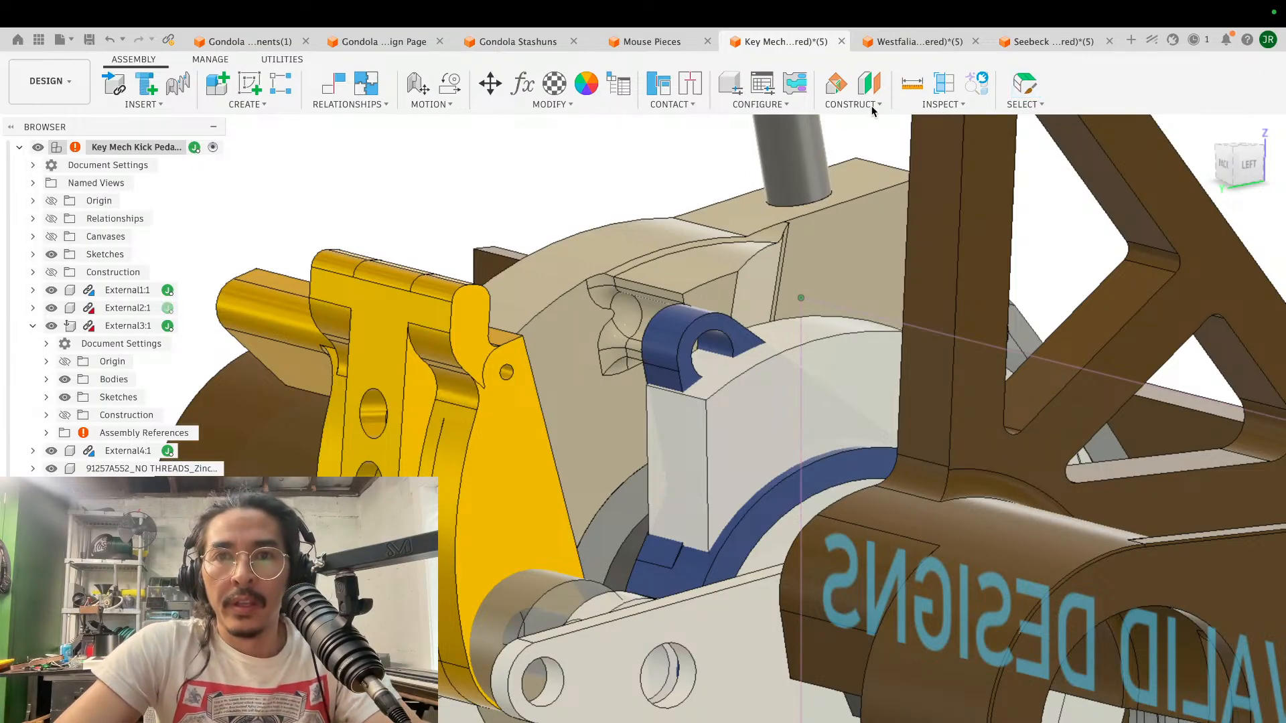
{"action": "left_click", "coordinate": [901, 42]}
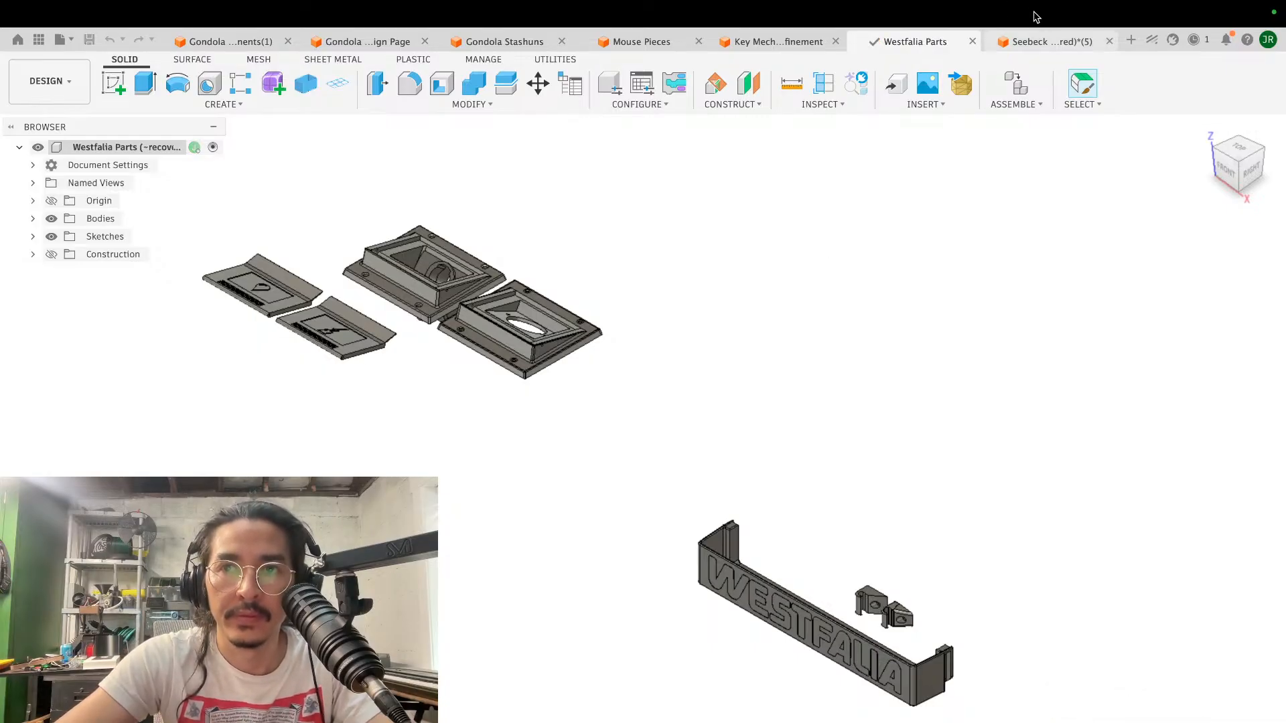
{"action": "mouse_move", "coordinate": [1033, 48]}
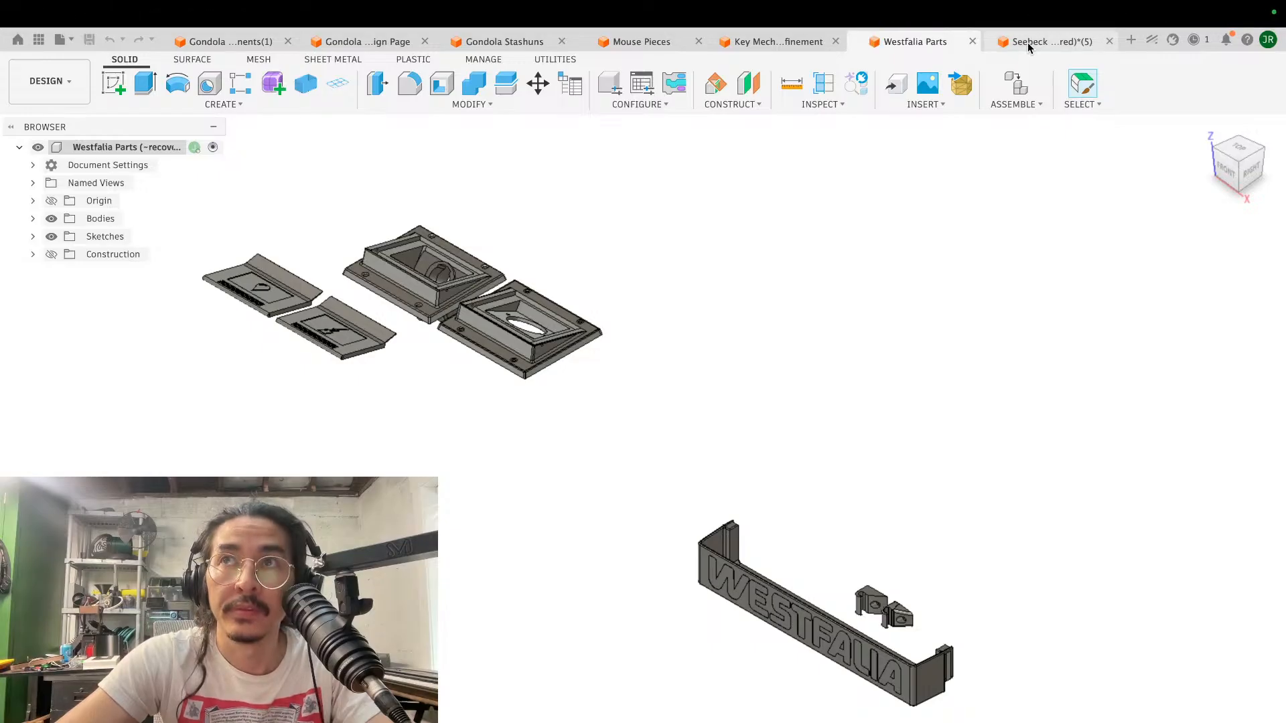
{"action": "left_click", "coordinate": [1023, 41]}
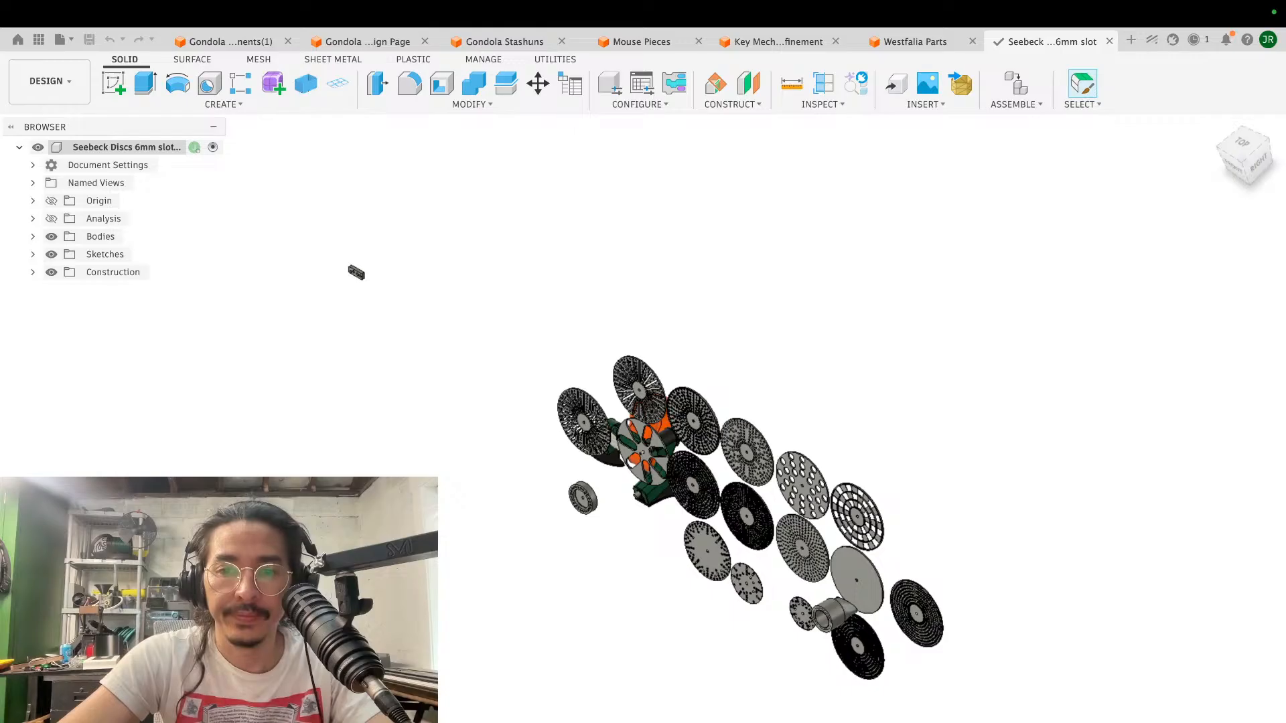
- Switch from the full-screen design program to another desktop space
{"action": "right_click", "coordinate": [827, 722]}
{"action": "left_click", "coordinate": [830, 722]}
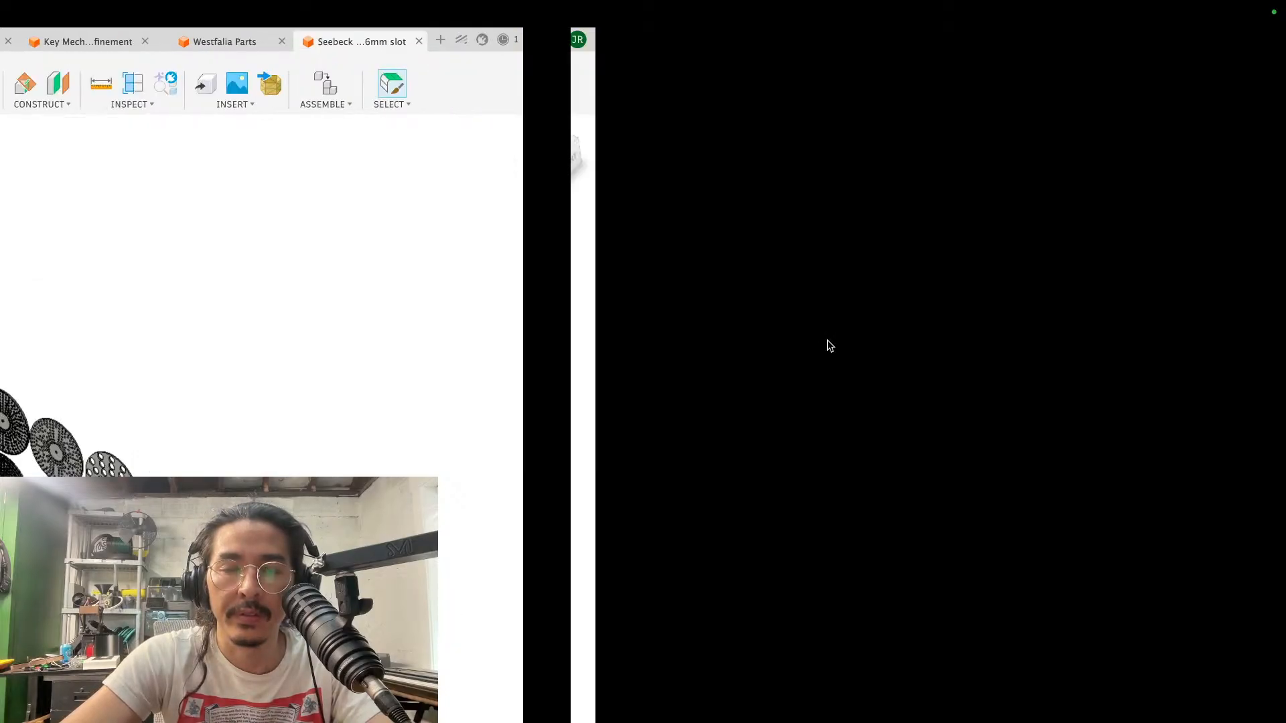
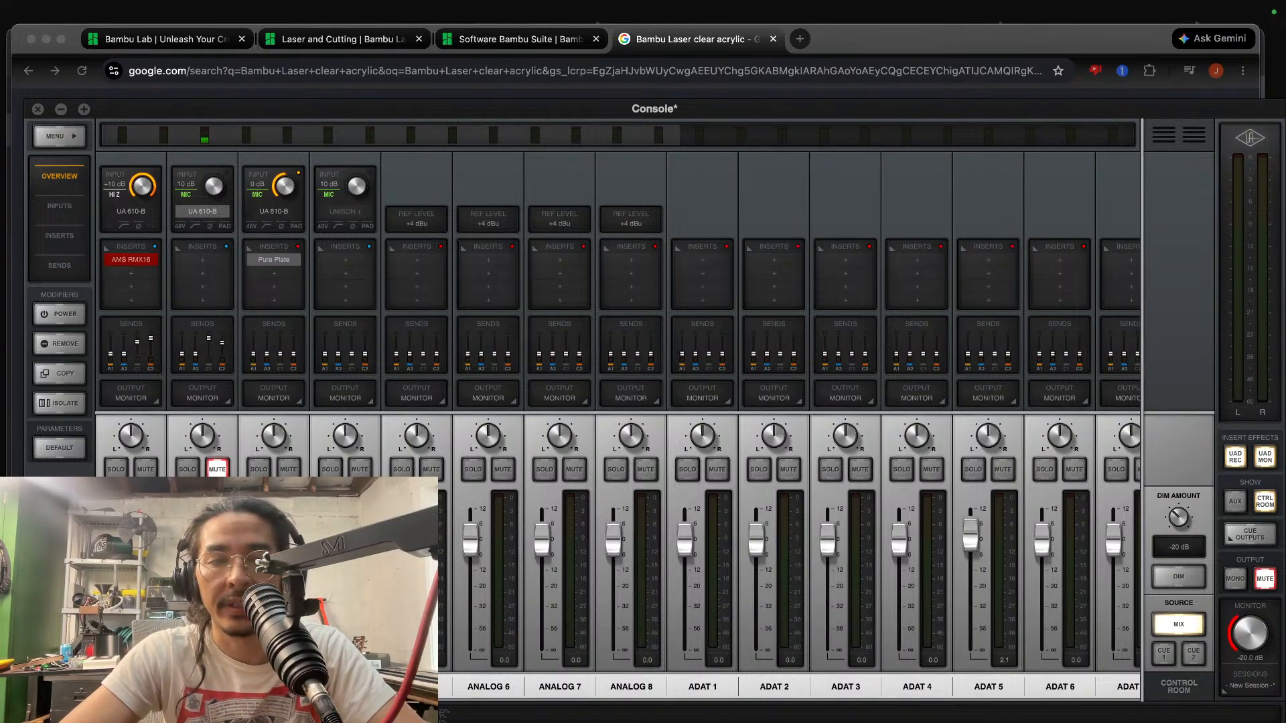
- Relaunch Fusion from the application launcher and dismiss the macOS version notice
{"action": "key", "text": "F4"}
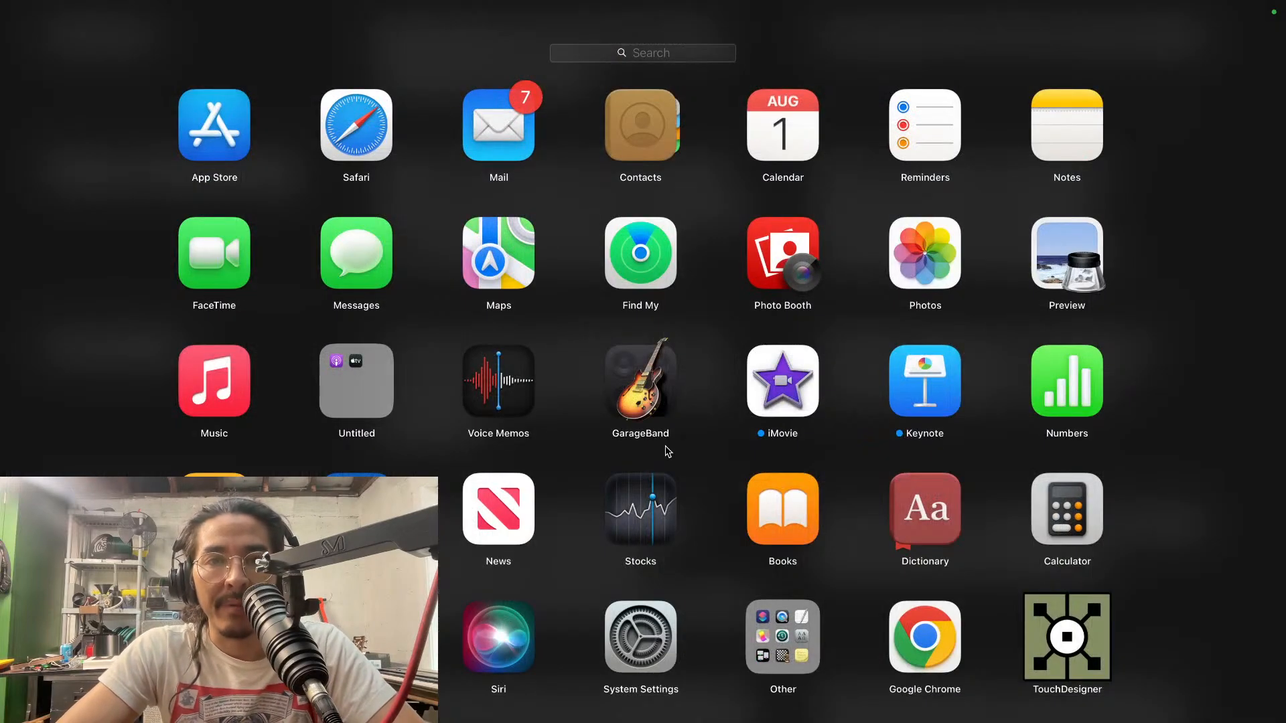
{"action": "scroll", "coordinate": [668, 451], "scroll_direction": "right", "scroll_amount": 3}
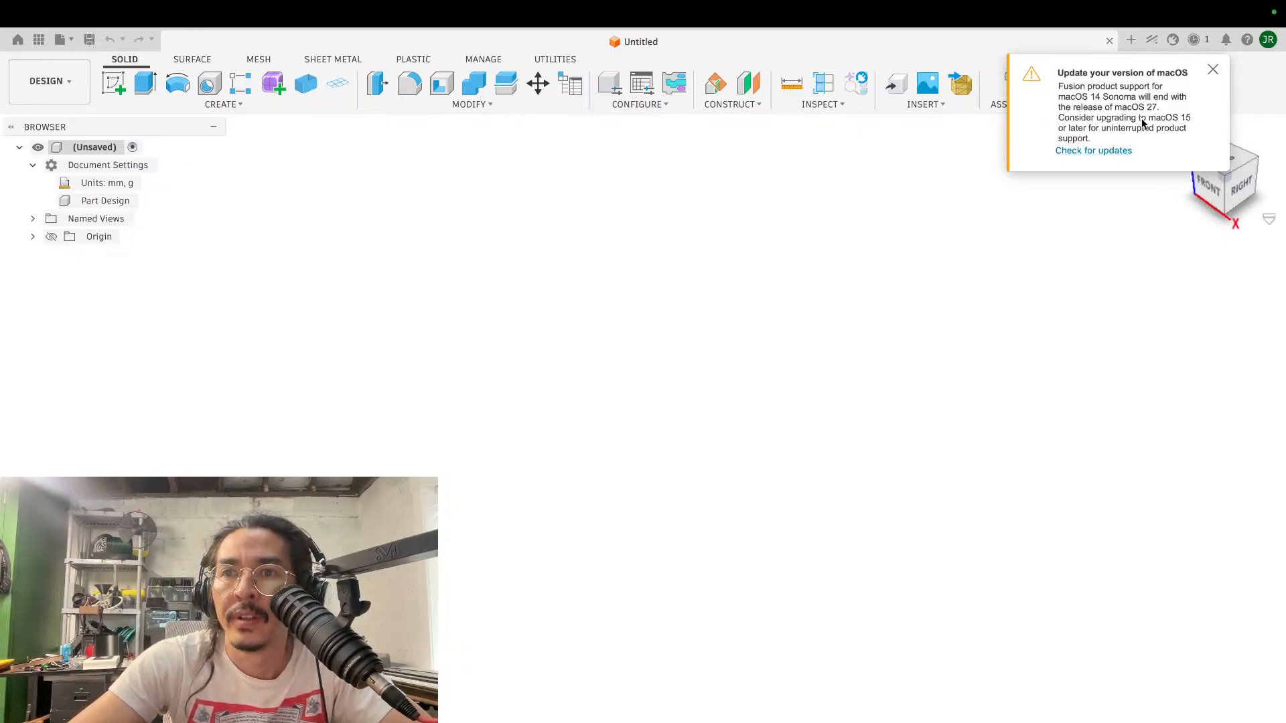
{"action": "left_click", "coordinate": [1213, 70]}
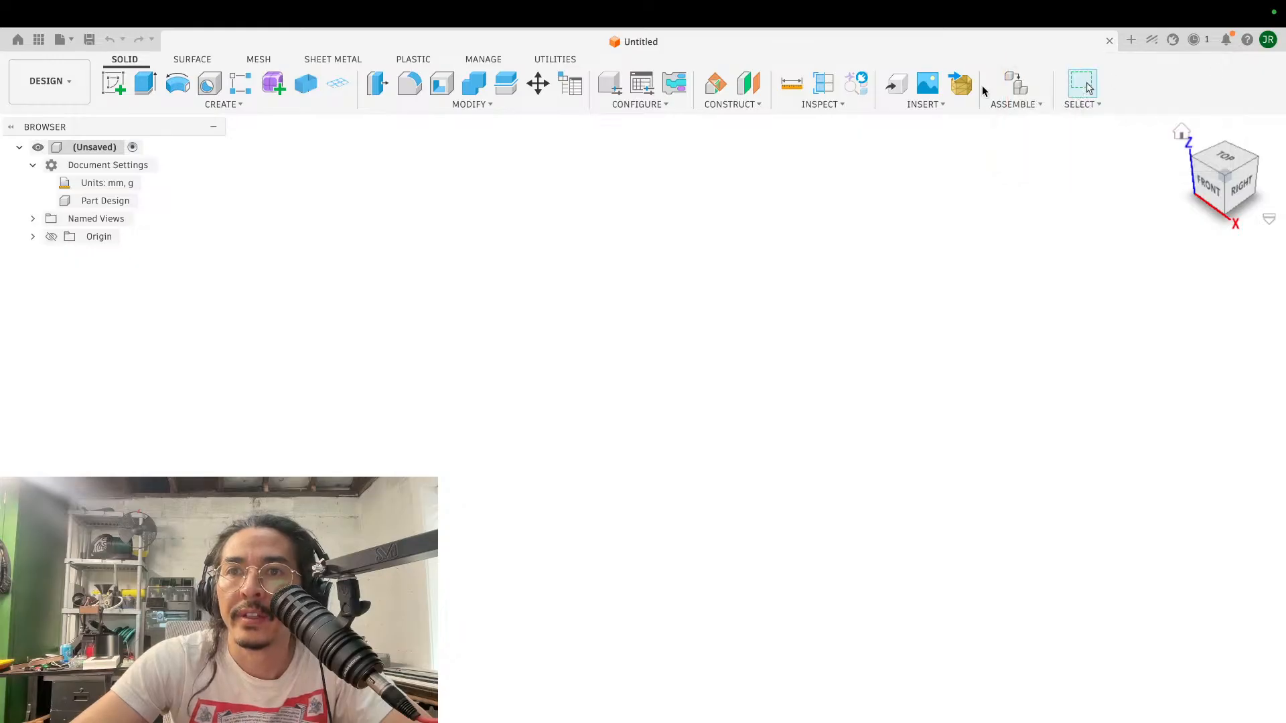
- Check the job status and look through the inspect and insert options in the untitled design
{"action": "left_click", "coordinate": [914, 107]}
{"action": "left_click", "coordinate": [914, 107]}
{"action": "left_click", "coordinate": [1173, 40]}
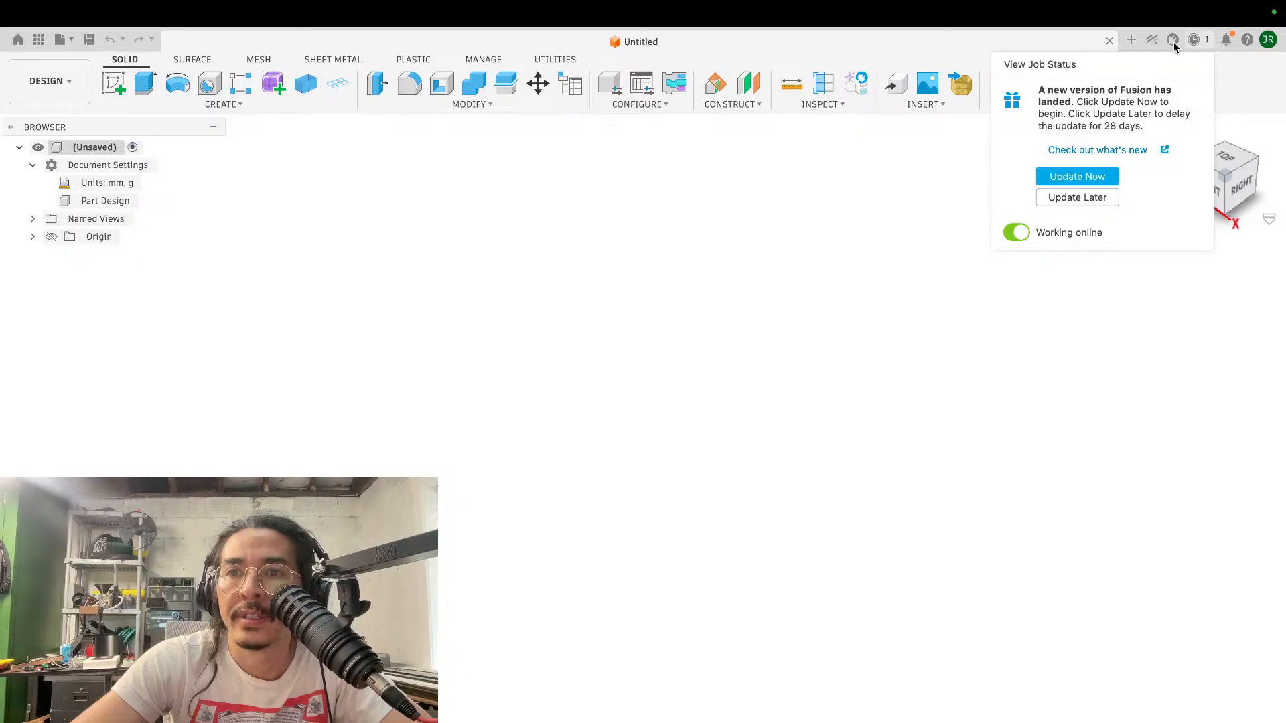
{"action": "left_click", "coordinate": [838, 106]}
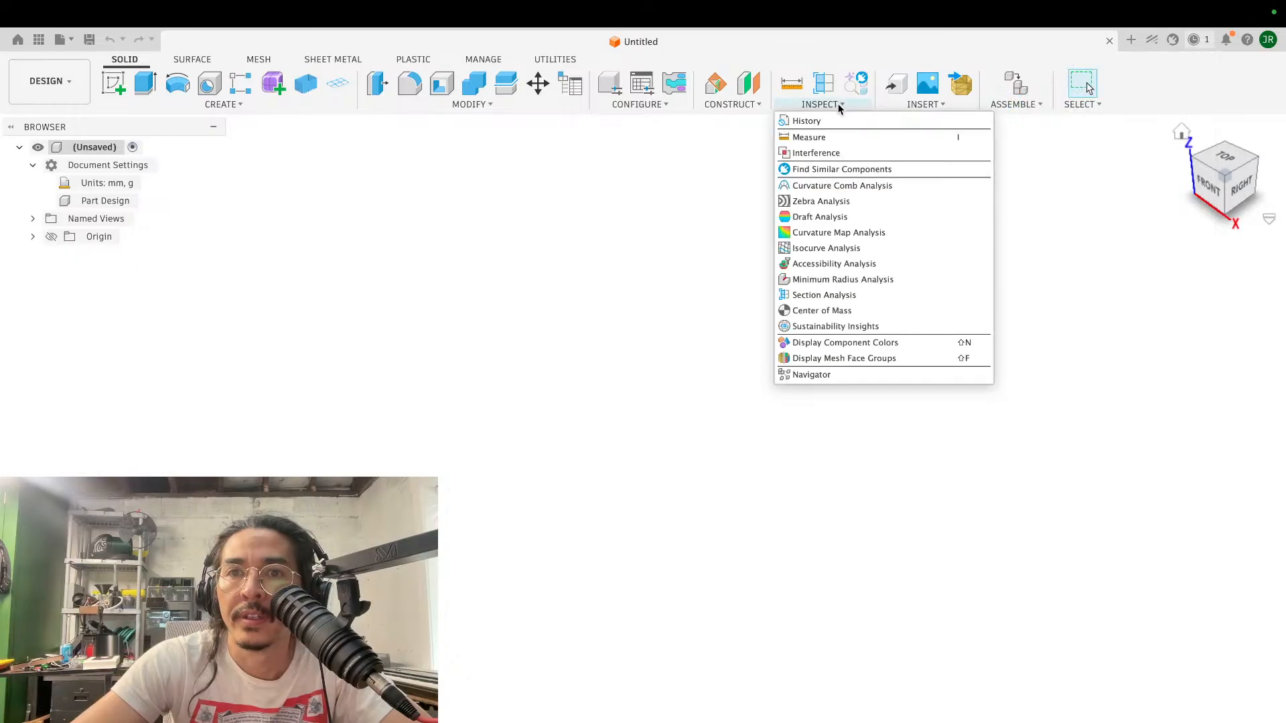
{"action": "left_click", "coordinate": [931, 107]}
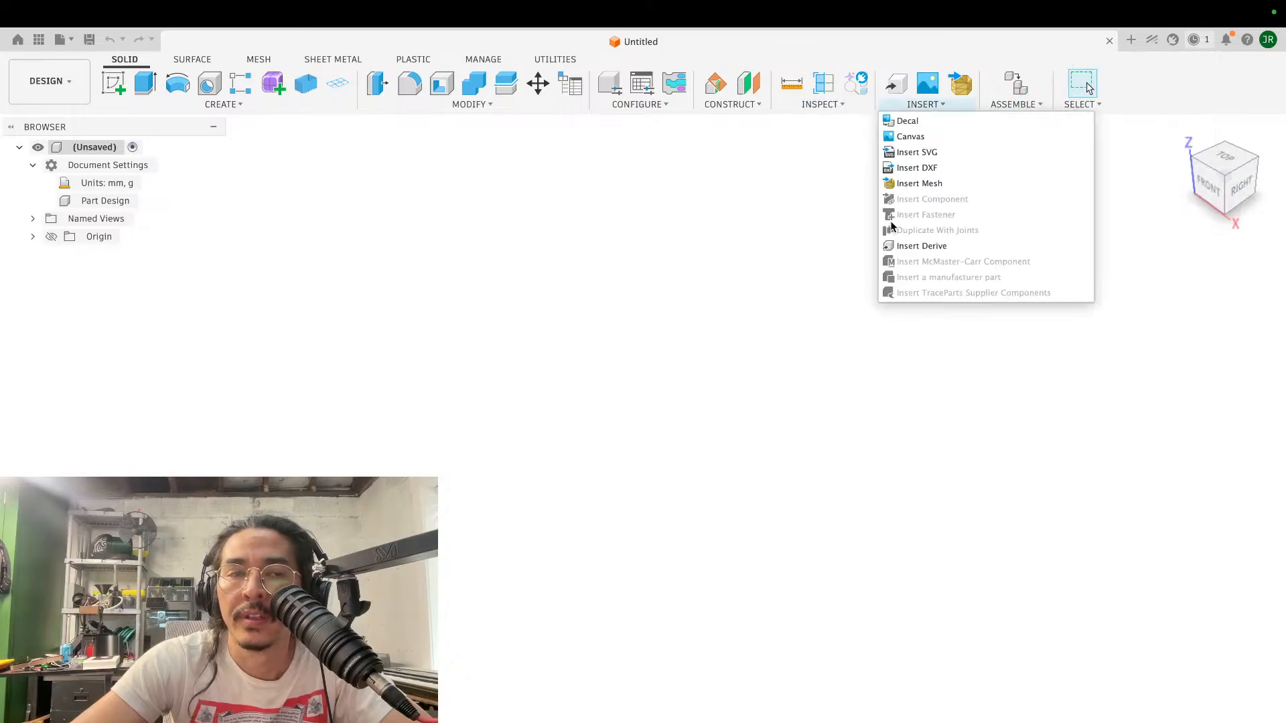
- Open Gondola Mechanical Components from the Admin Project, sorting the files by last updated
{"action": "key", "text": "ctrl+o"}
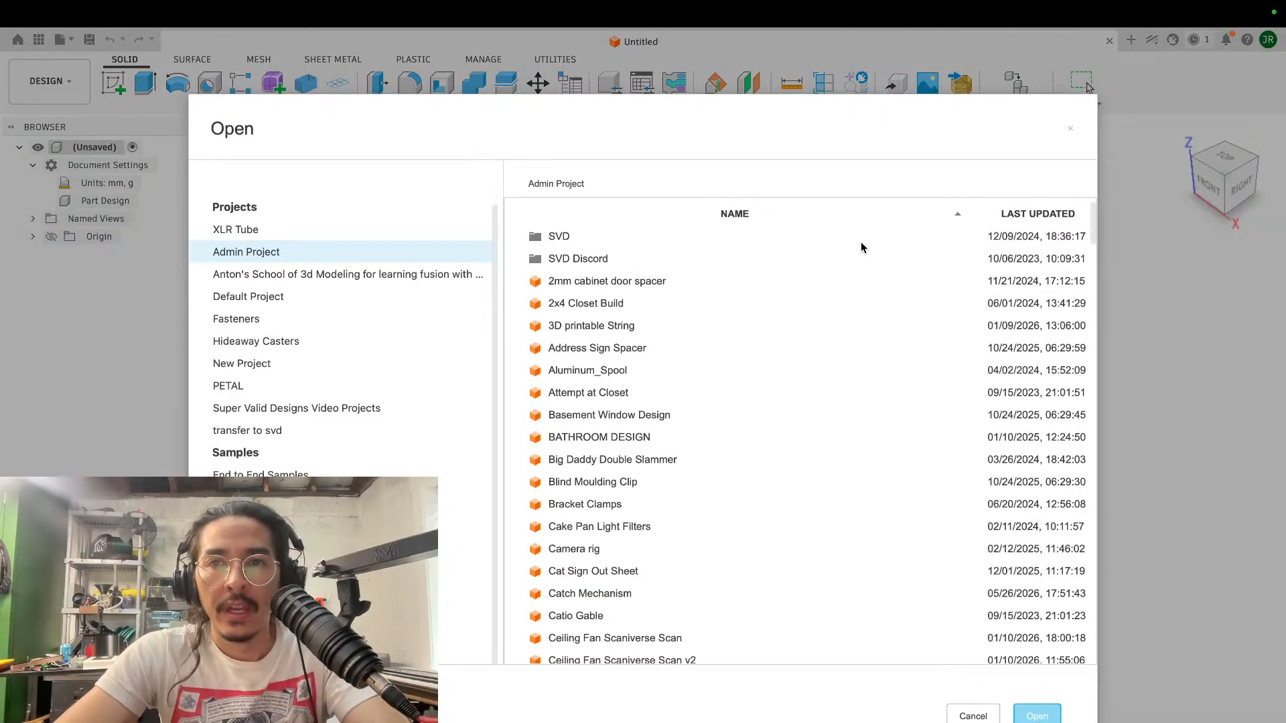
{"action": "left_click", "coordinate": [1028, 213]}
{"action": "left_click", "coordinate": [1031, 214]}
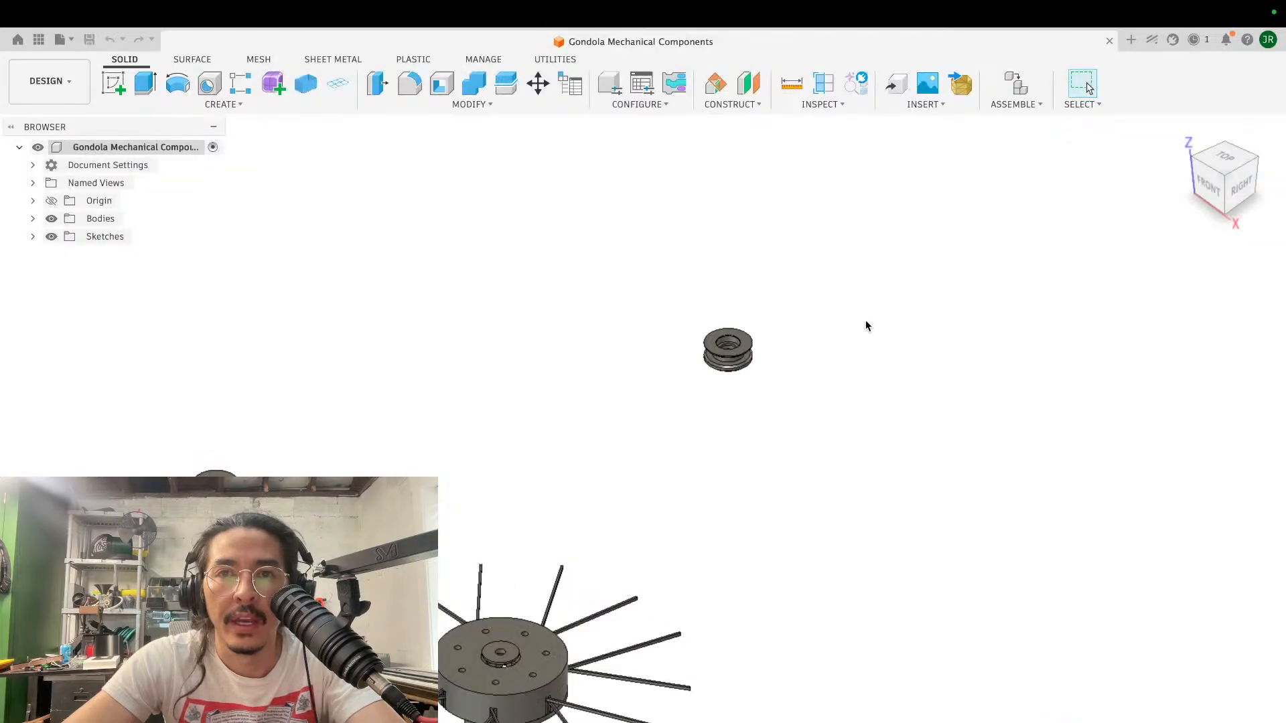
{"action": "scroll", "coordinate": [868, 326], "scroll_direction": "left", "scroll_amount": 4}
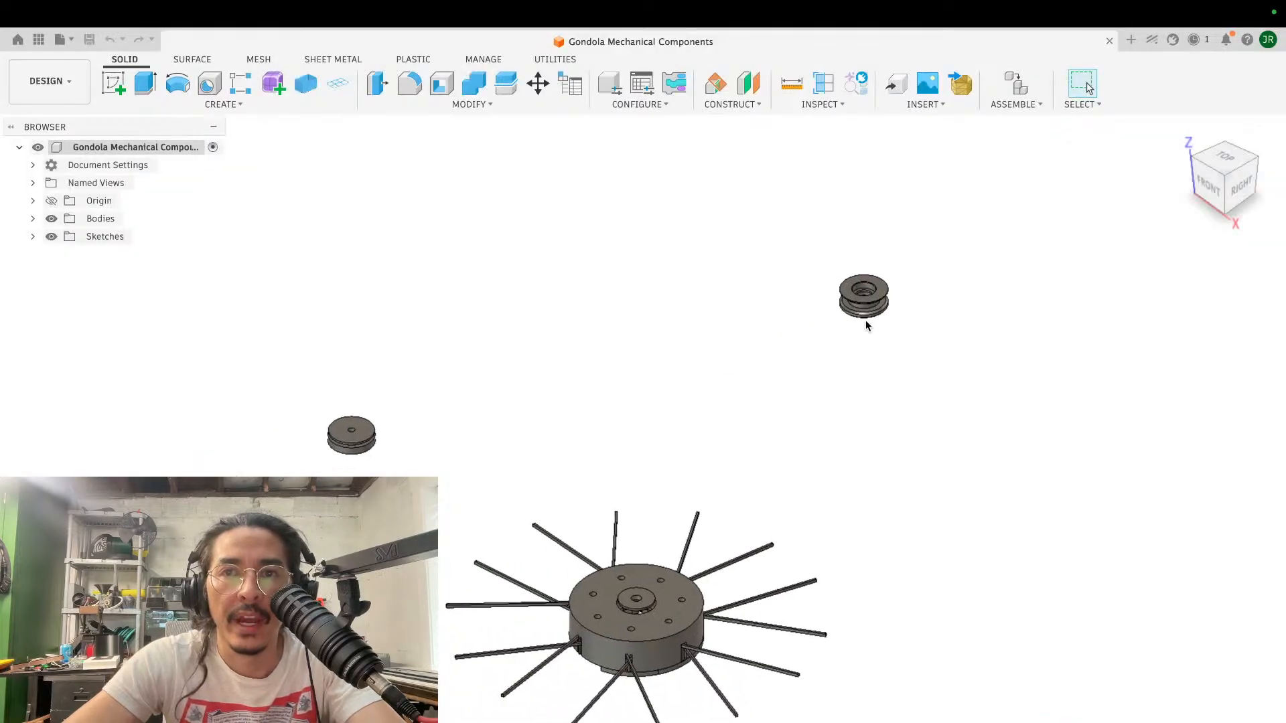
- Examine the flanged spool and check which insert options are available in the Gondola Mechanical Components design
{"action": "scroll", "coordinate": [868, 326], "scroll_direction": "right", "scroll_amount": 4, "text": "shift"}
{"action": "scroll", "coordinate": [867, 326], "scroll_direction": "right", "scroll_amount": 4}
{"action": "scroll", "coordinate": [868, 326], "scroll_direction": "right", "scroll_amount": 5, "text": "shift"}
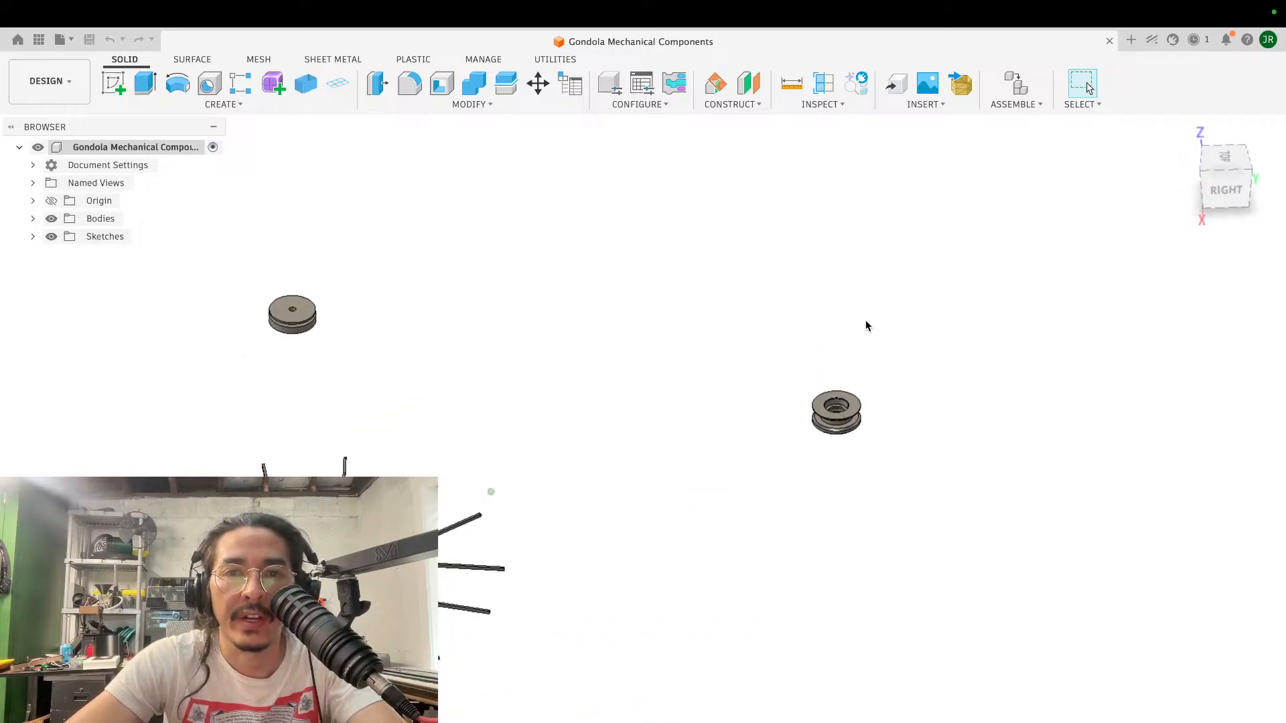
{"action": "scroll", "coordinate": [868, 326], "scroll_direction": "up", "scroll_amount": 4}
{"action": "scroll", "coordinate": [868, 326], "scroll_direction": "right", "scroll_amount": 8}
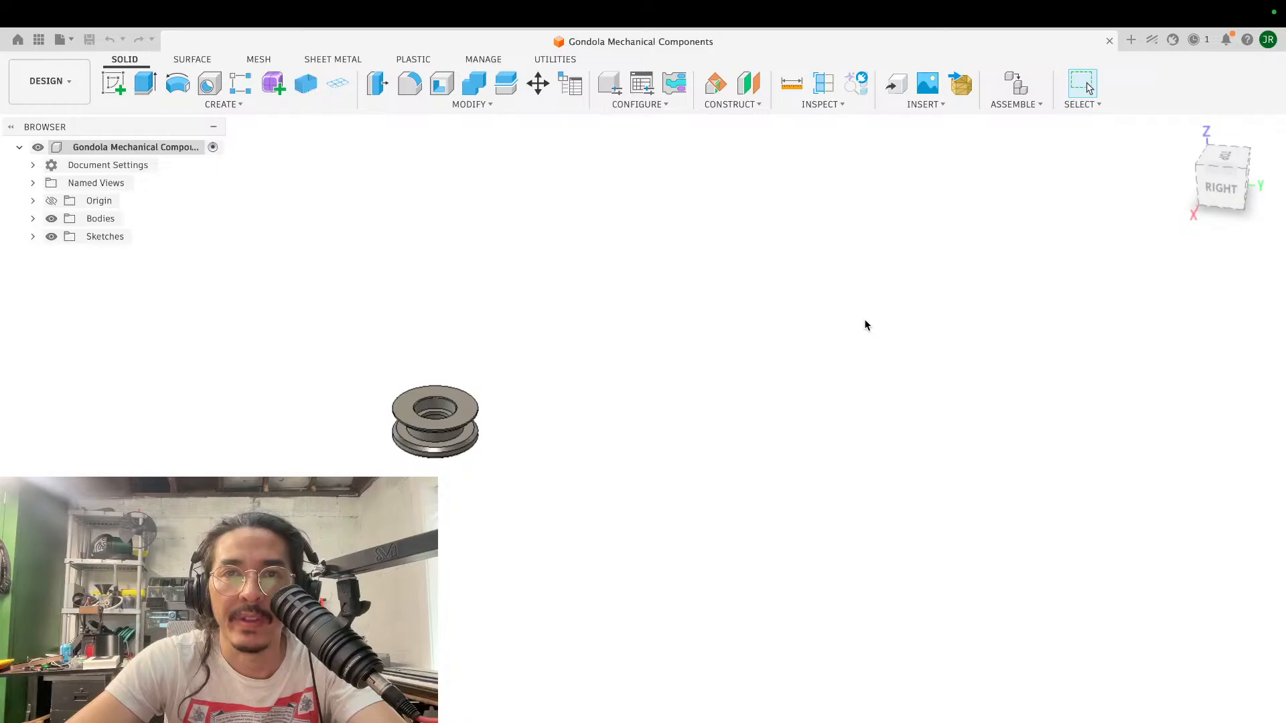
{"action": "left_click", "coordinate": [928, 105]}
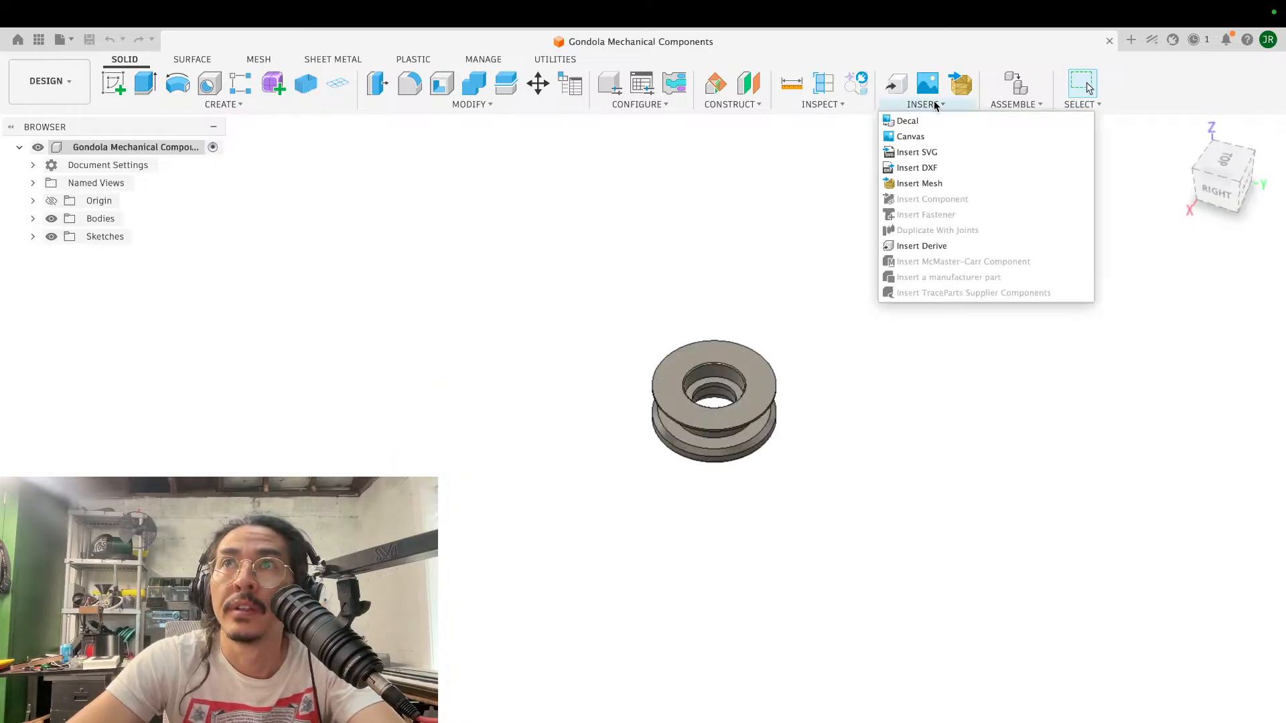
{"action": "left_click", "coordinate": [934, 100]}
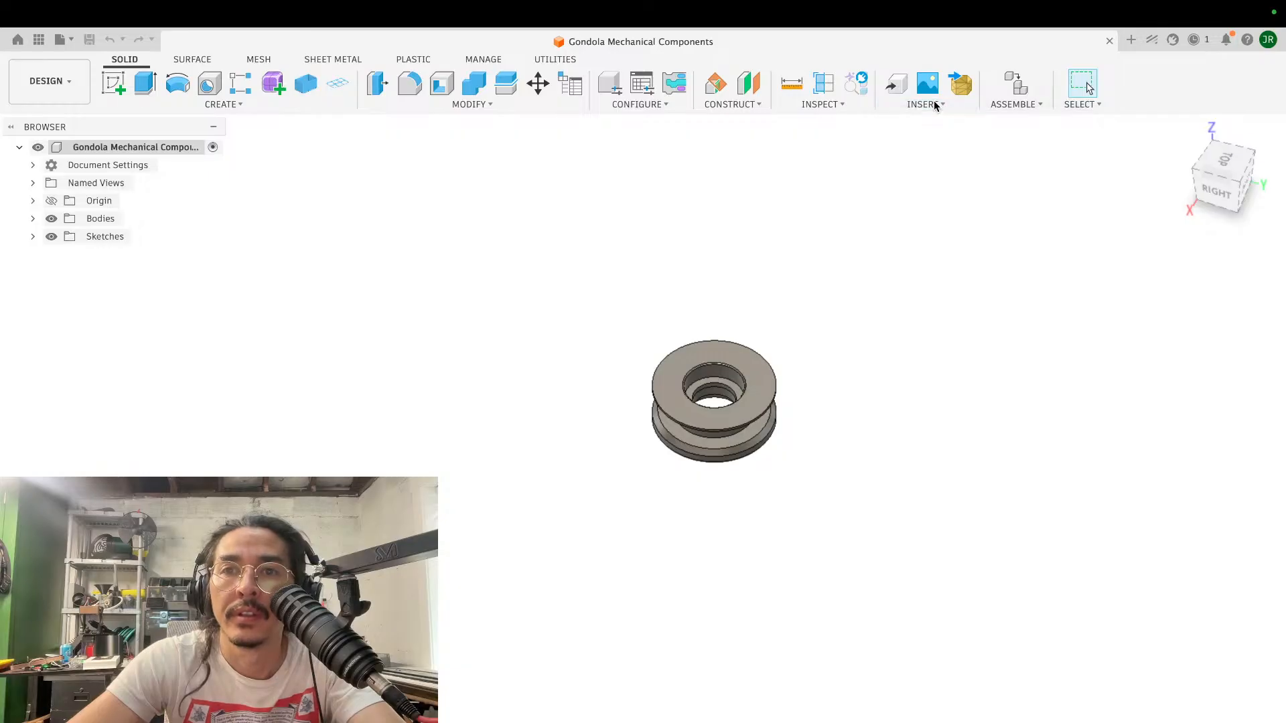
{"action": "left_click", "coordinate": [933, 101]}
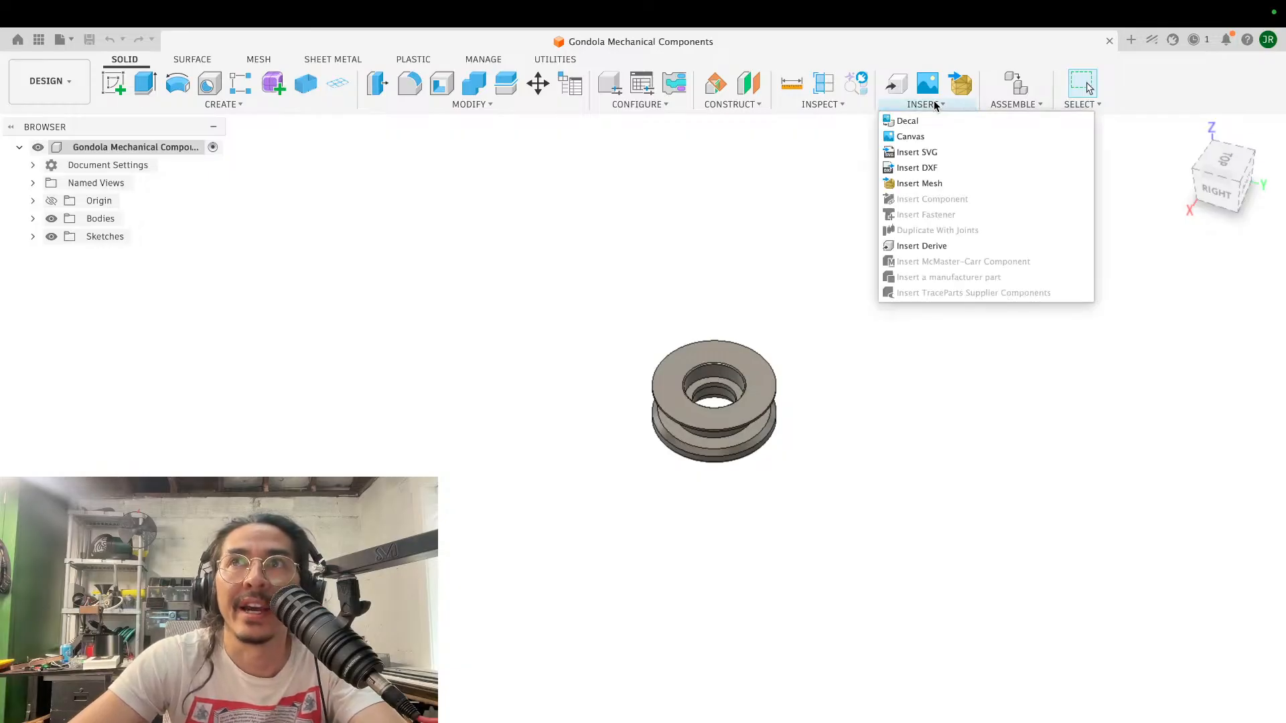
{"action": "left_click", "coordinate": [930, 104]}
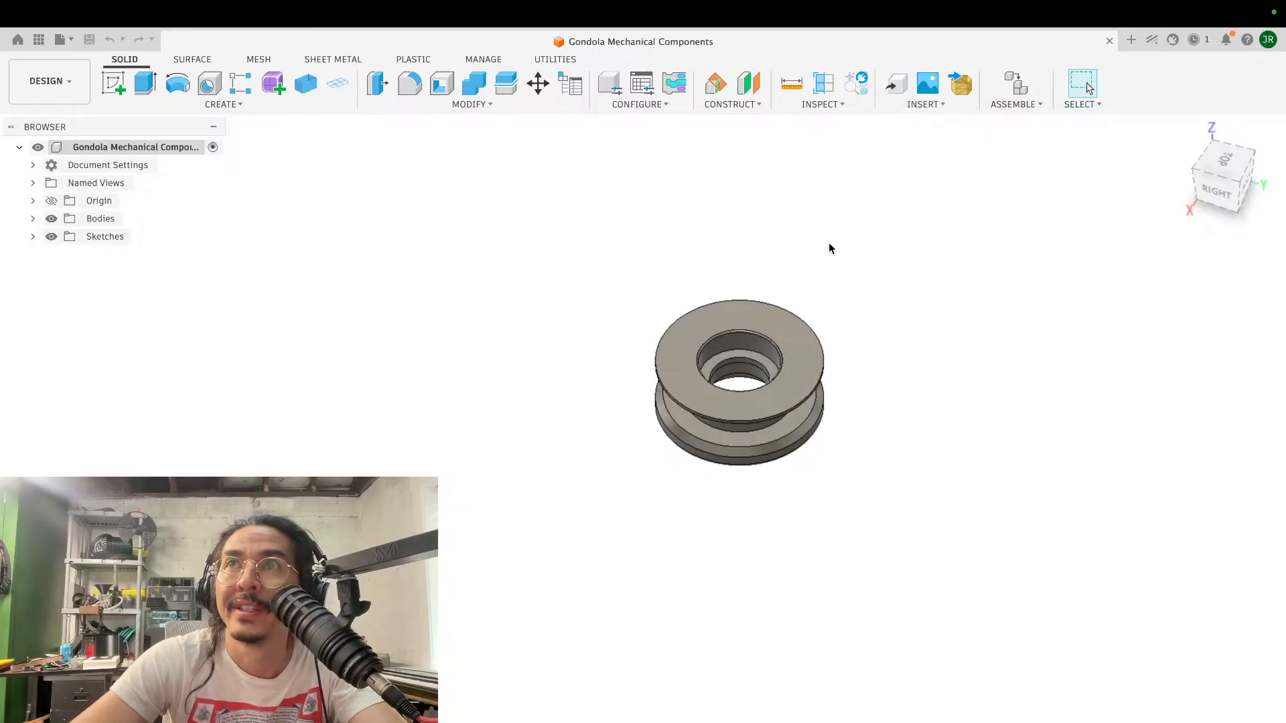
{"action": "scroll", "coordinate": [829, 246], "scroll_direction": "up", "scroll_amount": 5}
{"action": "scroll", "coordinate": [829, 247], "scroll_direction": "up", "scroll_amount": 3}
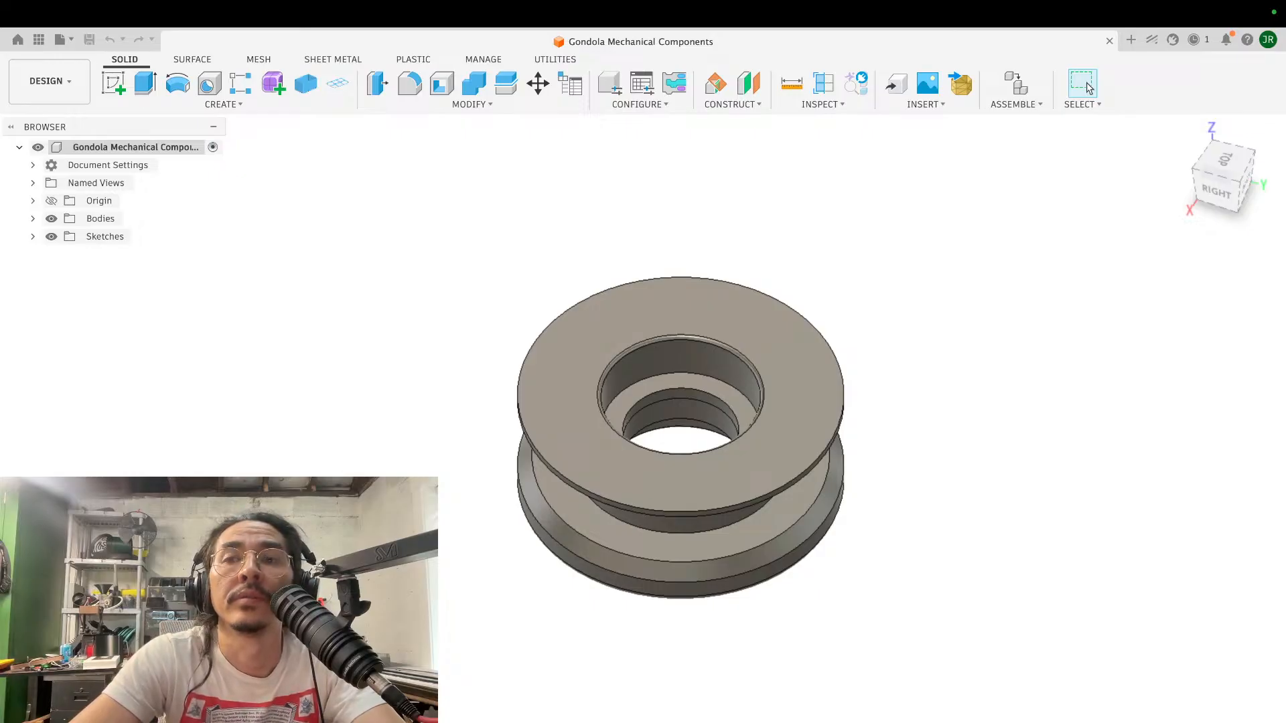
- Check the job status and read the notifications about macOS and the ShaperUtilities add-in
{"action": "left_click", "coordinate": [923, 104]}
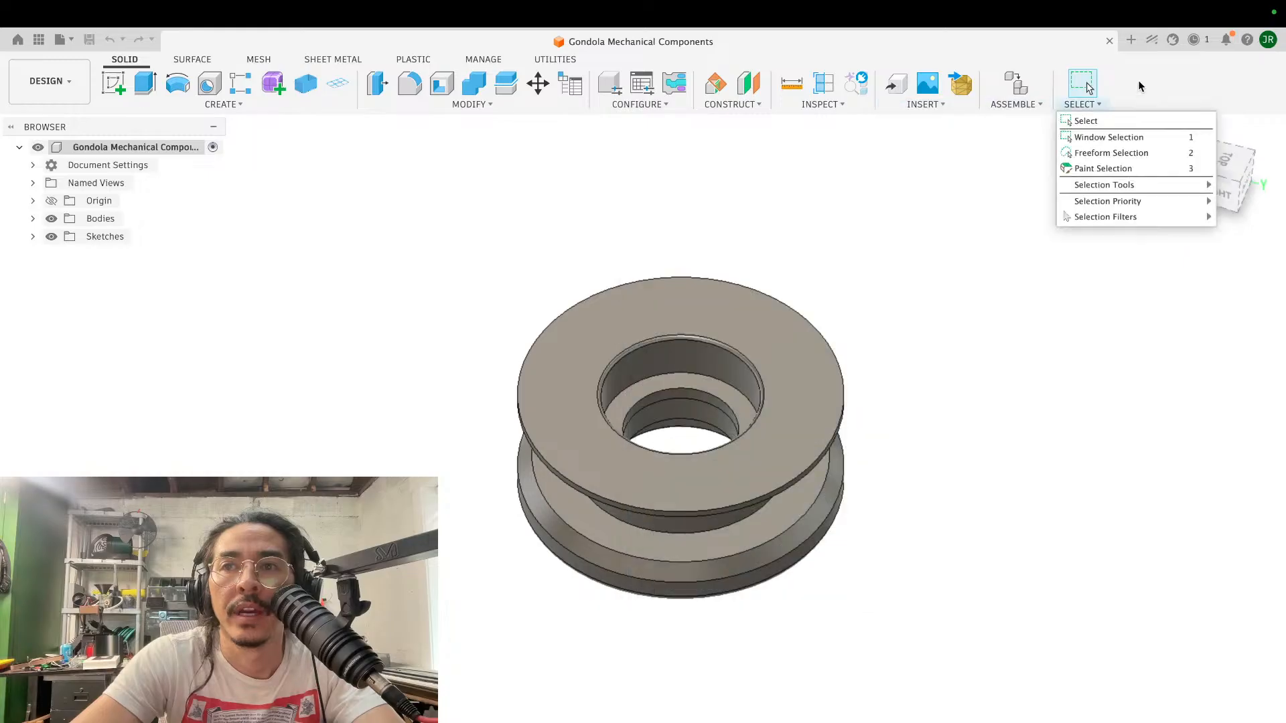
{"action": "left_click", "coordinate": [1195, 40]}
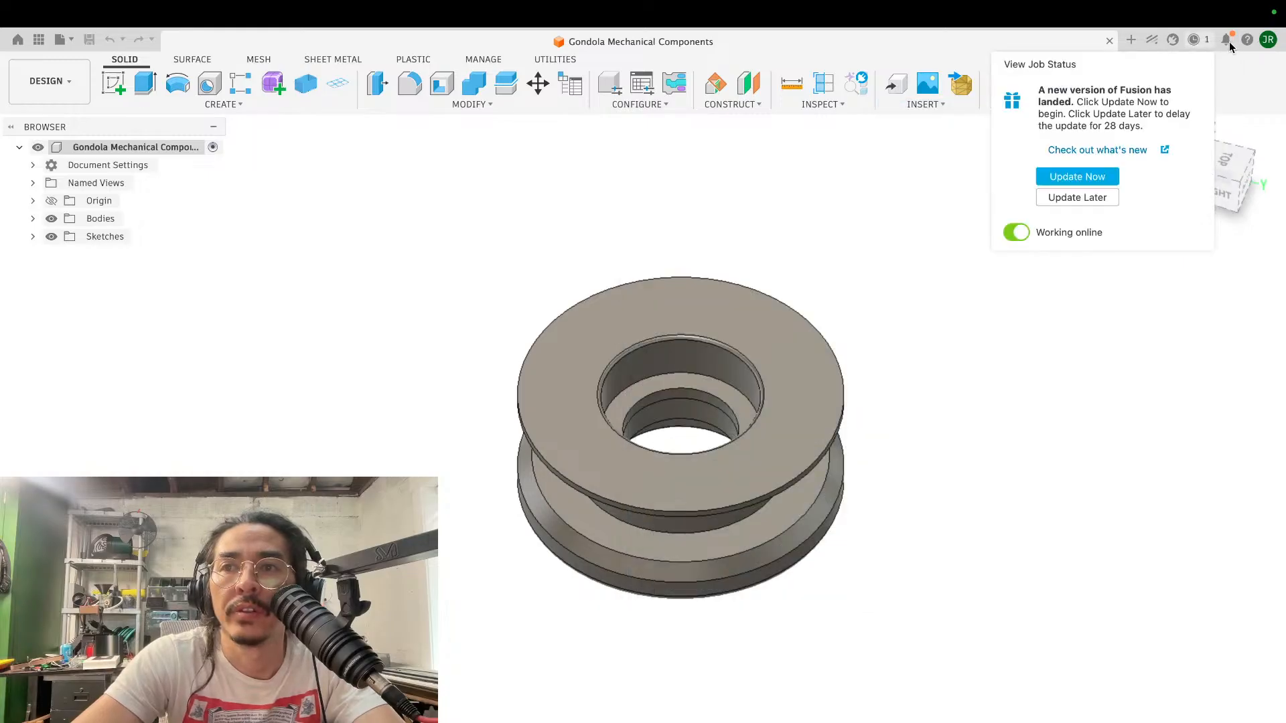
{"action": "left_click", "coordinate": [1227, 40]}
{"action": "scroll", "coordinate": [1145, 248], "scroll_direction": "down", "scroll_amount": 1}
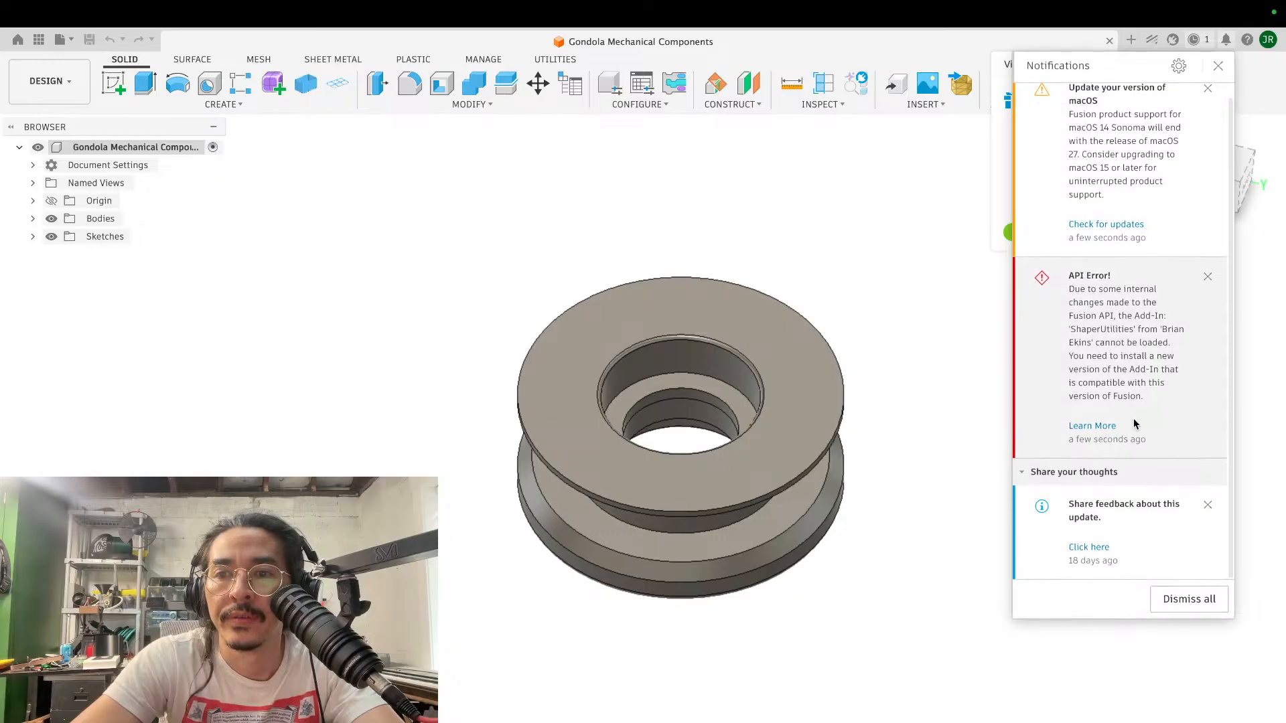
{"action": "scroll", "coordinate": [1114, 365], "scroll_direction": "up", "scroll_amount": 1}
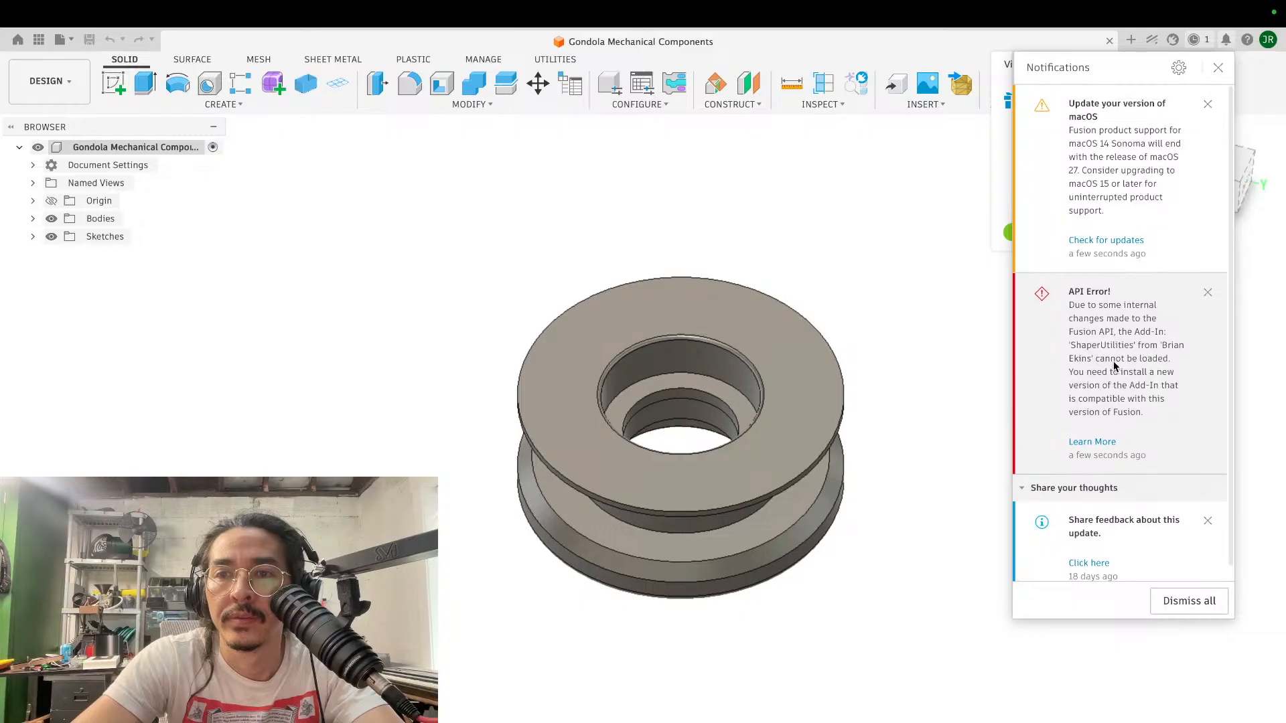
{"action": "scroll", "coordinate": [1114, 365], "scroll_direction": "down", "scroll_amount": 1}
{"action": "scroll", "coordinate": [1115, 365], "scroll_direction": "up", "scroll_amount": 1}
{"action": "scroll", "coordinate": [1114, 365], "scroll_direction": "down", "scroll_amount": 1}
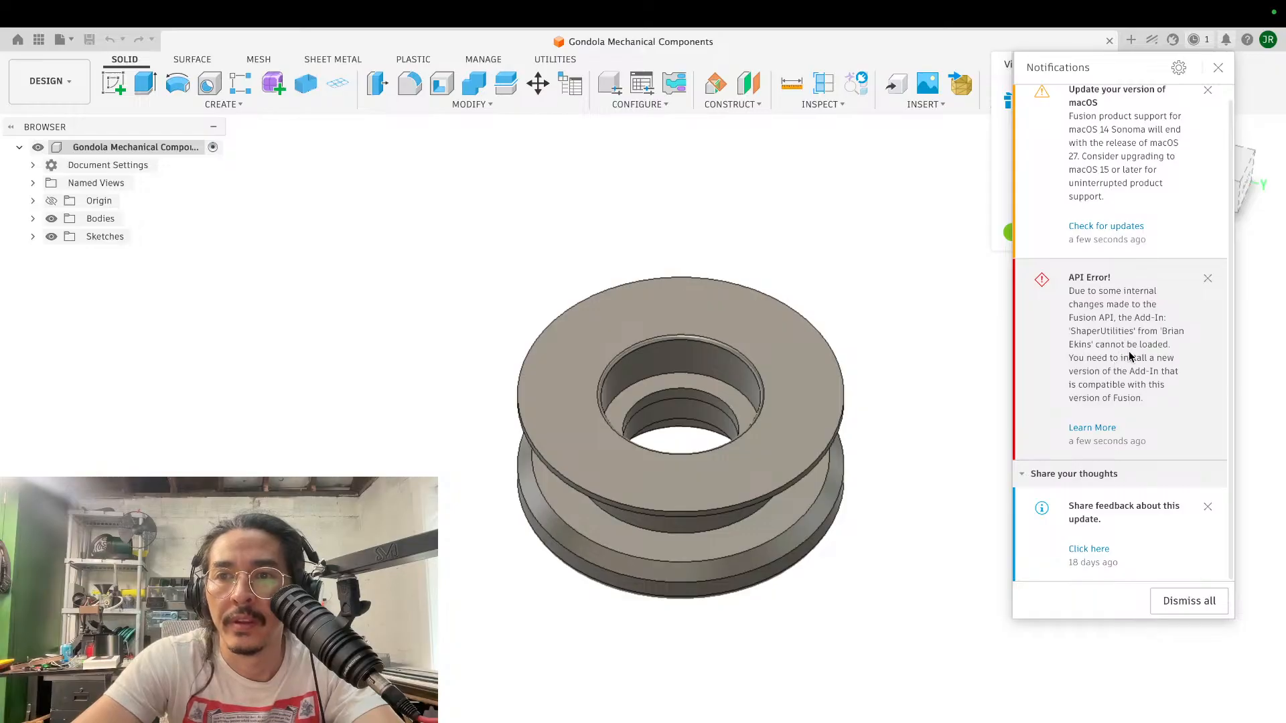
{"action": "scroll", "coordinate": [1127, 366], "scroll_direction": "down", "scroll_amount": 1}
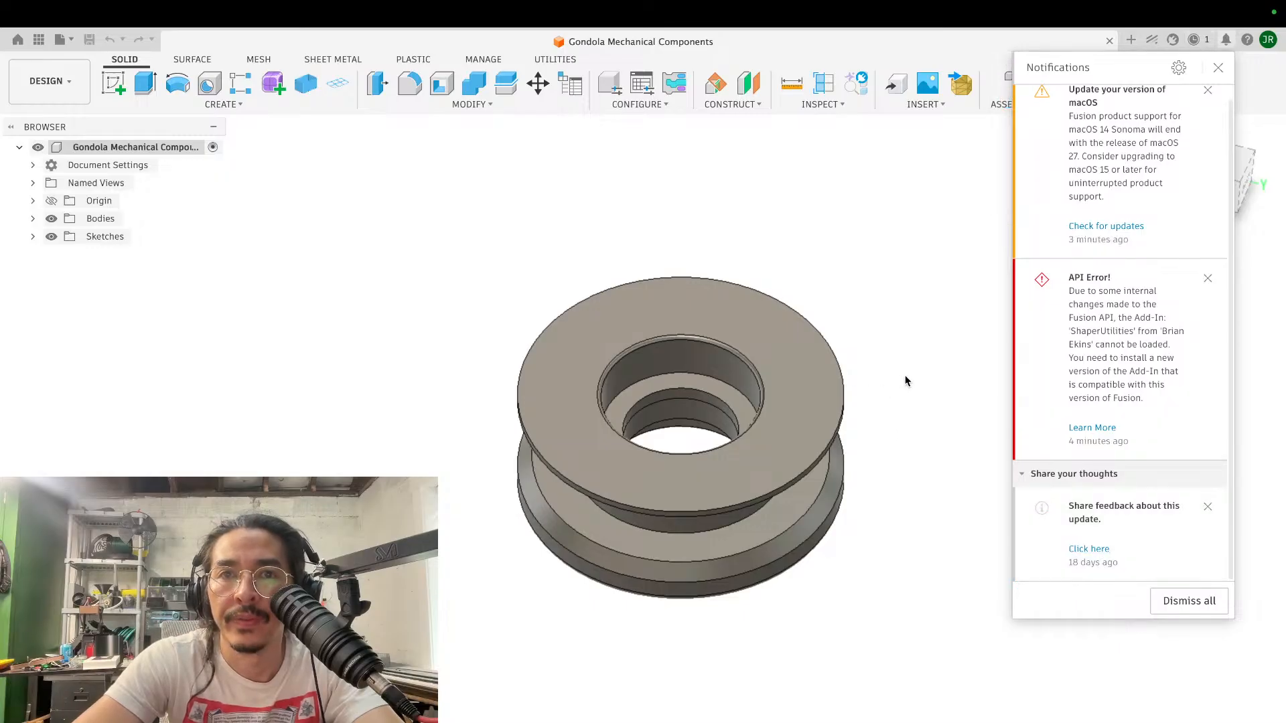
{"action": "left_click", "coordinate": [922, 353]}
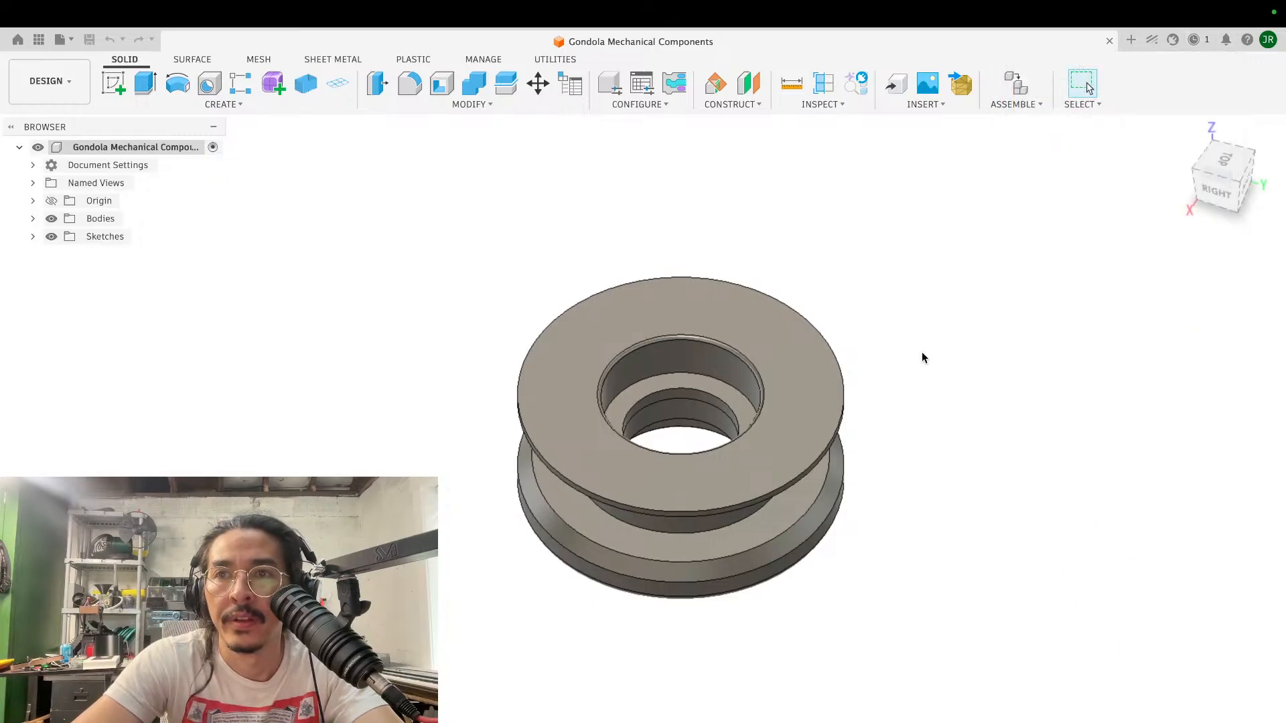
- Start the Fusion update immediately and check its progress in the job status
{"action": "left_click", "coordinate": [1191, 40]}
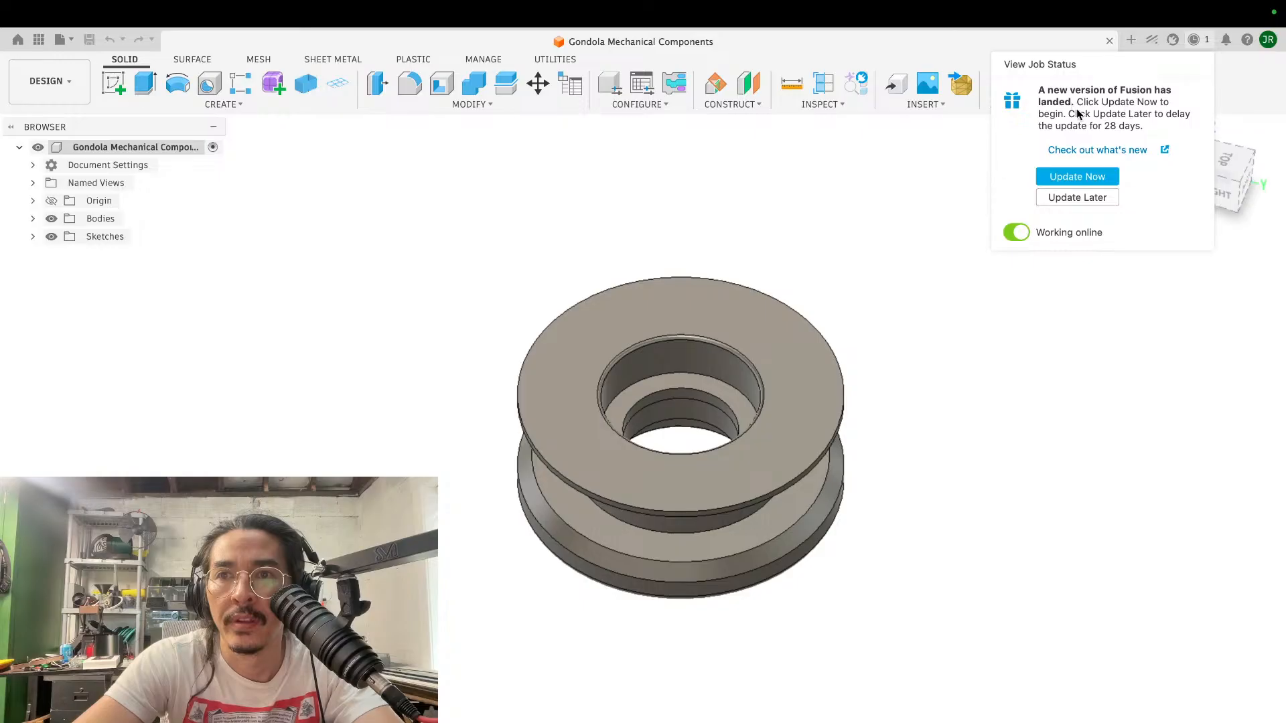
{"action": "left_click", "coordinate": [1068, 177]}
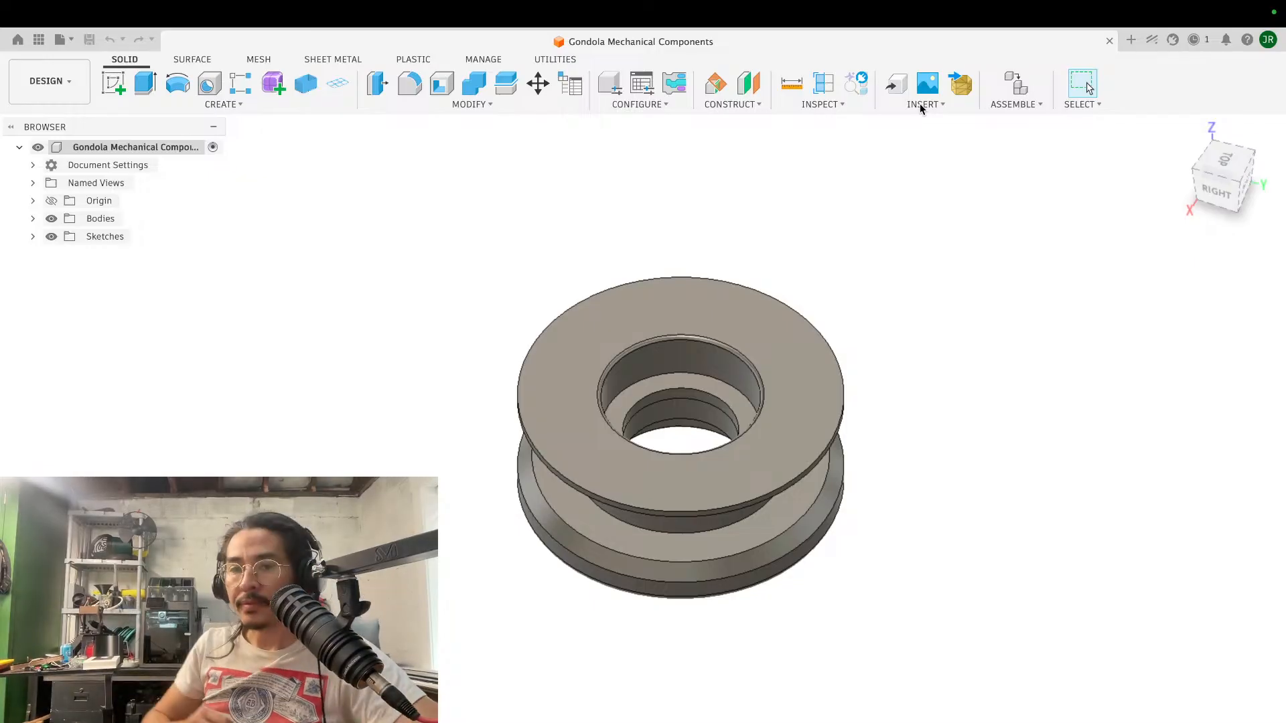
{"action": "left_click", "coordinate": [1196, 41]}
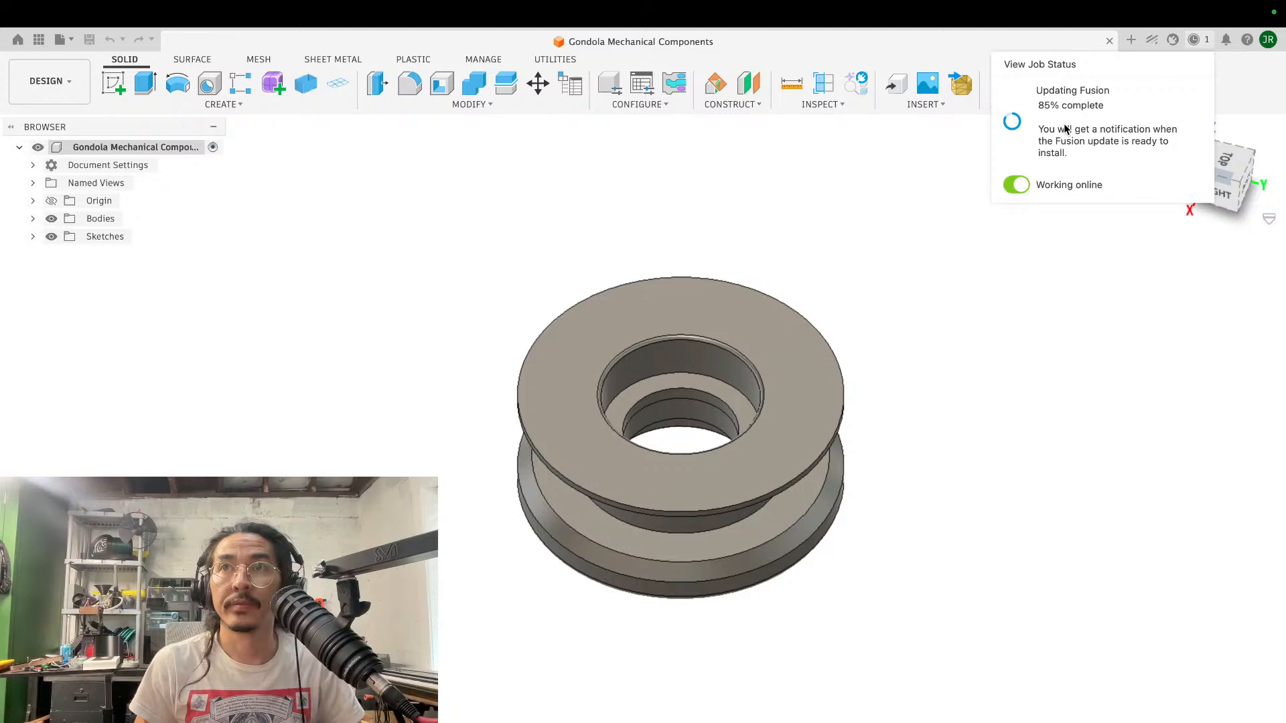
{"action": "left_click", "coordinate": [1152, 41]}
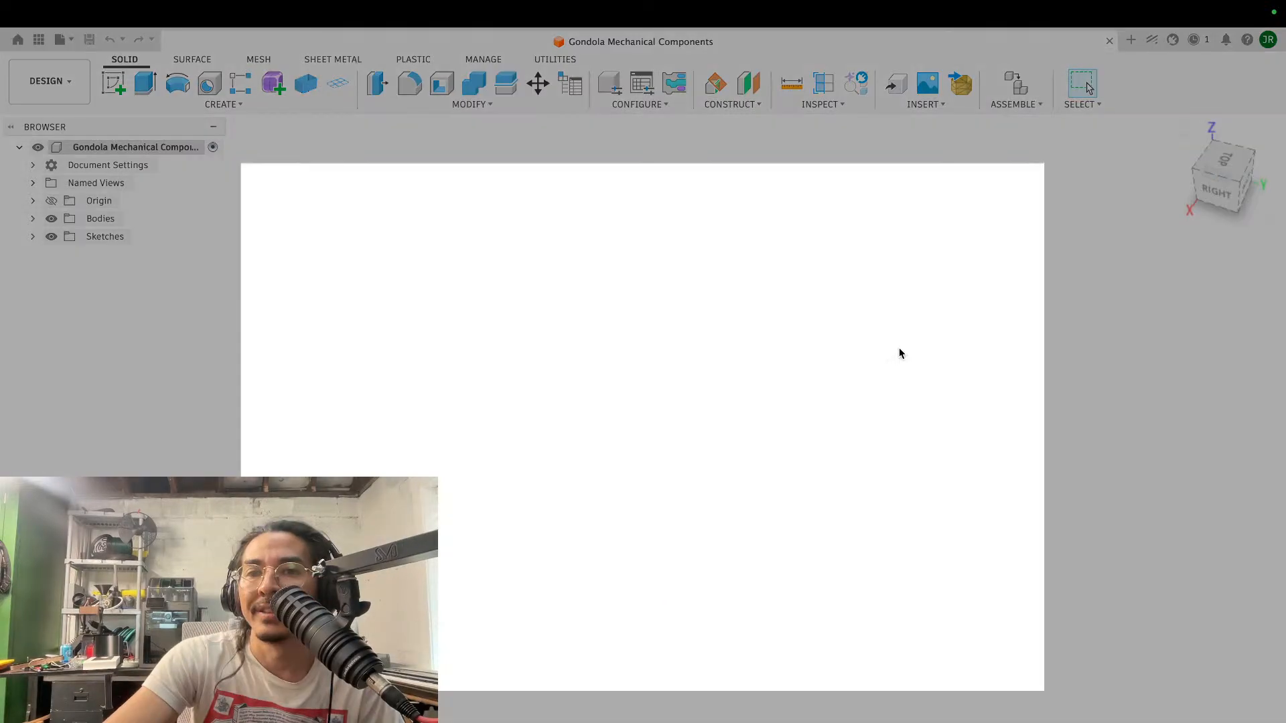
{"action": "left_click", "coordinate": [1017, 187]}
{"action": "left_click", "coordinate": [1194, 40]}
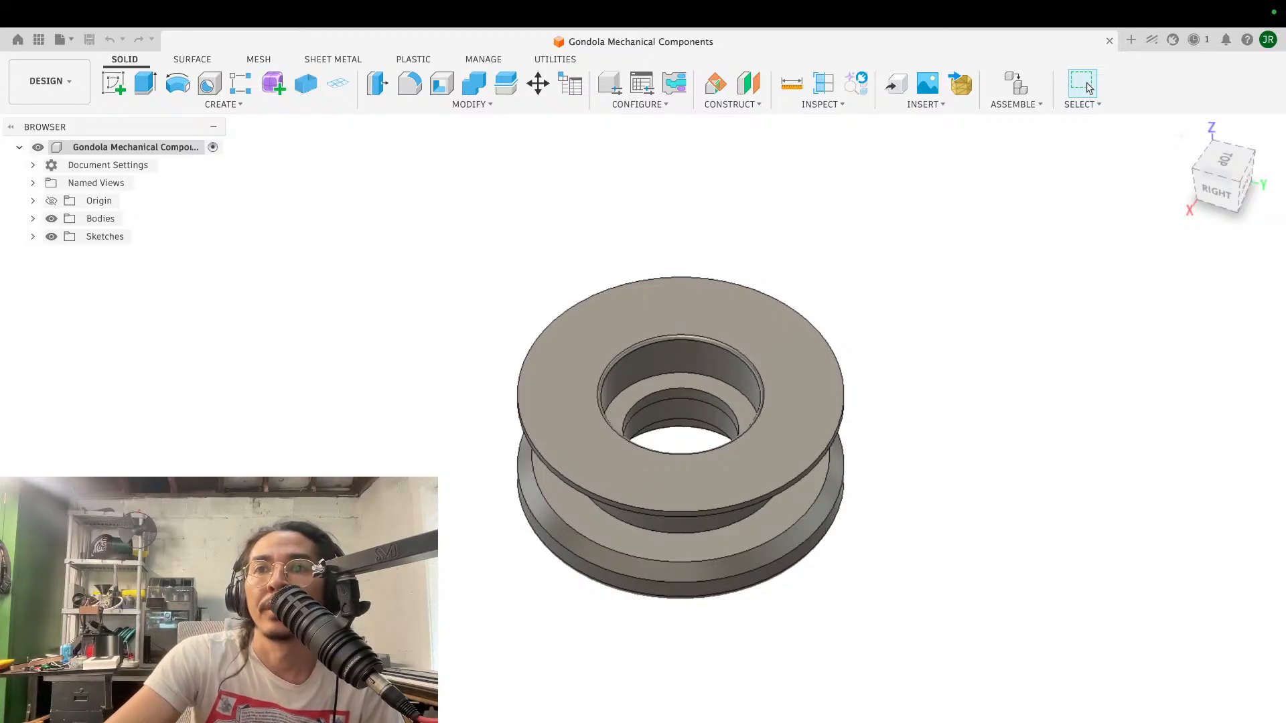
- Restart Fusion to install the update and dismiss the API error and macOS notices
{"action": "left_click", "coordinate": [1194, 40]}
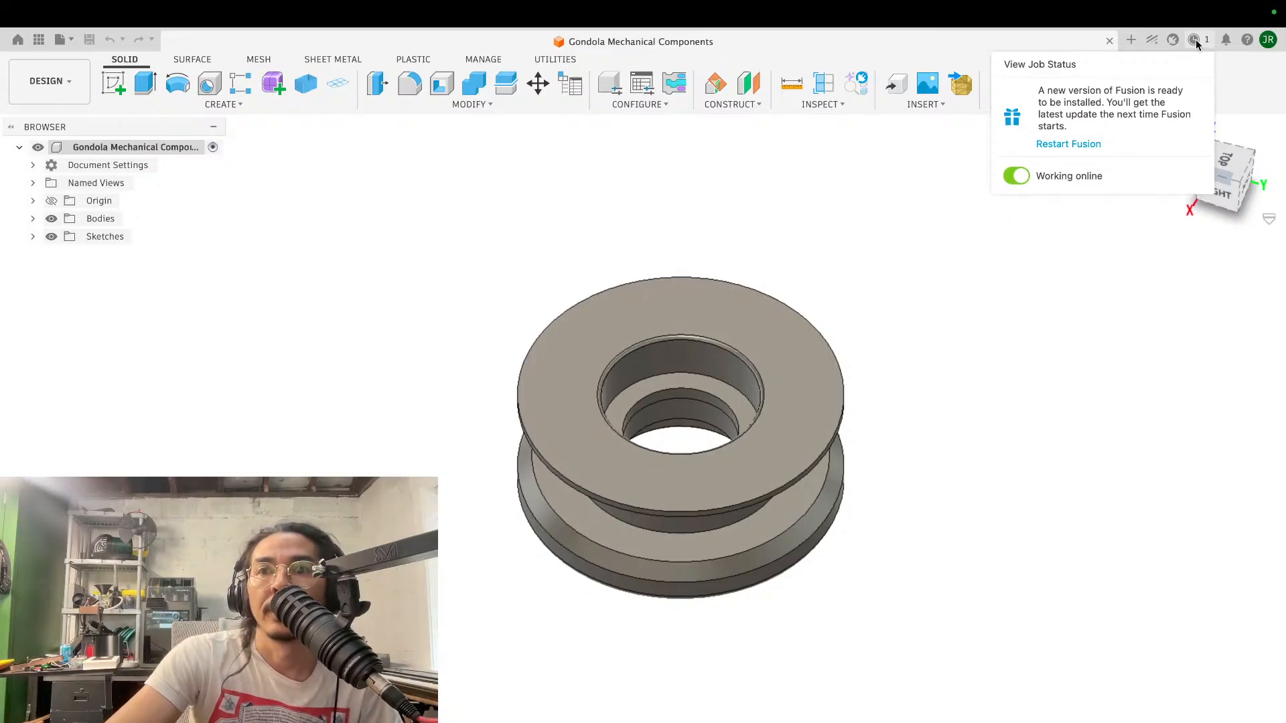
{"action": "left_click", "coordinate": [1079, 143]}
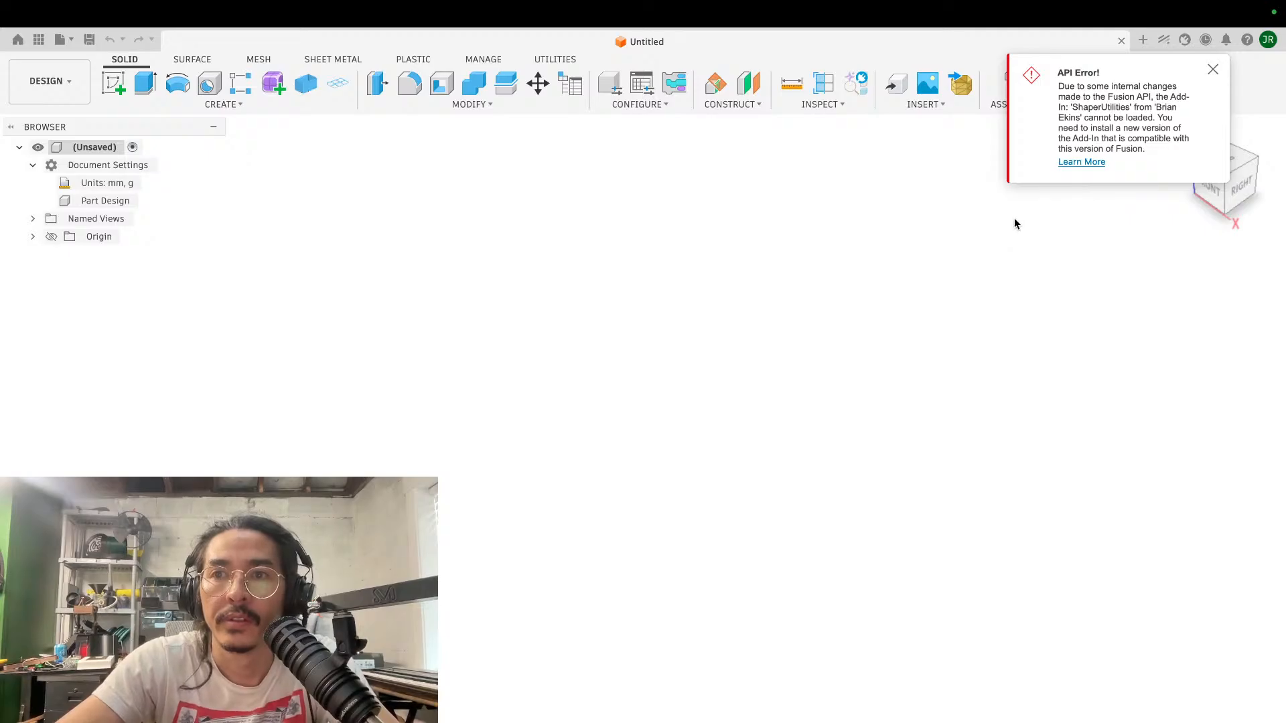
{"action": "left_click", "coordinate": [1212, 70]}
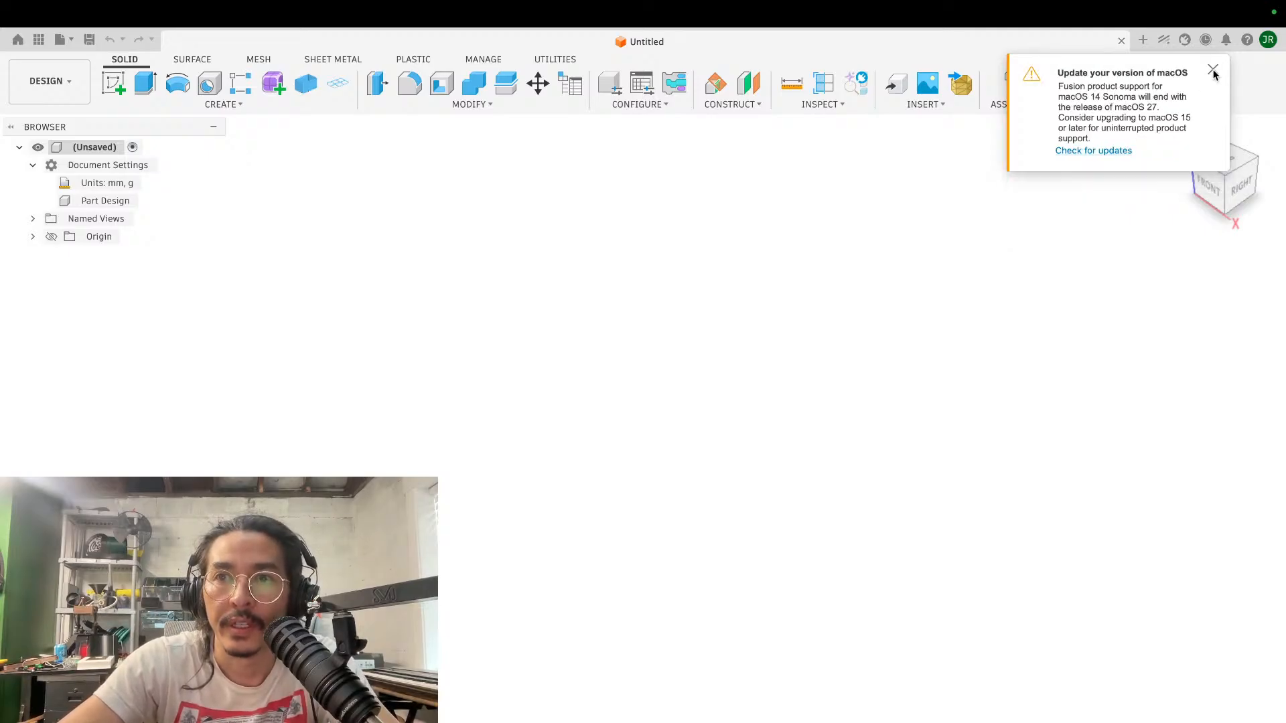
{"action": "left_click", "coordinate": [1213, 71]}
{"action": "left_click", "coordinate": [1212, 72]}
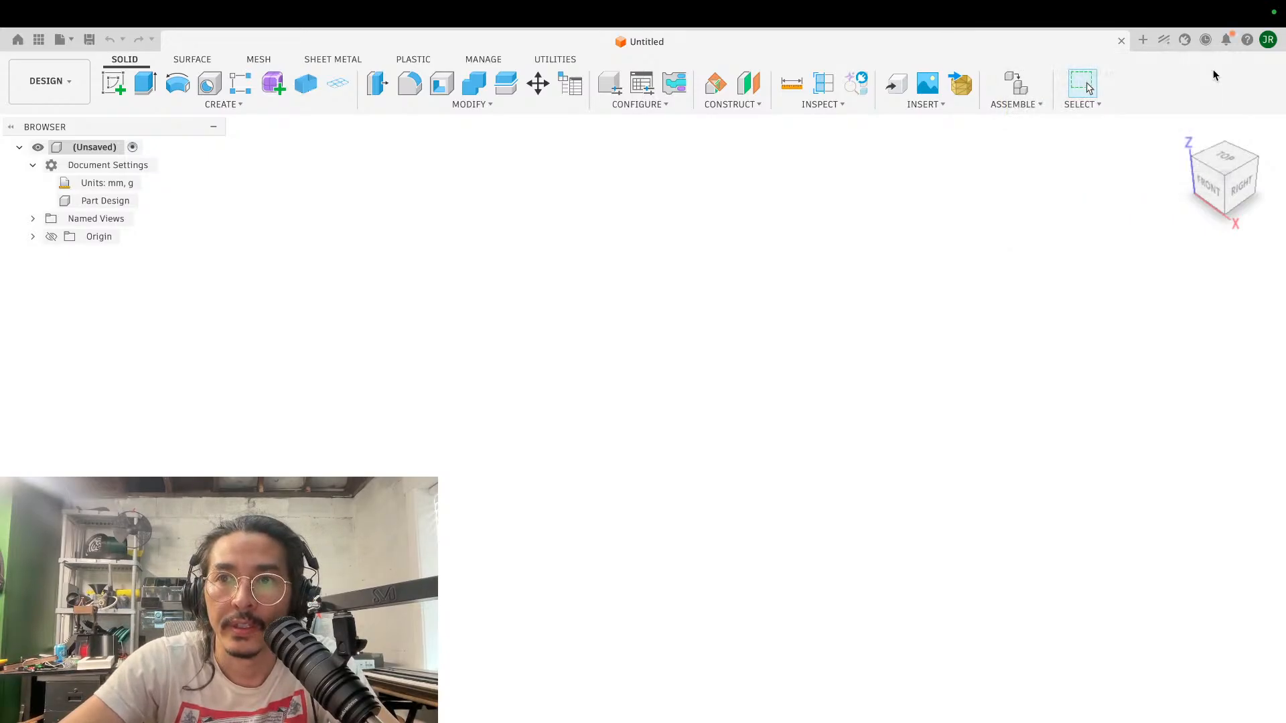
- Check the insert options in the new untitled design, including the one for manufacturer parts
{"action": "left_click", "coordinate": [935, 104]}
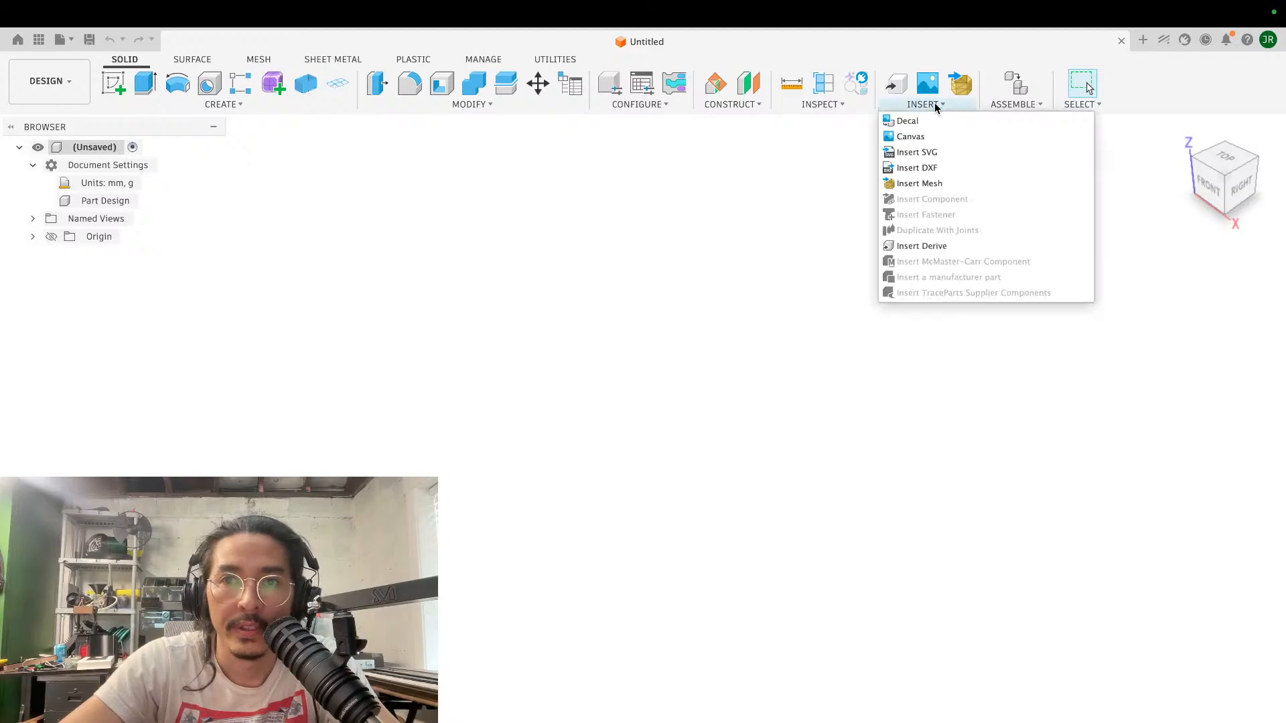
{"action": "left_click", "coordinate": [934, 103]}
{"action": "left_click", "coordinate": [920, 104]}
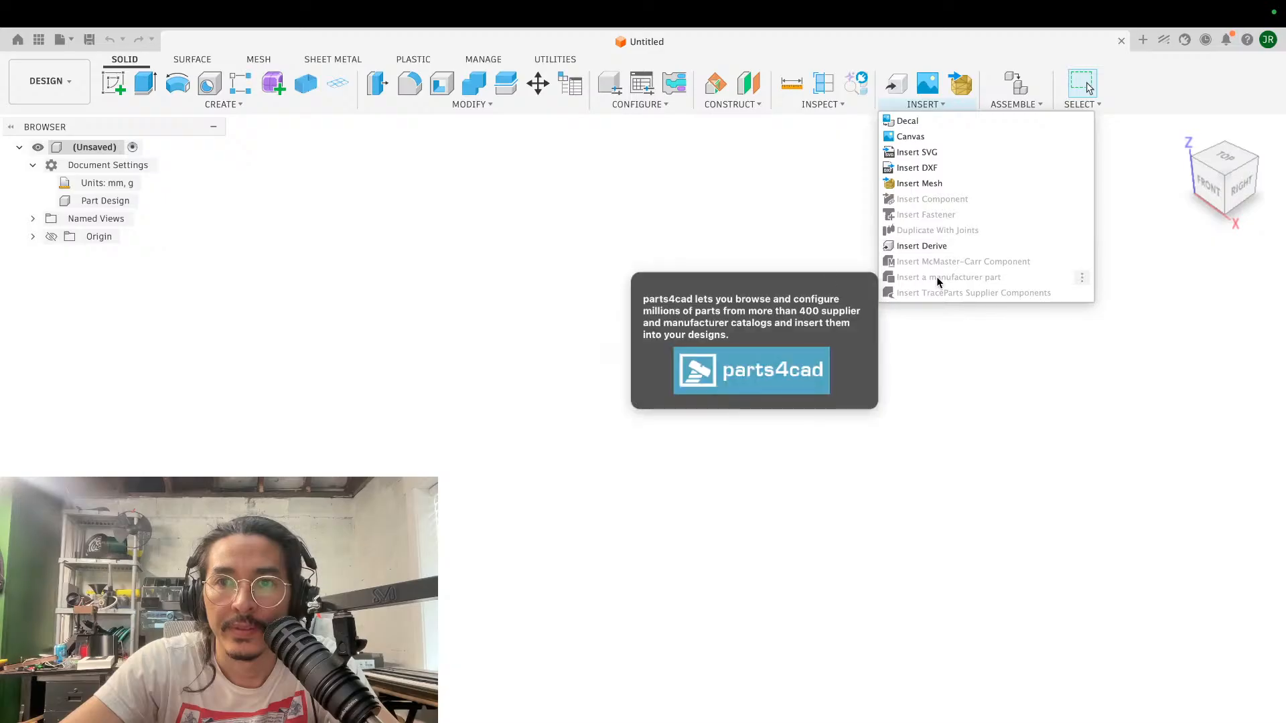
{"action": "left_click", "coordinate": [733, 223]}
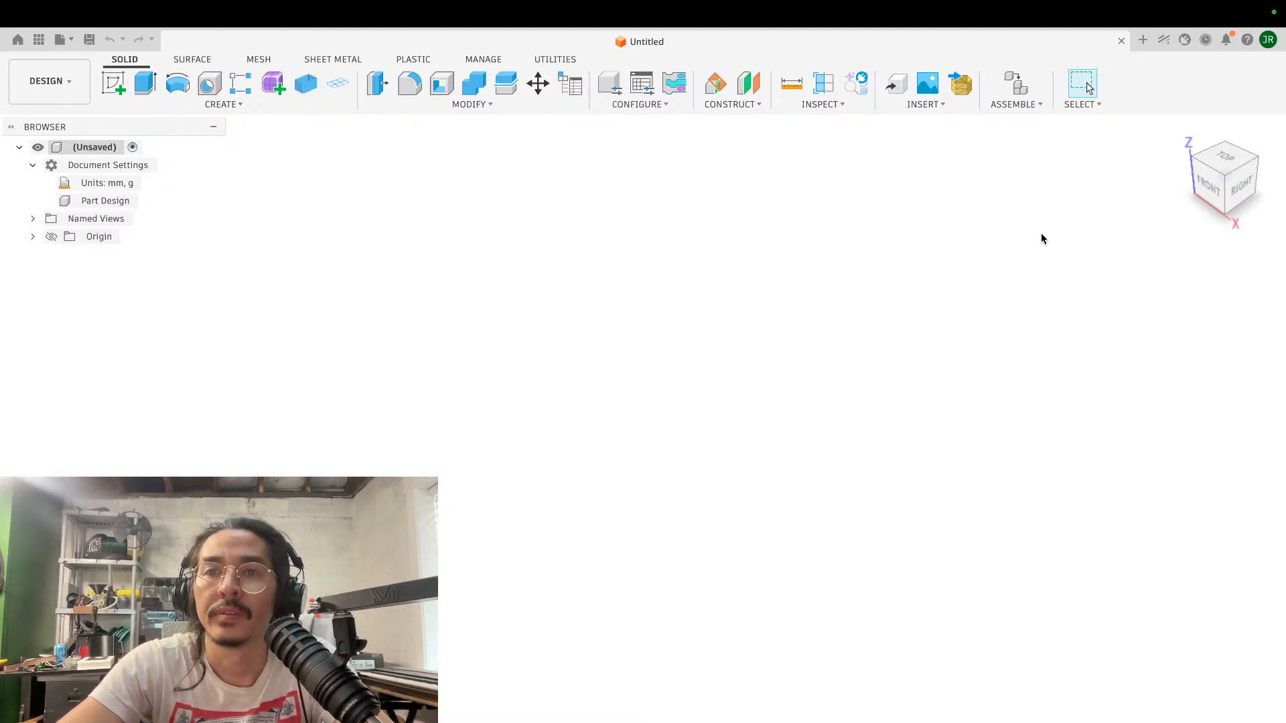
- Capture a screenshot of the insert options list in the untitled design, including the unavailable part commands
{"action": "left_click", "coordinate": [920, 105]}
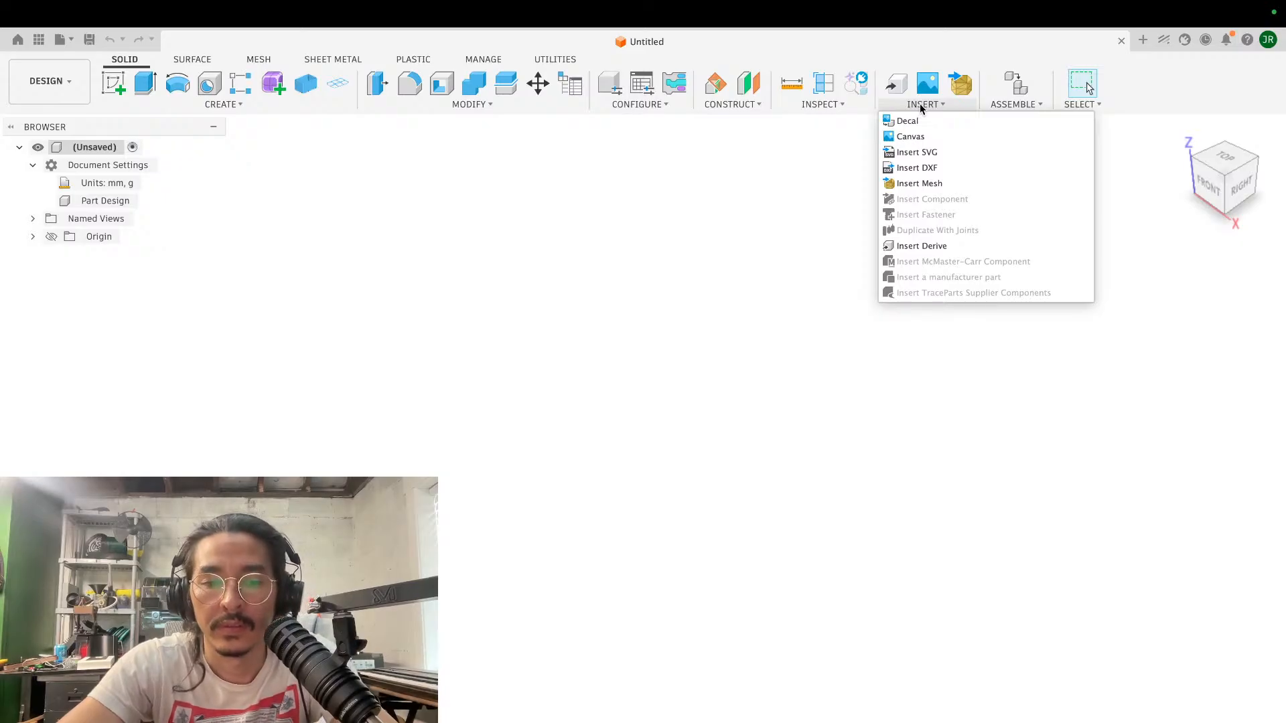
{"action": "key", "text": "super+shift+4"}
{"action": "left_click_drag", "start_coordinate": [874, 61], "coordinate": [1111, 313]}
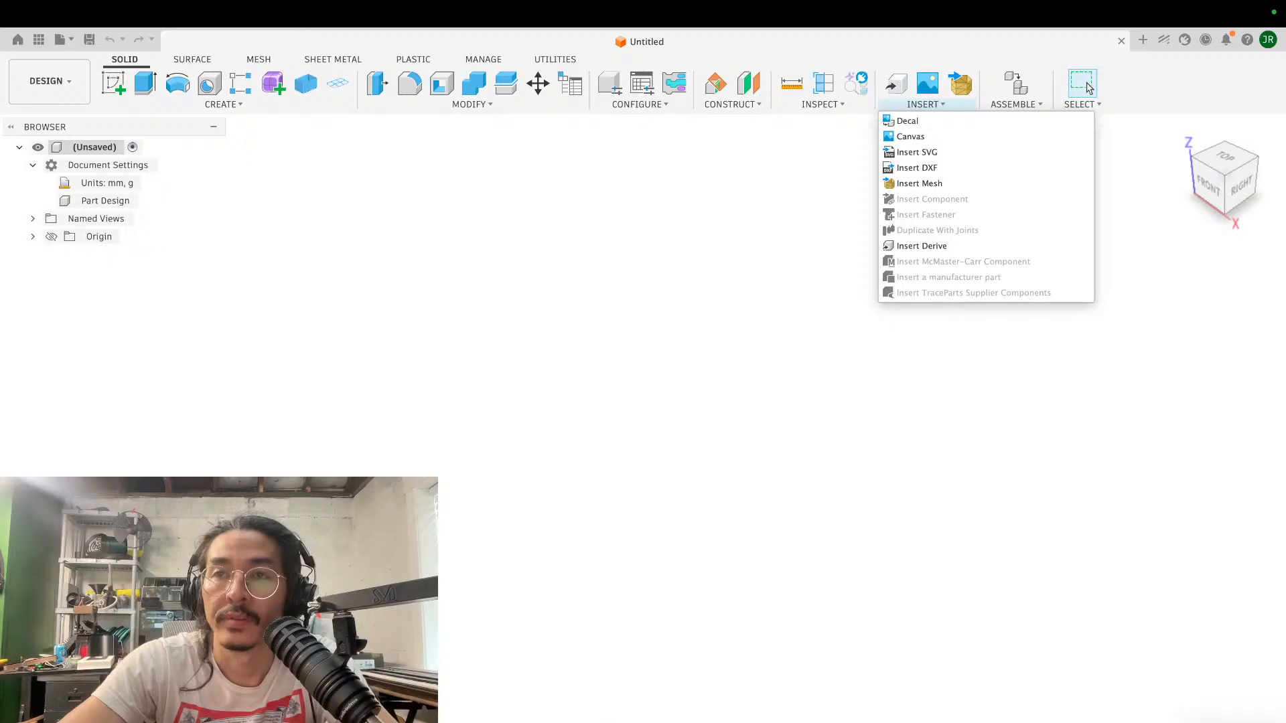
{"action": "left_click", "coordinate": [1087, 88]}
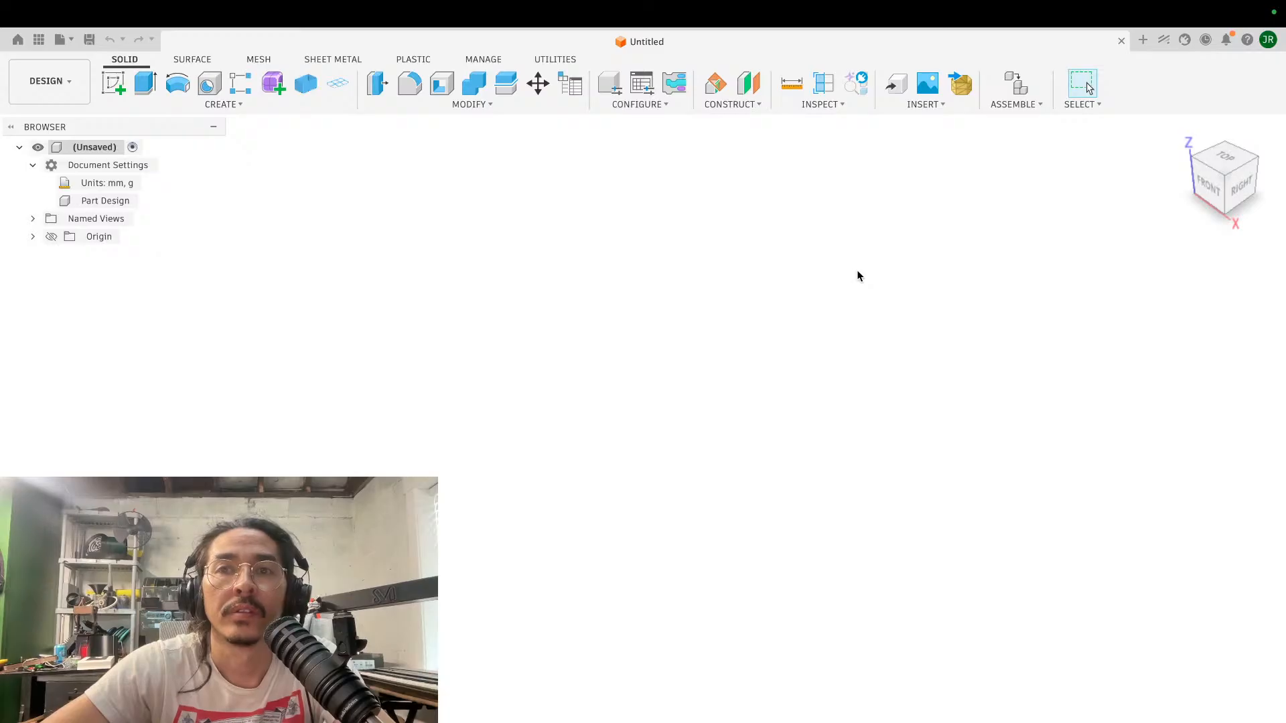
{"action": "left_click", "coordinate": [923, 104]}
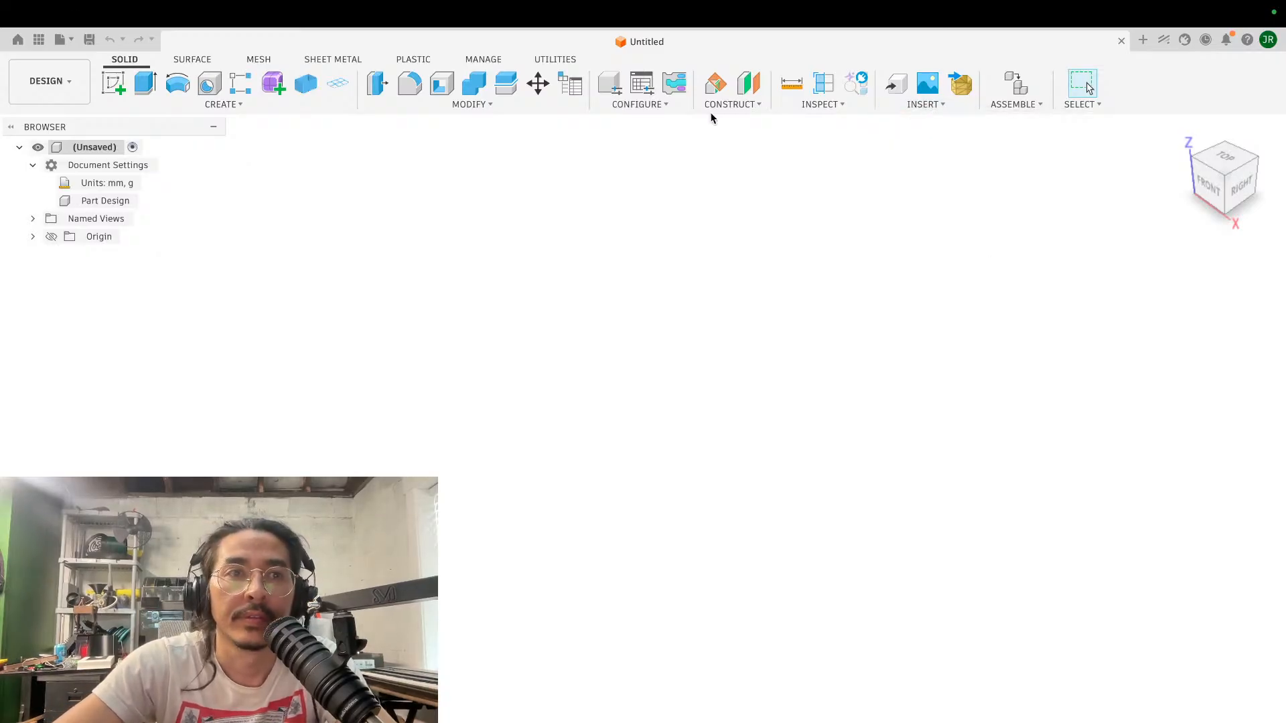
- Open the Gondola Mechanical Components design from the Admin Project, listing its files by most recent update
{"action": "left_click", "coordinate": [95, 14]}
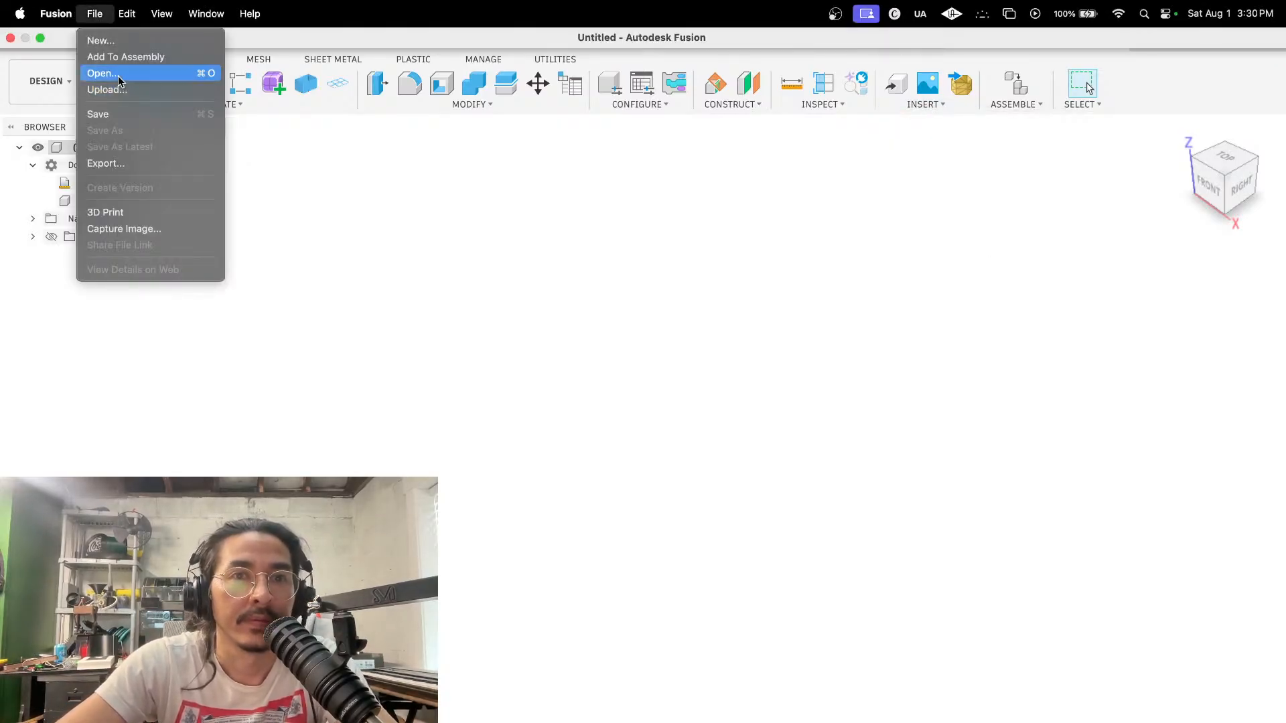
{"action": "left_click", "coordinate": [118, 80]}
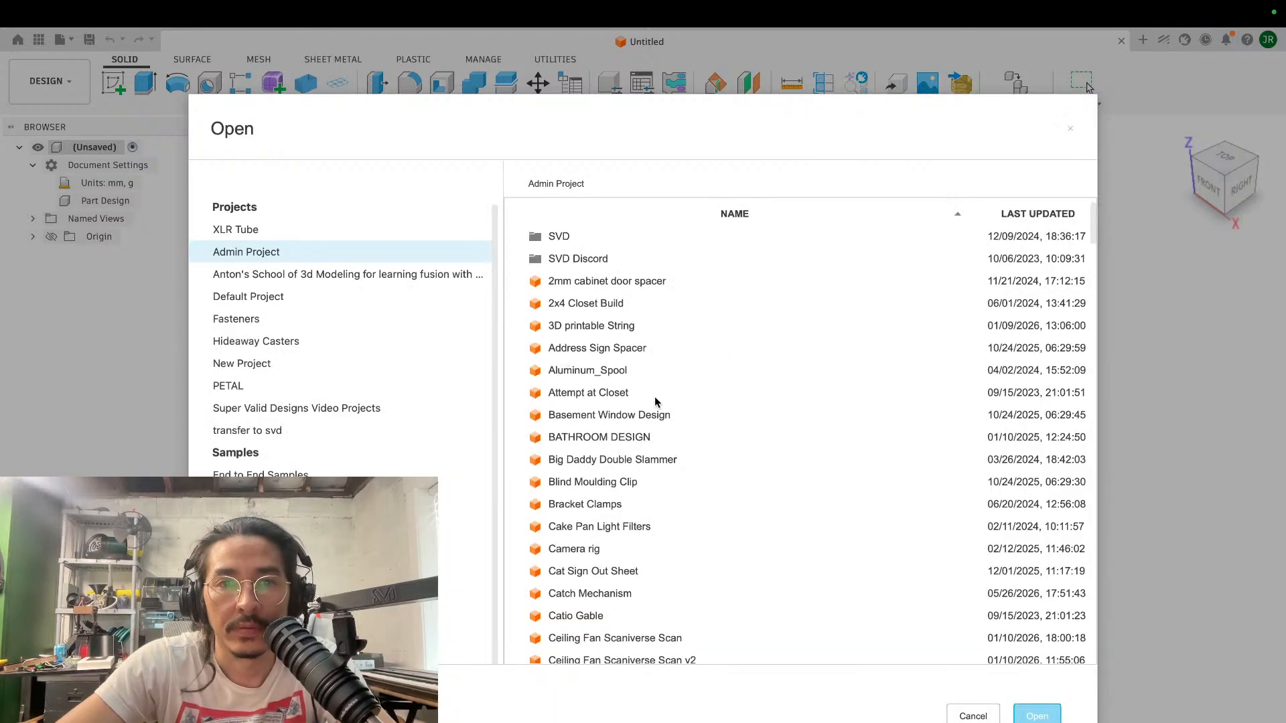
{"action": "left_click", "coordinate": [1014, 214]}
{"action": "left_click", "coordinate": [1014, 215]}
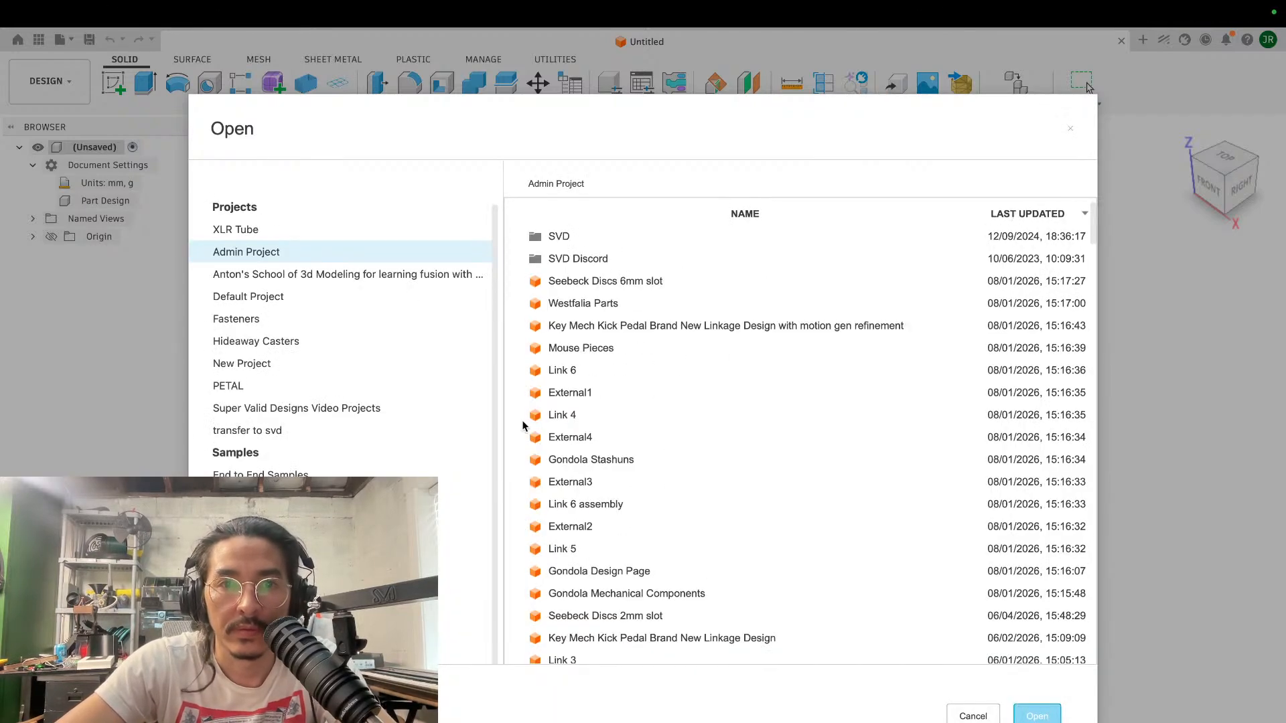
{"action": "left_click", "coordinate": [626, 592]}
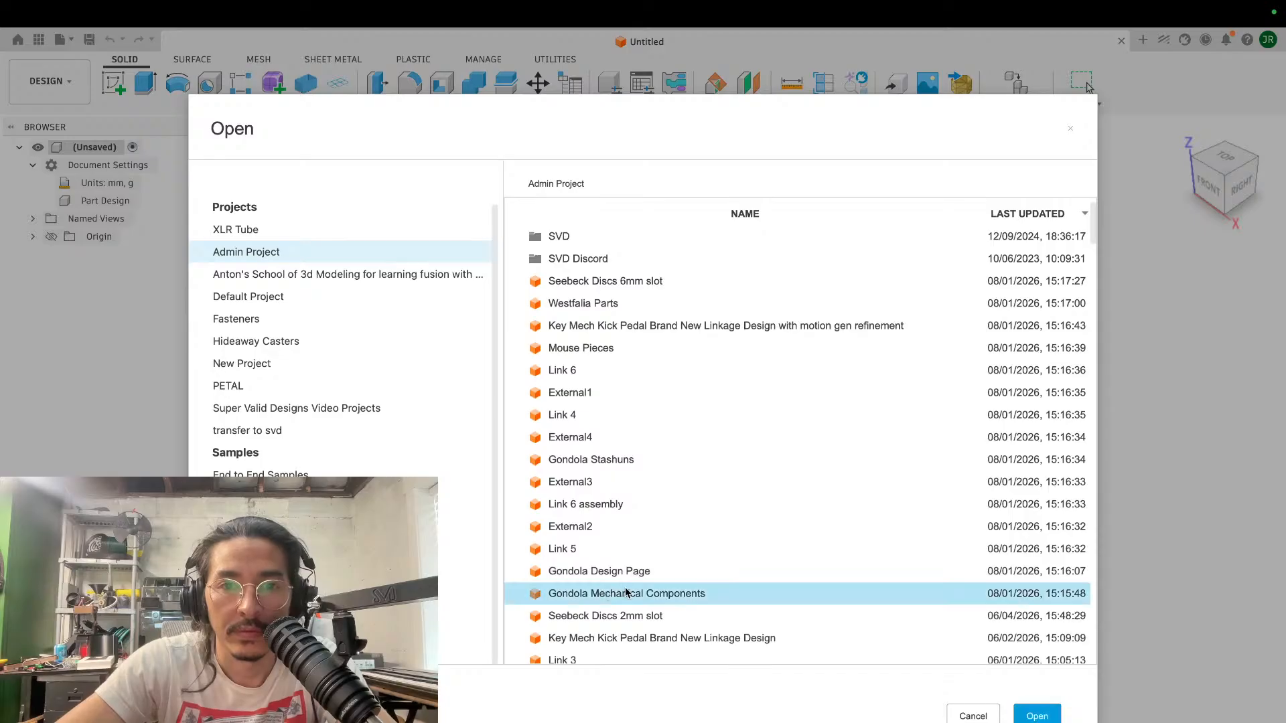
{"action": "left_click", "coordinate": [1052, 715]}
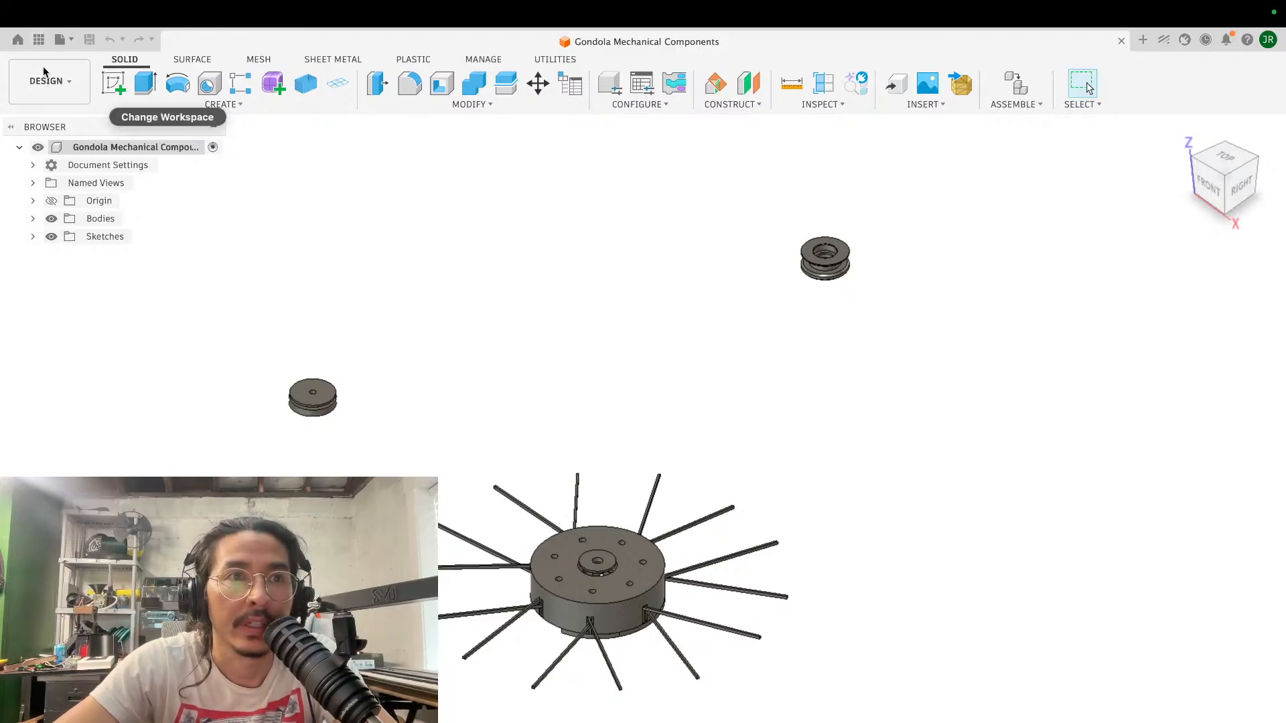
- Open the Gondola Design Page design from the Admin Project alongside the mechanical components, with the newest files listed first
{"action": "mouse_move", "coordinate": [51, 9]}
{"action": "left_click", "coordinate": [91, 14]}
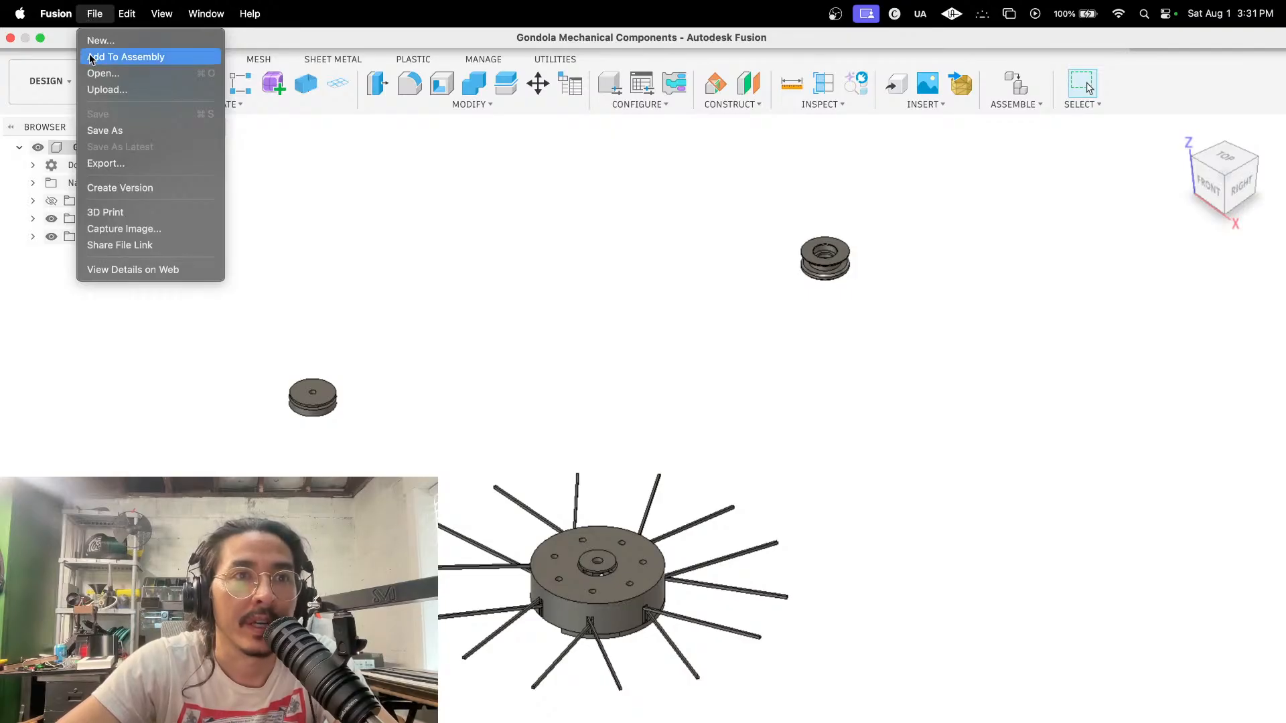
{"action": "left_click", "coordinate": [101, 73]}
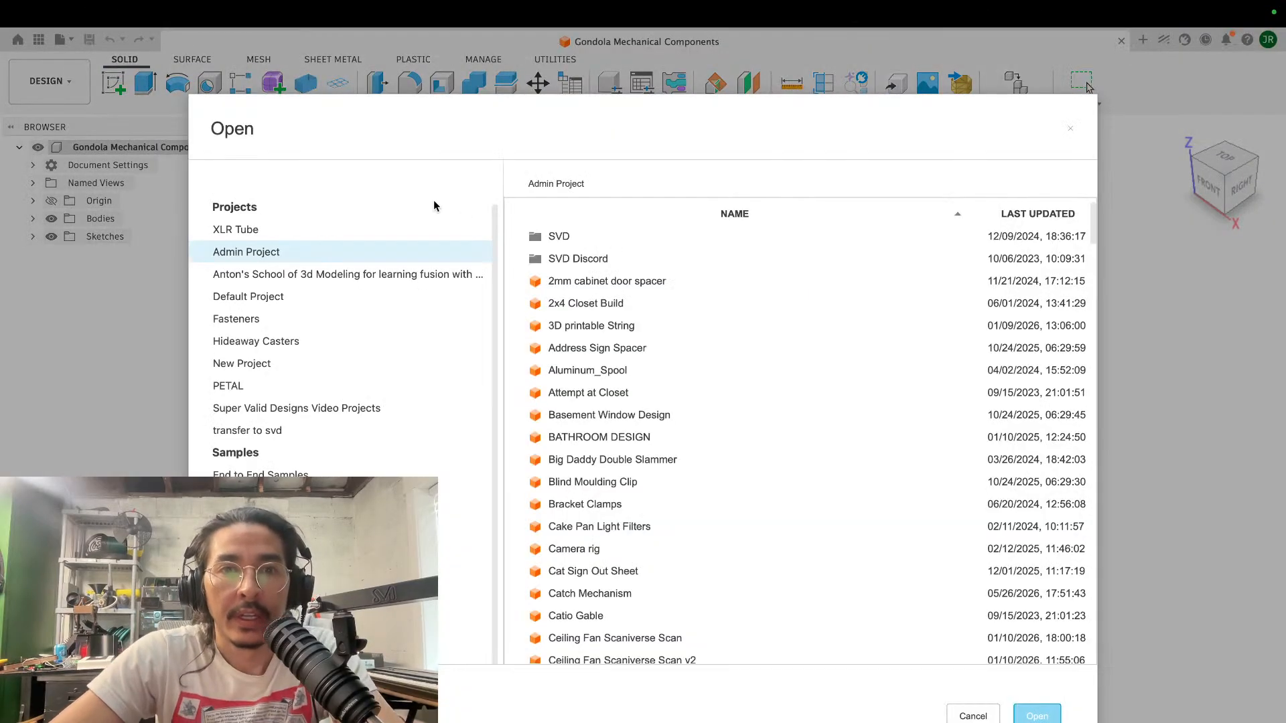
{"action": "left_click", "coordinate": [1043, 214]}
{"action": "left_click", "coordinate": [1043, 213]}
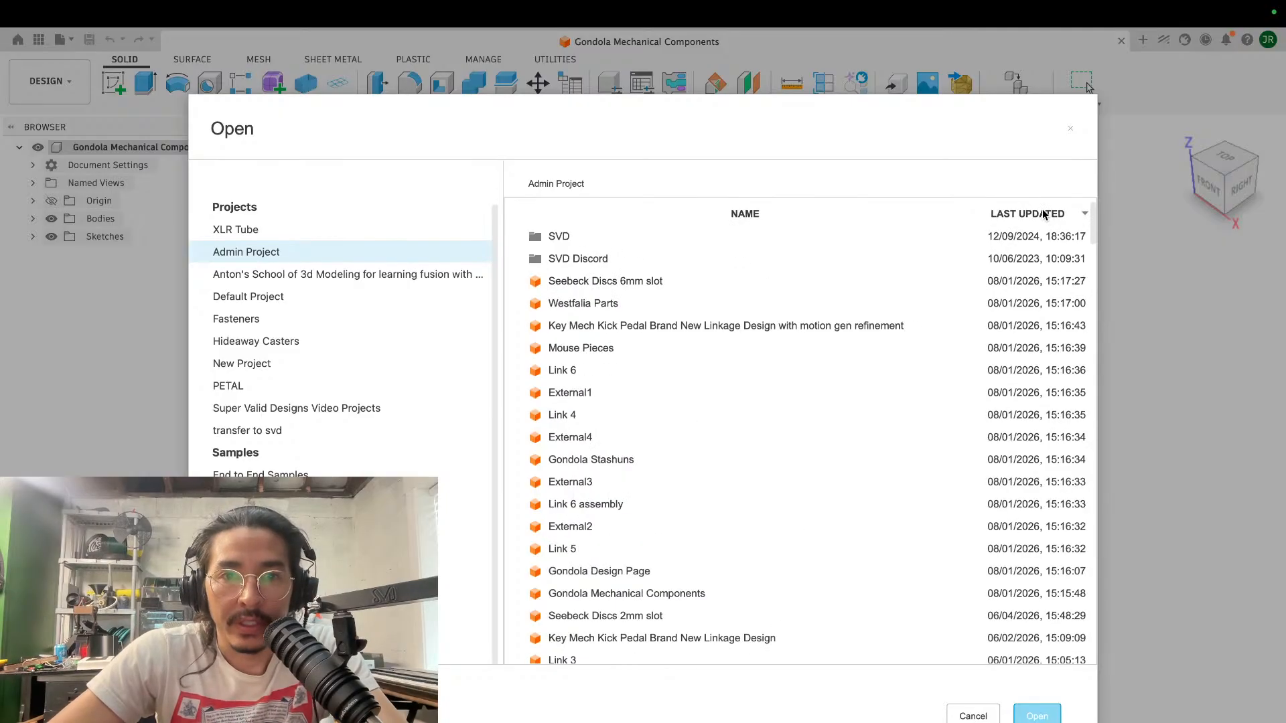
{"action": "scroll", "coordinate": [563, 550], "scroll_direction": "down", "scroll_amount": 2}
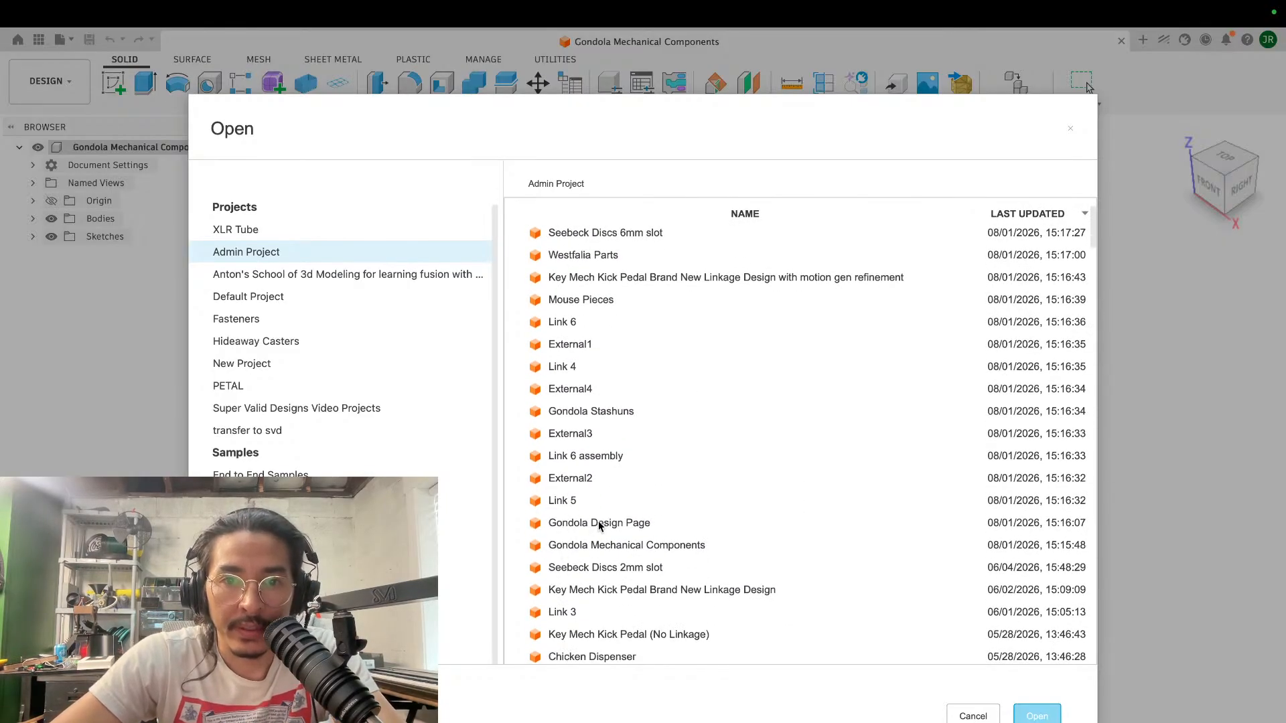
{"action": "left_click", "coordinate": [600, 525]}
{"action": "left_click", "coordinate": [1036, 714]}
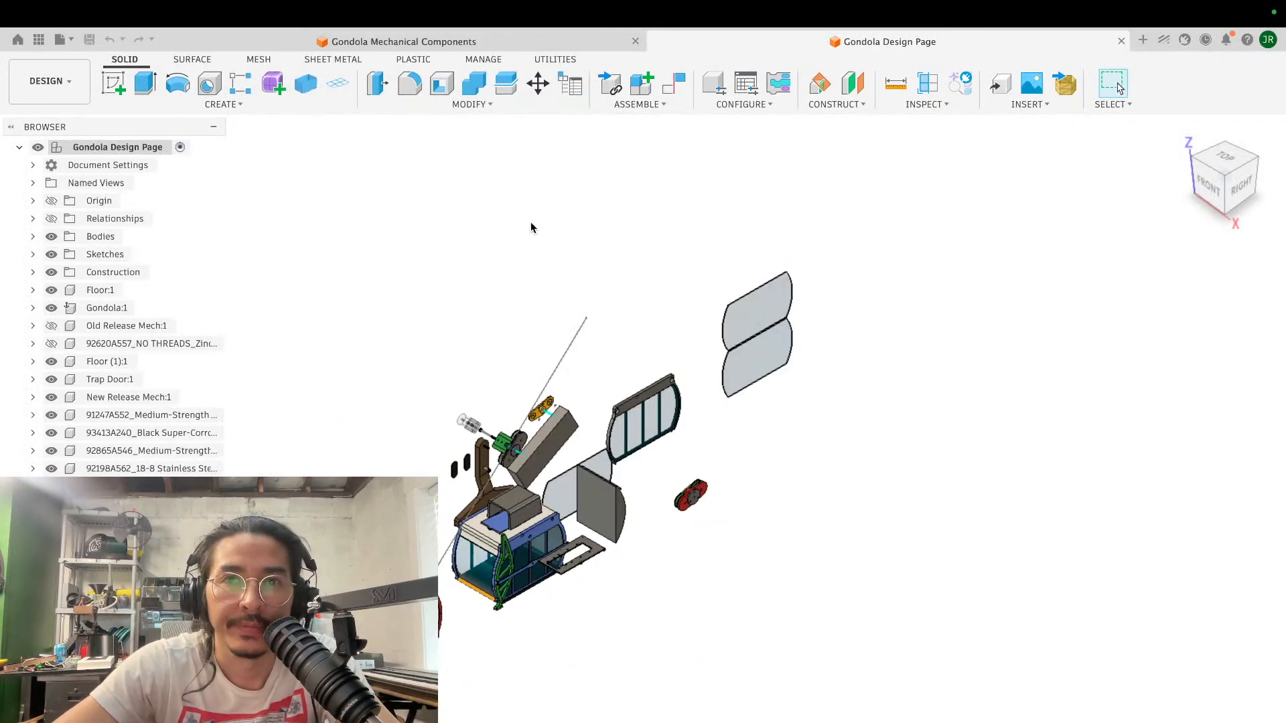
- Derive the open-bored flanged spool from Gondola Mechanical Components into the Gondola Design Page
{"action": "left_click", "coordinate": [1013, 105]}
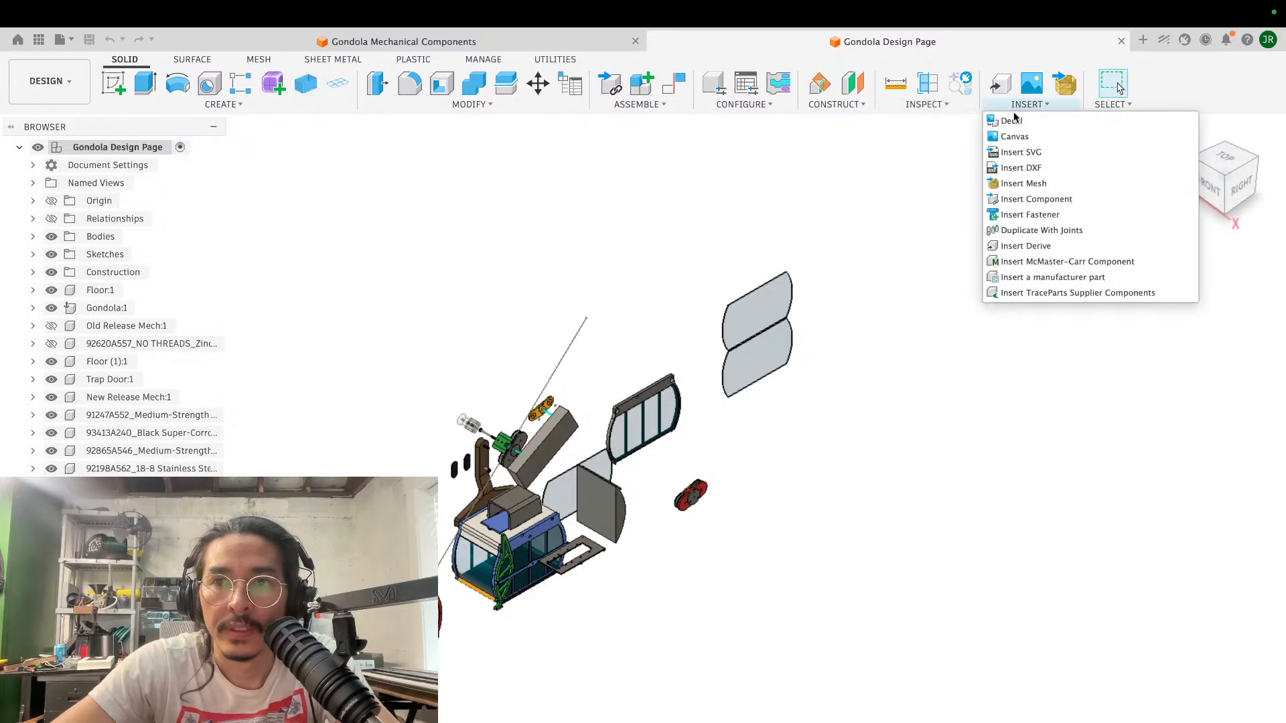
{"action": "left_click", "coordinate": [1035, 246]}
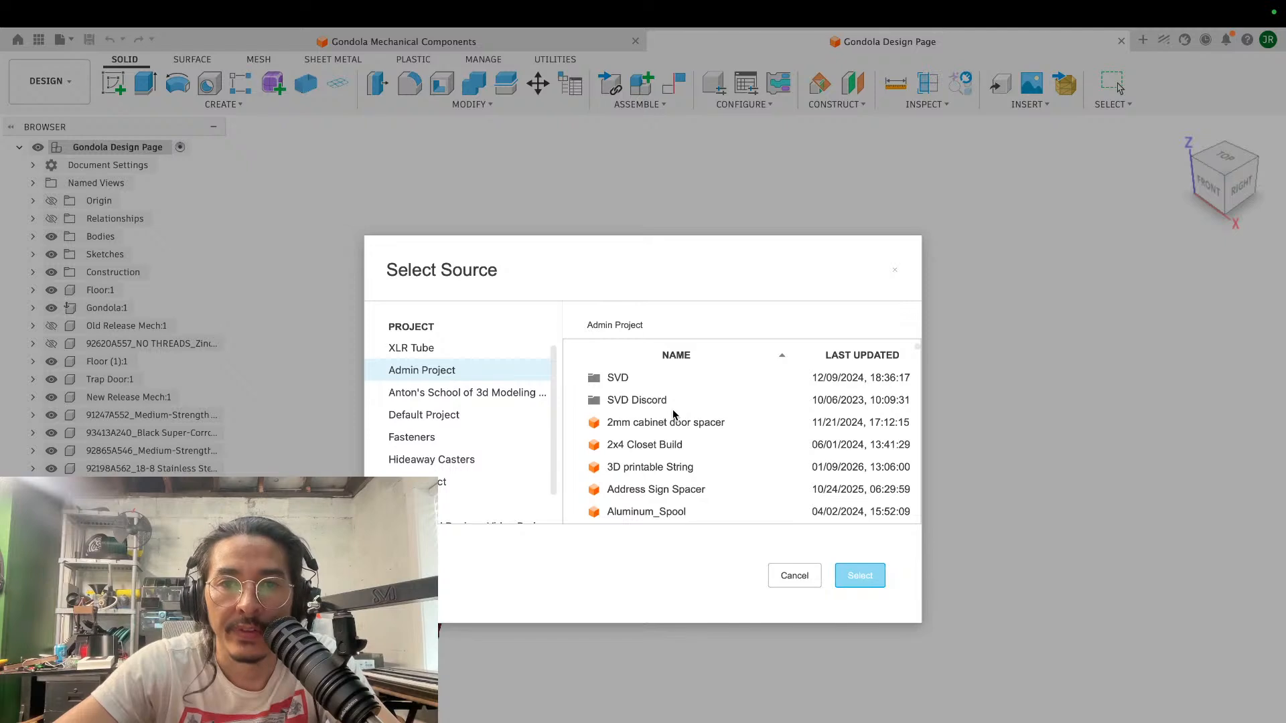
{"action": "scroll", "coordinate": [803, 416], "scroll_direction": "down", "scroll_amount": 10}
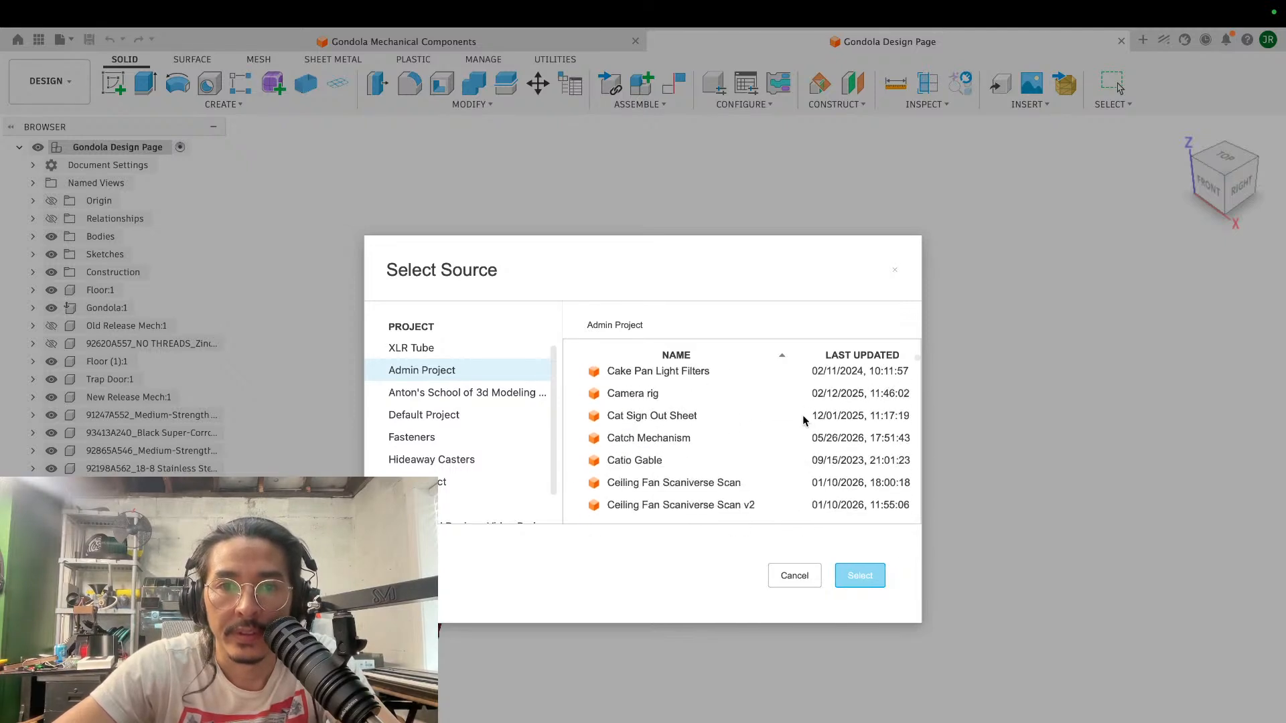
{"action": "scroll", "coordinate": [803, 418], "scroll_direction": "down", "scroll_amount": 20}
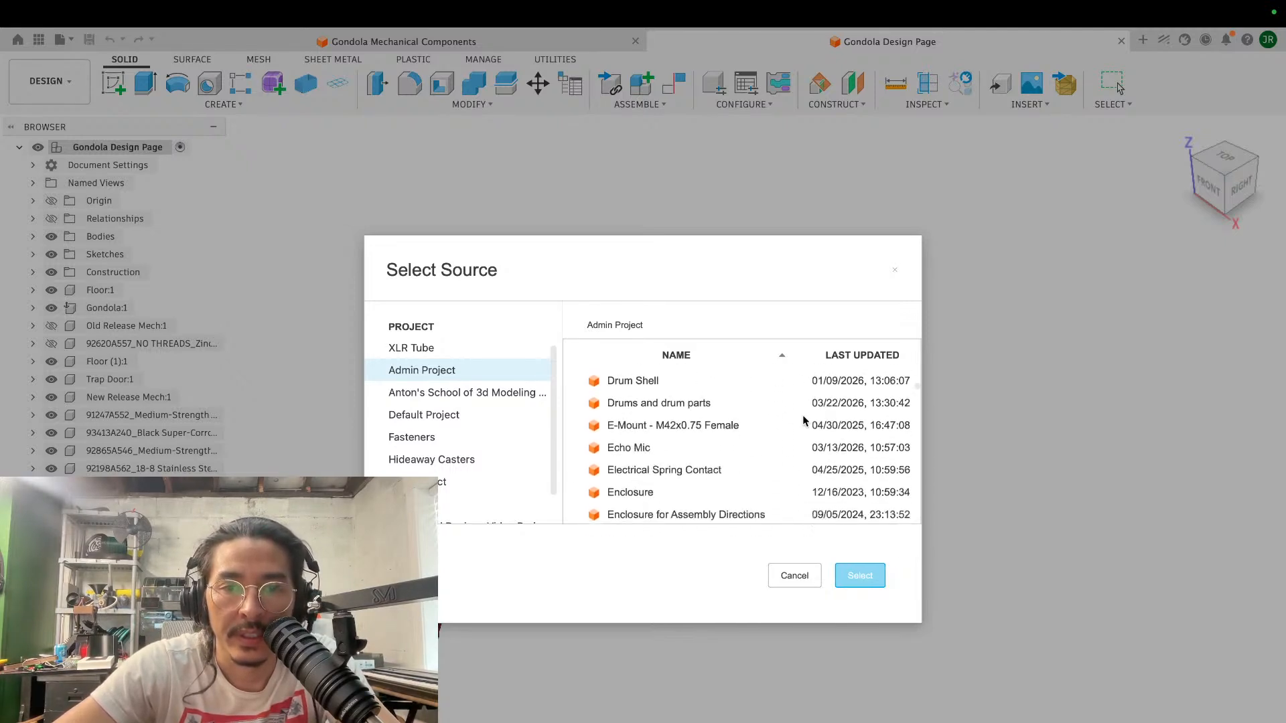
{"action": "scroll", "coordinate": [804, 419], "scroll_direction": "down", "scroll_amount": 14}
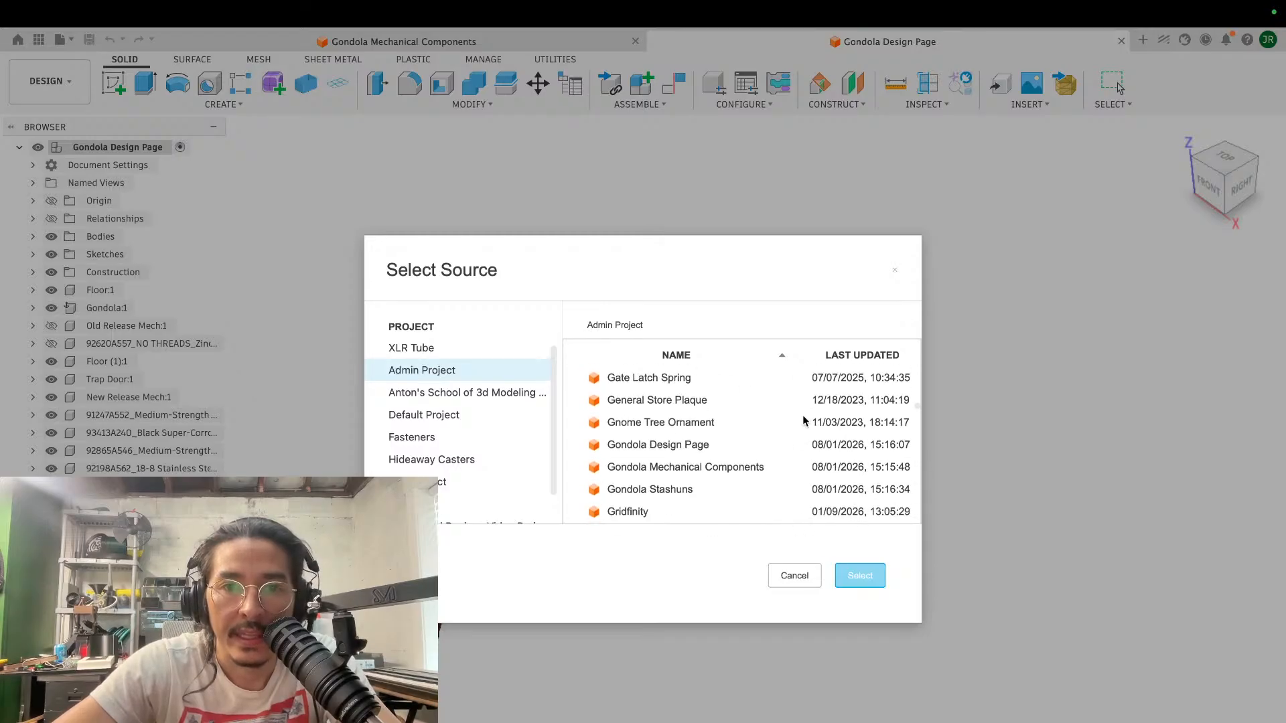
{"action": "left_click", "coordinate": [707, 471]}
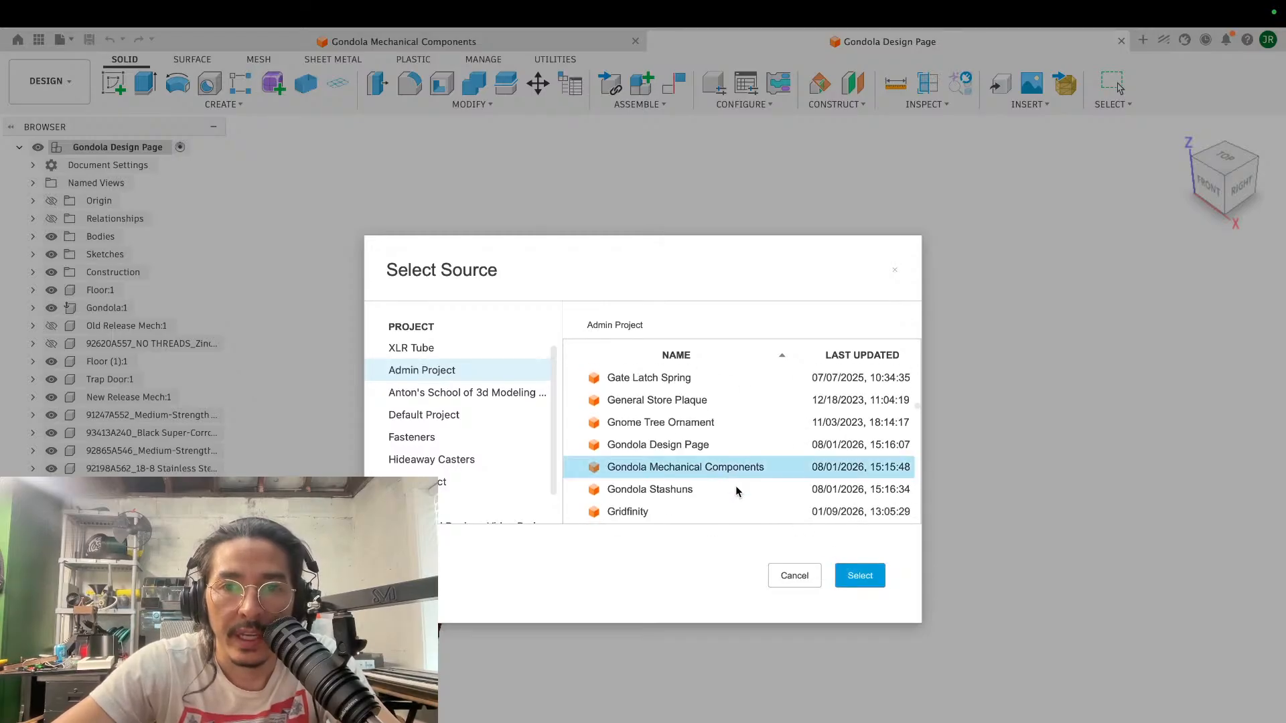
{"action": "left_click", "coordinate": [857, 575]}
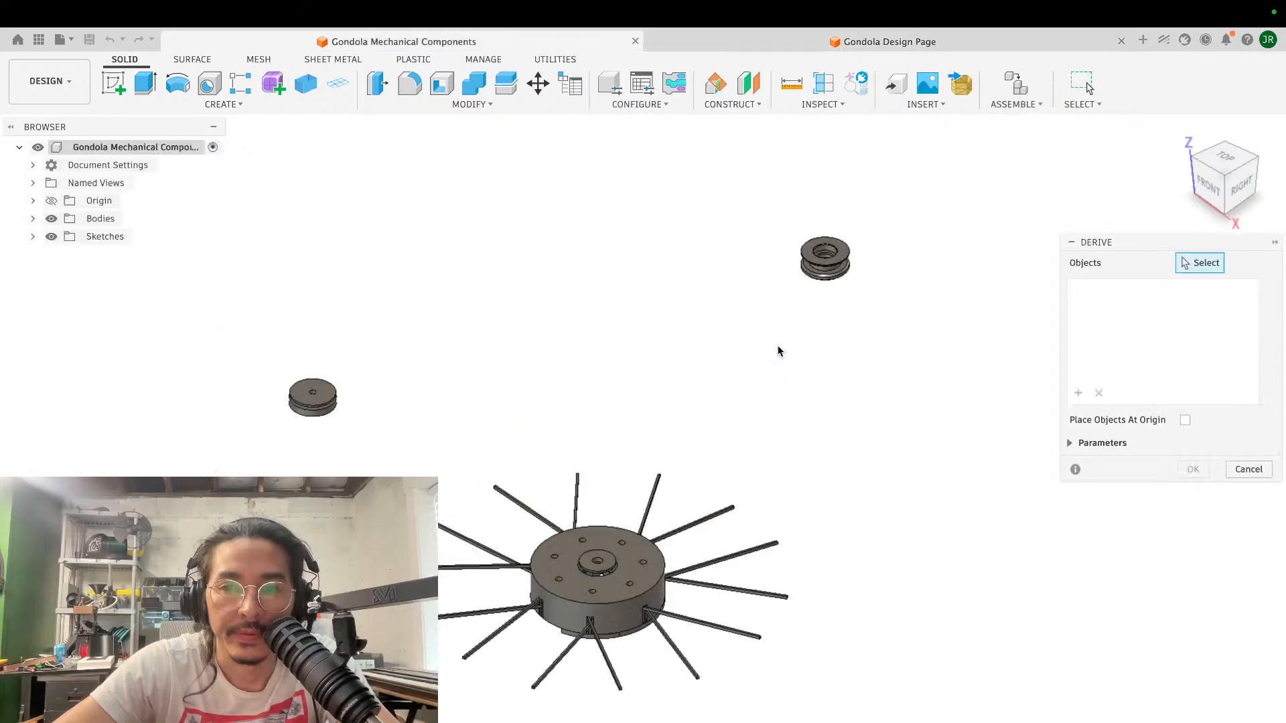
{"action": "left_click", "coordinate": [829, 263]}
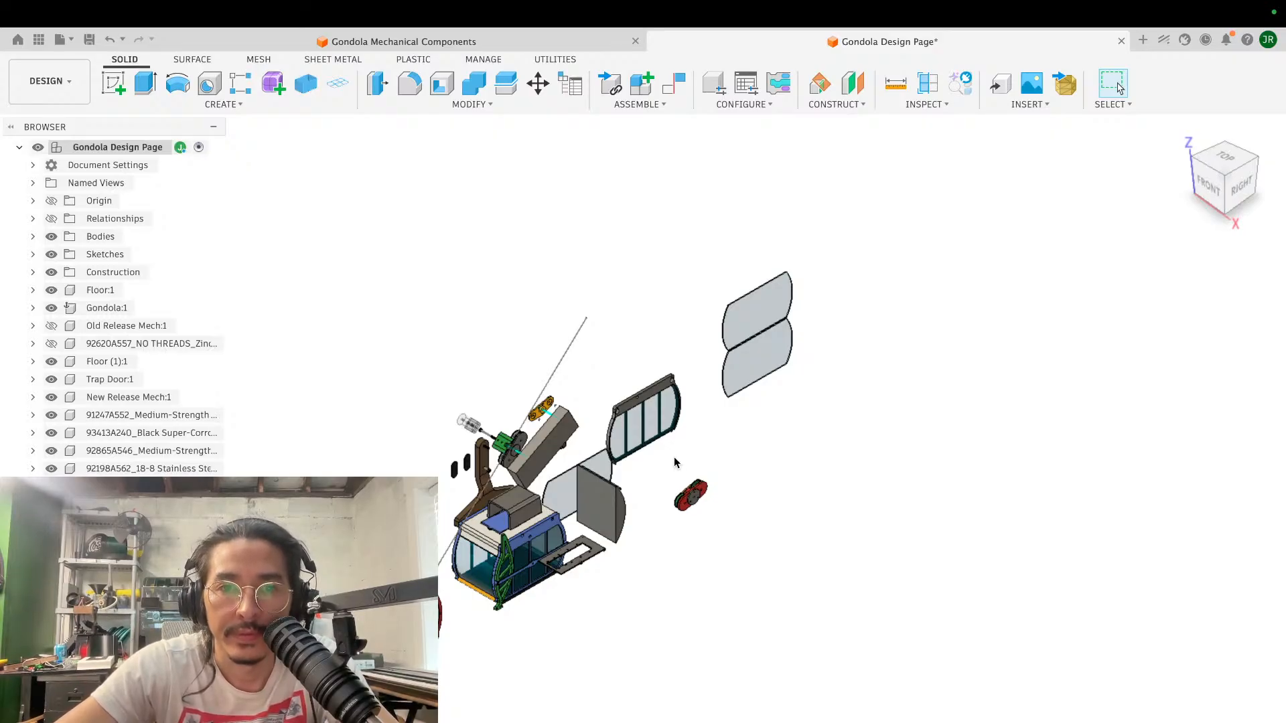
- Locate the derived spool among the gondola assembly parts and examine its stepped bore up close
{"action": "scroll", "coordinate": [674, 456], "scroll_direction": "up", "scroll_amount": 2}
{"action": "scroll", "coordinate": [672, 448], "scroll_direction": "up", "scroll_amount": 3}
{"action": "scroll", "coordinate": [672, 447], "scroll_direction": "left", "scroll_amount": 5}
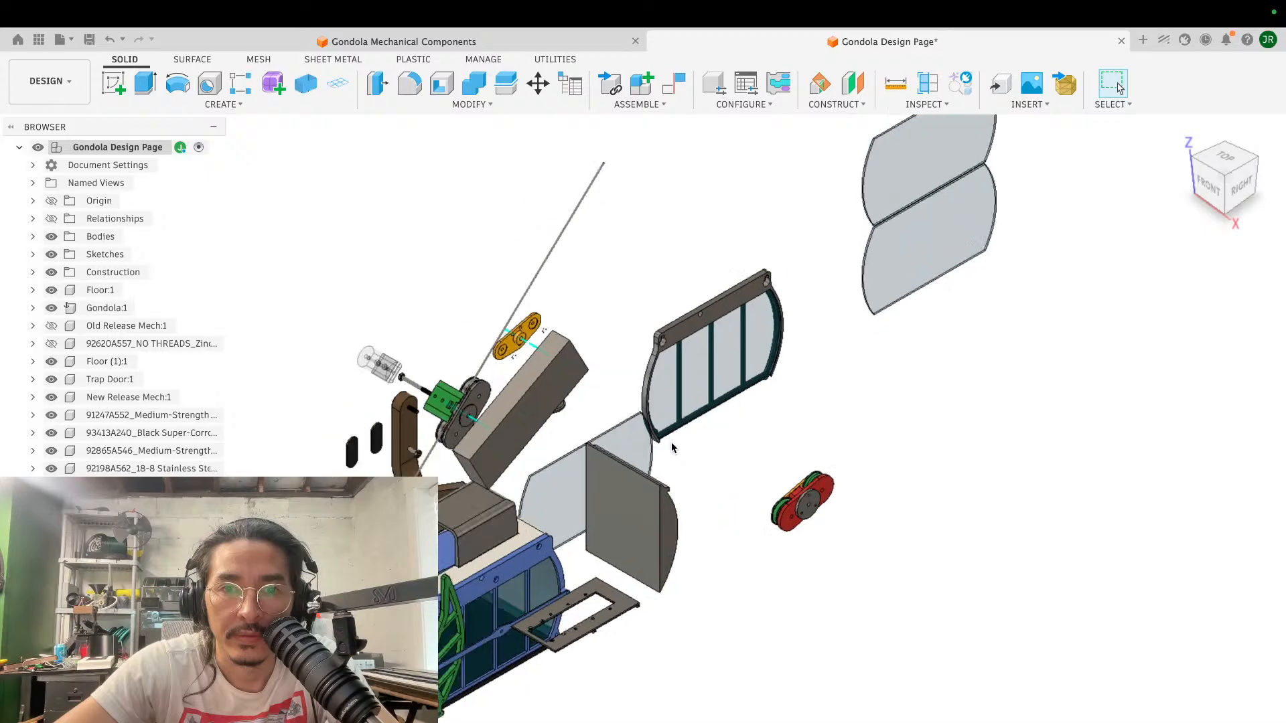
{"action": "scroll", "coordinate": [671, 447], "scroll_direction": "left", "scroll_amount": 5, "text": "shift"}
{"action": "scroll", "coordinate": [672, 447], "scroll_direction": "right", "scroll_amount": 10, "text": "shift"}
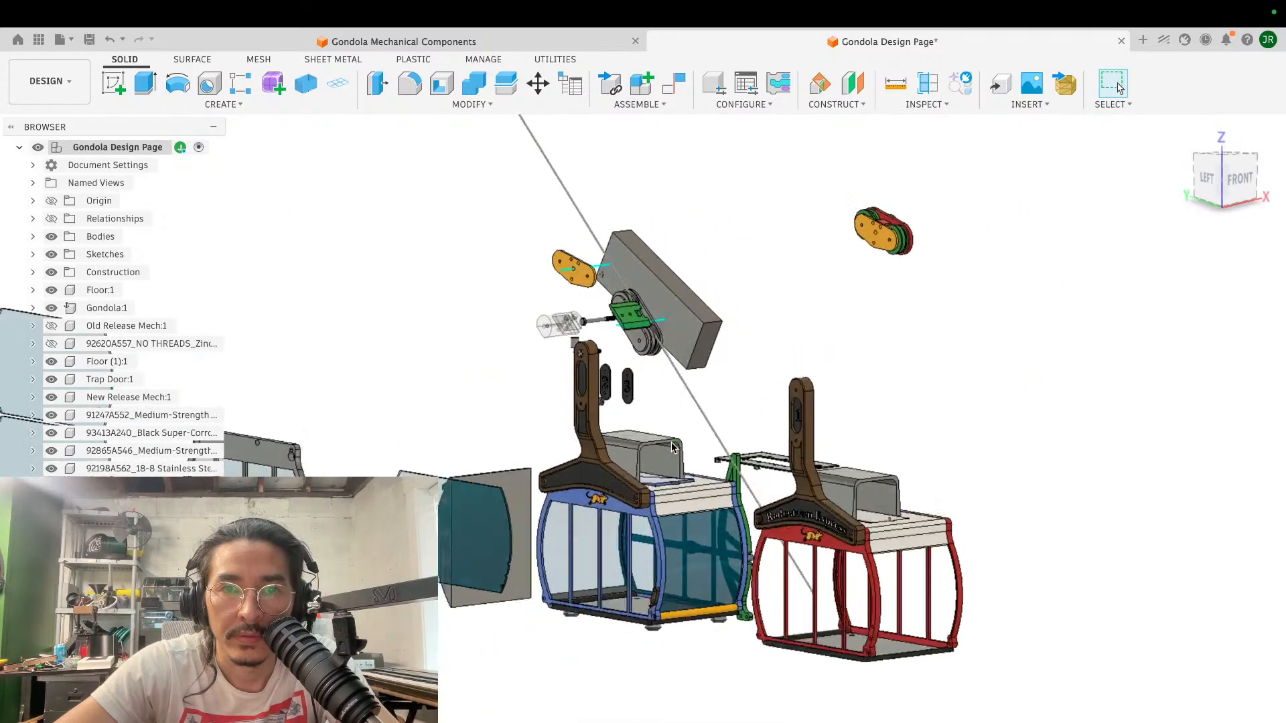
{"action": "scroll", "coordinate": [671, 447], "scroll_direction": "left", "scroll_amount": 8, "text": "shift"}
{"action": "scroll", "coordinate": [672, 447], "scroll_direction": "down", "scroll_amount": 3}
{"action": "scroll", "coordinate": [672, 447], "scroll_direction": "right", "scroll_amount": 8, "text": "shift"}
{"action": "scroll", "coordinate": [672, 446], "scroll_direction": "left", "scroll_amount": 5}
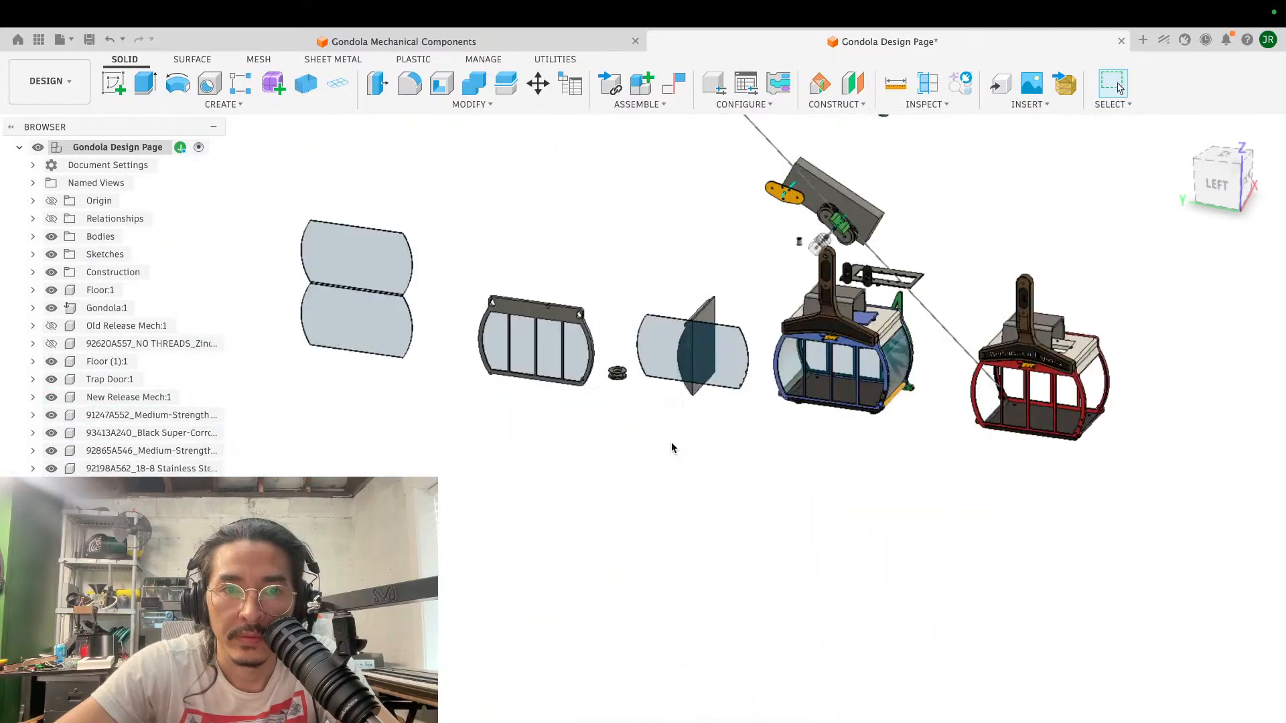
{"action": "scroll", "coordinate": [672, 444], "scroll_direction": "up", "scroll_amount": 5}
{"action": "scroll", "coordinate": [671, 440], "scroll_direction": "left", "scroll_amount": 5, "text": "shift"}
{"action": "scroll", "coordinate": [672, 439], "scroll_direction": "up", "scroll_amount": 5, "text": "shift"}
{"action": "scroll", "coordinate": [672, 440], "scroll_direction": "up", "scroll_amount": 8}
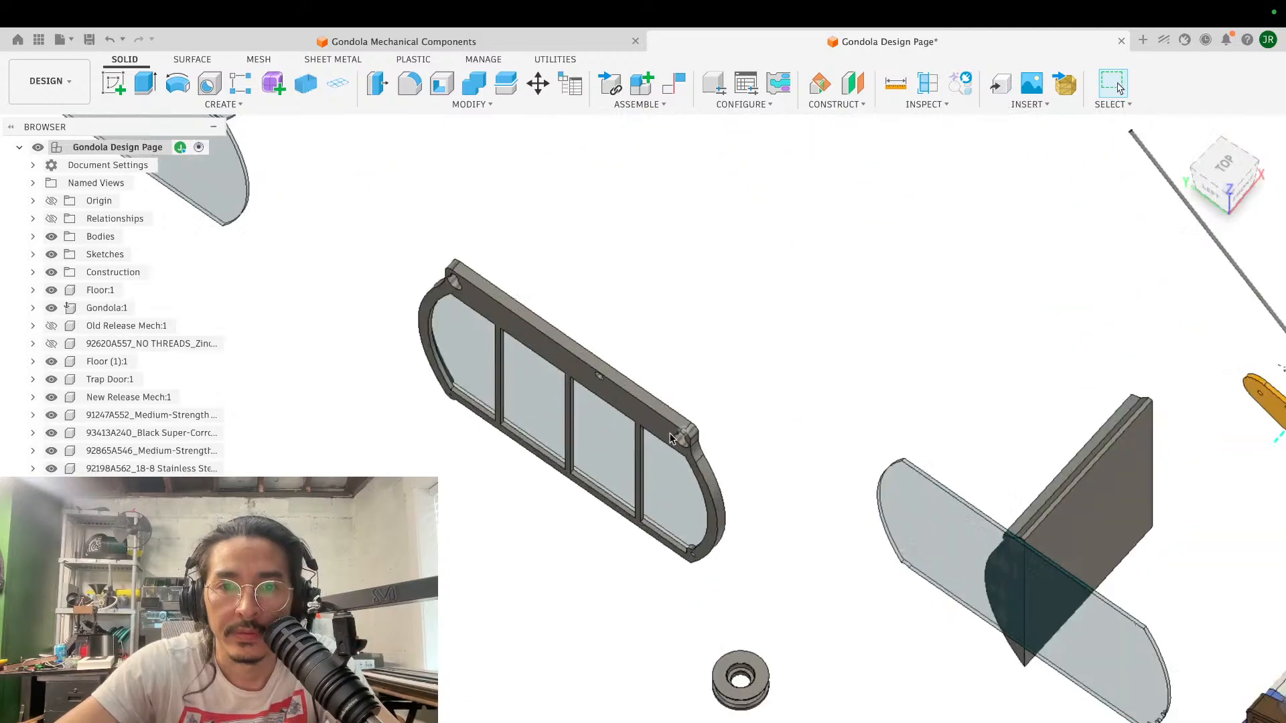
{"action": "scroll", "coordinate": [672, 439], "scroll_direction": "up", "scroll_amount": 5}
{"action": "scroll", "coordinate": [672, 438], "scroll_direction": "down", "scroll_amount": 5}
{"action": "scroll", "coordinate": [672, 439], "scroll_direction": "up", "scroll_amount": 5}
{"action": "scroll", "coordinate": [668, 437], "scroll_direction": "right", "scroll_amount": 2, "text": "shift"}
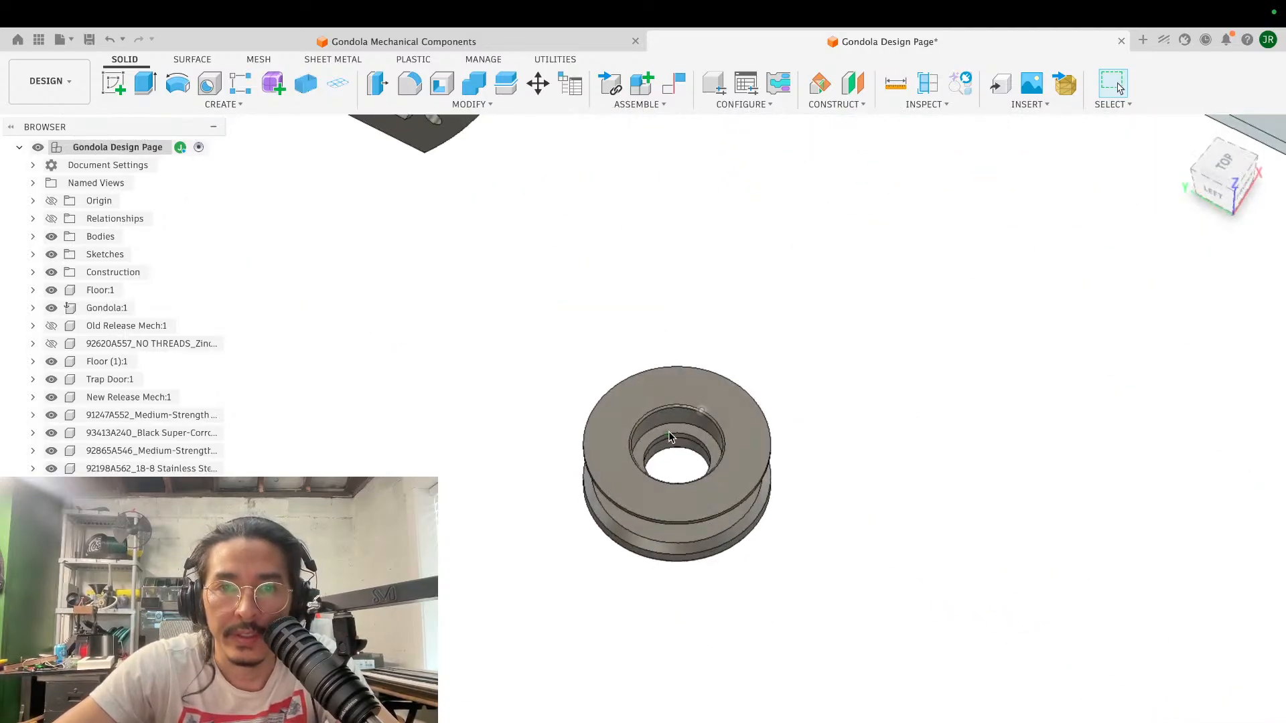
- Start inserting a McMaster-Carr component and search the catalog for bearings
{"action": "left_click", "coordinate": [1029, 104]}
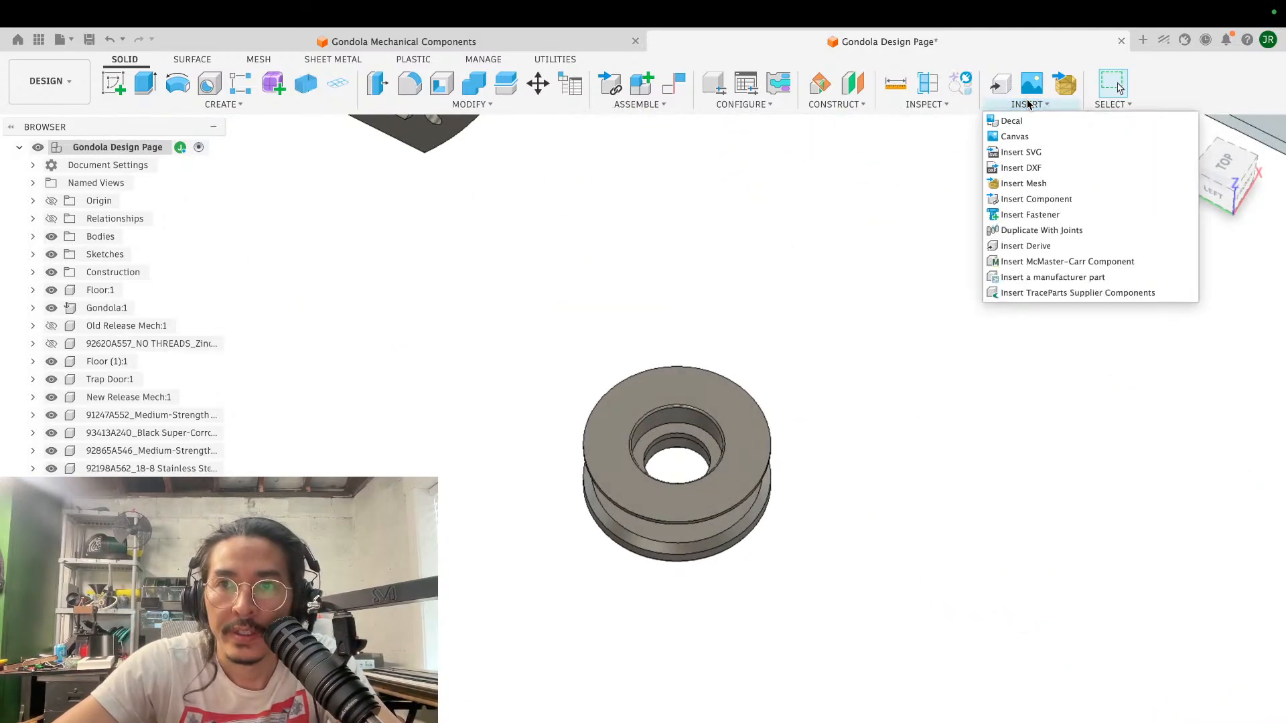
{"action": "left_click", "coordinate": [1046, 260]}
{"action": "left_click", "coordinate": [618, 343]}
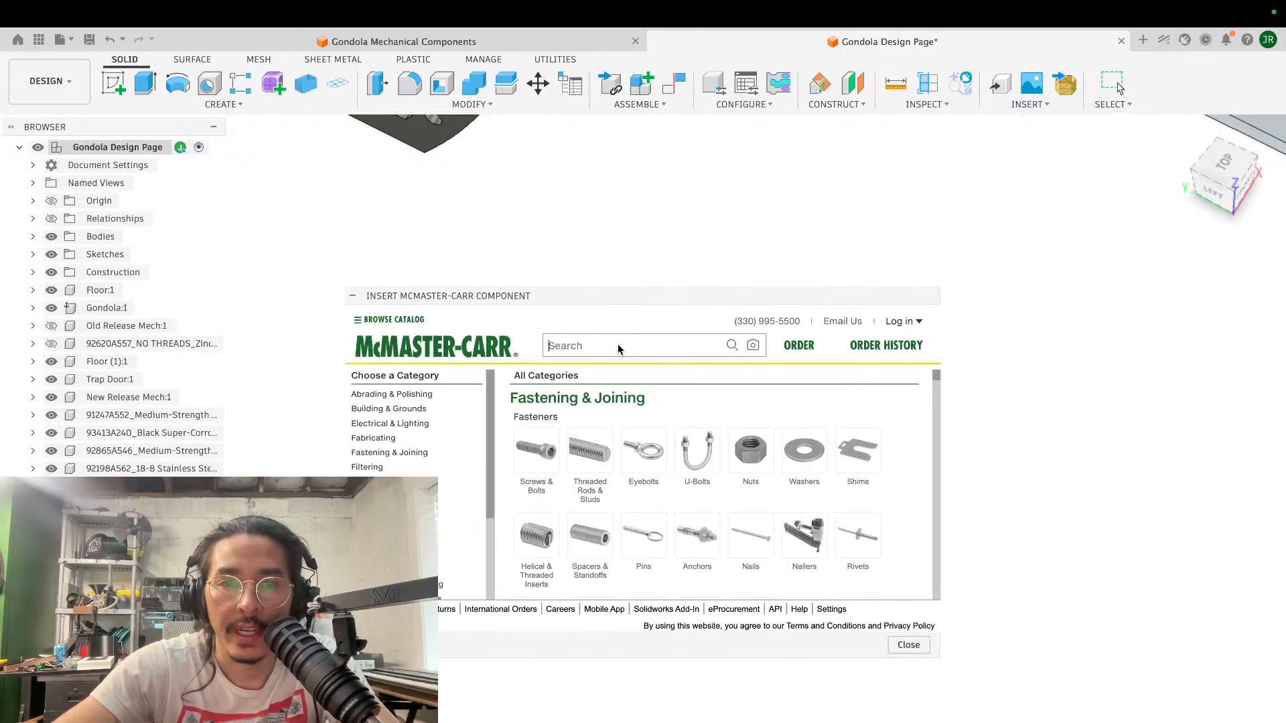
{"action": "type", "text": "bearing"}
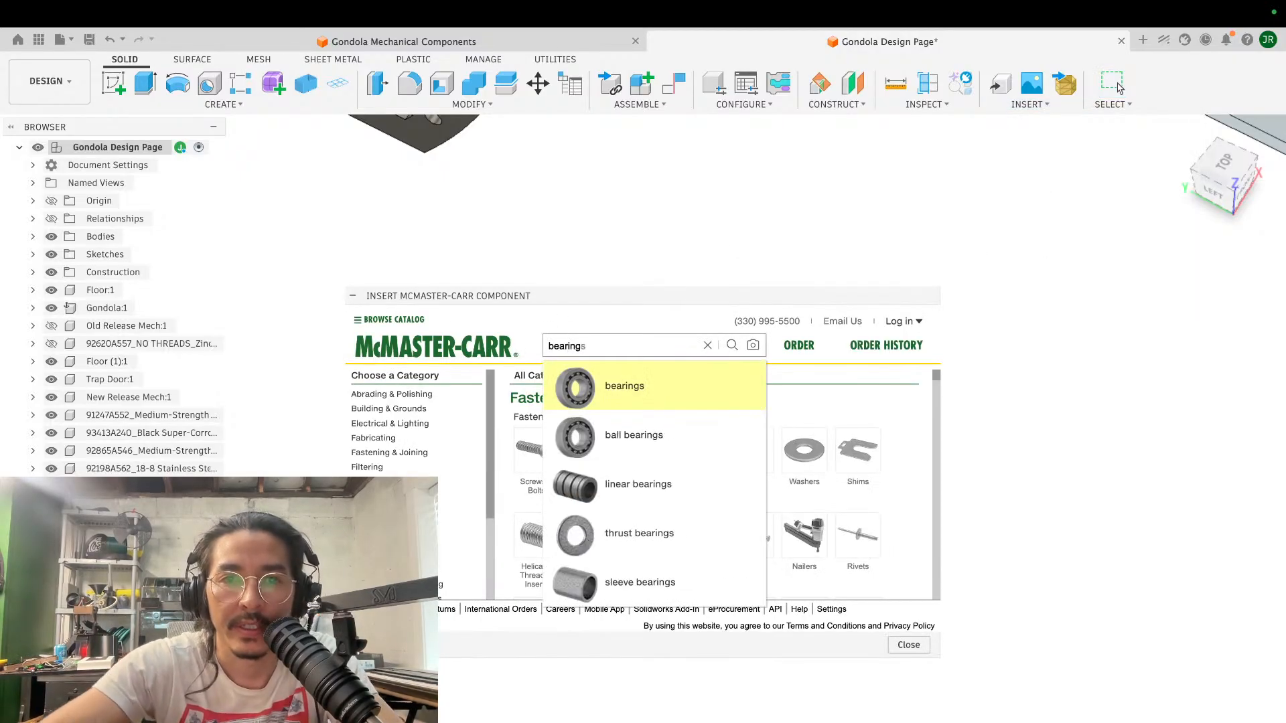
{"action": "left_click", "coordinate": [628, 380]}
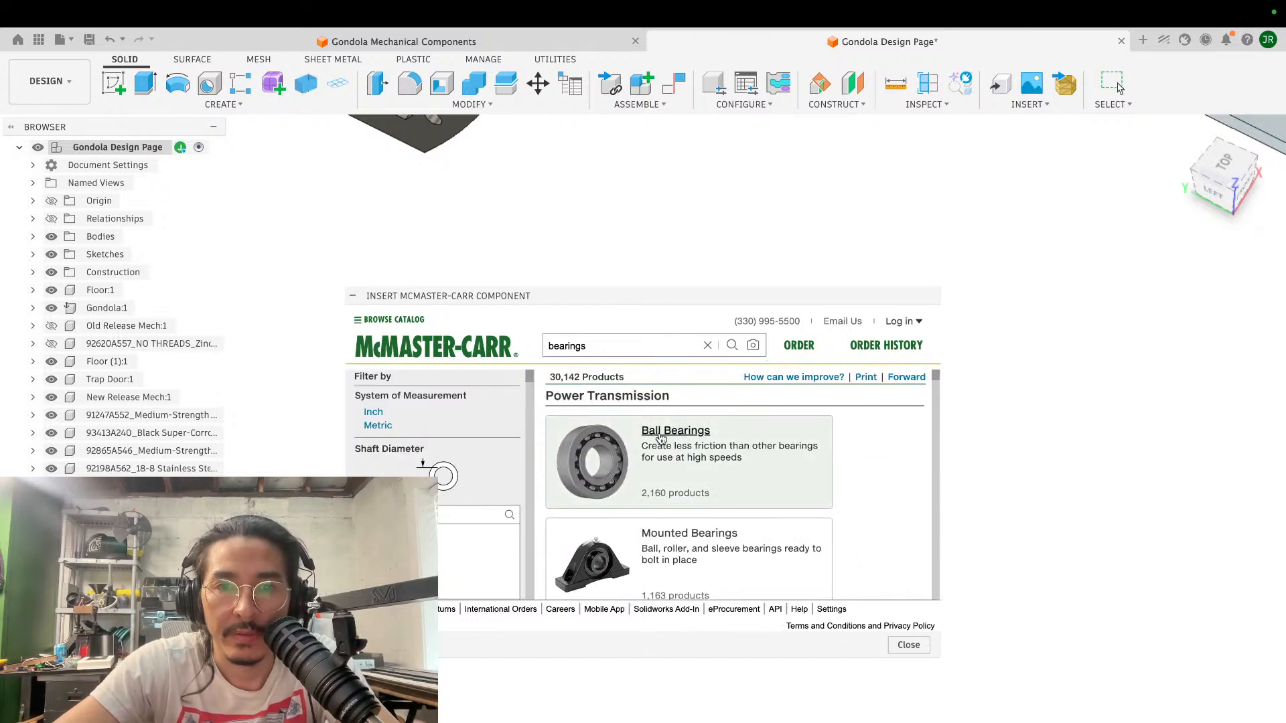
- Narrow the bearing results to ball bearings with Precision performance and review the outer diameter filters
{"action": "left_click", "coordinate": [661, 439]}
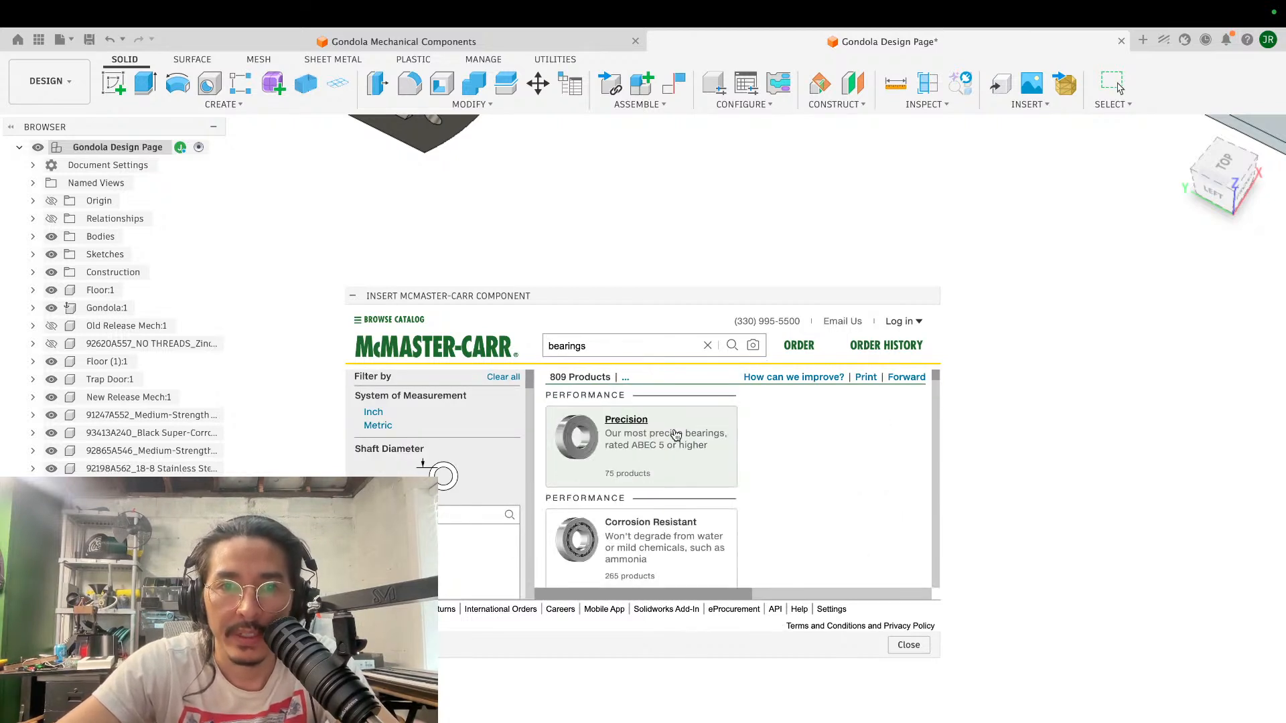
{"action": "left_click", "coordinate": [639, 427]}
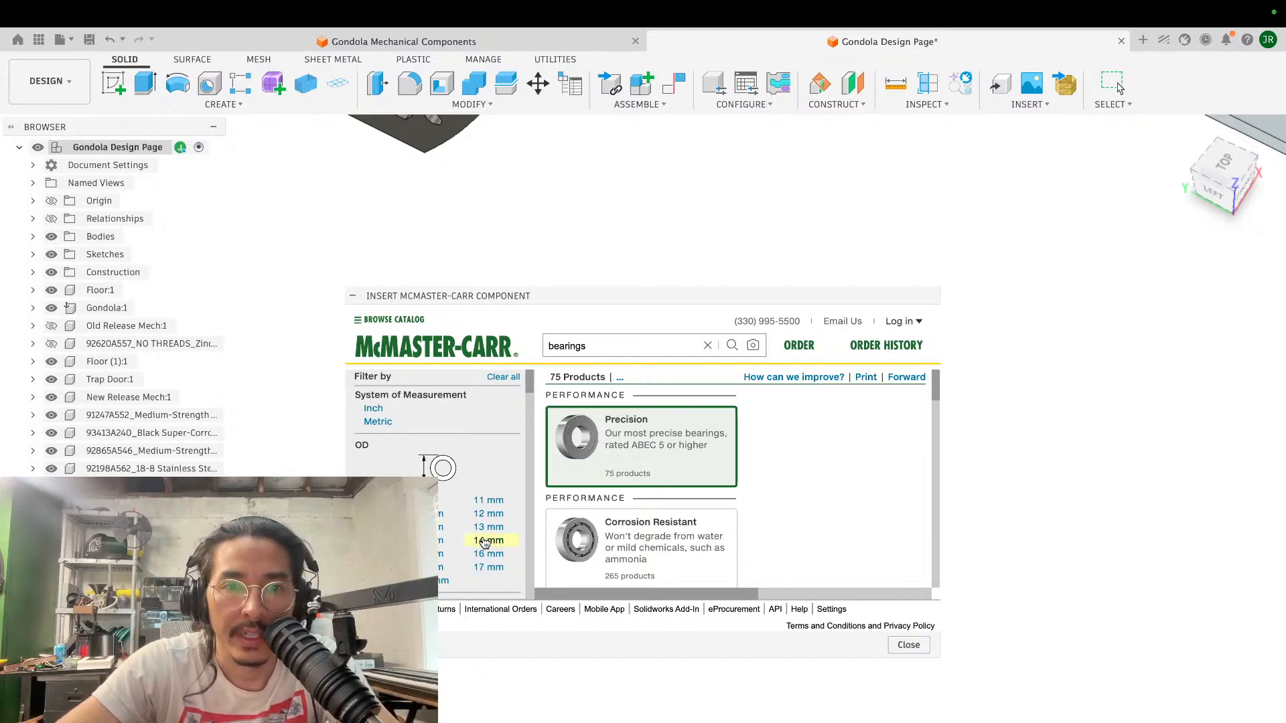
{"action": "scroll", "coordinate": [452, 529], "scroll_direction": "down", "scroll_amount": 1}
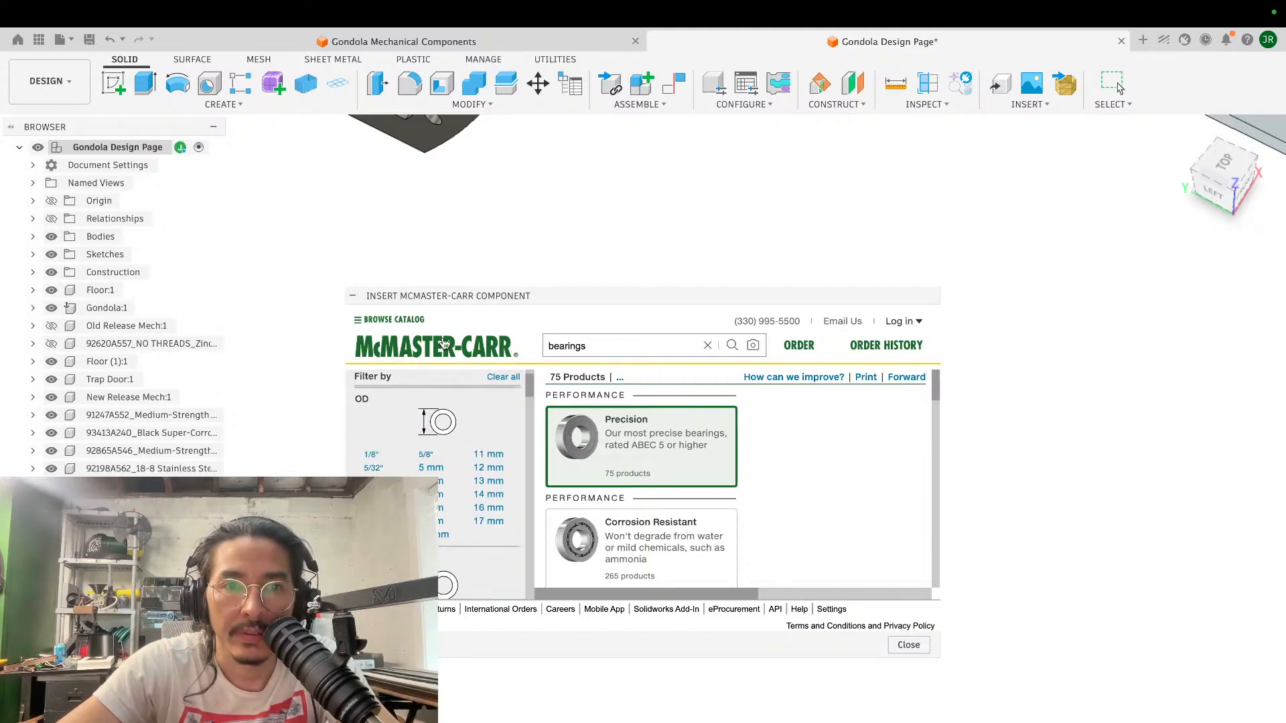
{"action": "scroll", "coordinate": [484, 431], "scroll_direction": "up", "scroll_amount": 1}
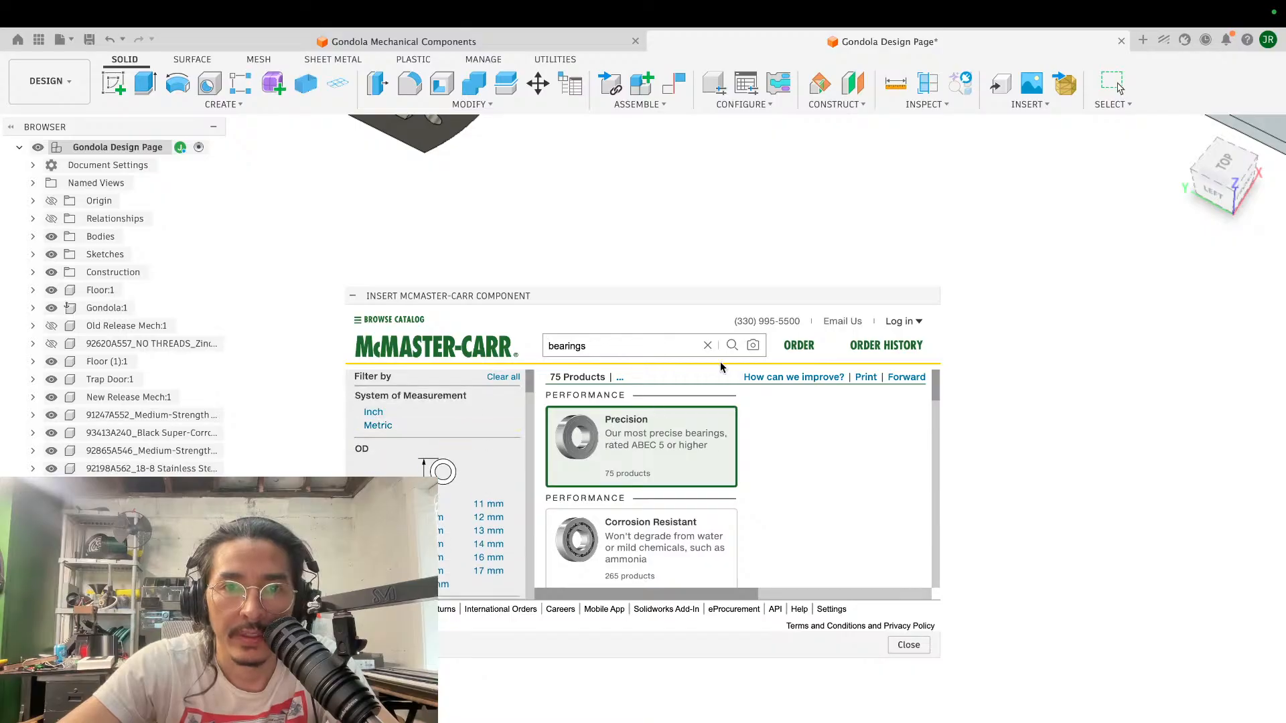
- Restart the catalog search for bearings, open the Ball Bearings category and filter the outer diameter to 22 mm
{"action": "key", "text": "Return"}
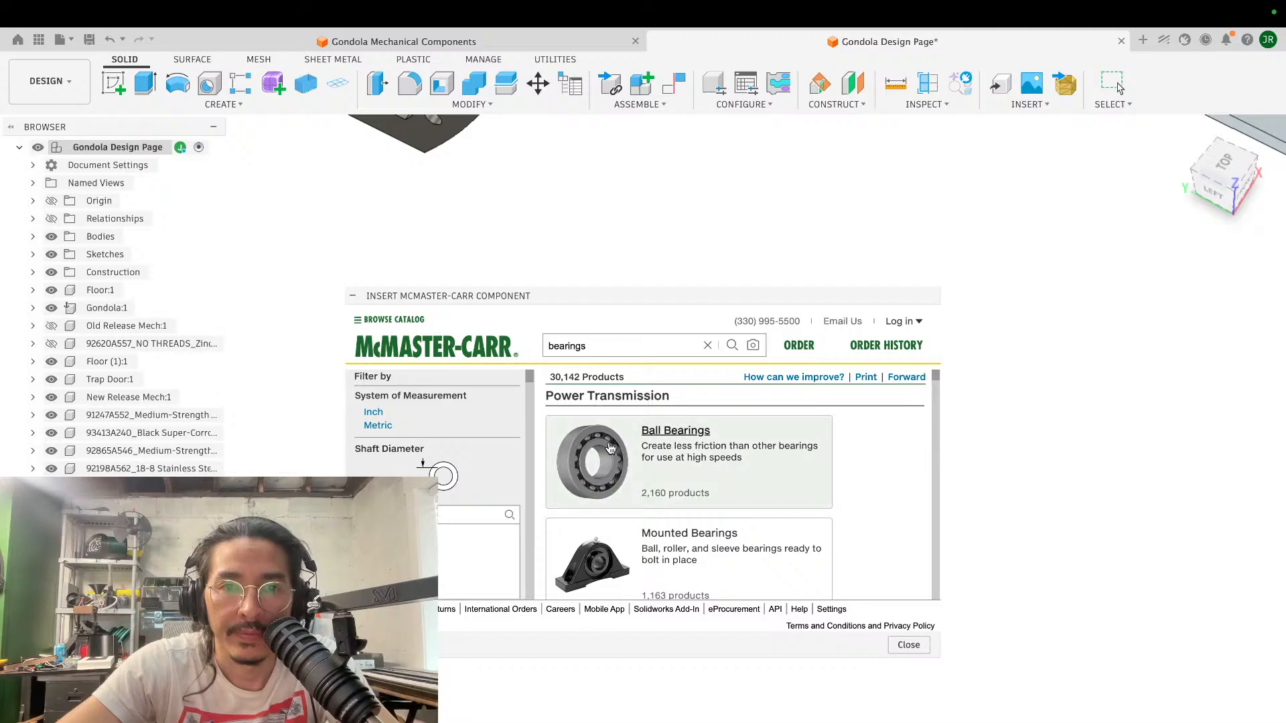
{"action": "scroll", "coordinate": [444, 464], "scroll_direction": "down", "scroll_amount": 1}
{"action": "scroll", "coordinate": [444, 463], "scroll_direction": "up", "scroll_amount": 1}
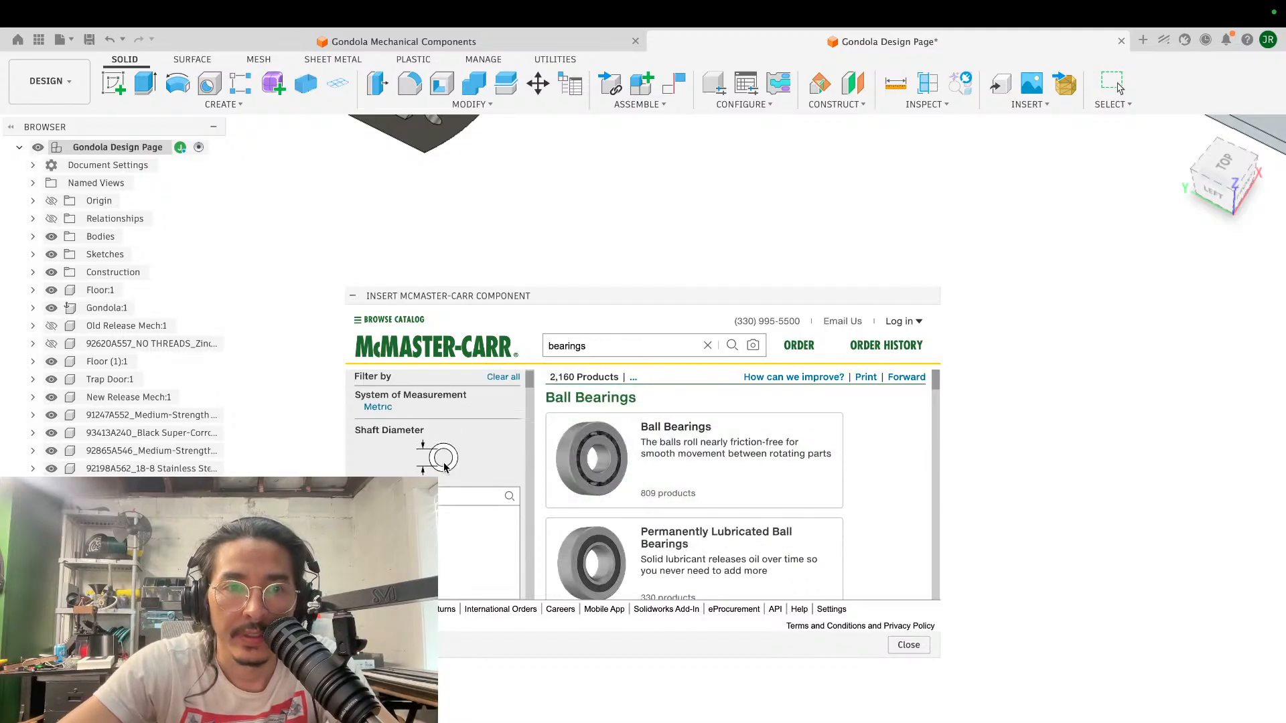
{"action": "scroll", "coordinate": [444, 463], "scroll_direction": "down", "scroll_amount": 3}
{"action": "scroll", "coordinate": [443, 462], "scroll_direction": "down", "scroll_amount": 1}
{"action": "scroll", "coordinate": [443, 512], "scroll_direction": "down", "scroll_amount": 10}
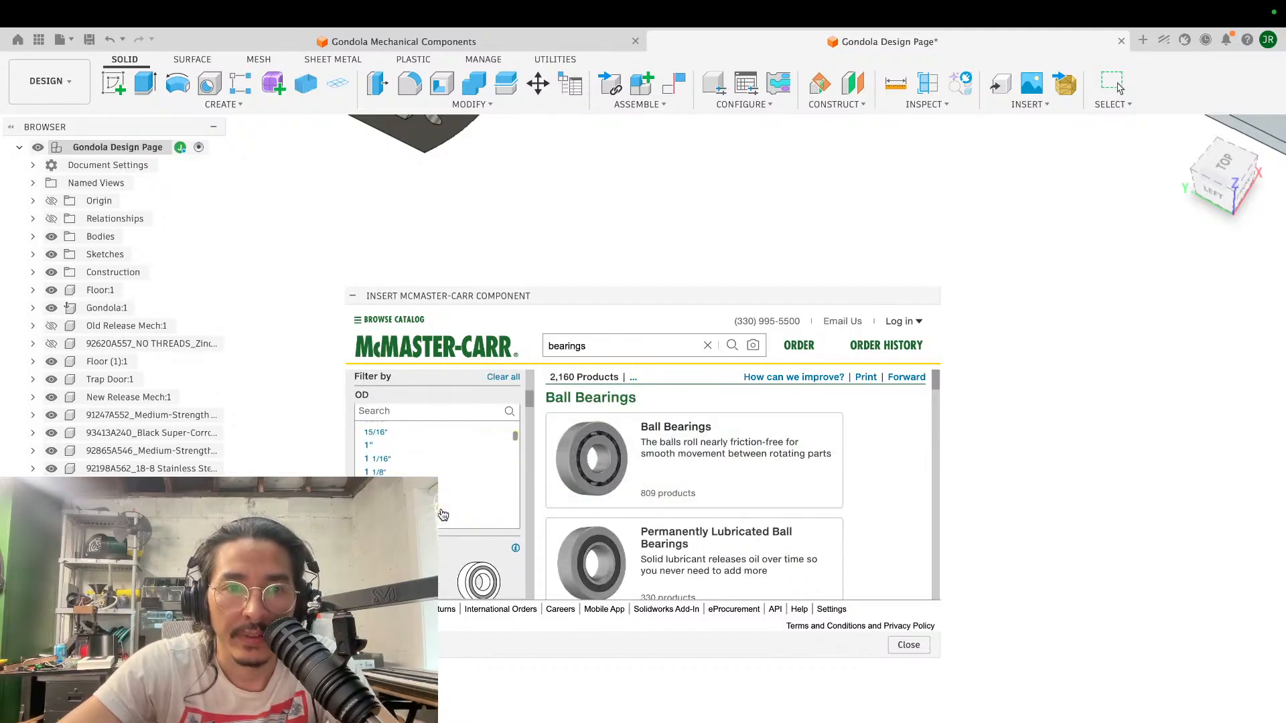
{"action": "scroll", "coordinate": [443, 514], "scroll_direction": "down", "scroll_amount": 10}
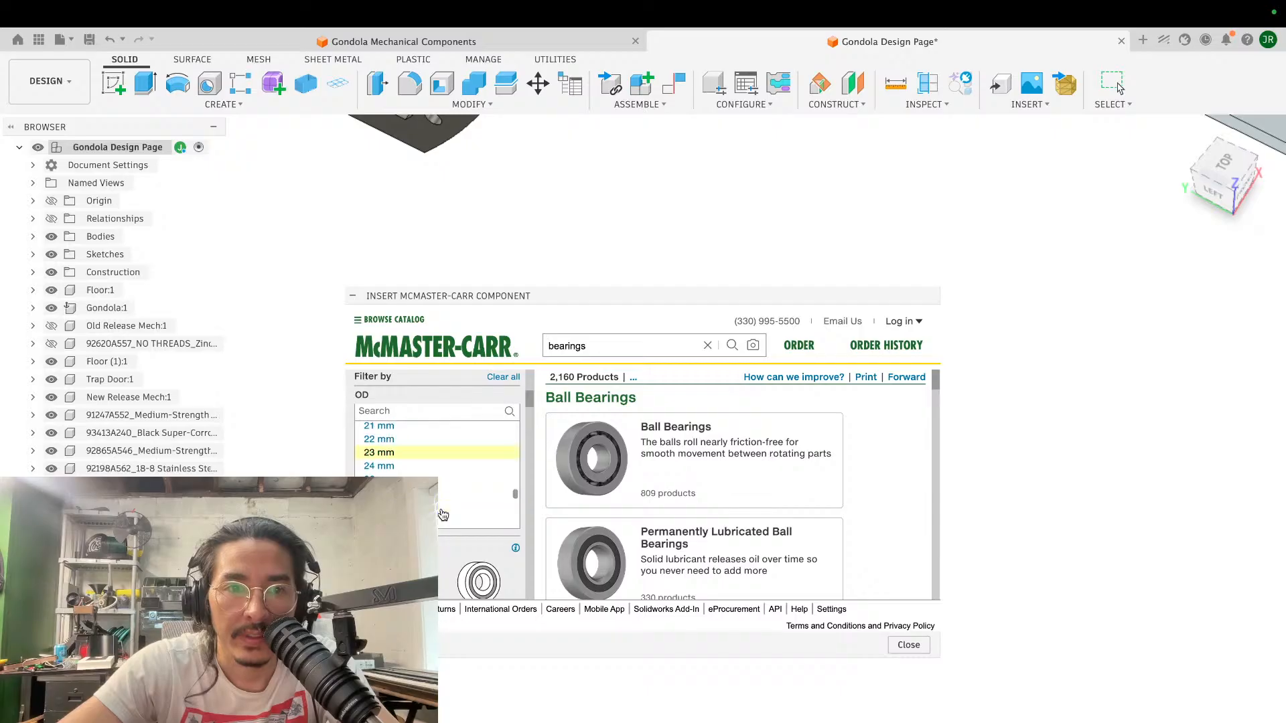
{"action": "scroll", "coordinate": [443, 514], "scroll_direction": "up", "scroll_amount": 10}
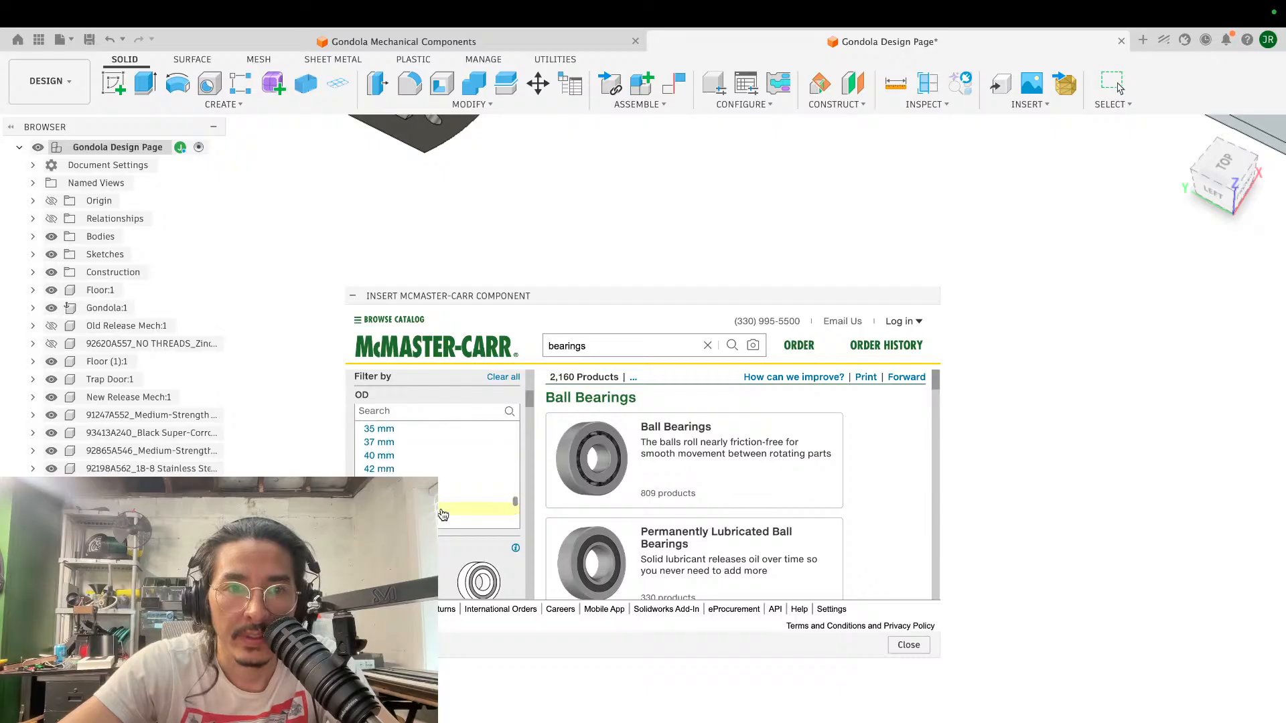
{"action": "scroll", "coordinate": [443, 513], "scroll_direction": "up", "scroll_amount": 3}
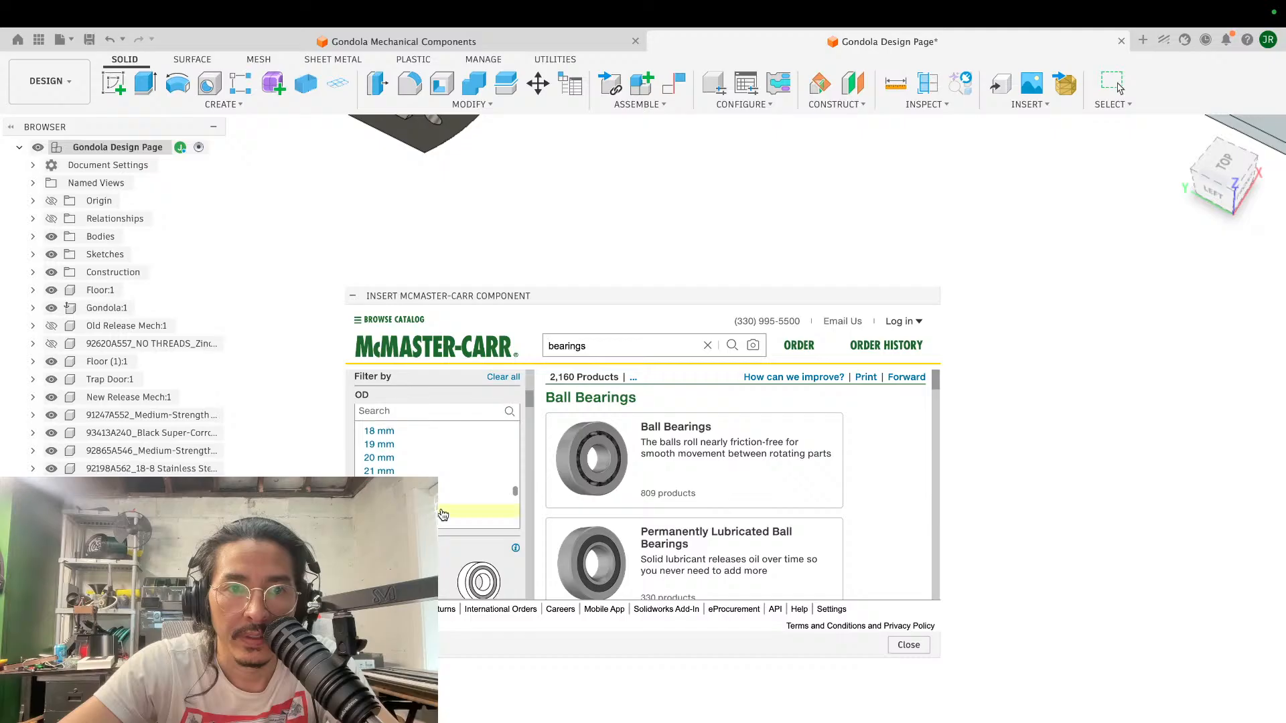
{"action": "left_click", "coordinate": [428, 445]}
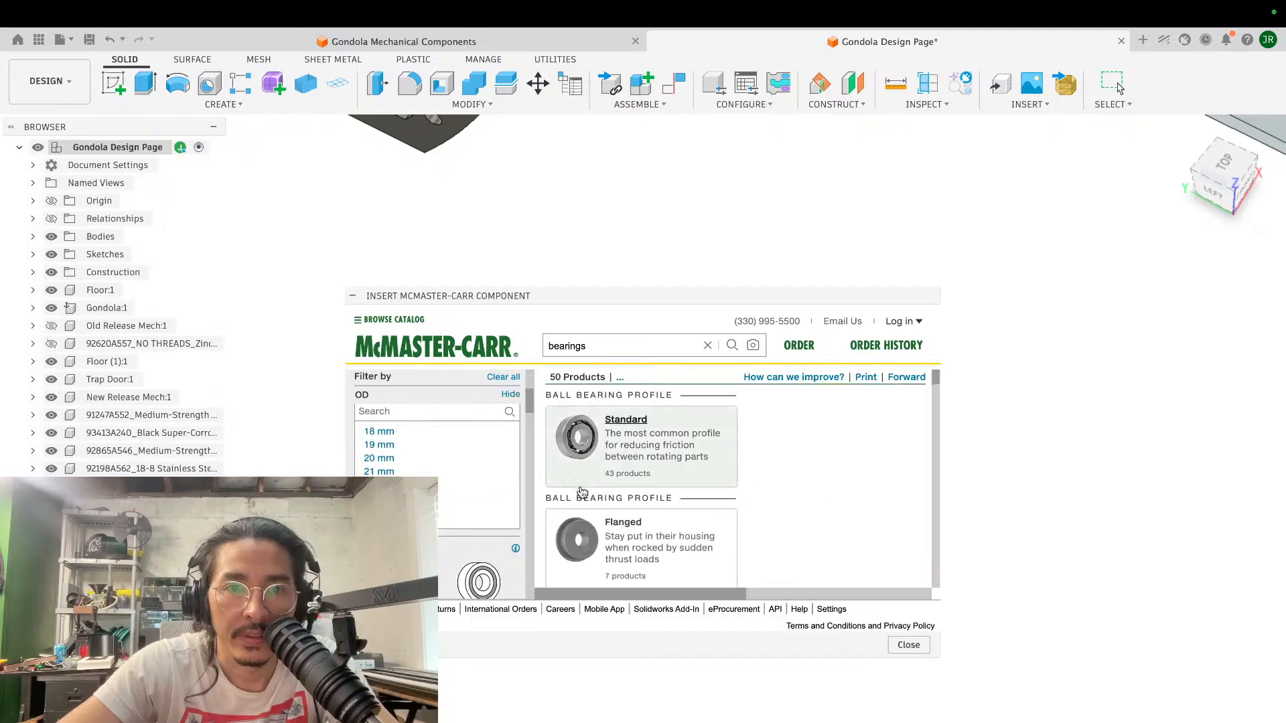
- Narrow the 22 mm ball bearings to a 7 mm width and bearing trade number 608
{"action": "left_click", "coordinate": [587, 440]}
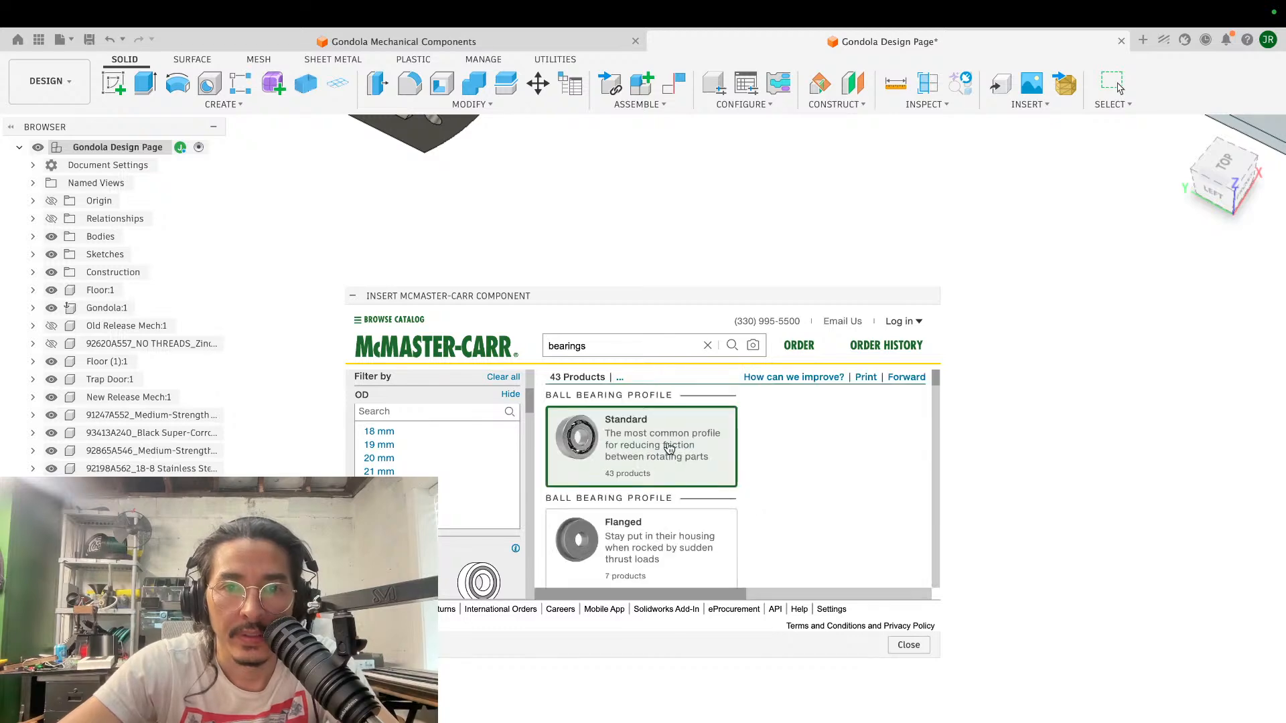
{"action": "left_click", "coordinate": [667, 447]}
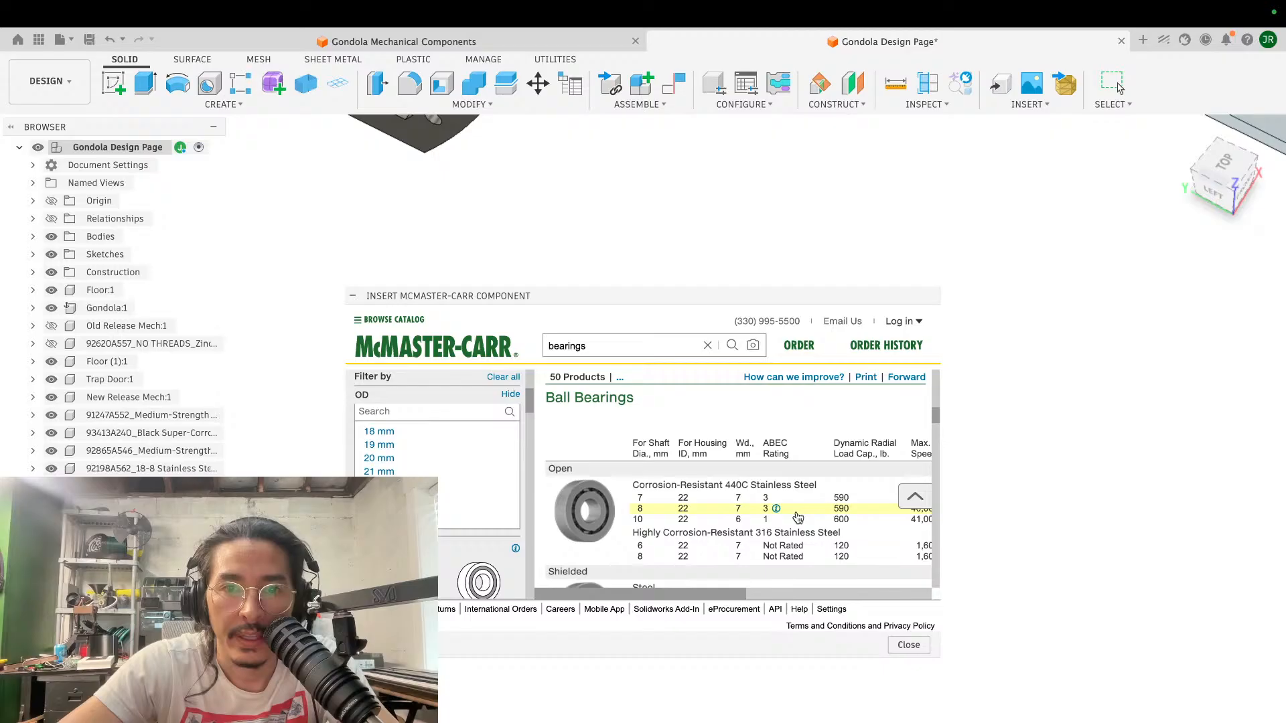
{"action": "scroll", "coordinate": [798, 514], "scroll_direction": "up", "scroll_amount": 1}
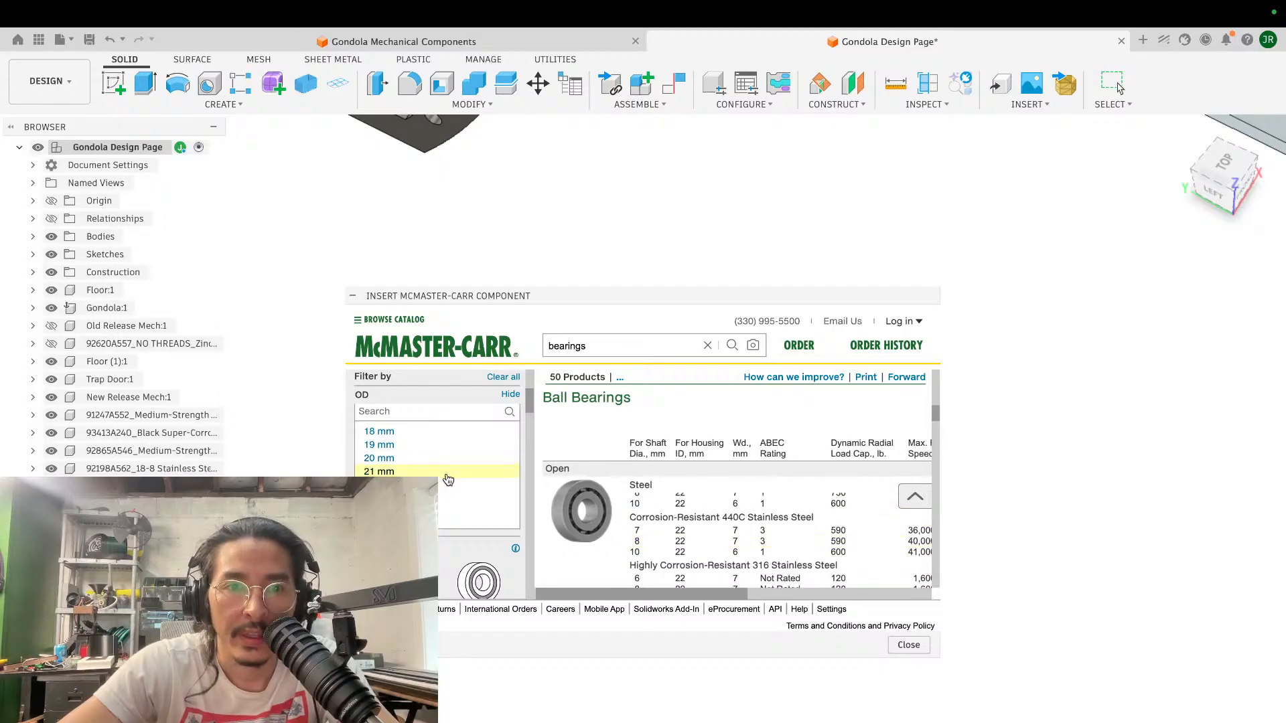
{"action": "scroll", "coordinate": [446, 479], "scroll_direction": "down", "scroll_amount": 1}
{"action": "scroll", "coordinate": [445, 548], "scroll_direction": "down", "scroll_amount": 5}
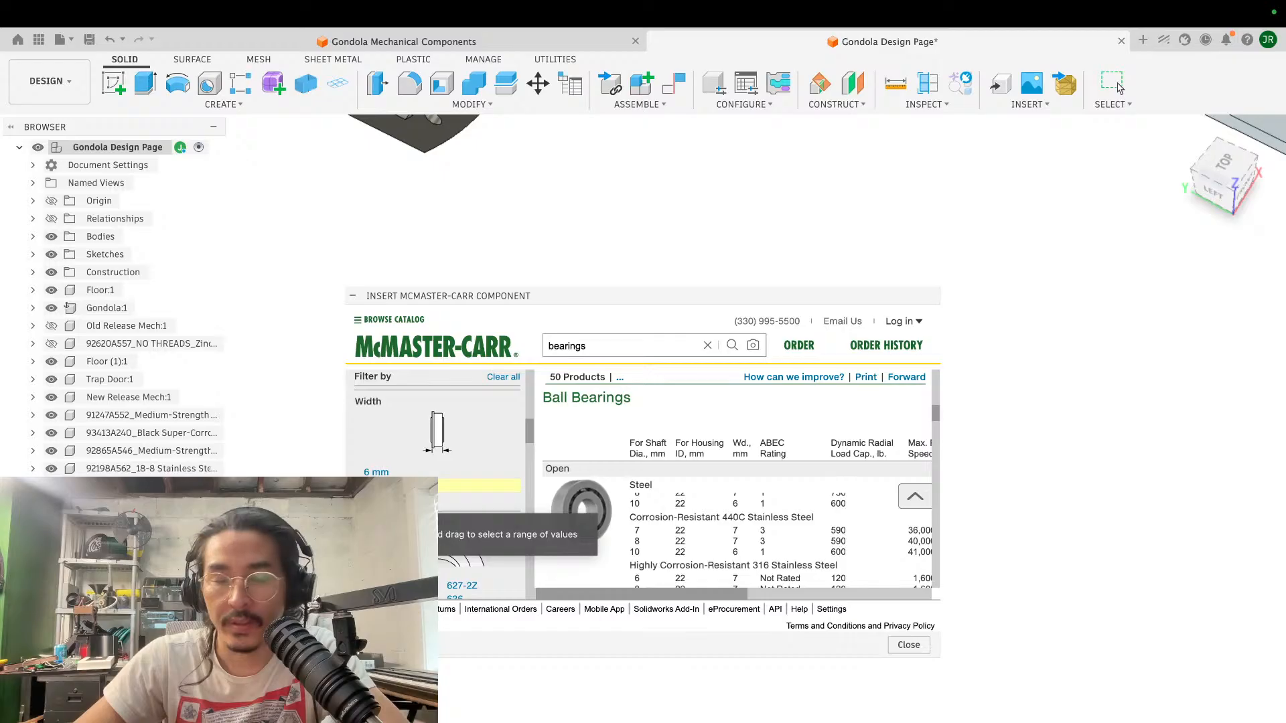
{"action": "left_click", "coordinate": [377, 486]}
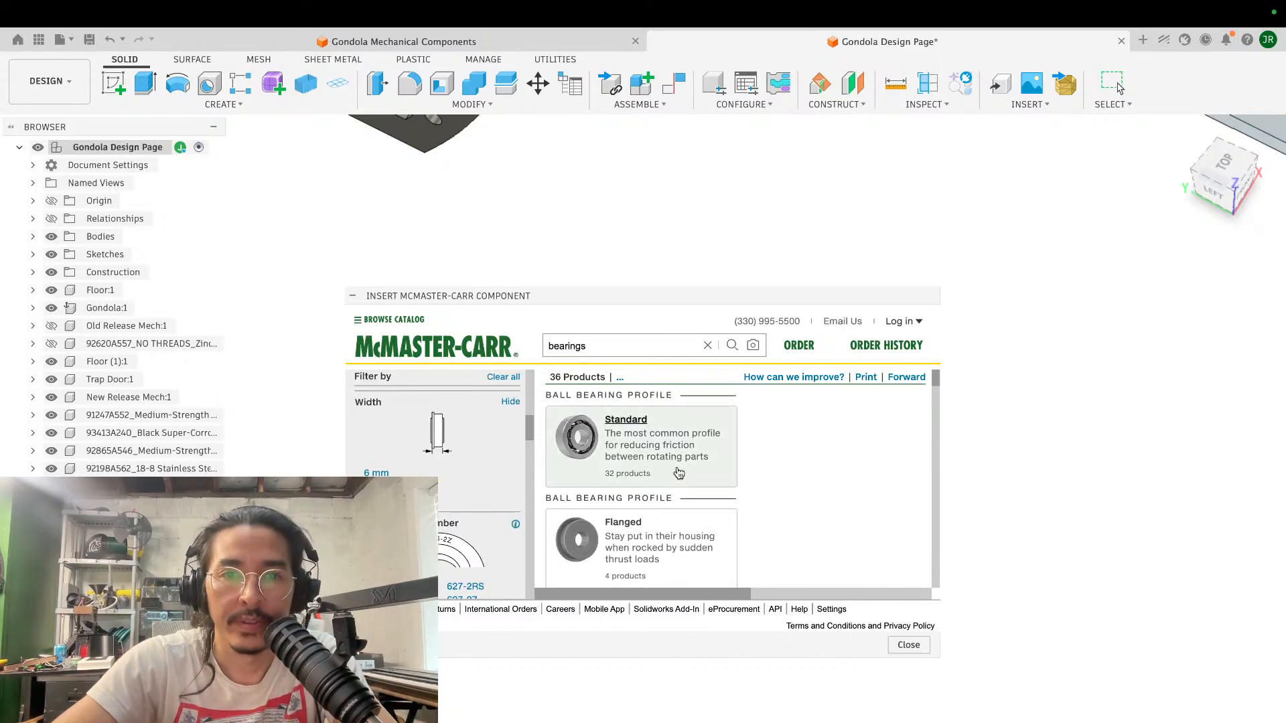
{"action": "scroll", "coordinate": [429, 488], "scroll_direction": "up", "scroll_amount": 1}
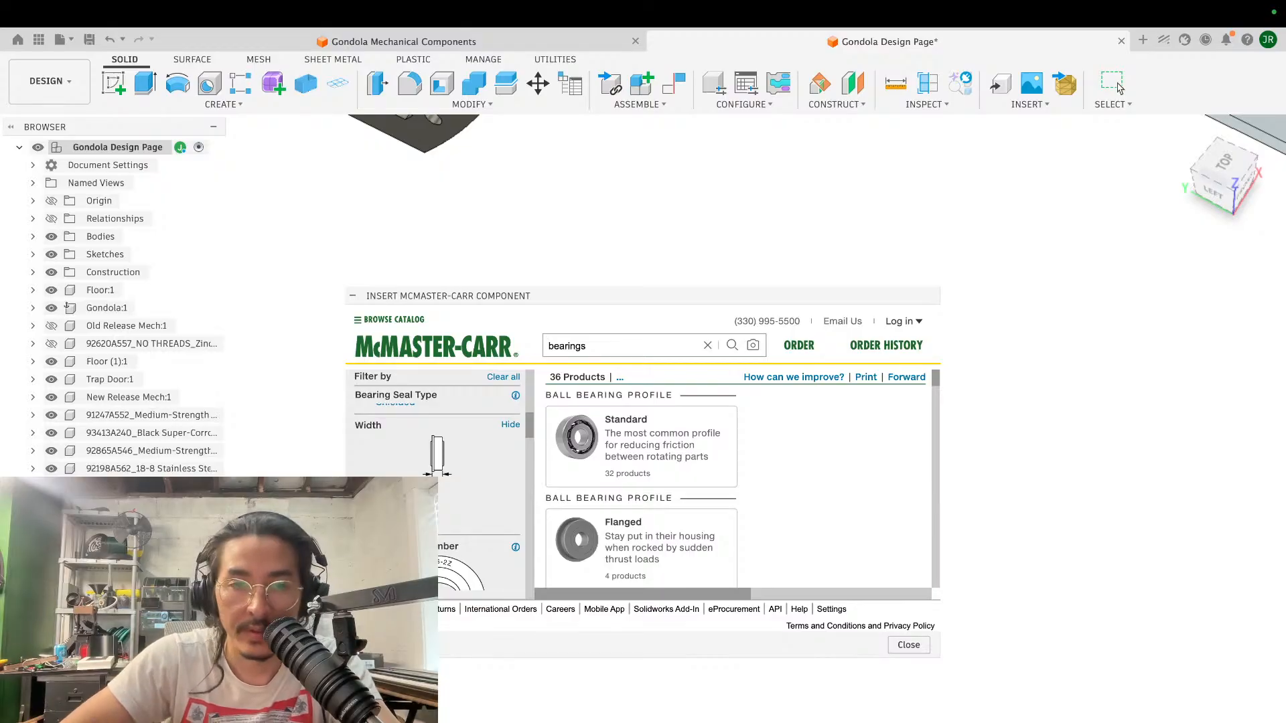
{"action": "scroll", "coordinate": [439, 483], "scroll_direction": "down", "scroll_amount": 4}
{"action": "left_click", "coordinate": [376, 489]}
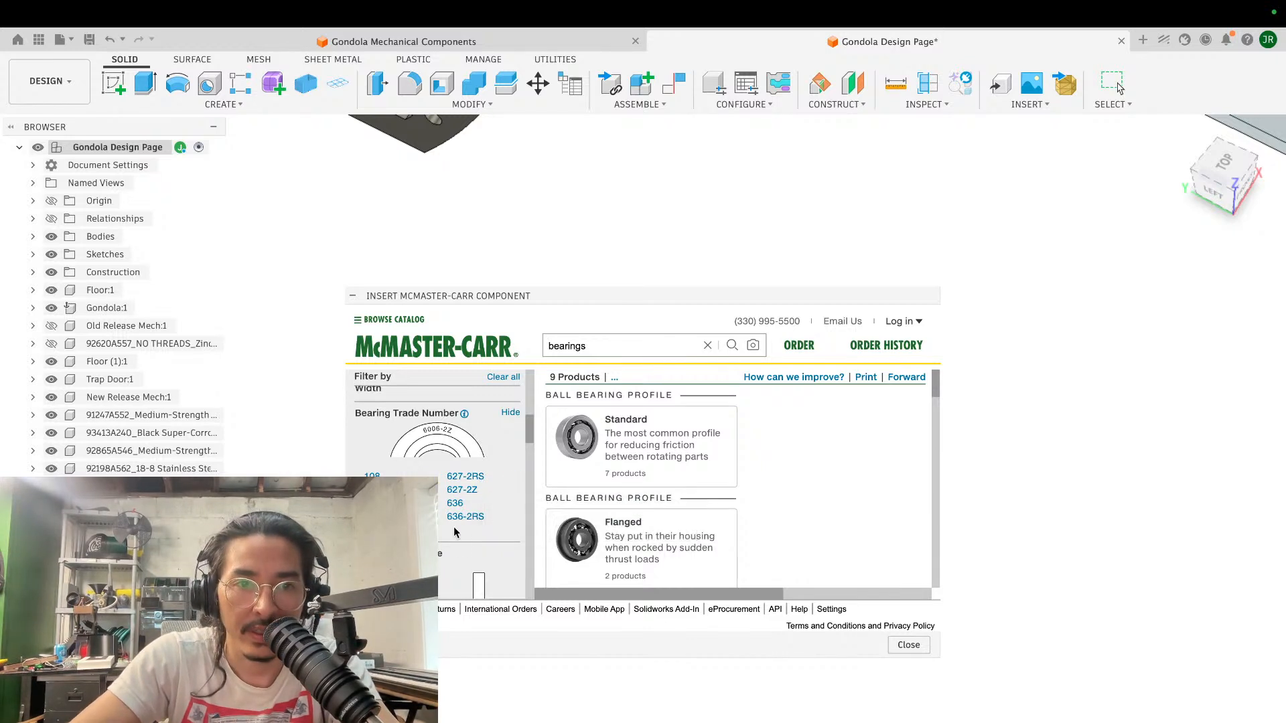
- Find the permanently lubricated 440C stainless steel bearing 4668K133 and insert its CAD model into the design
{"action": "left_click", "coordinate": [642, 442]}
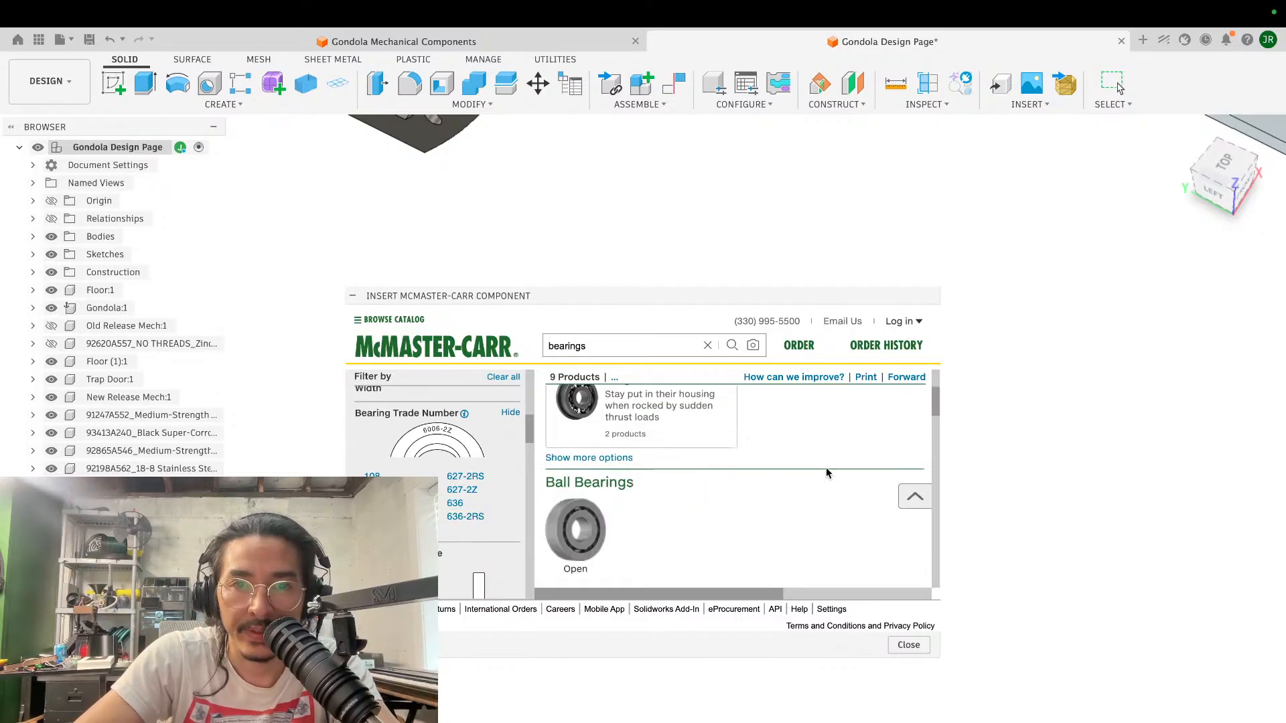
{"action": "scroll", "coordinate": [826, 472], "scroll_direction": "down", "scroll_amount": 3}
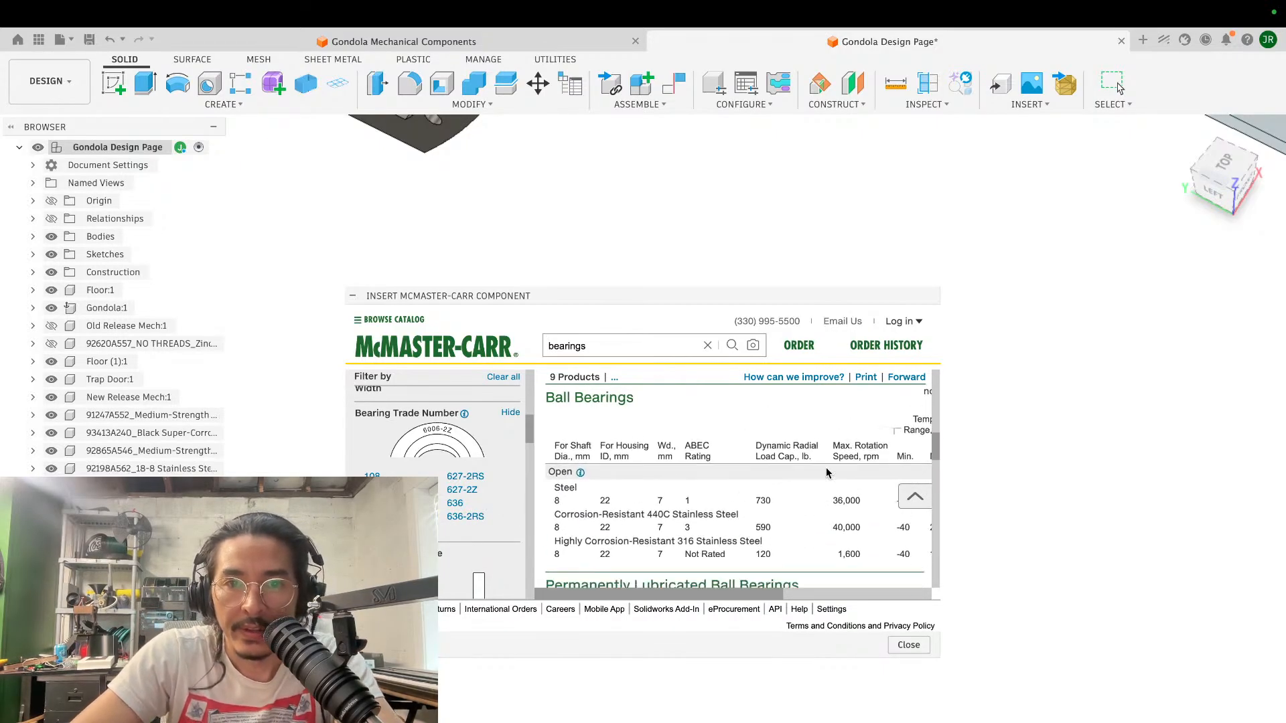
{"action": "scroll", "coordinate": [803, 570], "scroll_direction": "down", "scroll_amount": 3}
{"action": "scroll", "coordinate": [803, 570], "scroll_direction": "right", "scroll_amount": 3}
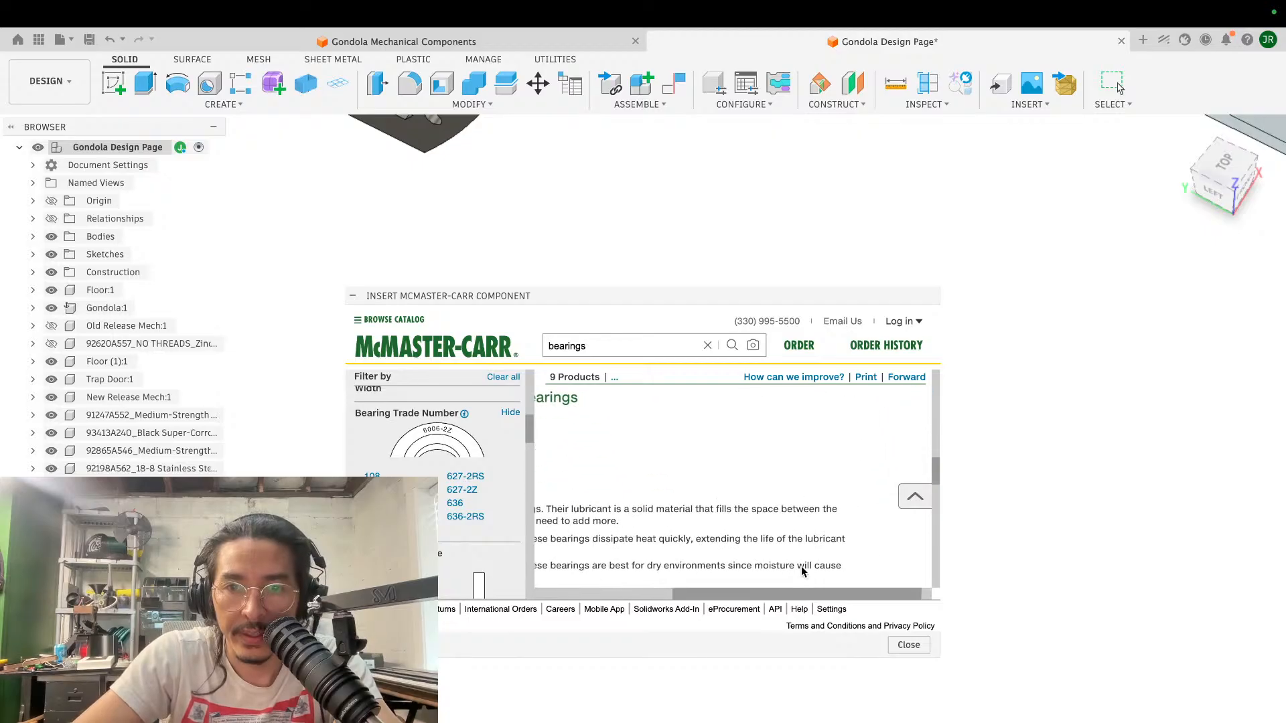
{"action": "scroll", "coordinate": [803, 571], "scroll_direction": "down", "scroll_amount": 5}
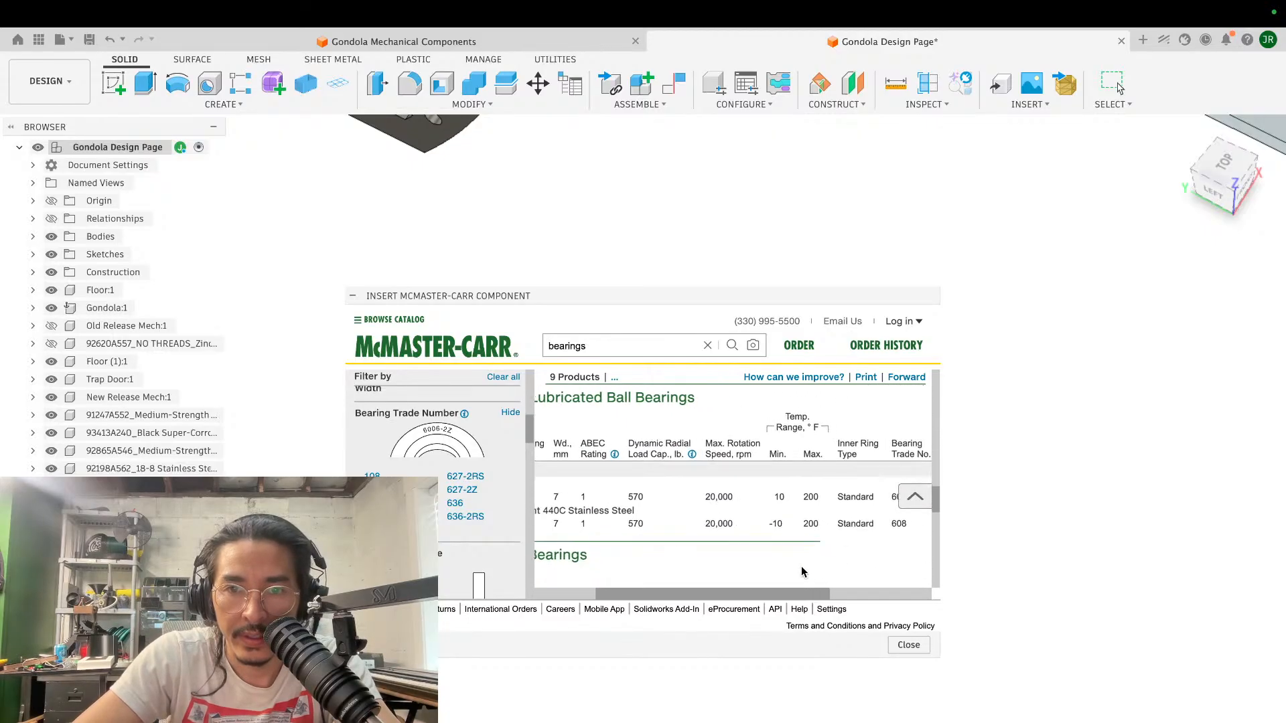
{"action": "scroll", "coordinate": [806, 555], "scroll_direction": "right", "scroll_amount": 3}
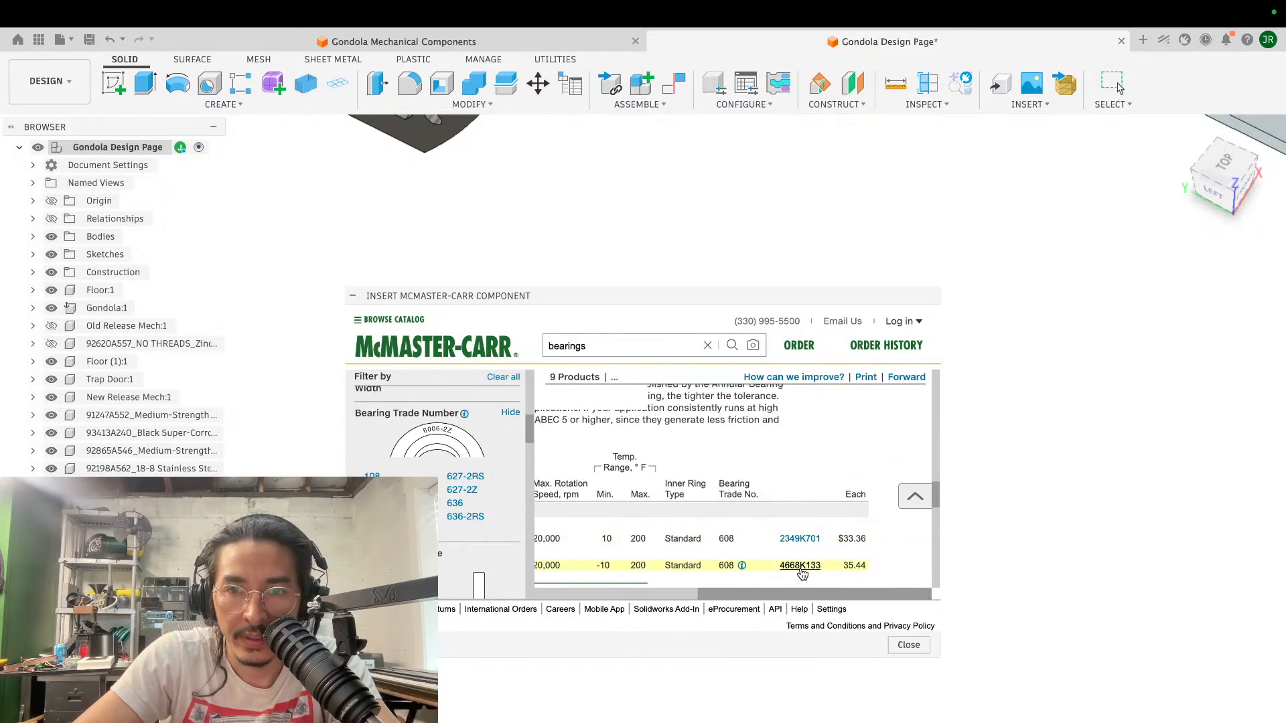
{"action": "left_click", "coordinate": [801, 567]}
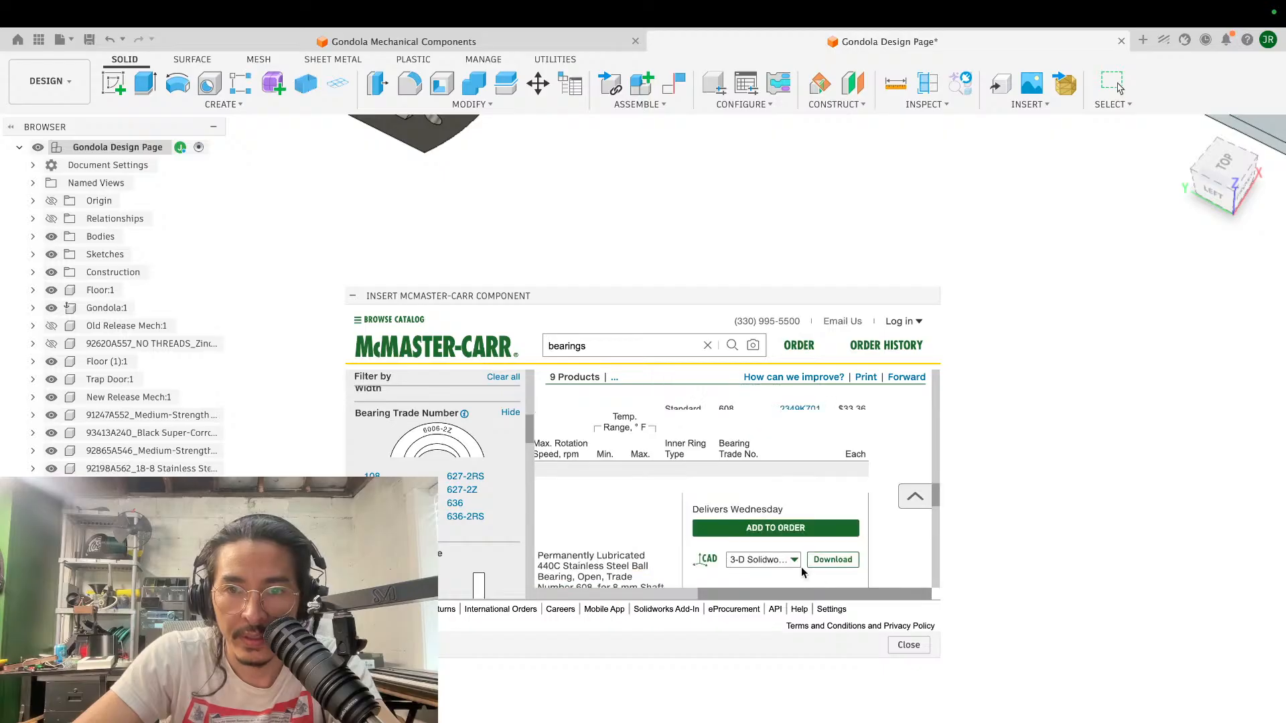
{"action": "left_click", "coordinate": [841, 523]}
{"action": "scroll", "coordinate": [818, 492], "scroll_direction": "down", "scroll_amount": 3}
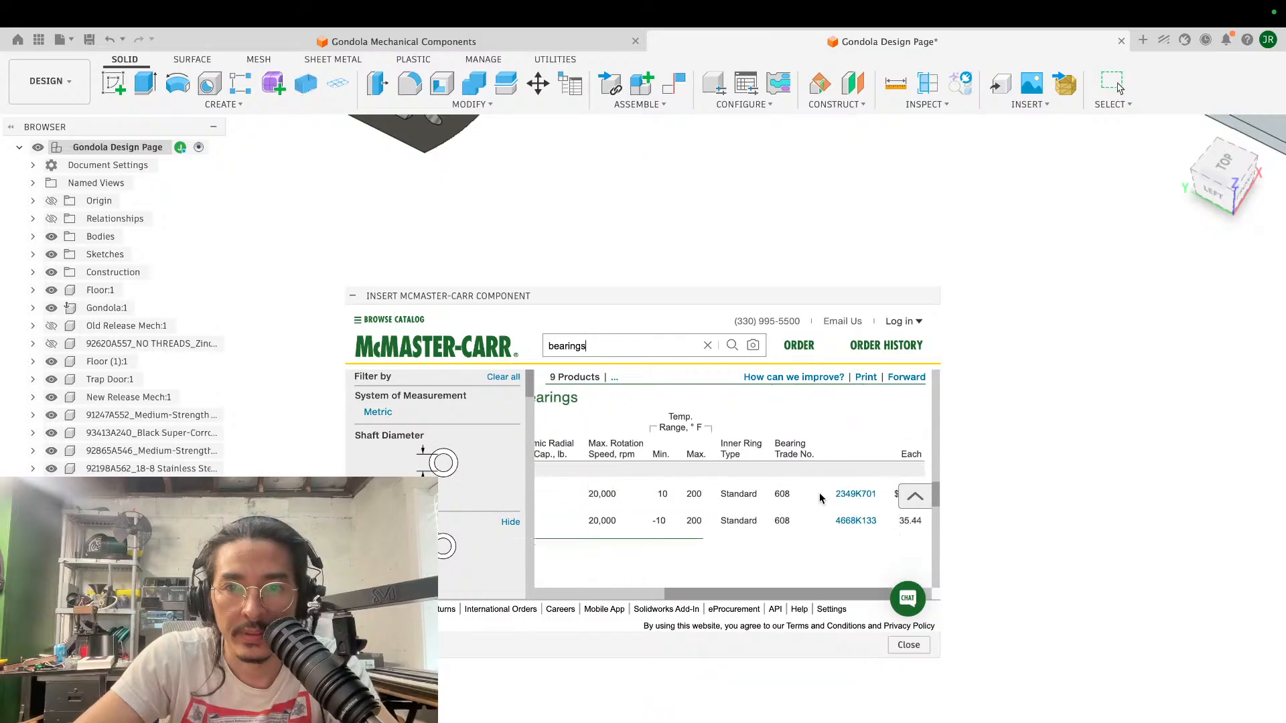
{"action": "left_click", "coordinate": [803, 558]}
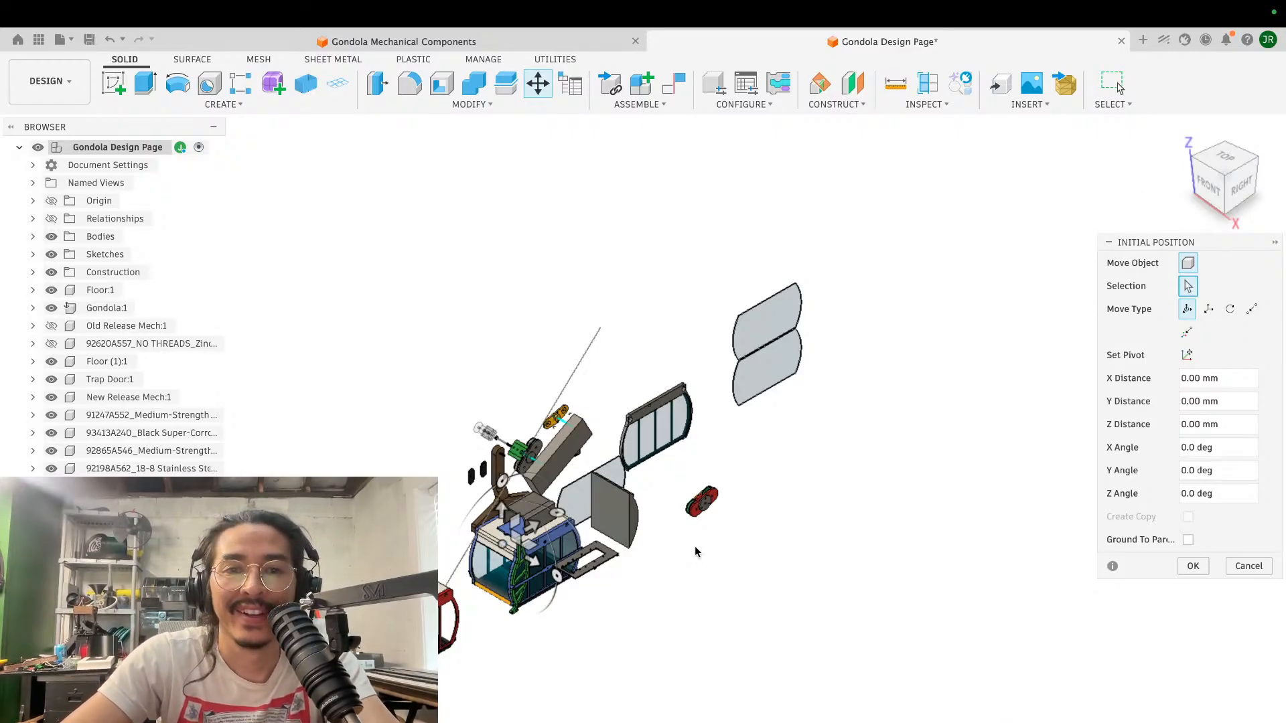
- Move the inserted bearing about -286 mm in X and 287 mm in Y, close to the flanged spool
{"action": "scroll", "coordinate": [694, 584], "scroll_direction": "left", "scroll_amount": 3}
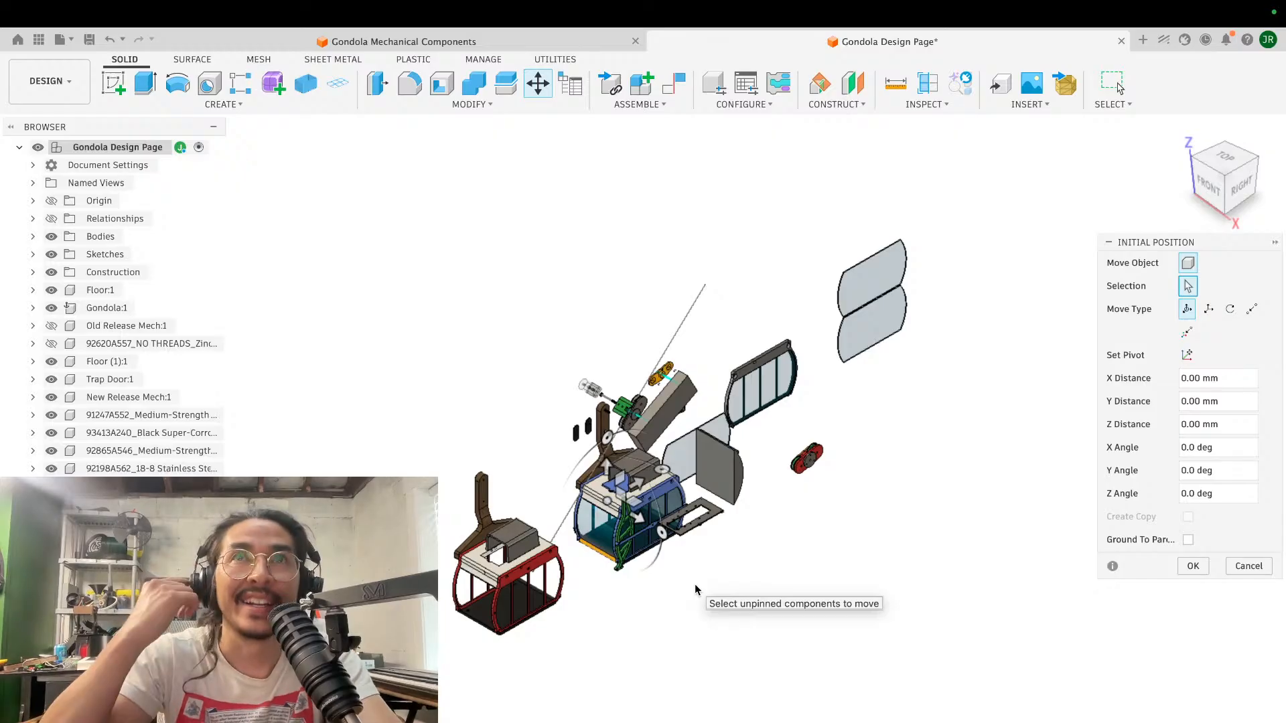
{"action": "scroll", "coordinate": [694, 584], "scroll_direction": "up", "scroll_amount": 5}
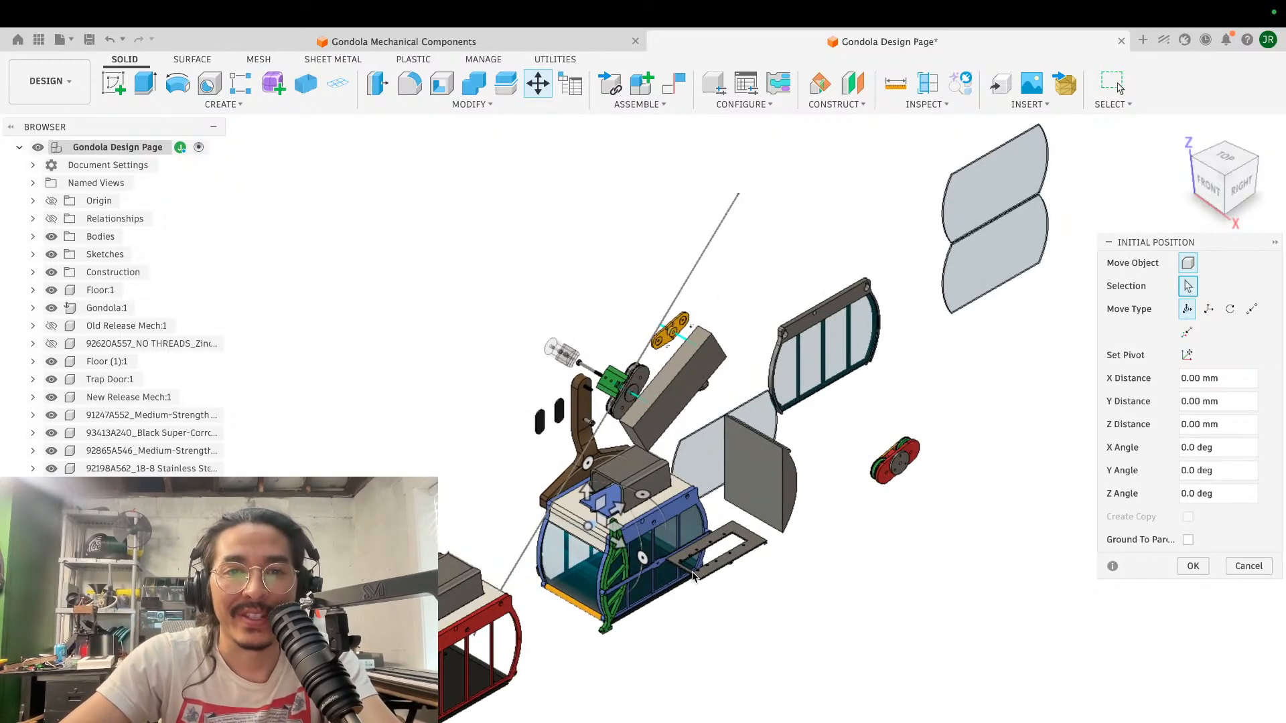
{"action": "scroll", "coordinate": [692, 574], "scroll_direction": "left", "scroll_amount": 8, "text": "shift"}
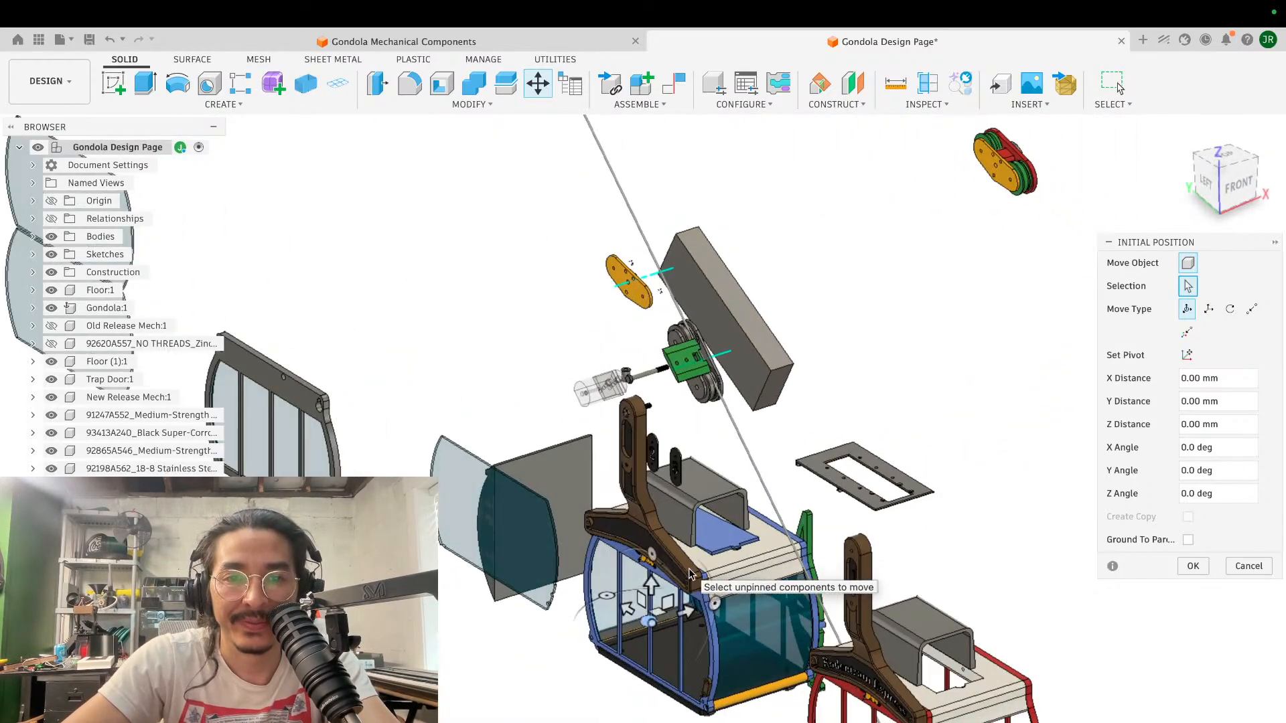
{"action": "scroll", "coordinate": [692, 571], "scroll_direction": "up", "scroll_amount": 4}
{"action": "scroll", "coordinate": [691, 566], "scroll_direction": "left", "scroll_amount": 6}
{"action": "scroll", "coordinate": [690, 568], "scroll_direction": "right", "scroll_amount": 8}
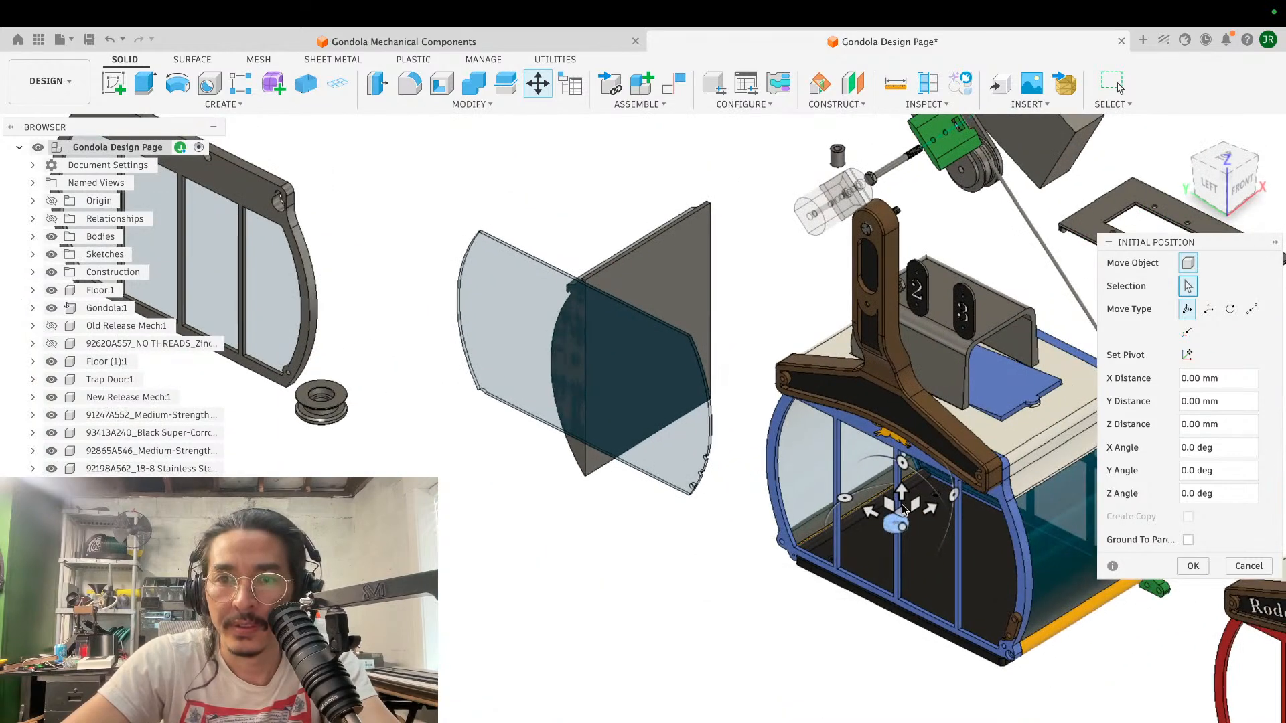
{"action": "left_click_drag", "start_coordinate": [902, 509], "coordinate": [437, 520]}
{"action": "scroll", "coordinate": [437, 520], "scroll_direction": "up", "scroll_amount": 6}
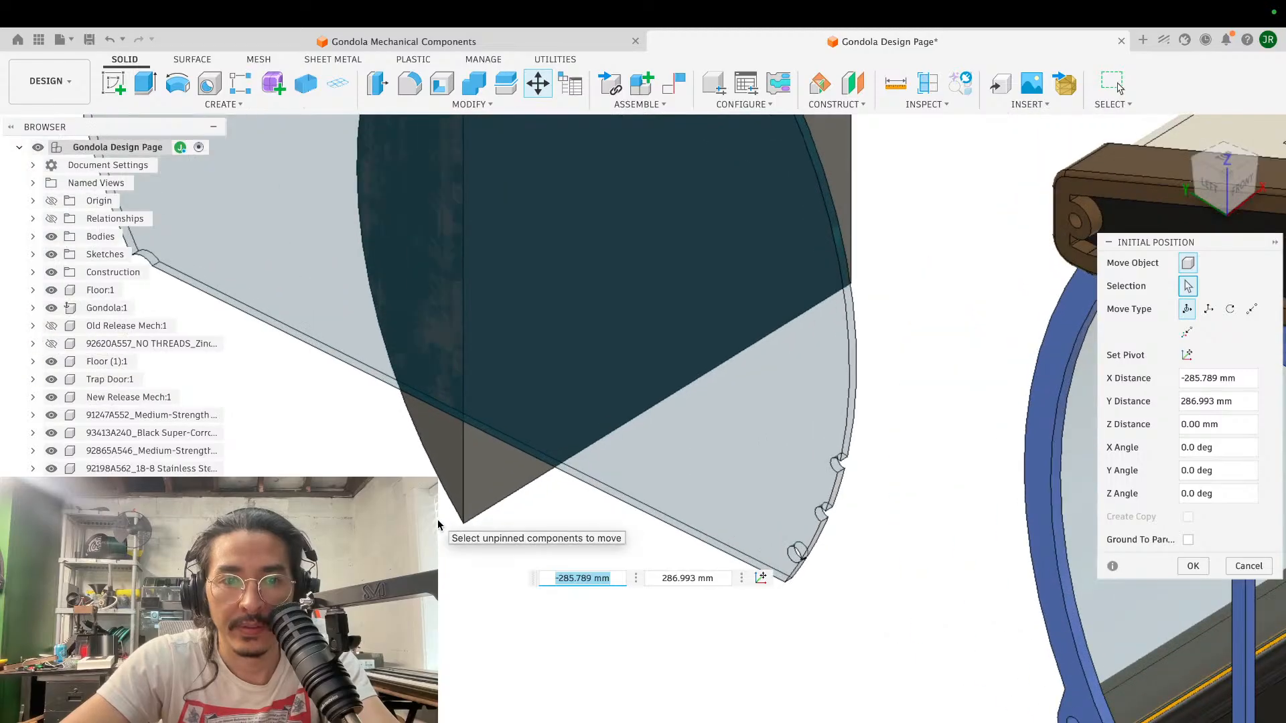
{"action": "scroll", "coordinate": [437, 519], "scroll_direction": "up", "scroll_amount": 5}
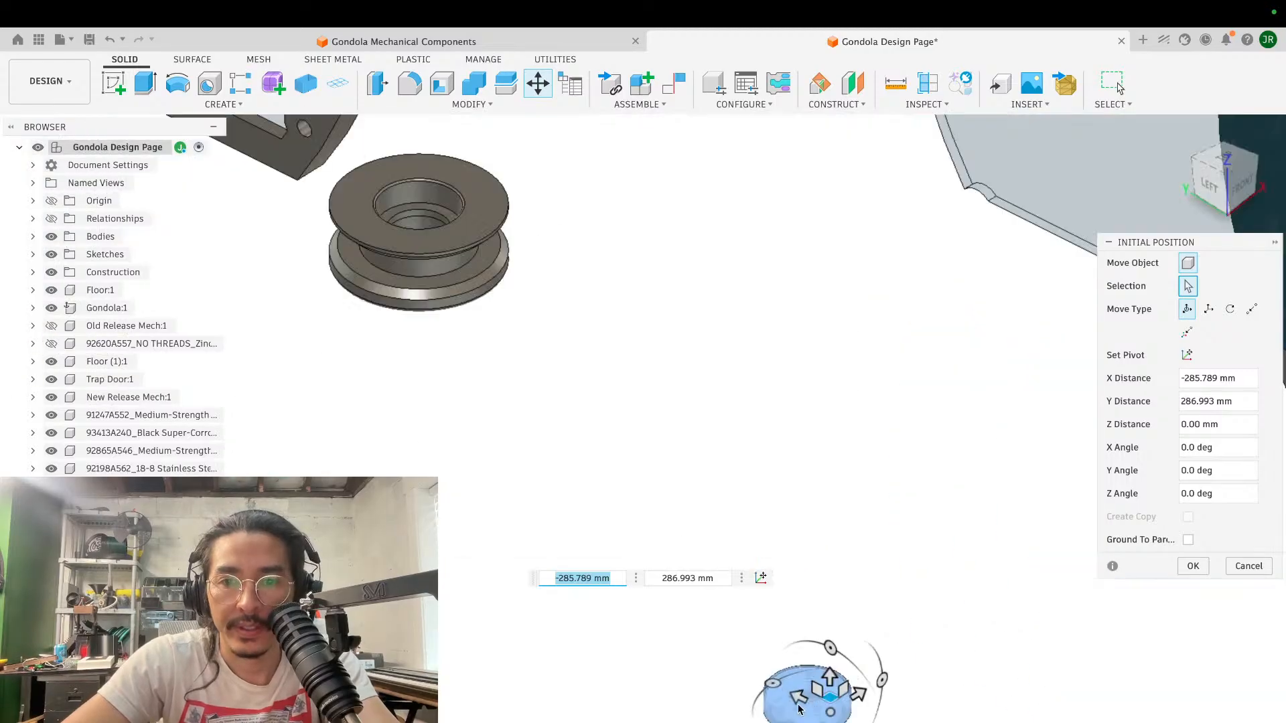
- Seat the bearing in the spool's bore with a point-to-point move from its underside centre to the centre of the bore's inner shoulder
{"action": "left_click", "coordinate": [1251, 309]}
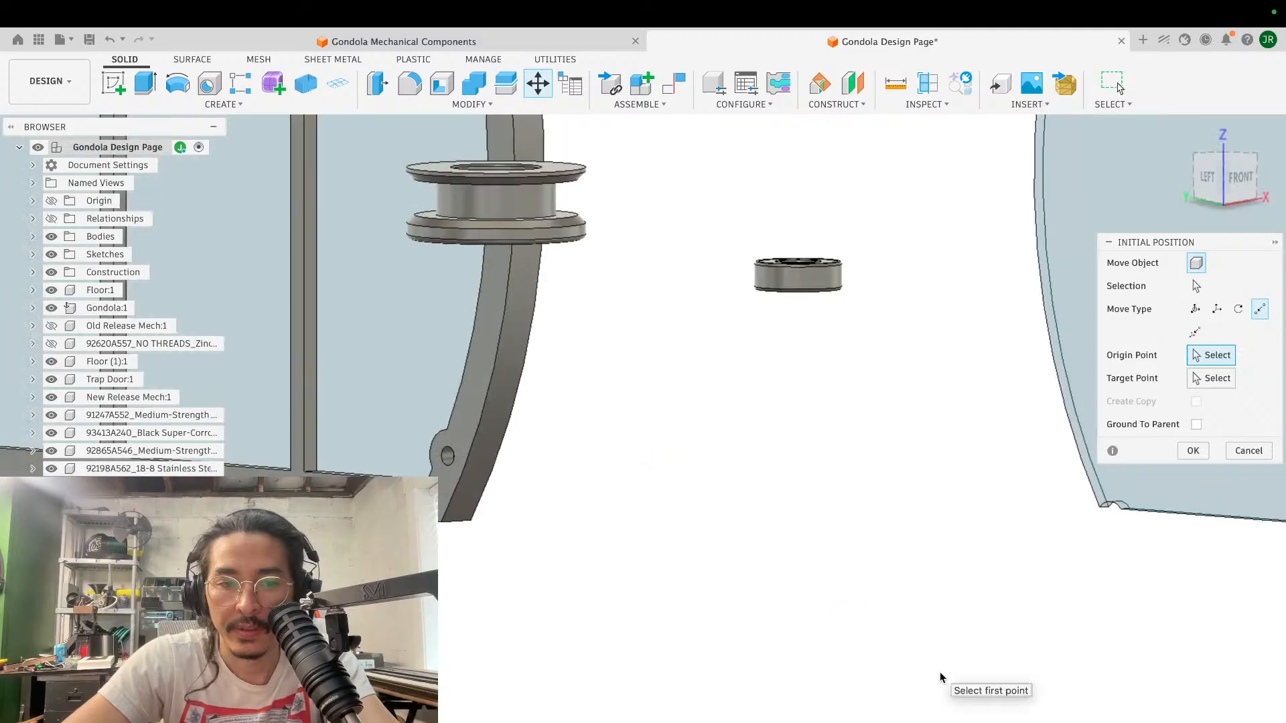
{"action": "scroll", "coordinate": [939, 672], "scroll_direction": "down", "scroll_amount": 5, "text": "shift"}
{"action": "scroll", "coordinate": [939, 673], "scroll_direction": "up", "scroll_amount": 8}
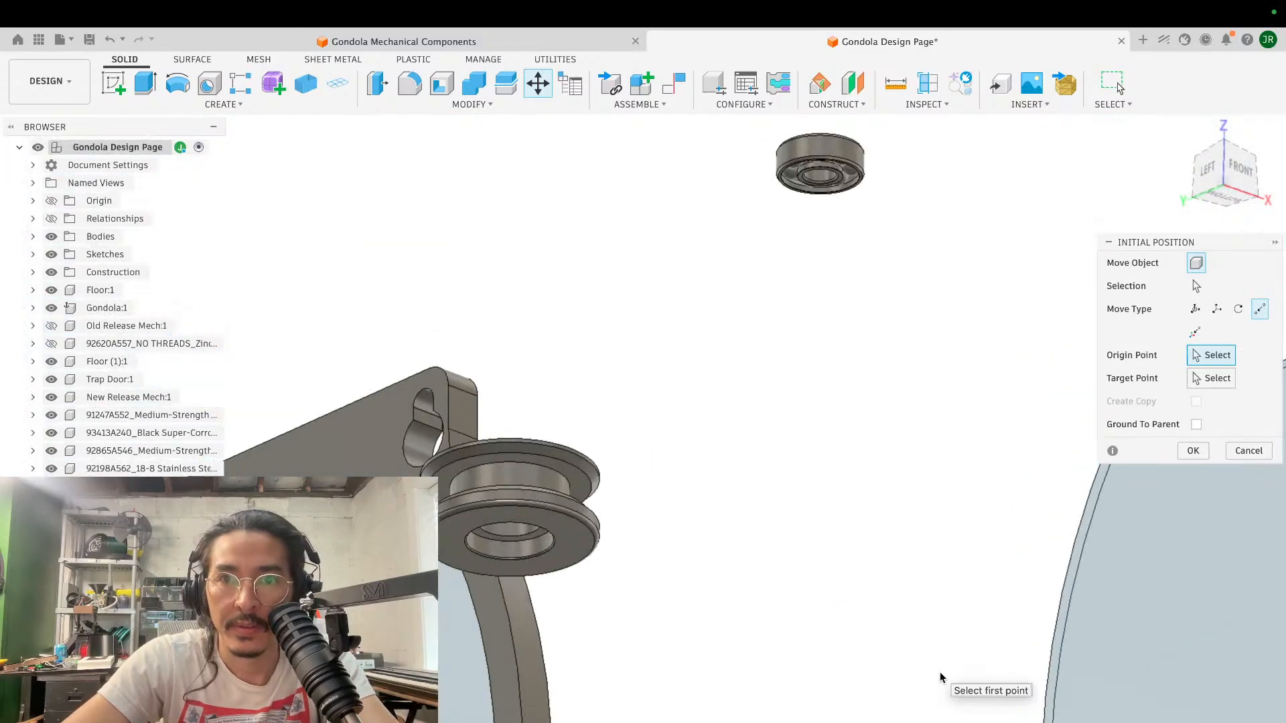
{"action": "left_click", "coordinate": [860, 178]}
{"action": "scroll", "coordinate": [653, 324], "scroll_direction": "up", "scroll_amount": 6, "text": "shift"}
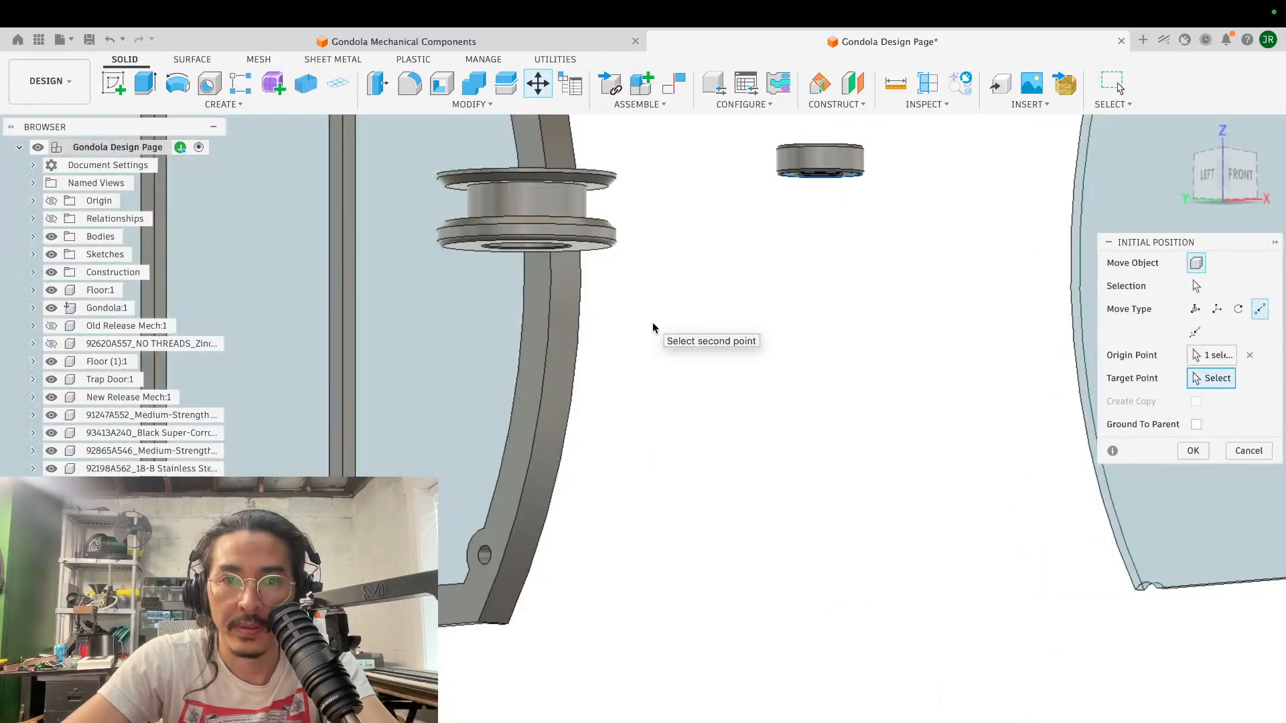
{"action": "scroll", "coordinate": [653, 326], "scroll_direction": "up", "scroll_amount": 6}
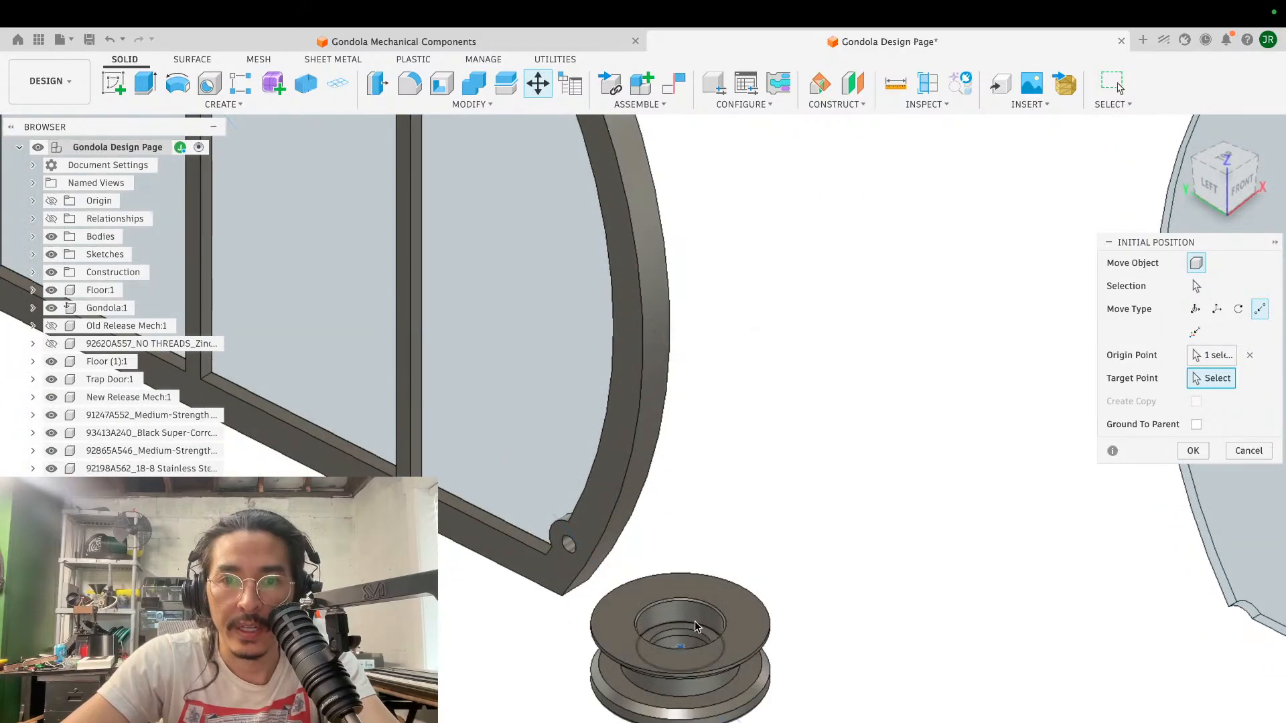
{"action": "left_click", "coordinate": [696, 629]}
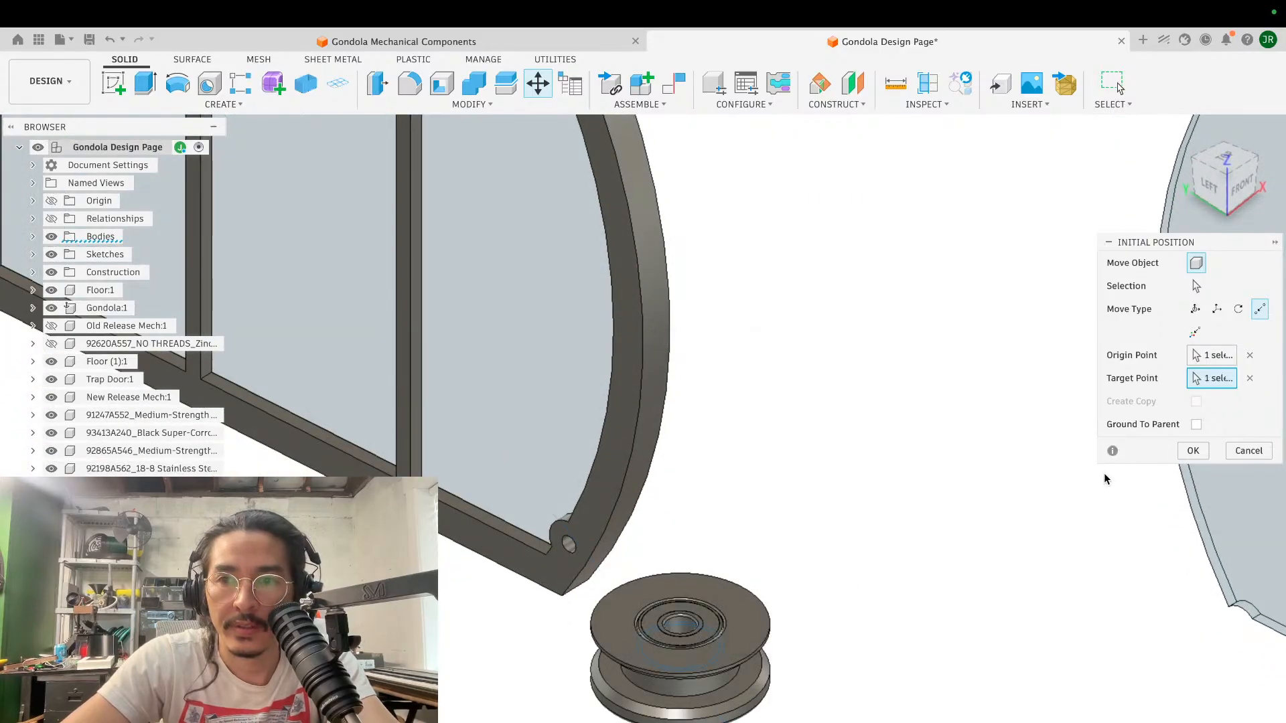
{"action": "left_click", "coordinate": [1205, 458]}
{"action": "scroll", "coordinate": [781, 552], "scroll_direction": "up", "scroll_amount": 8}
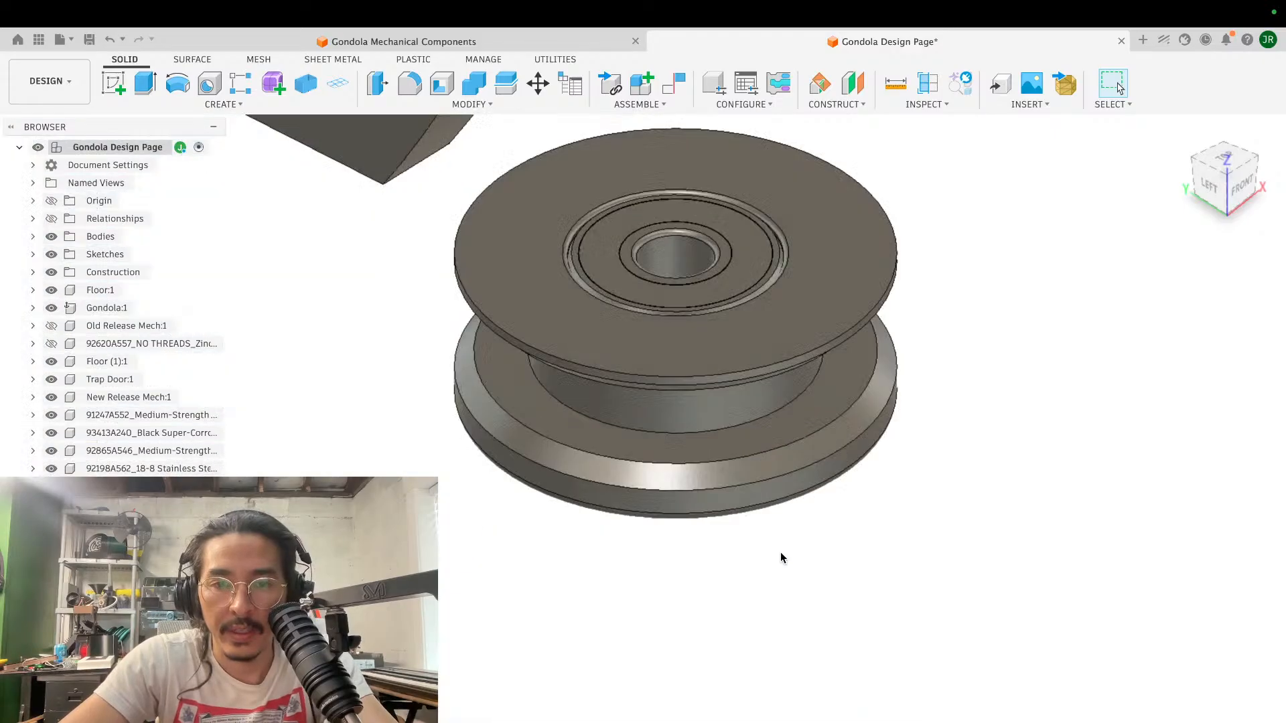
- Apply the Paint - Enamel Glossy (Yellow) appearance to the upper spool body and the red appearance to the lower flange body, overriding their derived appearances
{"action": "key", "text": "a"}
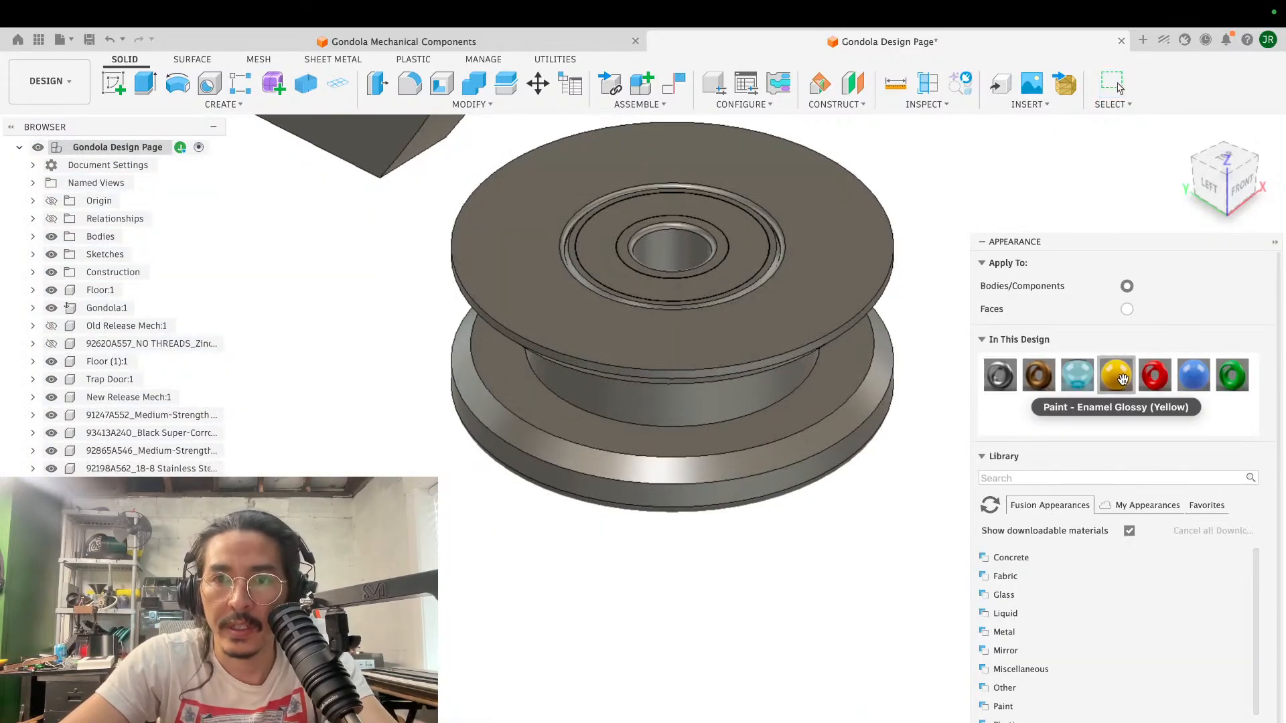
{"action": "left_click_drag", "start_coordinate": [1116, 375], "coordinate": [839, 276]}
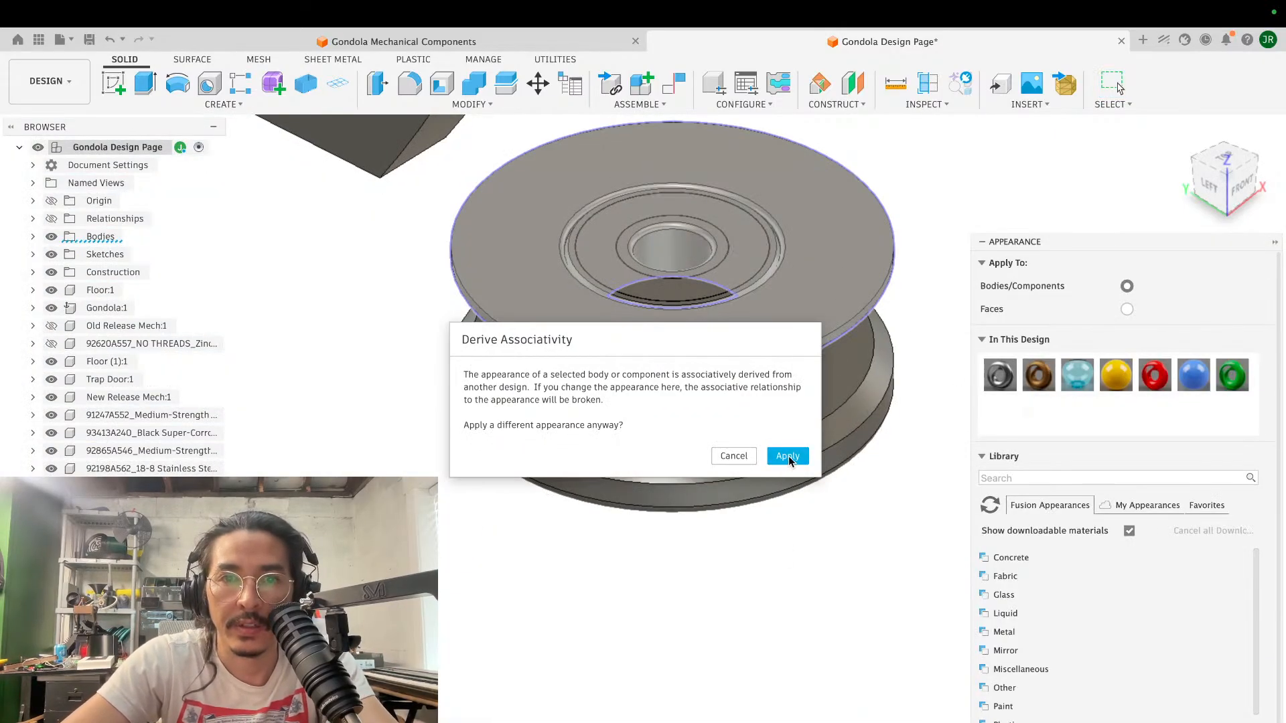
{"action": "left_click", "coordinate": [787, 456]}
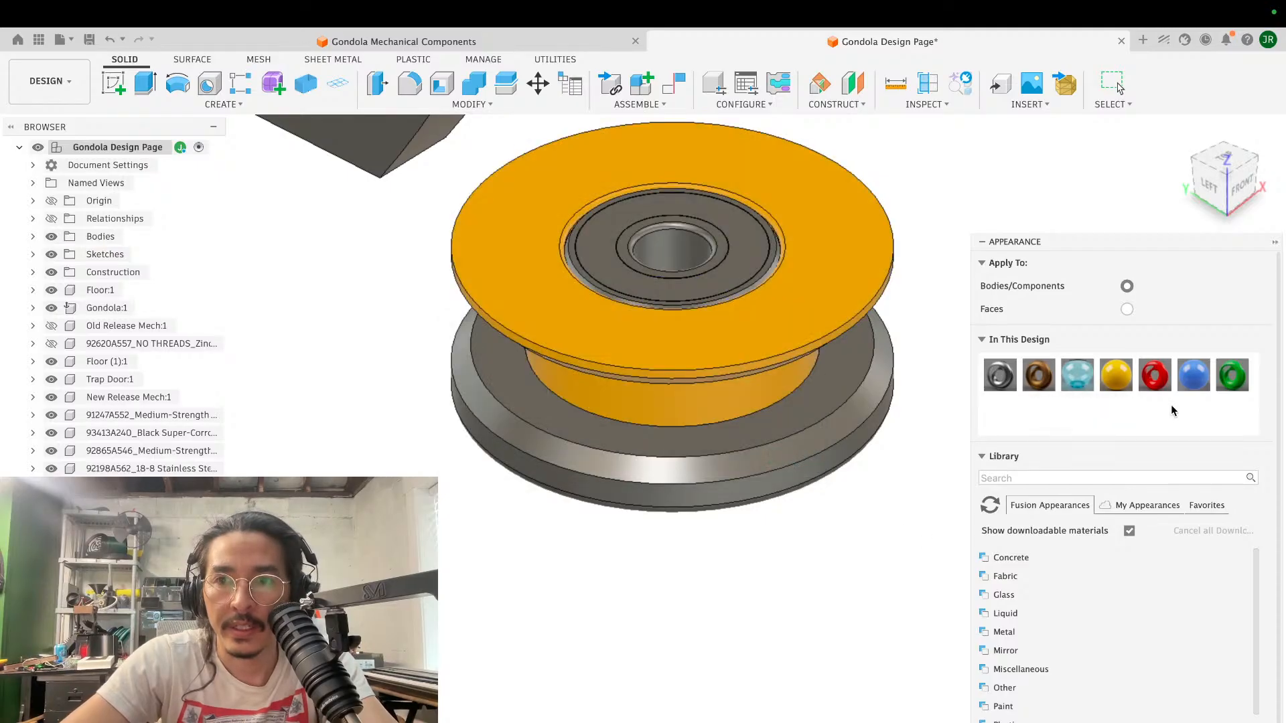
{"action": "left_click_drag", "start_coordinate": [1154, 379], "coordinate": [922, 423]}
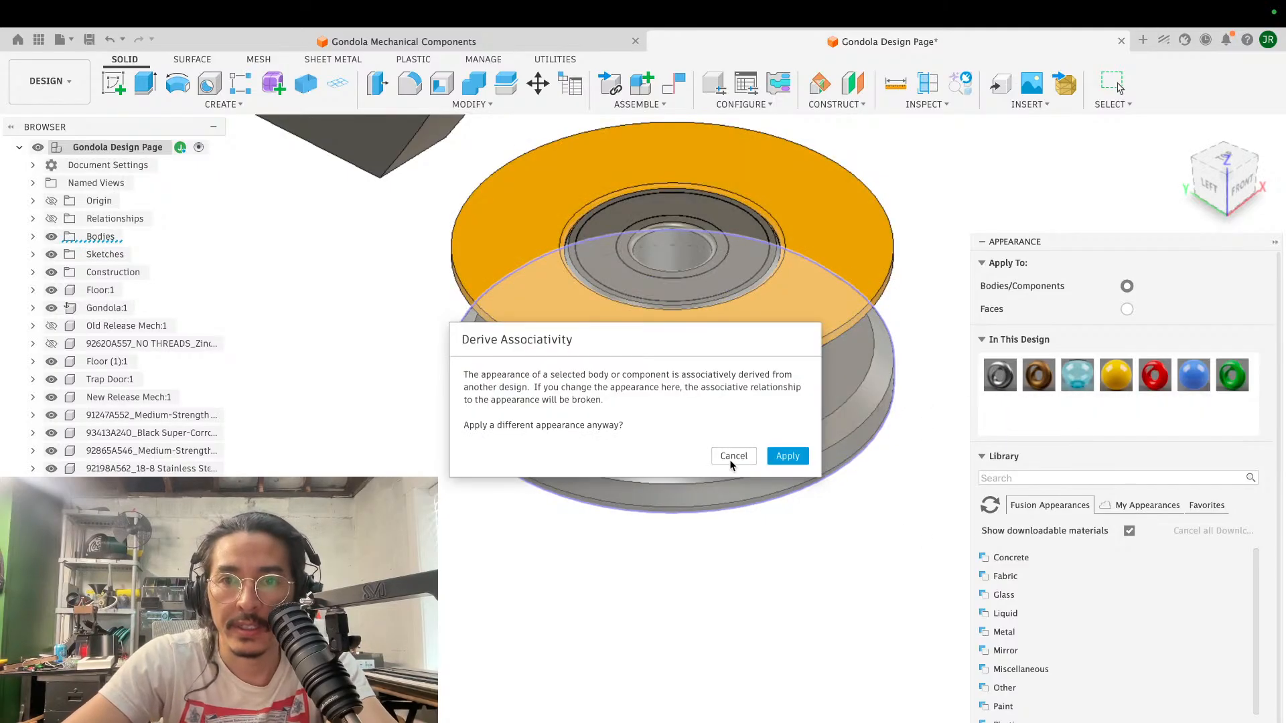
{"action": "left_click", "coordinate": [788, 456]}
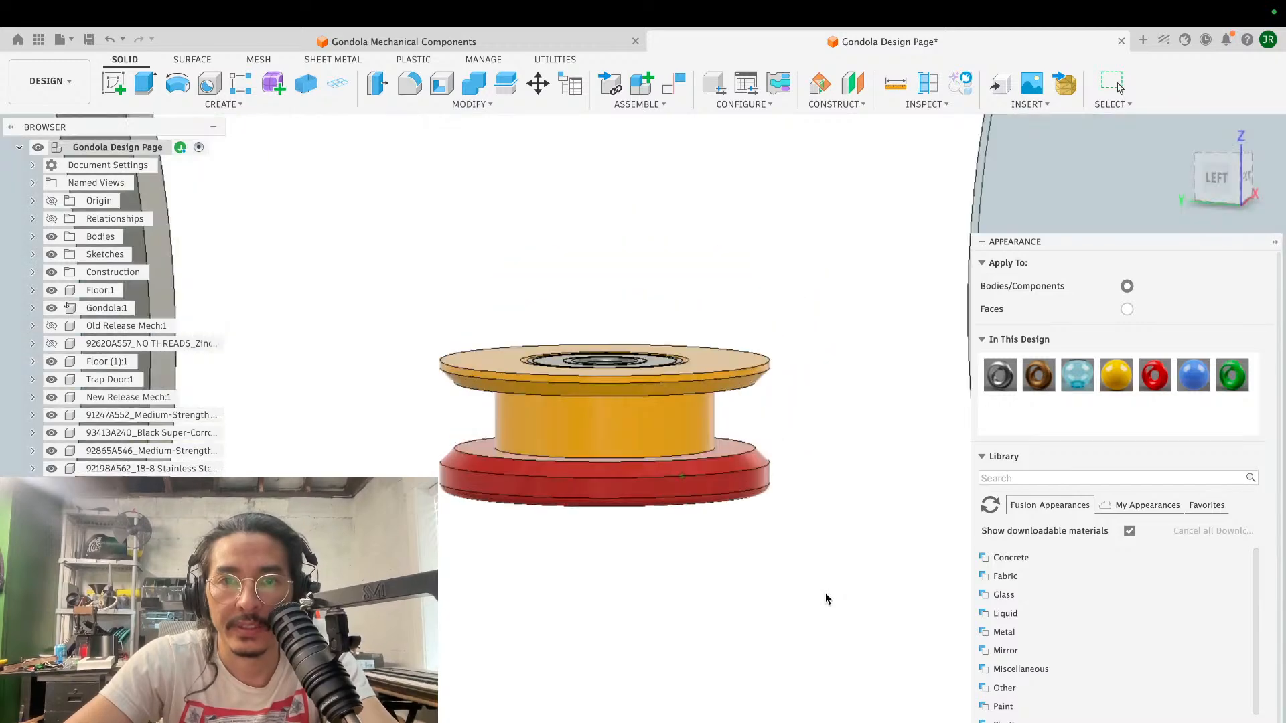
- Seat the other bearing in the red flange's bore with a point-to-point component move from its outer ring edge to the bore's inner edge
{"action": "scroll", "coordinate": [826, 600], "scroll_direction": "down", "scroll_amount": 10, "text": "shift"}
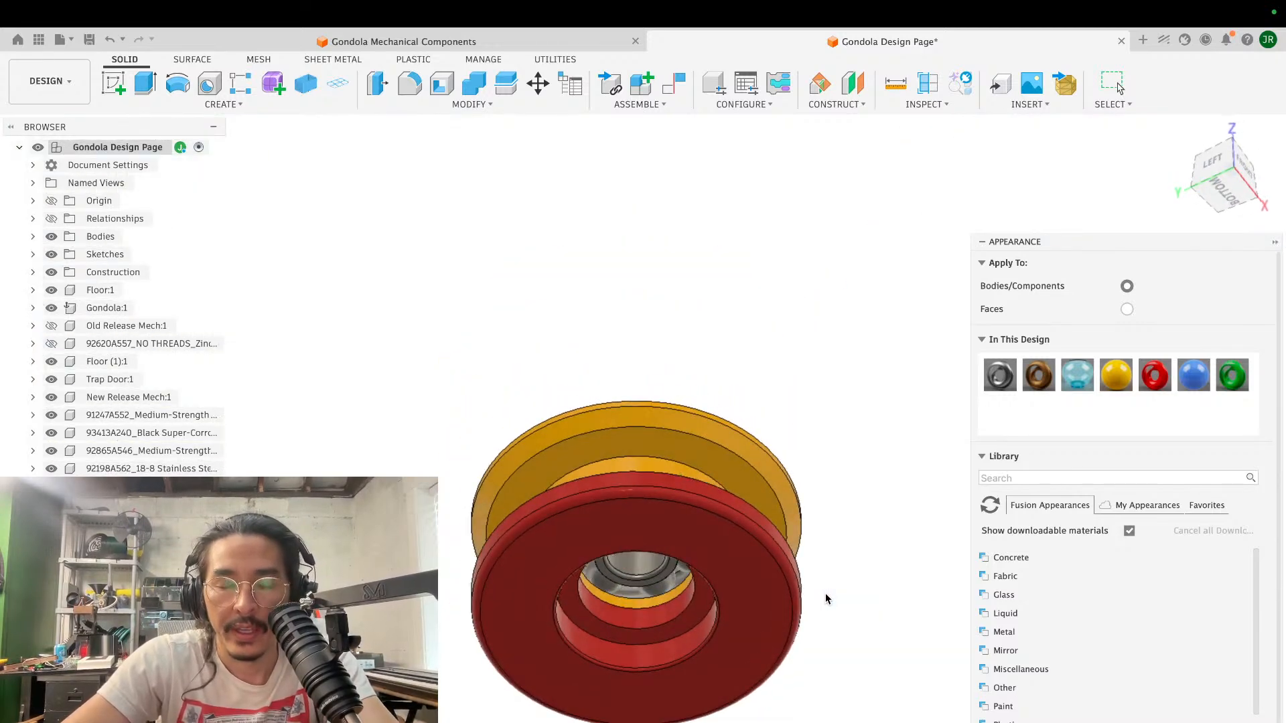
{"action": "key", "text": "m"}
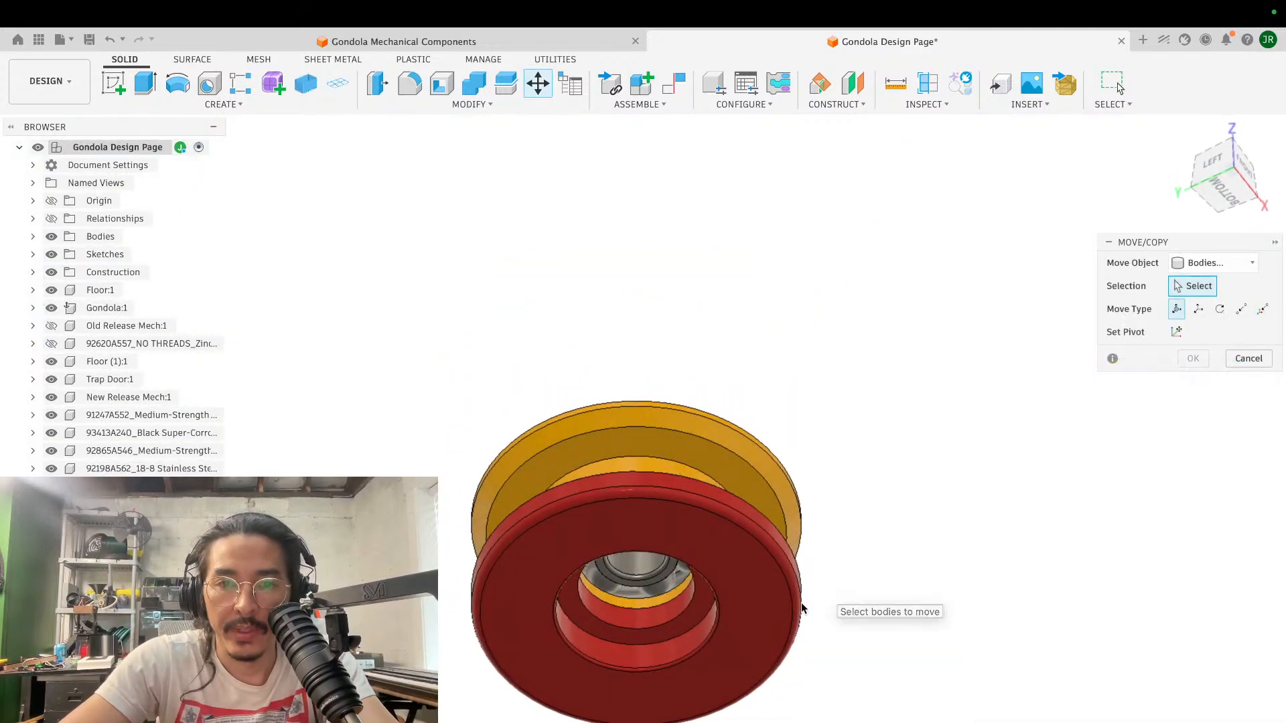
{"action": "left_click", "coordinate": [1223, 262]}
{"action": "left_click", "coordinate": [1192, 285]}
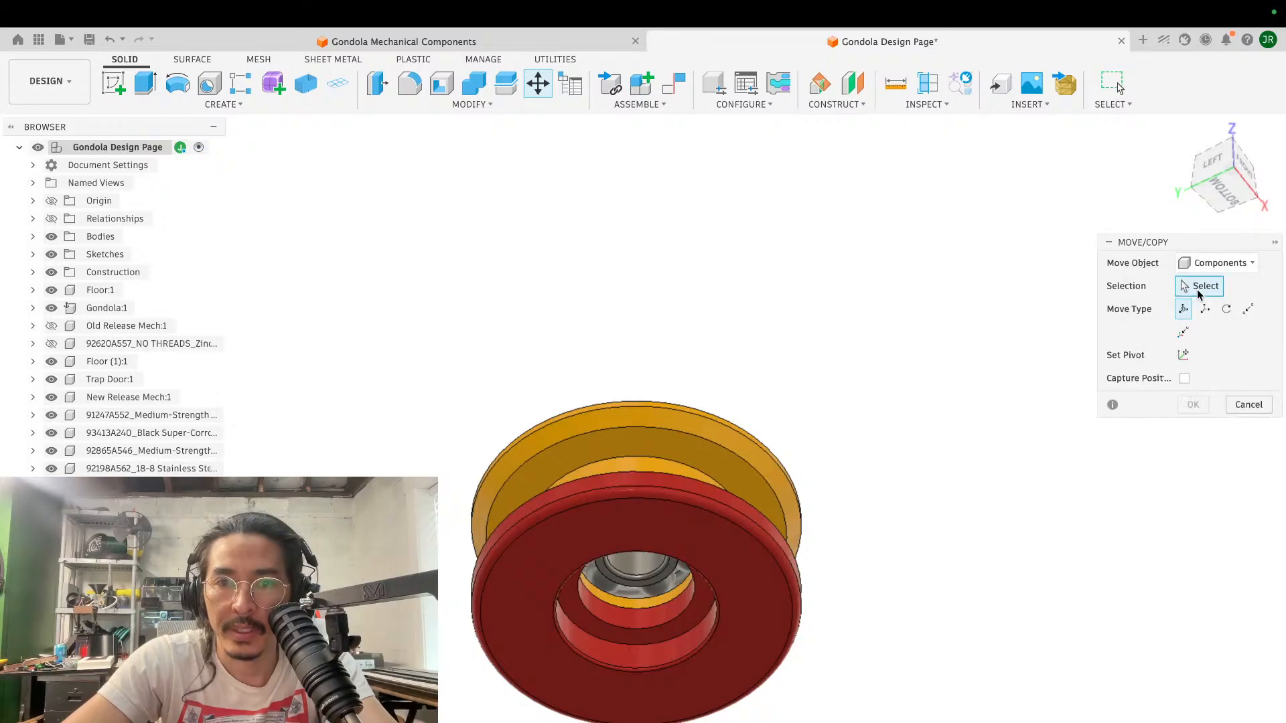
{"action": "left_click", "coordinate": [615, 570]}
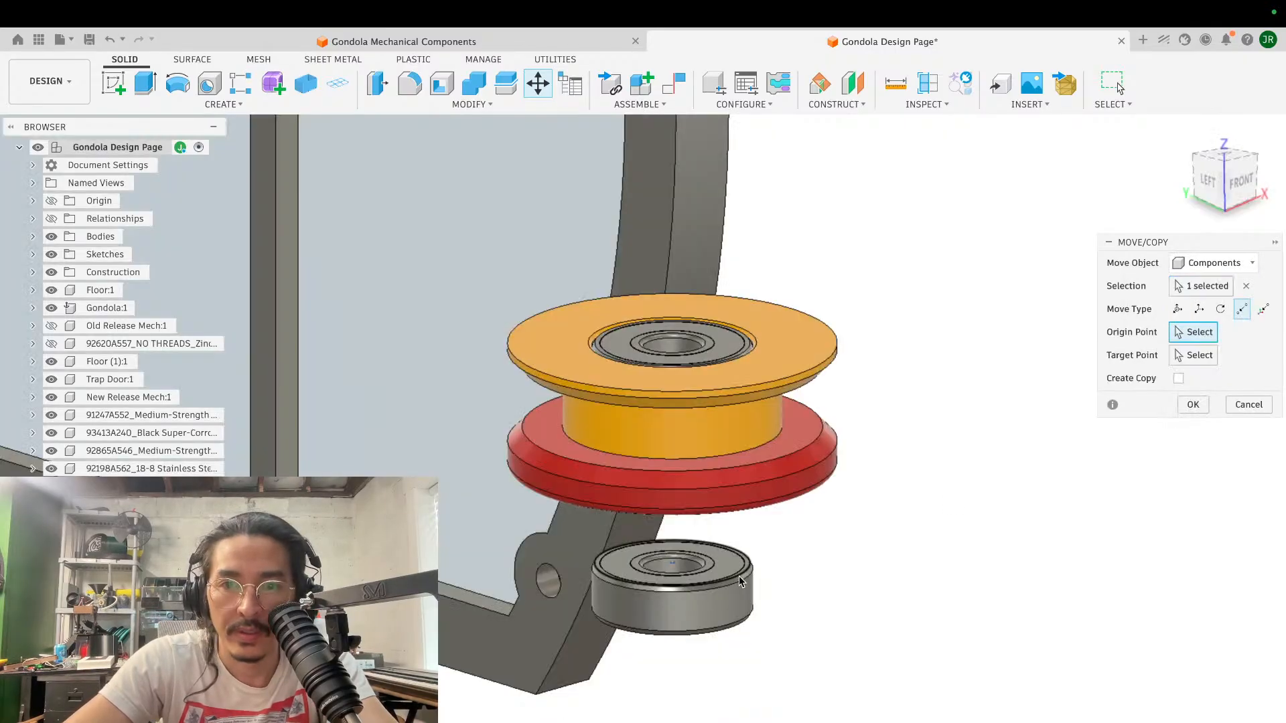
{"action": "left_click", "coordinate": [739, 576]}
{"action": "scroll", "coordinate": [738, 575], "scroll_direction": "down", "scroll_amount": 10, "text": "shift"}
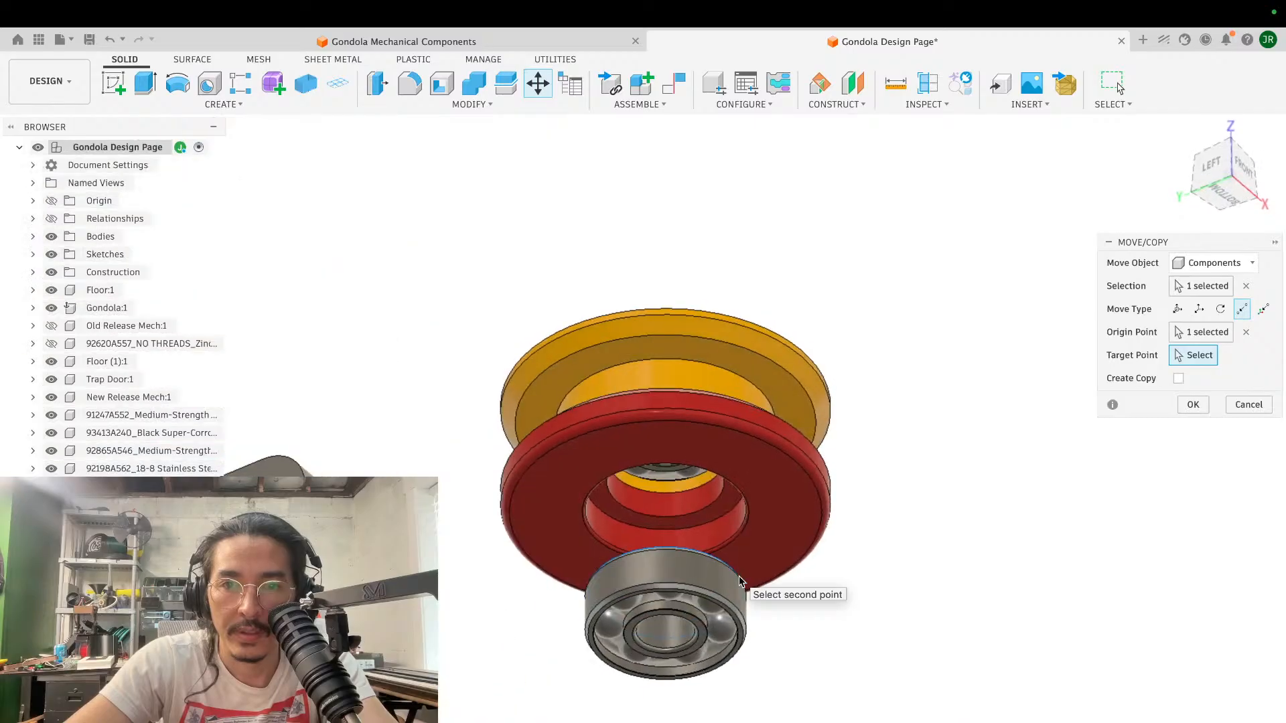
{"action": "left_click", "coordinate": [726, 499]}
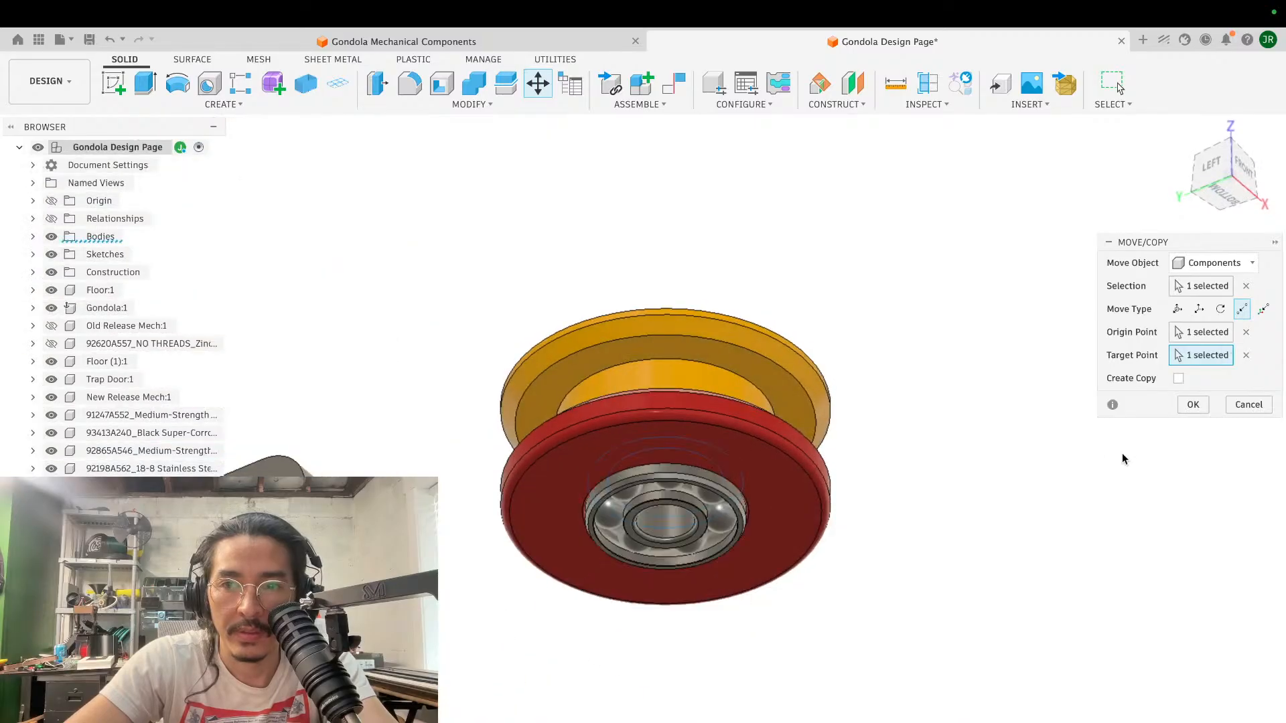
{"action": "left_click", "coordinate": [1192, 403]}
- Examine how the bearings sit in the yellow and red spool and where the spool lies relative to the gondola frames
{"action": "scroll", "coordinate": [852, 424], "scroll_direction": "up", "scroll_amount": 10, "text": "shift"}
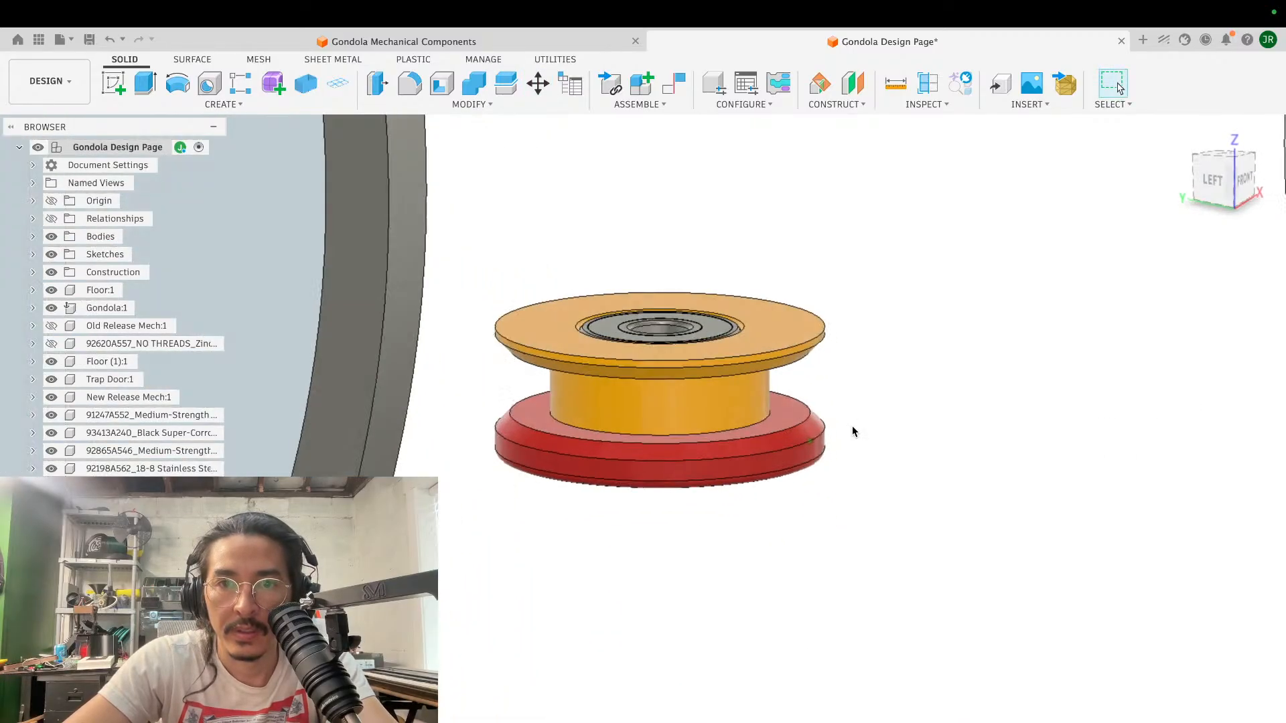
{"action": "scroll", "coordinate": [854, 431], "scroll_direction": "up", "scroll_amount": 10, "text": "shift"}
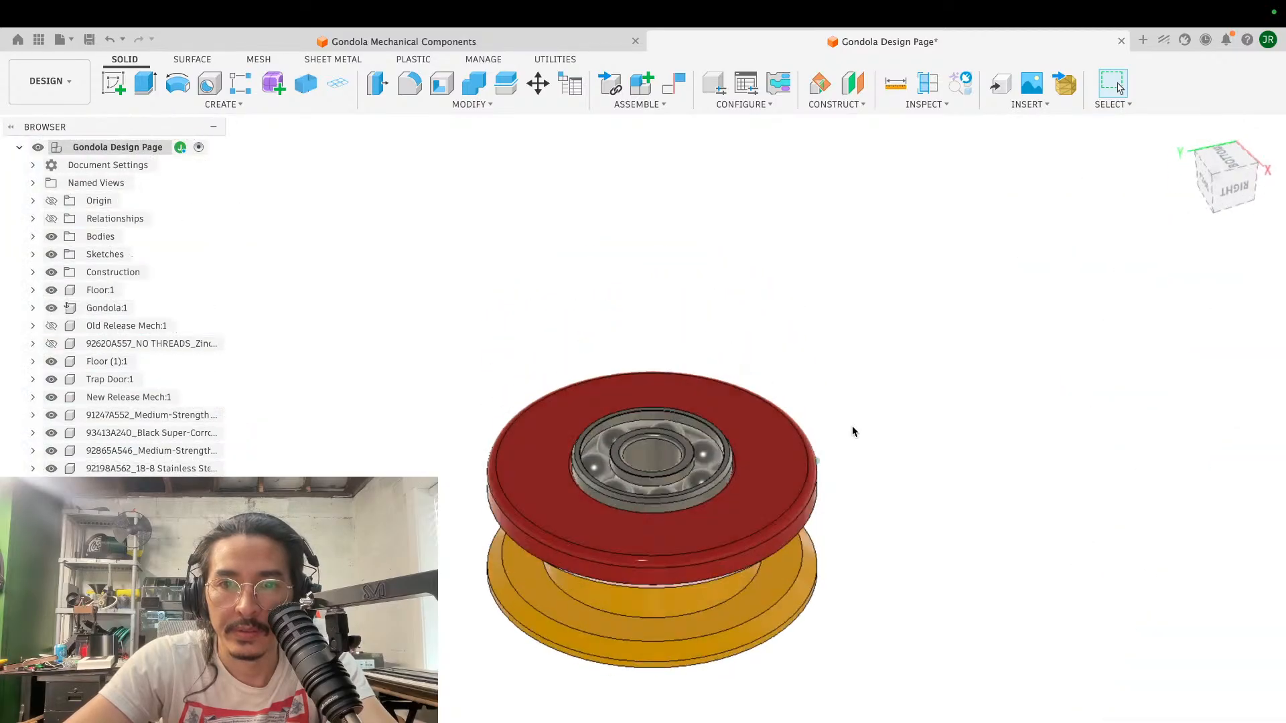
{"action": "scroll", "coordinate": [853, 432], "scroll_direction": "up", "scroll_amount": 4, "text": "shift"}
{"action": "scroll", "coordinate": [853, 432], "scroll_direction": "down", "scroll_amount": 4, "text": "shift"}
{"action": "scroll", "coordinate": [853, 432], "scroll_direction": "down", "scroll_amount": 8}
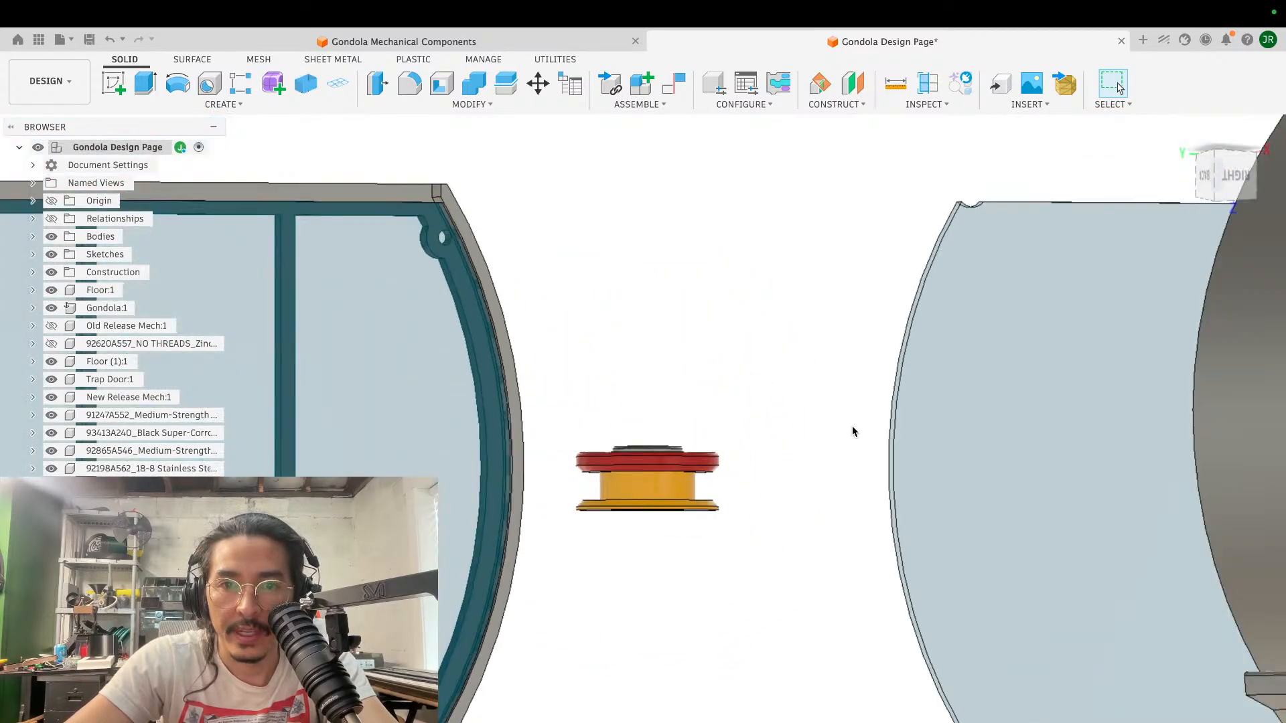
{"action": "scroll", "coordinate": [853, 431], "scroll_direction": "up", "scroll_amount": 8, "text": "shift"}
{"action": "scroll", "coordinate": [853, 431], "scroll_direction": "up", "scroll_amount": 6}
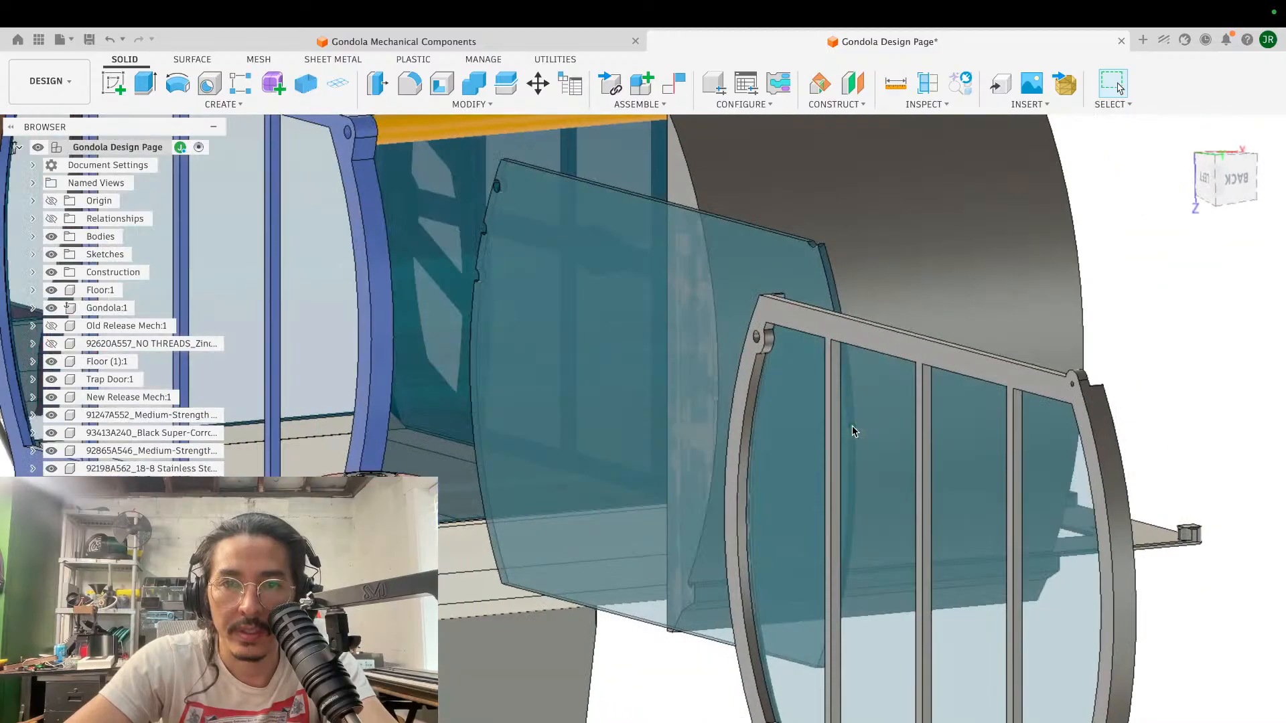
{"action": "scroll", "coordinate": [853, 430], "scroll_direction": "up", "scroll_amount": 10}
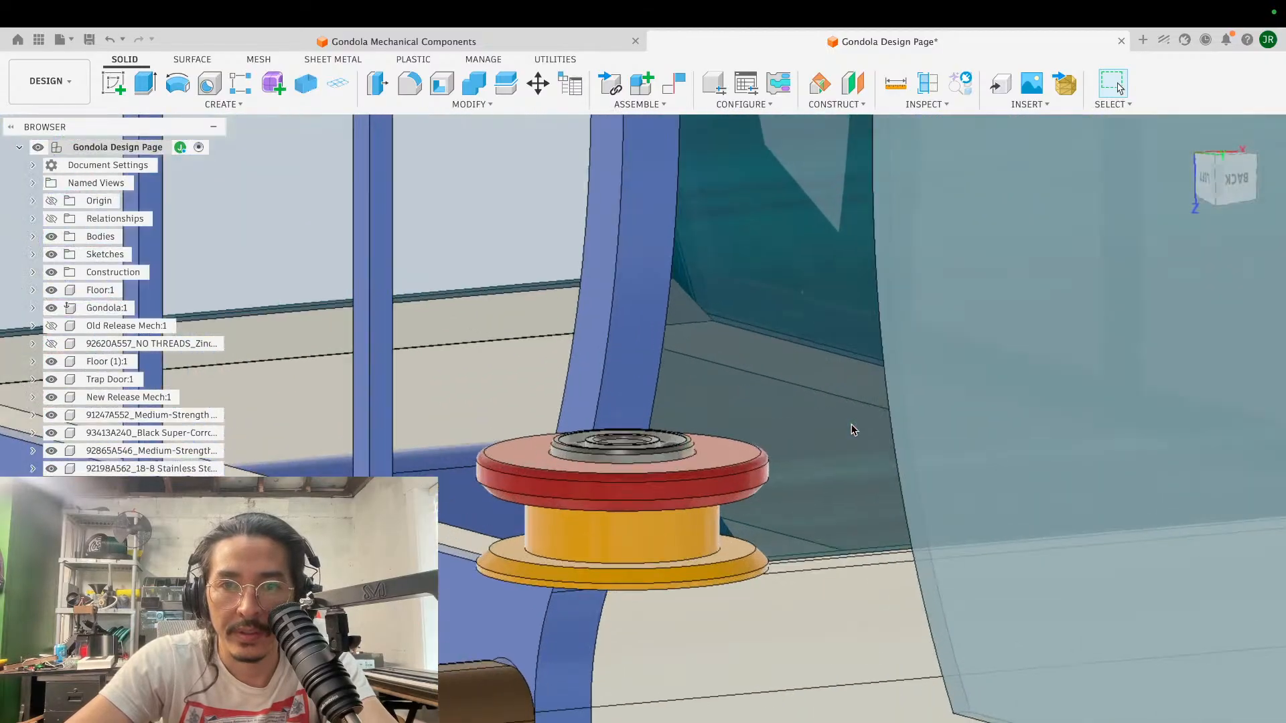
{"action": "scroll", "coordinate": [852, 431], "scroll_direction": "down", "scroll_amount": 6}
{"action": "scroll", "coordinate": [852, 430], "scroll_direction": "up", "scroll_amount": 4}
{"action": "key", "text": "m"}
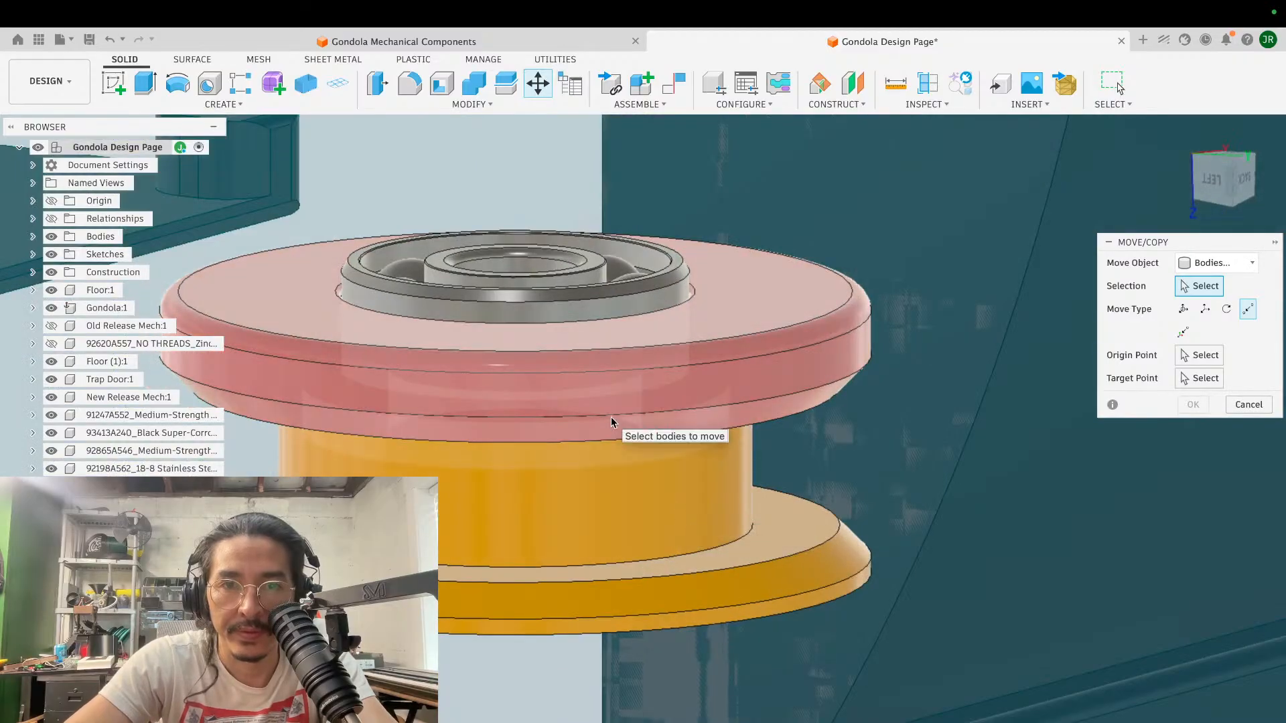
{"action": "scroll", "coordinate": [610, 416], "scroll_direction": "down", "scroll_amount": 6}
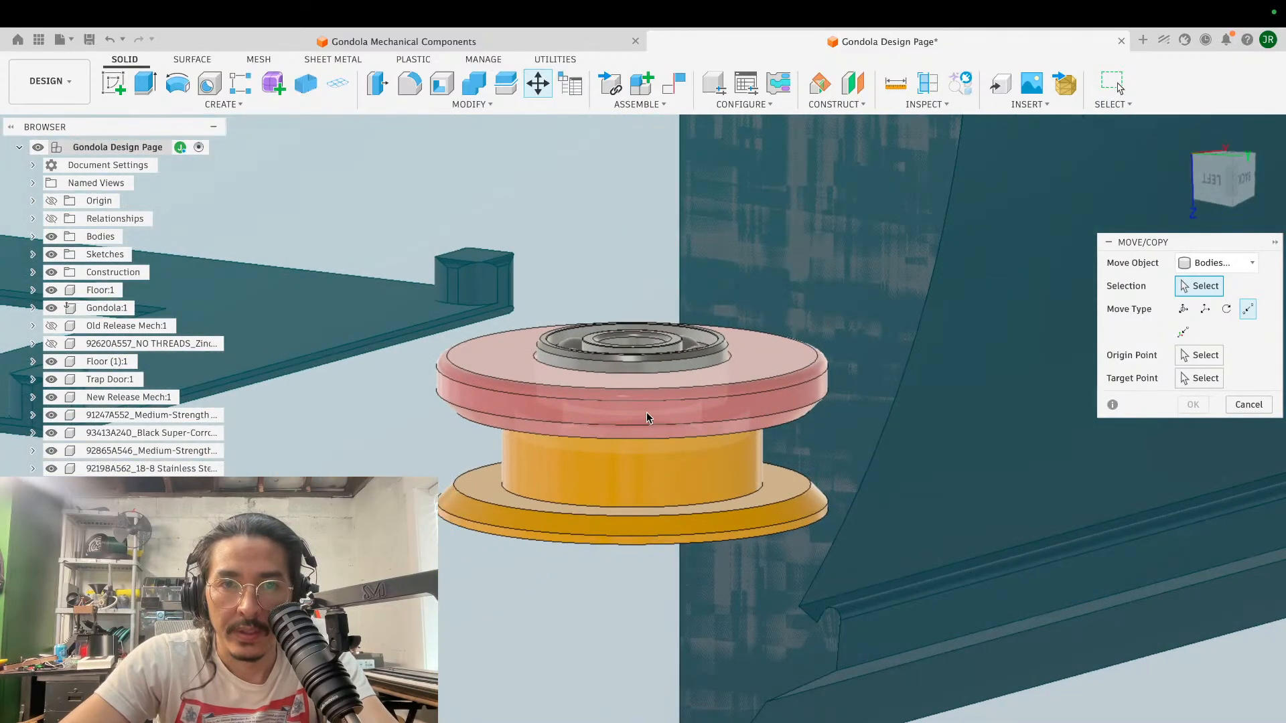
{"action": "middle_click_drag", "start_coordinate": [645, 412], "coordinate": [628, 295], "text": "shift"}
{"action": "scroll", "coordinate": [612, 206], "scroll_direction": "up", "scroll_amount": 4}
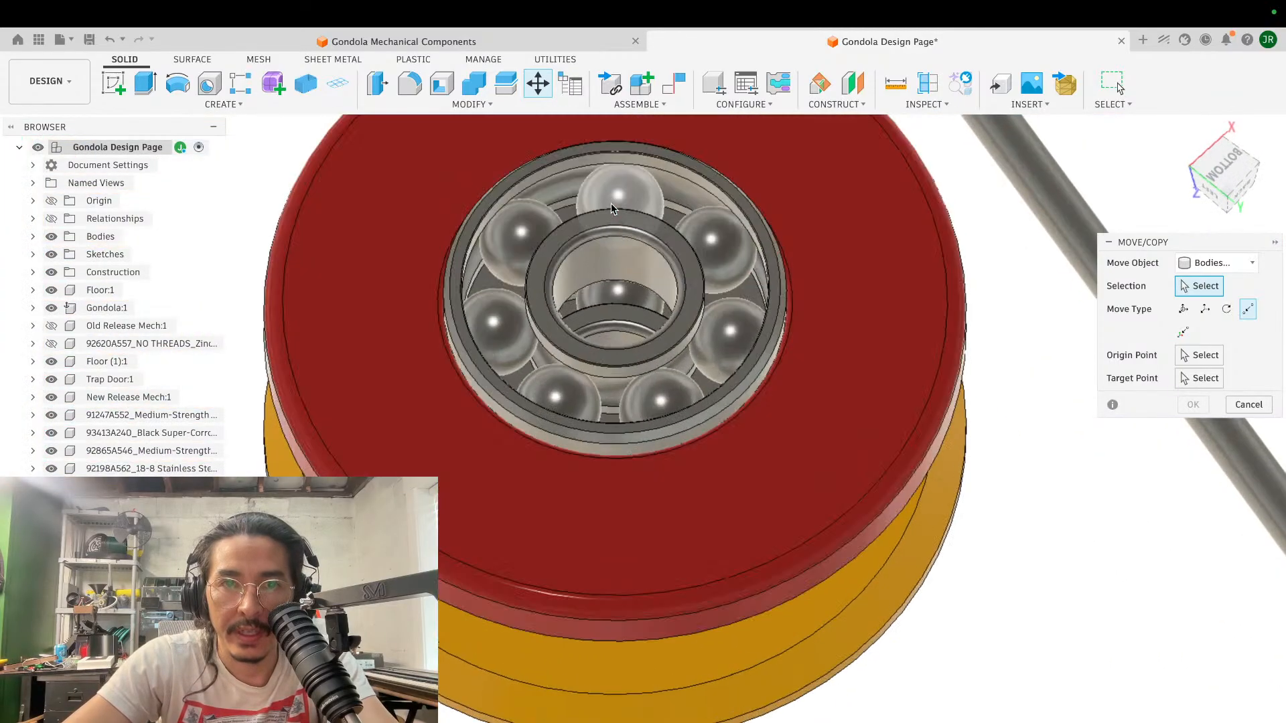
{"action": "left_click", "coordinate": [593, 236]}
{"action": "left_click", "coordinate": [620, 188]}
{"action": "left_click", "coordinate": [524, 231]}
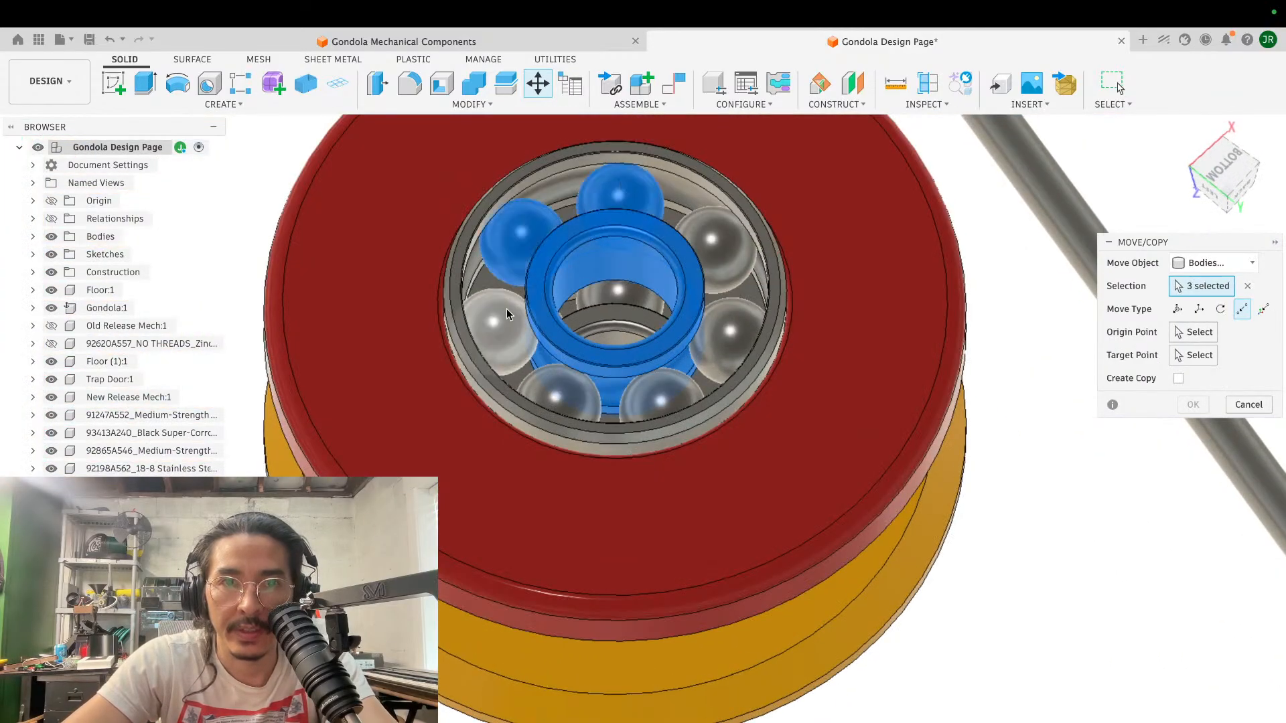
{"action": "left_click", "coordinate": [502, 315]}
{"action": "left_click", "coordinate": [559, 397]}
{"action": "left_click", "coordinate": [648, 389]}
{"action": "left_click", "coordinate": [730, 331]}
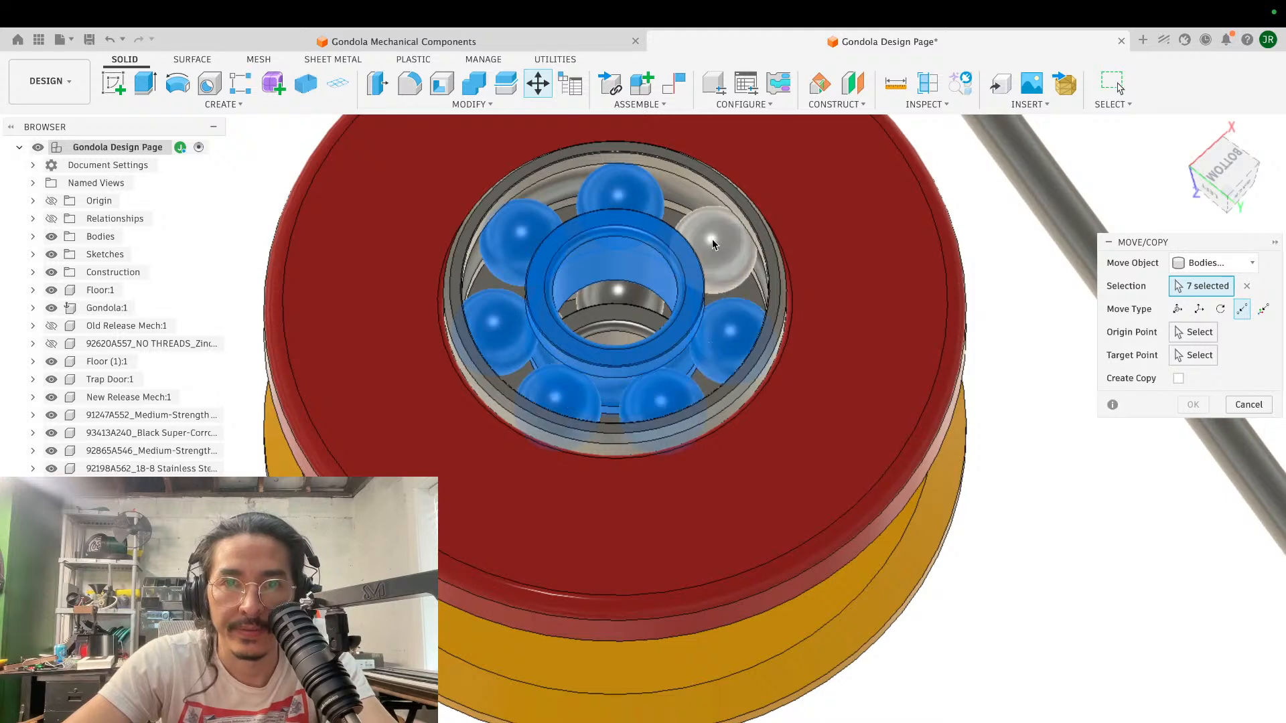
{"action": "left_click", "coordinate": [713, 238]}
{"action": "left_click", "coordinate": [684, 203]}
{"action": "left_click", "coordinate": [672, 217]}
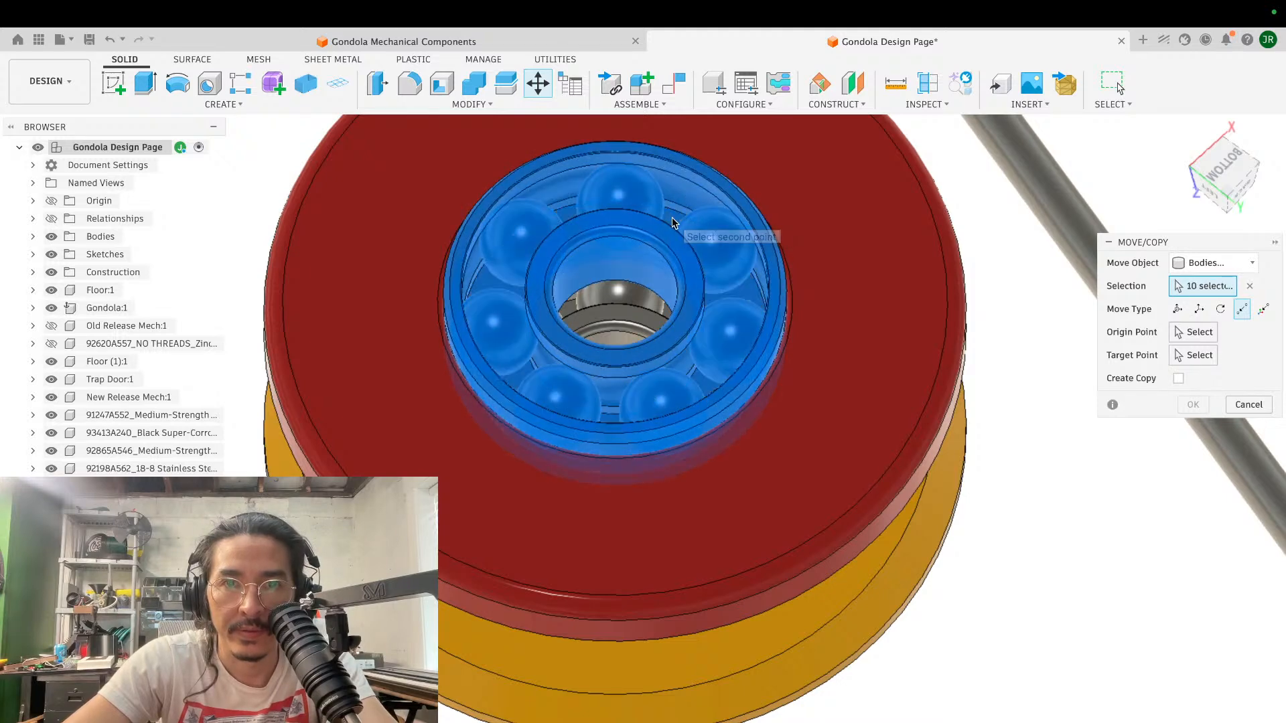
{"action": "left_click", "coordinate": [617, 288]}
{"action": "left_click", "coordinate": [615, 312]}
{"action": "left_click", "coordinate": [902, 270]}
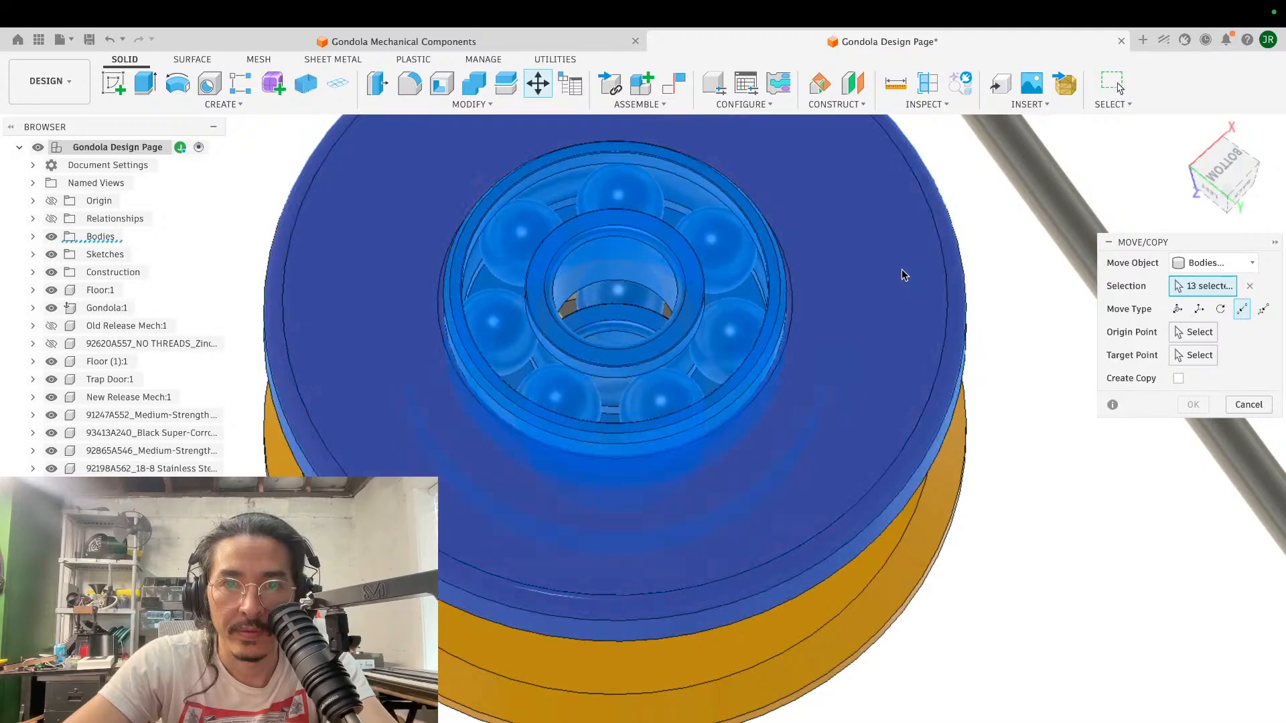
{"action": "scroll", "coordinate": [902, 270], "scroll_direction": "down", "scroll_amount": 10, "text": "shift"}
{"action": "left_click", "coordinate": [742, 327]}
{"action": "scroll", "coordinate": [742, 326], "scroll_direction": "up", "scroll_amount": 10, "text": "shift"}
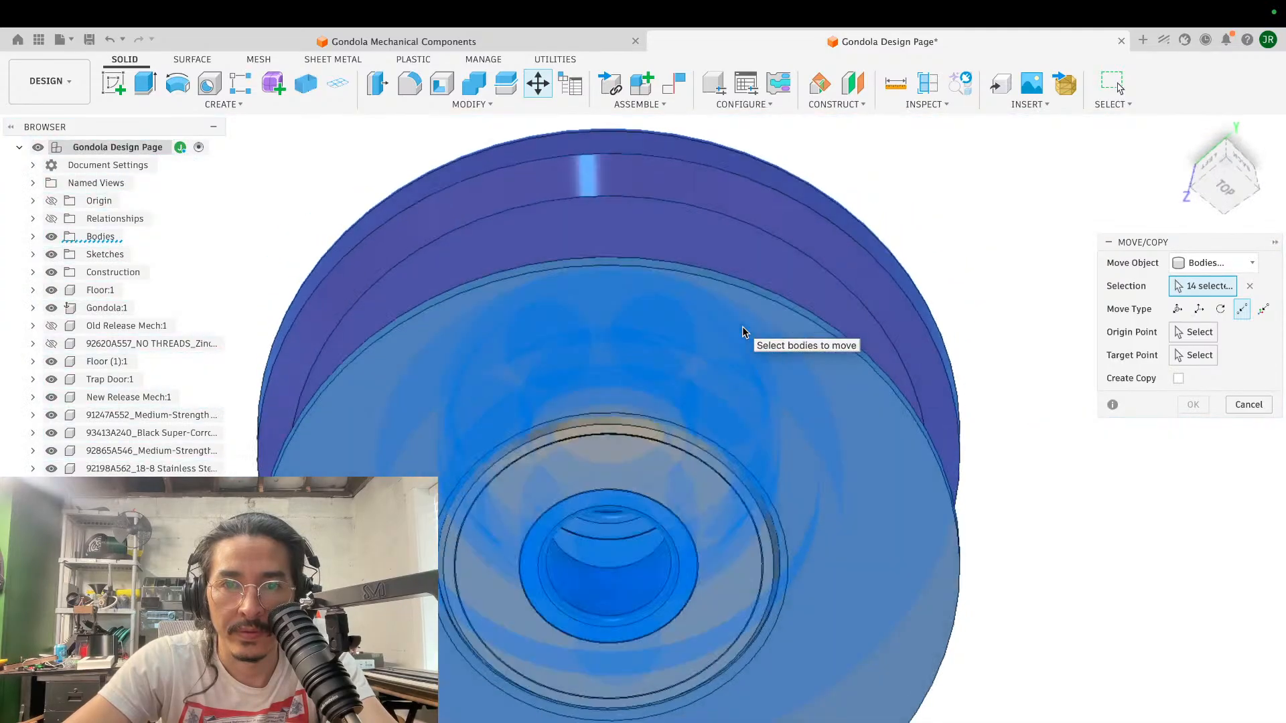
{"action": "left_click", "coordinate": [652, 415]}
{"action": "scroll", "coordinate": [652, 415], "scroll_direction": "down", "scroll_amount": 6, "text": "shift"}
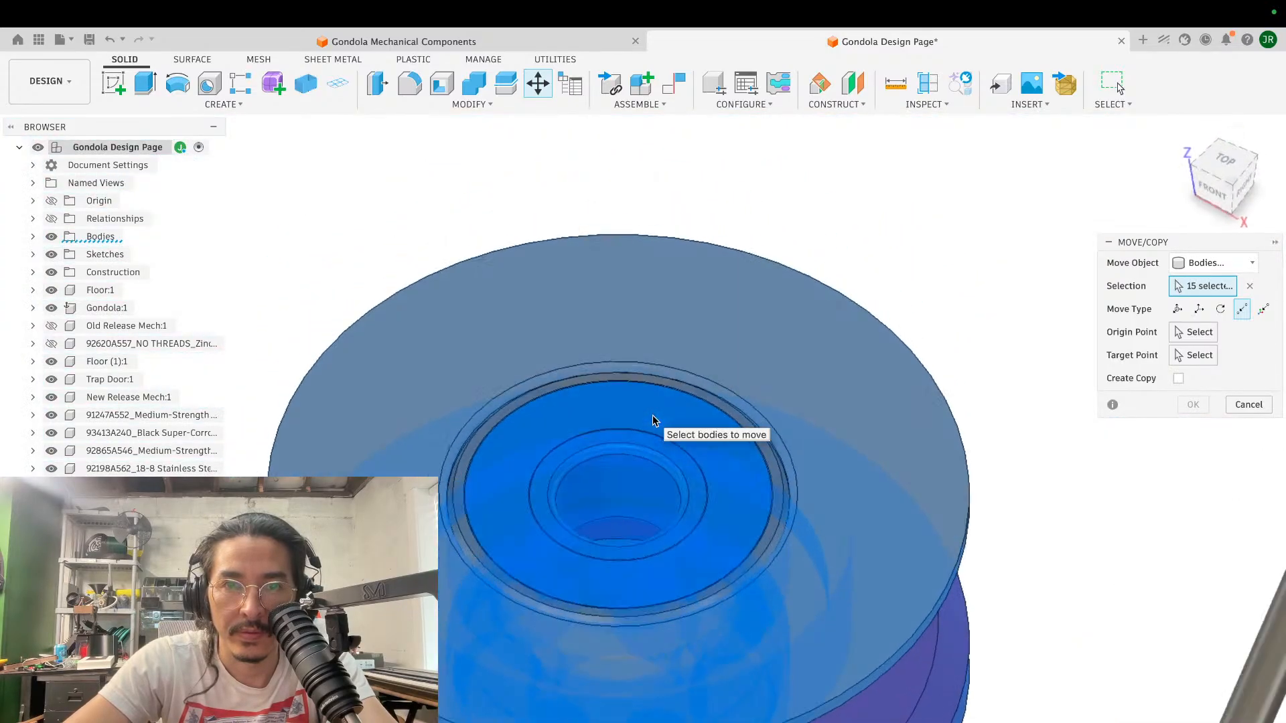
{"action": "left_click", "coordinate": [666, 380]}
{"action": "scroll", "coordinate": [666, 380], "scroll_direction": "down", "scroll_amount": 10, "text": "shift"}
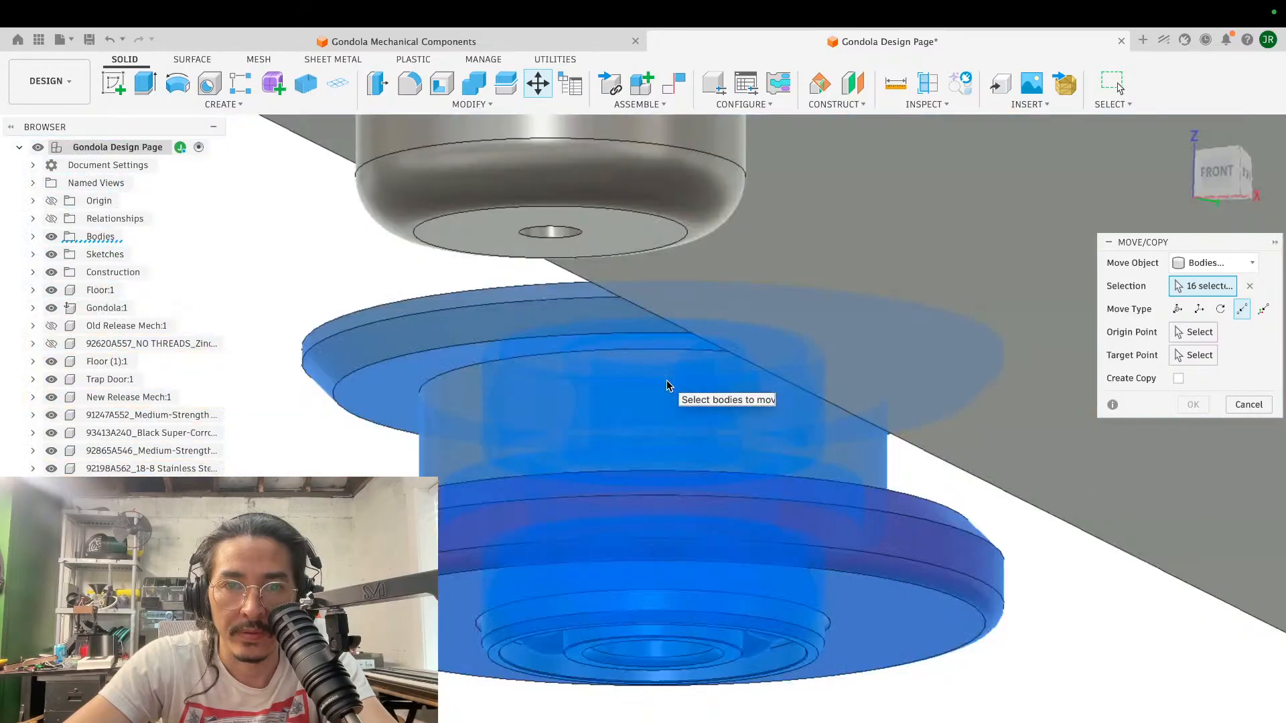
{"action": "scroll", "coordinate": [666, 380], "scroll_direction": "down", "scroll_amount": 10}
{"action": "scroll", "coordinate": [666, 379], "scroll_direction": "left", "scroll_amount": 10, "text": "shift"}
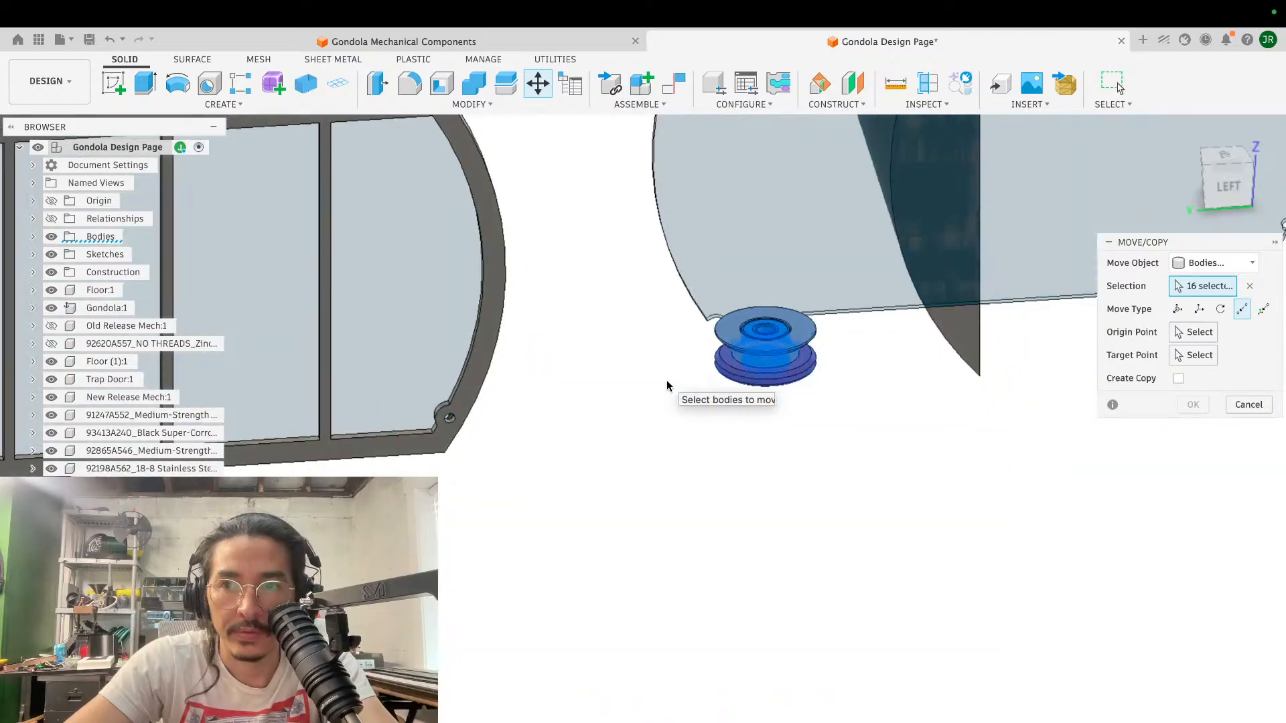
{"action": "left_click", "coordinate": [1198, 308]}
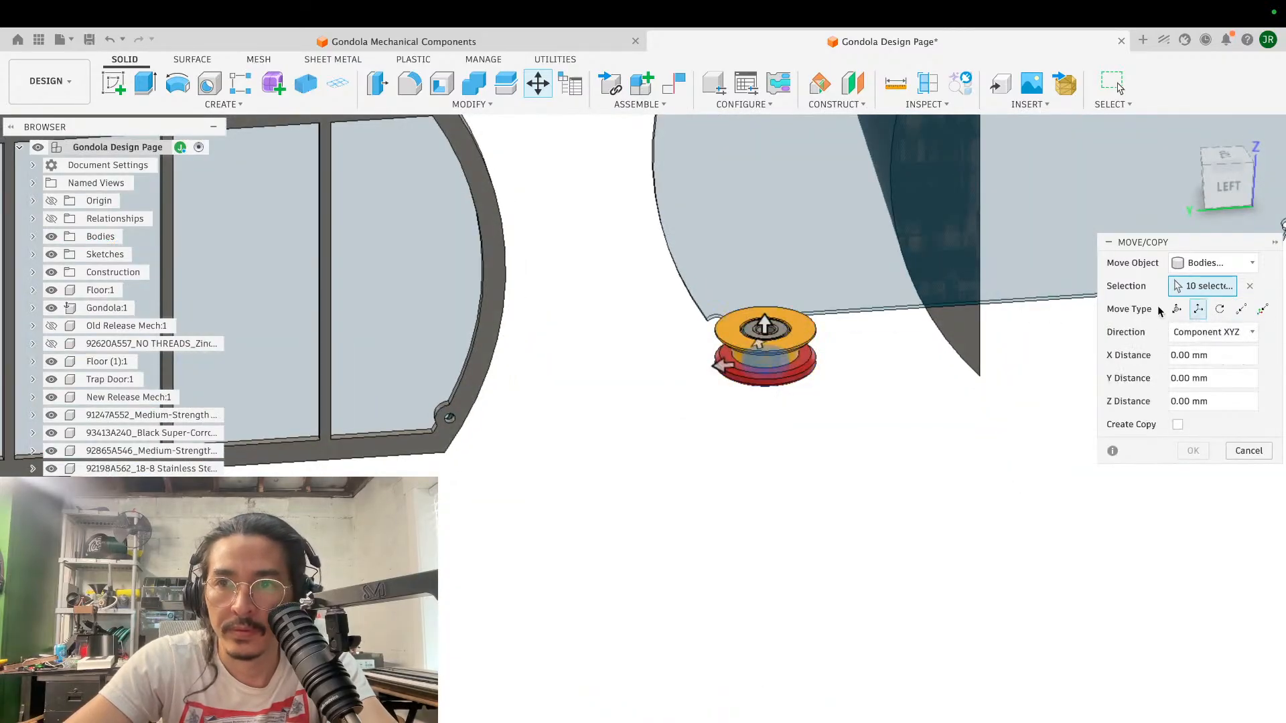
{"action": "left_click", "coordinate": [1176, 309]}
{"action": "left_click", "coordinate": [839, 288]}
{"action": "scroll", "coordinate": [838, 285], "scroll_direction": "up", "scroll_amount": 5}
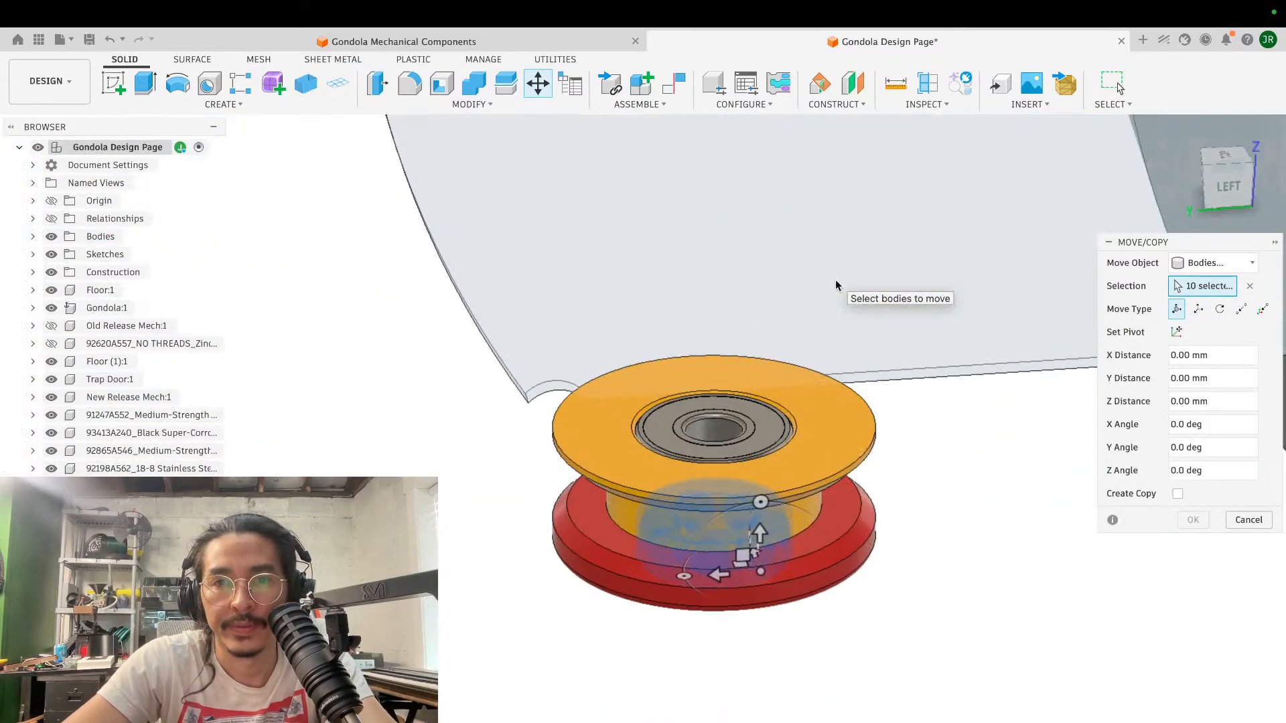
{"action": "left_click", "coordinate": [1249, 520]}
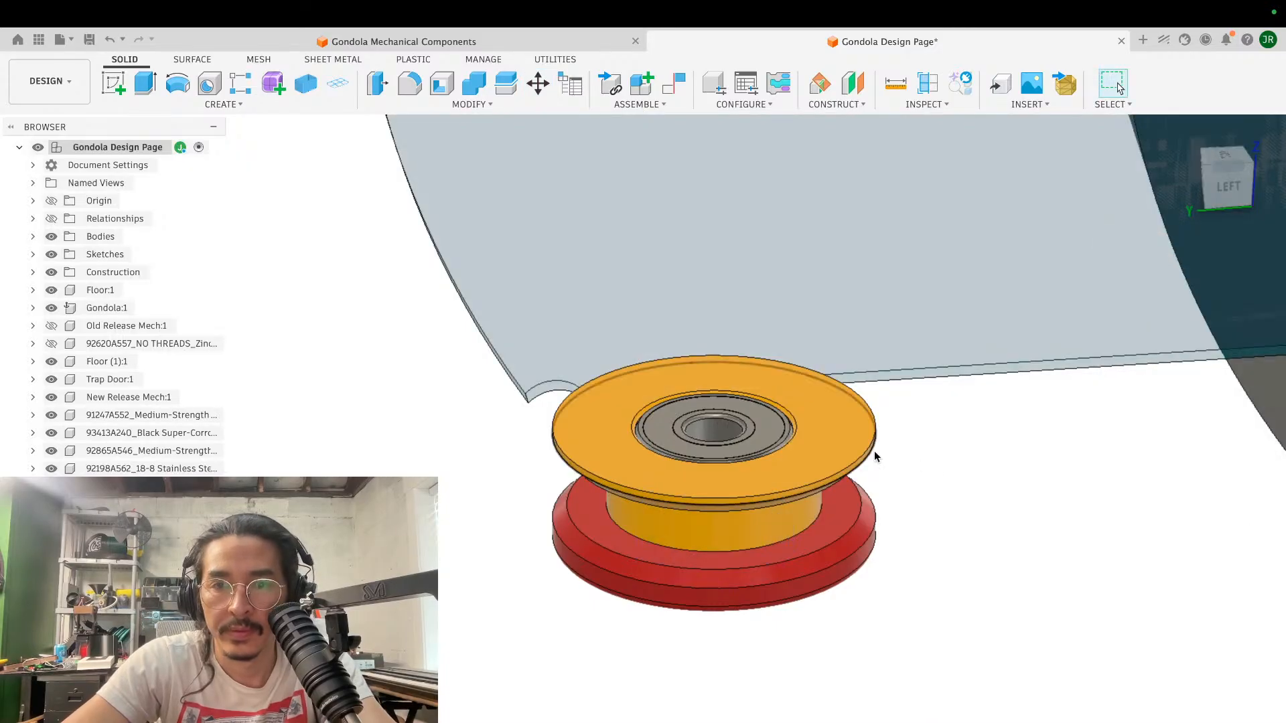
{"action": "key", "text": "m"}
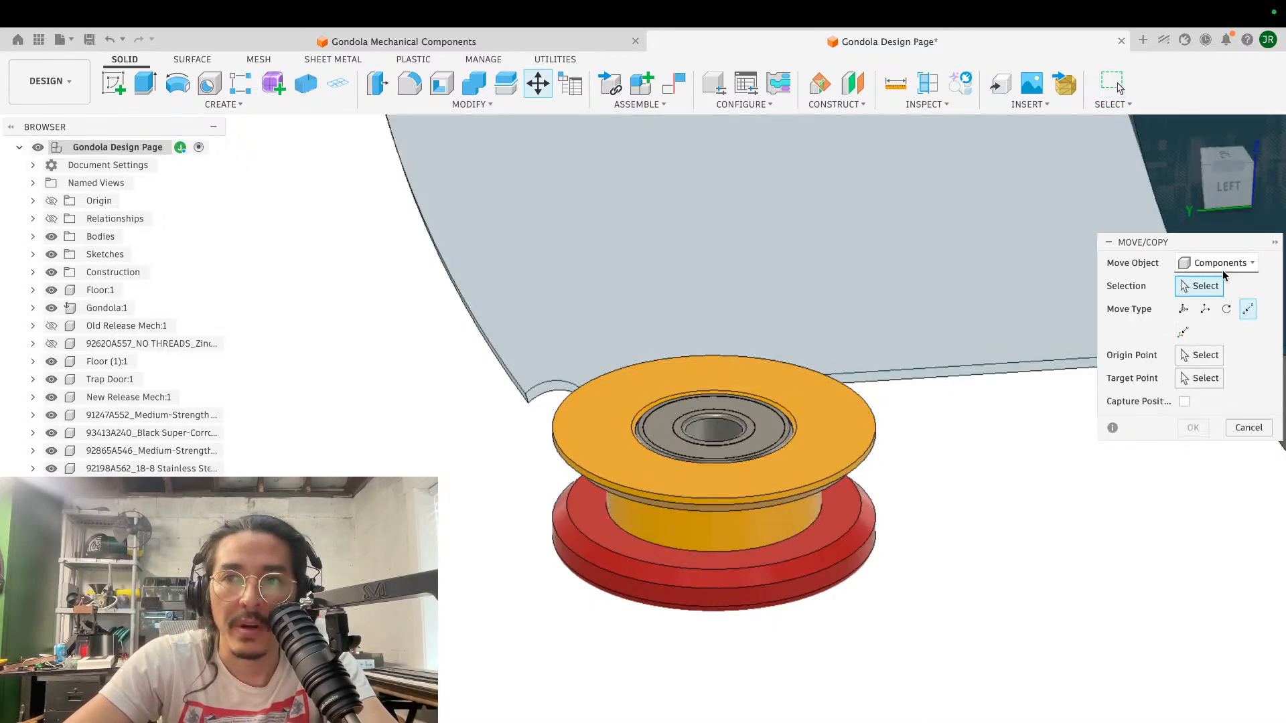
{"action": "left_click", "coordinate": [1219, 263]}
{"action": "left_click", "coordinate": [1201, 302]}
{"action": "left_click", "coordinate": [773, 468]}
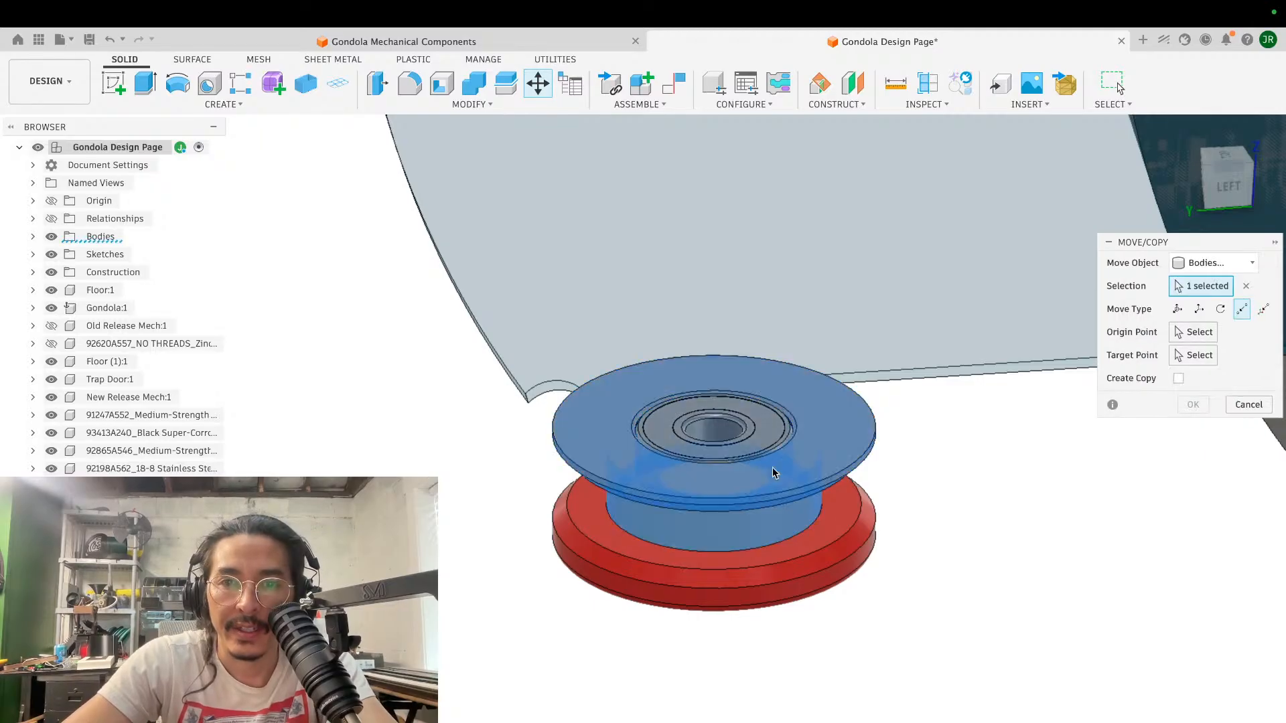
{"action": "left_click", "coordinate": [750, 566]}
{"action": "scroll", "coordinate": [750, 568], "scroll_direction": "down", "scroll_amount": 2}
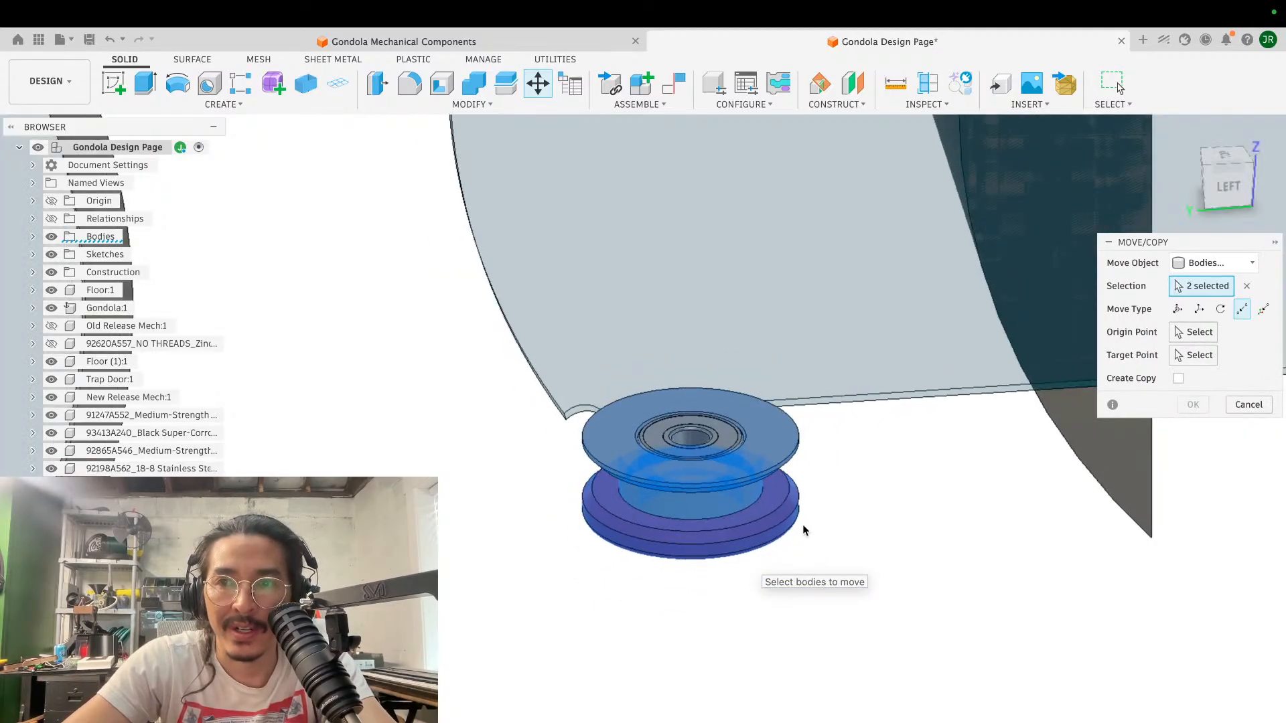
{"action": "left_click", "coordinate": [1177, 309]}
{"action": "middle_click_drag", "start_coordinate": [824, 464], "coordinate": [695, 506], "text": "shift"}
{"action": "left_click_drag", "start_coordinate": [695, 506], "coordinate": [748, 453]}
{"action": "key", "text": "Escape"}
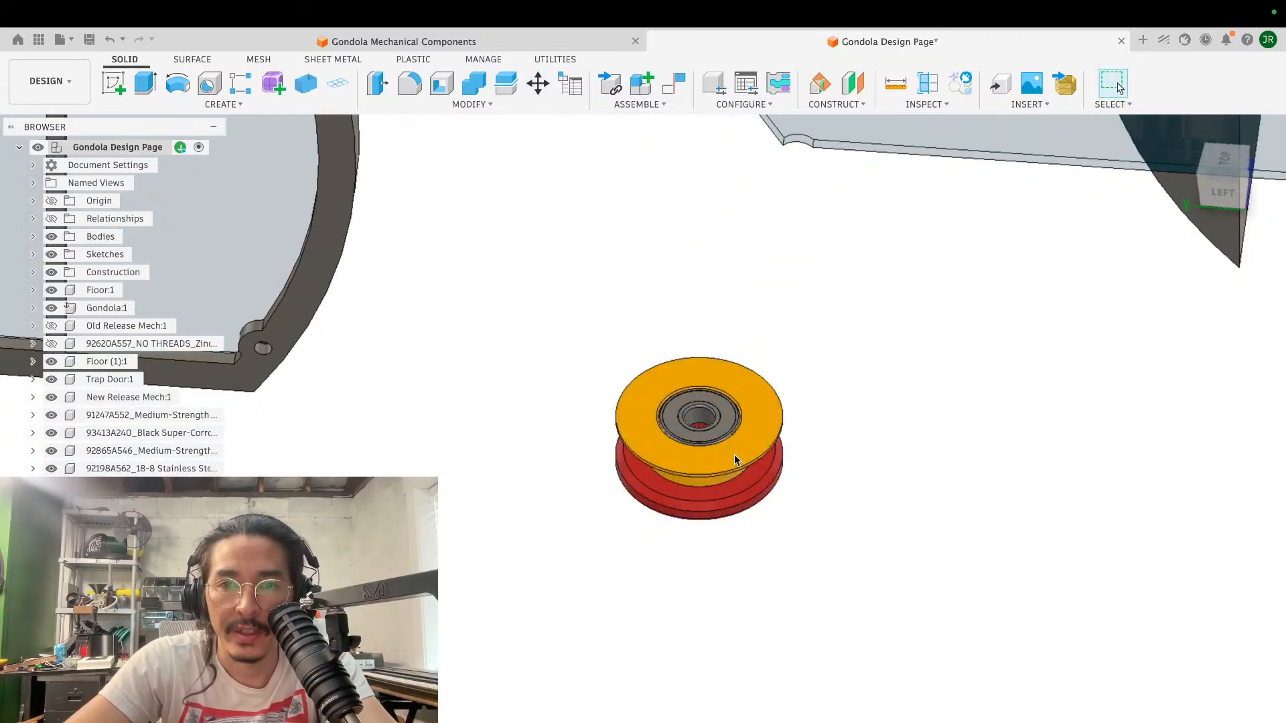
- Flip the yellow and red spool bodies together by 180 degrees about the X axis with a free body move
{"action": "key", "text": "m"}
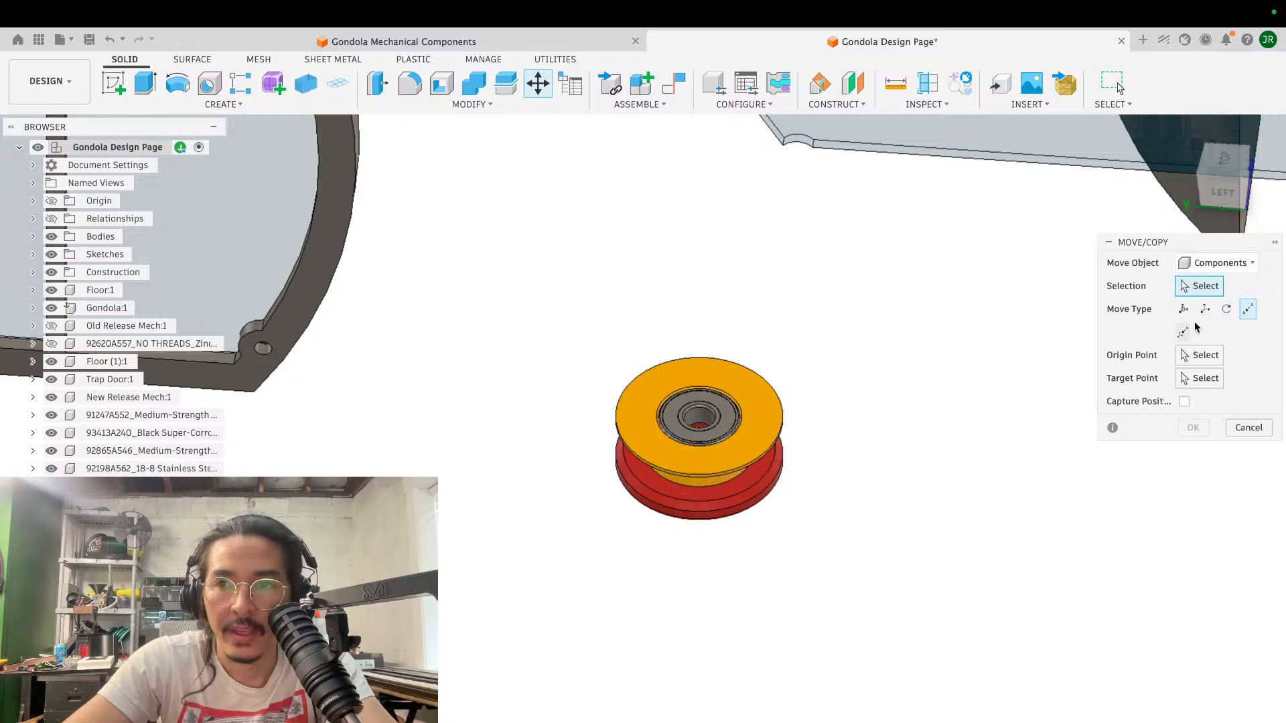
{"action": "left_click", "coordinate": [1211, 268]}
{"action": "left_click", "coordinate": [1199, 301]}
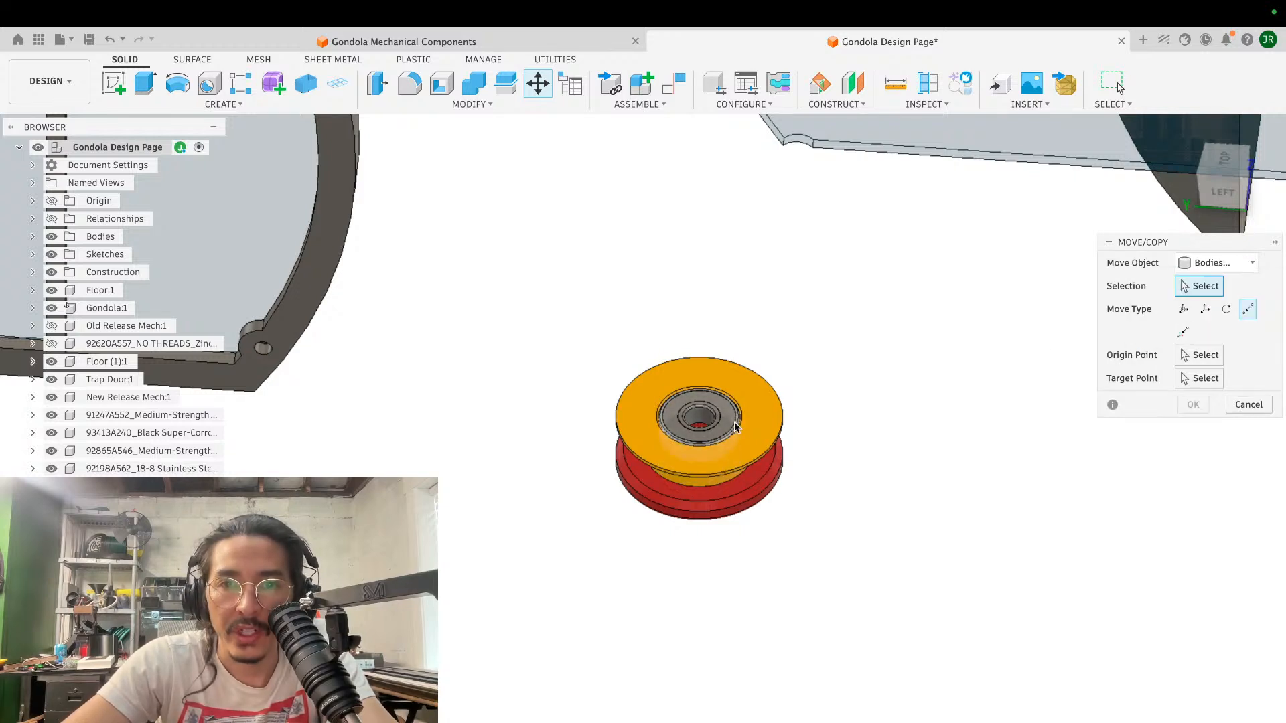
{"action": "left_click", "coordinate": [757, 451]}
{"action": "left_click", "coordinate": [757, 462]}
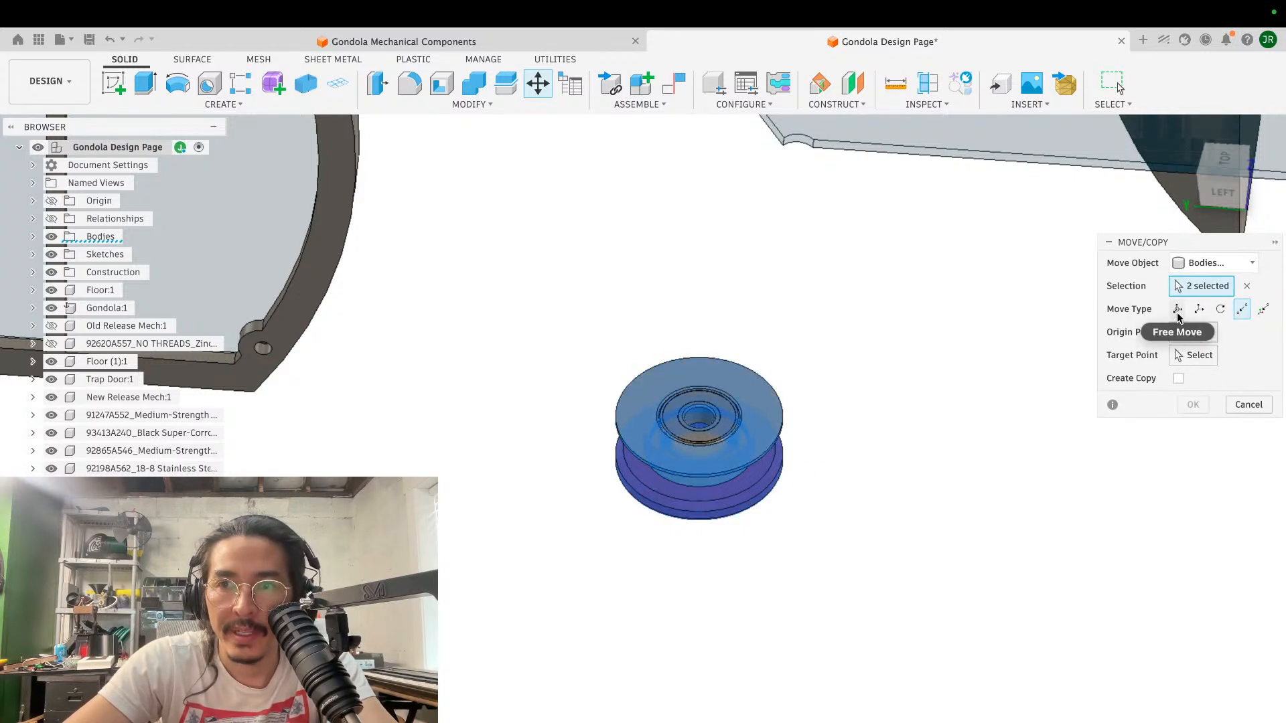
{"action": "left_click", "coordinate": [1177, 309]}
{"action": "mouse_move", "coordinate": [697, 508]}
{"action": "left_mouse_down"}
{"action": "mouse_move", "coordinate": [713, 472]}
{"action": "mouse_move", "coordinate": [695, 511]}
{"action": "left_mouse_up"}
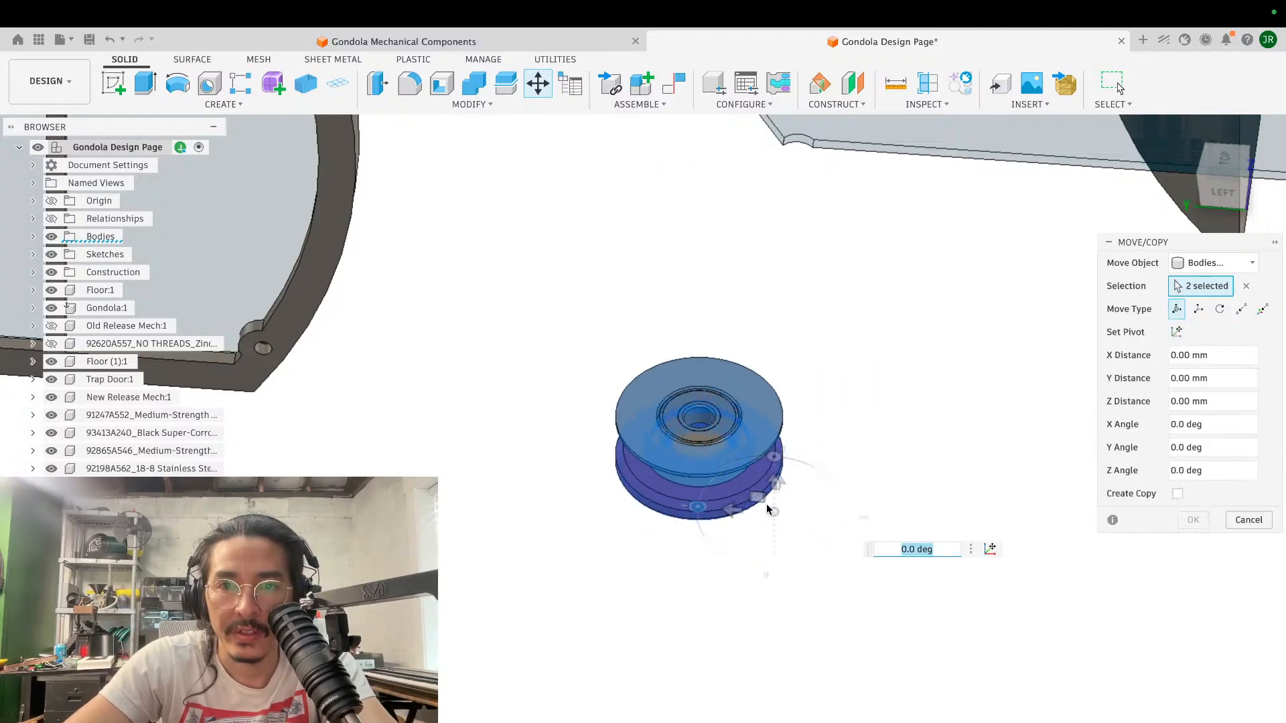
{"action": "scroll", "coordinate": [766, 505], "scroll_direction": "down", "scroll_amount": 5, "text": "shift"}
{"action": "left_click_drag", "start_coordinate": [775, 436], "coordinate": [775, 581]}
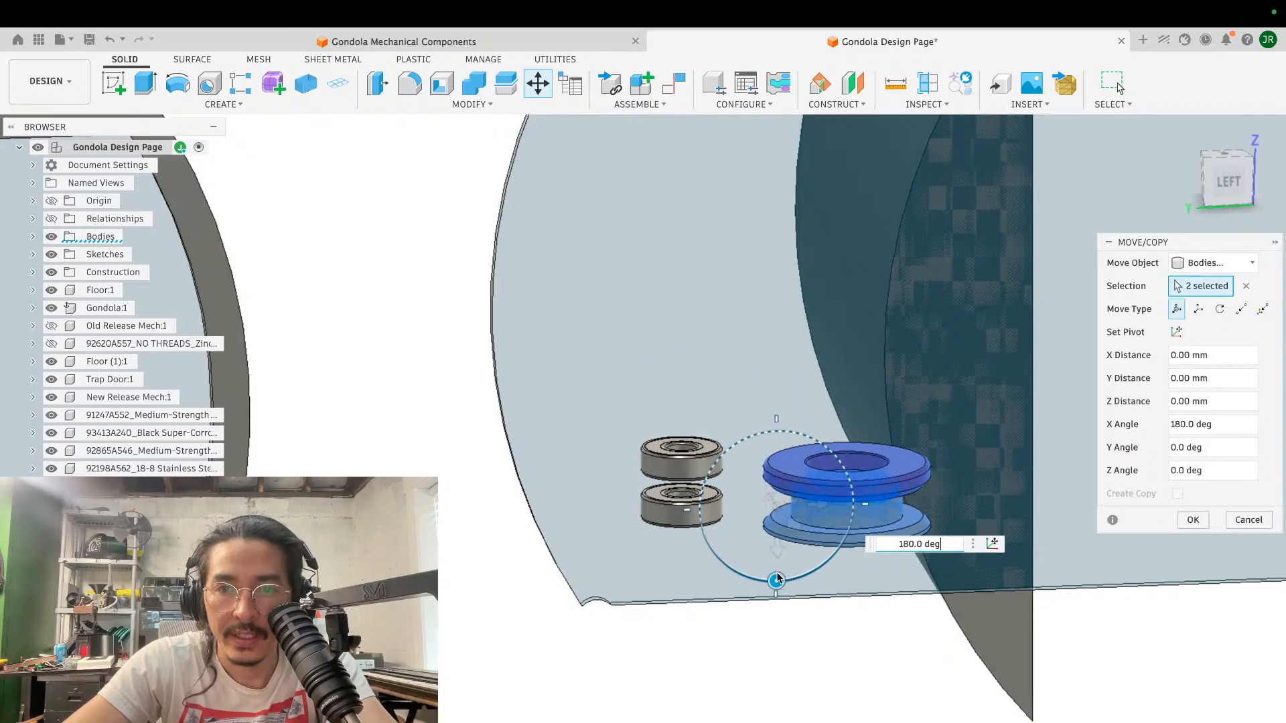
{"action": "left_click", "coordinate": [1193, 520]}
- Seat both bearing components in the flipped spool with a point-to-point move from the lower bearing's upper ring edge to the yellow bore's inner shoulder edge
{"action": "middle_click_drag", "start_coordinate": [656, 496], "coordinate": [622, 467], "text": "shift"}
{"action": "key", "text": "m"}
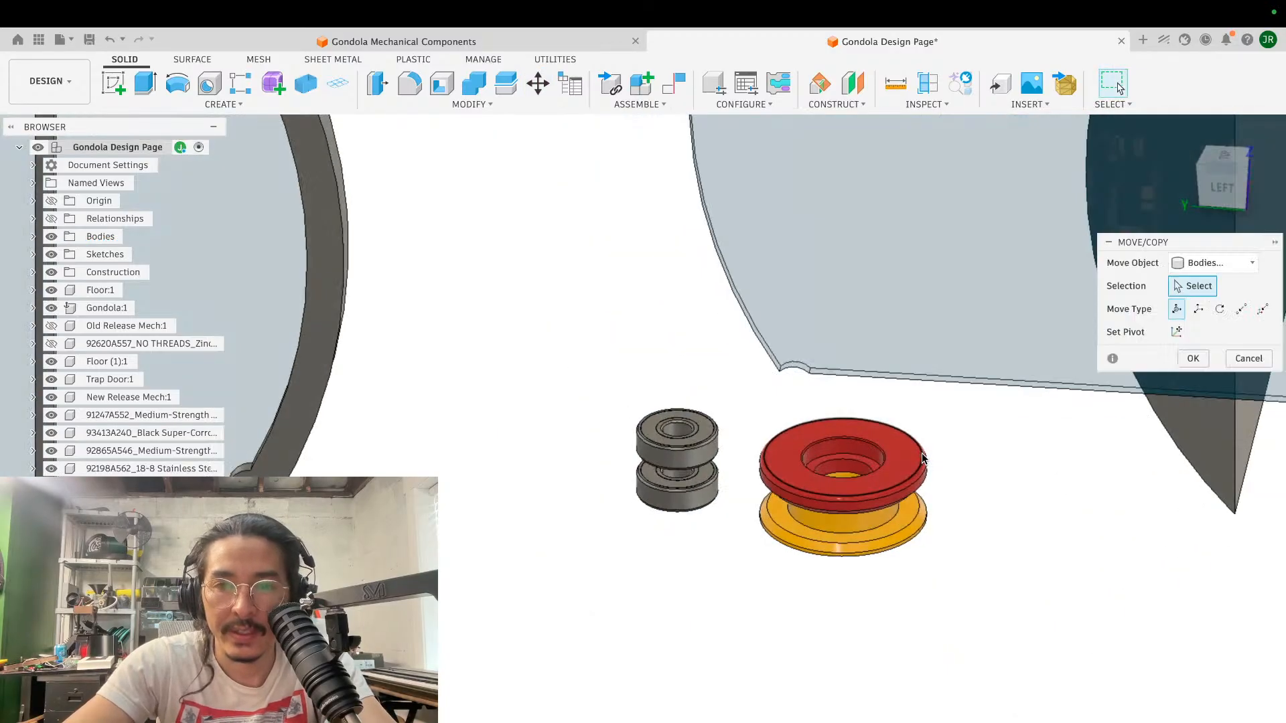
{"action": "left_click", "coordinate": [1220, 264]}
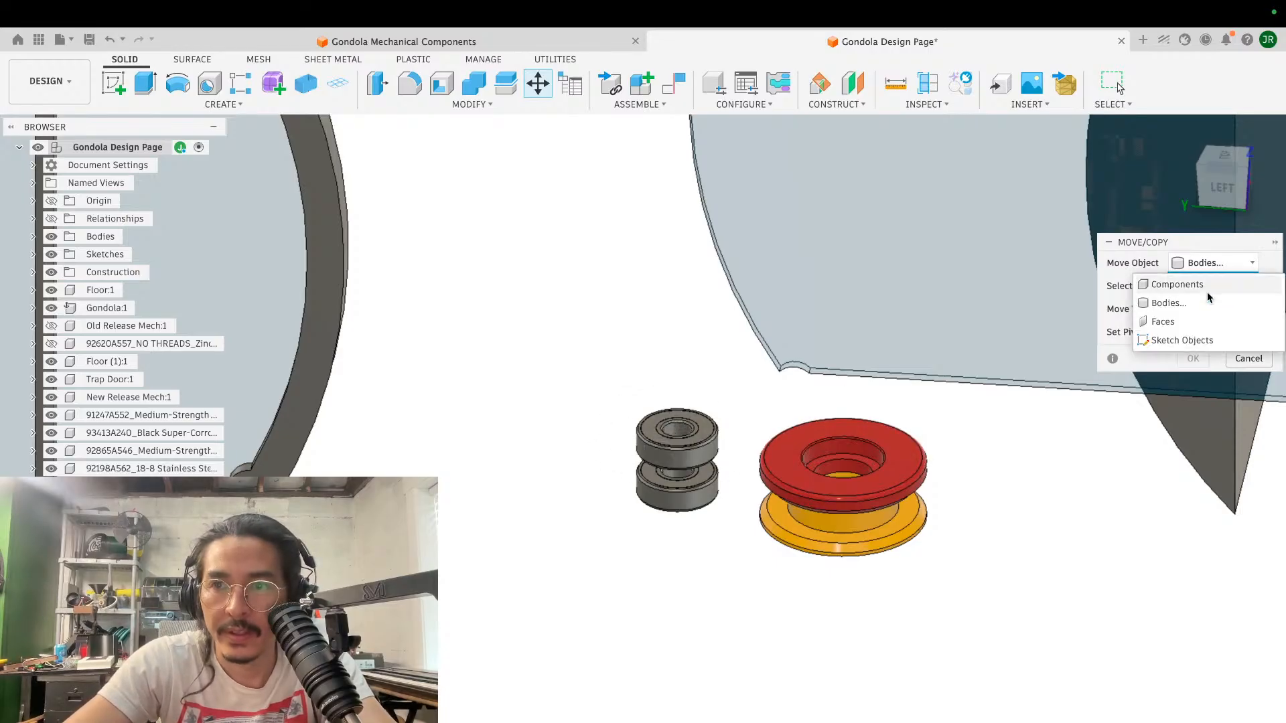
{"action": "left_click", "coordinate": [1177, 285]}
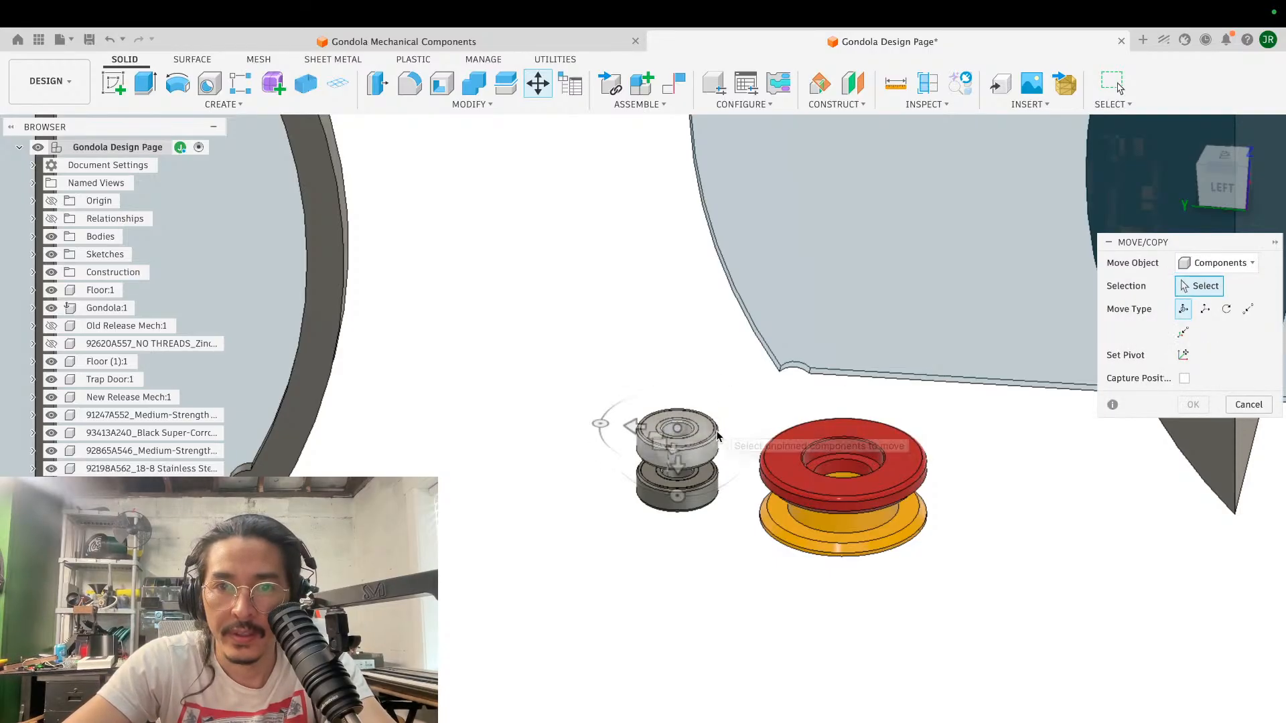
{"action": "left_click", "coordinate": [712, 434]}
{"action": "left_click", "coordinate": [702, 506]}
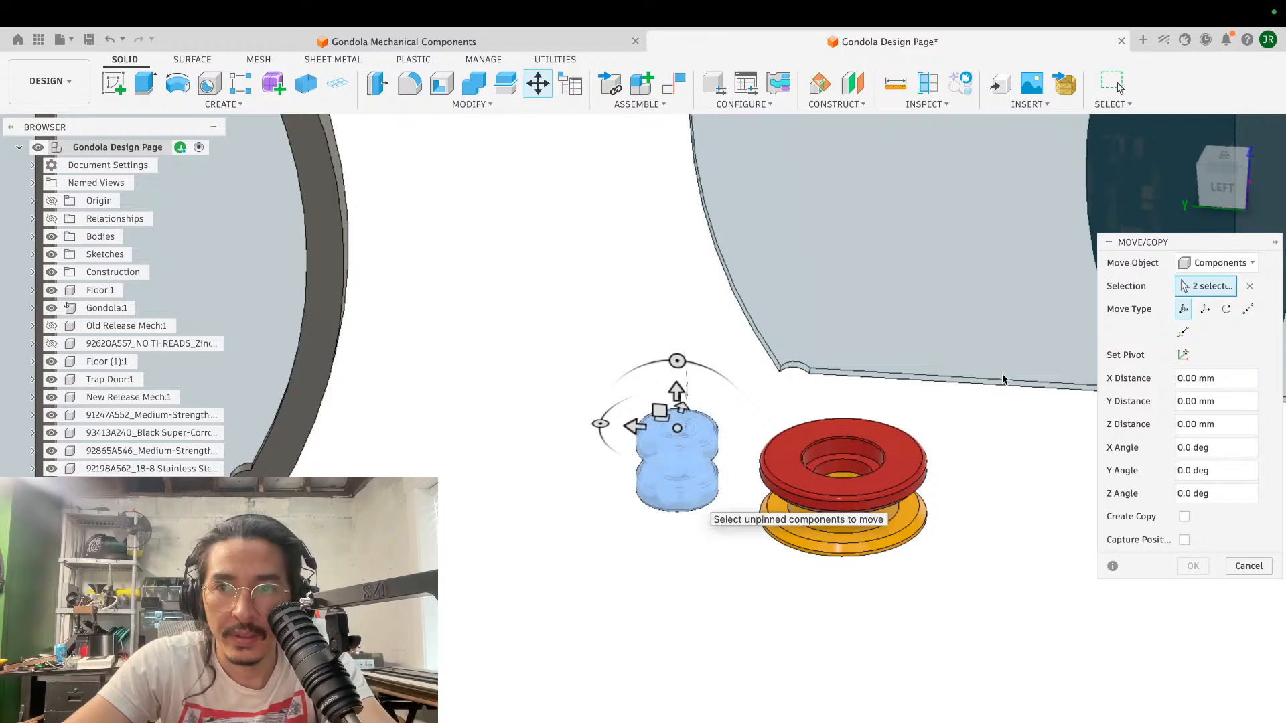
{"action": "left_click", "coordinate": [1247, 311]}
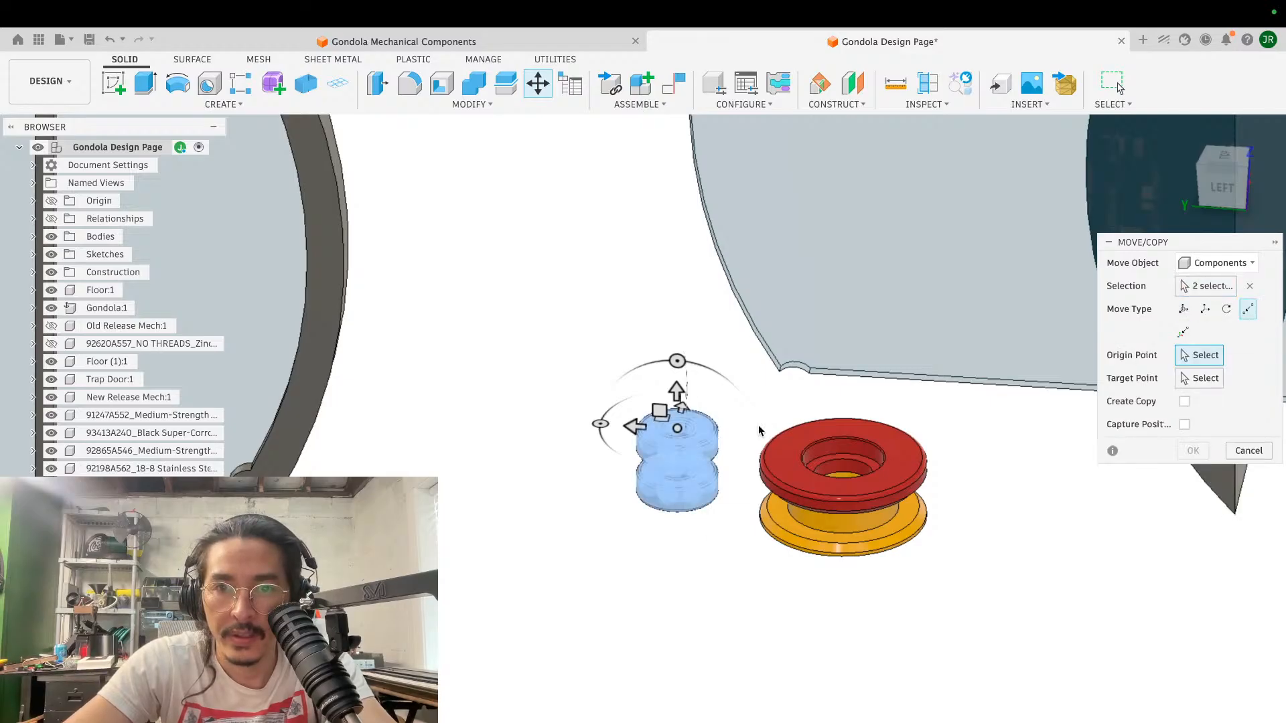
{"action": "scroll", "coordinate": [758, 425], "scroll_direction": "up", "scroll_amount": 5}
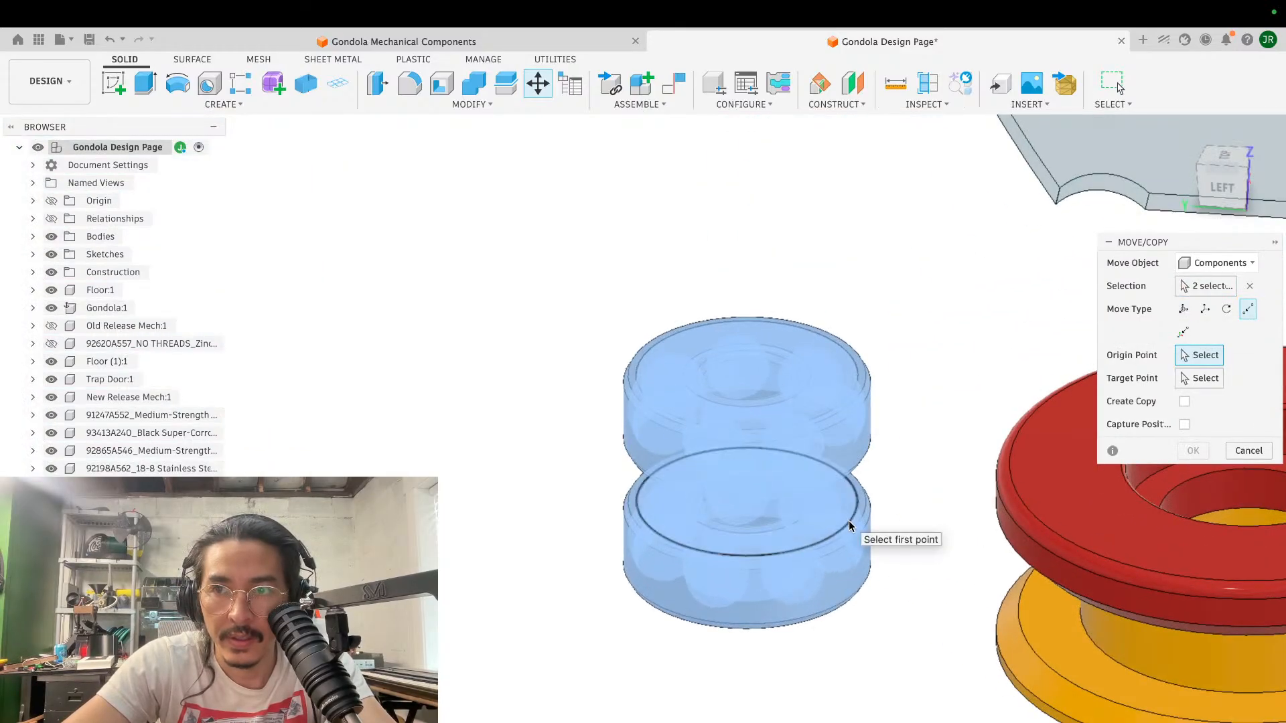
{"action": "left_click", "coordinate": [850, 520]}
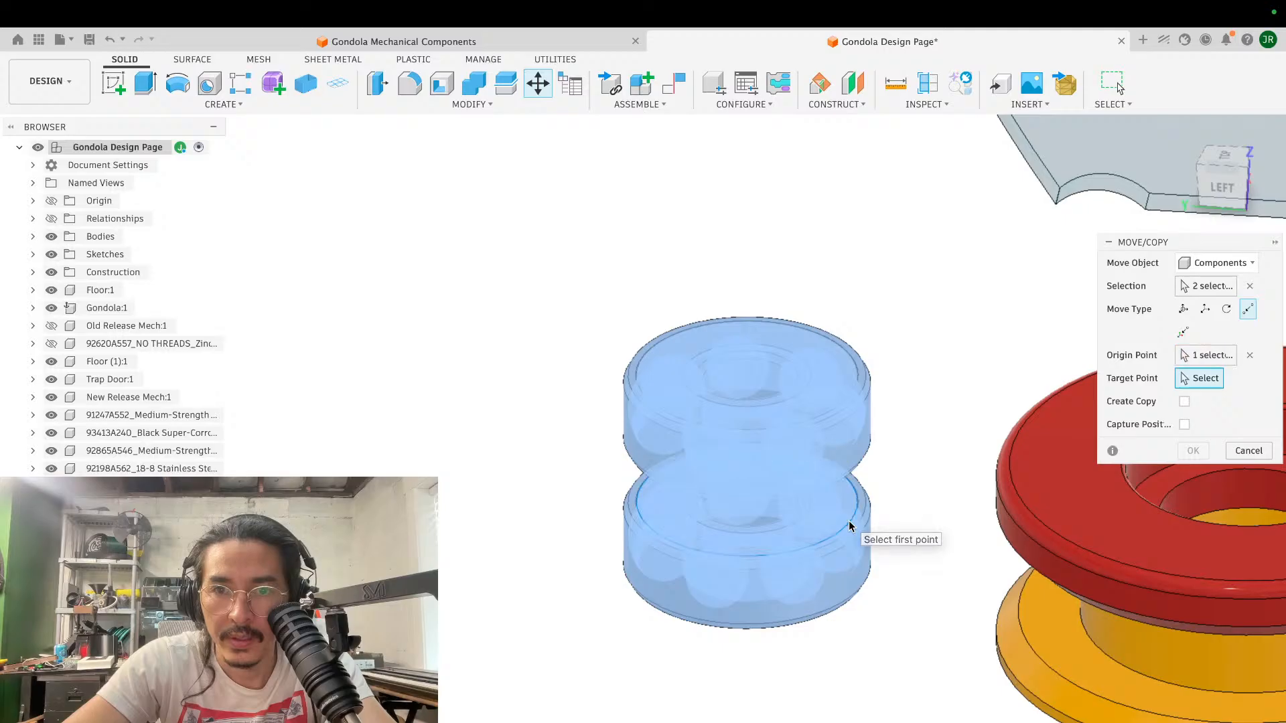
{"action": "scroll", "coordinate": [850, 520], "scroll_direction": "right", "scroll_amount": 5}
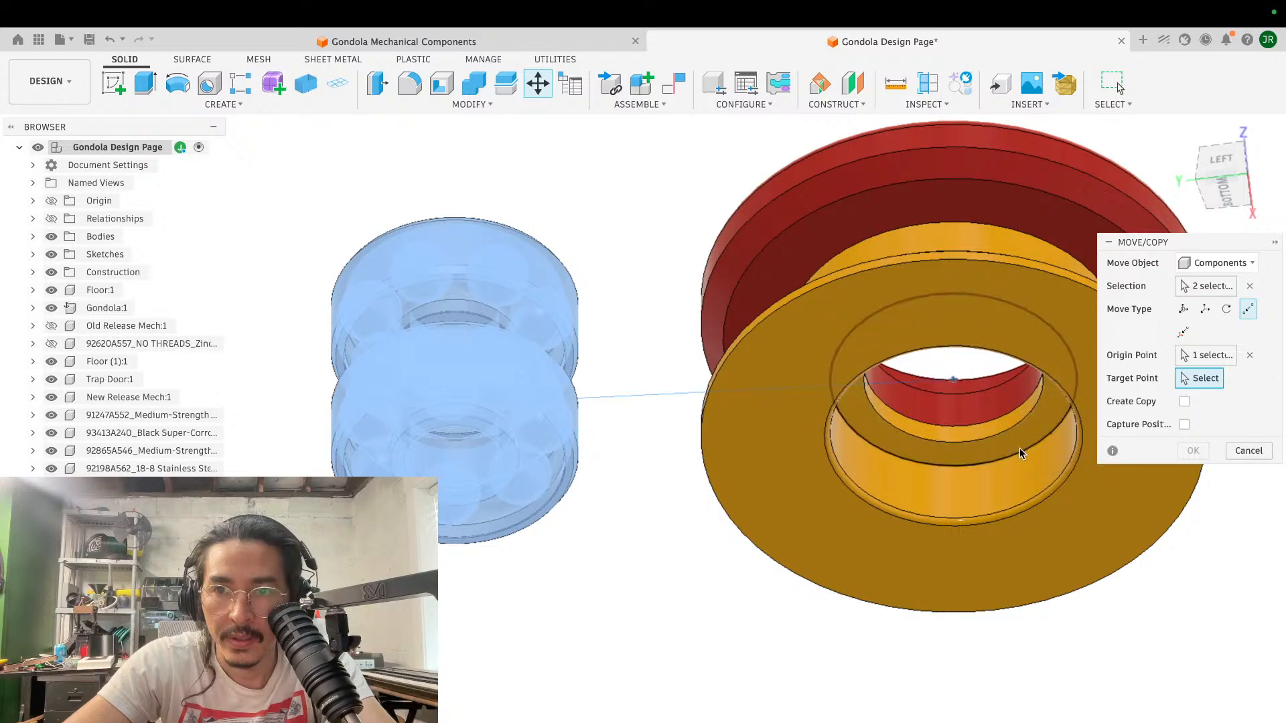
{"action": "left_click", "coordinate": [1020, 448]}
{"action": "left_click", "coordinate": [1187, 453]}
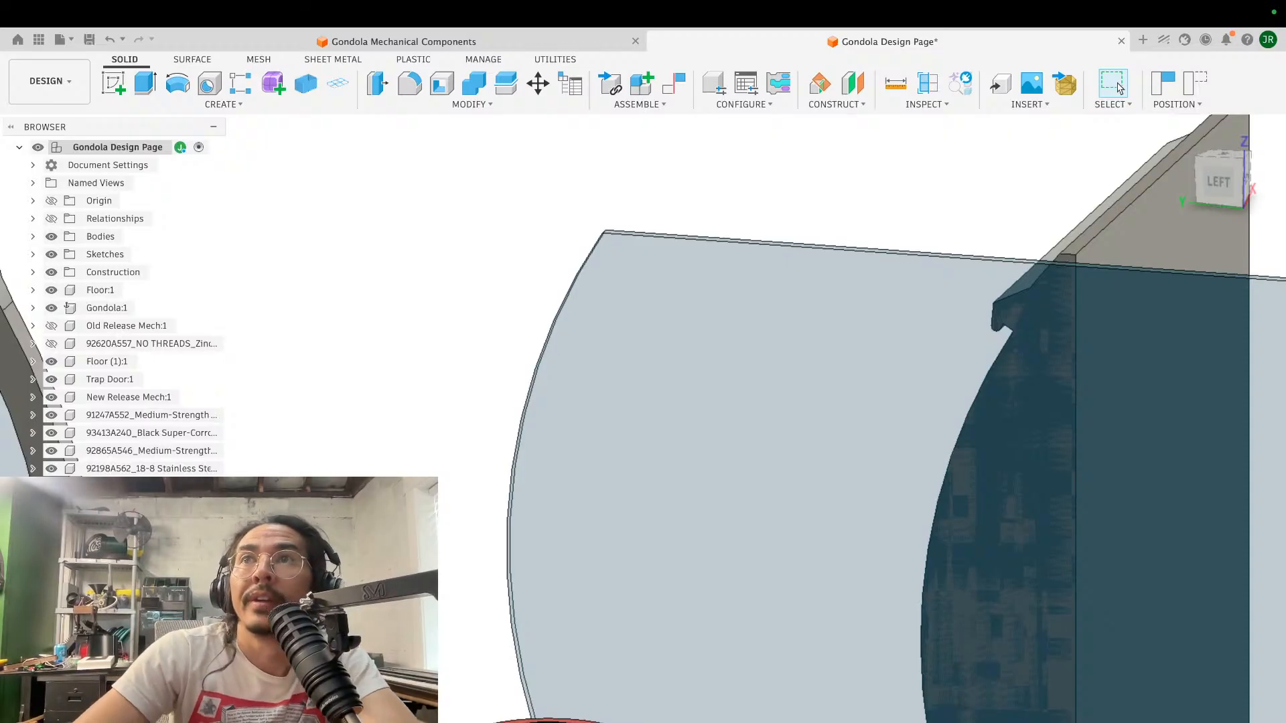
- Examine the flipped spool from several angles, checking how the bearings sit in its bores and where it lies among the gondola parts
{"action": "scroll", "coordinate": [690, 429], "scroll_direction": "down", "scroll_amount": 6}
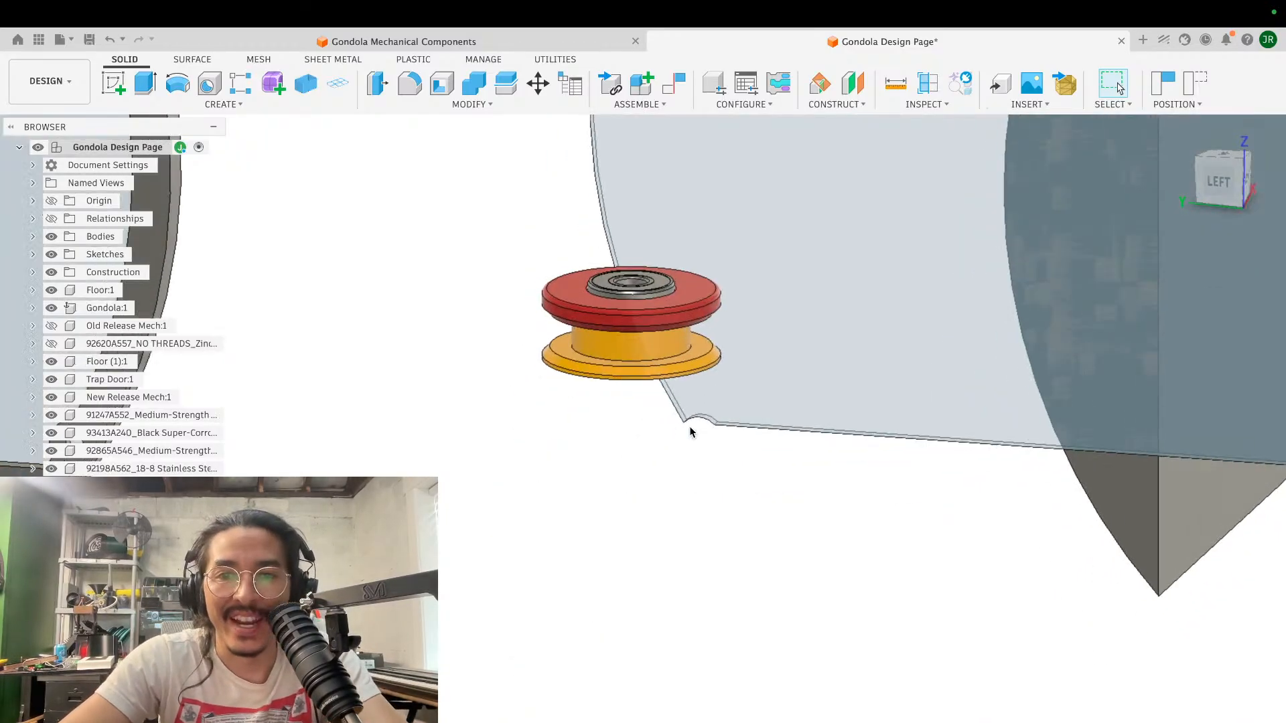
{"action": "scroll", "coordinate": [689, 429], "scroll_direction": "up", "scroll_amount": 3, "text": "shift"}
{"action": "scroll", "coordinate": [690, 429], "scroll_direction": "down", "scroll_amount": 4}
{"action": "scroll", "coordinate": [690, 428], "scroll_direction": "up", "scroll_amount": 3}
{"action": "scroll", "coordinate": [689, 426], "scroll_direction": "up", "scroll_amount": 6}
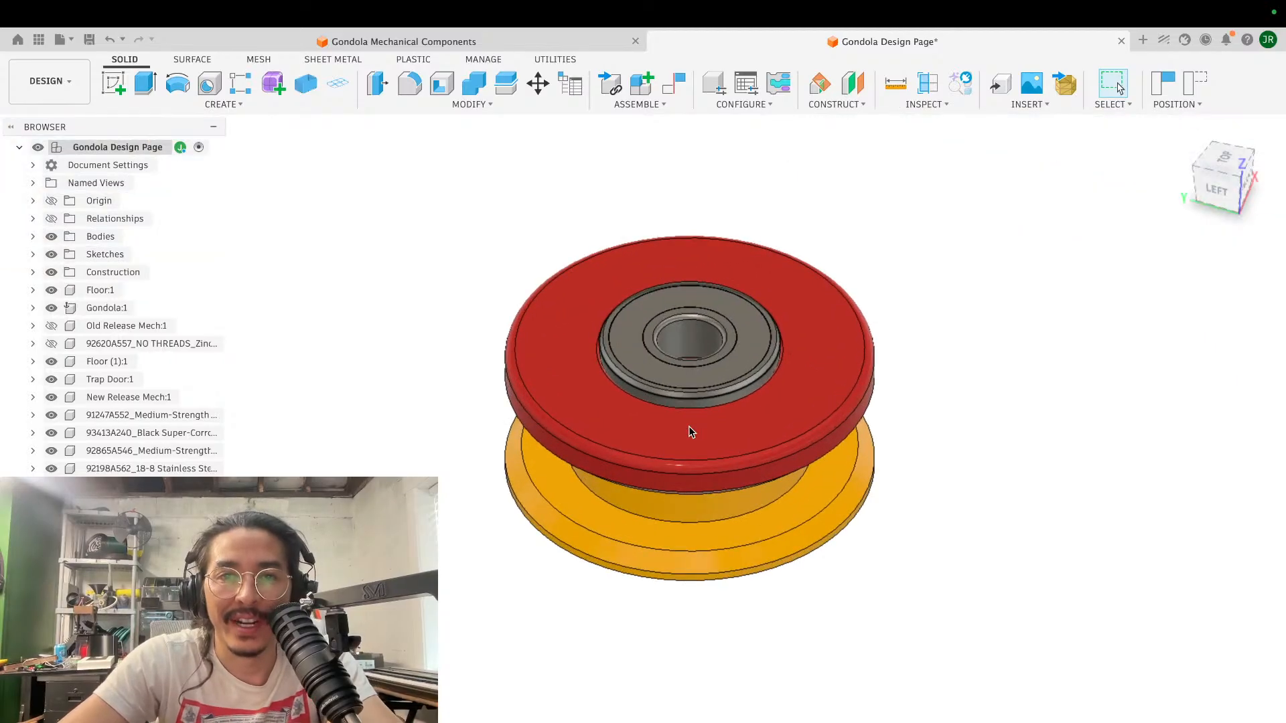
{"action": "scroll", "coordinate": [689, 426], "scroll_direction": "up", "scroll_amount": 3, "text": "shift"}
{"action": "scroll", "coordinate": [689, 426], "scroll_direction": "up", "scroll_amount": 2}
{"action": "scroll", "coordinate": [690, 432], "scroll_direction": "up", "scroll_amount": 4, "text": "shift"}
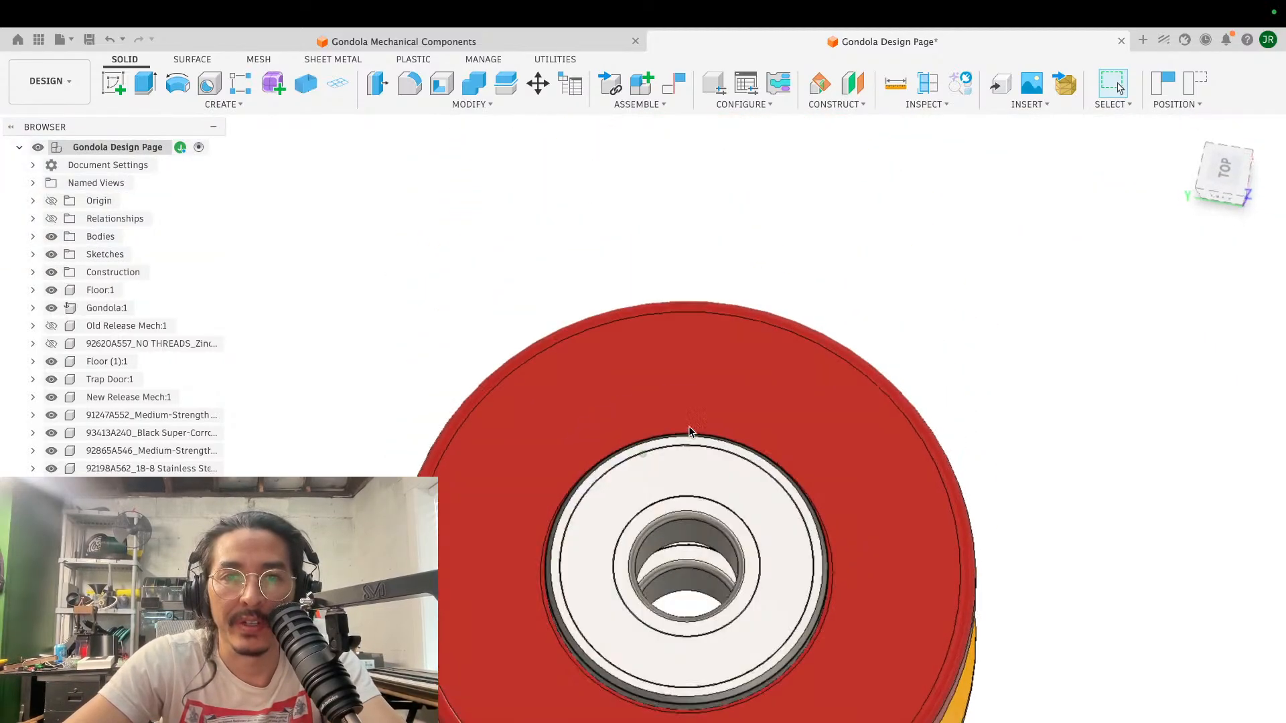
{"action": "scroll", "coordinate": [690, 432], "scroll_direction": "down", "scroll_amount": 2}
{"action": "scroll", "coordinate": [691, 432], "scroll_direction": "up", "scroll_amount": 1, "text": "shift"}
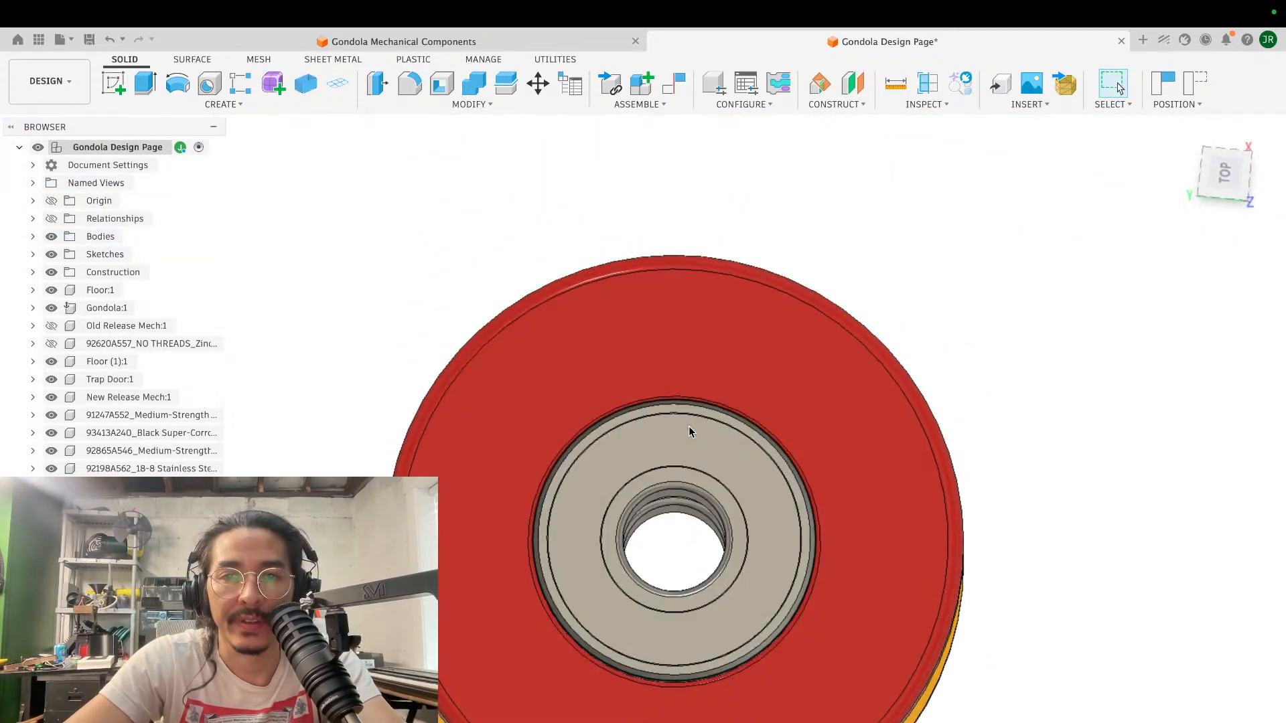
{"action": "scroll", "coordinate": [691, 432], "scroll_direction": "up", "scroll_amount": 4}
{"action": "scroll", "coordinate": [691, 432], "scroll_direction": "down", "scroll_amount": 3}
{"action": "scroll", "coordinate": [691, 432], "scroll_direction": "down", "scroll_amount": 4}
{"action": "scroll", "coordinate": [689, 432], "scroll_direction": "down", "scroll_amount": 2}
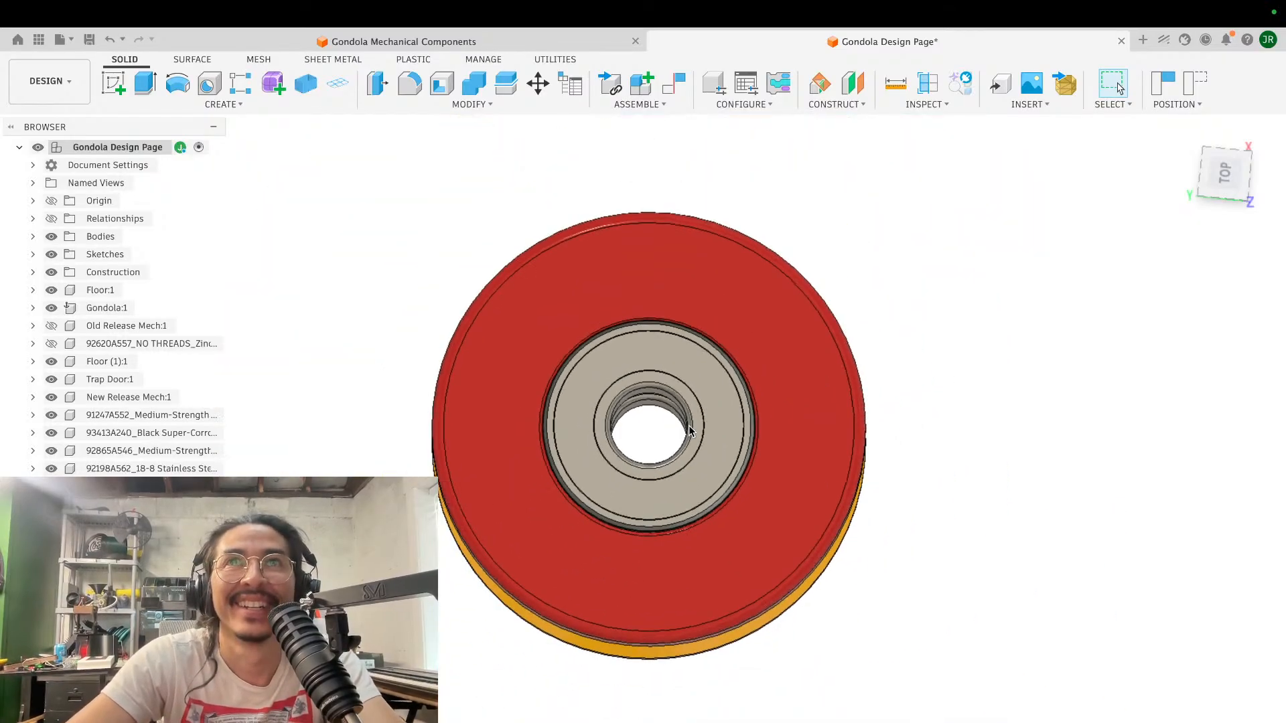
{"action": "scroll", "coordinate": [690, 432], "scroll_direction": "left", "scroll_amount": 2}
{"action": "scroll", "coordinate": [690, 432], "scroll_direction": "down", "scroll_amount": 8, "text": "shift"}
{"action": "scroll", "coordinate": [690, 432], "scroll_direction": "down", "scroll_amount": 8}
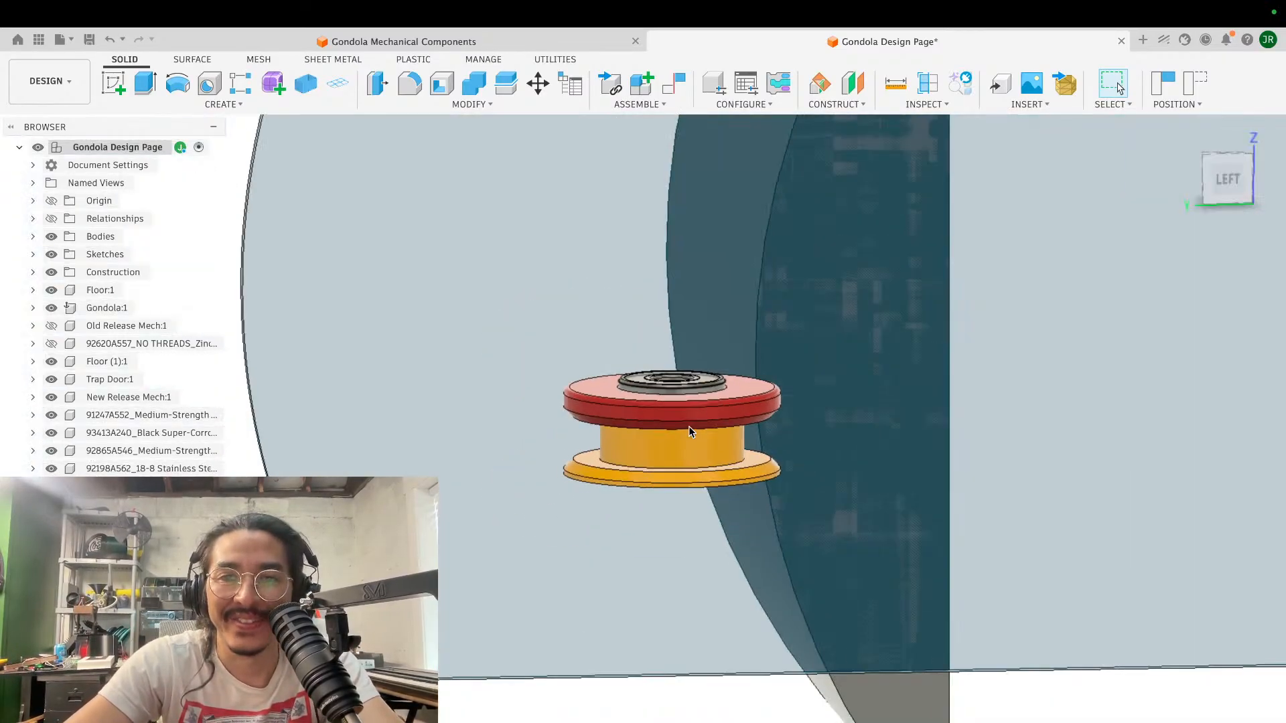
{"action": "scroll", "coordinate": [690, 432], "scroll_direction": "right", "scroll_amount": 6, "text": "shift"}
{"action": "scroll", "coordinate": [691, 432], "scroll_direction": "left", "scroll_amount": 6, "text": "shift"}
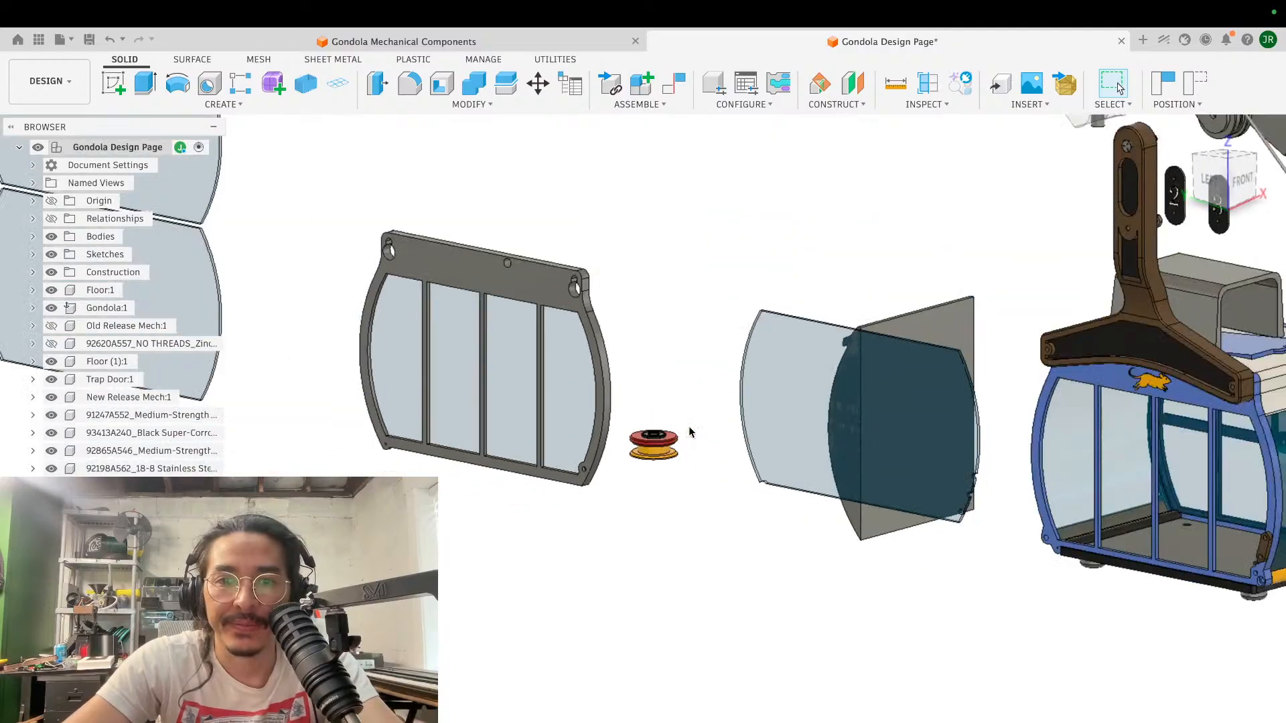
{"action": "scroll", "coordinate": [690, 430], "scroll_direction": "up", "scroll_amount": 8}
{"action": "scroll", "coordinate": [690, 430], "scroll_direction": "up", "scroll_amount": 4}
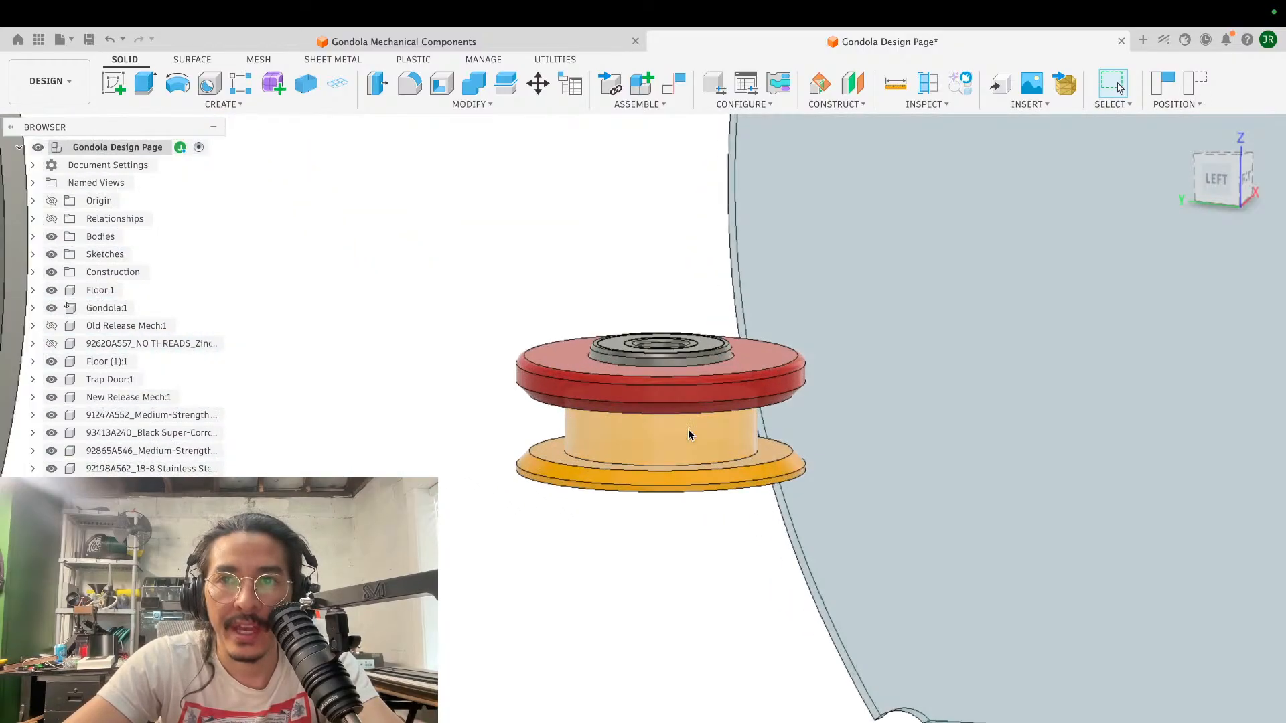
{"action": "scroll", "coordinate": [690, 431], "scroll_direction": "up", "scroll_amount": 8, "text": "shift"}
{"action": "scroll", "coordinate": [687, 432], "scroll_direction": "up", "scroll_amount": 4}
{"action": "scroll", "coordinate": [686, 428], "scroll_direction": "up", "scroll_amount": 2}
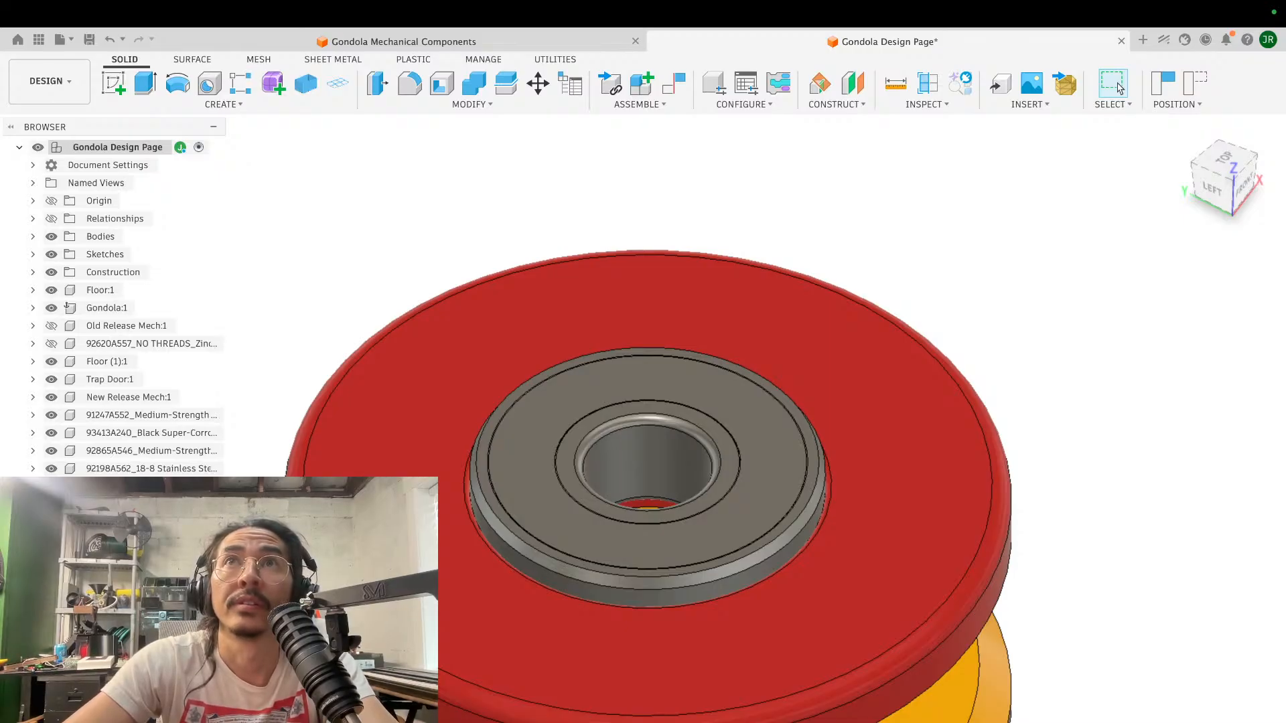
{"action": "scroll", "coordinate": [1087, 351], "scroll_direction": "down", "scroll_amount": 5}
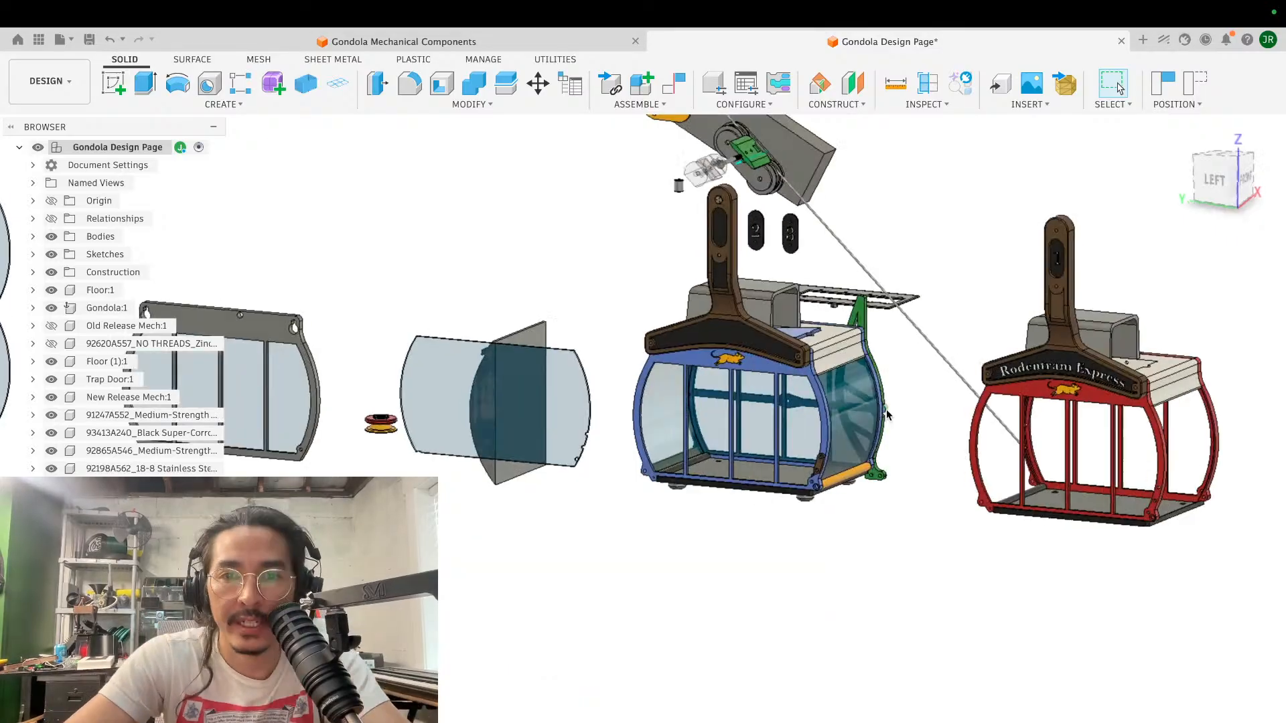
- Export the Detent Release Button body at the gondola's lower corner as a binary STL named Detent Release Button 2.0 in the Final Prints folder
{"action": "scroll", "coordinate": [884, 410], "scroll_direction": "up", "scroll_amount": 10}
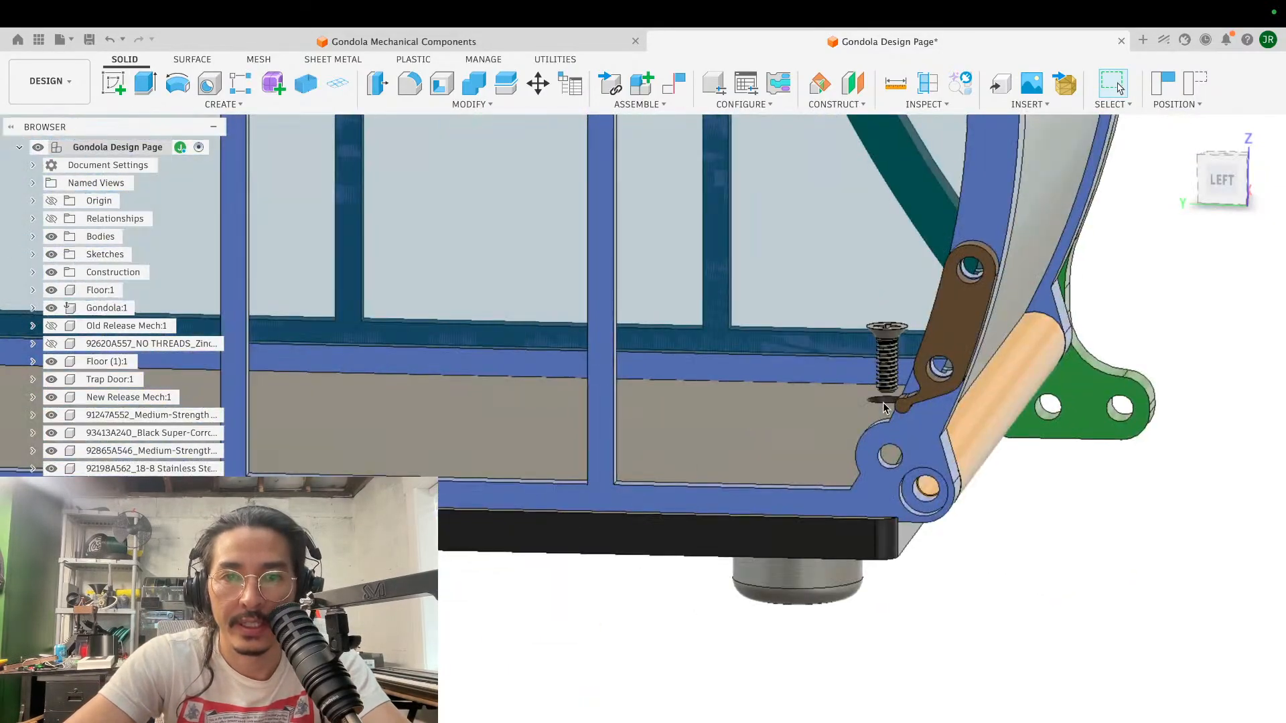
{"action": "left_click", "coordinate": [952, 330]}
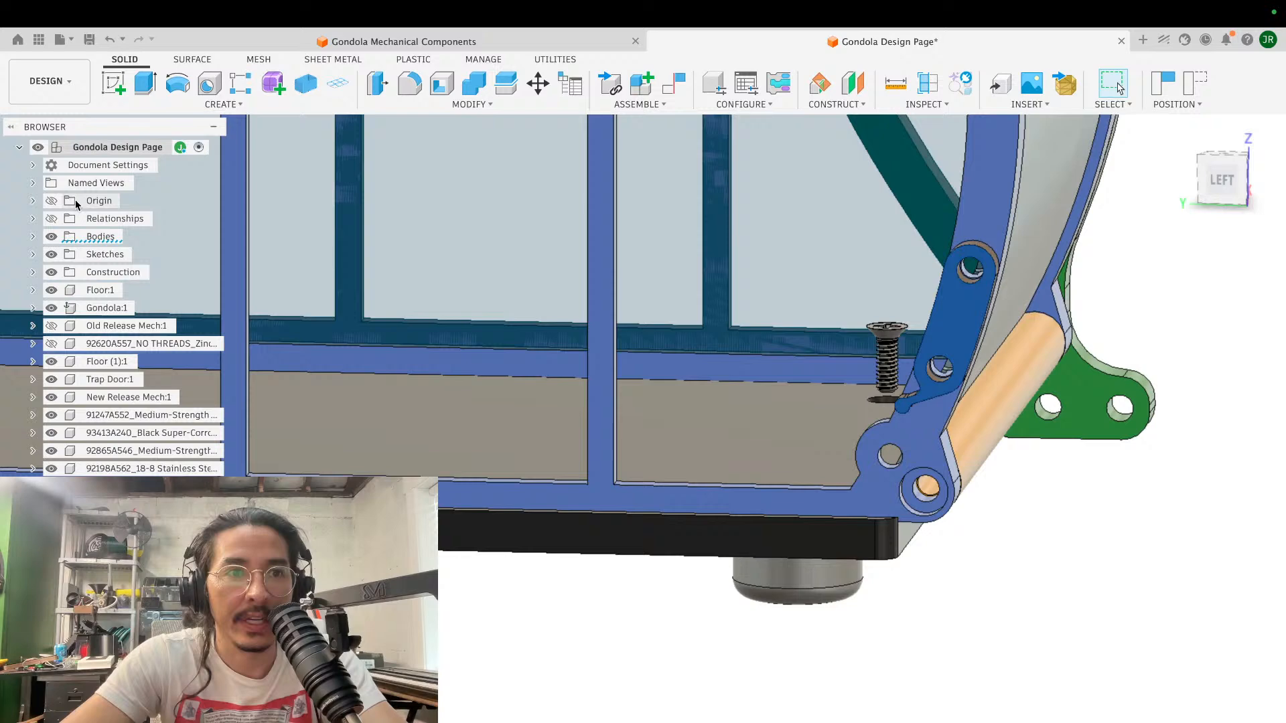
{"action": "left_click", "coordinate": [33, 236]}
{"action": "scroll", "coordinate": [105, 426], "scroll_direction": "down", "scroll_amount": 10}
{"action": "scroll", "coordinate": [105, 426], "scroll_direction": "up", "scroll_amount": 10}
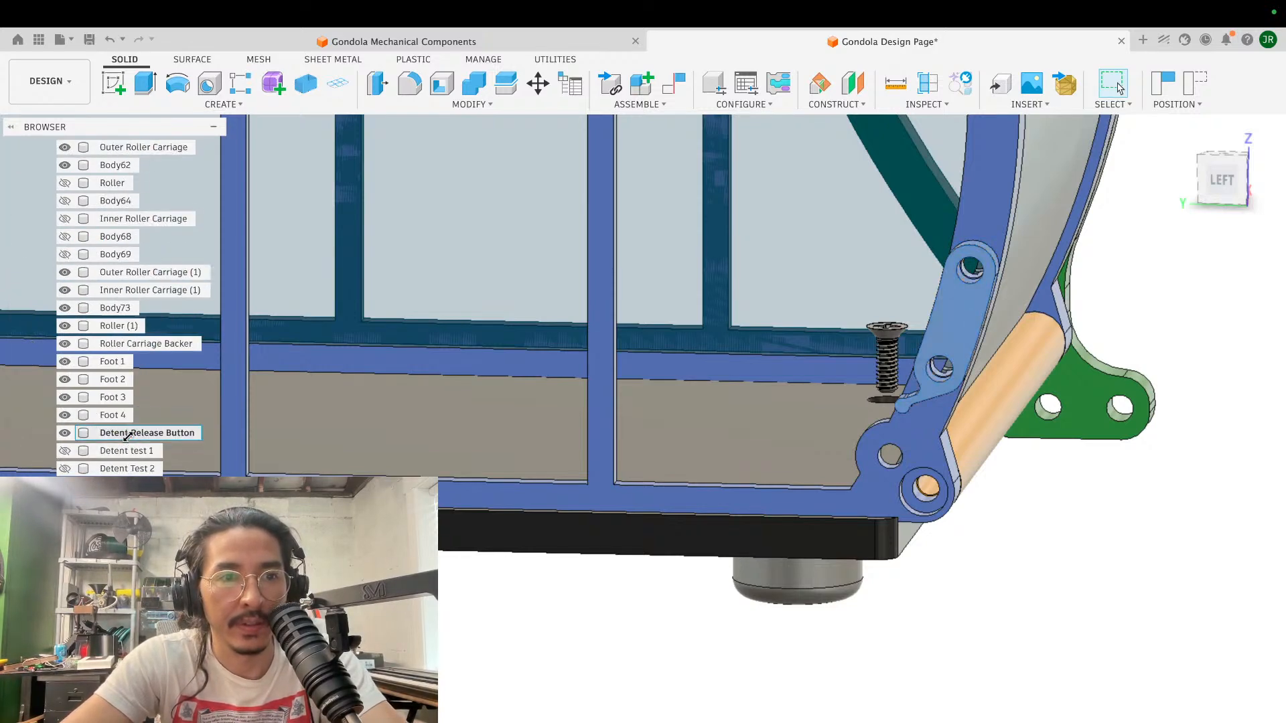
{"action": "right_click", "coordinate": [133, 431]}
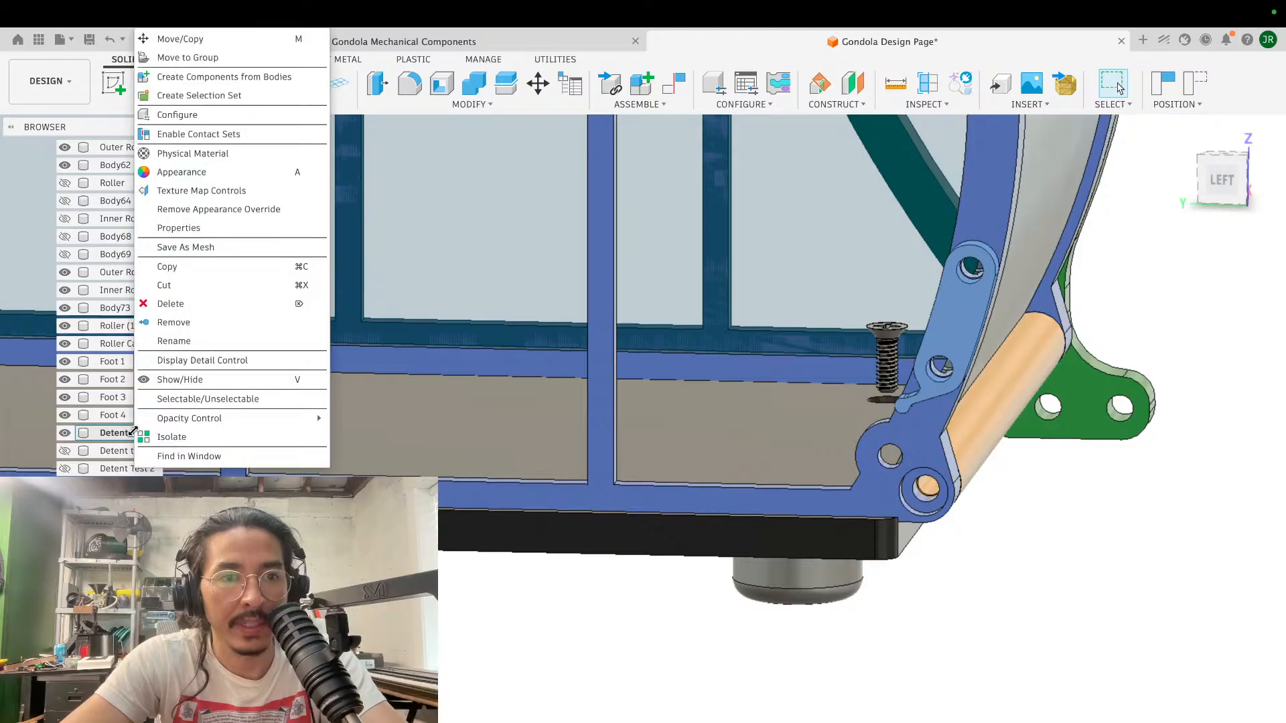
{"action": "left_click", "coordinate": [201, 249]}
{"action": "left_click", "coordinate": [1193, 488]}
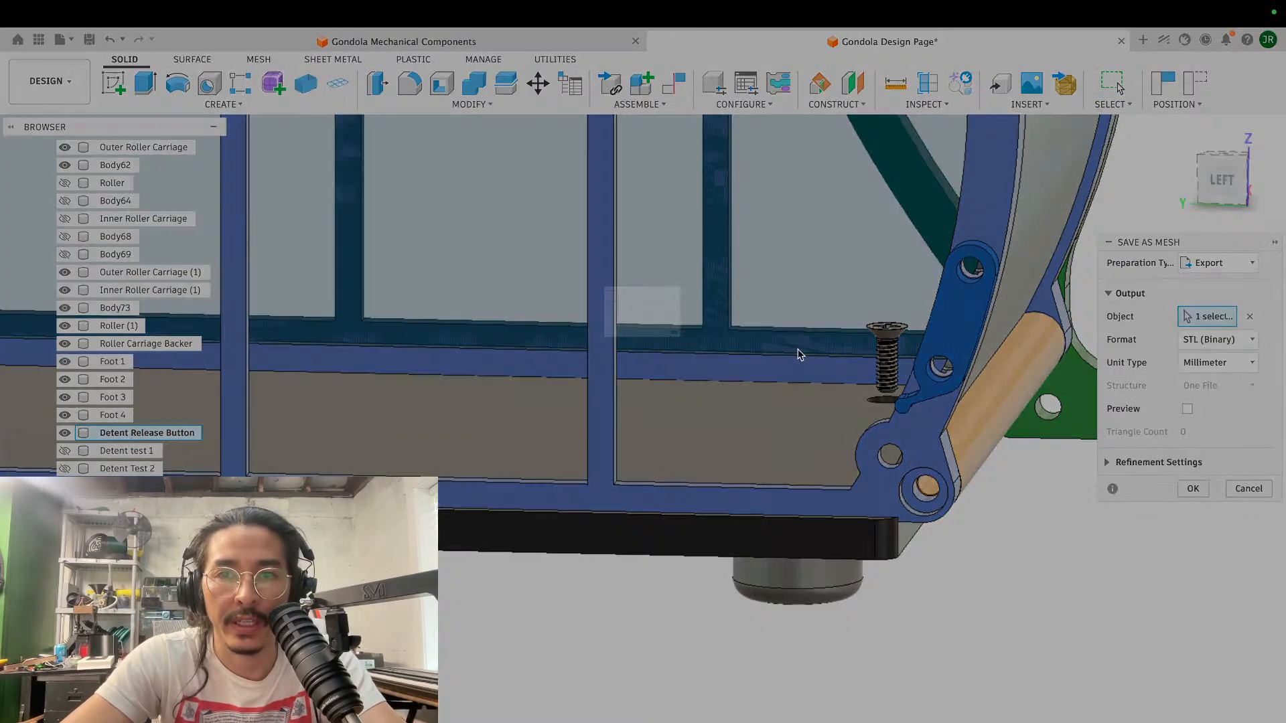
{"action": "left_click", "coordinate": [622, 235]}
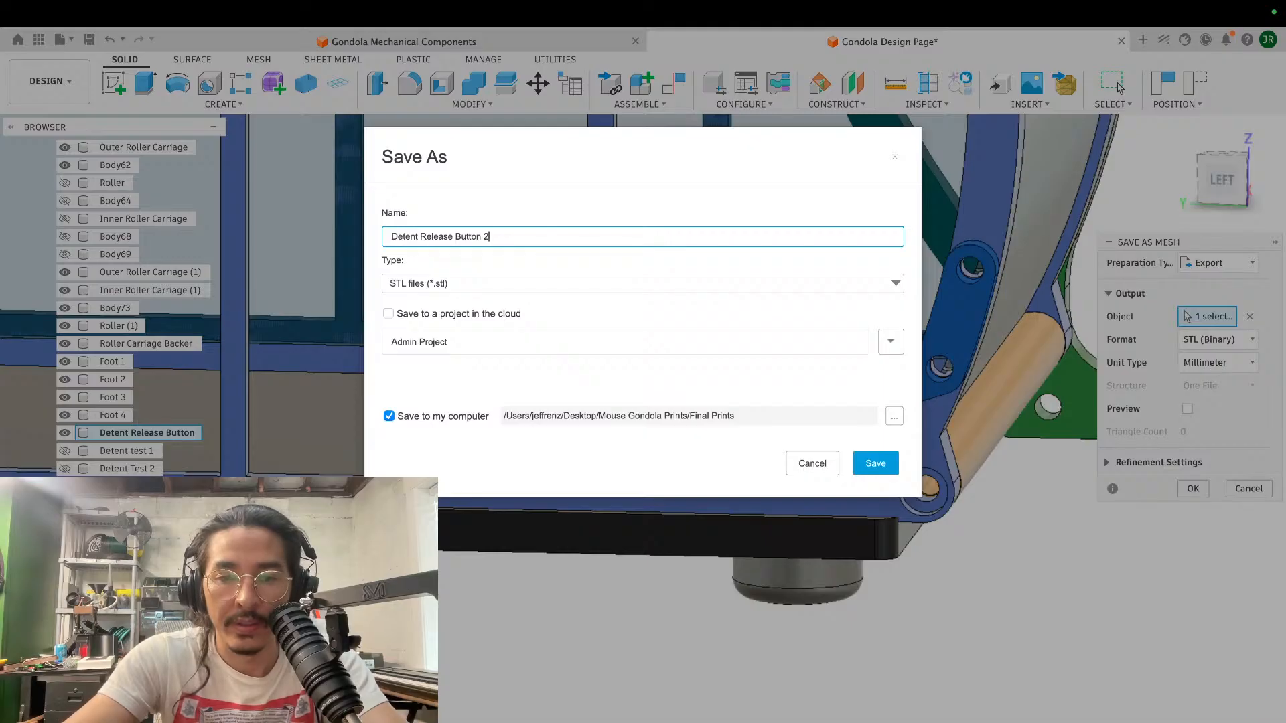
{"action": "key", "text": "Return"}
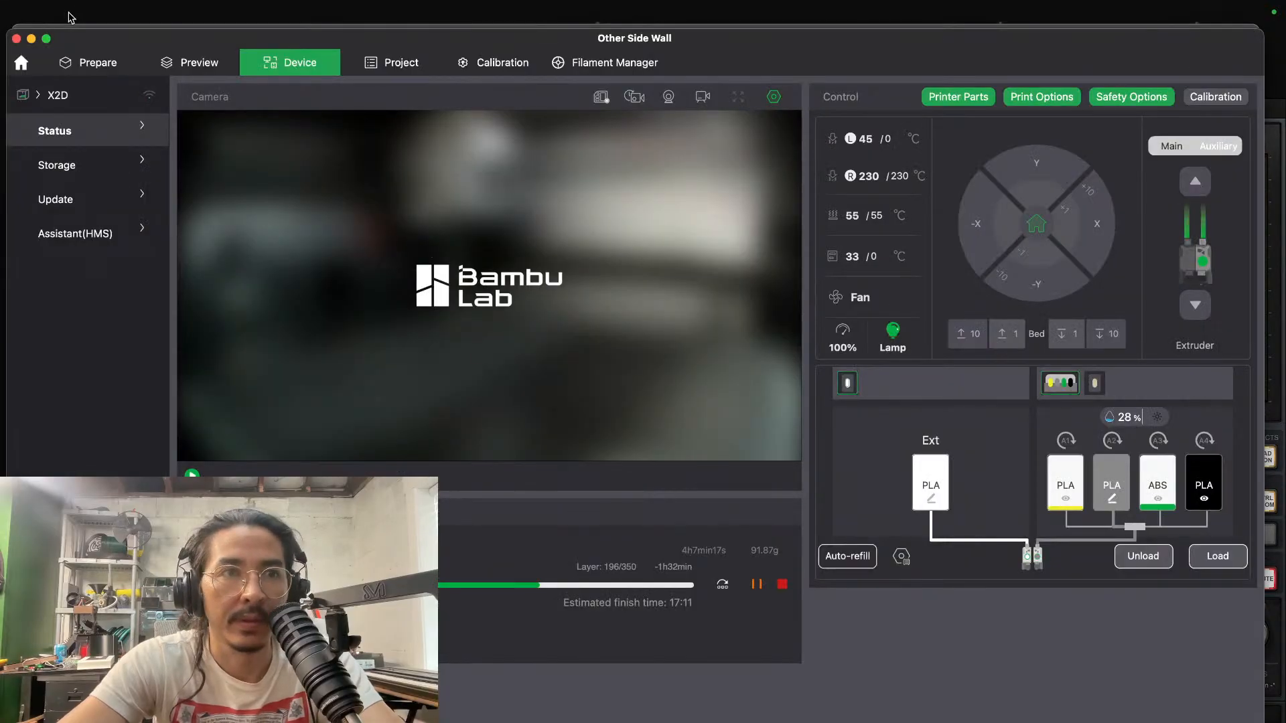
- Switch to Bambu Studio's plate preparation view and delete the existing box-shaped model from the build plate
{"action": "left_click", "coordinate": [55, 97]}
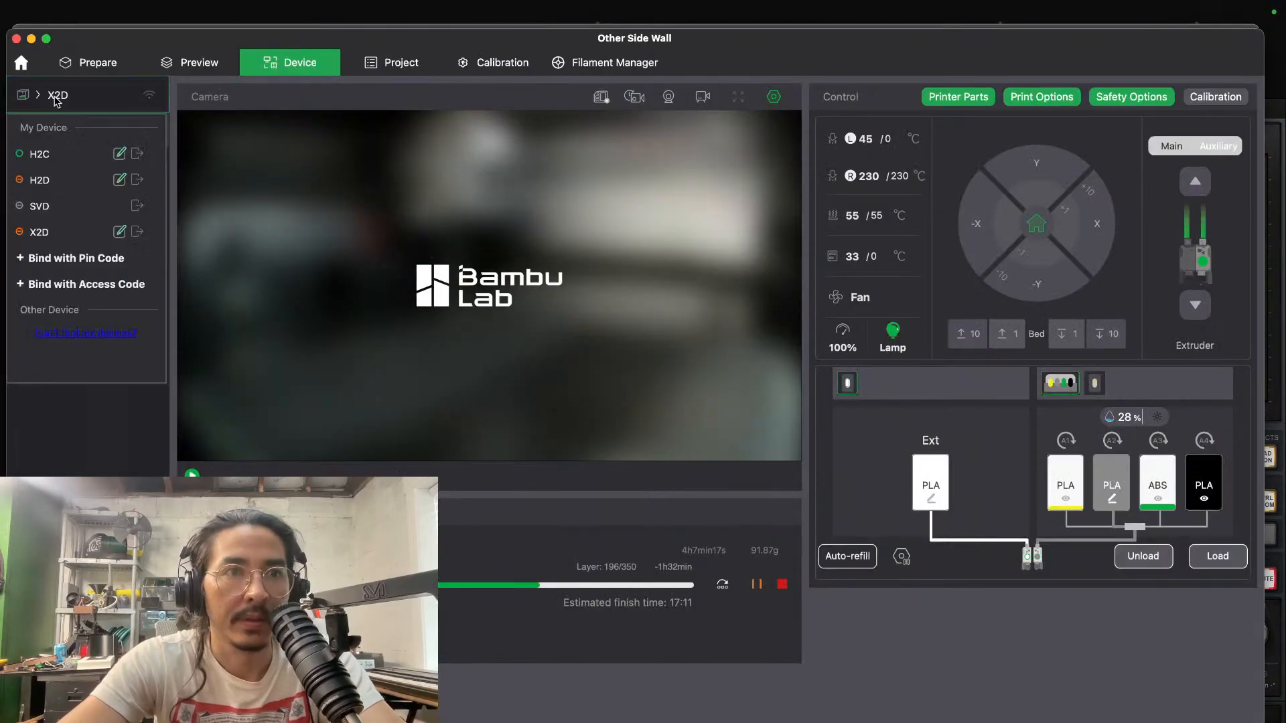
{"action": "left_click", "coordinate": [98, 62]}
{"action": "left_click", "coordinate": [107, 147]}
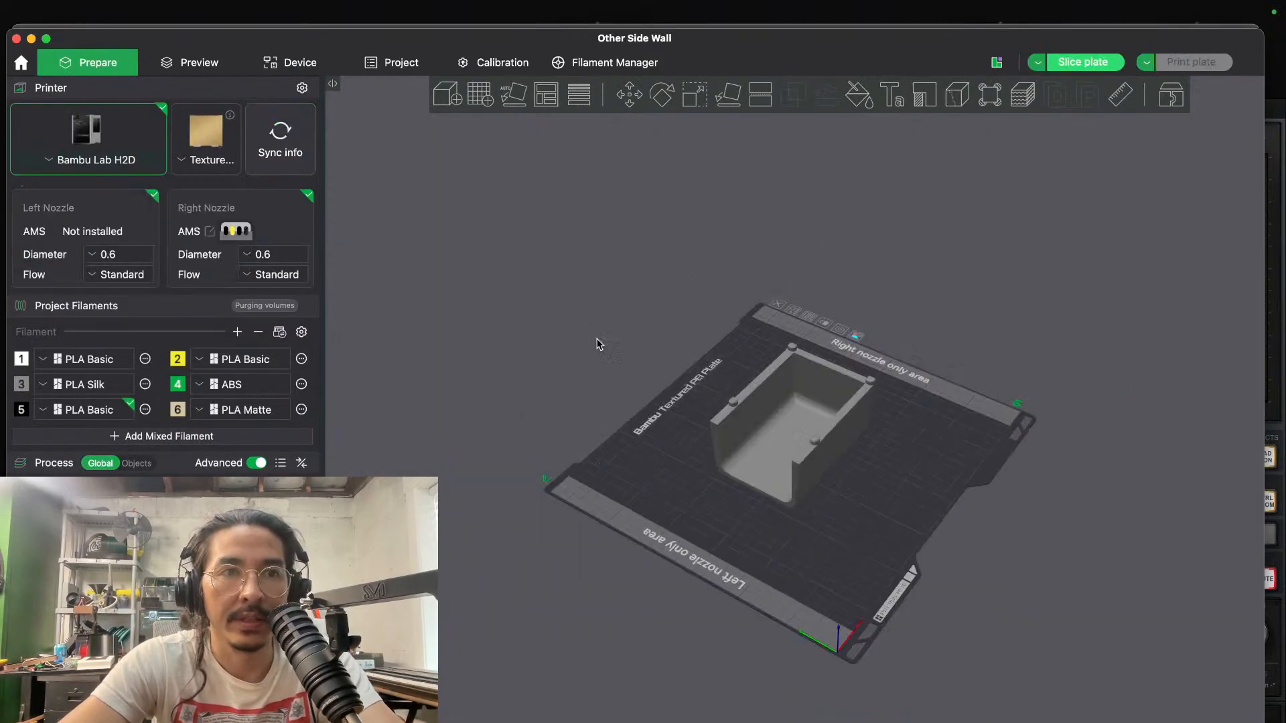
{"action": "left_click", "coordinate": [768, 408]}
{"action": "key", "text": "Delete"}
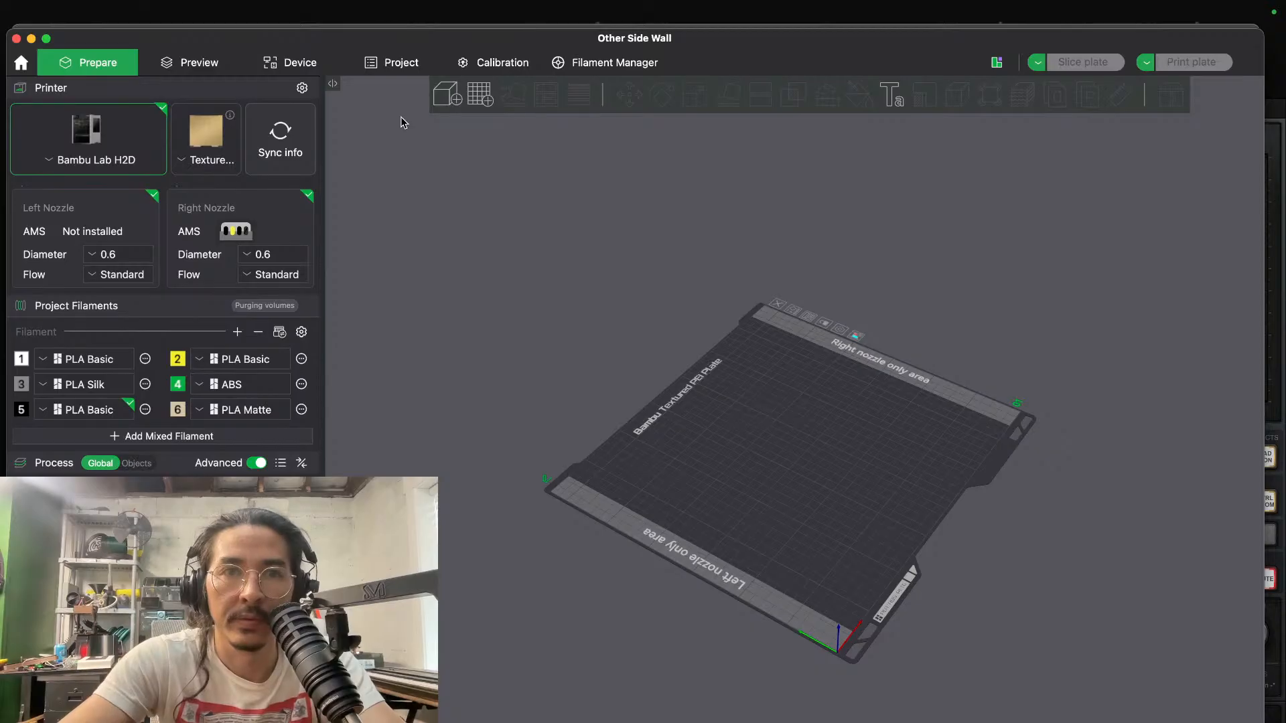
- Import Detent Release Button 2.0.stl from the Final Prints folder onto the empty build plate
{"action": "left_click", "coordinate": [460, 102]}
{"action": "left_click", "coordinate": [499, 275]}
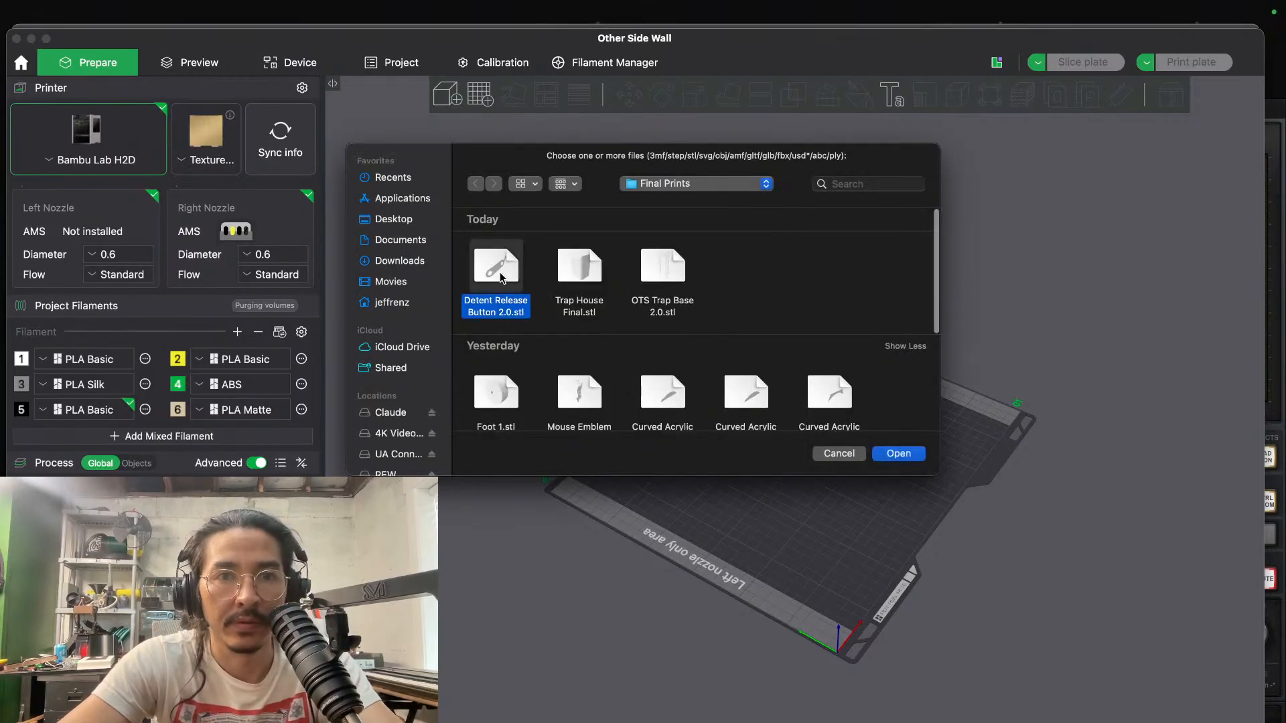
{"action": "left_click", "coordinate": [908, 453]}
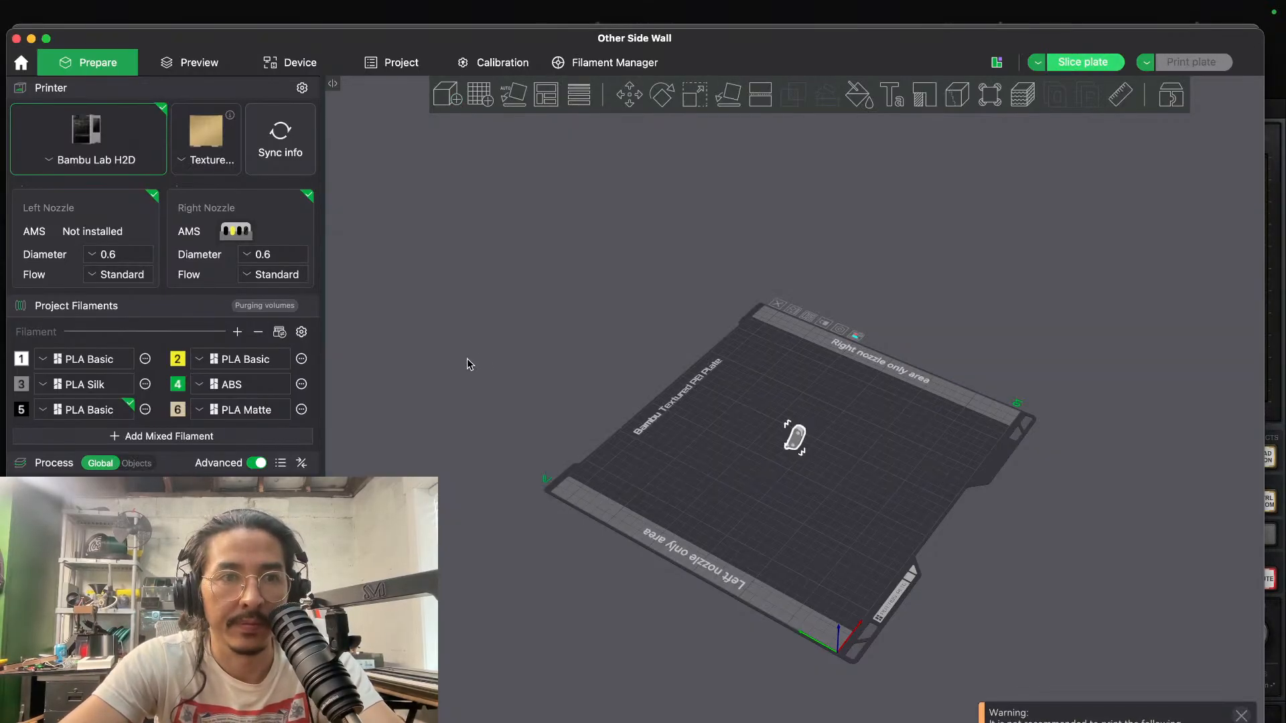
{"action": "scroll", "coordinate": [806, 453], "scroll_direction": "up", "scroll_amount": 5}
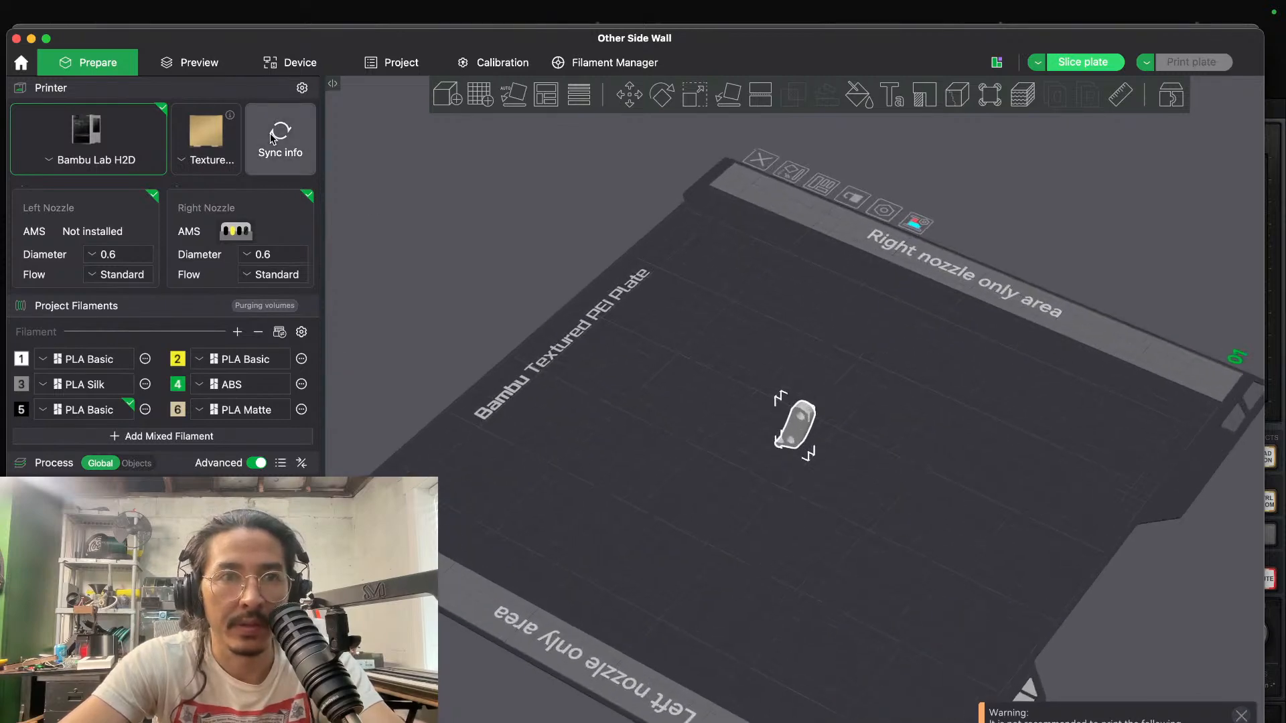
- Synchronize the project filaments' types and colors with the printer's AMS
{"action": "left_click", "coordinate": [422, 240]}
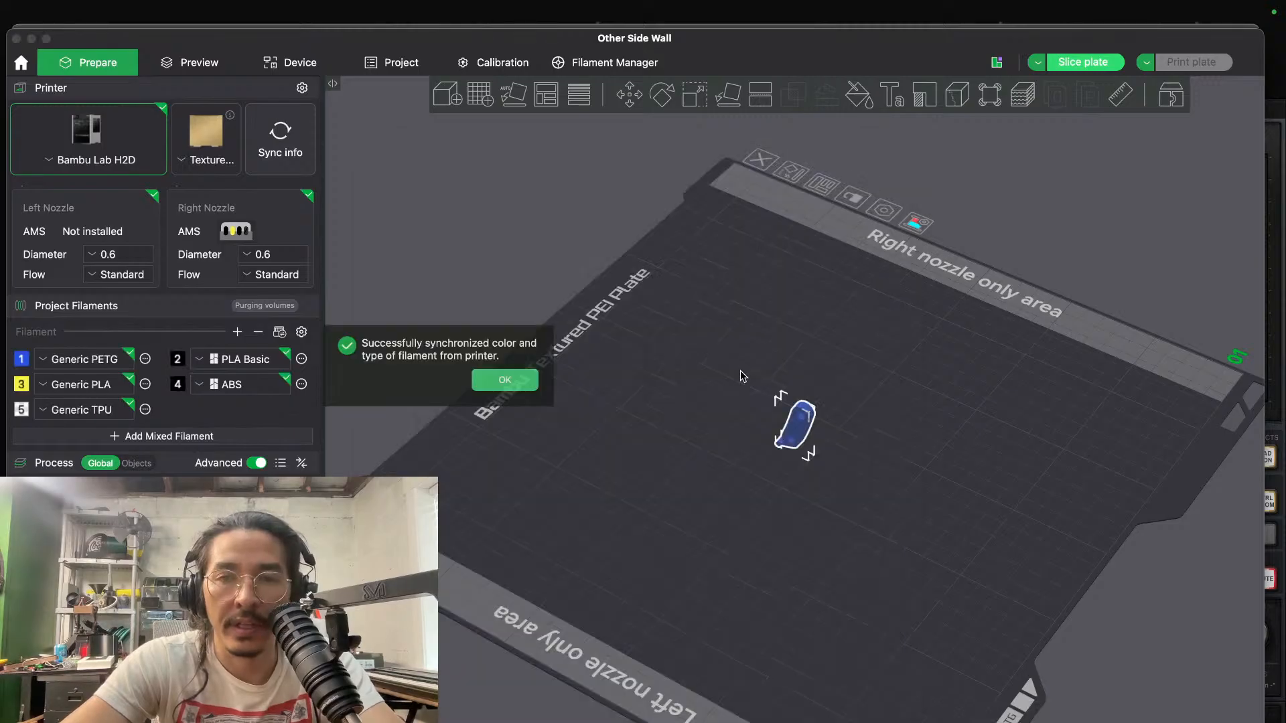
{"action": "scroll", "coordinate": [740, 372], "scroll_direction": "up", "scroll_amount": 5}
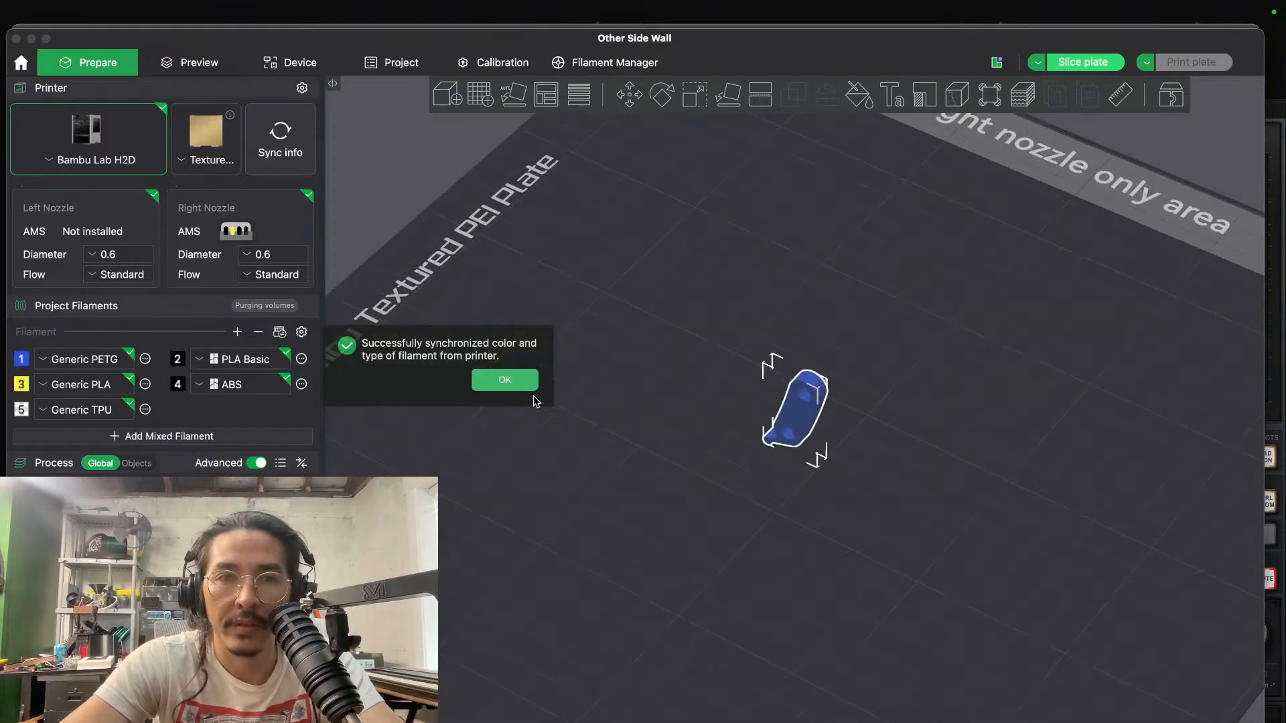
{"action": "left_click", "coordinate": [521, 388]}
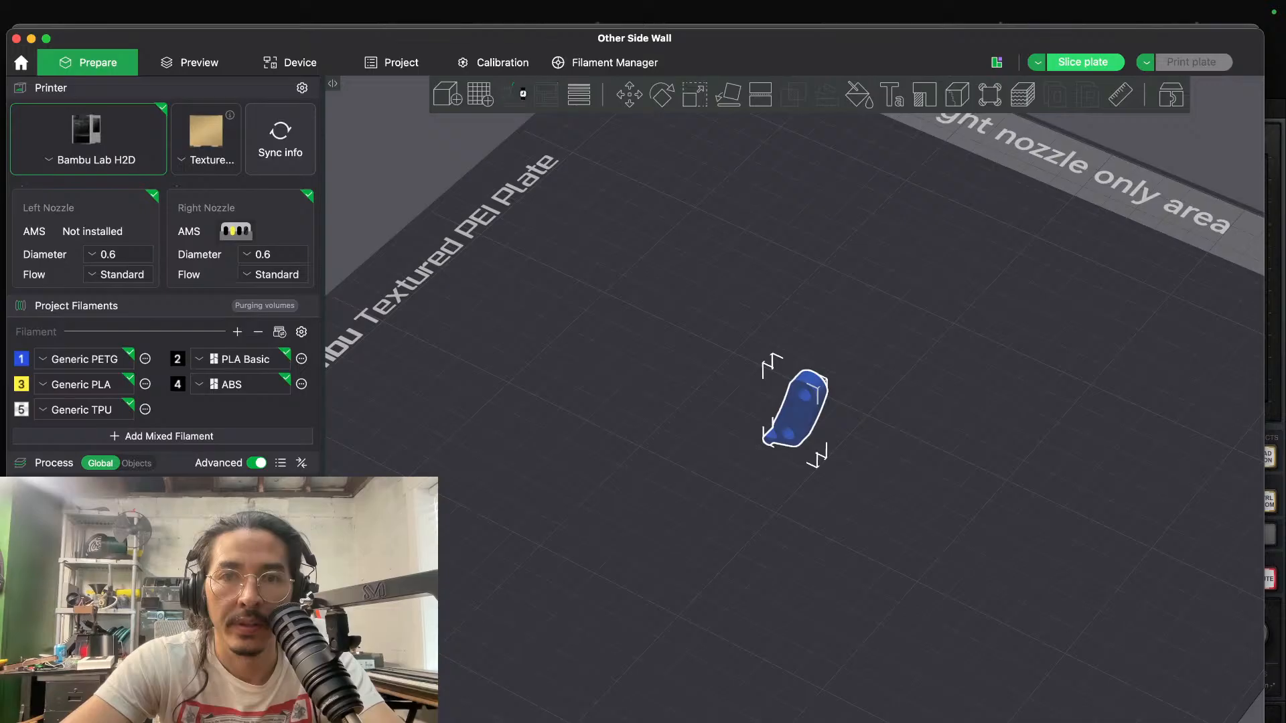
- Lay the Detent Release Button flat with auto-orient and send it to the H2D printer in black PLA
{"action": "left_click", "coordinate": [514, 94]}
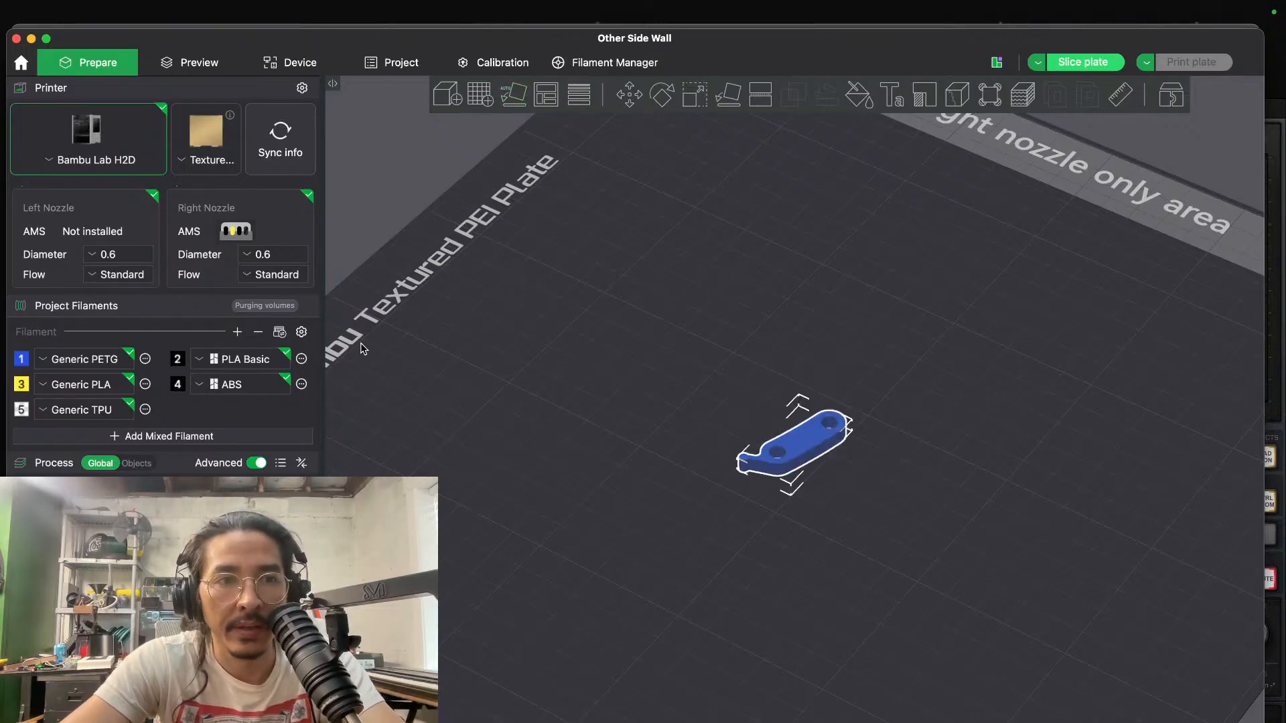
{"action": "right_click", "coordinate": [812, 440]}
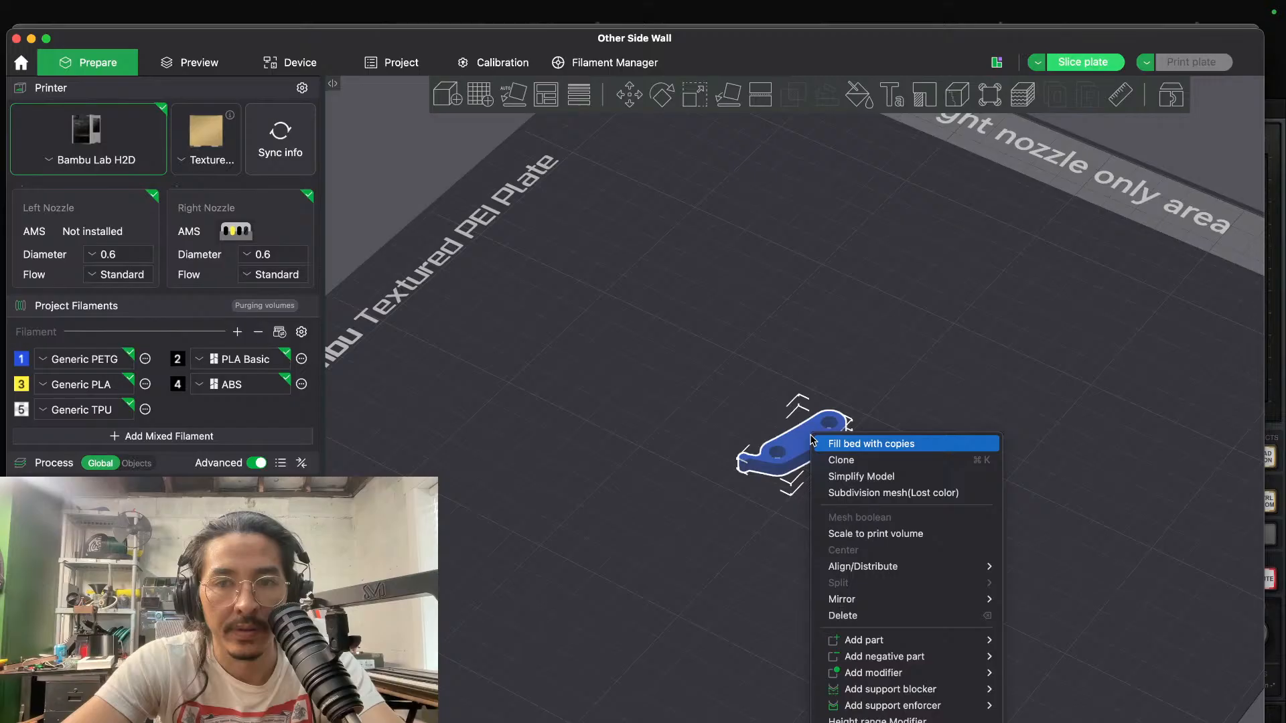
{"action": "scroll", "coordinate": [855, 649], "scroll_direction": "down", "scroll_amount": 3}
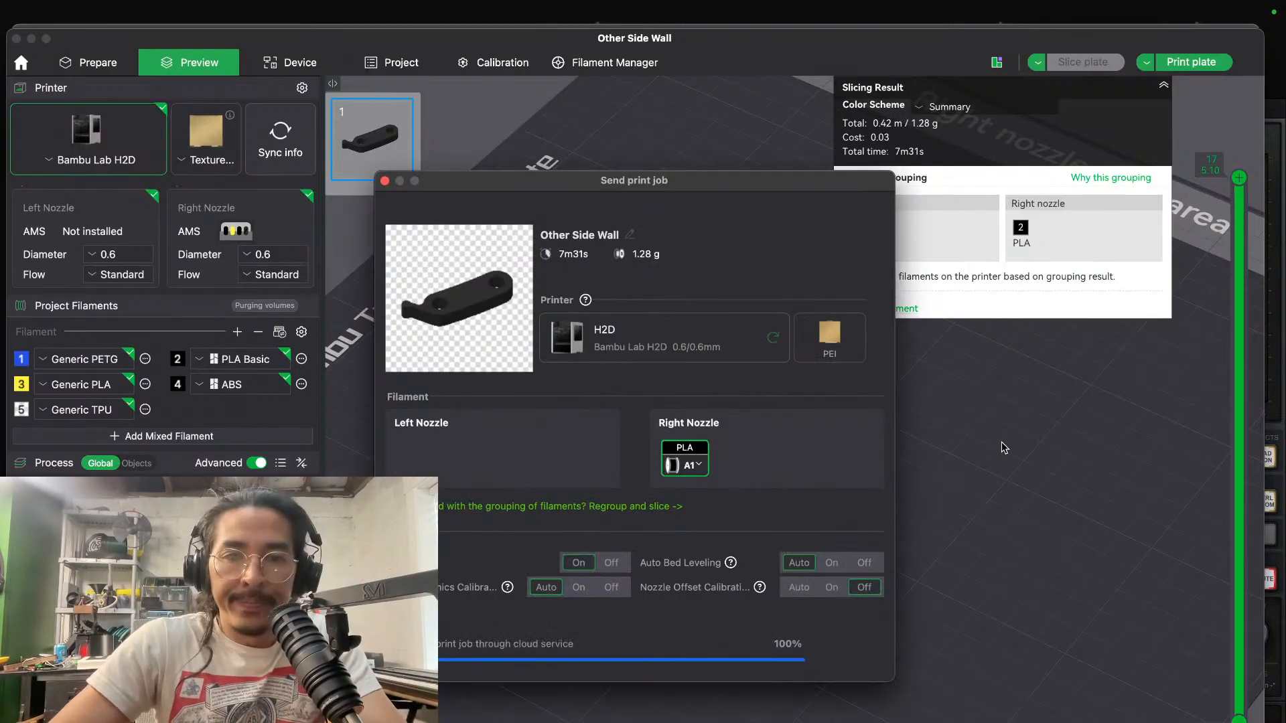
- Switch to the gondola design in Fusion and open the McMaster-Carr catalog for inserting a component
{"action": "key", "text": "ctrl+Right"}
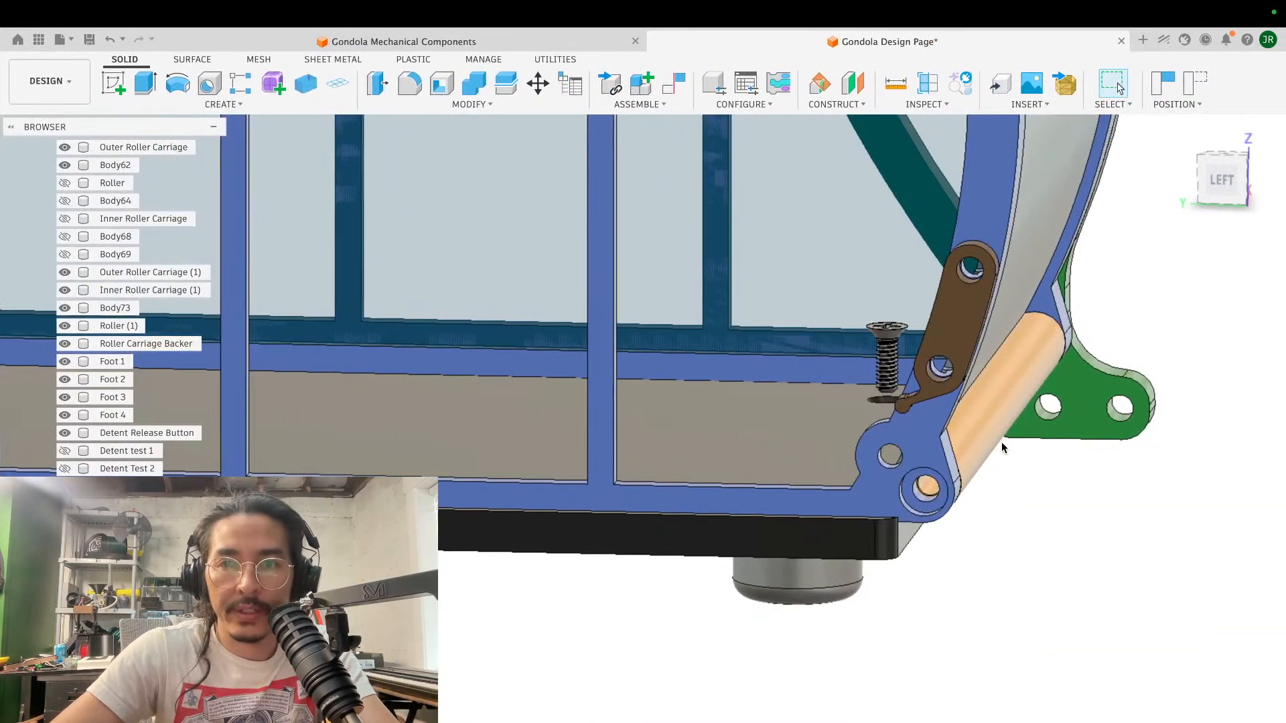
{"action": "scroll", "coordinate": [1002, 442], "scroll_direction": "down", "scroll_amount": 5}
{"action": "scroll", "coordinate": [1001, 447], "scroll_direction": "down", "scroll_amount": 8}
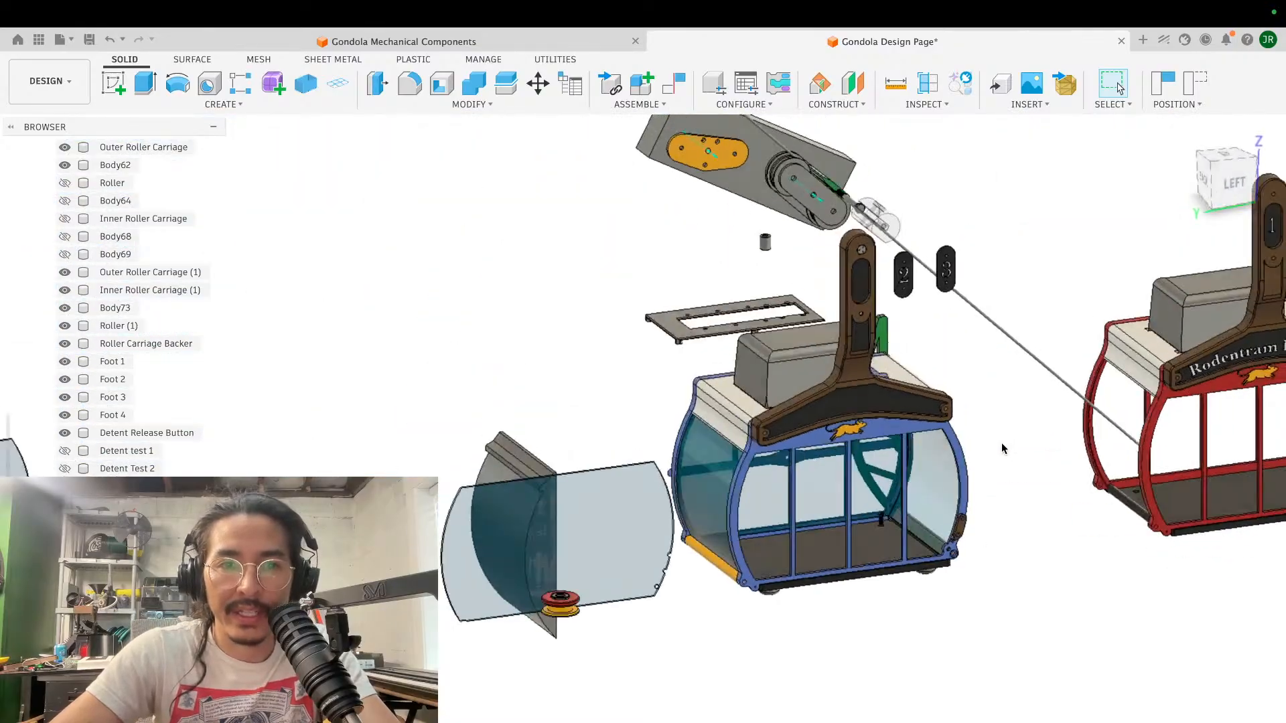
{"action": "scroll", "coordinate": [1003, 448], "scroll_direction": "up", "scroll_amount": 10}
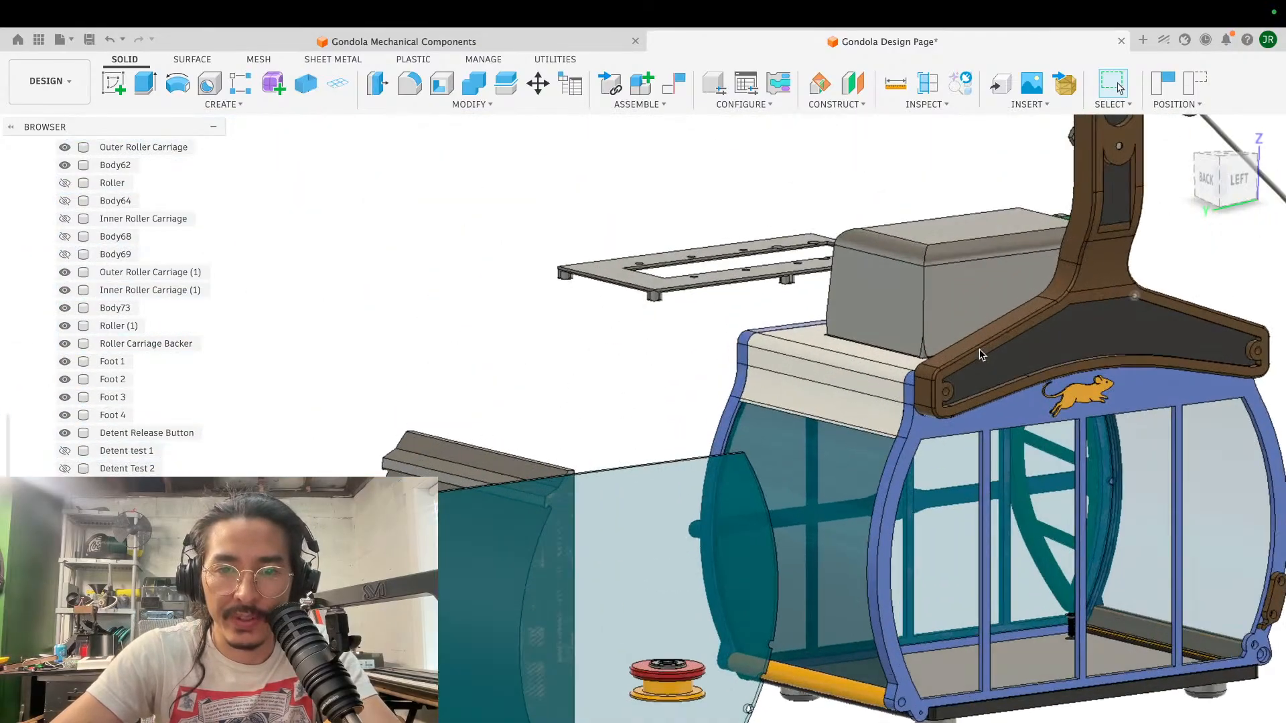
{"action": "scroll", "coordinate": [979, 354], "scroll_direction": "up", "scroll_amount": 10}
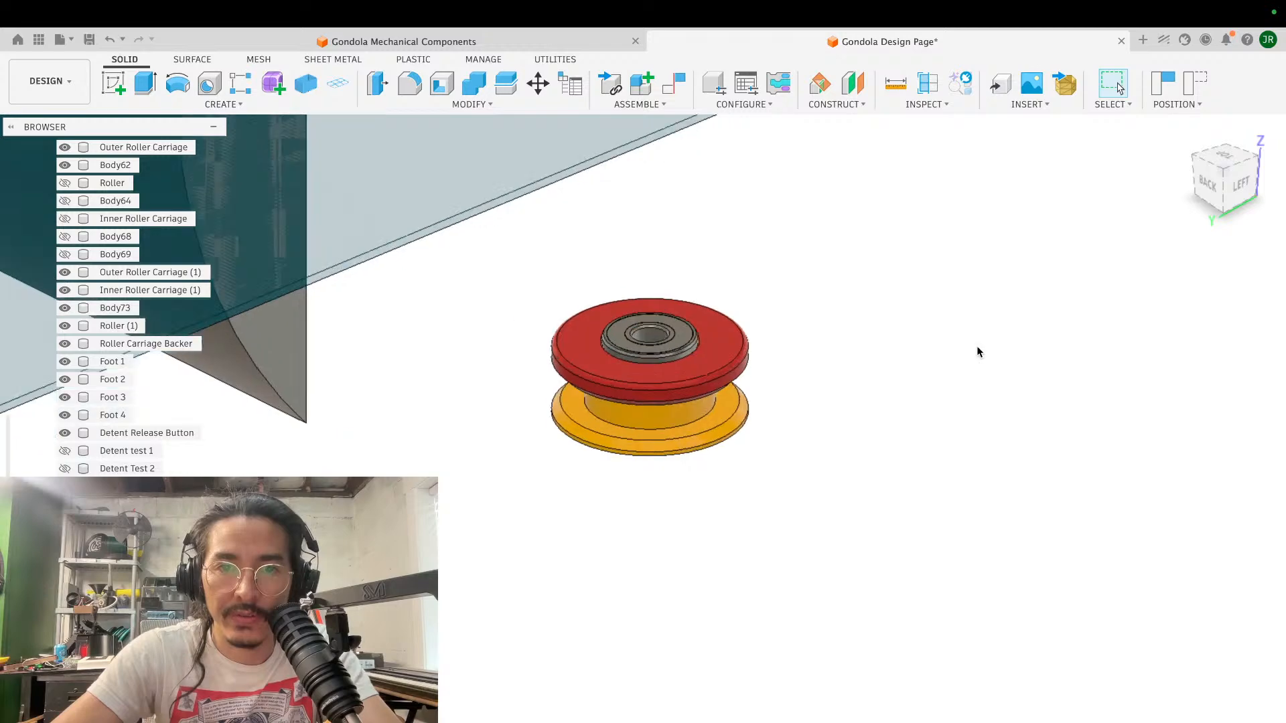
{"action": "left_click", "coordinate": [1027, 105]}
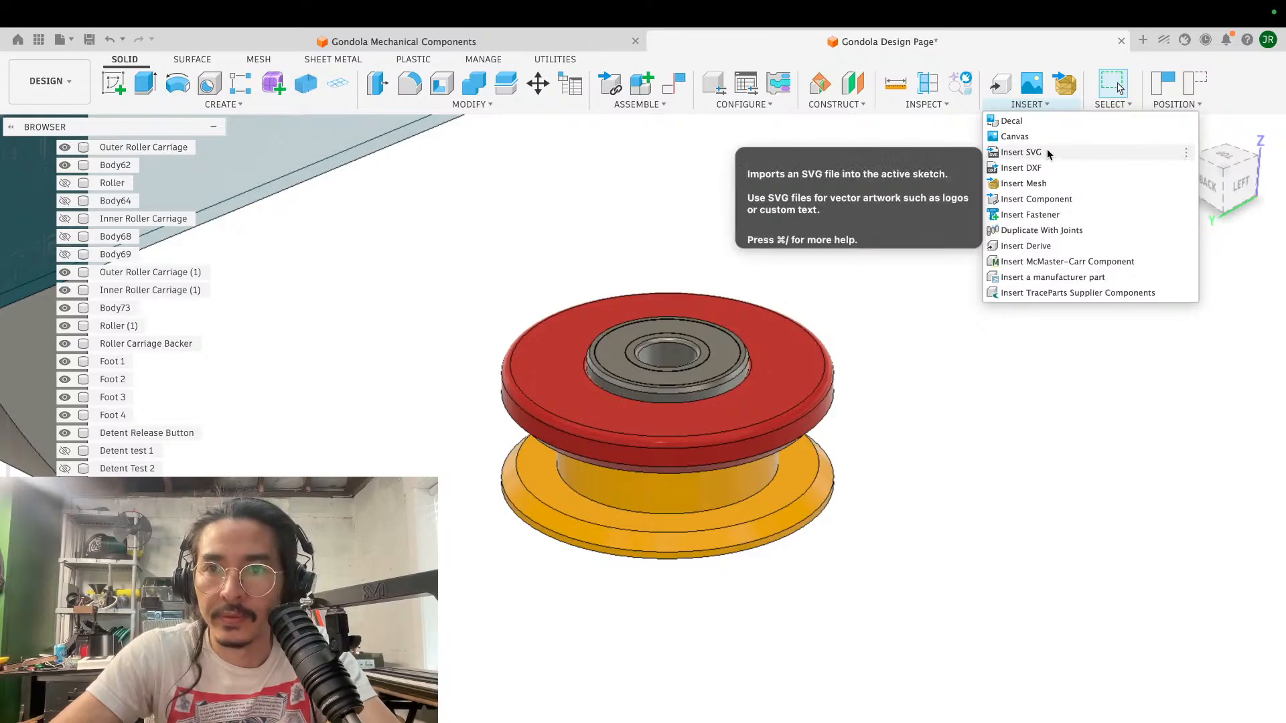
{"action": "left_click", "coordinate": [1067, 261]}
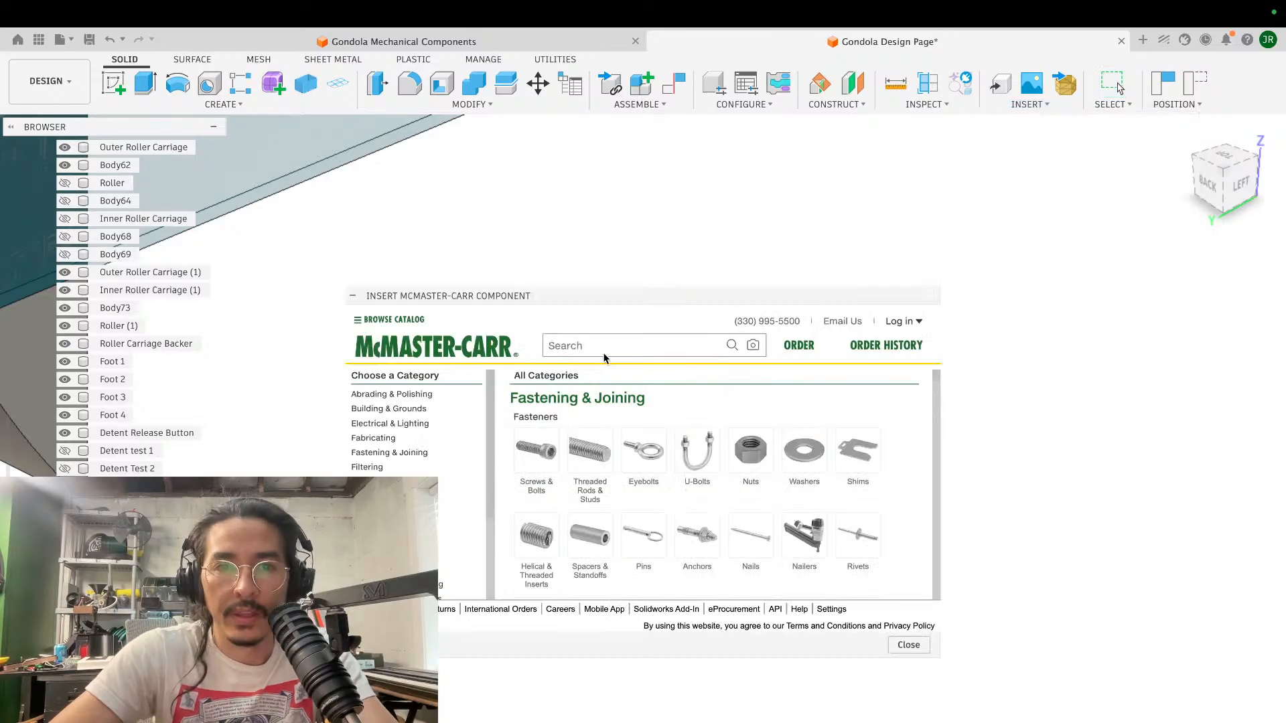
- Search the catalog for screws, filtered to inch measurements, thread size 5/16"-24 and length 1 1/2"
{"action": "left_click", "coordinate": [533, 442]}
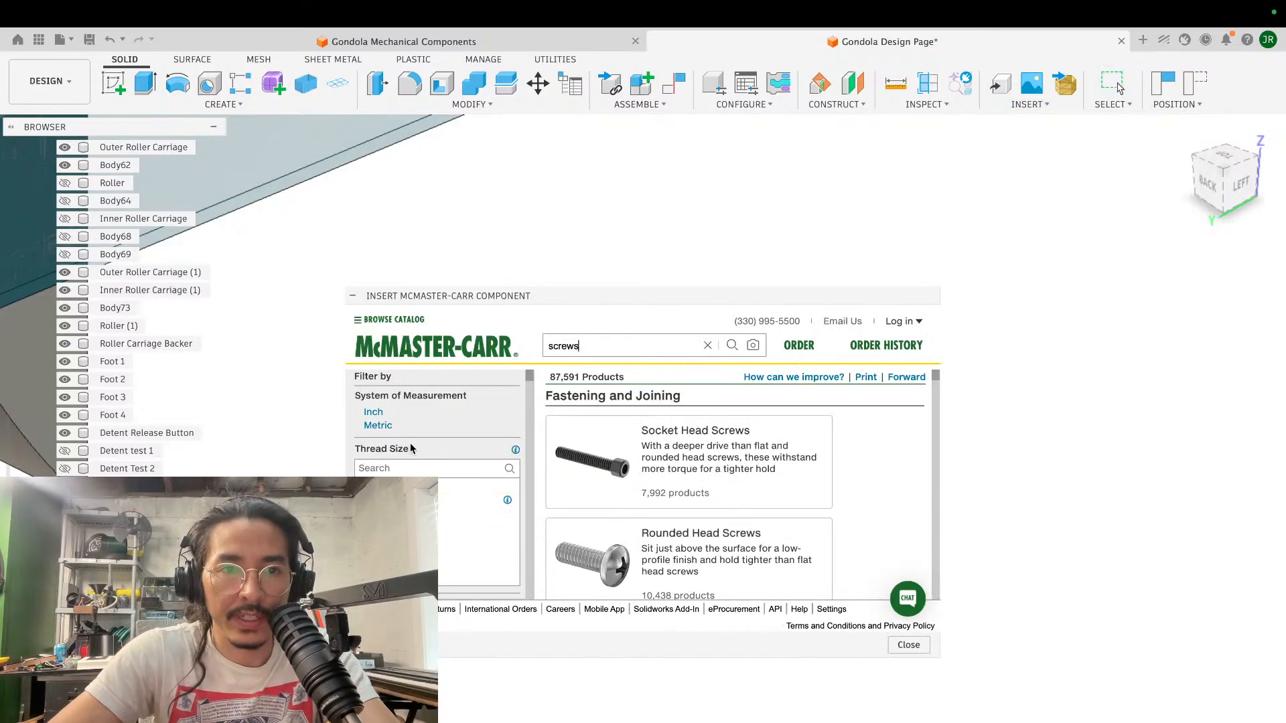
{"action": "left_click", "coordinate": [373, 412]}
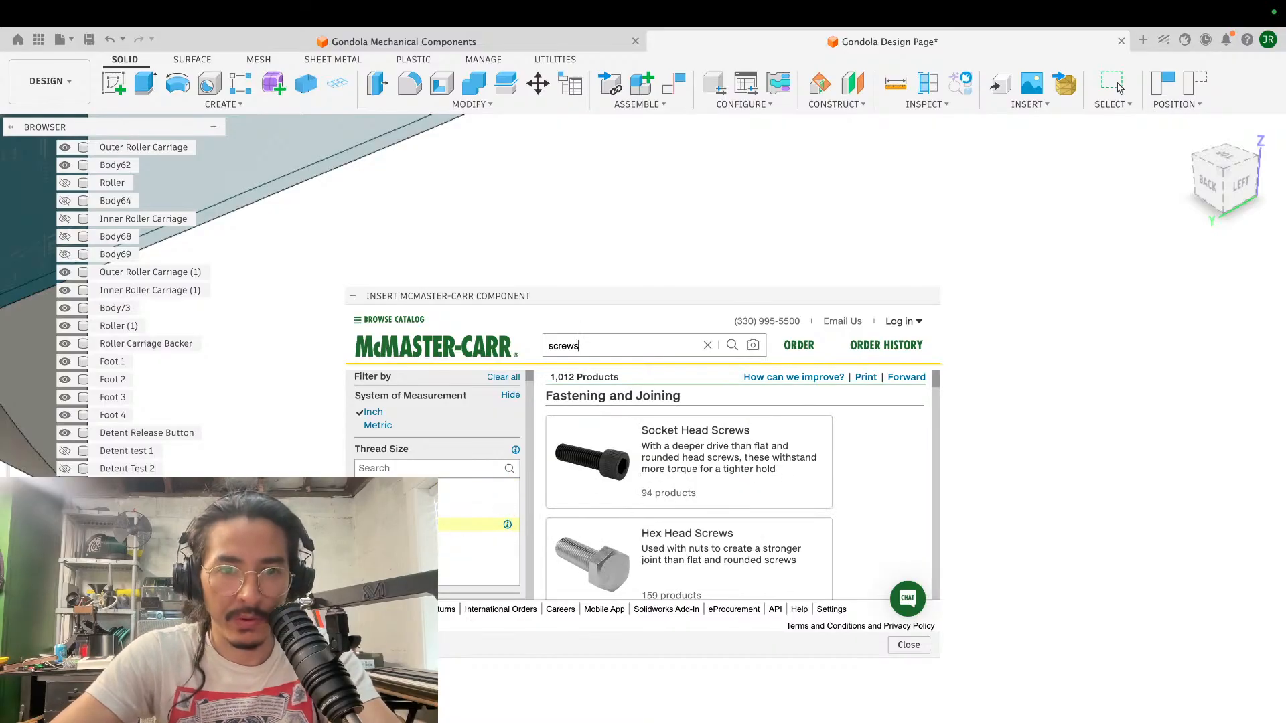
{"action": "scroll", "coordinate": [468, 439], "scroll_direction": "down", "scroll_amount": 5}
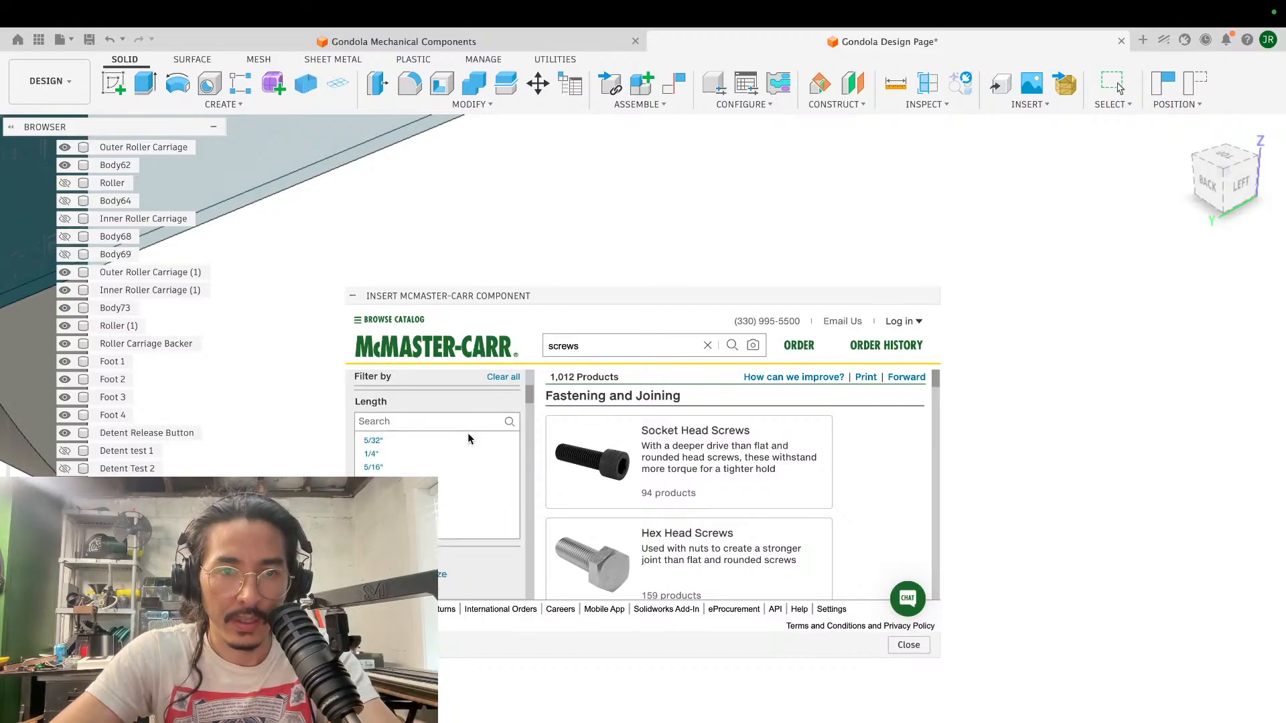
{"action": "scroll", "coordinate": [467, 439], "scroll_direction": "down", "scroll_amount": 5}
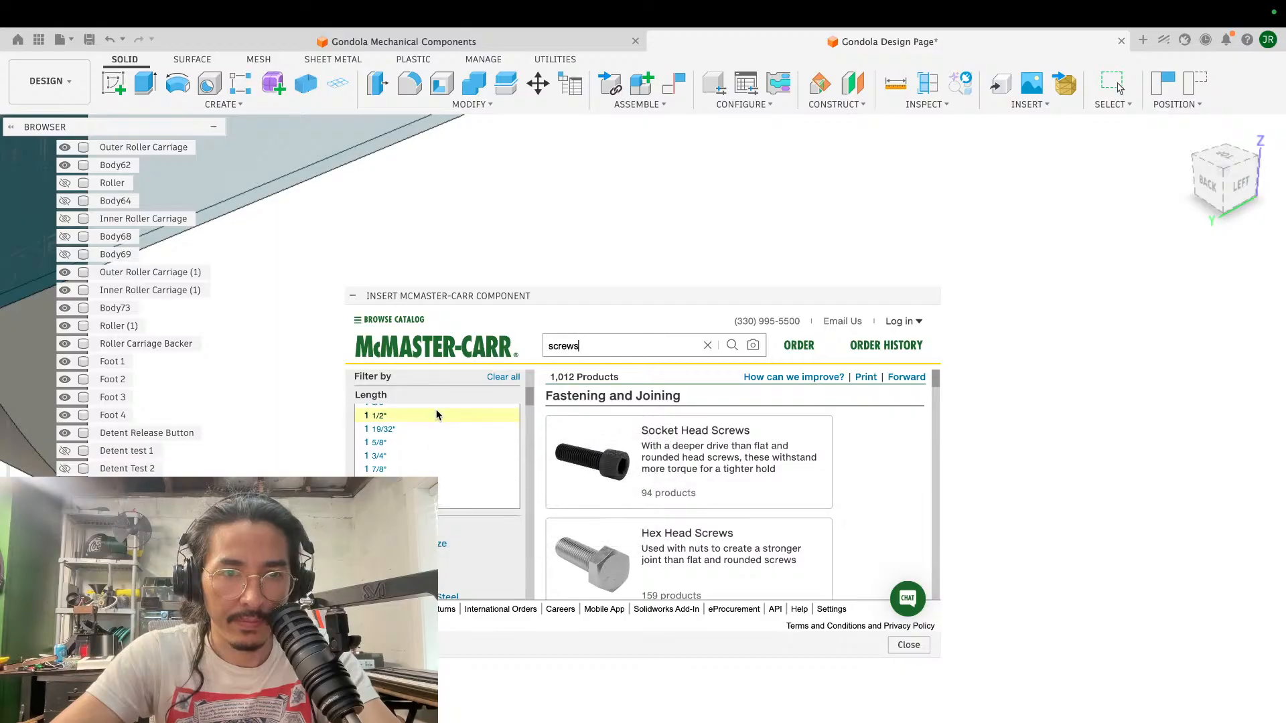
{"action": "left_click", "coordinate": [437, 415]}
- Insert a 5/16"-24 steel hex head screw, 1 1/2" long, into the gondola design
{"action": "scroll", "coordinate": [792, 514], "scroll_direction": "down", "scroll_amount": 3}
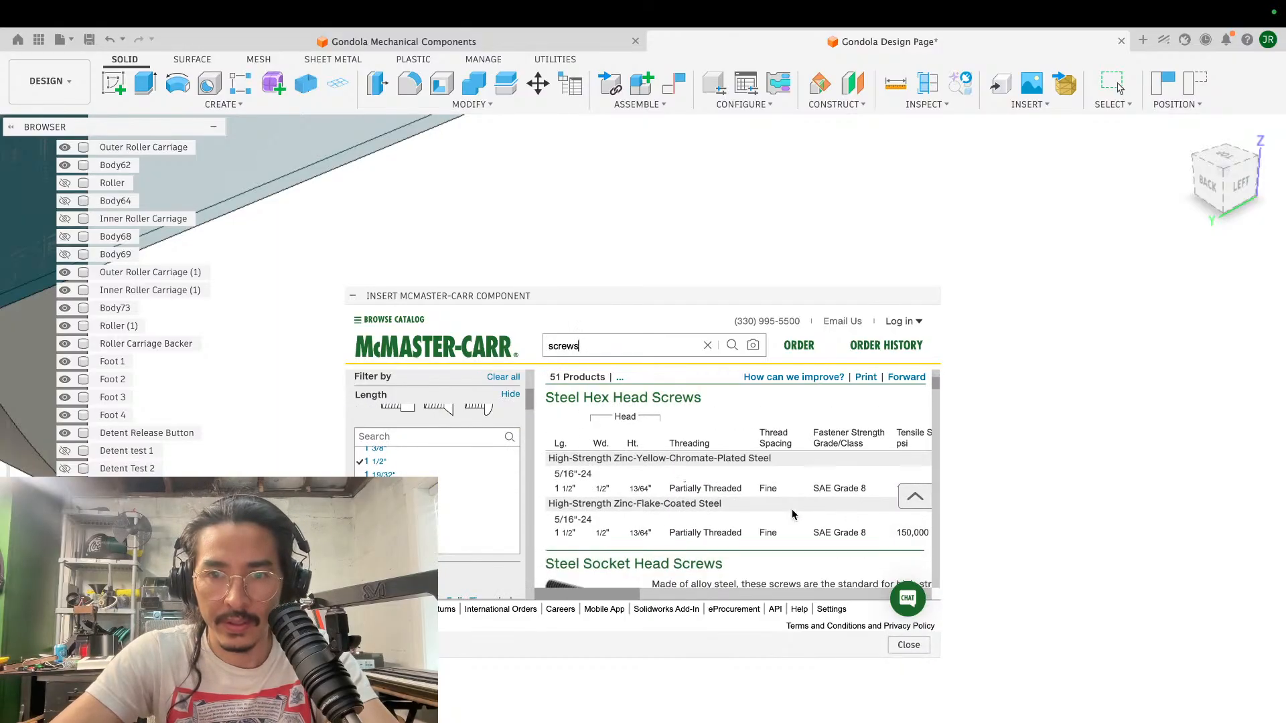
{"action": "scroll", "coordinate": [792, 515], "scroll_direction": "right", "scroll_amount": 5}
{"action": "left_click", "coordinate": [754, 510]}
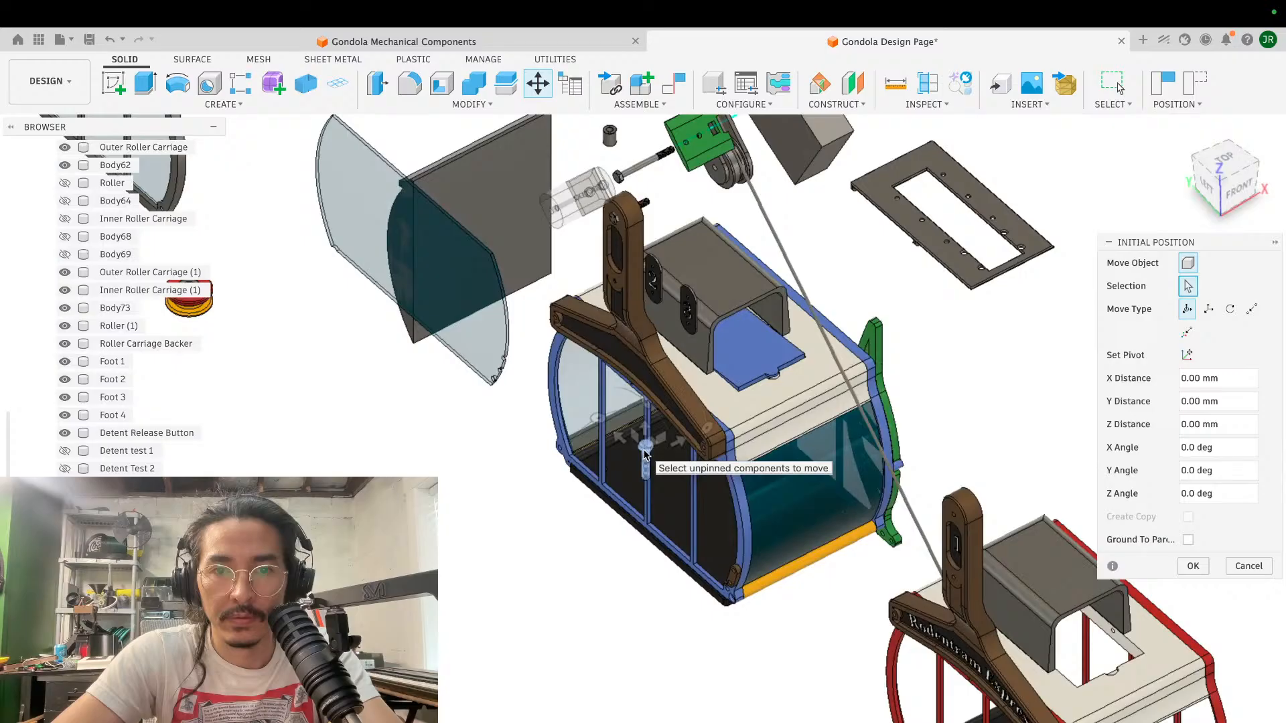
- Move the screw about -198 mm in X and 333 mm in Y and seat its head on the spool's upper bearing with a point-to-point move
{"action": "left_click_drag", "start_coordinate": [645, 455], "coordinate": [267, 336]}
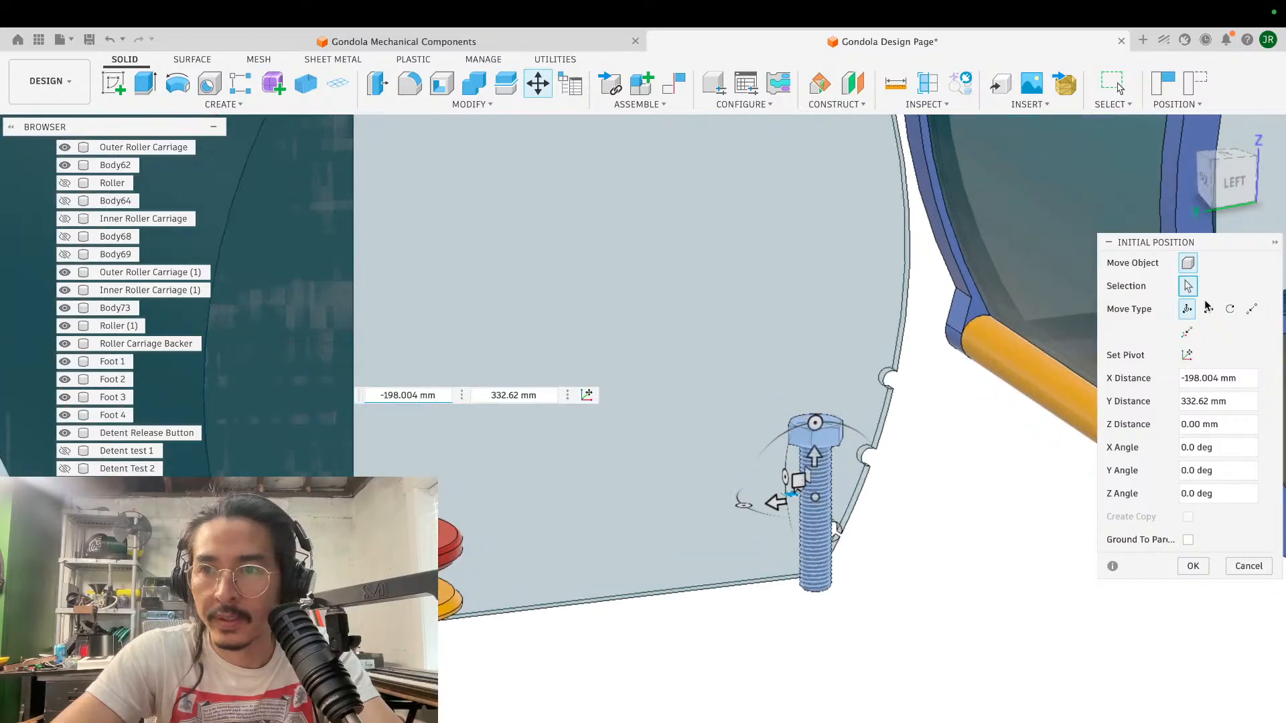
{"action": "left_click", "coordinate": [1251, 309]}
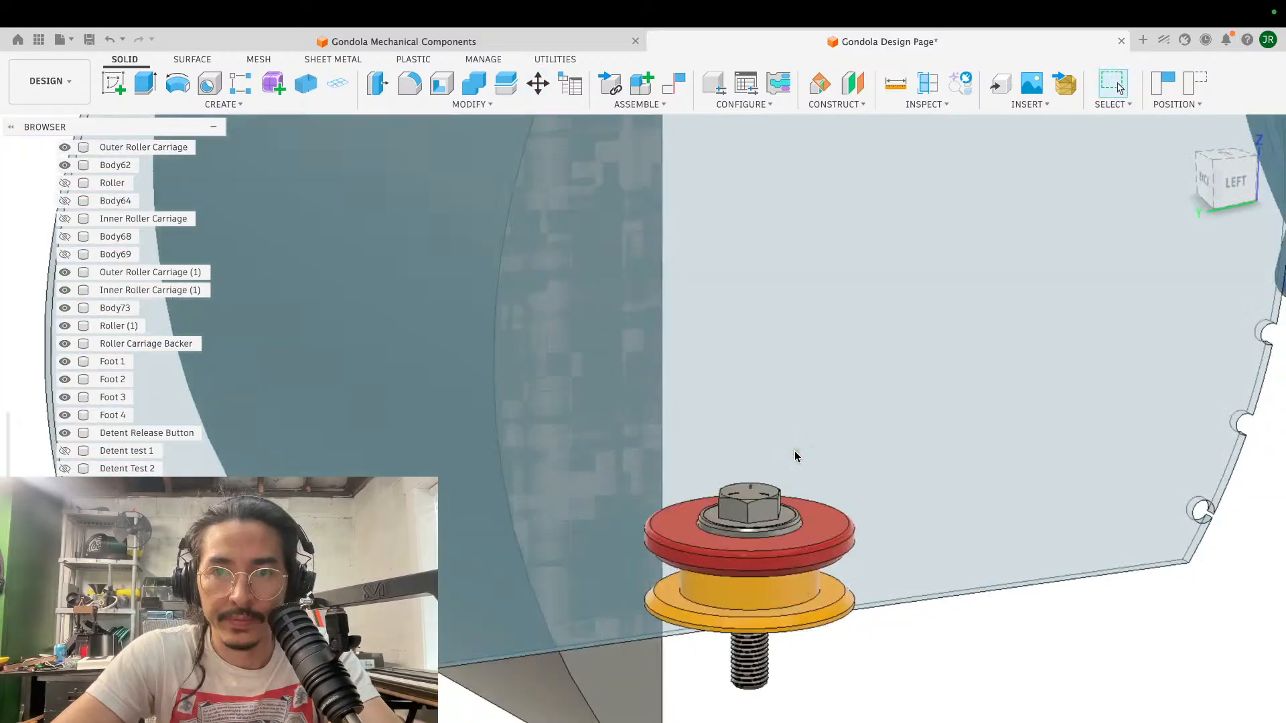
- Examine the spool and hex screw from several angles, checking the screw's fit through the bearings and its protrusion below the yellow flange
{"action": "scroll", "coordinate": [795, 456], "scroll_direction": "up", "scroll_amount": 5, "text": "shift"}
{"action": "scroll", "coordinate": [795, 456], "scroll_direction": "down", "scroll_amount": 3}
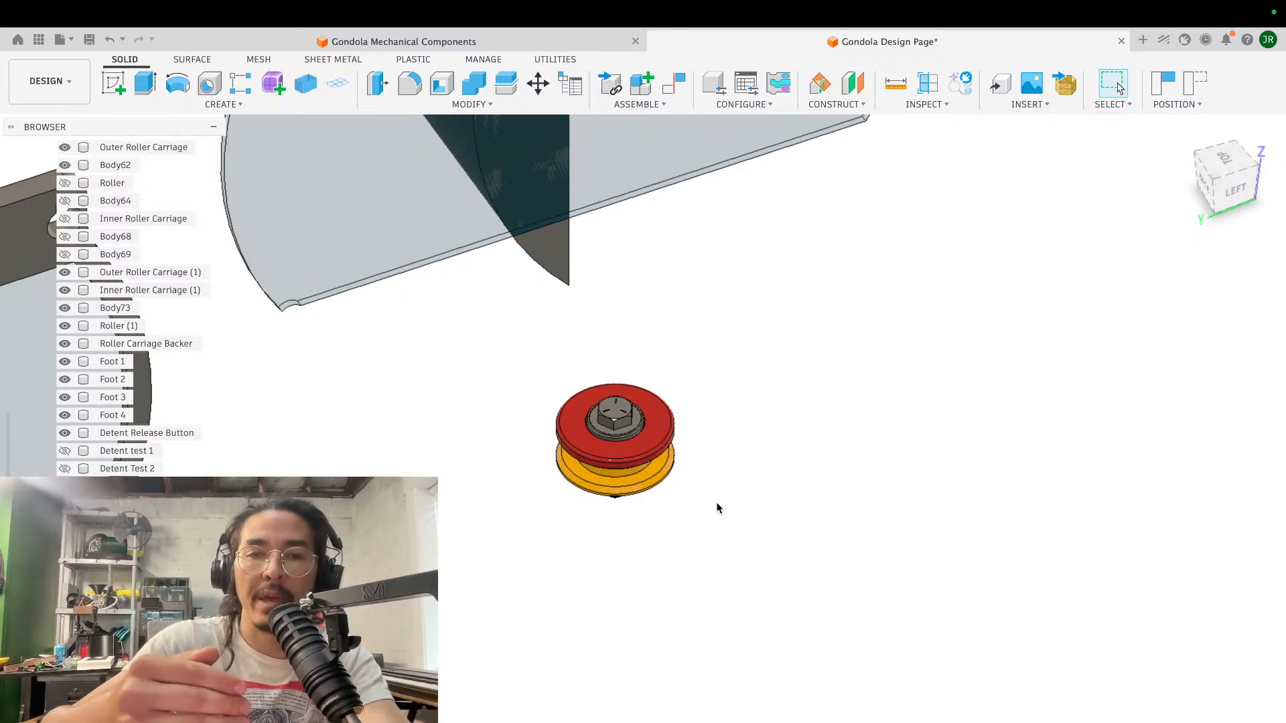
{"action": "scroll", "coordinate": [717, 507], "scroll_direction": "up", "scroll_amount": 3}
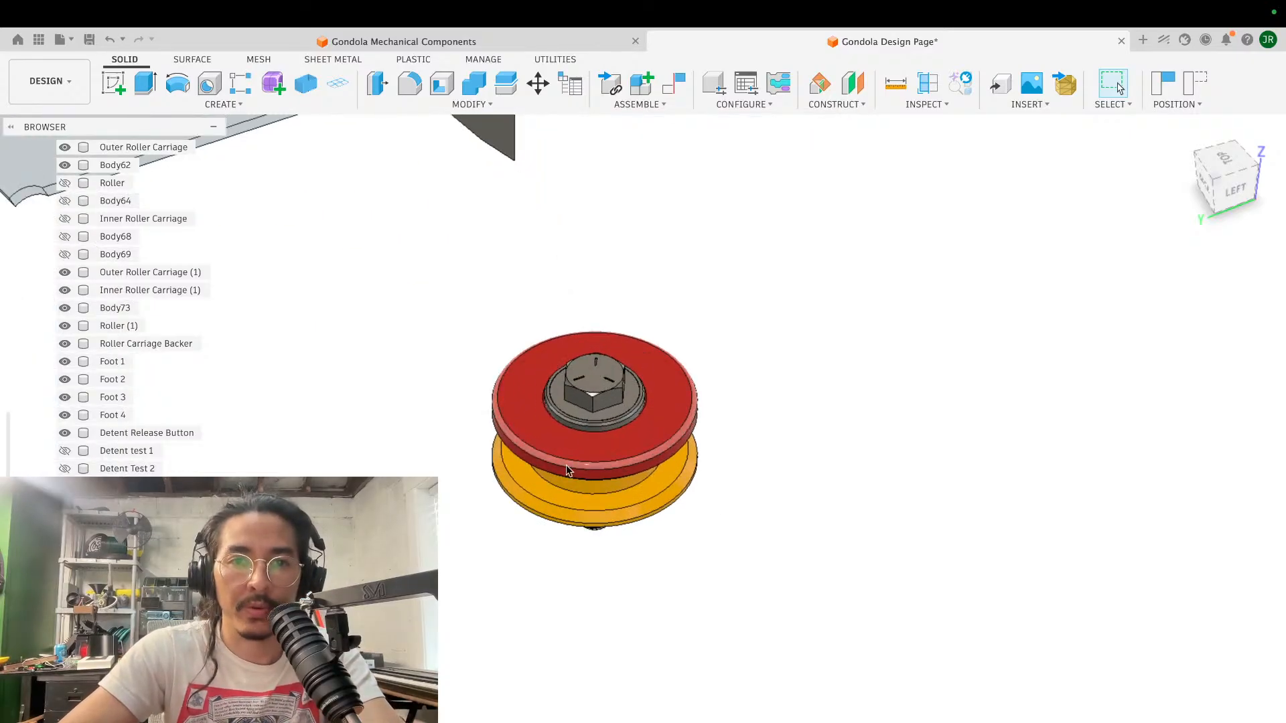
{"action": "scroll", "coordinate": [692, 538], "scroll_direction": "down", "scroll_amount": 3}
{"action": "scroll", "coordinate": [692, 538], "scroll_direction": "down", "scroll_amount": 5, "text": "shift"}
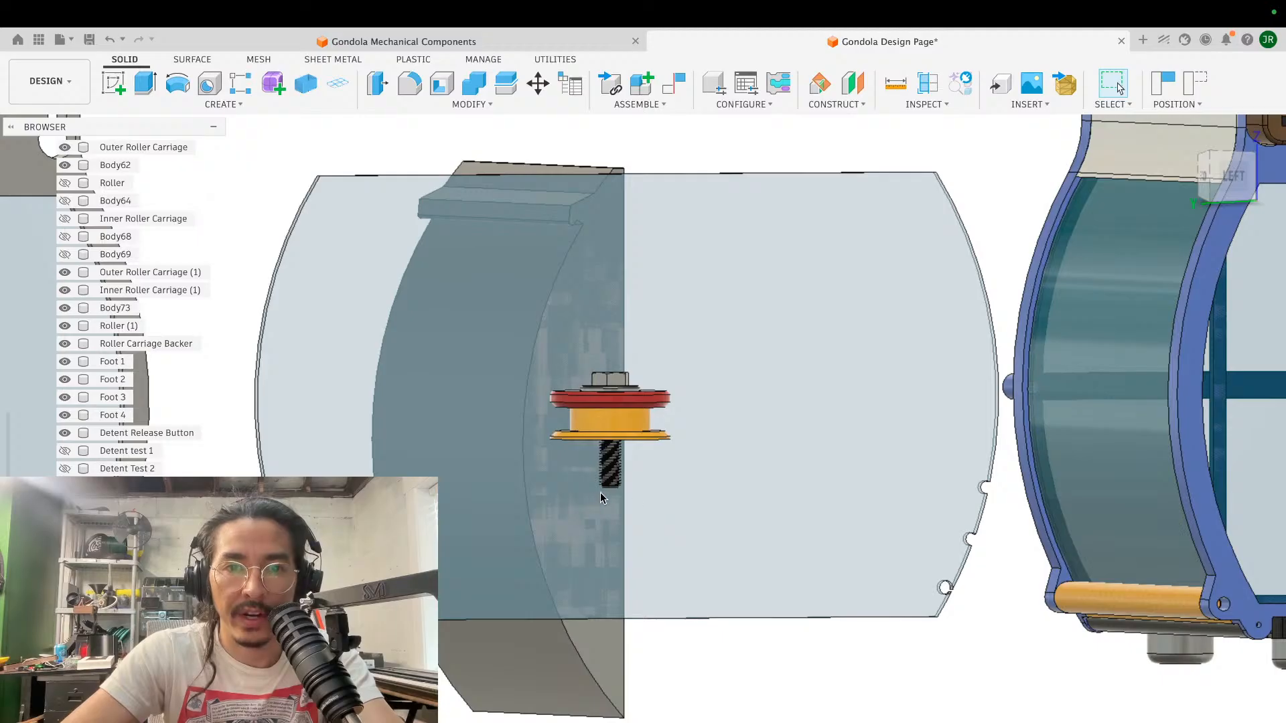
{"action": "scroll", "coordinate": [717, 527], "scroll_direction": "down", "scroll_amount": 3}
{"action": "scroll", "coordinate": [717, 527], "scroll_direction": "up", "scroll_amount": 3, "text": "shift"}
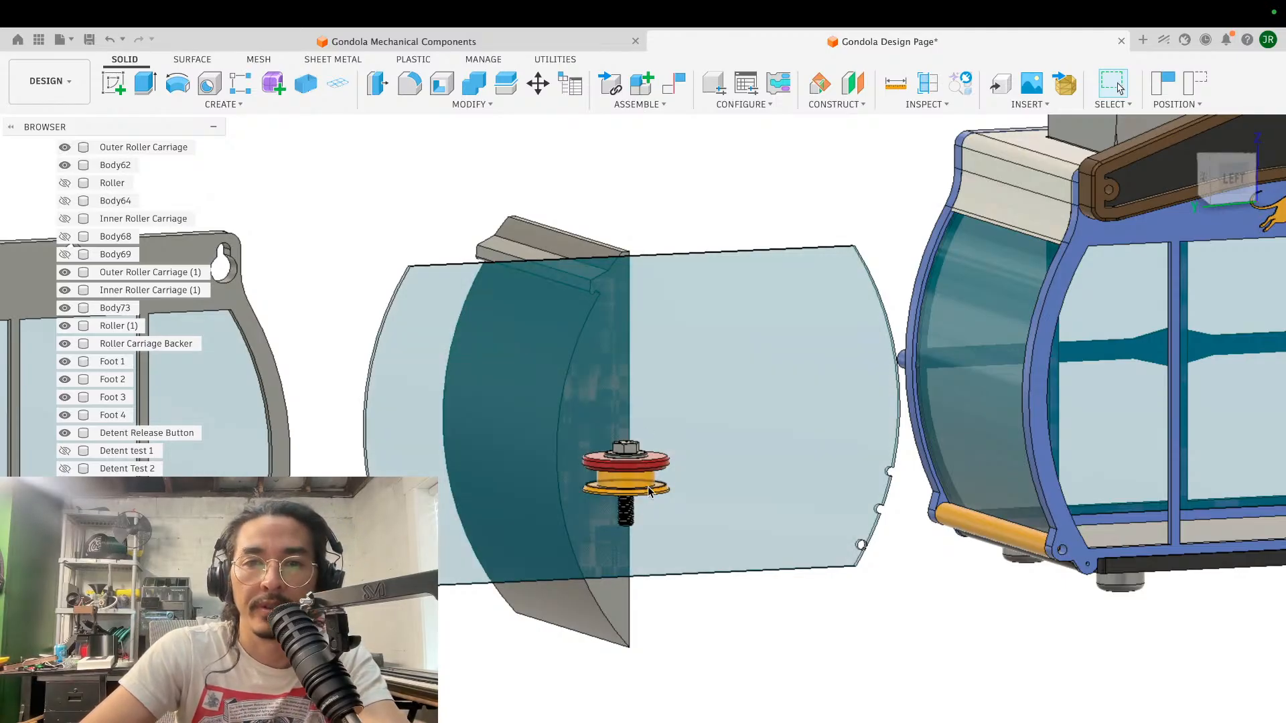
{"action": "scroll", "coordinate": [614, 484], "scroll_direction": "up", "scroll_amount": 5}
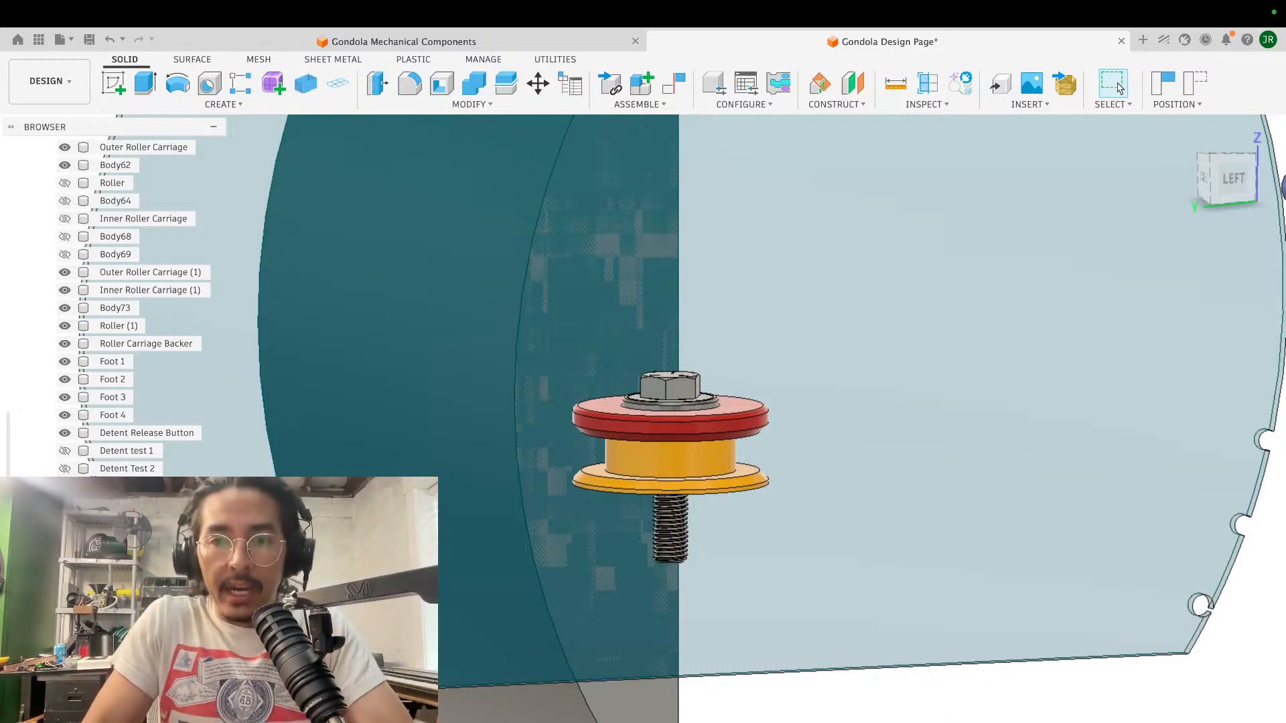
- Capture the moved component positions and create a construction plane offset 14 mm downward from the red flange's underside
{"action": "scroll", "coordinate": [753, 616], "scroll_direction": "up", "scroll_amount": 2}
{"action": "scroll", "coordinate": [752, 616], "scroll_direction": "up", "scroll_amount": 2}
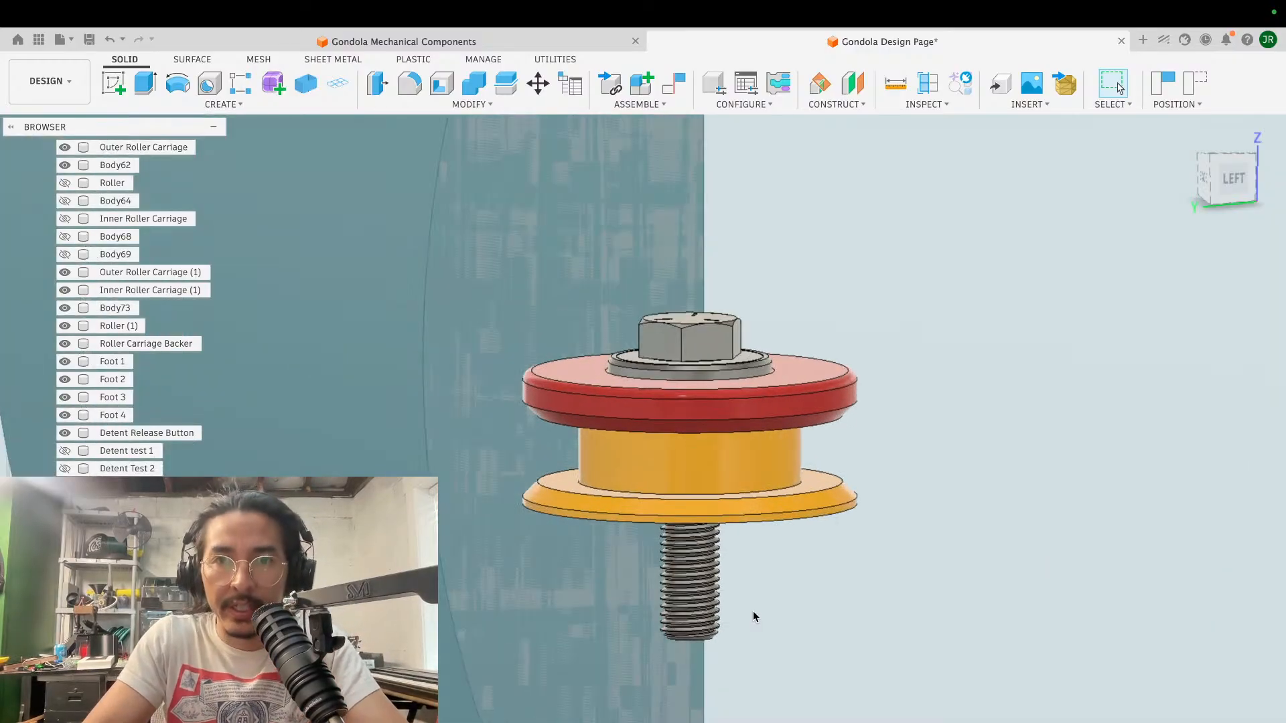
{"action": "left_click", "coordinate": [835, 106]}
{"action": "left_click", "coordinate": [849, 138]}
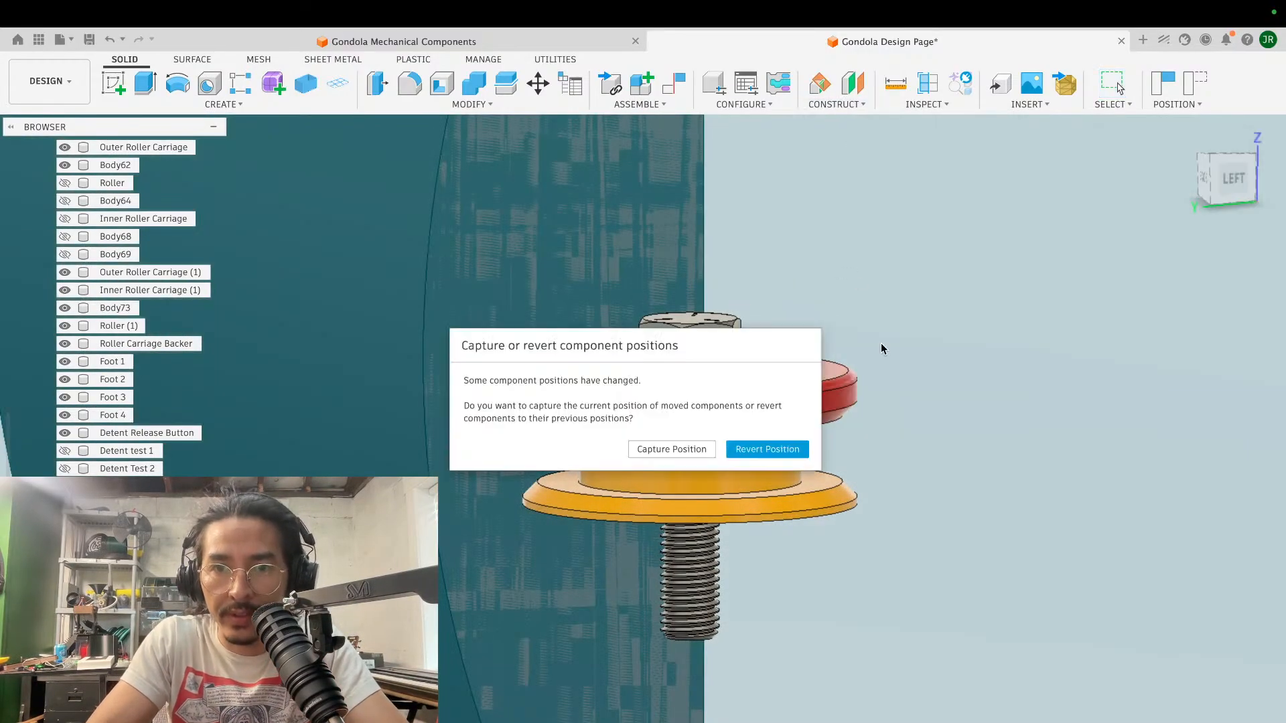
{"action": "left_click", "coordinate": [670, 449]}
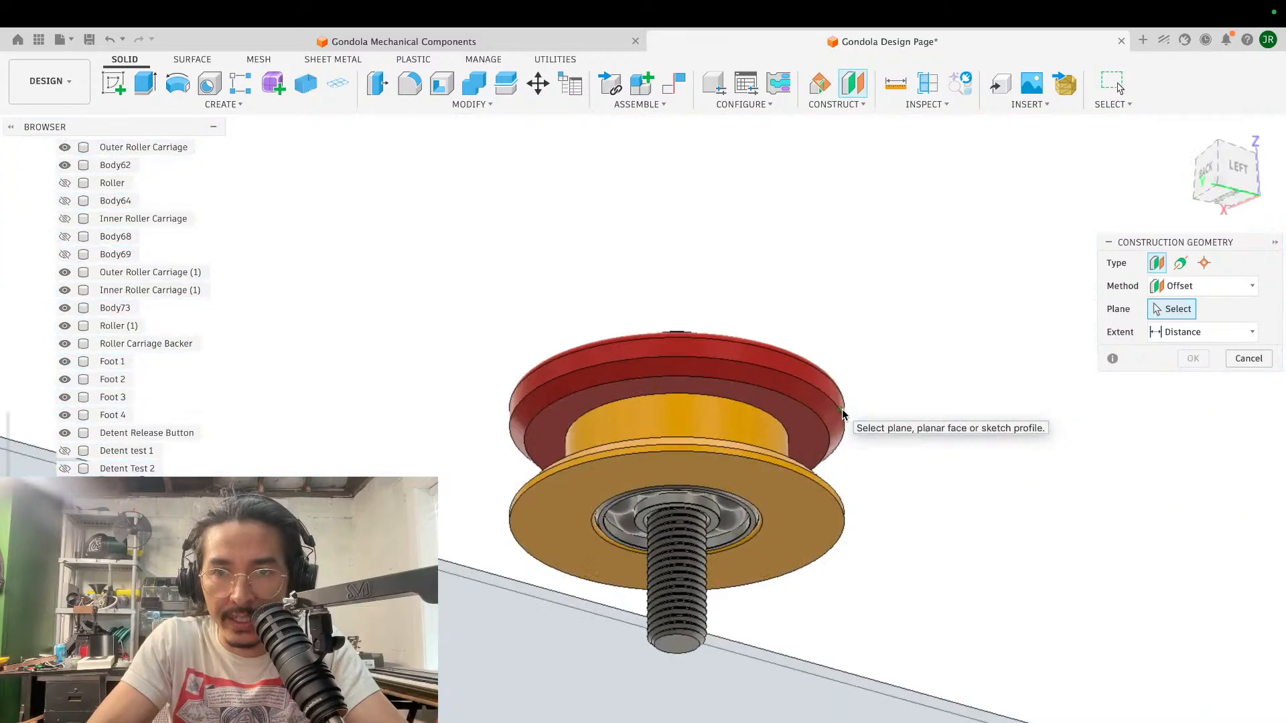
{"action": "left_click", "coordinate": [801, 427]}
{"action": "type", "text": "14"}
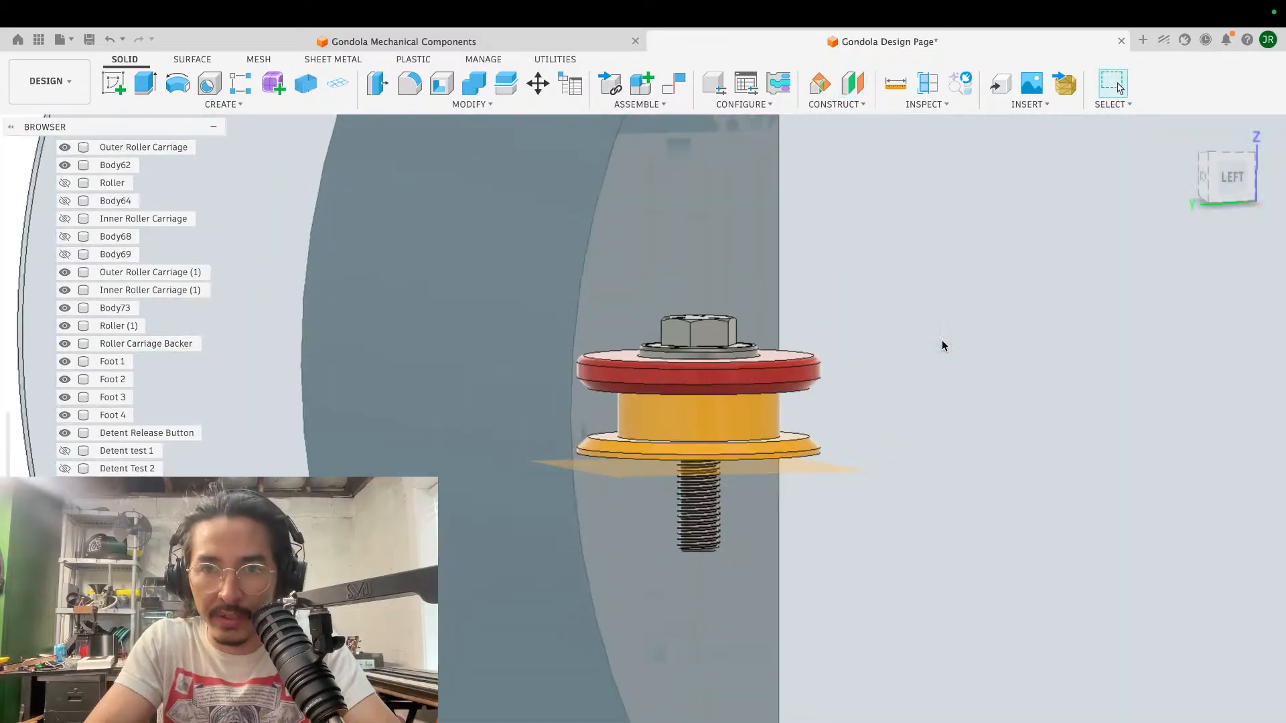
- Create a second construction plane offset 40 mm upward from the construction plane beneath the spool
{"action": "scroll", "coordinate": [942, 340], "scroll_direction": "right", "scroll_amount": 3}
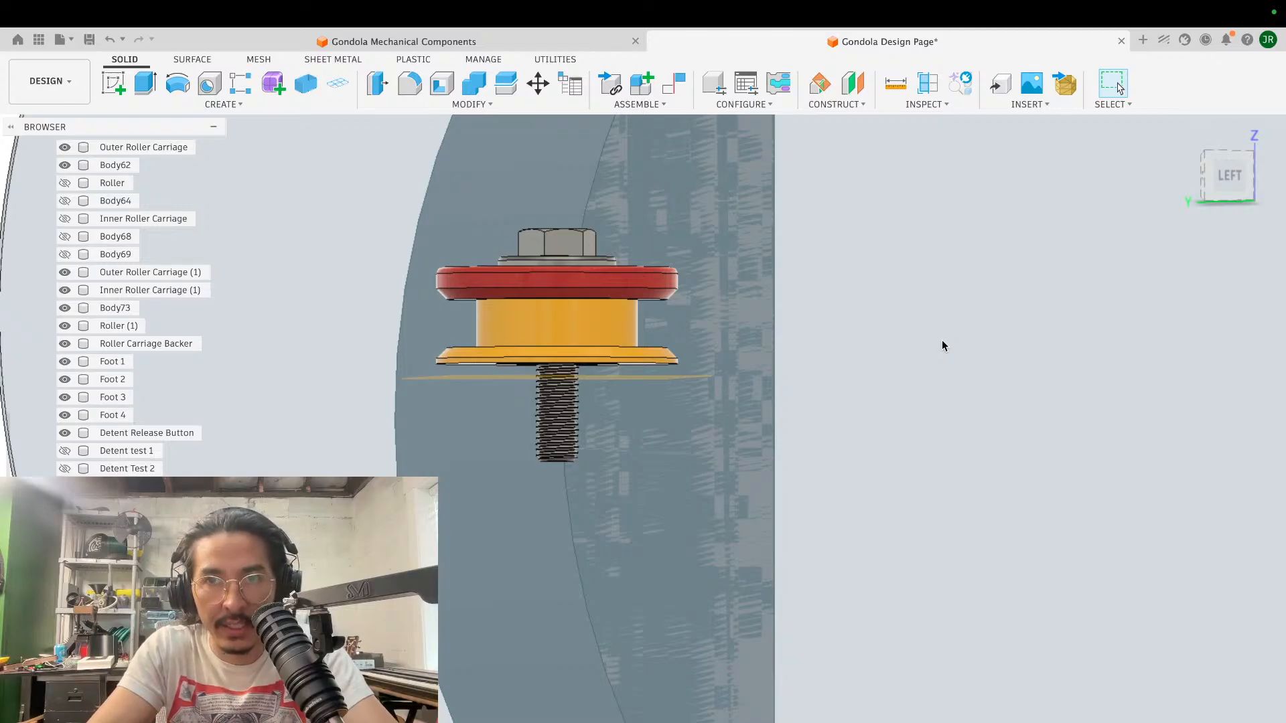
{"action": "scroll", "coordinate": [941, 339], "scroll_direction": "left", "scroll_amount": 2}
{"action": "scroll", "coordinate": [942, 339], "scroll_direction": "up", "scroll_amount": 4, "text": "shift"}
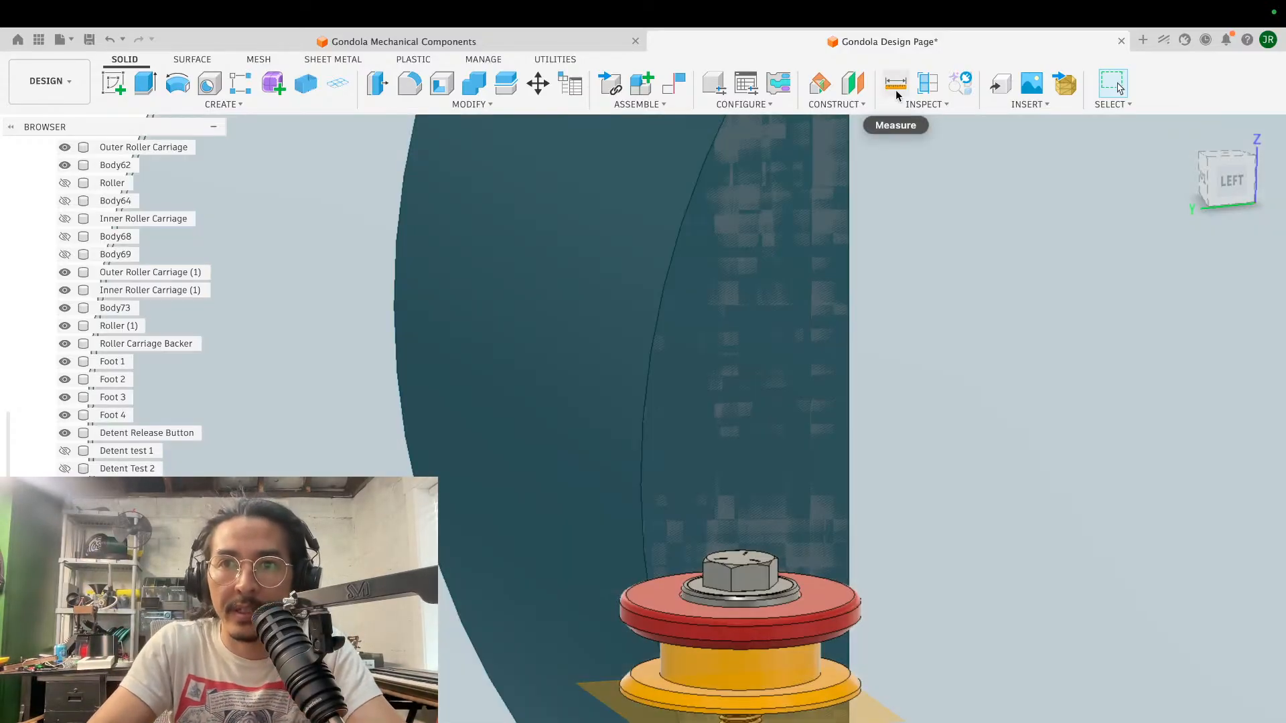
{"action": "left_click", "coordinate": [836, 104]}
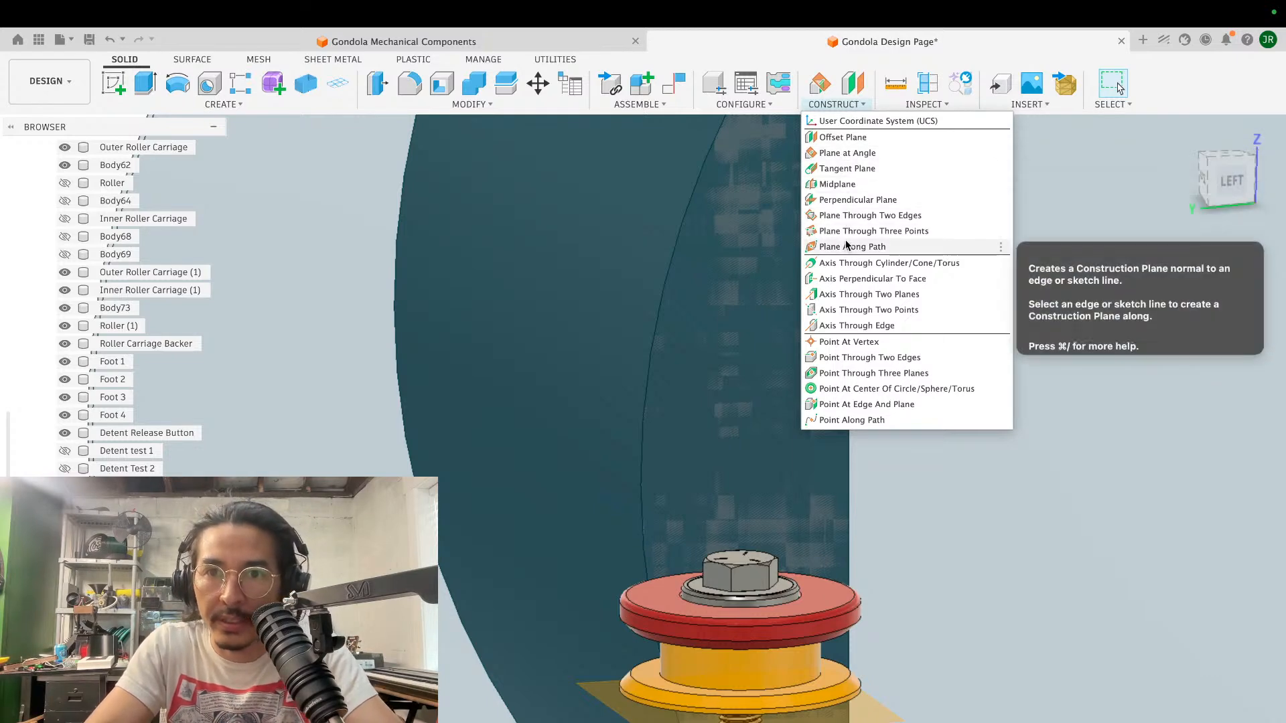
{"action": "left_click", "coordinate": [843, 137]}
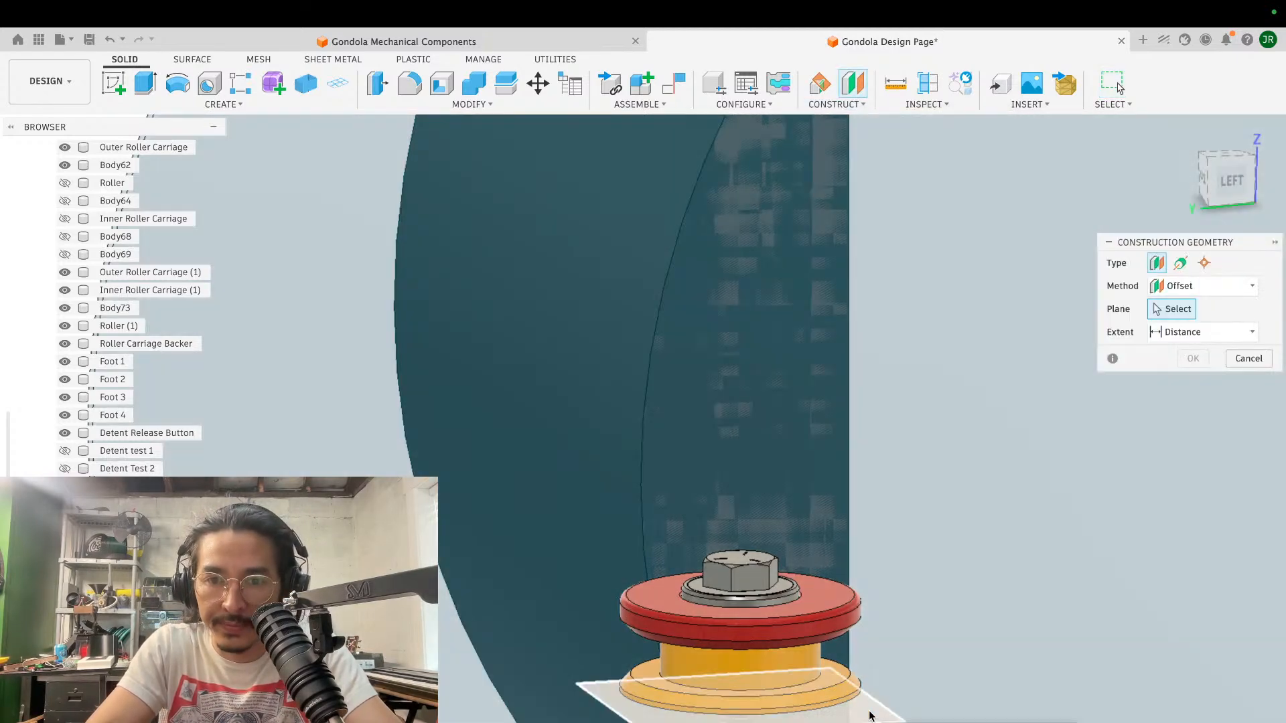
{"action": "left_click", "coordinate": [869, 714]}
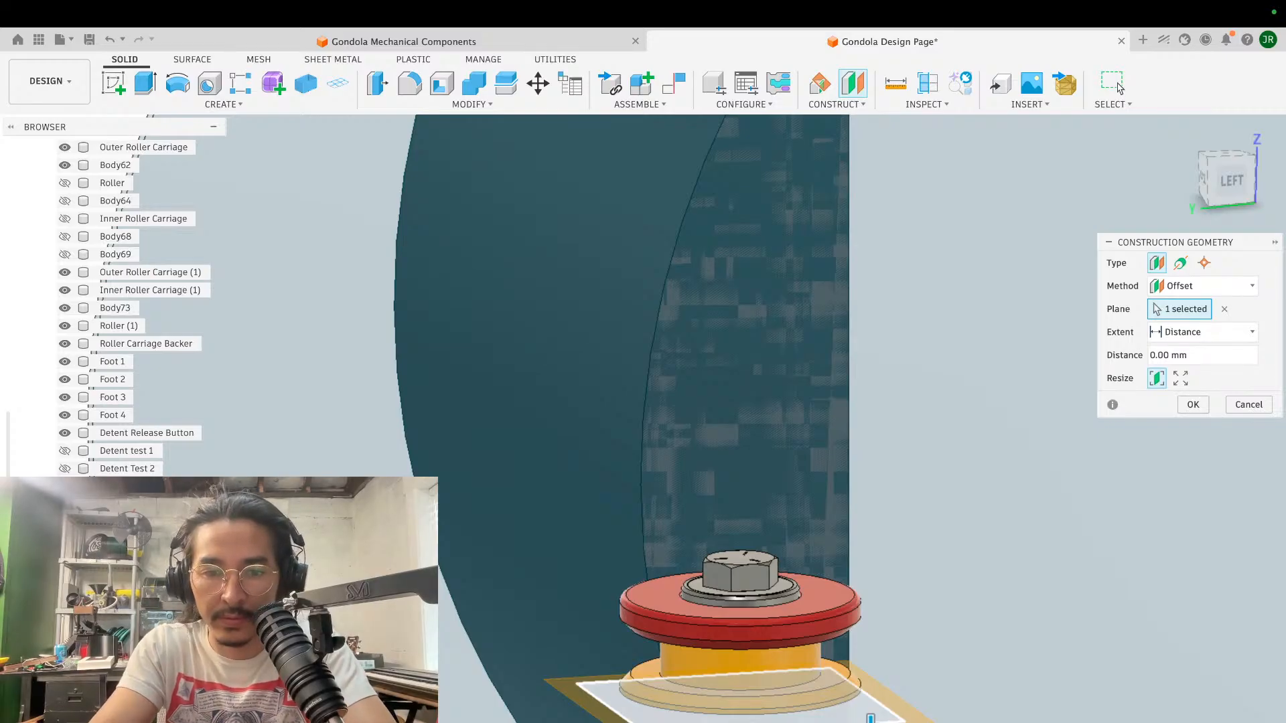
{"action": "type", "text": "40"}
{"action": "key", "text": "Return"}
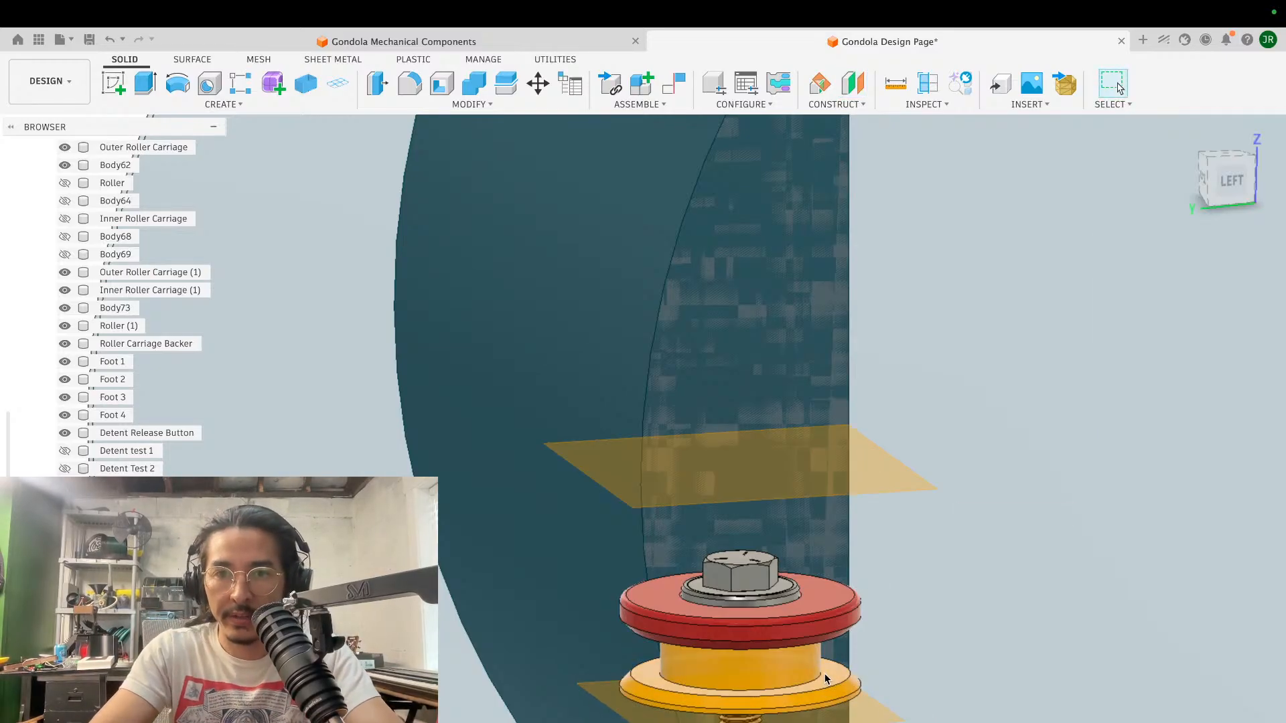
- Examine how the spool and hex screw sit between the two construction planes, from above, below and the side
{"action": "scroll", "coordinate": [921, 565], "scroll_direction": "down", "scroll_amount": 3}
{"action": "scroll", "coordinate": [921, 565], "scroll_direction": "down", "scroll_amount": 3, "text": "shift"}
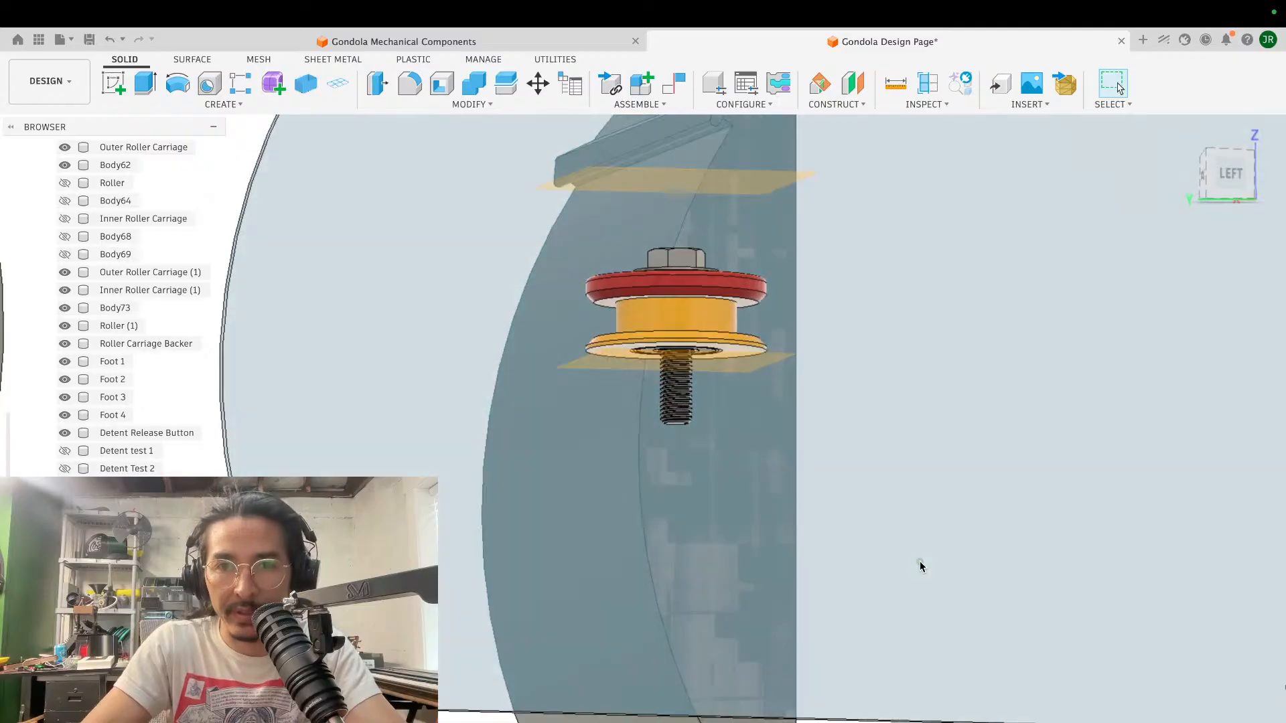
{"action": "scroll", "coordinate": [921, 567], "scroll_direction": "up", "scroll_amount": 3}
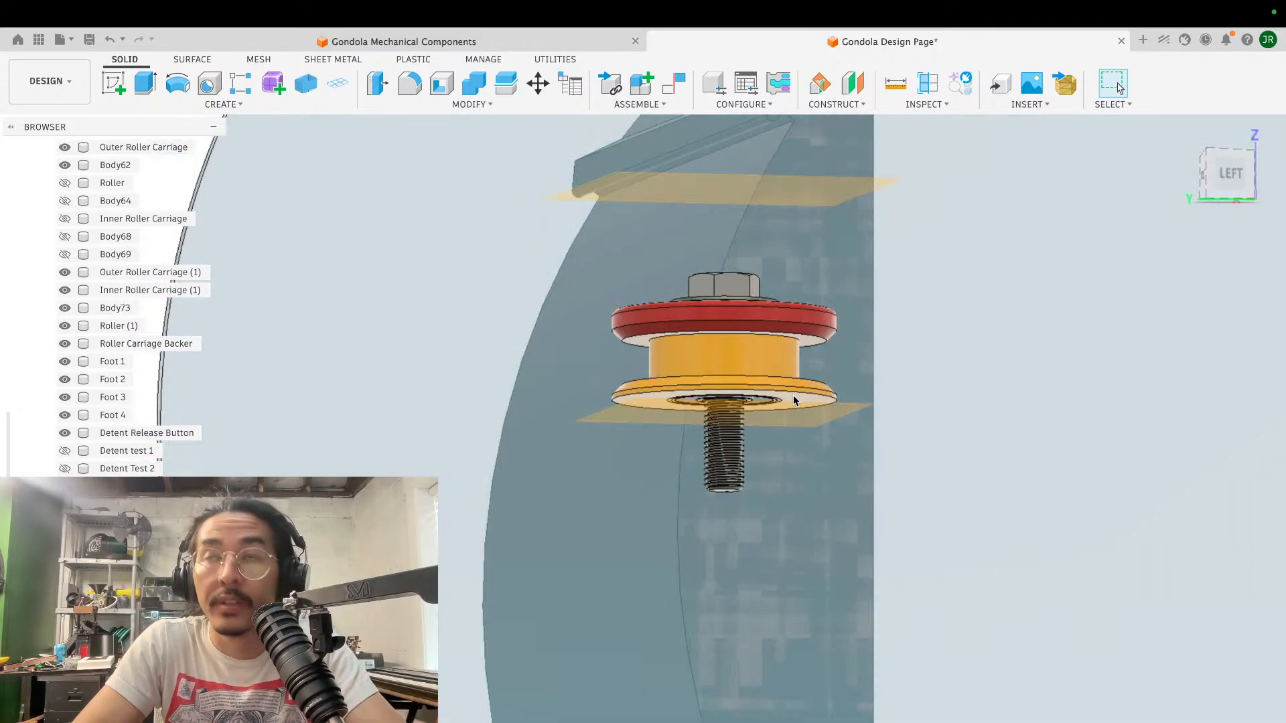
{"action": "scroll", "coordinate": [793, 395], "scroll_direction": "right", "scroll_amount": 3, "text": "shift"}
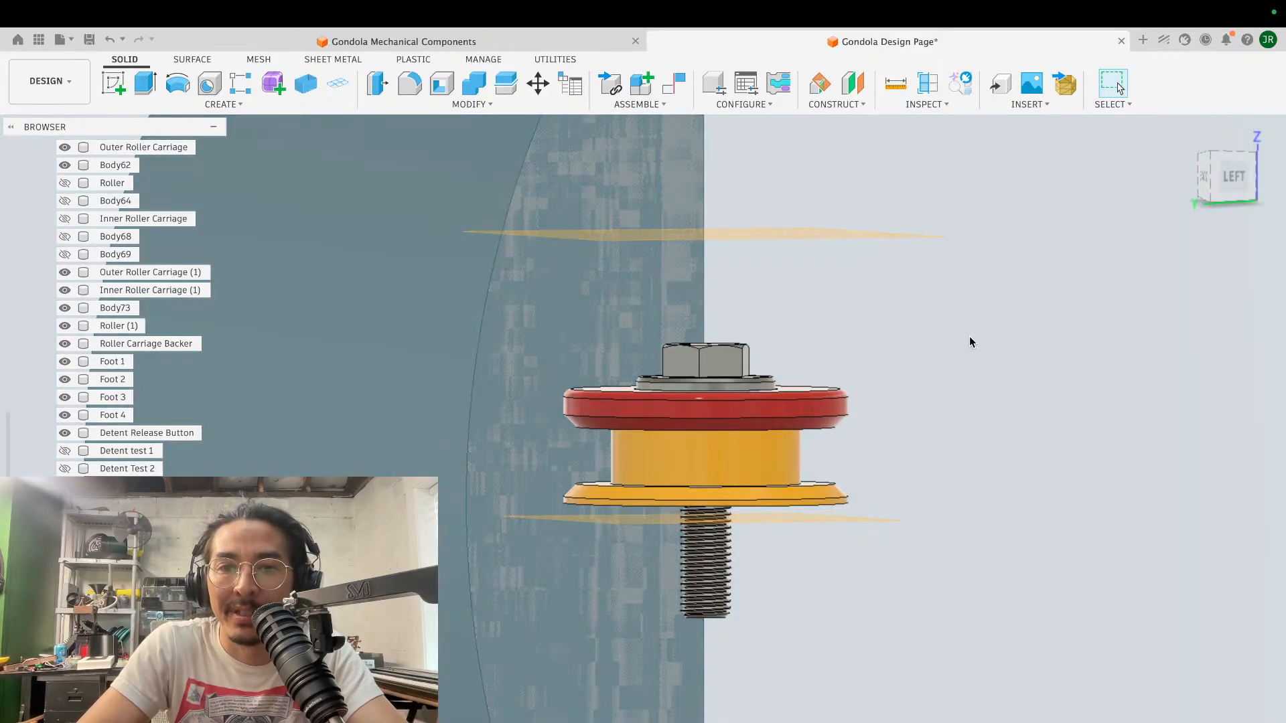
{"action": "scroll", "coordinate": [970, 336], "scroll_direction": "up", "scroll_amount": 3}
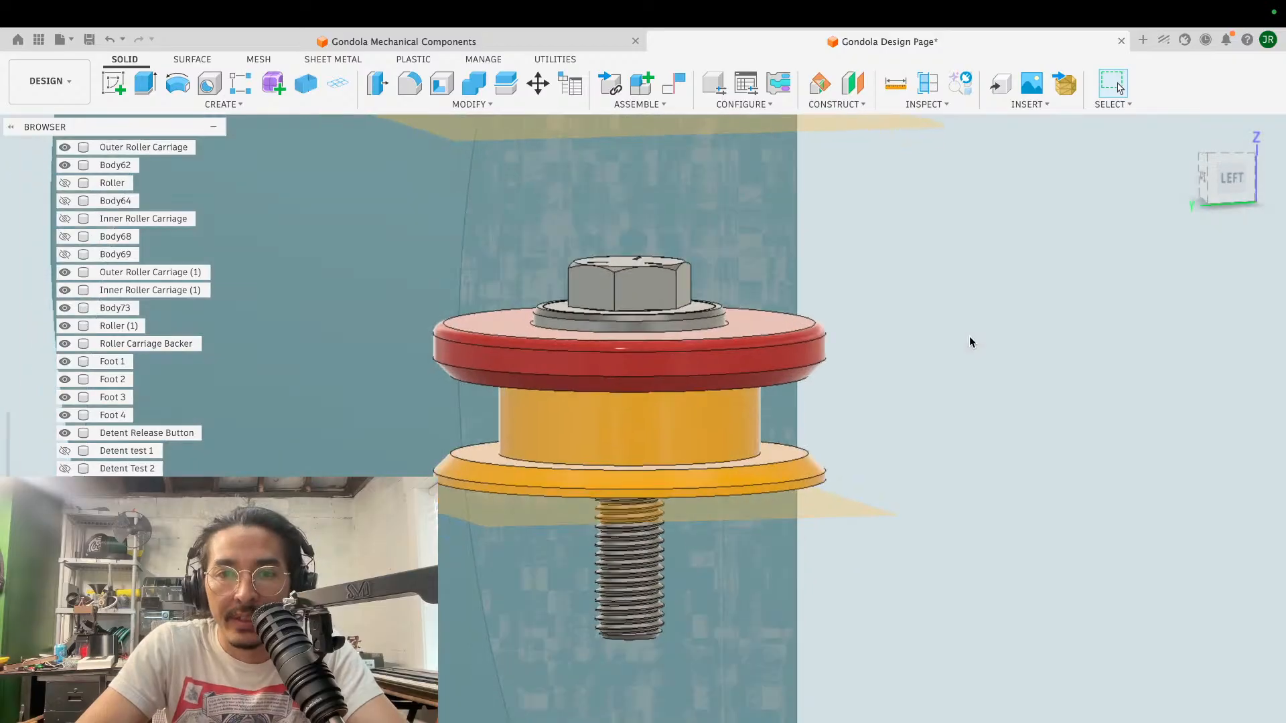
{"action": "scroll", "coordinate": [970, 335], "scroll_direction": "down", "scroll_amount": 5}
{"action": "scroll", "coordinate": [970, 336], "scroll_direction": "down", "scroll_amount": 2}
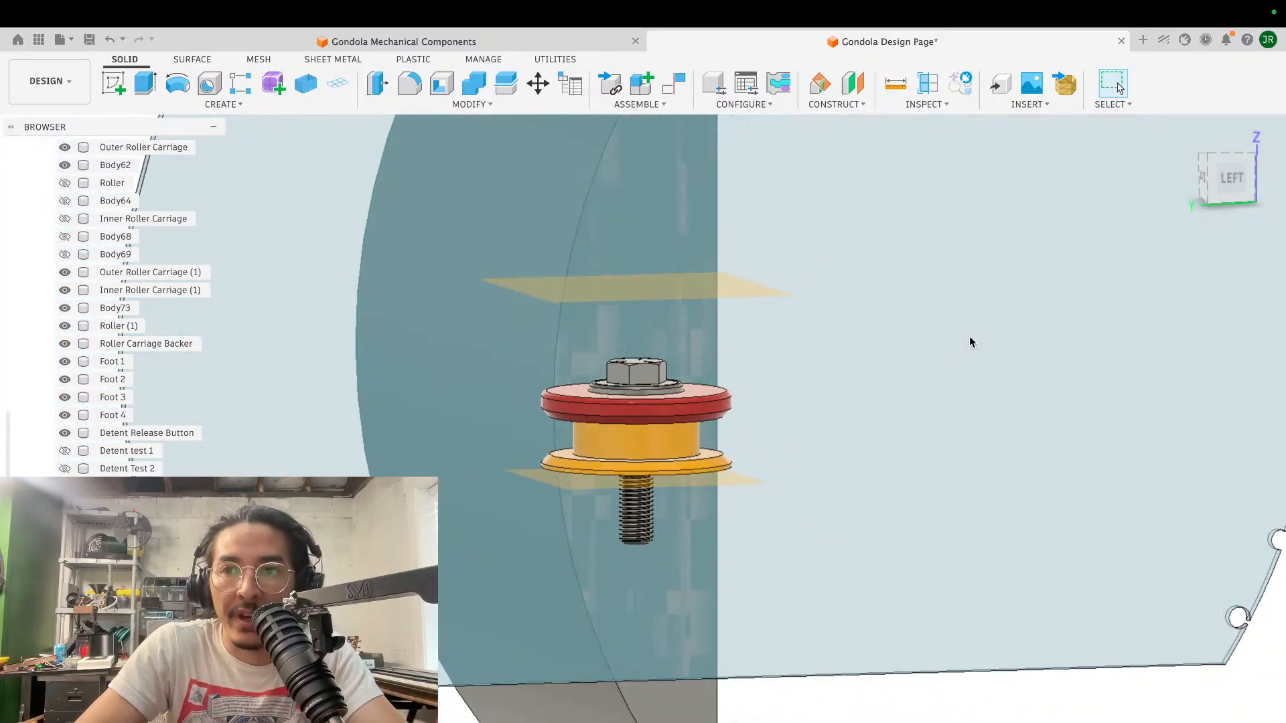
{"action": "scroll", "coordinate": [743, 474], "scroll_direction": "up", "scroll_amount": 2}
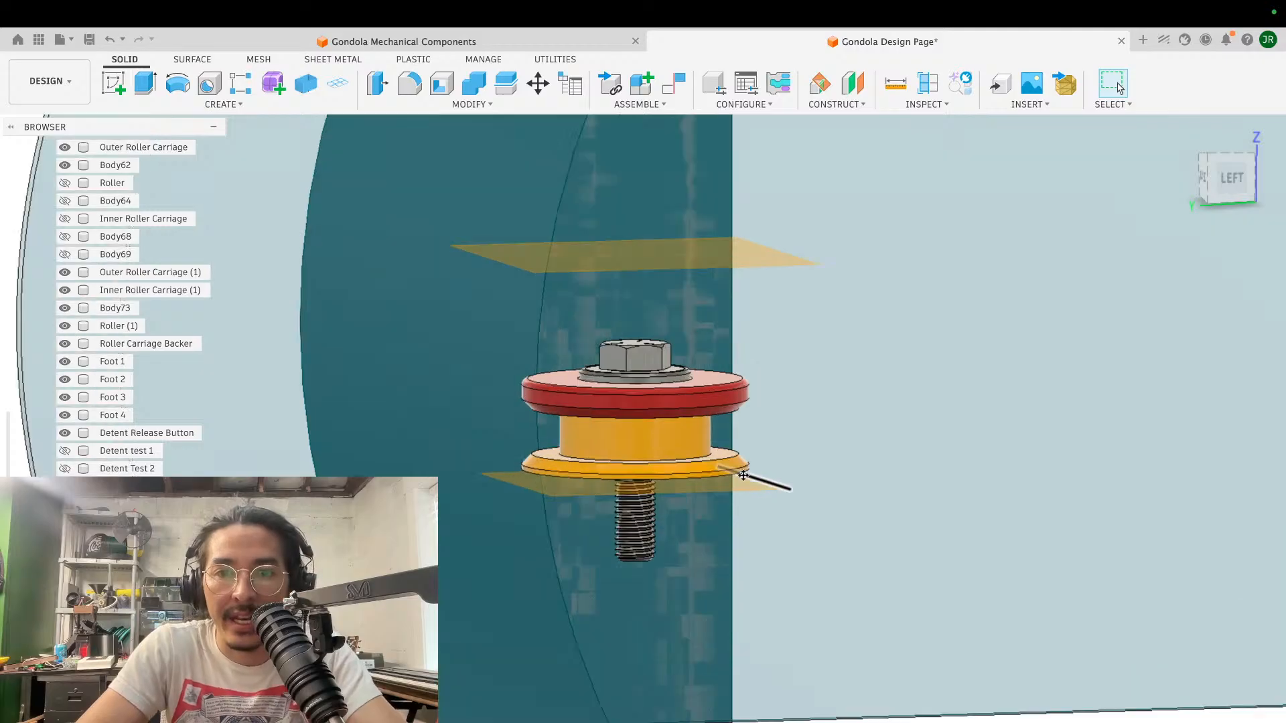
{"action": "scroll", "coordinate": [744, 474], "scroll_direction": "up", "scroll_amount": 6}
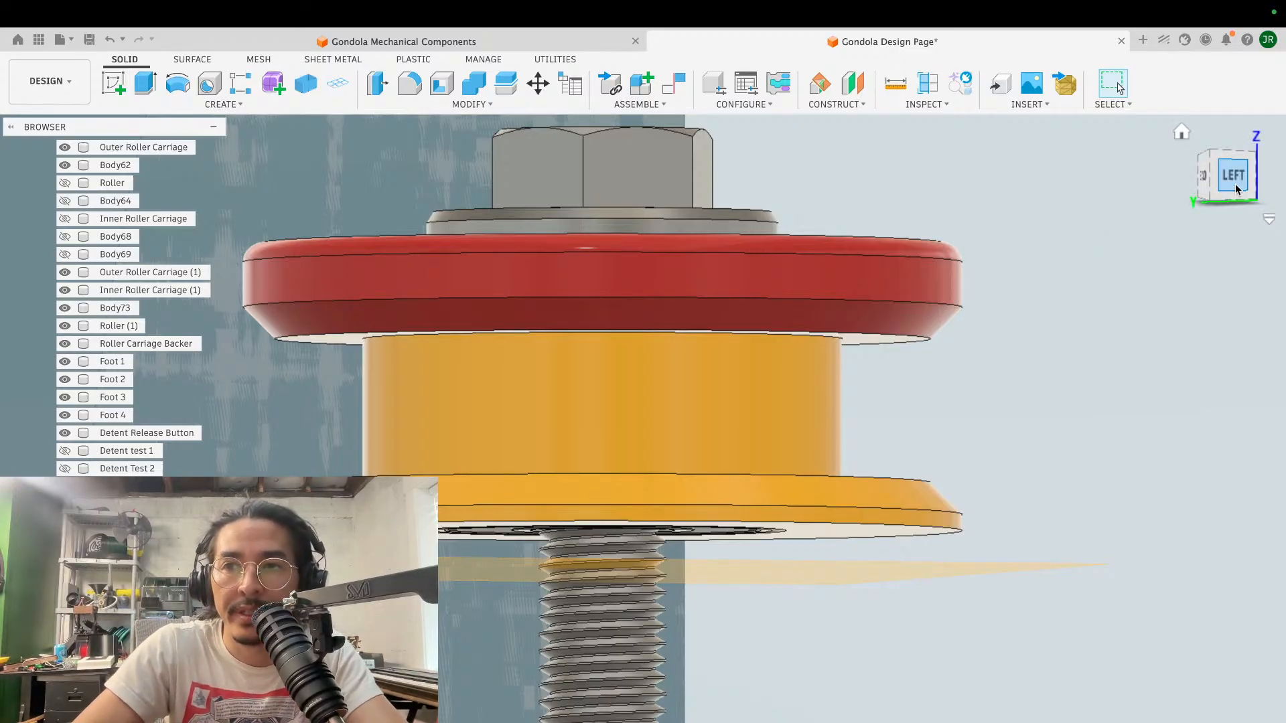
{"action": "scroll", "coordinate": [926, 340], "scroll_direction": "down", "scroll_amount": 3}
{"action": "scroll", "coordinate": [926, 340], "scroll_direction": "up", "scroll_amount": 5, "text": "shift"}
{"action": "scroll", "coordinate": [927, 340], "scroll_direction": "down", "scroll_amount": 3, "text": "shift"}
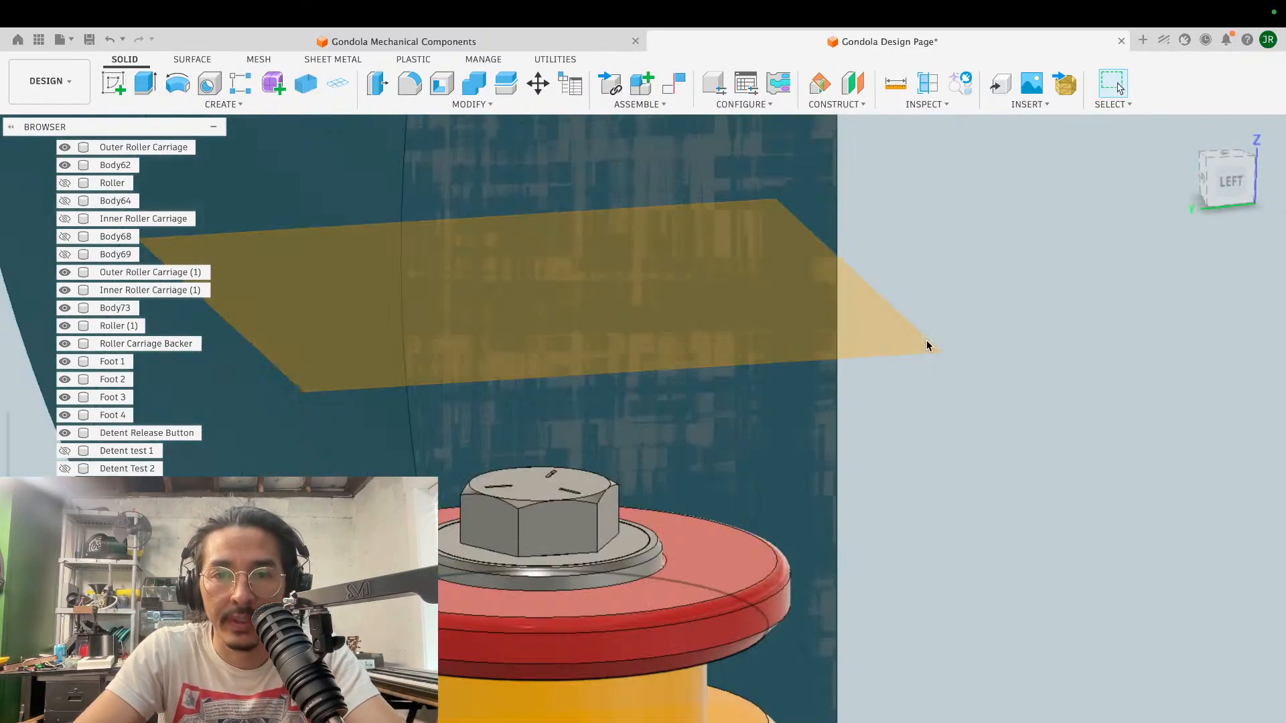
{"action": "scroll", "coordinate": [926, 340], "scroll_direction": "down", "scroll_amount": 4}
{"action": "scroll", "coordinate": [926, 340], "scroll_direction": "right", "scroll_amount": 2, "text": "shift"}
{"action": "scroll", "coordinate": [926, 340], "scroll_direction": "down", "scroll_amount": 4}
{"action": "scroll", "coordinate": [926, 340], "scroll_direction": "up", "scroll_amount": 3, "text": "shift"}
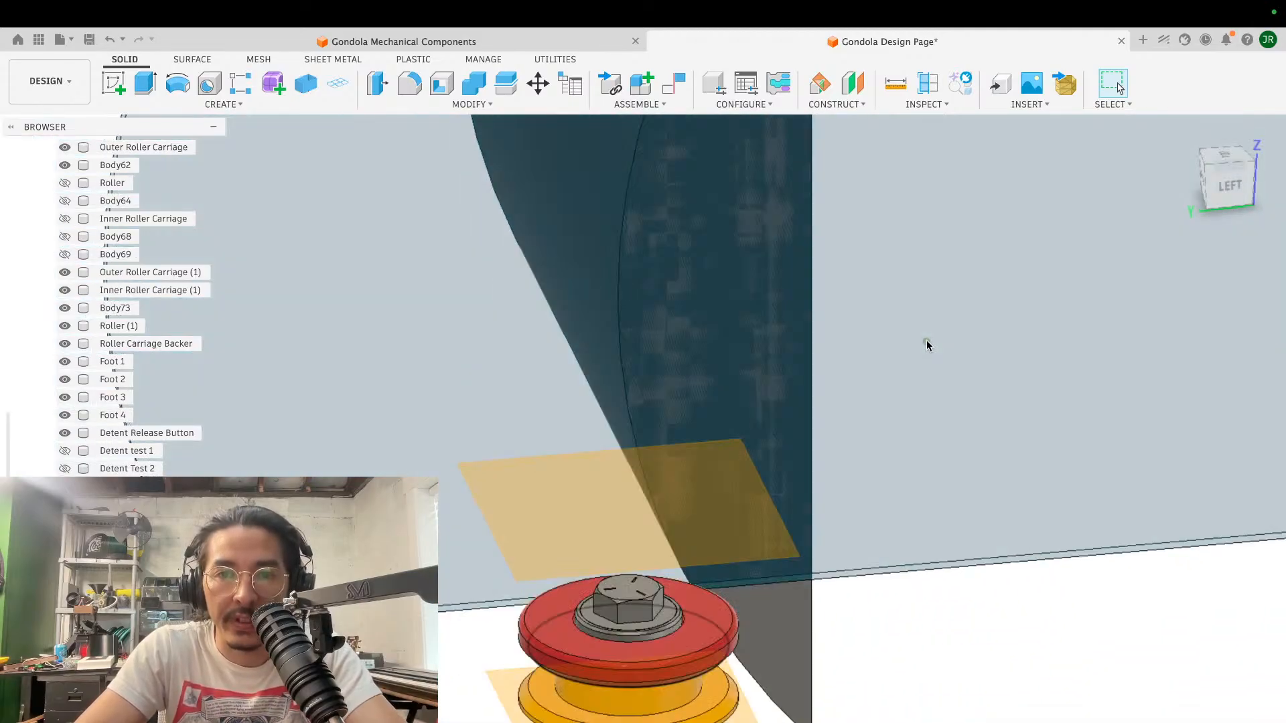
{"action": "scroll", "coordinate": [926, 341], "scroll_direction": "up", "scroll_amount": 2, "text": "shift"}
{"action": "scroll", "coordinate": [927, 340], "scroll_direction": "down", "scroll_amount": 5}
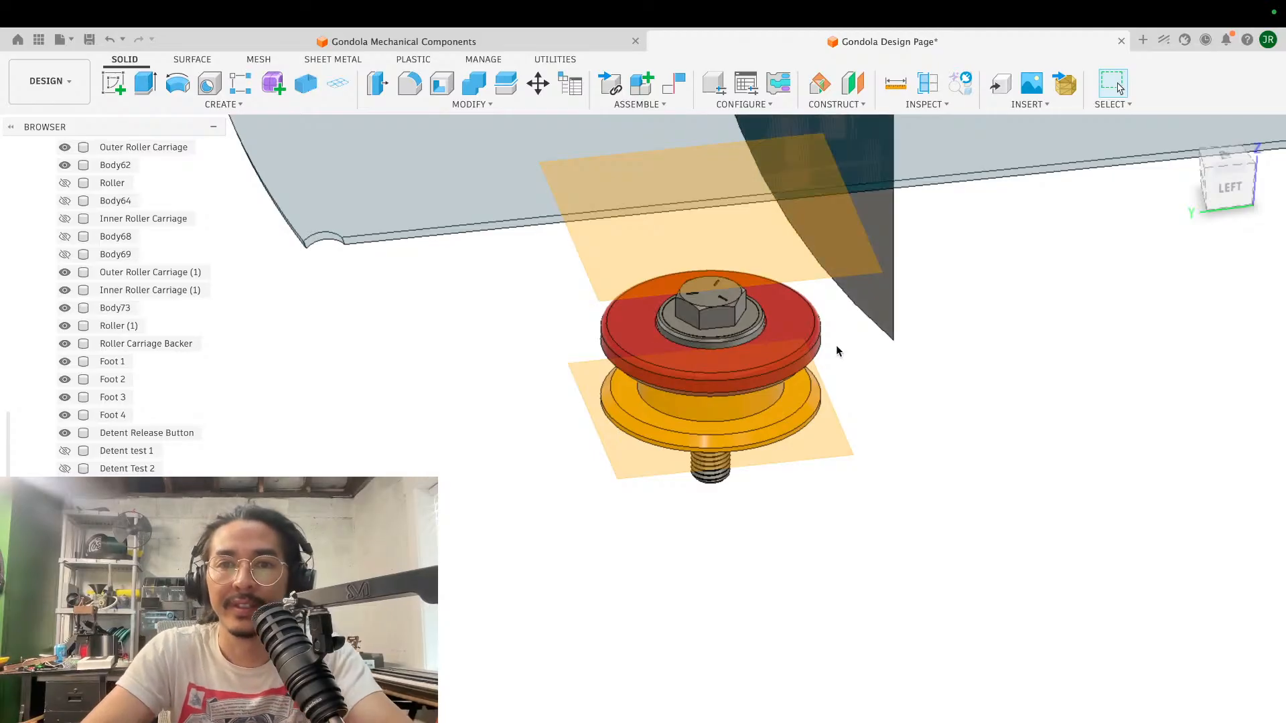
{"action": "scroll", "coordinate": [871, 427], "scroll_direction": "down", "scroll_amount": 5, "text": "shift"}
{"action": "scroll", "coordinate": [872, 431], "scroll_direction": "up", "scroll_amount": 5}
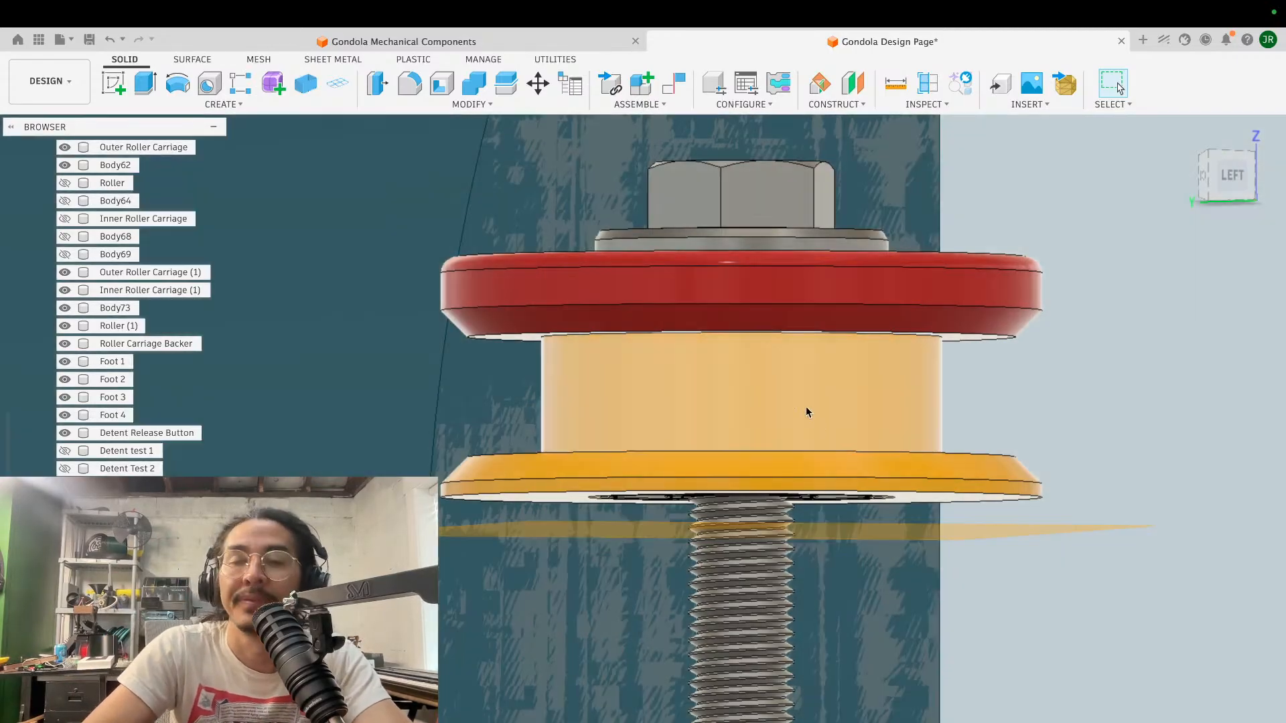
- Examine the screw's threaded length below the yellow flange in relation to the lower construction plane
{"action": "scroll", "coordinate": [1118, 397], "scroll_direction": "up", "scroll_amount": 5, "text": "shift"}
{"action": "scroll", "coordinate": [1120, 398], "scroll_direction": "down", "scroll_amount": 8}
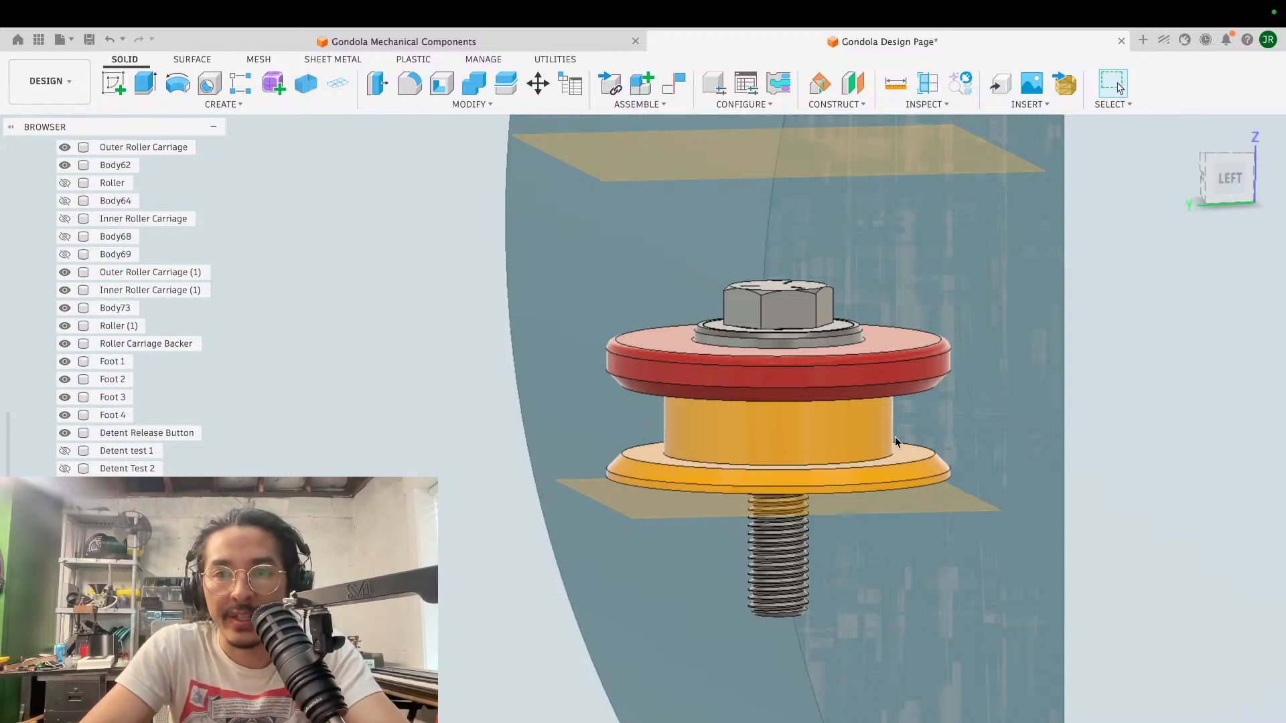
{"action": "scroll", "coordinate": [895, 438], "scroll_direction": "down", "scroll_amount": 5, "text": "shift"}
{"action": "scroll", "coordinate": [895, 438], "scroll_direction": "up", "scroll_amount": 3, "text": "shift"}
{"action": "scroll", "coordinate": [896, 438], "scroll_direction": "up", "scroll_amount": 4}
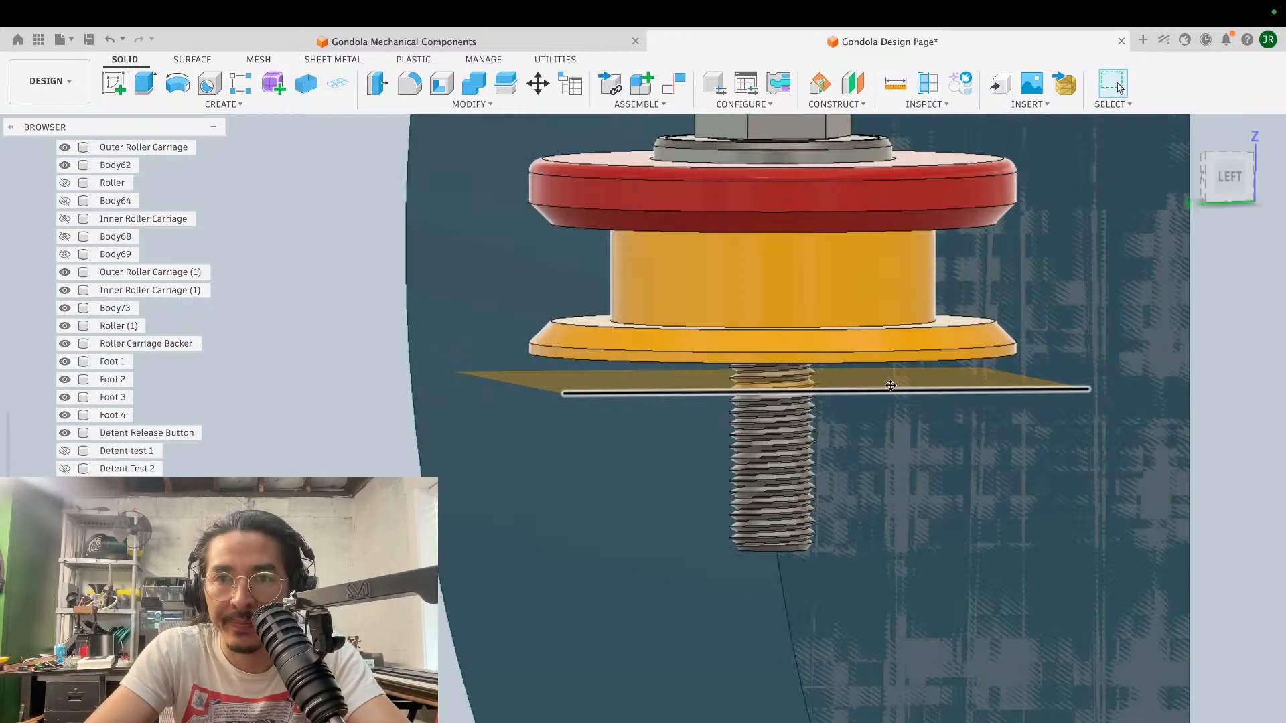
{"action": "scroll", "coordinate": [890, 383], "scroll_direction": "down", "scroll_amount": 3, "text": "shift"}
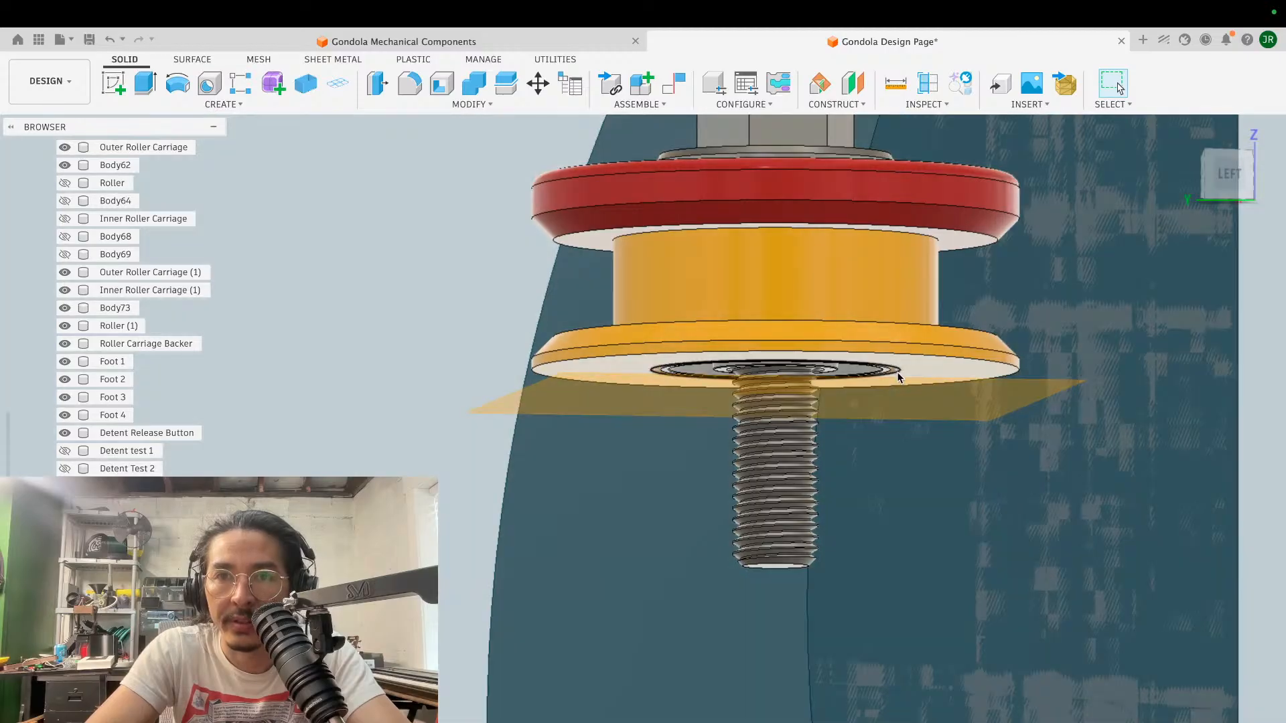
{"action": "scroll", "coordinate": [897, 373], "scroll_direction": "down", "scroll_amount": 3}
{"action": "scroll", "coordinate": [897, 373], "scroll_direction": "up", "scroll_amount": 4, "text": "shift"}
{"action": "scroll", "coordinate": [897, 373], "scroll_direction": "down", "scroll_amount": 2, "text": "shift"}
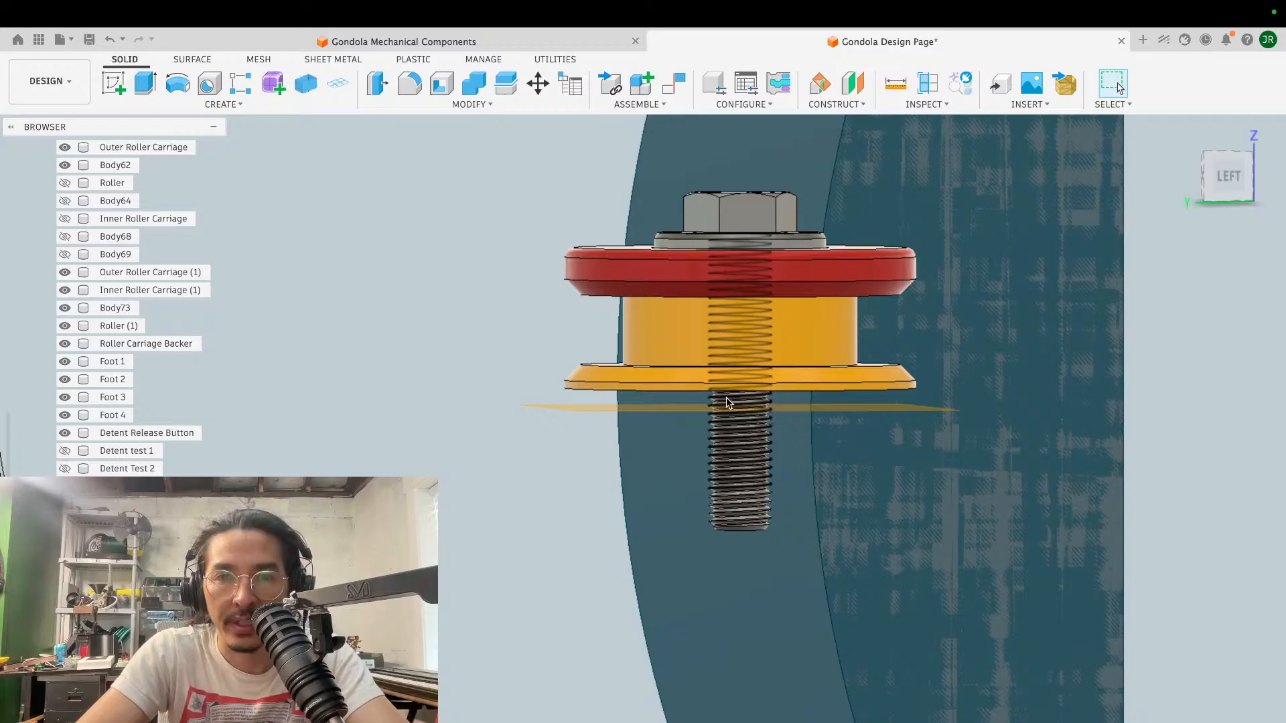
{"action": "scroll", "coordinate": [786, 380], "scroll_direction": "up", "scroll_amount": 4}
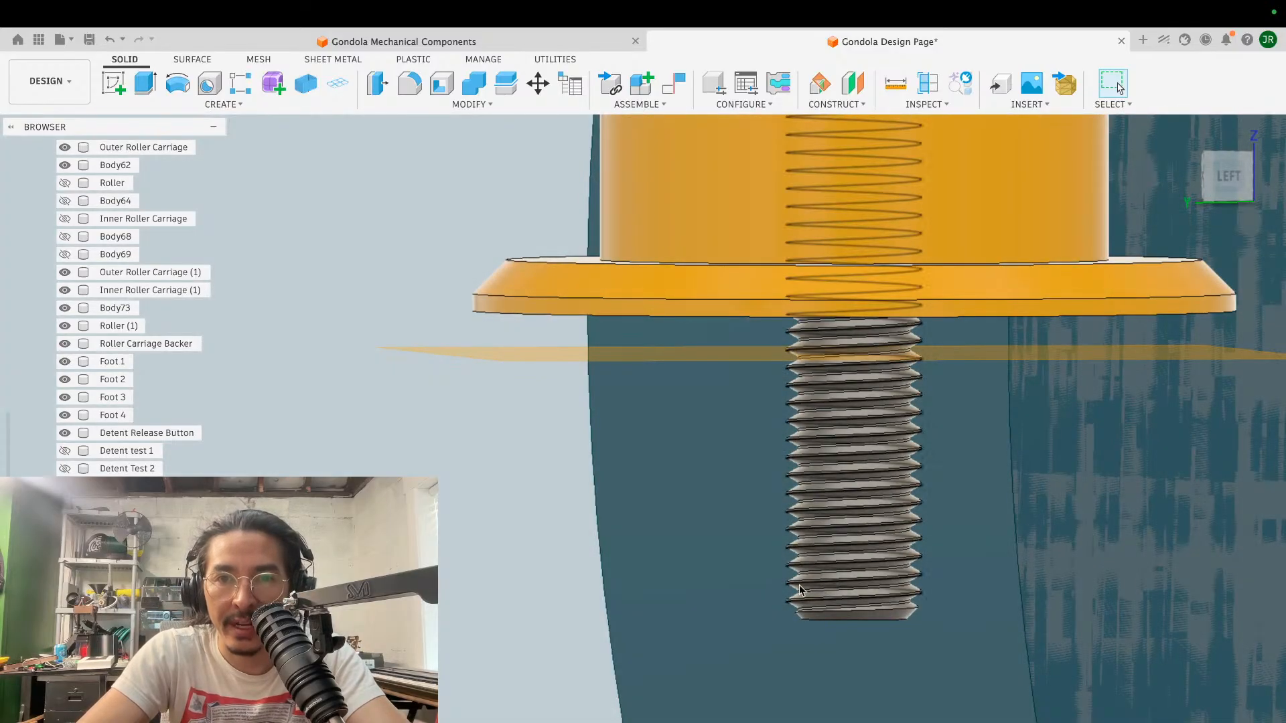
{"action": "scroll", "coordinate": [801, 590], "scroll_direction": "down", "scroll_amount": 4}
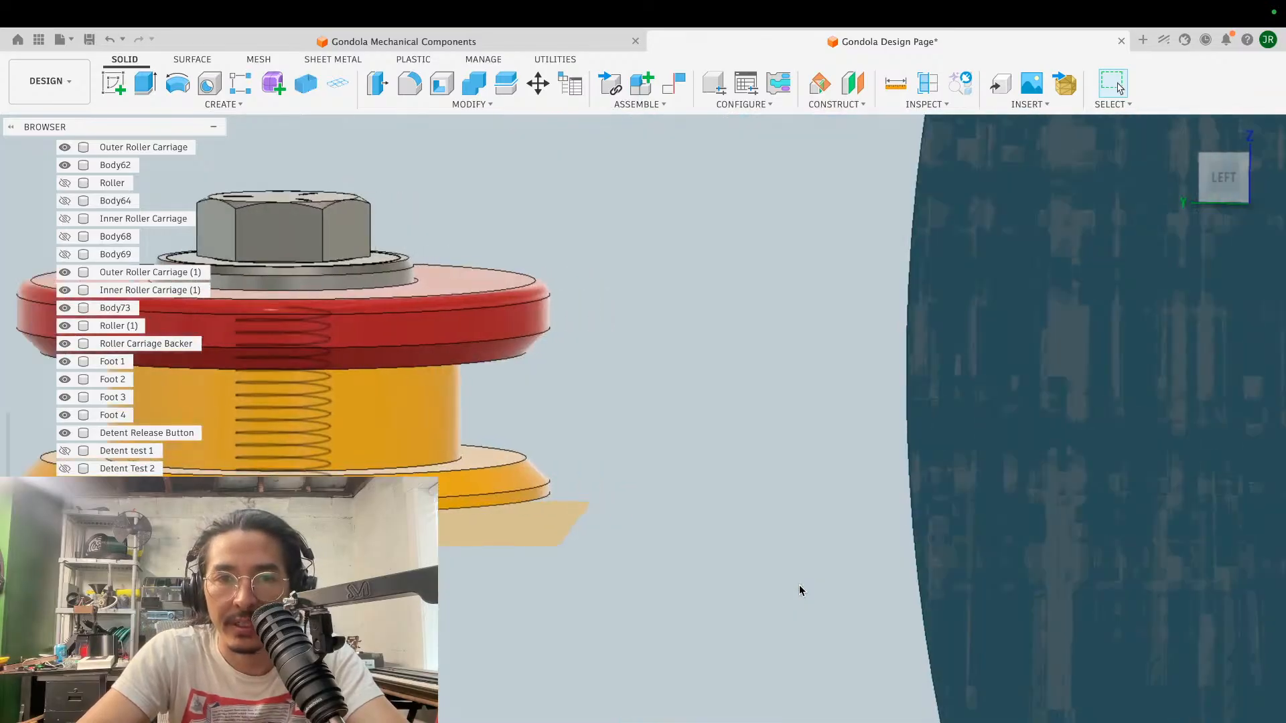
{"action": "scroll", "coordinate": [802, 590], "scroll_direction": "left", "scroll_amount": 5, "text": "shift"}
{"action": "scroll", "coordinate": [802, 591], "scroll_direction": "right", "scroll_amount": 5}
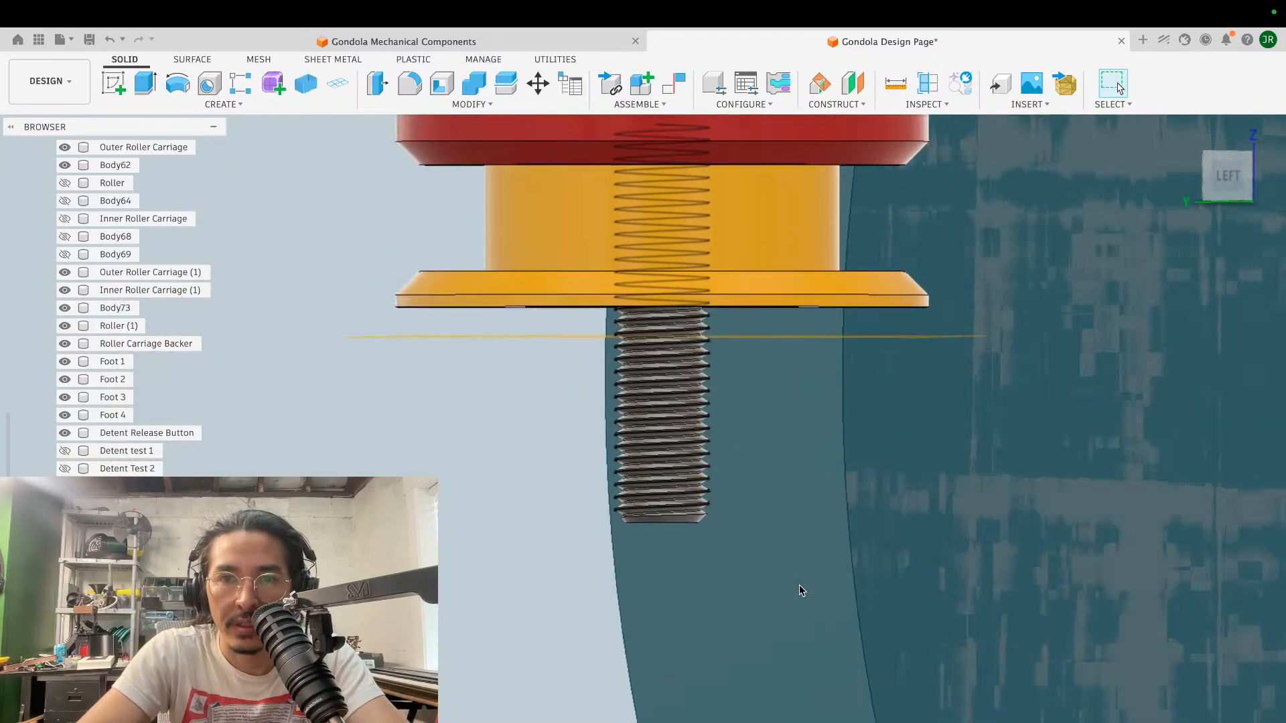
{"action": "scroll", "coordinate": [801, 590], "scroll_direction": "up", "scroll_amount": 3, "text": "shift"}
{"action": "scroll", "coordinate": [801, 590], "scroll_direction": "down", "scroll_amount": 3}
{"action": "scroll", "coordinate": [802, 591], "scroll_direction": "down", "scroll_amount": 3}
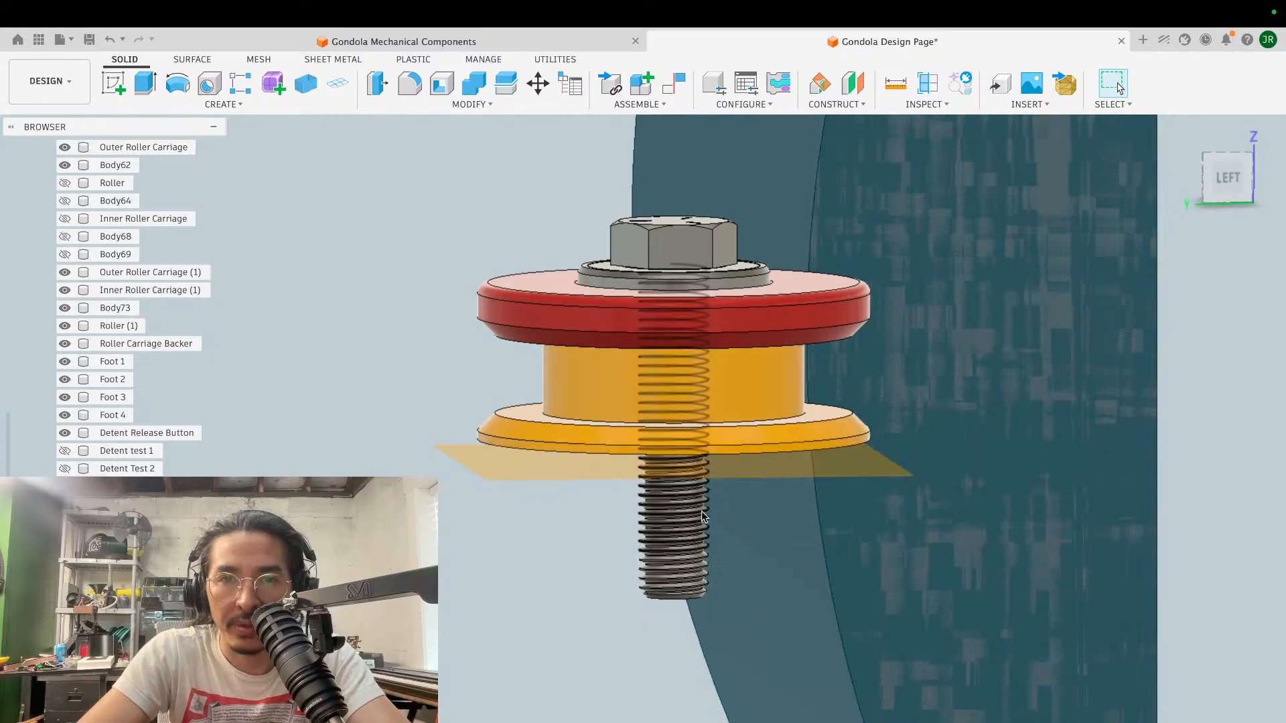
{"action": "scroll", "coordinate": [765, 481], "scroll_direction": "down", "scroll_amount": 3}
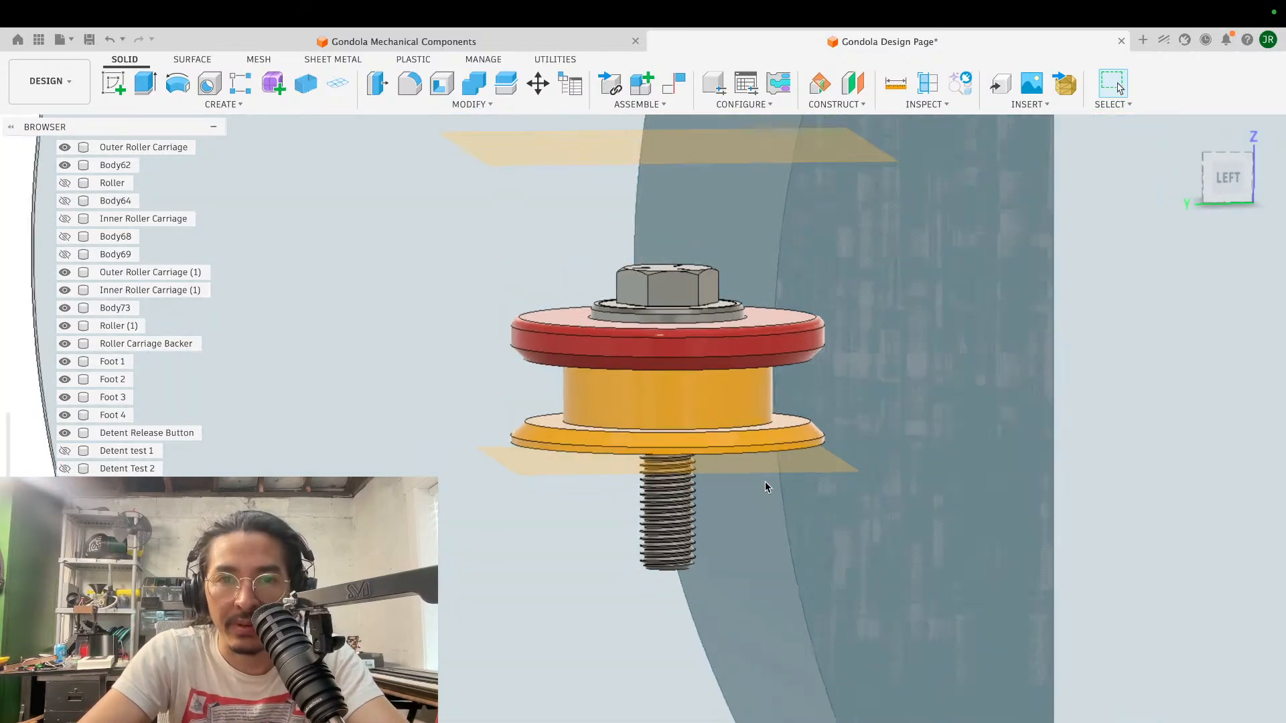
{"action": "scroll", "coordinate": [764, 481], "scroll_direction": "down", "scroll_amount": 5, "text": "shift"}
{"action": "scroll", "coordinate": [765, 480], "scroll_direction": "up", "scroll_amount": 1, "text": "shift"}
{"action": "scroll", "coordinate": [765, 481], "scroll_direction": "up", "scroll_amount": 3}
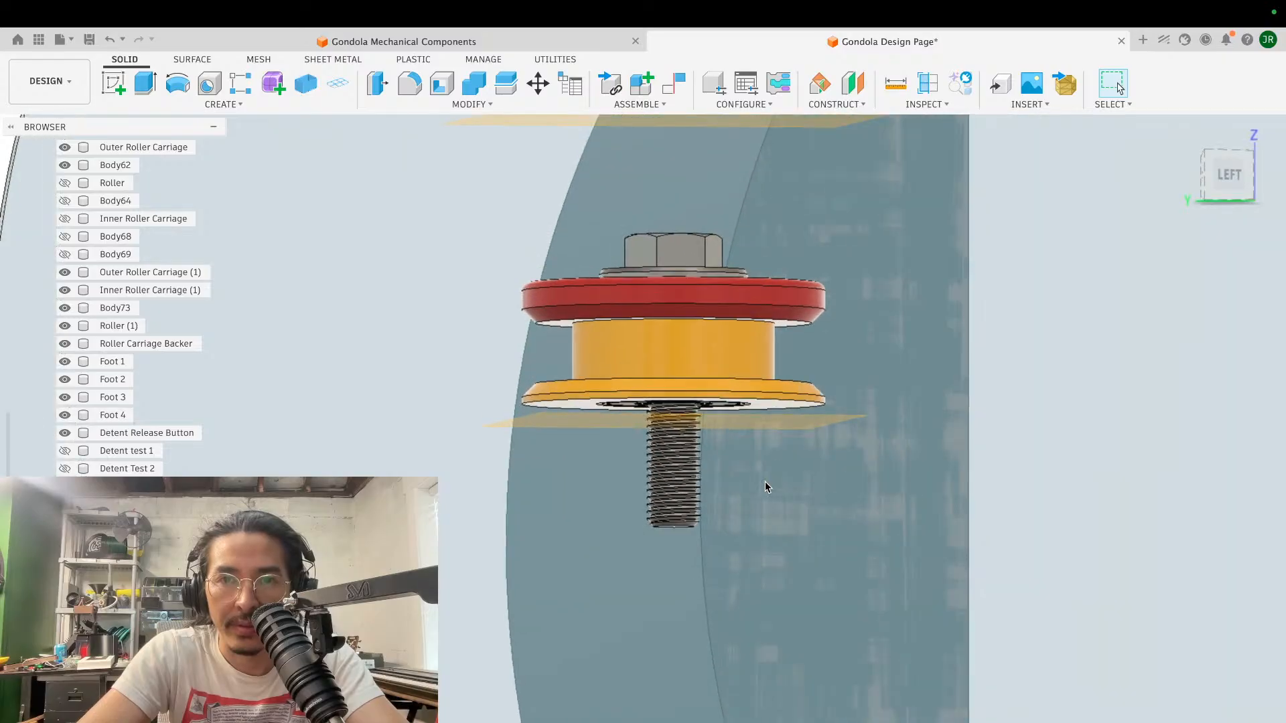
- Flip the hex screw upside down and seat its head on the spool's lower bearing with a point-to-point move
{"action": "scroll", "coordinate": [765, 481], "scroll_direction": "up", "scroll_amount": 2}
{"action": "scroll", "coordinate": [765, 481], "scroll_direction": "up", "scroll_amount": 5, "text": "shift"}
{"action": "key", "text": "m"}
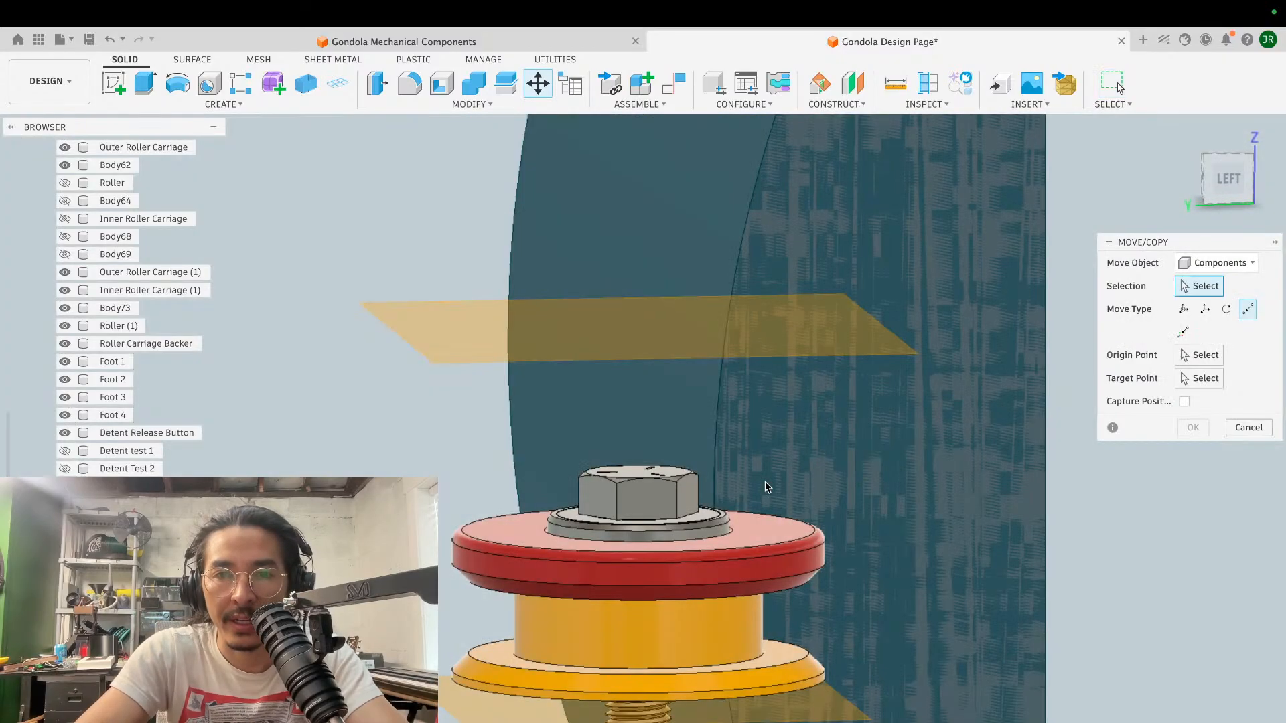
{"action": "left_click", "coordinate": [658, 492]}
{"action": "scroll", "coordinate": [813, 476], "scroll_direction": "up", "scroll_amount": 5, "text": "shift"}
{"action": "scroll", "coordinate": [813, 477], "scroll_direction": "down", "scroll_amount": 5}
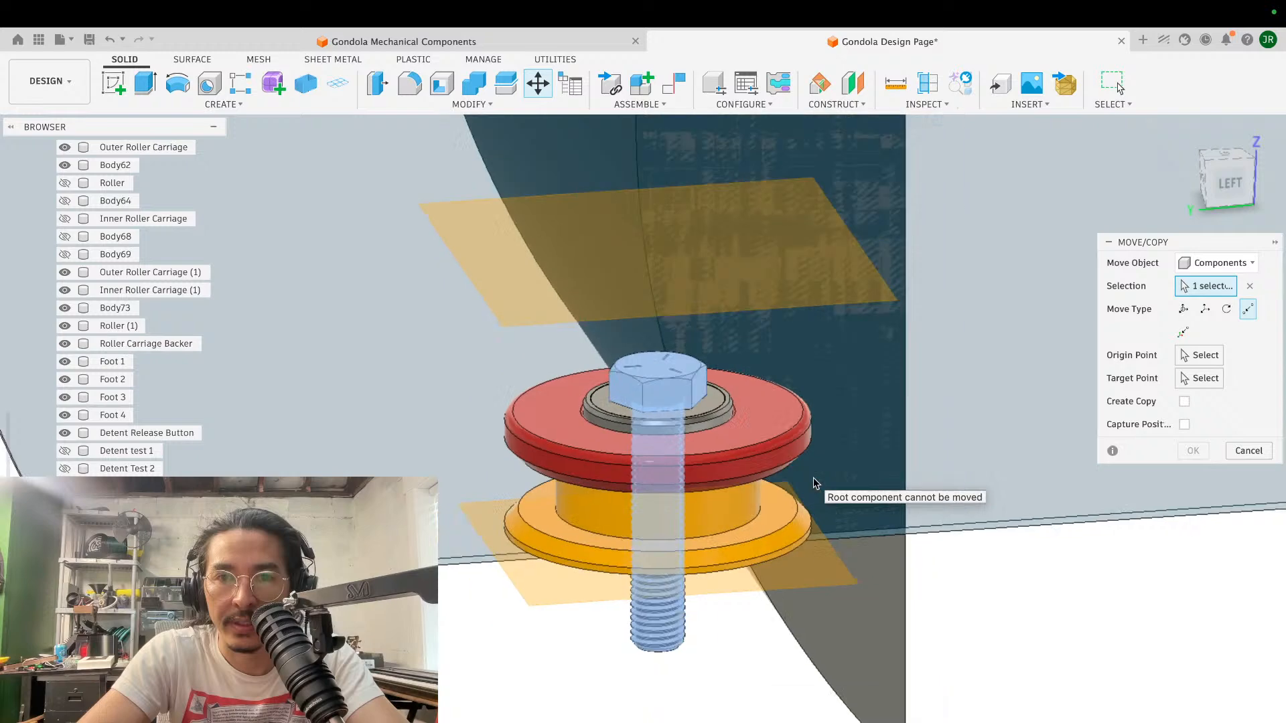
{"action": "left_click", "coordinate": [1185, 312]}
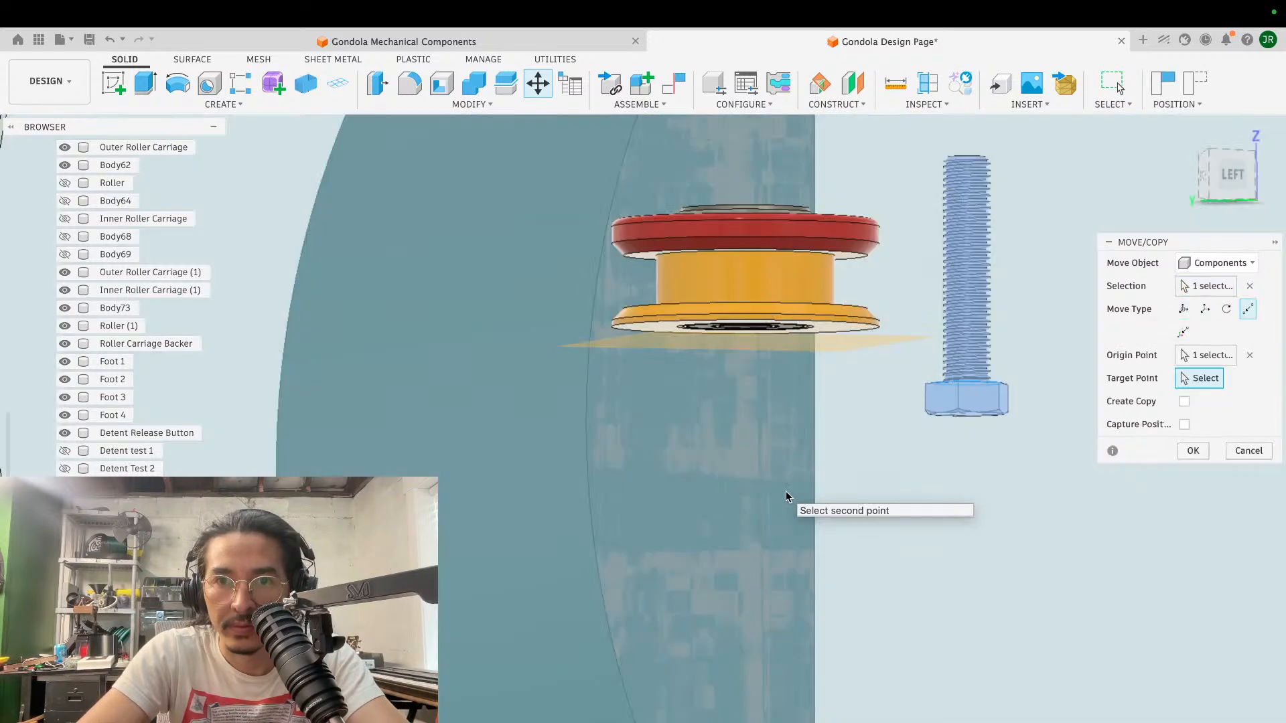
{"action": "scroll", "coordinate": [786, 496], "scroll_direction": "down", "scroll_amount": 5, "text": "shift"}
{"action": "scroll", "coordinate": [786, 494], "scroll_direction": "up", "scroll_amount": 5}
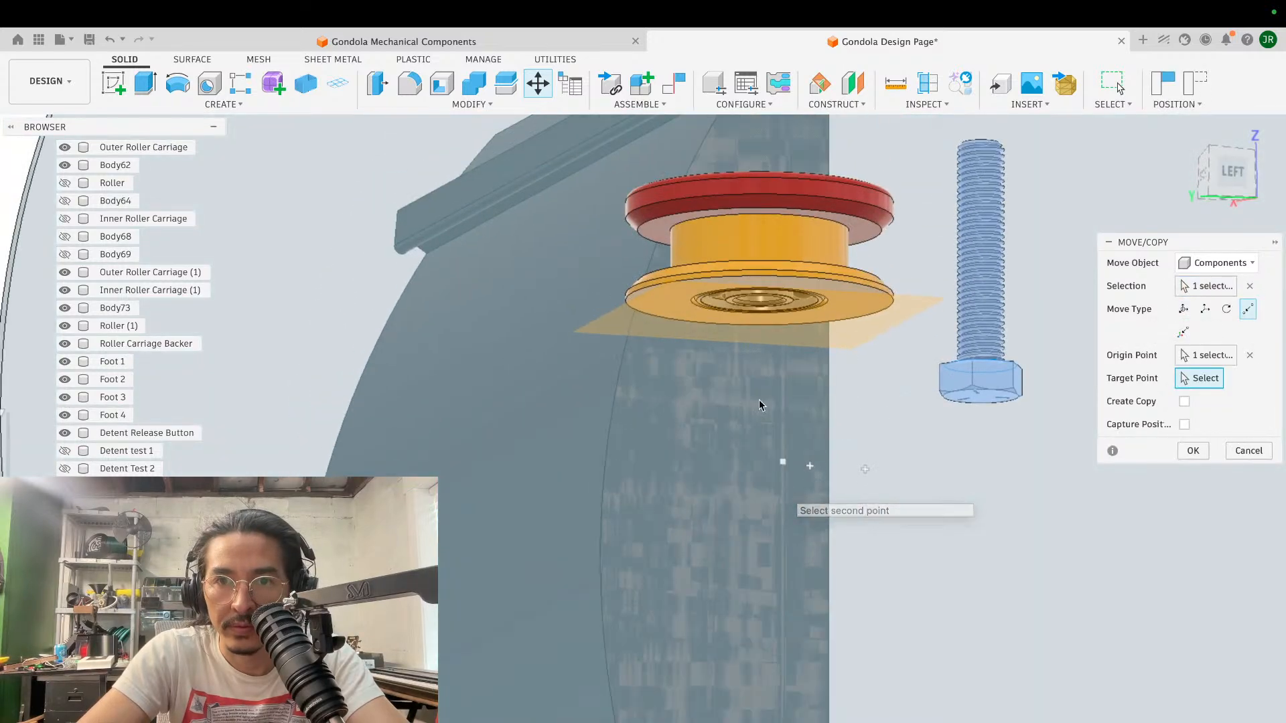
{"action": "left_click", "coordinate": [785, 308]}
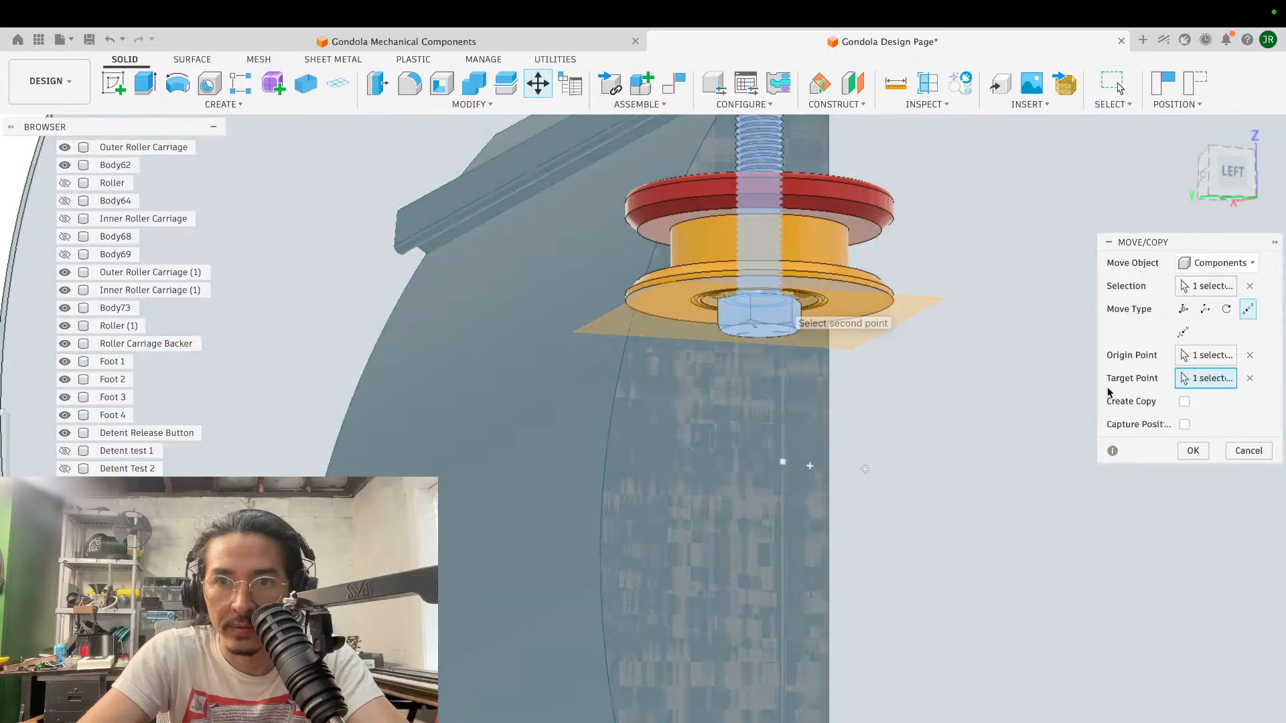
{"action": "key", "text": "Return"}
- Examine the inverted screw, checking its head against the lower construction plane and its threaded end against the upper plane
{"action": "scroll", "coordinate": [954, 324], "scroll_direction": "up", "scroll_amount": 5, "text": "shift"}
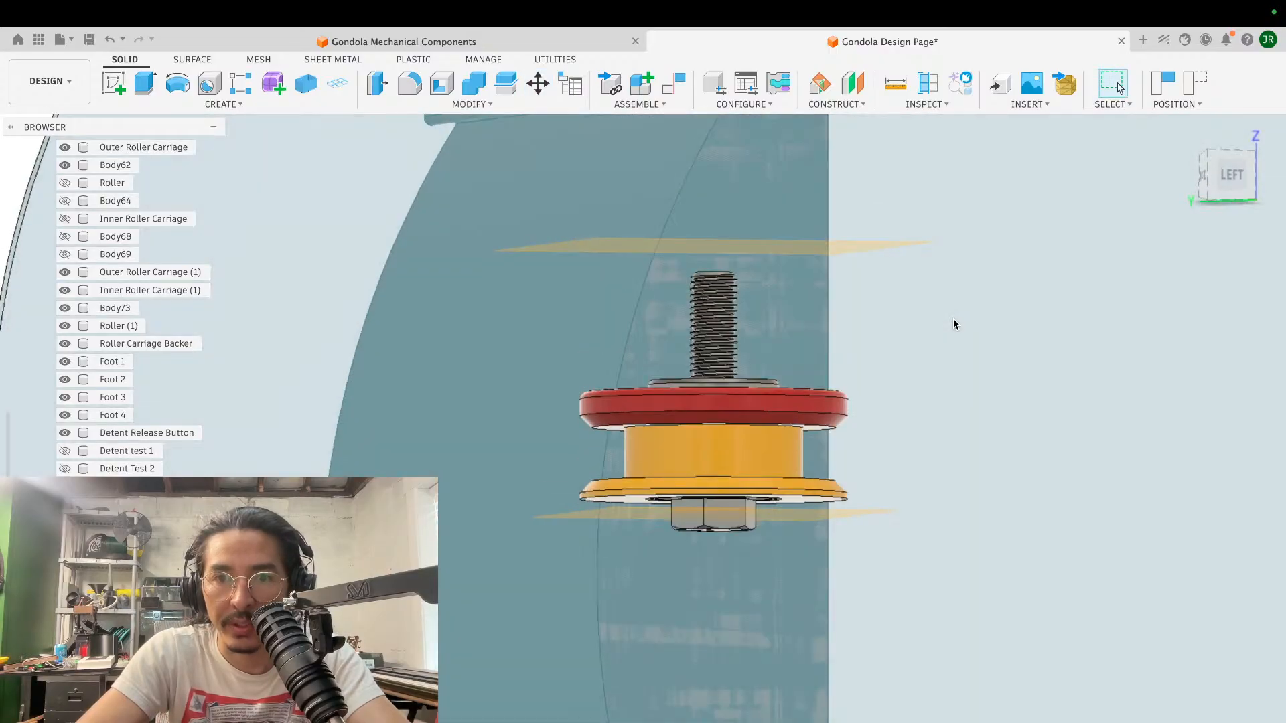
{"action": "scroll", "coordinate": [954, 324], "scroll_direction": "up", "scroll_amount": 5}
{"action": "scroll", "coordinate": [953, 323], "scroll_direction": "down", "scroll_amount": 3}
{"action": "scroll", "coordinate": [953, 323], "scroll_direction": "up", "scroll_amount": 5, "text": "shift"}
{"action": "scroll", "coordinate": [952, 323], "scroll_direction": "down", "scroll_amount": 5}
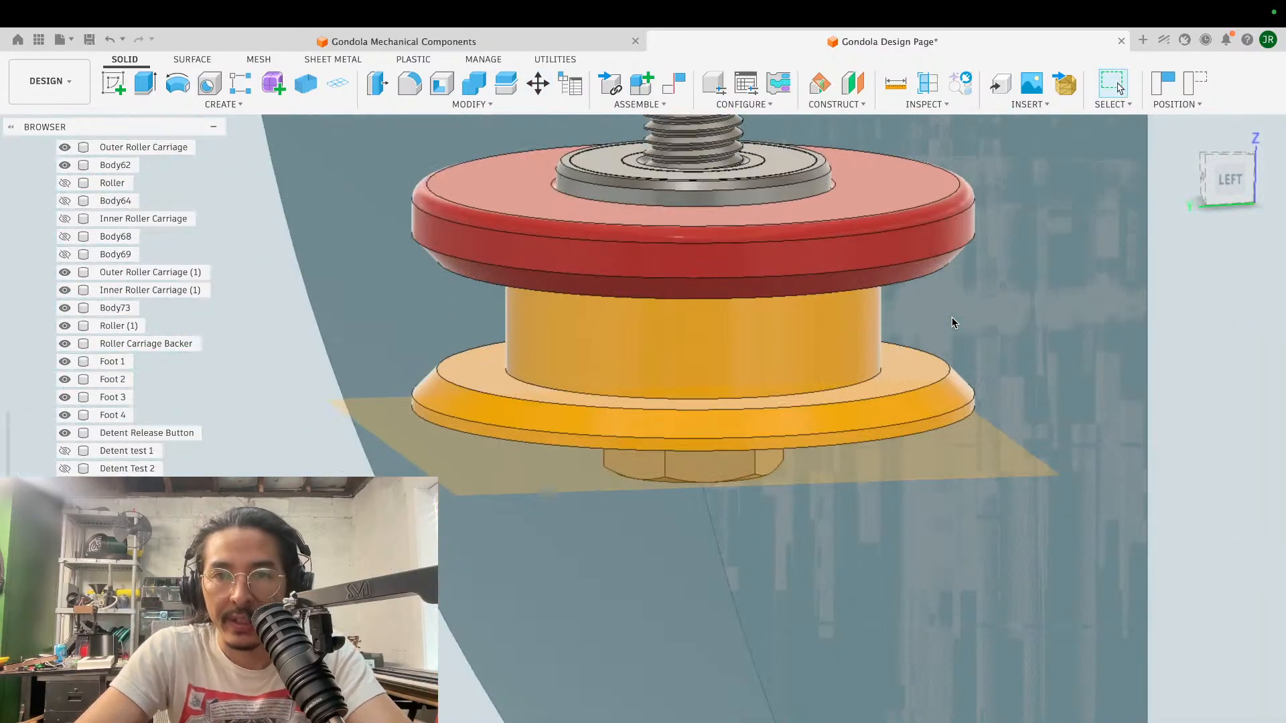
{"action": "scroll", "coordinate": [953, 323], "scroll_direction": "up", "scroll_amount": 4}
{"action": "scroll", "coordinate": [953, 323], "scroll_direction": "down", "scroll_amount": 5, "text": "shift"}
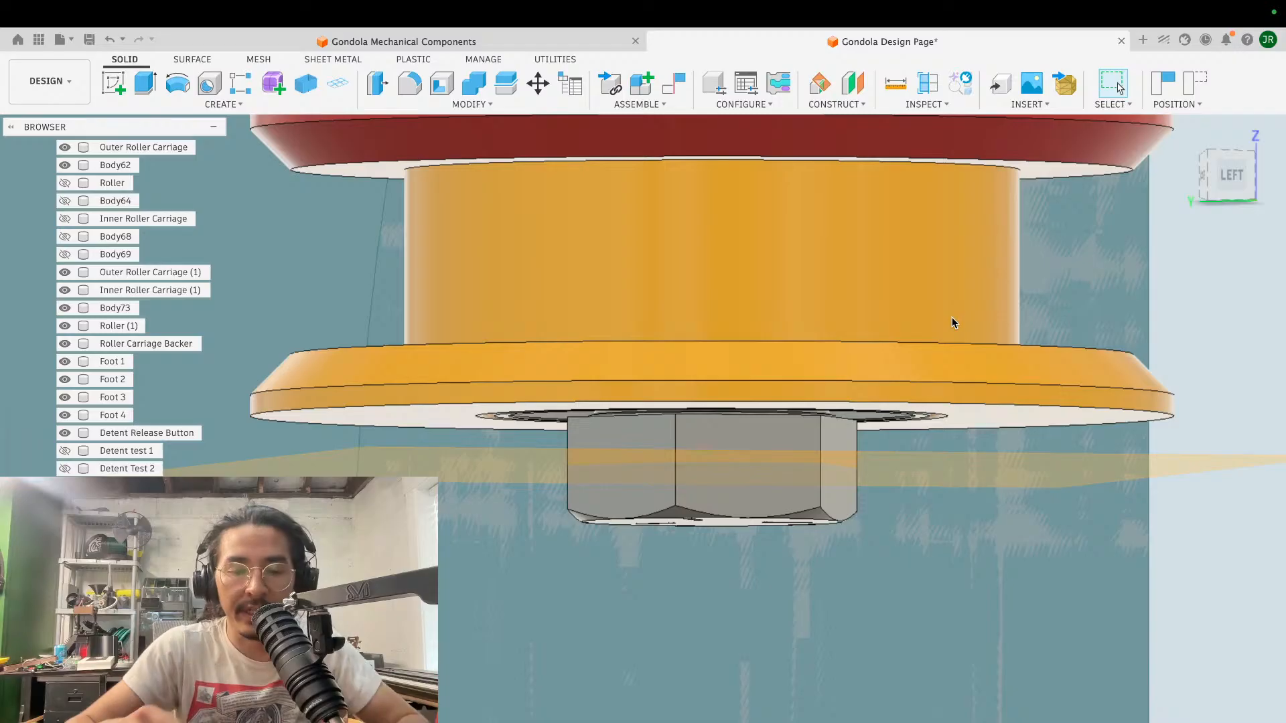
{"action": "scroll", "coordinate": [952, 323], "scroll_direction": "down", "scroll_amount": 6}
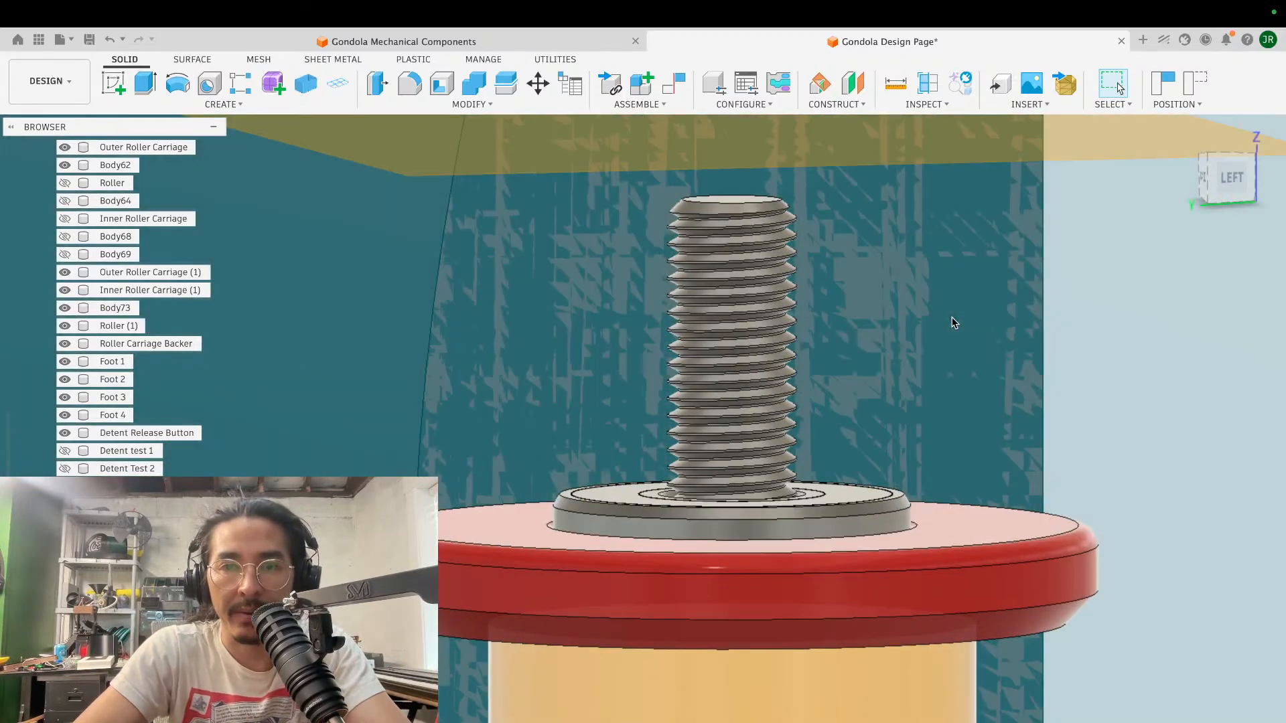
{"action": "scroll", "coordinate": [952, 323], "scroll_direction": "down", "scroll_amount": 3}
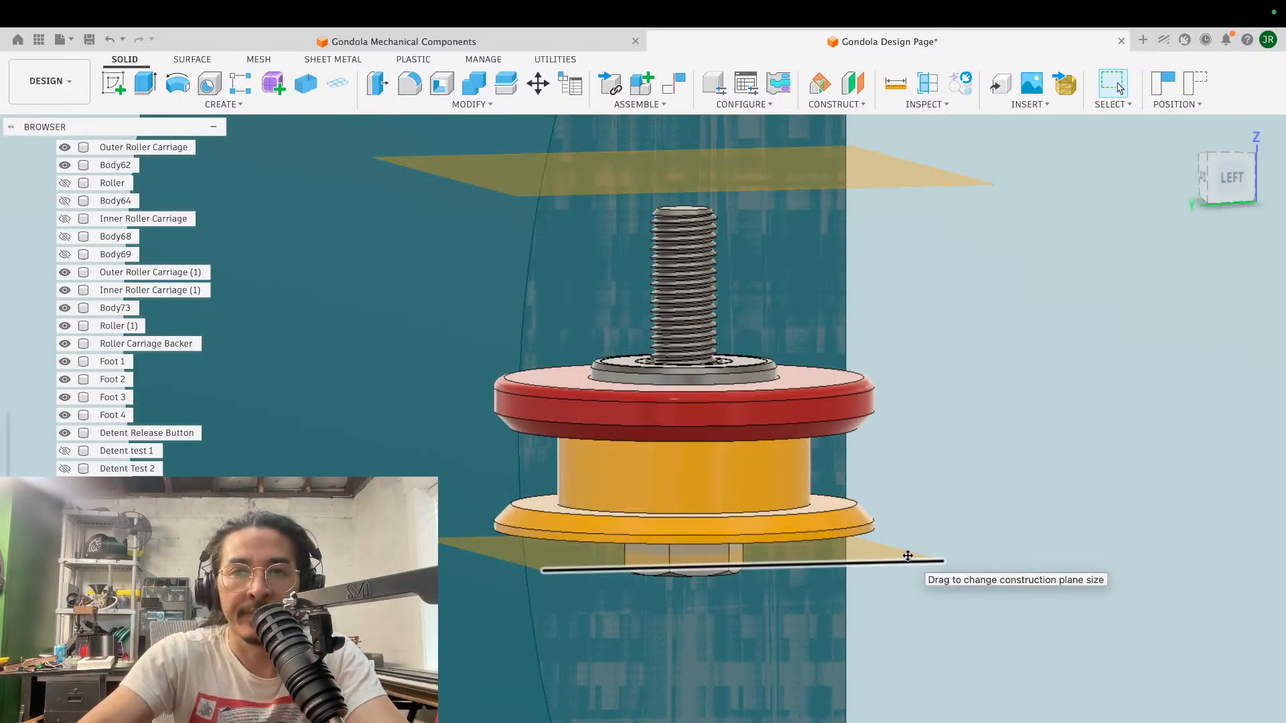
{"action": "scroll", "coordinate": [769, 384], "scroll_direction": "right", "scroll_amount": 4, "text": "shift"}
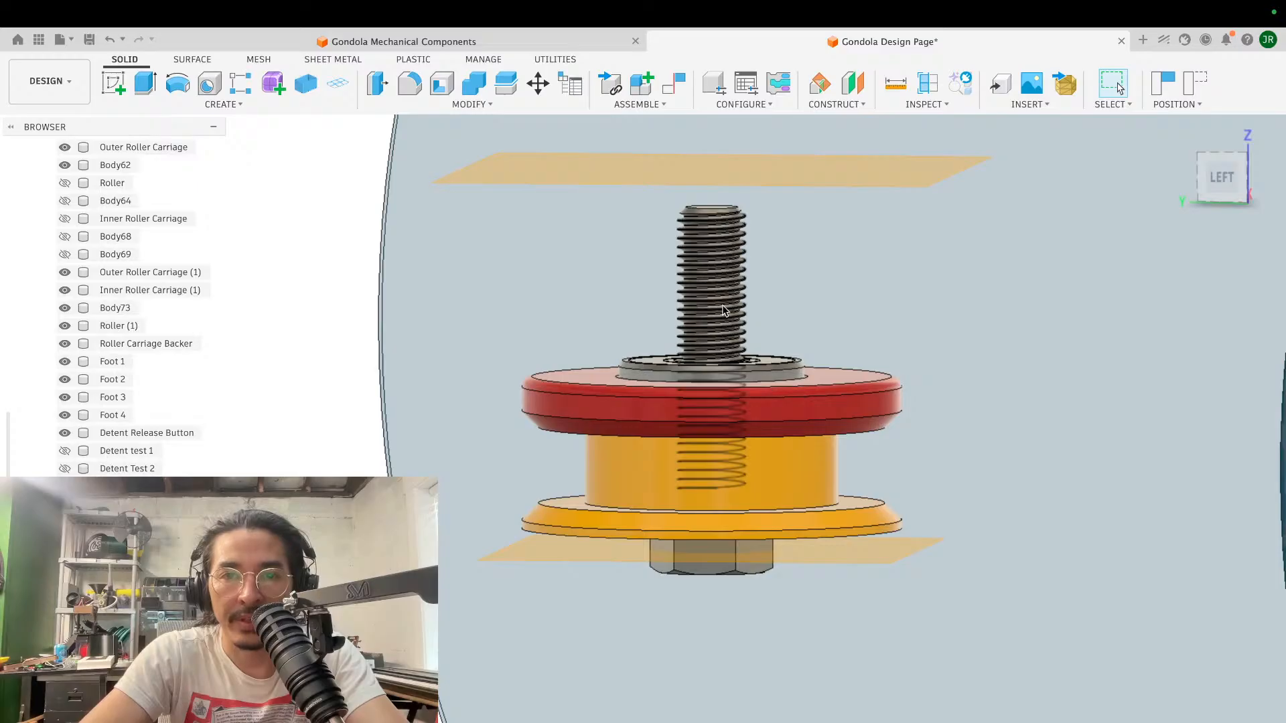
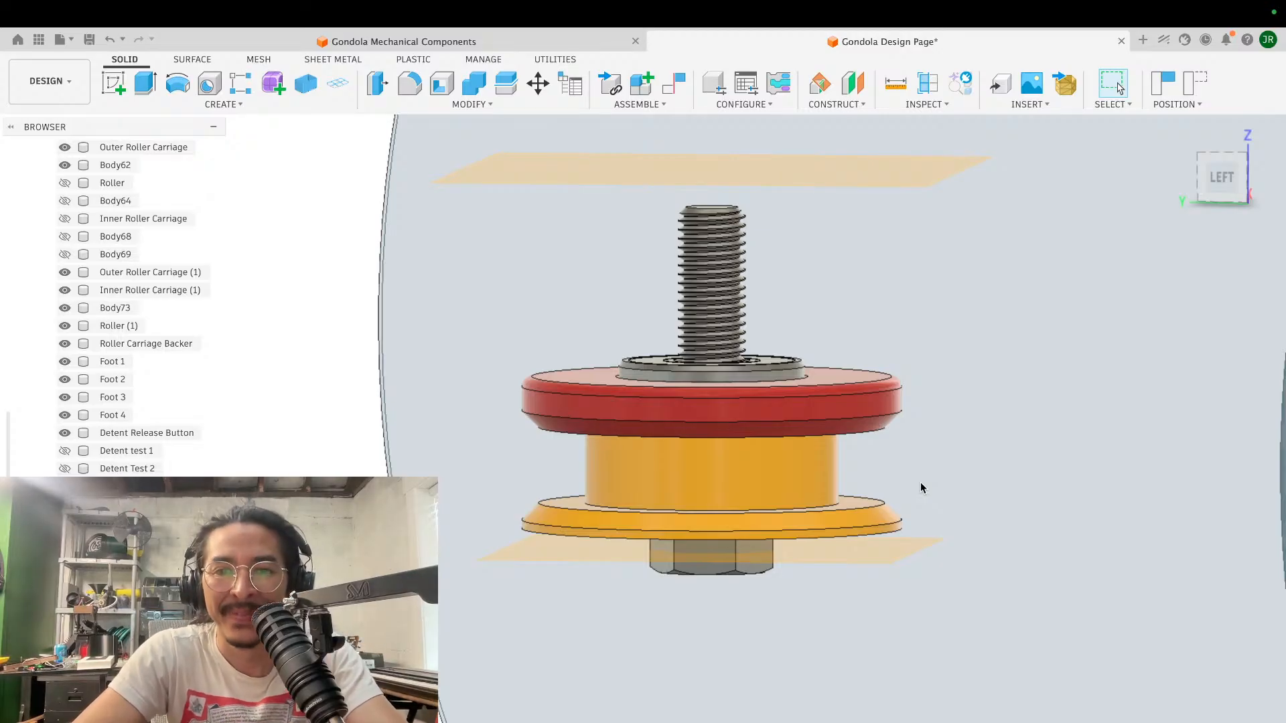
- Move the hex screw and lower bearing together by -2.813 mm in Z, bringing the screw head down towards the lower construction plane
{"action": "scroll", "coordinate": [921, 487], "scroll_direction": "up", "scroll_amount": 2}
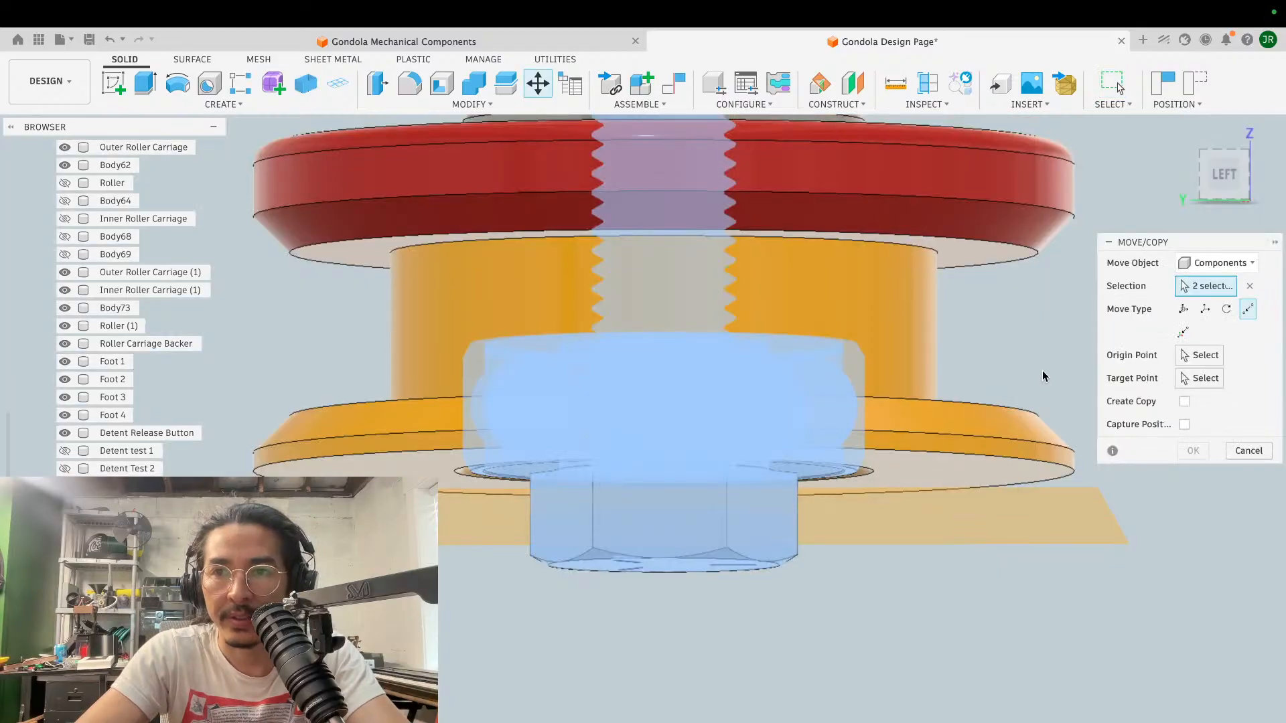
{"action": "left_click_drag", "start_coordinate": [667, 196], "coordinate": [667, 209]}
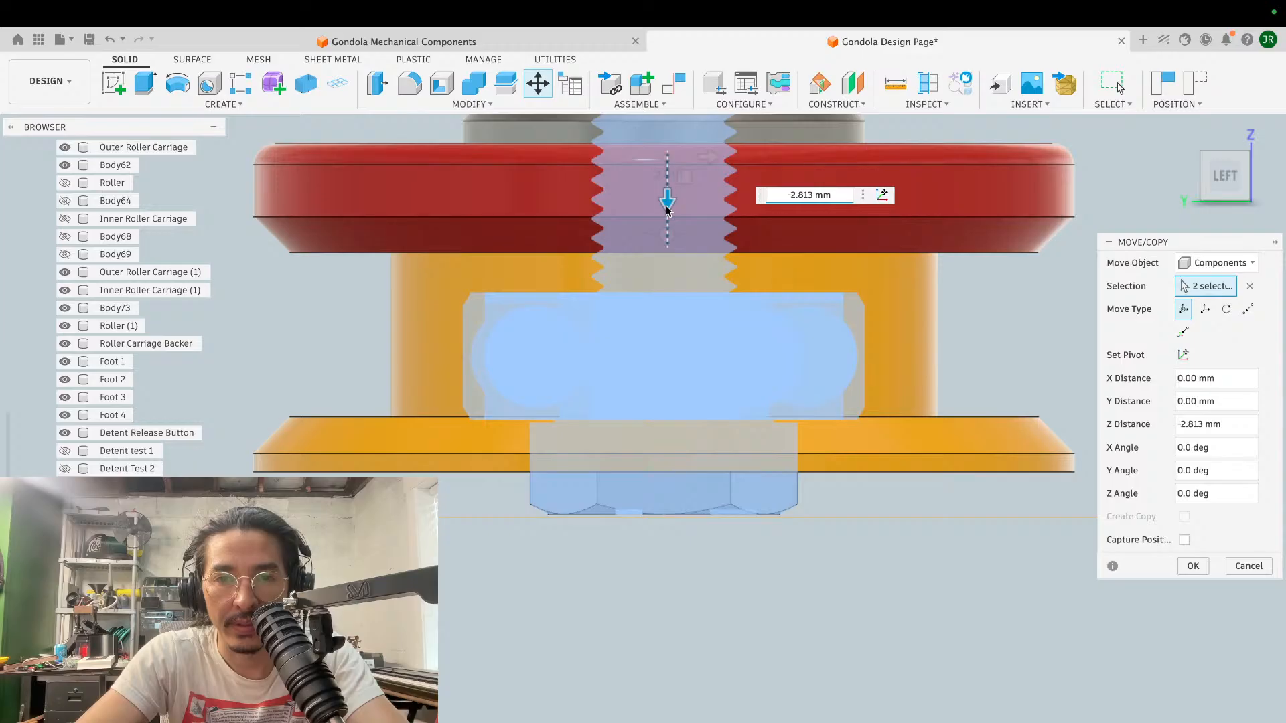
{"action": "left_click_drag", "start_coordinate": [667, 209], "coordinate": [667, 209]}
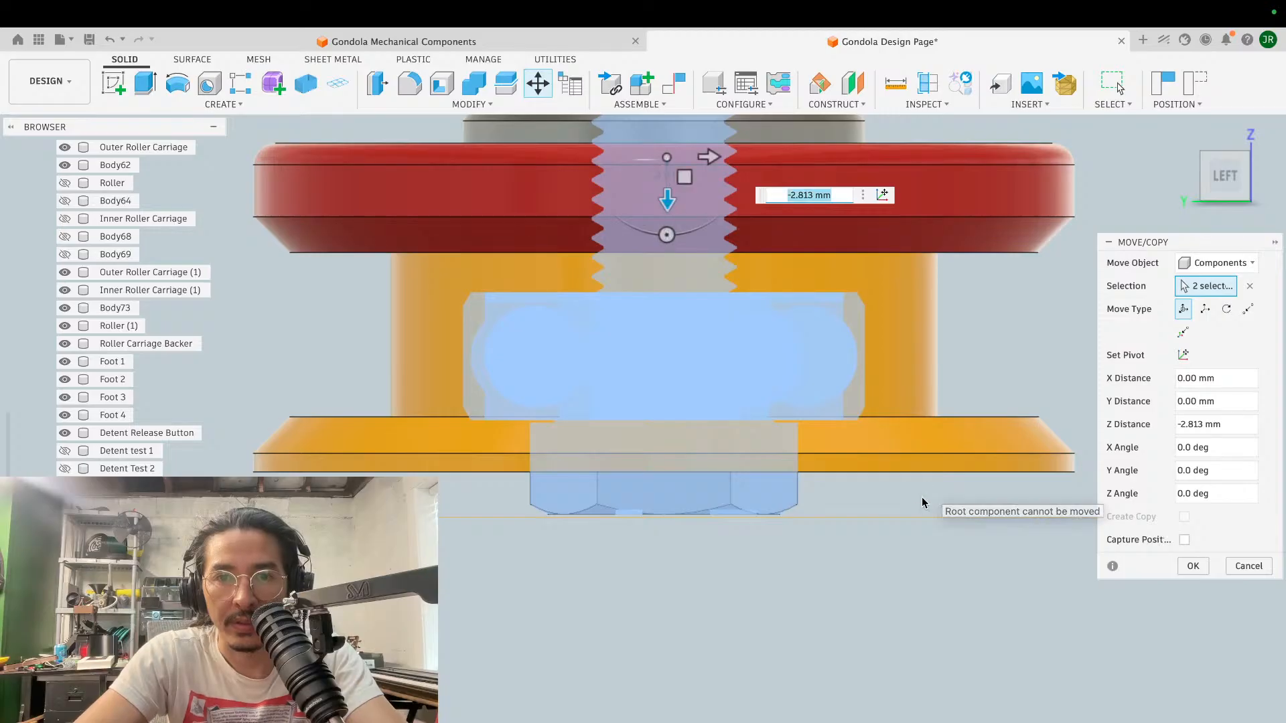
{"action": "left_click", "coordinate": [1192, 566]}
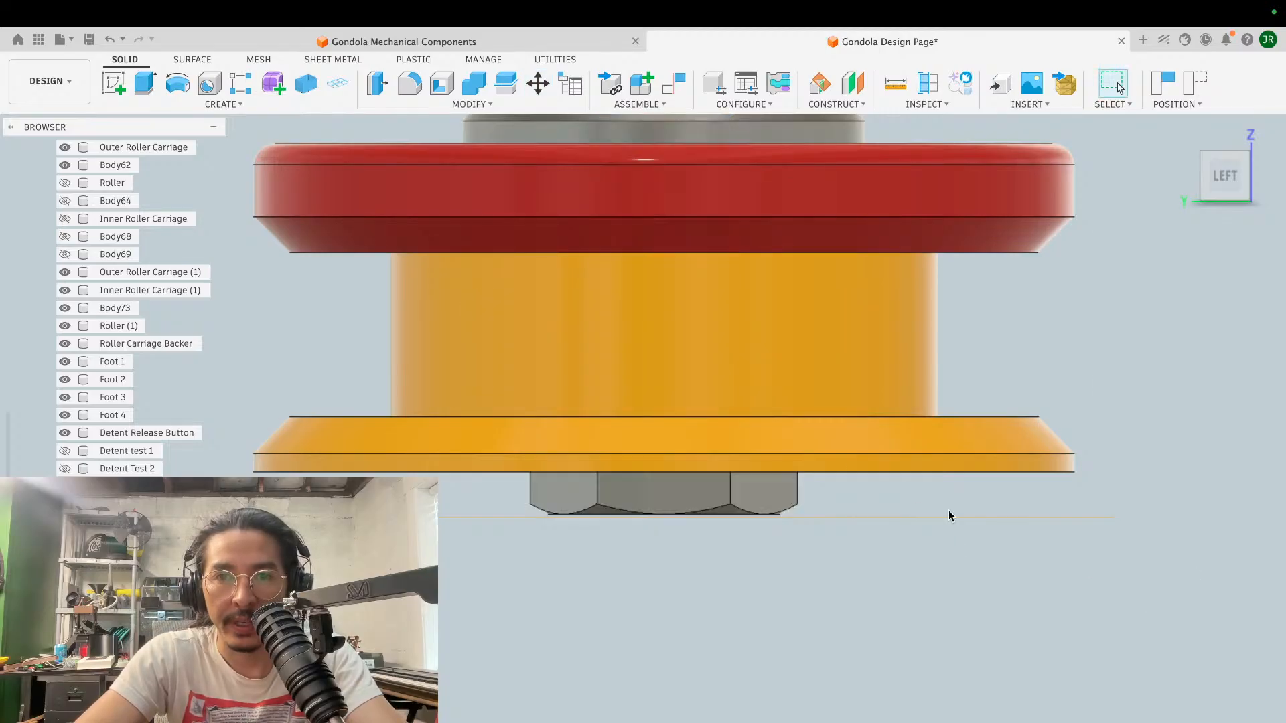
{"action": "scroll", "coordinate": [775, 432], "scroll_direction": "down", "scroll_amount": 2}
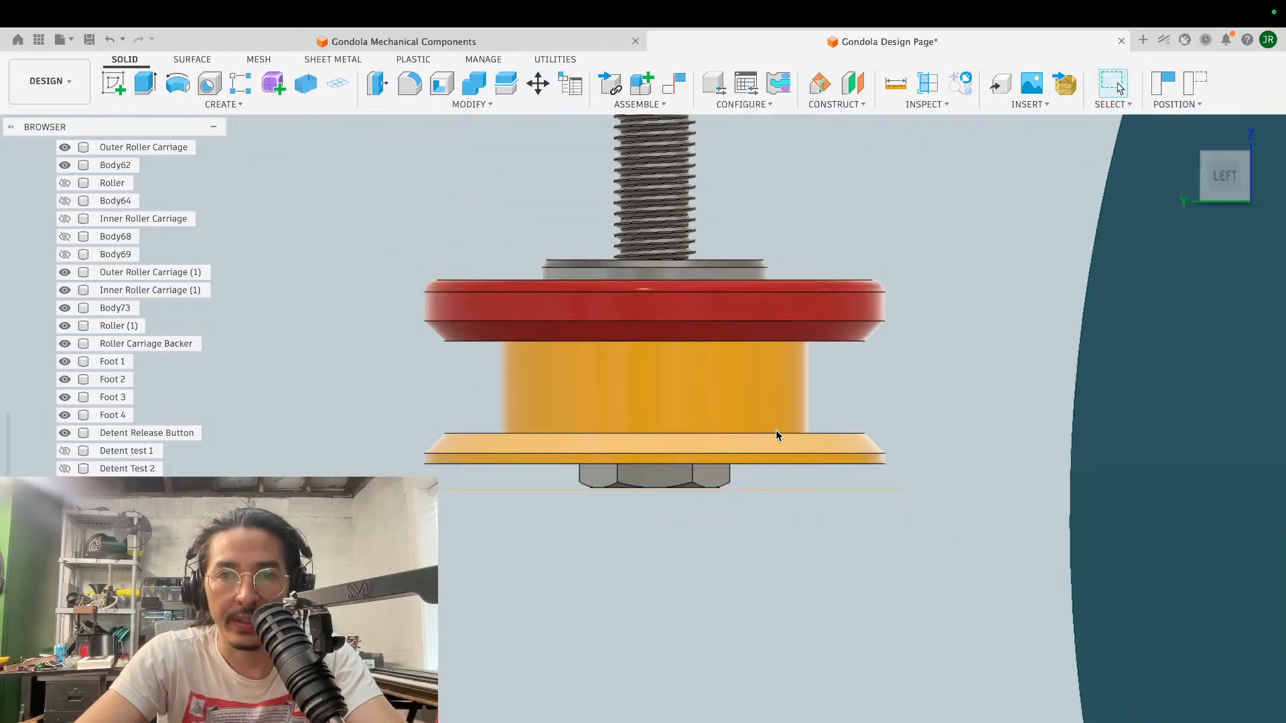
{"action": "left_click", "coordinate": [786, 314]}
{"action": "key", "text": "q"}
{"action": "scroll", "coordinate": [957, 345], "scroll_direction": "up", "scroll_amount": 8, "text": "shift"}
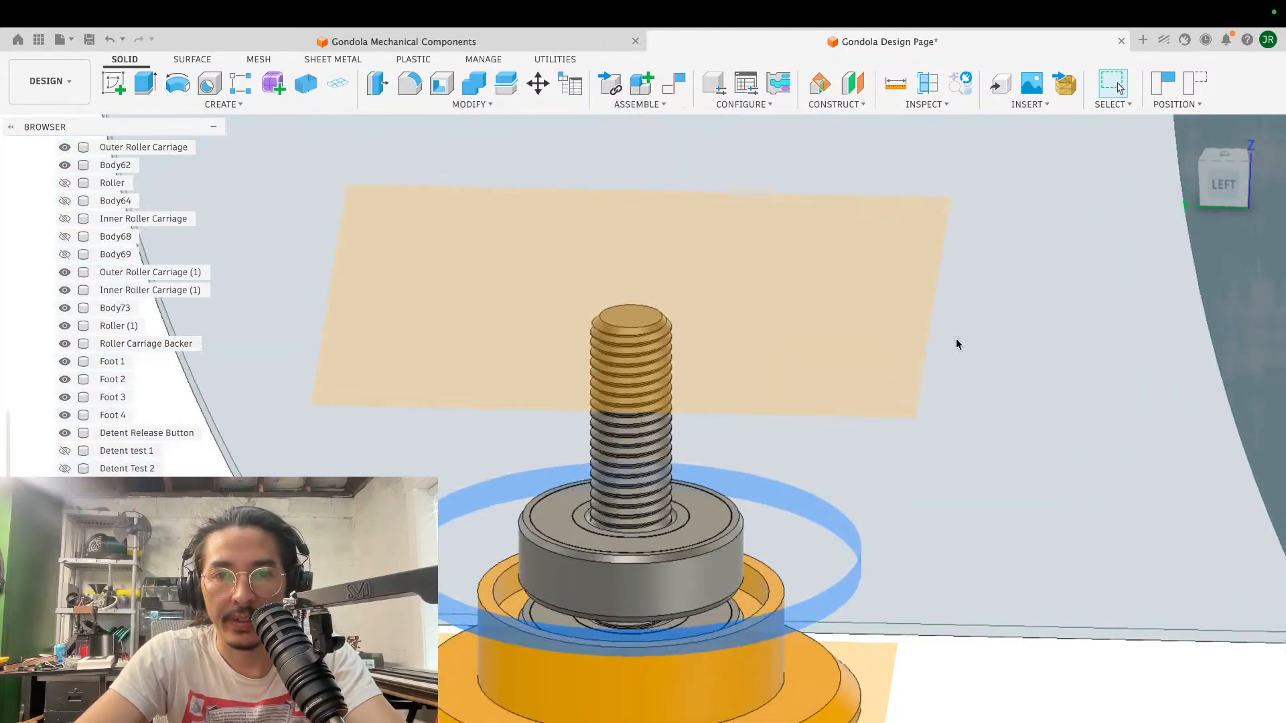
{"action": "scroll", "coordinate": [956, 344], "scroll_direction": "down", "scroll_amount": 6}
{"action": "scroll", "coordinate": [956, 344], "scroll_direction": "up", "scroll_amount": 5}
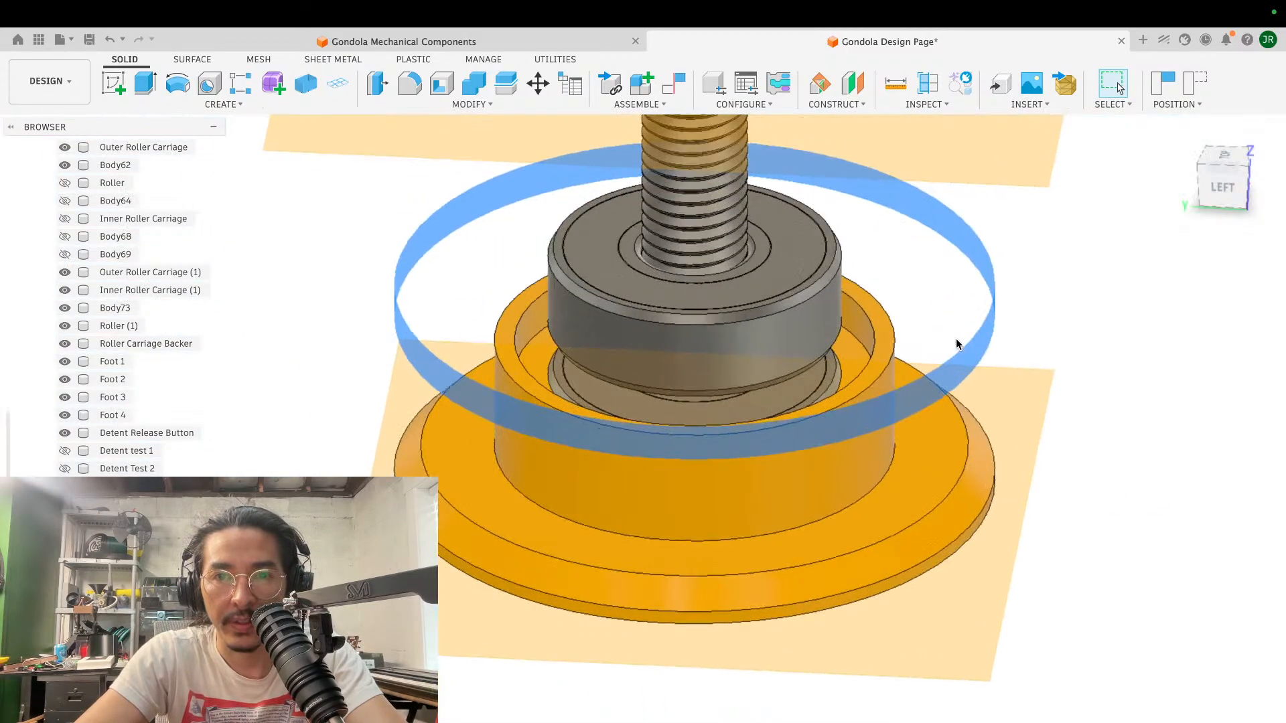
{"action": "key", "text": "super+z"}
{"action": "scroll", "coordinate": [955, 339], "scroll_direction": "down", "scroll_amount": 8, "text": "shift"}
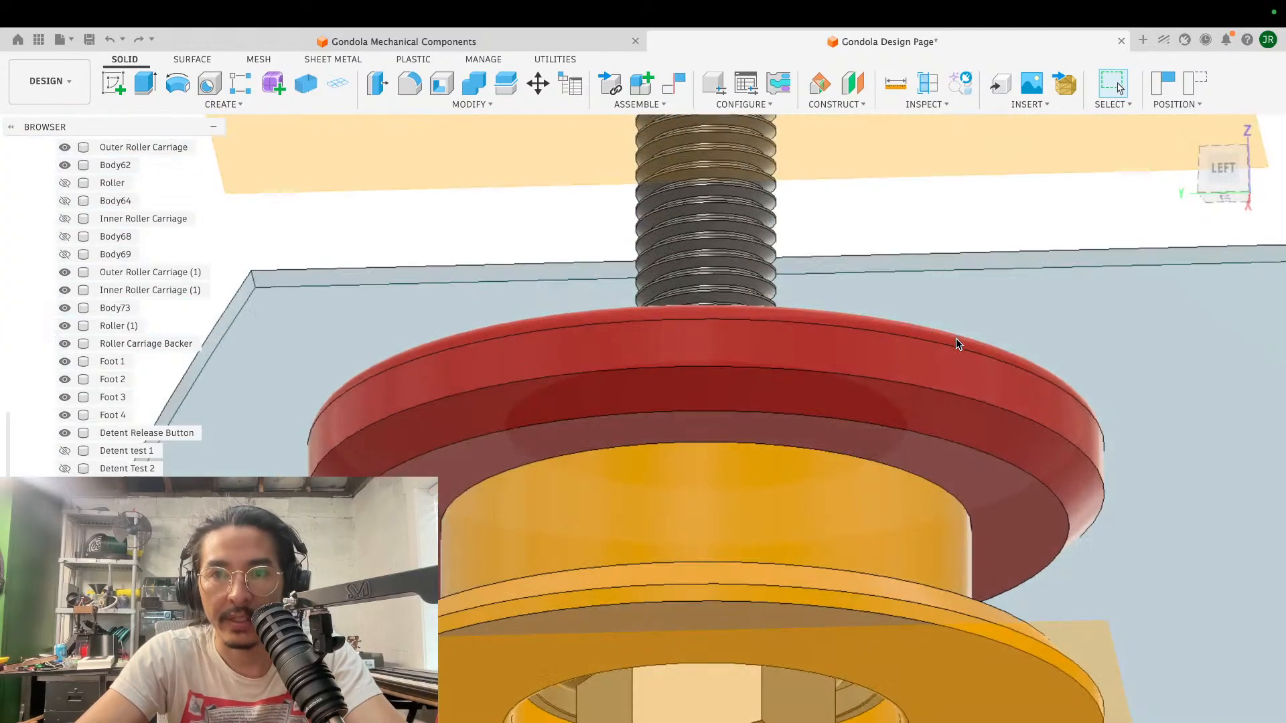
- Hide the yellow spool body and inspect the red flange's inner boss around the lower bearing from below
{"action": "left_click", "coordinate": [809, 504]}
{"action": "key", "text": "v"}
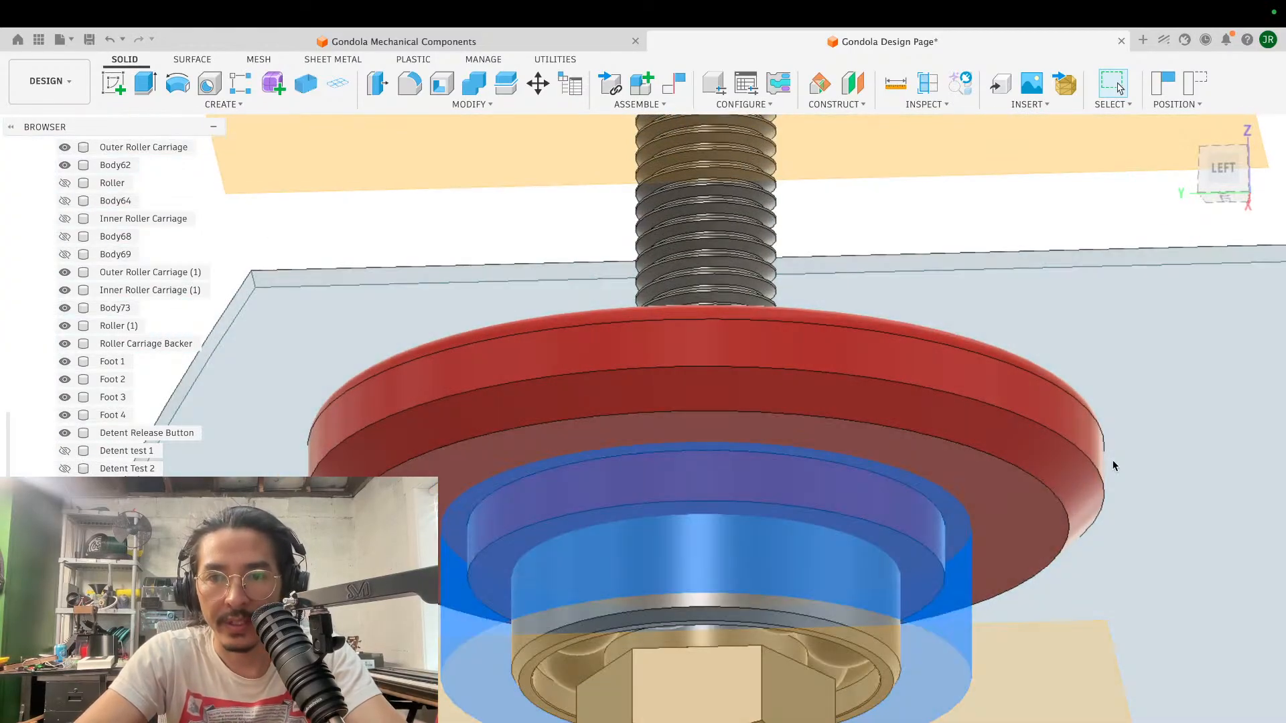
{"action": "left_click", "coordinate": [1130, 343]}
{"action": "scroll", "coordinate": [1130, 342], "scroll_direction": "up", "scroll_amount": 5}
{"action": "scroll", "coordinate": [1130, 343], "scroll_direction": "down", "scroll_amount": 5}
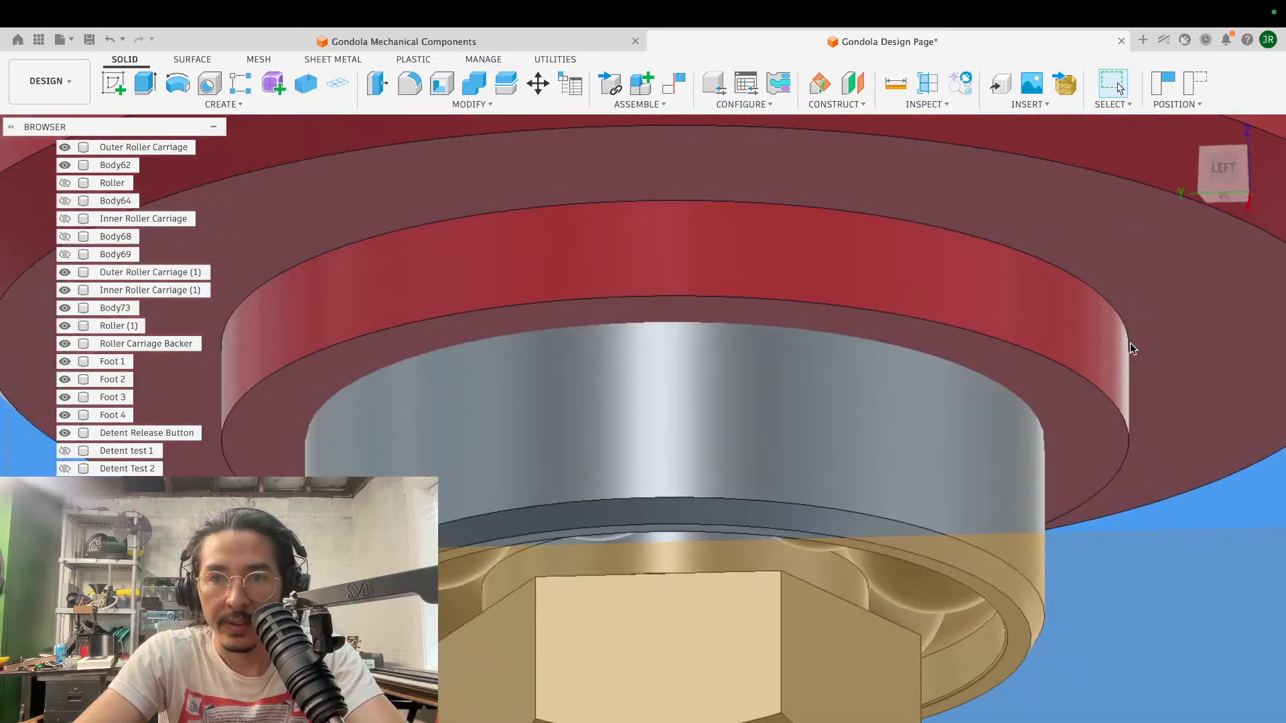
{"action": "scroll", "coordinate": [1131, 343], "scroll_direction": "down", "scroll_amount": 3, "text": "shift"}
{"action": "scroll", "coordinate": [1130, 343], "scroll_direction": "up", "scroll_amount": 2, "text": "shift"}
{"action": "scroll", "coordinate": [1131, 343], "scroll_direction": "up", "scroll_amount": 1, "text": "shift"}
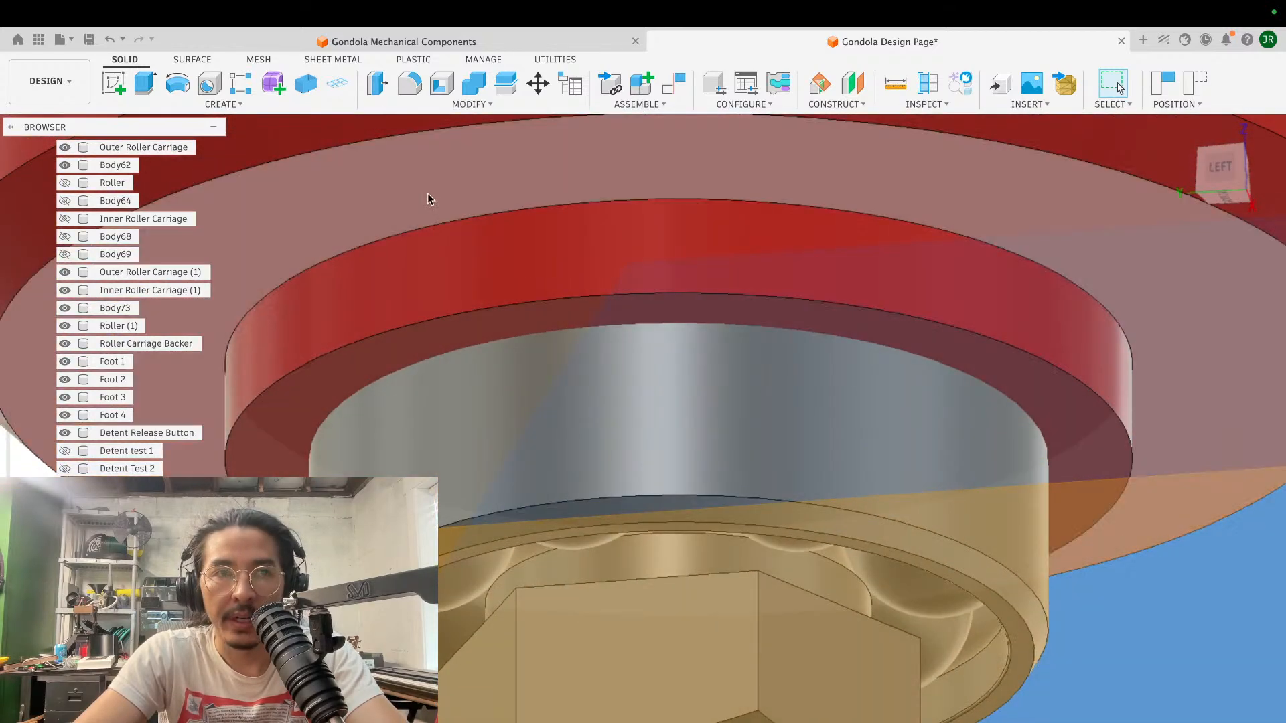
- Start a sketch on the lower ring face of the red flange's boss, capturing the moved components' positions
{"action": "left_click", "coordinate": [126, 85]}
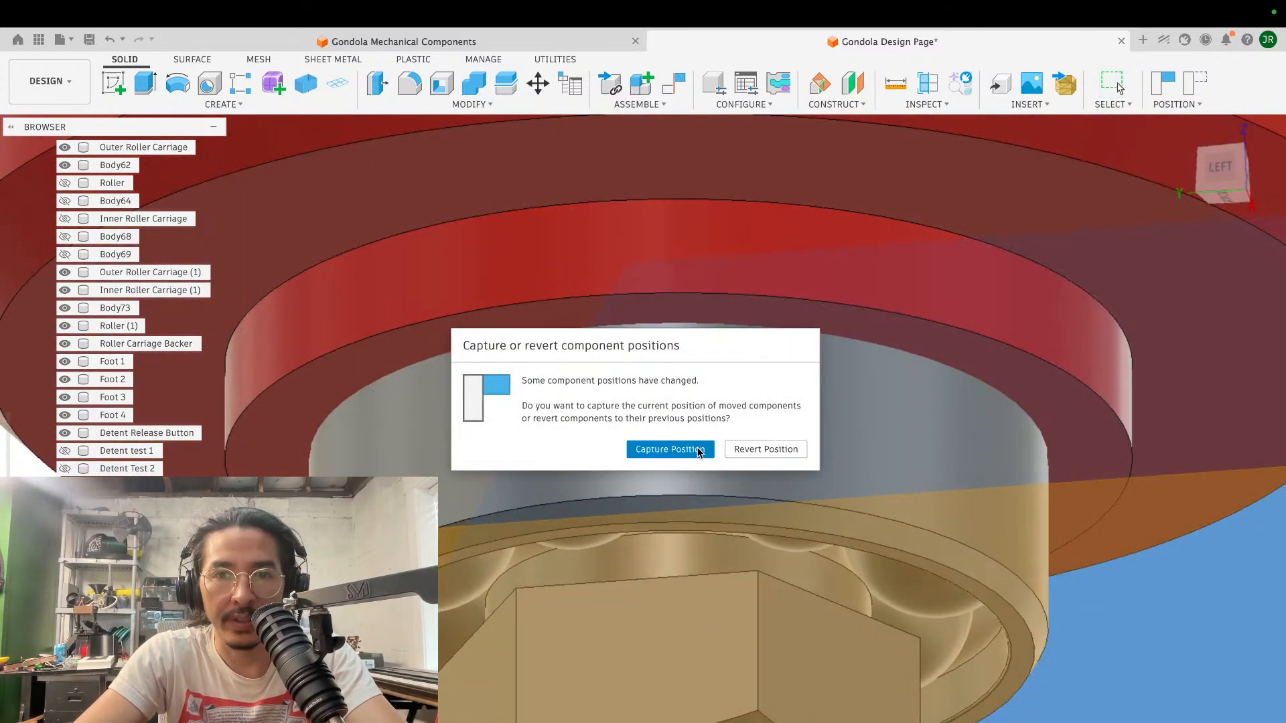
{"action": "left_click", "coordinate": [670, 450]}
{"action": "left_click", "coordinate": [393, 344]}
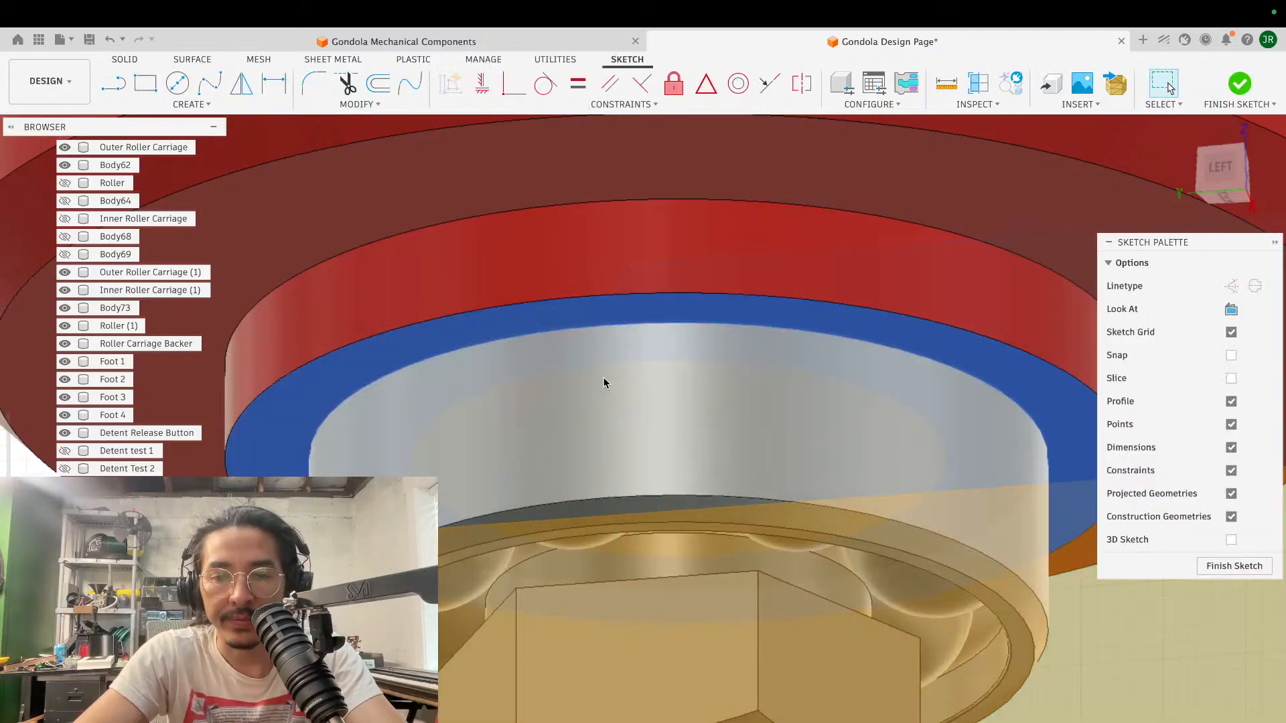
{"action": "key", "text": "p"}
{"action": "left_click", "coordinate": [584, 386]}
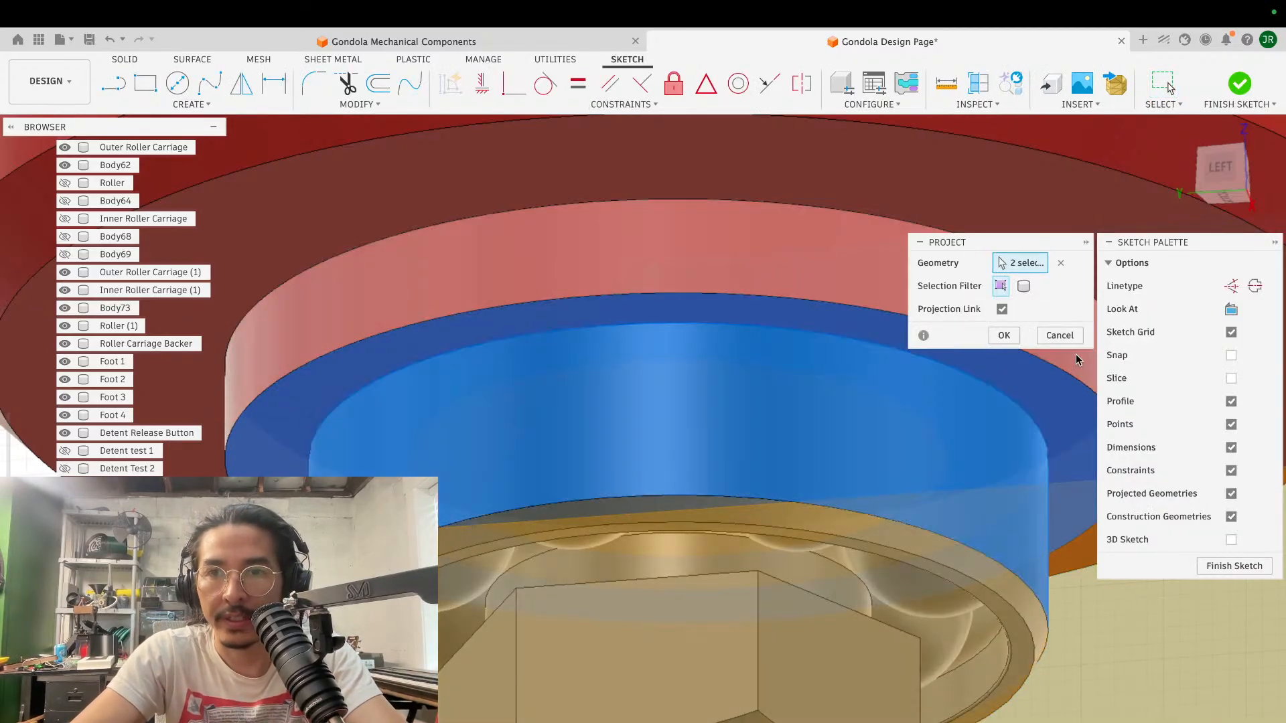
{"action": "left_click", "coordinate": [1059, 334]}
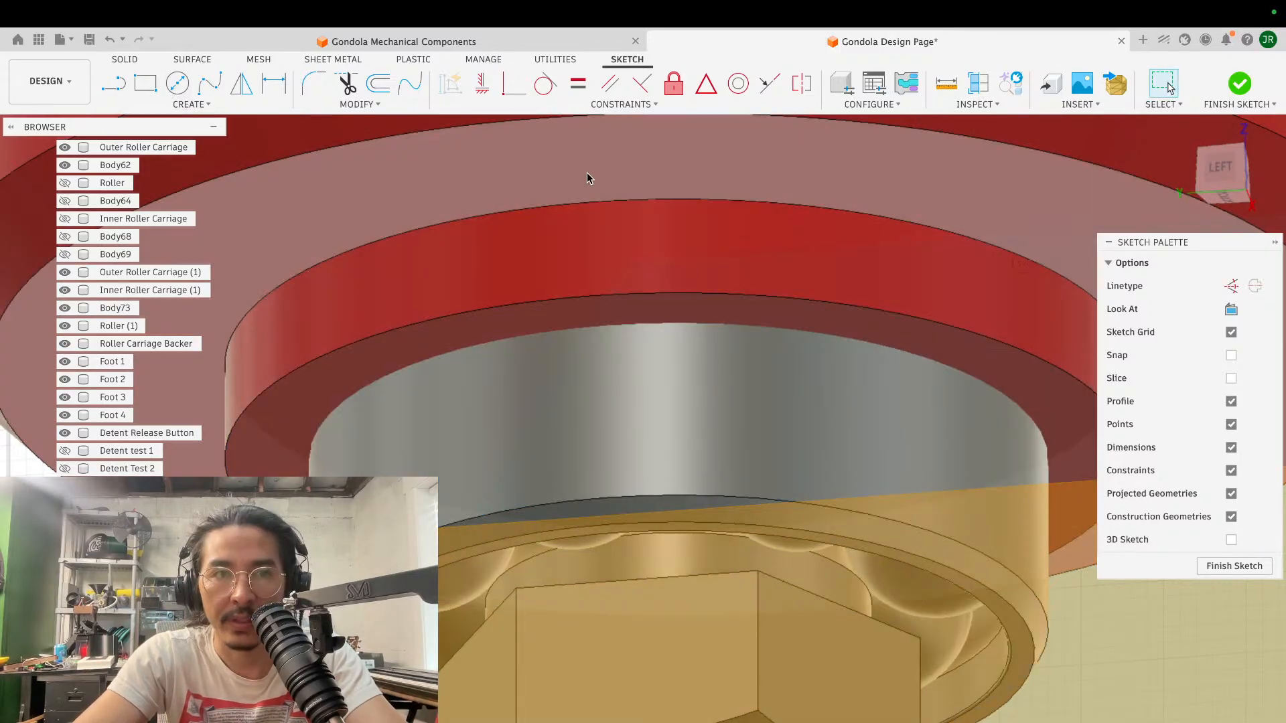
{"action": "key", "text": "c"}
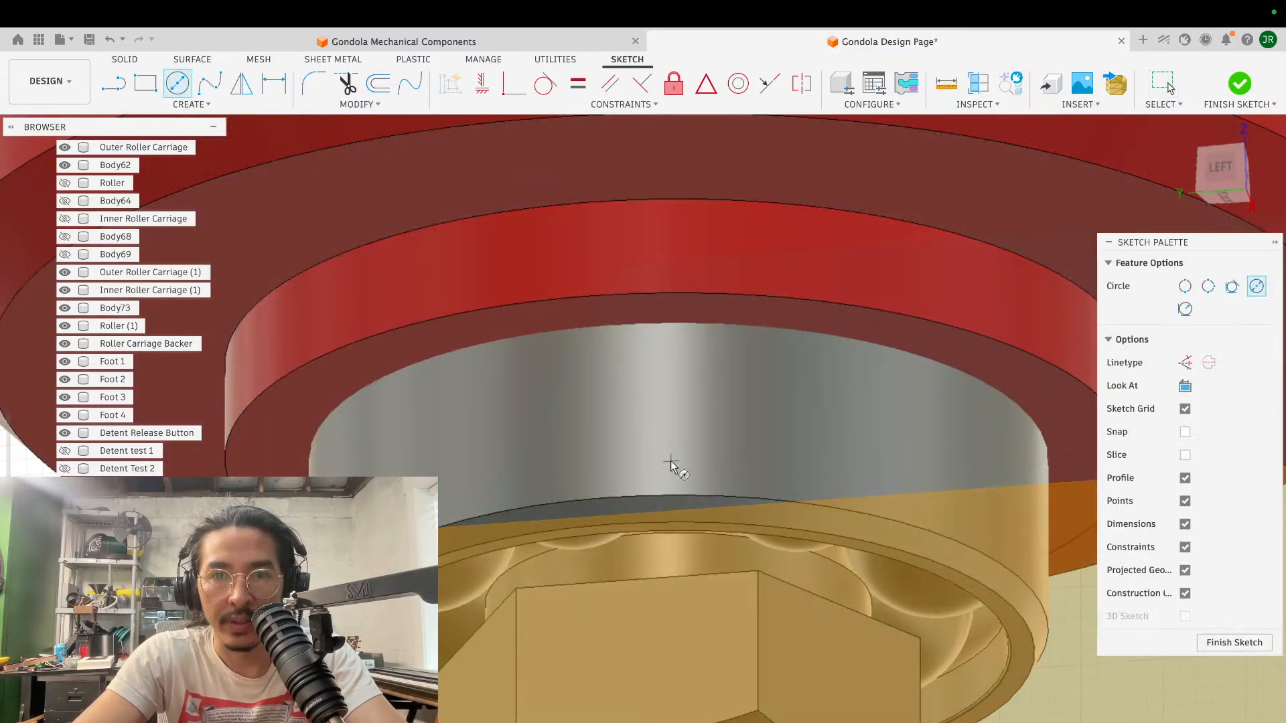
{"action": "scroll", "coordinate": [680, 414], "scroll_direction": "down", "scroll_amount": 5, "text": "shift"}
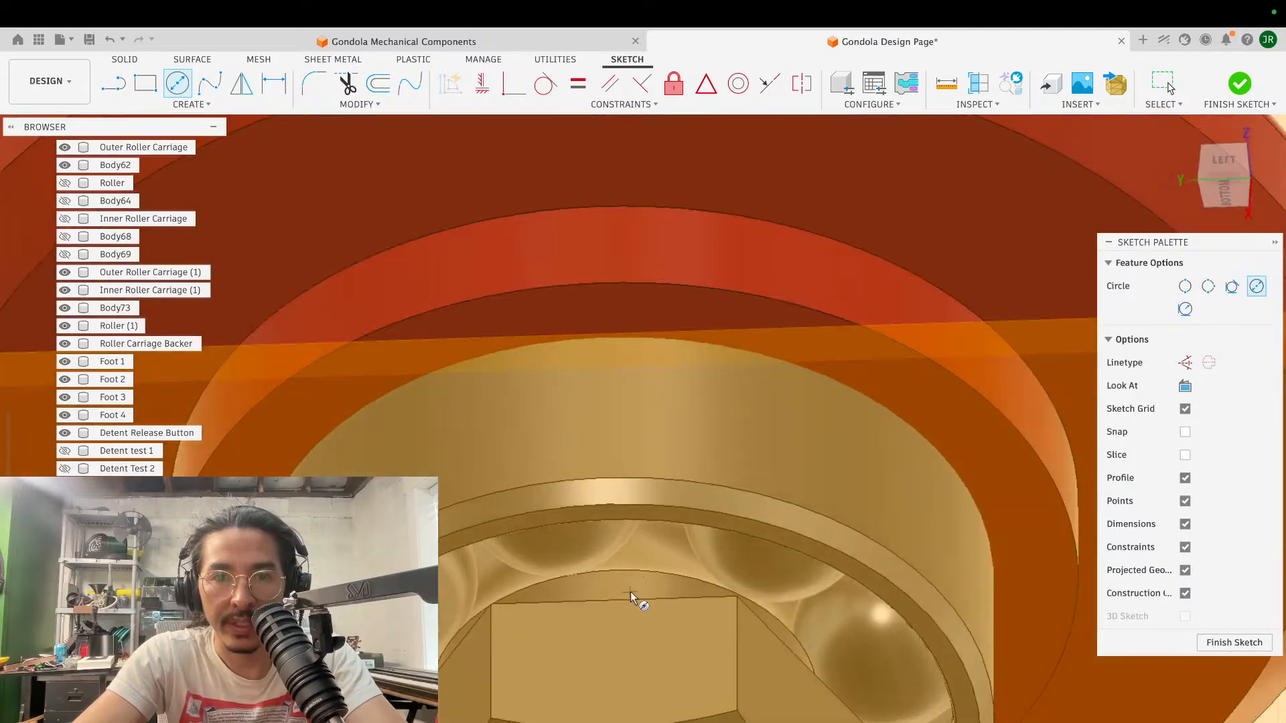
{"action": "scroll", "coordinate": [659, 468], "scroll_direction": "up", "scroll_amount": 8, "text": "shift"}
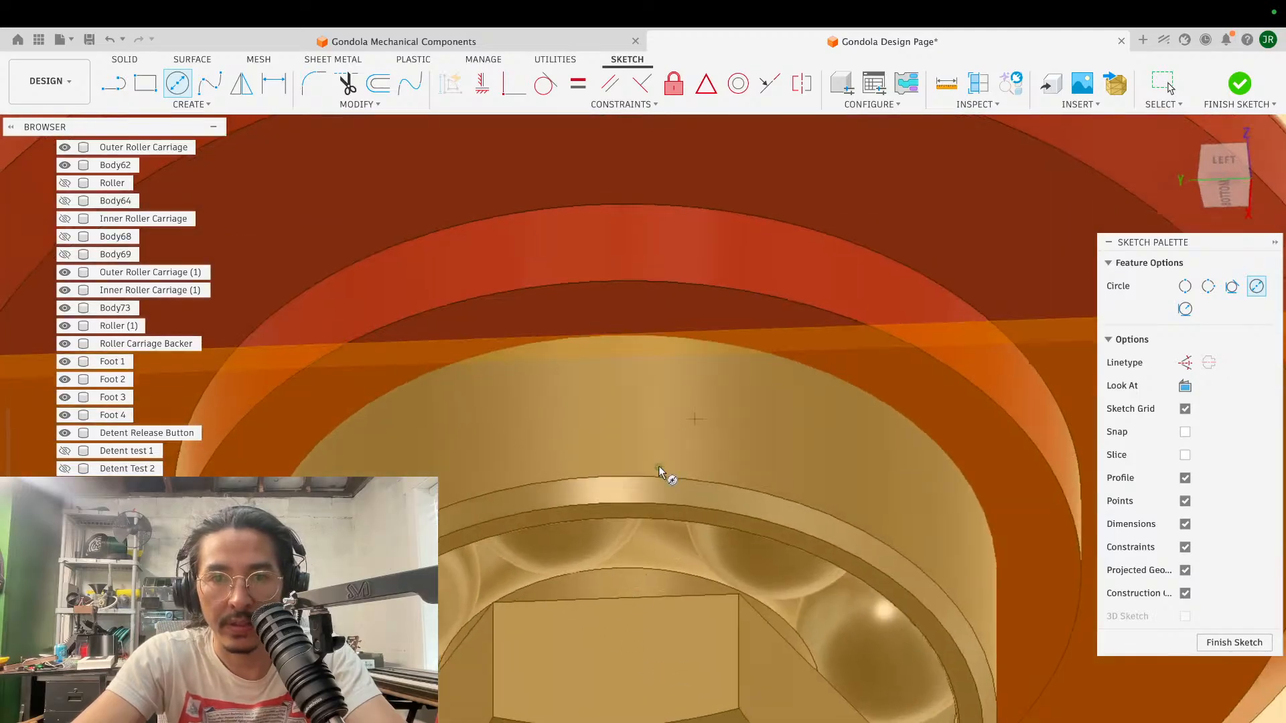
{"action": "scroll", "coordinate": [659, 468], "scroll_direction": "down", "scroll_amount": 4}
{"action": "key", "text": "Escape"}
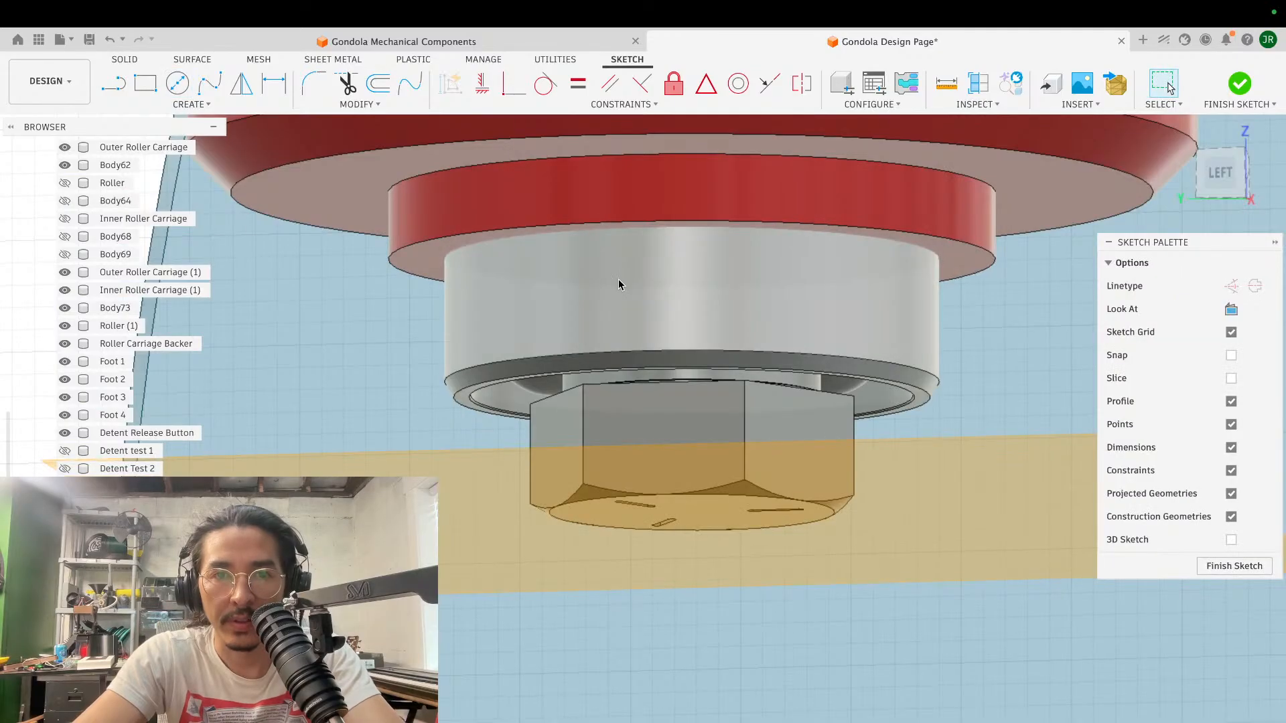
- Hide the lower bearing's outer ring to look at the balls above the screw head, and show it again
{"action": "left_click", "coordinate": [619, 280]}
{"action": "key", "text": "v"}
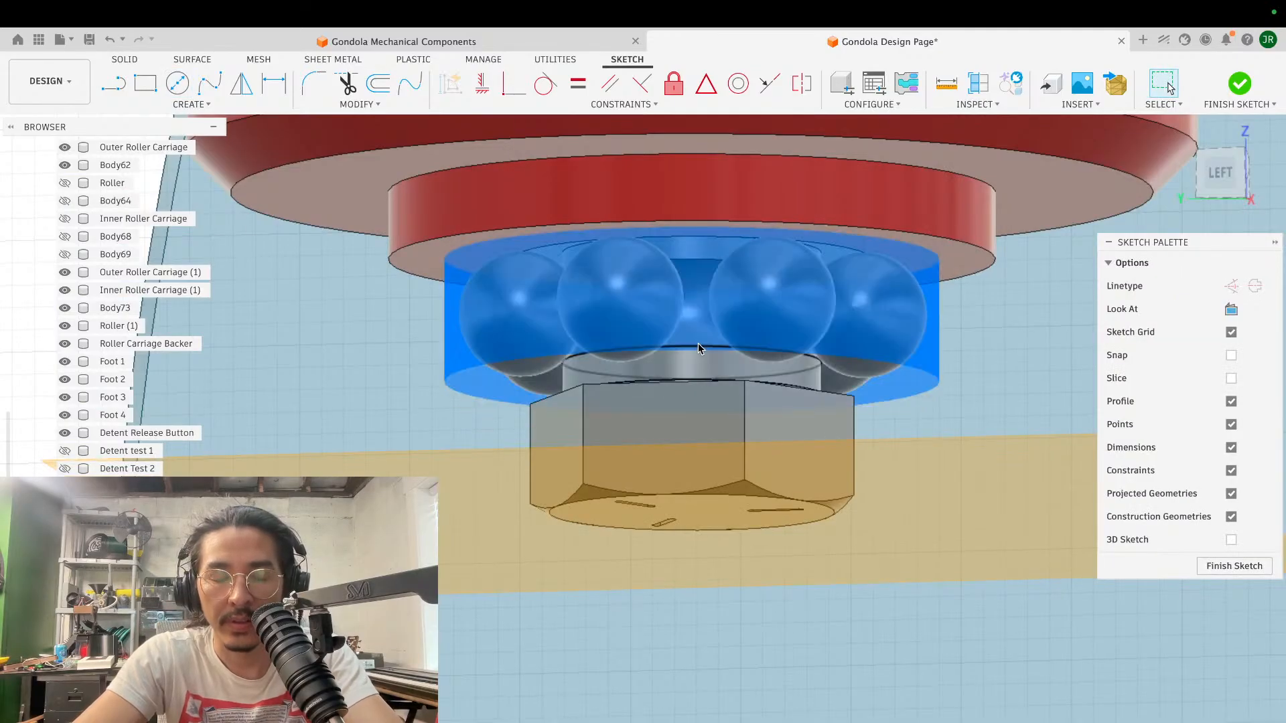
{"action": "key", "text": "v"}
{"action": "scroll", "coordinate": [692, 305], "scroll_direction": "up", "scroll_amount": 3}
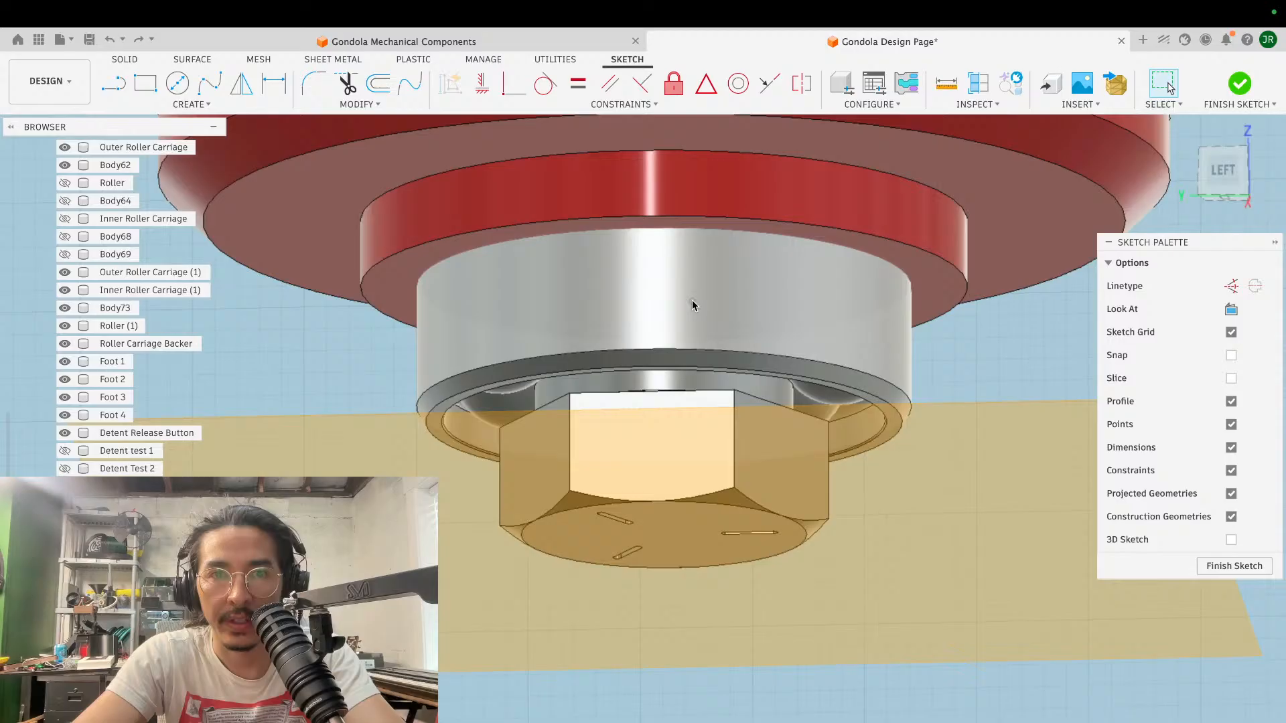
- Collapse the list of bodies, expand the list of sketches, and hide the lower construction plane covering the screw head
{"action": "mouse_move", "coordinate": [693, 306]}
{"action": "middle_mouse_down", "text": "shift"}
{"action": "mouse_move", "coordinate": [824, 261]}
{"action": "mouse_move", "coordinate": [801, 223]}
{"action": "middle_mouse_up", "text": "shift"}
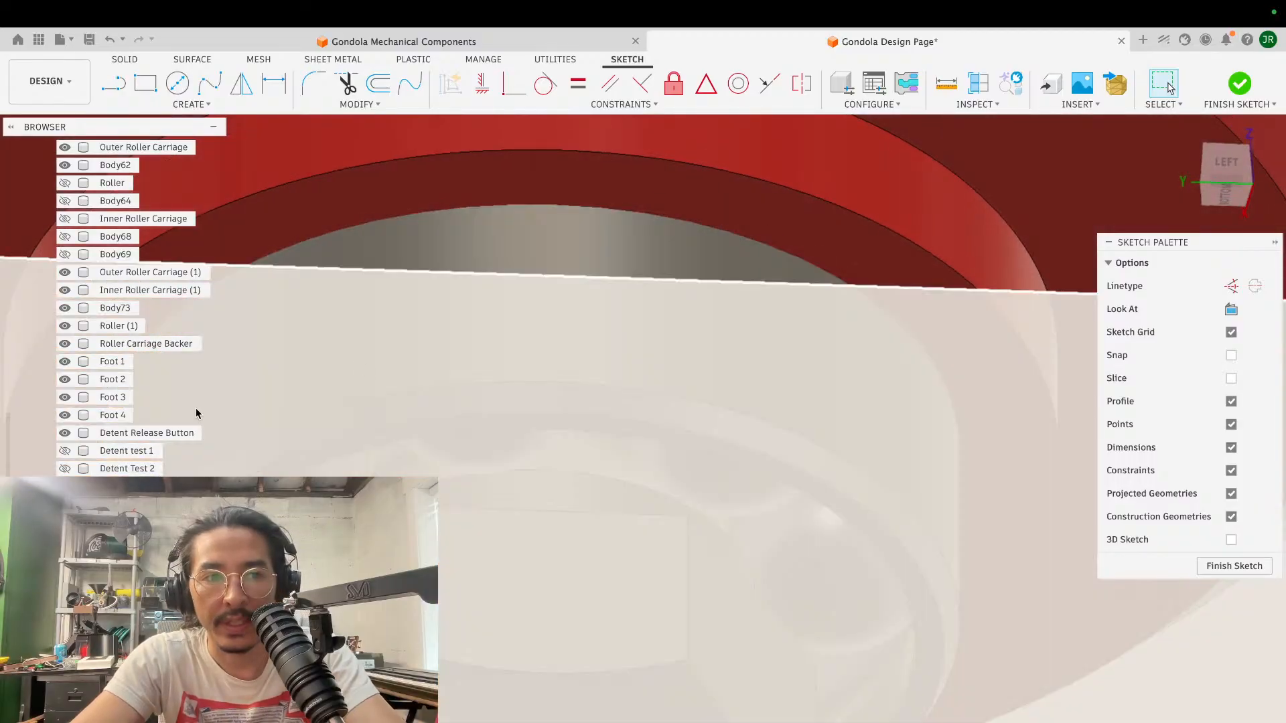
{"action": "scroll", "coordinate": [118, 415], "scroll_direction": "up", "scroll_amount": 10}
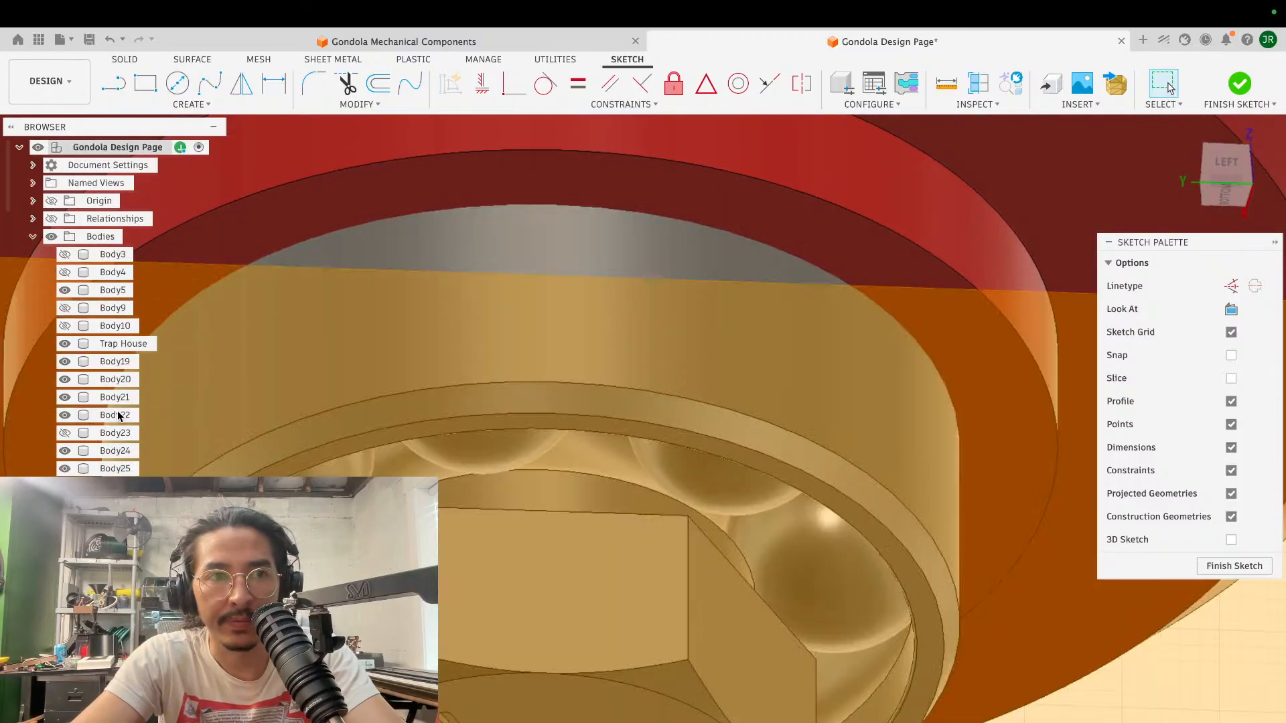
{"action": "left_click", "coordinate": [32, 237]}
{"action": "left_click", "coordinate": [32, 254]}
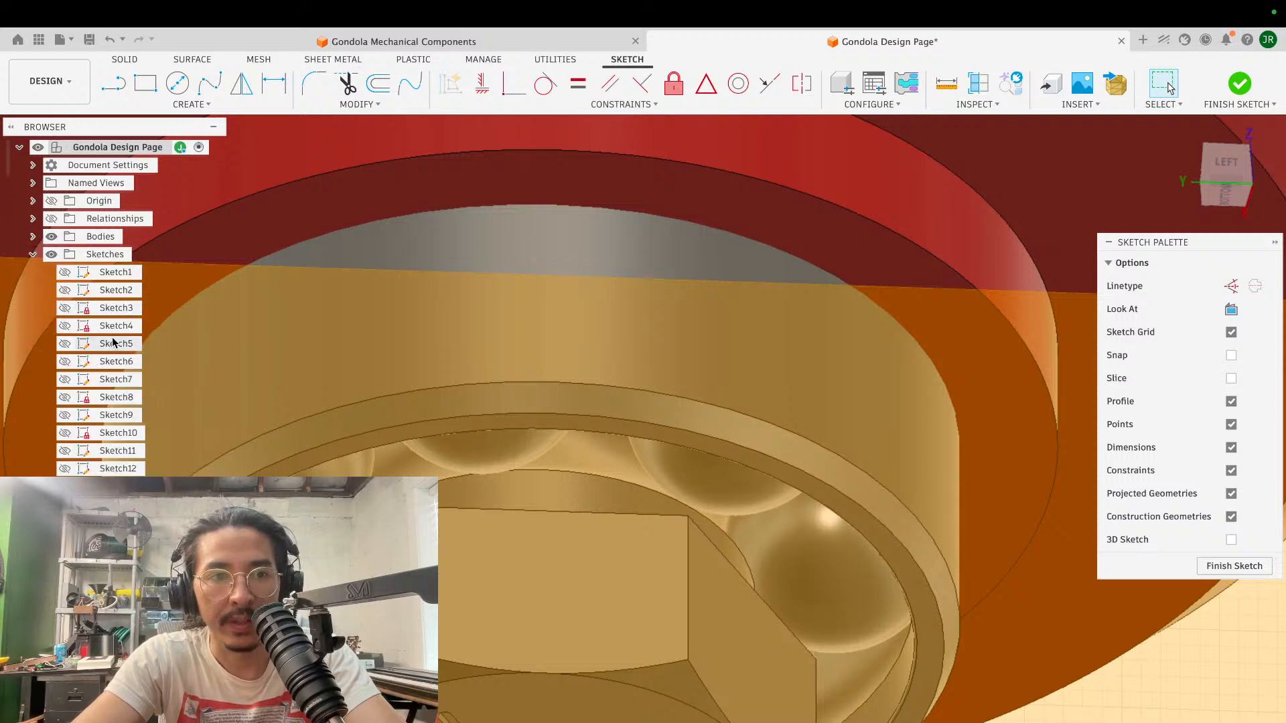
{"action": "scroll", "coordinate": [112, 343], "scroll_direction": "down", "scroll_amount": 15}
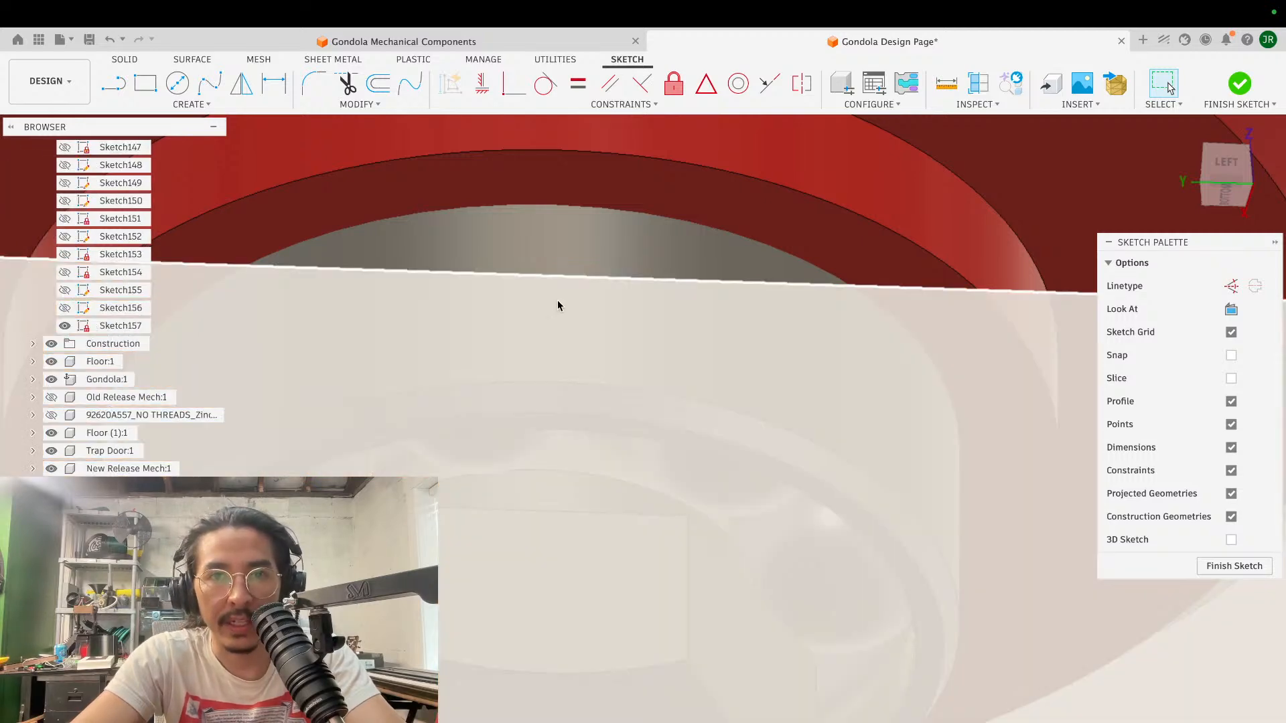
{"action": "scroll", "coordinate": [558, 301], "scroll_direction": "down", "scroll_amount": 5}
{"action": "scroll", "coordinate": [557, 301], "scroll_direction": "up", "scroll_amount": 5, "text": "shift"}
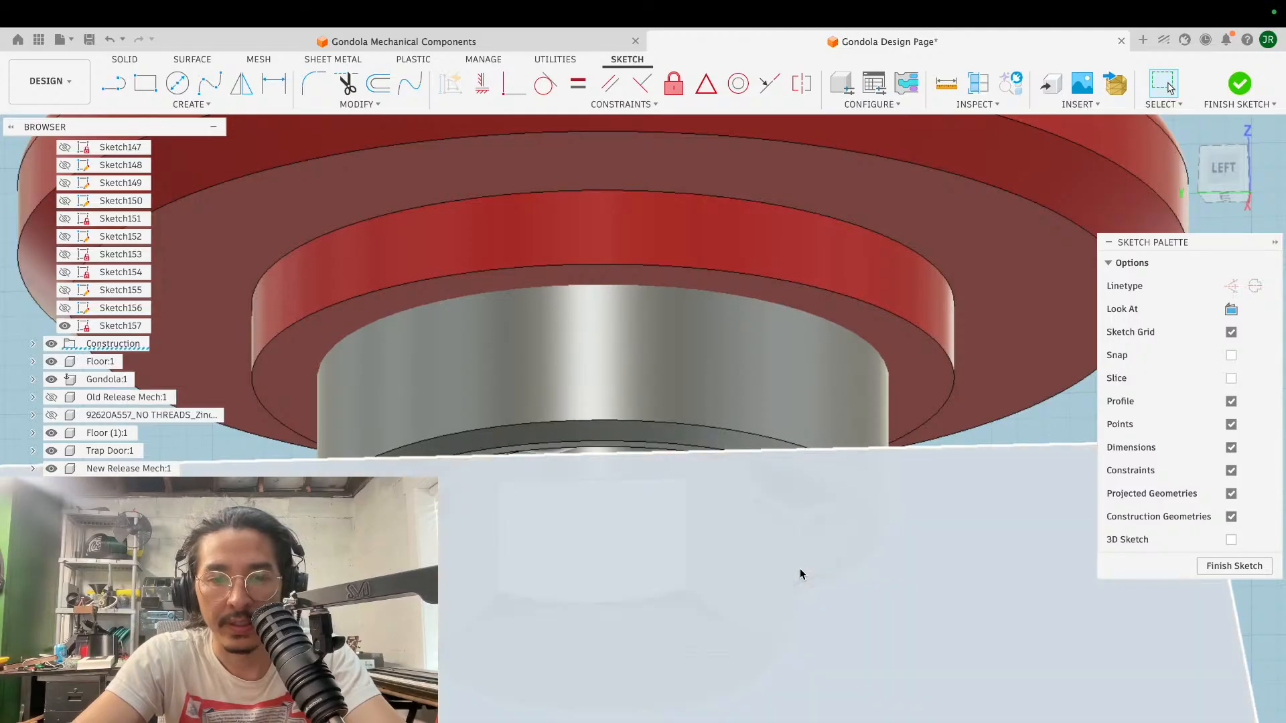
{"action": "scroll", "coordinate": [754, 396], "scroll_direction": "down", "scroll_amount": 3}
{"action": "scroll", "coordinate": [754, 397], "scroll_direction": "left", "scroll_amount": 3}
{"action": "scroll", "coordinate": [754, 396], "scroll_direction": "up", "scroll_amount": 5, "text": "shift"}
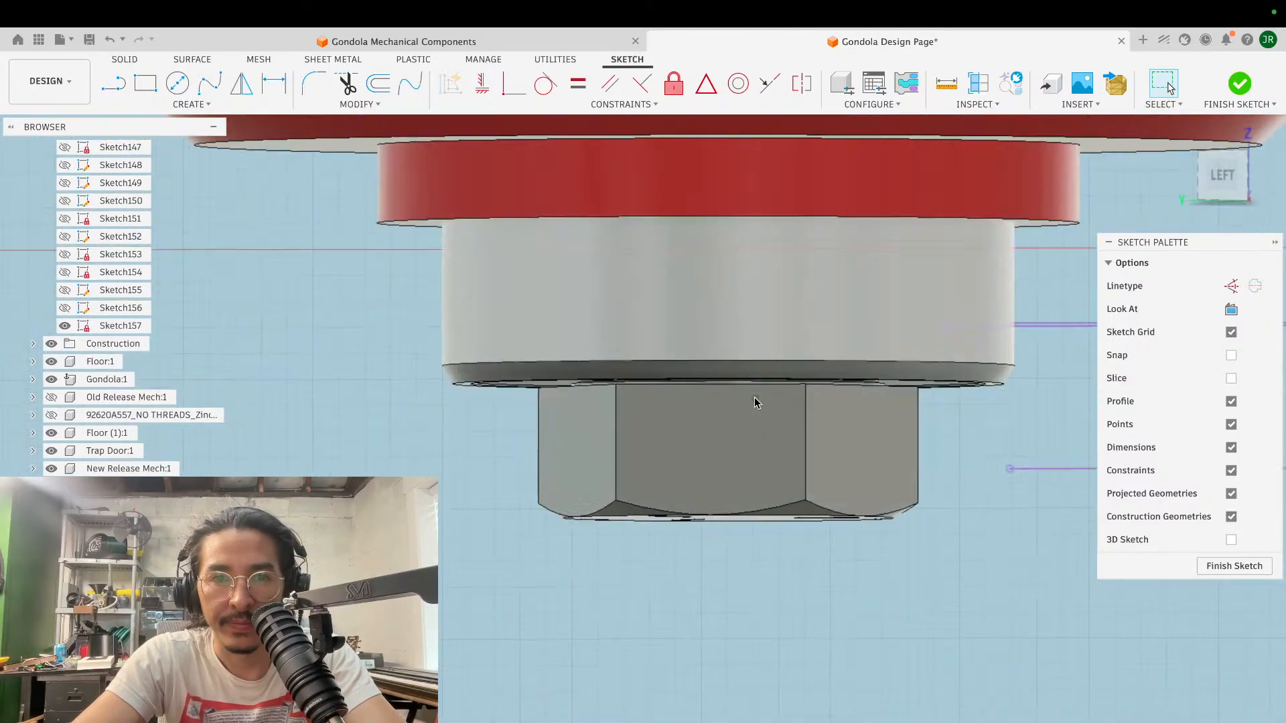
- Project the lower outer edge of the bearing above the screw head into the sketch
{"action": "scroll", "coordinate": [754, 396], "scroll_direction": "down", "scroll_amount": 2, "text": "shift"}
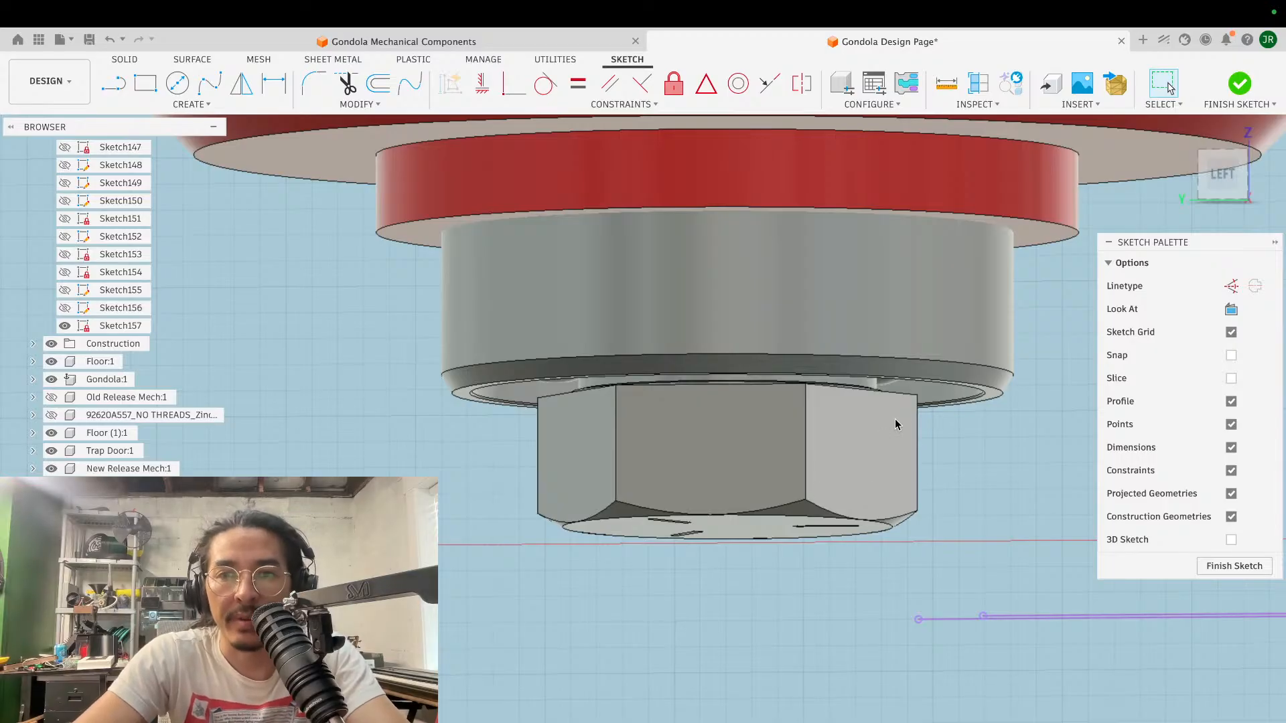
{"action": "scroll", "coordinate": [787, 401], "scroll_direction": "down", "scroll_amount": 4}
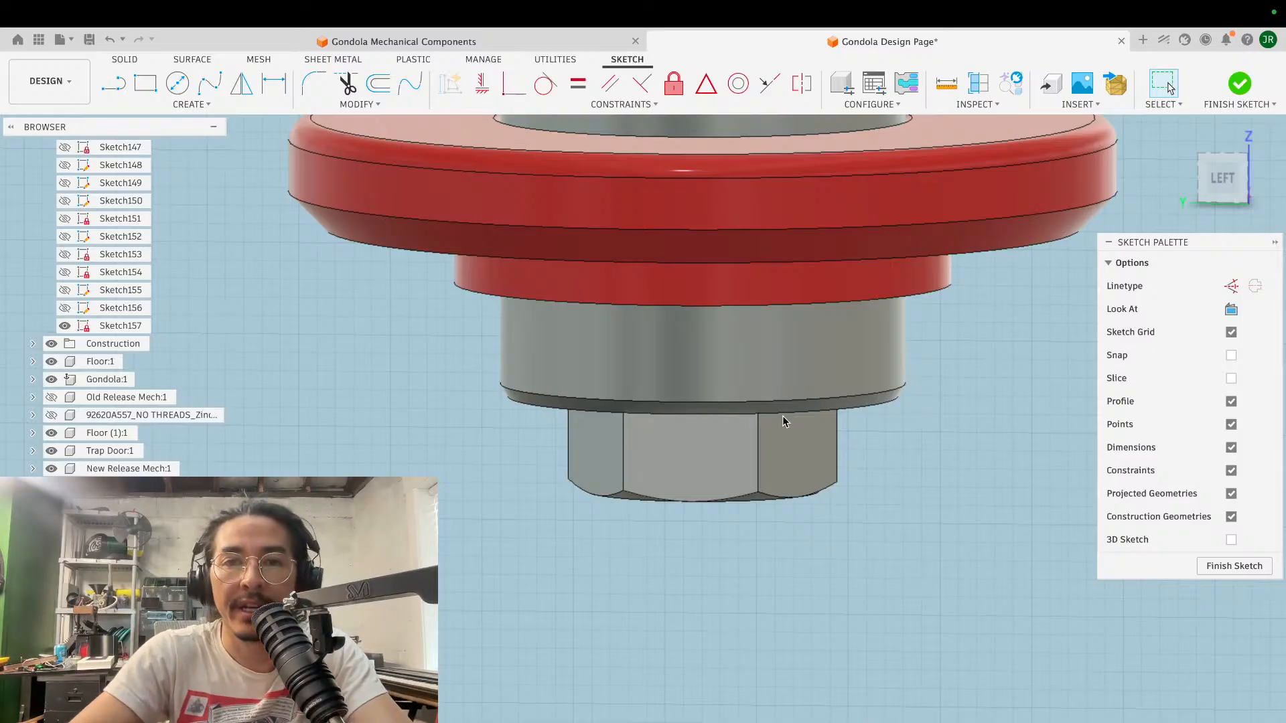
{"action": "scroll", "coordinate": [784, 420], "scroll_direction": "down", "scroll_amount": 4}
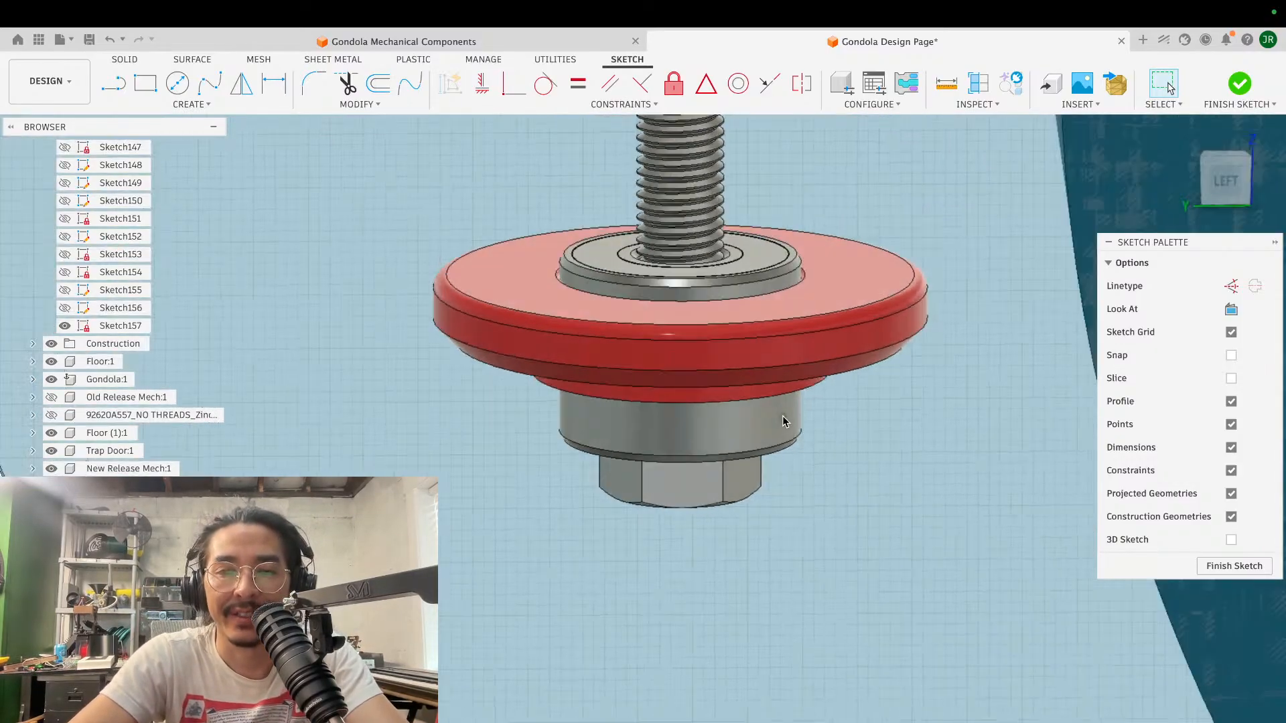
{"action": "scroll", "coordinate": [784, 419], "scroll_direction": "up", "scroll_amount": 5}
{"action": "scroll", "coordinate": [781, 414], "scroll_direction": "down", "scroll_amount": 8, "text": "shift"}
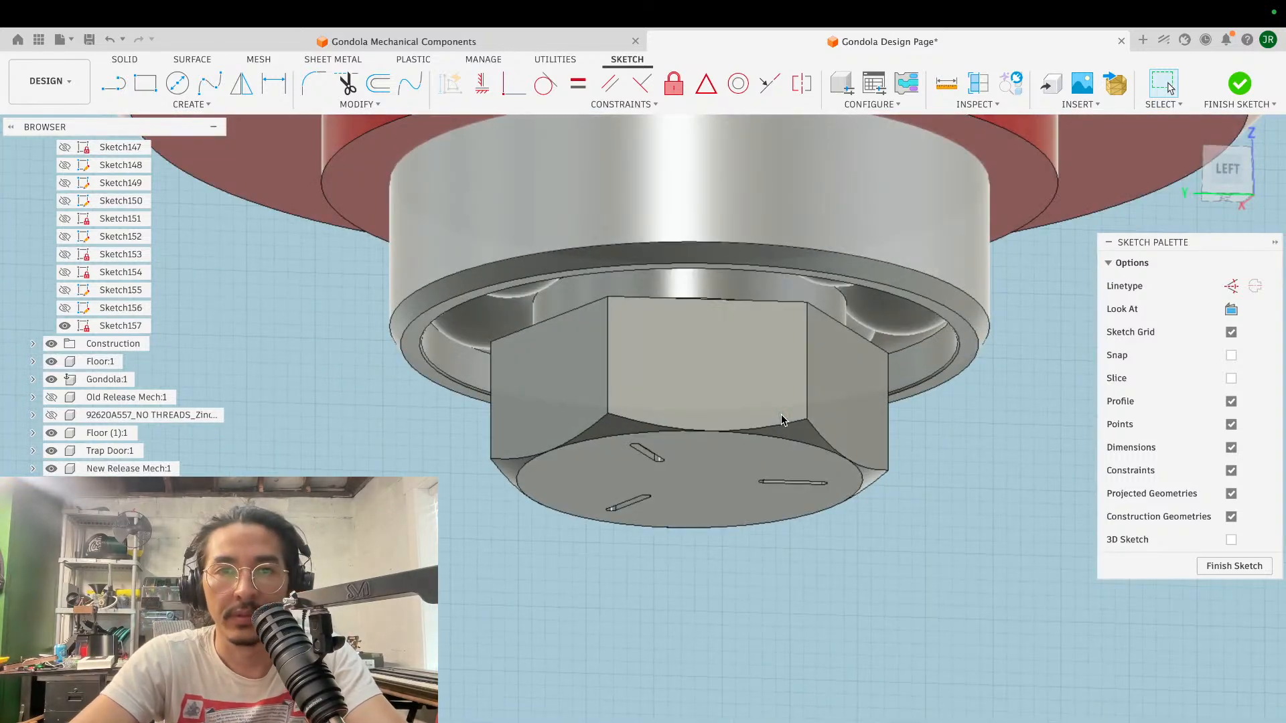
{"action": "scroll", "coordinate": [781, 414], "scroll_direction": "up", "scroll_amount": 4}
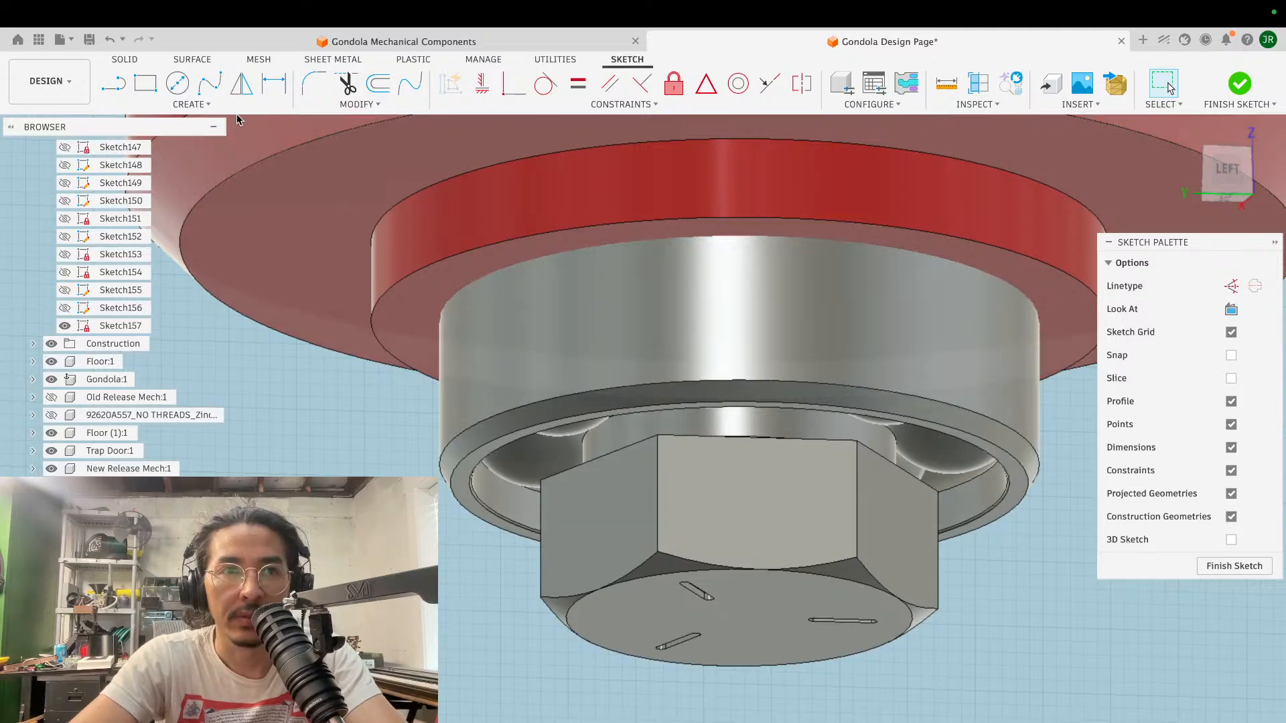
{"action": "key", "text": "p"}
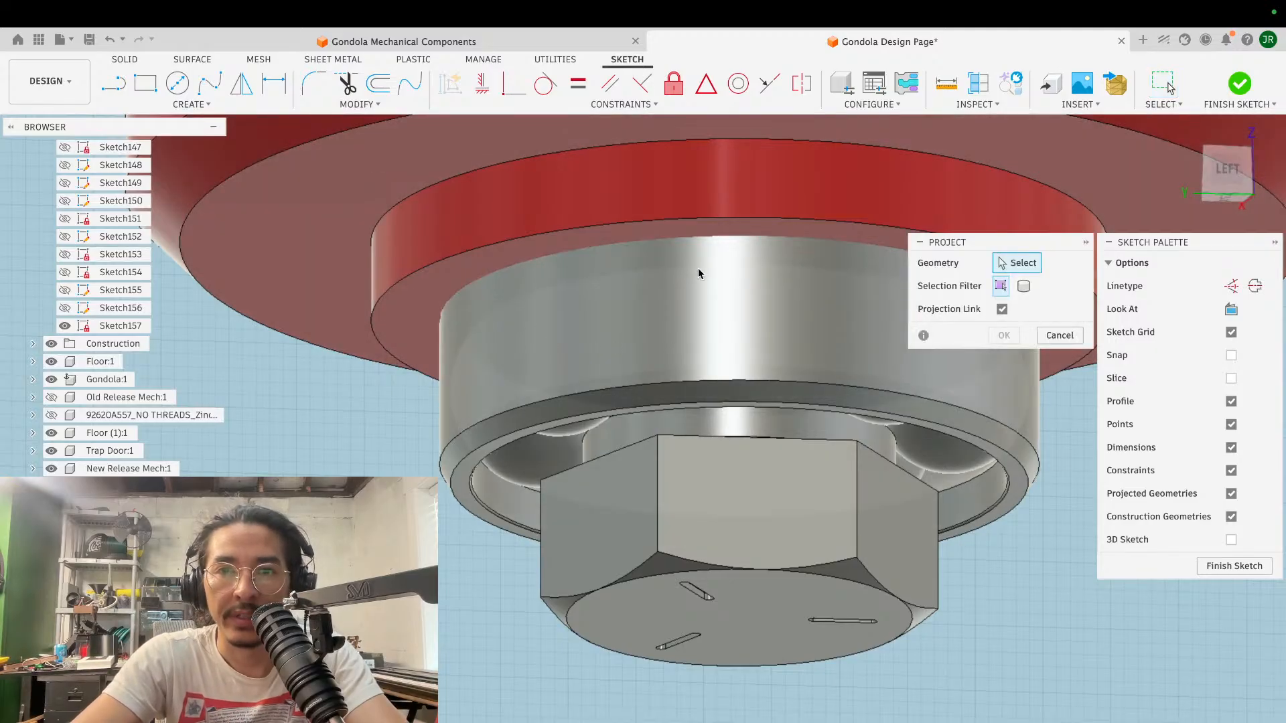
{"action": "left_click", "coordinate": [1006, 426]}
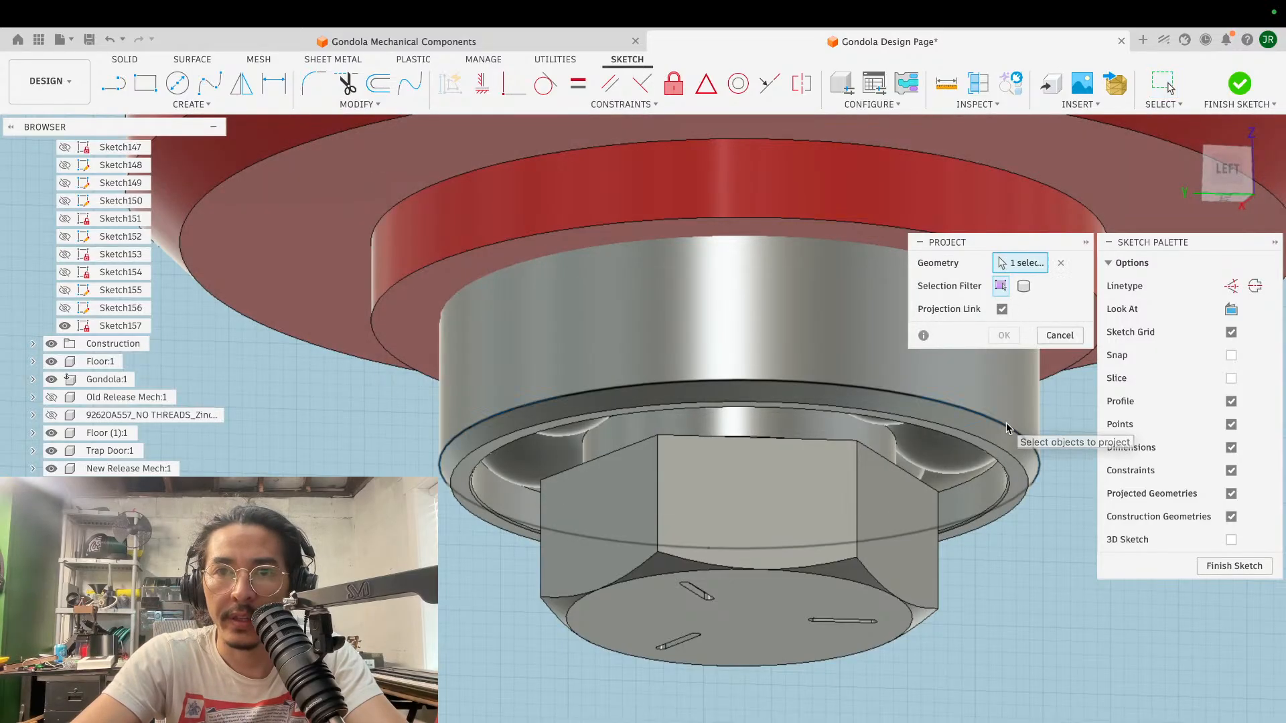
{"action": "left_click", "coordinate": [1008, 336]}
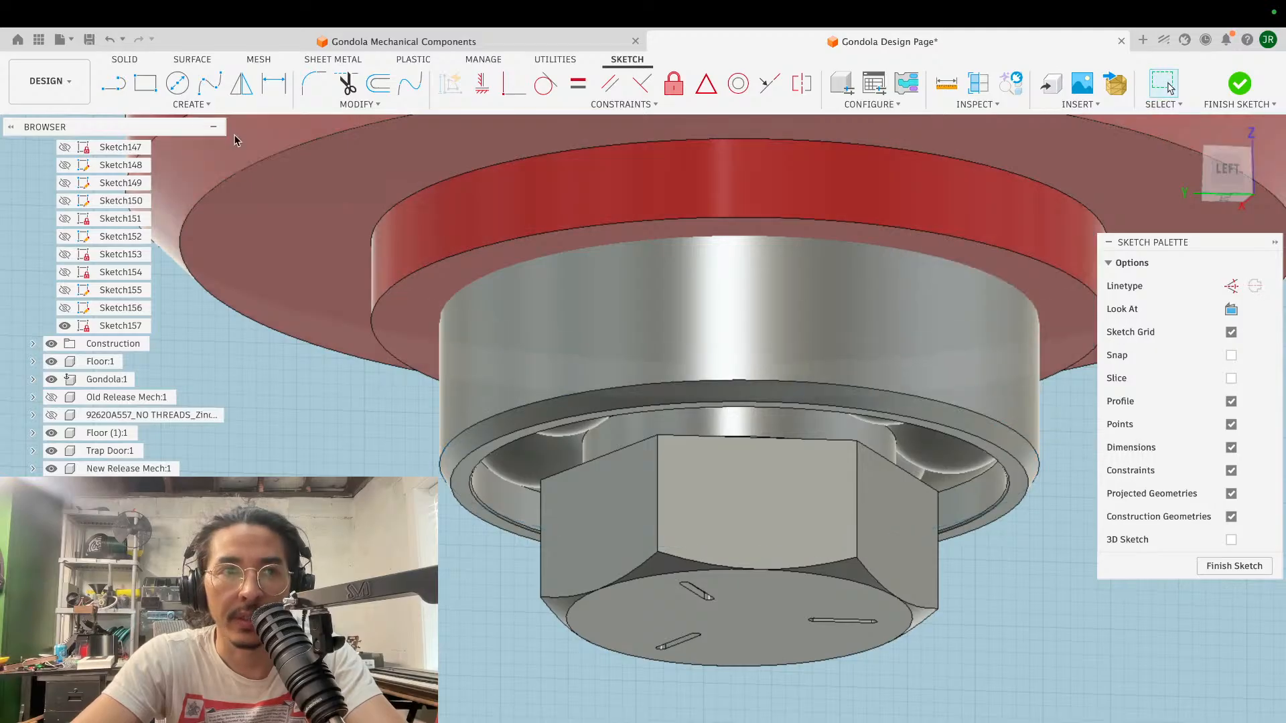
{"action": "left_click", "coordinate": [177, 83]}
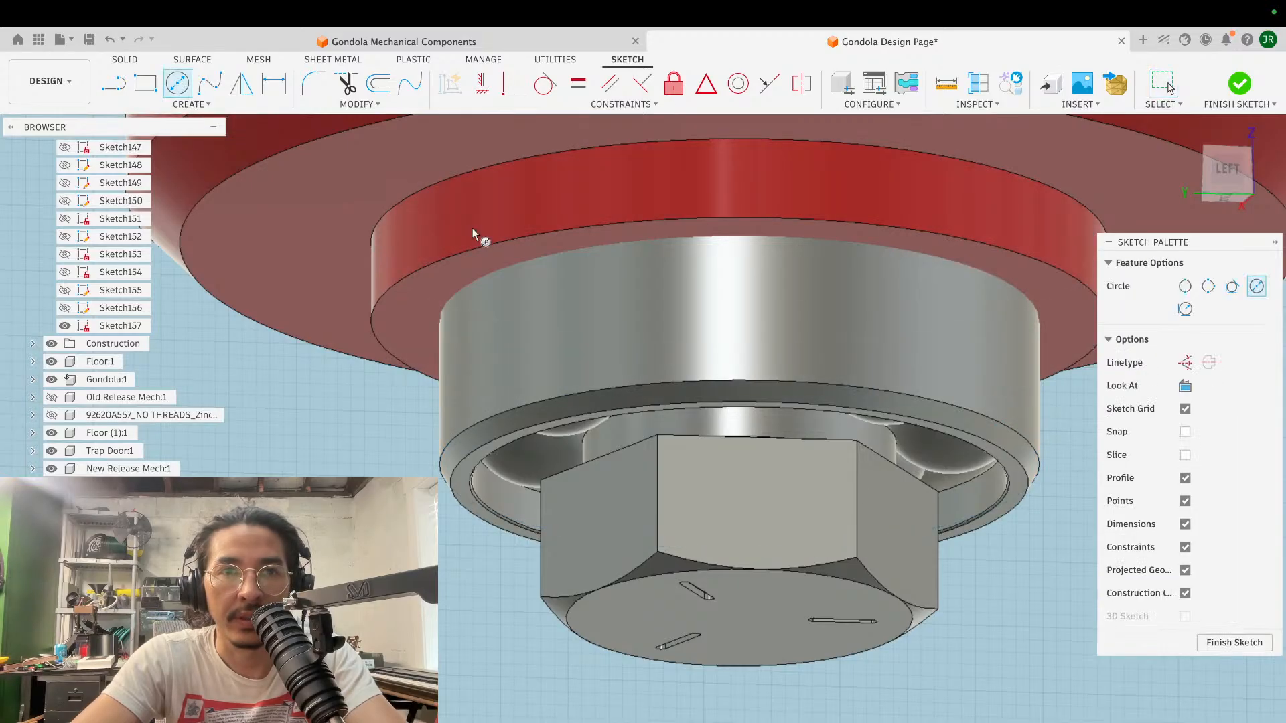
{"action": "left_click", "coordinate": [569, 250]}
{"action": "scroll", "coordinate": [501, 317], "scroll_direction": "up", "scroll_amount": 5, "text": "shift"}
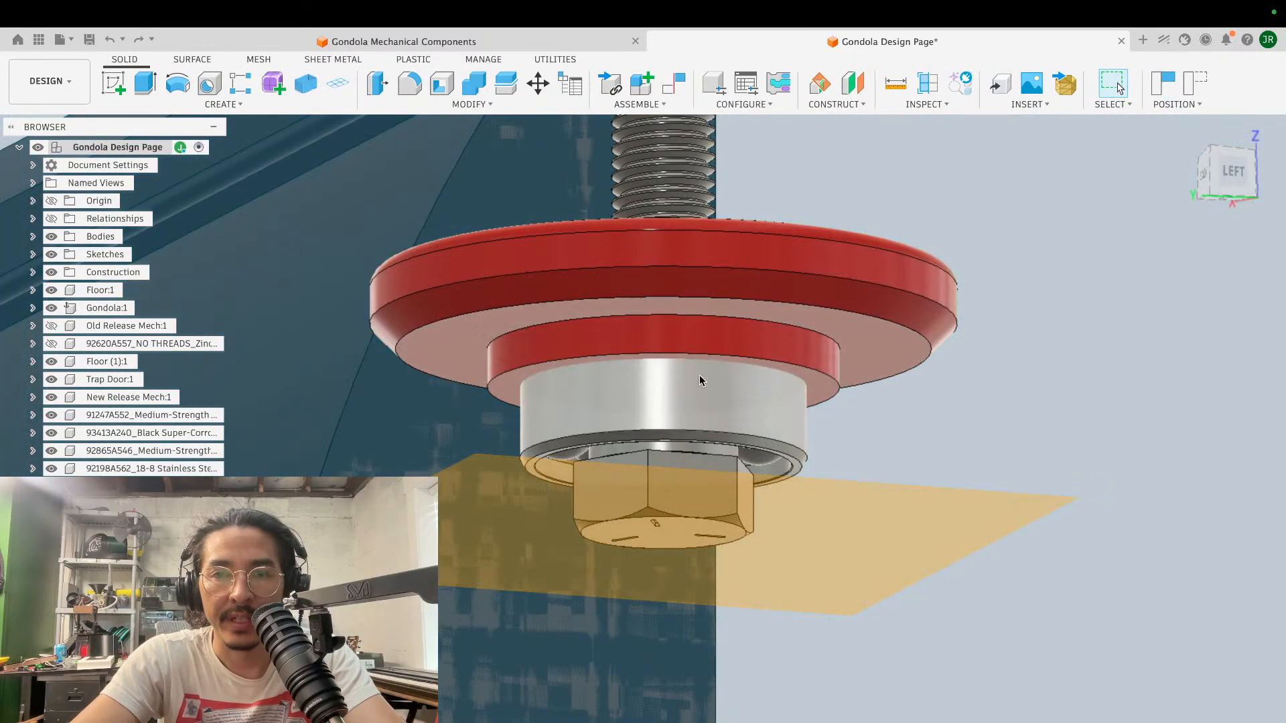
{"action": "scroll", "coordinate": [785, 356], "scroll_direction": "up", "scroll_amount": 5}
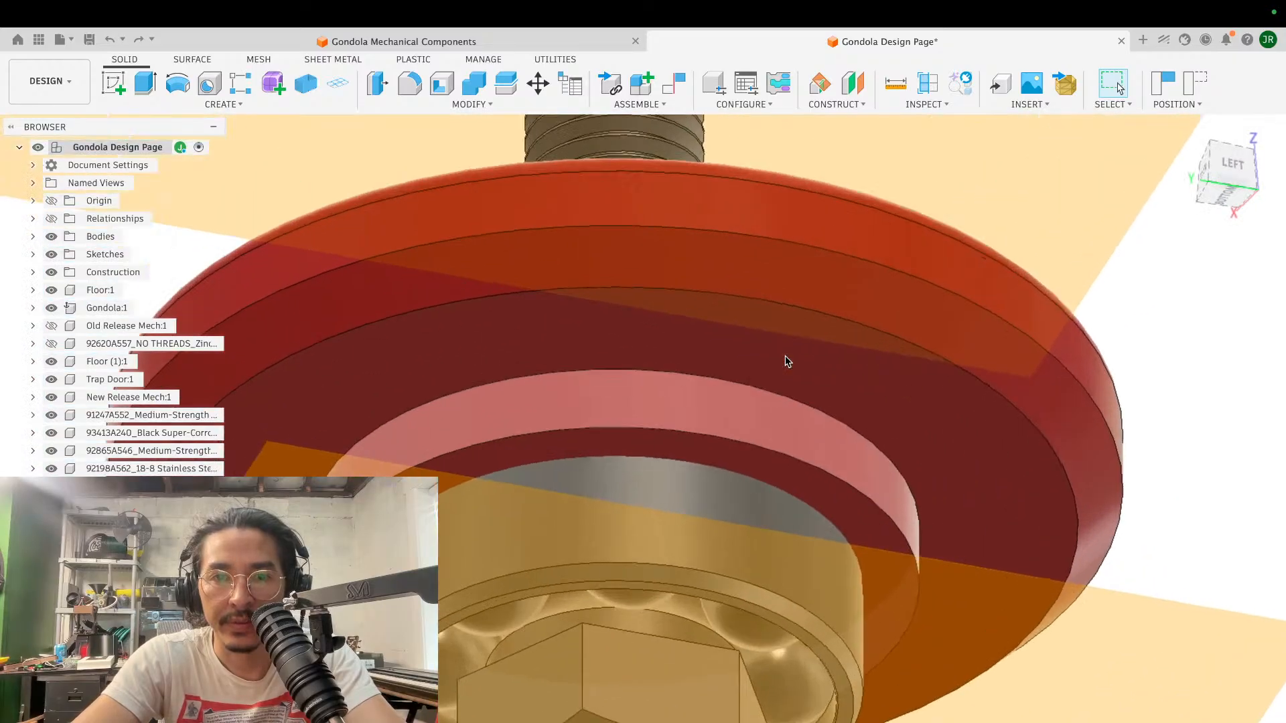
- Start a sketch on the lower ring face of the red flange's boss and capture the moved components' positions
{"action": "left_click", "coordinate": [112, 83]}
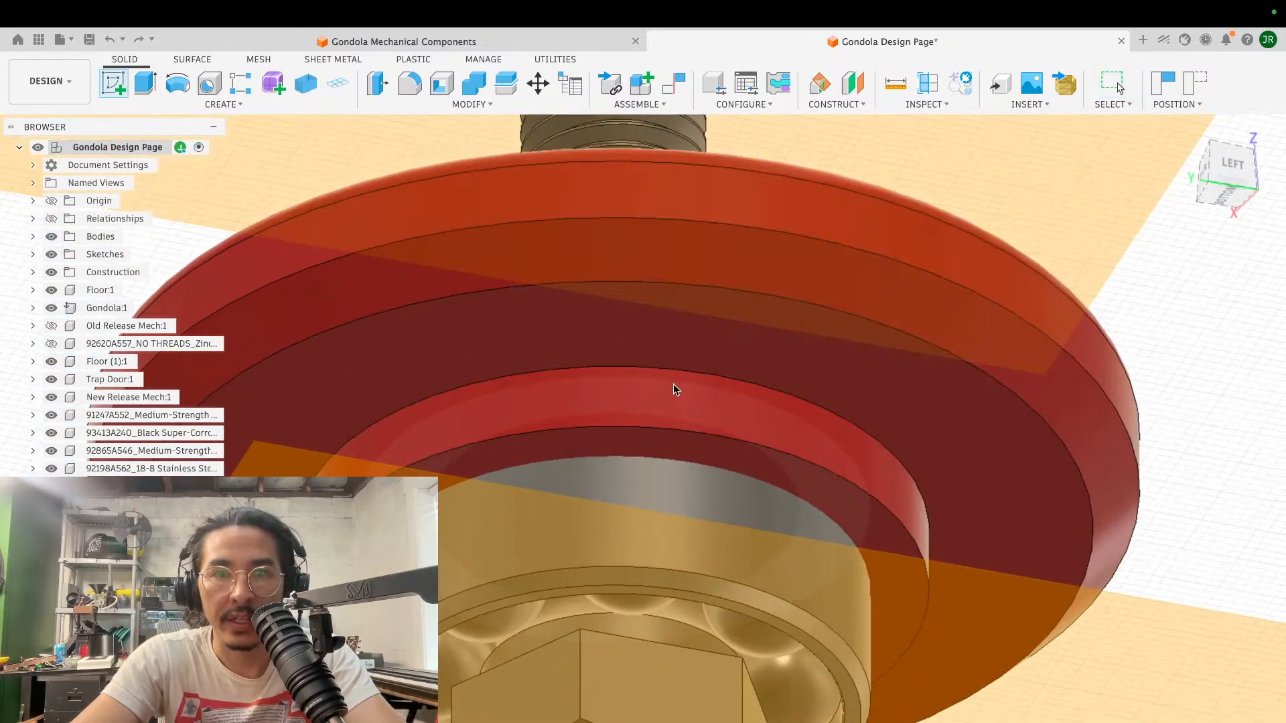
{"action": "left_click", "coordinate": [696, 455]}
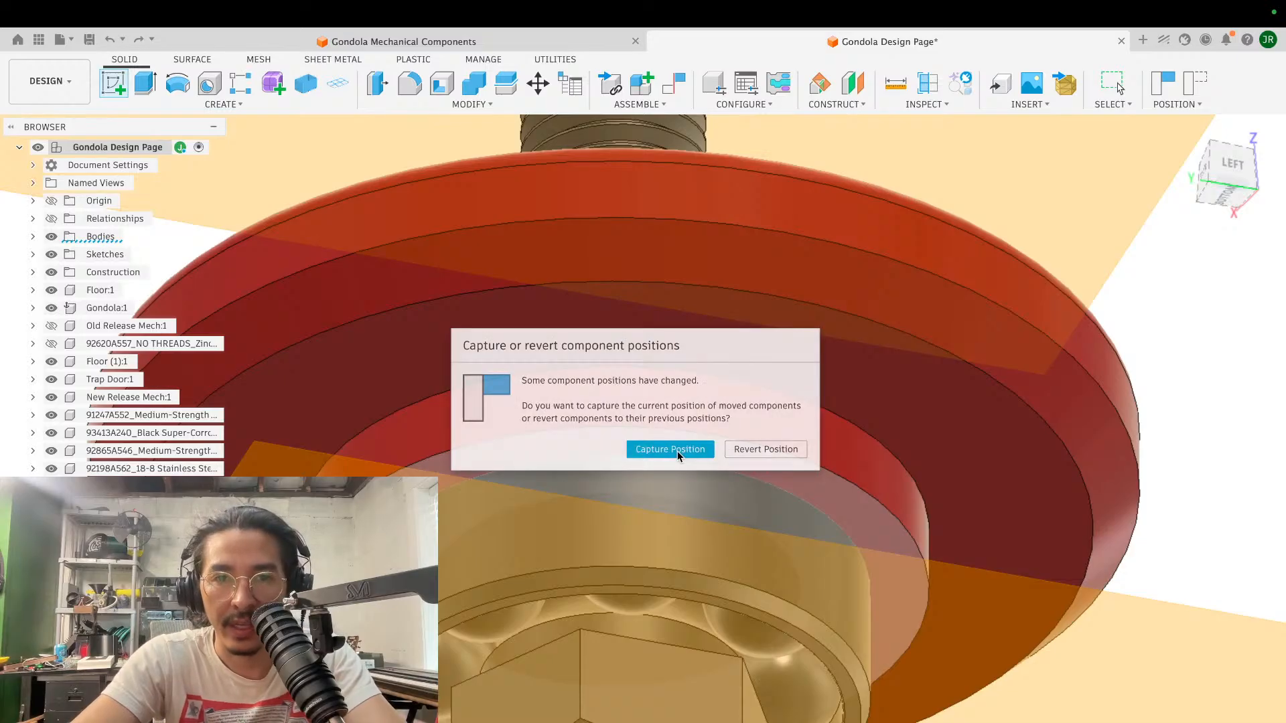
{"action": "left_click", "coordinate": [677, 451]}
- Sketch a 22 mm diameter circle centred on the flange boss's axis
{"action": "key", "text": "c"}
{"action": "left_click", "coordinate": [651, 420]}
{"action": "type", "text": "22"}
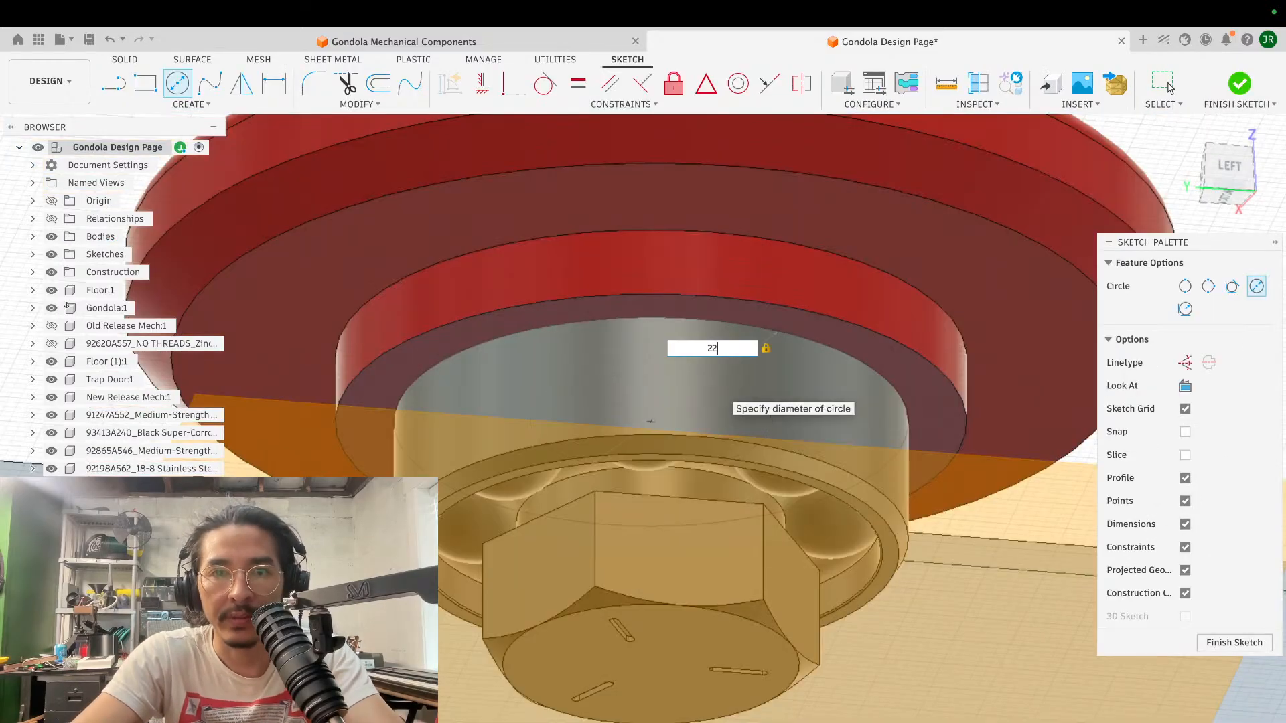
{"action": "key", "text": "Return"}
{"action": "key", "text": "Escape"}
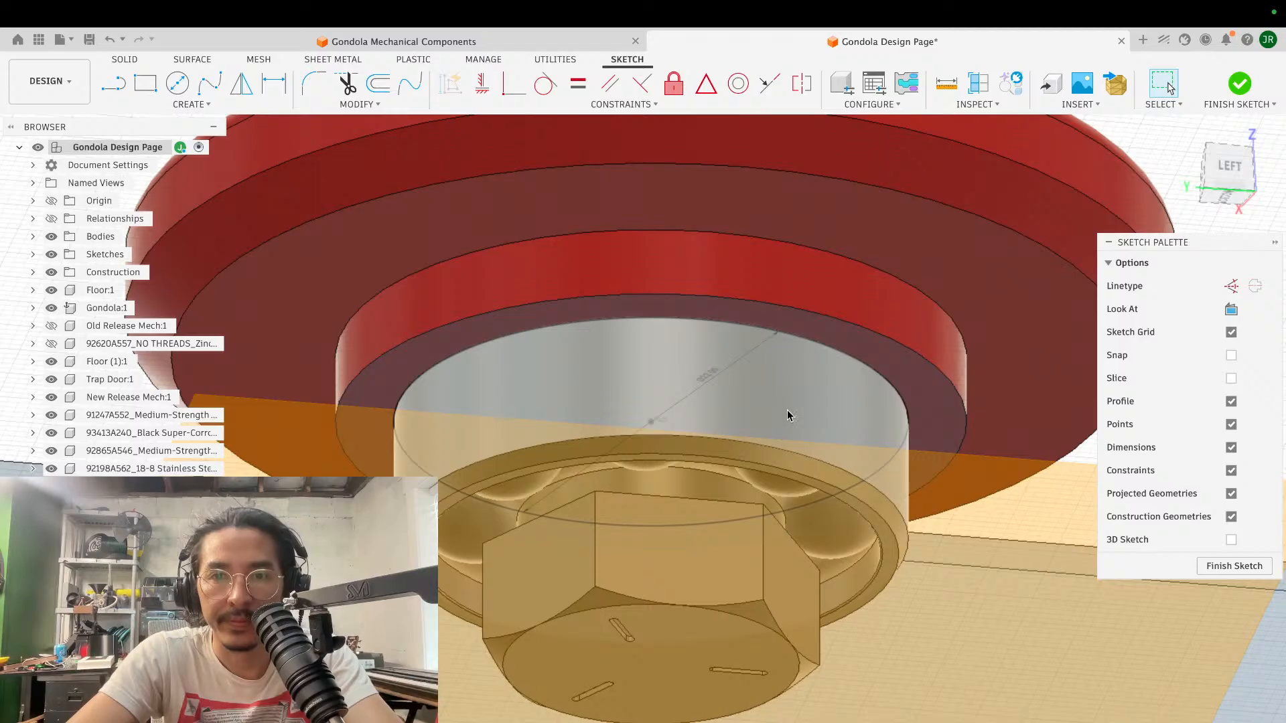
- Show Body49, the yellow spool body around the lower bearing, and make it semi-transparent
{"action": "scroll", "coordinate": [787, 410], "scroll_direction": "up", "scroll_amount": 3}
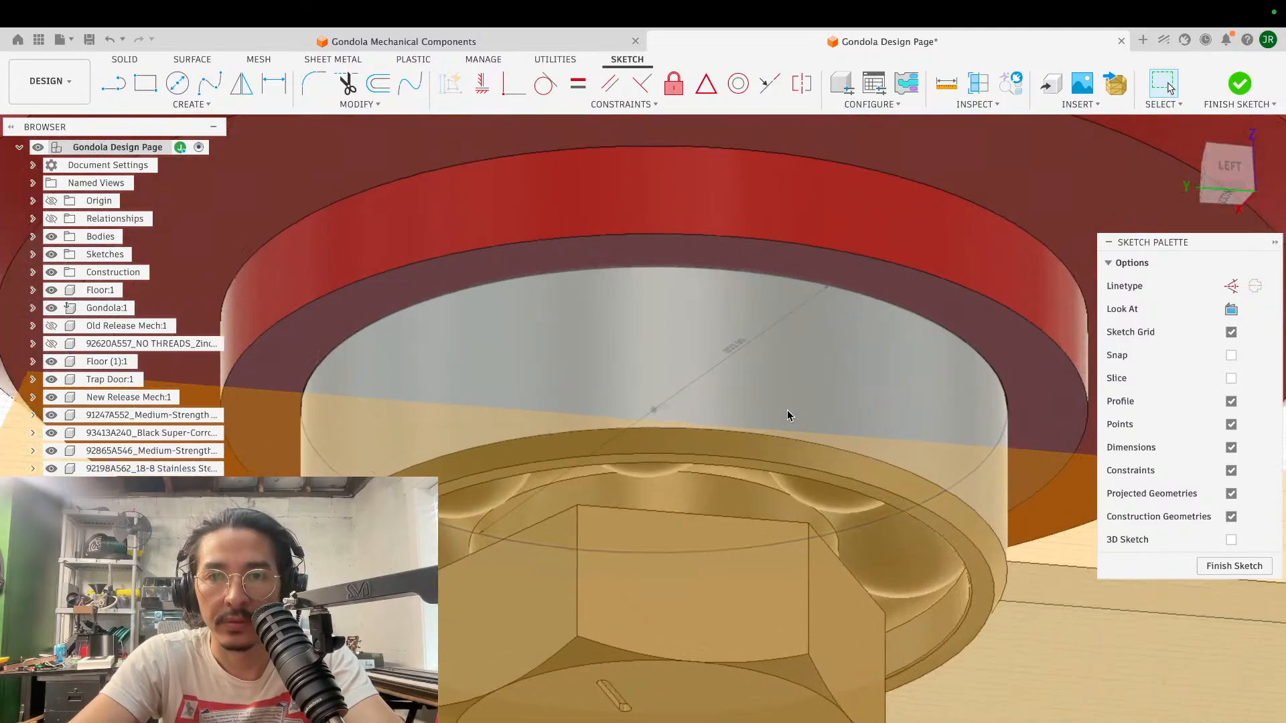
{"action": "scroll", "coordinate": [788, 418], "scroll_direction": "down", "scroll_amount": 3}
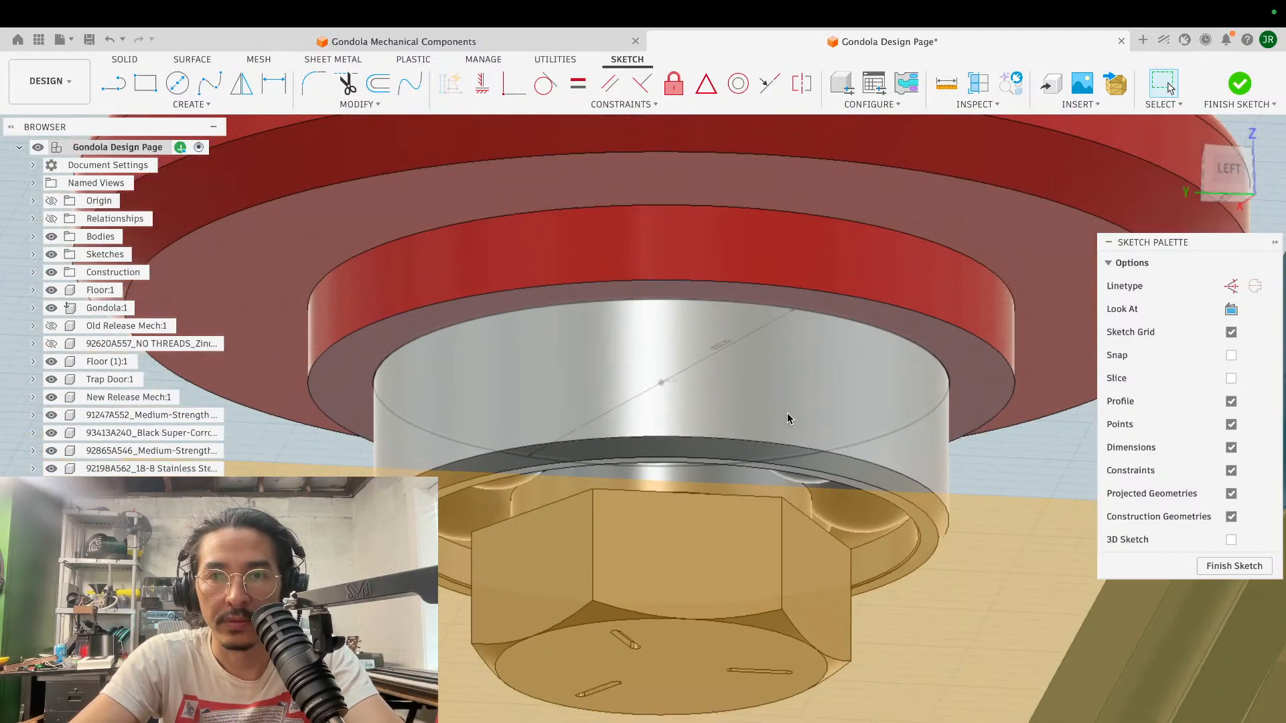
{"action": "middle_click_drag", "start_coordinate": [786, 413], "coordinate": [839, 395], "text": "shift"}
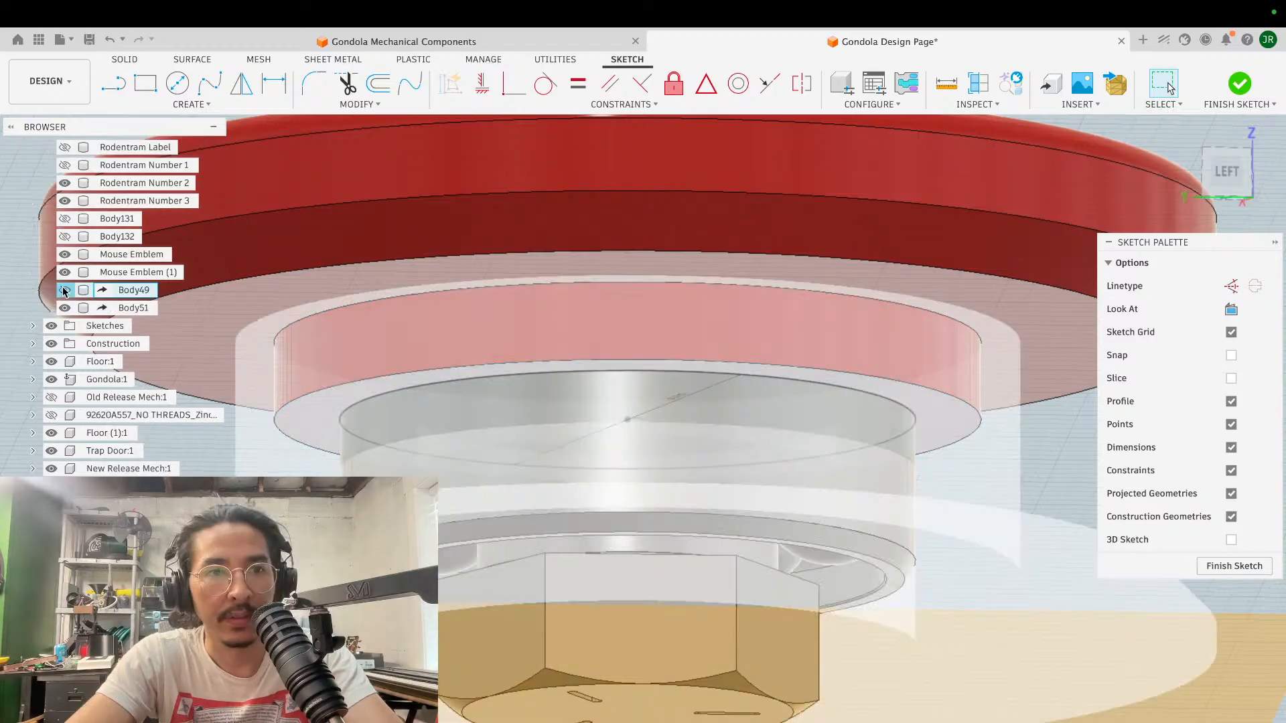
{"action": "left_click", "coordinate": [64, 290]}
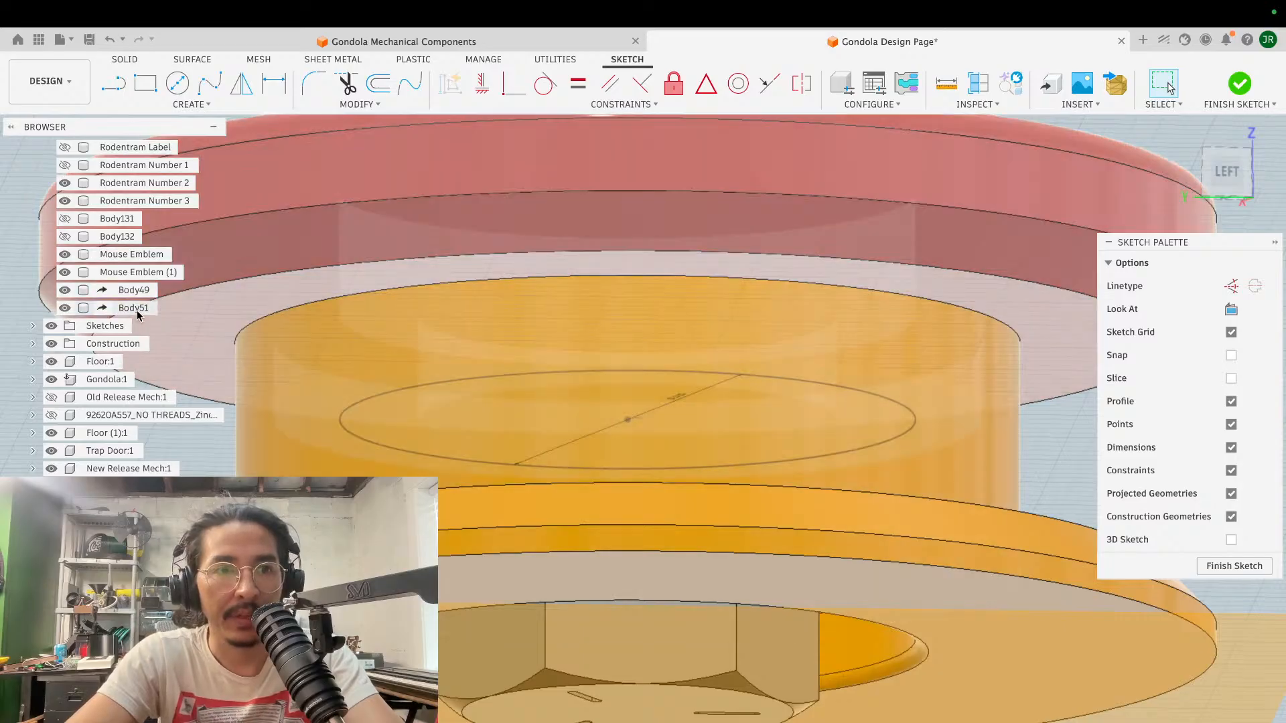
{"action": "left_click", "coordinate": [133, 308]}
{"action": "left_click", "coordinate": [134, 291], "text": "shift"}
{"action": "right_click", "coordinate": [134, 291]}
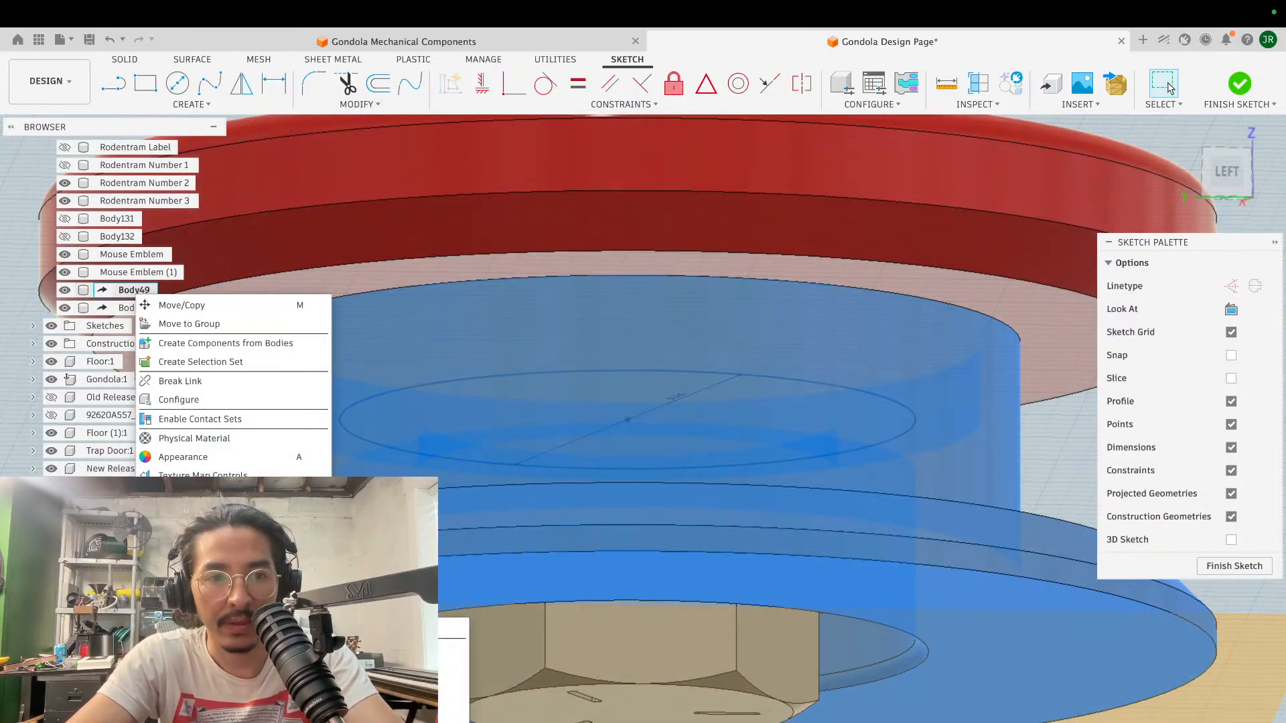
{"action": "left_click", "coordinate": [401, 718]}
- Make Body51, the red flange, semi-transparent so the bearing inside it can be seen
{"action": "scroll", "coordinate": [648, 482], "scroll_direction": "up", "scroll_amount": 5, "text": "shift"}
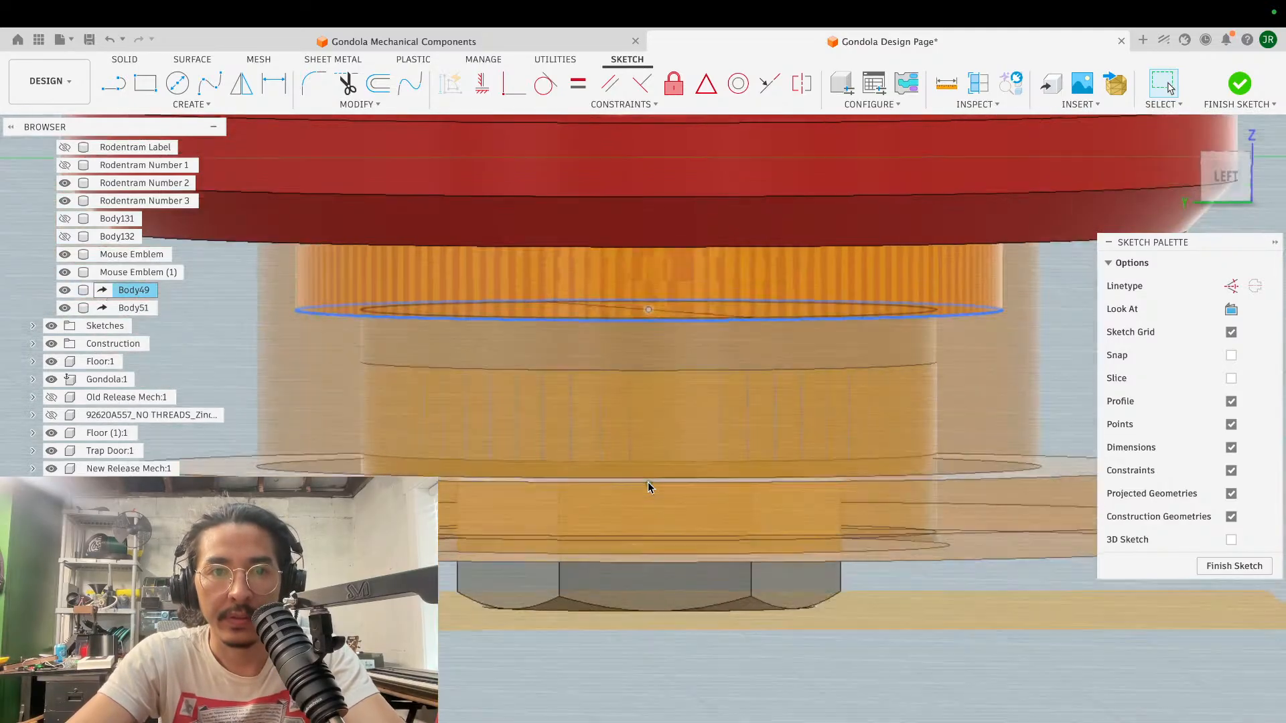
{"action": "scroll", "coordinate": [649, 483], "scroll_direction": "down", "scroll_amount": 5, "text": "shift"}
{"action": "scroll", "coordinate": [648, 483], "scroll_direction": "up", "scroll_amount": 4, "text": "shift"}
{"action": "scroll", "coordinate": [648, 482], "scroll_direction": "down", "scroll_amount": 3, "text": "shift"}
{"action": "scroll", "coordinate": [648, 484], "scroll_direction": "down", "scroll_amount": 2}
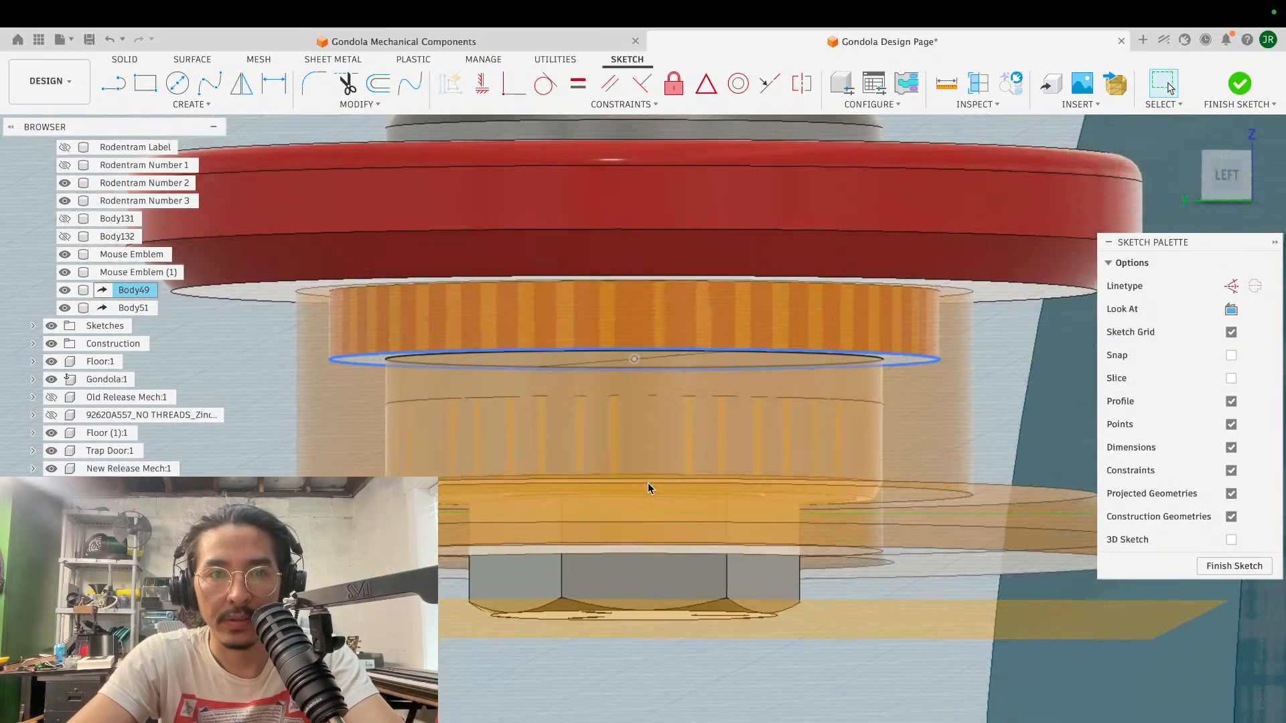
{"action": "scroll", "coordinate": [648, 483], "scroll_direction": "up", "scroll_amount": 5}
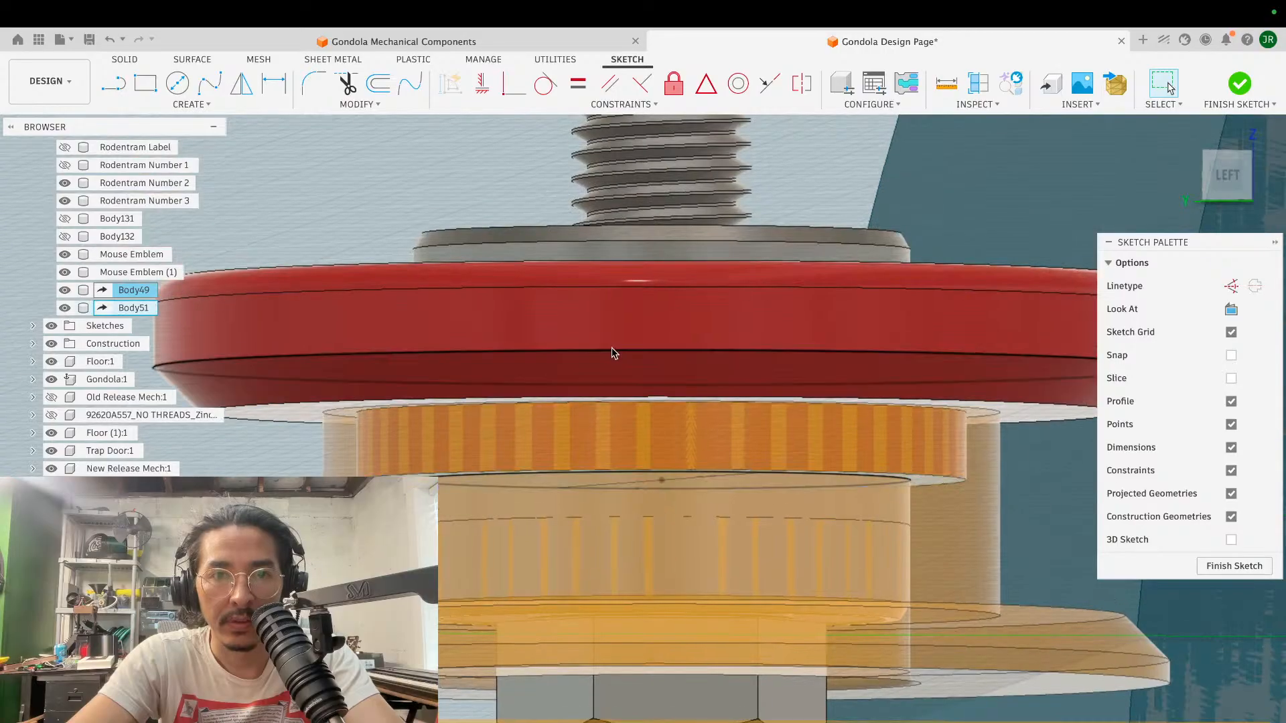
{"action": "left_click", "coordinate": [585, 314]}
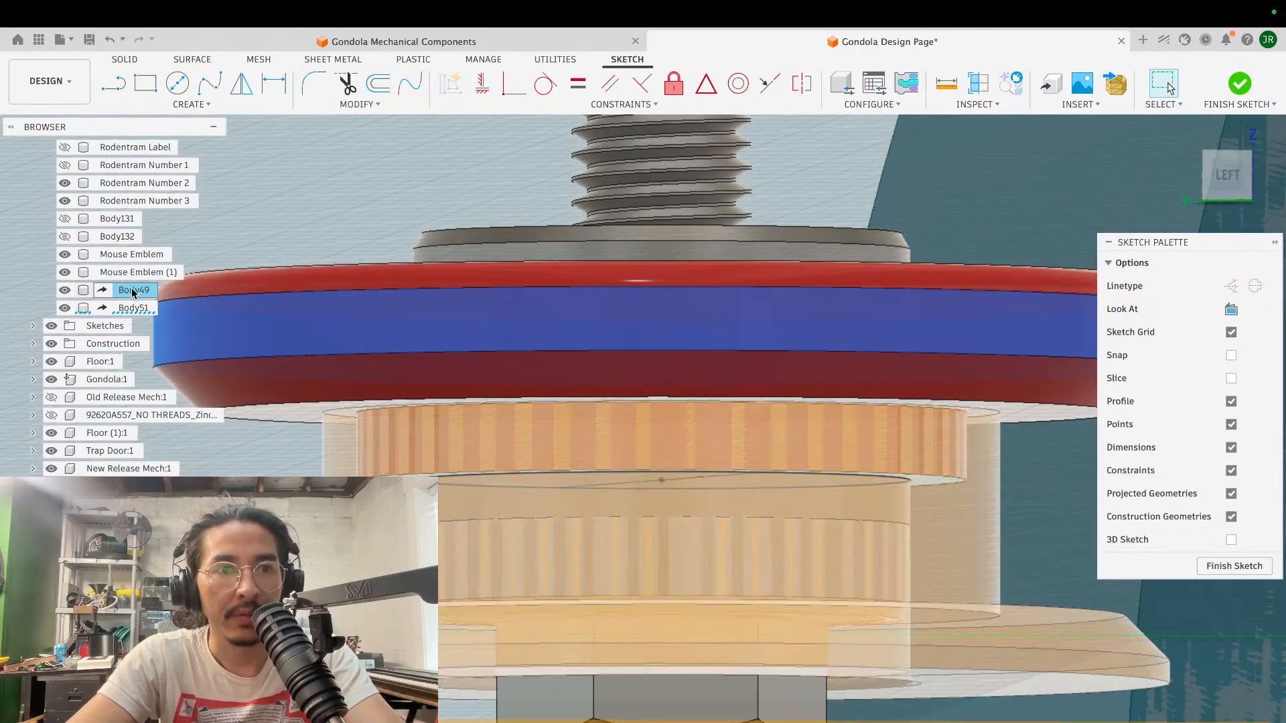
{"action": "right_click", "coordinate": [132, 289]}
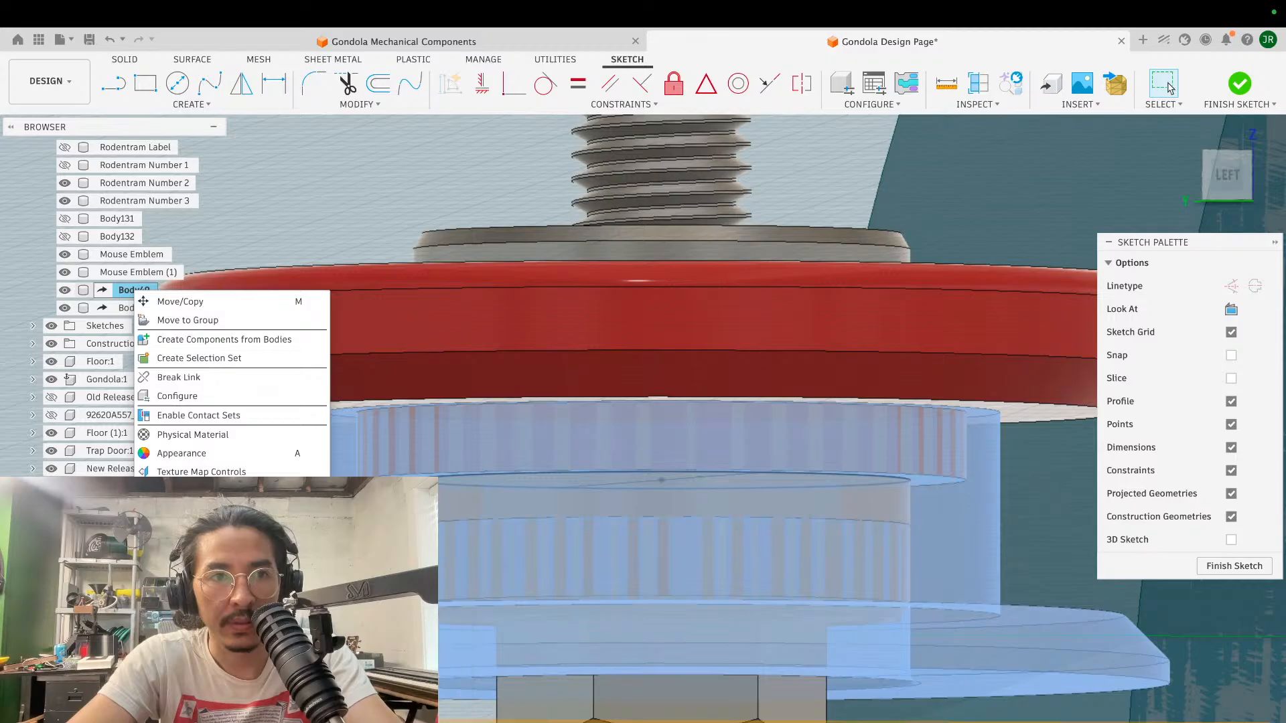
{"action": "key", "text": "Escape"}
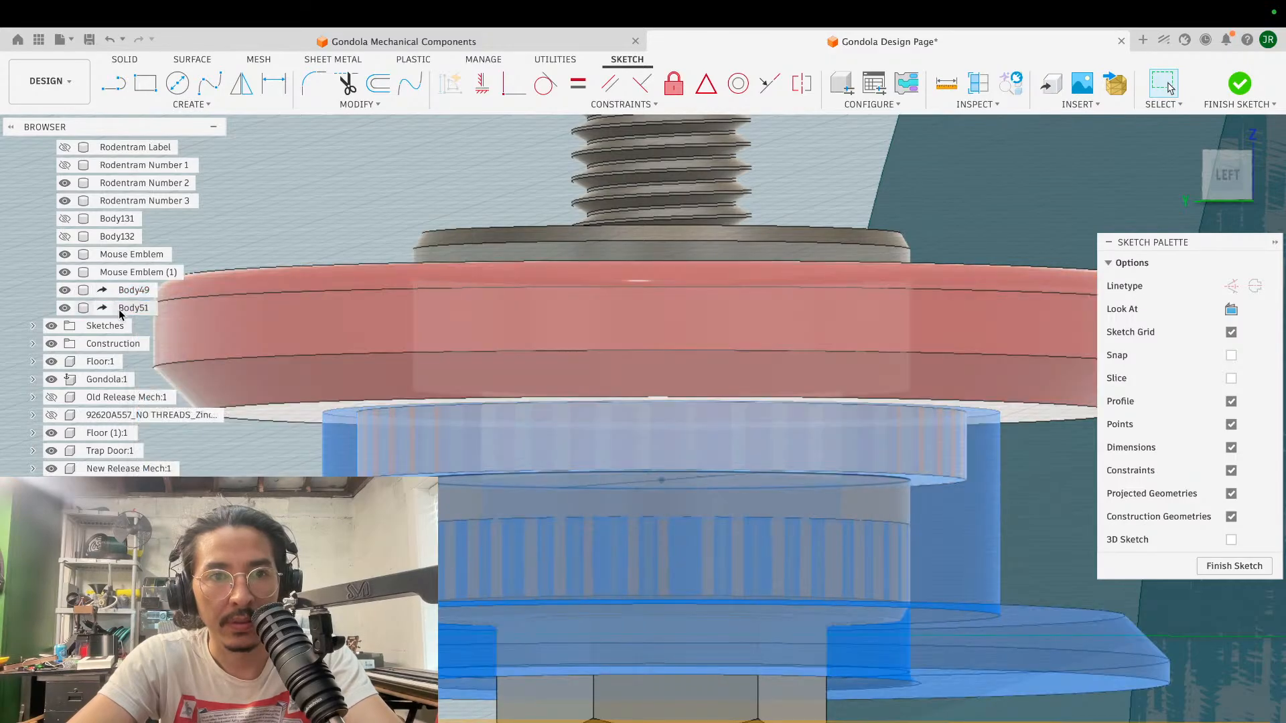
{"action": "right_click", "coordinate": [121, 309]}
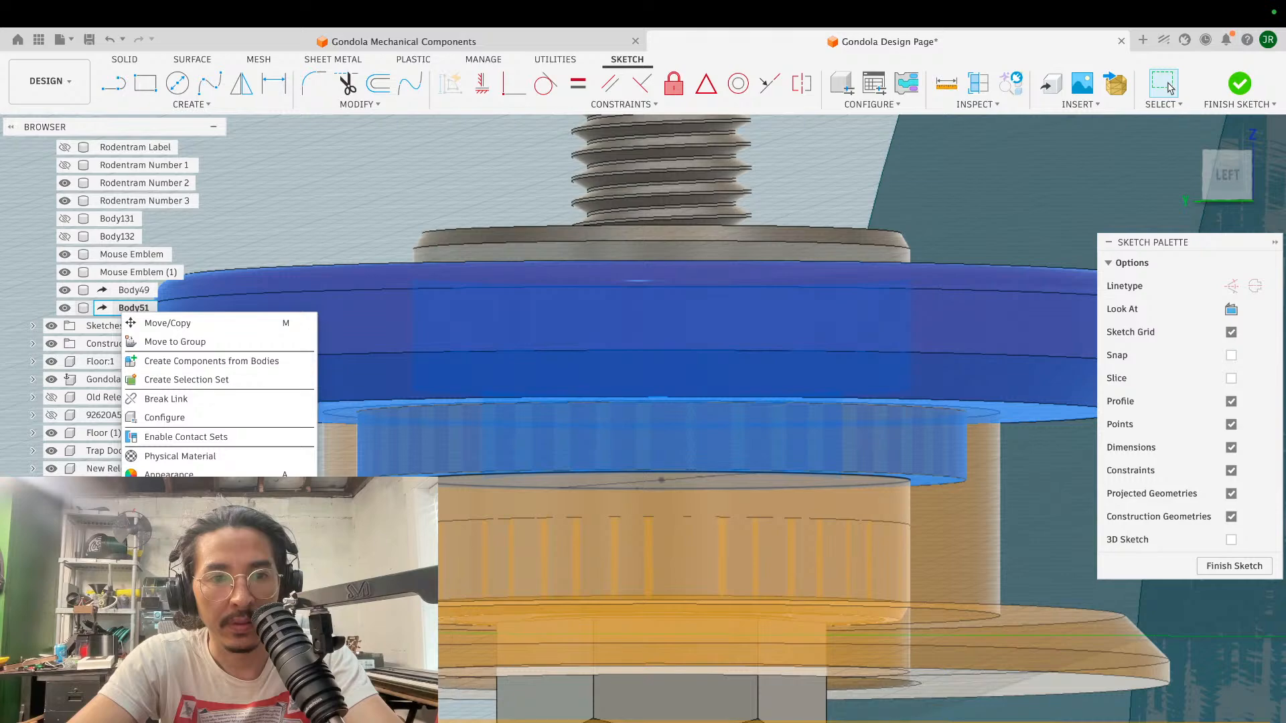
{"action": "left_click", "coordinate": [382, 705]}
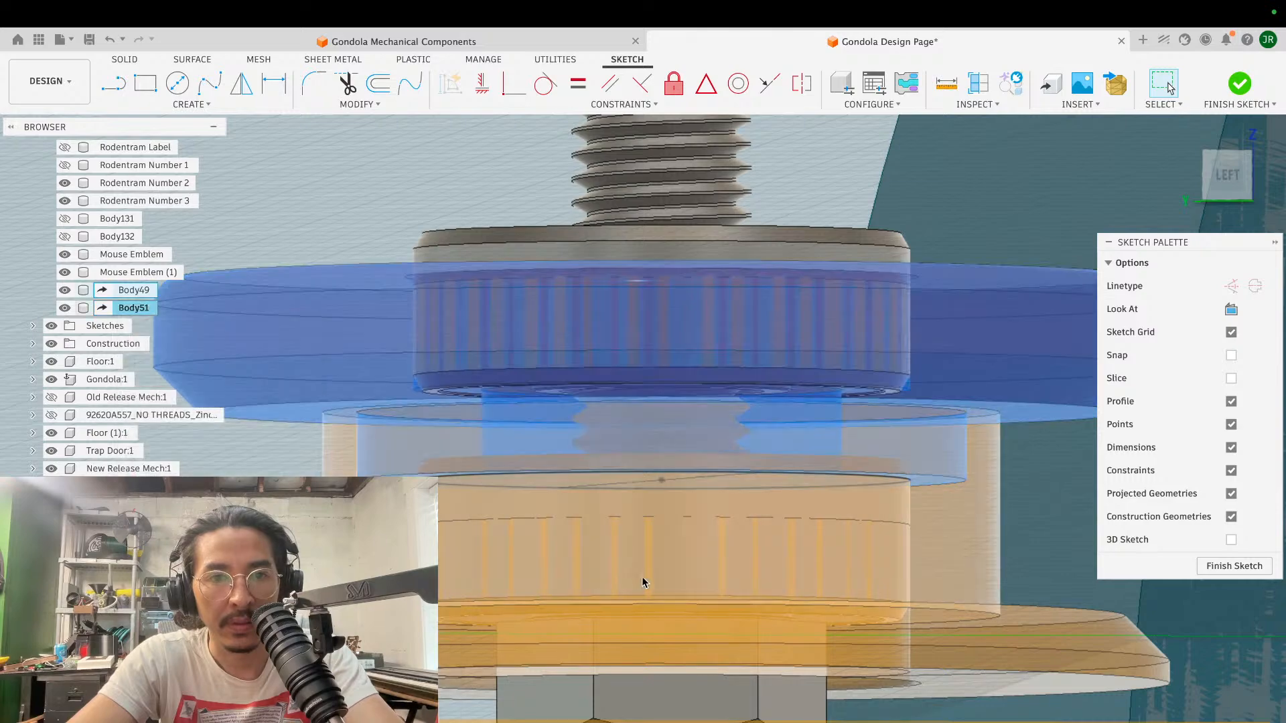
{"action": "key", "text": "Escape"}
- Extrude the ring inside the 22 mm circle by -0.993 mm as a cut into the red flange's boss, cutting only Body51
{"action": "scroll", "coordinate": [577, 377], "scroll_direction": "up", "scroll_amount": 5}
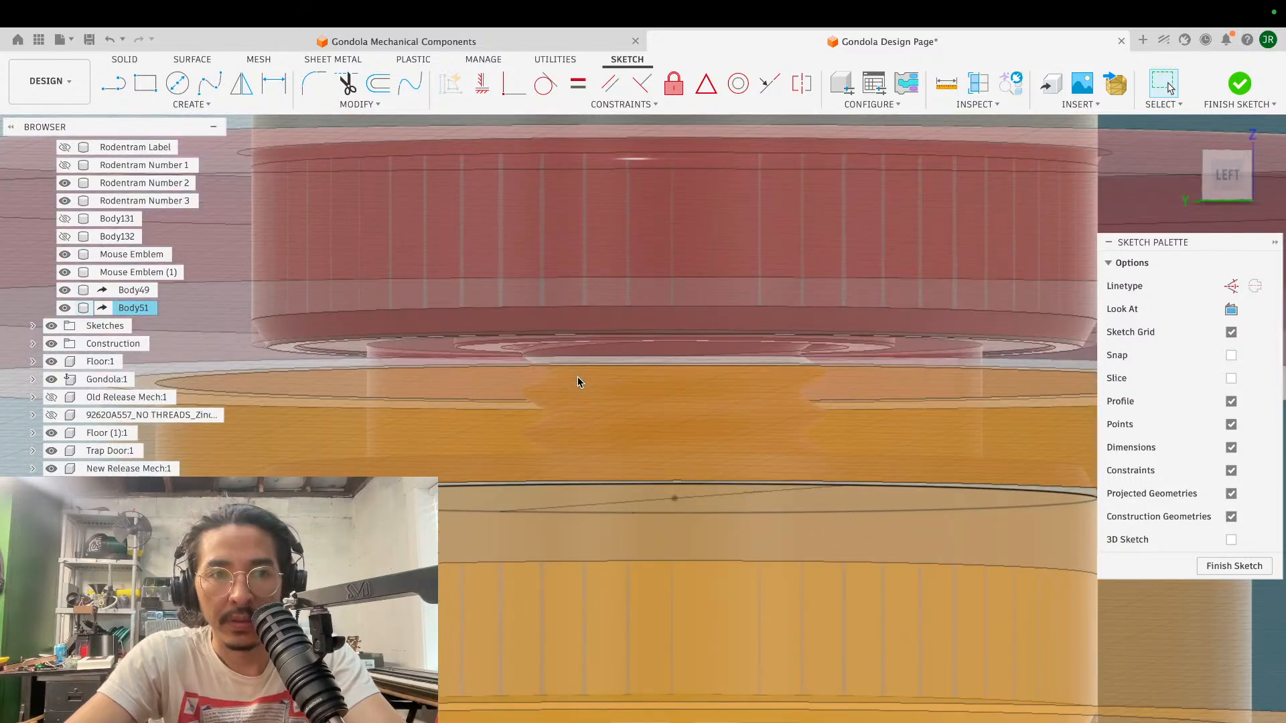
{"action": "scroll", "coordinate": [577, 381], "scroll_direction": "down", "scroll_amount": 1}
{"action": "scroll", "coordinate": [578, 380], "scroll_direction": "down", "scroll_amount": 1}
{"action": "scroll", "coordinate": [579, 382], "scroll_direction": "down", "scroll_amount": 1}
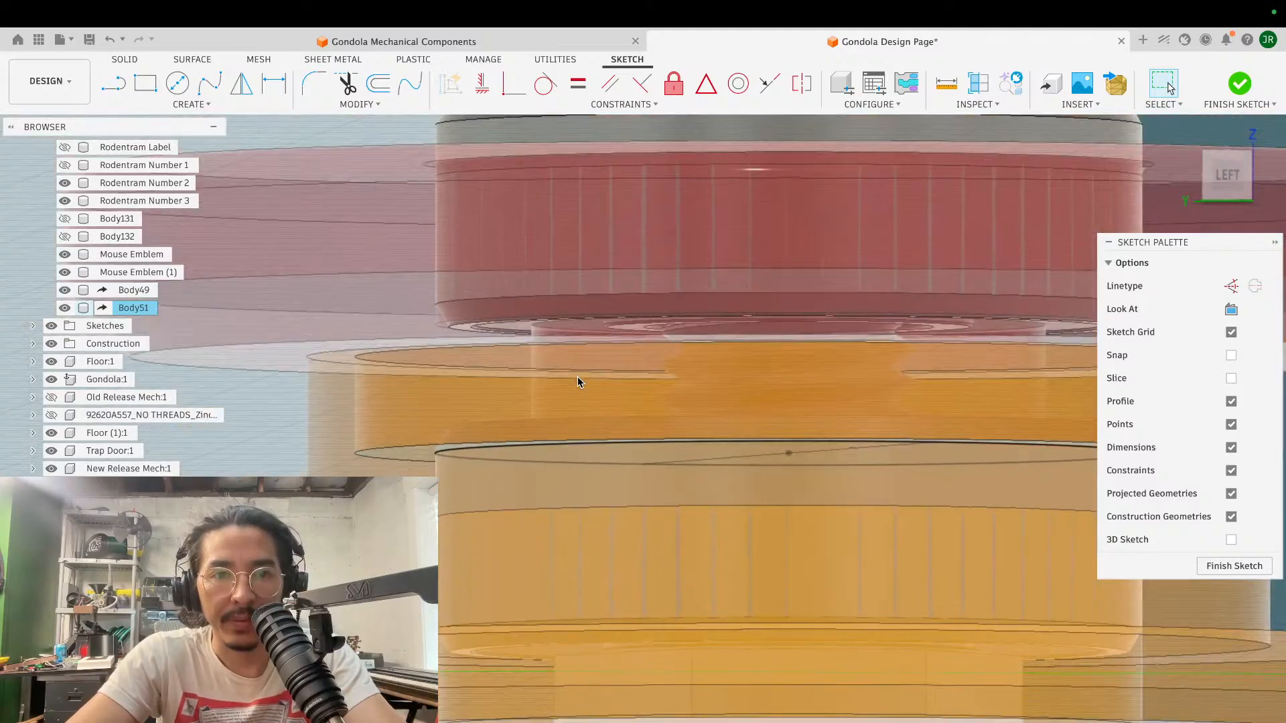
{"action": "scroll", "coordinate": [574, 382], "scroll_direction": "down", "scroll_amount": 1}
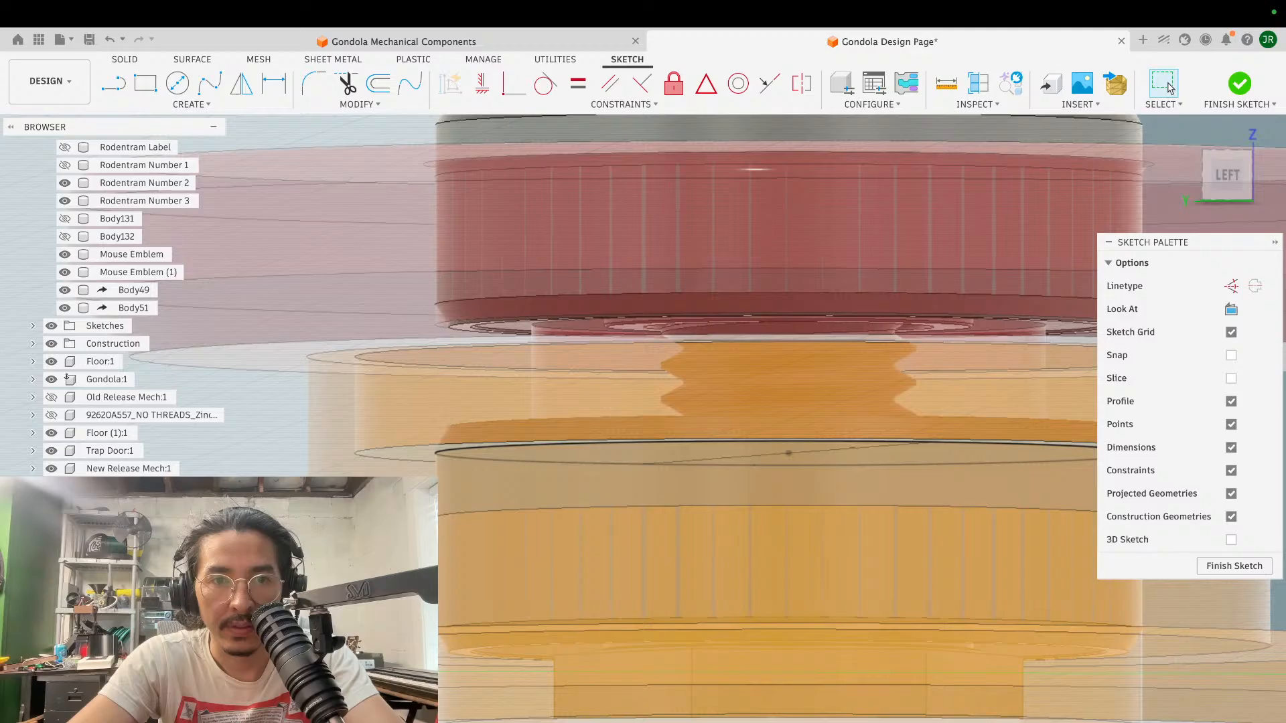
{"action": "scroll", "coordinate": [643, 454], "scroll_direction": "up", "scroll_amount": 4}
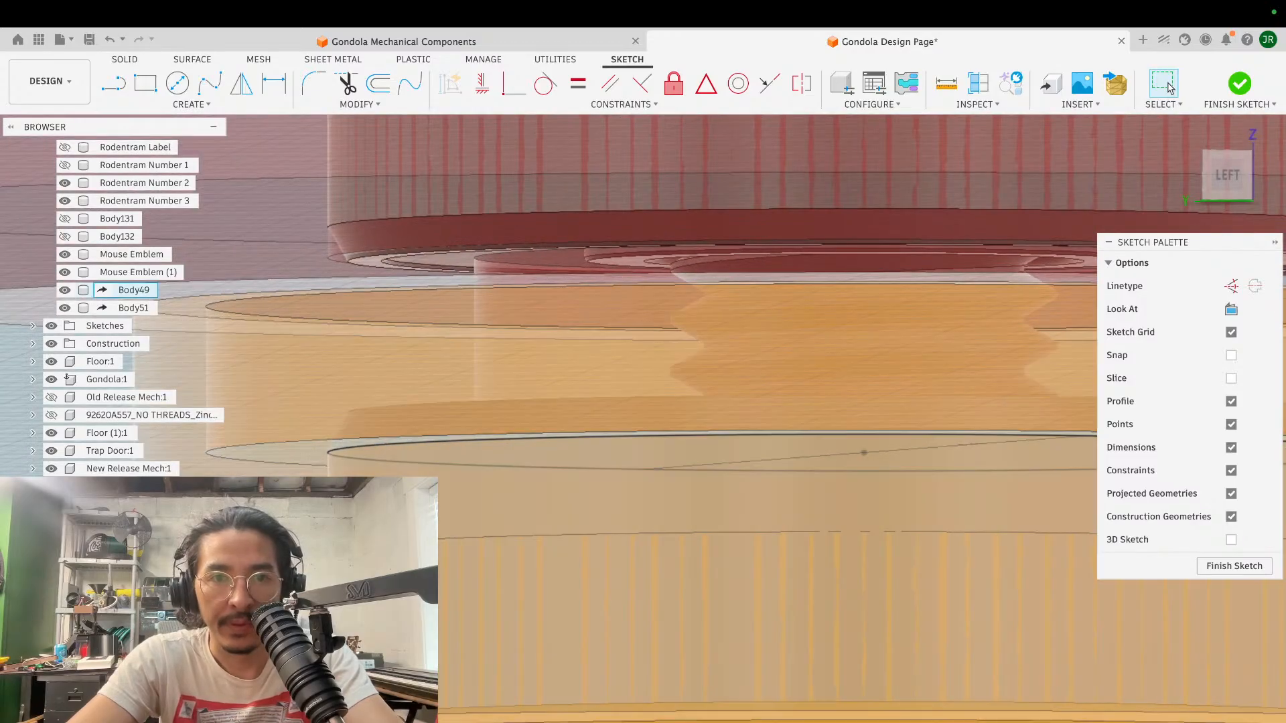
{"action": "key", "text": "e"}
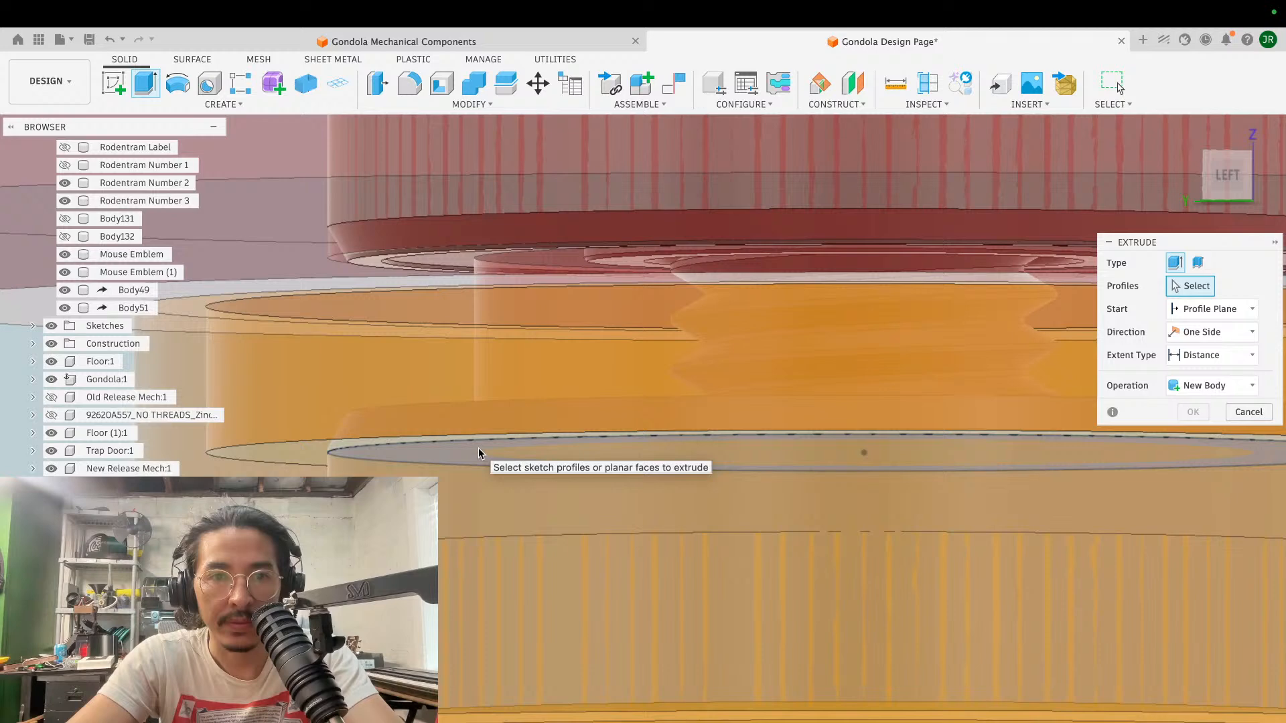
{"action": "left_click", "coordinate": [477, 453]}
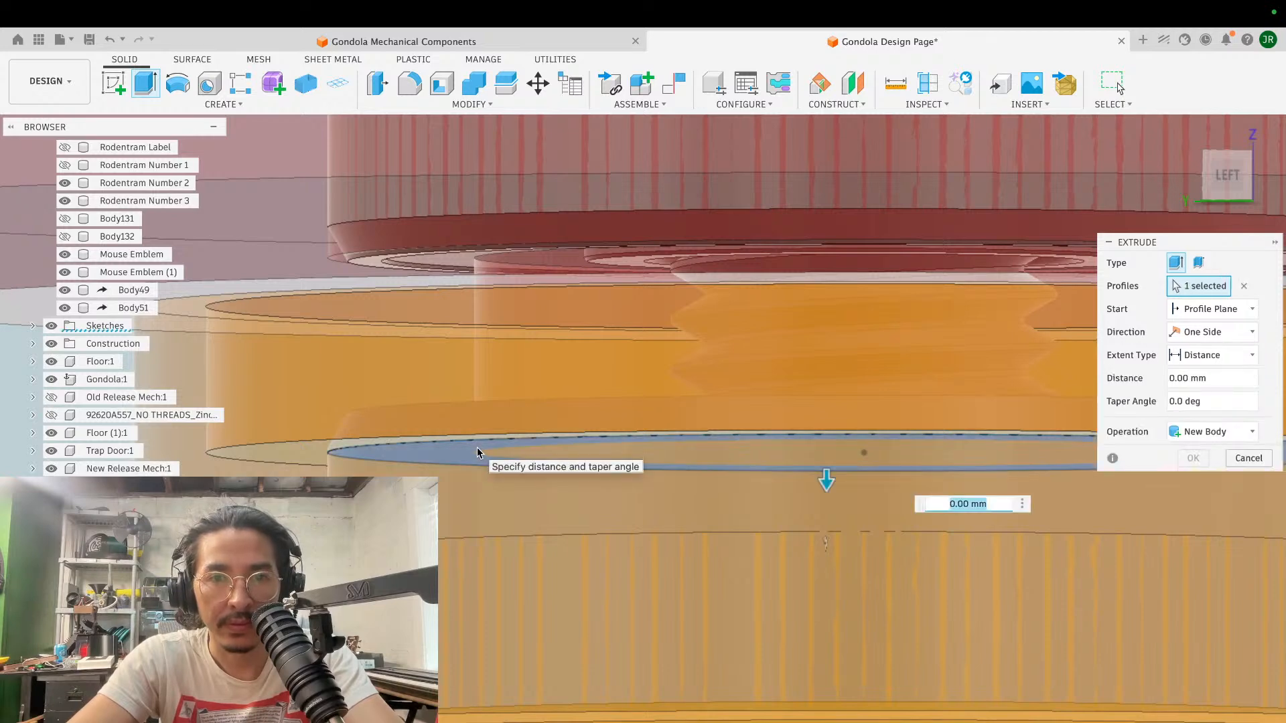
{"action": "left_click_drag", "start_coordinate": [829, 481], "coordinate": [825, 430]}
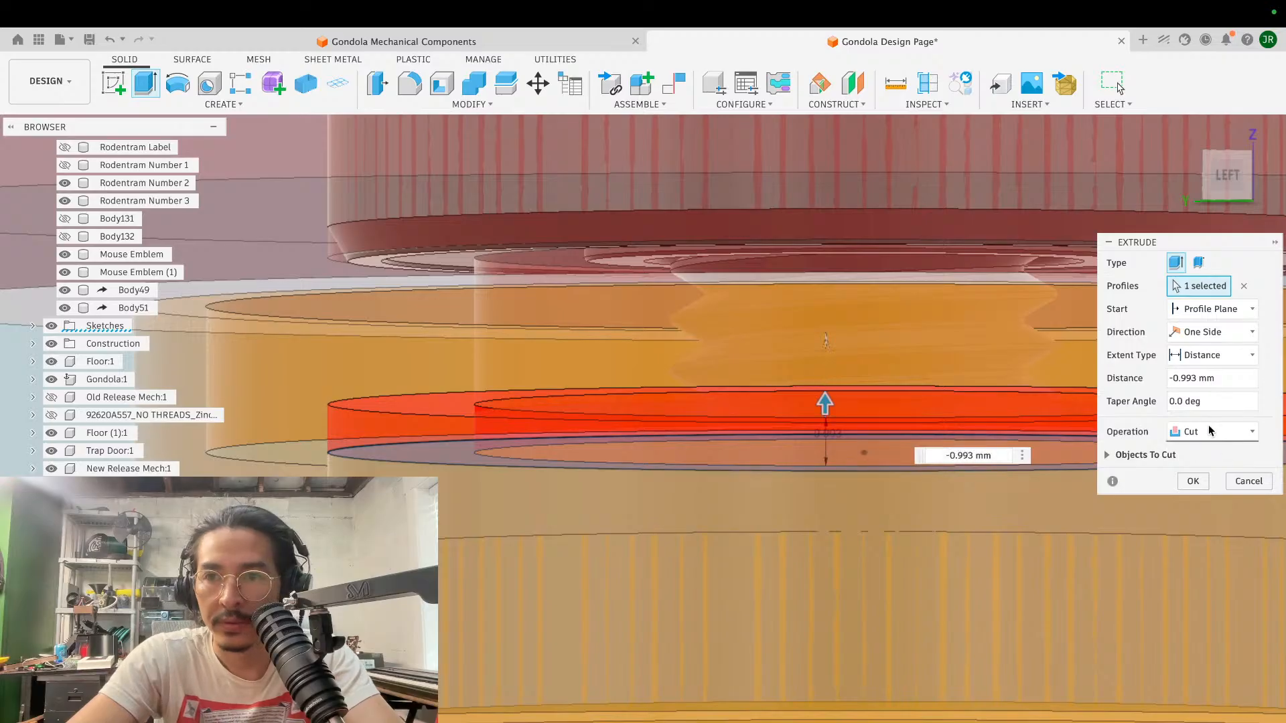
{"action": "left_click", "coordinate": [1117, 455]}
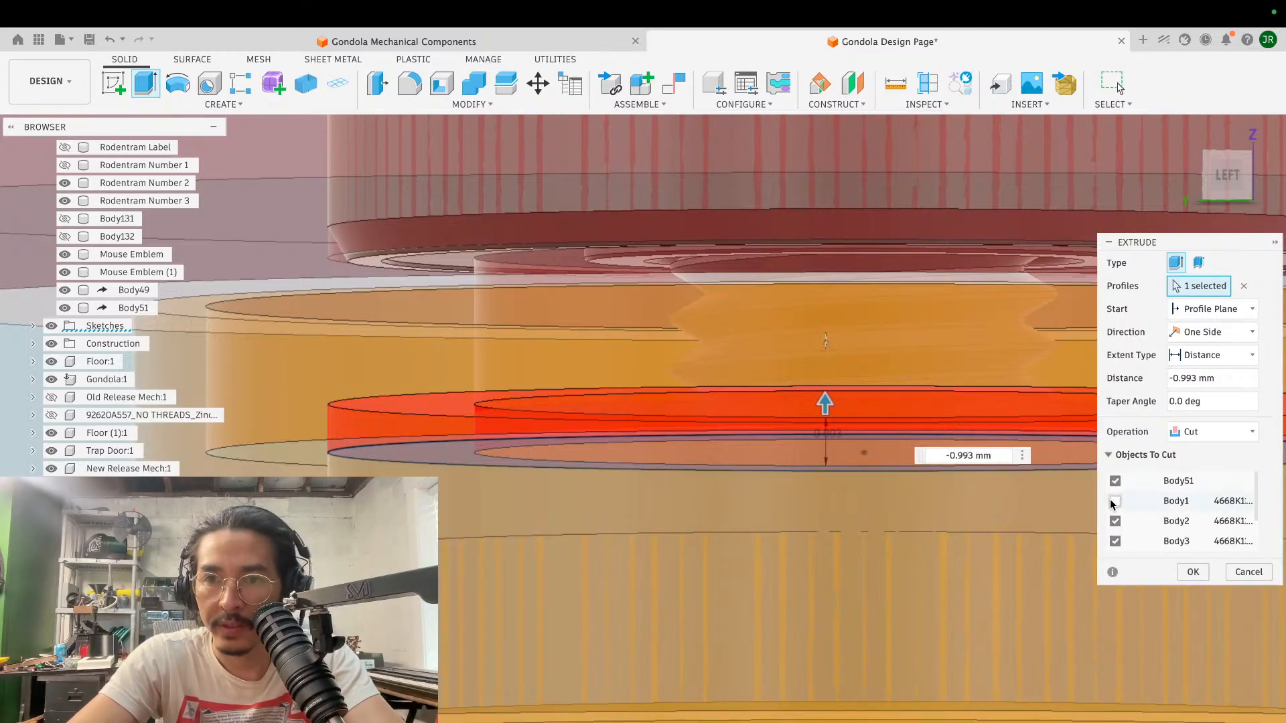
{"action": "left_click", "coordinate": [1194, 571]}
- Hide Body51 and examine the gap between the upper and lower bearings around the screw
{"action": "scroll", "coordinate": [782, 425], "scroll_direction": "down", "scroll_amount": 5}
{"action": "scroll", "coordinate": [784, 425], "scroll_direction": "down", "scroll_amount": 5, "text": "shift"}
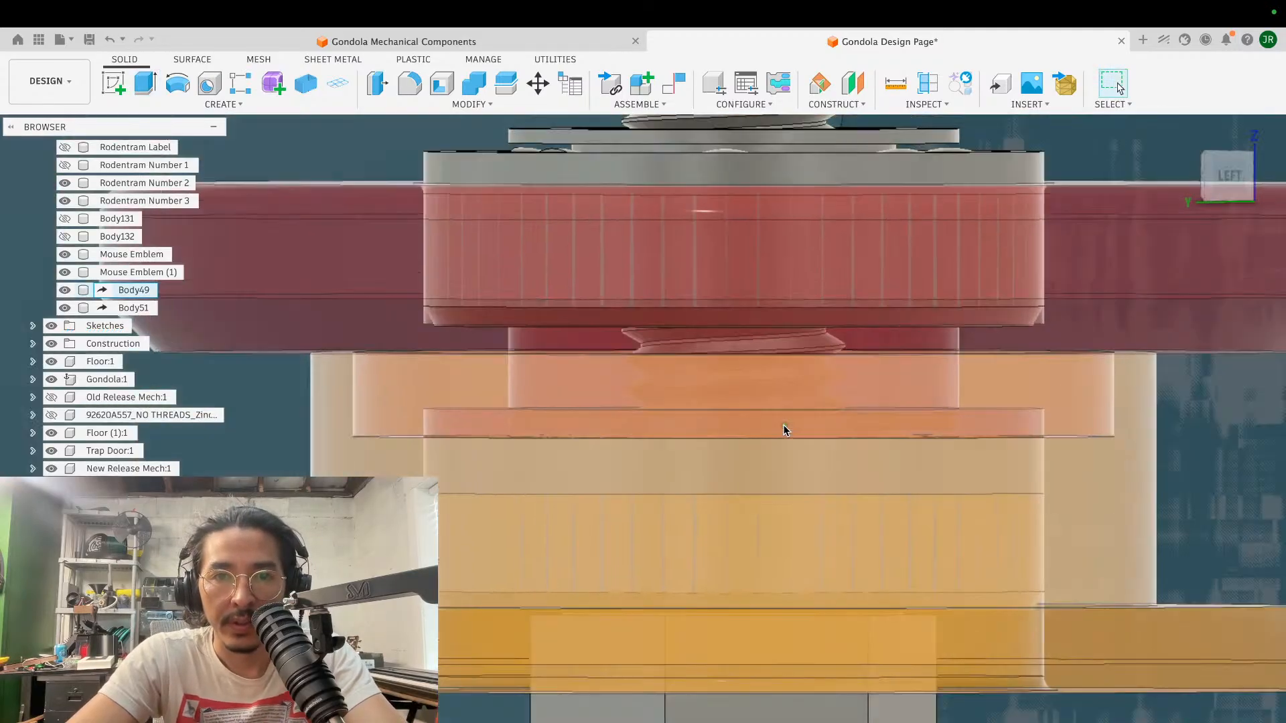
{"action": "scroll", "coordinate": [784, 426], "scroll_direction": "up", "scroll_amount": 5, "text": "shift"}
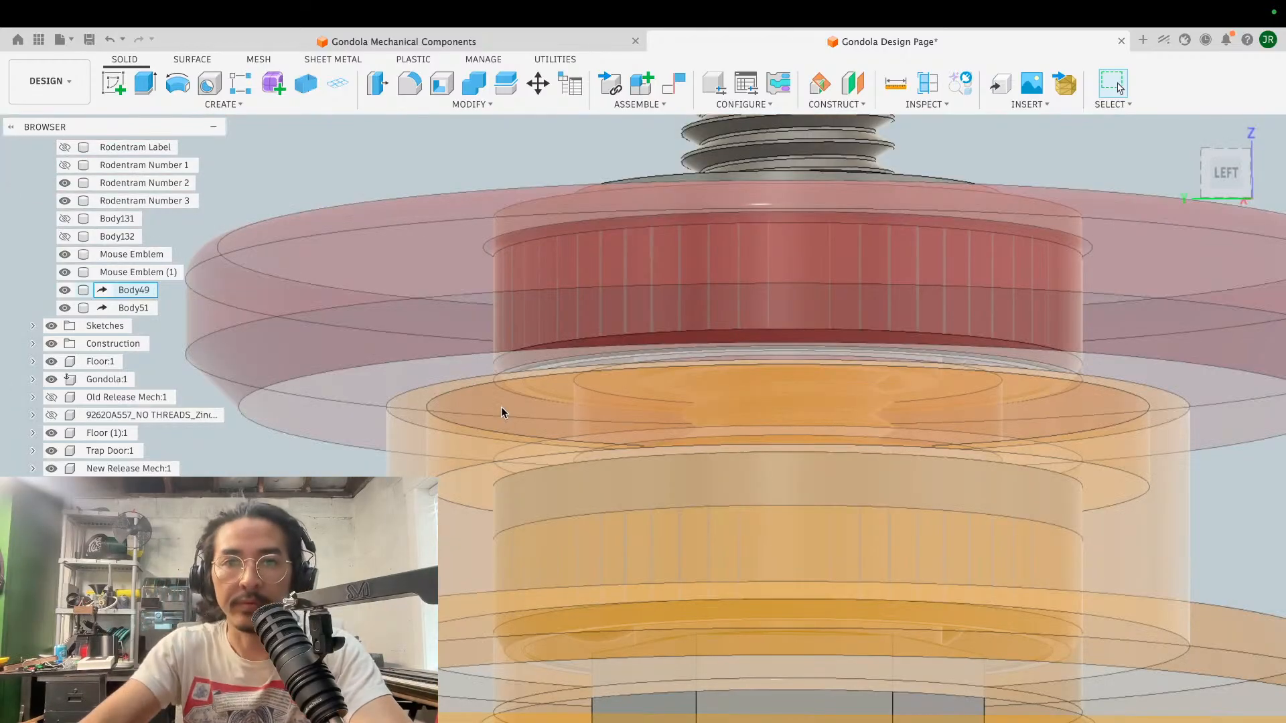
{"action": "scroll", "coordinate": [519, 307], "scroll_direction": "down", "scroll_amount": 5}
{"action": "scroll", "coordinate": [518, 308], "scroll_direction": "down", "scroll_amount": 5, "text": "shift"}
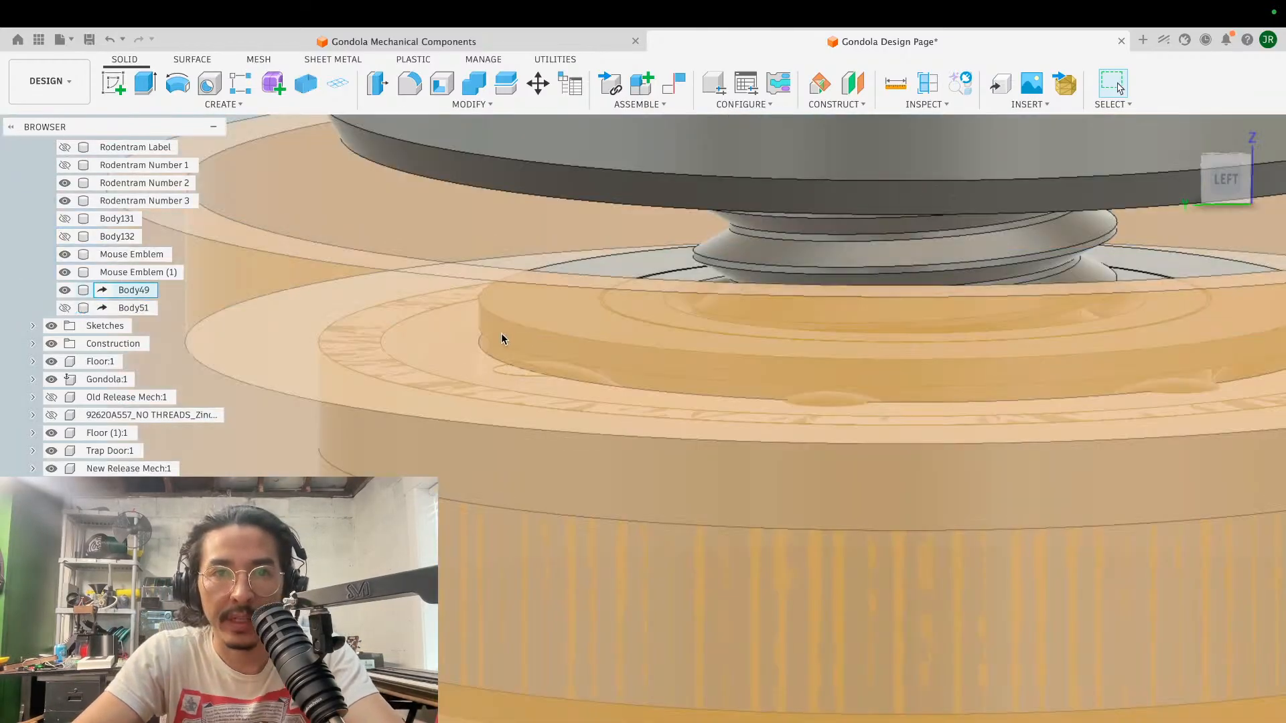
{"action": "scroll", "coordinate": [437, 188], "scroll_direction": "up", "scroll_amount": 3, "text": "shift"}
{"action": "scroll", "coordinate": [436, 191], "scroll_direction": "up", "scroll_amount": 10}
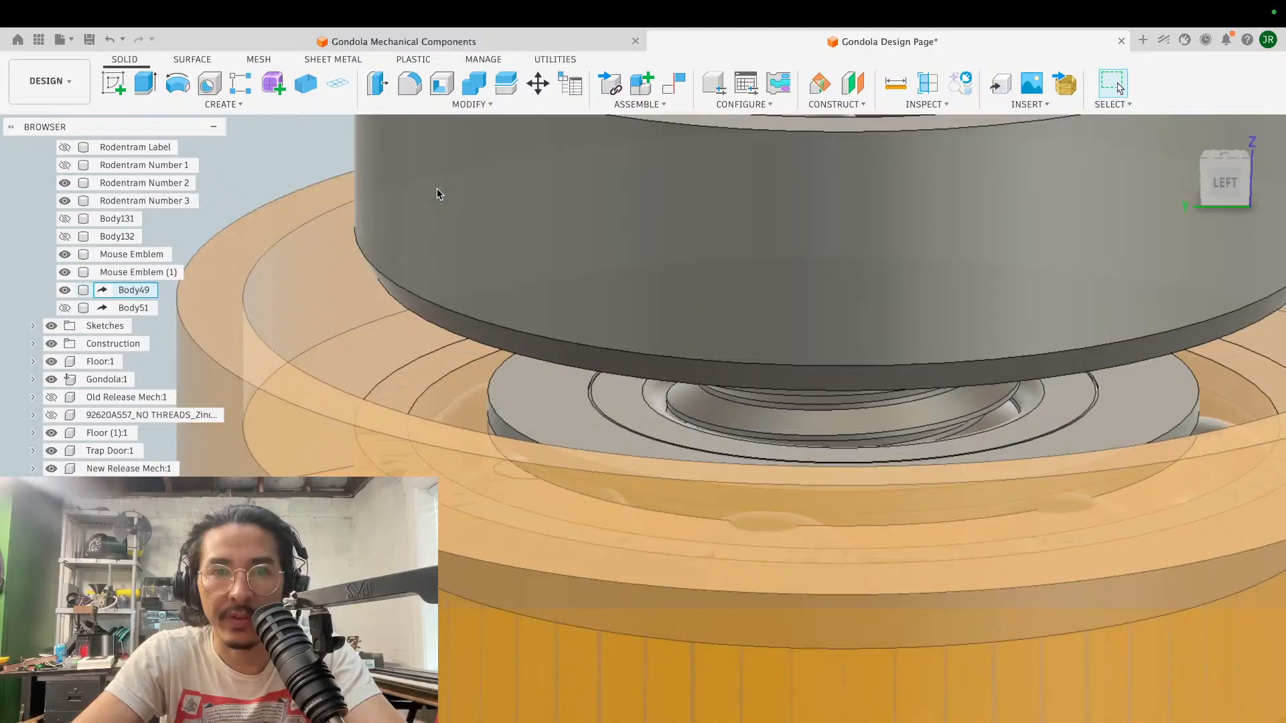
{"action": "scroll", "coordinate": [437, 192], "scroll_direction": "down", "scroll_amount": 10}
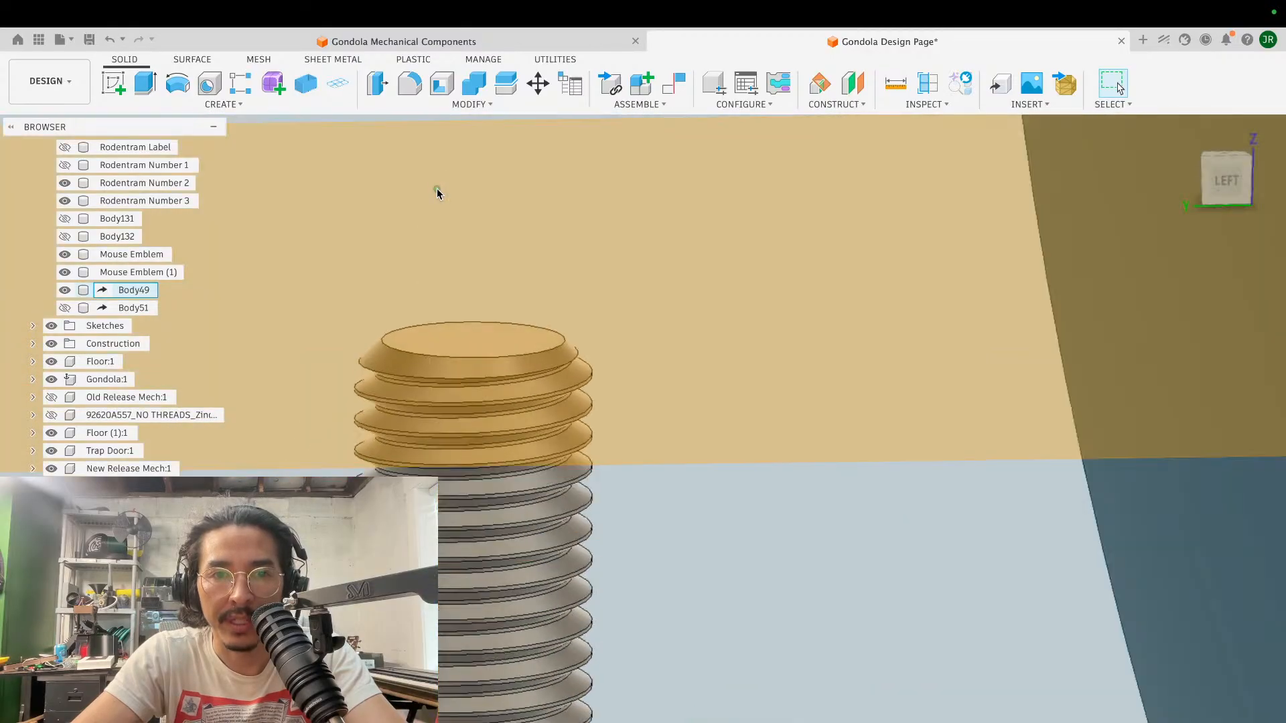
{"action": "scroll", "coordinate": [436, 192], "scroll_direction": "up", "scroll_amount": 2, "text": "shift"}
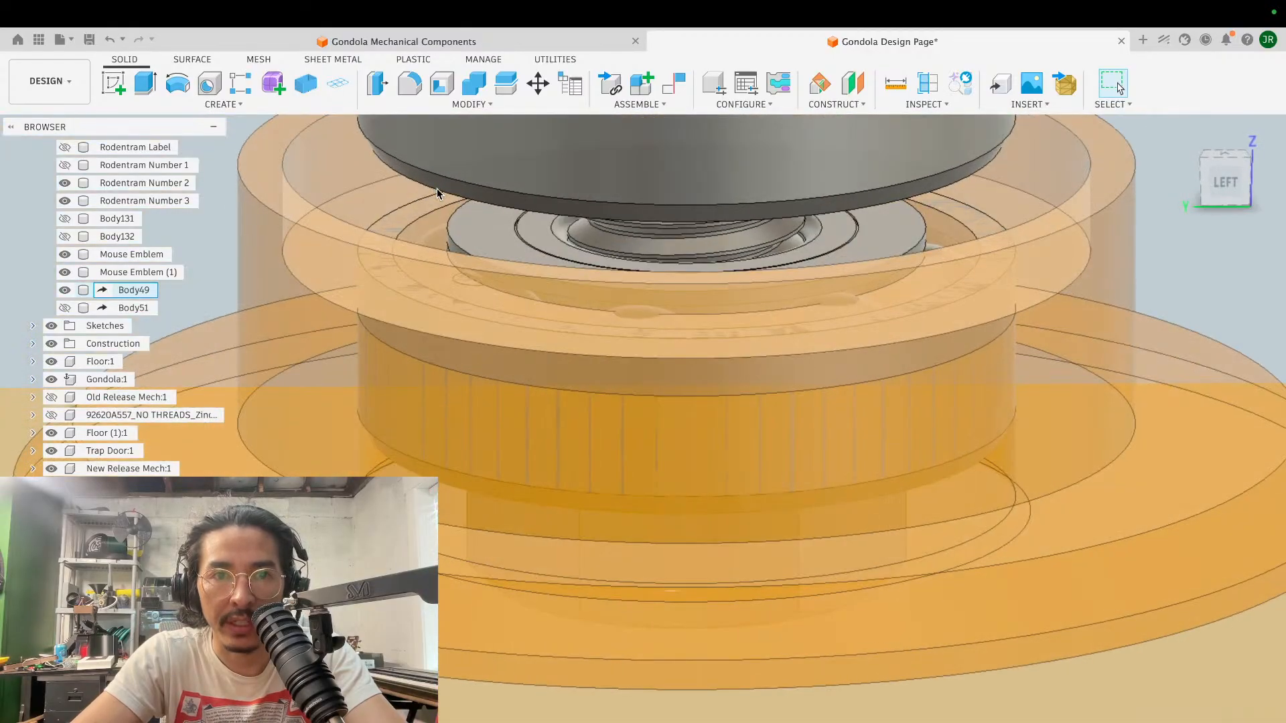
{"action": "scroll", "coordinate": [437, 192], "scroll_direction": "up", "scroll_amount": 5}
{"action": "scroll", "coordinate": [437, 192], "scroll_direction": "down", "scroll_amount": 4}
- Edit the -0.993 mm cut extrude to exclude the bearing bodies, including Body4 and Body5, from the objects to cut
{"action": "double_click", "coordinate": [526, 296]}
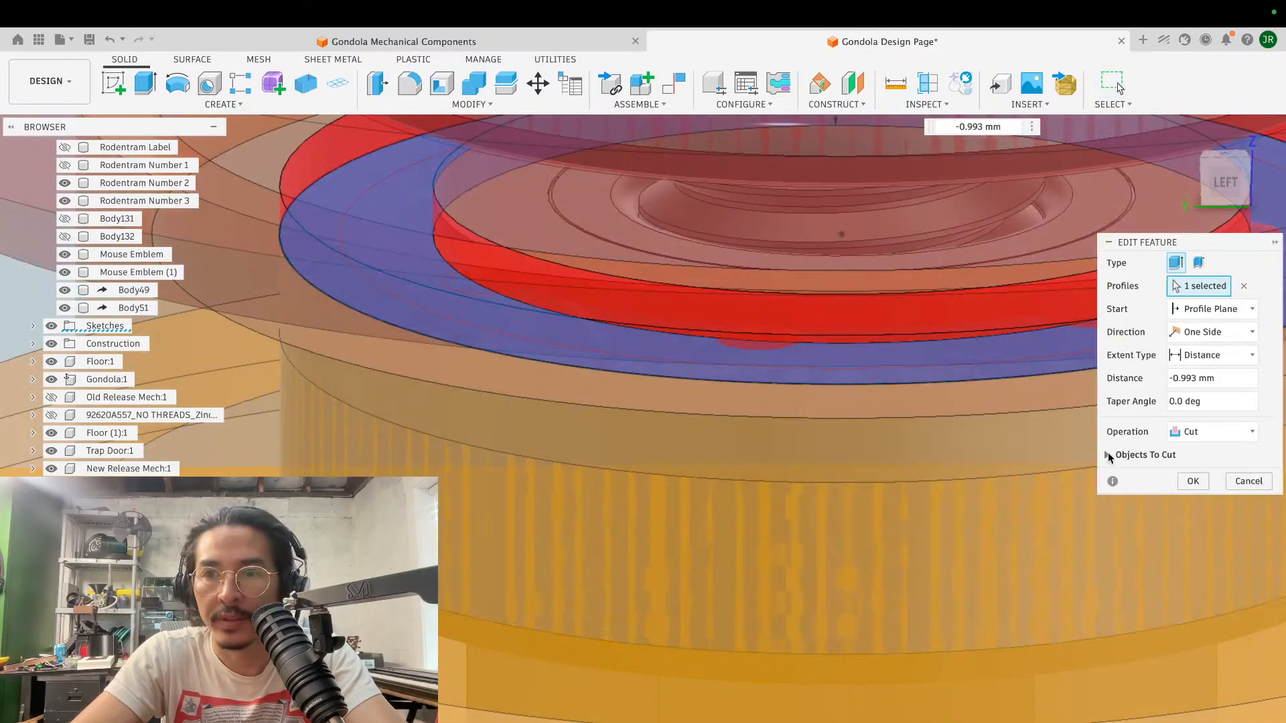
{"action": "left_click", "coordinate": [1108, 456]}
{"action": "scroll", "coordinate": [1137, 526], "scroll_direction": "down", "scroll_amount": 2}
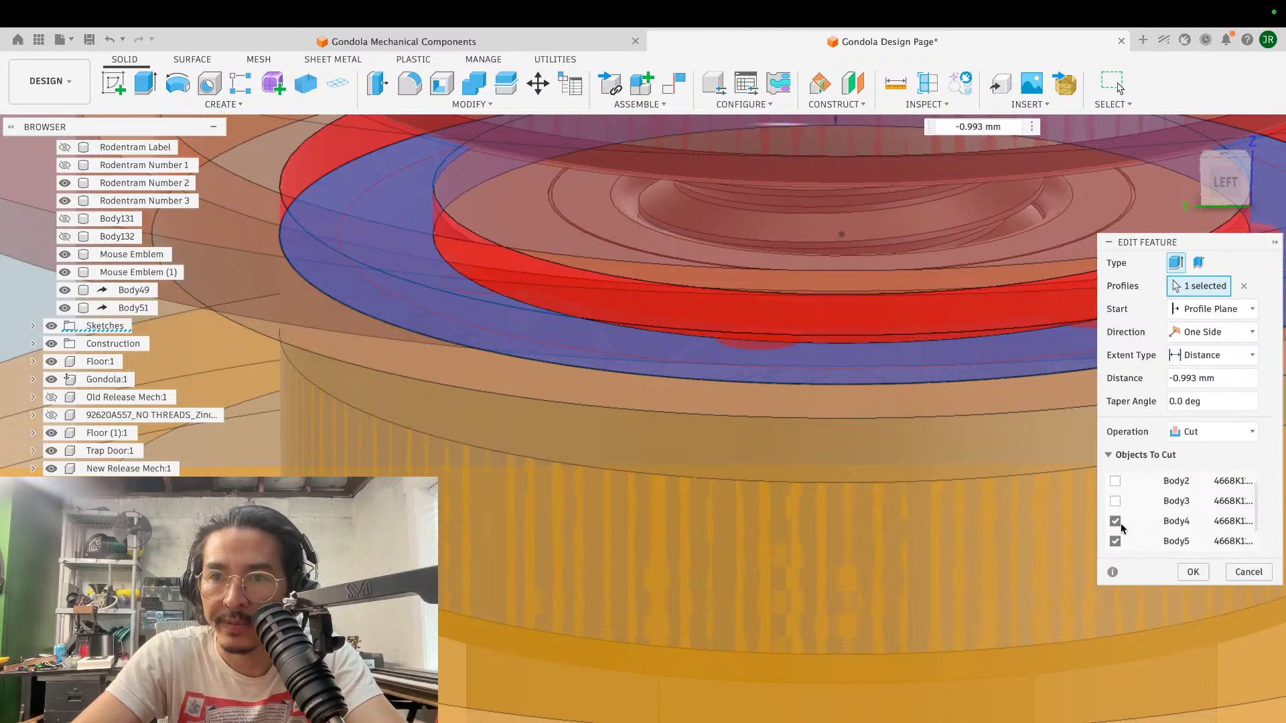
{"action": "left_click", "coordinate": [1117, 523]}
{"action": "left_click", "coordinate": [1115, 542]}
{"action": "scroll", "coordinate": [1115, 544], "scroll_direction": "down", "scroll_amount": 1}
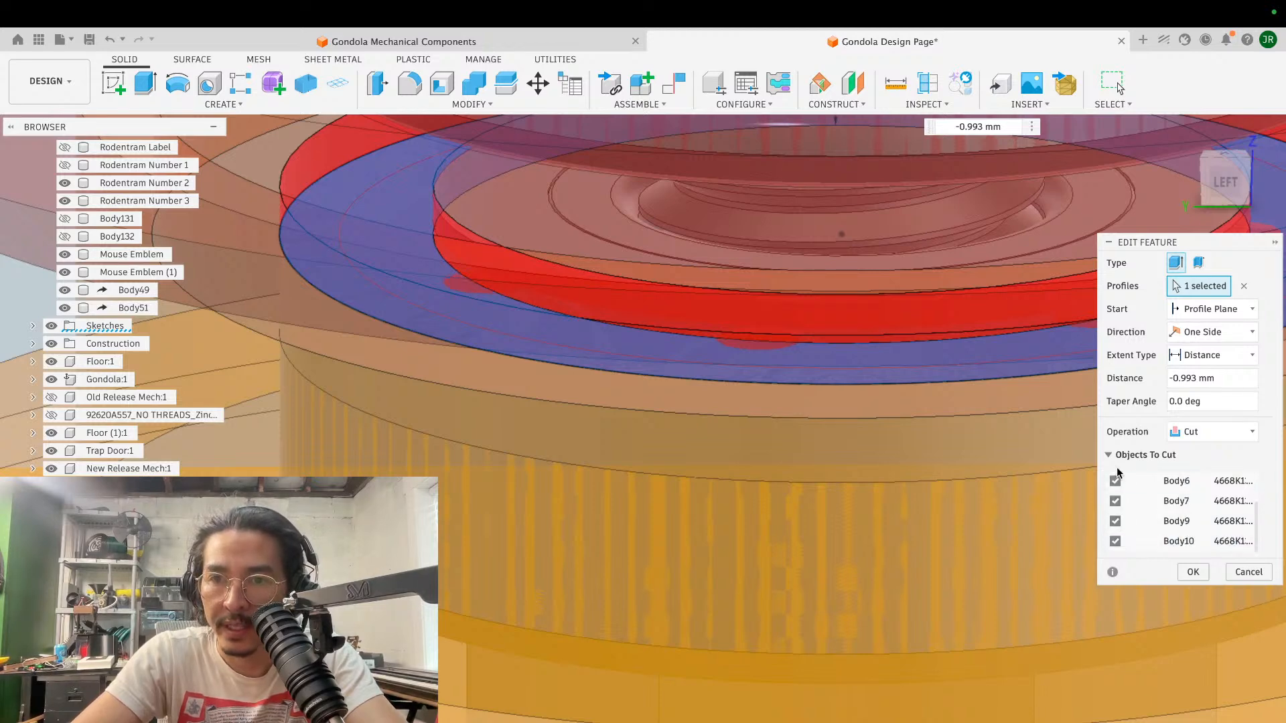
{"action": "key", "text": "Return"}
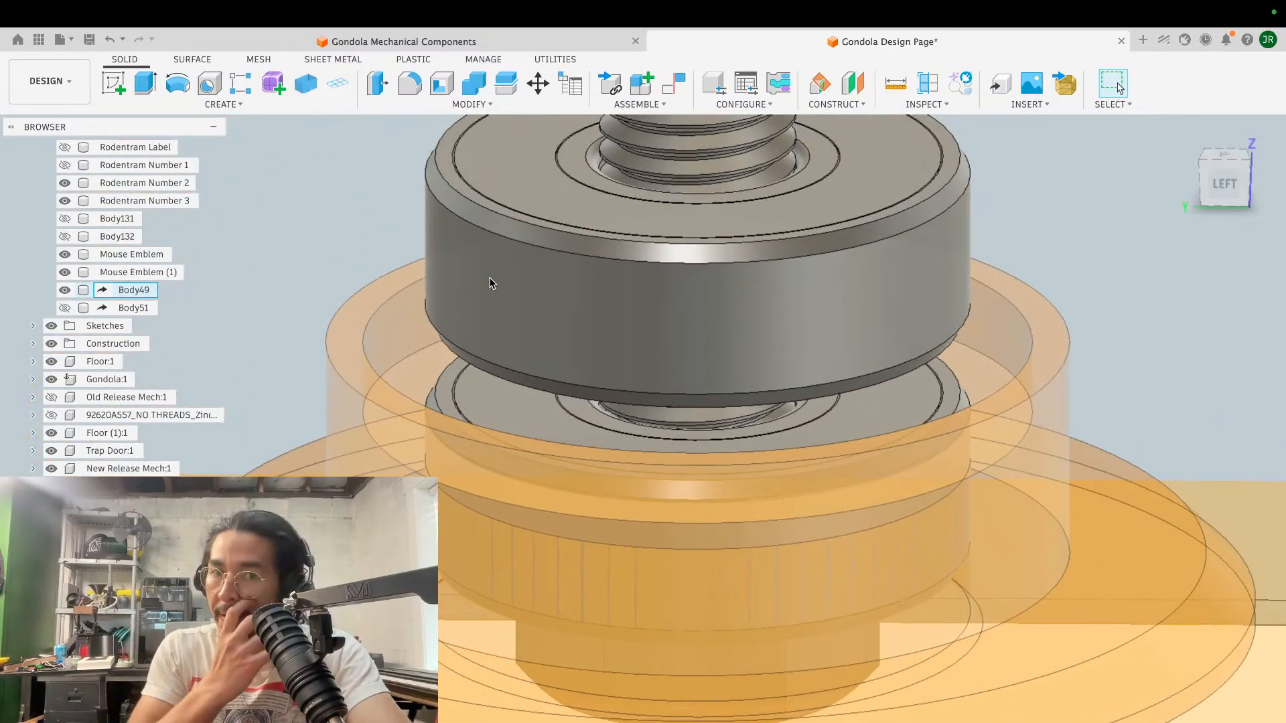
- Examine how the upper and lower bearings sit within the semi-transparent red flange and yellow spool body
{"action": "scroll", "coordinate": [492, 283], "scroll_direction": "down", "scroll_amount": 3}
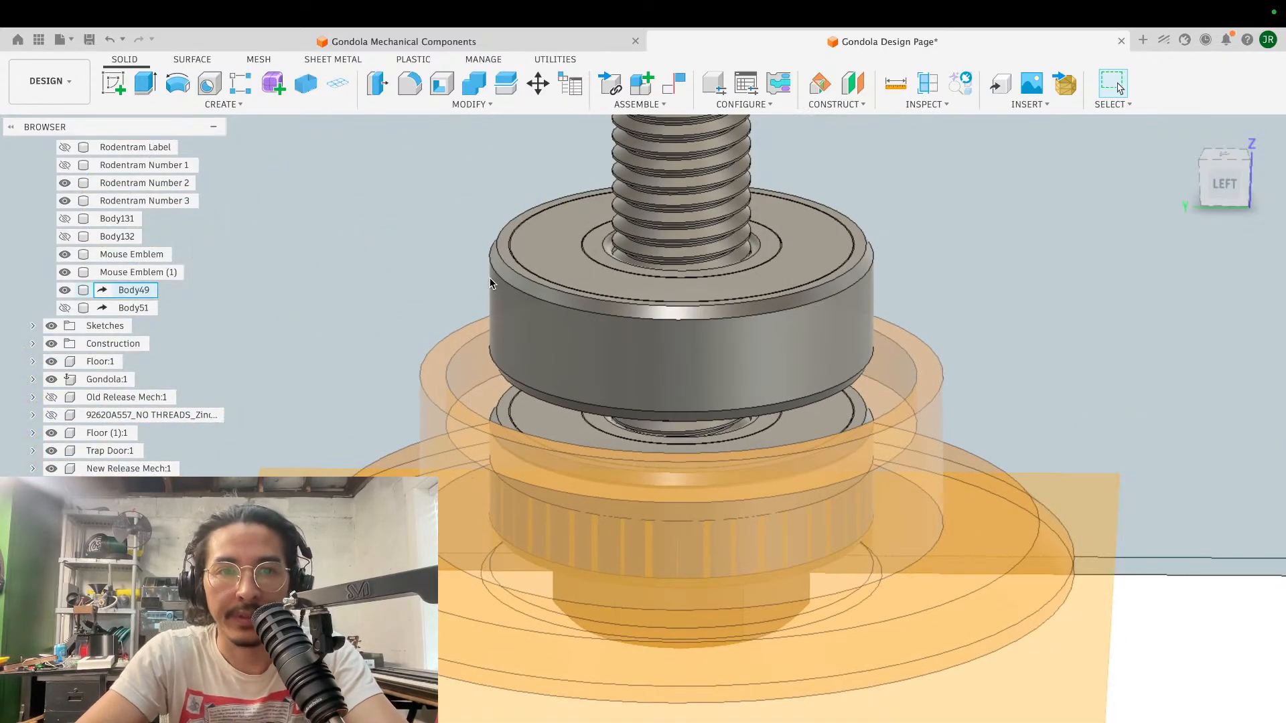
{"action": "scroll", "coordinate": [489, 284], "scroll_direction": "down", "scroll_amount": 3}
{"action": "scroll", "coordinate": [490, 284], "scroll_direction": "down", "scroll_amount": 6}
{"action": "scroll", "coordinate": [490, 283], "scroll_direction": "up", "scroll_amount": 5}
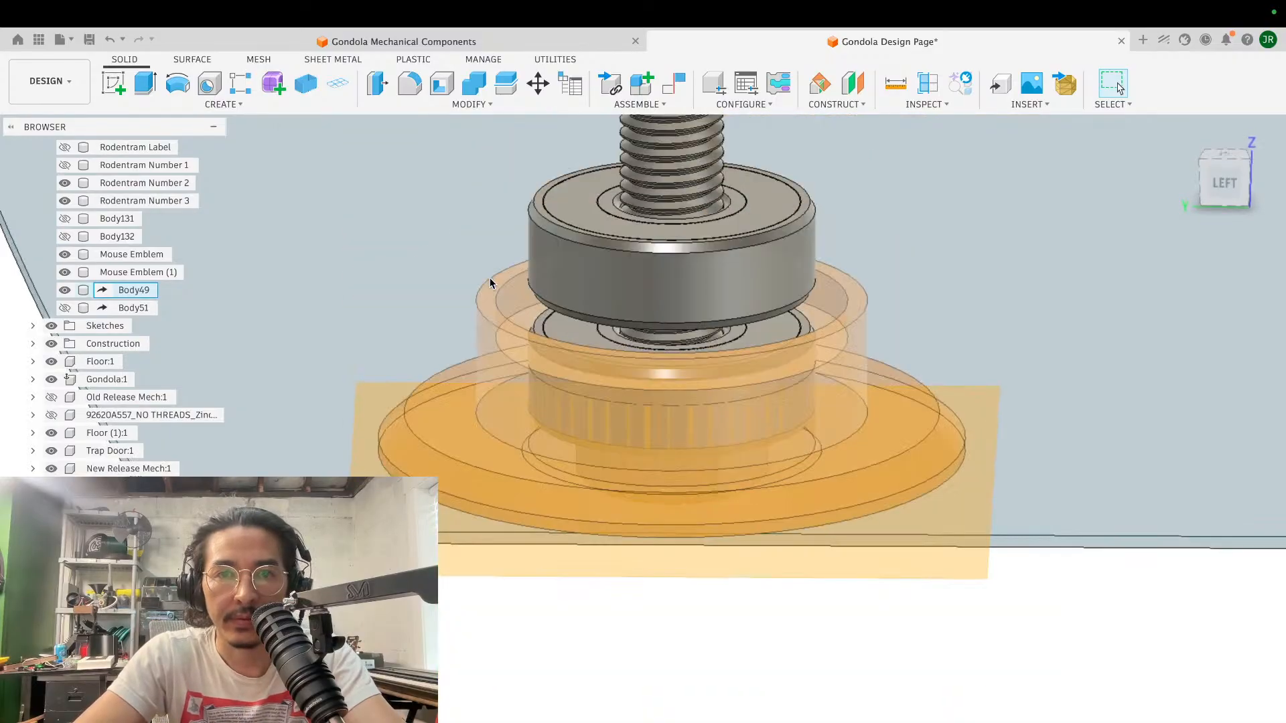
{"action": "scroll", "coordinate": [489, 283], "scroll_direction": "down", "scroll_amount": 3}
{"action": "scroll", "coordinate": [489, 283], "scroll_direction": "up", "scroll_amount": 3}
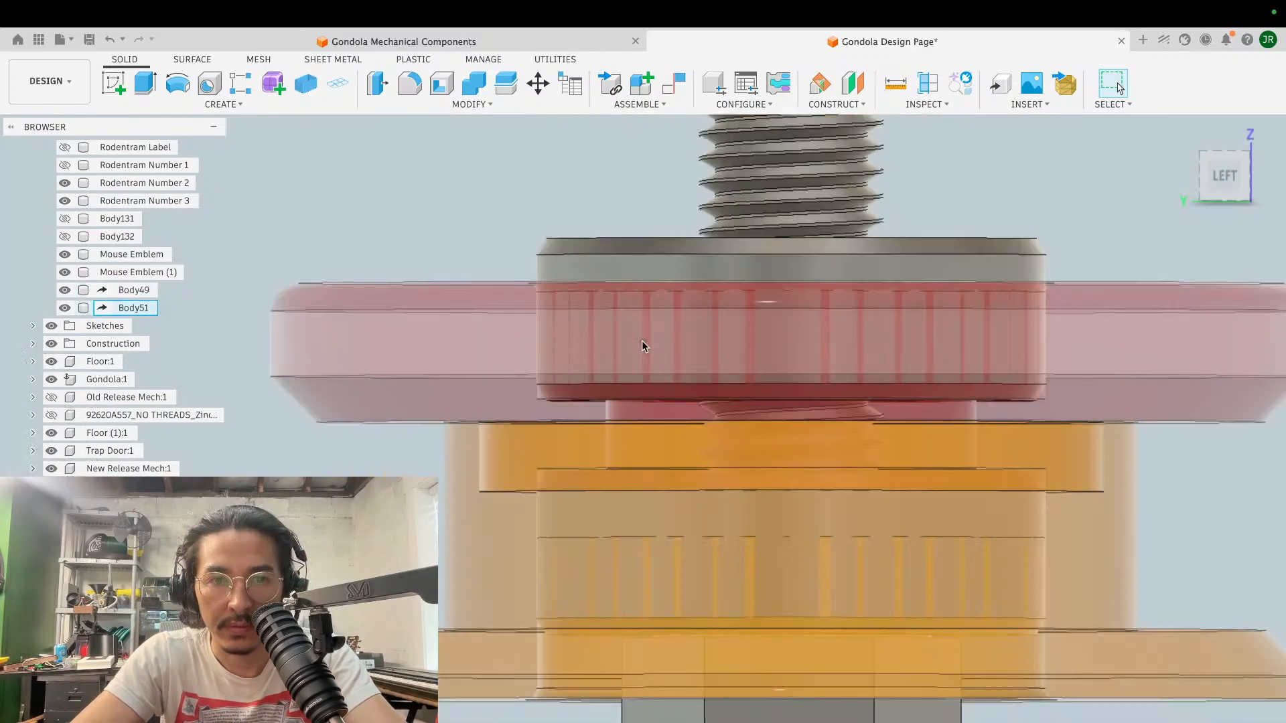
{"action": "scroll", "coordinate": [641, 340], "scroll_direction": "up", "scroll_amount": 3}
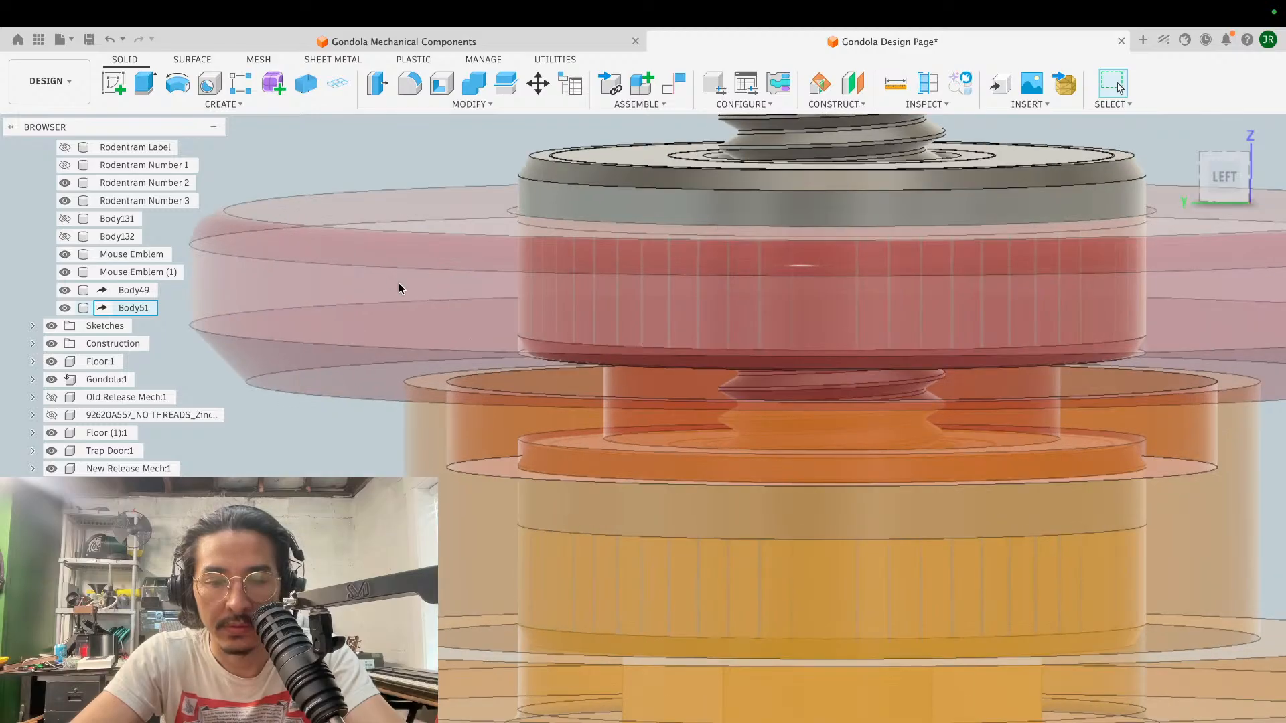
- Hide Body51 and inspect the spacing between the upper bearing and the yellow spool body from above and below
{"action": "key", "text": "v"}
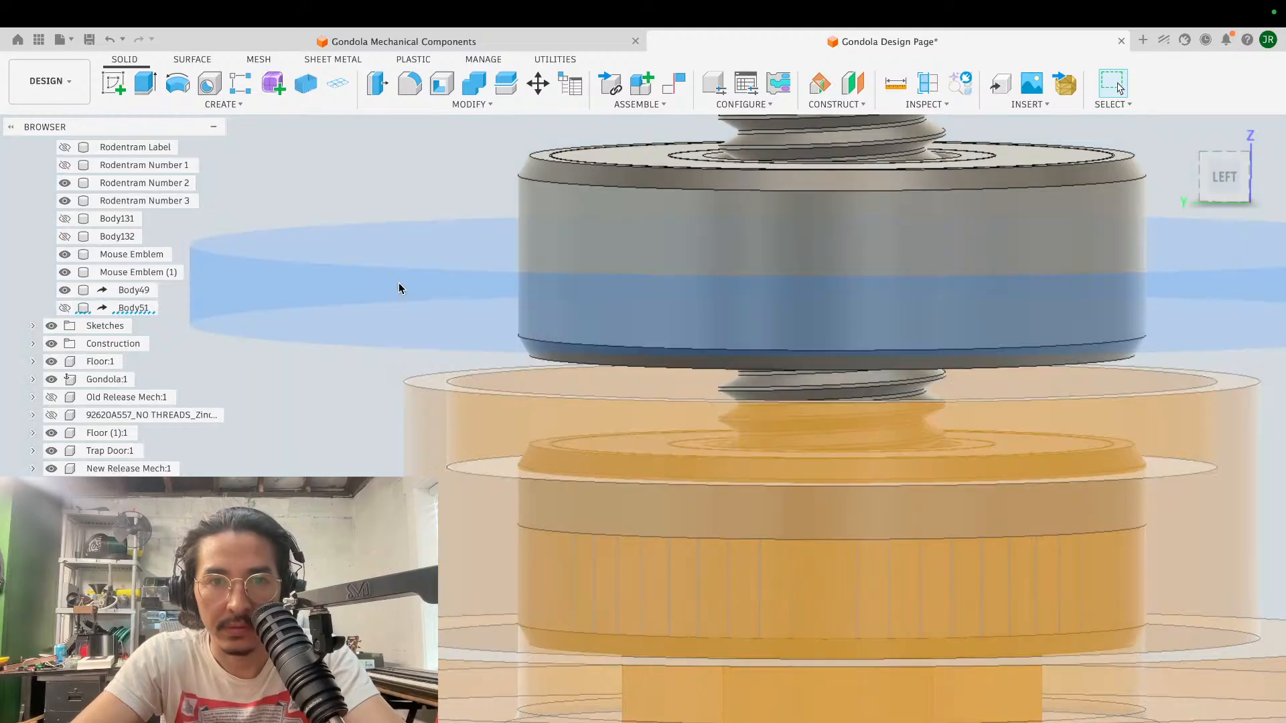
{"action": "scroll", "coordinate": [399, 288], "scroll_direction": "up", "scroll_amount": 10}
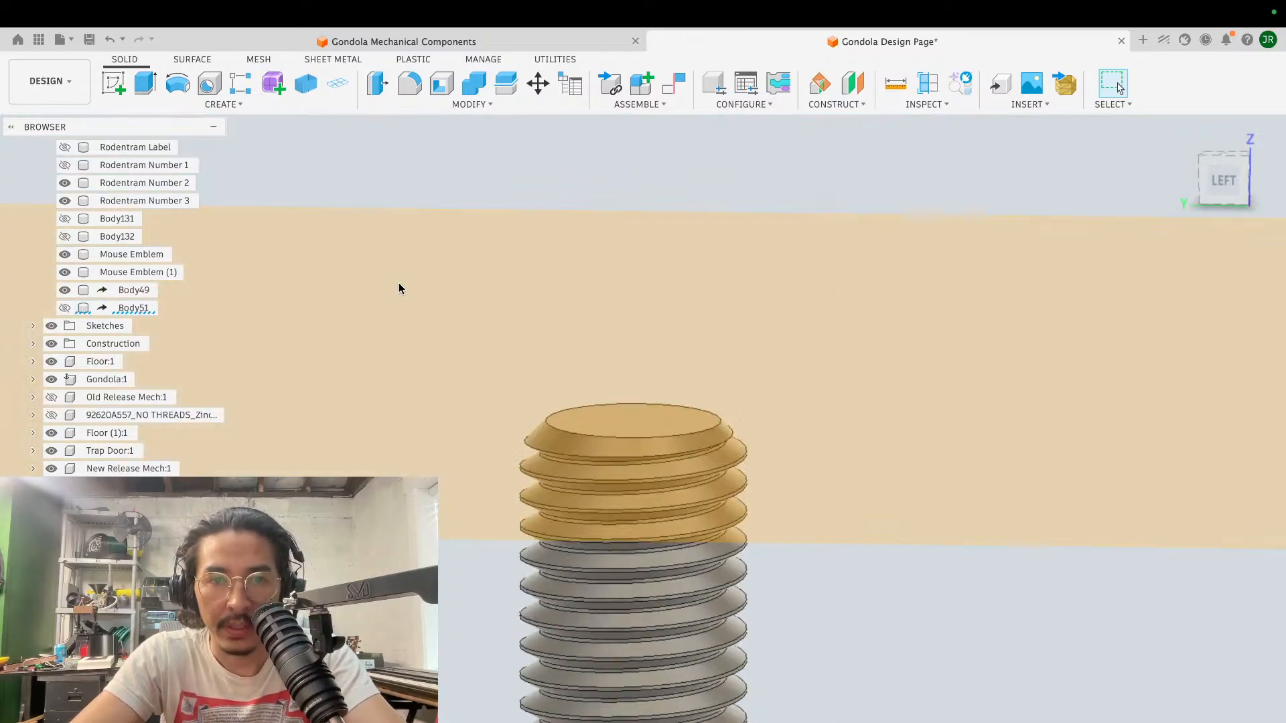
{"action": "scroll", "coordinate": [399, 288], "scroll_direction": "down", "scroll_amount": 10}
{"action": "scroll", "coordinate": [399, 288], "scroll_direction": "down", "scroll_amount": 2}
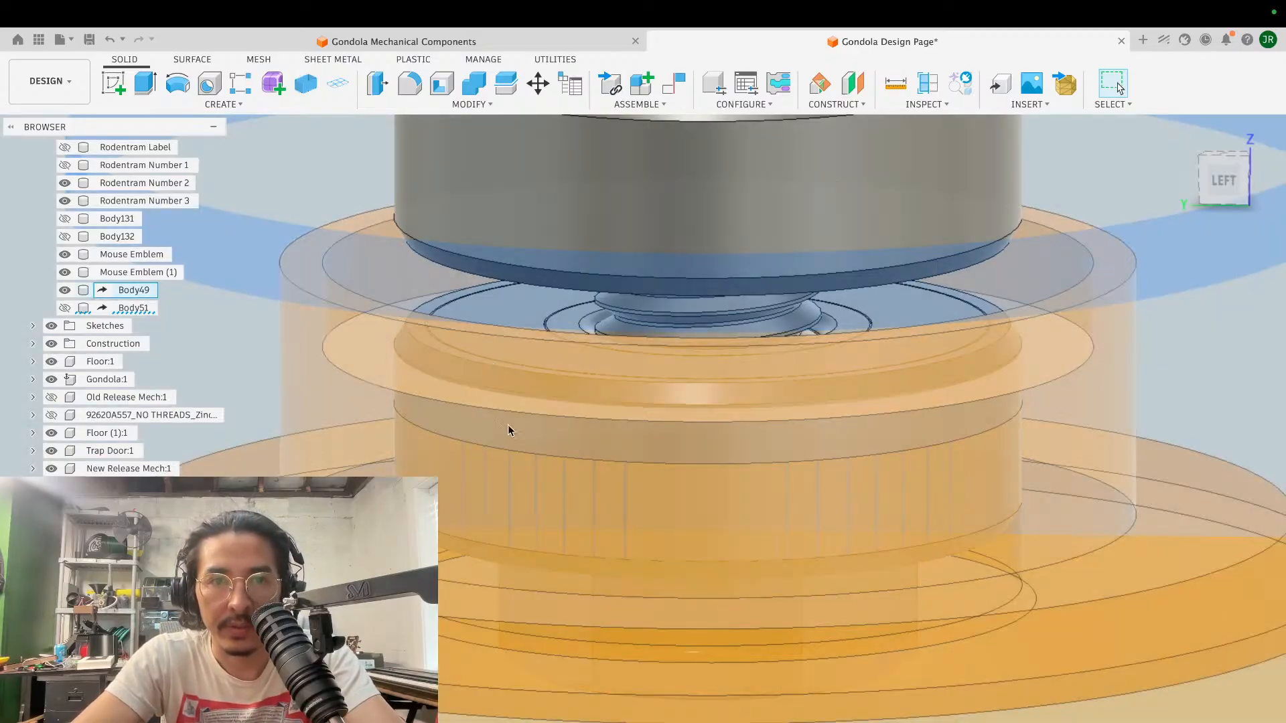
{"action": "scroll", "coordinate": [532, 465], "scroll_direction": "down", "scroll_amount": 8, "text": "shift"}
{"action": "scroll", "coordinate": [532, 465], "scroll_direction": "down", "scroll_amount": 2, "text": "shift"}
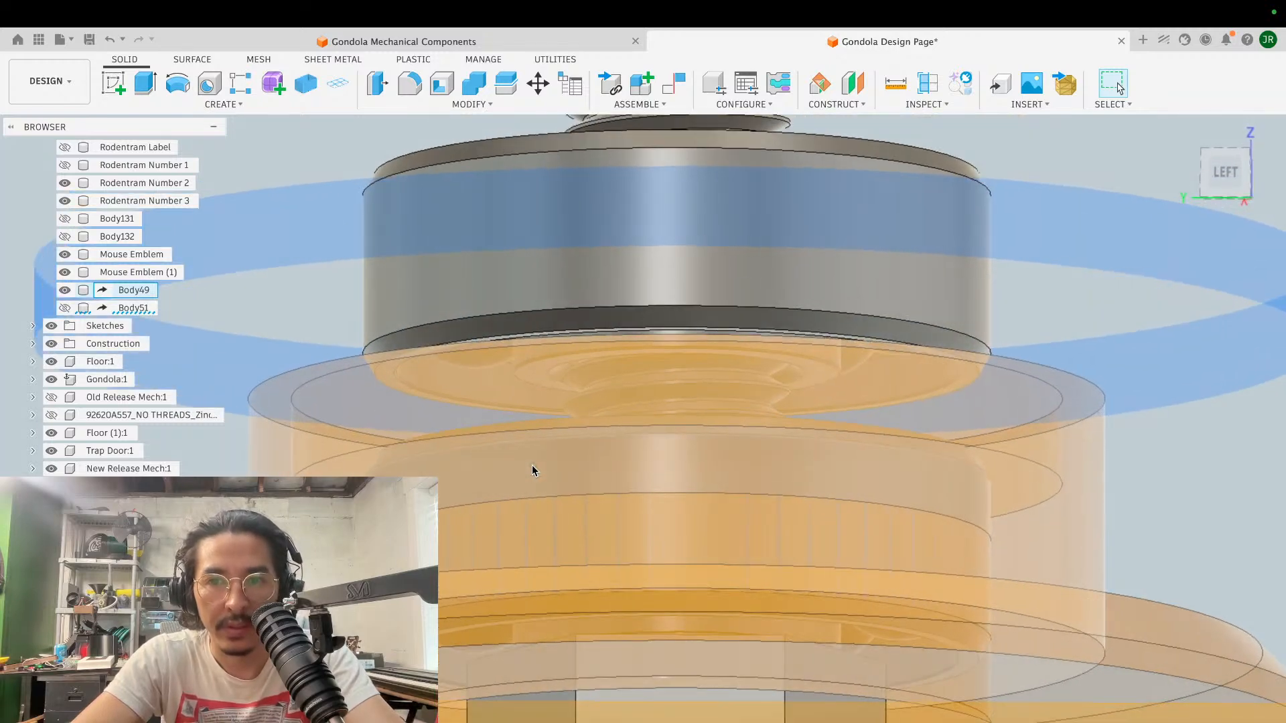
{"action": "scroll", "coordinate": [532, 465], "scroll_direction": "down", "scroll_amount": 4}
{"action": "scroll", "coordinate": [534, 509], "scroll_direction": "up", "scroll_amount": 6, "text": "shift"}
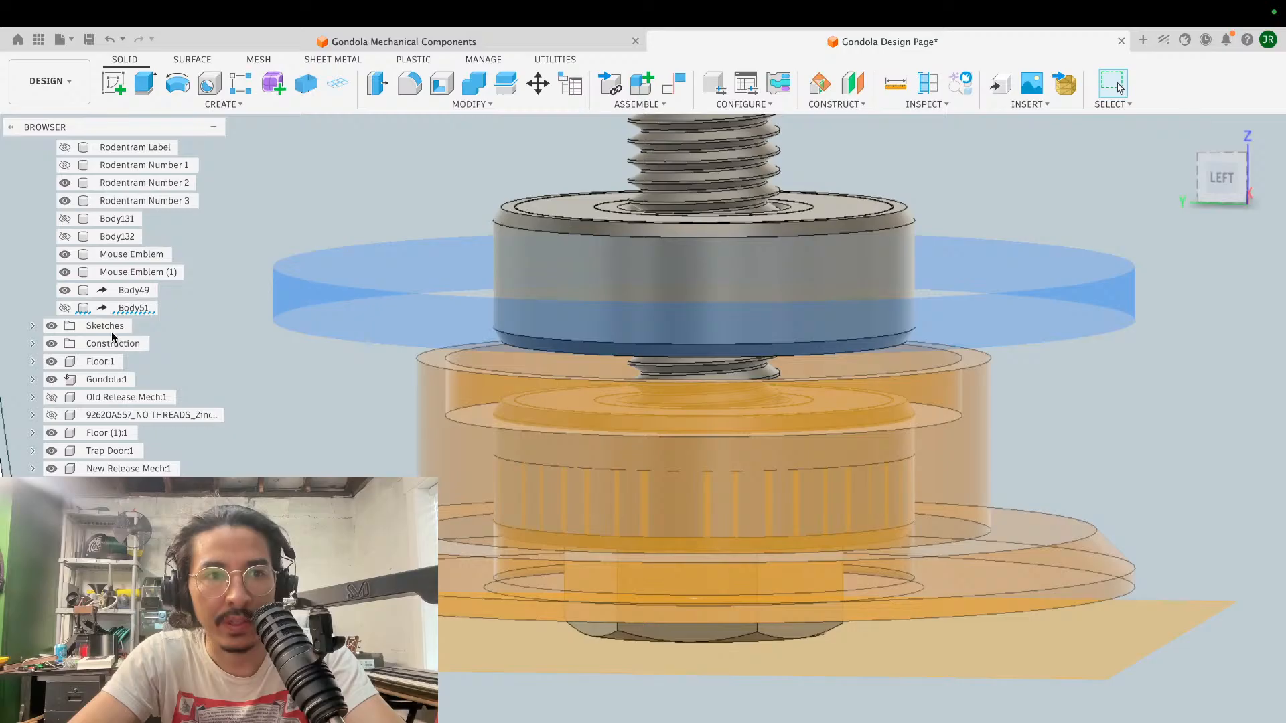
- Make Body49, the yellow spool body, fully opaque again and clear the selection
{"action": "right_click", "coordinate": [126, 309]}
{"action": "mouse_move", "coordinate": [201, 628]}
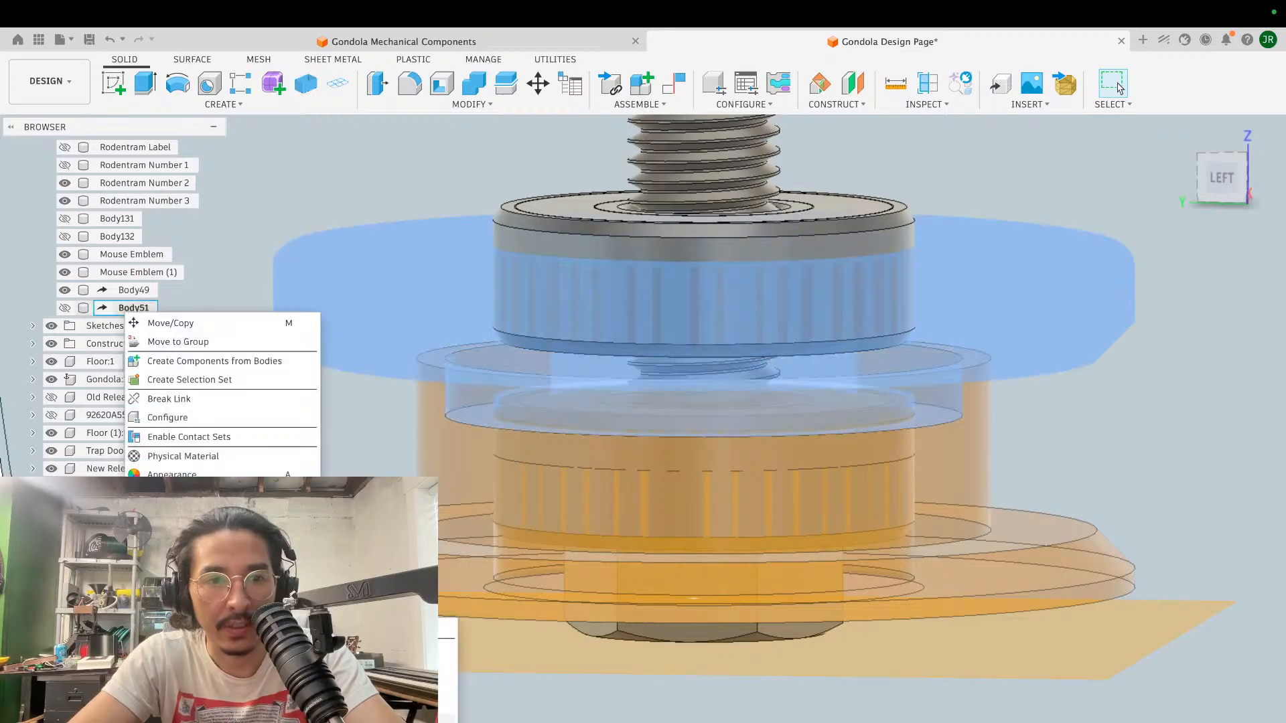
{"action": "key", "text": "Escape"}
{"action": "right_click", "coordinate": [113, 294]}
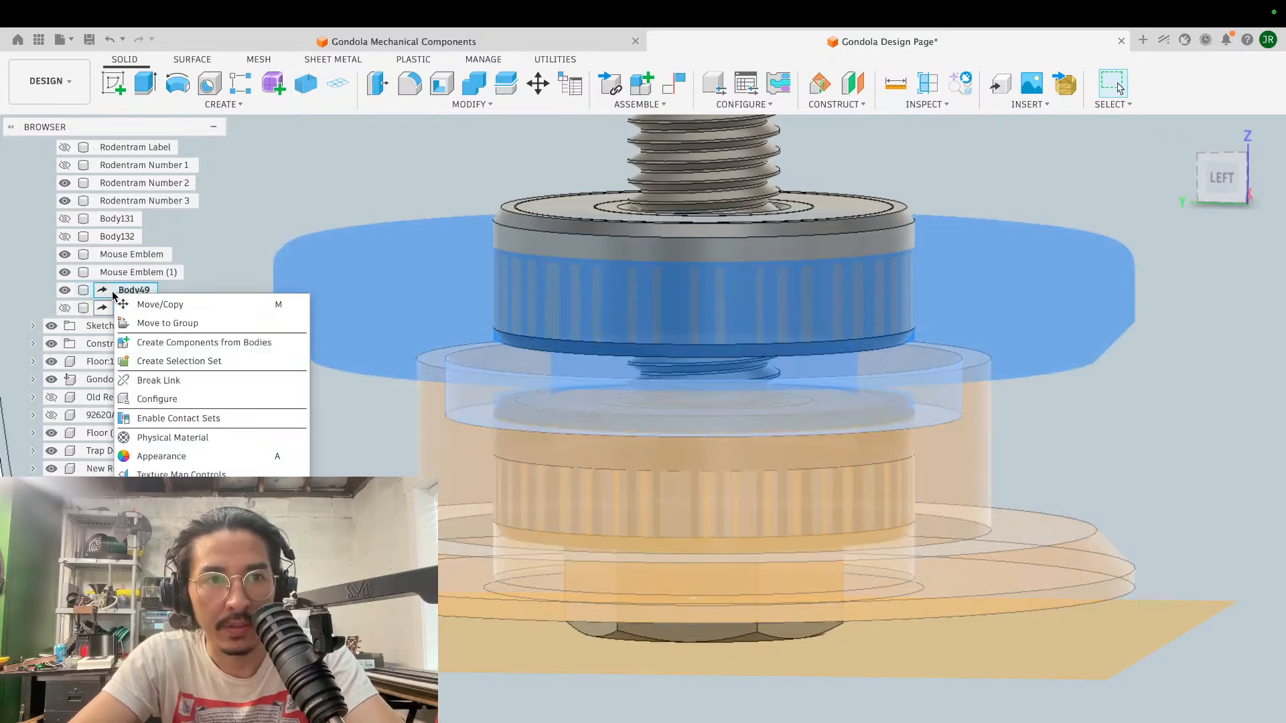
{"action": "mouse_move", "coordinate": [201, 627]}
{"action": "left_click", "coordinate": [362, 630]}
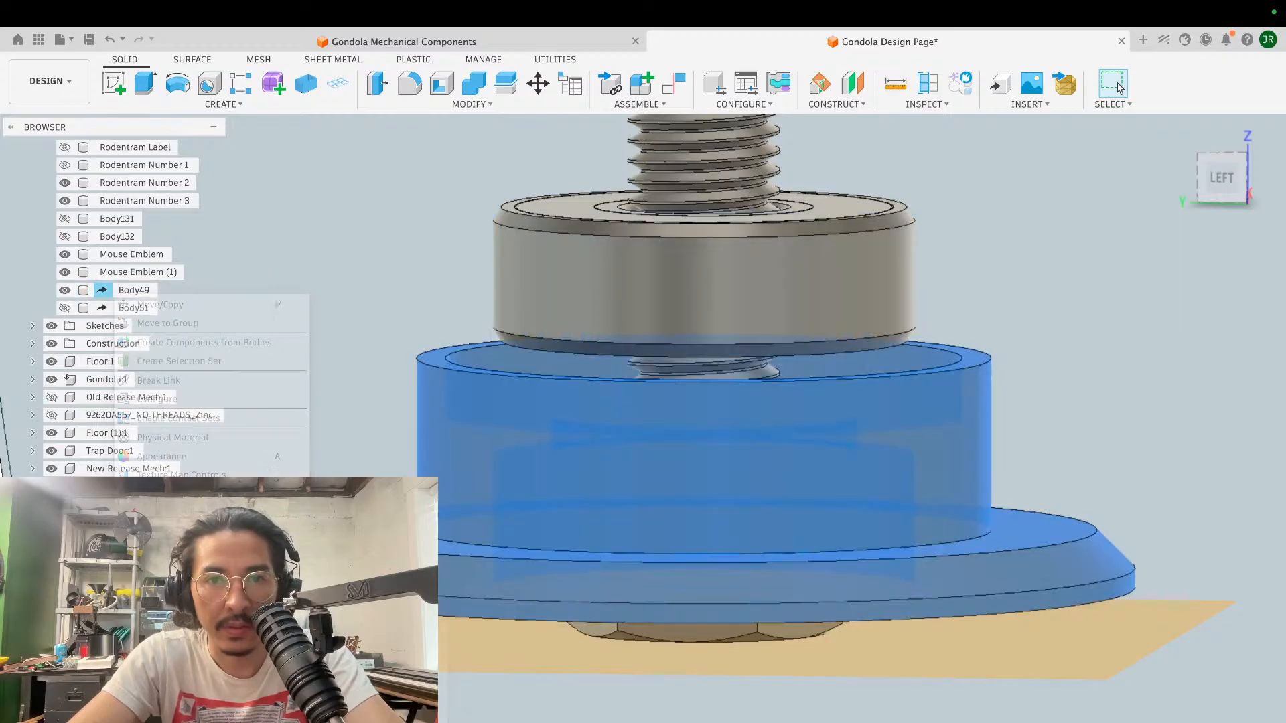
{"action": "left_click", "coordinate": [1109, 382]}
- Combine the new ring, Body138, with the yellow spool body, Body49, using the Join operation
{"action": "scroll", "coordinate": [1113, 382], "scroll_direction": "down", "scroll_amount": 10}
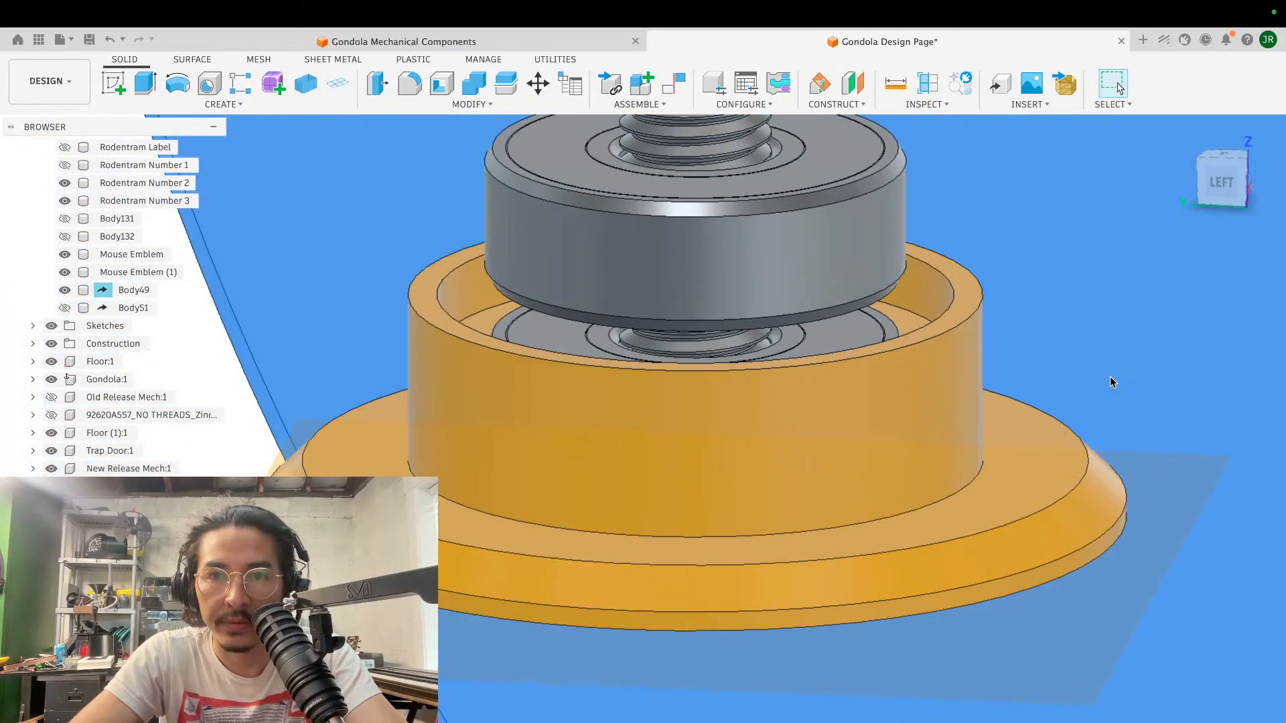
{"action": "scroll", "coordinate": [1112, 382], "scroll_direction": "up", "scroll_amount": 5}
{"action": "scroll", "coordinate": [1112, 381], "scroll_direction": "down", "scroll_amount": 5}
{"action": "scroll", "coordinate": [1111, 380], "scroll_direction": "up", "scroll_amount": 5}
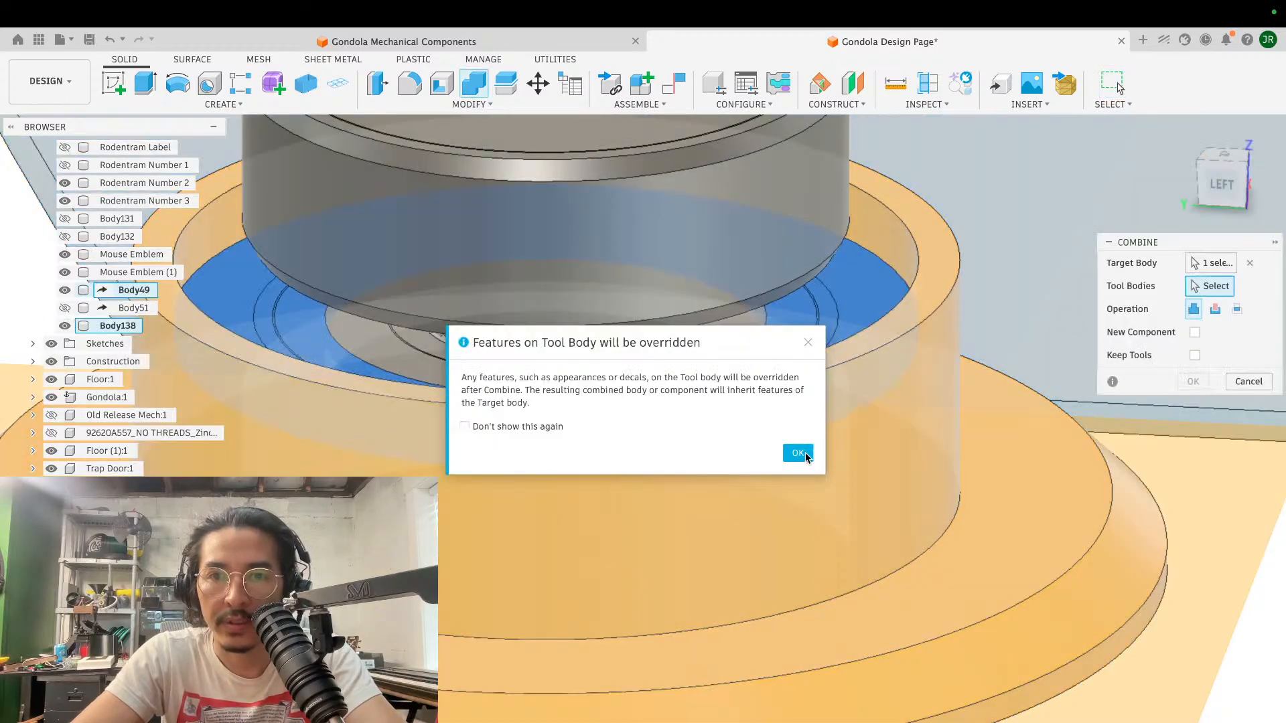
{"action": "left_click", "coordinate": [798, 452]}
{"action": "key", "text": "Return"}
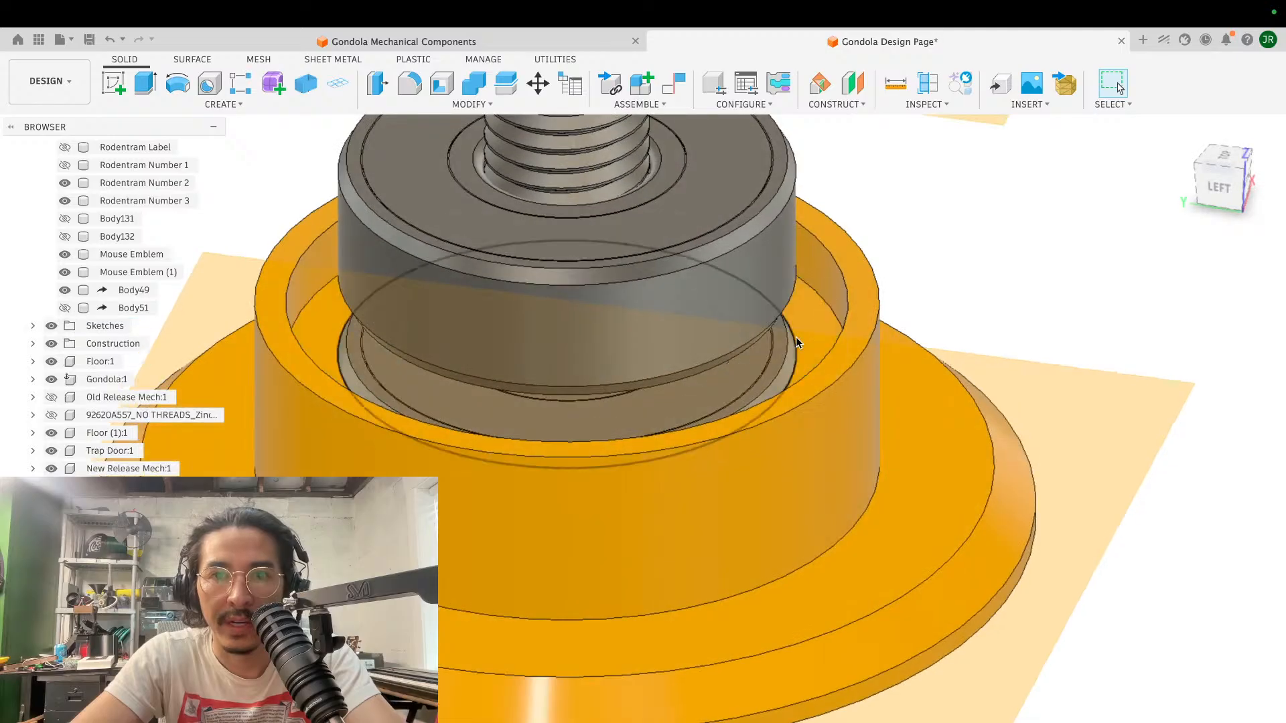
- Examine the inner ring face of Body49 surrounding the lower bearing and its clearance to the upper bearing
{"action": "left_click", "coordinate": [796, 336]}
{"action": "scroll", "coordinate": [852, 308], "scroll_direction": "down", "scroll_amount": 5}
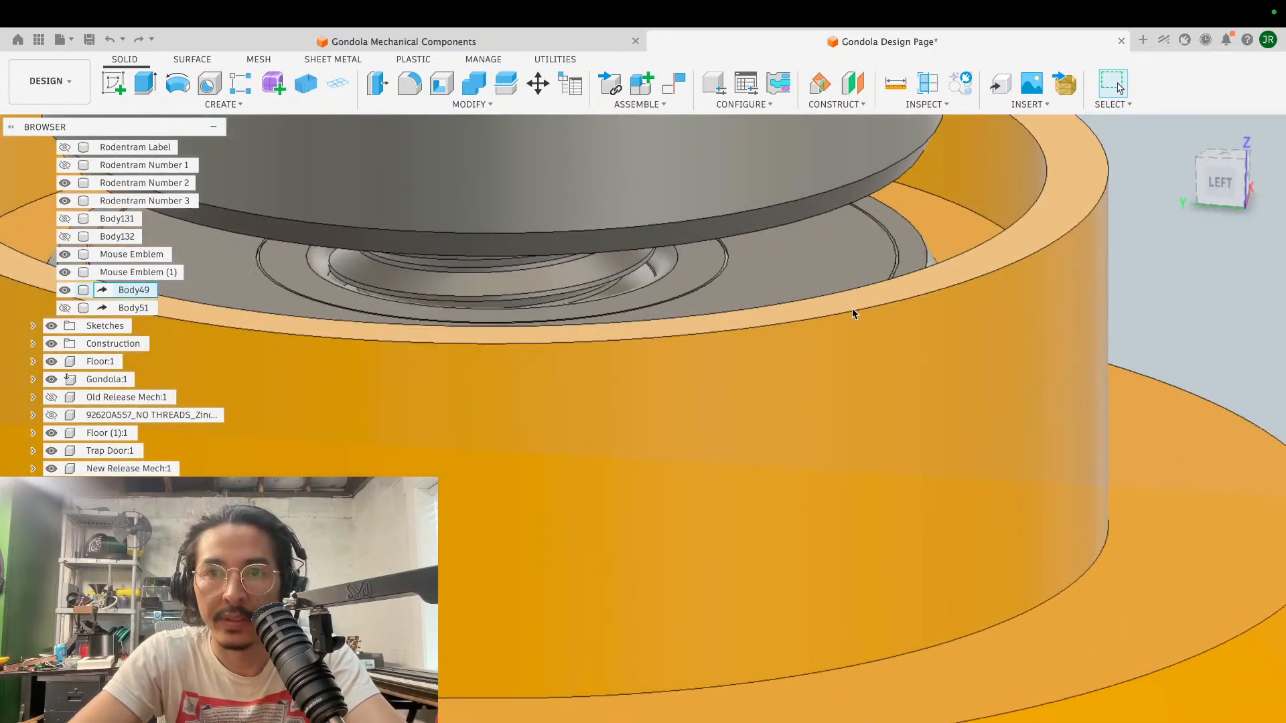
{"action": "scroll", "coordinate": [852, 308], "scroll_direction": "up", "scroll_amount": 5, "text": "shift"}
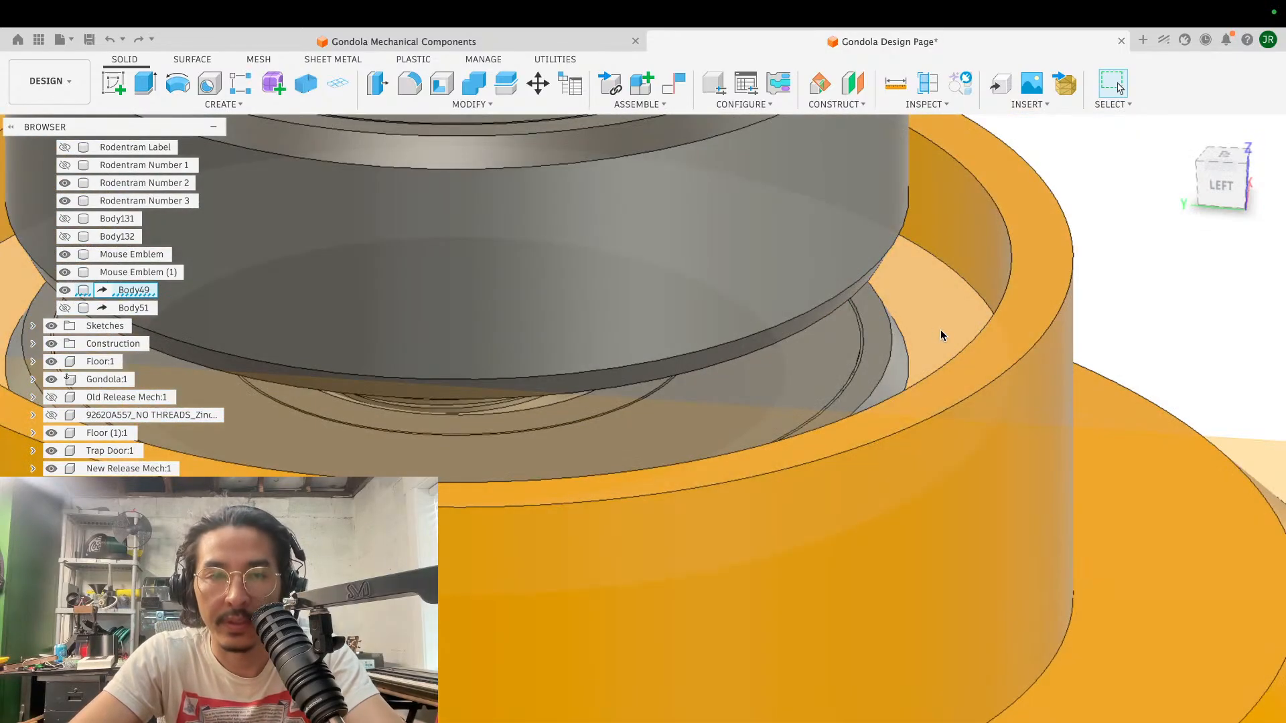
{"action": "left_click", "coordinate": [940, 329]}
{"action": "scroll", "coordinate": [1041, 367], "scroll_direction": "down", "scroll_amount": 3, "text": "shift"}
{"action": "scroll", "coordinate": [1041, 367], "scroll_direction": "up", "scroll_amount": 5, "text": "shift"}
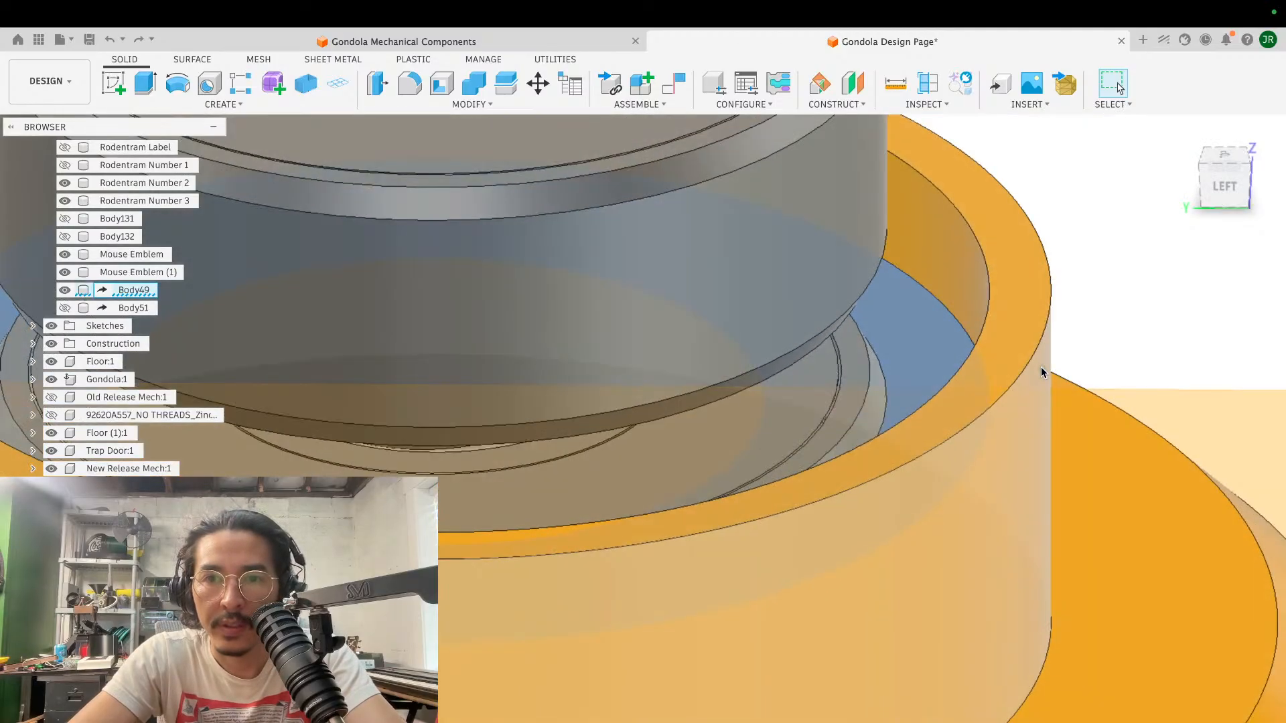
{"action": "scroll", "coordinate": [1041, 367], "scroll_direction": "up", "scroll_amount": 3}
{"action": "scroll", "coordinate": [1041, 366], "scroll_direction": "up", "scroll_amount": 3}
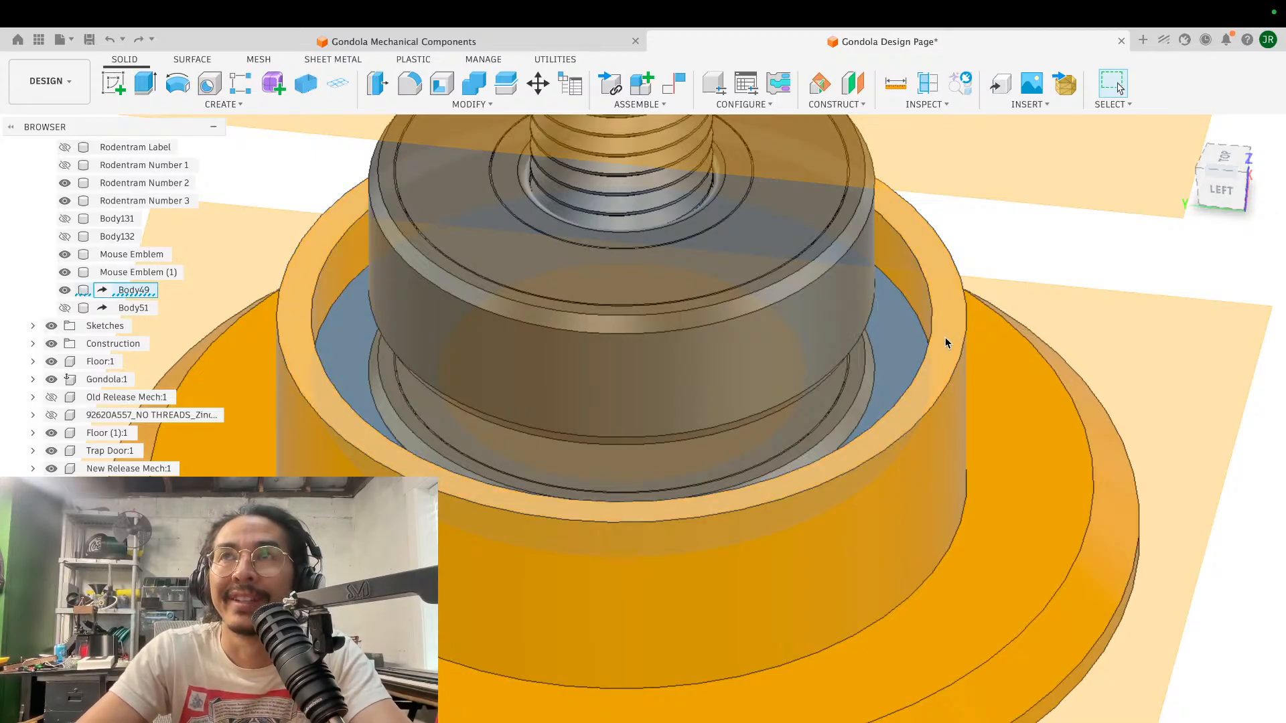
{"action": "left_click", "coordinate": [1090, 280]}
{"action": "left_click", "coordinate": [883, 347]}
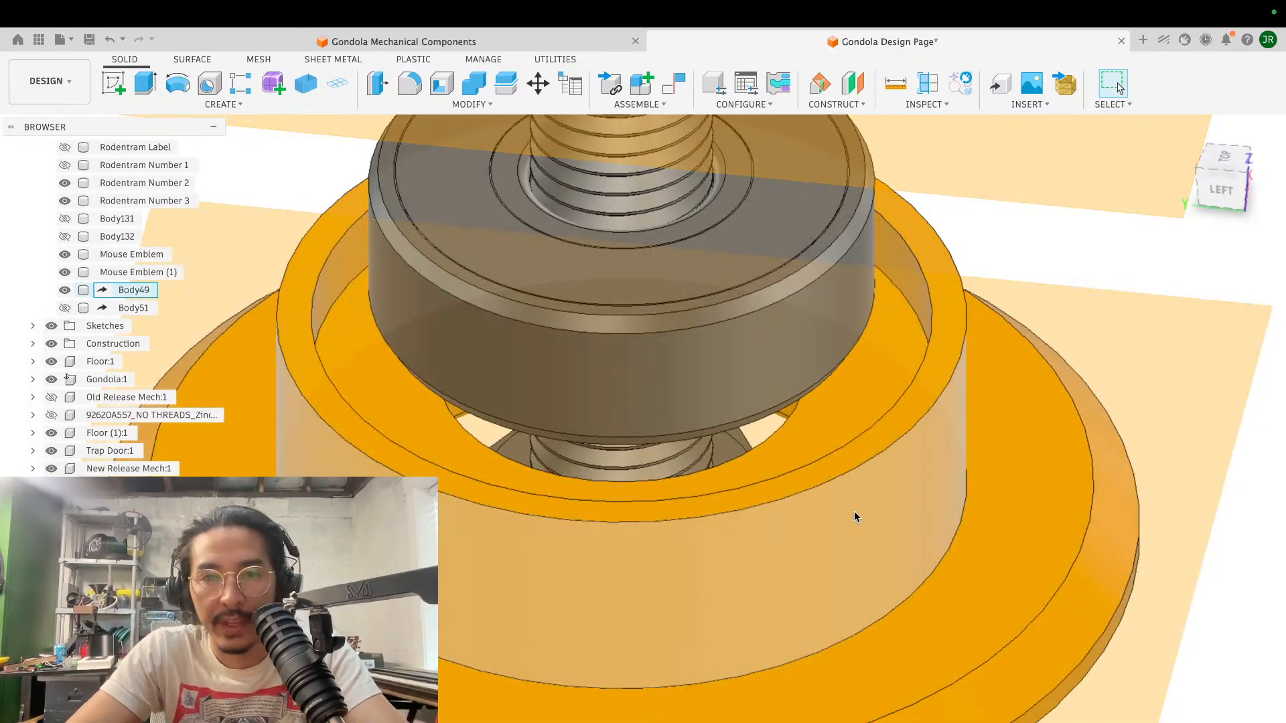
- Hide the construction plane covering the underside of the yellow spool body
{"action": "scroll", "coordinate": [854, 512], "scroll_direction": "down", "scroll_amount": 10, "text": "shift"}
{"action": "scroll", "coordinate": [854, 511], "scroll_direction": "down", "scroll_amount": 10, "text": "shift"}
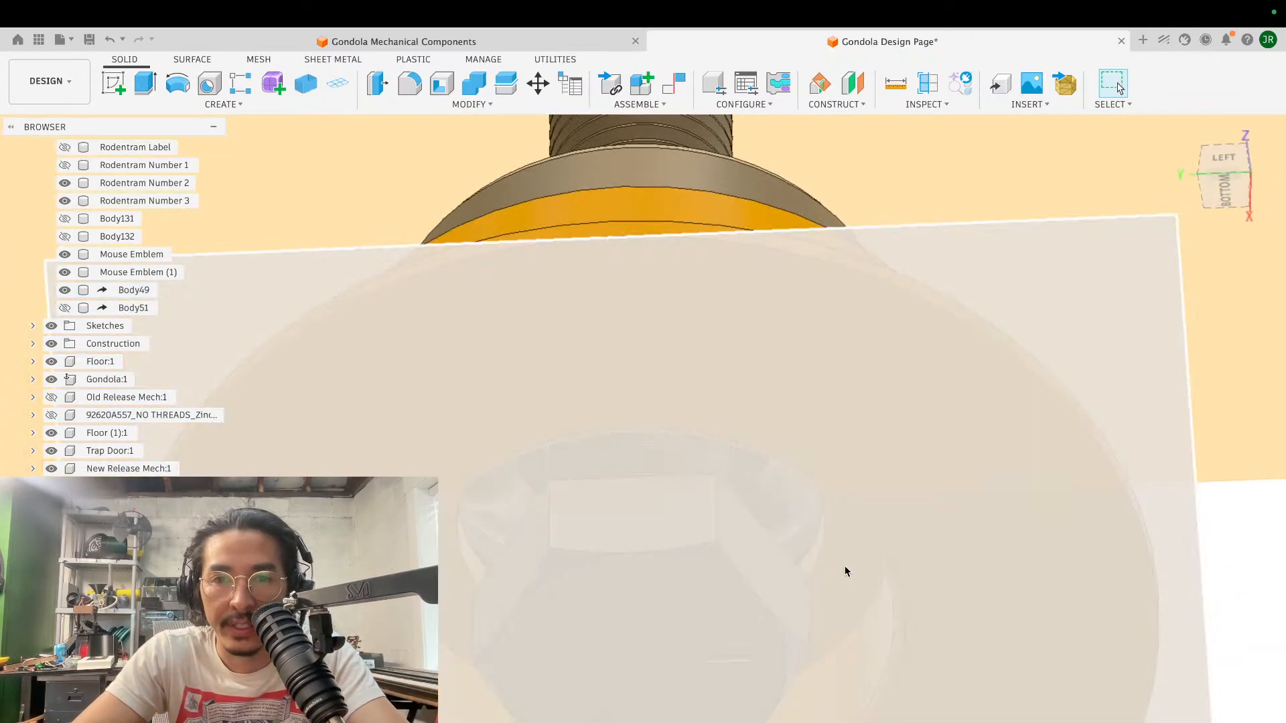
{"action": "left_click", "coordinate": [706, 341]}
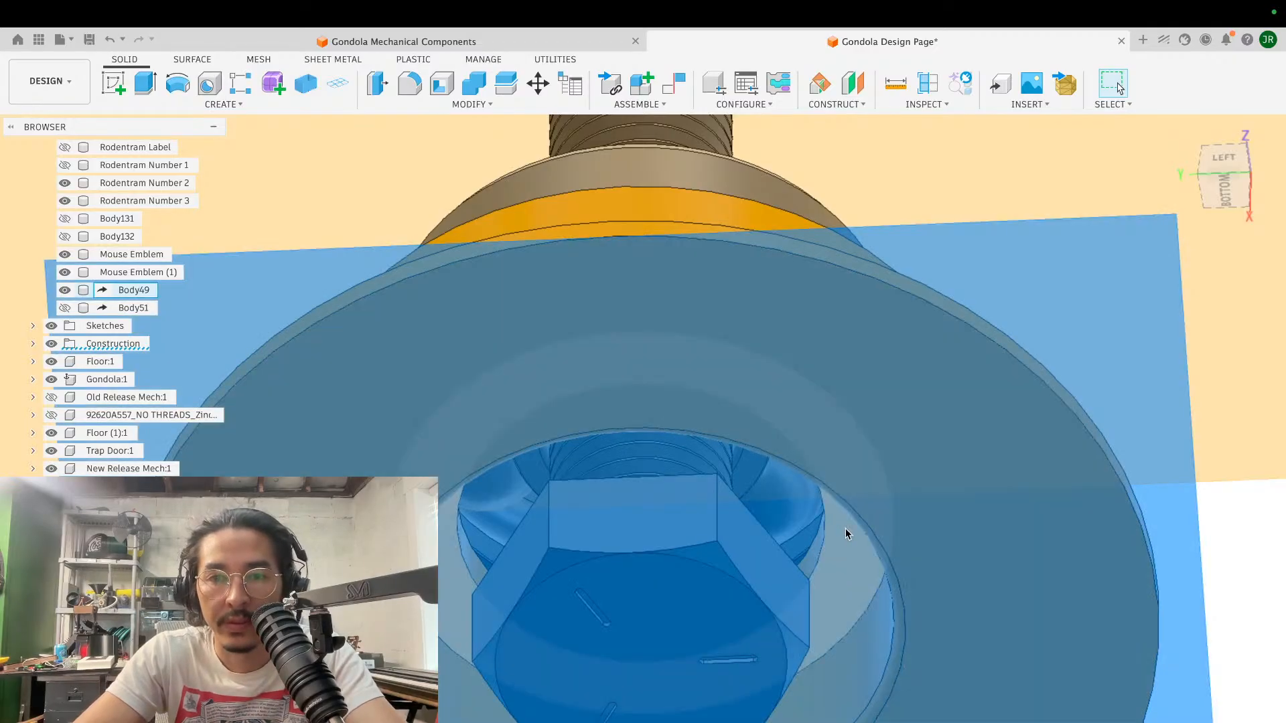
{"action": "key", "text": "v"}
- Extrude the ring face on the underside of Body49's inner lip by -2.00 mm as a cut
{"action": "left_click", "coordinate": [844, 568]}
{"action": "key", "text": "e"}
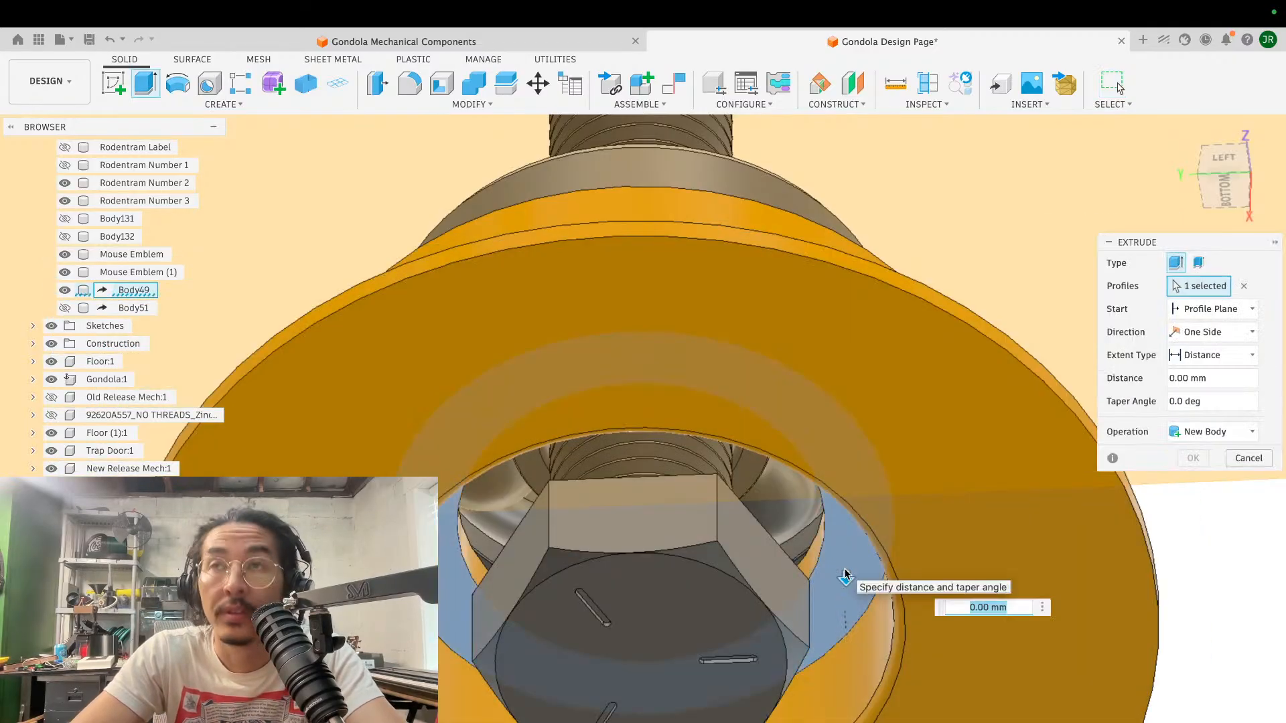
{"action": "scroll", "coordinate": [845, 568], "scroll_direction": "up", "scroll_amount": 8, "text": "shift"}
{"action": "scroll", "coordinate": [845, 570], "scroll_direction": "up", "scroll_amount": 10, "text": "shift"}
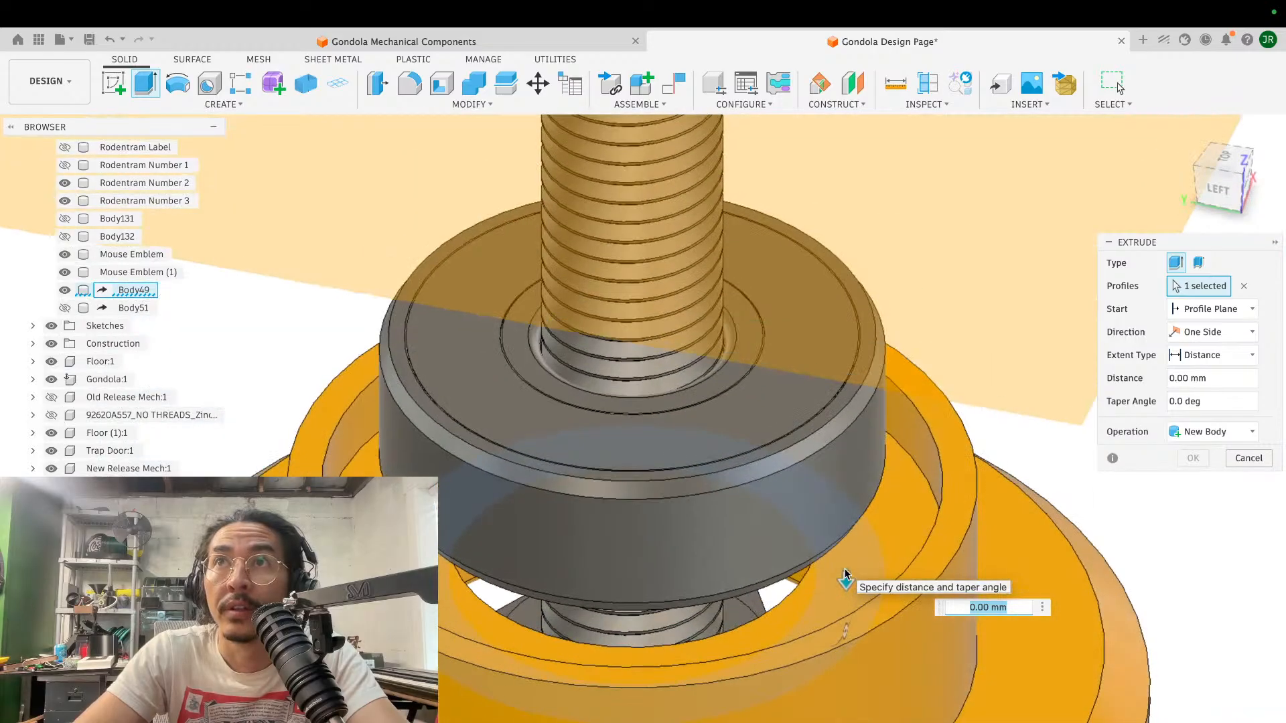
{"action": "left_click_drag", "start_coordinate": [837, 524], "coordinate": [845, 464]}
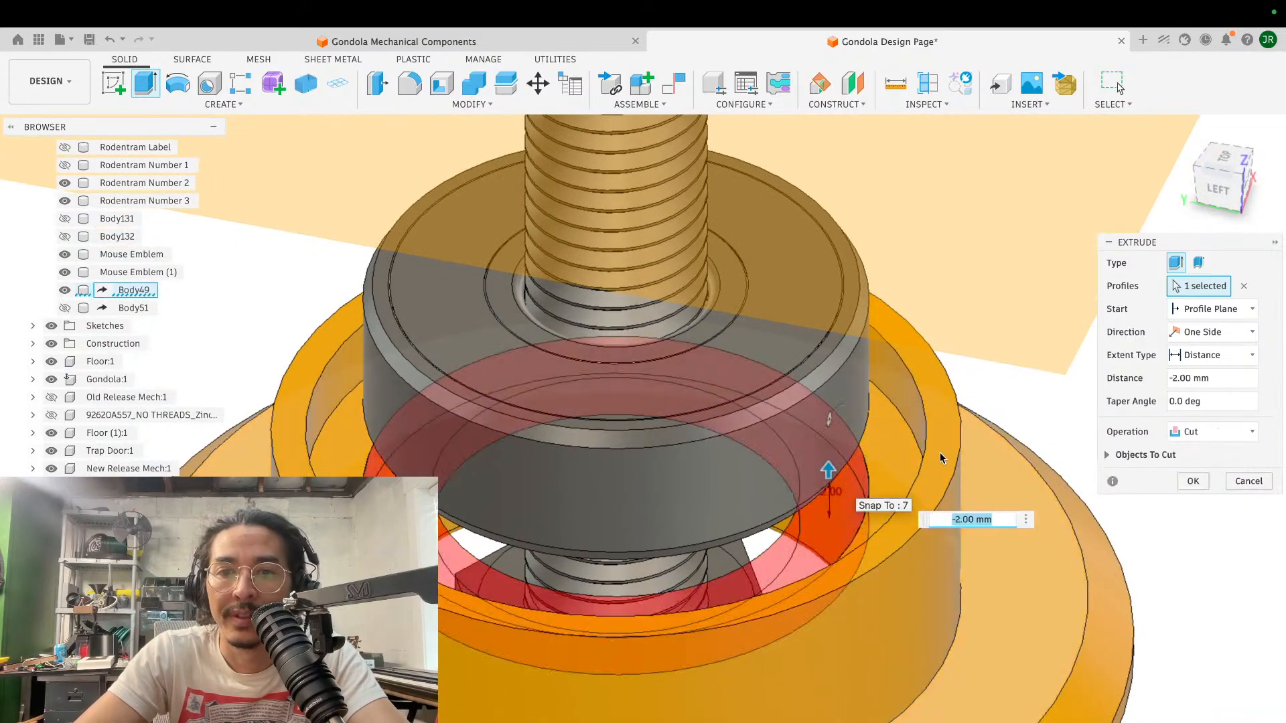
{"action": "left_click", "coordinate": [1196, 479]}
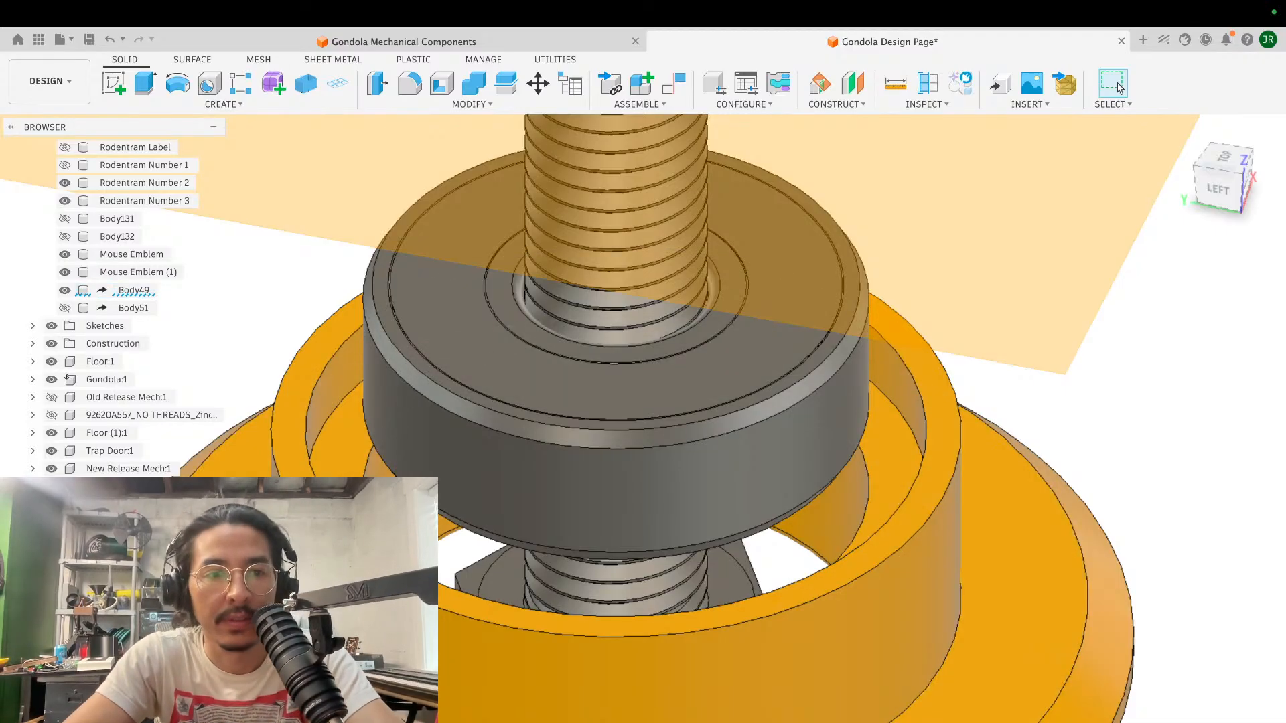
- Show the lower bearing and extrude Body49's inner ring face around it by 0.813 mm, joined to the body
{"action": "left_click", "coordinate": [52, 505]}
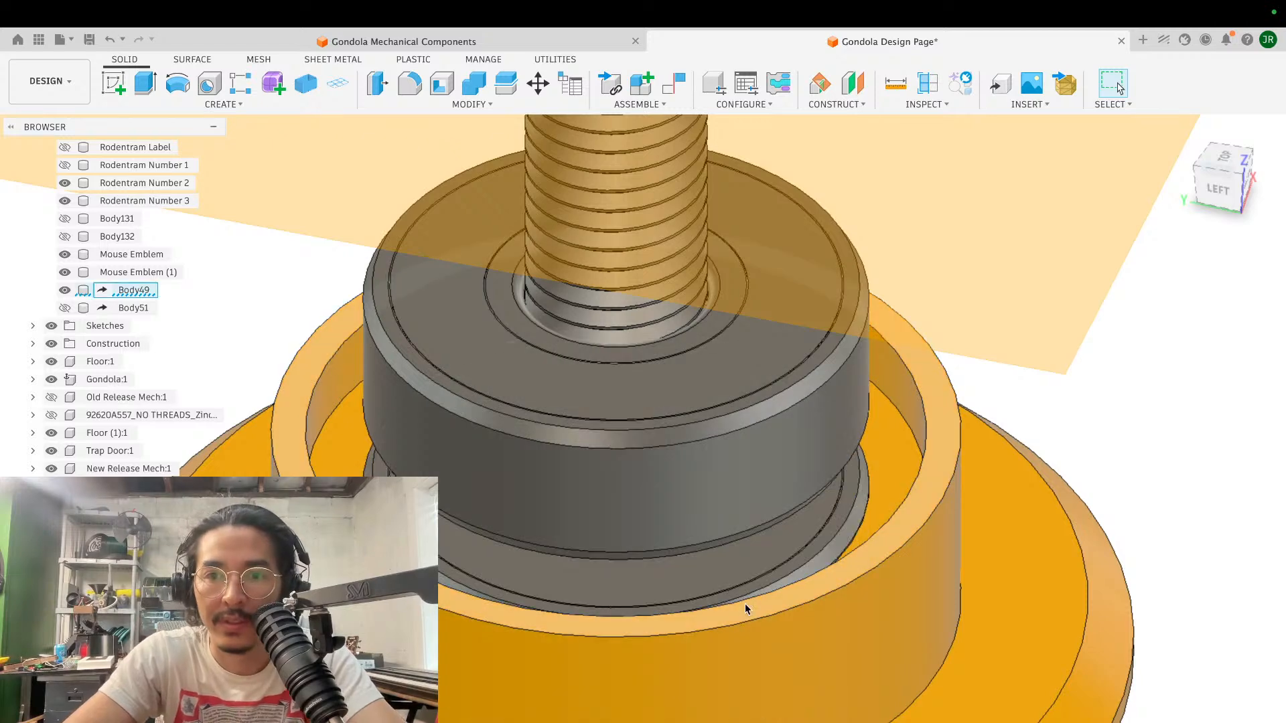
{"action": "left_click", "coordinate": [893, 485]}
{"action": "key", "text": "e"}
{"action": "left_click_drag", "start_coordinate": [893, 477], "coordinate": [894, 464]}
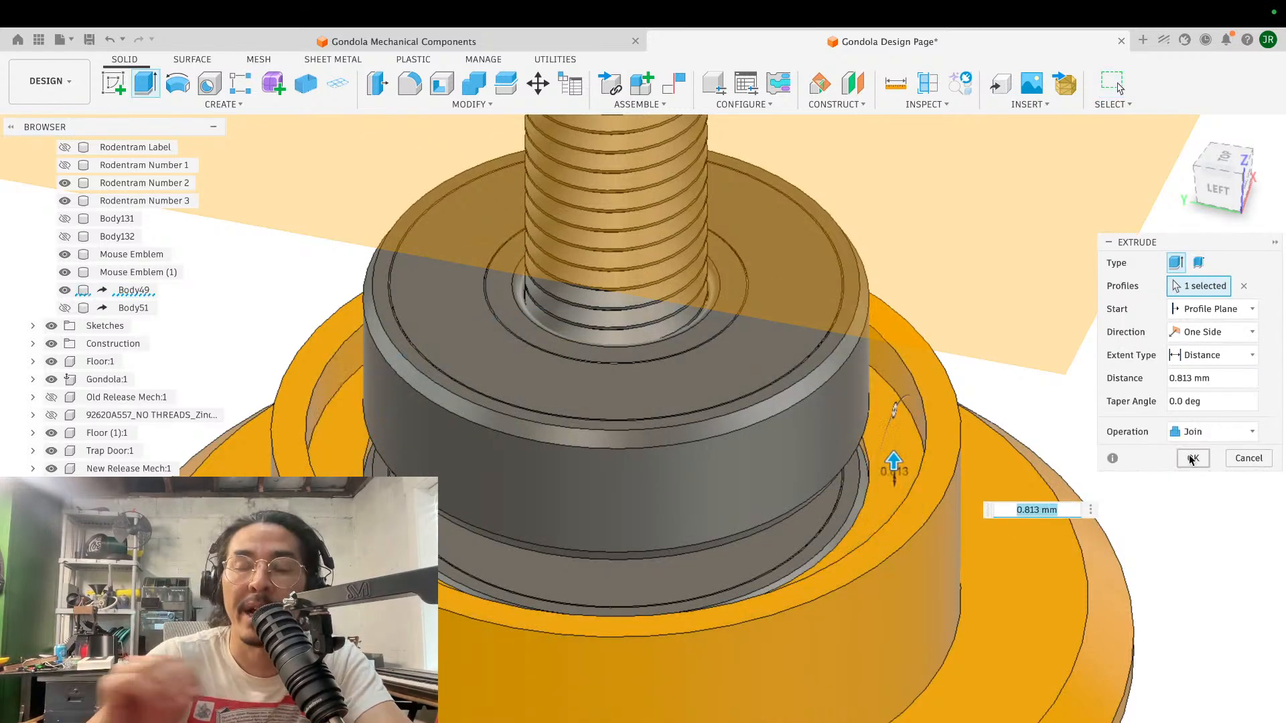
{"action": "left_click", "coordinate": [1194, 432]}
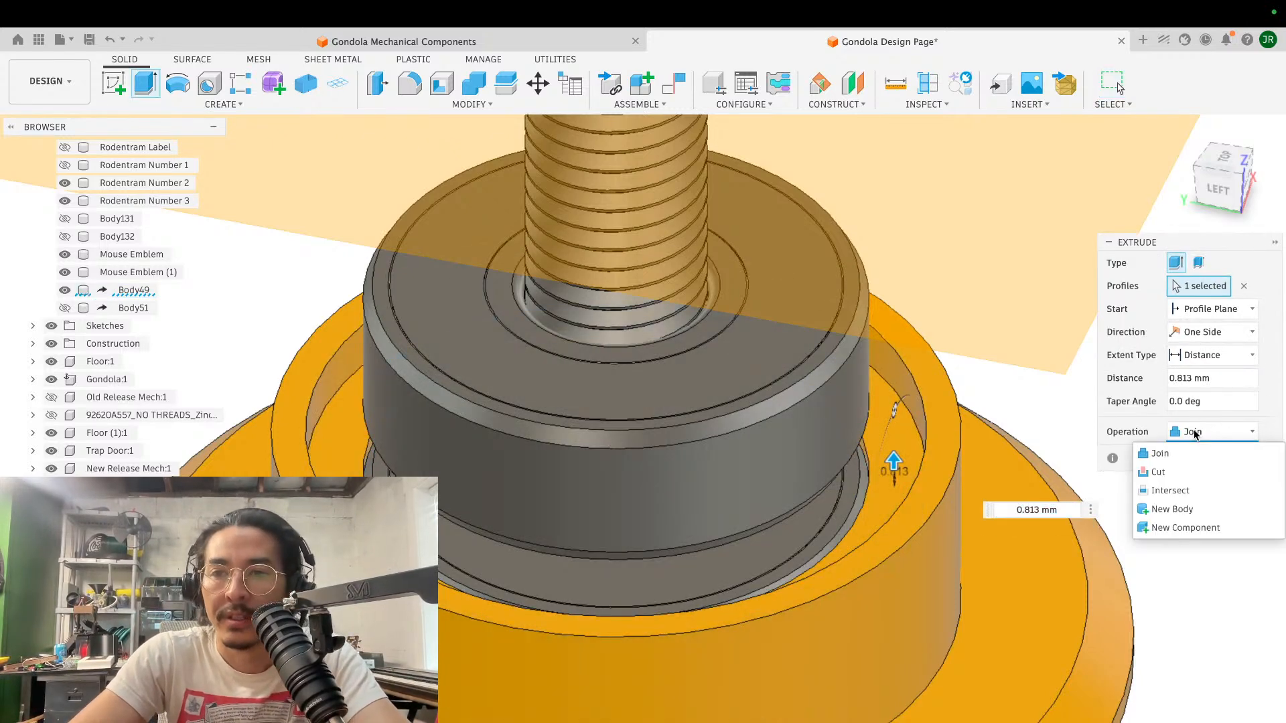
{"action": "left_click", "coordinate": [1194, 432]}
{"action": "left_click", "coordinate": [1197, 458]}
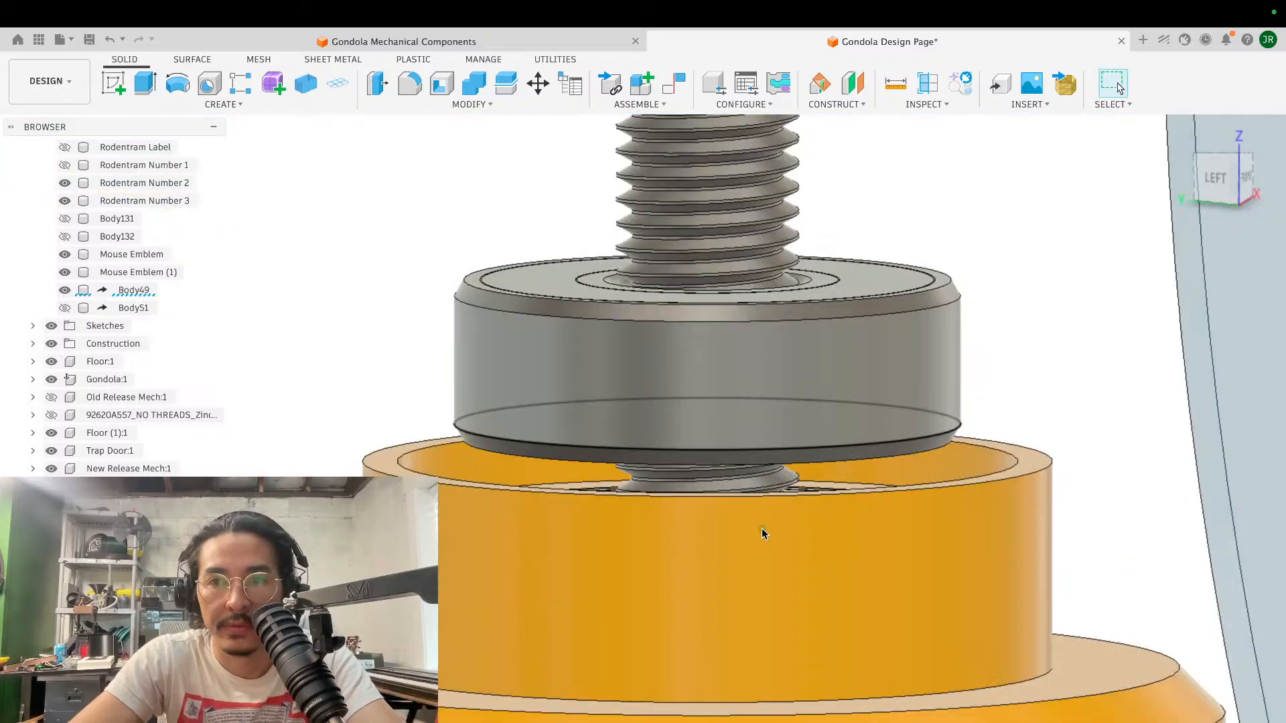
{"action": "scroll", "coordinate": [761, 528], "scroll_direction": "up", "scroll_amount": 3, "text": "shift"}
{"action": "scroll", "coordinate": [761, 528], "scroll_direction": "up", "scroll_amount": 4}
{"action": "scroll", "coordinate": [761, 532], "scroll_direction": "right", "scroll_amount": 3}
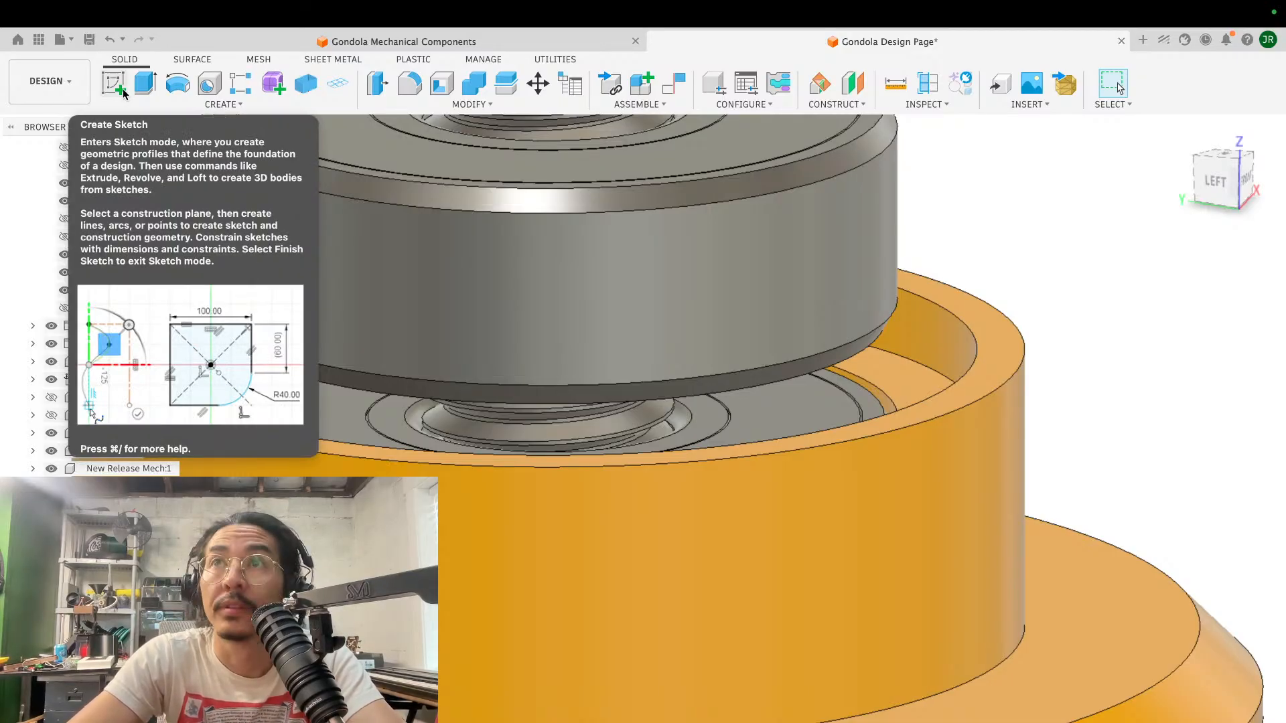
- Hide the yellow spool Body49 and show the red flange Body51 around the upper bearing
{"action": "scroll", "coordinate": [288, 376], "scroll_direction": "up", "scroll_amount": 1}
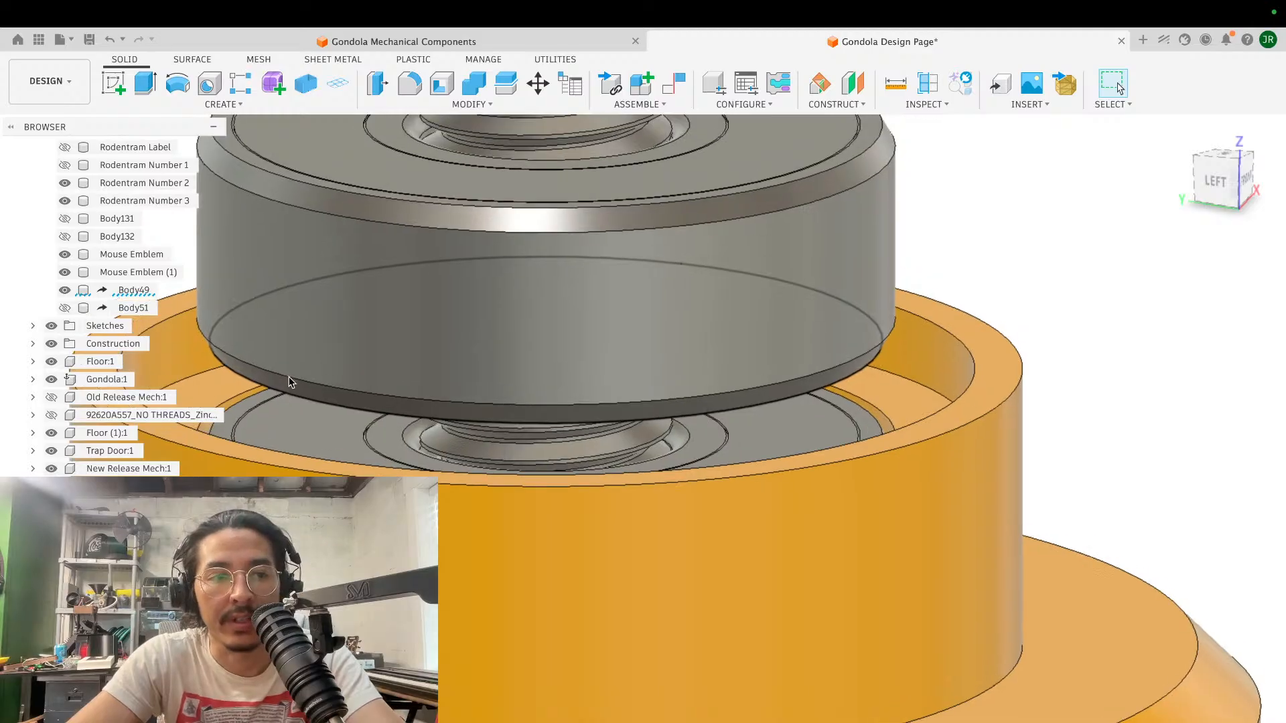
{"action": "scroll", "coordinate": [612, 545], "scroll_direction": "down", "scroll_amount": 5}
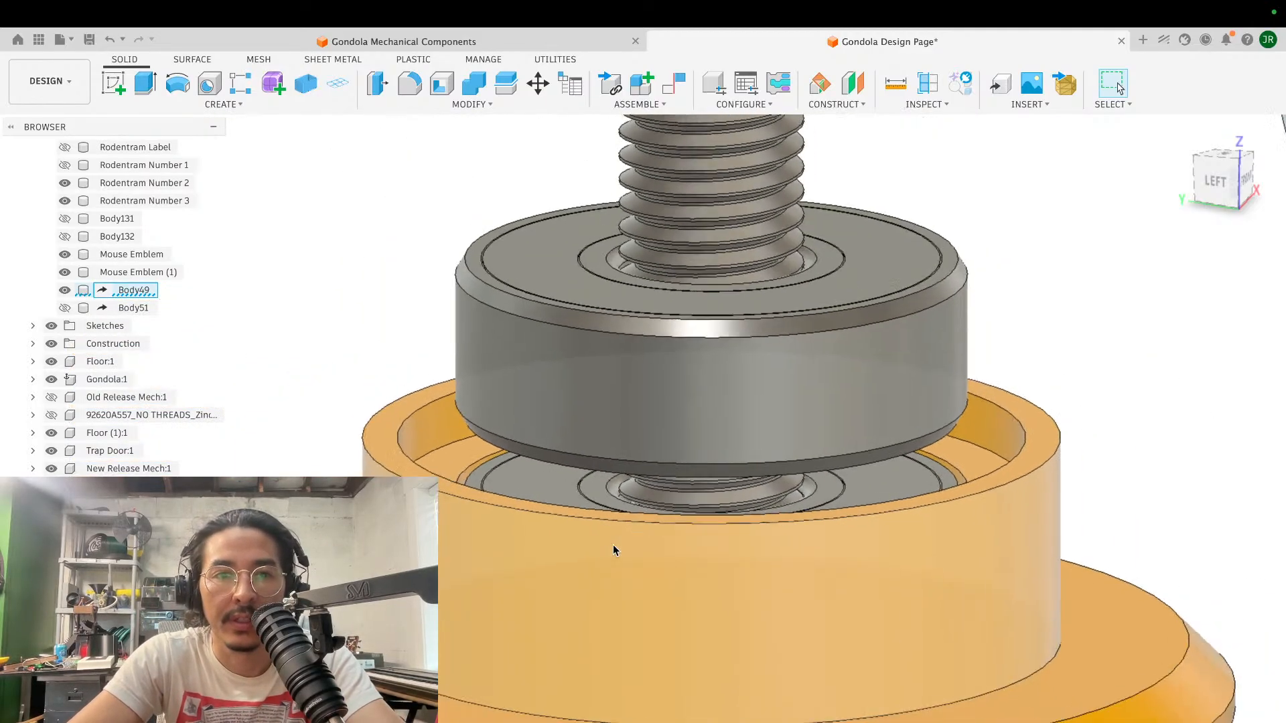
{"action": "left_click", "coordinate": [63, 308]}
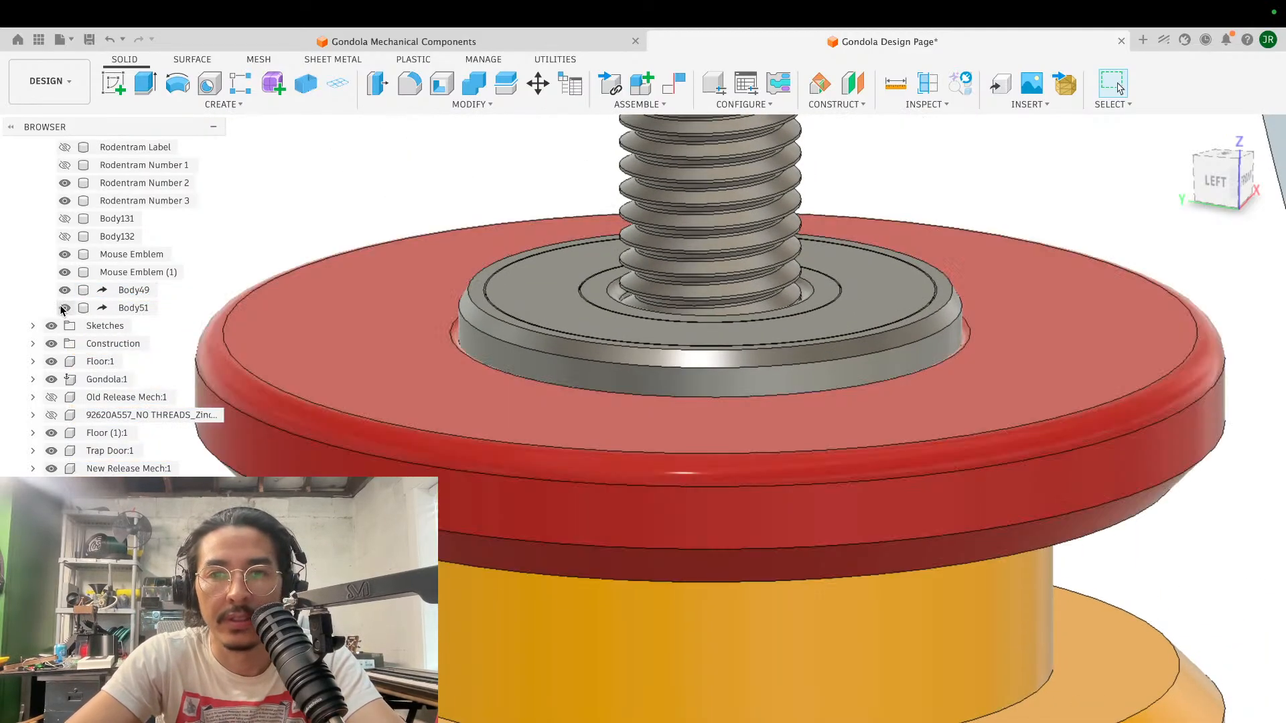
{"action": "left_click", "coordinate": [64, 308]}
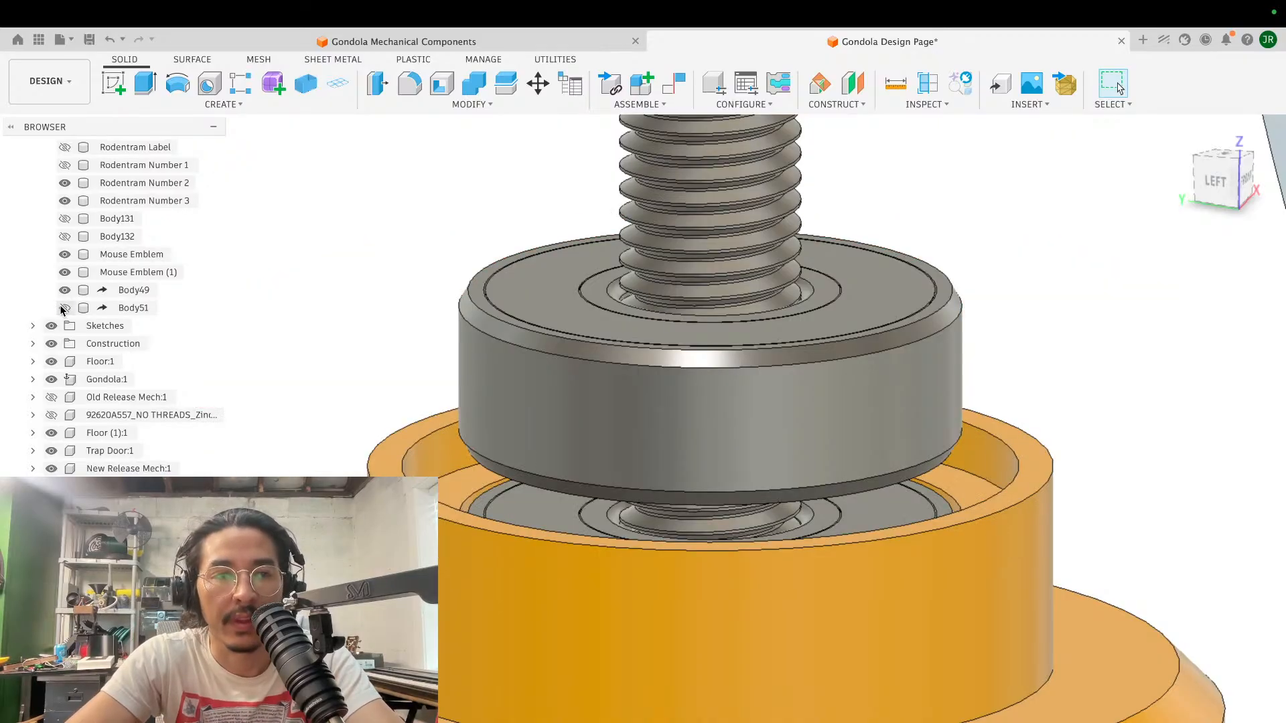
{"action": "left_click", "coordinate": [63, 290]}
{"action": "left_click", "coordinate": [64, 308]}
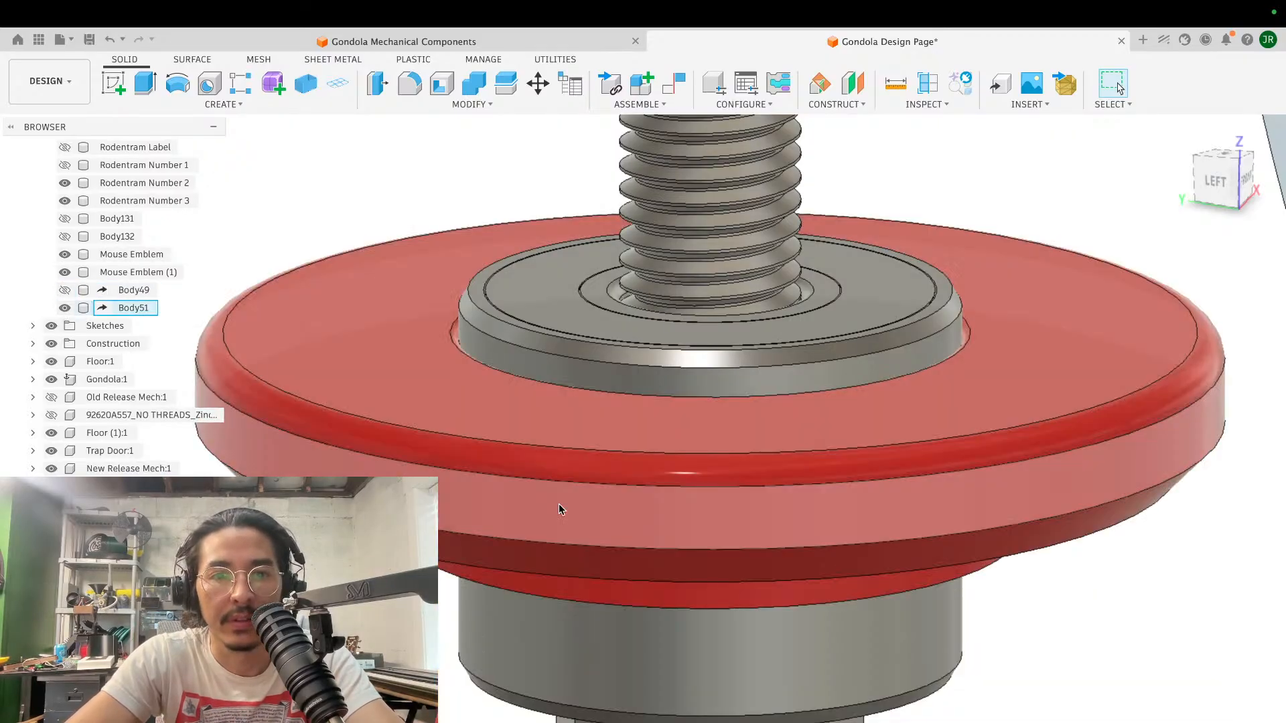
- Extrude the ring face on the underside of Body51's lower lip by -3.00 mm as a cut
{"action": "scroll", "coordinate": [558, 503], "scroll_direction": "down", "scroll_amount": 10, "text": "shift"}
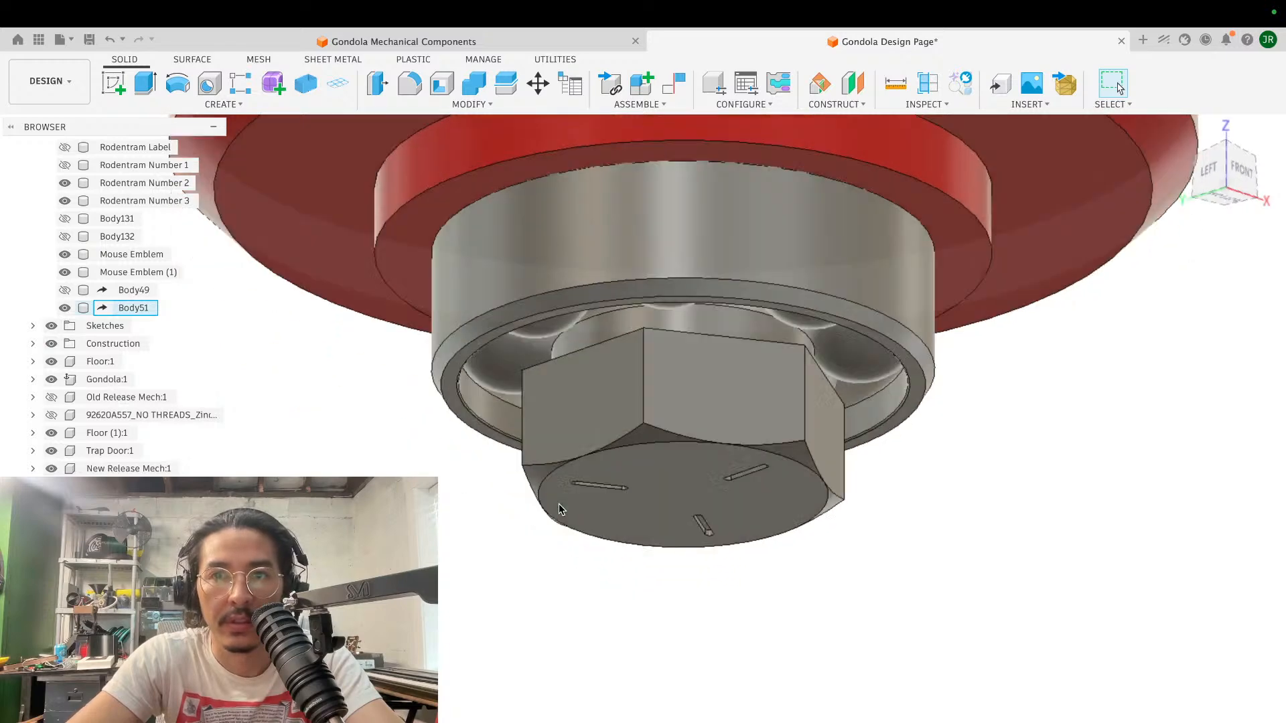
{"action": "scroll", "coordinate": [558, 503], "scroll_direction": "up", "scroll_amount": 2, "text": "shift"}
{"action": "scroll", "coordinate": [558, 504], "scroll_direction": "up", "scroll_amount": 5}
{"action": "scroll", "coordinate": [558, 503], "scroll_direction": "down", "scroll_amount": 5, "text": "shift"}
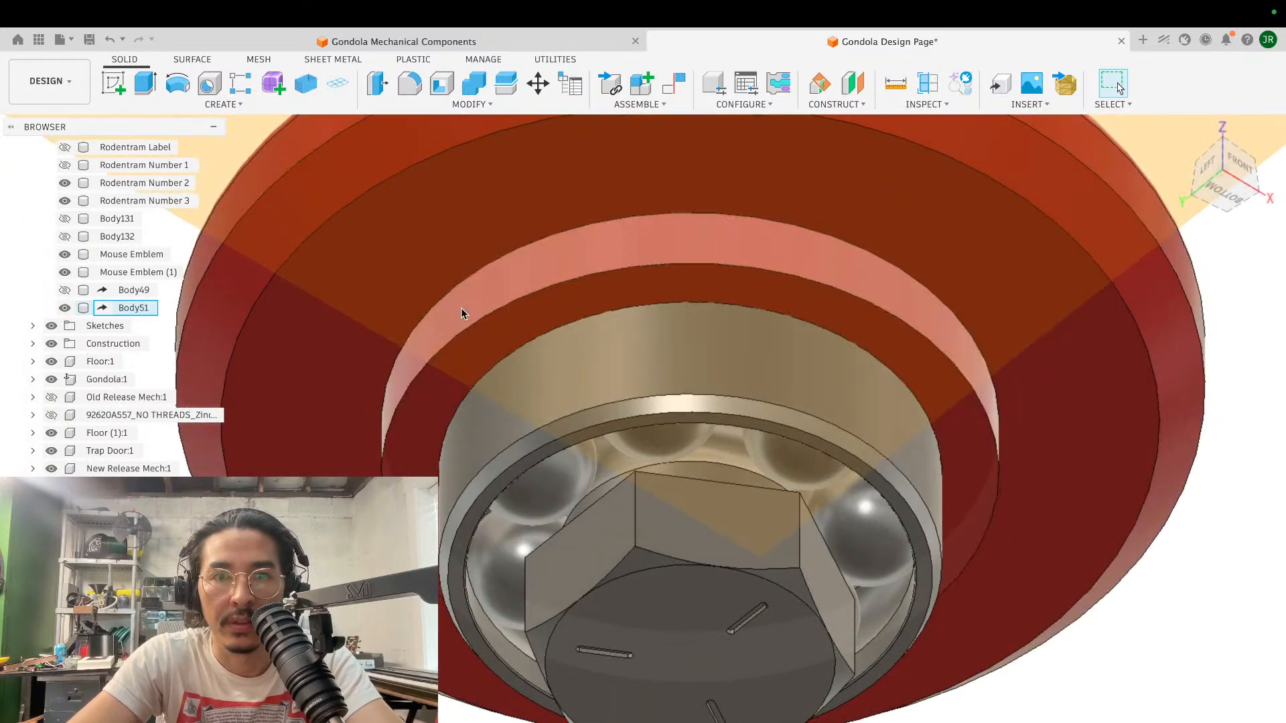
{"action": "left_click", "coordinate": [523, 321]}
{"action": "key", "text": "e"}
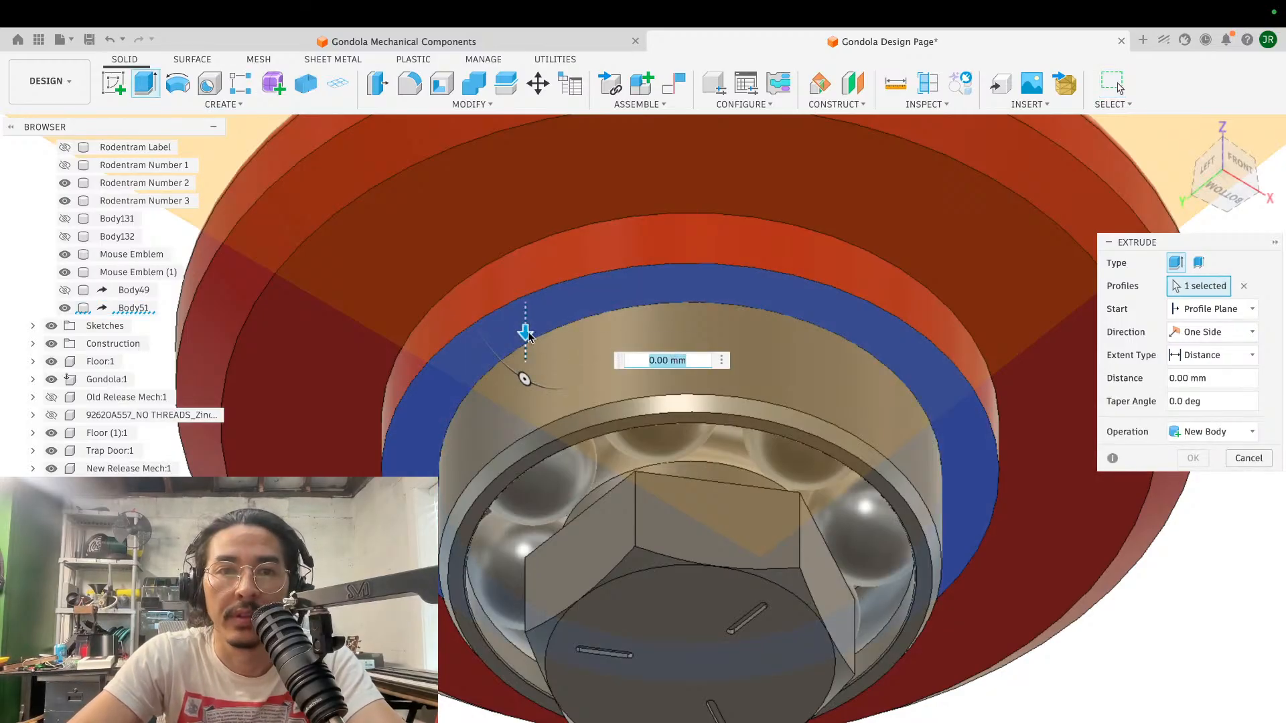
{"action": "left_click_drag", "start_coordinate": [525, 331], "coordinate": [525, 286]}
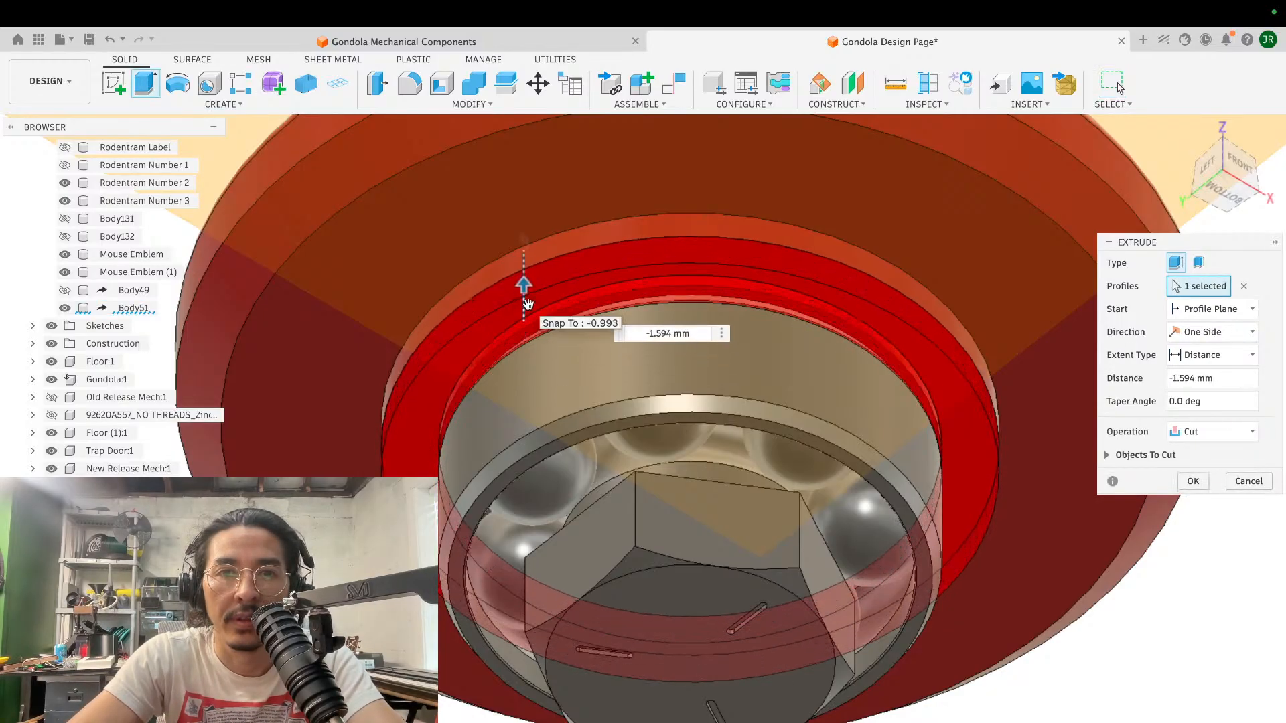
{"action": "type", "text": "-3"}
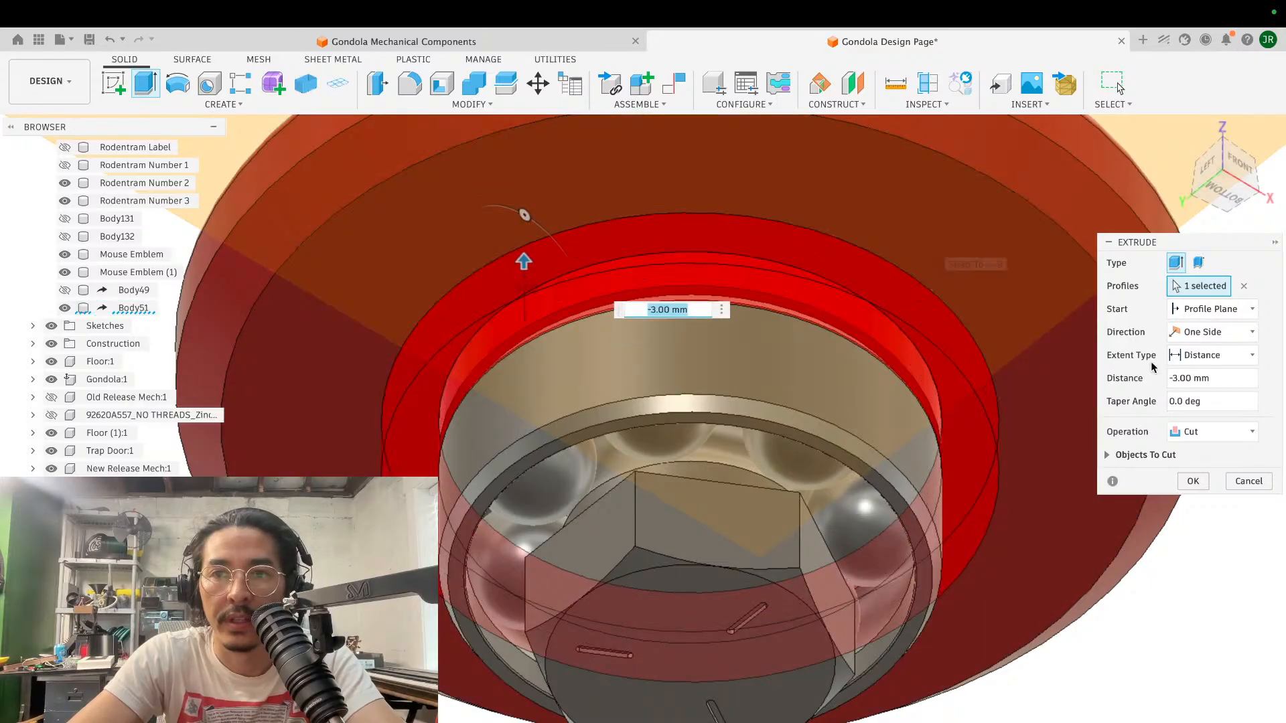
{"action": "left_click", "coordinate": [1192, 481]}
{"action": "scroll", "coordinate": [902, 292], "scroll_direction": "down", "scroll_amount": 3}
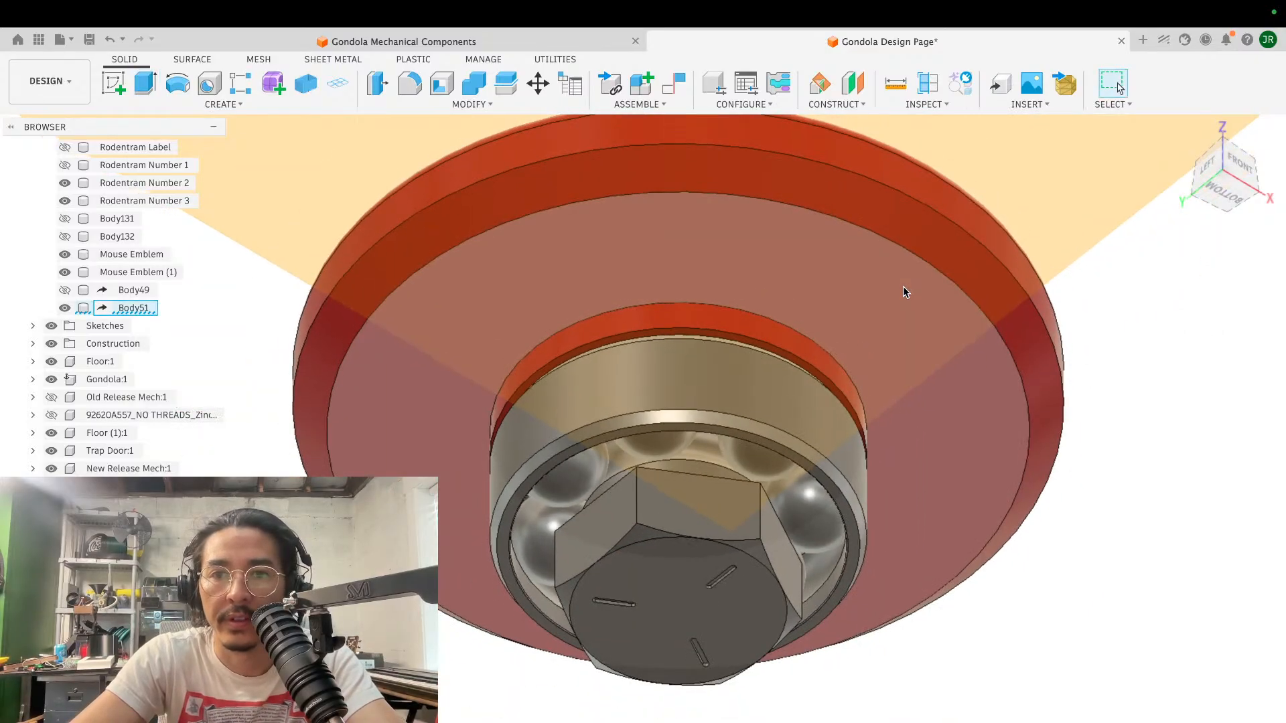
- Examine the clearance between Body51's lower lip and the lower bearing from several angles, including with the lower bearing temporarily hidden
{"action": "scroll", "coordinate": [902, 292], "scroll_direction": "up", "scroll_amount": 5, "text": "shift"}
{"action": "scroll", "coordinate": [903, 286], "scroll_direction": "up", "scroll_amount": 6}
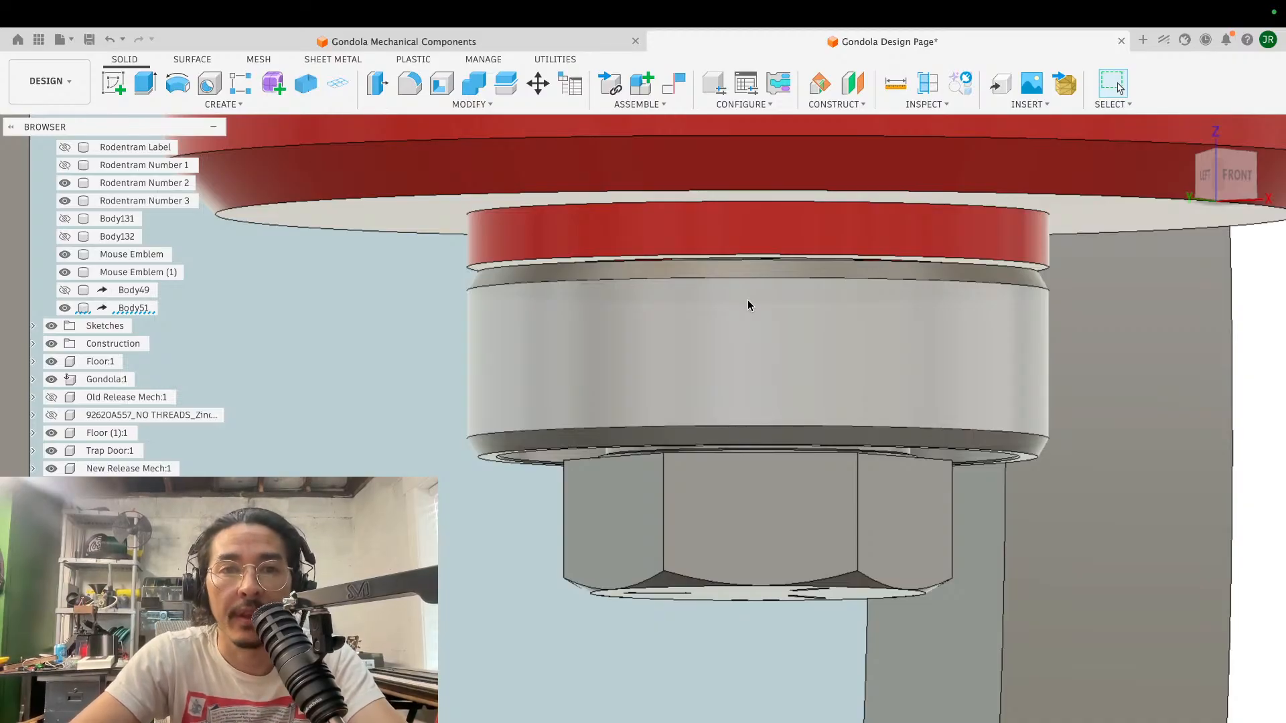
{"action": "scroll", "coordinate": [747, 300], "scroll_direction": "right", "scroll_amount": 3}
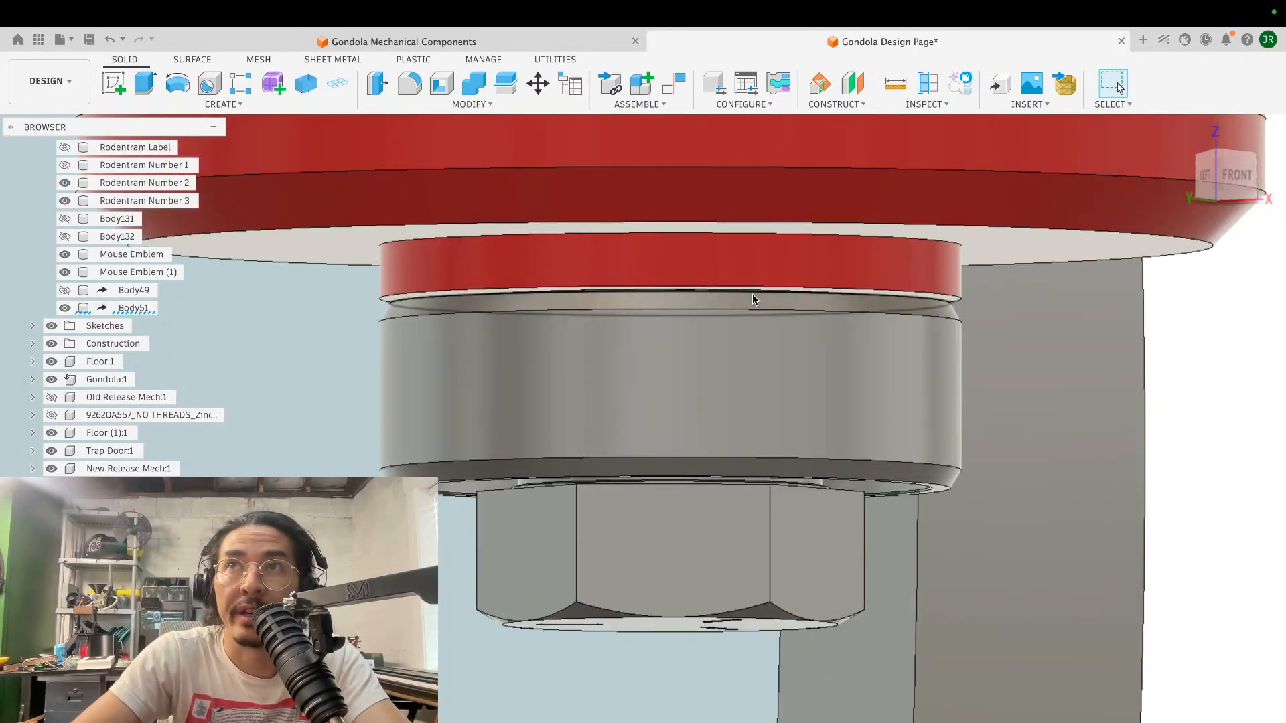
{"action": "scroll", "coordinate": [729, 331], "scroll_direction": "left", "scroll_amount": 3}
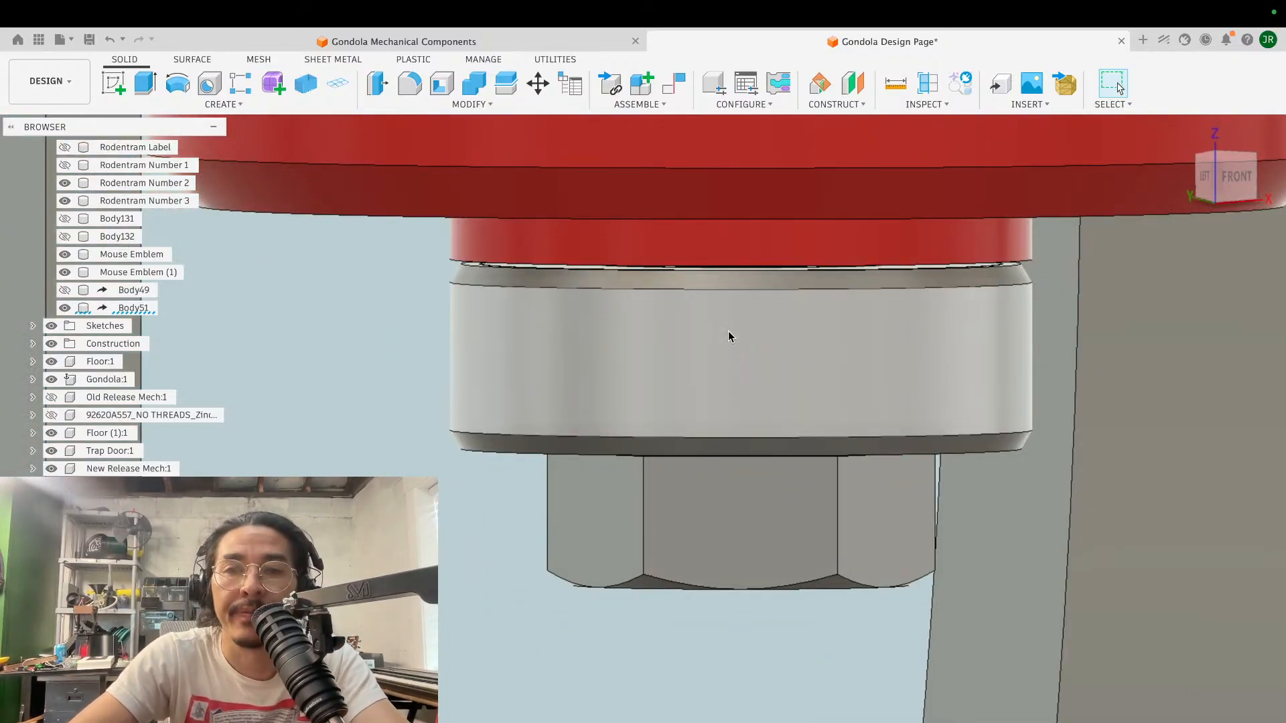
{"action": "scroll", "coordinate": [728, 337], "scroll_direction": "down", "scroll_amount": 10, "text": "shift"}
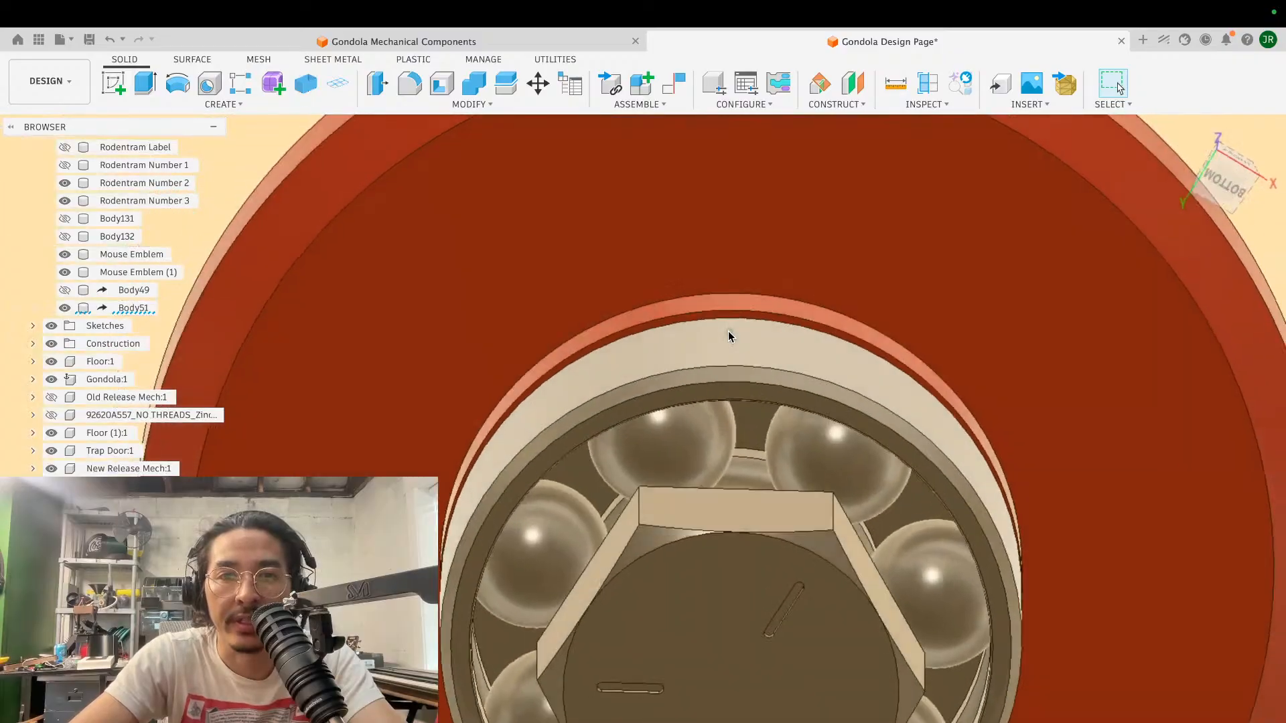
{"action": "scroll", "coordinate": [729, 335], "scroll_direction": "up", "scroll_amount": 10, "text": "shift"}
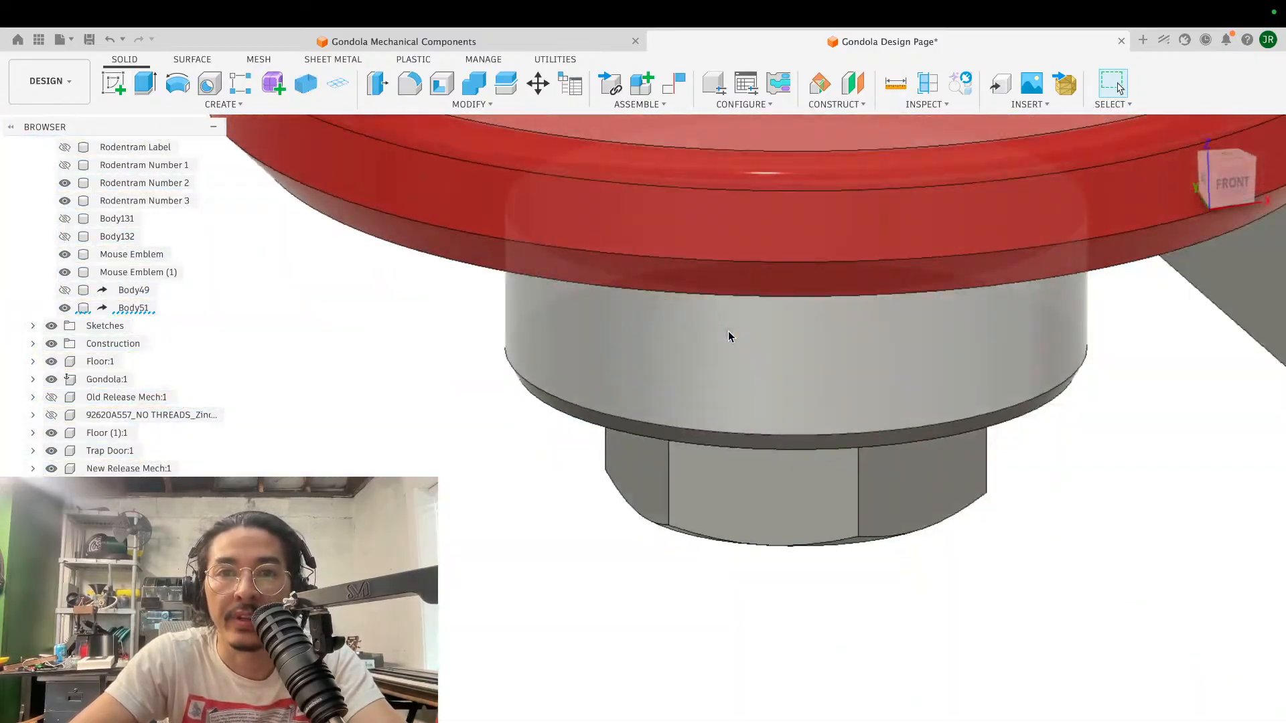
{"action": "scroll", "coordinate": [731, 337], "scroll_direction": "up", "scroll_amount": 8, "text": "shift"}
{"action": "scroll", "coordinate": [731, 337], "scroll_direction": "up", "scroll_amount": 8}
{"action": "scroll", "coordinate": [730, 337], "scroll_direction": "down", "scroll_amount": 10}
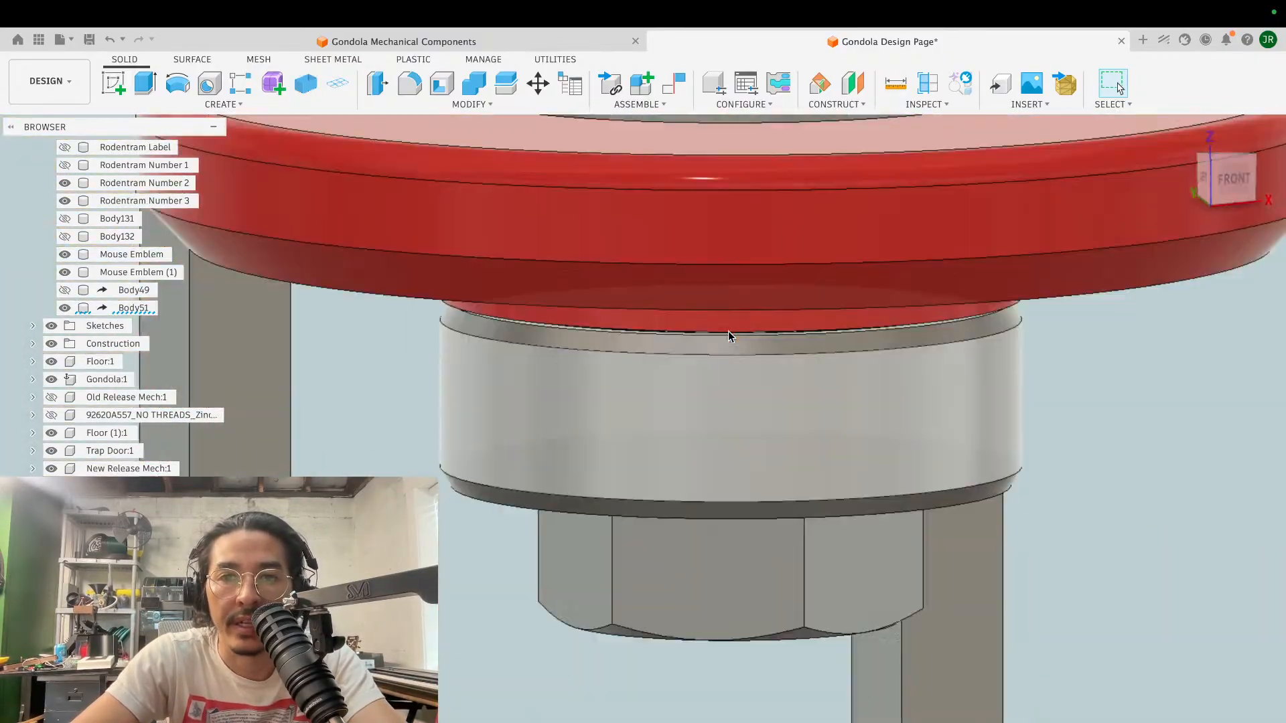
{"action": "scroll", "coordinate": [728, 332], "scroll_direction": "down", "scroll_amount": 8, "text": "shift"}
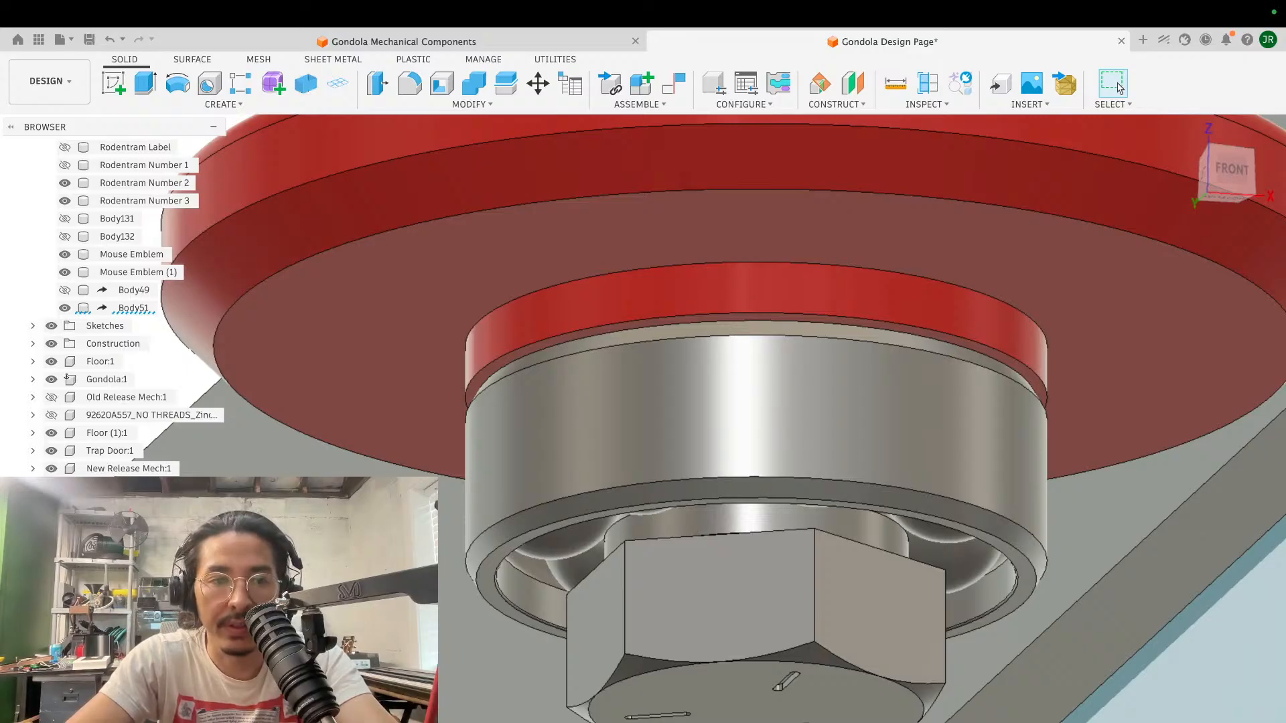
{"action": "key", "text": "v"}
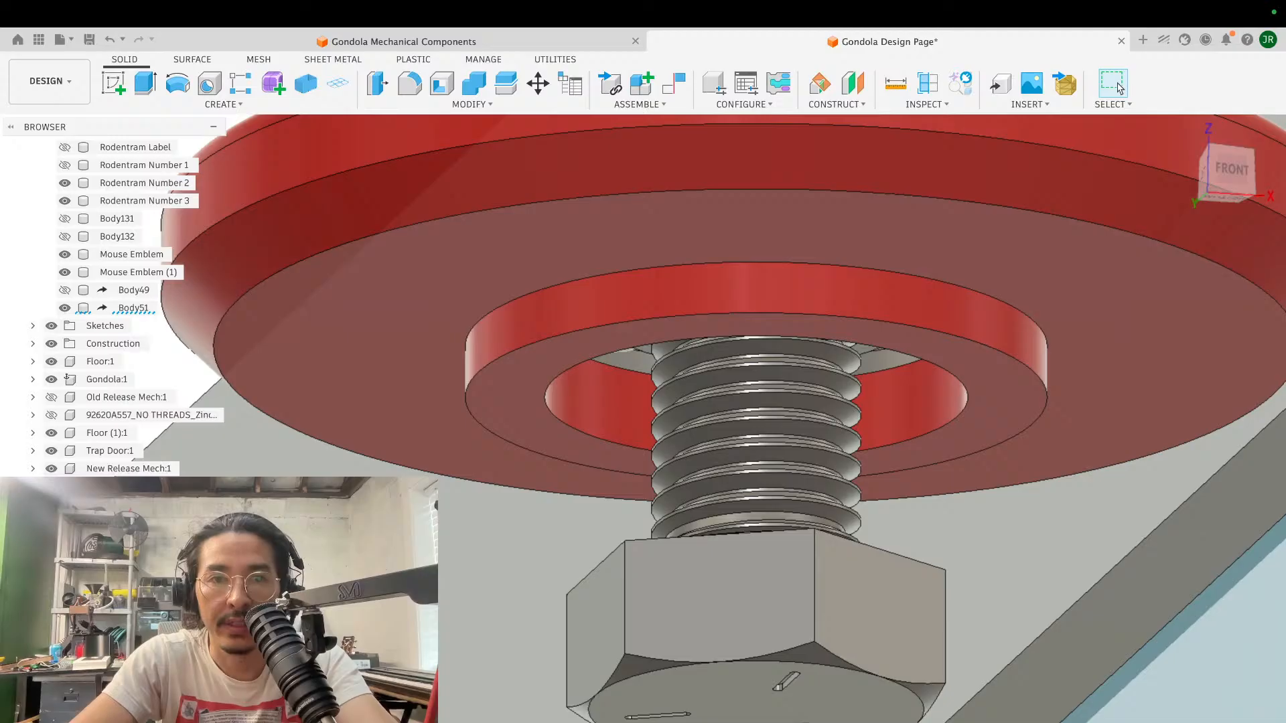
{"action": "key", "text": "v"}
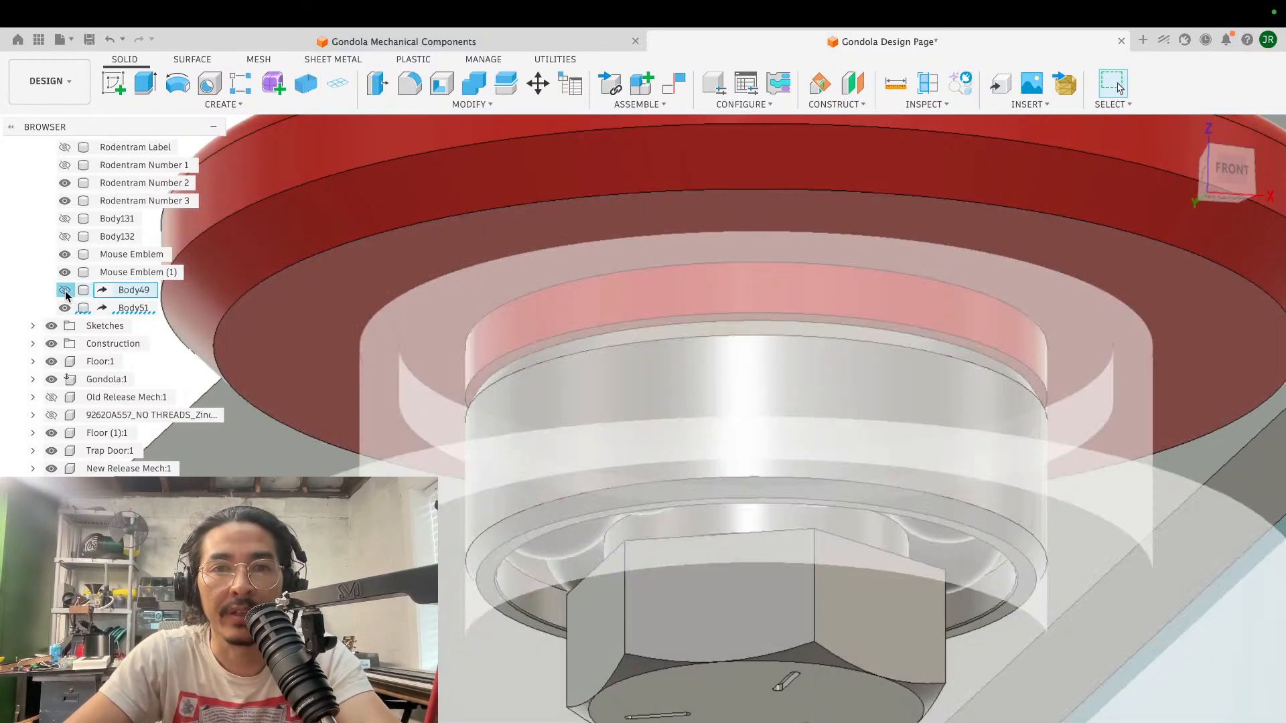
- Show Body49 again and make both Body49 and Body51 translucent so the bearings inside can be seen
{"action": "left_click", "coordinate": [64, 289]}
{"action": "scroll", "coordinate": [564, 290], "scroll_direction": "down", "scroll_amount": 5}
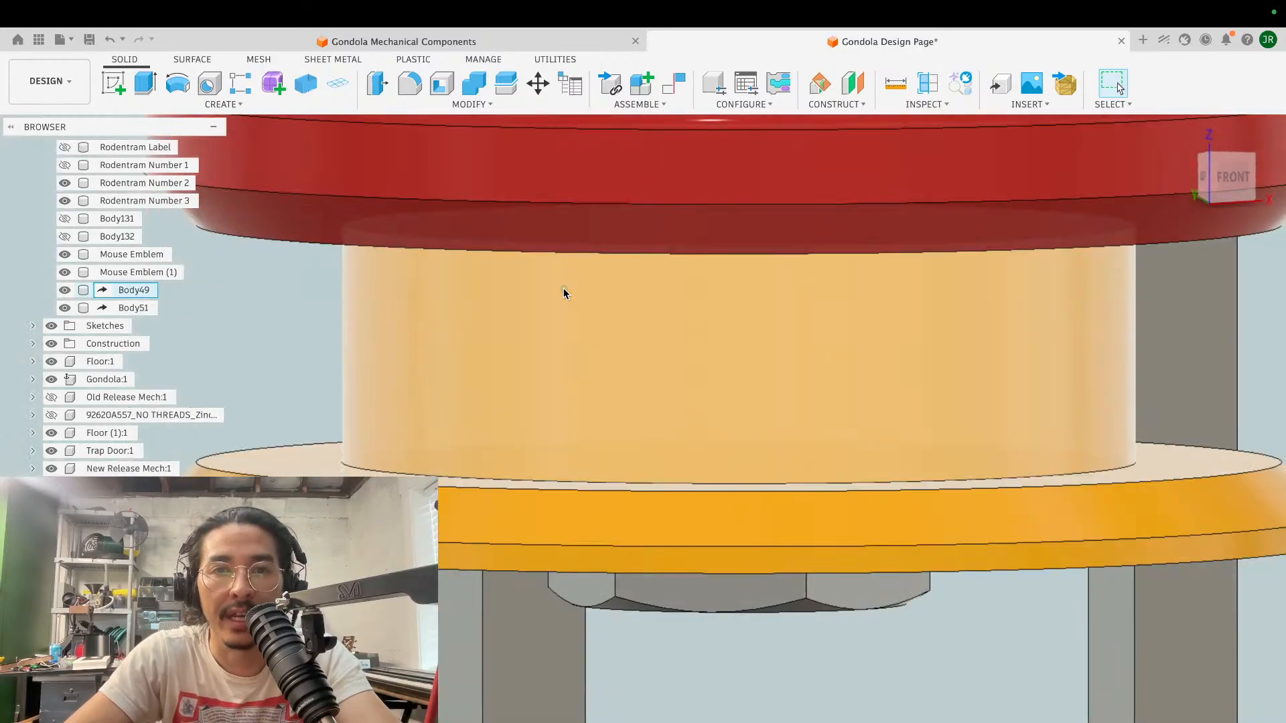
{"action": "scroll", "coordinate": [564, 291], "scroll_direction": "up", "scroll_amount": 3}
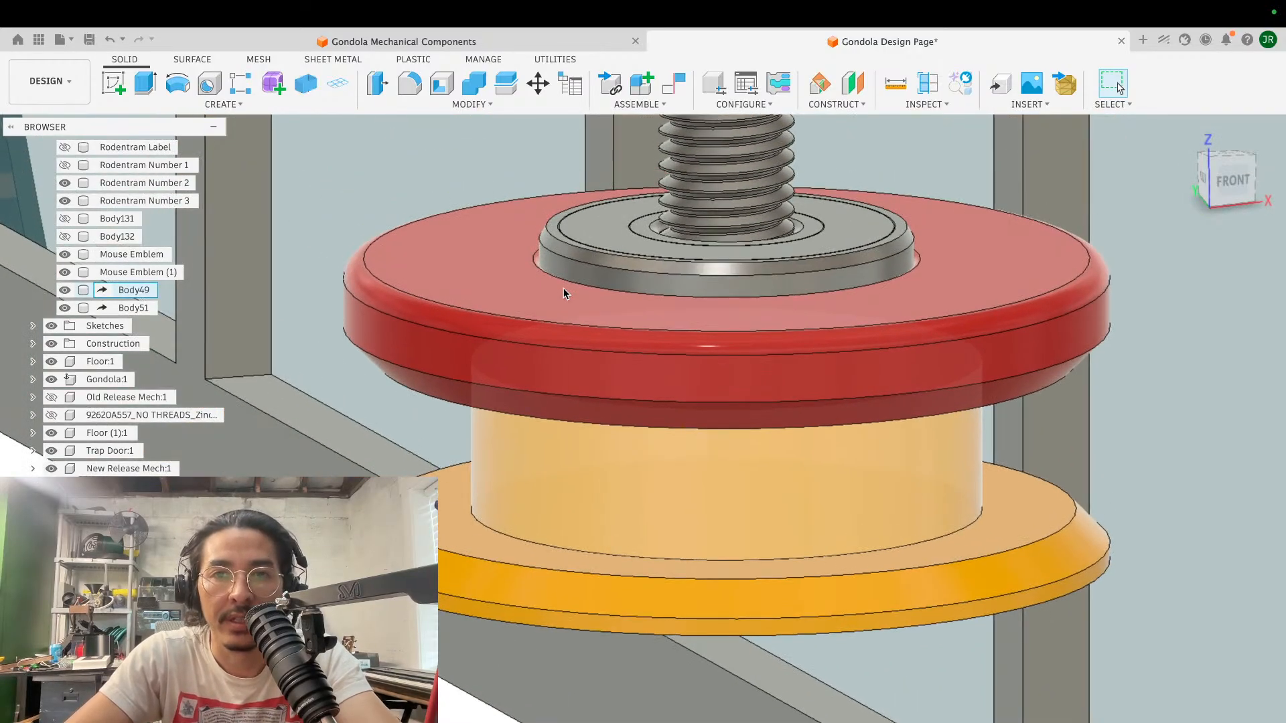
{"action": "key", "text": "v"}
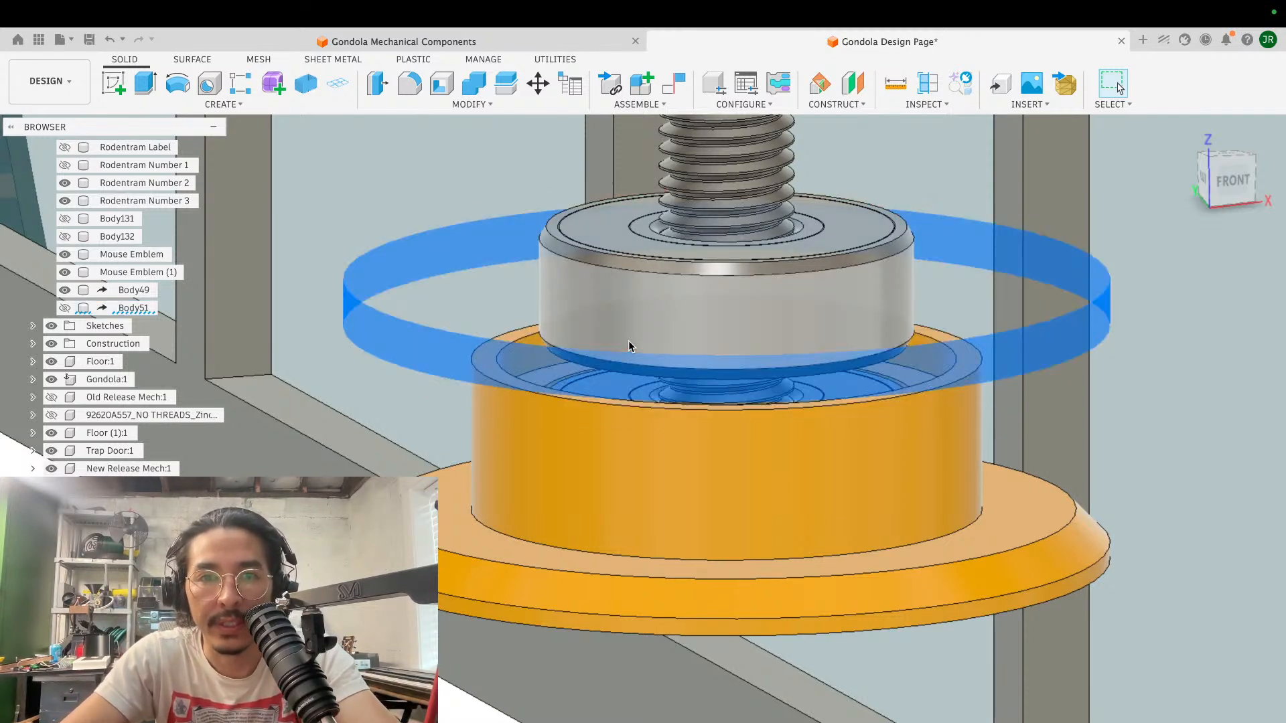
{"action": "left_click", "coordinate": [132, 291]}
{"action": "right_click", "coordinate": [132, 292]}
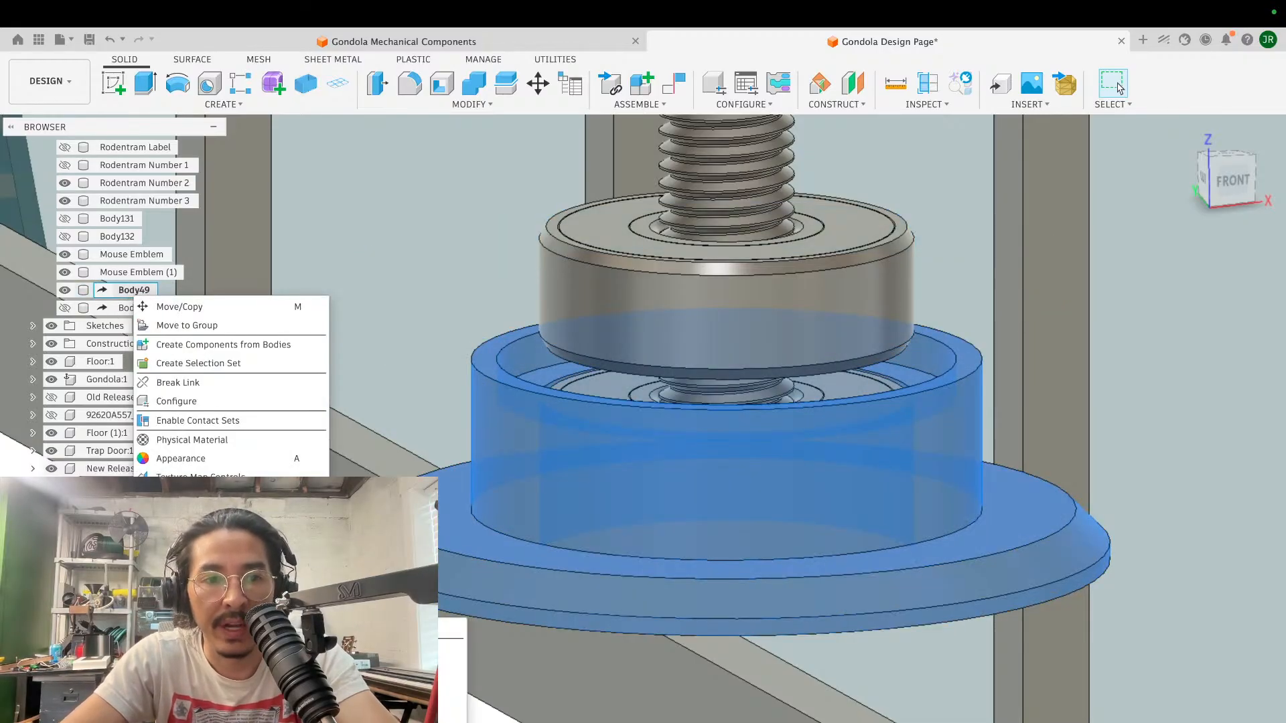
{"action": "left_click", "coordinate": [362, 603]}
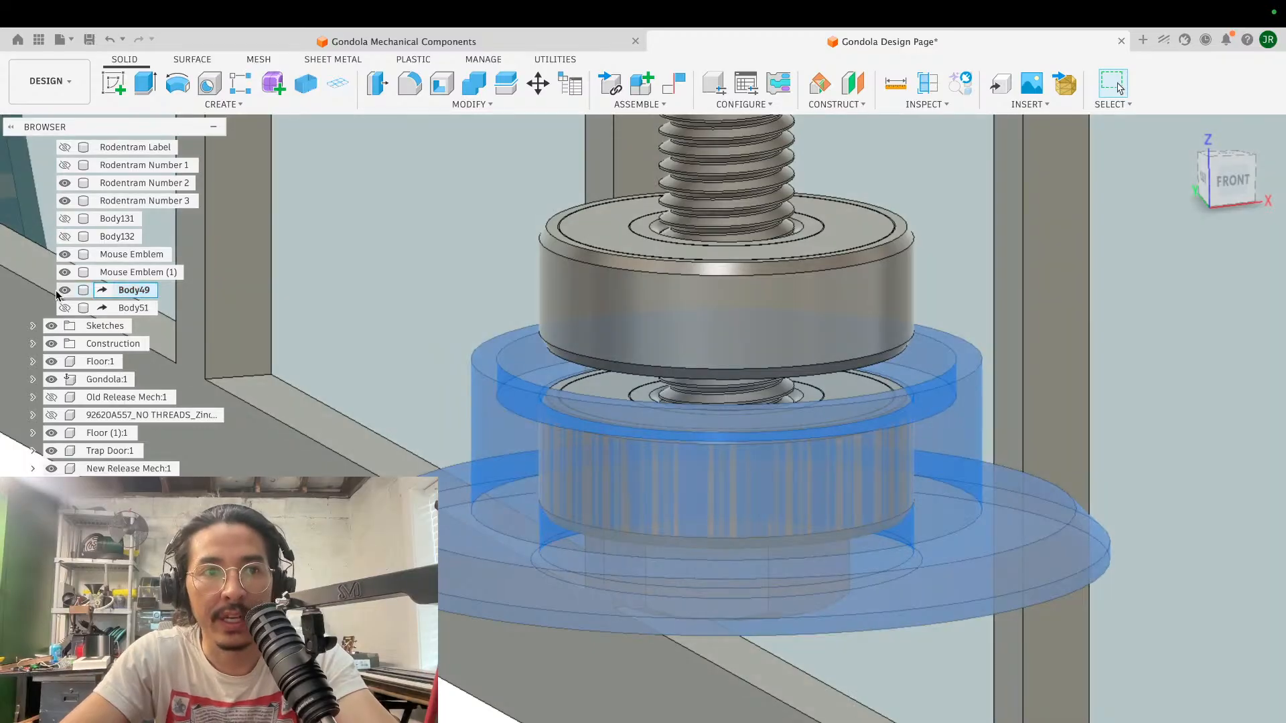
{"action": "left_click", "coordinate": [64, 309]}
{"action": "left_click", "coordinate": [133, 308]}
{"action": "left_click", "coordinate": [923, 104]}
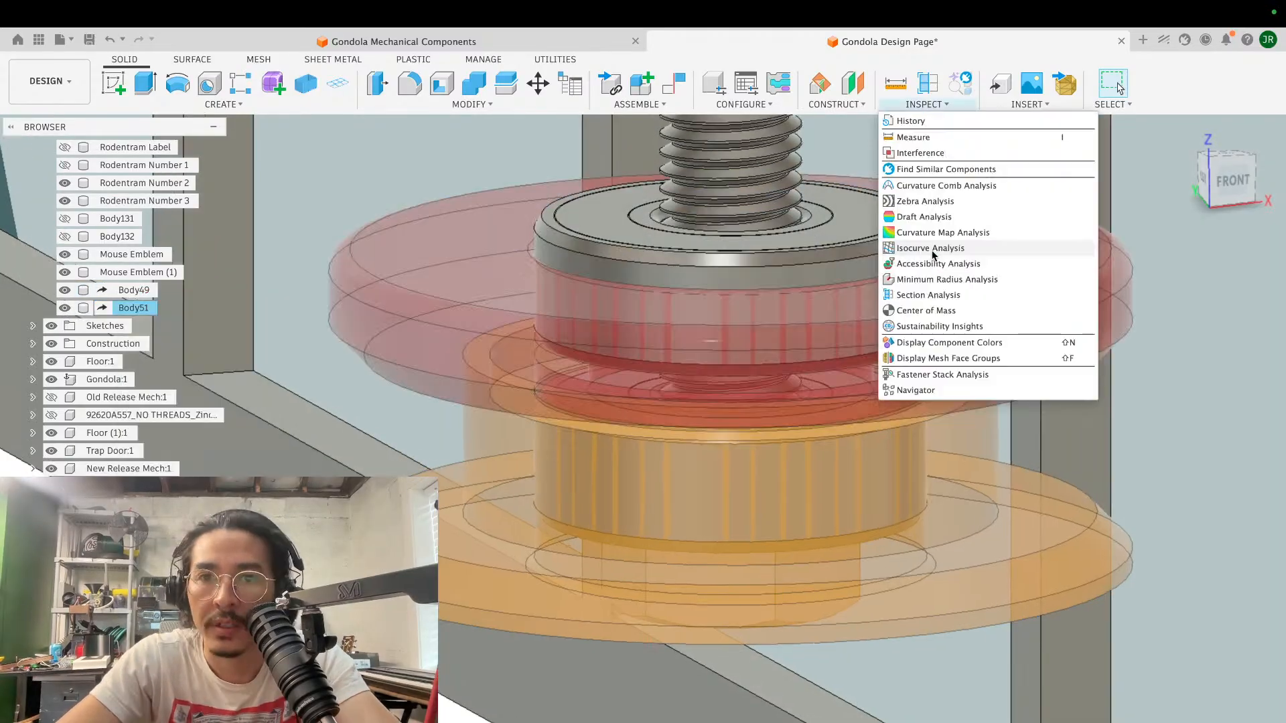
{"action": "left_click", "coordinate": [925, 295]}
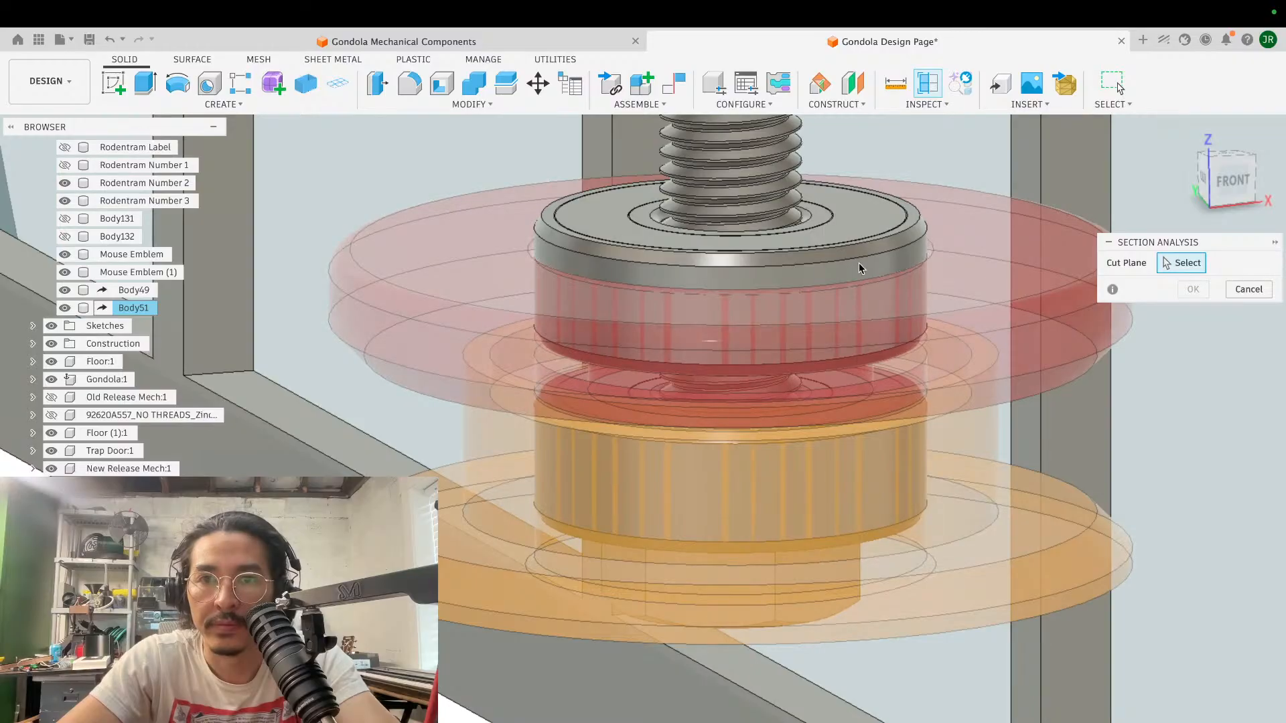
{"action": "scroll", "coordinate": [866, 270], "scroll_direction": "down", "scroll_amount": 5}
{"action": "left_click", "coordinate": [1248, 289]}
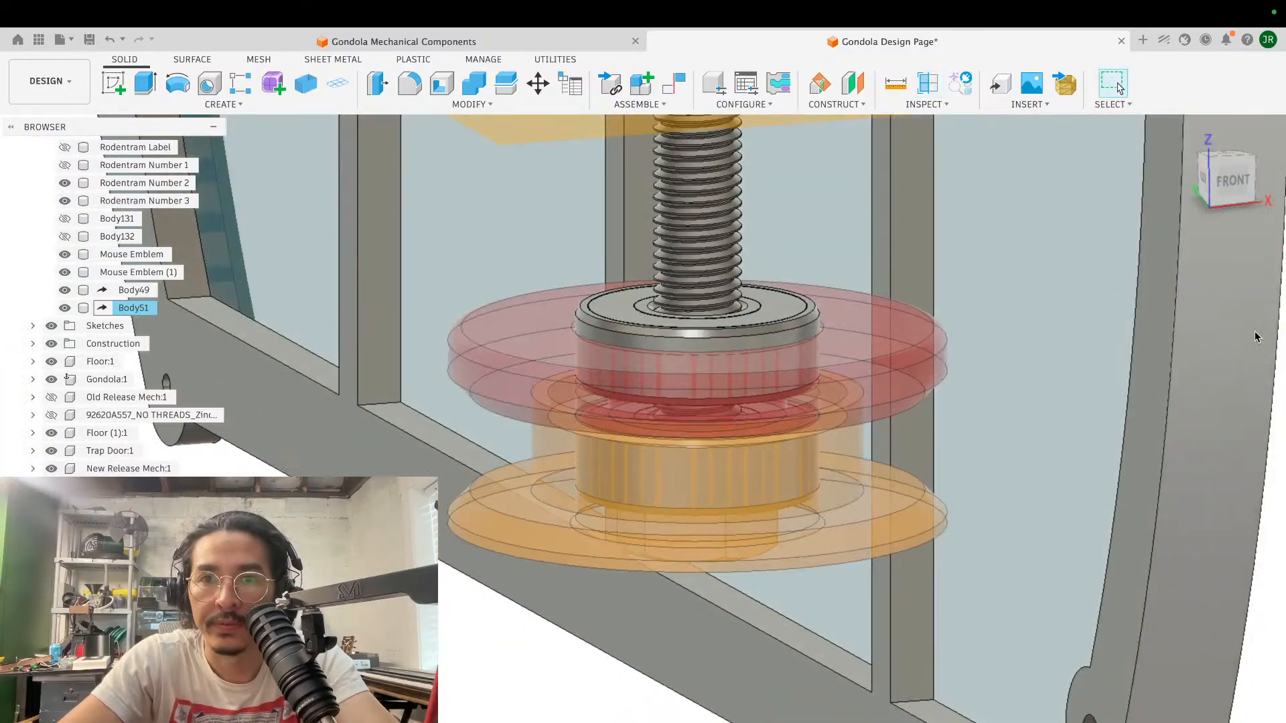
- Create a construction axis through the cylindrical outer face of the upper bearing
{"action": "scroll", "coordinate": [872, 277], "scroll_direction": "up", "scroll_amount": 5}
{"action": "scroll", "coordinate": [871, 278], "scroll_direction": "right", "scroll_amount": 5}
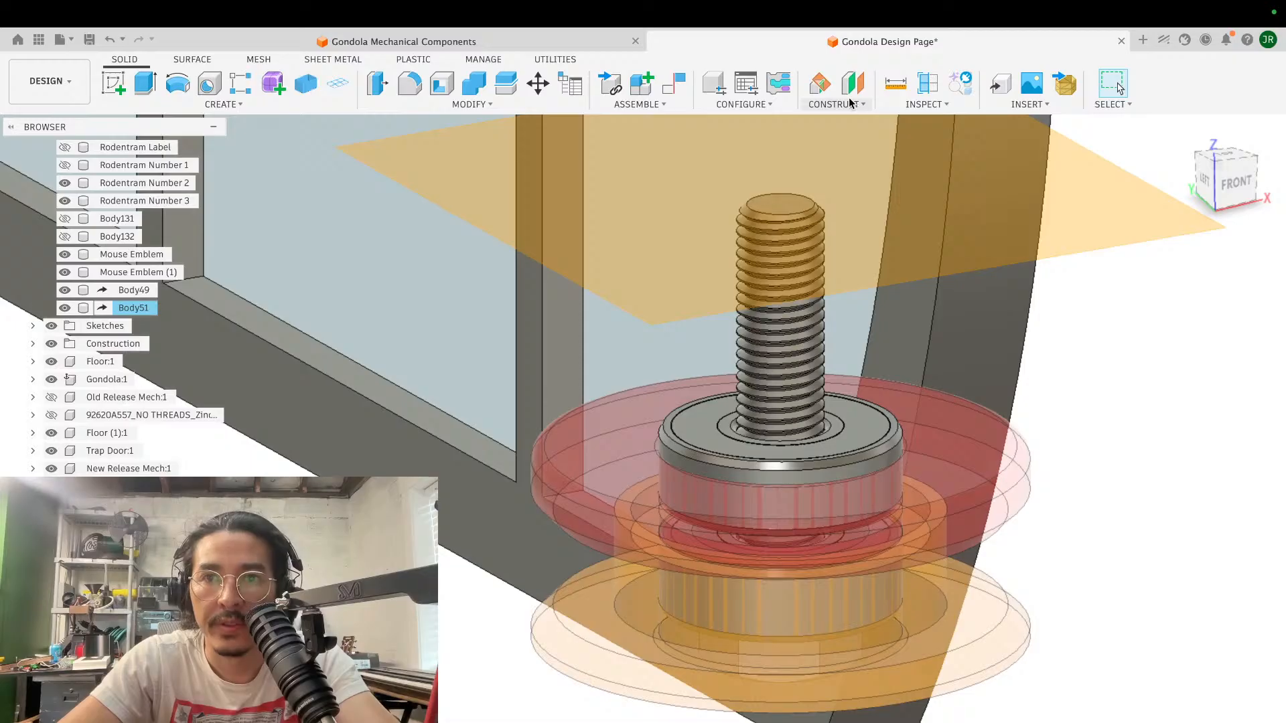
{"action": "left_click", "coordinate": [835, 104]}
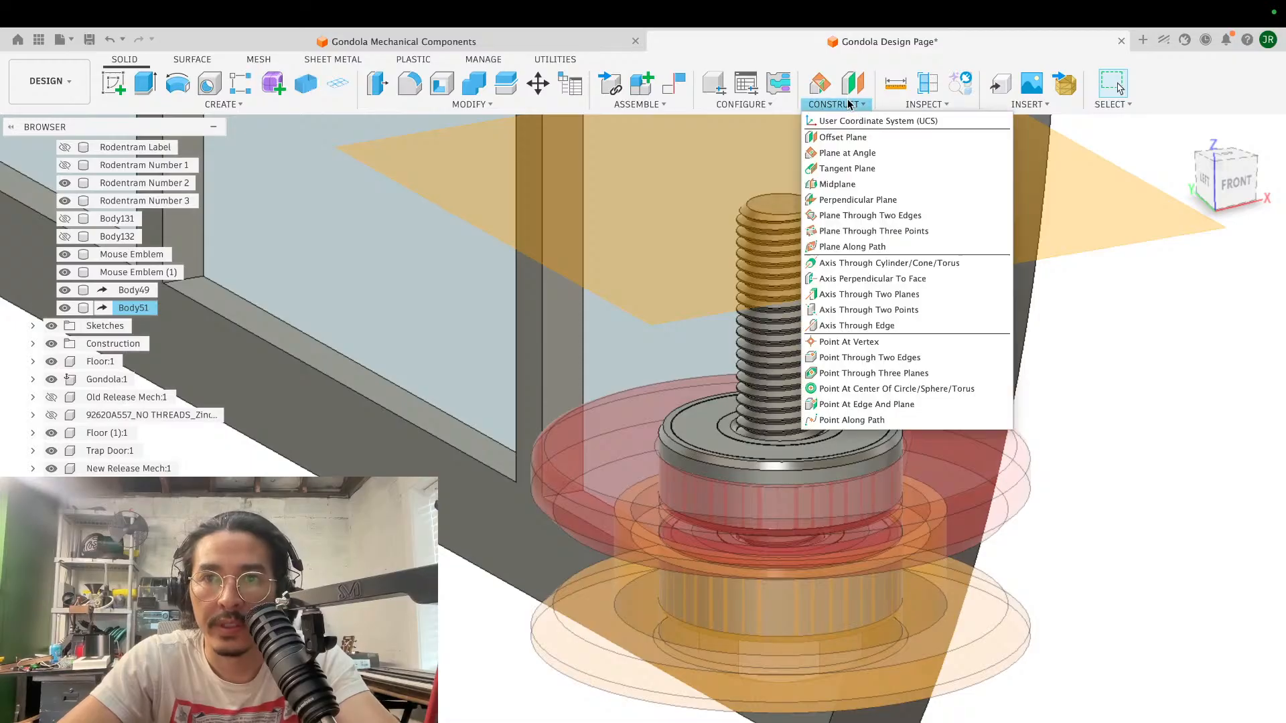
{"action": "left_click", "coordinate": [863, 261]}
{"action": "left_click", "coordinate": [882, 445]}
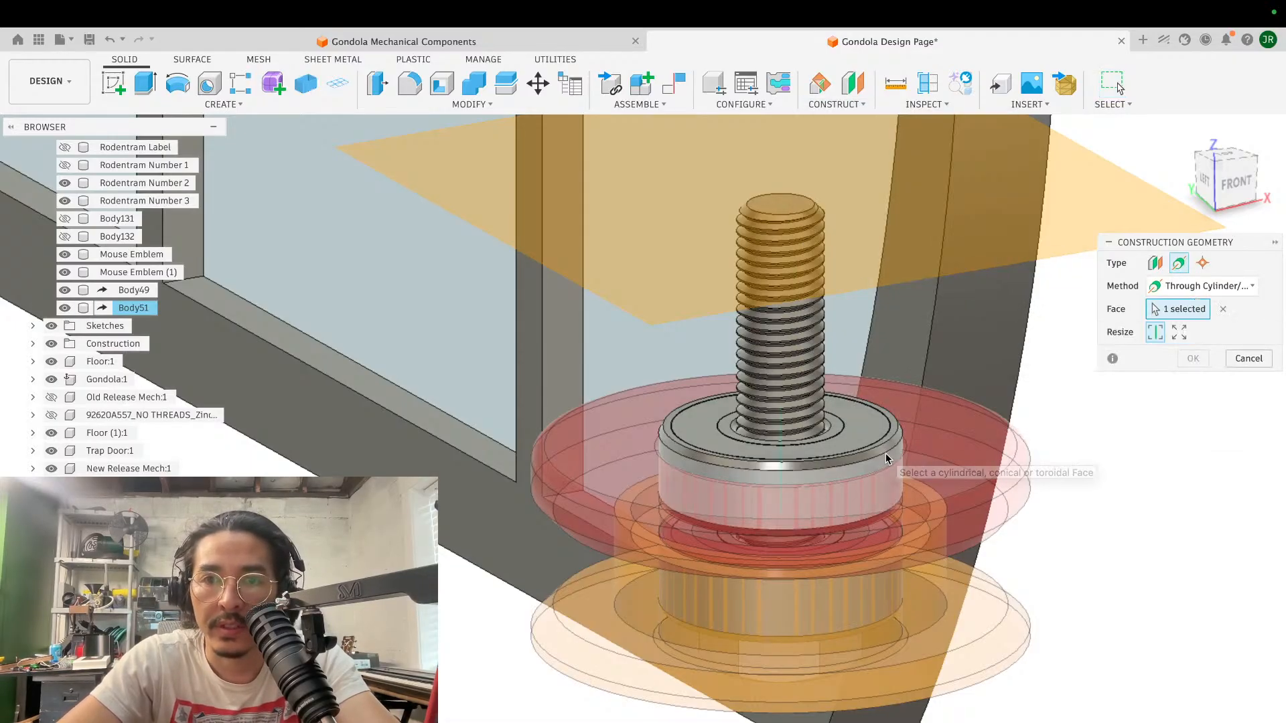
{"action": "left_click", "coordinate": [1199, 361]}
- Create a construction plane at an angle through the bearing axis and section the spool assembly along it
{"action": "left_click", "coordinate": [835, 104]}
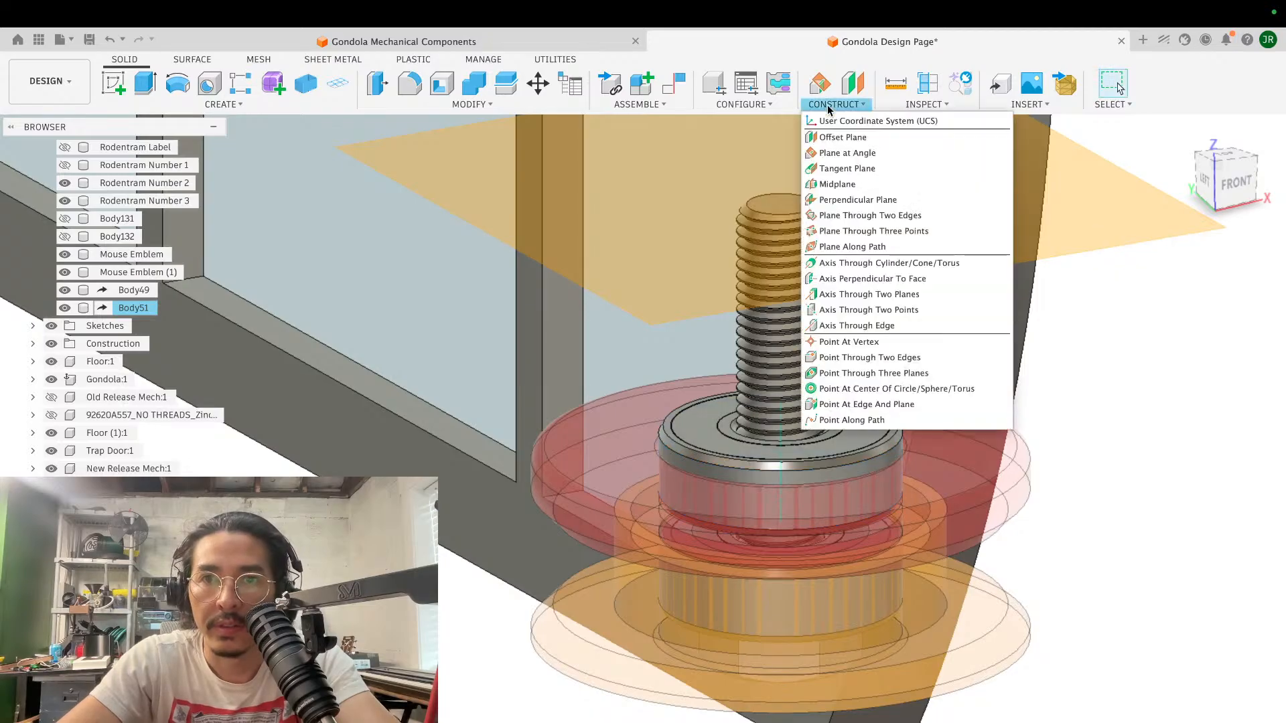
{"action": "left_click", "coordinate": [841, 155]}
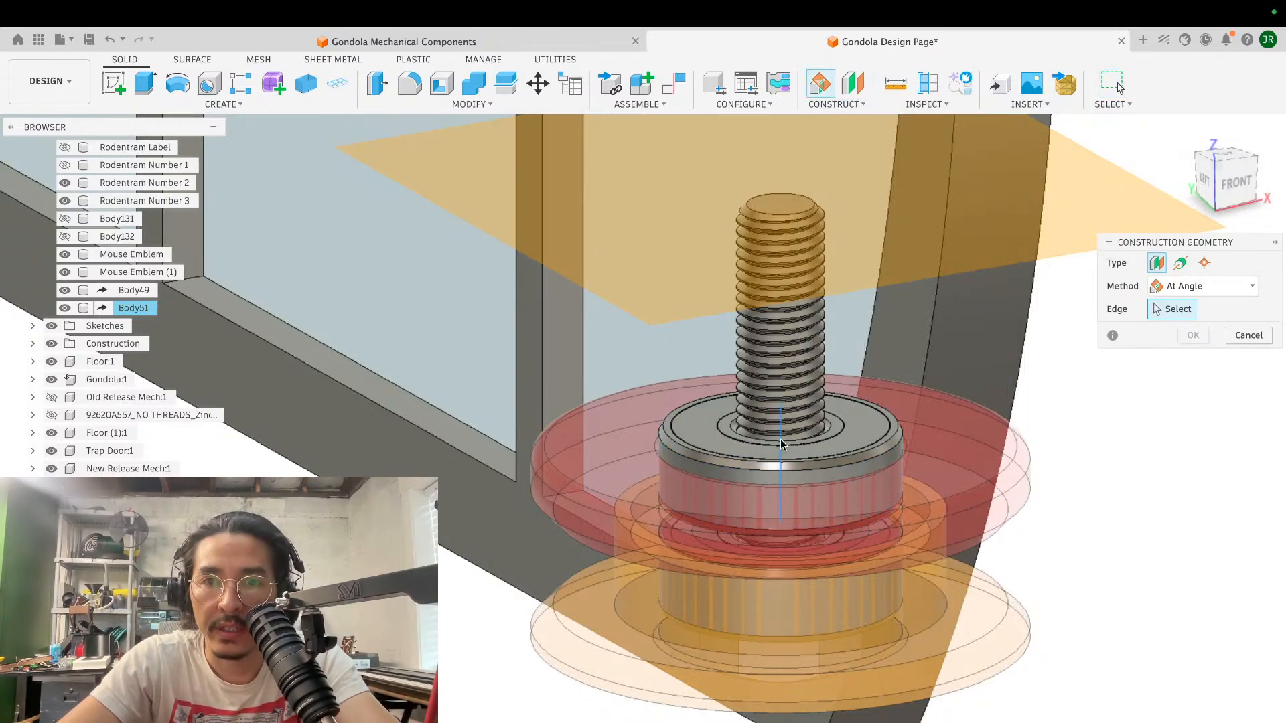
{"action": "left_click", "coordinate": [781, 439]}
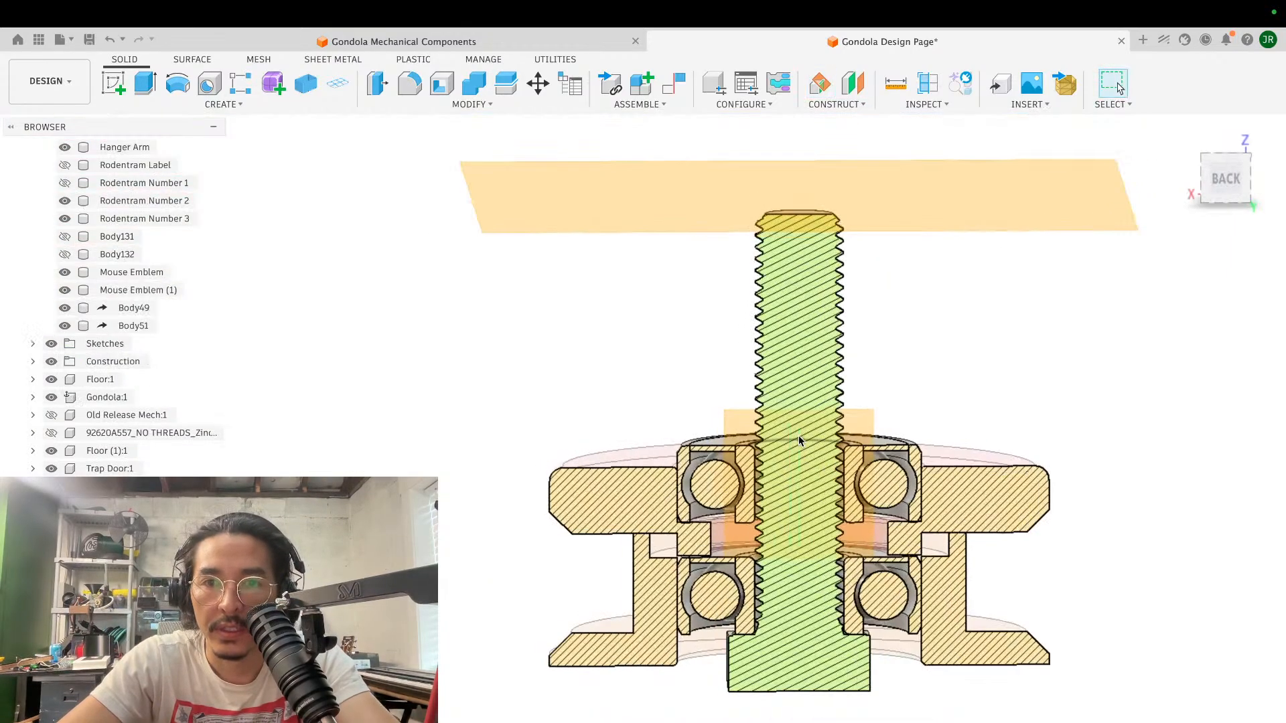
{"action": "scroll", "coordinate": [798, 435], "scroll_direction": "up", "scroll_amount": 5}
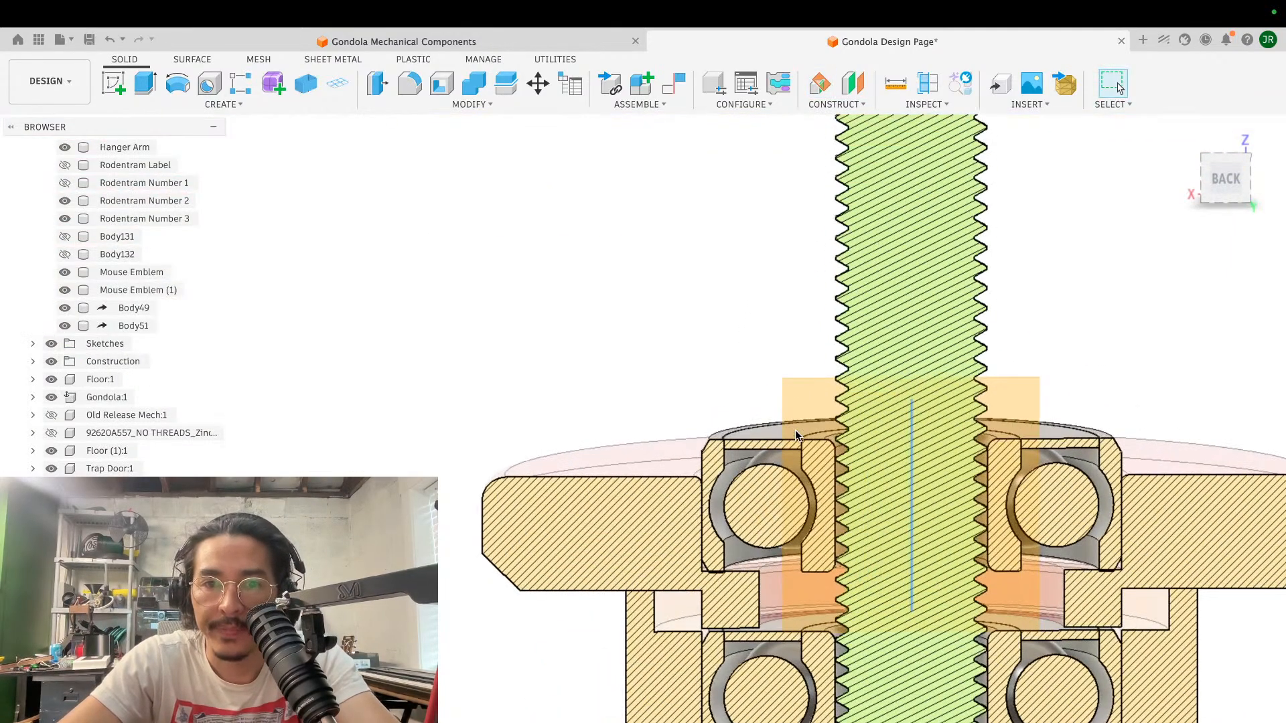
{"action": "scroll", "coordinate": [795, 435], "scroll_direction": "down", "scroll_amount": 3}
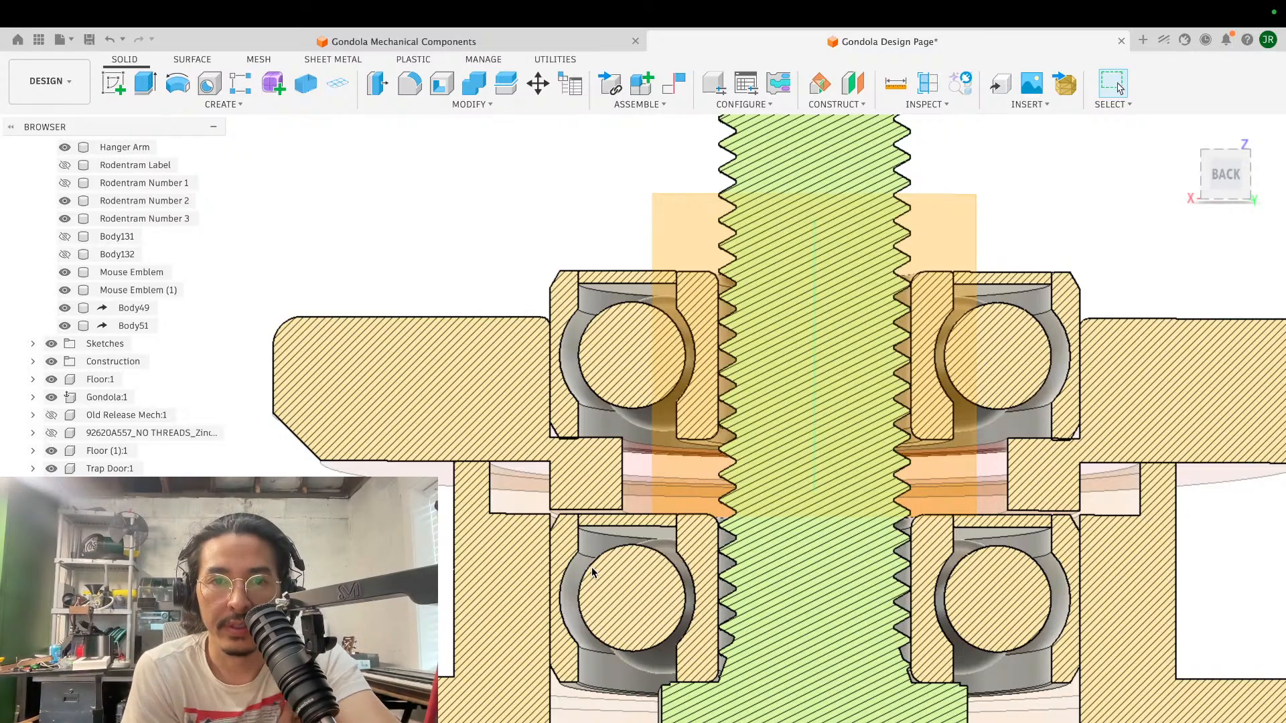
- Restore Body49 and Body51 from translucent to solid display
{"action": "scroll", "coordinate": [592, 567], "scroll_direction": "up", "scroll_amount": 5}
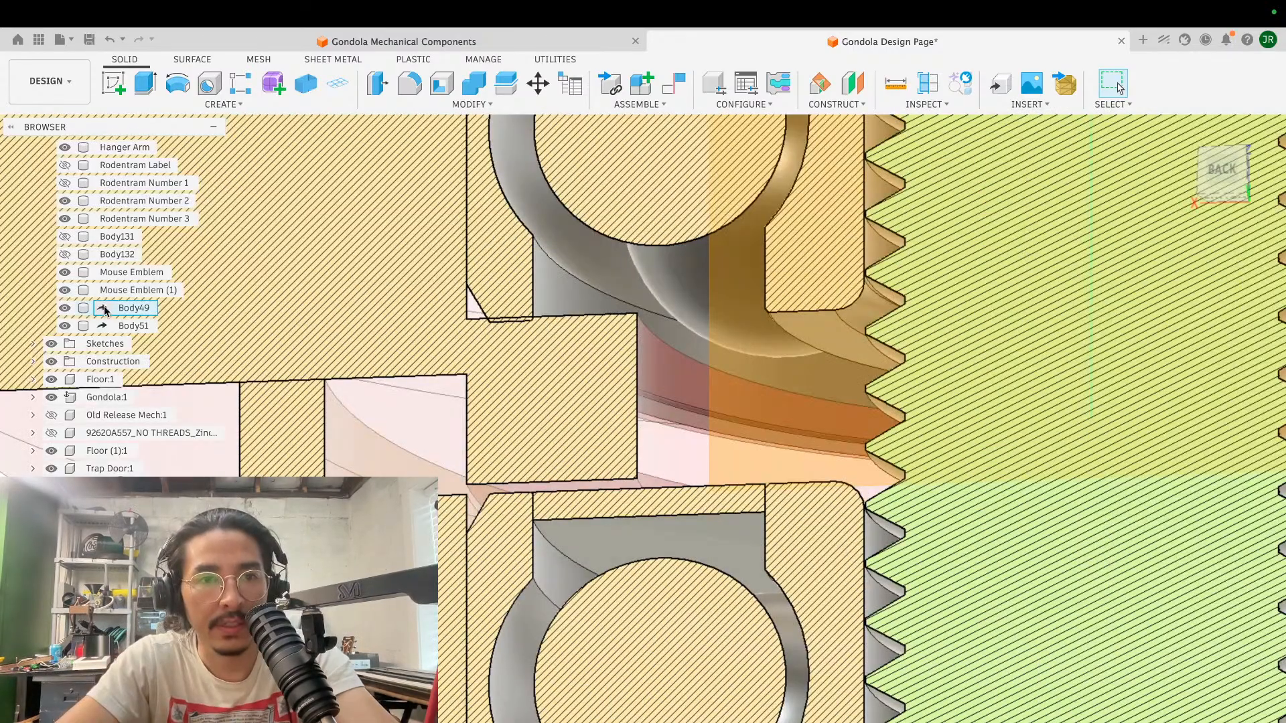
{"action": "right_click", "coordinate": [124, 313]}
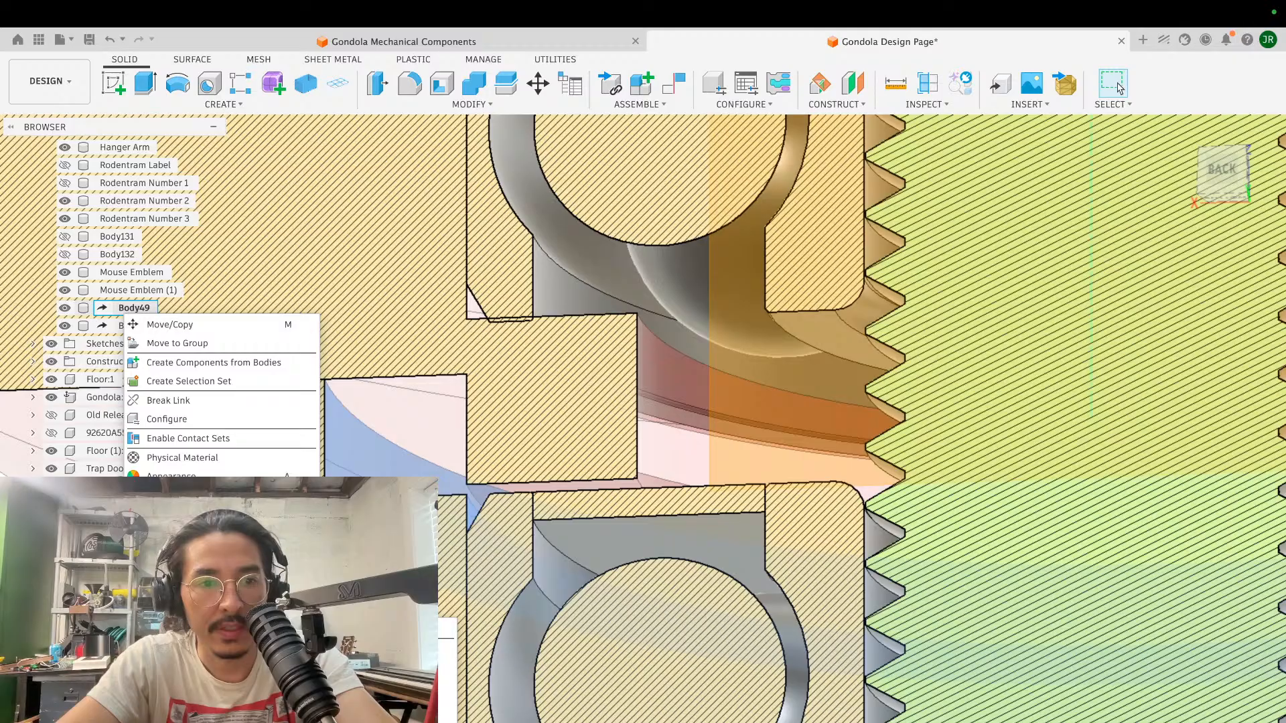
{"action": "left_click", "coordinate": [131, 326]}
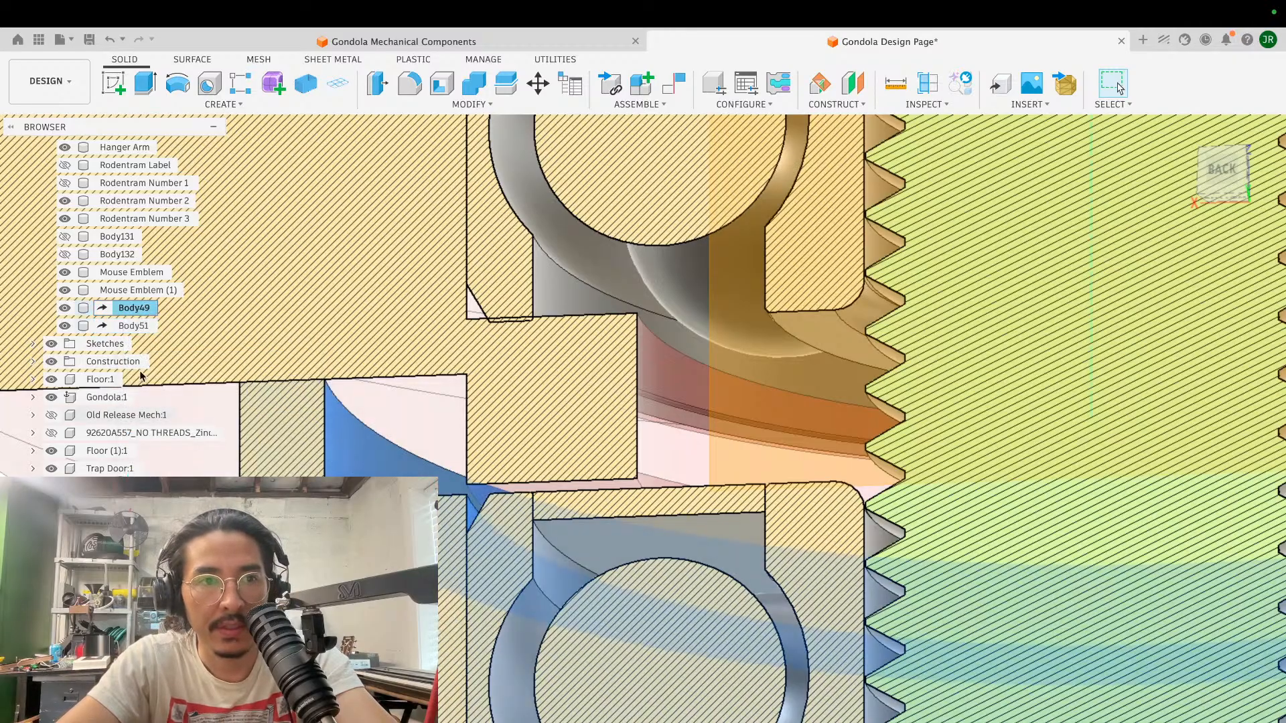
{"action": "right_click", "coordinate": [130, 326]}
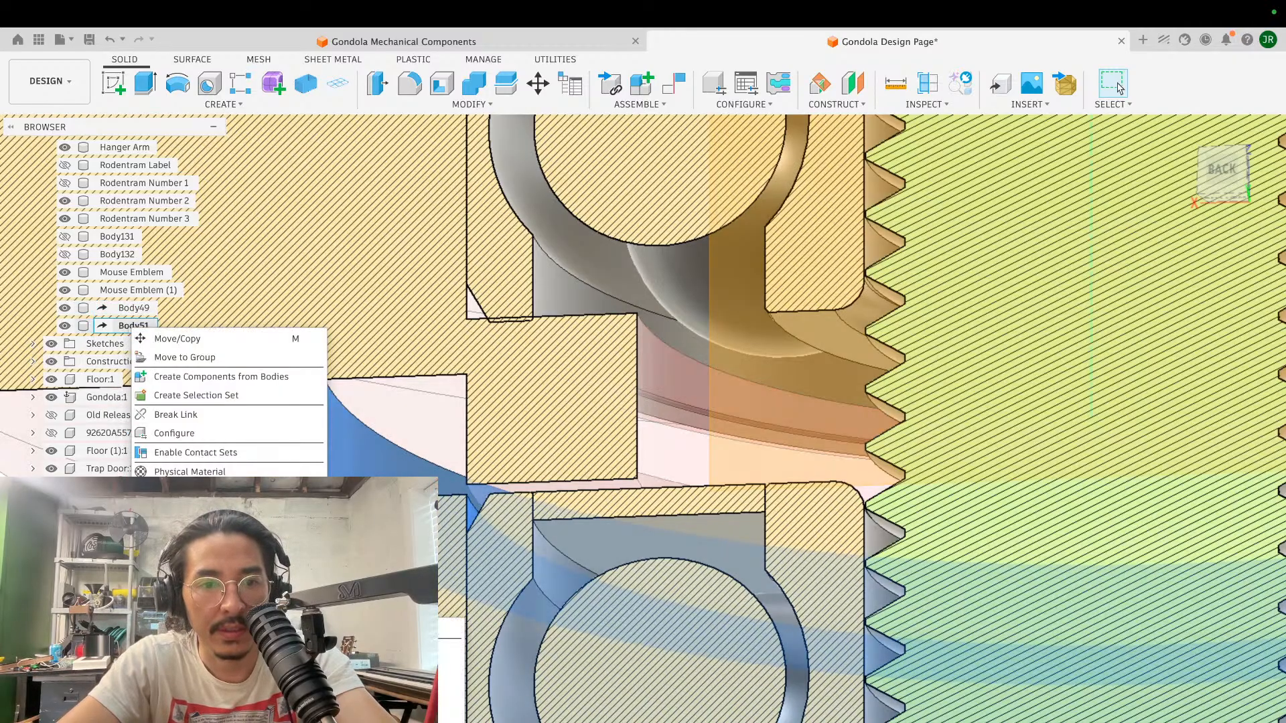
{"action": "key", "text": "Escape"}
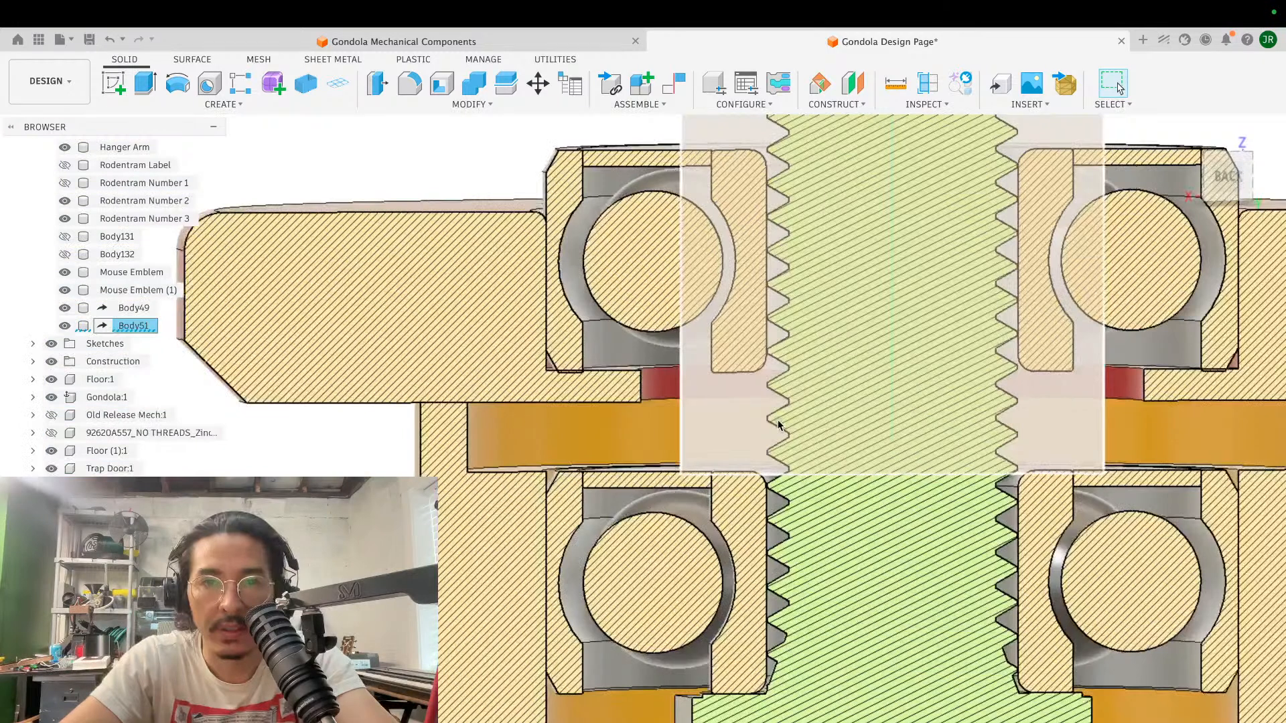
- Offset the inner cylindrical face of Body49, in the recess between the two bearings, inward by 3.986 mm
{"action": "scroll", "coordinate": [778, 425], "scroll_direction": "up", "scroll_amount": 3}
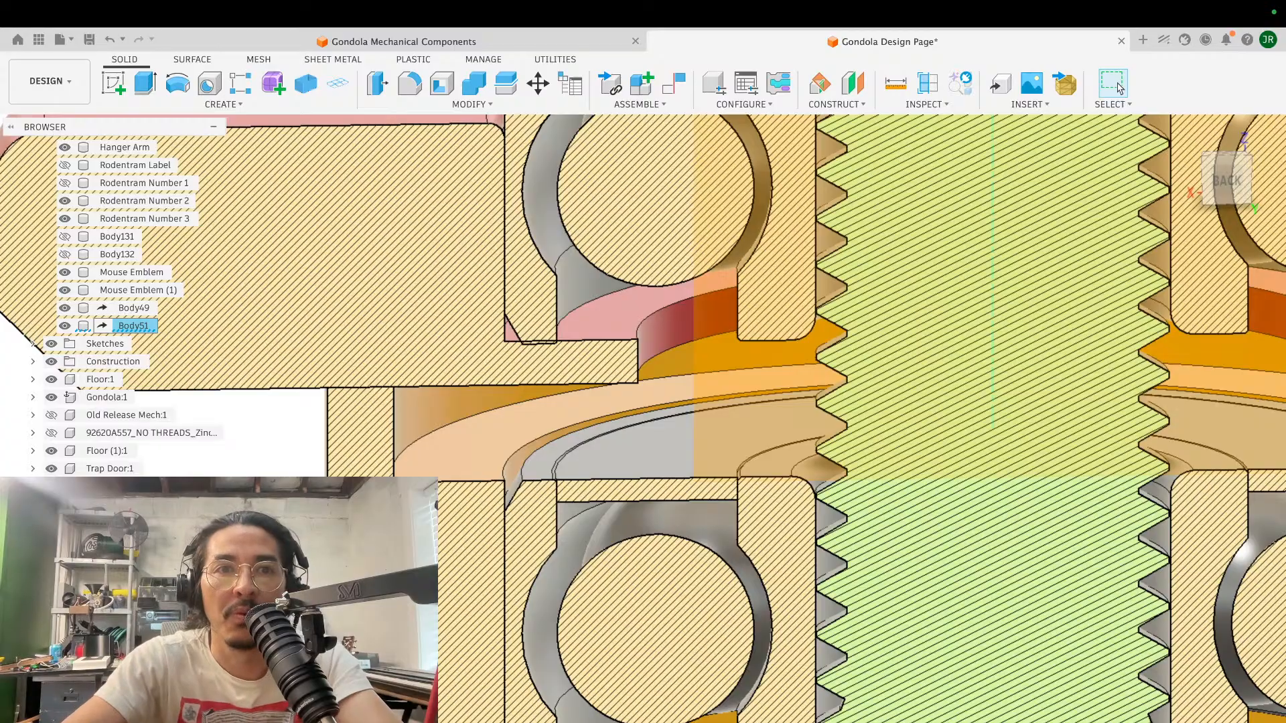
{"action": "left_click", "coordinate": [376, 92]}
{"action": "left_click", "coordinate": [430, 407]}
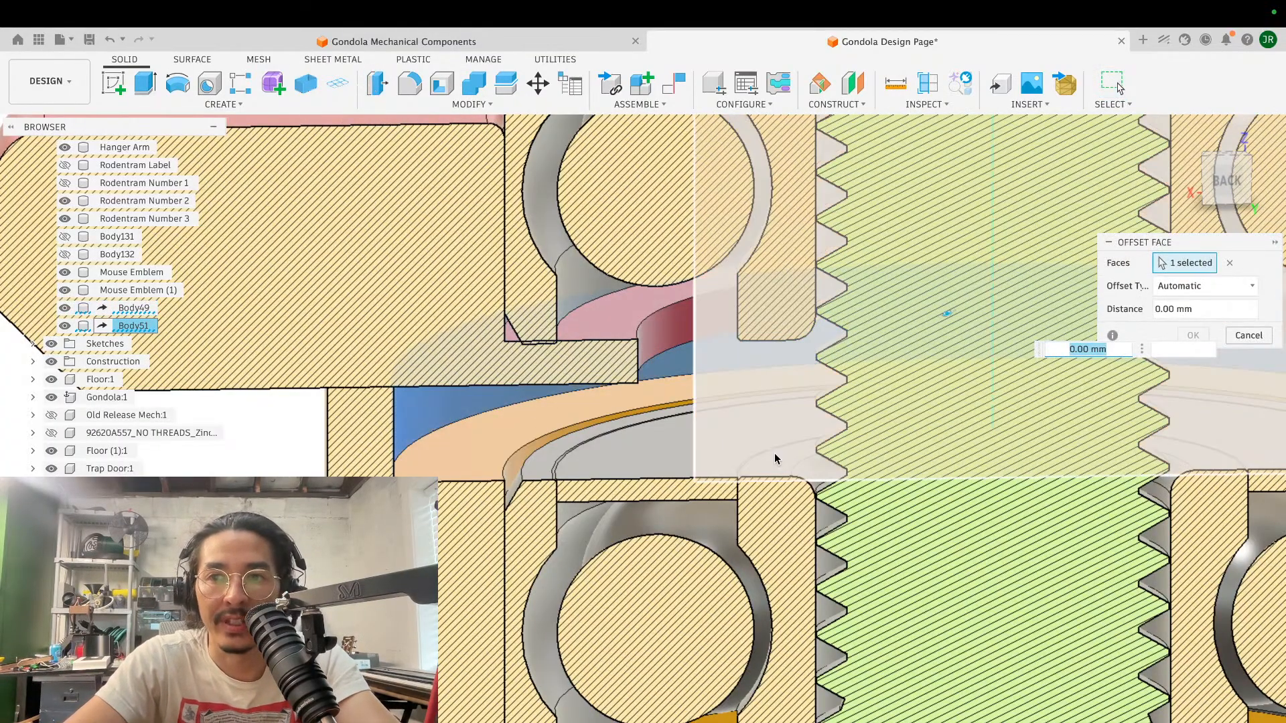
{"action": "scroll", "coordinate": [774, 452], "scroll_direction": "down", "scroll_amount": 2}
{"action": "scroll", "coordinate": [775, 454], "scroll_direction": "right", "scroll_amount": 3, "text": "shift"}
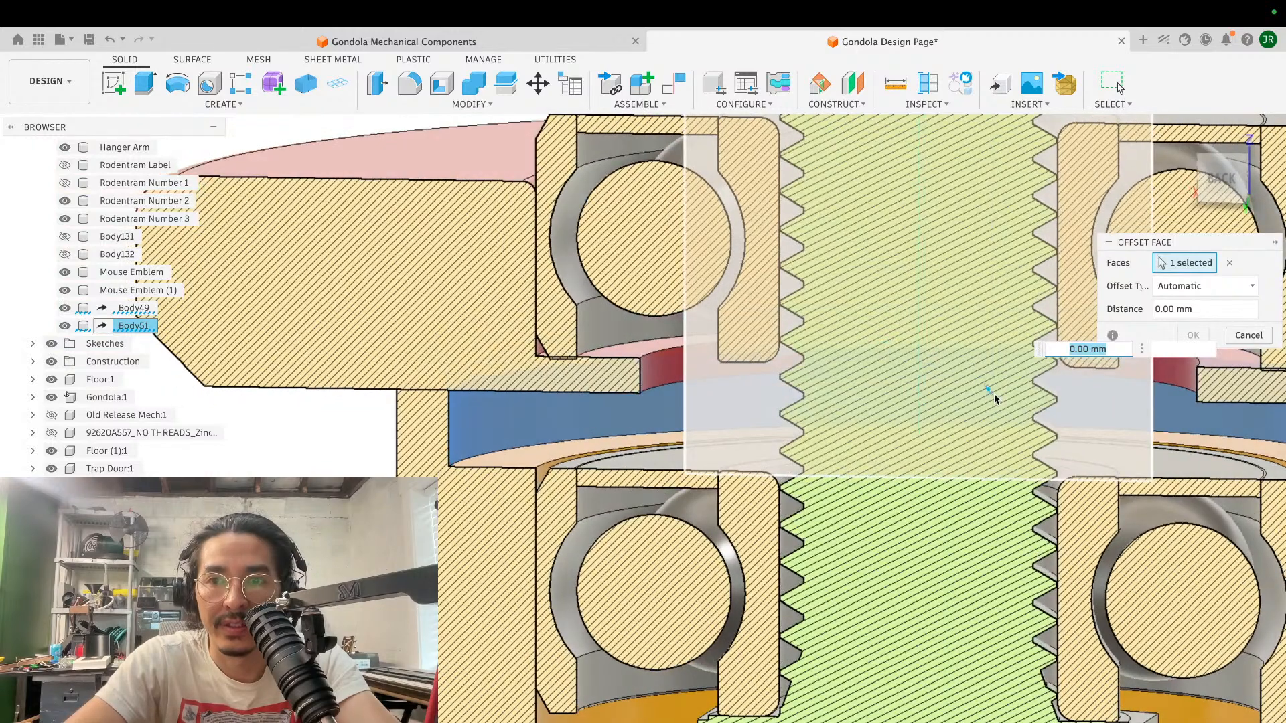
{"action": "left_click_drag", "start_coordinate": [989, 388], "coordinate": [972, 409]}
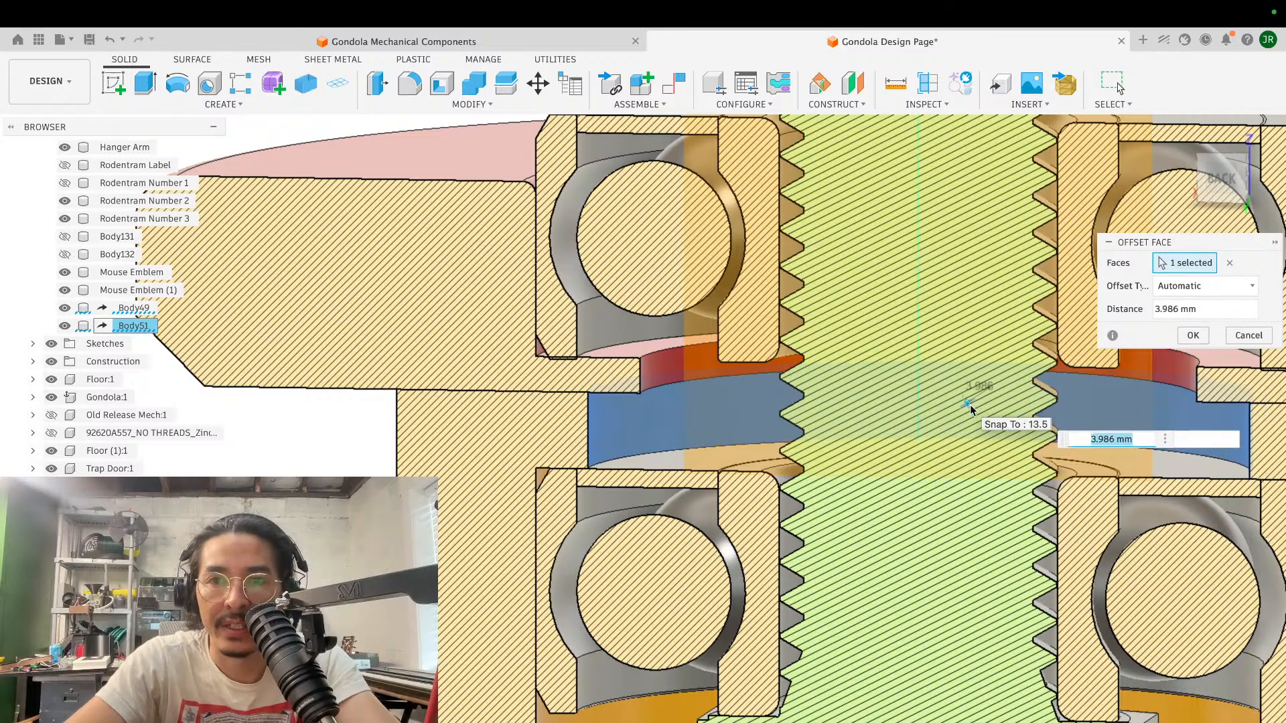
{"action": "left_click", "coordinate": [1193, 337]}
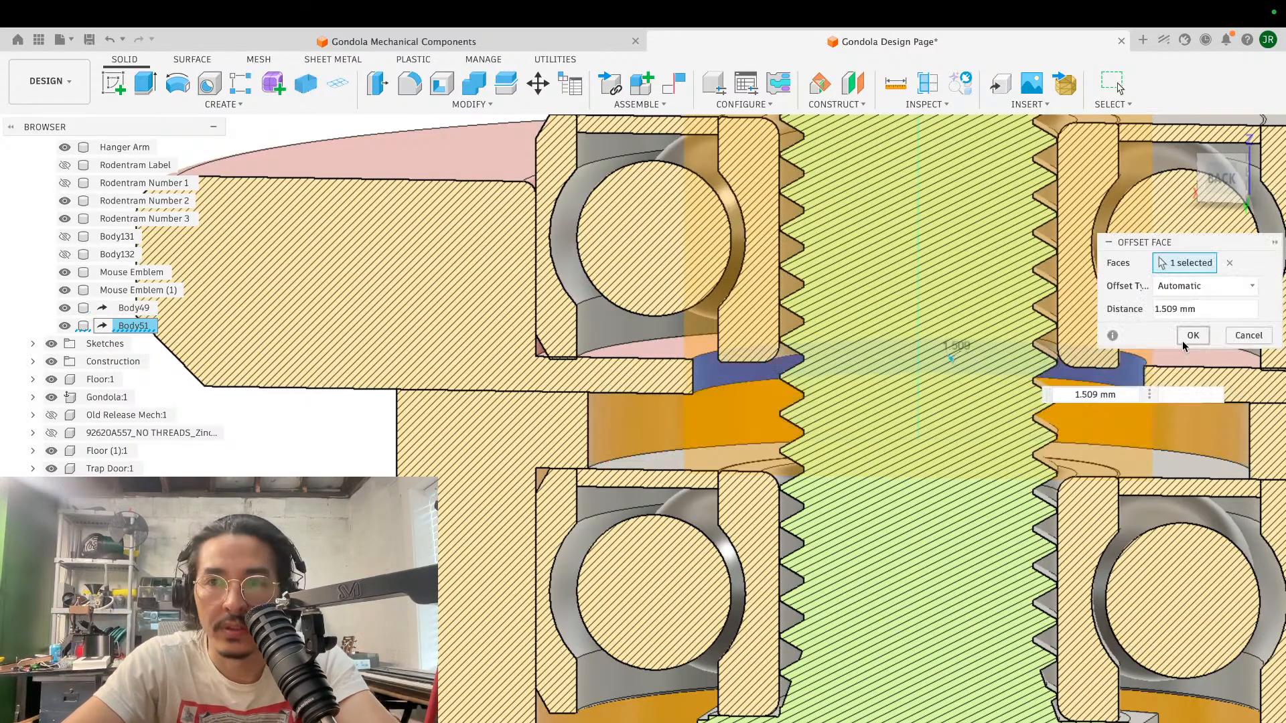
{"action": "left_click", "coordinate": [1192, 335]}
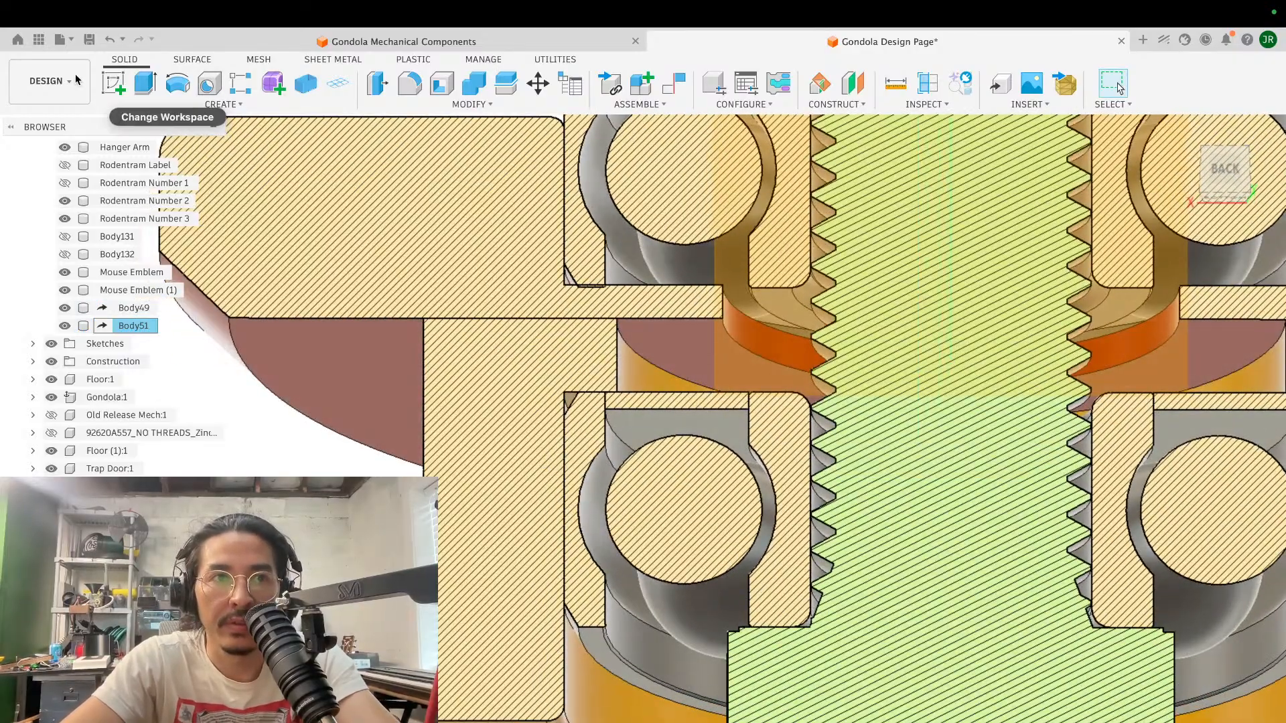
- Start a sketch on the underside of Body51 and project the circular inner edge of Body49 at the recess into it
{"action": "left_click", "coordinate": [113, 83]}
{"action": "left_click", "coordinate": [666, 338]}
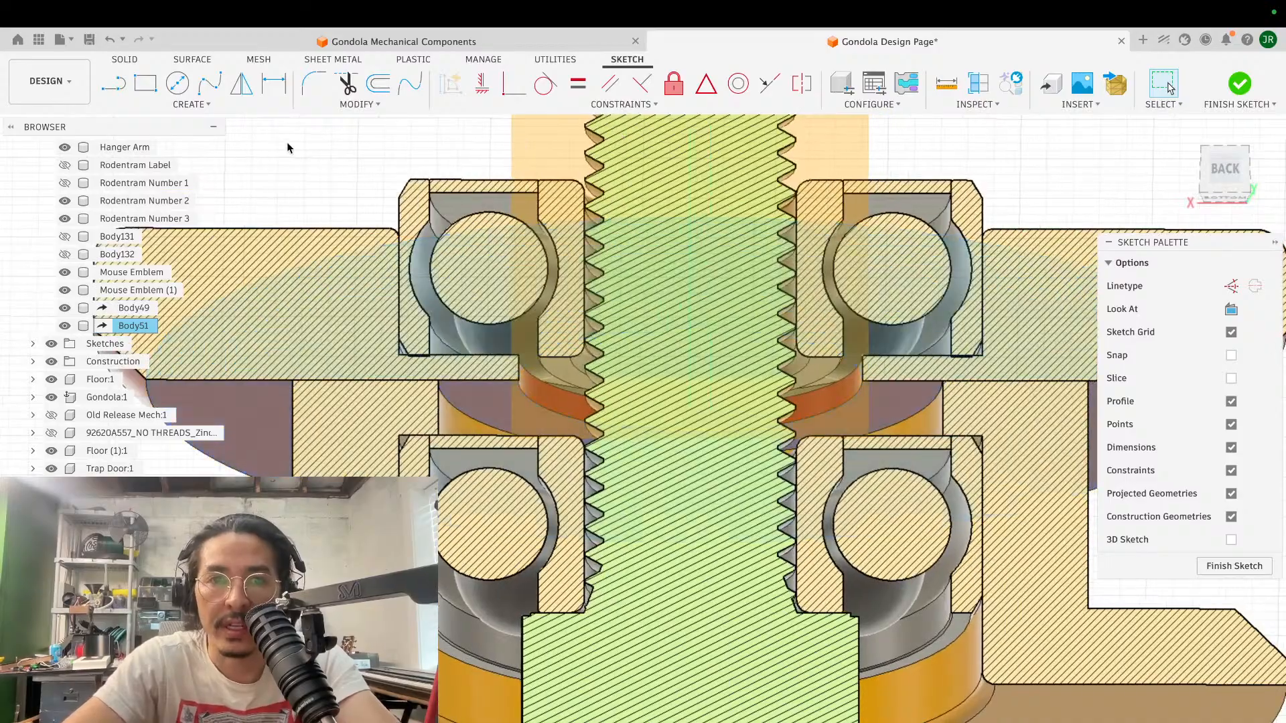
{"action": "left_click", "coordinate": [178, 83]}
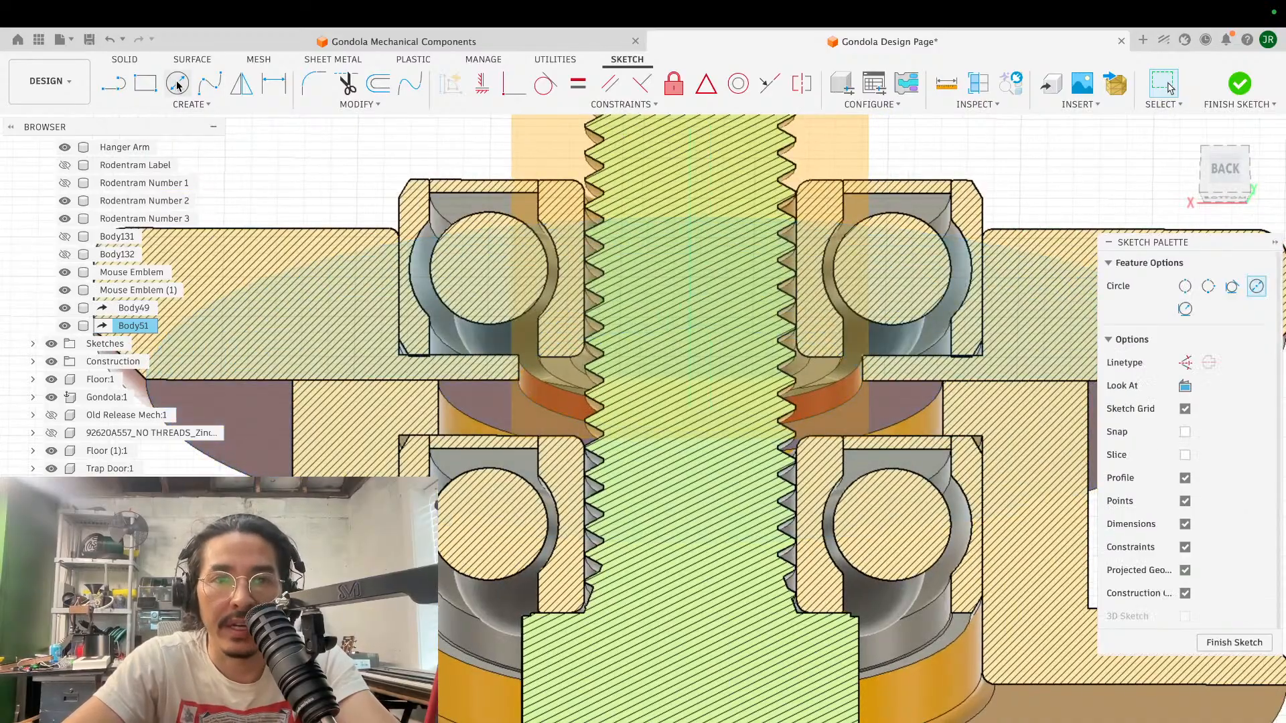
{"action": "left_click", "coordinate": [690, 383]}
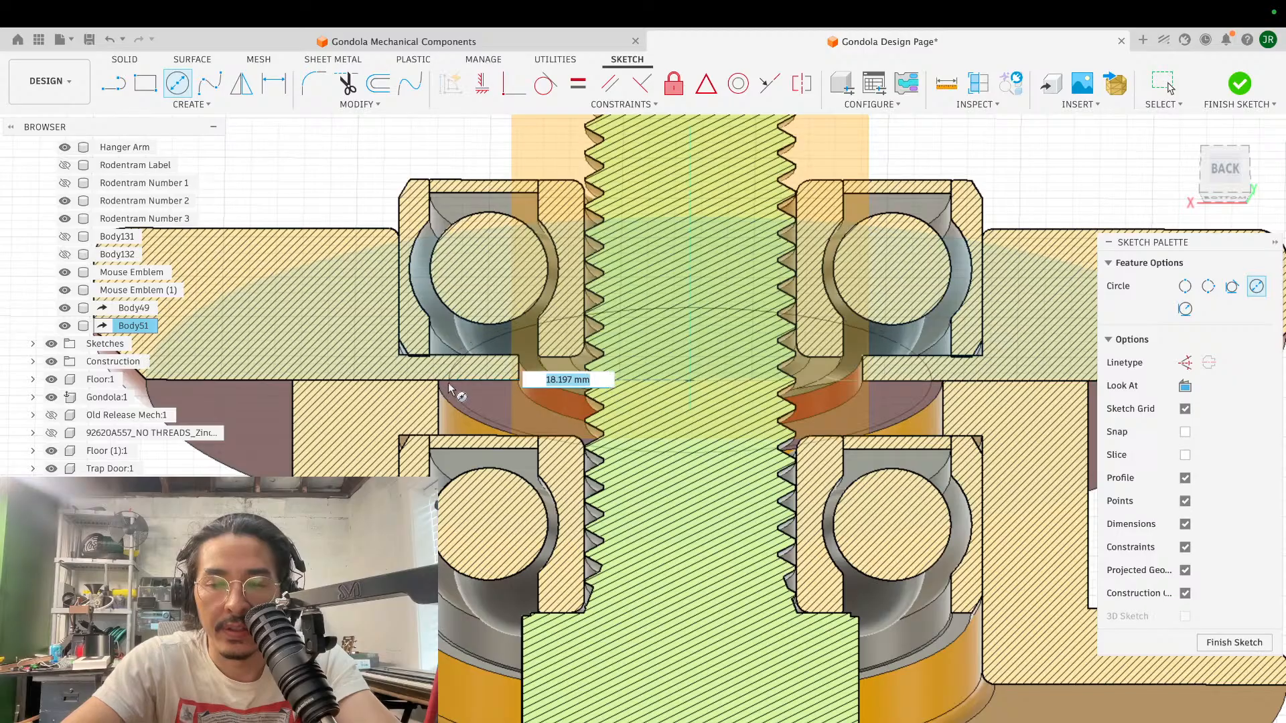
{"action": "key", "text": "p"}
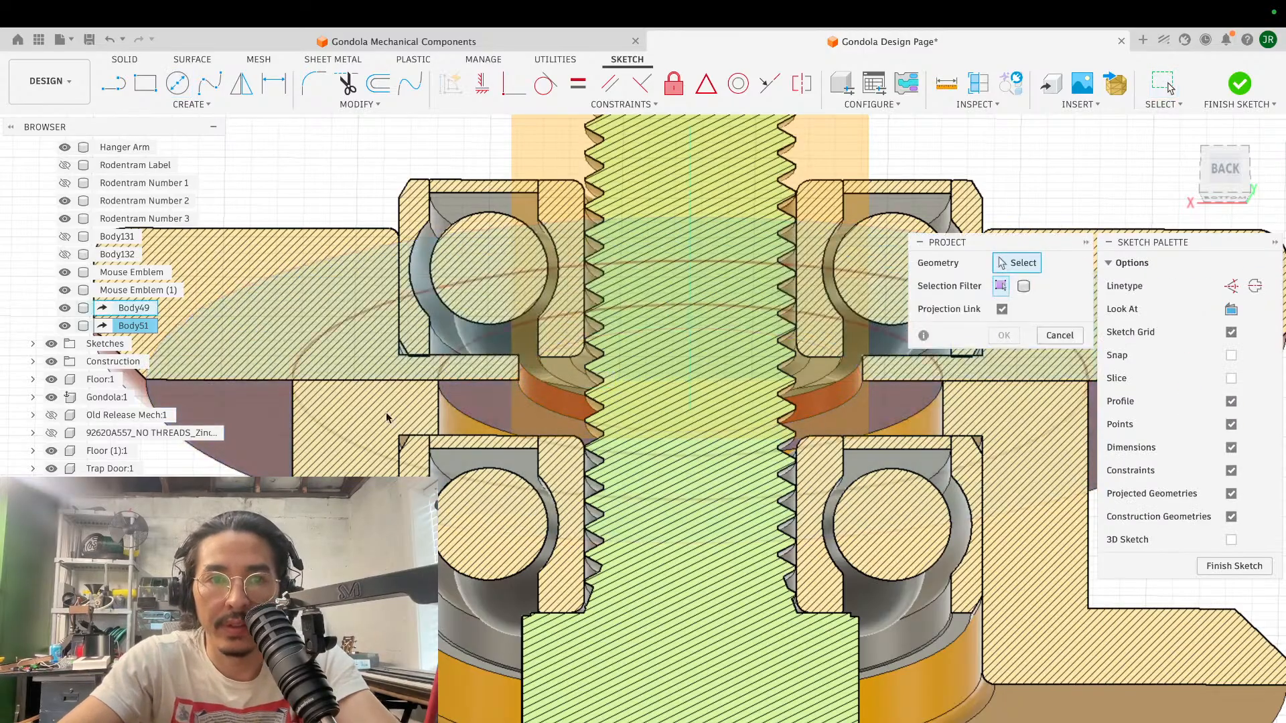
{"action": "left_click", "coordinate": [446, 410]}
{"action": "left_click", "coordinate": [1003, 335]}
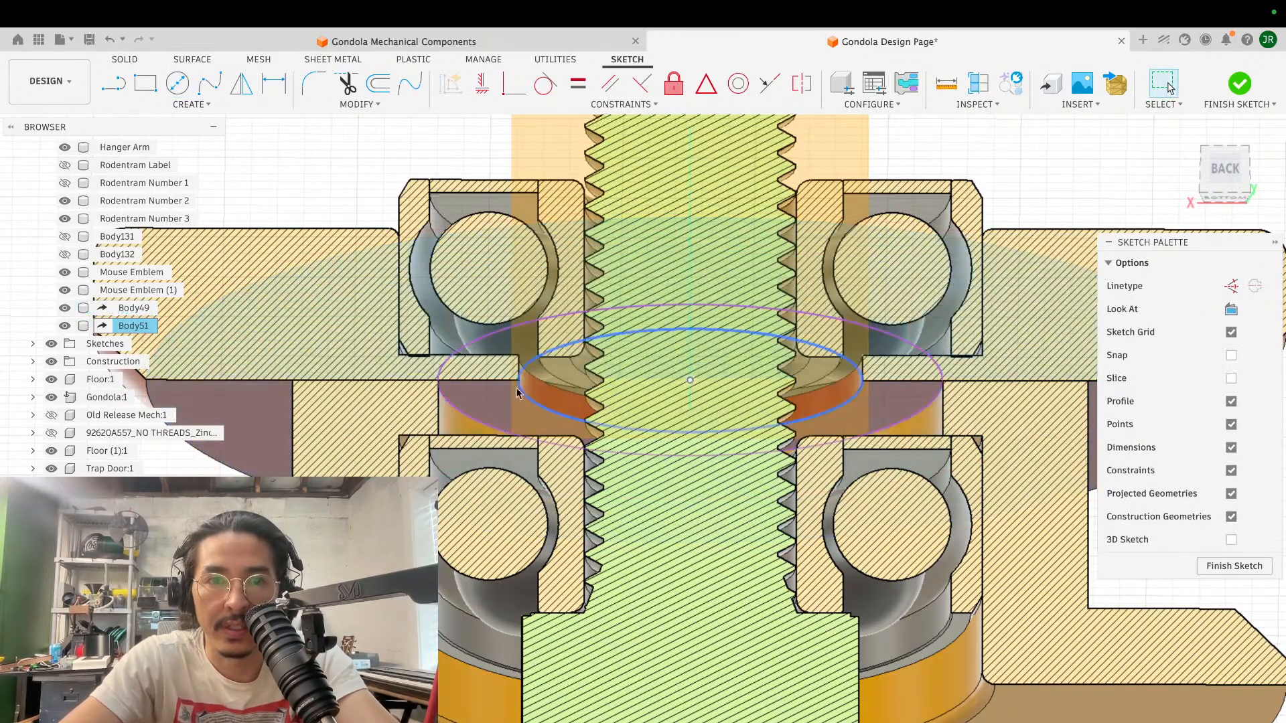
- Extrude the ring profile under Body51 1.359 mm toward the lower bearing as a new body
{"action": "key", "text": "e"}
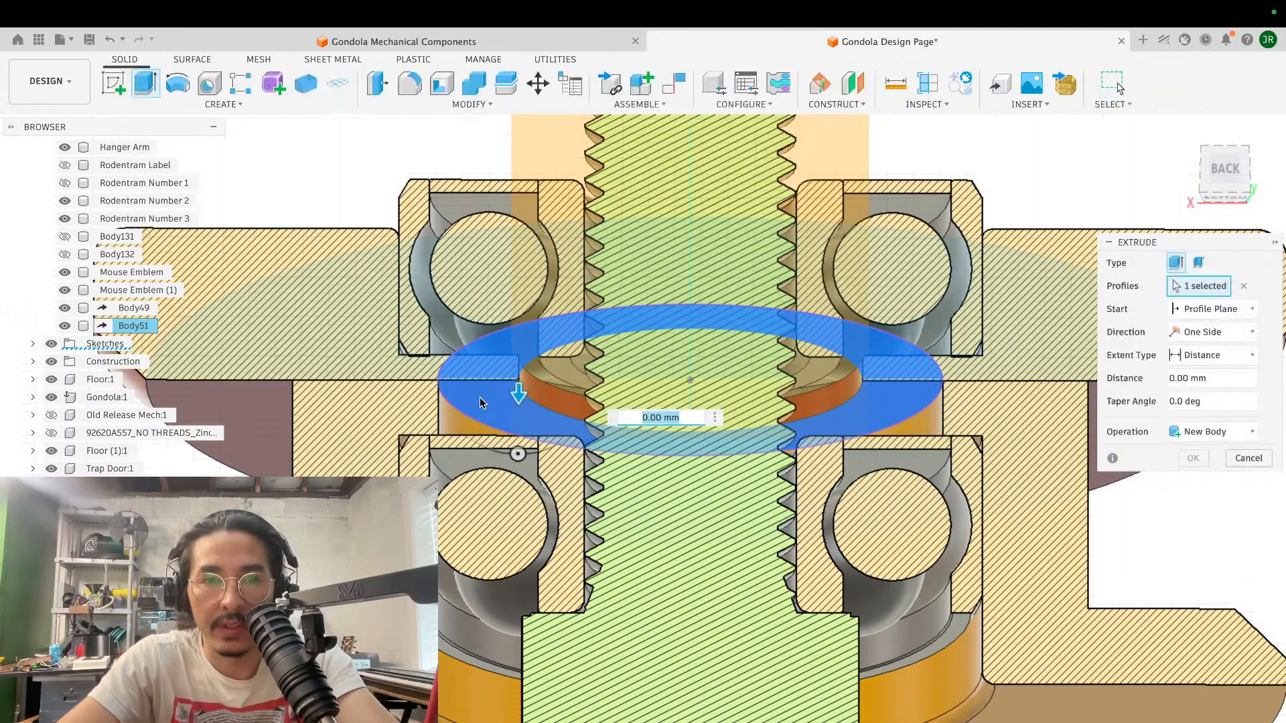
{"action": "left_click_drag", "start_coordinate": [521, 407], "coordinate": [518, 442]}
{"action": "left_click", "coordinate": [1209, 432]}
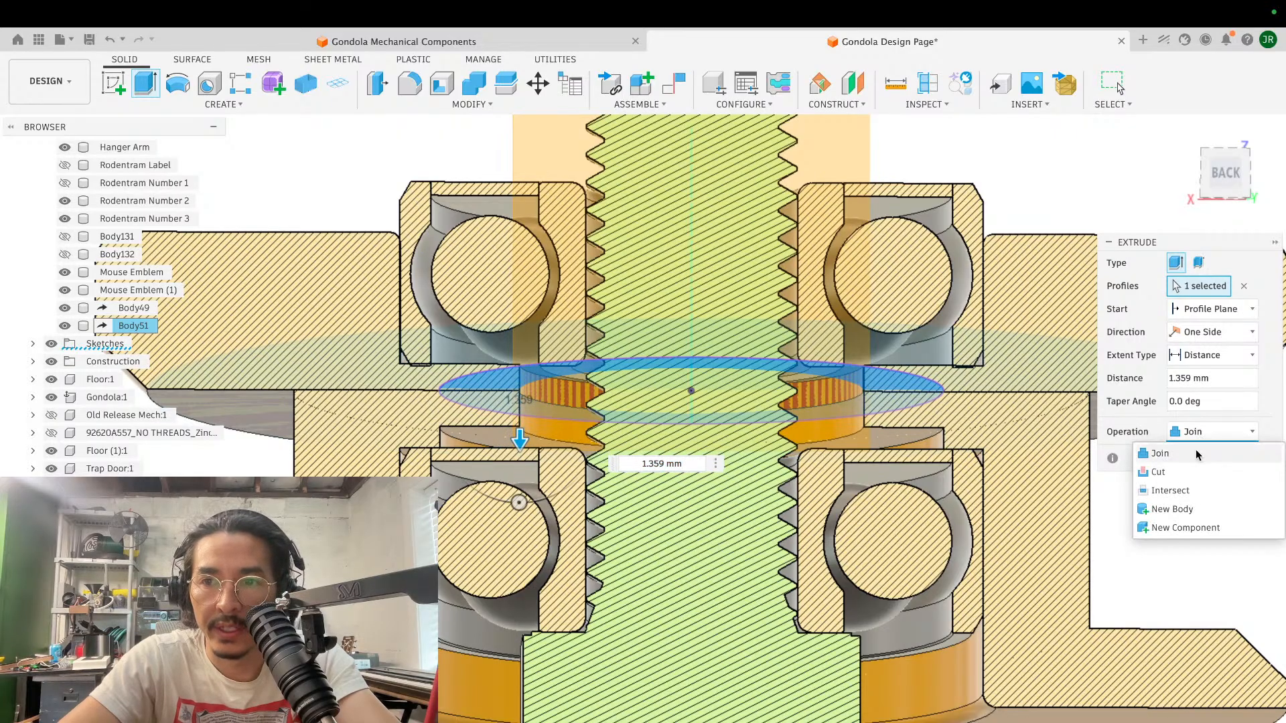
{"action": "left_click", "coordinate": [1180, 508]}
{"action": "left_click", "coordinate": [1192, 458]}
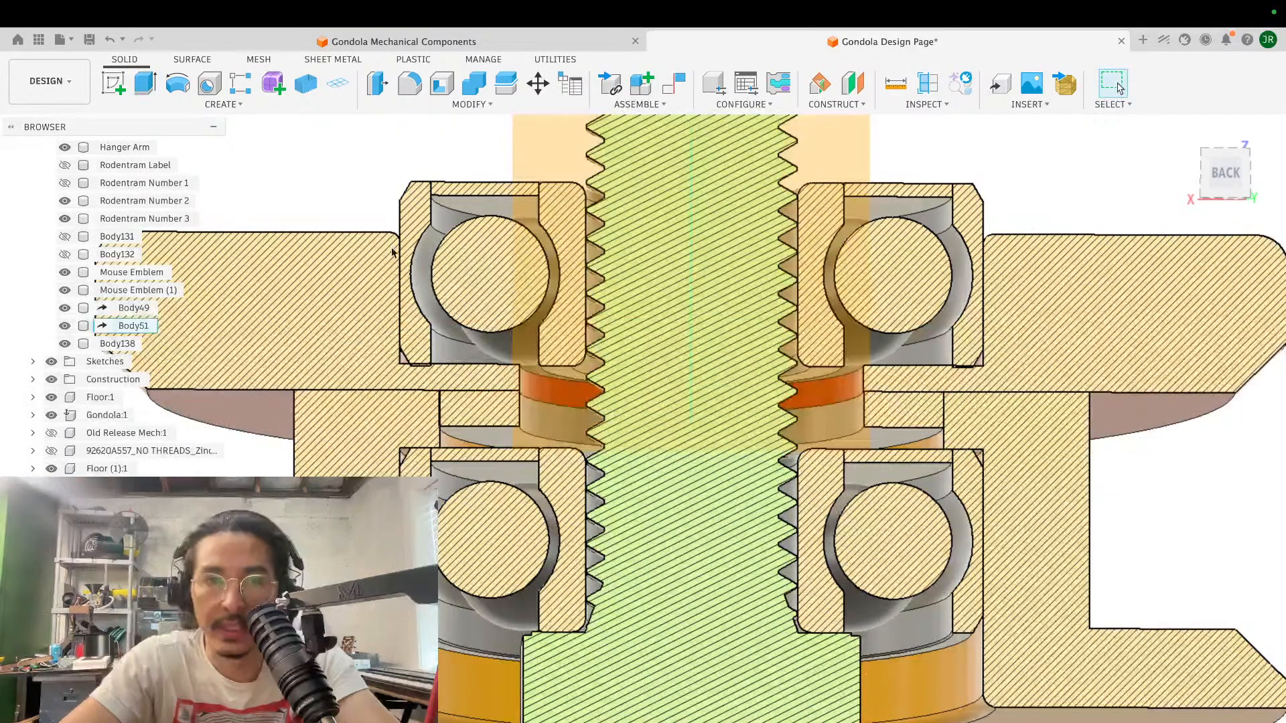
- Combine the new ring body with Body51 using Join, with the ring as the target body
{"action": "left_click", "coordinate": [481, 83]}
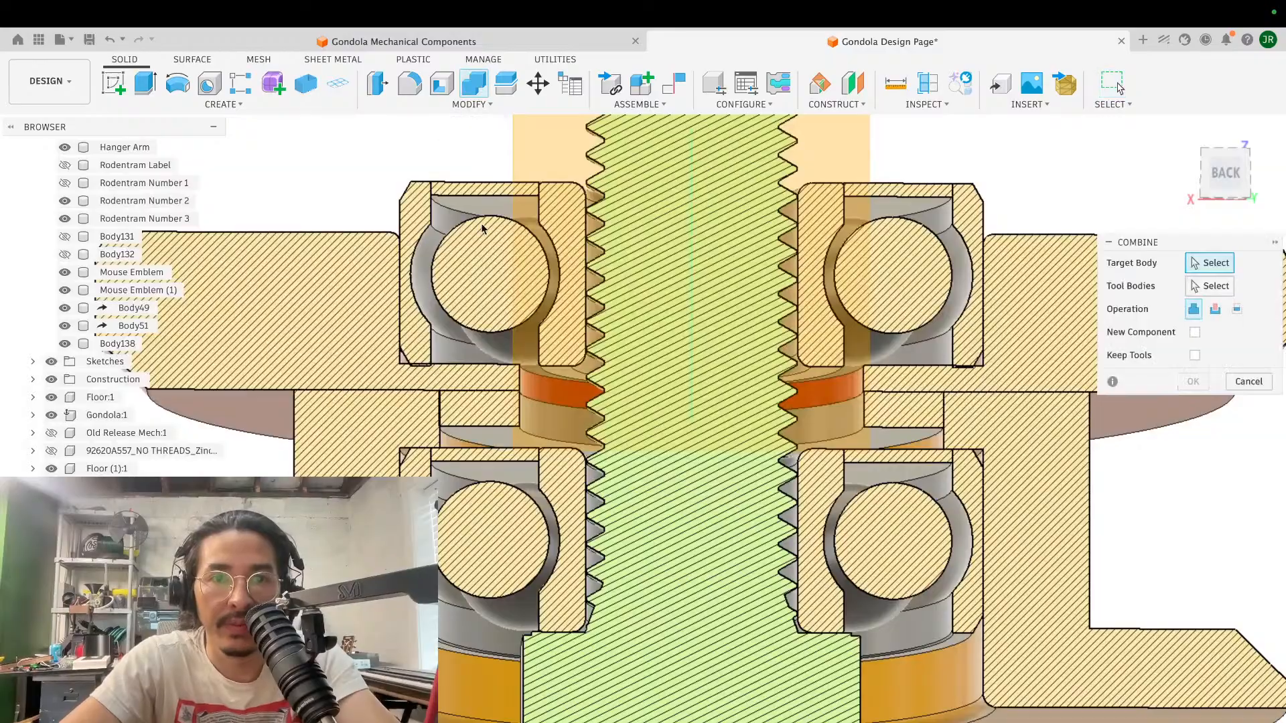
{"action": "left_click", "coordinate": [477, 402]}
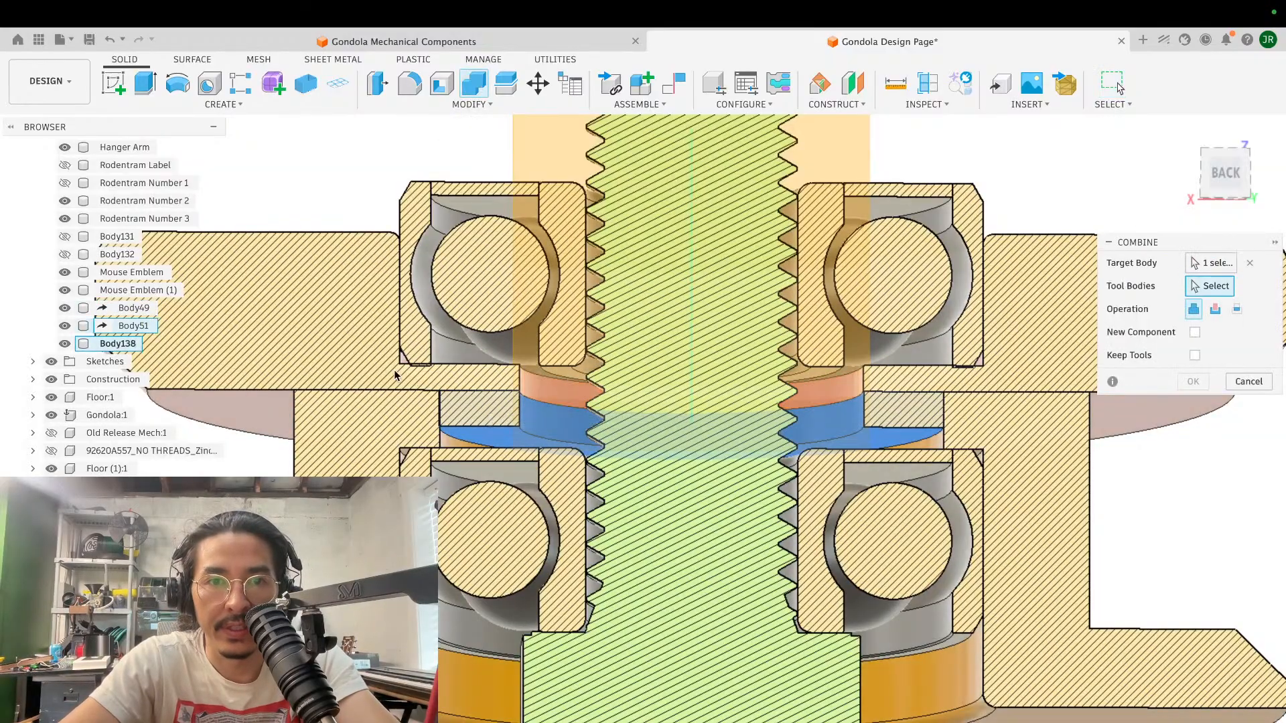
{"action": "left_click", "coordinate": [352, 355]}
{"action": "left_click", "coordinate": [797, 450]}
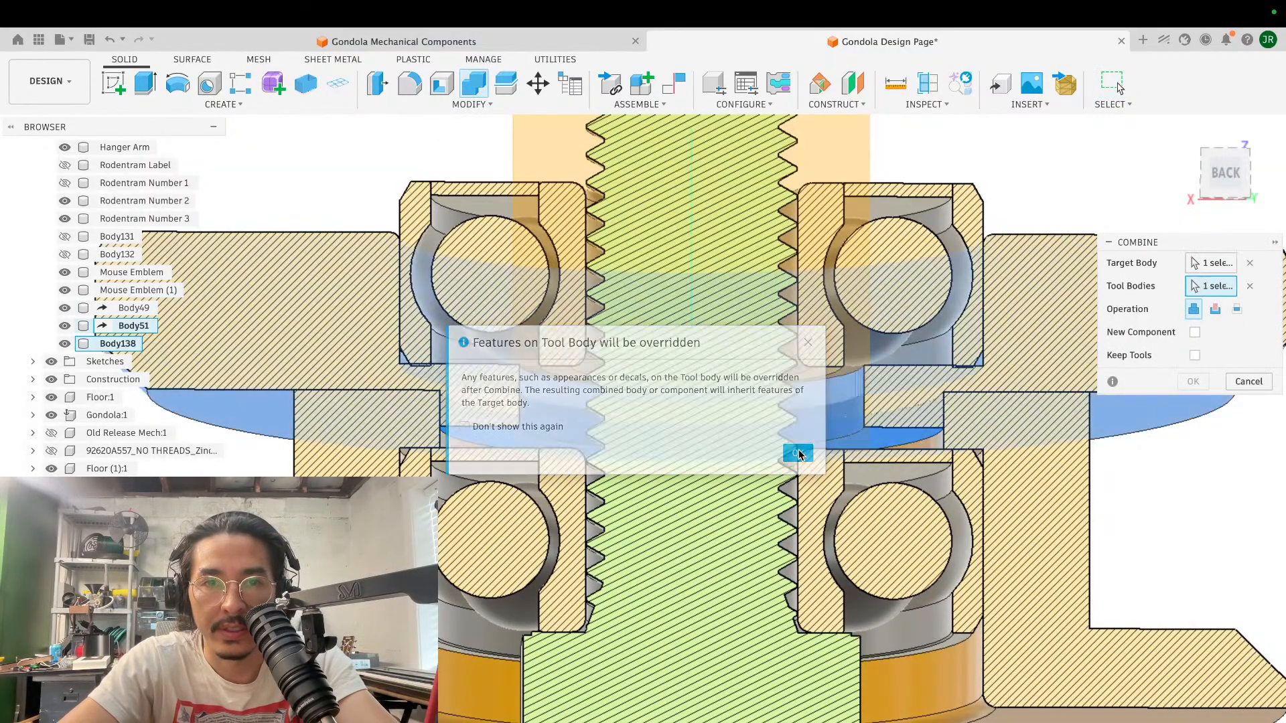
{"action": "left_click", "coordinate": [1193, 381]}
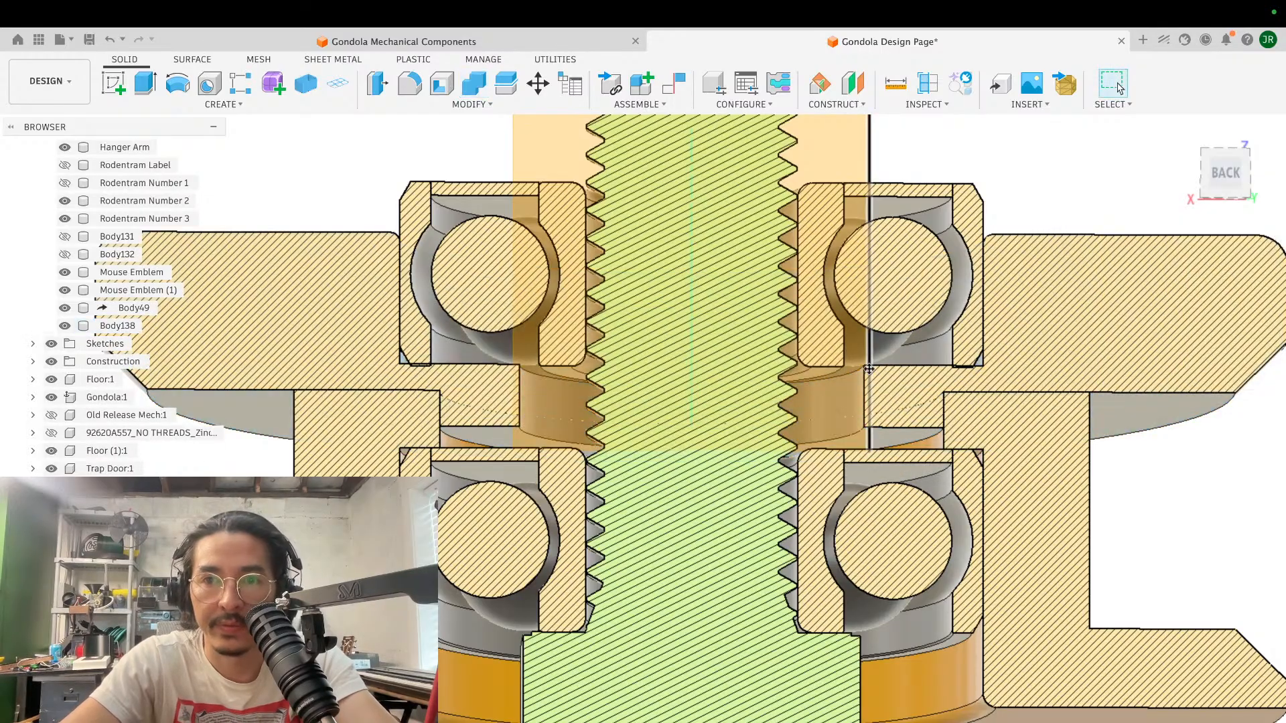
- Examine the joined flange, spool and screw in section, then the unsectioned spool from the side and the screw head from below
{"action": "scroll", "coordinate": [868, 369], "scroll_direction": "down", "scroll_amount": 3}
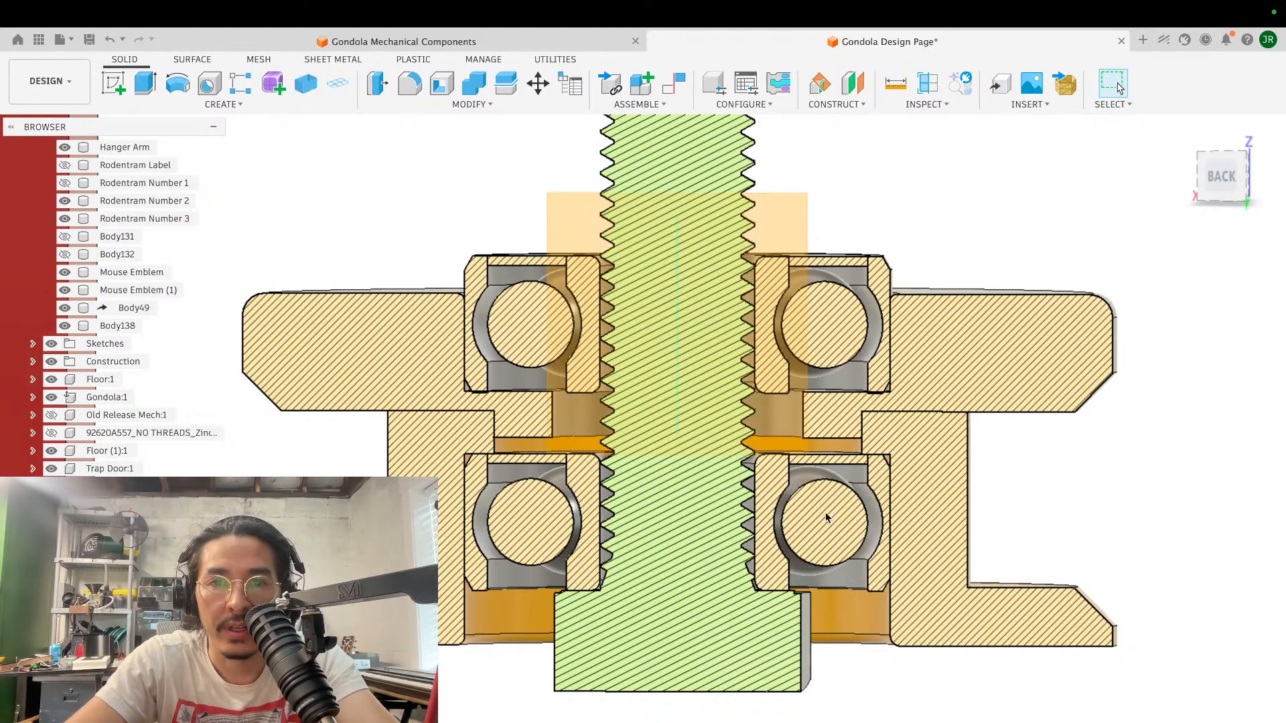
{"action": "scroll", "coordinate": [827, 518], "scroll_direction": "down", "scroll_amount": 5}
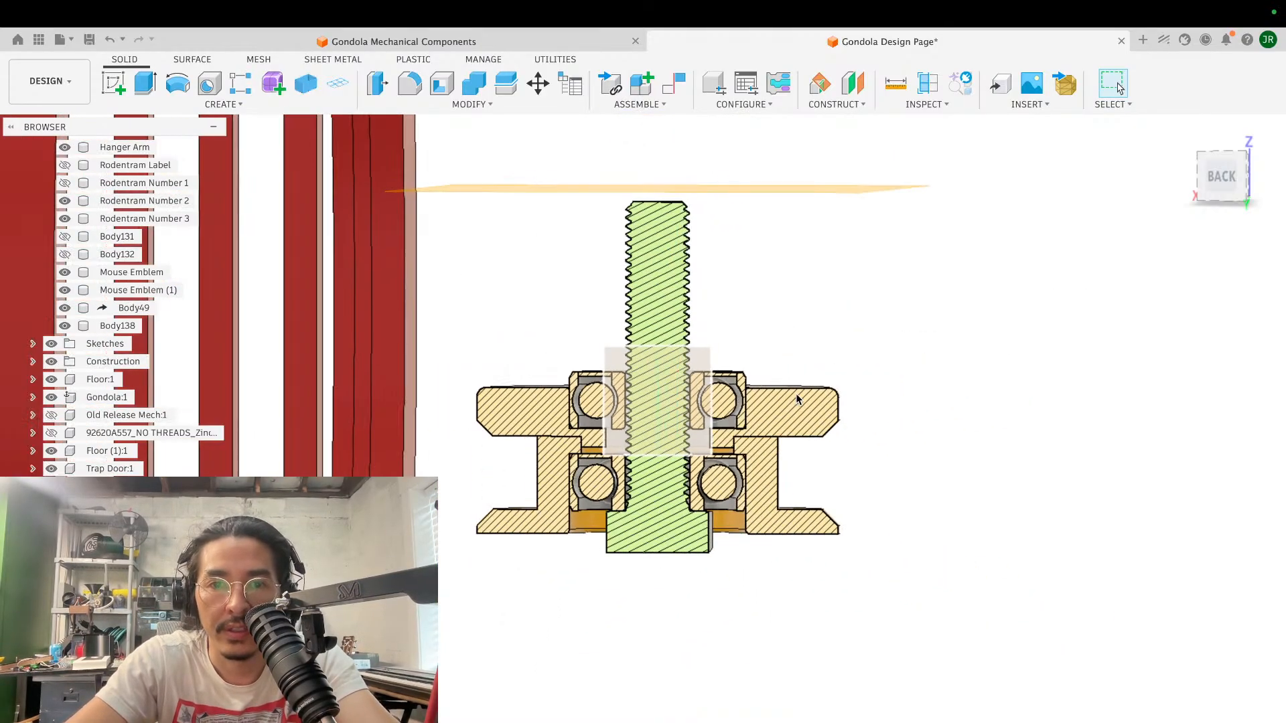
{"action": "scroll", "coordinate": [797, 400], "scroll_direction": "right", "scroll_amount": 10, "text": "shift"}
{"action": "scroll", "coordinate": [797, 400], "scroll_direction": "left", "scroll_amount": 8, "text": "shift"}
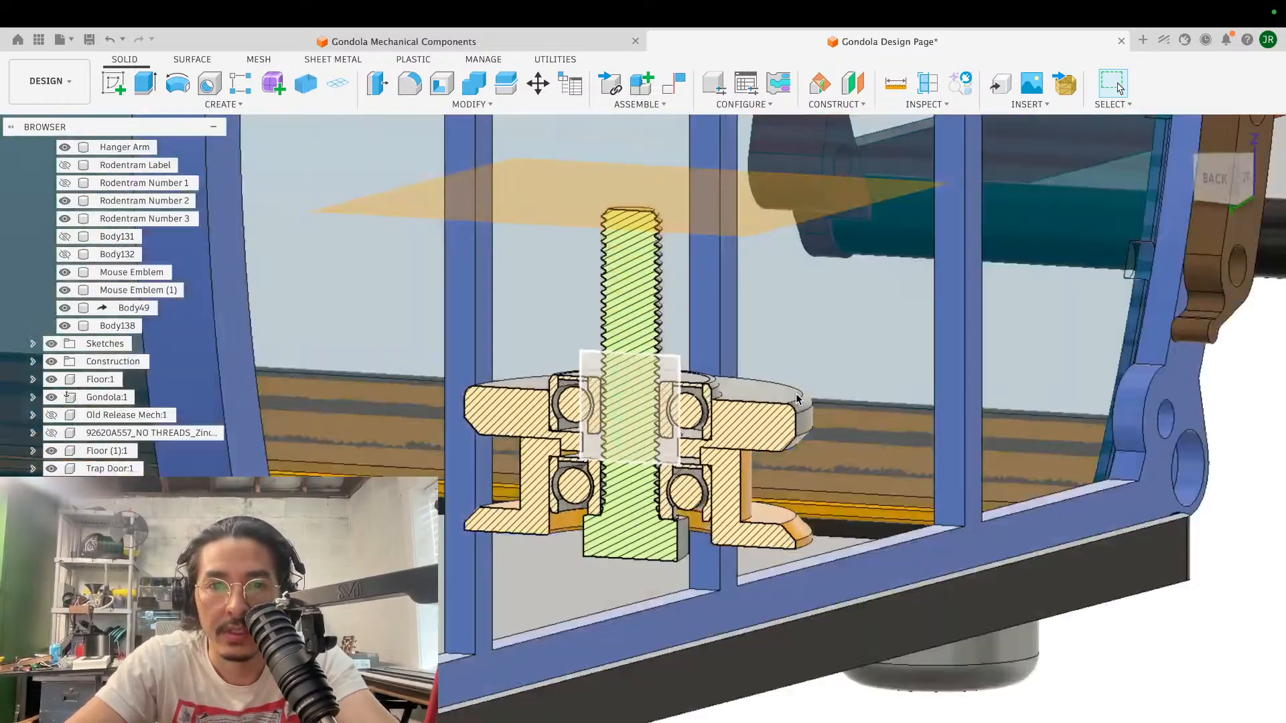
{"action": "scroll", "coordinate": [797, 400], "scroll_direction": "left", "scroll_amount": 4, "text": "shift"}
{"action": "scroll", "coordinate": [797, 399], "scroll_direction": "up", "scroll_amount": 2, "text": "shift"}
{"action": "scroll", "coordinate": [797, 399], "scroll_direction": "up", "scroll_amount": 5}
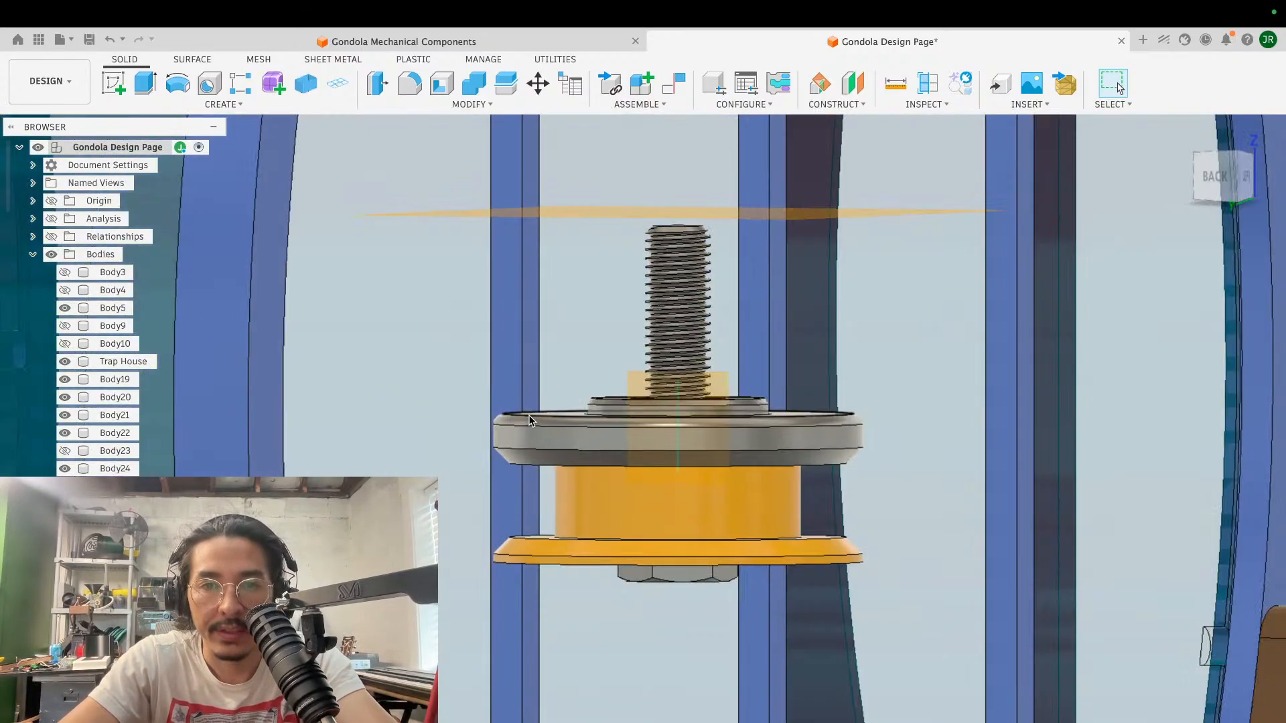
{"action": "scroll", "coordinate": [529, 420], "scroll_direction": "up", "scroll_amount": 5}
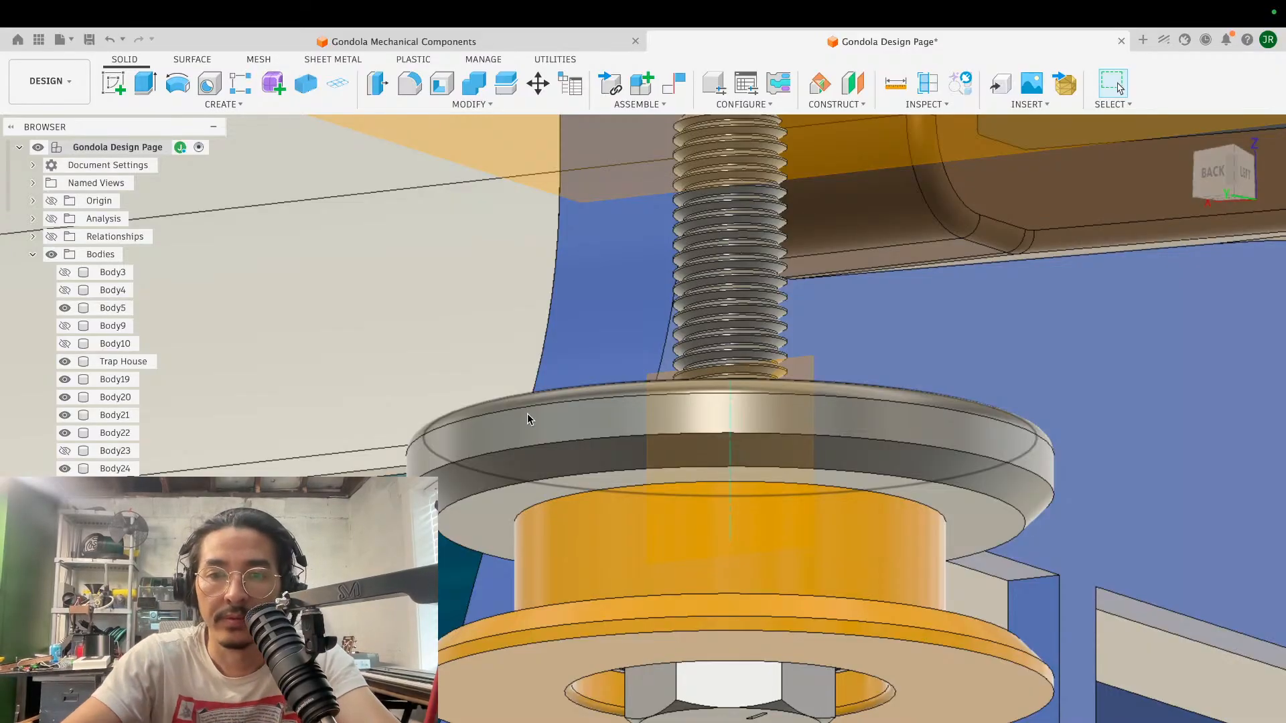
{"action": "scroll", "coordinate": [528, 414], "scroll_direction": "up", "scroll_amount": 2}
{"action": "scroll", "coordinate": [528, 411], "scroll_direction": "down", "scroll_amount": 5}
{"action": "scroll", "coordinate": [528, 412], "scroll_direction": "up", "scroll_amount": 5, "text": "shift"}
{"action": "scroll", "coordinate": [528, 411], "scroll_direction": "down", "scroll_amount": 2}
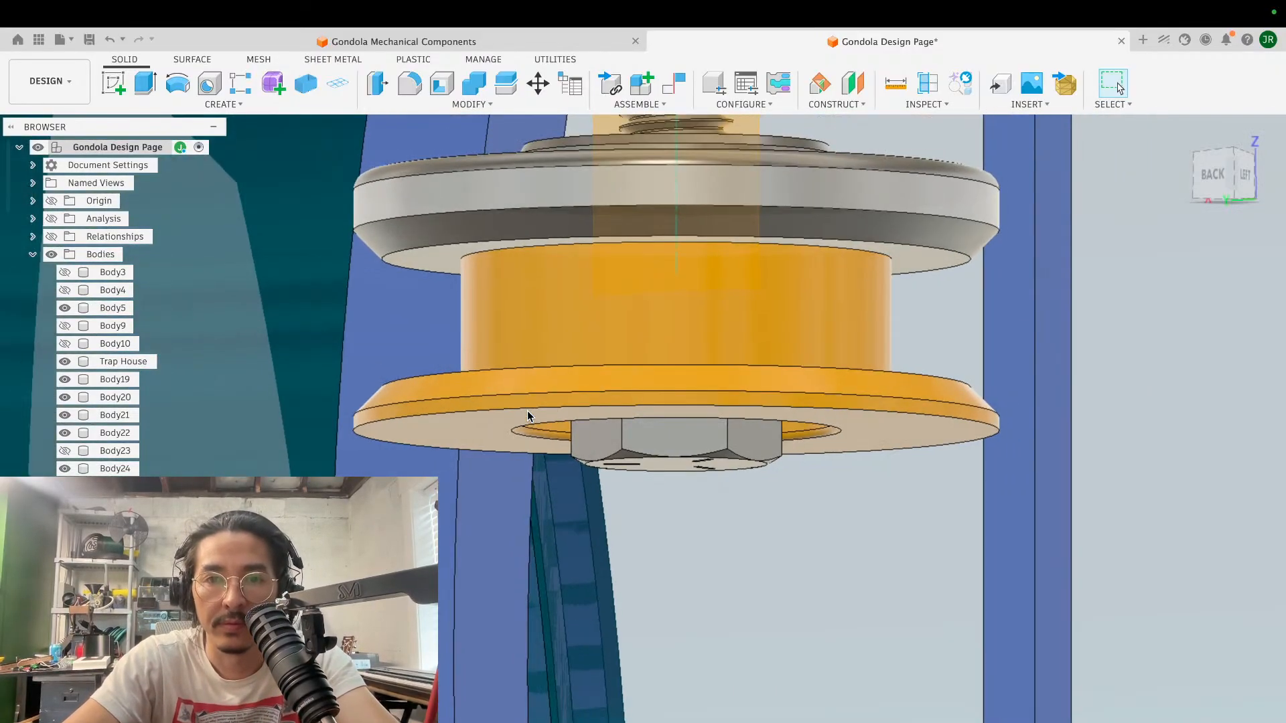
{"action": "scroll", "coordinate": [528, 411], "scroll_direction": "up", "scroll_amount": 1, "text": "shift"}
{"action": "scroll", "coordinate": [636, 360], "scroll_direction": "down", "scroll_amount": 6, "text": "shift"}
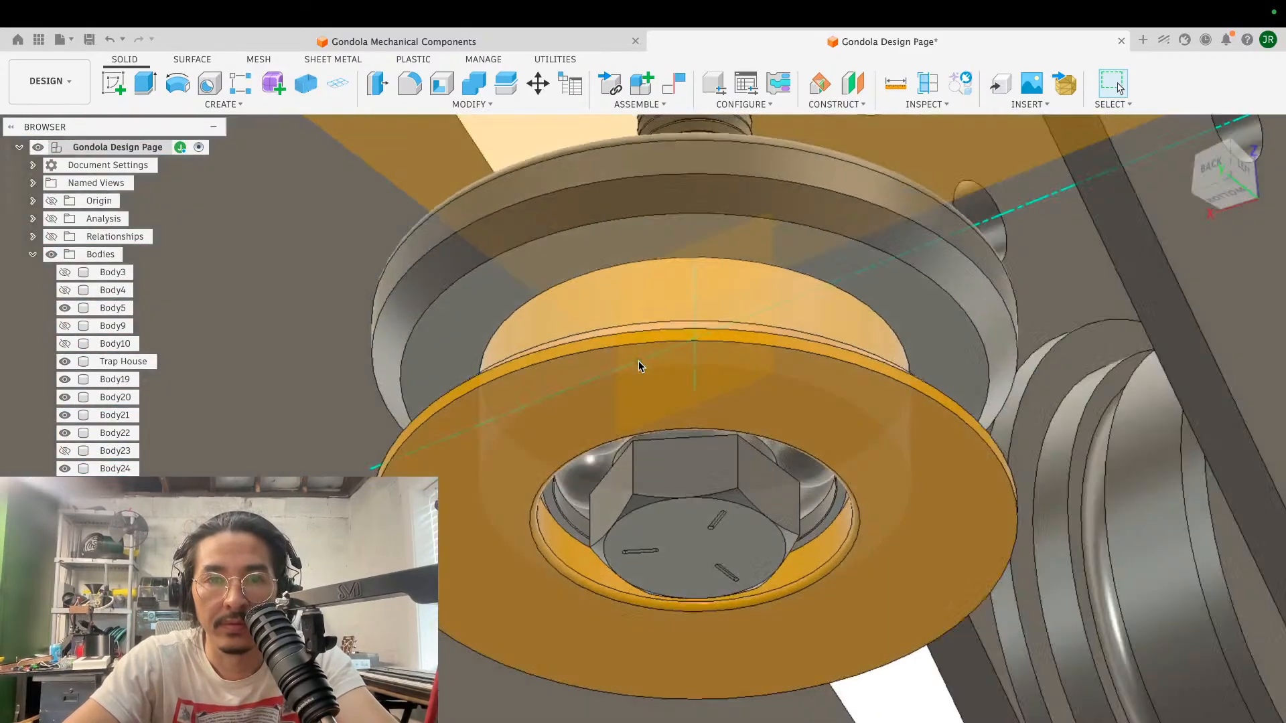
{"action": "scroll", "coordinate": [636, 360], "scroll_direction": "down", "scroll_amount": 3}
{"action": "scroll", "coordinate": [638, 364], "scroll_direction": "up", "scroll_amount": 3}
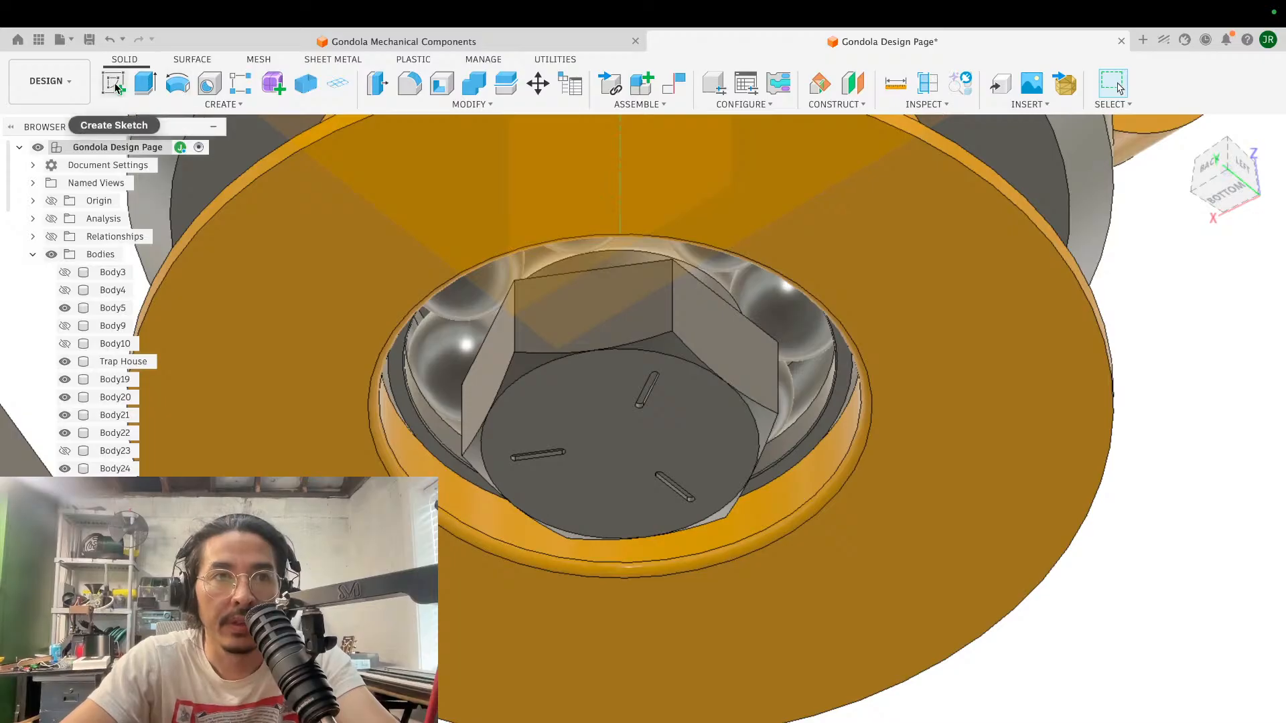
- Start a sketch on the underside of the screw head, project the circular edge of the flange recess, and draw a slightly smaller concentric circle
{"action": "left_click", "coordinate": [113, 85]}
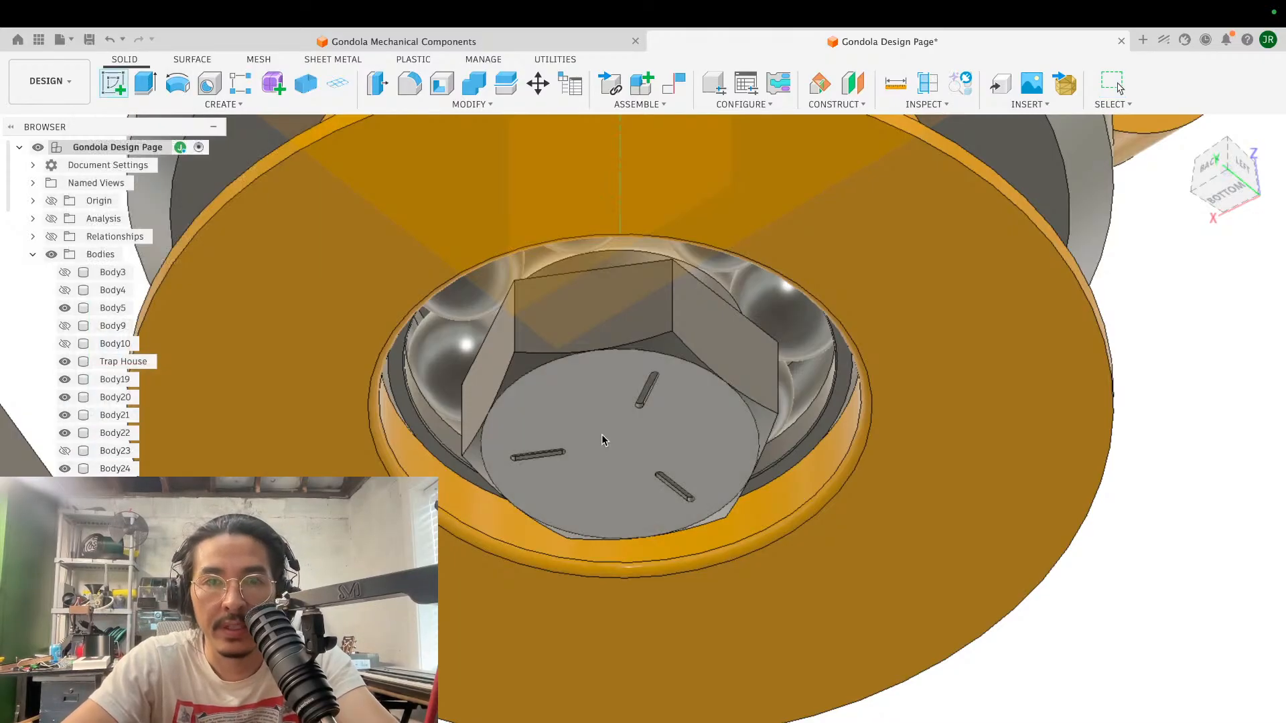
{"action": "left_click", "coordinate": [602, 439]}
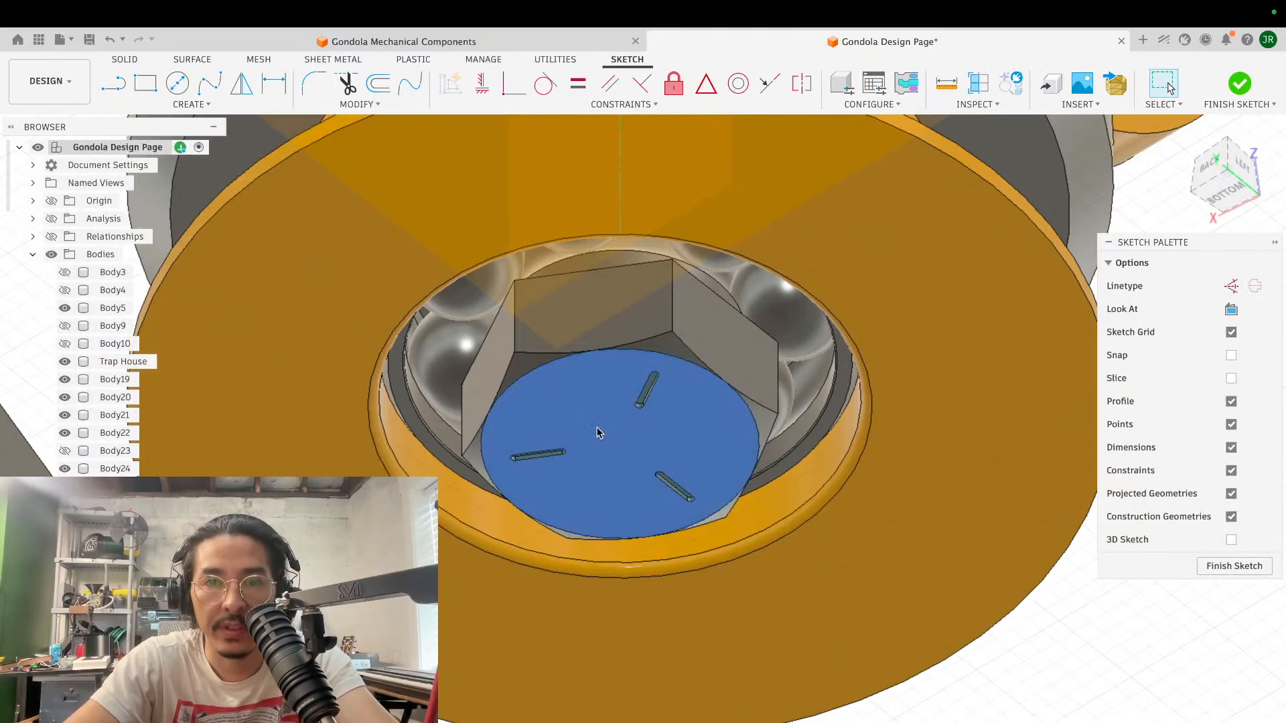
{"action": "key", "text": "p"}
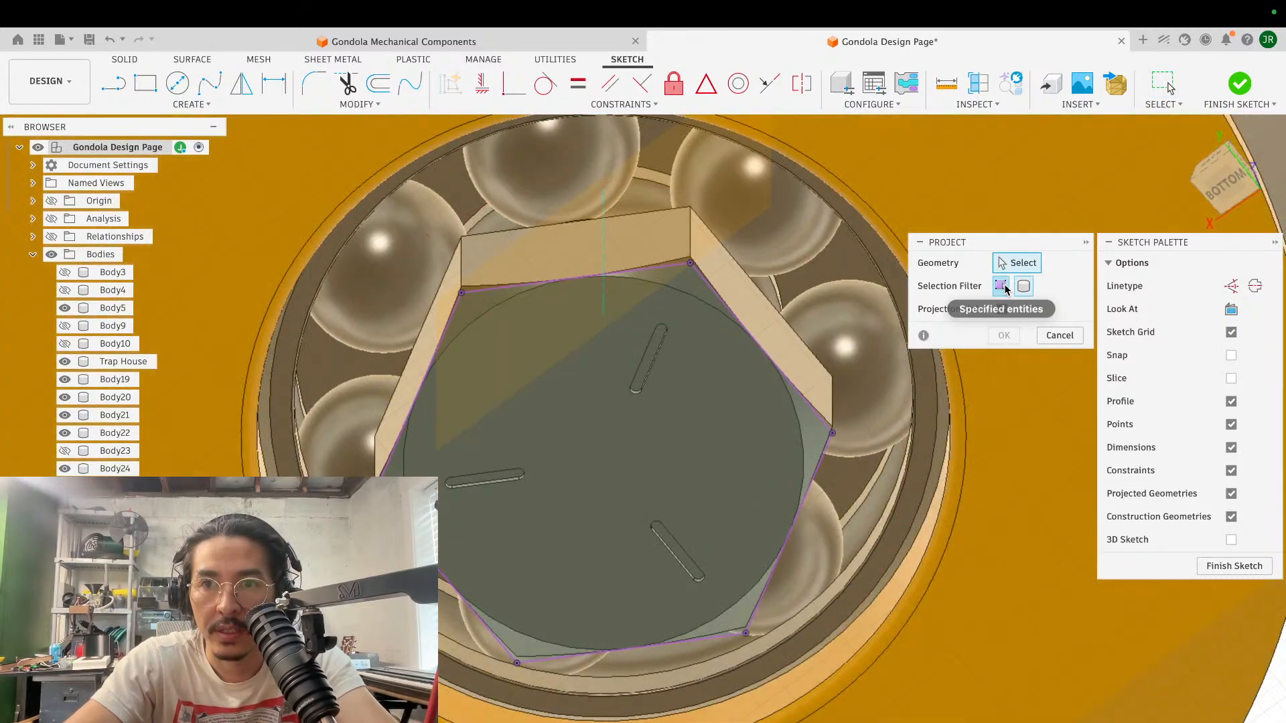
{"action": "left_click", "coordinate": [1001, 286]}
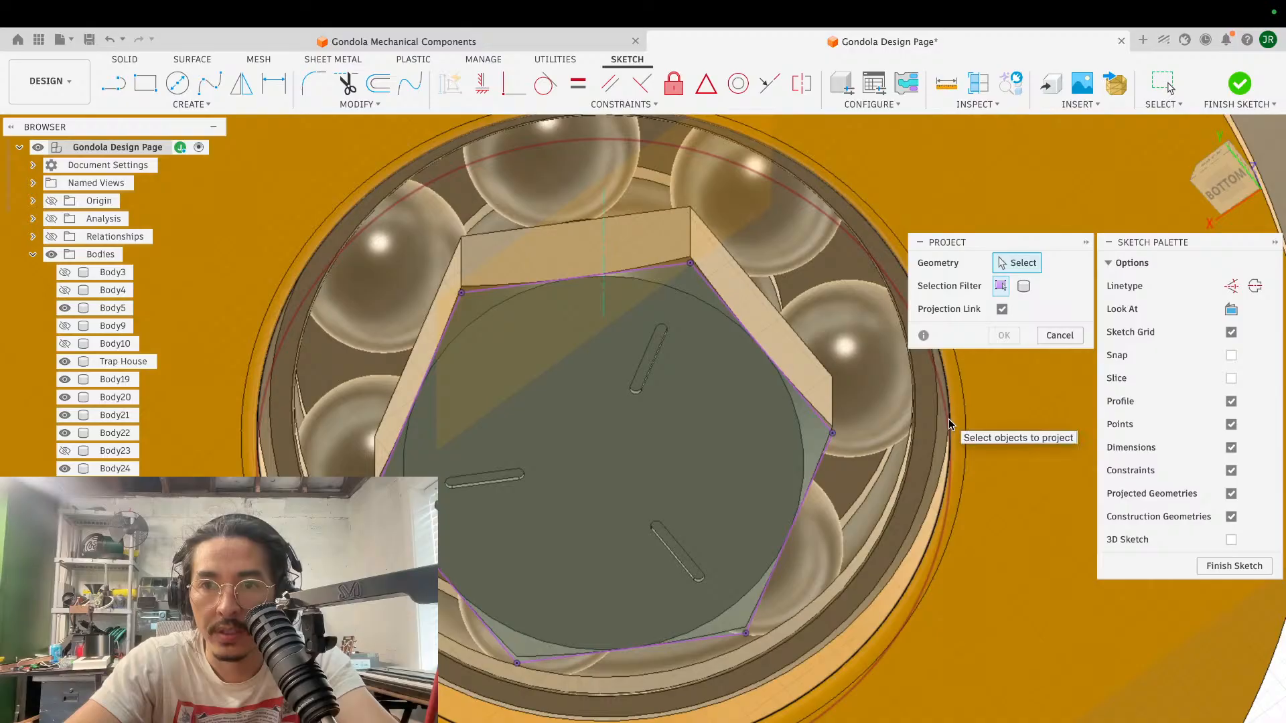
{"action": "left_click", "coordinate": [950, 424]}
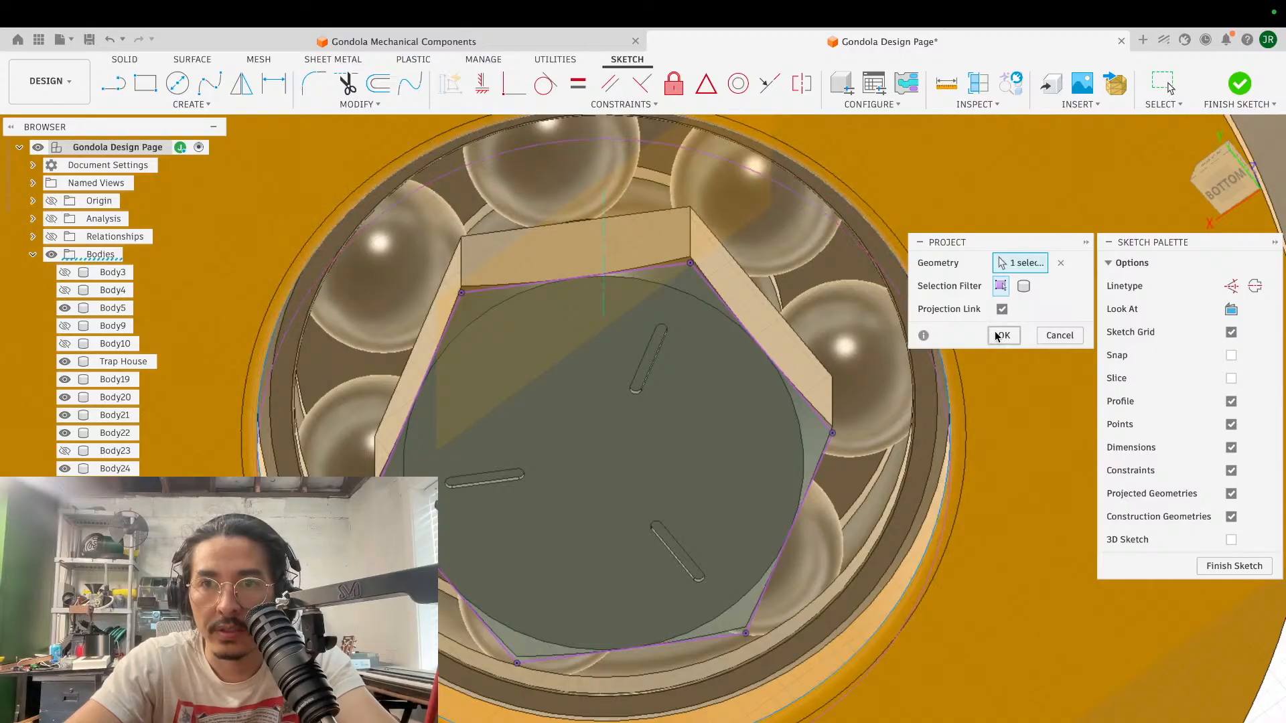
{"action": "left_click", "coordinate": [1000, 336]}
{"action": "left_click", "coordinate": [177, 83]}
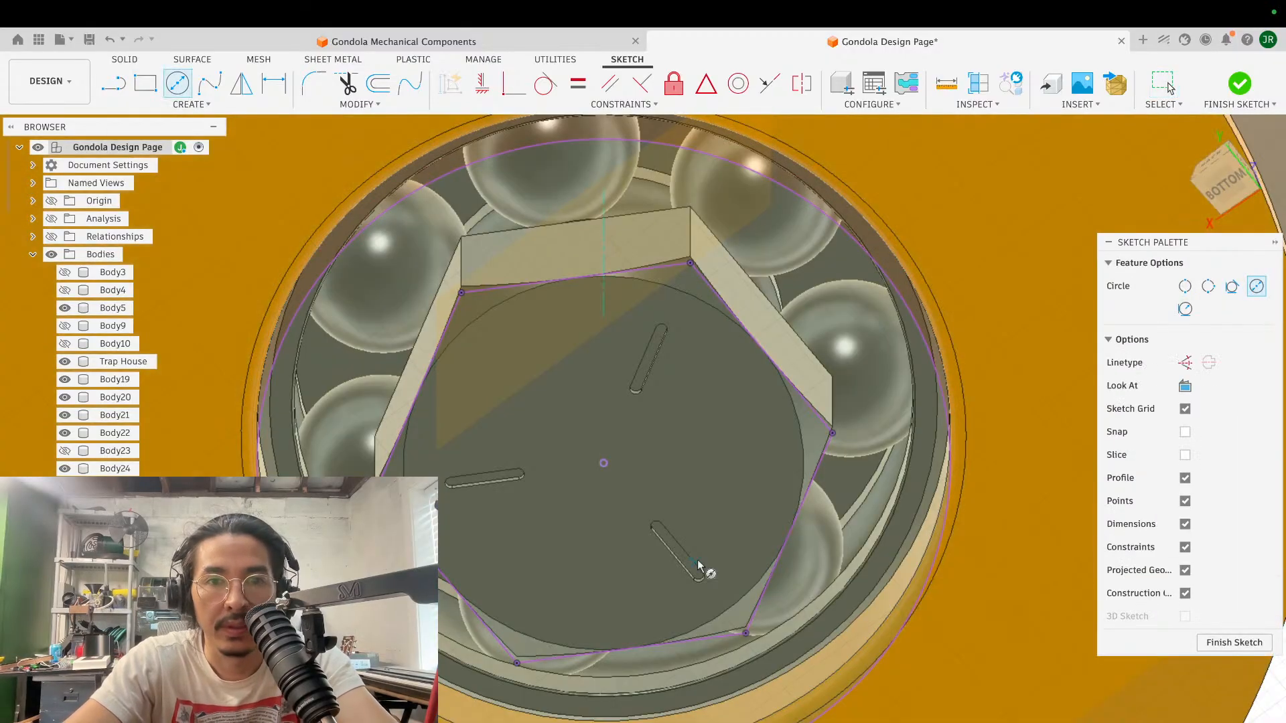
{"action": "left_click", "coordinate": [603, 463]}
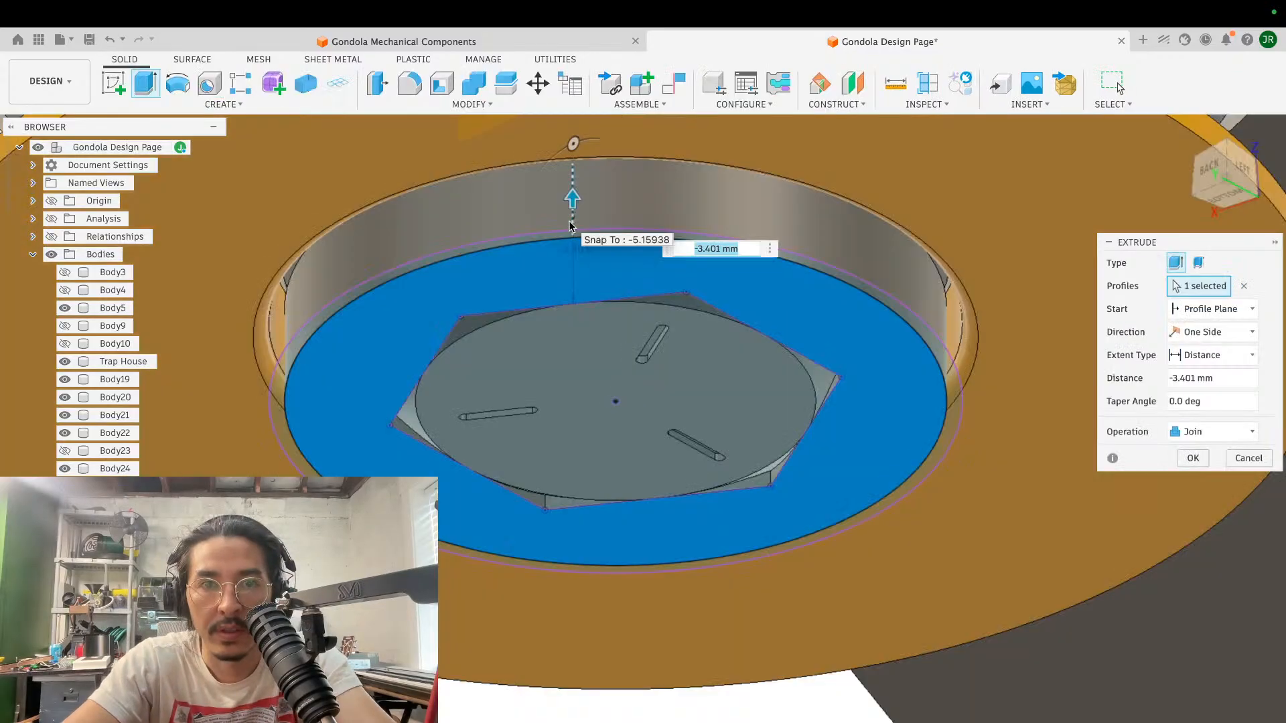
{"action": "scroll", "coordinate": [569, 226], "scroll_direction": "up", "scroll_amount": 10, "text": "shift"}
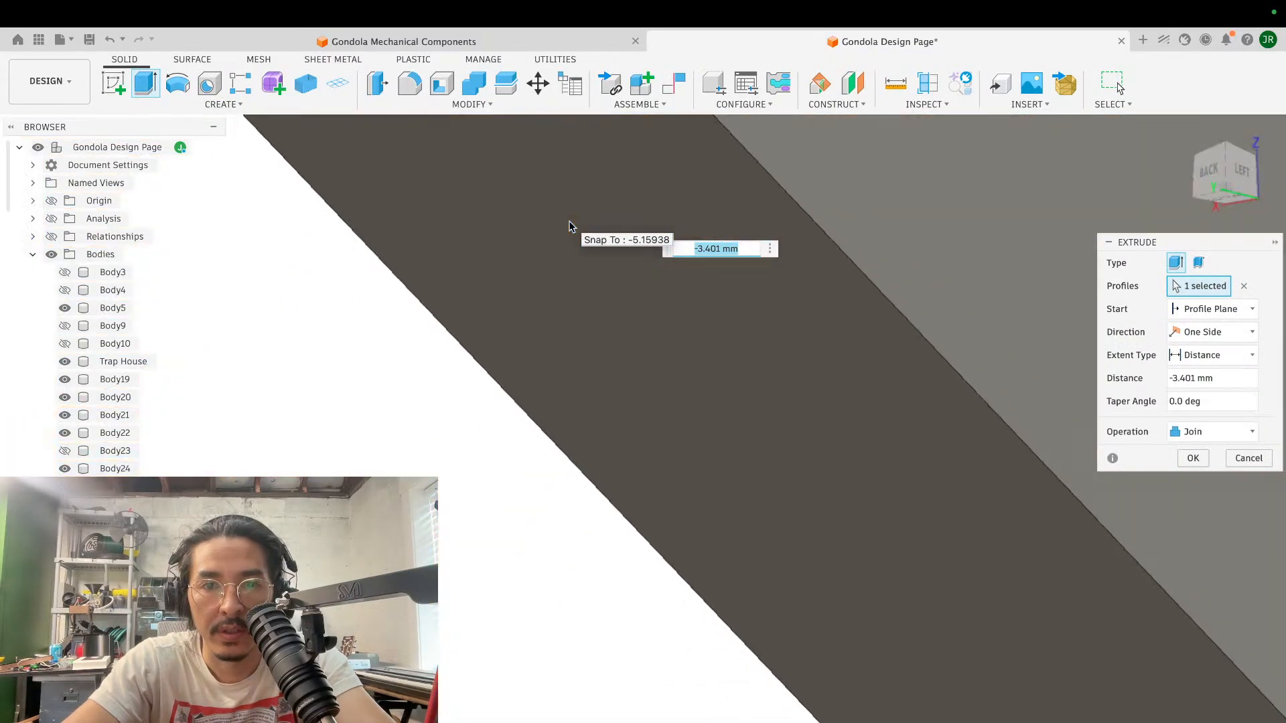
{"action": "scroll", "coordinate": [569, 226], "scroll_direction": "down", "scroll_amount": 10}
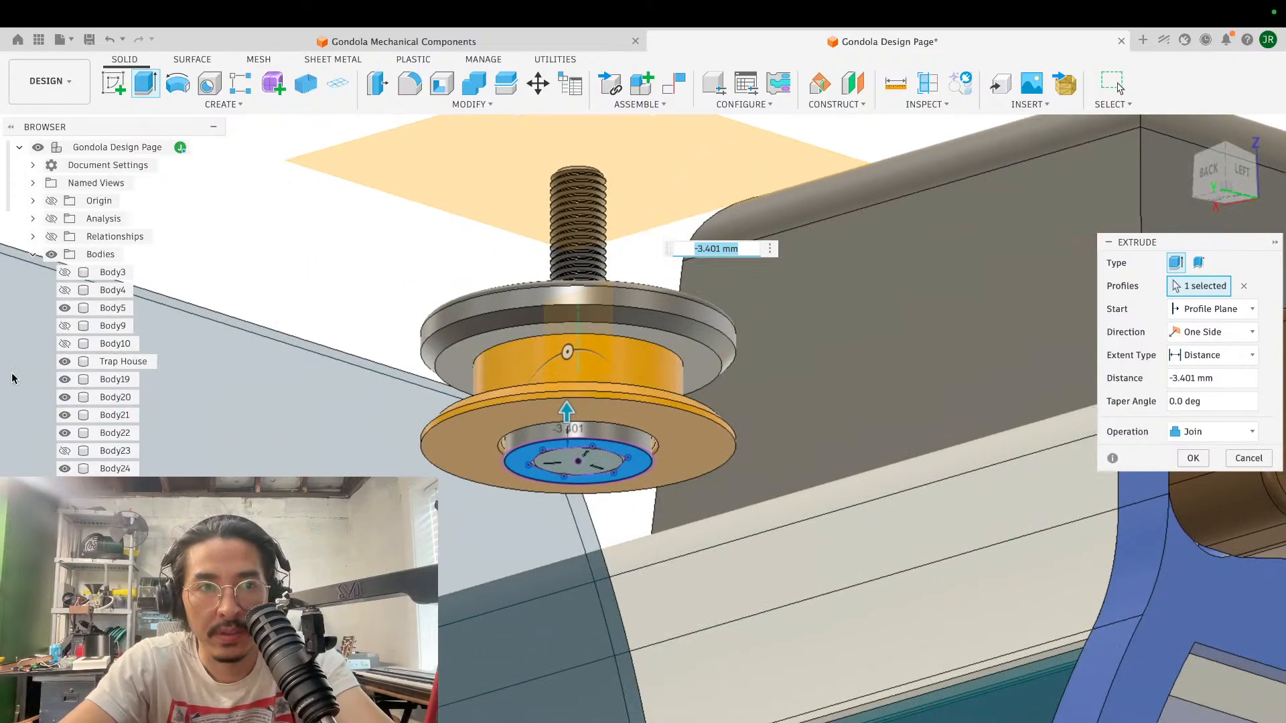
{"action": "scroll", "coordinate": [89, 391], "scroll_direction": "down", "scroll_amount": 4}
{"action": "scroll", "coordinate": [90, 391], "scroll_direction": "down", "scroll_amount": 10}
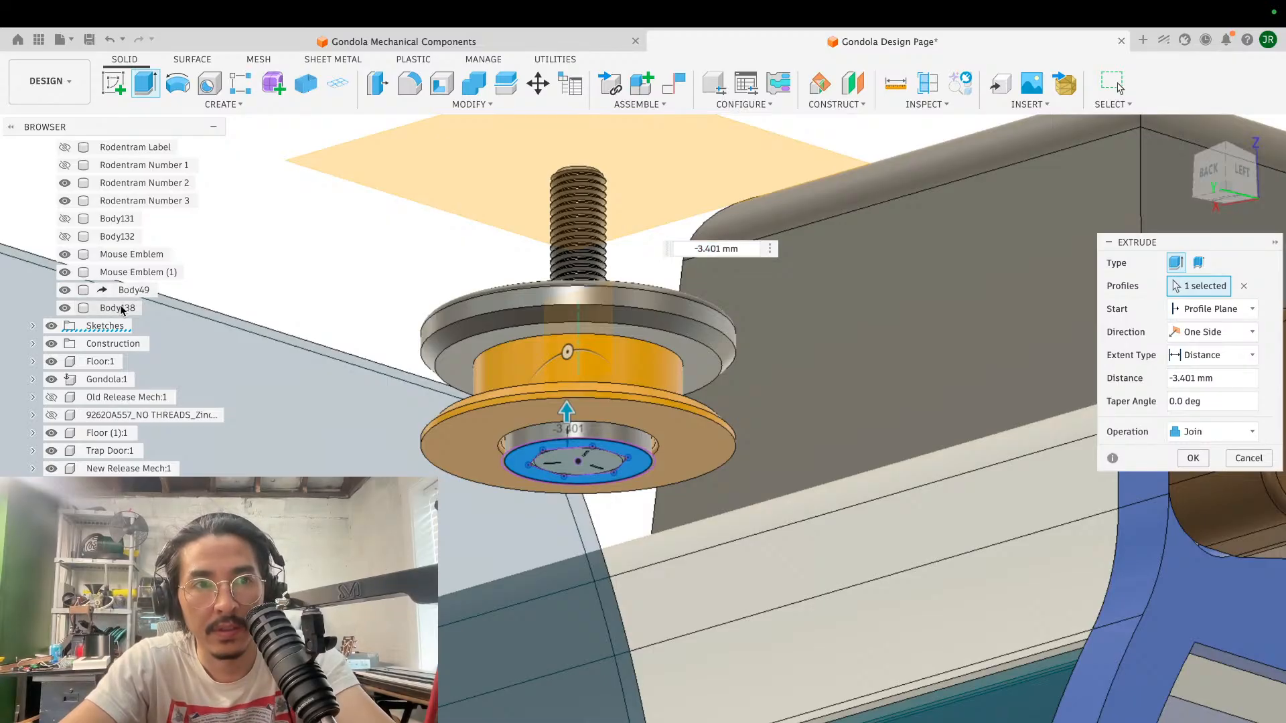
{"action": "key", "text": "Escape"}
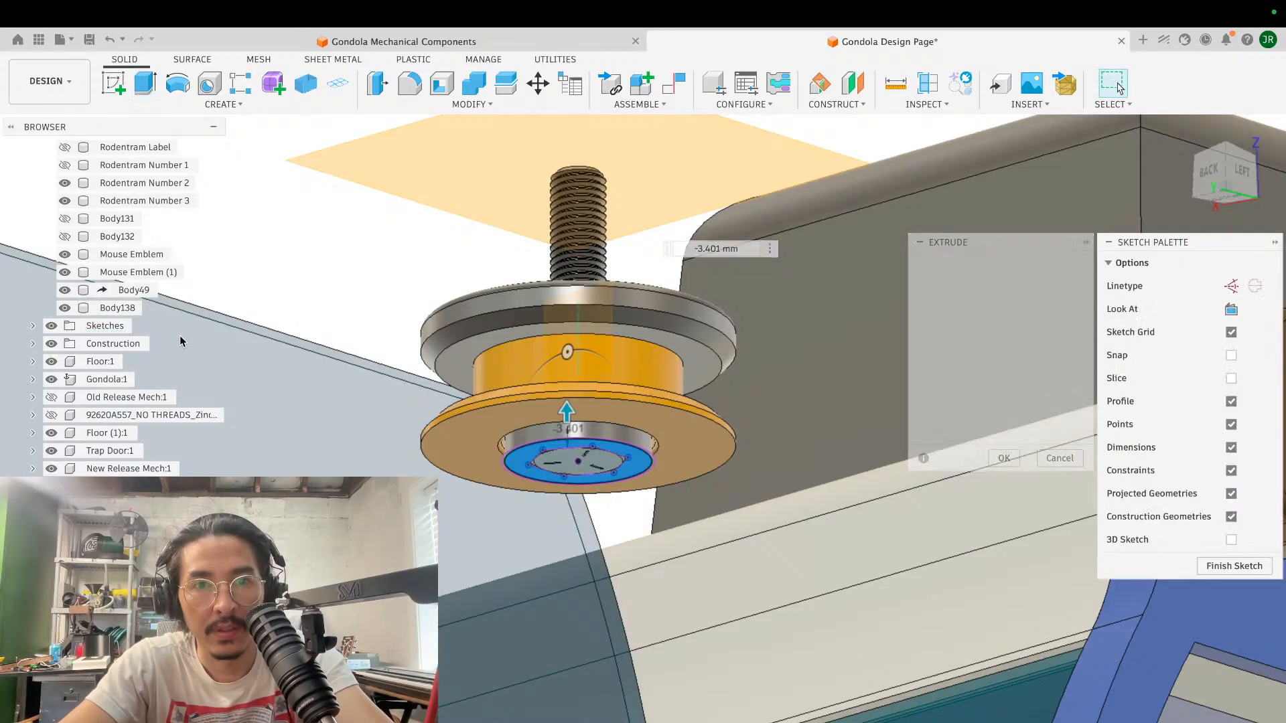
- Lower the opacity of Body49 so that it is displayed semi-transparent
{"action": "right_click", "coordinate": [129, 286]}
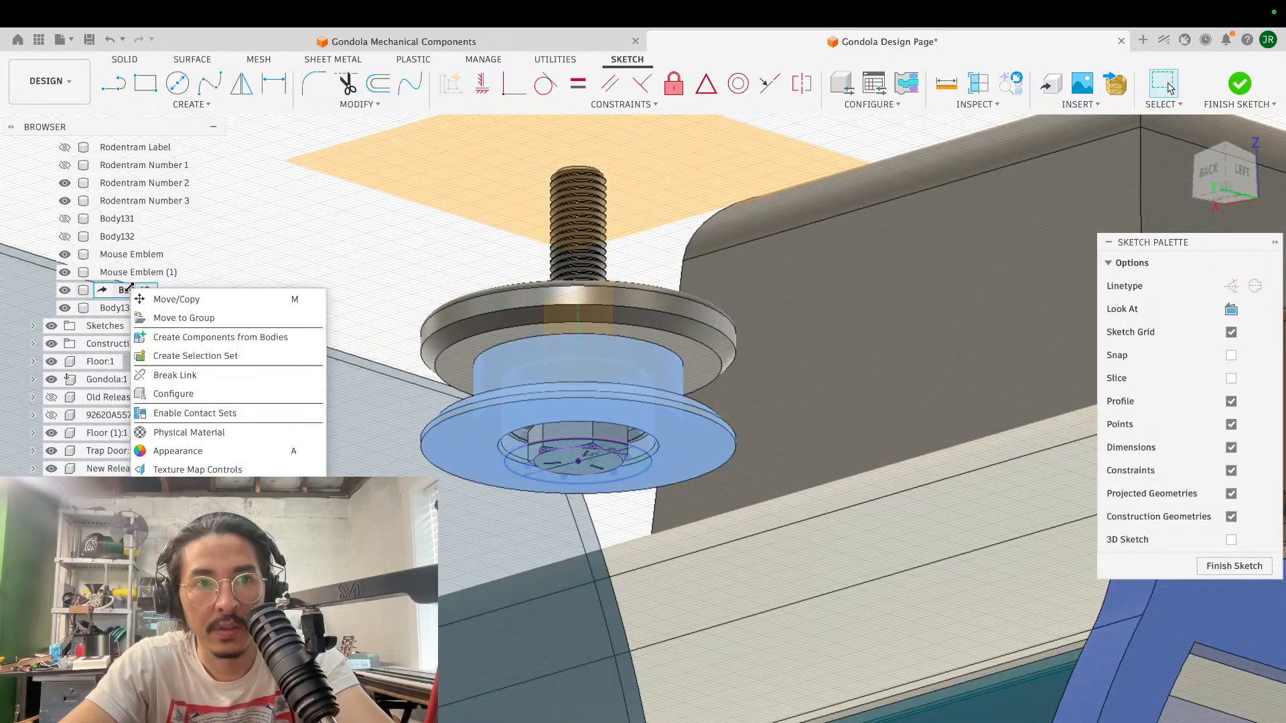
{"action": "left_click", "coordinate": [408, 717]}
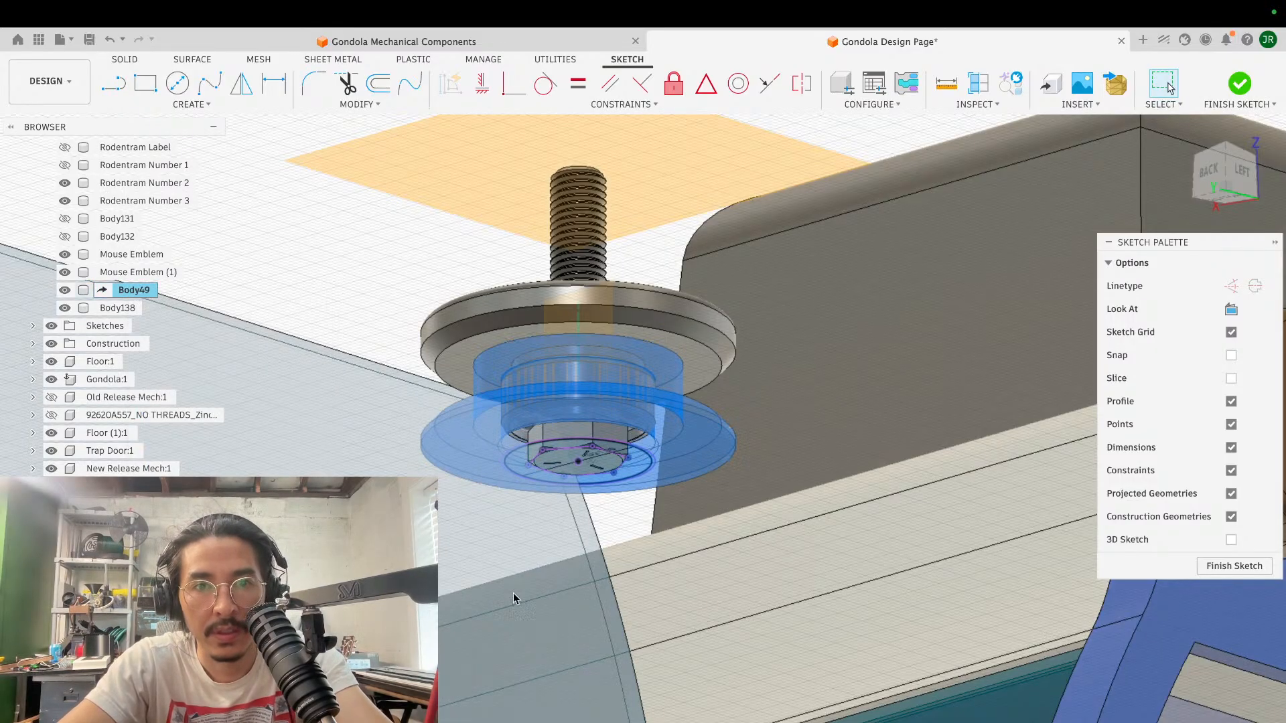
{"action": "left_click", "coordinate": [513, 593]}
- Extrude the ring profile around the hexagonal screw head -4.869 mm up into the spool, using the Join operation
{"action": "scroll", "coordinate": [618, 384], "scroll_direction": "up", "scroll_amount": 5}
{"action": "scroll", "coordinate": [720, 485], "scroll_direction": "up", "scroll_amount": 2}
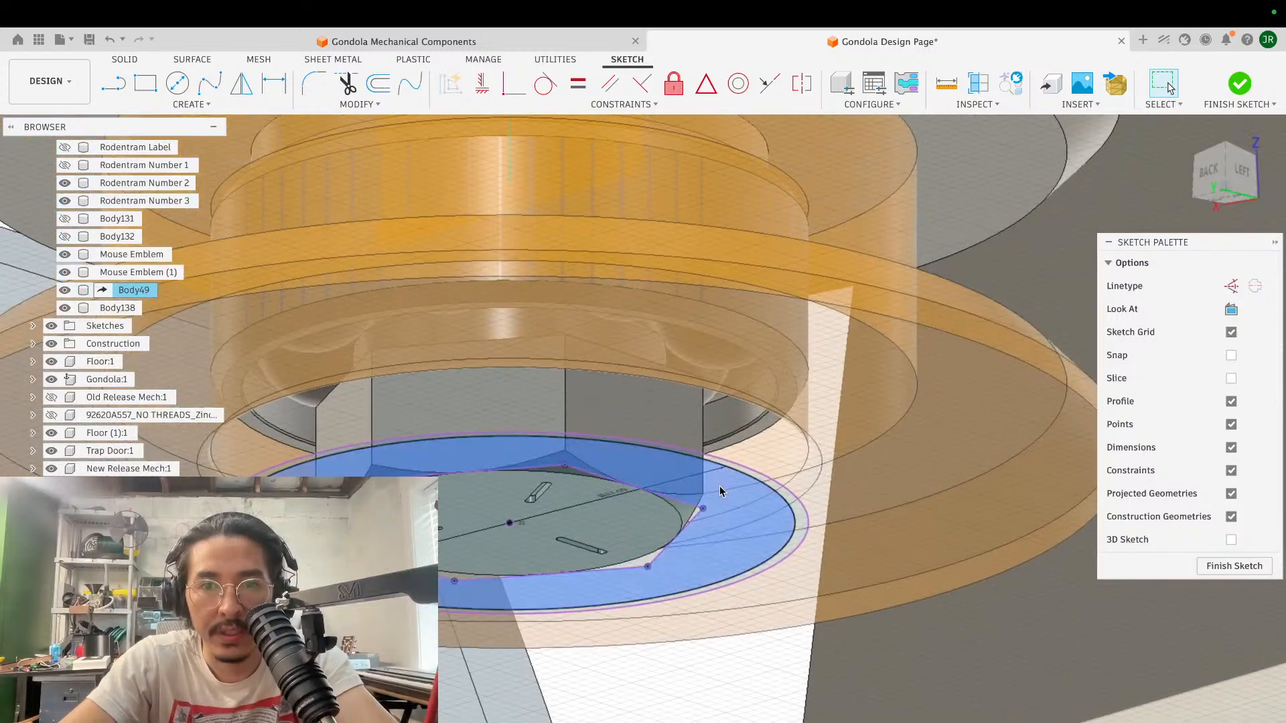
{"action": "left_click", "coordinate": [718, 485]}
{"action": "key", "text": "e"}
{"action": "middle_click_drag", "start_coordinate": [719, 487], "coordinate": [719, 499], "text": "shift"}
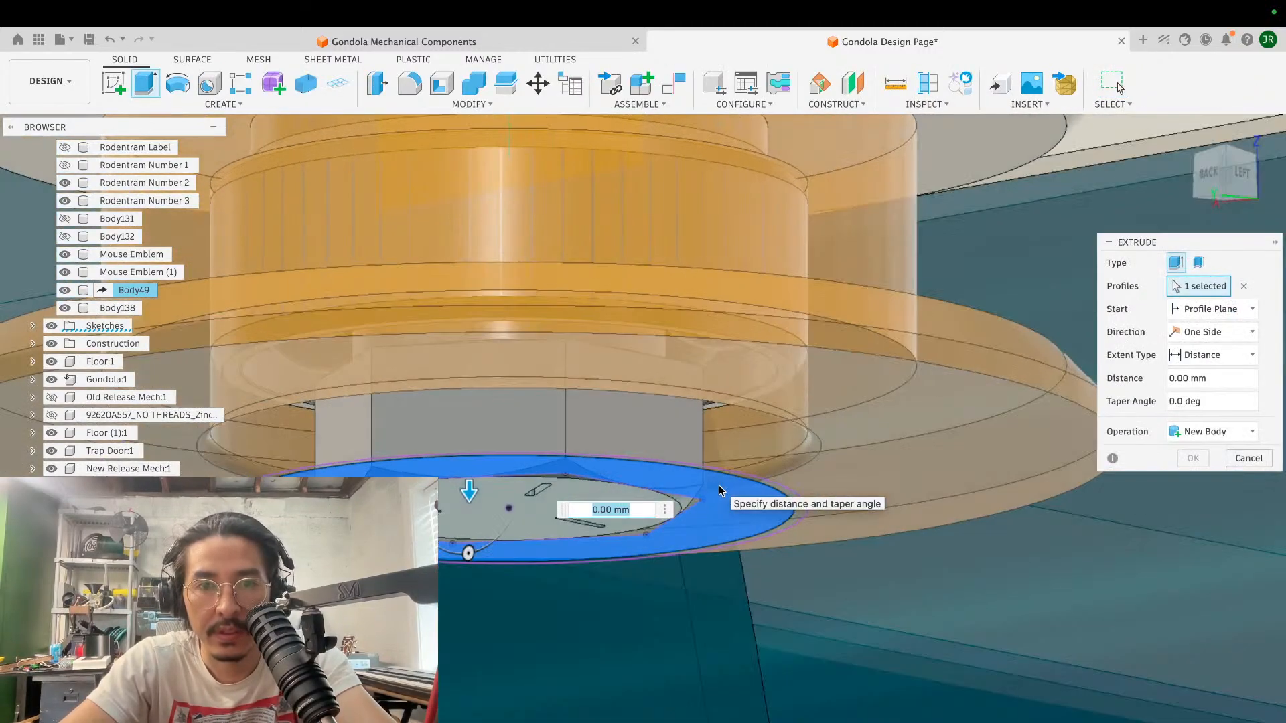
{"action": "left_click_drag", "start_coordinate": [467, 488], "coordinate": [467, 488]}
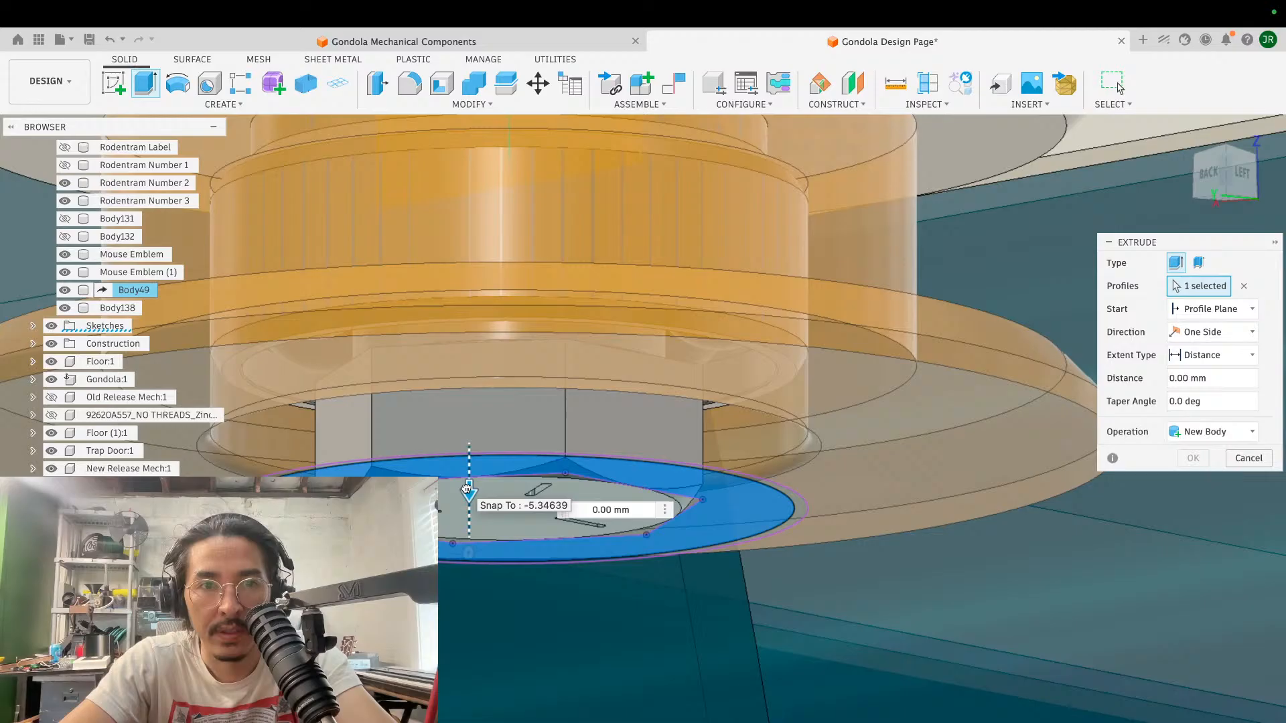
{"action": "left_click_drag", "start_coordinate": [467, 489], "coordinate": [357, 359]}
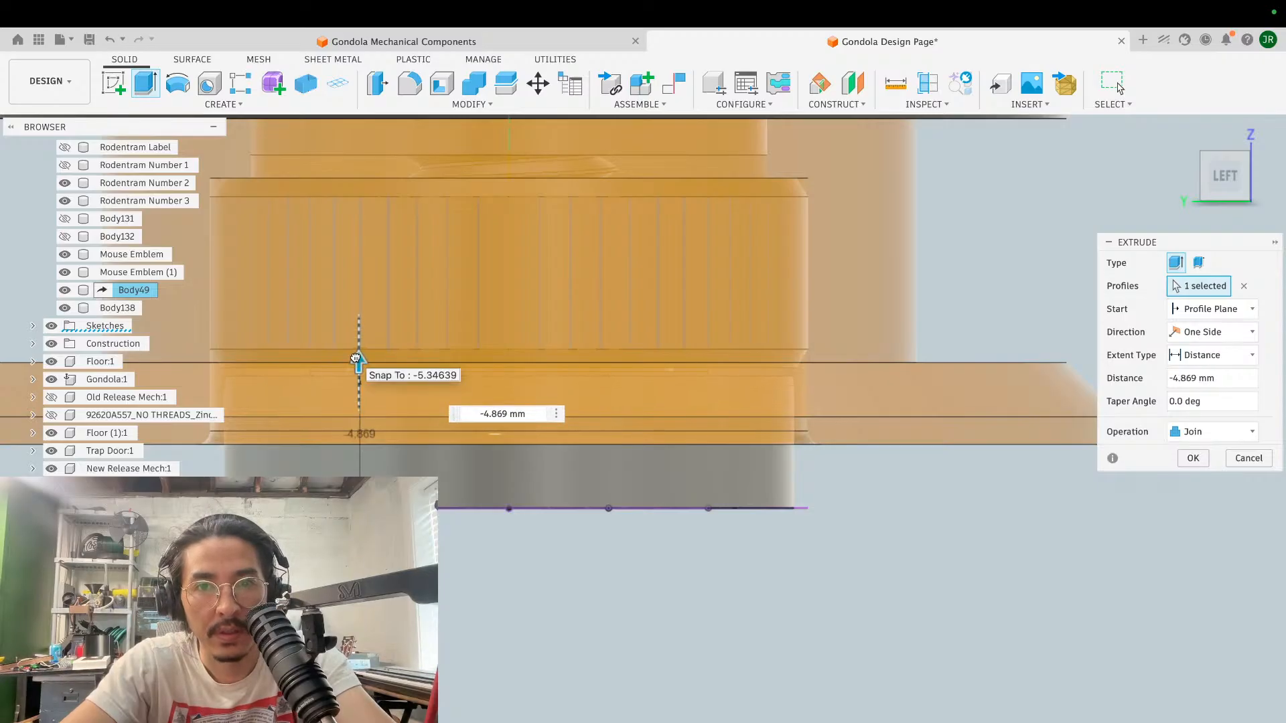
{"action": "left_click", "coordinate": [1193, 458]}
- Examine the extruded ring around the screw head from the side and from below
{"action": "scroll", "coordinate": [733, 540], "scroll_direction": "down", "scroll_amount": 5, "text": "shift"}
{"action": "scroll", "coordinate": [733, 541], "scroll_direction": "up", "scroll_amount": 5}
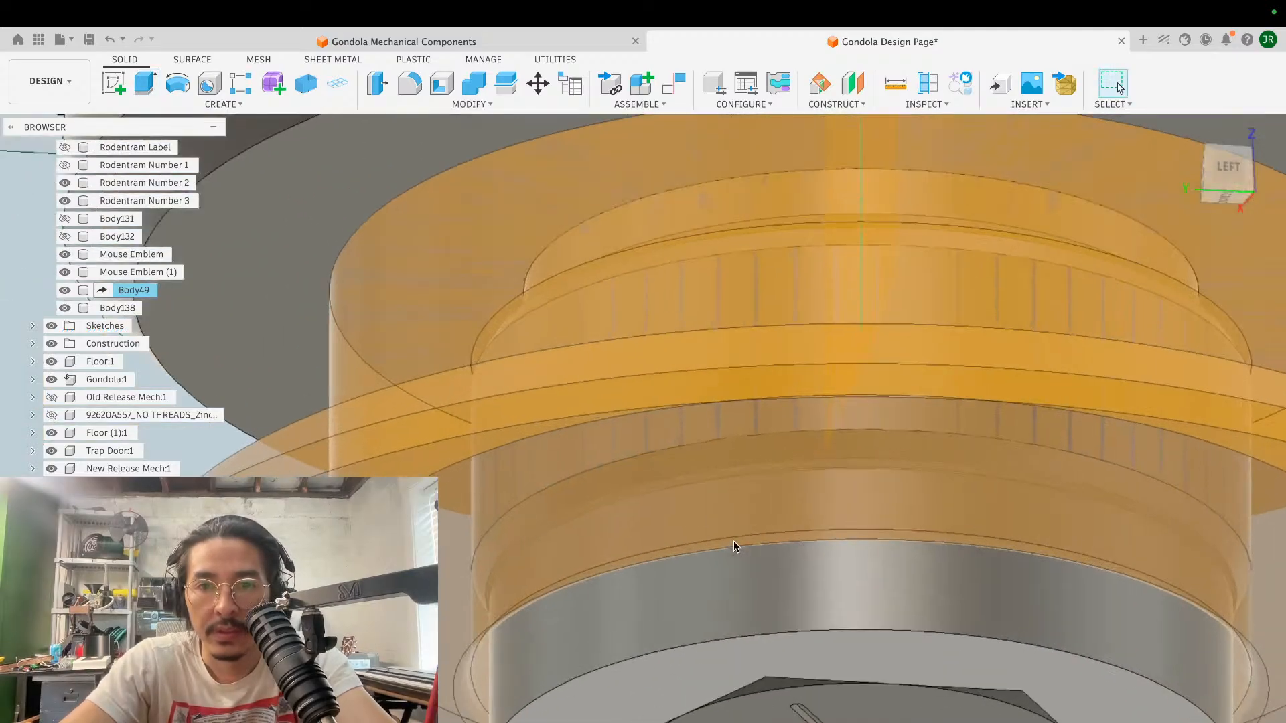
{"action": "scroll", "coordinate": [733, 540], "scroll_direction": "down", "scroll_amount": 5, "text": "shift"}
{"action": "scroll", "coordinate": [669, 483], "scroll_direction": "down", "scroll_amount": 10}
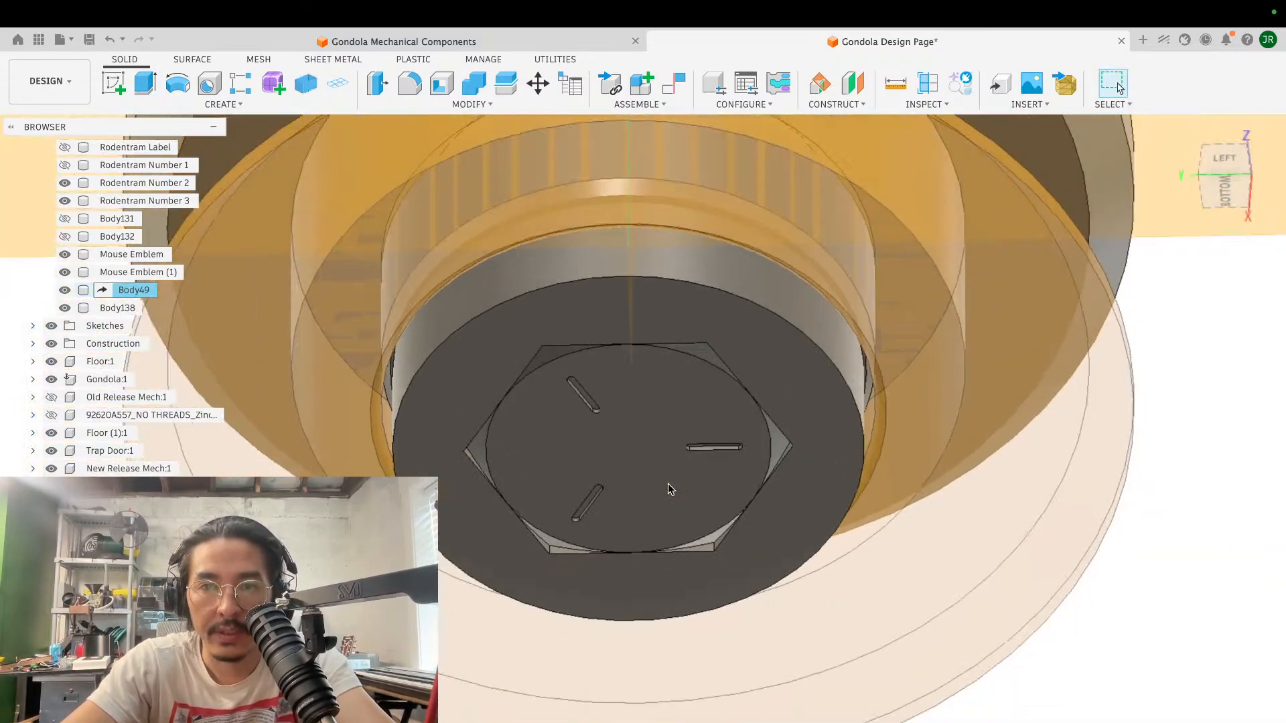
{"action": "scroll", "coordinate": [668, 483], "scroll_direction": "up", "scroll_amount": 10, "text": "shift"}
{"action": "scroll", "coordinate": [668, 483], "scroll_direction": "down", "scroll_amount": 2, "text": "shift"}
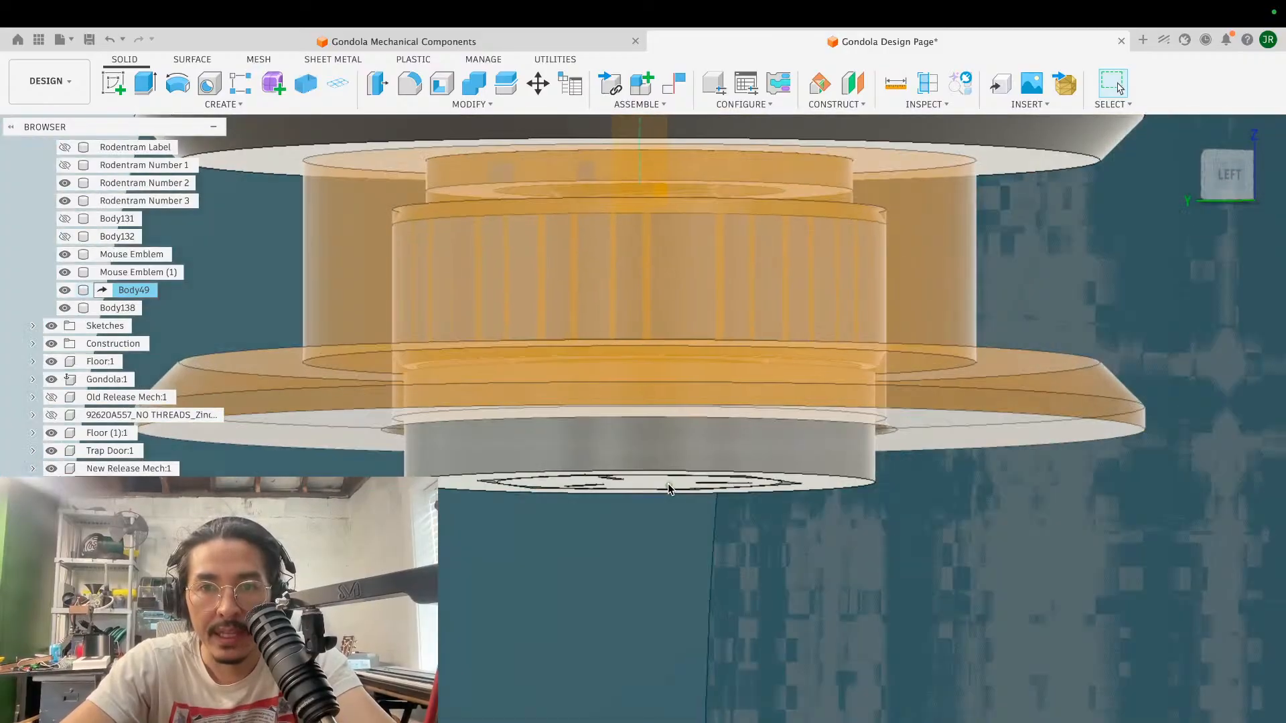
{"action": "scroll", "coordinate": [668, 488], "scroll_direction": "down", "scroll_amount": 8, "text": "shift"}
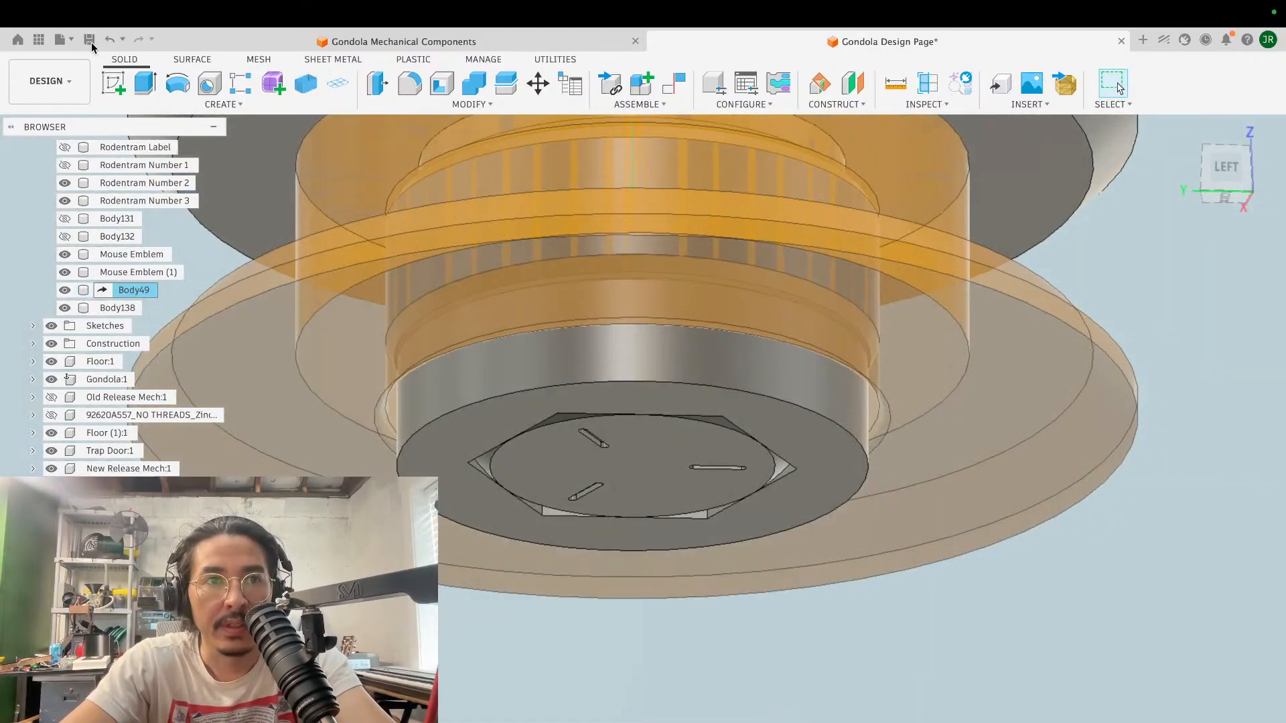
- Start a sketch on the bottom face of the ring and draw a 40 mm diameter circle centred on the screw axis
{"action": "left_click", "coordinate": [122, 84]}
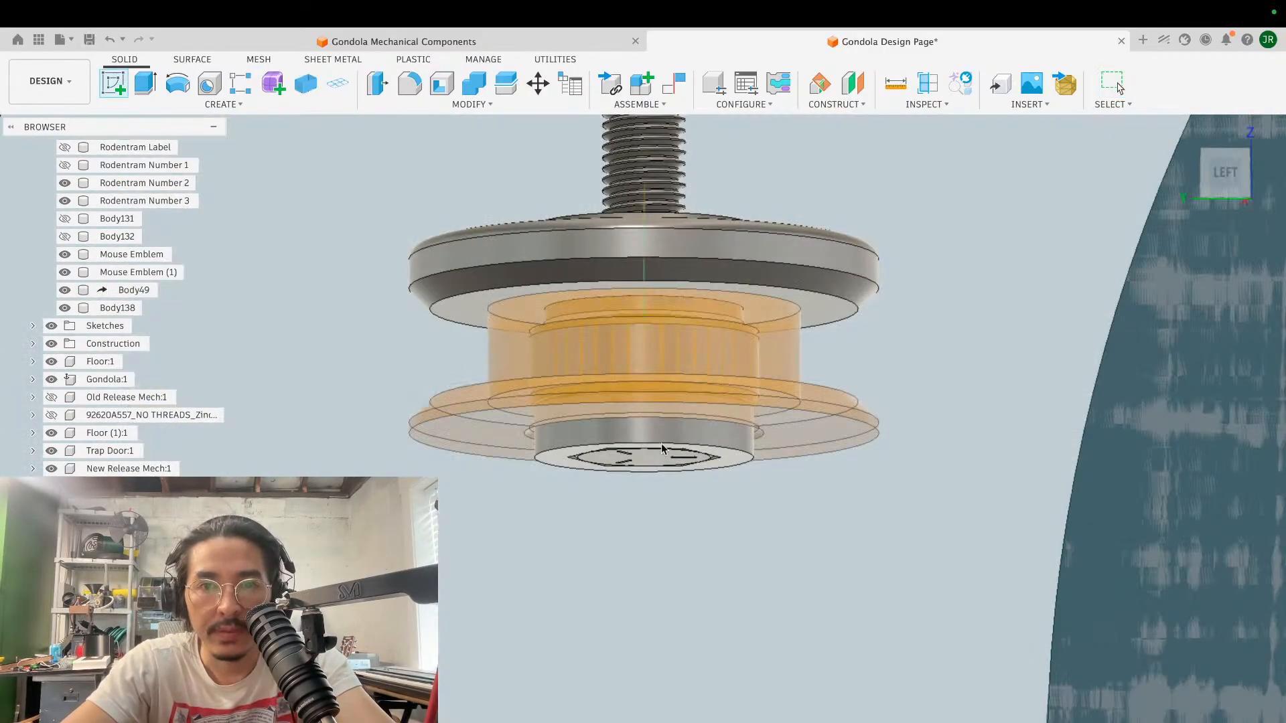
{"action": "left_click", "coordinate": [733, 464]}
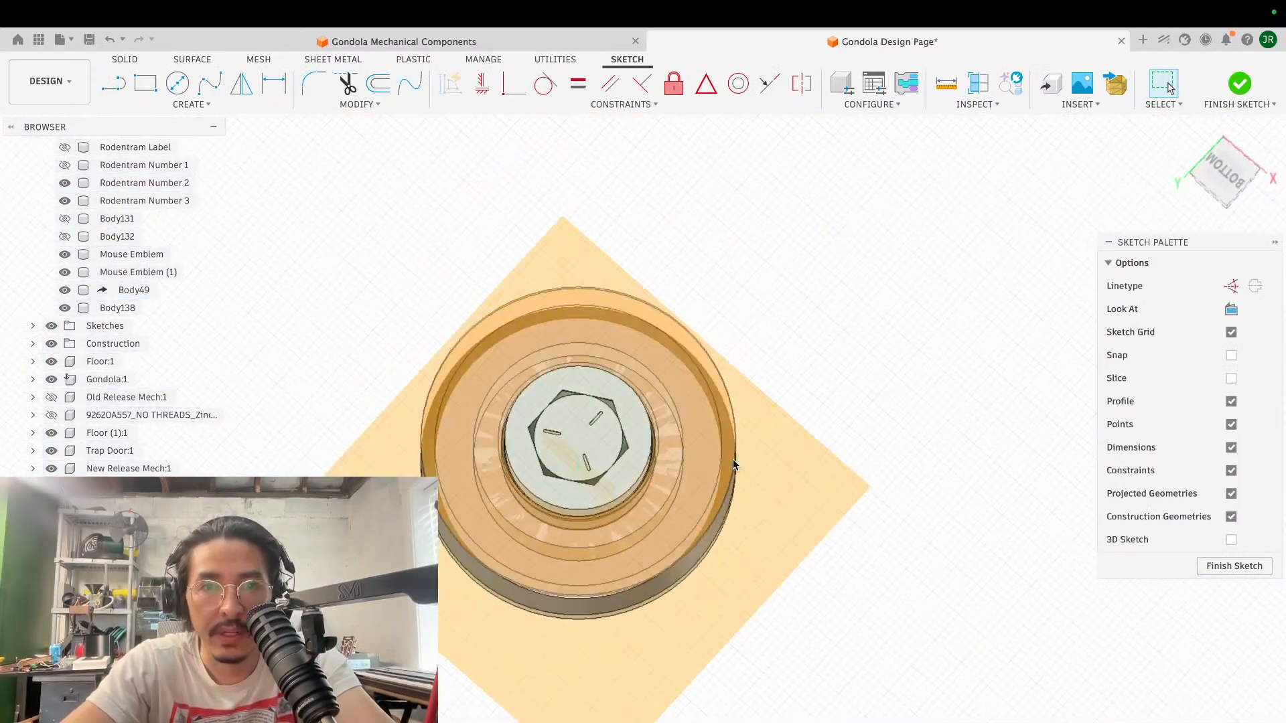
{"action": "left_click", "coordinate": [177, 84]}
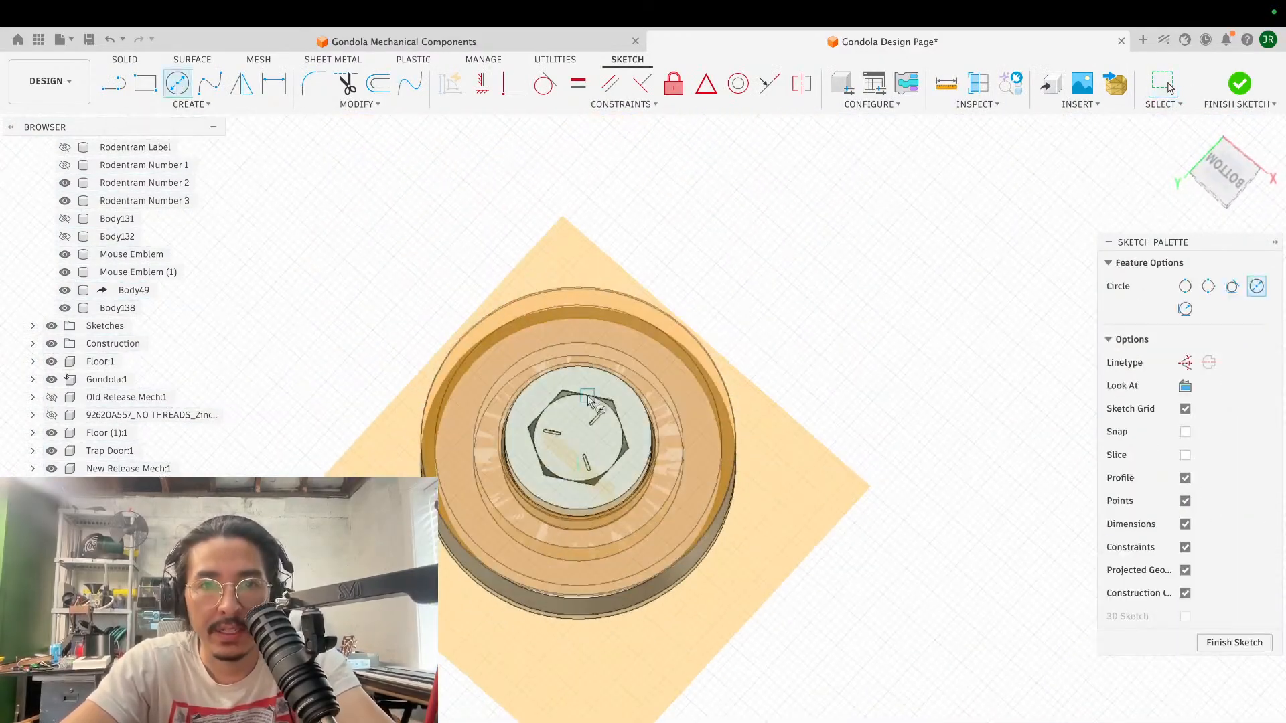
{"action": "left_click", "coordinate": [578, 437]}
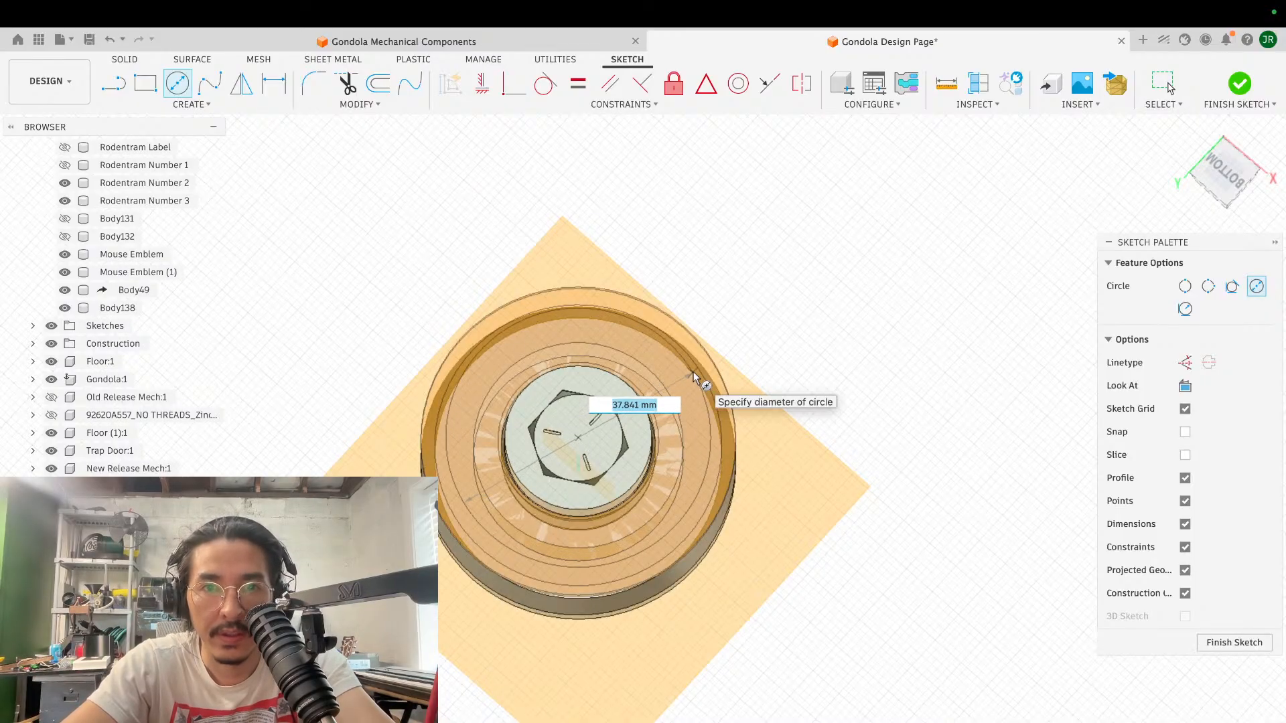
{"action": "type", "text": "40"}
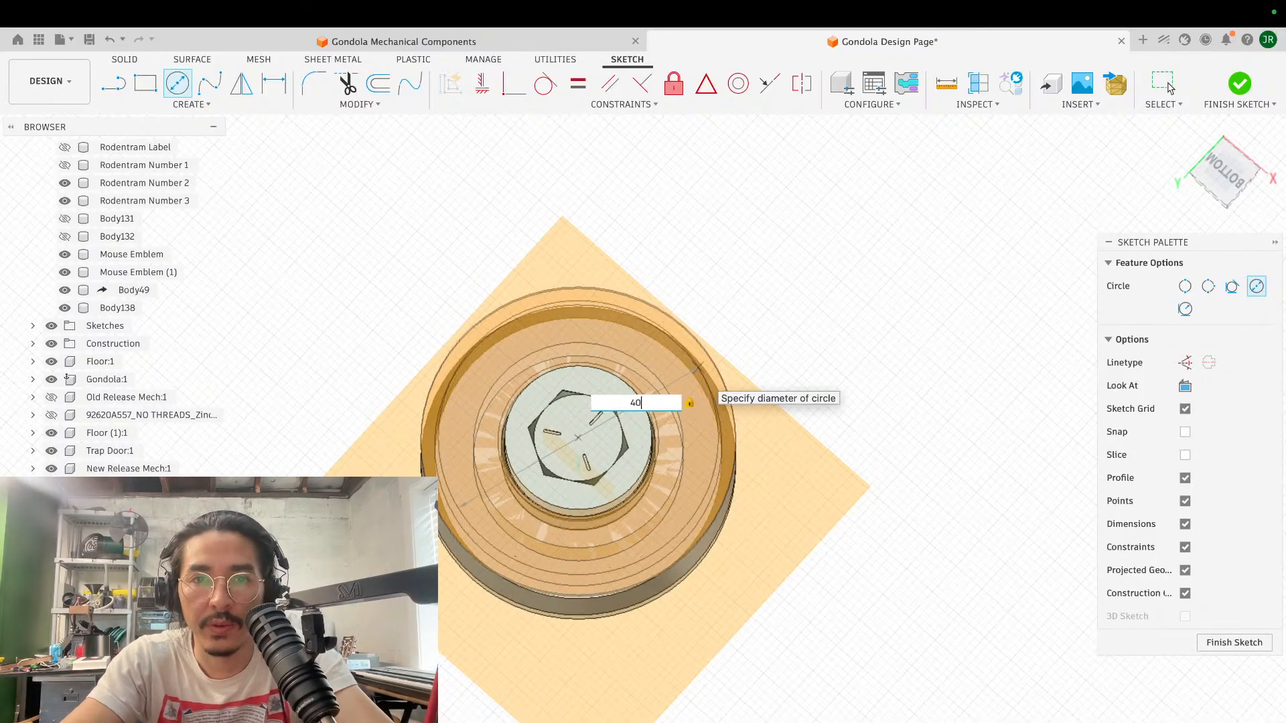
{"action": "key", "text": "Return"}
{"action": "key", "text": "Escape"}
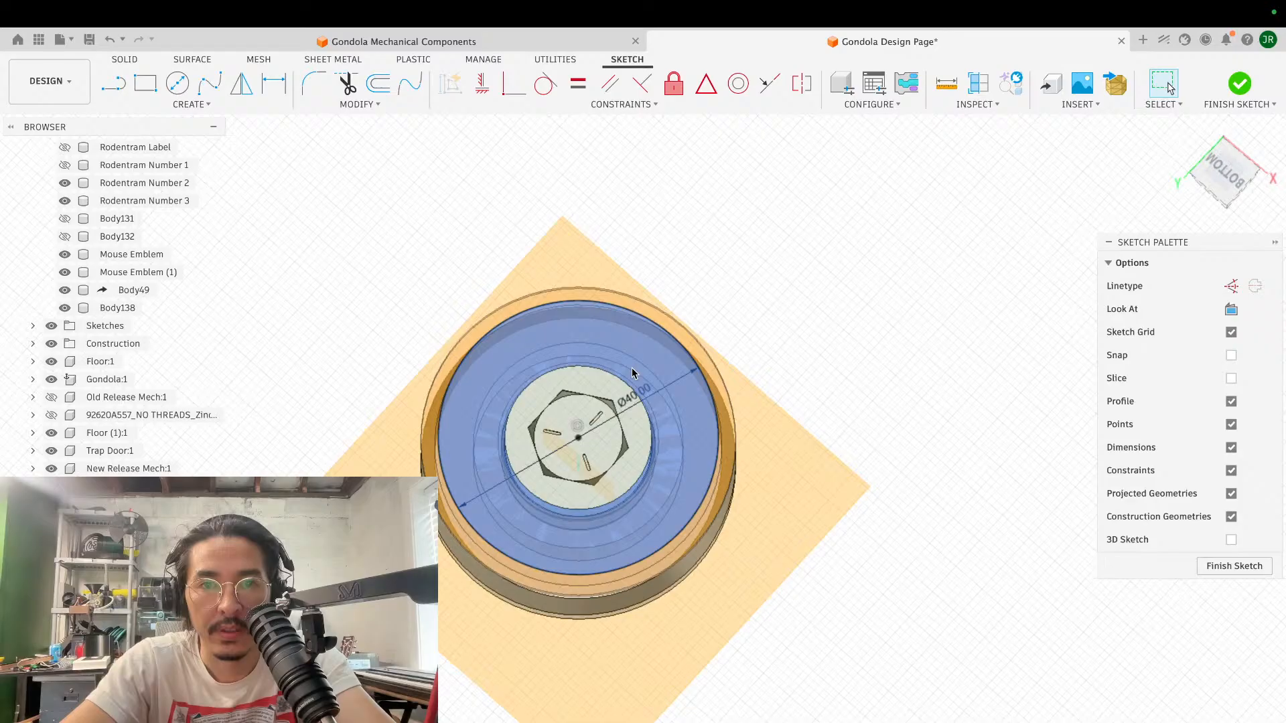
- Draw a 40 by 50 mm rectangle extending outward from the horizontal diameter of the 40 mm circle
{"action": "scroll", "coordinate": [631, 367], "scroll_direction": "up", "scroll_amount": 10, "text": "shift"}
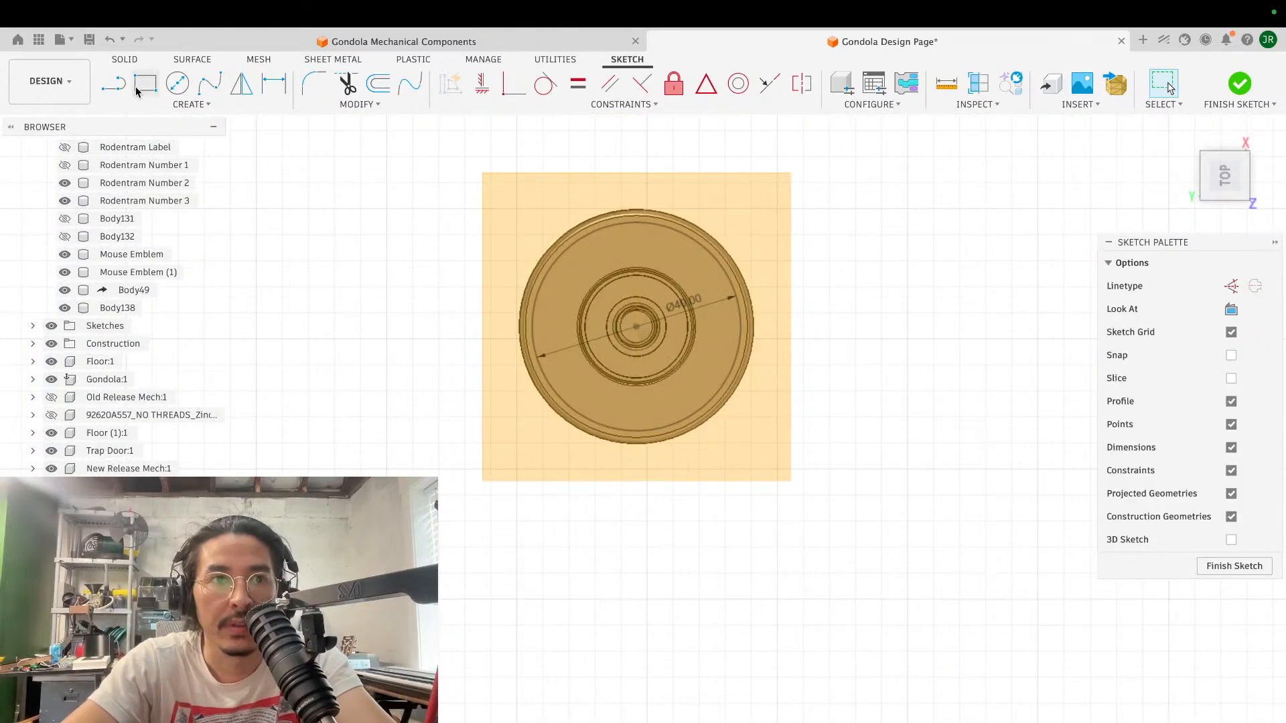
{"action": "left_click", "coordinate": [137, 89]}
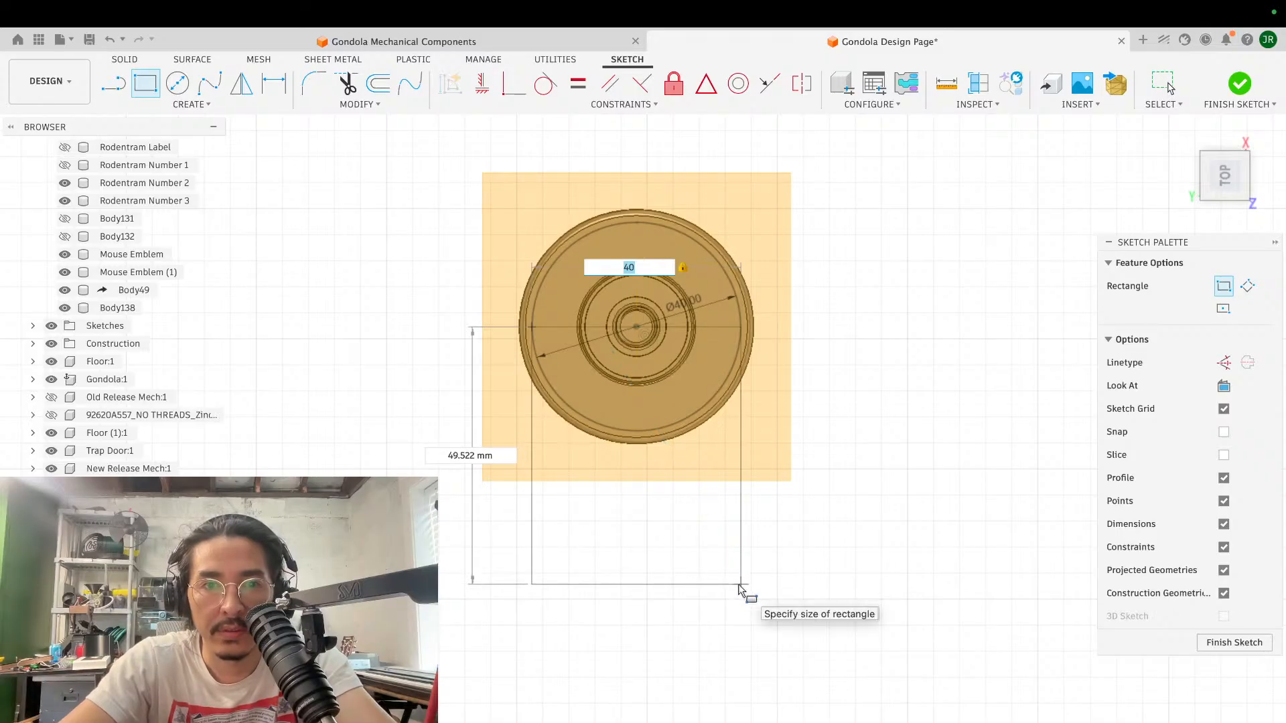
{"action": "key", "text": "Tab"}
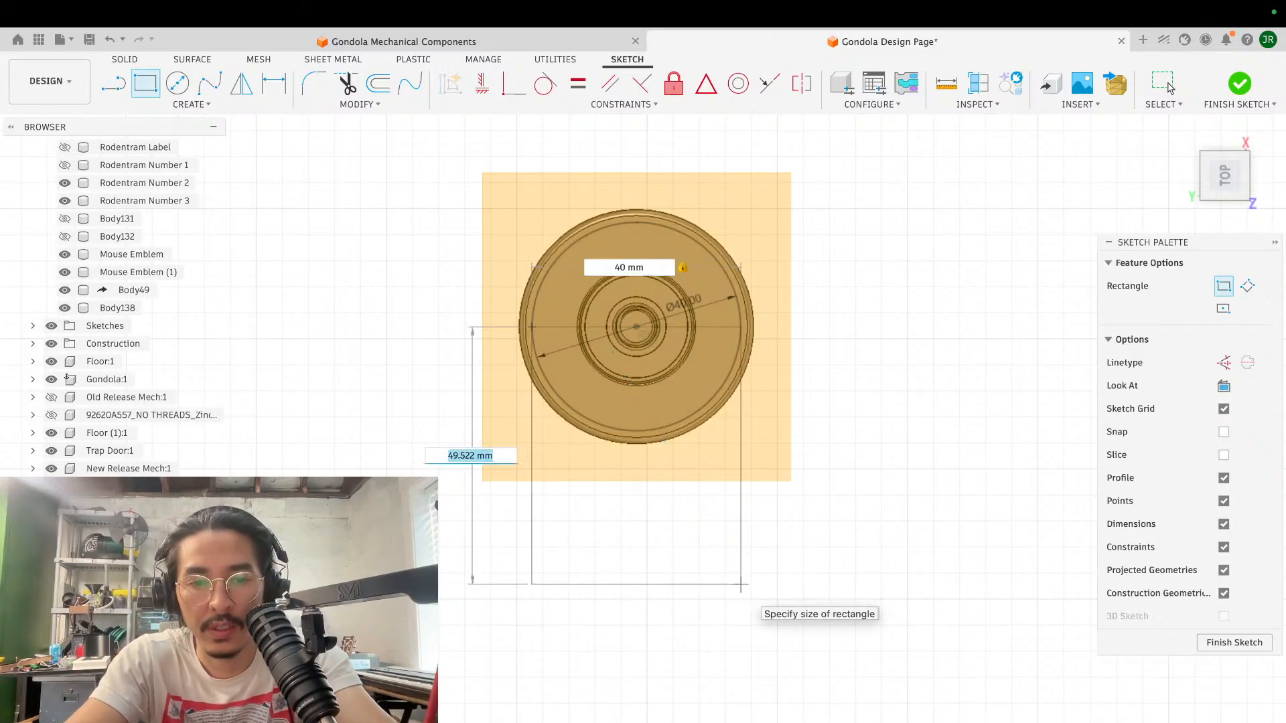
{"action": "type", "text": "50"}
{"action": "key", "text": "Return"}
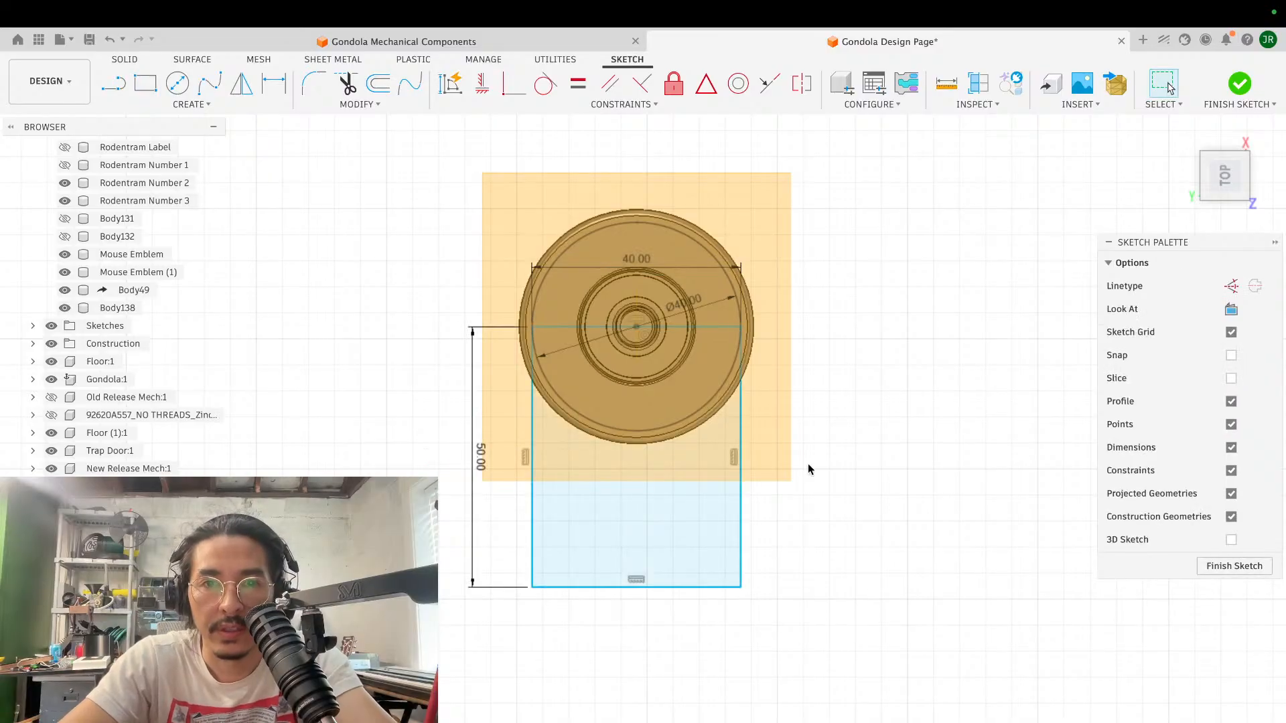
- Extrude the three rectangle and circle profiles around the ring -2 mm up toward the spool, using the Join operation
{"action": "scroll", "coordinate": [808, 463], "scroll_direction": "down", "scroll_amount": 10, "text": "shift"}
{"action": "scroll", "coordinate": [808, 463], "scroll_direction": "down", "scroll_amount": 5}
{"action": "scroll", "coordinate": [808, 463], "scroll_direction": "up", "scroll_amount": 6}
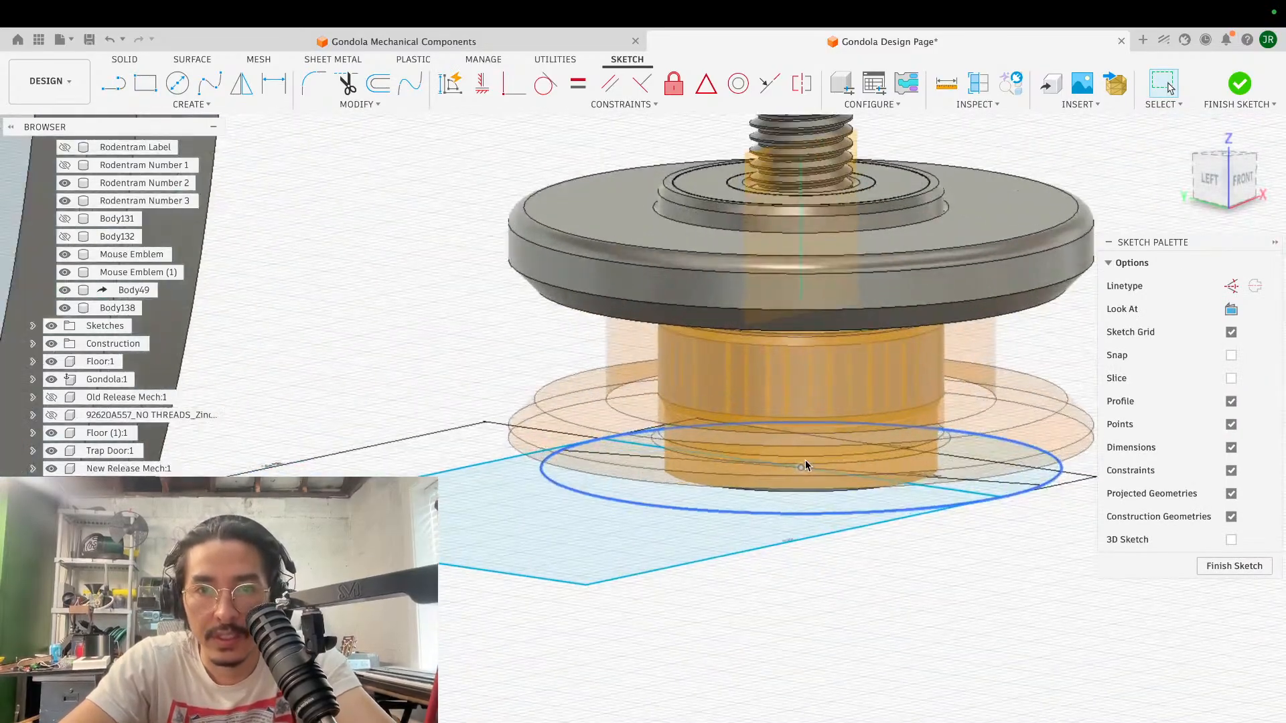
{"action": "scroll", "coordinate": [806, 465], "scroll_direction": "up", "scroll_amount": 2}
{"action": "left_click", "coordinate": [648, 556]}
{"action": "key", "text": "e"}
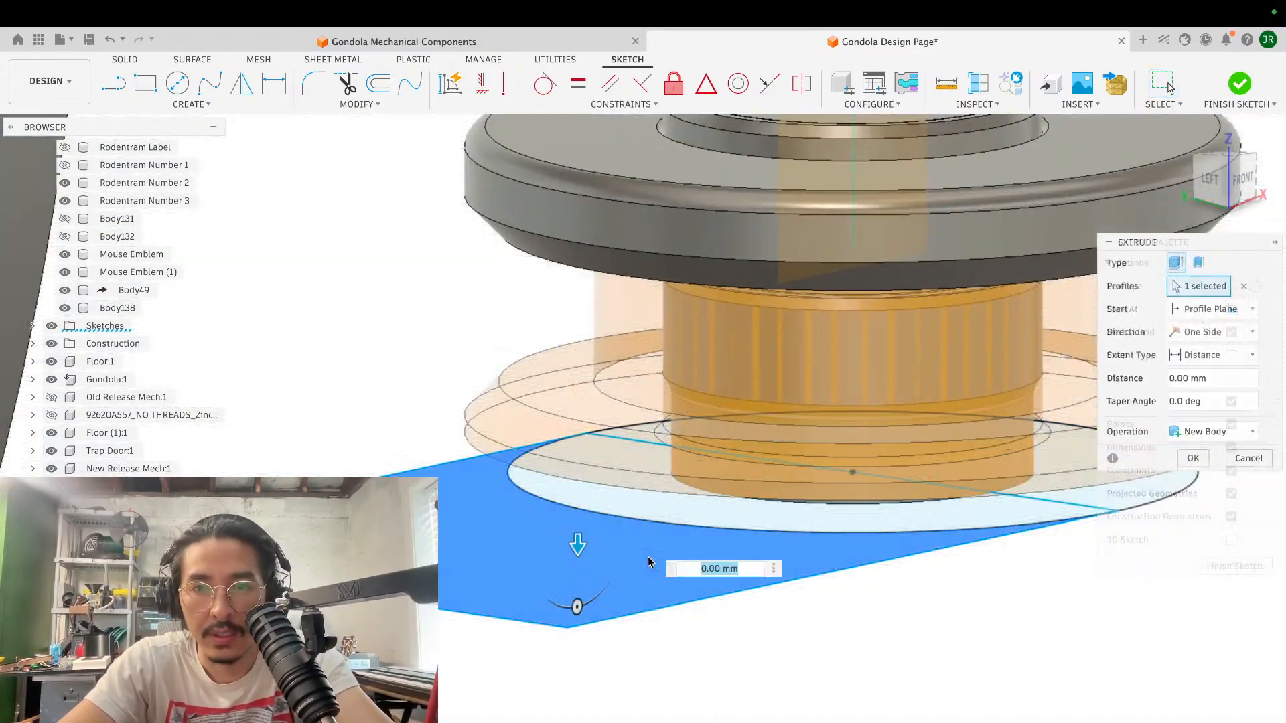
{"action": "left_click", "coordinate": [694, 517]}
{"action": "left_click", "coordinate": [1109, 499]}
{"action": "scroll", "coordinate": [1109, 499], "scroll_direction": "down", "scroll_amount": 3, "text": "shift"}
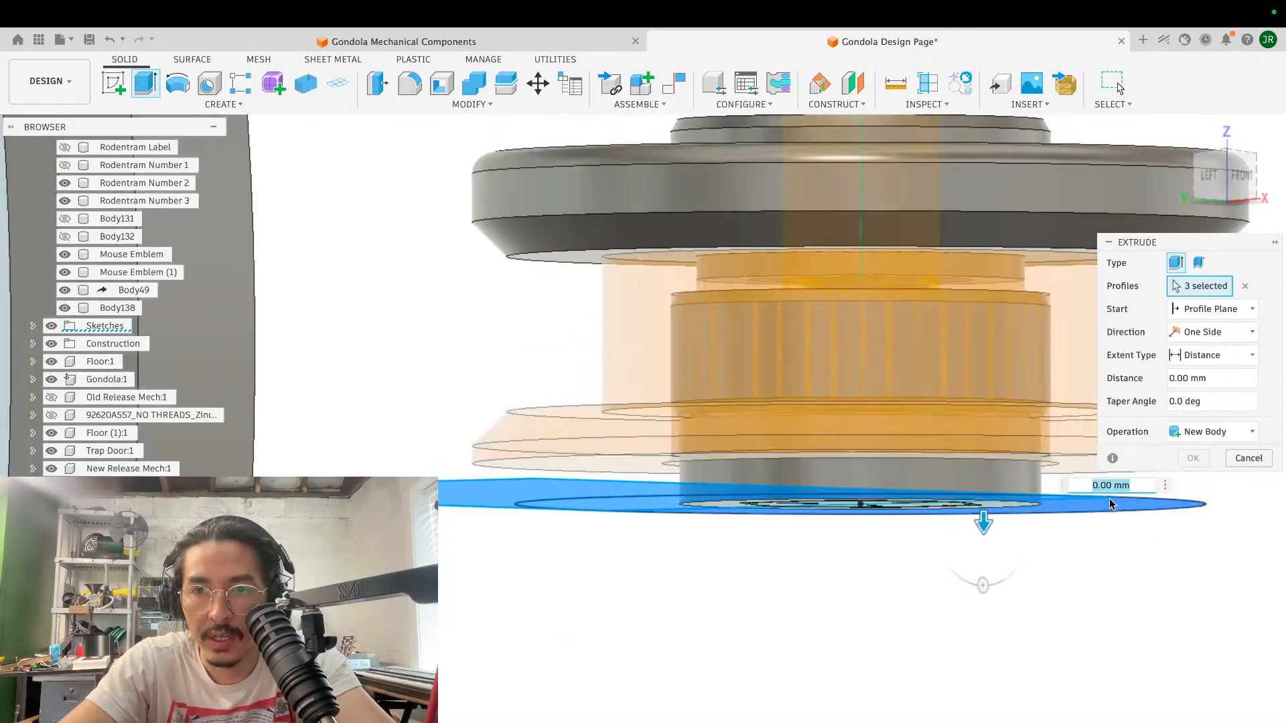
{"action": "scroll", "coordinate": [1109, 499], "scroll_direction": "down", "scroll_amount": 5, "text": "shift"}
{"action": "scroll", "coordinate": [1109, 499], "scroll_direction": "up", "scroll_amount": 5, "text": "shift"}
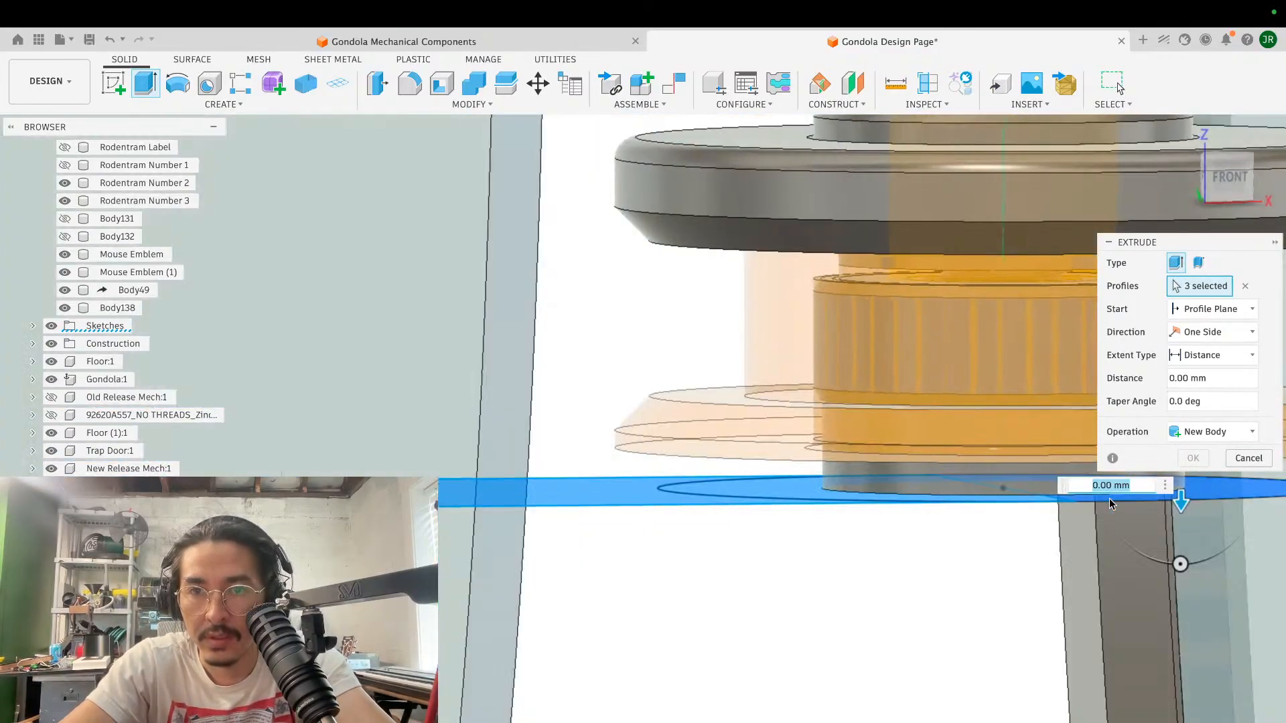
{"action": "scroll", "coordinate": [1109, 499], "scroll_direction": "down", "scroll_amount": 2}
{"action": "scroll", "coordinate": [953, 499], "scroll_direction": "right", "scroll_amount": 4}
{"action": "left_click_drag", "start_coordinate": [858, 513], "coordinate": [856, 485]}
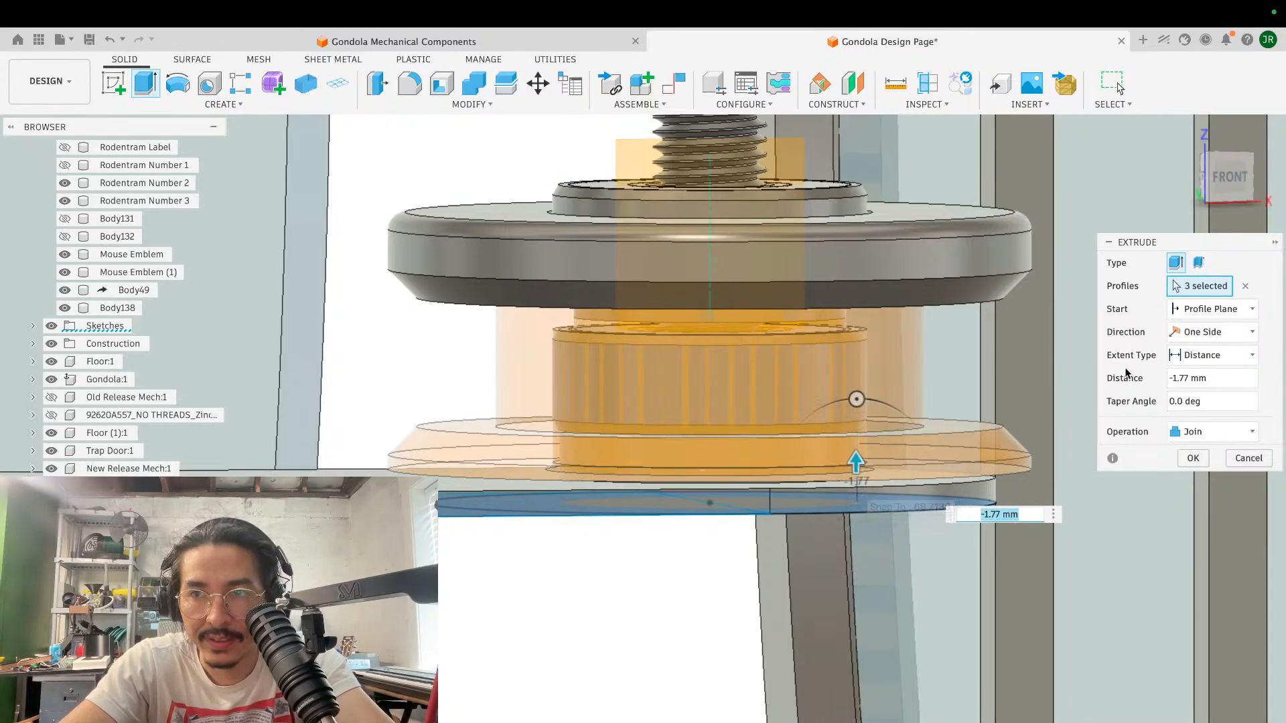
{"action": "left_click", "coordinate": [1230, 177]}
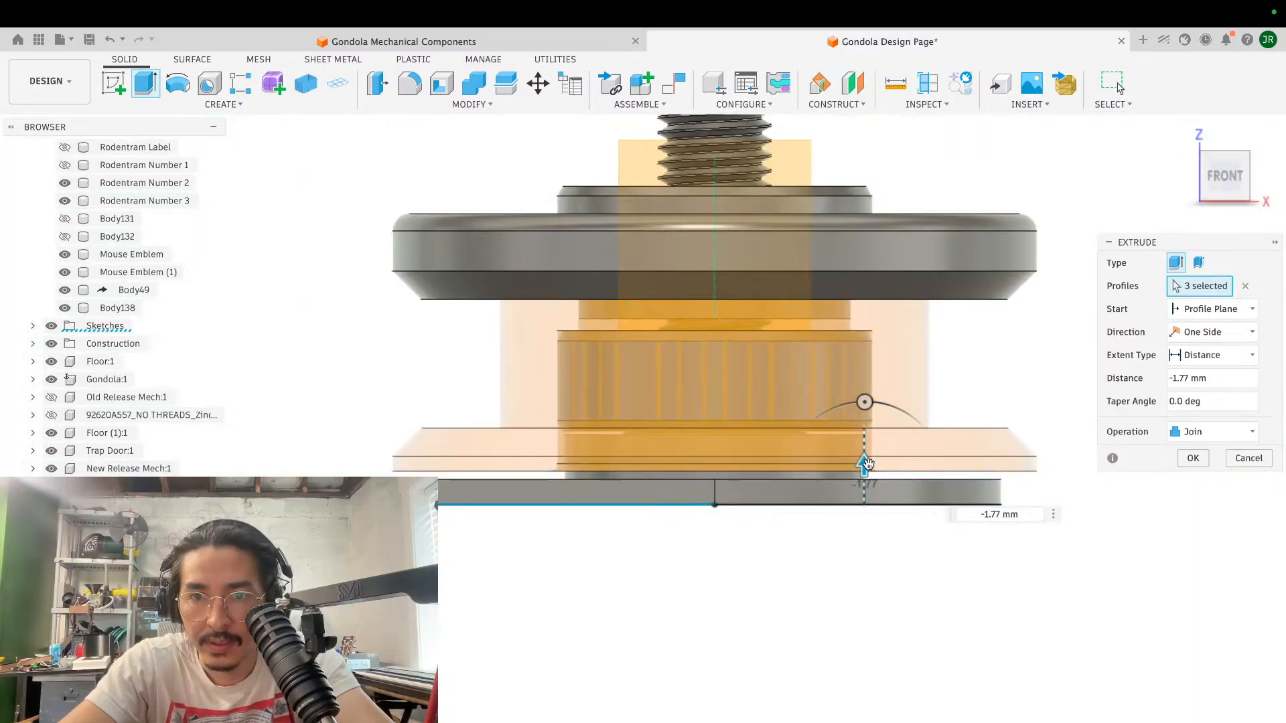
{"action": "left_click_drag", "start_coordinate": [868, 465], "coordinate": [868, 461]}
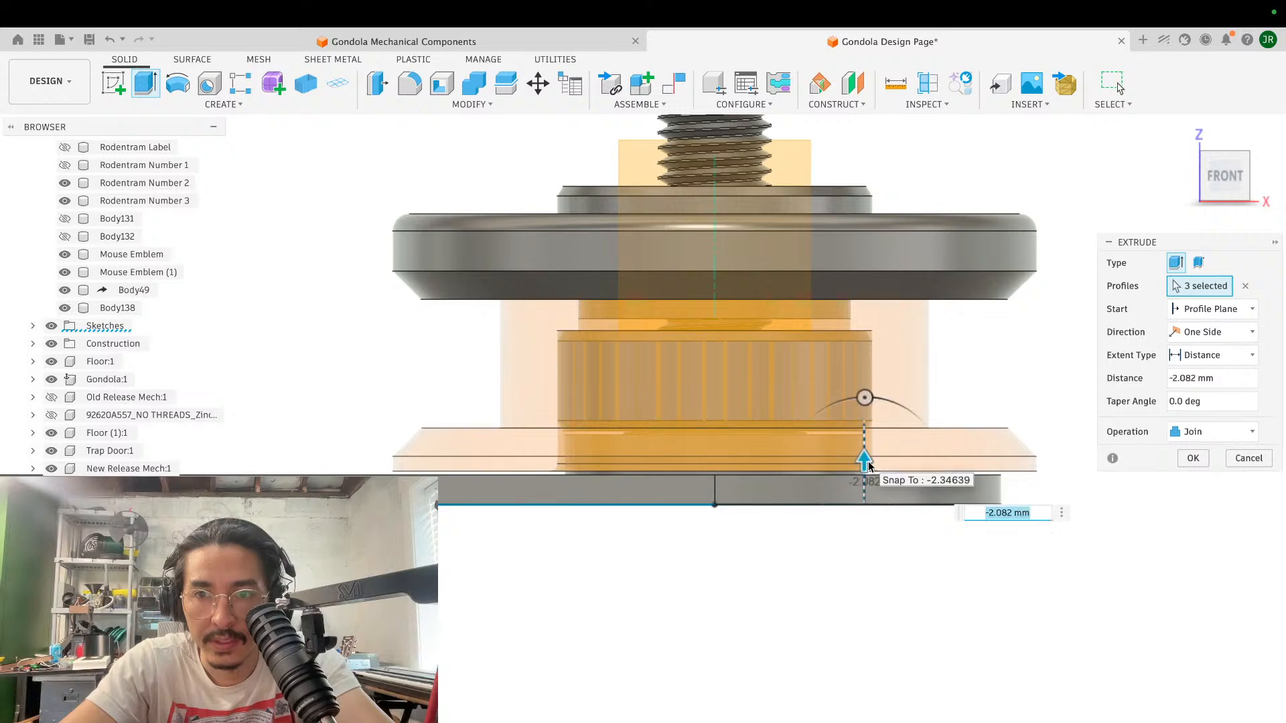
{"action": "type", "text": "-2"}
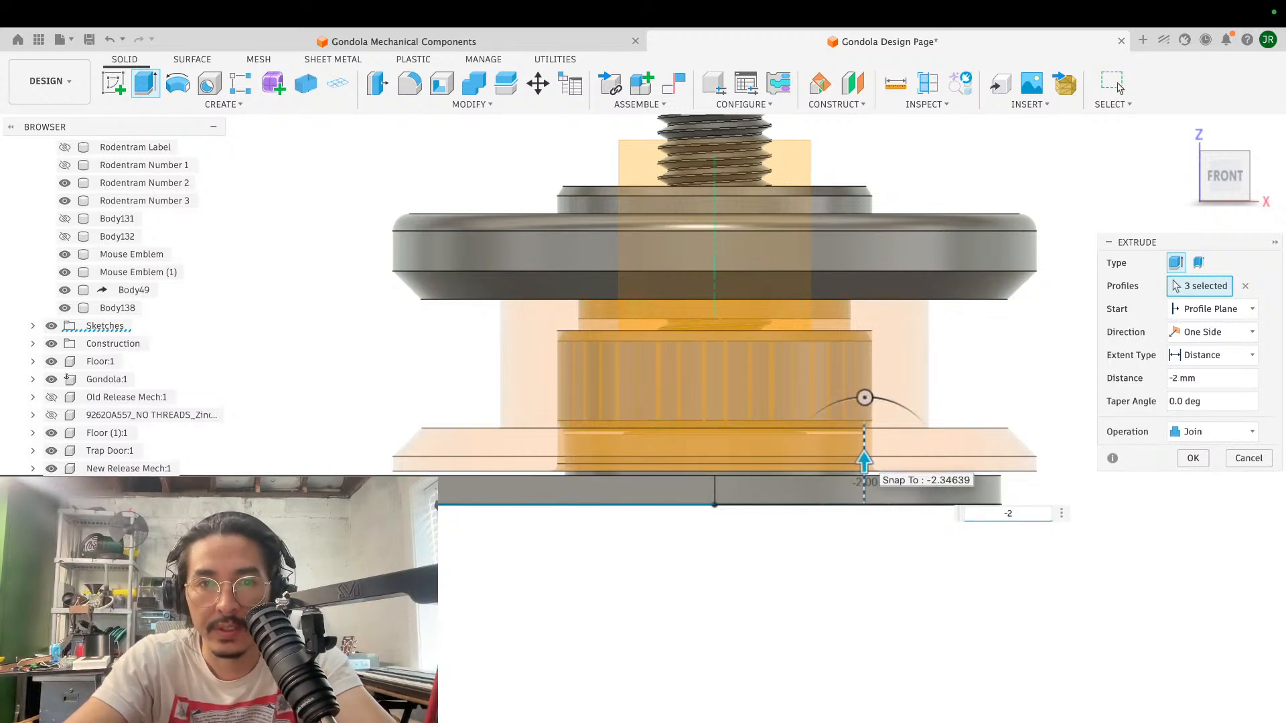
{"action": "key", "text": "Return"}
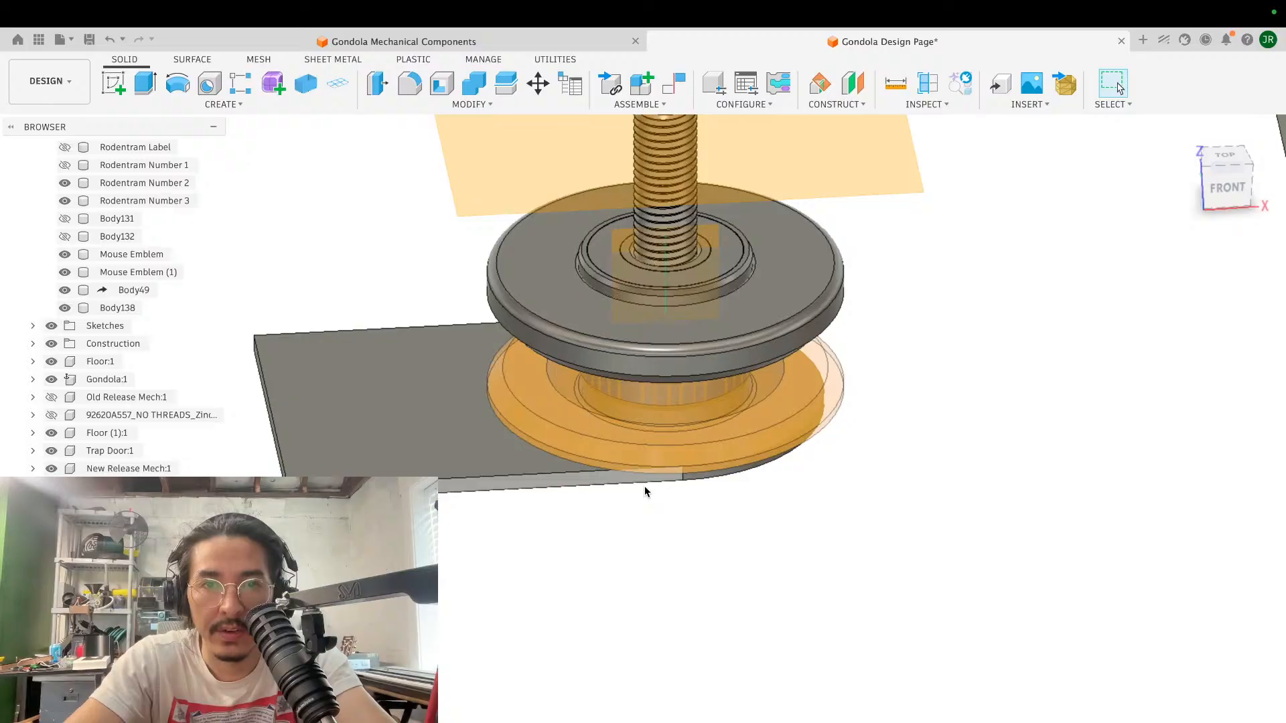
- Sketch on the arm plate's top face, projecting the lower spool flange's outer edge and offsetting that circle outward
{"action": "left_click", "coordinate": [113, 83]}
{"action": "left_click", "coordinate": [564, 464]}
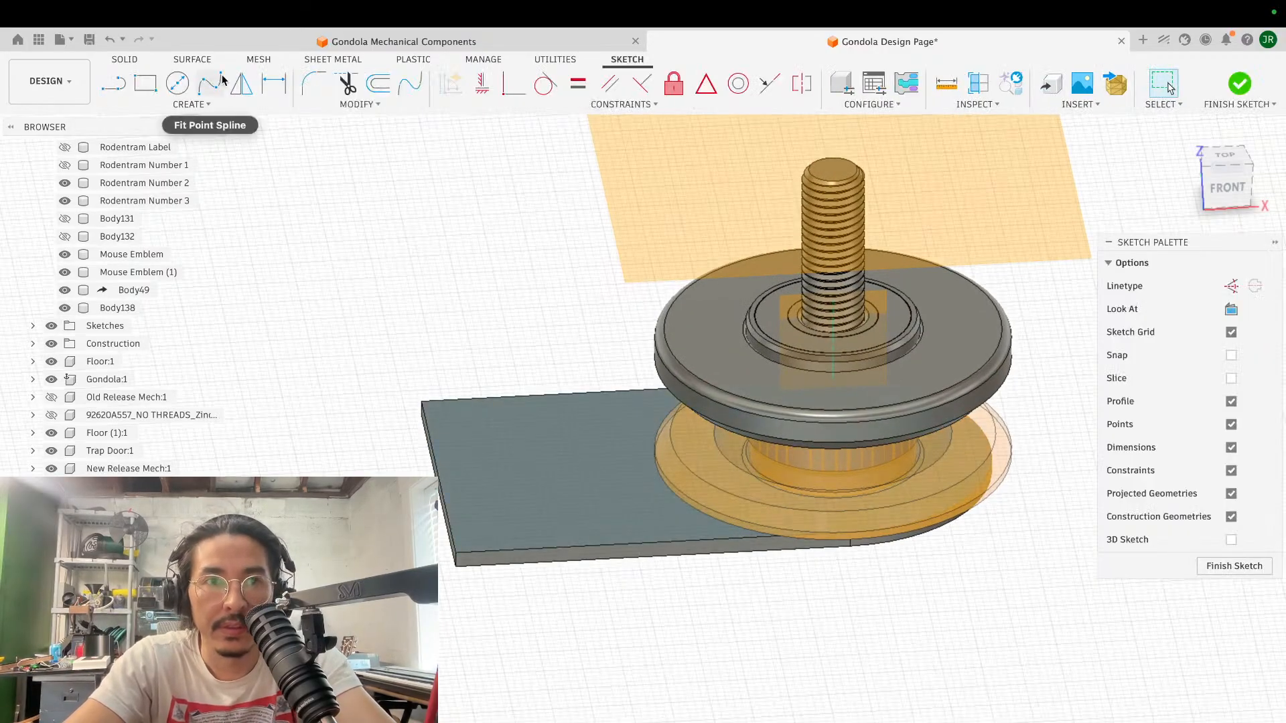
{"action": "key", "text": "p"}
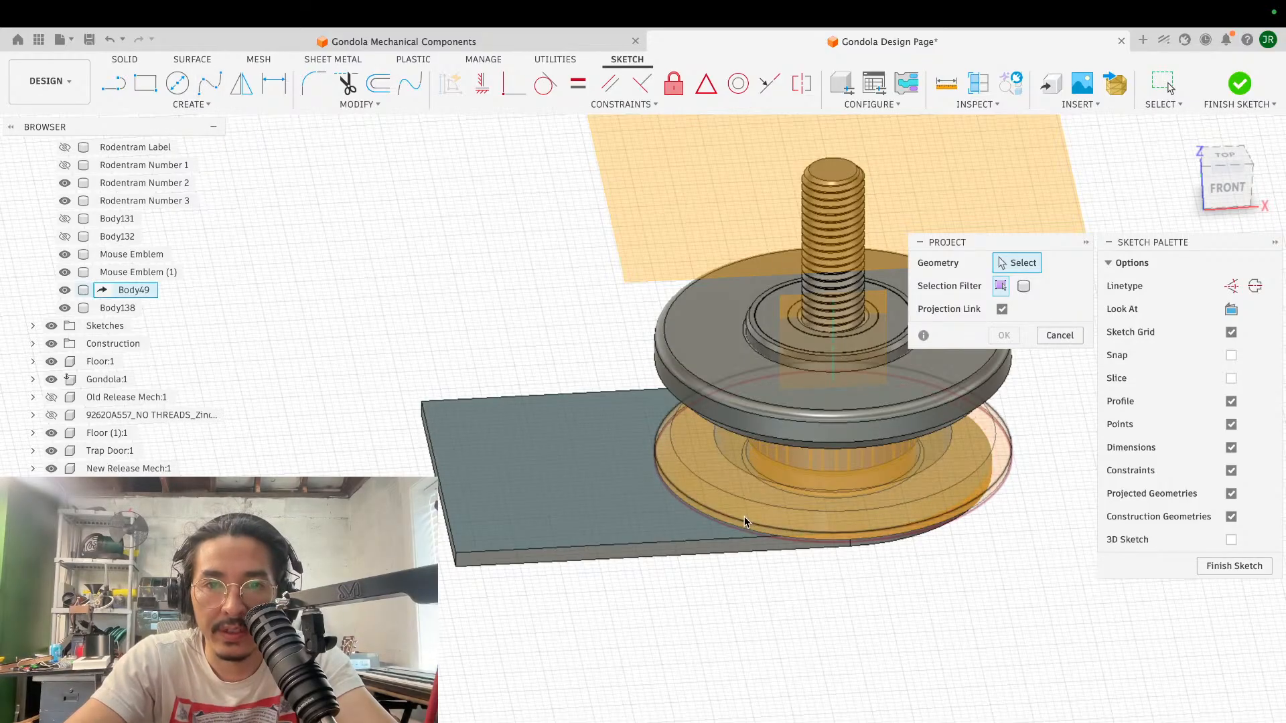
{"action": "left_click", "coordinate": [743, 524]}
{"action": "left_click", "coordinate": [1003, 335]}
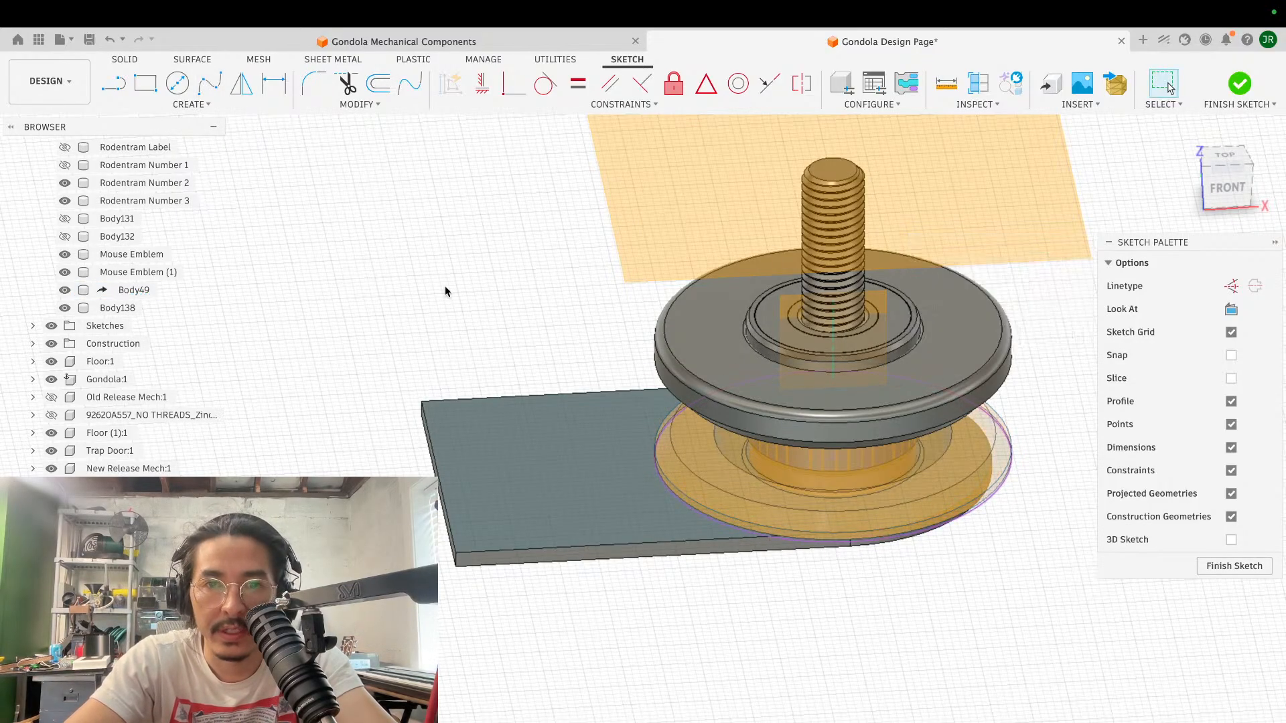
{"action": "left_click", "coordinate": [369, 90]}
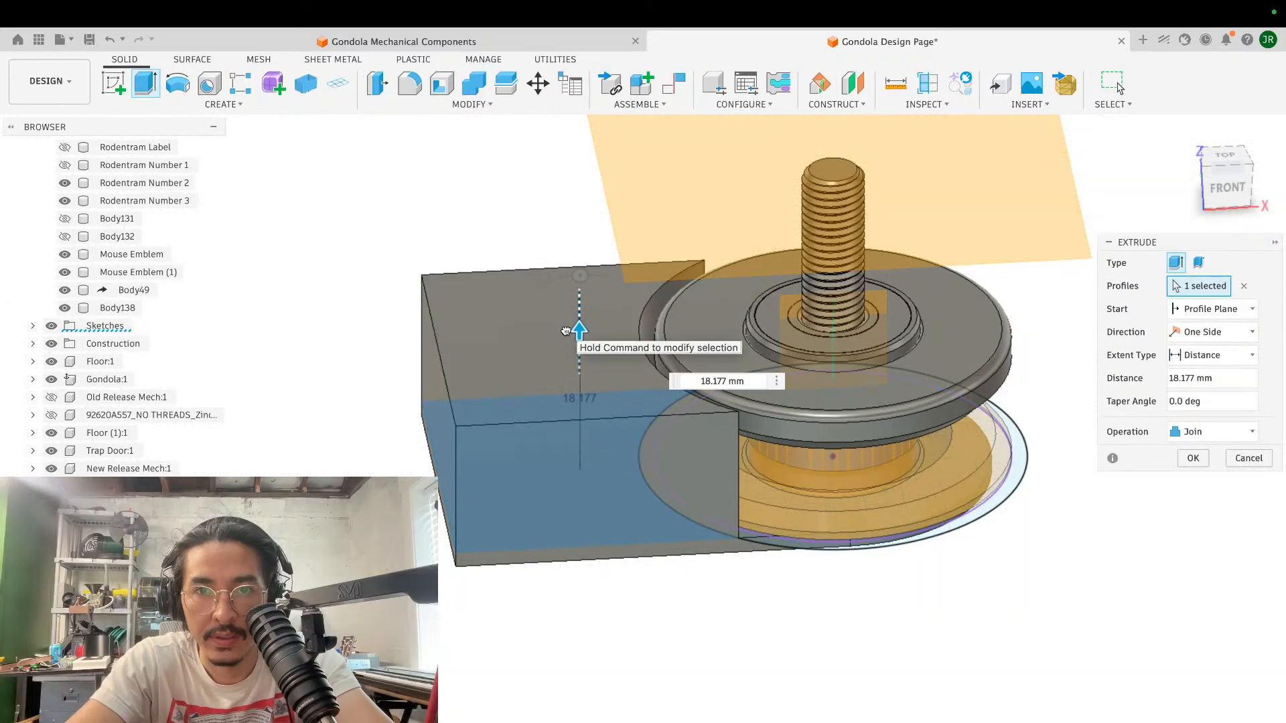
- Extrude the plate profile outside the offset circle 21 mm upward beside the spool, using the Join operation
{"action": "left_click_drag", "start_coordinate": [566, 331], "coordinate": [562, 302]}
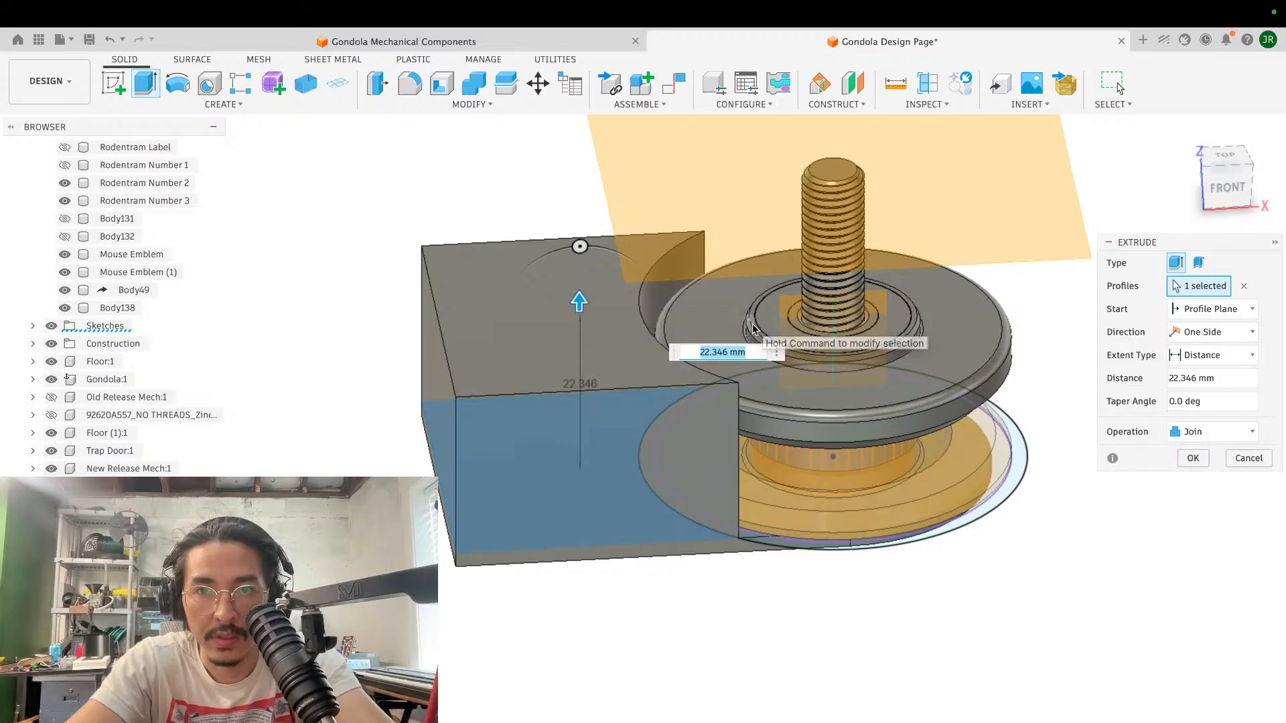
{"action": "scroll", "coordinate": [640, 445], "scroll_direction": "up", "scroll_amount": 4}
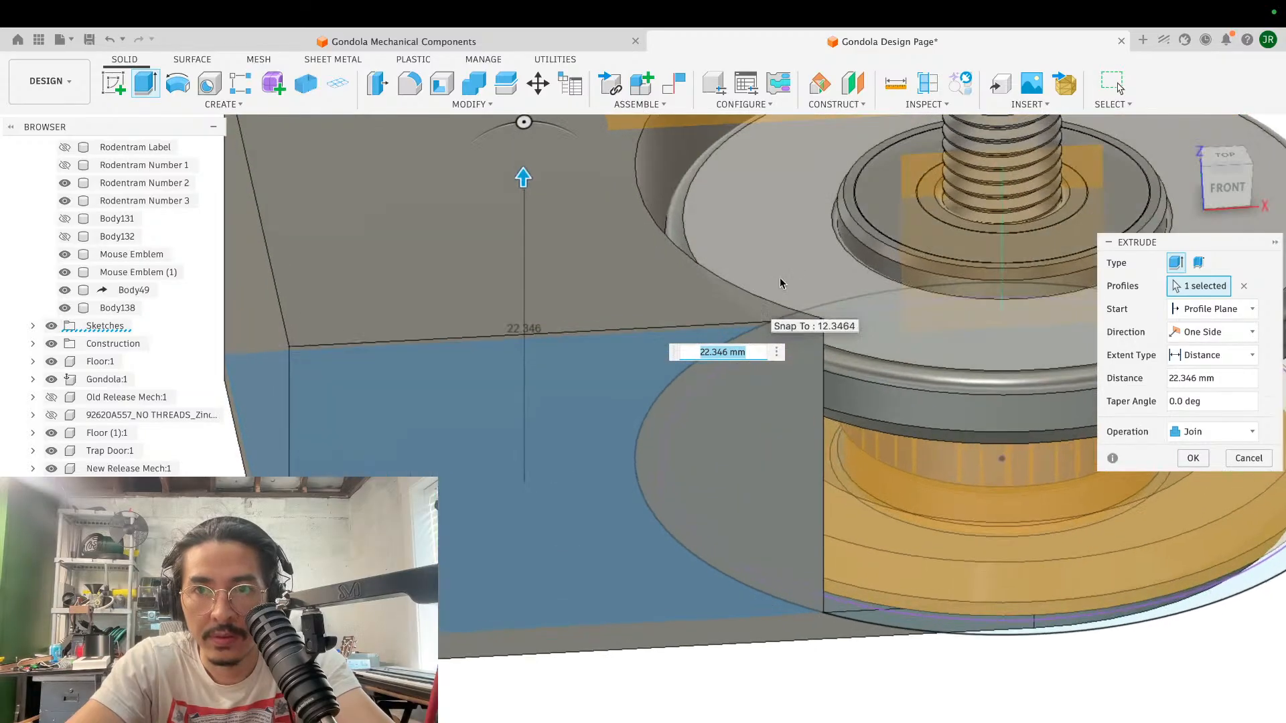
{"action": "left_click", "coordinate": [854, 212]}
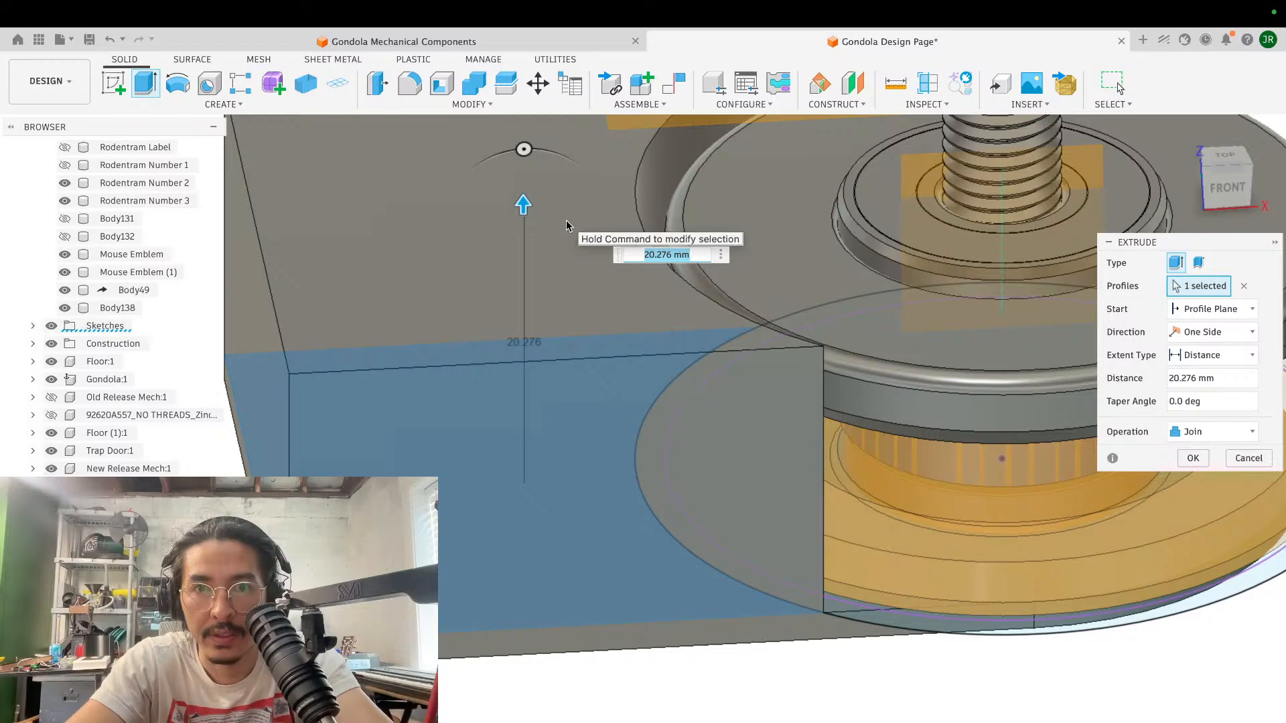
{"action": "scroll", "coordinate": [566, 222], "scroll_direction": "up", "scroll_amount": 4}
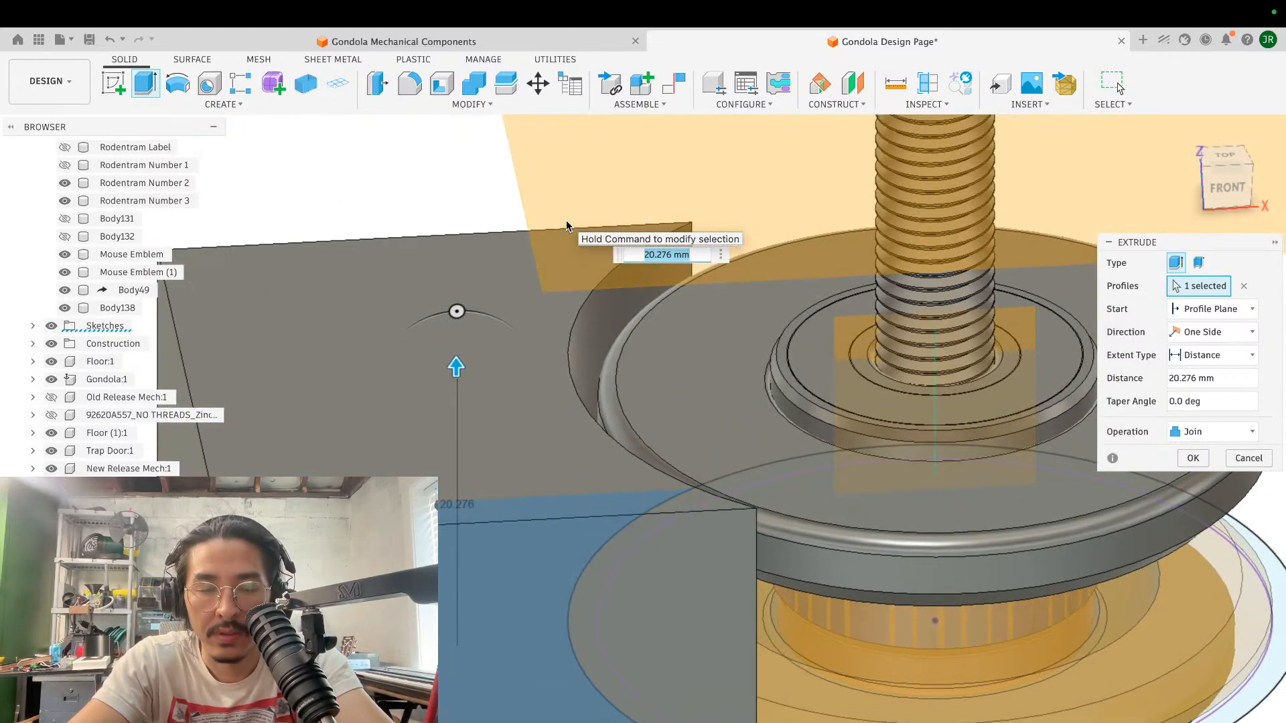
{"action": "type", "text": "21"}
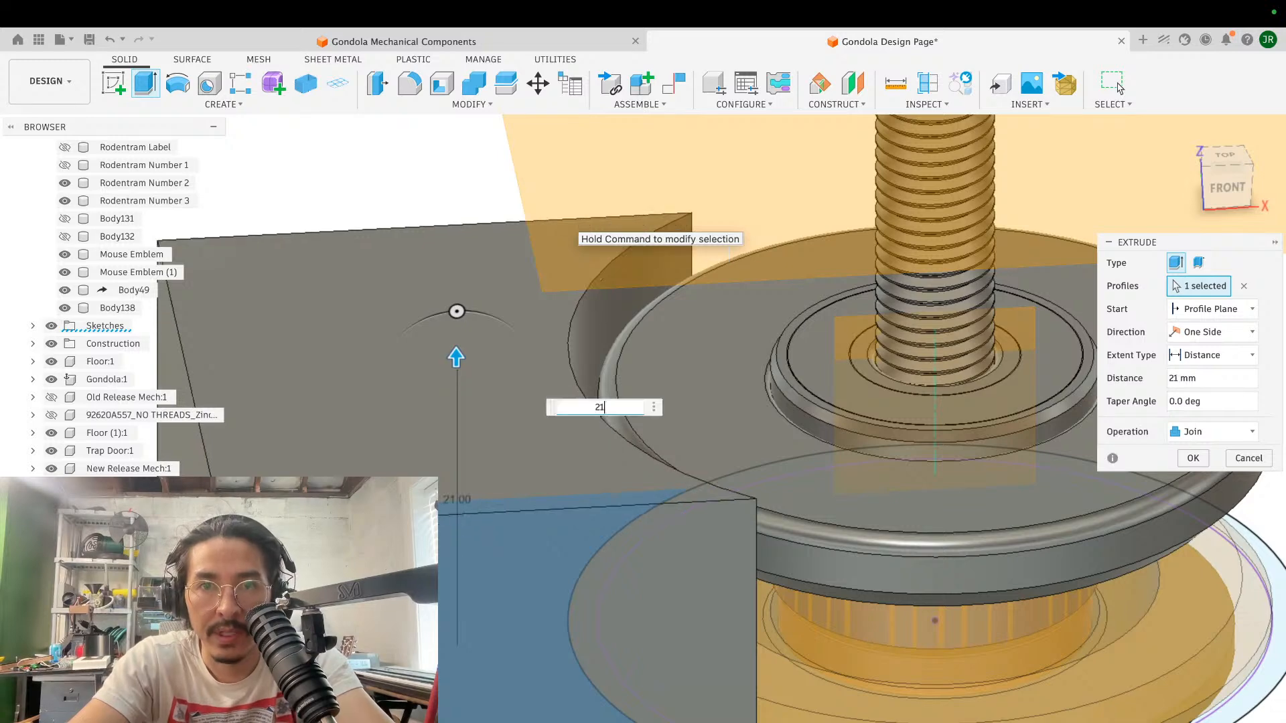
{"action": "key", "text": "Return"}
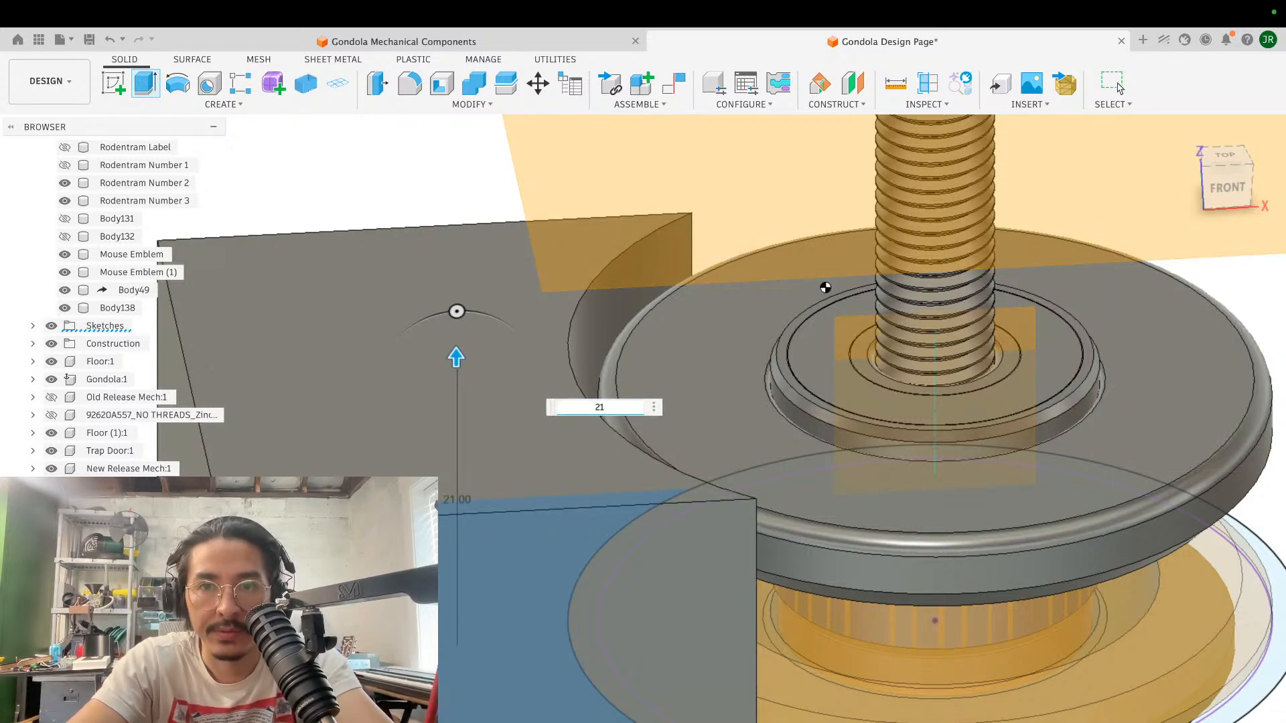
{"action": "key", "text": "Return"}
- Start a sketch on the top face of the raised block and project the arm's bottom face into it
{"action": "scroll", "coordinate": [820, 281], "scroll_direction": "down", "scroll_amount": 5}
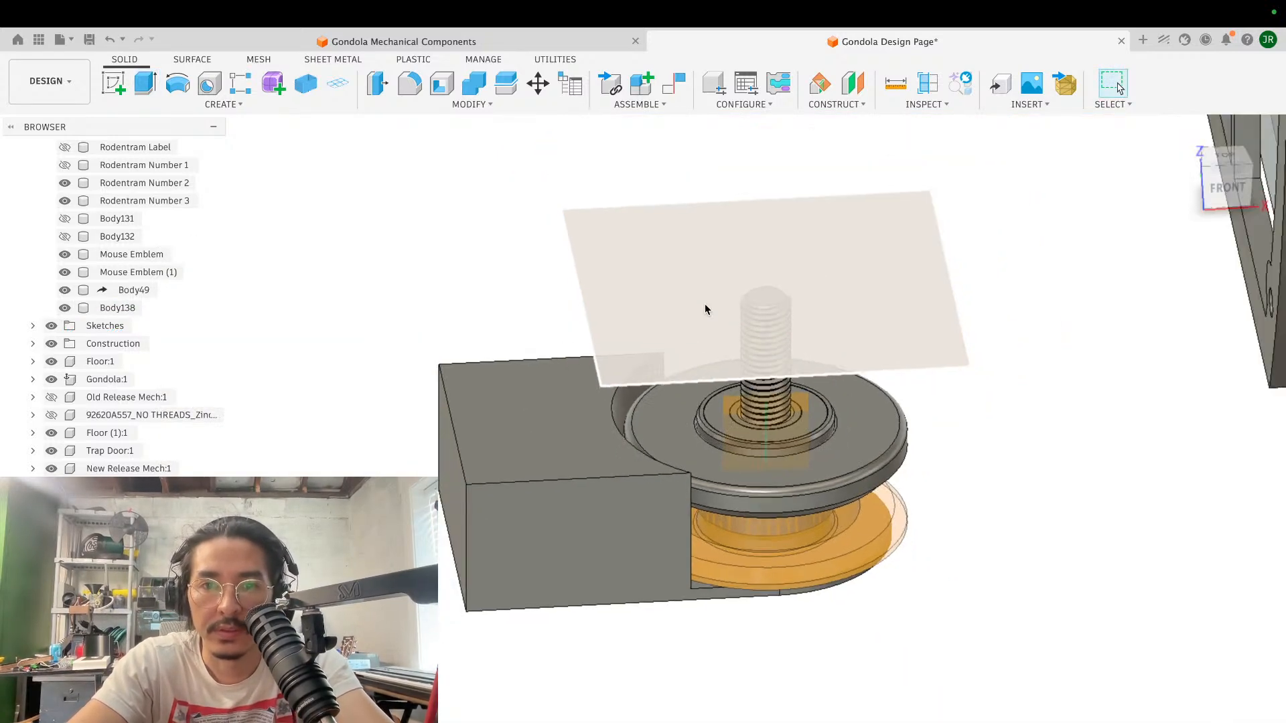
{"action": "scroll", "coordinate": [705, 305], "scroll_direction": "right", "scroll_amount": 4}
{"action": "left_click", "coordinate": [119, 79]}
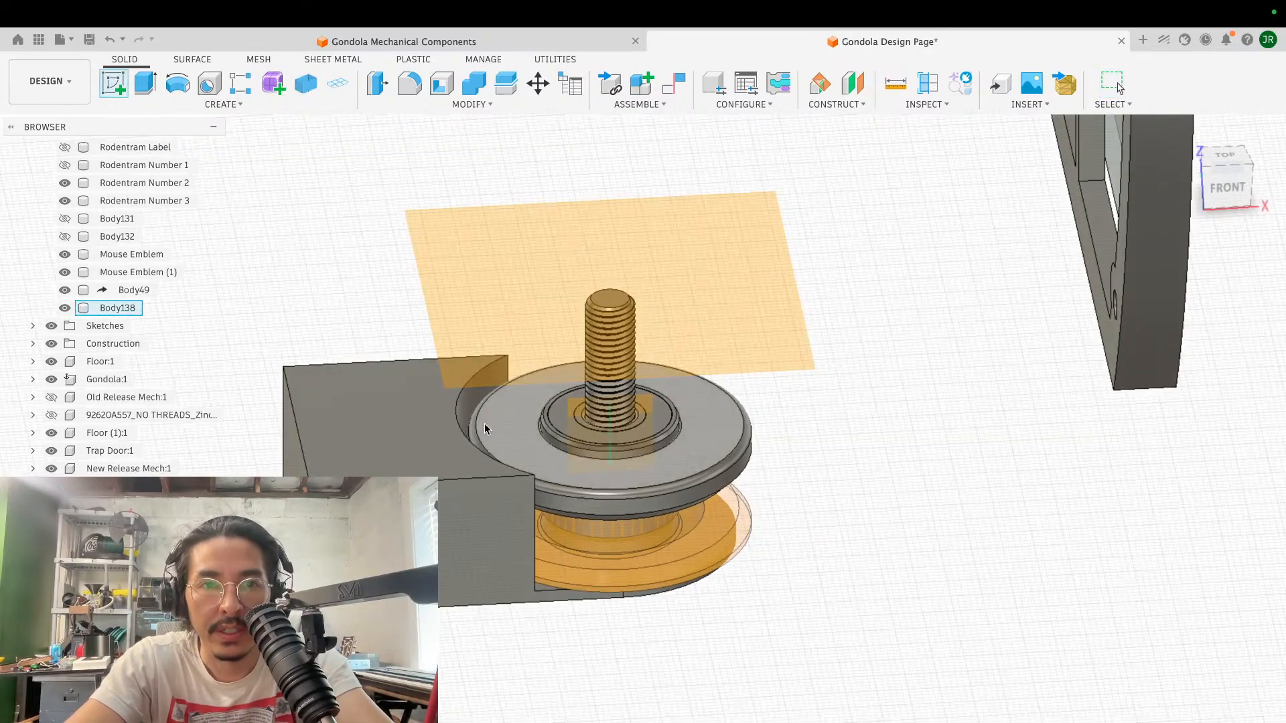
{"action": "left_click", "coordinate": [410, 436]}
{"action": "key", "text": "p"}
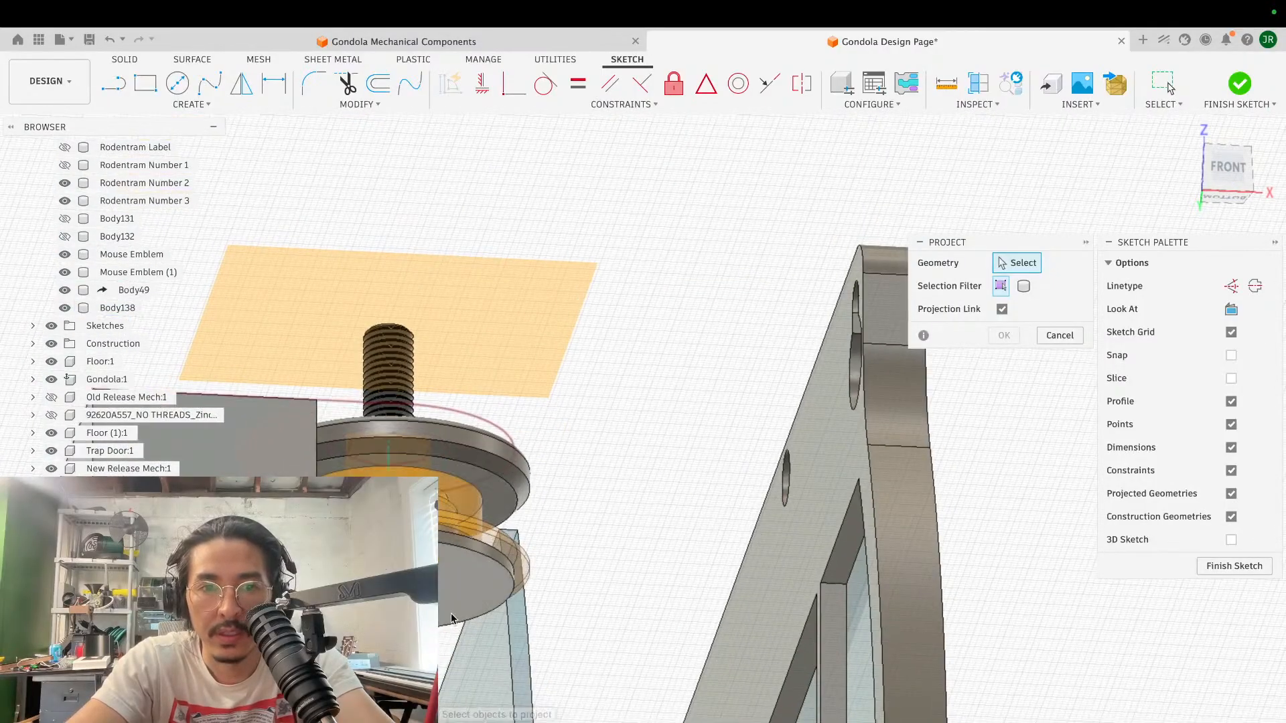
{"action": "left_click", "coordinate": [456, 603]}
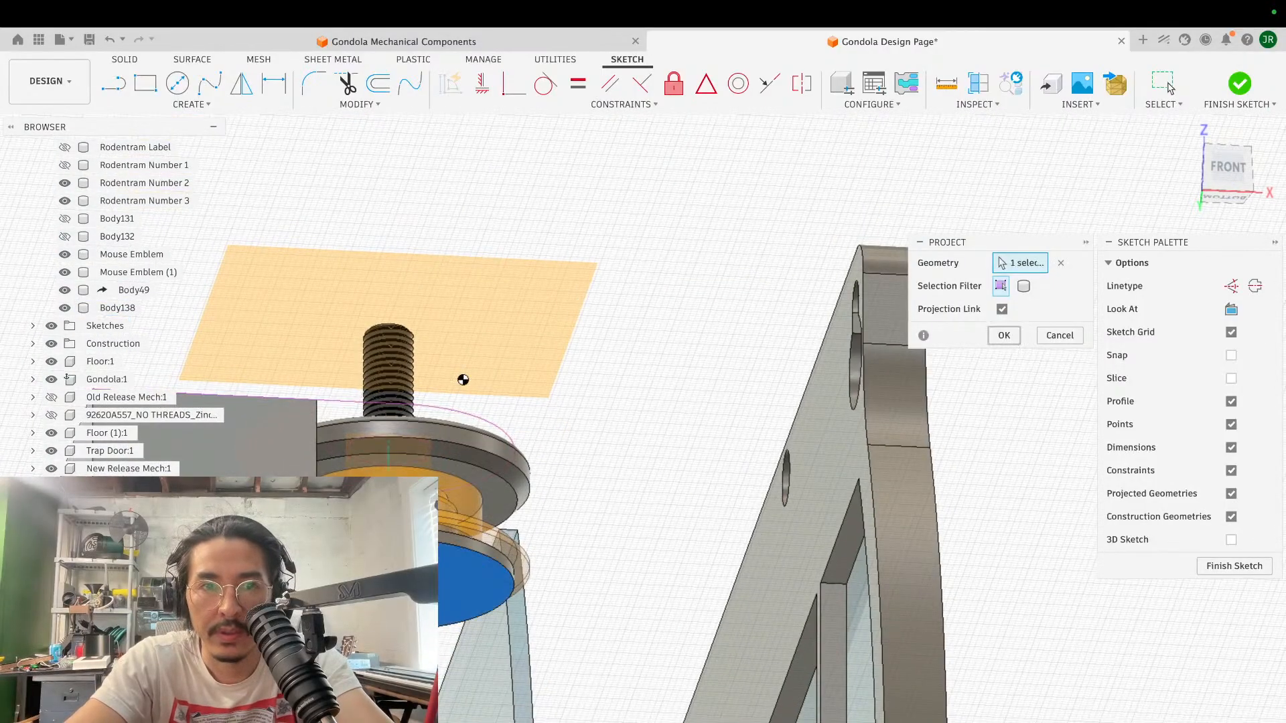
{"action": "key", "text": "Return"}
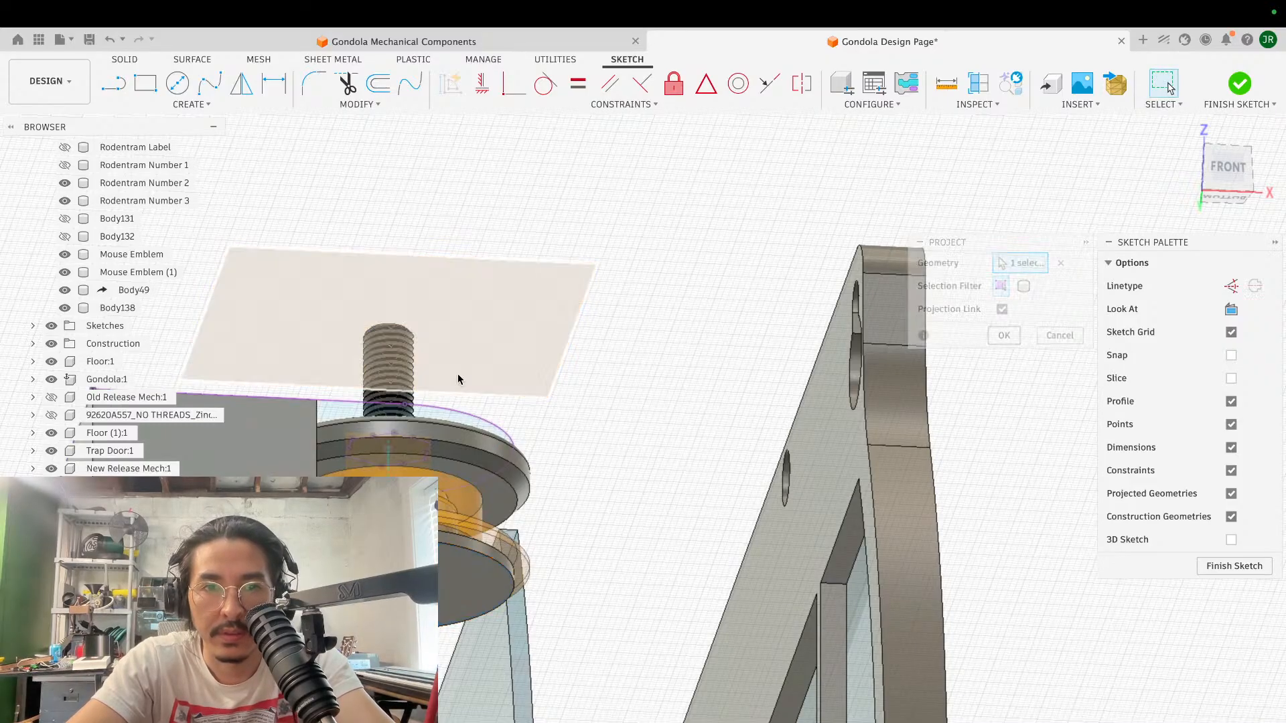
- Project the circular edge around the screw shaft into the sketch on top of the block
{"action": "scroll", "coordinate": [458, 373], "scroll_direction": "left", "scroll_amount": 3}
{"action": "scroll", "coordinate": [458, 374], "scroll_direction": "left", "scroll_amount": 5}
{"action": "scroll", "coordinate": [457, 373], "scroll_direction": "up", "scroll_amount": 5, "text": "shift"}
{"action": "scroll", "coordinate": [456, 373], "scroll_direction": "up", "scroll_amount": 4}
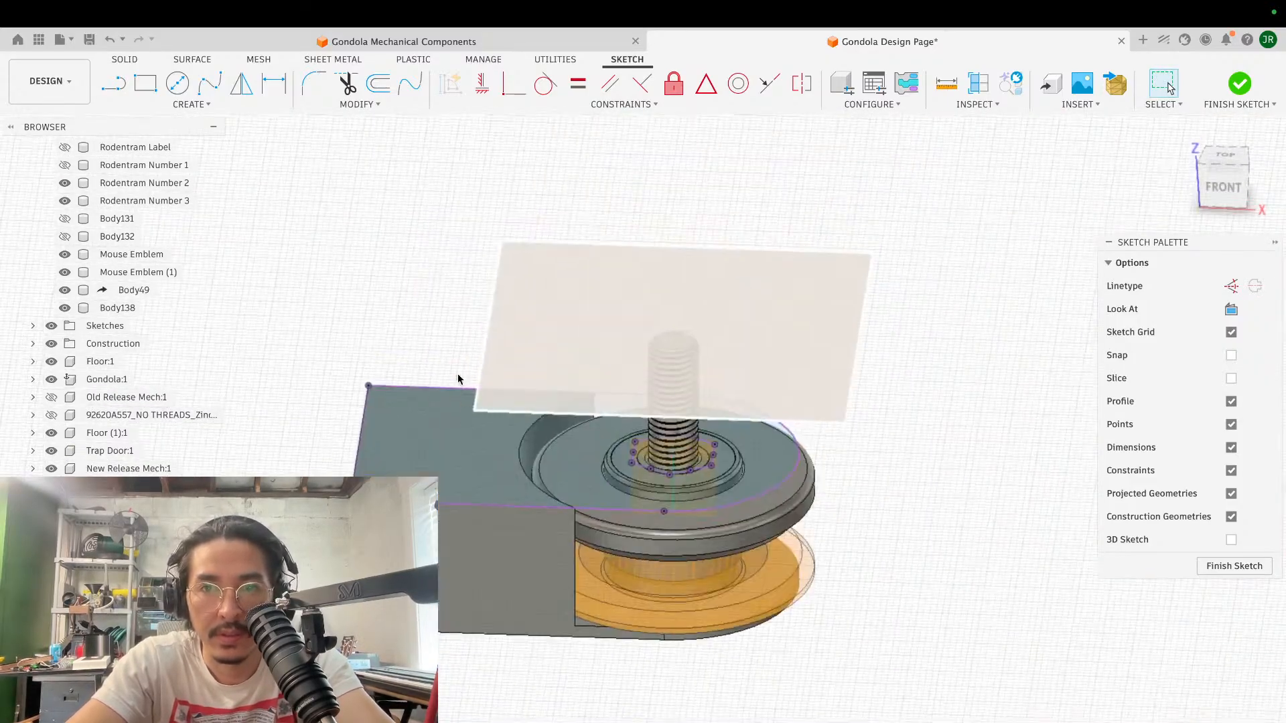
{"action": "scroll", "coordinate": [457, 372], "scroll_direction": "up", "scroll_amount": 5}
{"action": "scroll", "coordinate": [452, 367], "scroll_direction": "right", "scroll_amount": 3}
{"action": "key", "text": "p"}
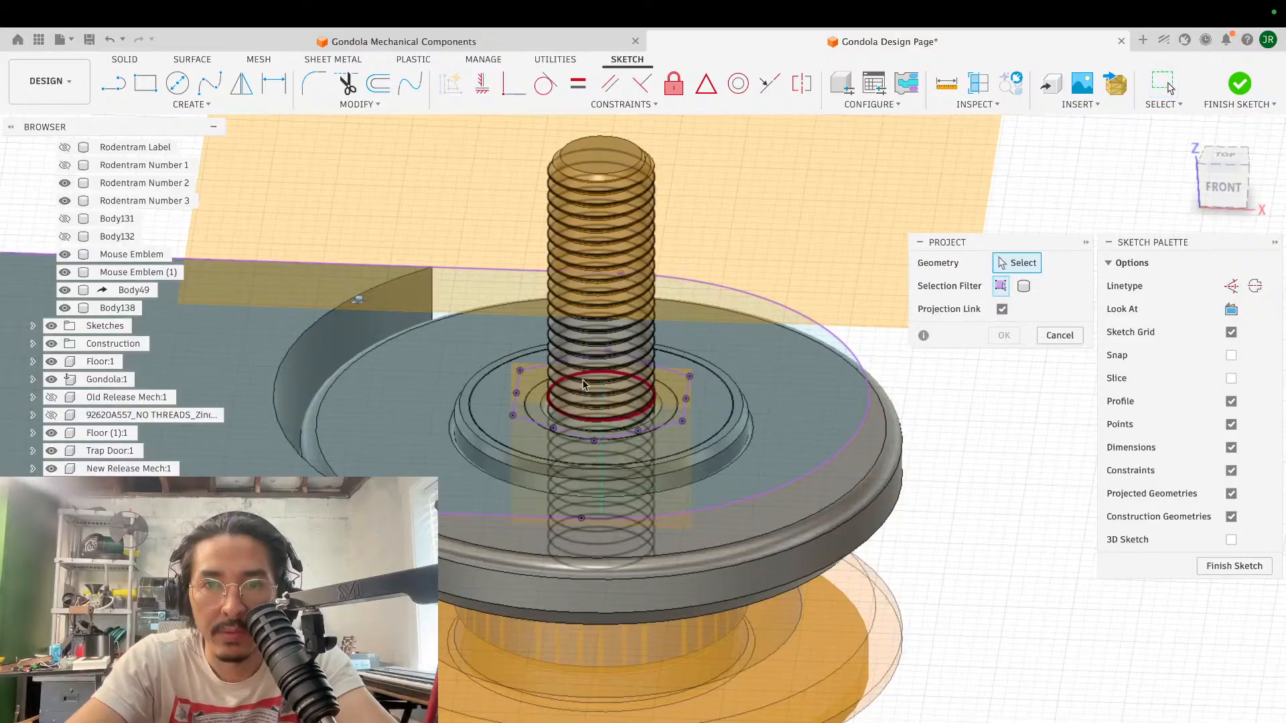
{"action": "left_click", "coordinate": [660, 418]}
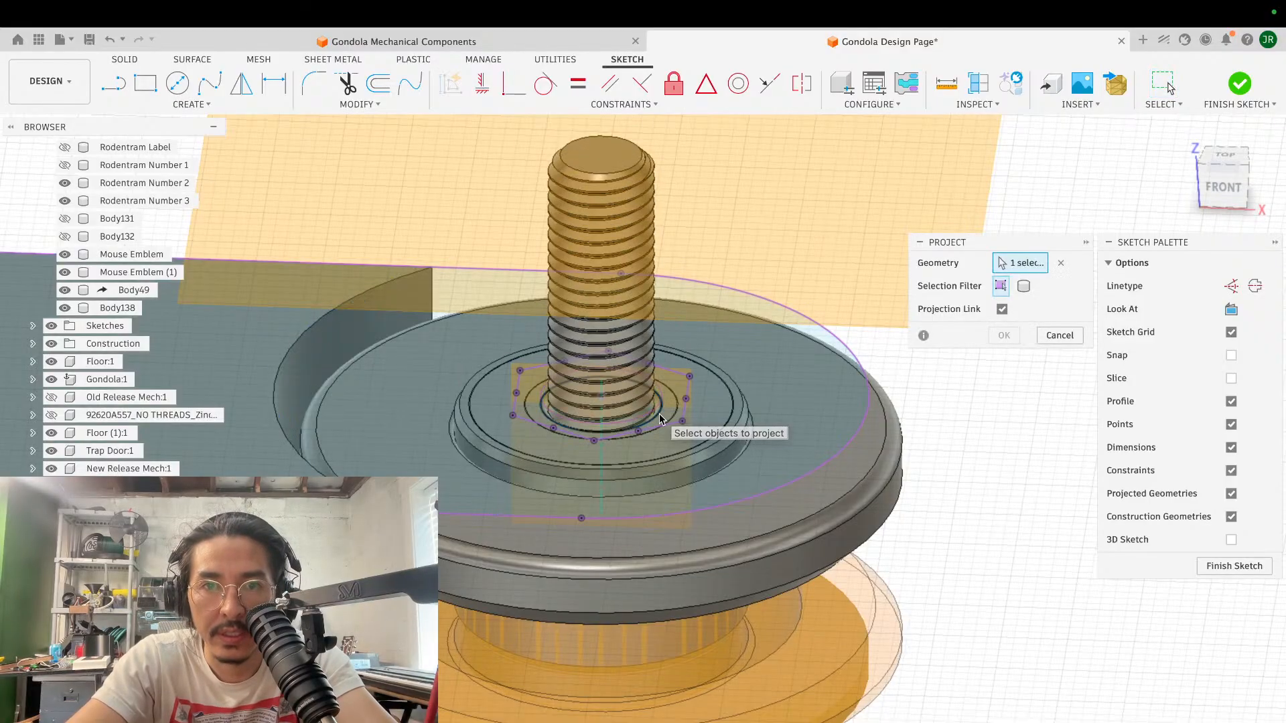
{"action": "left_click", "coordinate": [1008, 335]}
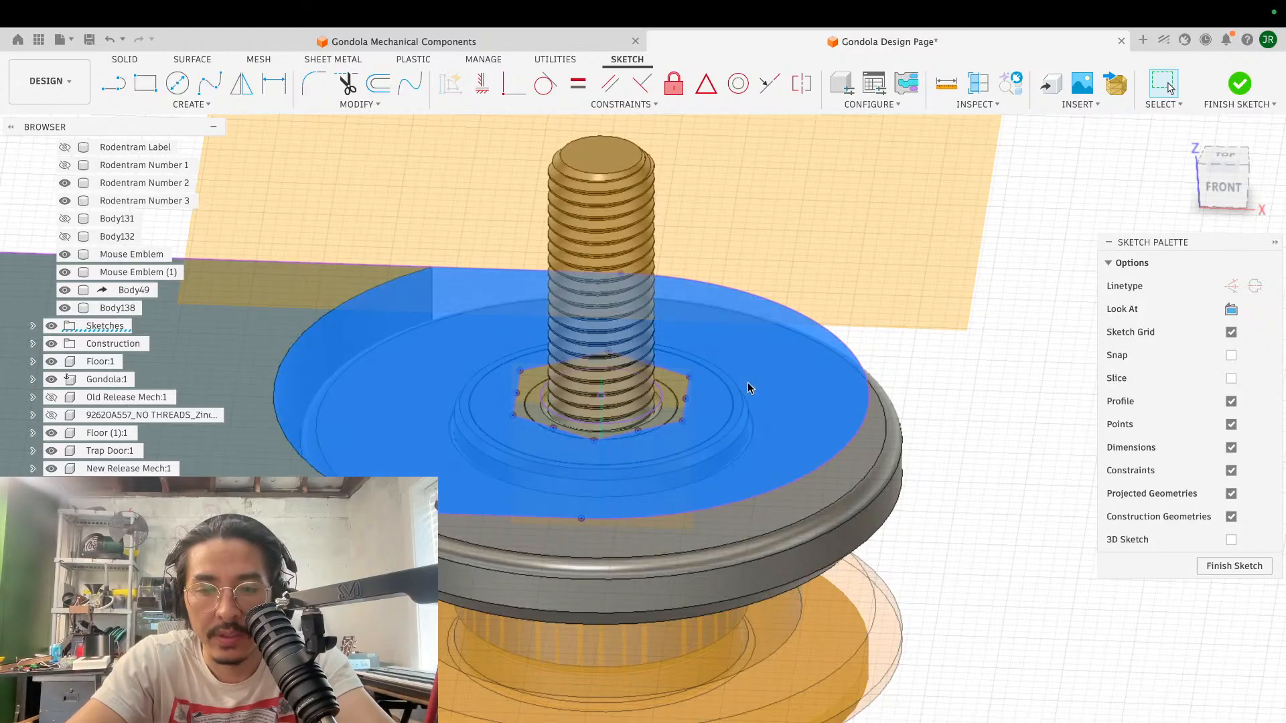
- Extrude the three arm profiles around the screw shaft 5 mm upward, using the Join operation
{"action": "key", "text": "e"}
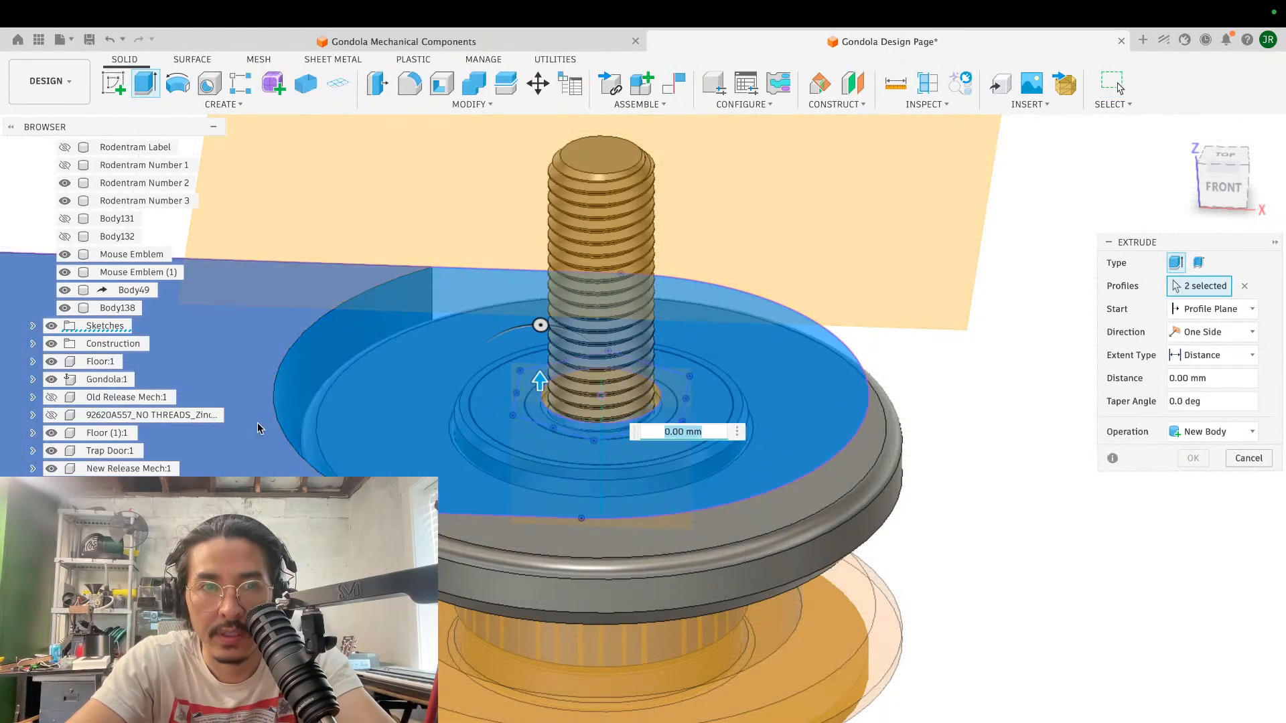
{"action": "left_click", "coordinate": [242, 355]}
{"action": "scroll", "coordinate": [456, 379], "scroll_direction": "down", "scroll_amount": 5}
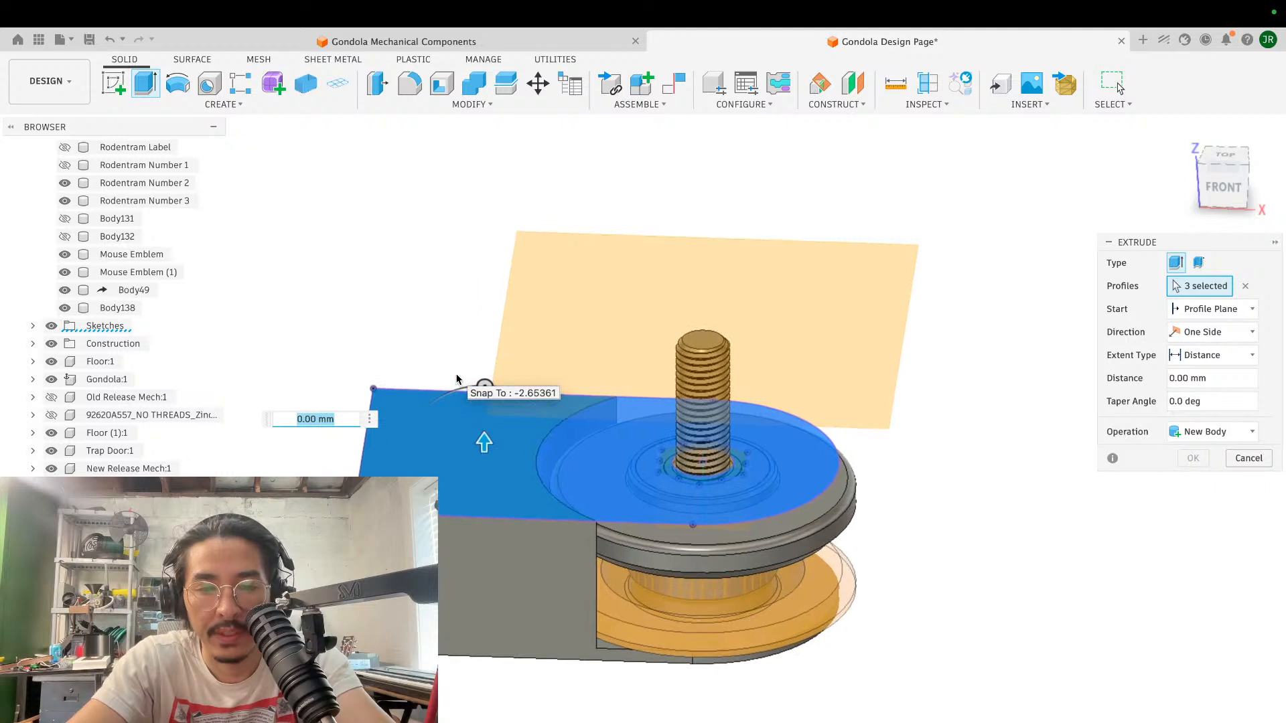
{"action": "type", "text": "5"}
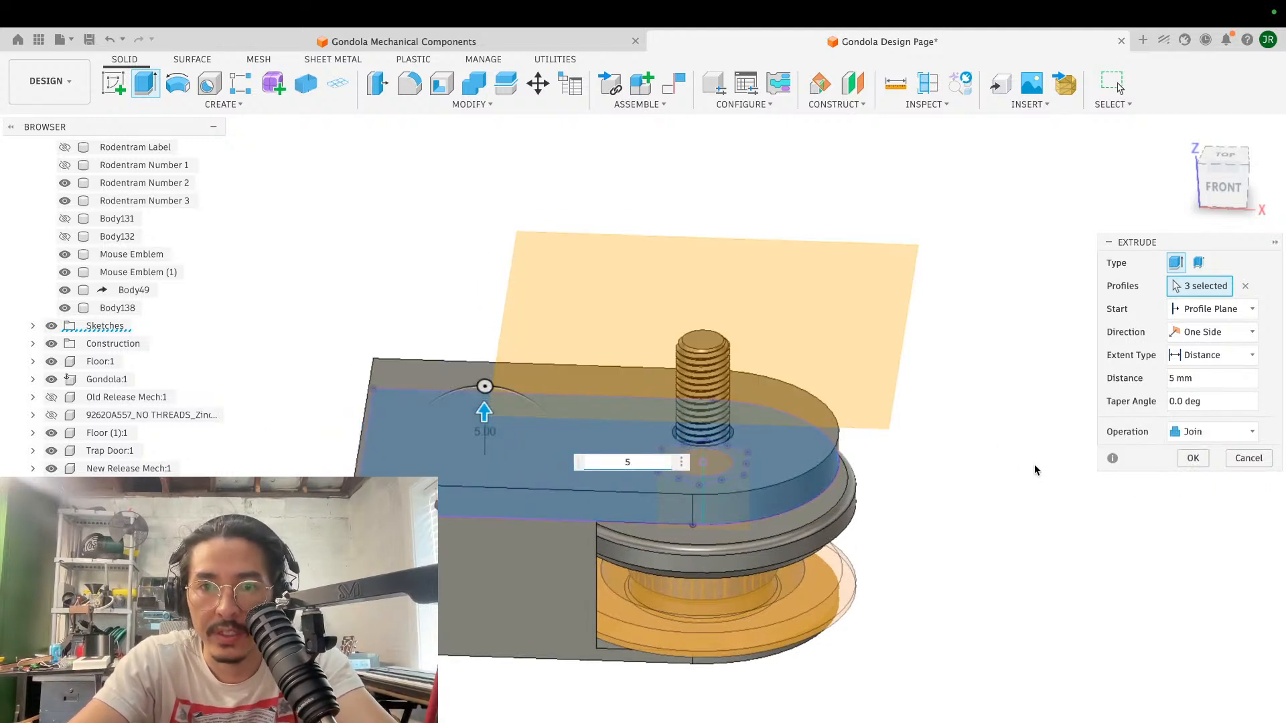
{"action": "left_click", "coordinate": [1203, 460]}
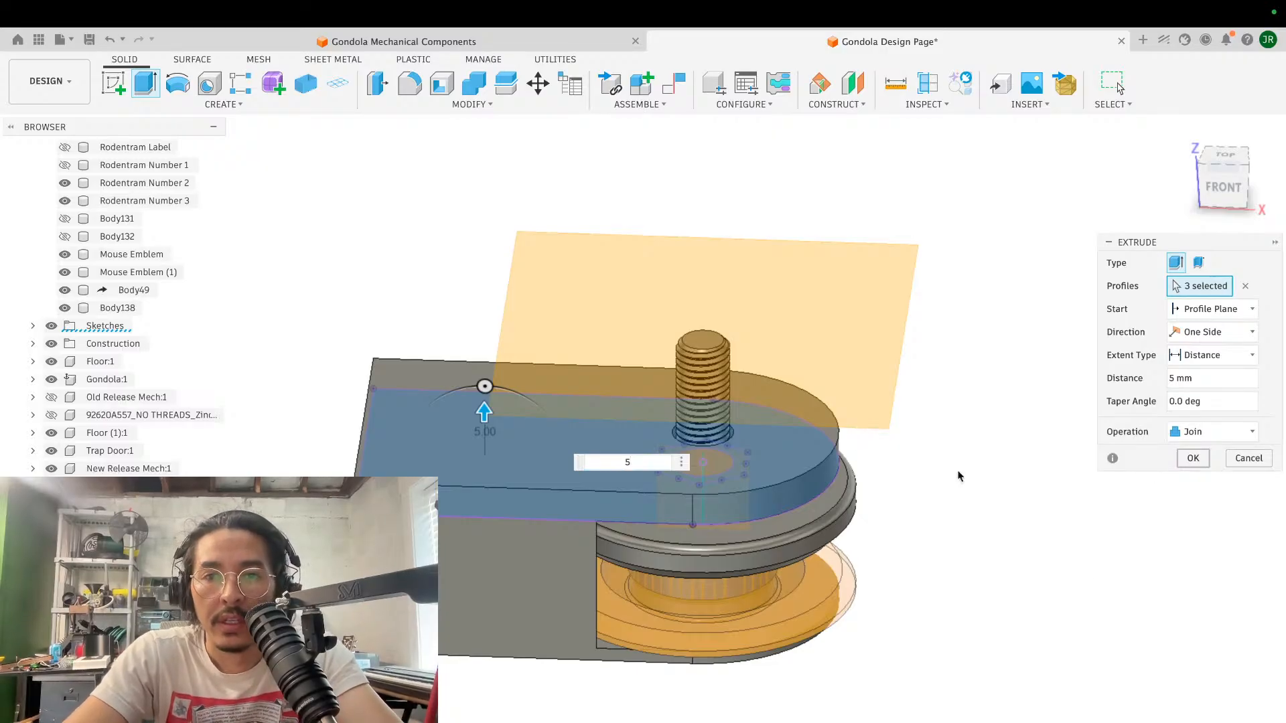
- Apply the red appearance from the current design to the upper pulley flange body above the yellow spool
{"action": "scroll", "coordinate": [857, 455], "scroll_direction": "down", "scroll_amount": 5}
{"action": "scroll", "coordinate": [856, 455], "scroll_direction": "up", "scroll_amount": 3}
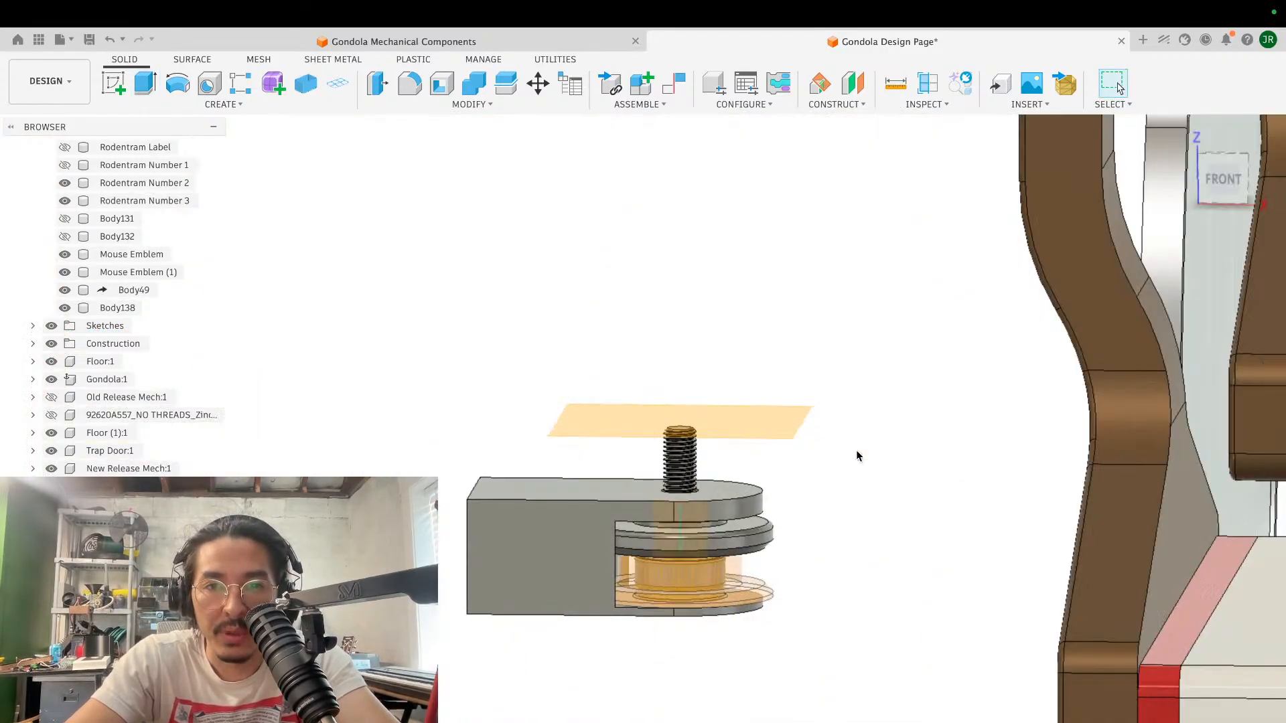
{"action": "scroll", "coordinate": [741, 504], "scroll_direction": "up", "scroll_amount": 5}
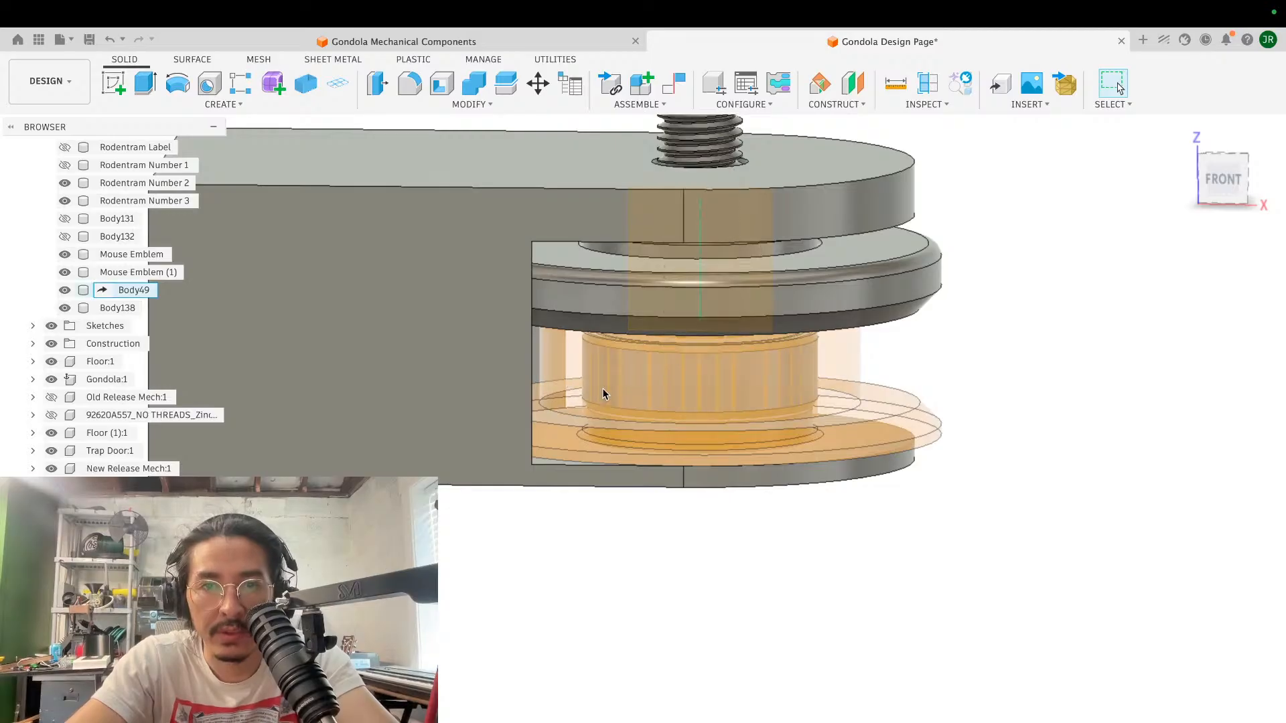
{"action": "left_click", "coordinate": [107, 307]}
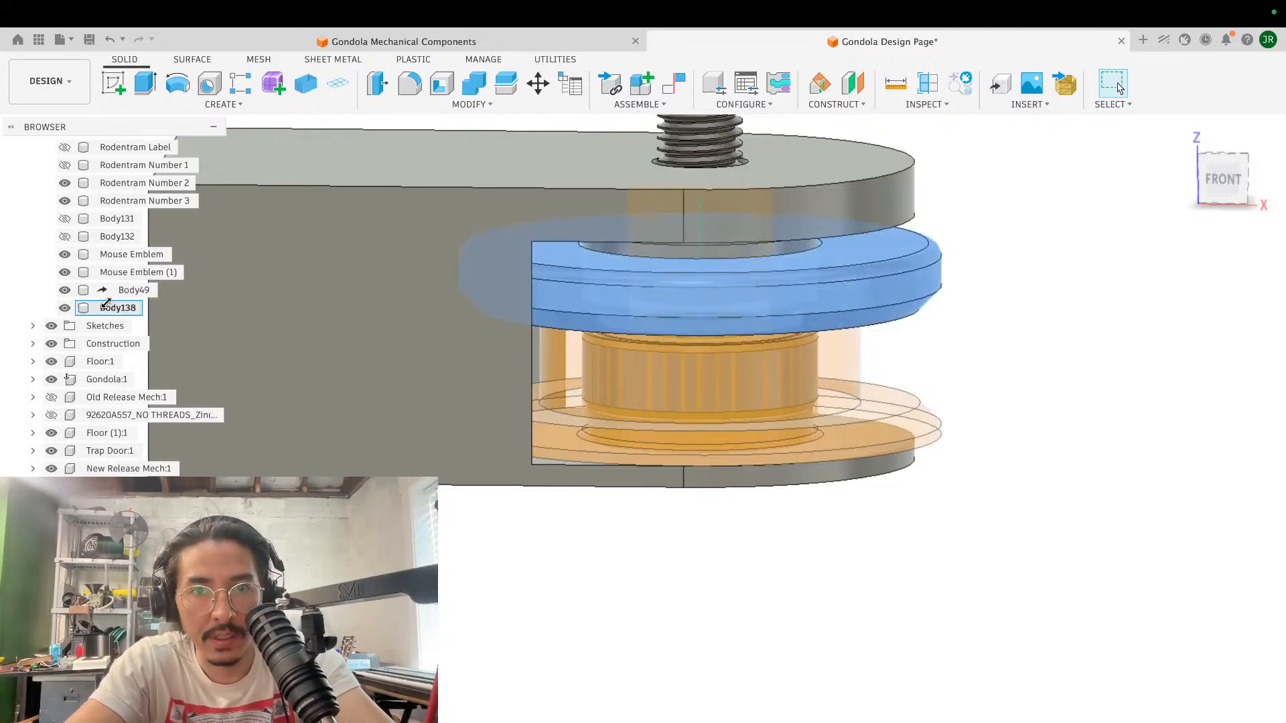
{"action": "left_click", "coordinate": [137, 290]}
{"action": "right_click", "coordinate": [139, 290]}
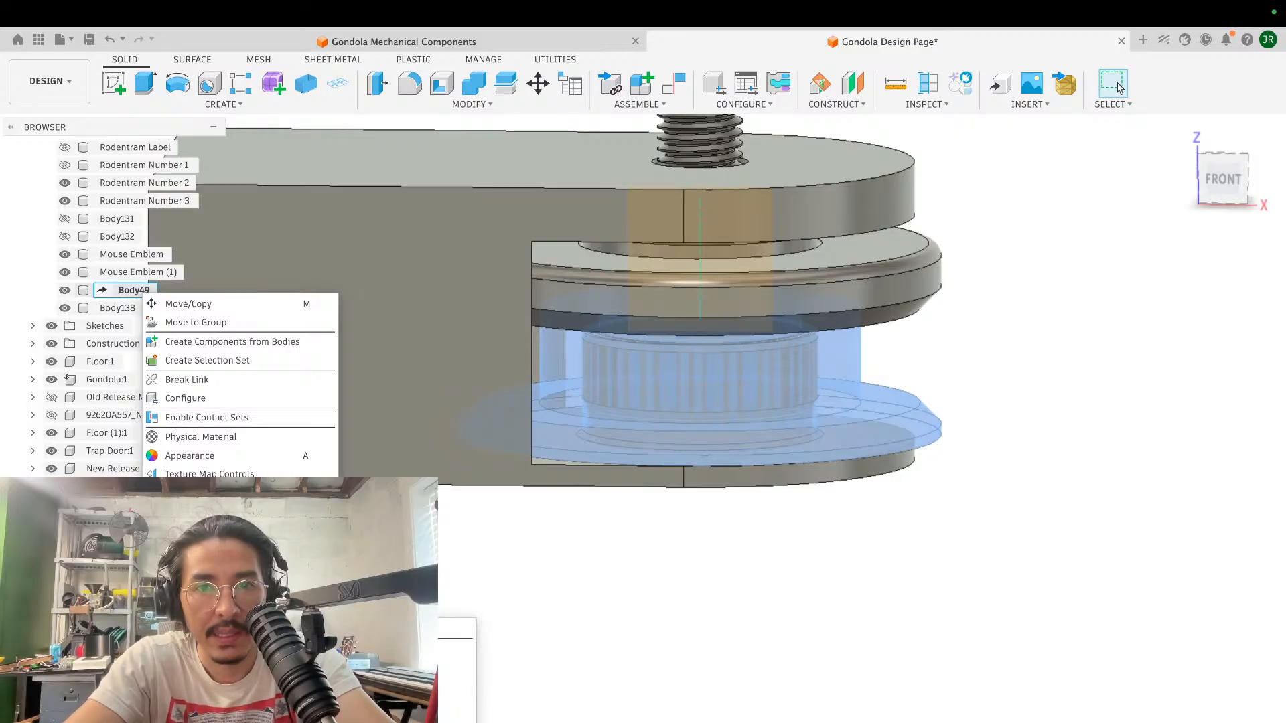
{"action": "left_click", "coordinate": [848, 564]}
{"action": "key", "text": "a"}
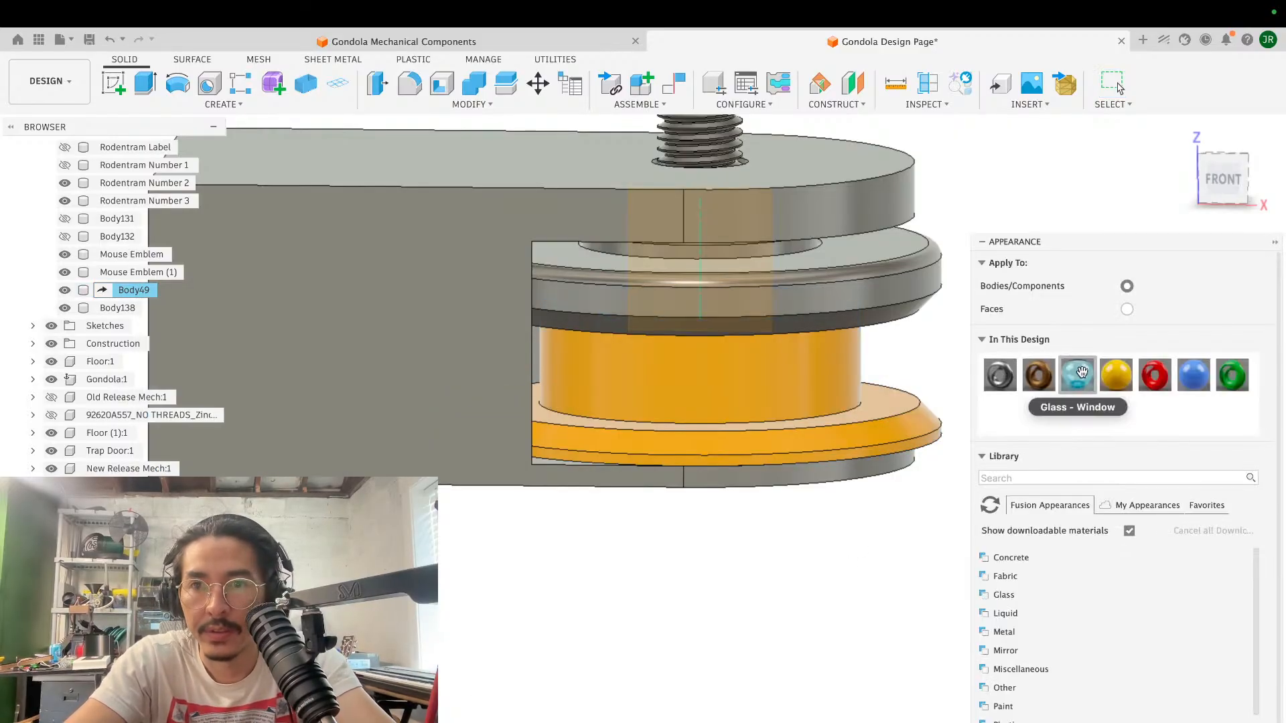
{"action": "left_click_drag", "start_coordinate": [1155, 375], "coordinate": [931, 298]}
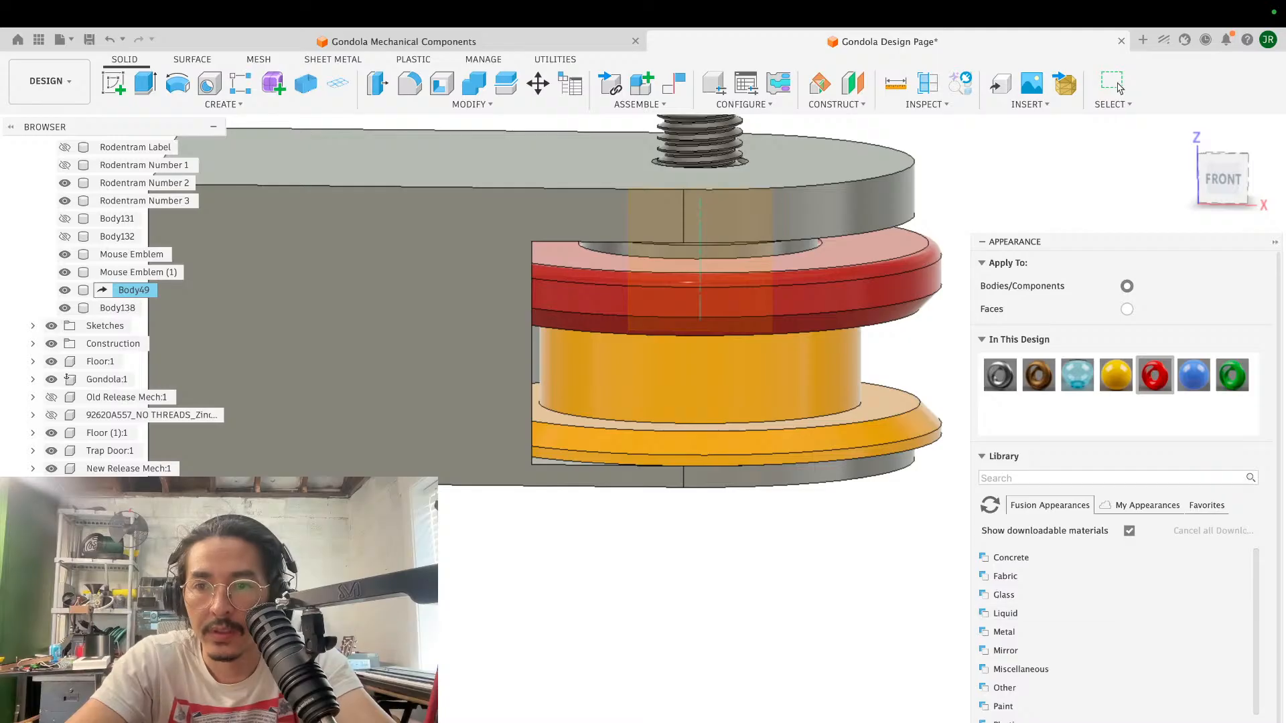
{"action": "key", "text": "Escape"}
- Start exporting the red upper pulley body as a binary STL in millimetres, with Mouse Gondola Prints as the local destination folder
{"action": "scroll", "coordinate": [906, 420], "scroll_direction": "down", "scroll_amount": 6}
{"action": "scroll", "coordinate": [906, 420], "scroll_direction": "up", "scroll_amount": 2}
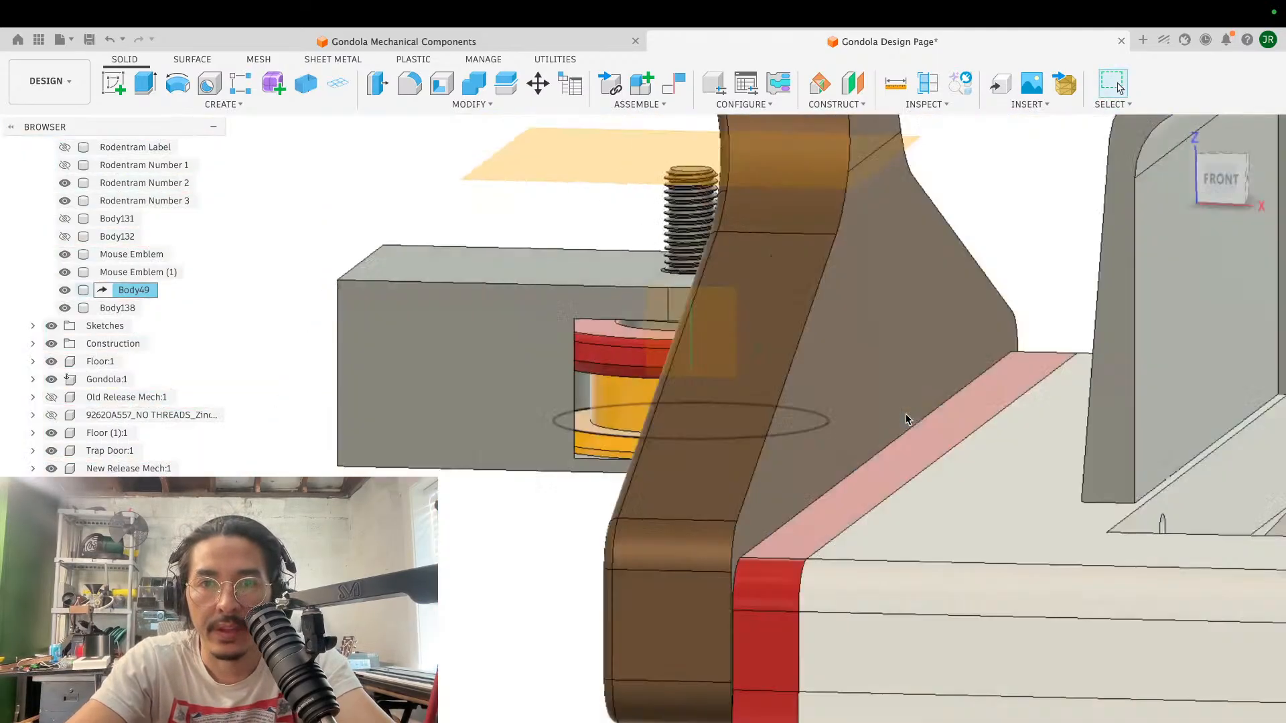
{"action": "scroll", "coordinate": [906, 420], "scroll_direction": "up", "scroll_amount": 3}
{"action": "scroll", "coordinate": [906, 420], "scroll_direction": "up", "scroll_amount": 5, "text": "shift"}
{"action": "scroll", "coordinate": [906, 420], "scroll_direction": "up", "scroll_amount": 4}
{"action": "scroll", "coordinate": [907, 420], "scroll_direction": "down", "scroll_amount": 4}
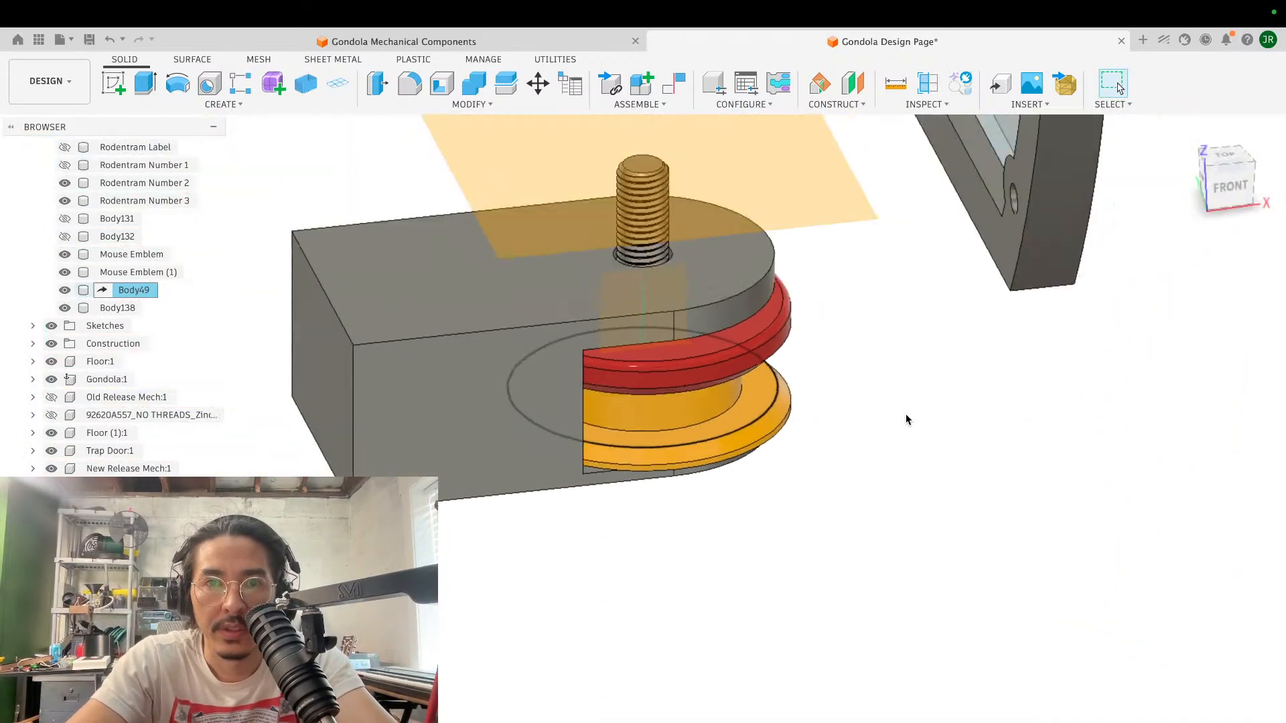
{"action": "scroll", "coordinate": [906, 420], "scroll_direction": "down", "scroll_amount": 2}
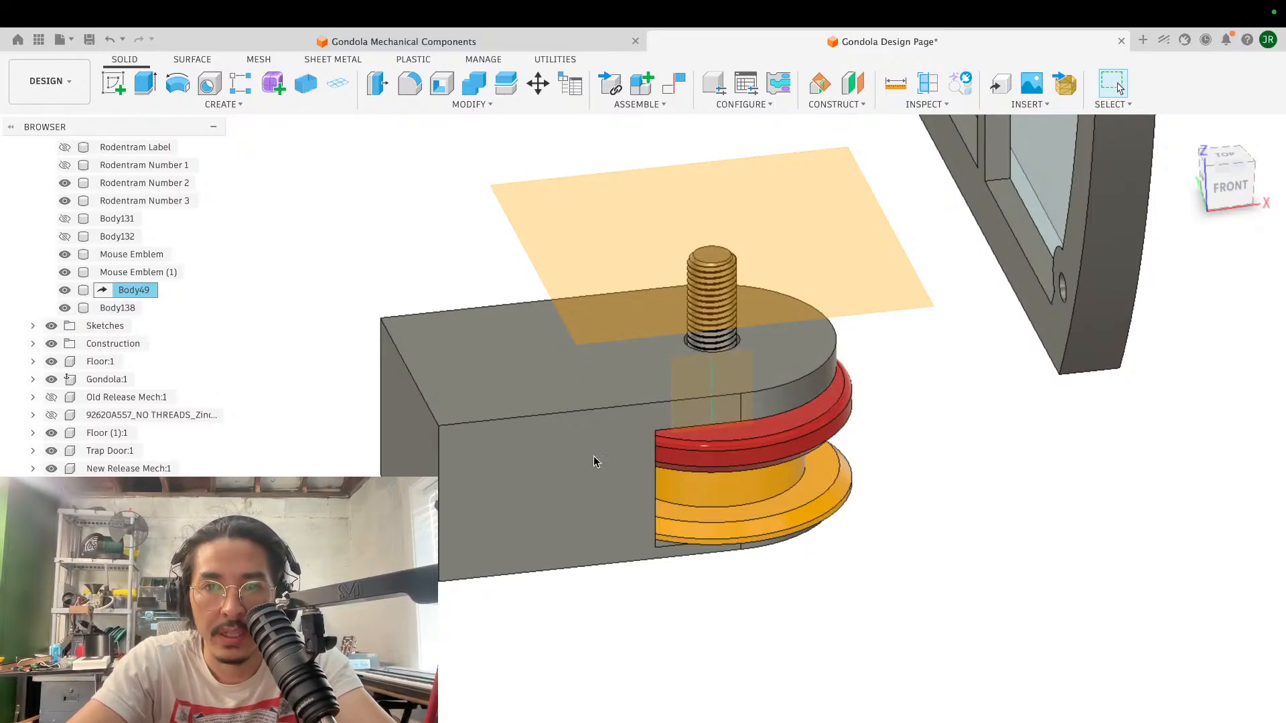
{"action": "right_click", "coordinate": [128, 306]}
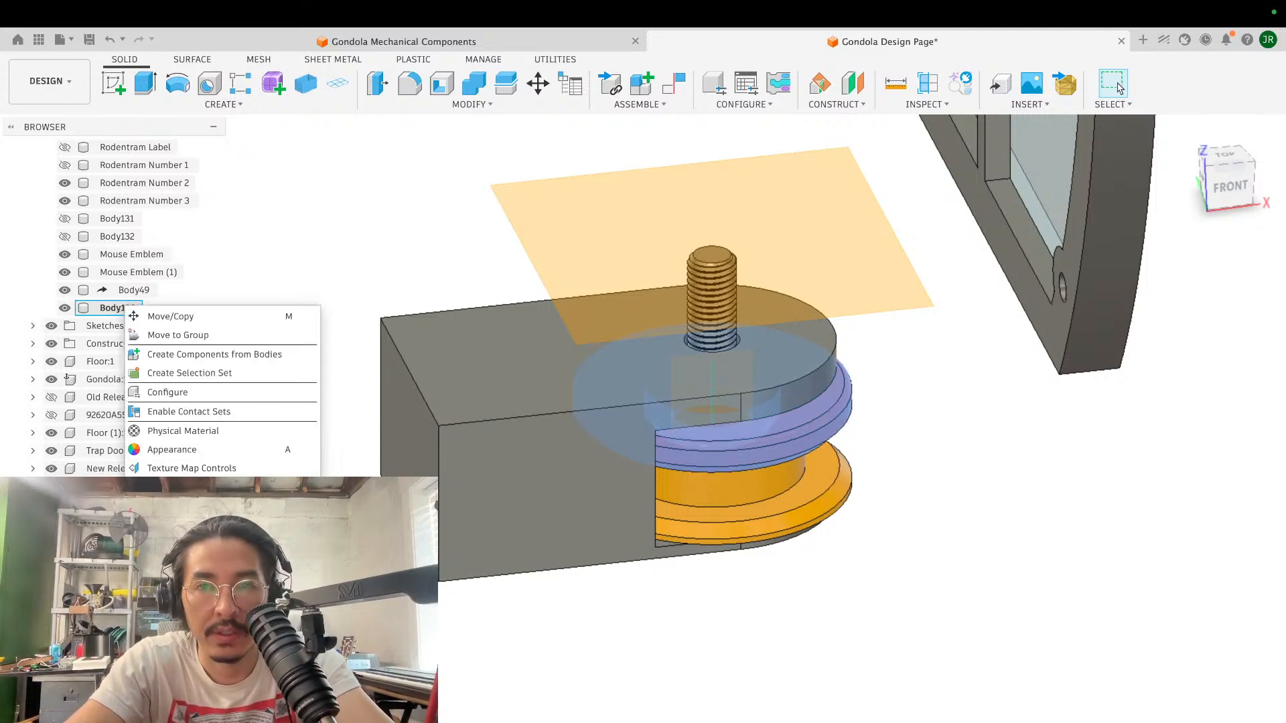
{"action": "left_click", "coordinate": [175, 507]}
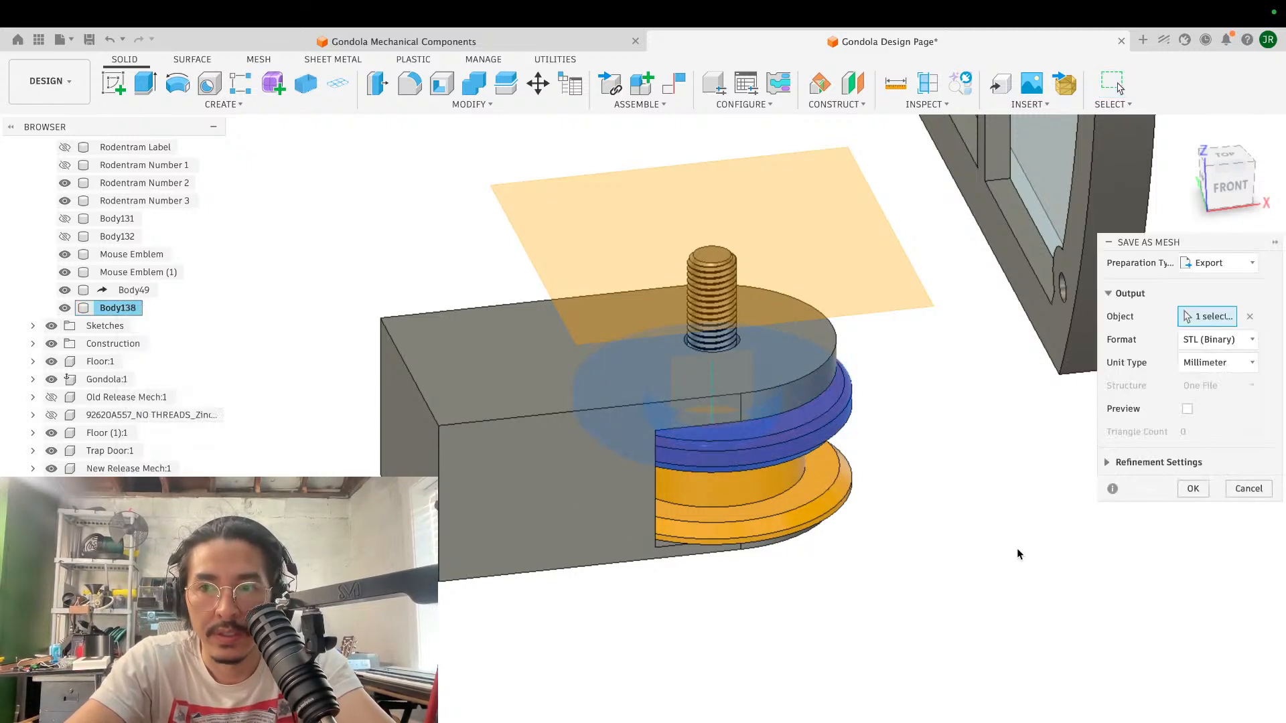
{"action": "left_click", "coordinate": [1199, 489]}
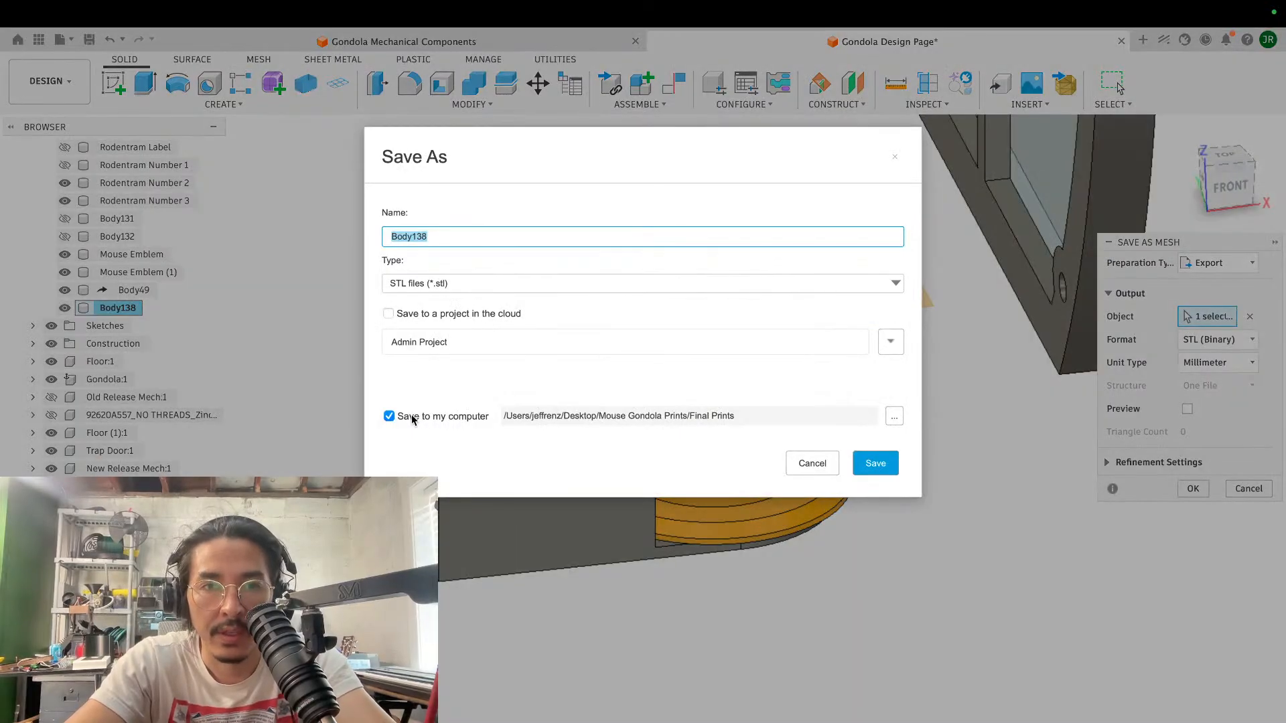
{"action": "left_click", "coordinate": [894, 416]}
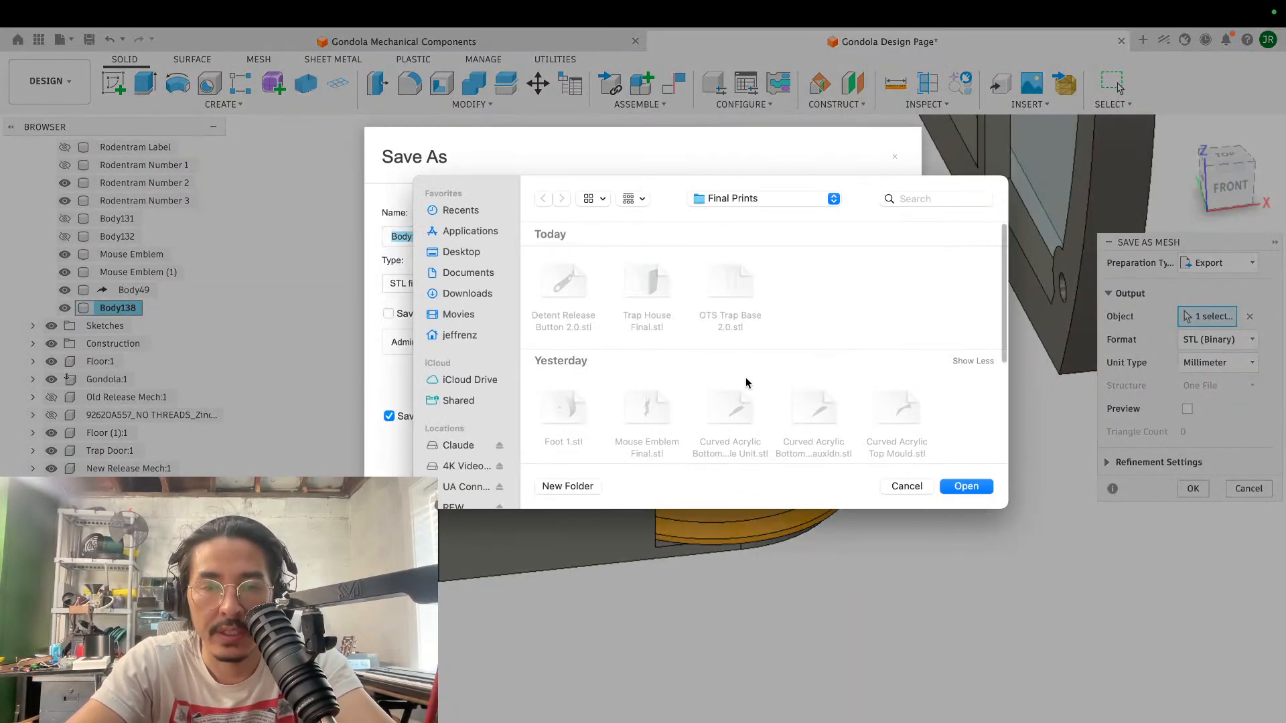
{"action": "left_click", "coordinate": [753, 202]}
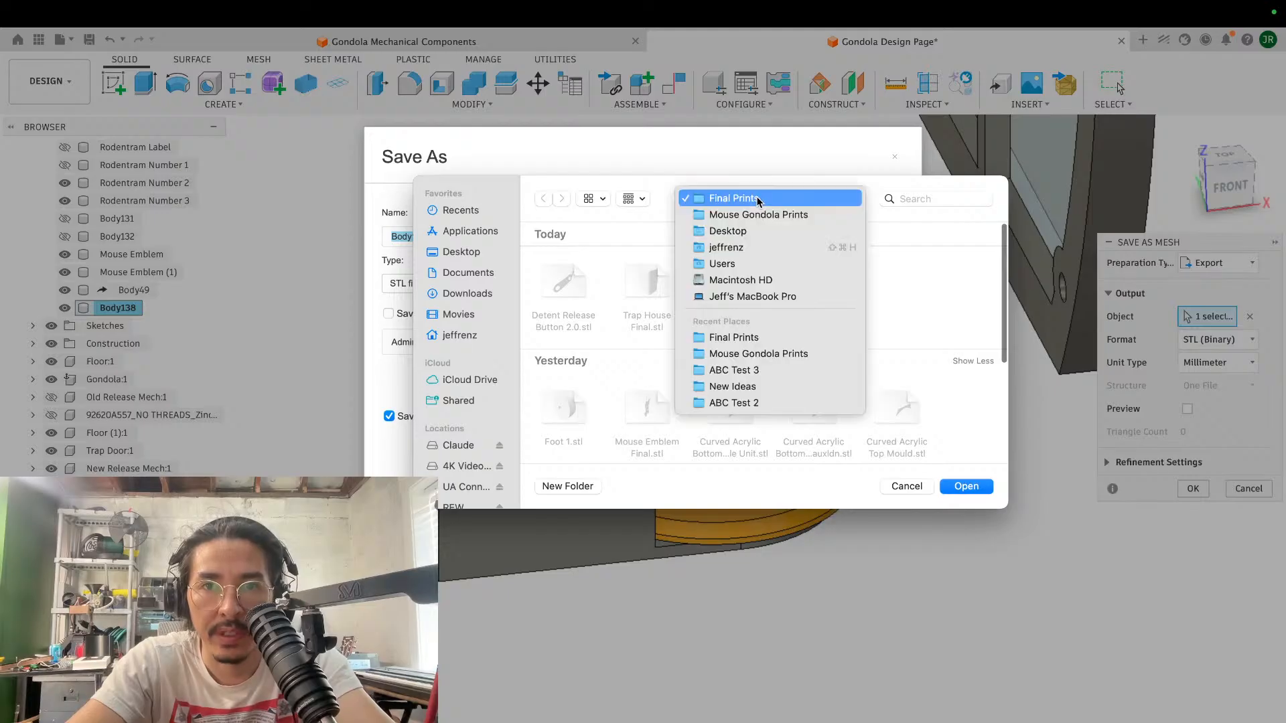
{"action": "left_click", "coordinate": [764, 213]}
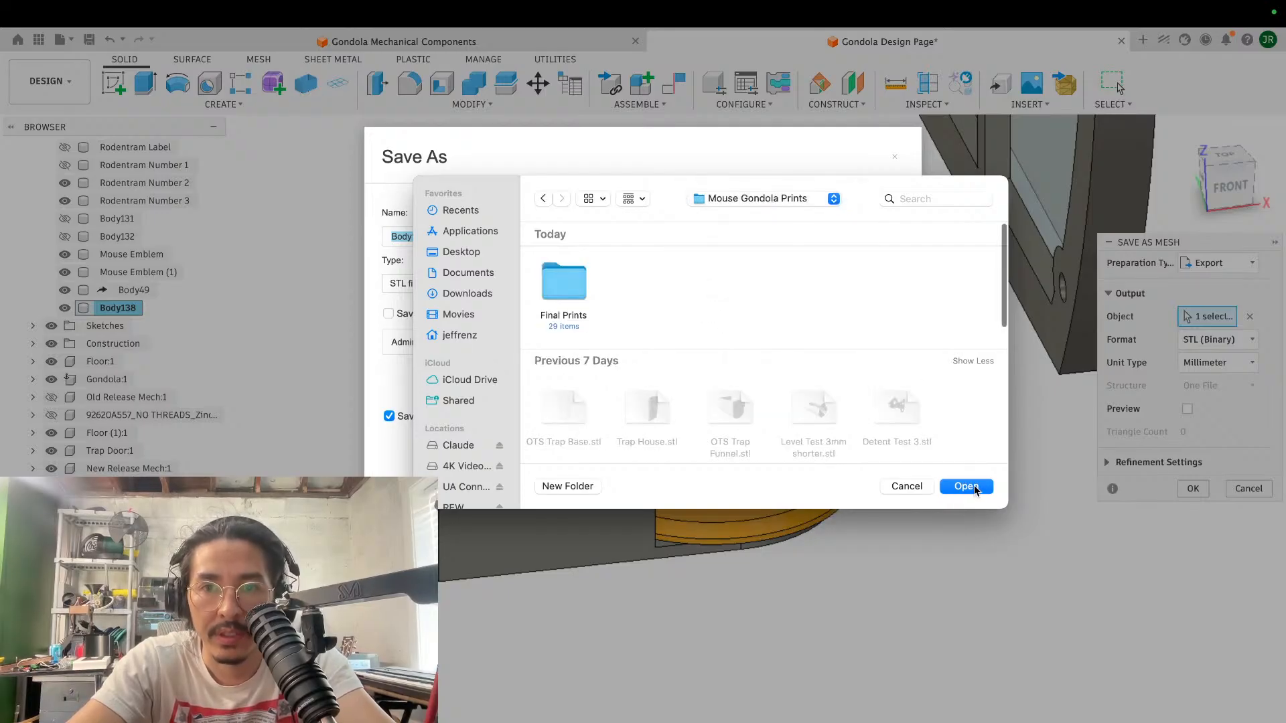
{"action": "left_click", "coordinate": [965, 486]}
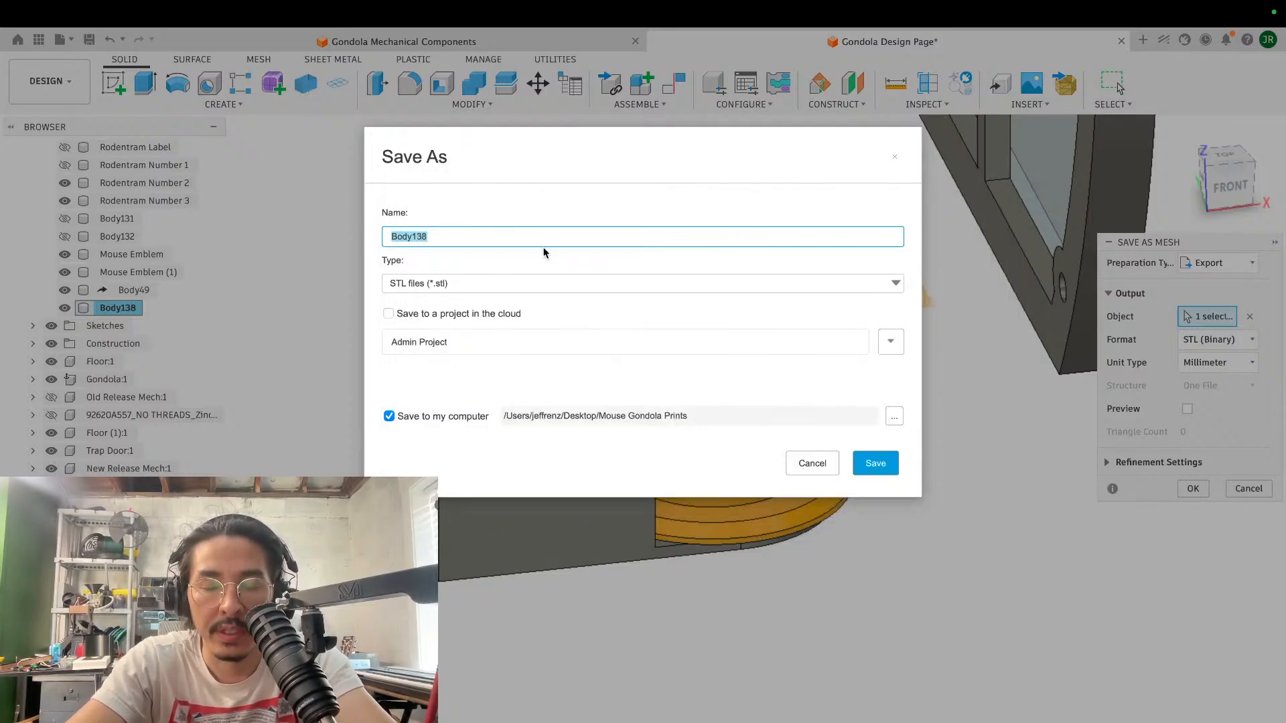
- Name the STL file "Chain Guide Pulley Top Test 1" and save it
{"action": "type", "text": "Chain Ro"}
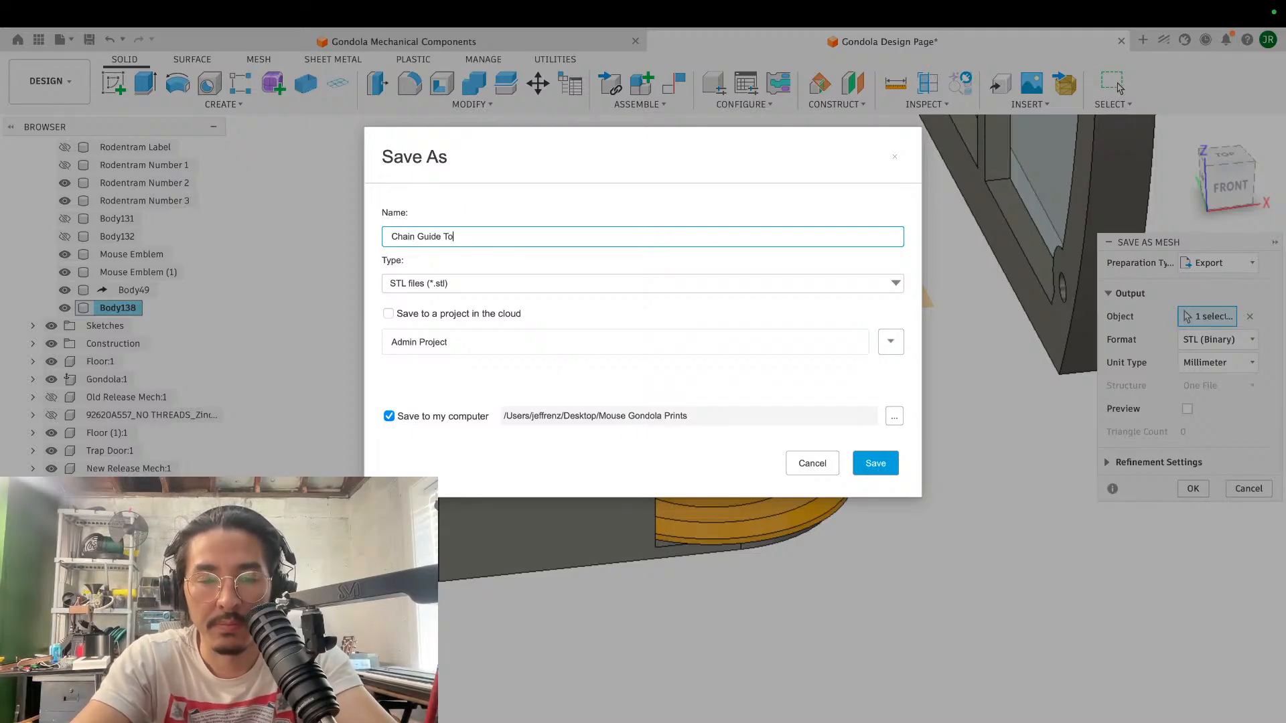
{"action": "key", "text": "BackSpace"}
{"action": "key", "text": "BackSpace"}
{"action": "key", "text": "BackSpace"}
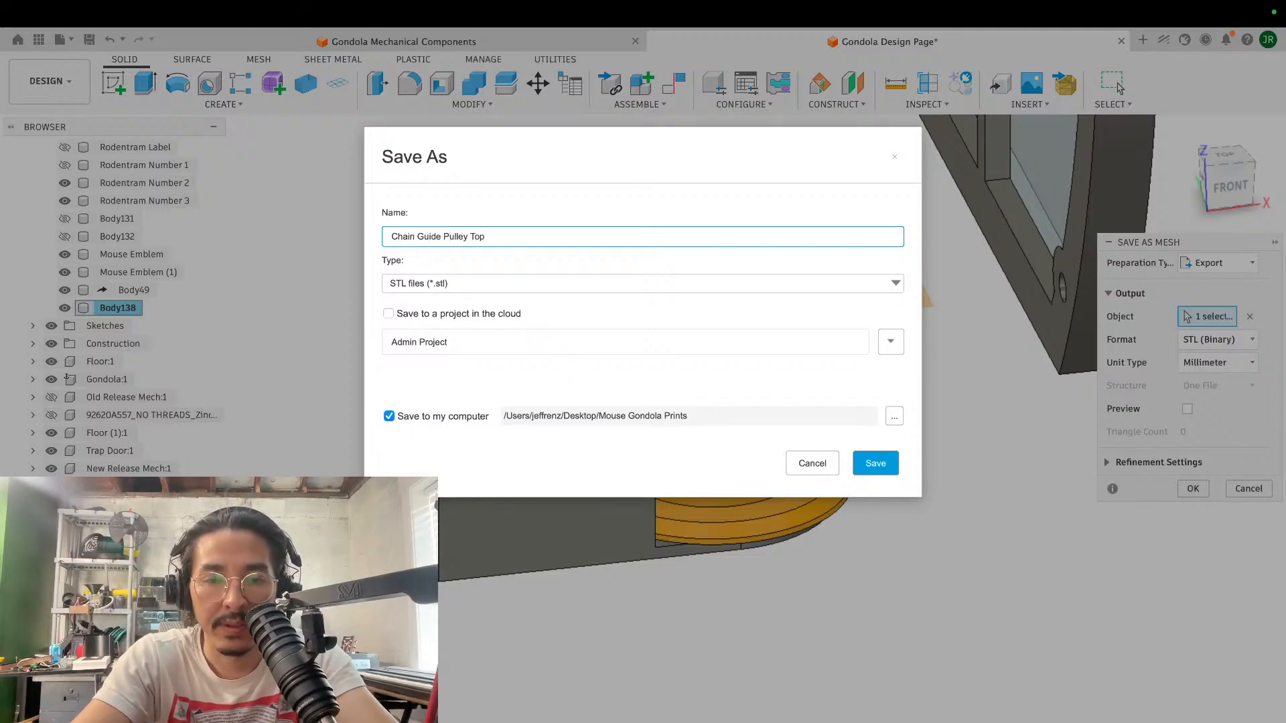
{"action": "type", "text": "Pulley Top Test 1"}
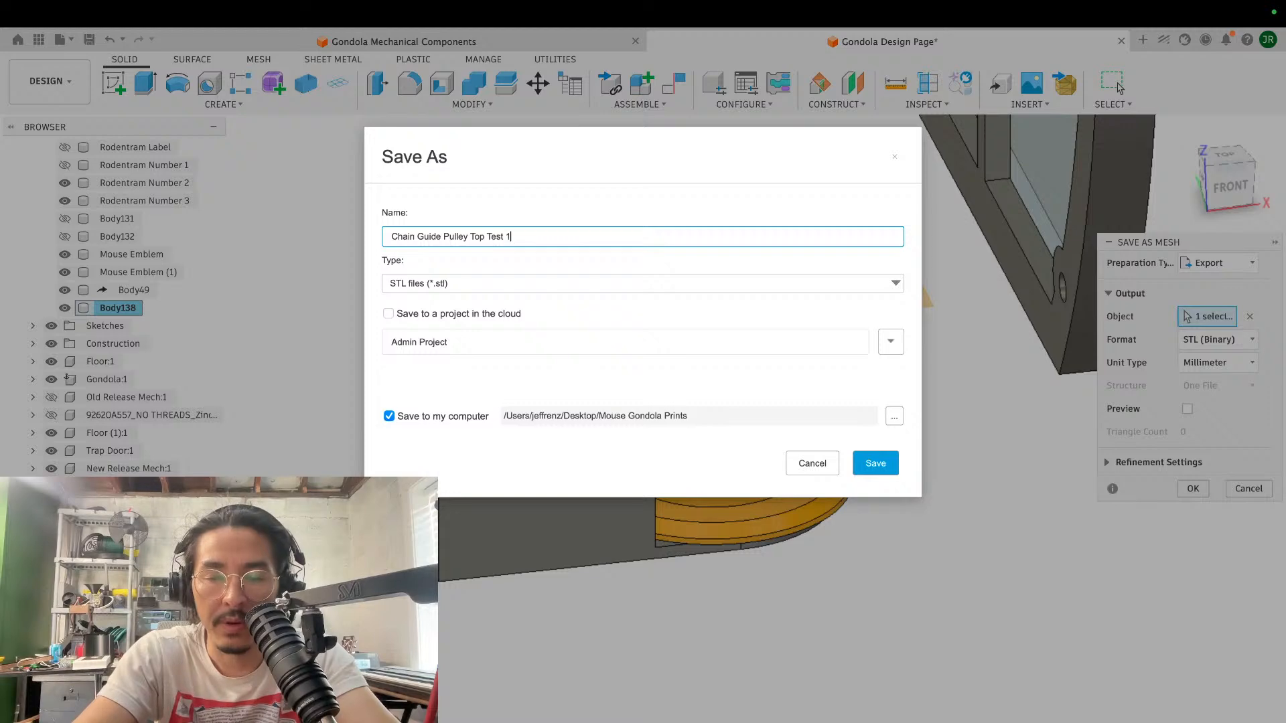
{"action": "key", "text": "Return"}
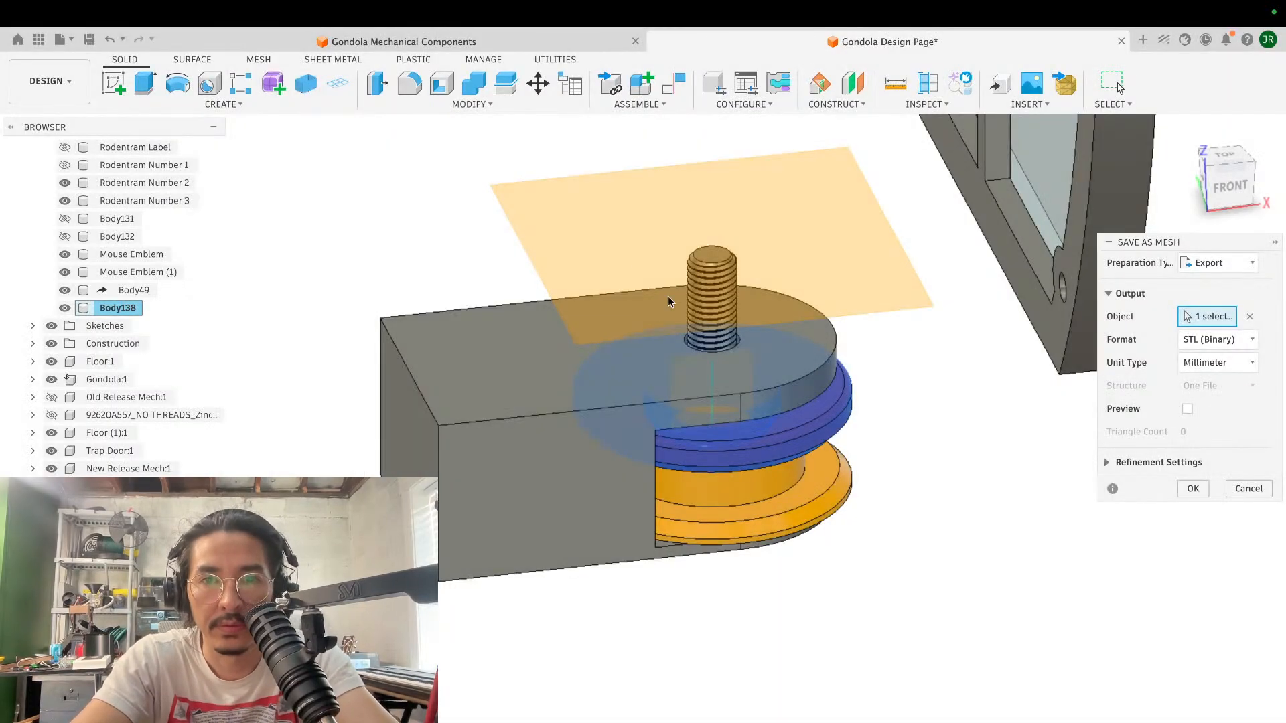
- Export the yellow lower pulley body as a binary STL in millimetres named "Chain Guide Pulley Bottom Test 2" in Mouse Gondola Prints
{"action": "key", "text": "Escape"}
{"action": "left_click", "coordinate": [134, 290]}
{"action": "right_click", "coordinate": [134, 290]}
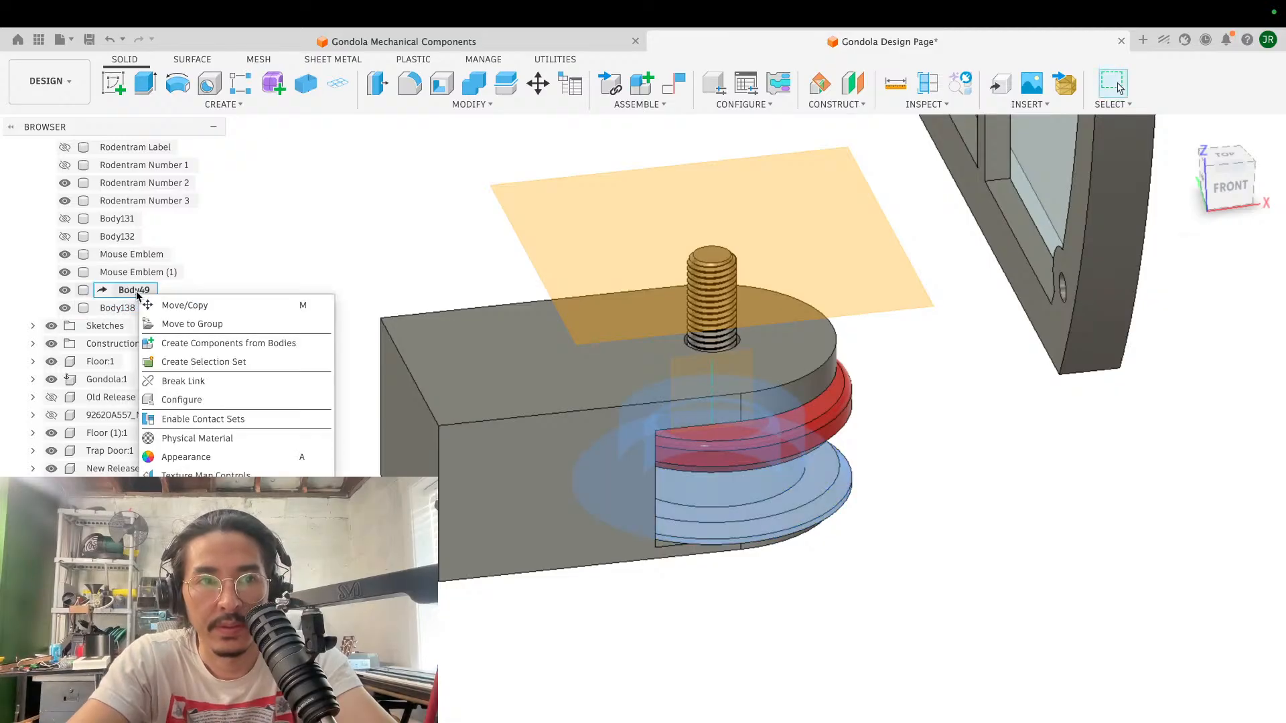
{"action": "left_click", "coordinate": [194, 513]}
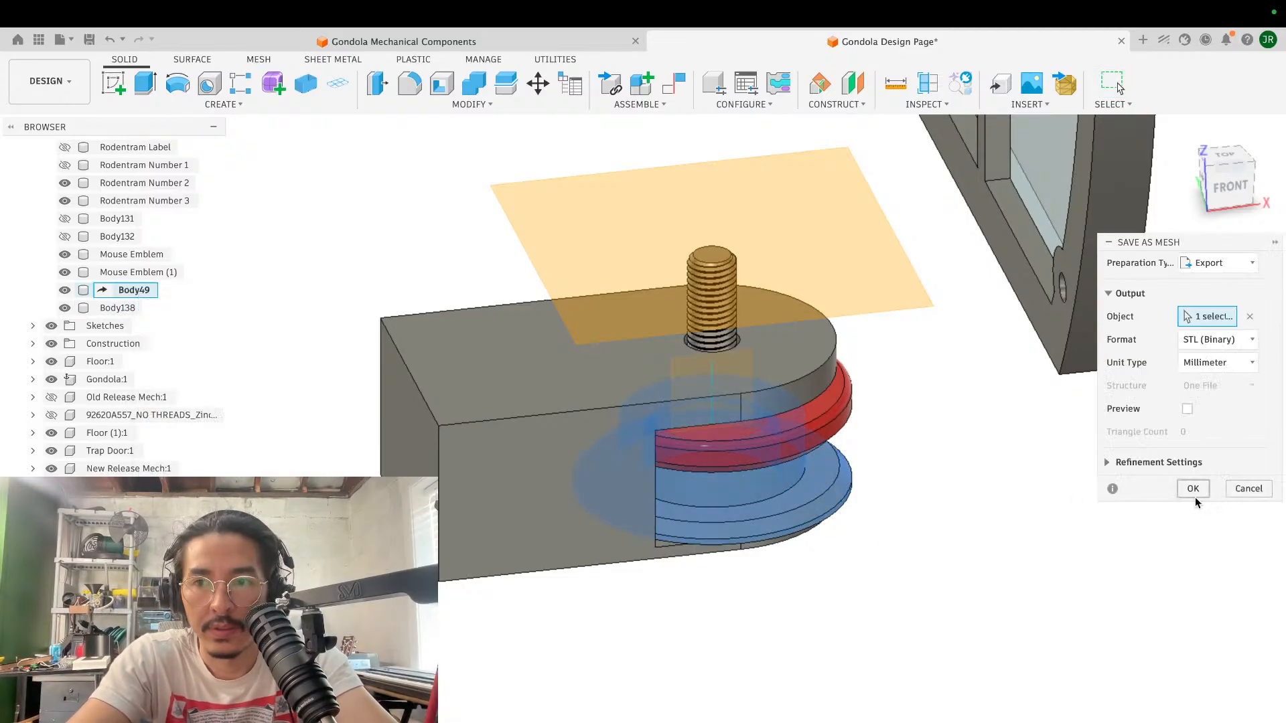
{"action": "left_click", "coordinate": [1196, 489]}
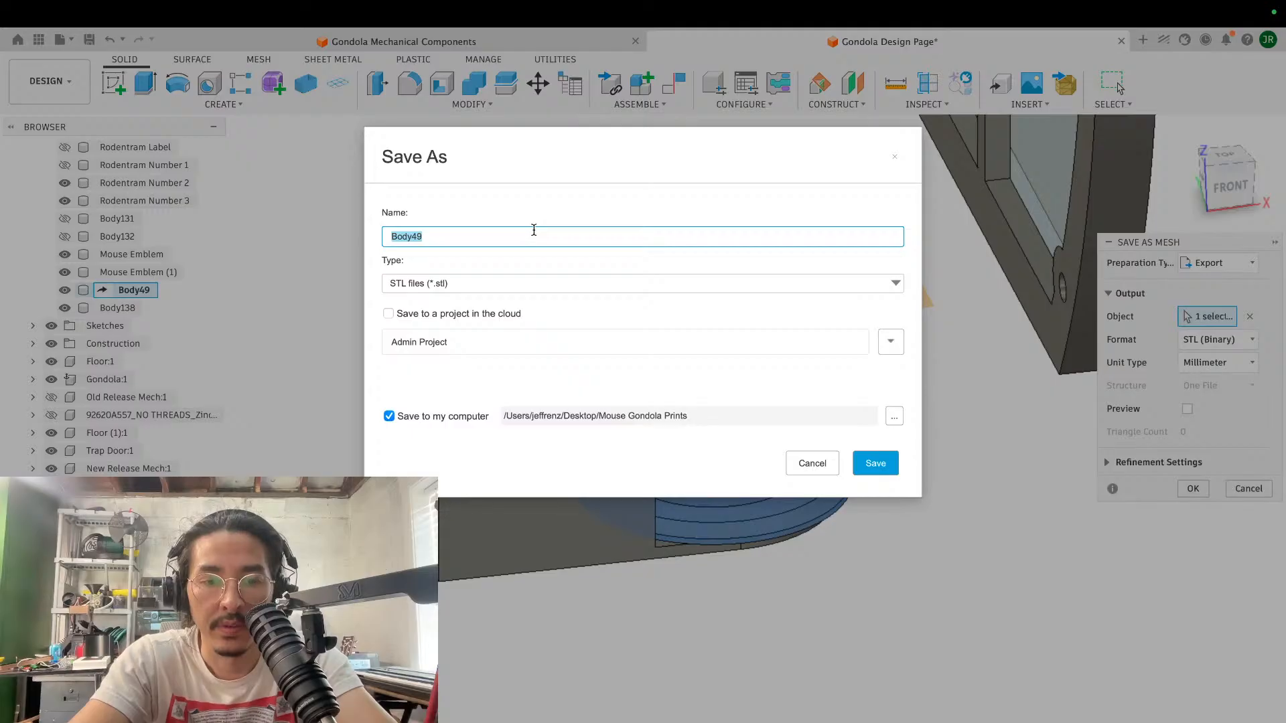
{"action": "type", "text": "Chain Guide Pulley Bot"}
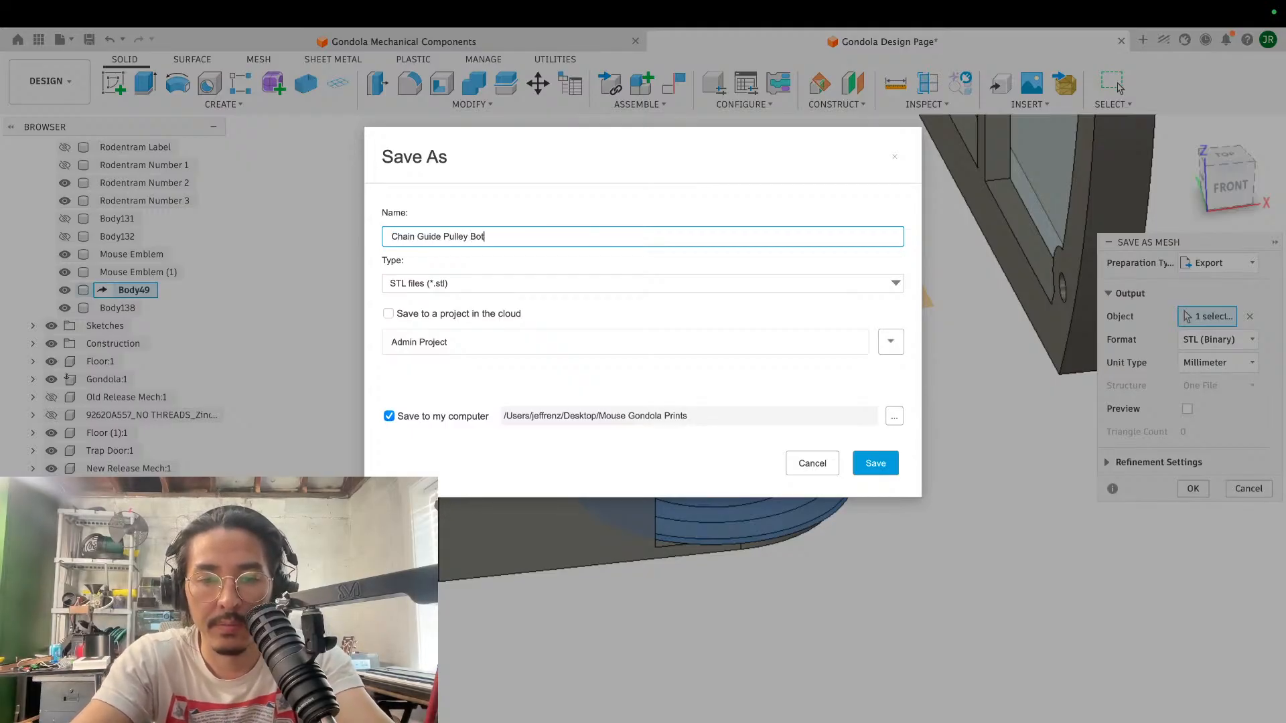
{"action": "type", "text": "tom Test "}
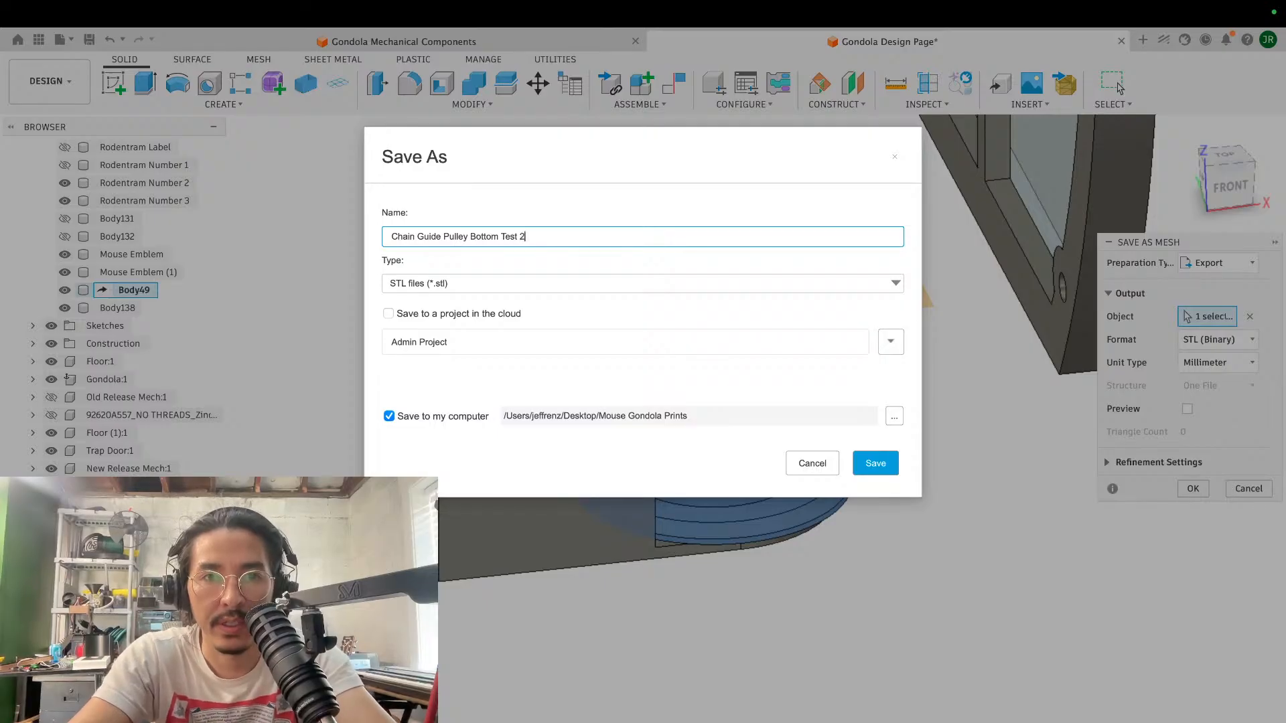
{"action": "type", "text": "1"}
{"action": "key", "text": "Return"}
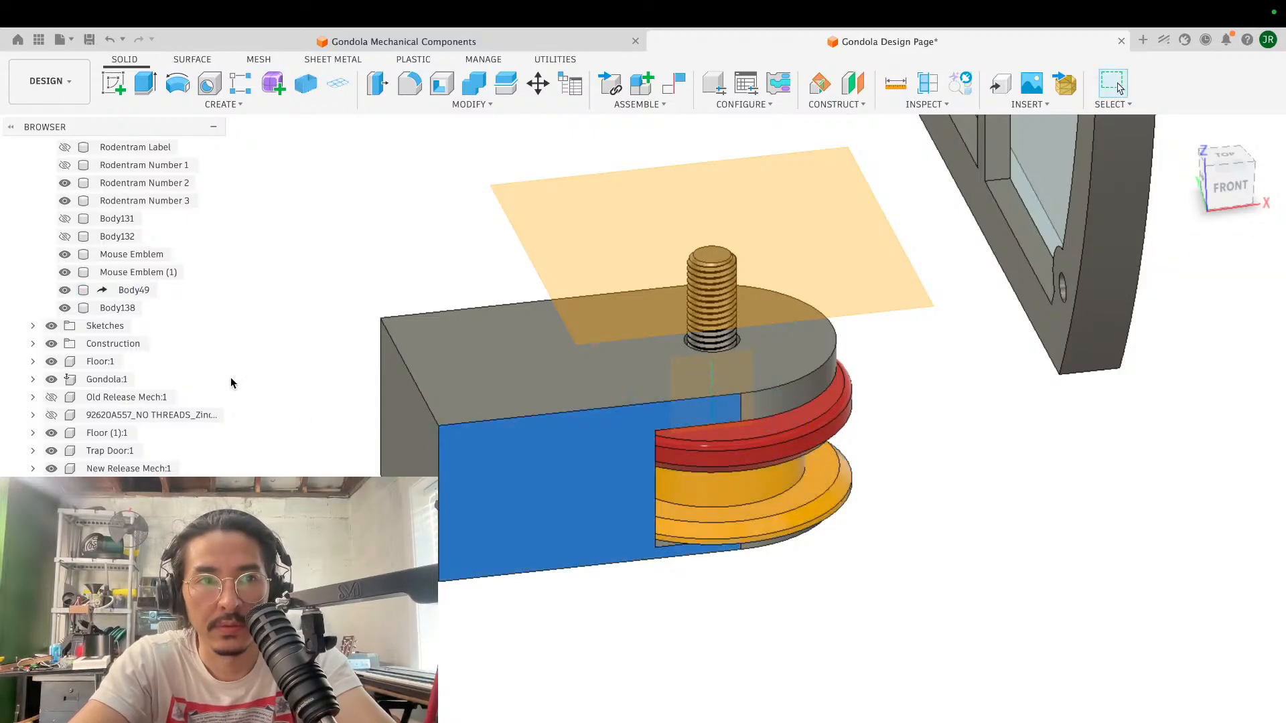
- Check which entry in the component list contains the mounting arm around the pulley
{"action": "left_click", "coordinate": [420, 371]}
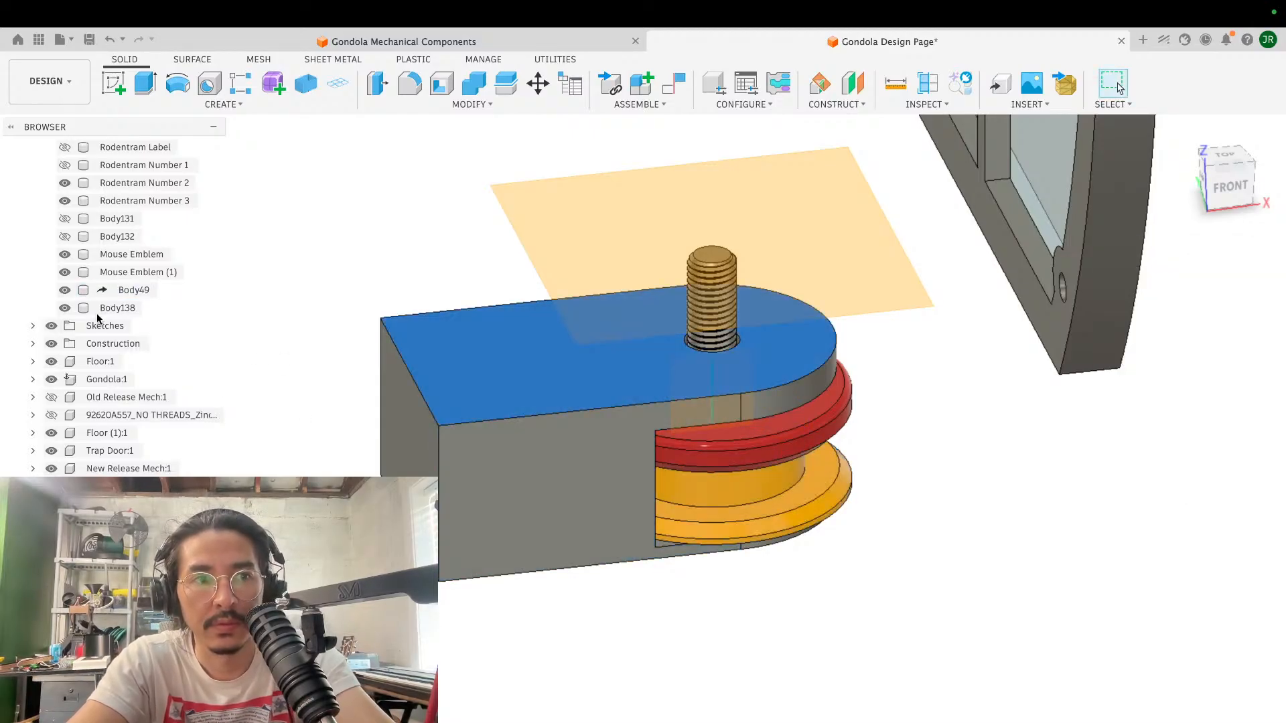
{"action": "scroll", "coordinate": [98, 319], "scroll_direction": "up", "scroll_amount": 5}
{"action": "scroll", "coordinate": [97, 319], "scroll_direction": "down", "scroll_amount": 5}
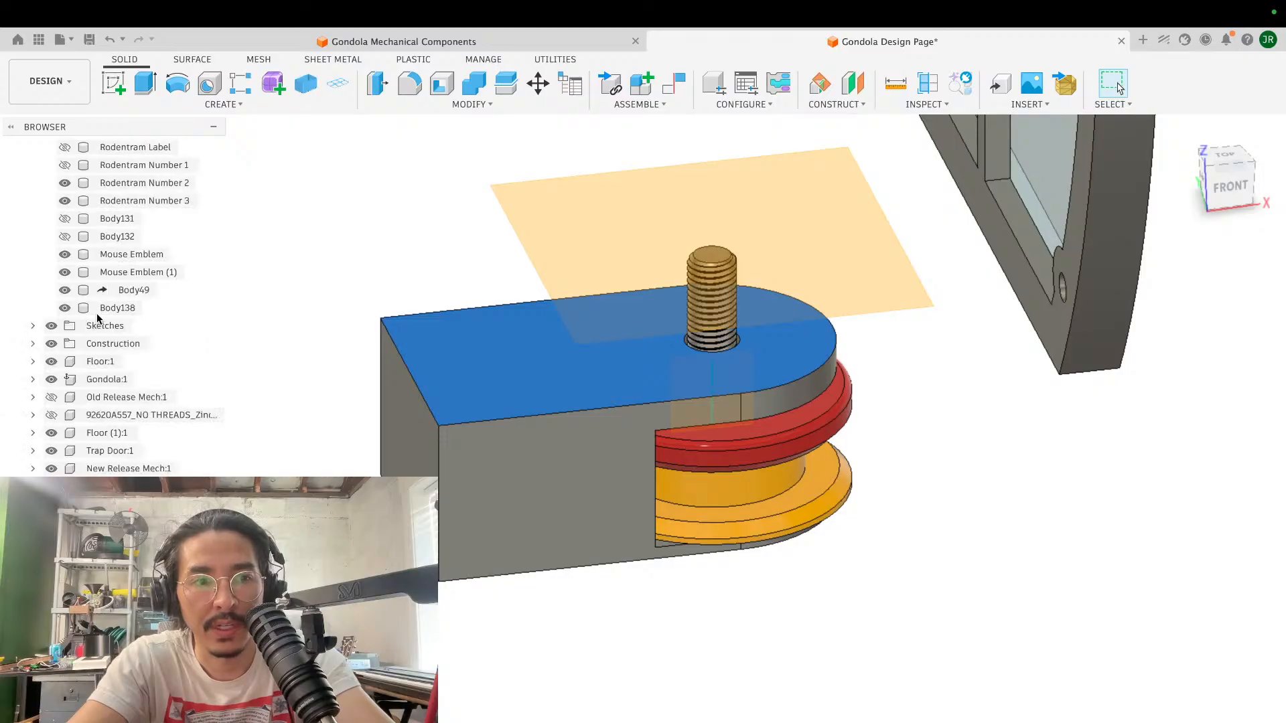
{"action": "scroll", "coordinate": [134, 308], "scroll_direction": "down", "scroll_amount": 2}
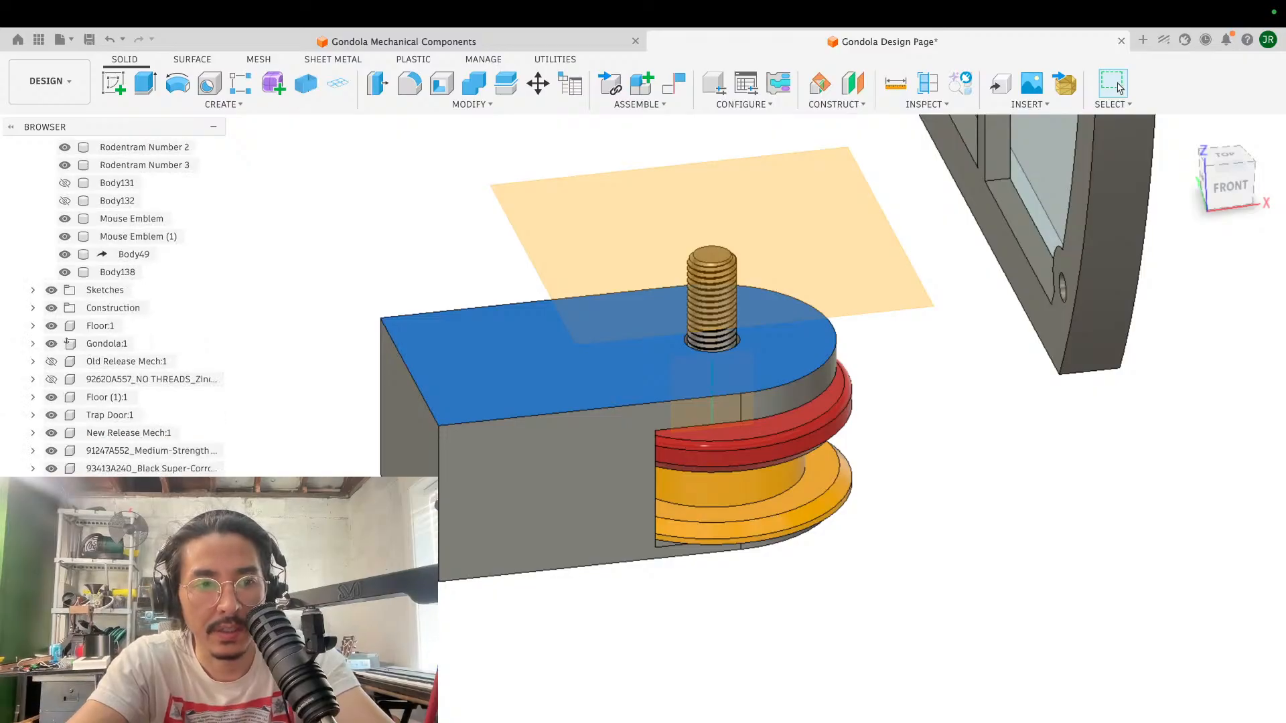
{"action": "scroll", "coordinate": [134, 309], "scroll_direction": "down", "scroll_amount": 1}
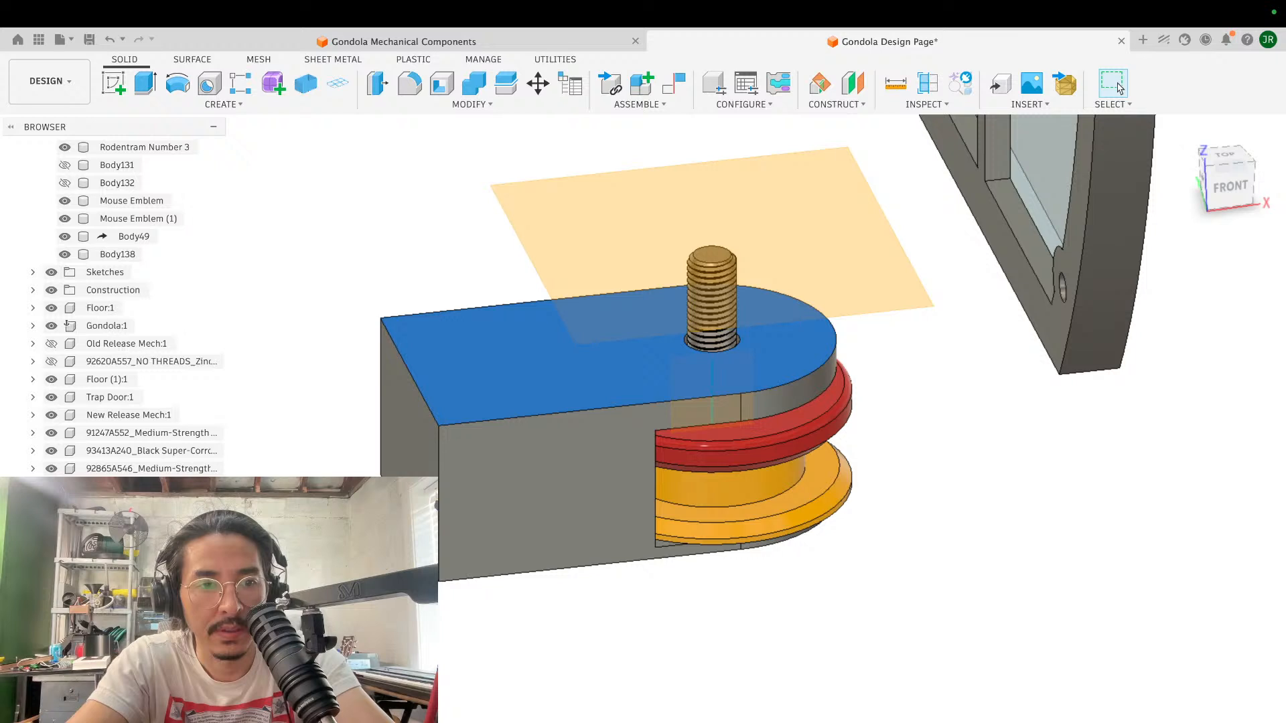
{"action": "left_click", "coordinate": [134, 522]}
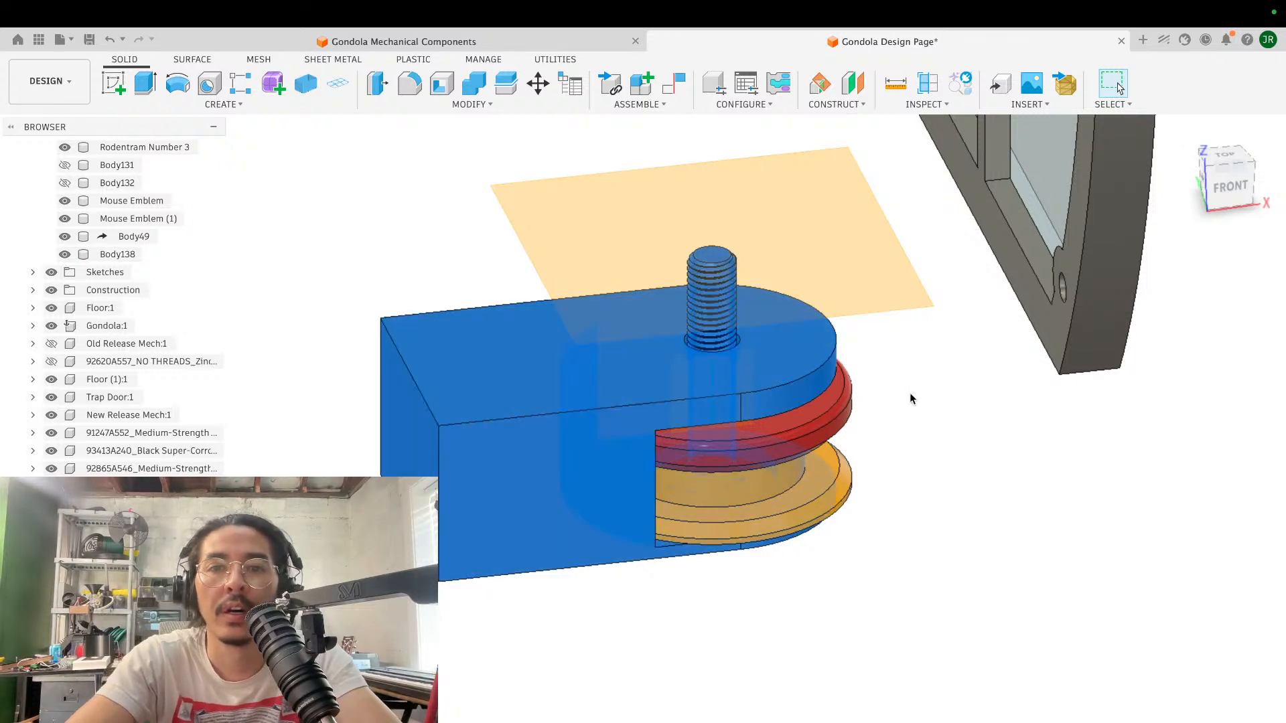
{"action": "key", "text": "Escape"}
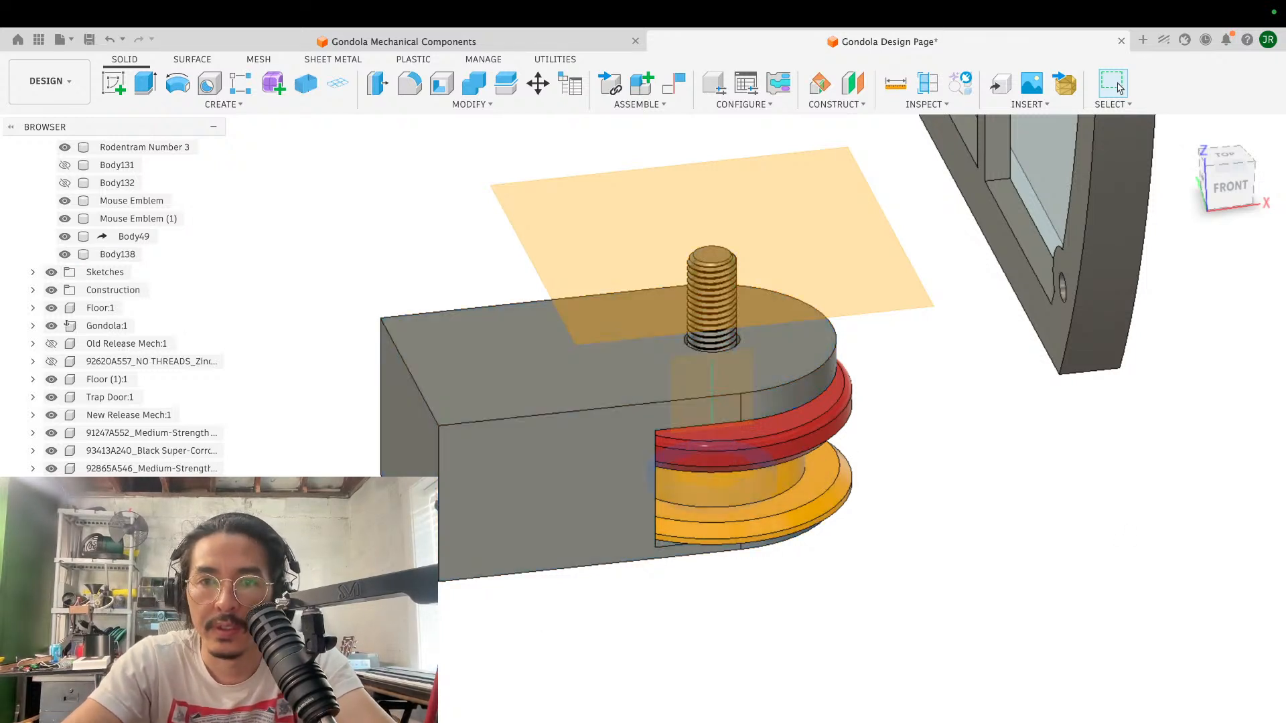
- Edit the extrusion around the screw head on the arm's underside to use the New Body operation
{"action": "scroll", "coordinate": [899, 527], "scroll_direction": "down", "scroll_amount": 8, "text": "shift"}
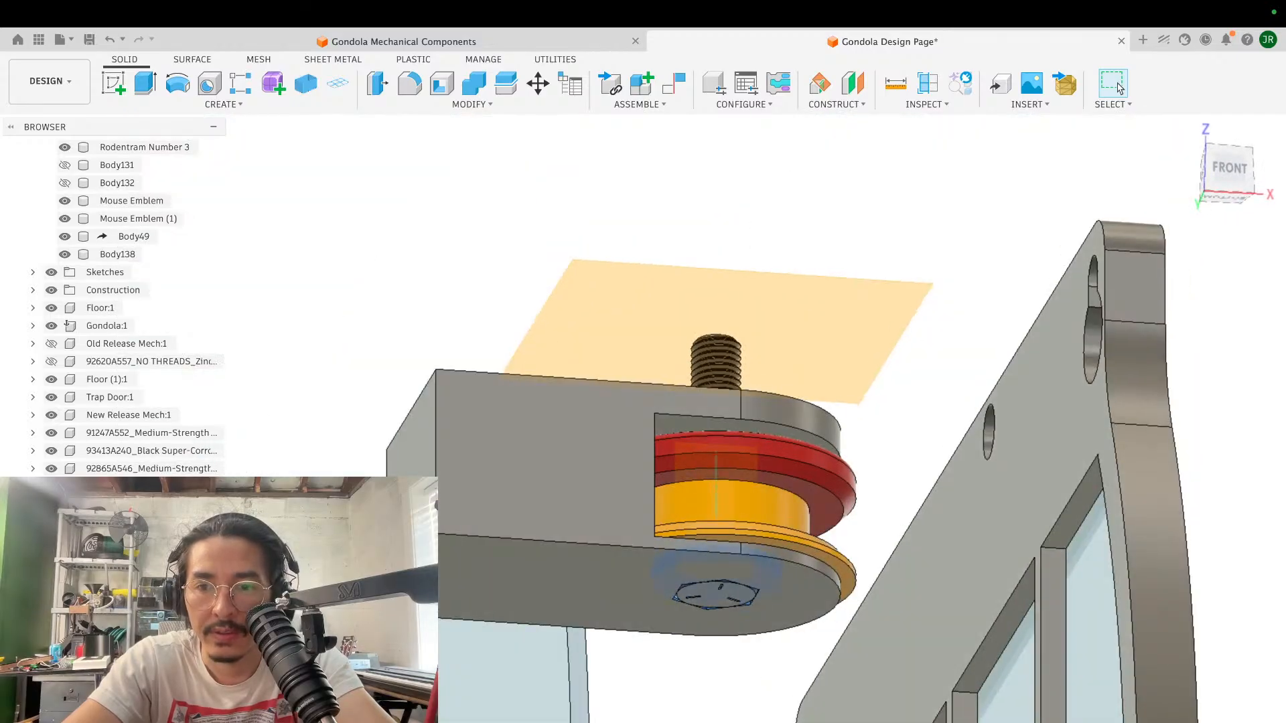
{"action": "left_click", "coordinate": [1213, 431]}
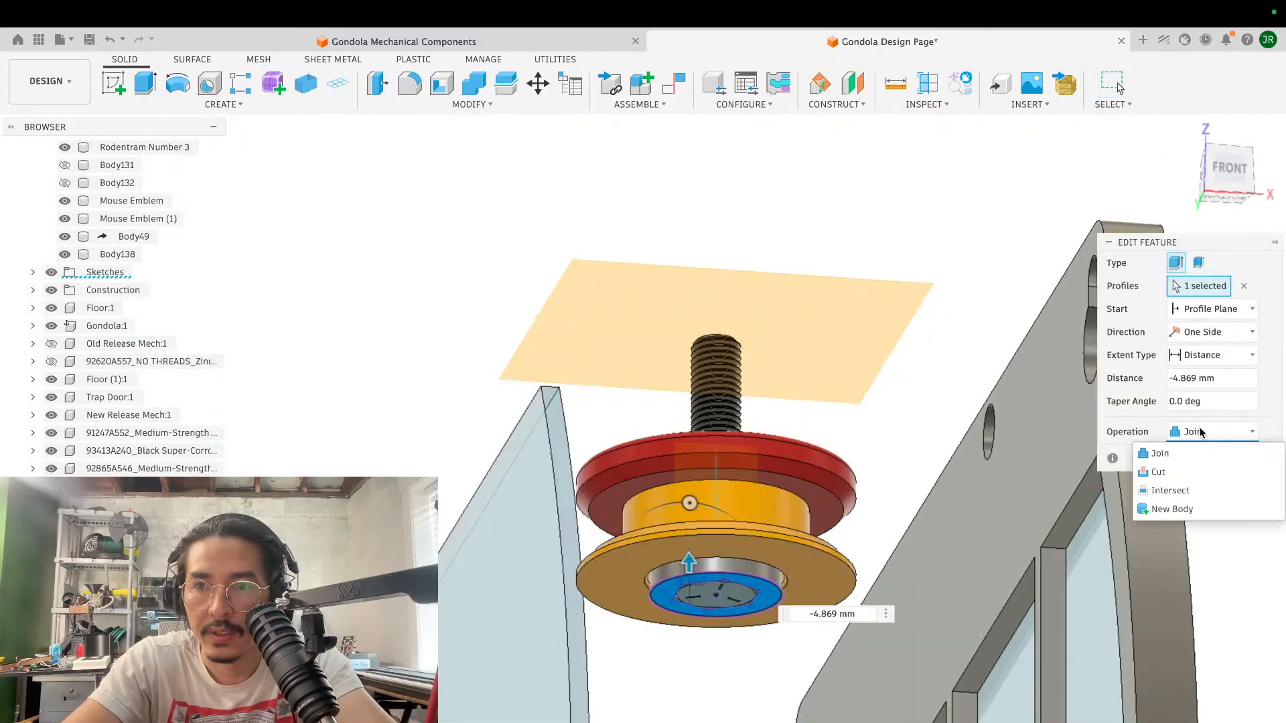
{"action": "left_click", "coordinate": [1170, 509]}
{"action": "left_click", "coordinate": [1201, 461]}
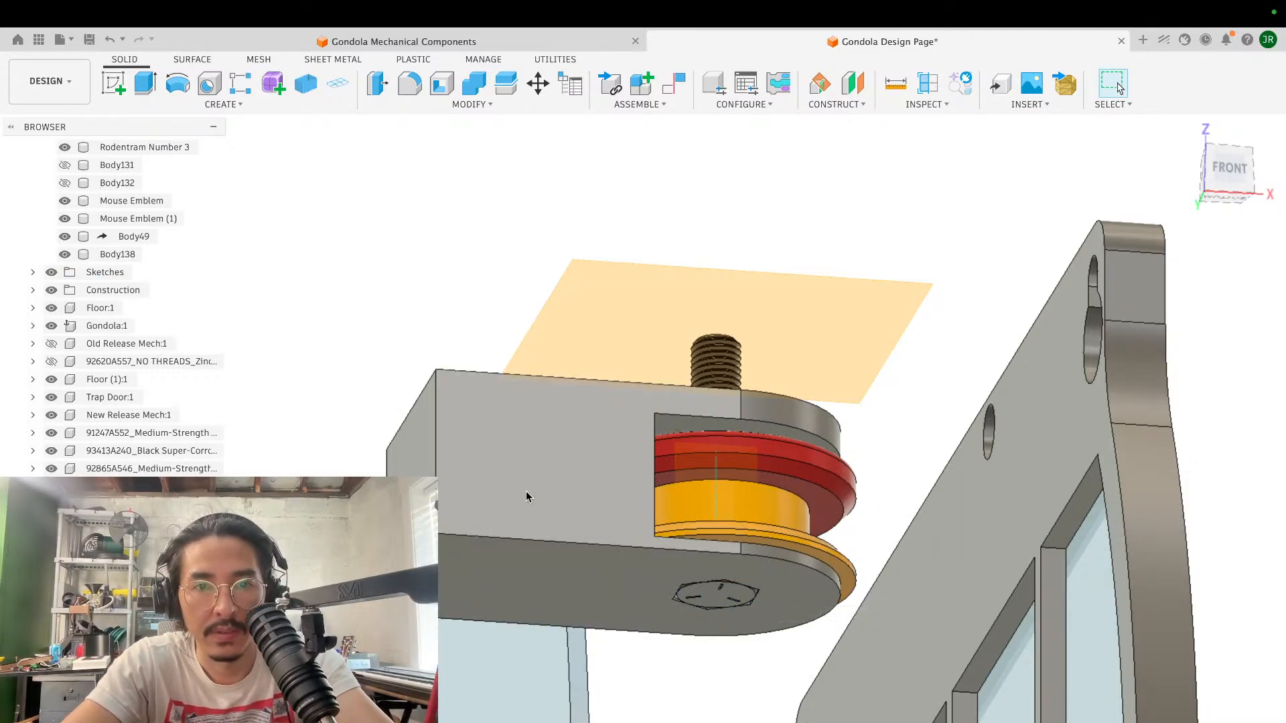
- Export the mounting arm body as a binary STL in millimetres named "Chain Guide Pulley Housing test 1" in Mouse Gondola Prints
{"action": "left_click", "coordinate": [482, 474]}
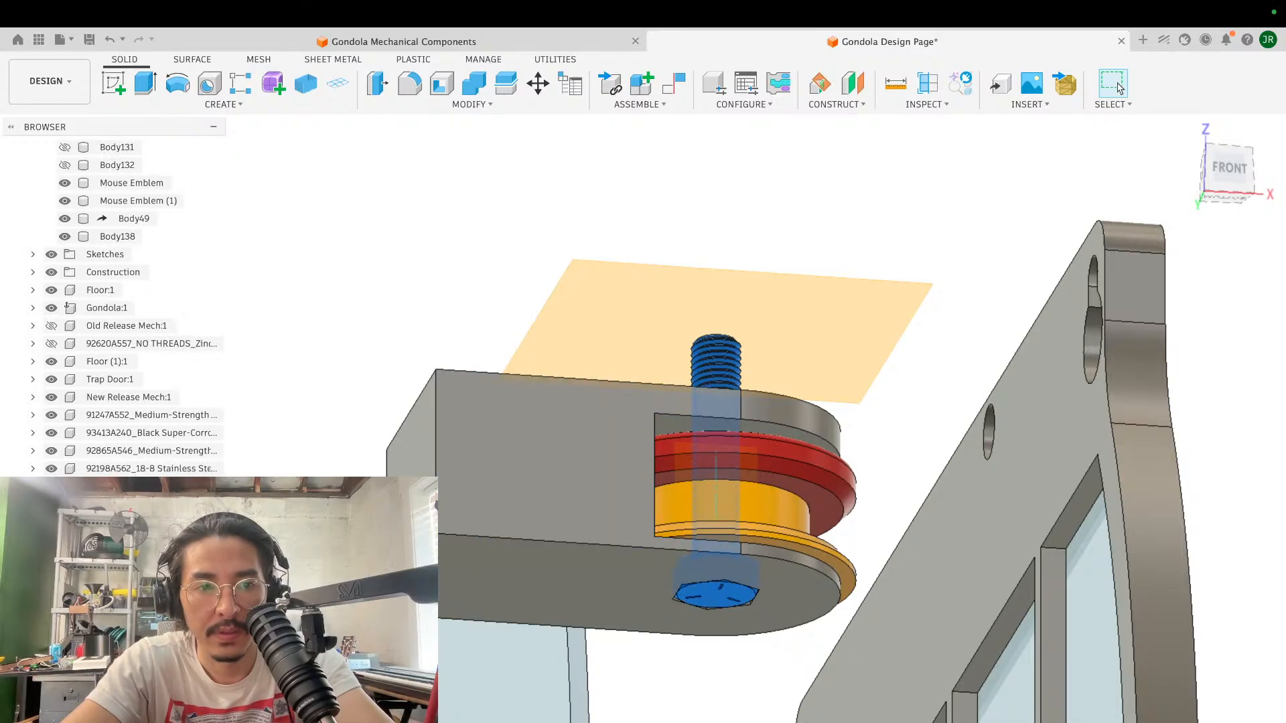
{"action": "right_click", "coordinate": [113, 549]}
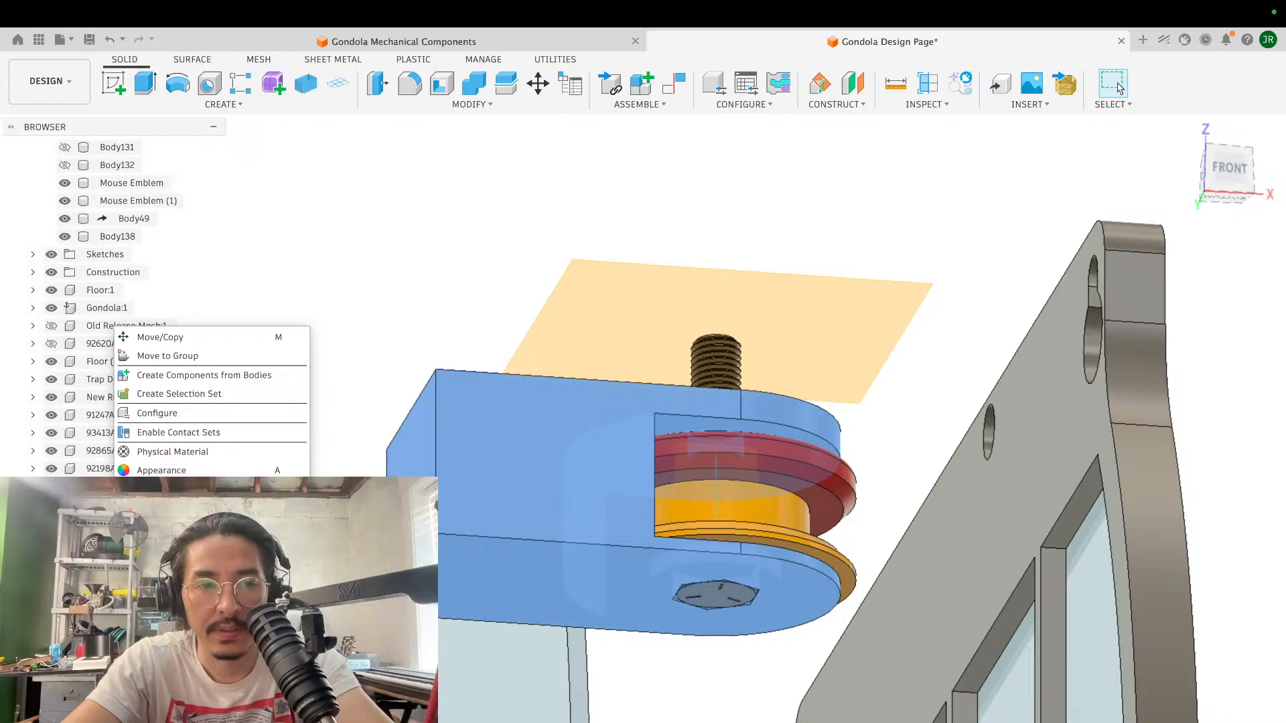
{"action": "left_click", "coordinate": [169, 528]}
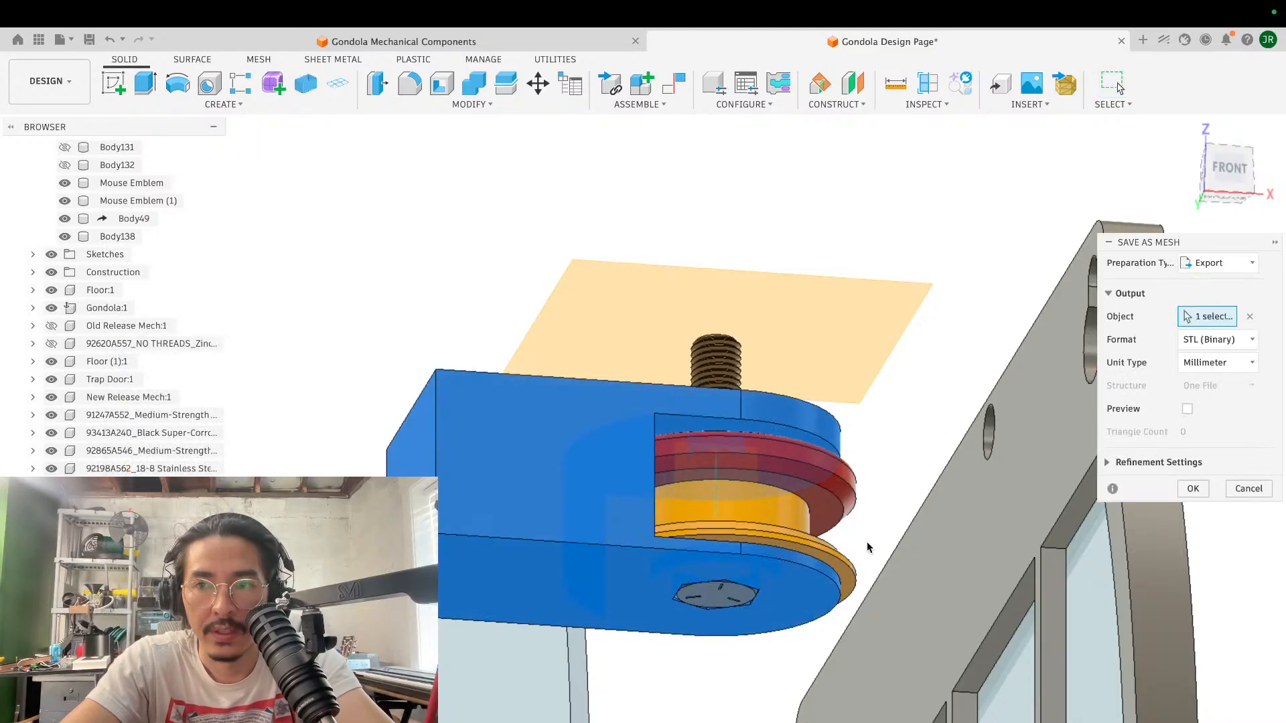
{"action": "left_click", "coordinate": [1202, 488]}
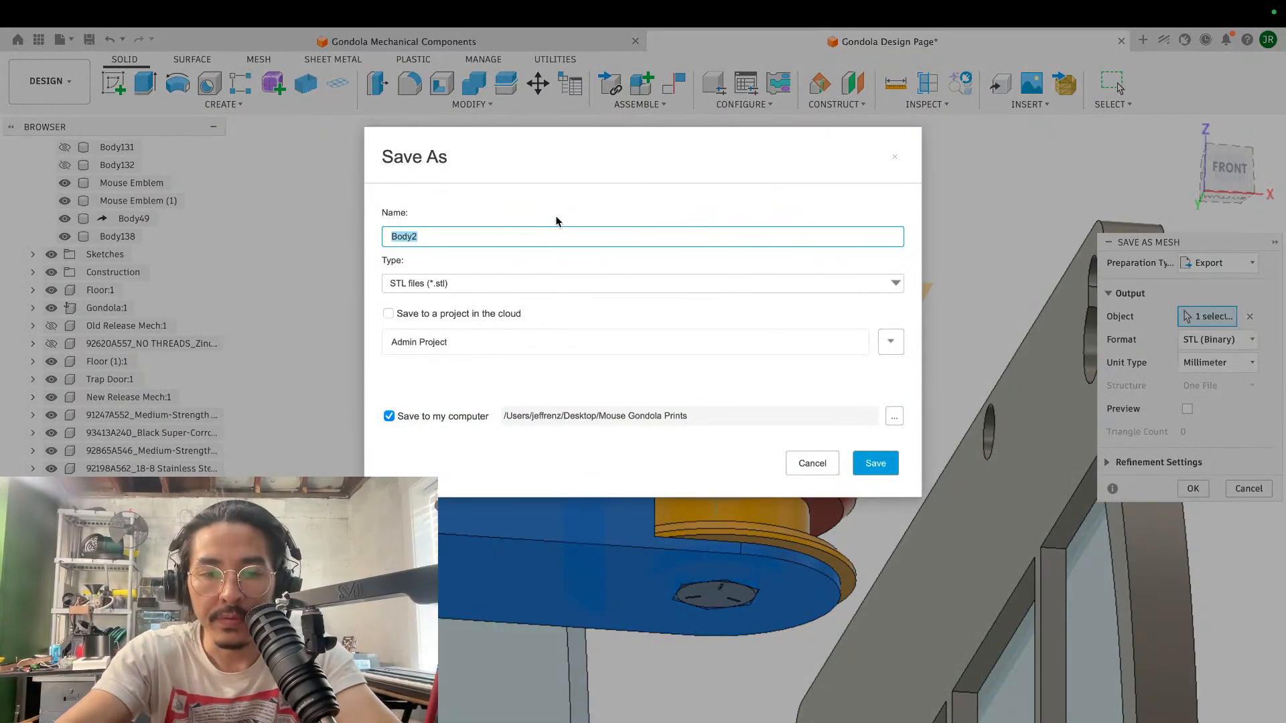
{"action": "type", "text": "Chain Guide Pull"}
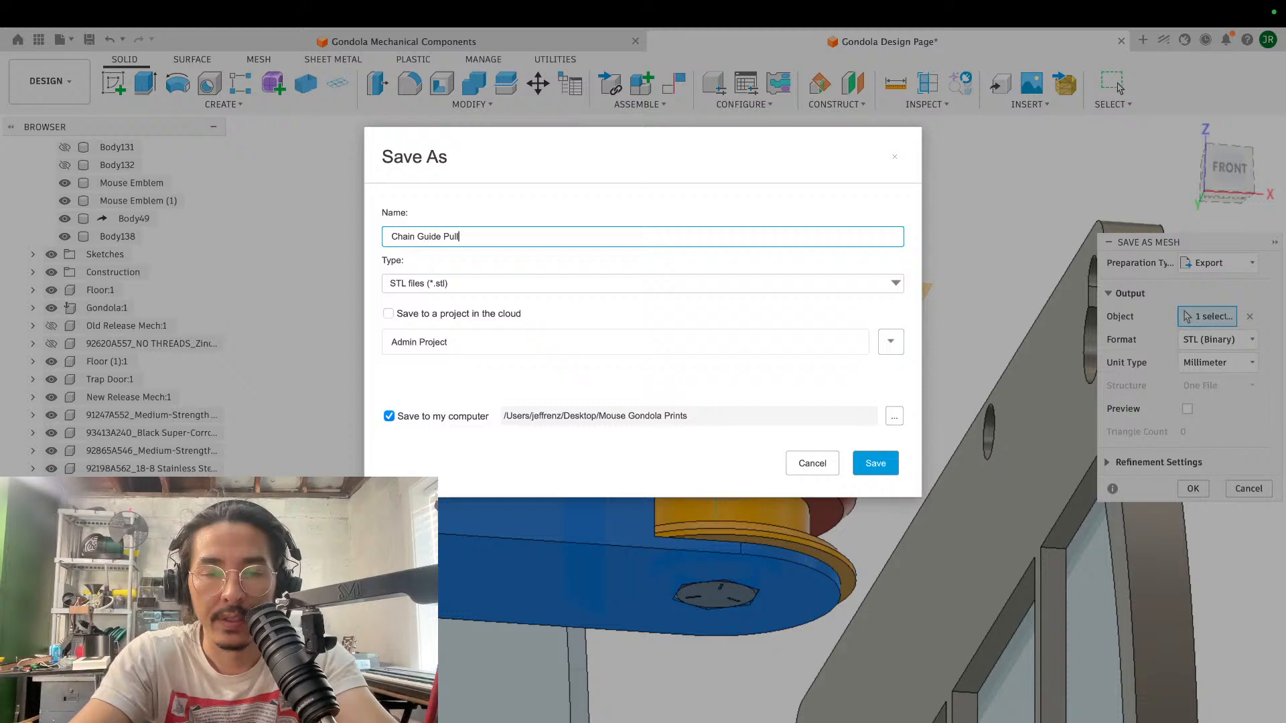
{"action": "type", "text": "ey Housing test 1"}
{"action": "key", "text": "Return"}
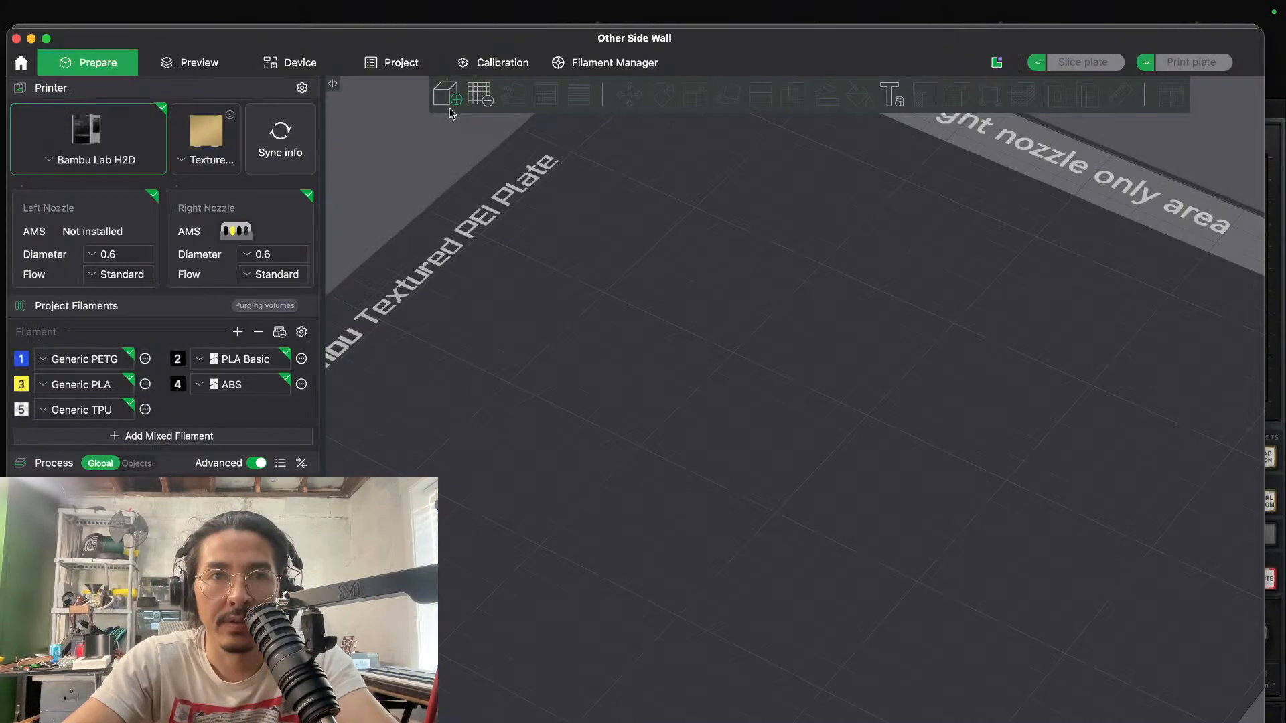
- Switch to Bambu Studio and import the Chain Guide Pulley housing, bottom and top STL files from the Mouse Gondola Prints folder
{"action": "left_click", "coordinate": [447, 95]}
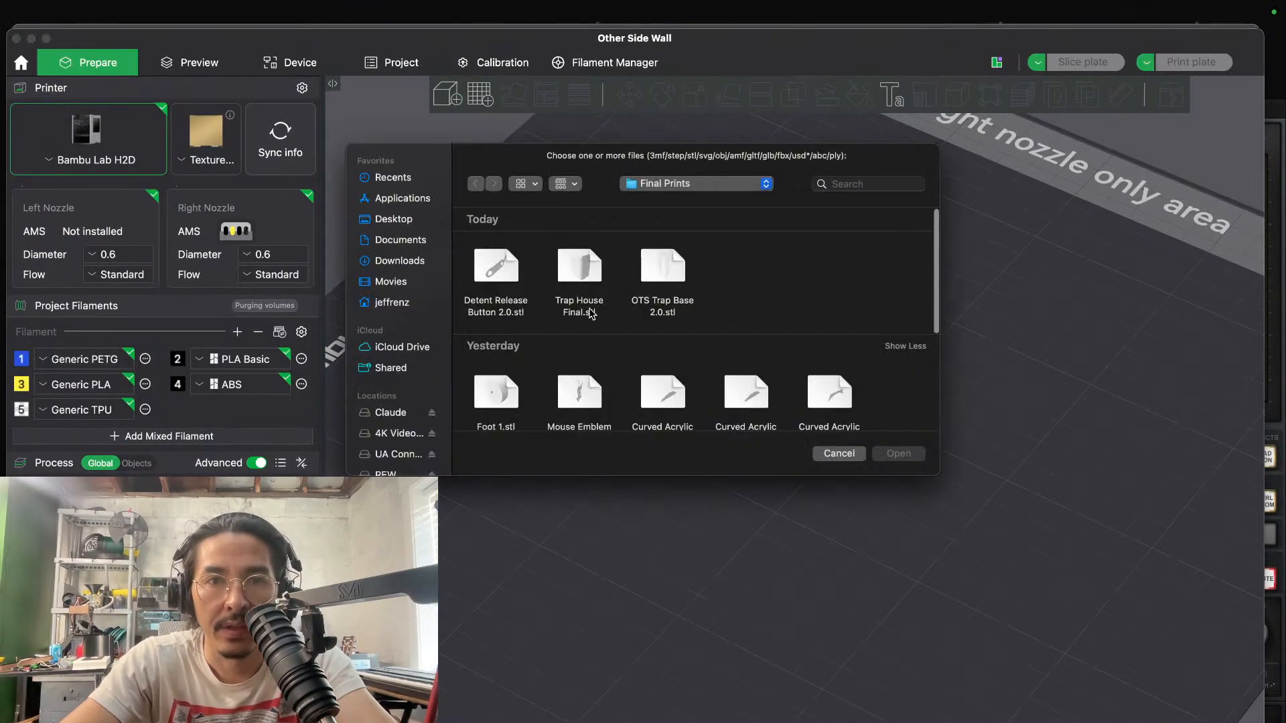
{"action": "left_click", "coordinate": [725, 184]}
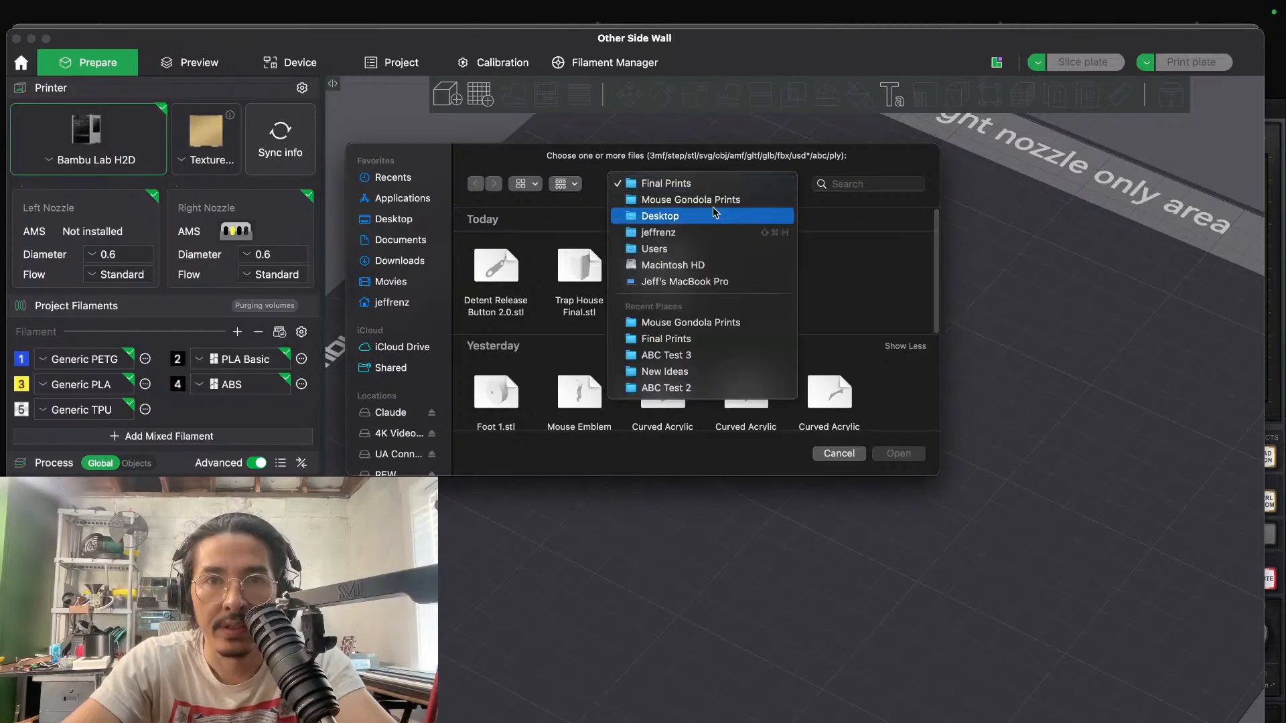
{"action": "left_click", "coordinate": [691, 199]}
{"action": "left_click", "coordinate": [518, 274]}
{"action": "left_click", "coordinate": [580, 271], "text": "shift"}
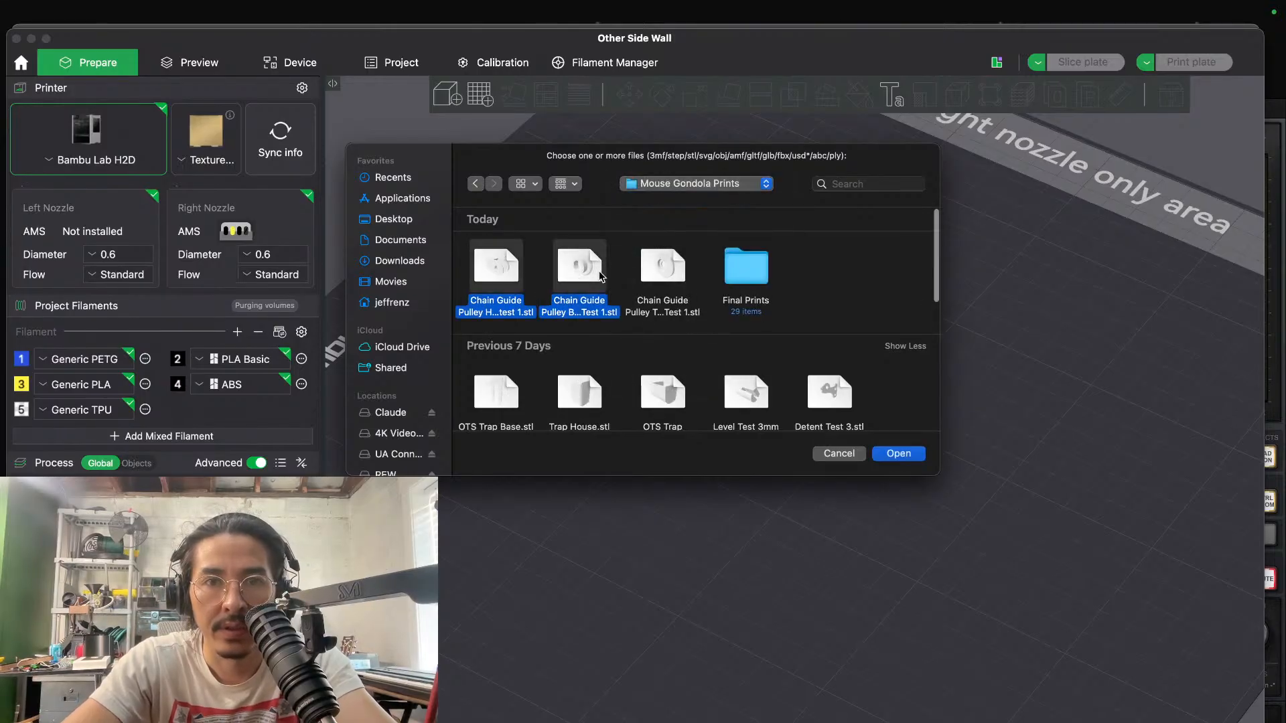
{"action": "left_click", "coordinate": [672, 277], "text": "shift"}
{"action": "left_click", "coordinate": [892, 454]}
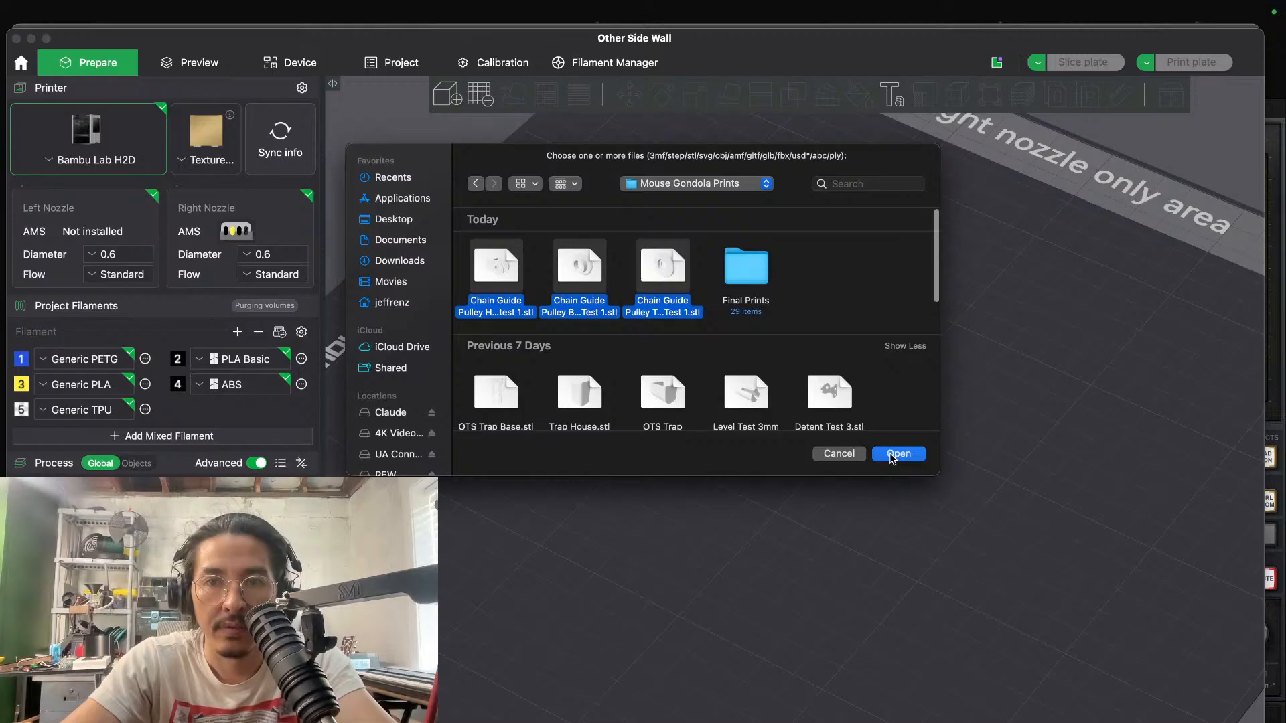
{"action": "left_click", "coordinate": [771, 492]}
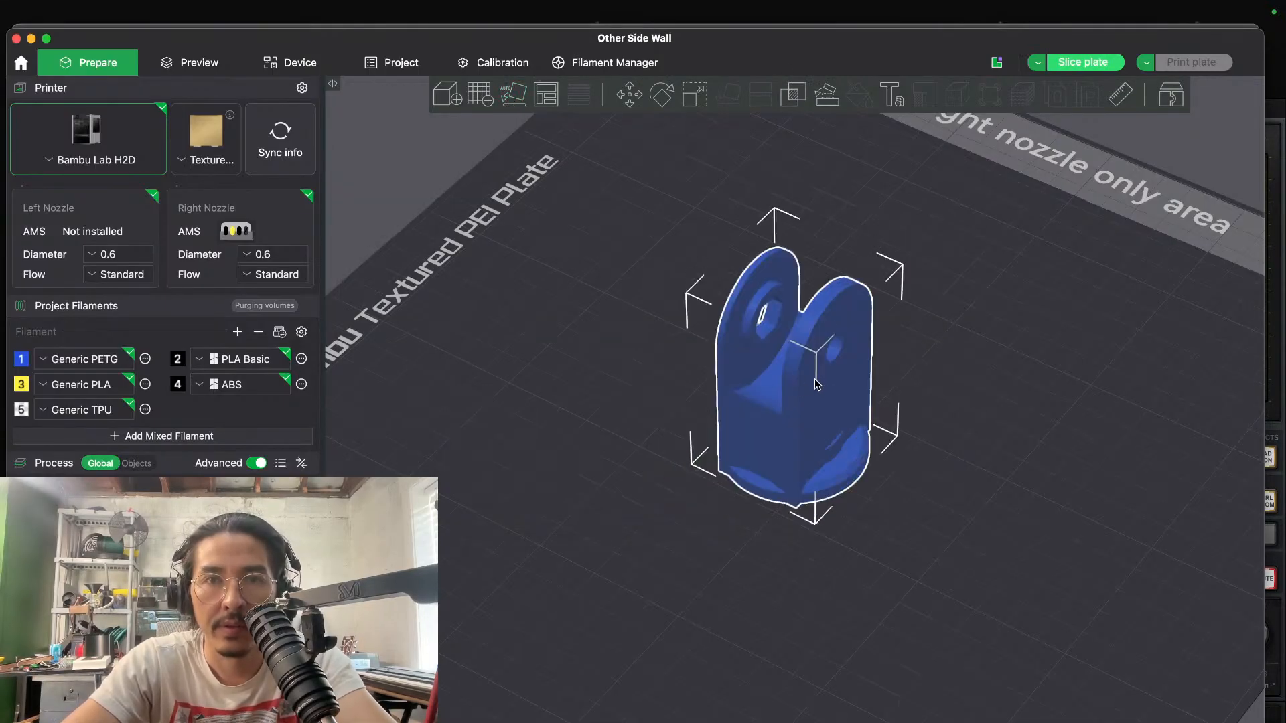
- Auto-arrange the three imported parts on the build plate and move the housing away from the pulley halves
{"action": "right_click", "coordinate": [546, 100]}
{"action": "left_click", "coordinate": [567, 254]}
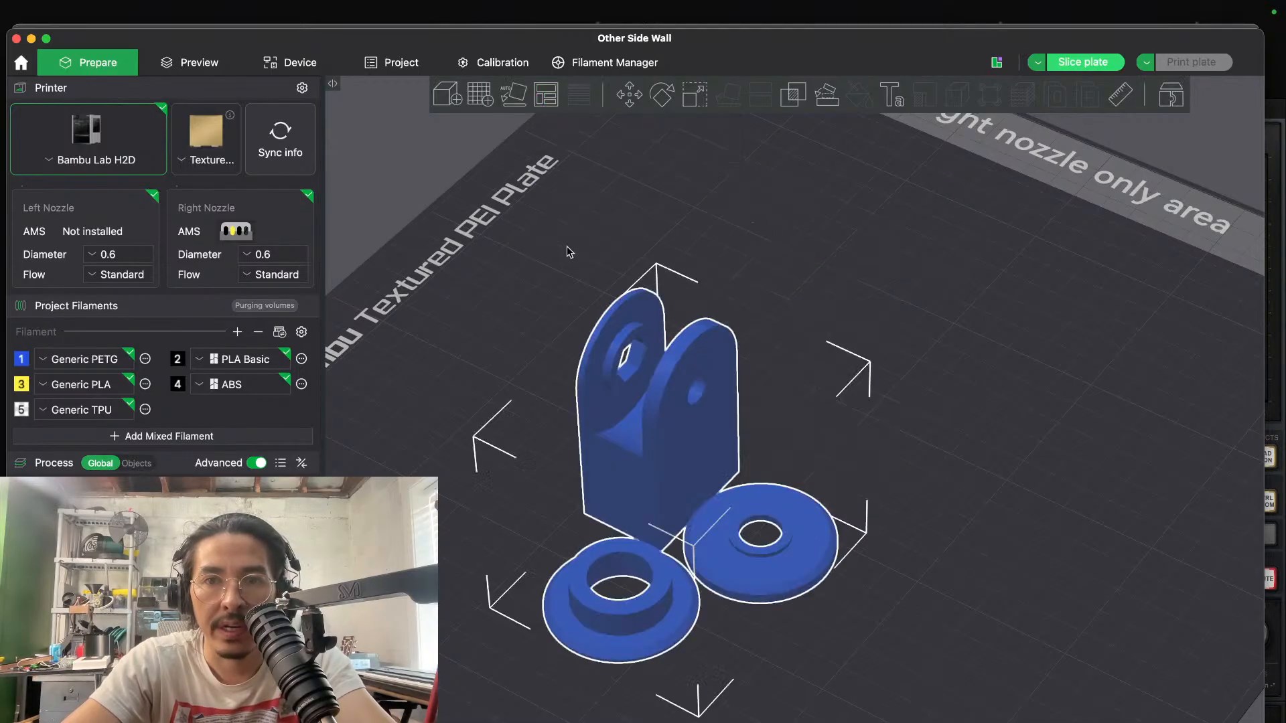
{"action": "left_click", "coordinate": [890, 376]}
{"action": "mouse_move", "coordinate": [889, 375]}
{"action": "left_mouse_down"}
{"action": "mouse_move", "coordinate": [869, 354]}
{"action": "mouse_move", "coordinate": [872, 369]}
{"action": "left_mouse_up"}
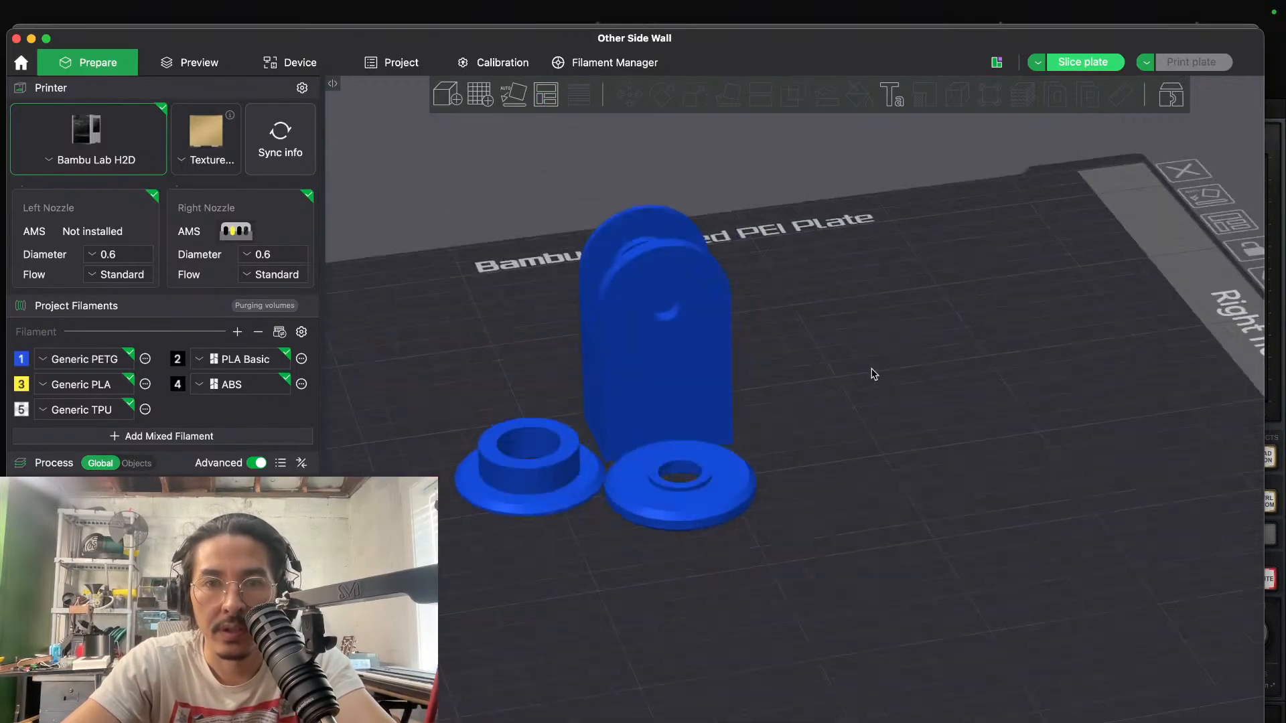
{"action": "scroll", "coordinate": [872, 370], "scroll_direction": "up", "scroll_amount": 8}
{"action": "scroll", "coordinate": [874, 374], "scroll_direction": "down", "scroll_amount": 3}
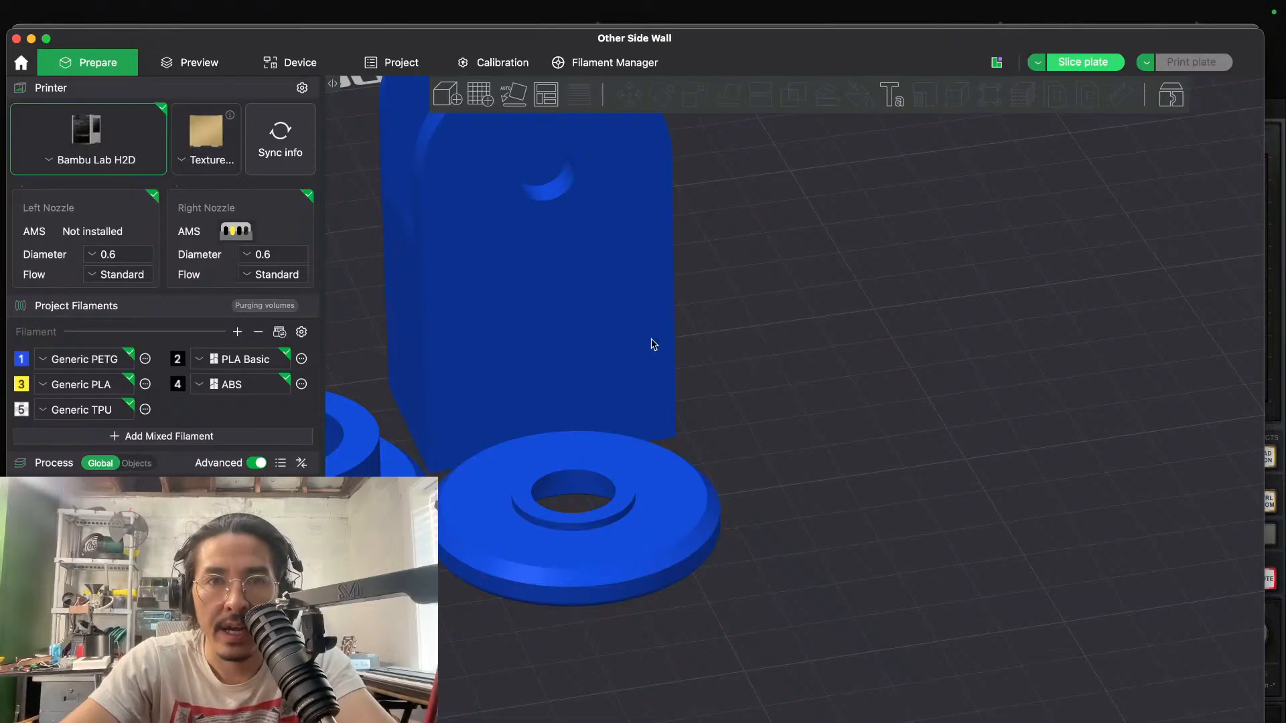
{"action": "left_click_drag", "start_coordinate": [653, 344], "coordinate": [930, 268]}
{"action": "left_click", "coordinate": [797, 494]}
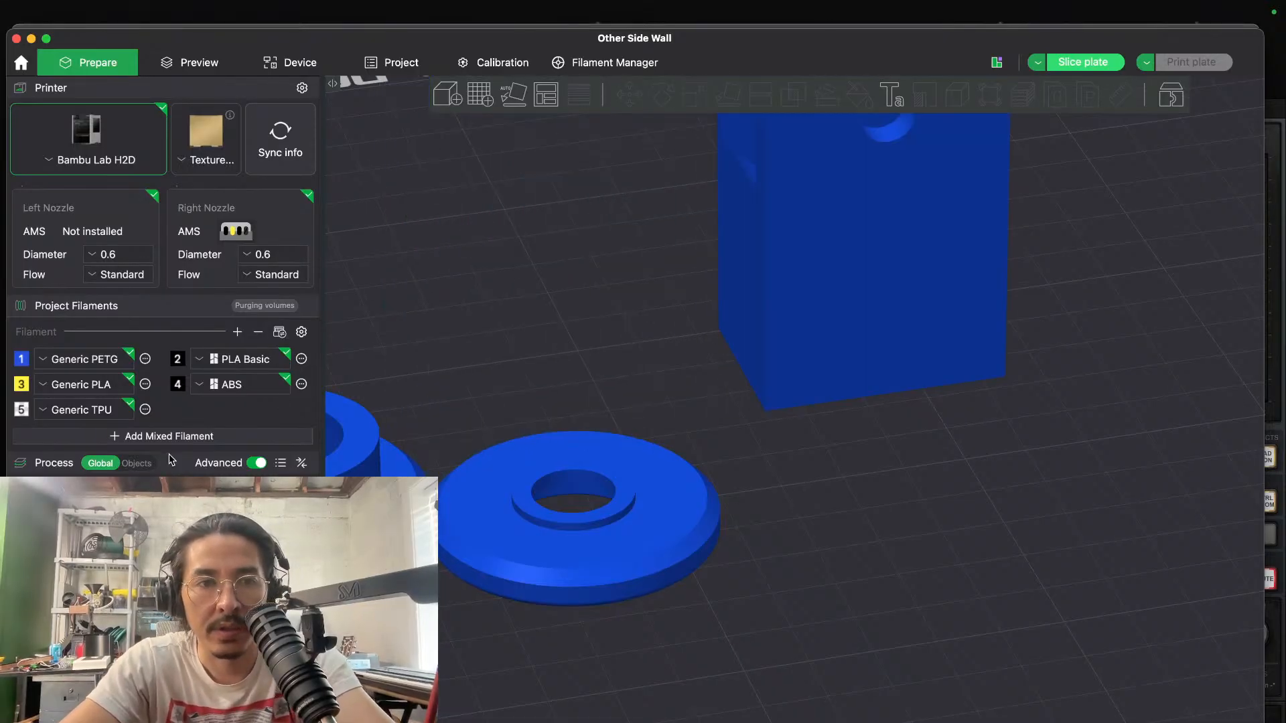
- Assign the Bambu PLA Basic filament to the housing and both pulley halves
{"action": "key", "text": "super+a"}
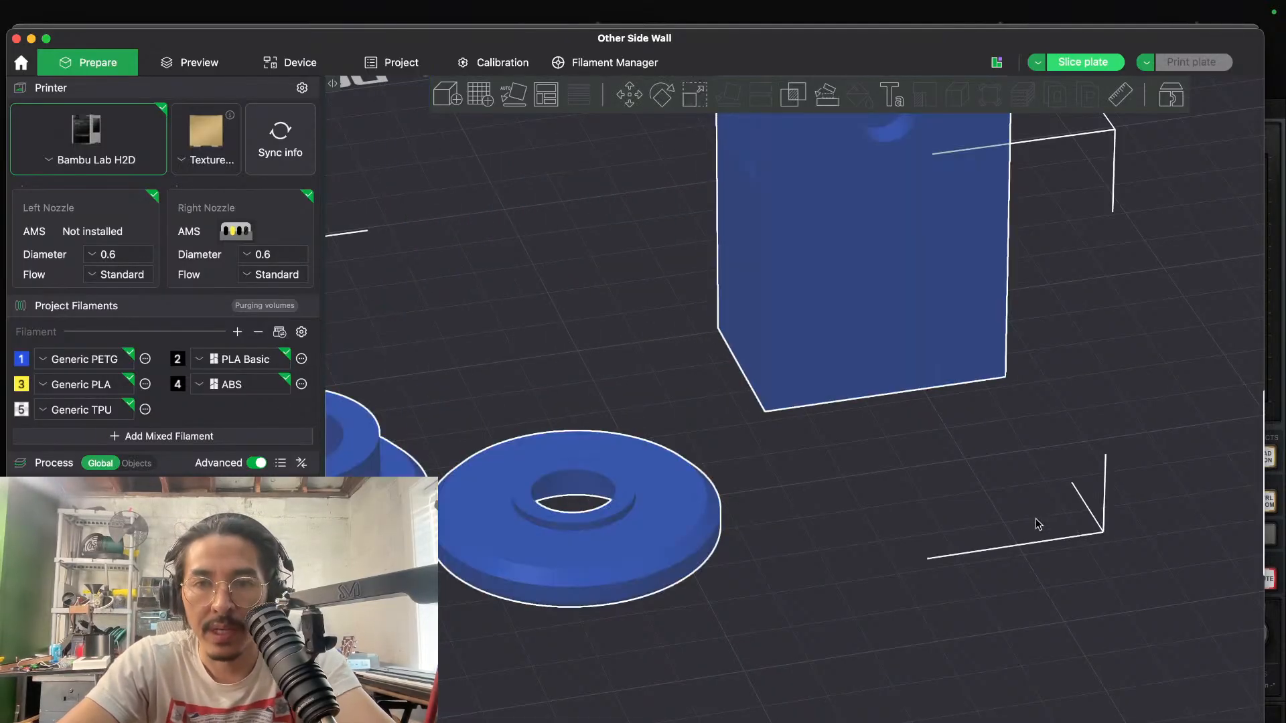
{"action": "right_click", "coordinate": [894, 387]}
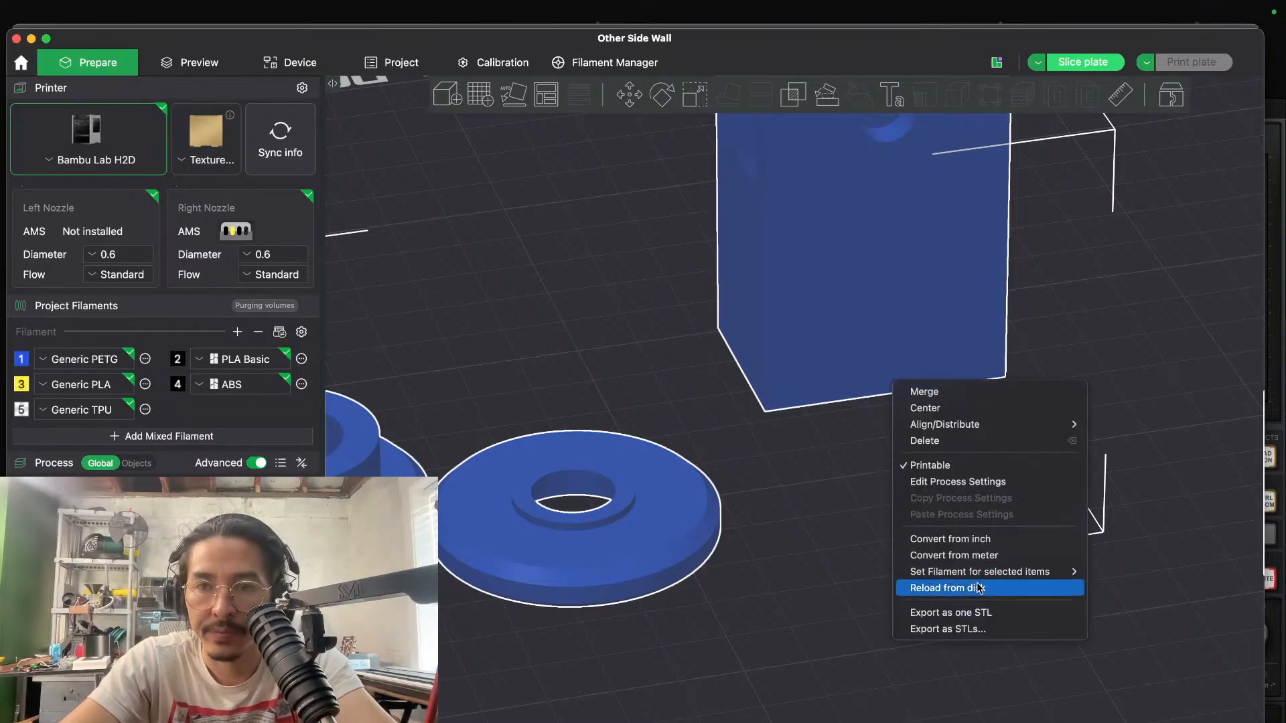
{"action": "mouse_move", "coordinate": [1004, 572]}
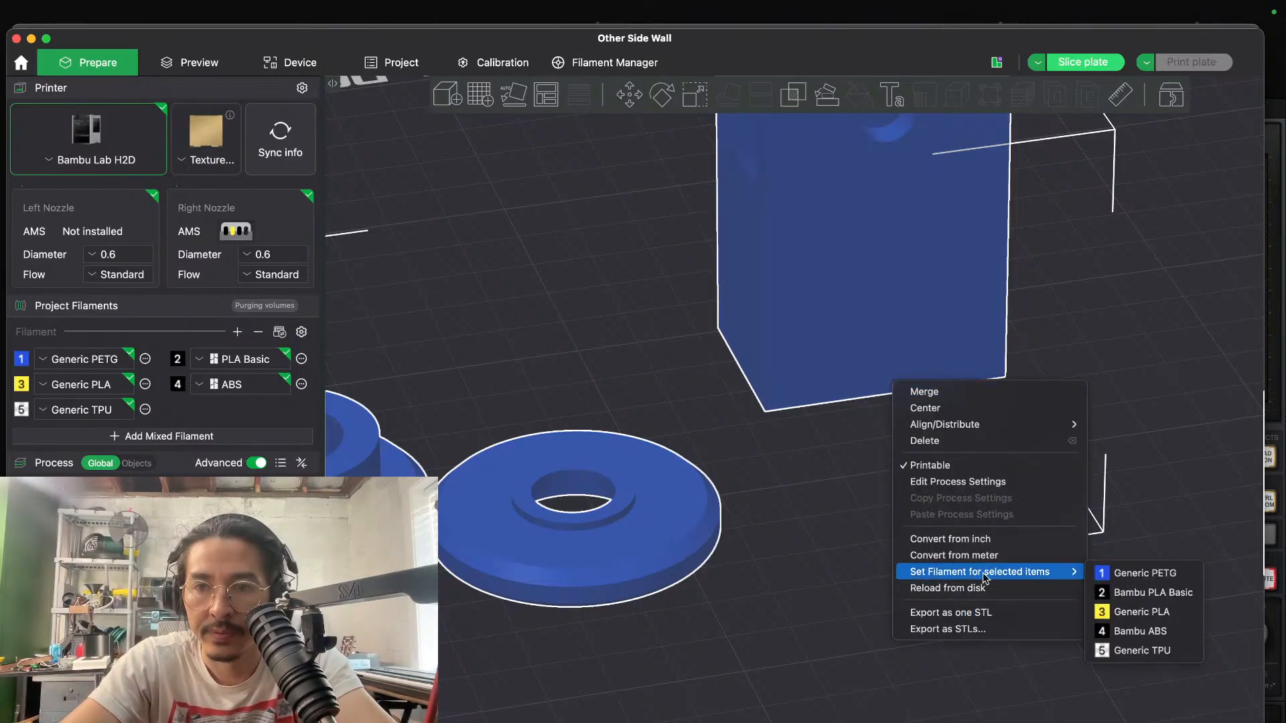
{"action": "left_click", "coordinate": [1153, 593]}
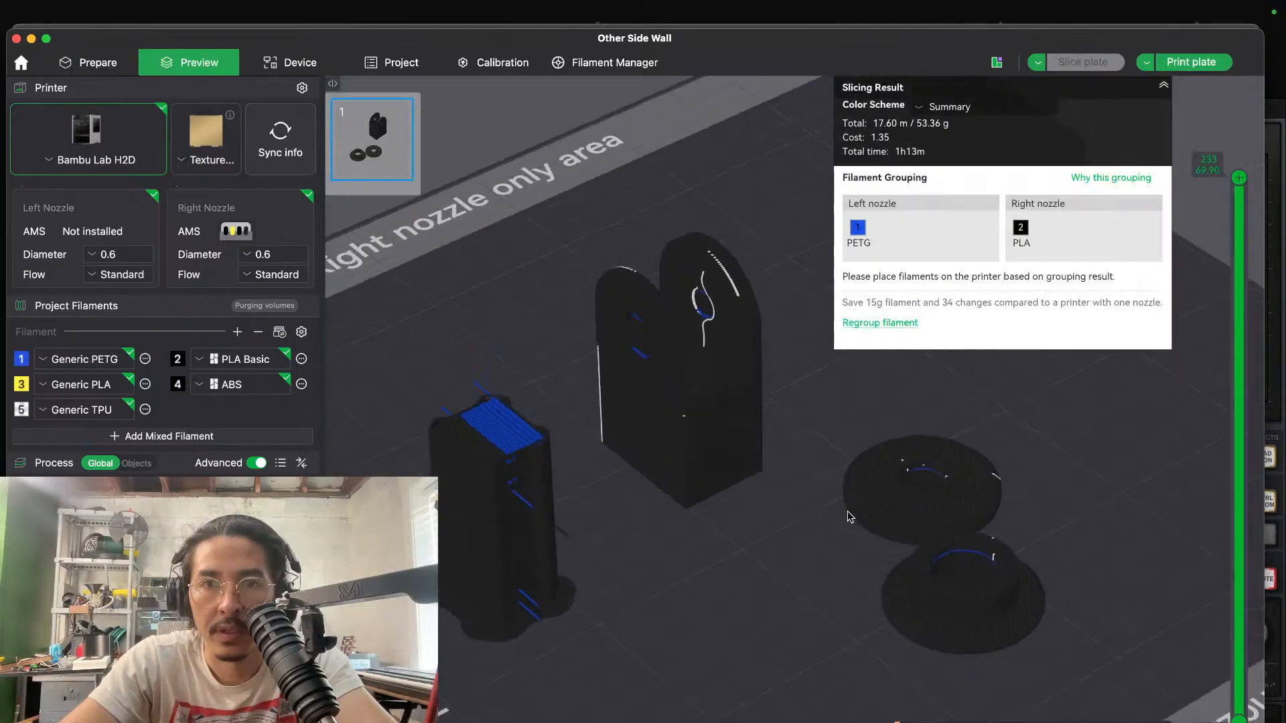
- Inspect the sliced housing and pulley halves in the preview and slice the plate again
{"action": "left_click_drag", "start_coordinate": [848, 516], "coordinate": [818, 514]}
{"action": "scroll", "coordinate": [820, 514], "scroll_direction": "up", "scroll_amount": 3}
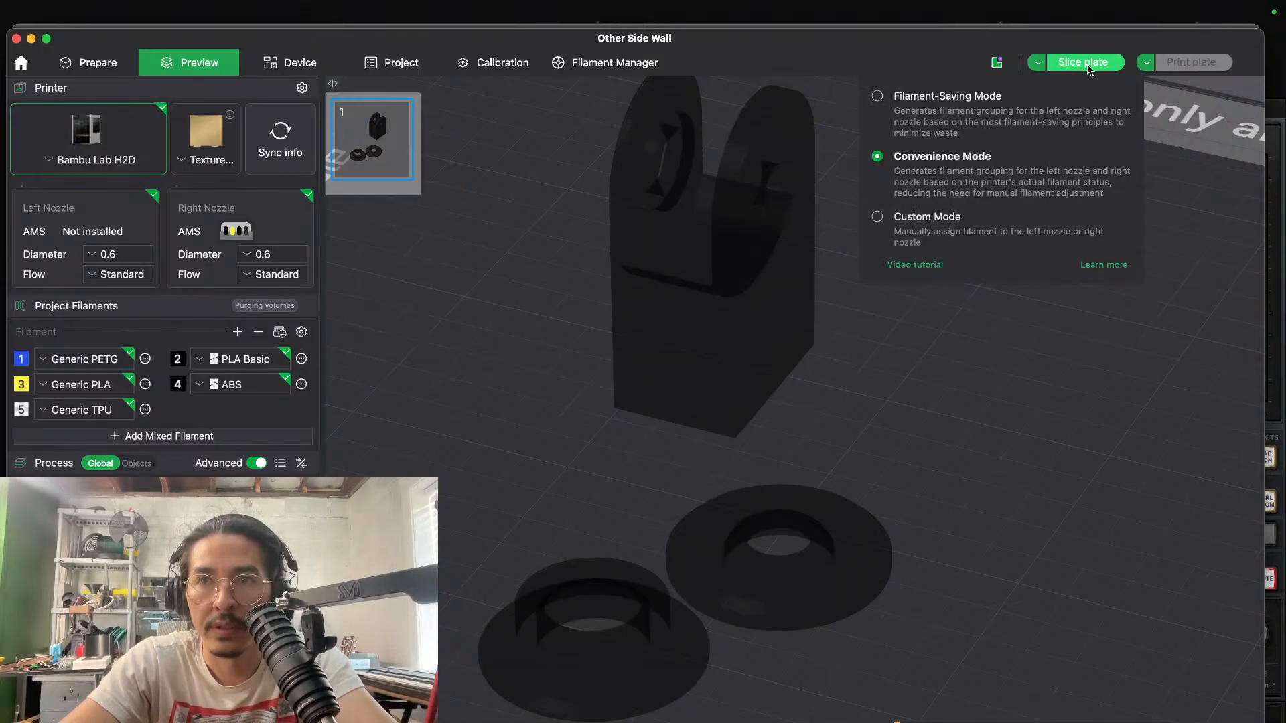
{"action": "left_click", "coordinate": [1085, 63]}
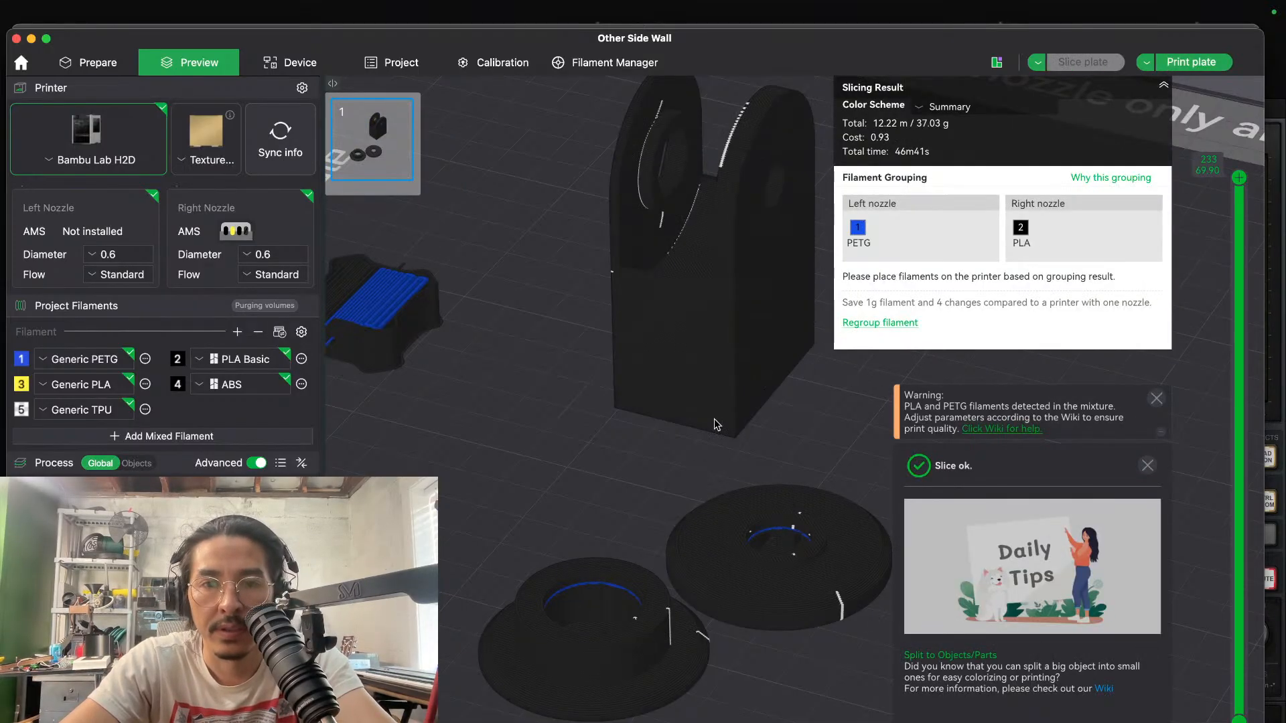
{"action": "scroll", "coordinate": [634, 445], "scroll_direction": "down", "scroll_amount": 3}
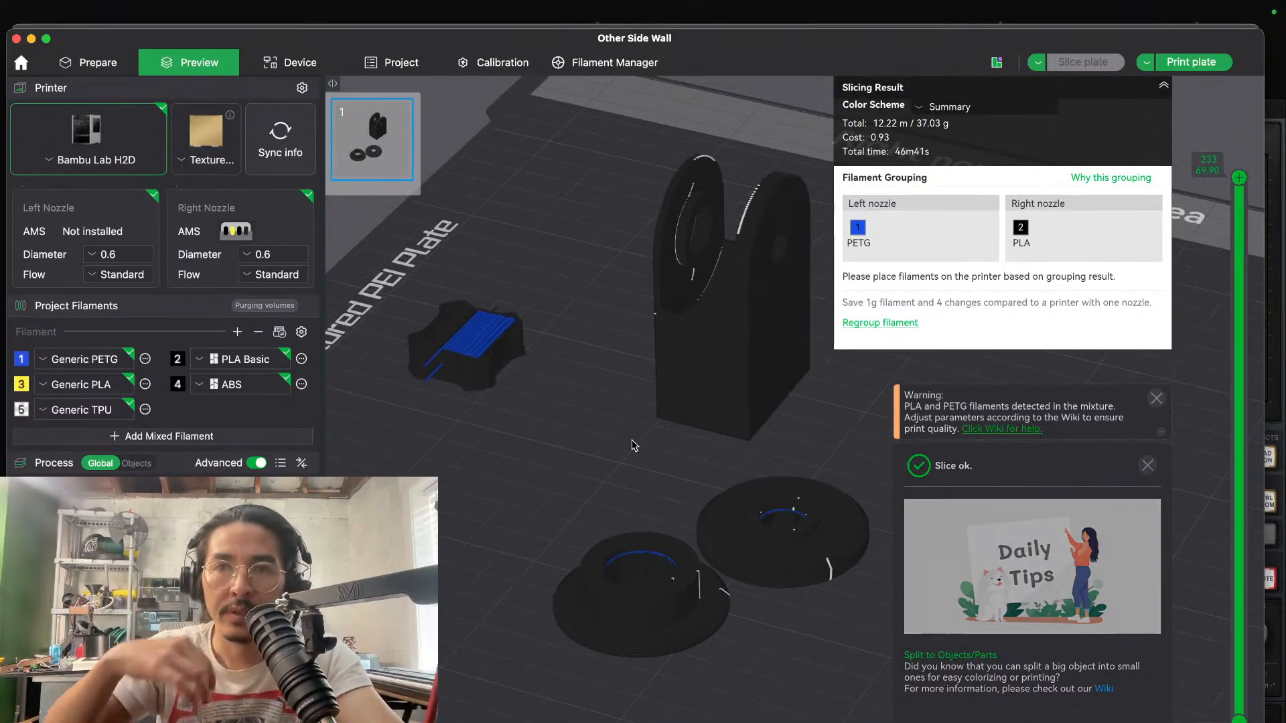
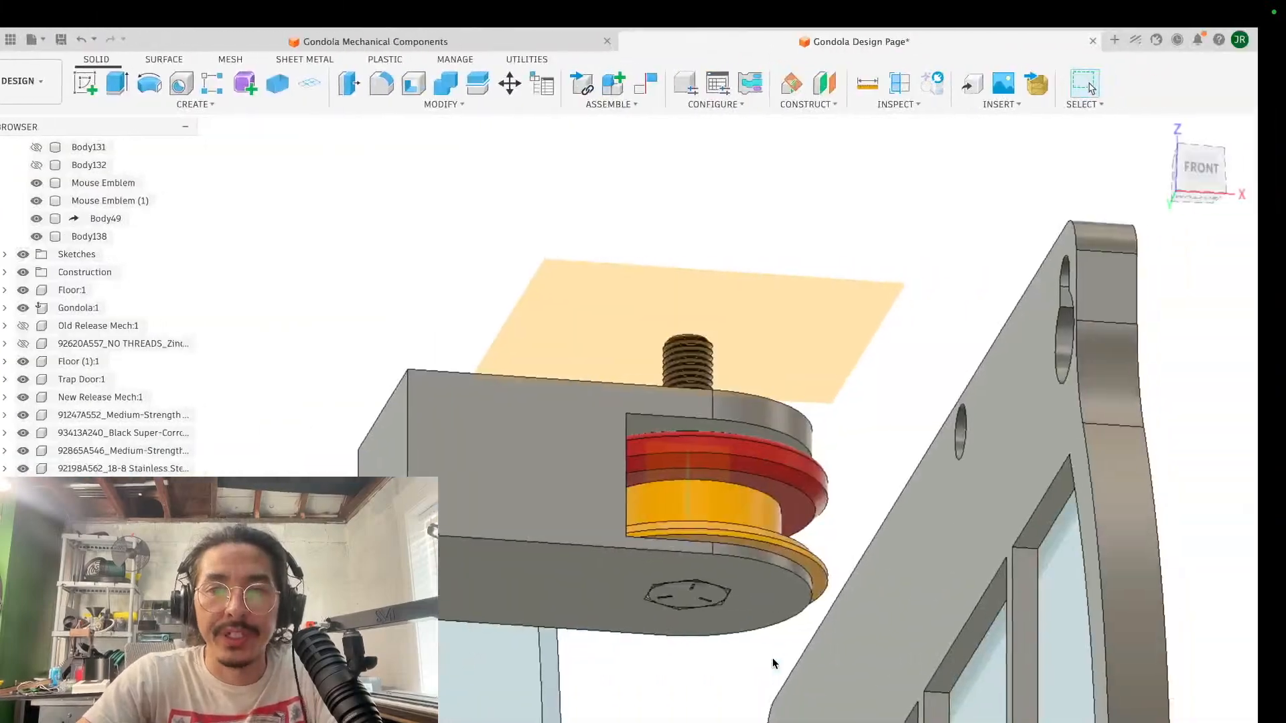
- Examine the grey block holding the red and yellow pulley halves and the vertical bolt from several angles
{"action": "middle_click_drag", "start_coordinate": [658, 456], "coordinate": [663, 470], "text": "shift"}
{"action": "scroll", "coordinate": [663, 474], "scroll_direction": "down", "scroll_amount": 2}
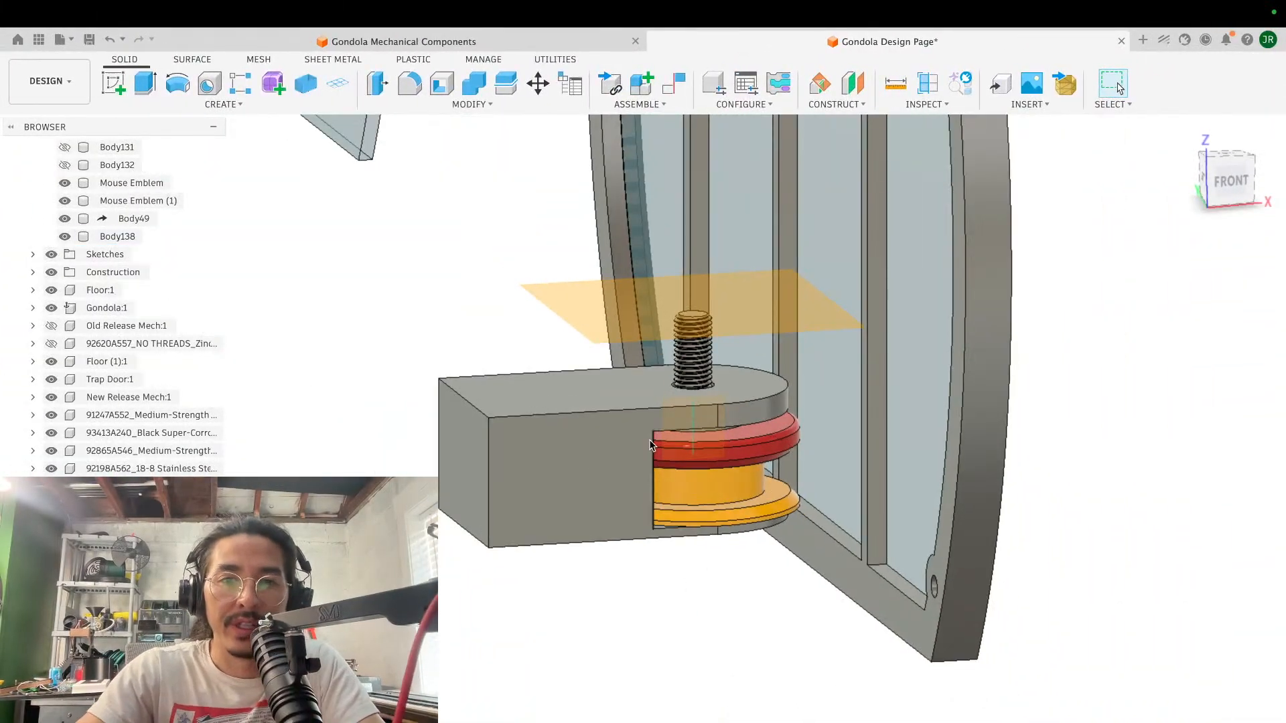
{"action": "scroll", "coordinate": [685, 464], "scroll_direction": "down", "scroll_amount": 3}
{"action": "middle_click_drag", "start_coordinate": [684, 464], "coordinate": [686, 466], "text": "shift"}
{"action": "scroll", "coordinate": [685, 464], "scroll_direction": "down", "scroll_amount": 3}
{"action": "scroll", "coordinate": [590, 465], "scroll_direction": "left", "scroll_amount": 5}
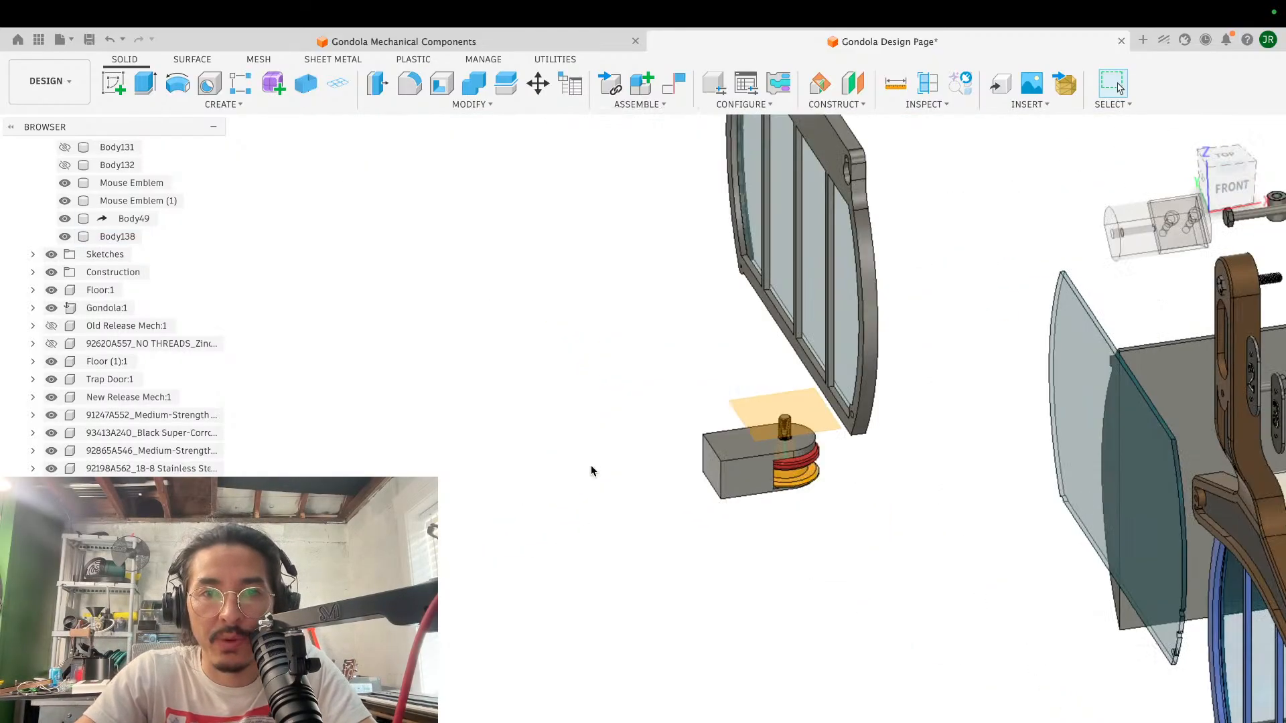
{"action": "scroll", "coordinate": [591, 464], "scroll_direction": "down", "scroll_amount": 2}
{"action": "scroll", "coordinate": [591, 465], "scroll_direction": "up", "scroll_amount": 3, "text": "shift"}
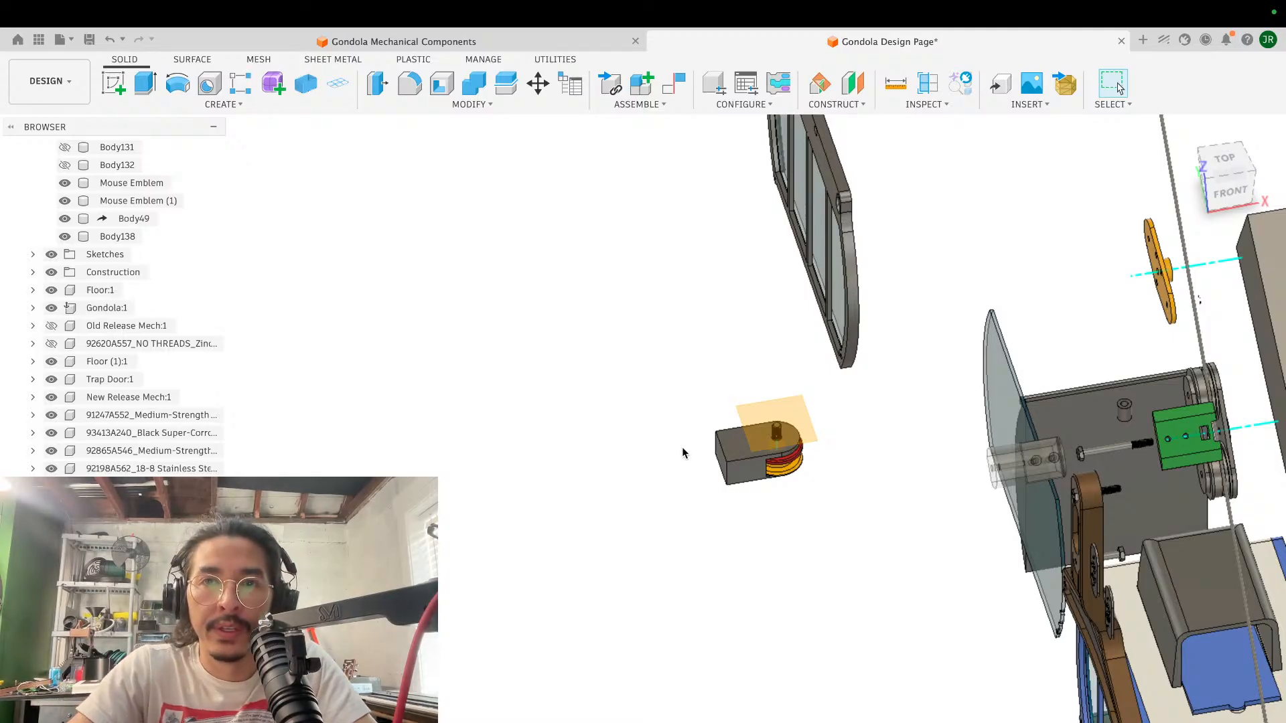
{"action": "scroll", "coordinate": [700, 444], "scroll_direction": "down", "scroll_amount": 3}
{"action": "scroll", "coordinate": [701, 444], "scroll_direction": "left", "scroll_amount": 10, "text": "shift"}
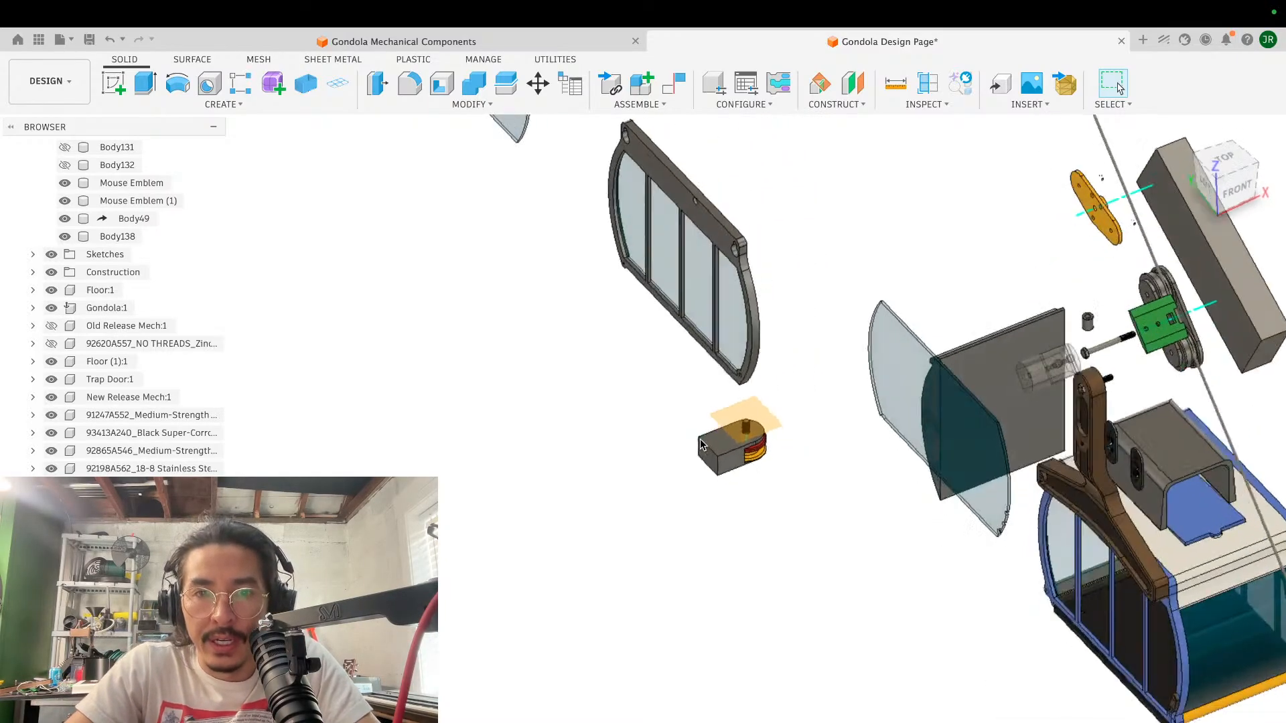
{"action": "scroll", "coordinate": [699, 442], "scroll_direction": "up", "scroll_amount": 3}
{"action": "scroll", "coordinate": [690, 432], "scroll_direction": "up", "scroll_amount": 8}
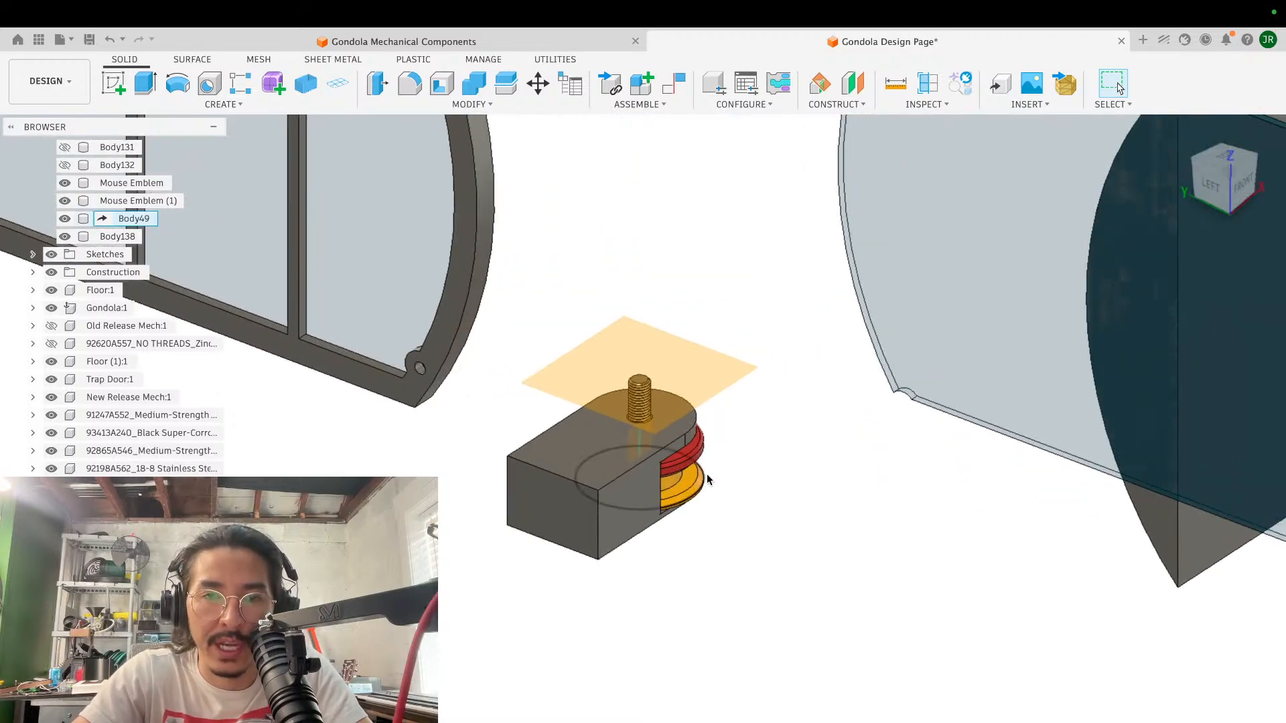
- Survey the exploded gondola assembly, from the separate pulley block to the cabin, hanger arm and cable carriage
{"action": "scroll", "coordinate": [705, 473], "scroll_direction": "down", "scroll_amount": 4}
{"action": "scroll", "coordinate": [706, 473], "scroll_direction": "right", "scroll_amount": 6, "text": "shift"}
{"action": "scroll", "coordinate": [706, 473], "scroll_direction": "down", "scroll_amount": 3}
{"action": "scroll", "coordinate": [705, 473], "scroll_direction": "right", "scroll_amount": 6, "text": "shift"}
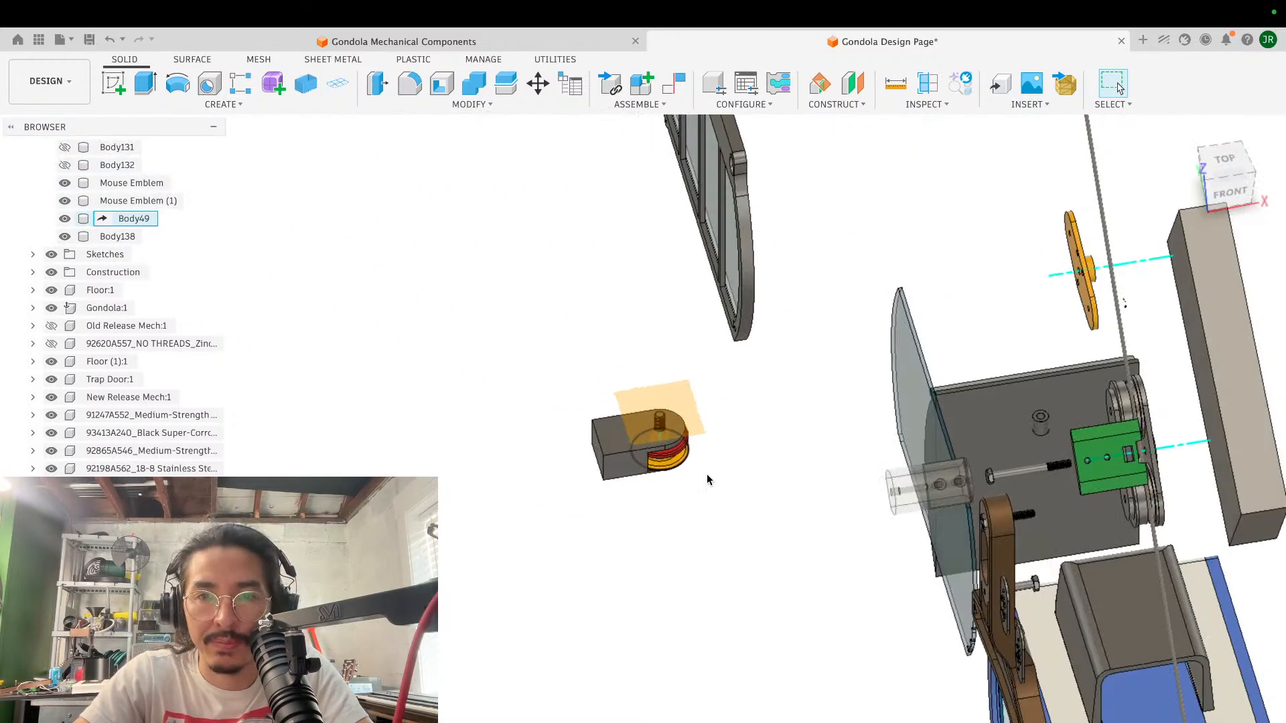
{"action": "scroll", "coordinate": [706, 473], "scroll_direction": "down", "scroll_amount": 3}
{"action": "scroll", "coordinate": [705, 475], "scroll_direction": "right", "scroll_amount": 5}
{"action": "scroll", "coordinate": [708, 480], "scroll_direction": "left", "scroll_amount": 8, "text": "shift"}
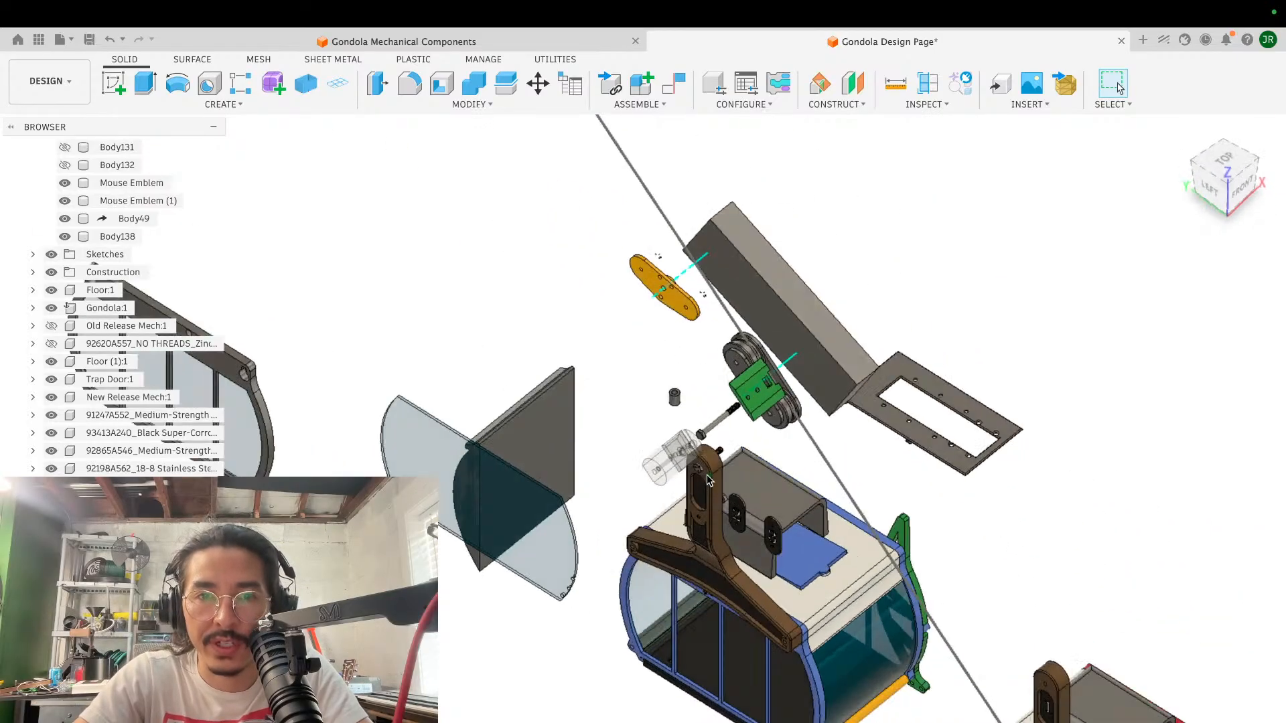
{"action": "scroll", "coordinate": [708, 481], "scroll_direction": "down", "scroll_amount": 3}
{"action": "scroll", "coordinate": [708, 482], "scroll_direction": "right", "scroll_amount": 2}
{"action": "scroll", "coordinate": [708, 481], "scroll_direction": "right", "scroll_amount": 6, "text": "shift"}
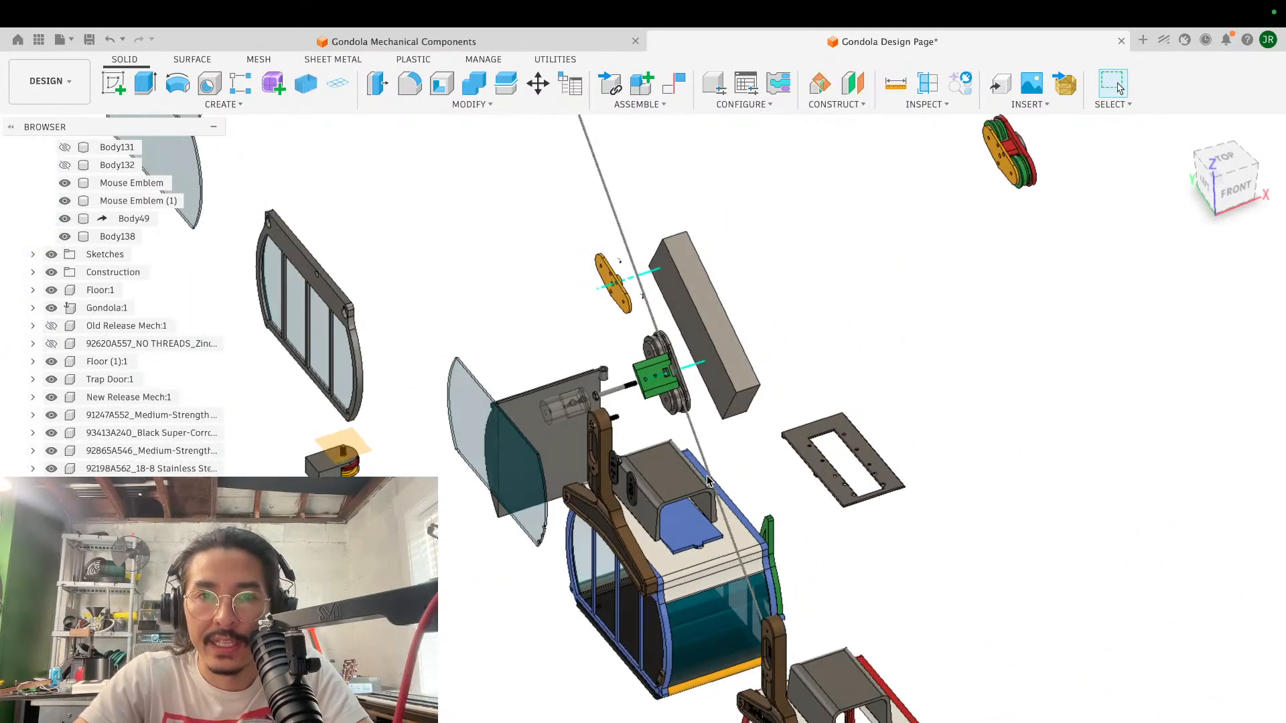
- Inspect how the green block sits against the cable and the roller carriage's side plate
{"action": "scroll", "coordinate": [690, 475], "scroll_direction": "up", "scroll_amount": 5}
{"action": "scroll", "coordinate": [689, 476], "scroll_direction": "up", "scroll_amount": 5}
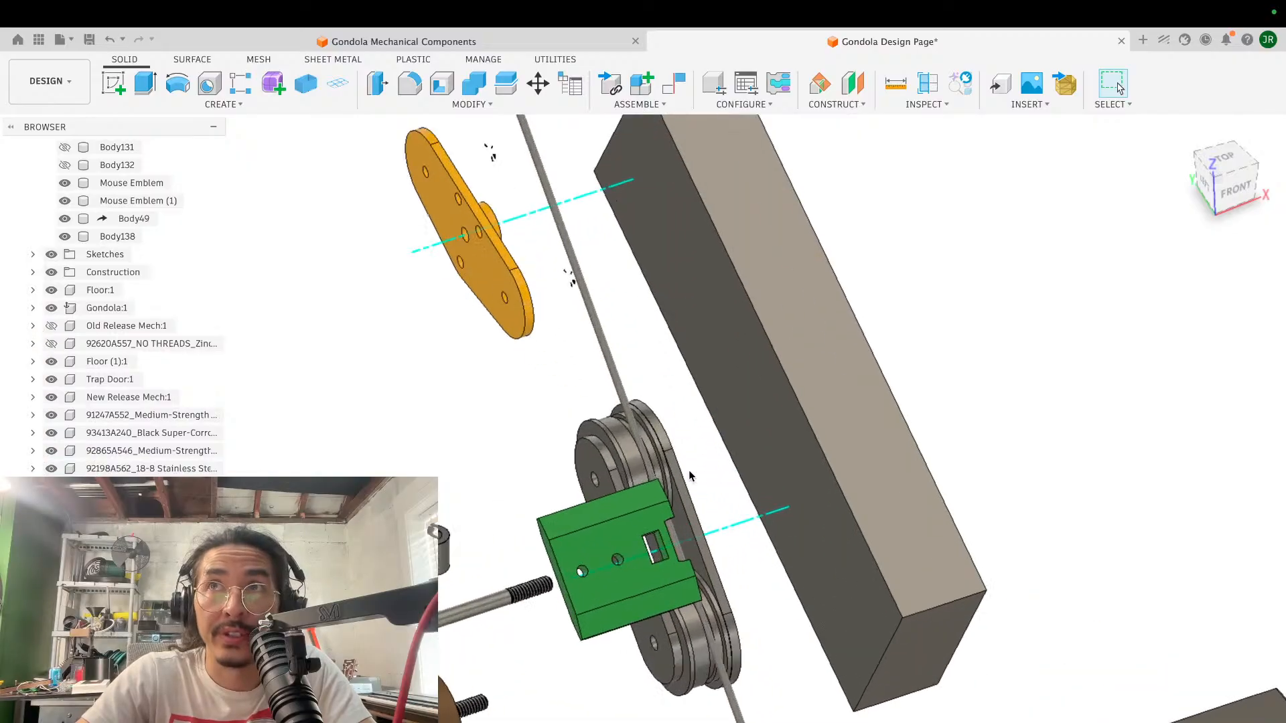
{"action": "scroll", "coordinate": [690, 475], "scroll_direction": "right", "scroll_amount": 6, "text": "shift"}
{"action": "scroll", "coordinate": [690, 475], "scroll_direction": "up", "scroll_amount": 10}
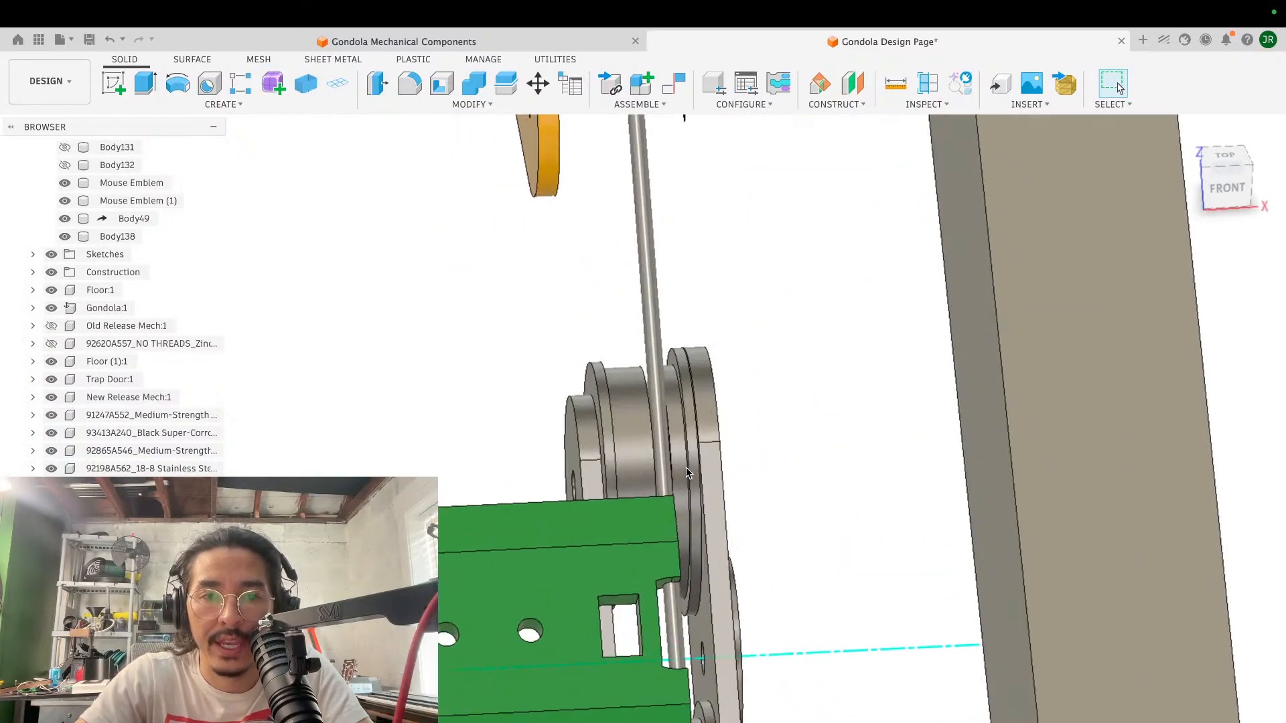
{"action": "scroll", "coordinate": [686, 468], "scroll_direction": "right", "scroll_amount": 8, "text": "shift"}
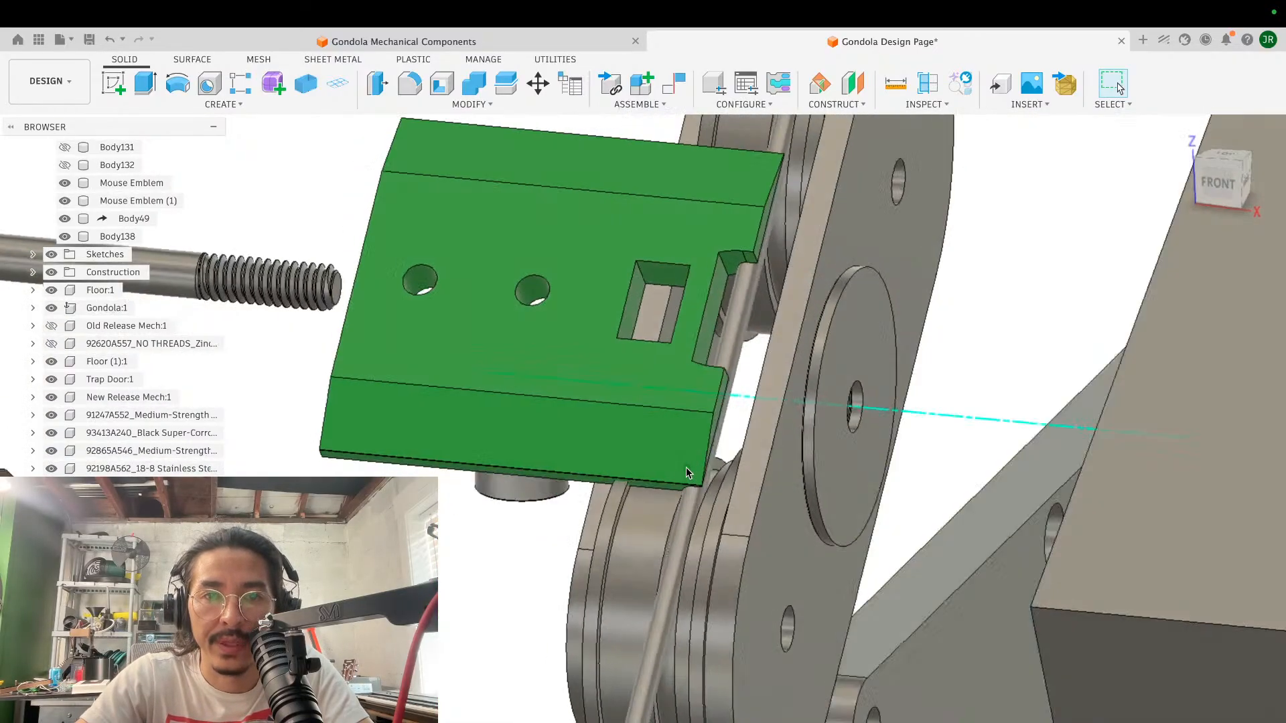
{"action": "scroll", "coordinate": [687, 469], "scroll_direction": "down", "scroll_amount": 3}
{"action": "scroll", "coordinate": [687, 472], "scroll_direction": "left", "scroll_amount": 8, "text": "shift"}
{"action": "scroll", "coordinate": [687, 473], "scroll_direction": "right", "scroll_amount": 7, "text": "shift"}
{"action": "scroll", "coordinate": [686, 473], "scroll_direction": "down", "scroll_amount": 3}
{"action": "scroll", "coordinate": [686, 468], "scroll_direction": "right", "scroll_amount": 3, "text": "shift"}
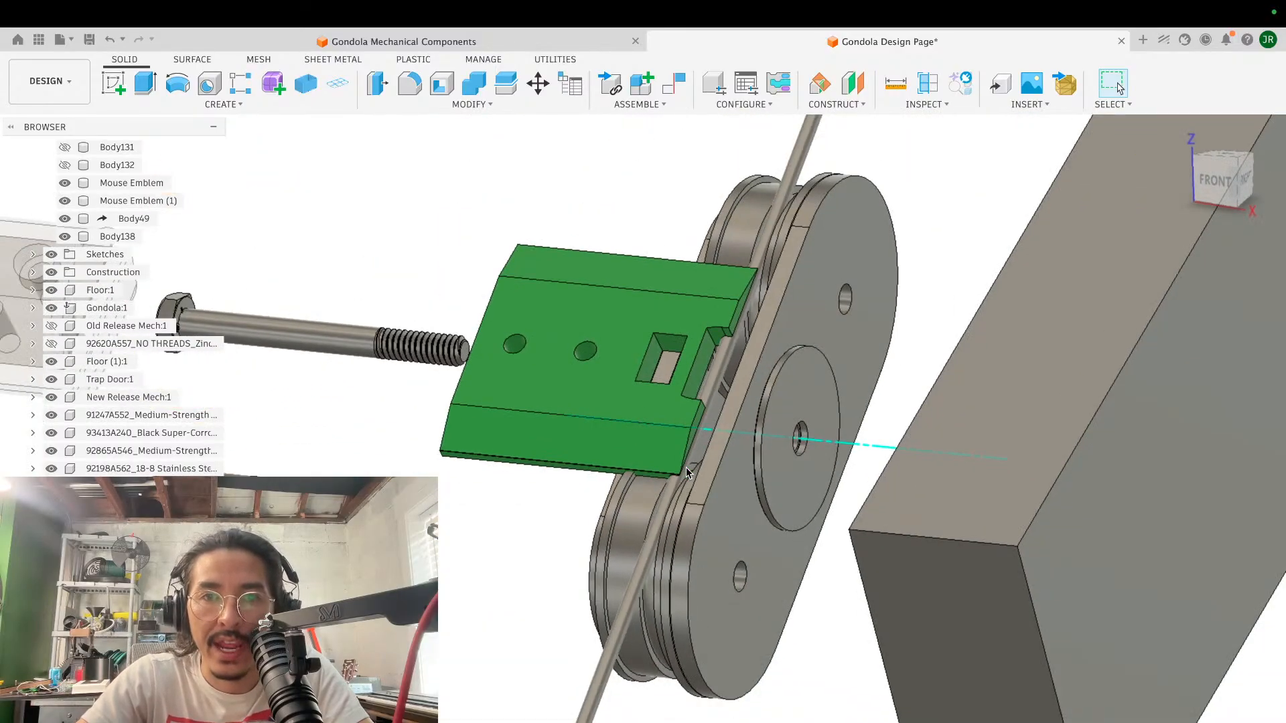
{"action": "scroll", "coordinate": [686, 468], "scroll_direction": "left", "scroll_amount": 9, "text": "shift"}
{"action": "scroll", "coordinate": [686, 465], "scroll_direction": "up", "scroll_amount": 2}
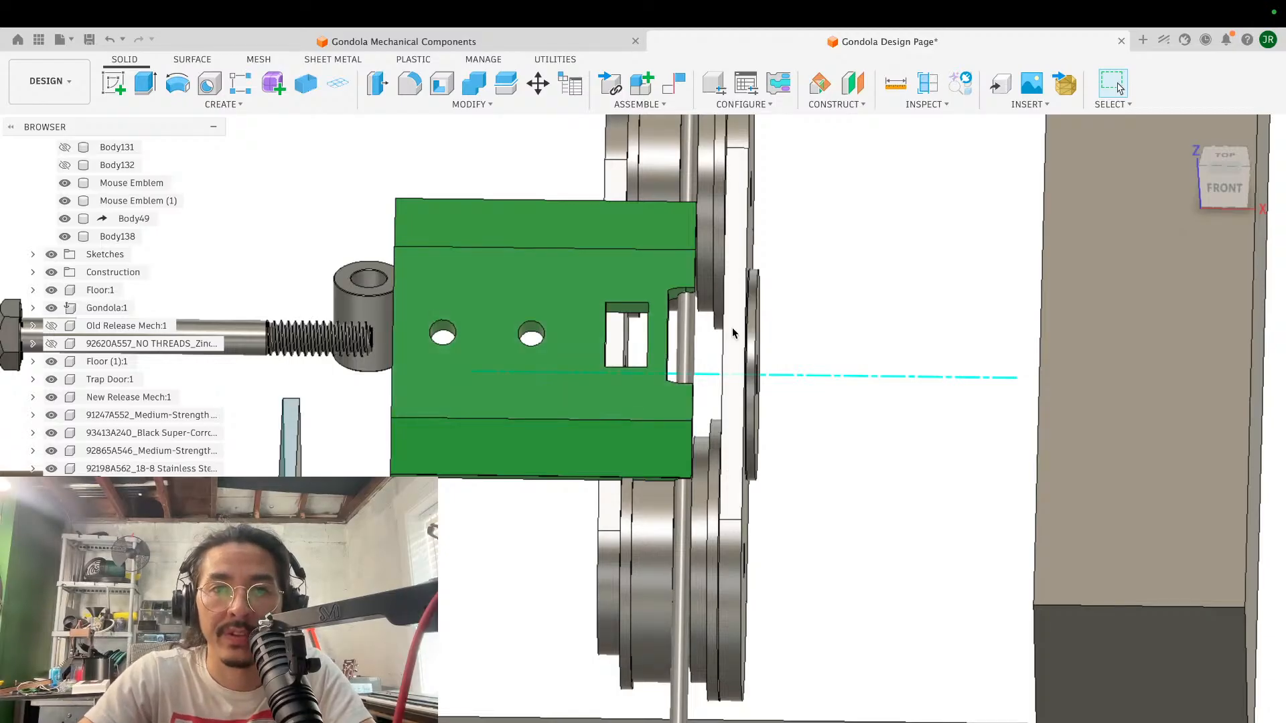
- Examine the cable's position in the green block's edge notch from the front, alongside the rollers
{"action": "scroll", "coordinate": [733, 333], "scroll_direction": "up", "scroll_amount": 5}
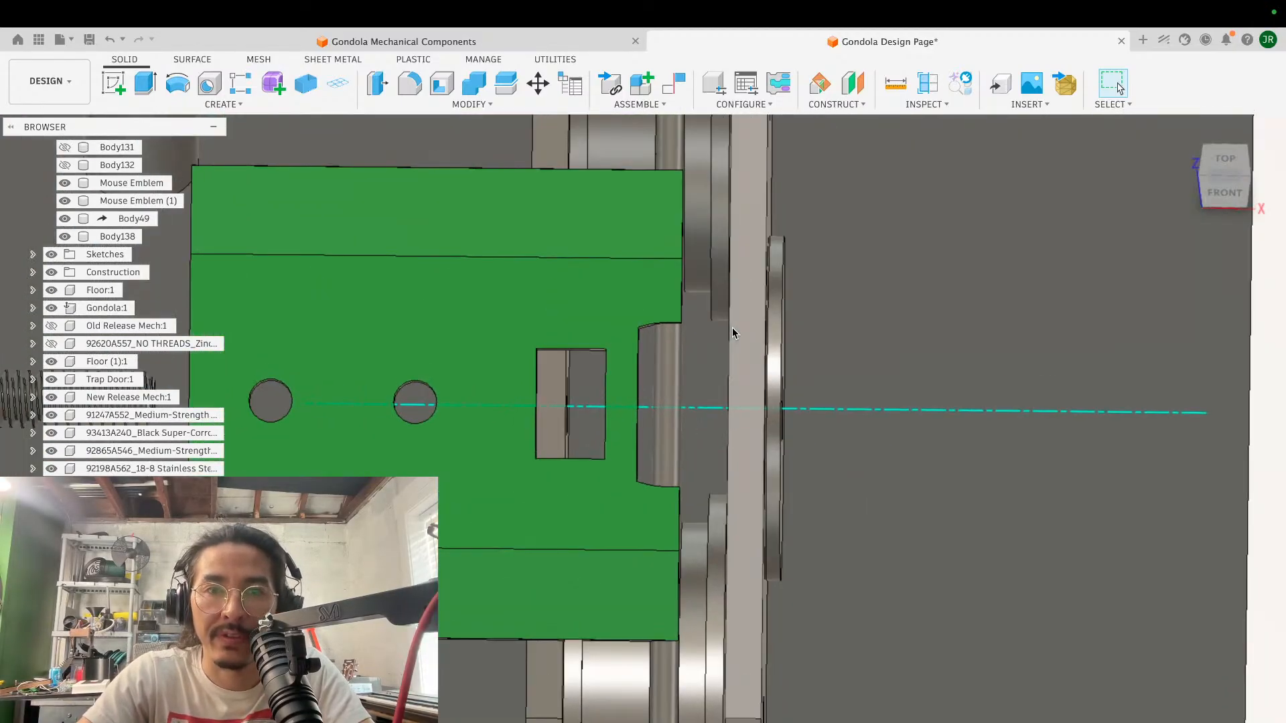
{"action": "scroll", "coordinate": [669, 398], "scroll_direction": "down", "scroll_amount": 2}
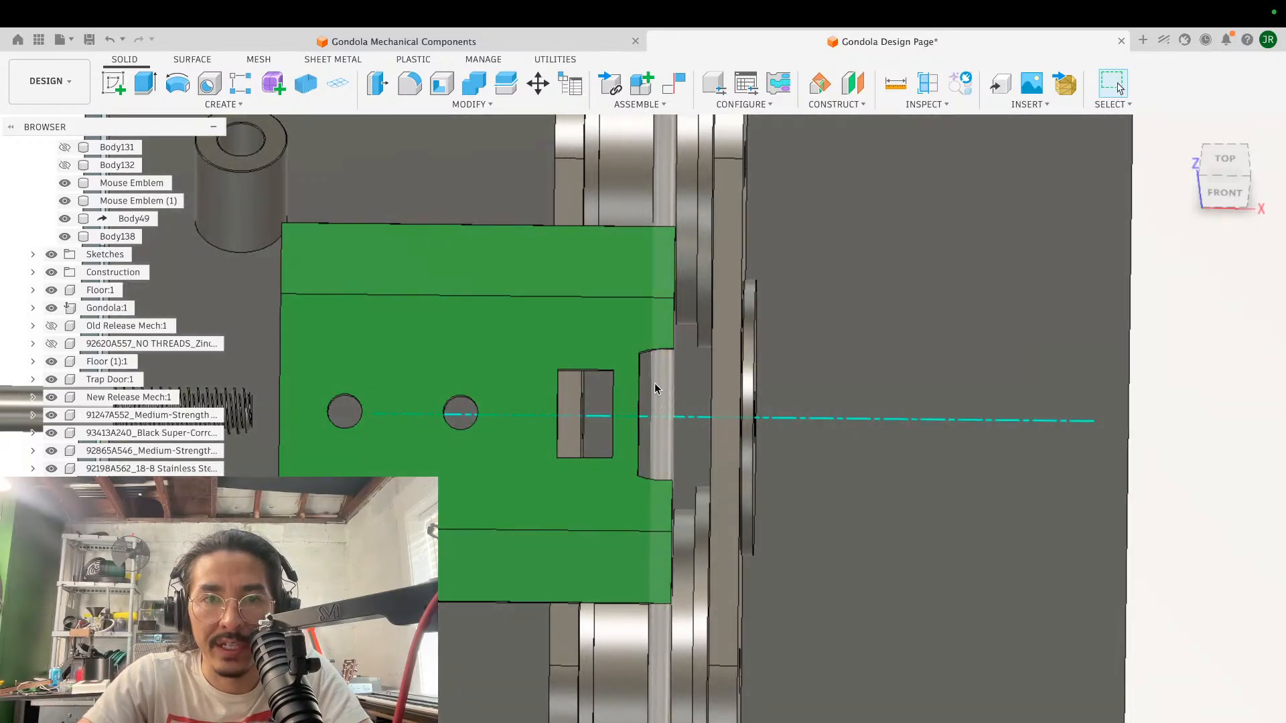
{"action": "scroll", "coordinate": [649, 402], "scroll_direction": "down", "scroll_amount": 3}
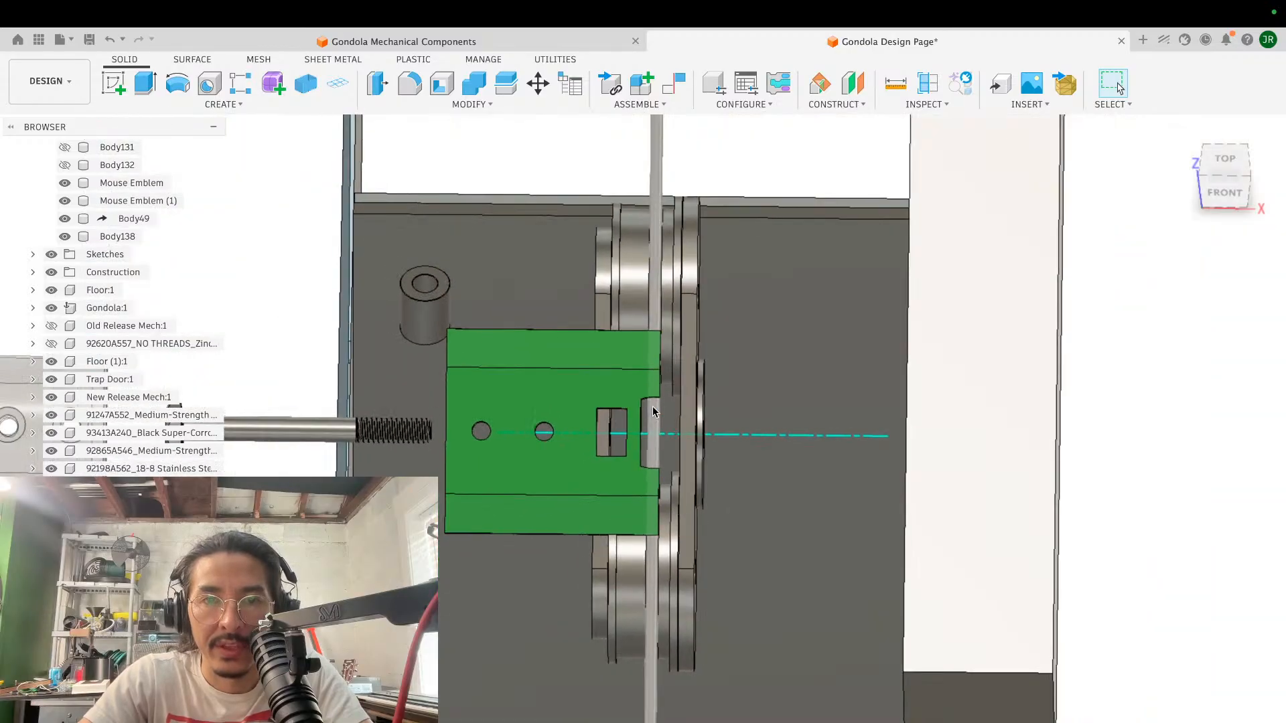
{"action": "scroll", "coordinate": [654, 411], "scroll_direction": "down", "scroll_amount": 2}
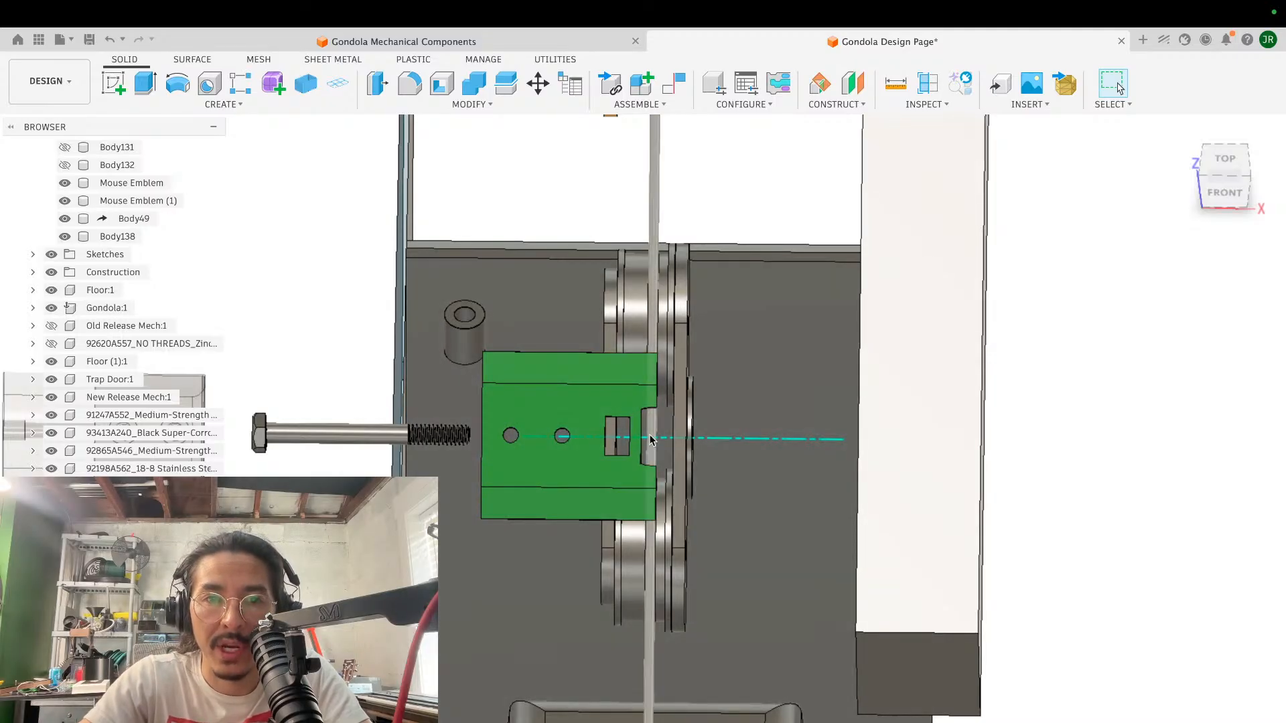
{"action": "scroll", "coordinate": [651, 436], "scroll_direction": "up", "scroll_amount": 5}
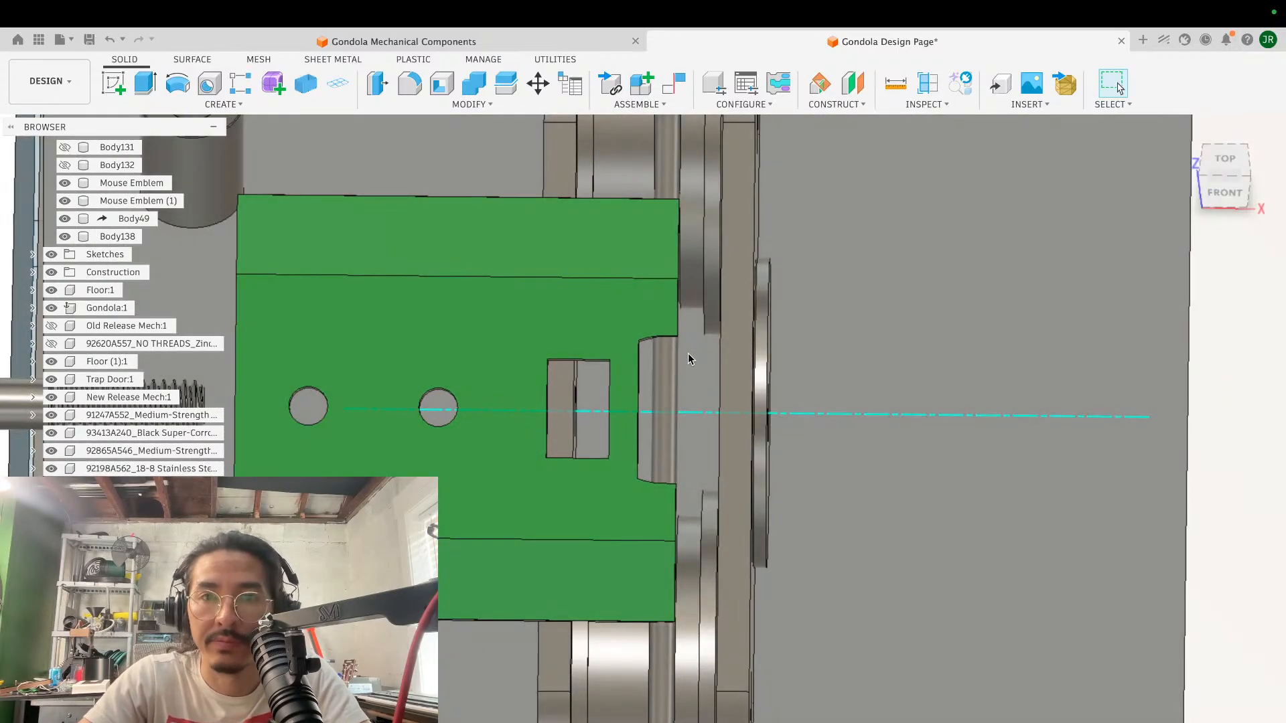
{"action": "scroll", "coordinate": [663, 369], "scroll_direction": "up", "scroll_amount": 3}
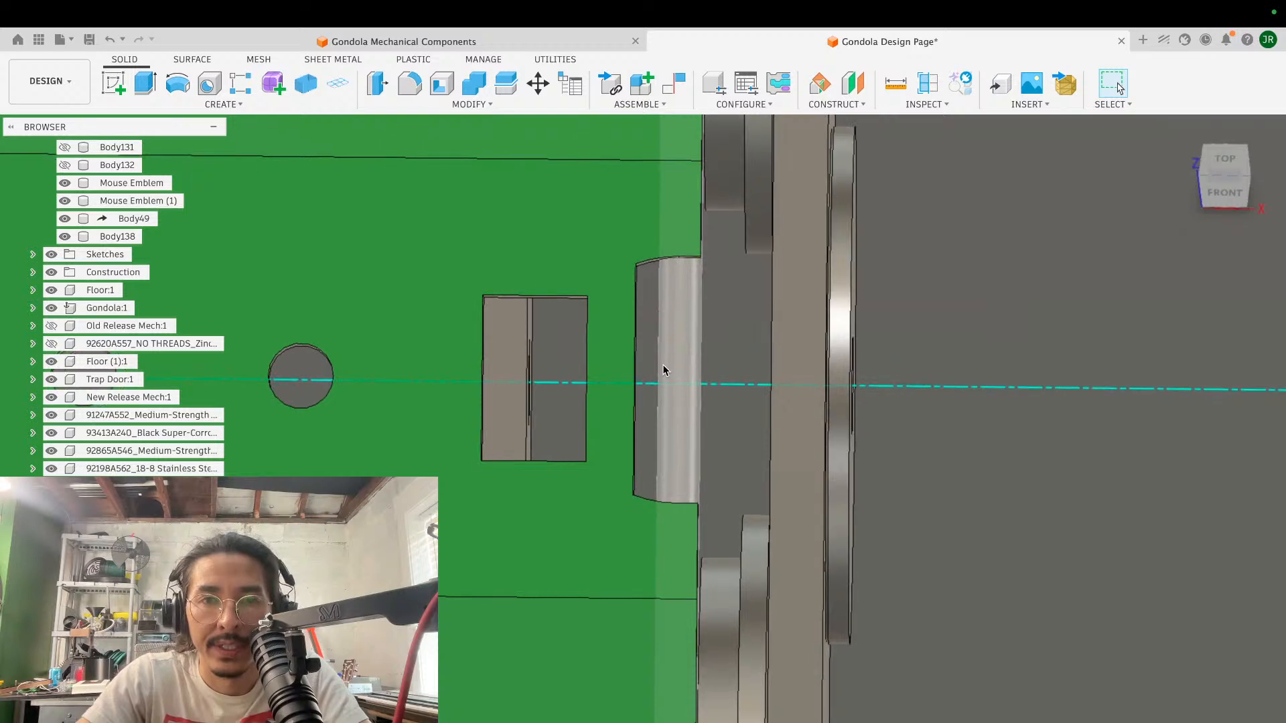
{"action": "scroll", "coordinate": [663, 369], "scroll_direction": "down", "scroll_amount": 5}
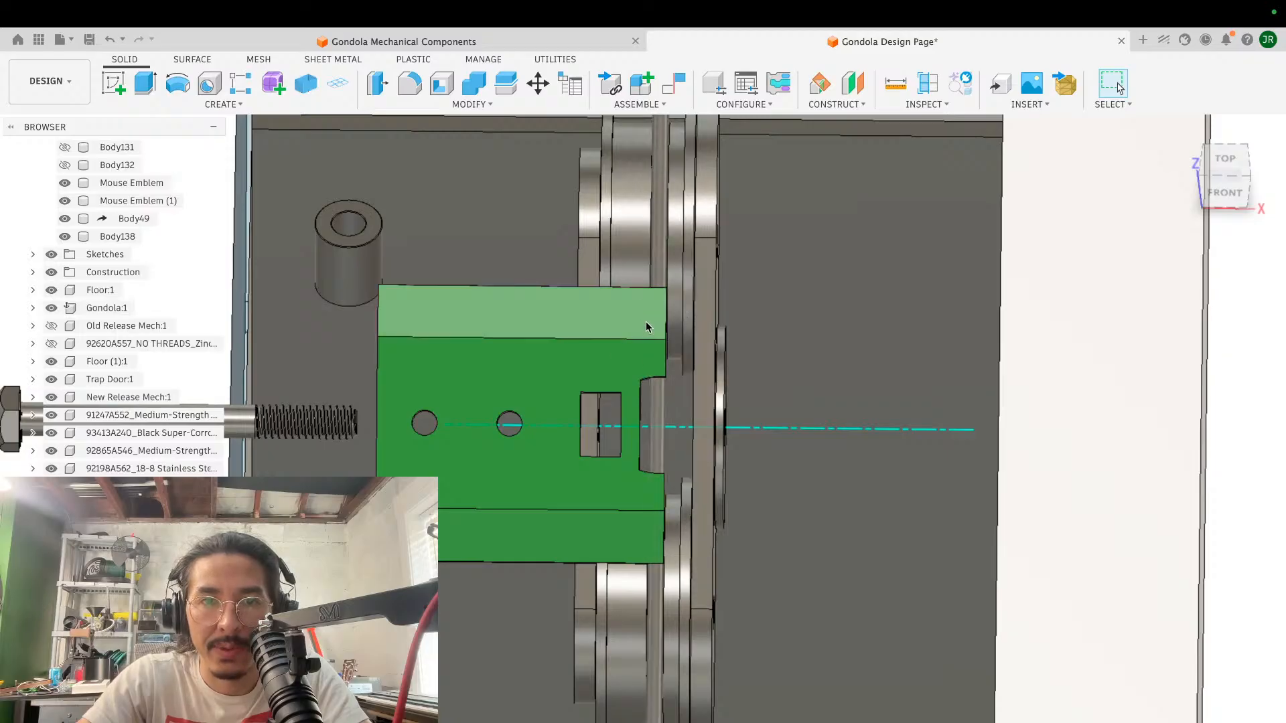
{"action": "scroll", "coordinate": [620, 400], "scroll_direction": "up", "scroll_amount": 3}
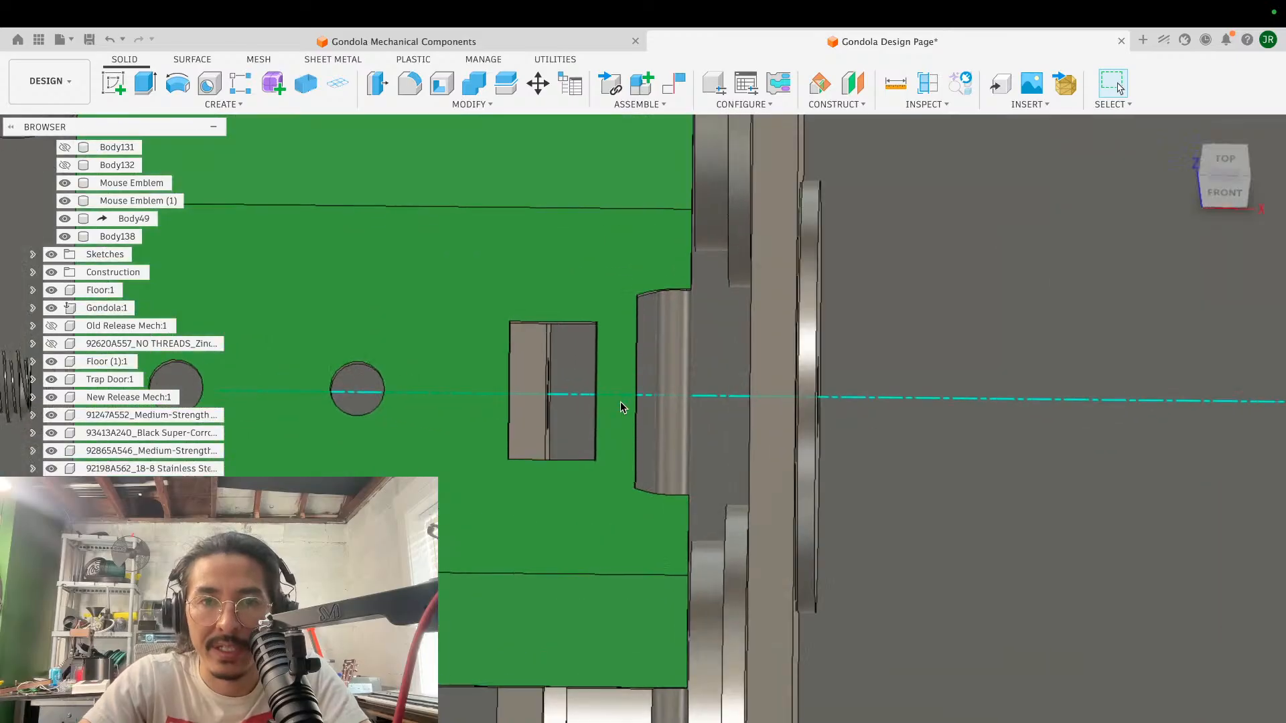
{"action": "scroll", "coordinate": [621, 401], "scroll_direction": "down", "scroll_amount": 3}
{"action": "scroll", "coordinate": [621, 400], "scroll_direction": "down", "scroll_amount": 5, "text": "shift"}
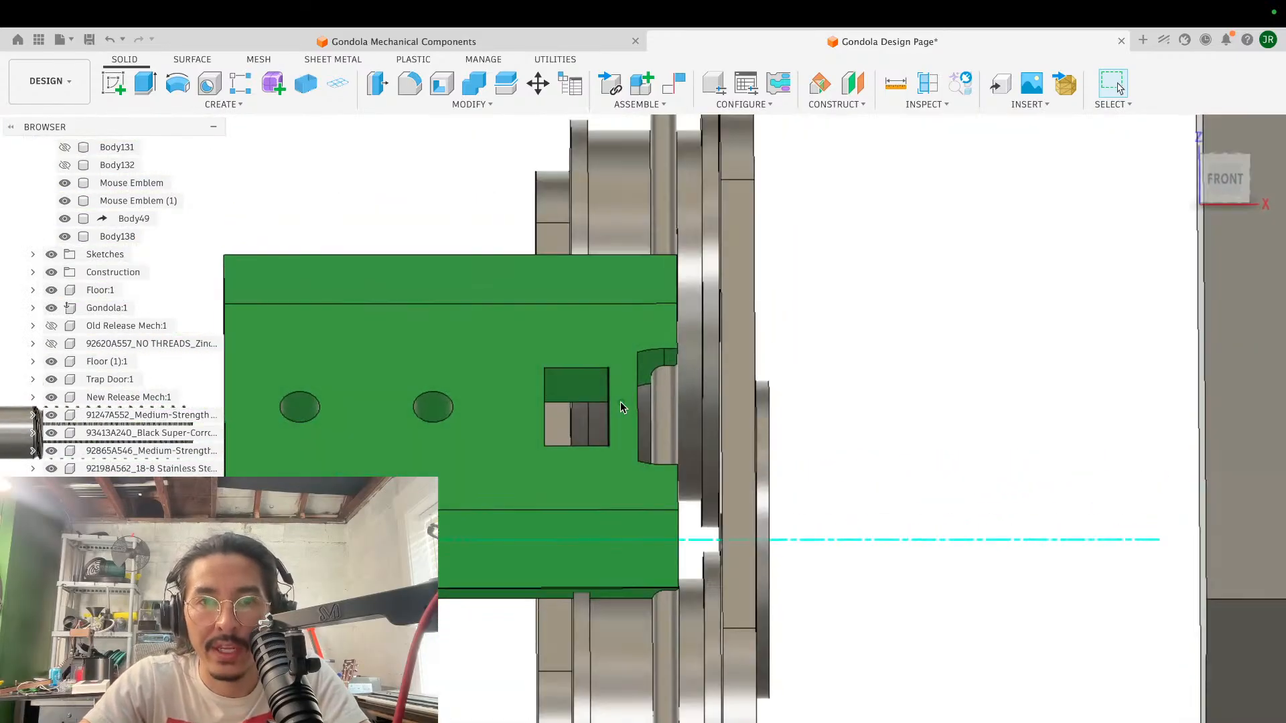
- Inspect the clearance between the green block's notch, the cable and the adjacent roller from oblique angles
{"action": "scroll", "coordinate": [620, 400], "scroll_direction": "left", "scroll_amount": 5, "text": "shift"}
{"action": "scroll", "coordinate": [620, 400], "scroll_direction": "down", "scroll_amount": 2}
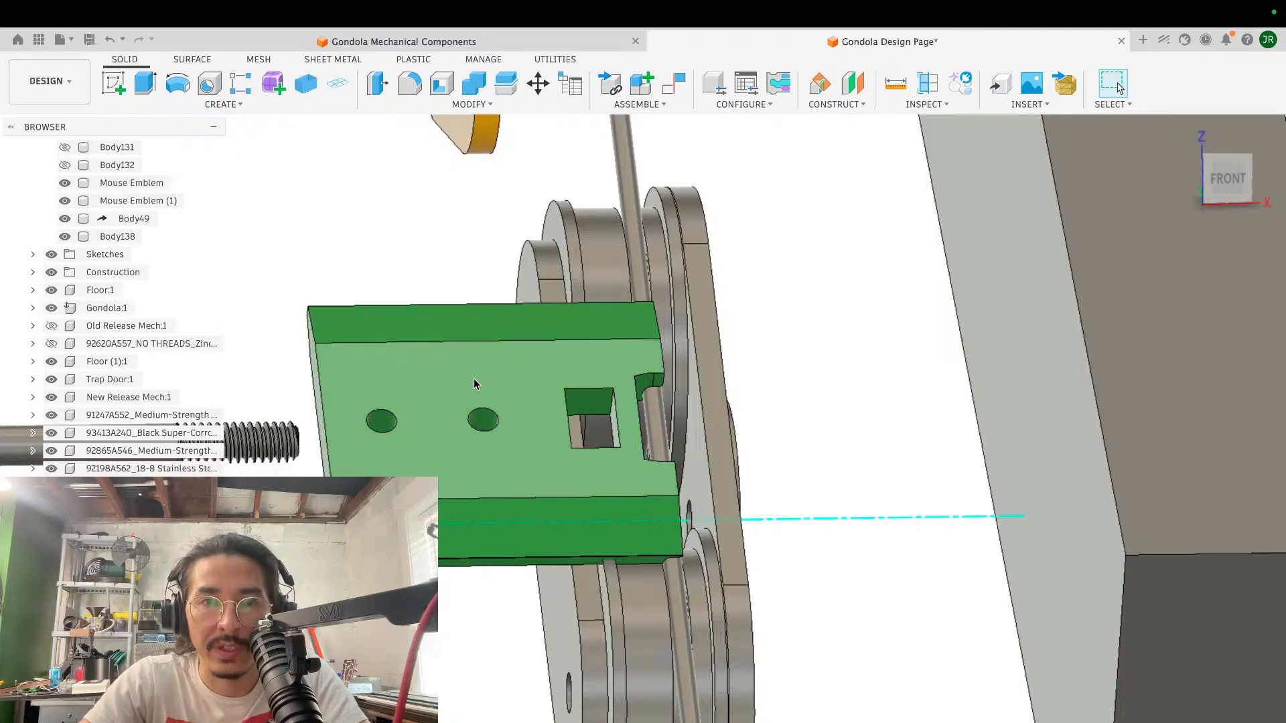
{"action": "scroll", "coordinate": [543, 370], "scroll_direction": "right", "scroll_amount": 5, "text": "shift"}
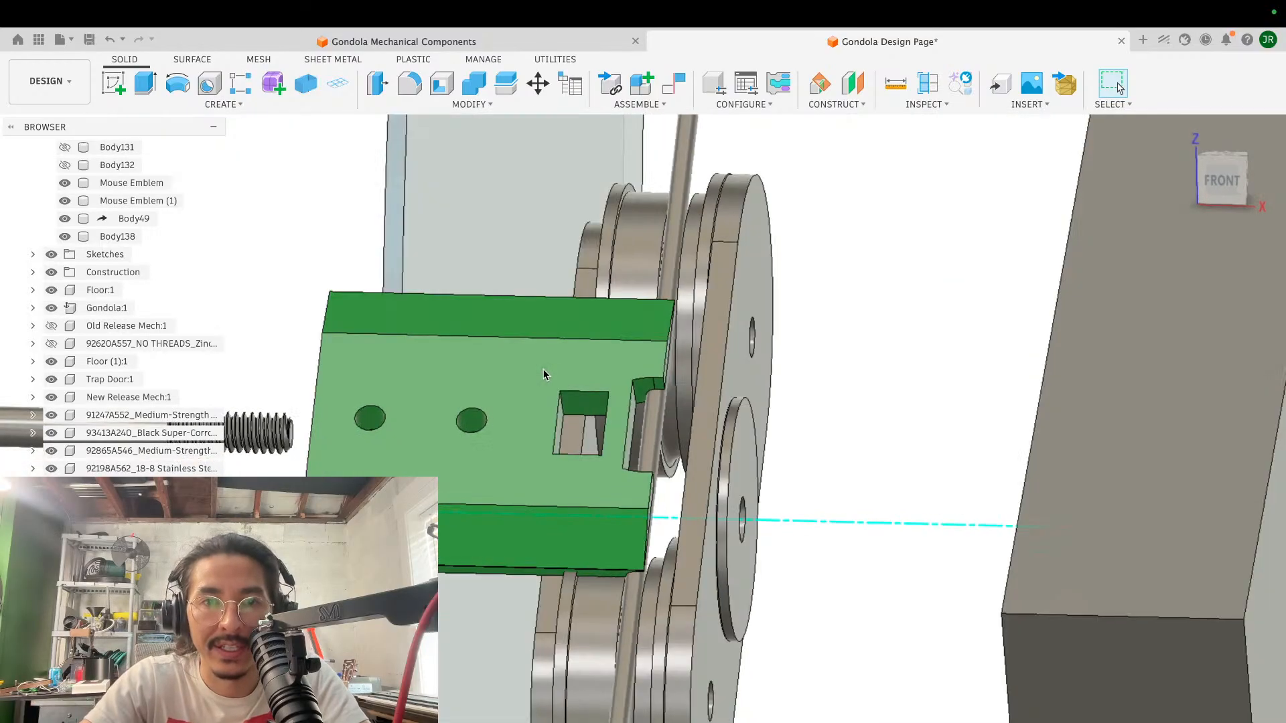
{"action": "scroll", "coordinate": [543, 370], "scroll_direction": "down", "scroll_amount": 4}
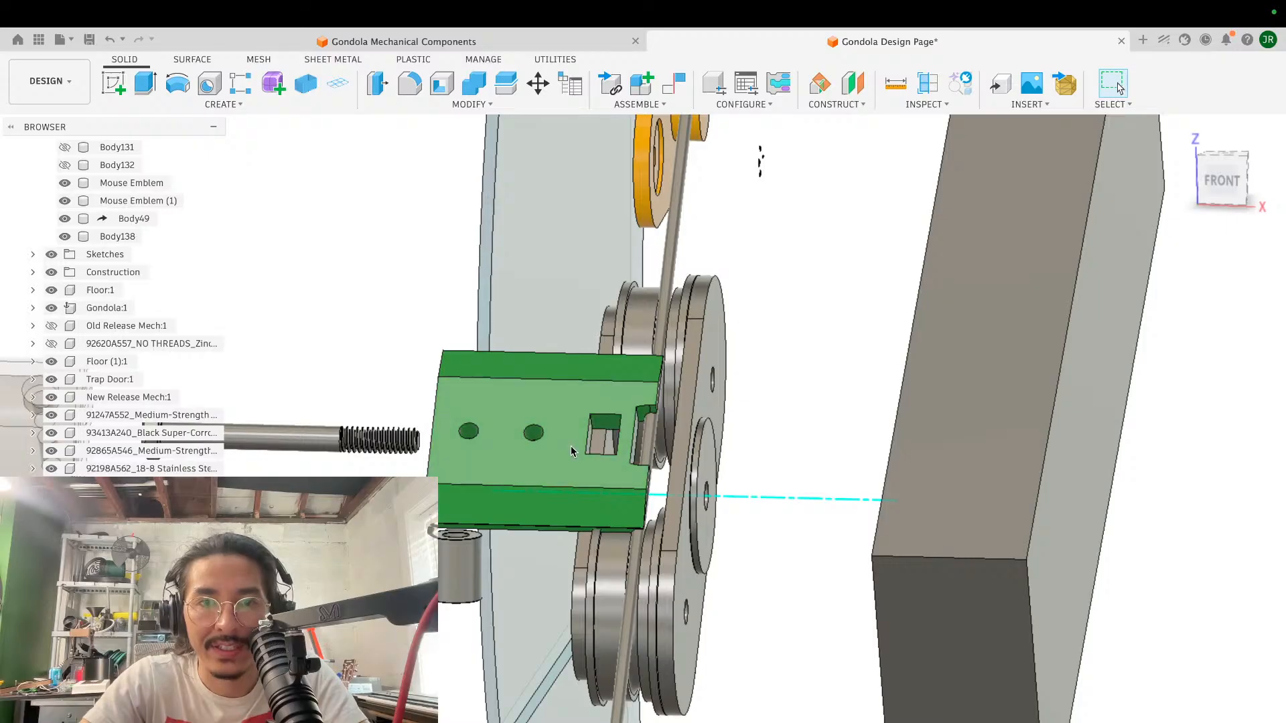
{"action": "scroll", "coordinate": [646, 449], "scroll_direction": "up", "scroll_amount": 5}
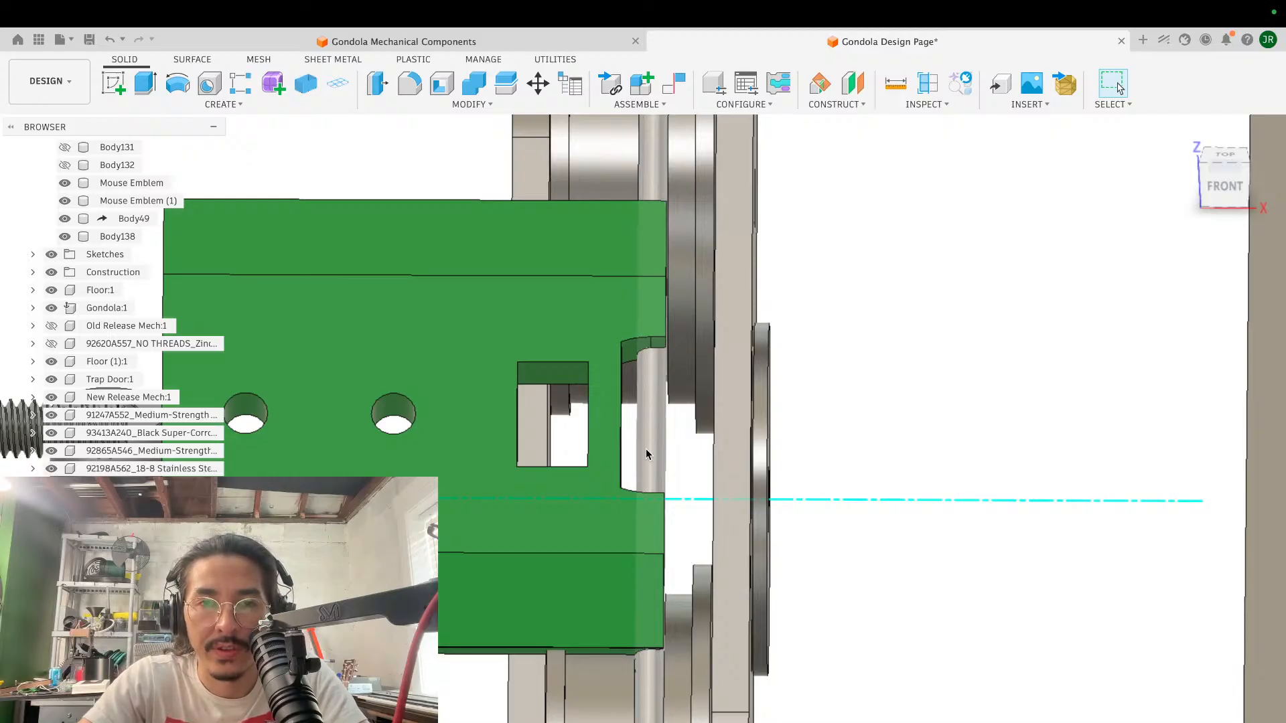
{"action": "scroll", "coordinate": [645, 449], "scroll_direction": "right", "scroll_amount": 10, "text": "shift"}
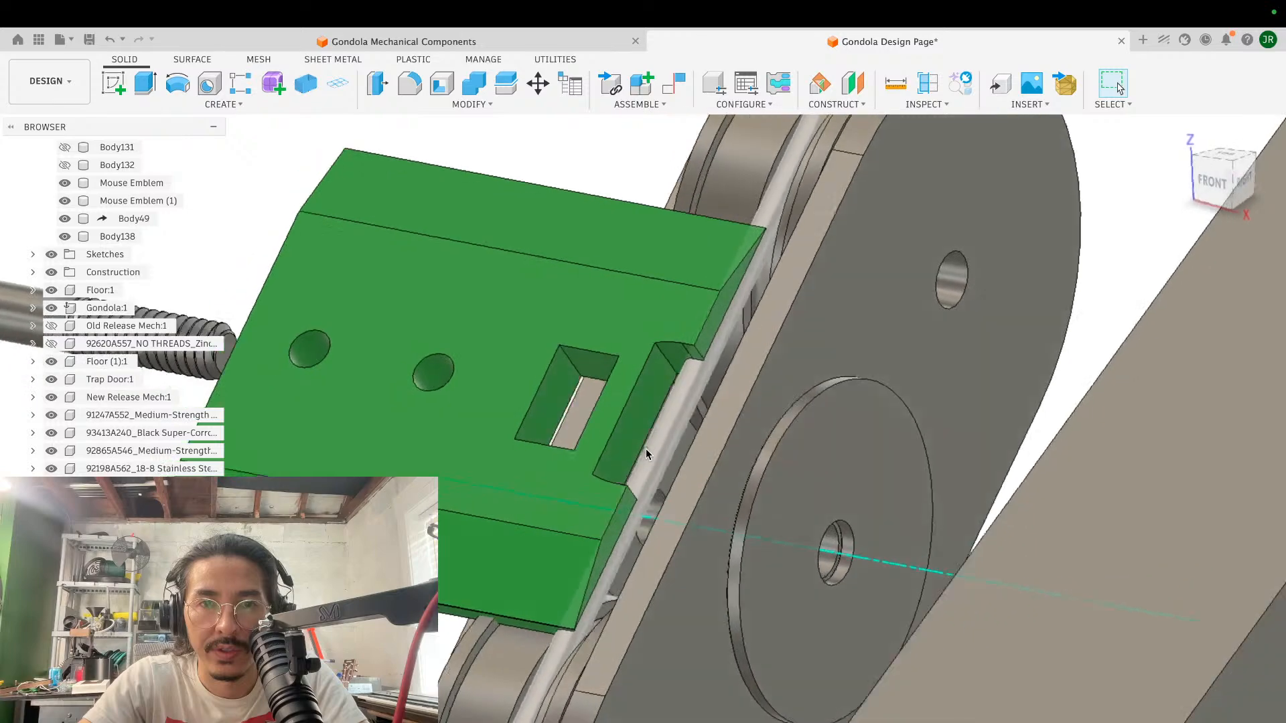
{"action": "scroll", "coordinate": [646, 448], "scroll_direction": "left", "scroll_amount": 6, "text": "shift"}
{"action": "scroll", "coordinate": [645, 449], "scroll_direction": "left", "scroll_amount": 8, "text": "shift"}
{"action": "scroll", "coordinate": [646, 449], "scroll_direction": "up", "scroll_amount": 6}
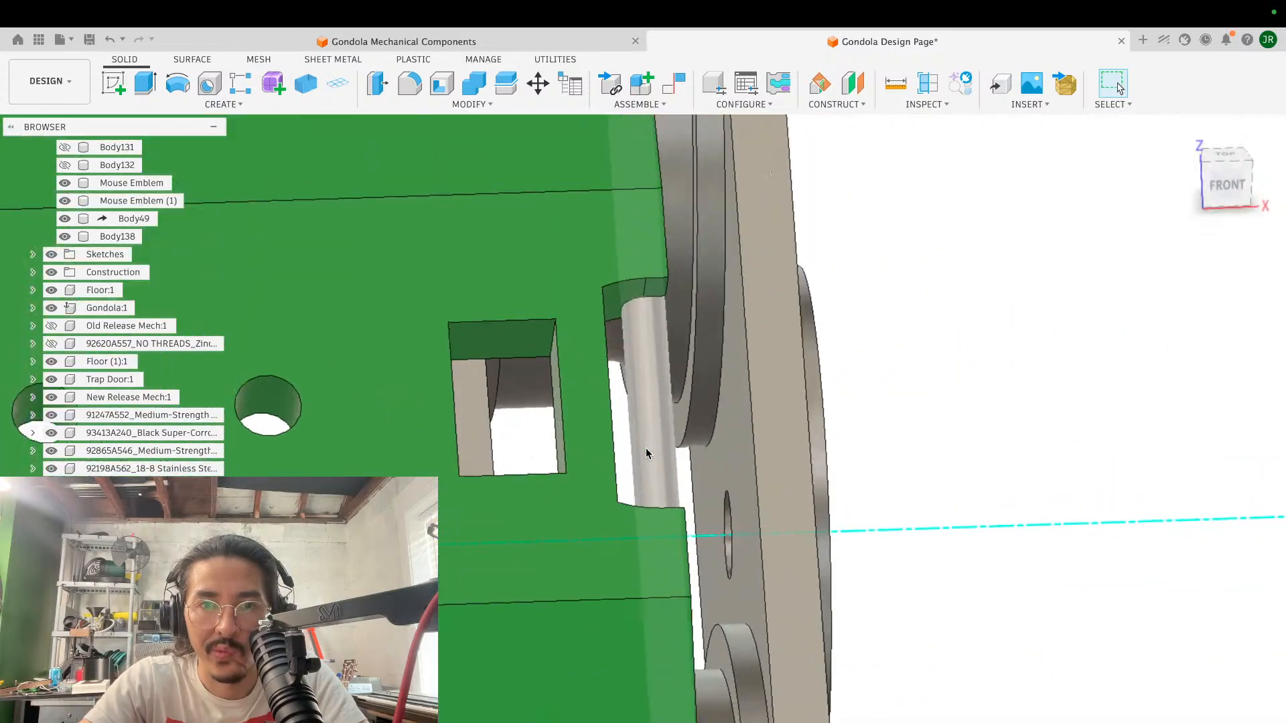
{"action": "scroll", "coordinate": [645, 454], "scroll_direction": "right", "scroll_amount": 4, "text": "shift"}
{"action": "scroll", "coordinate": [645, 454], "scroll_direction": "down", "scroll_amount": 4, "text": "shift"}
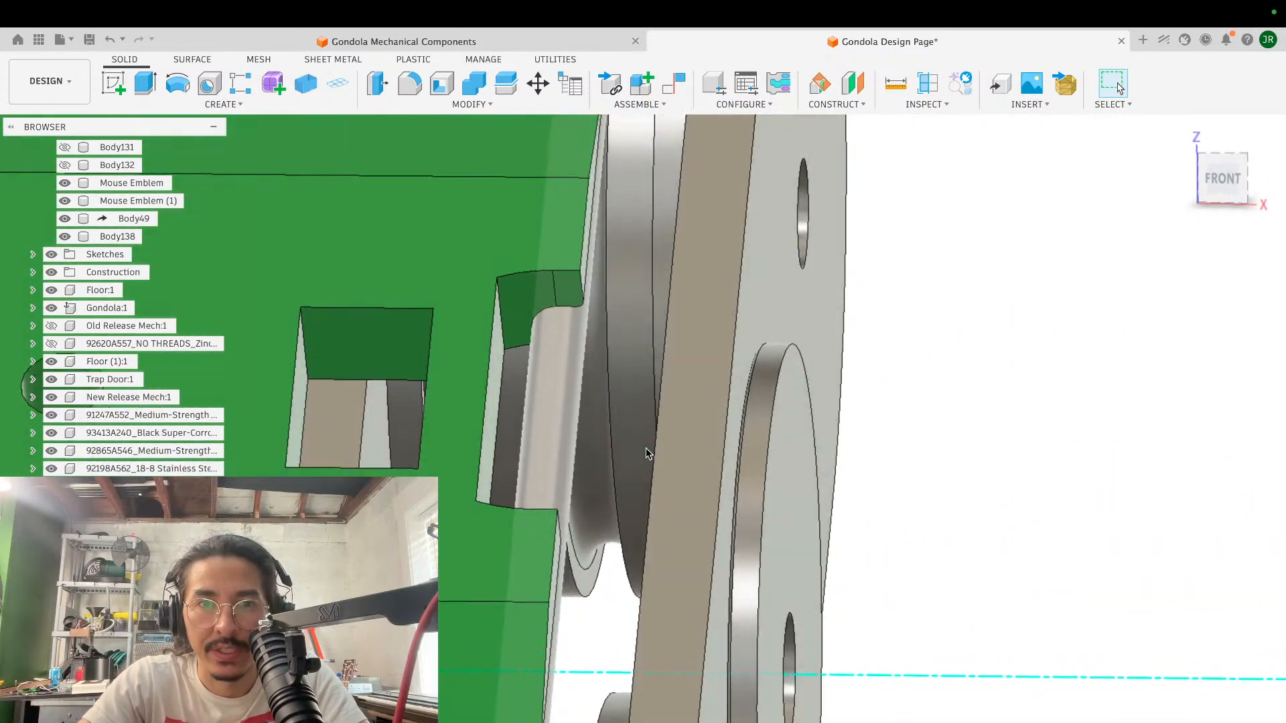
- Examine the green block's rectangular opening and the wall separating it from the rounded cable notch
{"action": "scroll", "coordinate": [645, 454], "scroll_direction": "left", "scroll_amount": 5, "text": "shift"}
{"action": "scroll", "coordinate": [648, 453], "scroll_direction": "down", "scroll_amount": 3}
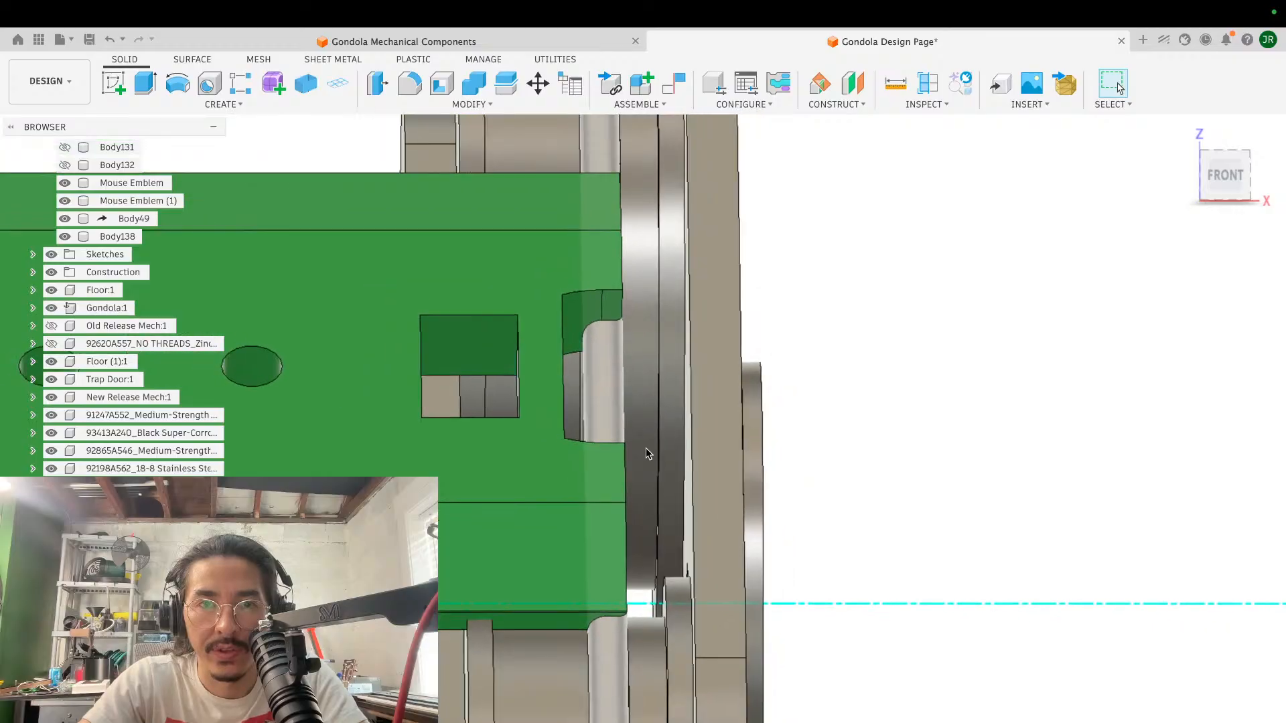
{"action": "scroll", "coordinate": [597, 357], "scroll_direction": "right", "scroll_amount": 3, "text": "shift"}
{"action": "scroll", "coordinate": [597, 357], "scroll_direction": "up", "scroll_amount": 3, "text": "shift"}
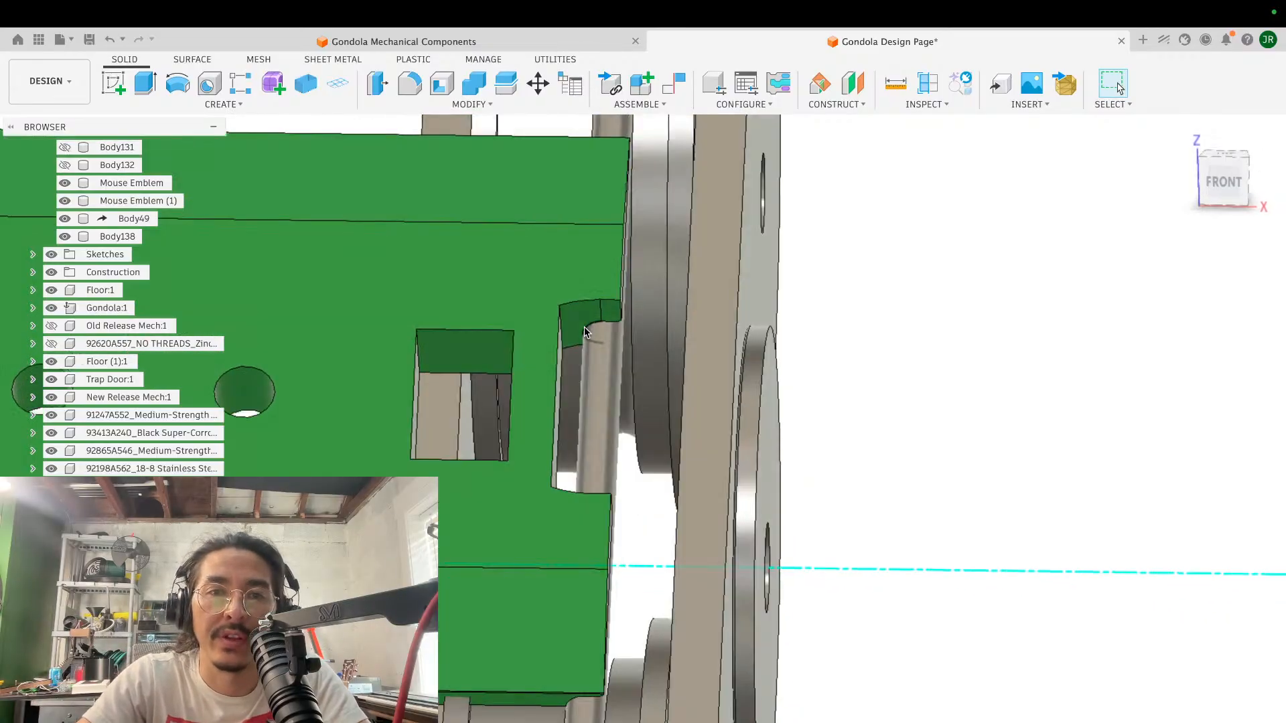
{"action": "scroll", "coordinate": [597, 357], "scroll_direction": "down", "scroll_amount": 3}
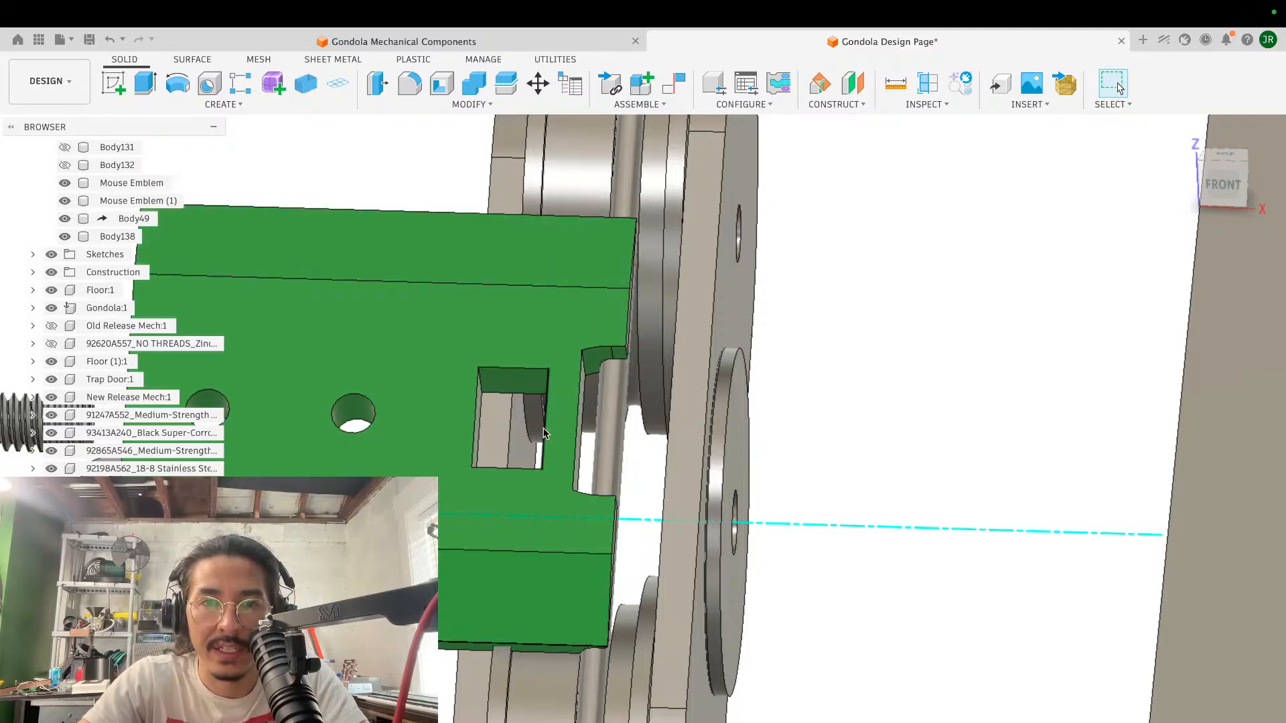
{"action": "scroll", "coordinate": [797, 402], "scroll_direction": "up", "scroll_amount": 5}
{"action": "scroll", "coordinate": [797, 402], "scroll_direction": "down", "scroll_amount": 4, "text": "shift"}
{"action": "scroll", "coordinate": [797, 402], "scroll_direction": "down", "scroll_amount": 3}
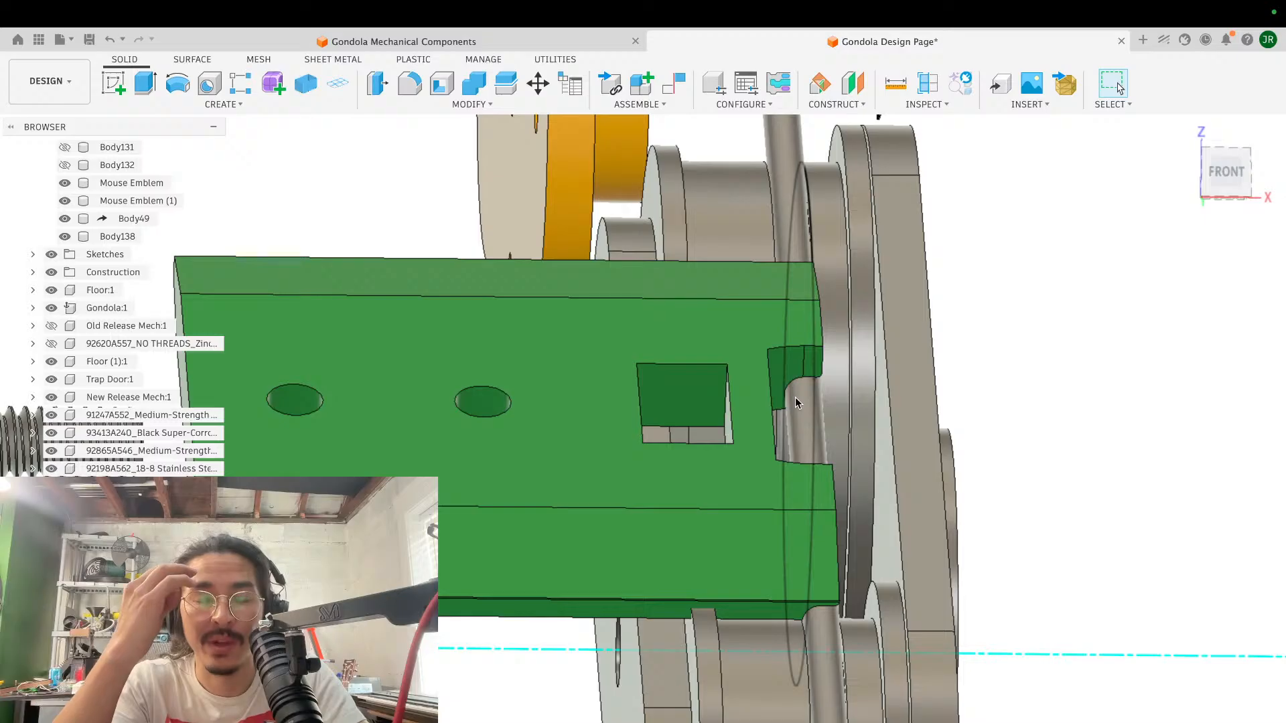
{"action": "scroll", "coordinate": [816, 335], "scroll_direction": "up", "scroll_amount": 3}
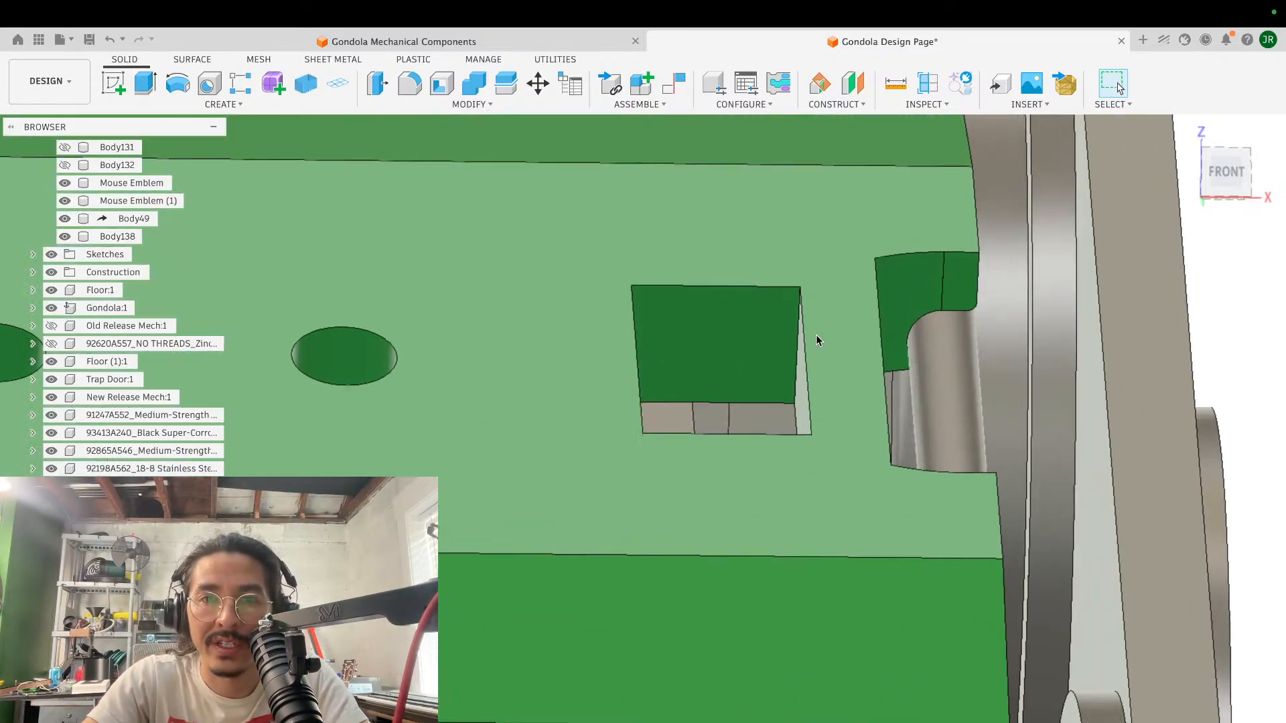
{"action": "scroll", "coordinate": [816, 335], "scroll_direction": "down", "scroll_amount": 5}
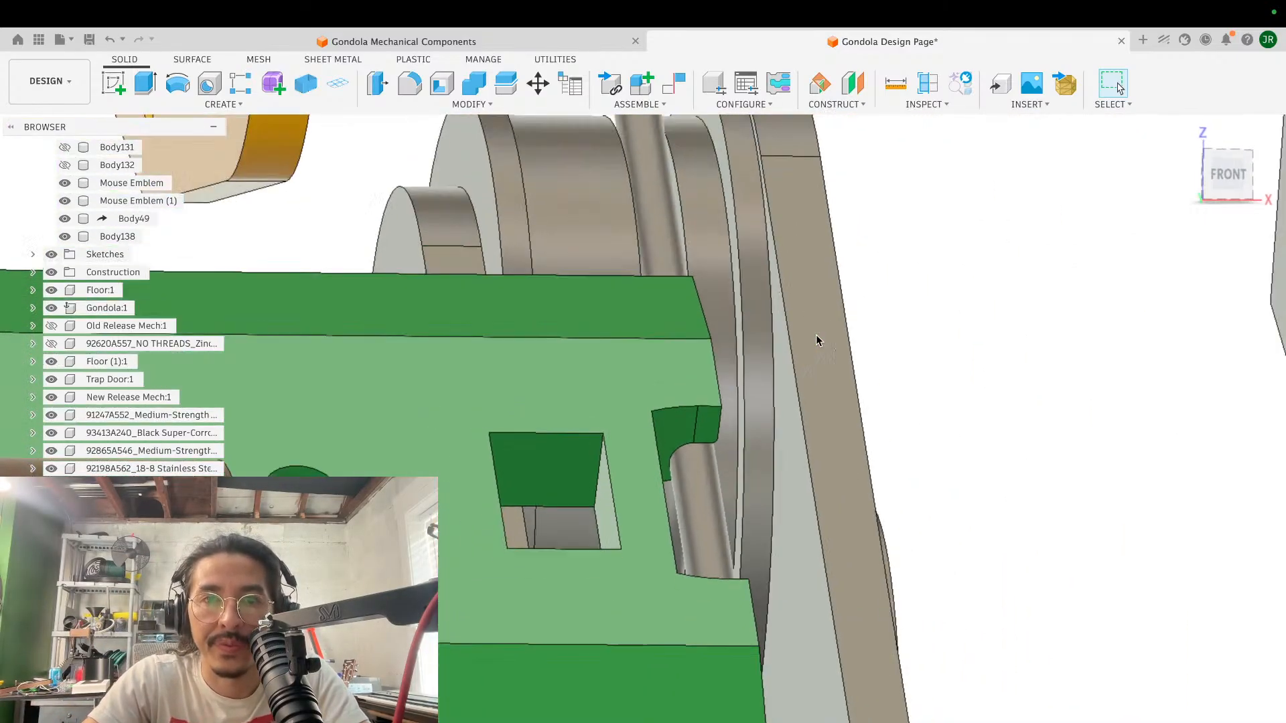
- Examine the cable running through the green block's edge notch and its spacing from the carriage rollers, viewed from the front
{"action": "scroll", "coordinate": [816, 334], "scroll_direction": "down", "scroll_amount": 3}
{"action": "middle_click_drag", "start_coordinate": [602, 469], "coordinate": [652, 477], "text": "shift"}
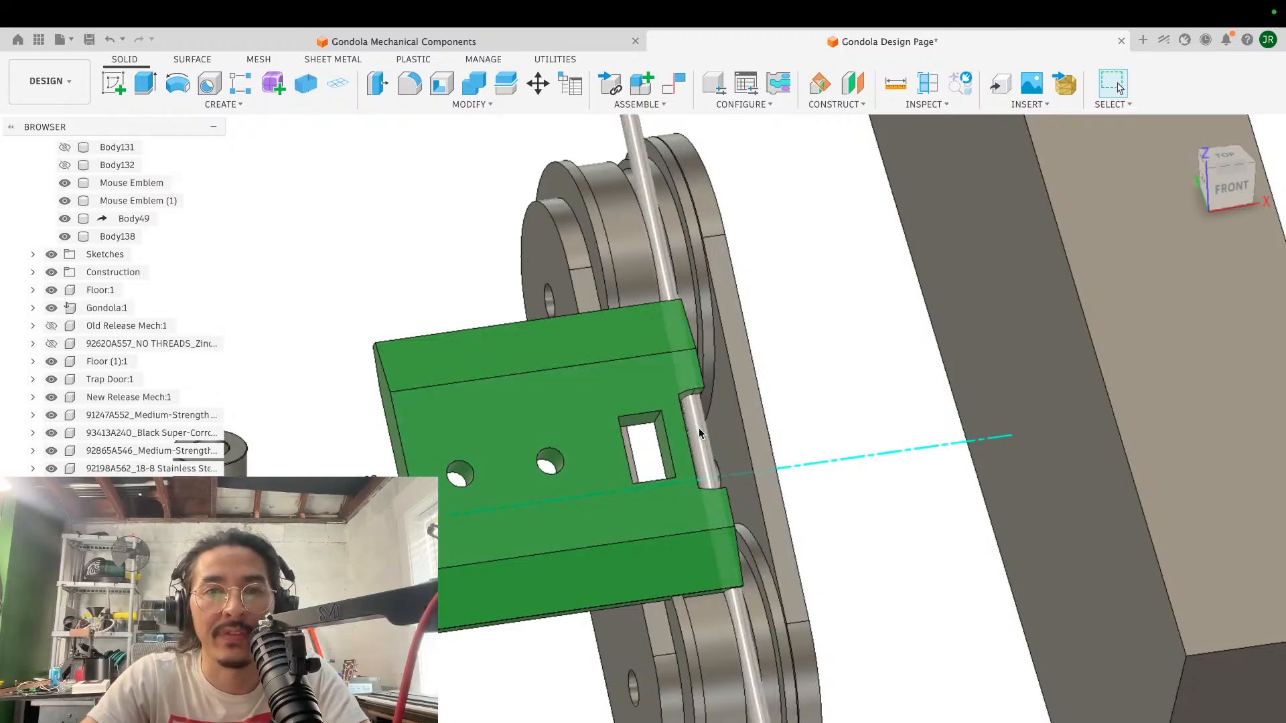
{"action": "scroll", "coordinate": [675, 441], "scroll_direction": "down", "scroll_amount": 4}
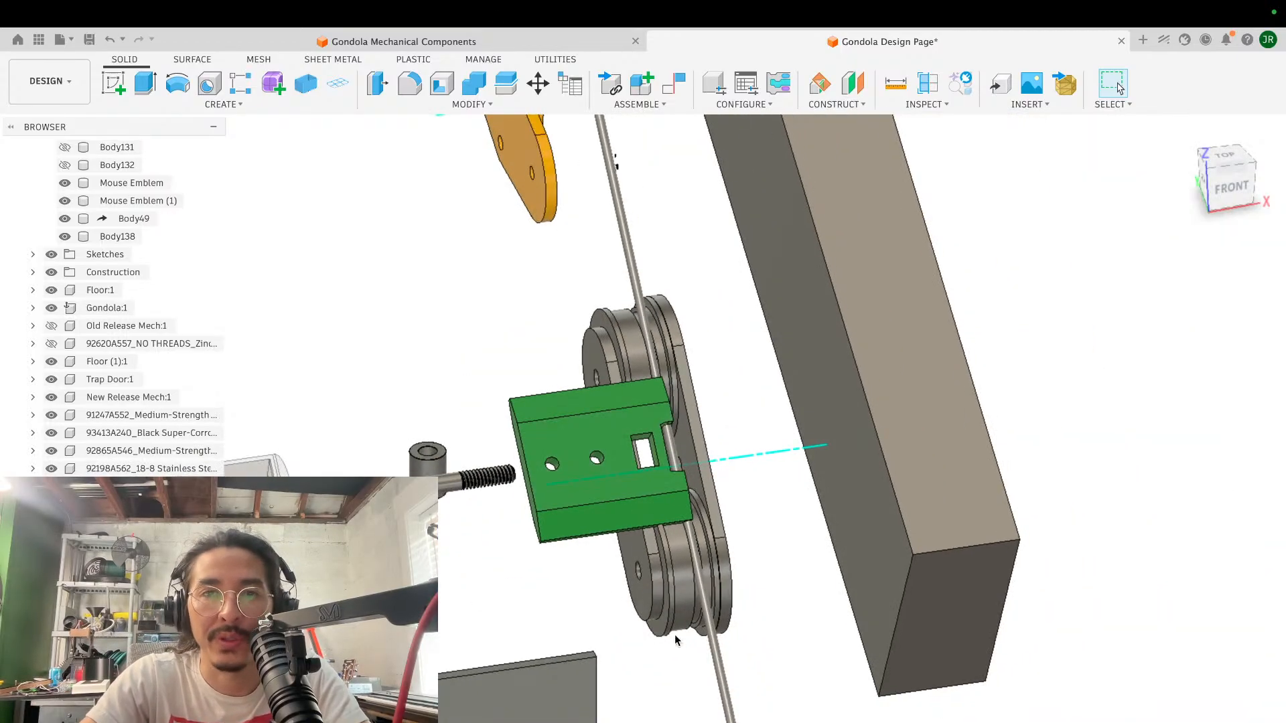
{"action": "scroll", "coordinate": [737, 469], "scroll_direction": "up", "scroll_amount": 8}
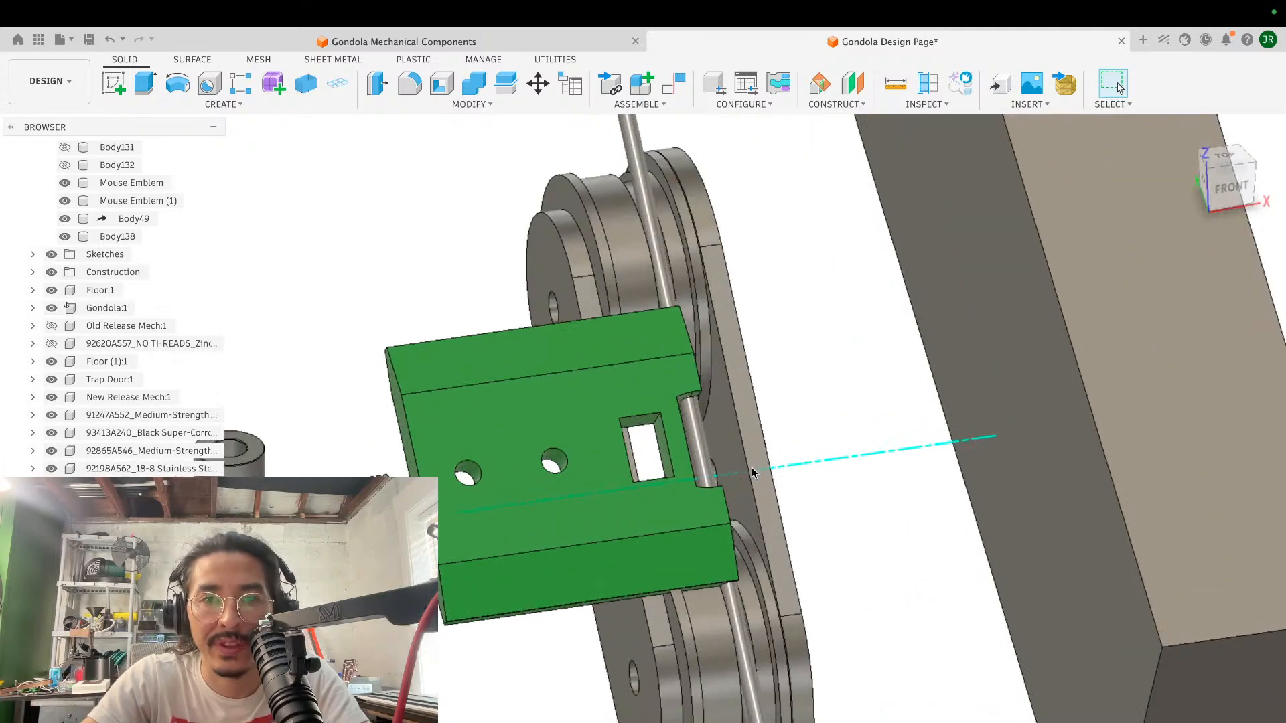
{"action": "scroll", "coordinate": [669, 468], "scroll_direction": "down", "scroll_amount": 4}
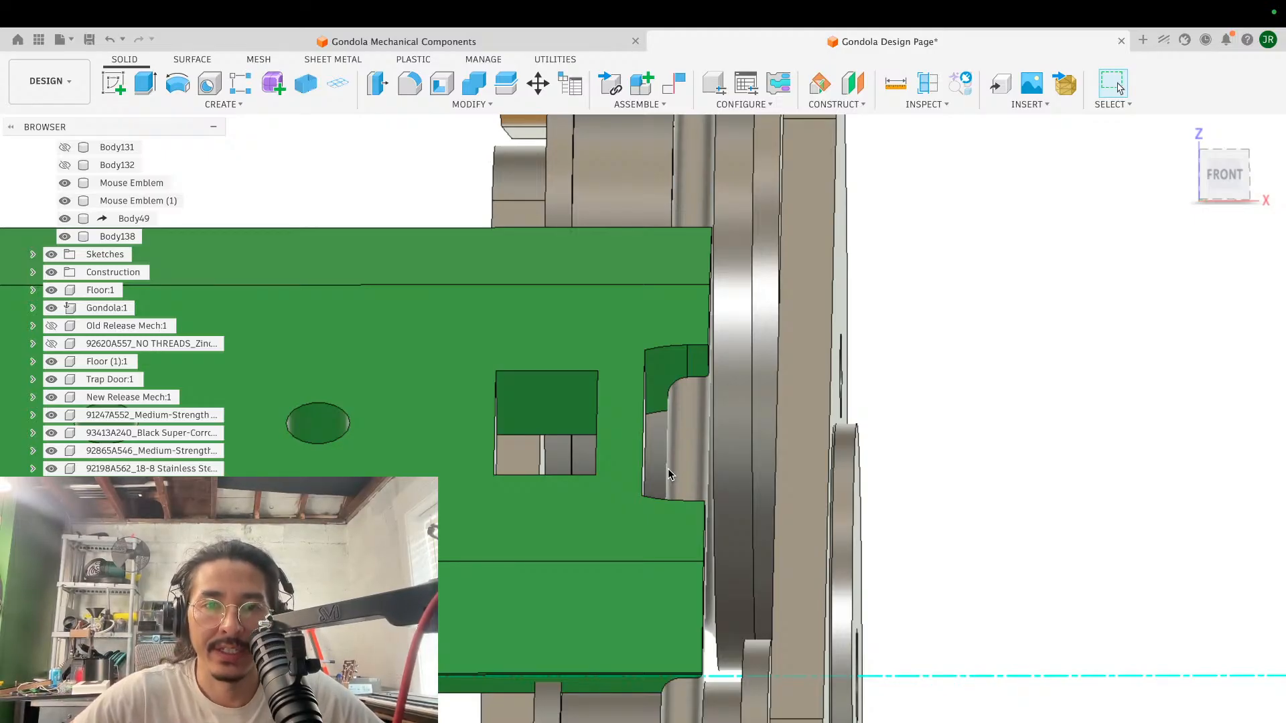
{"action": "scroll", "coordinate": [648, 402], "scroll_direction": "down", "scroll_amount": 5}
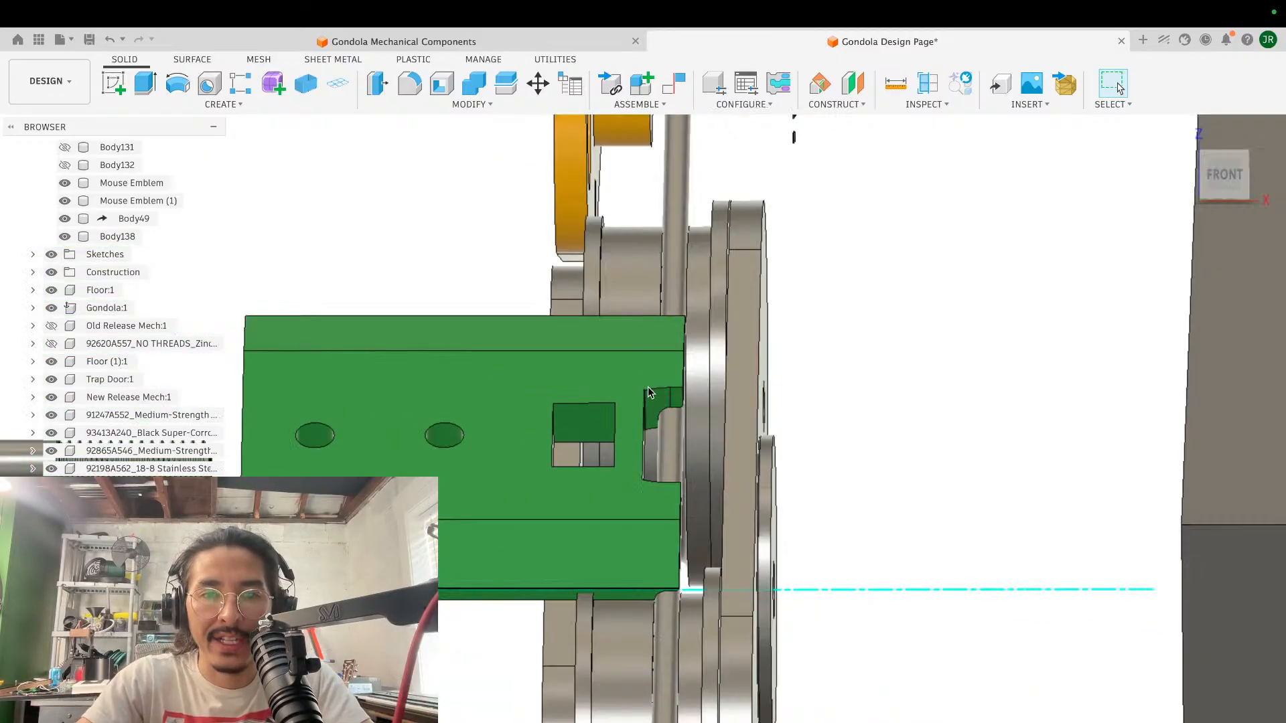
- Inspect the green block from the side and back, where its notched end meets the cable and the roller flange
{"action": "middle_click_drag", "start_coordinate": [648, 410], "coordinate": [649, 389], "text": "shift"}
{"action": "scroll", "coordinate": [648, 389], "scroll_direction": "down", "scroll_amount": 5}
{"action": "scroll", "coordinate": [648, 392], "scroll_direction": "up", "scroll_amount": 10}
{"action": "scroll", "coordinate": [648, 392], "scroll_direction": "left", "scroll_amount": 10, "text": "shift"}
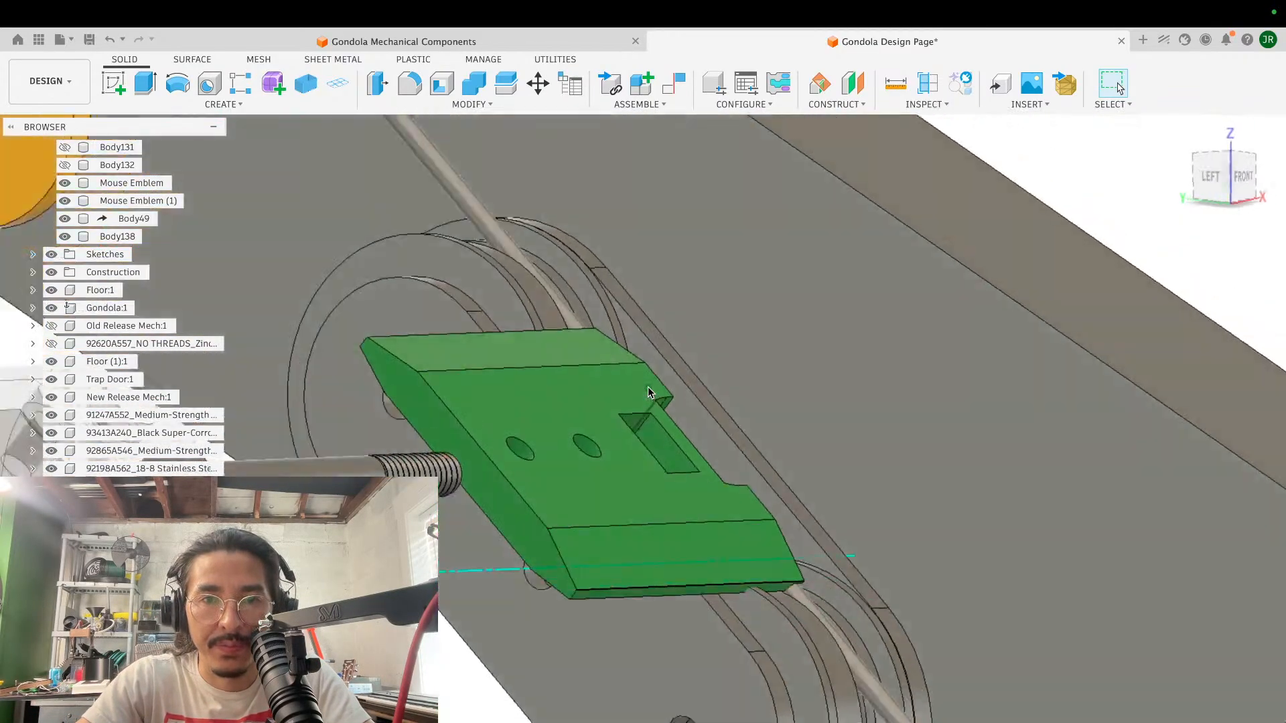
{"action": "scroll", "coordinate": [649, 388], "scroll_direction": "left", "scroll_amount": 10, "text": "shift"}
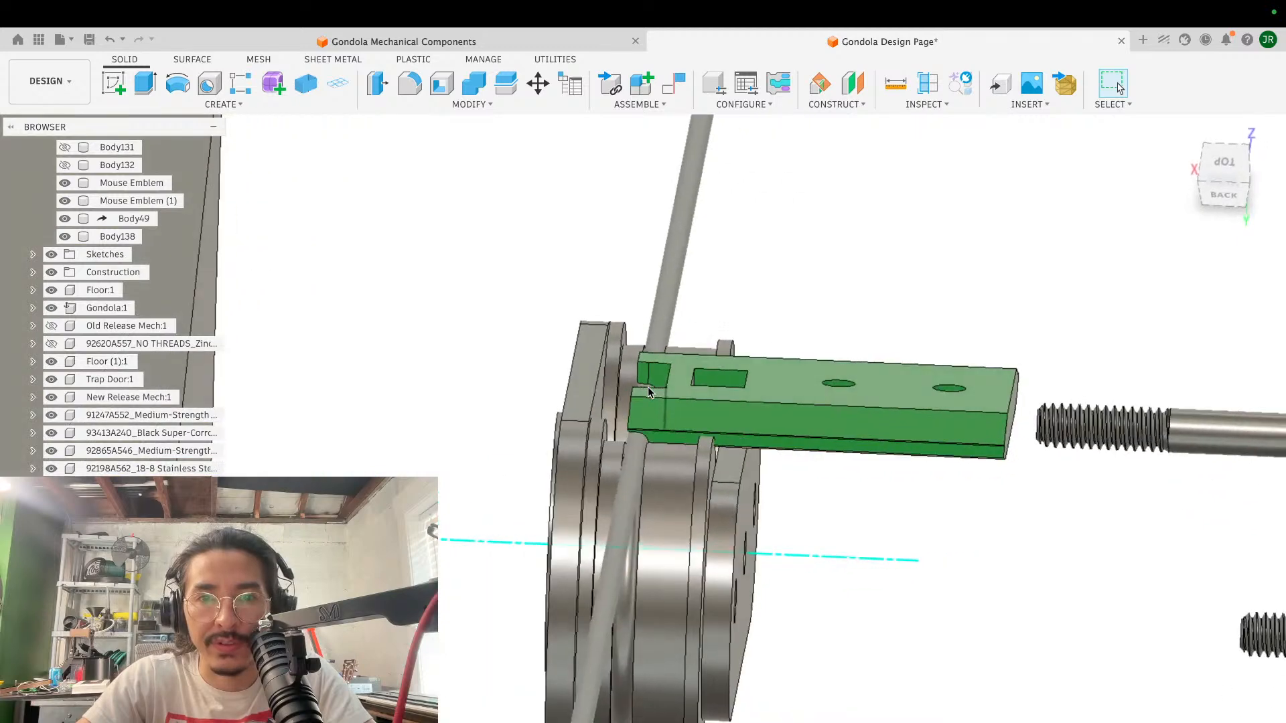
{"action": "scroll", "coordinate": [645, 386], "scroll_direction": "up", "scroll_amount": 8}
{"action": "scroll", "coordinate": [644, 386], "scroll_direction": "right", "scroll_amount": 4, "text": "shift"}
{"action": "scroll", "coordinate": [644, 386], "scroll_direction": "down", "scroll_amount": 1, "text": "shift"}
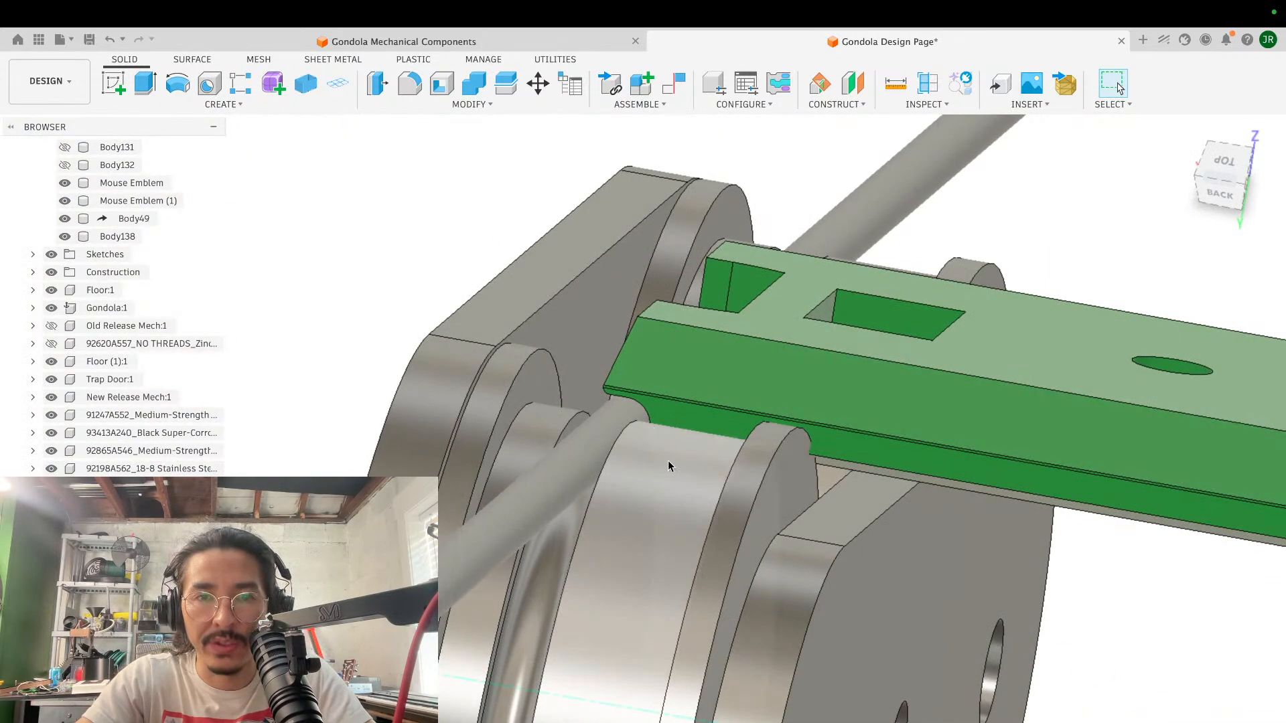
- Apply the red appearance from the design to the carriage's roller bodies
{"action": "scroll", "coordinate": [668, 460], "scroll_direction": "down", "scroll_amount": 3}
{"action": "key", "text": "a"}
{"action": "left_click_drag", "start_coordinate": [1155, 375], "coordinate": [664, 521]}
{"action": "left_click_drag", "start_coordinate": [928, 313], "coordinate": [892, 336]}
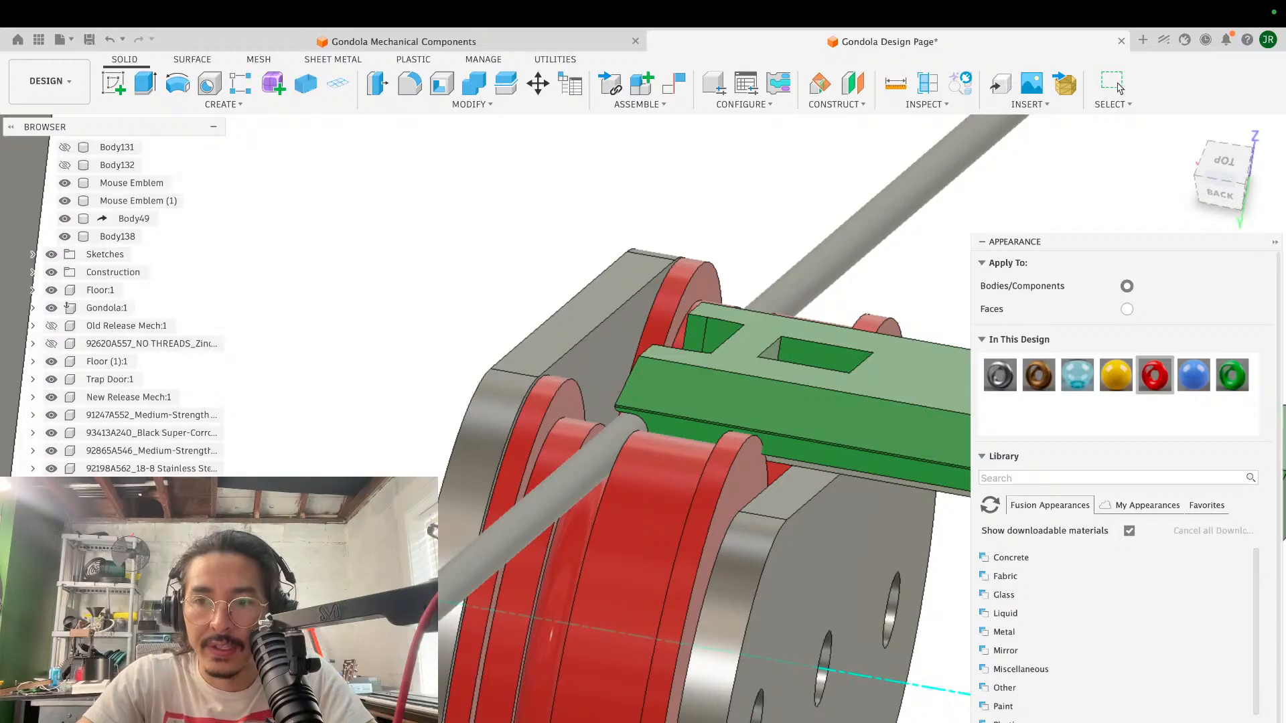
{"action": "key", "text": "Escape"}
- Examine how the green block's notched end sits between the cable and the red roller's outer flange
{"action": "scroll", "coordinate": [749, 539], "scroll_direction": "up", "scroll_amount": 3}
{"action": "scroll", "coordinate": [749, 538], "scroll_direction": "up", "scroll_amount": 3}
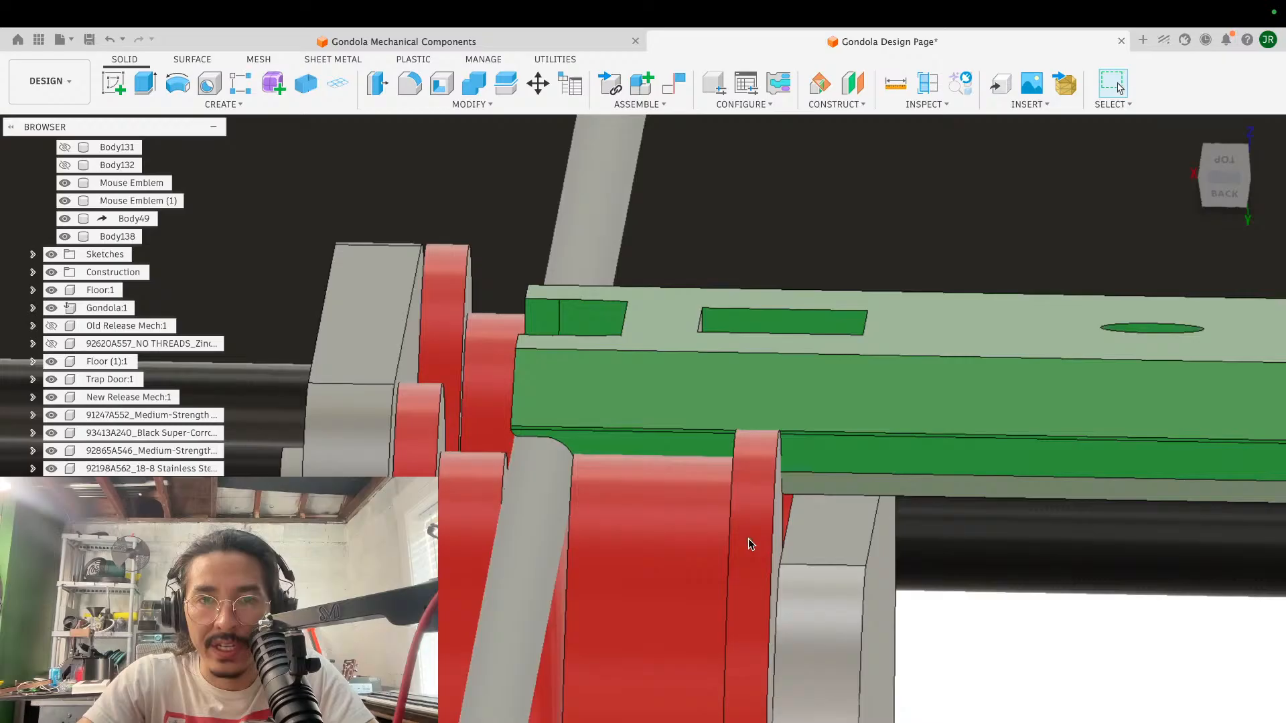
{"action": "middle_click_drag", "start_coordinate": [748, 538], "coordinate": [536, 525], "text": "shift"}
{"action": "middle_click_drag", "start_coordinate": [550, 574], "coordinate": [497, 402], "text": "shift"}
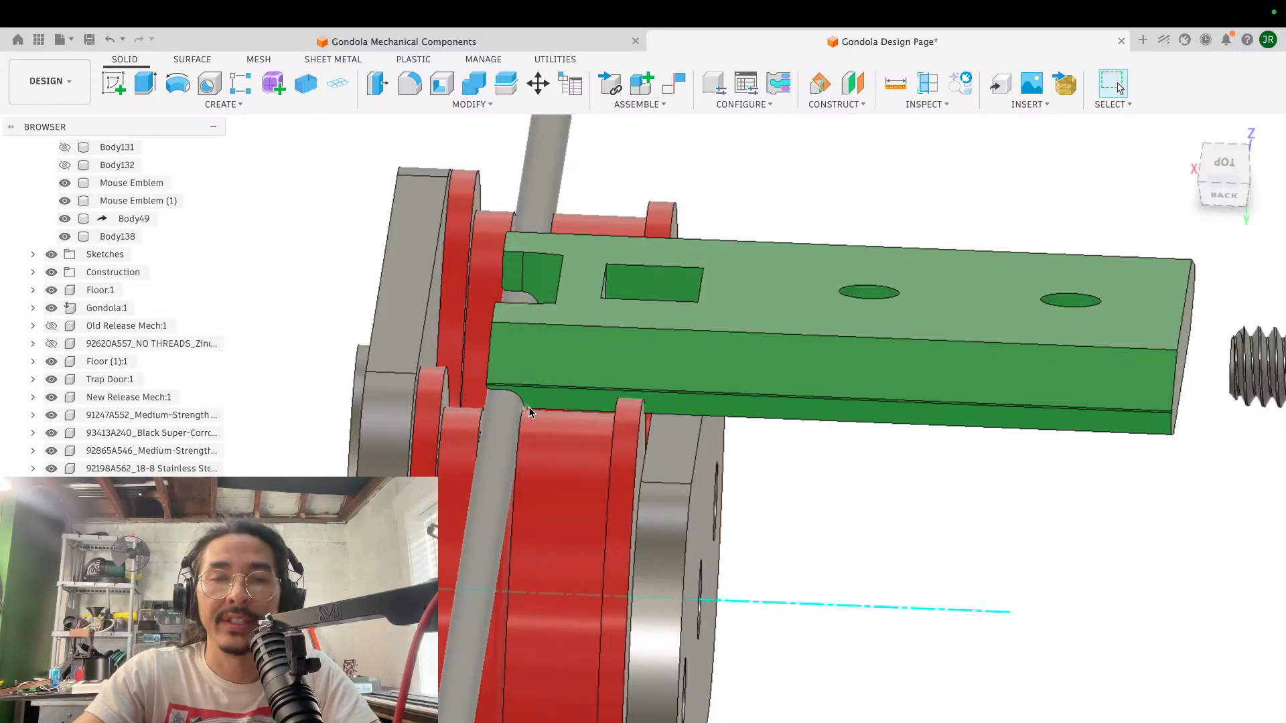
{"action": "scroll", "coordinate": [626, 419], "scroll_direction": "left", "scroll_amount": 5, "text": "shift"}
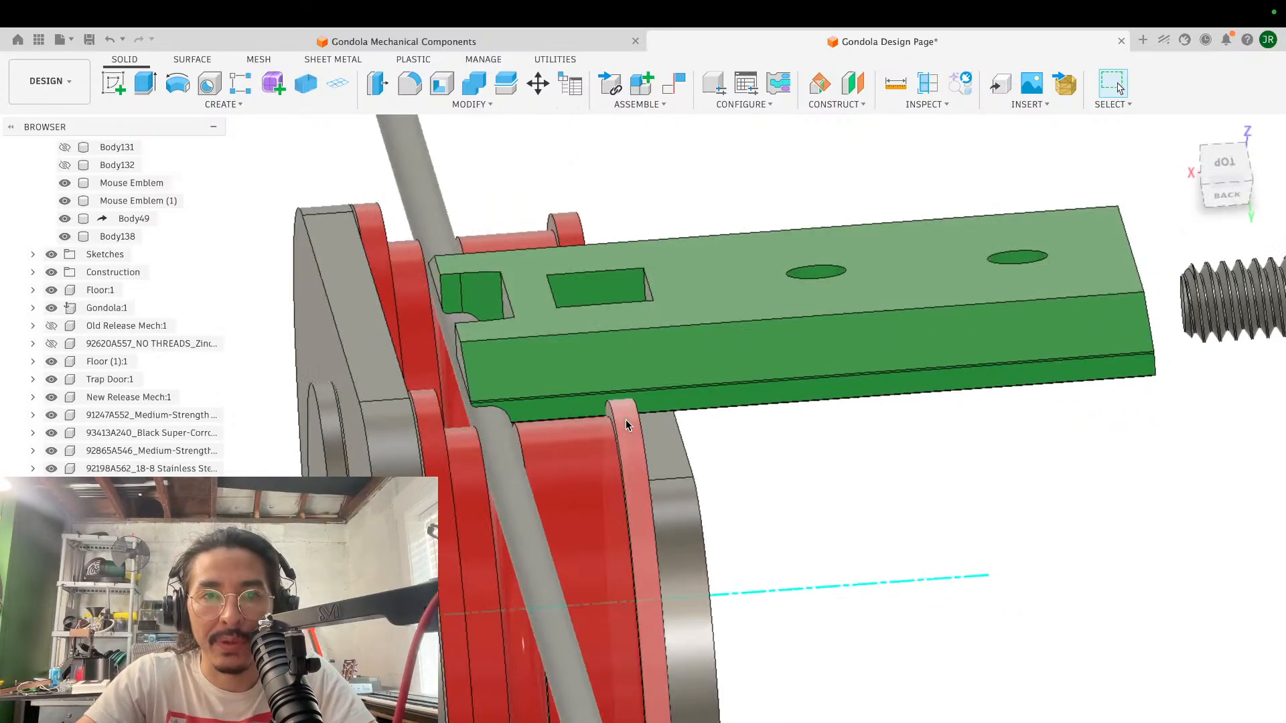
{"action": "scroll", "coordinate": [612, 417], "scroll_direction": "left", "scroll_amount": 5, "text": "shift"}
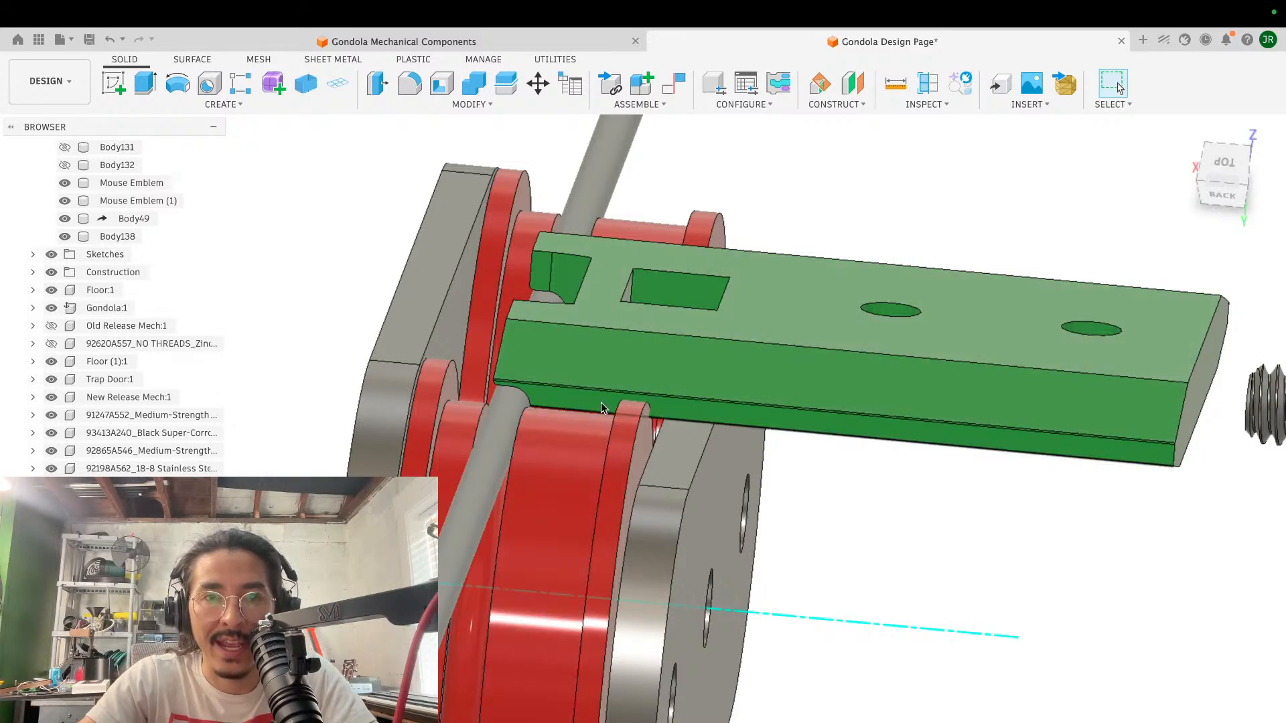
- Compare the green block's underside height with the red roller flange from low and high rear angles
{"action": "scroll", "coordinate": [560, 468], "scroll_direction": "down", "scroll_amount": 10, "text": "shift"}
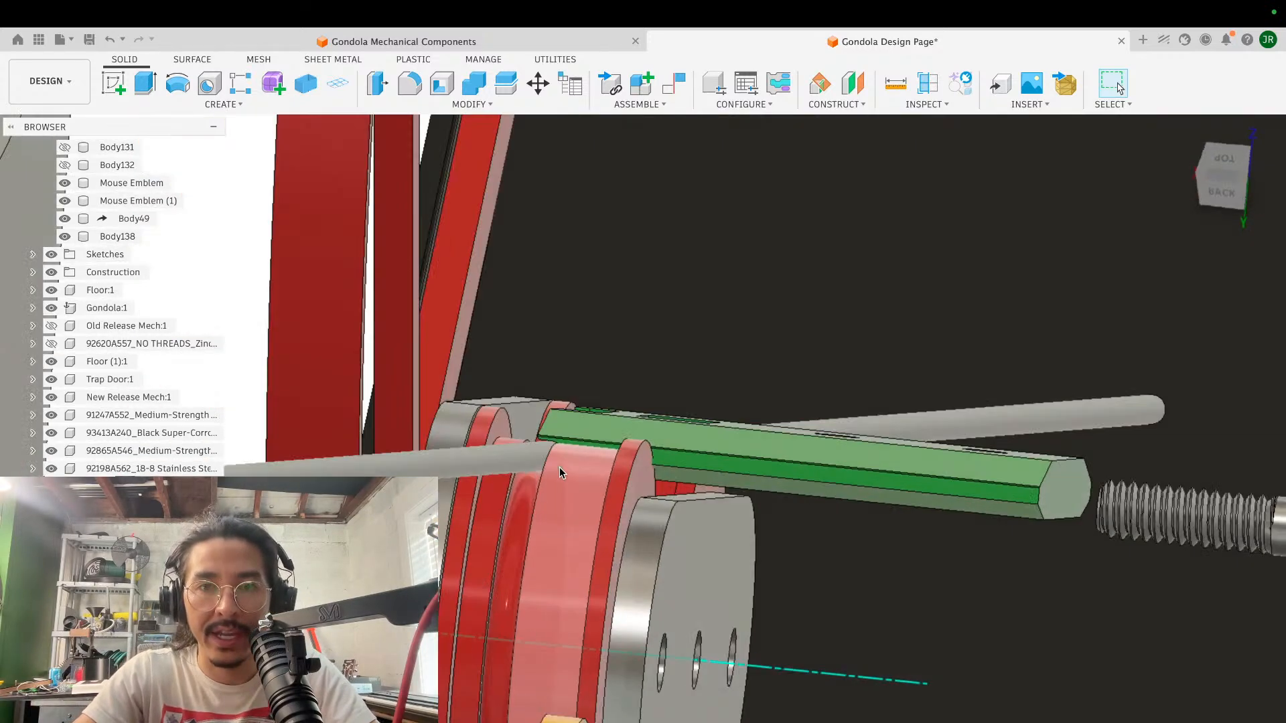
{"action": "scroll", "coordinate": [560, 467], "scroll_direction": "up", "scroll_amount": 10, "text": "shift"}
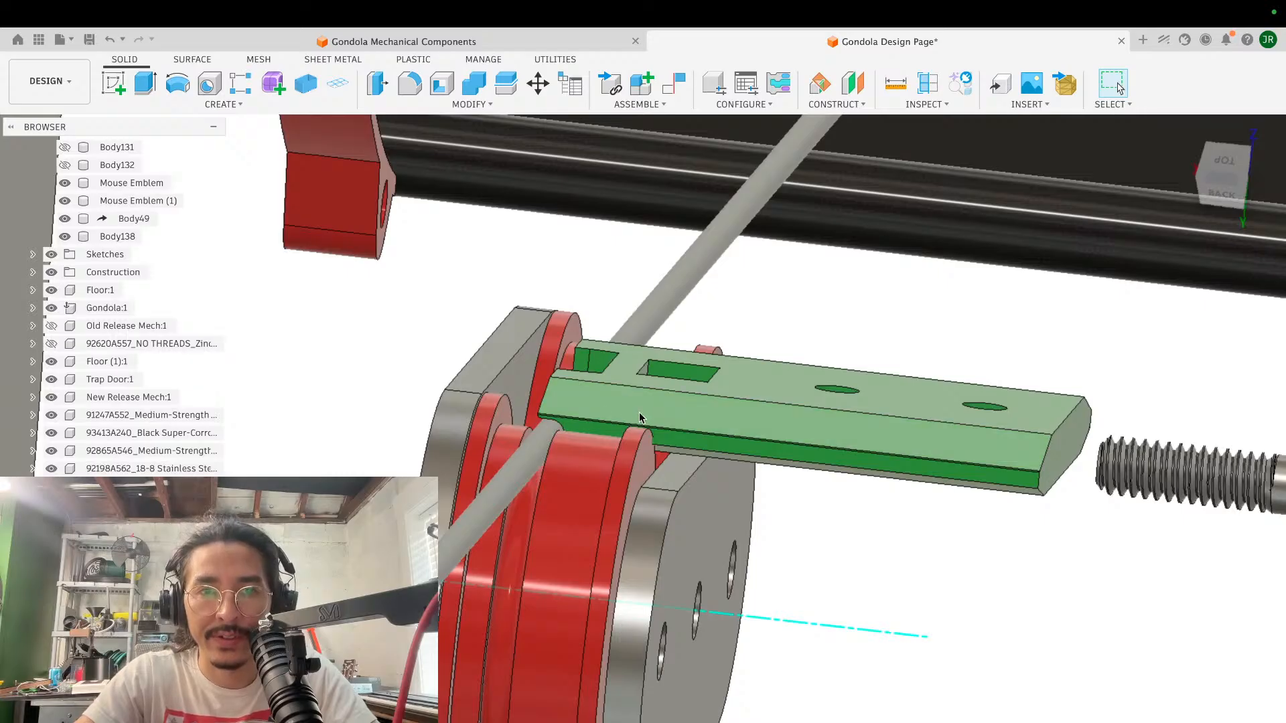
{"action": "scroll", "coordinate": [640, 413], "scroll_direction": "up", "scroll_amount": 5}
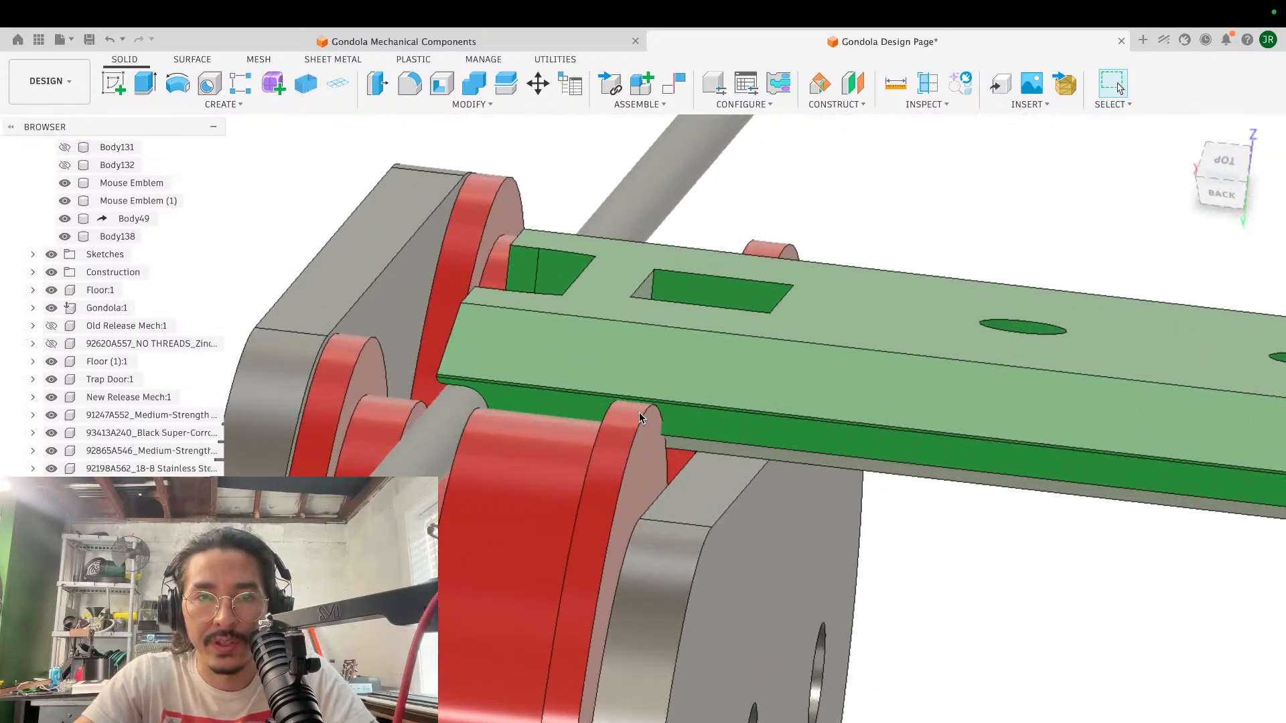
{"action": "scroll", "coordinate": [639, 412], "scroll_direction": "left", "scroll_amount": 5, "text": "shift"}
{"action": "scroll", "coordinate": [639, 412], "scroll_direction": "down", "scroll_amount": 5, "text": "shift"}
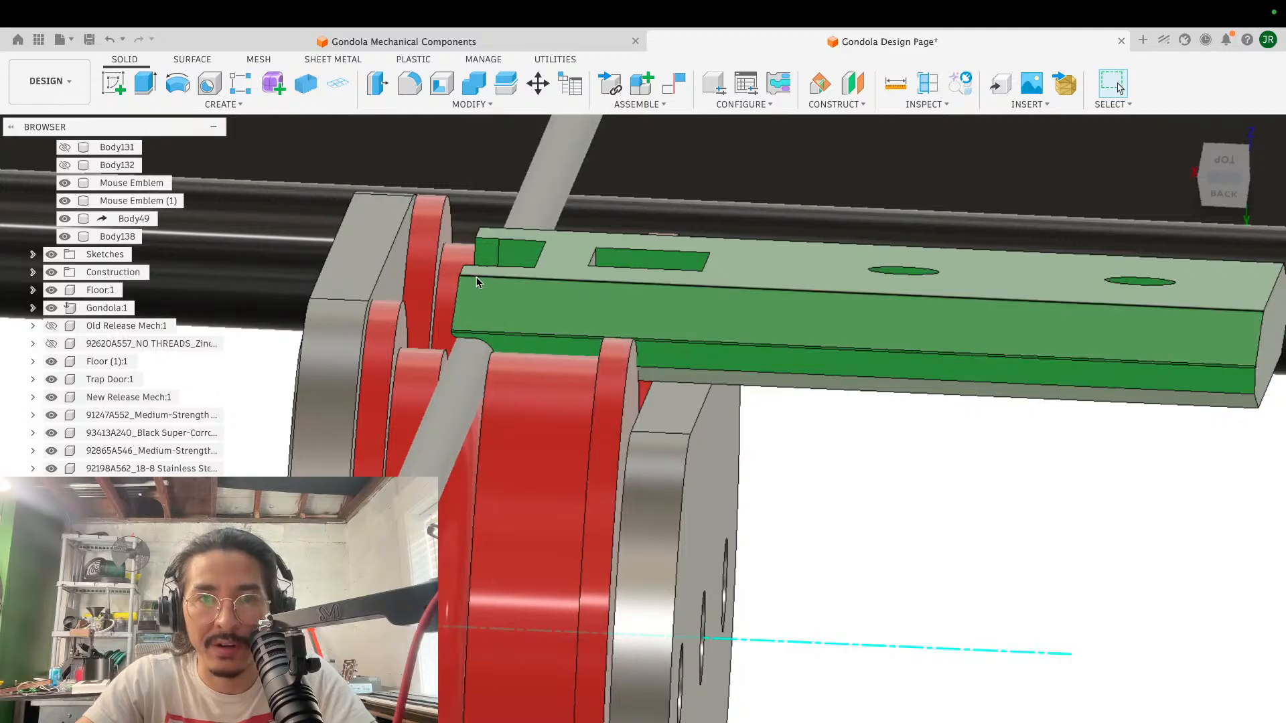
{"action": "scroll", "coordinate": [649, 359], "scroll_direction": "down", "scroll_amount": 4}
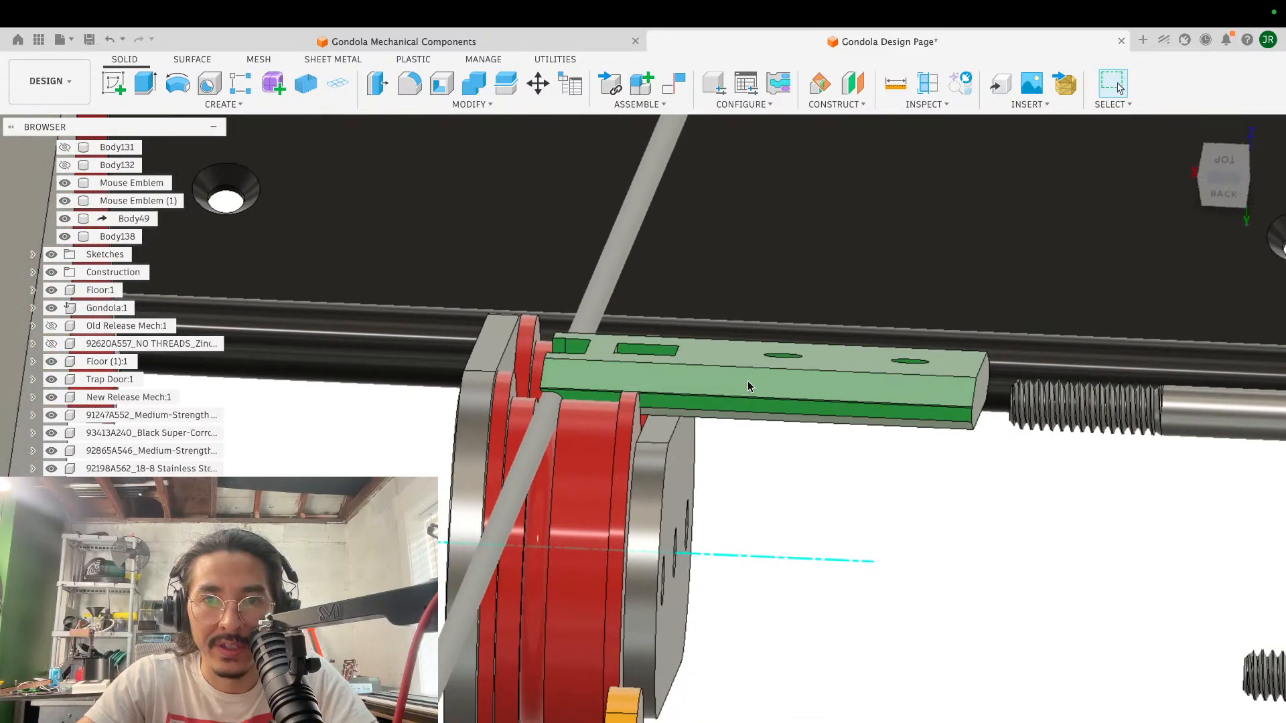
{"action": "scroll", "coordinate": [746, 387], "scroll_direction": "left", "scroll_amount": 5, "text": "shift"}
{"action": "scroll", "coordinate": [742, 387], "scroll_direction": "left", "scroll_amount": 5, "text": "shift"}
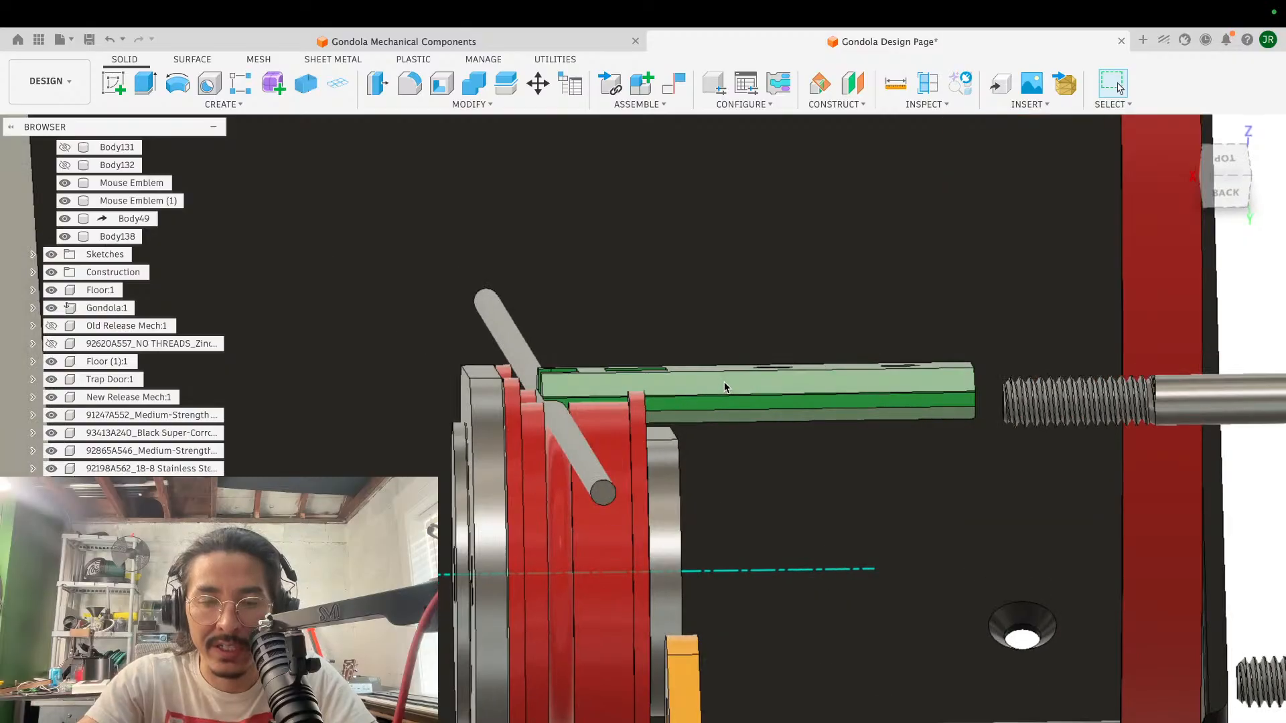
- Try rotating the green block body by about 10.6 degrees around the Y axis near its cable end
{"action": "key", "text": "m"}
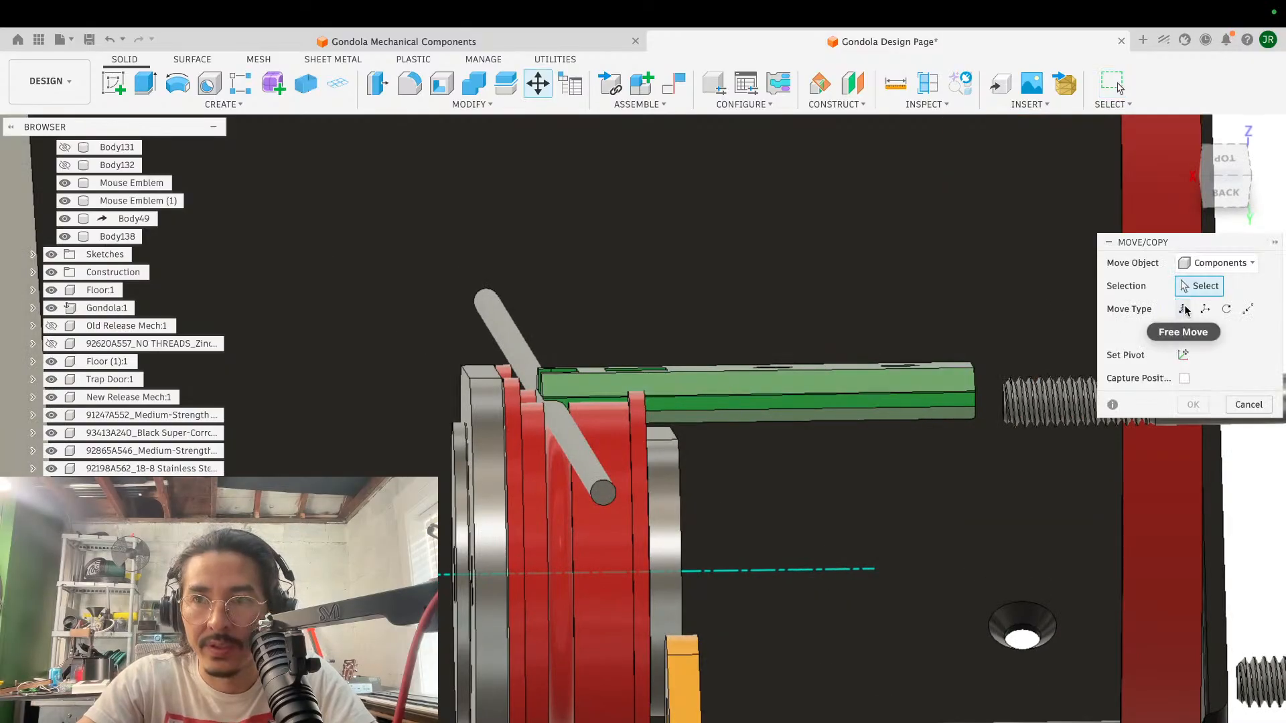
{"action": "left_click", "coordinate": [1219, 267]}
{"action": "left_click", "coordinate": [1168, 303]}
{"action": "left_click", "coordinate": [736, 400]}
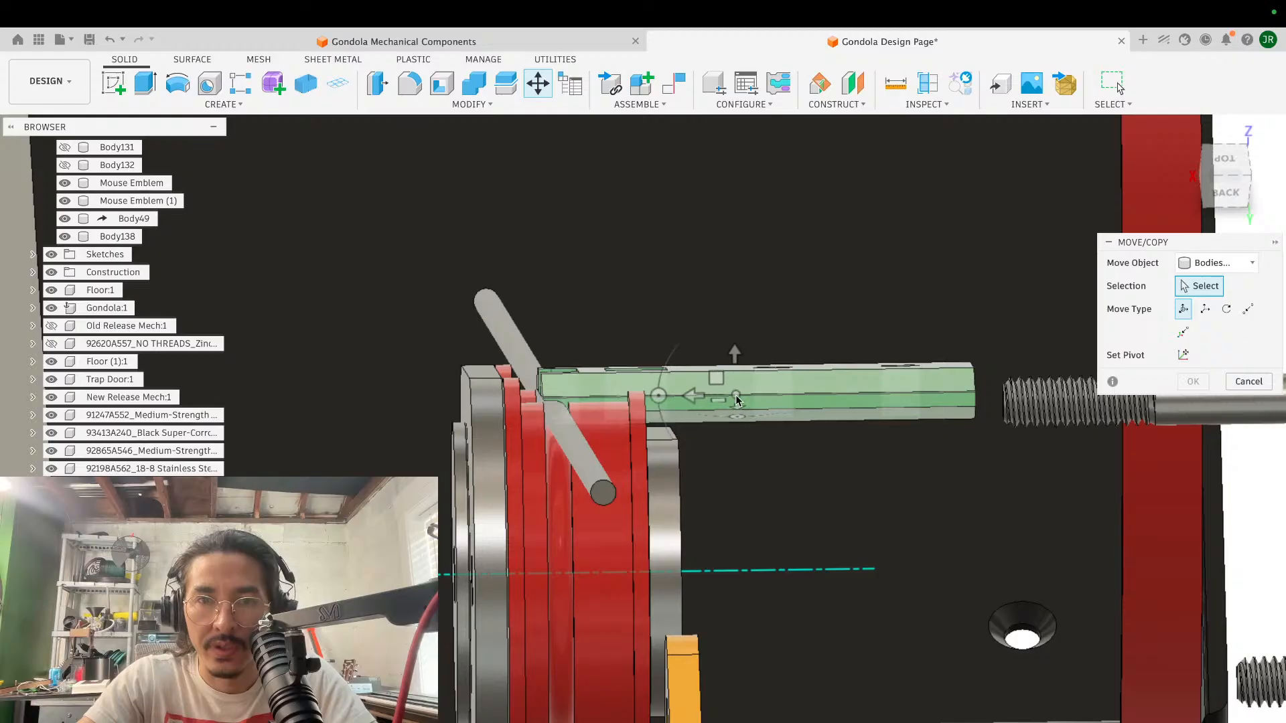
{"action": "left_click", "coordinate": [566, 397]}
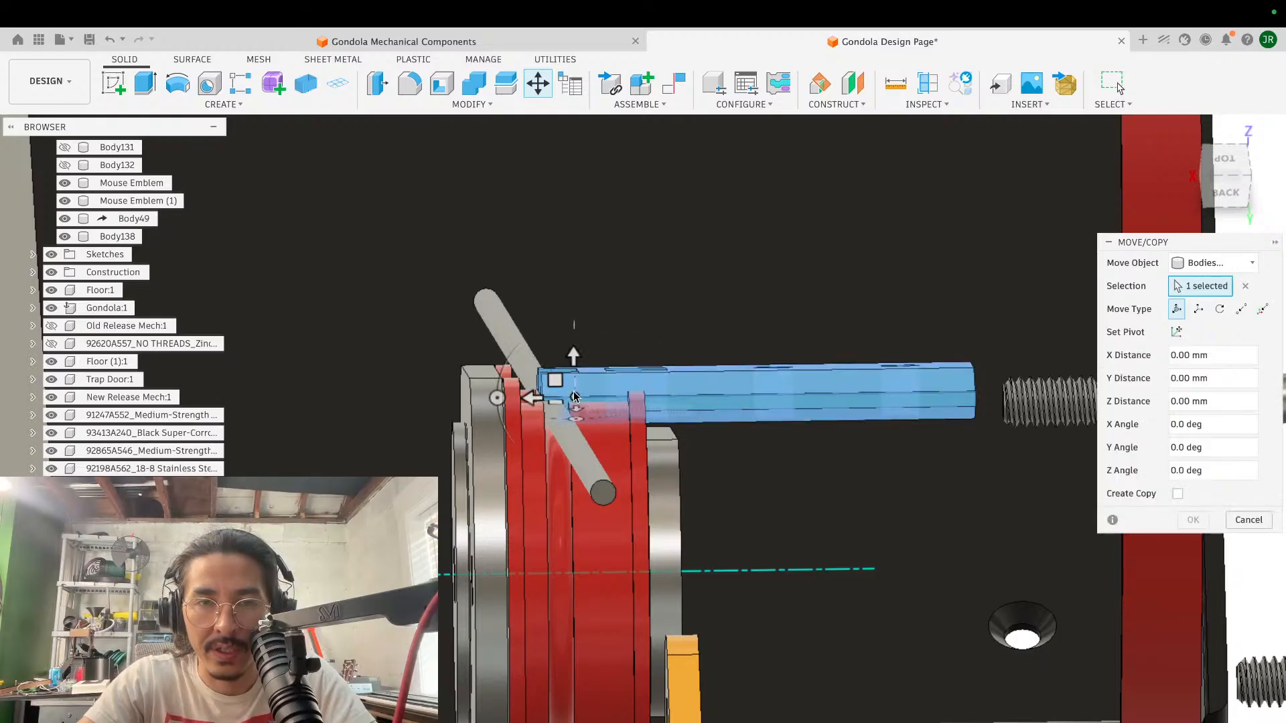
{"action": "scroll", "coordinate": [697, 395], "scroll_direction": "down", "scroll_amount": 3}
{"action": "scroll", "coordinate": [697, 396], "scroll_direction": "right", "scroll_amount": 5, "text": "shift"}
{"action": "scroll", "coordinate": [697, 396], "scroll_direction": "left", "scroll_amount": 5, "text": "shift"}
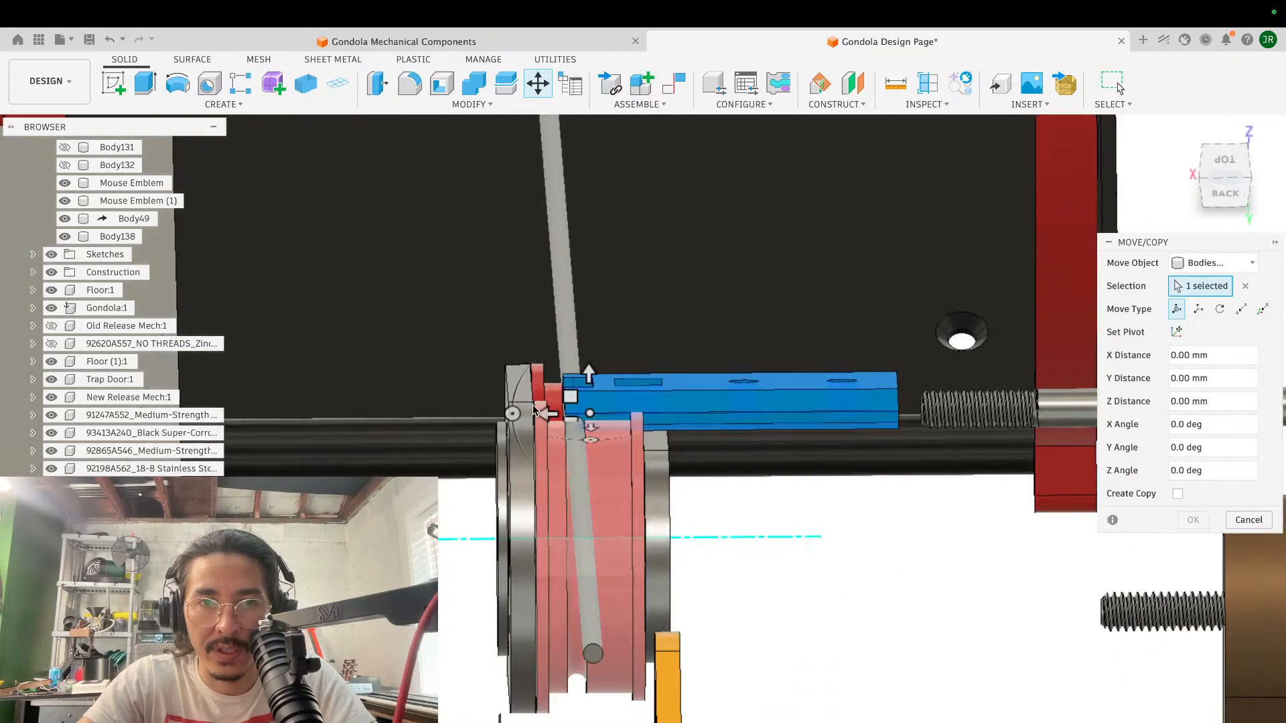
{"action": "left_click_drag", "start_coordinate": [511, 413], "coordinate": [513, 427]}
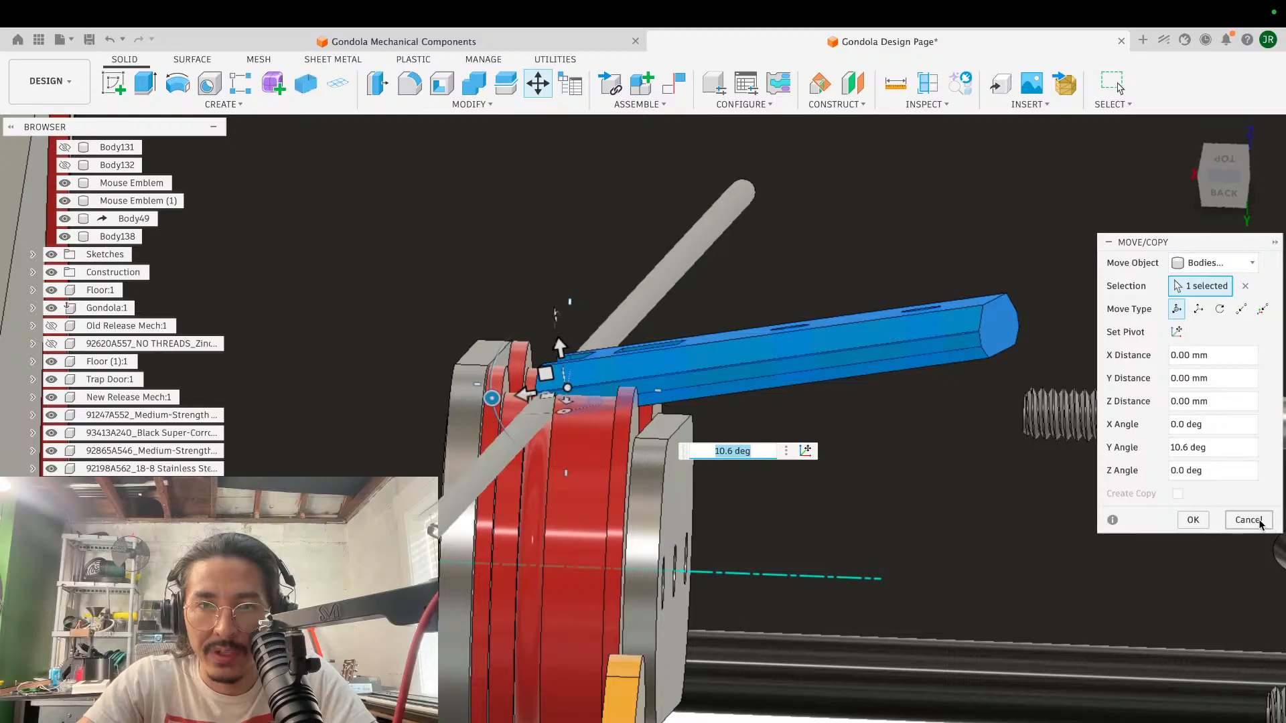
{"action": "left_click", "coordinate": [1257, 523]}
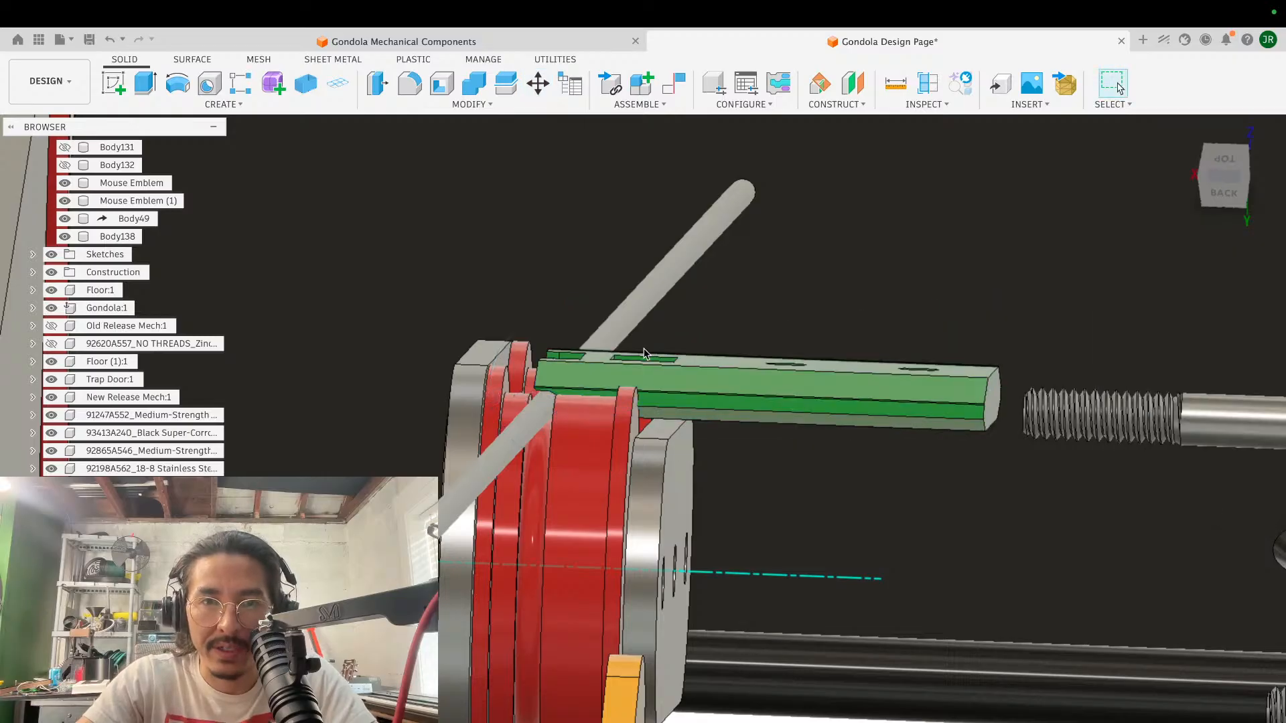
- Raise the green block body about 2.88 mm along Z with a free body move
{"action": "scroll", "coordinate": [644, 348], "scroll_direction": "up", "scroll_amount": 5}
{"action": "scroll", "coordinate": [644, 348], "scroll_direction": "up", "scroll_amount": 5, "text": "shift"}
{"action": "scroll", "coordinate": [644, 348], "scroll_direction": "down", "scroll_amount": 3, "text": "shift"}
{"action": "scroll", "coordinate": [644, 348], "scroll_direction": "up", "scroll_amount": 3, "text": "shift"}
{"action": "scroll", "coordinate": [644, 348], "scroll_direction": "down", "scroll_amount": 2, "text": "shift"}
{"action": "scroll", "coordinate": [644, 354], "scroll_direction": "up", "scroll_amount": 2, "text": "shift"}
{"action": "key", "text": "m"}
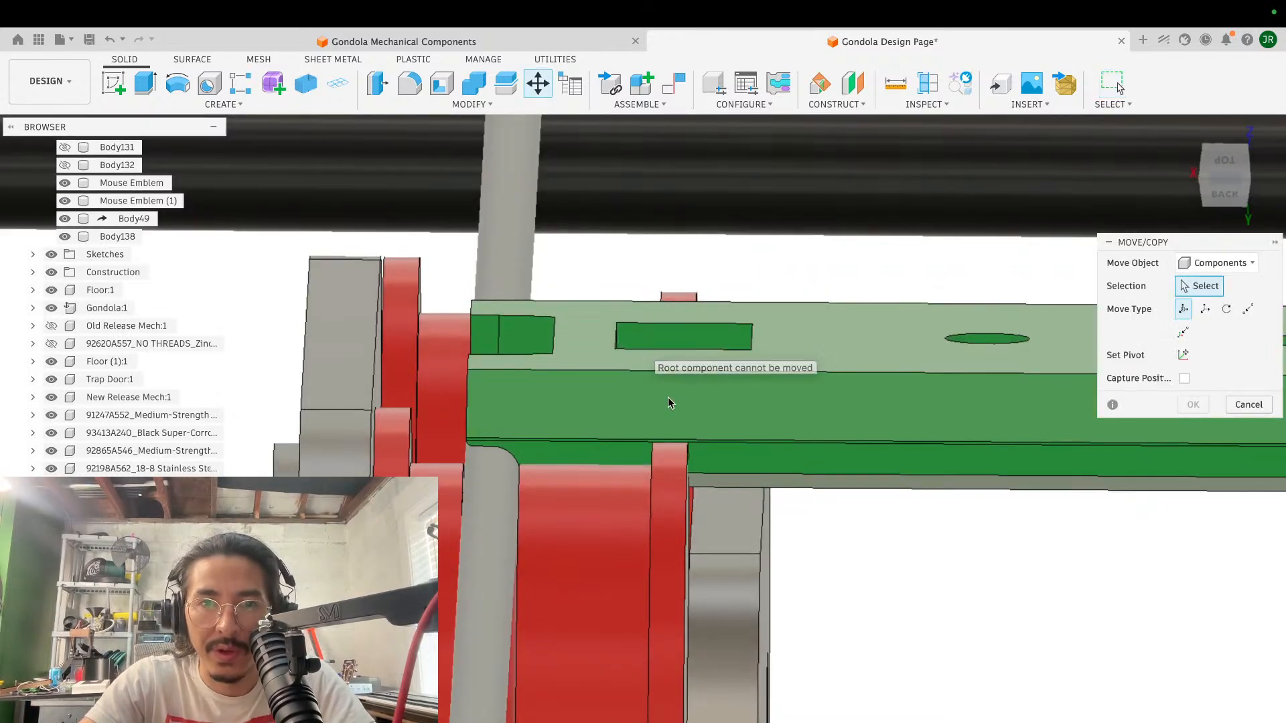
{"action": "left_click", "coordinate": [1227, 262]}
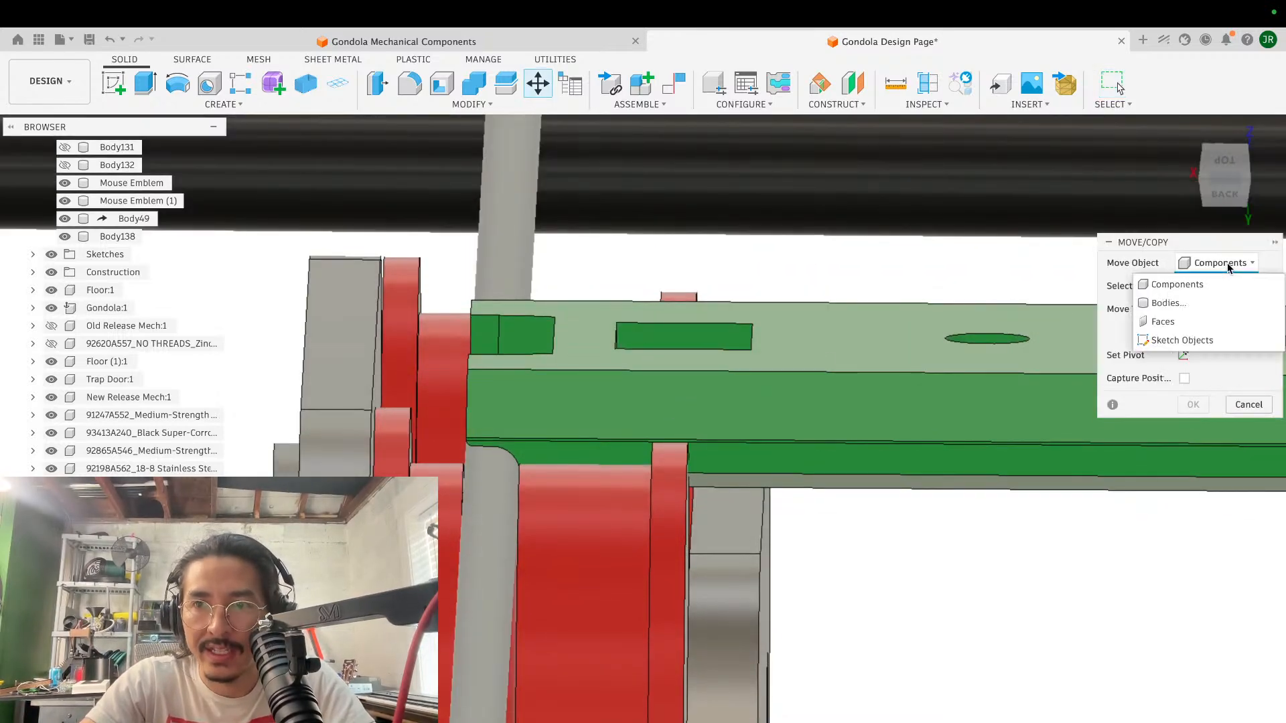
{"action": "left_click", "coordinate": [1179, 307]}
{"action": "left_click", "coordinate": [829, 365]}
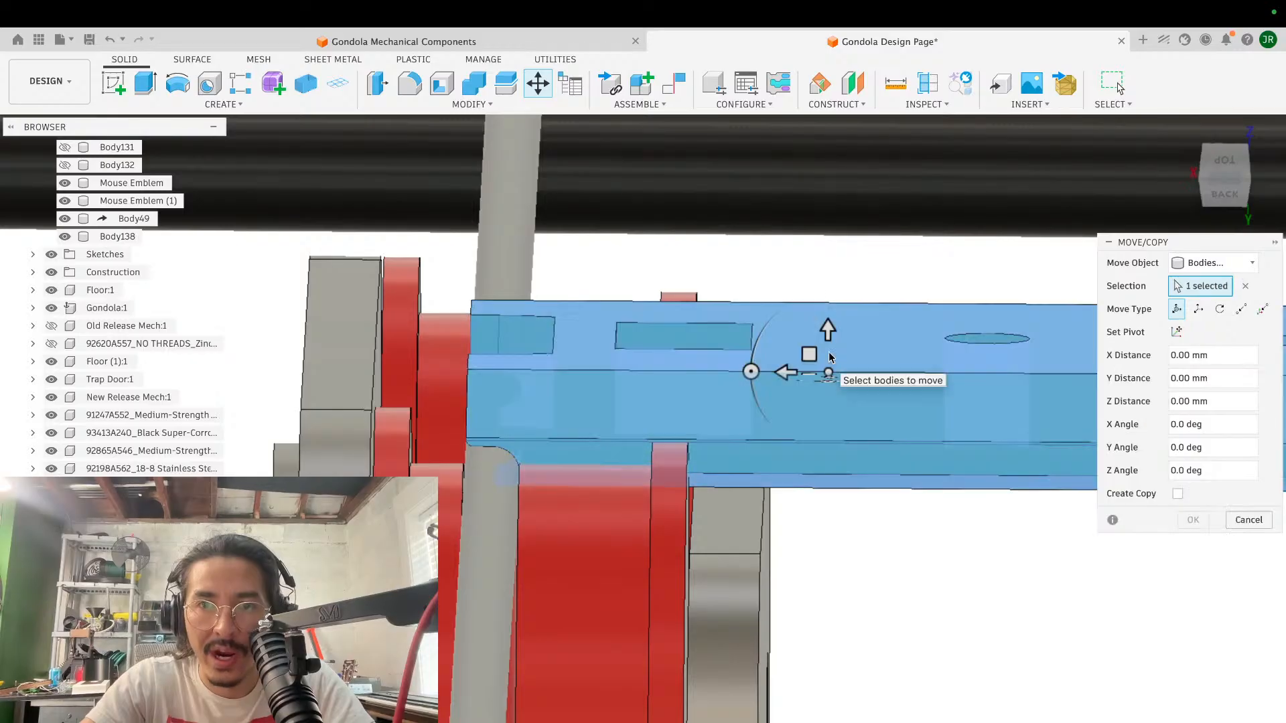
{"action": "left_click", "coordinate": [827, 331]}
{"action": "left_click_drag", "start_coordinate": [827, 331], "coordinate": [826, 284]}
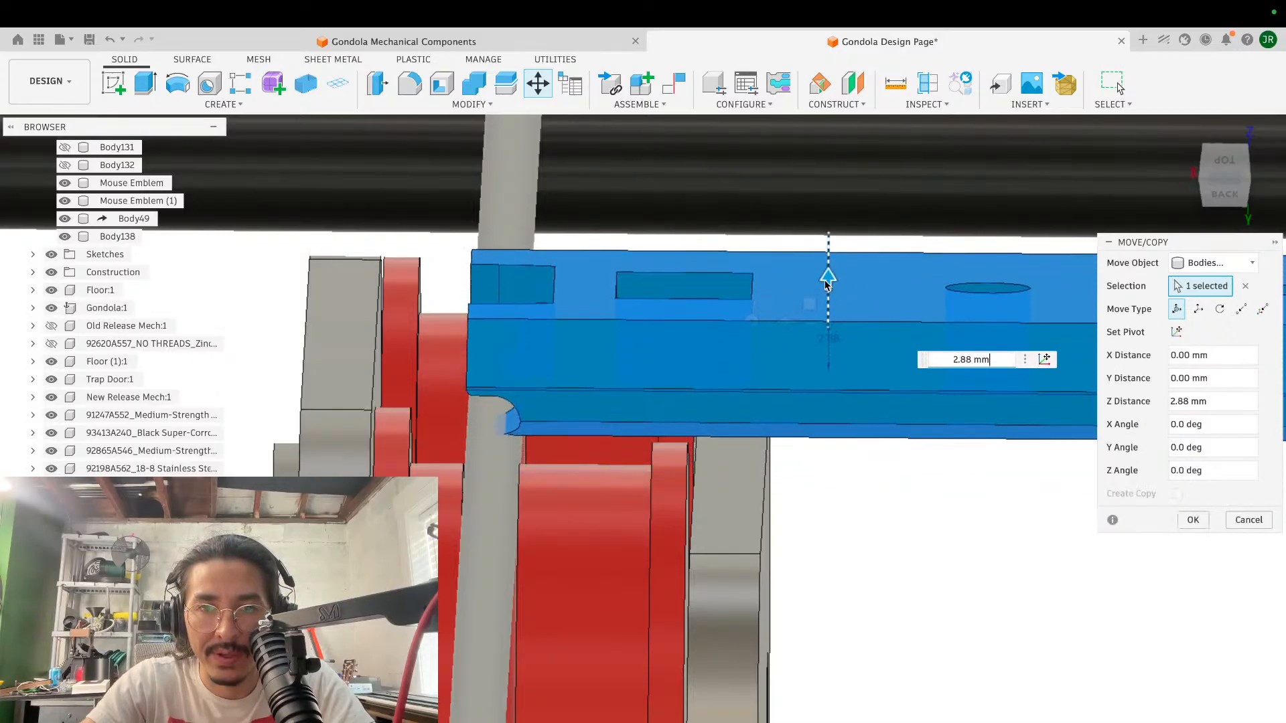
- Raise the green block body further, to about 4.776 mm along Z, above the red roller flange
{"action": "scroll", "coordinate": [811, 429], "scroll_direction": "right", "scroll_amount": 10, "text": "shift"}
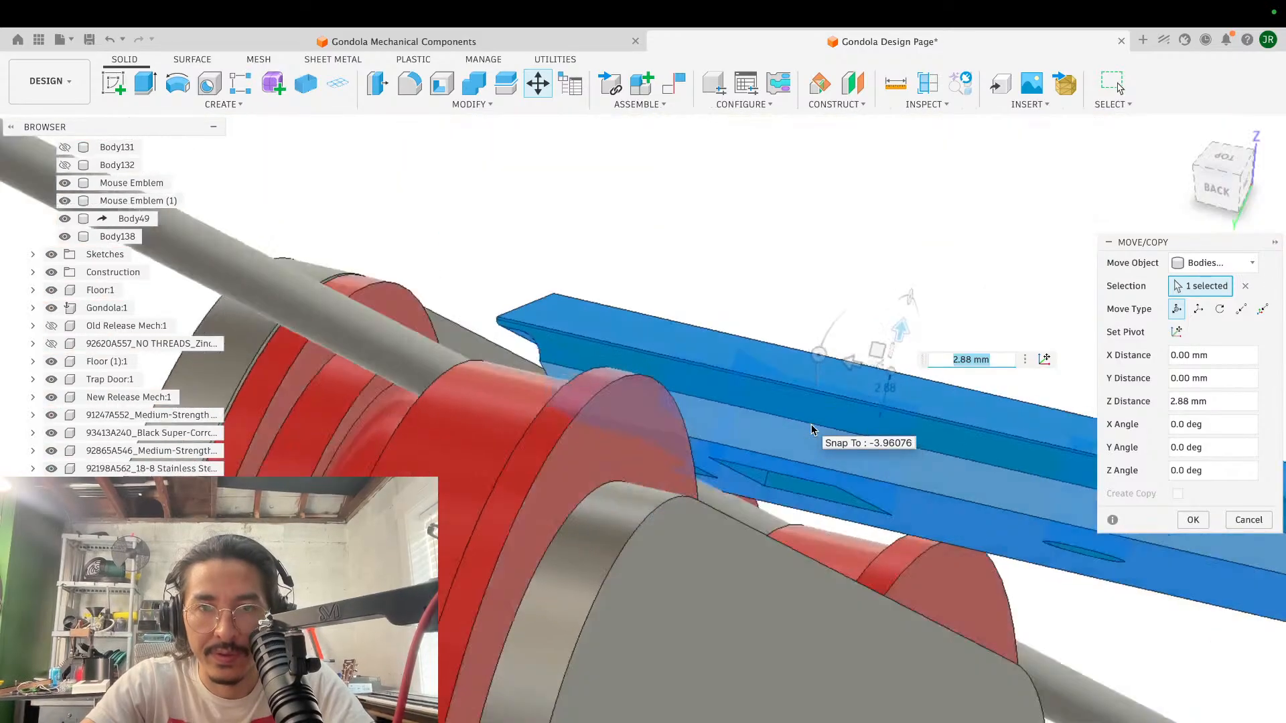
{"action": "scroll", "coordinate": [811, 429], "scroll_direction": "right", "scroll_amount": 10, "text": "shift"}
{"action": "scroll", "coordinate": [811, 429], "scroll_direction": "down", "scroll_amount": 4}
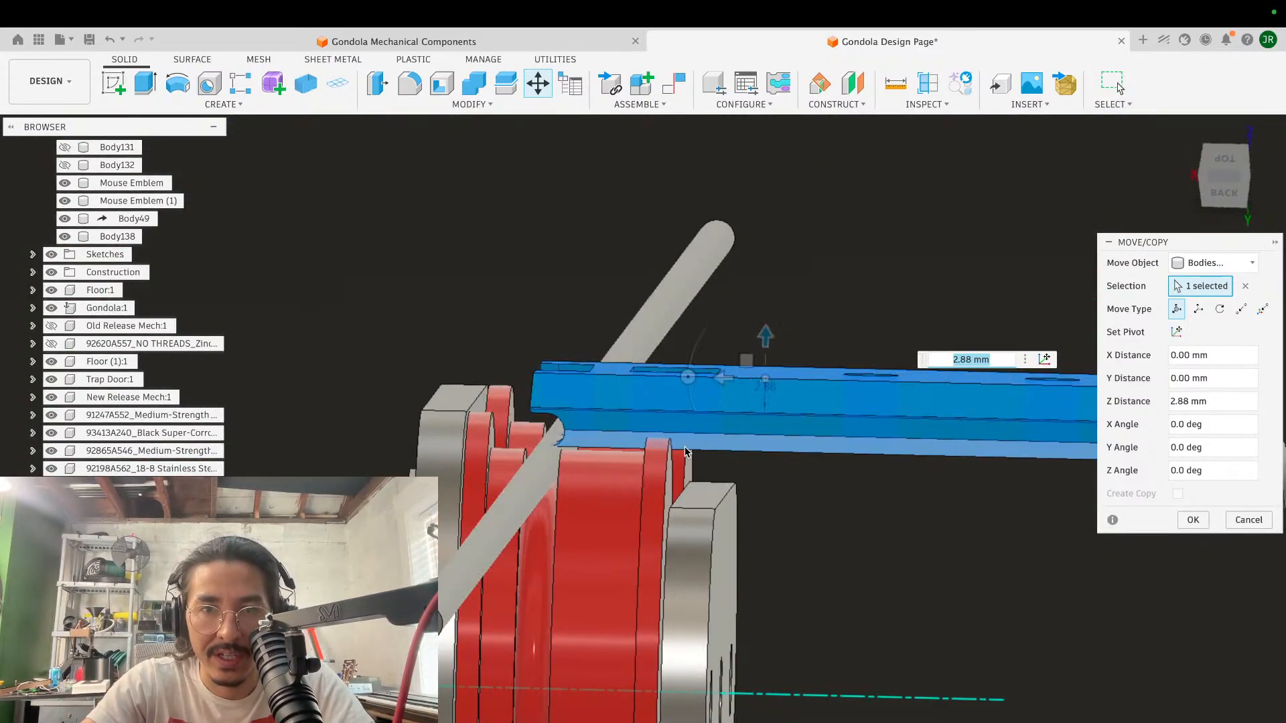
{"action": "scroll", "coordinate": [765, 340], "scroll_direction": "right", "scroll_amount": 4, "text": "shift"}
{"action": "left_click_drag", "start_coordinate": [765, 340], "coordinate": [715, 299]}
{"action": "scroll", "coordinate": [716, 300], "scroll_direction": "down", "scroll_amount": 5}
{"action": "scroll", "coordinate": [715, 299], "scroll_direction": "up", "scroll_amount": 6}
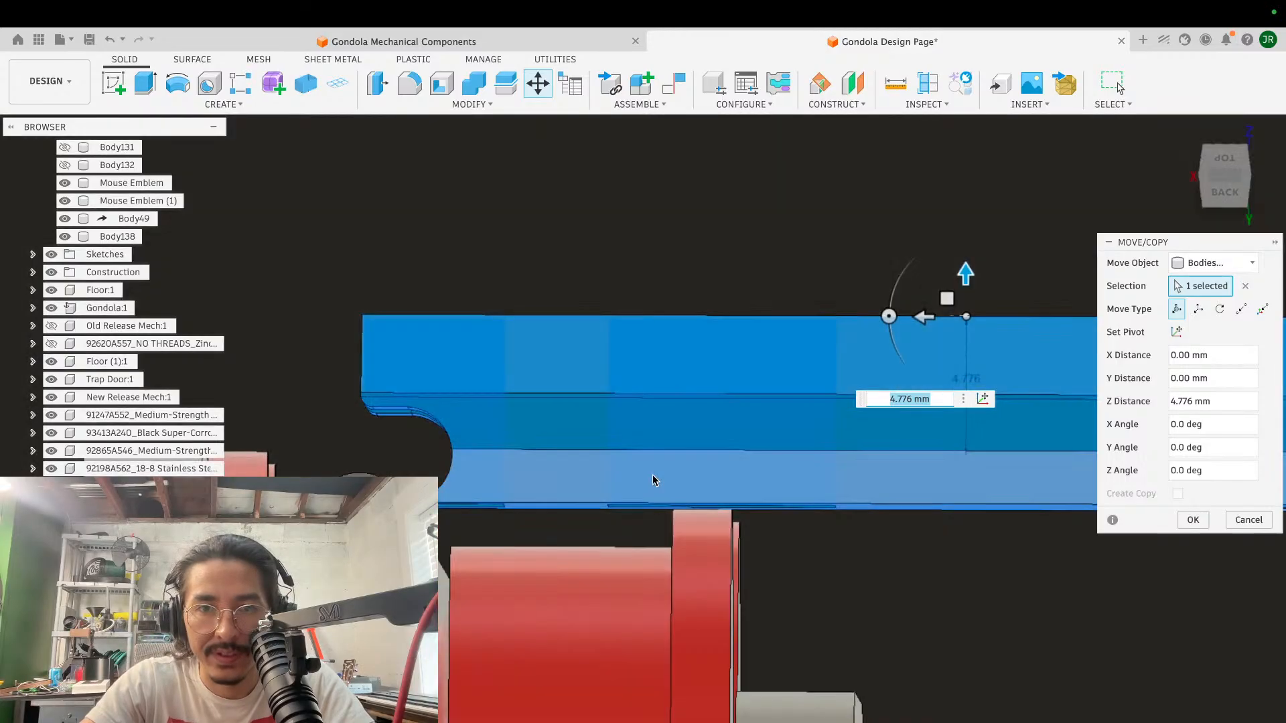
- Examine the clearance between the raised block's underside and the red roller flange from low and high rear angles
{"action": "scroll", "coordinate": [698, 509], "scroll_direction": "up", "scroll_amount": 5, "text": "shift"}
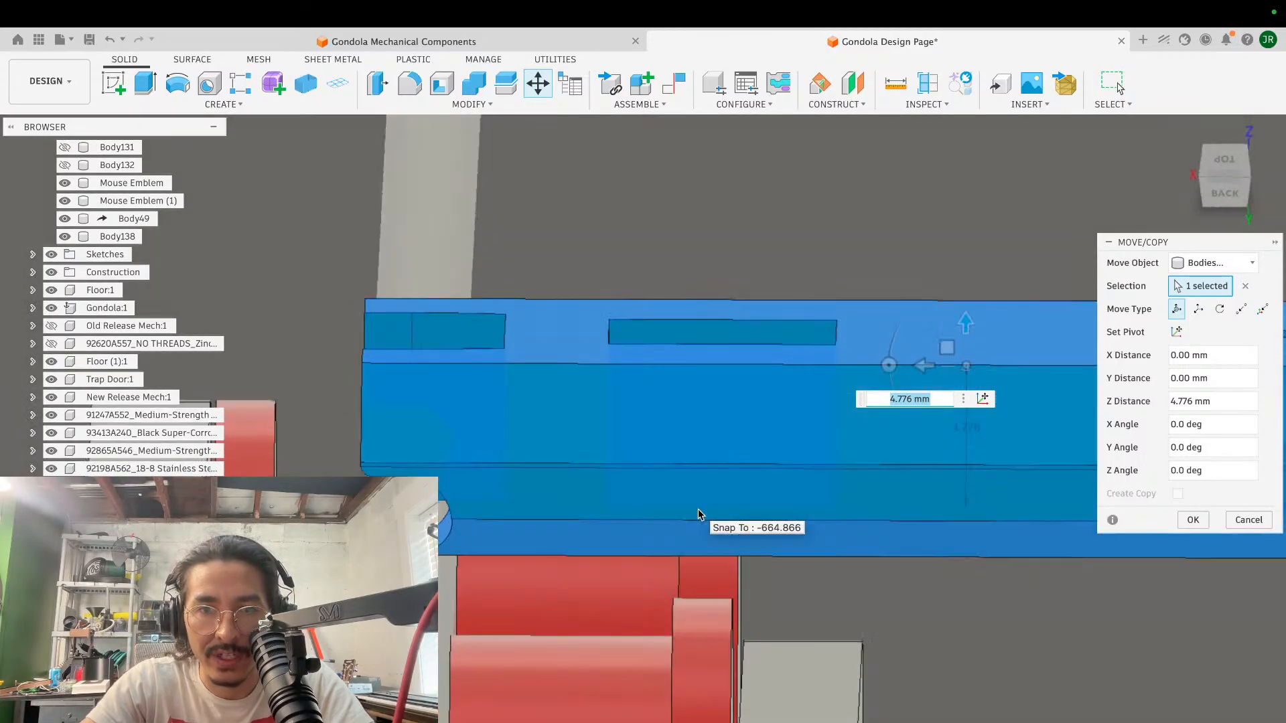
{"action": "scroll", "coordinate": [698, 509], "scroll_direction": "down", "scroll_amount": 3, "text": "shift"}
{"action": "scroll", "coordinate": [698, 509], "scroll_direction": "down", "scroll_amount": 5, "text": "shift"}
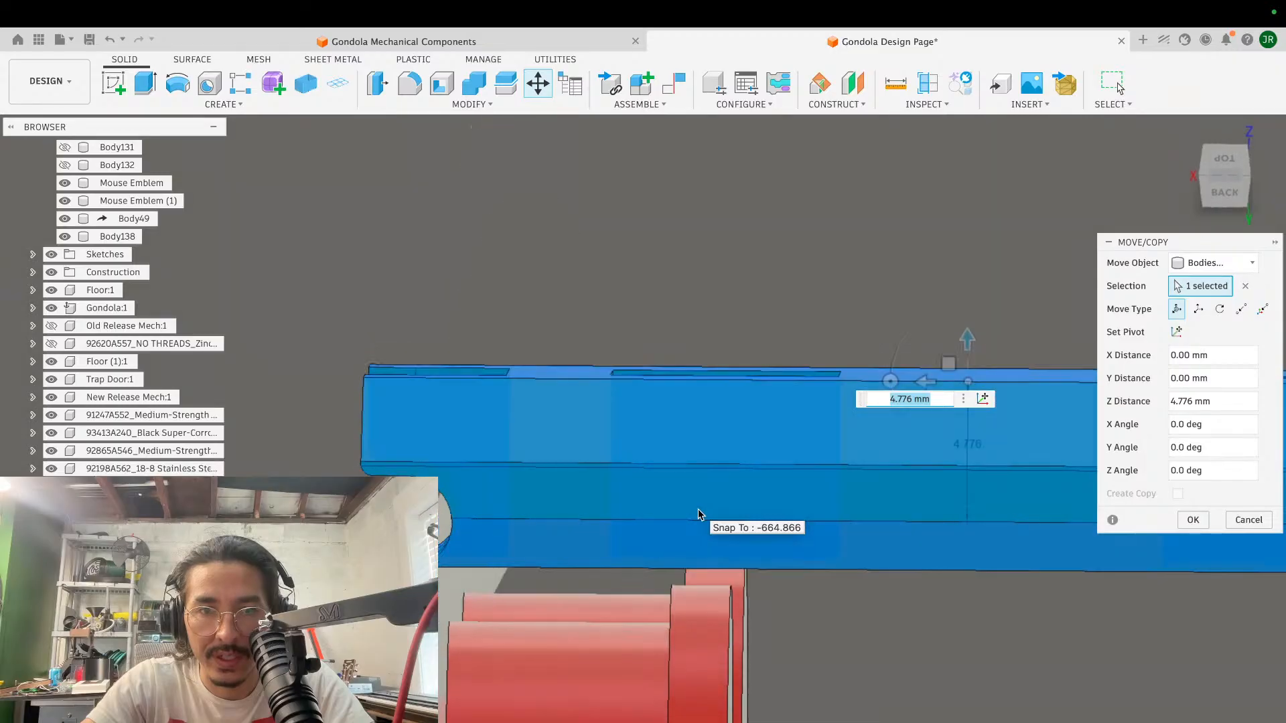
{"action": "scroll", "coordinate": [698, 514], "scroll_direction": "down", "scroll_amount": 3, "text": "shift"}
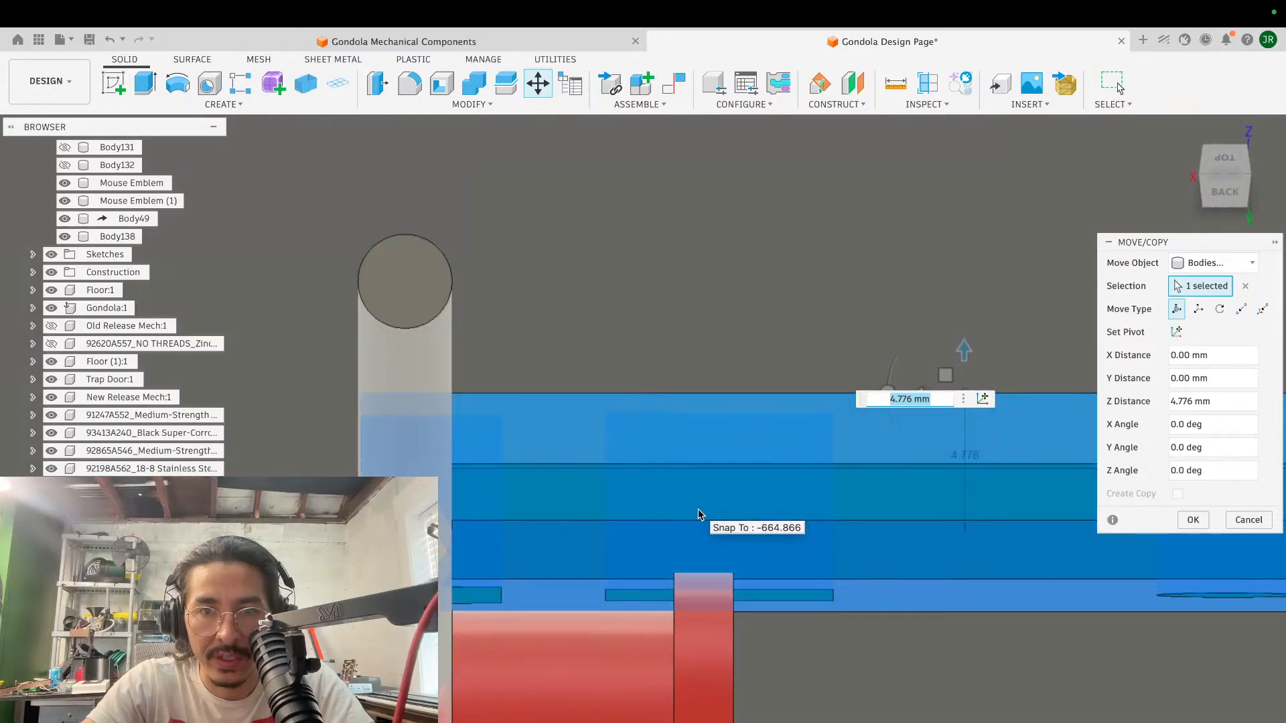
{"action": "scroll", "coordinate": [698, 515], "scroll_direction": "down", "scroll_amount": 4}
{"action": "scroll", "coordinate": [808, 432], "scroll_direction": "up", "scroll_amount": 5, "text": "shift"}
{"action": "scroll", "coordinate": [808, 431], "scroll_direction": "down", "scroll_amount": 4, "text": "shift"}
{"action": "scroll", "coordinate": [788, 427], "scroll_direction": "up", "scroll_amount": 2, "text": "shift"}
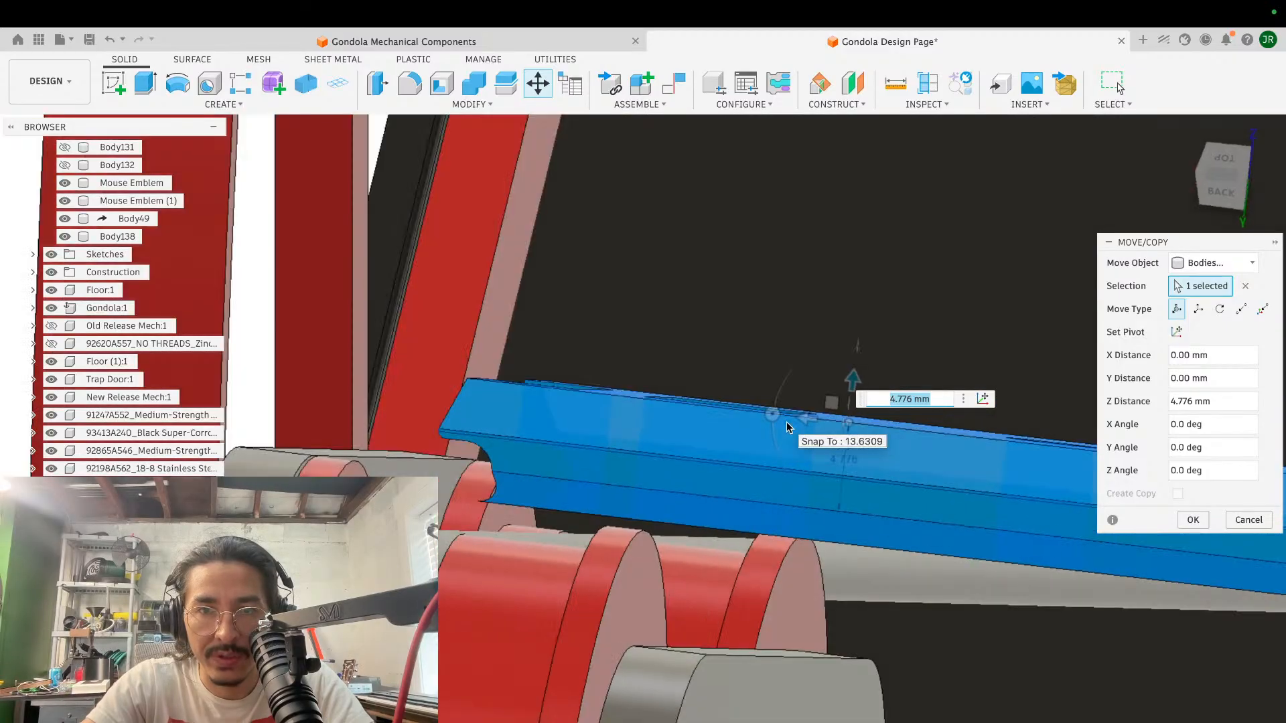
- Try tilting the green block body about 4.8 degrees around the Y axis, and return the angle to 0
{"action": "scroll", "coordinate": [788, 428], "scroll_direction": "down", "scroll_amount": 4, "text": "shift"}
{"action": "left_click", "coordinate": [1224, 176]}
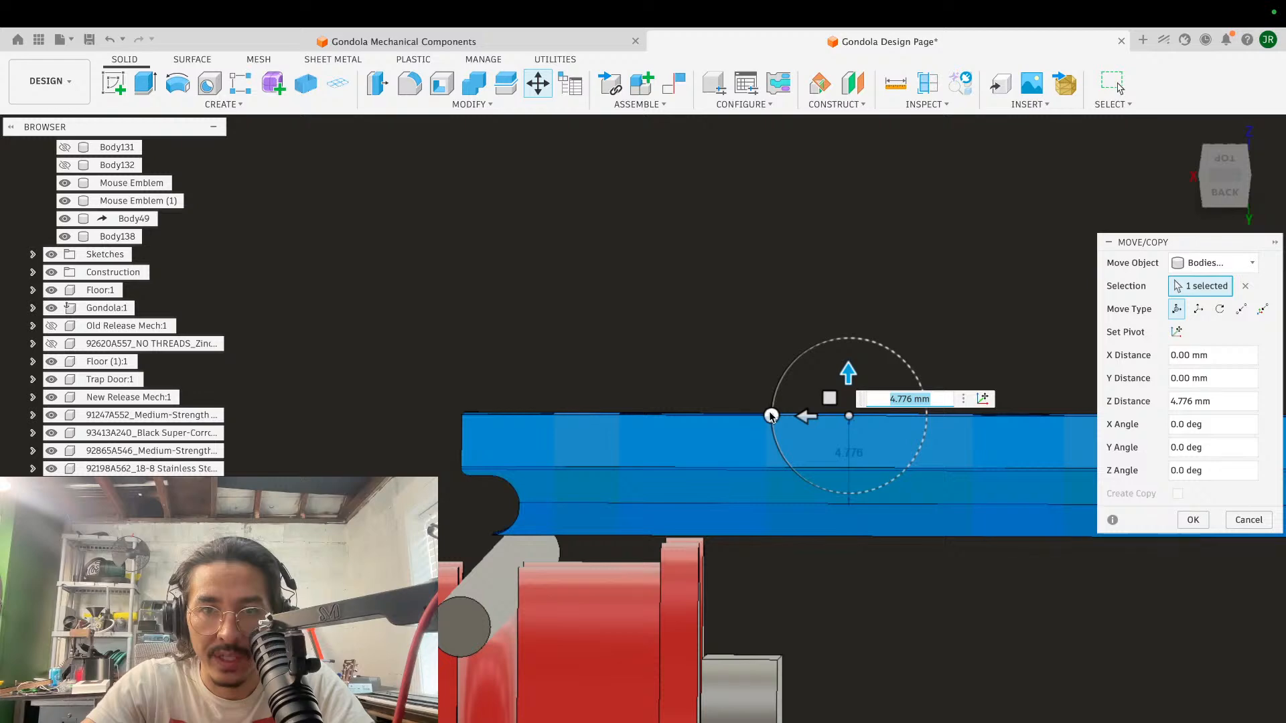
{"action": "left_click_drag", "start_coordinate": [771, 416], "coordinate": [771, 422]}
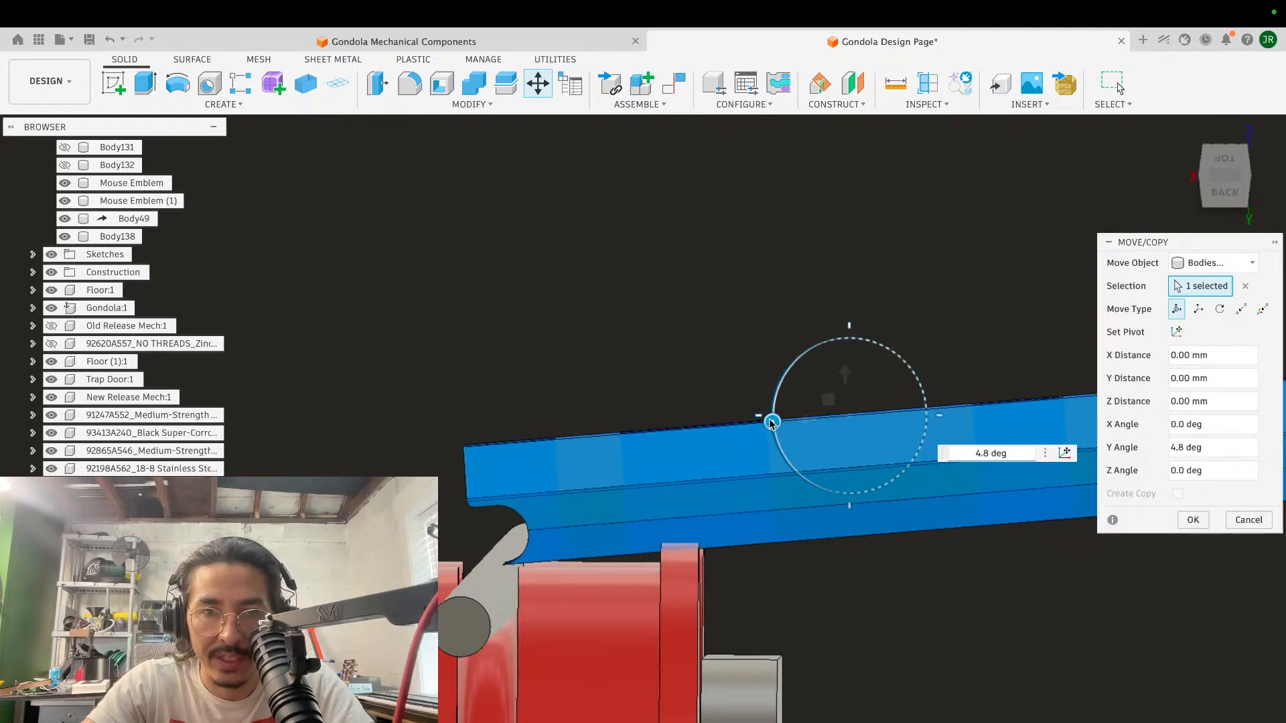
{"action": "left_click_drag", "start_coordinate": [772, 422], "coordinate": [770, 416]}
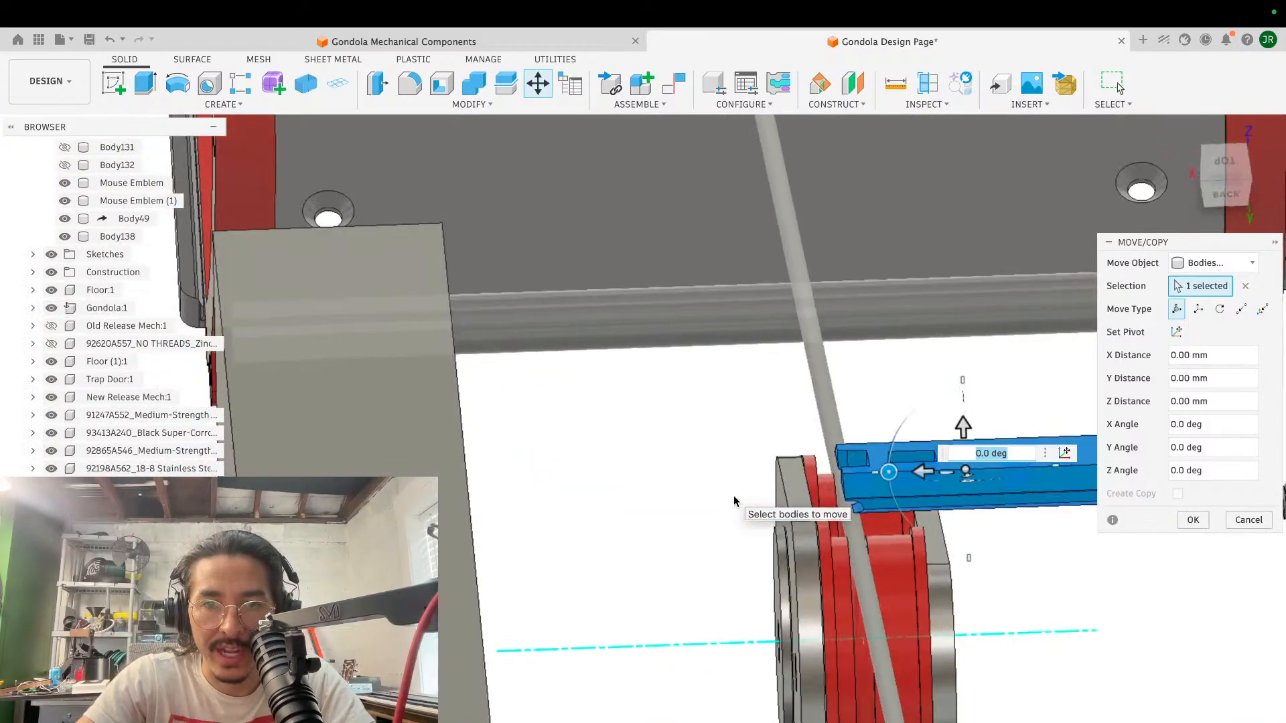
- Examine how the block's notched end, the cable and the grooved red roller line up from several angles
{"action": "scroll", "coordinate": [733, 496], "scroll_direction": "up", "scroll_amount": 5}
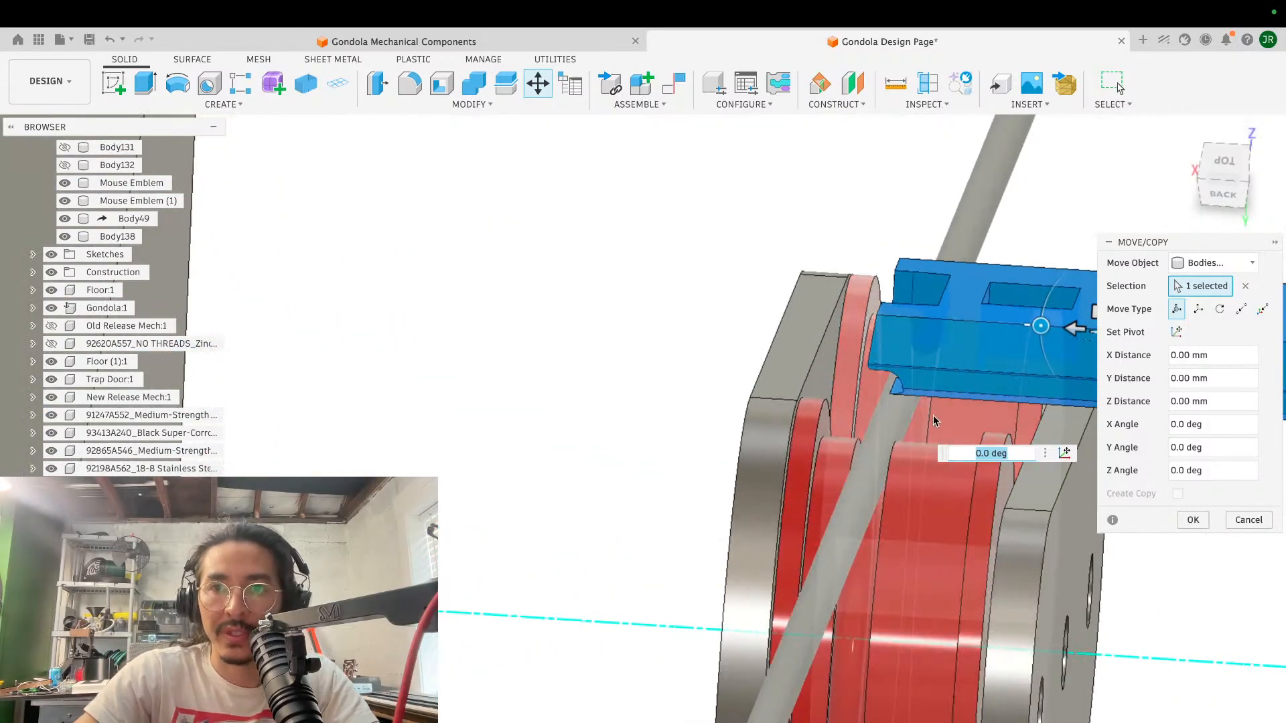
{"action": "scroll", "coordinate": [879, 500], "scroll_direction": "right", "scroll_amount": 5}
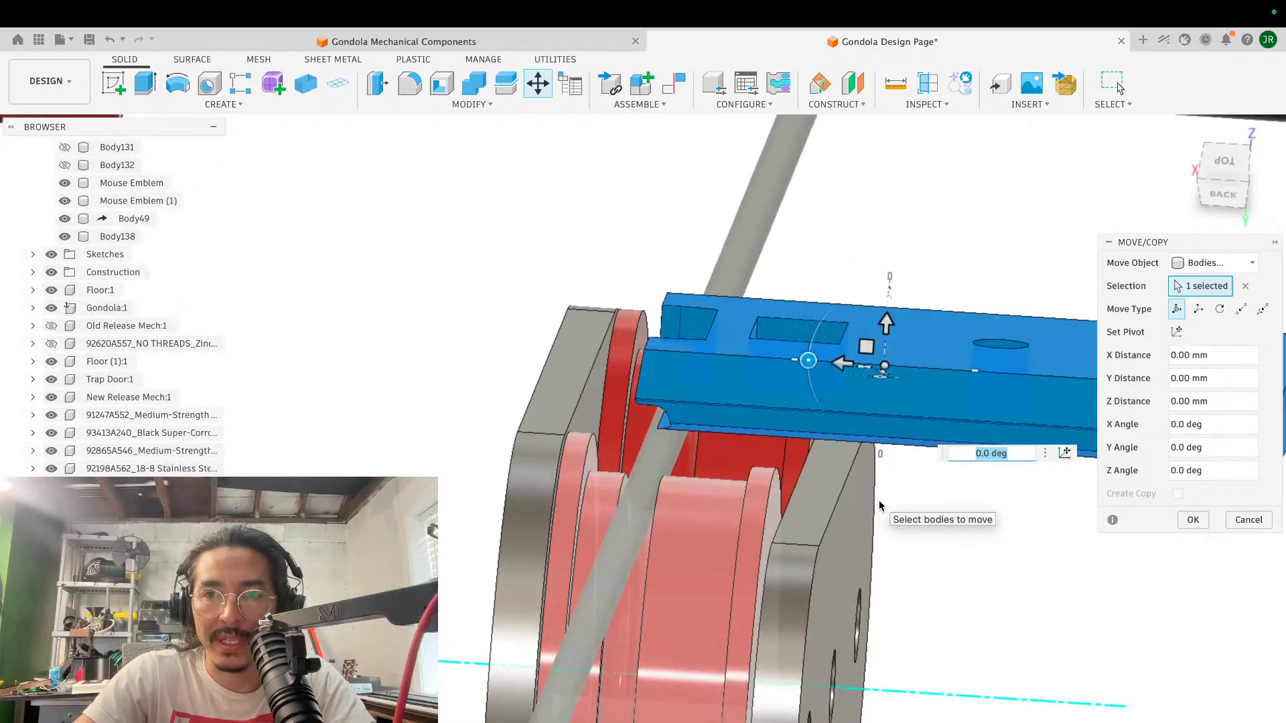
{"action": "scroll", "coordinate": [879, 500], "scroll_direction": "up", "scroll_amount": 3}
{"action": "scroll", "coordinate": [879, 499], "scroll_direction": "down", "scroll_amount": 5, "text": "shift"}
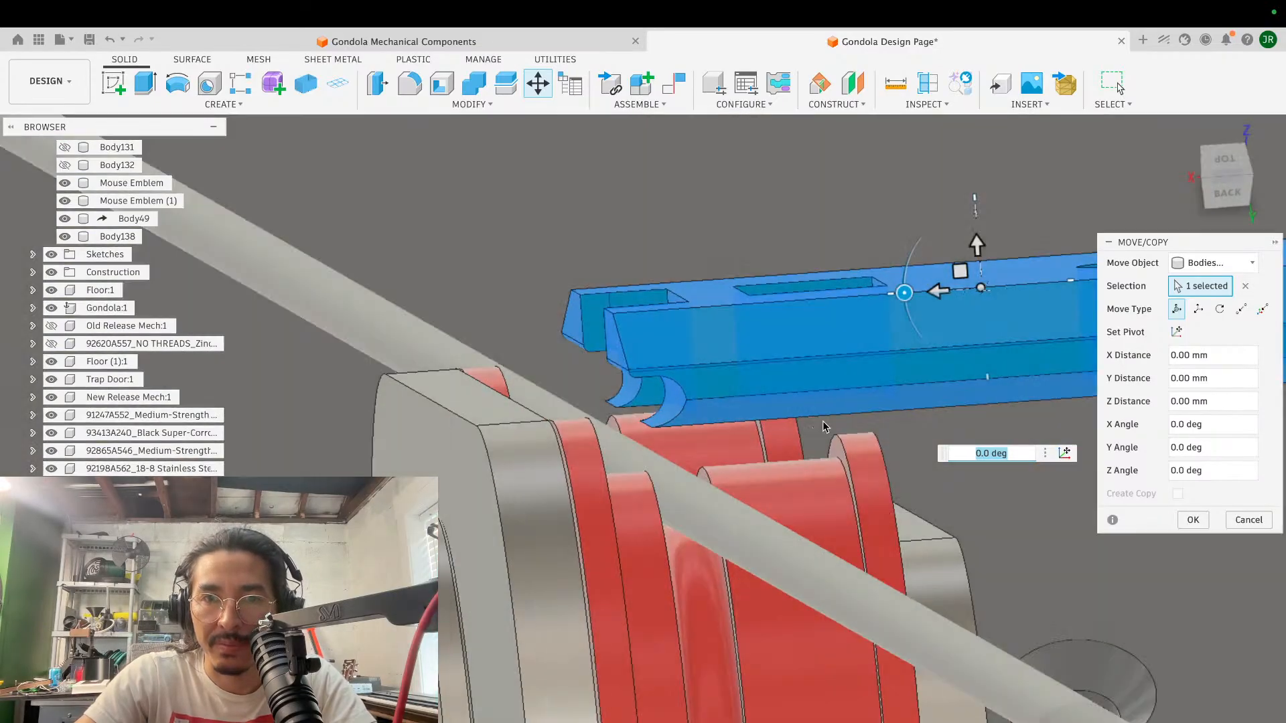
{"action": "scroll", "coordinate": [851, 458], "scroll_direction": "right", "scroll_amount": 2, "text": "shift"}
{"action": "scroll", "coordinate": [852, 458], "scroll_direction": "up", "scroll_amount": 5}
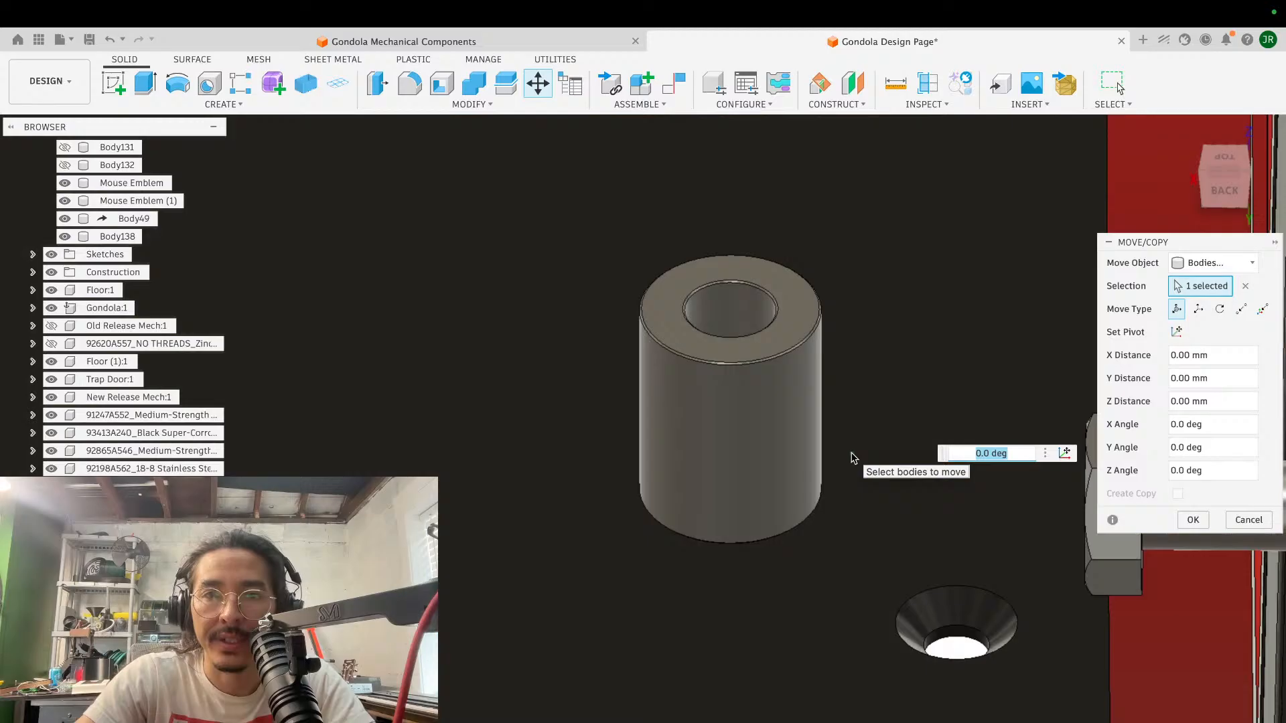
{"action": "scroll", "coordinate": [852, 459], "scroll_direction": "left", "scroll_amount": 6}
{"action": "scroll", "coordinate": [852, 458], "scroll_direction": "left", "scroll_amount": 8}
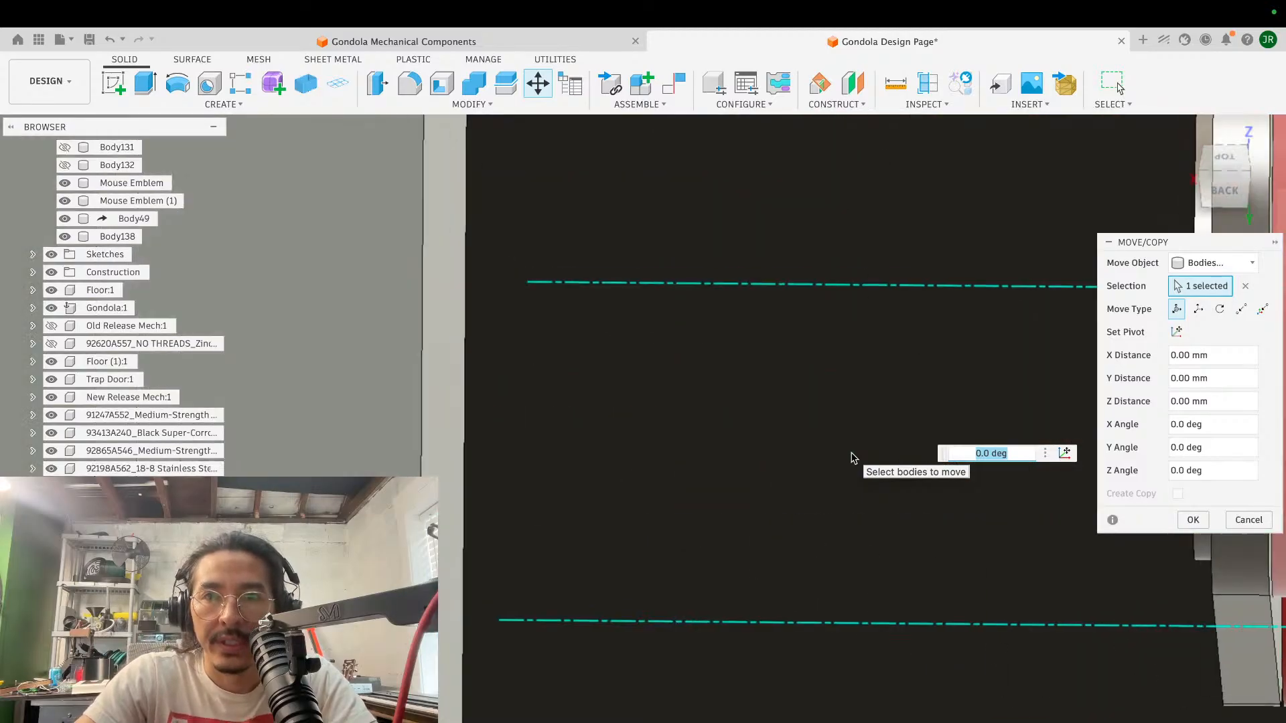
{"action": "scroll", "coordinate": [852, 458], "scroll_direction": "down", "scroll_amount": 5}
{"action": "scroll", "coordinate": [852, 458], "scroll_direction": "right", "scroll_amount": 4}
{"action": "scroll", "coordinate": [852, 458], "scroll_direction": "up", "scroll_amount": 4}
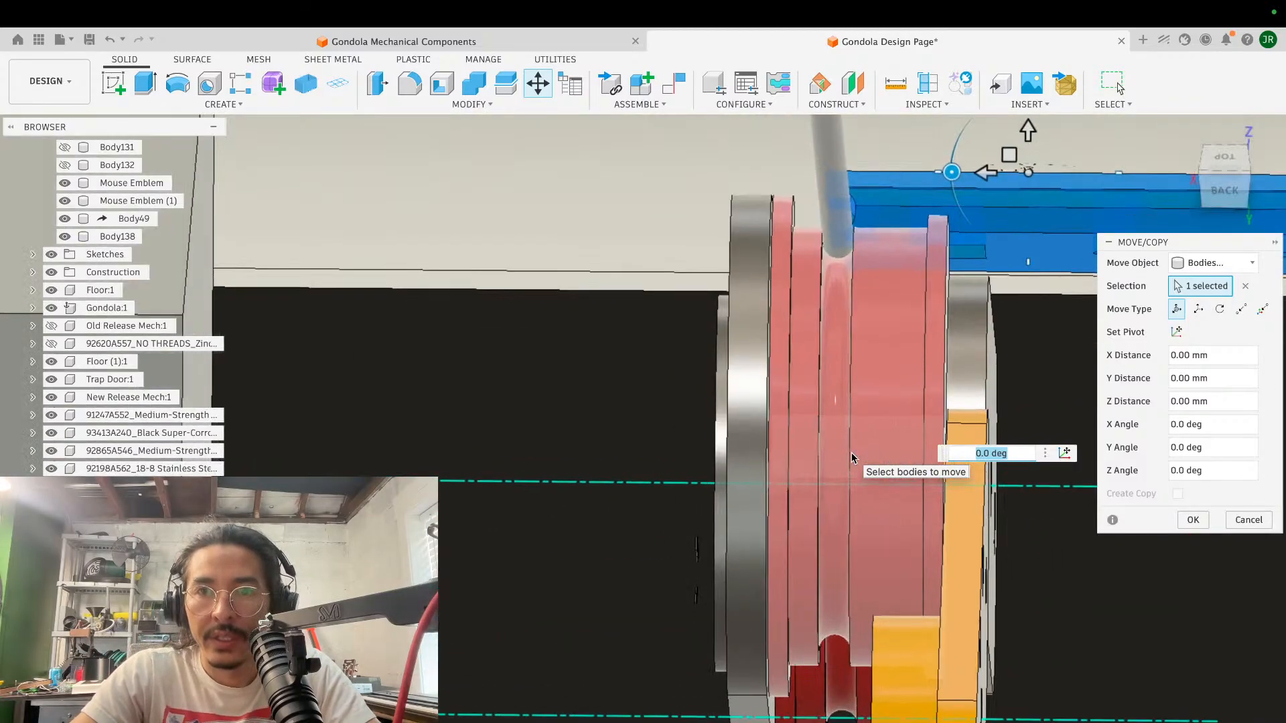
- Compare the block's rounded notch with the cable and the roller flange height in an edge-on rear view
{"action": "scroll", "coordinate": [852, 458], "scroll_direction": "right", "scroll_amount": 5}
{"action": "scroll", "coordinate": [852, 458], "scroll_direction": "right", "scroll_amount": 5, "text": "shift"}
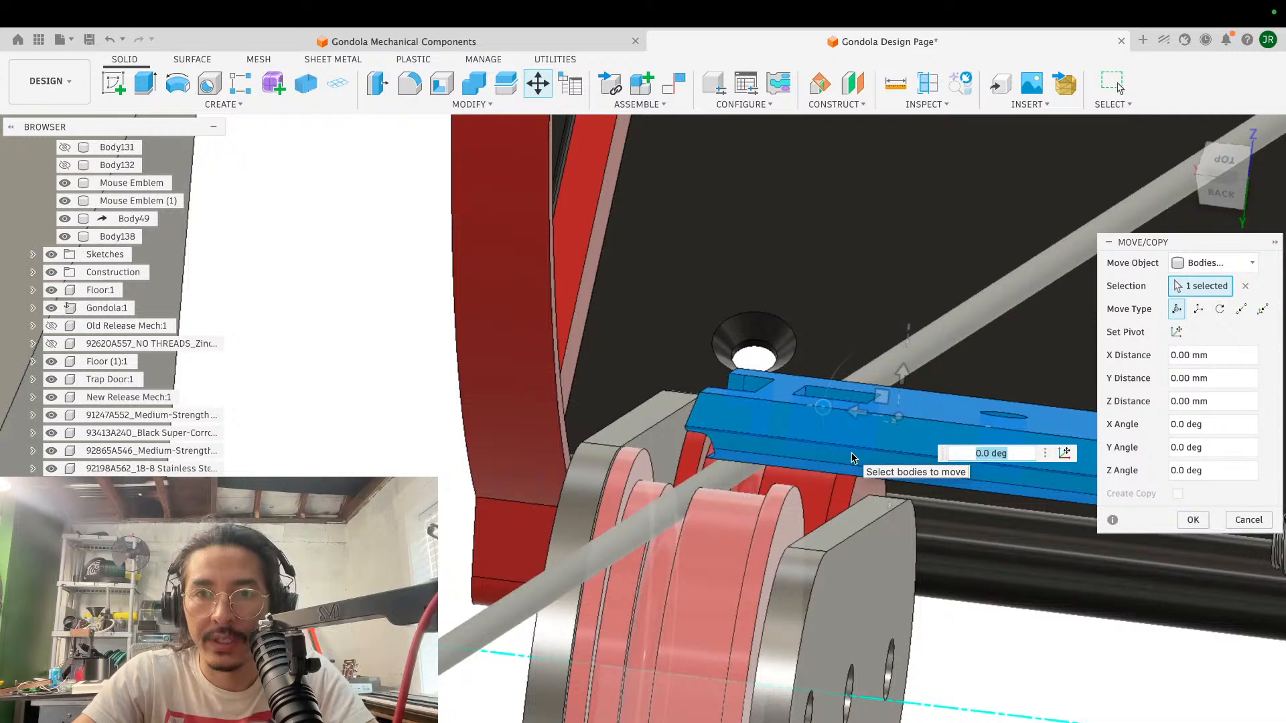
{"action": "scroll", "coordinate": [777, 427], "scroll_direction": "left", "scroll_amount": 5, "text": "shift"}
{"action": "scroll", "coordinate": [778, 427], "scroll_direction": "down", "scroll_amount": 4, "text": "shift"}
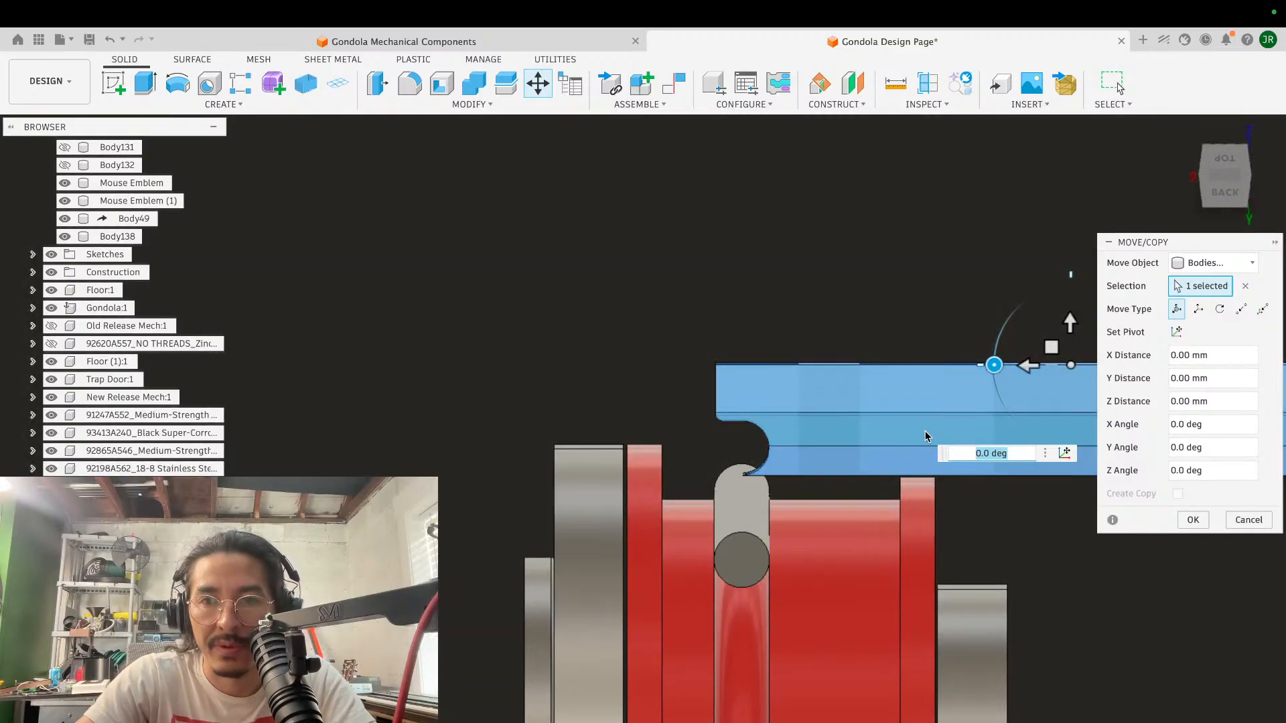
{"action": "scroll", "coordinate": [925, 436], "scroll_direction": "down", "scroll_amount": 2}
{"action": "scroll", "coordinate": [925, 437], "scroll_direction": "right", "scroll_amount": 5}
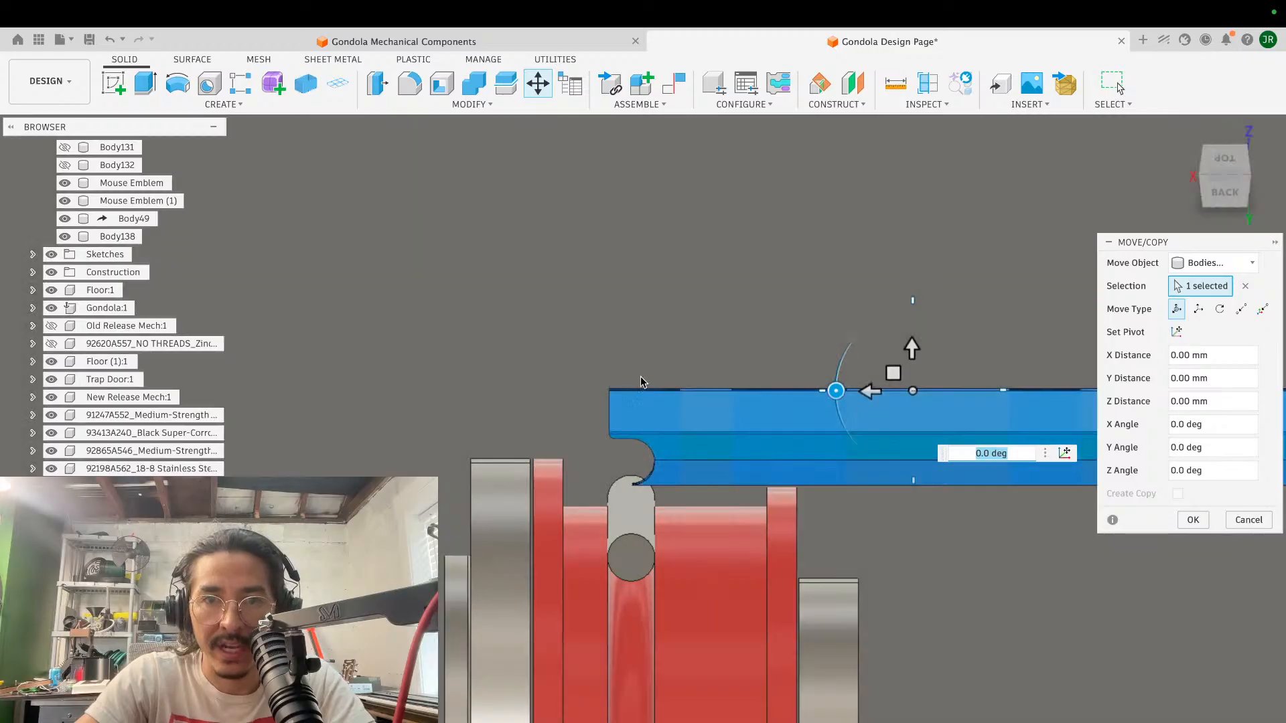
{"action": "scroll", "coordinate": [769, 406], "scroll_direction": "up", "scroll_amount": 2}
{"action": "scroll", "coordinate": [769, 406], "scroll_direction": "right", "scroll_amount": 3}
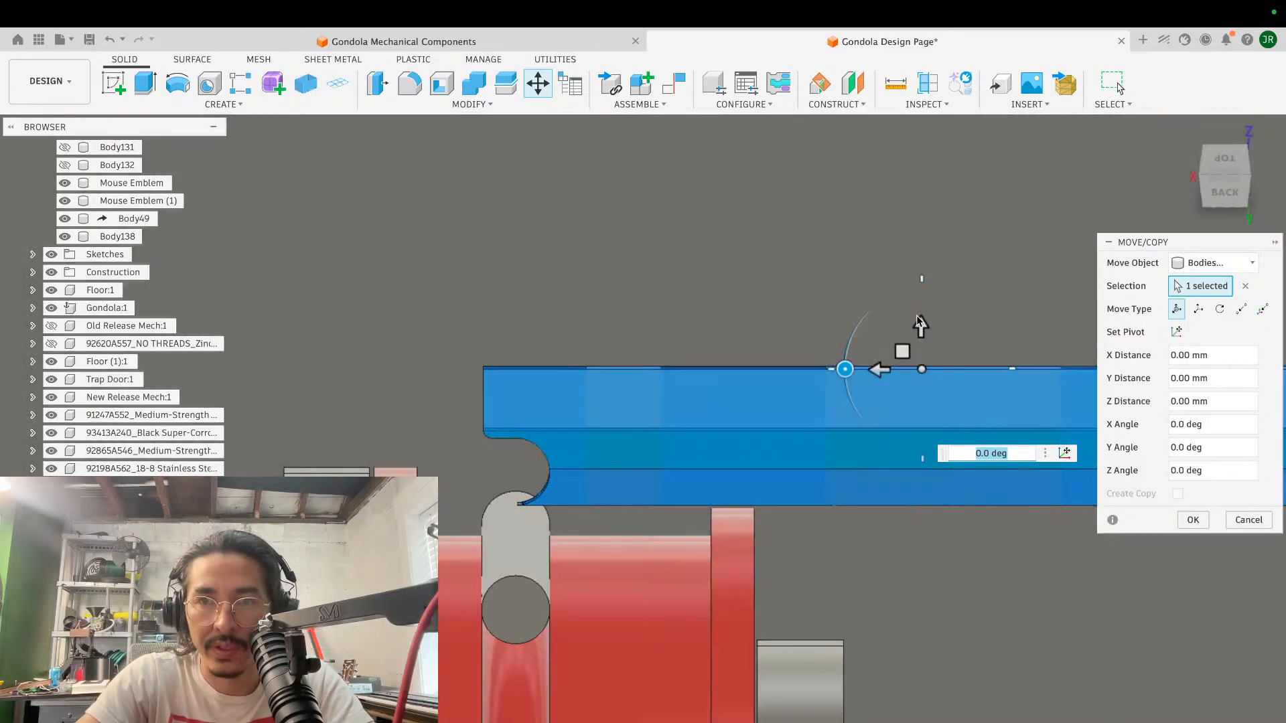
- Try raising the green block body 8 mm along Z, and undo the move
{"action": "left_click", "coordinate": [921, 328]}
{"action": "left_click_drag", "start_coordinate": [921, 327], "coordinate": [918, 155]}
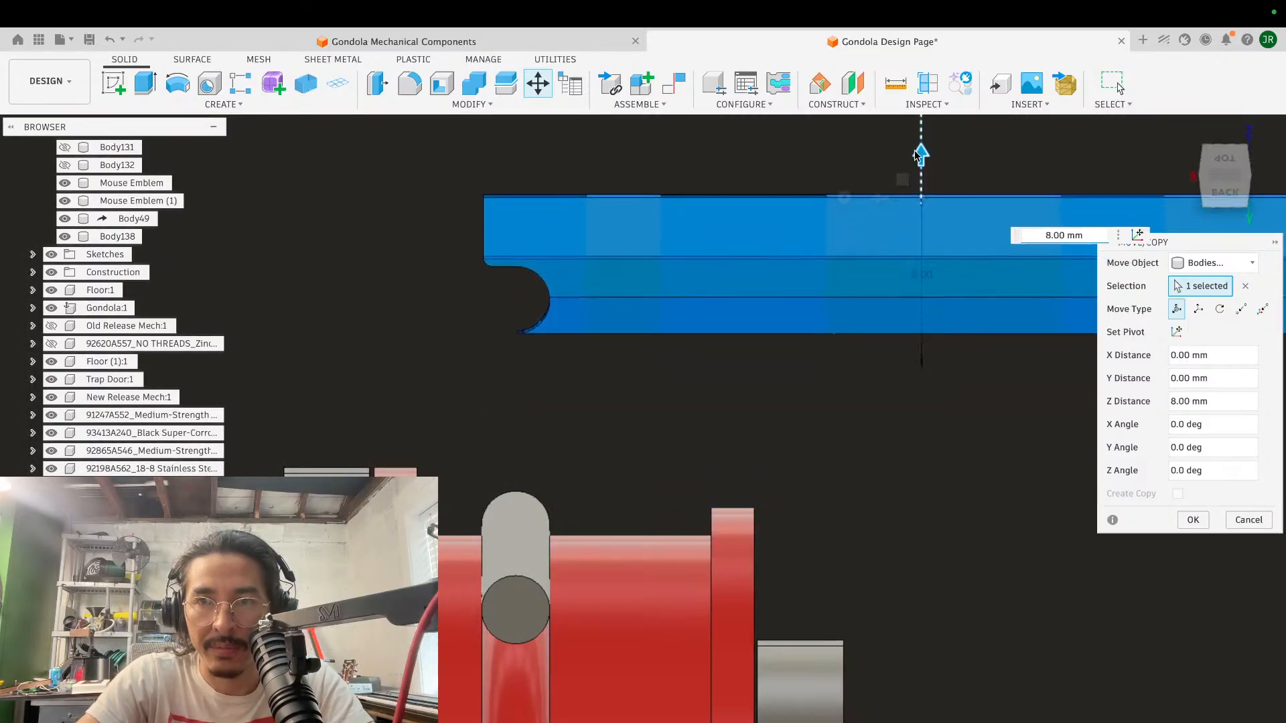
{"action": "key", "text": "super+z"}
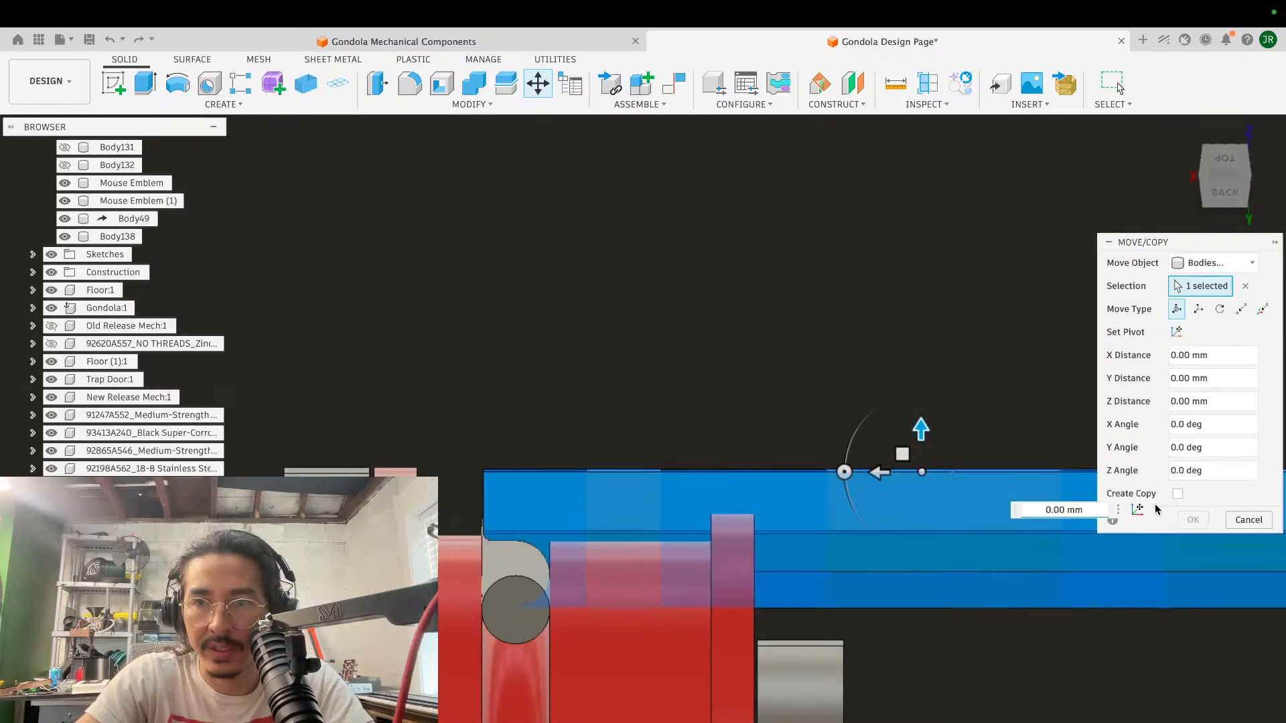
- Create a copy of the green block body directly above the original along Z
{"action": "left_click", "coordinate": [1176, 496]}
{"action": "left_click_drag", "start_coordinate": [920, 430], "coordinate": [907, 102]}
{"action": "left_click", "coordinate": [1192, 521]}
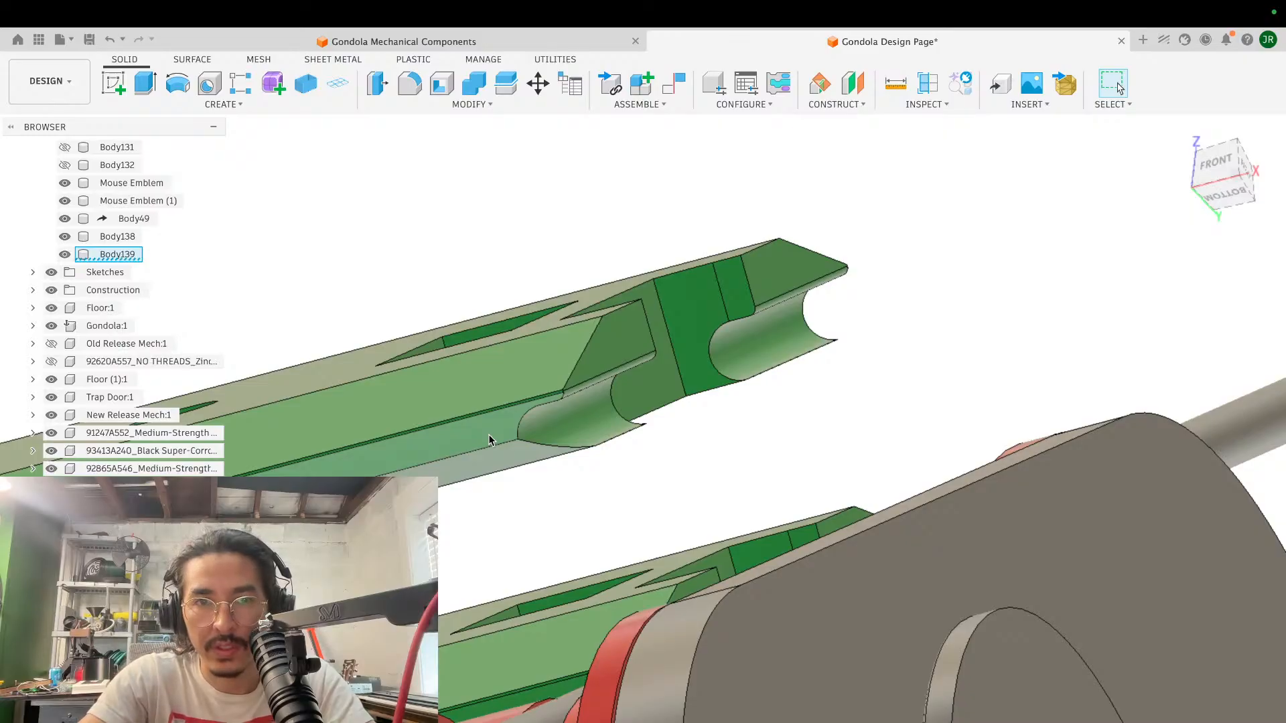
- Examine the copied block's cable notch, side faces and flat far end against the original block
{"action": "scroll", "coordinate": [716, 340], "scroll_direction": "right", "scroll_amount": 10, "text": "shift"}
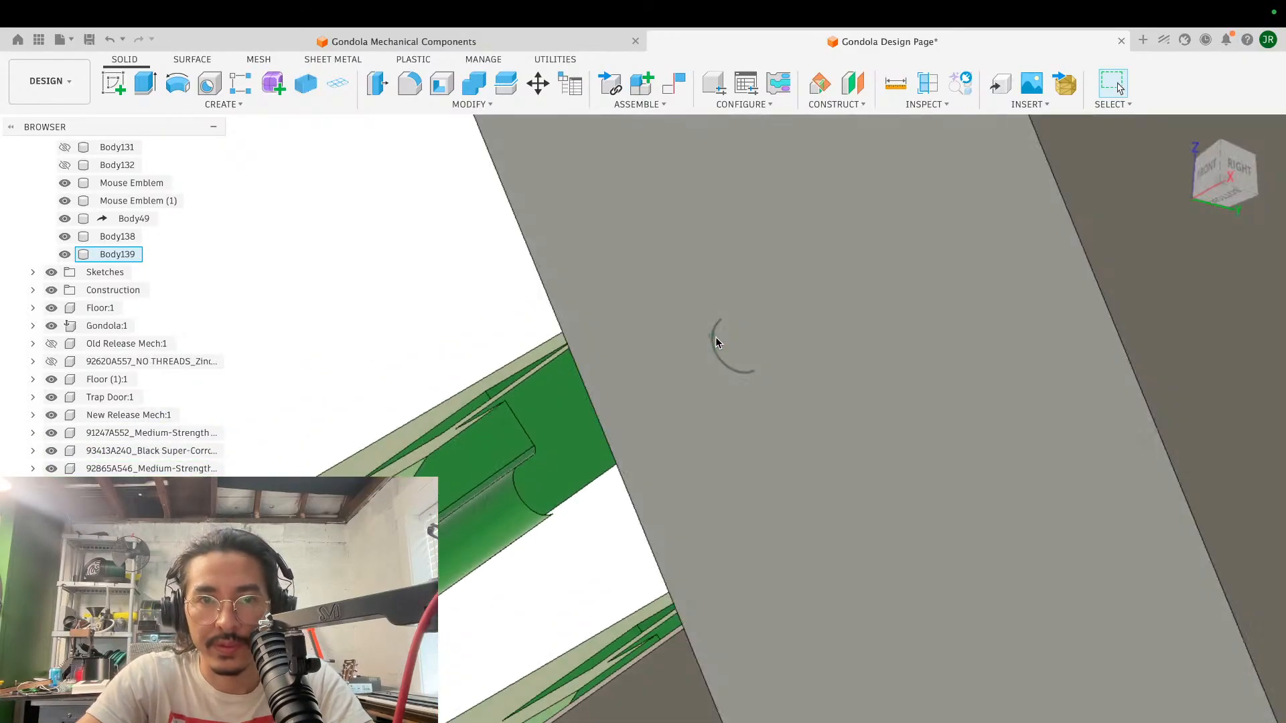
{"action": "scroll", "coordinate": [715, 337], "scroll_direction": "right", "scroll_amount": 10, "text": "shift"}
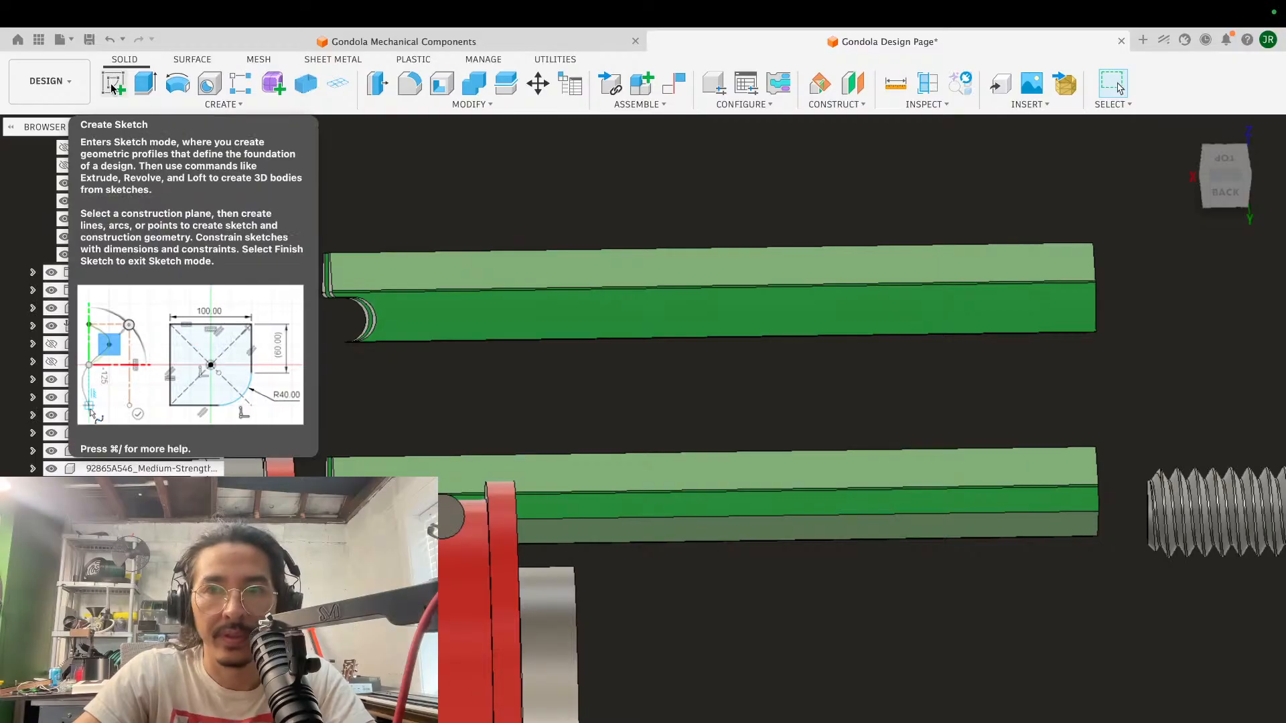
{"action": "left_click", "coordinate": [113, 89]}
{"action": "key", "text": "Escape"}
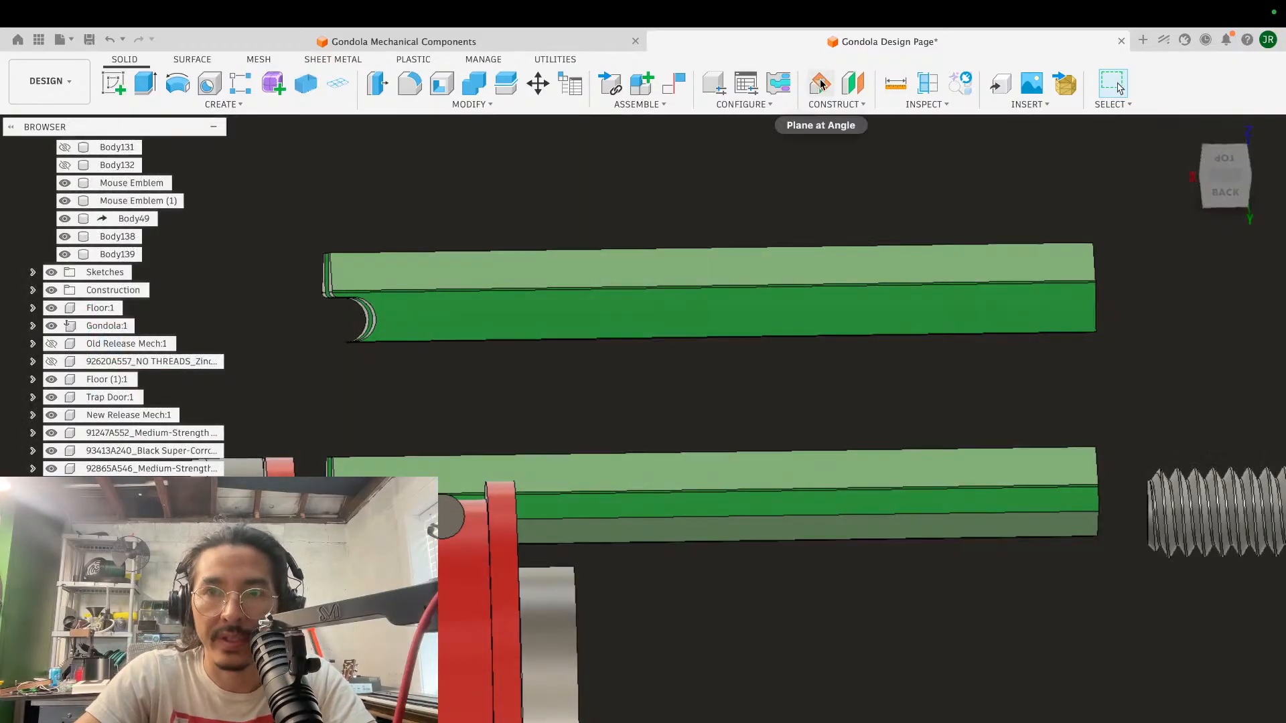
{"action": "middle_click_drag", "start_coordinate": [984, 270], "coordinate": [949, 281], "text": "shift"}
{"action": "scroll", "coordinate": [949, 281], "scroll_direction": "right", "scroll_amount": 10, "text": "shift"}
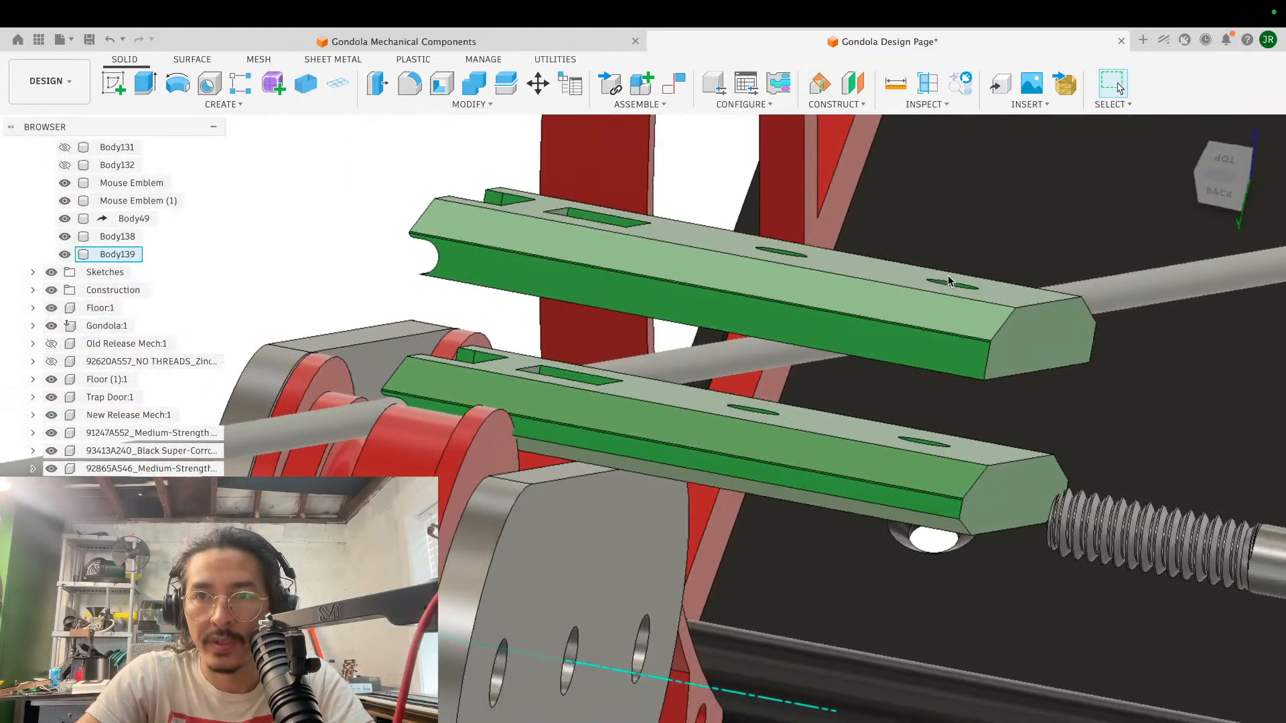
{"action": "scroll", "coordinate": [949, 281], "scroll_direction": "down", "scroll_amount": 10, "text": "shift"}
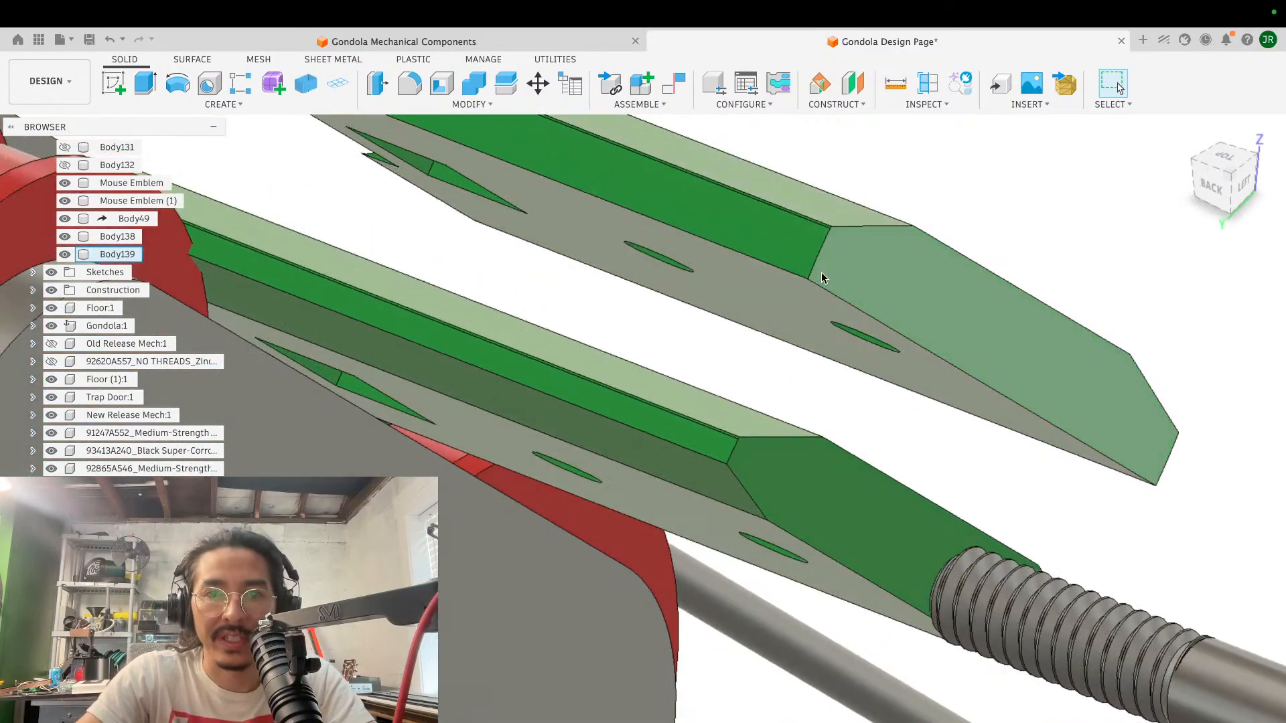
{"action": "scroll", "coordinate": [821, 276], "scroll_direction": "down", "scroll_amount": 5}
{"action": "left_click", "coordinate": [826, 282]}
{"action": "scroll", "coordinate": [825, 282], "scroll_direction": "left", "scroll_amount": 10, "text": "shift"}
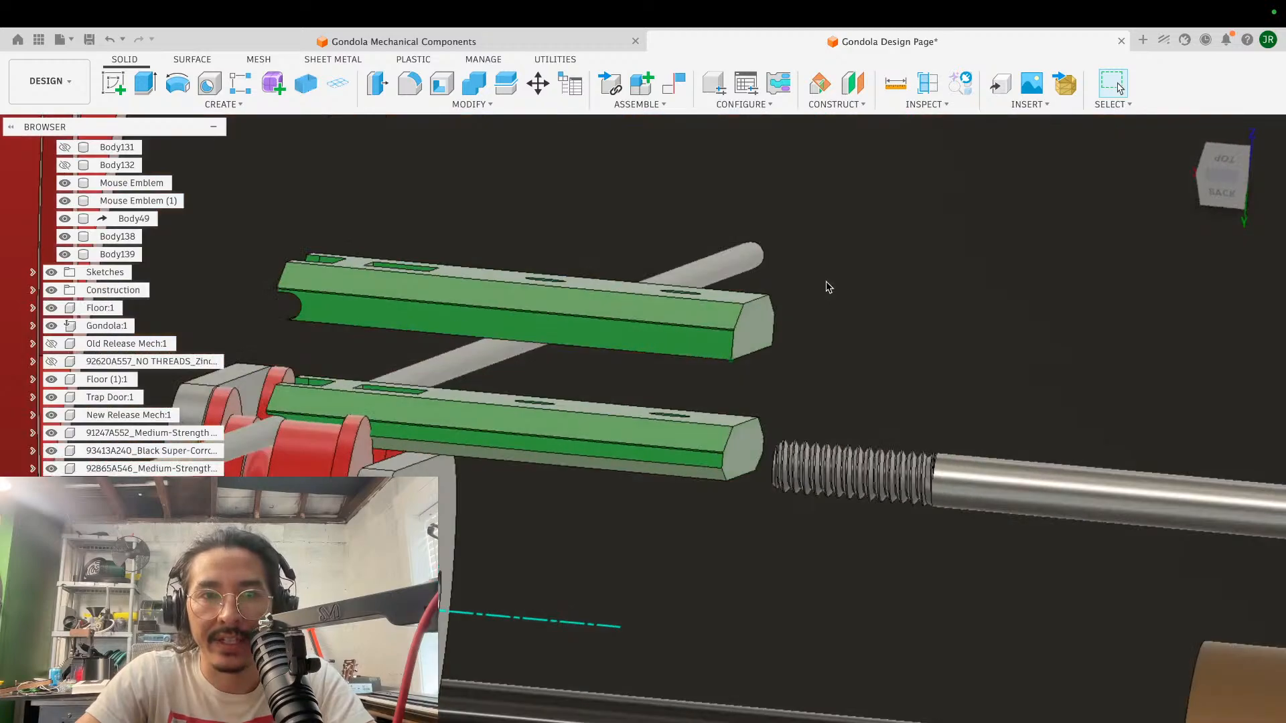
- Compare the two stacked green blocks' slots, holes and bevelled sides near the cable and the threaded bolt
{"action": "scroll", "coordinate": [370, 363], "scroll_direction": "up", "scroll_amount": 5}
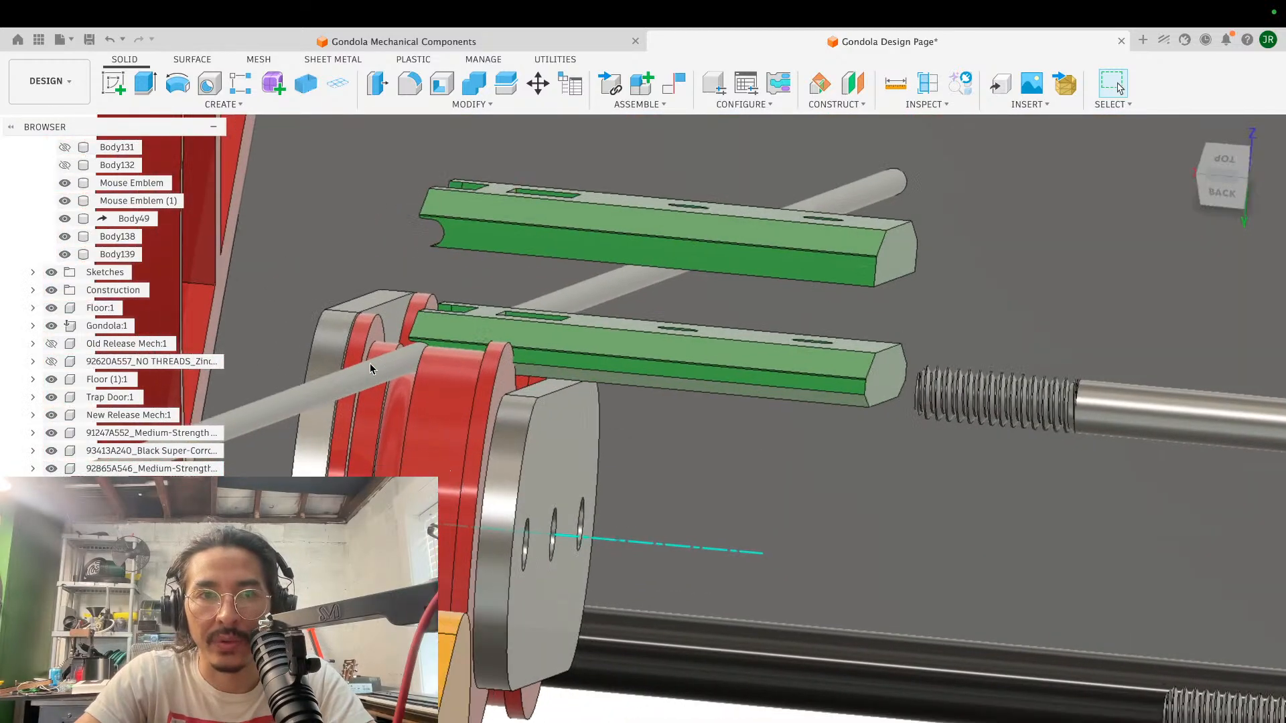
{"action": "scroll", "coordinate": [497, 261], "scroll_direction": "up", "scroll_amount": 5}
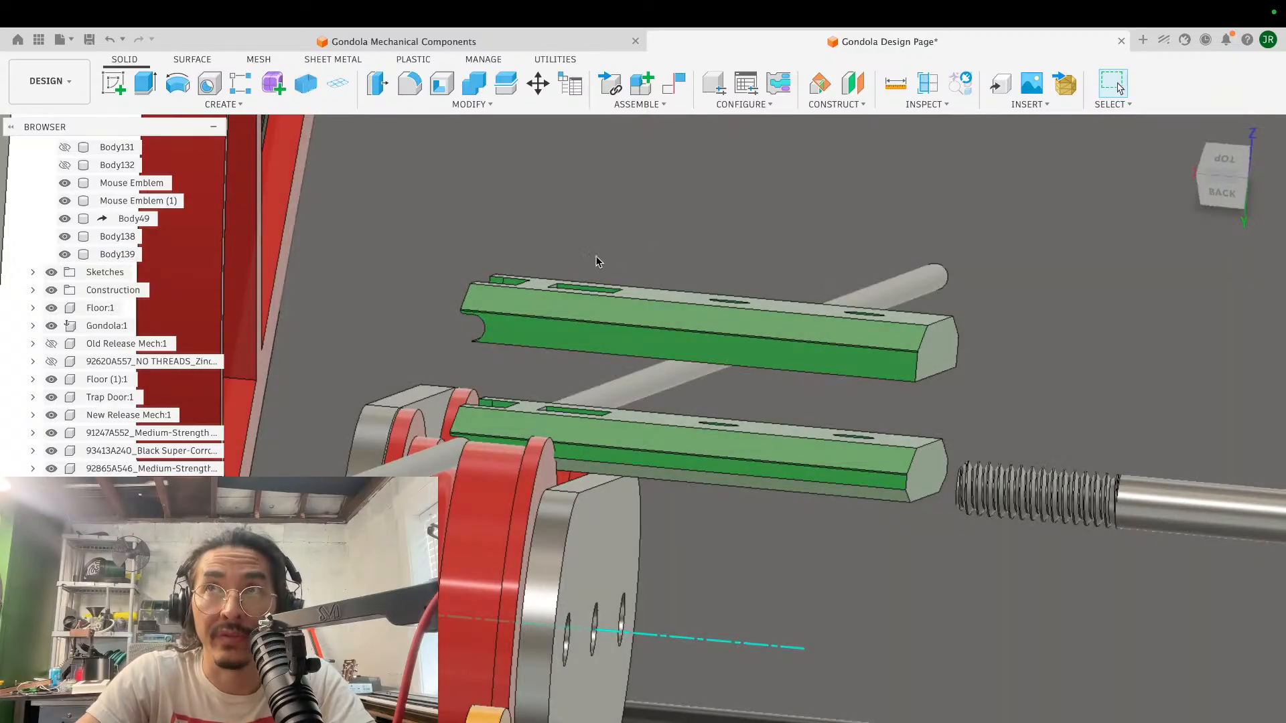
{"action": "scroll", "coordinate": [706, 258], "scroll_direction": "right", "scroll_amount": 5}
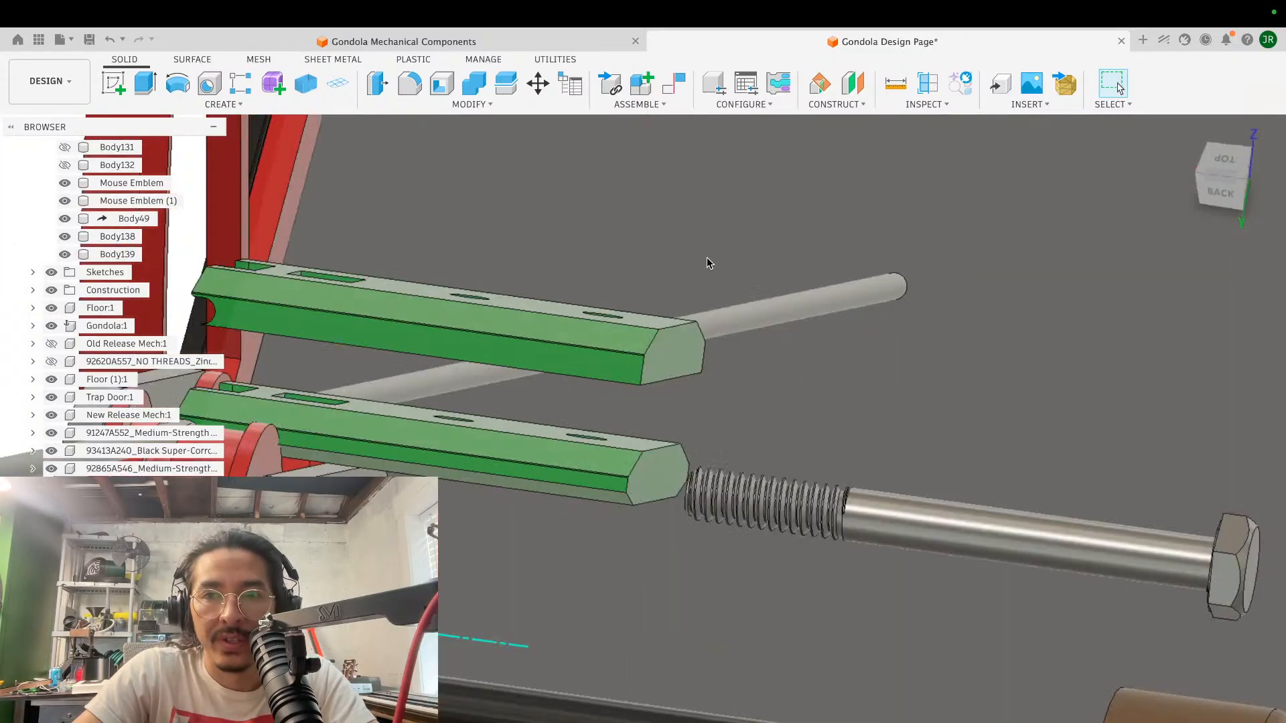
{"action": "scroll", "coordinate": [706, 257], "scroll_direction": "right", "scroll_amount": 5, "text": "shift"}
{"action": "scroll", "coordinate": [705, 257], "scroll_direction": "left", "scroll_amount": 10}
{"action": "scroll", "coordinate": [706, 257], "scroll_direction": "up", "scroll_amount": 5}
{"action": "scroll", "coordinate": [706, 258], "scroll_direction": "left", "scroll_amount": 10, "text": "shift"}
{"action": "scroll", "coordinate": [706, 257], "scroll_direction": "up", "scroll_amount": 3}
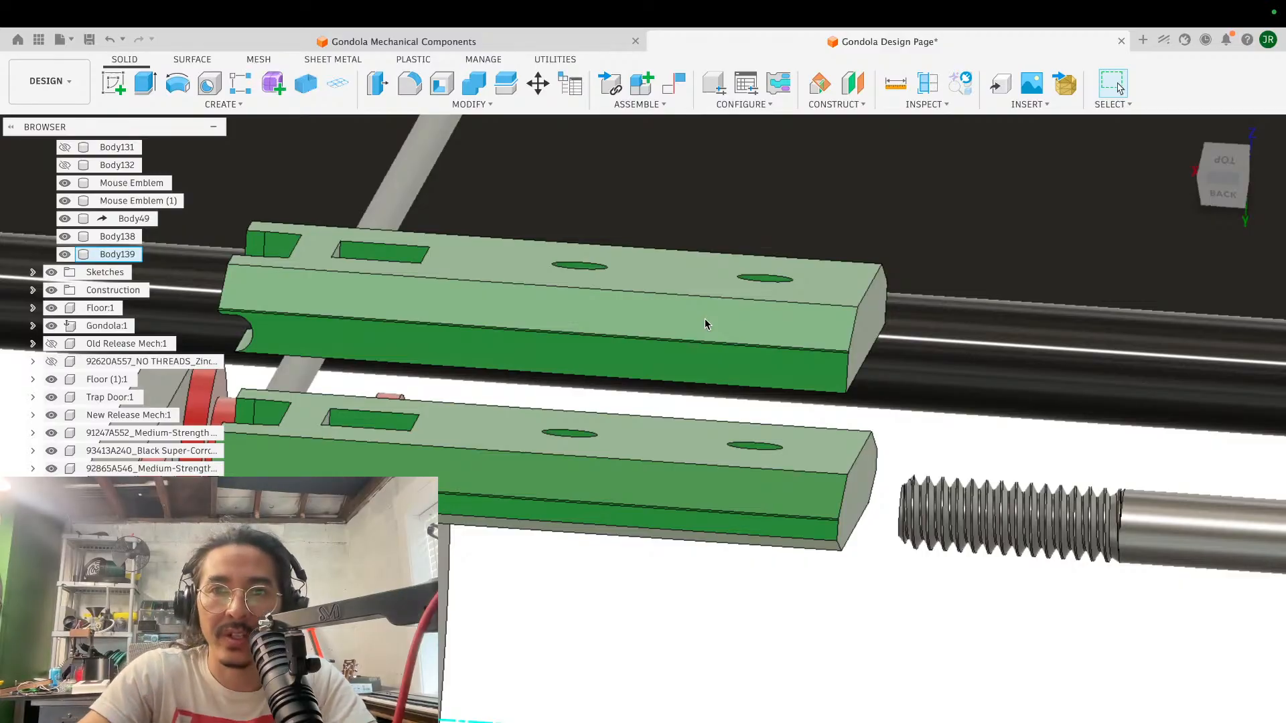
{"action": "scroll", "coordinate": [705, 318], "scroll_direction": "right", "scroll_amount": 3, "text": "shift"}
{"action": "scroll", "coordinate": [704, 319], "scroll_direction": "down", "scroll_amount": 2}
{"action": "scroll", "coordinate": [705, 319], "scroll_direction": "up", "scroll_amount": 4}
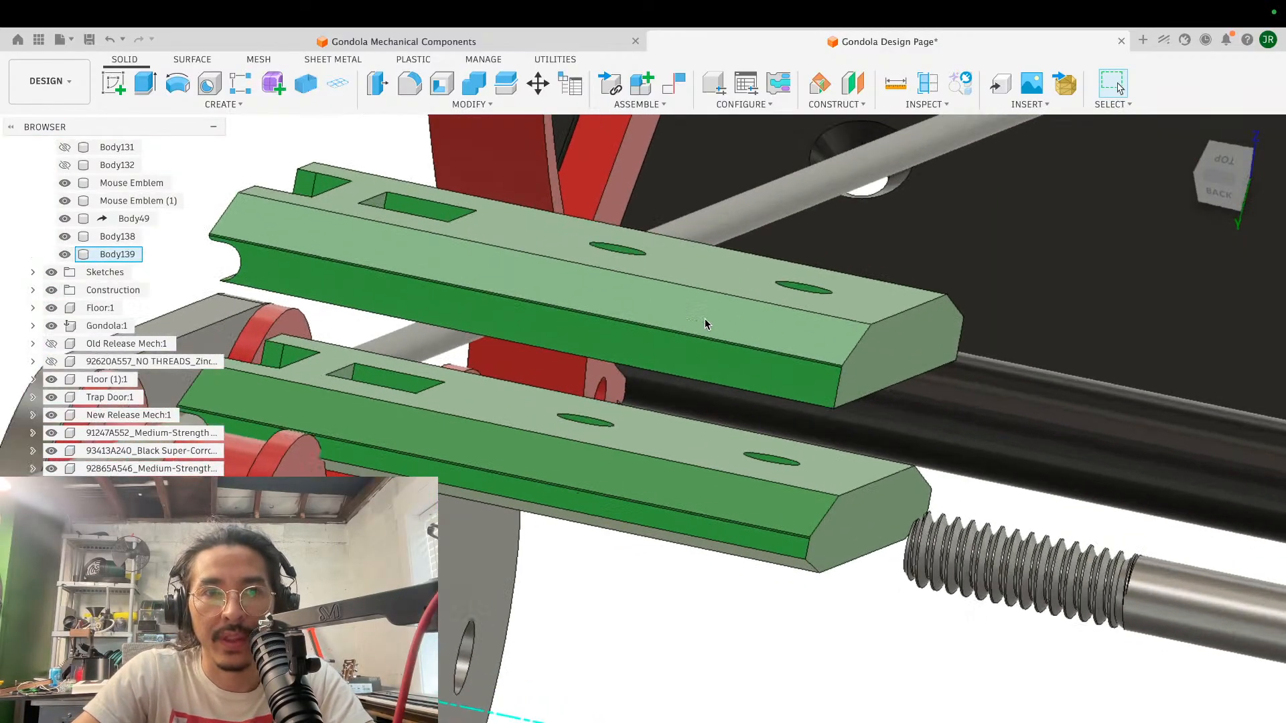
{"action": "scroll", "coordinate": [704, 318], "scroll_direction": "right", "scroll_amount": 3, "text": "shift"}
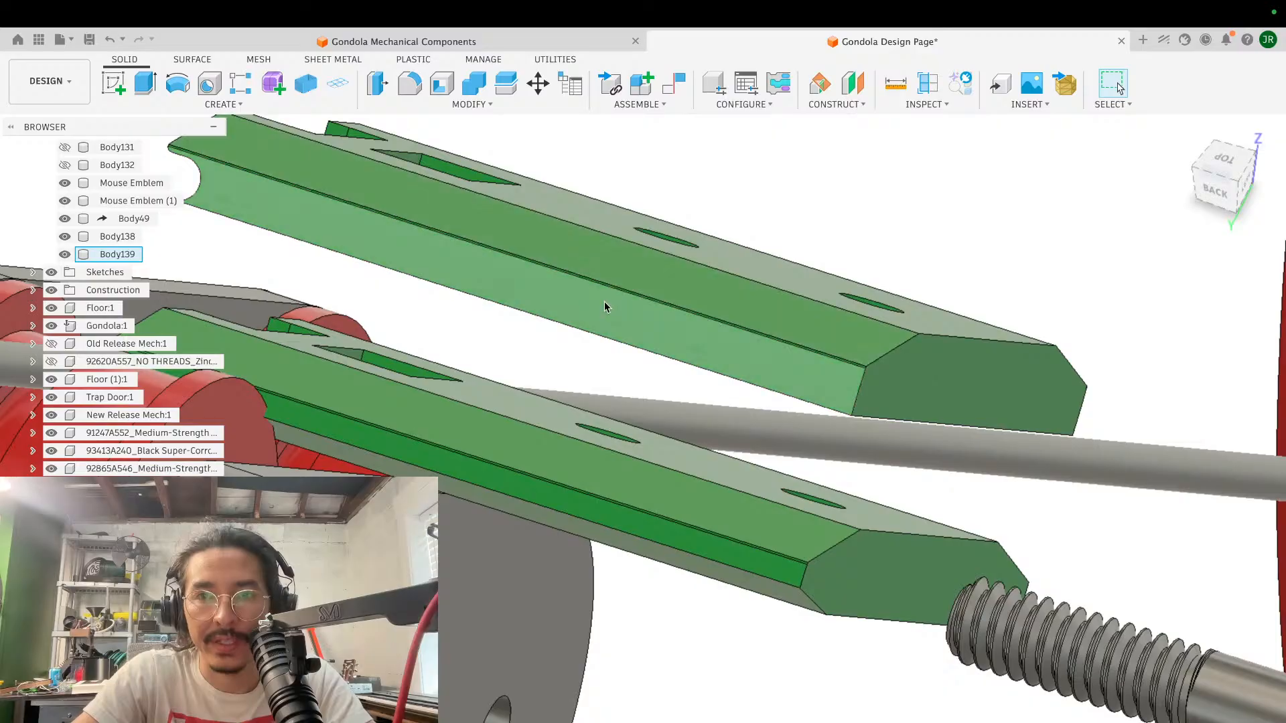
{"action": "scroll", "coordinate": [427, 255], "scroll_direction": "left", "scroll_amount": 5, "text": "shift"}
{"action": "scroll", "coordinate": [427, 255], "scroll_direction": "left", "scroll_amount": 6}
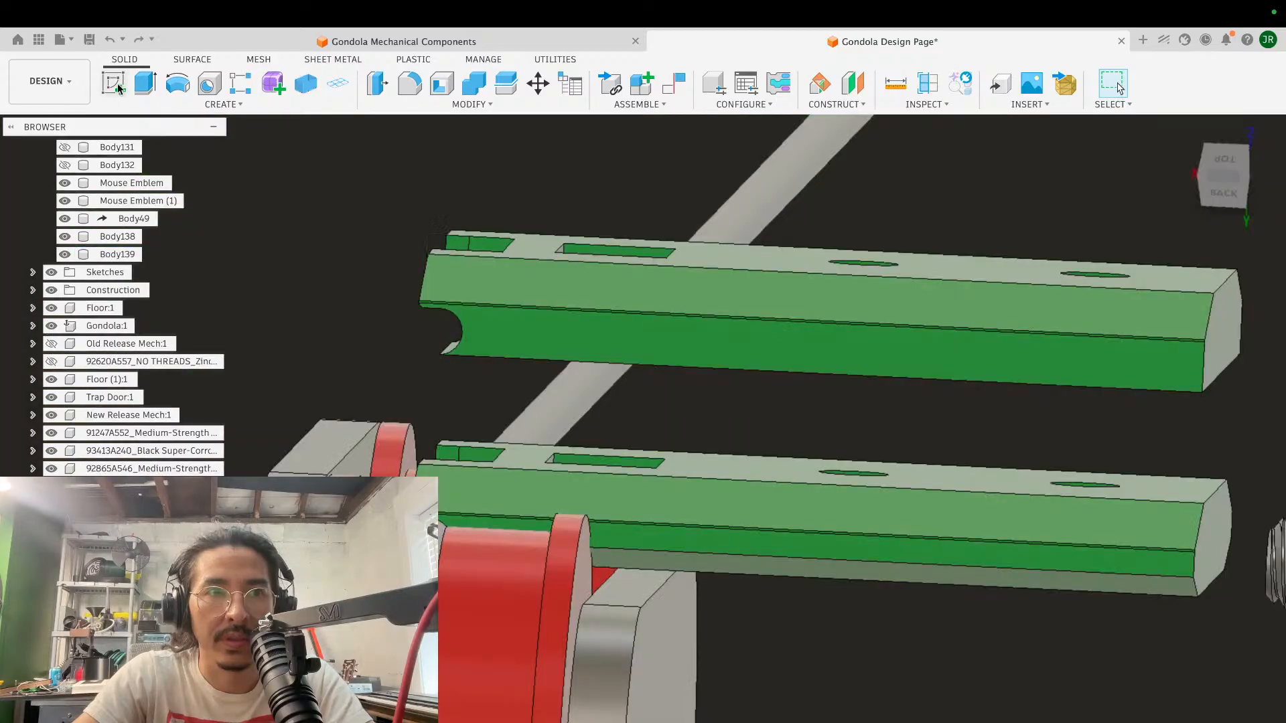
{"action": "left_click", "coordinate": [114, 83]}
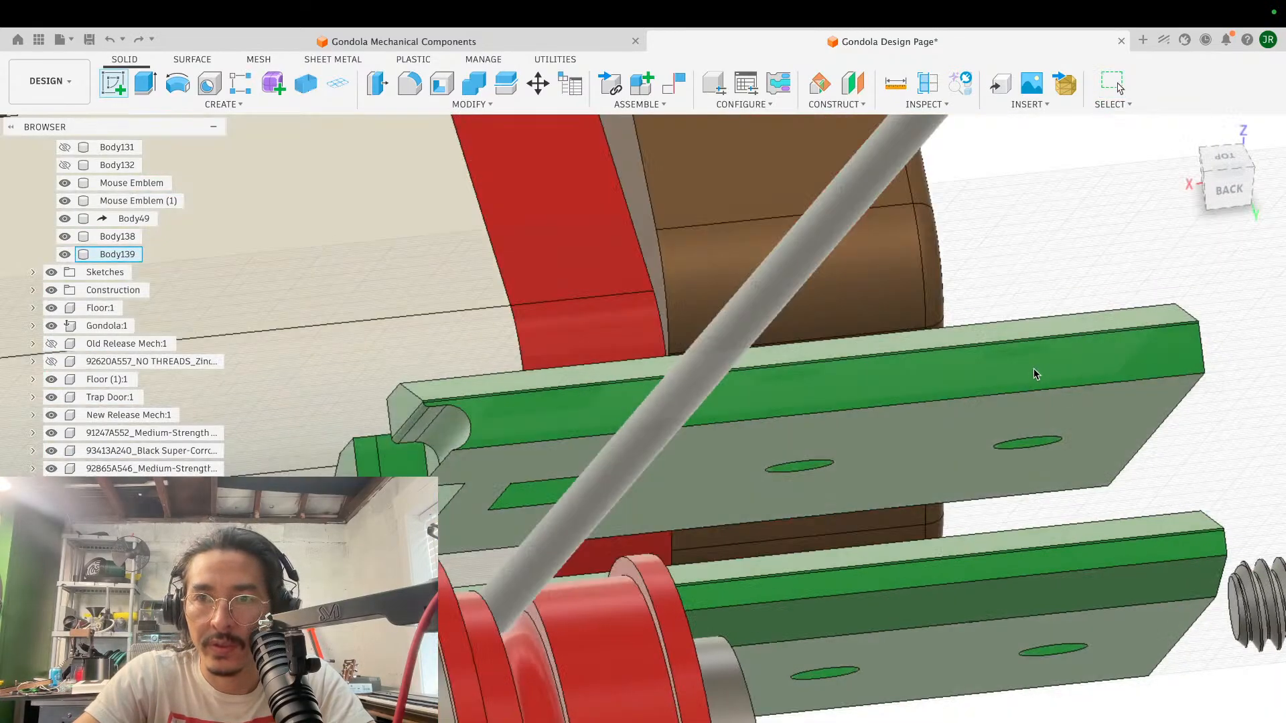
{"action": "scroll", "coordinate": [1035, 373], "scroll_direction": "up", "scroll_amount": 5, "text": "shift"}
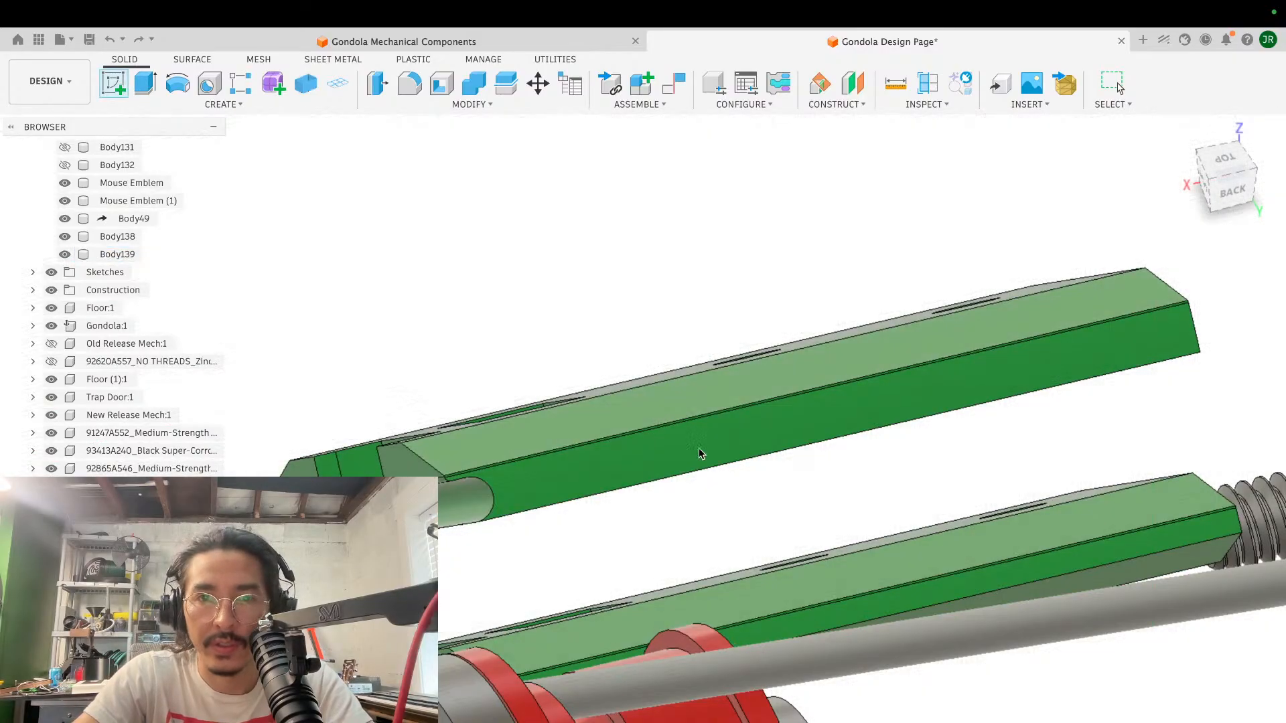
{"action": "scroll", "coordinate": [707, 449], "scroll_direction": "left", "scroll_amount": 10, "text": "shift"}
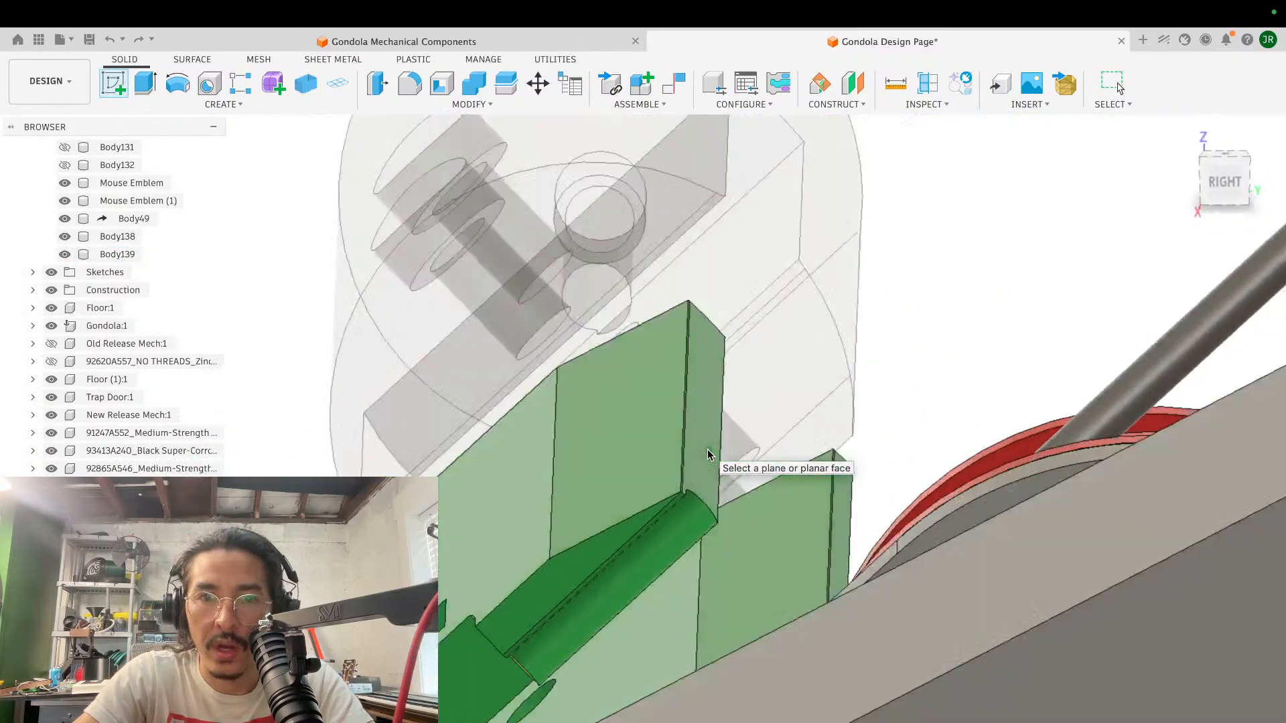
{"action": "scroll", "coordinate": [707, 449], "scroll_direction": "left", "scroll_amount": 3, "text": "shift"}
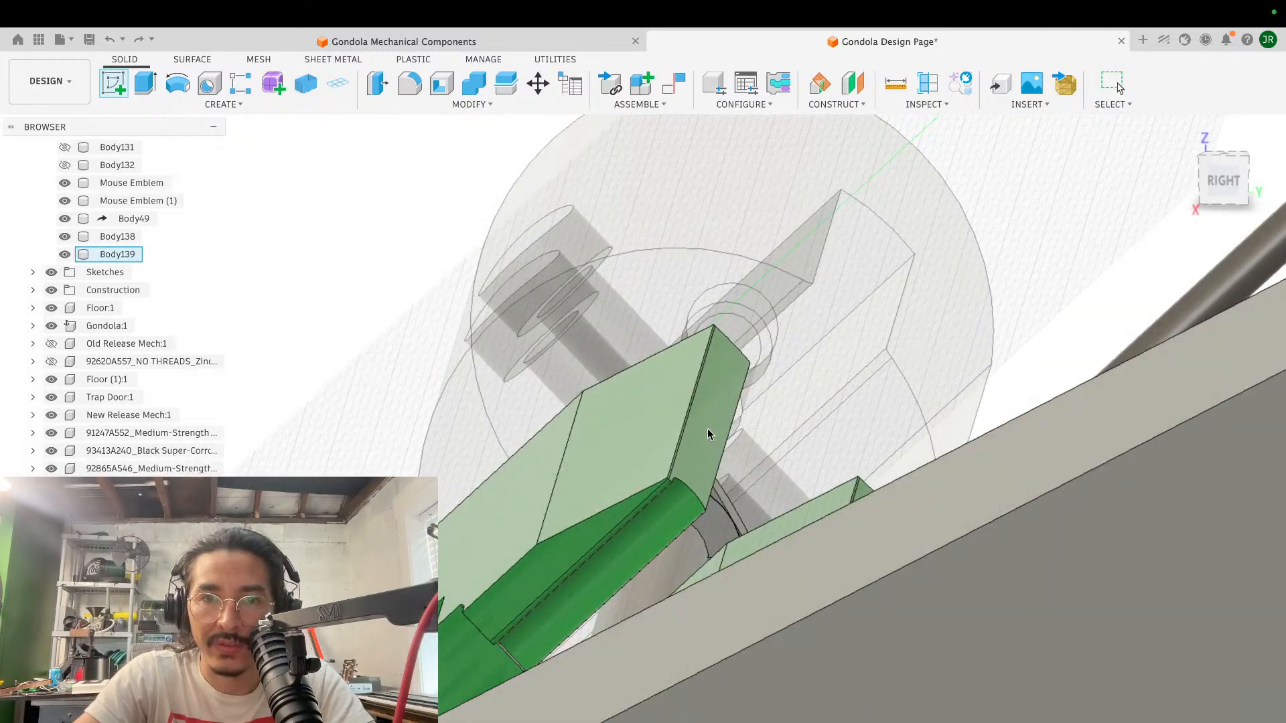
{"action": "scroll", "coordinate": [707, 428], "scroll_direction": "right", "scroll_amount": 10, "text": "shift"}
{"action": "scroll", "coordinate": [707, 428], "scroll_direction": "right", "scroll_amount": 12, "text": "shift"}
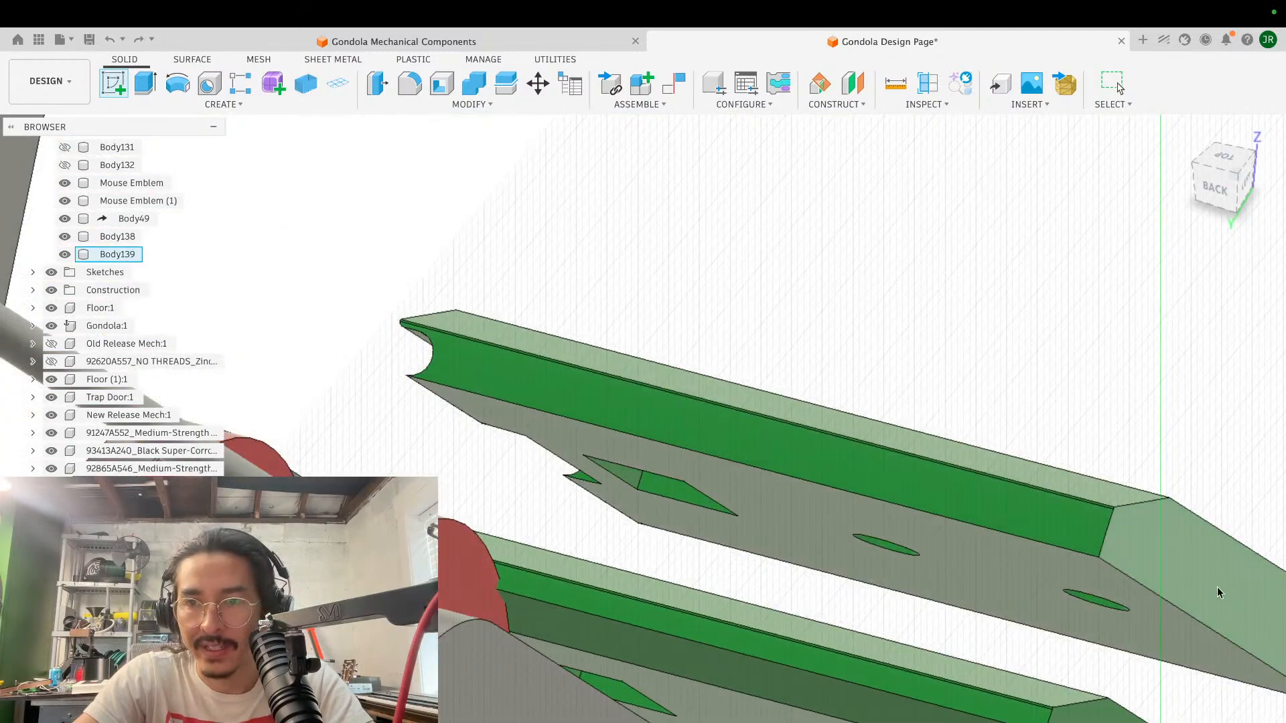
{"action": "left_click", "coordinate": [1220, 589]}
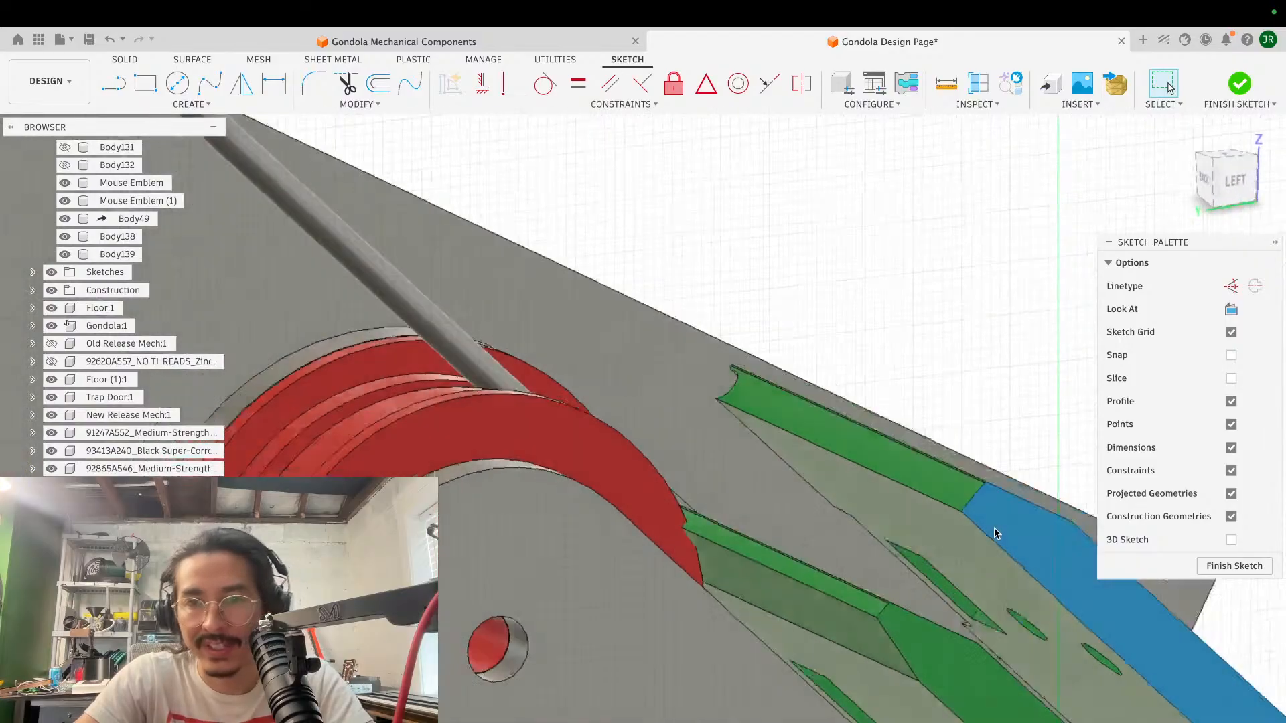
{"action": "scroll", "coordinate": [994, 528], "scroll_direction": "left", "scroll_amount": 10, "text": "shift"}
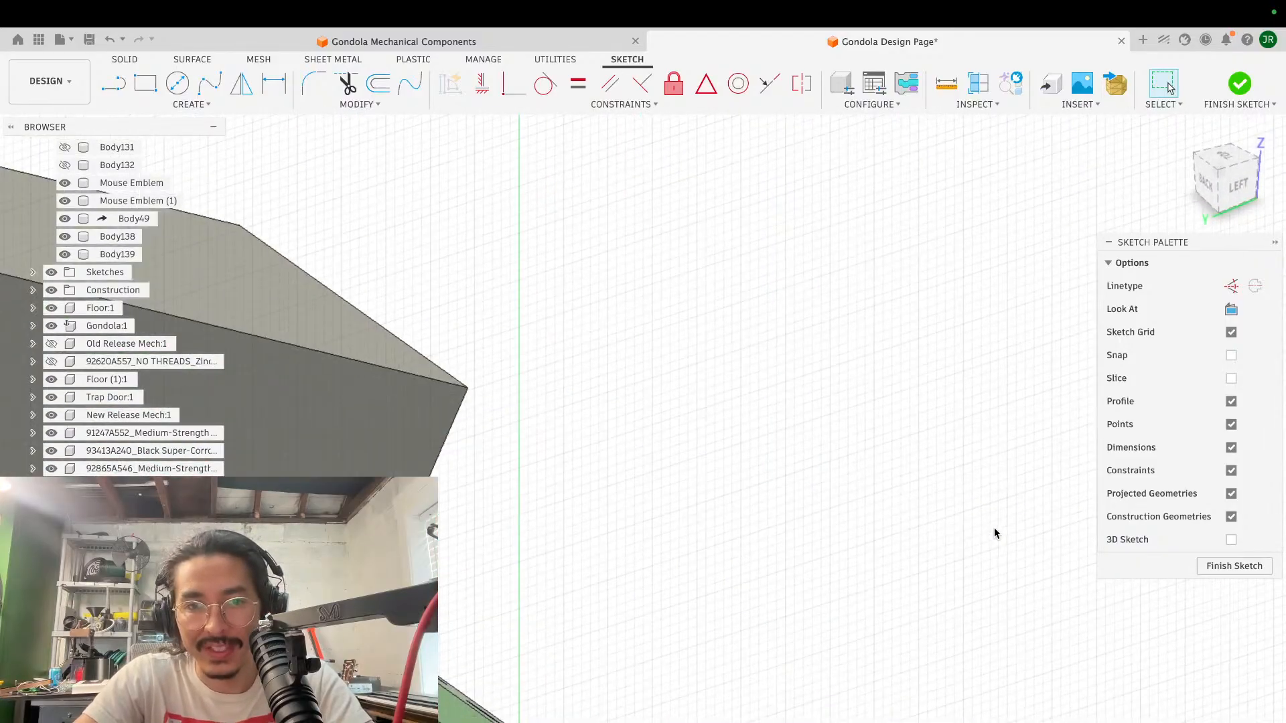
{"action": "scroll", "coordinate": [993, 528], "scroll_direction": "down", "scroll_amount": 8}
{"action": "scroll", "coordinate": [994, 528], "scroll_direction": "left", "scroll_amount": 5}
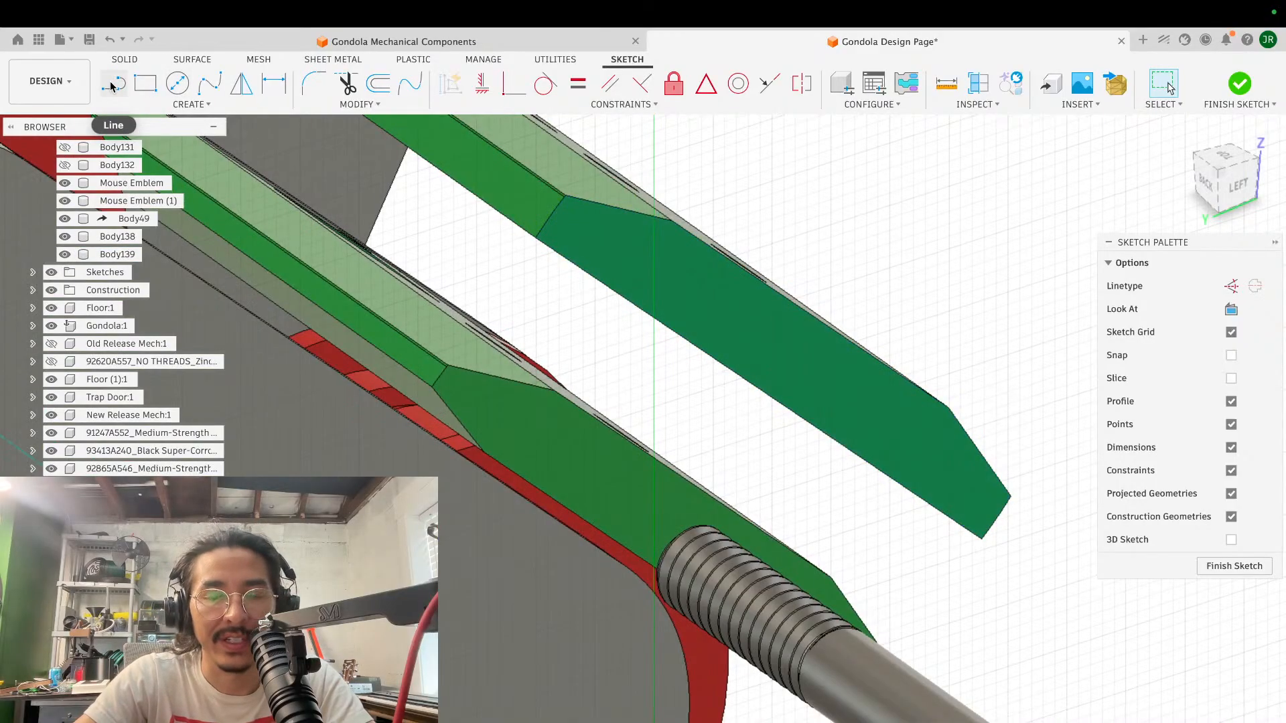
{"action": "left_click", "coordinate": [146, 83]}
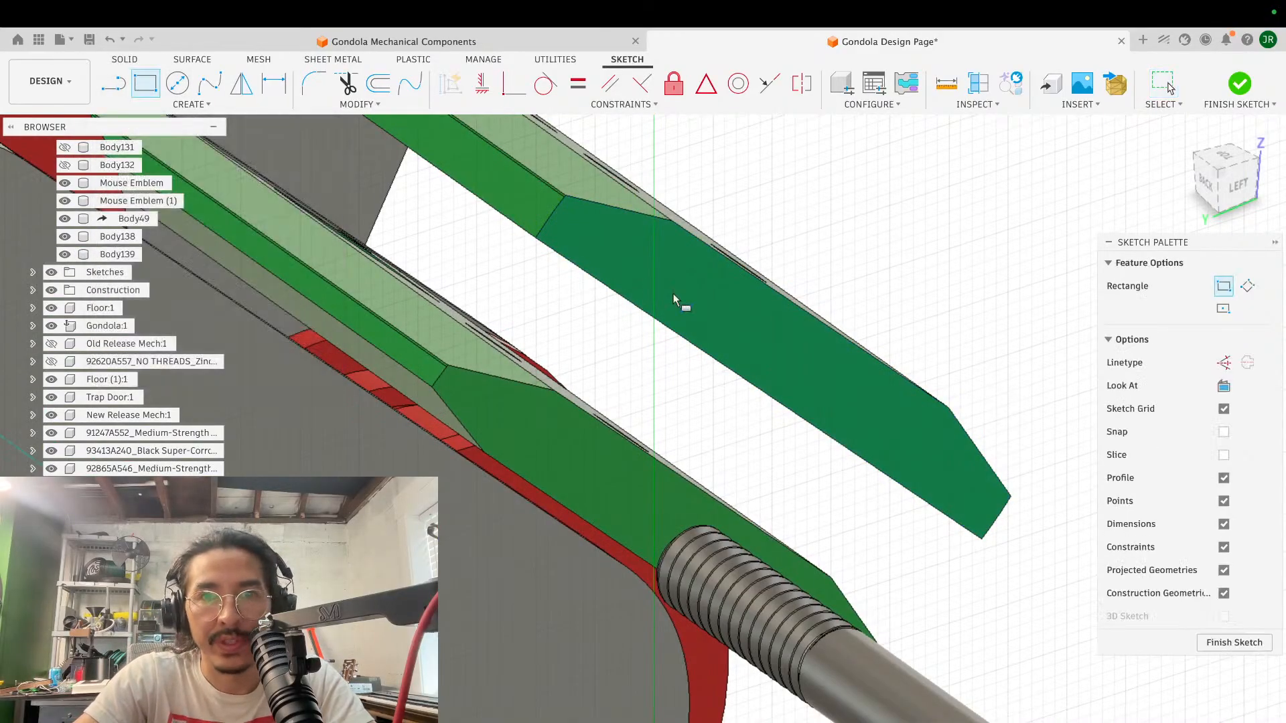
{"action": "left_click", "coordinate": [675, 228]}
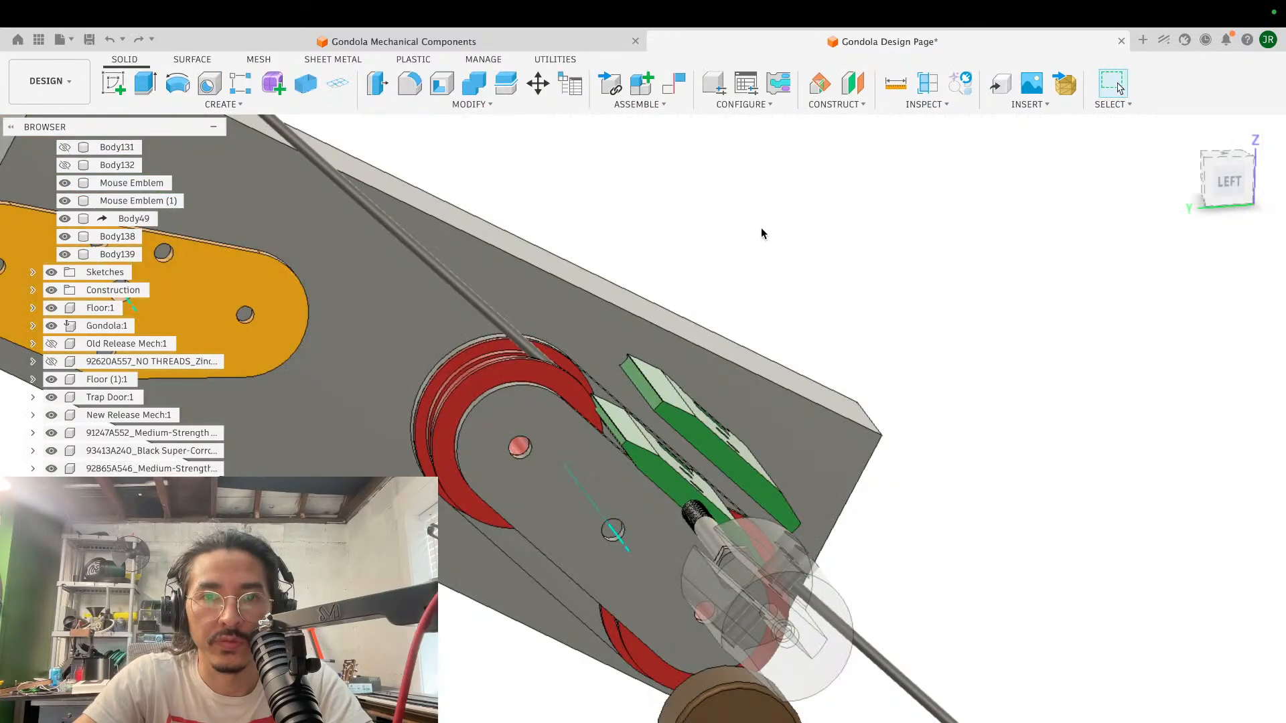
- Move the copied green block body about 64.3 mm along Y, away from the original block
{"action": "middle_click_drag", "start_coordinate": [729, 270], "coordinate": [761, 227]}
{"action": "key", "text": "m"}
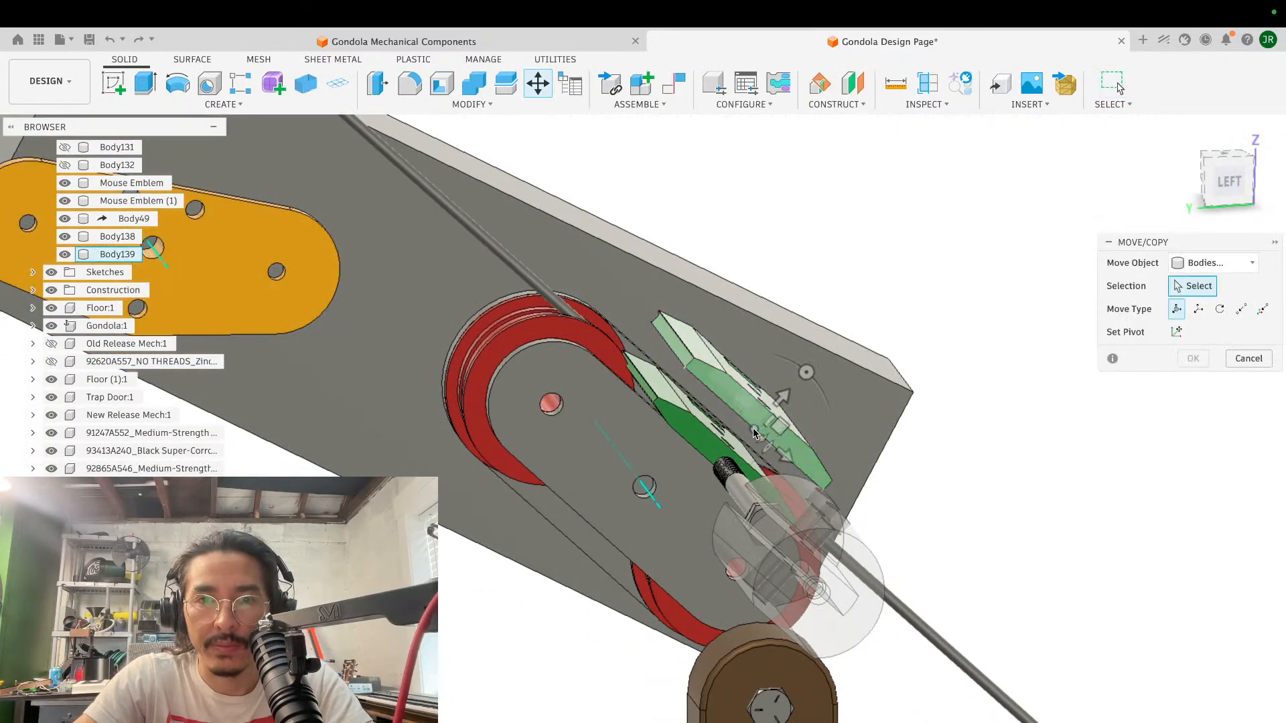
{"action": "left_click", "coordinate": [756, 425]}
{"action": "left_click_drag", "start_coordinate": [790, 394], "coordinate": [1073, 353]}
{"action": "scroll", "coordinate": [1002, 339], "scroll_direction": "right", "scroll_amount": 3}
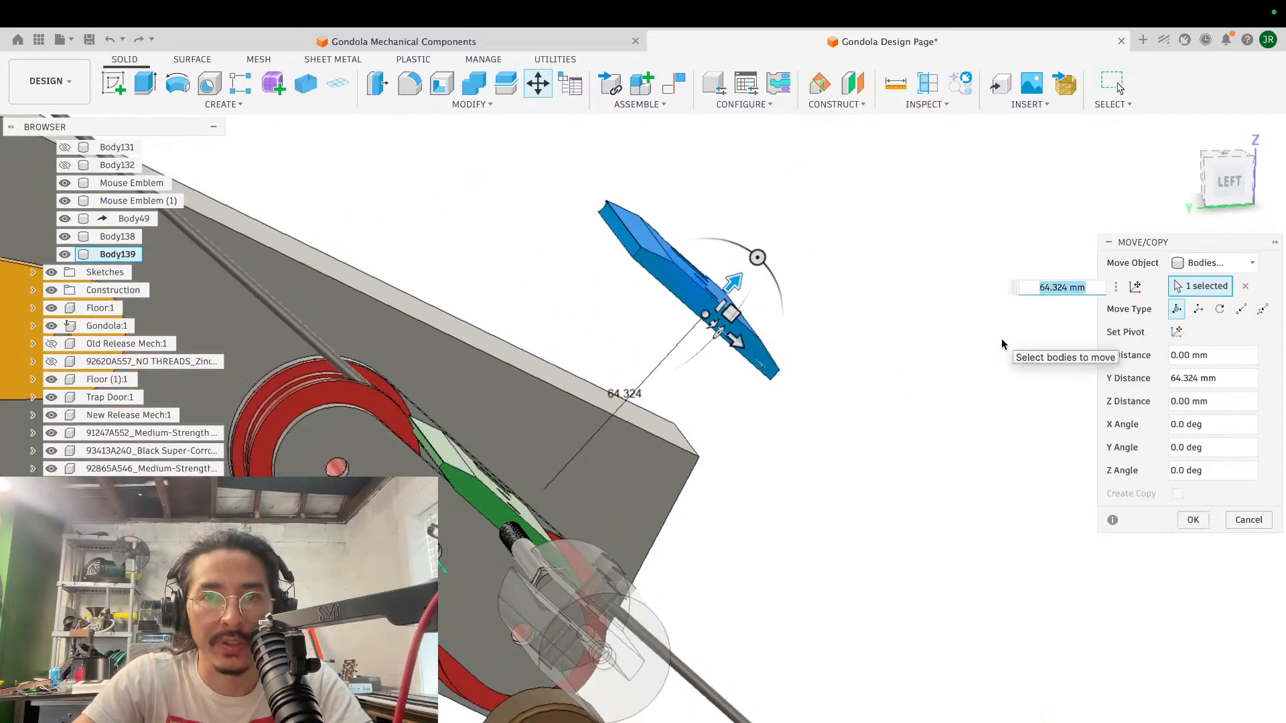
- Rotate the copied green block 42.5 degrees about Z so that it lies roughly level
{"action": "scroll", "coordinate": [1002, 339], "scroll_direction": "up", "scroll_amount": 3}
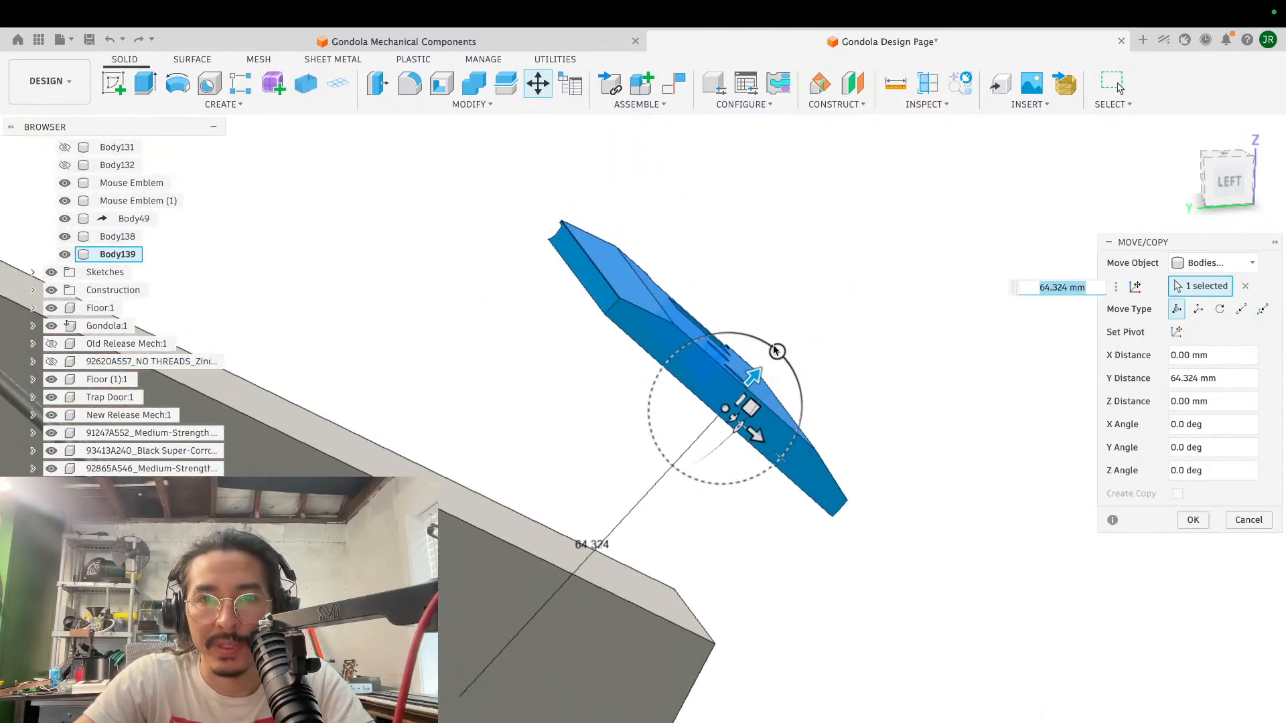
{"action": "left_click_drag", "start_coordinate": [775, 350], "coordinate": [730, 337]}
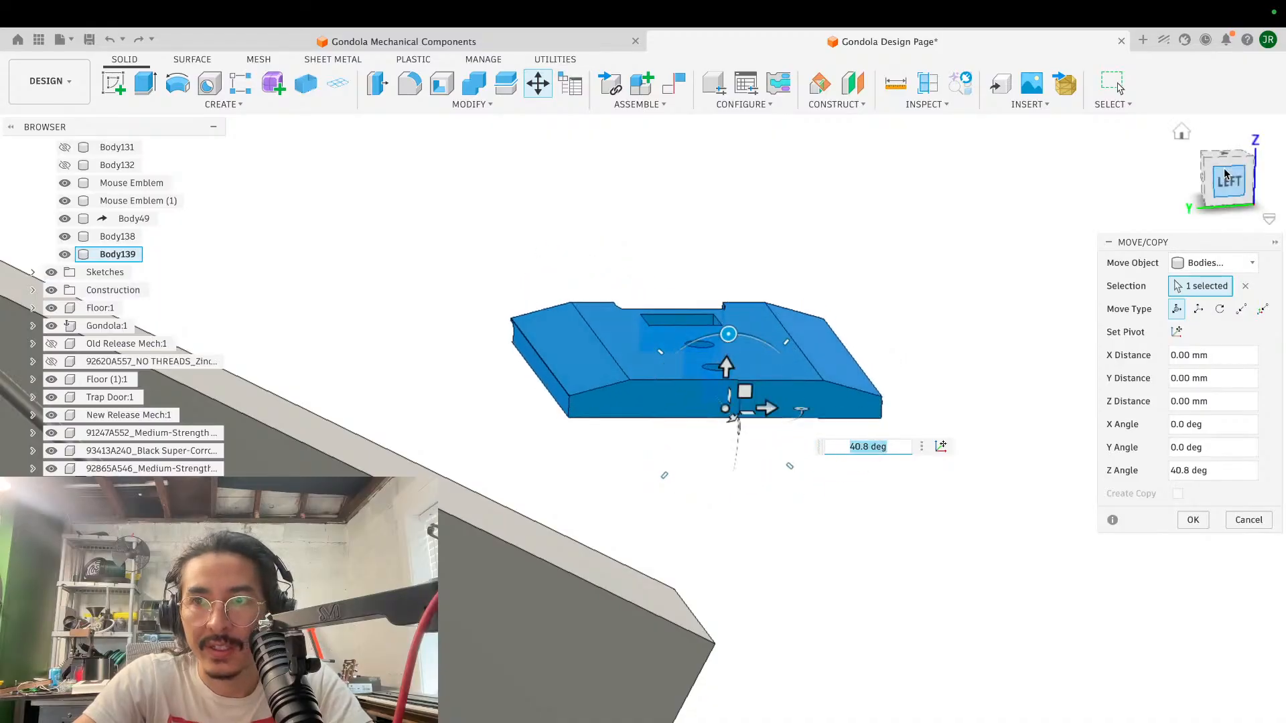
{"action": "left_click", "coordinate": [1229, 179]}
{"action": "left_click_drag", "start_coordinate": [704, 296], "coordinate": [698, 298]}
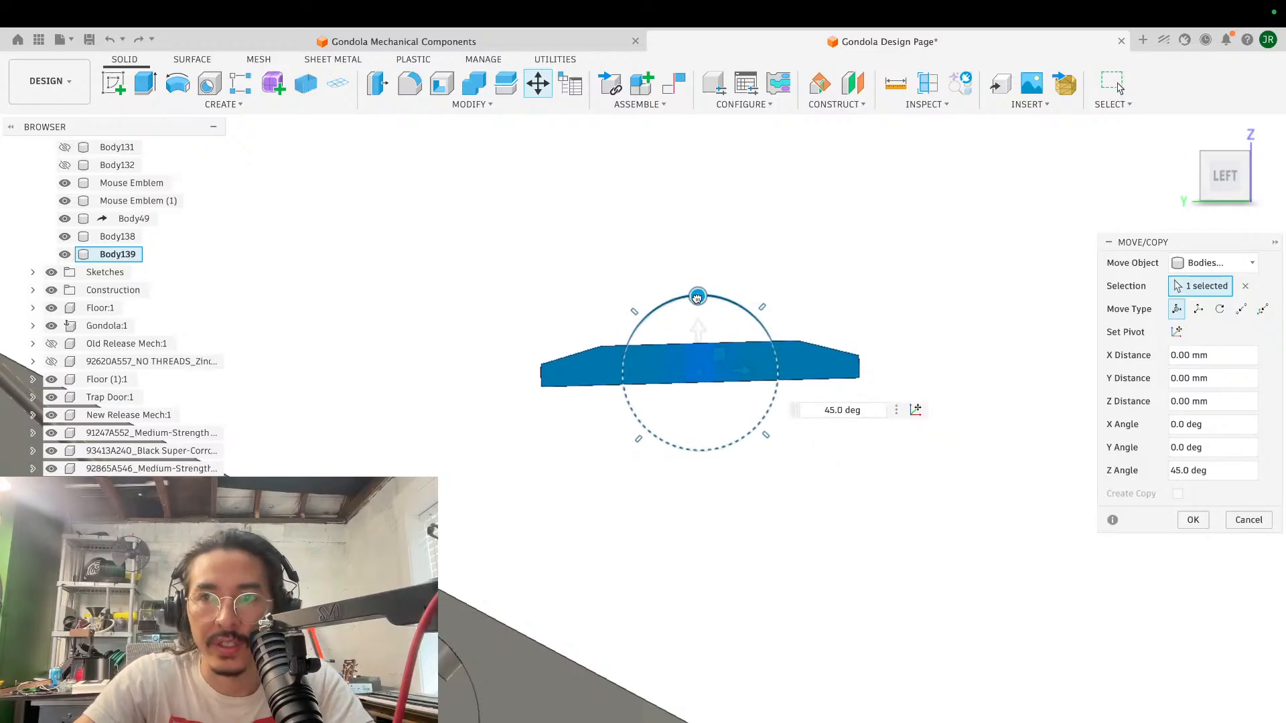
{"action": "left_click_drag", "start_coordinate": [697, 298], "coordinate": [700, 299]}
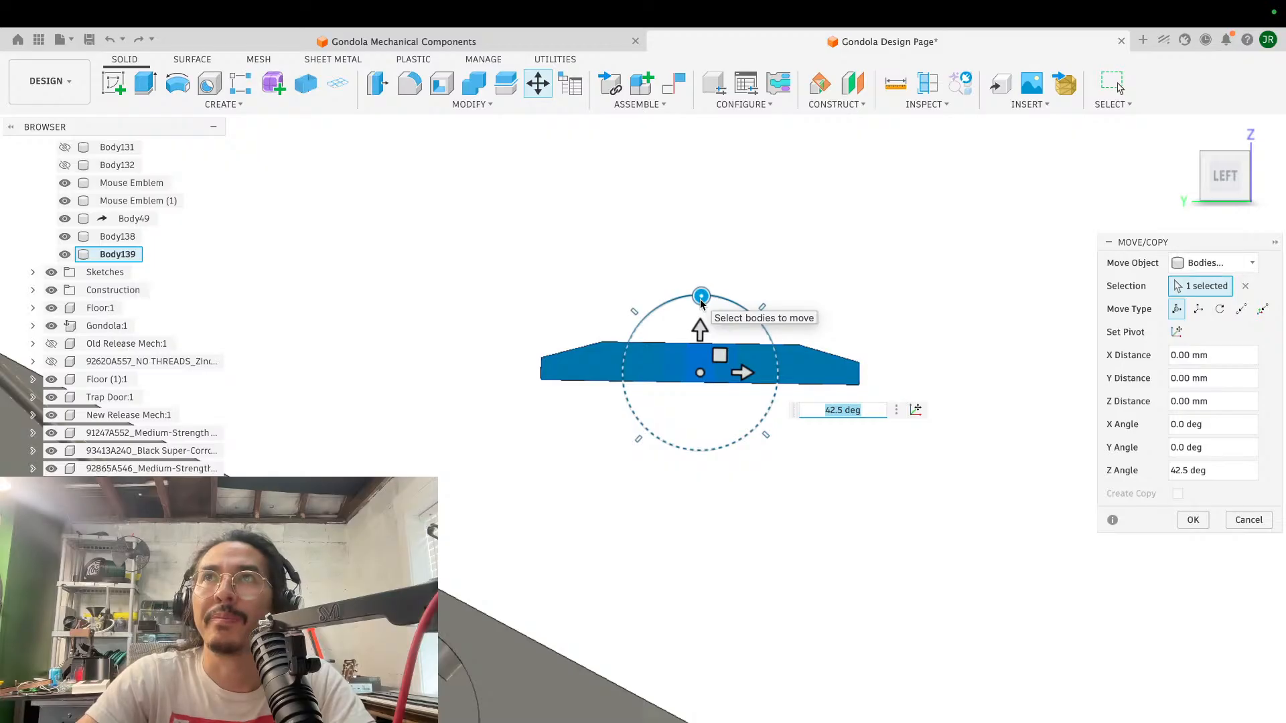
{"action": "scroll", "coordinate": [700, 299], "scroll_direction": "up", "scroll_amount": 5}
{"action": "scroll", "coordinate": [699, 299], "scroll_direction": "up", "scroll_amount": 3}
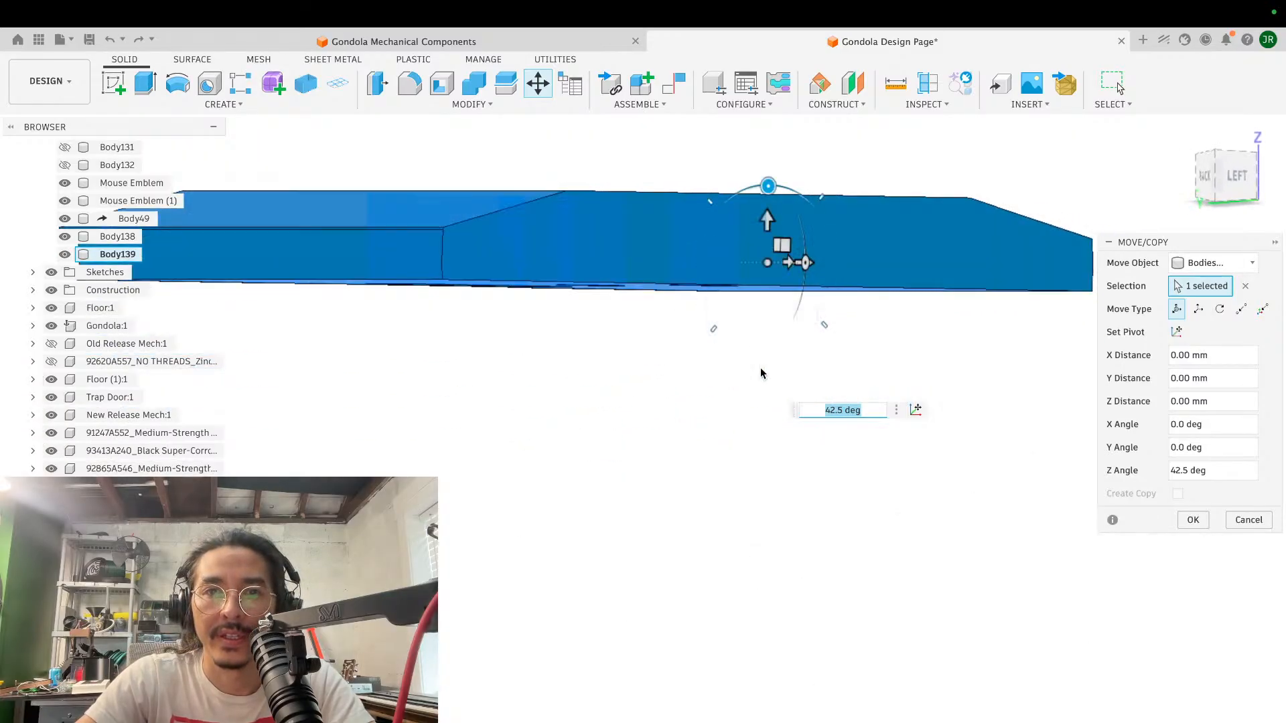
{"action": "scroll", "coordinate": [761, 368], "scroll_direction": "down", "scroll_amount": 4}
{"action": "scroll", "coordinate": [761, 373], "scroll_direction": "right", "scroll_amount": 3, "text": "shift"}
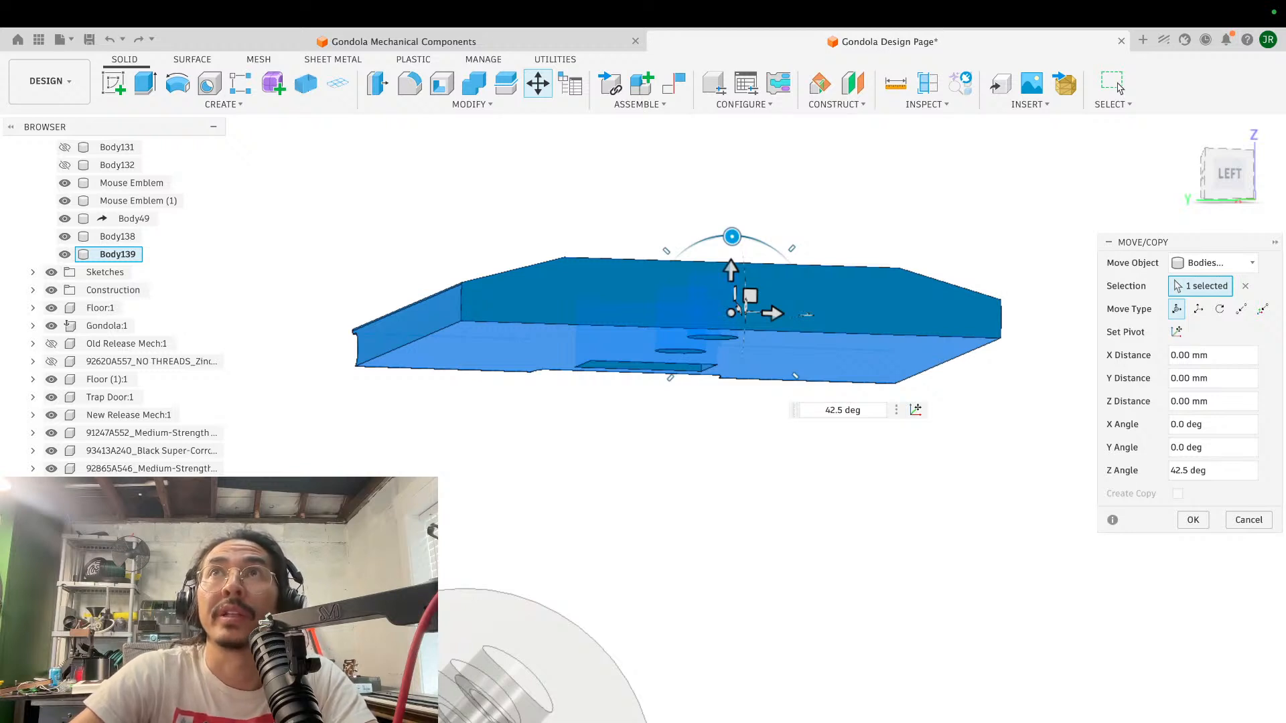
{"action": "left_click", "coordinate": [1192, 520]}
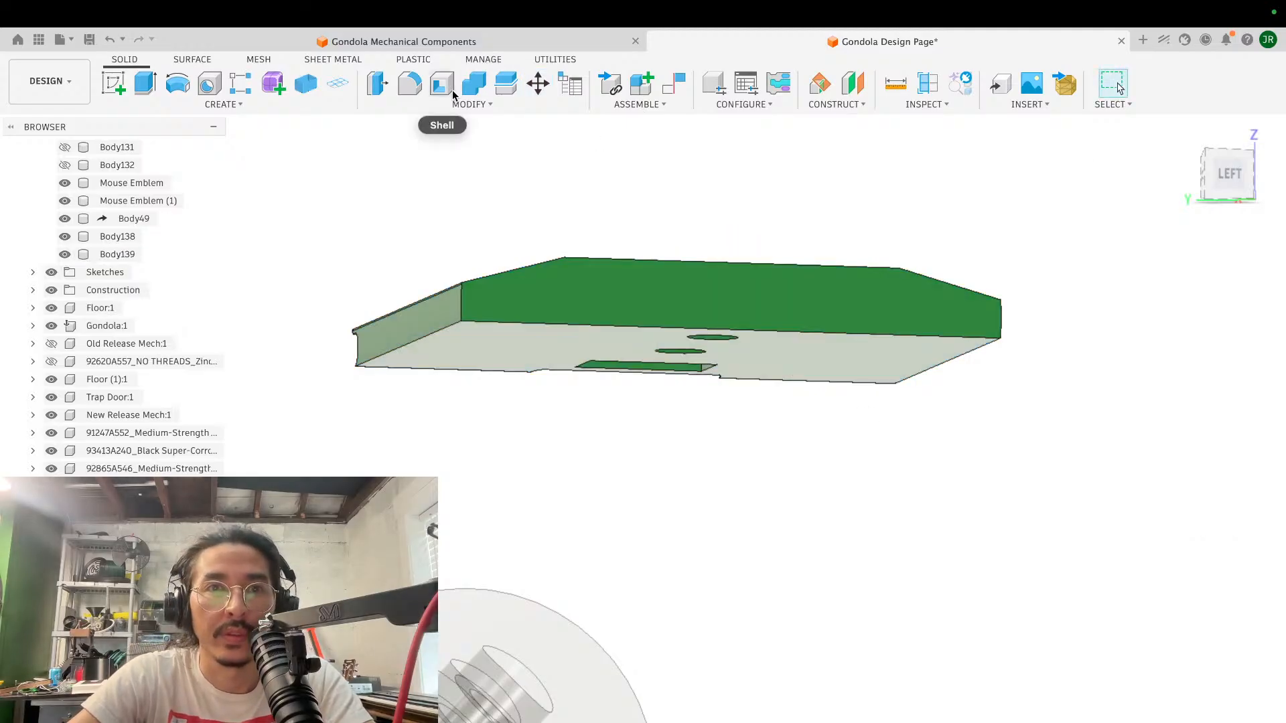
{"action": "left_click", "coordinate": [468, 105]}
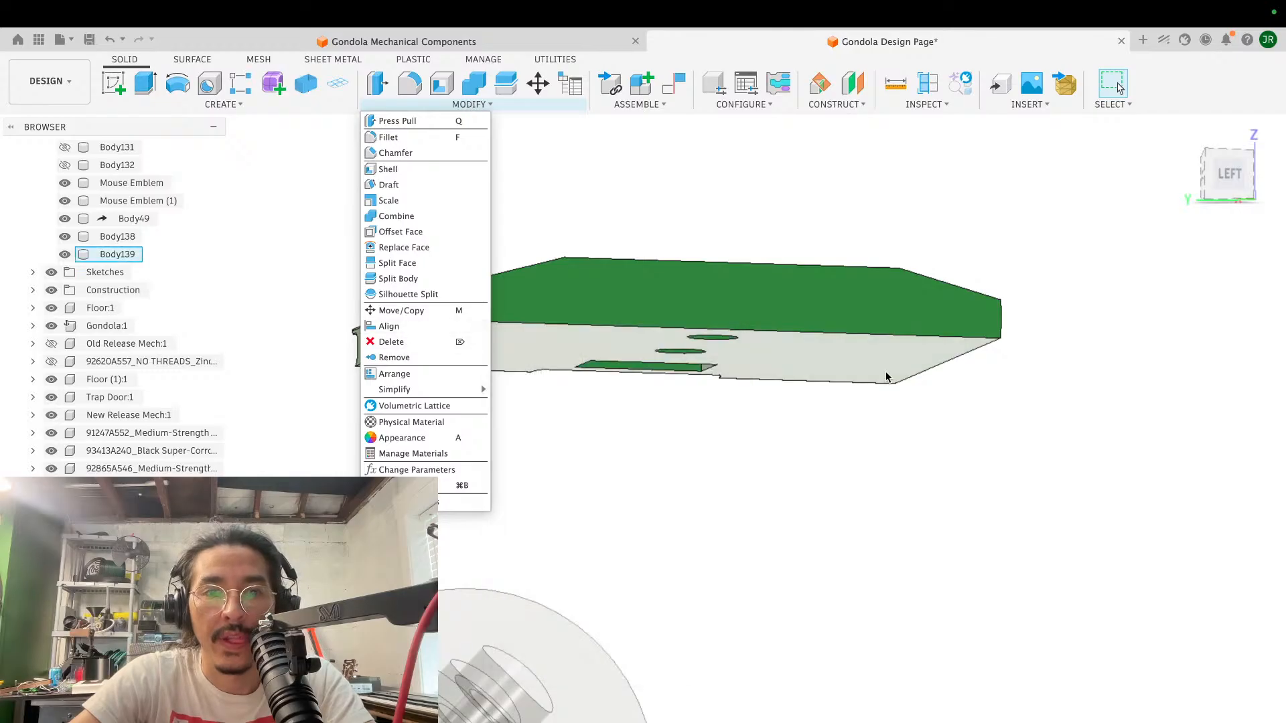
{"action": "scroll", "coordinate": [885, 372], "scroll_direction": "down", "scroll_amount": 5}
{"action": "scroll", "coordinate": [886, 372], "scroll_direction": "up", "scroll_amount": 2}
{"action": "left_click", "coordinate": [791, 541]}
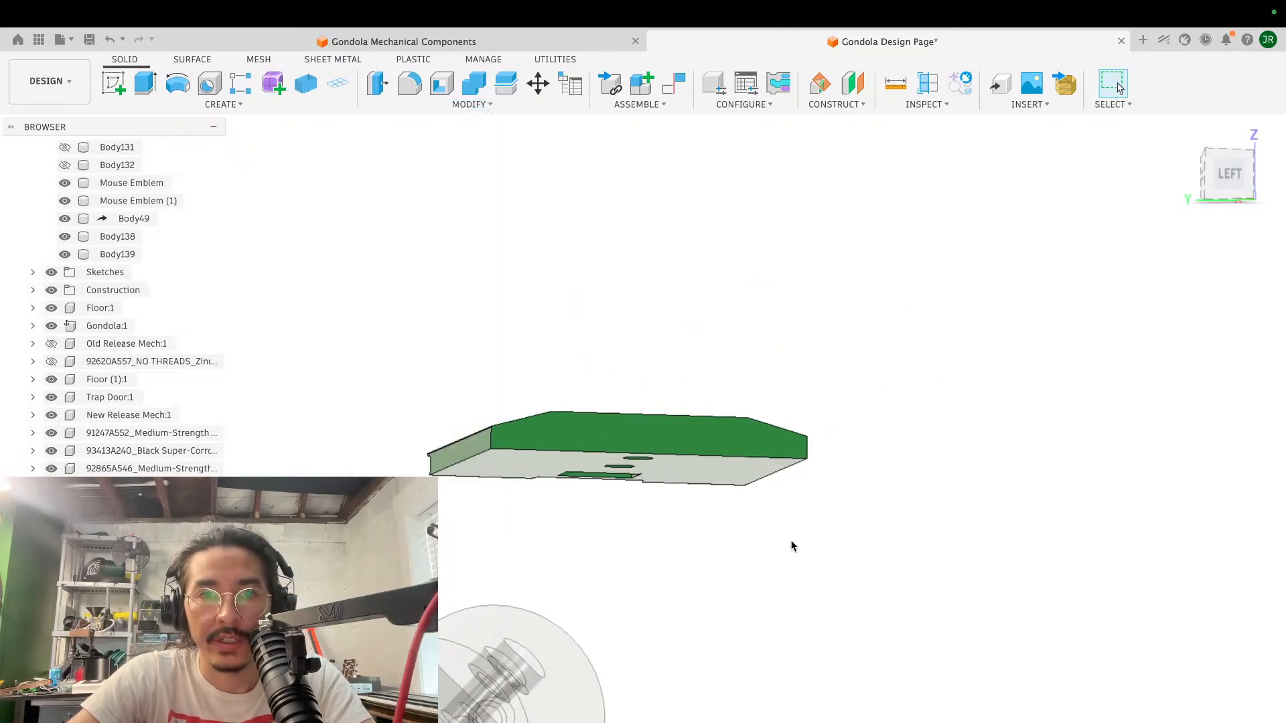
- Create a construction plane offset about 301.2 mm upward from the grey slotted plate's top face, near the copied block
{"action": "scroll", "coordinate": [791, 541], "scroll_direction": "up", "scroll_amount": 5, "text": "shift"}
{"action": "scroll", "coordinate": [790, 541], "scroll_direction": "down", "scroll_amount": 10}
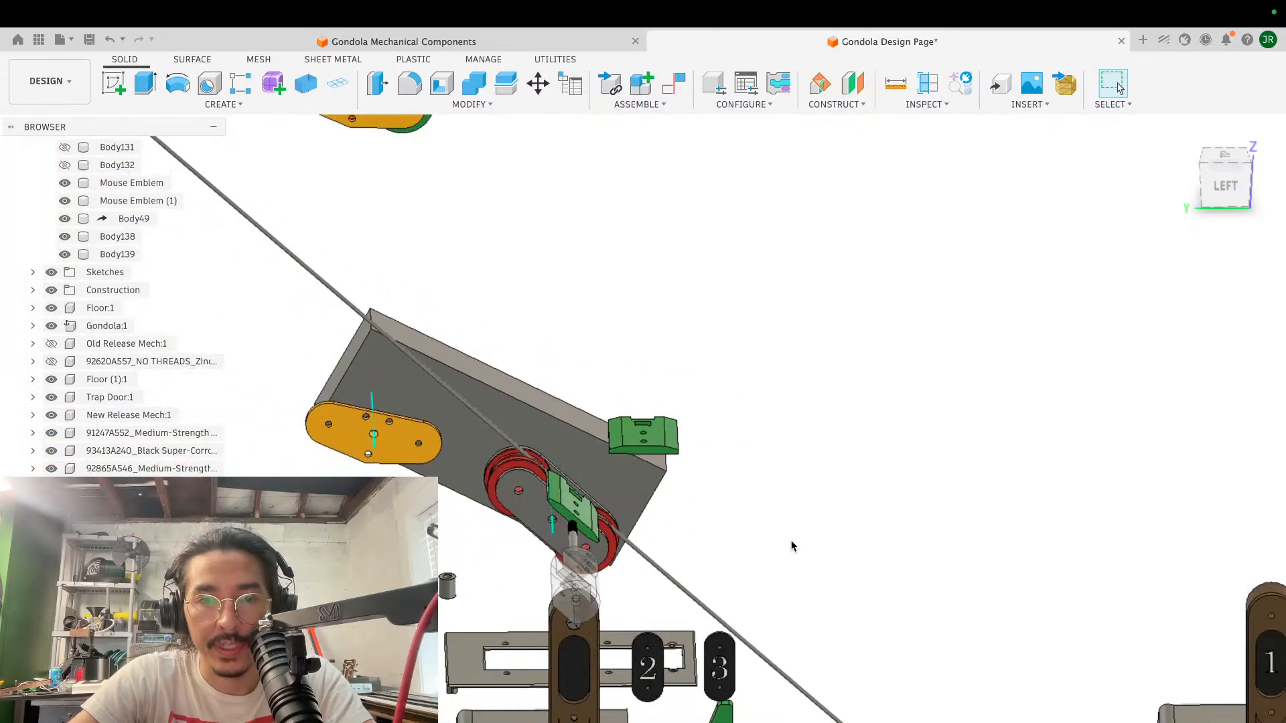
{"action": "scroll", "coordinate": [791, 546], "scroll_direction": "up", "scroll_amount": 4}
{"action": "left_click", "coordinate": [838, 105]}
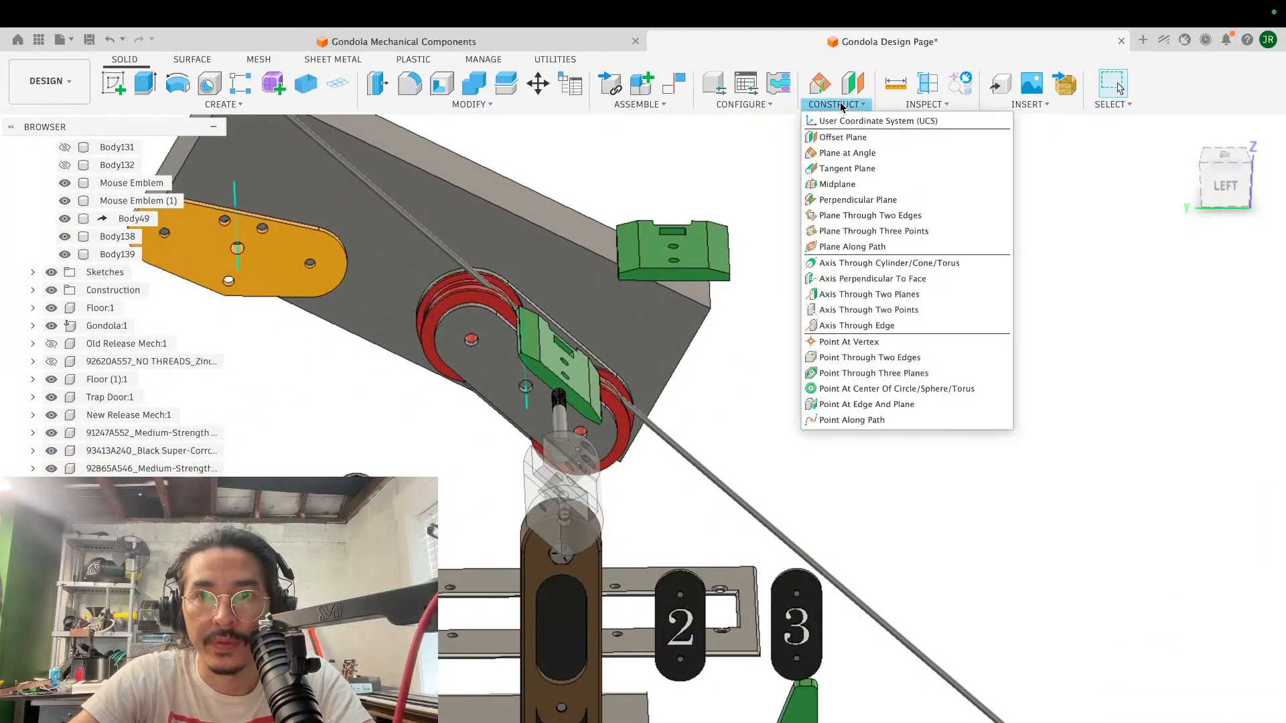
{"action": "left_click", "coordinate": [845, 130]}
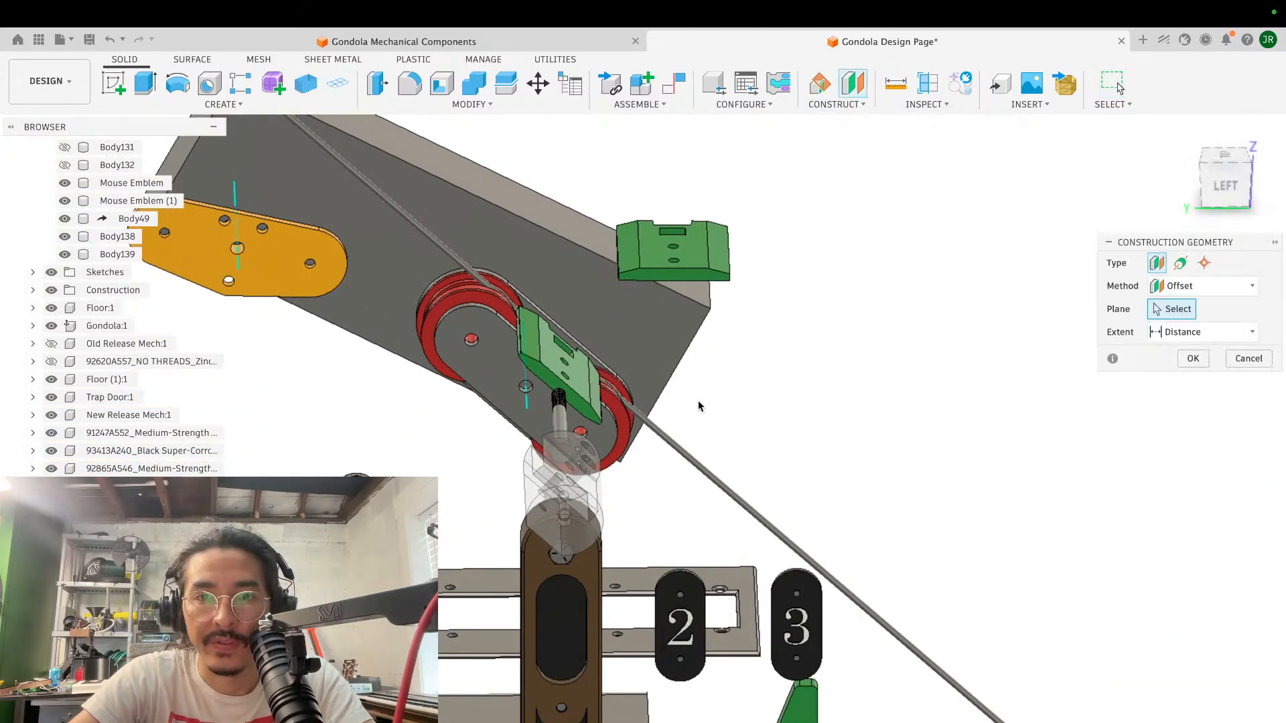
{"action": "left_click", "coordinate": [645, 583]}
{"action": "left_click_drag", "start_coordinate": [555, 615], "coordinate": [561, 164]}
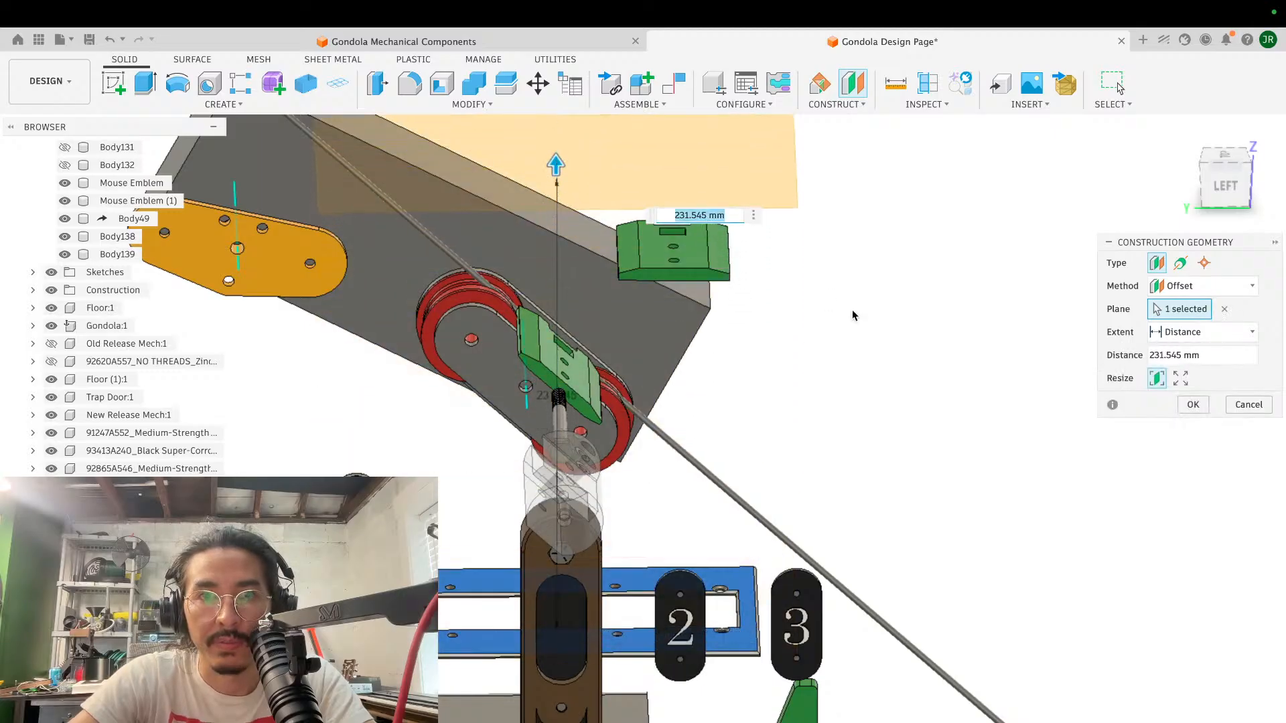
{"action": "scroll", "coordinate": [853, 313], "scroll_direction": "down", "scroll_amount": 5, "text": "shift"}
{"action": "left_click_drag", "start_coordinate": [577, 430], "coordinate": [775, 285]}
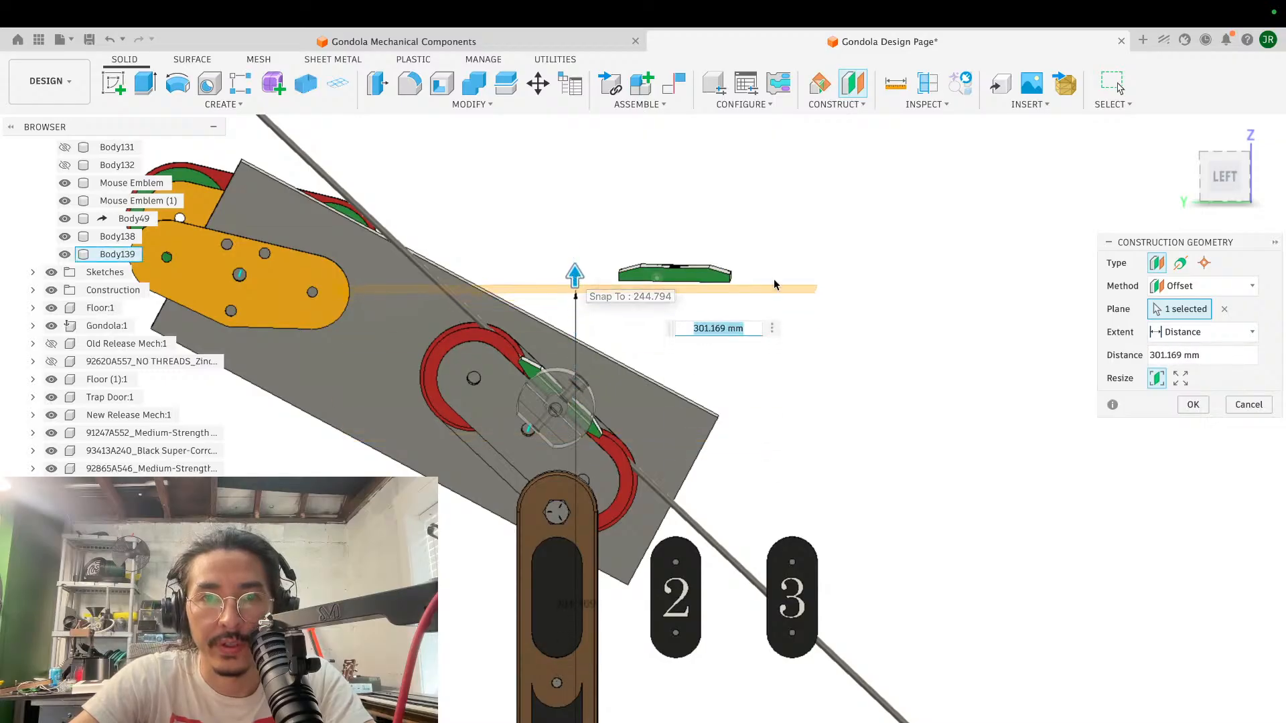
{"action": "left_click", "coordinate": [1193, 405]}
- Align the copied green block as a body, mating its flat underside to the offset construction plane
{"action": "scroll", "coordinate": [734, 236], "scroll_direction": "up", "scroll_amount": 3, "text": "shift"}
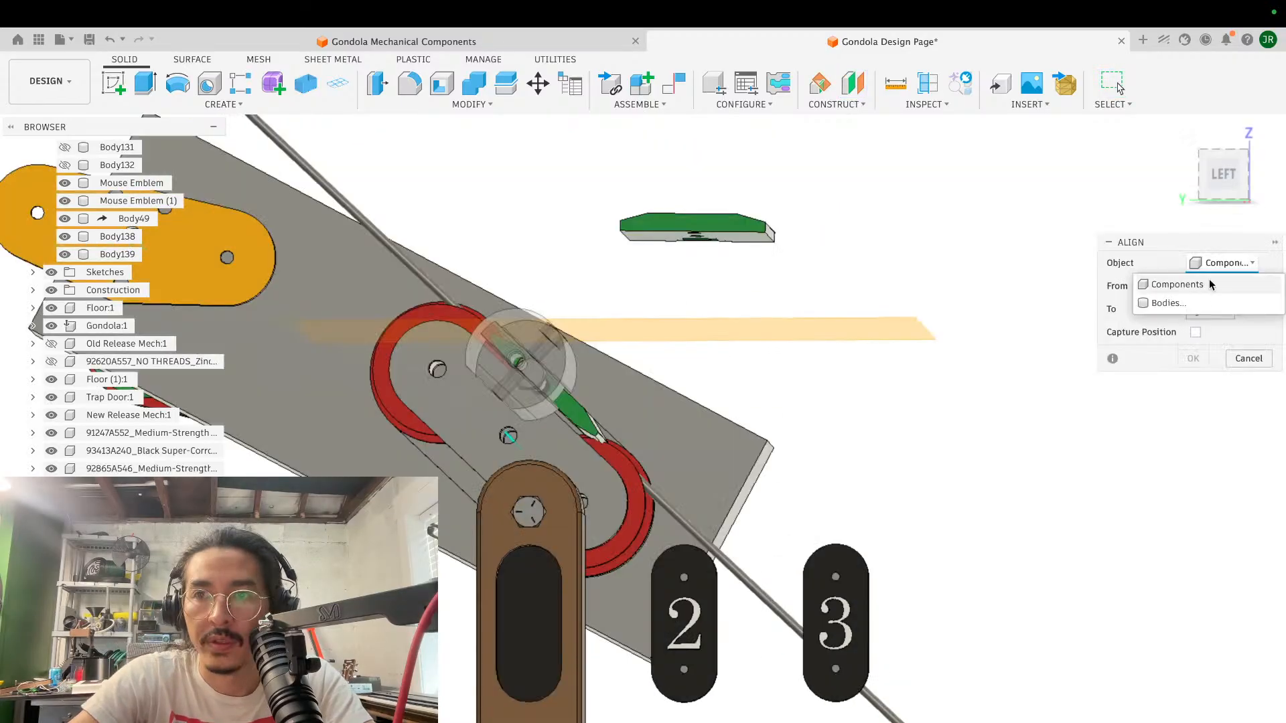
{"action": "left_click", "coordinate": [1202, 301]}
{"action": "left_click", "coordinate": [733, 232]}
{"action": "scroll", "coordinate": [857, 268], "scroll_direction": "up", "scroll_amount": 2, "text": "shift"}
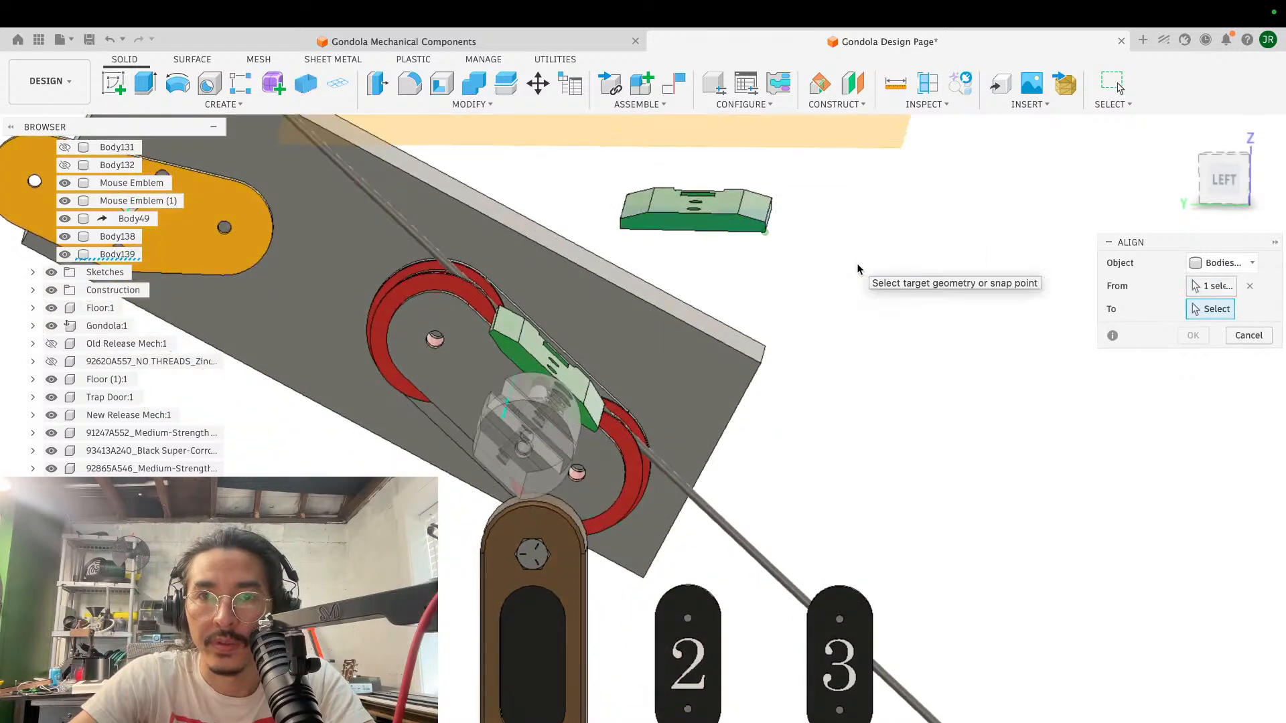
{"action": "left_click", "coordinate": [833, 138]}
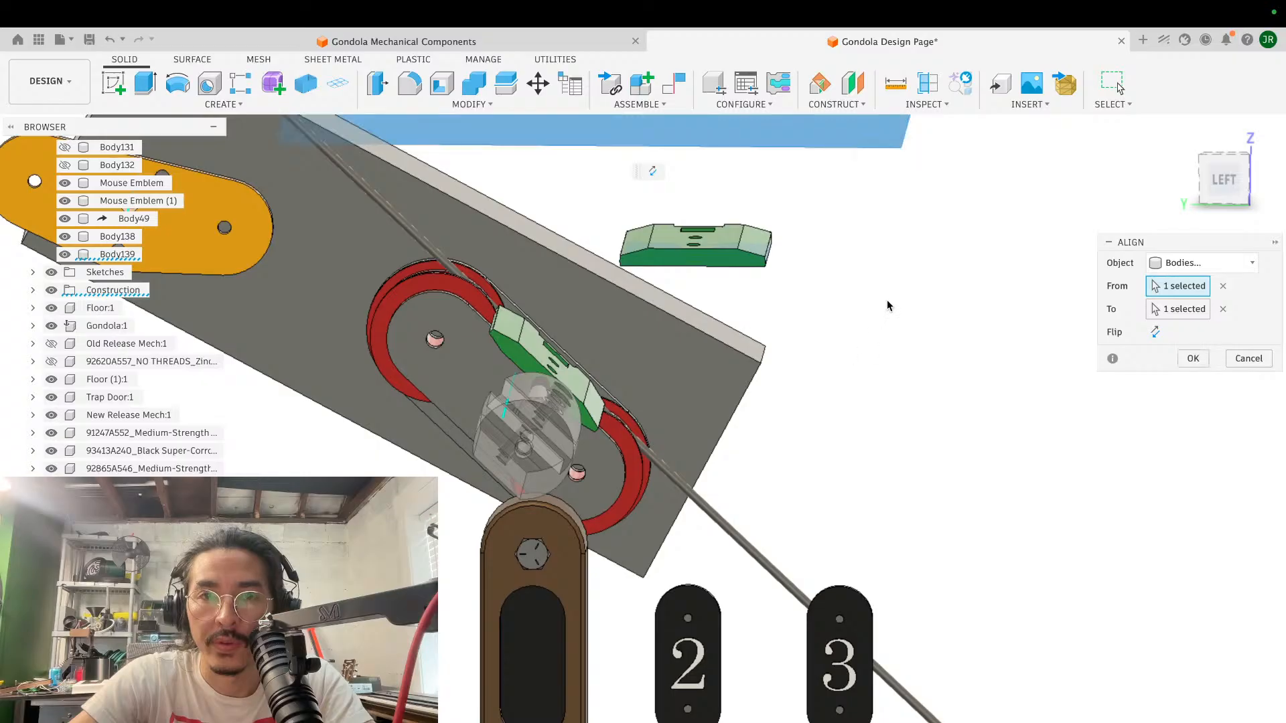
{"action": "scroll", "coordinate": [897, 294], "scroll_direction": "down", "scroll_amount": 3, "text": "shift"}
{"action": "scroll", "coordinate": [897, 293], "scroll_direction": "up", "scroll_amount": 1, "text": "shift"}
{"action": "scroll", "coordinate": [898, 293], "scroll_direction": "down", "scroll_amount": 2, "text": "shift"}
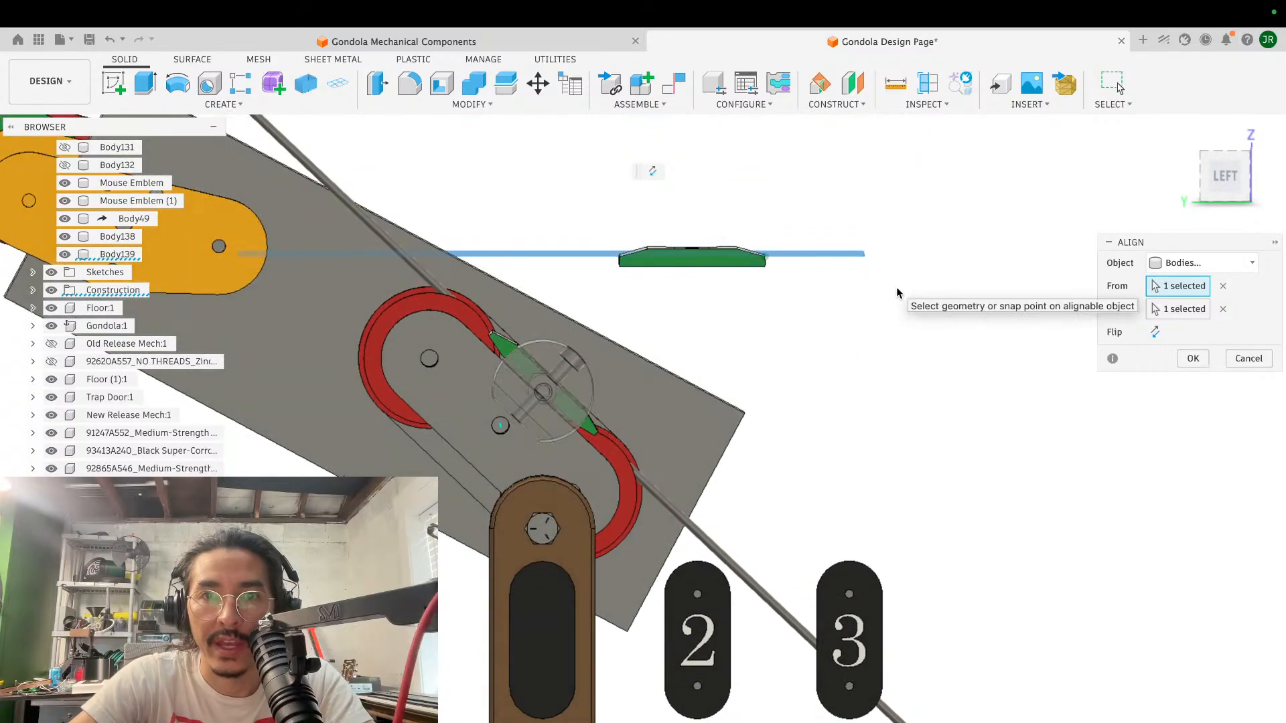
{"action": "left_click", "coordinate": [1192, 358]}
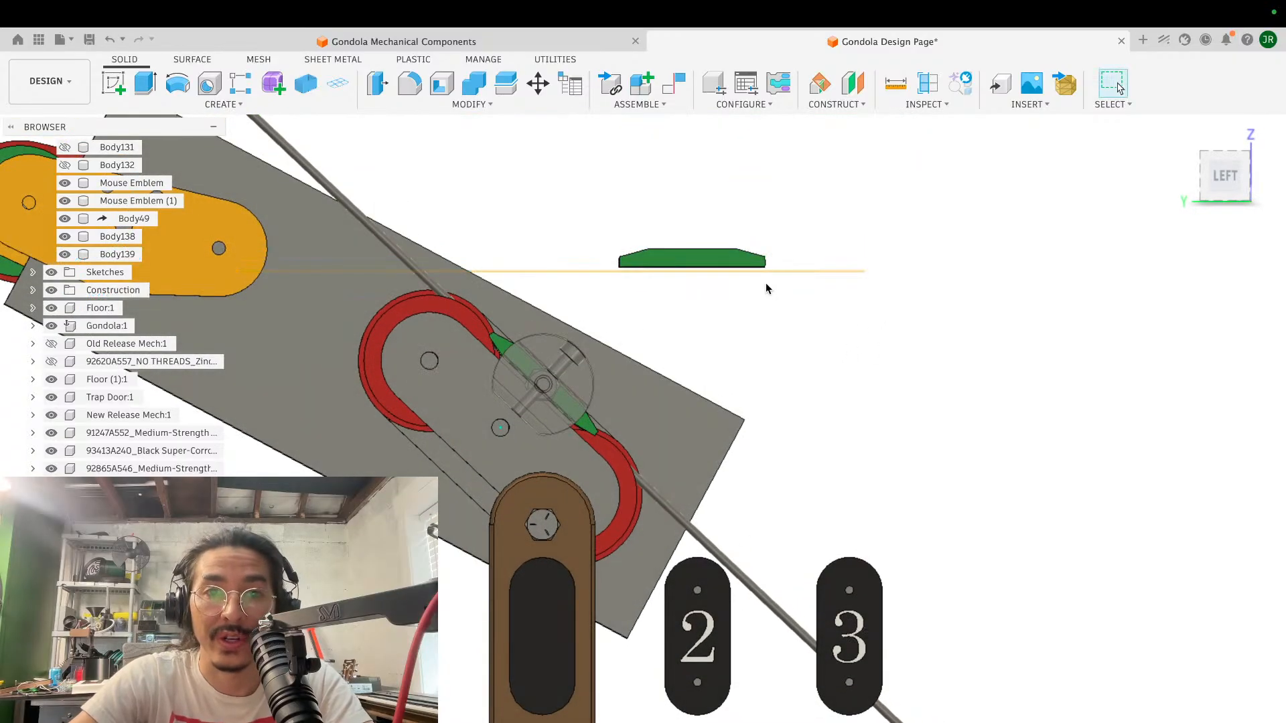
- Remove the offset construction plane from view, leaving the copied block in place
{"action": "scroll", "coordinate": [766, 283], "scroll_direction": "up", "scroll_amount": 5}
{"action": "scroll", "coordinate": [764, 281], "scroll_direction": "down", "scroll_amount": 4}
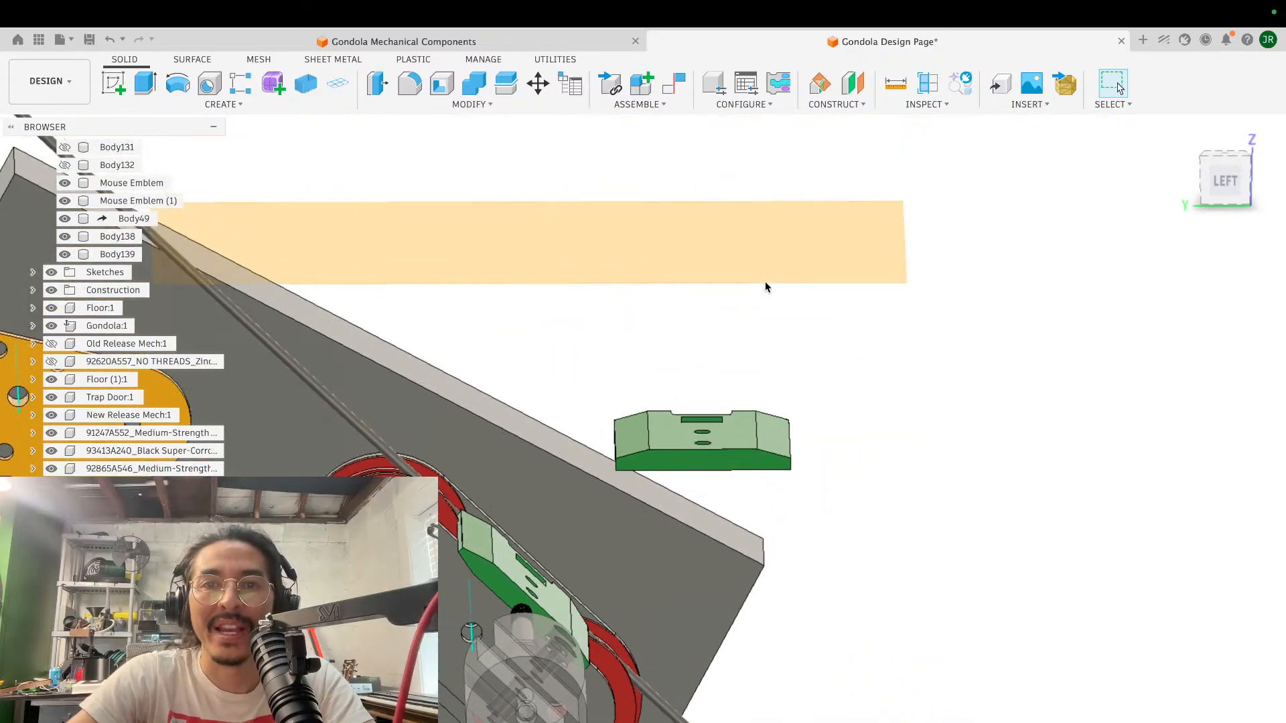
{"action": "left_click", "coordinate": [722, 249]}
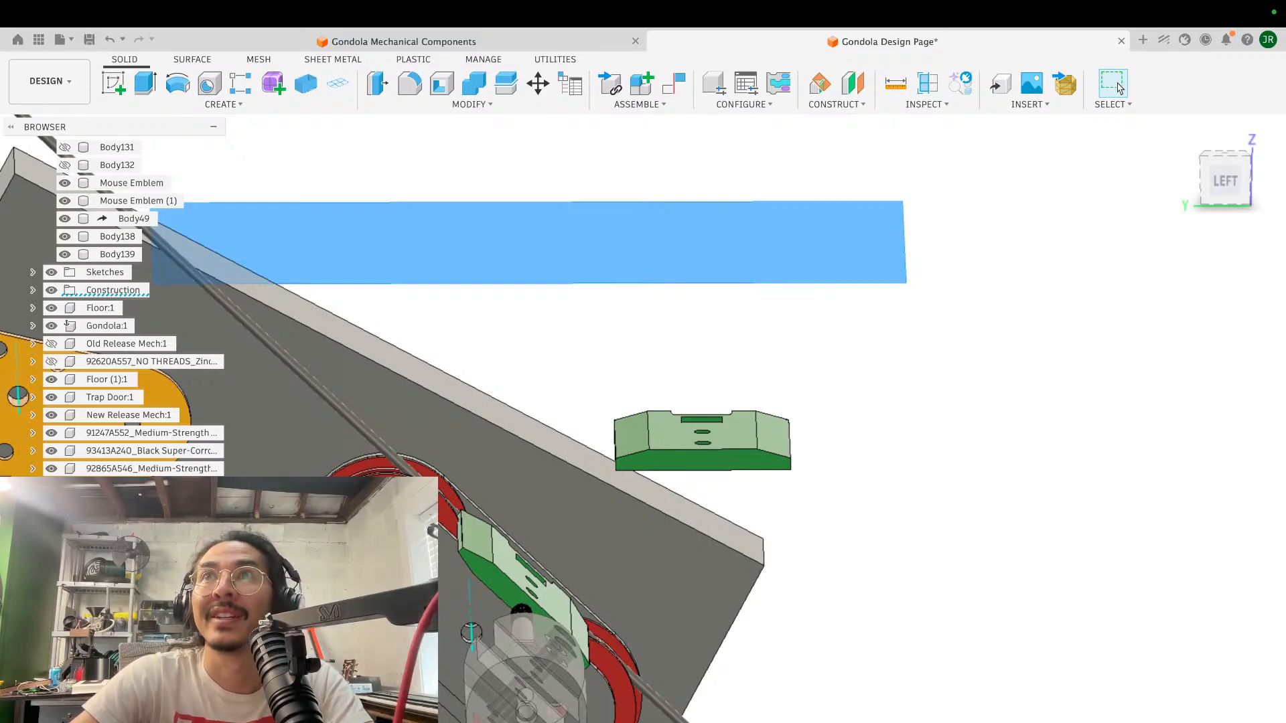
{"action": "left_click", "coordinate": [1070, 281]}
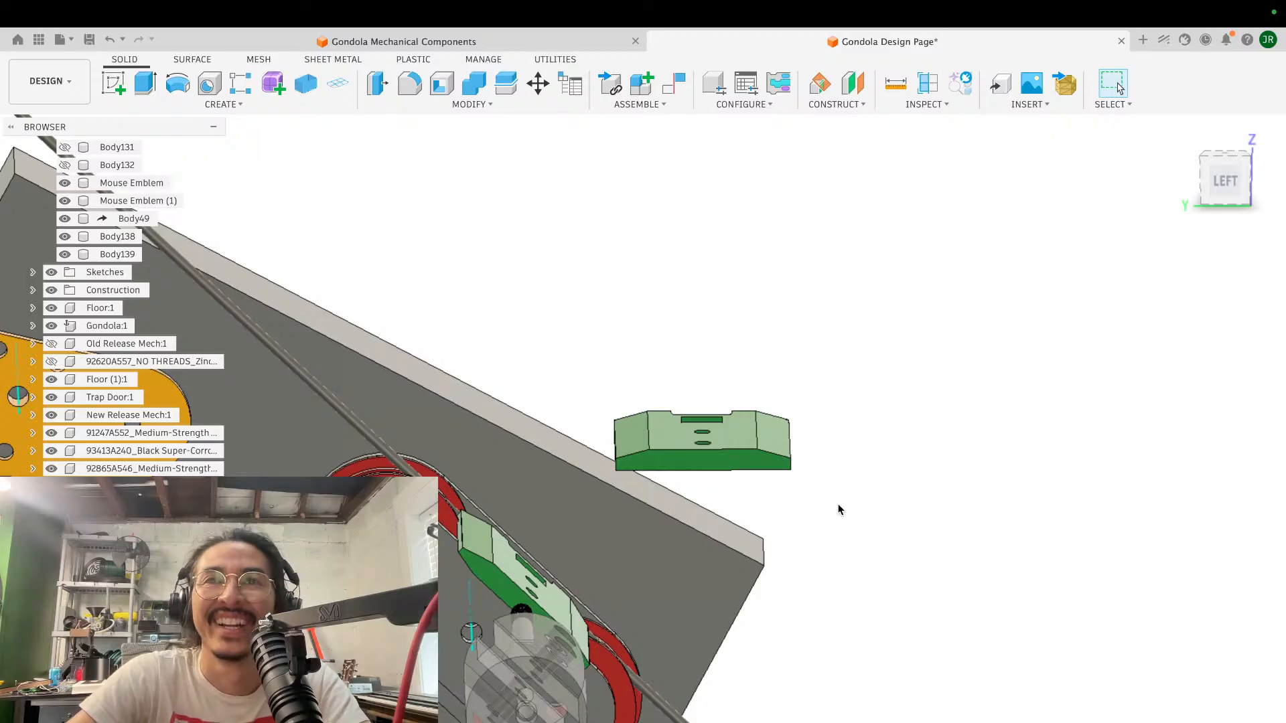
- Create a sketch on the copied green block's flat end face, opposite the notched end
{"action": "scroll", "coordinate": [840, 509], "scroll_direction": "up", "scroll_amount": 4}
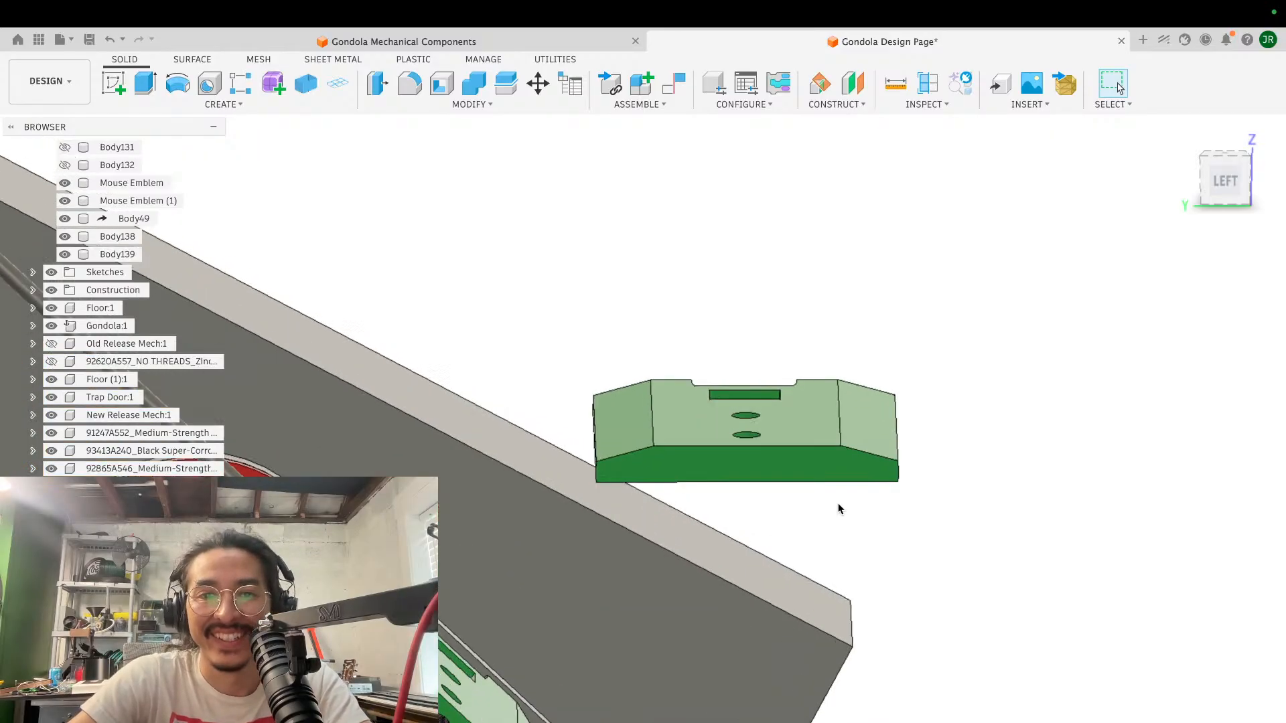
{"action": "scroll", "coordinate": [841, 509], "scroll_direction": "right", "scroll_amount": 2}
{"action": "scroll", "coordinate": [841, 509], "scroll_direction": "left", "scroll_amount": 5, "text": "shift"}
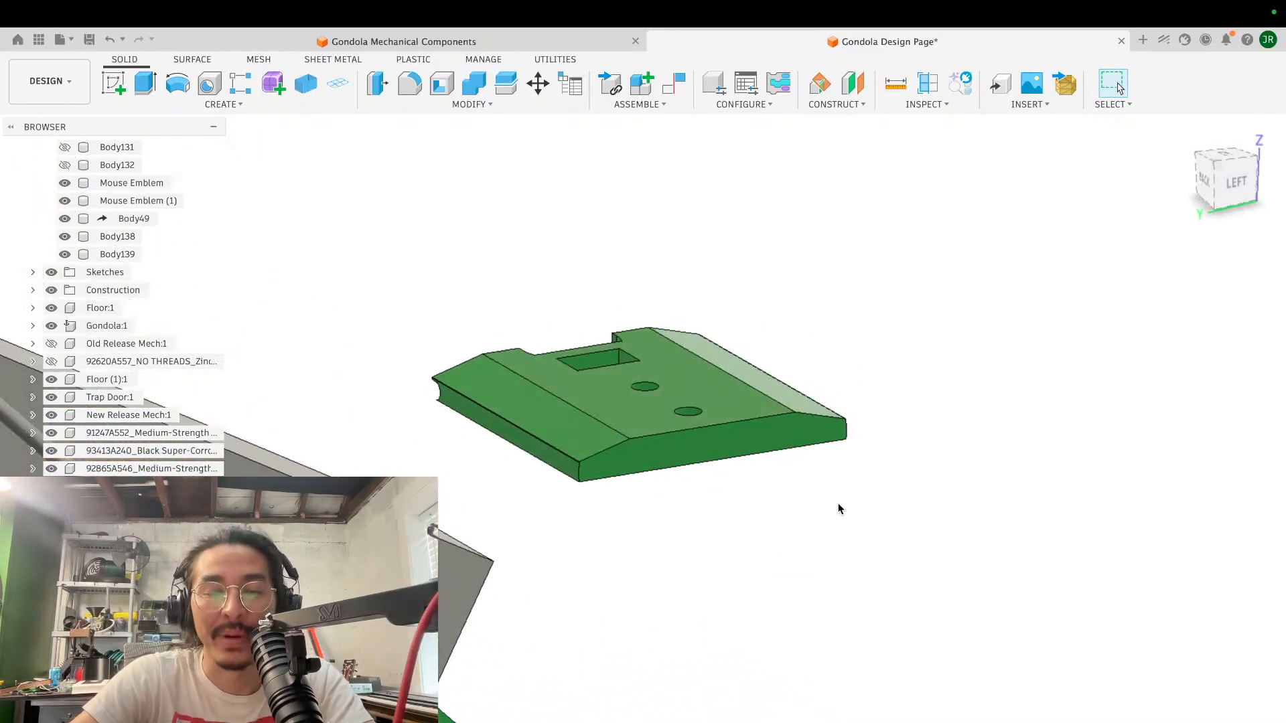
{"action": "scroll", "coordinate": [840, 509], "scroll_direction": "down", "scroll_amount": 4, "text": "shift"}
{"action": "scroll", "coordinate": [840, 509], "scroll_direction": "up", "scroll_amount": 5}
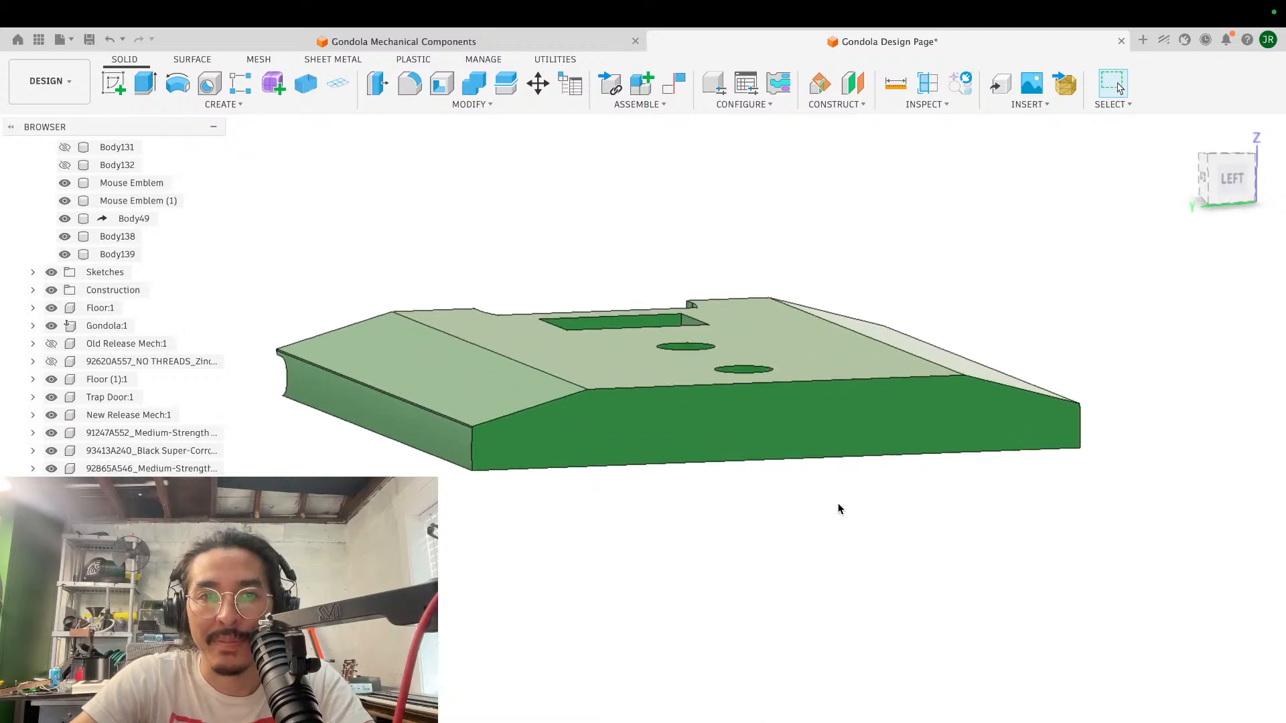
{"action": "left_click", "coordinate": [114, 83]}
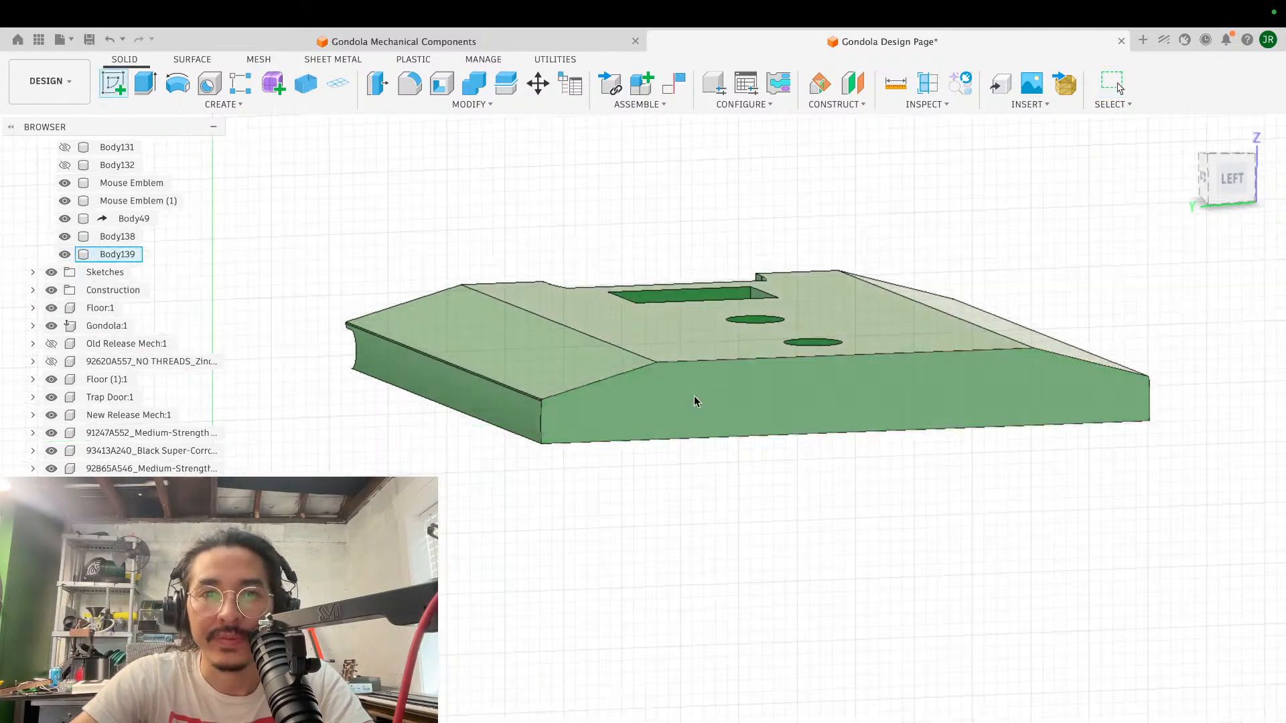
{"action": "left_click", "coordinate": [694, 401]}
{"action": "left_click", "coordinate": [142, 85]}
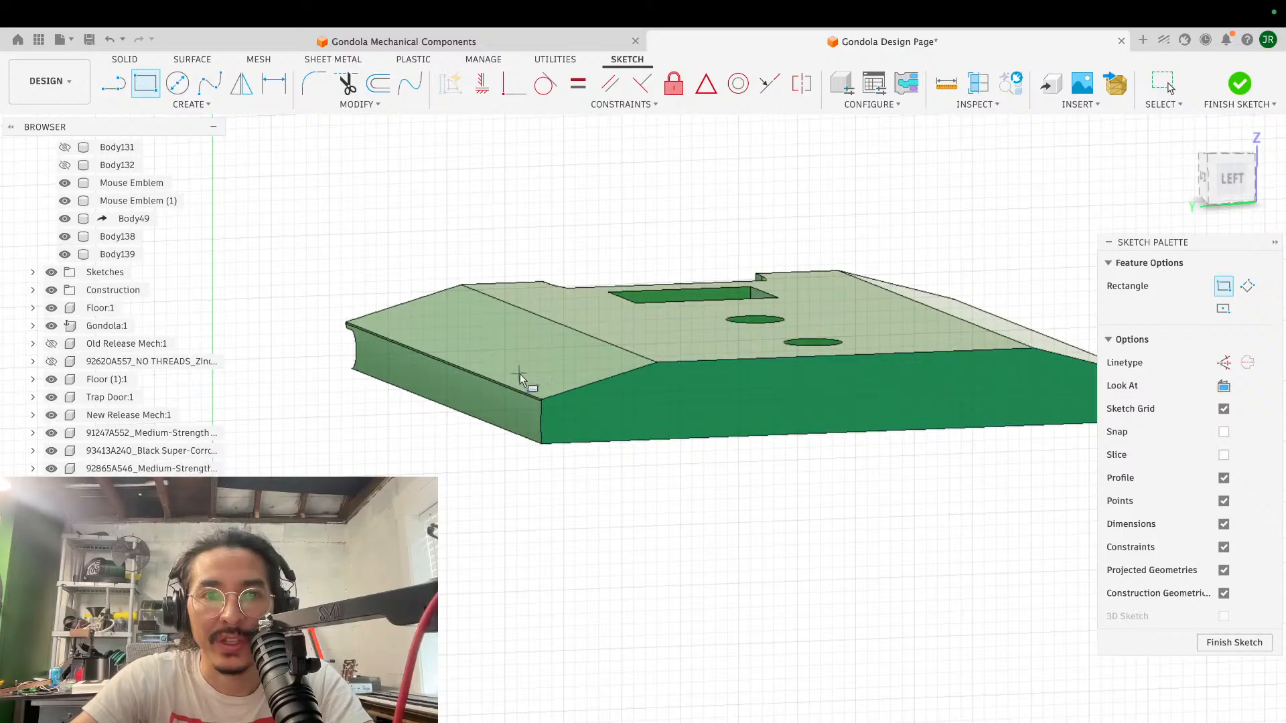
- Sketch a two-point rectangle about 52 mm wide between the upper ends of the face's two bulging side edges, ending partway down the face
{"action": "scroll", "coordinate": [564, 399], "scroll_direction": "up", "scroll_amount": 5}
{"action": "scroll", "coordinate": [564, 400], "scroll_direction": "left", "scroll_amount": 3}
{"action": "key", "text": "Escape"}
{"action": "scroll", "coordinate": [564, 400], "scroll_direction": "up", "scroll_amount": 4}
{"action": "key", "text": "r"}
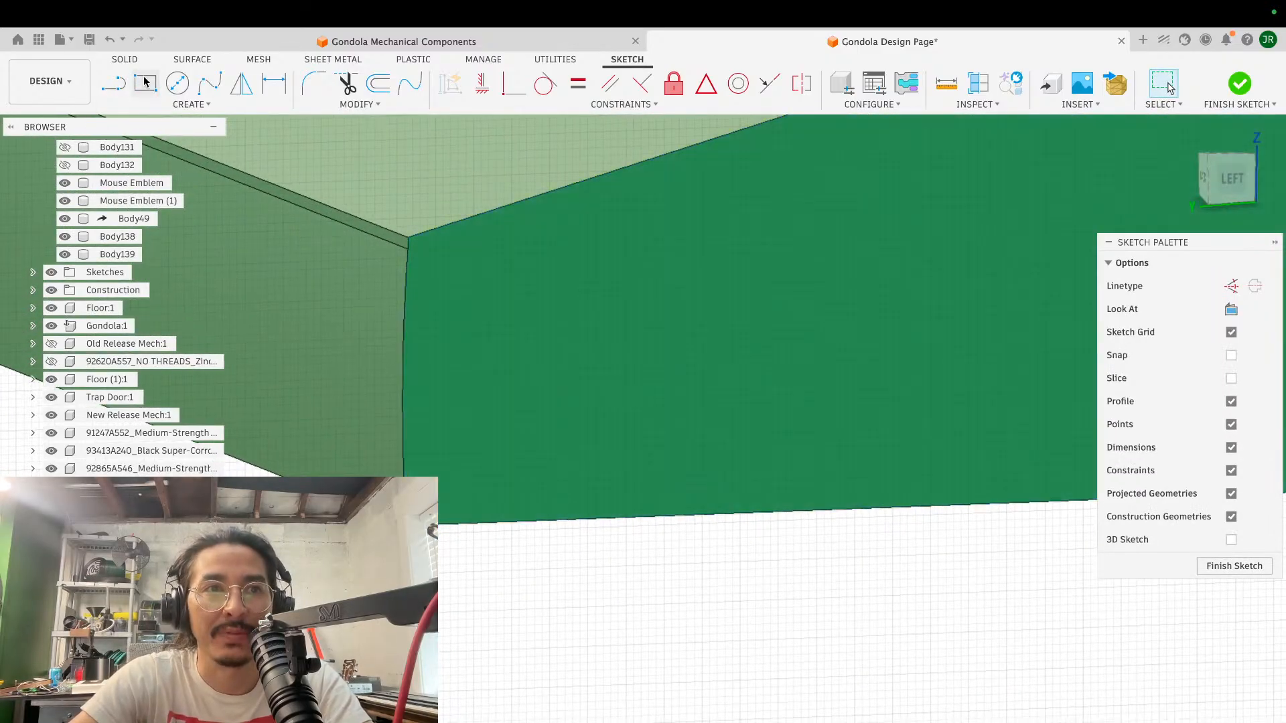
{"action": "left_click", "coordinate": [407, 238]}
{"action": "scroll", "coordinate": [797, 315], "scroll_direction": "right", "scroll_amount": 10}
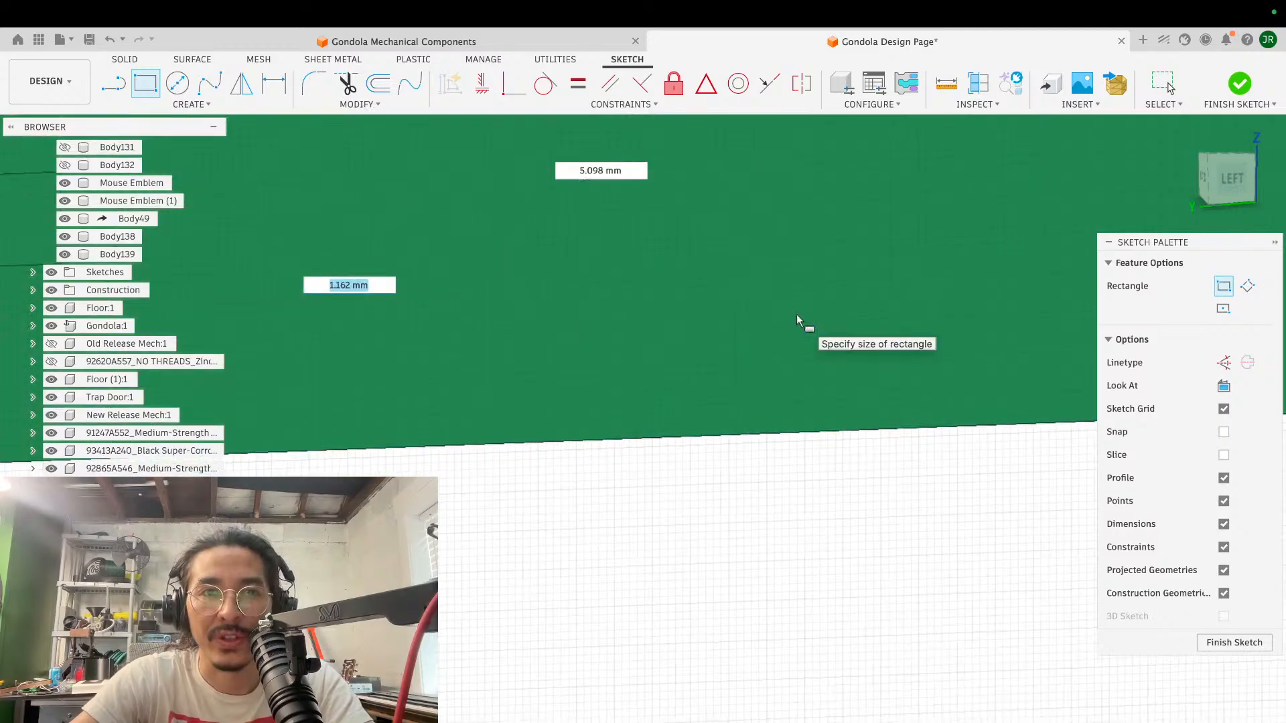
{"action": "scroll", "coordinate": [797, 314], "scroll_direction": "right", "scroll_amount": 10}
{"action": "scroll", "coordinate": [797, 315], "scroll_direction": "up", "scroll_amount": 3}
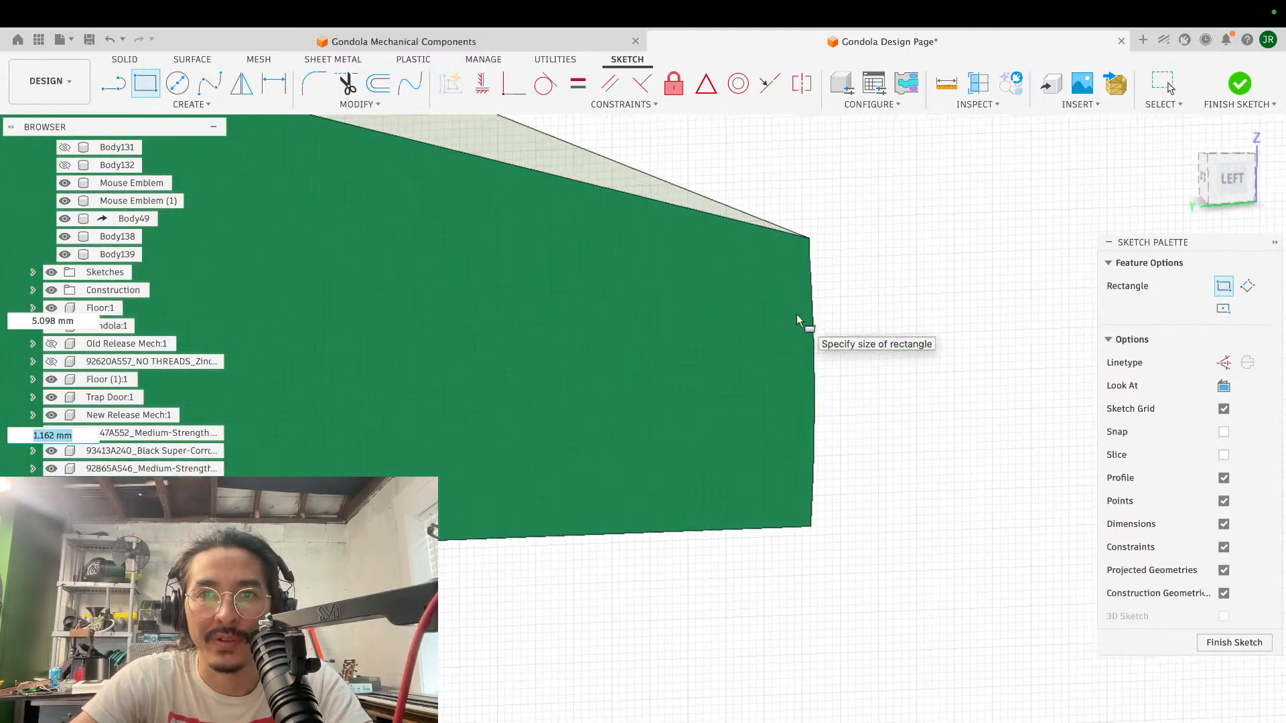
{"action": "left_click", "coordinate": [809, 238]}
{"action": "left_click", "coordinate": [810, 239]}
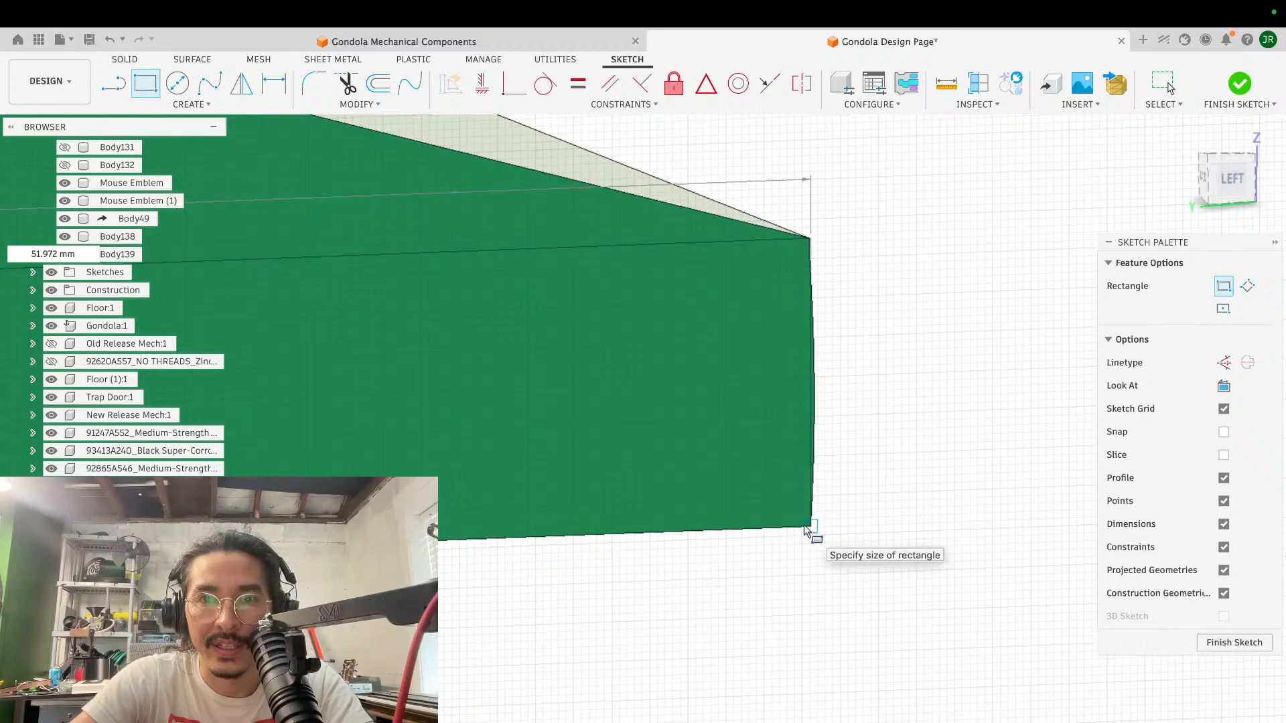
{"action": "scroll", "coordinate": [740, 473], "scroll_direction": "up", "scroll_amount": 5}
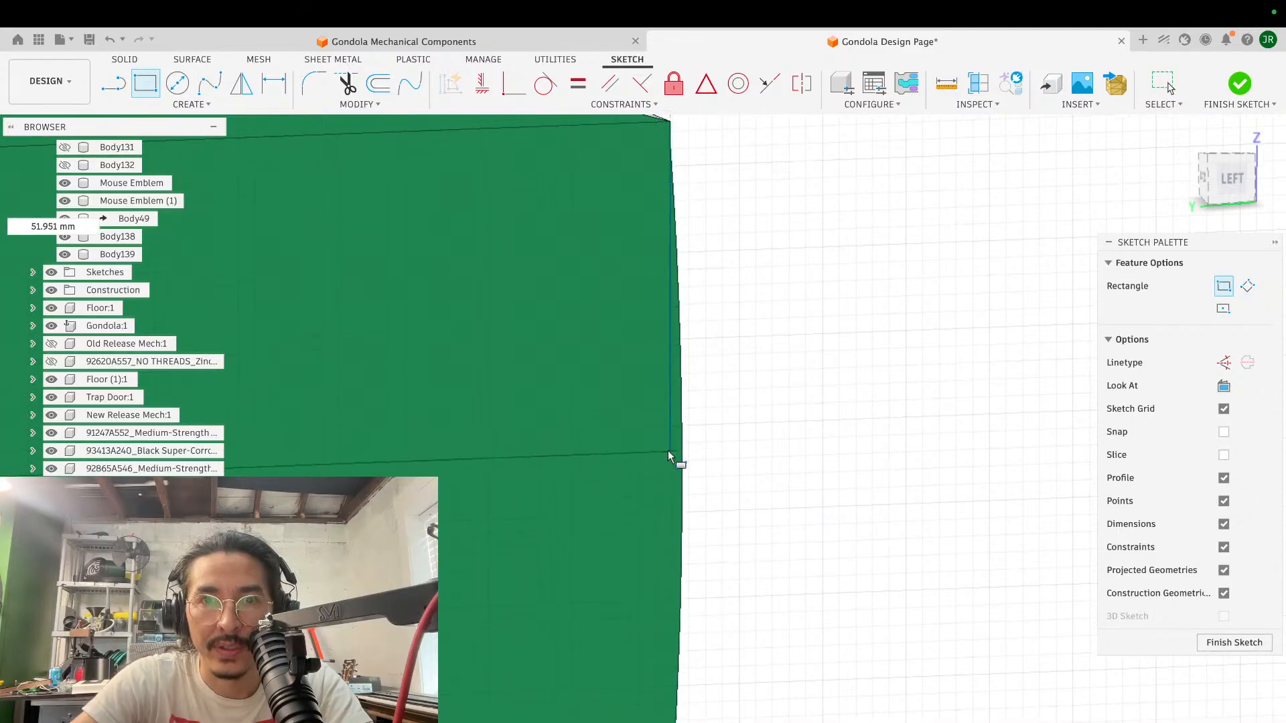
{"action": "left_click", "coordinate": [668, 450]}
- Draw a line about 1.74 mm long from the rectangle's lower right corner down to the face's bottom corner
{"action": "key", "text": "l"}
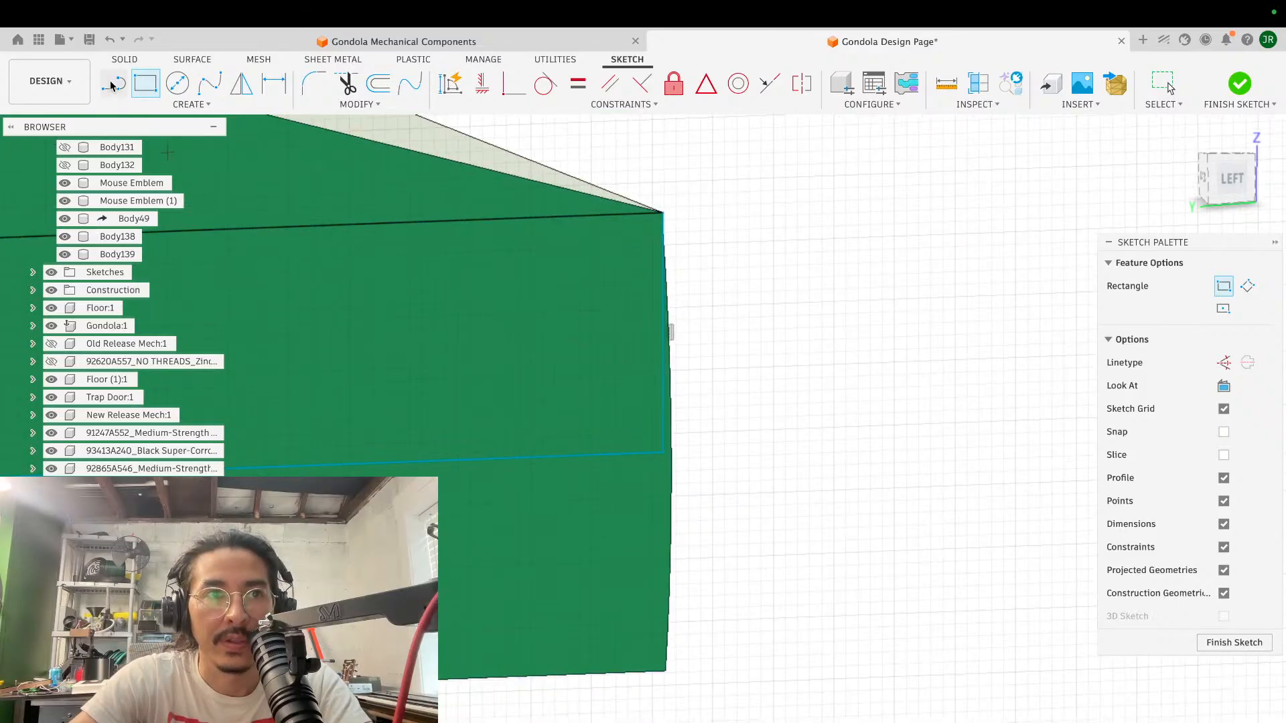
{"action": "left_click", "coordinate": [661, 455]}
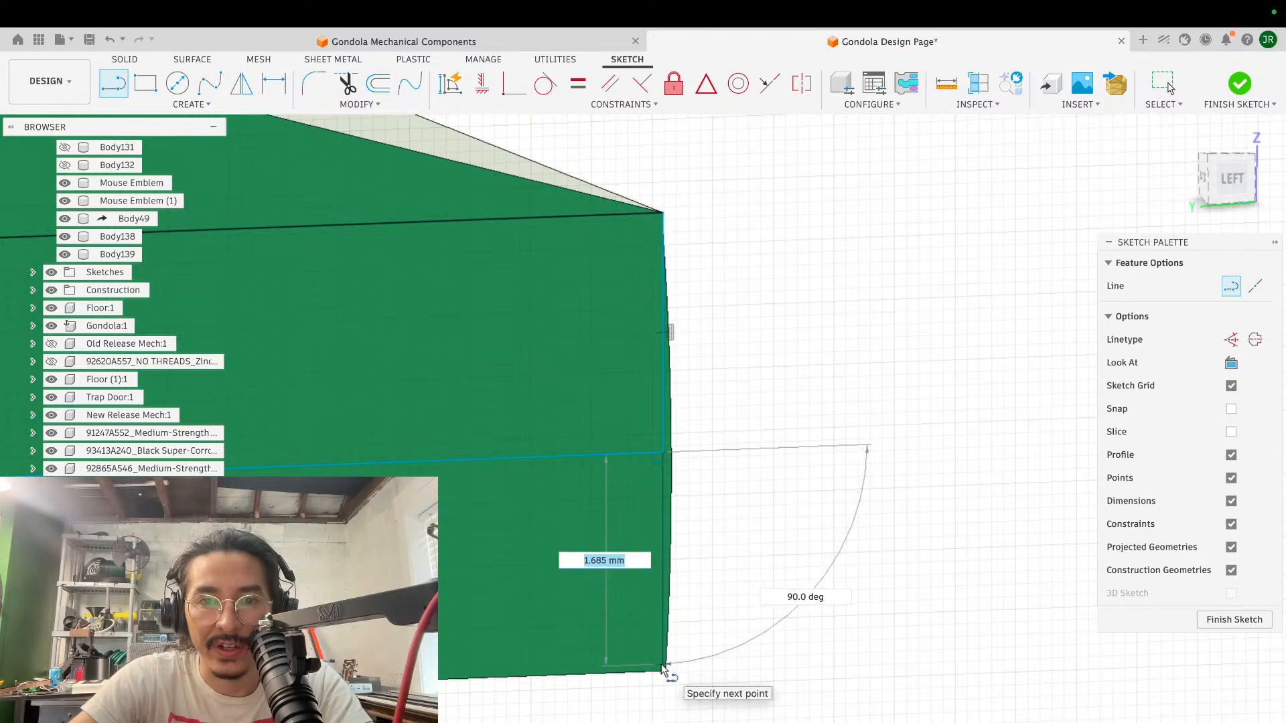
{"action": "scroll", "coordinate": [661, 680], "scroll_direction": "up", "scroll_amount": 1}
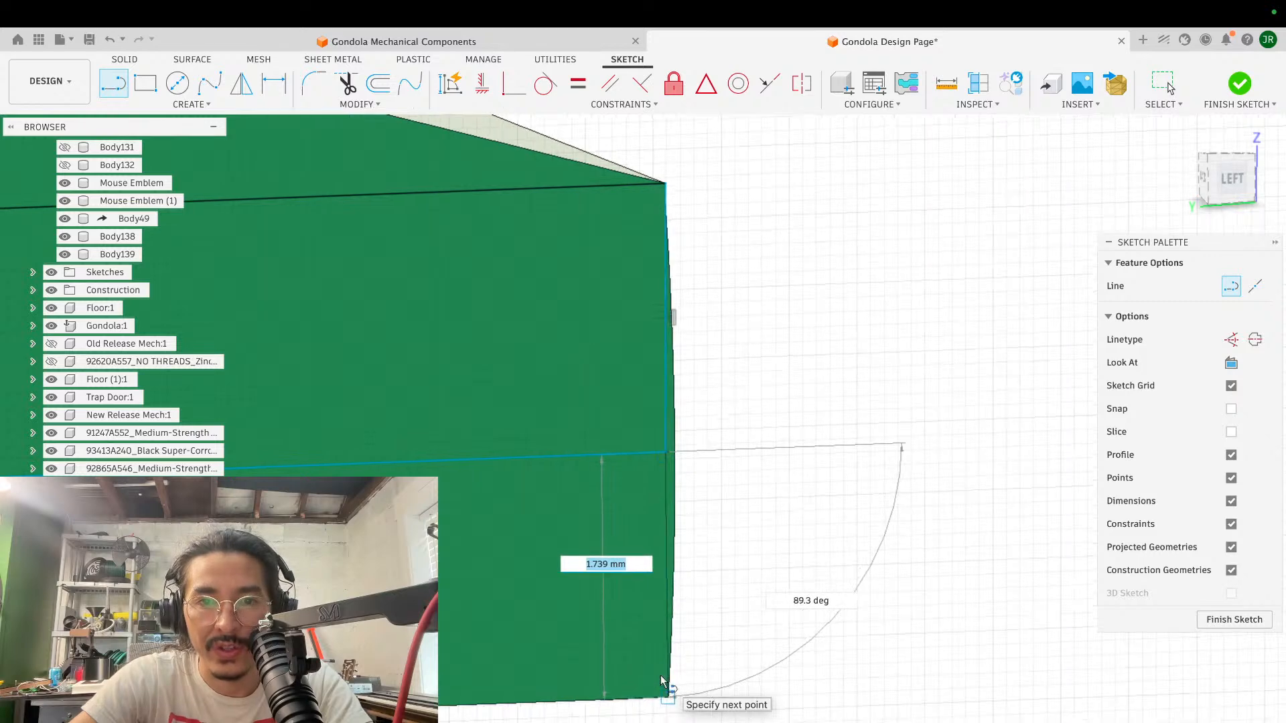
{"action": "scroll", "coordinate": [661, 681], "scroll_direction": "up", "scroll_amount": 3}
{"action": "left_click", "coordinate": [587, 625]}
{"action": "scroll", "coordinate": [733, 524], "scroll_direction": "down", "scroll_amount": 5}
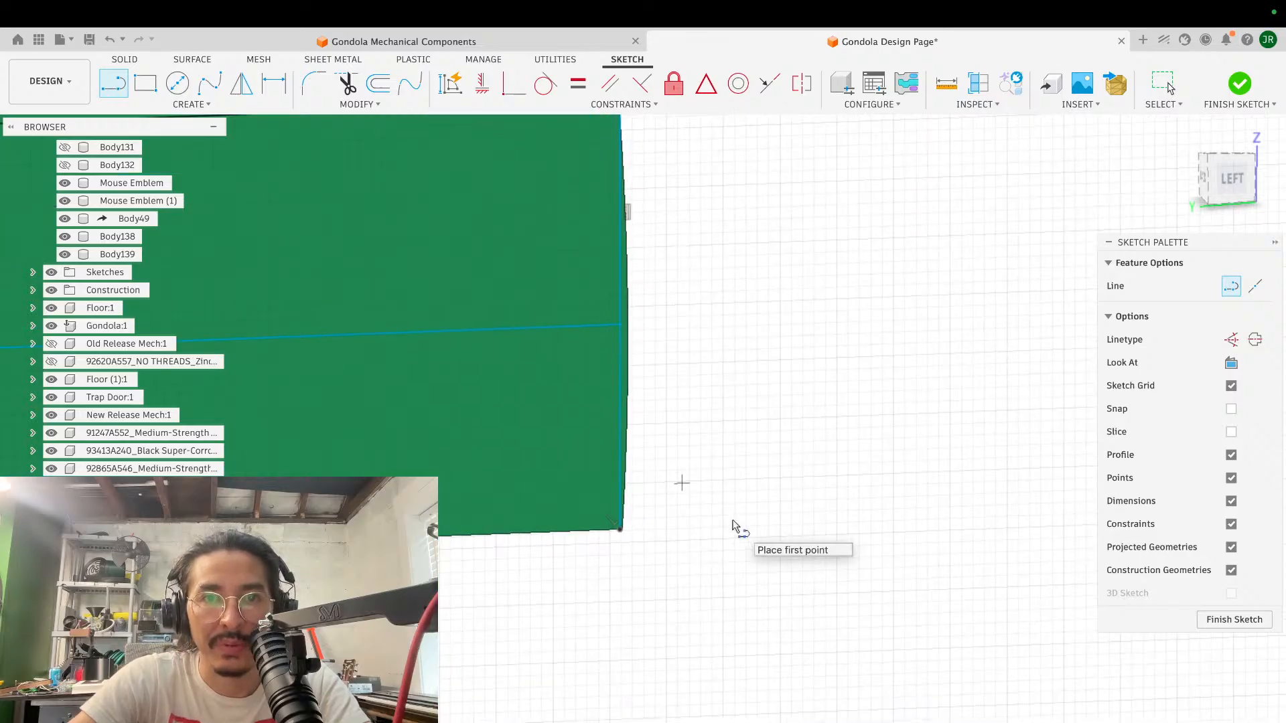
- Draw a matching line about 1.74 mm long from the rectangle's lower left corner down to the face's other bottom corner
{"action": "scroll", "coordinate": [733, 519], "scroll_direction": "left", "scroll_amount": 15}
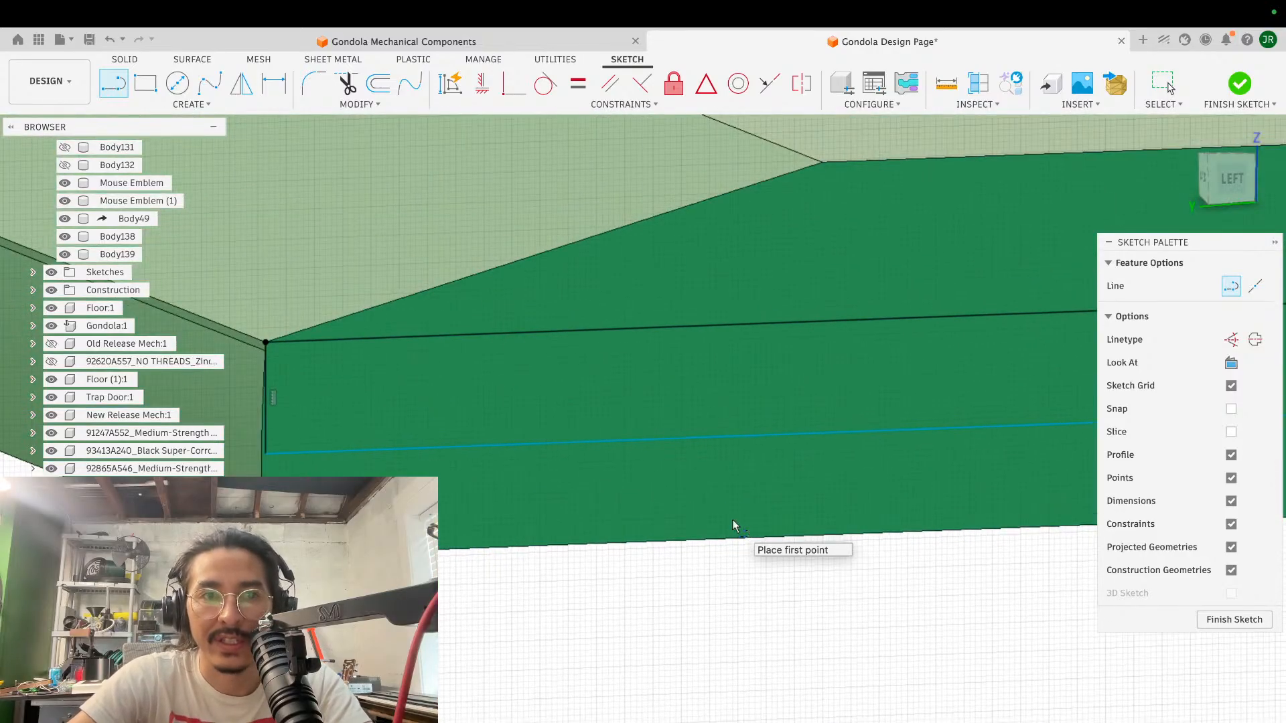
{"action": "scroll", "coordinate": [733, 519], "scroll_direction": "left", "scroll_amount": 2}
{"action": "scroll", "coordinate": [580, 408], "scroll_direction": "up", "scroll_amount": 4}
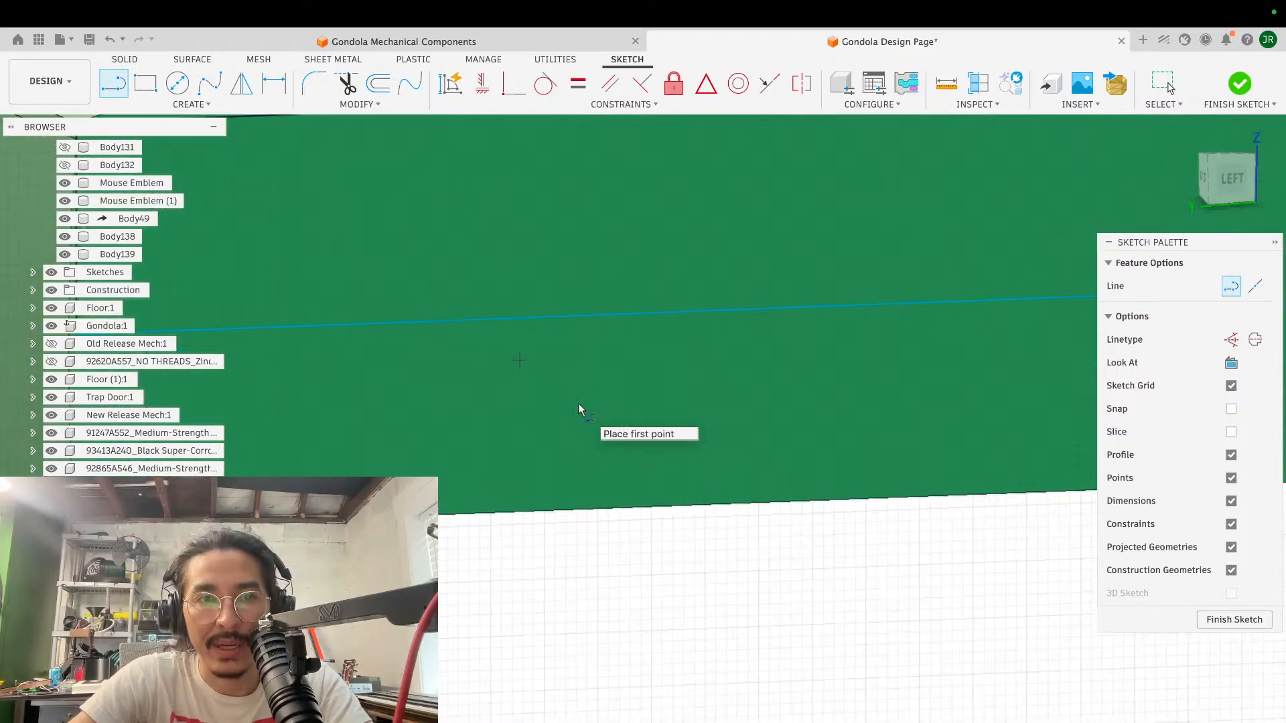
{"action": "scroll", "coordinate": [578, 403], "scroll_direction": "left", "scroll_amount": 12}
{"action": "scroll", "coordinate": [776, 356], "scroll_direction": "up", "scroll_amount": 4}
{"action": "scroll", "coordinate": [775, 356], "scroll_direction": "right", "scroll_amount": 4}
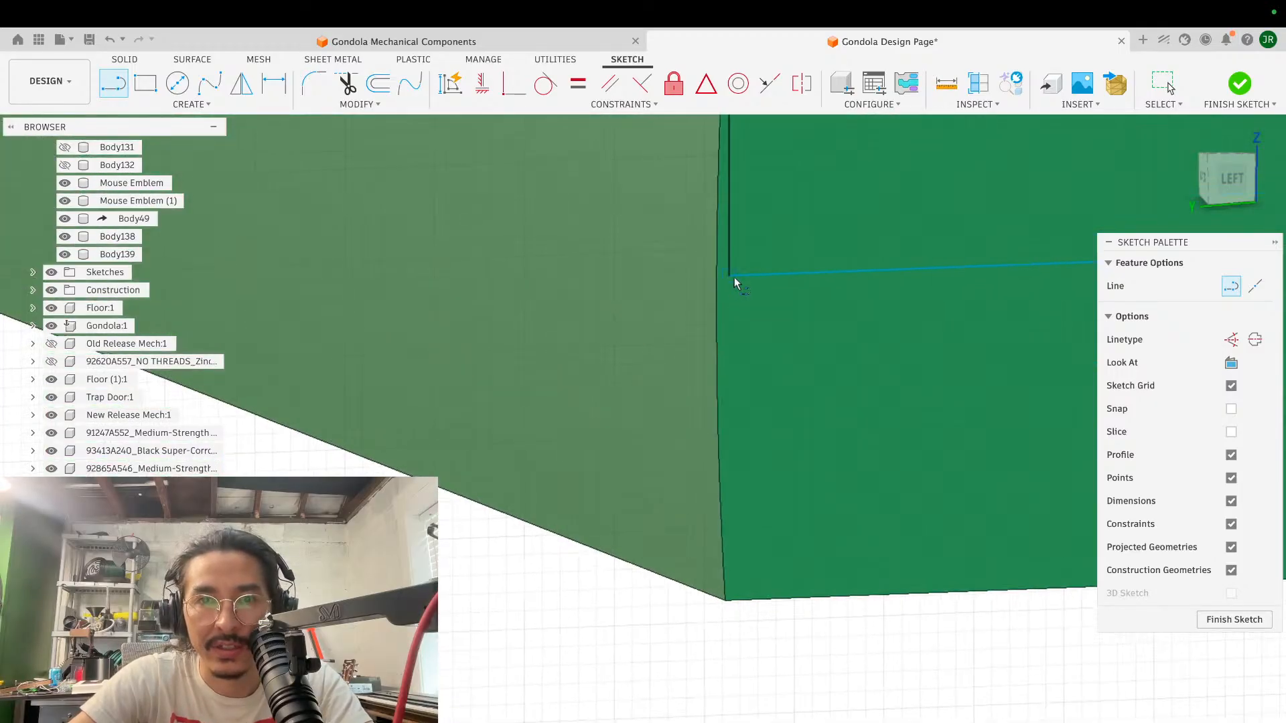
{"action": "left_click_drag", "start_coordinate": [730, 276], "coordinate": [731, 603]}
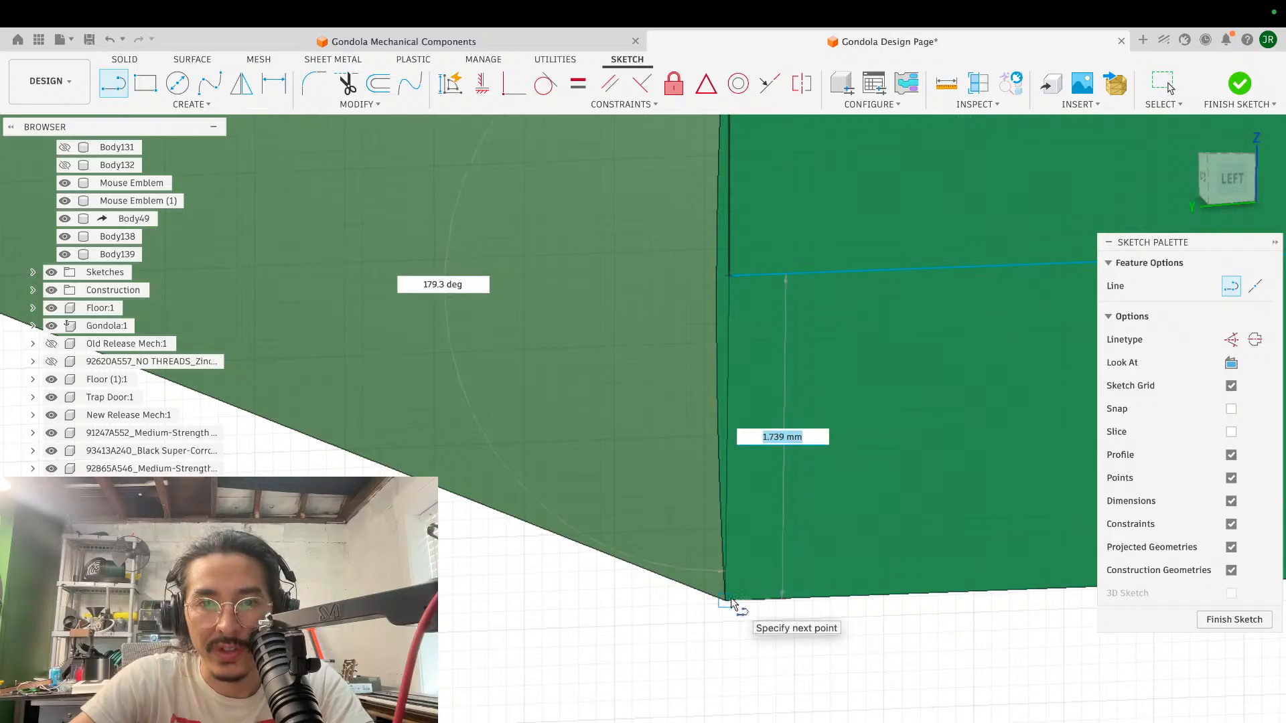
{"action": "scroll", "coordinate": [731, 601], "scroll_direction": "up", "scroll_amount": 4}
{"action": "scroll", "coordinate": [731, 602], "scroll_direction": "up", "scroll_amount": 3}
{"action": "scroll", "coordinate": [731, 602], "scroll_direction": "down", "scroll_amount": 3}
{"action": "left_click_drag", "start_coordinate": [725, 670], "coordinate": [751, 717]}
{"action": "key", "text": "Escape"}
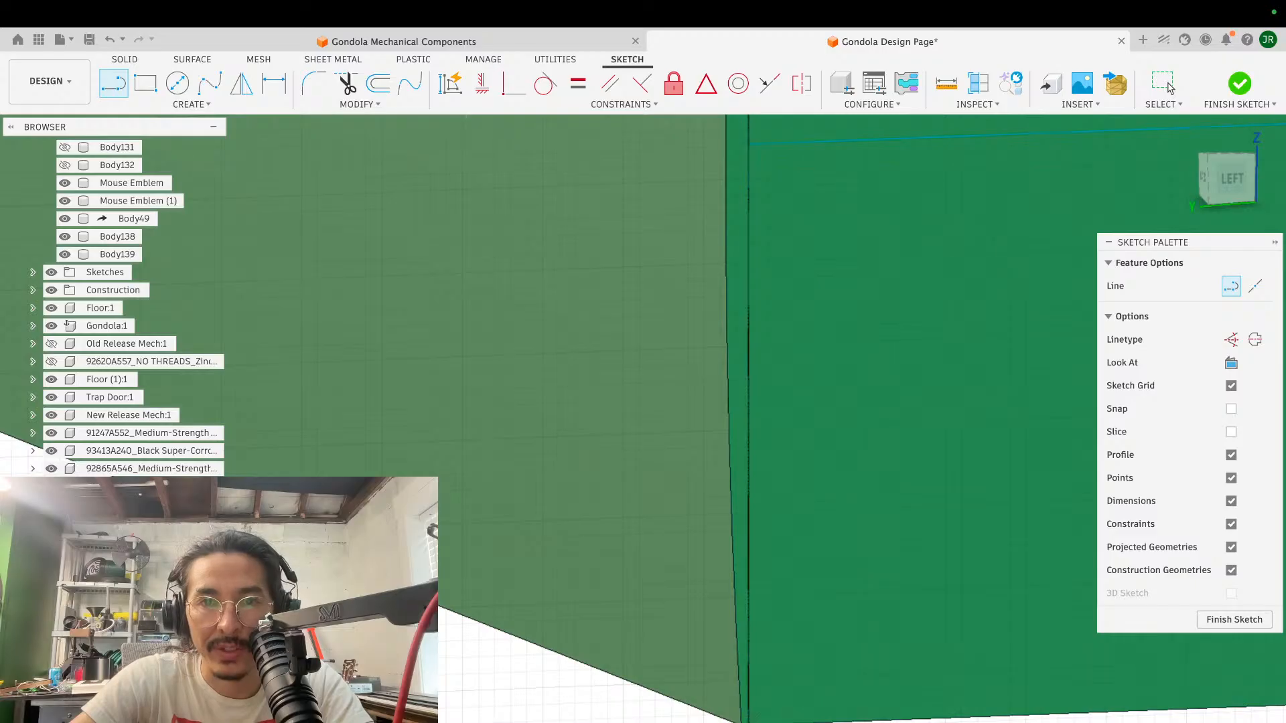
{"action": "scroll", "coordinate": [756, 421], "scroll_direction": "down", "scroll_amount": 3}
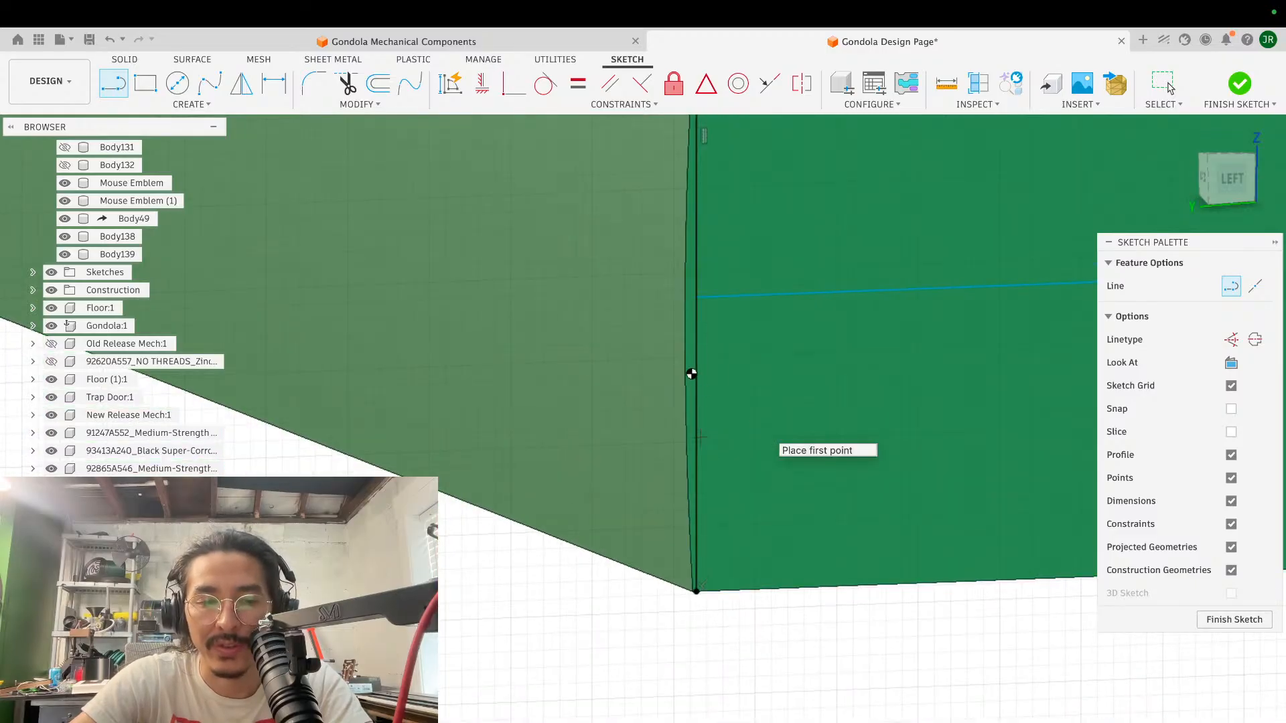
{"action": "key", "text": "Escape"}
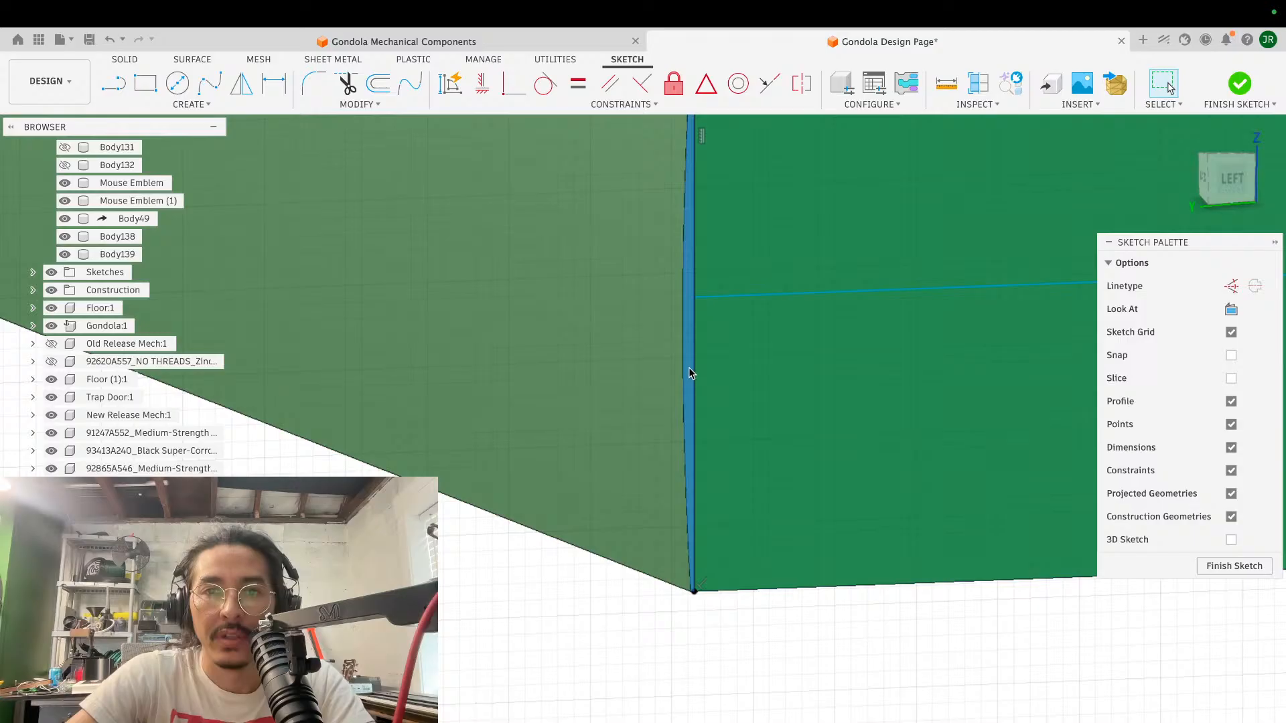
- Extrude the two thin profiles outside the vertical sketch lines -57.678 mm as a cut, flattening the block's bulging long sides
{"action": "key", "text": "e"}
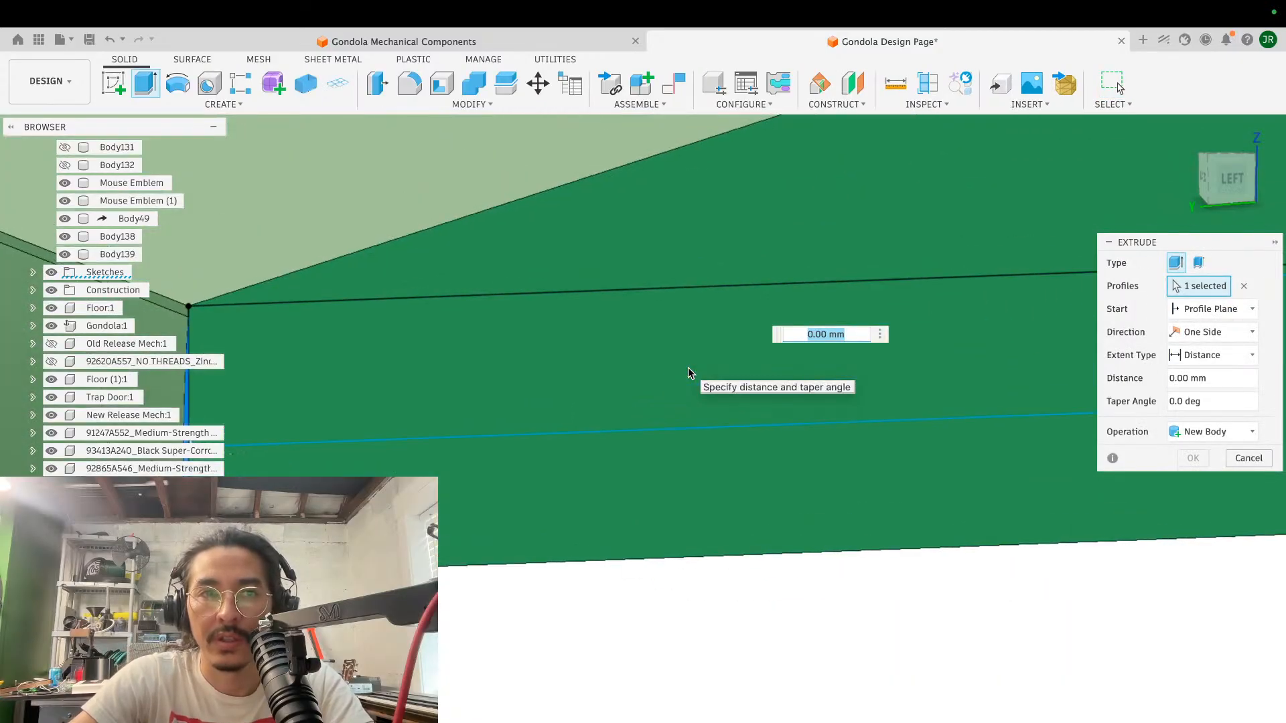
{"action": "scroll", "coordinate": [690, 373], "scroll_direction": "down", "scroll_amount": 5}
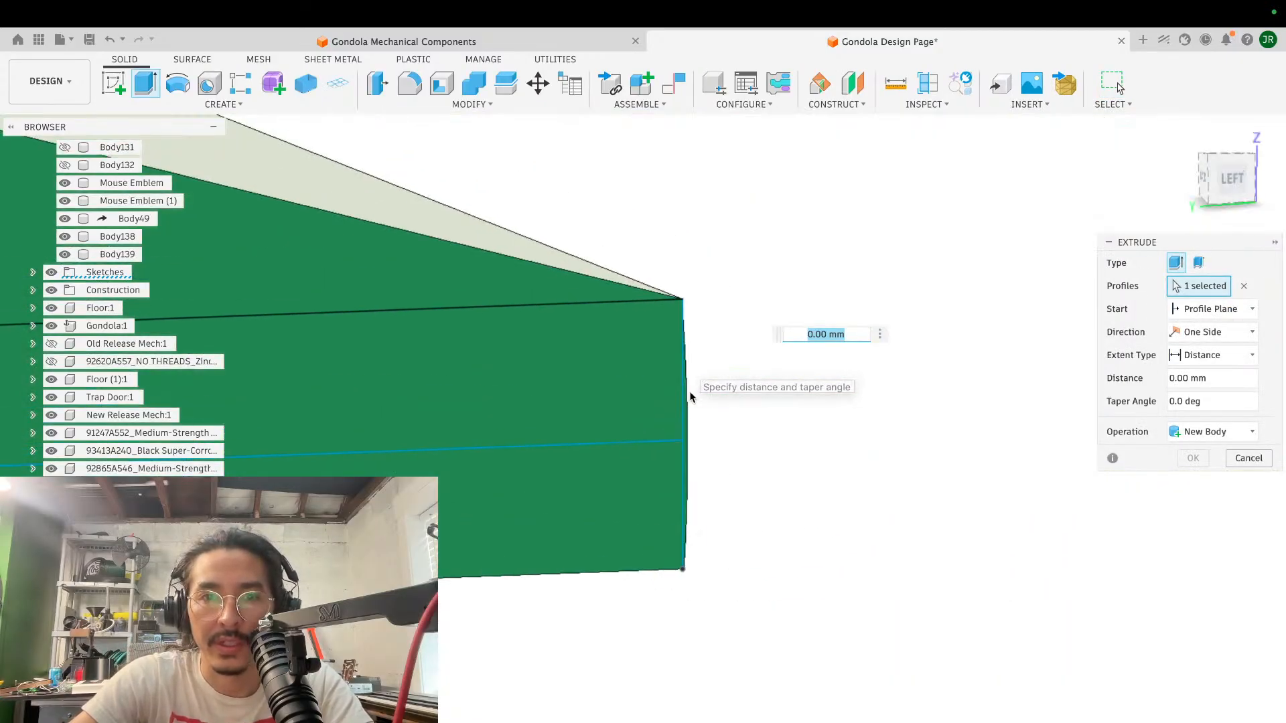
{"action": "left_click", "coordinate": [686, 430]}
{"action": "scroll", "coordinate": [832, 411], "scroll_direction": "down", "scroll_amount": 5}
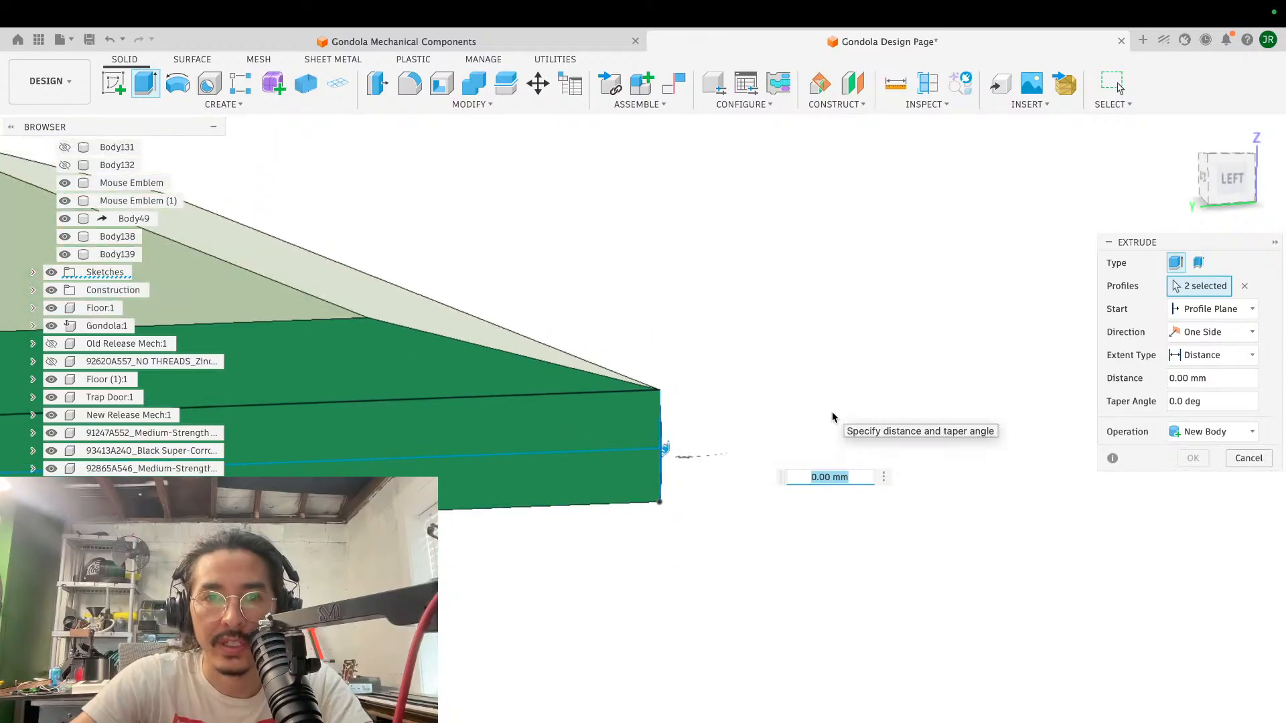
{"action": "scroll", "coordinate": [832, 411], "scroll_direction": "down", "scroll_amount": 4}
{"action": "scroll", "coordinate": [831, 411], "scroll_direction": "left", "scroll_amount": 5, "text": "shift"}
{"action": "scroll", "coordinate": [832, 411], "scroll_direction": "left", "scroll_amount": 10, "text": "shift"}
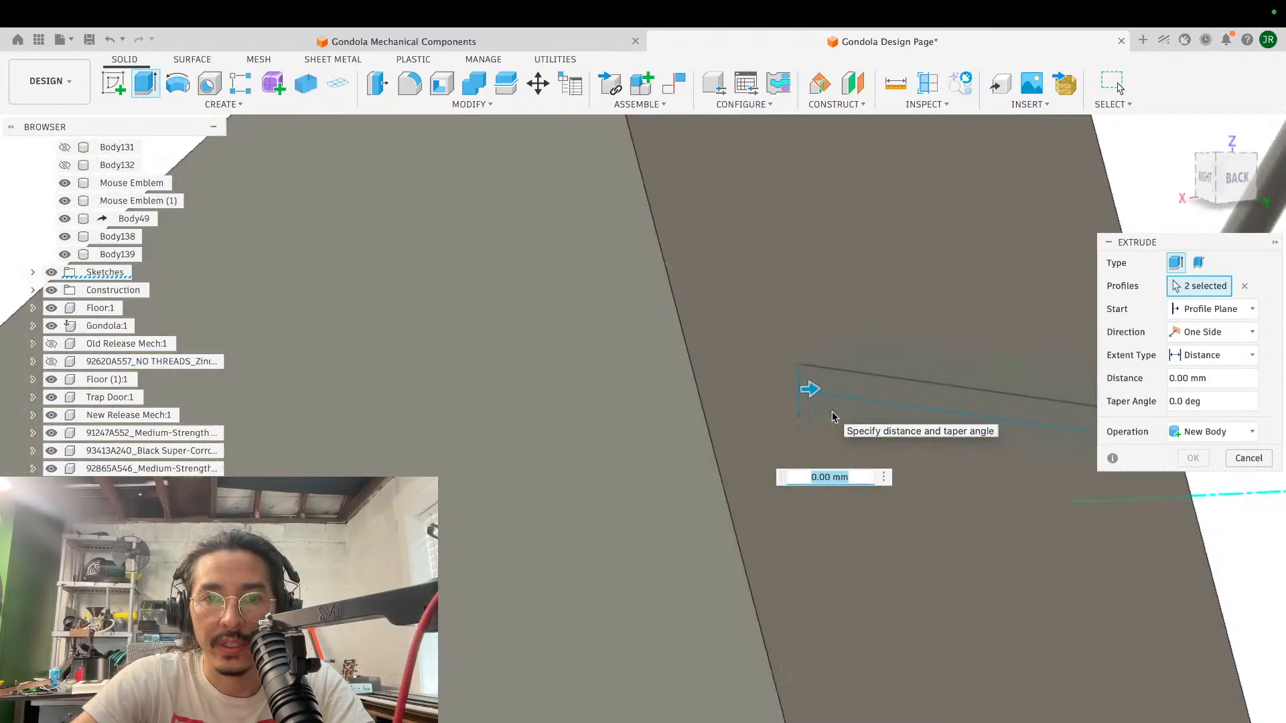
{"action": "left_click_drag", "start_coordinate": [787, 383], "coordinate": [423, 491]}
{"action": "left_click", "coordinate": [1193, 481]}
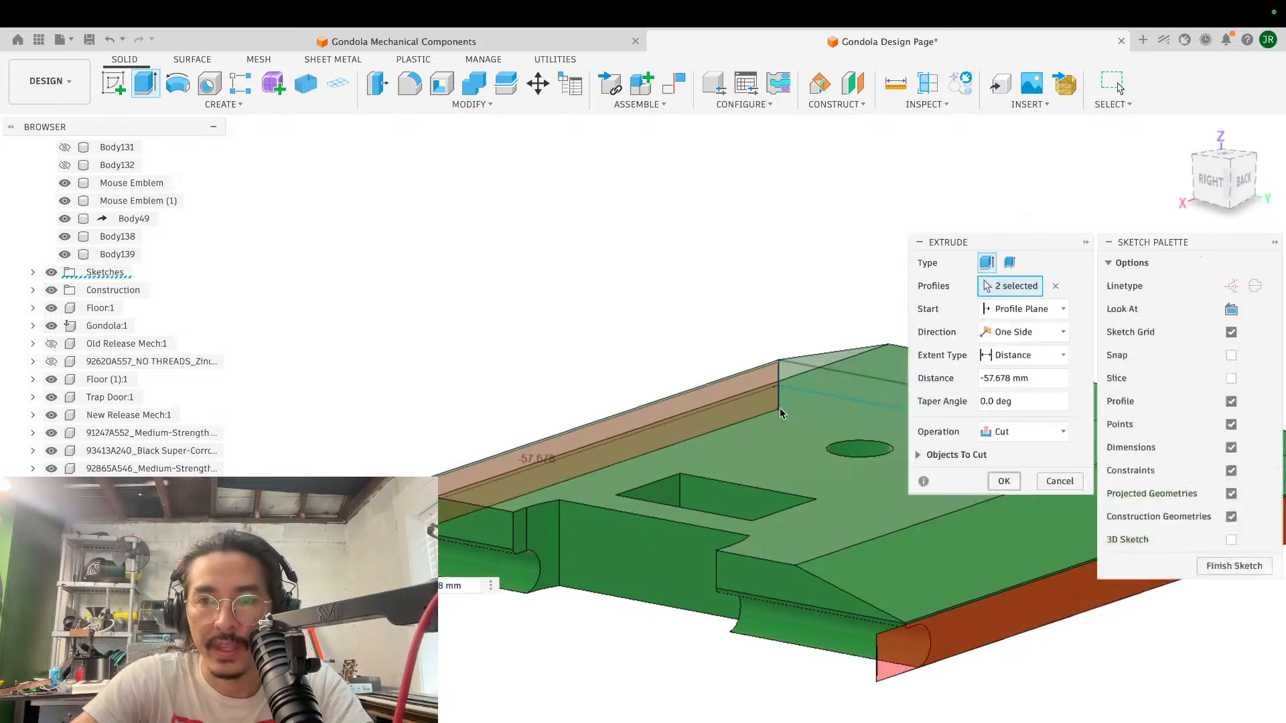
{"action": "scroll", "coordinate": [779, 408], "scroll_direction": "down", "scroll_amount": 3}
{"action": "scroll", "coordinate": [779, 408], "scroll_direction": "up", "scroll_amount": 5}
{"action": "middle_click_drag", "start_coordinate": [780, 408], "coordinate": [821, 295], "text": "shift"}
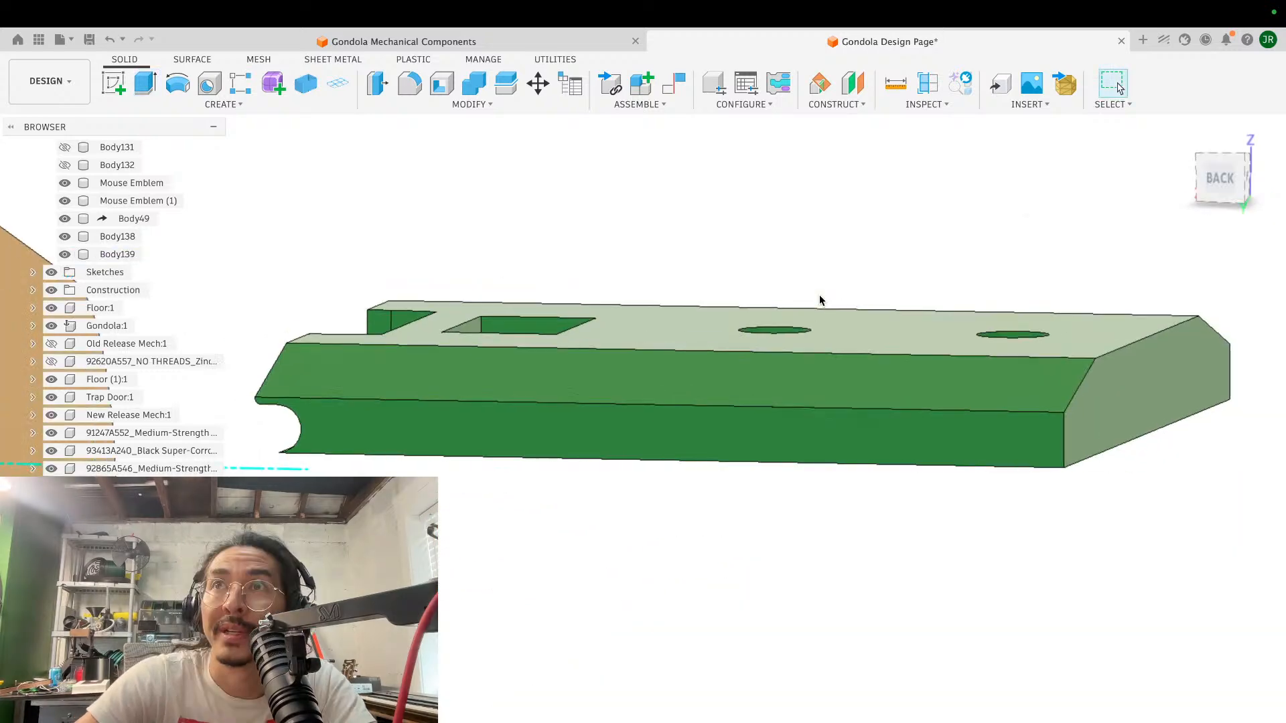
- Sketch a horizontal line from the cable groove's centre across the block's long side face and remove the portion of the block below it
{"action": "left_click", "coordinate": [113, 84]}
{"action": "left_click", "coordinate": [114, 84]}
{"action": "left_click", "coordinate": [341, 386]}
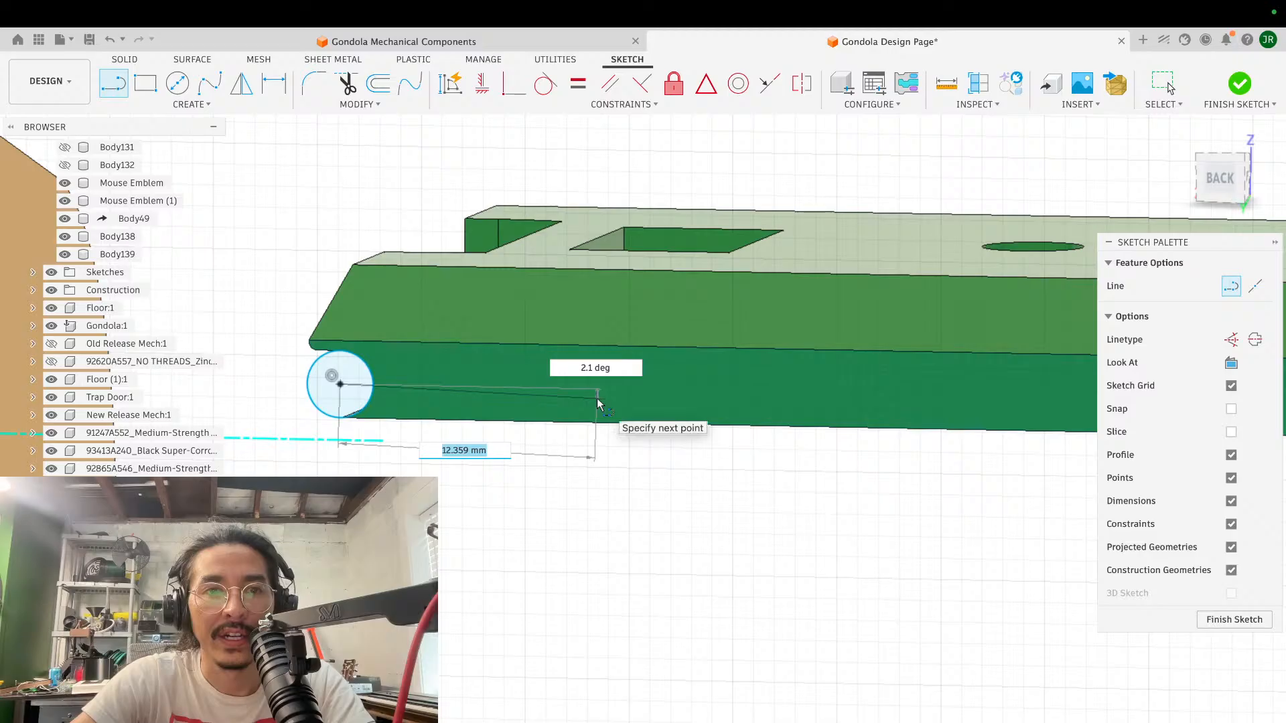
{"action": "scroll", "coordinate": [608, 390], "scroll_direction": "down", "scroll_amount": 2}
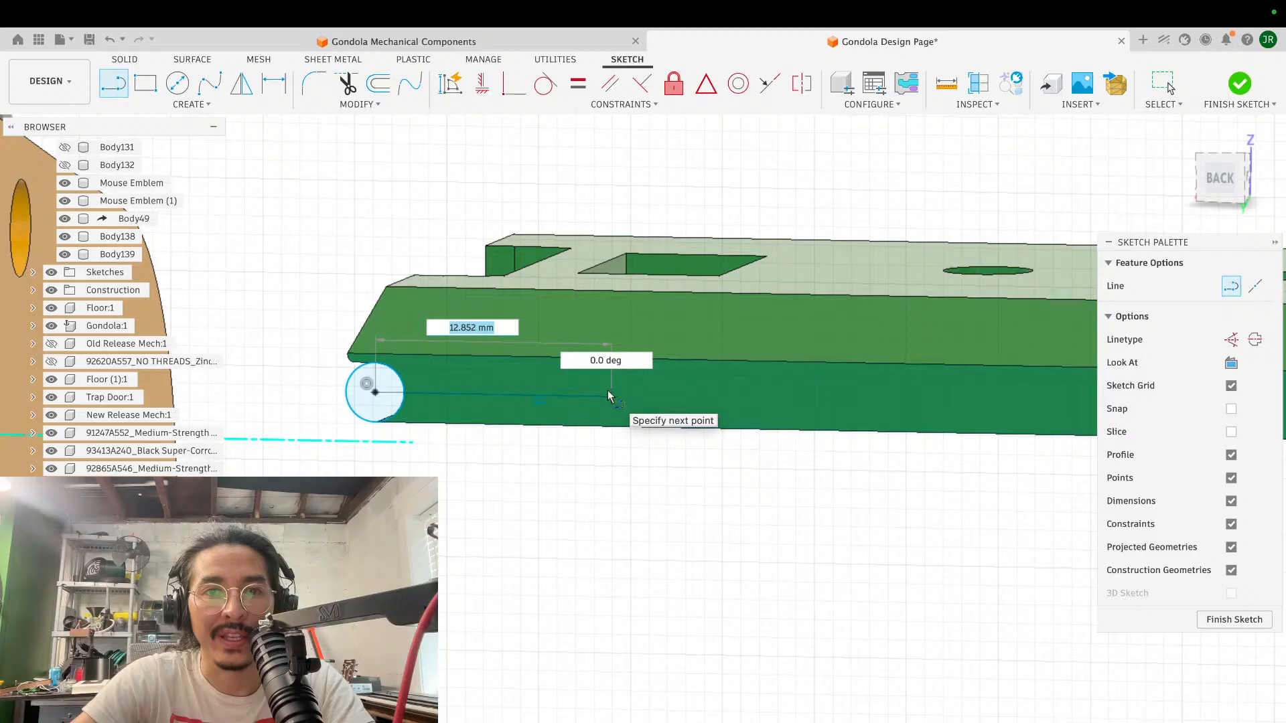
{"action": "left_click", "coordinate": [921, 448]}
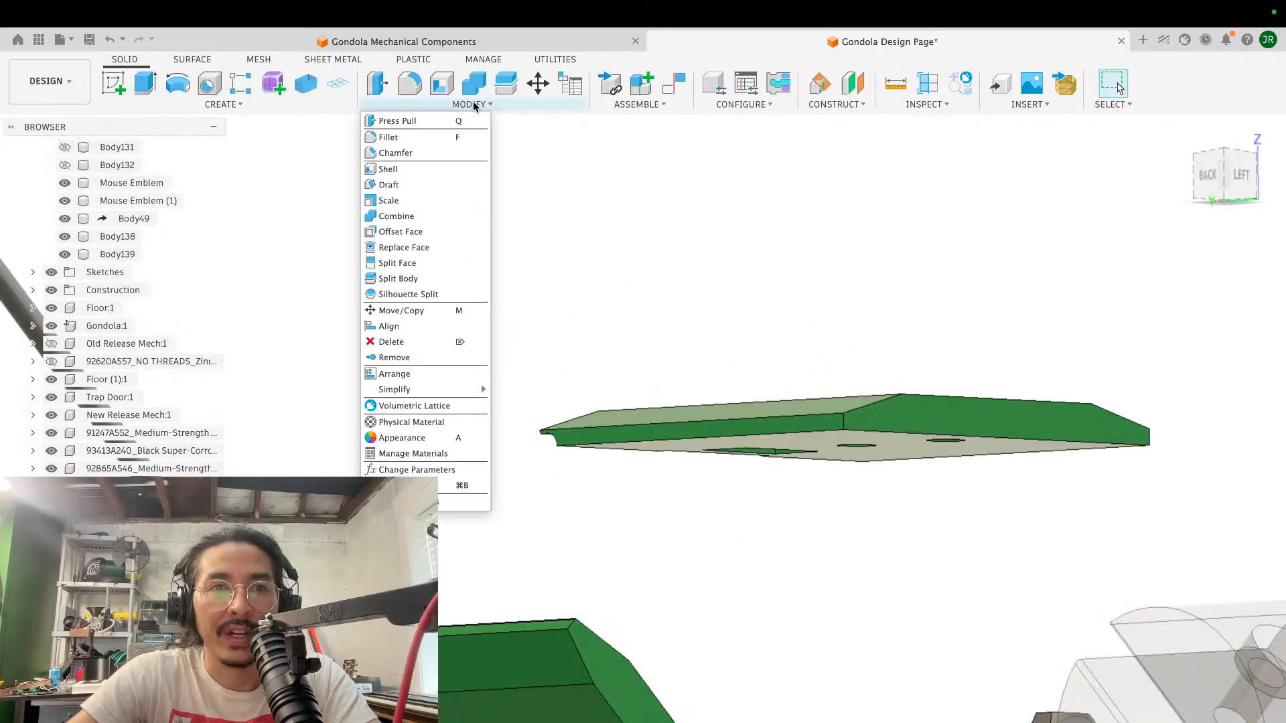
- Mirror the trimmed green block as a body about its flat underside, using the Join operation
{"action": "left_click", "coordinate": [224, 105]}
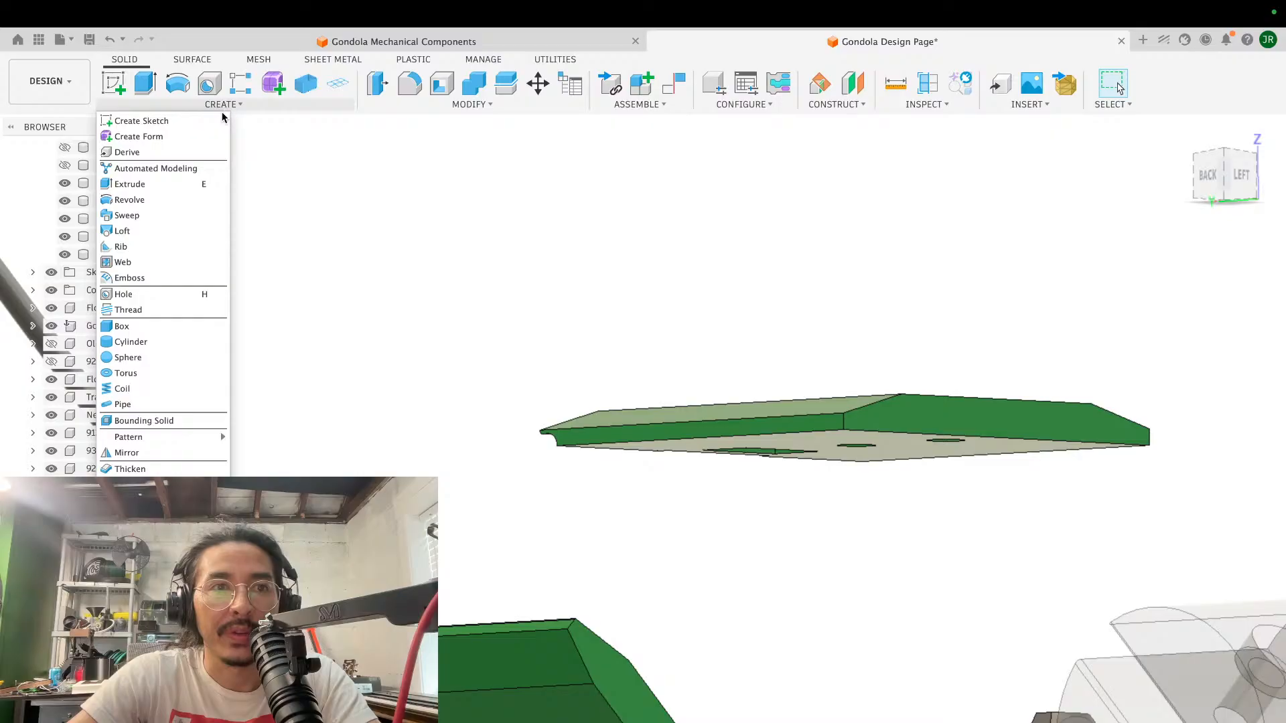
{"action": "left_click", "coordinate": [127, 453]}
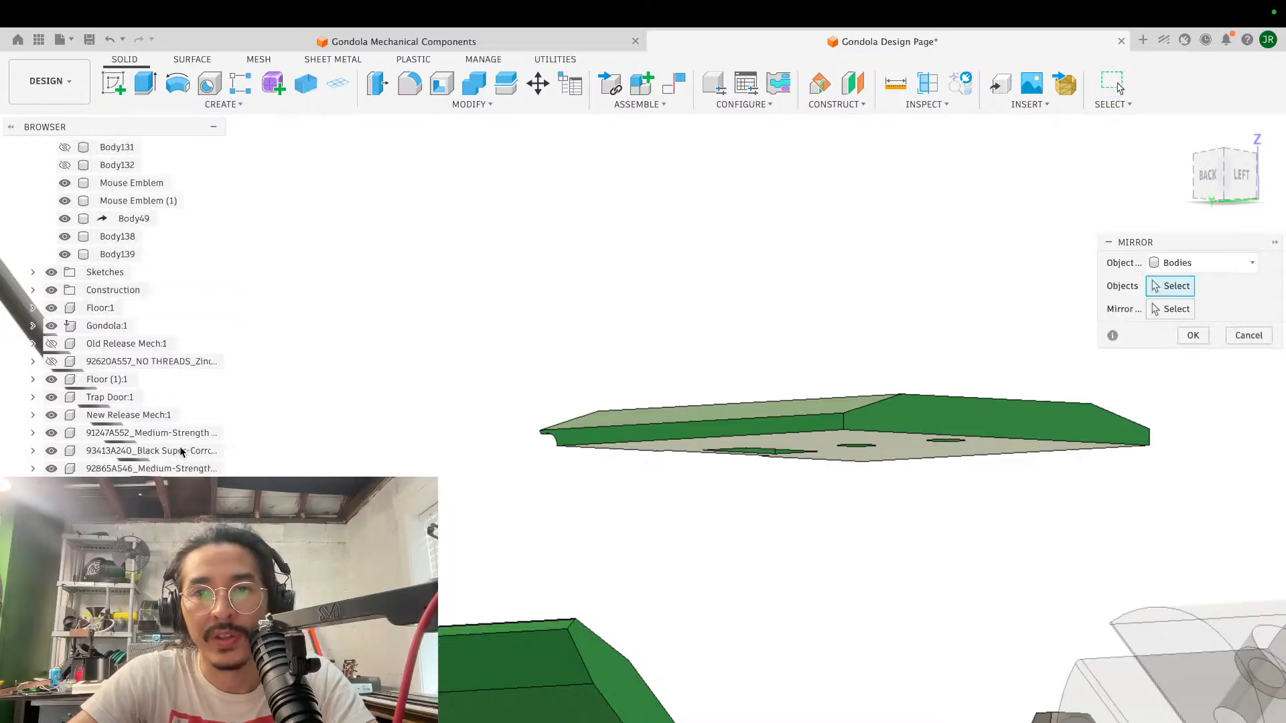
{"action": "left_click", "coordinate": [897, 402]}
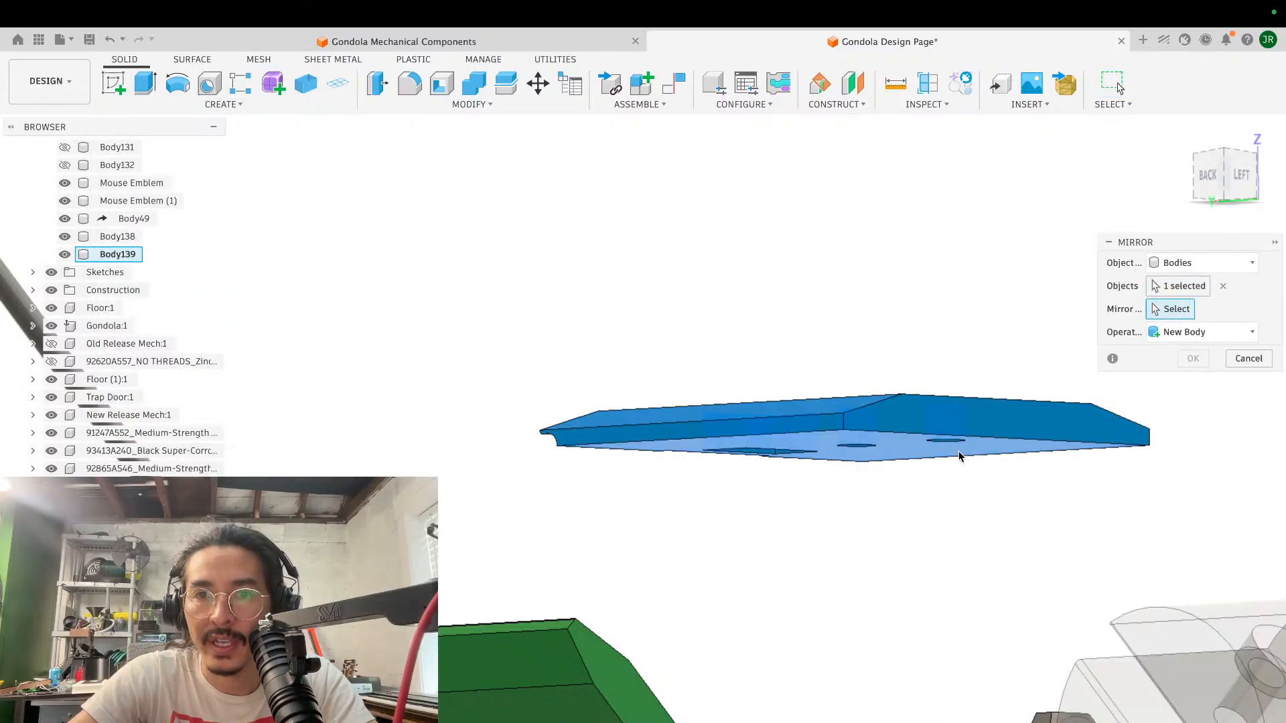
{"action": "left_click", "coordinate": [916, 454]}
{"action": "left_click", "coordinate": [1200, 363]}
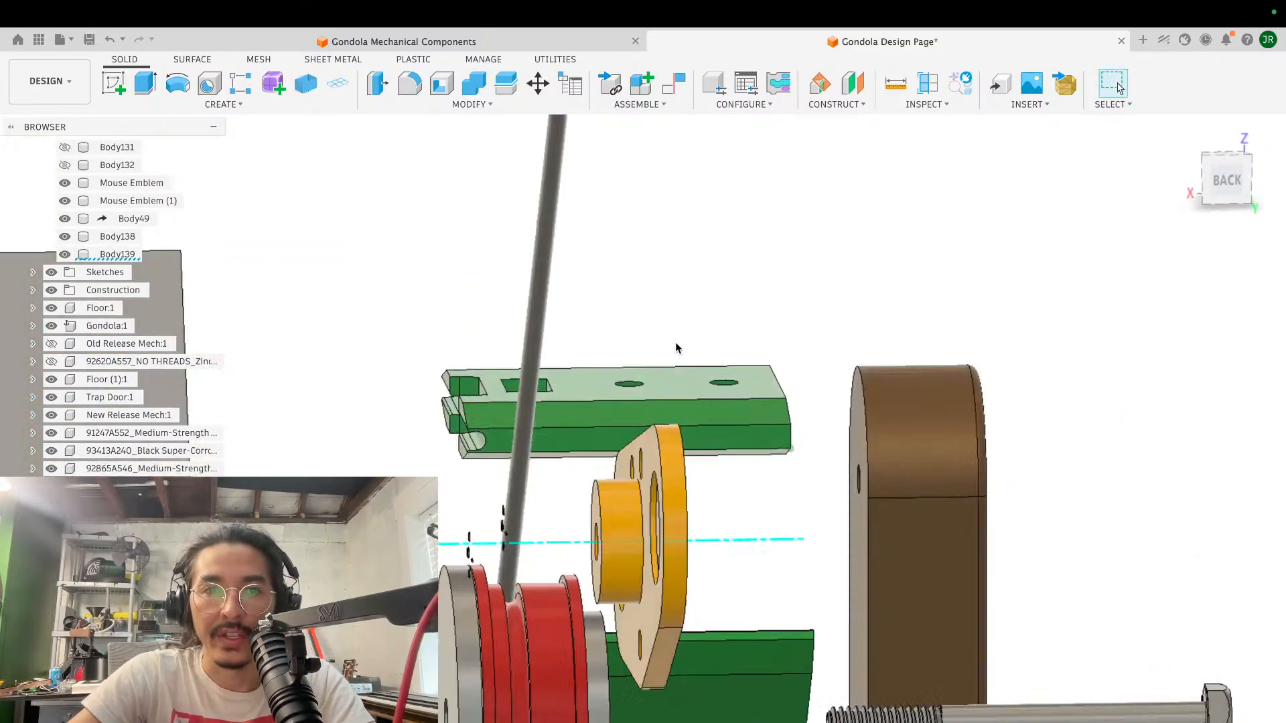
{"action": "scroll", "coordinate": [676, 348], "scroll_direction": "left", "scroll_amount": 10, "text": "shift"}
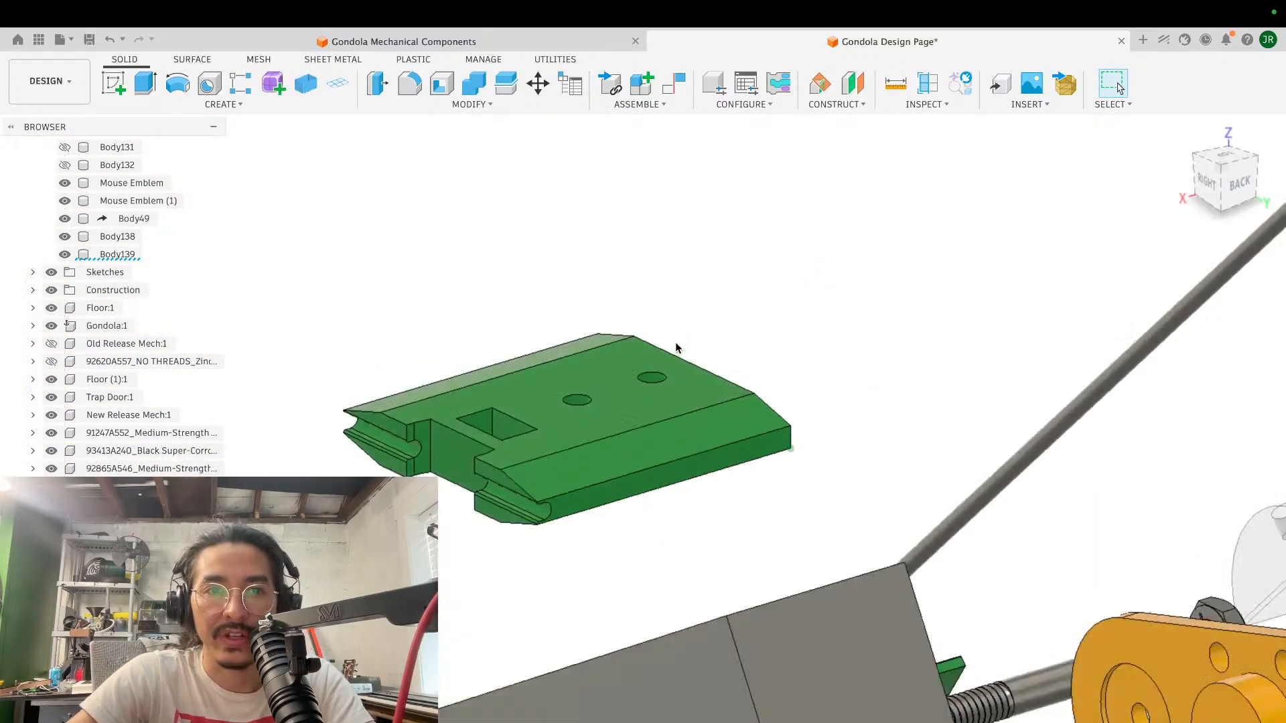
- Copy the two grey side plates and two red rollers as bodies, offset about 161.66 mm in X from the original assembly
{"action": "scroll", "coordinate": [675, 348], "scroll_direction": "right", "scroll_amount": 3, "text": "shift"}
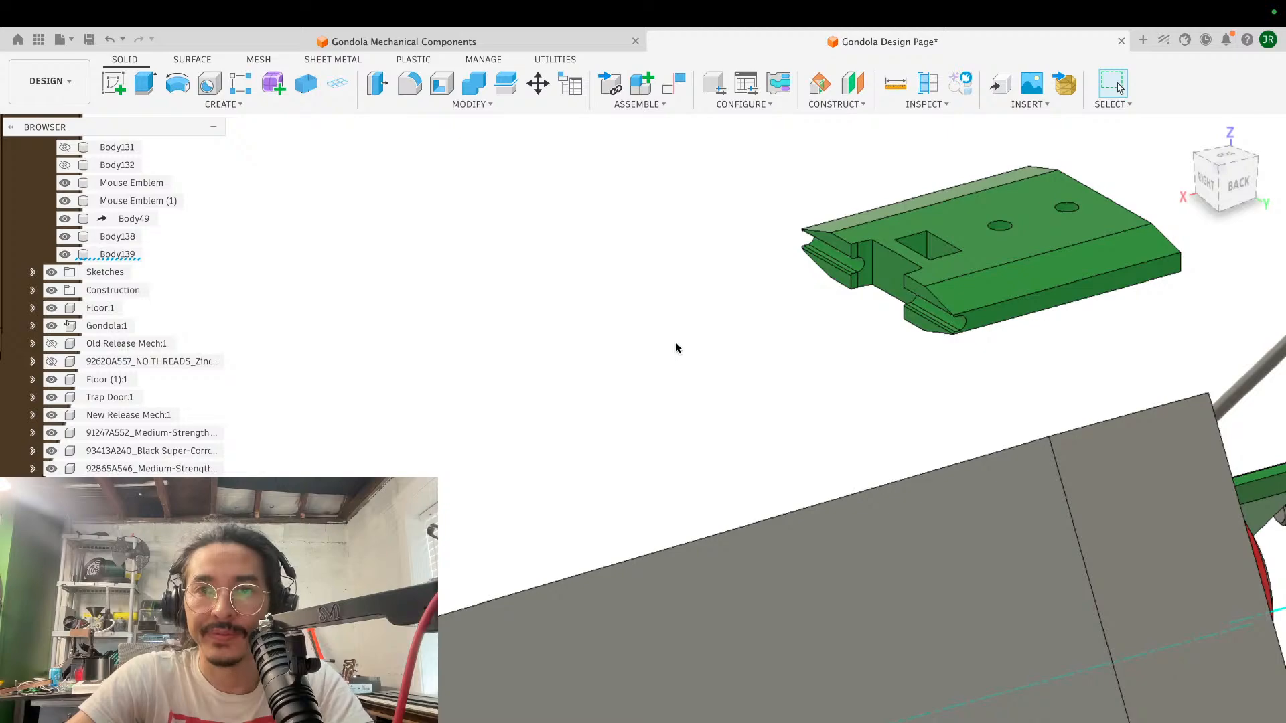
{"action": "scroll", "coordinate": [676, 348], "scroll_direction": "right", "scroll_amount": 8}
{"action": "scroll", "coordinate": [675, 348], "scroll_direction": "right", "scroll_amount": 10, "text": "shift"}
{"action": "scroll", "coordinate": [676, 348], "scroll_direction": "right", "scroll_amount": 5, "text": "shift"}
{"action": "scroll", "coordinate": [675, 348], "scroll_direction": "right", "scroll_amount": 5}
{"action": "scroll", "coordinate": [676, 348], "scroll_direction": "right", "scroll_amount": 10, "text": "shift"}
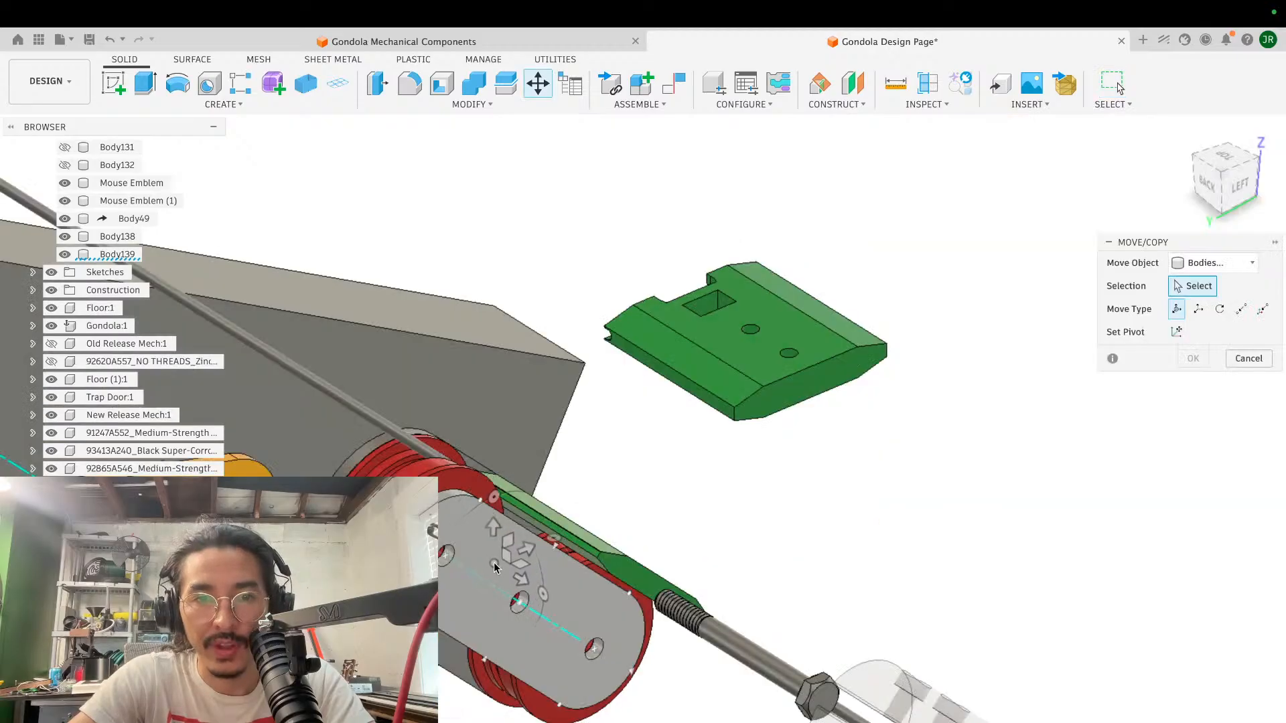
{"action": "left_click", "coordinate": [495, 568]}
{"action": "left_click", "coordinate": [554, 713]}
{"action": "left_click", "coordinate": [553, 713]}
{"action": "left_click", "coordinate": [448, 653]}
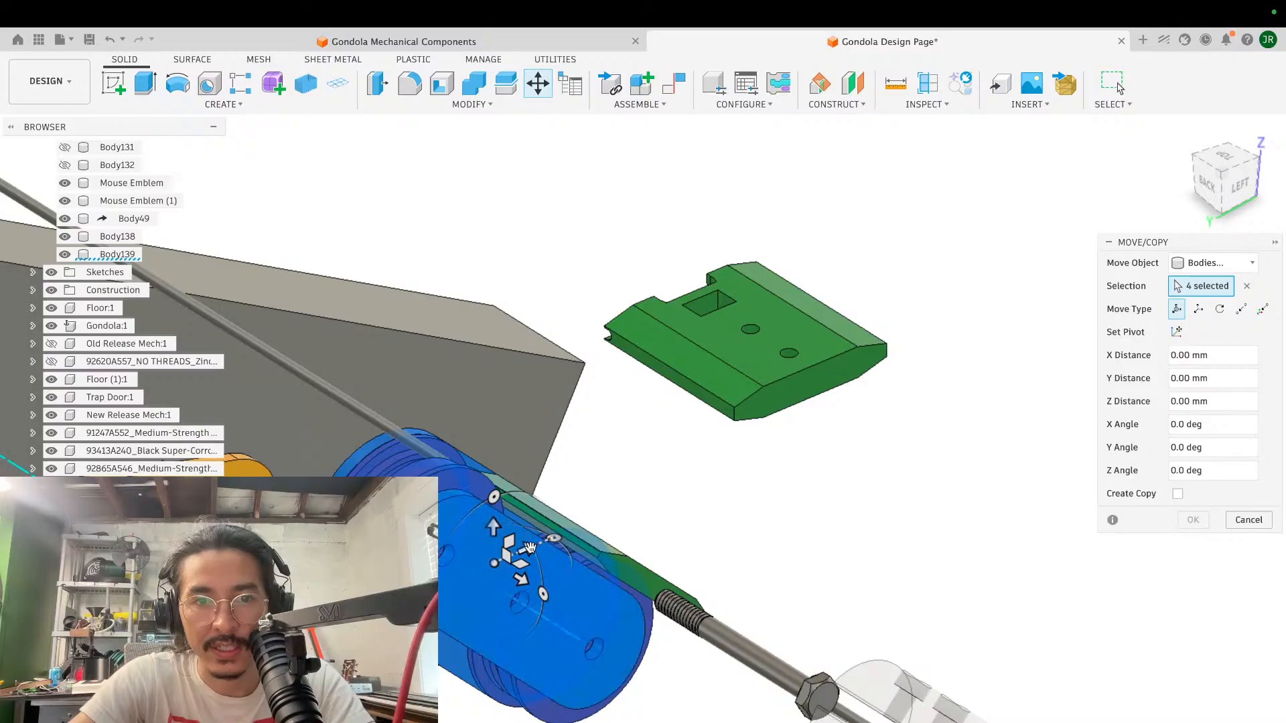
{"action": "left_click", "coordinate": [1178, 494]}
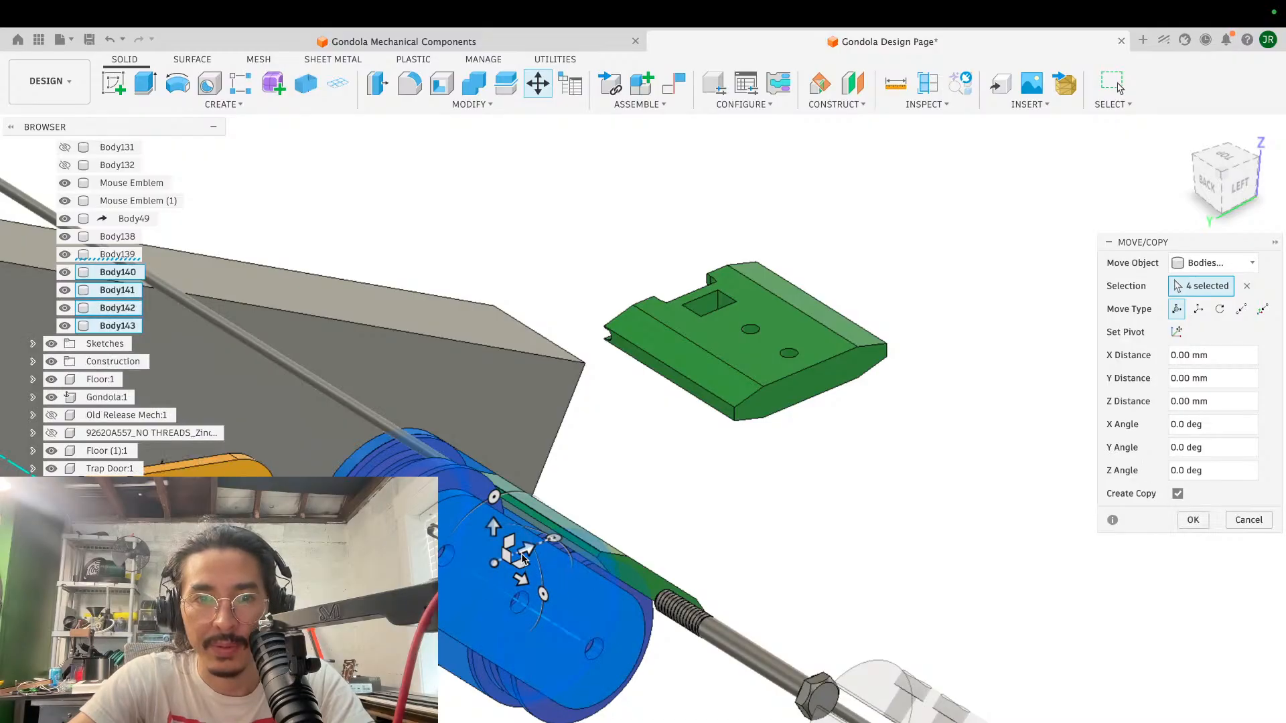
{"action": "left_click_drag", "start_coordinate": [526, 554], "coordinate": [1023, 418]}
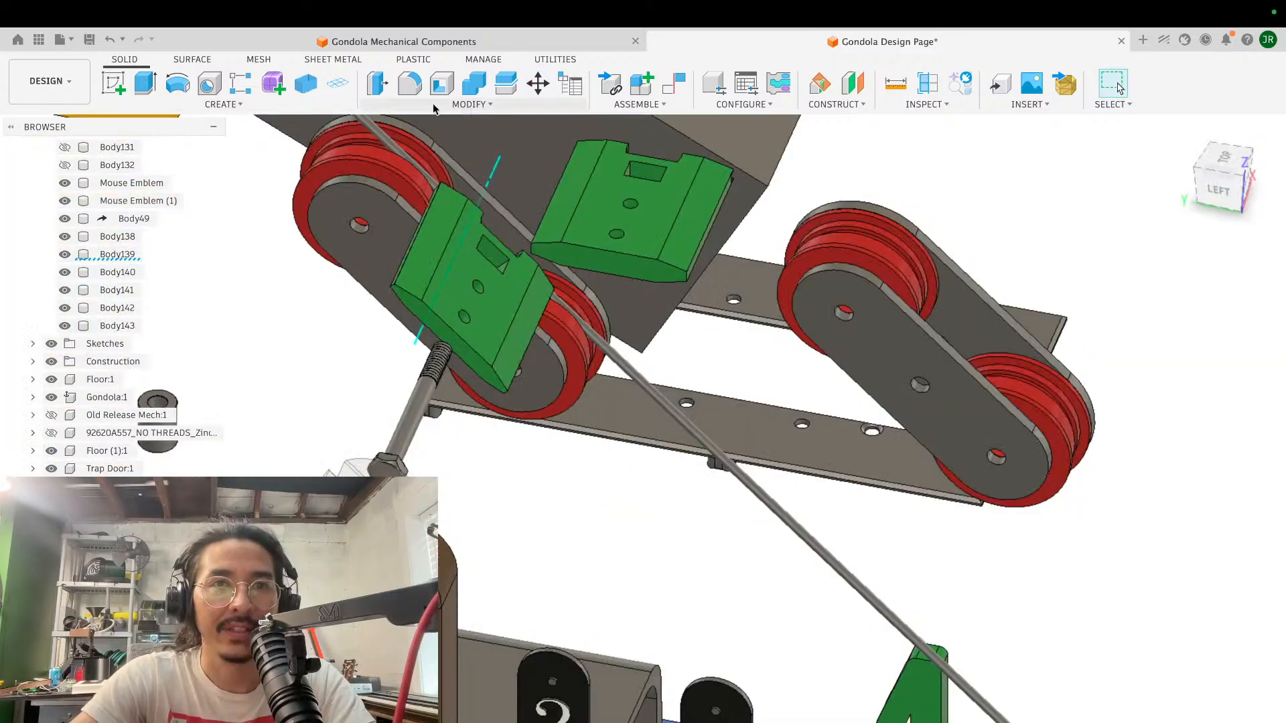
- Align the straight narrow edge face of the copied far side plate with the levelled green block's flat top face
{"action": "left_click", "coordinate": [473, 104]}
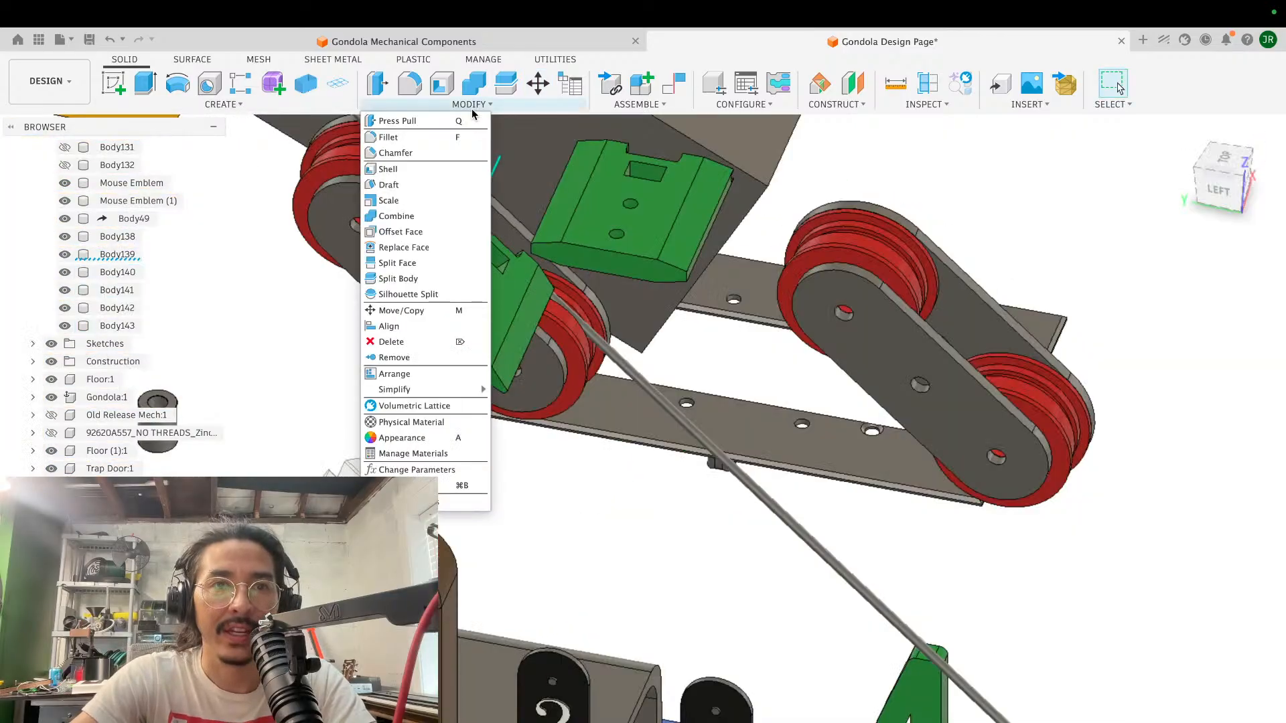
{"action": "left_click", "coordinate": [414, 328]}
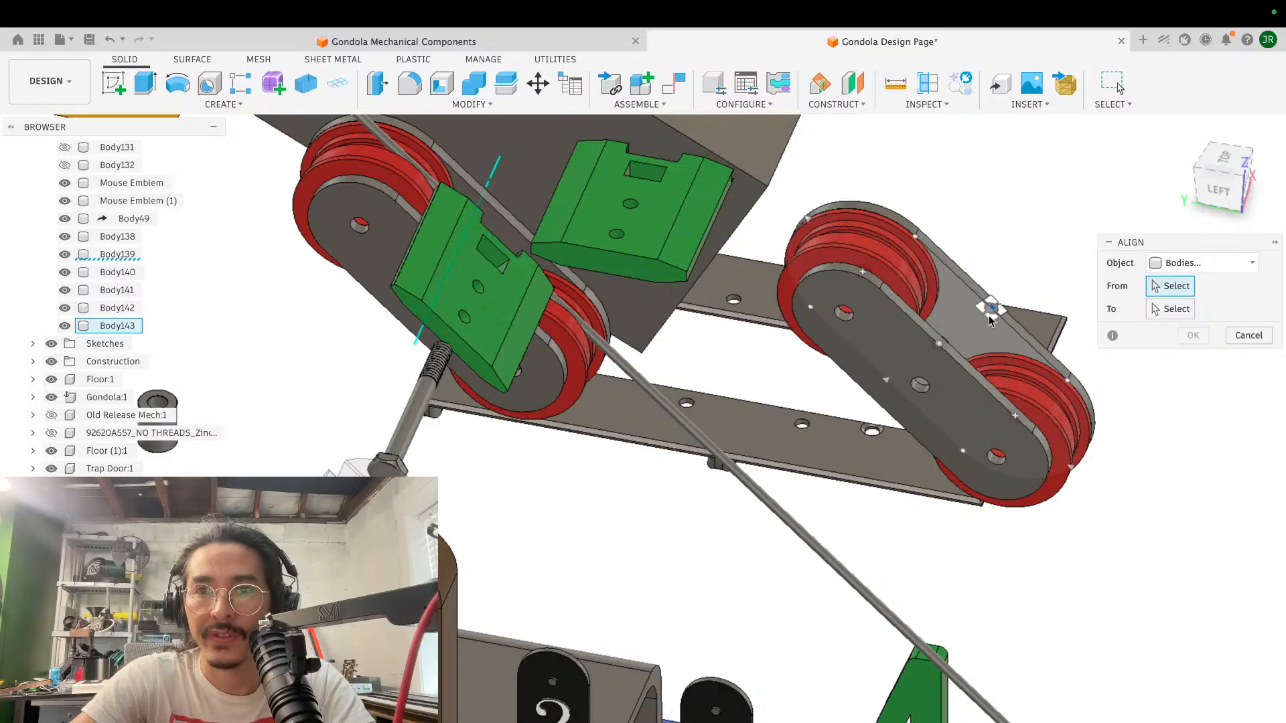
{"action": "left_click", "coordinate": [962, 323]}
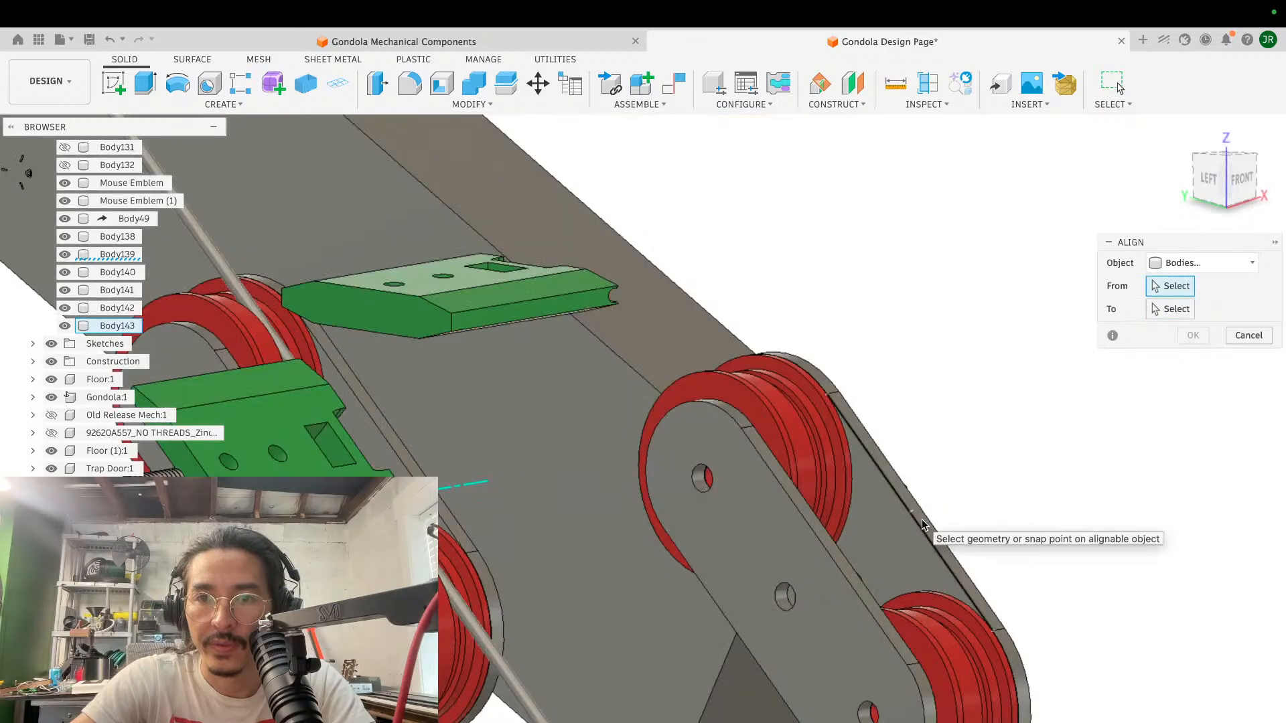
{"action": "left_click", "coordinate": [925, 529]}
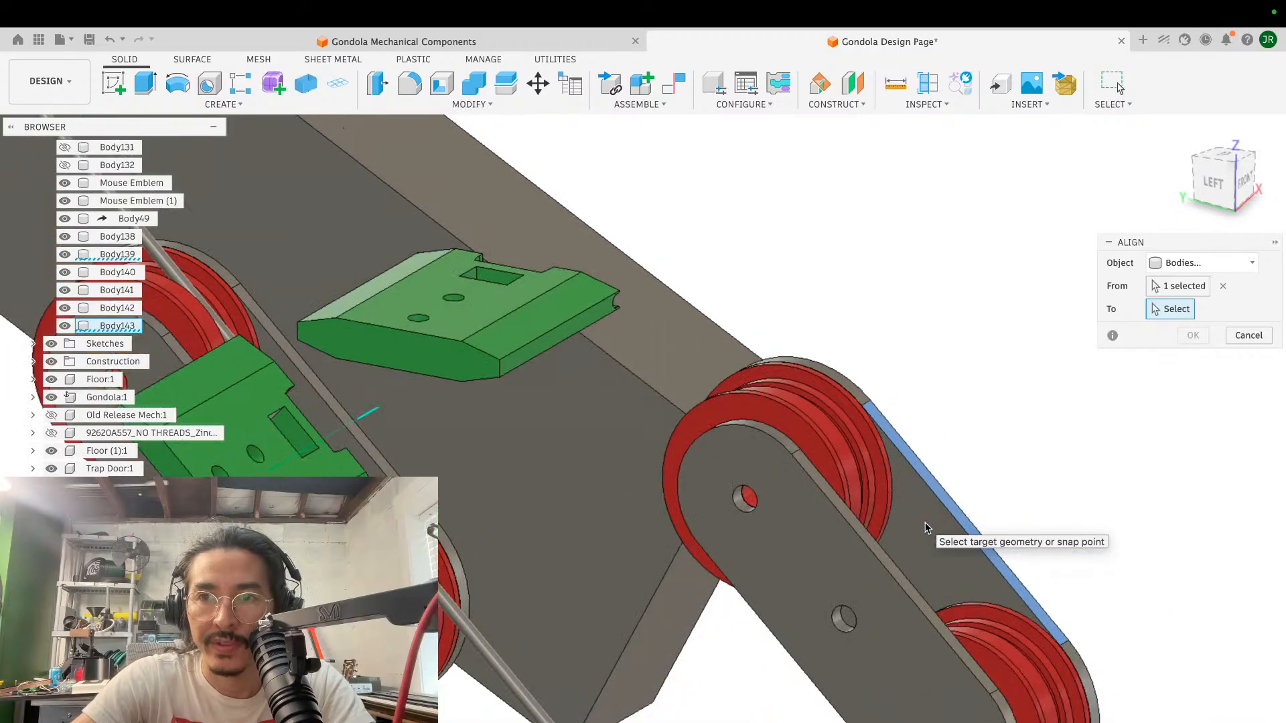
{"action": "left_click", "coordinate": [476, 317]}
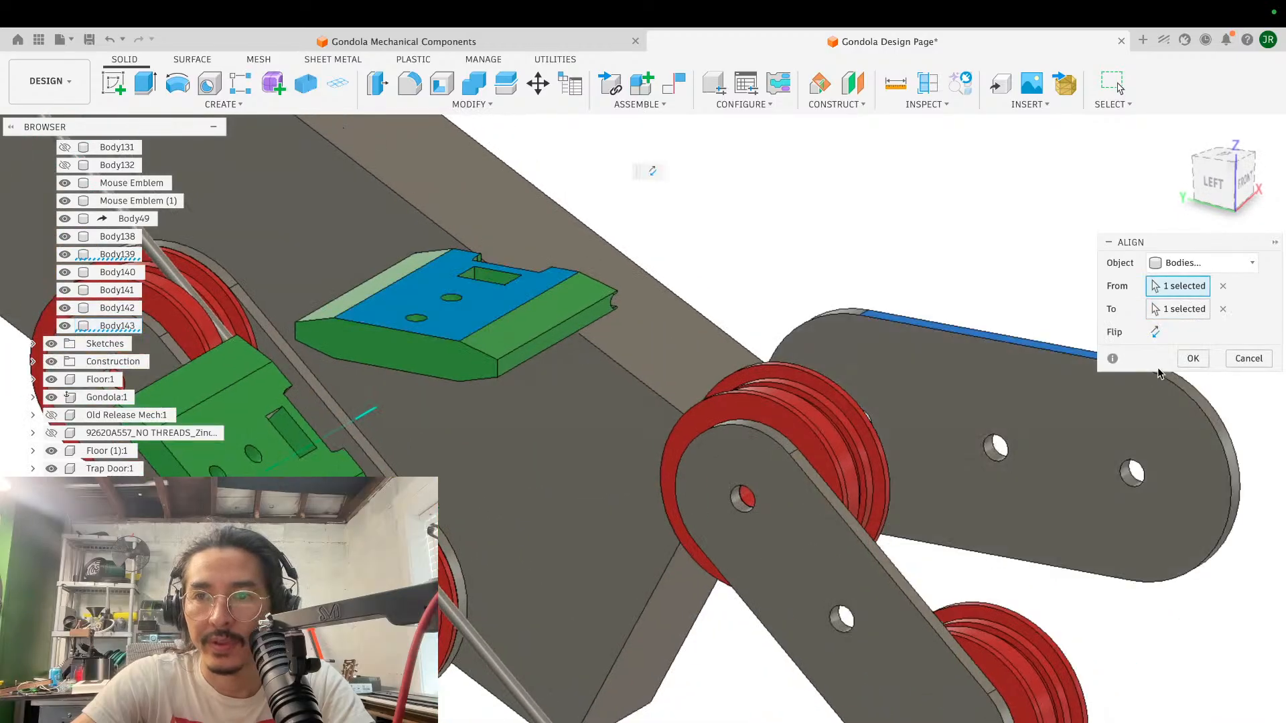
{"action": "left_click", "coordinate": [1193, 359]}
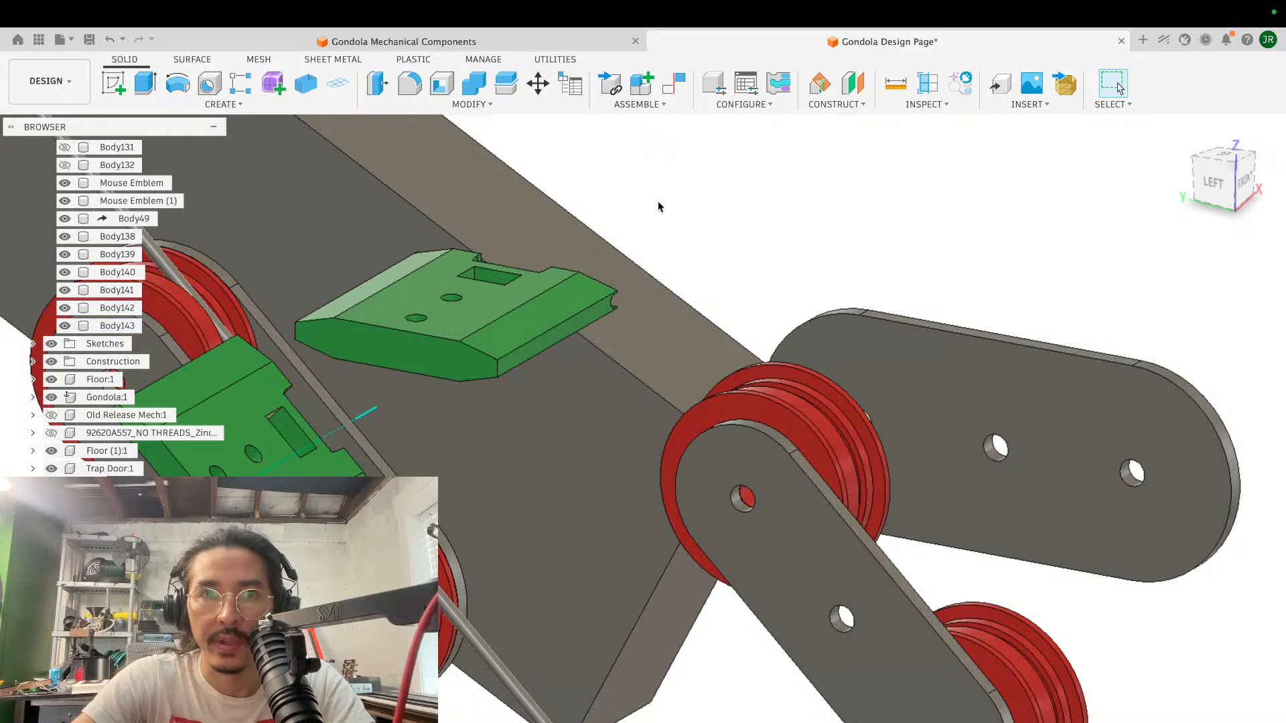
- Align the straight narrow edge face of the copied near side plate with the levelled green block's flat top face
{"action": "left_click", "coordinate": [441, 105]}
{"action": "left_click", "coordinate": [413, 327]}
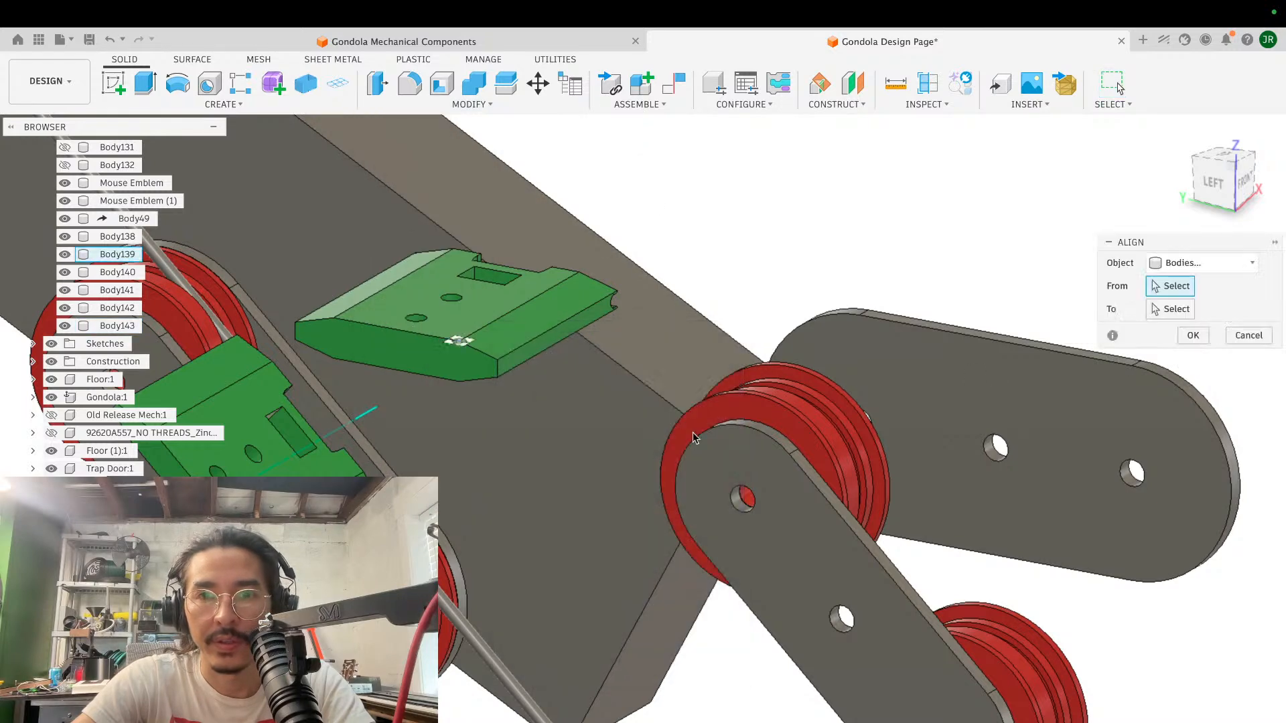
{"action": "scroll", "coordinate": [860, 535], "scroll_direction": "up", "scroll_amount": 3}
{"action": "middle_click_drag", "start_coordinate": [859, 515], "coordinate": [672, 433]}
{"action": "left_click", "coordinate": [813, 544]}
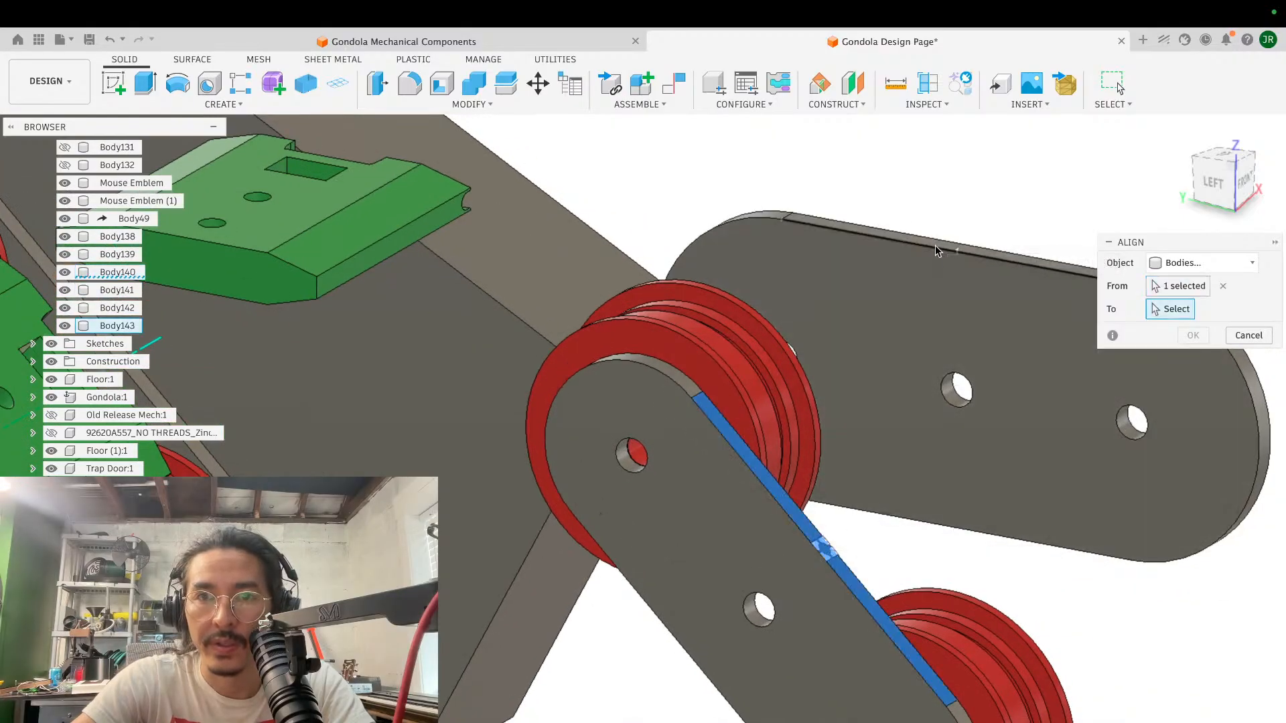
{"action": "left_click", "coordinate": [319, 201]}
{"action": "left_click", "coordinate": [1193, 359]}
- Move the near side plate point to point, matching its end hole to the far side plate's corresponding end hole
{"action": "middle_click_drag", "start_coordinate": [1071, 348], "coordinate": [812, 330], "text": "shift"}
{"action": "key", "text": "m"}
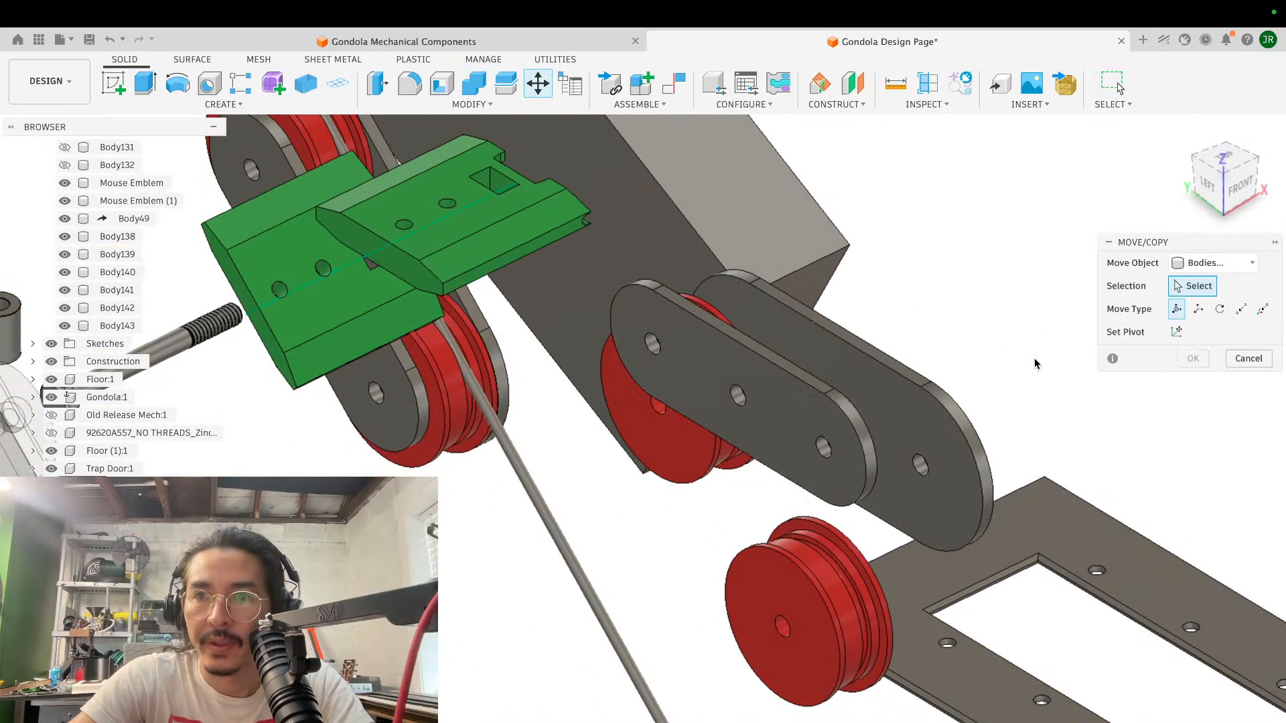
{"action": "scroll", "coordinate": [953, 349], "scroll_direction": "right", "scroll_amount": 5, "text": "shift"}
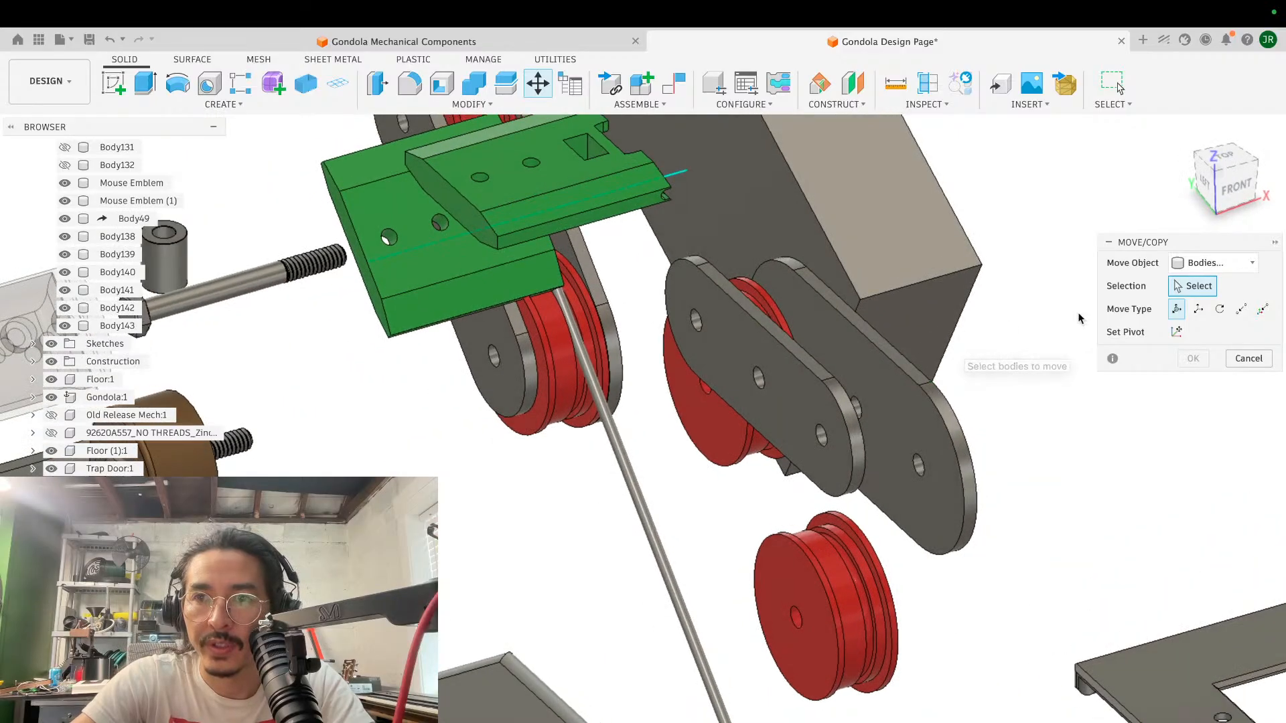
{"action": "left_click", "coordinate": [1241, 310]}
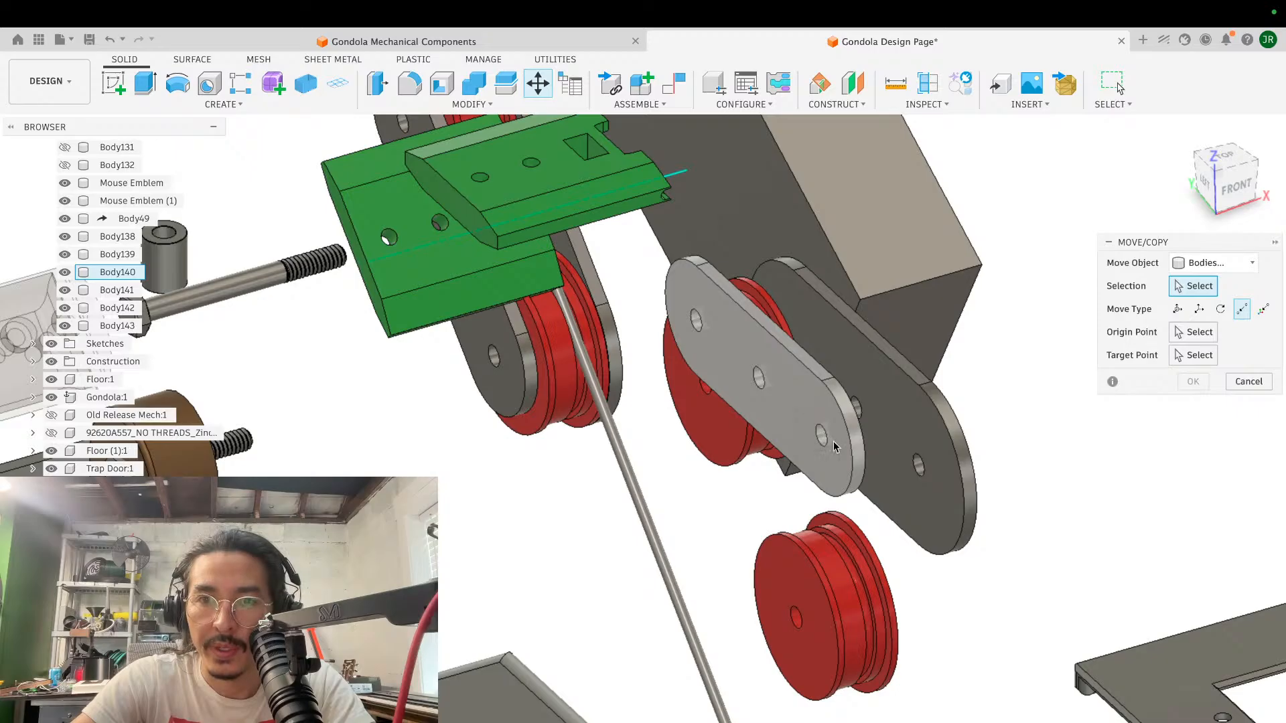
{"action": "scroll", "coordinate": [892, 430], "scroll_direction": "right", "scroll_amount": 10, "text": "shift"}
{"action": "left_click", "coordinate": [832, 380]}
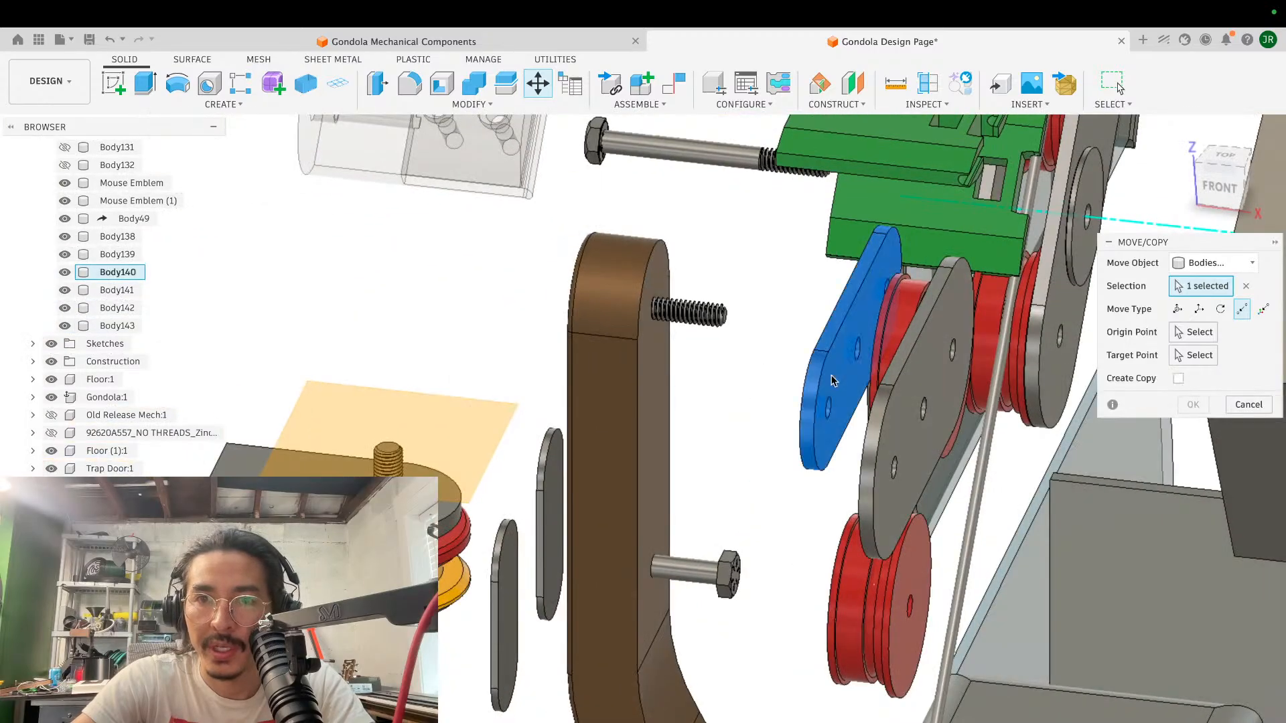
{"action": "left_click", "coordinate": [1194, 333]}
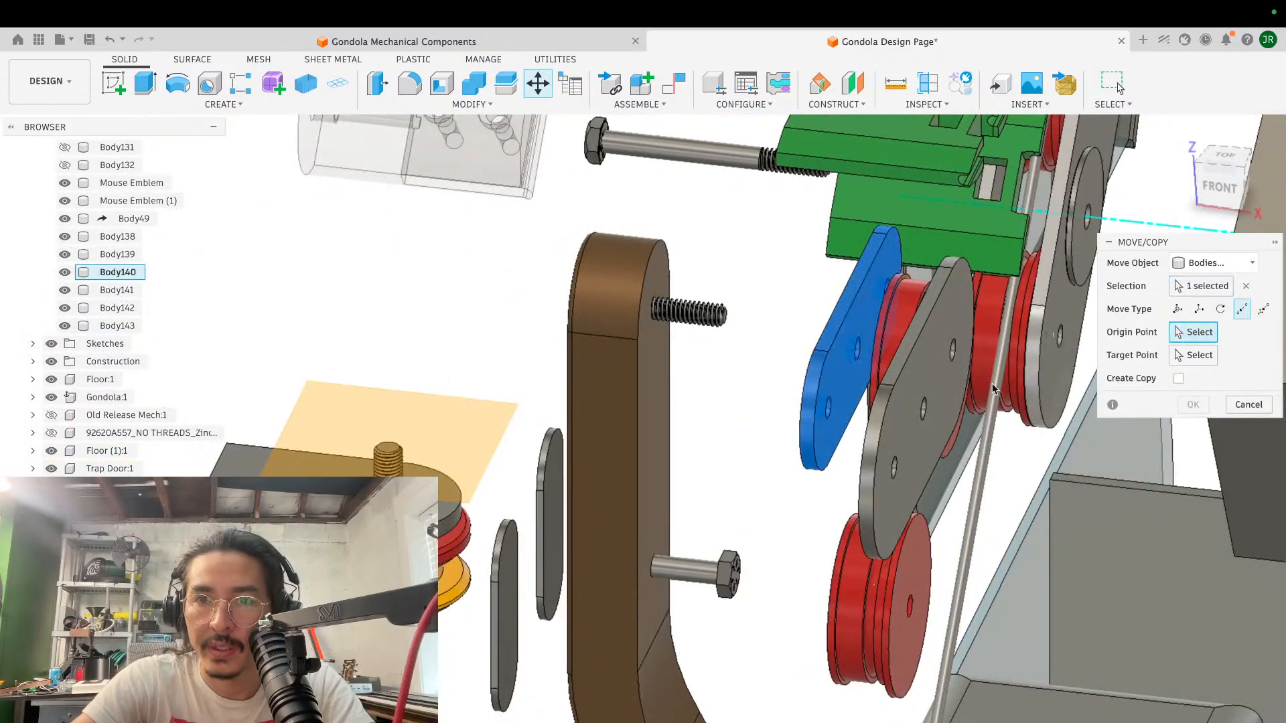
{"action": "left_click", "coordinate": [831, 417]}
{"action": "scroll", "coordinate": [831, 469], "scroll_direction": "right", "scroll_amount": 10, "text": "shift"}
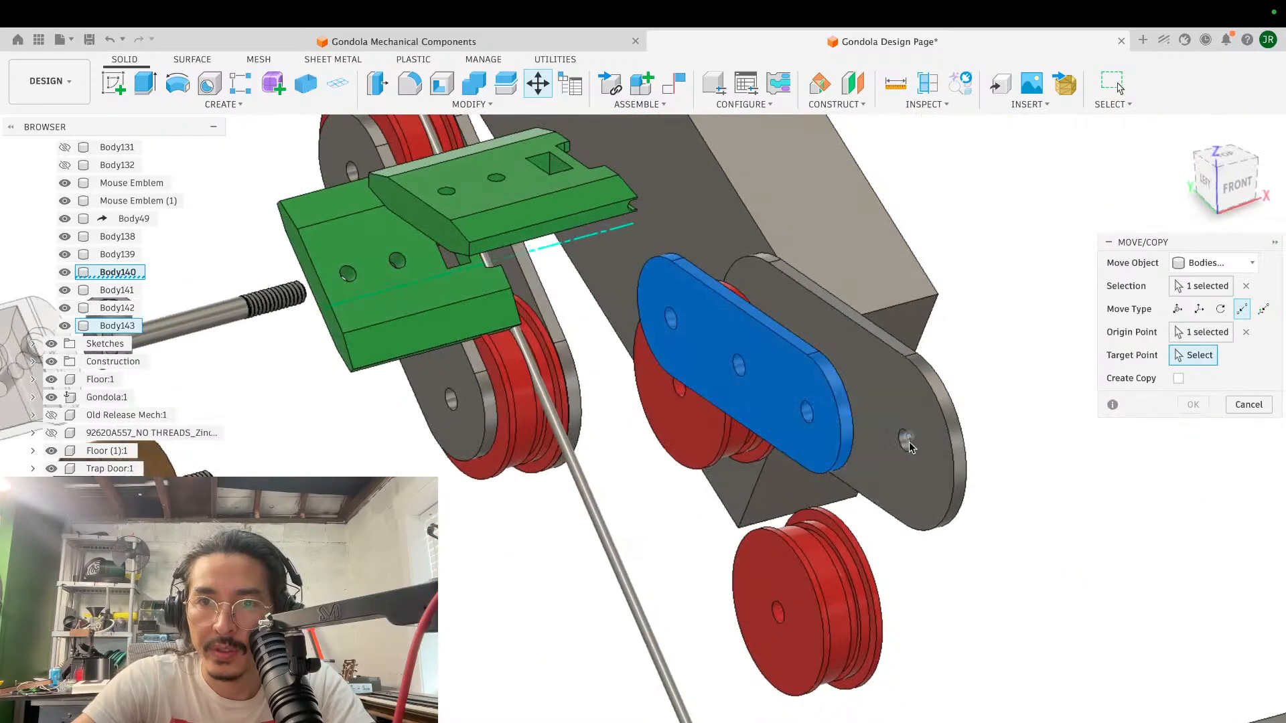
{"action": "left_click", "coordinate": [903, 440]}
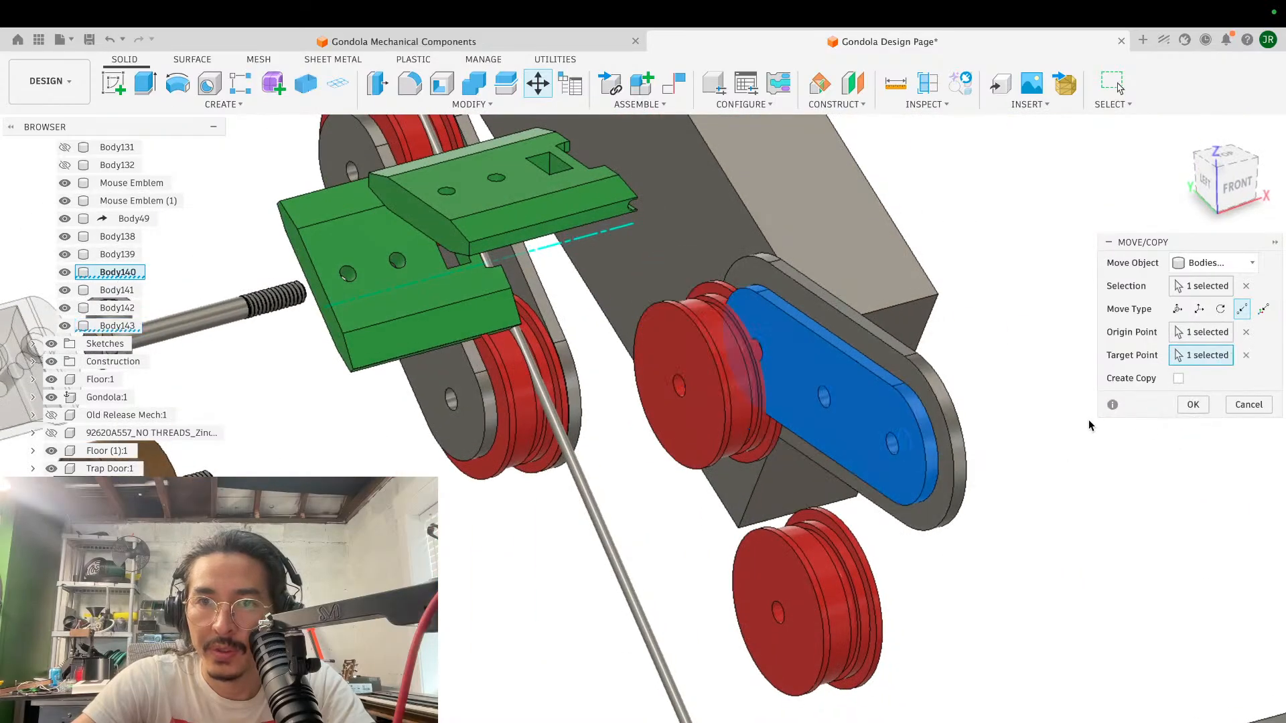
{"action": "scroll", "coordinate": [1089, 425], "scroll_direction": "right", "scroll_amount": 10, "text": "shift"}
{"action": "scroll", "coordinate": [1089, 425], "scroll_direction": "left", "scroll_amount": 10, "text": "shift"}
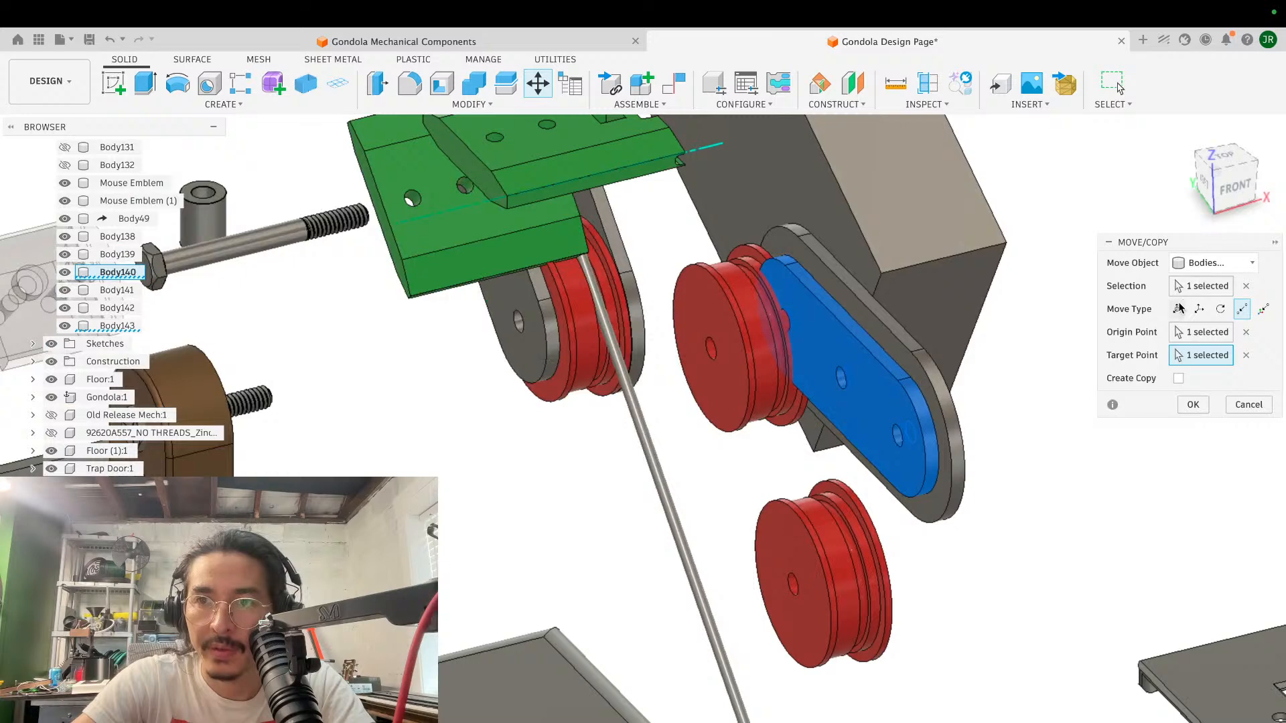
- Free-move the near side plate straight outward from the far plate, leaving space between them for the rollers
{"action": "left_click", "coordinate": [1177, 308]}
{"action": "left_click_drag", "start_coordinate": [971, 512], "coordinate": [780, 540]}
{"action": "left_click", "coordinate": [1194, 520]}
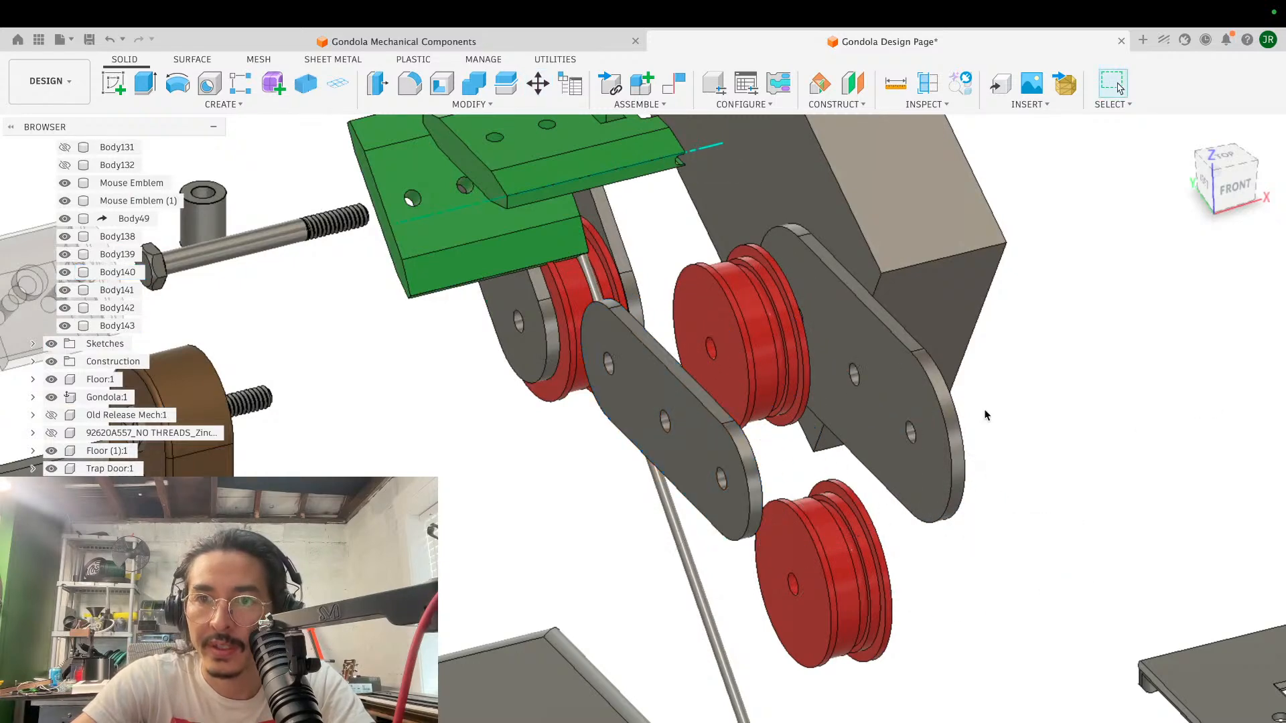
- Move the upper copied red roller on its own, point to point, onto the far side plate's upper end hole
{"action": "key", "text": "m"}
{"action": "left_click", "coordinate": [727, 392]}
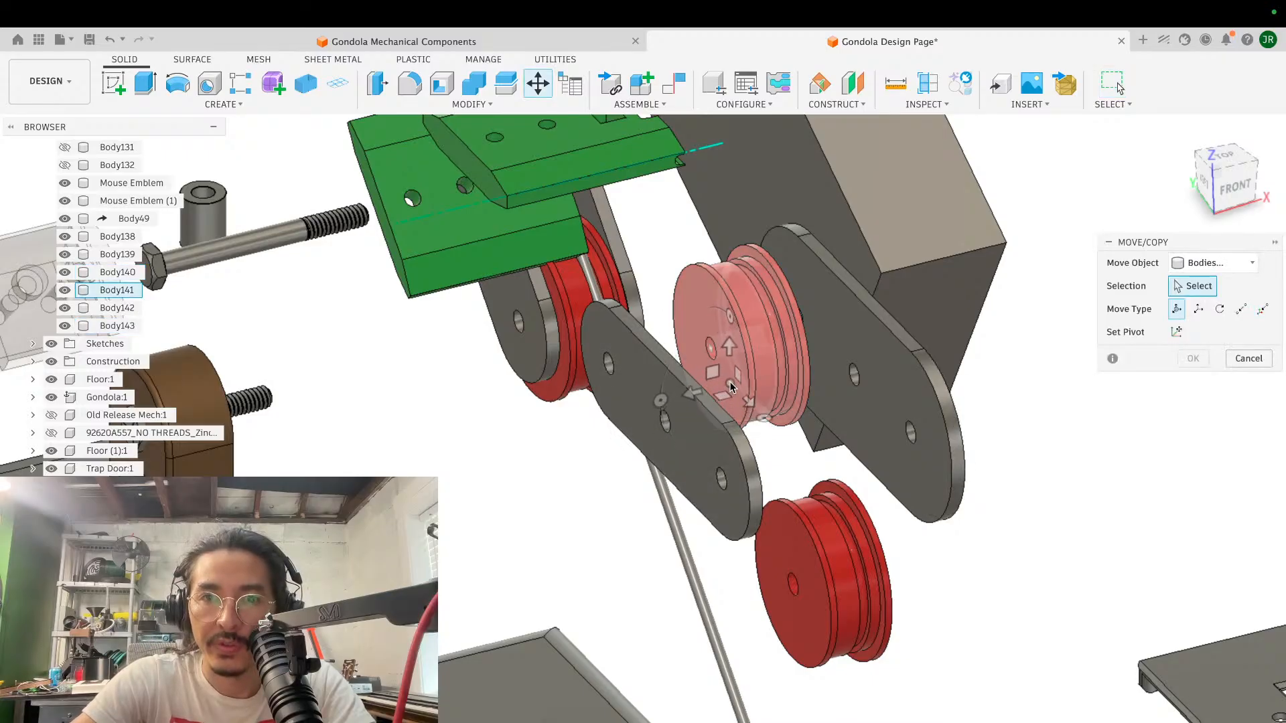
{"action": "left_click", "coordinate": [721, 351]}
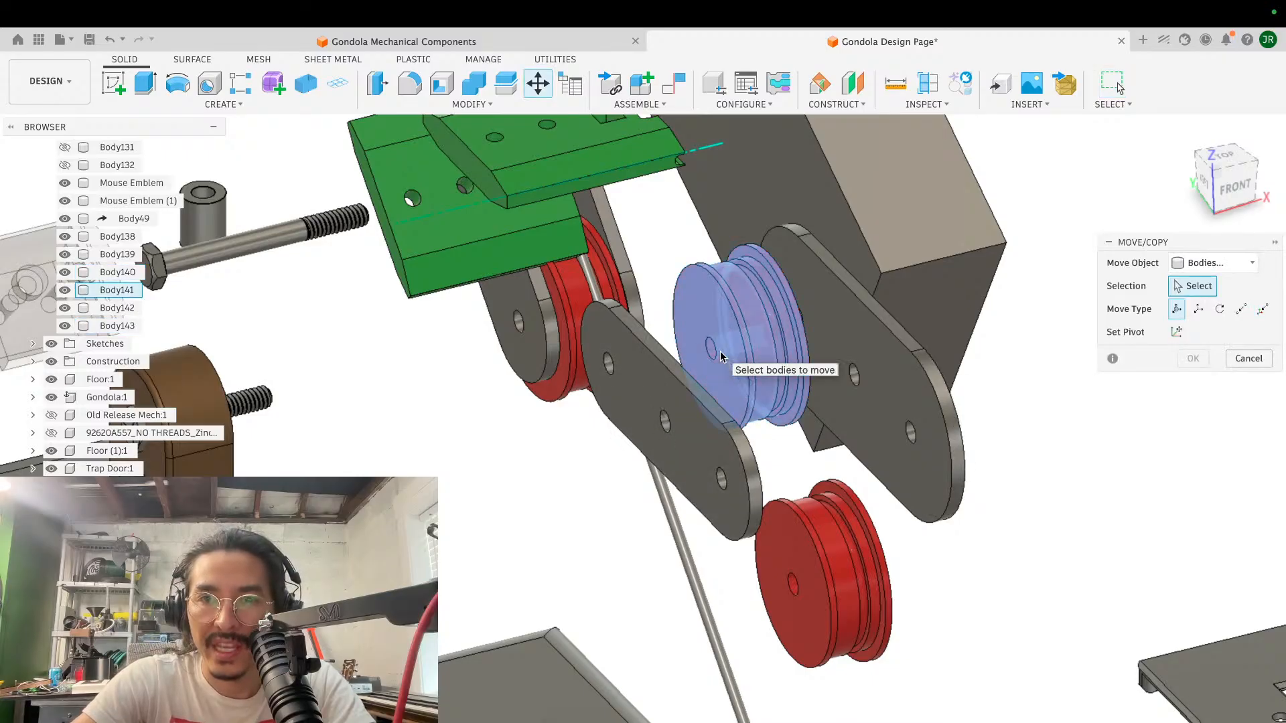
{"action": "left_click", "coordinate": [801, 593]}
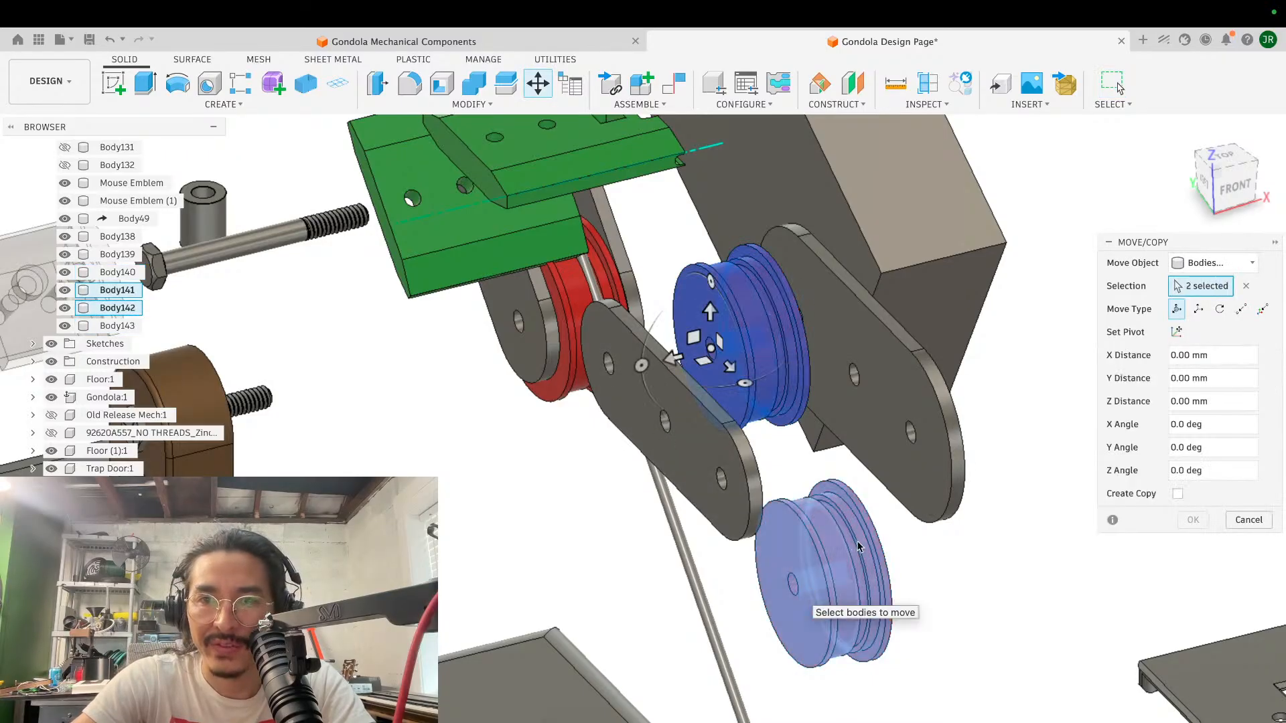
{"action": "left_click", "coordinate": [1241, 308]}
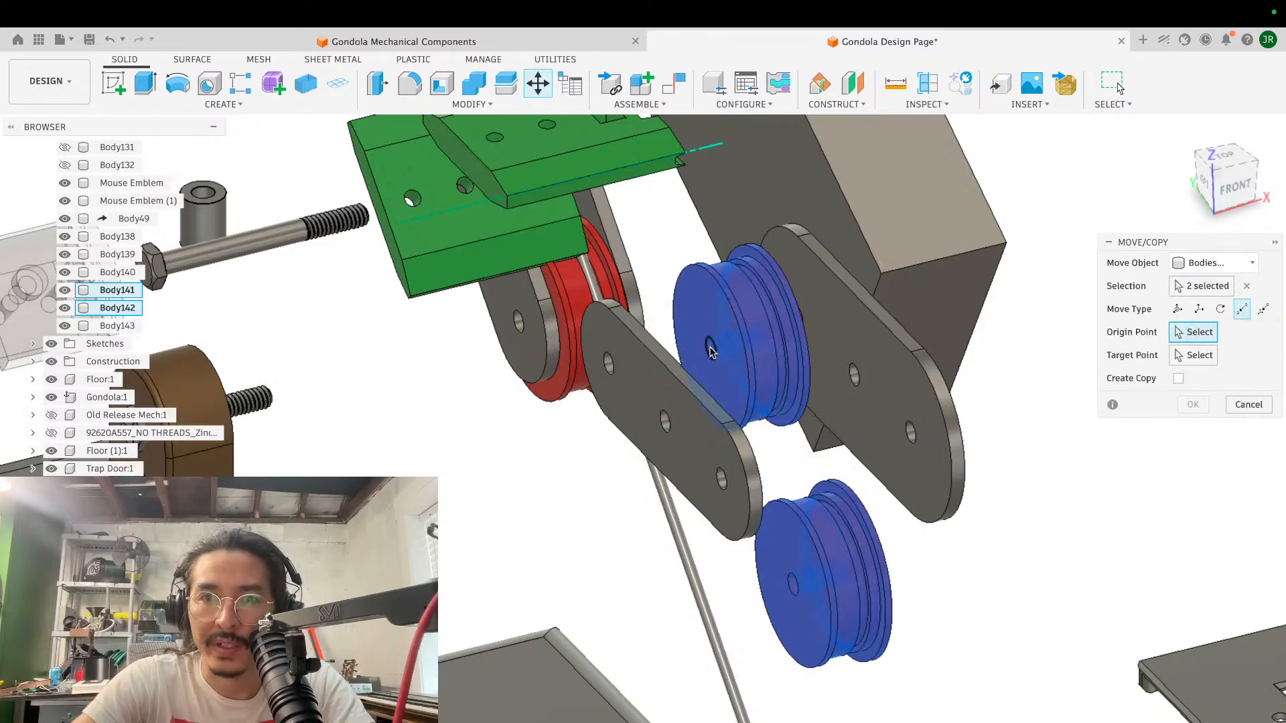
{"action": "left_click", "coordinate": [1246, 286]}
{"action": "left_click", "coordinate": [752, 354]}
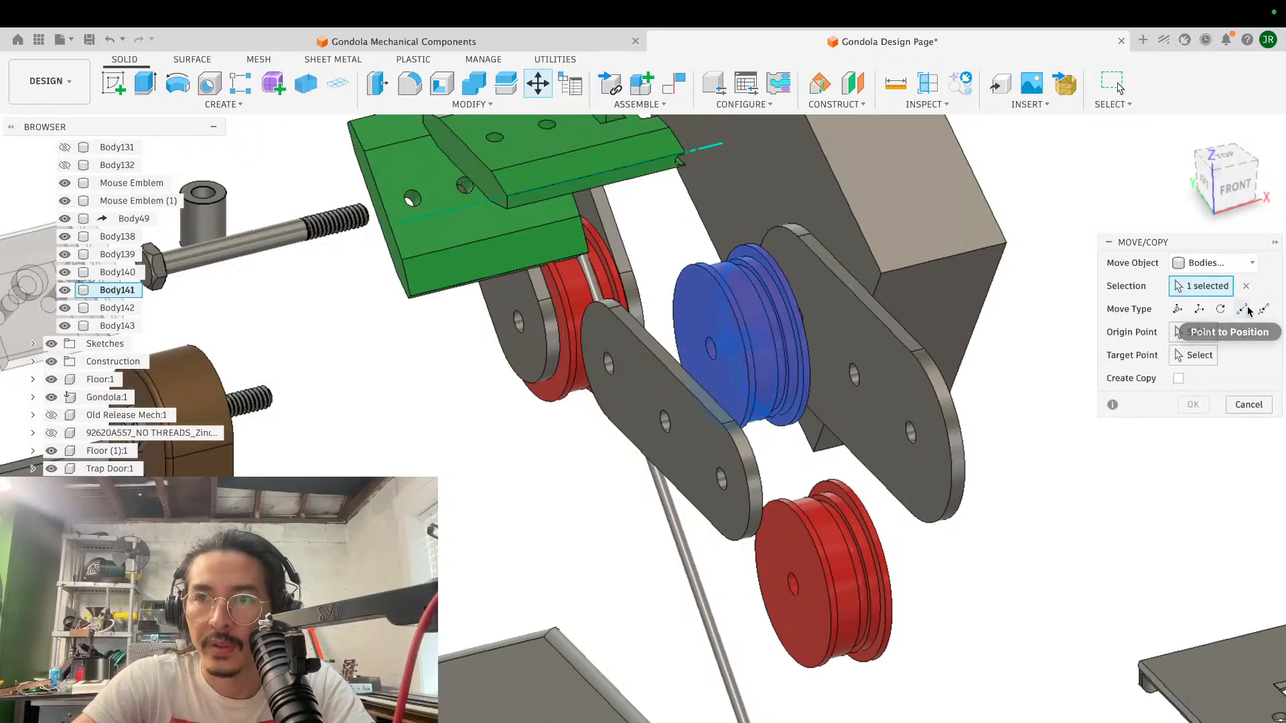
{"action": "left_click", "coordinate": [1082, 355]}
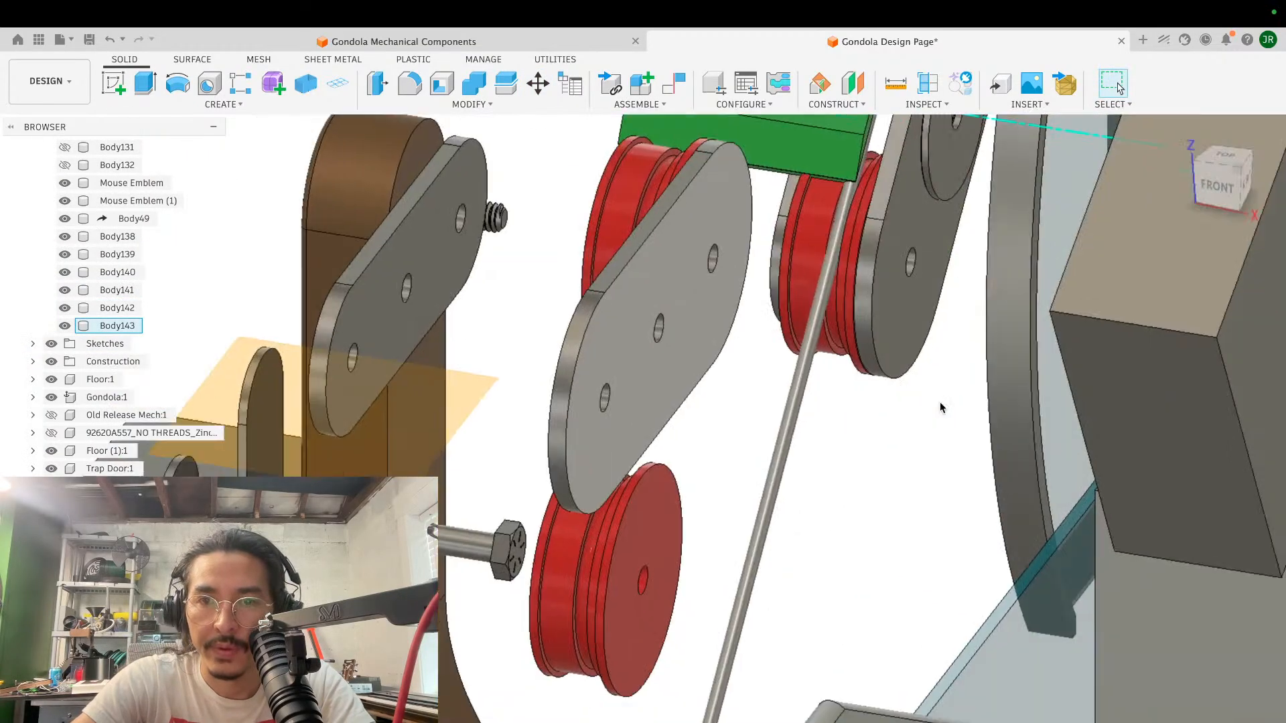
- Move the remaining copied red roller point to point onto the hole at the far side plate's other end
{"action": "key", "text": "m"}
{"action": "left_click", "coordinate": [639, 544]}
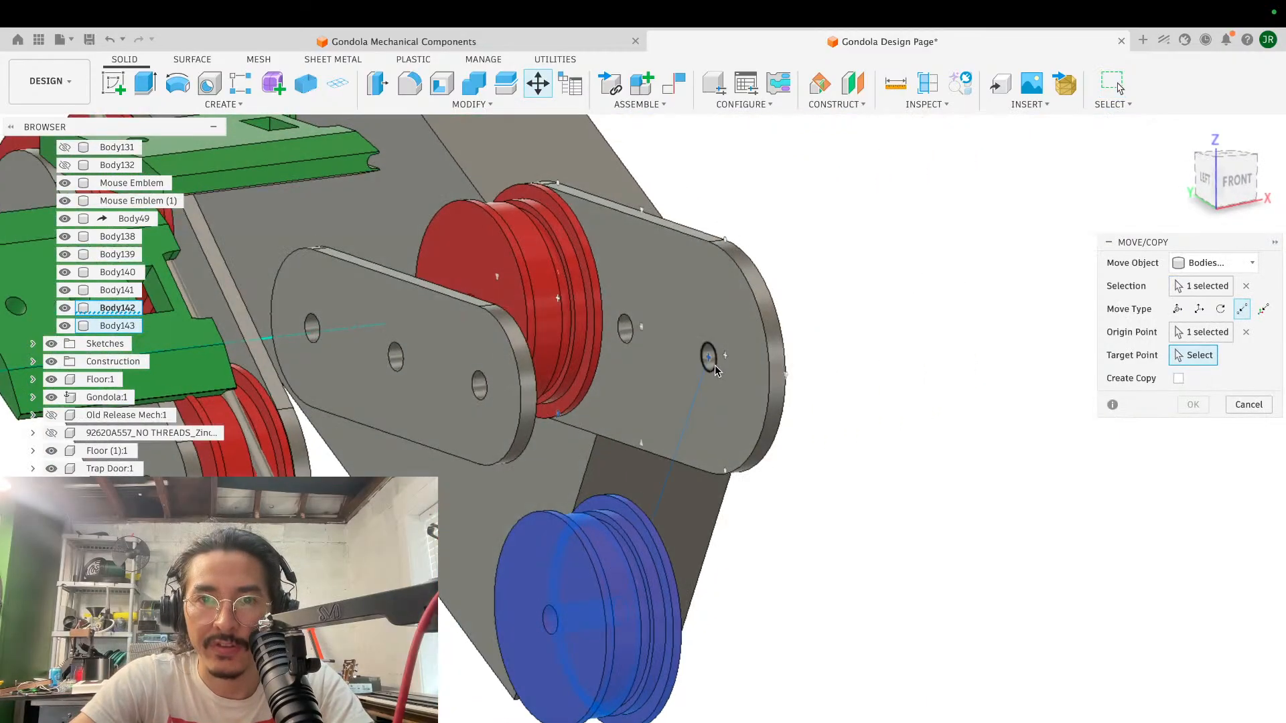
{"action": "left_click", "coordinate": [714, 364]}
{"action": "left_click", "coordinate": [1192, 405]}
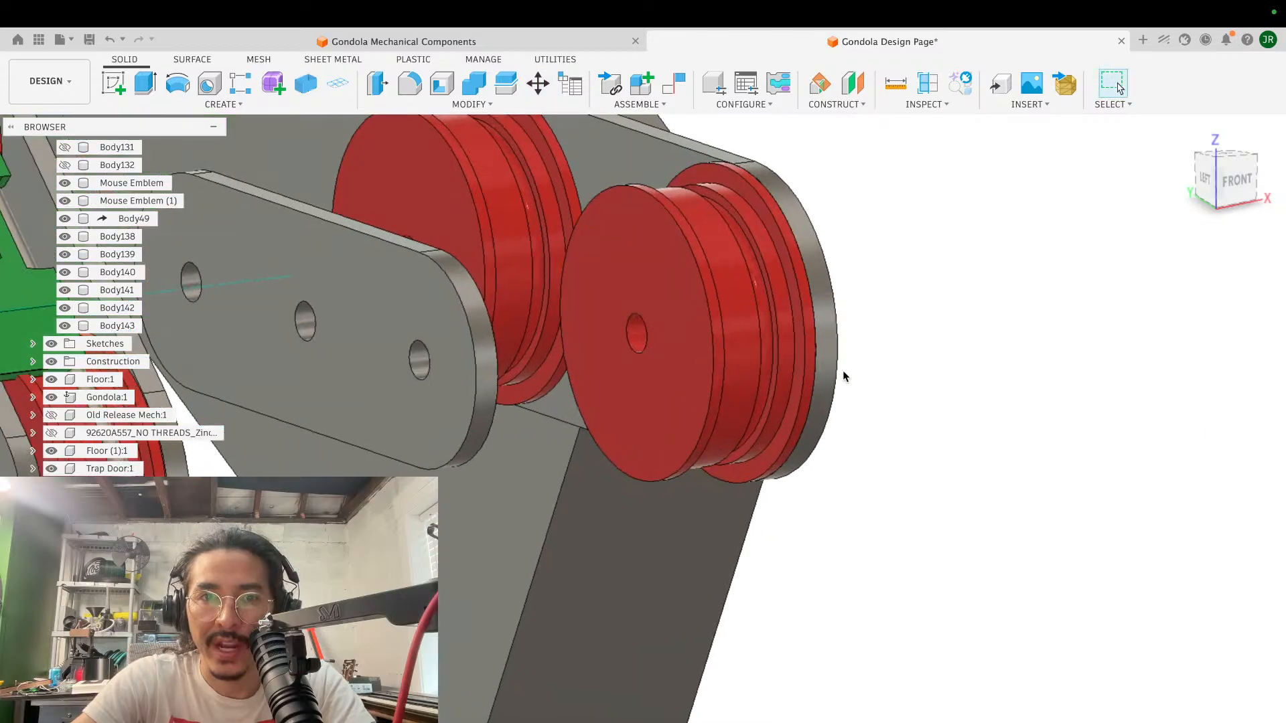
- Move the near side plate point to point, matching its end hole to the centre hole of the end red roller
{"action": "key", "text": "m"}
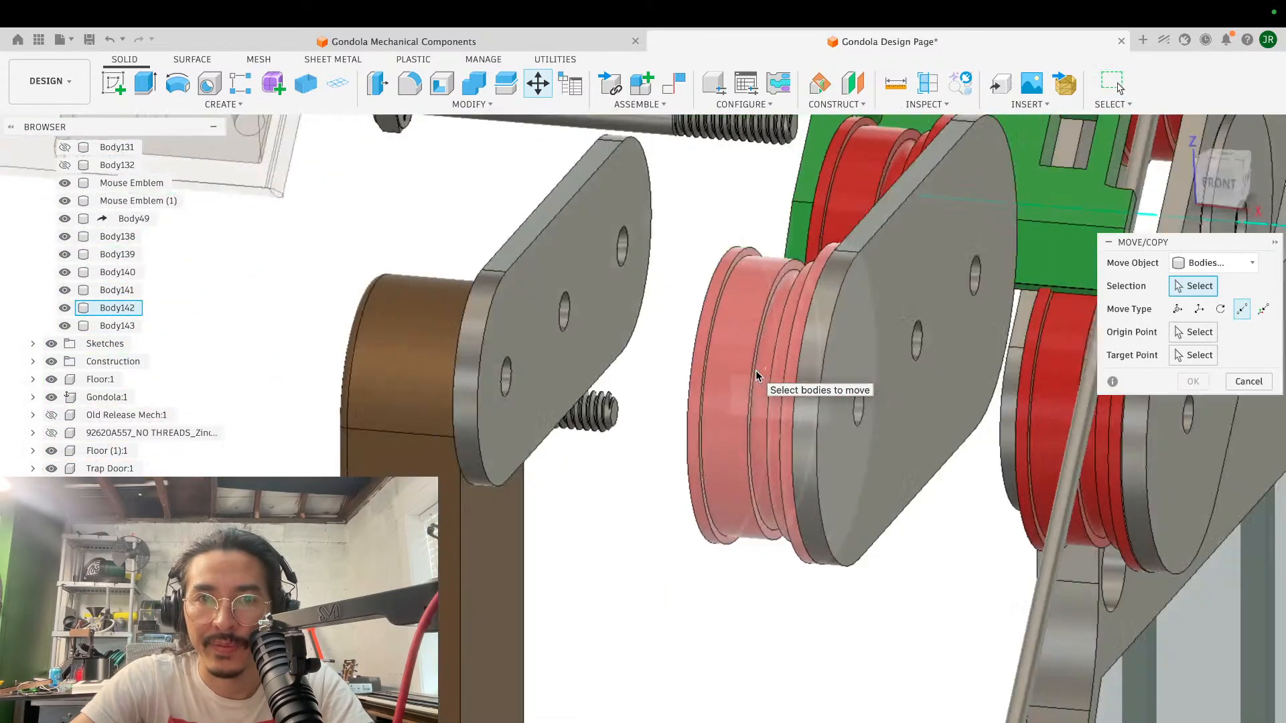
{"action": "scroll", "coordinate": [755, 371], "scroll_direction": "right", "scroll_amount": 2, "text": "shift"}
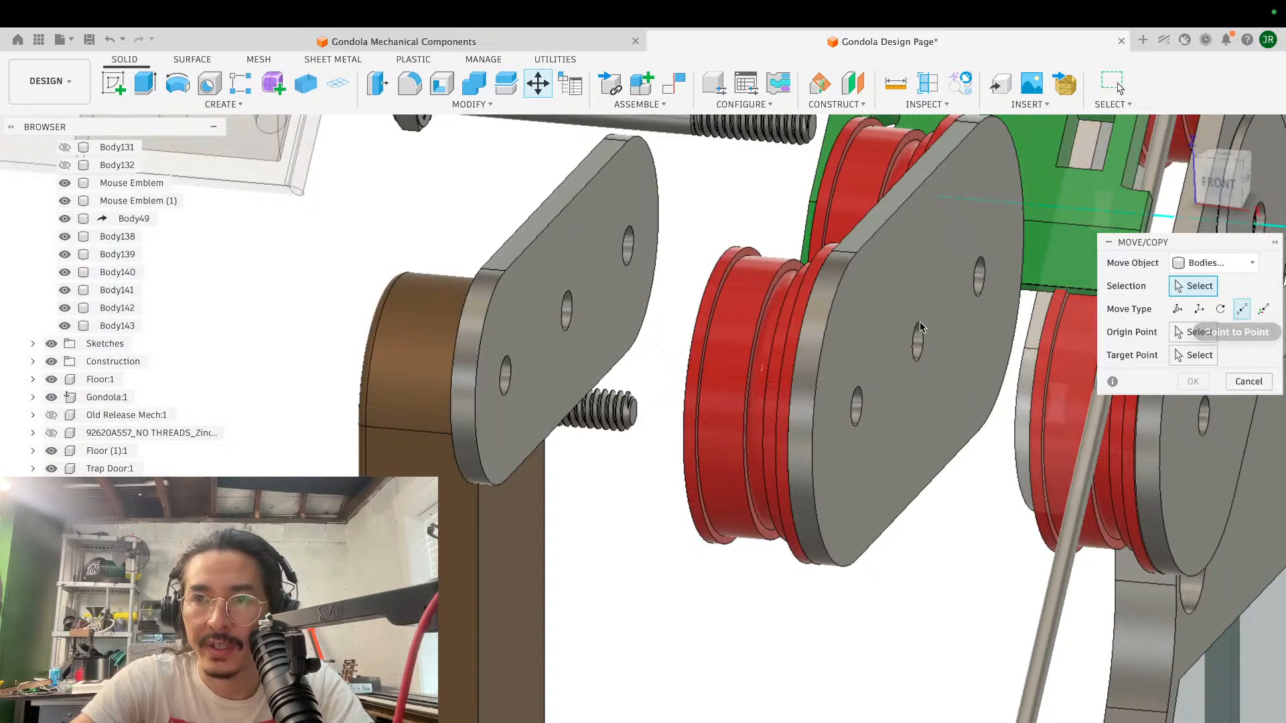
{"action": "left_click", "coordinate": [545, 361]}
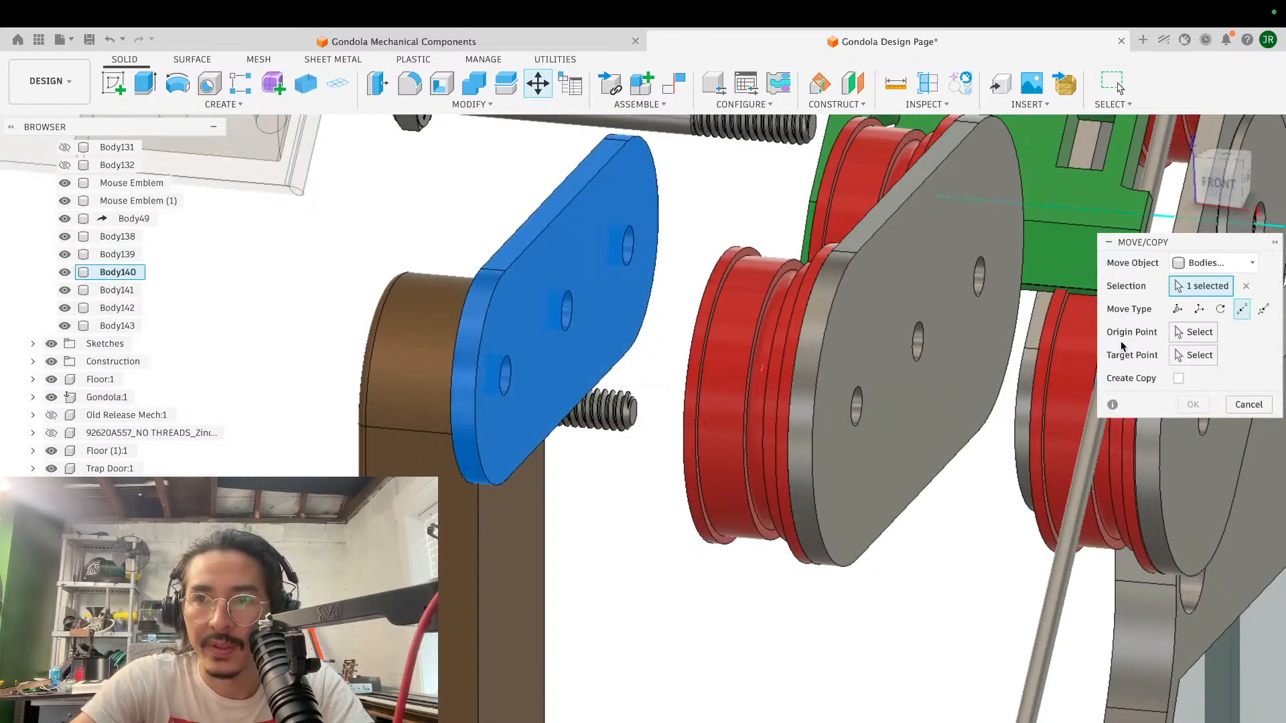
{"action": "left_click", "coordinate": [1182, 332]}
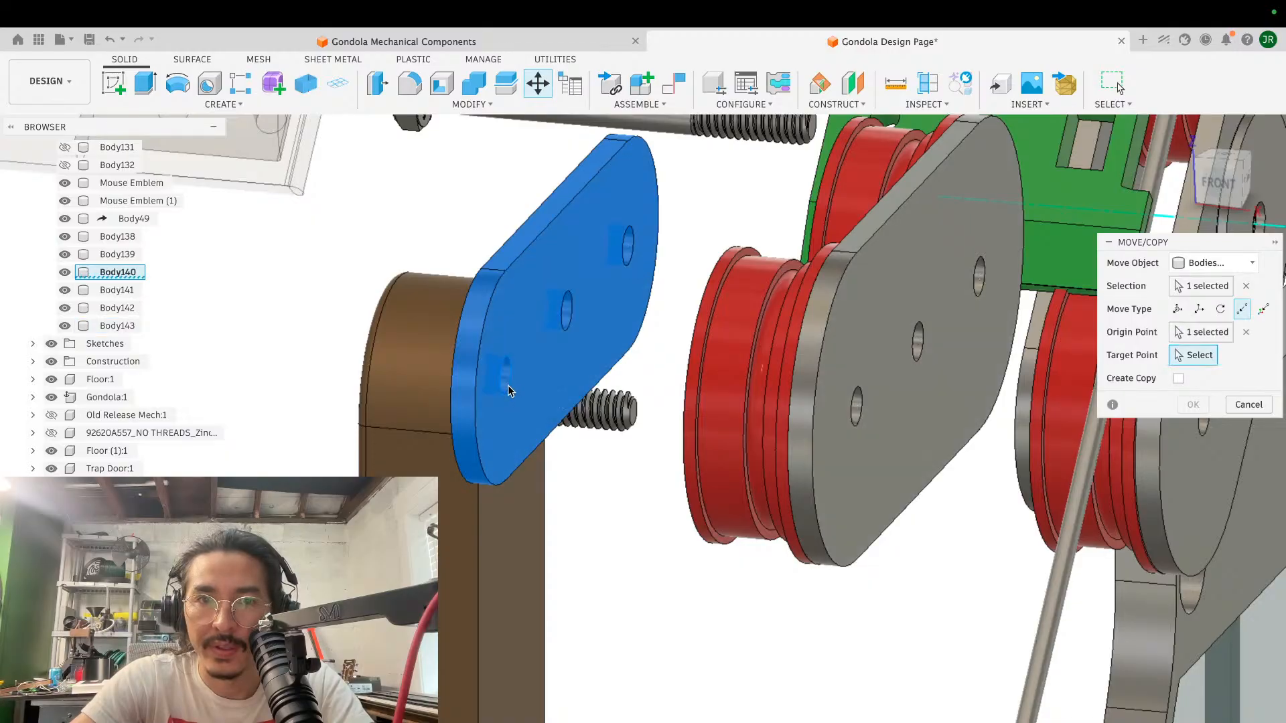
{"action": "scroll", "coordinate": [647, 367], "scroll_direction": "left", "scroll_amount": 10, "text": "shift"}
{"action": "left_click", "coordinate": [628, 429]}
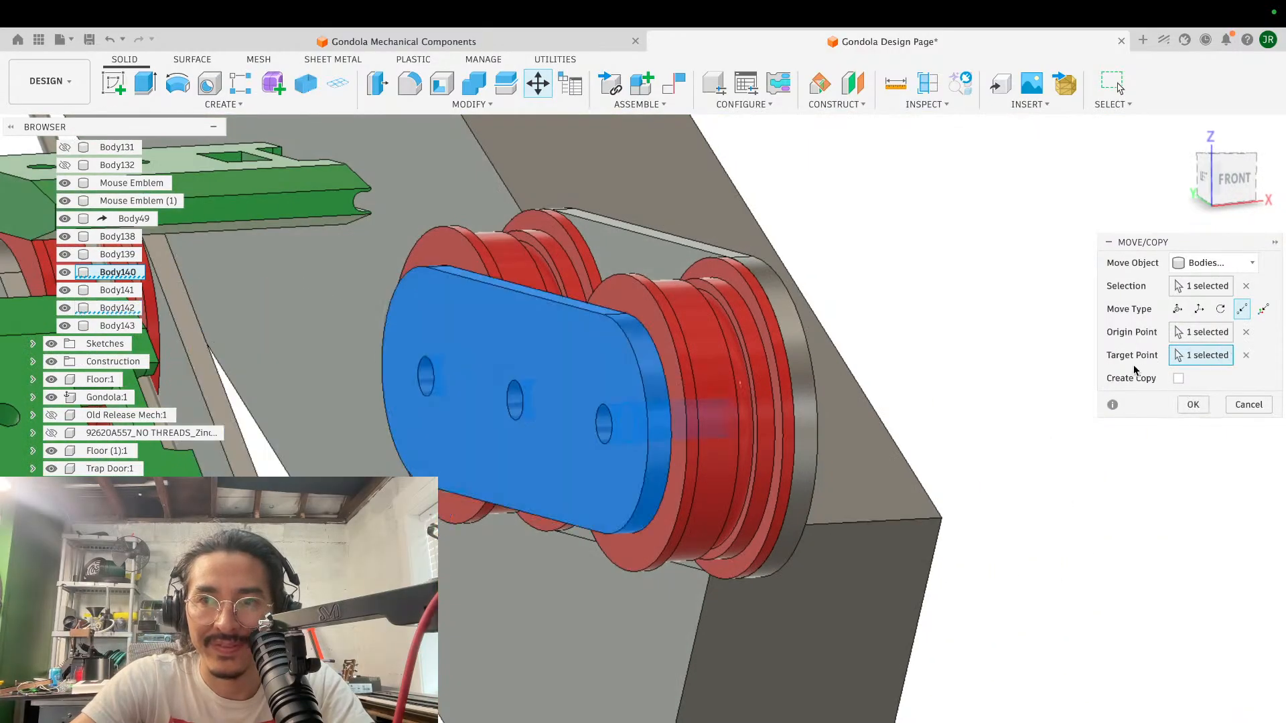
{"action": "left_click", "coordinate": [1192, 404]}
- Examine the reassembled rollers and side plates beside the green block from several directions
{"action": "scroll", "coordinate": [758, 396], "scroll_direction": "left", "scroll_amount": 10, "text": "shift"}
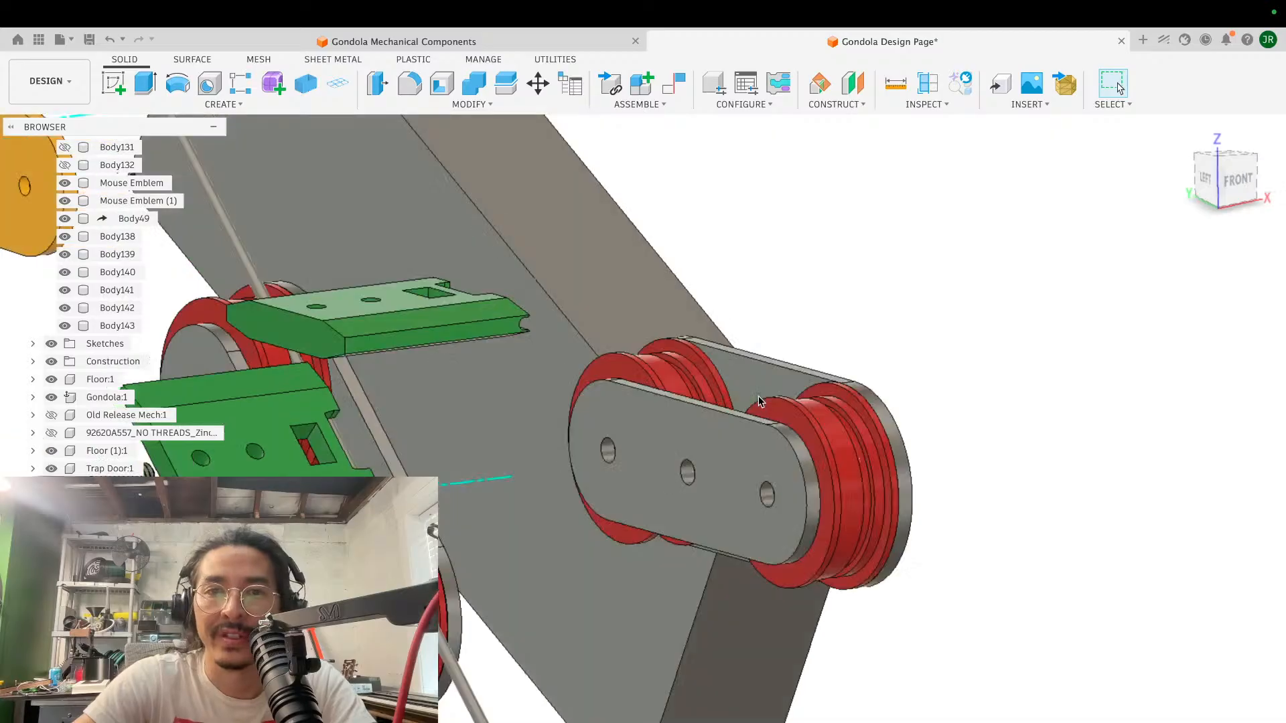
{"action": "scroll", "coordinate": [758, 396], "scroll_direction": "down", "scroll_amount": 5}
{"action": "scroll", "coordinate": [758, 396], "scroll_direction": "left", "scroll_amount": 10, "text": "shift"}
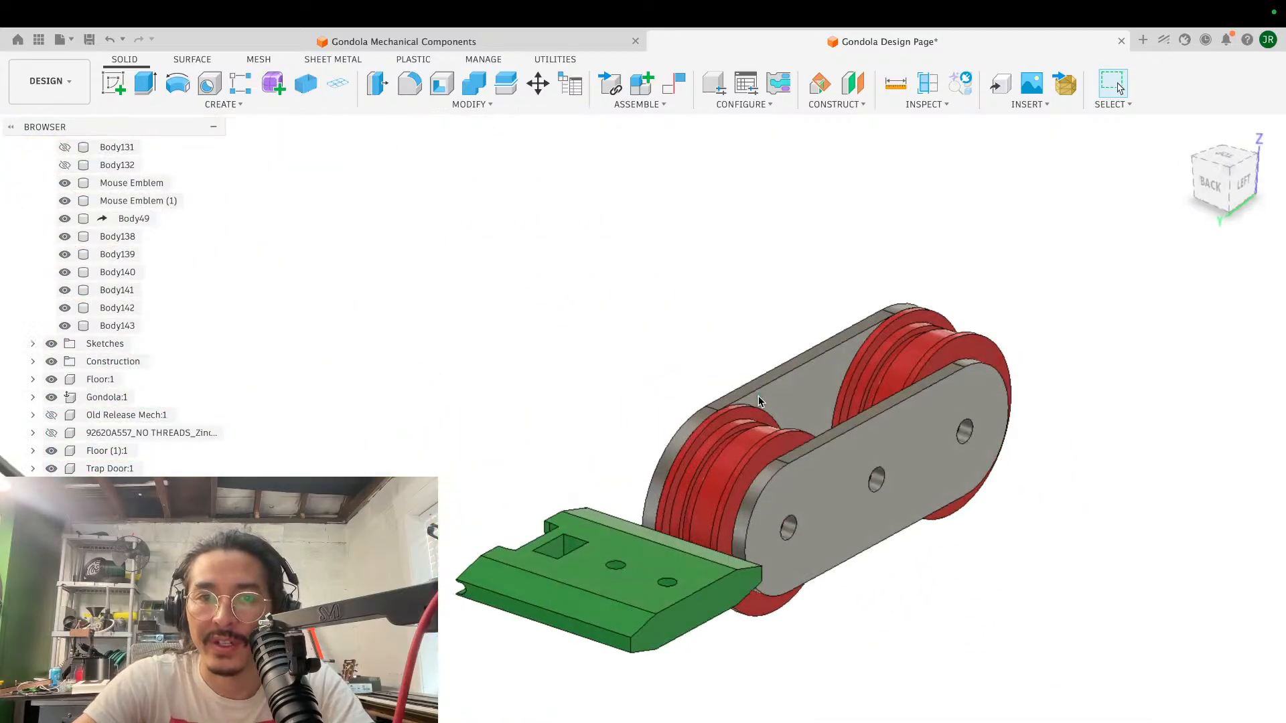
{"action": "scroll", "coordinate": [758, 396], "scroll_direction": "up", "scroll_amount": 5}
{"action": "scroll", "coordinate": [758, 396], "scroll_direction": "left", "scroll_amount": 5}
{"action": "scroll", "coordinate": [758, 396], "scroll_direction": "right", "scroll_amount": 10, "text": "shift"}
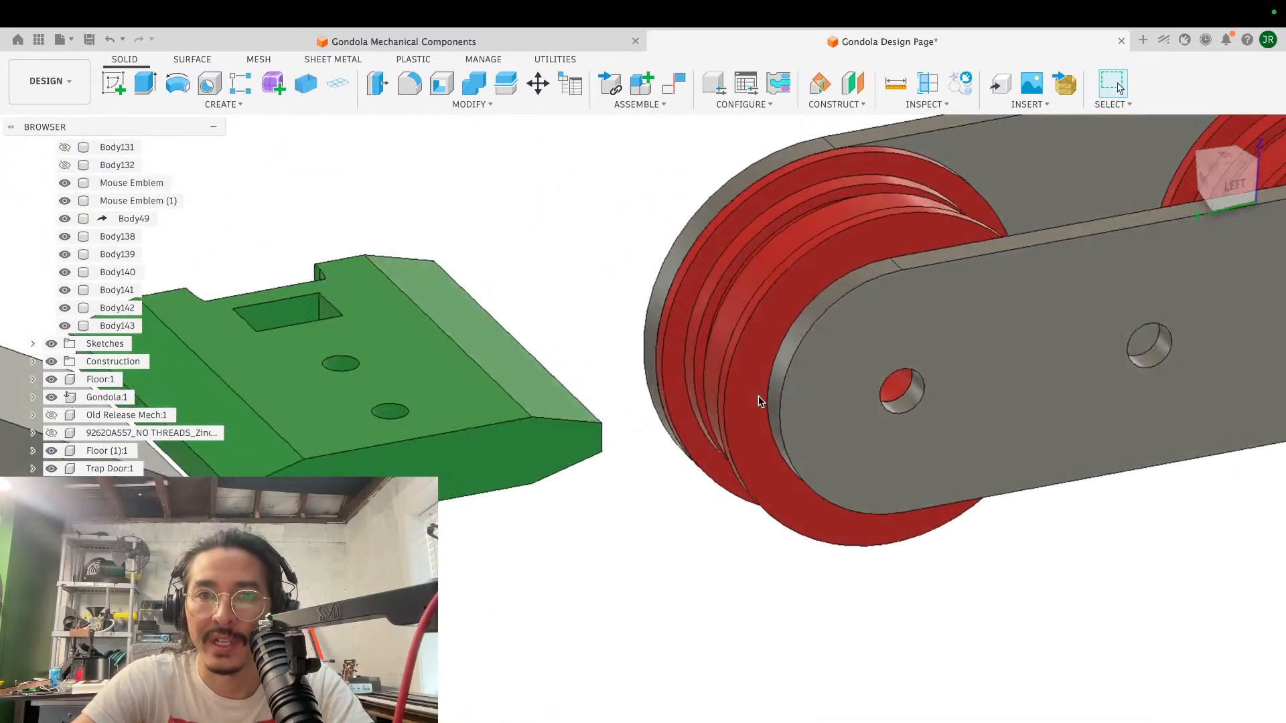
{"action": "scroll", "coordinate": [758, 396], "scroll_direction": "down", "scroll_amount": 5}
{"action": "scroll", "coordinate": [754, 396], "scroll_direction": "left", "scroll_amount": 10, "text": "shift"}
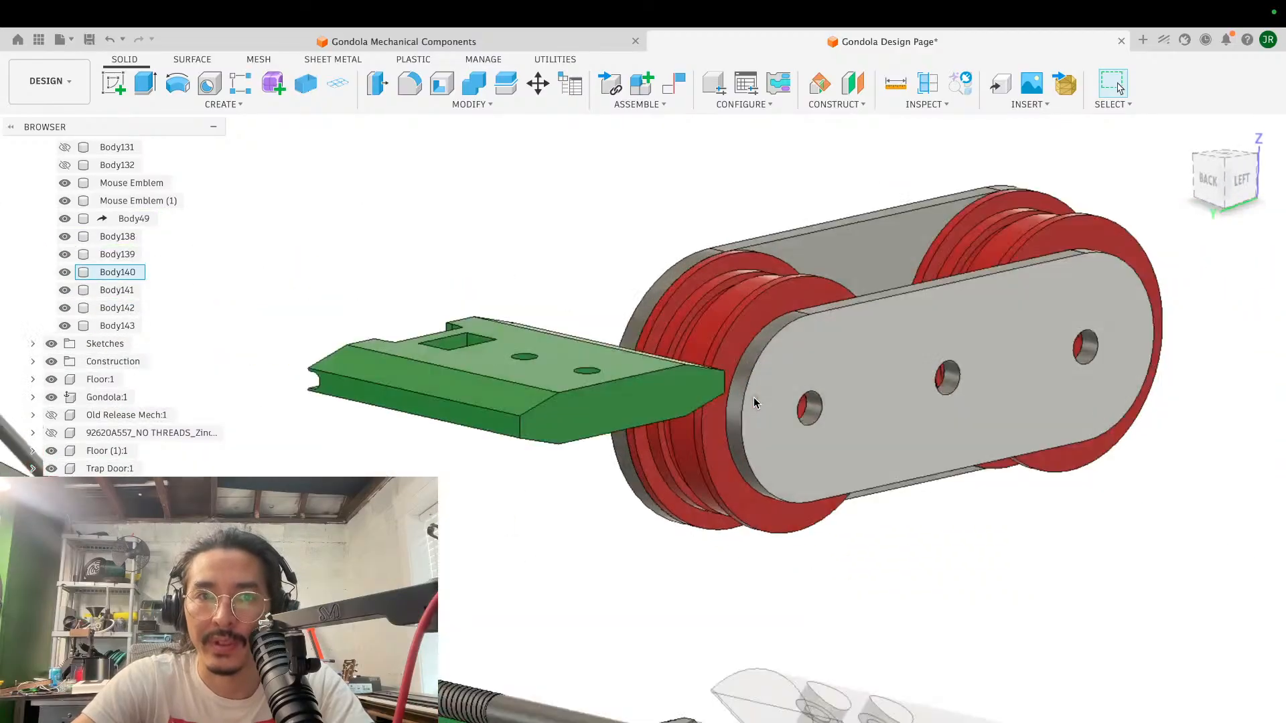
{"action": "scroll", "coordinate": [753, 397], "scroll_direction": "left", "scroll_amount": 10, "text": "shift"}
{"action": "scroll", "coordinate": [753, 396], "scroll_direction": "right", "scroll_amount": 10, "text": "shift"}
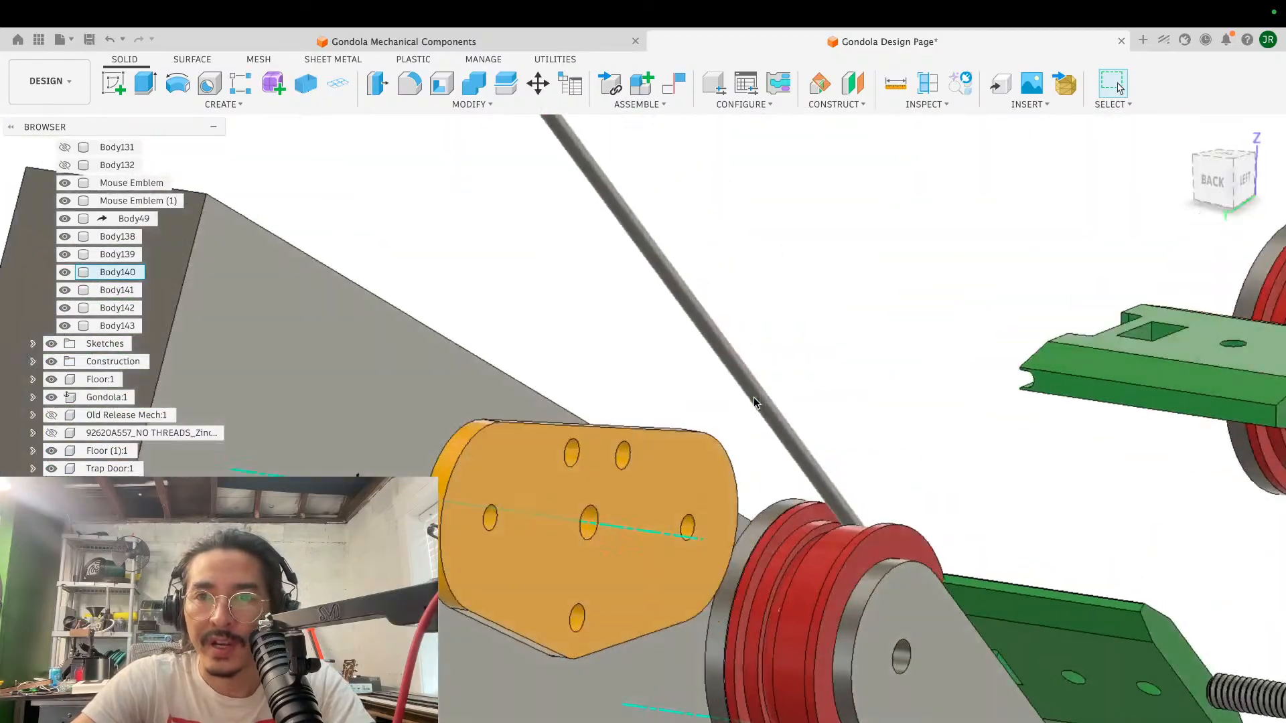
{"action": "scroll", "coordinate": [753, 397], "scroll_direction": "right", "scroll_amount": 10, "text": "shift"}
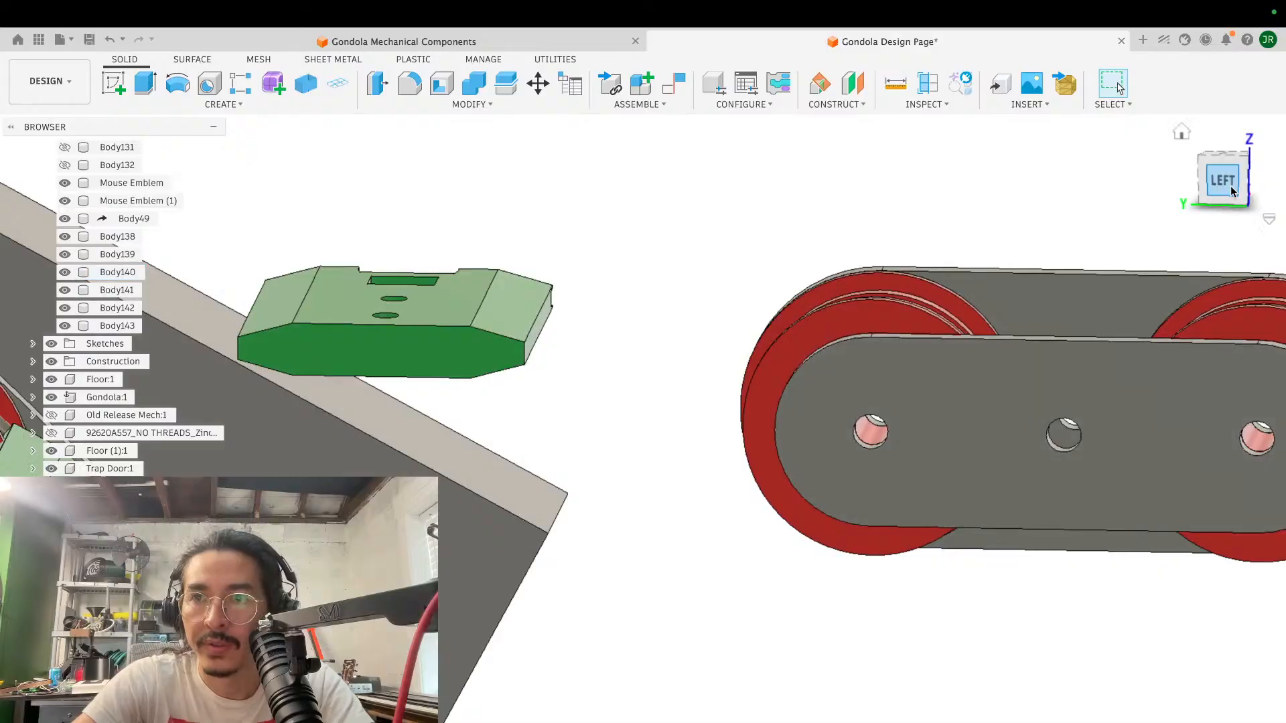
- Free-move the green block about -119.96 mm in Y and 3.14 mm in Z, placing it between the rollers' upper edges
{"action": "left_click", "coordinate": [1231, 186]}
{"action": "key", "text": "m"}
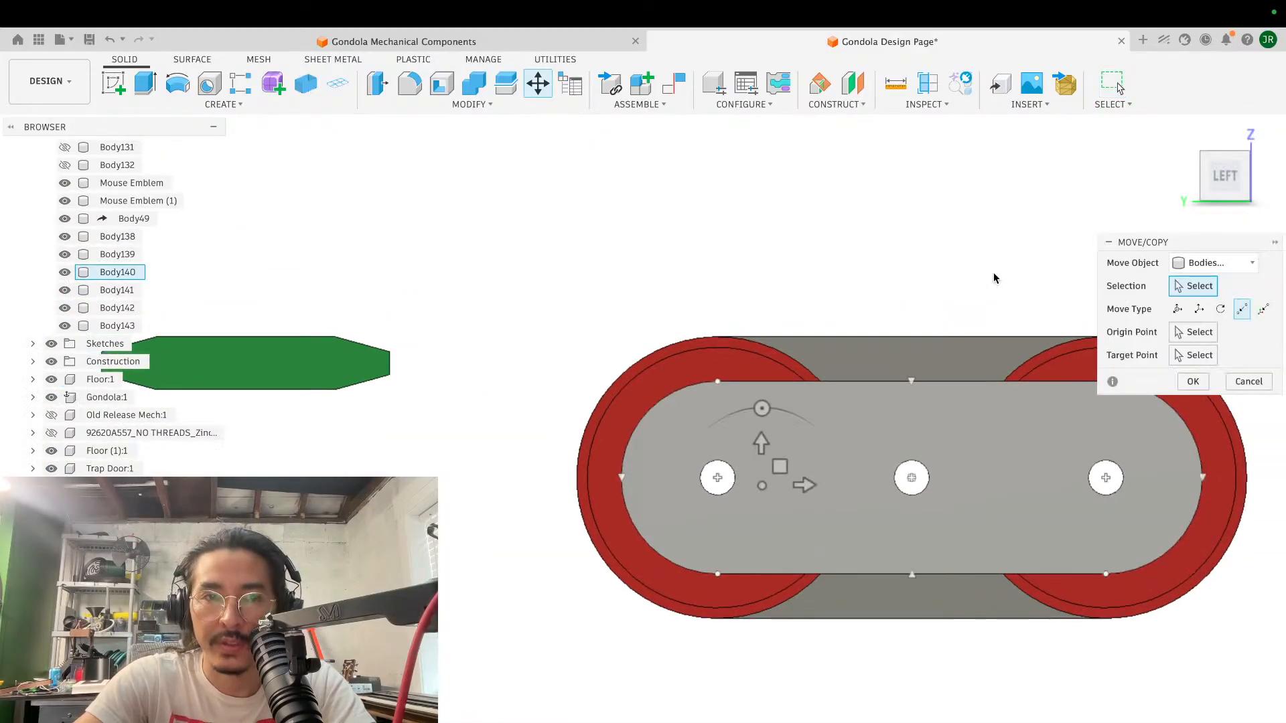
{"action": "left_click", "coordinate": [305, 375]}
{"action": "scroll", "coordinate": [496, 326], "scroll_direction": "down", "scroll_amount": 3}
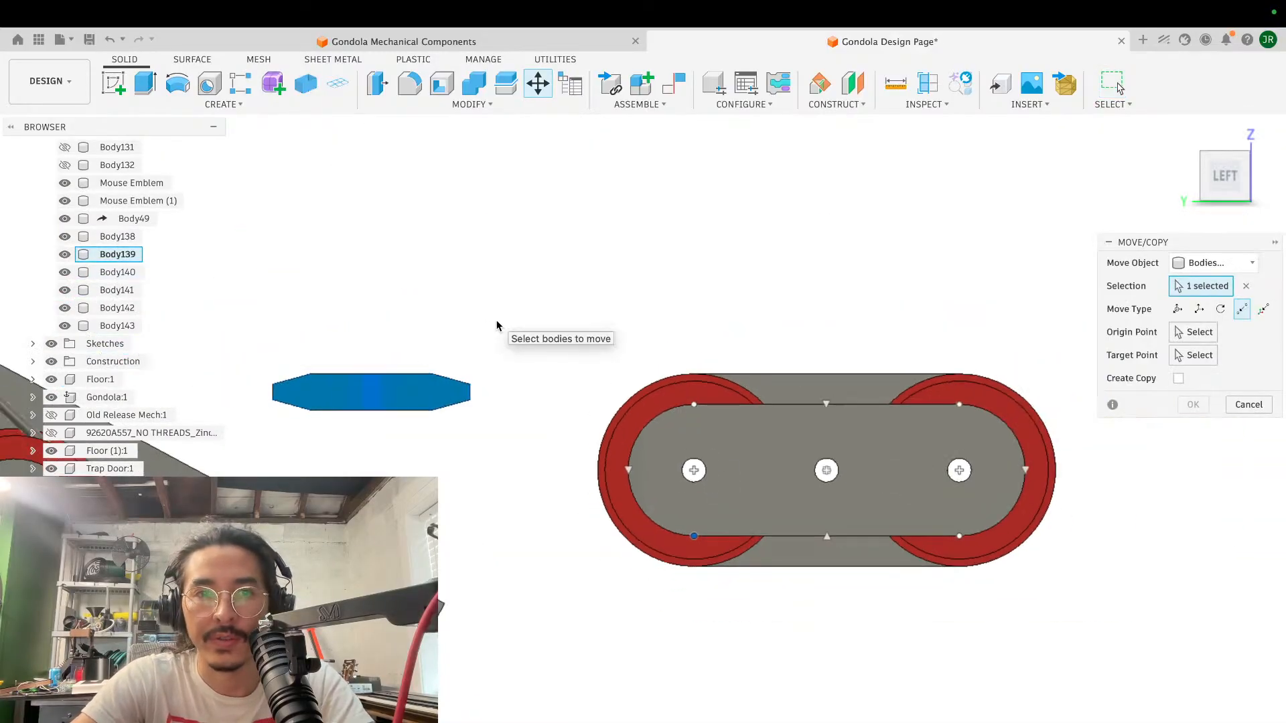
{"action": "left_click", "coordinate": [1178, 309]}
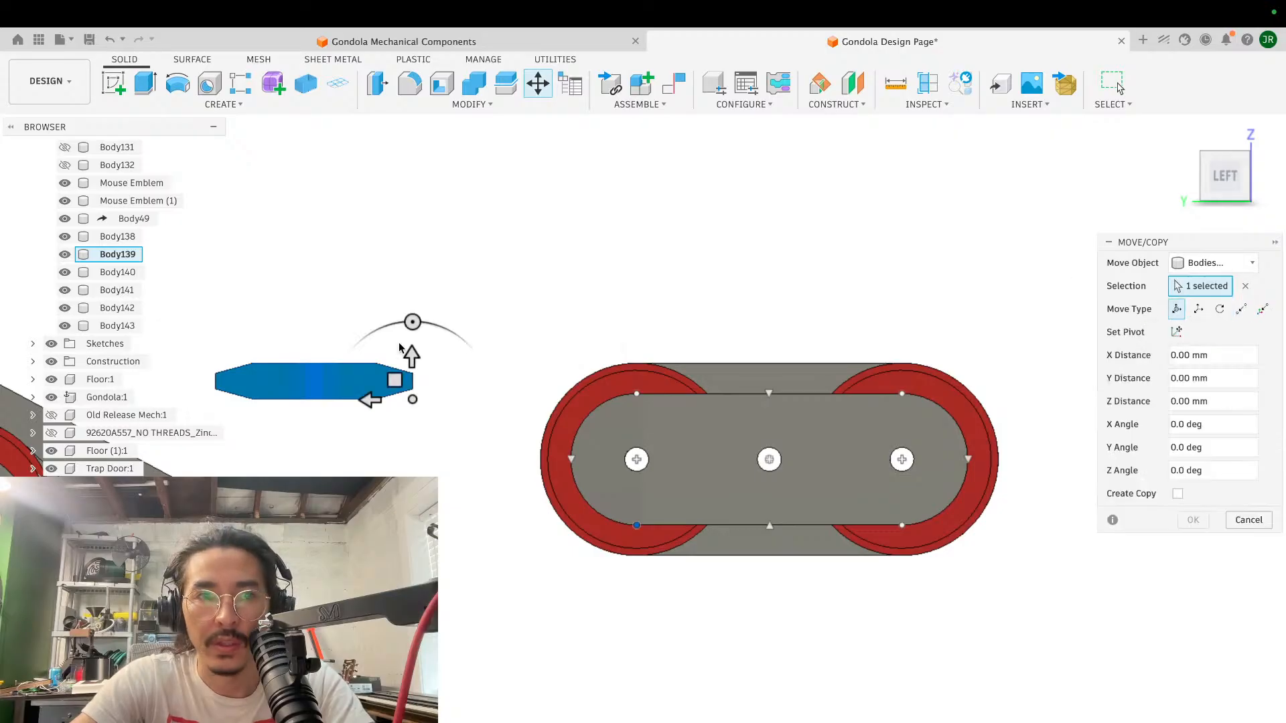
{"action": "left_click_drag", "start_coordinate": [389, 385], "coordinate": [850, 375]}
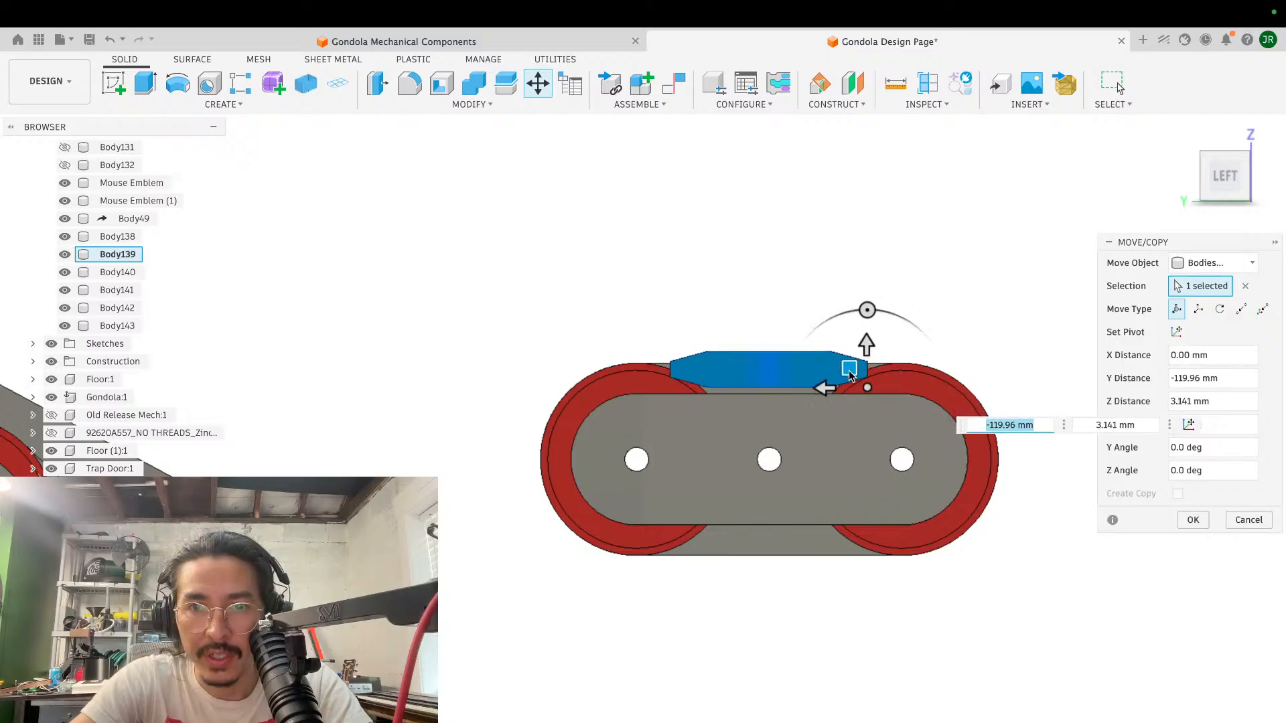
{"action": "left_click", "coordinate": [1192, 521]}
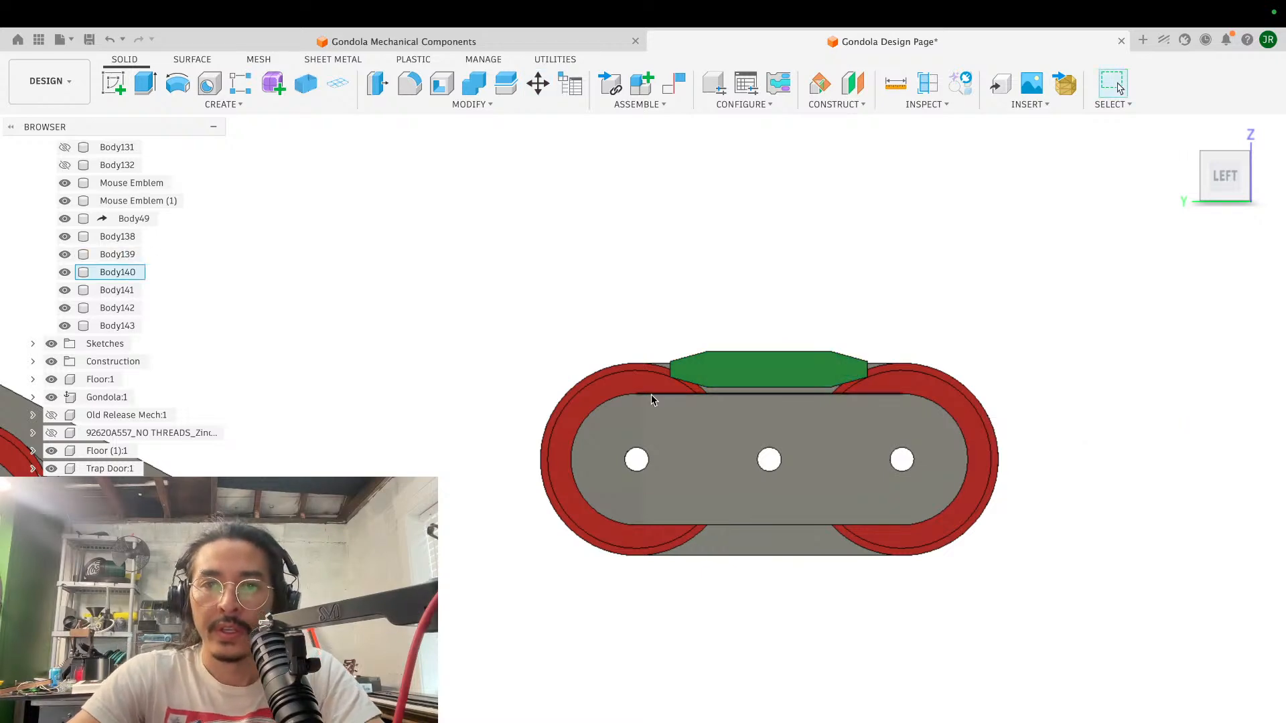
- Examine how the green block fits against the rollers and side plates from the end, side and underside
{"action": "scroll", "coordinate": [651, 395], "scroll_direction": "left", "scroll_amount": 5, "text": "shift"}
{"action": "scroll", "coordinate": [651, 395], "scroll_direction": "up", "scroll_amount": 8}
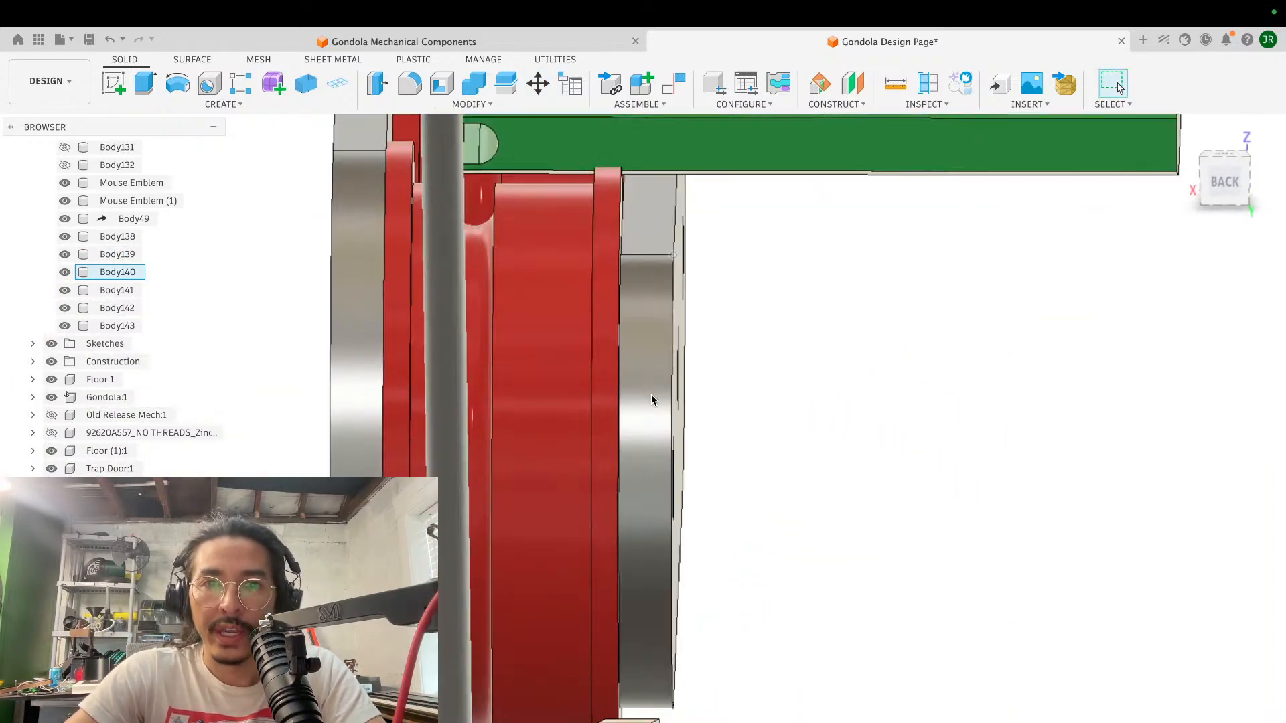
{"action": "scroll", "coordinate": [651, 395], "scroll_direction": "up", "scroll_amount": 4, "text": "shift"}
{"action": "scroll", "coordinate": [651, 395], "scroll_direction": "right", "scroll_amount": 6, "text": "shift"}
{"action": "scroll", "coordinate": [651, 395], "scroll_direction": "right", "scroll_amount": 8, "text": "shift"}
{"action": "scroll", "coordinate": [651, 395], "scroll_direction": "down", "scroll_amount": 4, "text": "shift"}
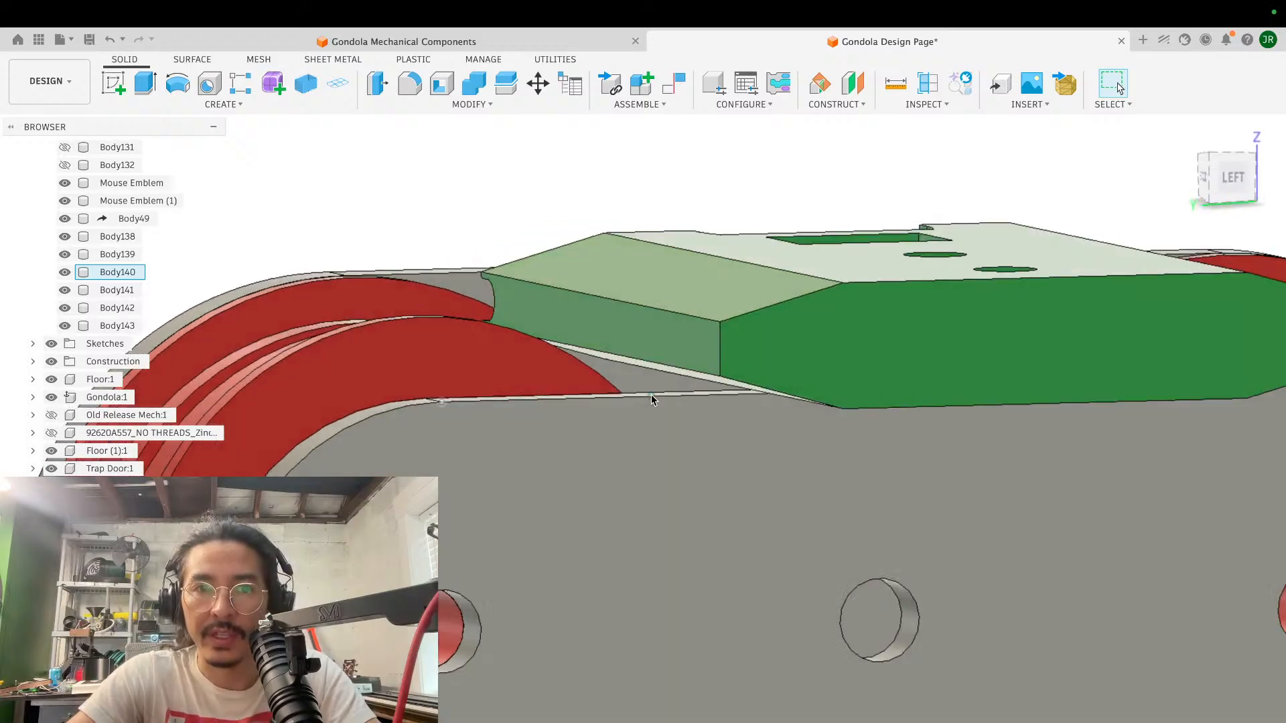
{"action": "scroll", "coordinate": [651, 395], "scroll_direction": "left", "scroll_amount": 6, "text": "shift"}
{"action": "scroll", "coordinate": [651, 395], "scroll_direction": "up", "scroll_amount": 5, "text": "shift"}
{"action": "scroll", "coordinate": [651, 395], "scroll_direction": "left", "scroll_amount": 6, "text": "shift"}
{"action": "scroll", "coordinate": [651, 396], "scroll_direction": "down", "scroll_amount": 4, "text": "shift"}
{"action": "scroll", "coordinate": [651, 395], "scroll_direction": "right", "scroll_amount": 4, "text": "shift"}
{"action": "scroll", "coordinate": [651, 395], "scroll_direction": "up", "scroll_amount": 2, "text": "shift"}
{"action": "scroll", "coordinate": [651, 395], "scroll_direction": "right", "scroll_amount": 5, "text": "shift"}
{"action": "scroll", "coordinate": [651, 395], "scroll_direction": "up", "scroll_amount": 2, "text": "shift"}
{"action": "scroll", "coordinate": [651, 395], "scroll_direction": "left", "scroll_amount": 1, "text": "shift"}
{"action": "scroll", "coordinate": [651, 395], "scroll_direction": "down", "scroll_amount": 4}
{"action": "scroll", "coordinate": [651, 399], "scroll_direction": "right", "scroll_amount": 4, "text": "shift"}
- Free-move the green block straight up about 1.96 mm from its position between the rollers
{"action": "key", "text": "m"}
{"action": "scroll", "coordinate": [802, 368], "scroll_direction": "up", "scroll_amount": 3}
{"action": "scroll", "coordinate": [801, 363], "scroll_direction": "down", "scroll_amount": 3}
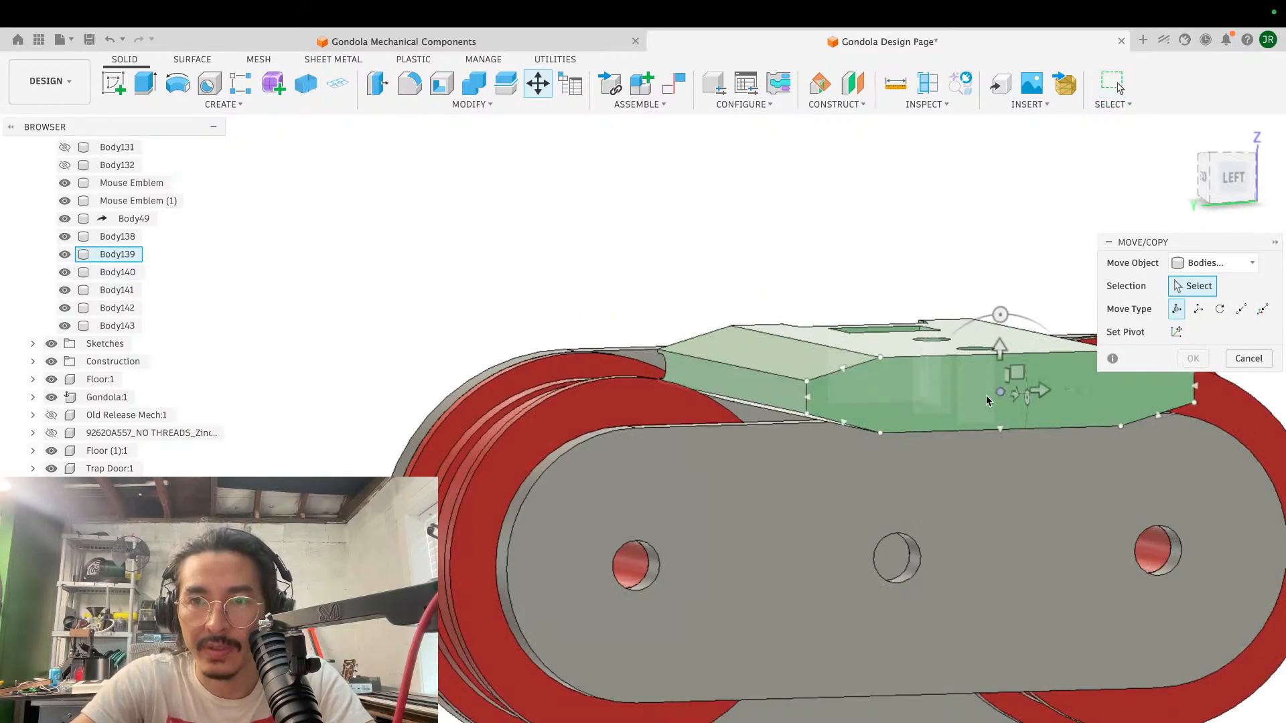
{"action": "left_click", "coordinate": [994, 396]}
{"action": "scroll", "coordinate": [994, 396], "scroll_direction": "right", "scroll_amount": 3, "text": "shift"}
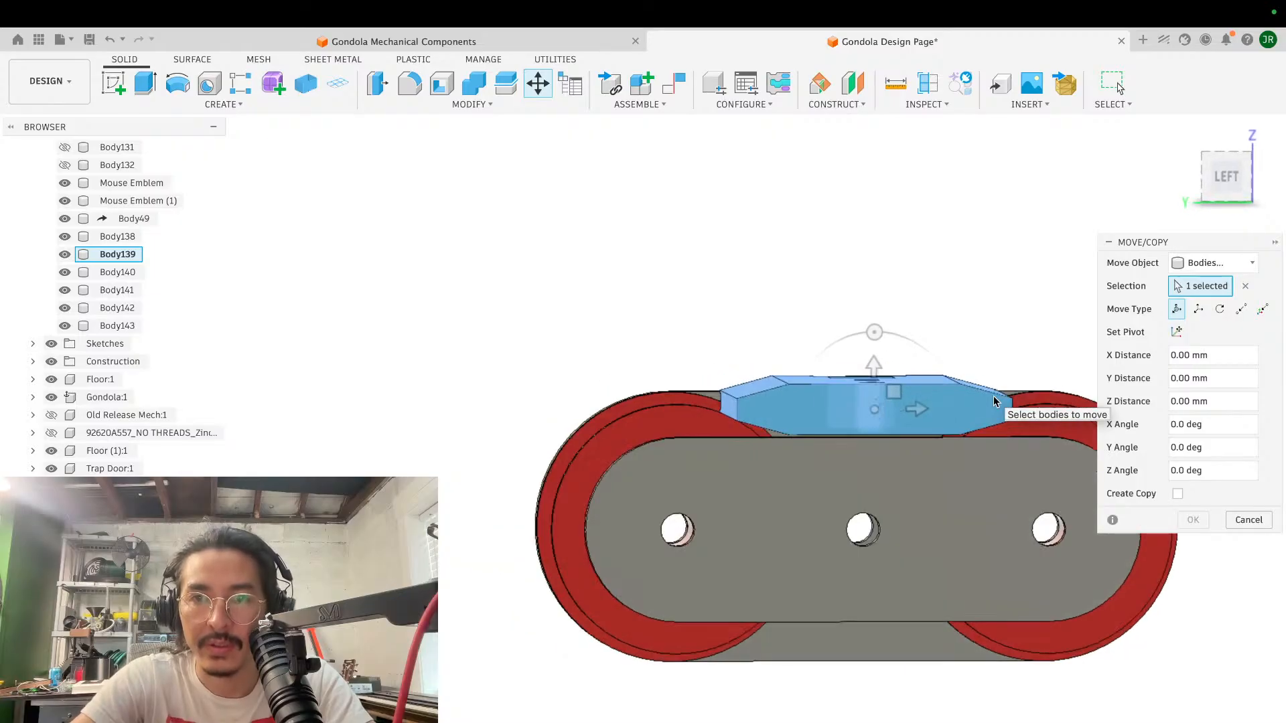
{"action": "scroll", "coordinate": [994, 396], "scroll_direction": "right", "scroll_amount": 1, "text": "shift"}
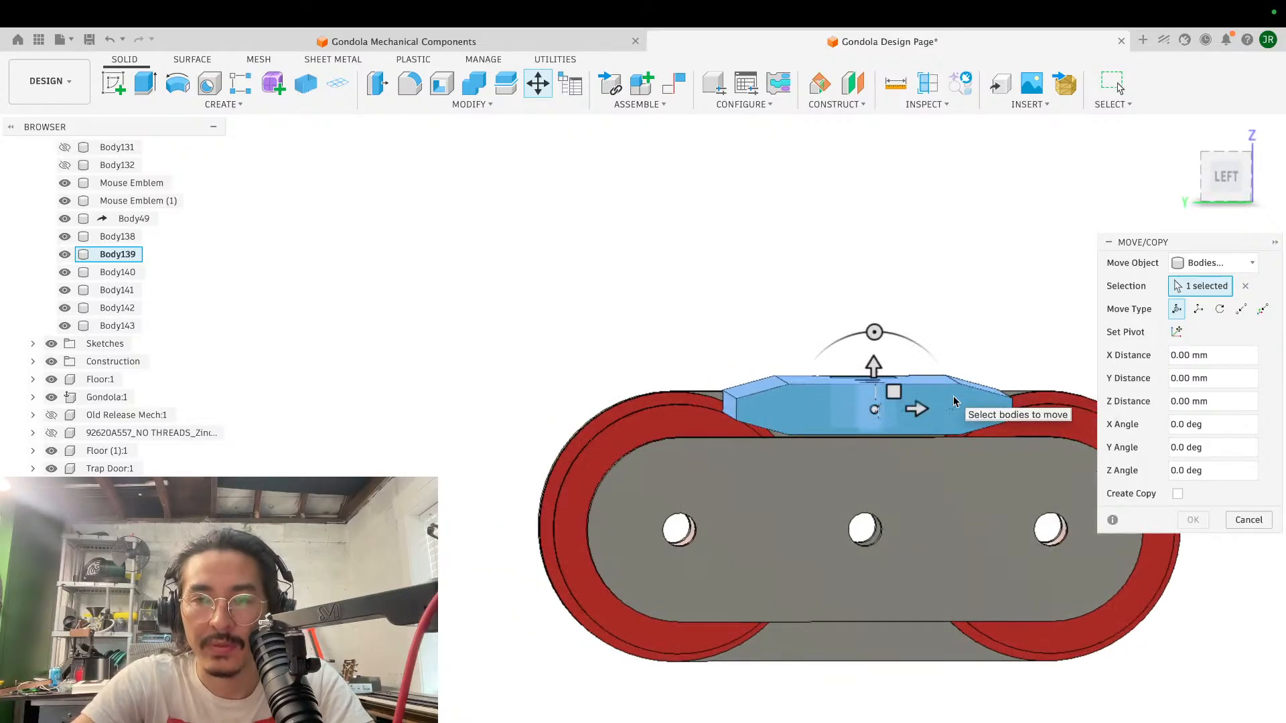
{"action": "left_click", "coordinate": [875, 367]}
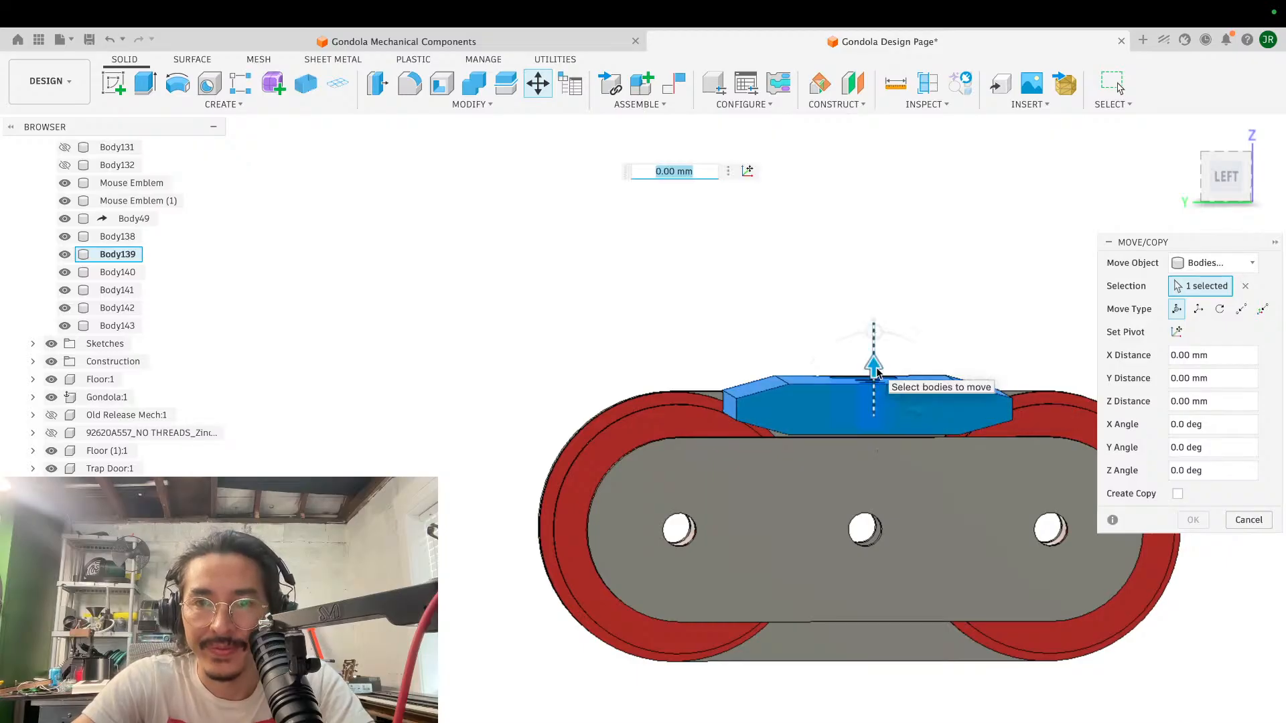
{"action": "left_click_drag", "start_coordinate": [876, 369], "coordinate": [876, 358]}
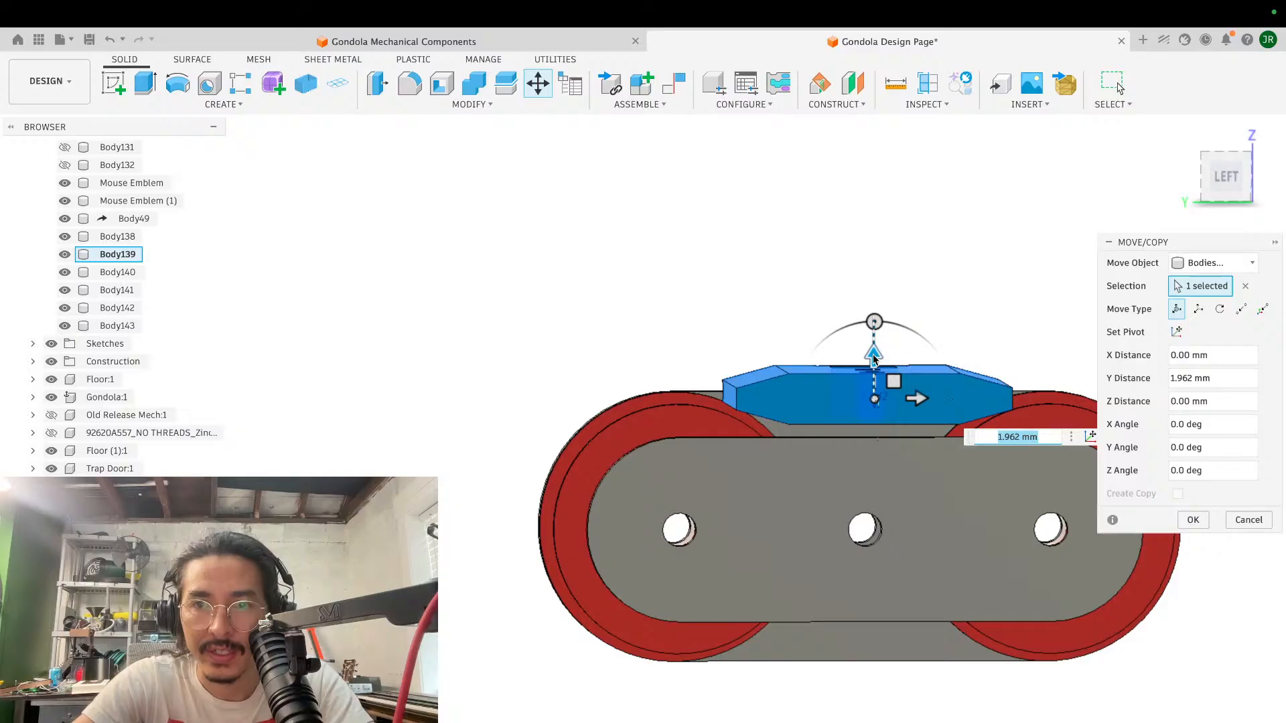
- Shift the green block about 36.9 mm sideways over the end roller and set its underside level with the roller's top edge
{"action": "left_click_drag", "start_coordinate": [876, 356], "coordinate": [718, 364]}
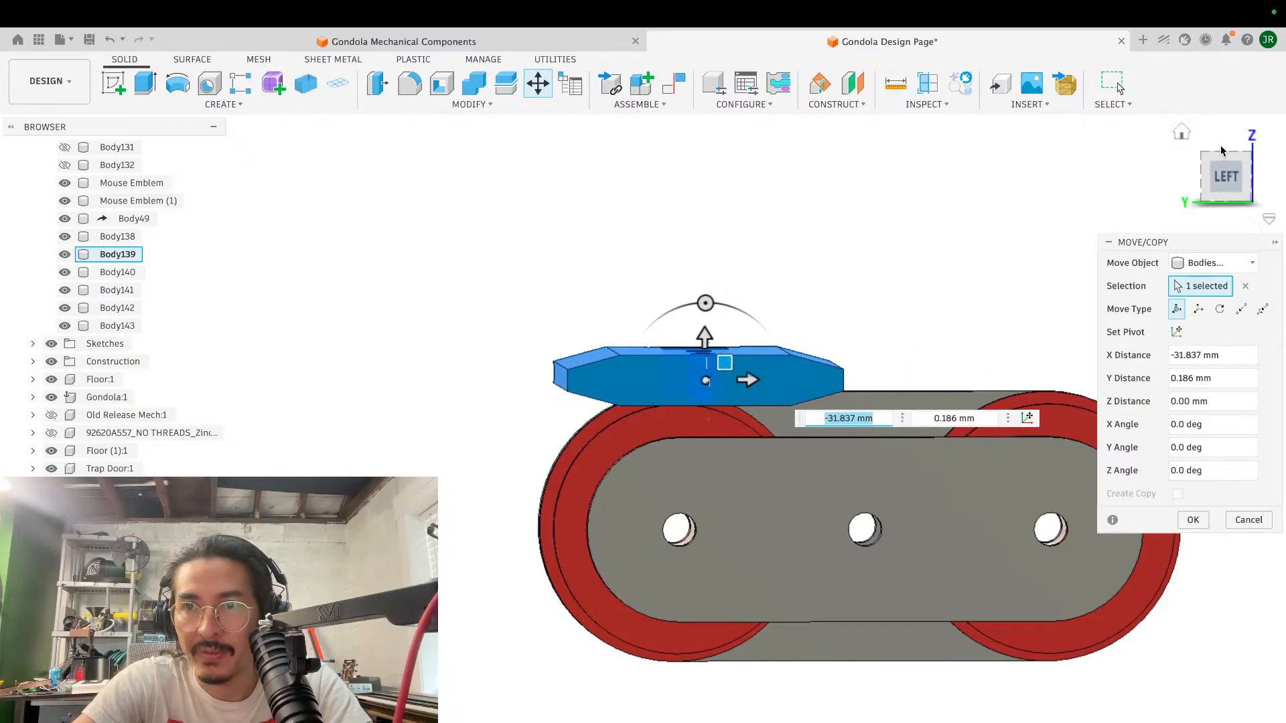
{"action": "left_click", "coordinate": [1223, 181]}
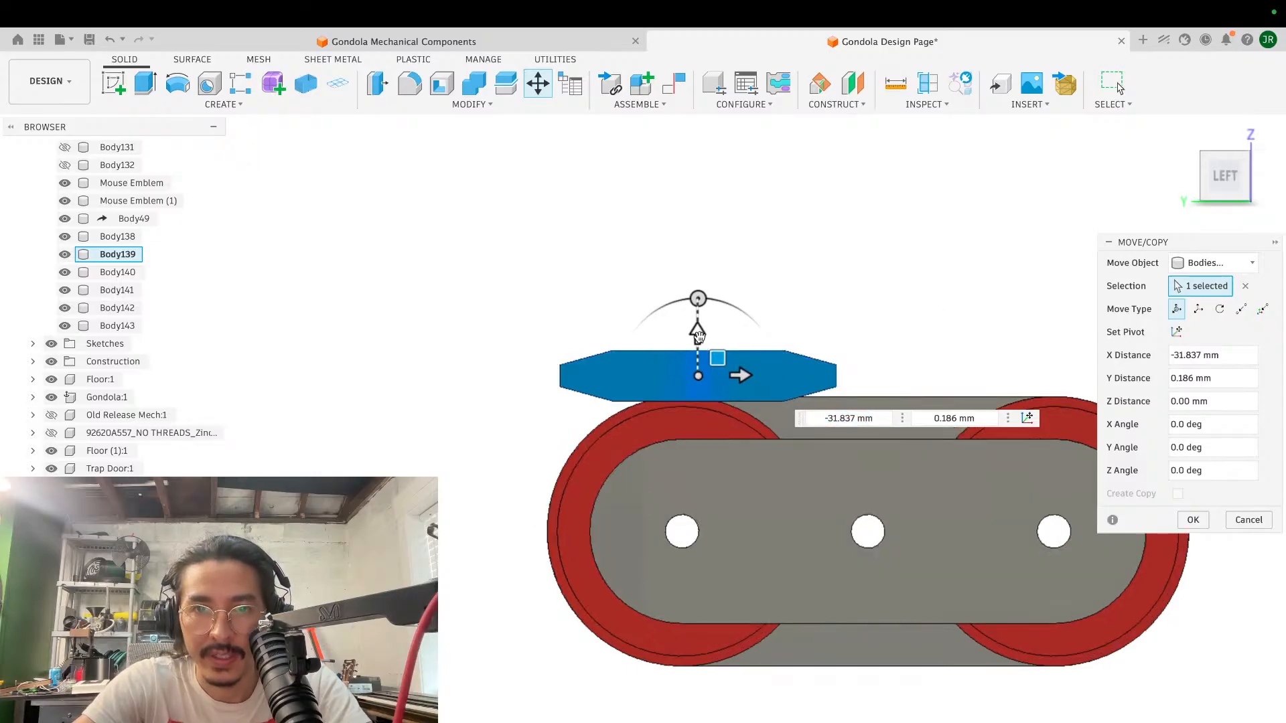
{"action": "left_click_drag", "start_coordinate": [713, 355], "coordinate": [687, 363]}
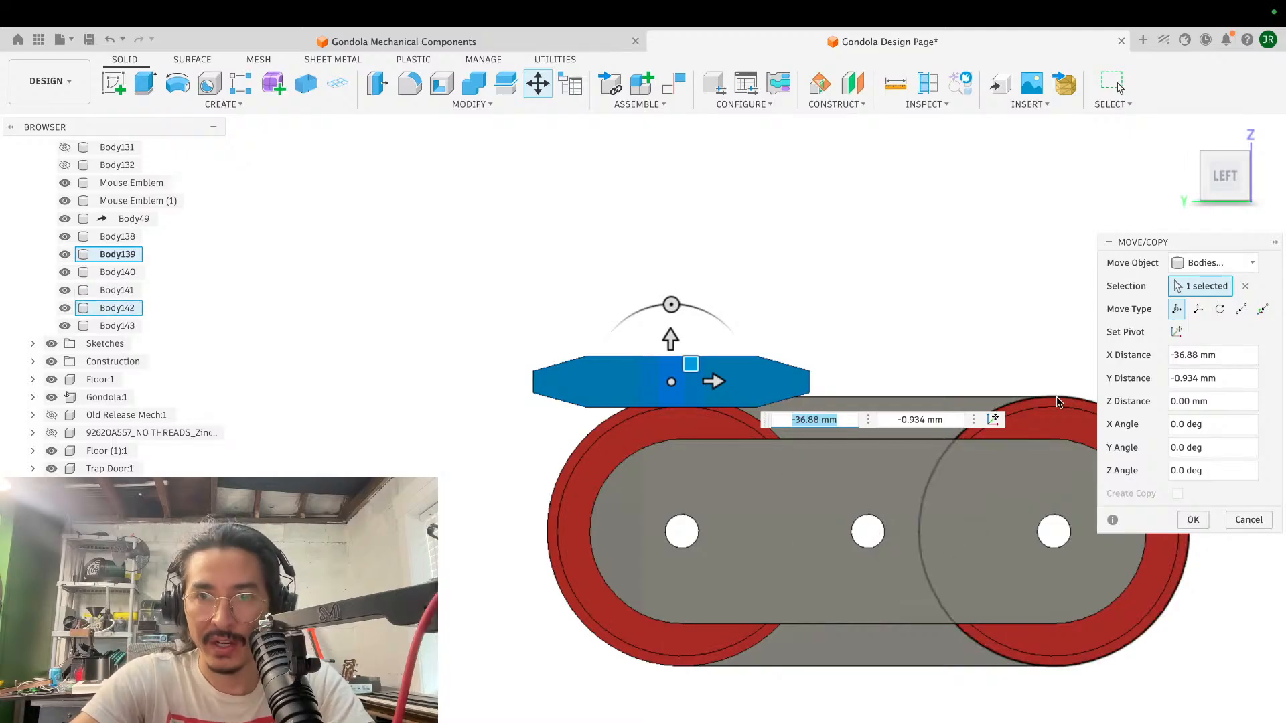
- Slide the green block straight along the side plates back to midway between the two rollers and finish the move
{"action": "middle_click_drag", "start_coordinate": [1045, 408], "coordinate": [684, 410], "text": "shift"}
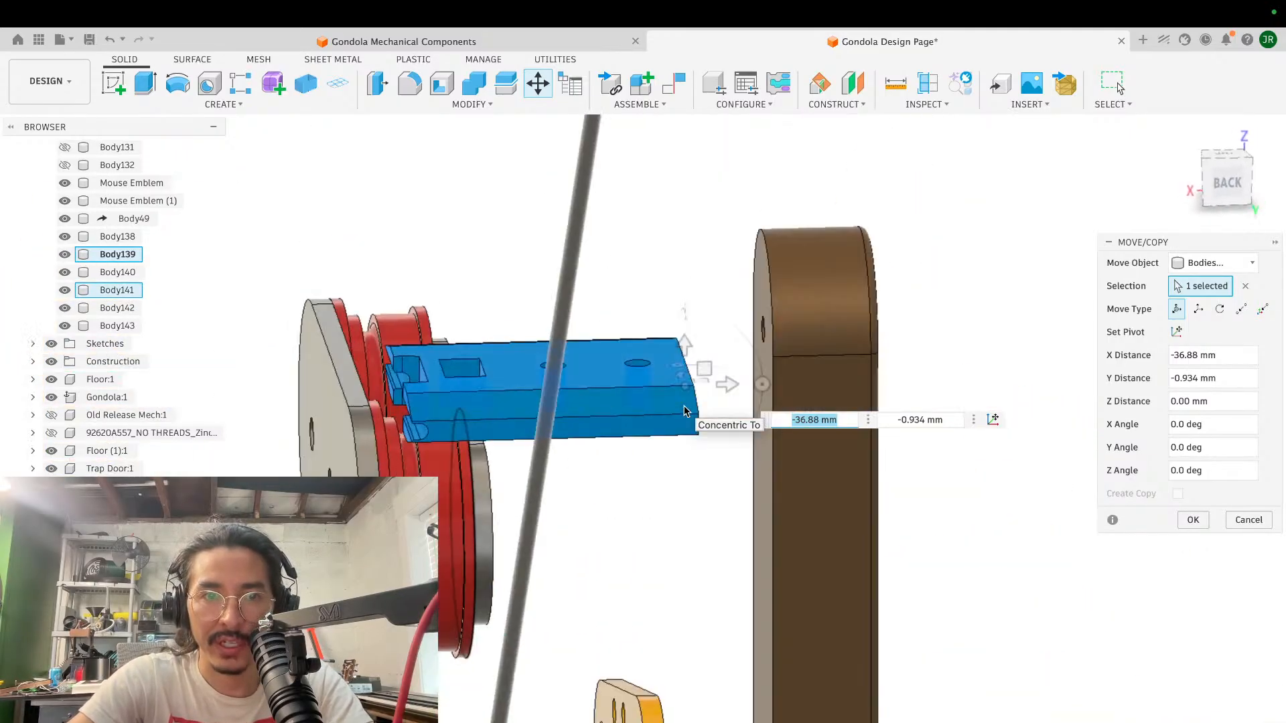
{"action": "scroll", "coordinate": [684, 411], "scroll_direction": "right", "scroll_amount": 10, "text": "shift"}
{"action": "scroll", "coordinate": [684, 410], "scroll_direction": "left", "scroll_amount": 5}
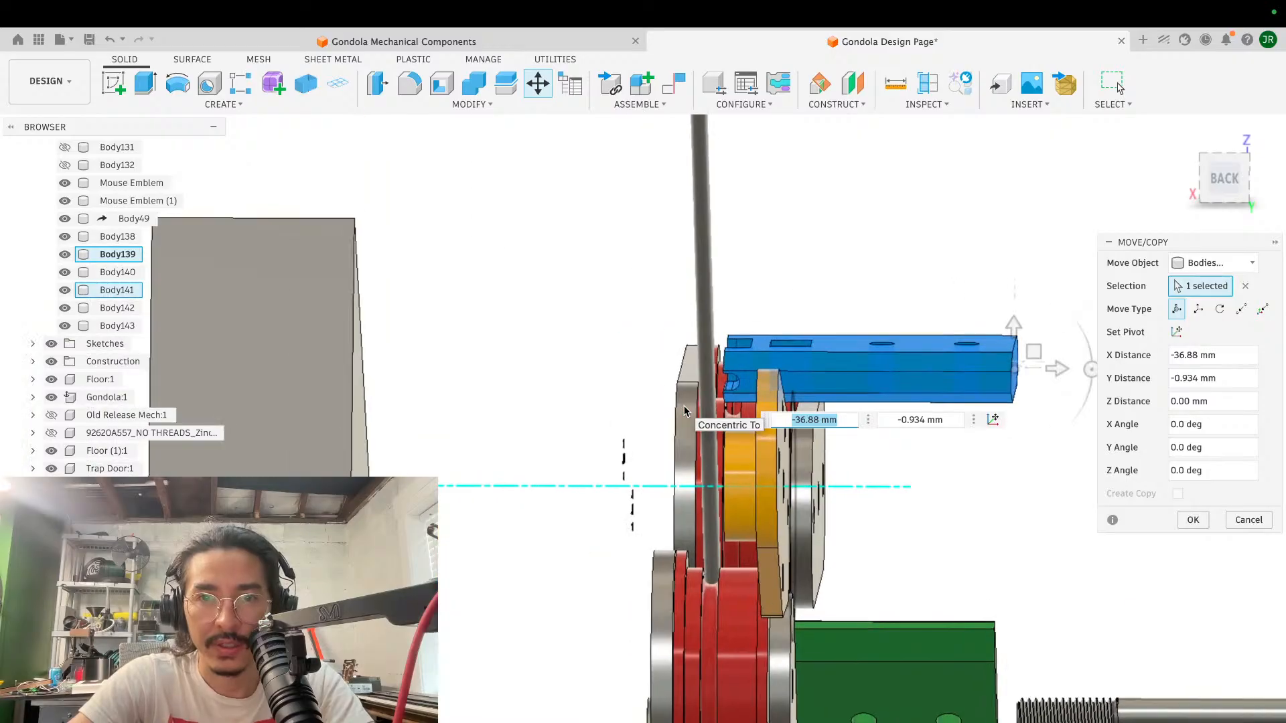
{"action": "scroll", "coordinate": [684, 411], "scroll_direction": "right", "scroll_amount": 10, "text": "shift"}
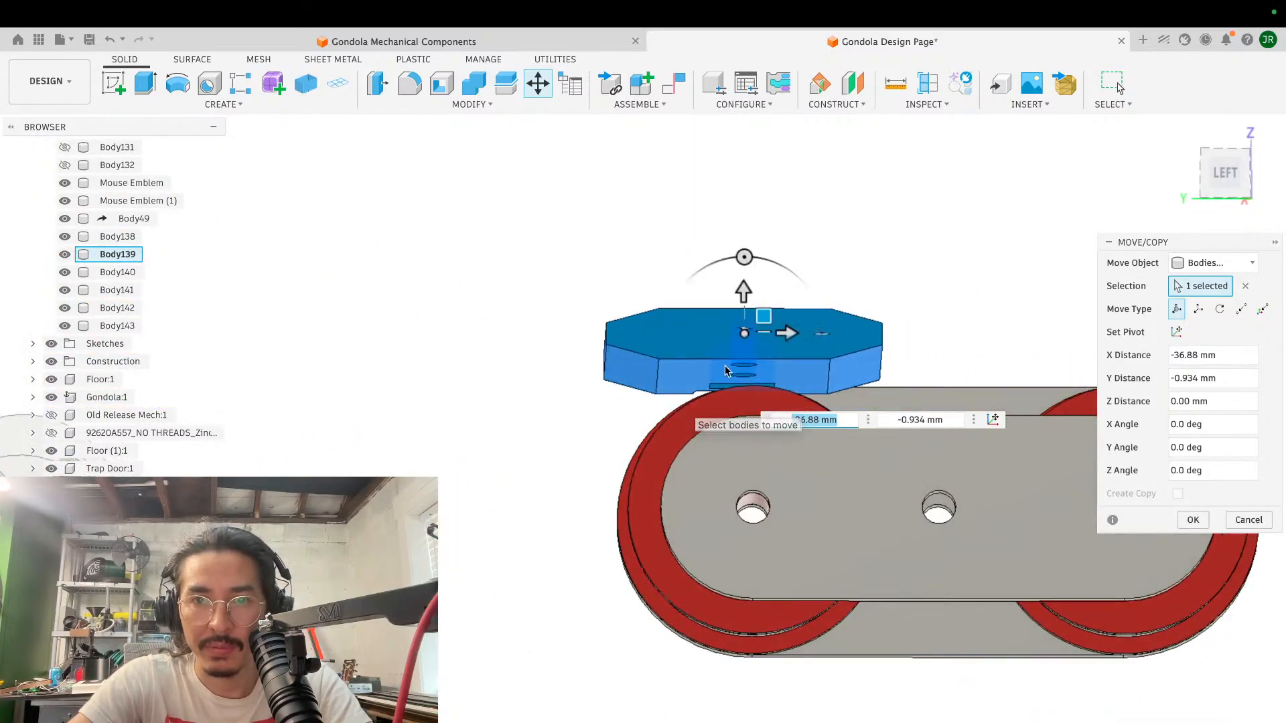
{"action": "left_click_drag", "start_coordinate": [789, 332], "coordinate": [919, 340]}
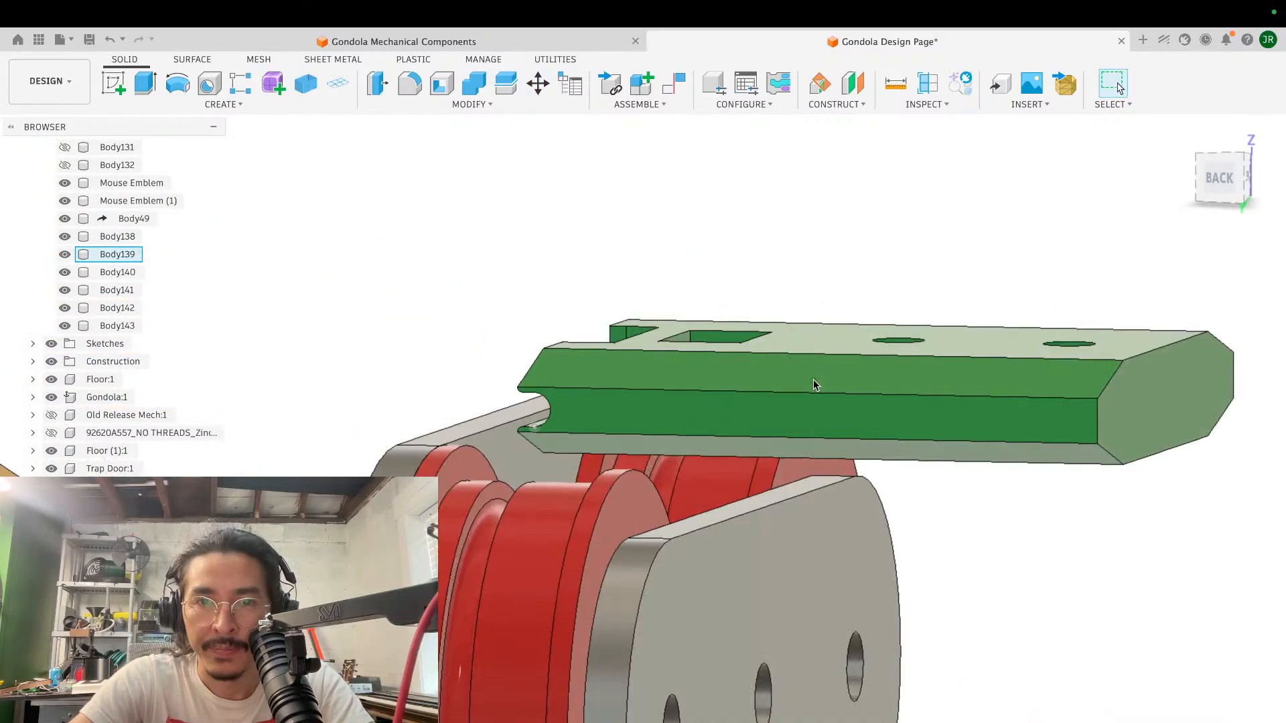
- Examine the clearance between the green block's underside and the roller flanges and side plates
{"action": "scroll", "coordinate": [813, 379], "scroll_direction": "up", "scroll_amount": 3}
{"action": "scroll", "coordinate": [644, 496], "scroll_direction": "up", "scroll_amount": 2}
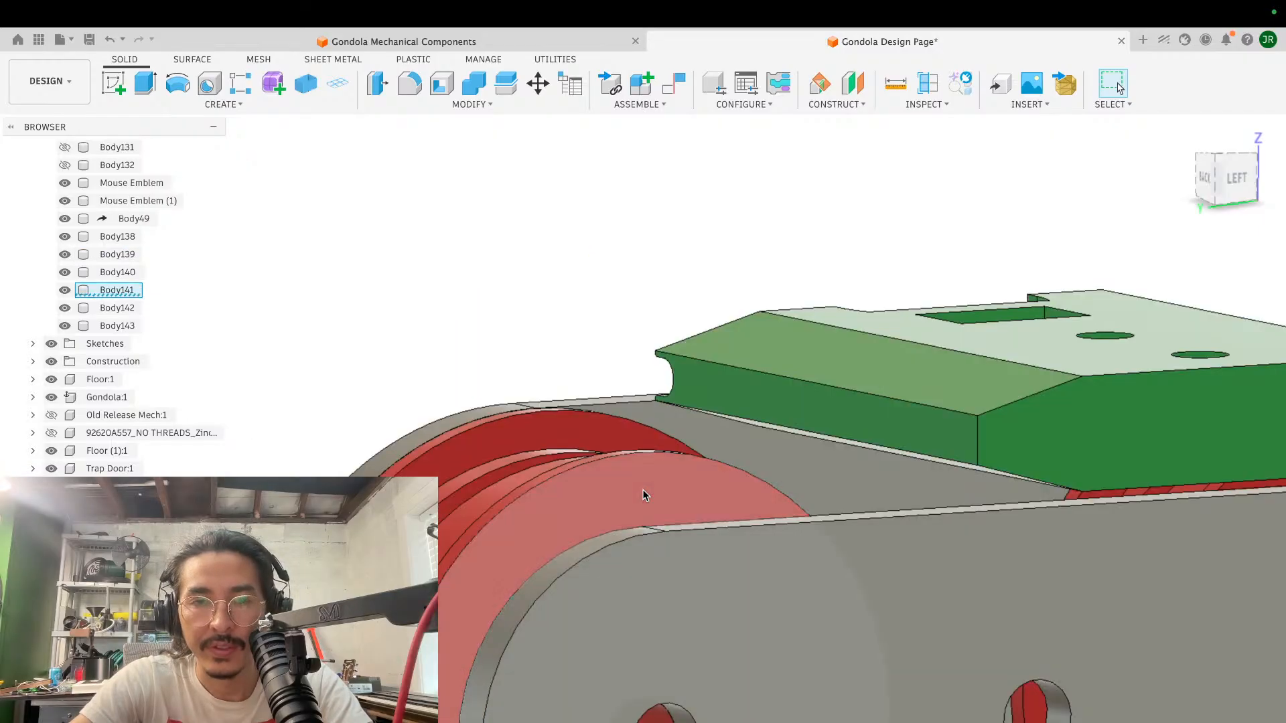
{"action": "scroll", "coordinate": [673, 459], "scroll_direction": "down", "scroll_amount": 4}
{"action": "scroll", "coordinate": [672, 460], "scroll_direction": "down", "scroll_amount": 5, "text": "shift"}
{"action": "scroll", "coordinate": [672, 460], "scroll_direction": "left", "scroll_amount": 10, "text": "shift"}
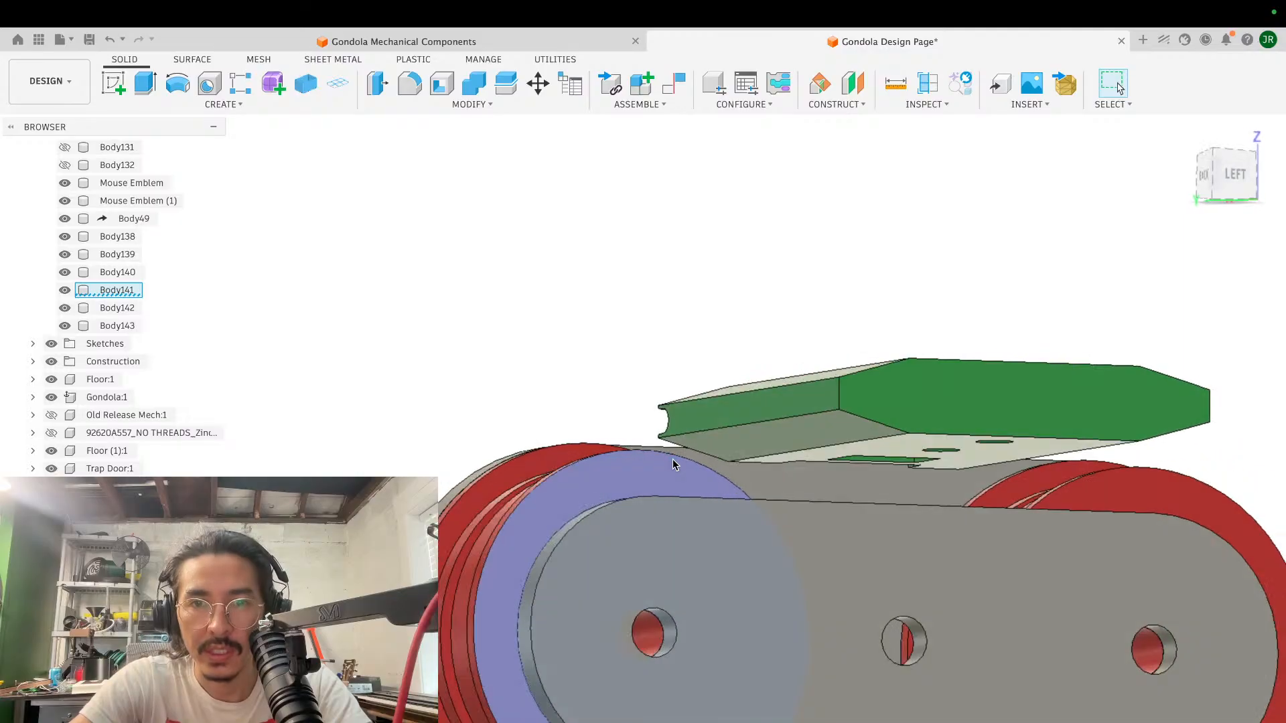
{"action": "scroll", "coordinate": [672, 459], "scroll_direction": "right", "scroll_amount": 8, "text": "shift"}
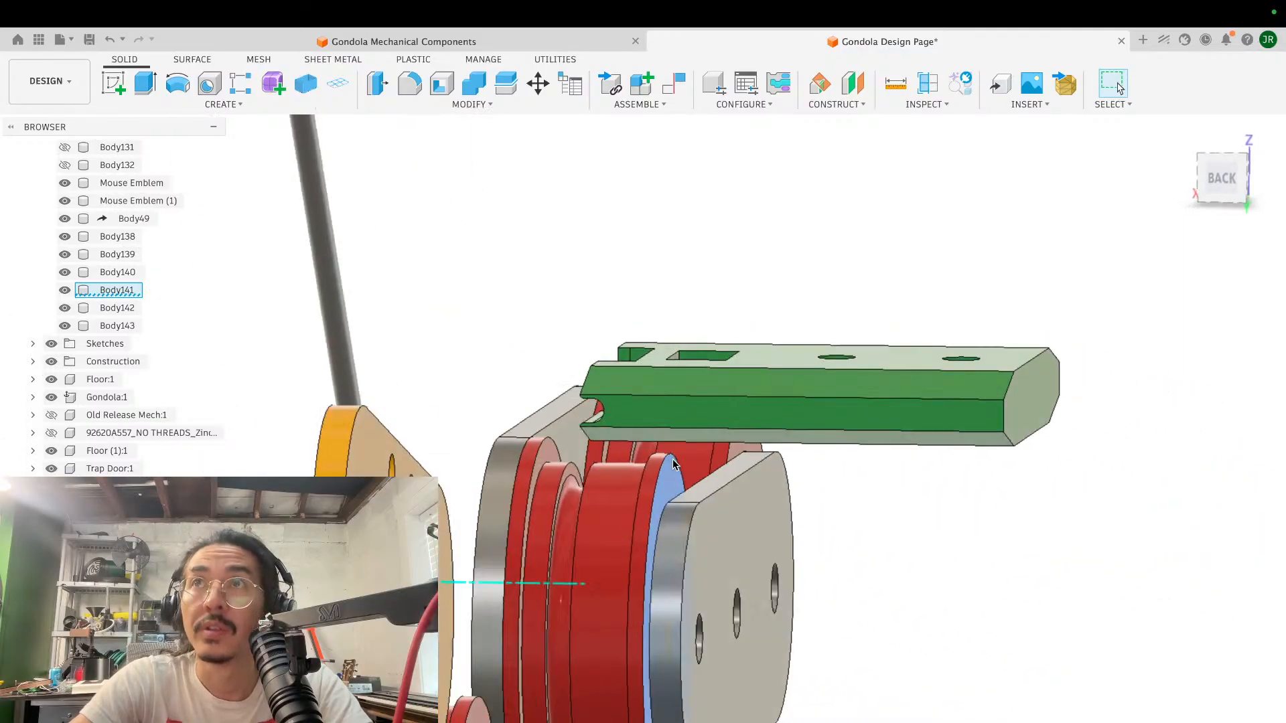
{"action": "scroll", "coordinate": [672, 459], "scroll_direction": "up", "scroll_amount": 5}
{"action": "scroll", "coordinate": [560, 408], "scroll_direction": "left", "scroll_amount": 10, "text": "shift"}
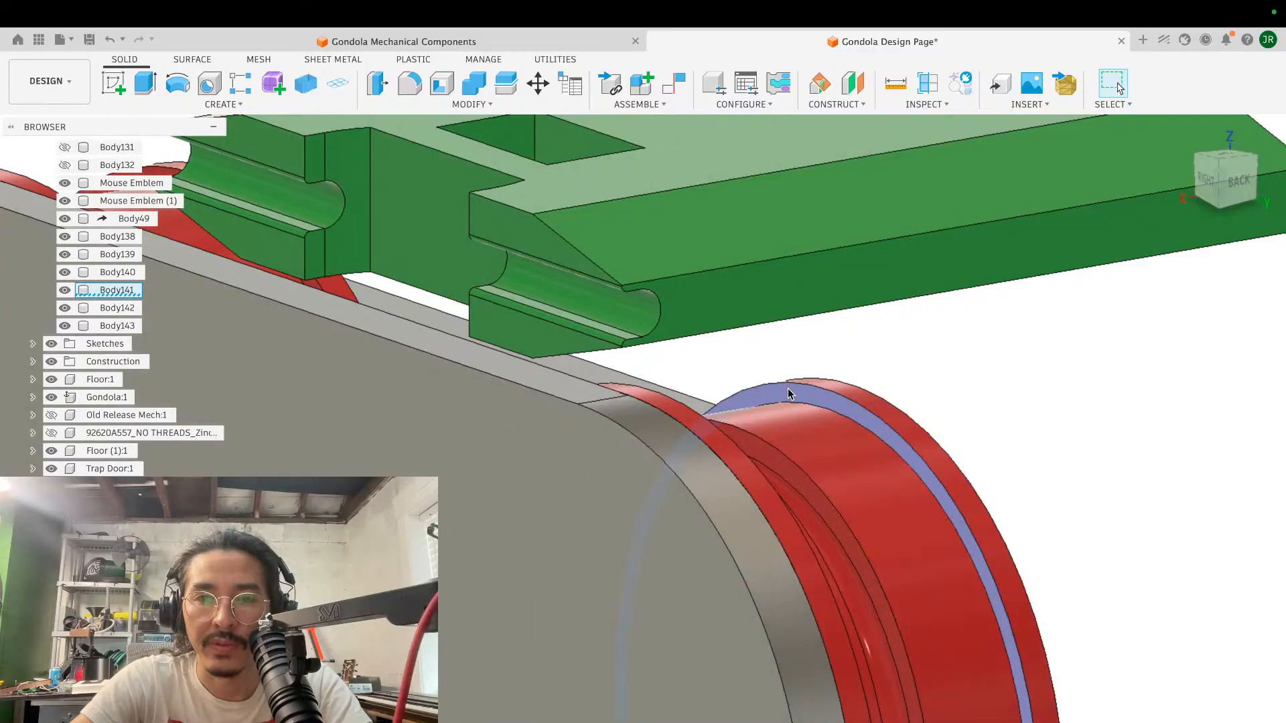
- Extrude the flange's inner ring face on the end roller by -2 mm to cut away the flange beside the side plate
{"action": "key", "text": "e"}
{"action": "scroll", "coordinate": [896, 354], "scroll_direction": "right", "scroll_amount": 4, "text": "shift"}
{"action": "scroll", "coordinate": [896, 355], "scroll_direction": "right", "scroll_amount": 2, "text": "shift"}
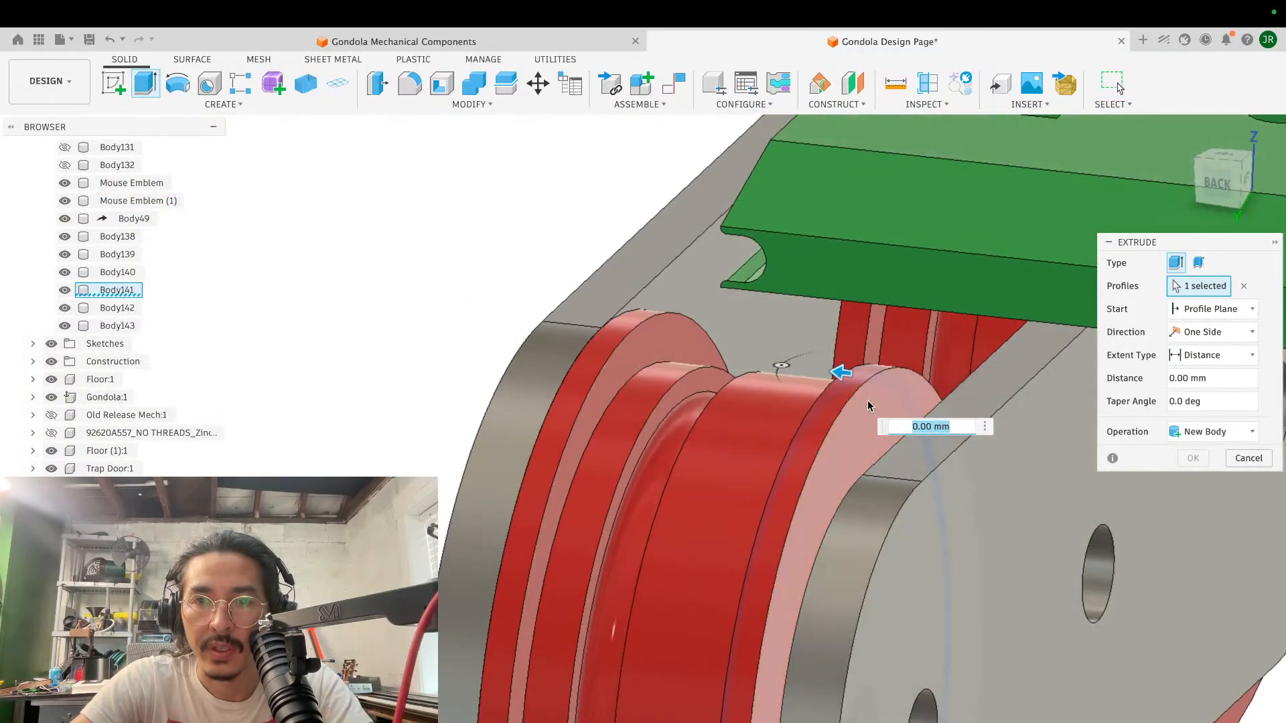
{"action": "type", "text": "-2"}
{"action": "left_click", "coordinate": [1193, 482]}
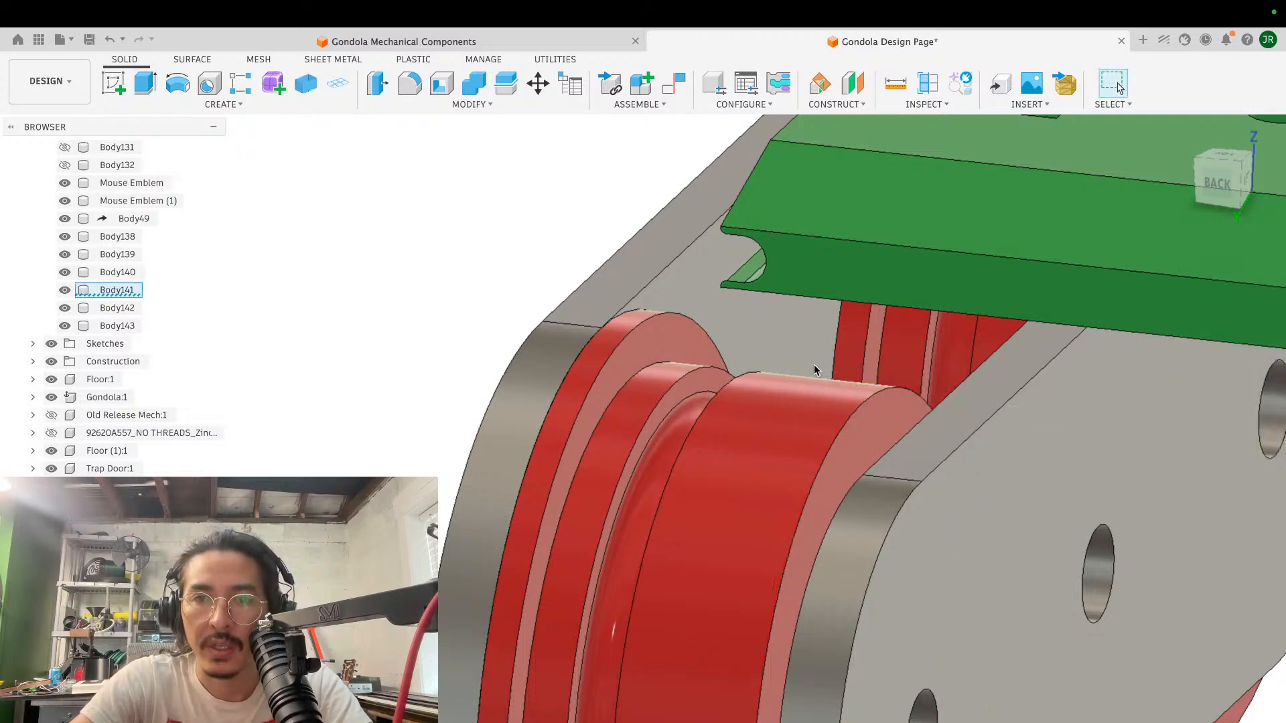
{"action": "scroll", "coordinate": [813, 365], "scroll_direction": "down", "scroll_amount": 4}
{"action": "scroll", "coordinate": [813, 365], "scroll_direction": "right", "scroll_amount": 8, "text": "shift"}
{"action": "scroll", "coordinate": [814, 369], "scroll_direction": "left", "scroll_amount": 8, "text": "shift"}
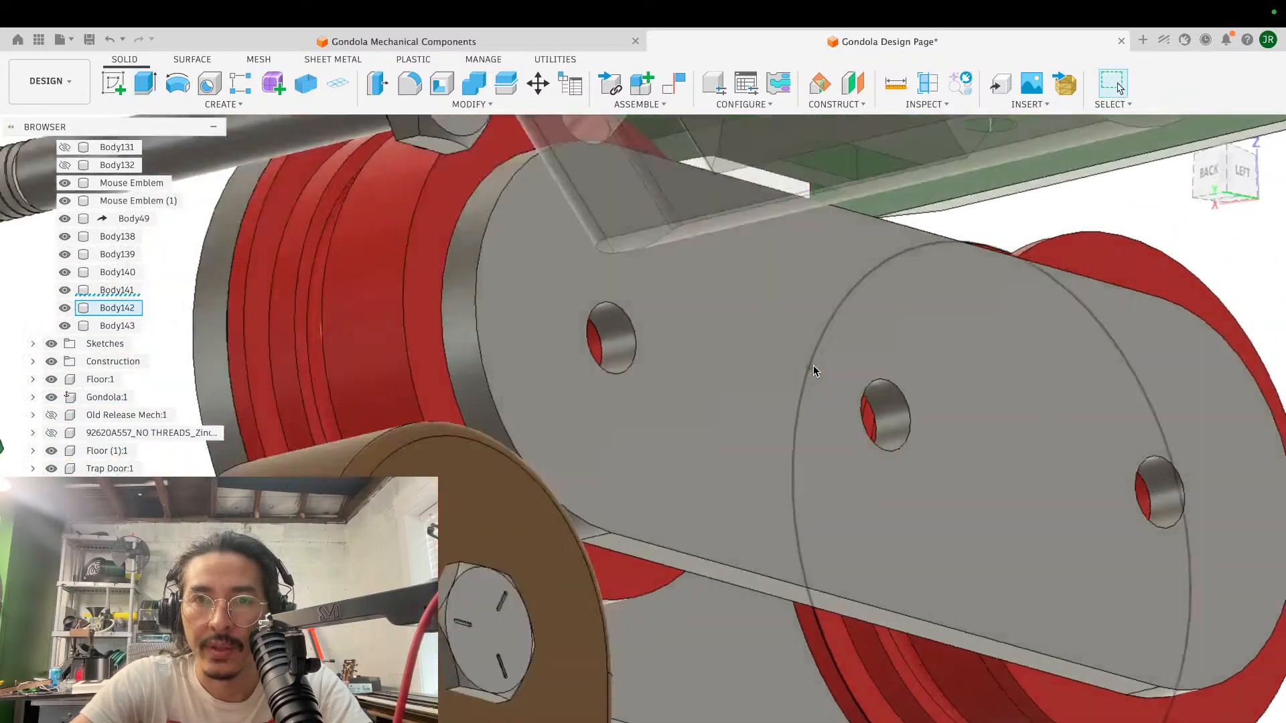
{"action": "scroll", "coordinate": [814, 369], "scroll_direction": "up", "scroll_amount": 5}
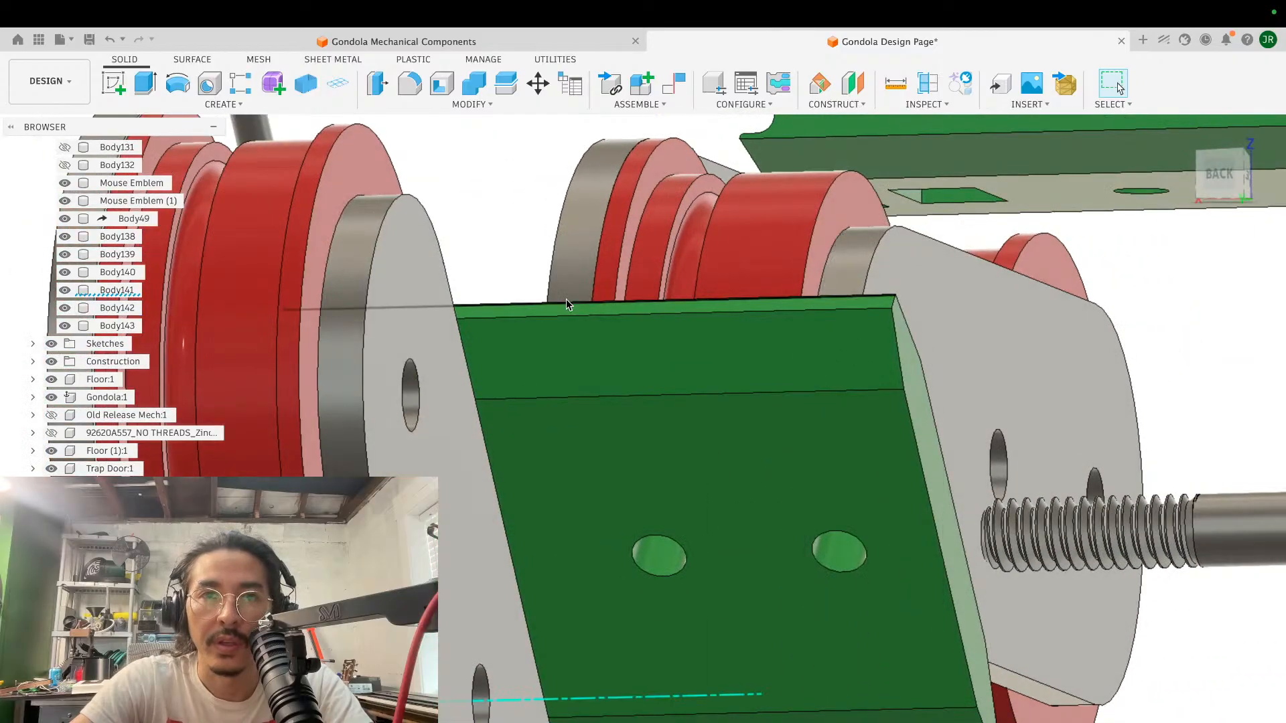
{"action": "scroll", "coordinate": [727, 175], "scroll_direction": "right", "scroll_amount": 3}
{"action": "scroll", "coordinate": [727, 175], "scroll_direction": "up", "scroll_amount": 2}
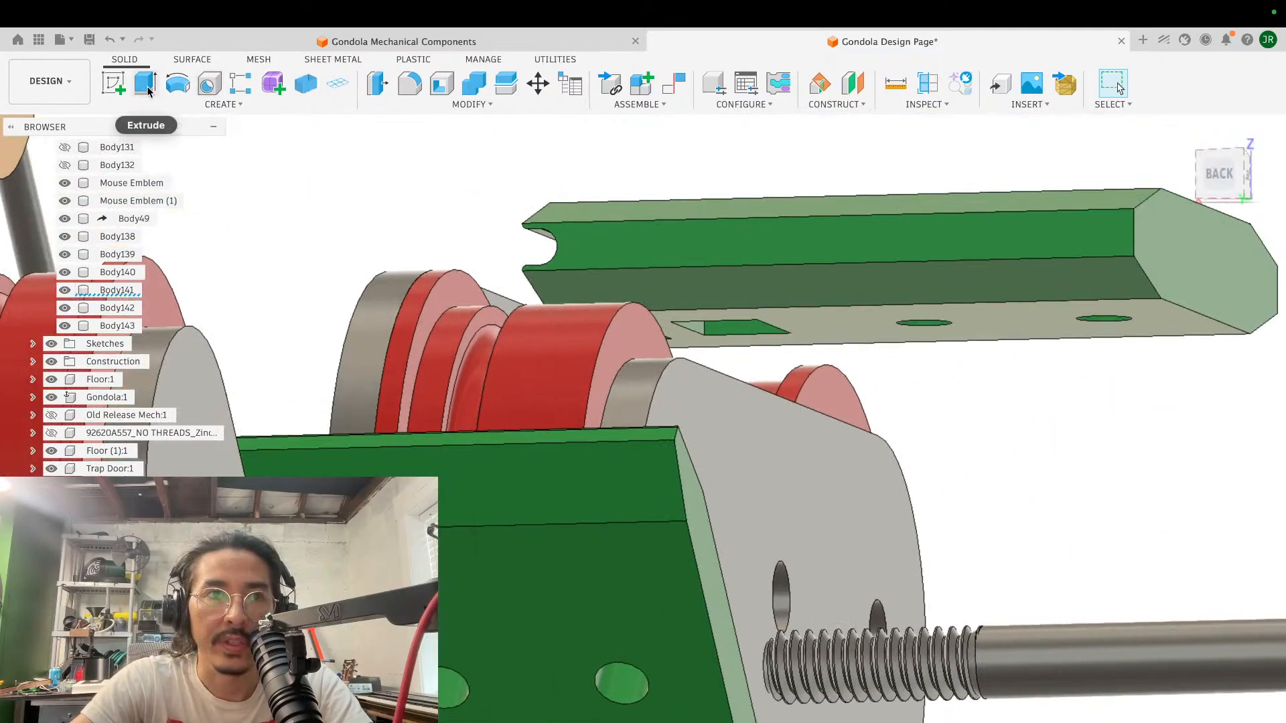
{"action": "left_click", "coordinate": [115, 87]}
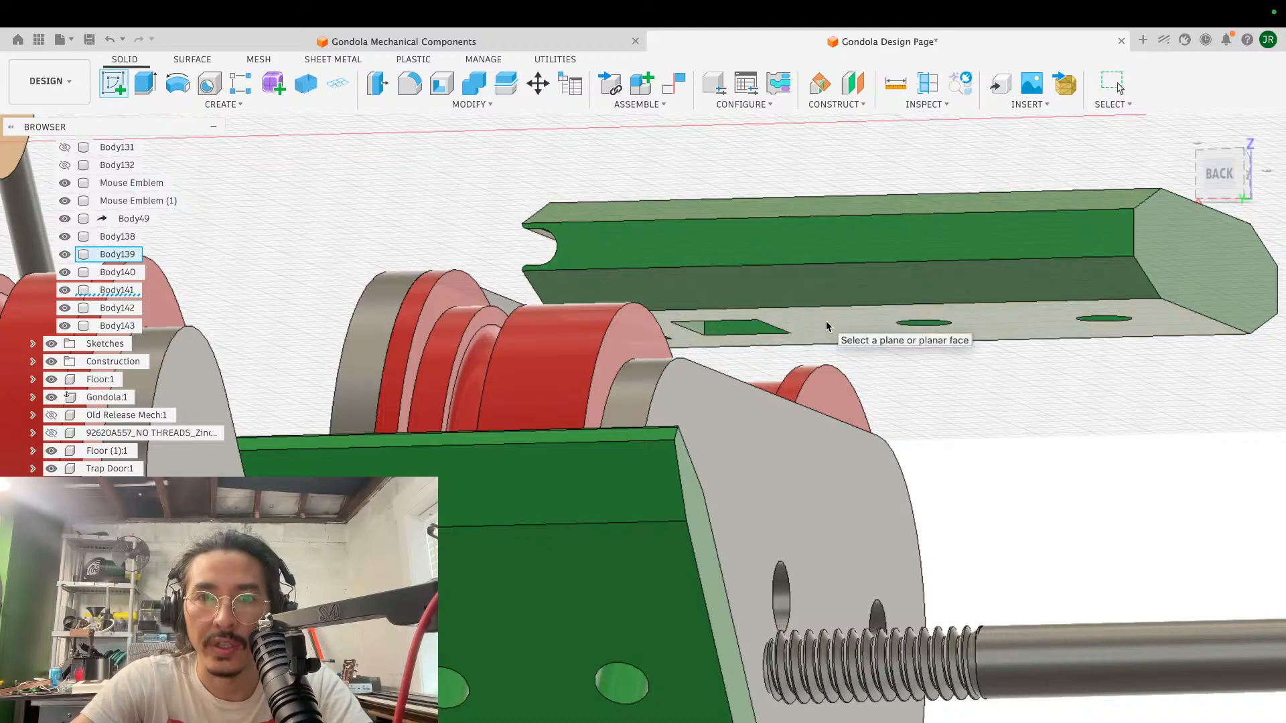
{"action": "left_click", "coordinate": [825, 320]}
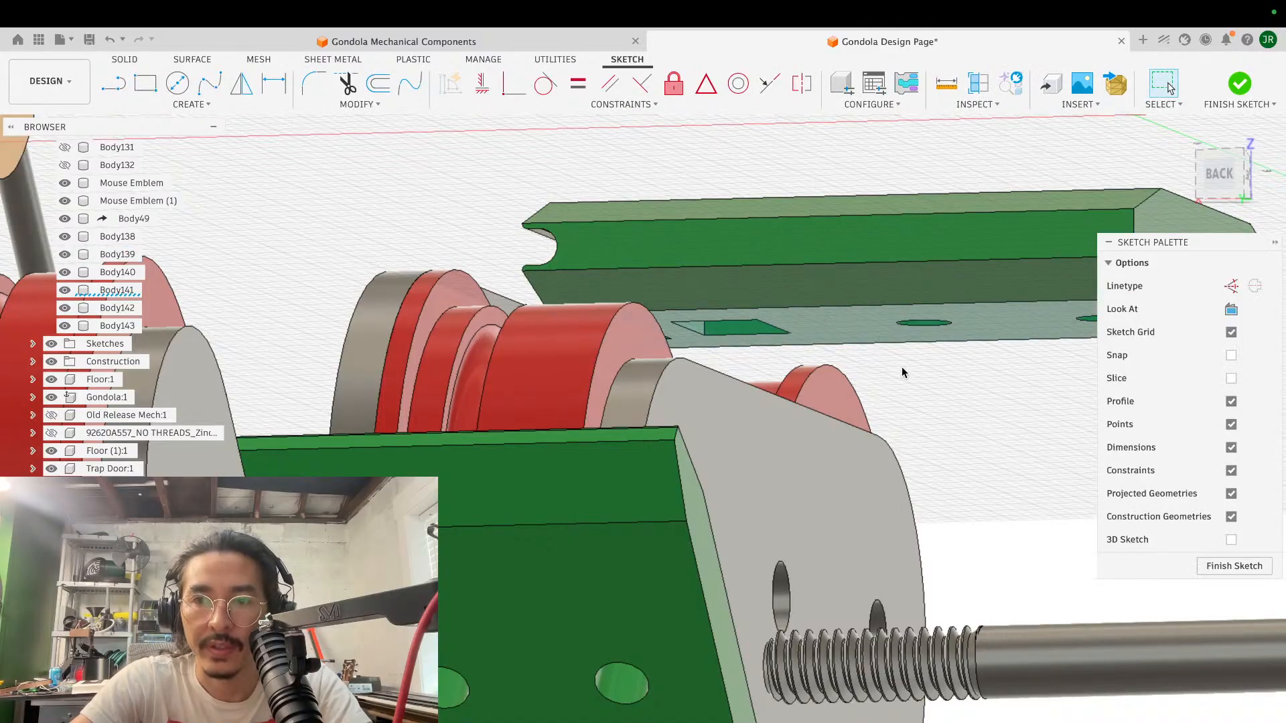
{"action": "key", "text": "super+z"}
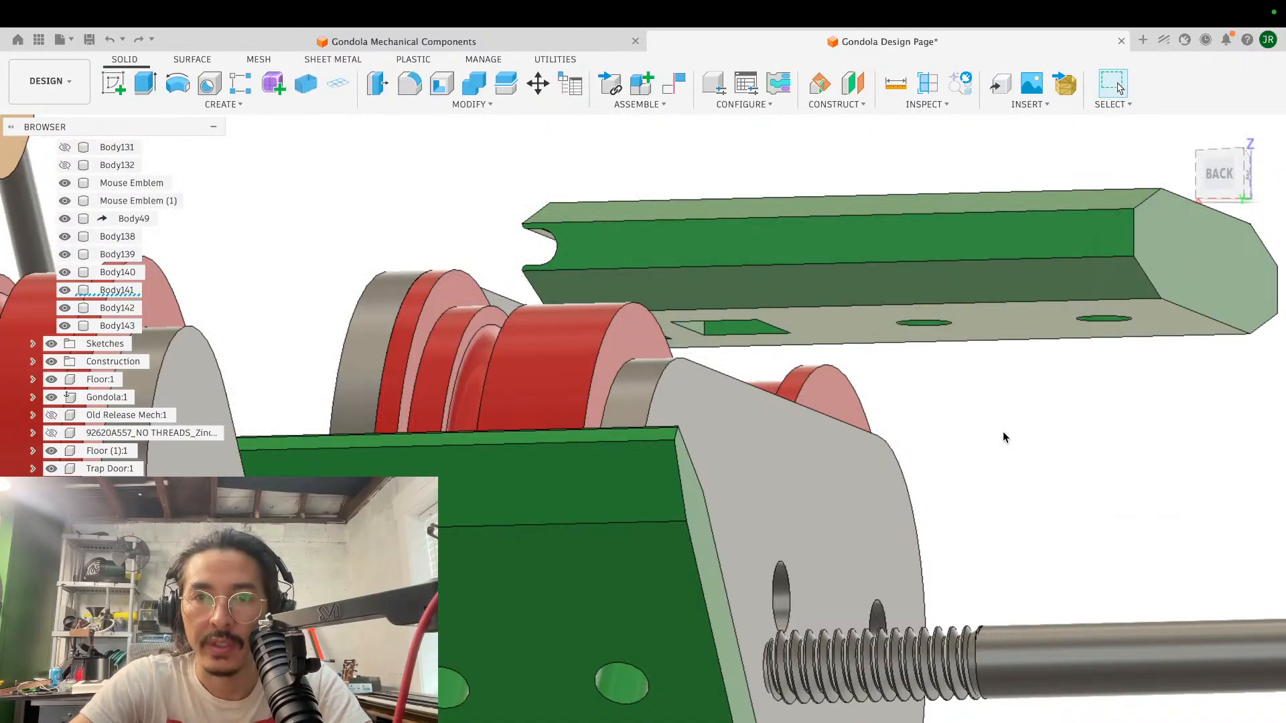
- Move the green block slightly lower between the rollers, sliding it 25.71 mm along the side plates, and finish the move
{"action": "scroll", "coordinate": [882, 343], "scroll_direction": "right", "scroll_amount": 5, "text": "shift"}
{"action": "scroll", "coordinate": [882, 343], "scroll_direction": "right", "scroll_amount": 5, "text": "shift"}
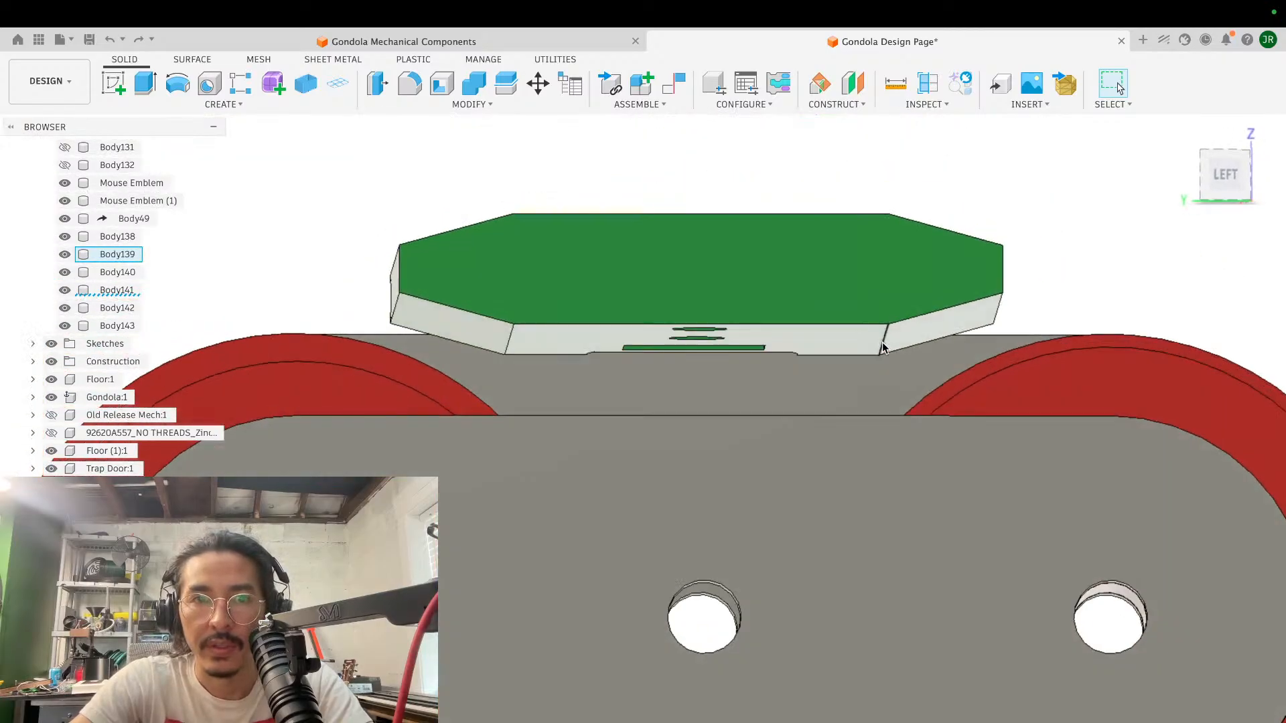
{"action": "left_click", "coordinate": [1220, 173]}
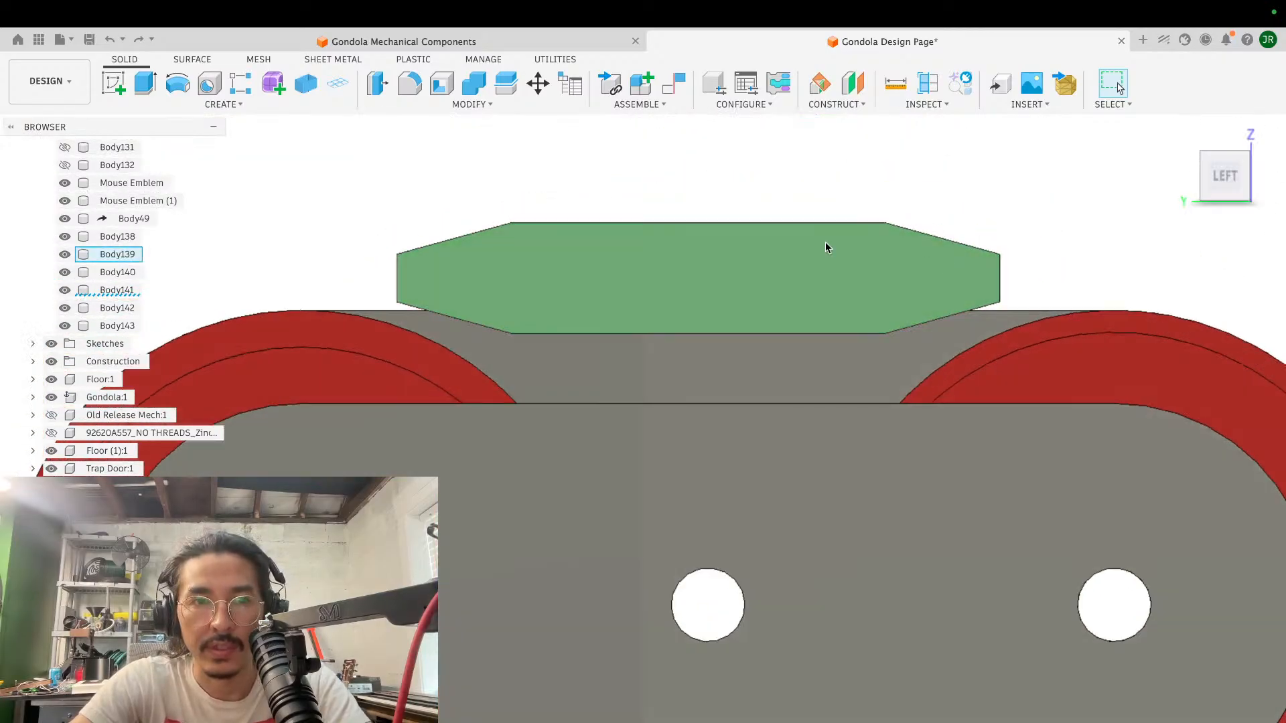
{"action": "key", "text": "m"}
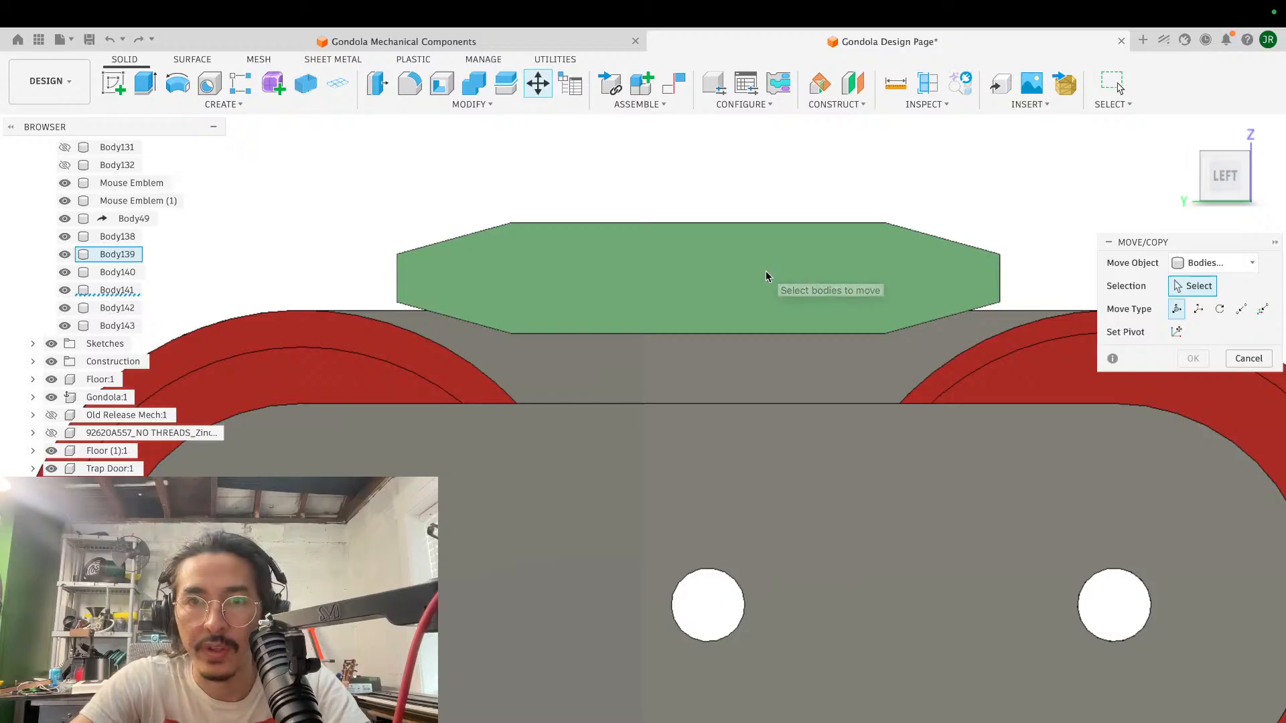
{"action": "left_click", "coordinate": [766, 271]}
{"action": "left_click_drag", "start_coordinate": [784, 256], "coordinate": [827, 284]}
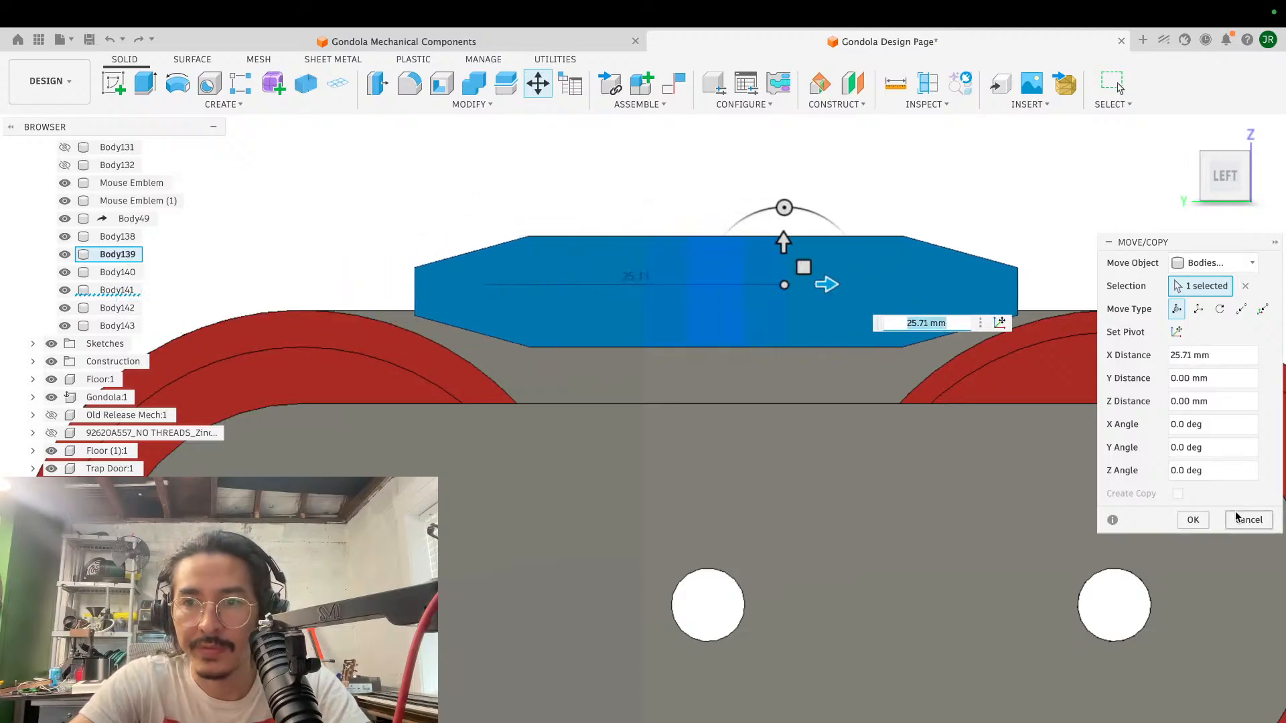
{"action": "left_click", "coordinate": [1189, 523]}
- Start a sketch on the green block's underside and begin a rectangle from the end of the projected line beside the rectangular slot
{"action": "scroll", "coordinate": [718, 401], "scroll_direction": "left", "scroll_amount": 10, "text": "shift"}
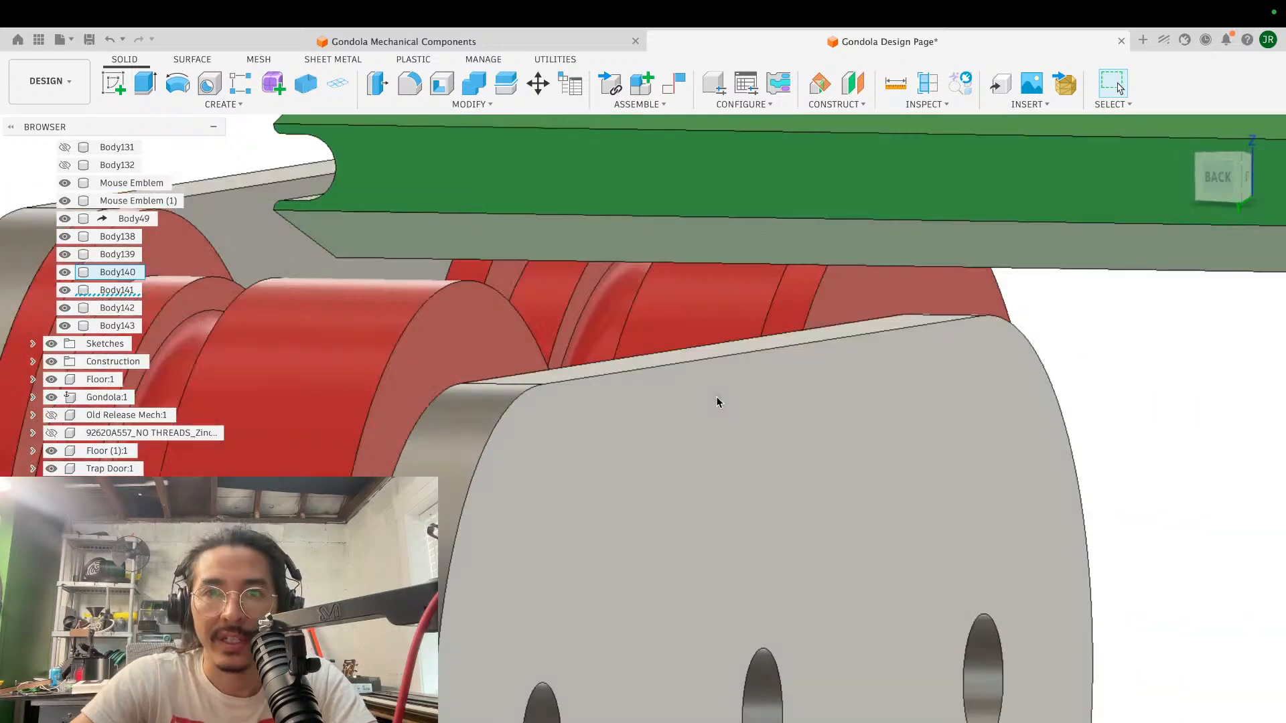
{"action": "scroll", "coordinate": [716, 402], "scroll_direction": "left", "scroll_amount": 5, "text": "shift"}
{"action": "scroll", "coordinate": [717, 401], "scroll_direction": "right", "scroll_amount": 8, "text": "shift"}
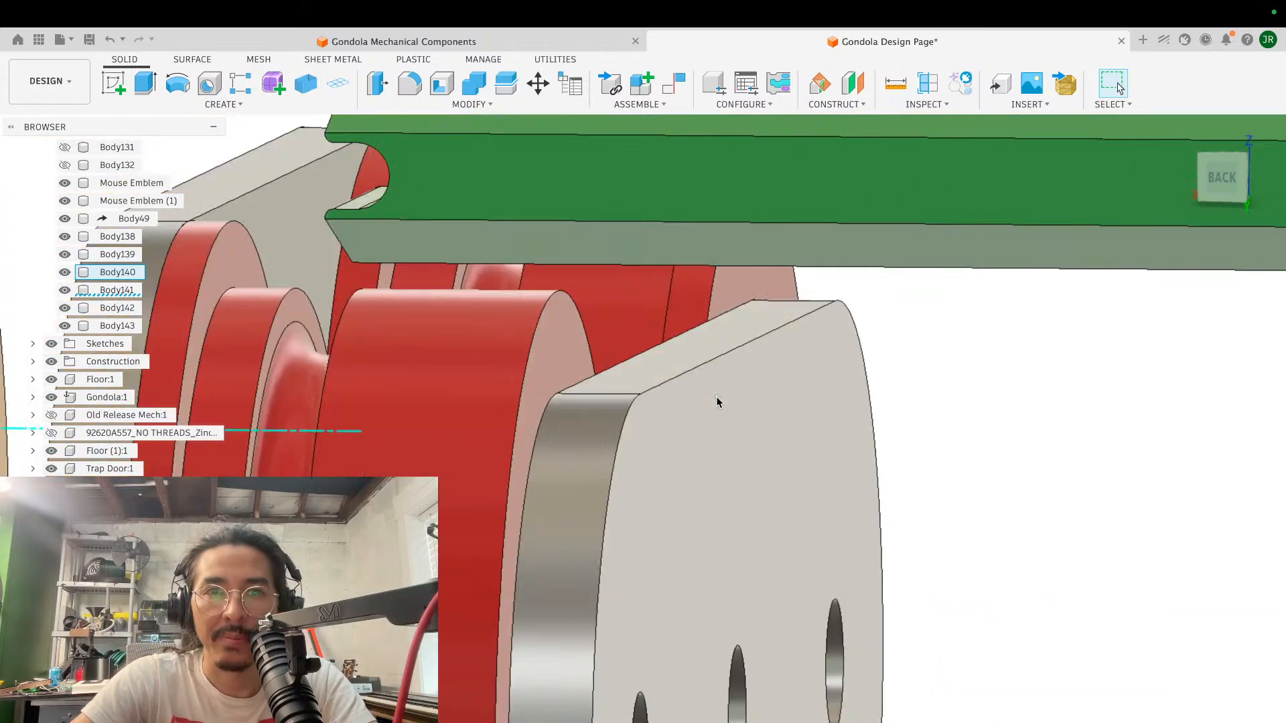
{"action": "scroll", "coordinate": [717, 402], "scroll_direction": "up", "scroll_amount": 4, "text": "shift"}
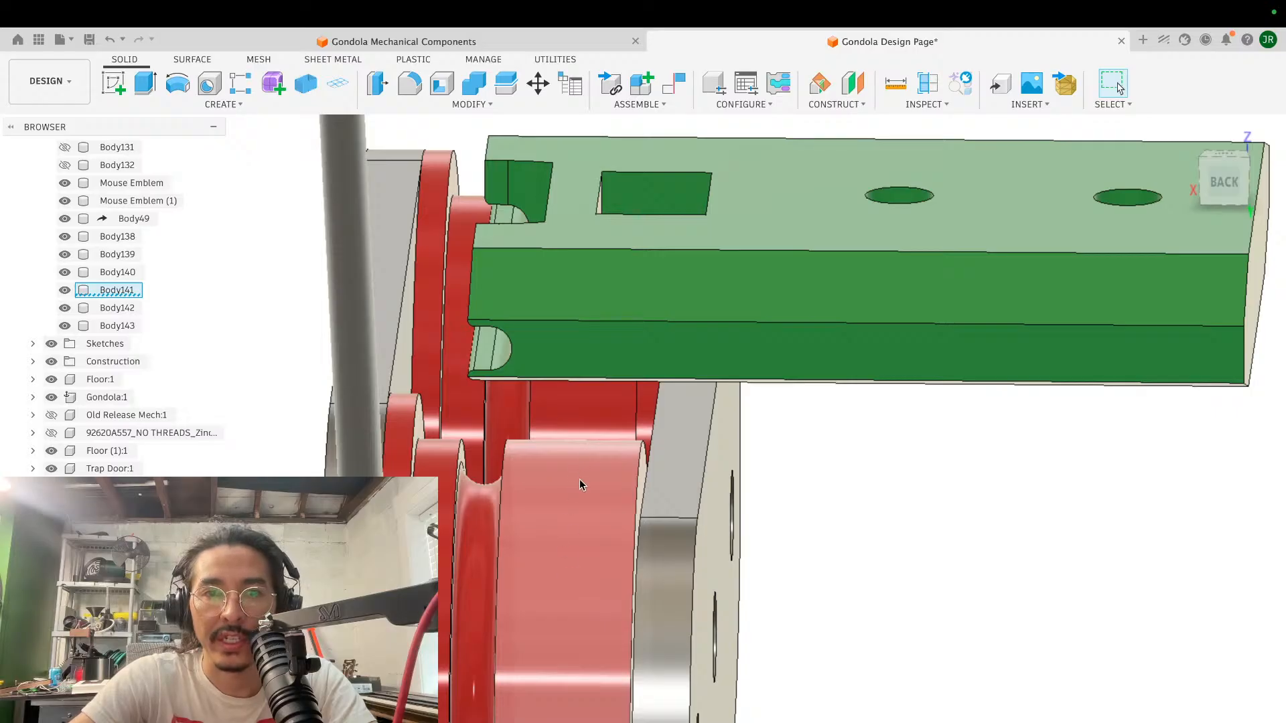
{"action": "scroll", "coordinate": [580, 479], "scroll_direction": "right", "scroll_amount": 8, "text": "shift"}
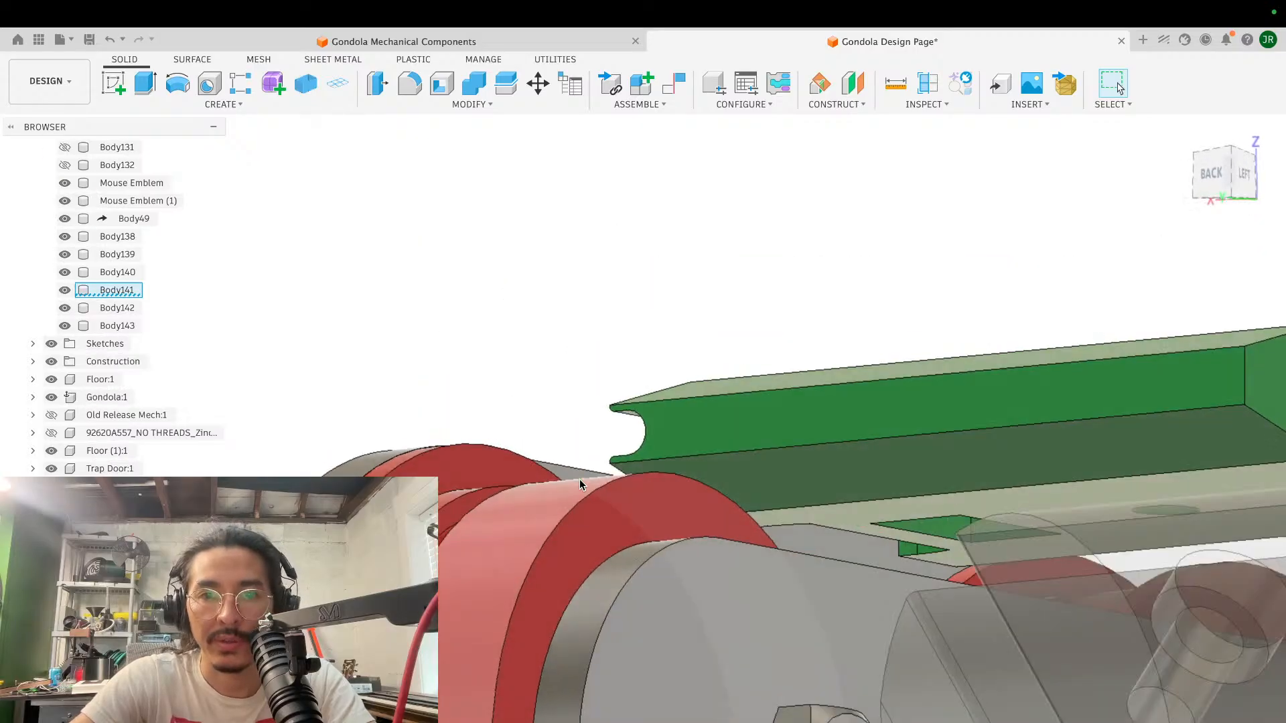
{"action": "scroll", "coordinate": [580, 480], "scroll_direction": "up", "scroll_amount": 5, "text": "shift"}
{"action": "left_click", "coordinate": [106, 86]}
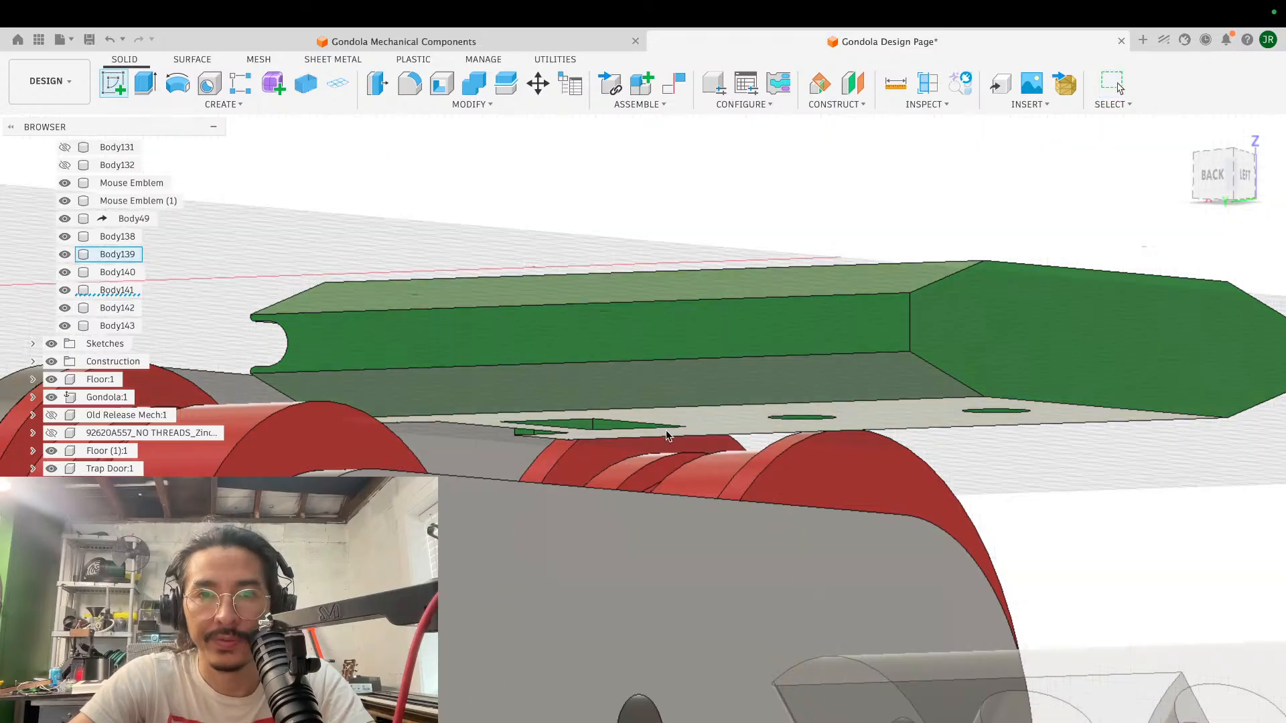
{"action": "left_click", "coordinate": [694, 420]}
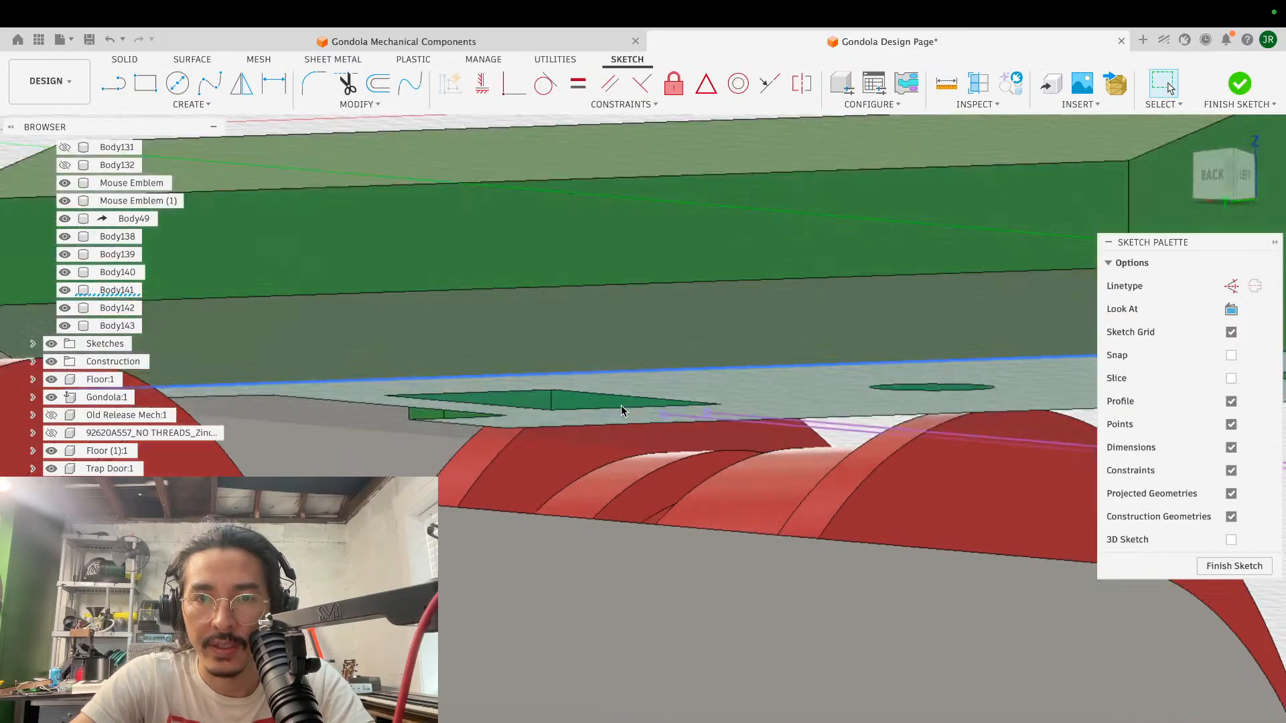
{"action": "key", "text": "r"}
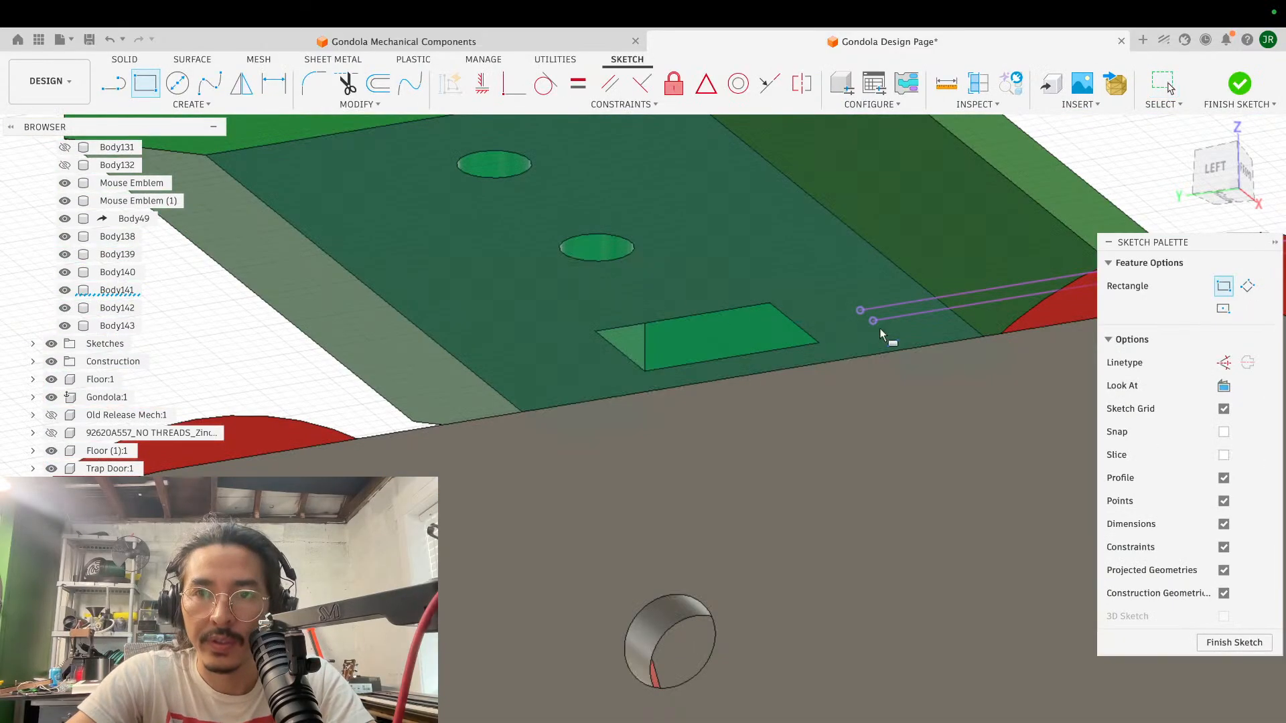
{"action": "left_click", "coordinate": [861, 310]}
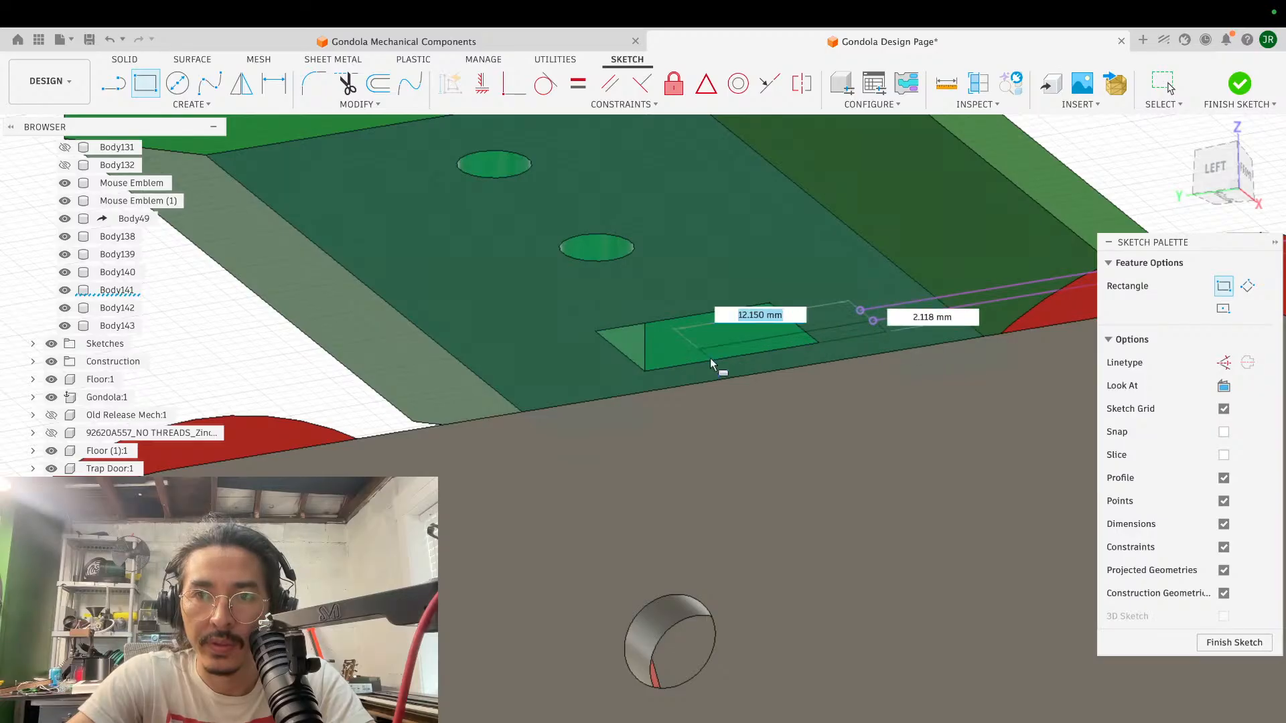
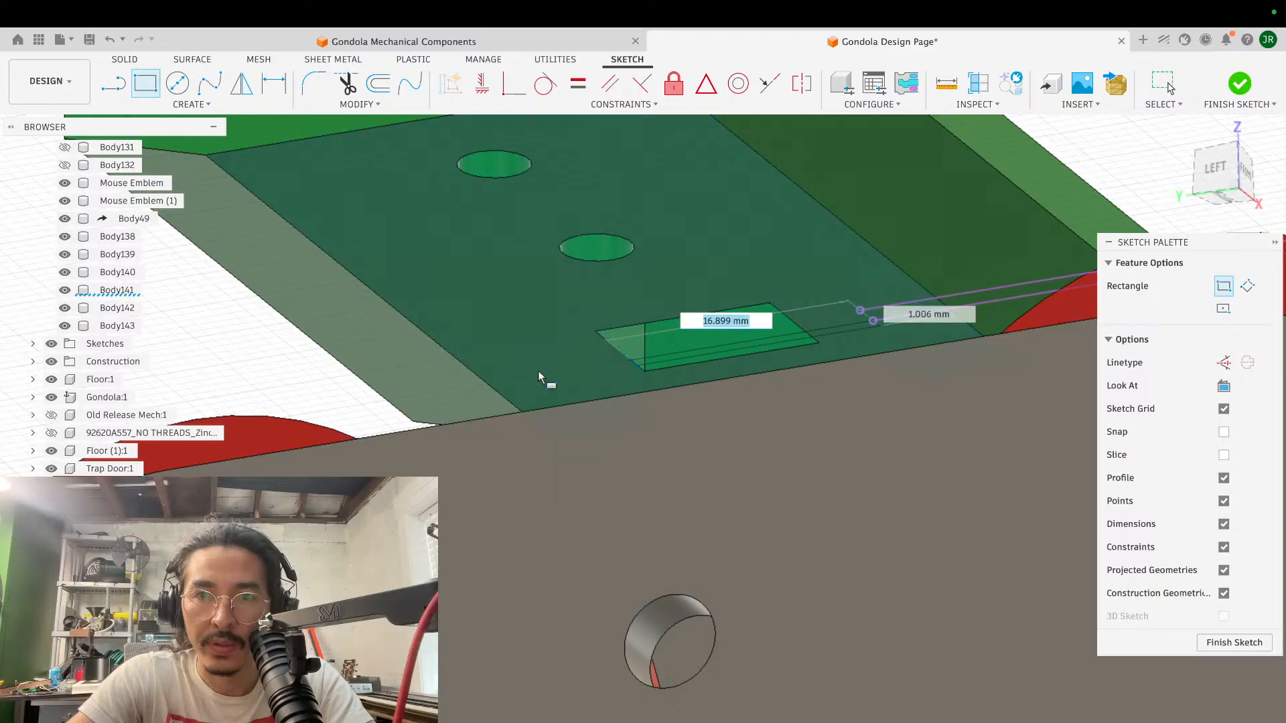
- Complete the 2 mm wide rectangle about 35.9 mm long, add a second about 11.6 mm long from the projected line's end, and finish the sketch
{"action": "left_click", "coordinate": [346, 398]}
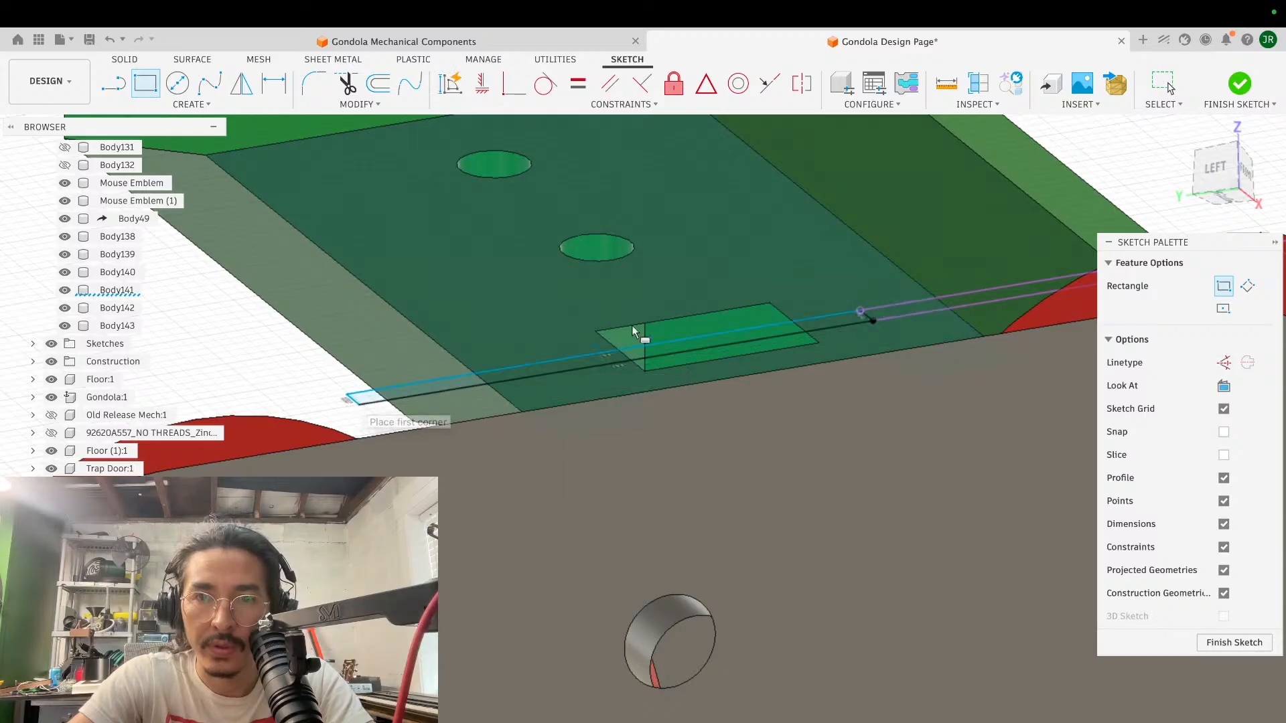
{"action": "left_click", "coordinate": [862, 312]}
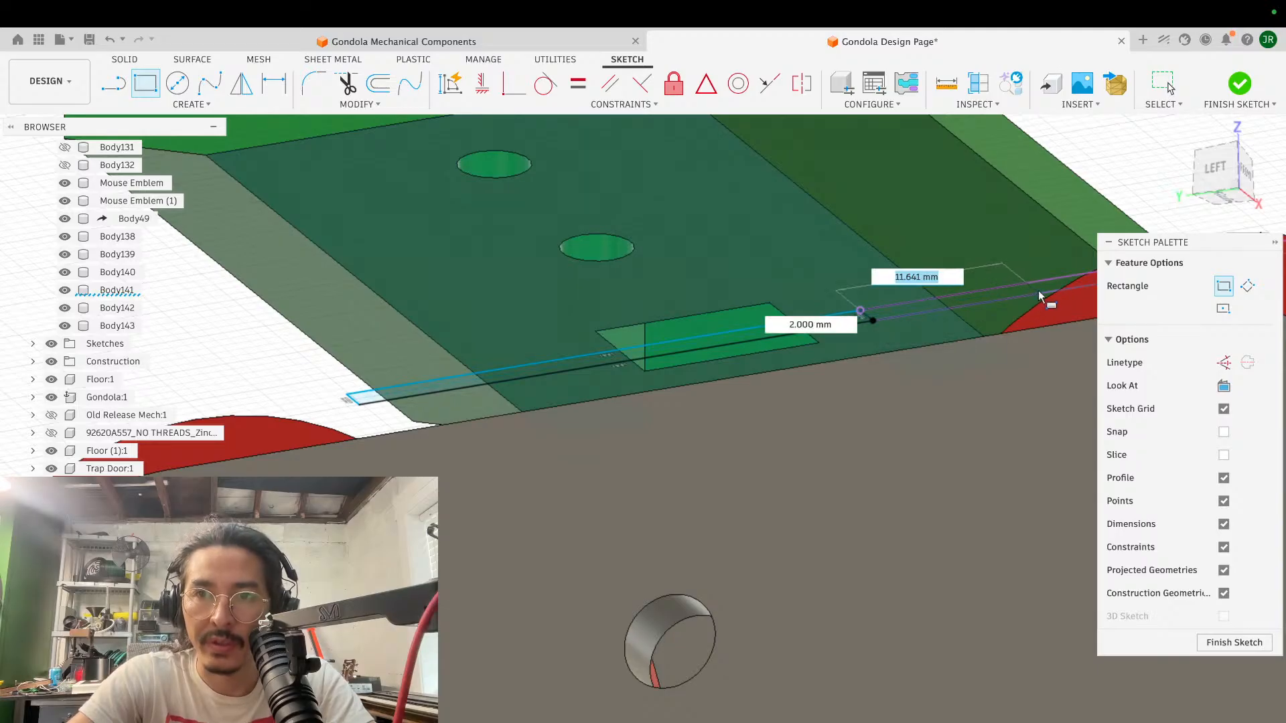
{"action": "left_click", "coordinate": [1040, 291]}
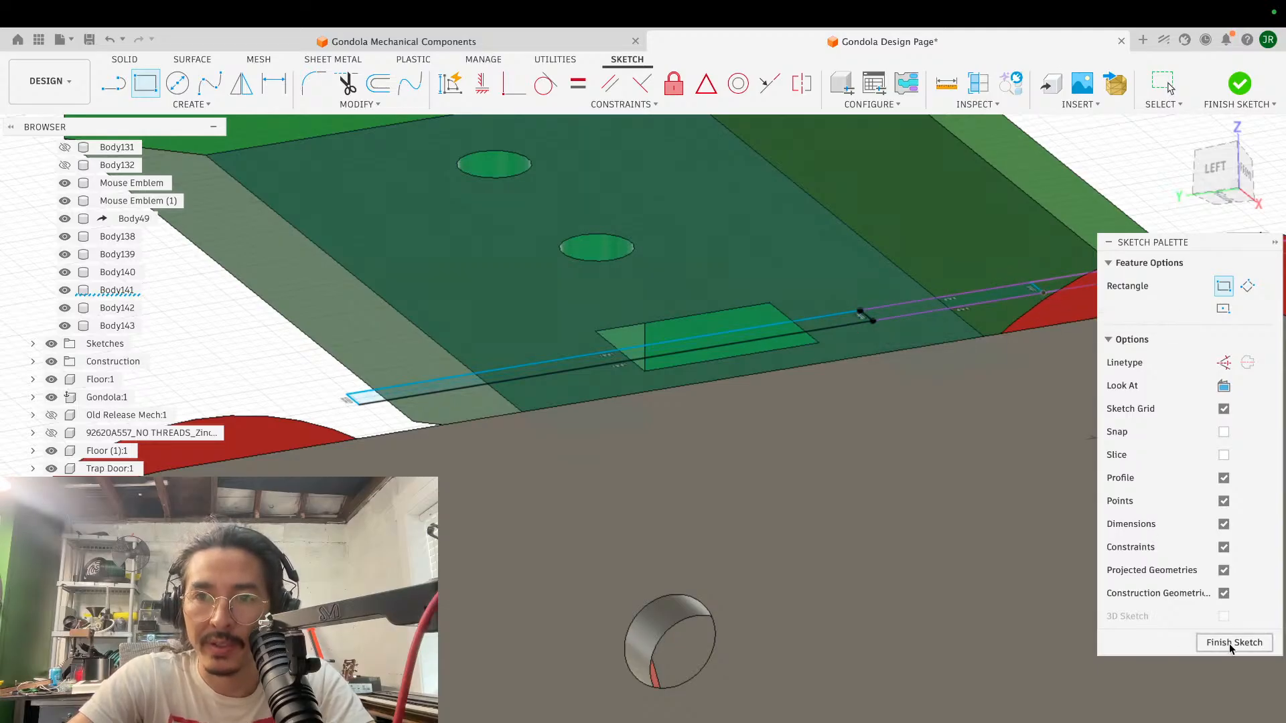
{"action": "scroll", "coordinate": [870, 407], "scroll_direction": "down", "scroll_amount": 3}
{"action": "scroll", "coordinate": [869, 407], "scroll_direction": "left", "scroll_amount": 10, "text": "shift"}
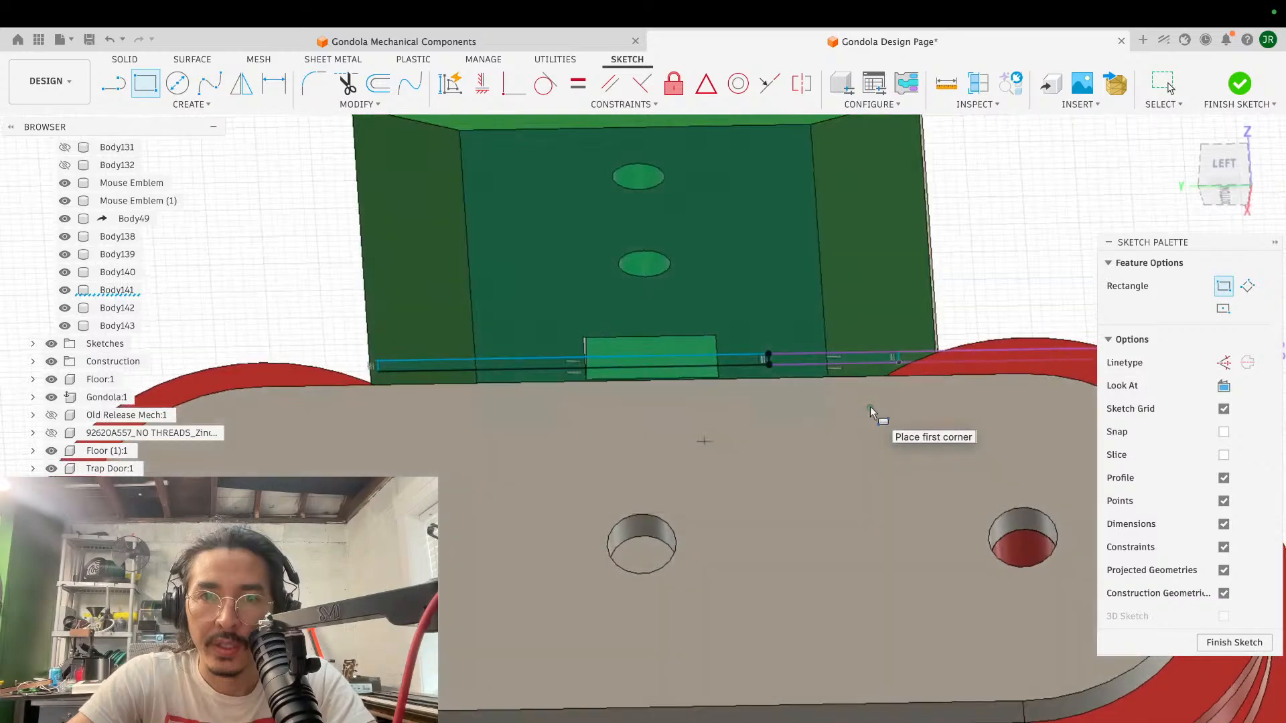
{"action": "scroll", "coordinate": [870, 407], "scroll_direction": "left", "scroll_amount": 5, "text": "shift"}
{"action": "scroll", "coordinate": [870, 407], "scroll_direction": "right", "scroll_amount": 10, "text": "shift"}
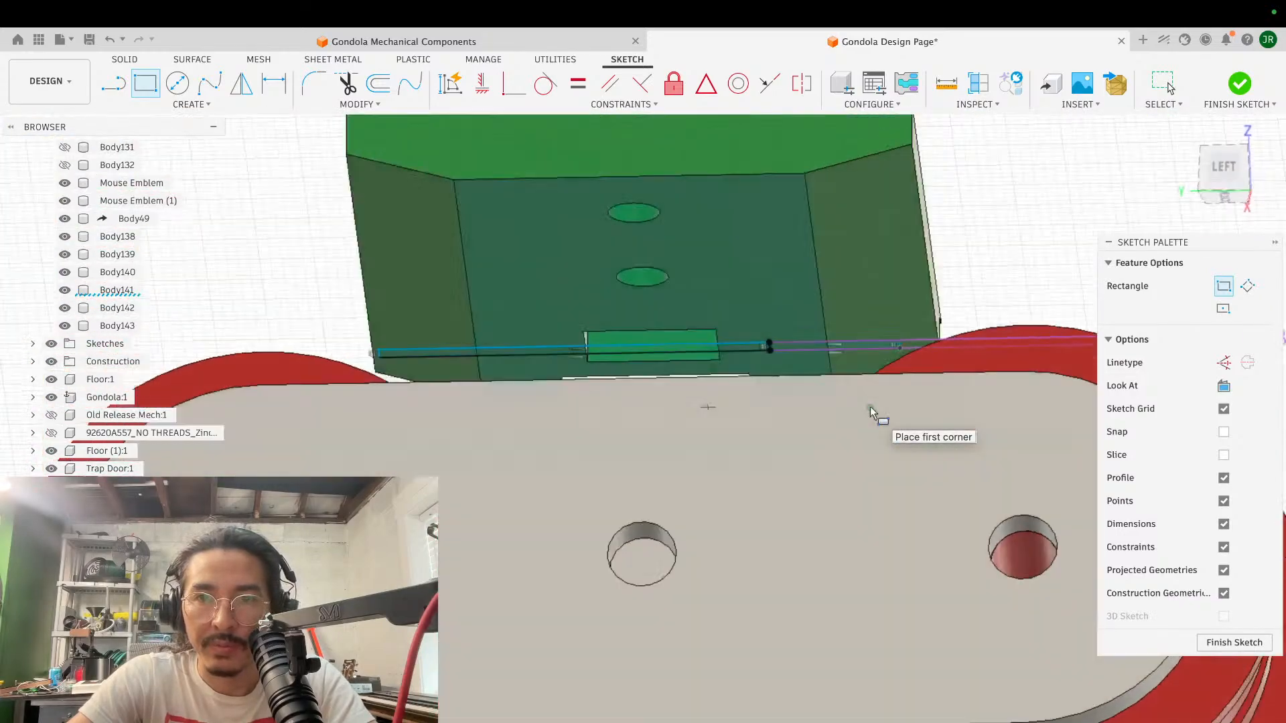
{"action": "scroll", "coordinate": [870, 407], "scroll_direction": "right", "scroll_amount": 3, "text": "shift"}
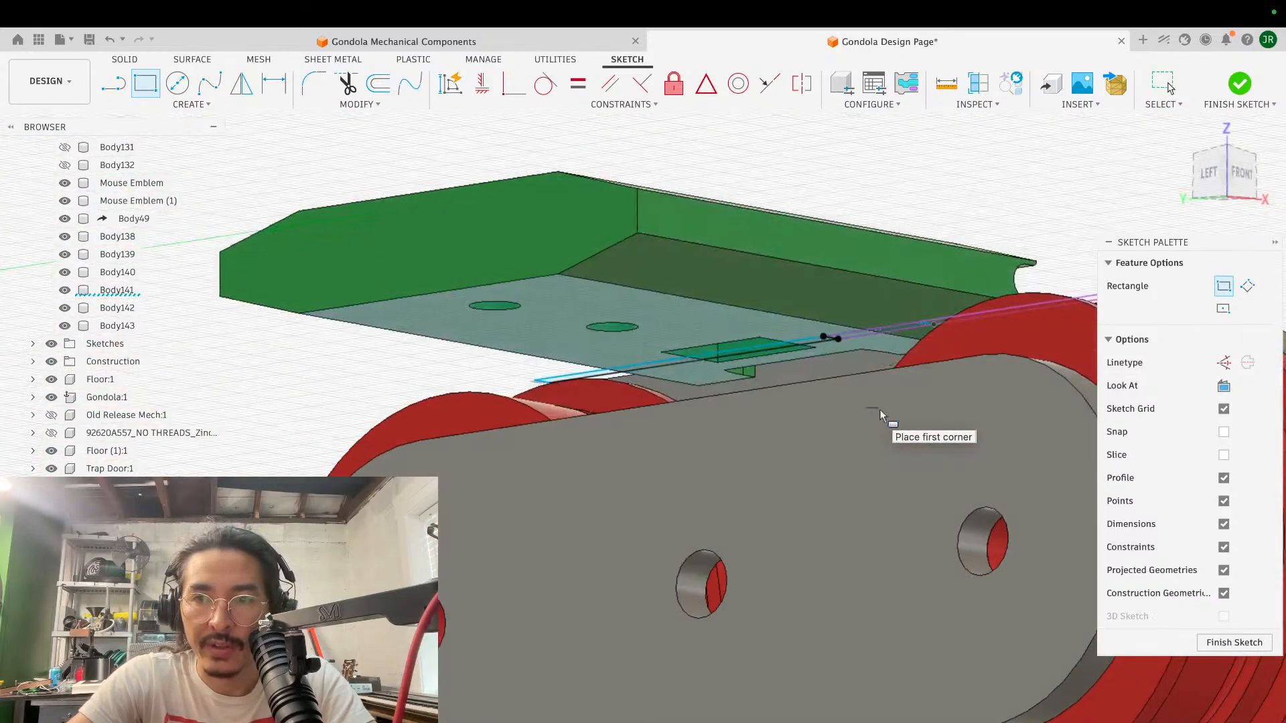
{"action": "left_click", "coordinate": [1219, 641]}
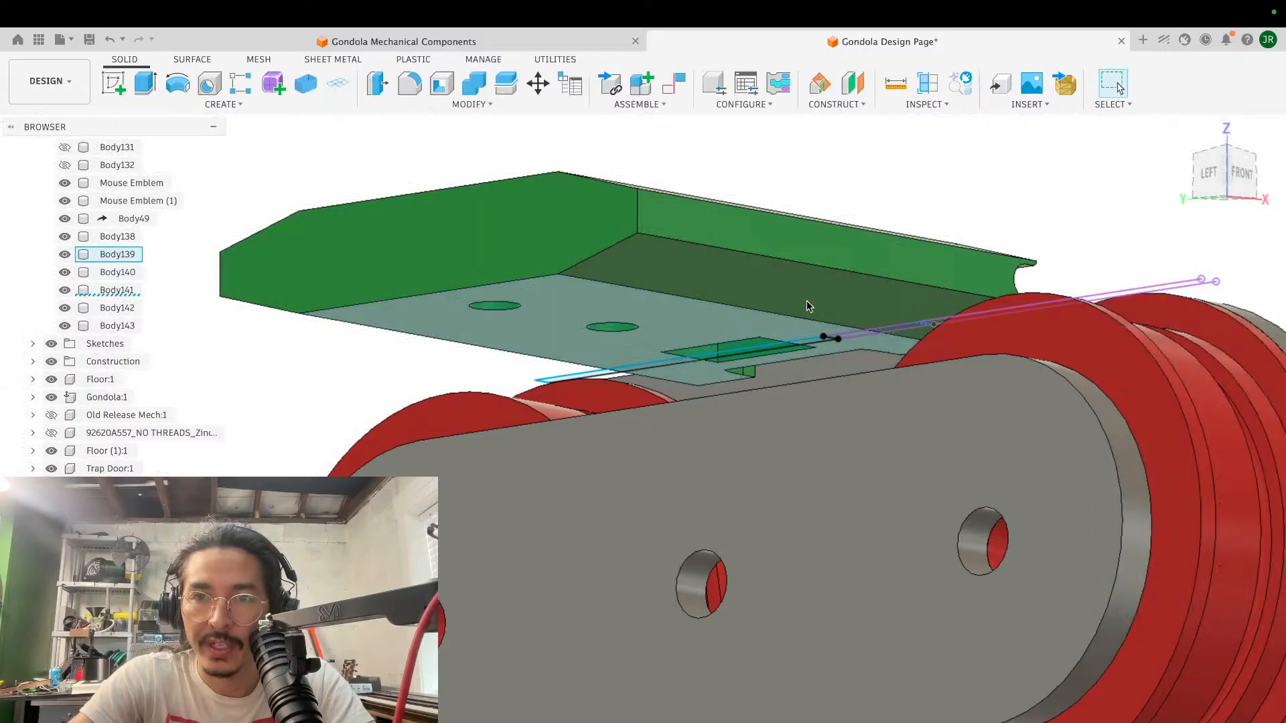
- Extrude three of the strip profiles by -1.682 mm as a cut into the green block's underside, up to the roller flange's top
{"action": "scroll", "coordinate": [806, 299], "scroll_direction": "up", "scroll_amount": 10}
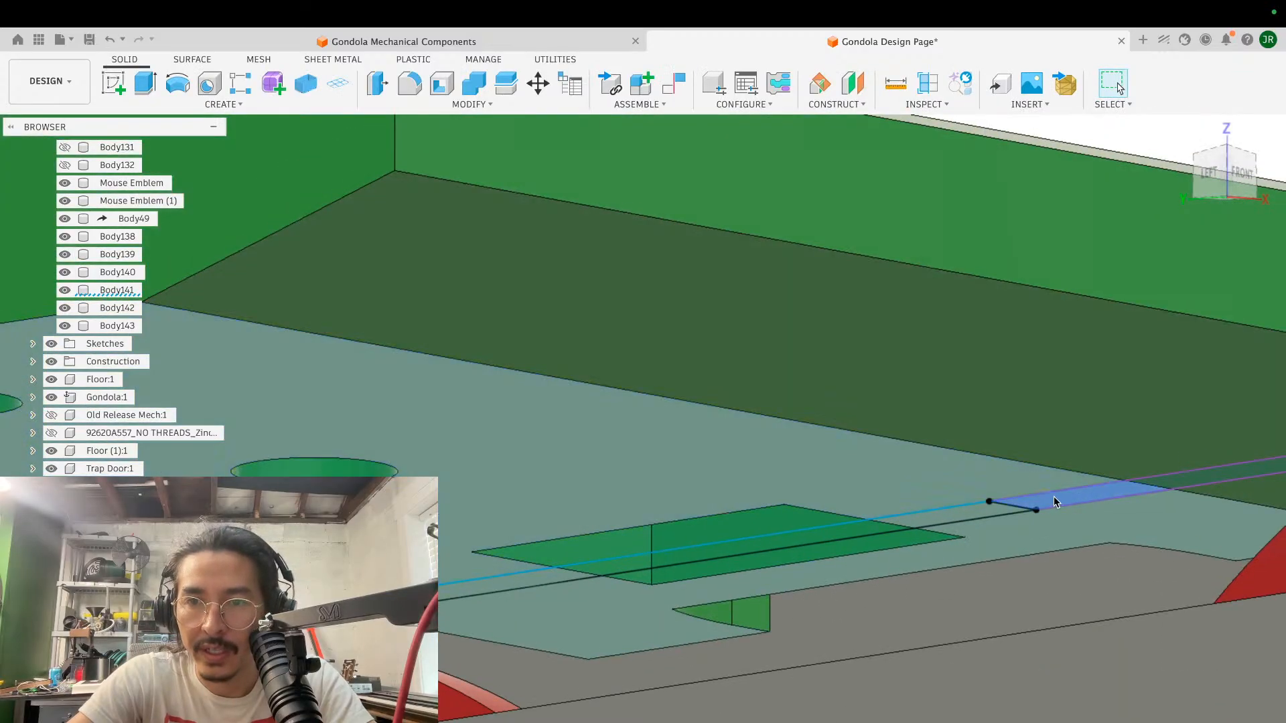
{"action": "key", "text": "e"}
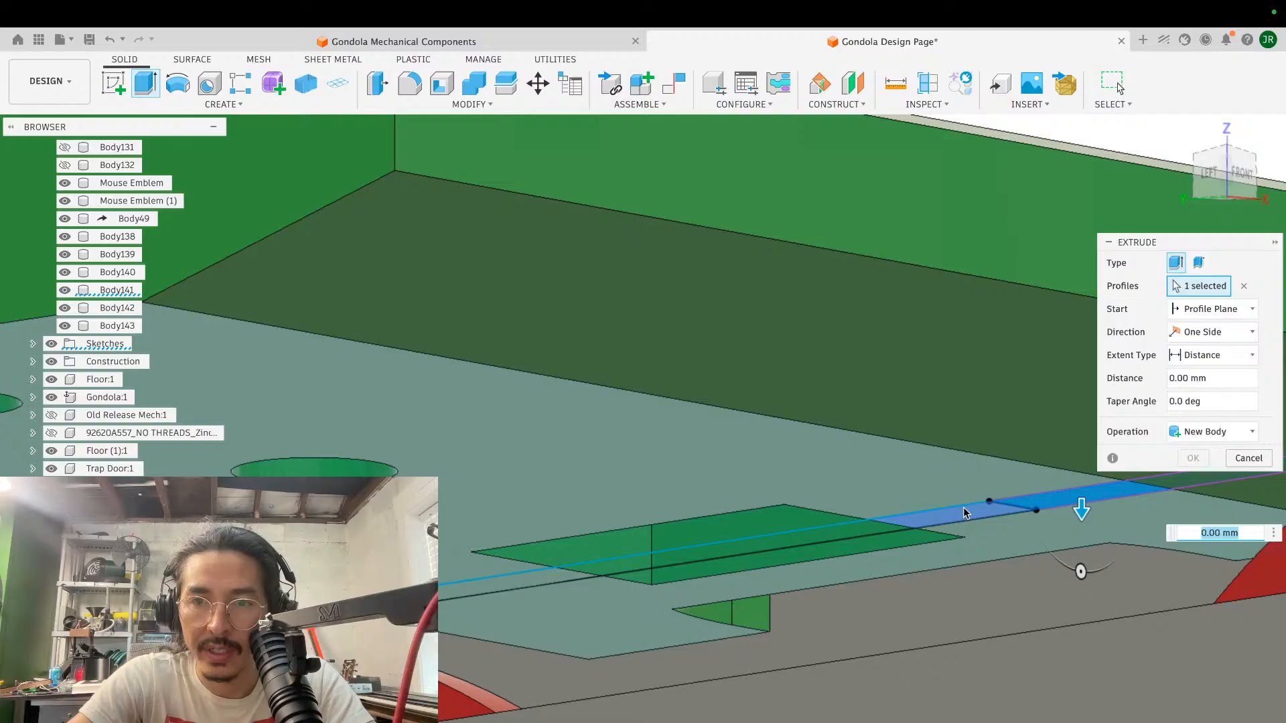
{"action": "left_click", "coordinate": [965, 513]}
{"action": "left_click", "coordinate": [543, 572]}
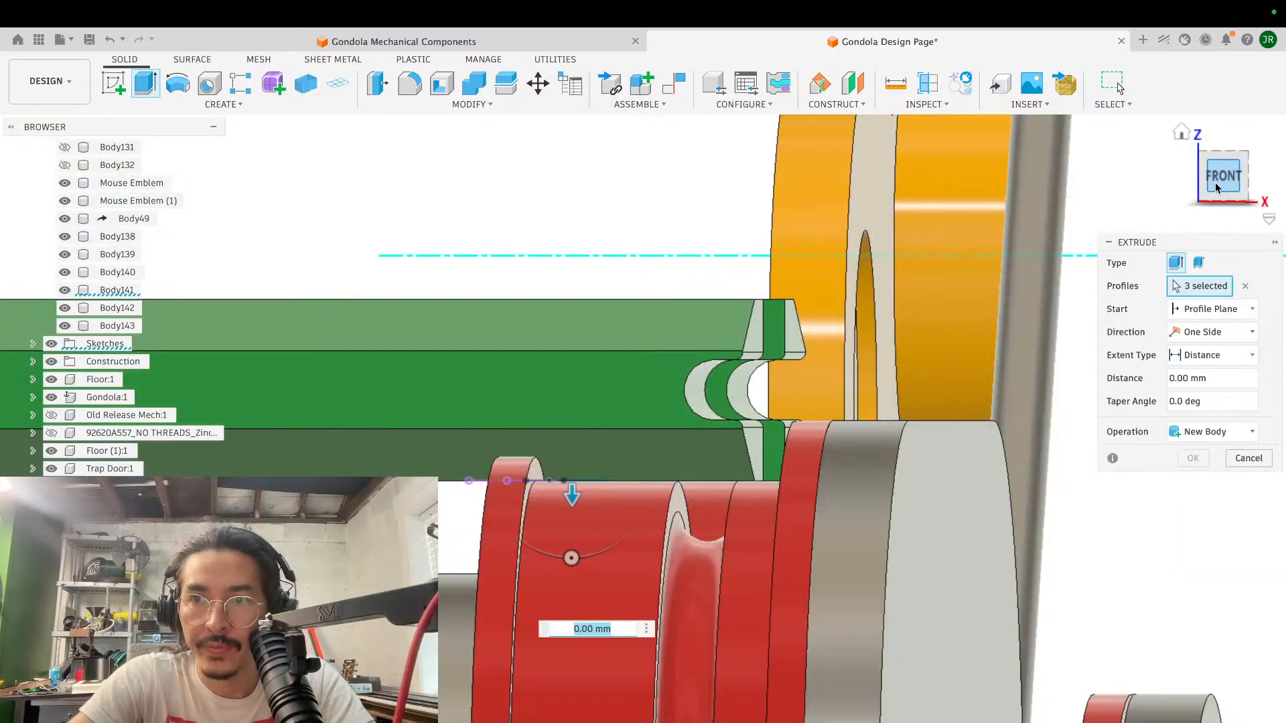
{"action": "left_click", "coordinate": [1216, 179]}
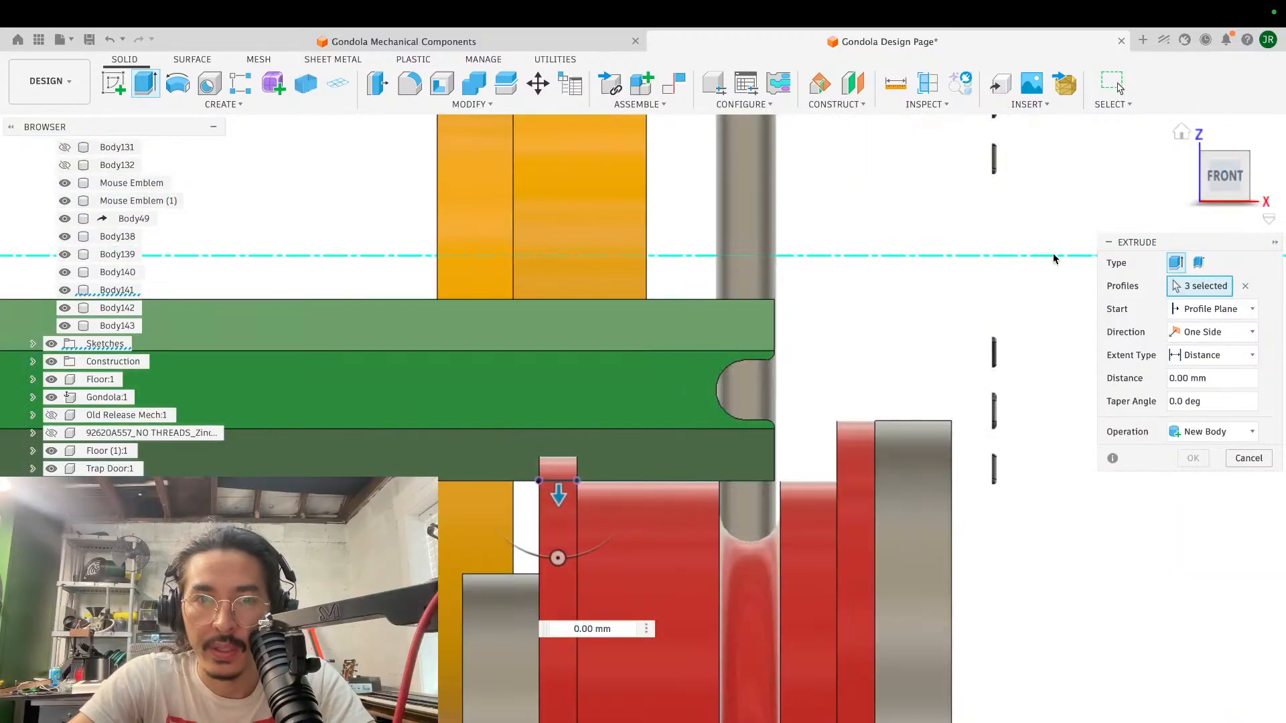
{"action": "left_click_drag", "start_coordinate": [559, 496], "coordinate": [560, 462]}
{"action": "left_click", "coordinate": [1193, 481]}
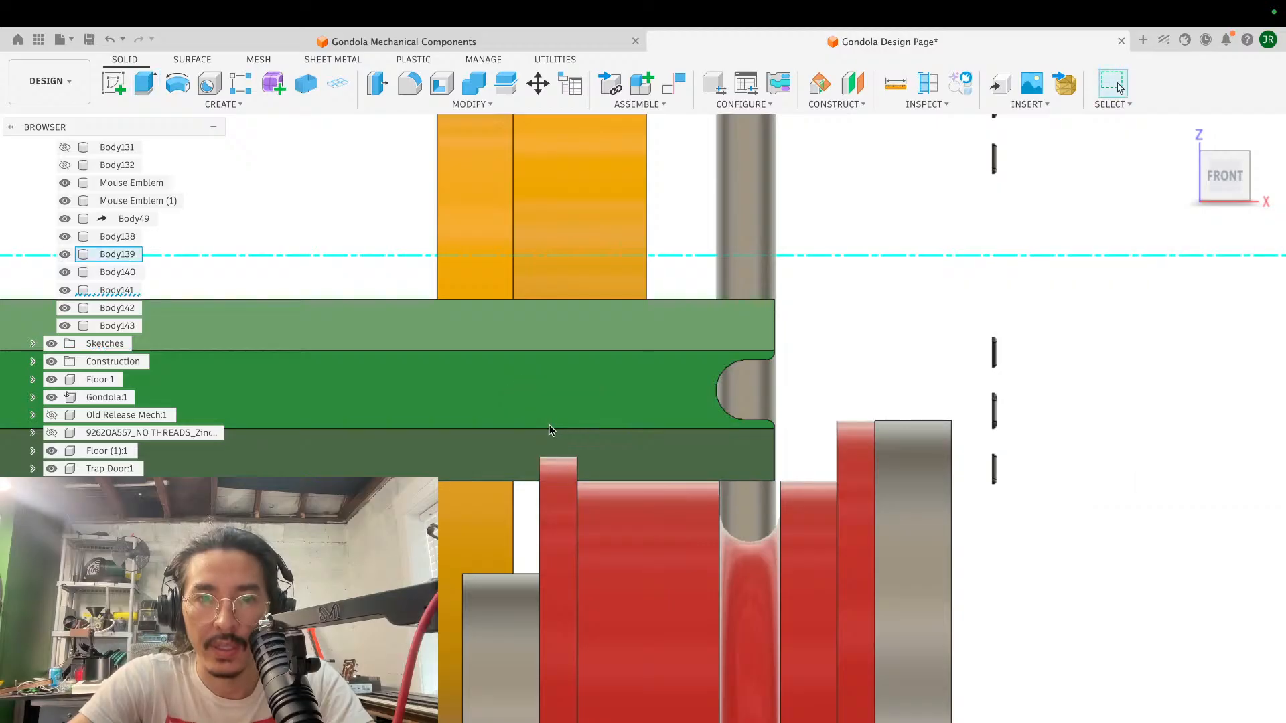
- Edit the slot cut to include the two remaining strip profiles at the block's beveled edges
{"action": "scroll", "coordinate": [548, 430], "scroll_direction": "up", "scroll_amount": 10}
{"action": "scroll", "coordinate": [548, 430], "scroll_direction": "down", "scroll_amount": 10}
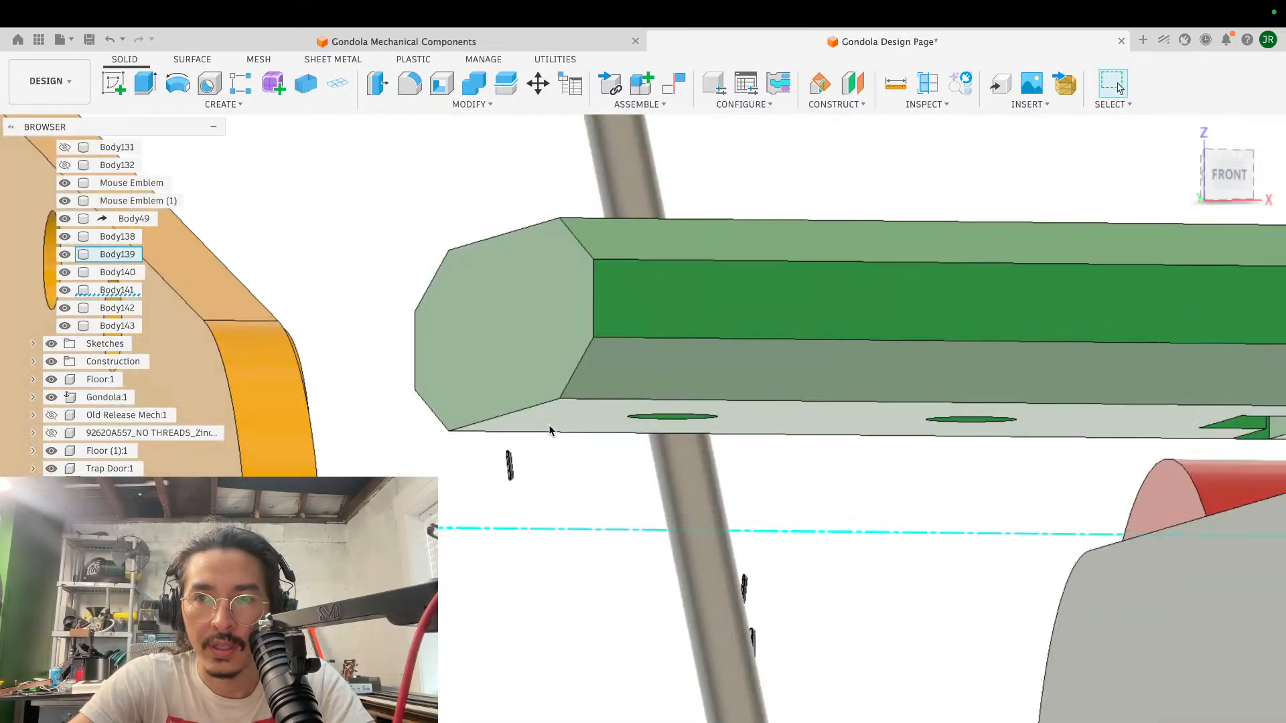
{"action": "scroll", "coordinate": [549, 430], "scroll_direction": "up", "scroll_amount": 8}
{"action": "scroll", "coordinate": [549, 431], "scroll_direction": "left", "scroll_amount": 8, "text": "shift"}
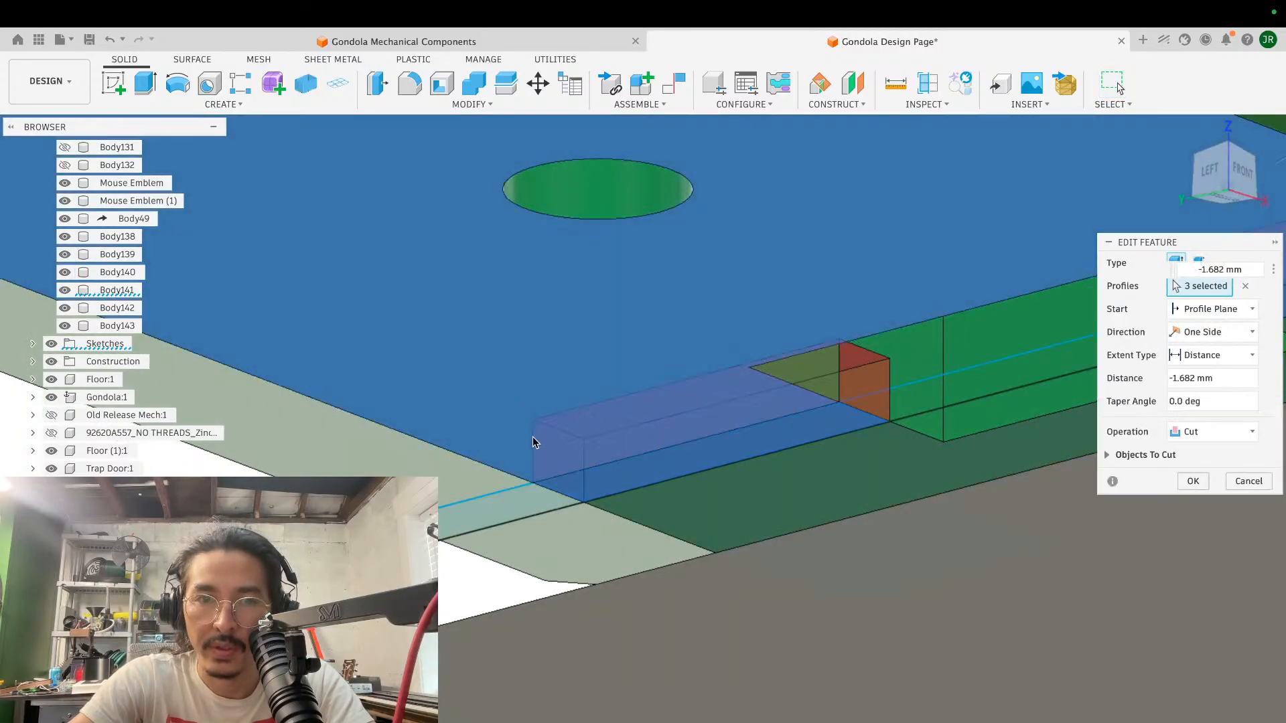
{"action": "left_click", "coordinate": [500, 516]}
{"action": "scroll", "coordinate": [758, 419], "scroll_direction": "right", "scroll_amount": 4}
{"action": "scroll", "coordinate": [759, 420], "scroll_direction": "right", "scroll_amount": 10}
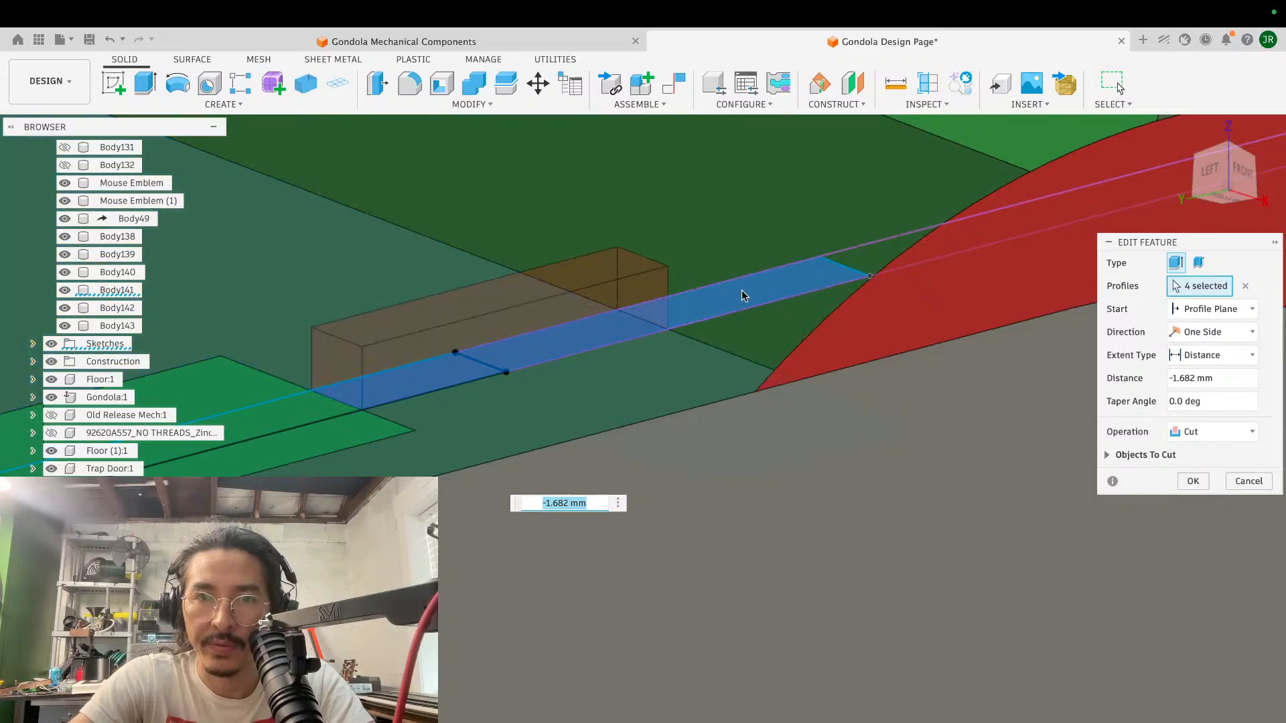
{"action": "left_click", "coordinate": [742, 291]}
{"action": "scroll", "coordinate": [761, 300], "scroll_direction": "down", "scroll_amount": 3}
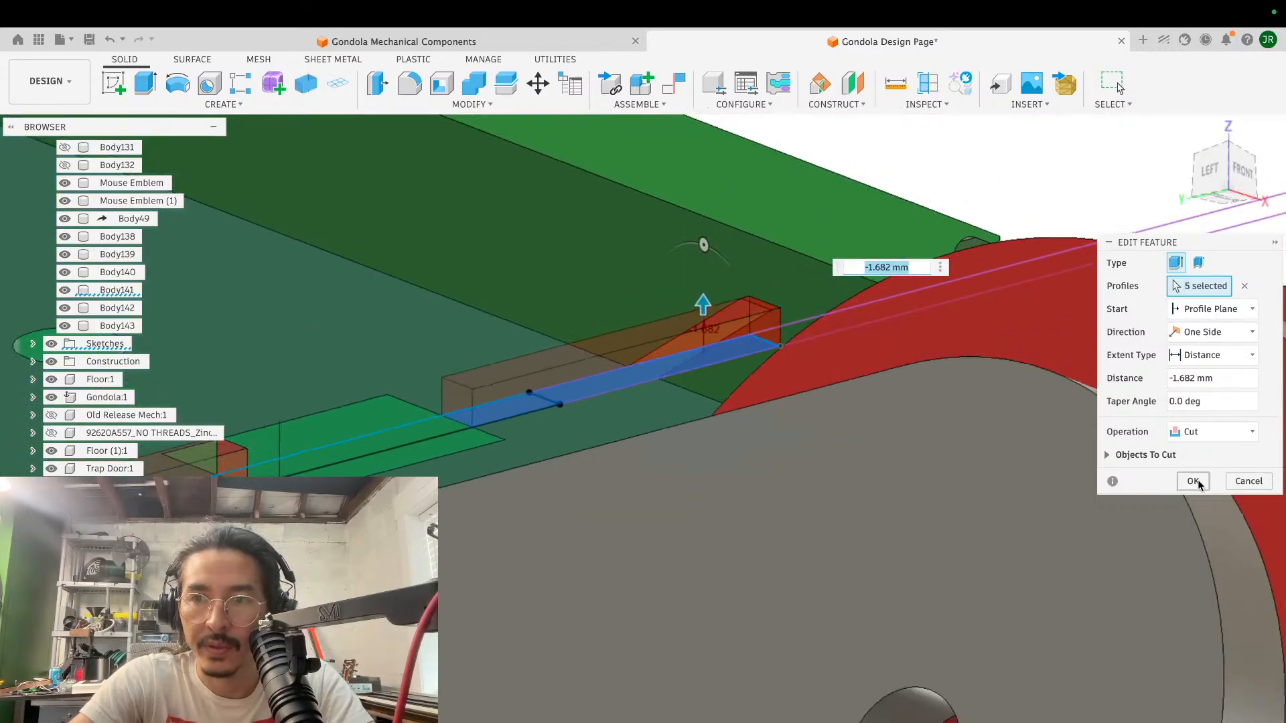
{"action": "scroll", "coordinate": [819, 355], "scroll_direction": "right", "scroll_amount": 10, "text": "shift"}
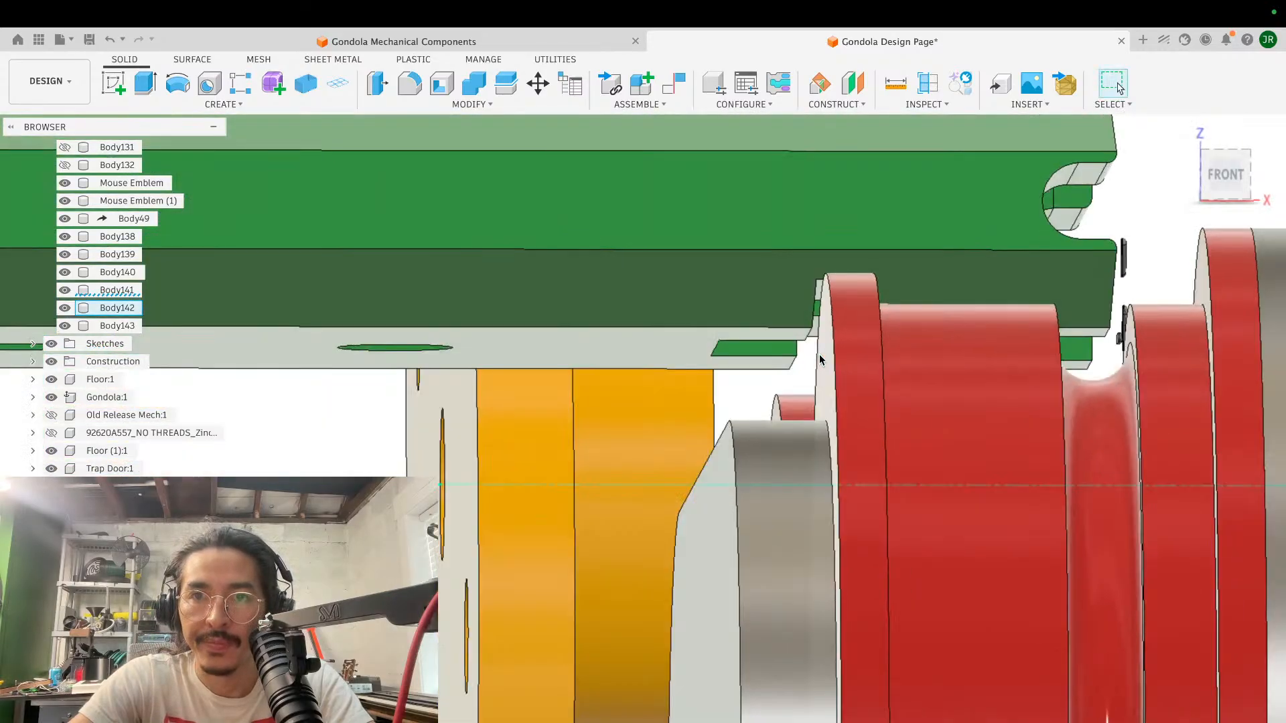
- Edit the slot cut and deepen it to -2.085 mm, then inspect the clearance above the roller flange
{"action": "left_click", "coordinate": [1225, 173]}
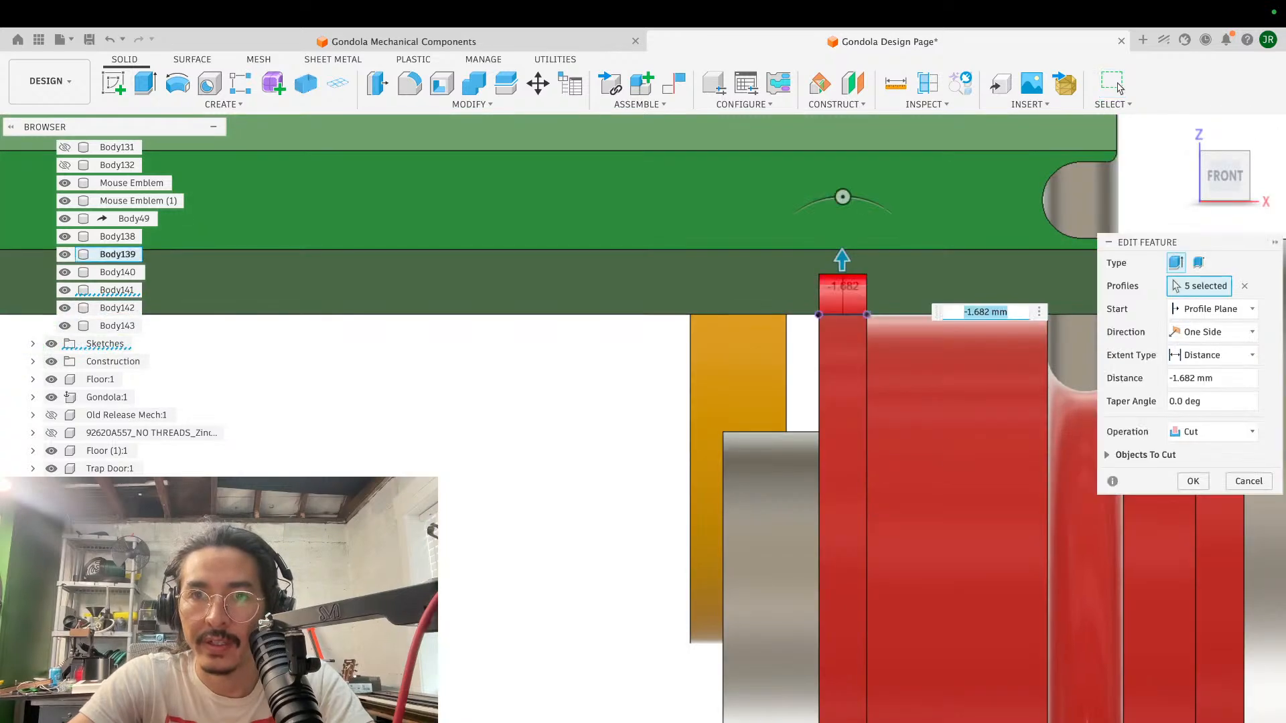
{"action": "left_click_drag", "start_coordinate": [842, 260], "coordinate": [843, 252]}
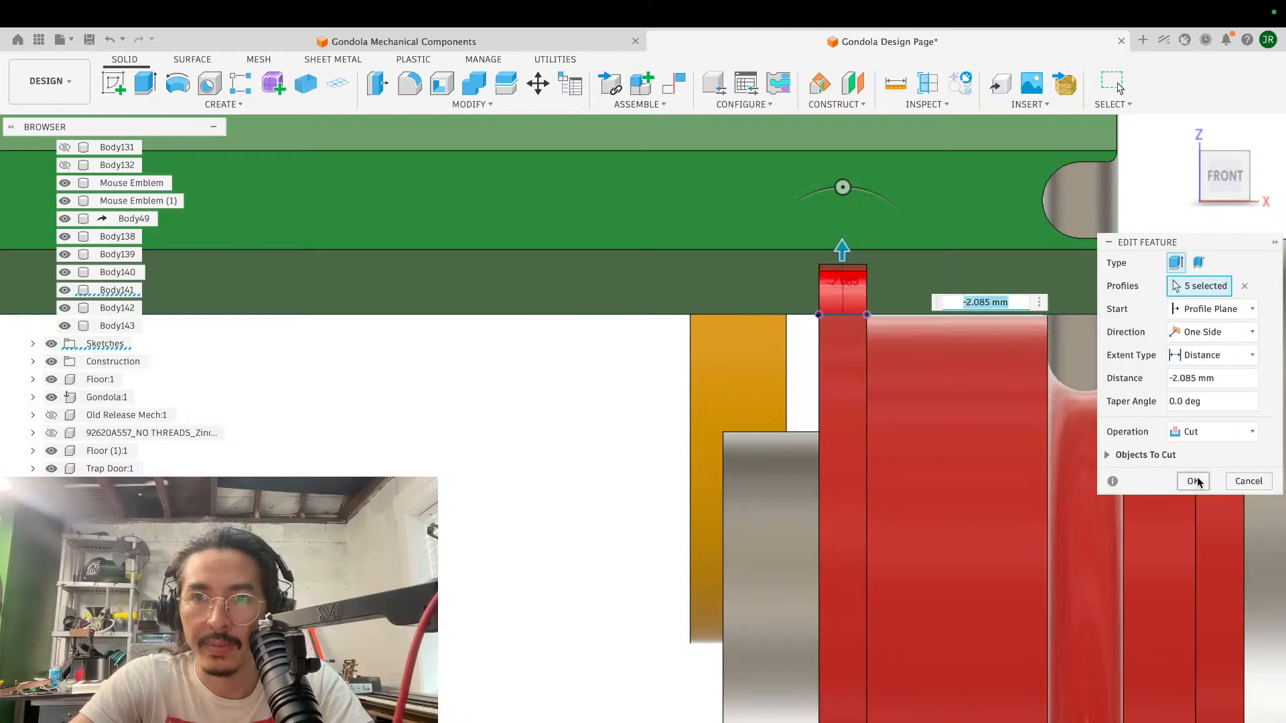
{"action": "scroll", "coordinate": [821, 275], "scroll_direction": "left", "scroll_amount": 5, "text": "shift"}
{"action": "scroll", "coordinate": [822, 275], "scroll_direction": "right", "scroll_amount": 5, "text": "shift"}
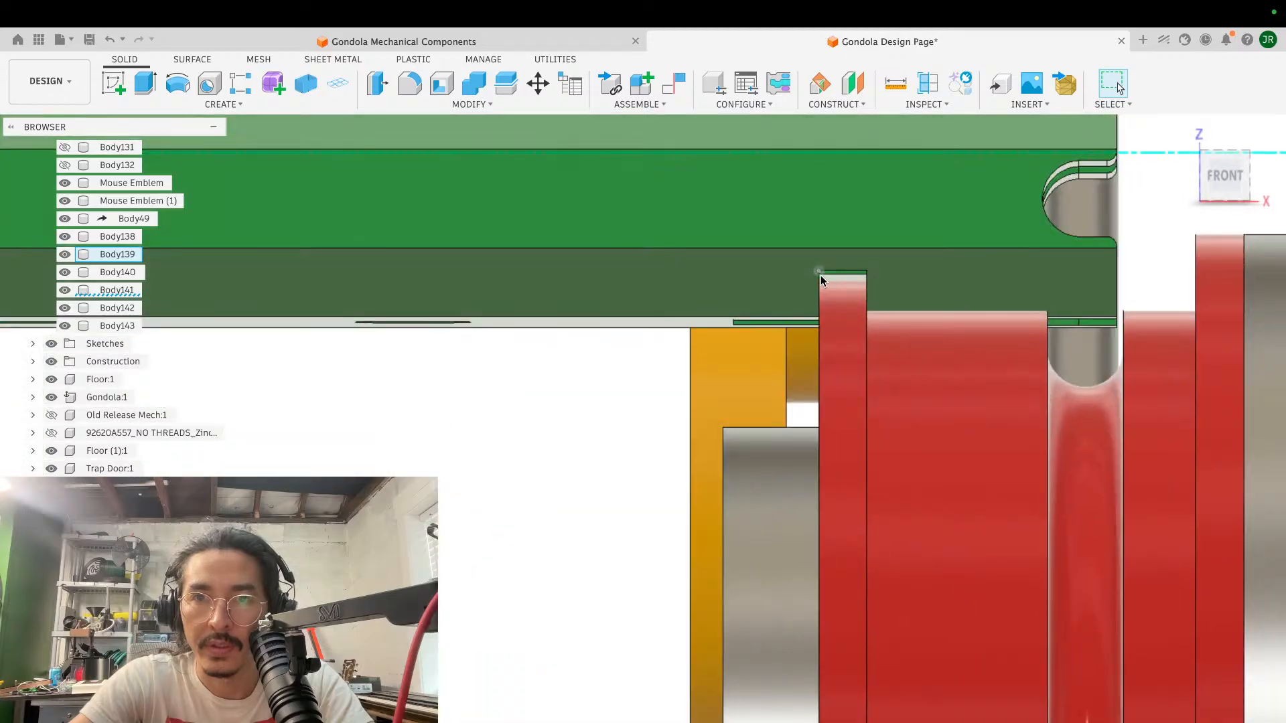
- Edit the slot cut again and deepen it to -2.707 mm for more clearance above the roller flange
{"action": "left_click", "coordinate": [1220, 182]}
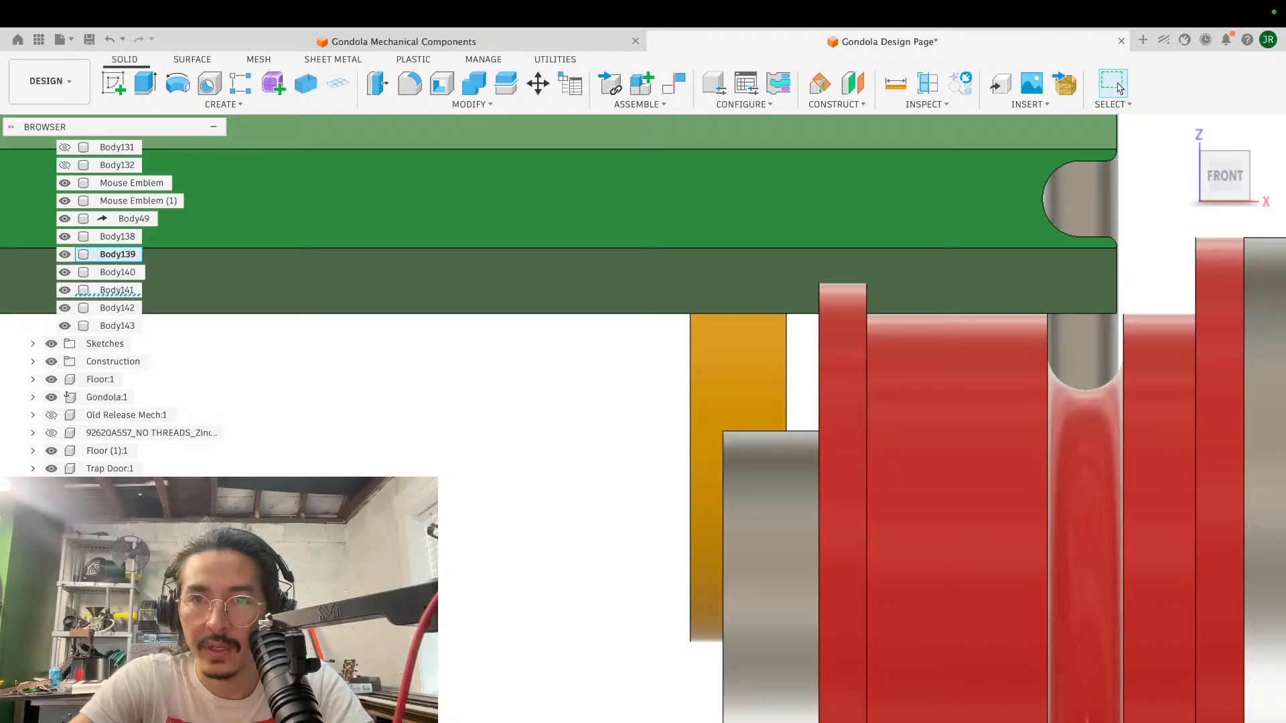
{"action": "key", "text": "q"}
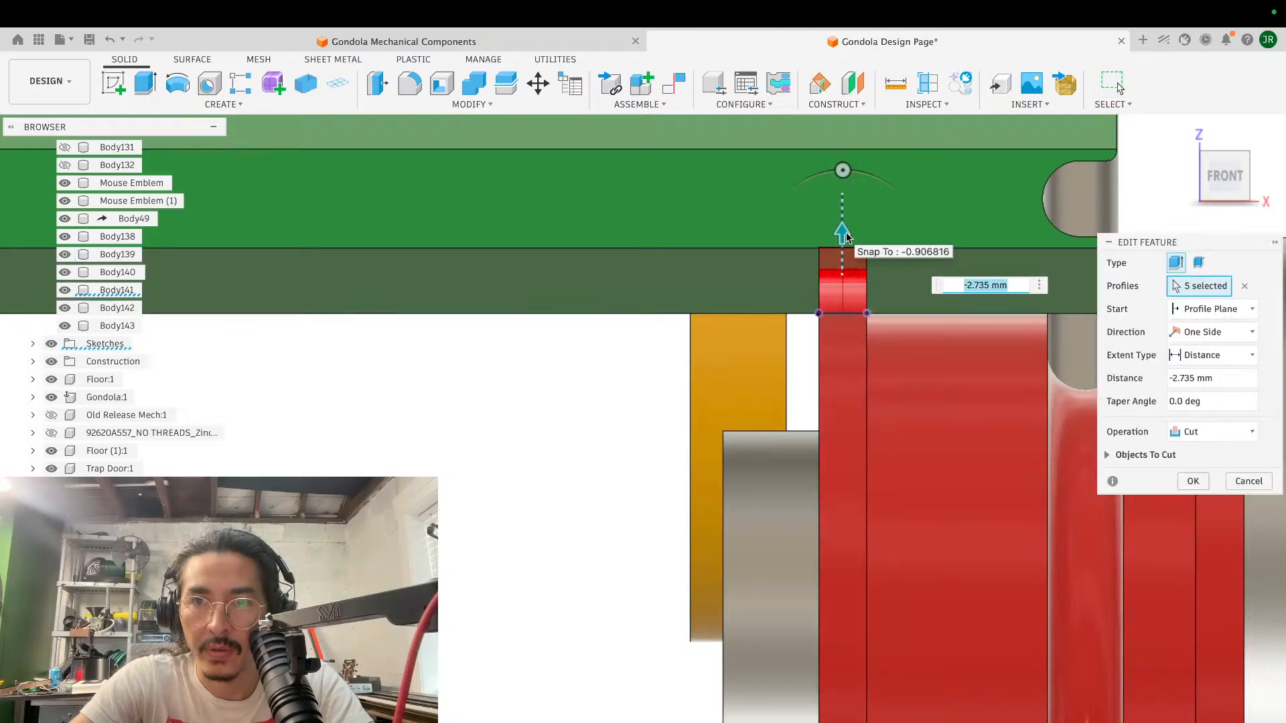
{"action": "middle_click_drag", "start_coordinate": [1035, 267], "coordinate": [826, 245]}
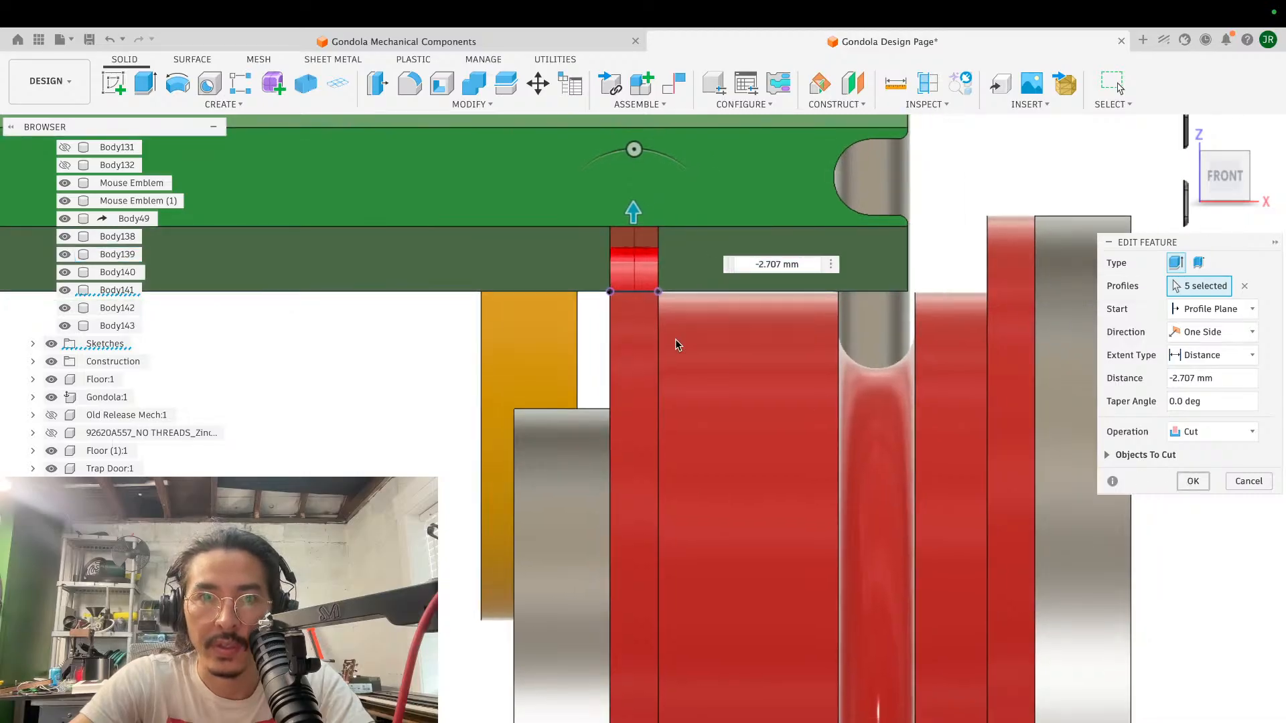
{"action": "key", "text": "Return"}
- Extrude the slot's small end face as a cut so the slot runs out through the block's beveled edge
{"action": "middle_click_drag", "start_coordinate": [678, 247], "coordinate": [703, 262], "text": "shift"}
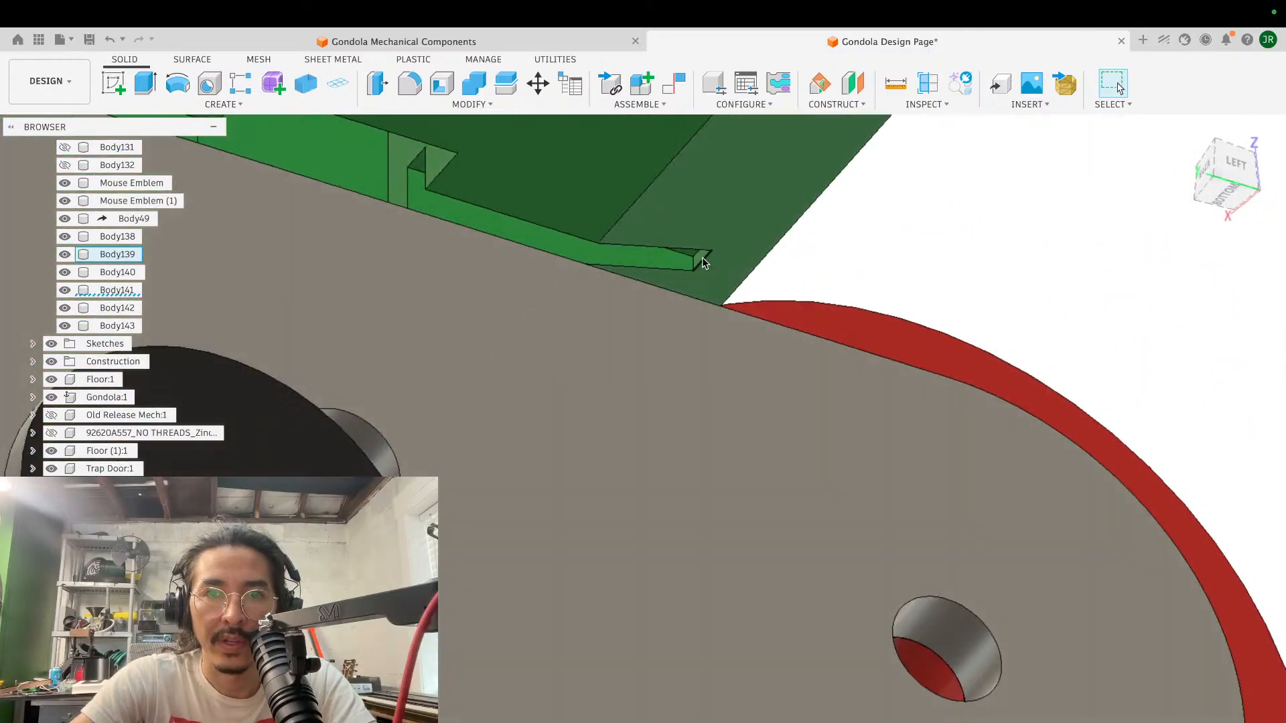
{"action": "scroll", "coordinate": [698, 261], "scroll_direction": "up", "scroll_amount": 4}
{"action": "scroll", "coordinate": [698, 261], "scroll_direction": "up", "scroll_amount": 3}
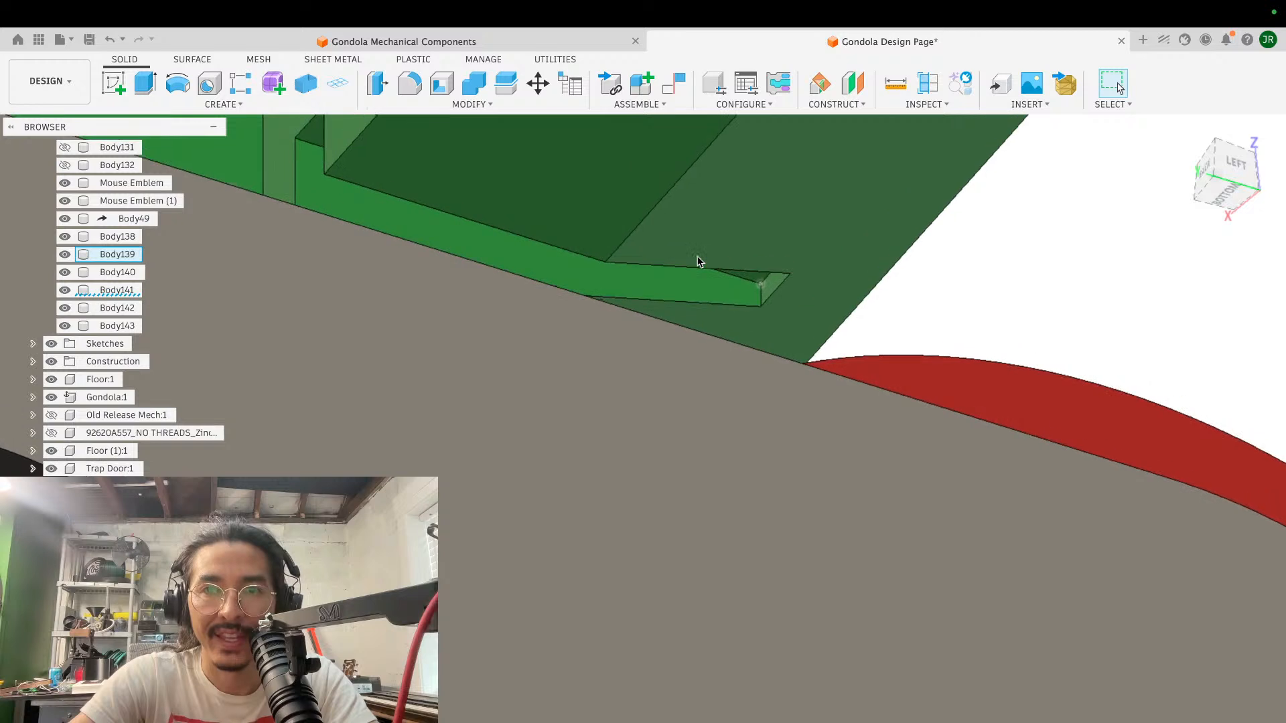
{"action": "left_click", "coordinate": [771, 288]}
{"action": "key", "text": "e"}
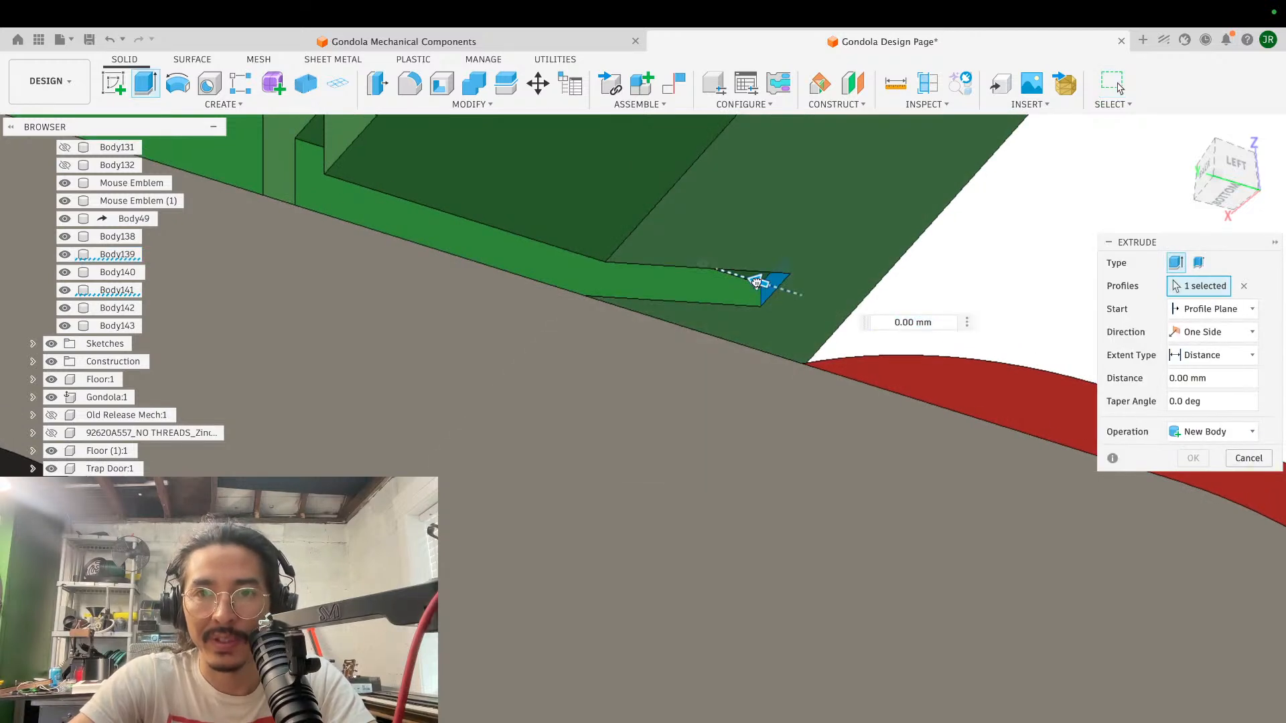
{"action": "left_click_drag", "start_coordinate": [756, 282], "coordinate": [896, 322]}
{"action": "left_click", "coordinate": [1192, 481]}
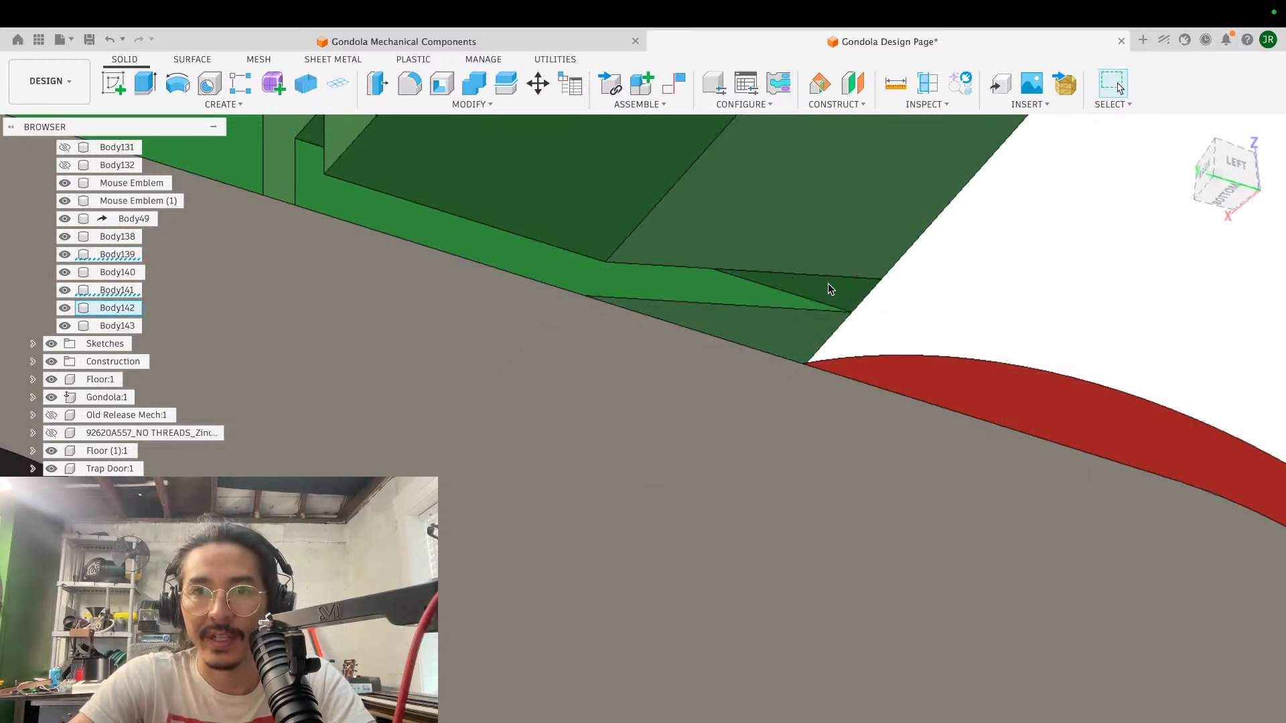
- Extrude the slot's opposite end face by -2.133 mm as a cut through the block's other beveled edge
{"action": "scroll", "coordinate": [828, 283], "scroll_direction": "up", "scroll_amount": 5}
{"action": "scroll", "coordinate": [584, 251], "scroll_direction": "right", "scroll_amount": 10, "text": "shift"}
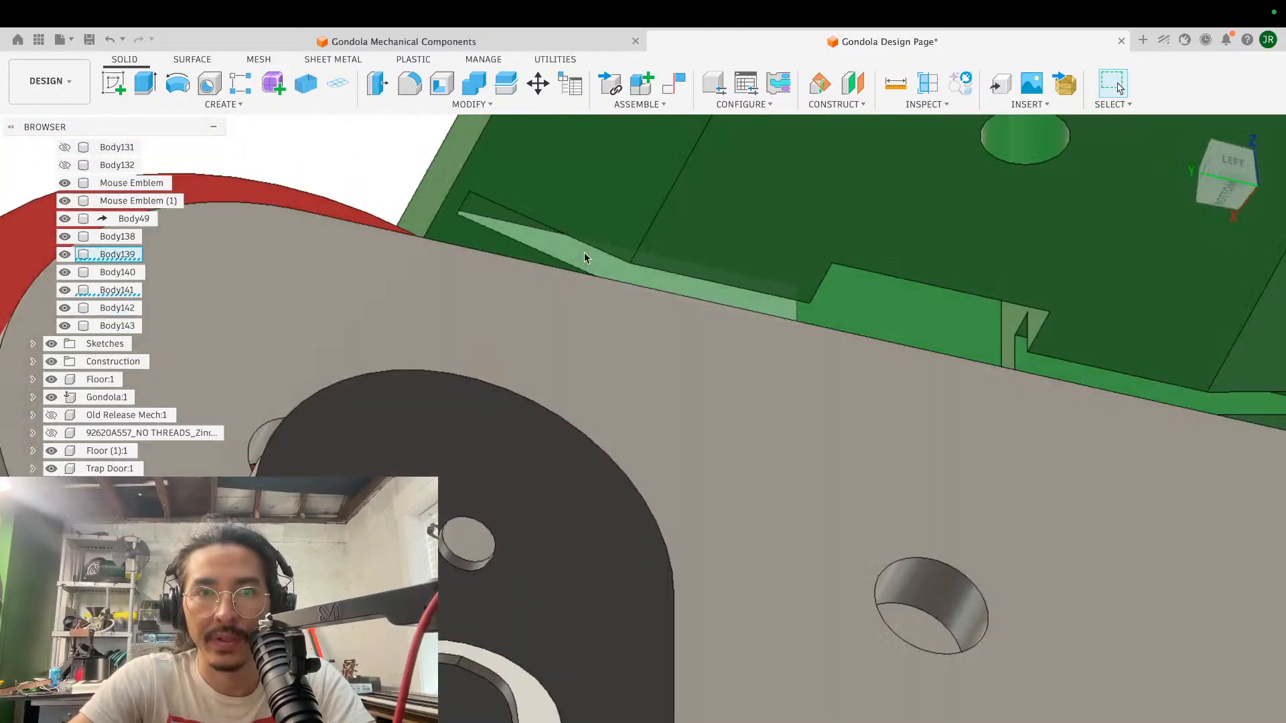
{"action": "scroll", "coordinate": [582, 256], "scroll_direction": "up", "scroll_amount": 3}
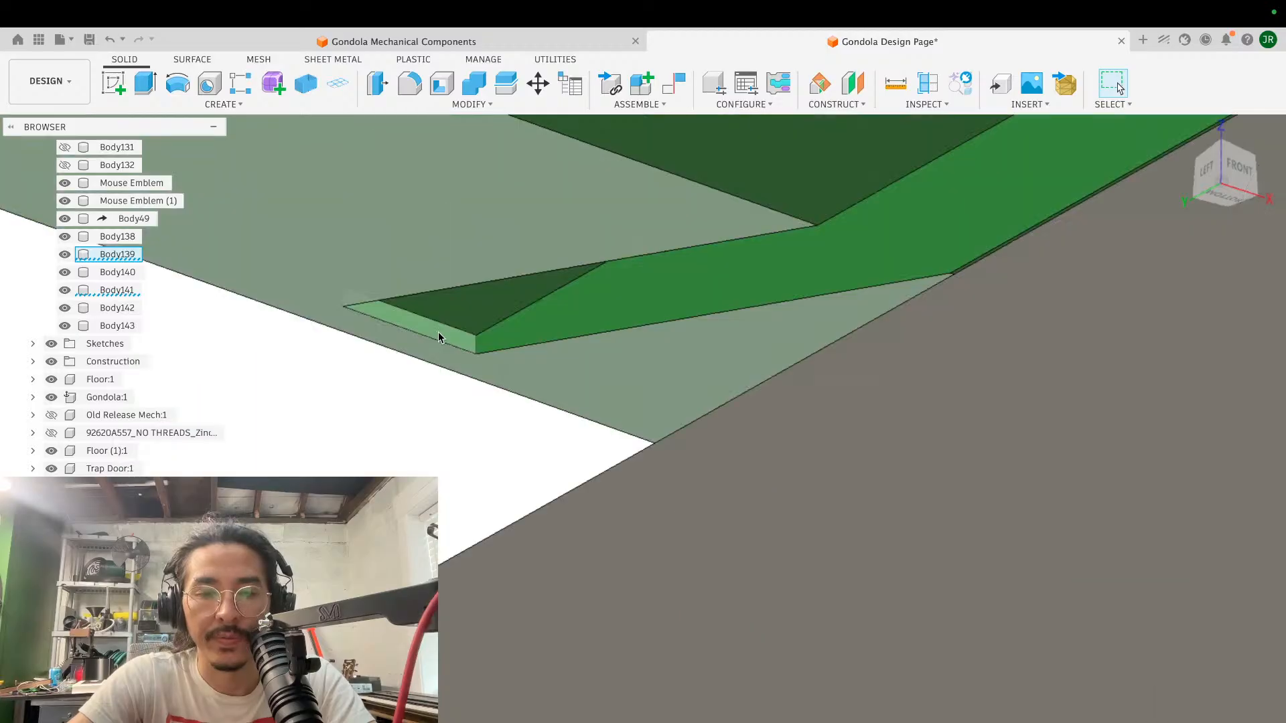
{"action": "key", "text": "e"}
{"action": "left_click", "coordinate": [438, 332]}
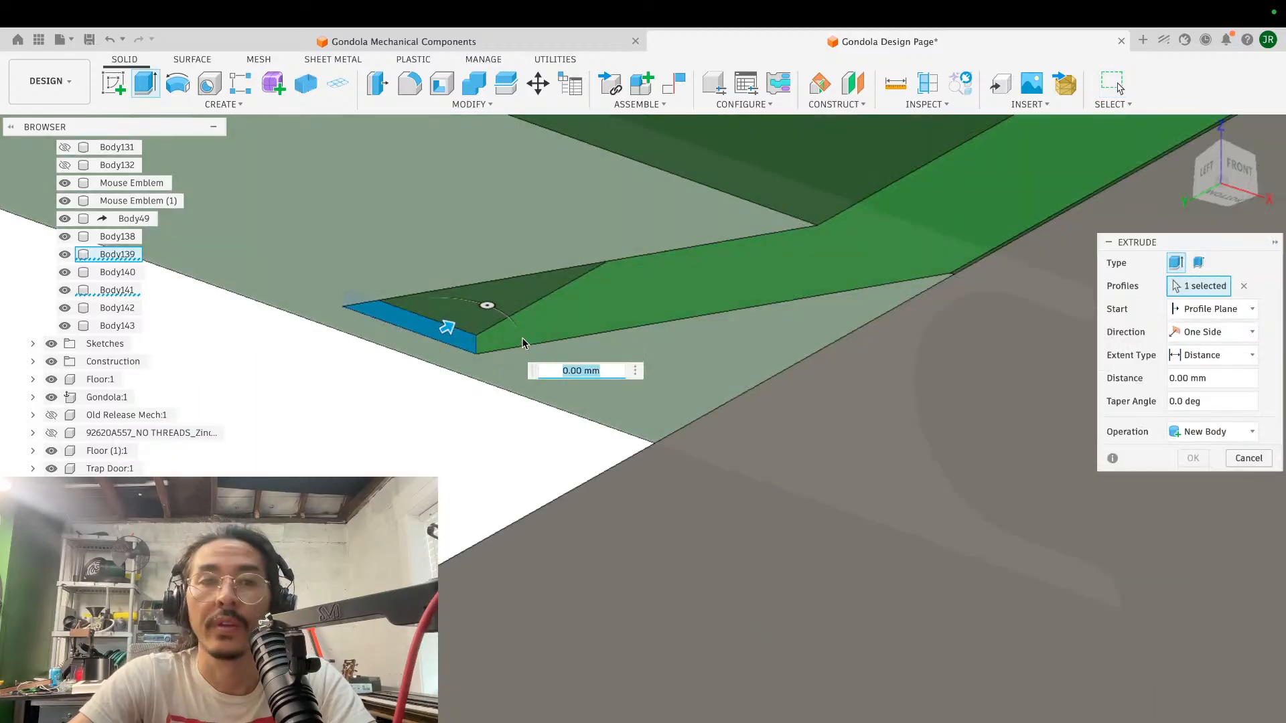
{"action": "left_click_drag", "start_coordinate": [447, 326], "coordinate": [320, 360]}
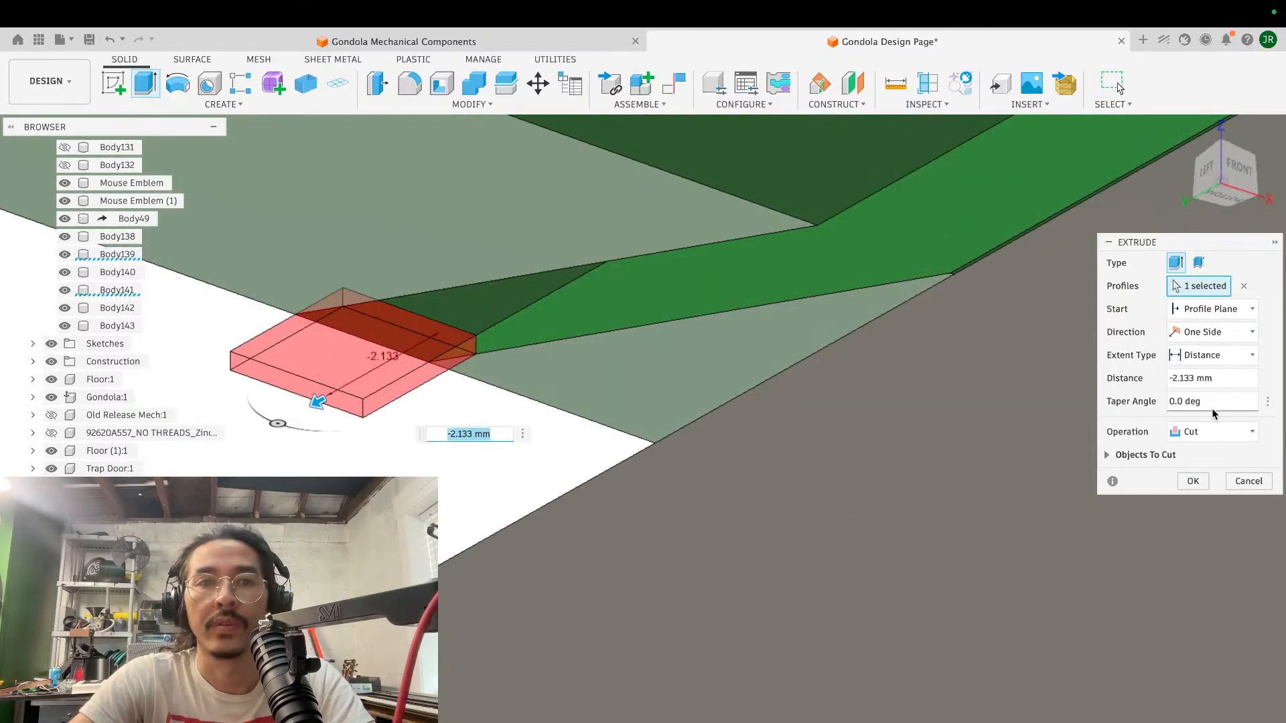
{"action": "left_click", "coordinate": [1184, 480]}
{"action": "scroll", "coordinate": [735, 342], "scroll_direction": "down", "scroll_amount": 10}
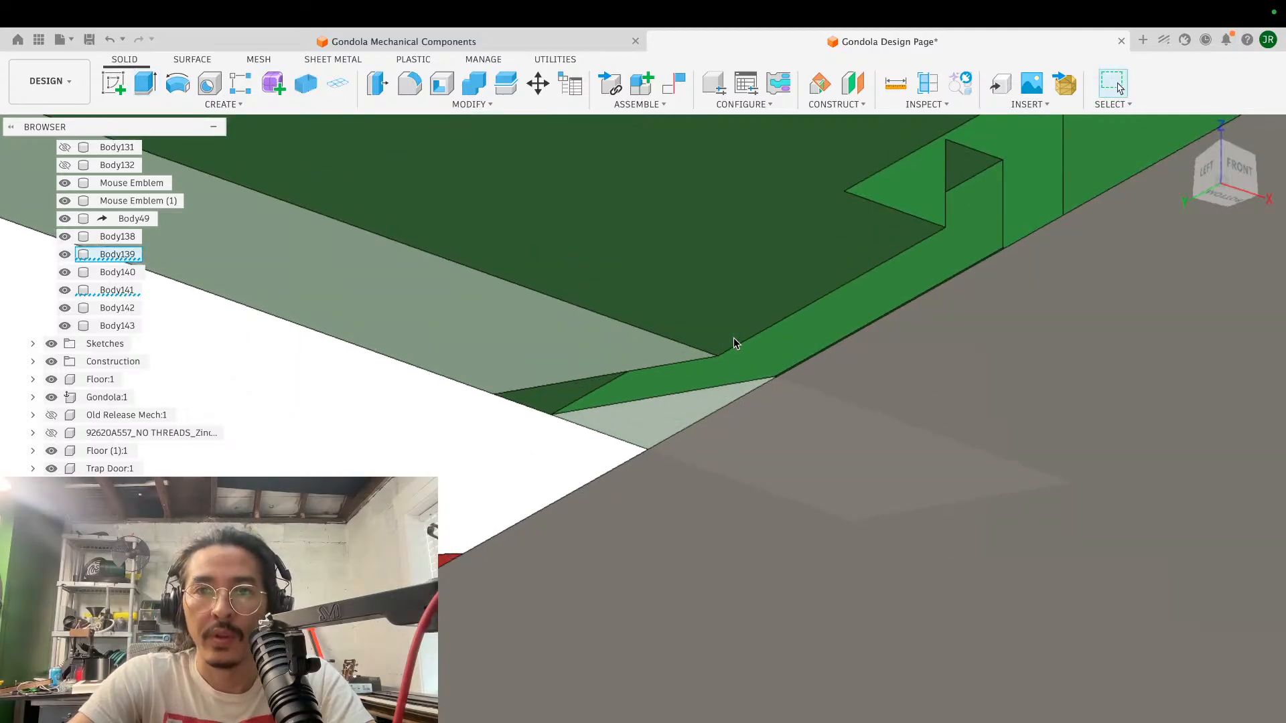
- Measure the distance between the upper and lower long edges of the green block's vertical side face
{"action": "scroll", "coordinate": [734, 342], "scroll_direction": "right", "scroll_amount": 5, "text": "shift"}
{"action": "scroll", "coordinate": [734, 339], "scroll_direction": "right", "scroll_amount": 5, "text": "shift"}
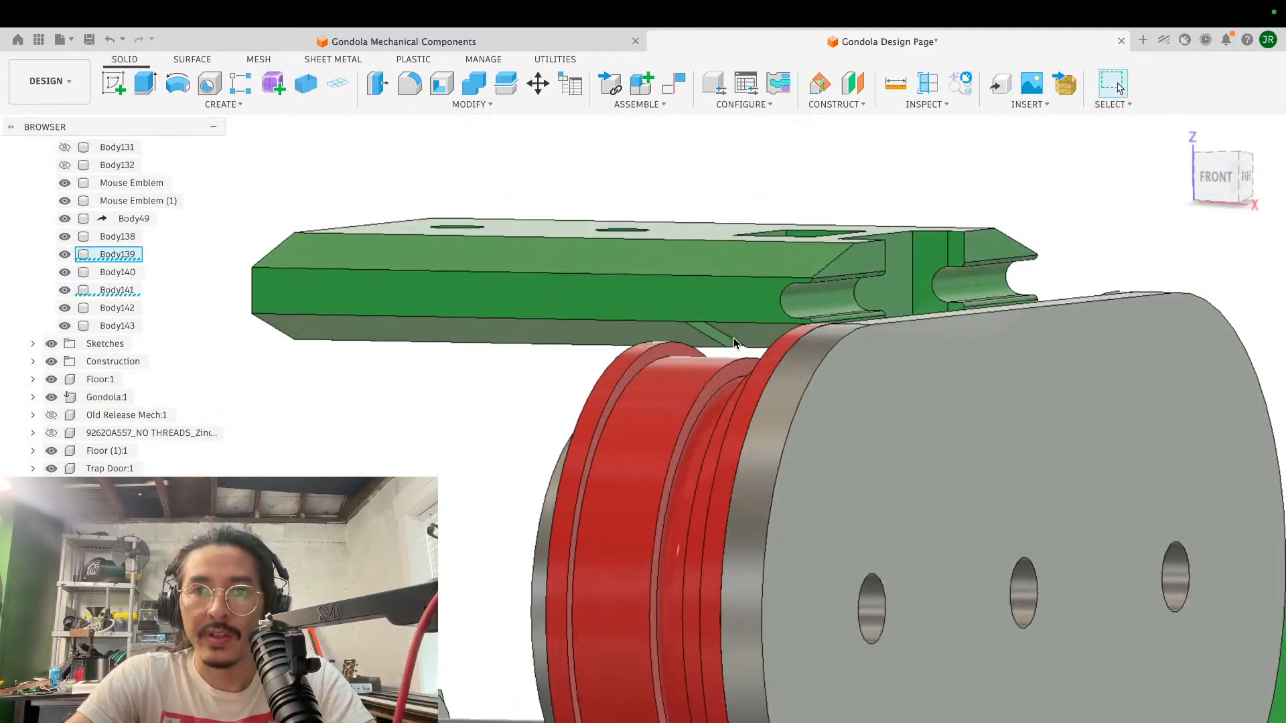
{"action": "scroll", "coordinate": [734, 339], "scroll_direction": "left", "scroll_amount": 4, "text": "shift"}
{"action": "key", "text": "i"}
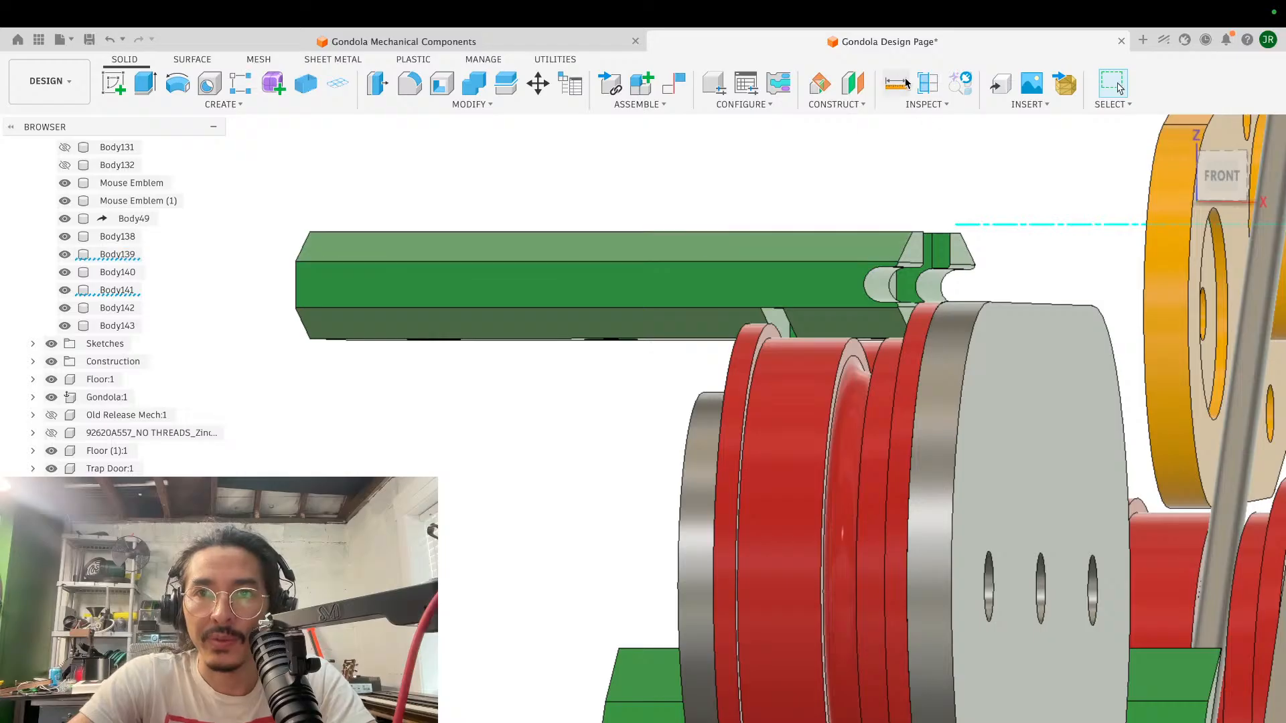
{"action": "left_click", "coordinate": [651, 262]}
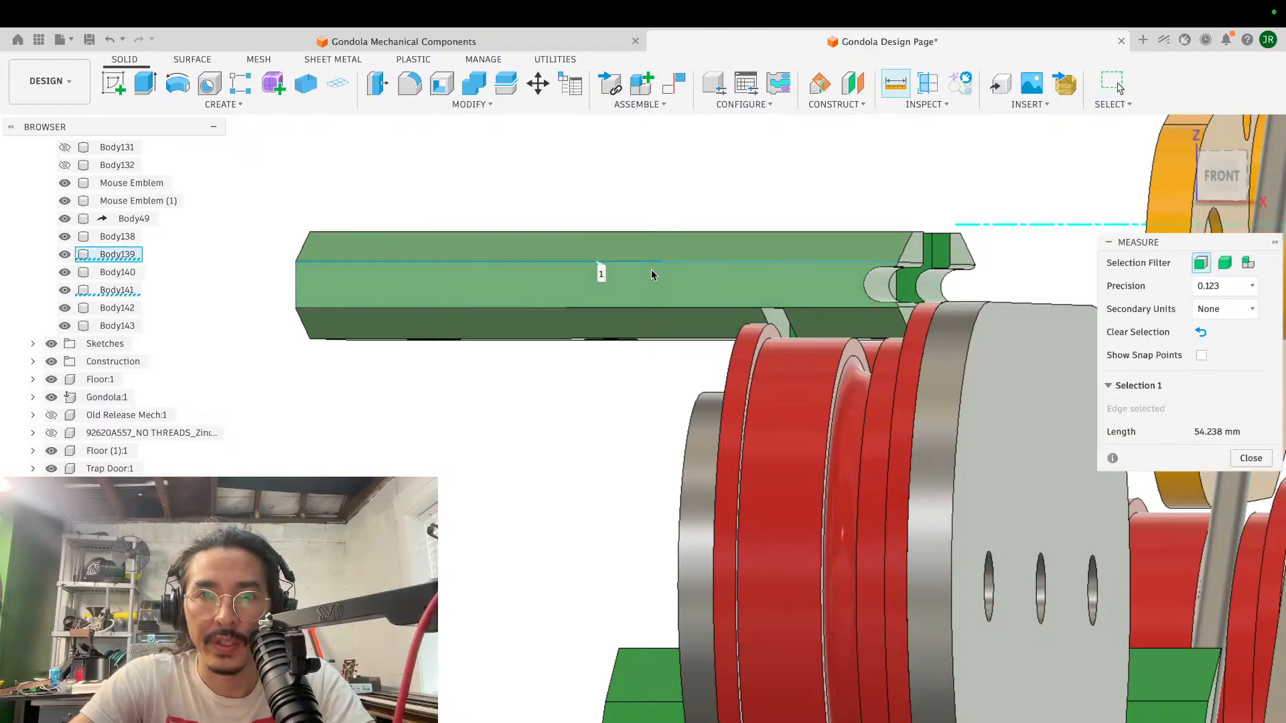
{"action": "left_click", "coordinate": [647, 308]}
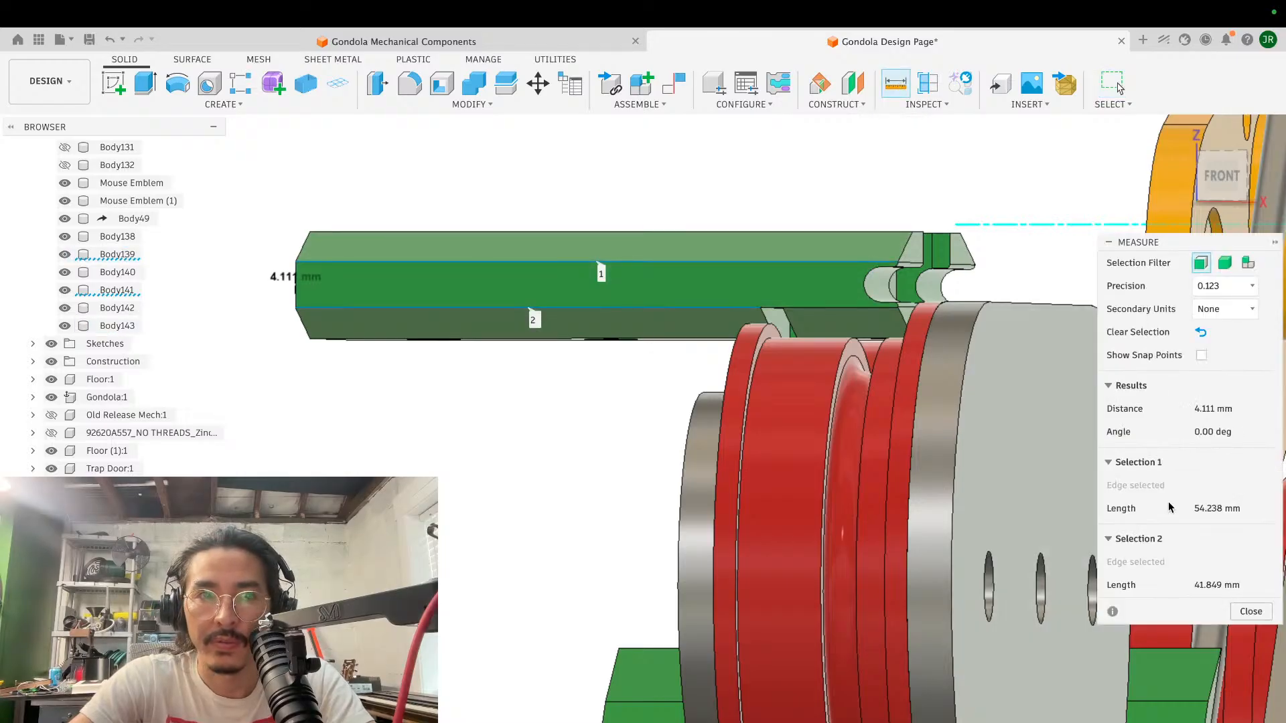
- Close the measurement and examine how the clearance slot runs past the roller flange and out through the block's beveled edge
{"action": "left_click", "coordinate": [1251, 611]}
{"action": "scroll", "coordinate": [839, 375], "scroll_direction": "up", "scroll_amount": 5}
{"action": "scroll", "coordinate": [839, 376], "scroll_direction": "left", "scroll_amount": 5, "text": "shift"}
{"action": "scroll", "coordinate": [839, 376], "scroll_direction": "up", "scroll_amount": 3}
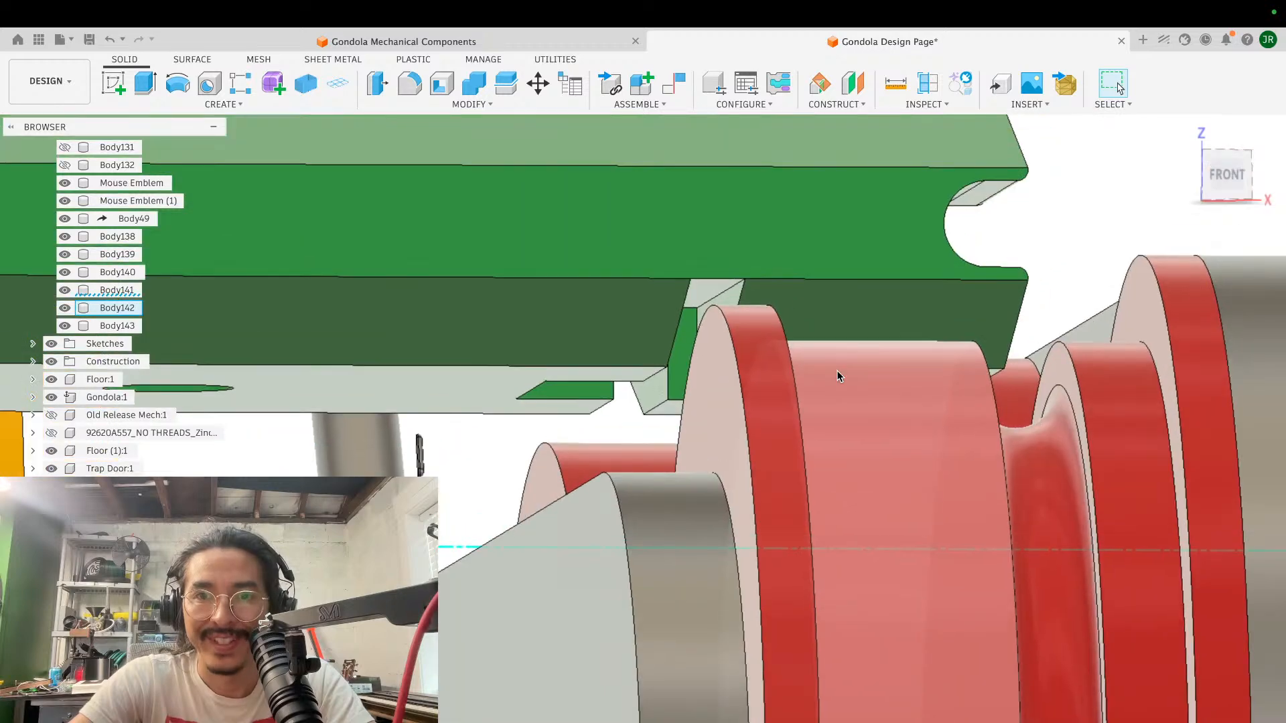
{"action": "scroll", "coordinate": [839, 376], "scroll_direction": "right", "scroll_amount": 3, "text": "shift"}
{"action": "scroll", "coordinate": [839, 376], "scroll_direction": "left", "scroll_amount": 5, "text": "shift"}
{"action": "scroll", "coordinate": [839, 376], "scroll_direction": "right", "scroll_amount": 3, "text": "shift"}
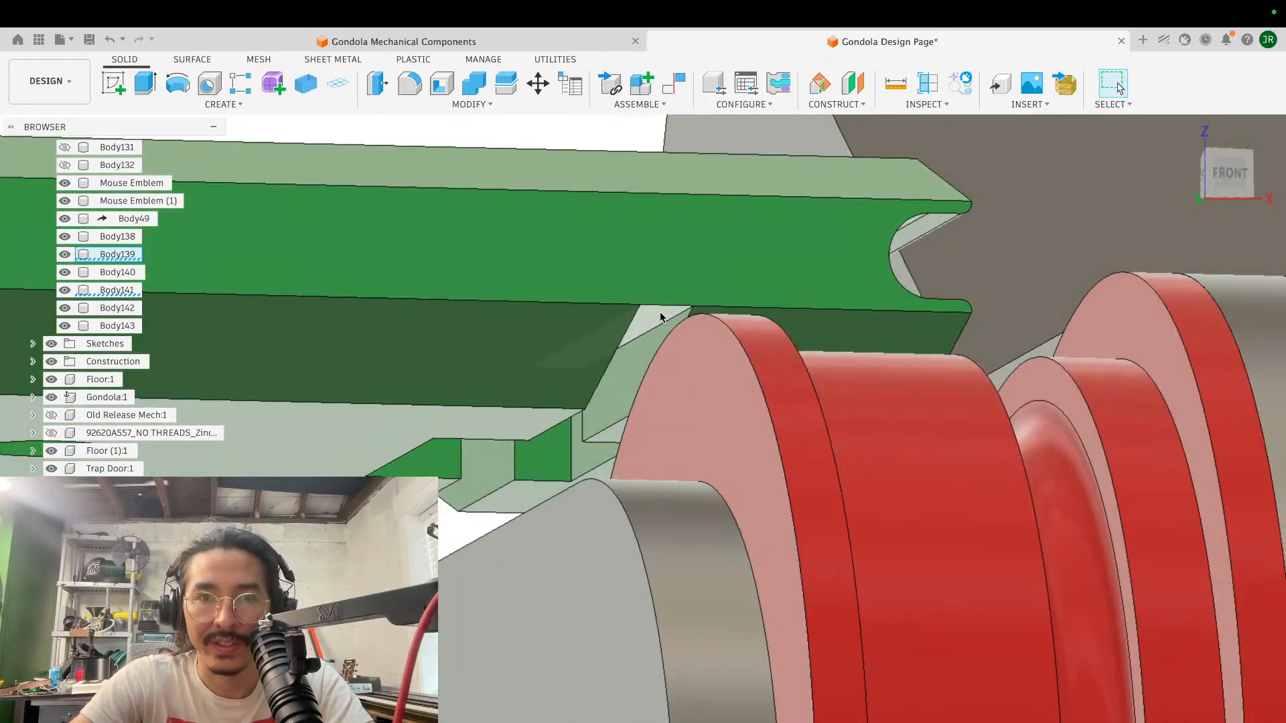
{"action": "scroll", "coordinate": [661, 318], "scroll_direction": "right", "scroll_amount": 15, "text": "shift"}
{"action": "scroll", "coordinate": [660, 317], "scroll_direction": "right", "scroll_amount": 5, "text": "shift"}
{"action": "scroll", "coordinate": [660, 318], "scroll_direction": "left", "scroll_amount": 2, "text": "shift"}
{"action": "scroll", "coordinate": [661, 317], "scroll_direction": "left", "scroll_amount": 10}
{"action": "scroll", "coordinate": [660, 318], "scroll_direction": "up", "scroll_amount": 5}
{"action": "scroll", "coordinate": [660, 317], "scroll_direction": "down", "scroll_amount": 8}
{"action": "scroll", "coordinate": [660, 318], "scroll_direction": "right", "scroll_amount": 15, "text": "shift"}
{"action": "scroll", "coordinate": [661, 318], "scroll_direction": "right", "scroll_amount": 8, "text": "shift"}
{"action": "scroll", "coordinate": [661, 331], "scroll_direction": "up", "scroll_amount": 8}
{"action": "scroll", "coordinate": [660, 332], "scroll_direction": "up", "scroll_amount": 7}
{"action": "scroll", "coordinate": [661, 331], "scroll_direction": "left", "scroll_amount": 4}
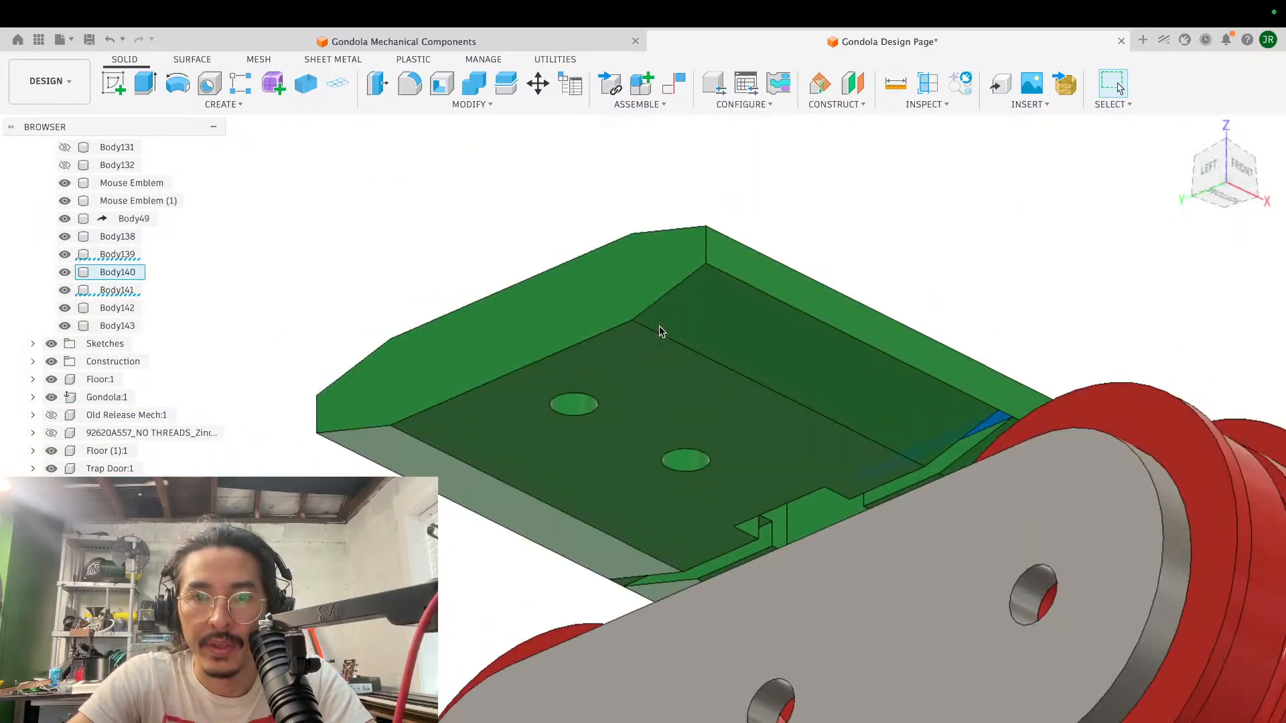
{"action": "scroll", "coordinate": [661, 331], "scroll_direction": "up", "scroll_amount": 6}
{"action": "scroll", "coordinate": [660, 332], "scroll_direction": "right", "scroll_amount": 6}
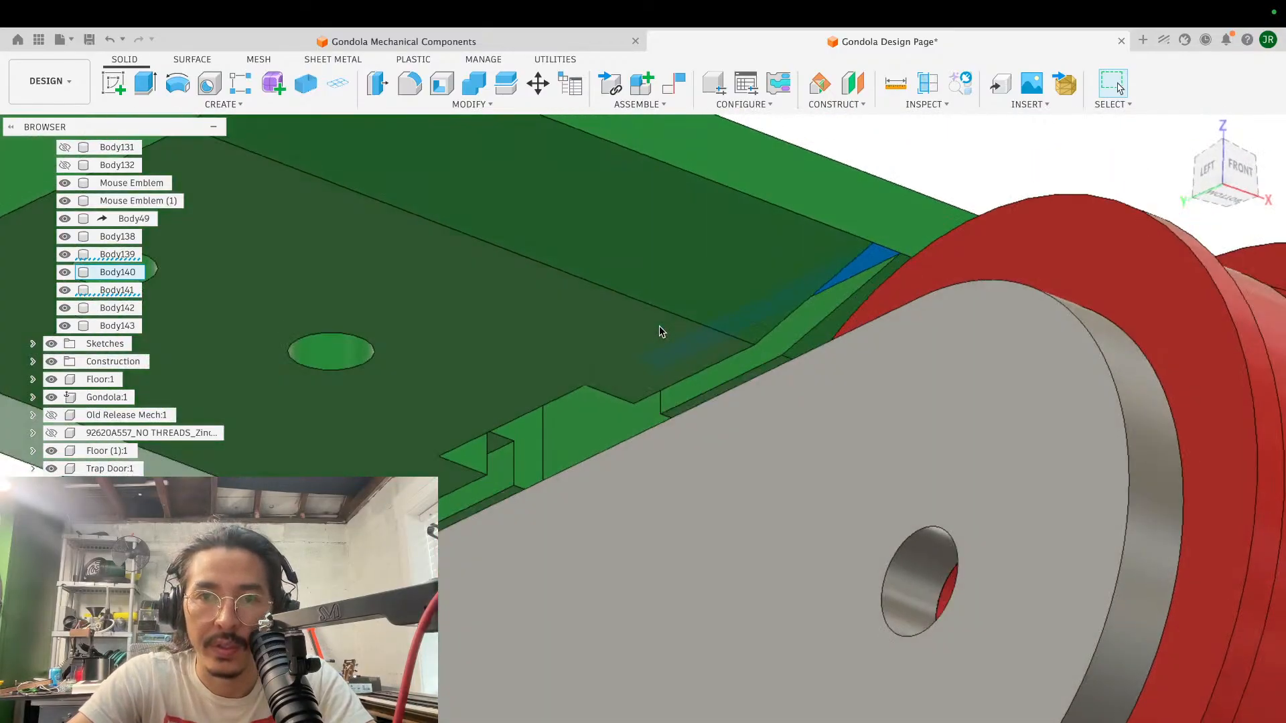
{"action": "scroll", "coordinate": [660, 331], "scroll_direction": "up", "scroll_amount": 1, "text": "shift"}
{"action": "key", "text": "e"}
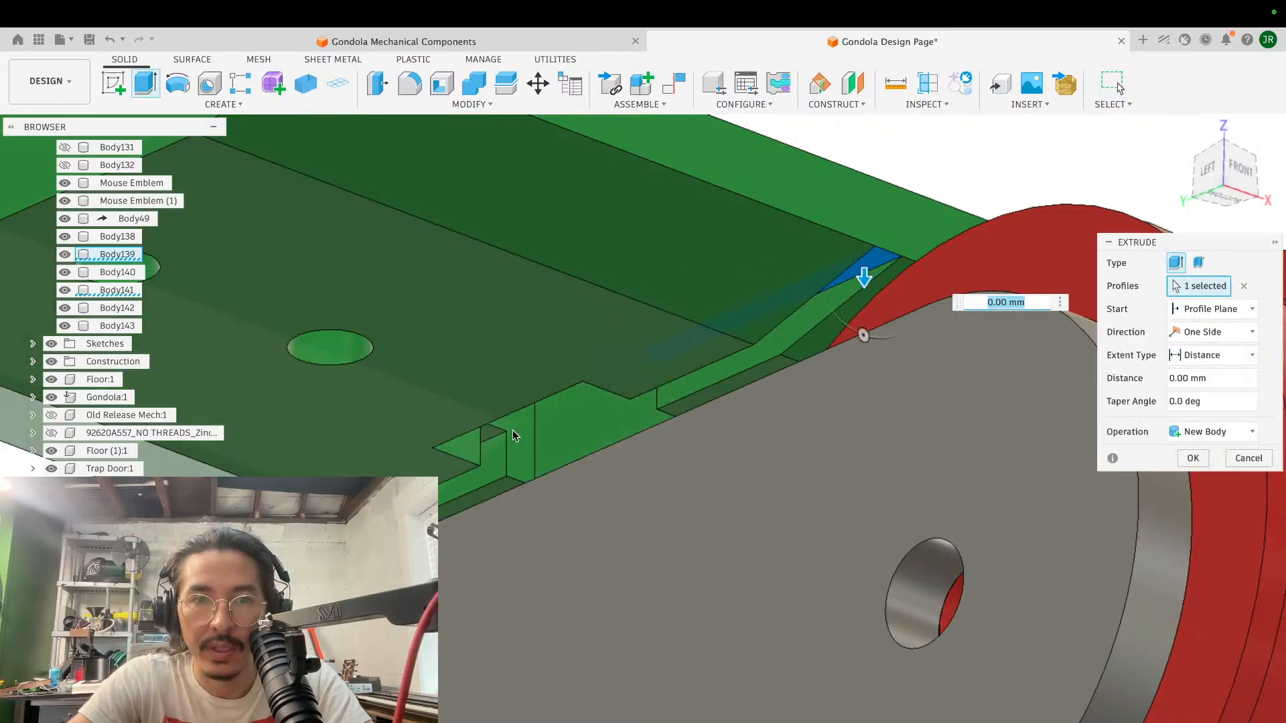
{"action": "left_click", "coordinate": [492, 434]}
{"action": "scroll", "coordinate": [1020, 318], "scroll_direction": "right", "scroll_amount": 2, "text": "shift"}
{"action": "scroll", "coordinate": [1020, 318], "scroll_direction": "right", "scroll_amount": 8, "text": "shift"}
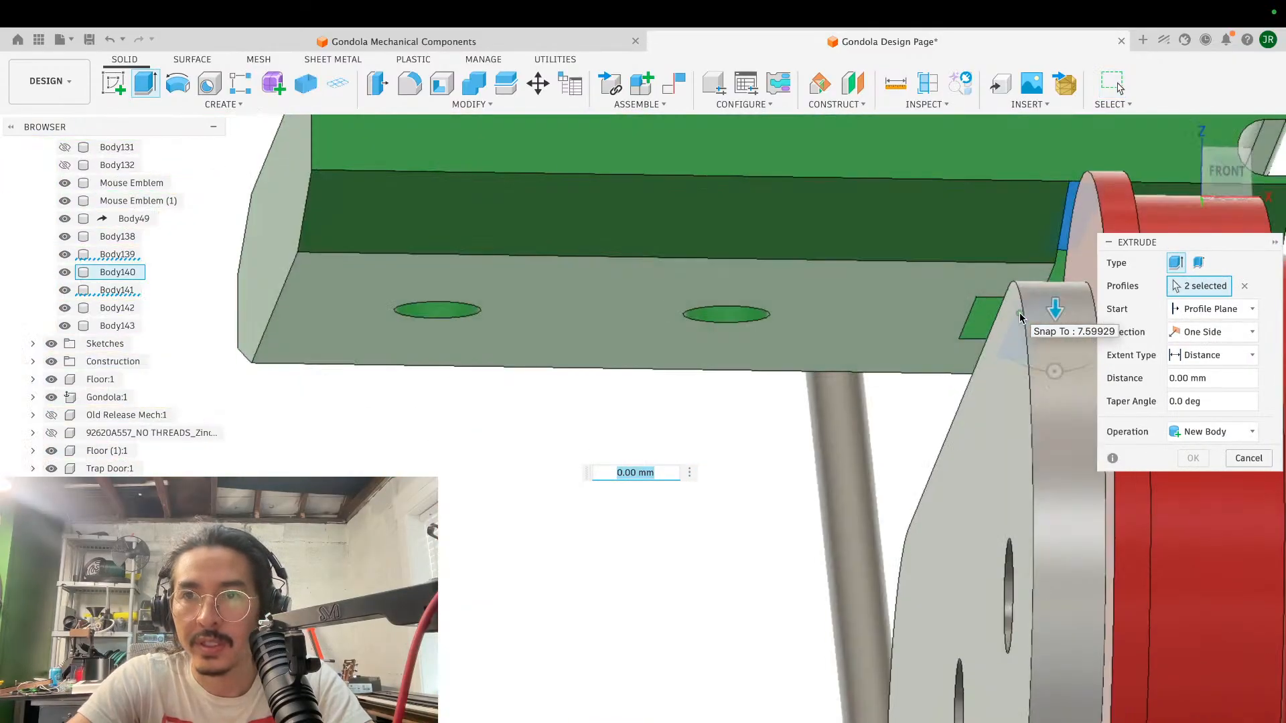
{"action": "scroll", "coordinate": [1020, 319], "scroll_direction": "right", "scroll_amount": 4}
{"action": "left_click", "coordinate": [1218, 168]}
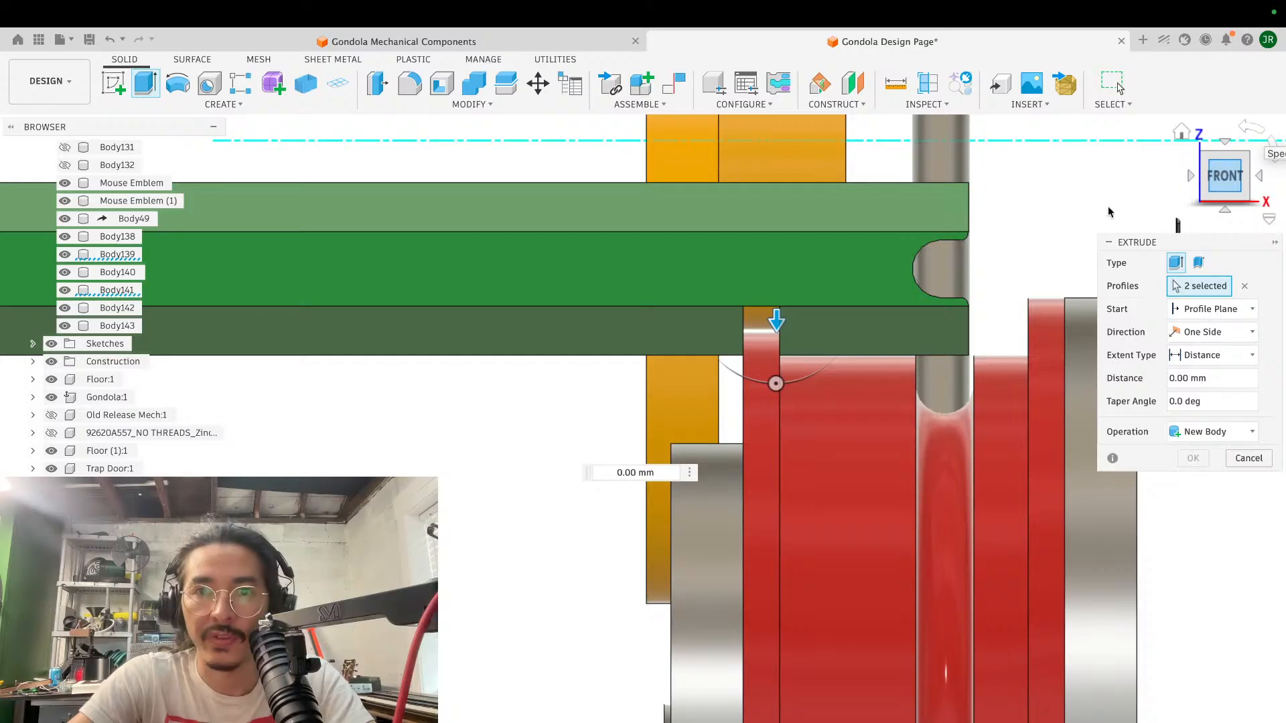
{"action": "scroll", "coordinate": [814, 315], "scroll_direction": "up", "scroll_amount": 5}
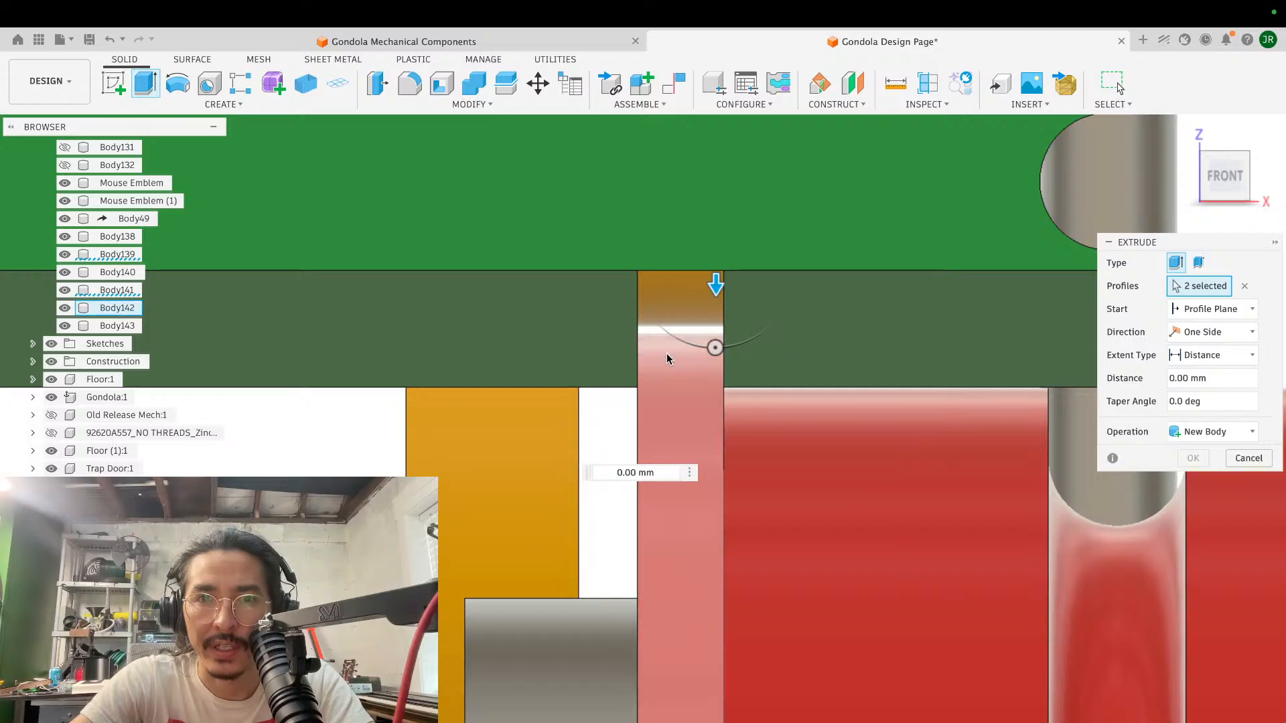
{"action": "key", "text": "Escape"}
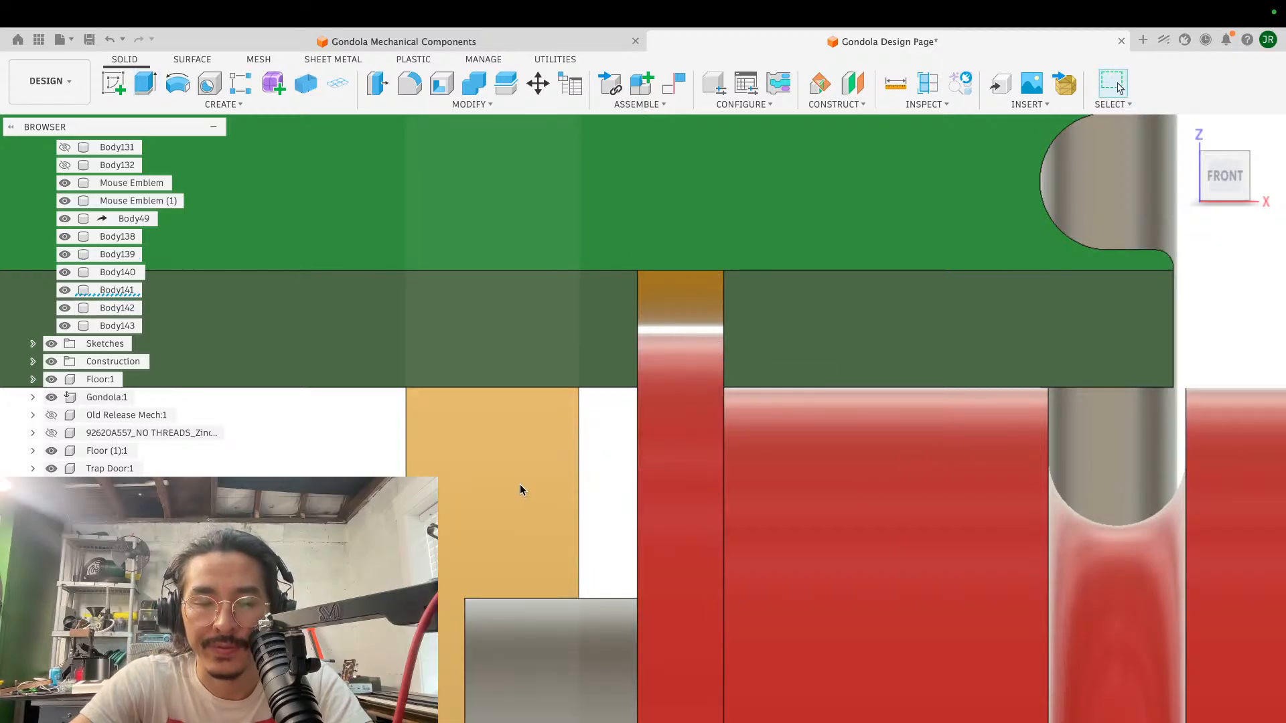
- Delete the orange body behind the block and rollers
{"action": "left_click", "coordinate": [520, 486]}
{"action": "key", "text": "Delete"}
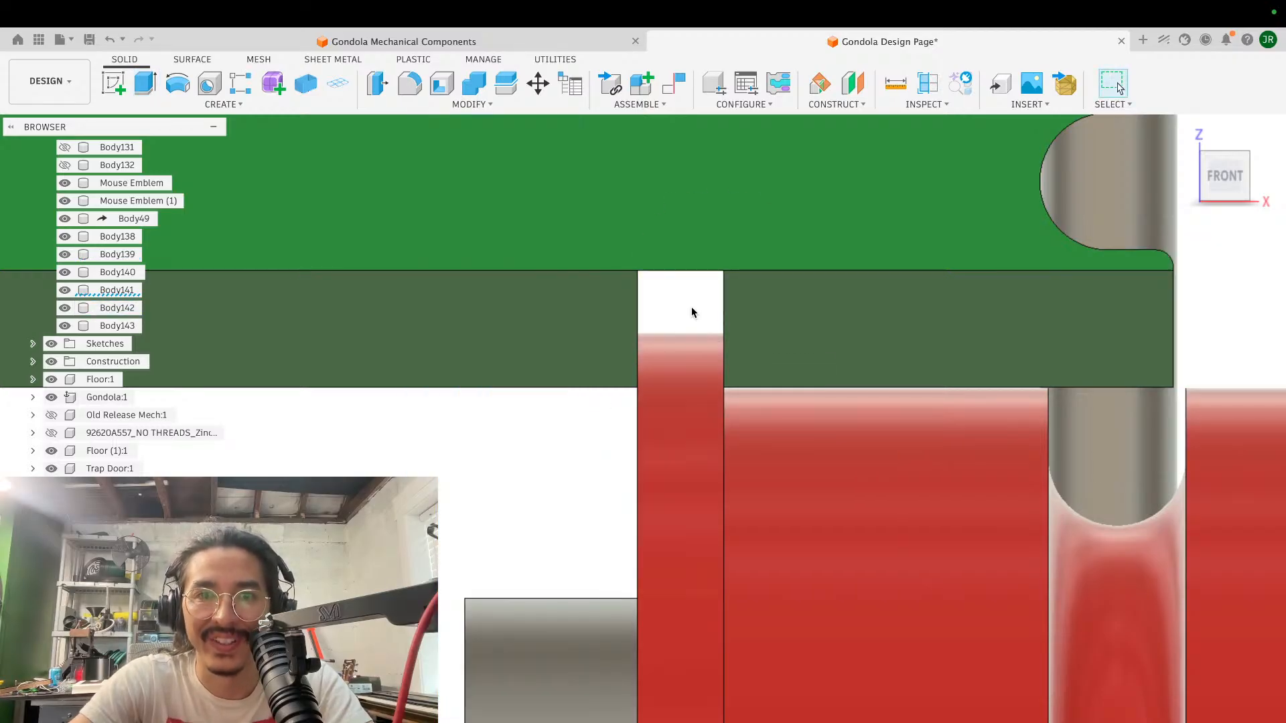
- Extrude the two floor faces of the clearance slots 1 mm downward as a join to make the slots shallower
{"action": "scroll", "coordinate": [693, 313], "scroll_direction": "up", "scroll_amount": 4}
{"action": "scroll", "coordinate": [693, 312], "scroll_direction": "up", "scroll_amount": 3}
{"action": "scroll", "coordinate": [693, 312], "scroll_direction": "left", "scroll_amount": 4, "text": "shift"}
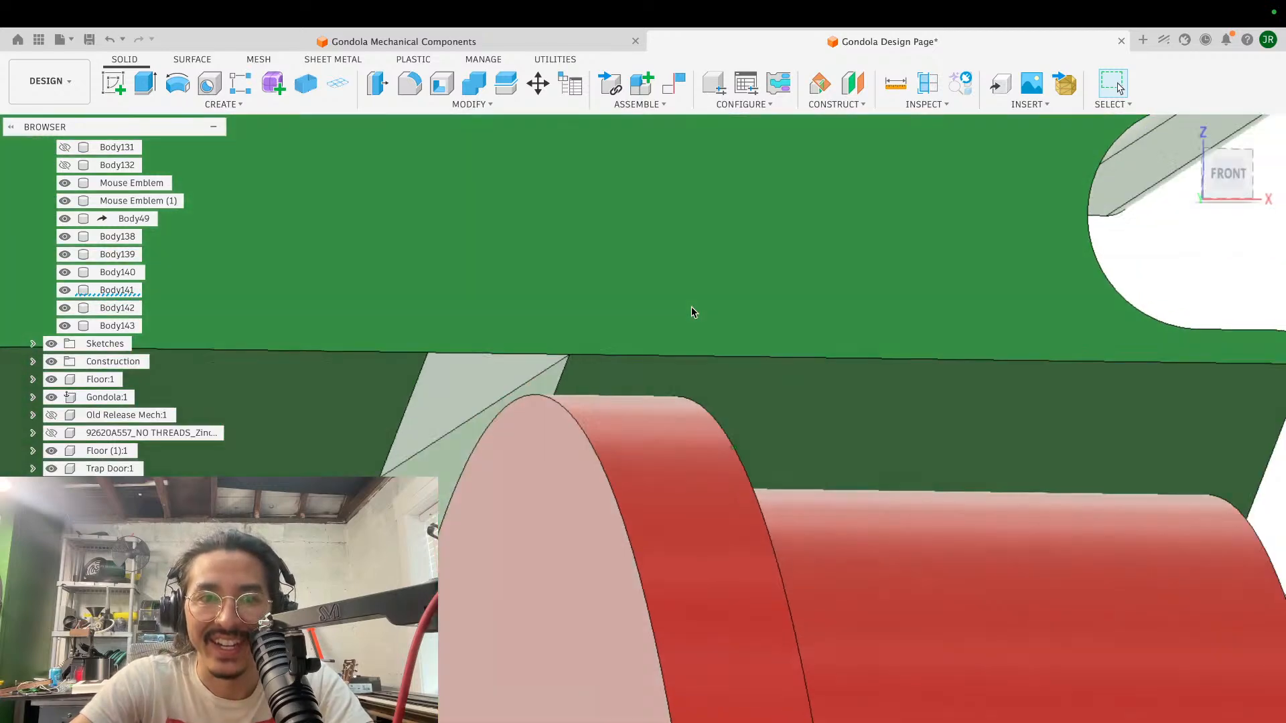
{"action": "scroll", "coordinate": [693, 313], "scroll_direction": "down", "scroll_amount": 4}
{"action": "scroll", "coordinate": [693, 313], "scroll_direction": "right", "scroll_amount": 3, "text": "shift"}
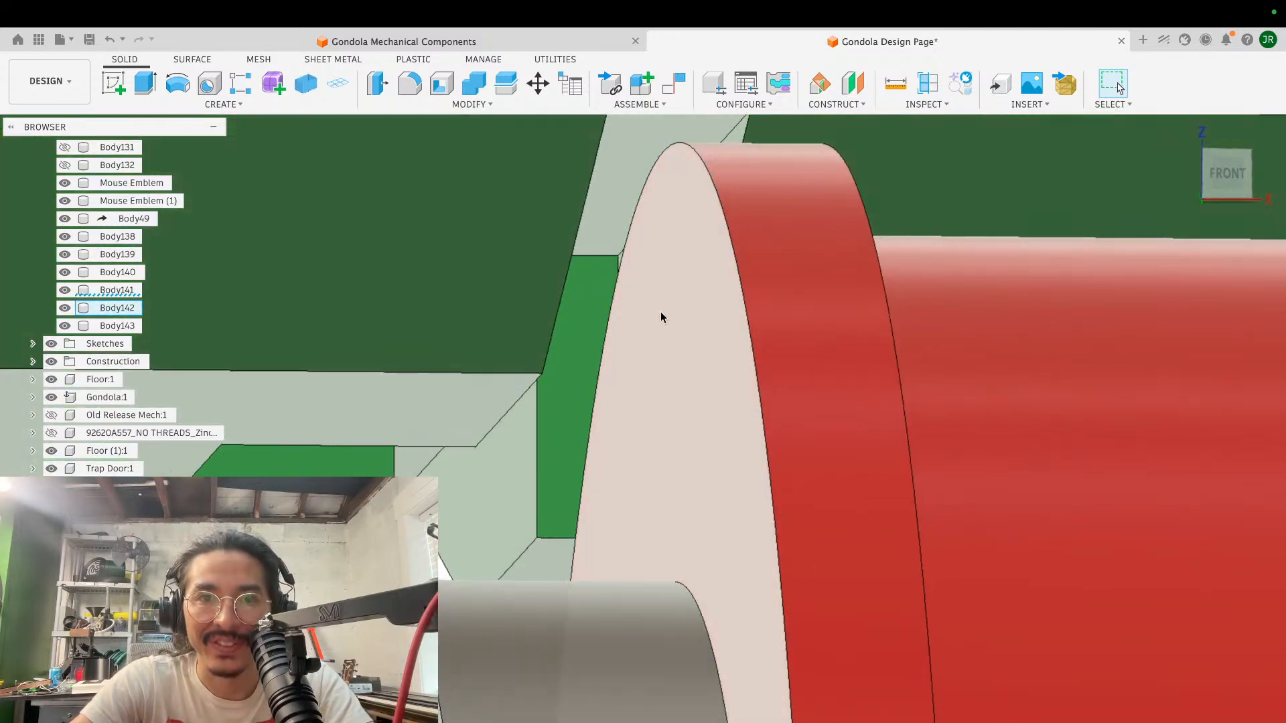
{"action": "key", "text": "e"}
{"action": "left_click", "coordinate": [620, 190]}
{"action": "left_click", "coordinate": [419, 459]}
{"action": "scroll", "coordinate": [582, 285], "scroll_direction": "down", "scroll_amount": 3}
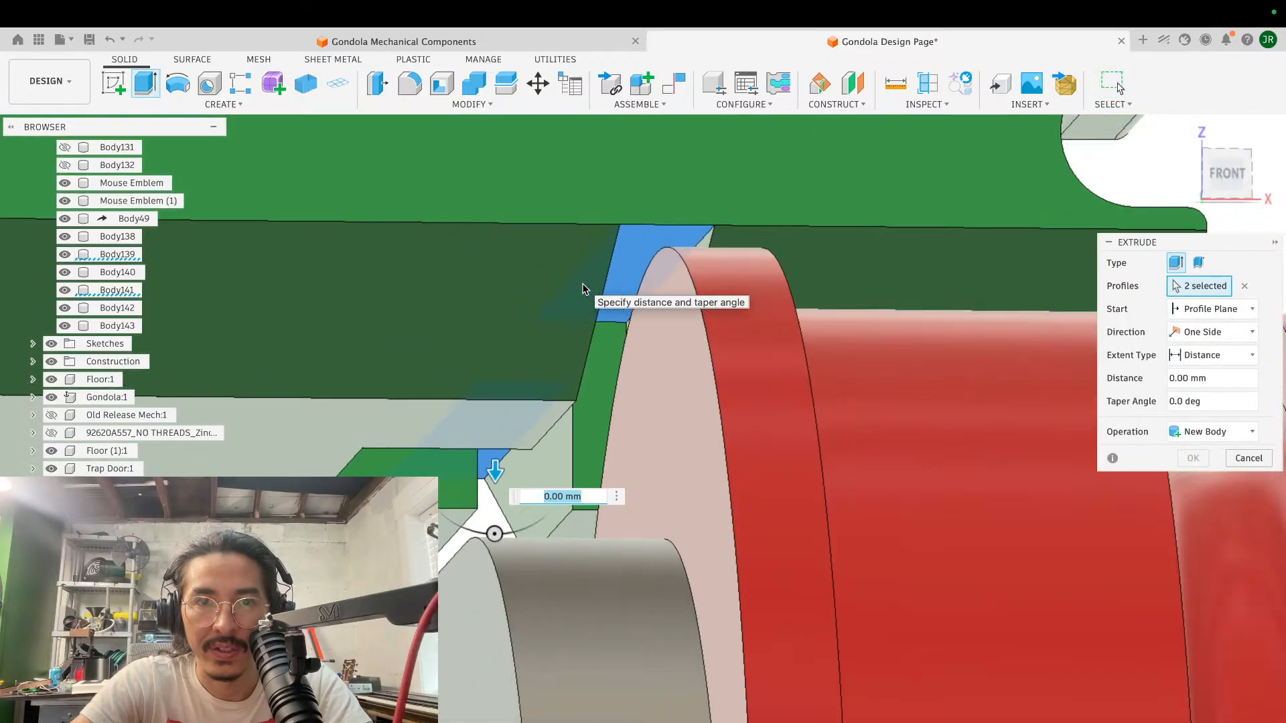
{"action": "scroll", "coordinate": [582, 288], "scroll_direction": "right", "scroll_amount": 5, "text": "shift"}
{"action": "left_click", "coordinate": [1230, 184]}
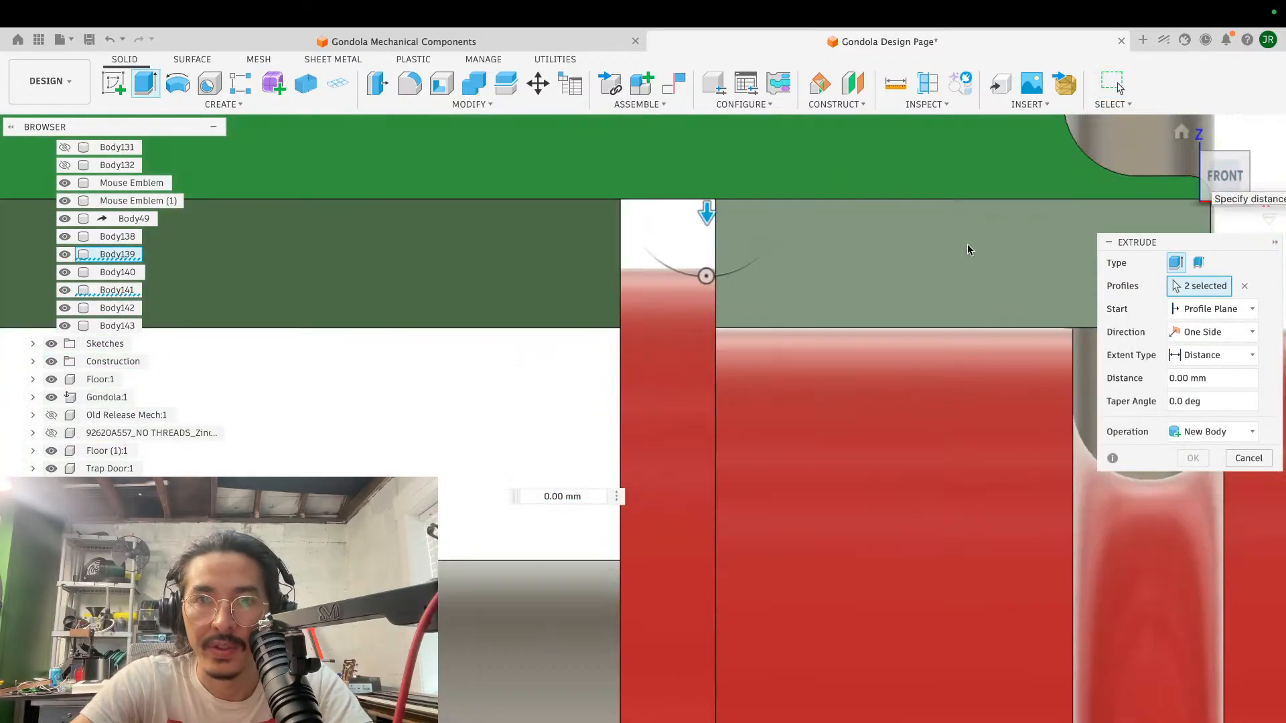
{"action": "left_click_drag", "start_coordinate": [706, 231], "coordinate": [703, 255]}
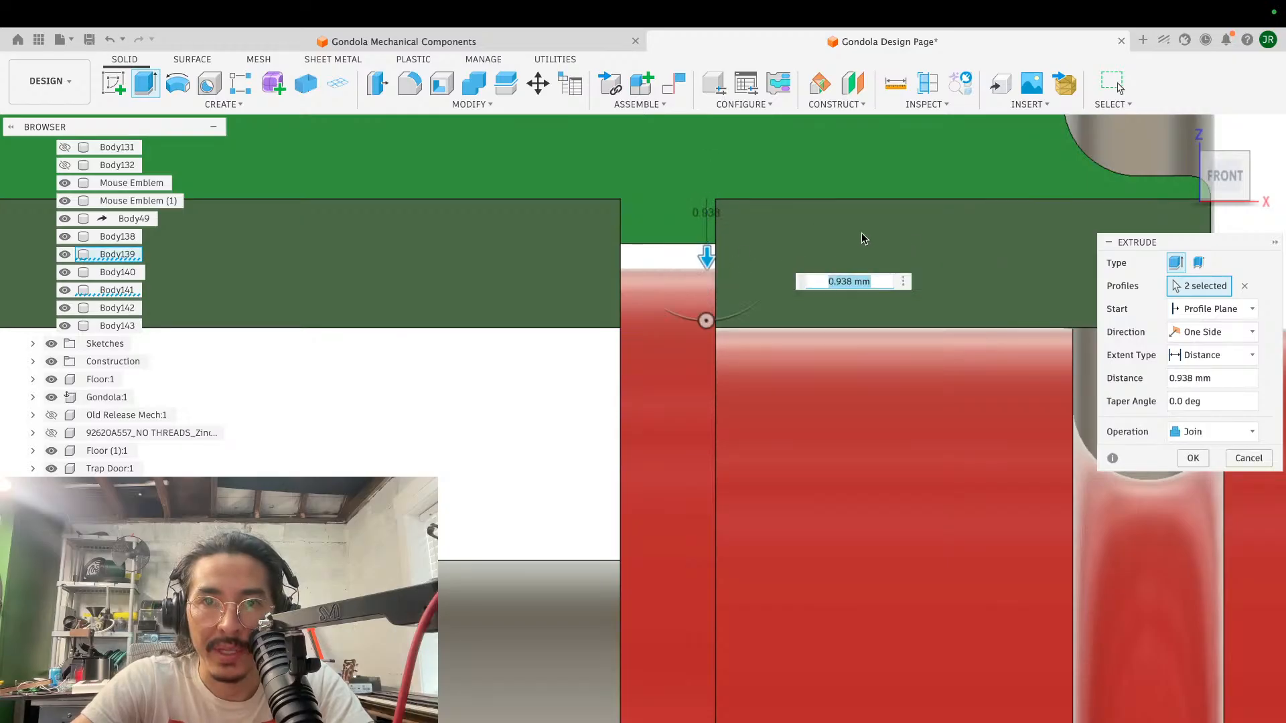
{"action": "type", "text": "1"}
{"action": "key", "text": "Return"}
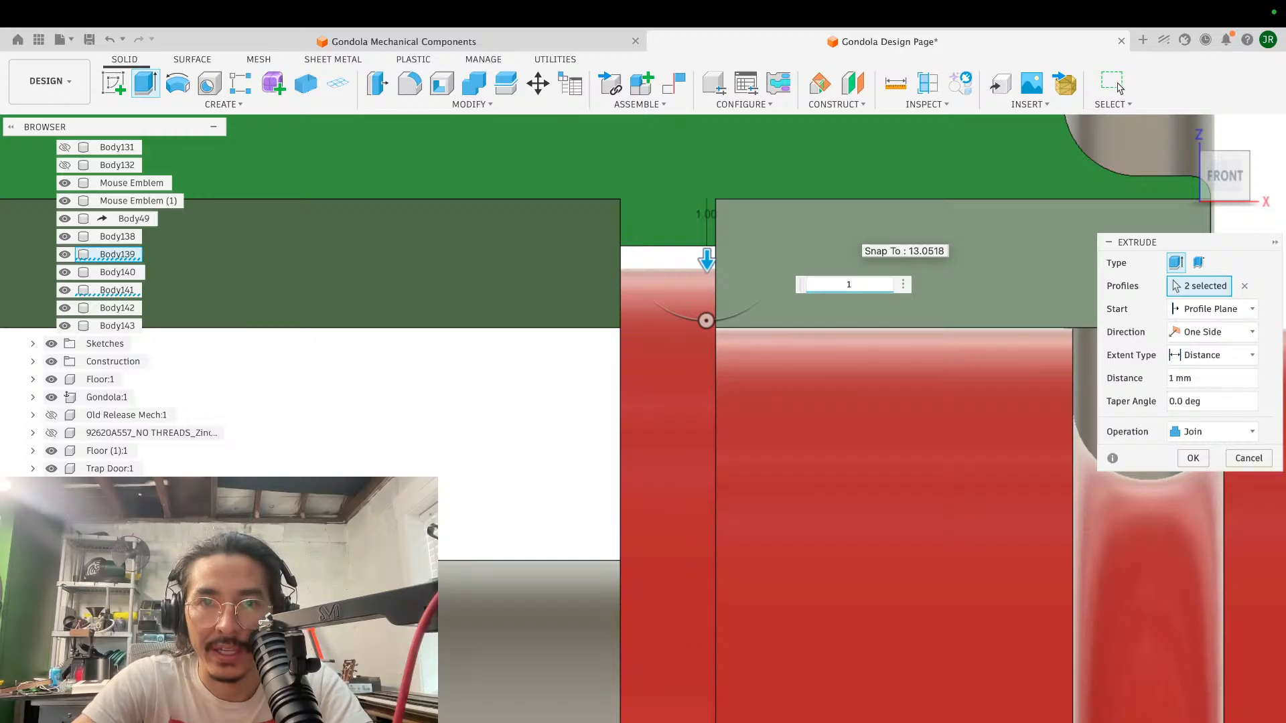
- Extrude the triangular side face of the added material across the slot width as a cut, removing the wedge protruding past the bevel
{"action": "scroll", "coordinate": [786, 237], "scroll_direction": "right", "scroll_amount": 5, "text": "shift"}
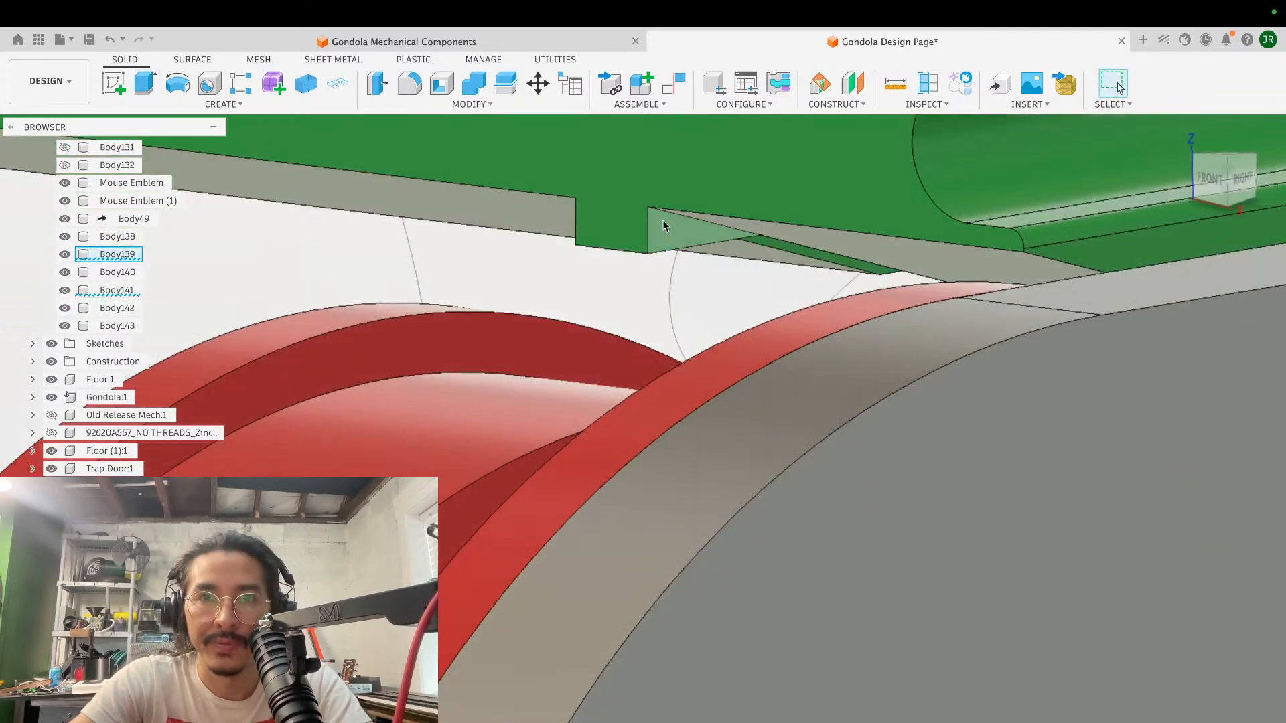
{"action": "key", "text": "e"}
{"action": "left_click", "coordinate": [669, 229]}
{"action": "left_click_drag", "start_coordinate": [669, 228], "coordinate": [588, 232]}
{"action": "left_click", "coordinate": [1193, 481]}
- Examine the green block's grooved end, back face and the slot opening in its rear bevel
{"action": "scroll", "coordinate": [842, 279], "scroll_direction": "right", "scroll_amount": 5, "text": "shift"}
{"action": "scroll", "coordinate": [842, 279], "scroll_direction": "right", "scroll_amount": 10}
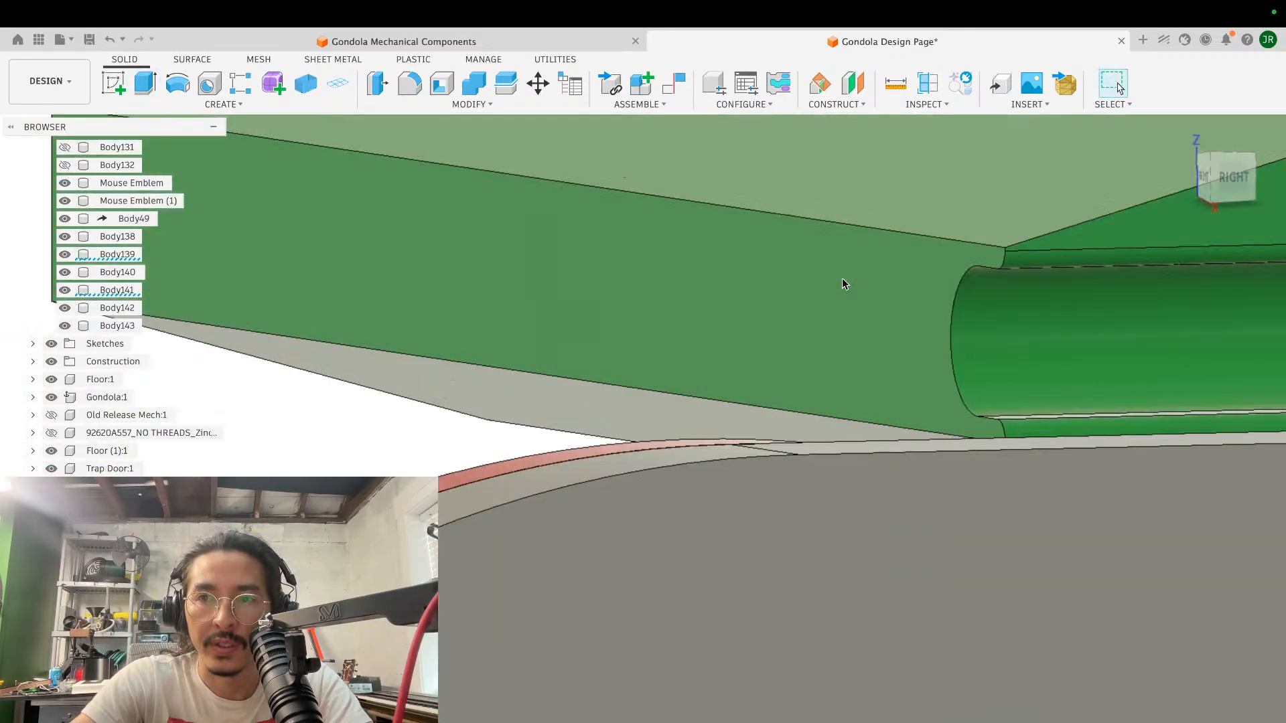
{"action": "scroll", "coordinate": [842, 278], "scroll_direction": "right", "scroll_amount": 10}
{"action": "scroll", "coordinate": [841, 278], "scroll_direction": "right", "scroll_amount": 5, "text": "shift"}
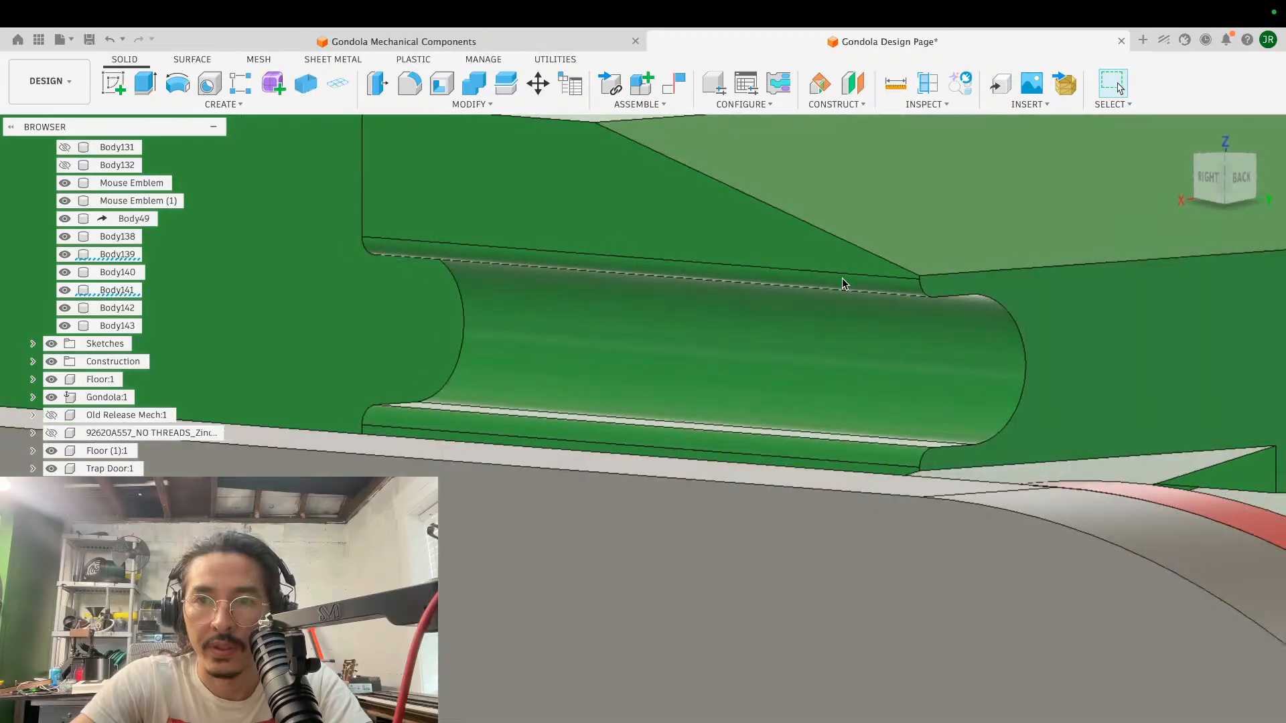
{"action": "scroll", "coordinate": [842, 279], "scroll_direction": "down", "scroll_amount": 5}
{"action": "scroll", "coordinate": [745, 327], "scroll_direction": "right", "scroll_amount": 5, "text": "shift"}
{"action": "scroll", "coordinate": [745, 328], "scroll_direction": "right", "scroll_amount": 3, "text": "shift"}
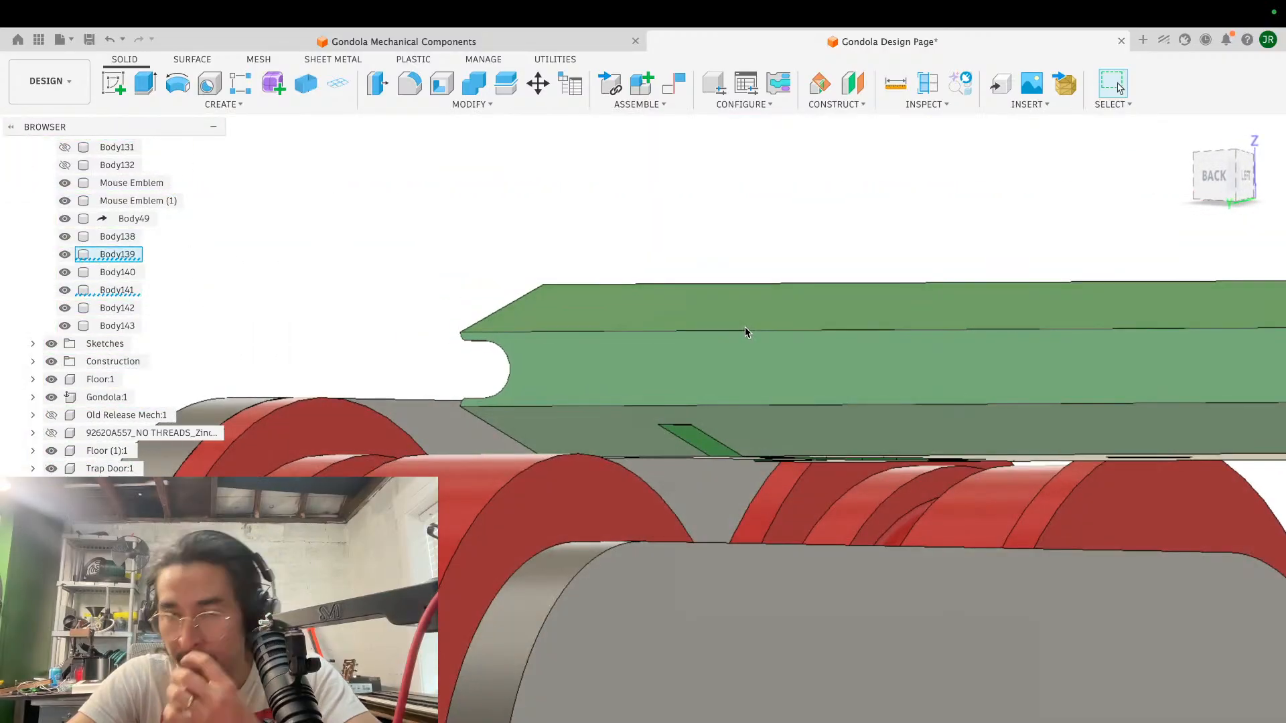
{"action": "scroll", "coordinate": [745, 331], "scroll_direction": "up", "scroll_amount": 5}
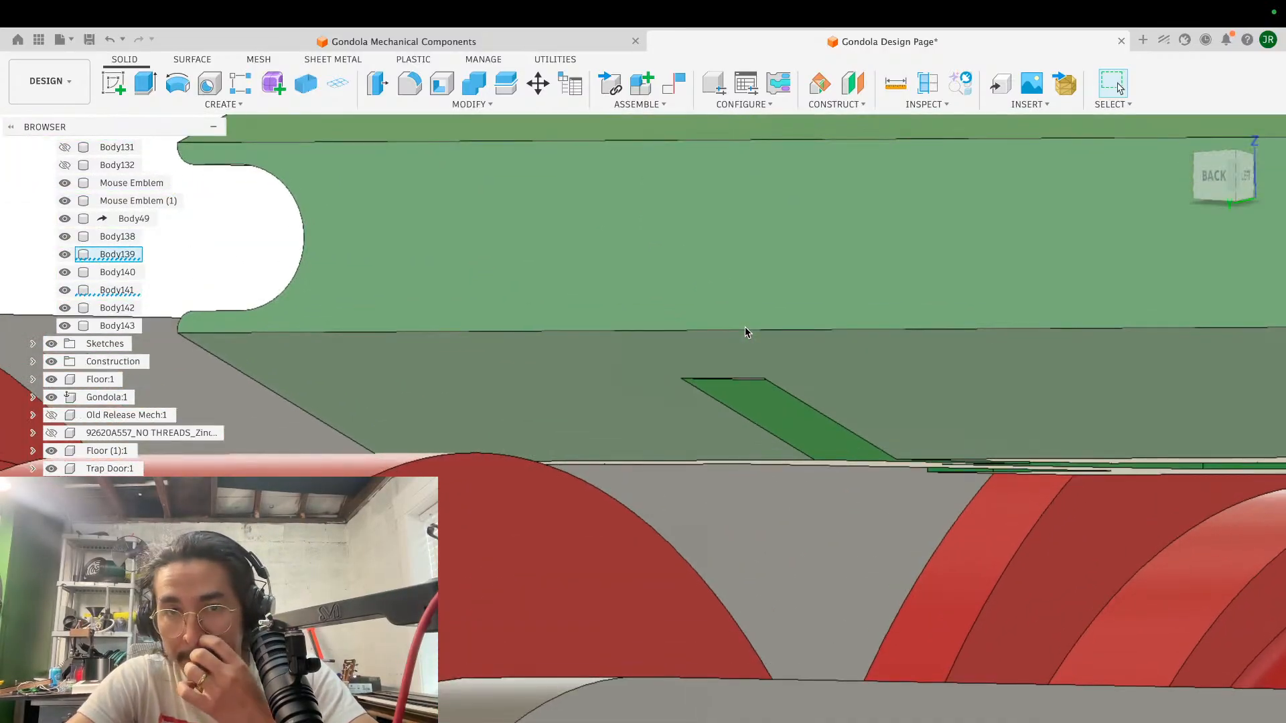
{"action": "scroll", "coordinate": [745, 326], "scroll_direction": "right", "scroll_amount": 5}
{"action": "scroll", "coordinate": [744, 327], "scroll_direction": "up", "scroll_amount": 3}
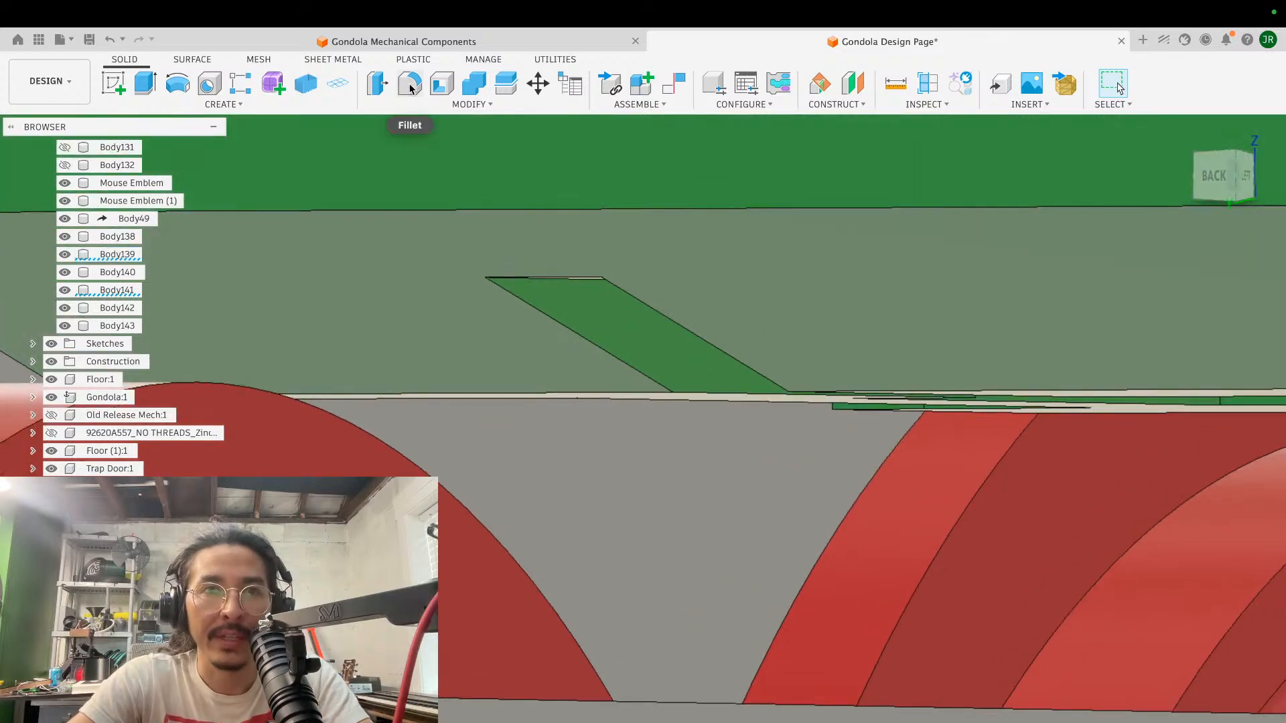
- Offset the four side-wall faces of the clearance slots into the block to widen the slots around the roller flanges
{"action": "left_click", "coordinate": [382, 87]}
{"action": "left_click", "coordinate": [705, 355]}
{"action": "scroll", "coordinate": [705, 355], "scroll_direction": "left", "scroll_amount": 10, "text": "shift"}
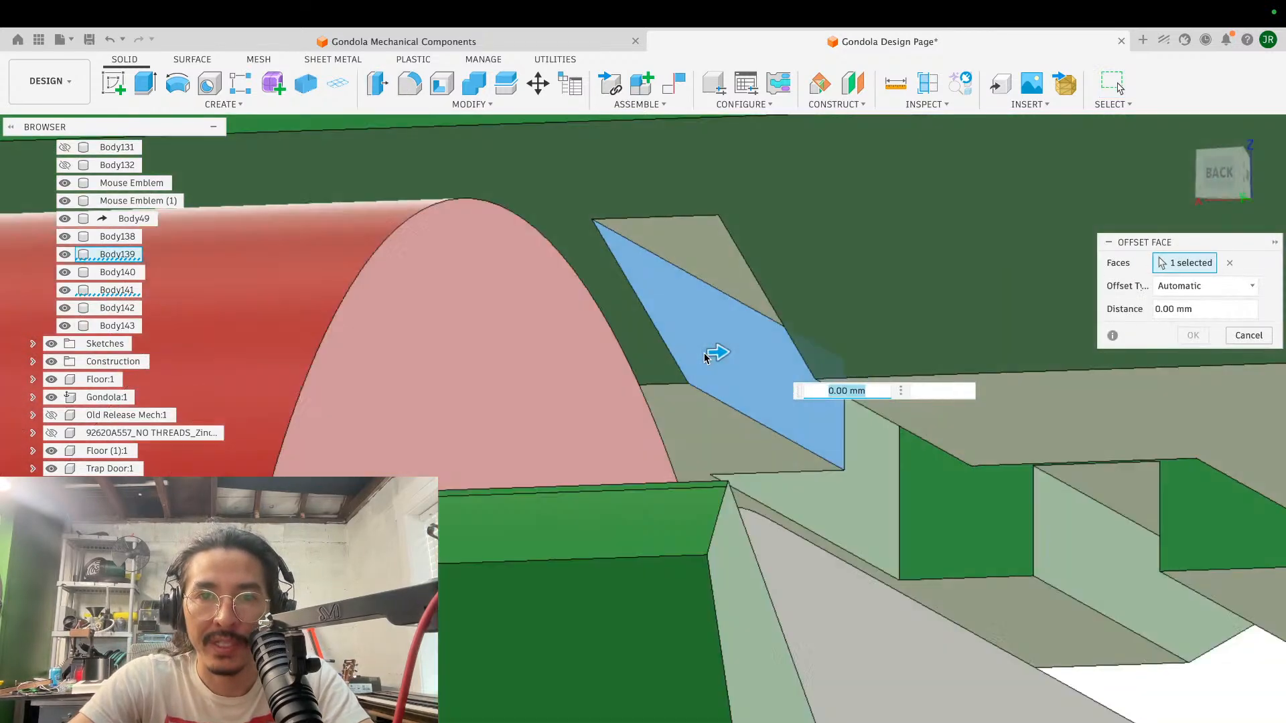
{"action": "scroll", "coordinate": [705, 357], "scroll_direction": "left", "scroll_amount": 5, "text": "shift"}
{"action": "left_click", "coordinate": [809, 330]}
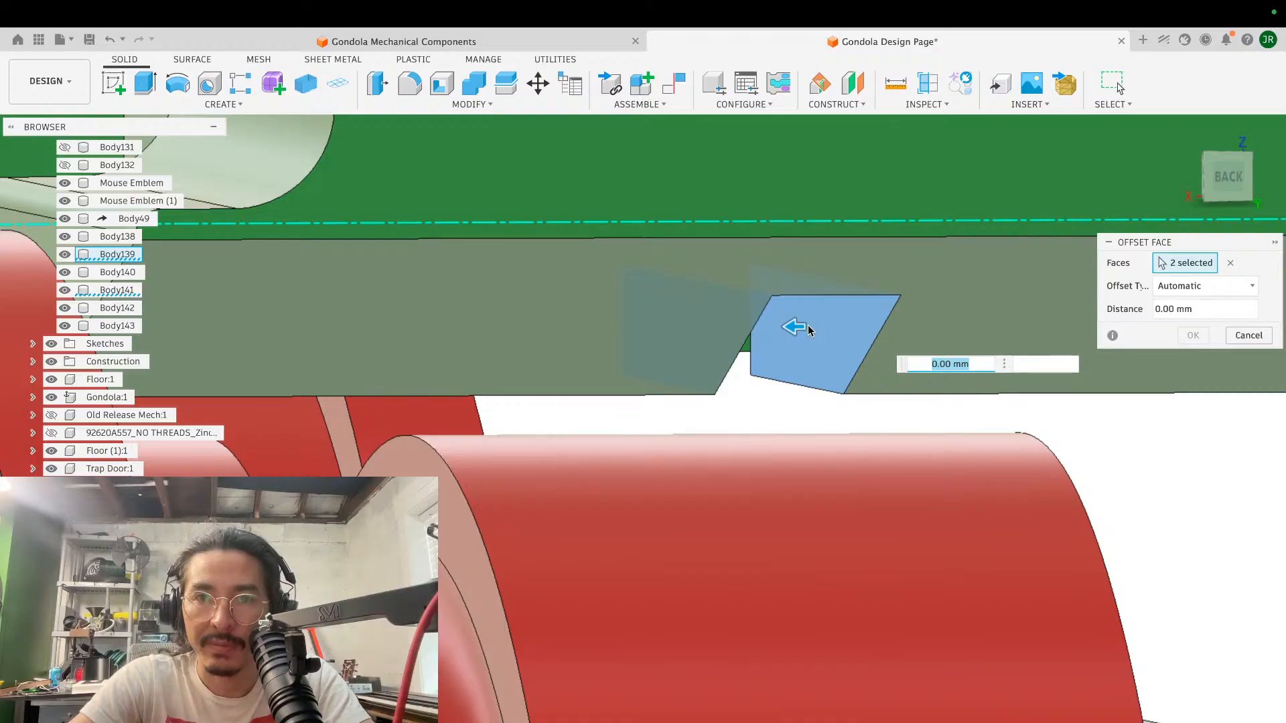
{"action": "scroll", "coordinate": [809, 330], "scroll_direction": "right", "scroll_amount": 10, "text": "shift"}
{"action": "scroll", "coordinate": [809, 330], "scroll_direction": "up", "scroll_amount": 8, "text": "shift"}
{"action": "scroll", "coordinate": [809, 329], "scroll_direction": "down", "scroll_amount": 8, "text": "shift"}
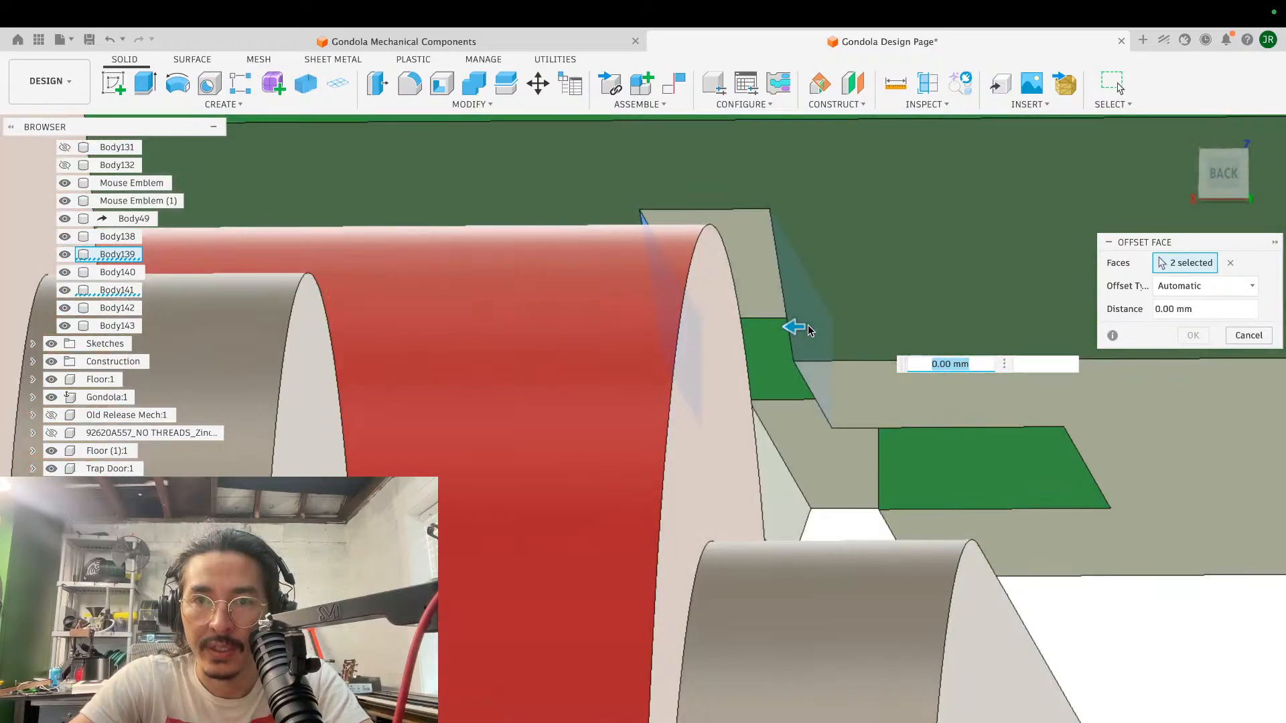
{"action": "scroll", "coordinate": [809, 329], "scroll_direction": "right", "scroll_amount": 3, "text": "shift"}
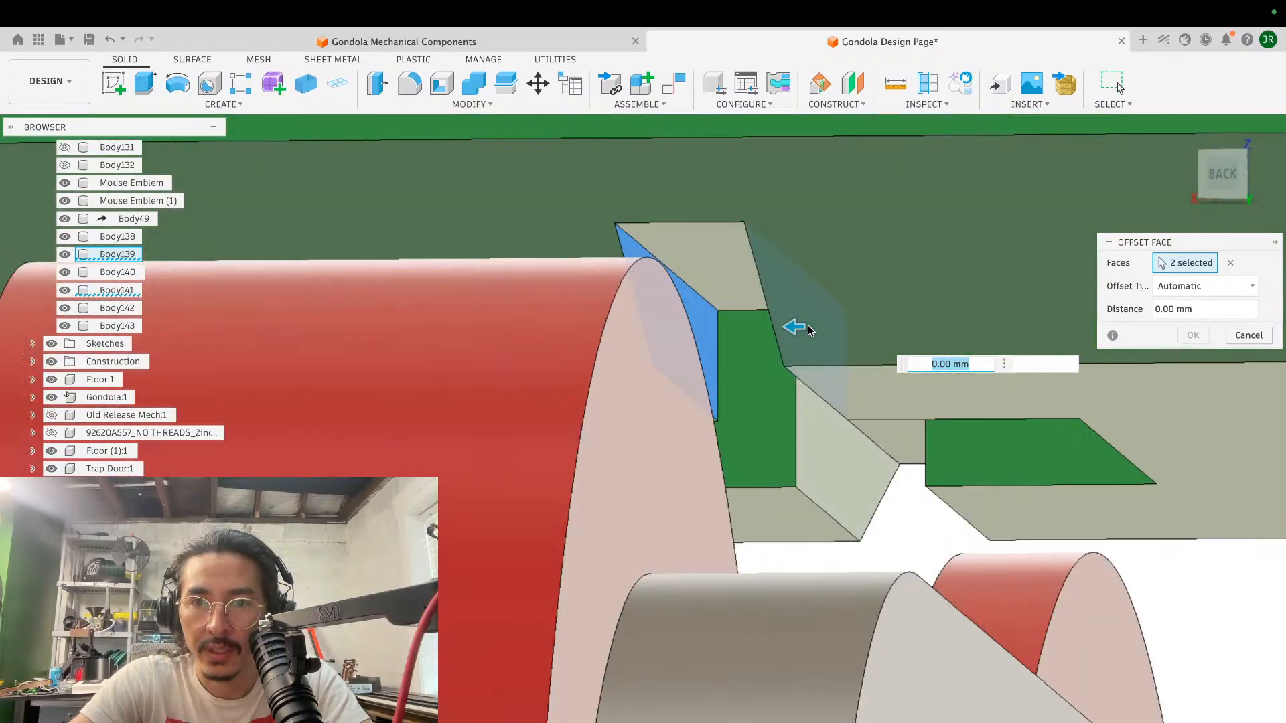
{"action": "left_click", "coordinate": [834, 438]}
{"action": "scroll", "coordinate": [834, 440], "scroll_direction": "down", "scroll_amount": 8, "text": "shift"}
{"action": "scroll", "coordinate": [834, 440], "scroll_direction": "down", "scroll_amount": 6, "text": "shift"}
{"action": "scroll", "coordinate": [834, 440], "scroll_direction": "right", "scroll_amount": 8, "text": "shift"}
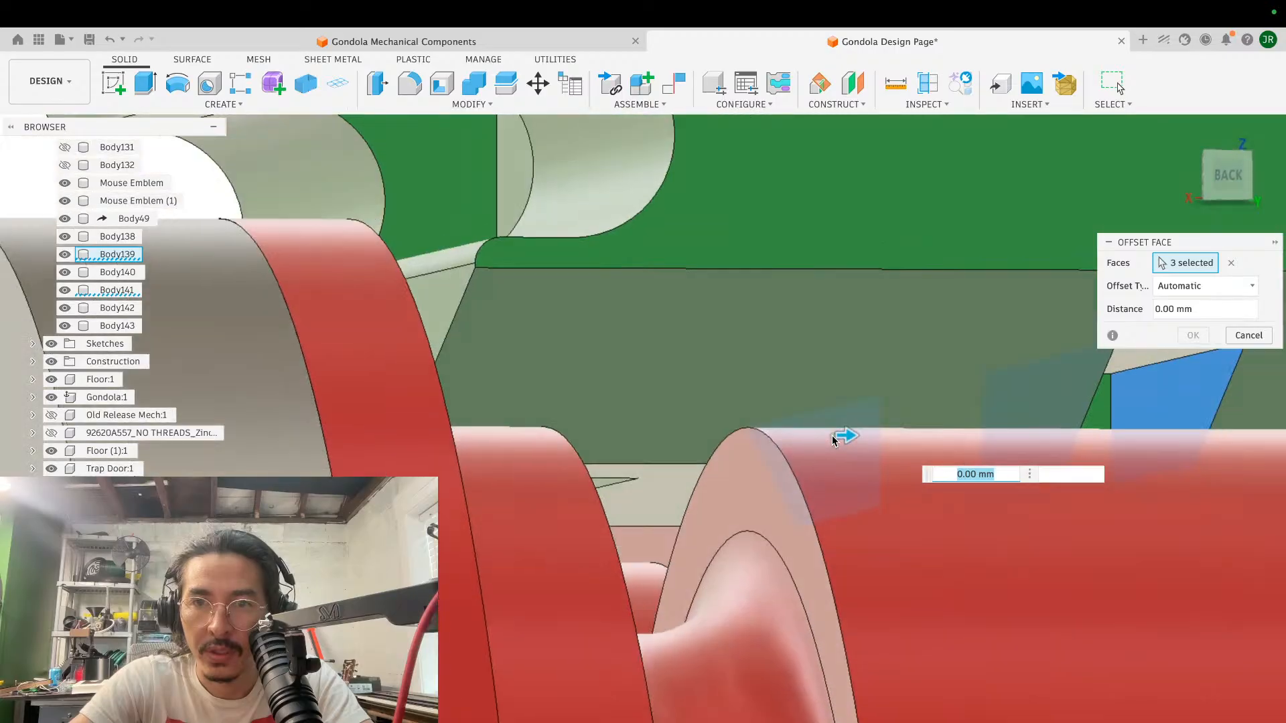
{"action": "scroll", "coordinate": [834, 440], "scroll_direction": "left", "scroll_amount": 4, "text": "shift"}
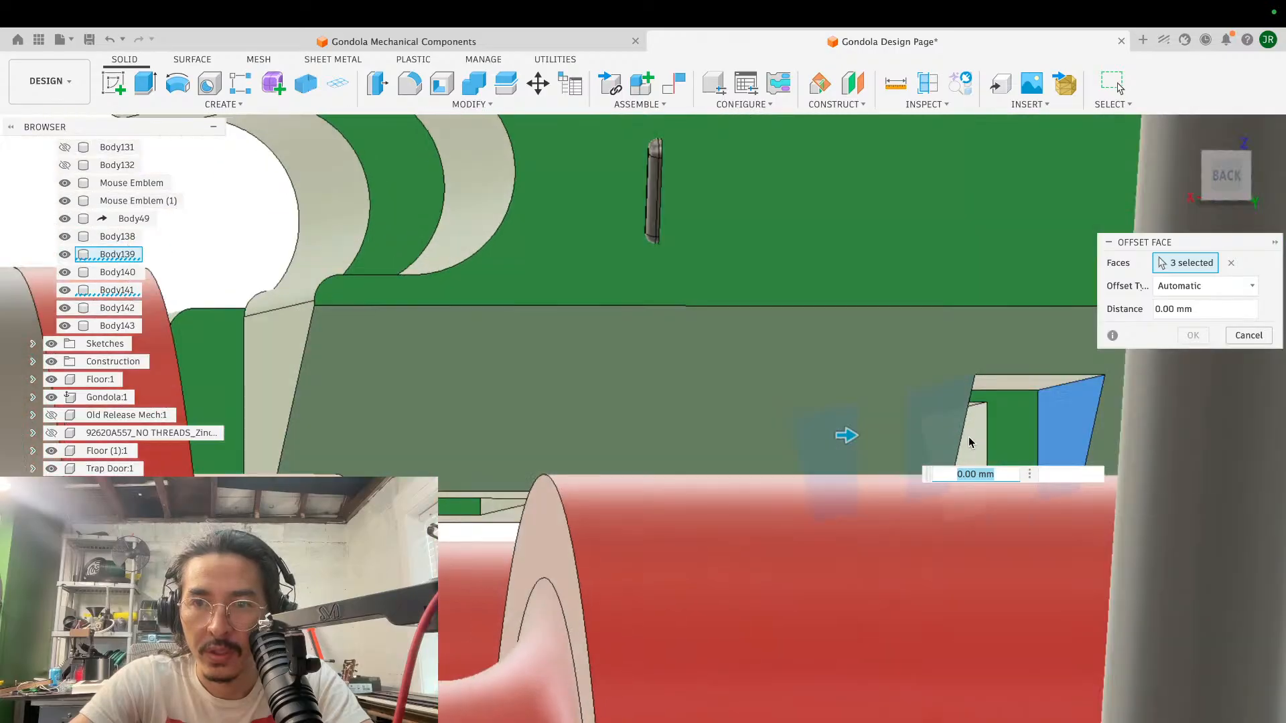
{"action": "scroll", "coordinate": [968, 436], "scroll_direction": "right", "scroll_amount": 10, "text": "shift"}
{"action": "scroll", "coordinate": [968, 436], "scroll_direction": "down", "scroll_amount": 6, "text": "shift"}
{"action": "scroll", "coordinate": [968, 437], "scroll_direction": "left", "scroll_amount": 2, "text": "shift"}
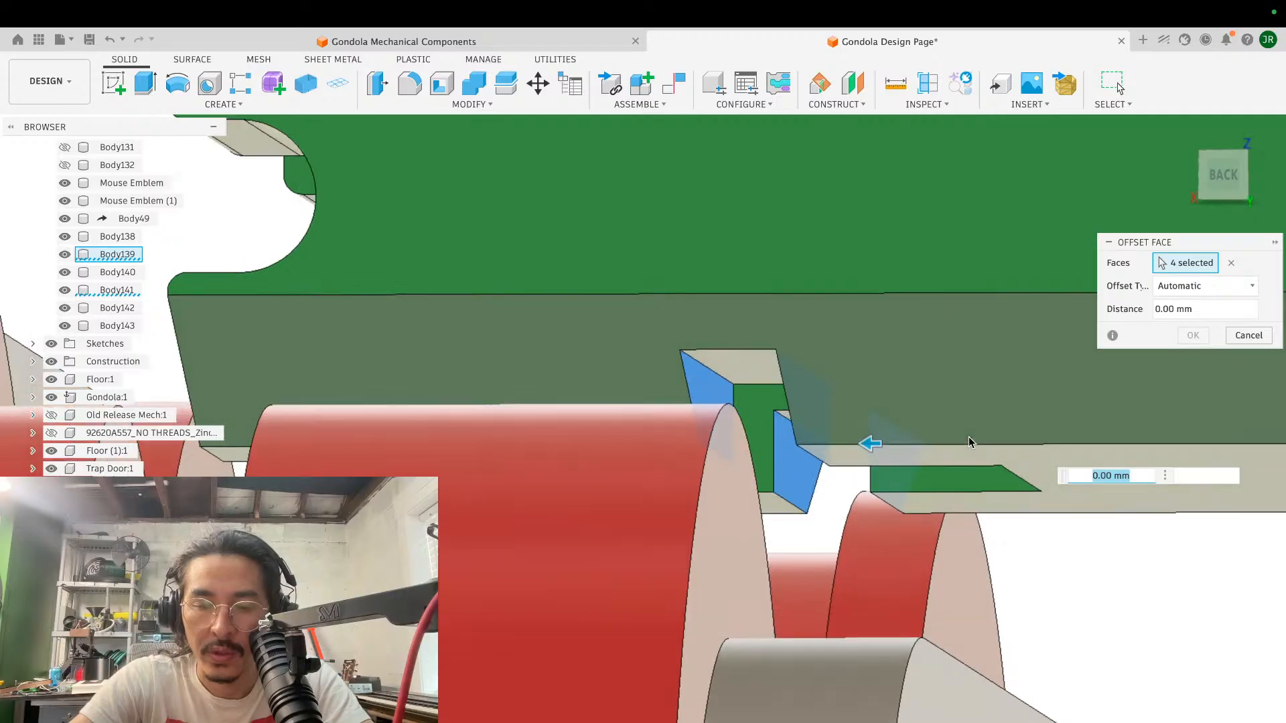
{"action": "type", "text": "-1"}
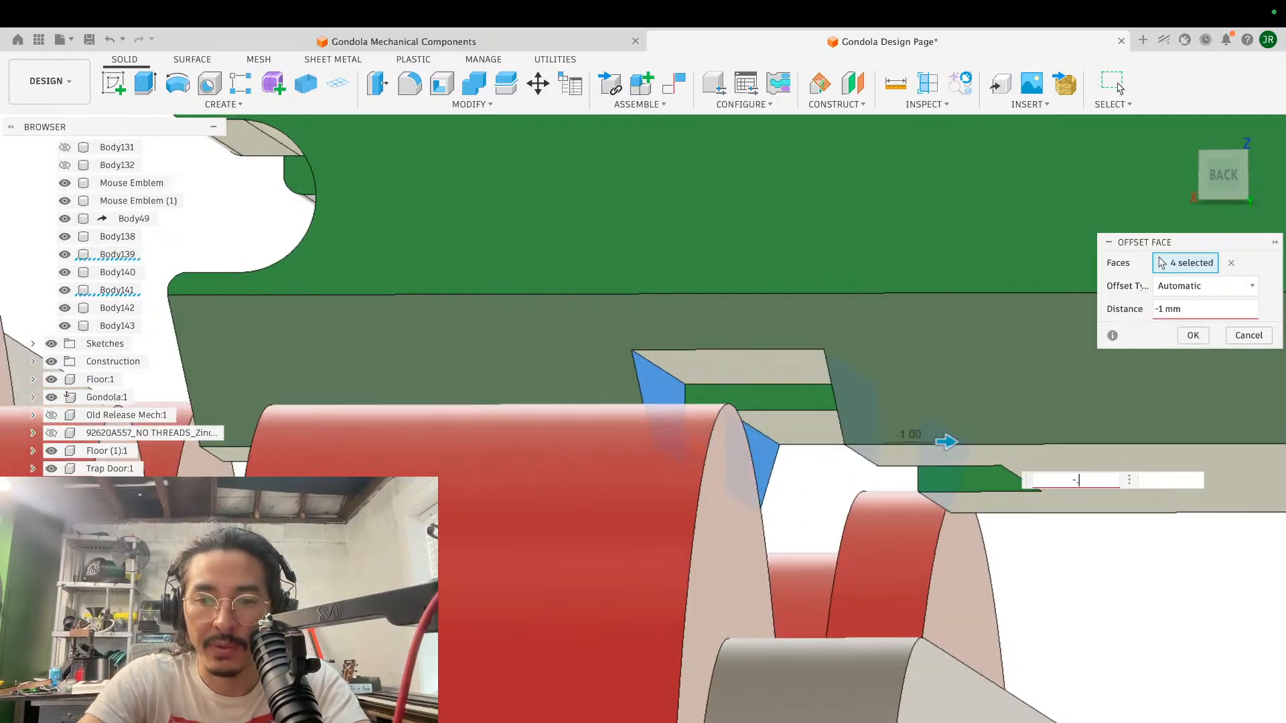
{"action": "key", "text": "Return"}
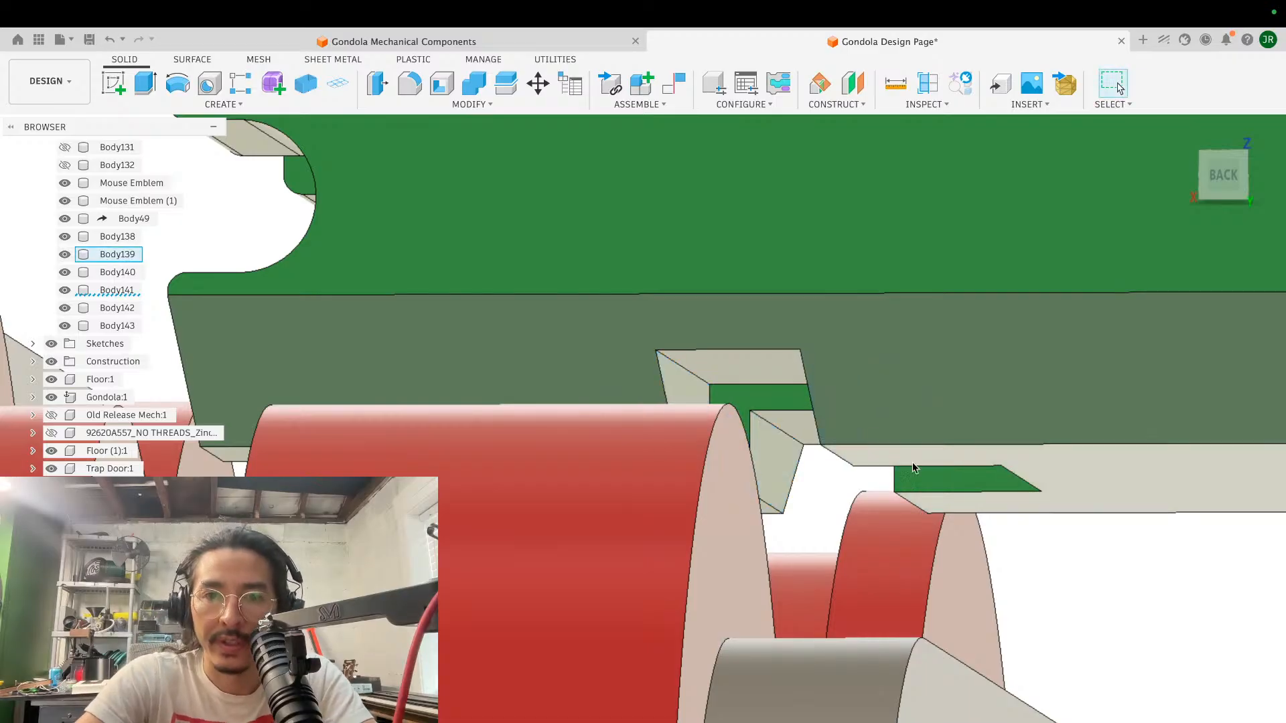
- Check the widened slot's clearance around the roller flange in the front view
{"action": "scroll", "coordinate": [917, 467], "scroll_direction": "up", "scroll_amount": 10}
{"action": "scroll", "coordinate": [917, 468], "scroll_direction": "down", "scroll_amount": 10}
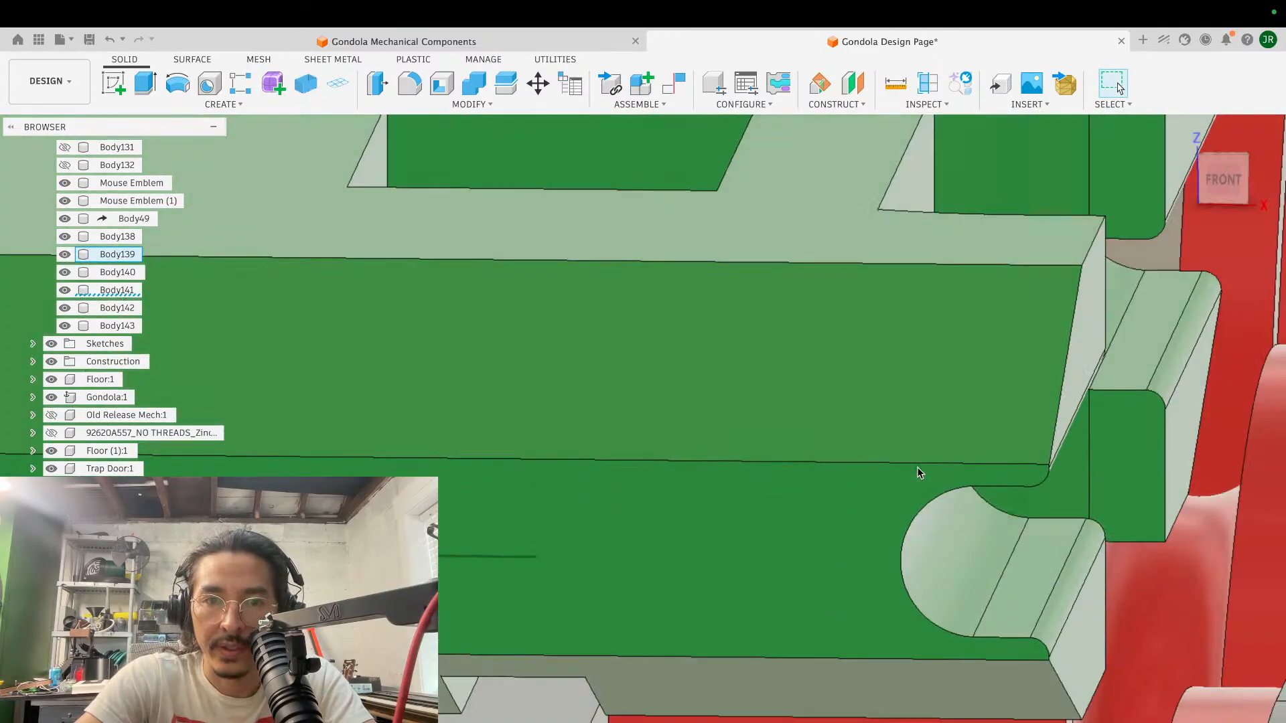
{"action": "scroll", "coordinate": [918, 468], "scroll_direction": "down", "scroll_amount": 3}
{"action": "middle_click_drag", "start_coordinate": [917, 468], "coordinate": [934, 445], "text": "shift"}
{"action": "left_click", "coordinate": [1223, 176]}
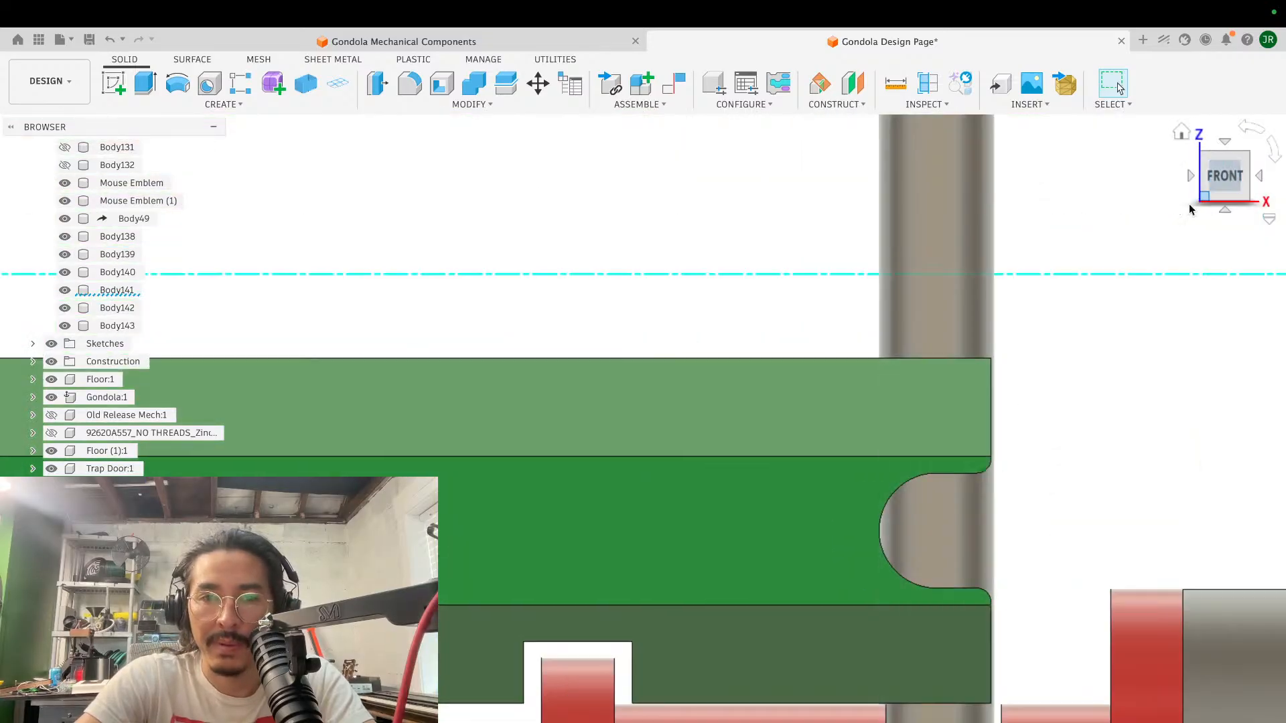
{"action": "scroll", "coordinate": [618, 653], "scroll_direction": "up", "scroll_amount": 12}
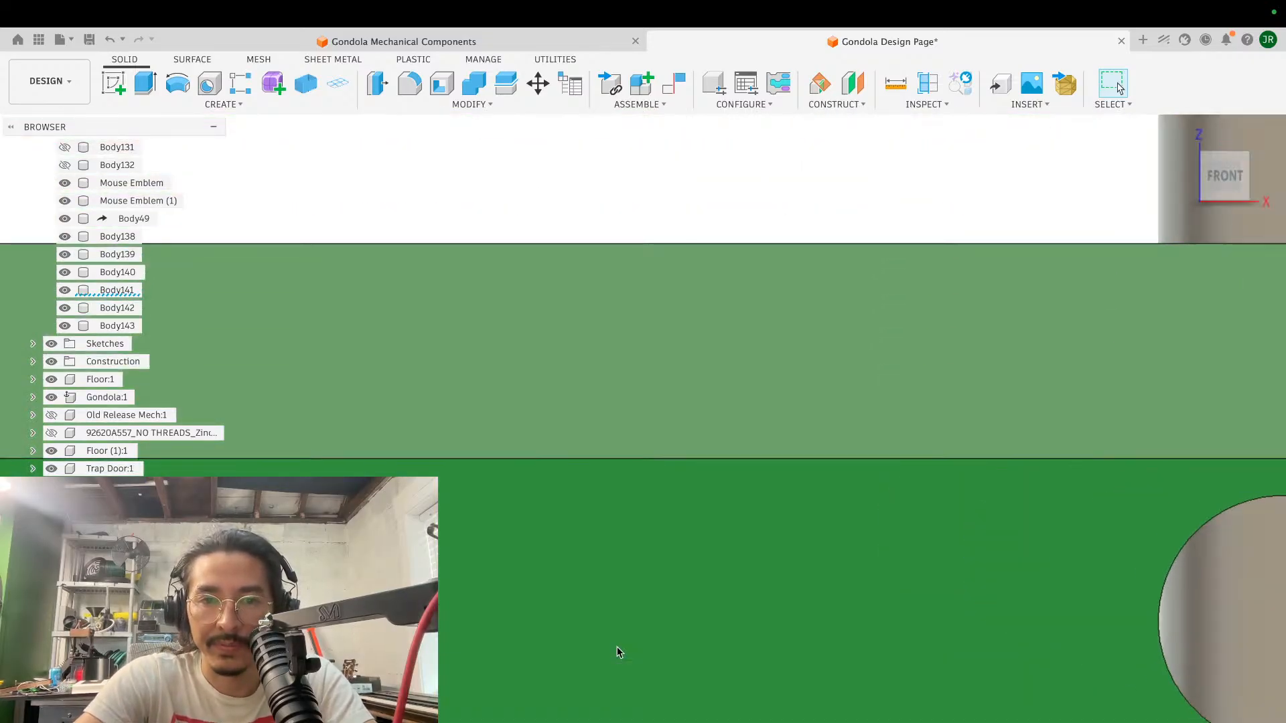
{"action": "scroll", "coordinate": [617, 648], "scroll_direction": "up", "scroll_amount": 4}
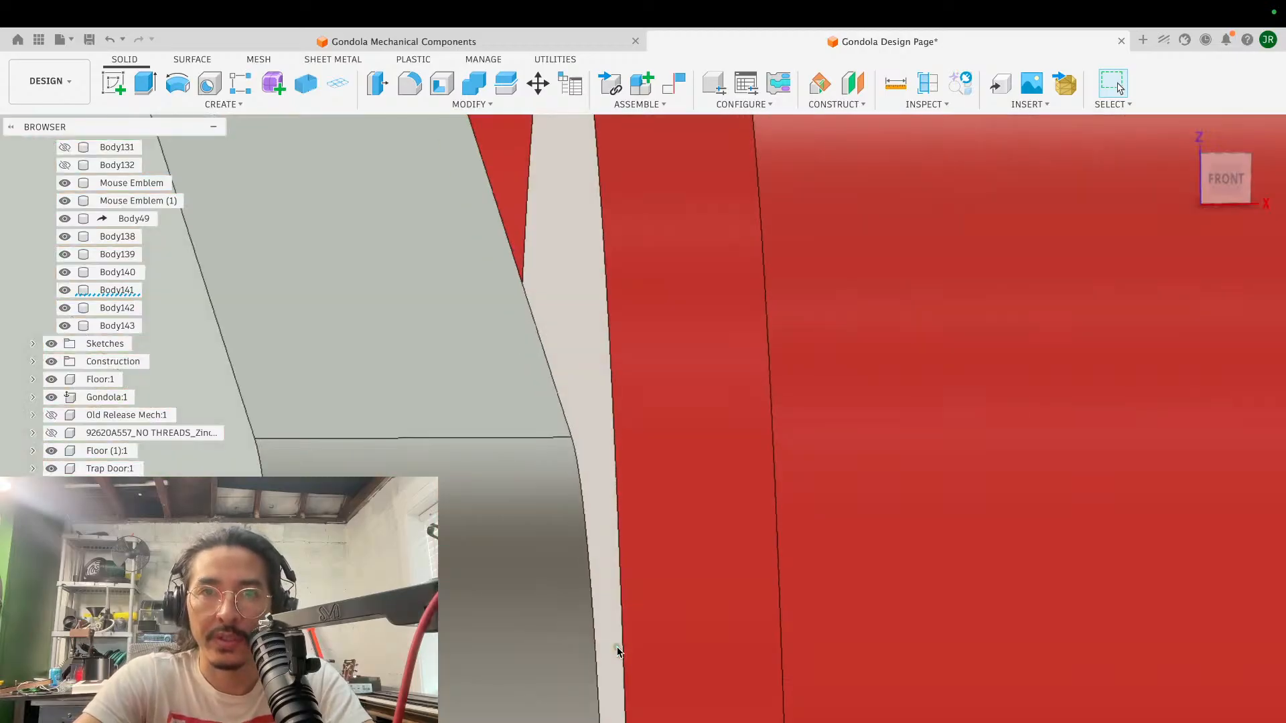
- Fillet the two side edges of the clearance slot in the block's front lower bevel with a 2 mm radius
{"action": "scroll", "coordinate": [616, 650], "scroll_direction": "down", "scroll_amount": 5}
{"action": "scroll", "coordinate": [616, 654], "scroll_direction": "down", "scroll_amount": 6}
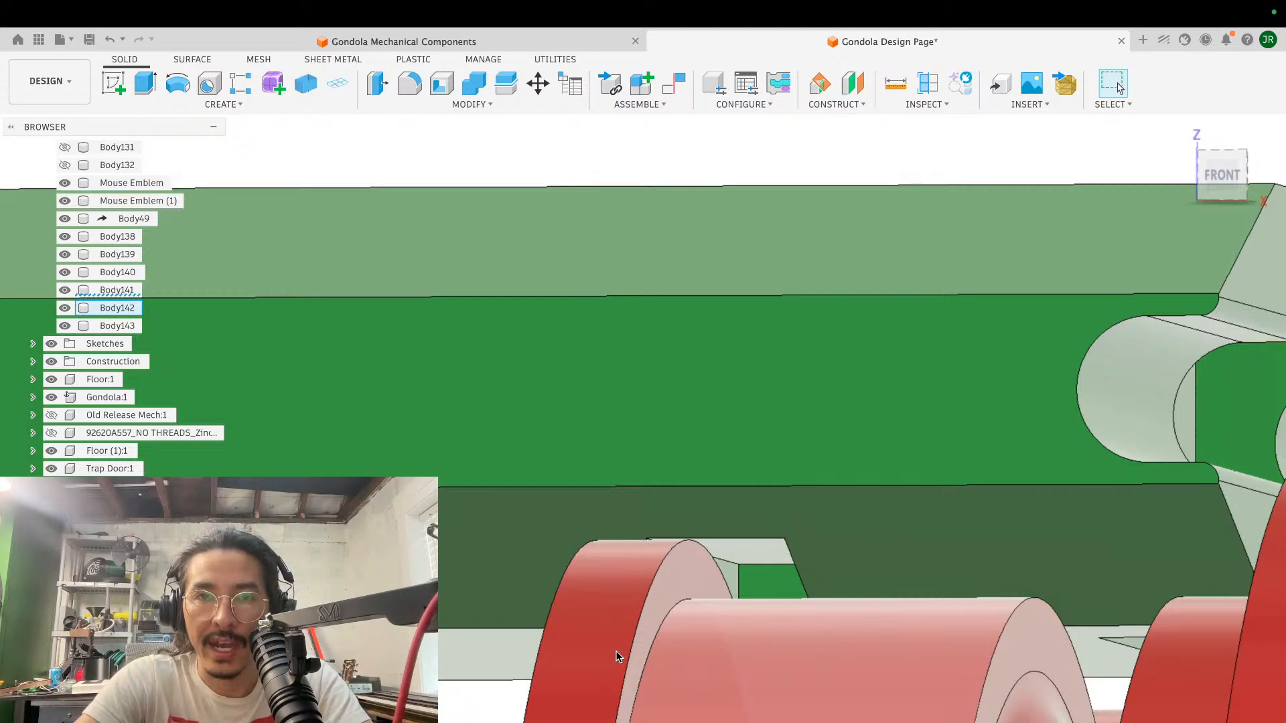
{"action": "scroll", "coordinate": [617, 654], "scroll_direction": "down", "scroll_amount": 5}
{"action": "key", "text": "f"}
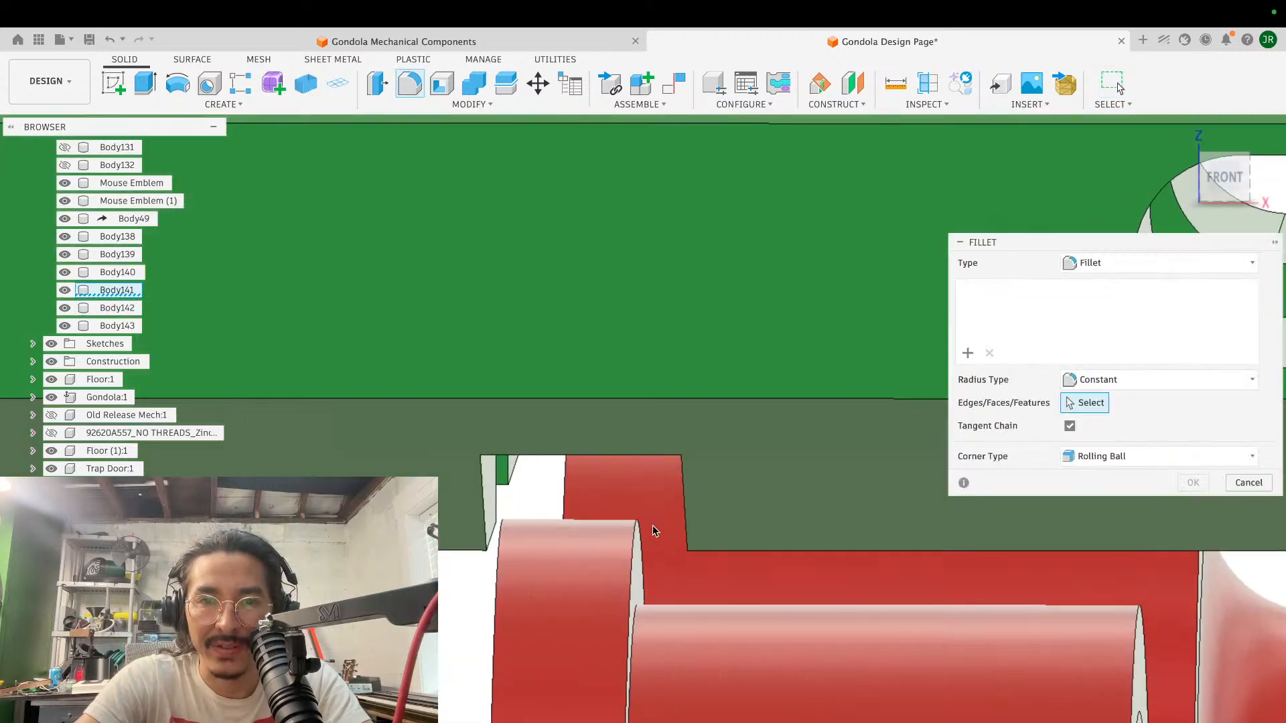
{"action": "left_click", "coordinate": [685, 505]}
{"action": "left_click", "coordinate": [485, 504]}
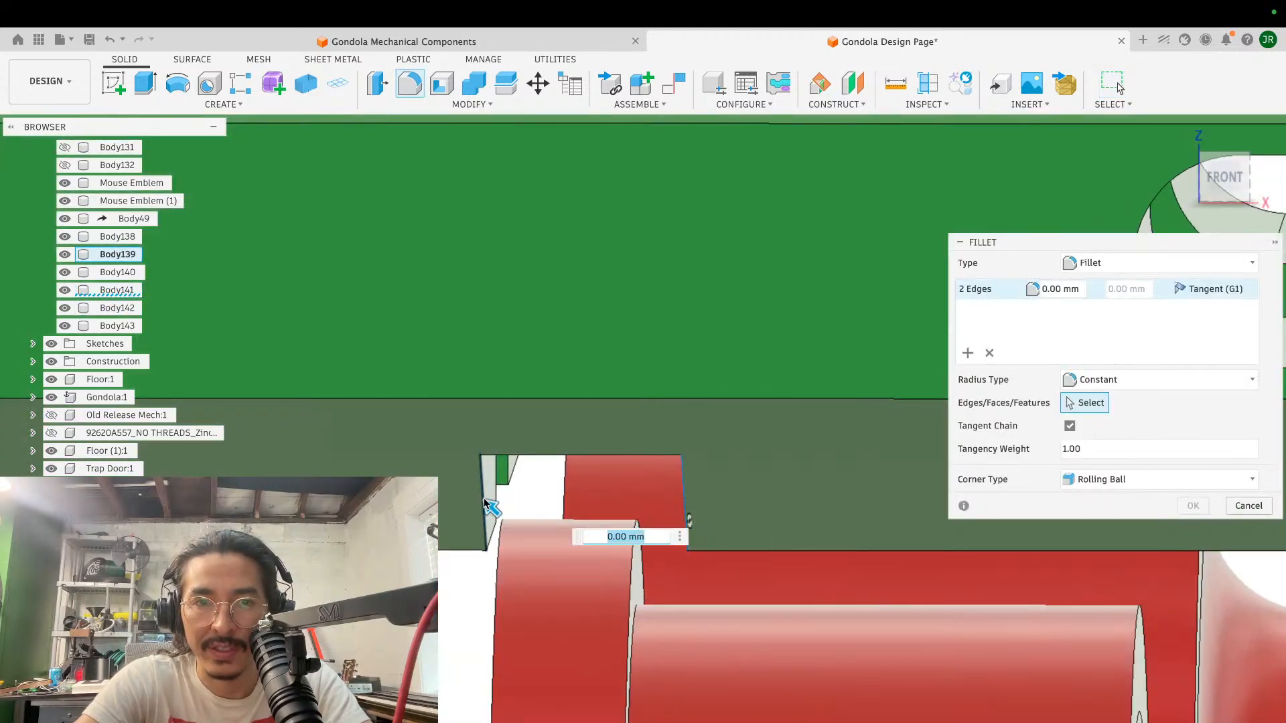
{"action": "left_click_drag", "start_coordinate": [479, 504], "coordinate": [440, 492]}
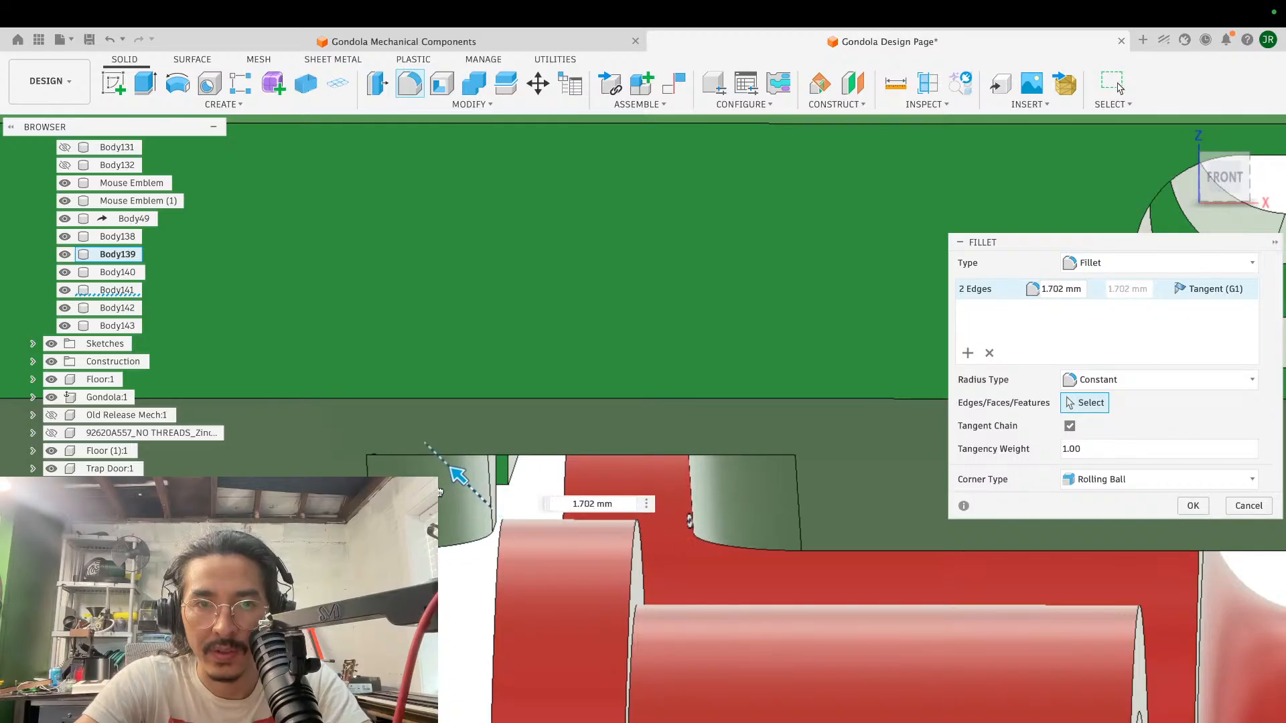
{"action": "scroll", "coordinate": [685, 577], "scroll_direction": "left", "scroll_amount": 10, "text": "shift"}
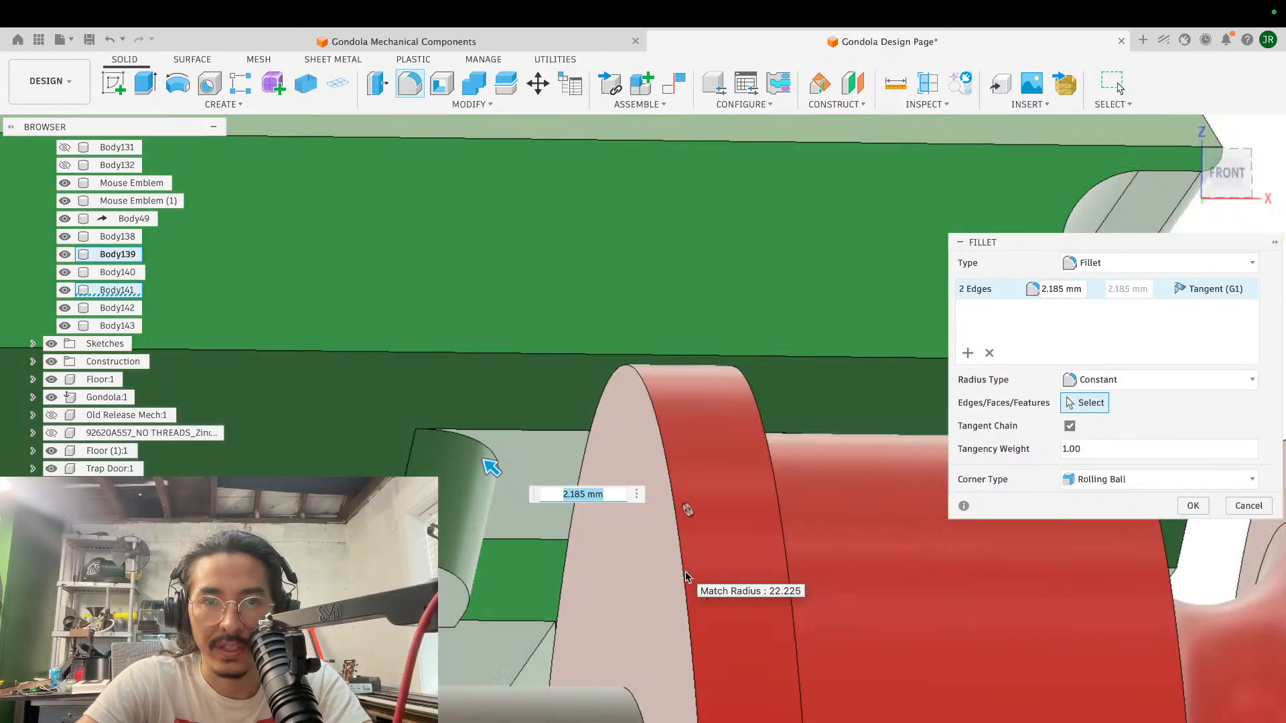
{"action": "scroll", "coordinate": [685, 578], "scroll_direction": "down", "scroll_amount": 5, "text": "shift"}
{"action": "scroll", "coordinate": [685, 578], "scroll_direction": "up", "scroll_amount": 5, "text": "shift"}
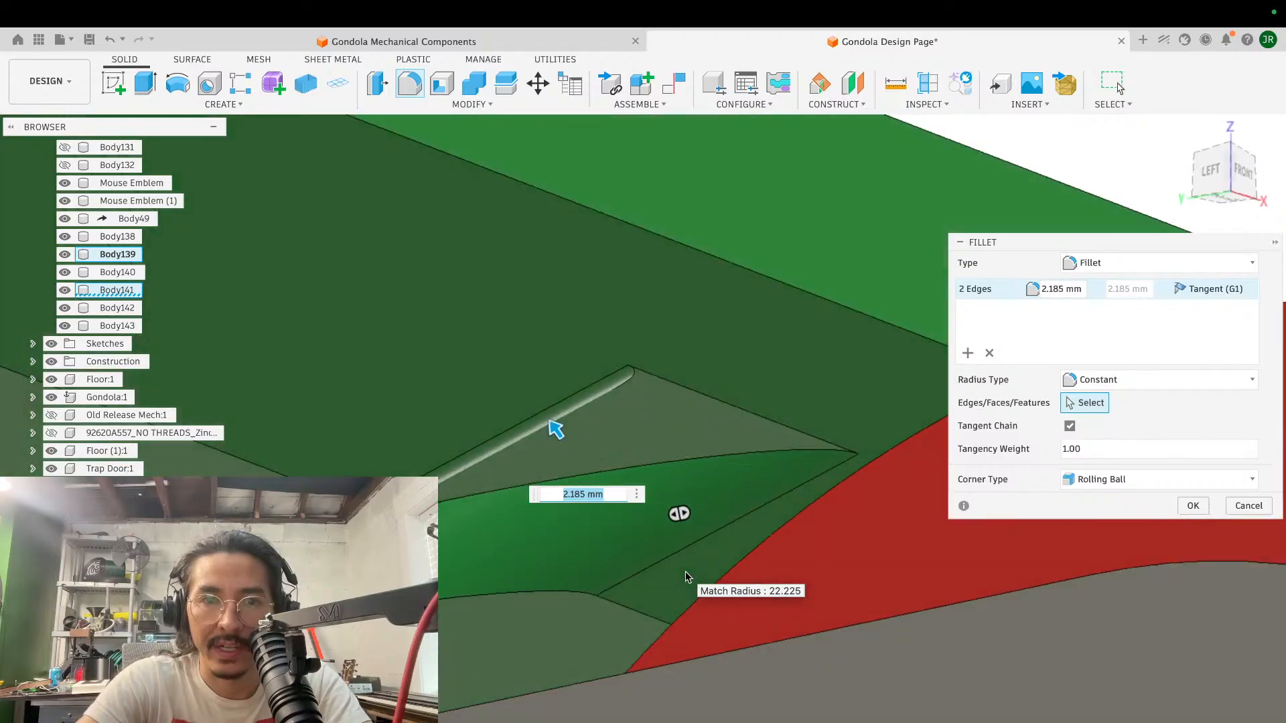
{"action": "key", "text": "Return"}
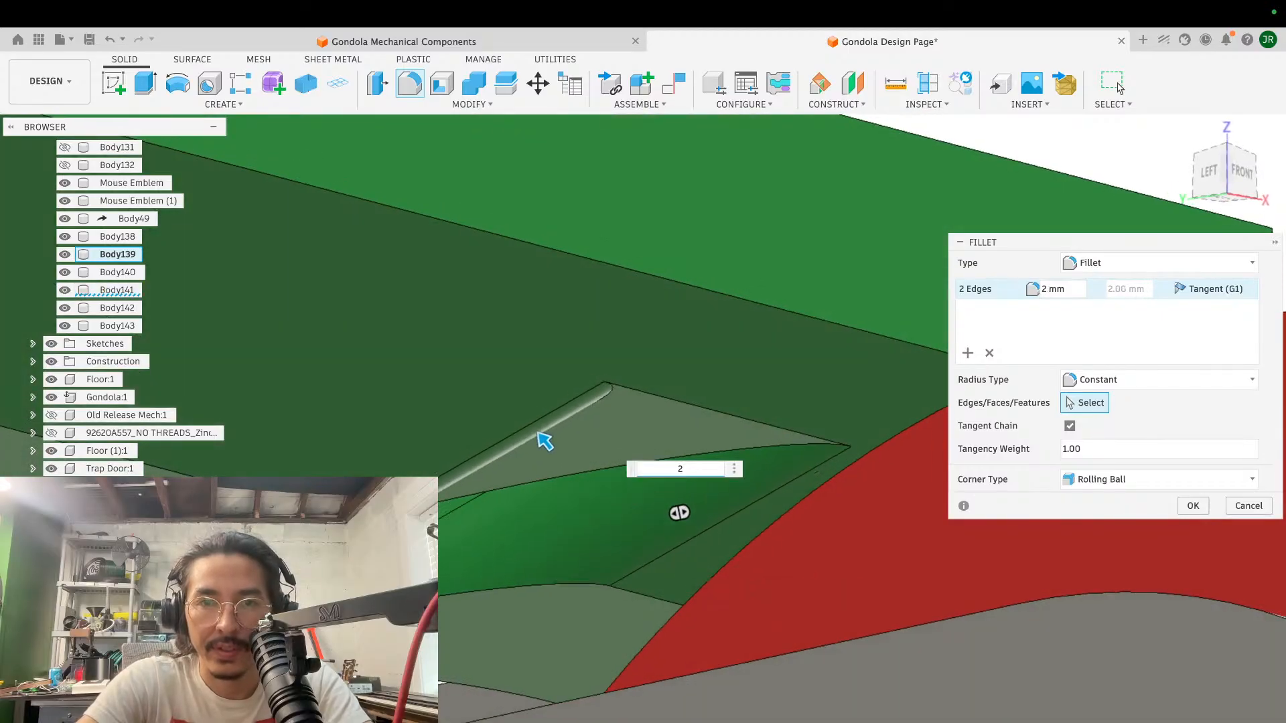
{"action": "scroll", "coordinate": [792, 423], "scroll_direction": "down", "scroll_amount": 5}
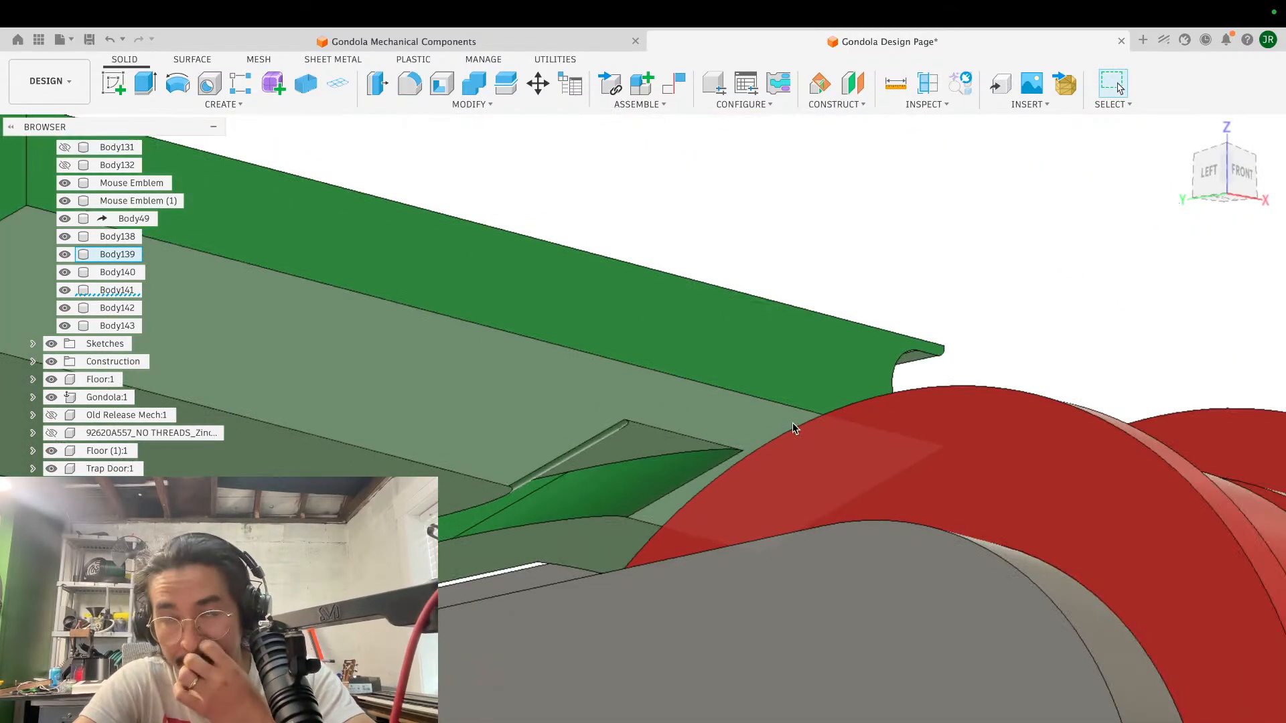
- Fillet the two side edges of the clearance slot in the block's rear lower bevel with a 2 mm radius
{"action": "scroll", "coordinate": [793, 424], "scroll_direction": "down", "scroll_amount": 10, "text": "shift"}
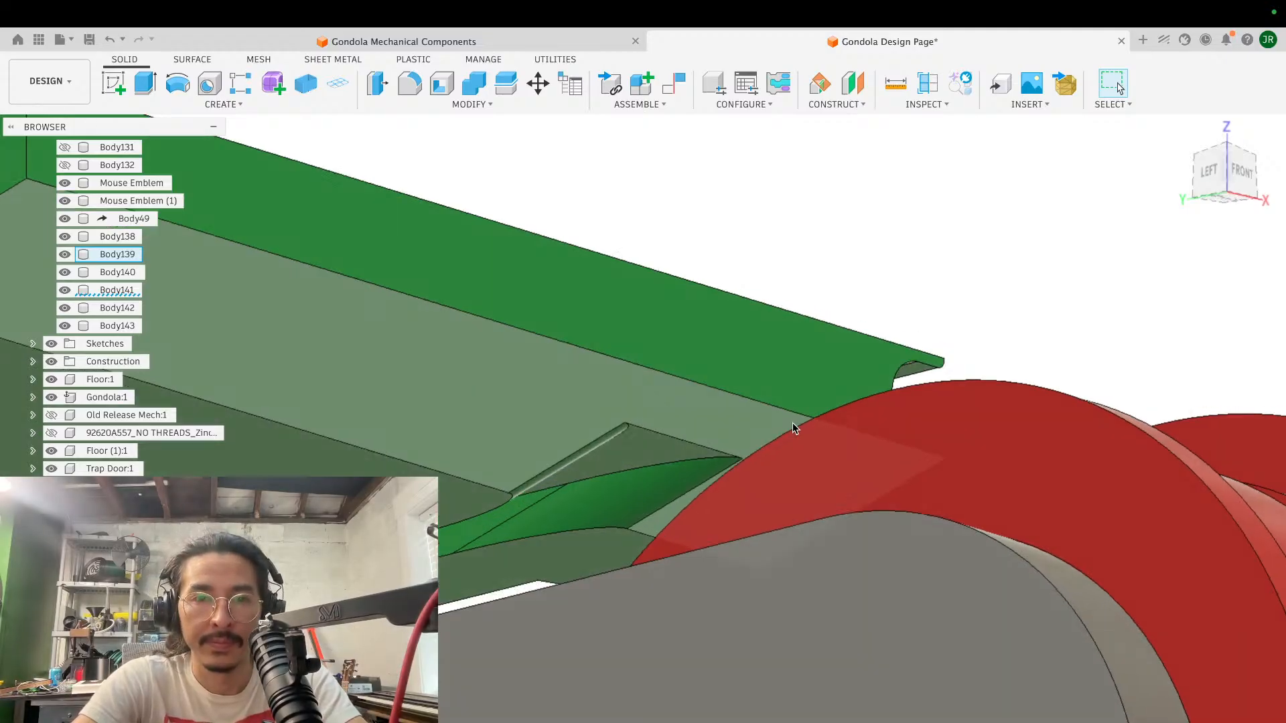
{"action": "scroll", "coordinate": [793, 424], "scroll_direction": "down", "scroll_amount": 10, "text": "shift"}
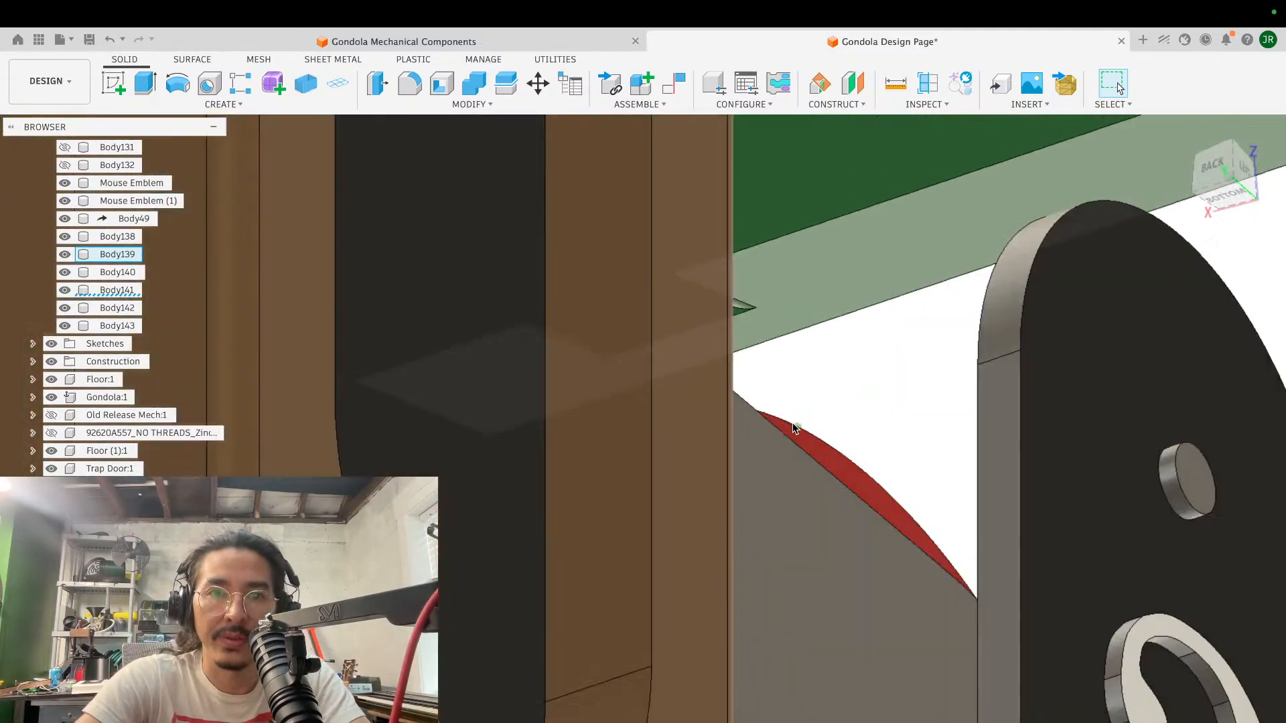
{"action": "scroll", "coordinate": [793, 423], "scroll_direction": "down", "scroll_amount": 10, "text": "shift"}
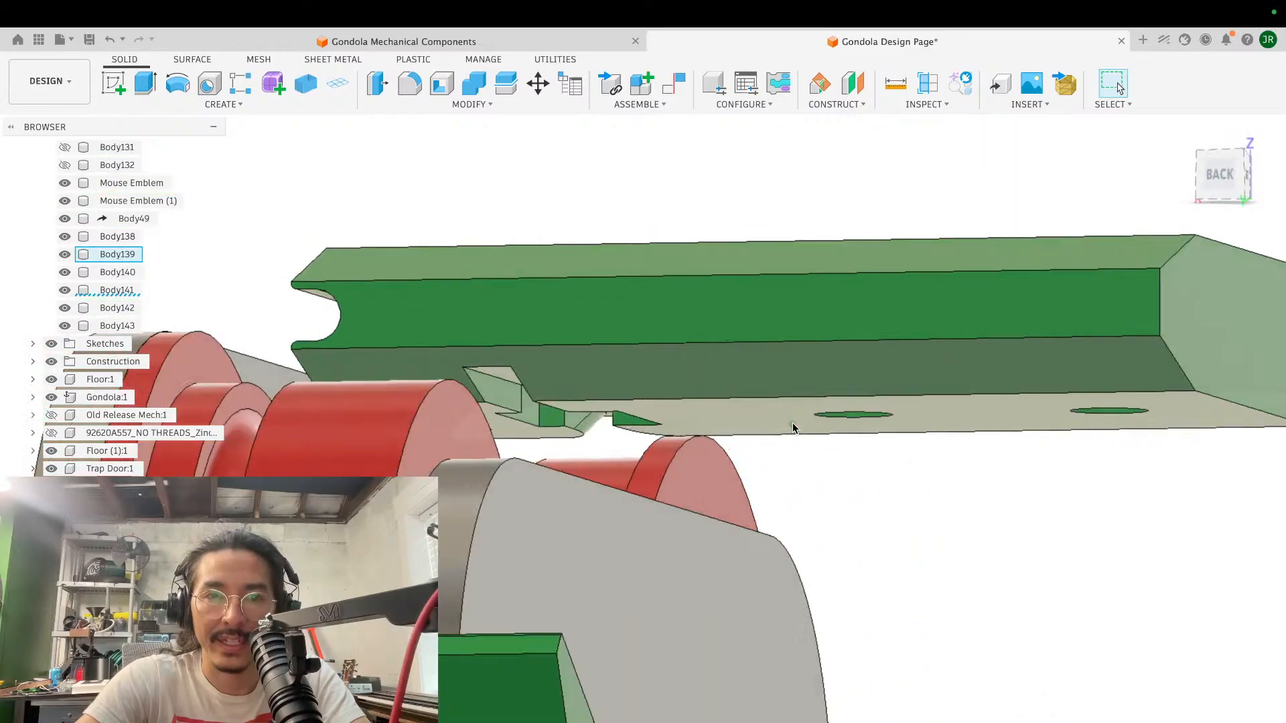
{"action": "scroll", "coordinate": [793, 423], "scroll_direction": "up", "scroll_amount": 5}
{"action": "key", "text": "f"}
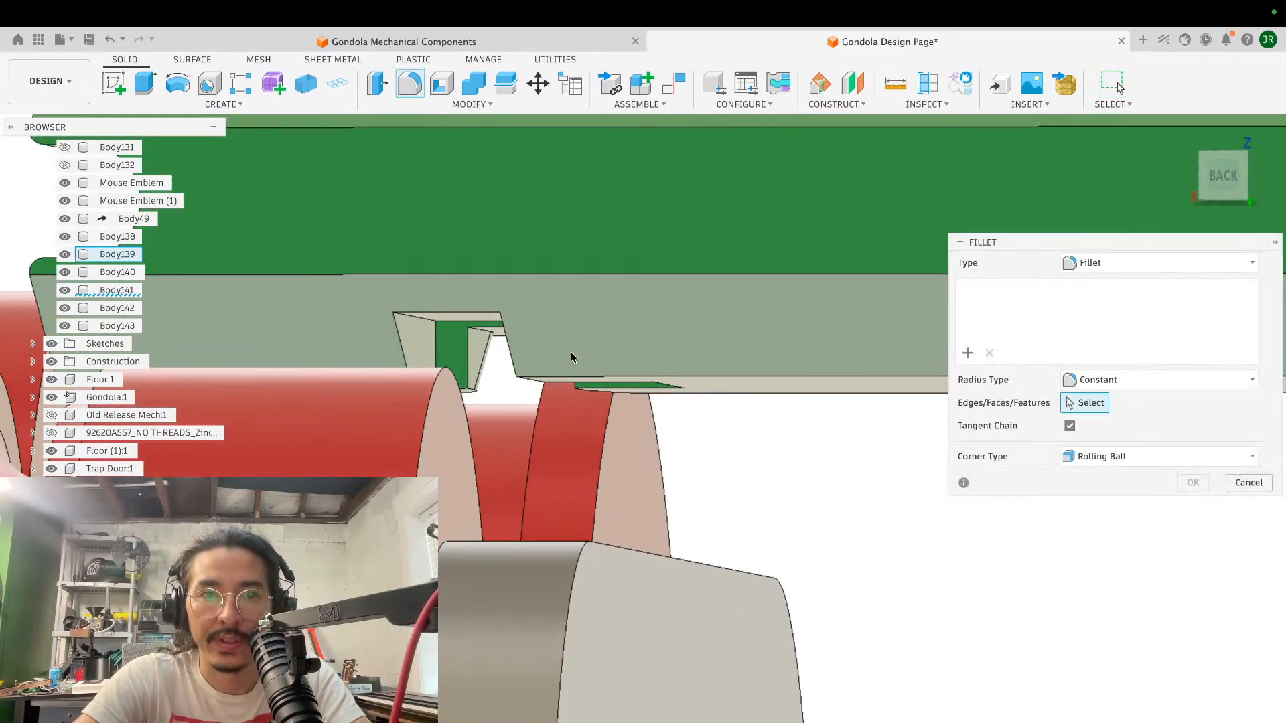
{"action": "left_click", "coordinate": [463, 338]}
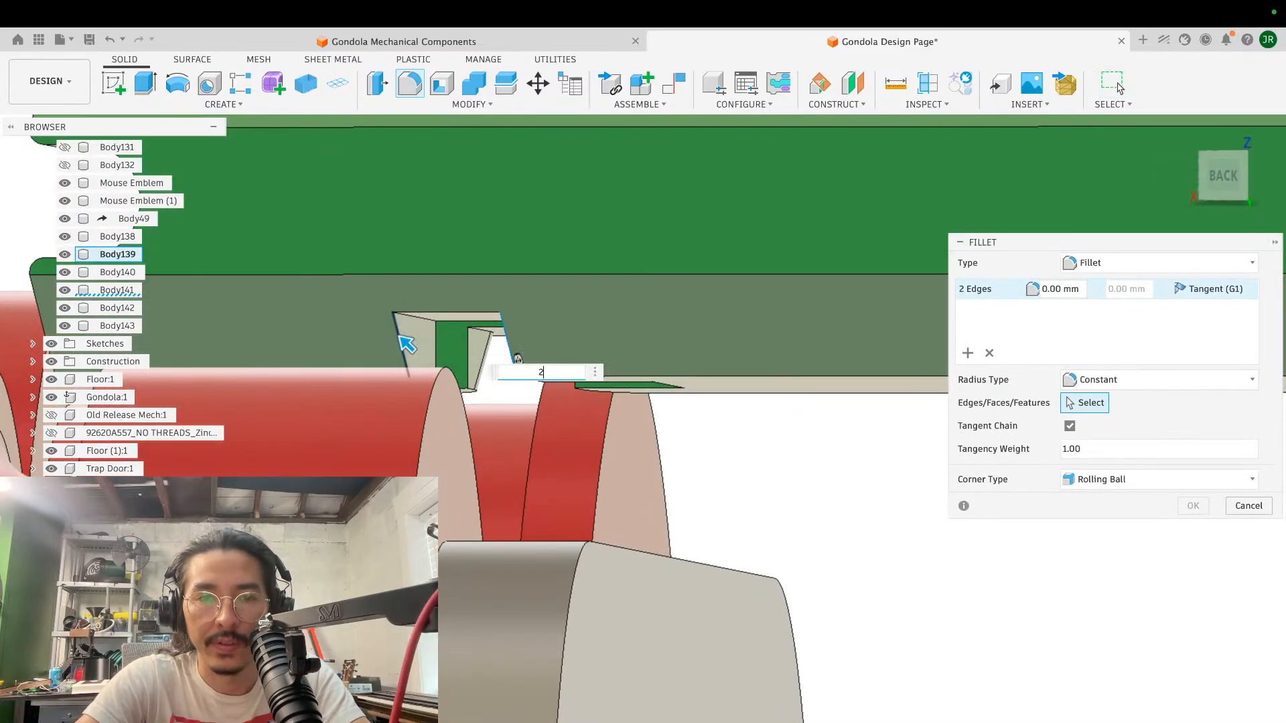
{"action": "key", "text": "Return"}
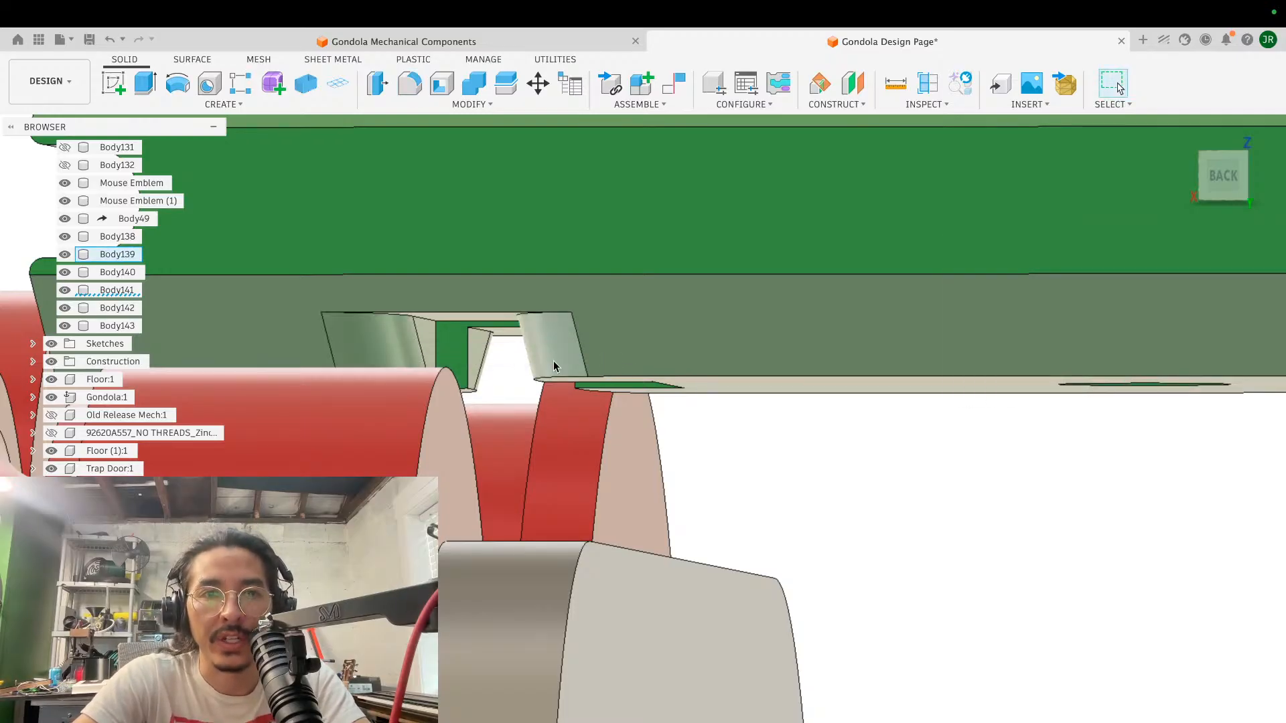
- Examine the rounded clearance slots and their fit around the rollers from the rear, end and front of the block
{"action": "scroll", "coordinate": [553, 362], "scroll_direction": "down", "scroll_amount": 3}
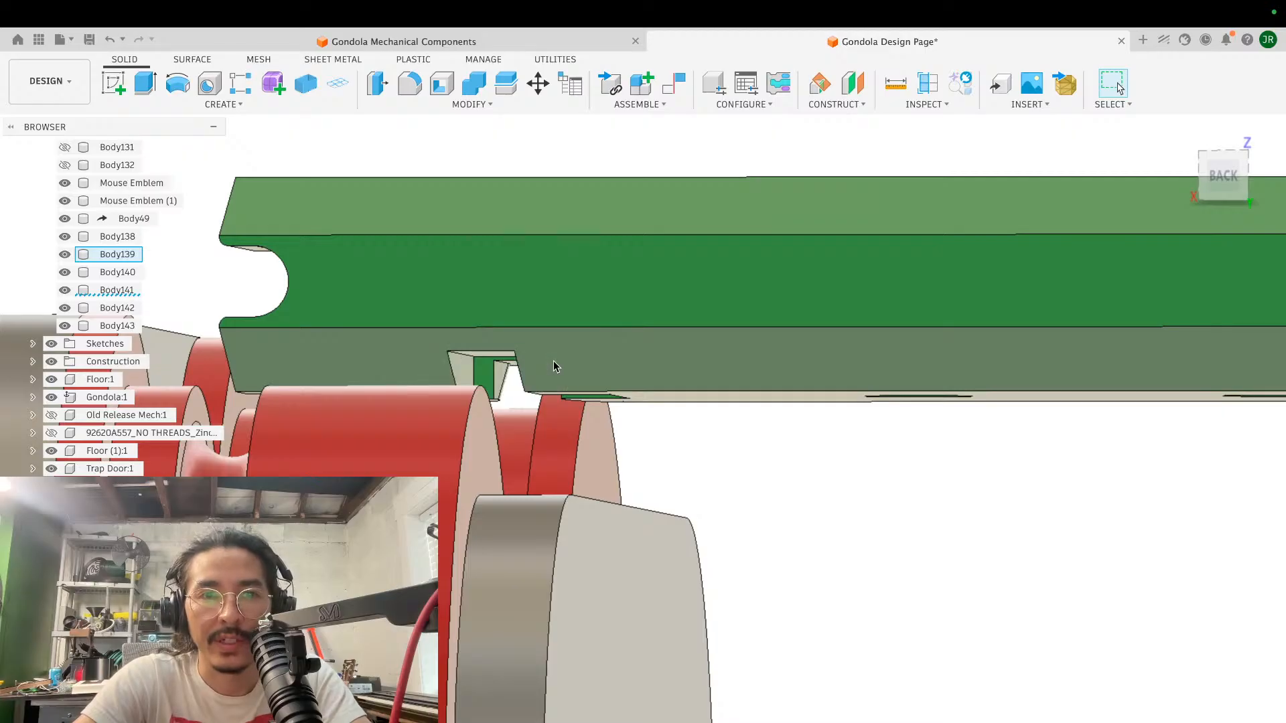
{"action": "scroll", "coordinate": [553, 360], "scroll_direction": "down", "scroll_amount": 2}
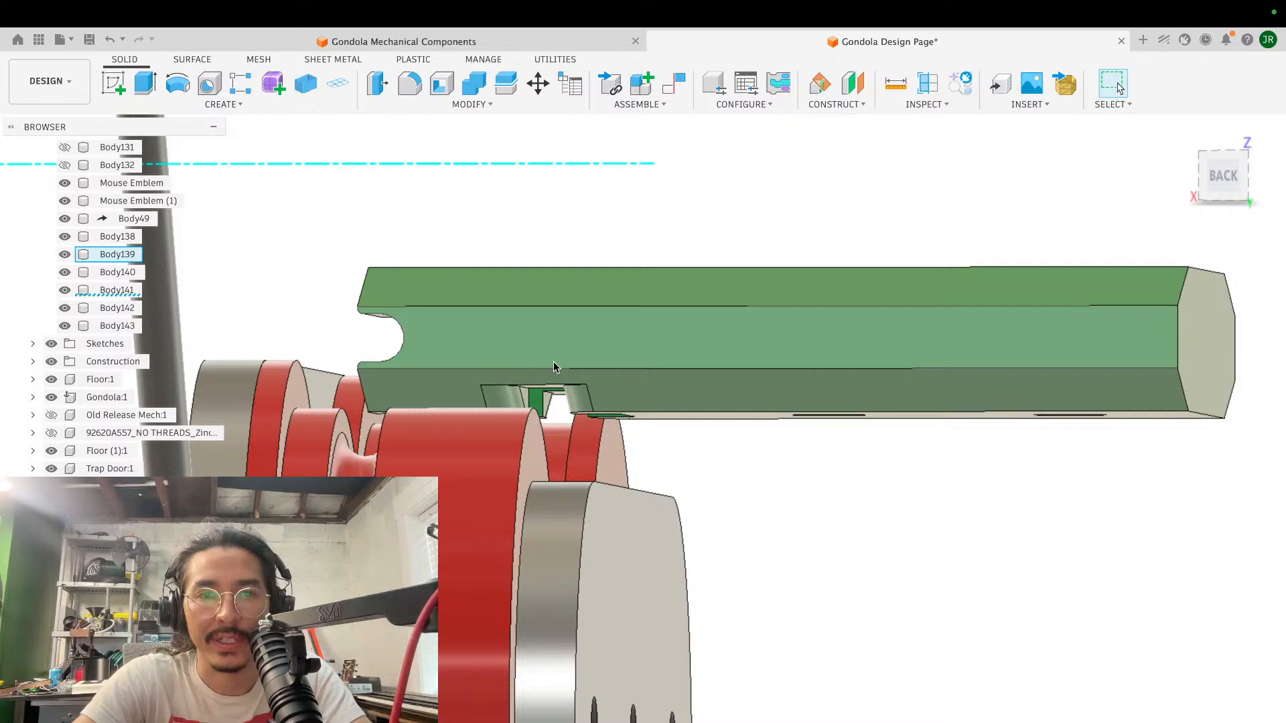
{"action": "scroll", "coordinate": [753, 371], "scroll_direction": "right", "scroll_amount": 10, "text": "shift"}
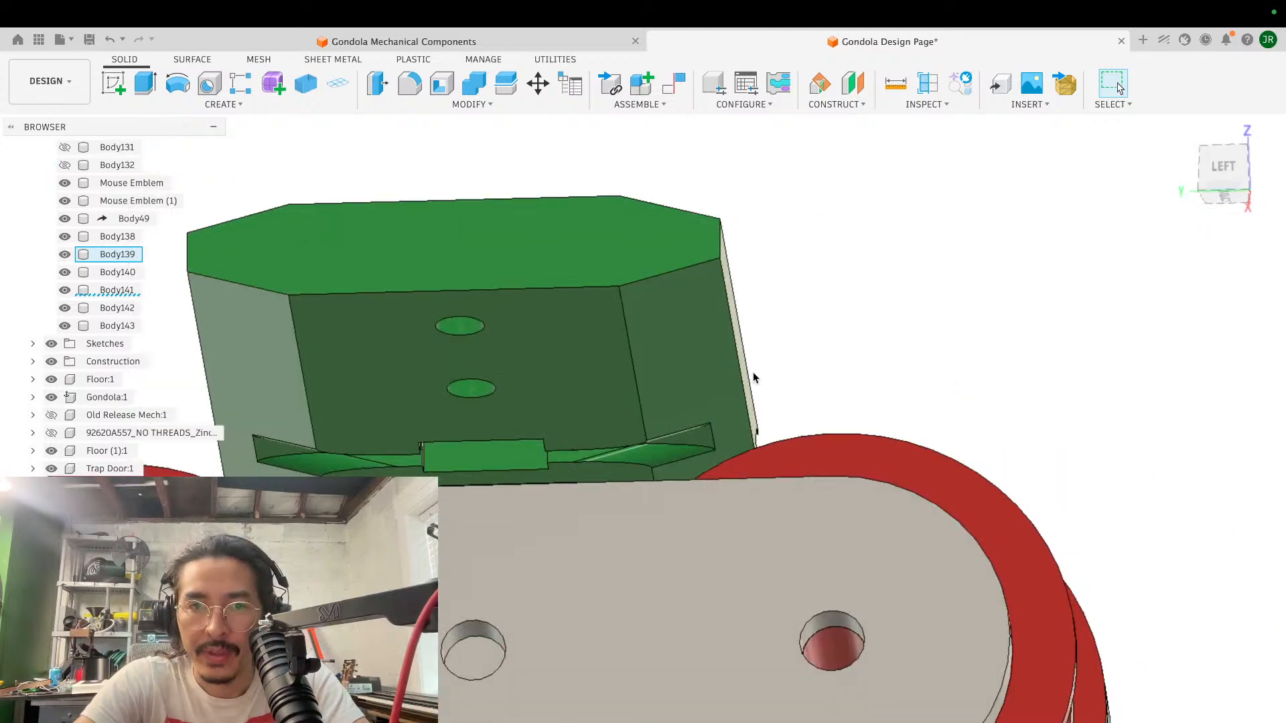
{"action": "scroll", "coordinate": [753, 371], "scroll_direction": "right", "scroll_amount": 10, "text": "shift"}
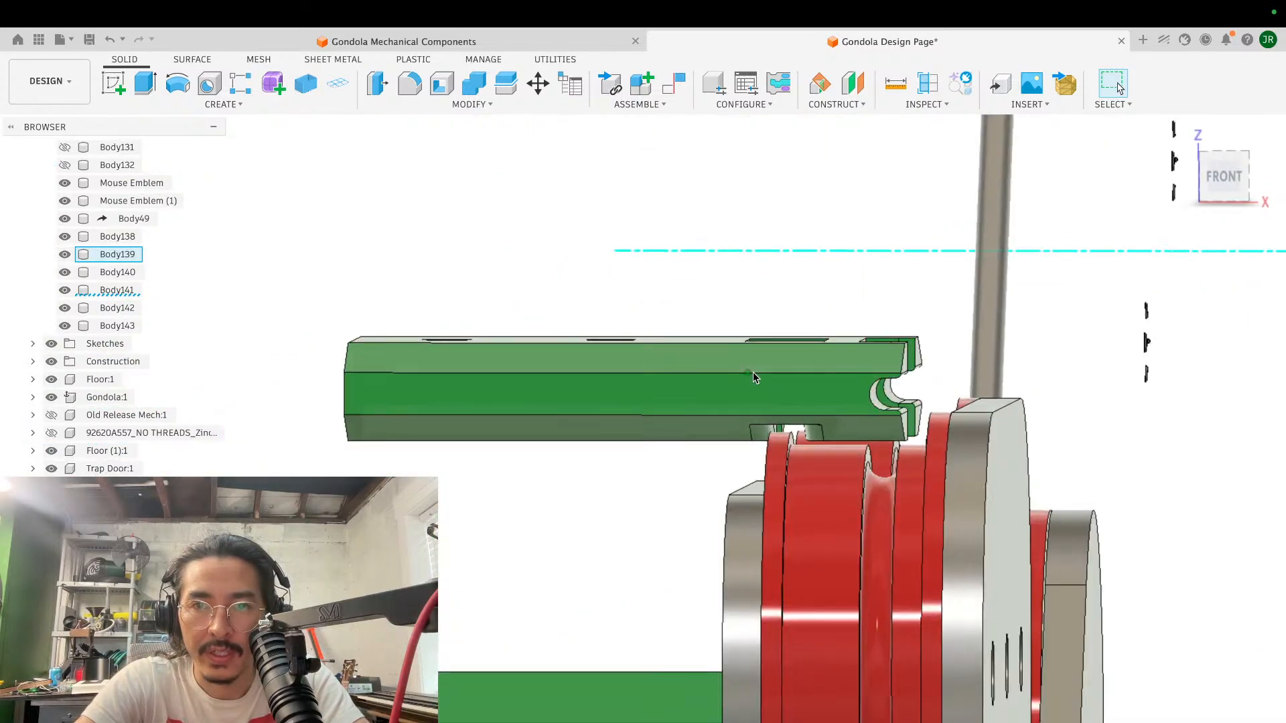
{"action": "scroll", "coordinate": [753, 372], "scroll_direction": "right", "scroll_amount": 2, "text": "shift"}
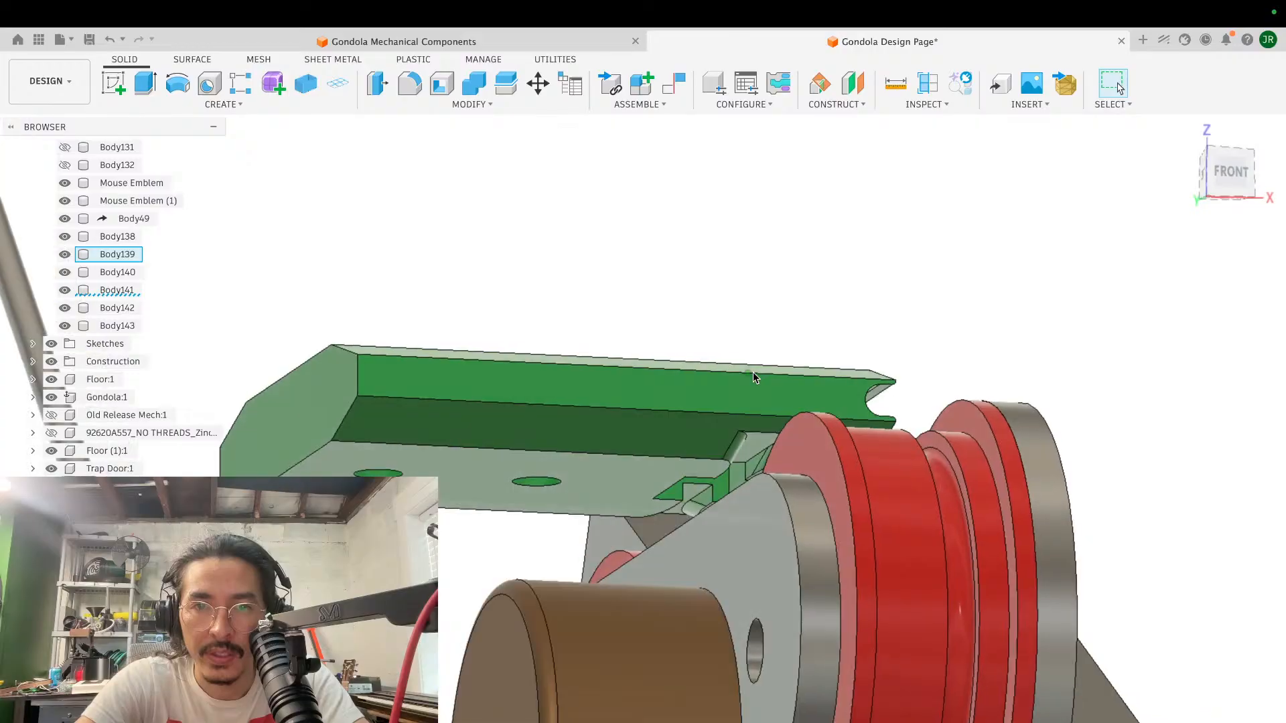
{"action": "scroll", "coordinate": [873, 372], "scroll_direction": "up", "scroll_amount": 4}
{"action": "scroll", "coordinate": [873, 376], "scroll_direction": "up", "scroll_amount": 6, "text": "shift"}
{"action": "scroll", "coordinate": [872, 376], "scroll_direction": "down", "scroll_amount": 5, "text": "shift"}
{"action": "scroll", "coordinate": [871, 376], "scroll_direction": "up", "scroll_amount": 4, "text": "shift"}
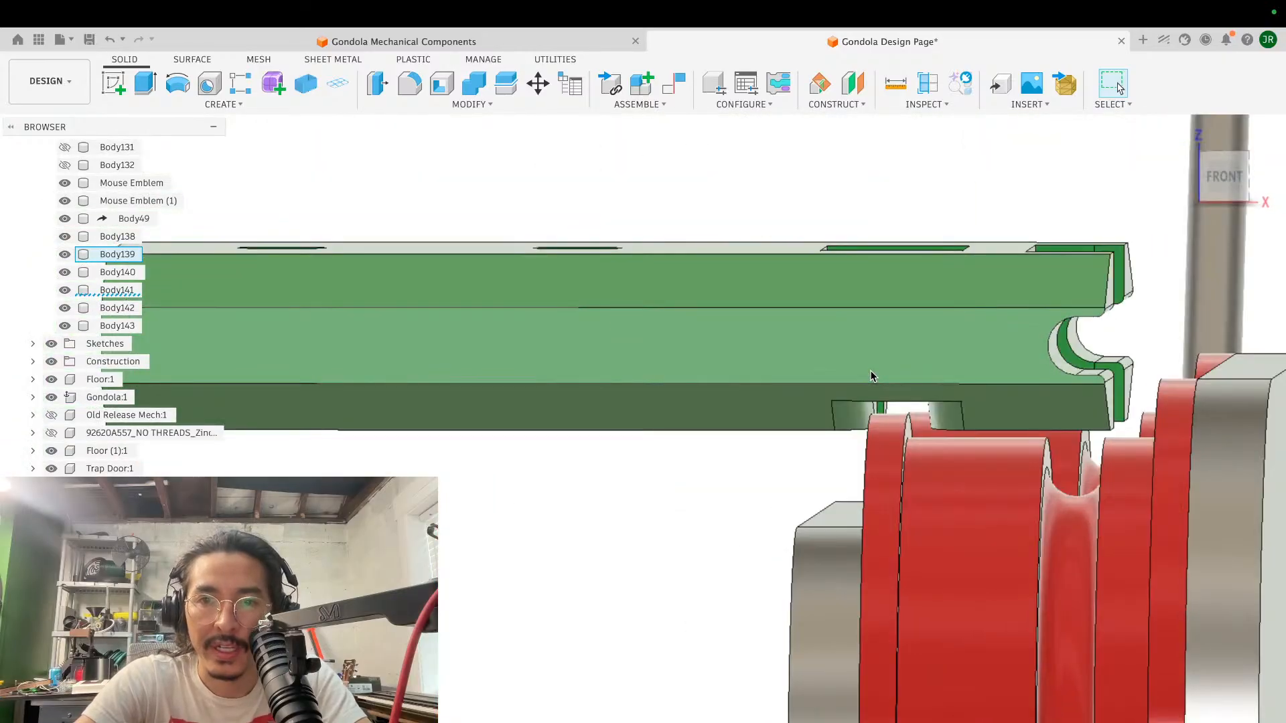
{"action": "scroll", "coordinate": [871, 376], "scroll_direction": "left", "scroll_amount": 5, "text": "shift"}
{"action": "scroll", "coordinate": [870, 376], "scroll_direction": "right", "scroll_amount": 5, "text": "shift"}
{"action": "scroll", "coordinate": [871, 376], "scroll_direction": "right", "scroll_amount": 3, "text": "shift"}
{"action": "scroll", "coordinate": [870, 377], "scroll_direction": "left", "scroll_amount": 2, "text": "shift"}
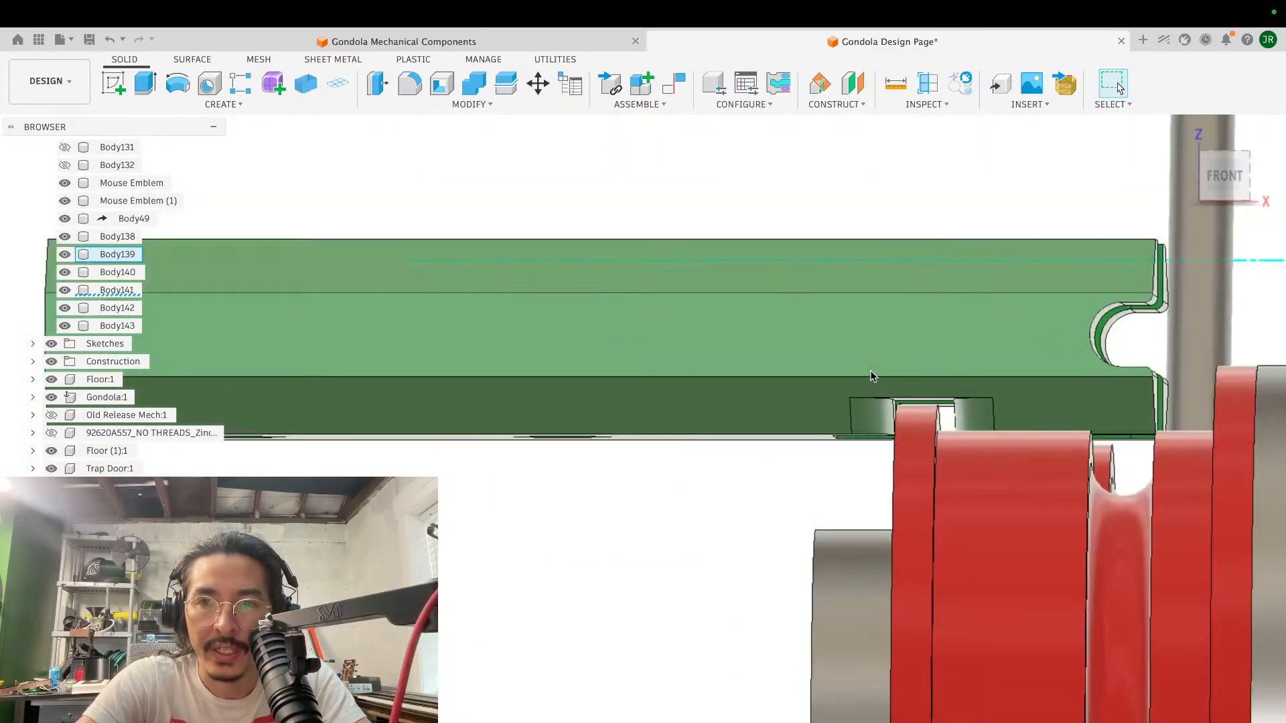
{"action": "scroll", "coordinate": [872, 375], "scroll_direction": "down", "scroll_amount": 3}
{"action": "scroll", "coordinate": [874, 372], "scroll_direction": "up", "scroll_amount": 5, "text": "shift"}
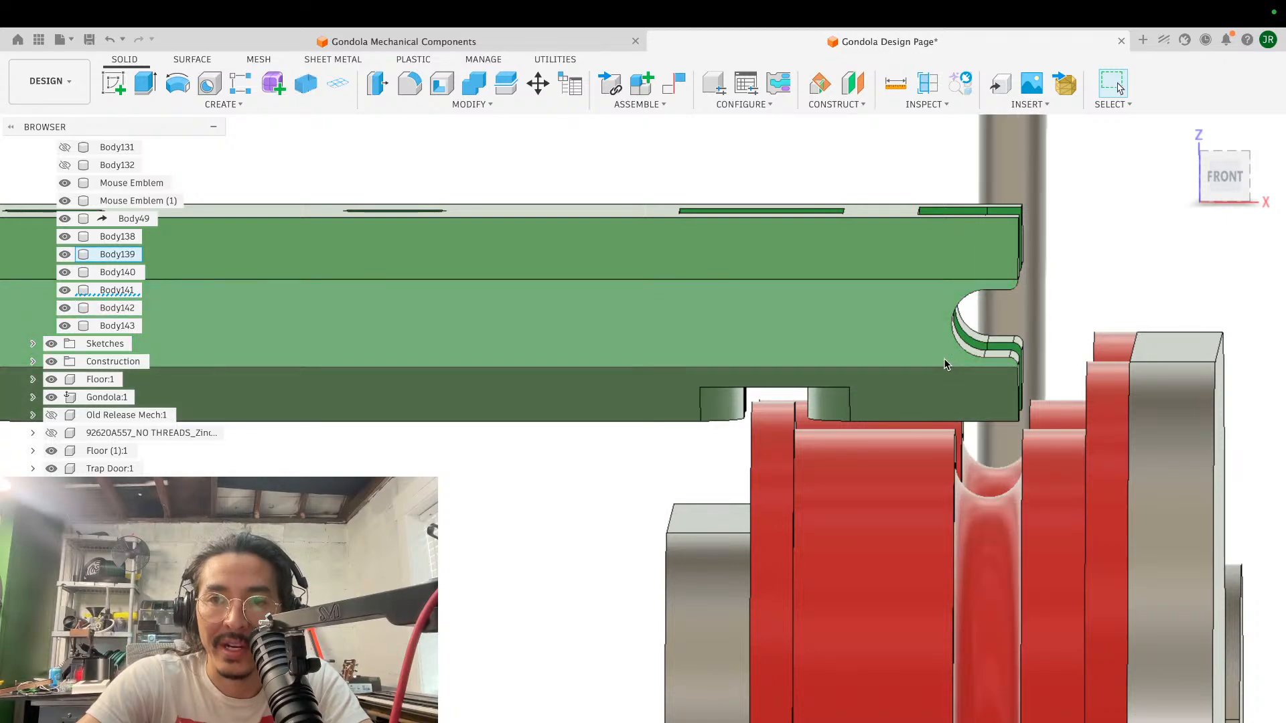
- Remove the small rounding from the lip edges of the cable groove at the block's slotted end
{"action": "scroll", "coordinate": [944, 360], "scroll_direction": "down", "scroll_amount": 3}
{"action": "middle_click_drag", "start_coordinate": [947, 359], "coordinate": [941, 359], "text": "shift"}
{"action": "scroll", "coordinate": [805, 384], "scroll_direction": "up", "scroll_amount": 3}
{"action": "scroll", "coordinate": [789, 387], "scroll_direction": "up", "scroll_amount": 3}
{"action": "middle_click_drag", "start_coordinate": [789, 382], "coordinate": [789, 380], "text": "shift"}
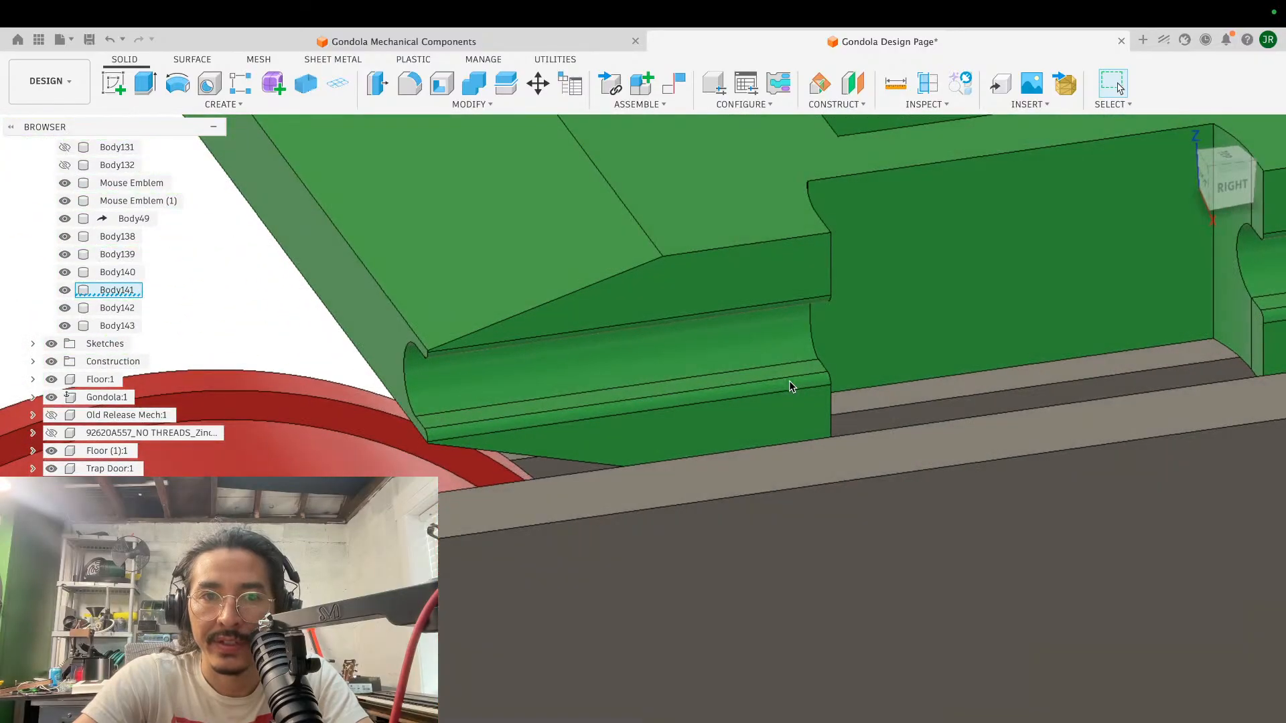
{"action": "key", "text": "f"}
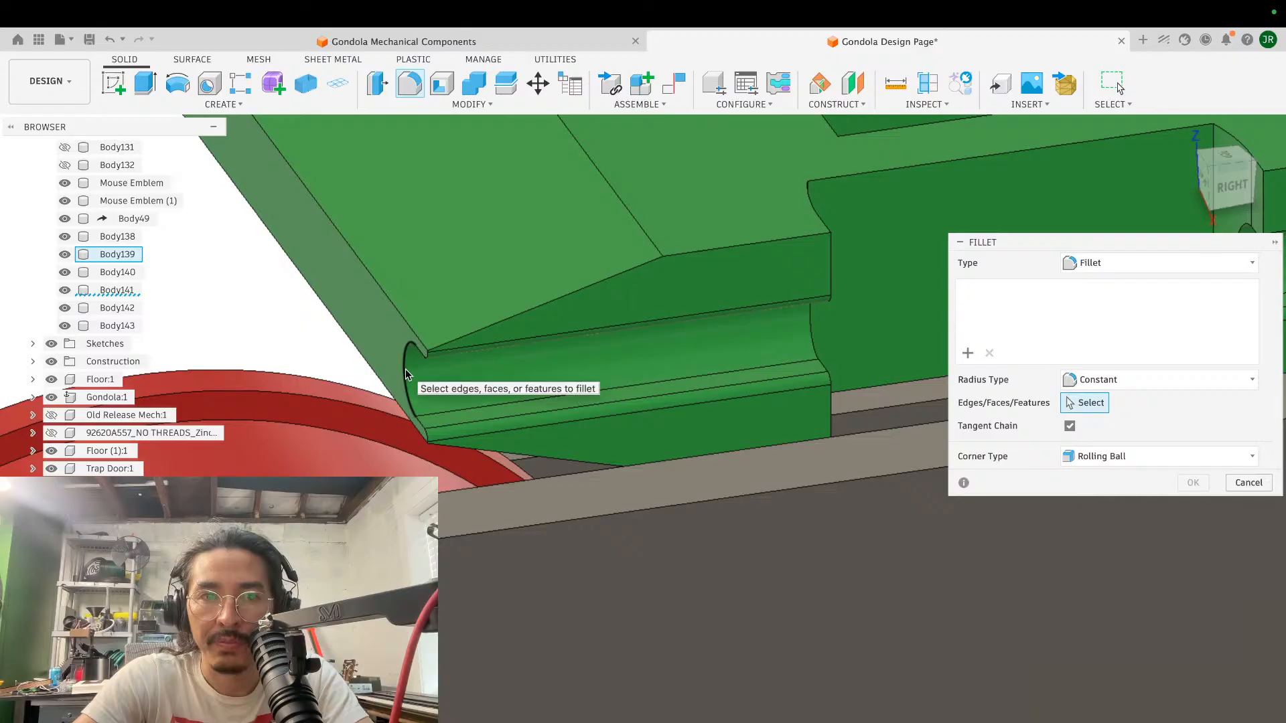
{"action": "left_click", "coordinate": [406, 374]}
{"action": "scroll", "coordinate": [452, 362], "scroll_direction": "up", "scroll_amount": 5}
{"action": "middle_click_drag", "start_coordinate": [452, 361], "coordinate": [453, 359], "text": "shift"}
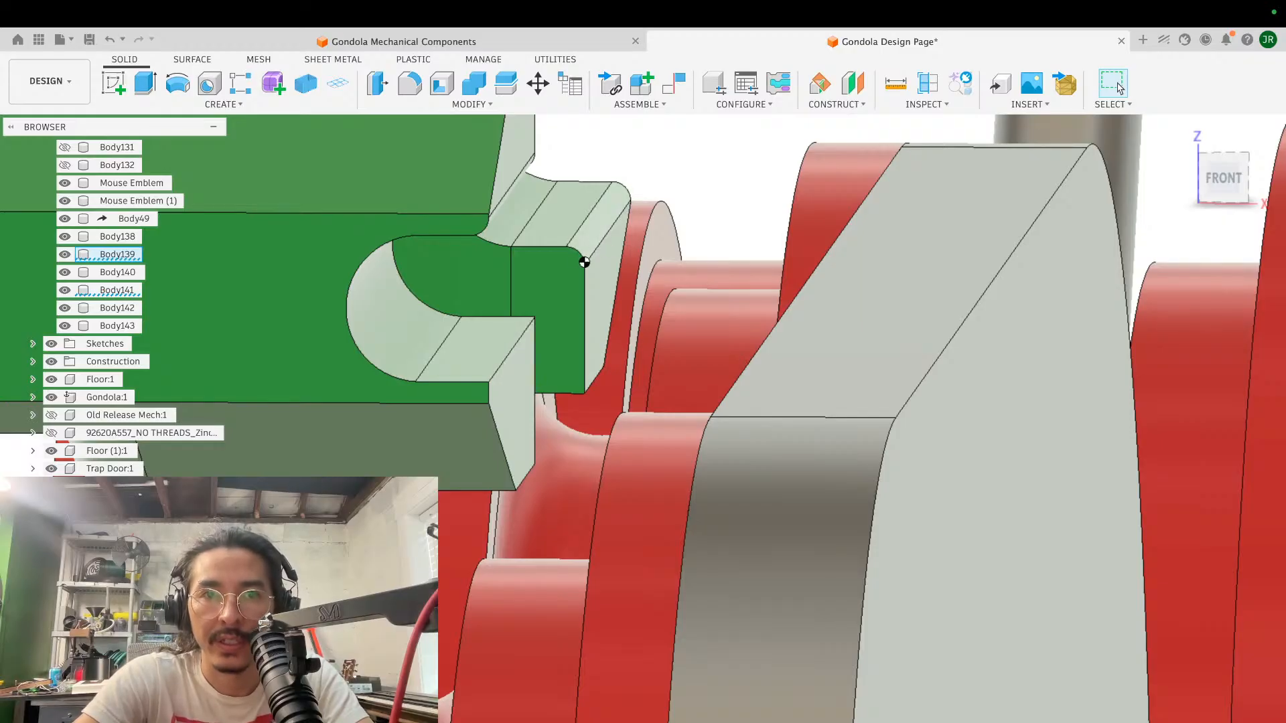
{"action": "middle_click_drag", "start_coordinate": [532, 259], "coordinate": [537, 308], "text": "shift"}
{"action": "middle_click_drag", "start_coordinate": [718, 272], "coordinate": [752, 189]}
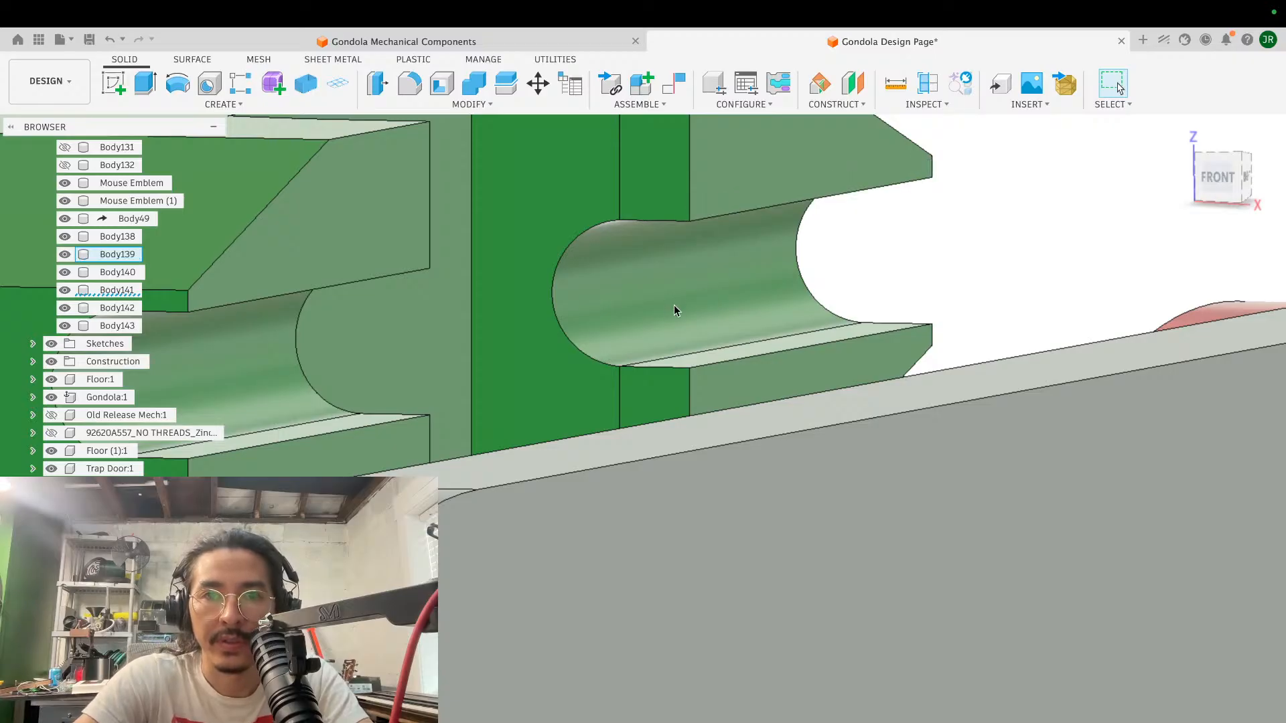
- Examine the sharp-edged cable grooves on both prongs at the block's slotted end
{"action": "scroll", "coordinate": [673, 311], "scroll_direction": "down", "scroll_amount": 5}
{"action": "scroll", "coordinate": [674, 311], "scroll_direction": "up", "scroll_amount": 5, "text": "shift"}
{"action": "scroll", "coordinate": [674, 311], "scroll_direction": "down", "scroll_amount": 5, "text": "shift"}
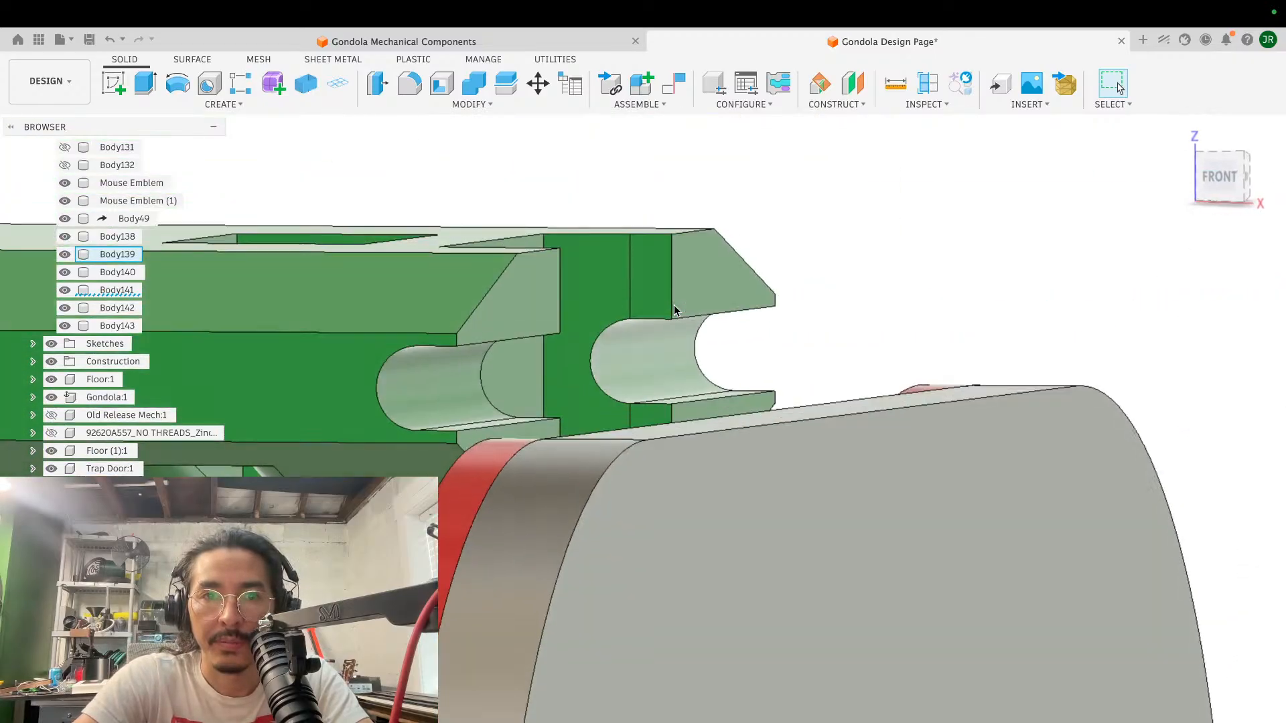
{"action": "scroll", "coordinate": [674, 305], "scroll_direction": "left", "scroll_amount": 5}
{"action": "scroll", "coordinate": [674, 306], "scroll_direction": "up", "scroll_amount": 5, "text": "shift"}
{"action": "scroll", "coordinate": [675, 307], "scroll_direction": "down", "scroll_amount": 3}
{"action": "scroll", "coordinate": [679, 306], "scroll_direction": "up", "scroll_amount": 4, "text": "shift"}
{"action": "scroll", "coordinate": [681, 313], "scroll_direction": "right", "scroll_amount": 5, "text": "shift"}
- Try to fillet the cable groove's mouth edges on the block's front face with a radius of about 1.6 mm
{"action": "key", "text": "f"}
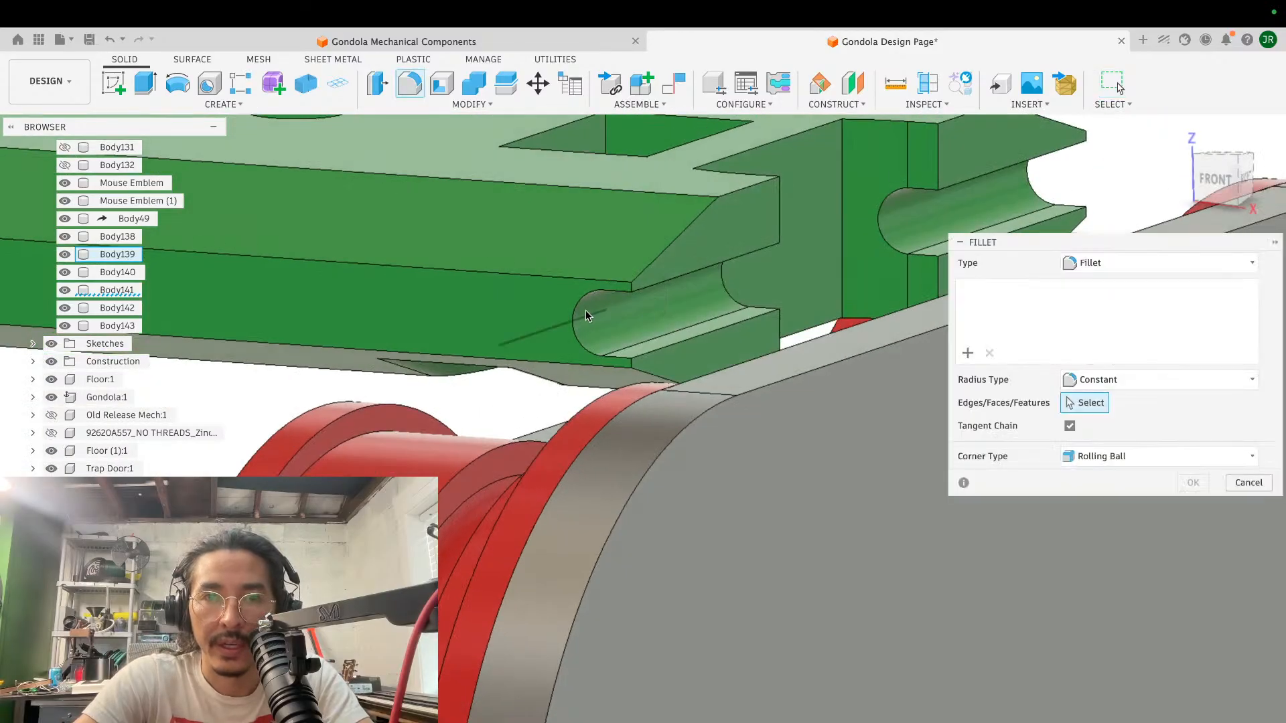
{"action": "left_click", "coordinate": [576, 312]}
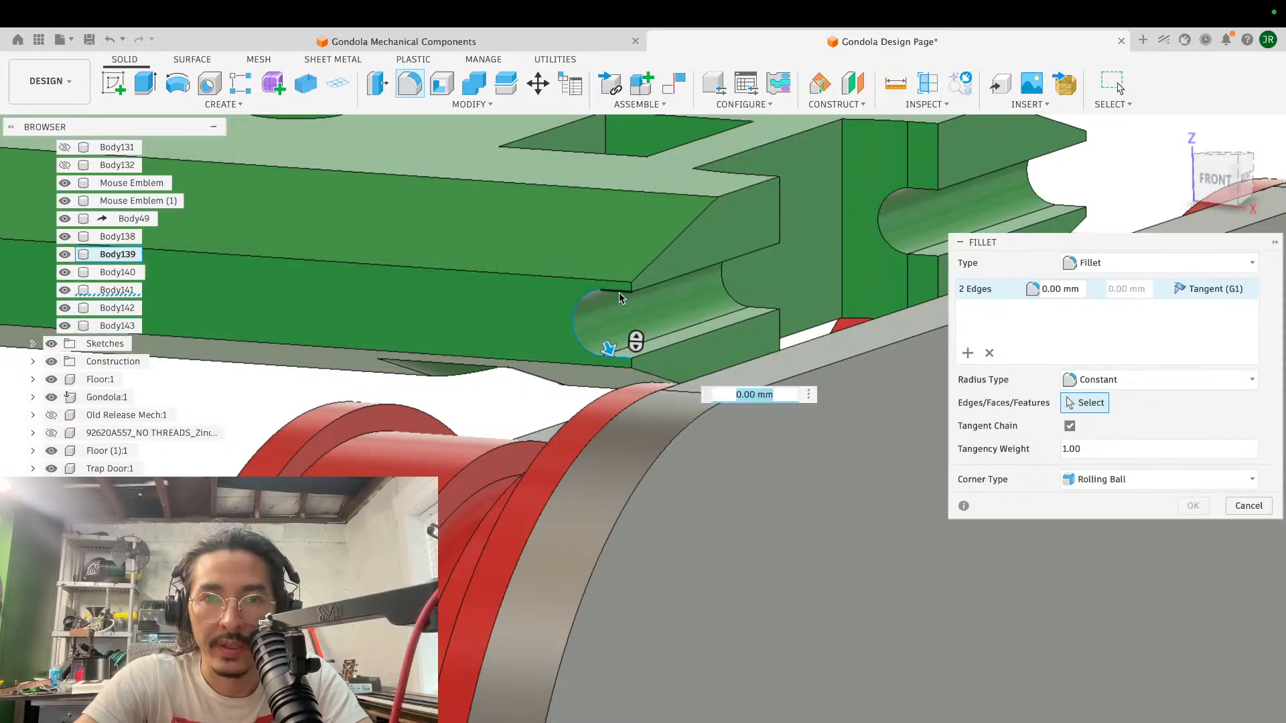
{"action": "mouse_move", "coordinate": [617, 305]}
{"action": "left_mouse_down"}
{"action": "mouse_move", "coordinate": [626, 282]}
{"action": "mouse_move", "coordinate": [619, 295]}
{"action": "left_mouse_up"}
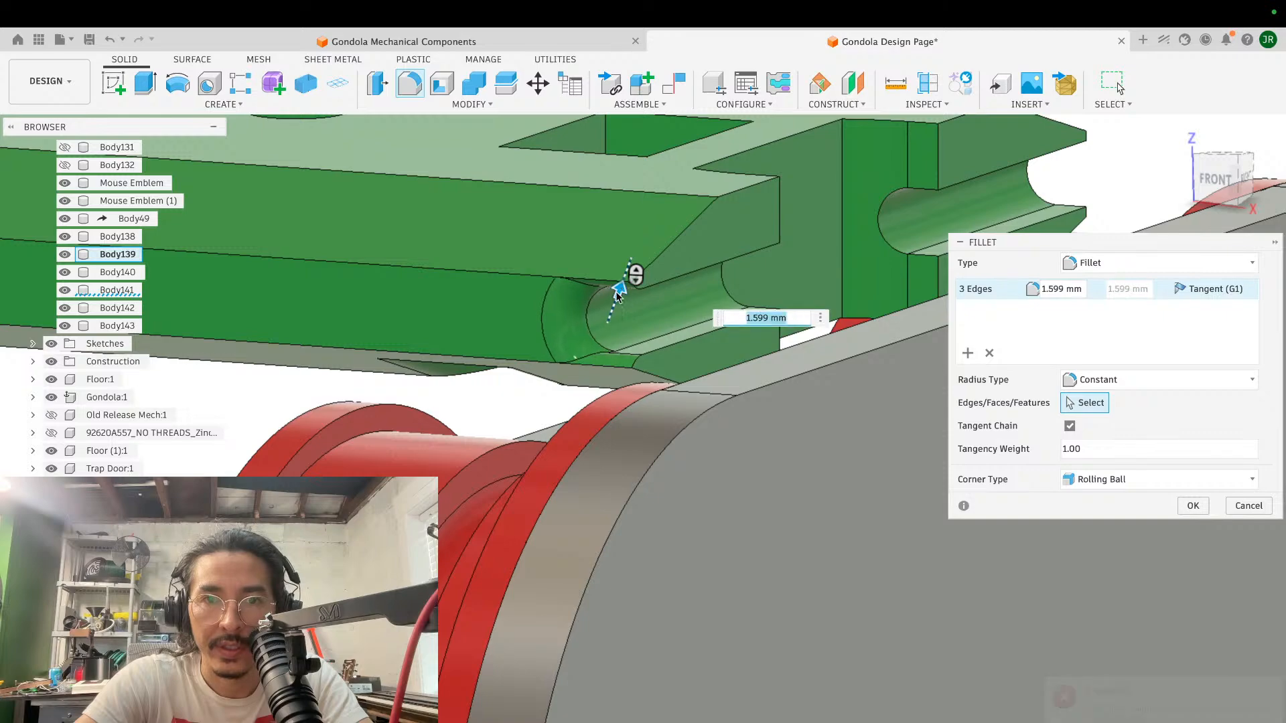
{"action": "scroll", "coordinate": [667, 335], "scroll_direction": "left", "scroll_amount": 5, "text": "shift"}
{"action": "scroll", "coordinate": [666, 336], "scroll_direction": "right", "scroll_amount": 5, "text": "shift"}
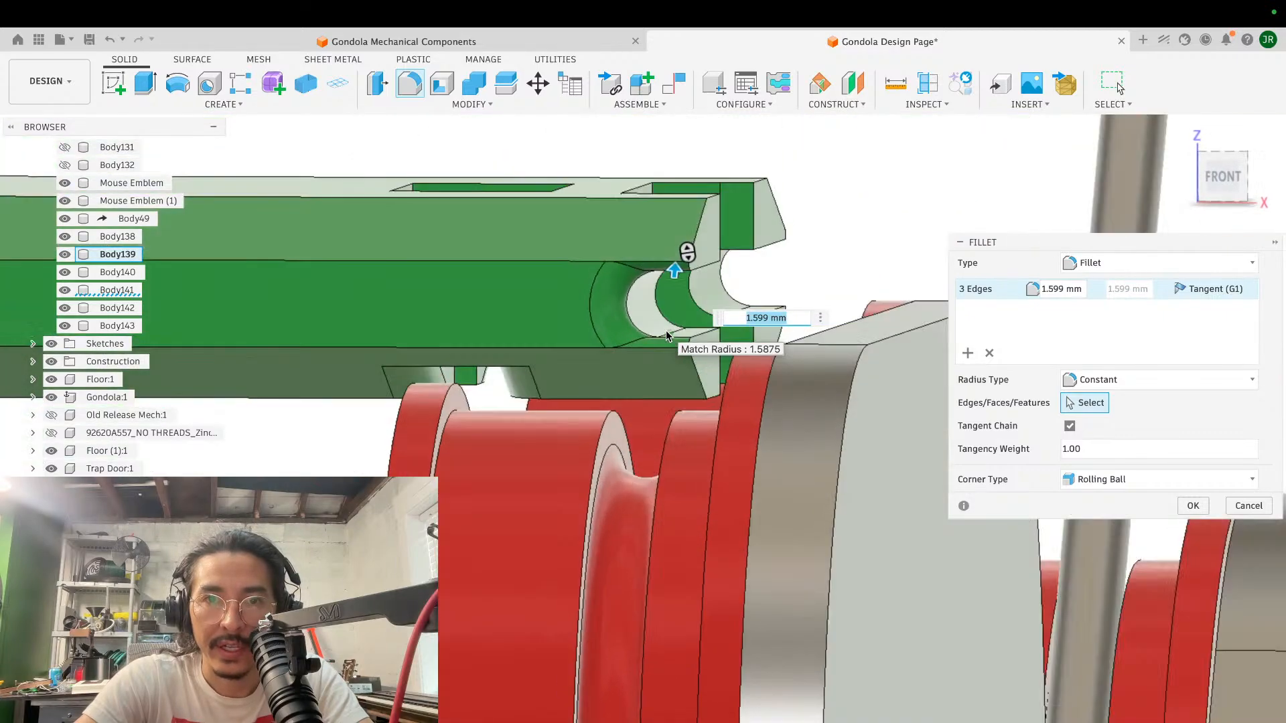
{"action": "scroll", "coordinate": [666, 335], "scroll_direction": "up", "scroll_amount": 5, "text": "shift"}
{"action": "scroll", "coordinate": [666, 336], "scroll_direction": "down", "scroll_amount": 5, "text": "shift"}
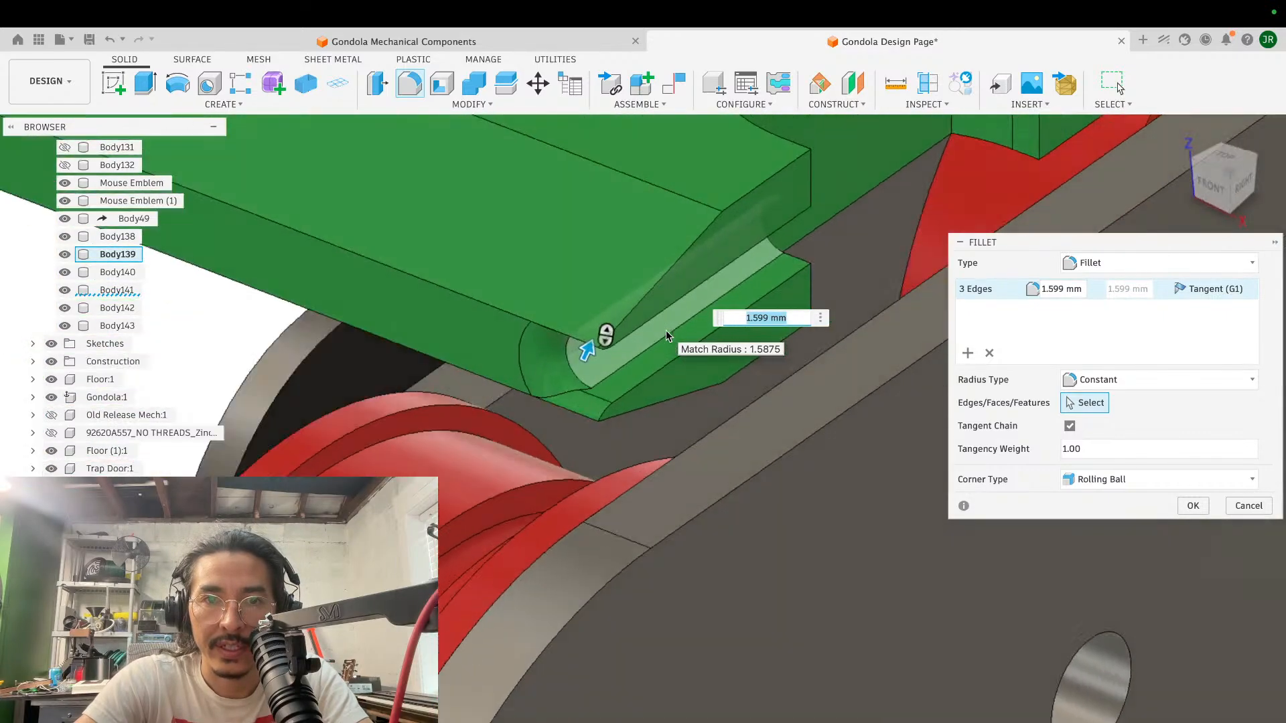
{"action": "scroll", "coordinate": [666, 335], "scroll_direction": "left", "scroll_amount": 3, "text": "shift"}
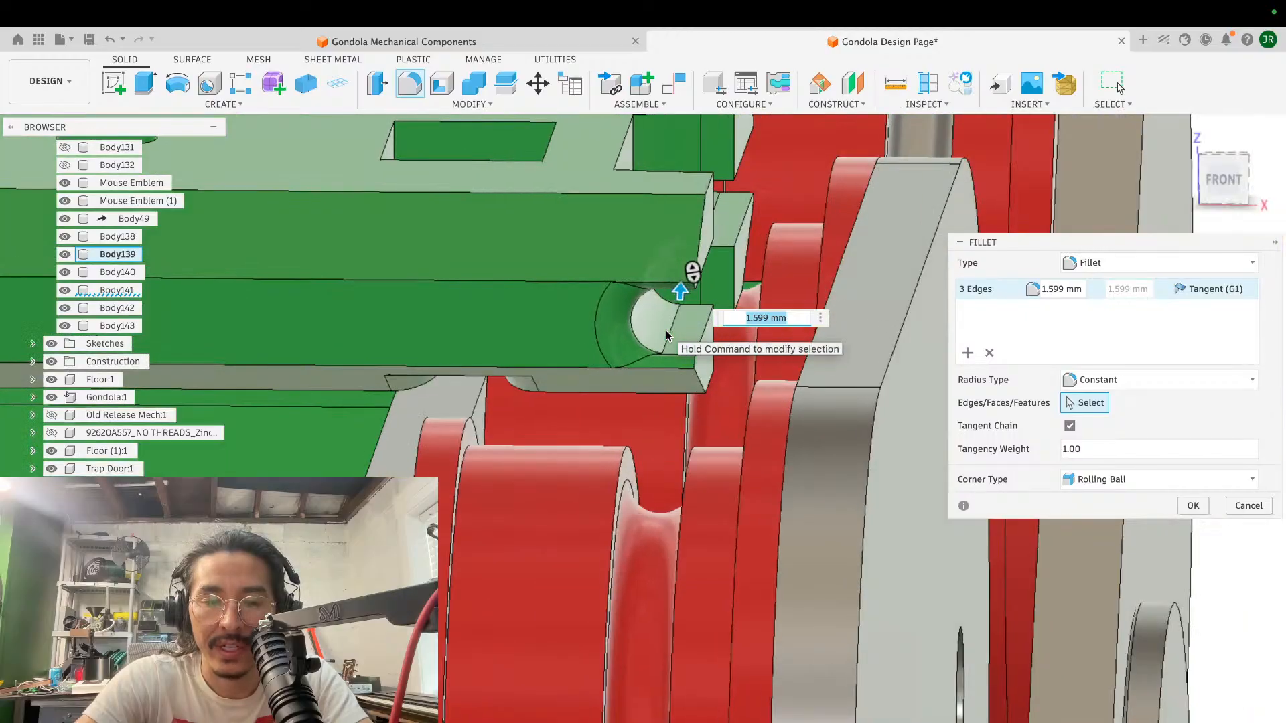
{"action": "key", "text": "Return"}
{"action": "scroll", "coordinate": [732, 292], "scroll_direction": "down", "scroll_amount": 4}
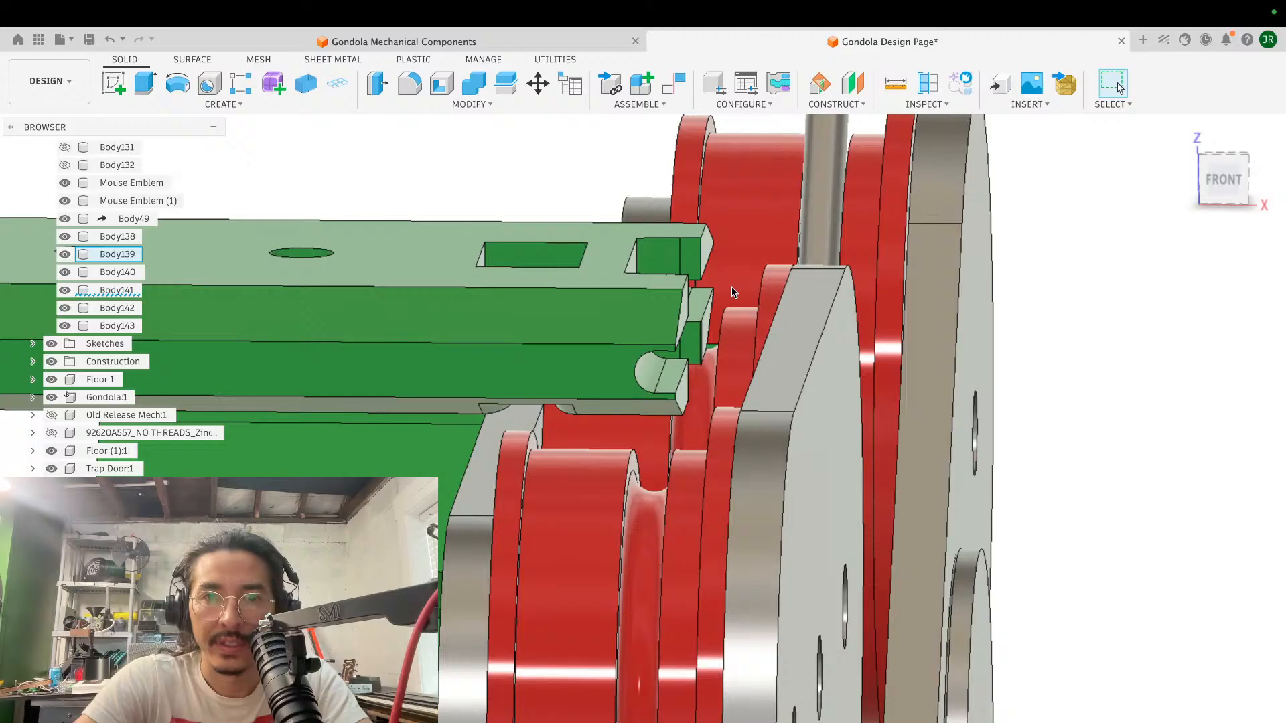
{"action": "scroll", "coordinate": [666, 336], "scroll_direction": "up", "scroll_amount": 5}
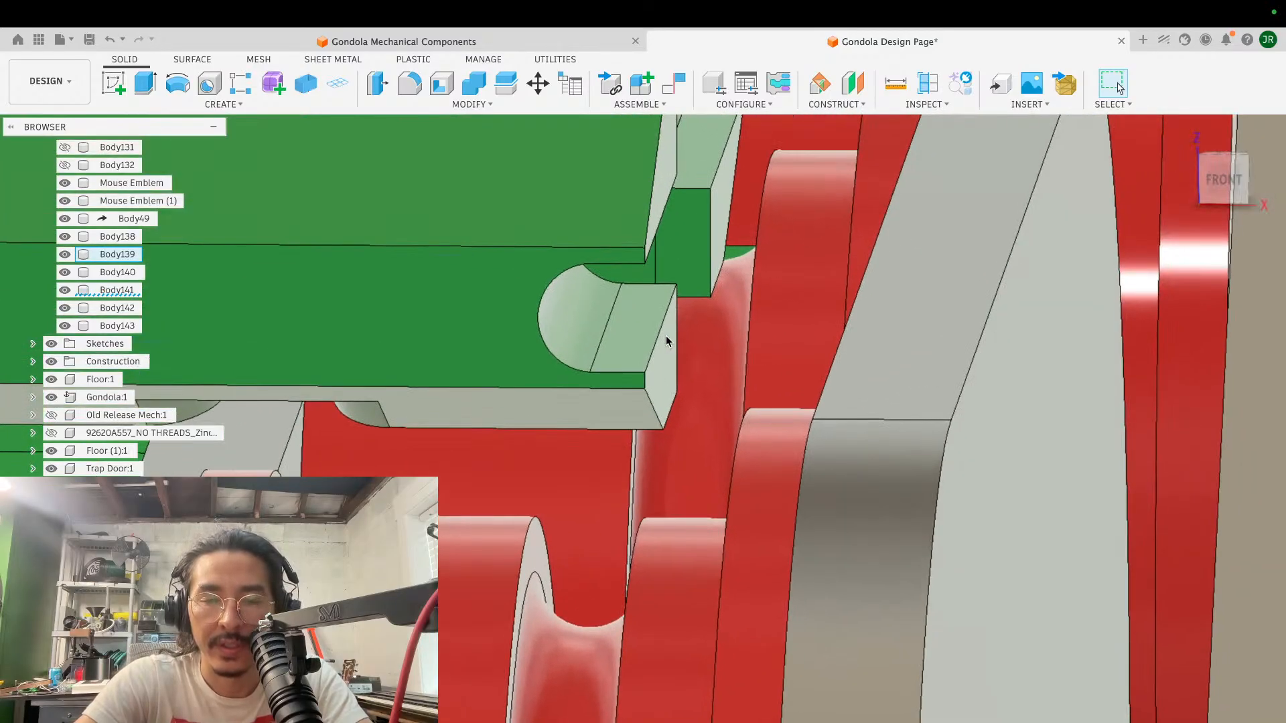
- Fillet the cable groove's lower lip edge on the front prong with a variable radius from 0 to 1.5 mm
{"action": "key", "text": "f"}
{"action": "left_click", "coordinate": [655, 345]}
{"action": "left_click_drag", "start_coordinate": [654, 355], "coordinate": [645, 404]}
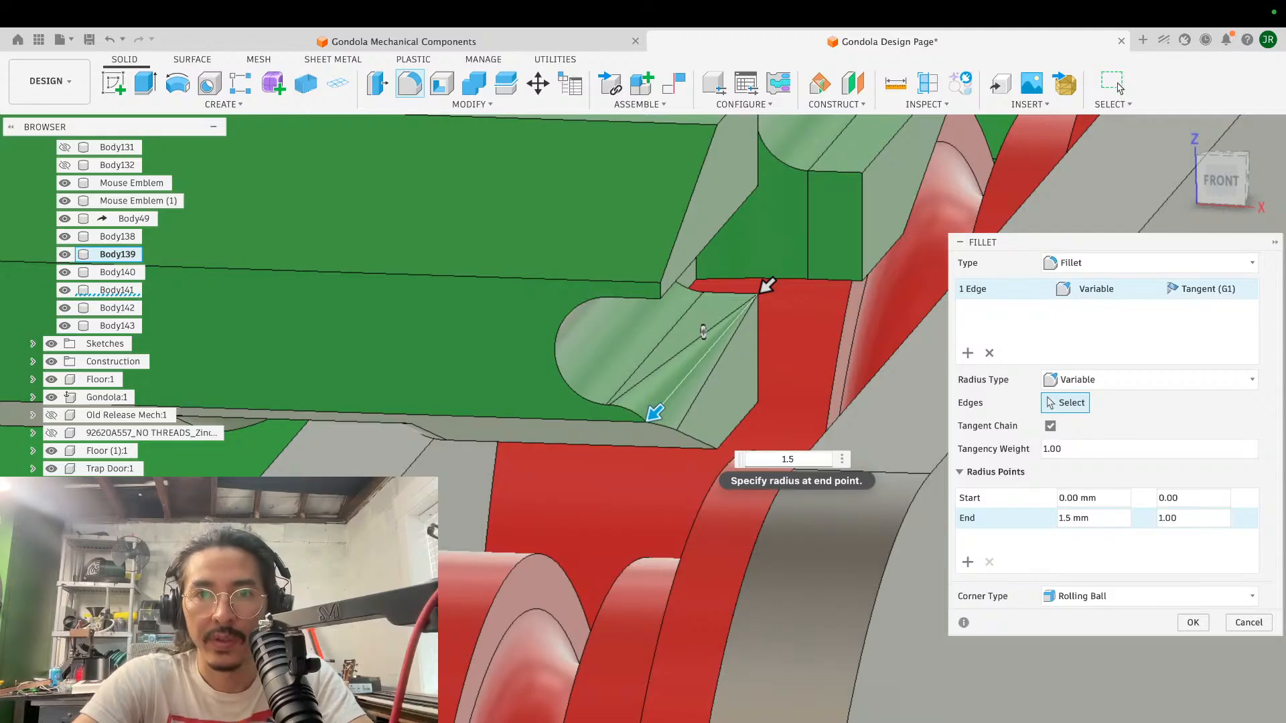
{"action": "key", "text": "Return"}
- Examine the tapered rounding of the groove's lower lip from the block's end and front
{"action": "scroll", "coordinate": [797, 456], "scroll_direction": "down", "scroll_amount": 4}
{"action": "scroll", "coordinate": [796, 457], "scroll_direction": "right", "scroll_amount": 5, "text": "shift"}
{"action": "scroll", "coordinate": [796, 457], "scroll_direction": "right", "scroll_amount": 10, "text": "shift"}
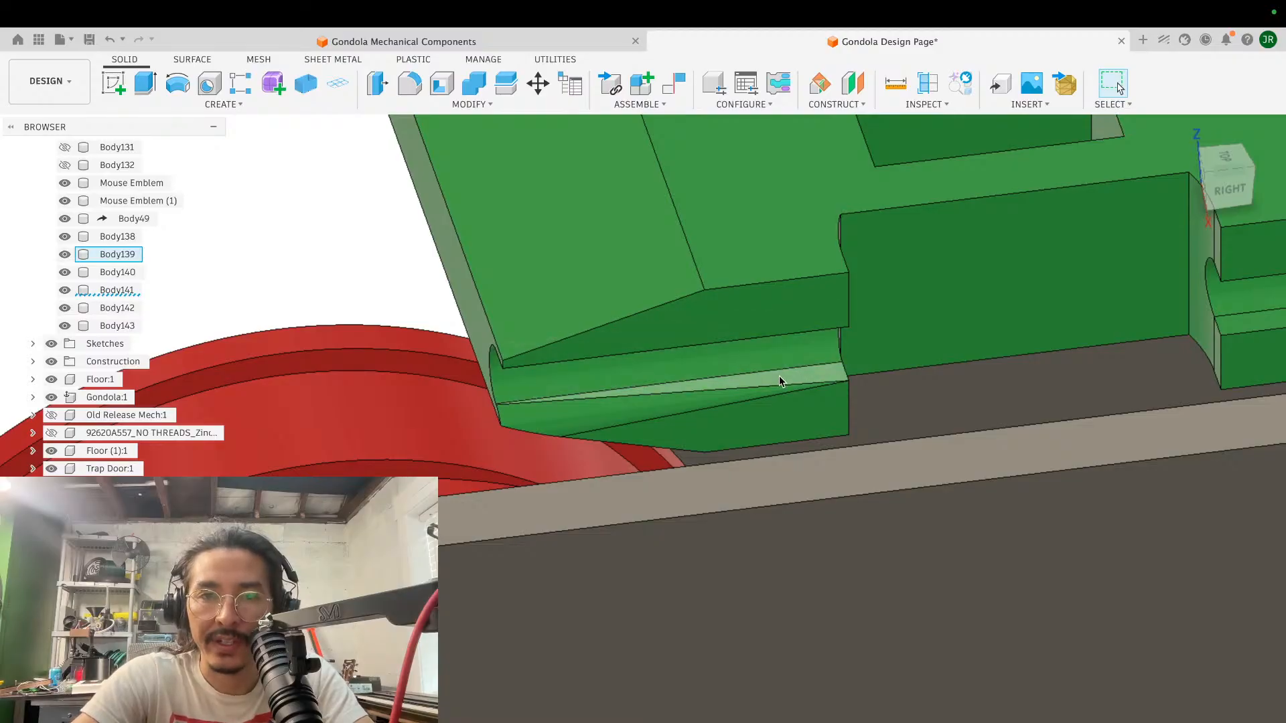
{"action": "scroll", "coordinate": [778, 376], "scroll_direction": "left", "scroll_amount": 6, "text": "shift"}
{"action": "scroll", "coordinate": [684, 408], "scroll_direction": "left", "scroll_amount": 6, "text": "shift"}
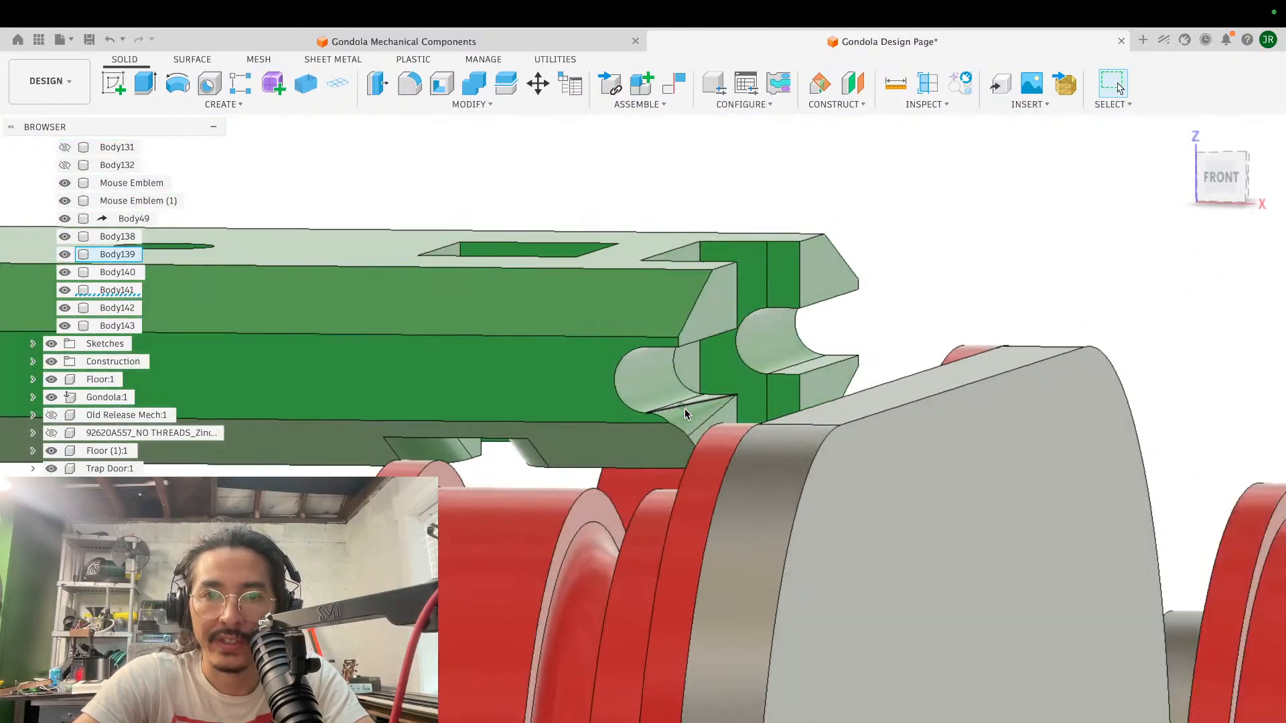
{"action": "scroll", "coordinate": [684, 409], "scroll_direction": "left", "scroll_amount": 4, "text": "shift"}
{"action": "scroll", "coordinate": [684, 409], "scroll_direction": "right", "scroll_amount": 4, "text": "shift"}
{"action": "scroll", "coordinate": [684, 409], "scroll_direction": "up", "scroll_amount": 5}
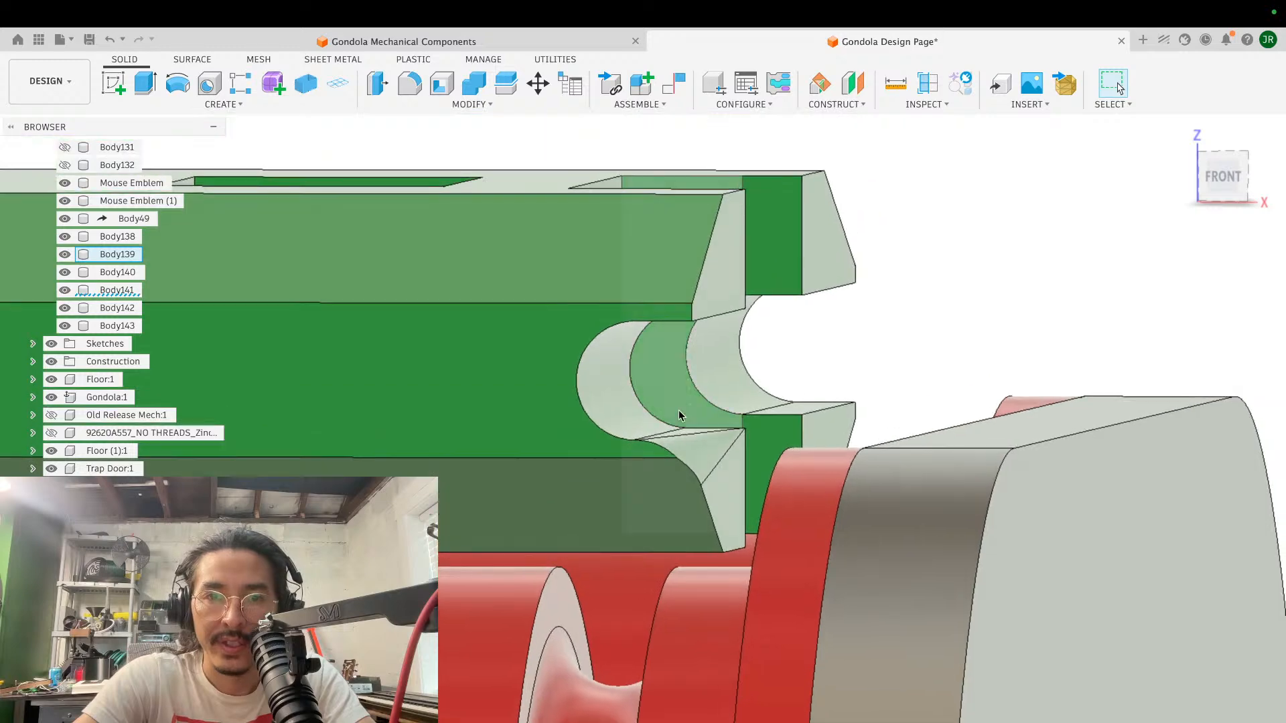
{"action": "scroll", "coordinate": [695, 376], "scroll_direction": "right", "scroll_amount": 6, "text": "shift"}
{"action": "scroll", "coordinate": [695, 376], "scroll_direction": "left", "scroll_amount": 4, "text": "shift"}
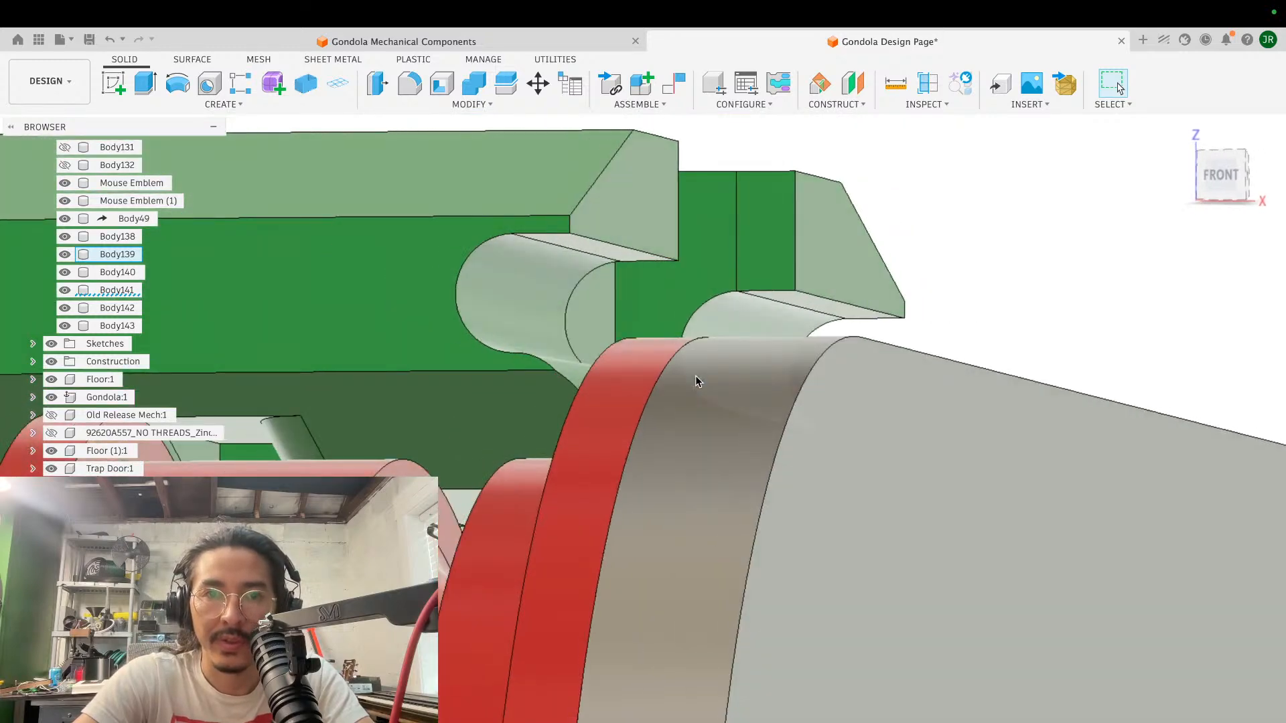
- Fillet the cable groove's upper lip edge on the front prong with a variable radius from 0 to 1.5 mm
{"action": "scroll", "coordinate": [696, 381], "scroll_direction": "up", "scroll_amount": 3}
{"action": "scroll", "coordinate": [697, 380], "scroll_direction": "left", "scroll_amount": 3}
{"action": "key", "text": "f"}
{"action": "left_click", "coordinate": [659, 298]}
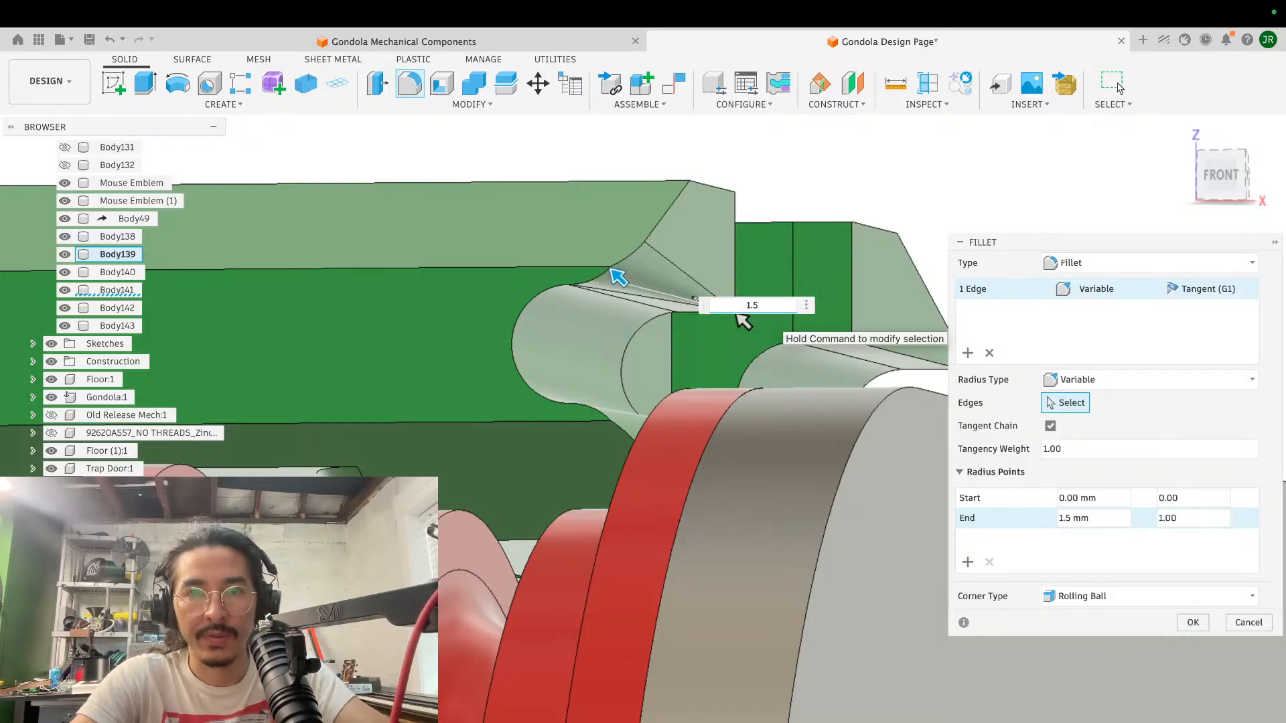
{"action": "key", "text": "Return"}
- Compare the cable groove lips on both prongs from the block's slotted end and rear
{"action": "scroll", "coordinate": [767, 220], "scroll_direction": "right", "scroll_amount": 10, "text": "shift"}
{"action": "scroll", "coordinate": [766, 220], "scroll_direction": "up", "scroll_amount": 5, "text": "shift"}
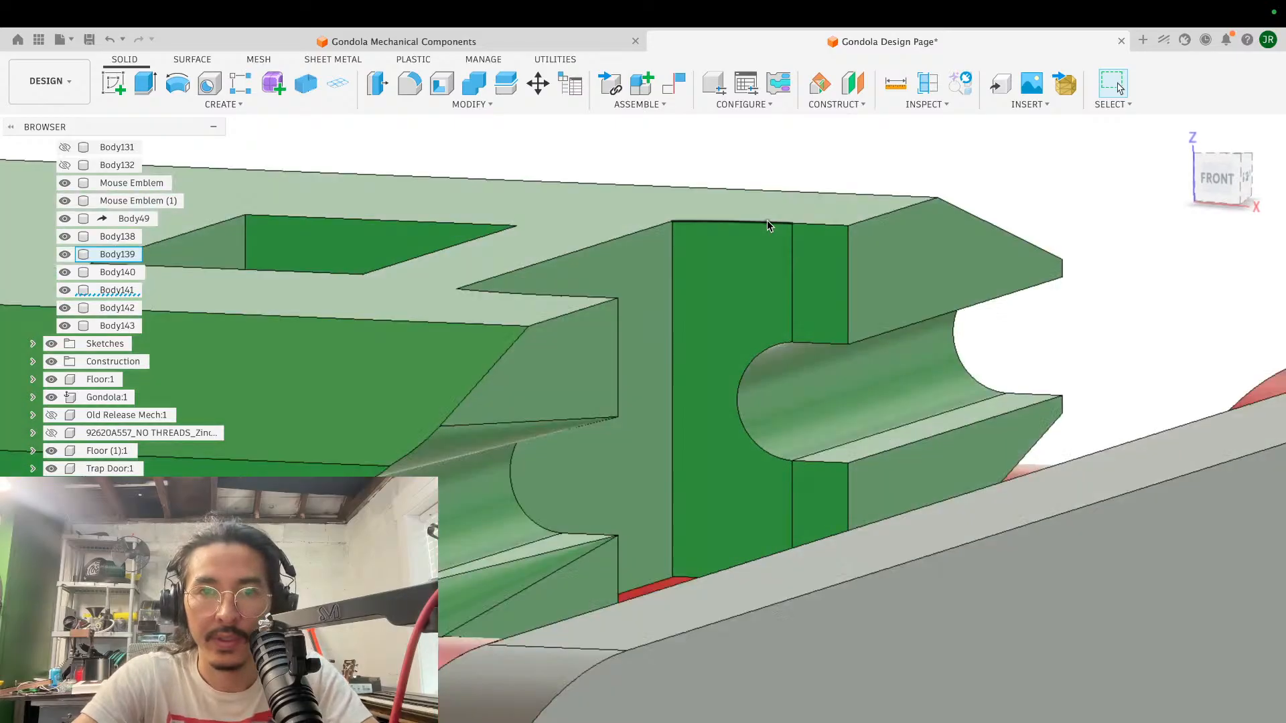
{"action": "scroll", "coordinate": [766, 220], "scroll_direction": "right", "scroll_amount": 10, "text": "shift"}
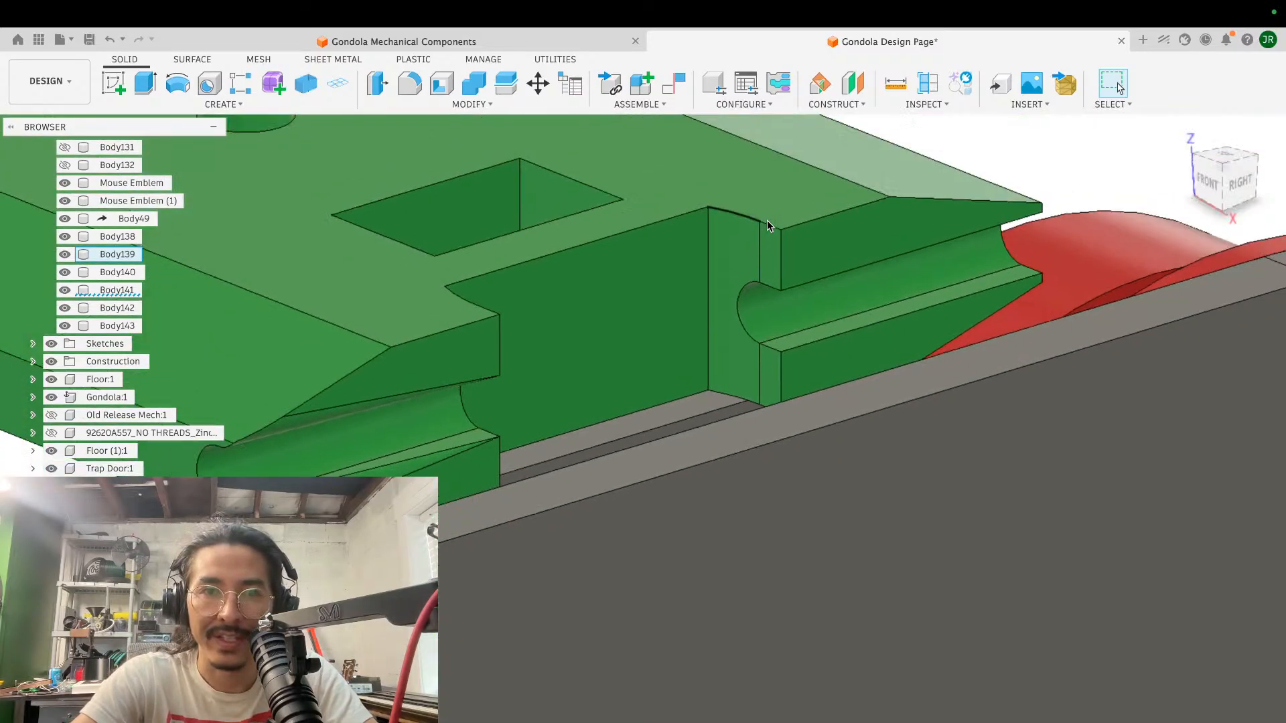
{"action": "scroll", "coordinate": [768, 225], "scroll_direction": "right", "scroll_amount": 3}
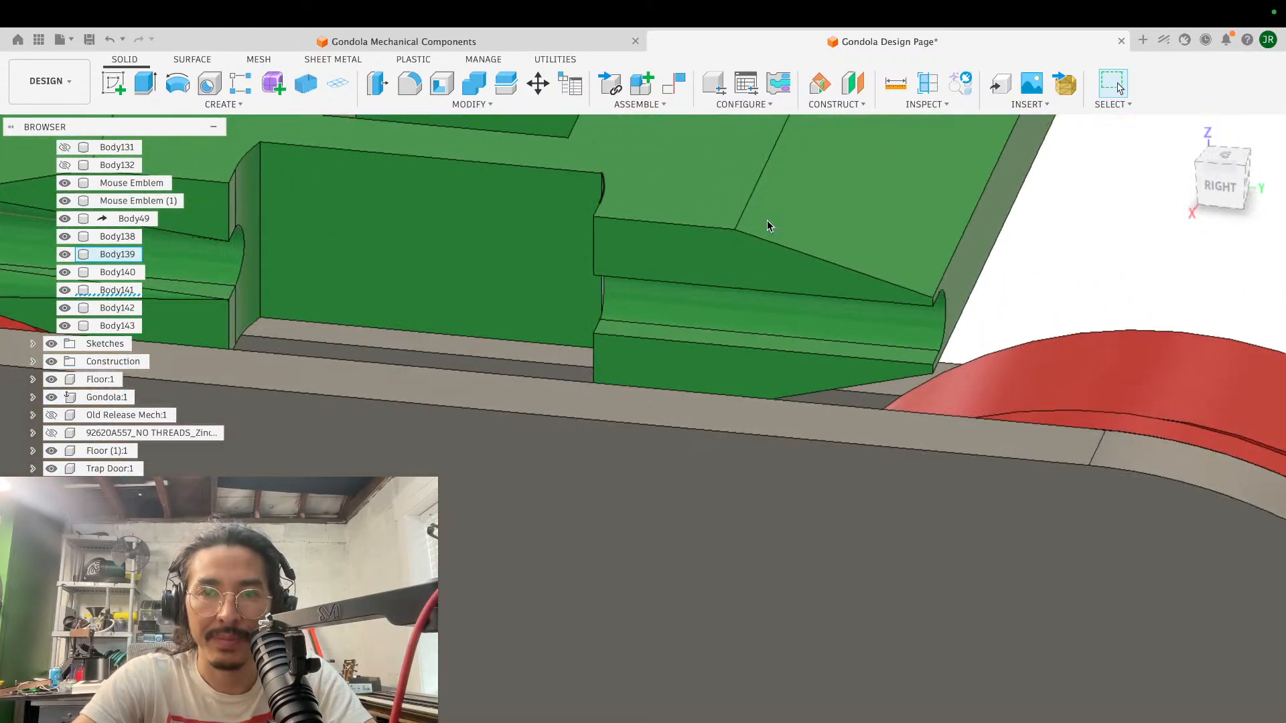
{"action": "scroll", "coordinate": [767, 221], "scroll_direction": "left", "scroll_amount": 9}
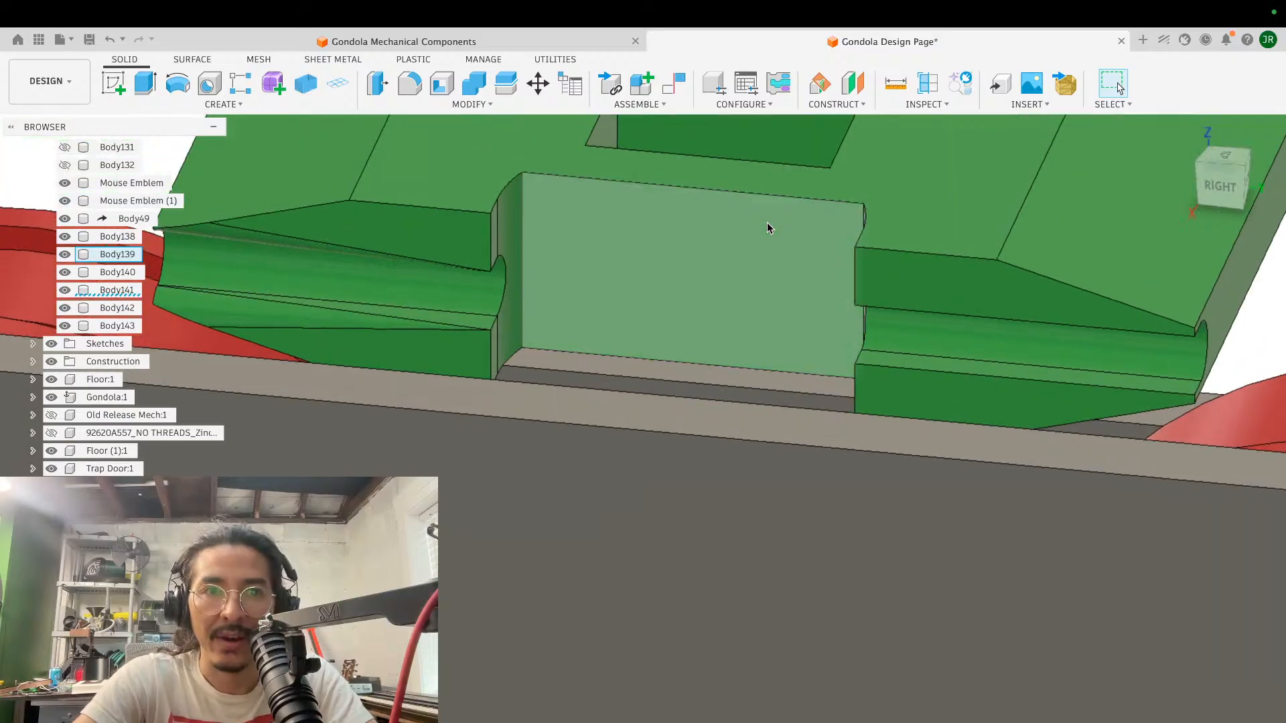
{"action": "scroll", "coordinate": [766, 224], "scroll_direction": "down", "scroll_amount": 4}
{"action": "scroll", "coordinate": [767, 223], "scroll_direction": "right", "scroll_amount": 15, "text": "shift"}
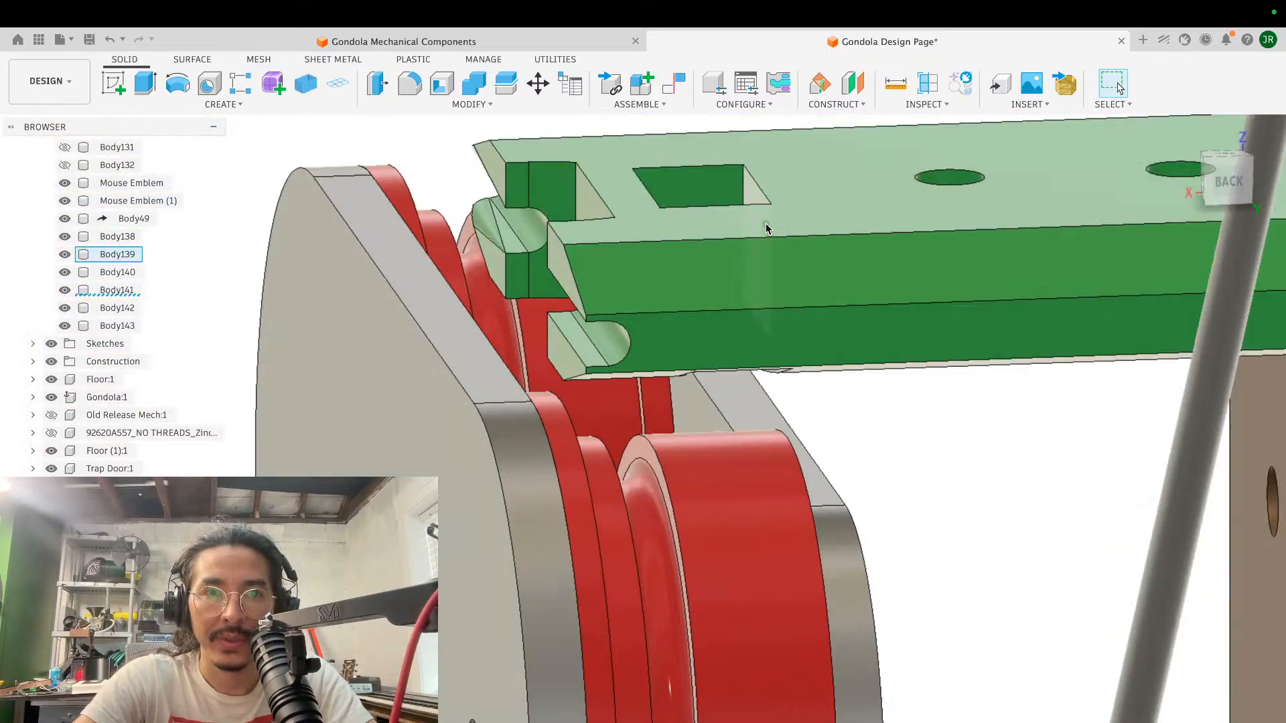
{"action": "scroll", "coordinate": [545, 260], "scroll_direction": "up", "scroll_amount": 8}
{"action": "scroll", "coordinate": [544, 260], "scroll_direction": "right", "scroll_amount": 11}
{"action": "scroll", "coordinate": [544, 259], "scroll_direction": "down", "scroll_amount": 3}
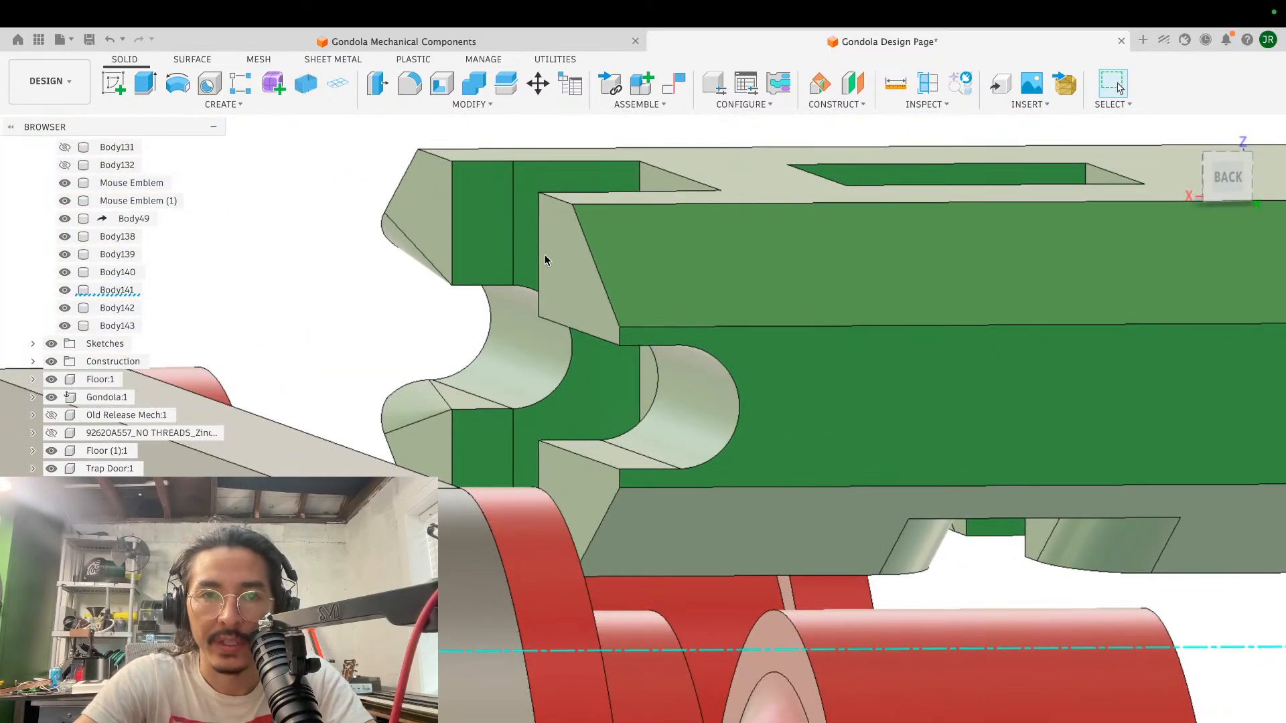
- Round the upper and lower lip edges of the cable groove on the rear prong with variable-radius fillets
{"action": "key", "text": "f"}
{"action": "left_click", "coordinate": [607, 341]}
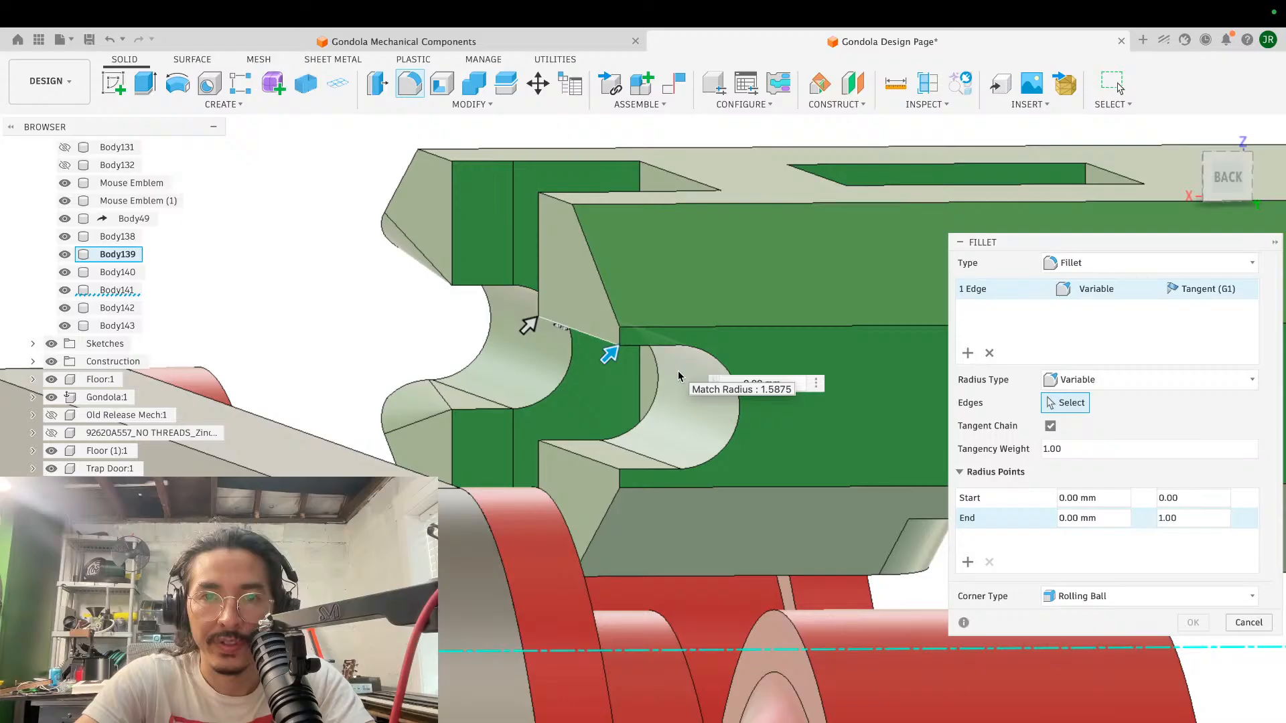
{"action": "key", "text": "Escape"}
{"action": "key", "text": "f"}
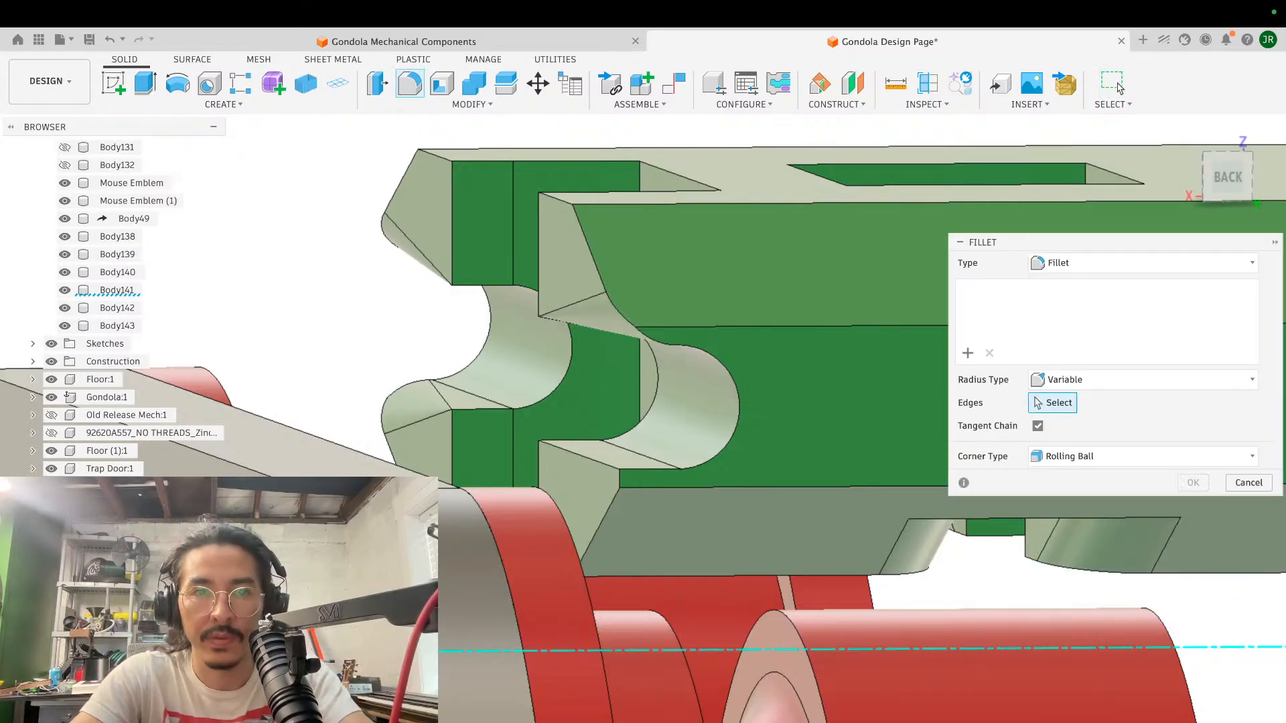
{"action": "left_click", "coordinate": [580, 462]}
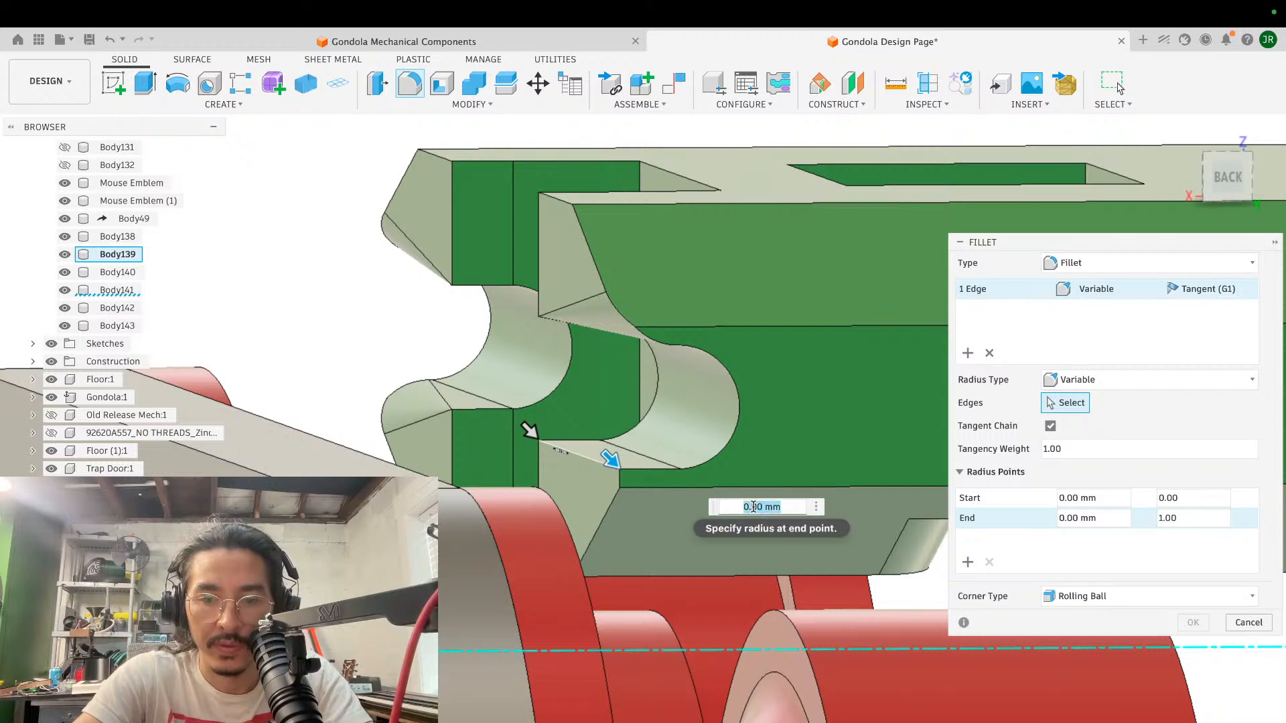
{"action": "key", "text": "Return"}
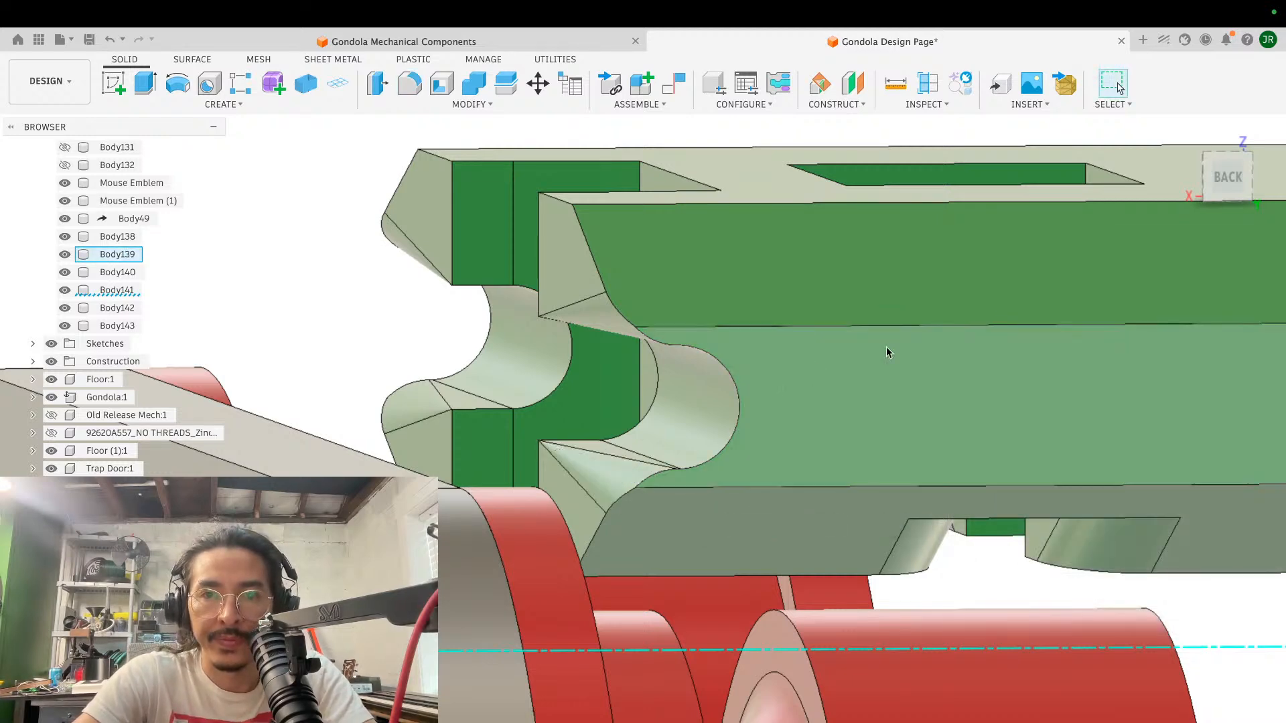
- Examine the flared cable groove and the whole block's position over the rollers from the rear, end and front
{"action": "scroll", "coordinate": [886, 348], "scroll_direction": "down", "scroll_amount": 5}
{"action": "scroll", "coordinate": [886, 348], "scroll_direction": "right", "scroll_amount": 10, "text": "shift"}
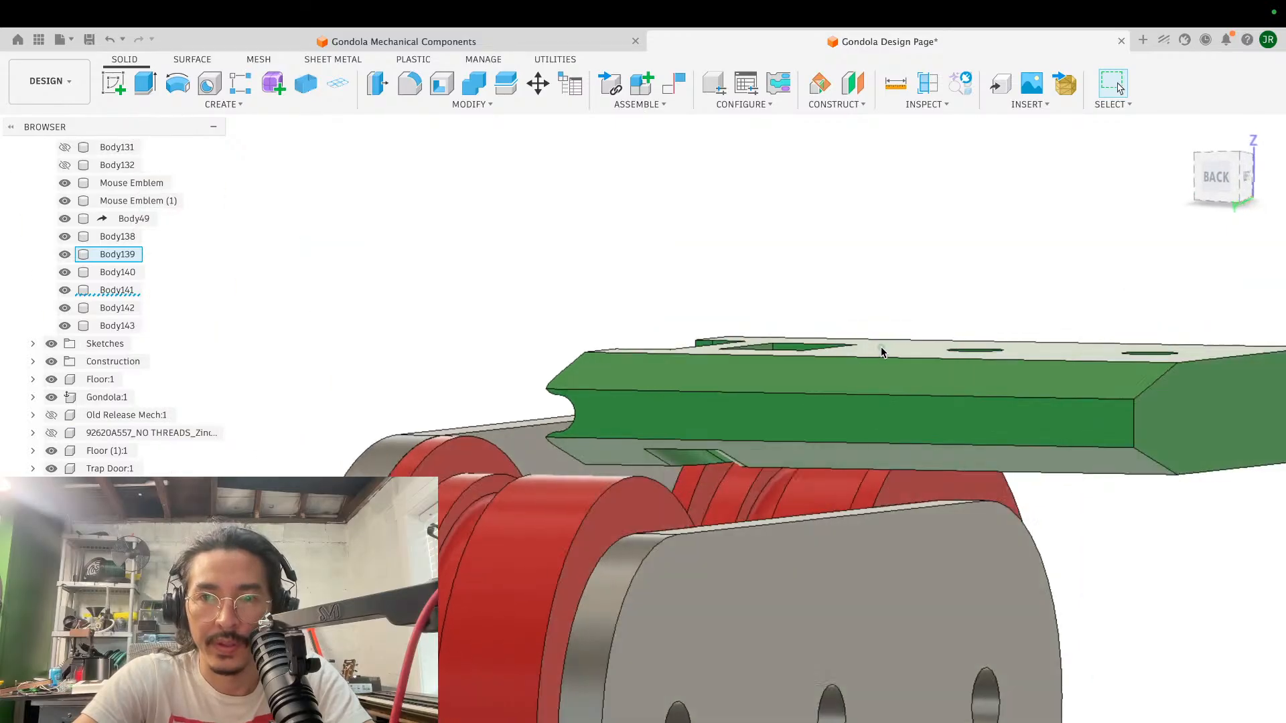
{"action": "scroll", "coordinate": [881, 347], "scroll_direction": "left", "scroll_amount": 10, "text": "shift"}
{"action": "scroll", "coordinate": [881, 346], "scroll_direction": "left", "scroll_amount": 10, "text": "shift"}
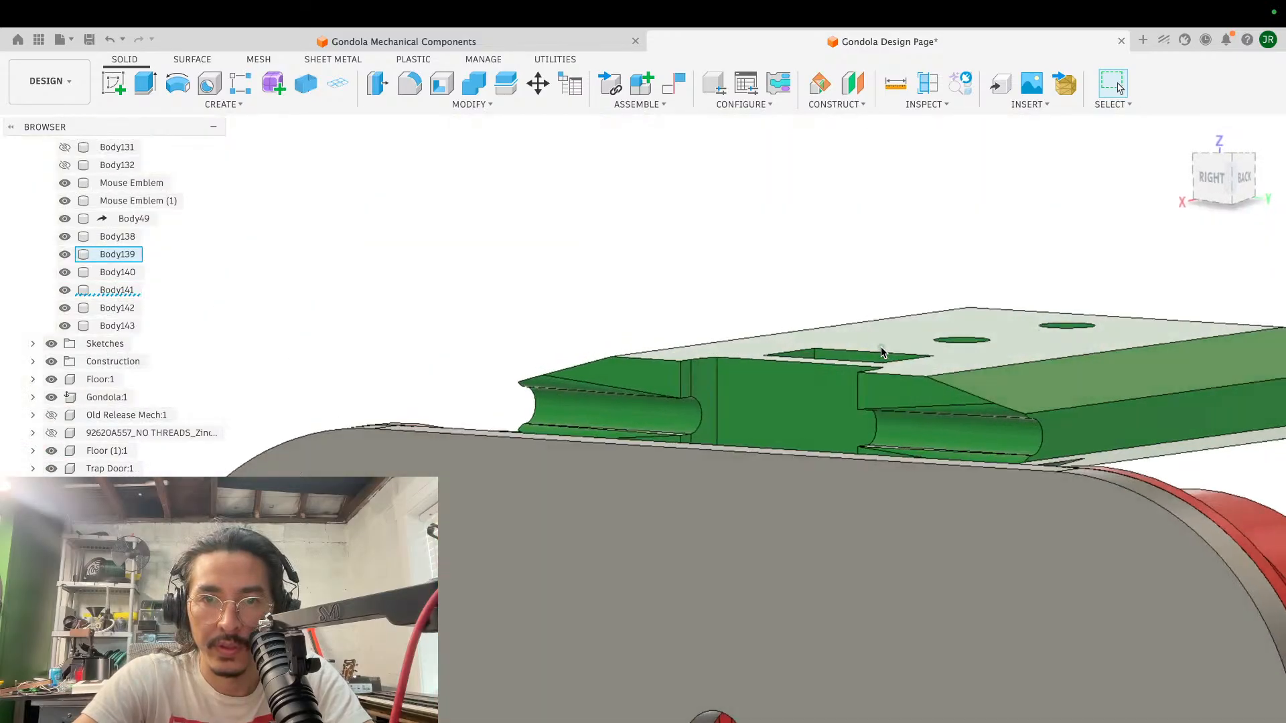
{"action": "scroll", "coordinate": [881, 347], "scroll_direction": "right", "scroll_amount": 5, "text": "shift"}
{"action": "scroll", "coordinate": [881, 347], "scroll_direction": "up", "scroll_amount": 4, "text": "shift"}
{"action": "scroll", "coordinate": [881, 351], "scroll_direction": "left", "scroll_amount": 10, "text": "shift"}
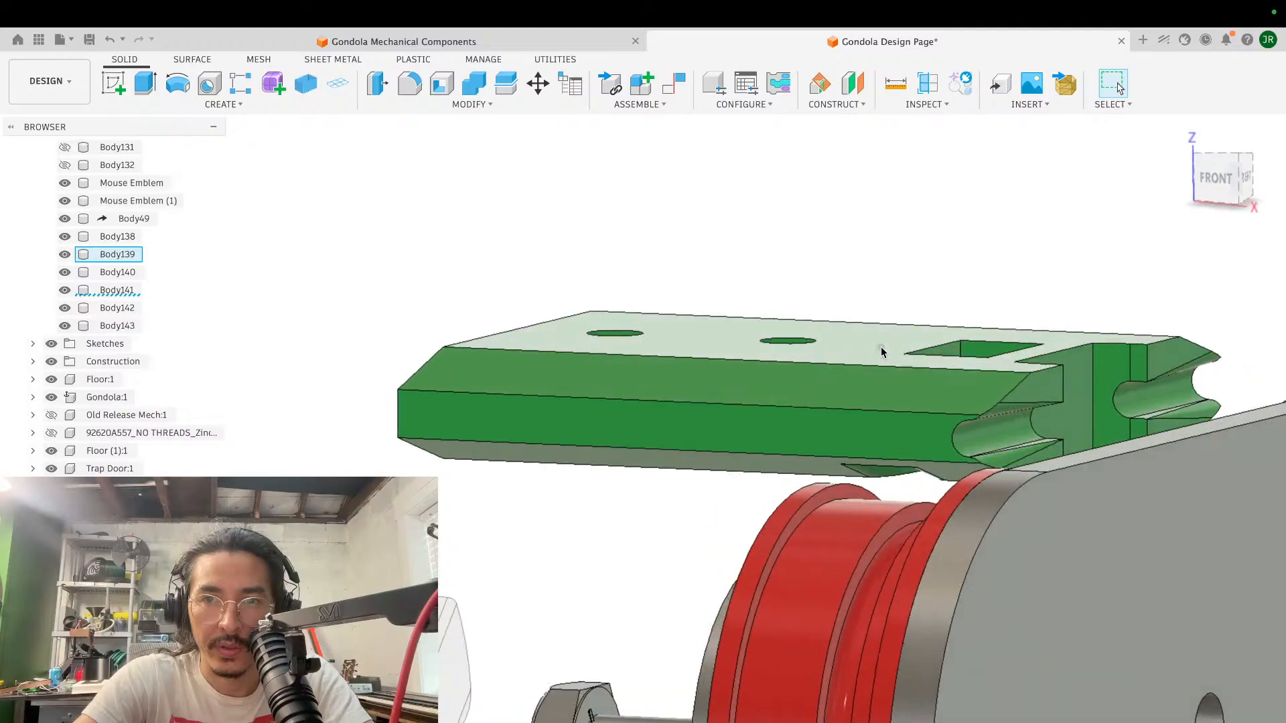
{"action": "scroll", "coordinate": [881, 352], "scroll_direction": "left", "scroll_amount": 3, "text": "shift"}
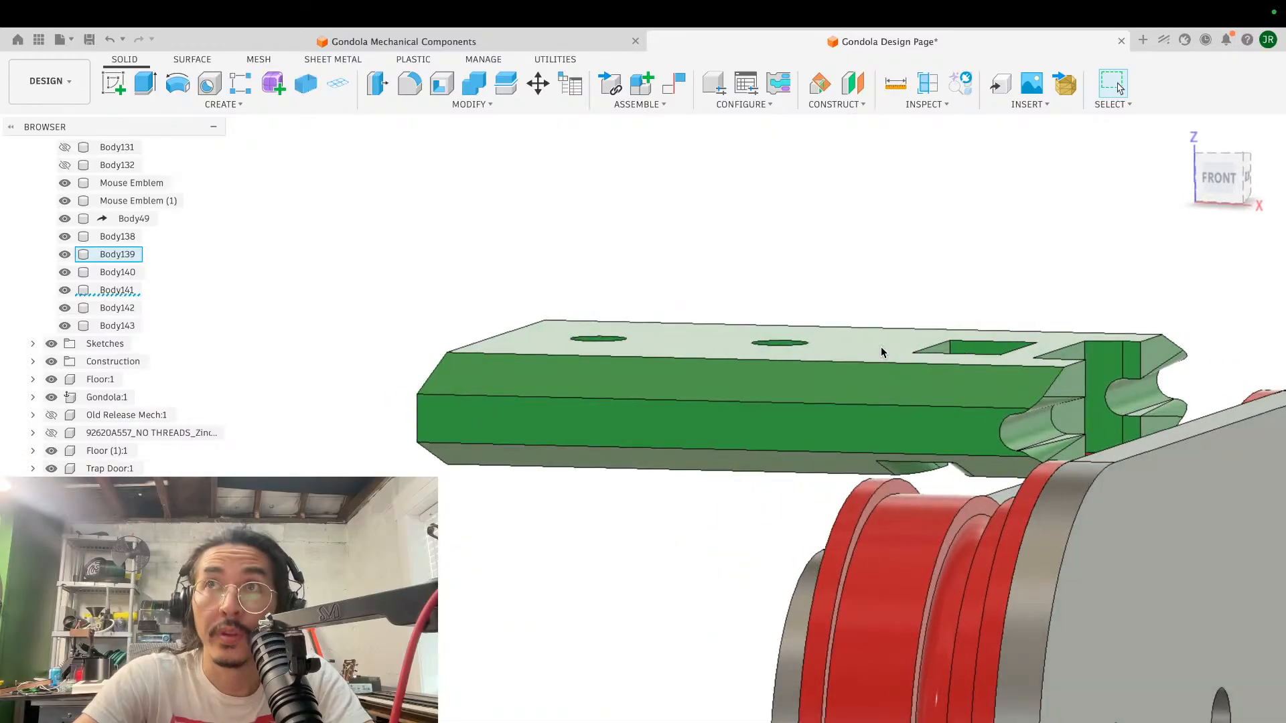
{"action": "scroll", "coordinate": [882, 351], "scroll_direction": "down", "scroll_amount": 2}
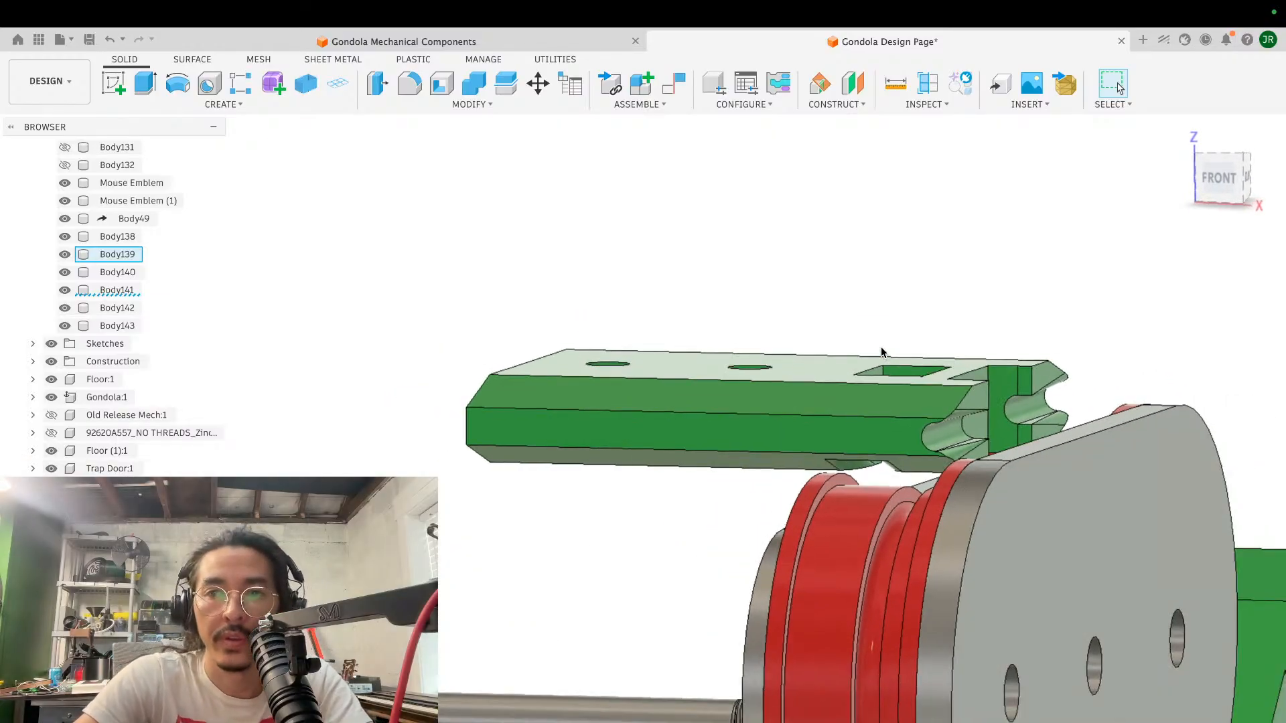
{"action": "scroll", "coordinate": [881, 352], "scroll_direction": "down", "scroll_amount": 3}
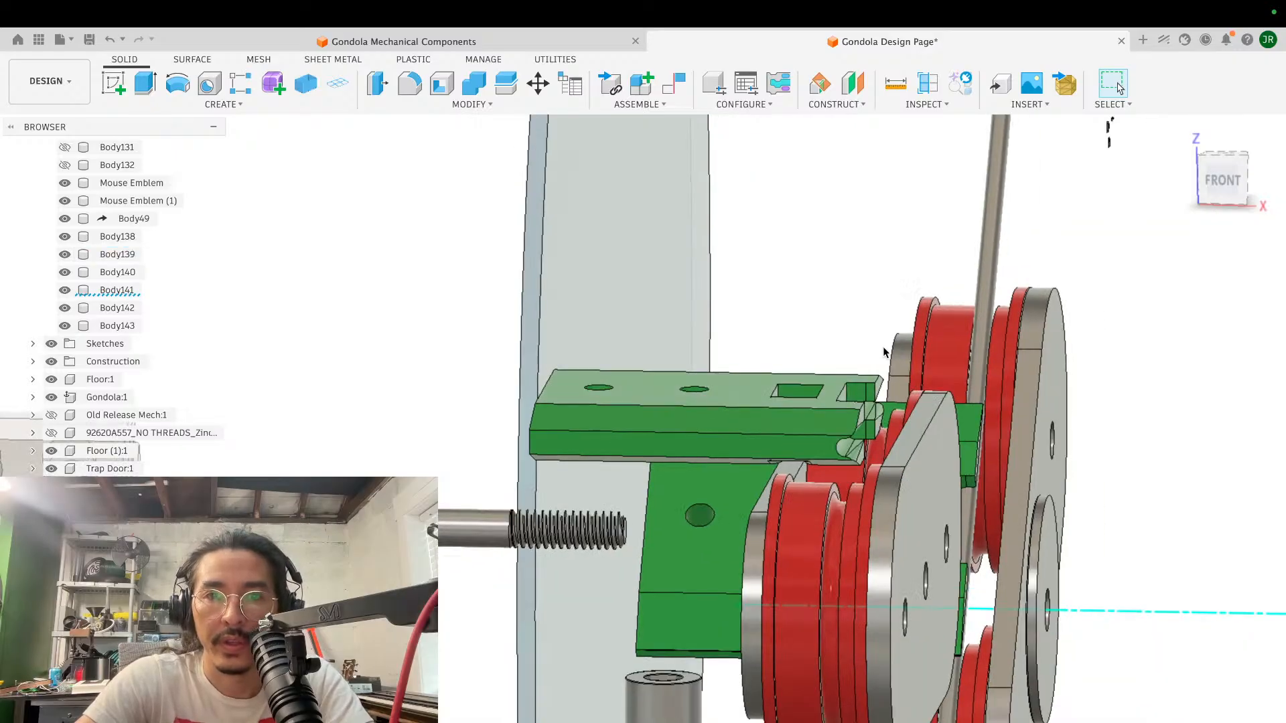
{"action": "scroll", "coordinate": [883, 353], "scroll_direction": "left", "scroll_amount": 5, "text": "shift"}
{"action": "scroll", "coordinate": [883, 352], "scroll_direction": "right", "scroll_amount": 10, "text": "shift"}
{"action": "scroll", "coordinate": [883, 353], "scroll_direction": "left", "scroll_amount": 5, "text": "shift"}
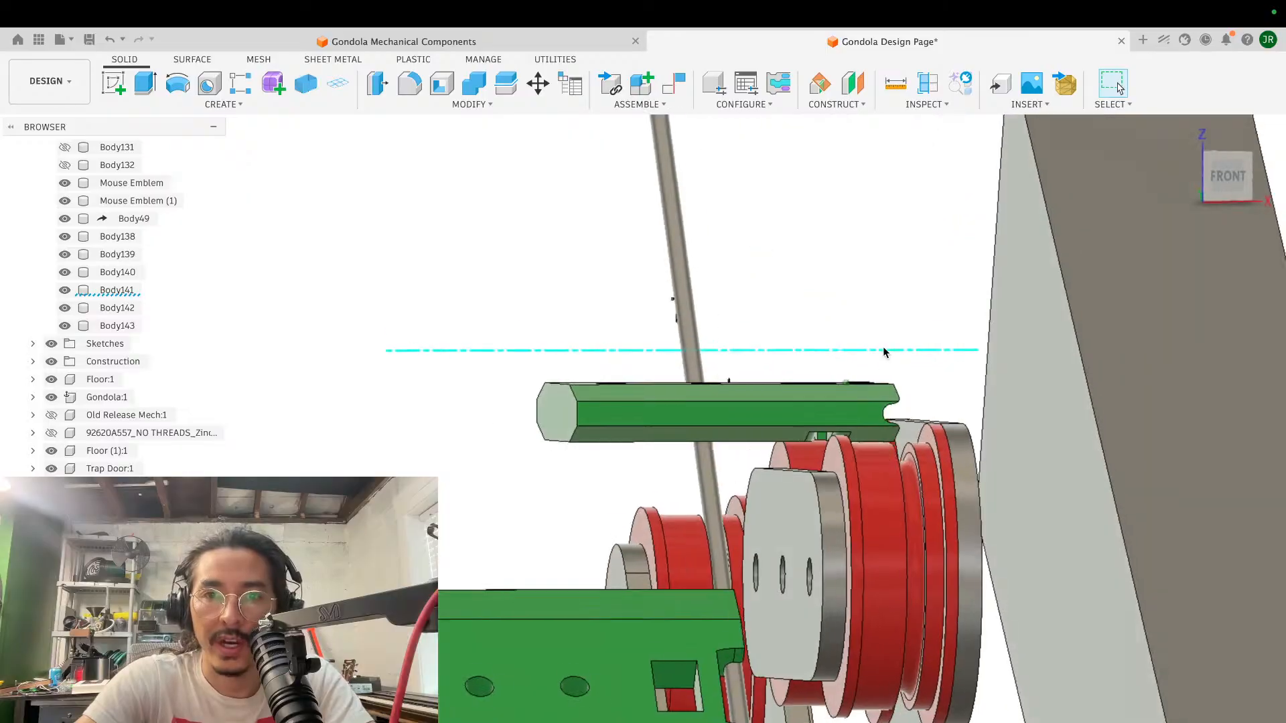
- Fillet four cable groove edges where the groove opens into the slot between the prongs, with a constant 0.738 mm radius
{"action": "scroll", "coordinate": [883, 352], "scroll_direction": "left", "scroll_amount": 10, "text": "shift"}
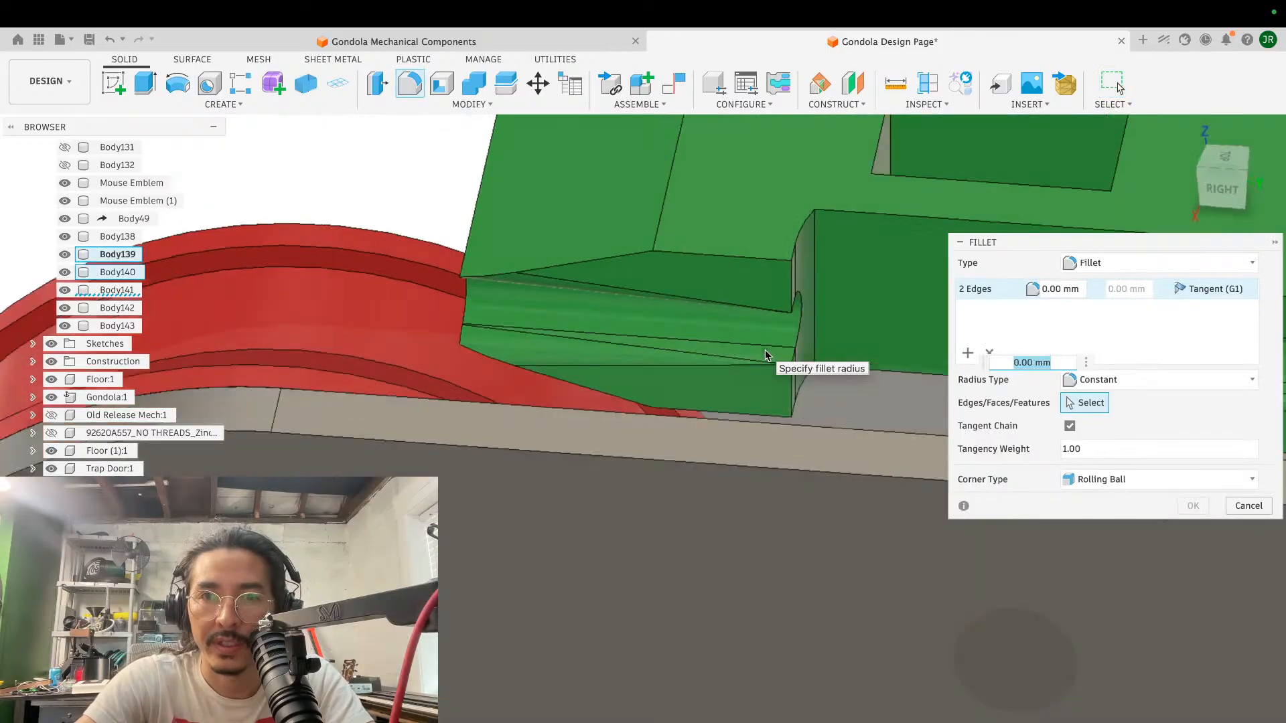
{"action": "scroll", "coordinate": [765, 349], "scroll_direction": "right", "scroll_amount": 5, "text": "shift"}
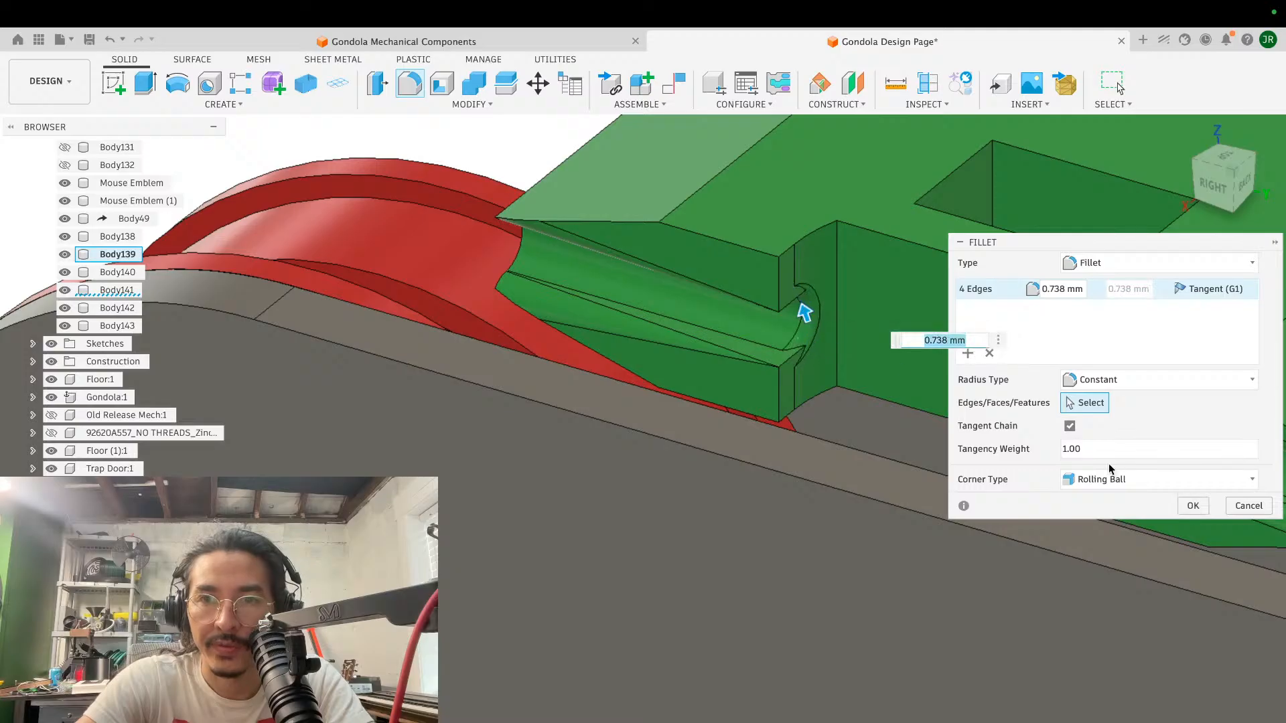
{"action": "left_click", "coordinate": [1196, 509]}
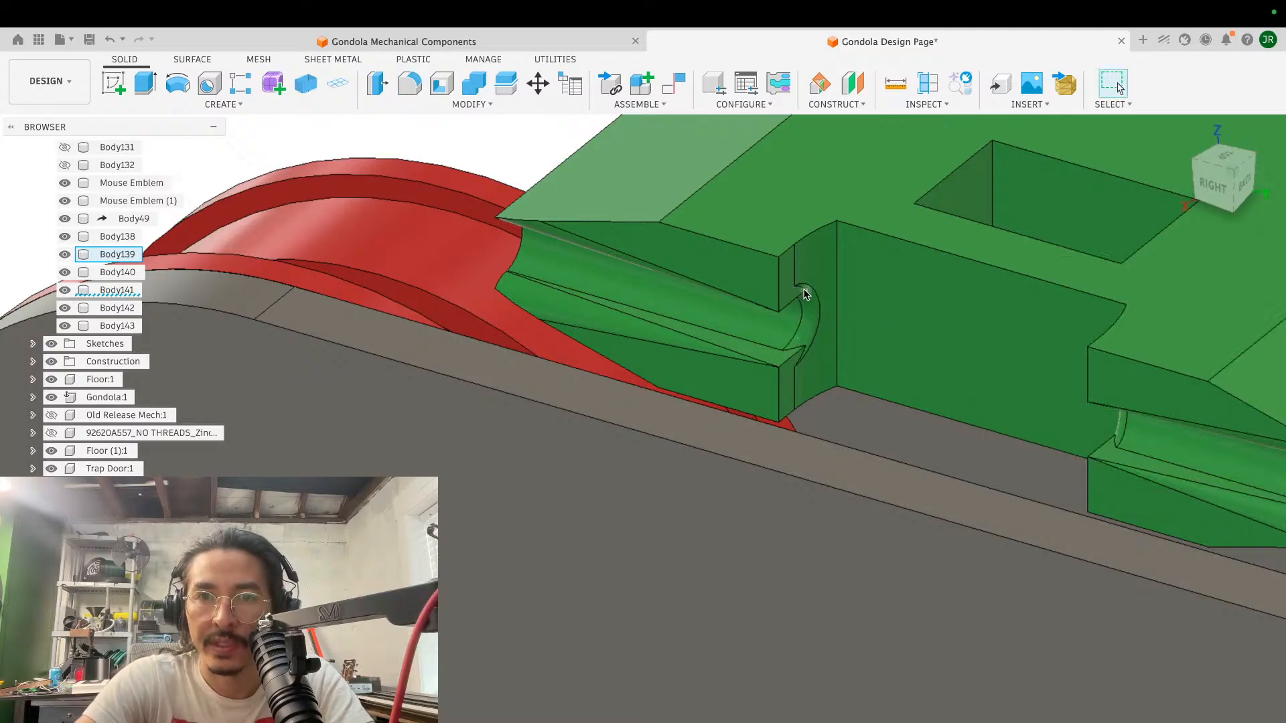
{"action": "scroll", "coordinate": [813, 296], "scroll_direction": "down", "scroll_amount": 5, "text": "shift"}
{"action": "scroll", "coordinate": [804, 294], "scroll_direction": "up", "scroll_amount": 5, "text": "shift"}
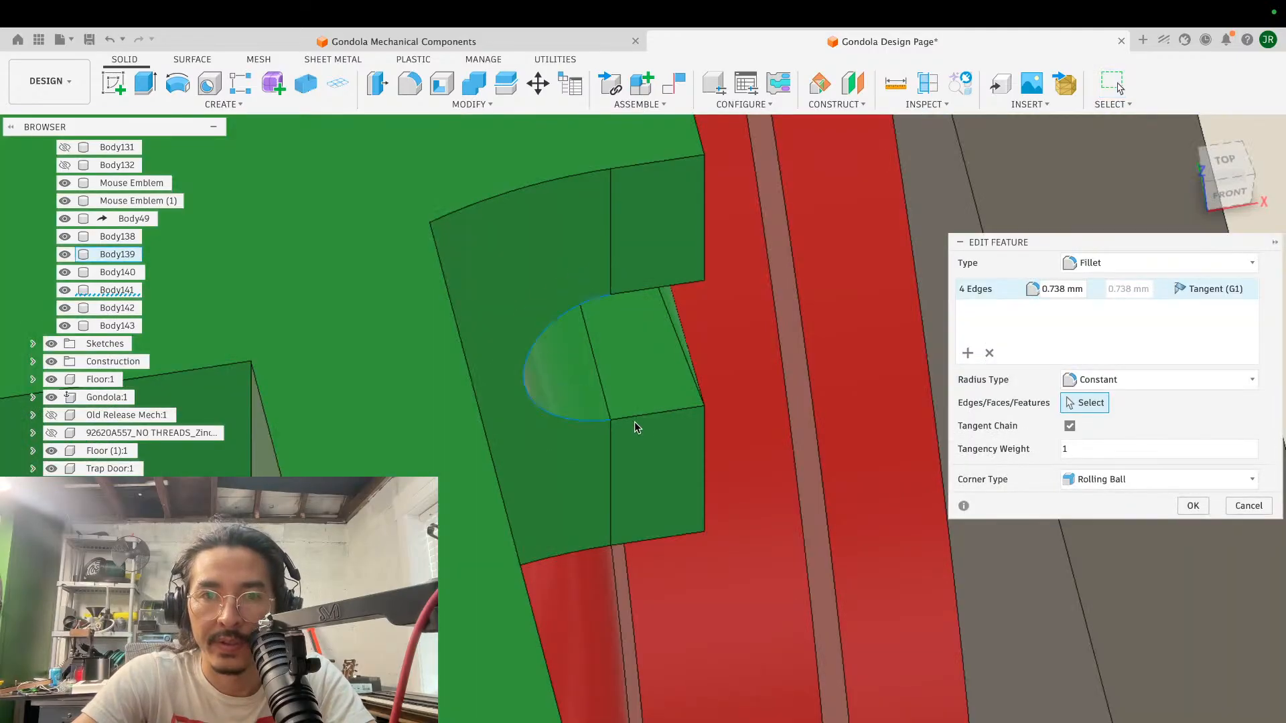
- Add the remaining straight groove edges at the slot opening to the 0.738 mm fillet, making six edges
{"action": "left_click", "coordinate": [634, 415]}
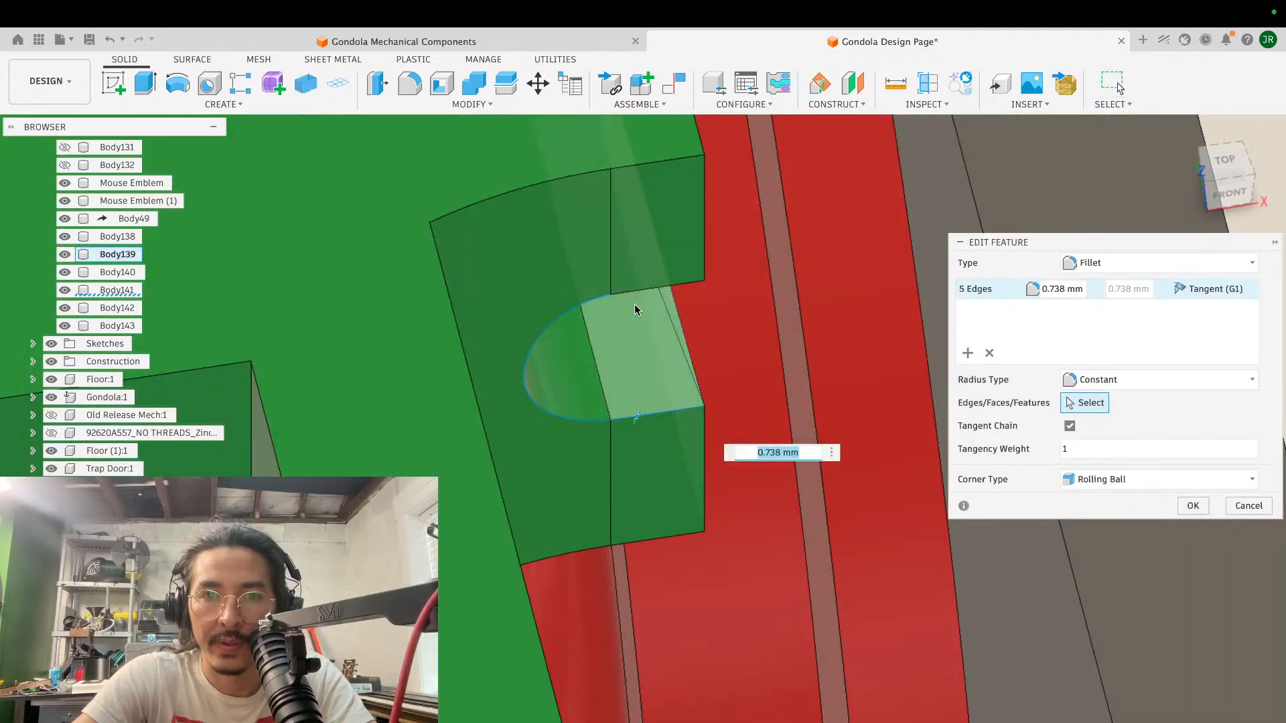
{"action": "left_click", "coordinate": [637, 289]}
{"action": "scroll", "coordinate": [719, 361], "scroll_direction": "right", "scroll_amount": 5, "text": "shift"}
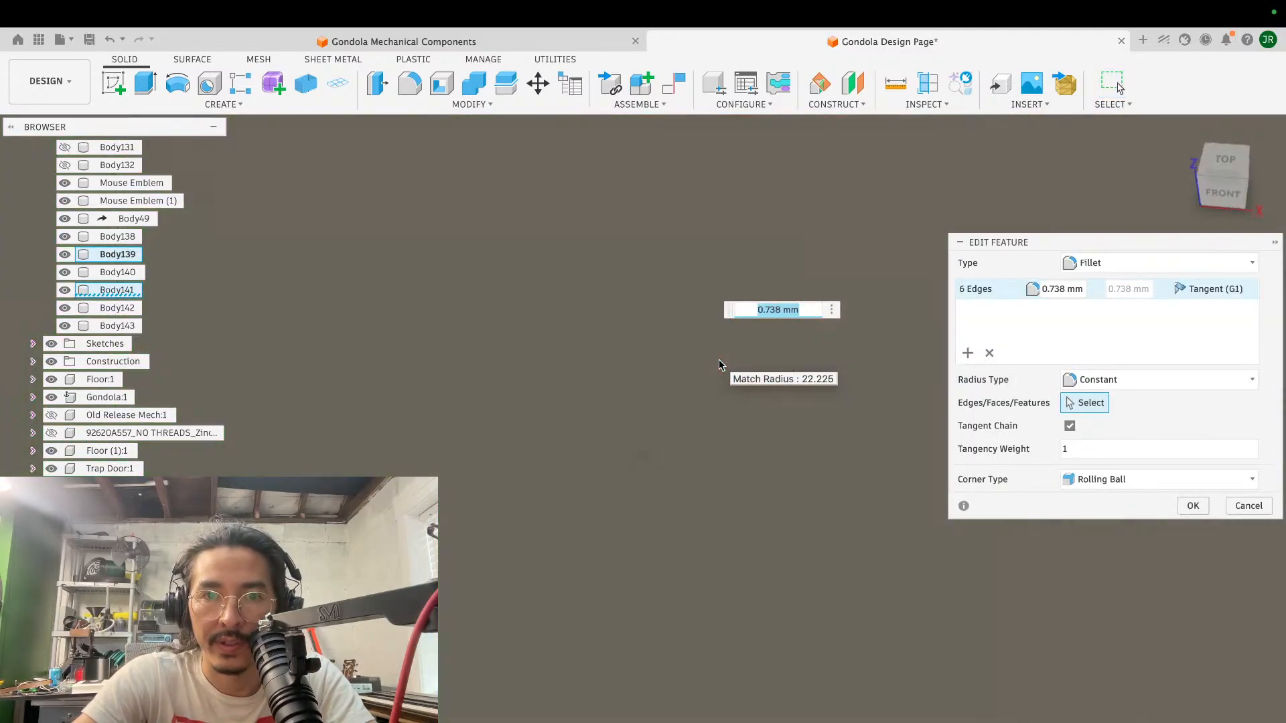
{"action": "scroll", "coordinate": [720, 365], "scroll_direction": "right", "scroll_amount": 10, "text": "shift"}
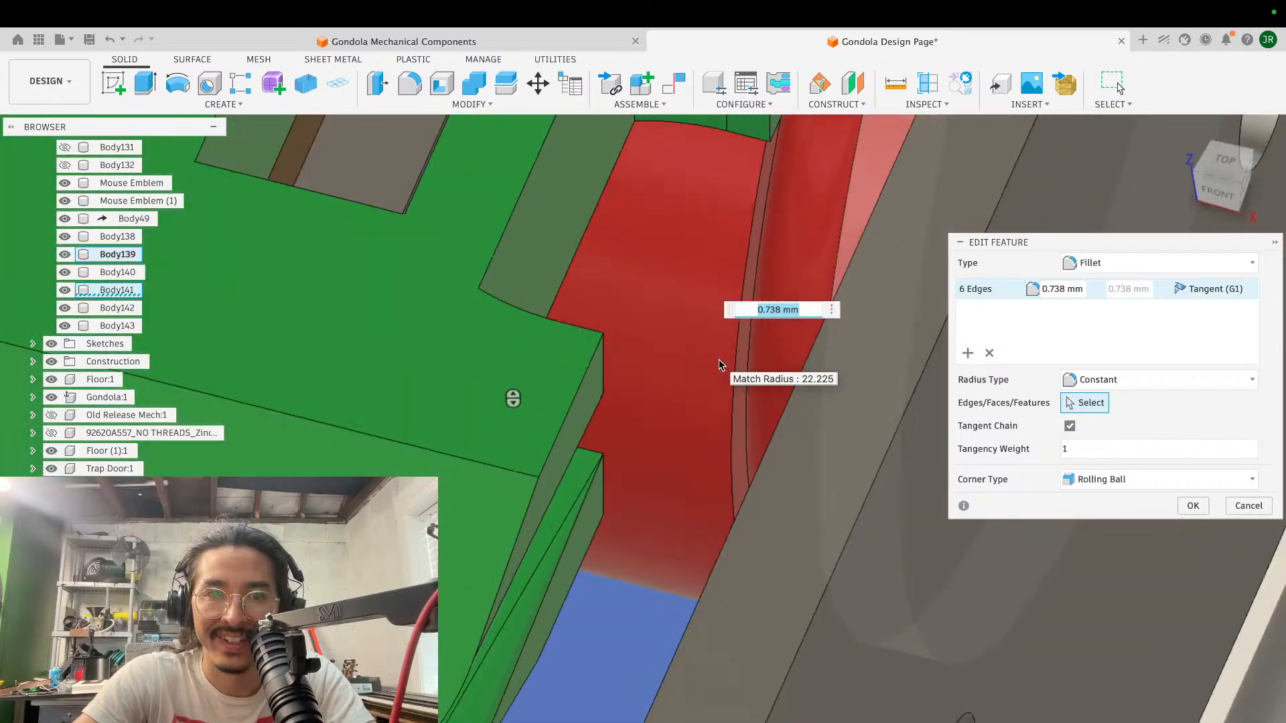
{"action": "scroll", "coordinate": [720, 366], "scroll_direction": "right", "scroll_amount": 10, "text": "shift"}
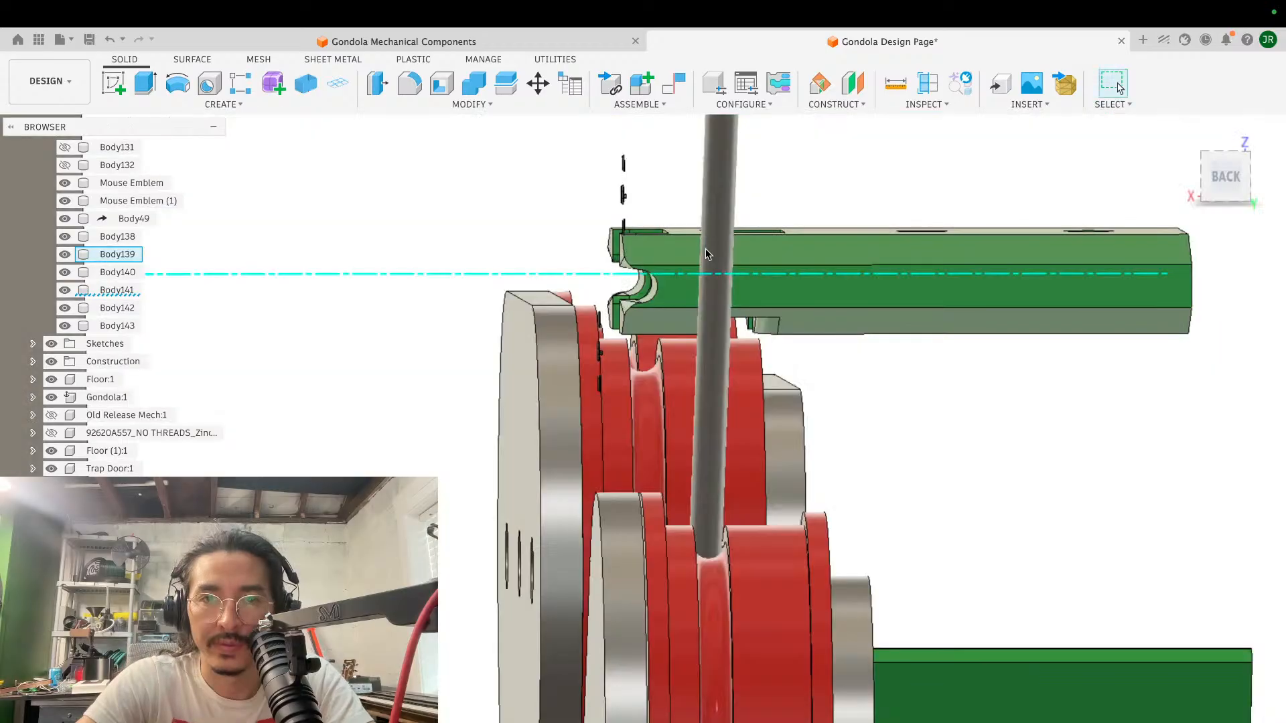
- Create a midplane halfway between the lower and upper flat faces of the green cable block
{"action": "scroll", "coordinate": [708, 254], "scroll_direction": "right", "scroll_amount": 5, "text": "shift"}
{"action": "scroll", "coordinate": [708, 254], "scroll_direction": "right", "scroll_amount": 10, "text": "shift"}
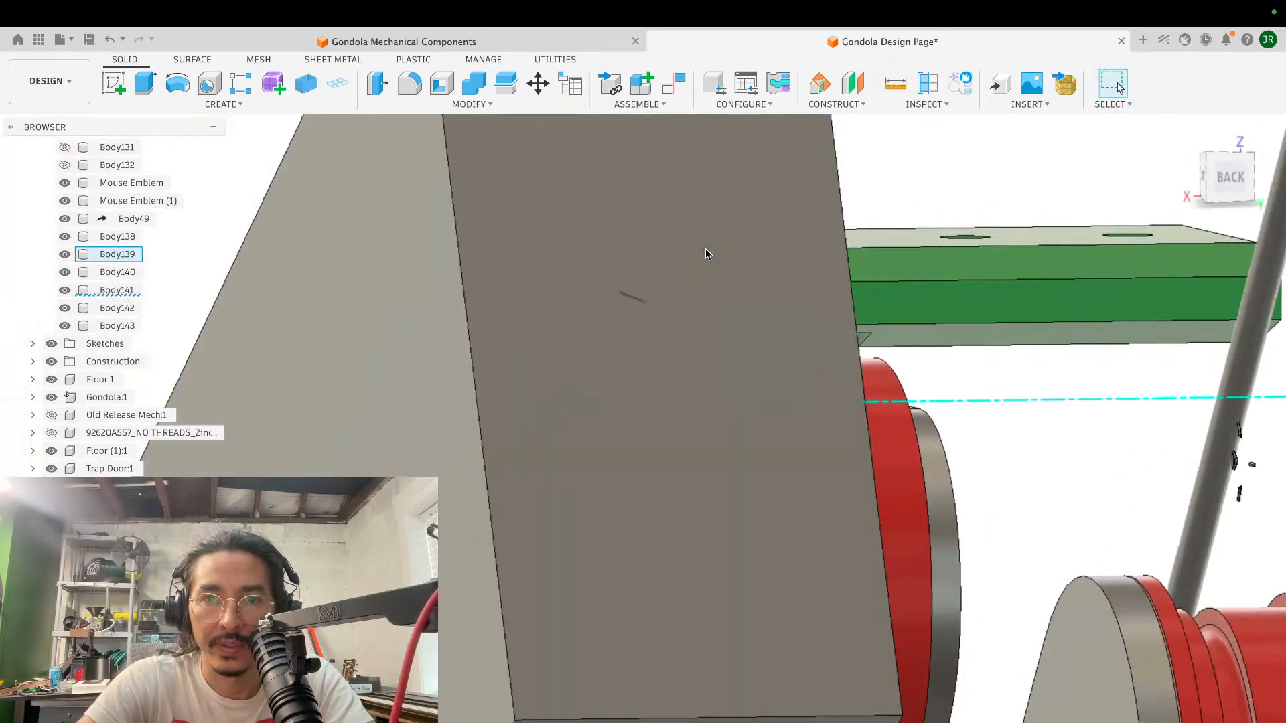
{"action": "scroll", "coordinate": [706, 254], "scroll_direction": "right", "scroll_amount": 10, "text": "shift"}
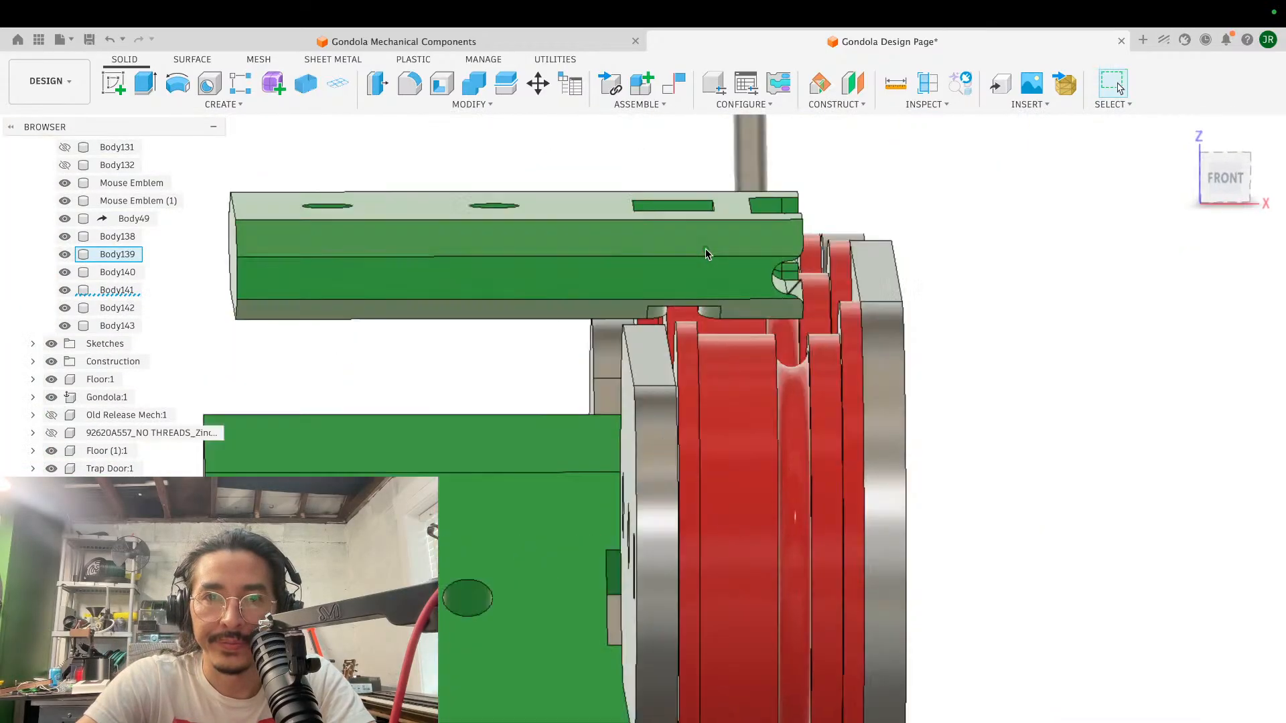
{"action": "scroll", "coordinate": [705, 249], "scroll_direction": "up", "scroll_amount": 5}
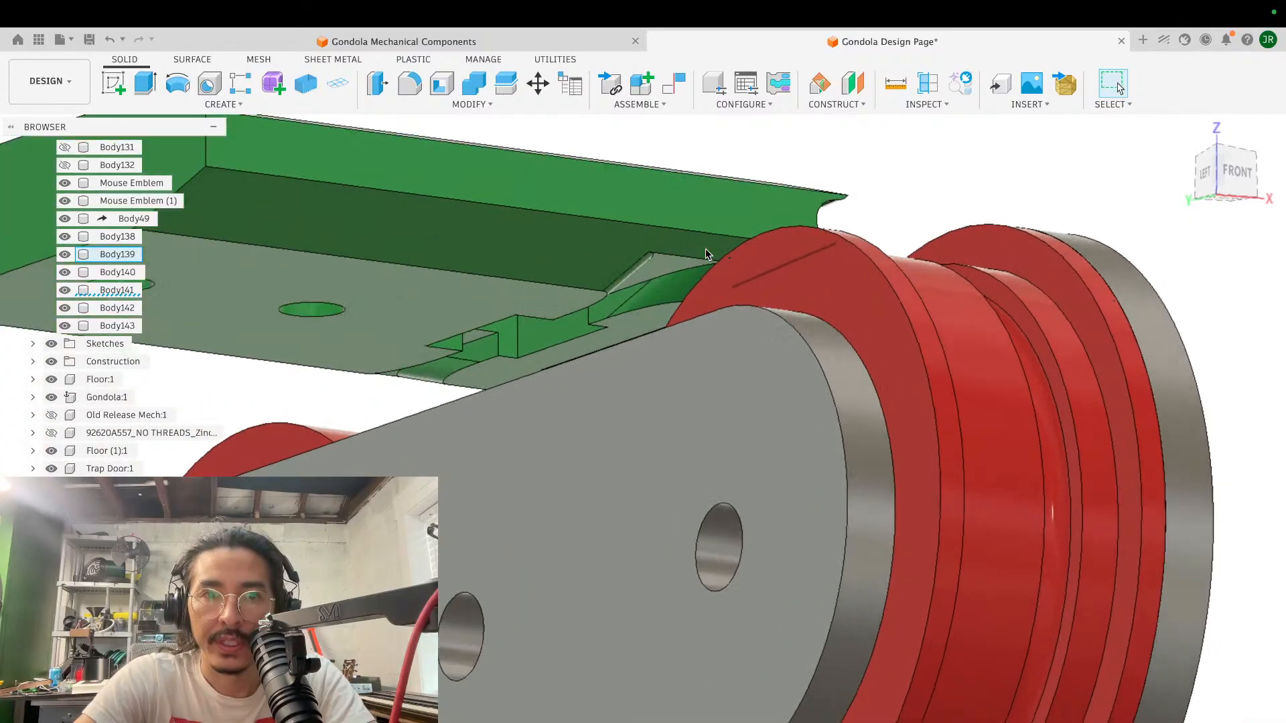
{"action": "scroll", "coordinate": [706, 248], "scroll_direction": "up", "scroll_amount": 5, "text": "shift"}
{"action": "scroll", "coordinate": [707, 252], "scroll_direction": "down", "scroll_amount": 3}
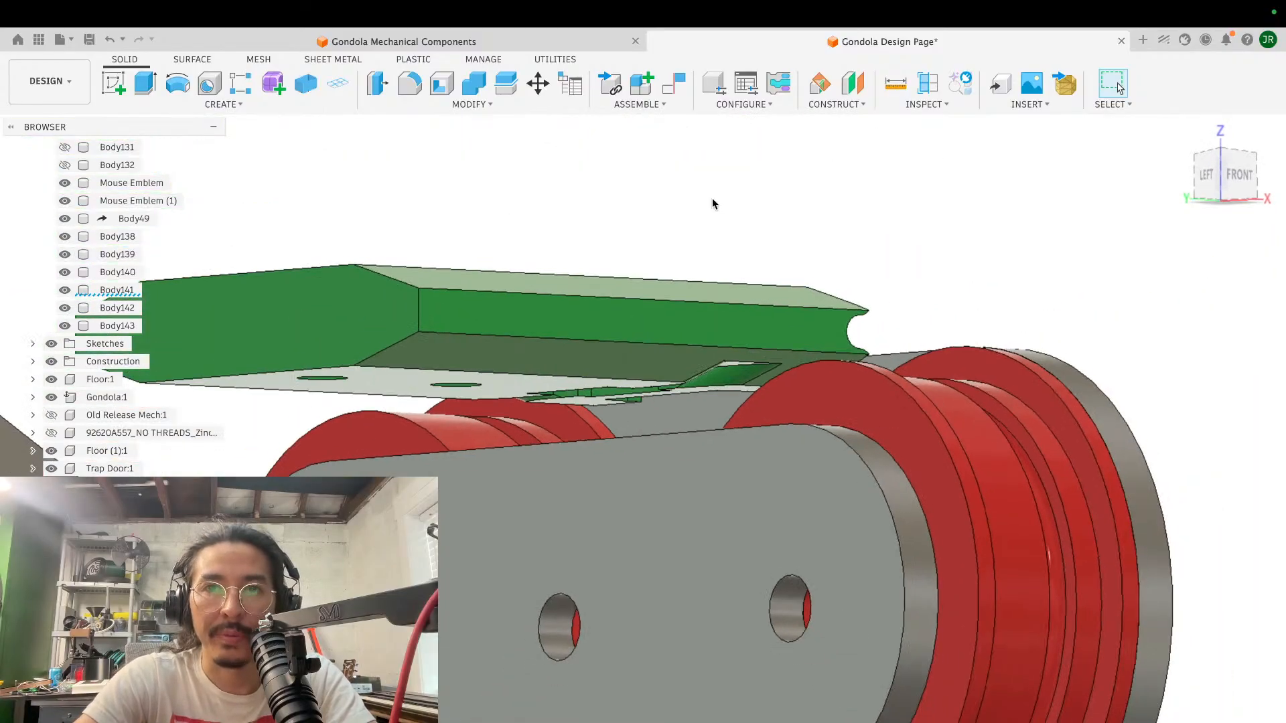
{"action": "left_click", "coordinate": [831, 105]}
{"action": "left_click", "coordinate": [847, 181]}
{"action": "scroll", "coordinate": [512, 384], "scroll_direction": "up", "scroll_amount": 8, "text": "shift"}
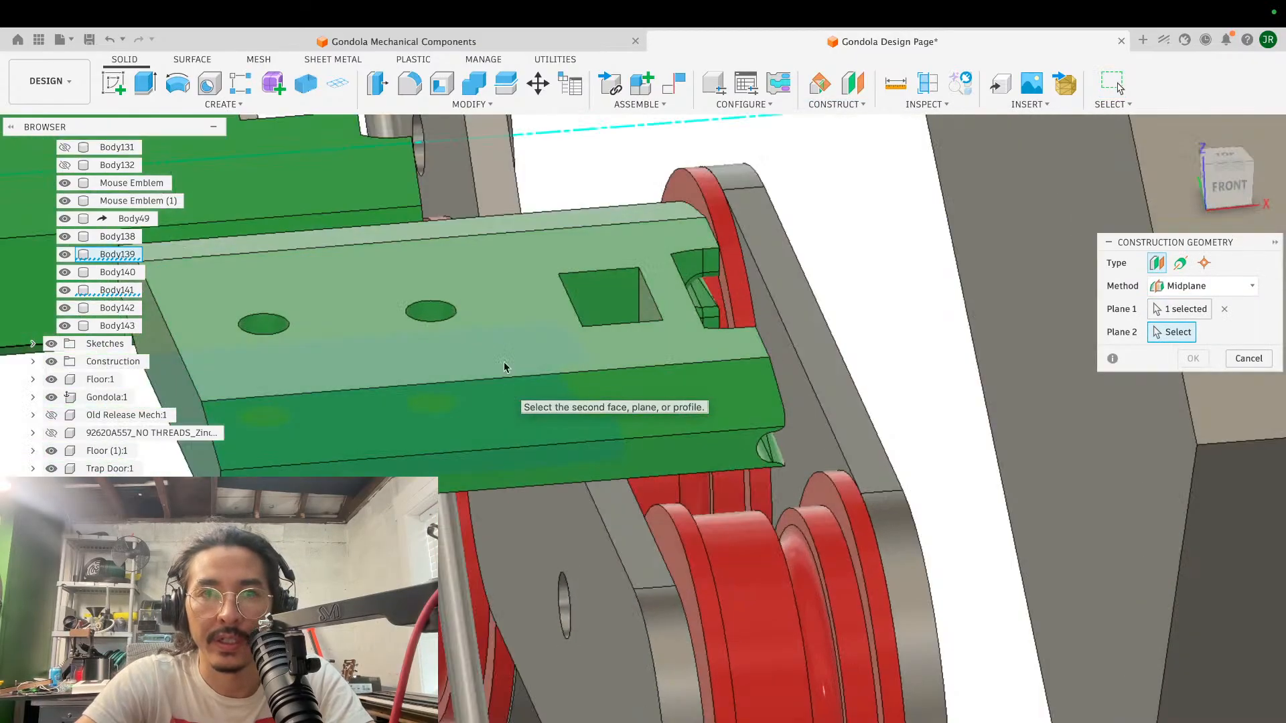
{"action": "left_click", "coordinate": [494, 325]}
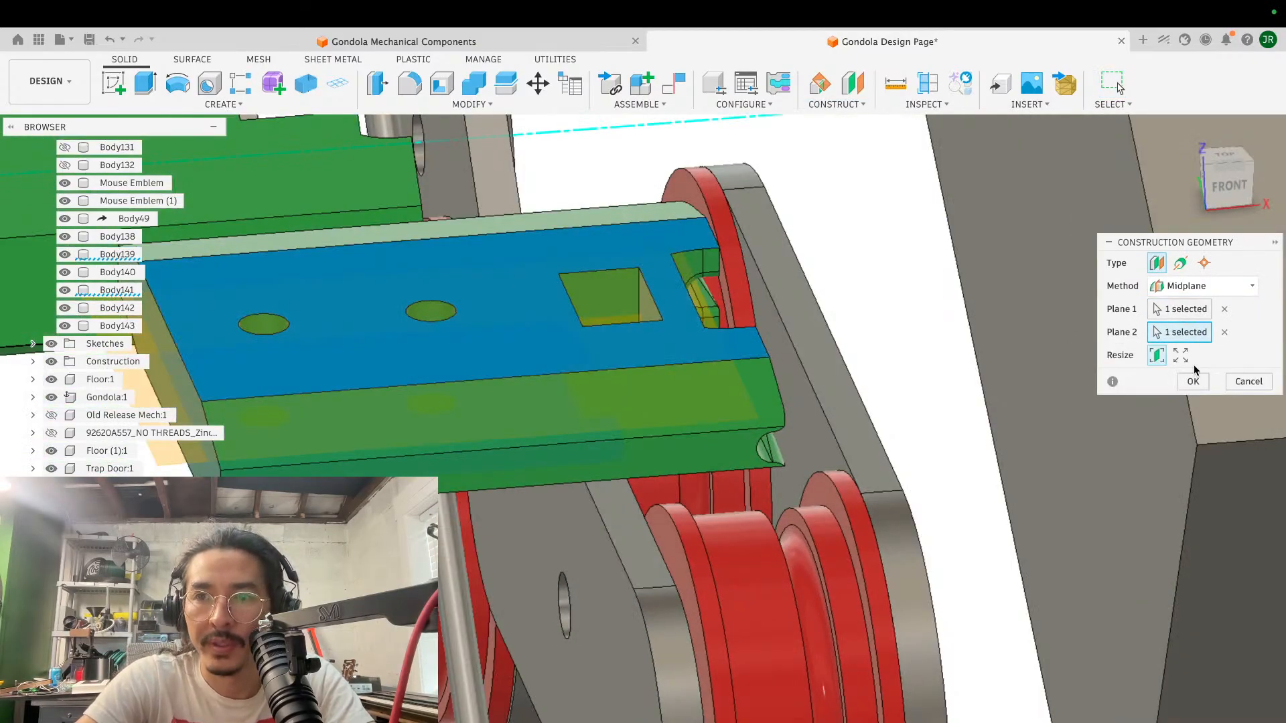
{"action": "left_click", "coordinate": [1199, 382]}
- Make a mirrored version of the block across the midplane with the clearance slots on both sides, keeping the original body hidden
{"action": "scroll", "coordinate": [799, 368], "scroll_direction": "down", "scroll_amount": 5}
{"action": "scroll", "coordinate": [799, 369], "scroll_direction": "left", "scroll_amount": 5, "text": "shift"}
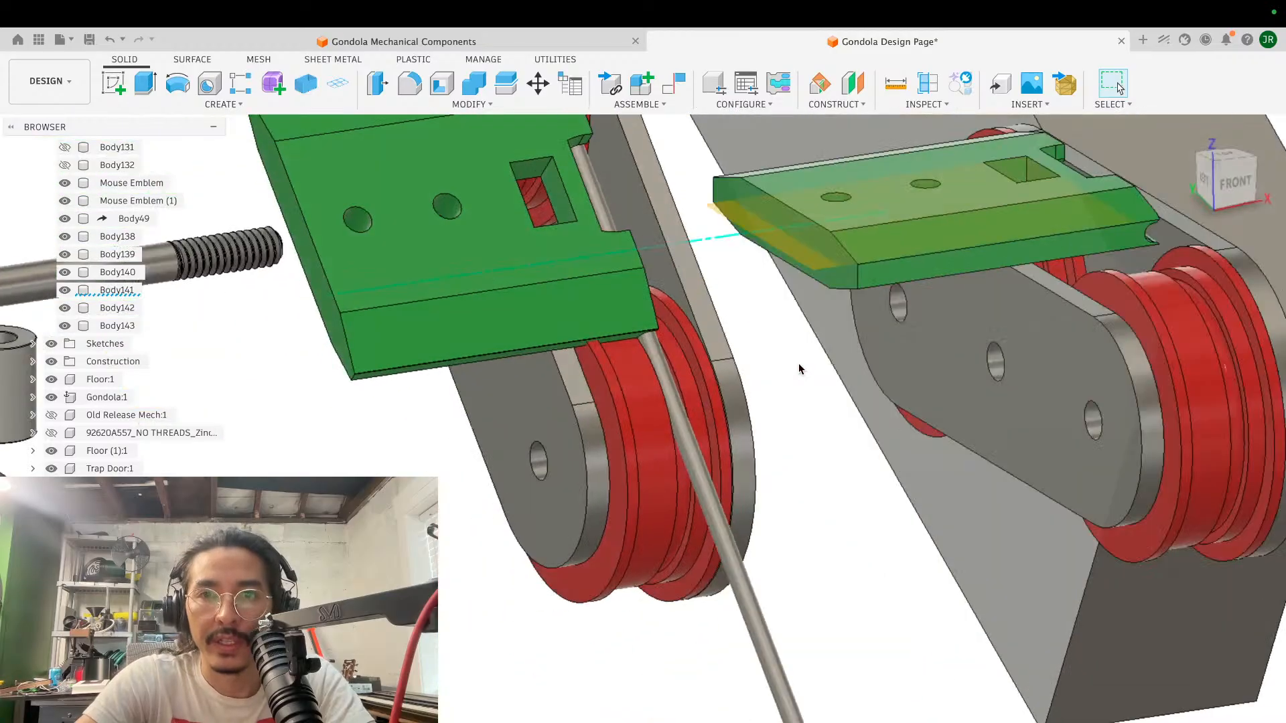
{"action": "scroll", "coordinate": [799, 369], "scroll_direction": "right", "scroll_amount": 5}
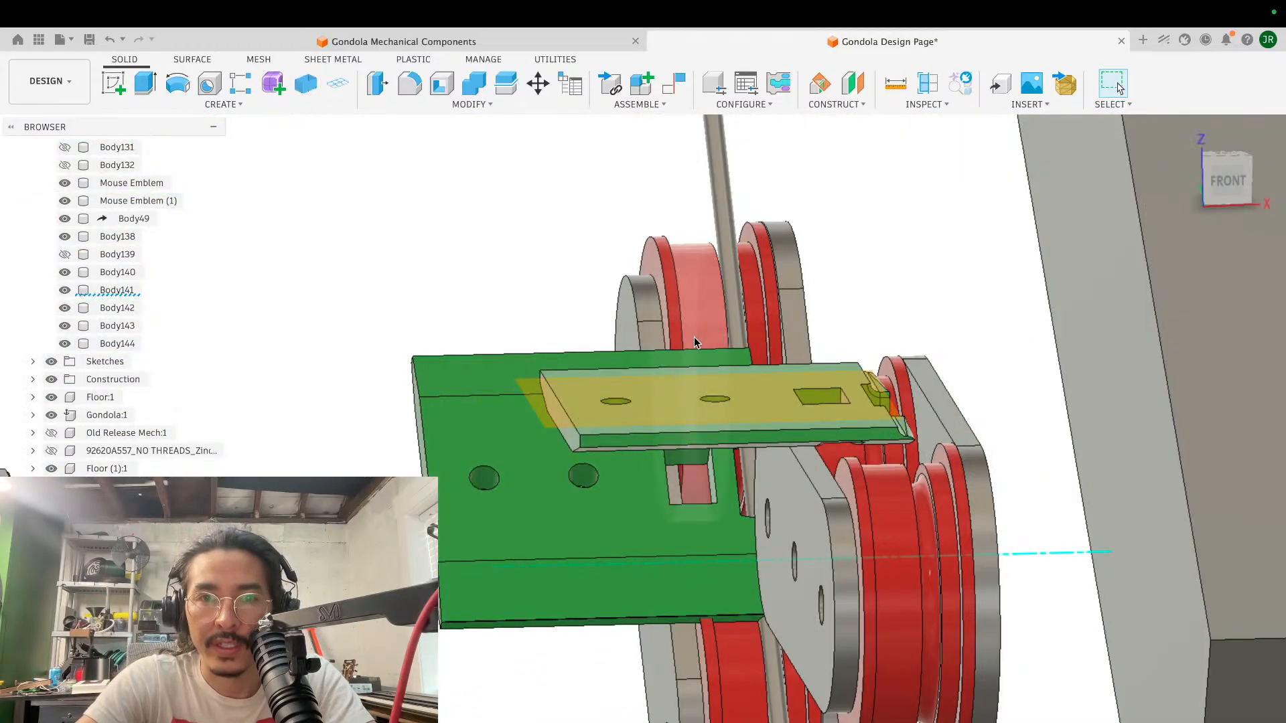
{"action": "scroll", "coordinate": [694, 336], "scroll_direction": "up", "scroll_amount": 5}
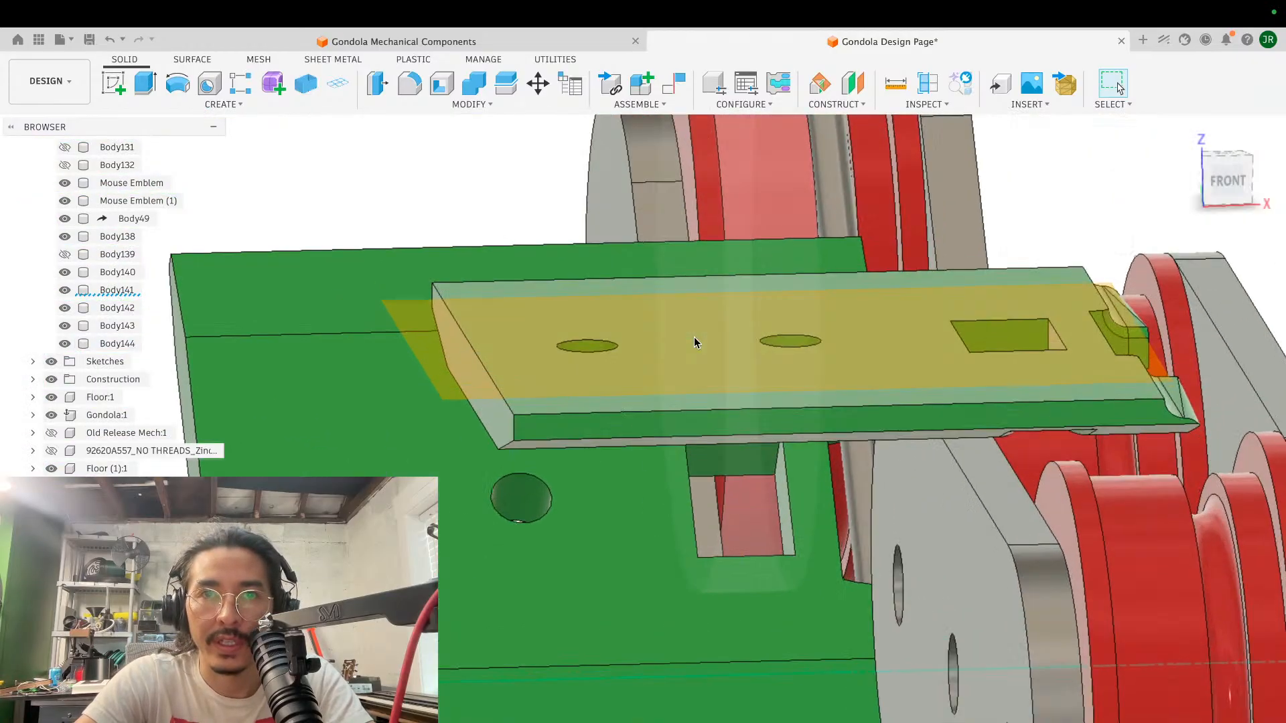
{"action": "key", "text": "Return"}
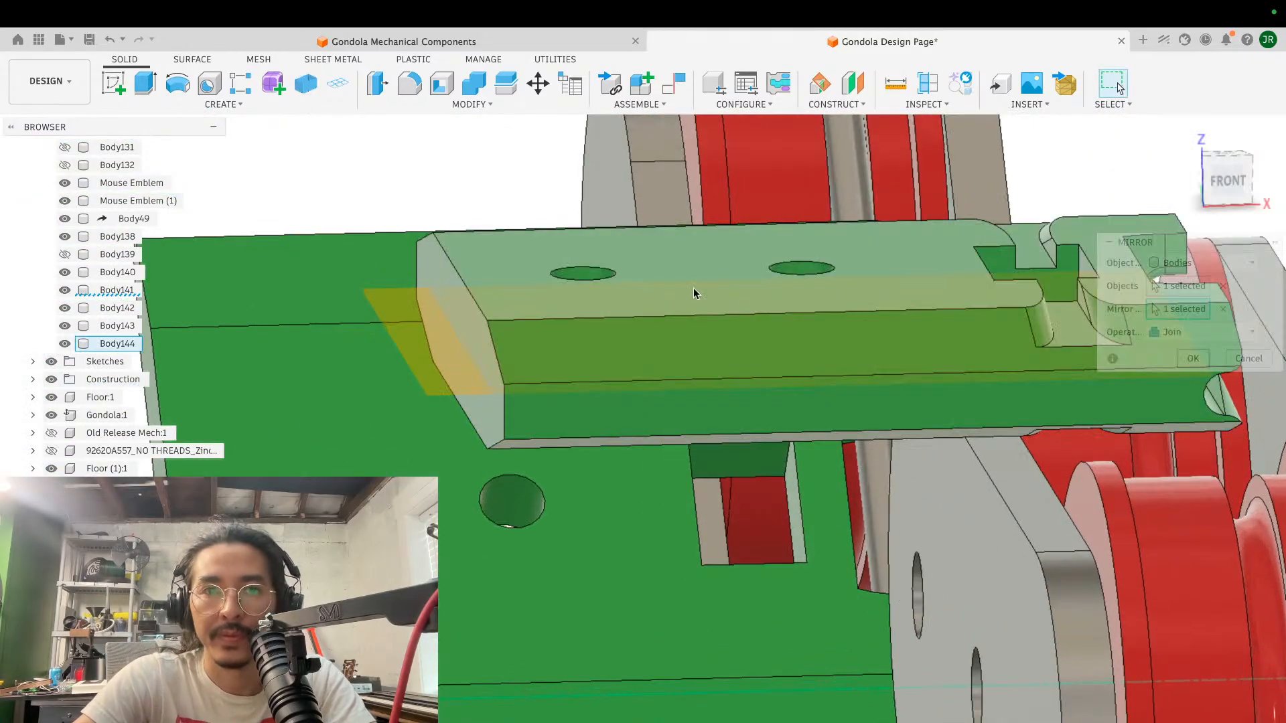
- Examine the mirrored clearance slots and cable groove on the block from the front and against the rollers
{"action": "scroll", "coordinate": [693, 287], "scroll_direction": "down", "scroll_amount": 5}
{"action": "scroll", "coordinate": [693, 288], "scroll_direction": "right", "scroll_amount": 5, "text": "shift"}
{"action": "scroll", "coordinate": [693, 288], "scroll_direction": "right", "scroll_amount": 3, "text": "shift"}
{"action": "scroll", "coordinate": [693, 288], "scroll_direction": "left", "scroll_amount": 5}
{"action": "scroll", "coordinate": [693, 288], "scroll_direction": "left", "scroll_amount": 5, "text": "shift"}
{"action": "scroll", "coordinate": [693, 293], "scroll_direction": "up", "scroll_amount": 5}
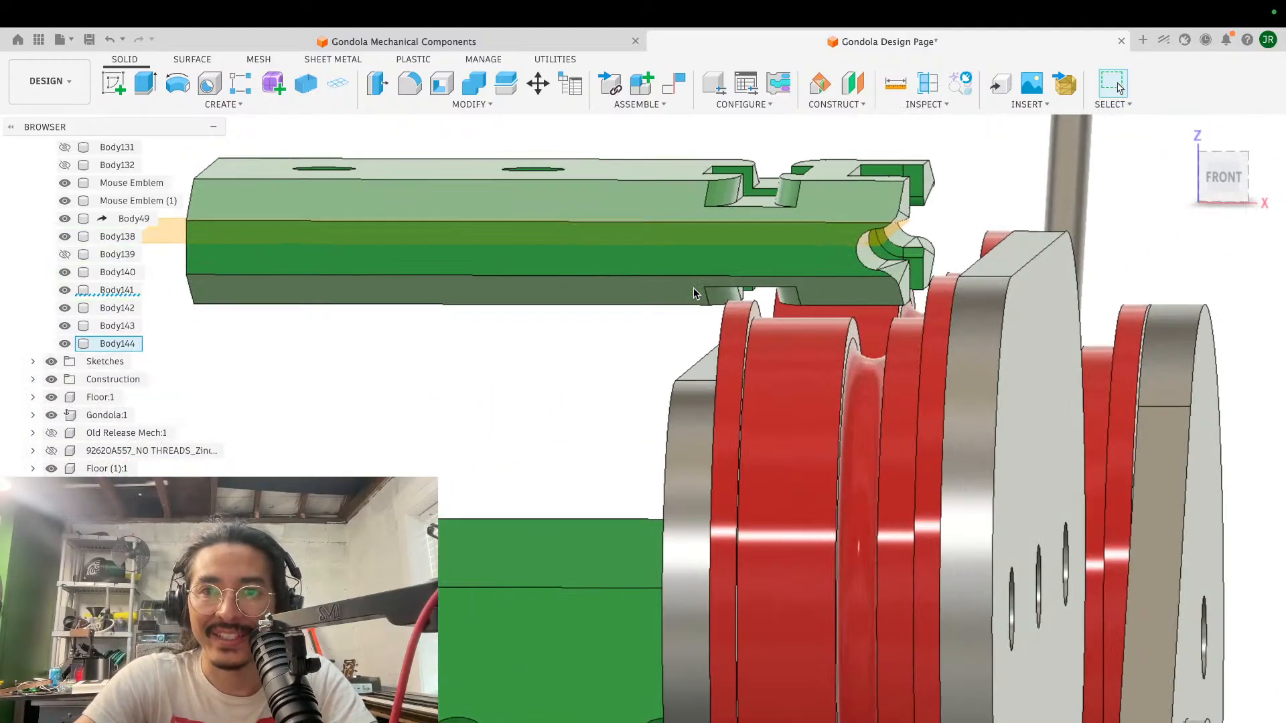
{"action": "scroll", "coordinate": [693, 293], "scroll_direction": "up", "scroll_amount": 3}
{"action": "scroll", "coordinate": [693, 293], "scroll_direction": "left", "scroll_amount": 5, "text": "shift"}
{"action": "scroll", "coordinate": [693, 293], "scroll_direction": "right", "scroll_amount": 4, "text": "shift"}
{"action": "scroll", "coordinate": [694, 293], "scroll_direction": "up", "scroll_amount": 8}
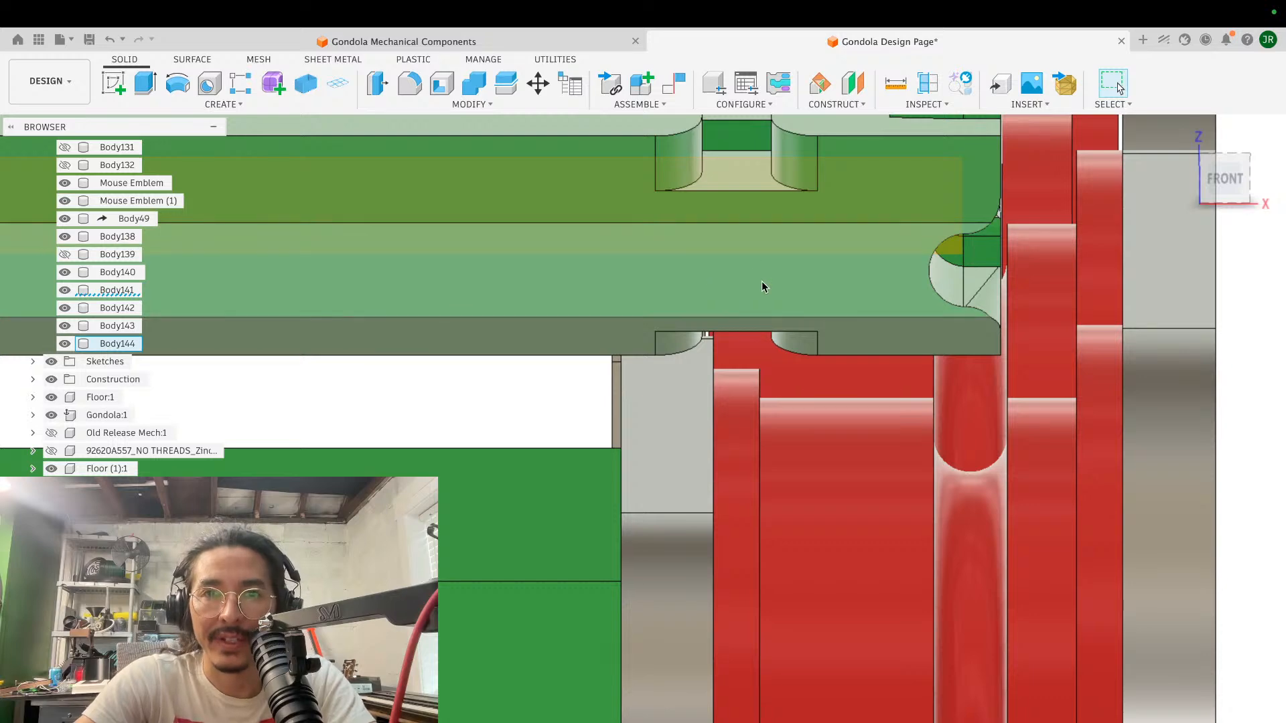
- Try to fillet the twelve edges around the block's upper face and its slot mouths with a constant 1.344 mm radius
{"action": "scroll", "coordinate": [761, 281], "scroll_direction": "down", "scroll_amount": 3}
{"action": "left_click", "coordinate": [612, 388]}
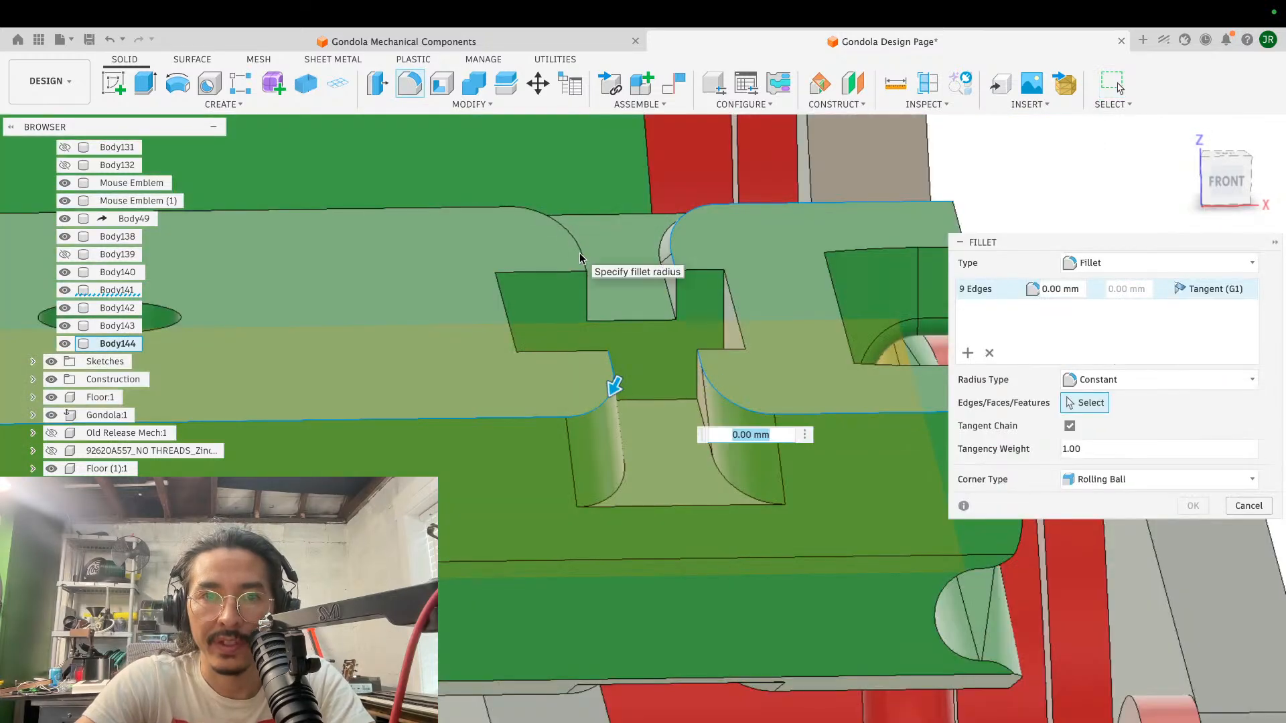
{"action": "left_click", "coordinate": [580, 258]}
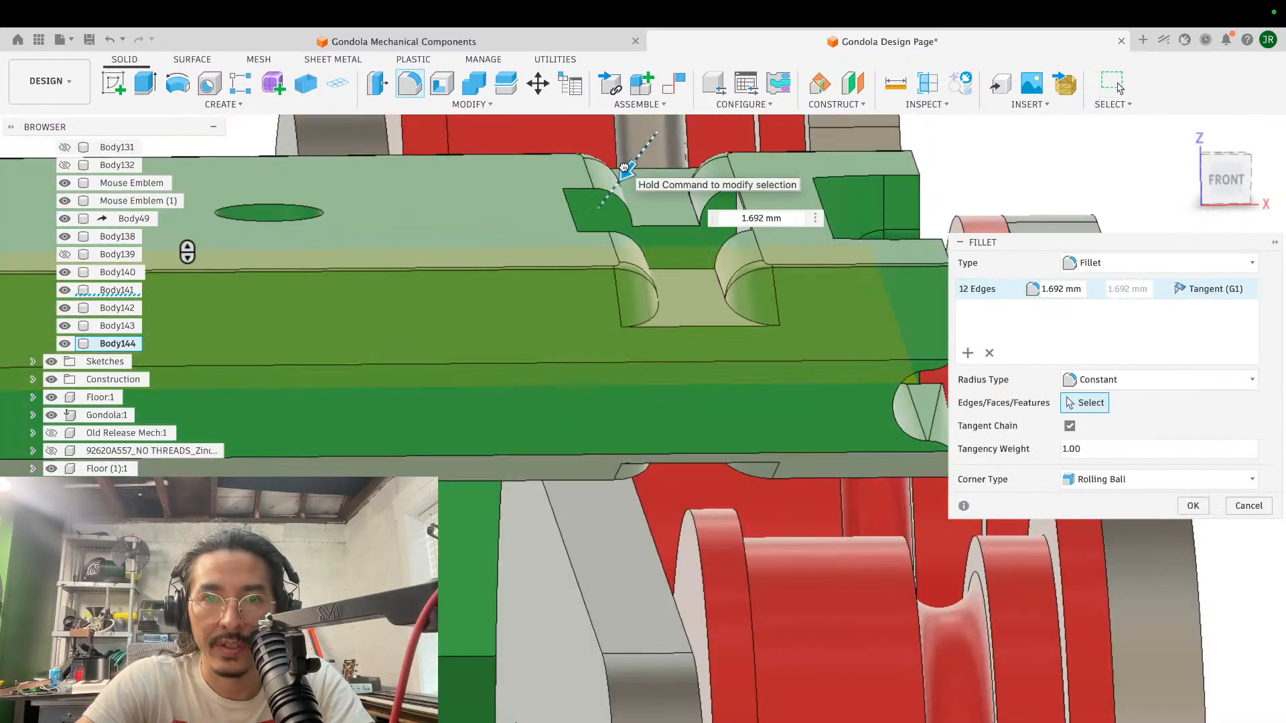
{"action": "left_click_drag", "start_coordinate": [624, 167], "coordinate": [627, 166]}
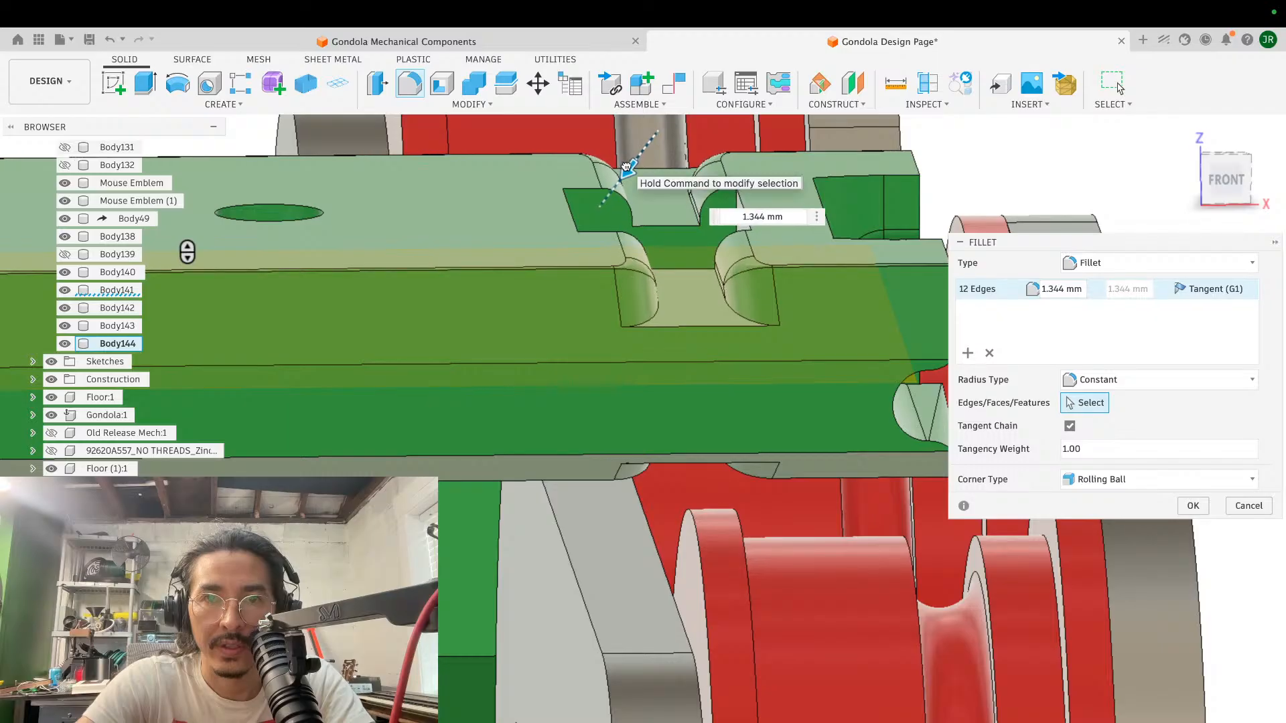
{"action": "key", "text": "Return"}
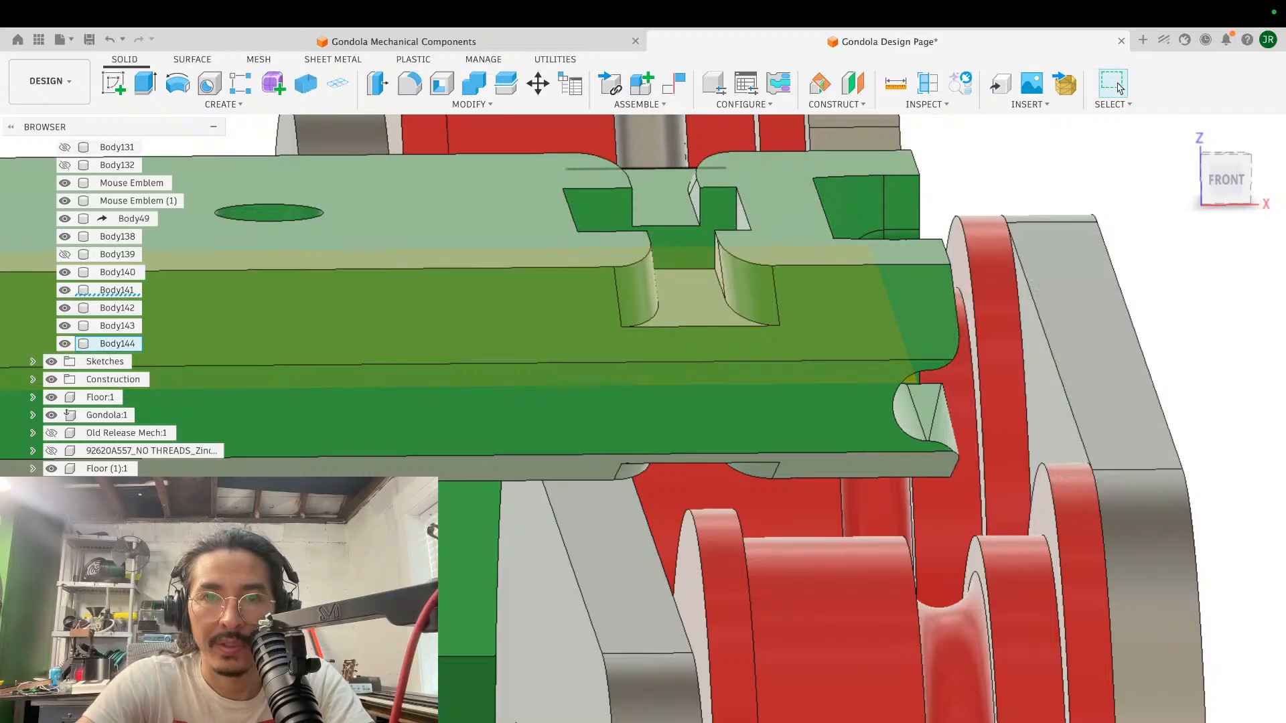
- Fillet the twelve edges around the block's upper face and its slot mouths with a constant 1 mm radius
{"action": "key", "text": "f"}
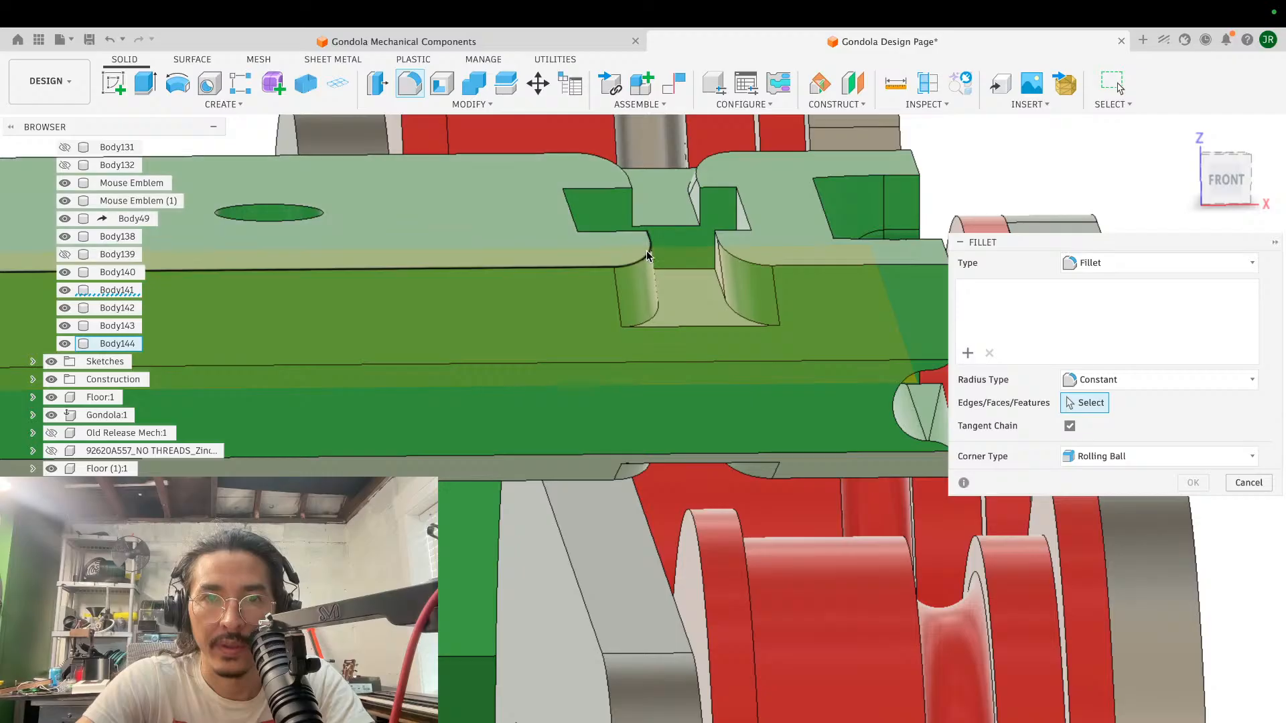
{"action": "left_click", "coordinate": [701, 174]}
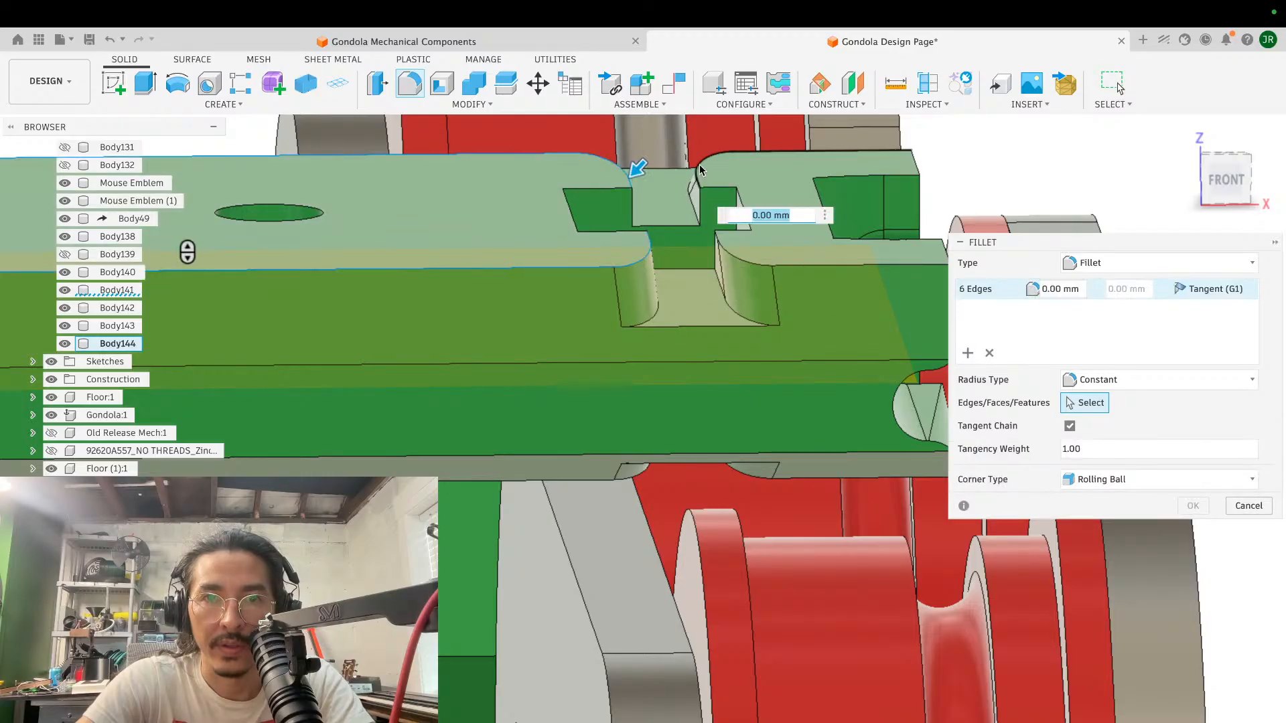
{"action": "left_click", "coordinate": [746, 265]}
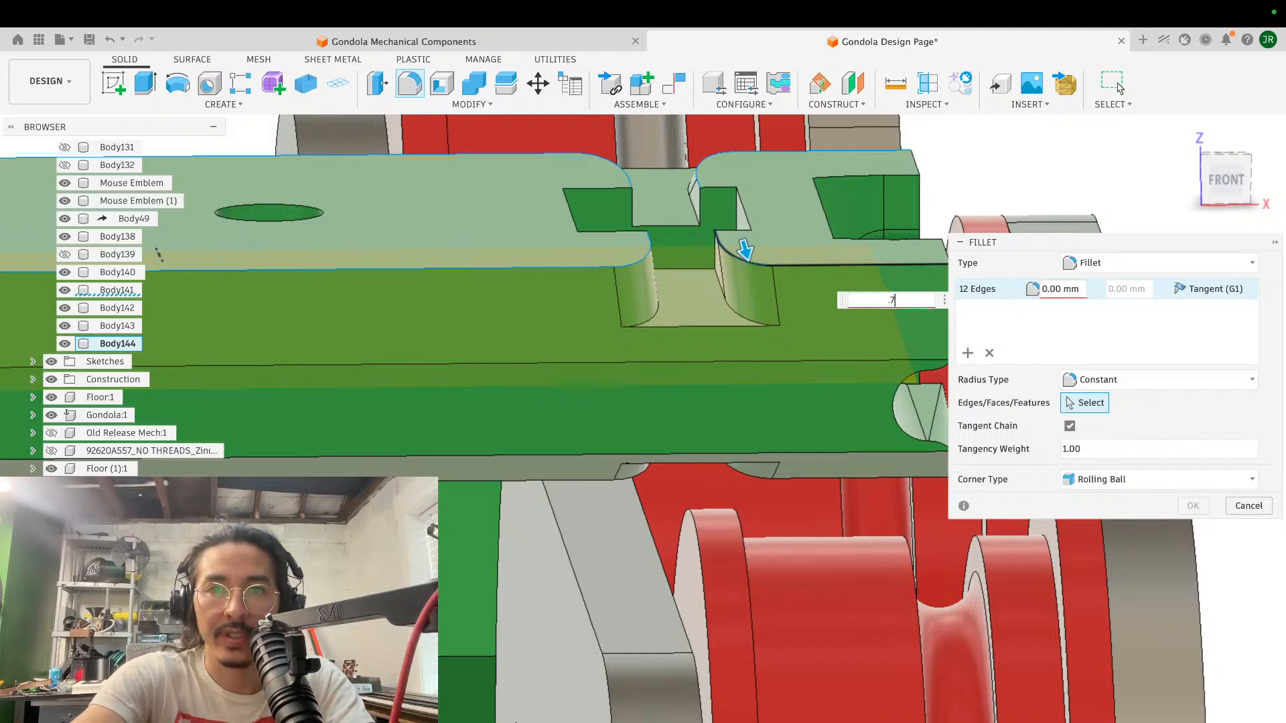
{"action": "type", "text": ".75"}
{"action": "key", "text": "Return"}
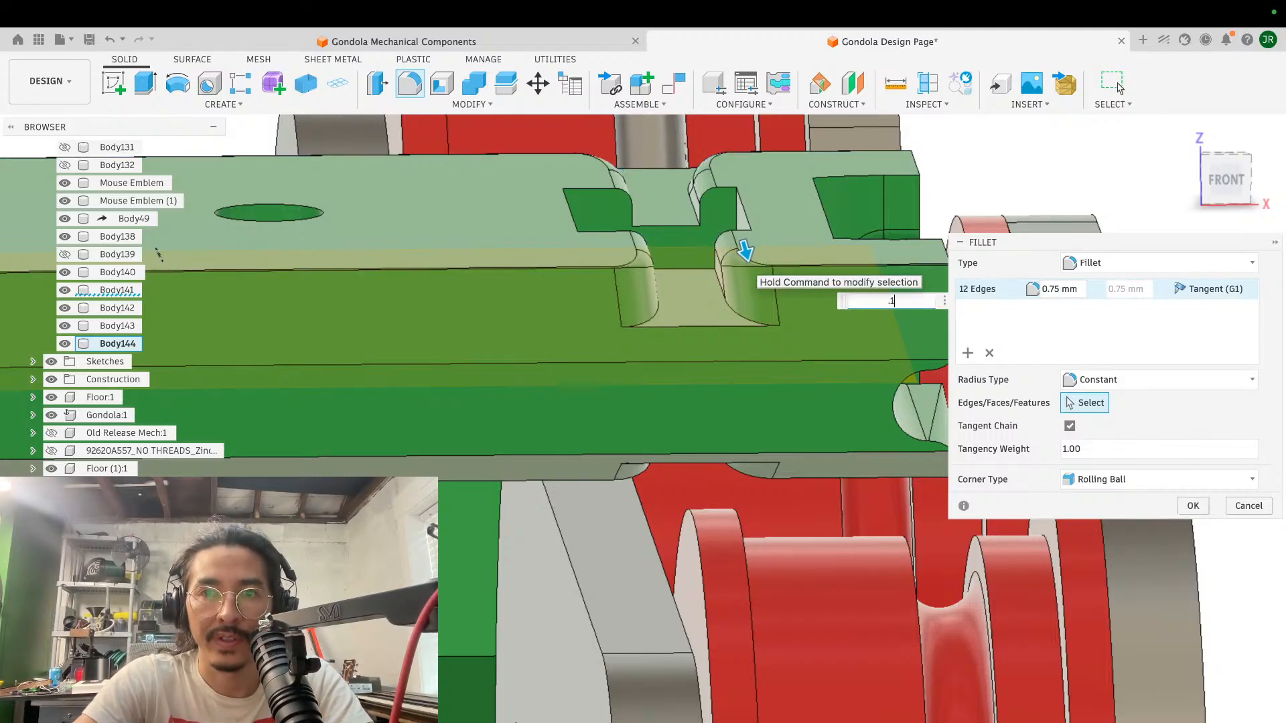
{"action": "type", "text": "1"}
{"action": "key", "text": "Return"}
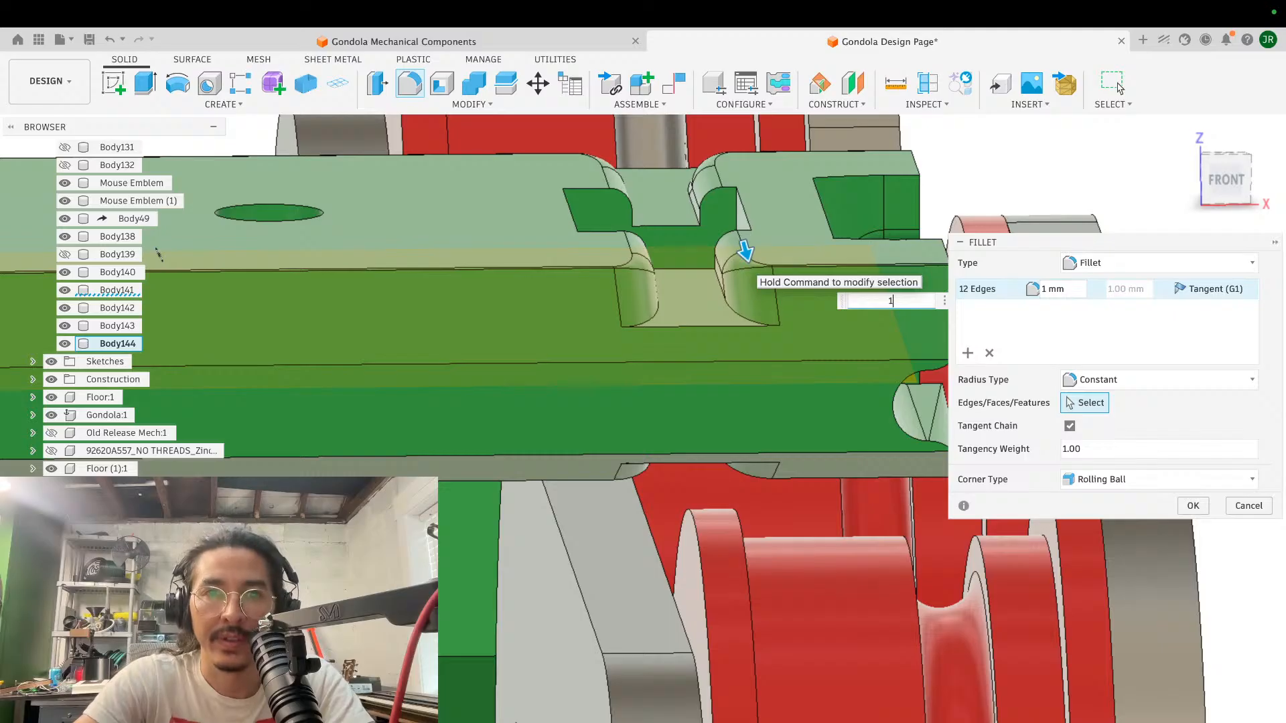
{"action": "key", "text": "Return"}
- Fillet the matching twelve edges around the block's lower face and its slot mouths with a constant 1 mm radius
{"action": "scroll", "coordinate": [758, 279], "scroll_direction": "down", "scroll_amount": 5}
{"action": "scroll", "coordinate": [757, 279], "scroll_direction": "left", "scroll_amount": 3}
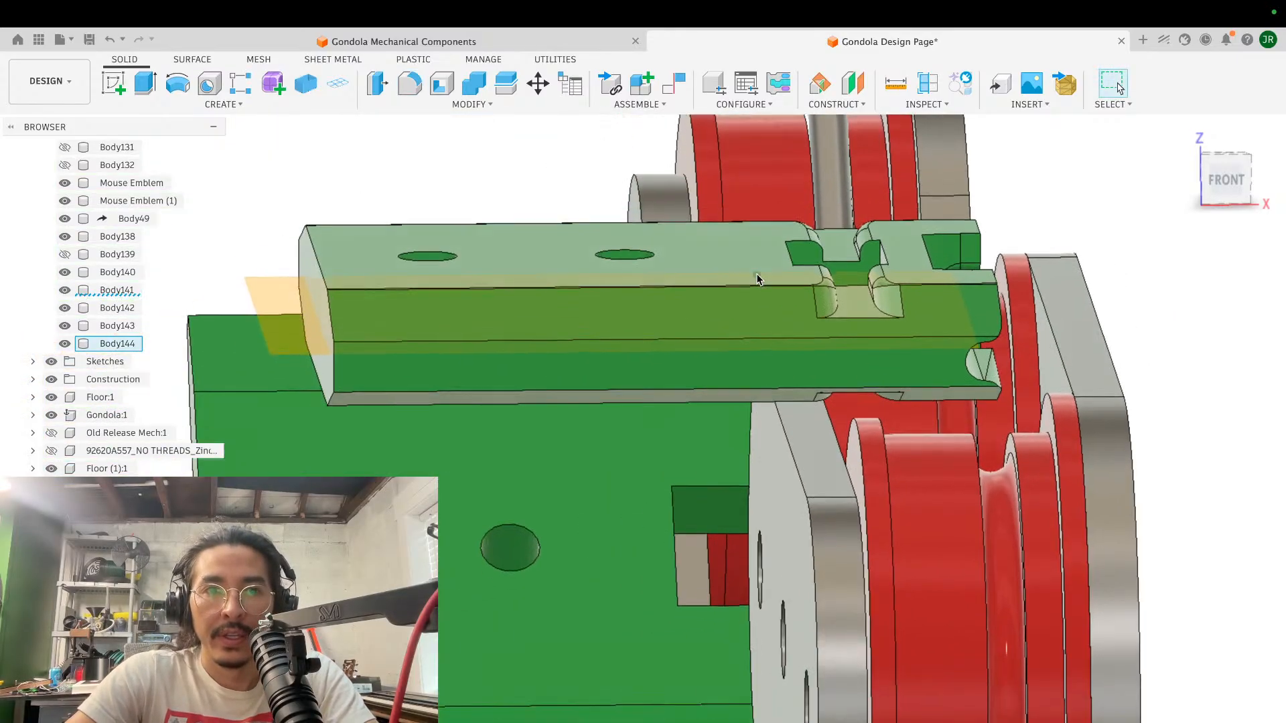
{"action": "scroll", "coordinate": [758, 278], "scroll_direction": "up", "scroll_amount": 5, "text": "shift"}
{"action": "scroll", "coordinate": [757, 278], "scroll_direction": "down", "scroll_amount": 10, "text": "shift"}
{"action": "scroll", "coordinate": [758, 279], "scroll_direction": "down", "scroll_amount": 3, "text": "shift"}
{"action": "scroll", "coordinate": [758, 279], "scroll_direction": "up", "scroll_amount": 5}
{"action": "key", "text": "f"}
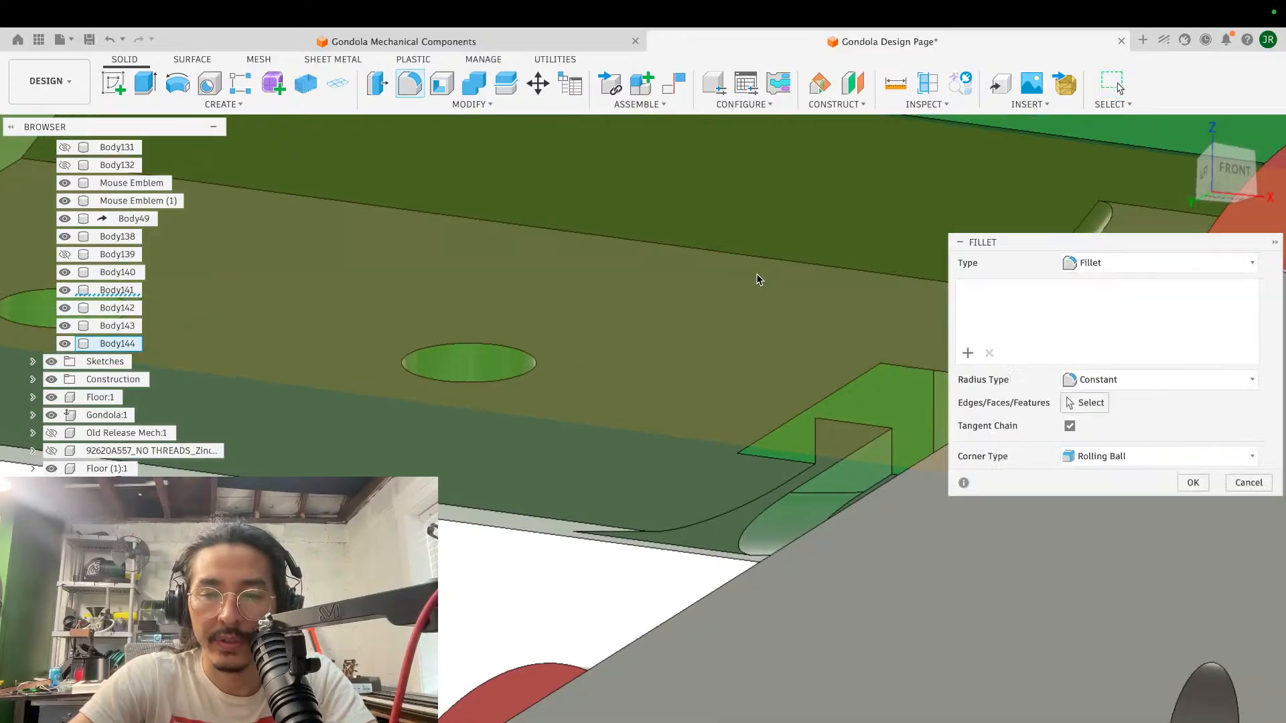
{"action": "left_click", "coordinate": [770, 495]}
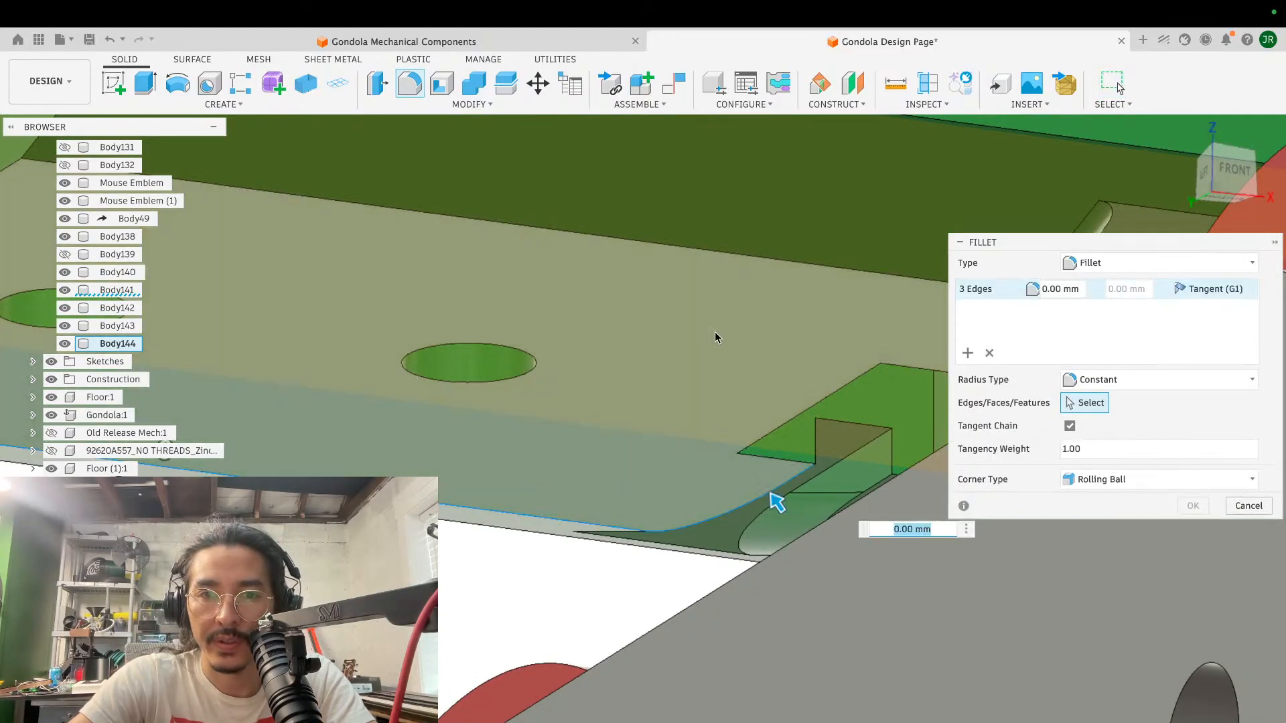
{"action": "scroll", "coordinate": [714, 332], "scroll_direction": "down", "scroll_amount": 3, "text": "shift"}
{"action": "left_click", "coordinate": [749, 395]}
{"action": "scroll", "coordinate": [748, 395], "scroll_direction": "up", "scroll_amount": 5, "text": "shift"}
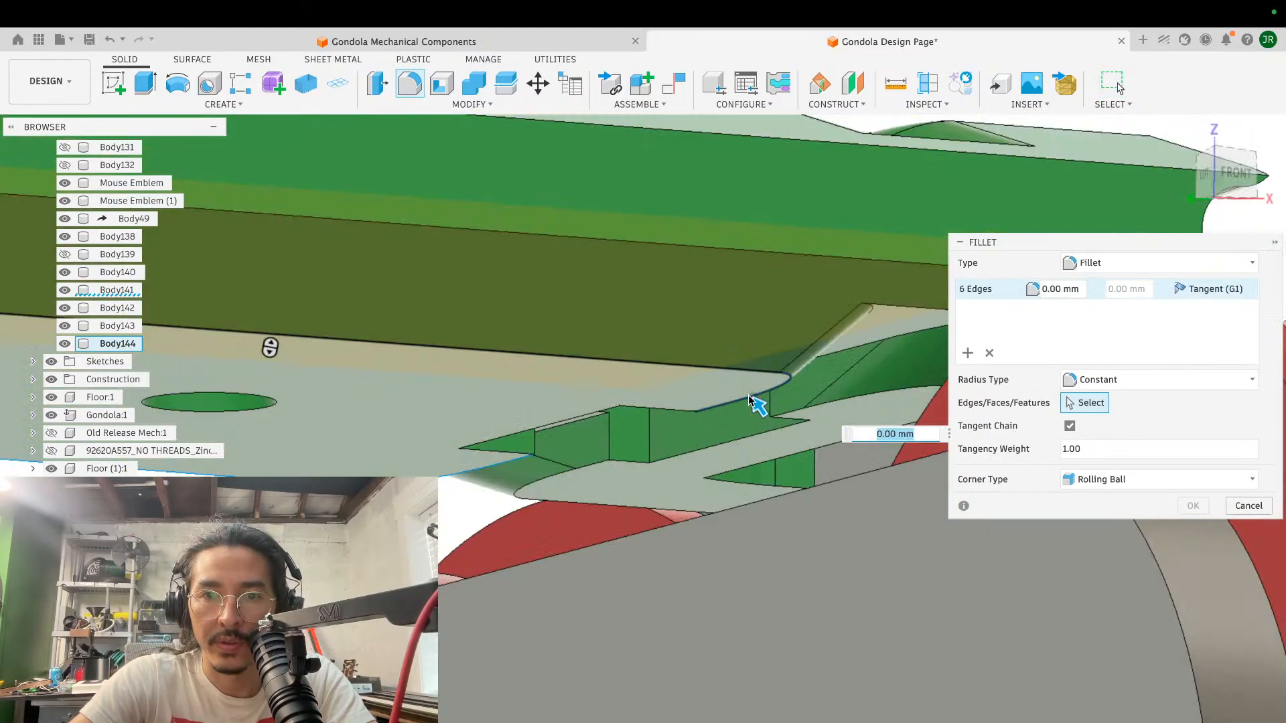
{"action": "left_click", "coordinate": [845, 397]}
{"action": "left_click", "coordinate": [559, 449]}
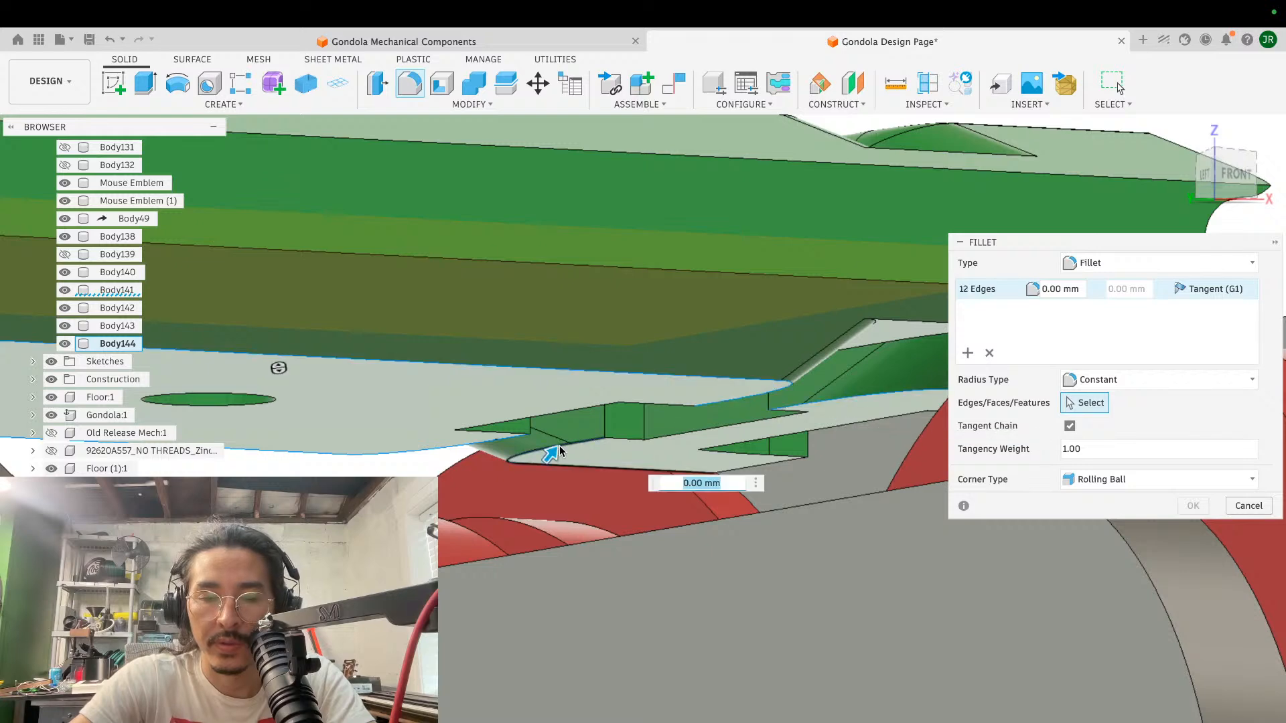
{"action": "key", "text": "Return"}
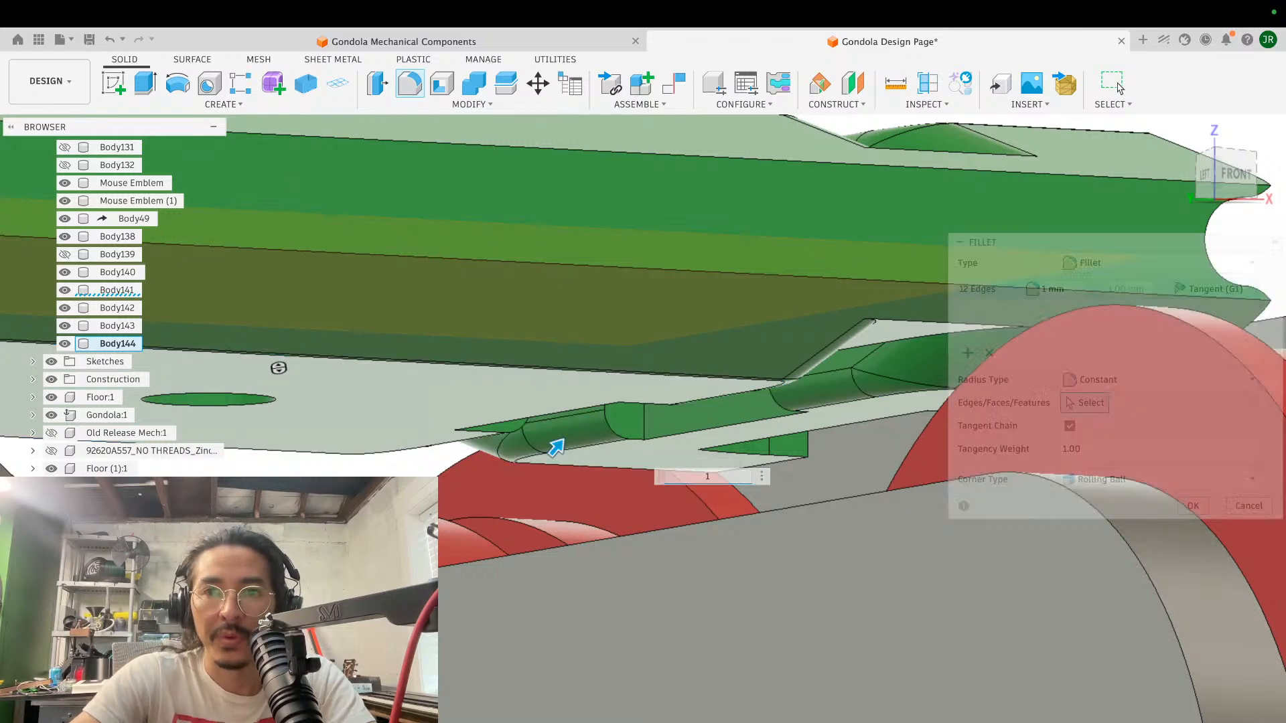
- Examine the rounded slot edges and the slot's run-out into the sloping side of the block
{"action": "scroll", "coordinate": [779, 346], "scroll_direction": "down", "scroll_amount": 5}
{"action": "scroll", "coordinate": [775, 348], "scroll_direction": "up", "scroll_amount": 8, "text": "shift"}
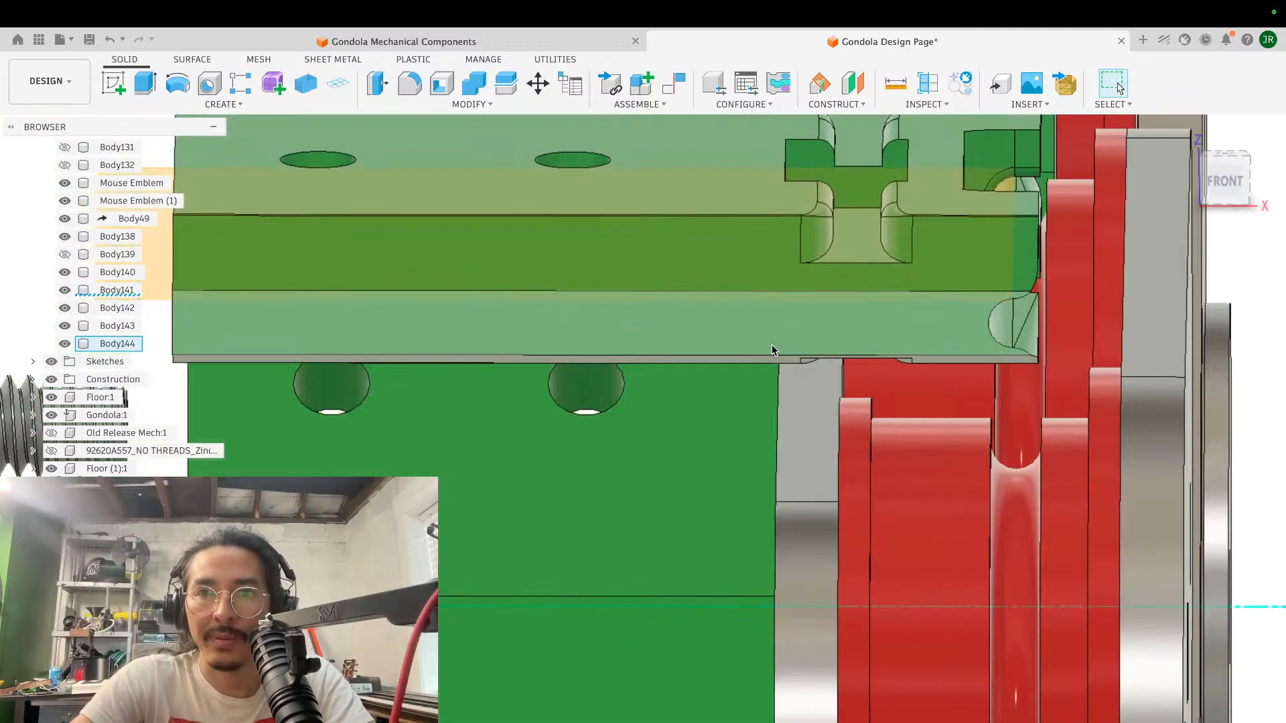
{"action": "scroll", "coordinate": [773, 349], "scroll_direction": "right", "scroll_amount": 4}
{"action": "scroll", "coordinate": [771, 347], "scroll_direction": "up", "scroll_amount": 5}
{"action": "scroll", "coordinate": [771, 348], "scroll_direction": "up", "scroll_amount": 10, "text": "shift"}
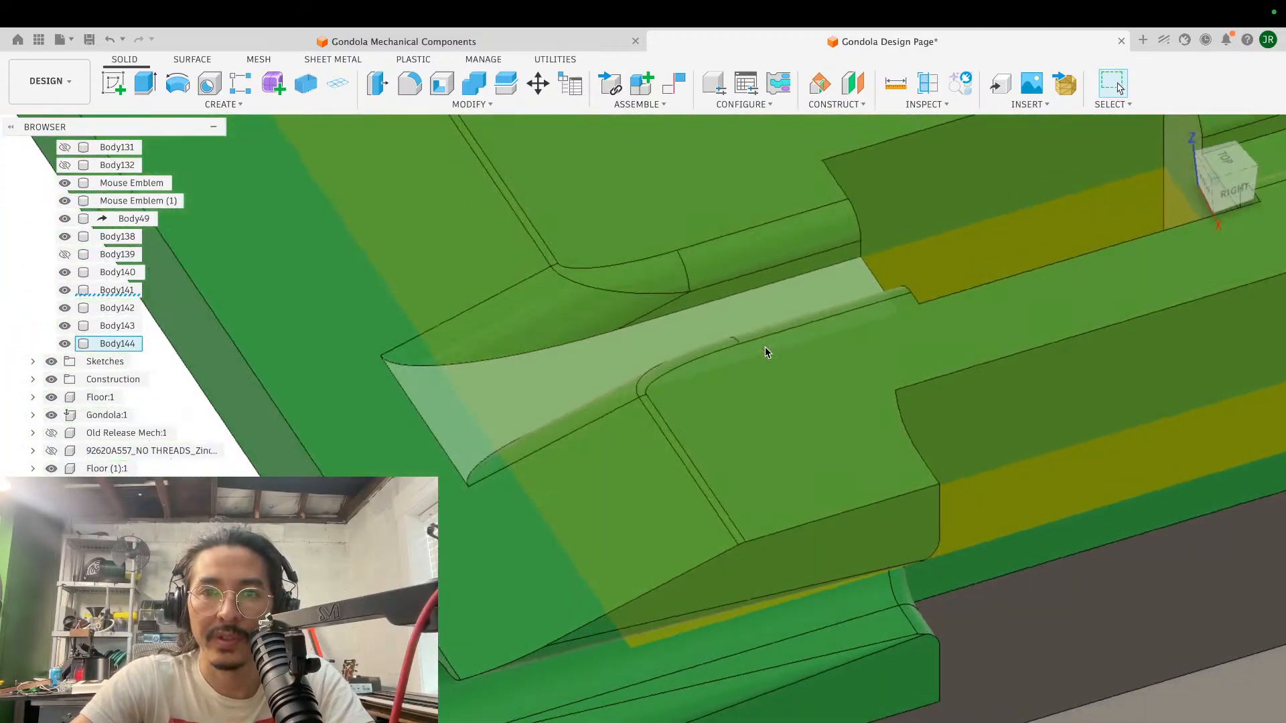
{"action": "scroll", "coordinate": [612, 393], "scroll_direction": "left", "scroll_amount": 5}
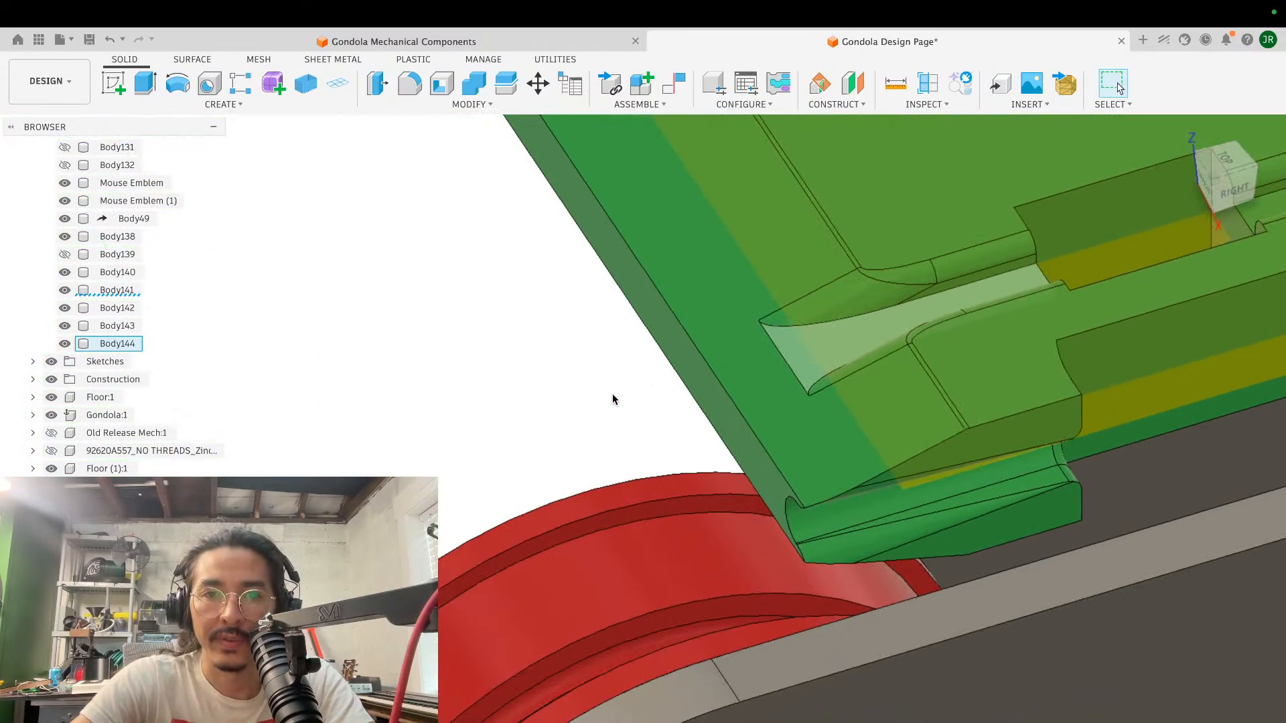
{"action": "scroll", "coordinate": [612, 393], "scroll_direction": "up", "scroll_amount": 4}
{"action": "scroll", "coordinate": [612, 393], "scroll_direction": "right", "scroll_amount": 4}
- Fillet the four edges where the upper and lower clearance slots run out into the sloping sides, with a constant 28.148 mm radius
{"action": "key", "text": "f"}
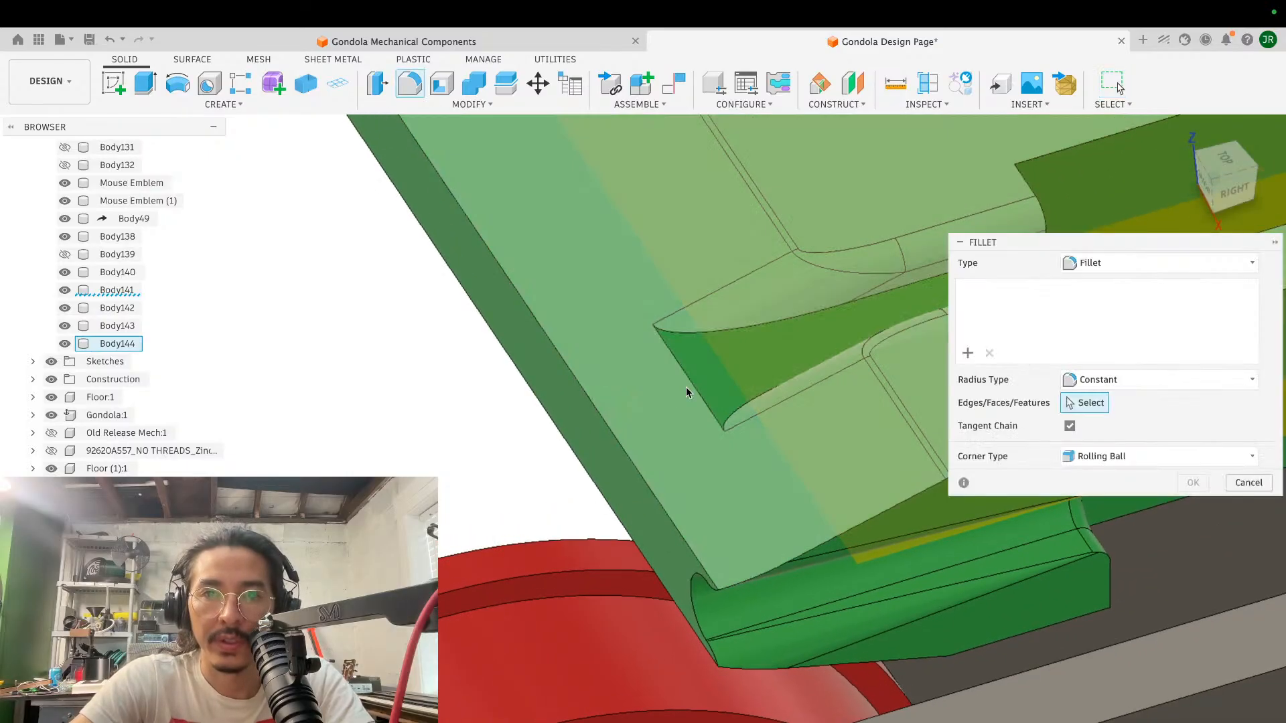
{"action": "left_click", "coordinate": [690, 385]}
{"action": "scroll", "coordinate": [690, 386], "scroll_direction": "down", "scroll_amount": 10, "text": "shift"}
{"action": "scroll", "coordinate": [689, 384], "scroll_direction": "down", "scroll_amount": 5, "text": "shift"}
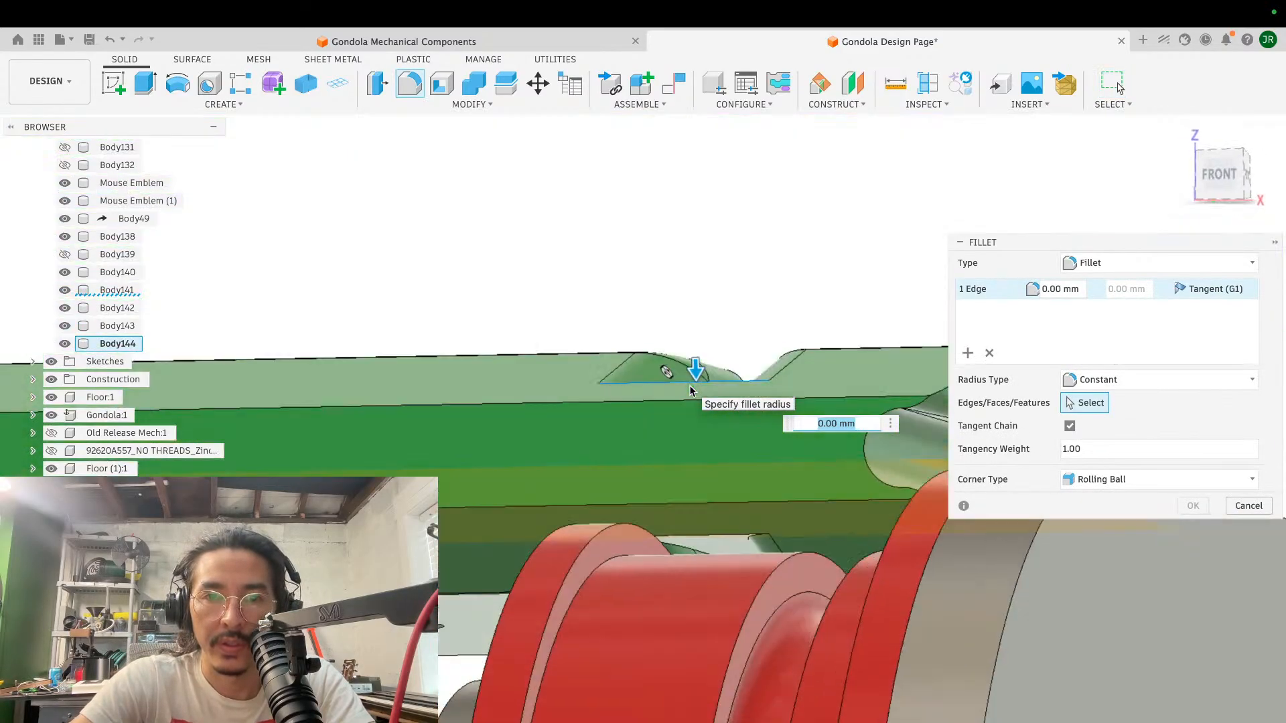
{"action": "left_click", "coordinate": [705, 536]}
{"action": "scroll", "coordinate": [732, 280], "scroll_direction": "left", "scroll_amount": 10, "text": "shift"}
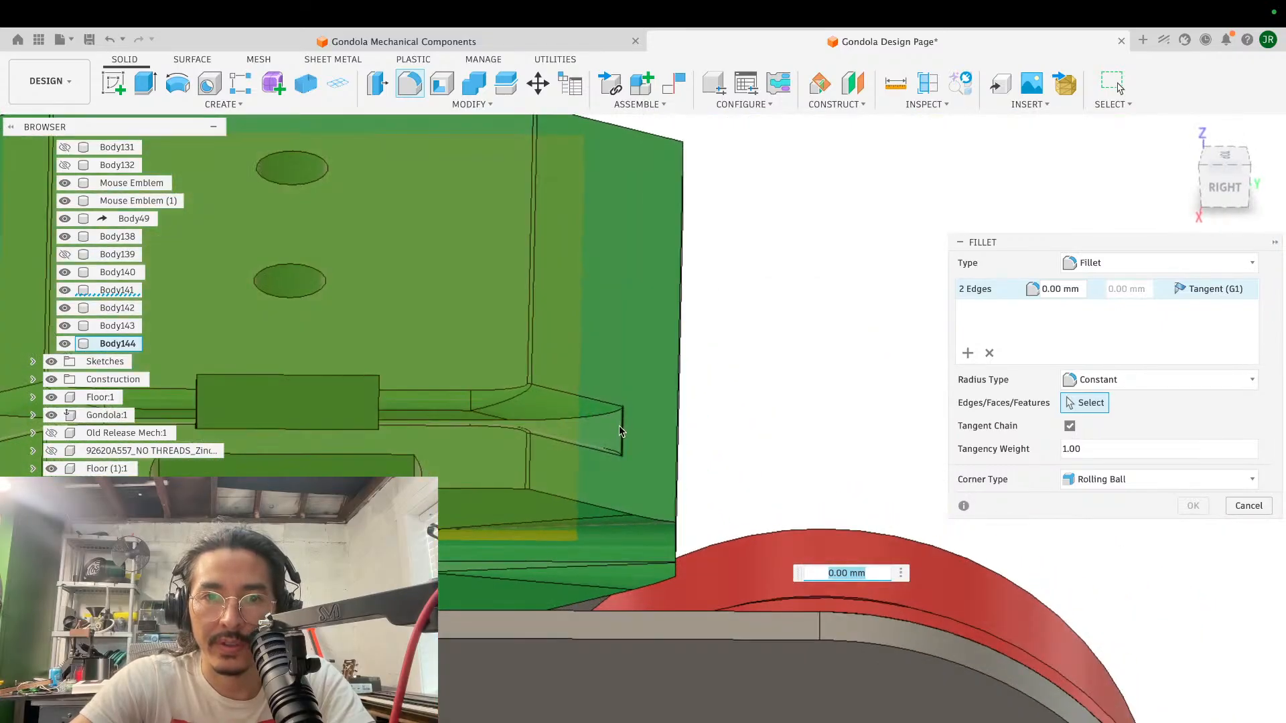
{"action": "left_click", "coordinate": [620, 425]}
{"action": "scroll", "coordinate": [714, 444], "scroll_direction": "left", "scroll_amount": 5, "text": "shift"}
{"action": "scroll", "coordinate": [714, 444], "scroll_direction": "left", "scroll_amount": 8, "text": "shift"}
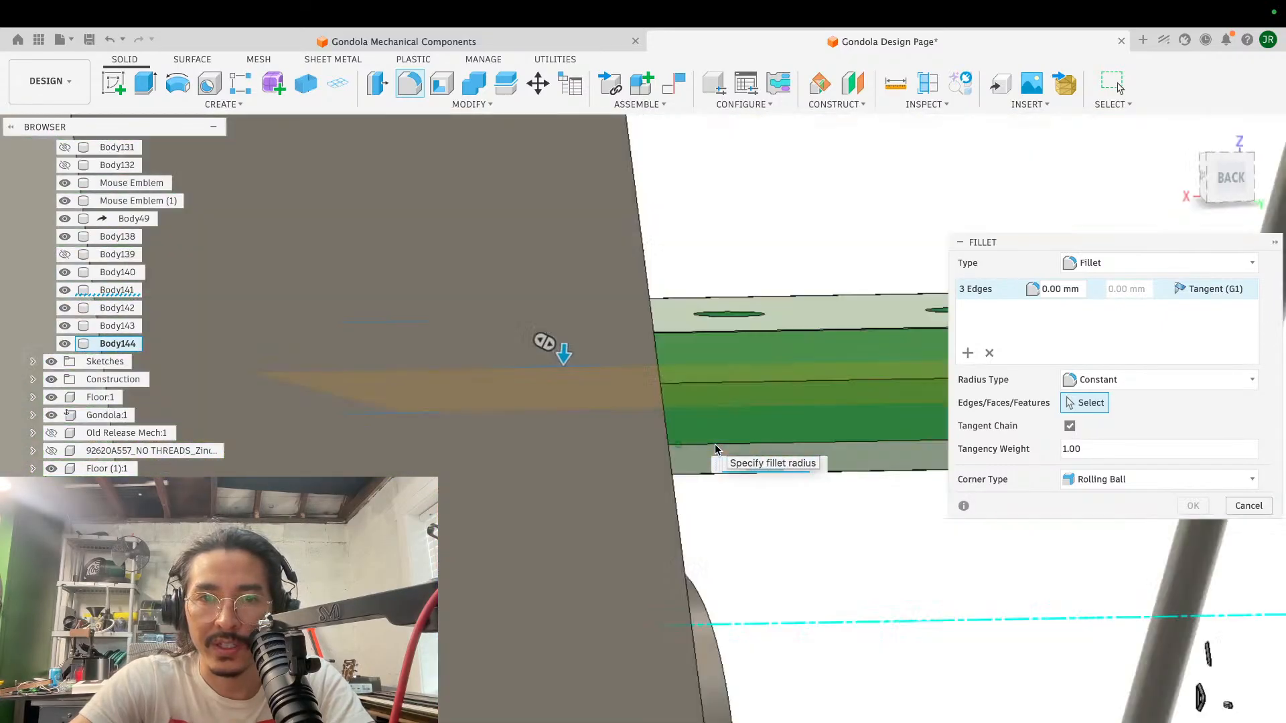
{"action": "left_click", "coordinate": [608, 468]}
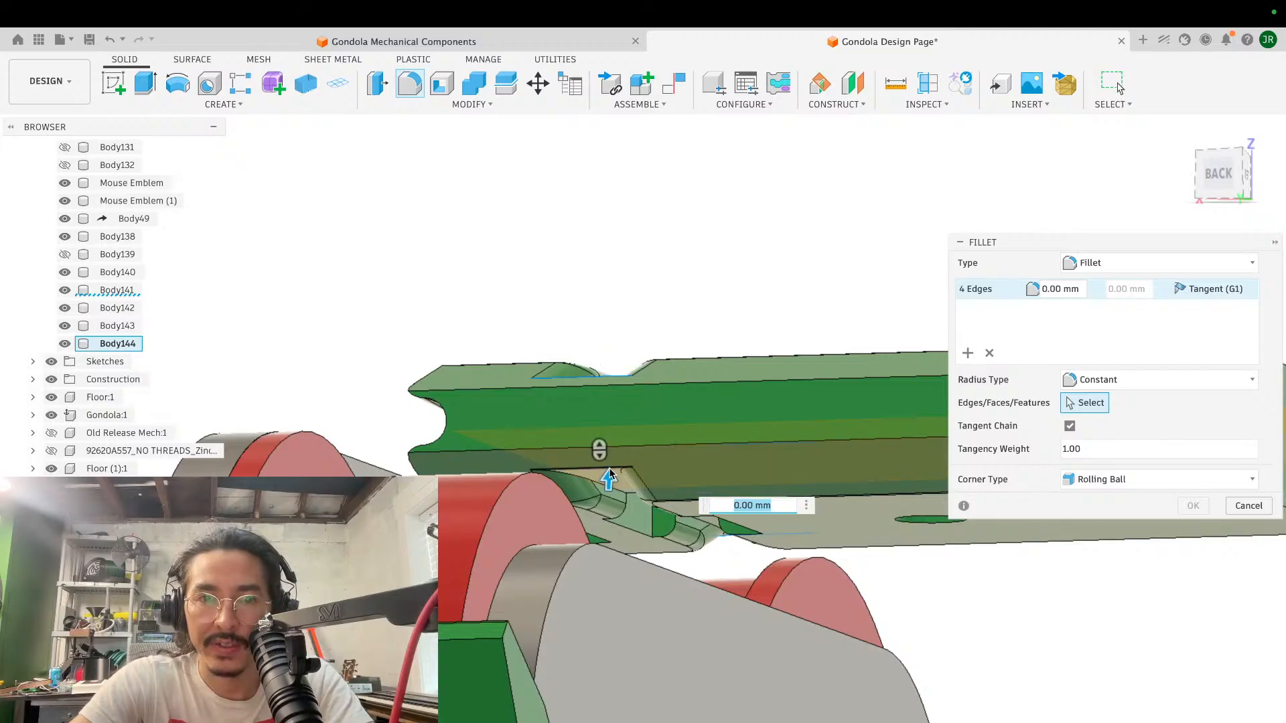
{"action": "left_click_drag", "start_coordinate": [611, 482], "coordinate": [610, 475]}
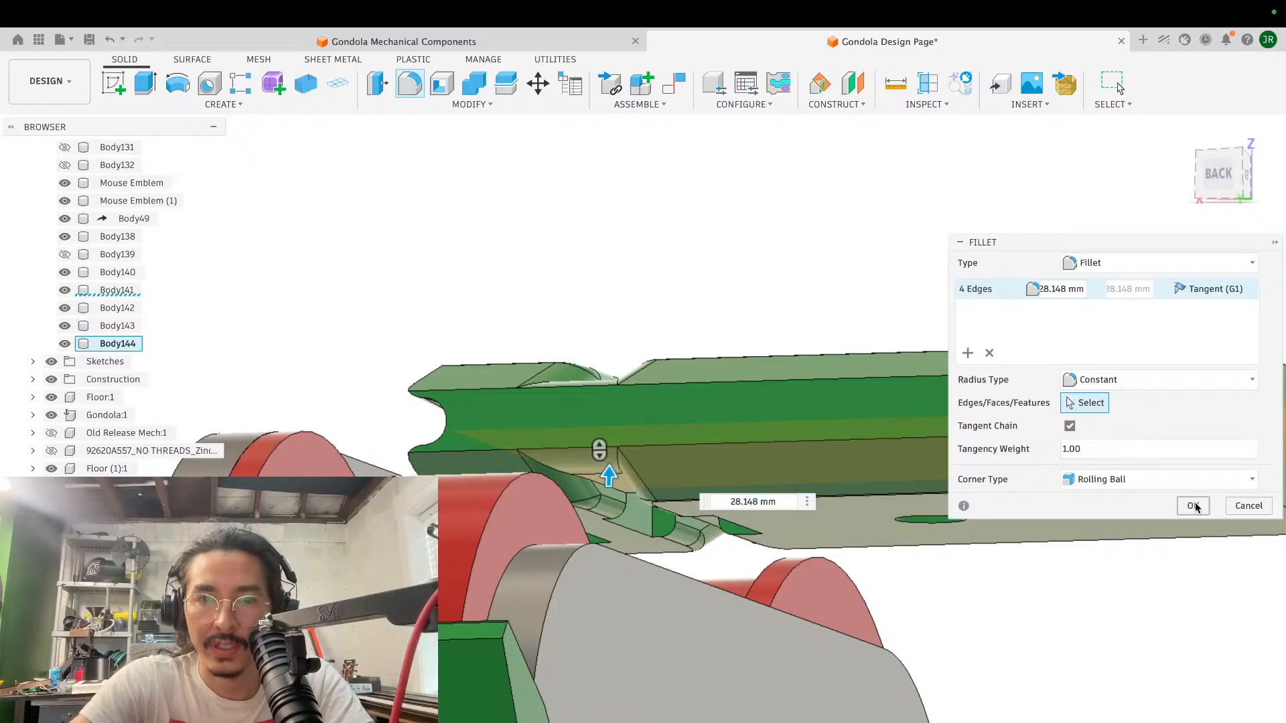
{"action": "left_click", "coordinate": [1193, 506]}
{"action": "middle_click_drag", "start_coordinate": [635, 386], "coordinate": [635, 385], "text": "shift"}
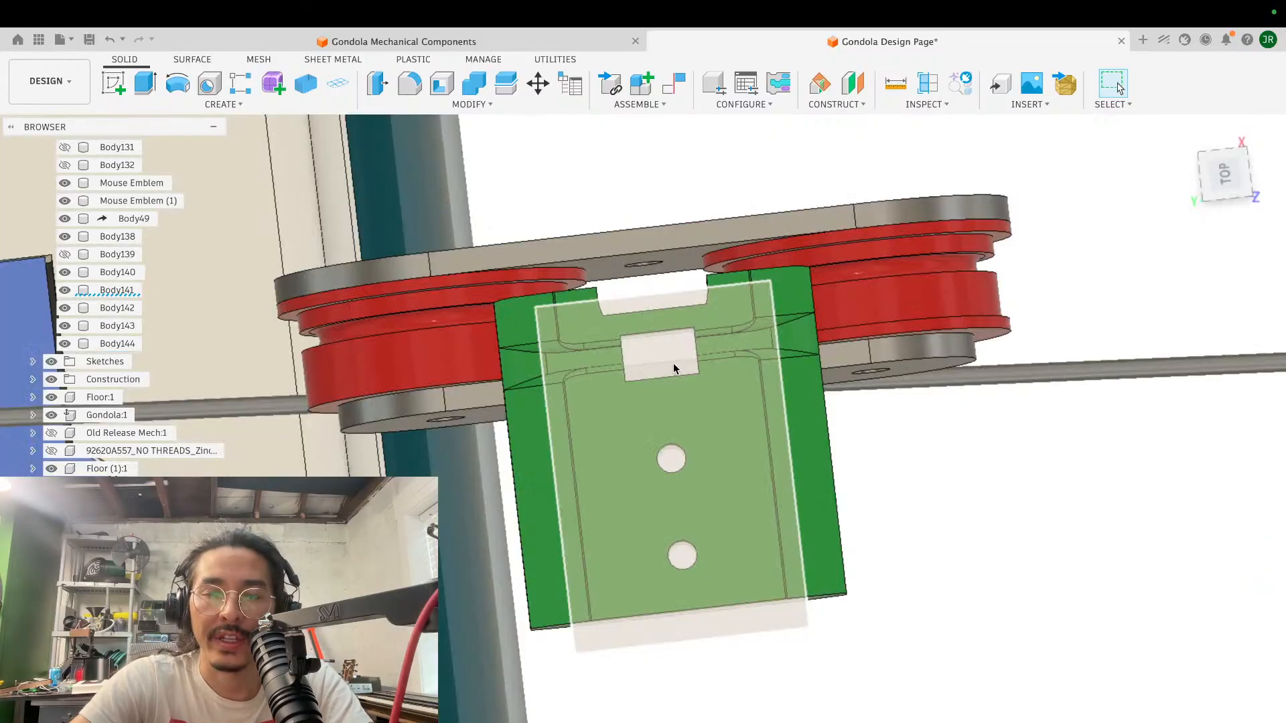
- Create a copy of the translucent slotted cylinder, offset about 198.5 mm from the original toward the gondola roof
{"action": "middle_click_drag", "start_coordinate": [782, 387], "coordinate": [782, 387], "text": "shift"}
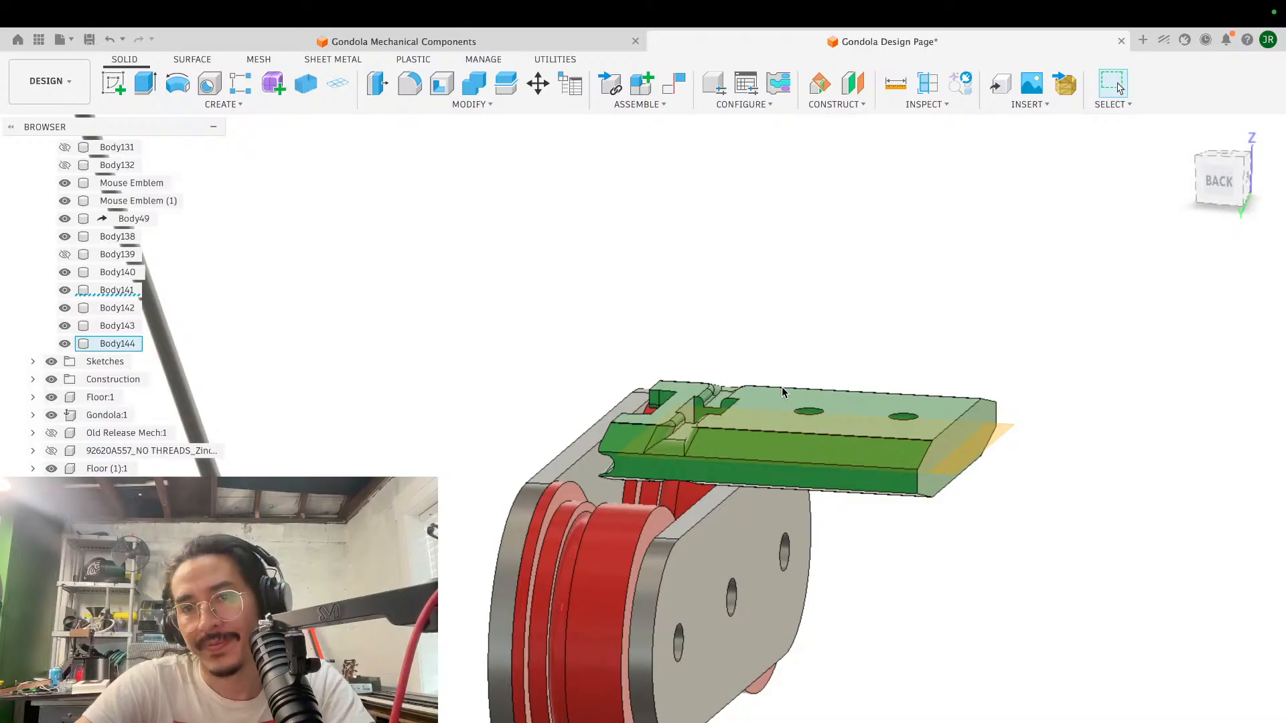
{"action": "scroll", "coordinate": [781, 387], "scroll_direction": "down", "scroll_amount": 5}
{"action": "middle_click_drag", "start_coordinate": [781, 387], "coordinate": [782, 394], "text": "shift"}
{"action": "scroll", "coordinate": [781, 387], "scroll_direction": "down", "scroll_amount": 4}
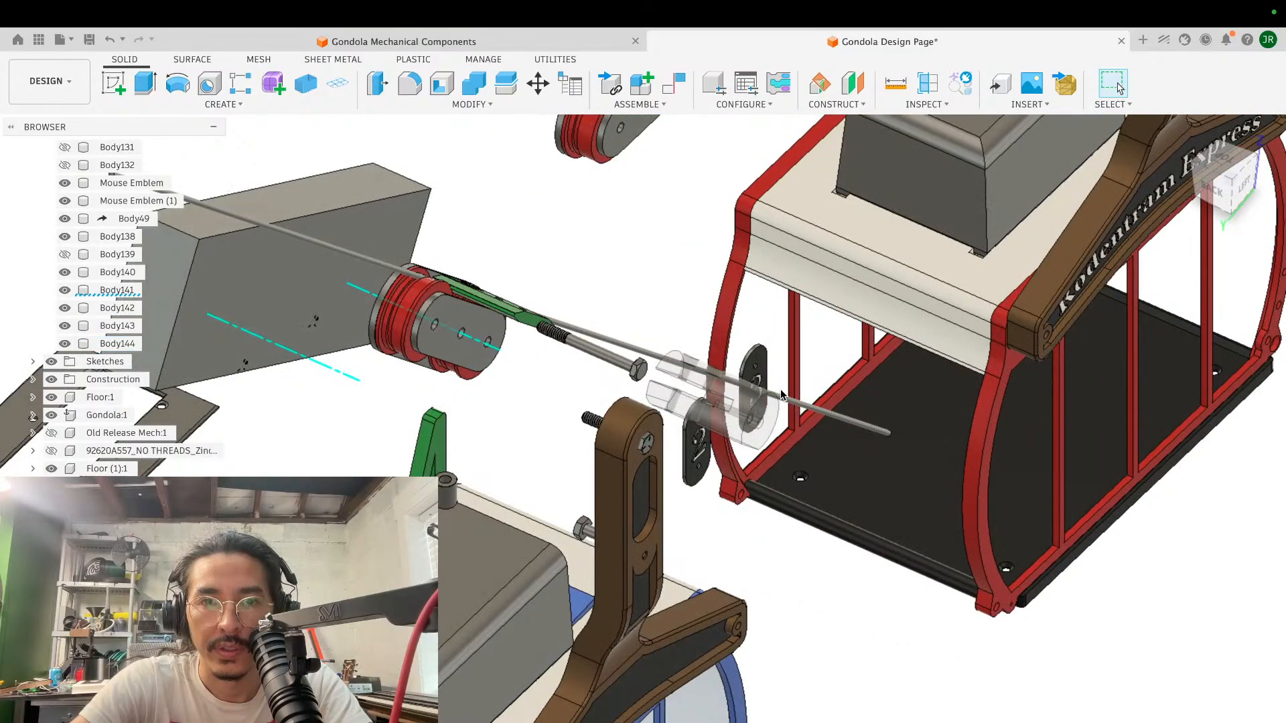
{"action": "middle_click_drag", "start_coordinate": [781, 389], "coordinate": [679, 377], "text": "shift"}
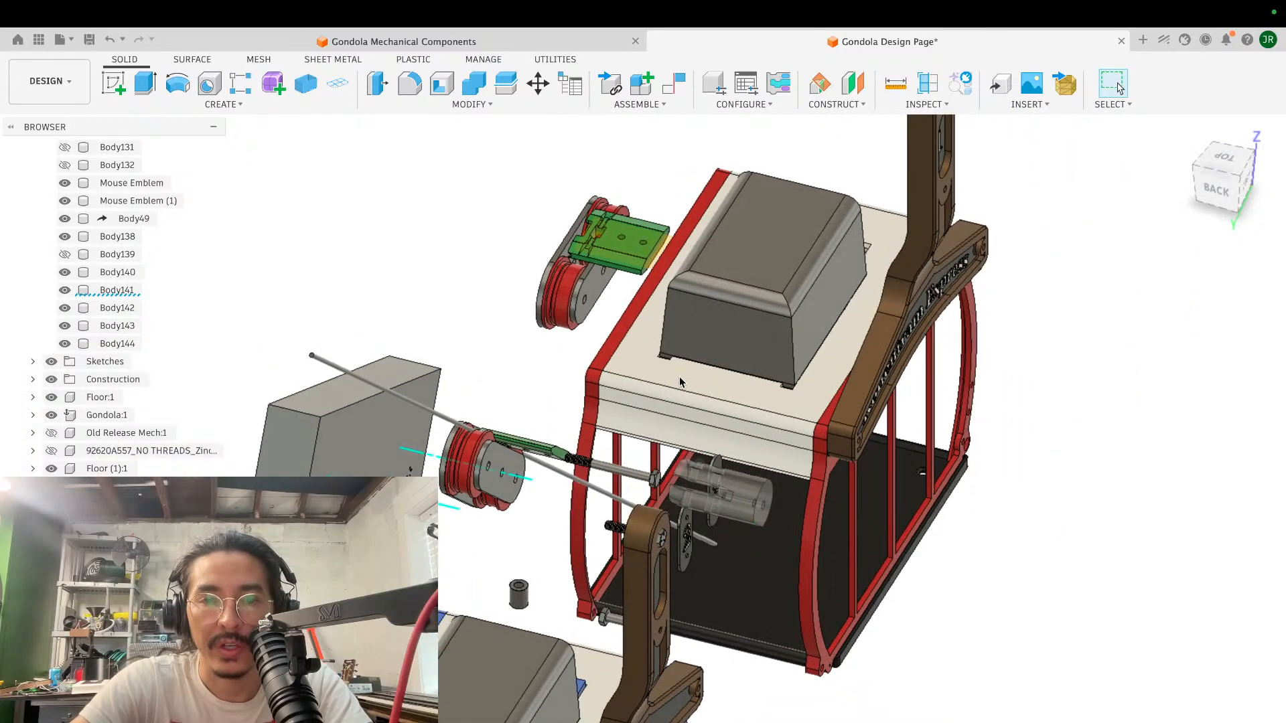
{"action": "scroll", "coordinate": [679, 382], "scroll_direction": "down", "scroll_amount": 2}
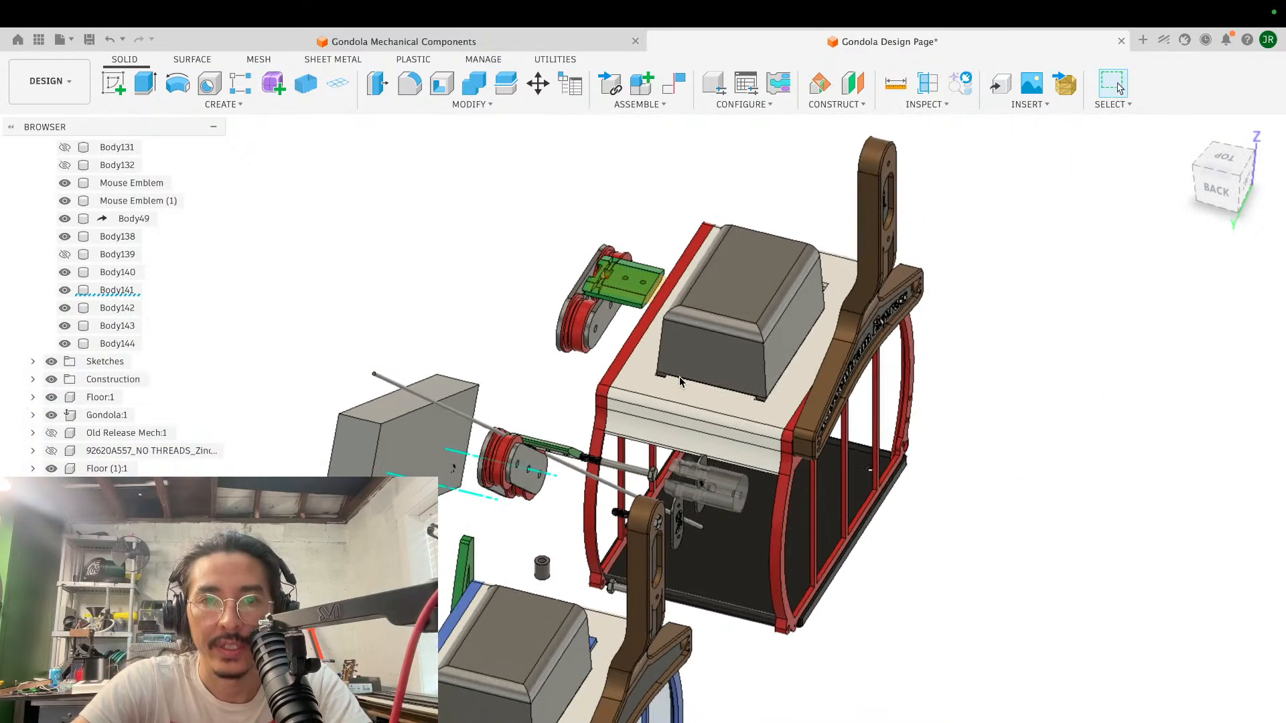
{"action": "scroll", "coordinate": [679, 382], "scroll_direction": "up", "scroll_amount": 3}
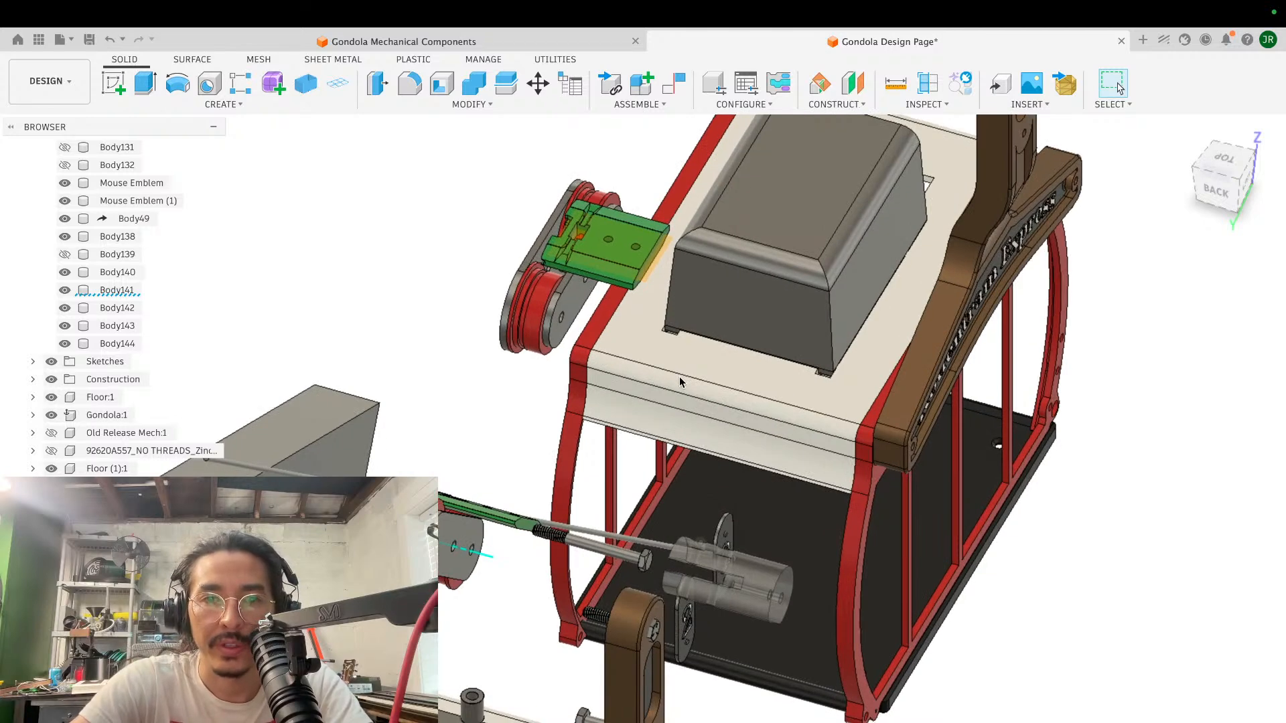
{"action": "key", "text": "m"}
{"action": "left_click", "coordinate": [687, 684]}
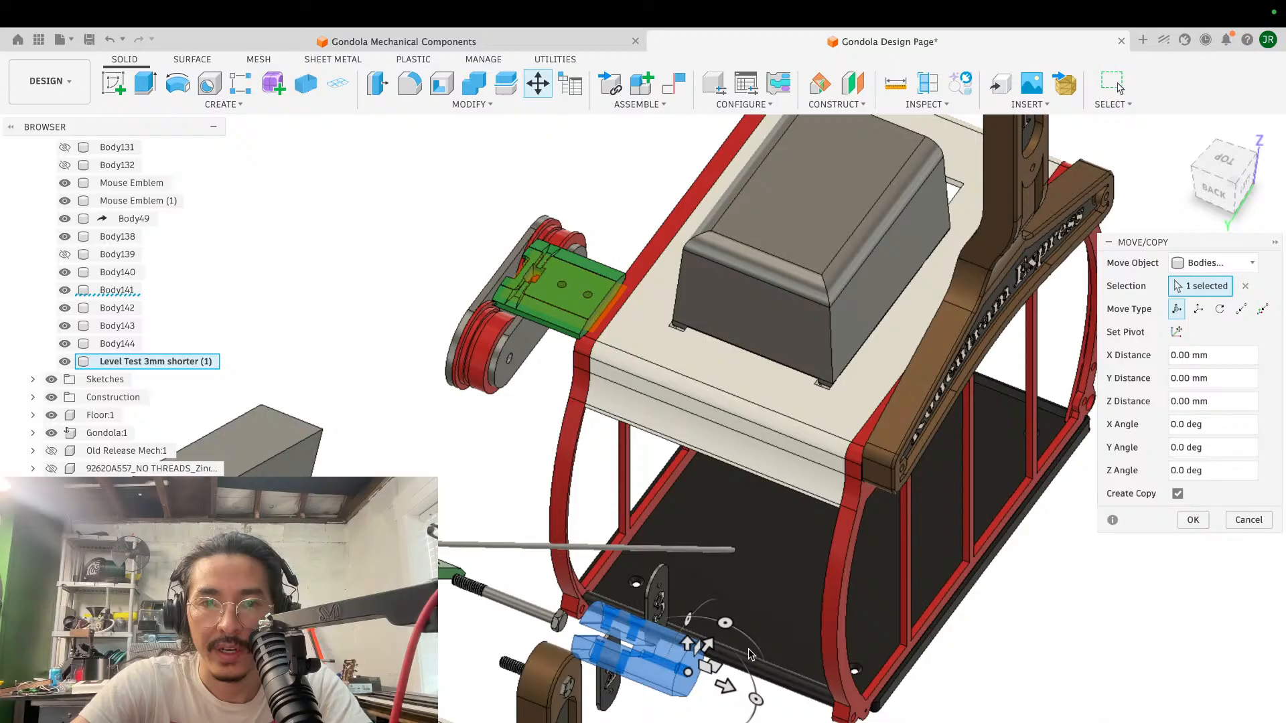
{"action": "left_click_drag", "start_coordinate": [707, 645], "coordinate": [883, 411]}
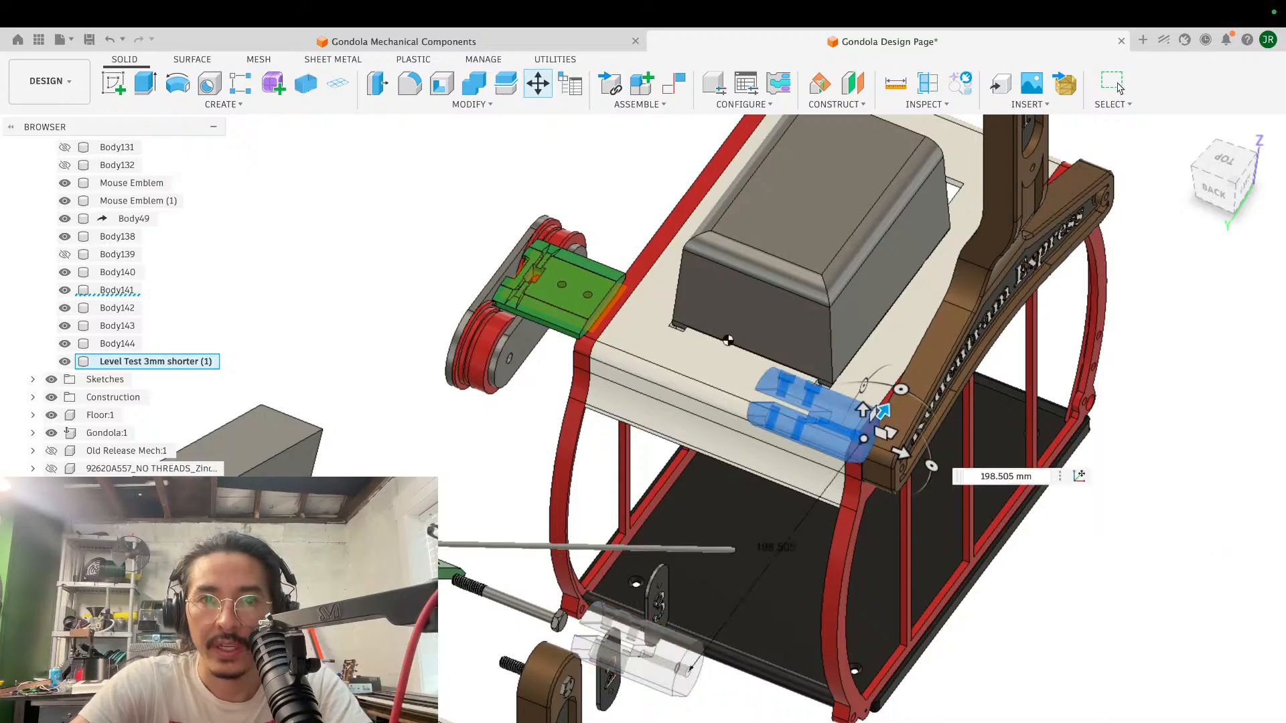
{"action": "key", "text": "Return"}
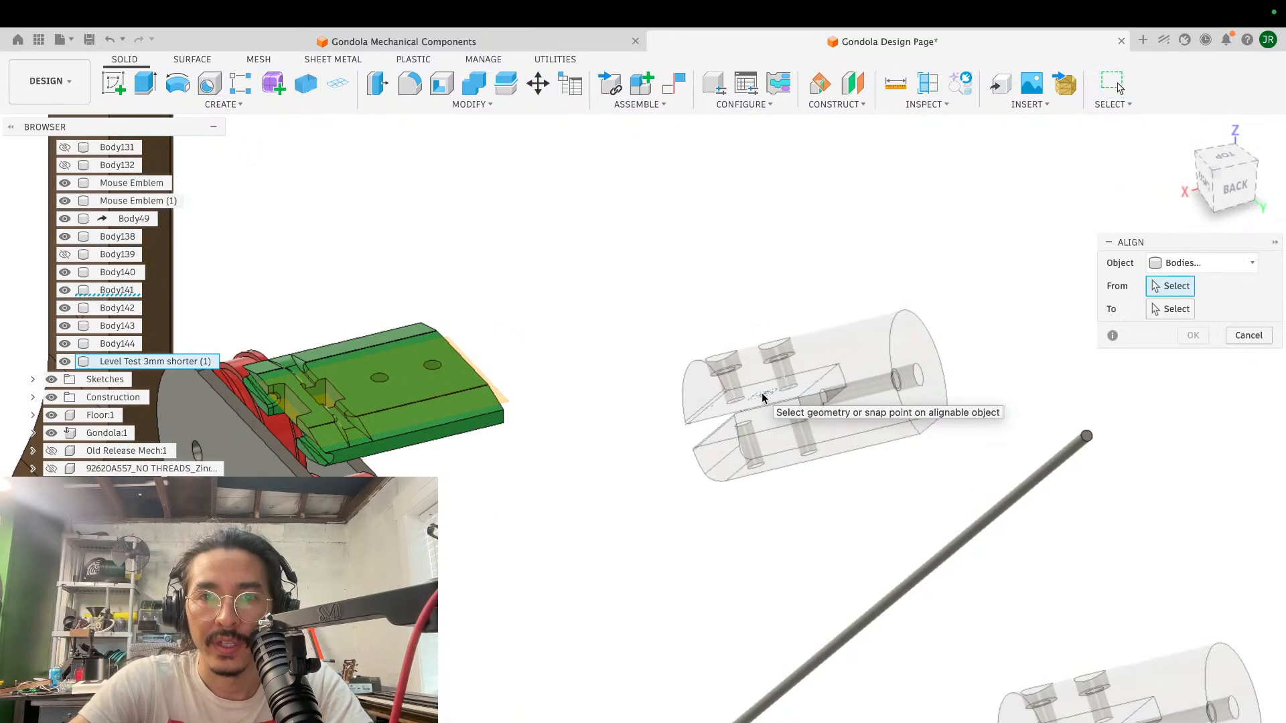
- Align the copied cylinder's flat inner slot face with the green block's broad upper face
{"action": "left_click", "coordinate": [762, 395]}
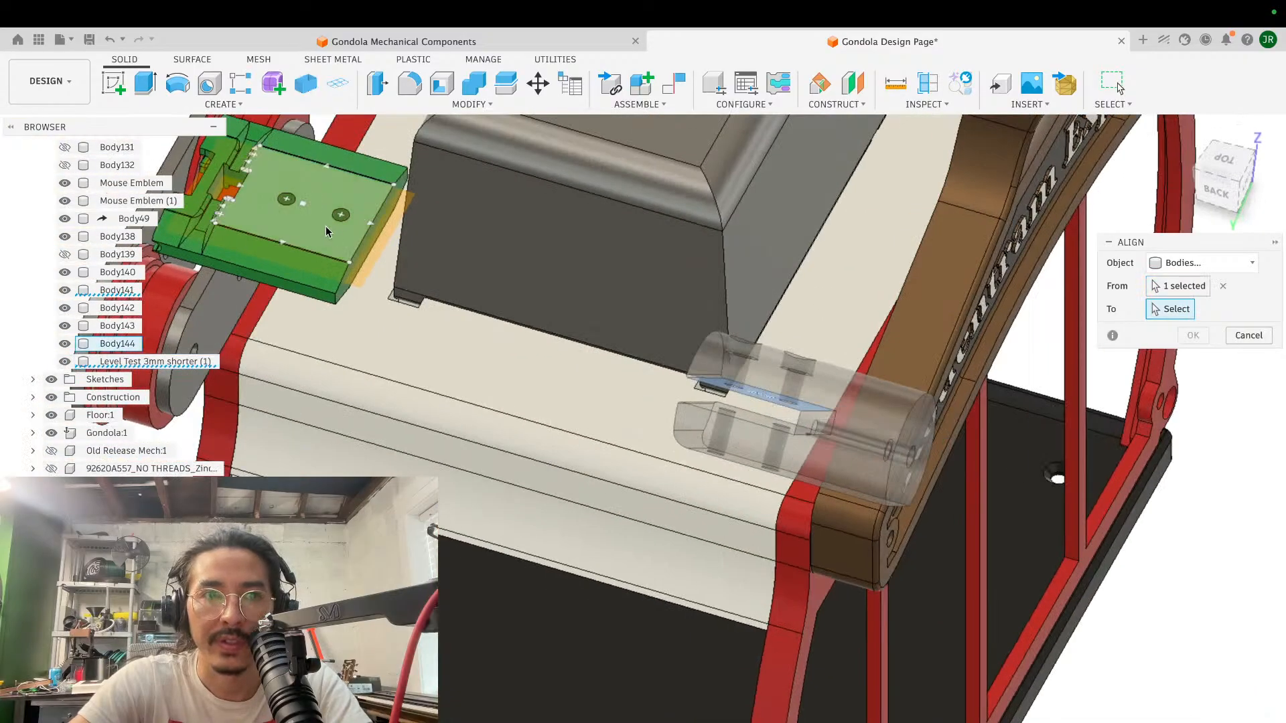
{"action": "left_click", "coordinate": [324, 227]}
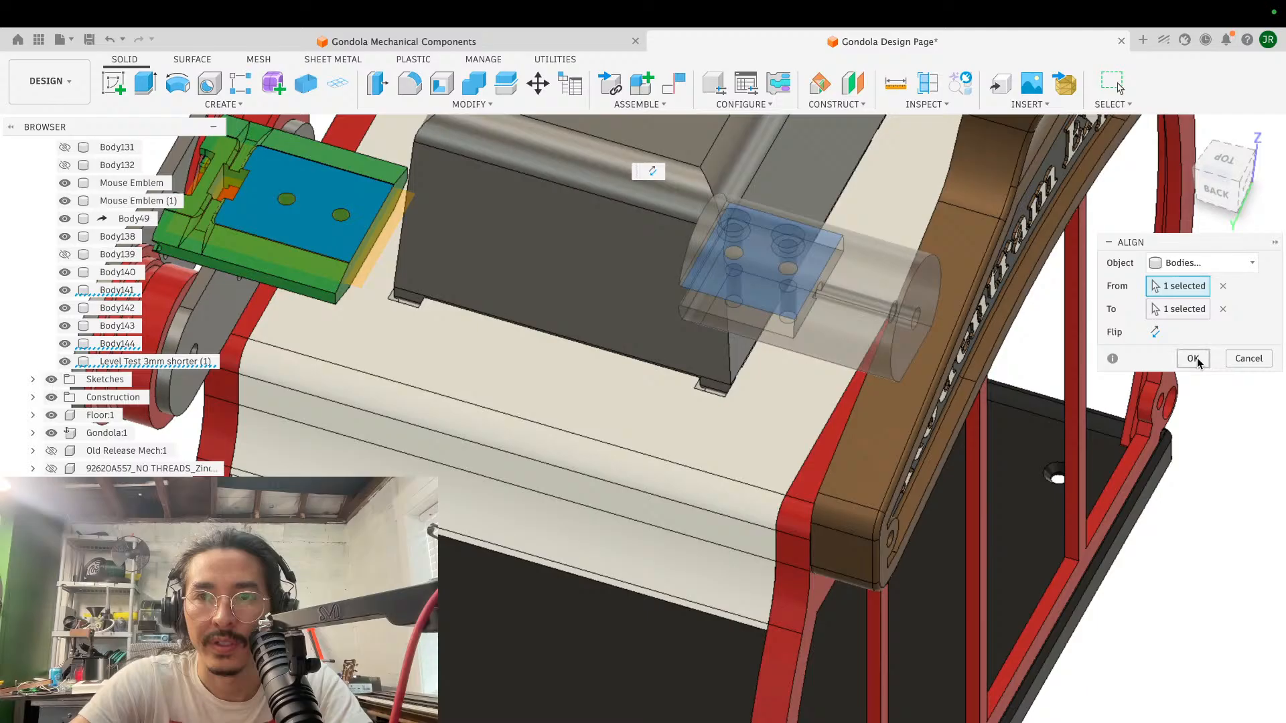
{"action": "left_click", "coordinate": [1192, 359]}
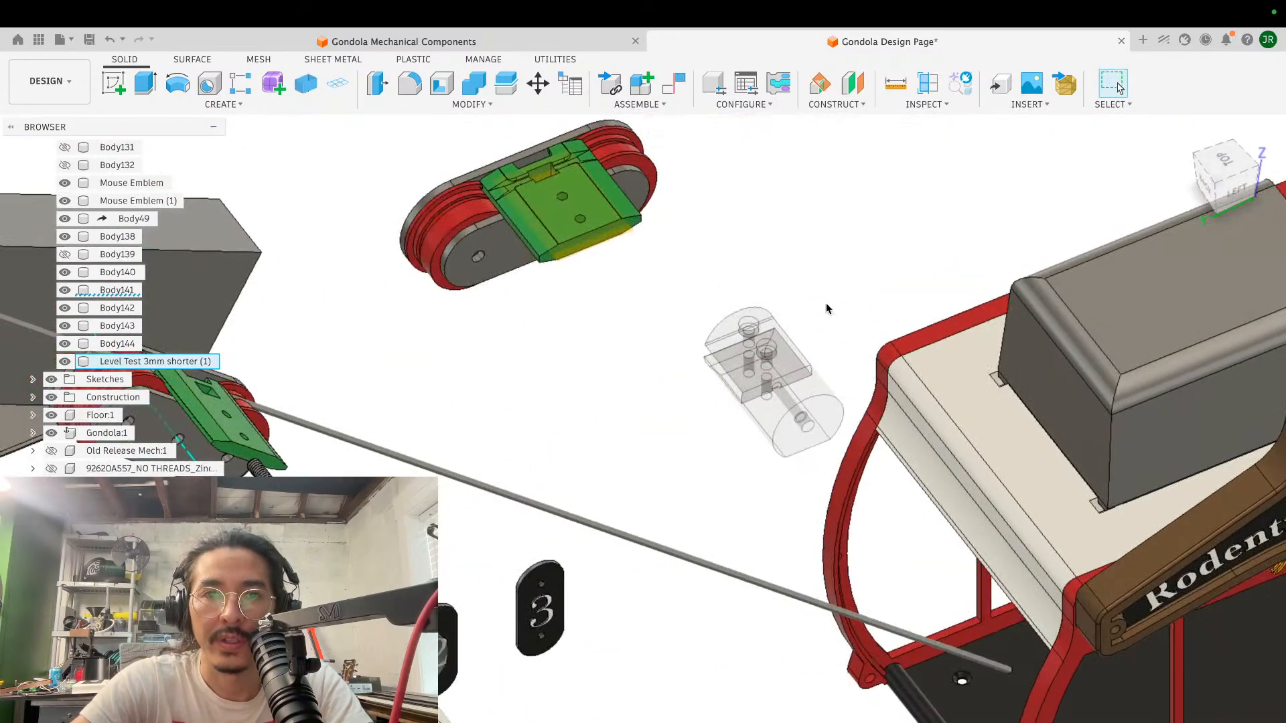
- Make the copied cylinder, Level Test 3mm shorter (1), fully opaque
{"action": "left_click", "coordinate": [773, 392]}
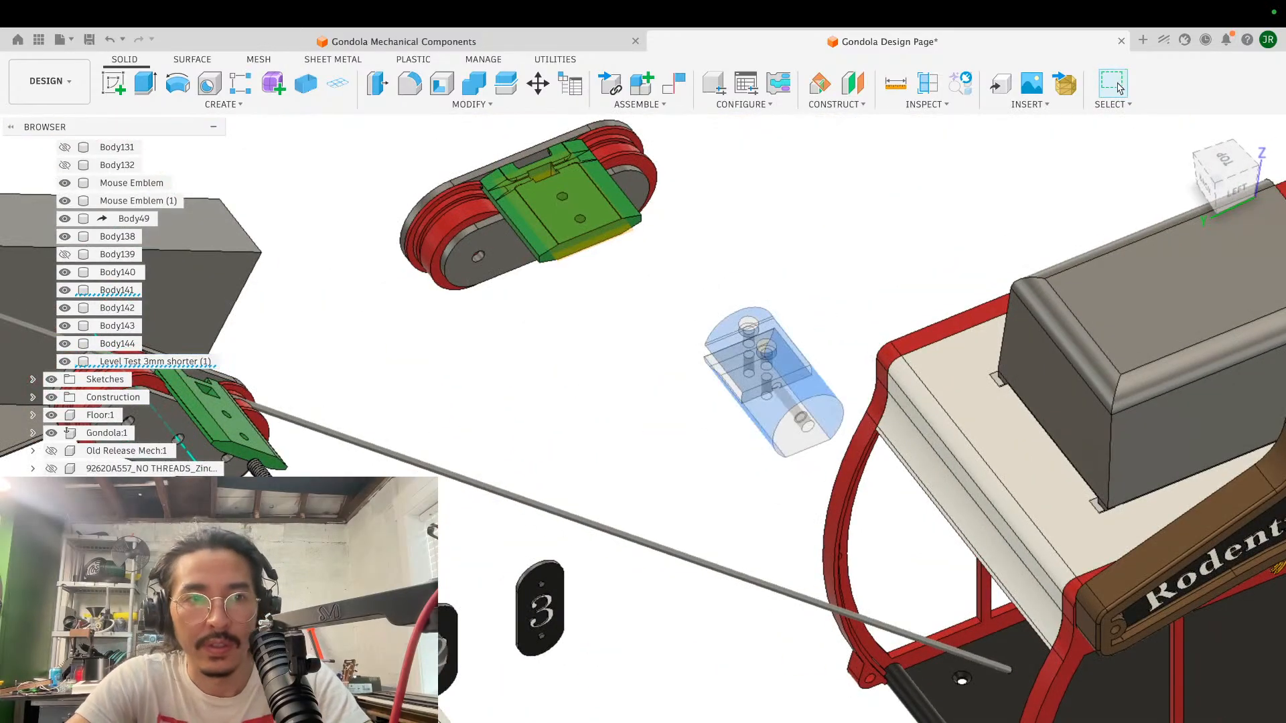
{"action": "right_click", "coordinate": [133, 364]}
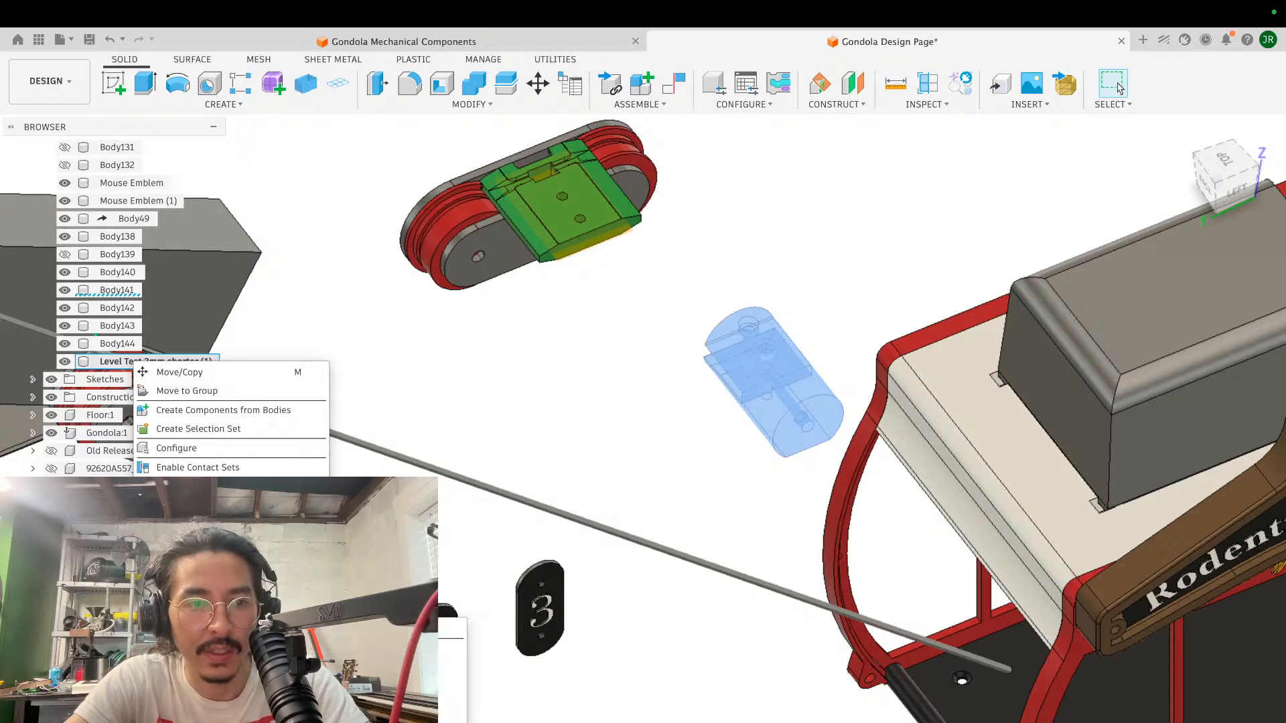
{"action": "left_click", "coordinate": [395, 628]}
{"action": "left_click", "coordinate": [706, 483]}
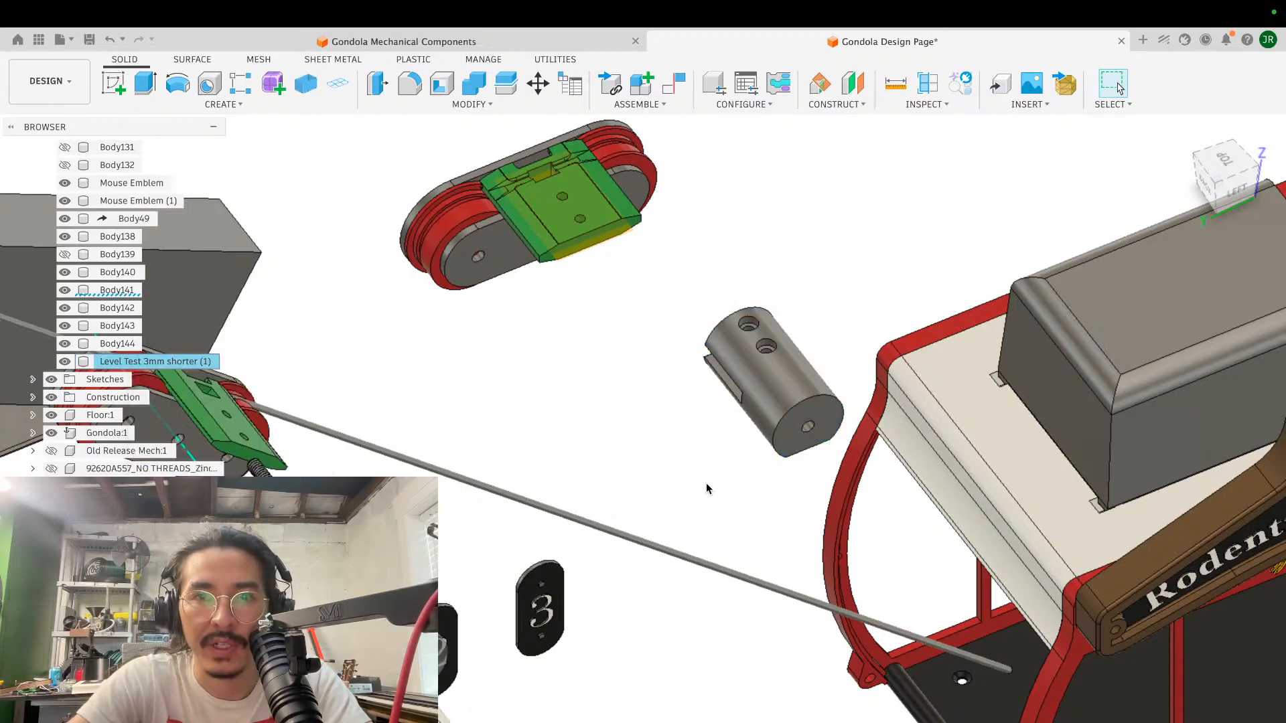
- Move the copied cylinder point to point, from its screw hole nearest the slotted end to the matching hole in the green block
{"action": "scroll", "coordinate": [706, 483], "scroll_direction": "up", "scroll_amount": 5}
{"action": "scroll", "coordinate": [707, 487], "scroll_direction": "up", "scroll_amount": 5}
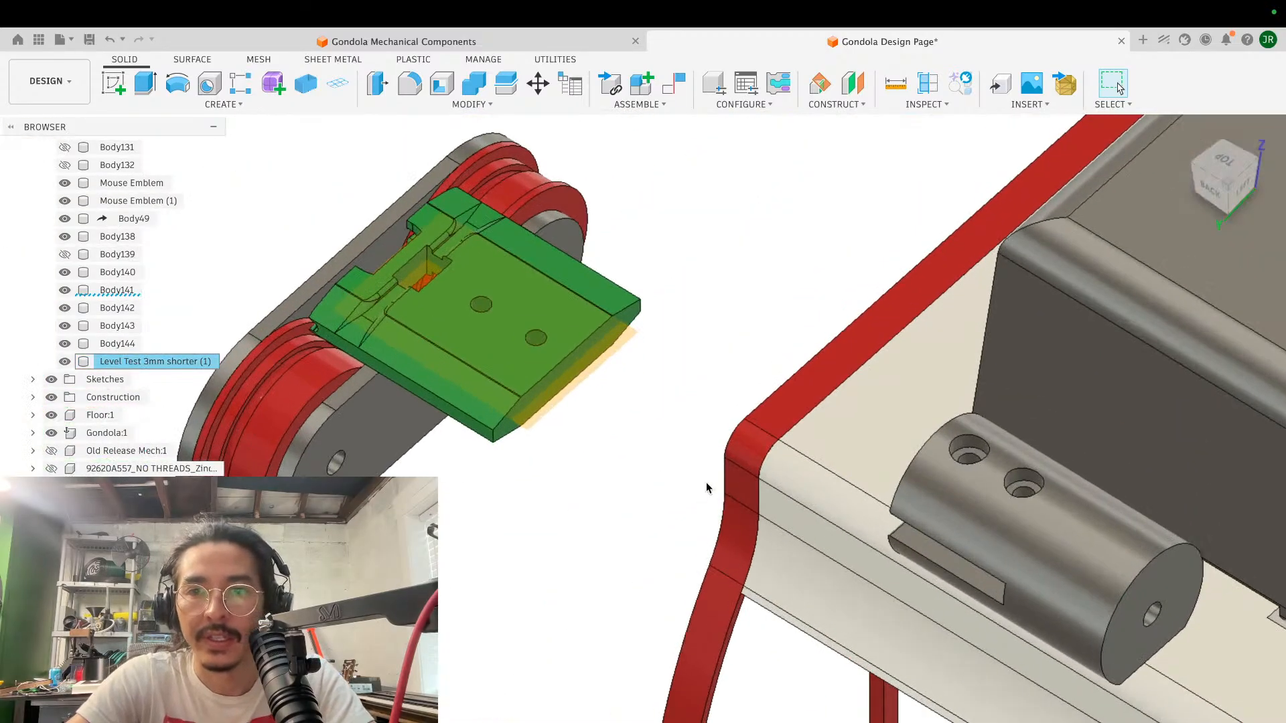
{"action": "scroll", "coordinate": [706, 483], "scroll_direction": "left", "scroll_amount": 10, "text": "shift"}
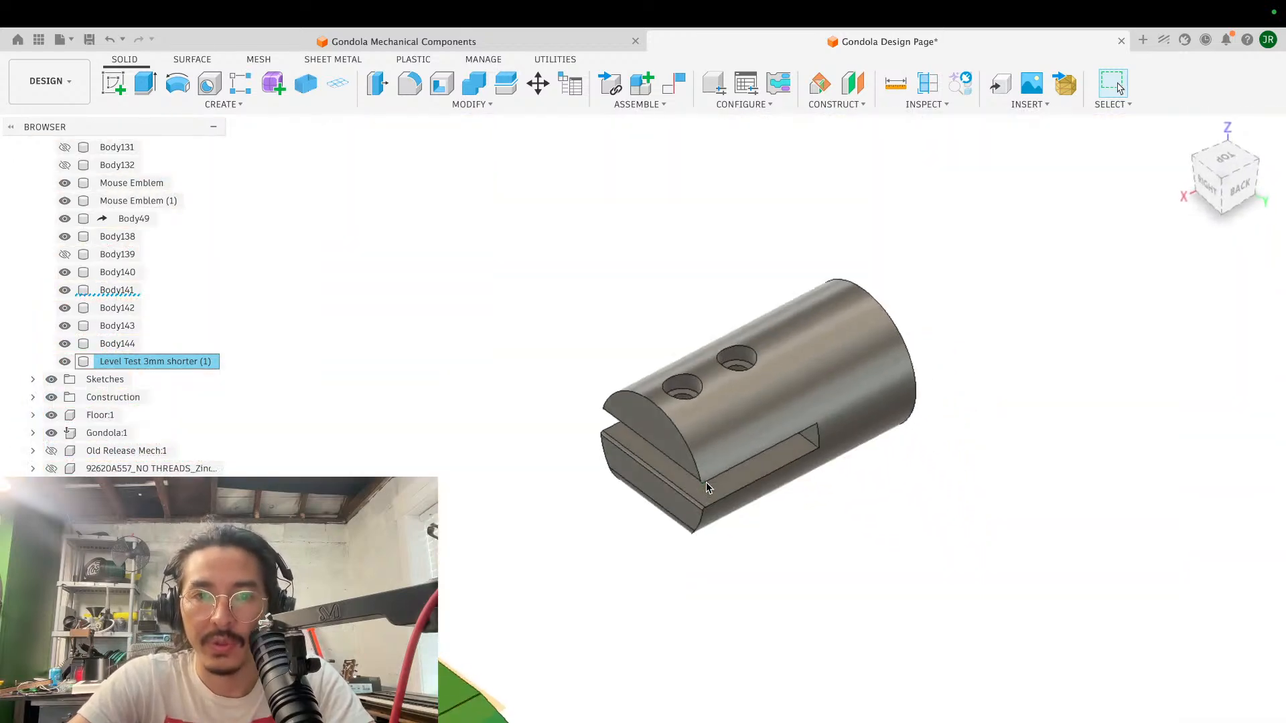
{"action": "key", "text": "m"}
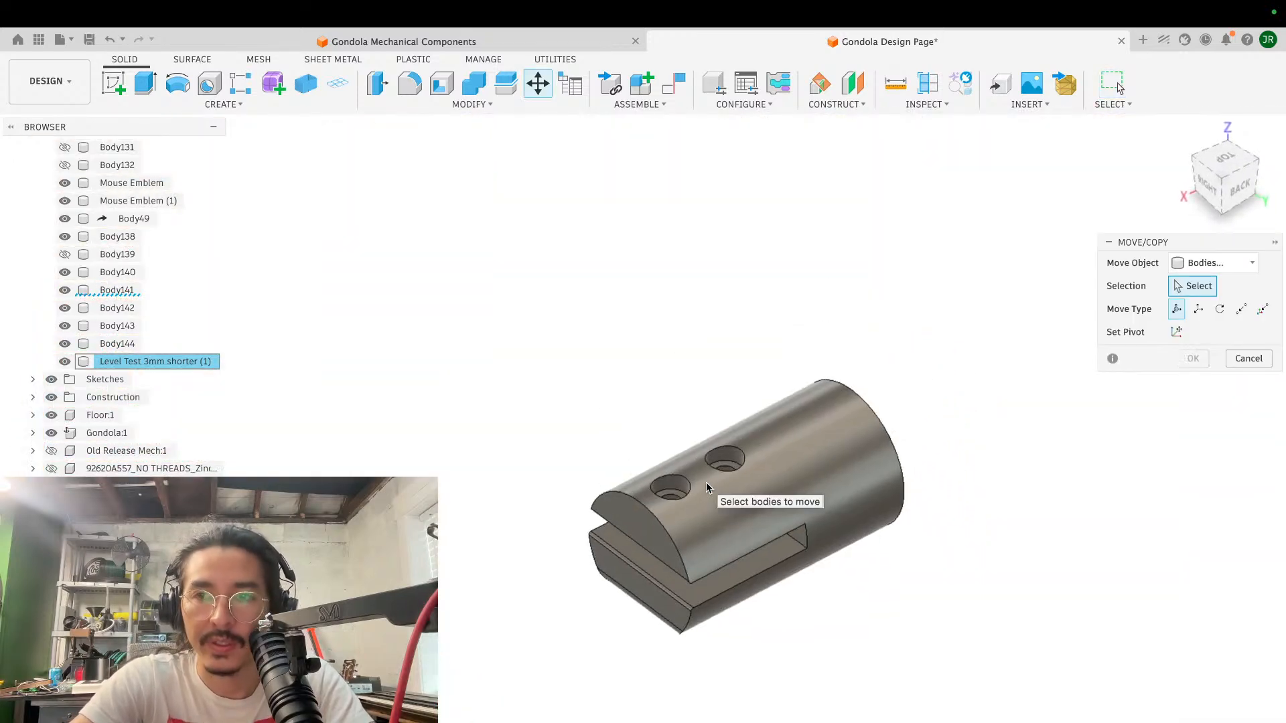
{"action": "left_click", "coordinate": [834, 471]}
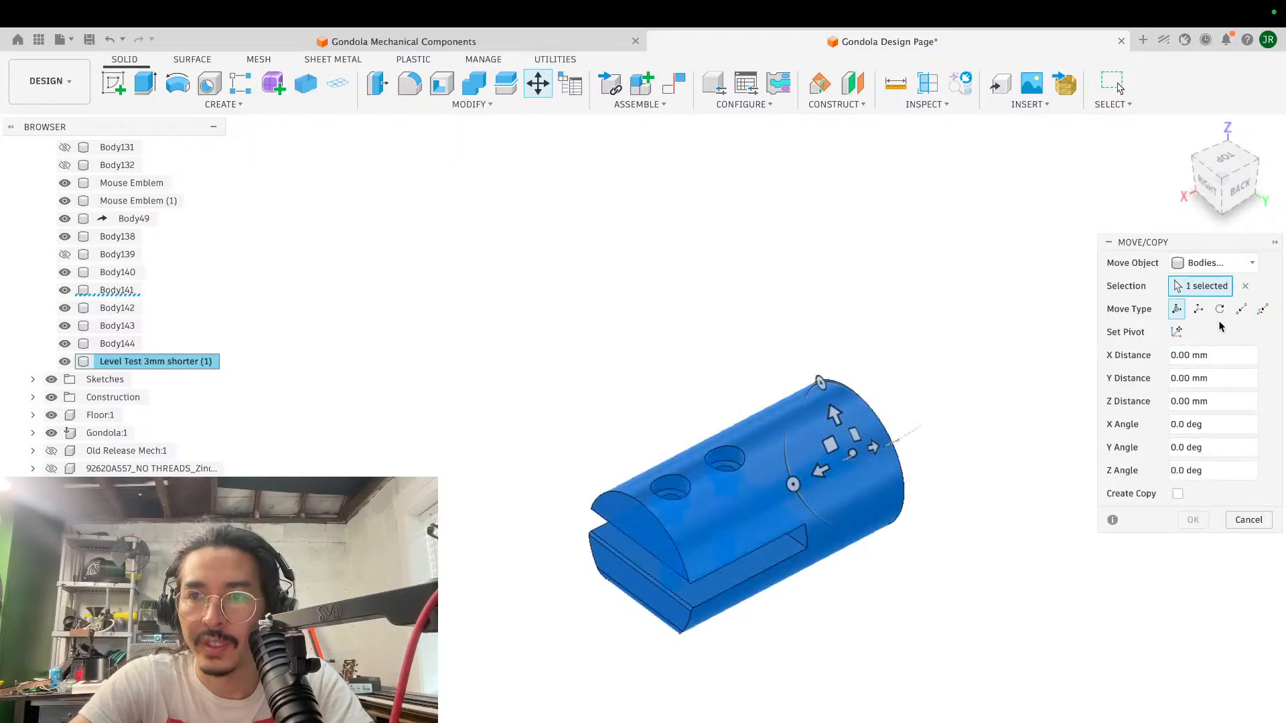
{"action": "left_click", "coordinate": [1241, 309]}
{"action": "scroll", "coordinate": [660, 427], "scroll_direction": "up", "scroll_amount": 10}
{"action": "scroll", "coordinate": [660, 428], "scroll_direction": "up", "scroll_amount": 6, "text": "shift"}
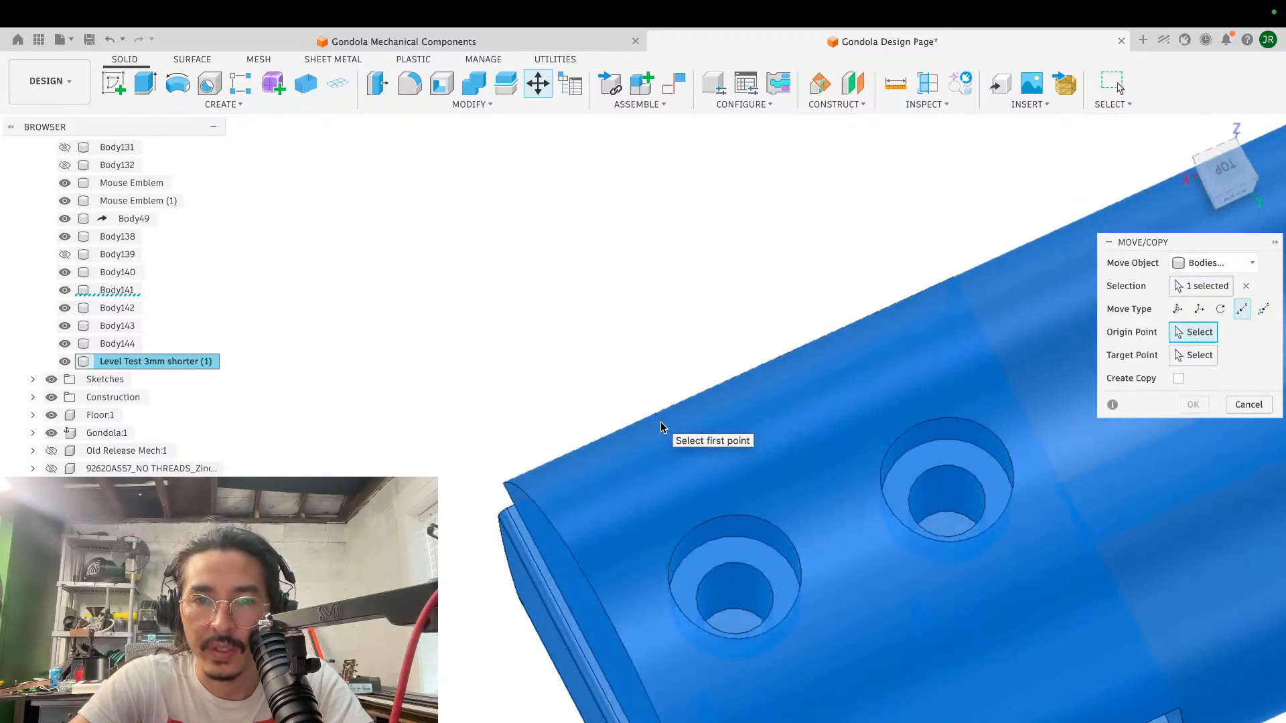
{"action": "left_click", "coordinate": [741, 600]}
{"action": "scroll", "coordinate": [741, 600], "scroll_direction": "down", "scroll_amount": 10}
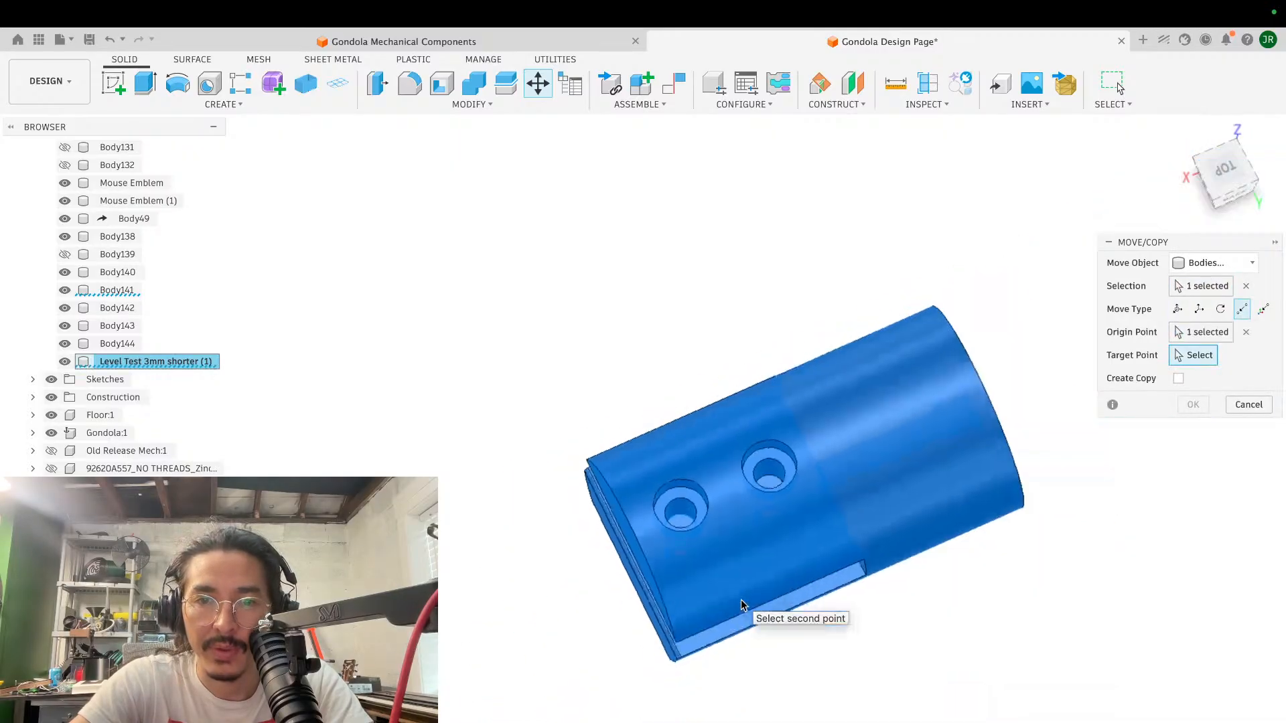
{"action": "left_click", "coordinate": [488, 608]}
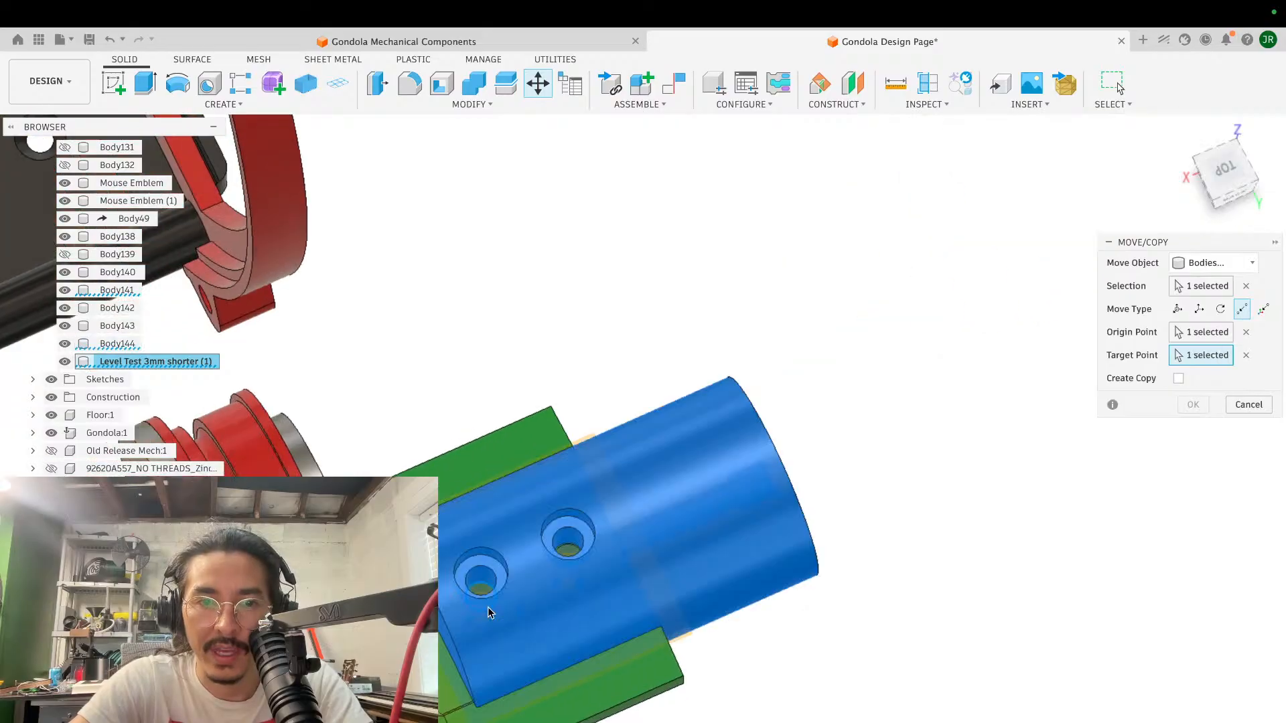
{"action": "left_click", "coordinate": [1192, 405]}
- Examine how the slotted cylinder fits over the green block and clears the rollers, side plates and cable
{"action": "scroll", "coordinate": [752, 454], "scroll_direction": "down", "scroll_amount": 5}
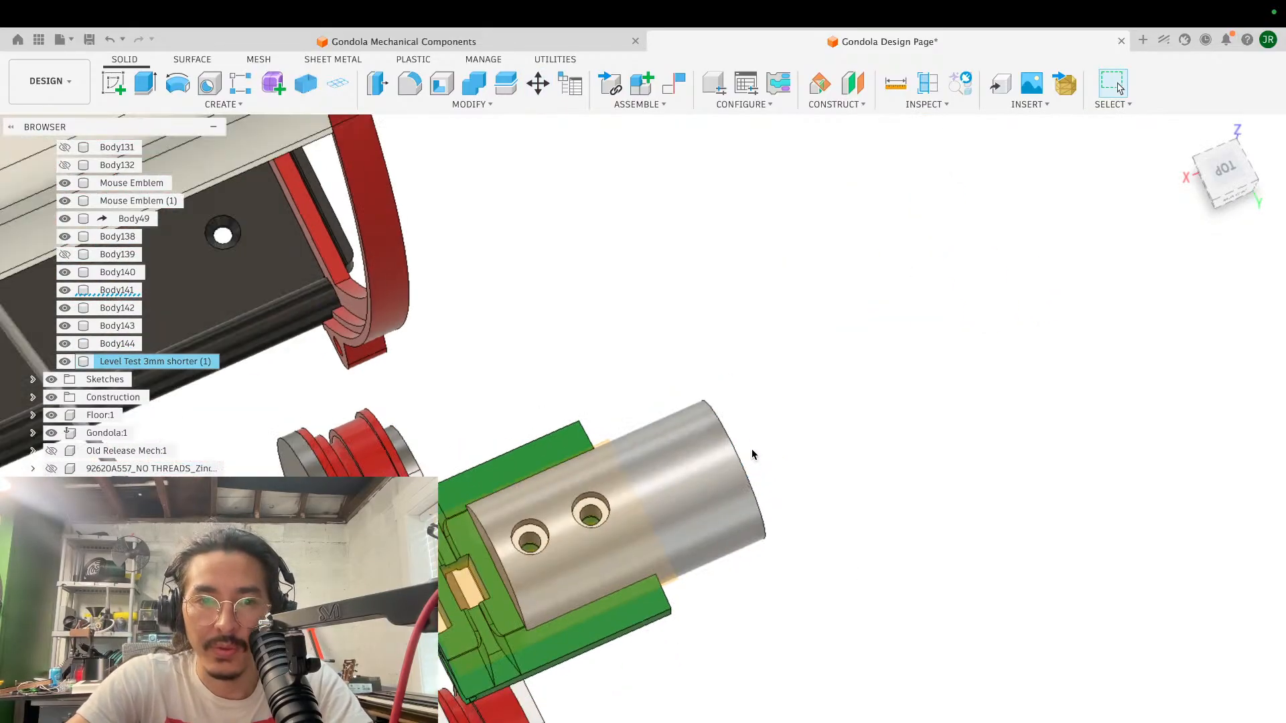
{"action": "scroll", "coordinate": [752, 455], "scroll_direction": "down", "scroll_amount": 10, "text": "shift"}
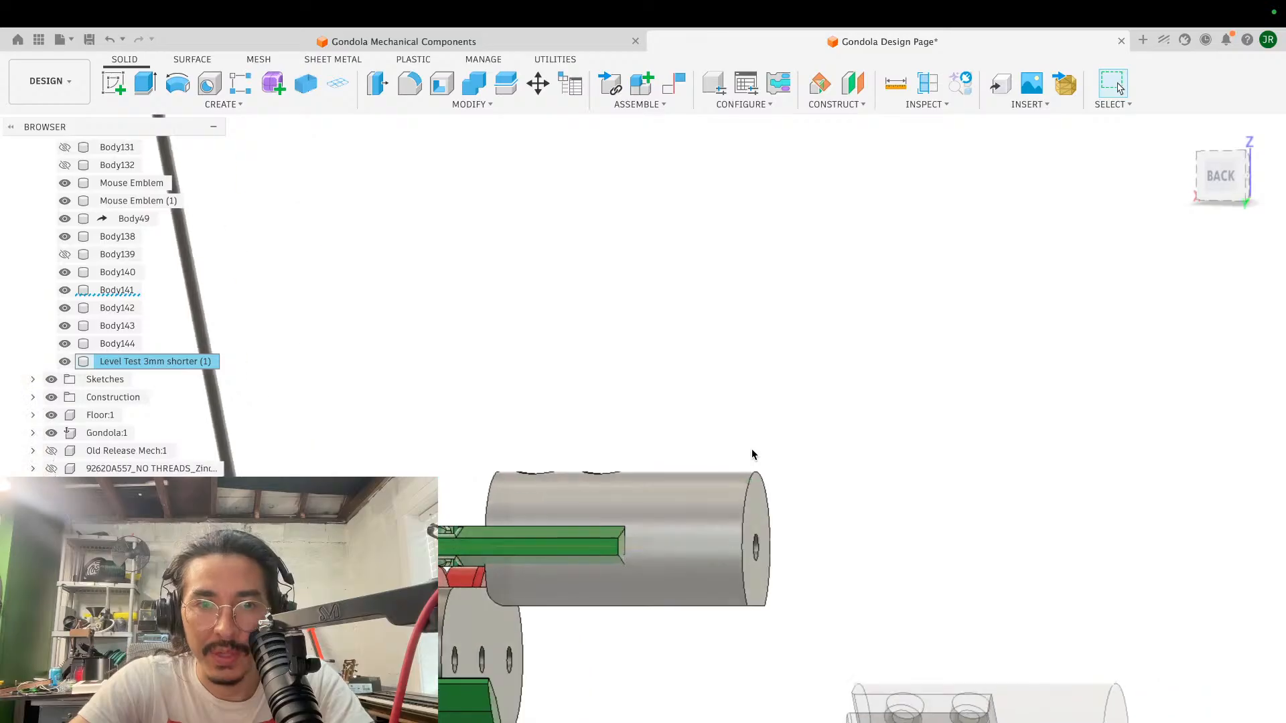
{"action": "scroll", "coordinate": [752, 455], "scroll_direction": "up", "scroll_amount": 6}
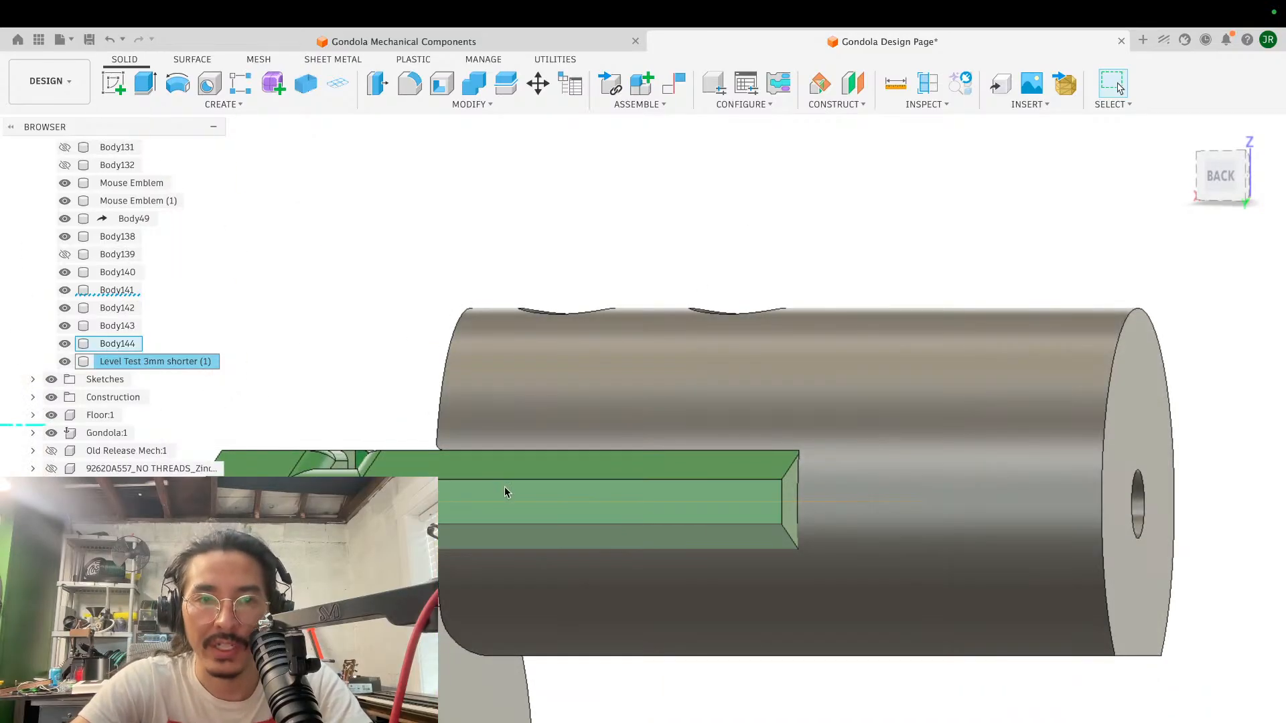
{"action": "scroll", "coordinate": [504, 486], "scroll_direction": "down", "scroll_amount": 5}
{"action": "scroll", "coordinate": [504, 486], "scroll_direction": "up", "scroll_amount": 5, "text": "shift"}
{"action": "scroll", "coordinate": [505, 492], "scroll_direction": "down", "scroll_amount": 5, "text": "shift"}
{"action": "scroll", "coordinate": [504, 492], "scroll_direction": "up", "scroll_amount": 2, "text": "shift"}
{"action": "scroll", "coordinate": [504, 492], "scroll_direction": "up", "scroll_amount": 3}
{"action": "scroll", "coordinate": [504, 492], "scroll_direction": "up", "scroll_amount": 6}
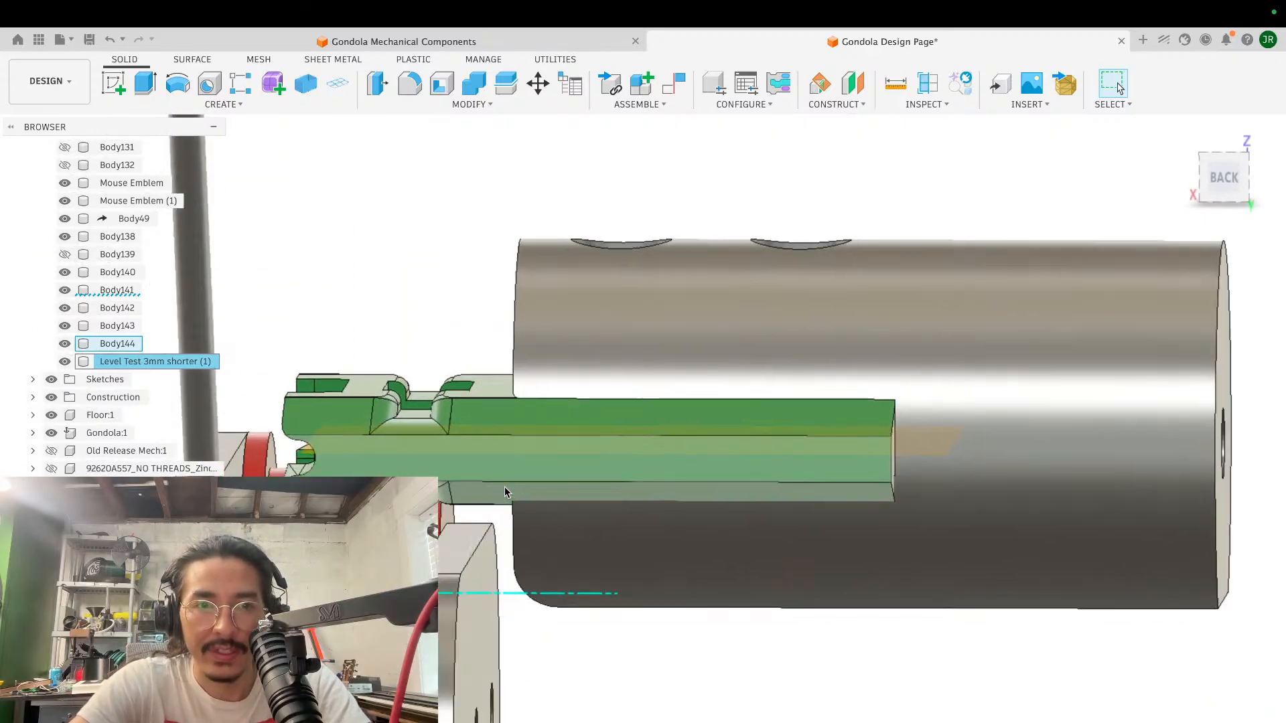
{"action": "scroll", "coordinate": [505, 497], "scroll_direction": "down", "scroll_amount": 3}
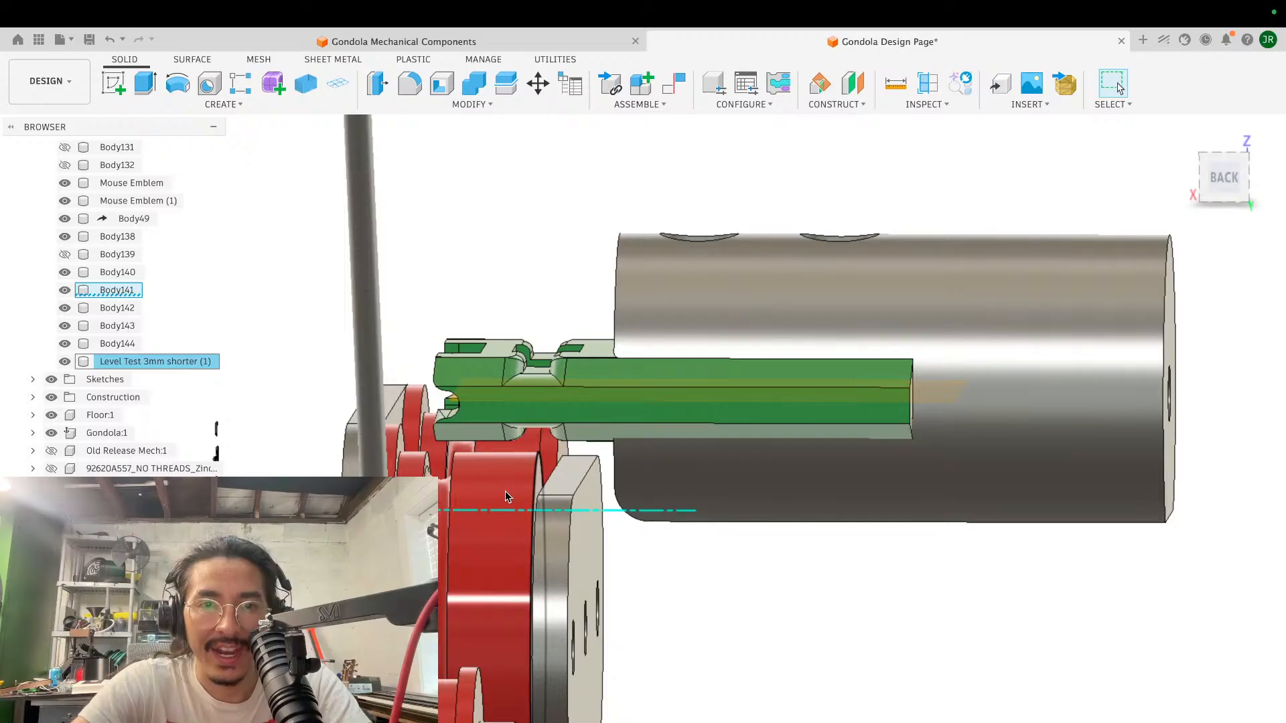
{"action": "scroll", "coordinate": [506, 497], "scroll_direction": "left", "scroll_amount": 4}
{"action": "scroll", "coordinate": [506, 497], "scroll_direction": "right", "scroll_amount": 2}
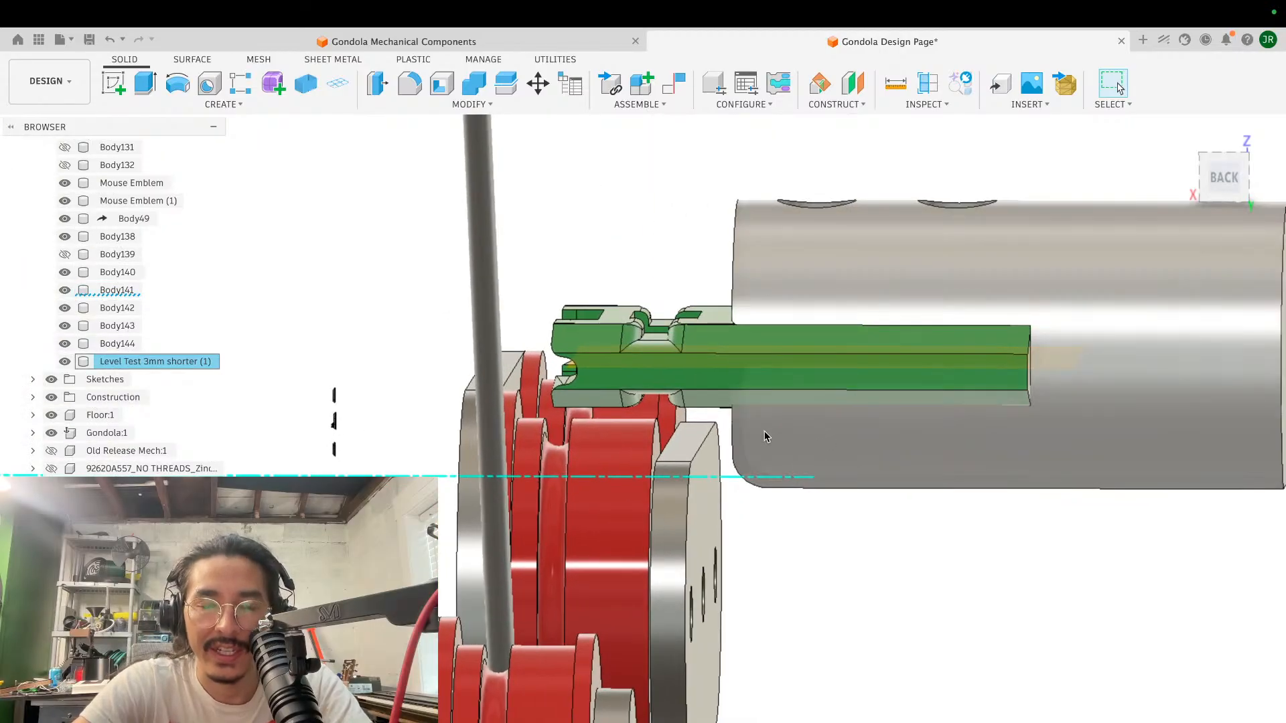
{"action": "scroll", "coordinate": [774, 431], "scroll_direction": "right", "scroll_amount": 3}
{"action": "scroll", "coordinate": [775, 431], "scroll_direction": "up", "scroll_amount": 2}
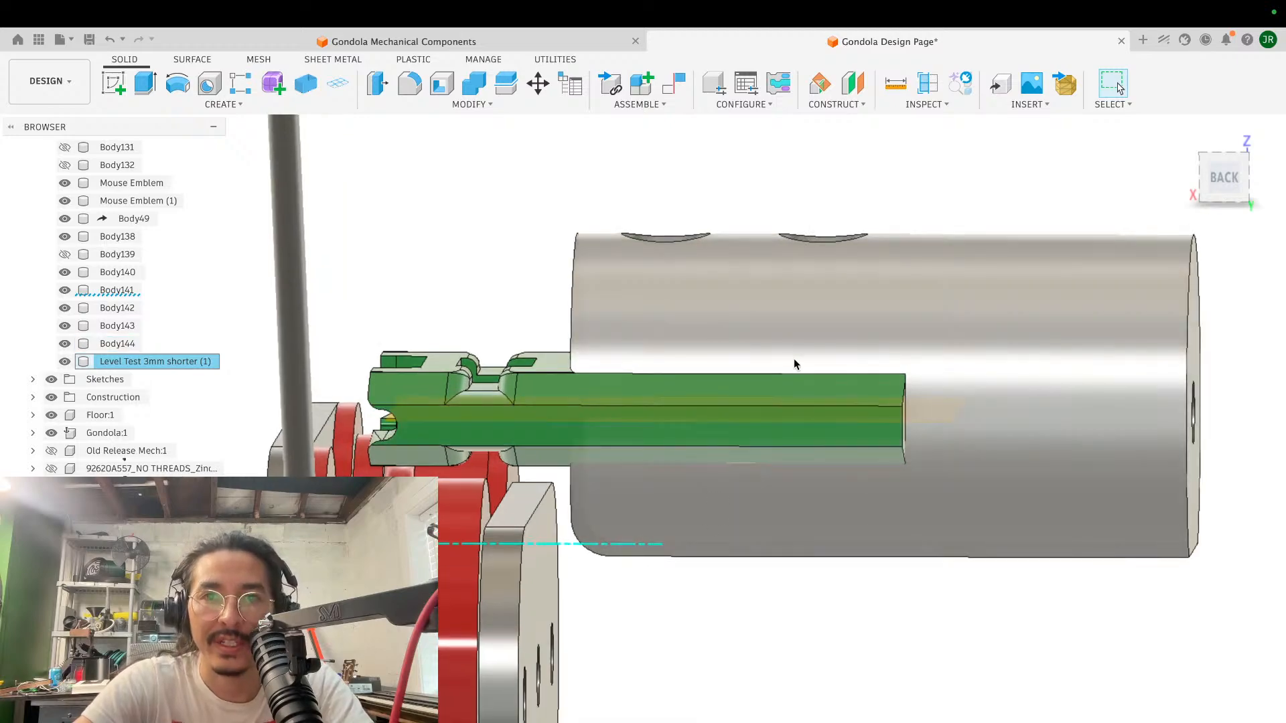
{"action": "scroll", "coordinate": [773, 395], "scroll_direction": "down", "scroll_amount": 5}
{"action": "scroll", "coordinate": [774, 395], "scroll_direction": "right", "scroll_amount": 5, "text": "shift"}
{"action": "scroll", "coordinate": [773, 395], "scroll_direction": "up", "scroll_amount": 5, "text": "shift"}
{"action": "scroll", "coordinate": [773, 395], "scroll_direction": "left", "scroll_amount": 5, "text": "shift"}
{"action": "scroll", "coordinate": [773, 395], "scroll_direction": "down", "scroll_amount": 5, "text": "shift"}
{"action": "scroll", "coordinate": [774, 395], "scroll_direction": "right", "scroll_amount": 5, "text": "shift"}
{"action": "scroll", "coordinate": [774, 395], "scroll_direction": "right", "scroll_amount": 5, "text": "shift"}
{"action": "scroll", "coordinate": [774, 395], "scroll_direction": "down", "scroll_amount": 5, "text": "shift"}
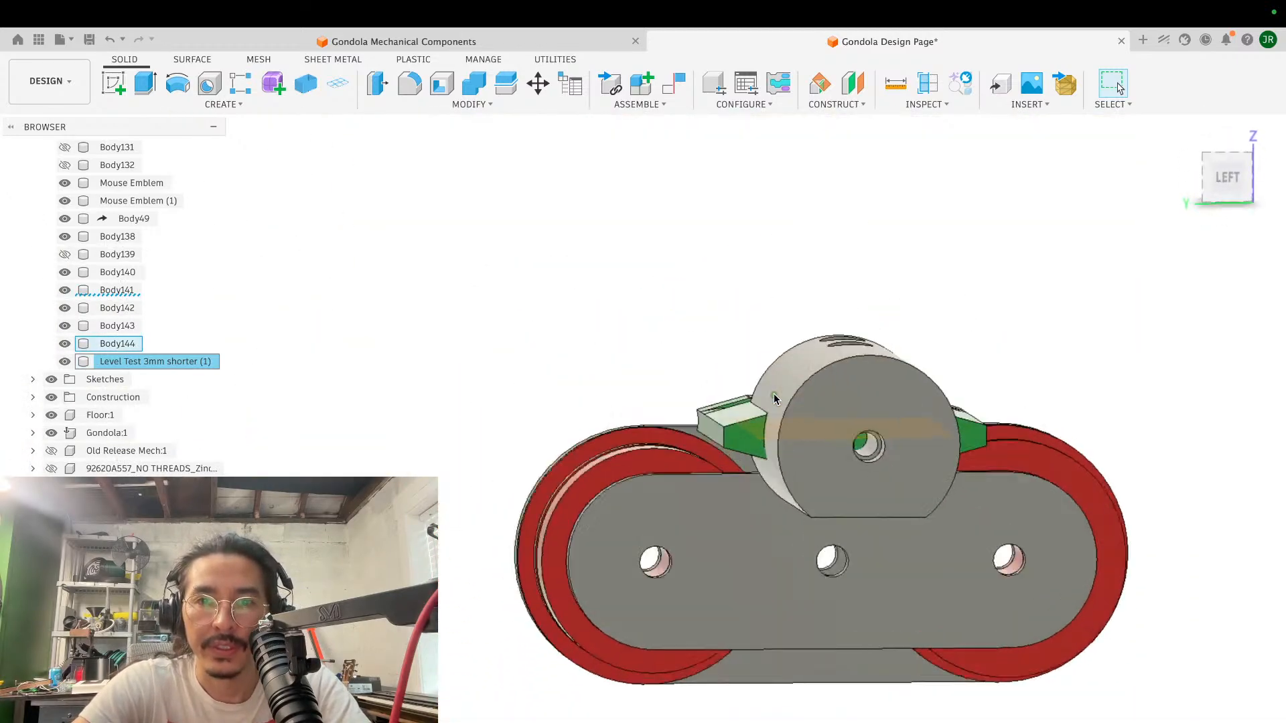
{"action": "scroll", "coordinate": [773, 395], "scroll_direction": "left", "scroll_amount": 8, "text": "shift"}
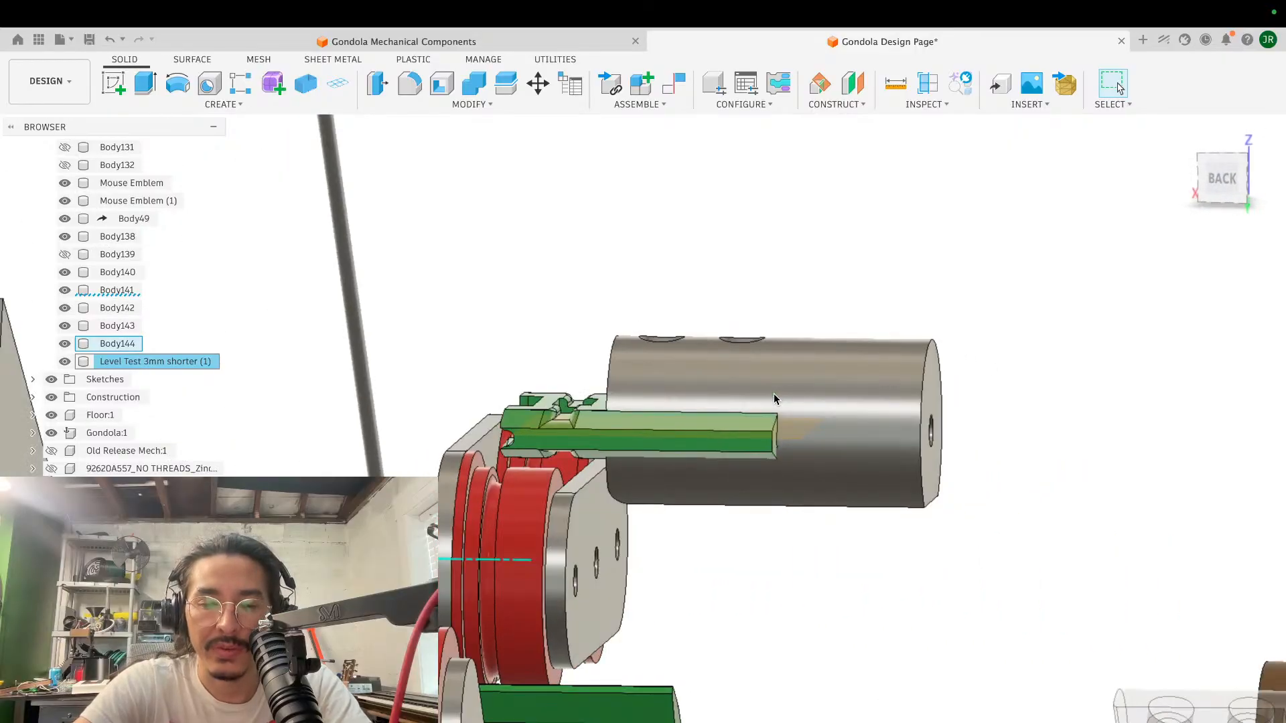
{"action": "scroll", "coordinate": [721, 410], "scroll_direction": "left", "scroll_amount": 3, "text": "shift"}
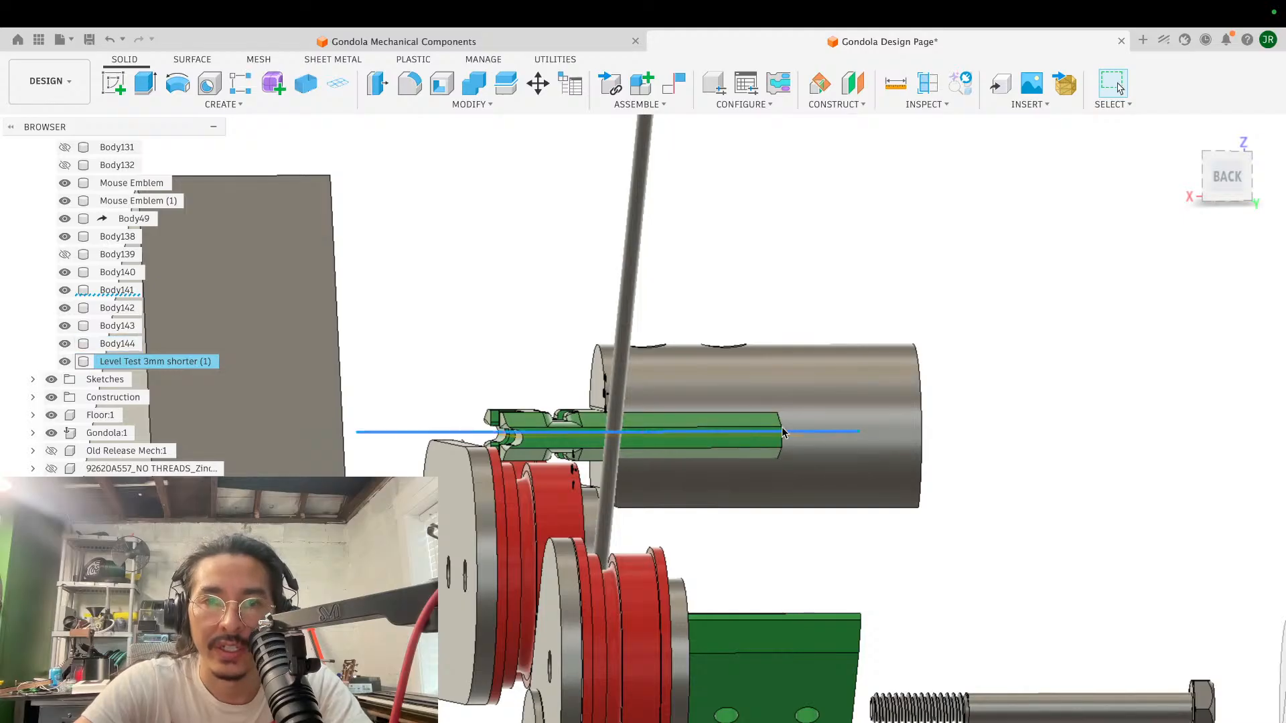
{"action": "scroll", "coordinate": [700, 415], "scroll_direction": "left", "scroll_amount": 3}
{"action": "scroll", "coordinate": [700, 413], "scroll_direction": "right", "scroll_amount": 5, "text": "shift"}
{"action": "scroll", "coordinate": [701, 413], "scroll_direction": "up", "scroll_amount": 4}
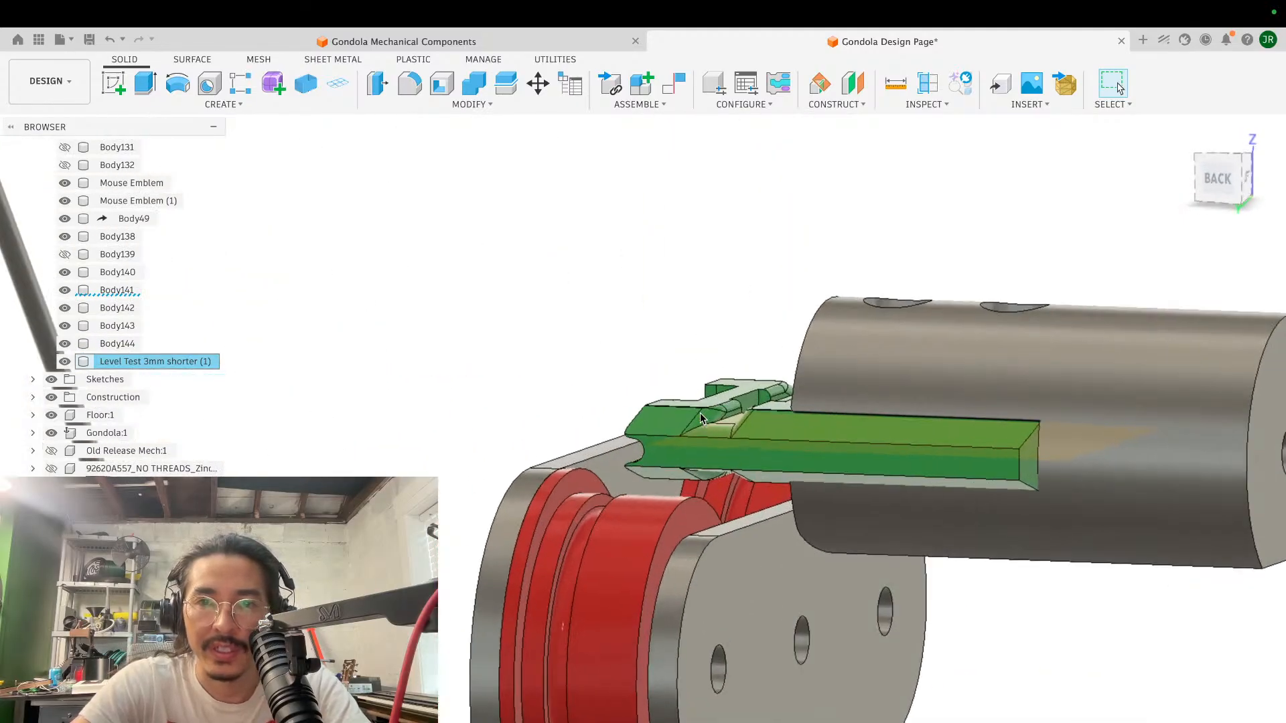
{"action": "scroll", "coordinate": [769, 344], "scroll_direction": "right", "scroll_amount": 5}
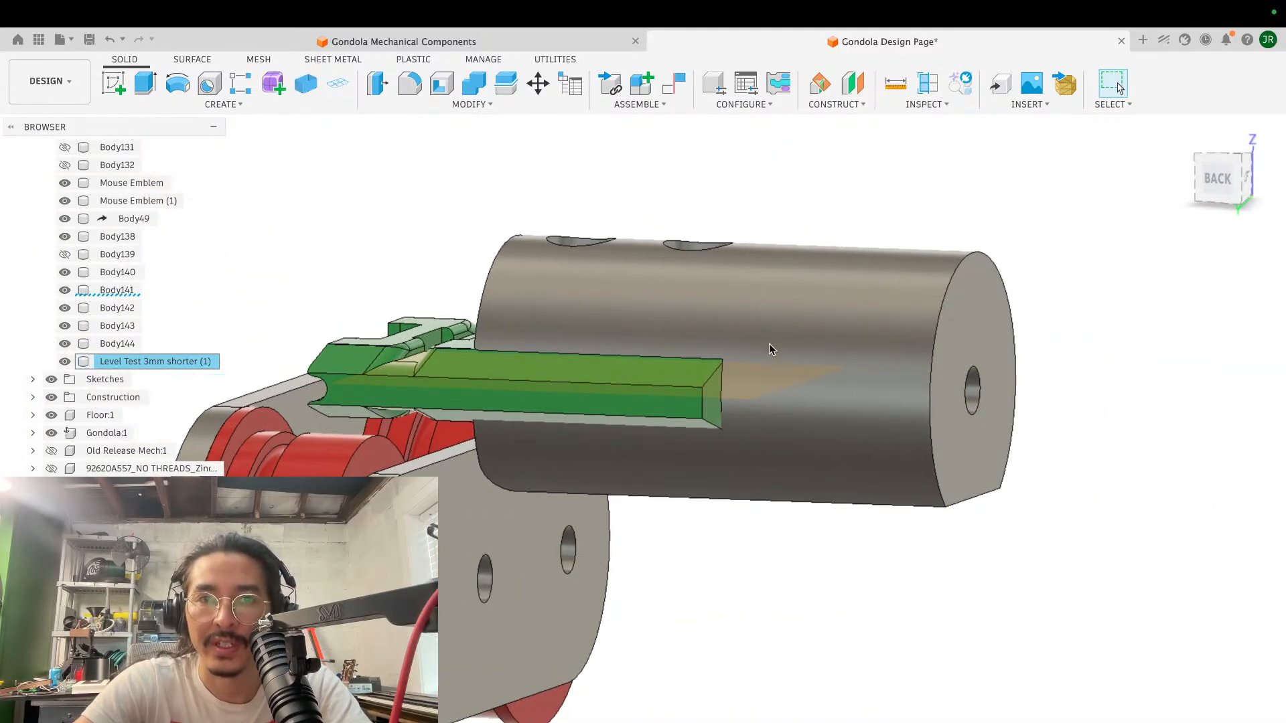
{"action": "scroll", "coordinate": [768, 343], "scroll_direction": "left", "scroll_amount": 3, "text": "shift"}
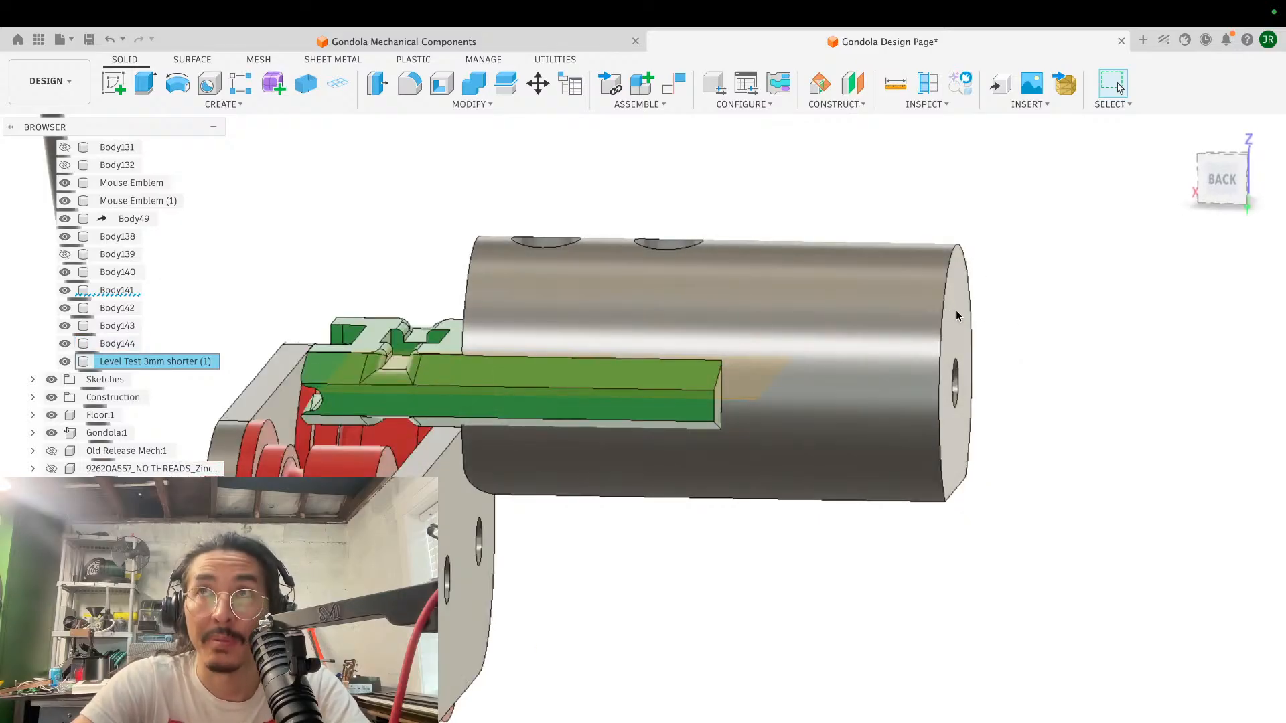
{"action": "middle_click_drag", "start_coordinate": [892, 392], "coordinate": [805, 370], "text": "shift"}
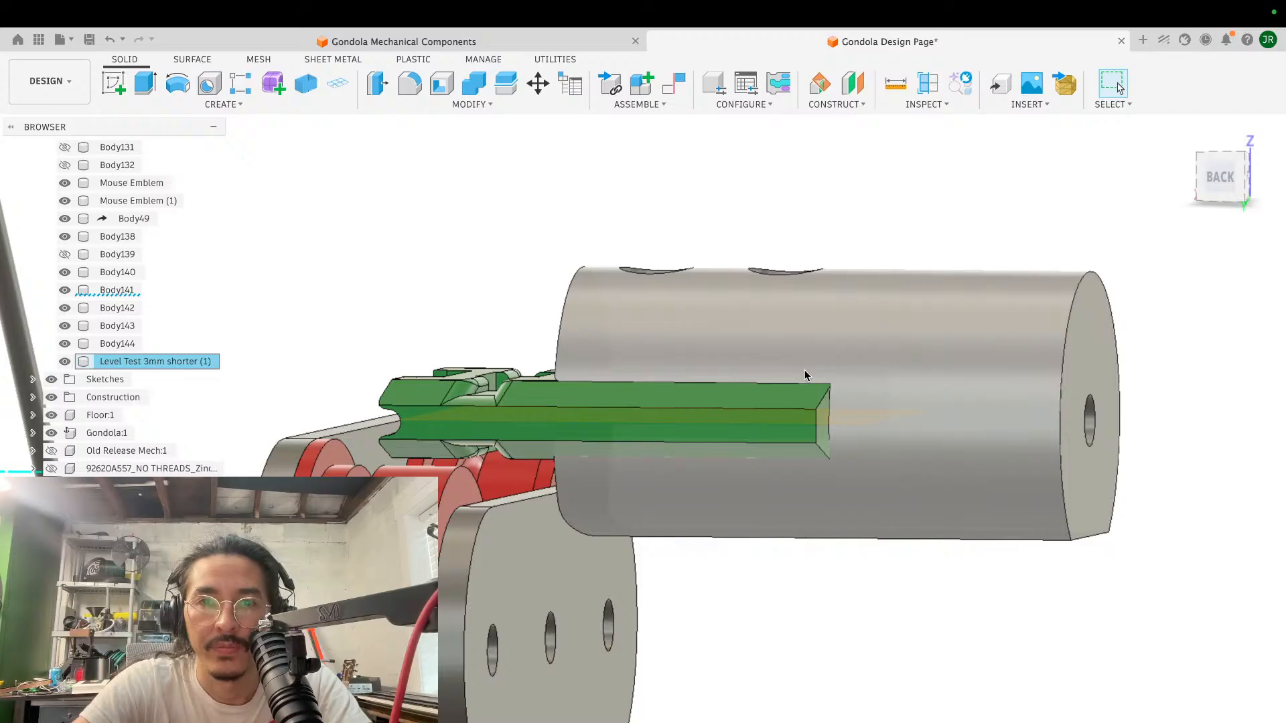
- Start a sketch on the green block's end face beside the copied cylinder, and hide the copied cylinder
{"action": "scroll", "coordinate": [804, 370], "scroll_direction": "right", "scroll_amount": 10, "text": "shift"}
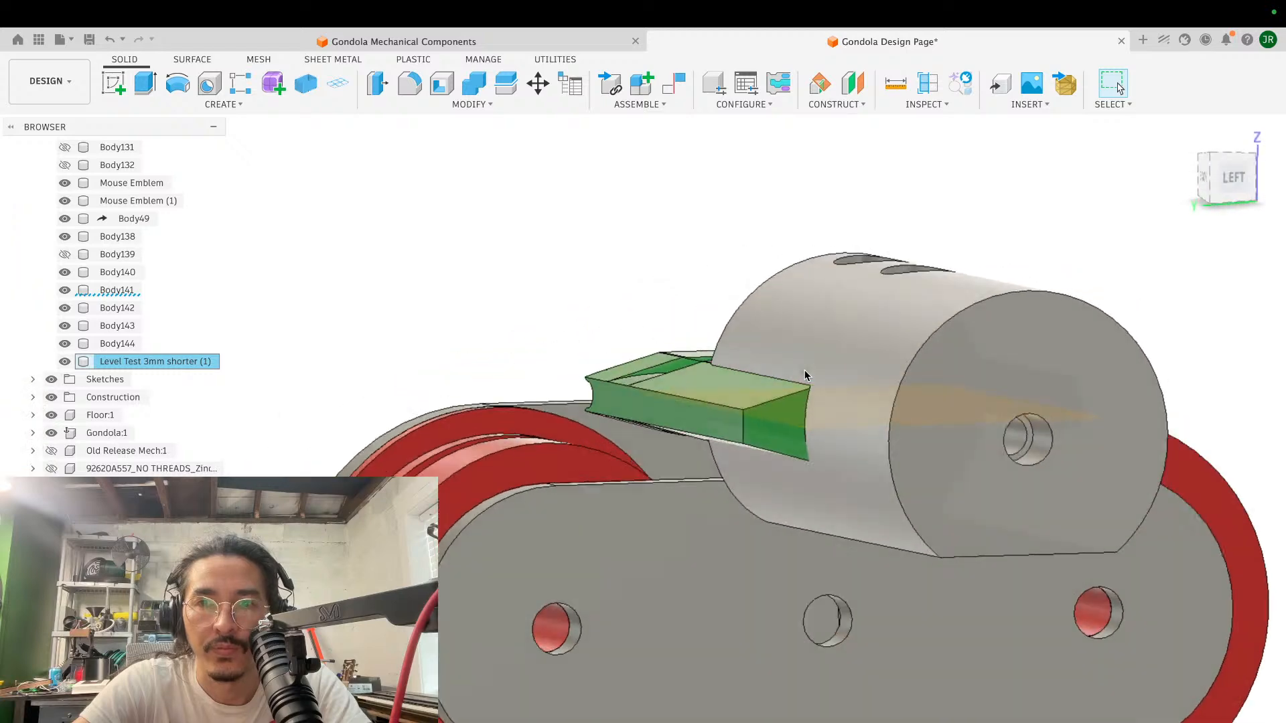
{"action": "scroll", "coordinate": [805, 370], "scroll_direction": "left", "scroll_amount": 3, "text": "shift"}
{"action": "scroll", "coordinate": [805, 370], "scroll_direction": "right", "scroll_amount": 3, "text": "shift"}
{"action": "scroll", "coordinate": [805, 370], "scroll_direction": "up", "scroll_amount": 2, "text": "shift"}
{"action": "scroll", "coordinate": [804, 370], "scroll_direction": "down", "scroll_amount": 1, "text": "shift"}
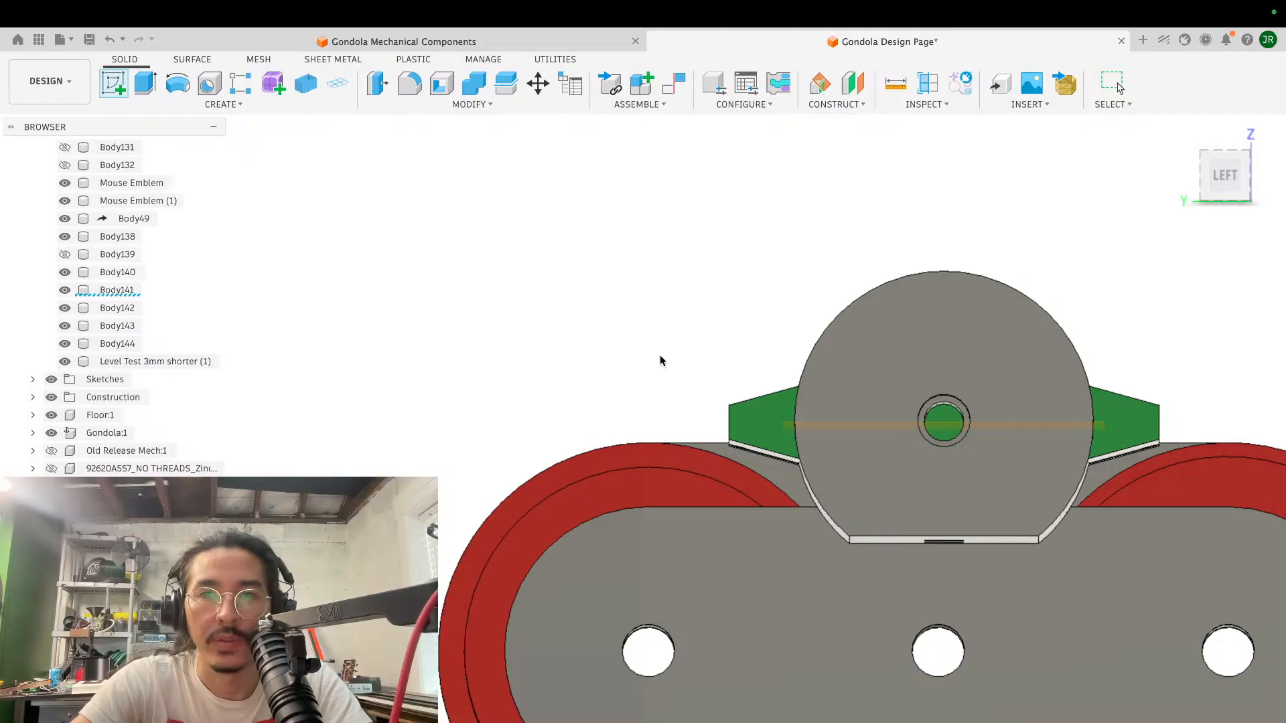
{"action": "left_click", "coordinate": [759, 417]}
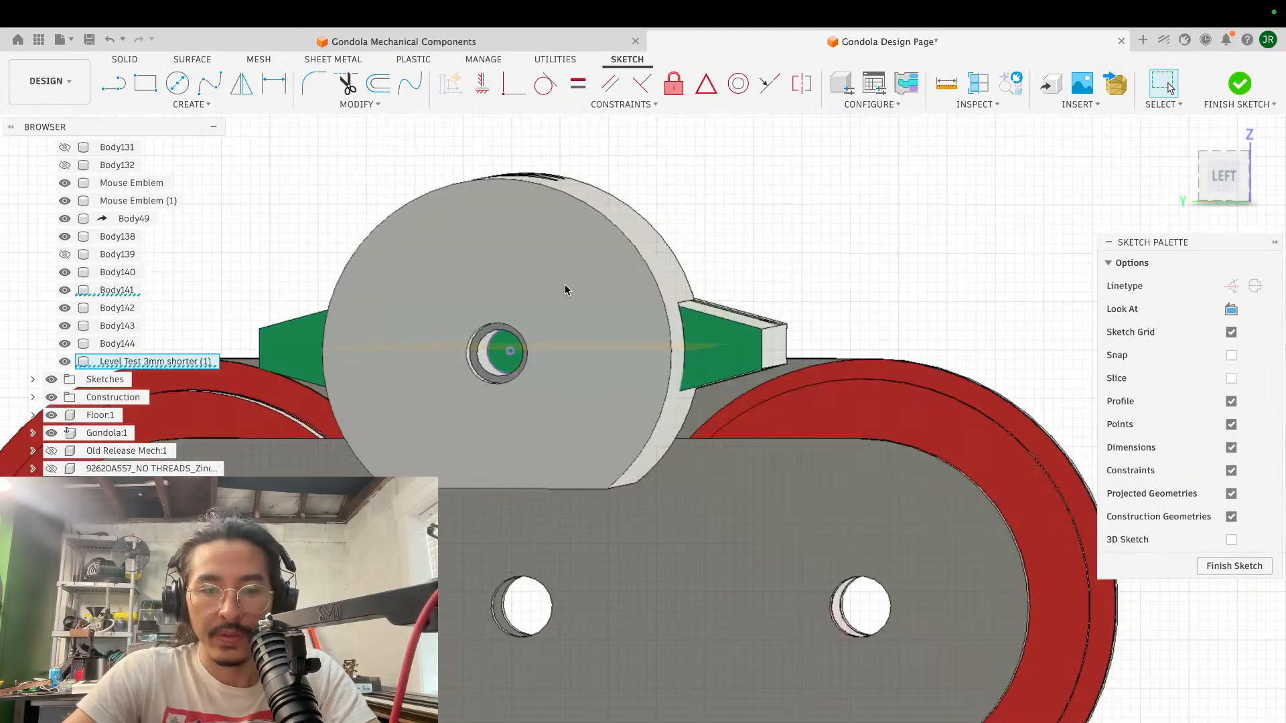
{"action": "left_click", "coordinate": [564, 284]}
{"action": "key", "text": "v"}
{"action": "left_click", "coordinate": [682, 267]}
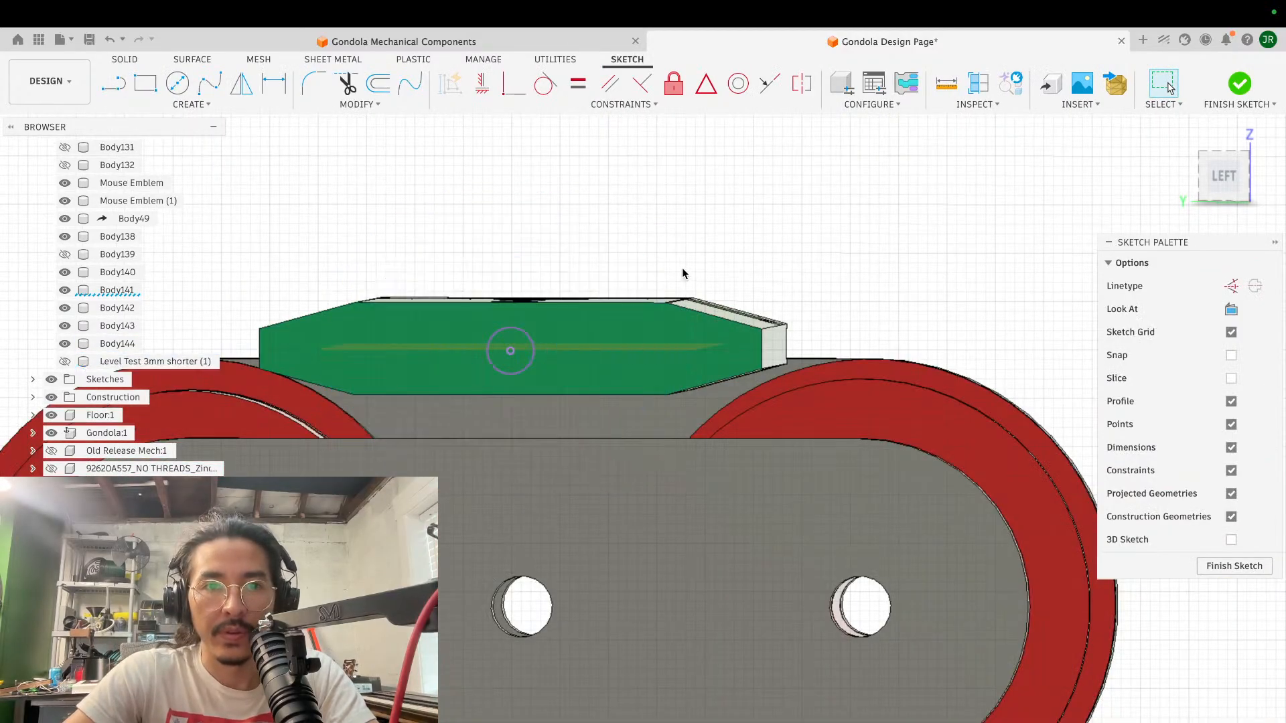
- Draw a horizontal line about 52 mm long across the green block's end face, from side edge midpoint to side edge midpoint
{"action": "scroll", "coordinate": [682, 267], "scroll_direction": "up", "scroll_amount": 5}
{"action": "scroll", "coordinate": [687, 267], "scroll_direction": "left", "scroll_amount": 2, "text": "shift"}
{"action": "scroll", "coordinate": [687, 267], "scroll_direction": "down", "scroll_amount": 4}
{"action": "scroll", "coordinate": [687, 266], "scroll_direction": "left", "scroll_amount": 3}
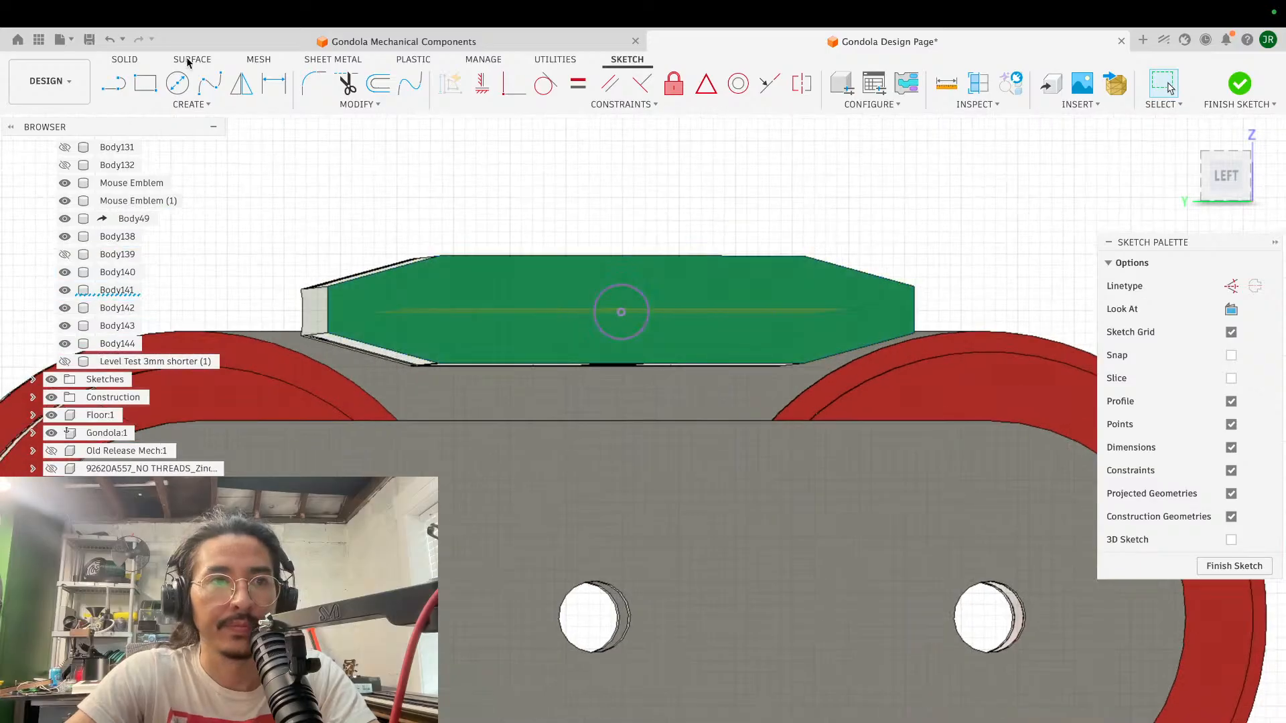
{"action": "left_click", "coordinate": [107, 82]}
{"action": "left_click", "coordinate": [329, 310]}
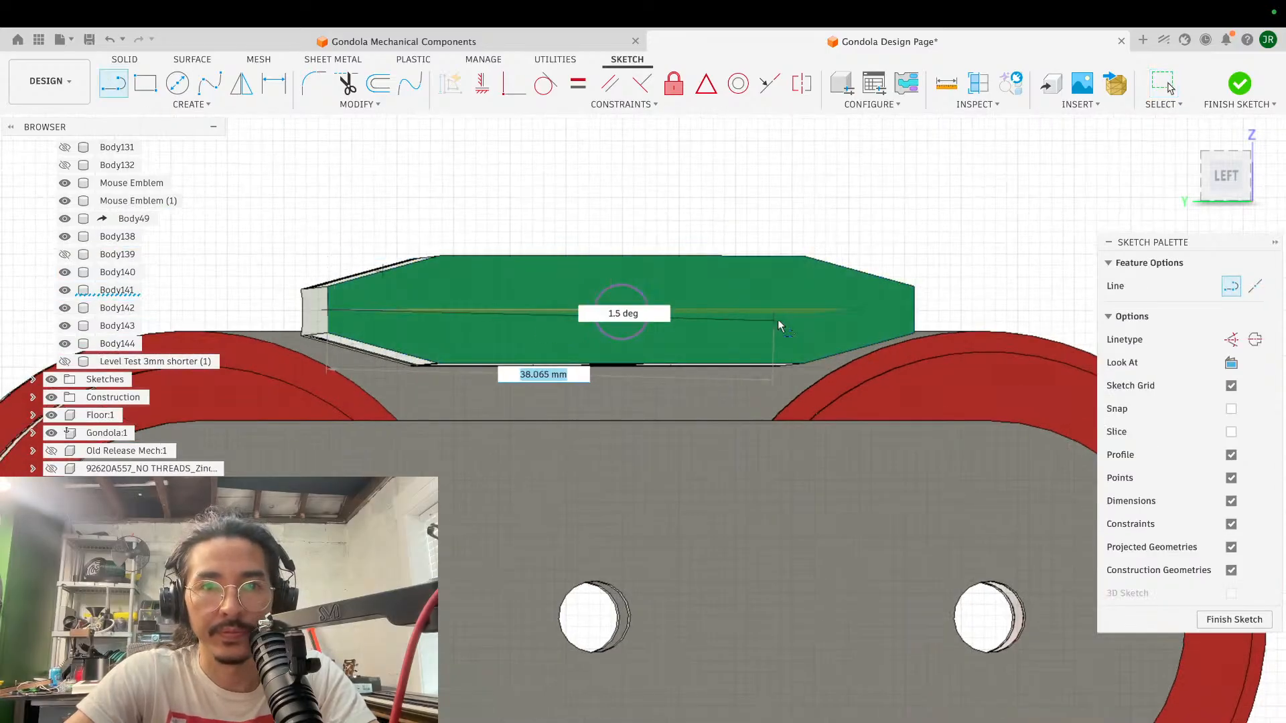
{"action": "double_click", "coordinate": [916, 310]}
- Measure the diameter of the projected circle on the green block's end face
{"action": "left_click", "coordinate": [944, 82]}
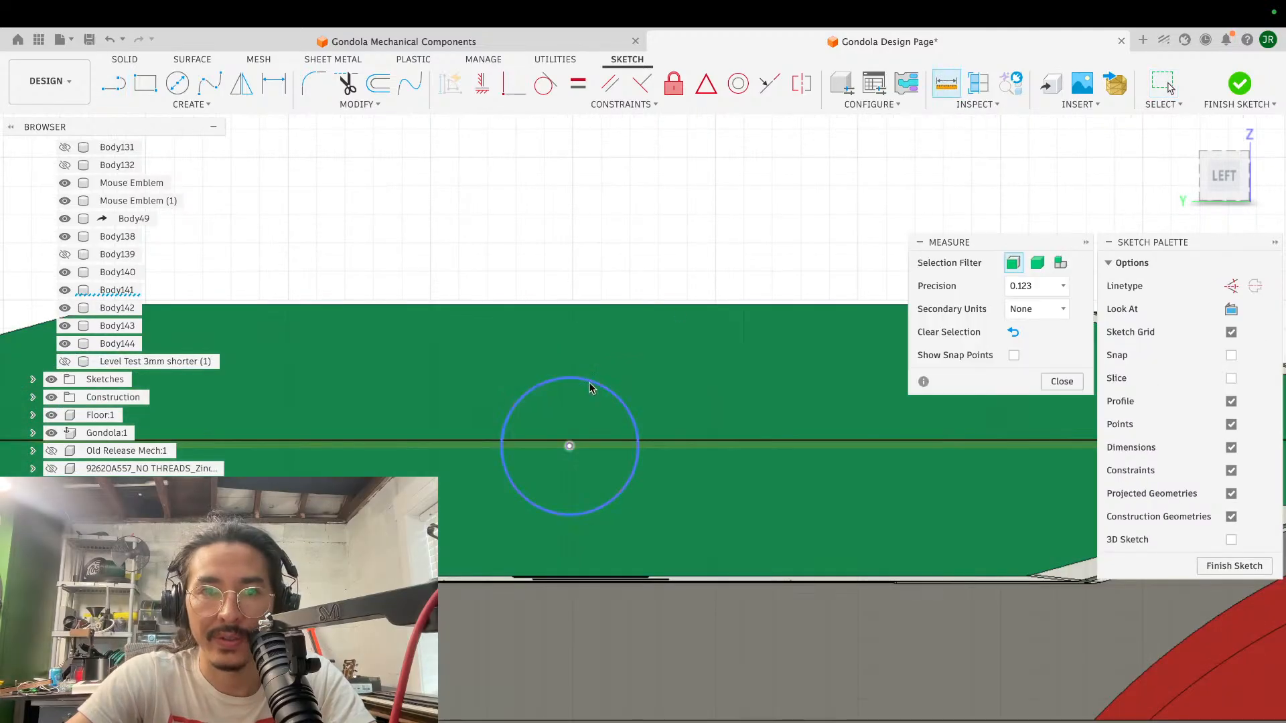
{"action": "left_click", "coordinate": [600, 384]}
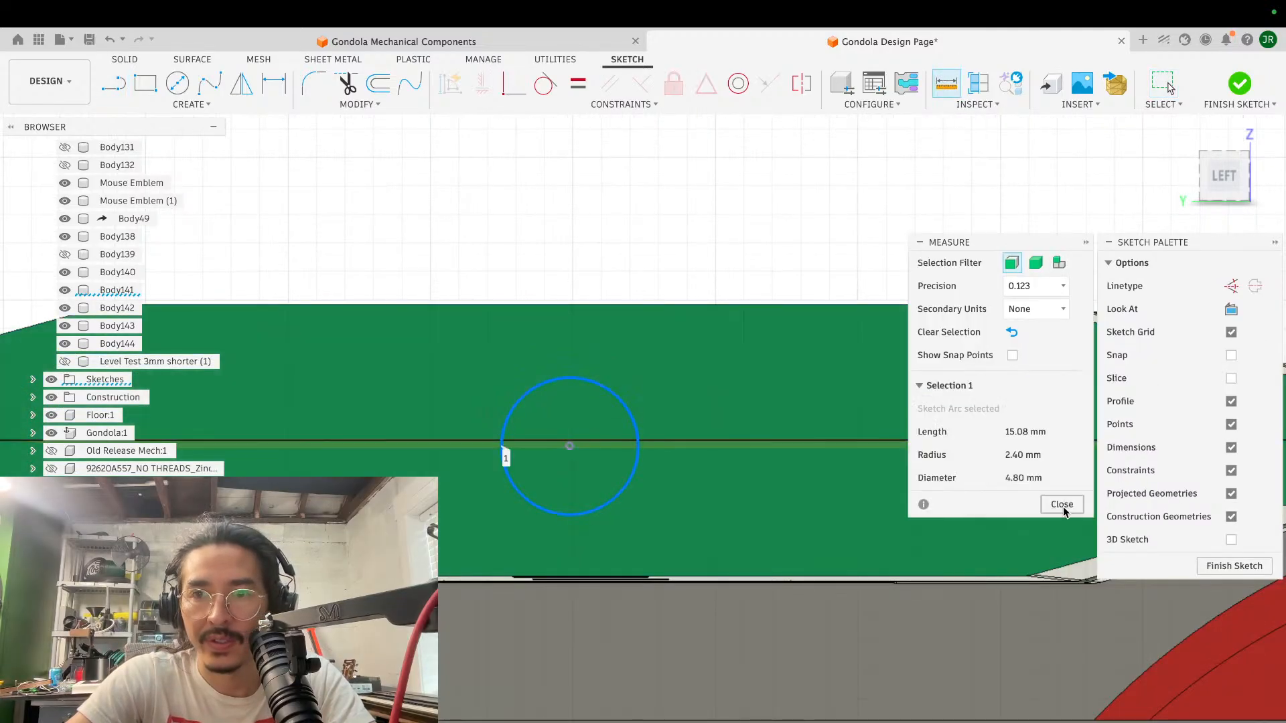
{"action": "left_click", "coordinate": [1062, 504]}
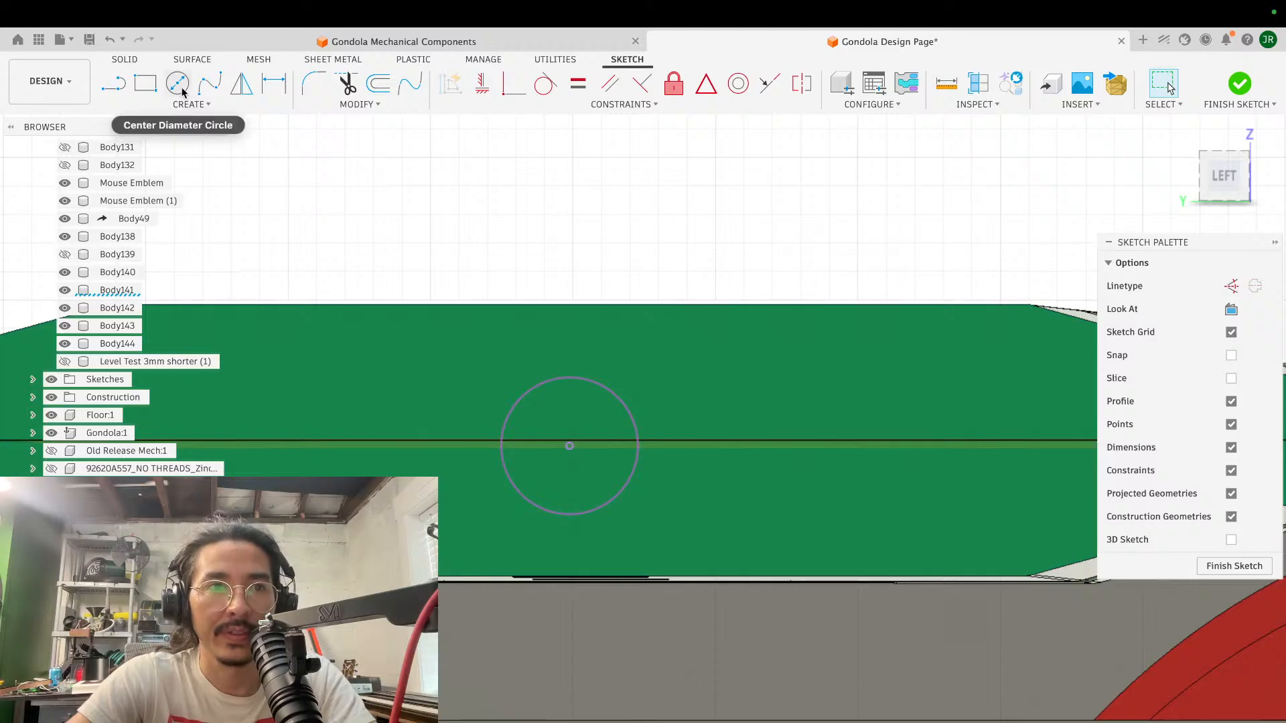
- Draw a short vertical line down from the horizontal line's midpoint and a 4.8 mm diameter circle centred on that midpoint
{"action": "left_click", "coordinate": [114, 83]}
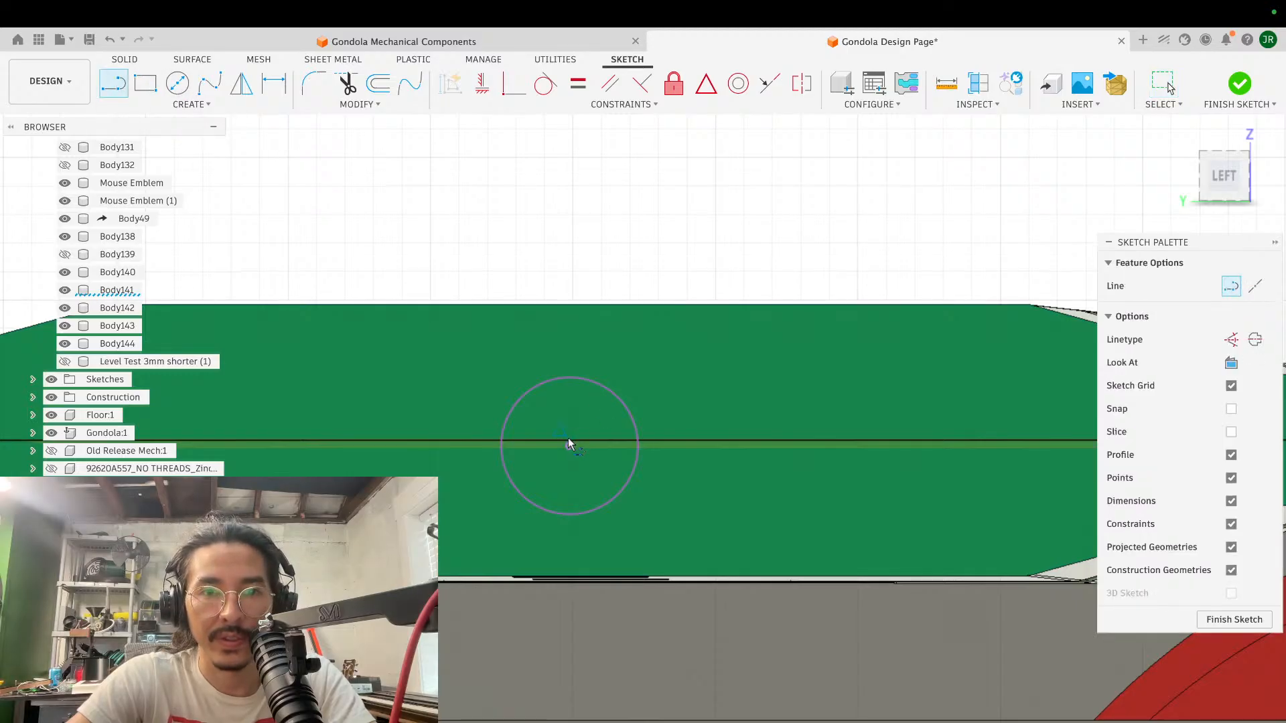
{"action": "left_click", "coordinate": [568, 442]}
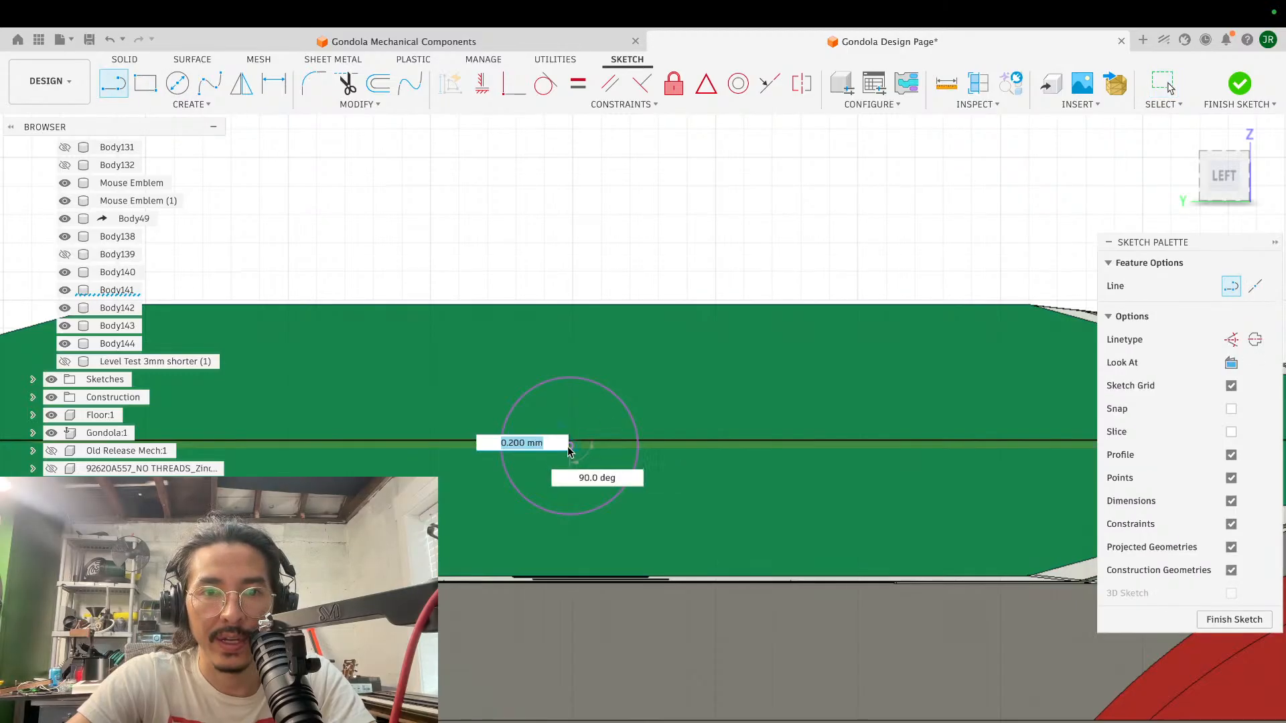
{"action": "left_click", "coordinate": [570, 551]}
{"action": "key", "text": "c"}
{"action": "left_click", "coordinate": [569, 446]}
{"action": "type", "text": "4.8"}
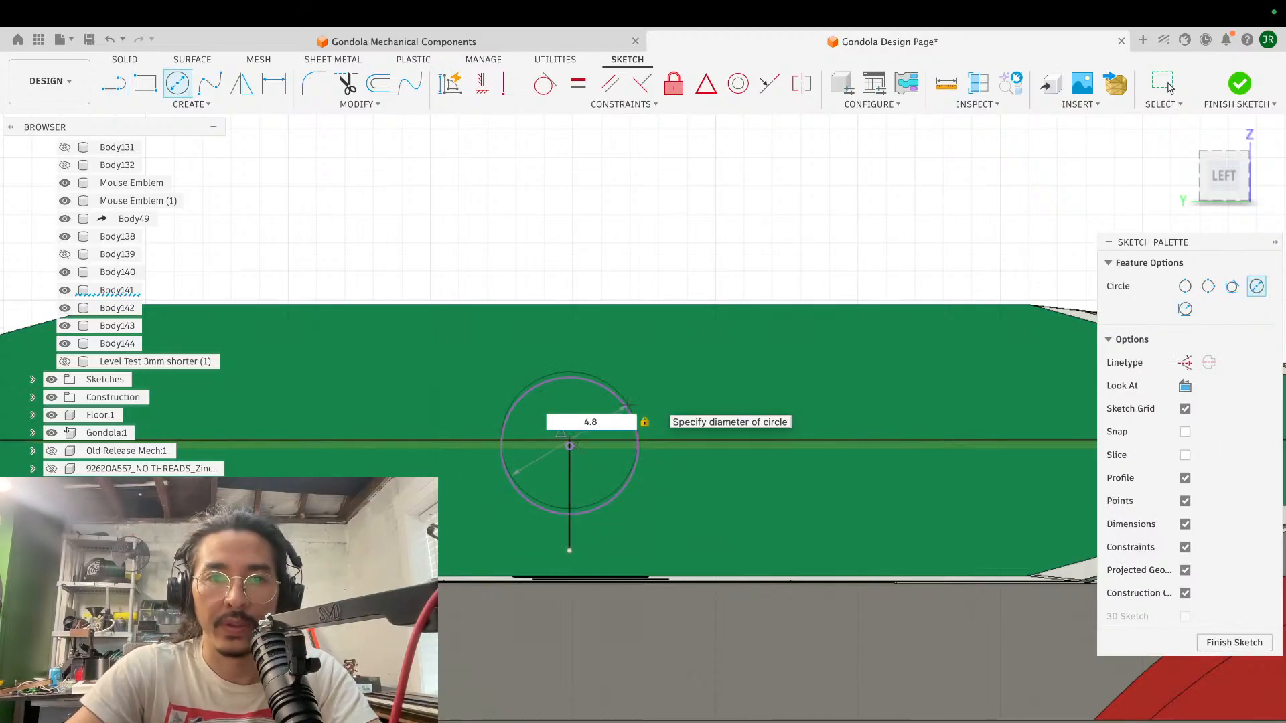
{"action": "key", "text": "Return"}
{"action": "scroll", "coordinate": [588, 403], "scroll_direction": "up", "scroll_amount": 5}
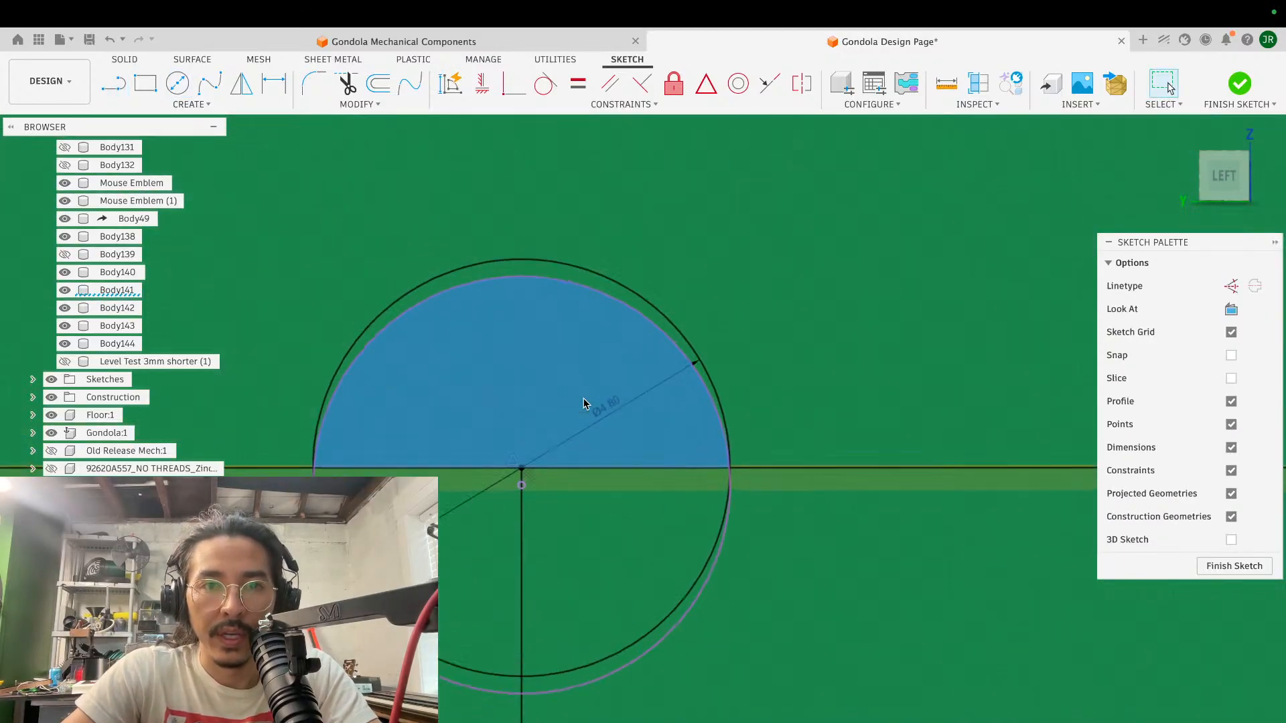
- Delete the projected circle that sits slightly below the horizontal line's midpoint
{"action": "middle_click_drag", "start_coordinate": [583, 399], "coordinate": [595, 411]}
{"action": "left_click", "coordinate": [585, 296]}
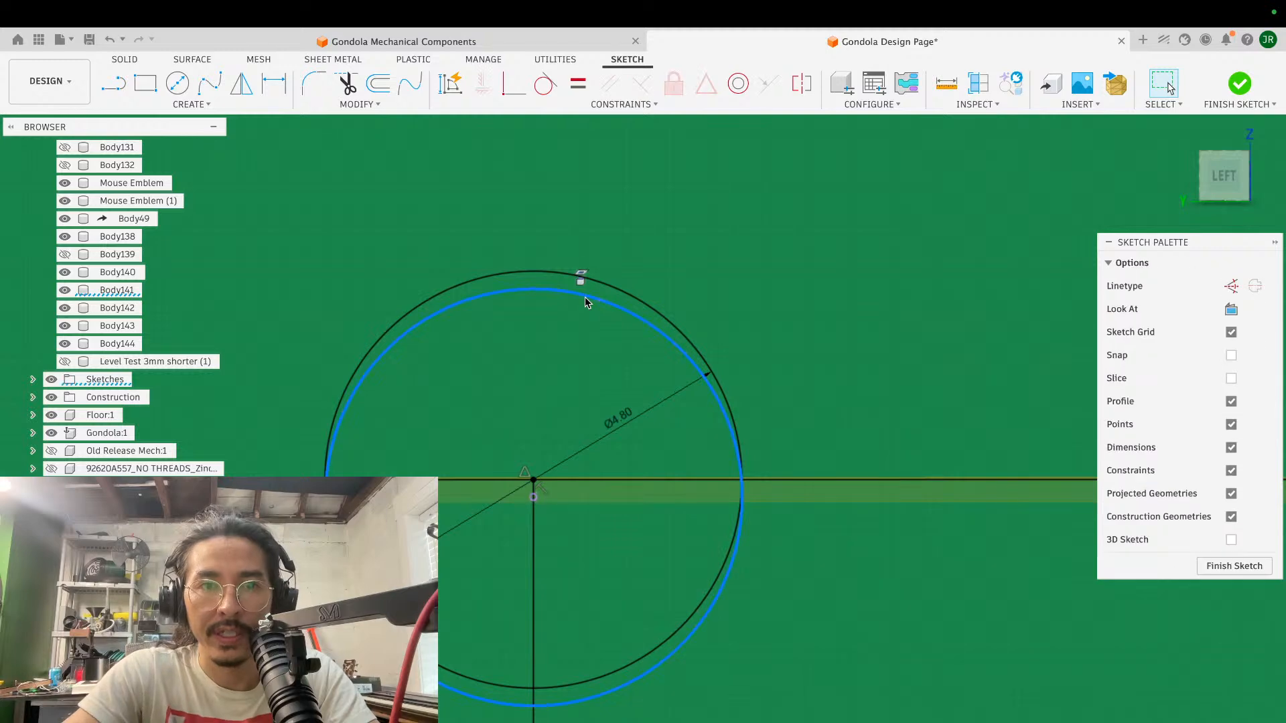
{"action": "key", "text": "Delete"}
- Extrude all regions of the 4.8 mm circle about 1.8 mm into the green block as a cut
{"action": "key", "text": "e"}
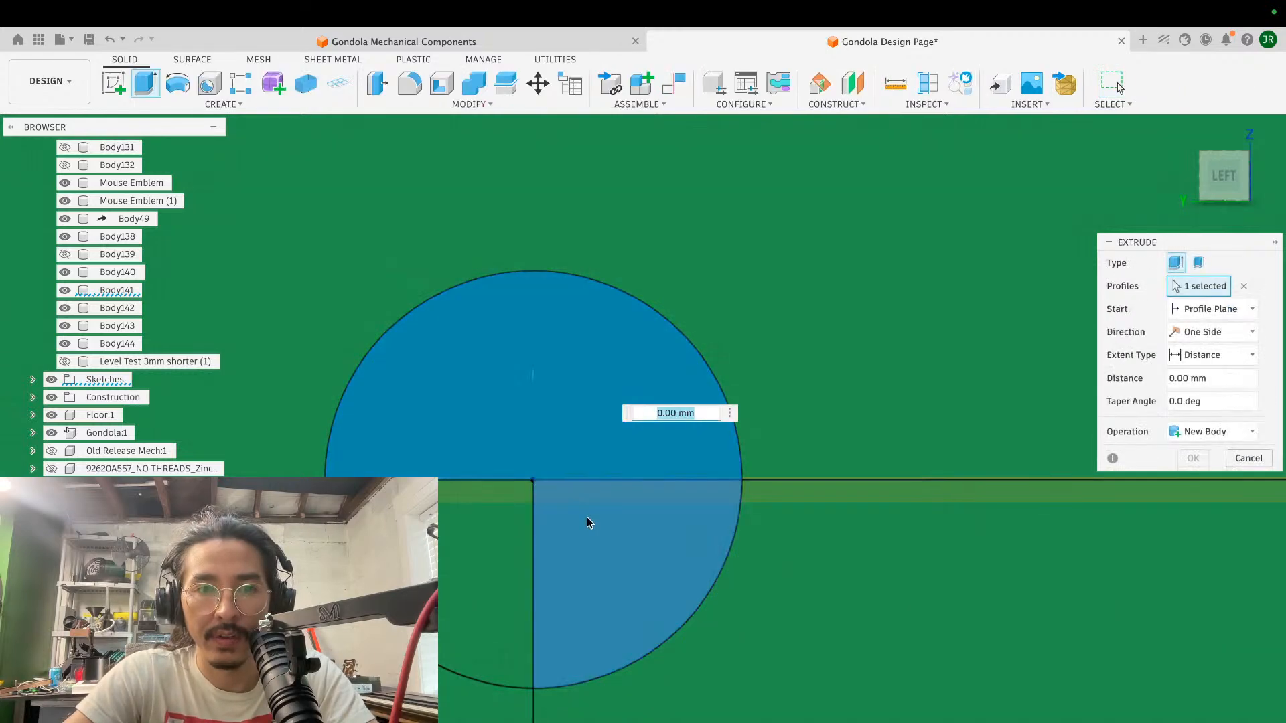
{"action": "left_click", "coordinate": [587, 517]}
{"action": "left_click", "coordinate": [476, 536]}
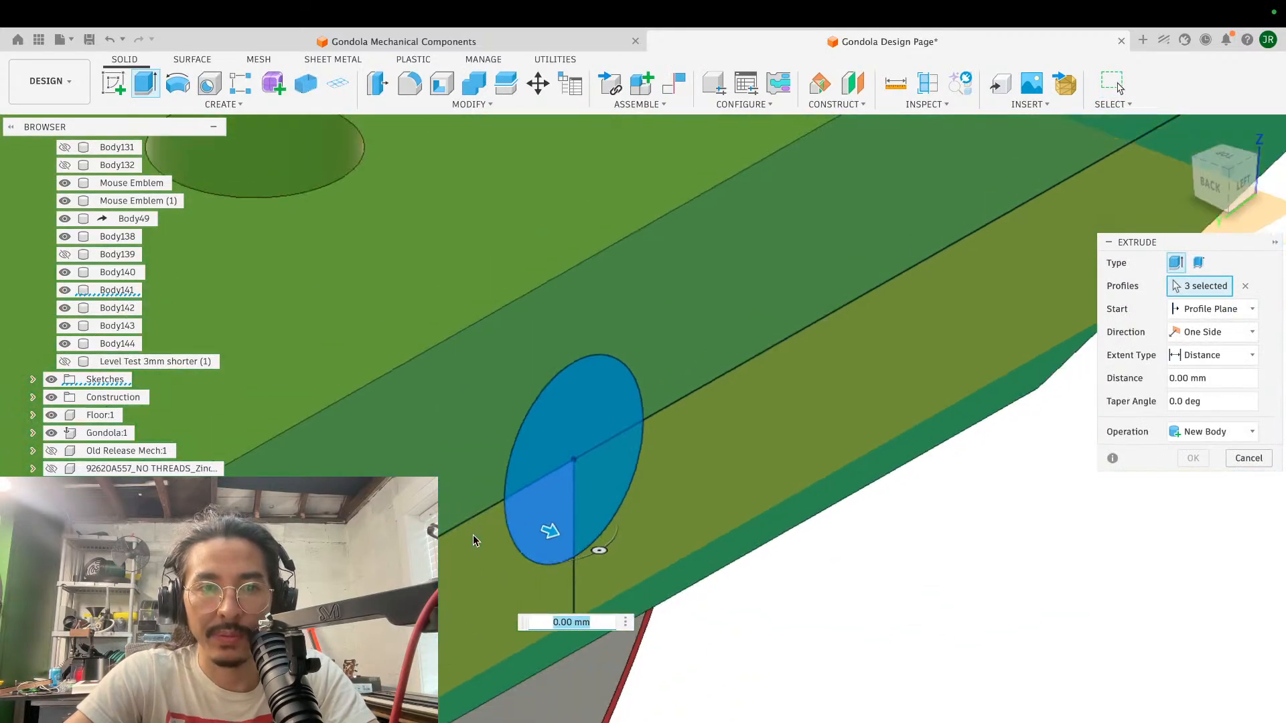
{"action": "left_click_drag", "start_coordinate": [539, 525], "coordinate": [461, 505]}
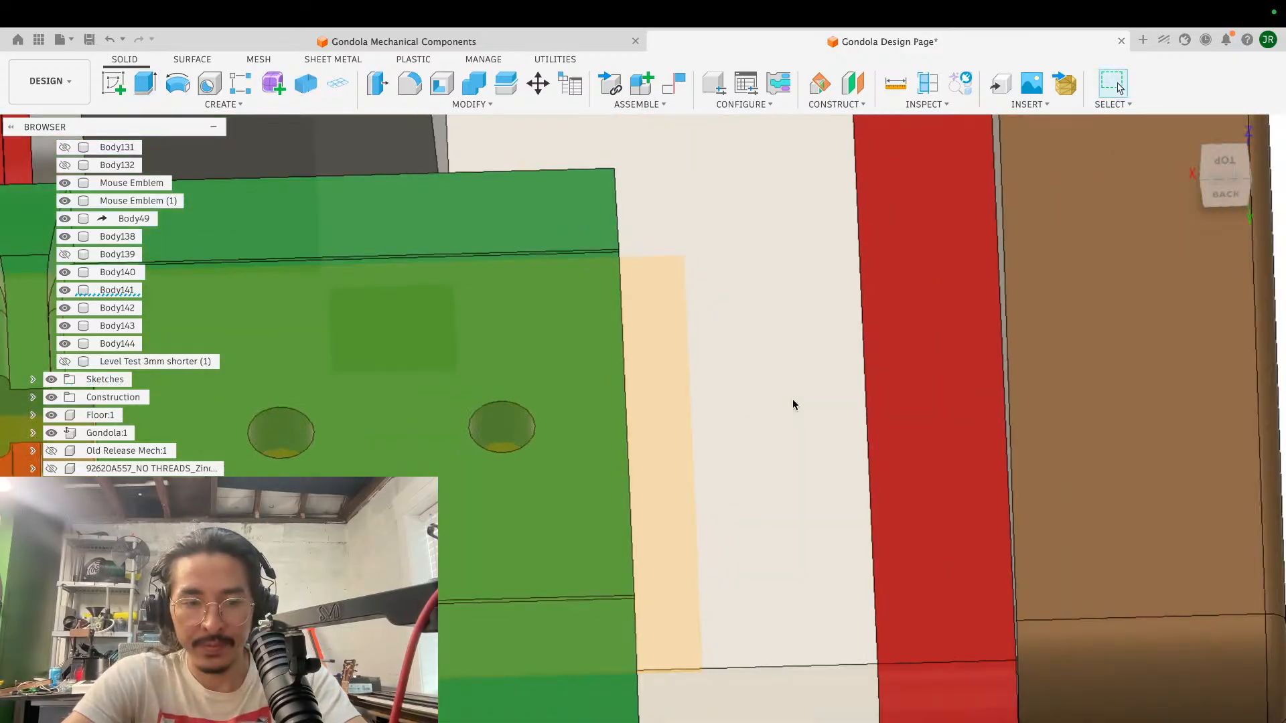
{"action": "scroll", "coordinate": [793, 400], "scroll_direction": "right", "scroll_amount": 5, "text": "shift"}
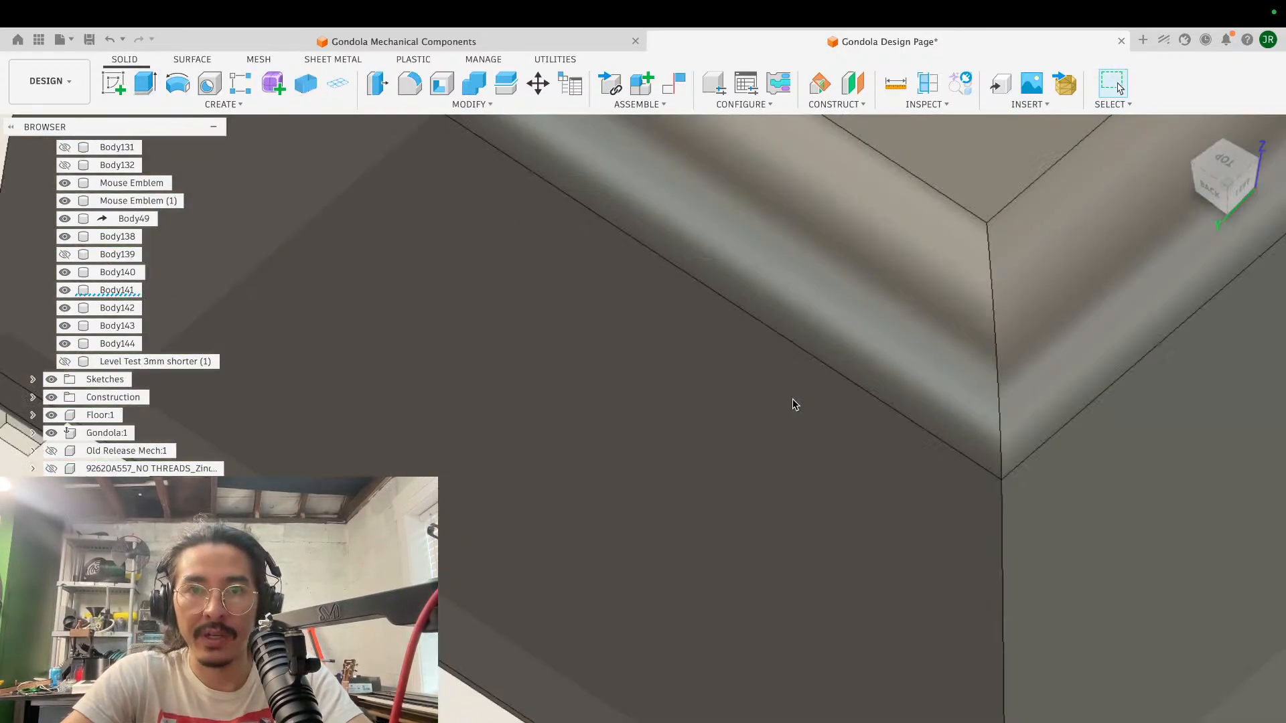
- Show the copied cylinder, Level Test 3mm shorter (1), again
{"action": "scroll", "coordinate": [793, 399], "scroll_direction": "down", "scroll_amount": 5}
{"action": "scroll", "coordinate": [793, 399], "scroll_direction": "down", "scroll_amount": 10}
{"action": "scroll", "coordinate": [793, 399], "scroll_direction": "left", "scroll_amount": 6}
{"action": "scroll", "coordinate": [793, 399], "scroll_direction": "up", "scroll_amount": 5}
{"action": "left_click", "coordinate": [64, 363]}
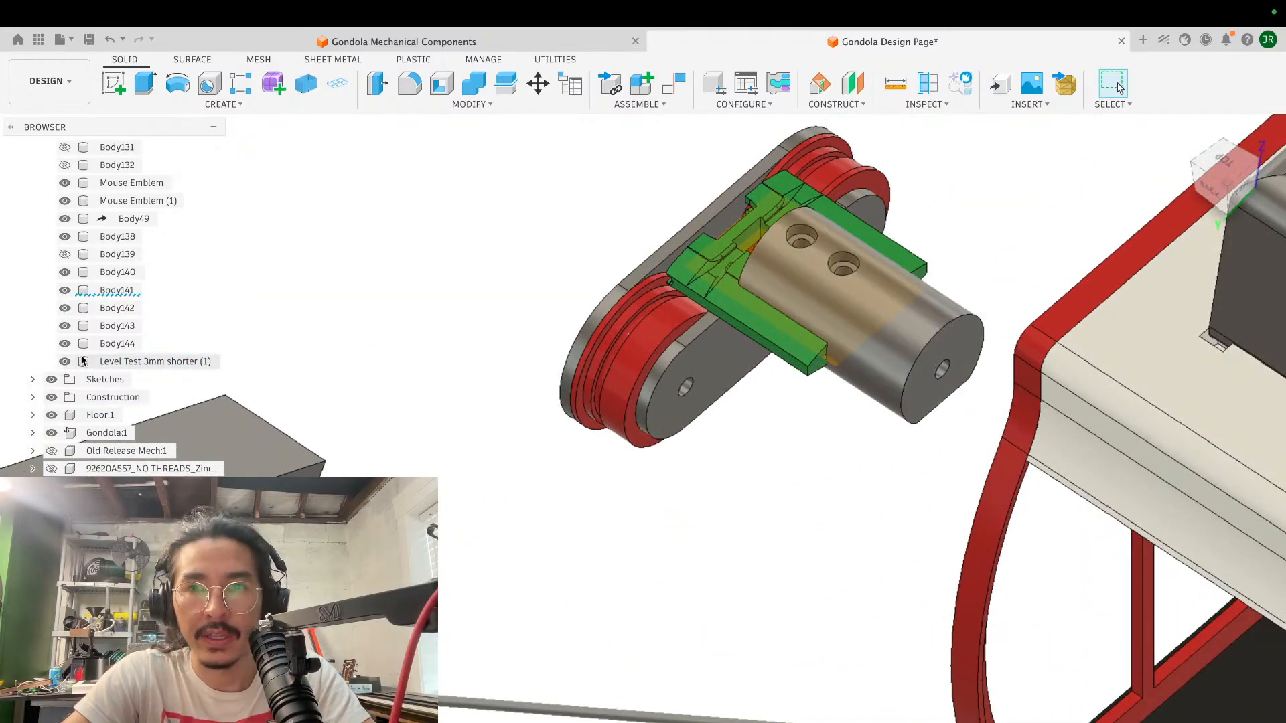
- Move the copied cylinder point to point, from the centre of its end-face hole to the centre of the hole in the green block's end
{"action": "scroll", "coordinate": [729, 277], "scroll_direction": "up", "scroll_amount": 5}
{"action": "scroll", "coordinate": [727, 279], "scroll_direction": "right", "scroll_amount": 5, "text": "shift"}
{"action": "scroll", "coordinate": [724, 276], "scroll_direction": "down", "scroll_amount": 5, "text": "shift"}
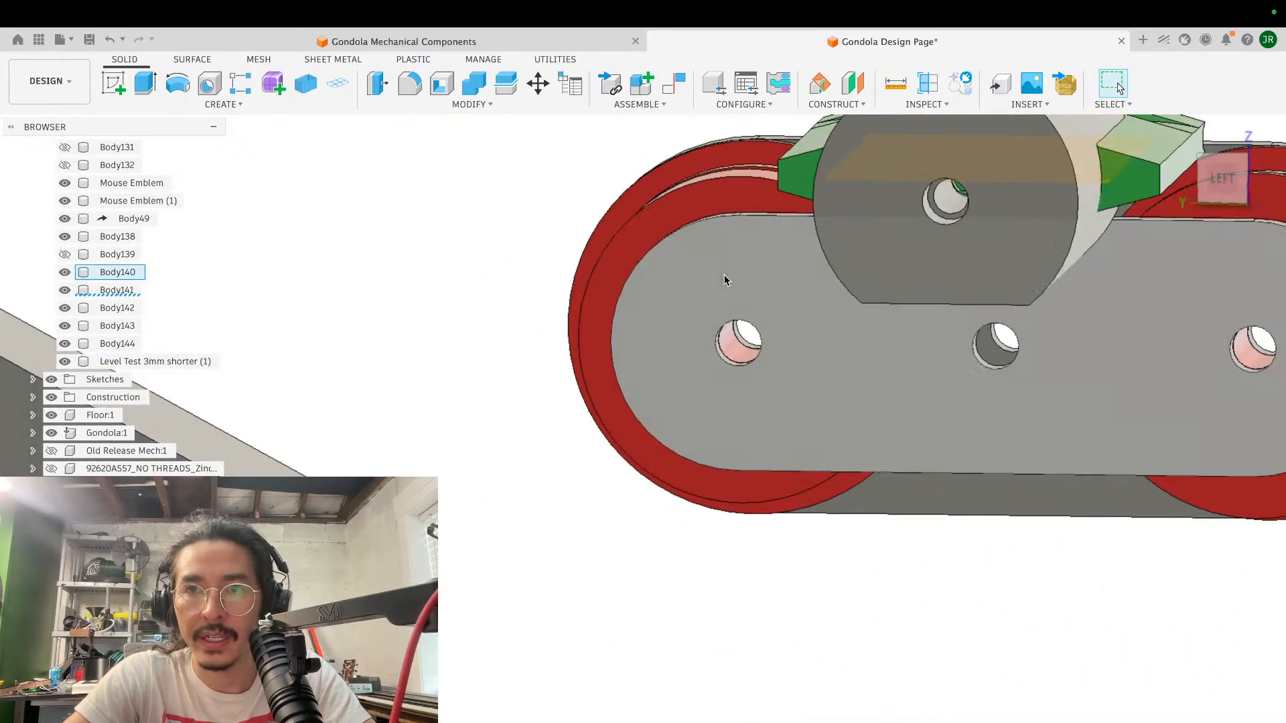
{"action": "scroll", "coordinate": [724, 276], "scroll_direction": "up", "scroll_amount": 5}
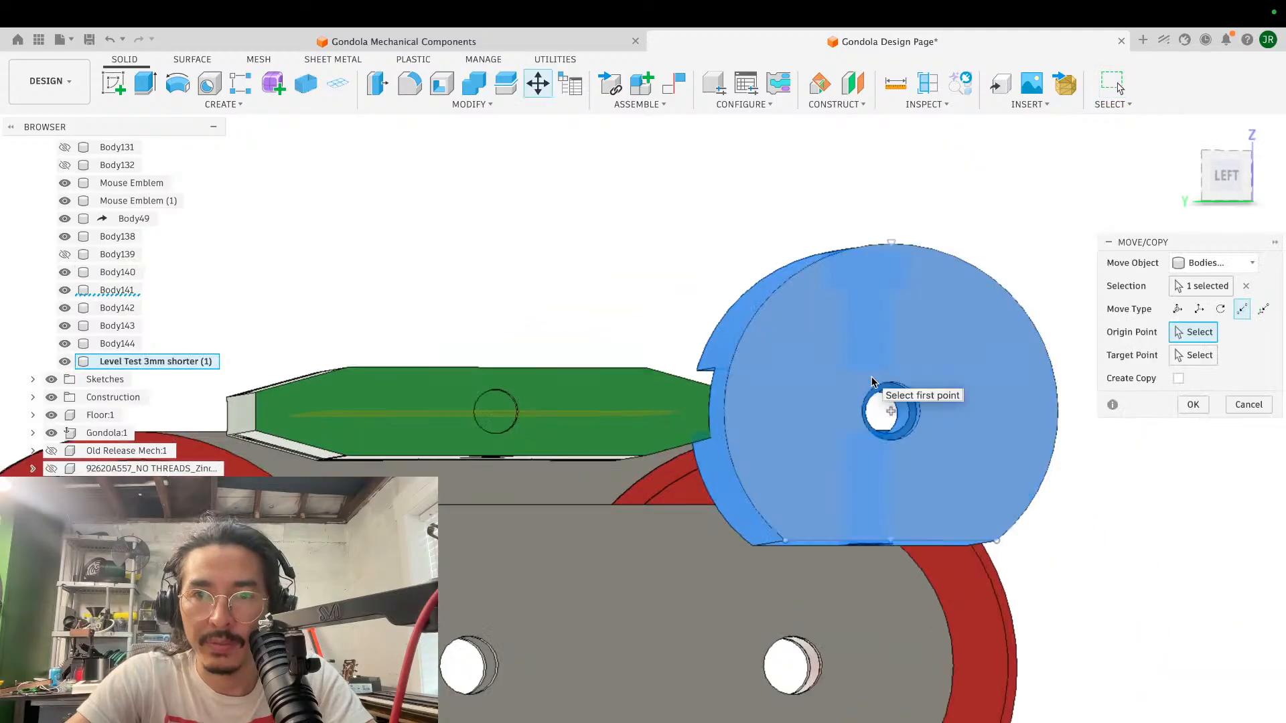
{"action": "scroll", "coordinate": [872, 380], "scroll_direction": "up", "scroll_amount": 5}
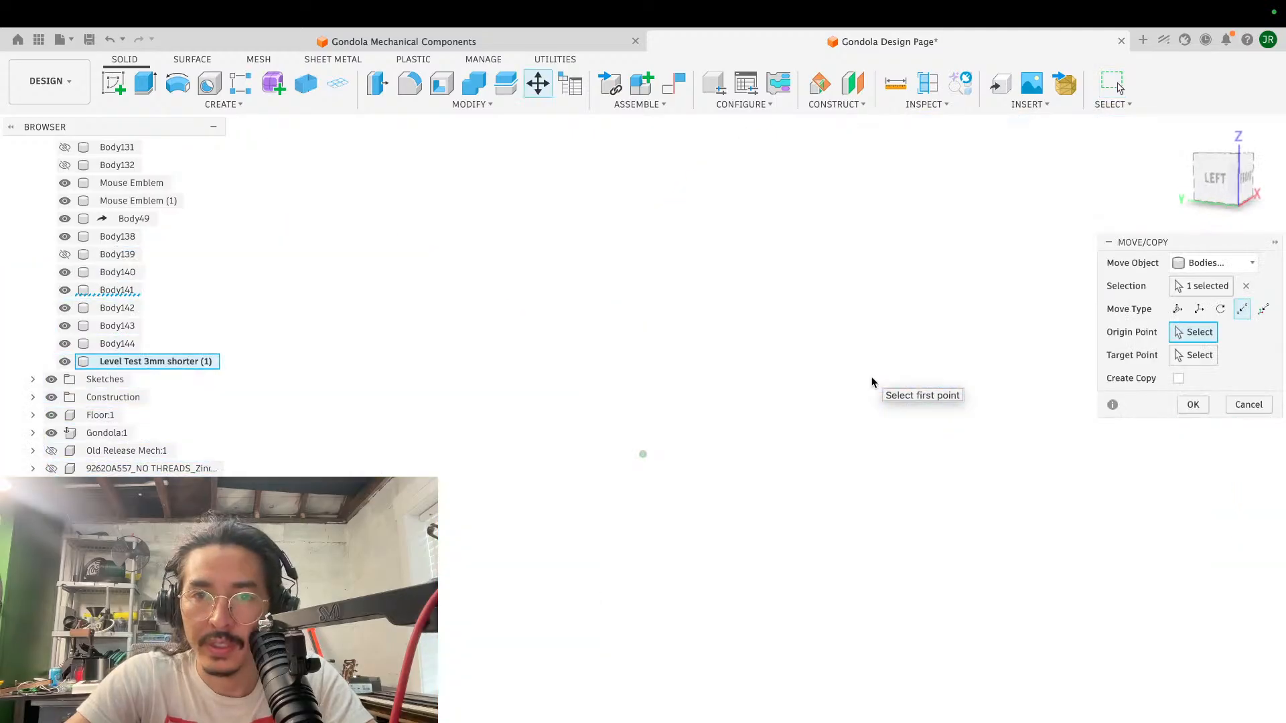
{"action": "scroll", "coordinate": [872, 382], "scroll_direction": "left", "scroll_amount": 5, "text": "shift"}
{"action": "scroll", "coordinate": [872, 381], "scroll_direction": "right", "scroll_amount": 5, "text": "shift"}
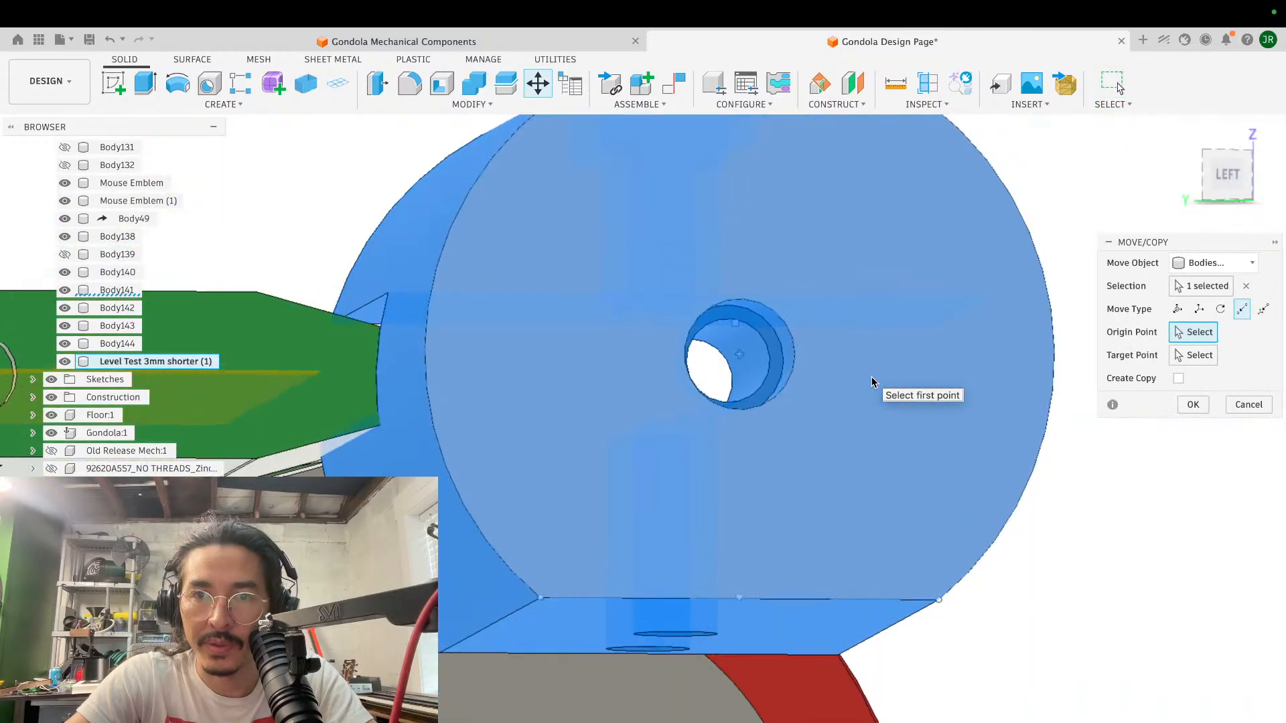
{"action": "scroll", "coordinate": [730, 372], "scroll_direction": "left", "scroll_amount": 10}
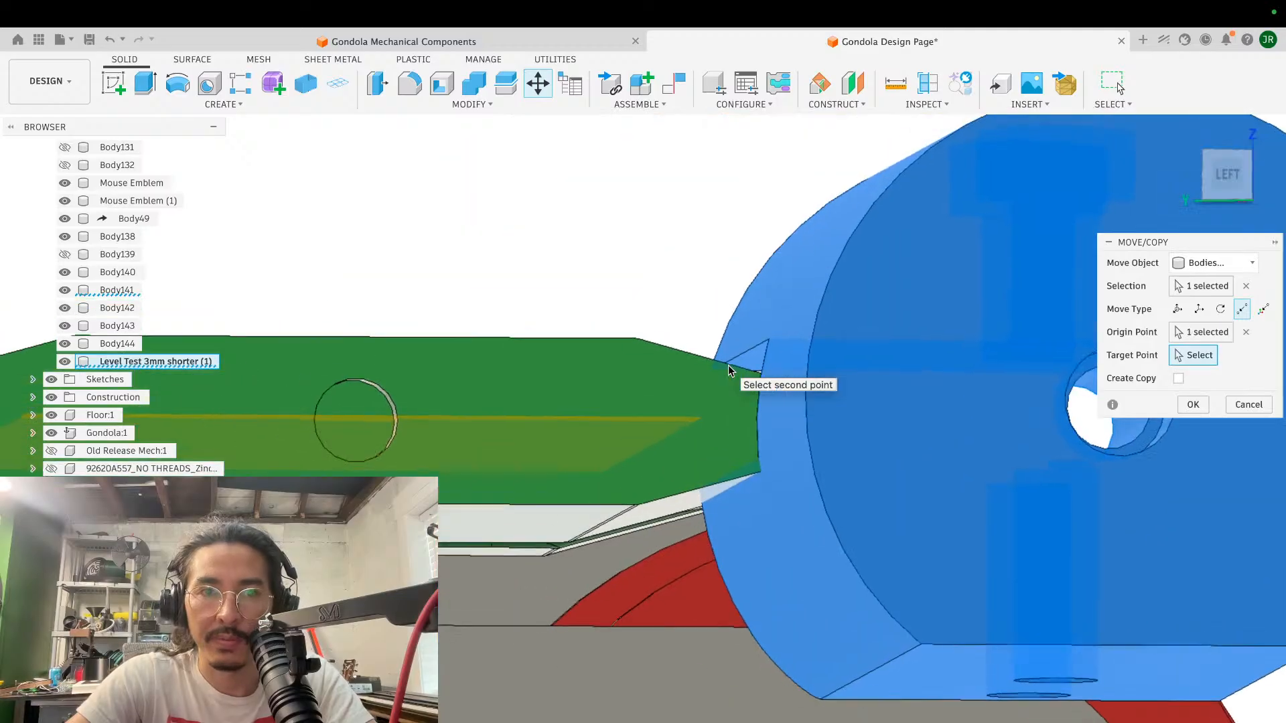
{"action": "left_click", "coordinate": [357, 432]}
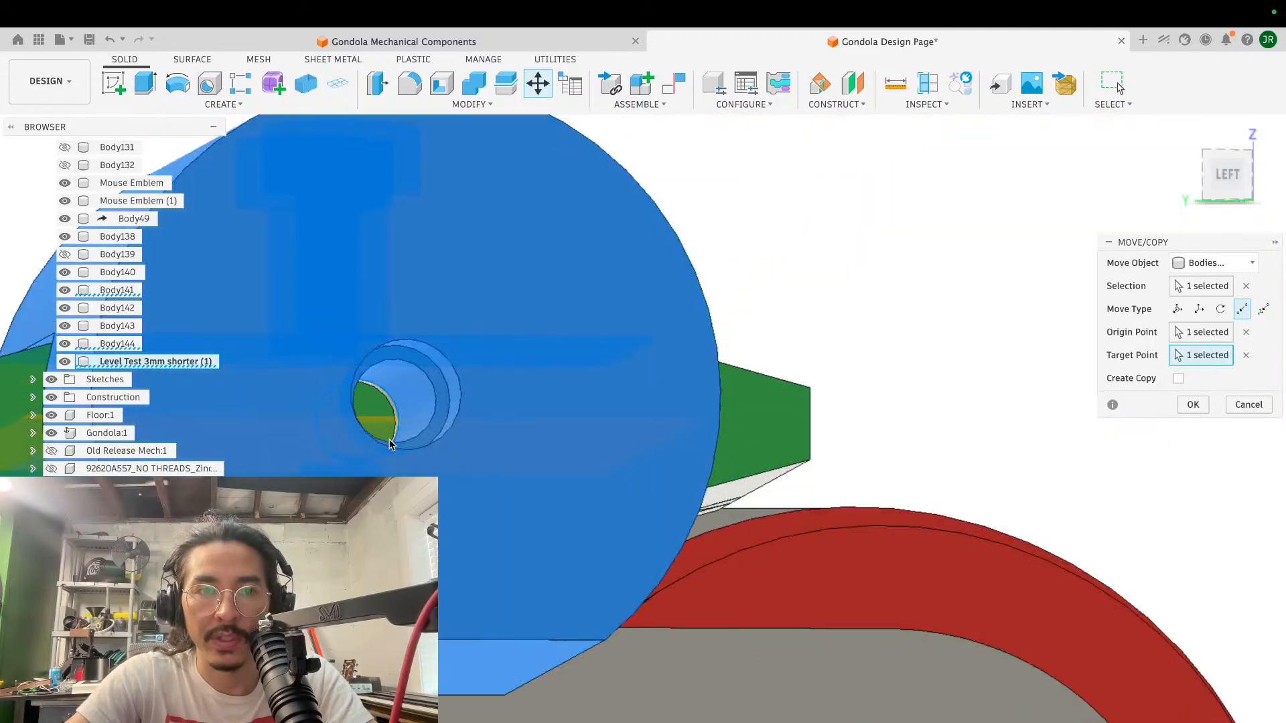
{"action": "left_click", "coordinate": [1193, 404]}
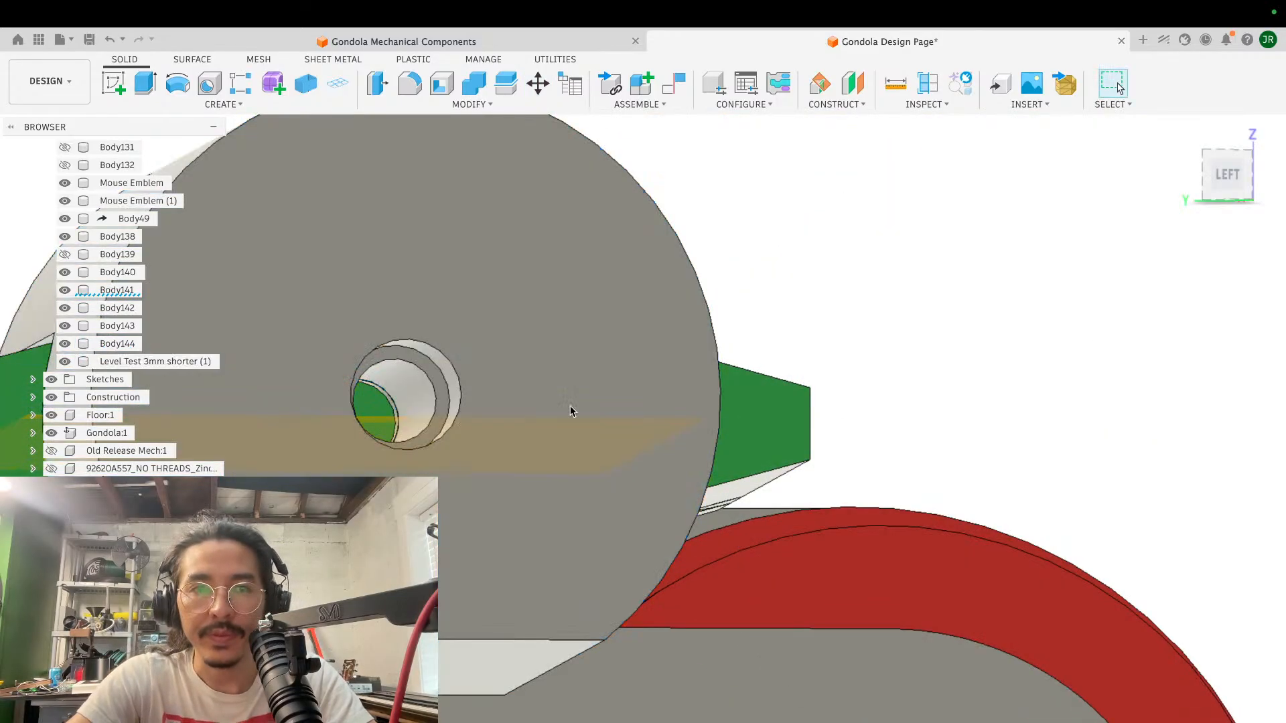
- Examine the gap between the cylinder's slot faces and the green block's upper and lower faces
{"action": "scroll", "coordinate": [571, 410], "scroll_direction": "left", "scroll_amount": 10, "text": "shift"}
{"action": "scroll", "coordinate": [571, 411], "scroll_direction": "left", "scroll_amount": 10}
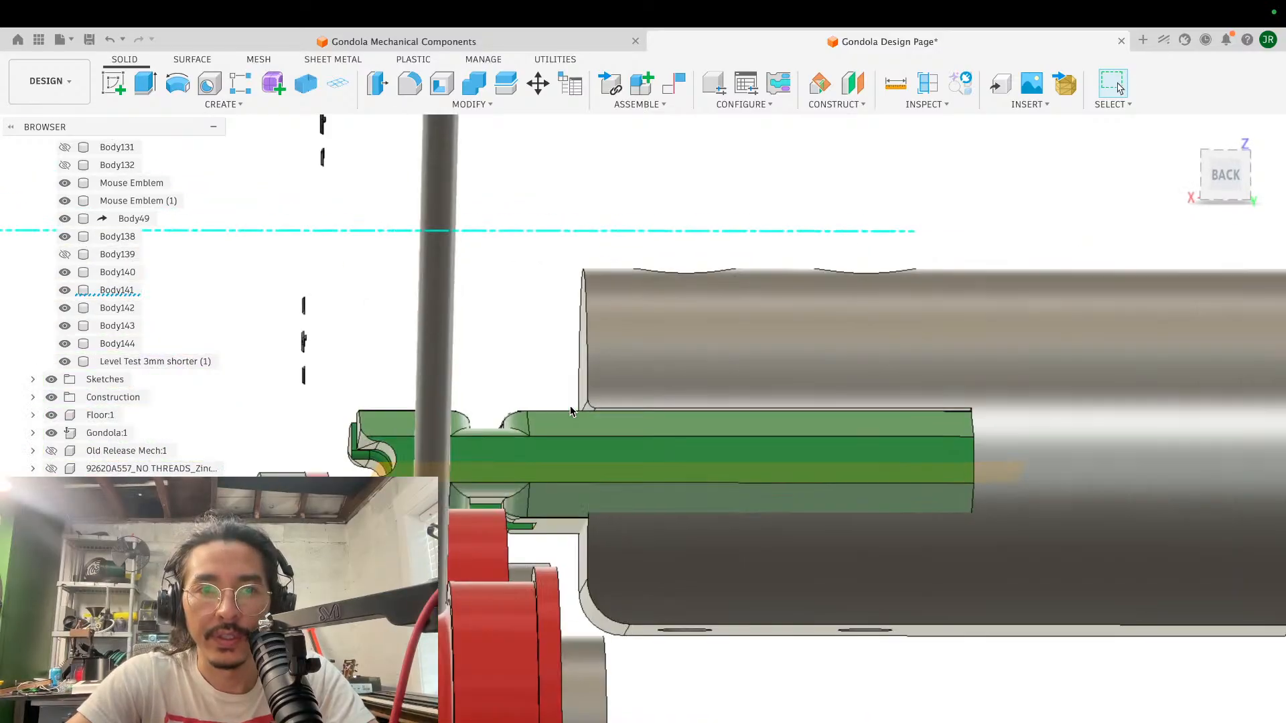
{"action": "scroll", "coordinate": [572, 411], "scroll_direction": "left", "scroll_amount": 5, "text": "shift"}
{"action": "scroll", "coordinate": [571, 410], "scroll_direction": "up", "scroll_amount": 4, "text": "shift"}
{"action": "scroll", "coordinate": [571, 411], "scroll_direction": "down", "scroll_amount": 3, "text": "shift"}
{"action": "scroll", "coordinate": [571, 410], "scroll_direction": "up", "scroll_amount": 5}
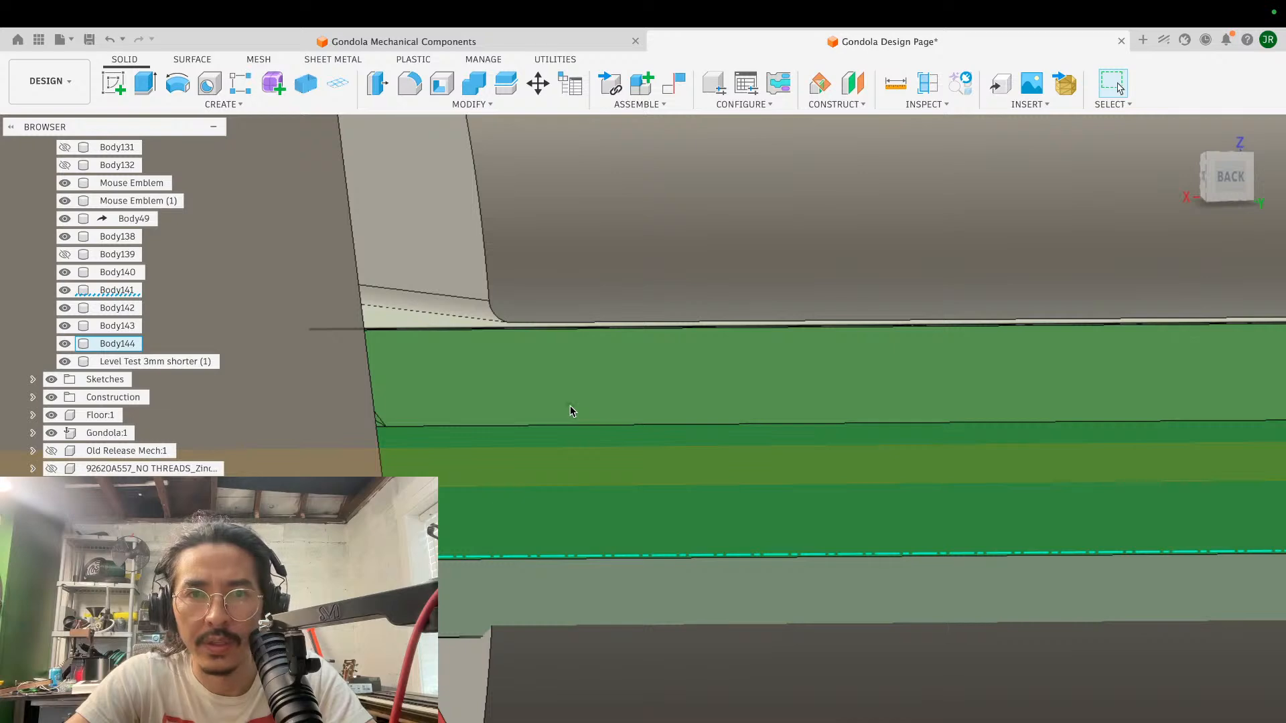
{"action": "scroll", "coordinate": [571, 411], "scroll_direction": "right", "scroll_amount": 2, "text": "shift"}
{"action": "scroll", "coordinate": [571, 411], "scroll_direction": "down", "scroll_amount": 1, "text": "shift"}
{"action": "scroll", "coordinate": [572, 411], "scroll_direction": "right", "scroll_amount": 5, "text": "shift"}
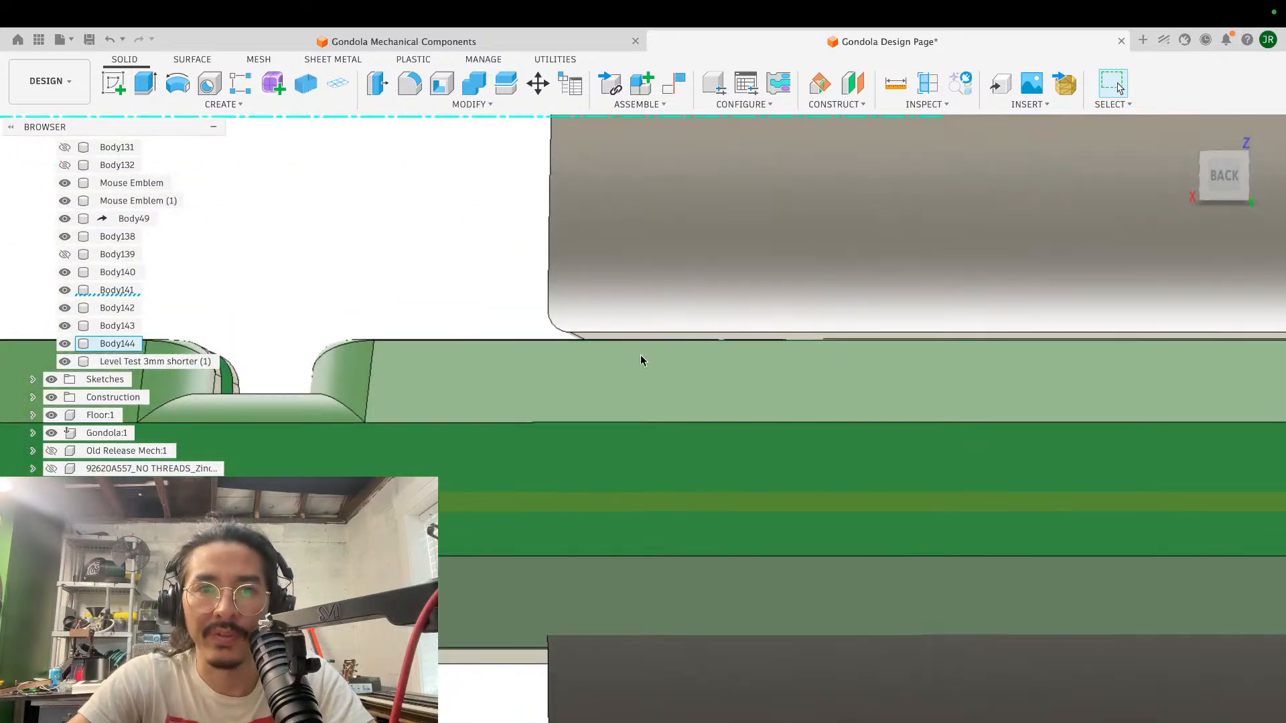
{"action": "scroll", "coordinate": [649, 359], "scroll_direction": "left", "scroll_amount": 3, "text": "shift"}
{"action": "scroll", "coordinate": [648, 359], "scroll_direction": "up", "scroll_amount": 1, "text": "shift"}
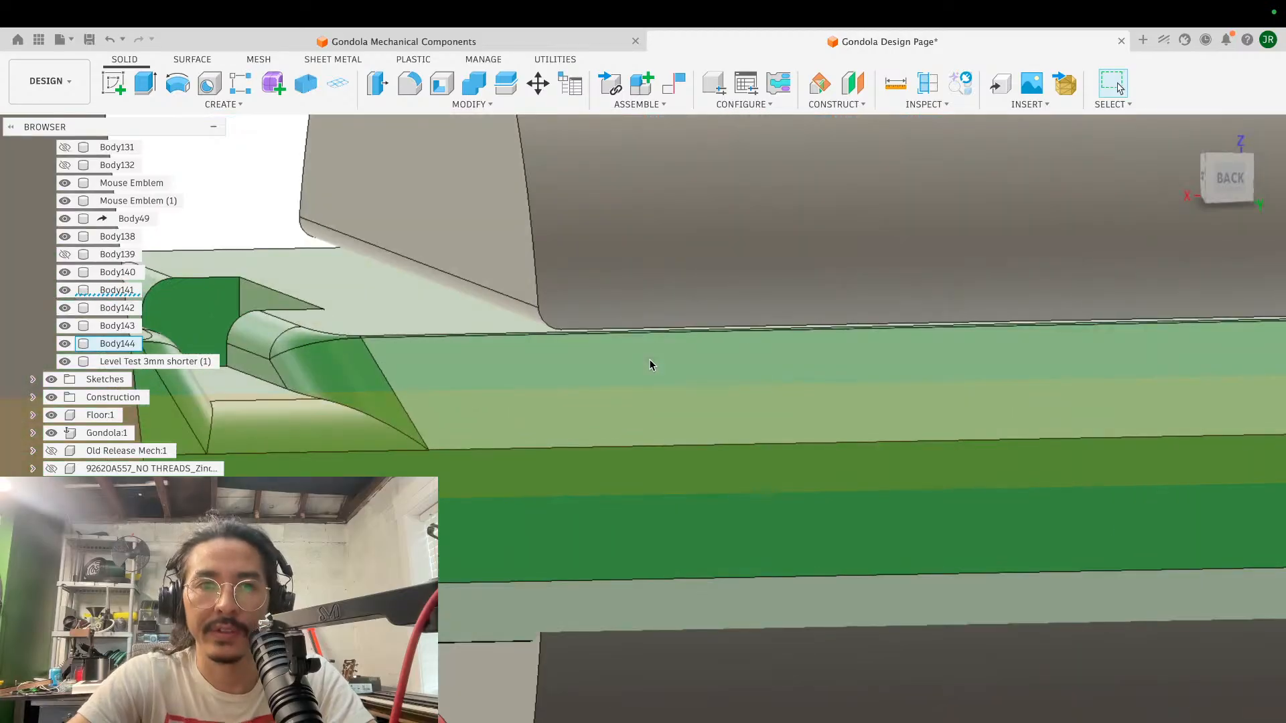
{"action": "scroll", "coordinate": [749, 371], "scroll_direction": "right", "scroll_amount": 4, "text": "shift"}
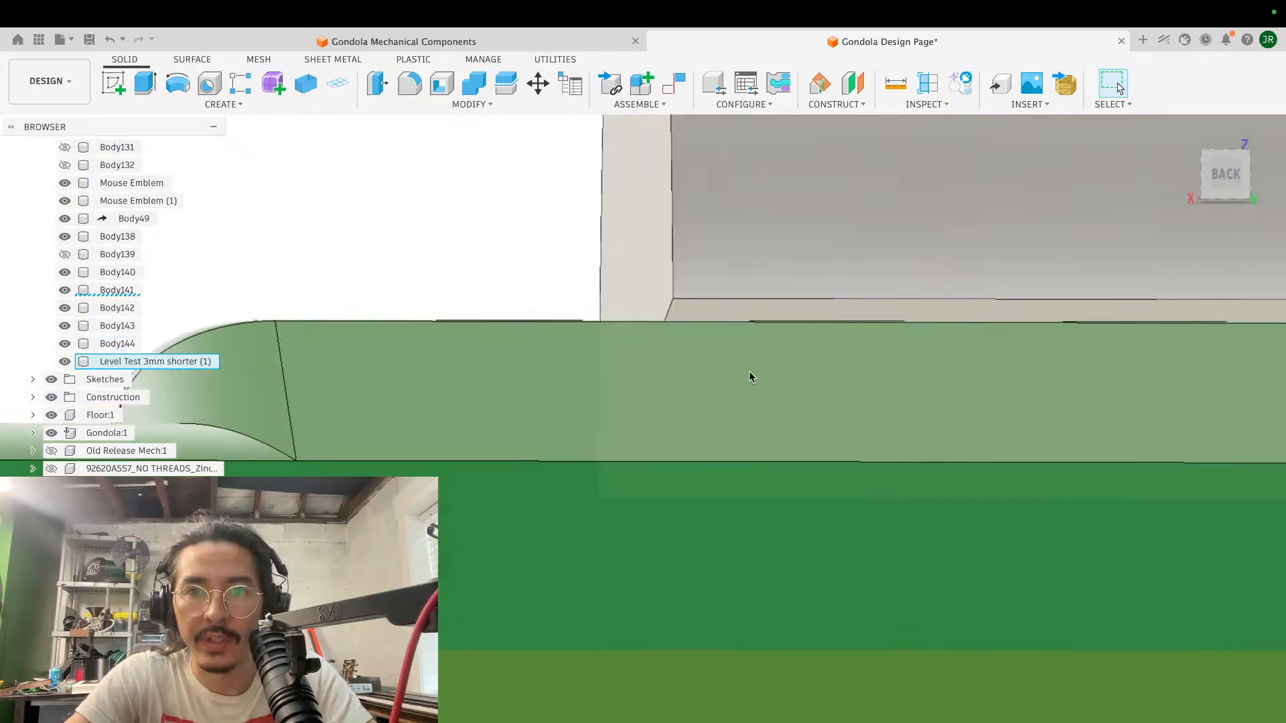
- Try to extrude the cylinder's upper slot face 0.20 mm toward the green block as a new body, and undo it
{"action": "left_click", "coordinate": [709, 351]}
{"action": "key", "text": "e"}
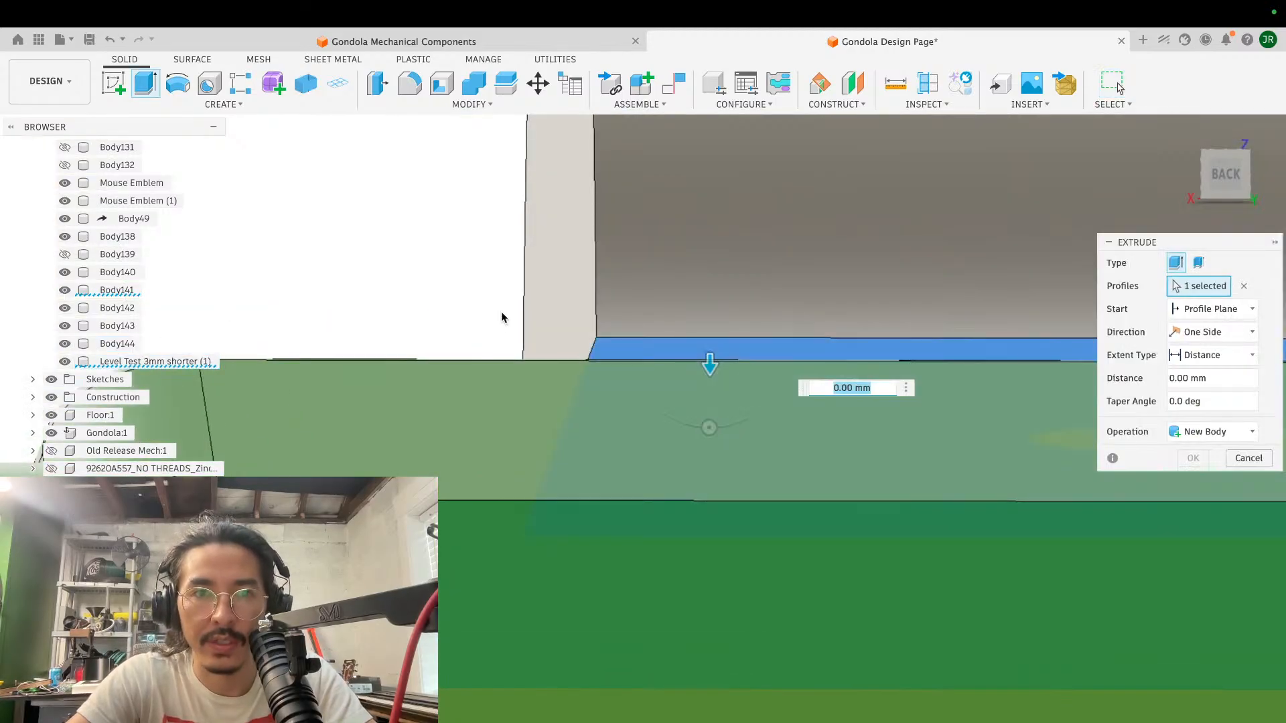
{"action": "scroll", "coordinate": [501, 319], "scroll_direction": "up", "scroll_amount": 3, "text": "shift"}
{"action": "left_click", "coordinate": [490, 563]}
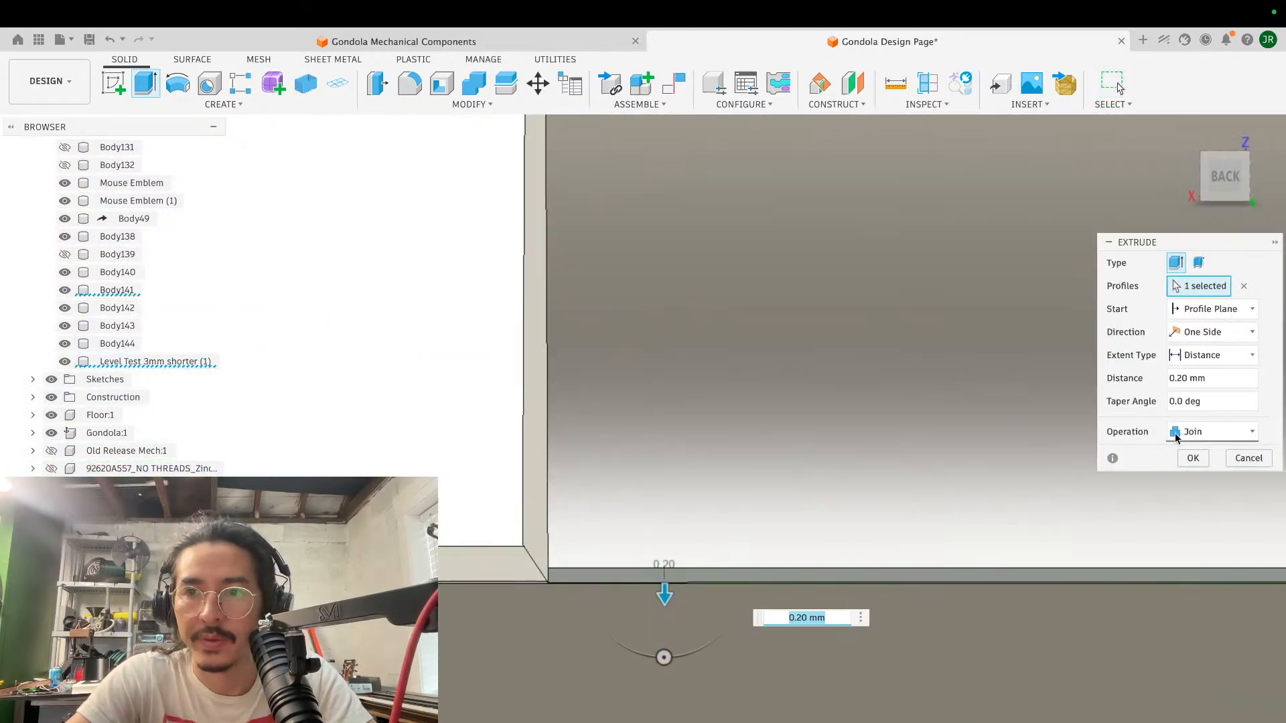
{"action": "left_click", "coordinate": [1199, 432]}
{"action": "left_click", "coordinate": [1182, 511]}
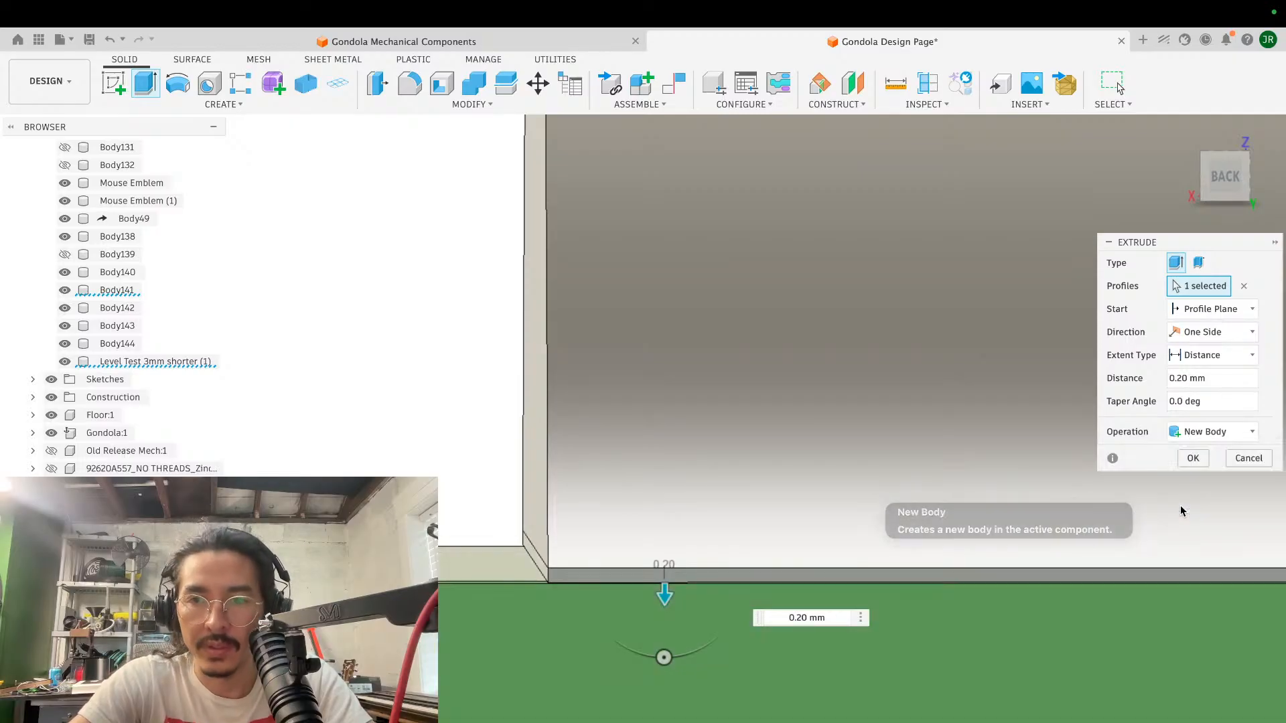
{"action": "left_click", "coordinate": [1194, 455]}
{"action": "scroll", "coordinate": [643, 375], "scroll_direction": "left", "scroll_amount": 5, "text": "shift"}
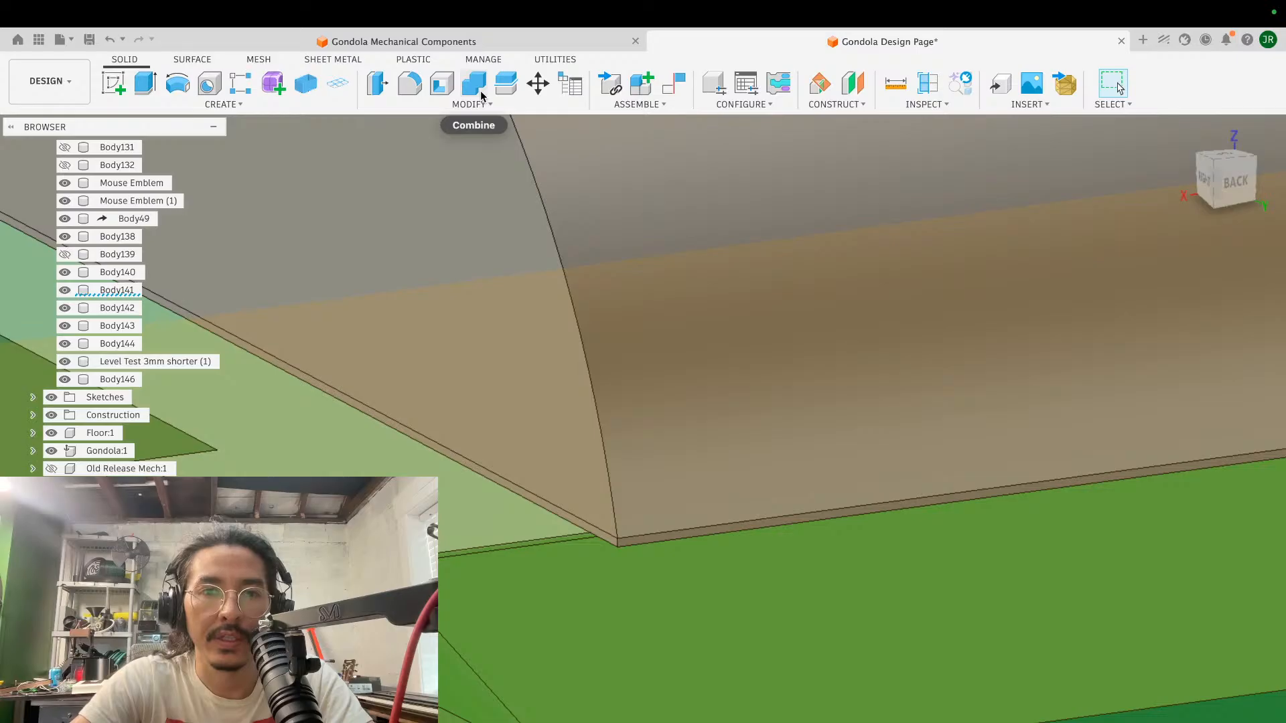
{"action": "key", "text": "super+z"}
{"action": "scroll", "coordinate": [486, 179], "scroll_direction": "right", "scroll_amount": 5, "text": "shift"}
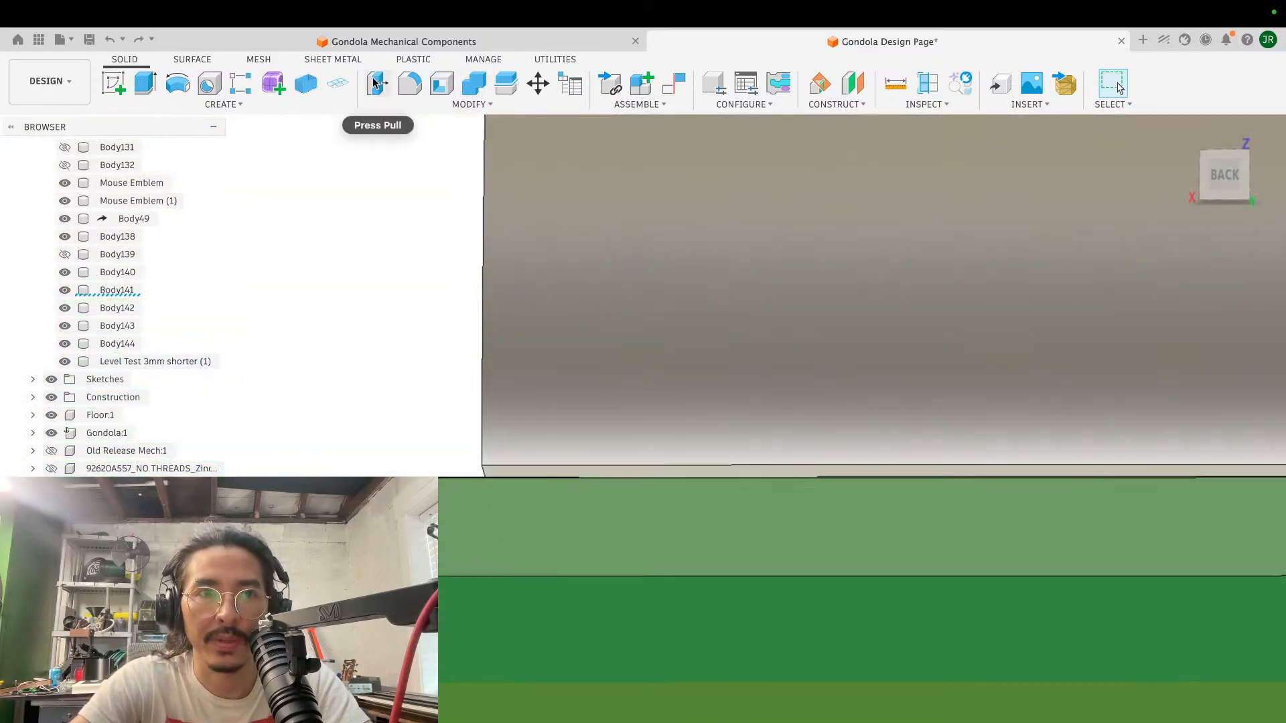
{"action": "left_click", "coordinate": [378, 83]}
{"action": "left_click", "coordinate": [500, 470]}
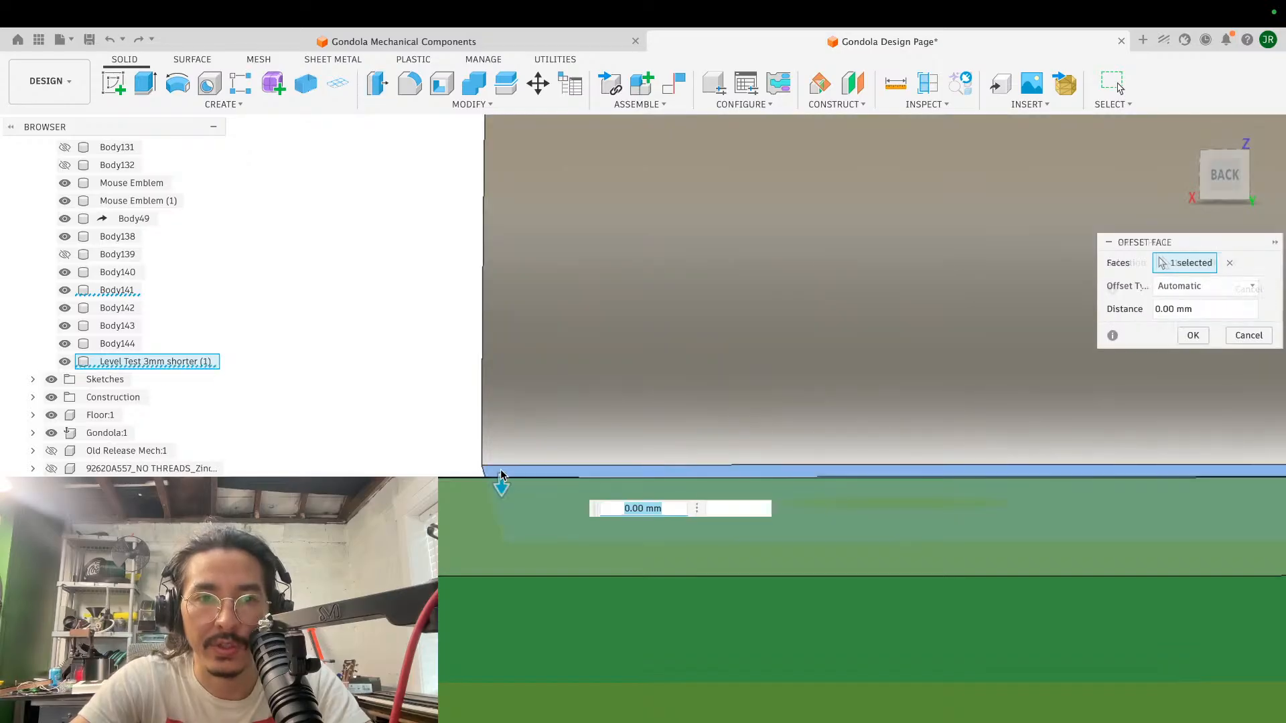
{"action": "scroll", "coordinate": [500, 470], "scroll_direction": "up", "scroll_amount": 5, "text": "shift"}
{"action": "left_click", "coordinate": [403, 462]}
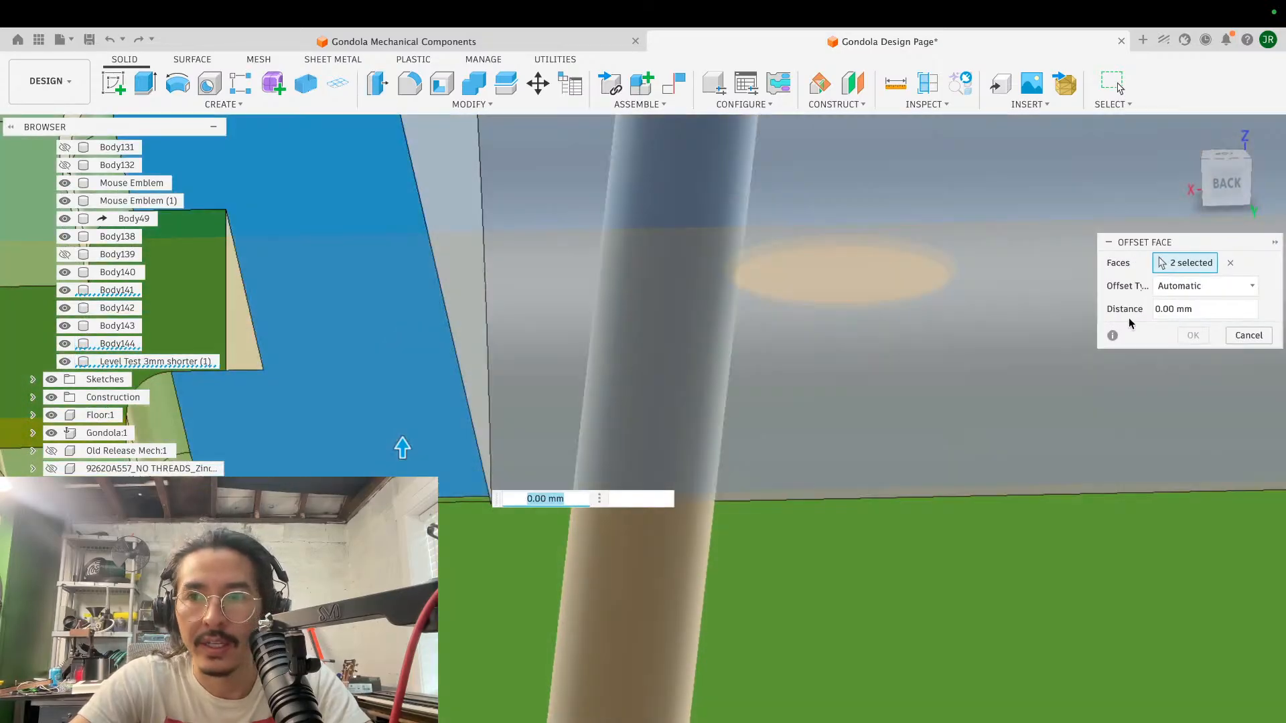
{"action": "left_click", "coordinate": [1229, 262]}
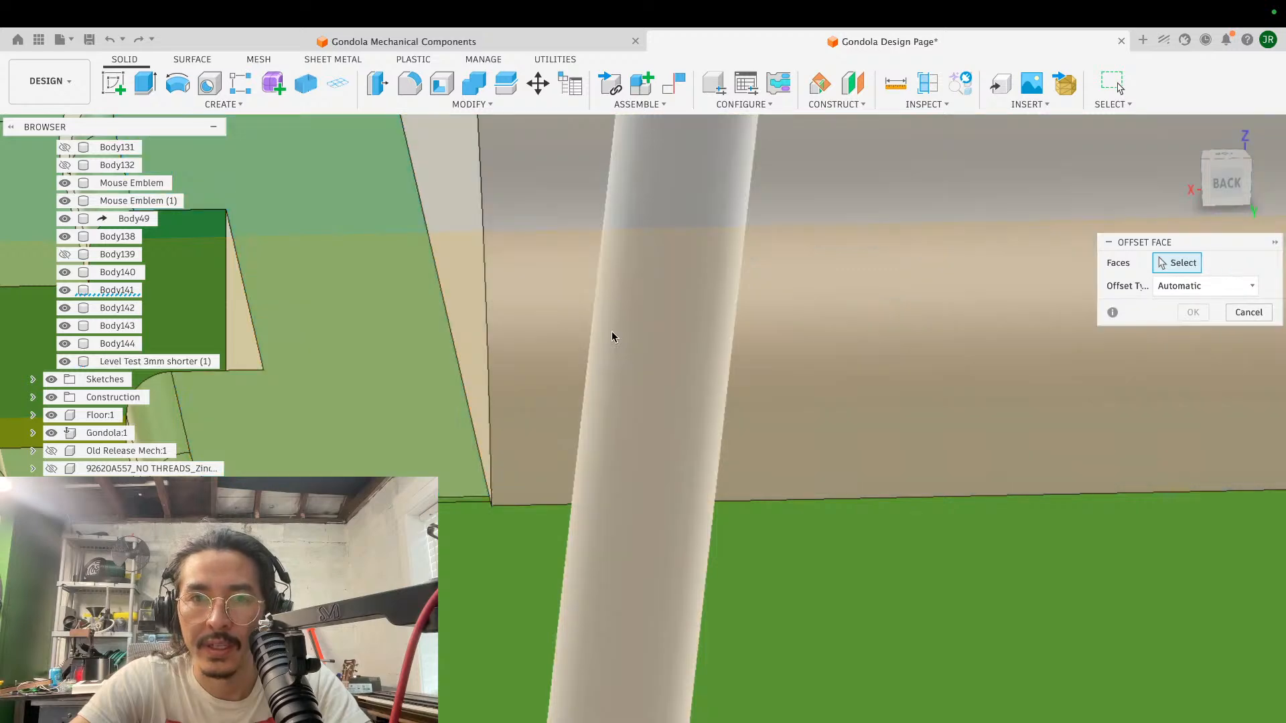
{"action": "scroll", "coordinate": [612, 330], "scroll_direction": "up", "scroll_amount": 3}
{"action": "scroll", "coordinate": [612, 335], "scroll_direction": "down", "scroll_amount": 6}
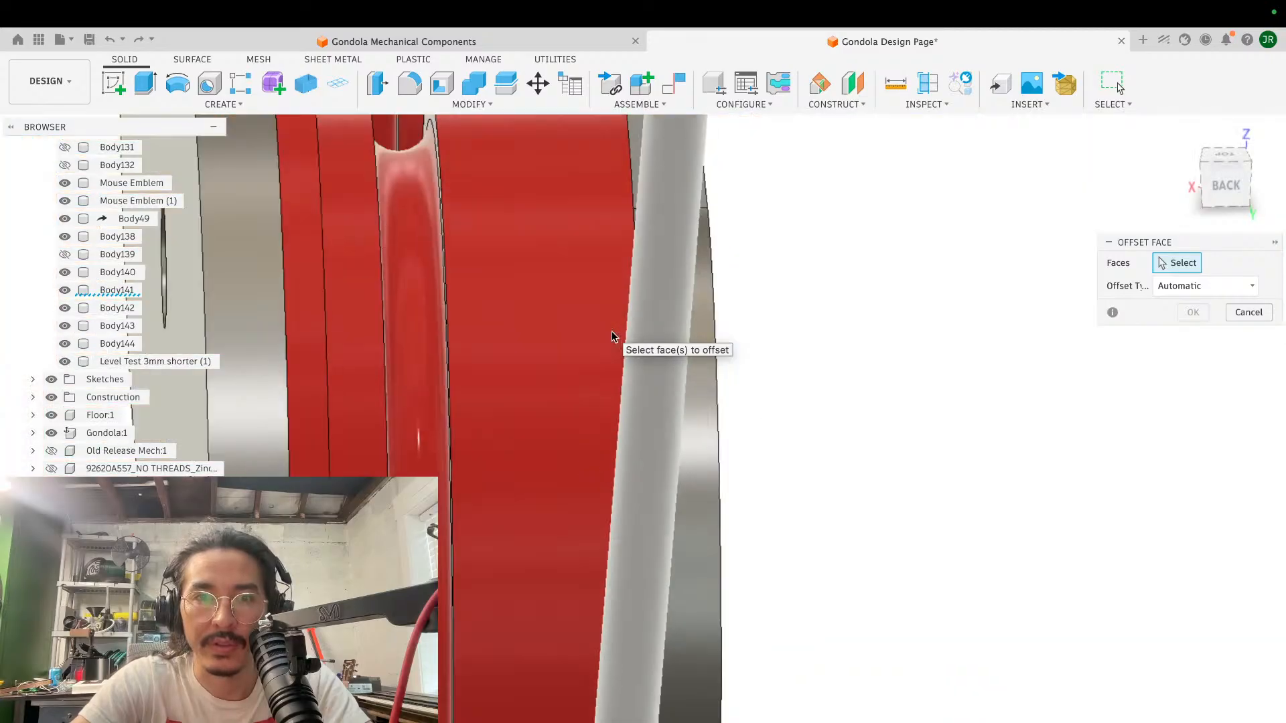
{"action": "scroll", "coordinate": [611, 339], "scroll_direction": "up", "scroll_amount": 10}
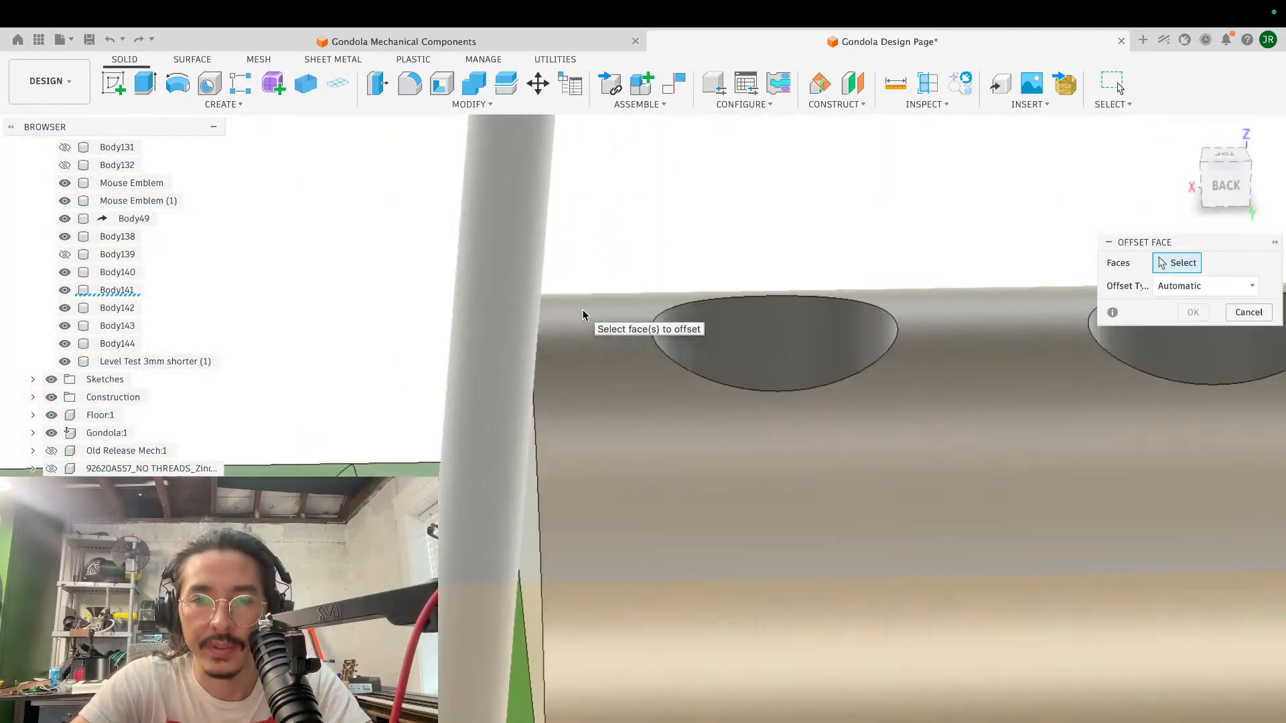
{"action": "scroll", "coordinate": [582, 315], "scroll_direction": "down", "scroll_amount": 5}
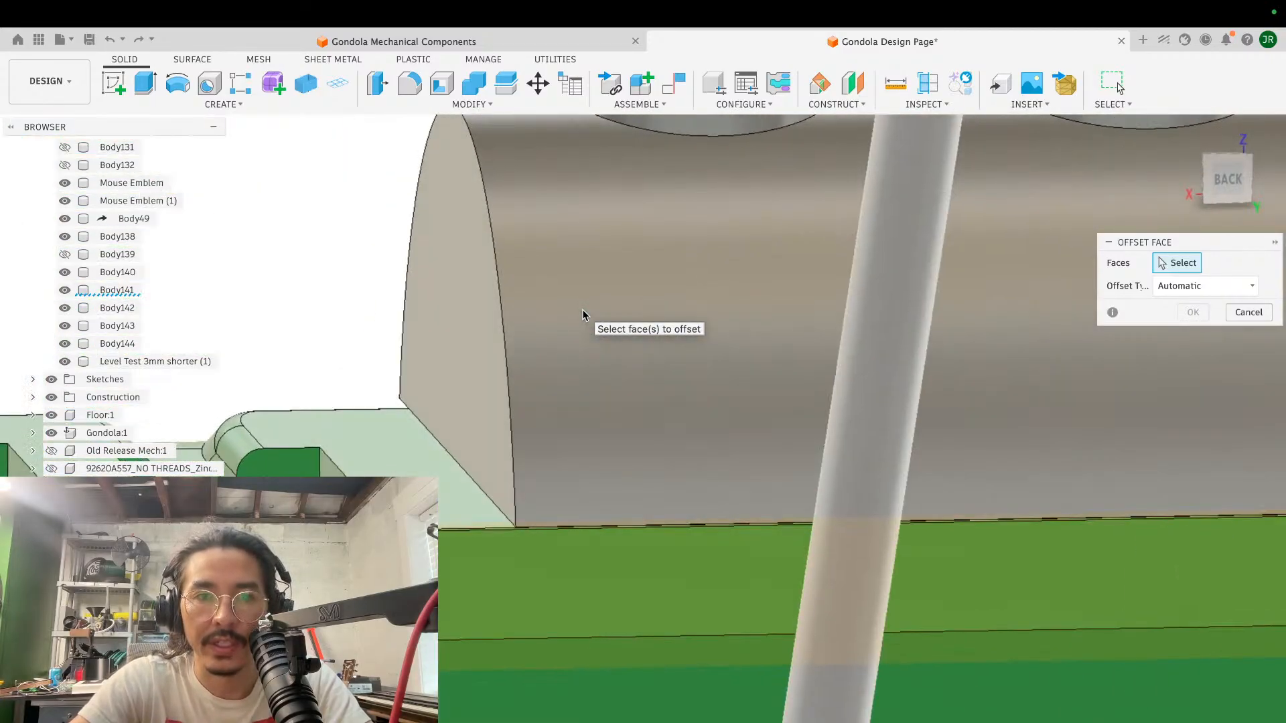
{"action": "left_click", "coordinate": [379, 84]}
{"action": "scroll", "coordinate": [543, 404], "scroll_direction": "up", "scroll_amount": 4}
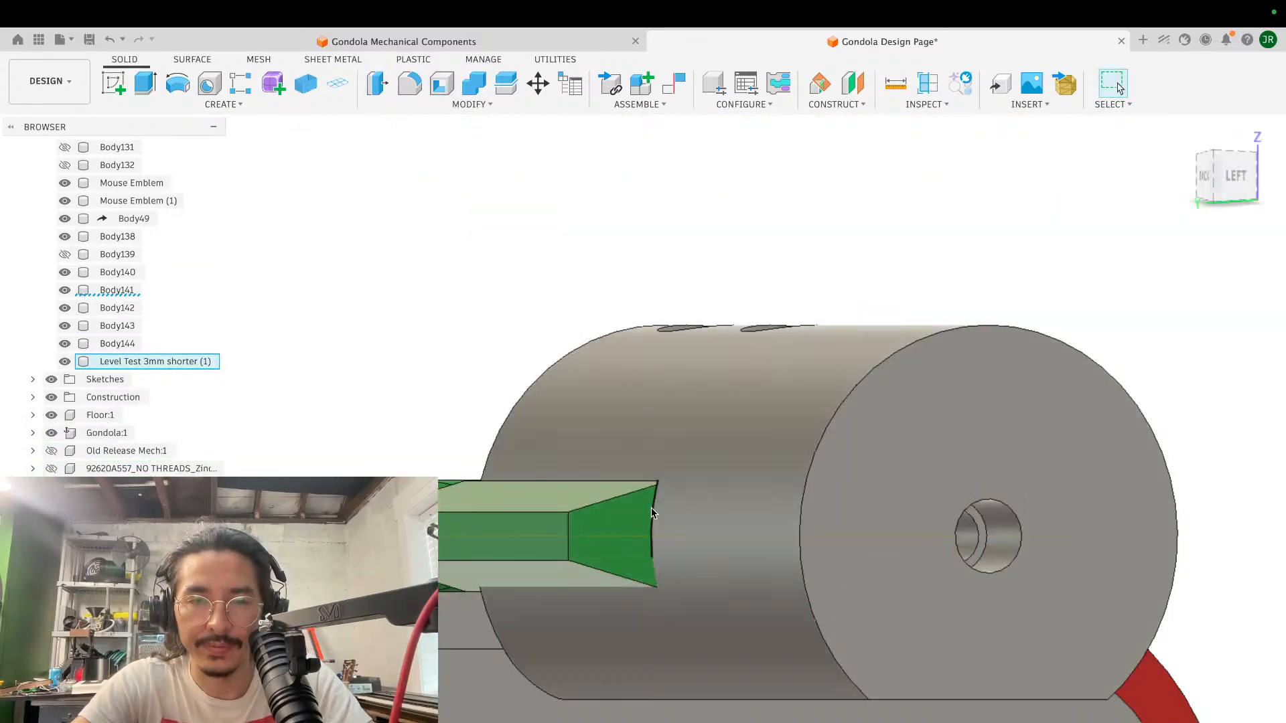
{"action": "scroll", "coordinate": [757, 495], "scroll_direction": "left", "scroll_amount": 4, "text": "shift"}
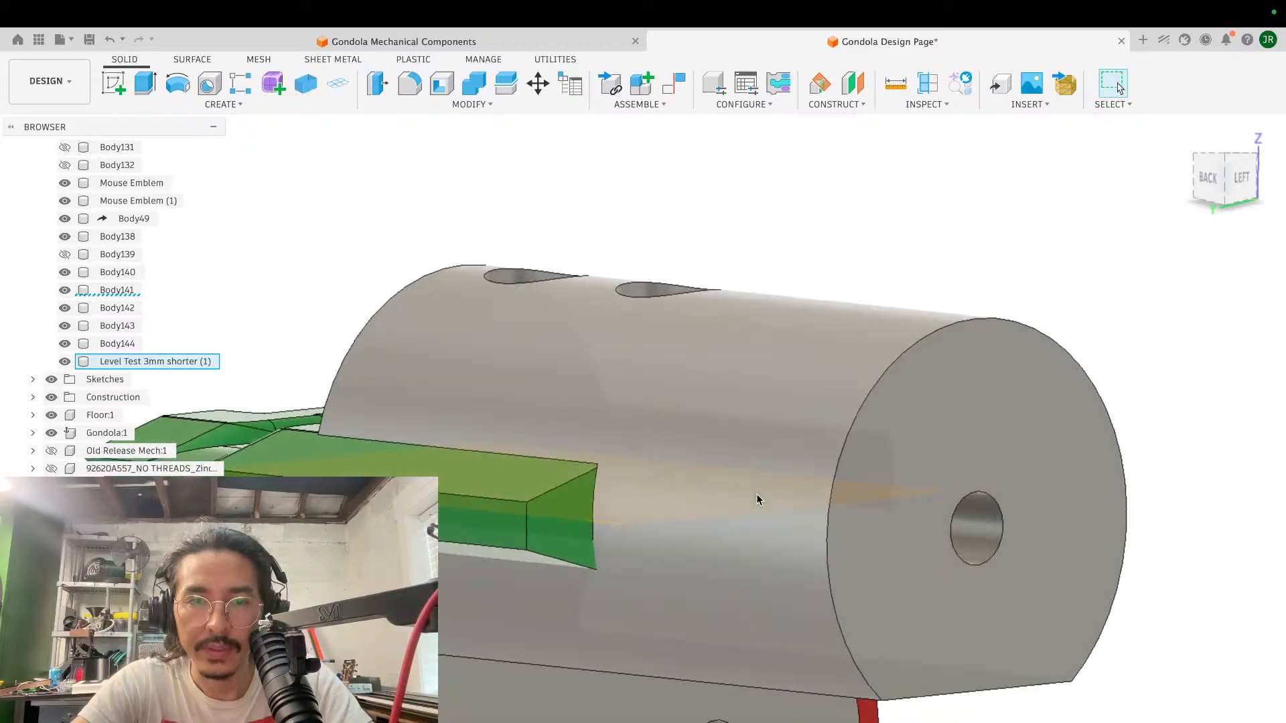
{"action": "scroll", "coordinate": [757, 495], "scroll_direction": "down", "scroll_amount": 3}
{"action": "scroll", "coordinate": [757, 495], "scroll_direction": "left", "scroll_amount": 3}
{"action": "key", "text": "Escape"}
- Start a sketch on the green block's end face, project the block's outline into it and hide the block, Body144
{"action": "left_click", "coordinate": [114, 83]}
{"action": "left_click", "coordinate": [687, 529]}
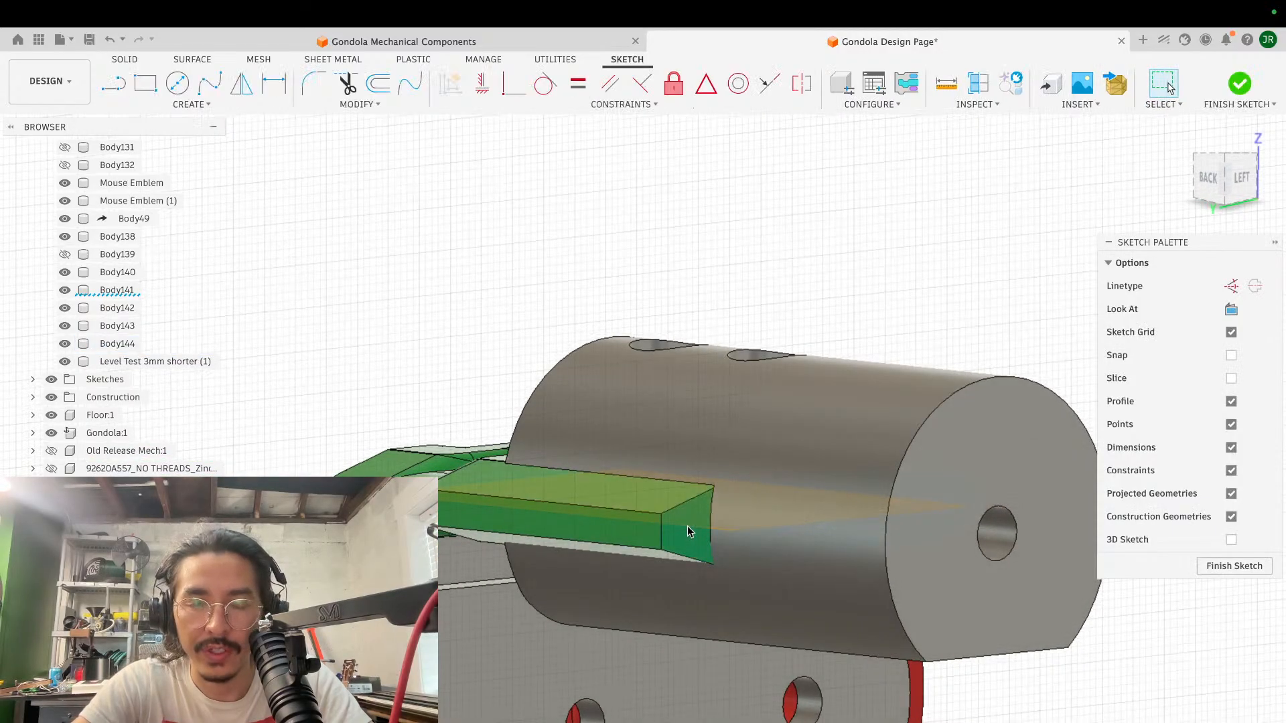
{"action": "key", "text": "p"}
{"action": "left_click", "coordinate": [690, 532]}
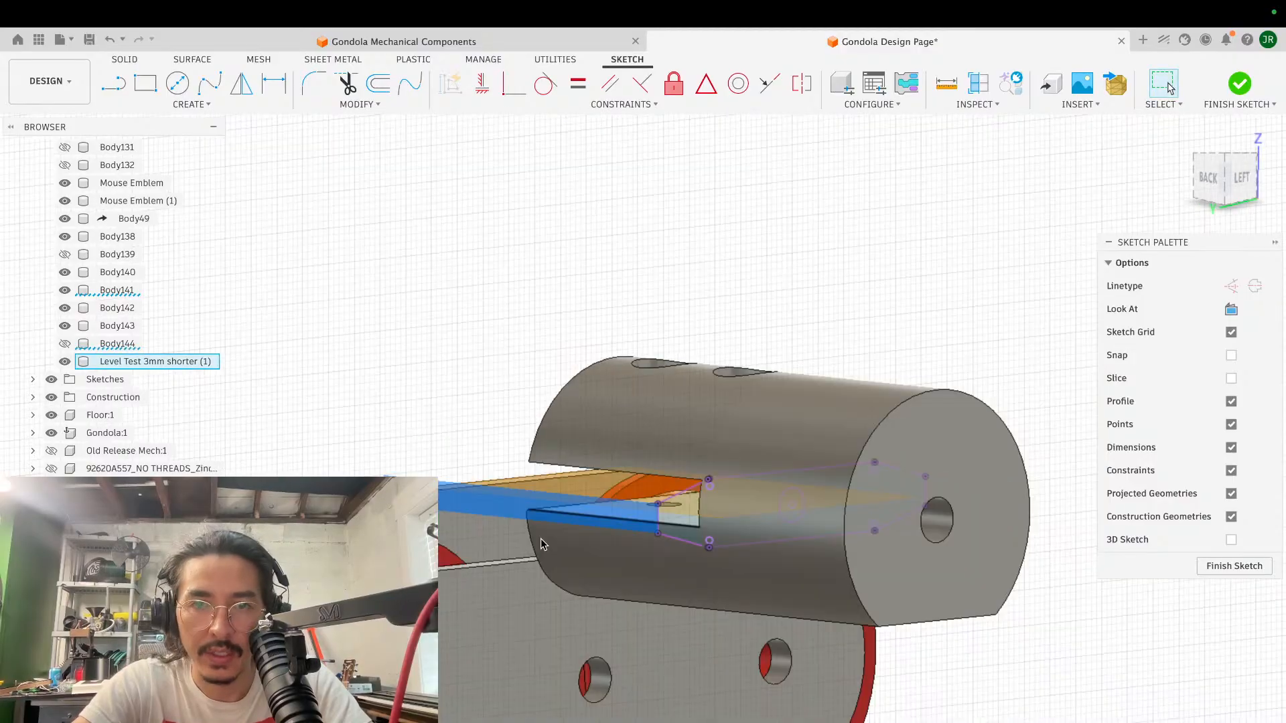
{"action": "scroll", "coordinate": [548, 538], "scroll_direction": "left", "scroll_amount": 10, "text": "shift"}
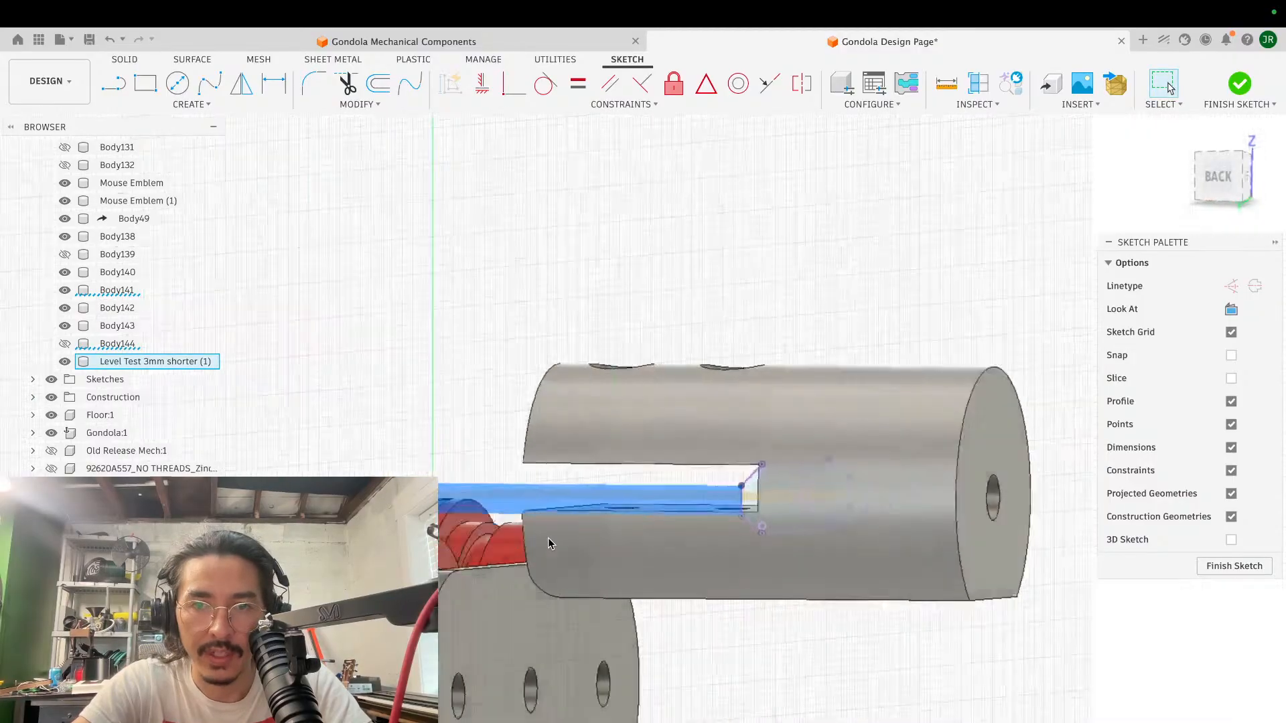
{"action": "scroll", "coordinate": [548, 537], "scroll_direction": "up", "scroll_amount": 5}
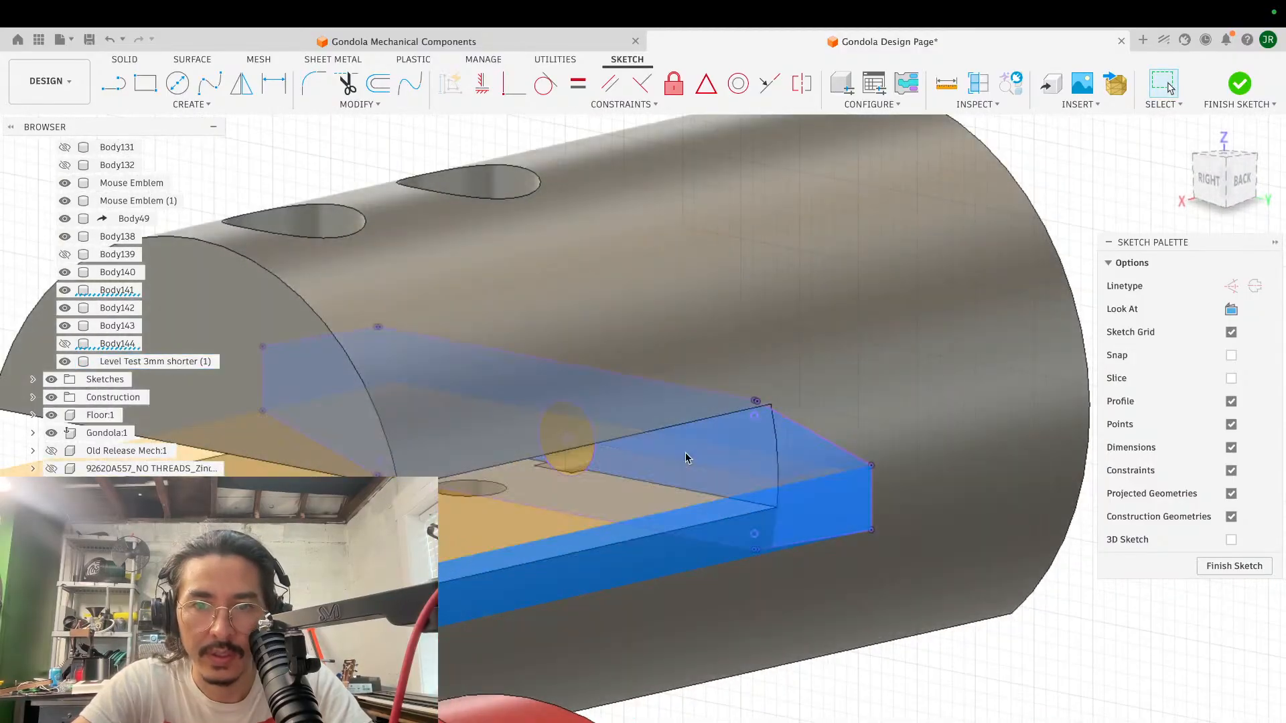
- Extrude the projected block profile -33.967 mm as a cut through the cylinder to the slot's open end
{"action": "left_click", "coordinate": [759, 447]}
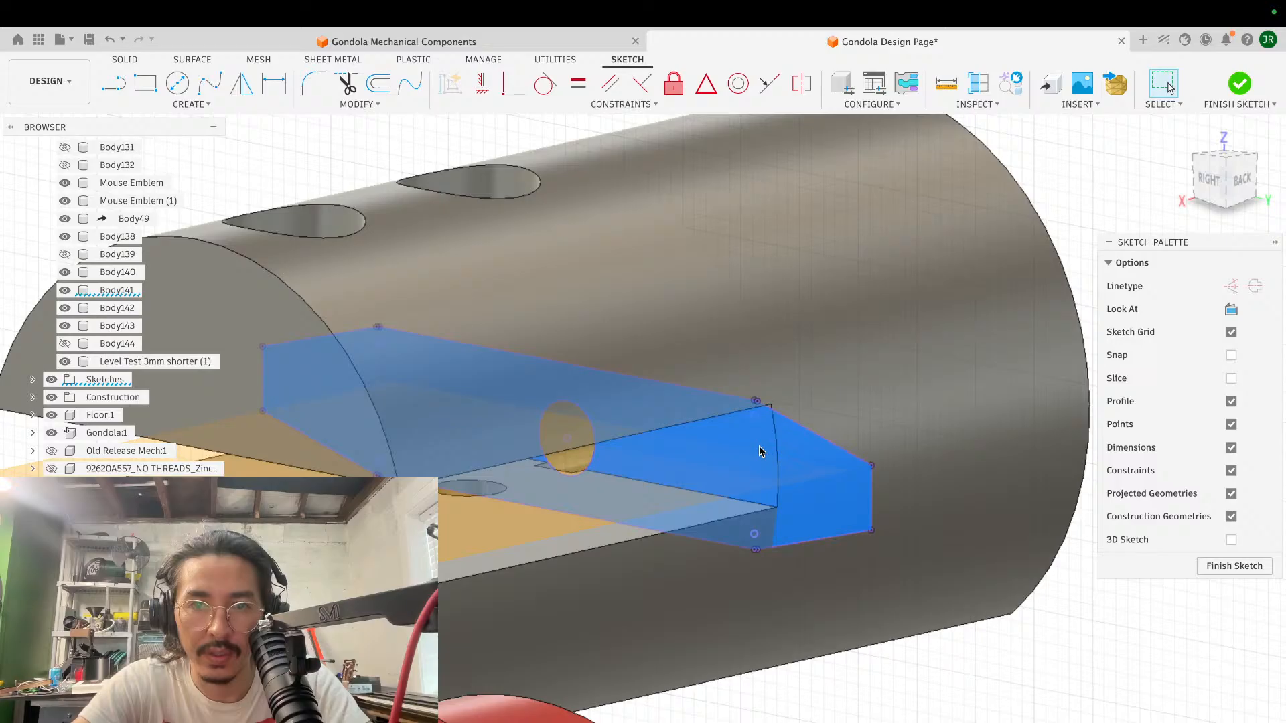
{"action": "key", "text": "e"}
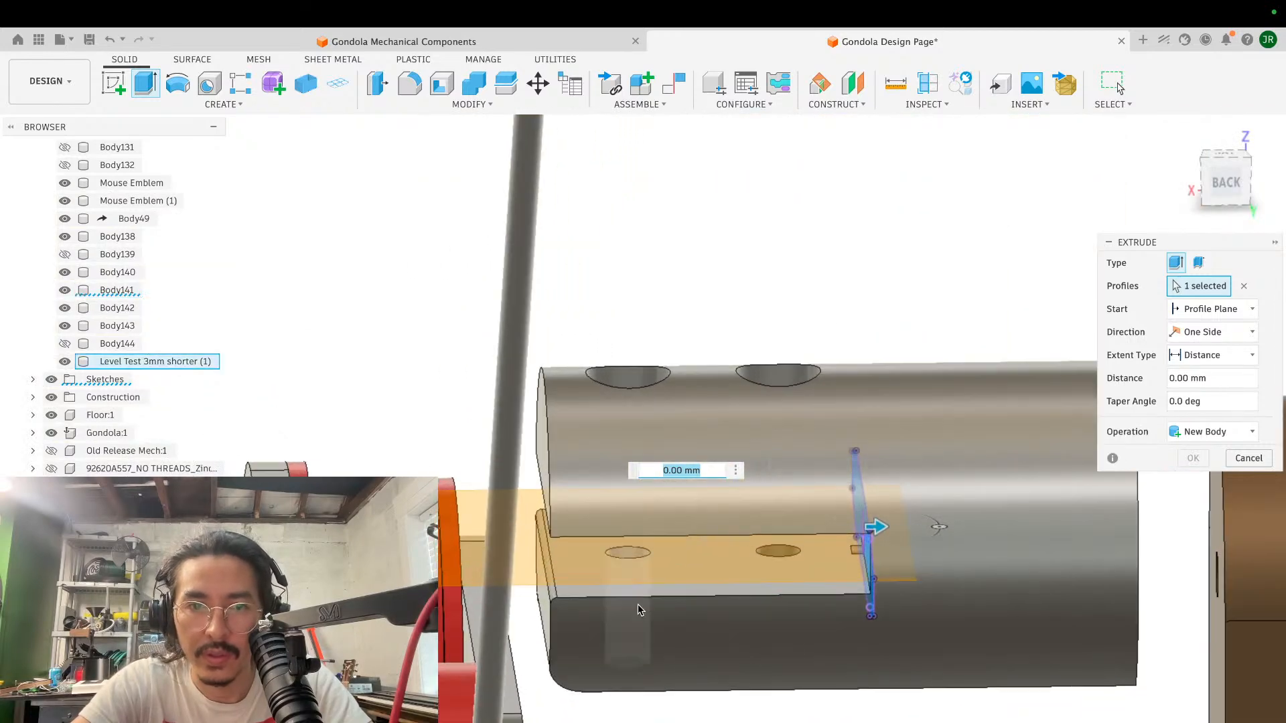
{"action": "left_click", "coordinate": [546, 606]}
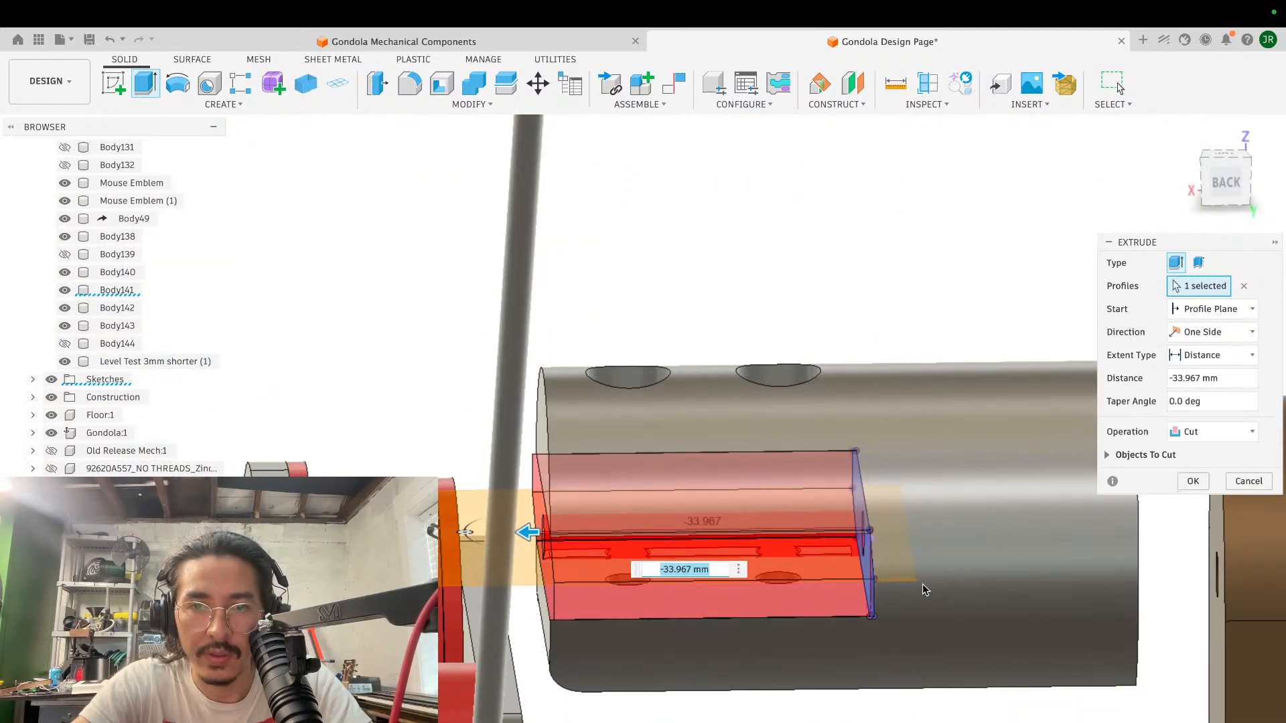
{"action": "left_click", "coordinate": [1204, 486]}
- Examine the recut slot in the cylinder and the leftover pieces inside it from the open end and the side
{"action": "scroll", "coordinate": [718, 513], "scroll_direction": "down", "scroll_amount": 4}
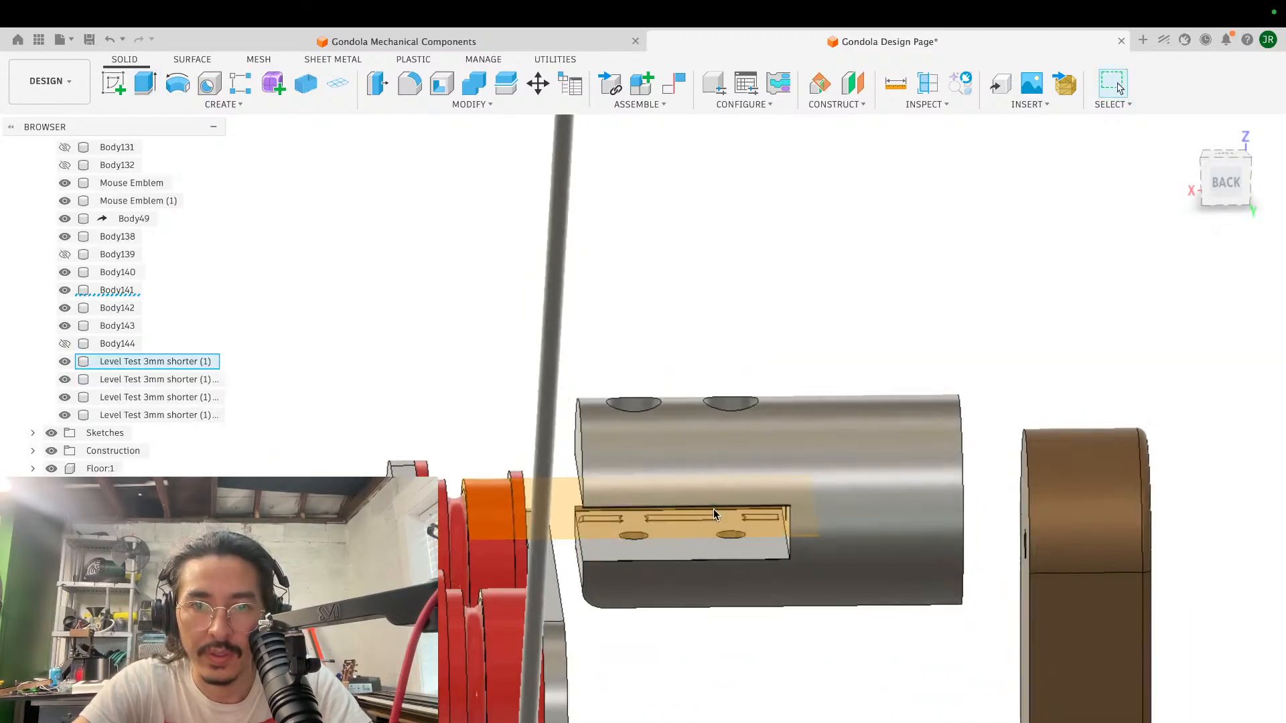
{"action": "scroll", "coordinate": [713, 513], "scroll_direction": "down", "scroll_amount": 4, "text": "shift"}
{"action": "scroll", "coordinate": [713, 510], "scroll_direction": "left", "scroll_amount": 10, "text": "shift"}
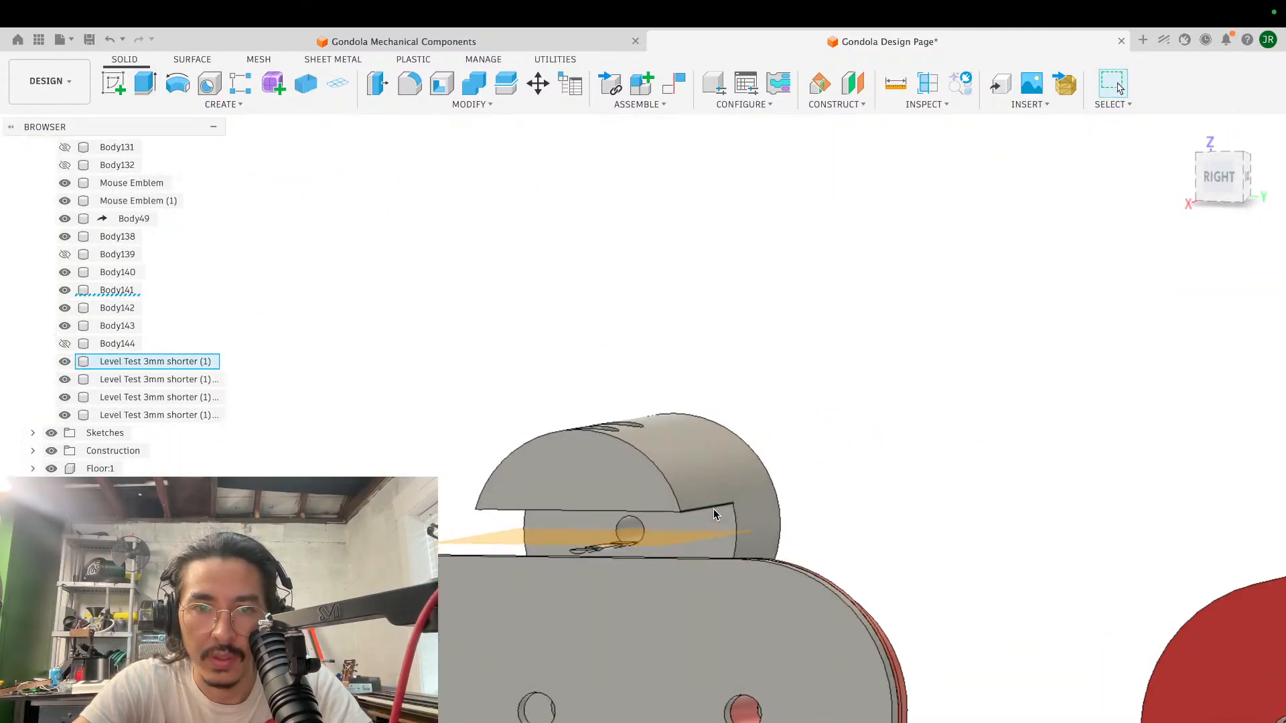
{"action": "scroll", "coordinate": [713, 510], "scroll_direction": "up", "scroll_amount": 5}
{"action": "scroll", "coordinate": [714, 509], "scroll_direction": "up", "scroll_amount": 5, "text": "shift"}
{"action": "scroll", "coordinate": [713, 509], "scroll_direction": "up", "scroll_amount": 5}
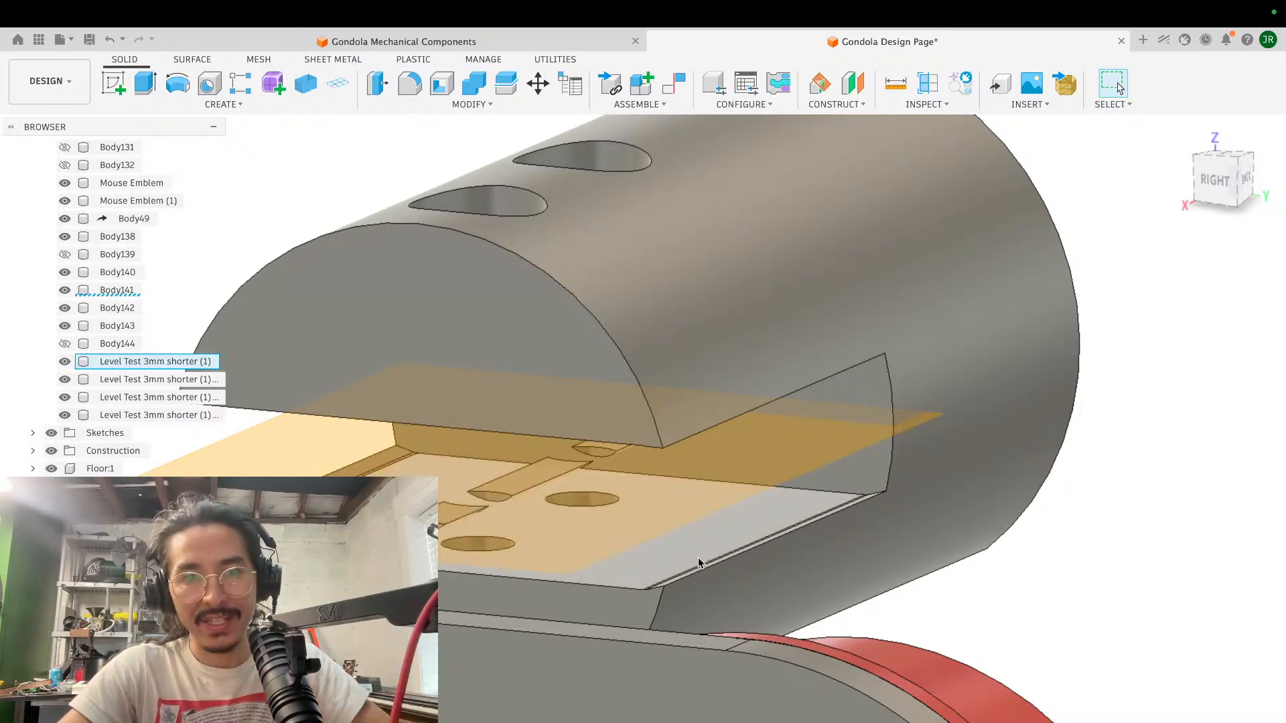
{"action": "scroll", "coordinate": [730, 547], "scroll_direction": "right", "scroll_amount": 1, "text": "shift"}
{"action": "scroll", "coordinate": [732, 550], "scroll_direction": "right", "scroll_amount": 5, "text": "shift"}
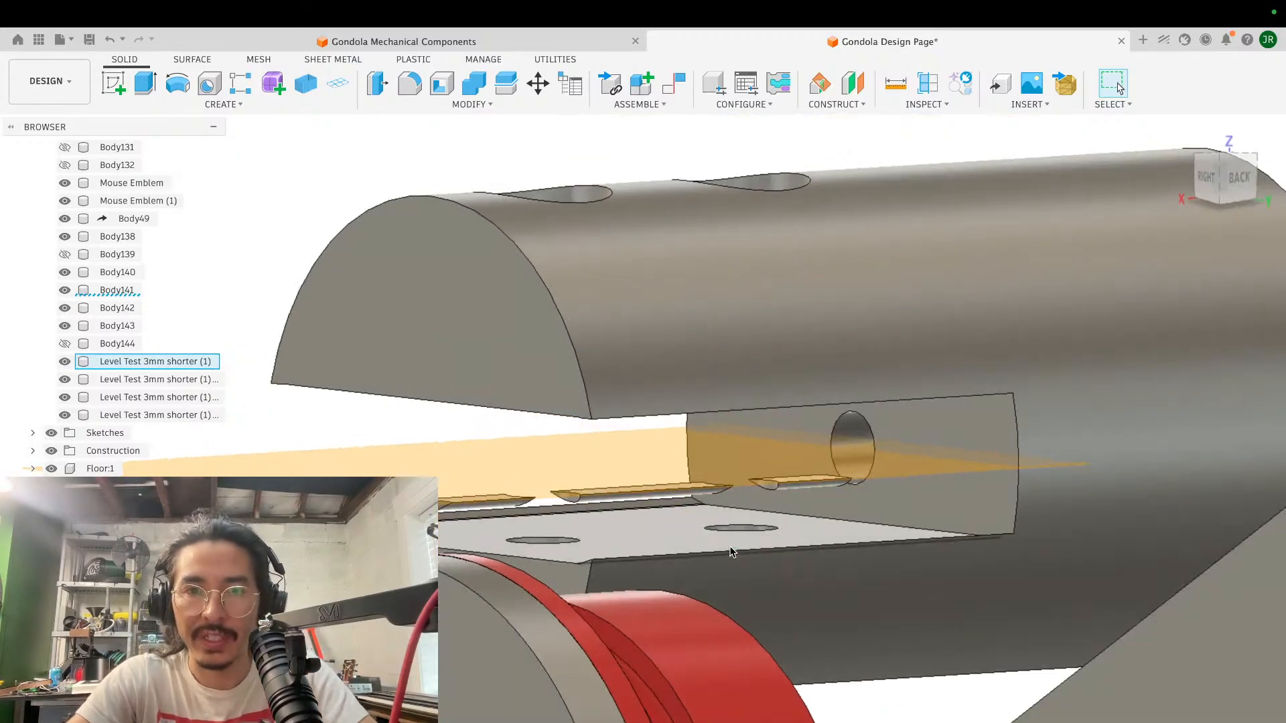
{"action": "scroll", "coordinate": [793, 516], "scroll_direction": "down", "scroll_amount": 4, "text": "shift"}
{"action": "scroll", "coordinate": [794, 516], "scroll_direction": "up", "scroll_amount": 2}
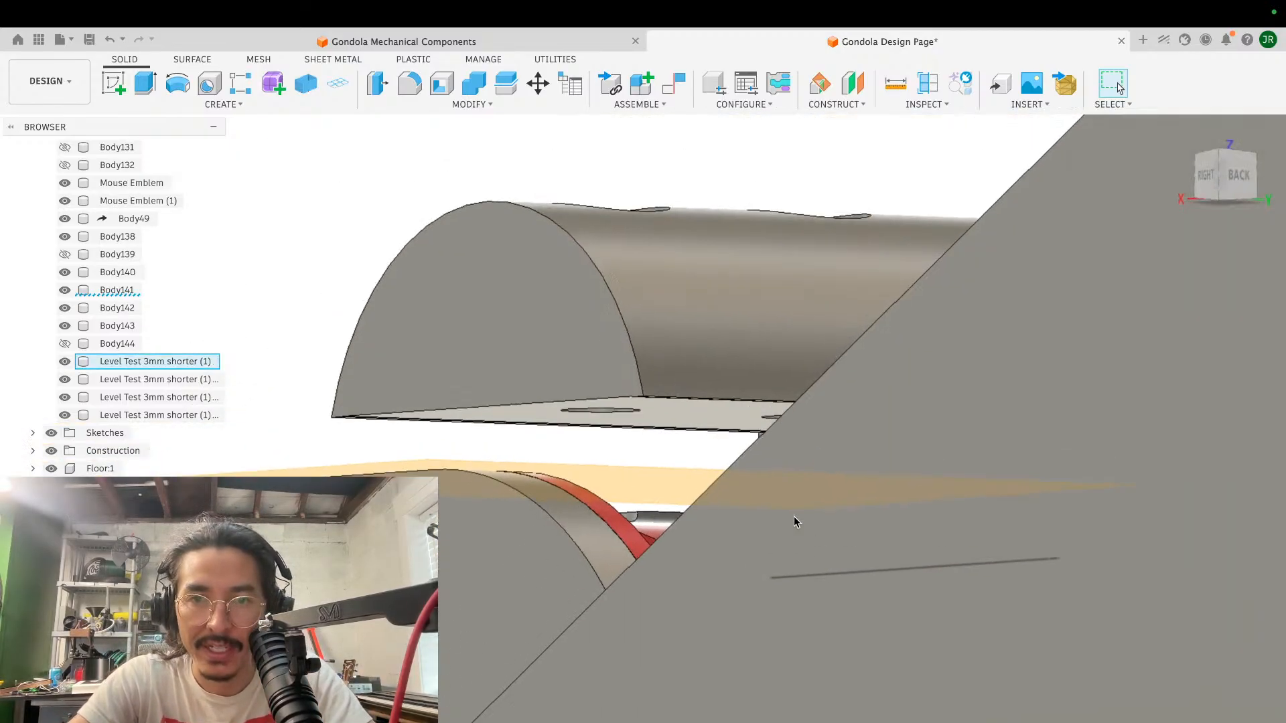
{"action": "scroll", "coordinate": [794, 517], "scroll_direction": "up", "scroll_amount": 5, "text": "shift"}
{"action": "scroll", "coordinate": [794, 517], "scroll_direction": "up", "scroll_amount": 5}
{"action": "scroll", "coordinate": [793, 516], "scroll_direction": "left", "scroll_amount": 4}
{"action": "scroll", "coordinate": [793, 516], "scroll_direction": "right", "scroll_amount": 1, "text": "shift"}
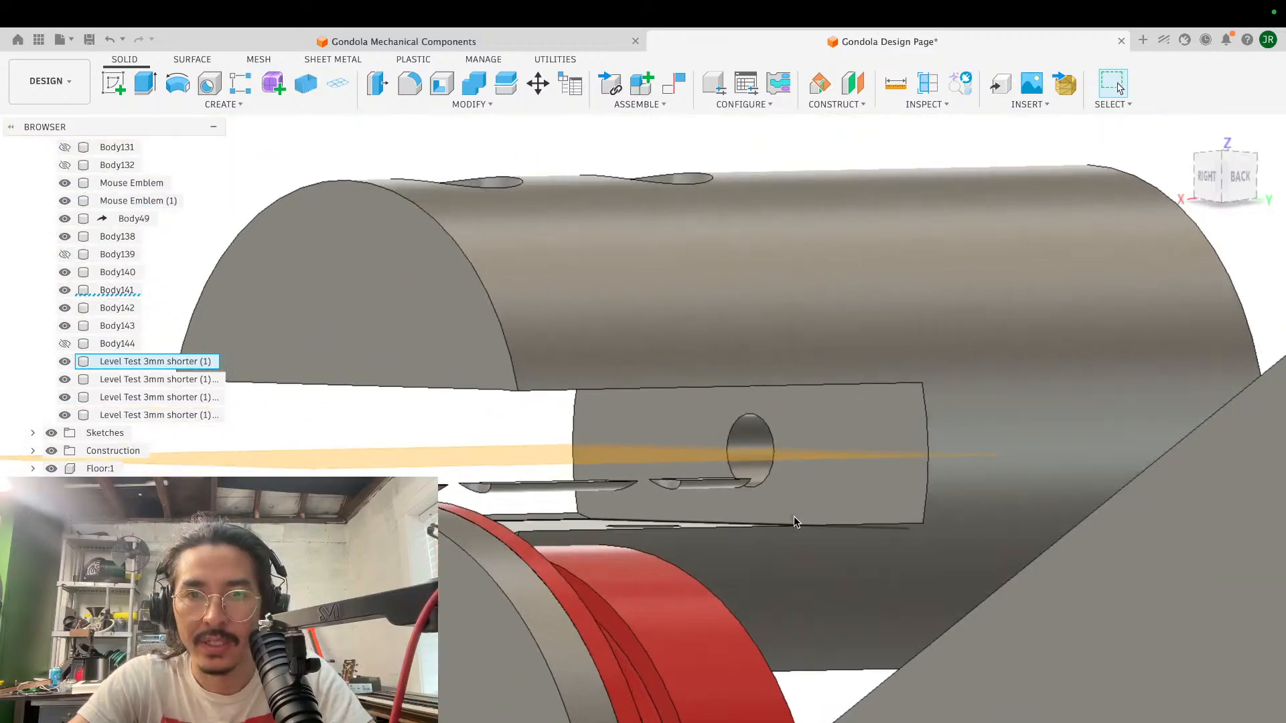
- Hide the three leftover slot pieces and split the cylinder with the slot's inner end face as the splitting tool
{"action": "left_click", "coordinate": [699, 490]}
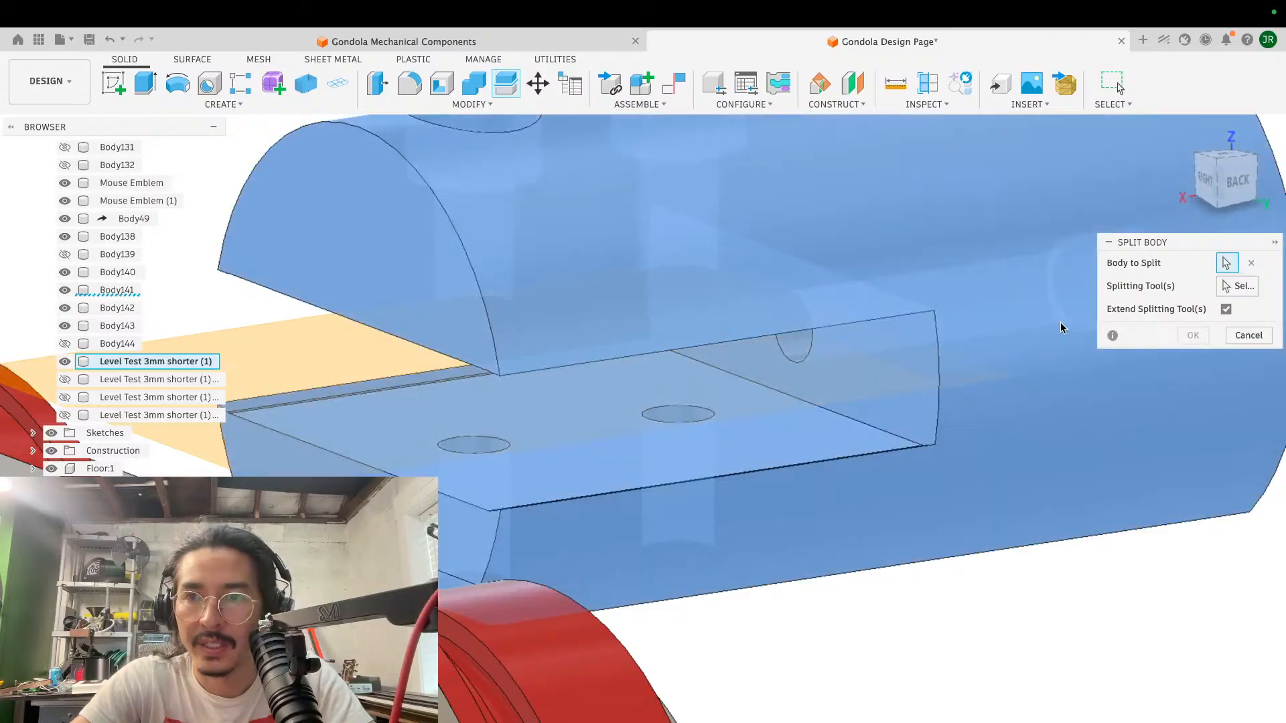
{"action": "left_click", "coordinate": [1060, 324]}
{"action": "left_click", "coordinate": [904, 337]}
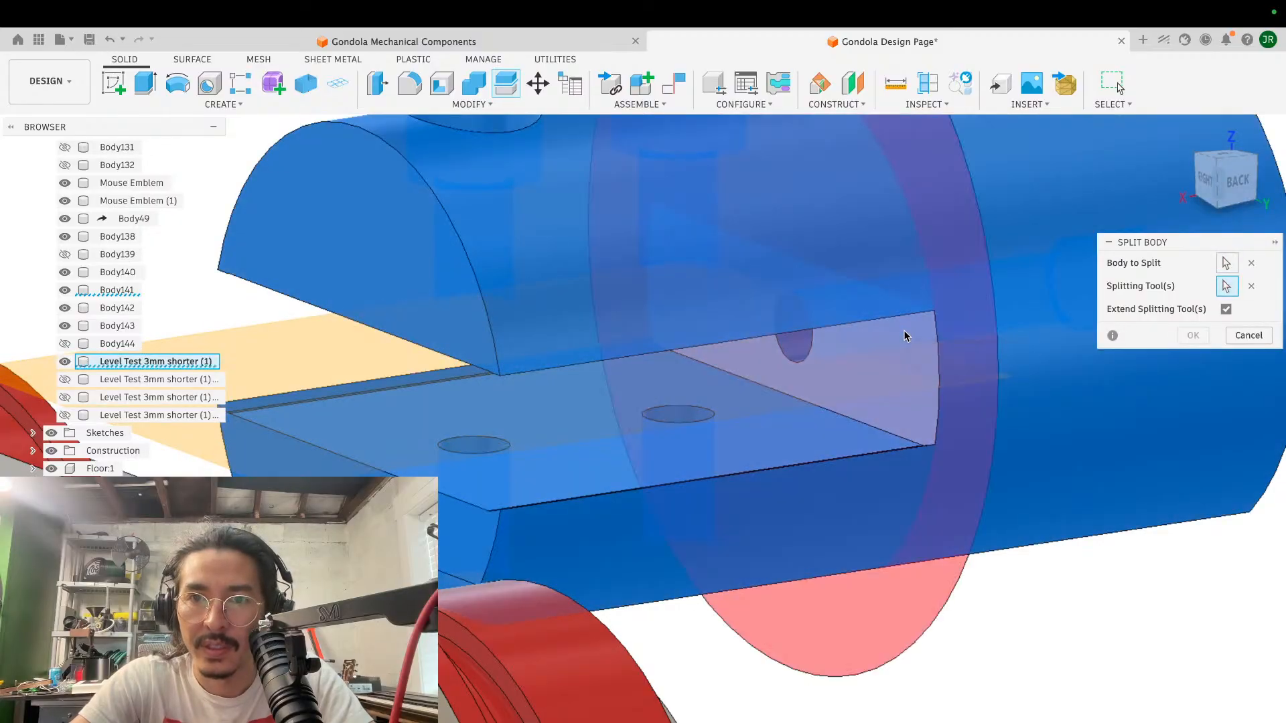
{"action": "left_click", "coordinate": [1193, 335]}
{"action": "scroll", "coordinate": [908, 352], "scroll_direction": "down", "scroll_amount": 5}
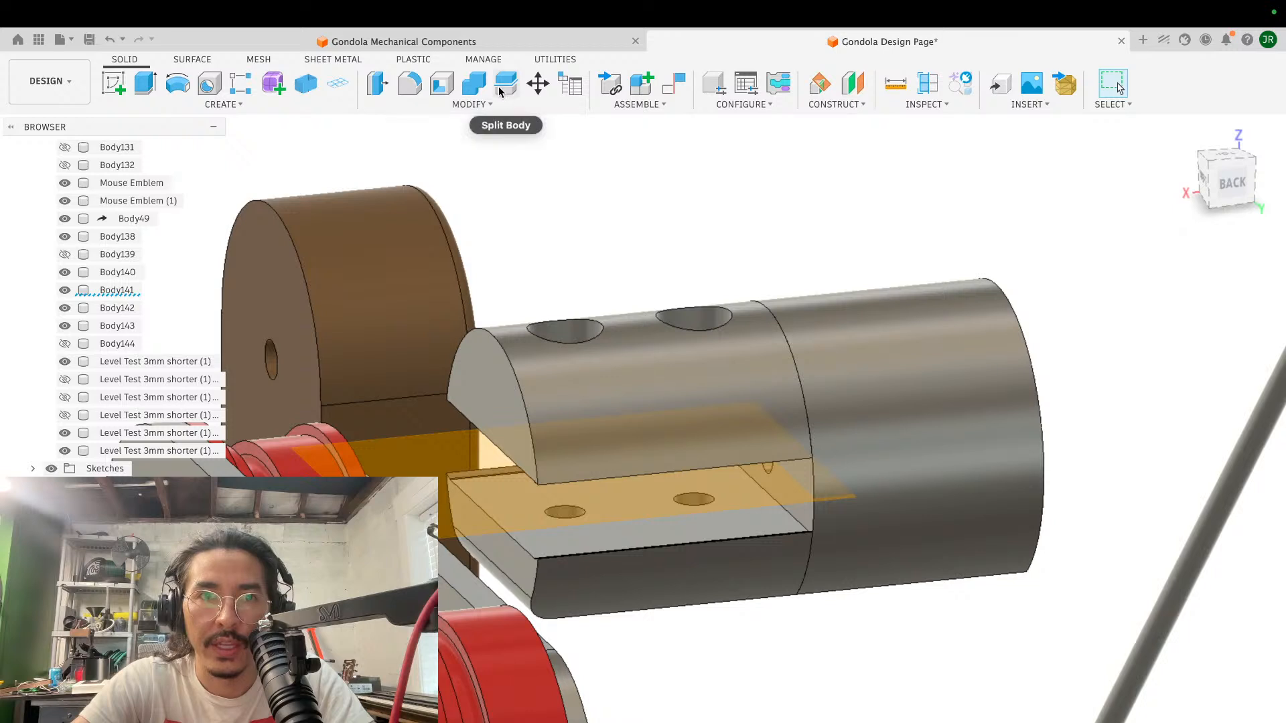
- Combine the cylinder's solid rear section with the upper jaw using Join, leaving the lower jaw separate
{"action": "left_click", "coordinate": [472, 94]}
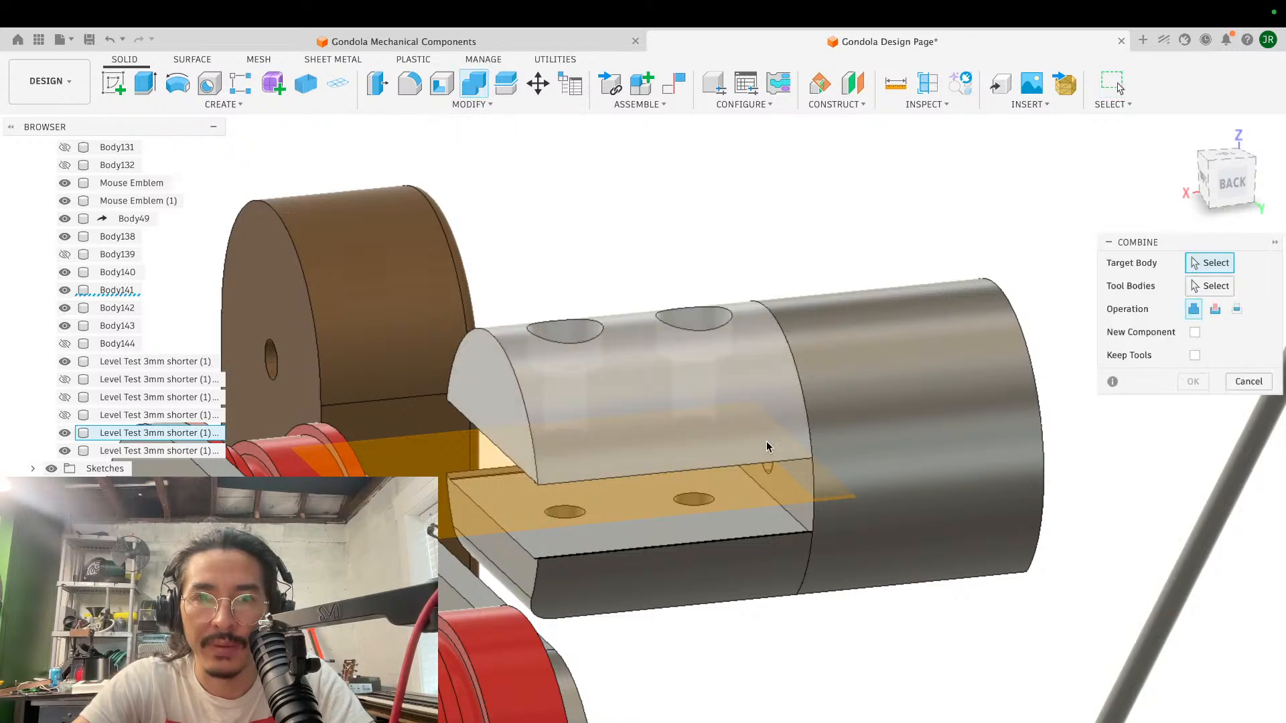
{"action": "left_click", "coordinate": [836, 387]}
{"action": "left_click", "coordinate": [732, 385]}
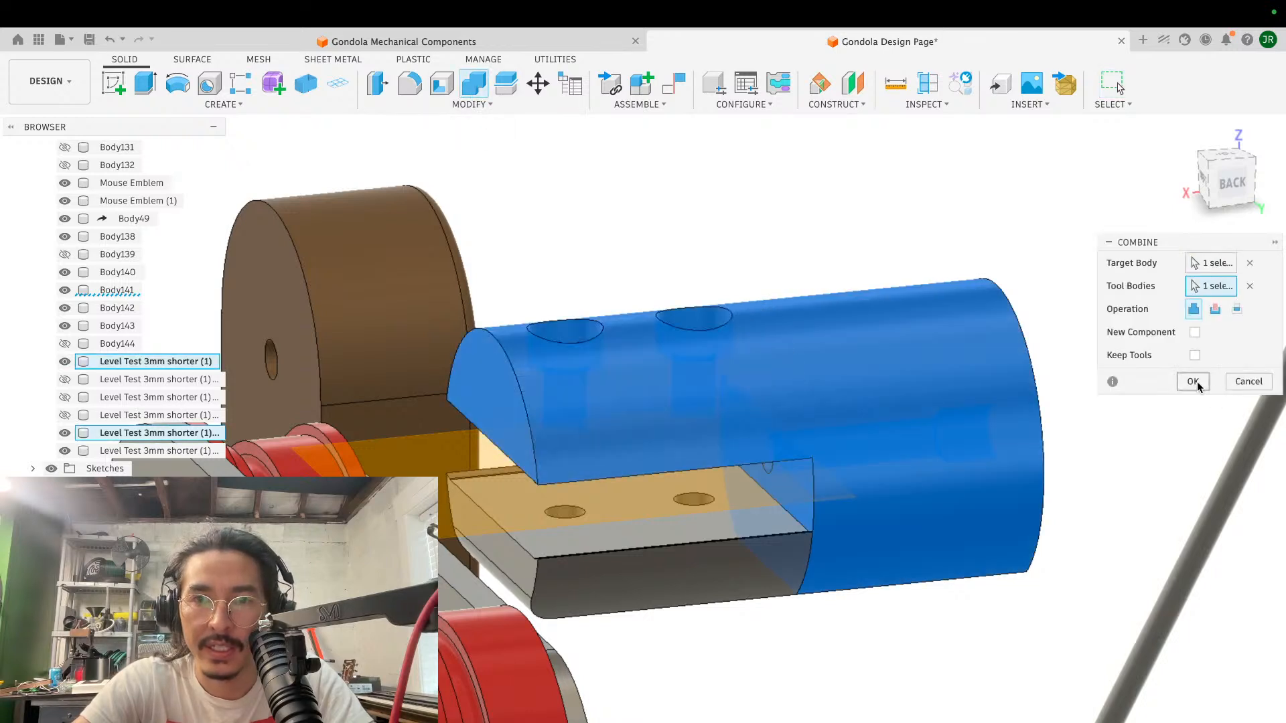
{"action": "key", "text": "Return"}
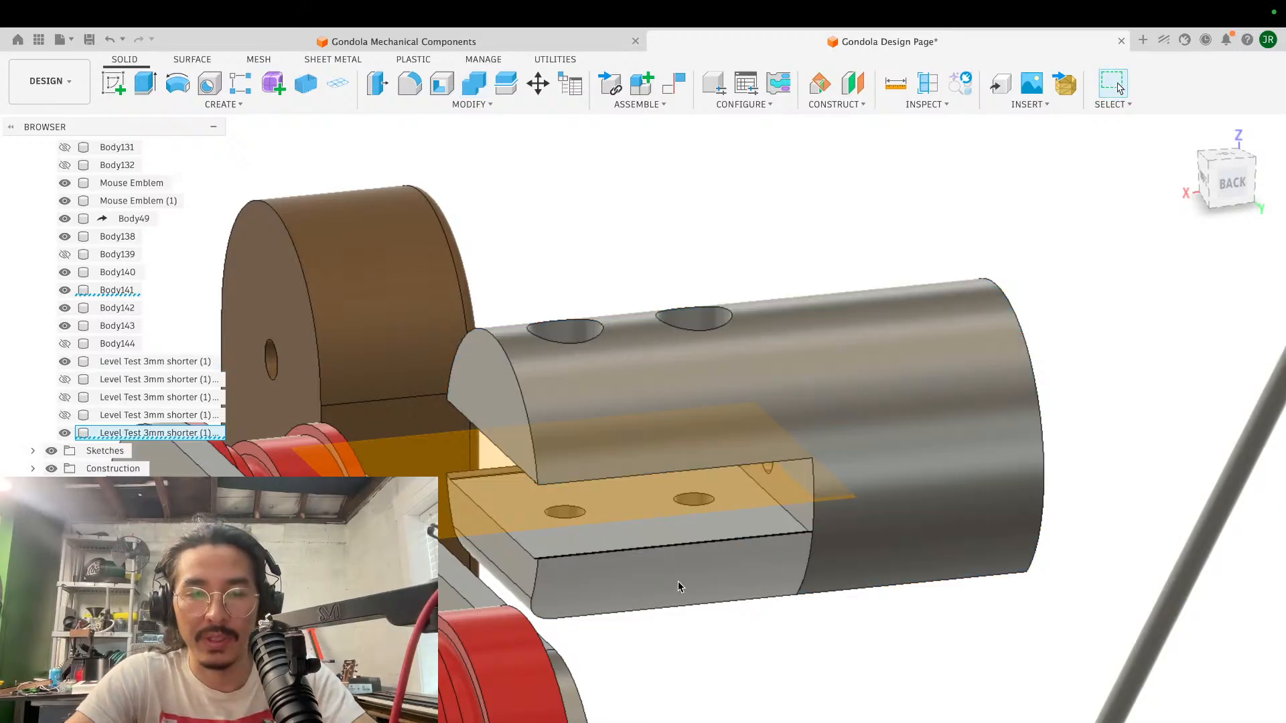
- Hide the separate lower jaw, undo the hiding, and examine how it meets the joined cylinder body from several angles
{"action": "key", "text": "v"}
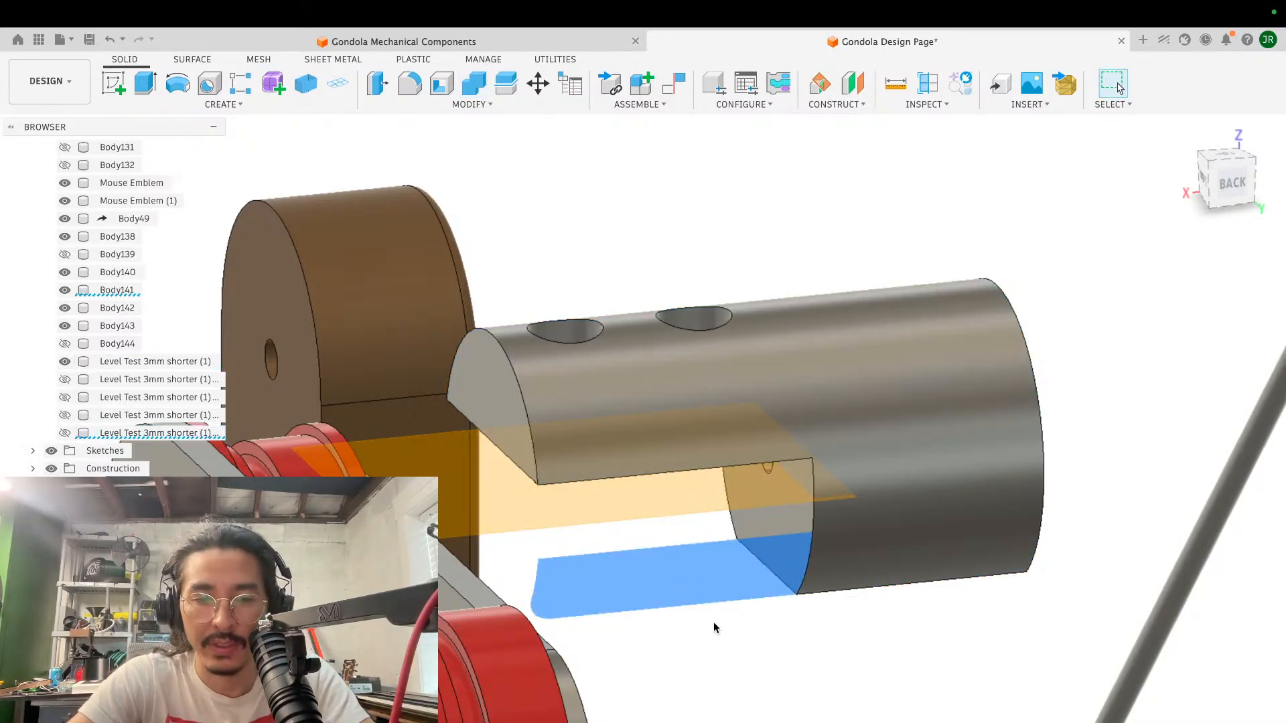
{"action": "key", "text": "super+z"}
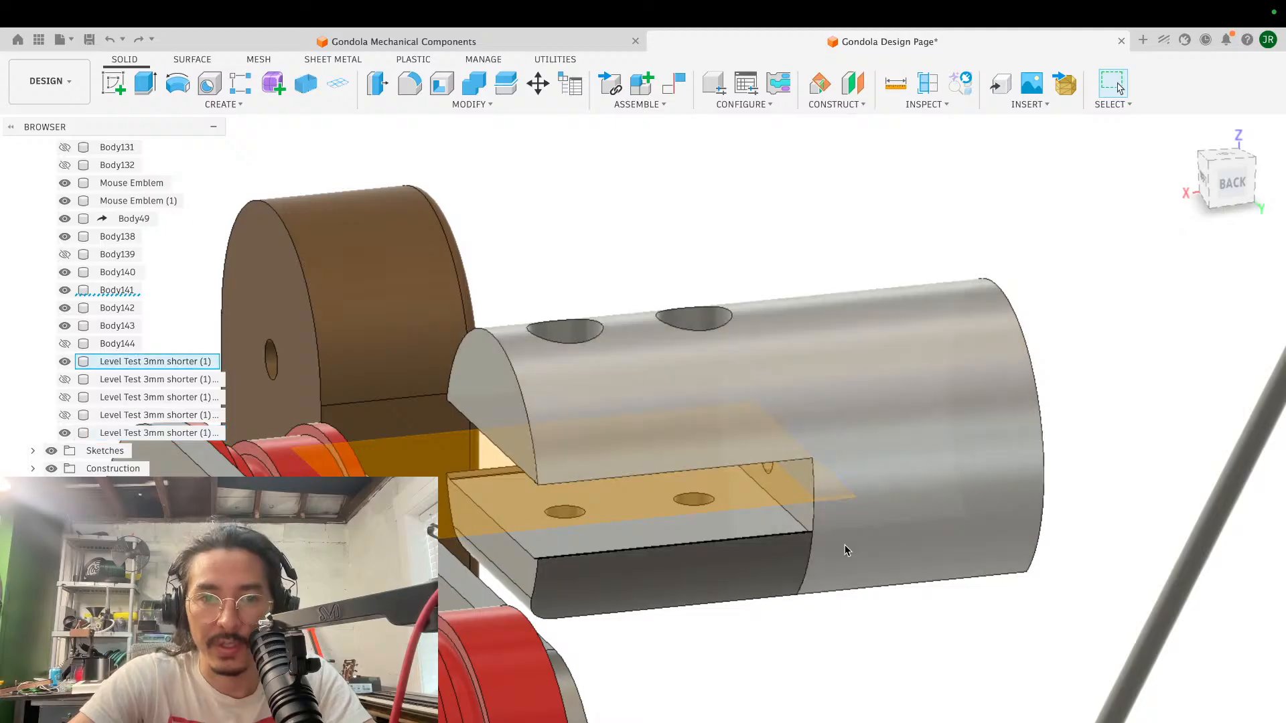
{"action": "scroll", "coordinate": [845, 544], "scroll_direction": "down", "scroll_amount": 3}
{"action": "scroll", "coordinate": [845, 544], "scroll_direction": "right", "scroll_amount": 10, "text": "shift"}
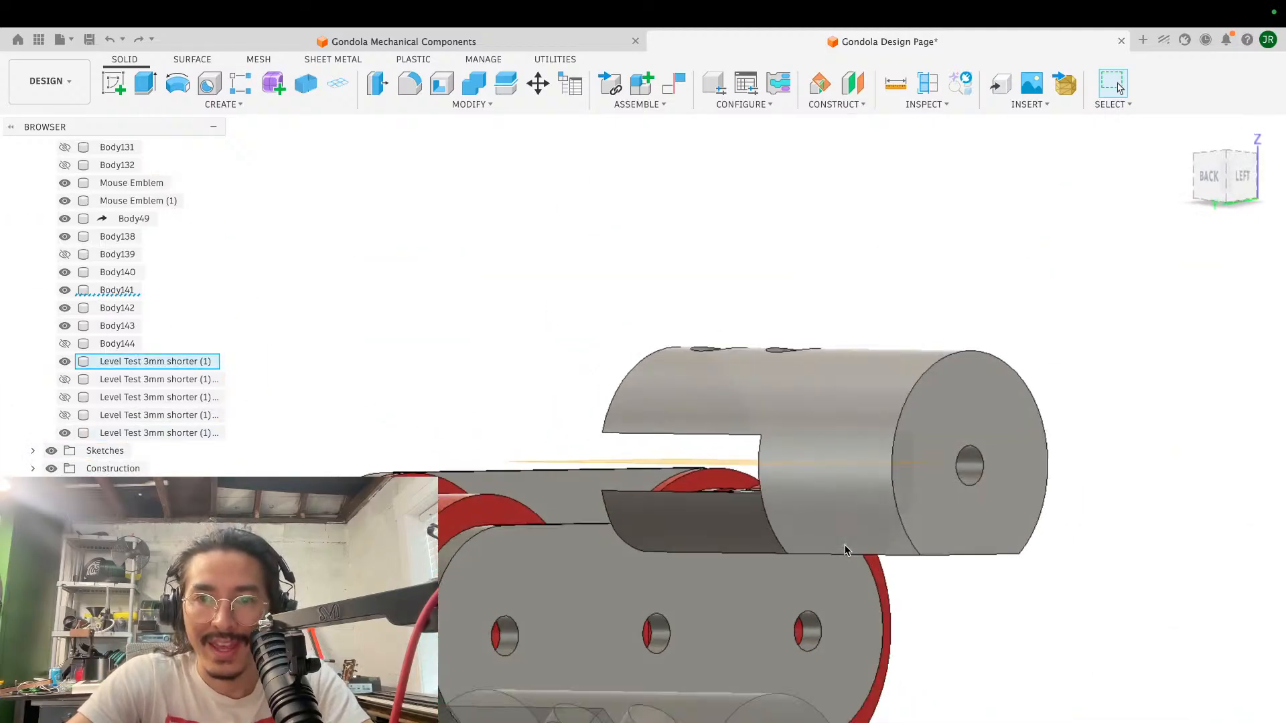
{"action": "scroll", "coordinate": [846, 551], "scroll_direction": "left", "scroll_amount": 5, "text": "shift"}
{"action": "scroll", "coordinate": [845, 550], "scroll_direction": "up", "scroll_amount": 10, "text": "shift"}
{"action": "scroll", "coordinate": [845, 550], "scroll_direction": "up", "scroll_amount": 4}
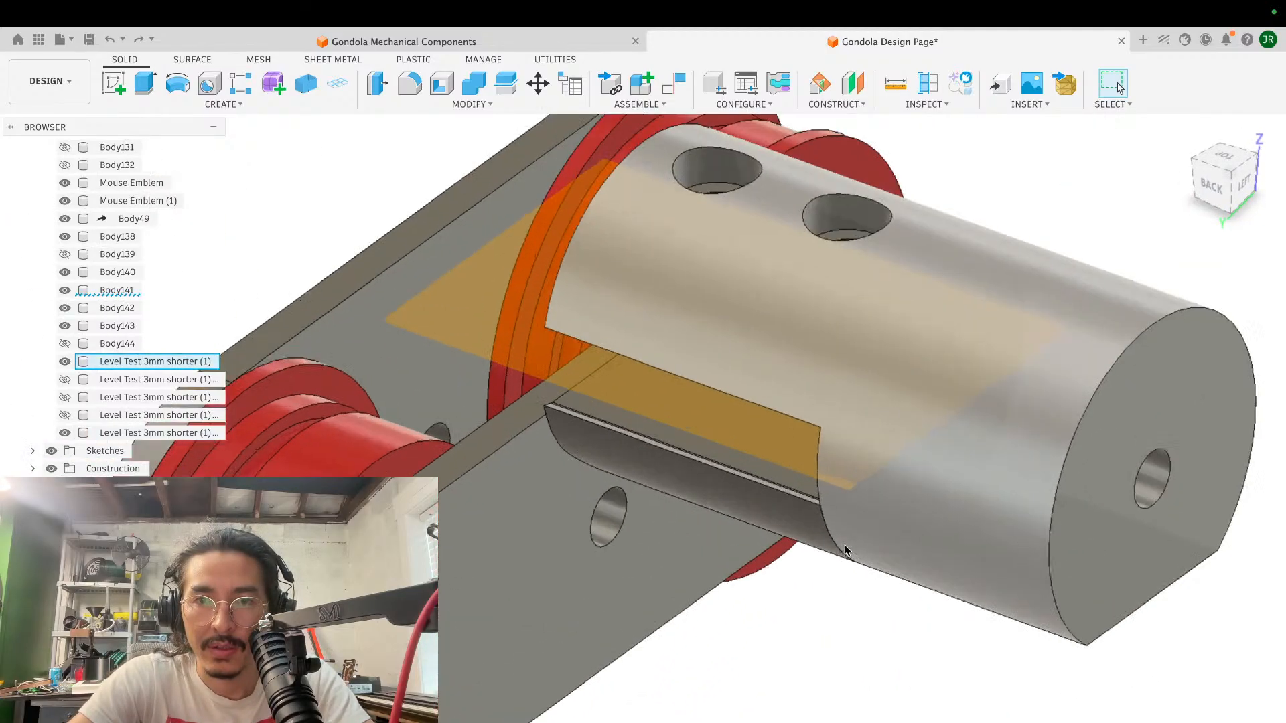
{"action": "scroll", "coordinate": [845, 549], "scroll_direction": "down", "scroll_amount": 10, "text": "shift"}
{"action": "scroll", "coordinate": [845, 544], "scroll_direction": "down", "scroll_amount": 5}
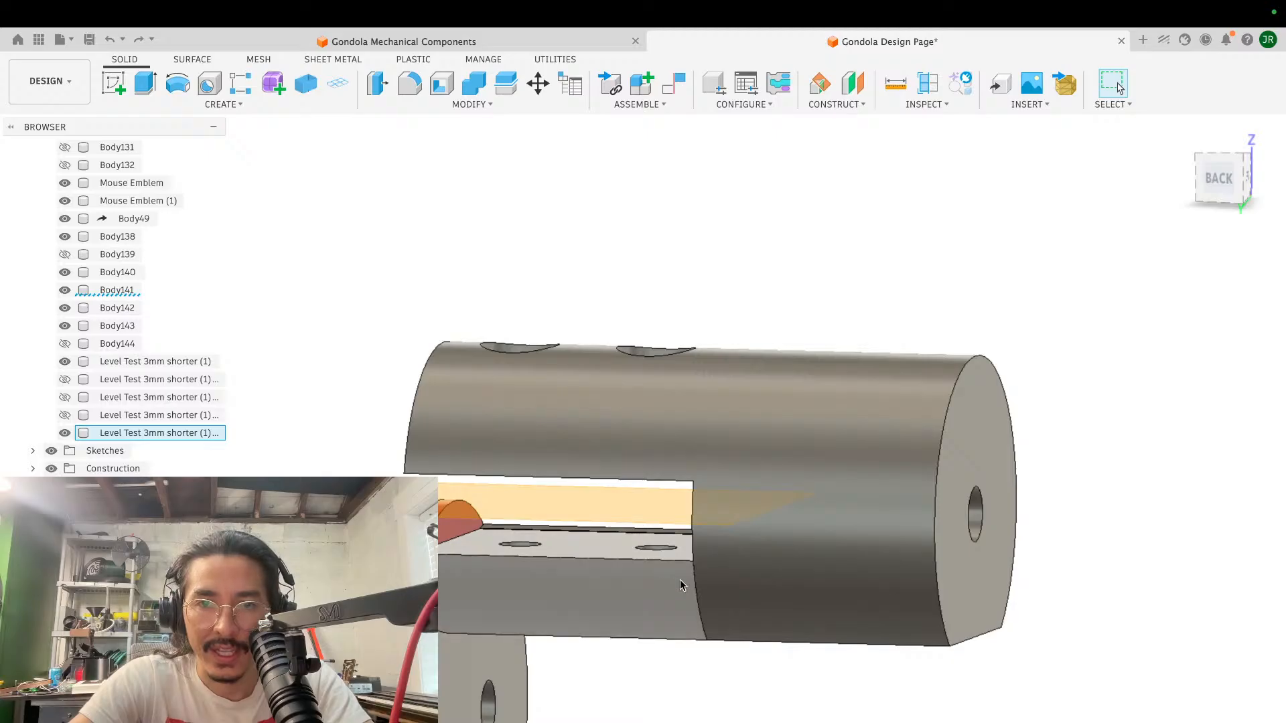
{"action": "scroll", "coordinate": [771, 554], "scroll_direction": "down", "scroll_amount": 3, "text": "shift"}
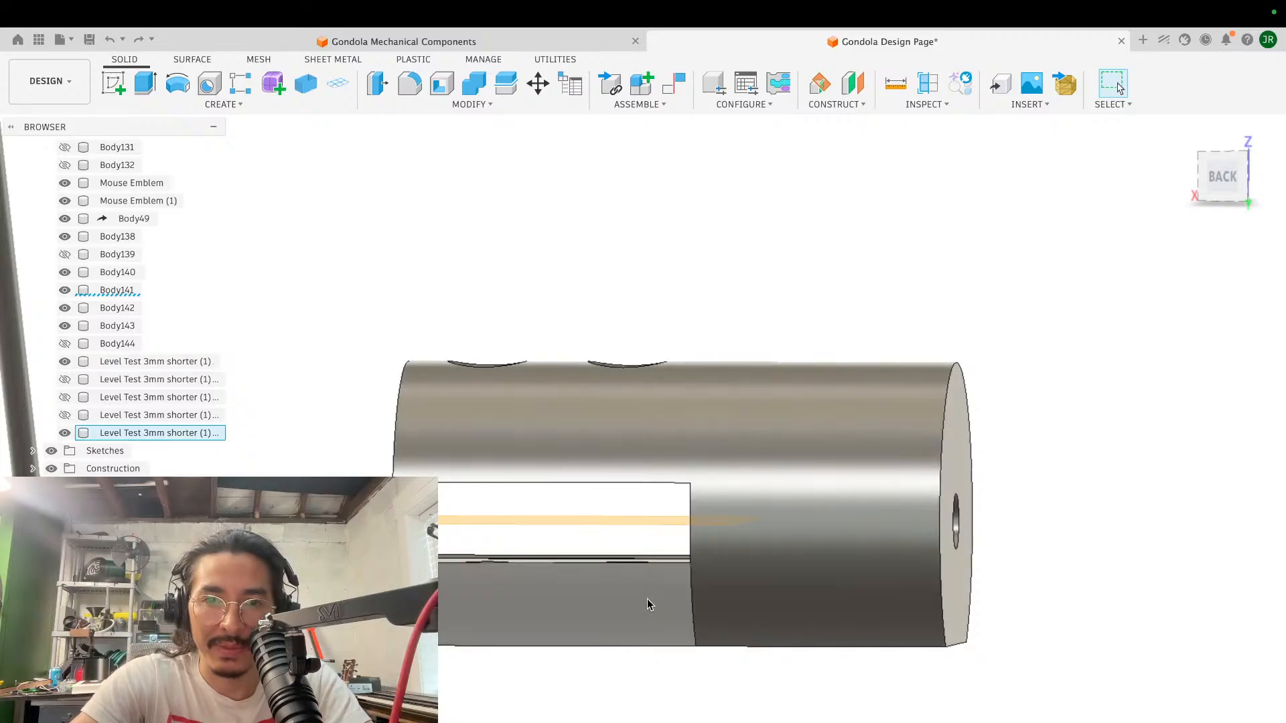
{"action": "scroll", "coordinate": [646, 592], "scroll_direction": "down", "scroll_amount": 2}
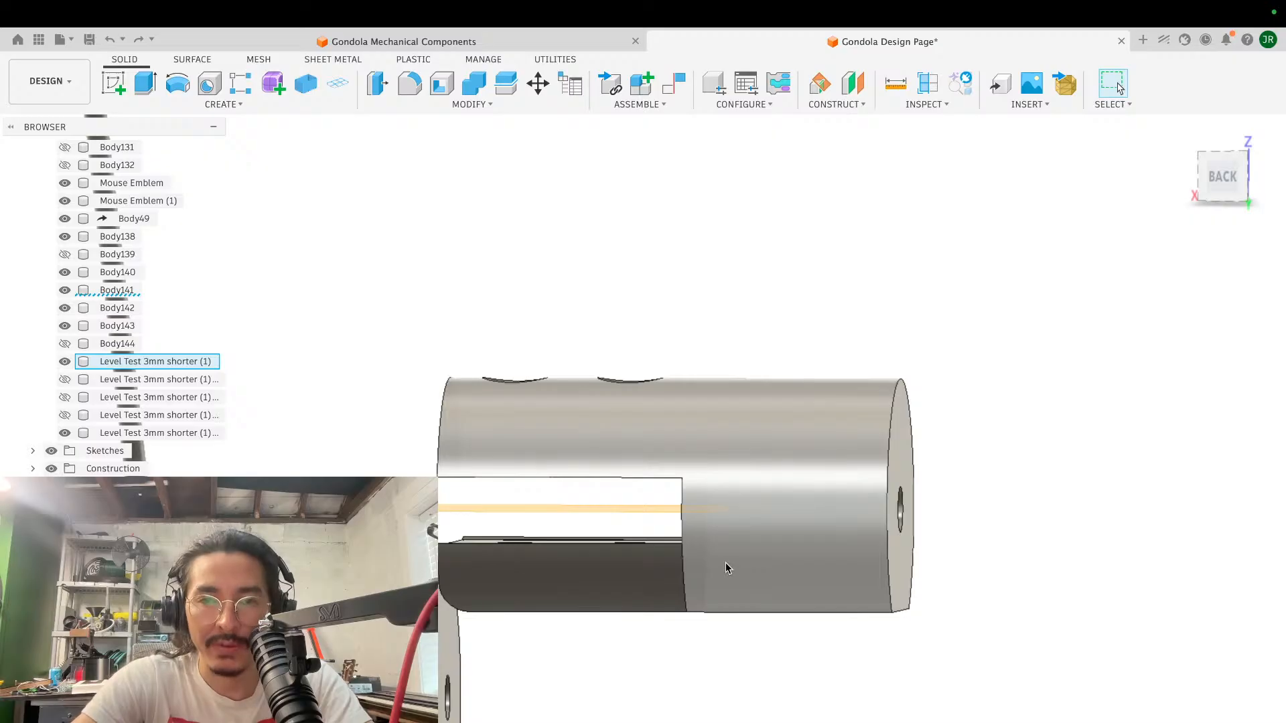
{"action": "scroll", "coordinate": [725, 566], "scroll_direction": "down", "scroll_amount": 2}
{"action": "scroll", "coordinate": [726, 563], "scroll_direction": "right", "scroll_amount": 3, "text": "shift"}
{"action": "scroll", "coordinate": [725, 562], "scroll_direction": "down", "scroll_amount": 3}
{"action": "scroll", "coordinate": [725, 562], "scroll_direction": "up", "scroll_amount": 4, "text": "shift"}
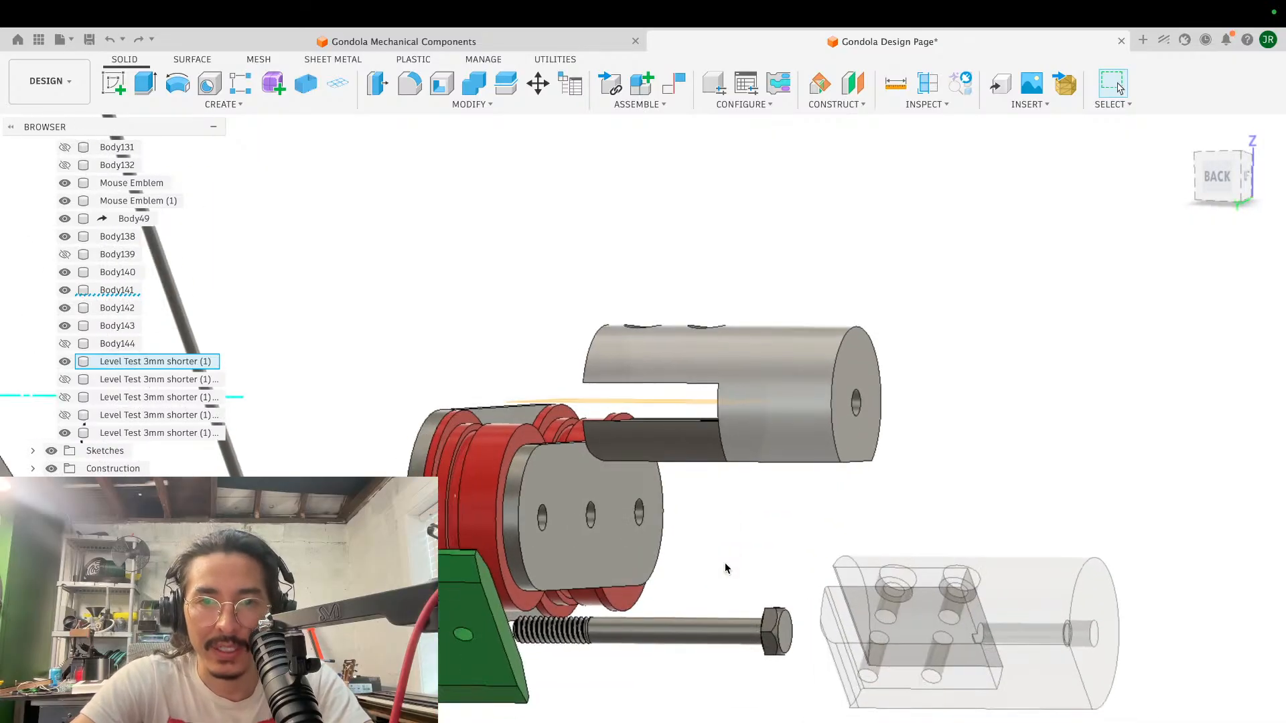
{"action": "scroll", "coordinate": [725, 562], "scroll_direction": "up", "scroll_amount": 5}
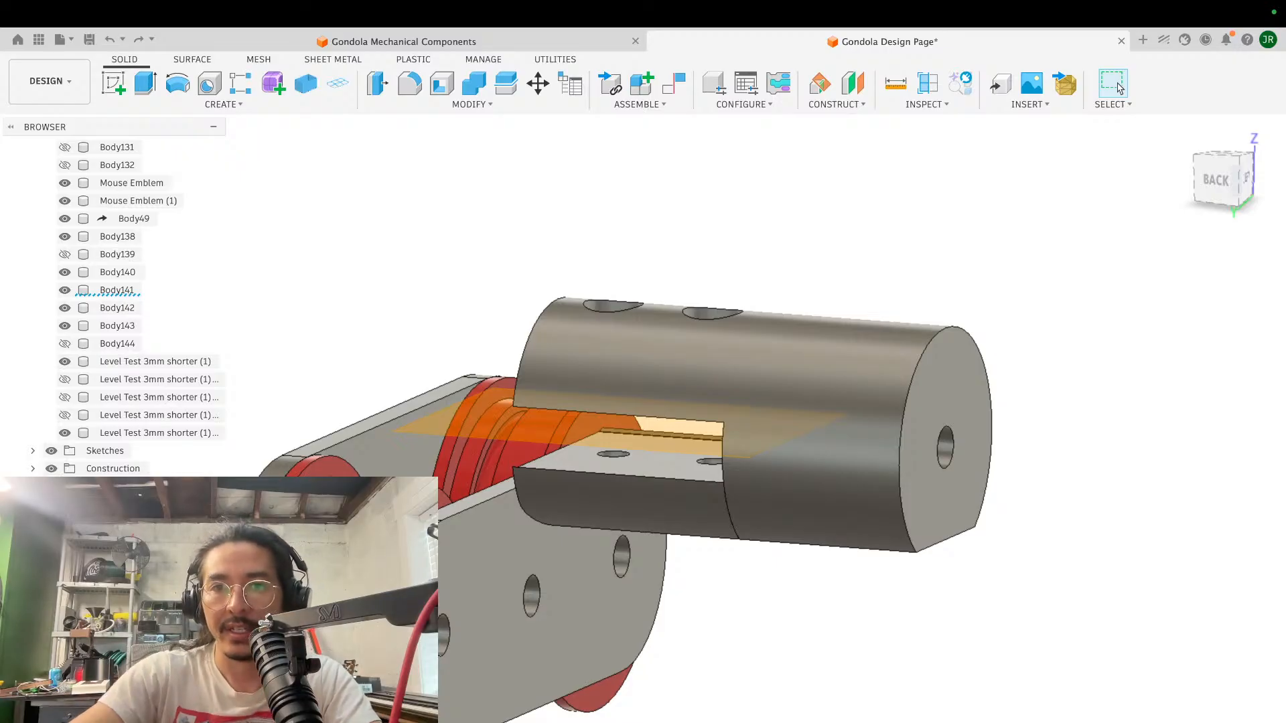
- Examine the split cylinder with its separate lower jaw from several angles, comparing it with the transparent original cylinder and the wheel assembly
{"action": "scroll", "coordinate": [725, 563], "scroll_direction": "up", "scroll_amount": 5, "text": "shift"}
{"action": "scroll", "coordinate": [725, 563], "scroll_direction": "down", "scroll_amount": 7, "text": "shift"}
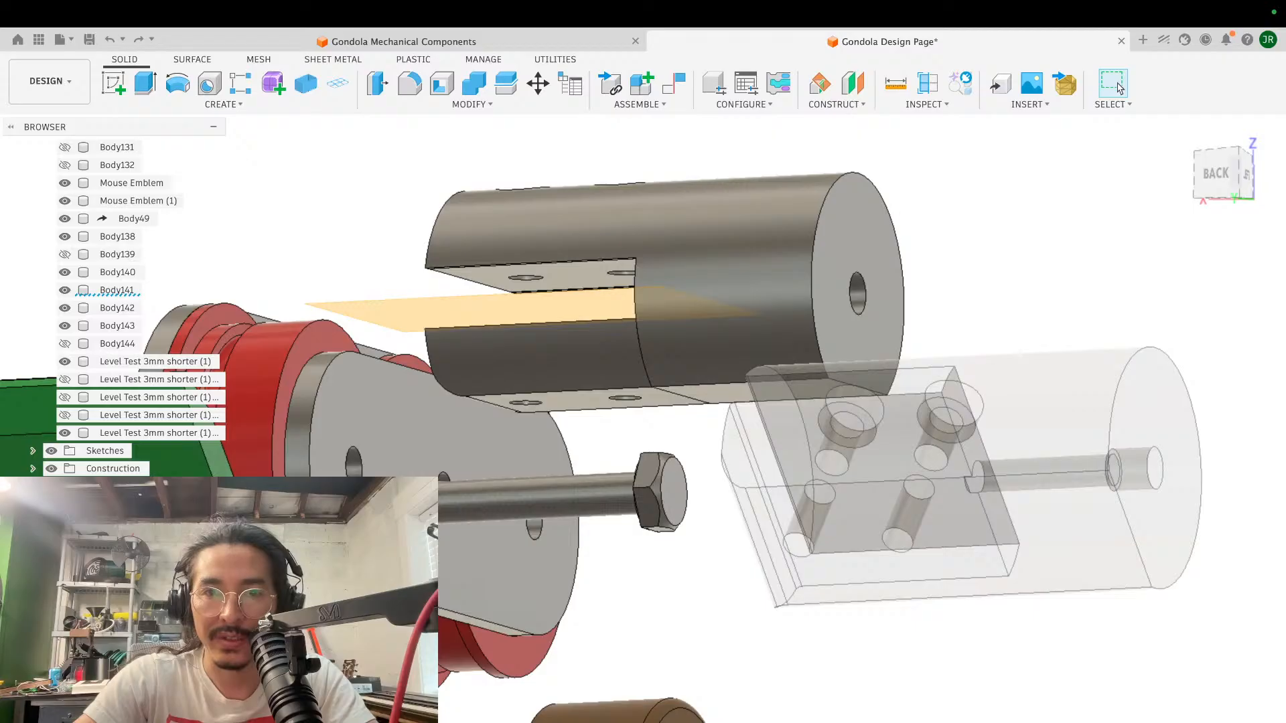
{"action": "scroll", "coordinate": [725, 563], "scroll_direction": "up", "scroll_amount": 5}
{"action": "scroll", "coordinate": [1005, 653], "scroll_direction": "down", "scroll_amount": 5}
{"action": "scroll", "coordinate": [926, 633], "scroll_direction": "down", "scroll_amount": 5}
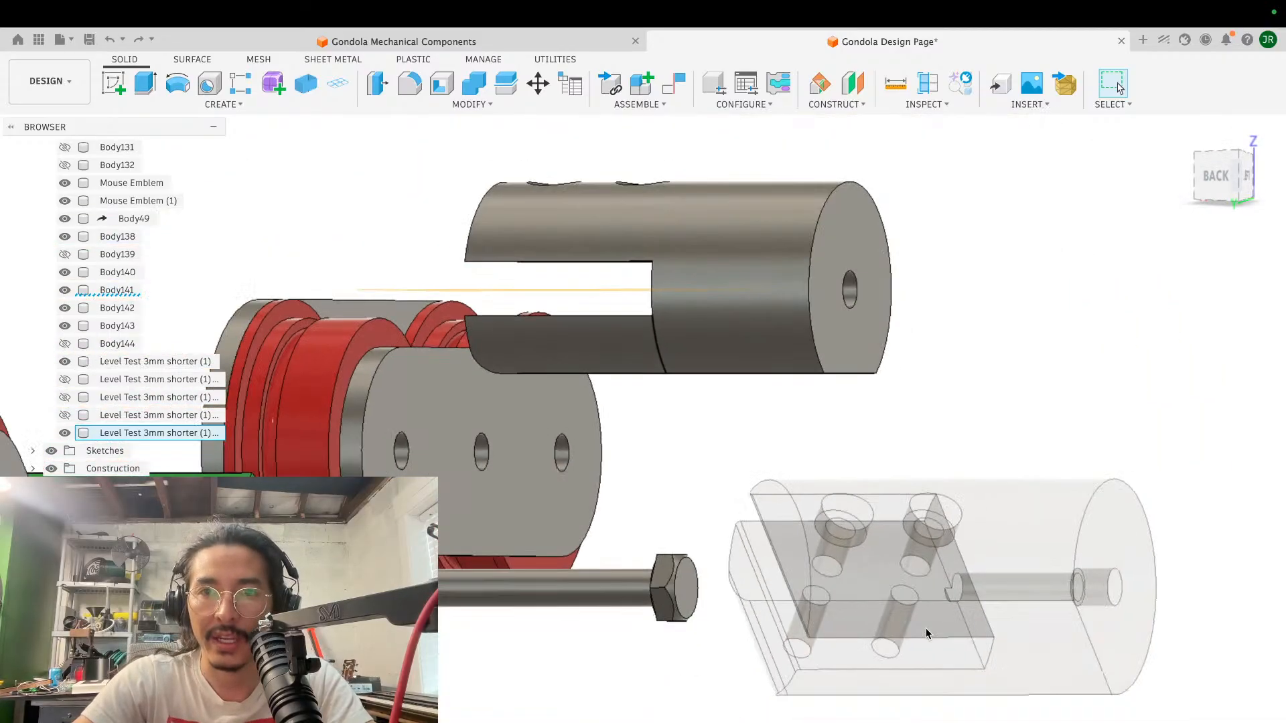
{"action": "scroll", "coordinate": [926, 633], "scroll_direction": "left", "scroll_amount": 4}
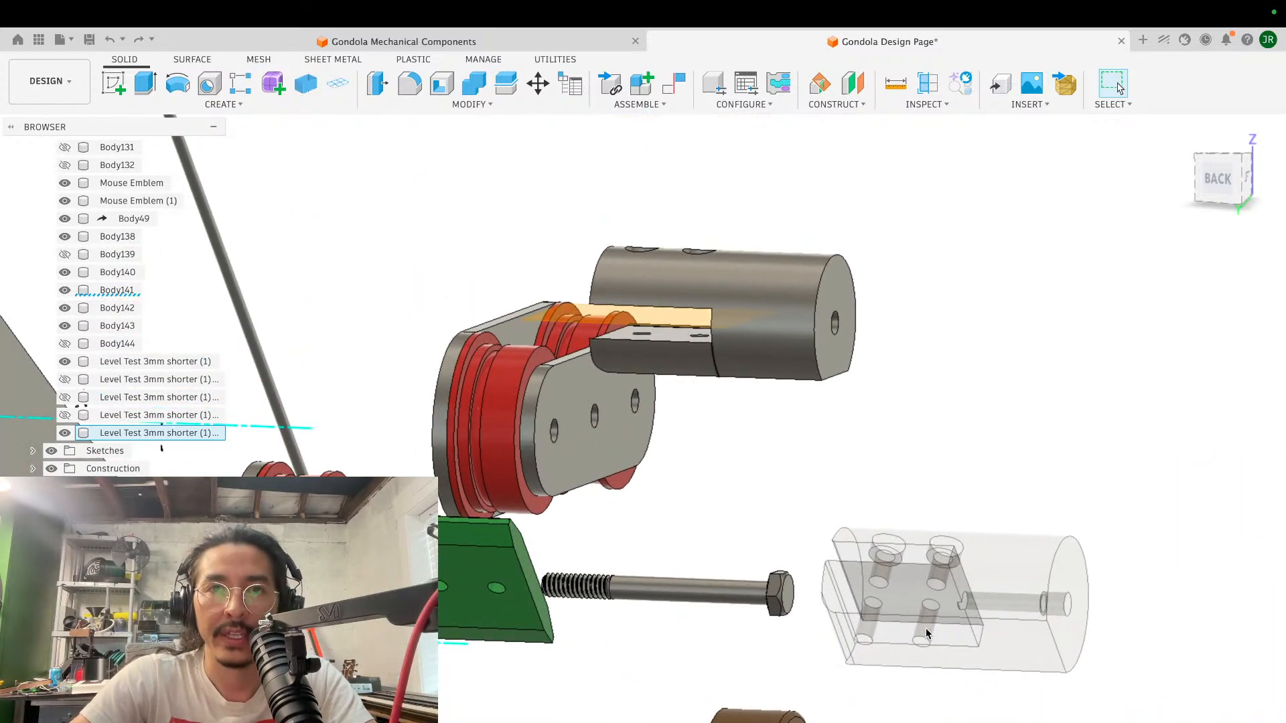
{"action": "scroll", "coordinate": [976, 424], "scroll_direction": "down", "scroll_amount": 2}
{"action": "scroll", "coordinate": [975, 424], "scroll_direction": "up", "scroll_amount": 6}
{"action": "scroll", "coordinate": [974, 424], "scroll_direction": "down", "scroll_amount": 5}
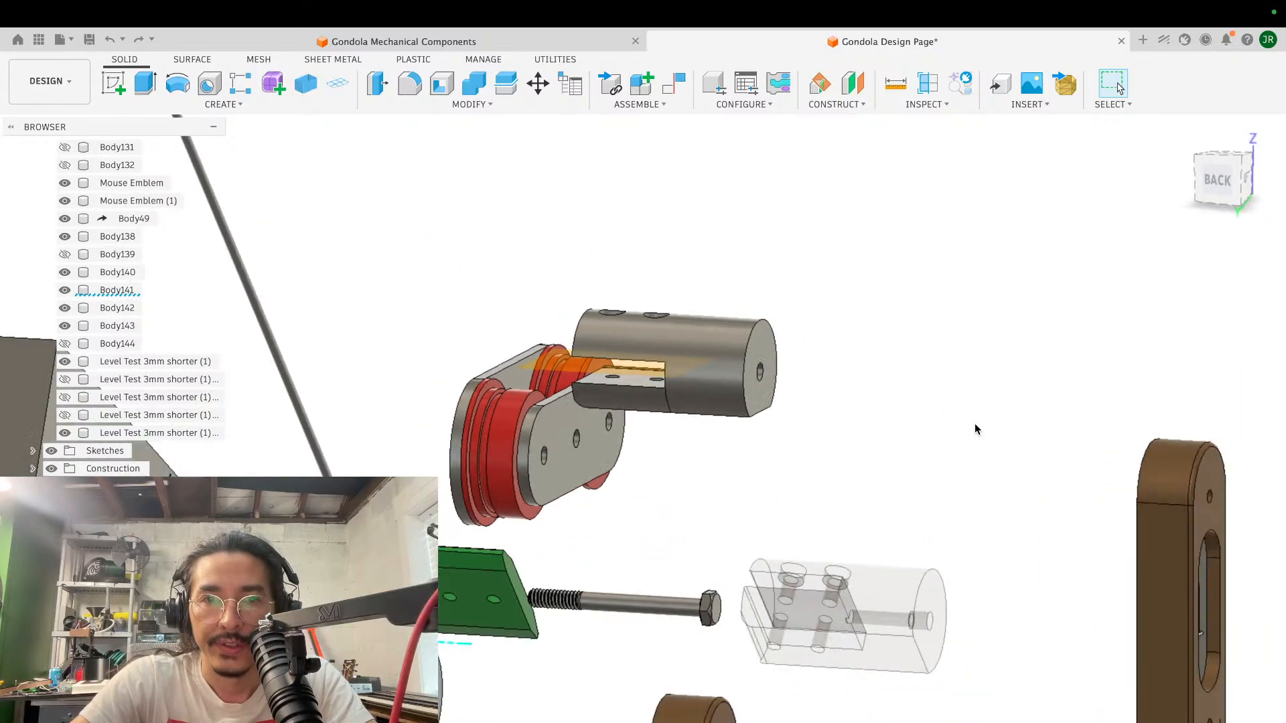
{"action": "scroll", "coordinate": [974, 423], "scroll_direction": "right", "scroll_amount": 3, "text": "shift"}
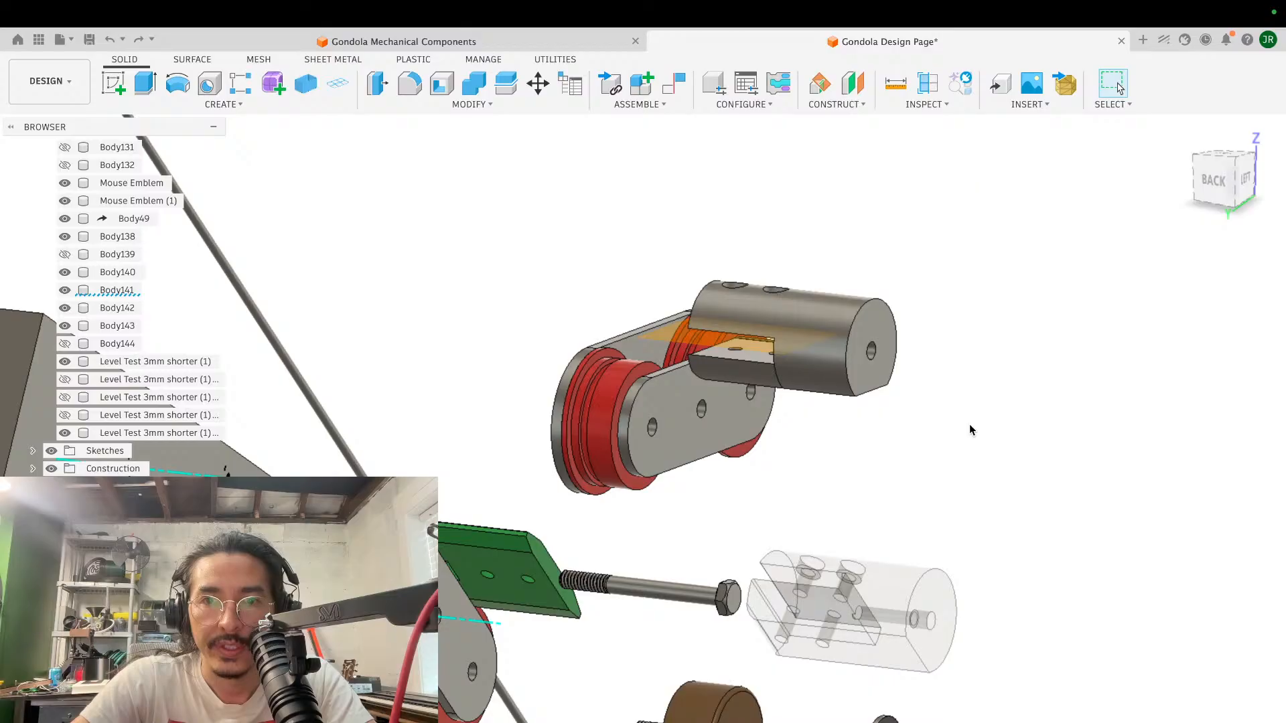
{"action": "scroll", "coordinate": [971, 430], "scroll_direction": "up", "scroll_amount": 4}
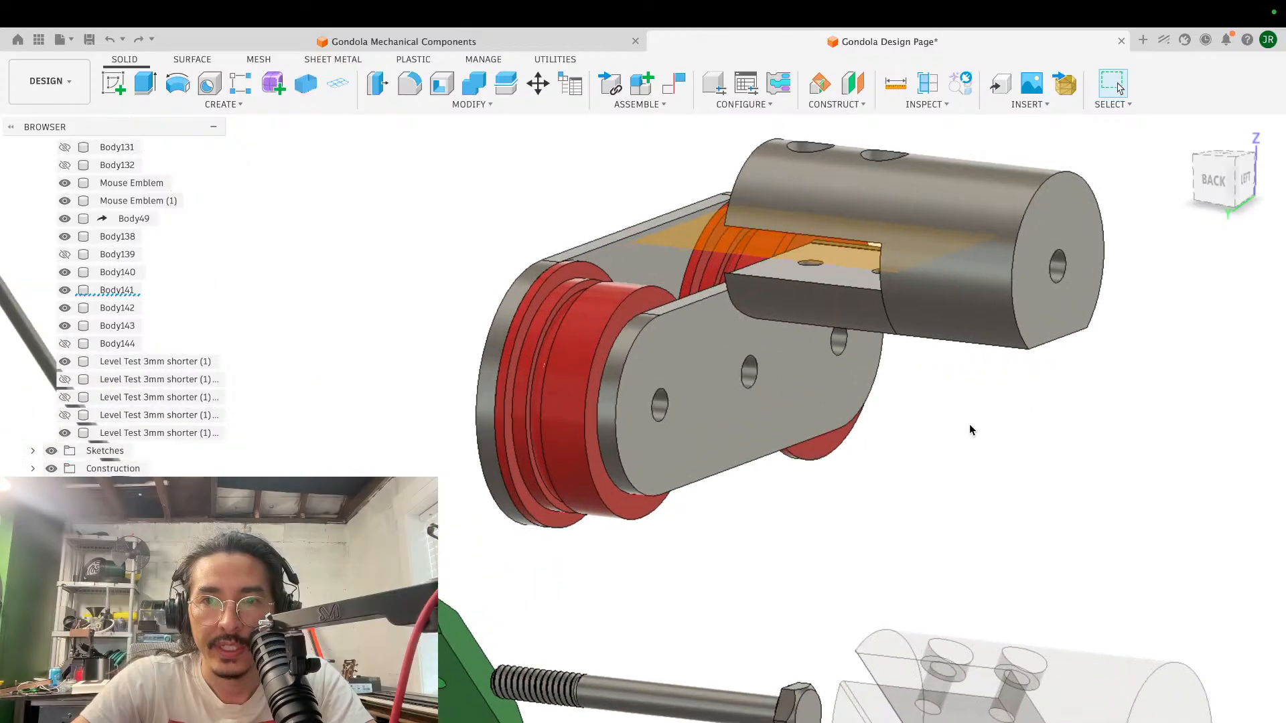
- Extrude the flat rear end face of the joined cylinder body inward by -2 mm to shorten it
{"action": "scroll", "coordinate": [972, 430], "scroll_direction": "right", "scroll_amount": 5}
{"action": "left_click", "coordinate": [714, 435]}
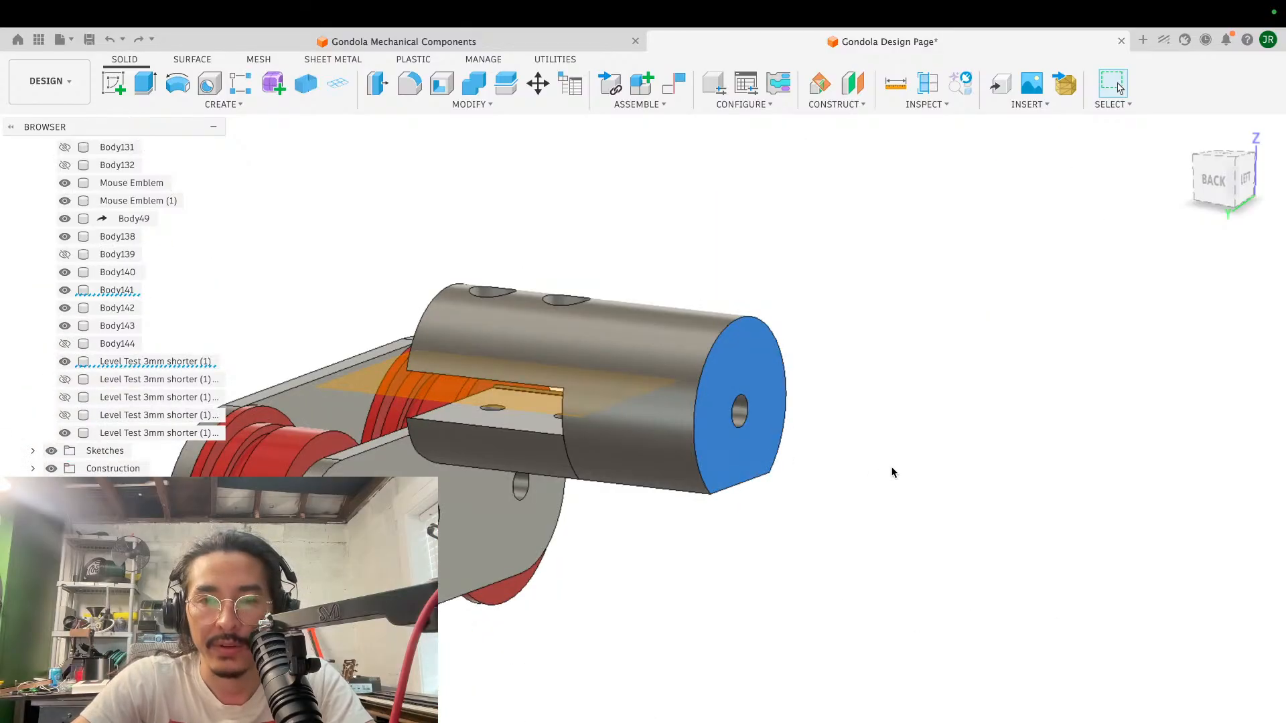
{"action": "key", "text": "e"}
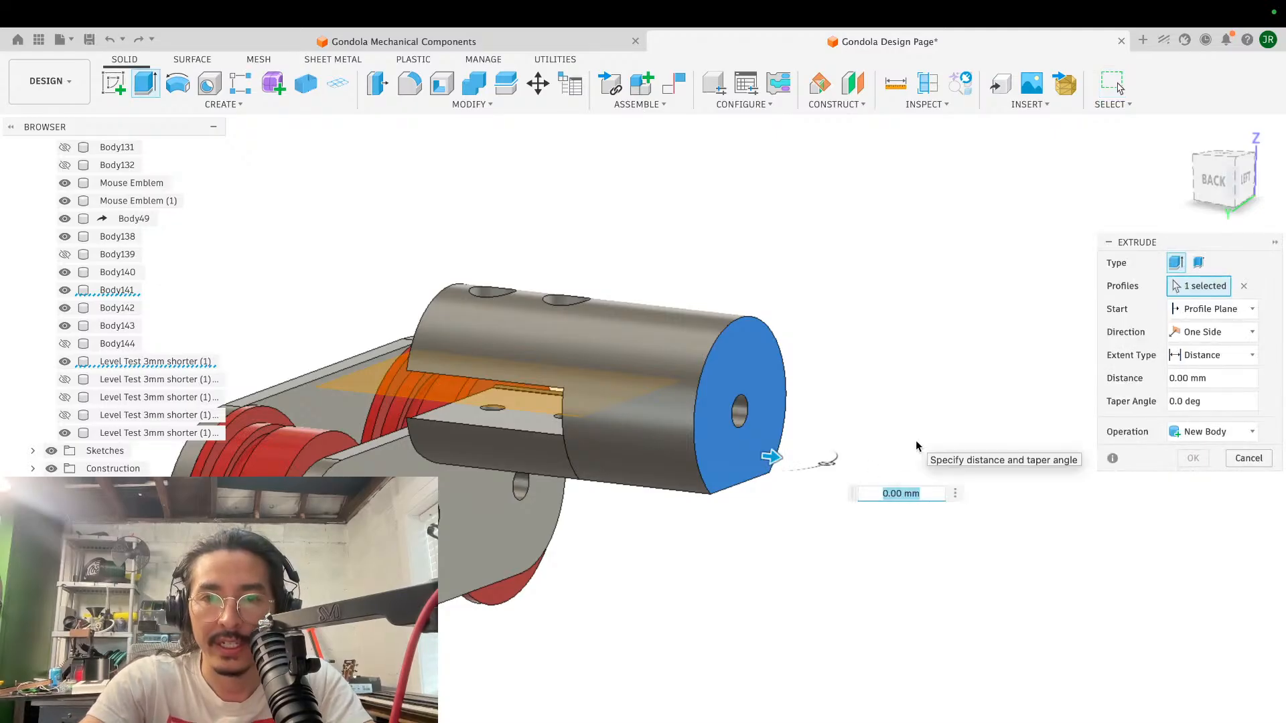
{"action": "type", "text": "-1"}
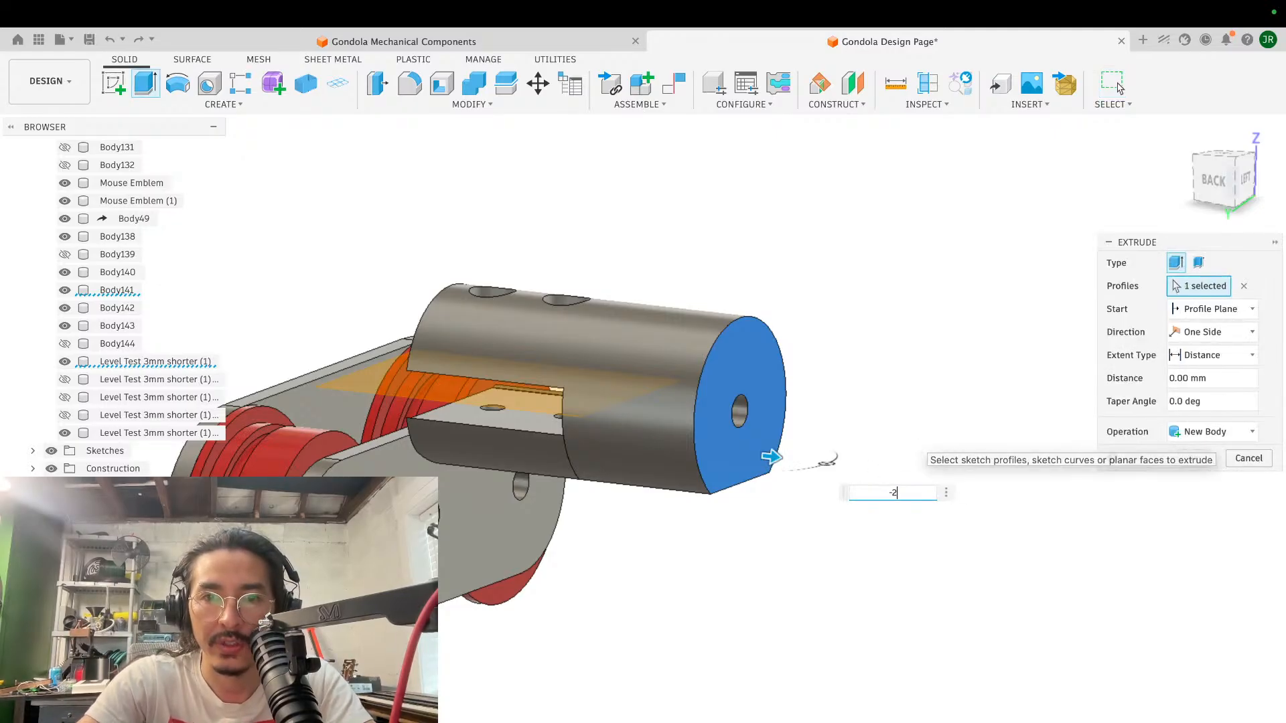
{"action": "key", "text": "Return"}
- Examine how the shortened clamp cylinder and the wheel assemblies sit relative to the complete gondola model from behind
{"action": "scroll", "coordinate": [831, 322], "scroll_direction": "down", "scroll_amount": 5}
{"action": "scroll", "coordinate": [831, 321], "scroll_direction": "left", "scroll_amount": 4, "text": "shift"}
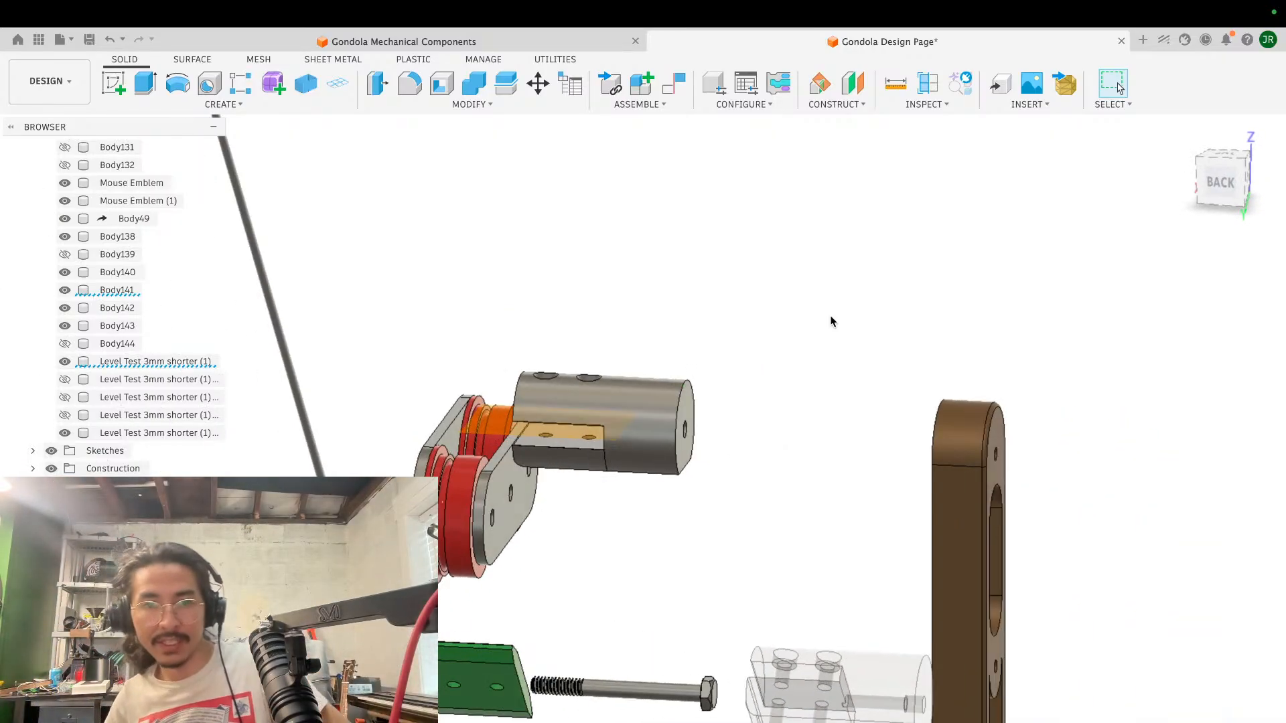
{"action": "scroll", "coordinate": [830, 321], "scroll_direction": "down", "scroll_amount": 5}
{"action": "scroll", "coordinate": [831, 321], "scroll_direction": "left", "scroll_amount": 5, "text": "shift"}
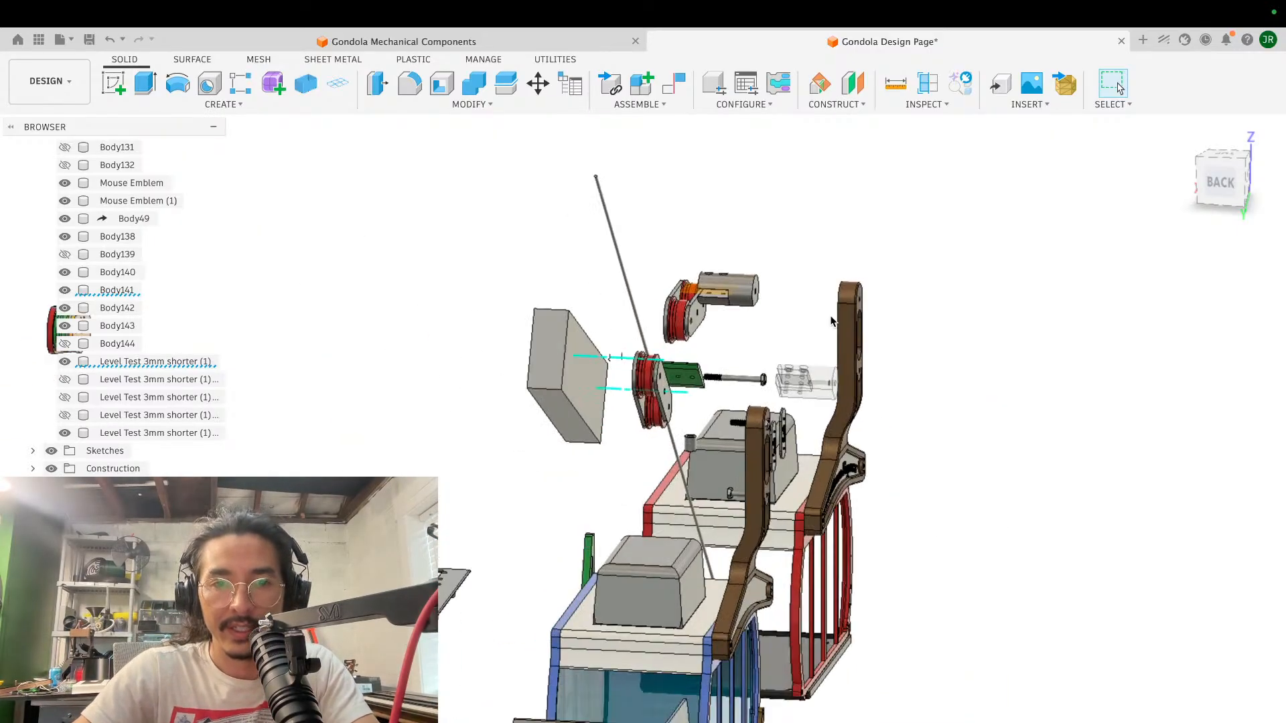
{"action": "scroll", "coordinate": [830, 321], "scroll_direction": "up", "scroll_amount": 3, "text": "shift"}
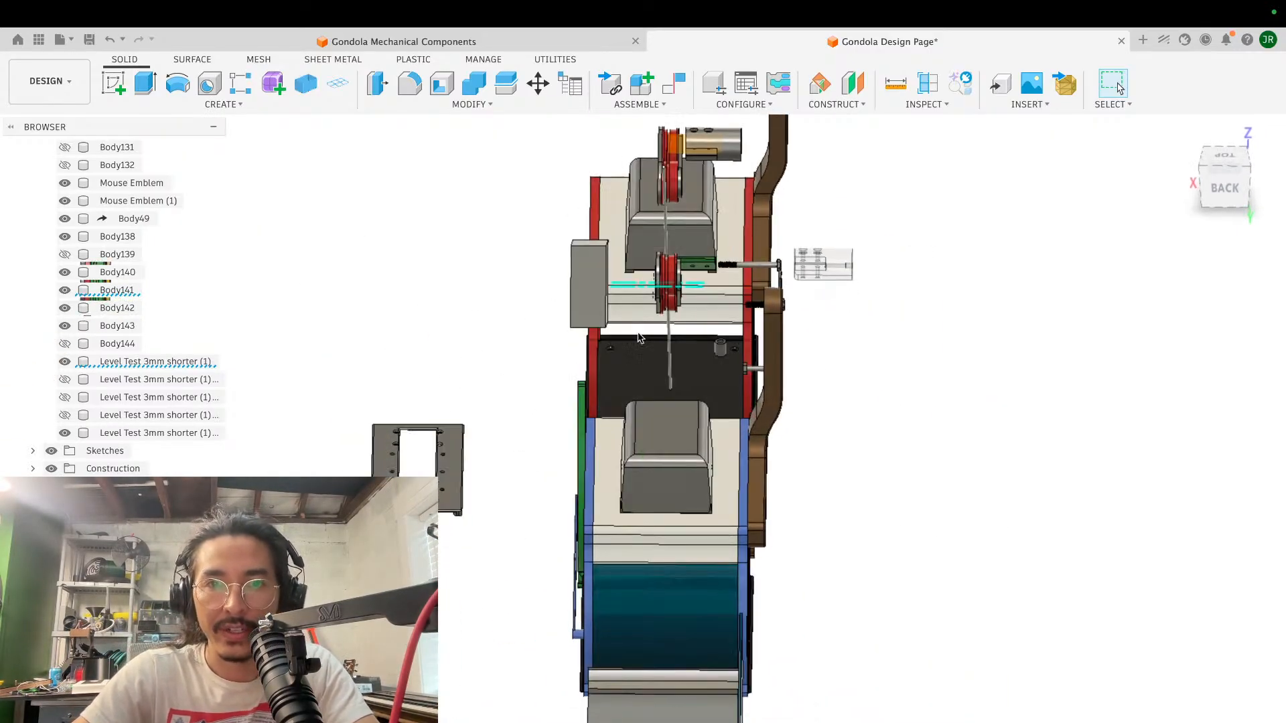
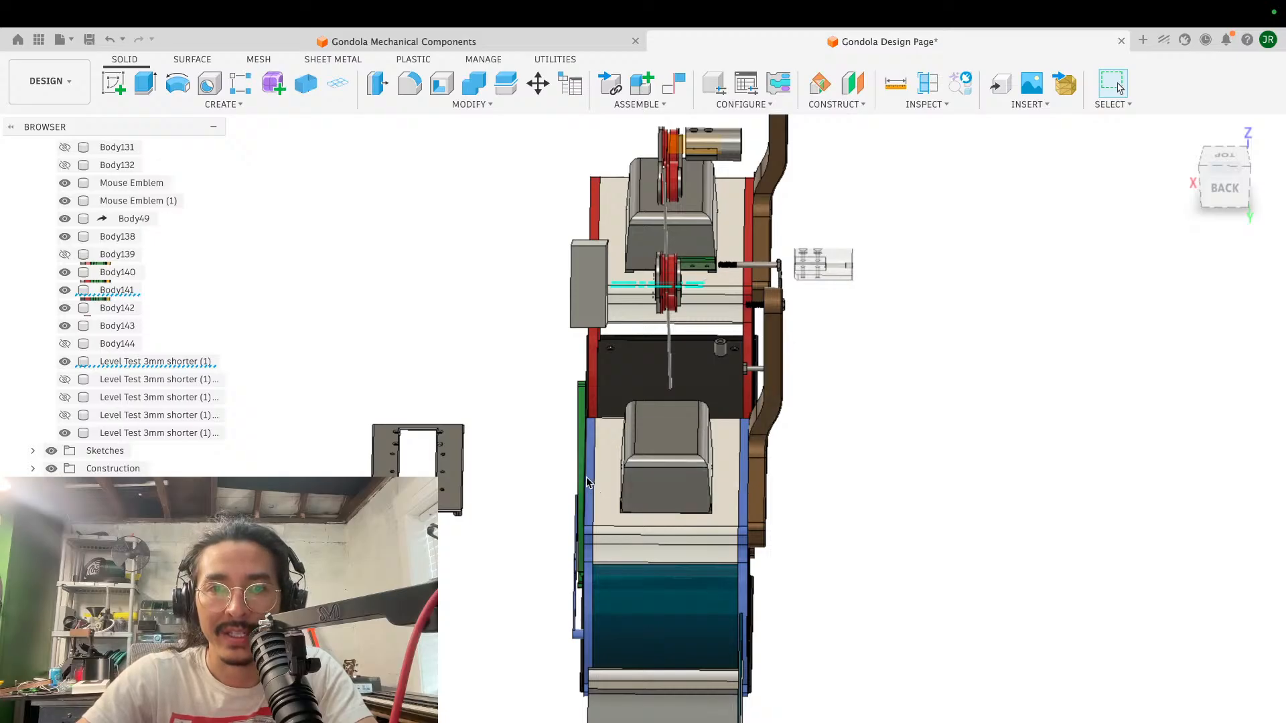
- Examine the wheel assemblies, cable and hanger arms above the red and blue gondola cabins from slightly different rear angles
{"action": "middle_click_drag", "start_coordinate": [585, 485], "coordinate": [669, 476], "text": "shift"}
{"action": "scroll", "coordinate": [746, 476], "scroll_direction": "right", "scroll_amount": 5, "text": "shift"}
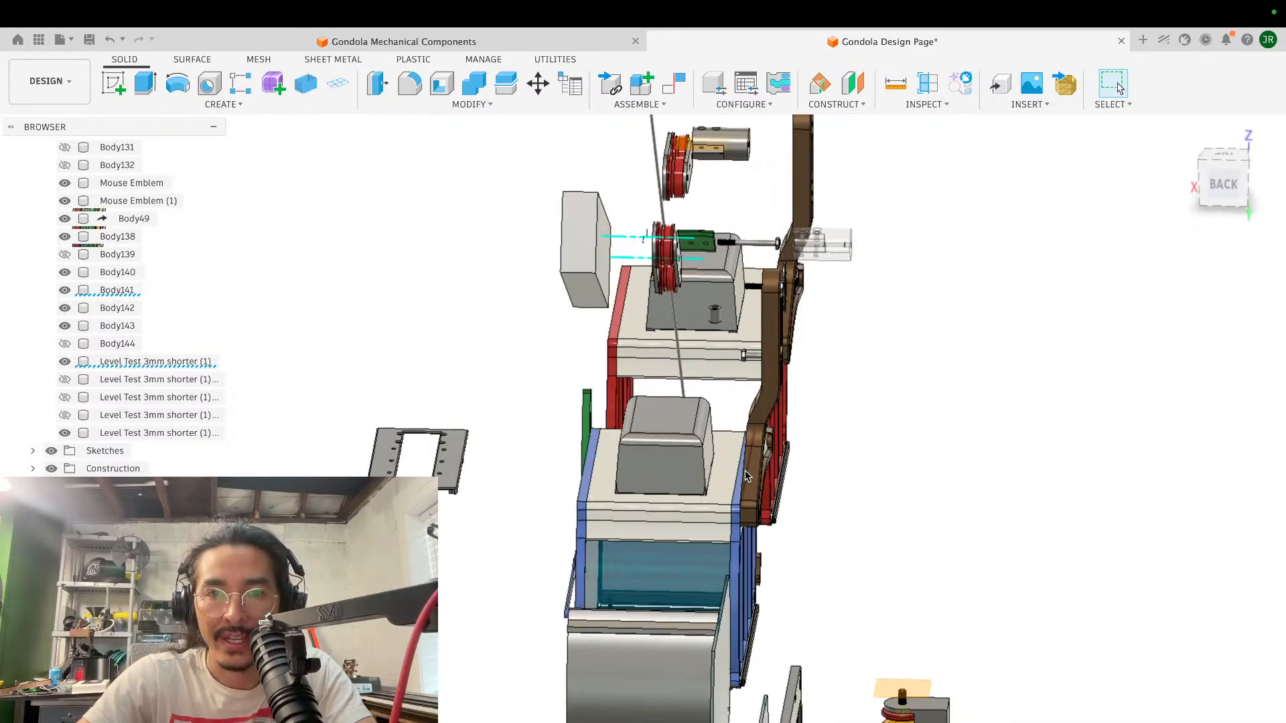
{"action": "scroll", "coordinate": [745, 476], "scroll_direction": "left", "scroll_amount": 3, "text": "shift"}
{"action": "scroll", "coordinate": [748, 476], "scroll_direction": "right", "scroll_amount": 3, "text": "shift"}
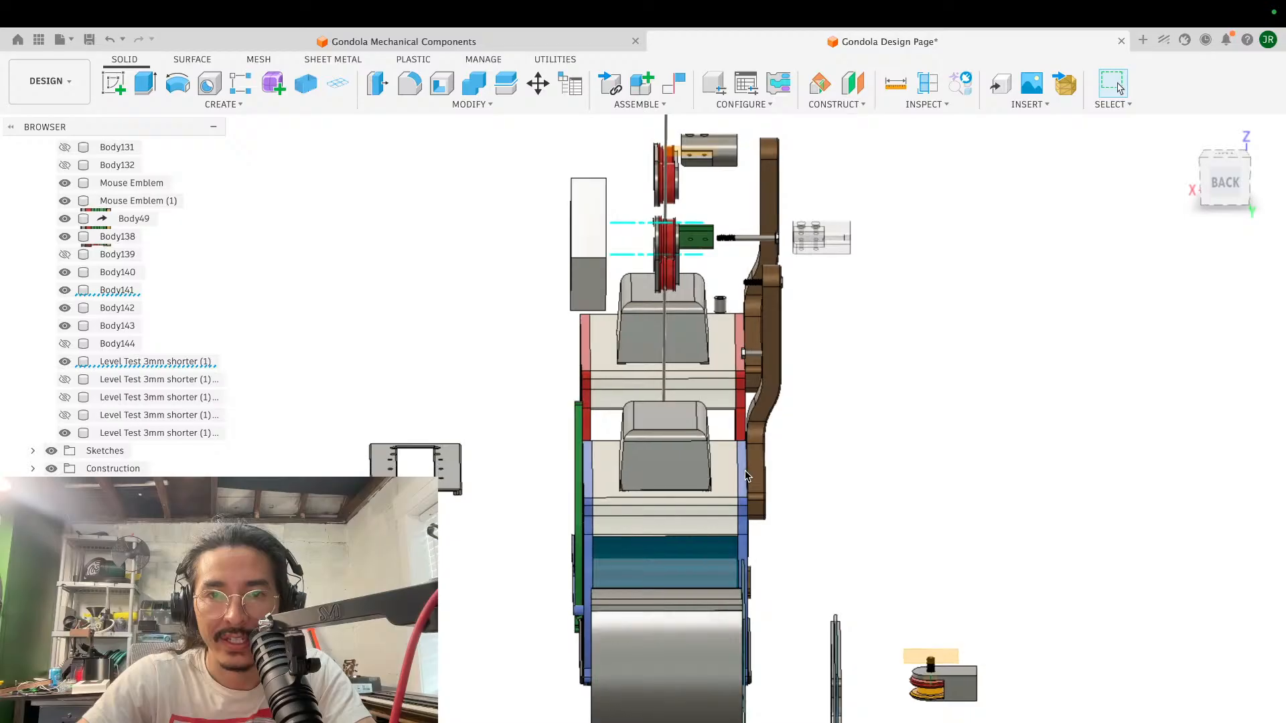
{"action": "scroll", "coordinate": [748, 476], "scroll_direction": "left", "scroll_amount": 1, "text": "shift"}
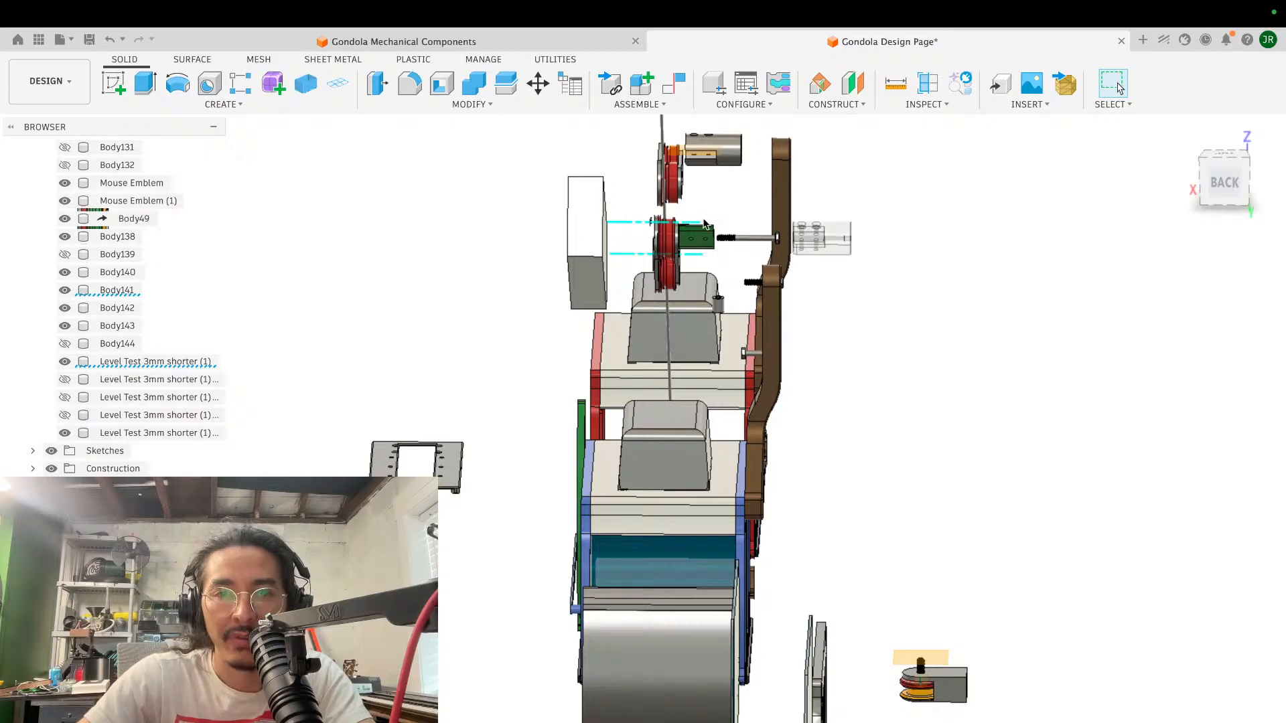
{"action": "scroll", "coordinate": [661, 453], "scroll_direction": "down", "scroll_amount": 1}
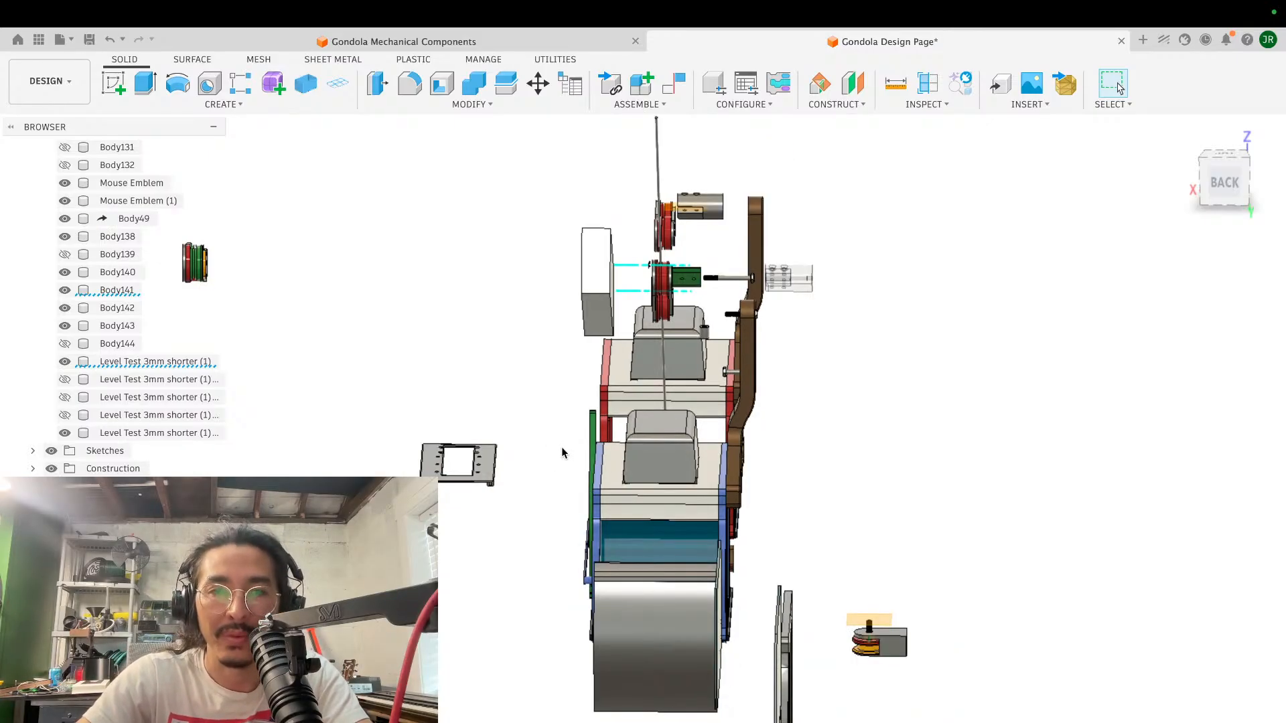
{"action": "scroll", "coordinate": [617, 473], "scroll_direction": "up", "scroll_amount": 5}
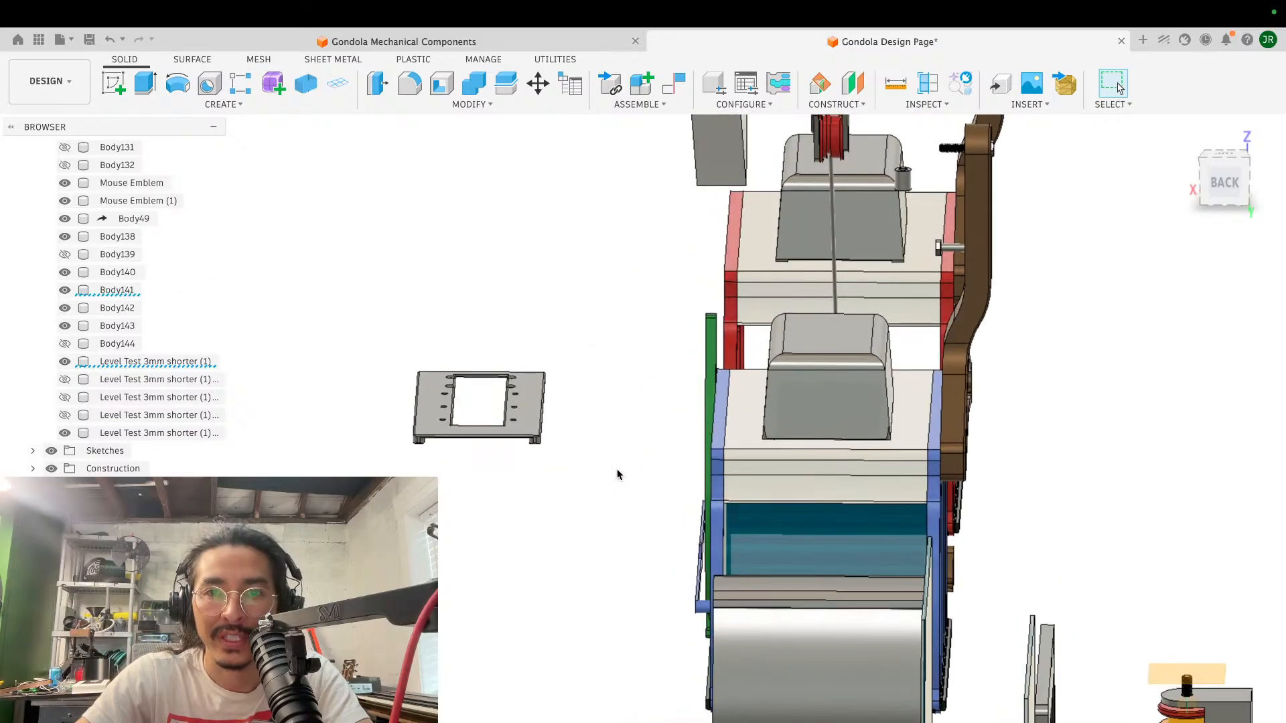
{"action": "scroll", "coordinate": [616, 474], "scroll_direction": "left", "scroll_amount": 5, "text": "shift"}
{"action": "scroll", "coordinate": [617, 473], "scroll_direction": "right", "scroll_amount": 5, "text": "shift"}
{"action": "scroll", "coordinate": [617, 474], "scroll_direction": "right", "scroll_amount": 3, "text": "shift"}
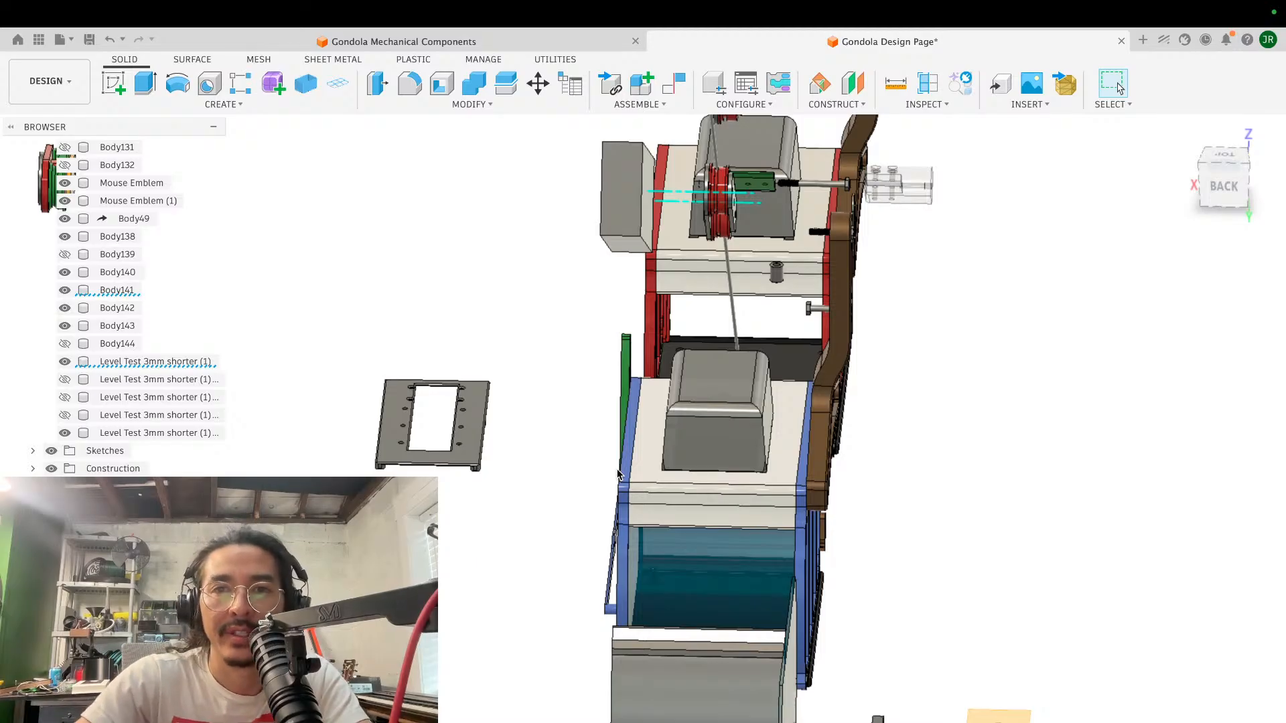
{"action": "scroll", "coordinate": [659, 420], "scroll_direction": "left", "scroll_amount": 5, "text": "shift"}
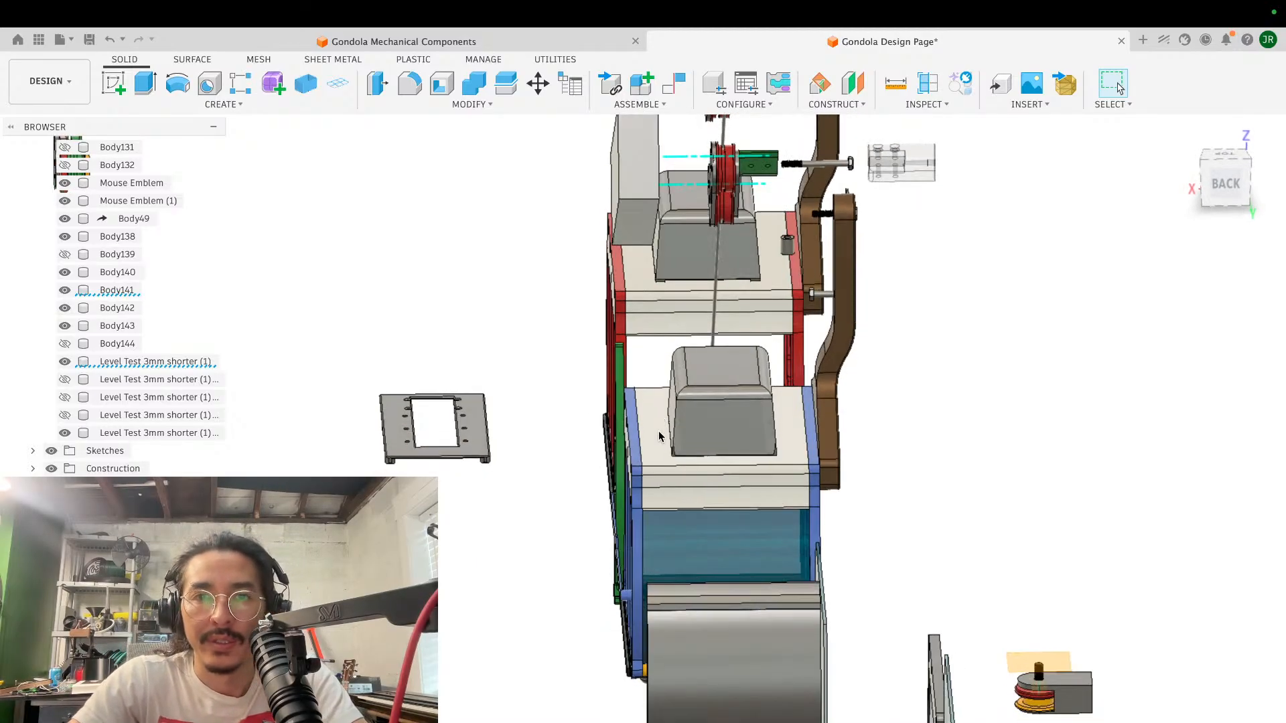
{"action": "scroll", "coordinate": [659, 437], "scroll_direction": "up", "scroll_amount": 4}
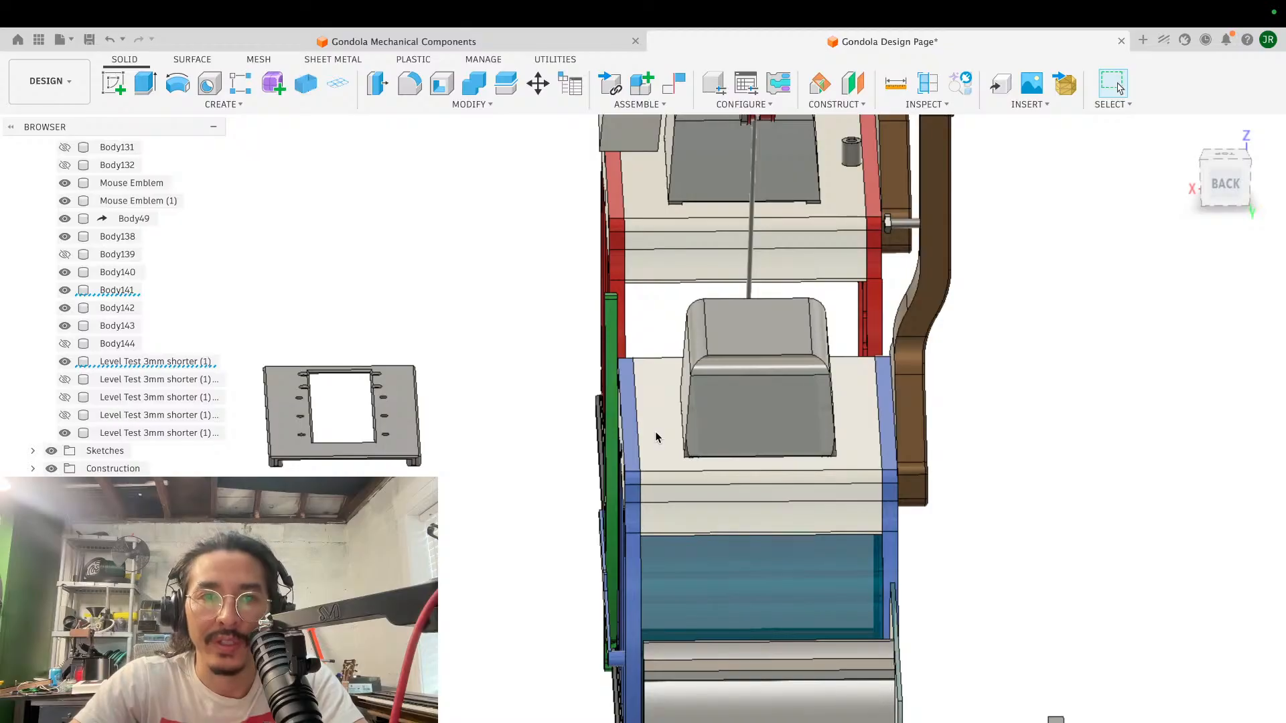
{"action": "scroll", "coordinate": [655, 436], "scroll_direction": "right", "scroll_amount": 5, "text": "shift"}
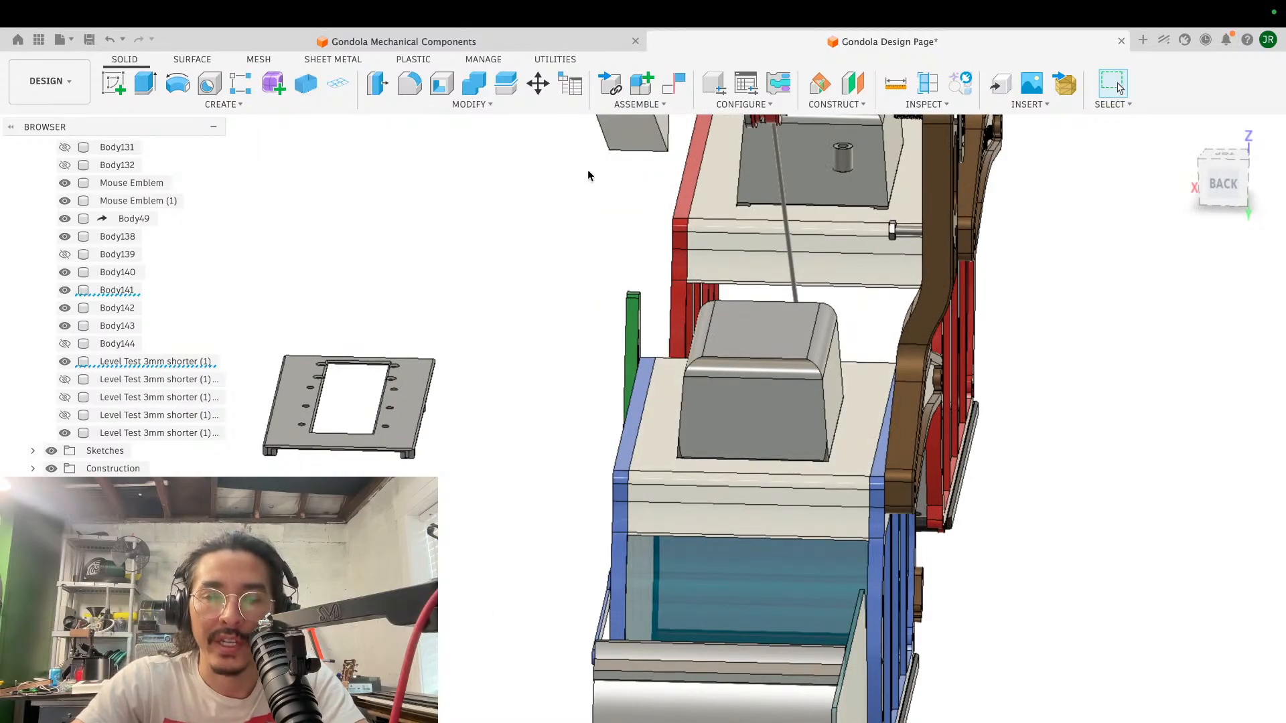
{"action": "scroll", "coordinate": [566, 469], "scroll_direction": "down", "scroll_amount": 3}
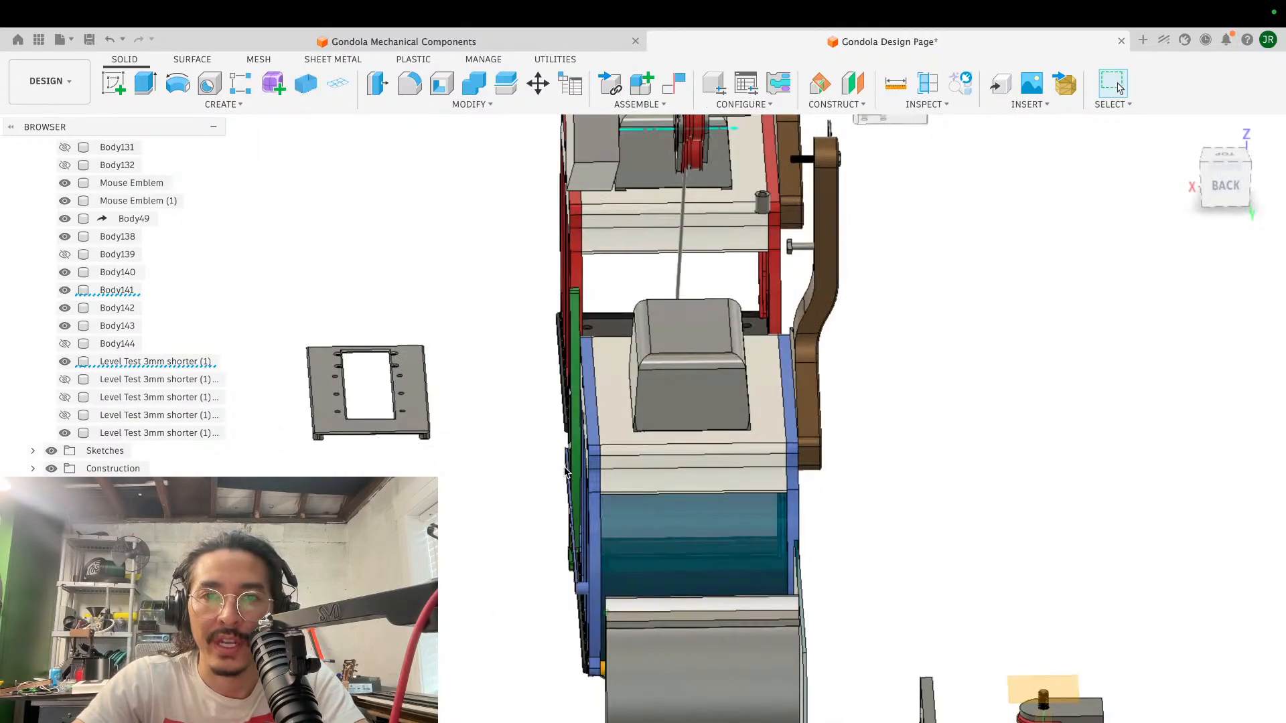
- Show the hidden green cable block, Body144, in the clamp cylinder above the red wheel assembly
{"action": "scroll", "coordinate": [564, 472], "scroll_direction": "up", "scroll_amount": 5}
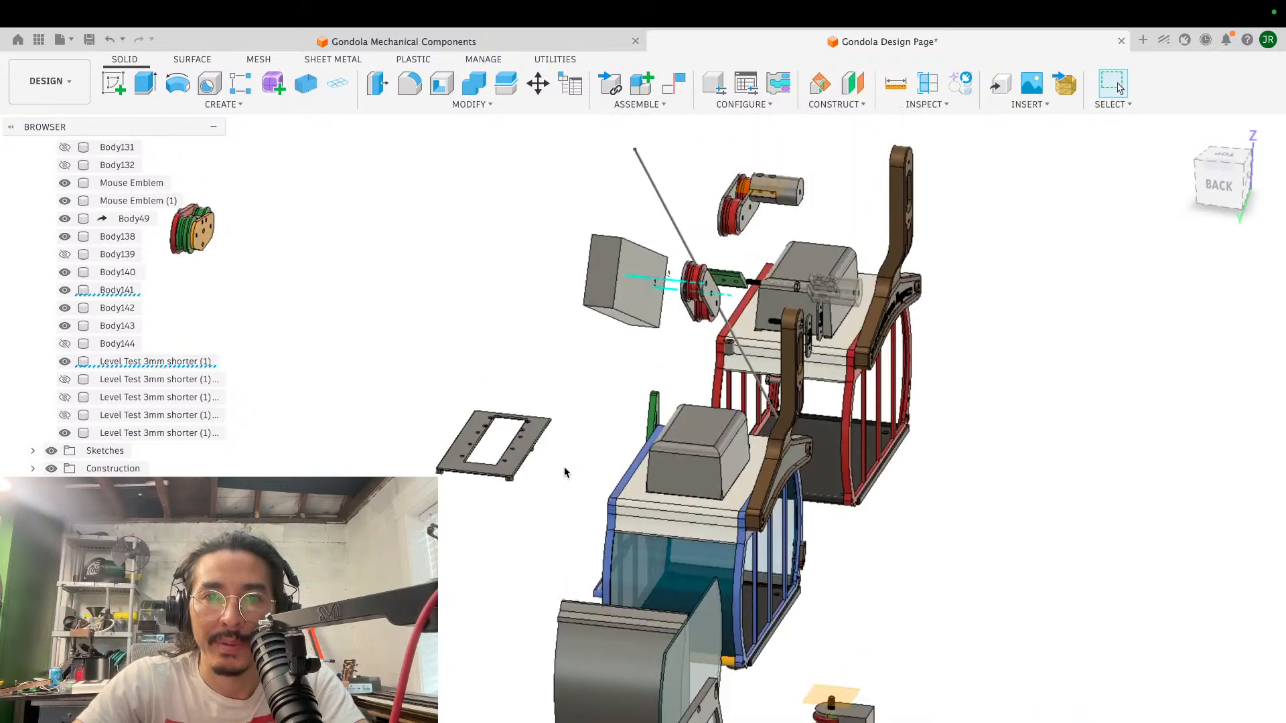
{"action": "scroll", "coordinate": [564, 472], "scroll_direction": "up", "scroll_amount": 5, "text": "shift"}
{"action": "scroll", "coordinate": [564, 473], "scroll_direction": "up", "scroll_amount": 5}
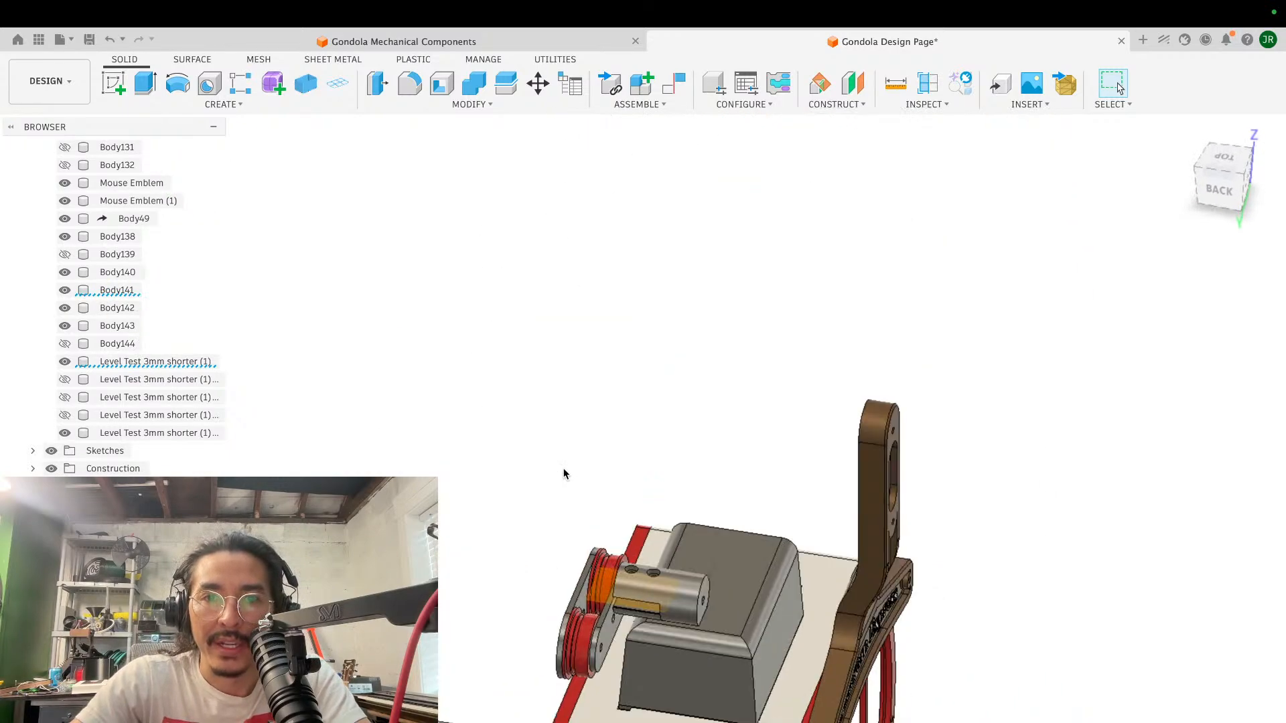
{"action": "left_click", "coordinate": [70, 420]}
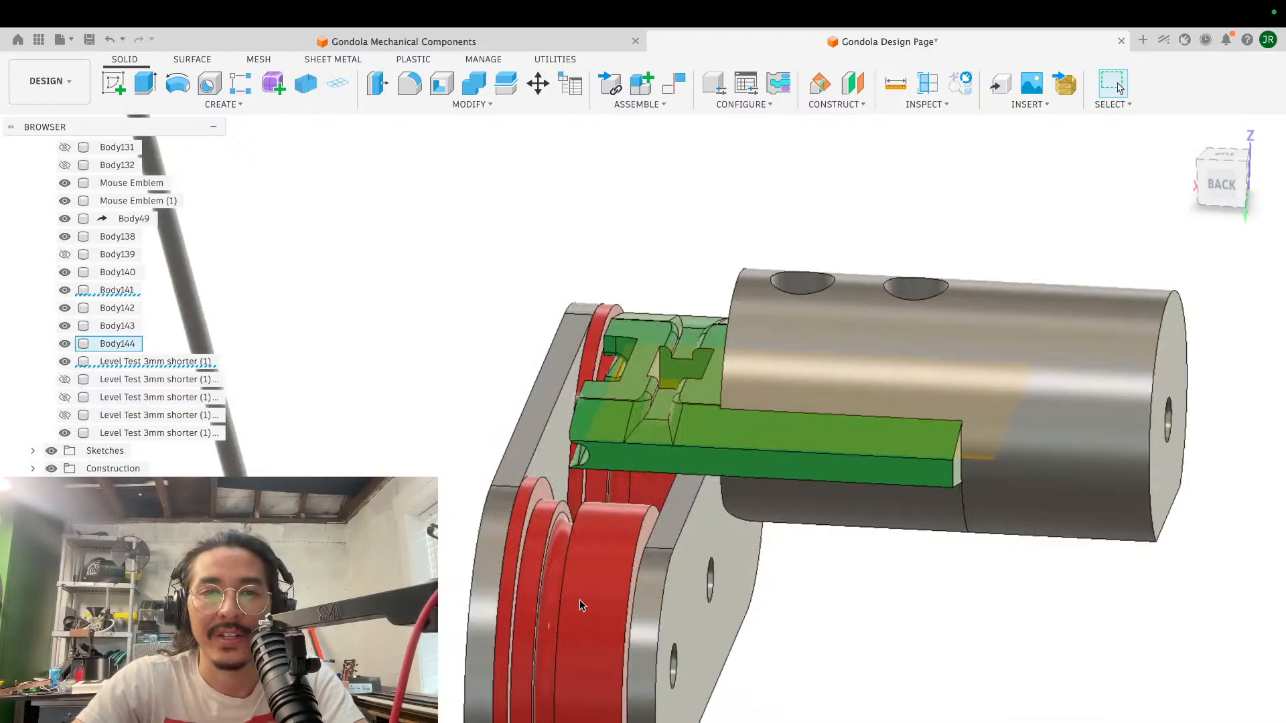
{"action": "scroll", "coordinate": [580, 600], "scroll_direction": "up", "scroll_amount": 5, "text": "shift"}
{"action": "scroll", "coordinate": [580, 600], "scroll_direction": "up", "scroll_amount": 3}
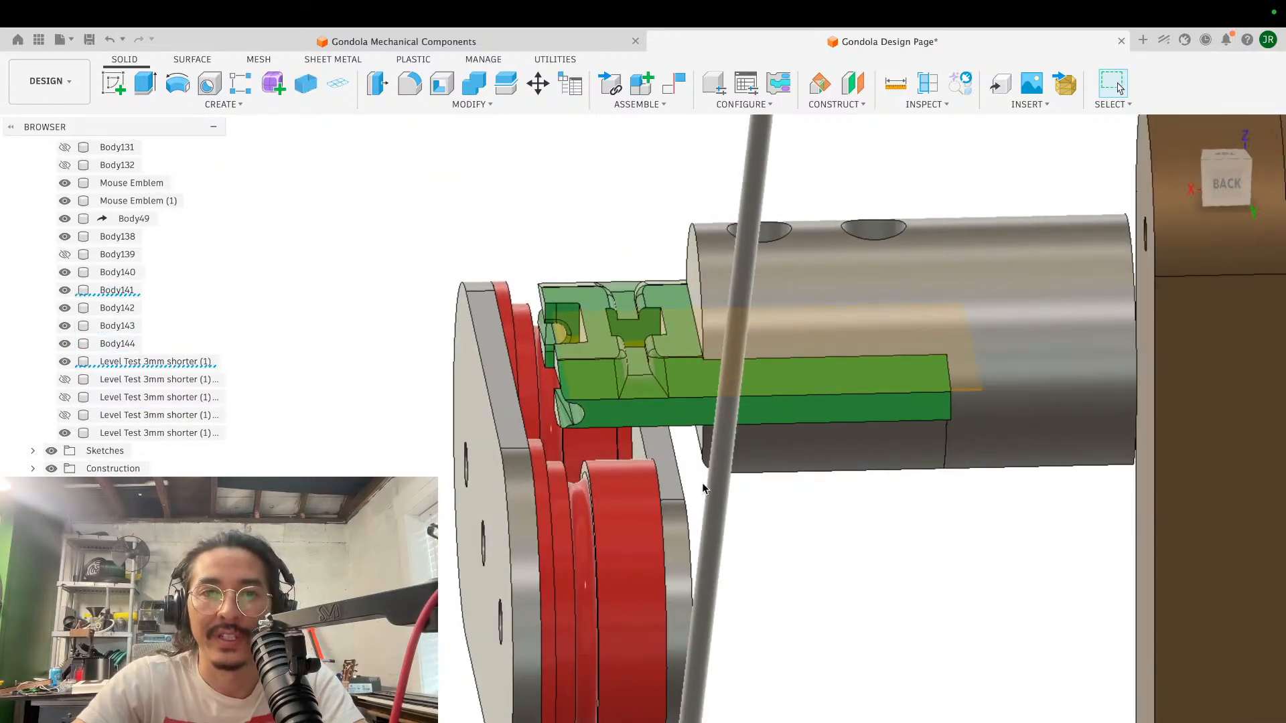
- Examine the green cable block's notched front end and its position in the clamp cylinder from the side and rear
{"action": "scroll", "coordinate": [551, 391], "scroll_direction": "left", "scroll_amount": 10, "text": "shift"}
{"action": "scroll", "coordinate": [550, 390], "scroll_direction": "up", "scroll_amount": 5, "text": "shift"}
{"action": "scroll", "coordinate": [551, 391], "scroll_direction": "right", "scroll_amount": 4, "text": "shift"}
{"action": "scroll", "coordinate": [551, 391], "scroll_direction": "down", "scroll_amount": 8, "text": "shift"}
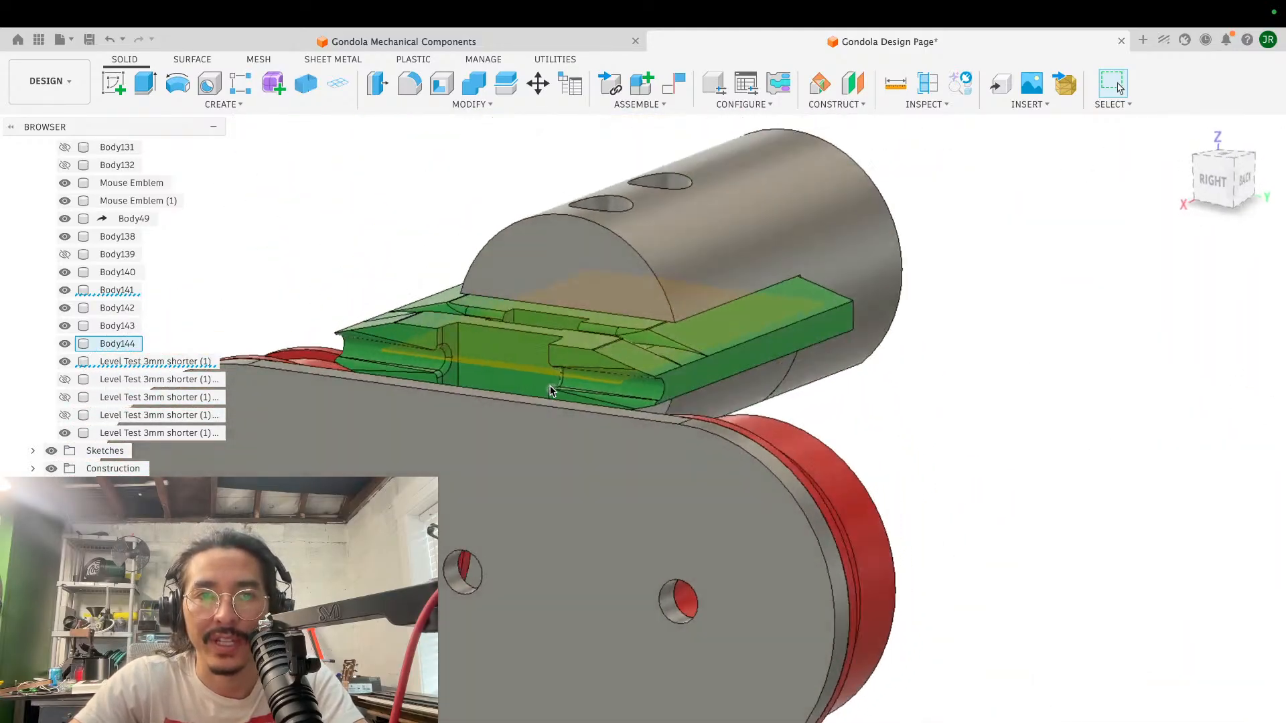
{"action": "scroll", "coordinate": [550, 391], "scroll_direction": "right", "scroll_amount": 10, "text": "shift"}
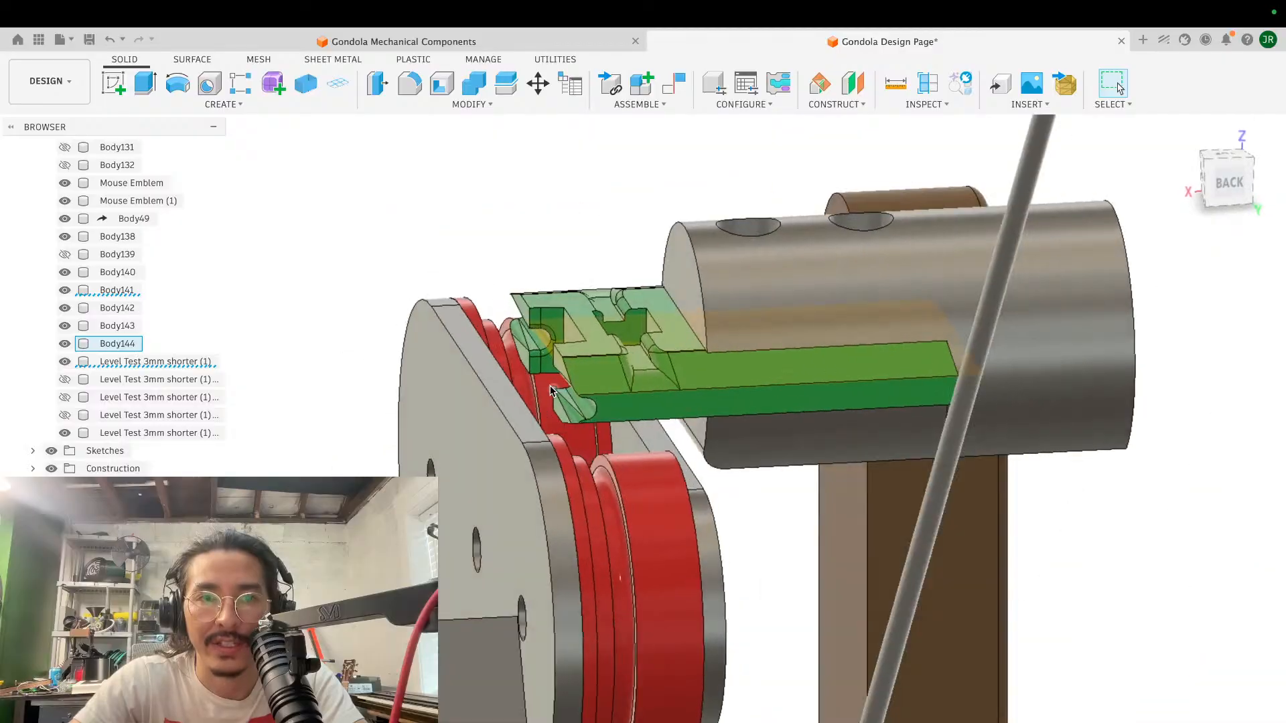
{"action": "scroll", "coordinate": [549, 390], "scroll_direction": "up", "scroll_amount": 10}
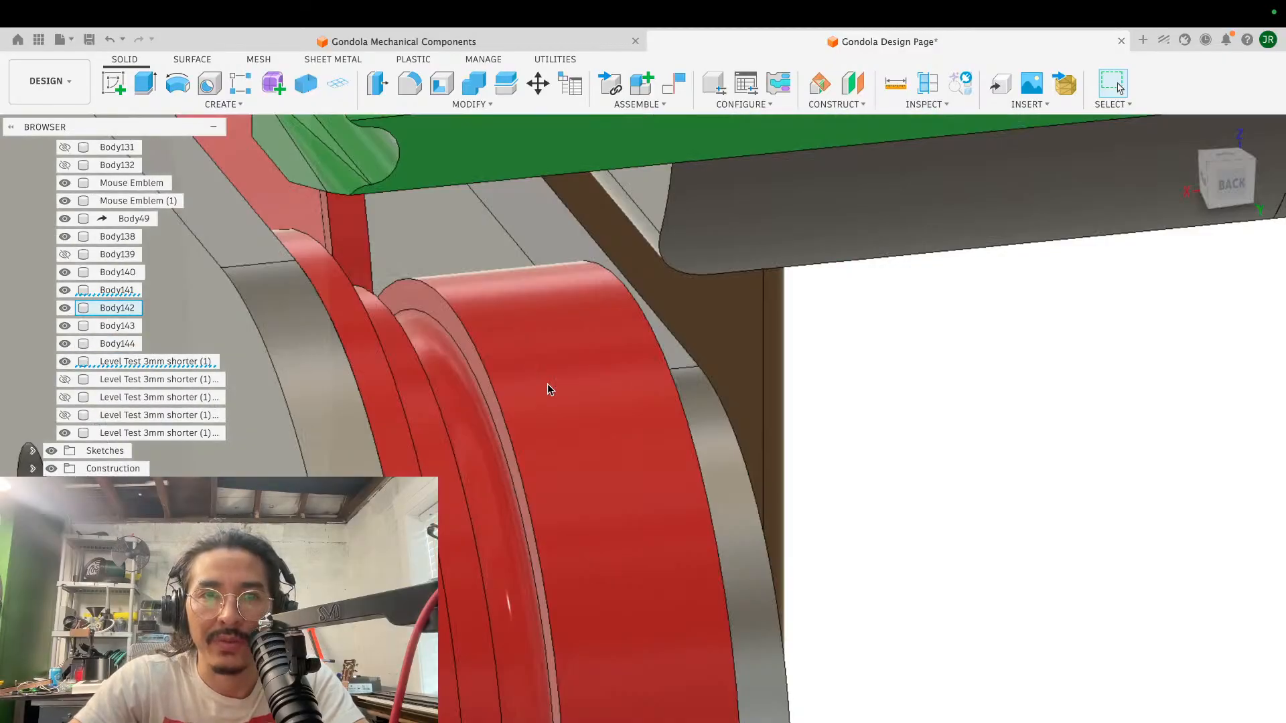
{"action": "scroll", "coordinate": [548, 384], "scroll_direction": "up", "scroll_amount": 8}
{"action": "scroll", "coordinate": [547, 383], "scroll_direction": "left", "scroll_amount": 6}
{"action": "scroll", "coordinate": [548, 383], "scroll_direction": "right", "scroll_amount": 5, "text": "shift"}
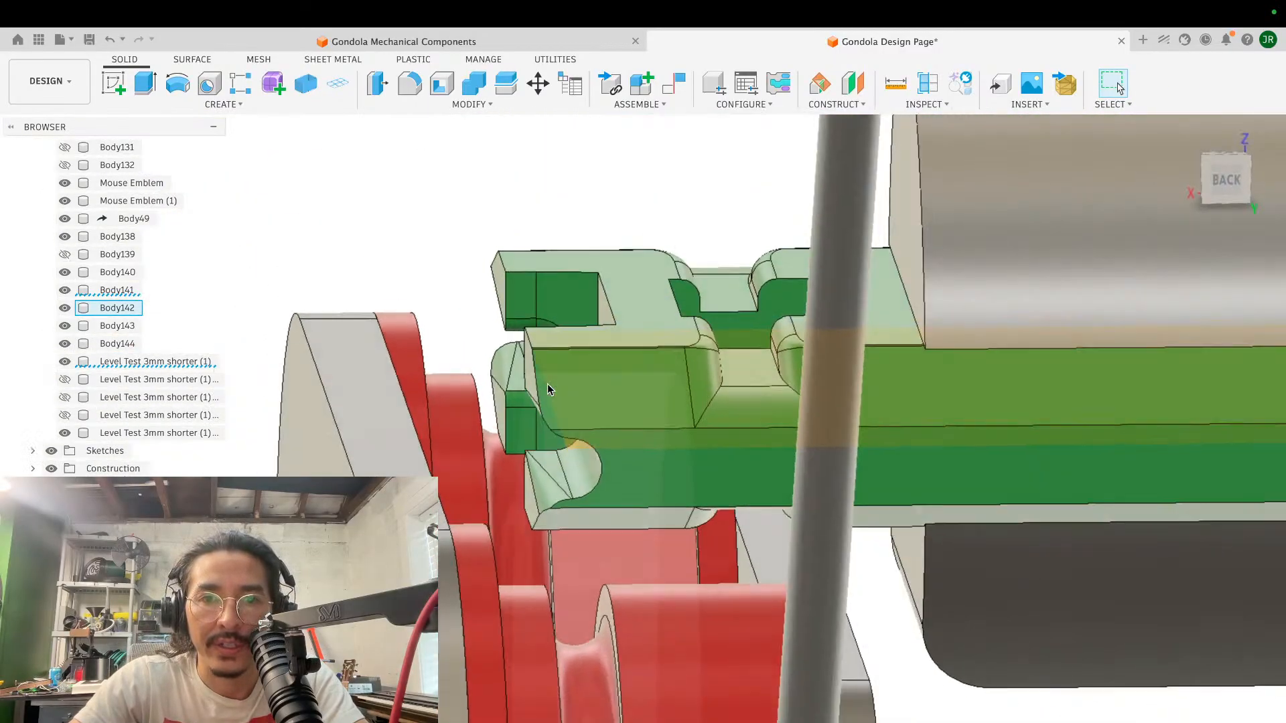
- Examine the spacing between the green cable block's underside and the red wheels in a close rear view
{"action": "scroll", "coordinate": [547, 384], "scroll_direction": "down", "scroll_amount": 4, "text": "shift"}
{"action": "scroll", "coordinate": [548, 384], "scroll_direction": "right", "scroll_amount": 6, "text": "shift"}
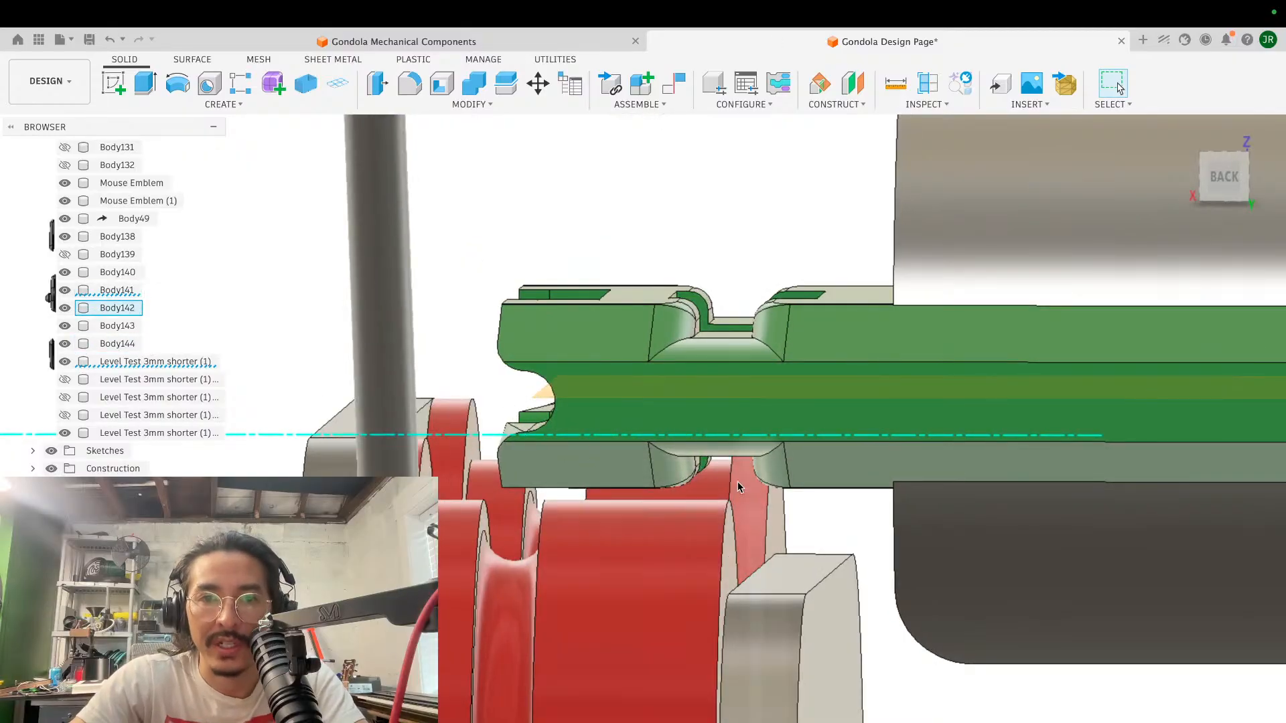
{"action": "scroll", "coordinate": [725, 479], "scroll_direction": "right", "scroll_amount": 6, "text": "shift"}
{"action": "scroll", "coordinate": [725, 480], "scroll_direction": "left", "scroll_amount": 6, "text": "shift"}
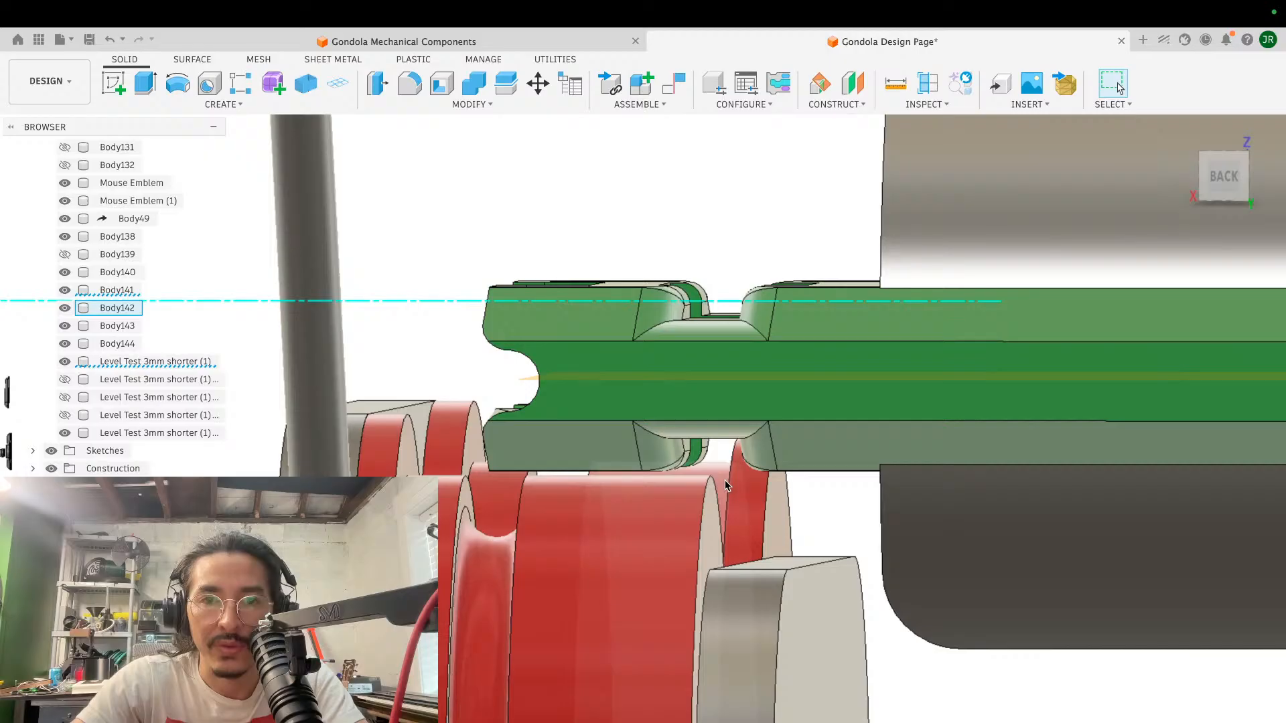
{"action": "scroll", "coordinate": [733, 457], "scroll_direction": "right", "scroll_amount": 10}
{"action": "scroll", "coordinate": [733, 457], "scroll_direction": "left", "scroll_amount": 15}
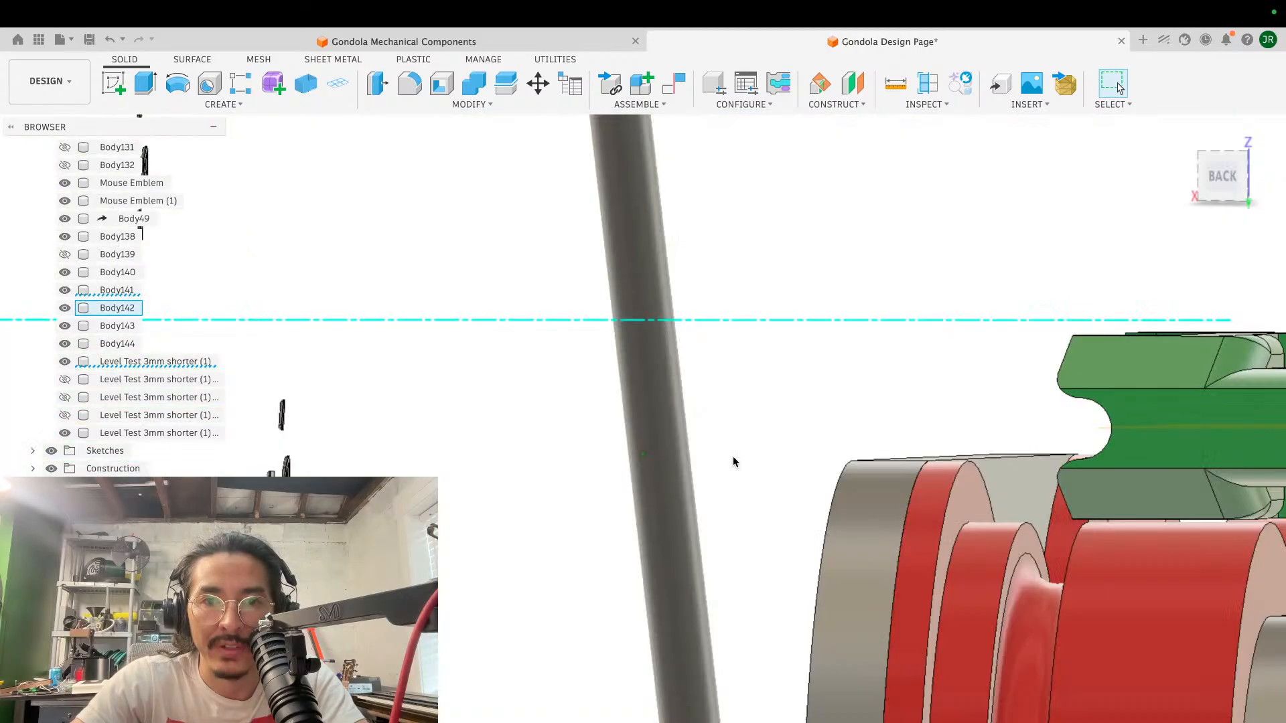
{"action": "scroll", "coordinate": [732, 457], "scroll_direction": "right", "scroll_amount": 10}
{"action": "scroll", "coordinate": [732, 456], "scroll_direction": "right", "scroll_amount": 8, "text": "shift"}
{"action": "scroll", "coordinate": [733, 456], "scroll_direction": "left", "scroll_amount": 8, "text": "shift"}
{"action": "scroll", "coordinate": [732, 457], "scroll_direction": "up", "scroll_amount": 10}
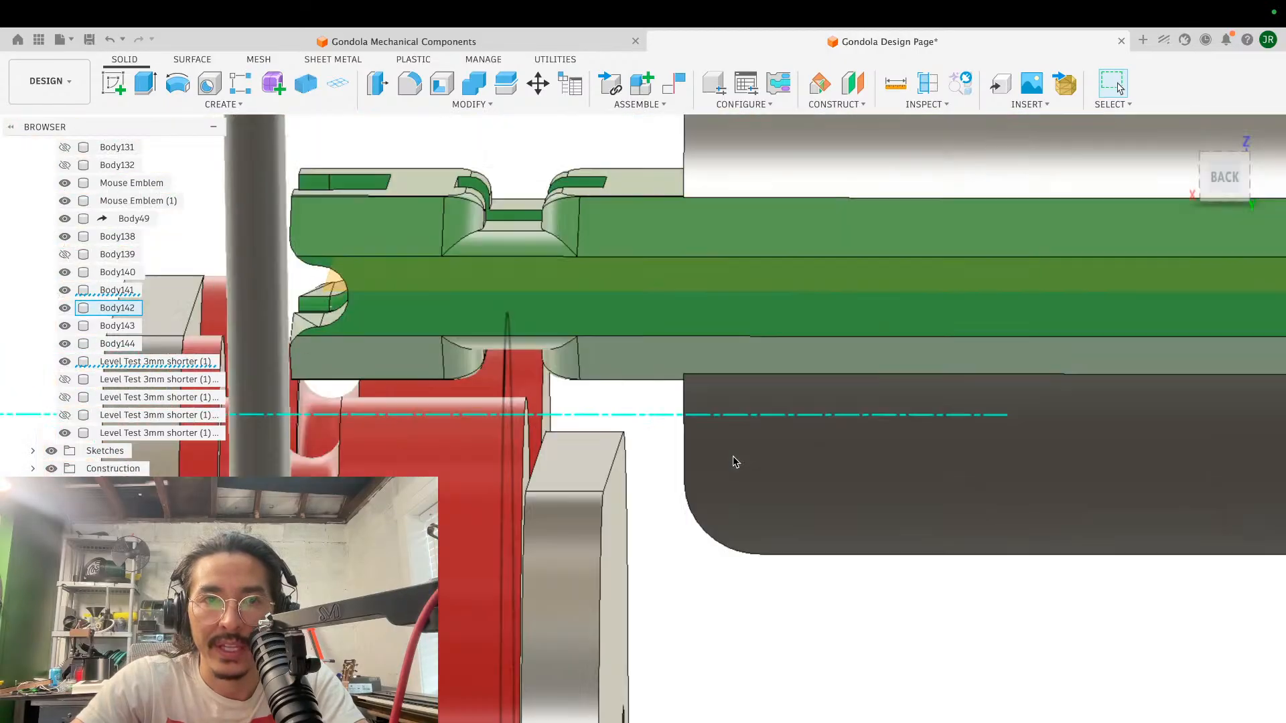
- Compare the recess on the green cable block's lower edge with the wheel flange and side plate beneath it
{"action": "scroll", "coordinate": [733, 456], "scroll_direction": "right", "scroll_amount": 4, "text": "shift"}
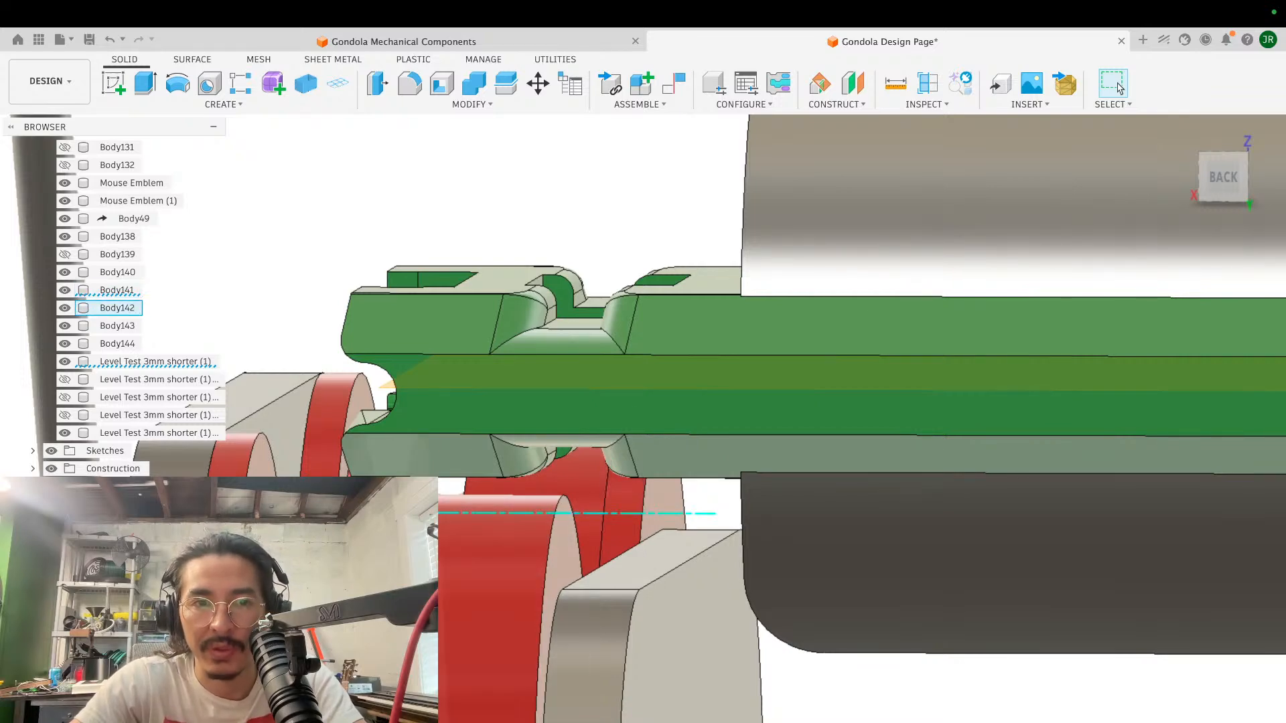
{"action": "scroll", "coordinate": [483, 498], "scroll_direction": "down", "scroll_amount": 3}
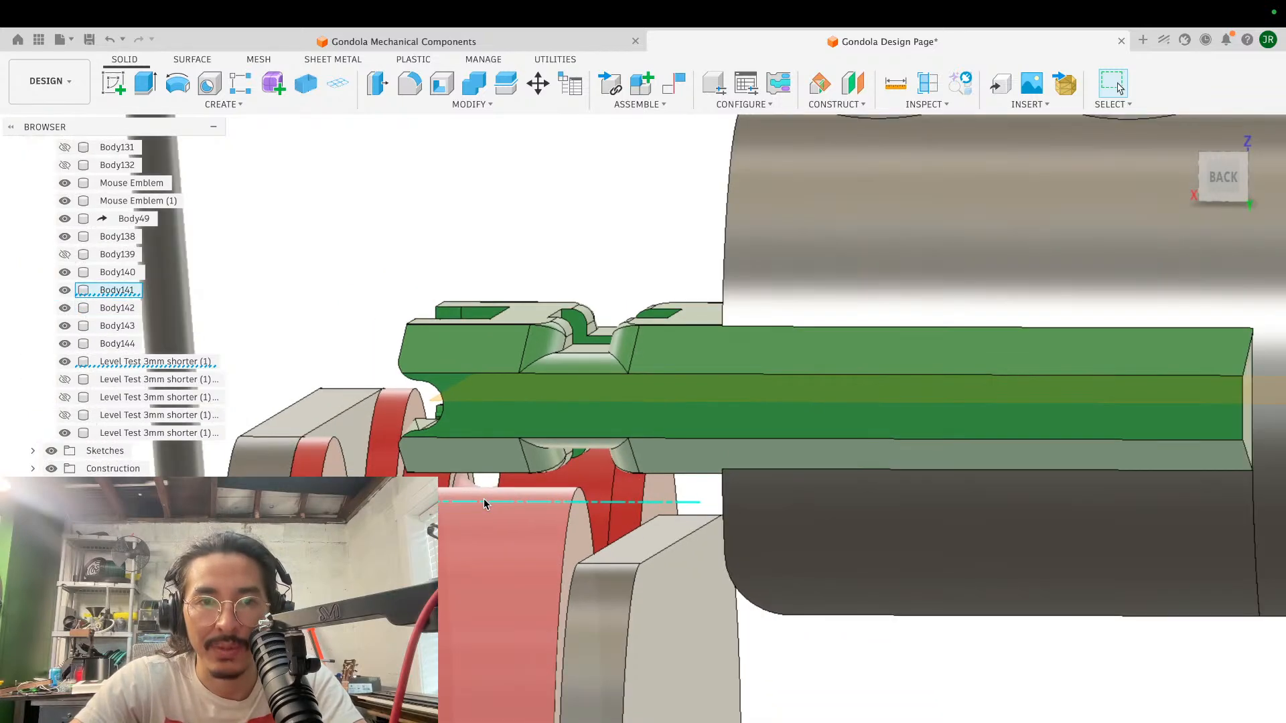
{"action": "scroll", "coordinate": [483, 498], "scroll_direction": "right", "scroll_amount": 5}
{"action": "scroll", "coordinate": [484, 498], "scroll_direction": "left", "scroll_amount": 8}
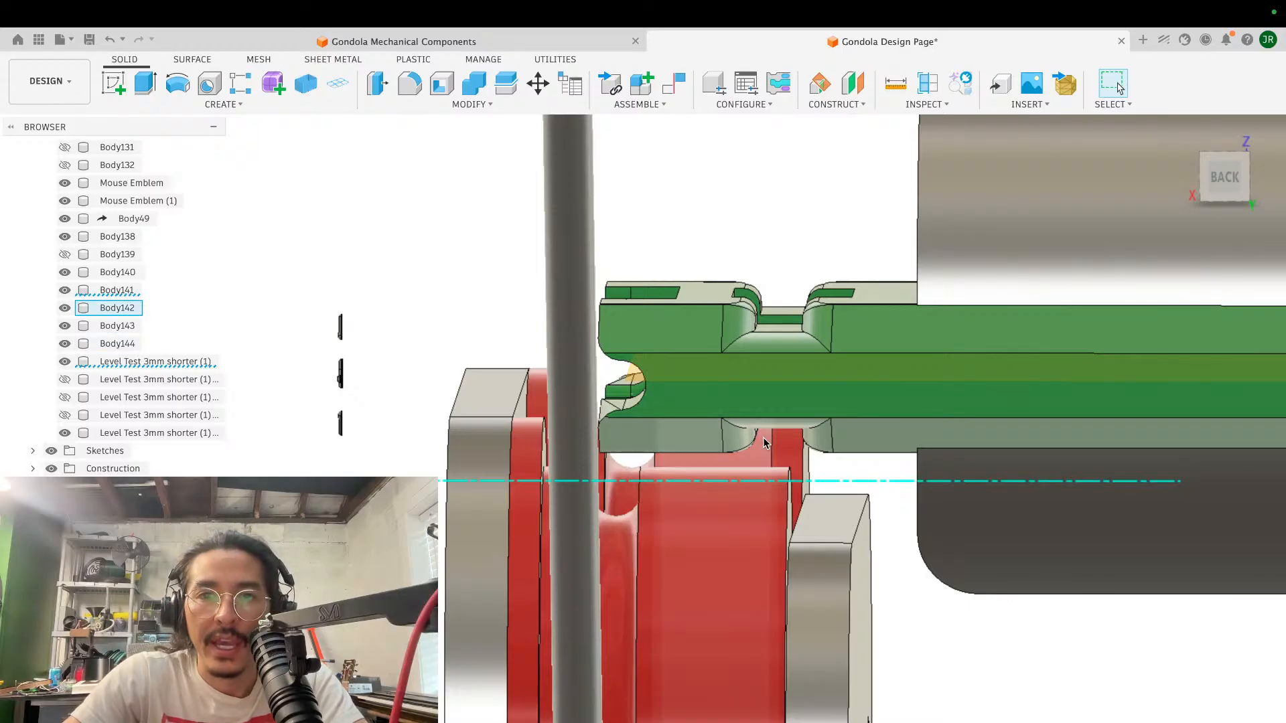
{"action": "scroll", "coordinate": [829, 400], "scroll_direction": "left", "scroll_amount": 3}
{"action": "scroll", "coordinate": [829, 405], "scroll_direction": "right", "scroll_amount": 5, "text": "shift"}
{"action": "scroll", "coordinate": [830, 405], "scroll_direction": "left", "scroll_amount": 6, "text": "shift"}
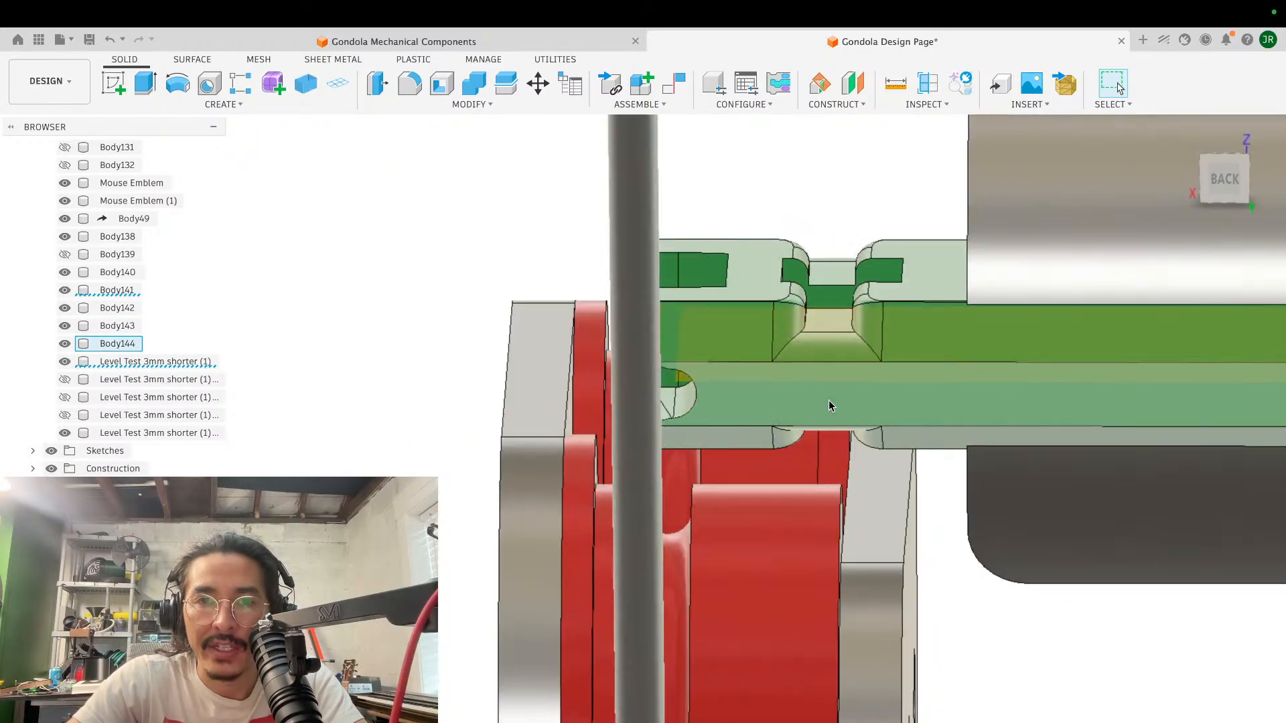
{"action": "scroll", "coordinate": [829, 405], "scroll_direction": "right", "scroll_amount": 3, "text": "shift"}
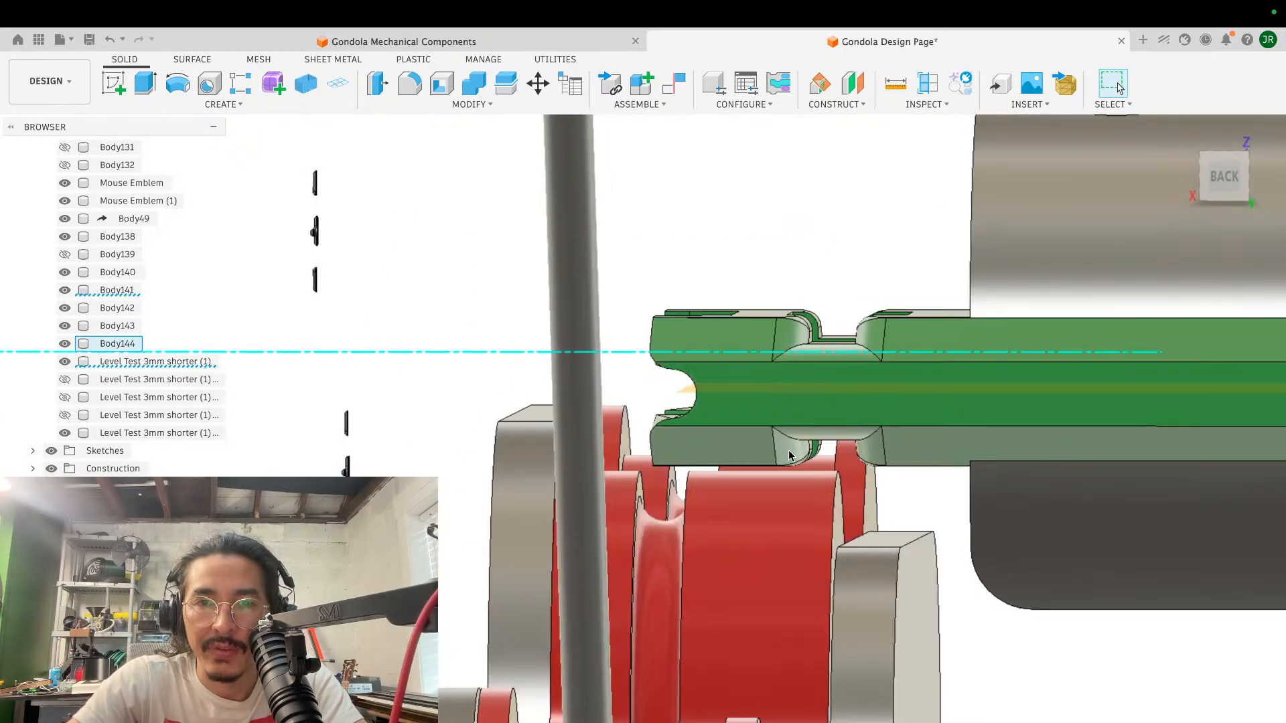
{"action": "scroll", "coordinate": [846, 459], "scroll_direction": "left", "scroll_amount": 6, "text": "shift"}
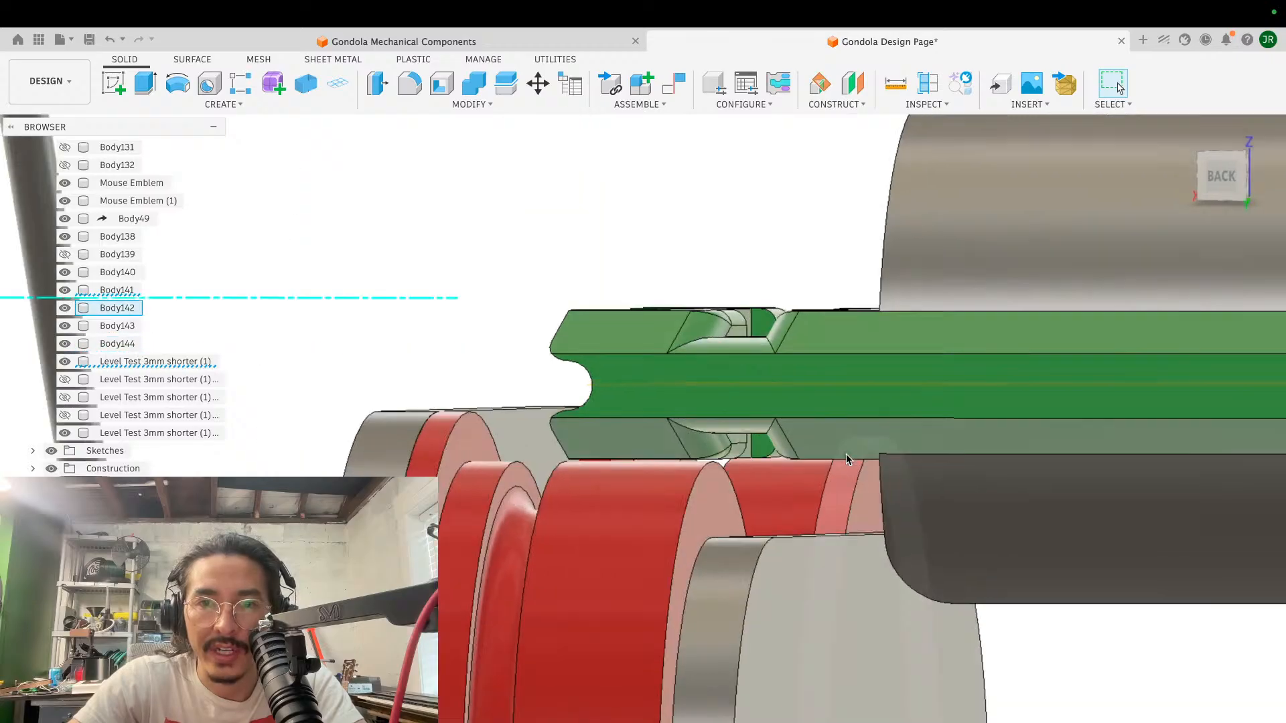
{"action": "scroll", "coordinate": [846, 459], "scroll_direction": "right", "scroll_amount": 7, "text": "shift"}
{"action": "scroll", "coordinate": [847, 459], "scroll_direction": "up", "scroll_amount": 3, "text": "shift"}
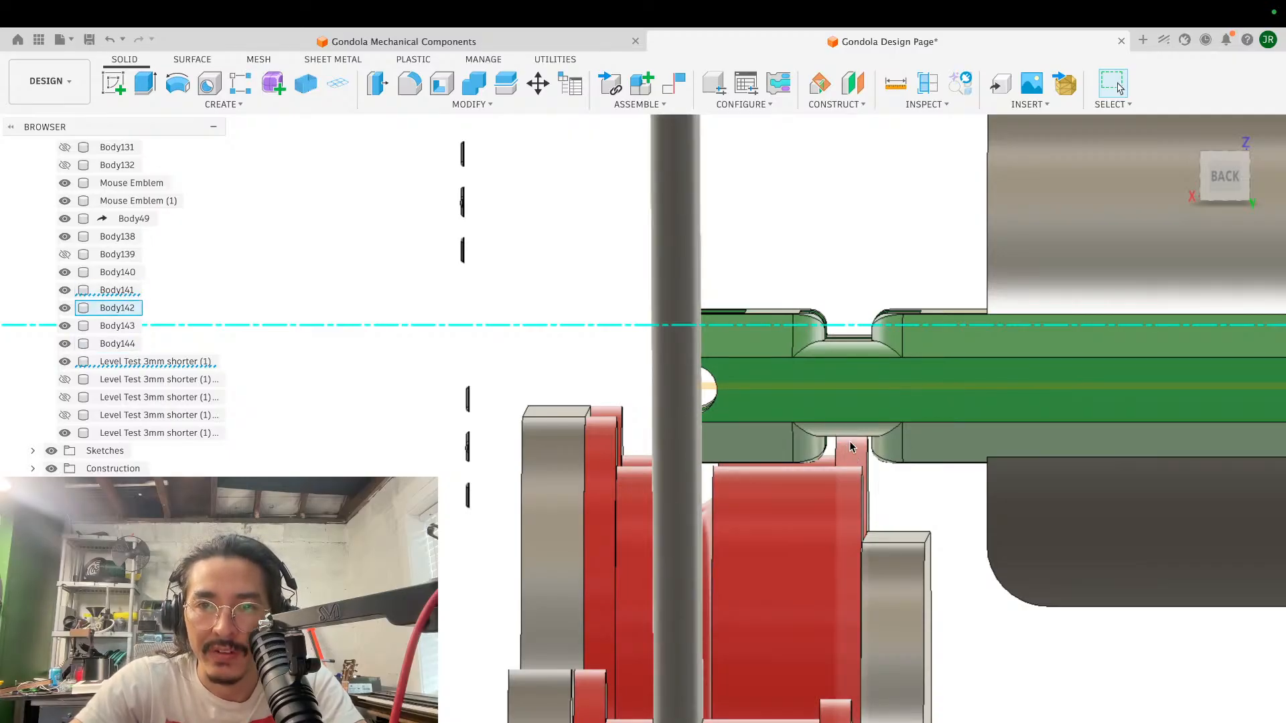
- Inspect the wheel assembly's alignment with the green block's cable groove and the clamp cylinder's rounded lower edge from behind and below
{"action": "scroll", "coordinate": [849, 441], "scroll_direction": "left", "scroll_amount": 5, "text": "shift"}
{"action": "scroll", "coordinate": [849, 441], "scroll_direction": "right", "scroll_amount": 5, "text": "shift"}
{"action": "scroll", "coordinate": [850, 441], "scroll_direction": "down", "scroll_amount": 4, "text": "shift"}
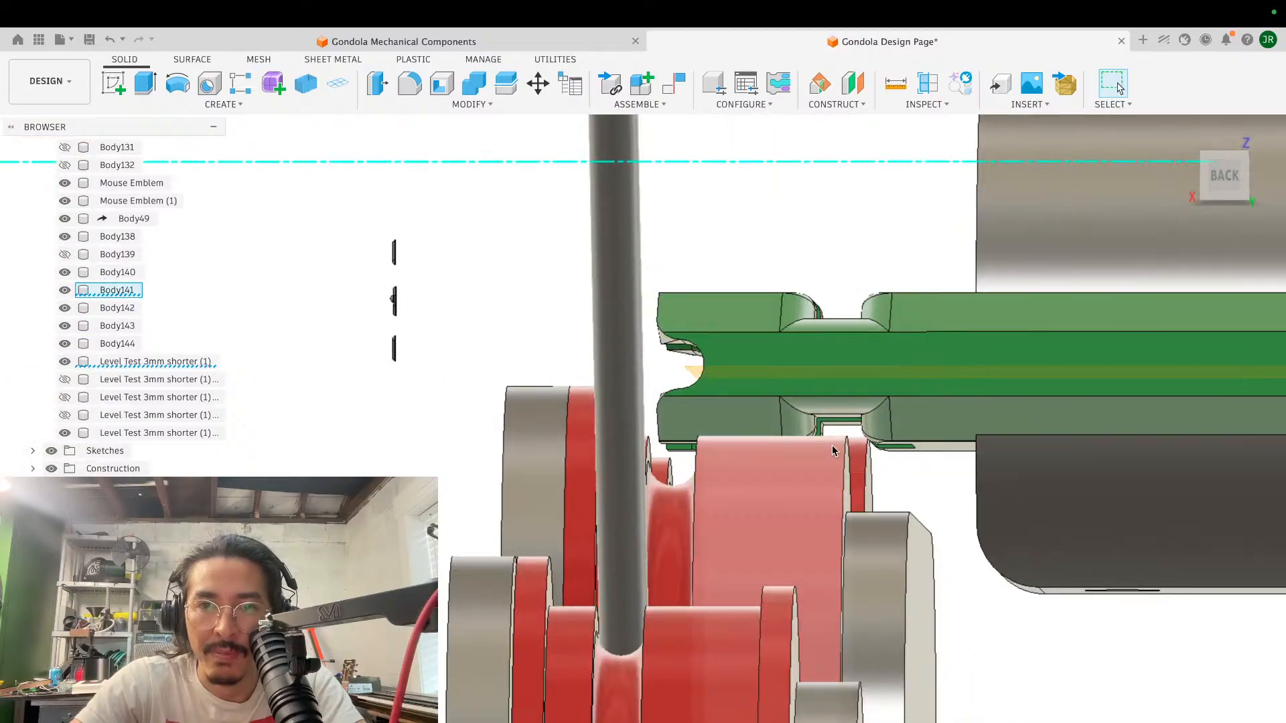
{"action": "scroll", "coordinate": [830, 427], "scroll_direction": "left", "scroll_amount": 4, "text": "shift"}
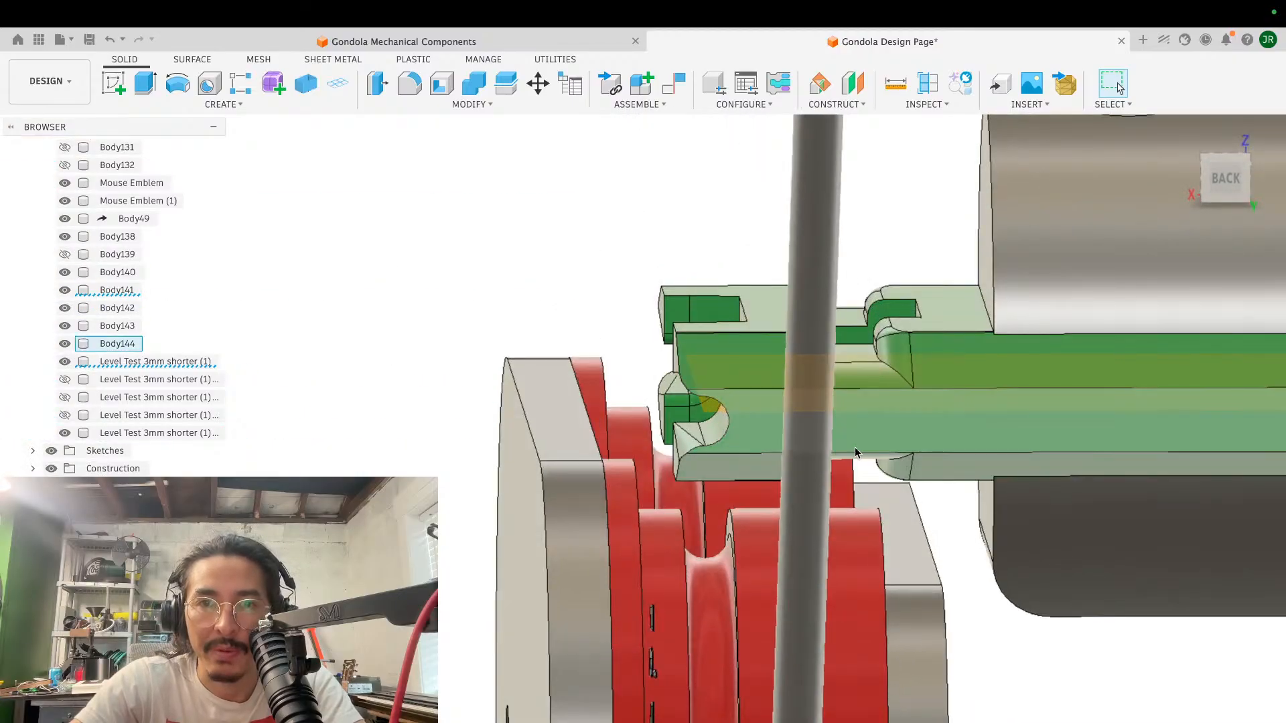
{"action": "scroll", "coordinate": [855, 447], "scroll_direction": "right", "scroll_amount": 5, "text": "shift"}
{"action": "scroll", "coordinate": [806, 457], "scroll_direction": "up", "scroll_amount": 2}
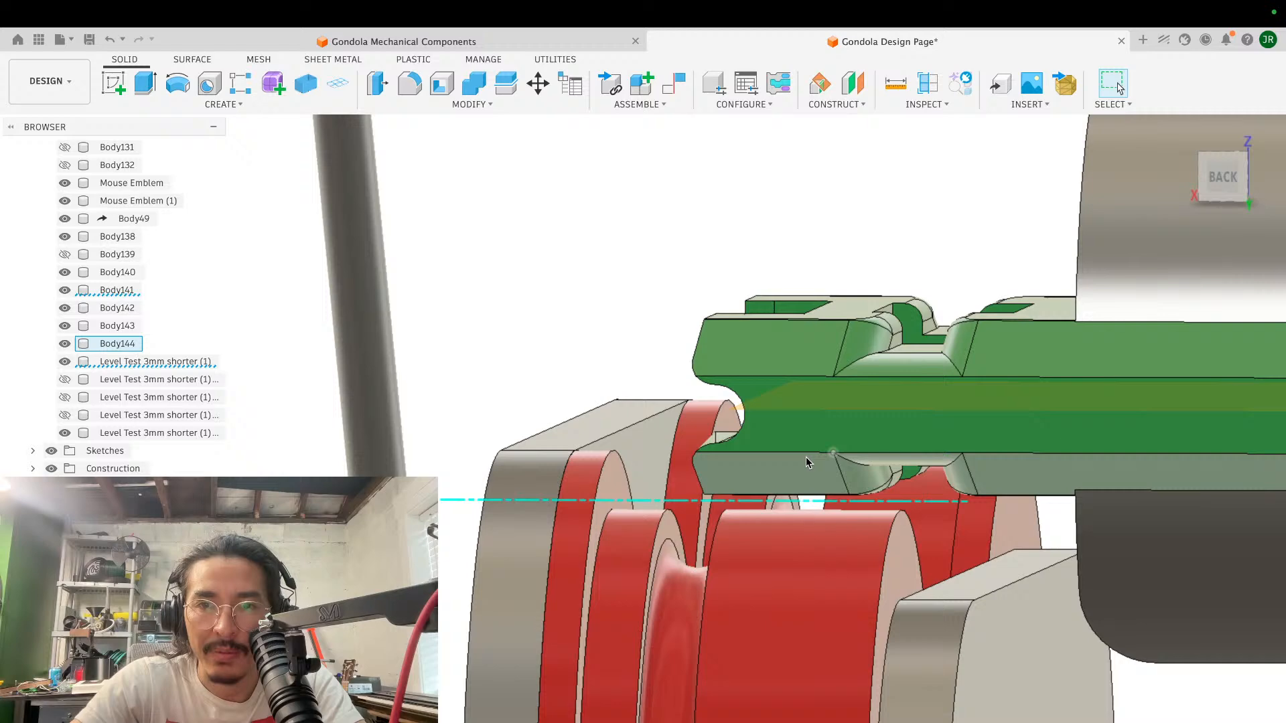
{"action": "scroll", "coordinate": [806, 457], "scroll_direction": "left", "scroll_amount": 5, "text": "shift"}
{"action": "scroll", "coordinate": [805, 456], "scroll_direction": "right", "scroll_amount": 7, "text": "shift"}
{"action": "scroll", "coordinate": [809, 463], "scroll_direction": "up", "scroll_amount": 10}
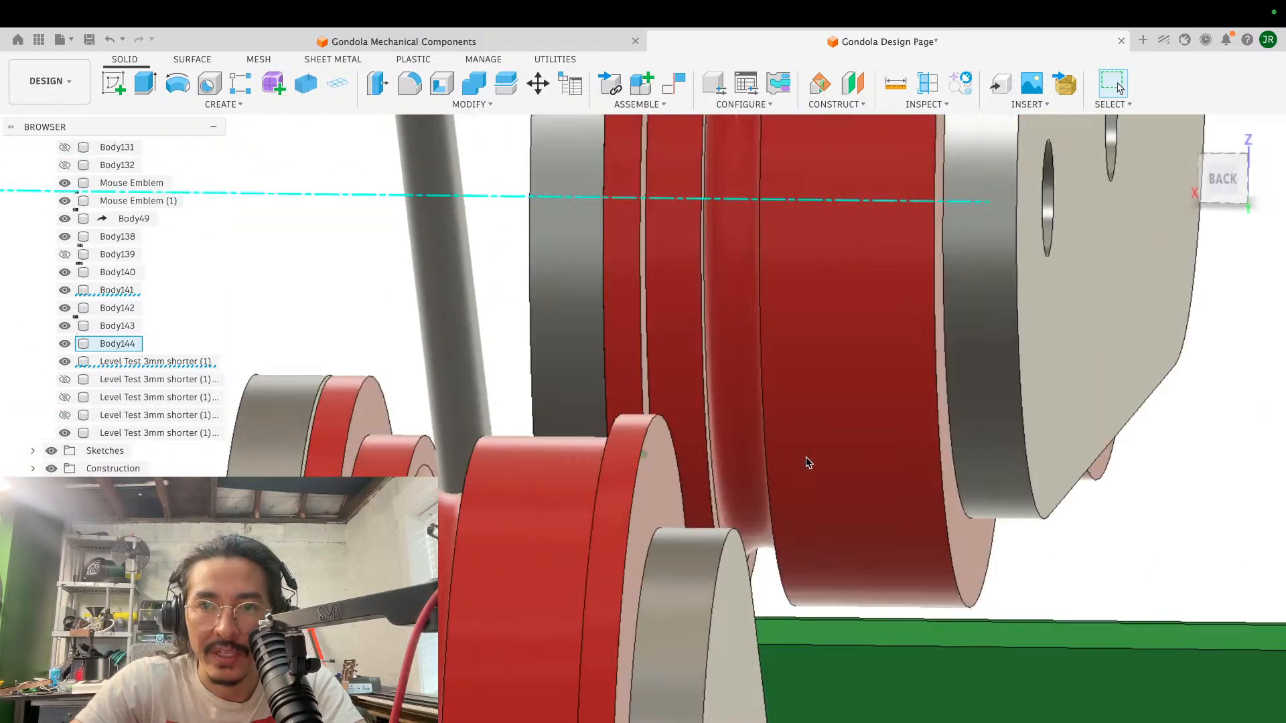
{"action": "scroll", "coordinate": [809, 463], "scroll_direction": "right", "scroll_amount": 6}
{"action": "scroll", "coordinate": [809, 463], "scroll_direction": "down", "scroll_amount": 2}
{"action": "scroll", "coordinate": [808, 463], "scroll_direction": "left", "scroll_amount": 5}
{"action": "scroll", "coordinate": [808, 462], "scroll_direction": "down", "scroll_amount": 2}
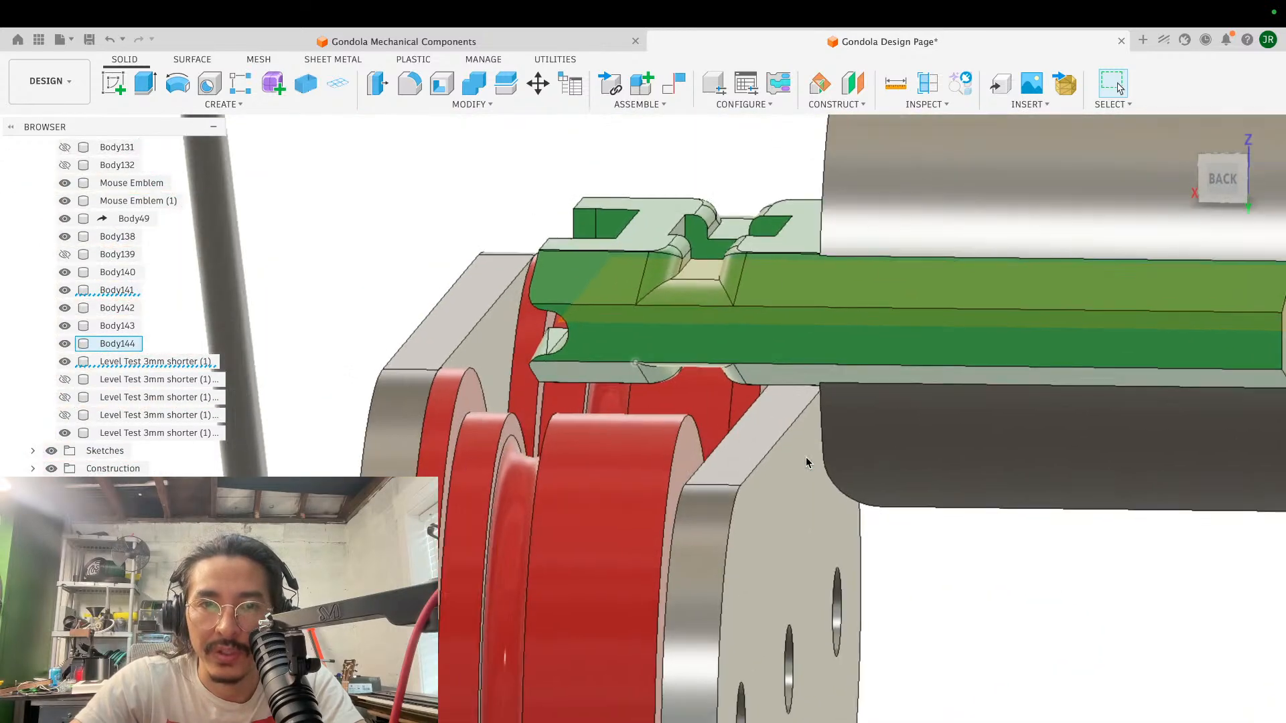
{"action": "scroll", "coordinate": [636, 299], "scroll_direction": "left", "scroll_amount": 5, "text": "shift"}
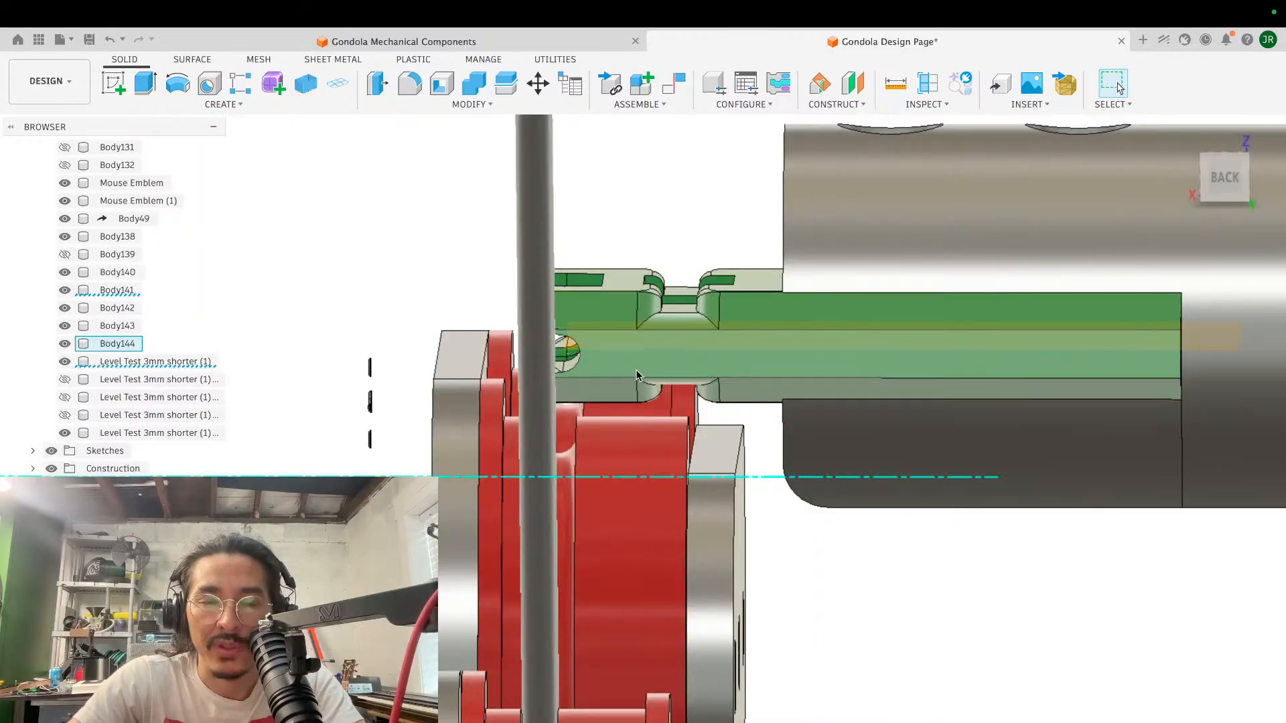
- Sketch a rectangle about 3.5 by 12.2 mm on the green block's top face, spanning the strip between its end notch and central opening
{"action": "scroll", "coordinate": [751, 387], "scroll_direction": "up", "scroll_amount": 10, "text": "shift"}
{"action": "scroll", "coordinate": [750, 390], "scroll_direction": "up", "scroll_amount": 10, "text": "shift"}
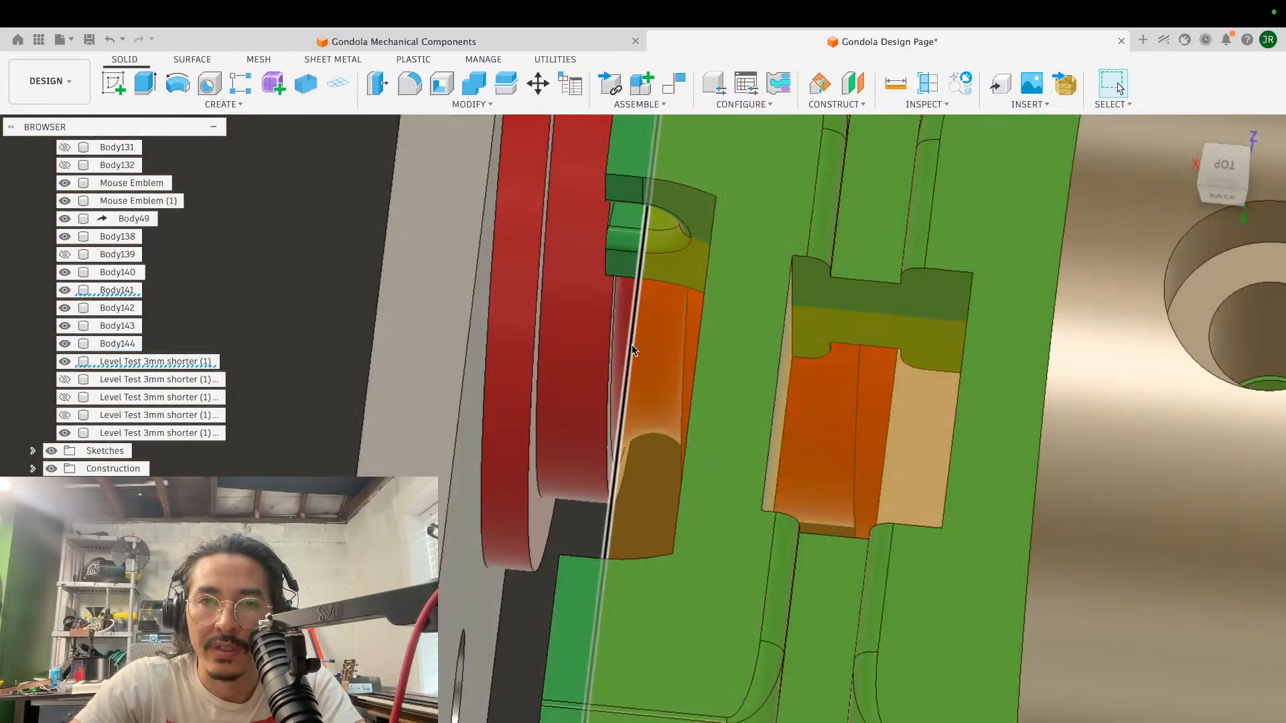
{"action": "scroll", "coordinate": [791, 455], "scroll_direction": "down", "scroll_amount": 5}
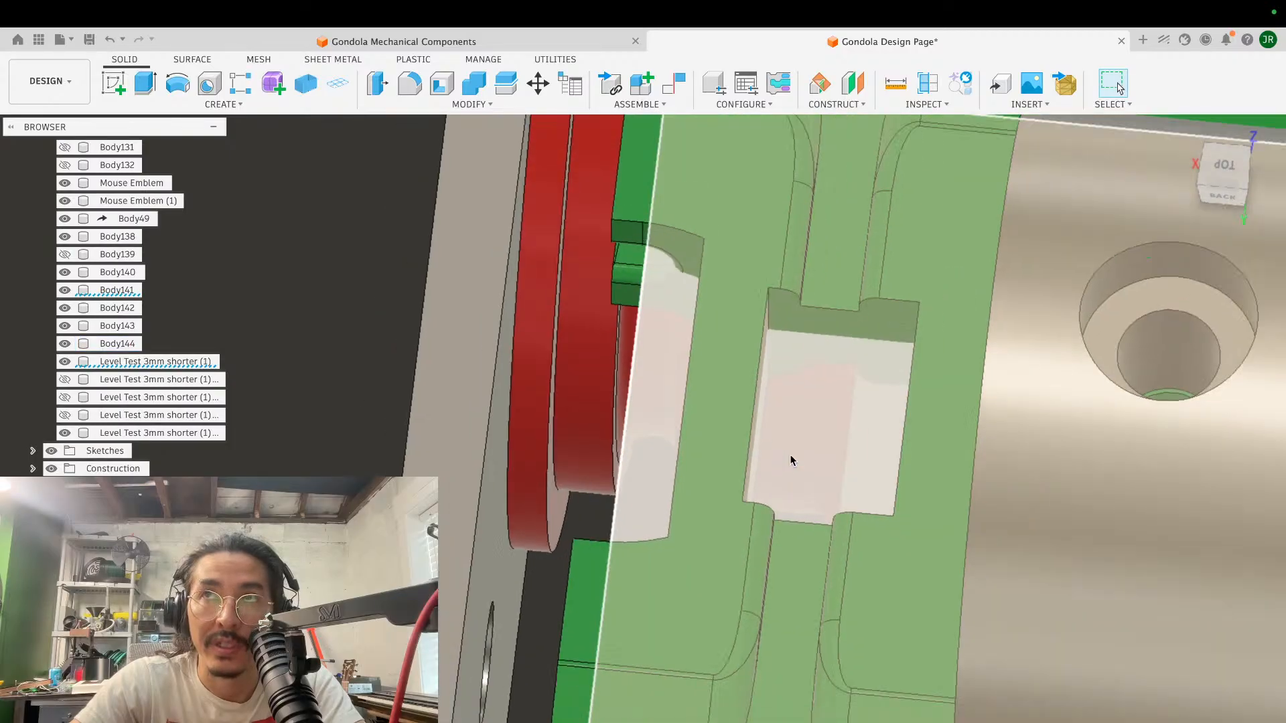
{"action": "scroll", "coordinate": [790, 455], "scroll_direction": "up", "scroll_amount": 5}
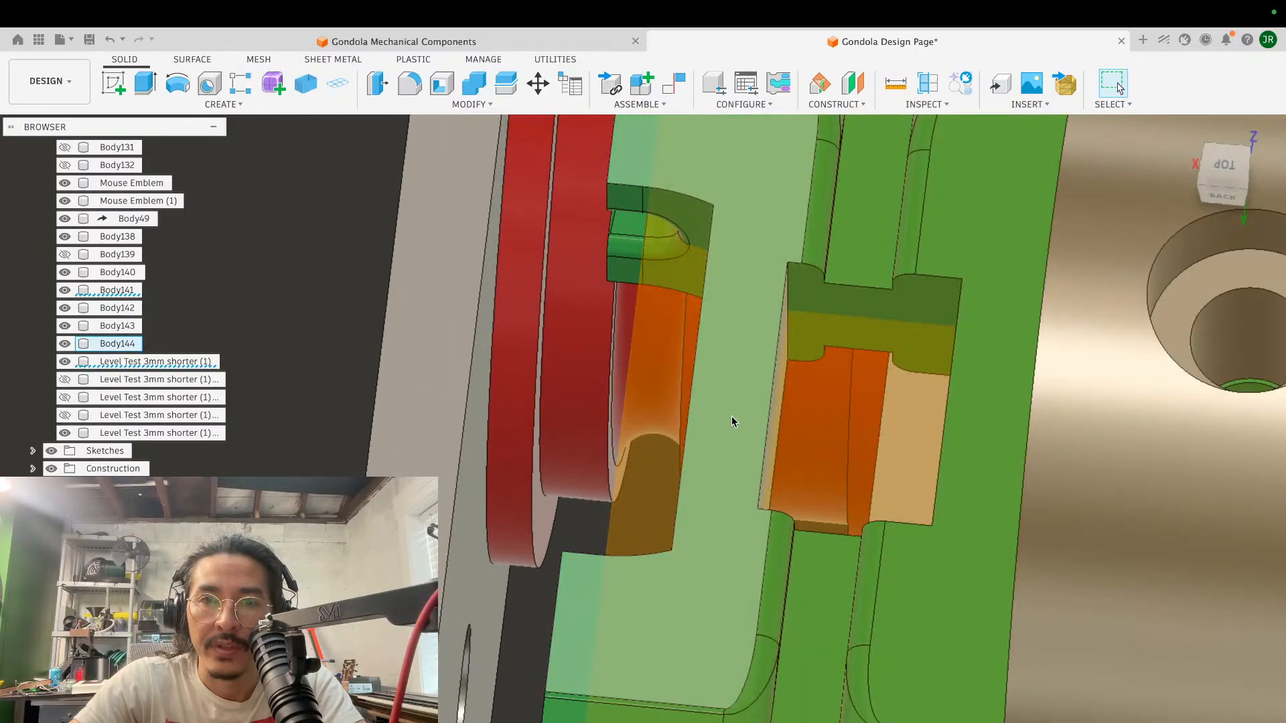
{"action": "scroll", "coordinate": [731, 416], "scroll_direction": "down", "scroll_amount": 10, "text": "shift"}
{"action": "scroll", "coordinate": [732, 421], "scroll_direction": "up", "scroll_amount": 3}
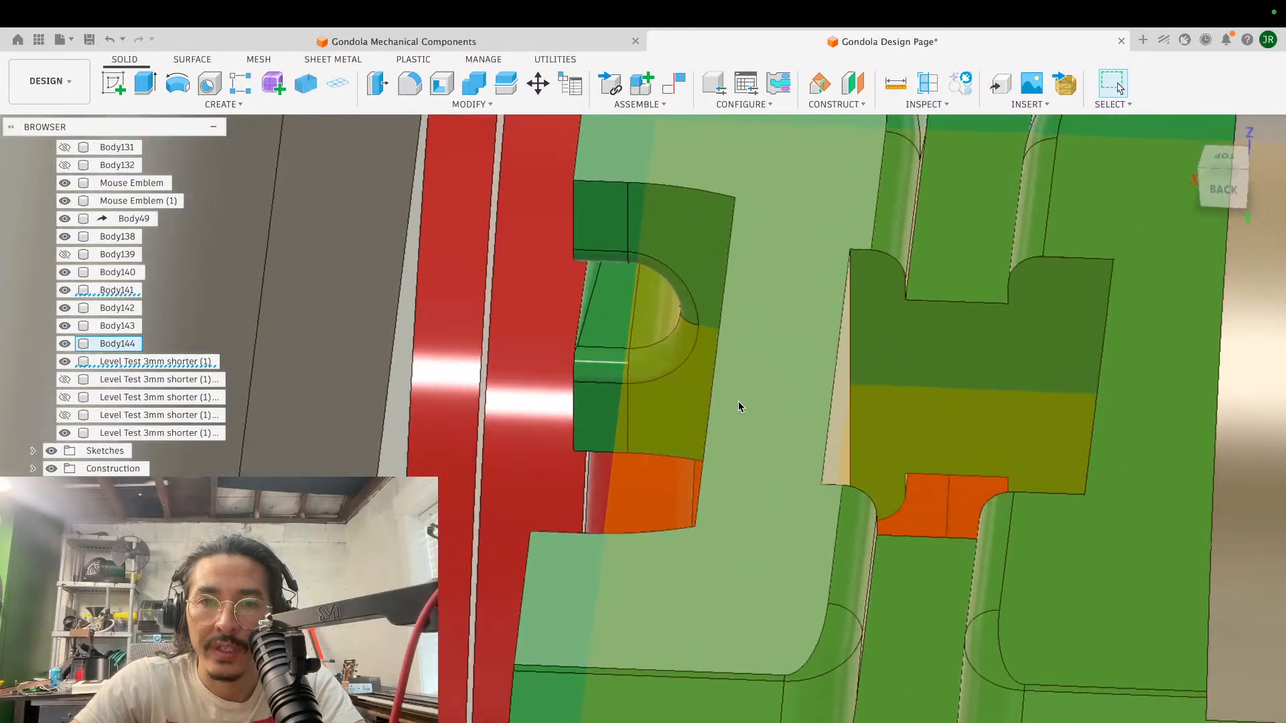
{"action": "left_click", "coordinate": [114, 83]}
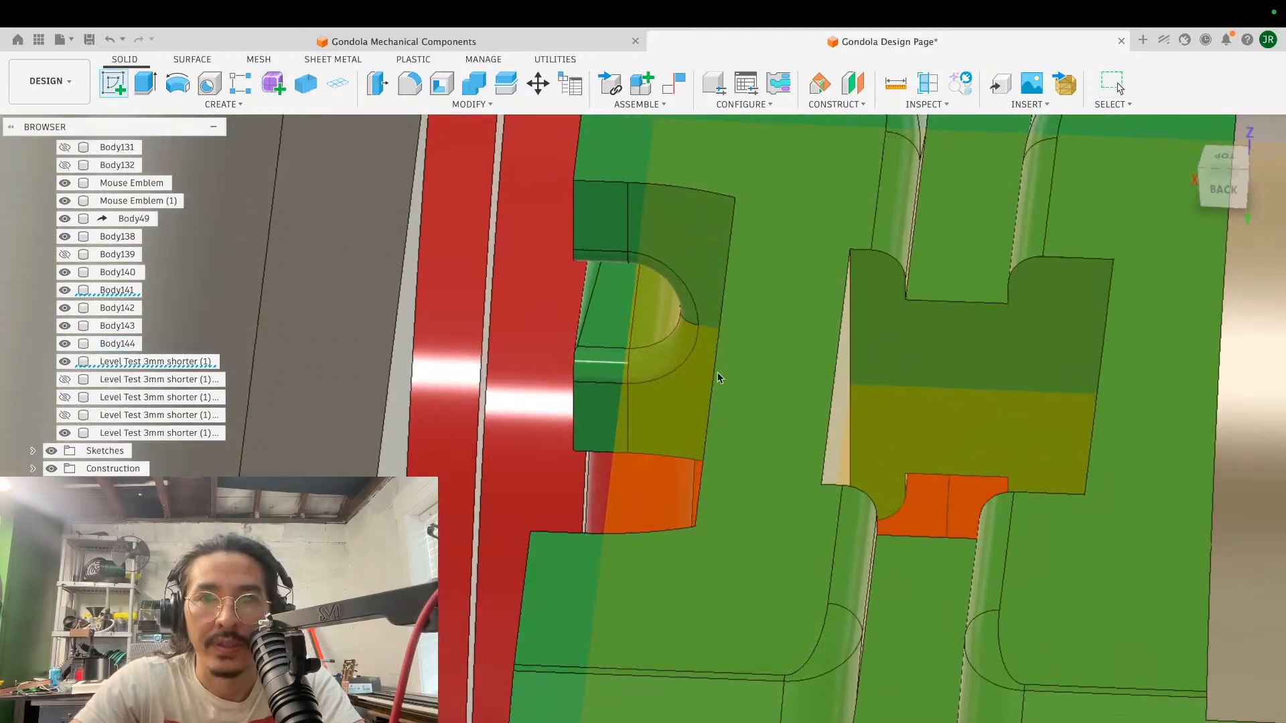
{"action": "left_click", "coordinate": [798, 413]}
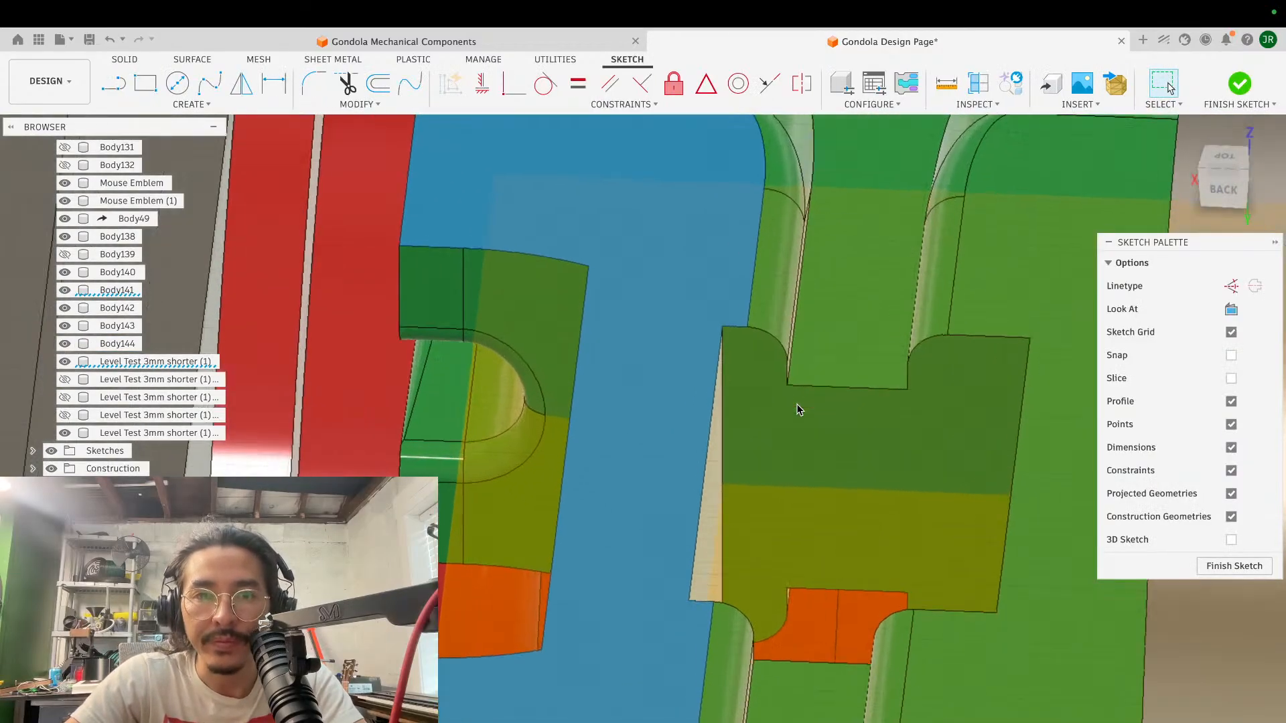
{"action": "key", "text": "r"}
{"action": "left_click", "coordinate": [723, 325]}
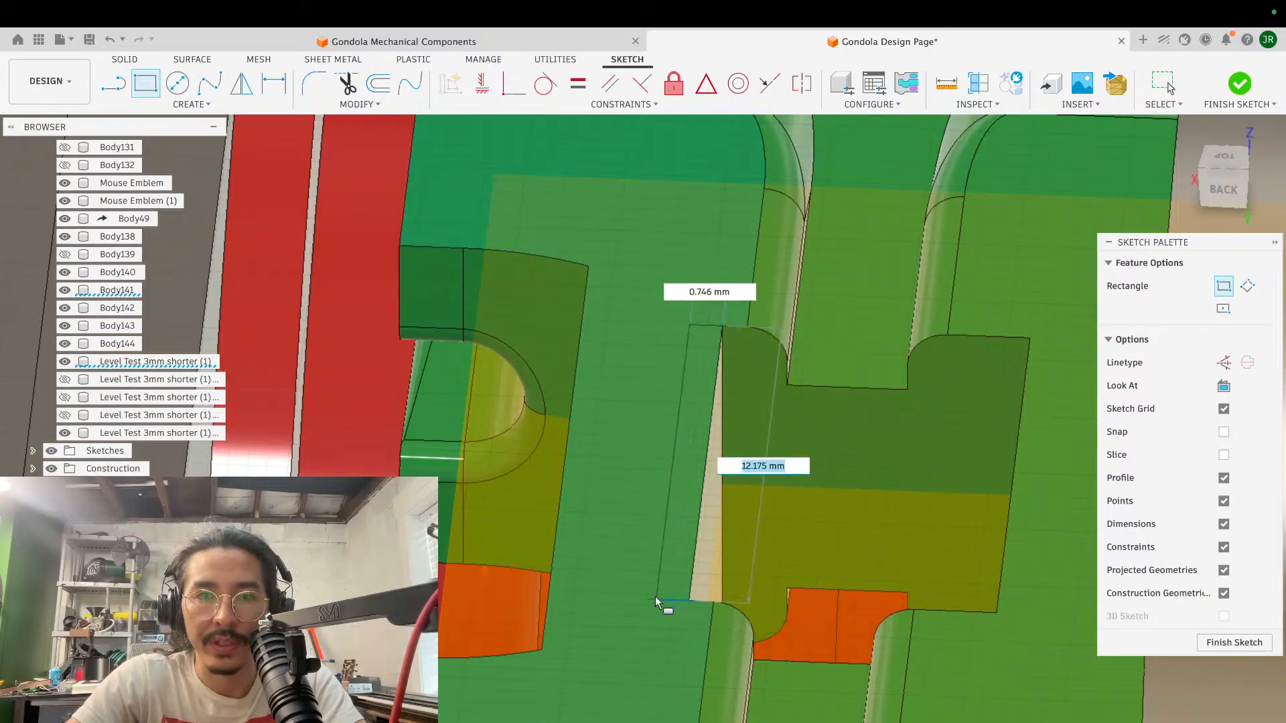
{"action": "left_click", "coordinate": [549, 594]}
{"action": "key", "text": "Escape"}
- Extrude the rectangle on the strip's top as a cut 1 mm deep into the green block
{"action": "left_click", "coordinate": [652, 465]}
{"action": "key", "text": "e"}
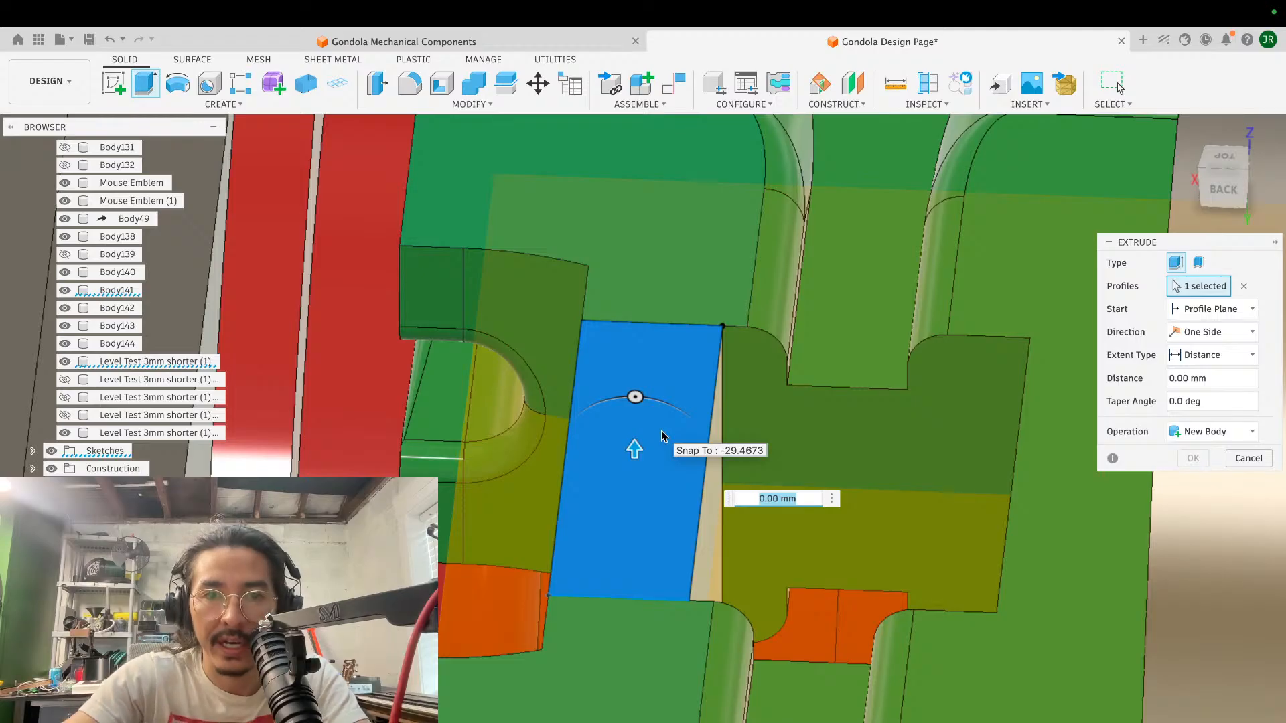
{"action": "scroll", "coordinate": [661, 431], "scroll_direction": "down", "scroll_amount": 4}
{"action": "left_click_drag", "start_coordinate": [635, 449], "coordinate": [634, 457]}
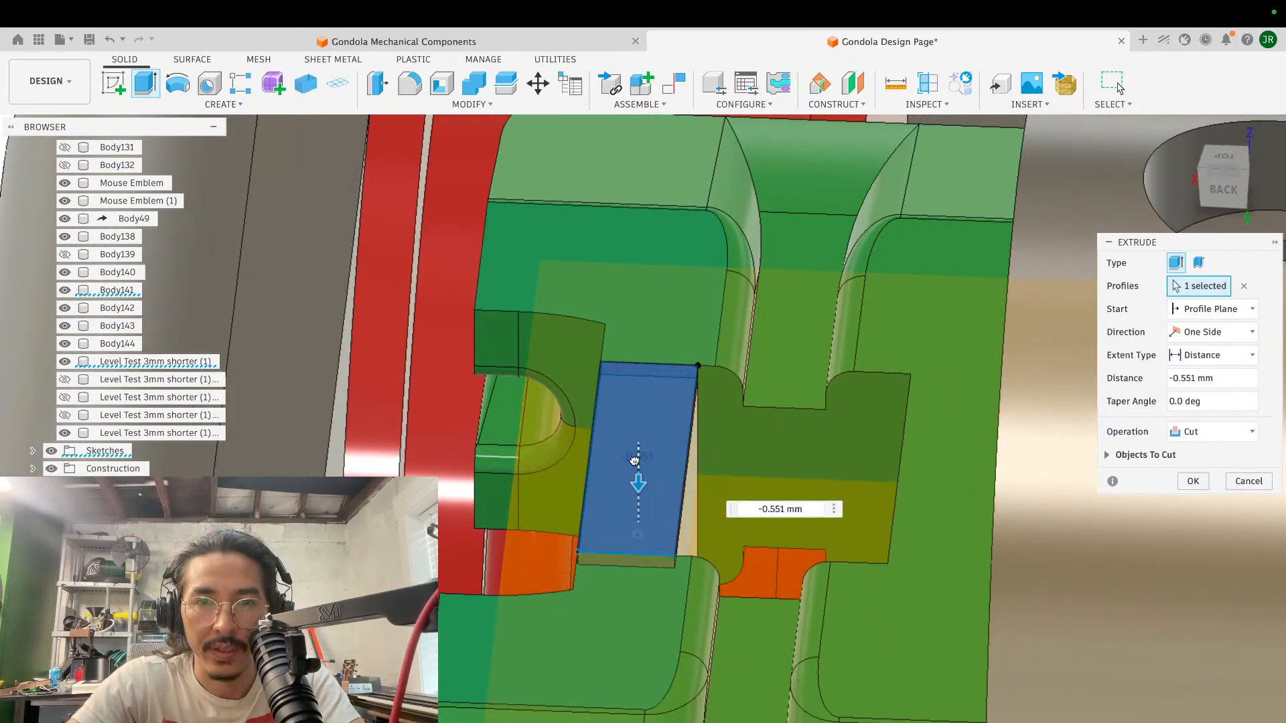
{"action": "scroll", "coordinate": [636, 464], "scroll_direction": "down", "scroll_amount": 10, "text": "shift"}
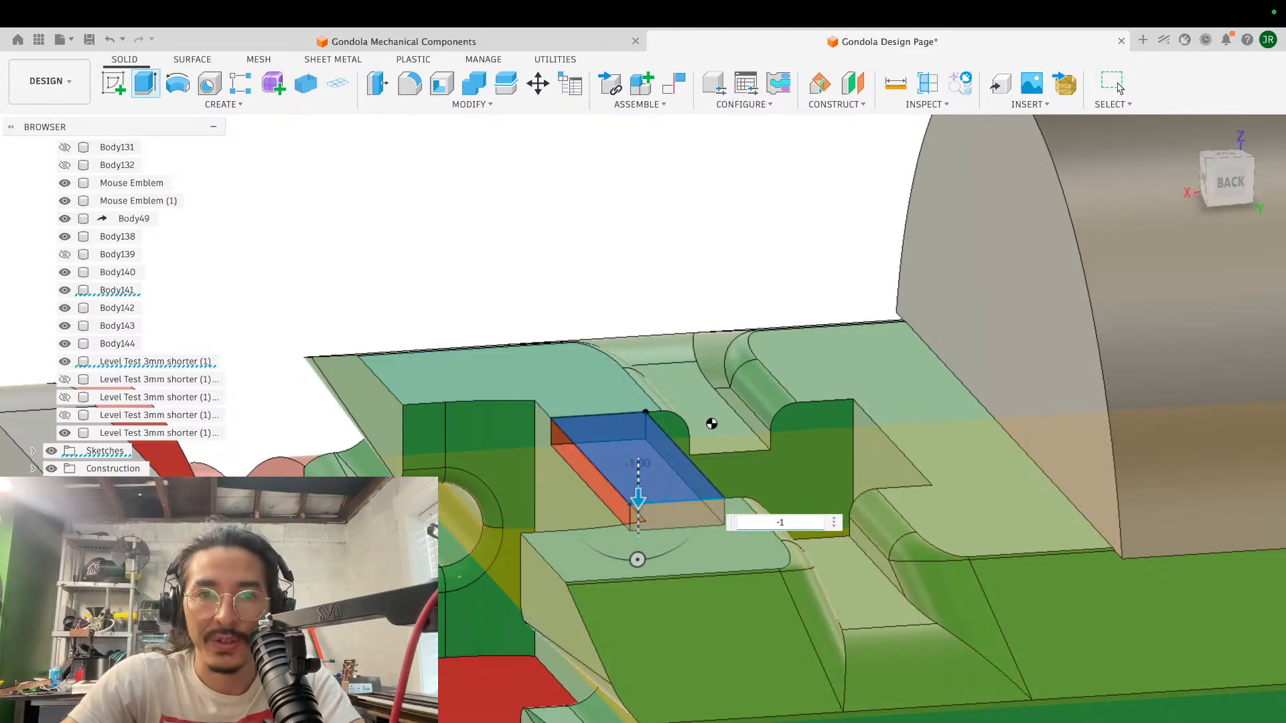
{"action": "key", "text": "Return"}
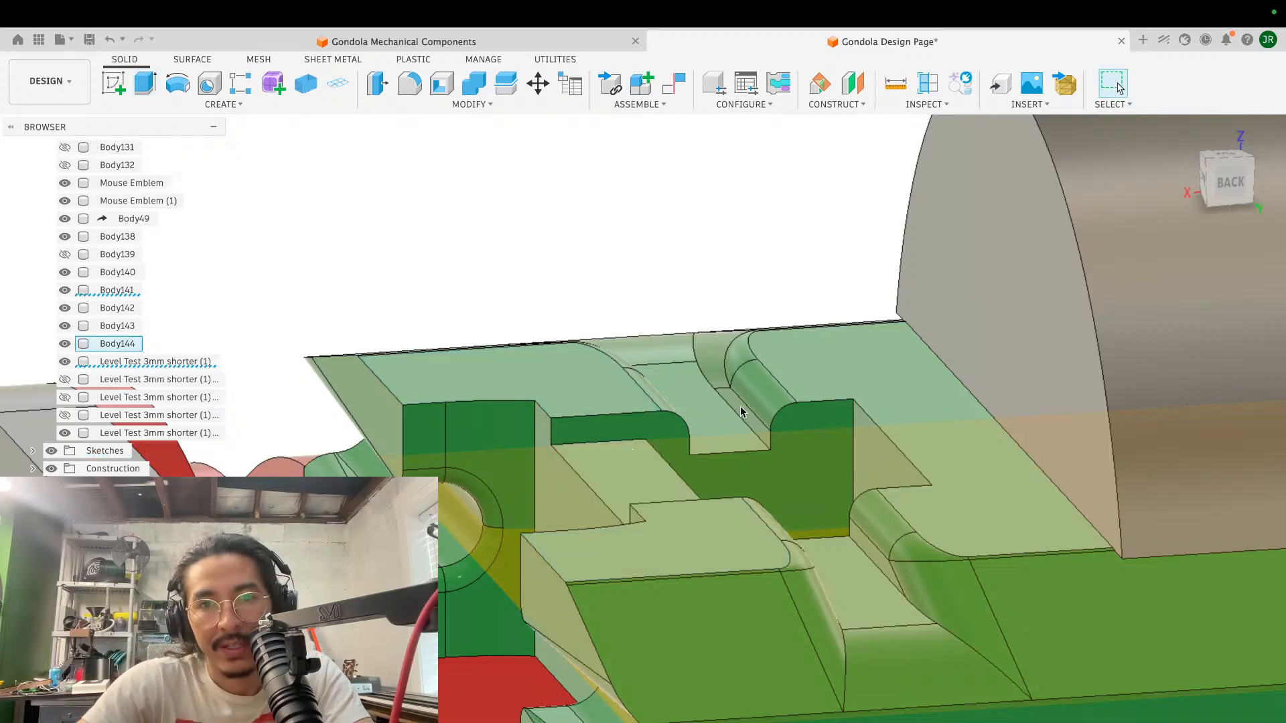
- Examine the shallow recess on the strip and its position against the cable groove and clamp cylinder from the rear and side
{"action": "scroll", "coordinate": [741, 407], "scroll_direction": "up", "scroll_amount": 5, "text": "shift"}
{"action": "scroll", "coordinate": [741, 407], "scroll_direction": "down", "scroll_amount": 10, "text": "shift"}
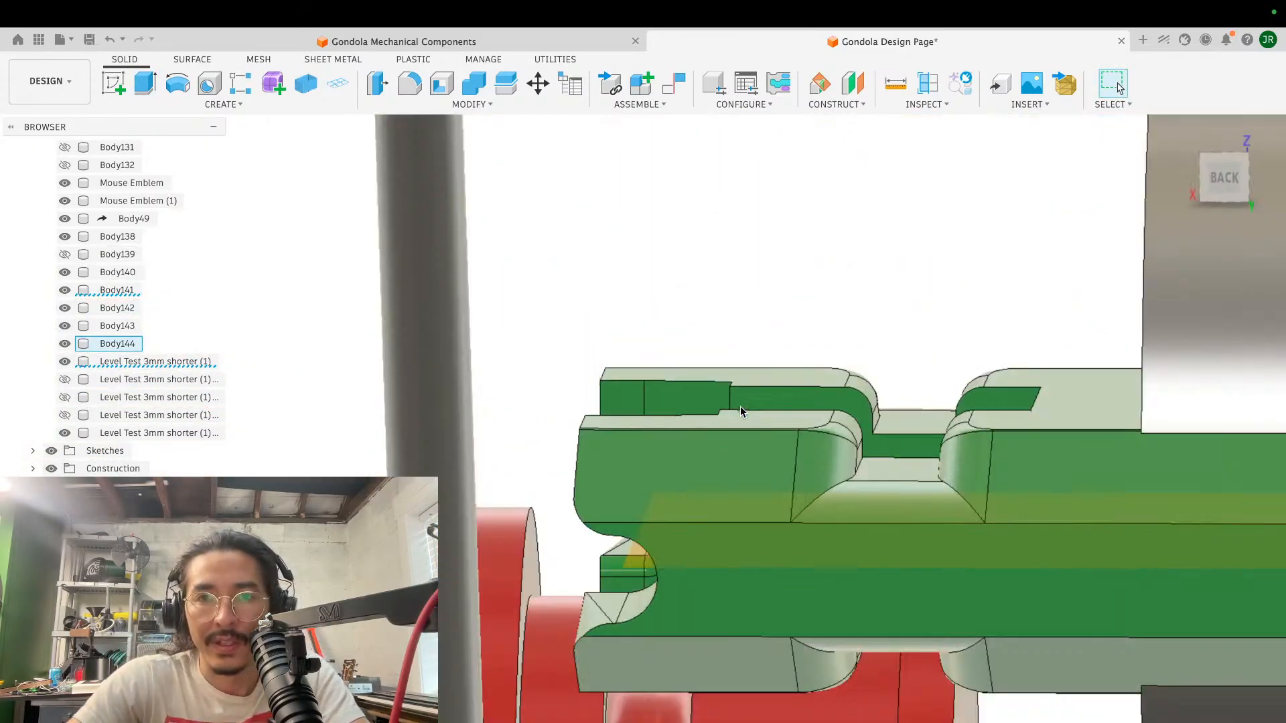
{"action": "scroll", "coordinate": [741, 411], "scroll_direction": "left", "scroll_amount": 8, "text": "shift"}
{"action": "scroll", "coordinate": [740, 411], "scroll_direction": "up", "scroll_amount": 6, "text": "shift"}
{"action": "scroll", "coordinate": [741, 411], "scroll_direction": "right", "scroll_amount": 5, "text": "shift"}
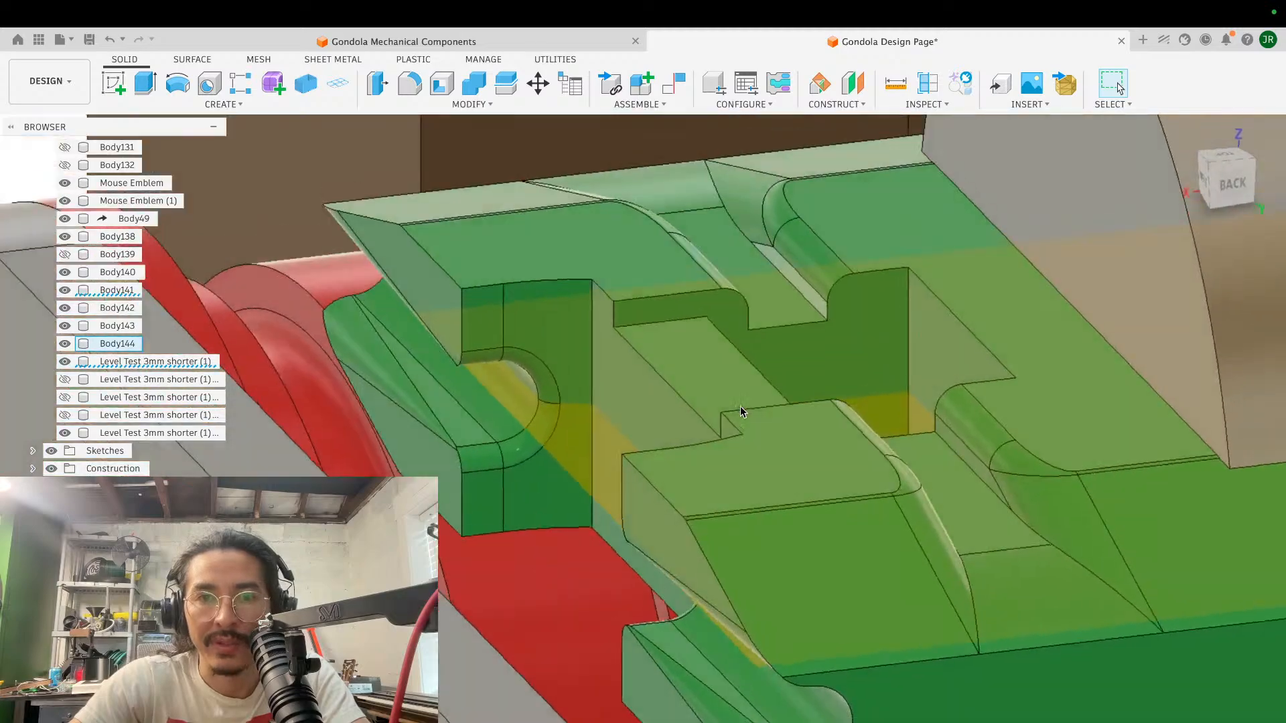
{"action": "scroll", "coordinate": [740, 406], "scroll_direction": "down", "scroll_amount": 5, "text": "shift"}
{"action": "scroll", "coordinate": [741, 407], "scroll_direction": "up", "scroll_amount": 5, "text": "shift"}
{"action": "scroll", "coordinate": [740, 407], "scroll_direction": "down", "scroll_amount": 10, "text": "shift"}
{"action": "scroll", "coordinate": [741, 407], "scroll_direction": "up", "scroll_amount": 10, "text": "shift"}
{"action": "scroll", "coordinate": [741, 407], "scroll_direction": "down", "scroll_amount": 3}
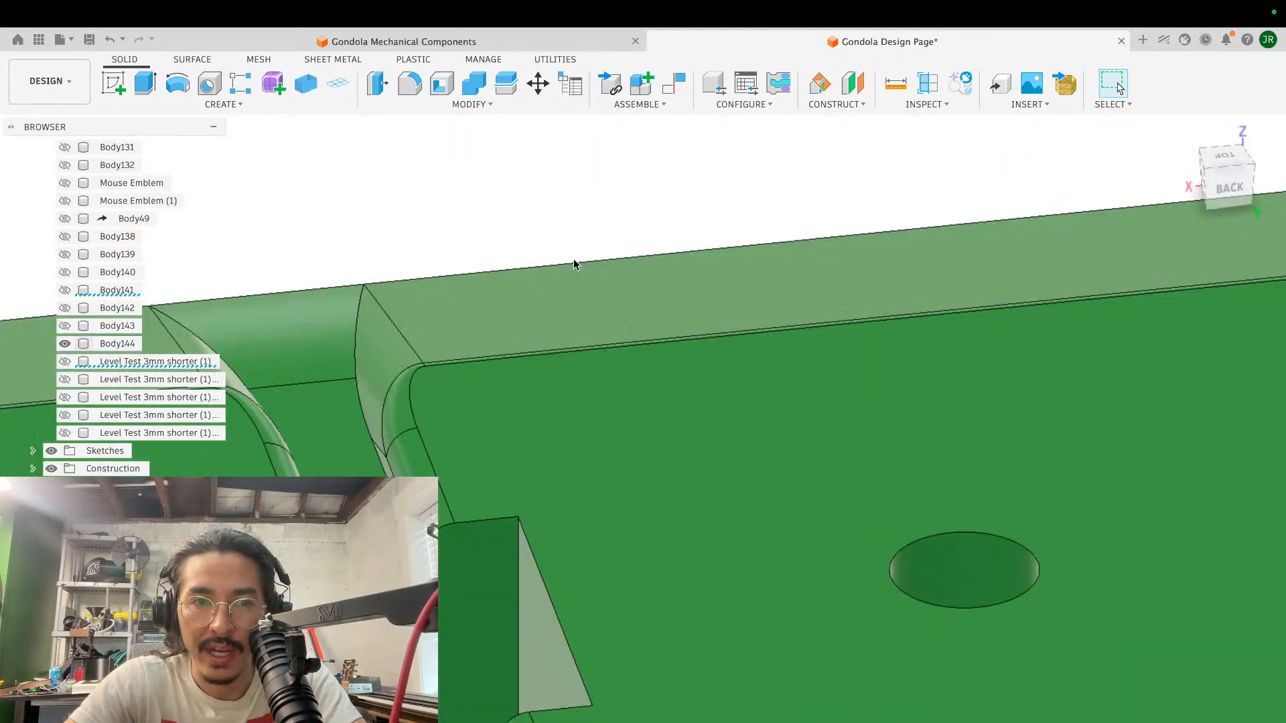
- Isolate the green cable block and inspect the notched strip from above and below
{"action": "scroll", "coordinate": [574, 261], "scroll_direction": "down", "scroll_amount": 6, "text": "shift"}
{"action": "middle_click_drag", "start_coordinate": [573, 262], "coordinate": [626, 261]}
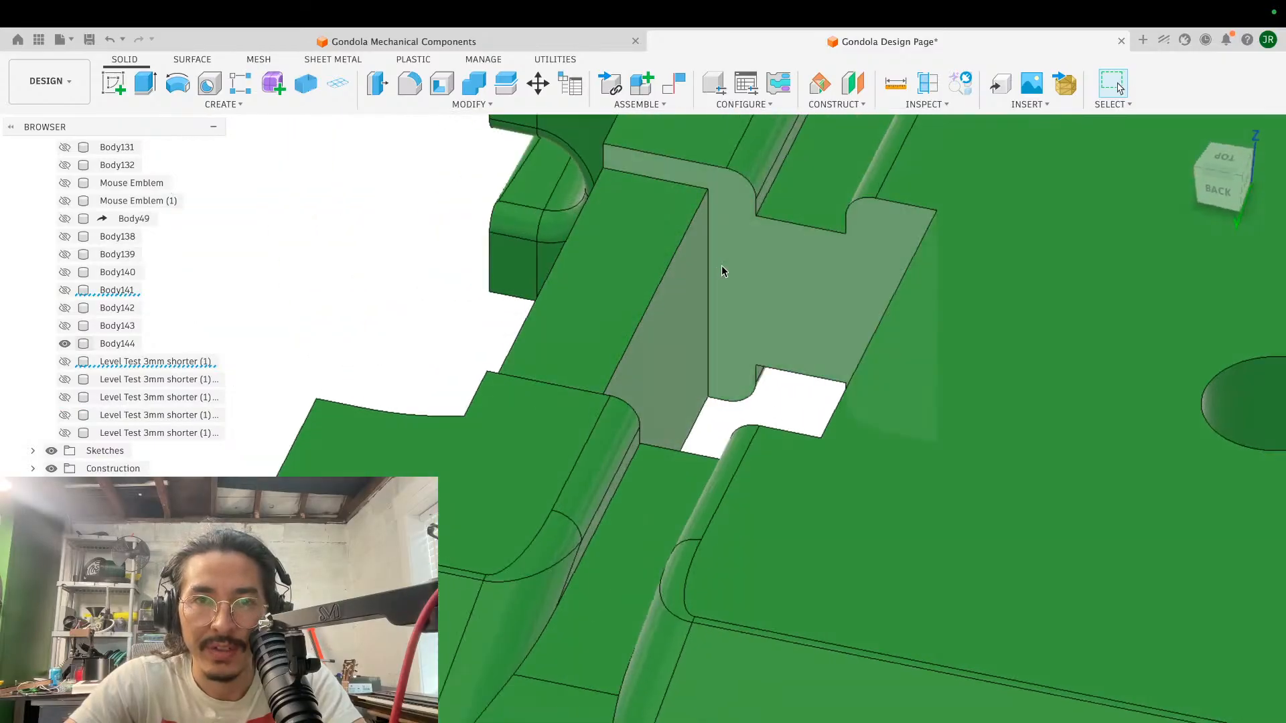
{"action": "scroll", "coordinate": [708, 267], "scroll_direction": "up", "scroll_amount": 2}
{"action": "scroll", "coordinate": [708, 267], "scroll_direction": "down", "scroll_amount": 5, "text": "shift"}
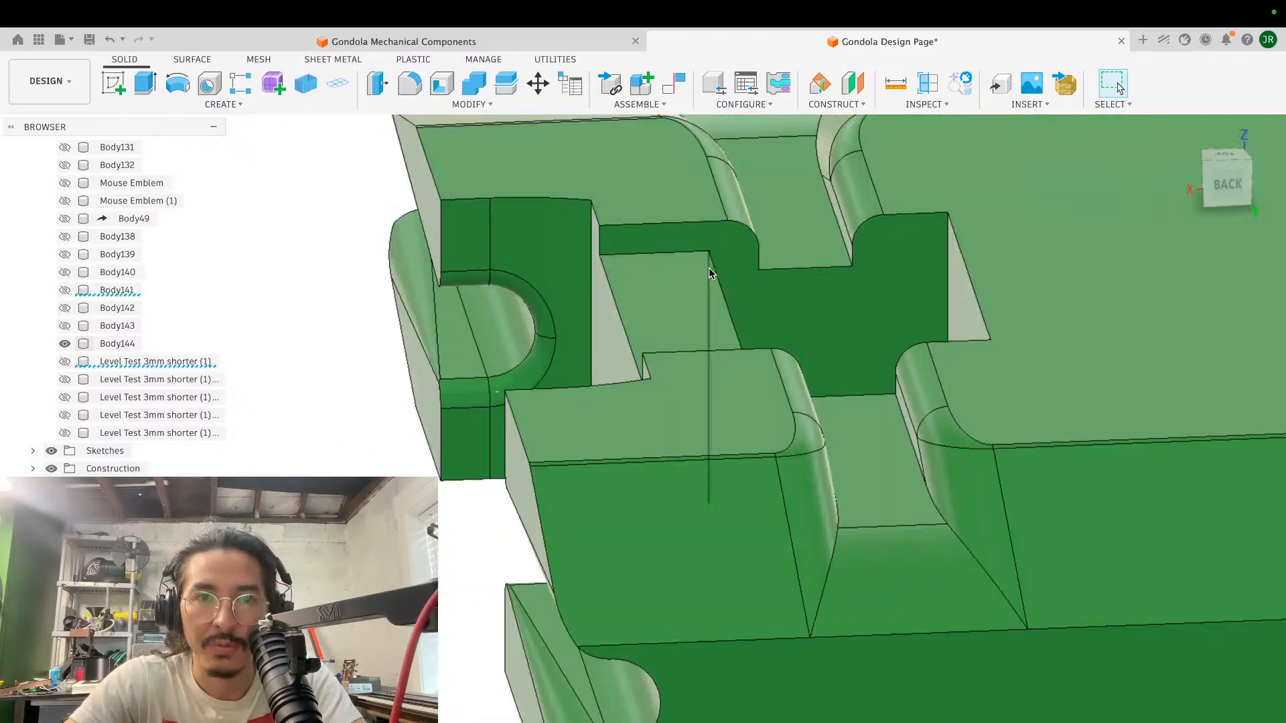
{"action": "scroll", "coordinate": [709, 268], "scroll_direction": "down", "scroll_amount": 10, "text": "shift"}
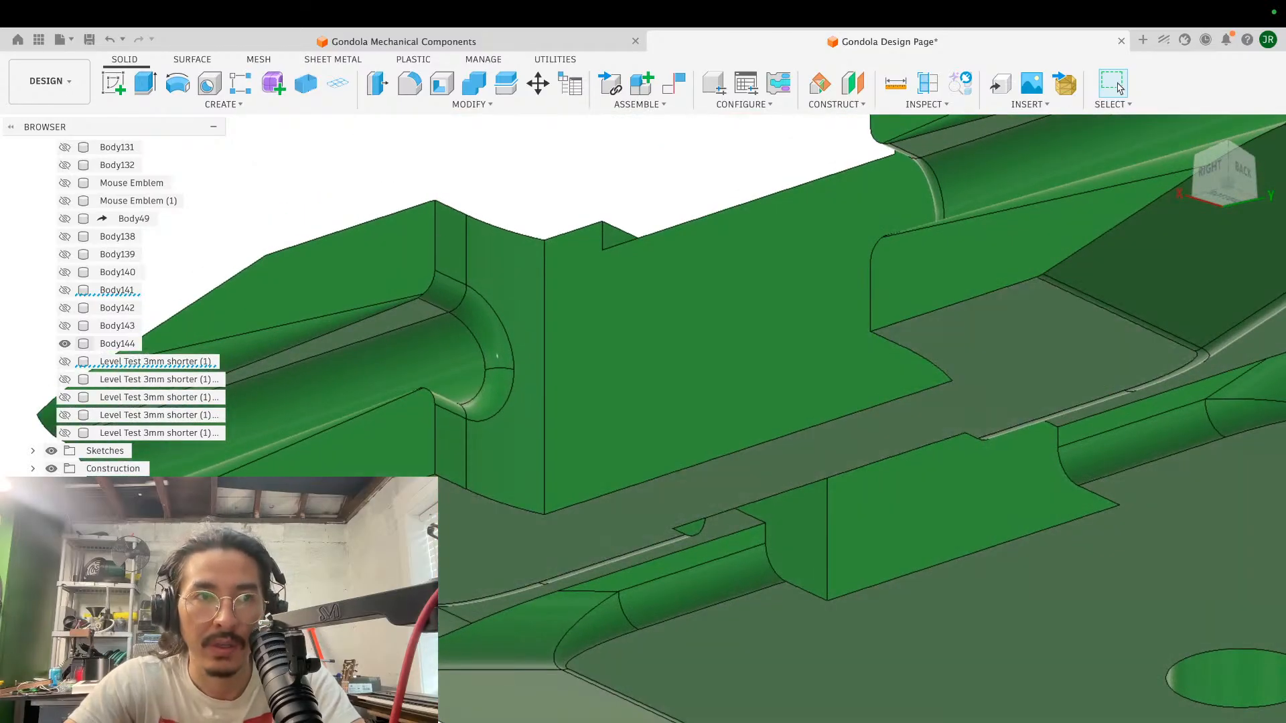
- Sketch a matching rectangle on the green block's underside, spanning the strip between the end notch and central opening
{"action": "left_click", "coordinate": [117, 81]}
{"action": "left_click", "coordinate": [761, 468]}
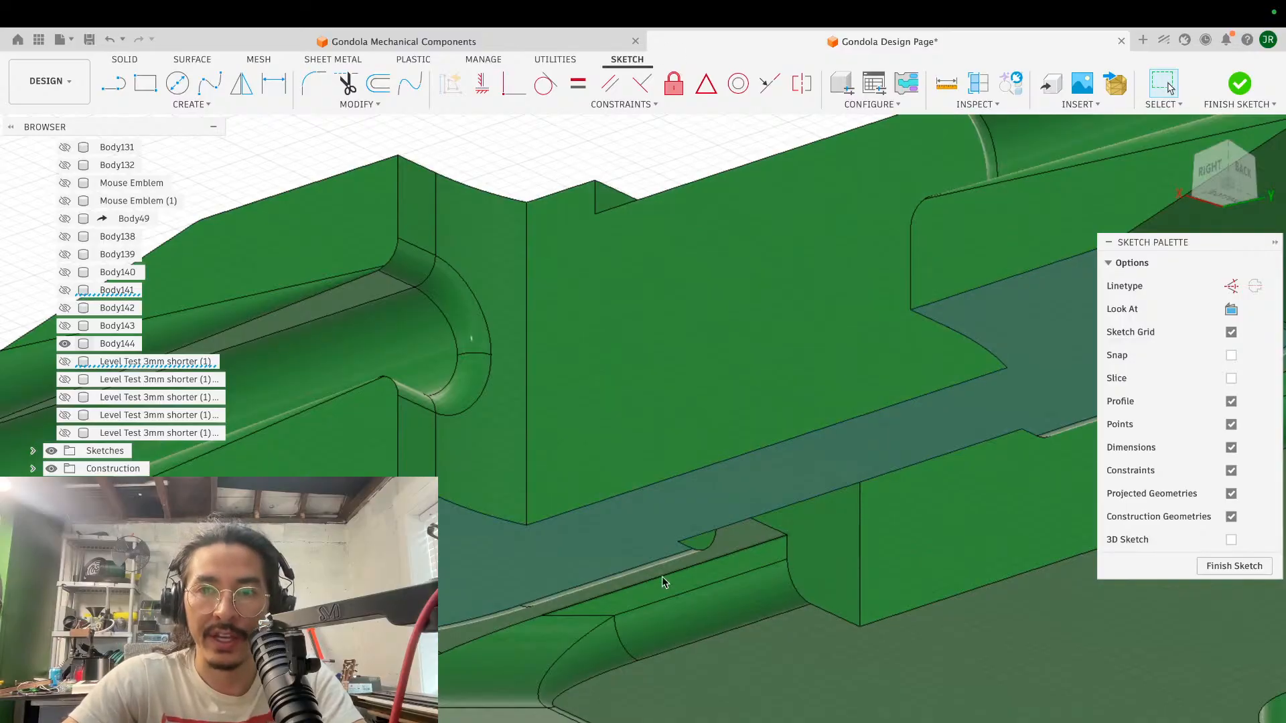
{"action": "scroll", "coordinate": [662, 579], "scroll_direction": "left", "scroll_amount": 4, "text": "shift"}
{"action": "scroll", "coordinate": [661, 579], "scroll_direction": "right", "scroll_amount": 8}
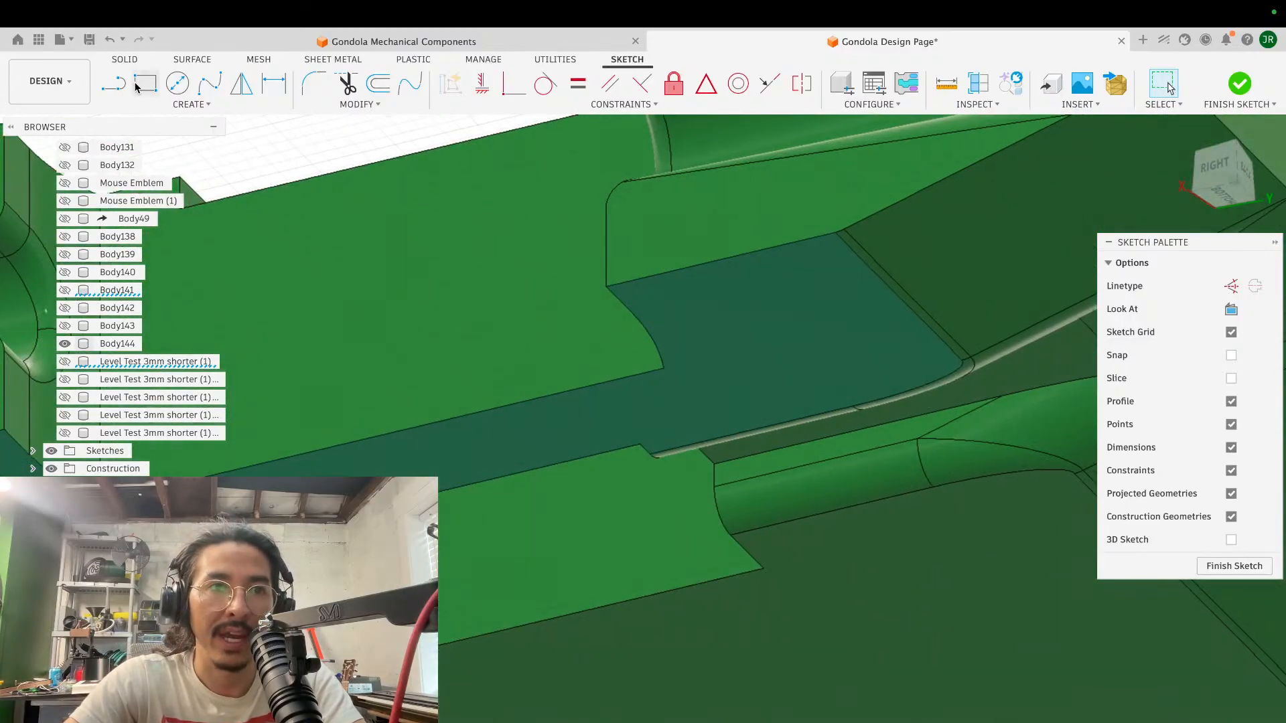
{"action": "left_click", "coordinate": [143, 85]}
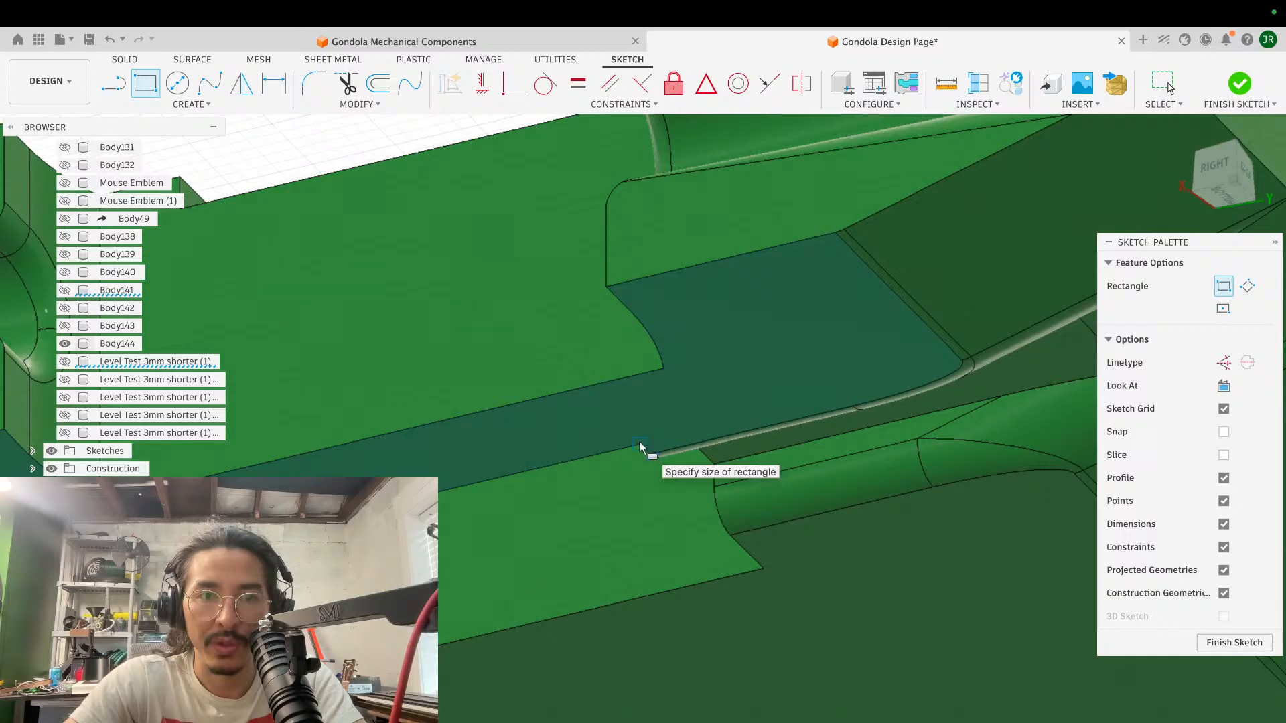
{"action": "scroll", "coordinate": [640, 447], "scroll_direction": "left", "scroll_amount": 4}
{"action": "scroll", "coordinate": [639, 447], "scroll_direction": "down", "scroll_amount": 2}
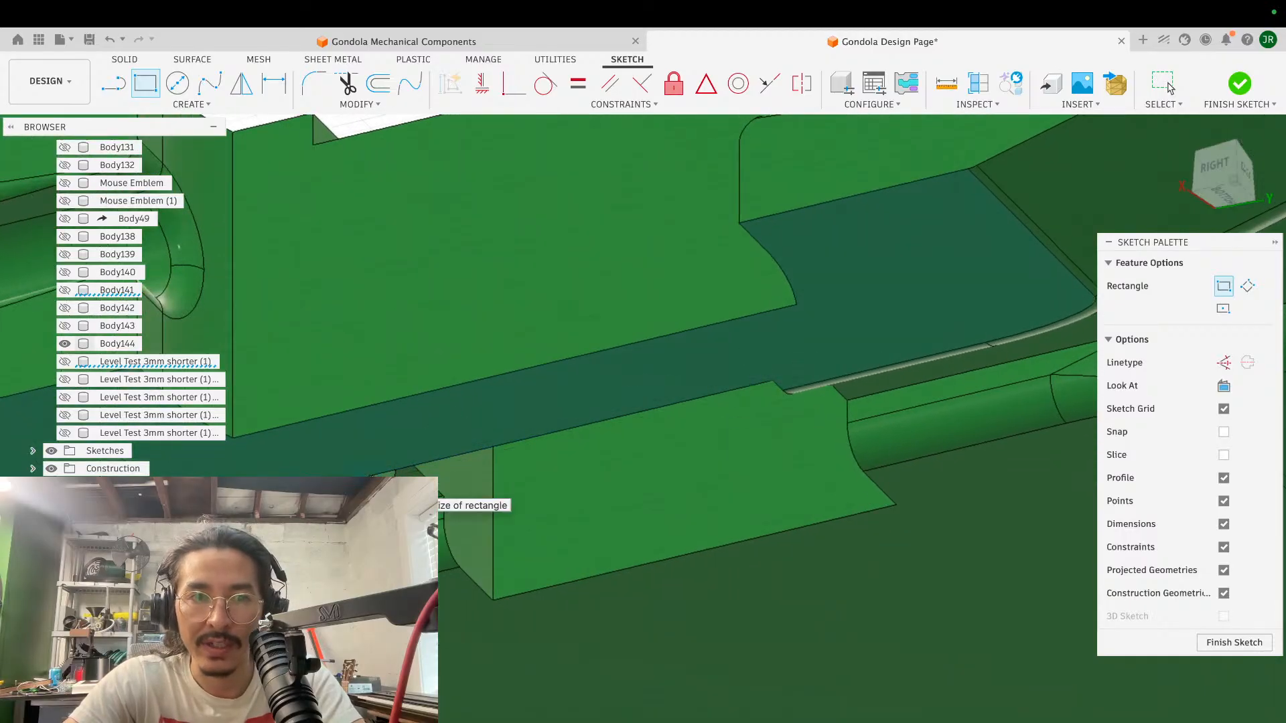
{"action": "left_click", "coordinate": [312, 420]}
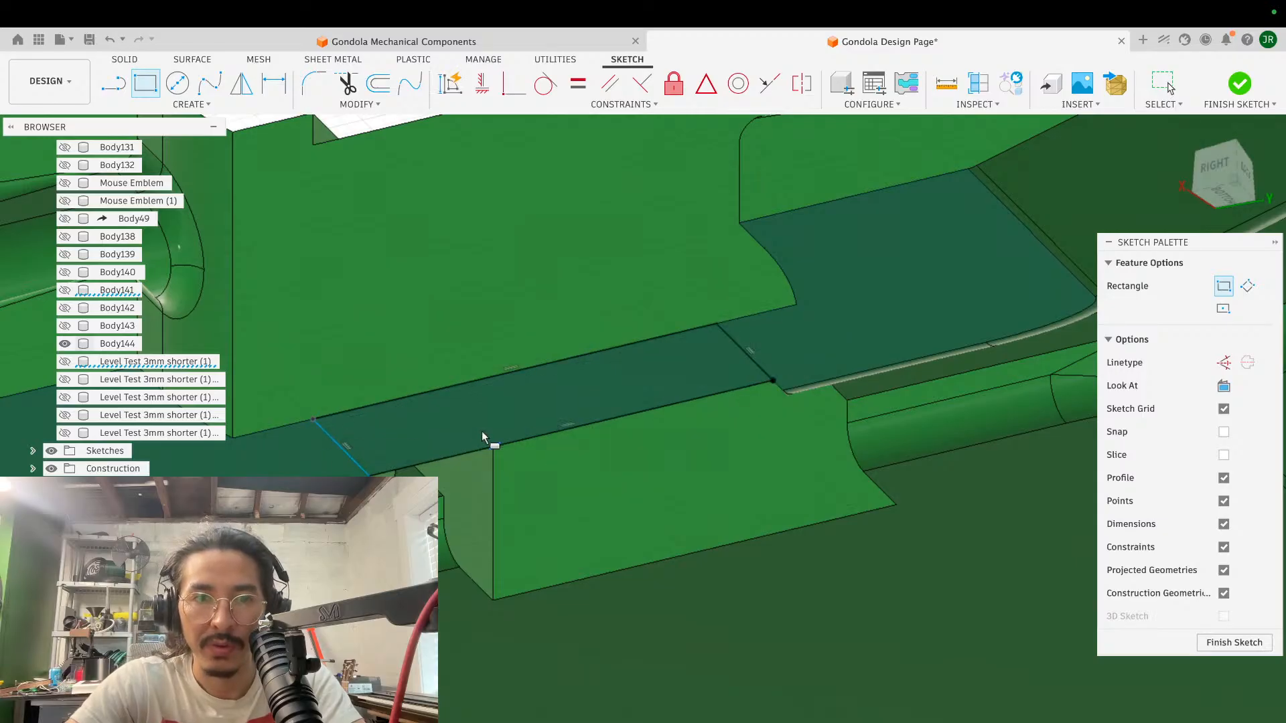
{"action": "key", "text": "Escape"}
- Extrude the underside rectangle as a cut 1 mm deep into the green block
{"action": "key", "text": "e"}
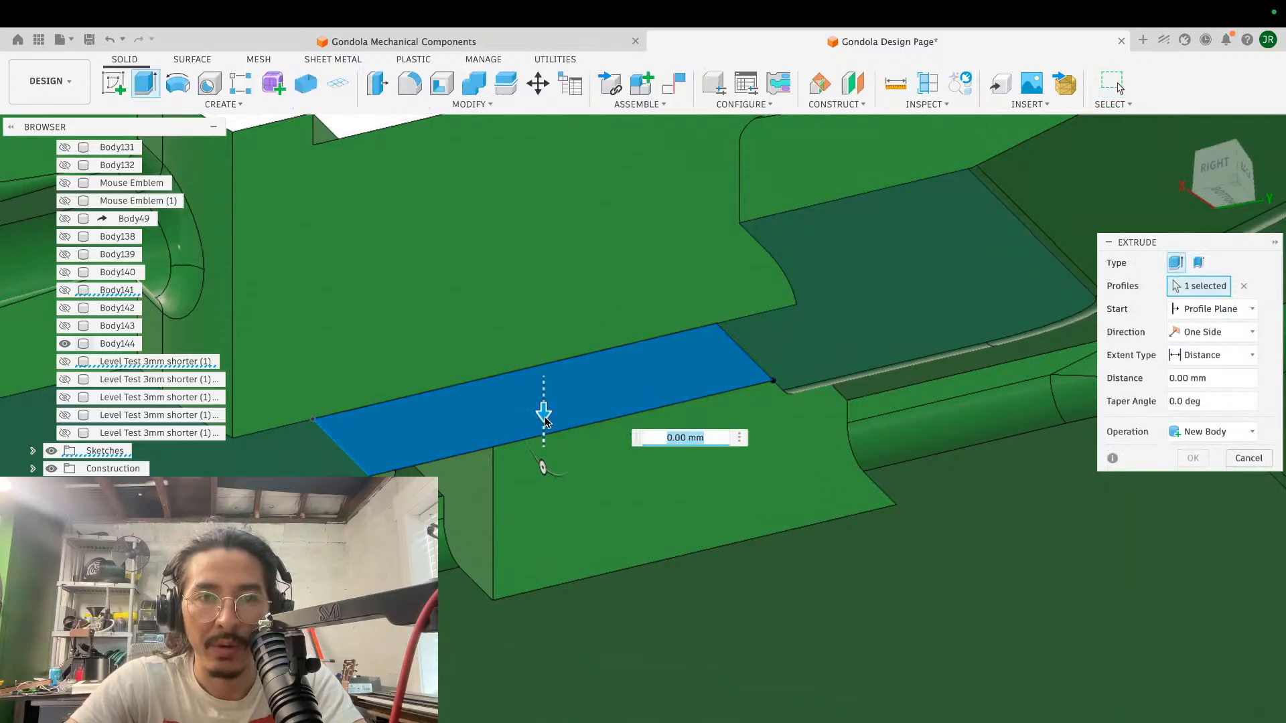
{"action": "left_click_drag", "start_coordinate": [546, 415], "coordinate": [546, 408]}
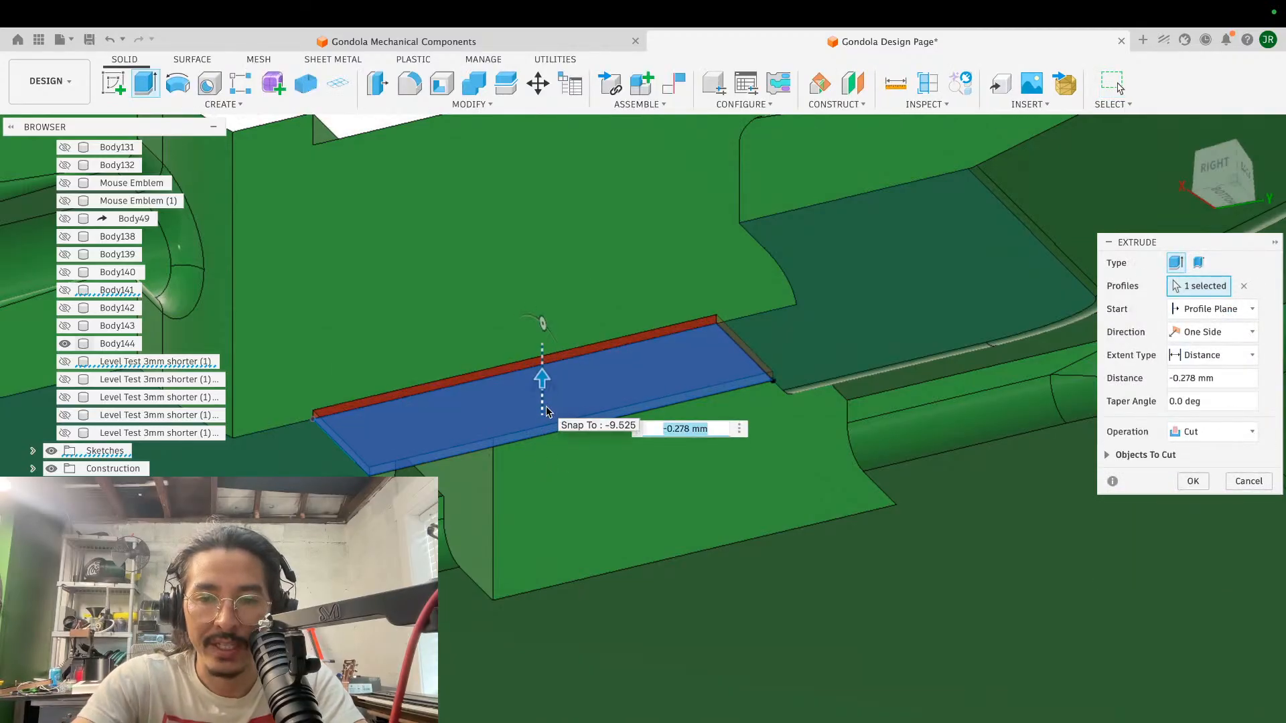
{"action": "type", "text": "-1"}
{"action": "key", "text": "Return"}
- Try to fillet the strip's upper and lower edges facing the central opening with a radius of about 1.9 mm
{"action": "scroll", "coordinate": [707, 382], "scroll_direction": "up", "scroll_amount": 3}
{"action": "scroll", "coordinate": [706, 382], "scroll_direction": "up", "scroll_amount": 10, "text": "shift"}
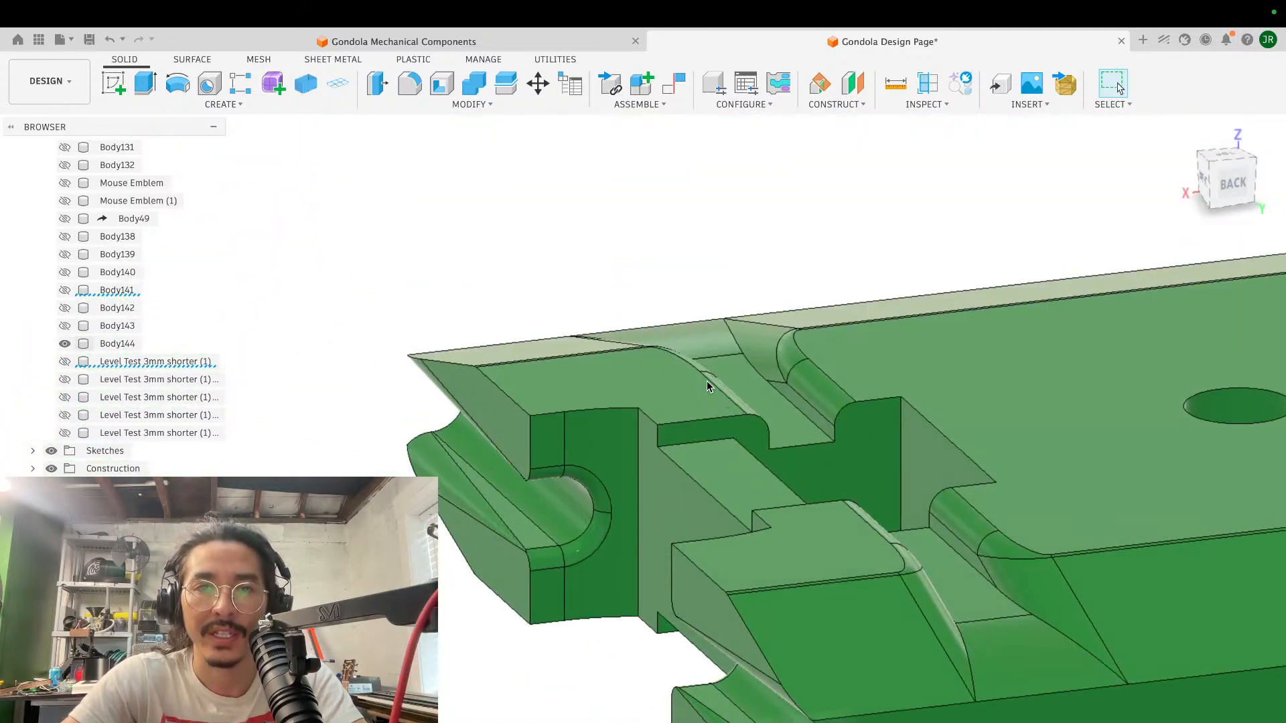
{"action": "scroll", "coordinate": [706, 380], "scroll_direction": "up", "scroll_amount": 5}
{"action": "key", "text": "f"}
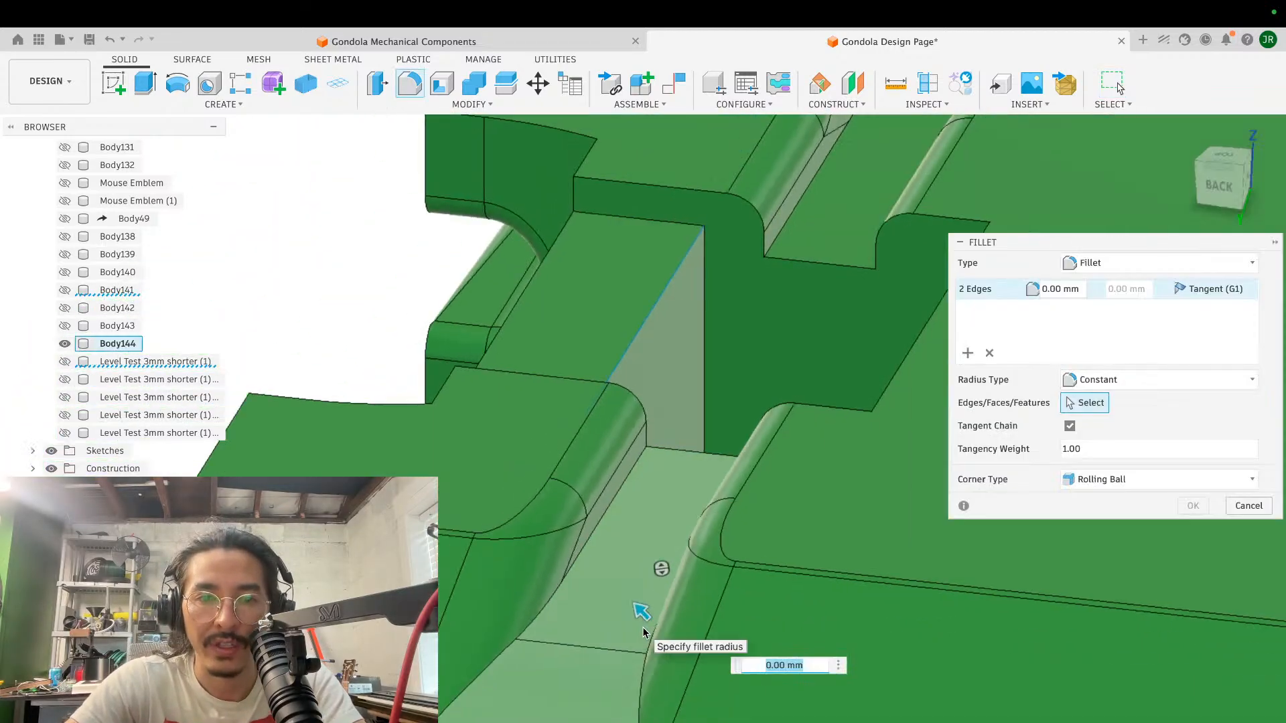
{"action": "left_click_drag", "start_coordinate": [641, 616], "coordinate": [616, 595]}
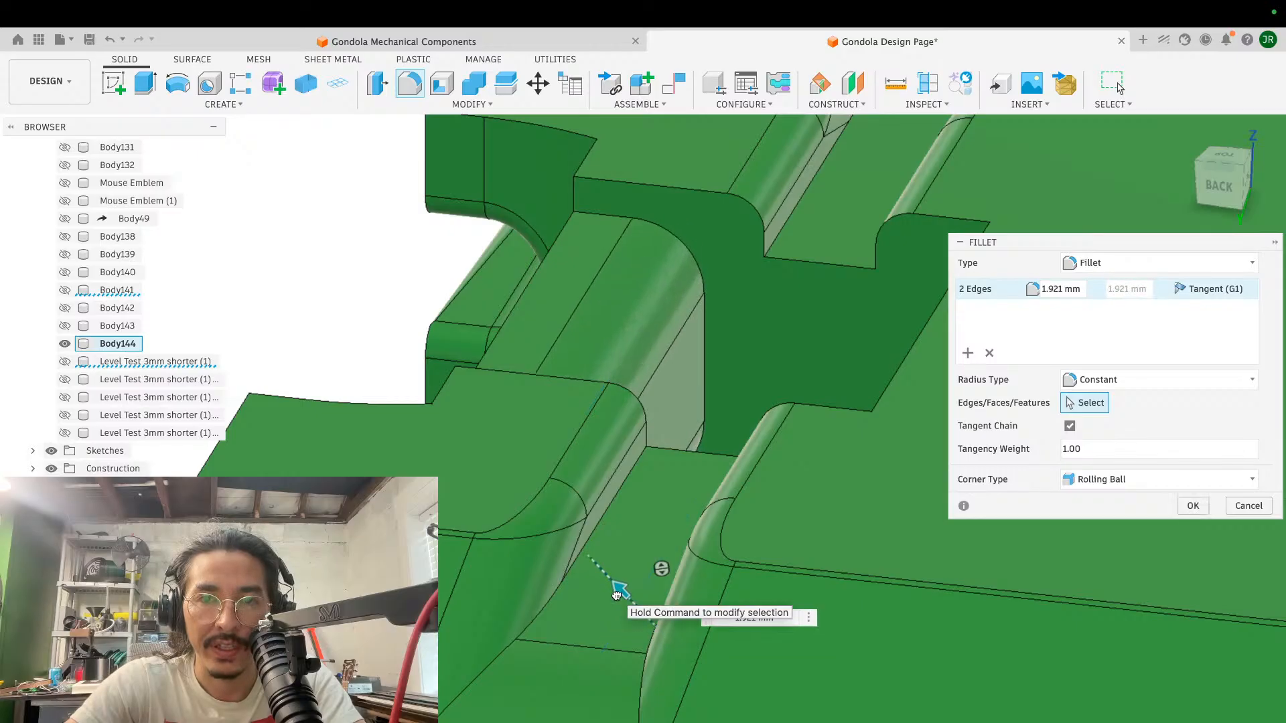
{"action": "left_click", "coordinate": [1178, 507]}
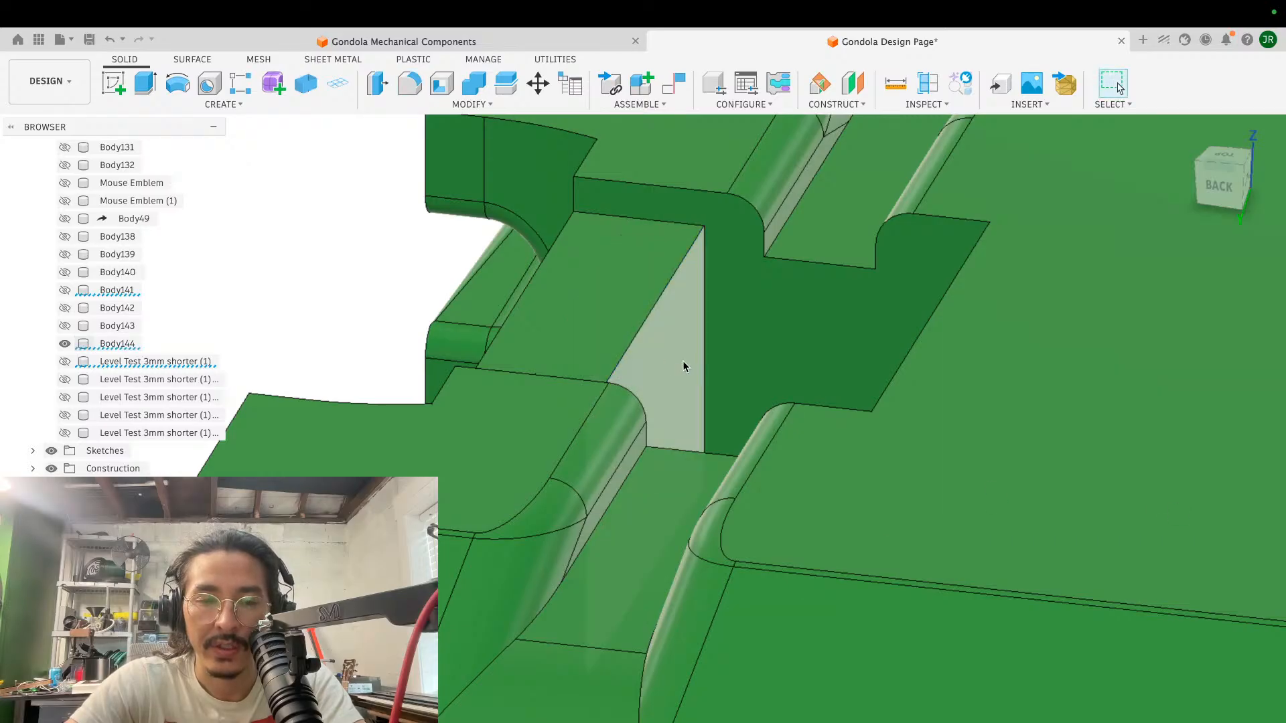
- Extrude the strip's side face 1.43 mm into the central opening, joined to the green block
{"action": "left_click", "coordinate": [683, 365]}
{"action": "key", "text": "e"}
{"action": "left_click_drag", "start_coordinate": [689, 364], "coordinate": [750, 367]}
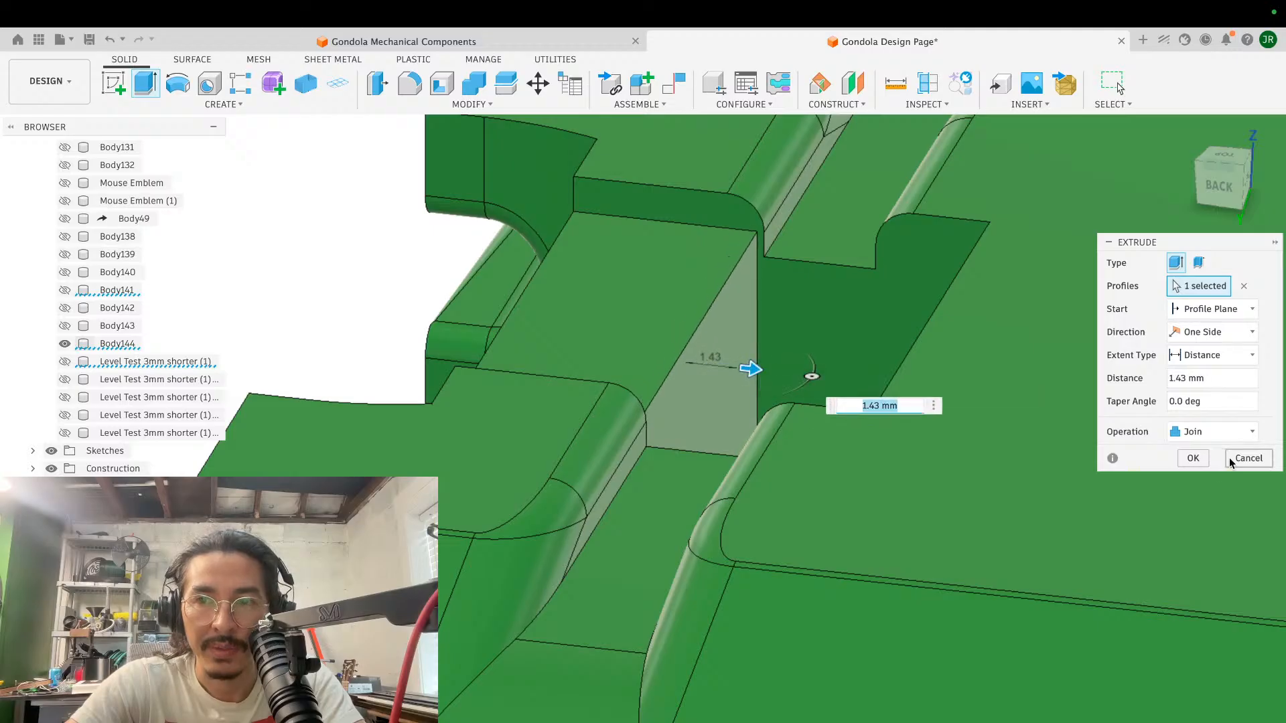
{"action": "left_click", "coordinate": [1193, 459]}
- Fillet the widened strip's upper and lower edges facing the central opening with a radius of about 2.96 mm
{"action": "key", "text": "f"}
{"action": "left_click", "coordinate": [700, 321]}
{"action": "middle_click_drag", "start_coordinate": [700, 323], "coordinate": [695, 574], "text": "shift"}
{"action": "left_click_drag", "start_coordinate": [688, 576], "coordinate": [675, 565]}
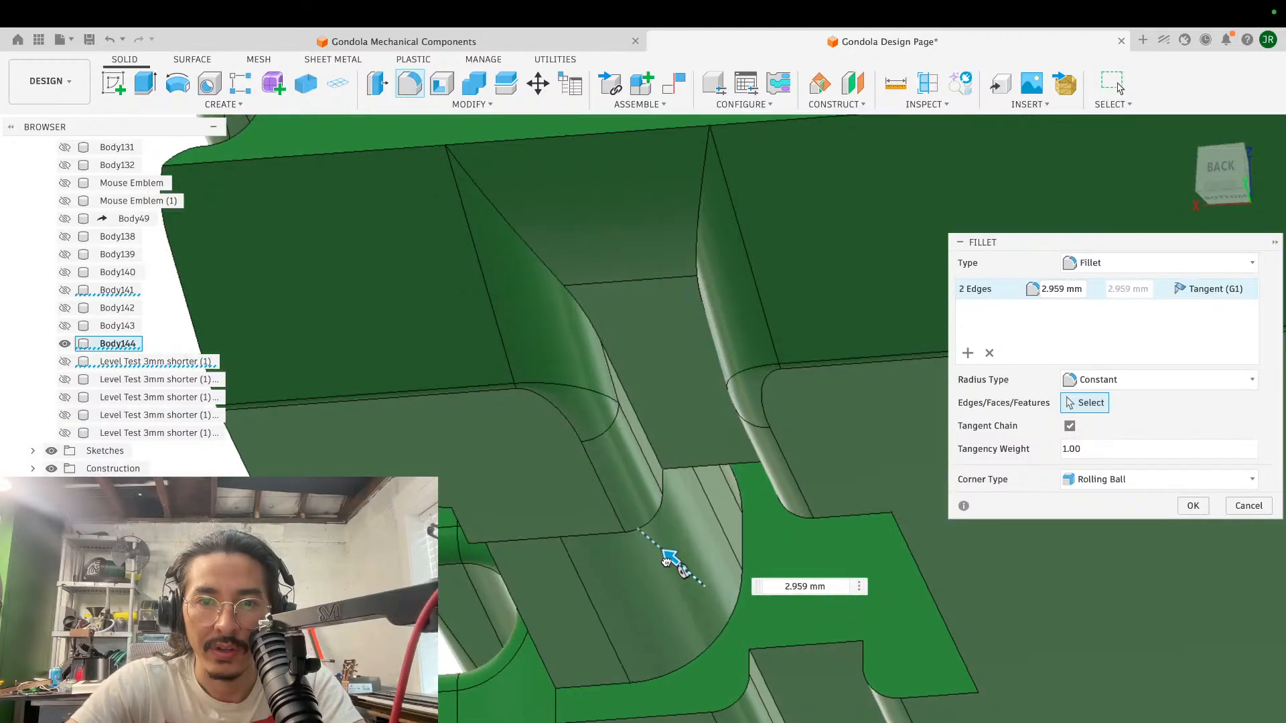
{"action": "left_click", "coordinate": [1194, 511]}
- Examine the rounded strip and its transition into the cable groove and central opening from above and behind
{"action": "scroll", "coordinate": [790, 531], "scroll_direction": "up", "scroll_amount": 10, "text": "shift"}
{"action": "scroll", "coordinate": [790, 532], "scroll_direction": "up", "scroll_amount": 3, "text": "shift"}
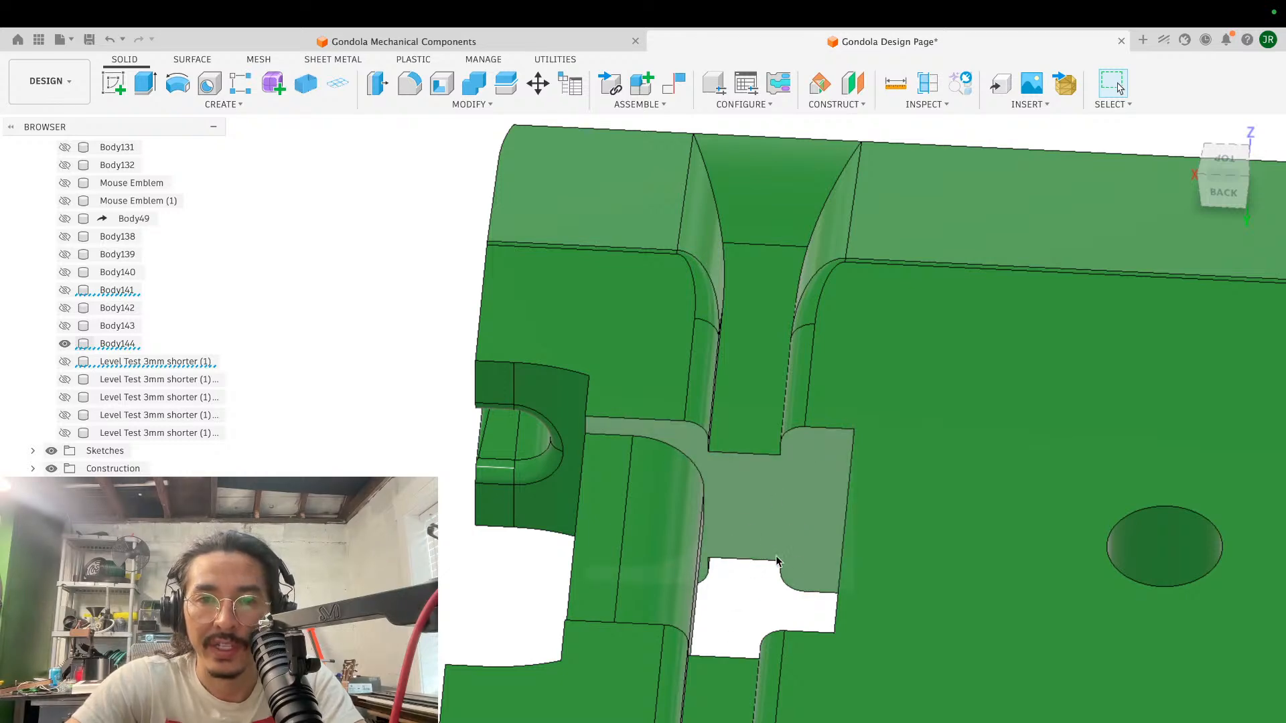
{"action": "scroll", "coordinate": [769, 586], "scroll_direction": "down", "scroll_amount": 3}
{"action": "scroll", "coordinate": [769, 585], "scroll_direction": "left", "scroll_amount": 5, "text": "shift"}
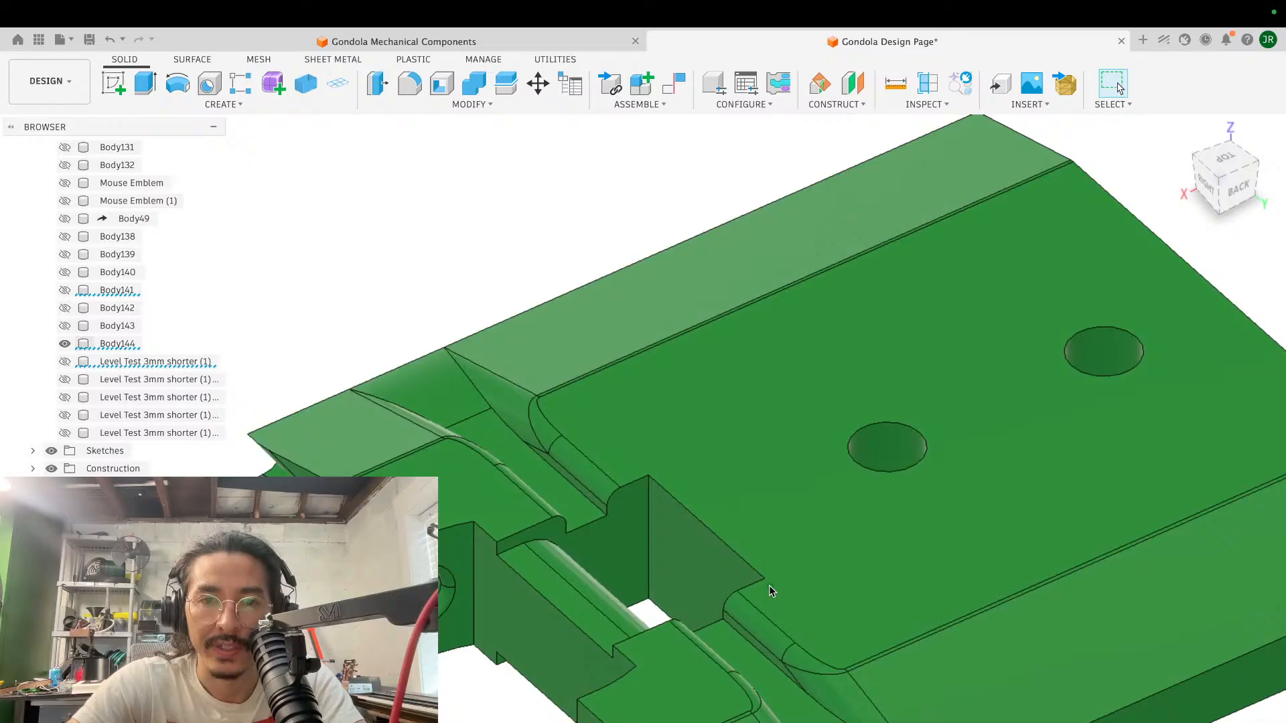
{"action": "scroll", "coordinate": [769, 585], "scroll_direction": "down", "scroll_amount": 3}
{"action": "scroll", "coordinate": [769, 585], "scroll_direction": "down", "scroll_amount": 10, "text": "shift"}
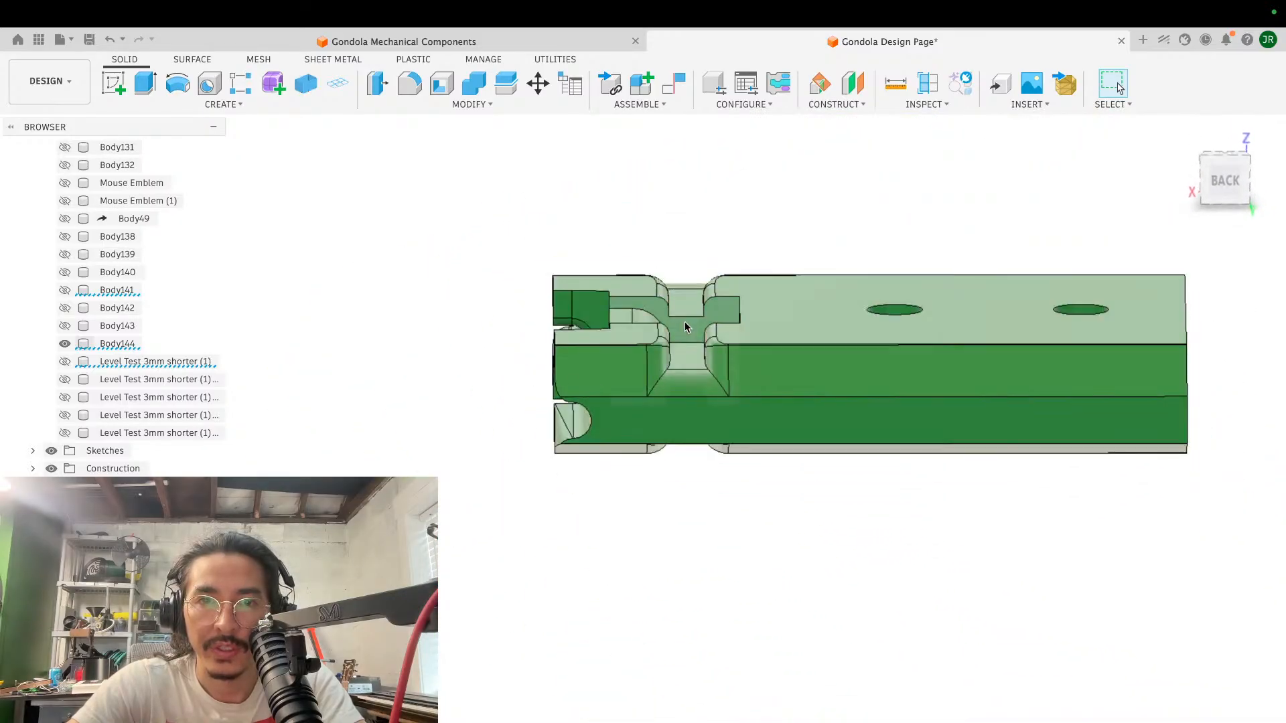
{"action": "scroll", "coordinate": [685, 326], "scroll_direction": "up", "scroll_amount": 8}
{"action": "scroll", "coordinate": [684, 327], "scroll_direction": "up", "scroll_amount": 5, "text": "shift"}
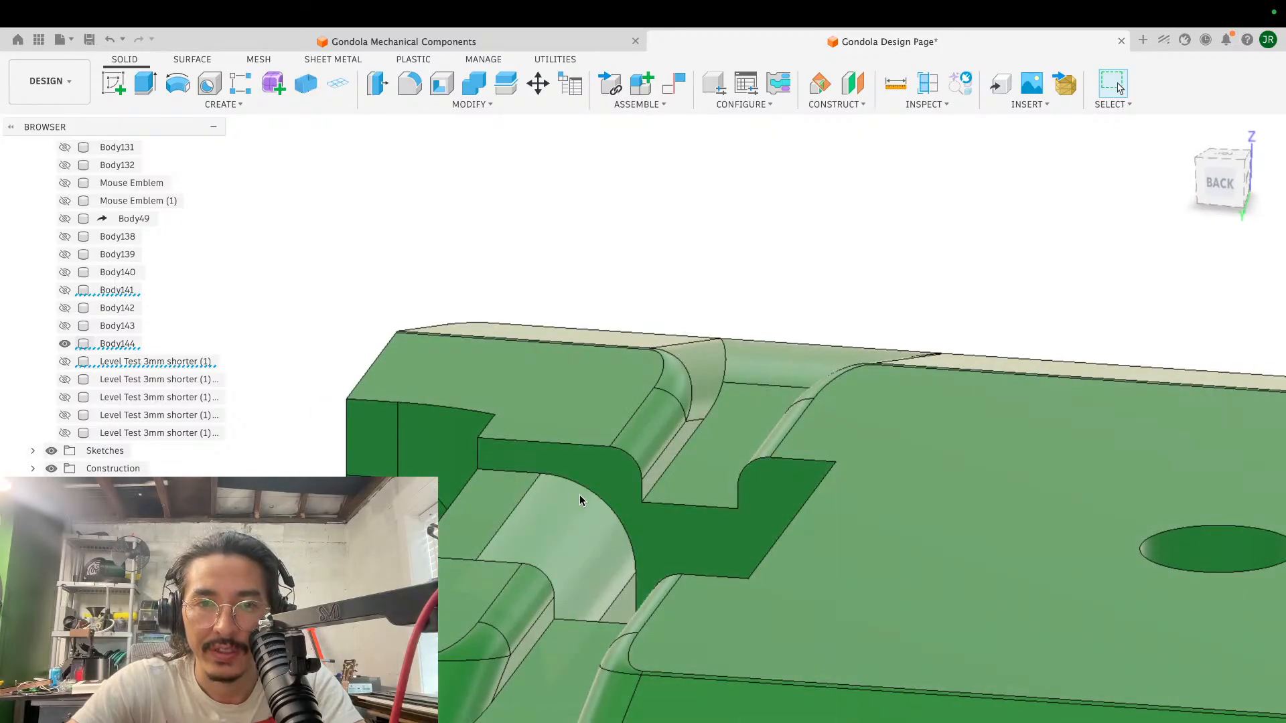
{"action": "scroll", "coordinate": [678, 537], "scroll_direction": "up", "scroll_amount": 5, "text": "shift"}
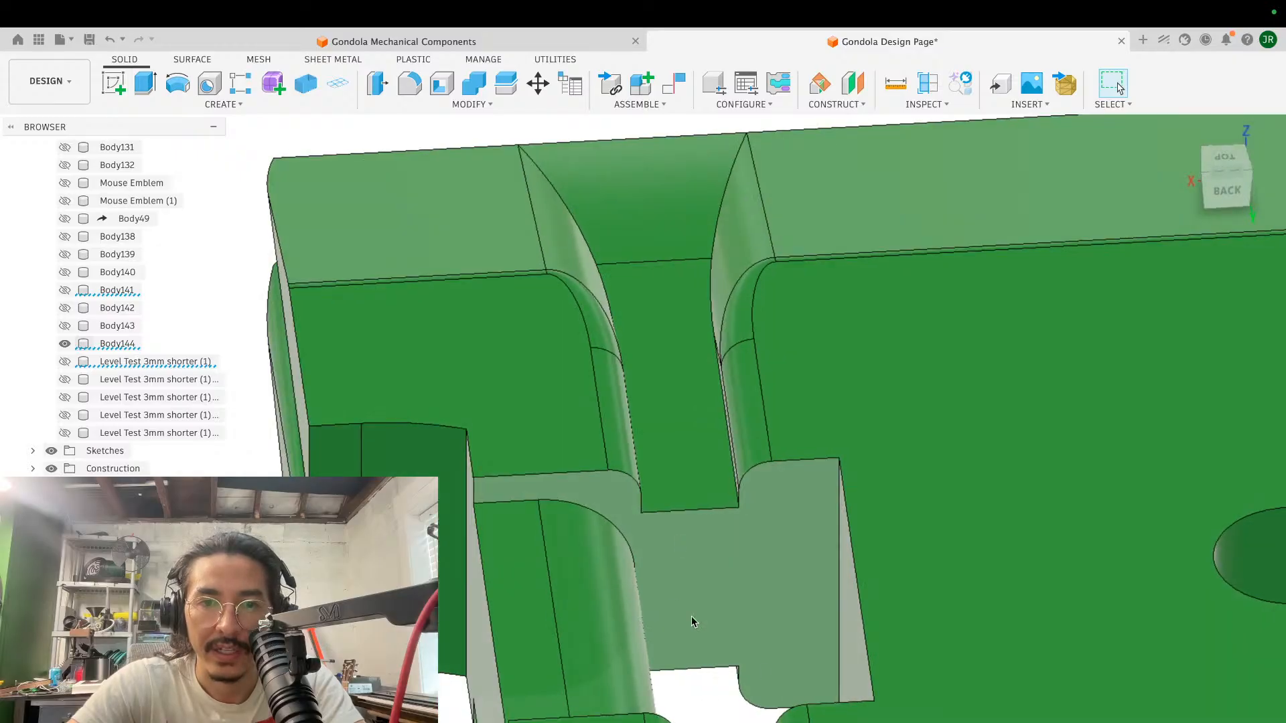
- Examine the isolated green block's rounded strip, cable groove and central opening from behind, the side and below
{"action": "scroll", "coordinate": [682, 582], "scroll_direction": "down", "scroll_amount": 5, "text": "shift"}
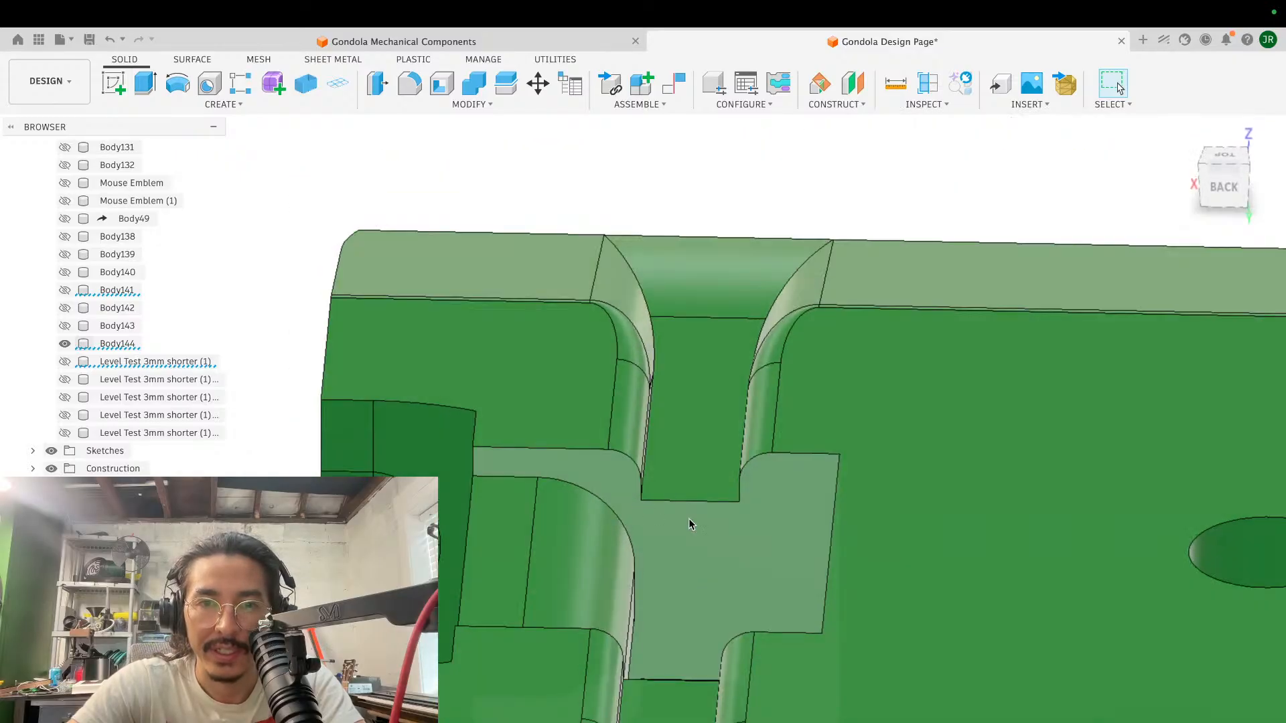
{"action": "scroll", "coordinate": [641, 689], "scroll_direction": "down", "scroll_amount": 5}
{"action": "scroll", "coordinate": [640, 679], "scroll_direction": "down", "scroll_amount": 5}
{"action": "scroll", "coordinate": [640, 679], "scroll_direction": "left", "scroll_amount": 4, "text": "shift"}
{"action": "scroll", "coordinate": [640, 679], "scroll_direction": "left", "scroll_amount": 5}
{"action": "scroll", "coordinate": [641, 676], "scroll_direction": "down", "scroll_amount": 10}
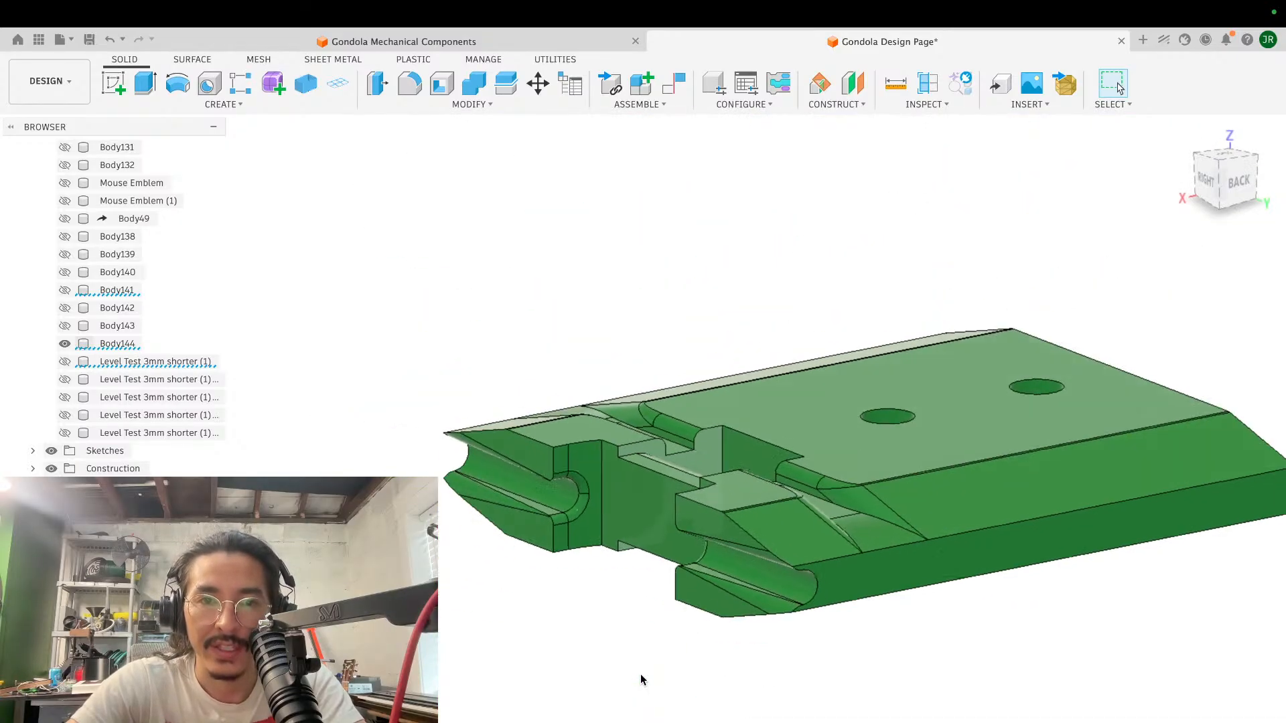
{"action": "scroll", "coordinate": [641, 674], "scroll_direction": "down", "scroll_amount": 10, "text": "shift"}
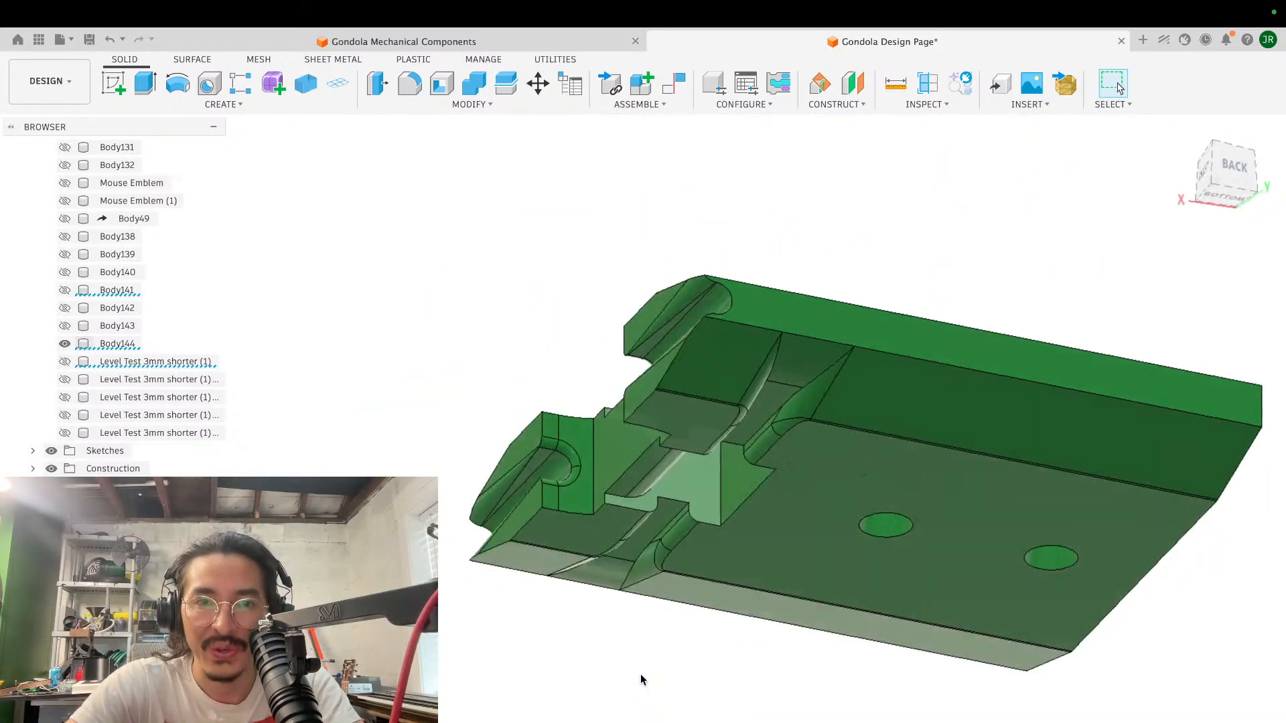
{"action": "scroll", "coordinate": [640, 674], "scroll_direction": "left", "scroll_amount": 2, "text": "shift"}
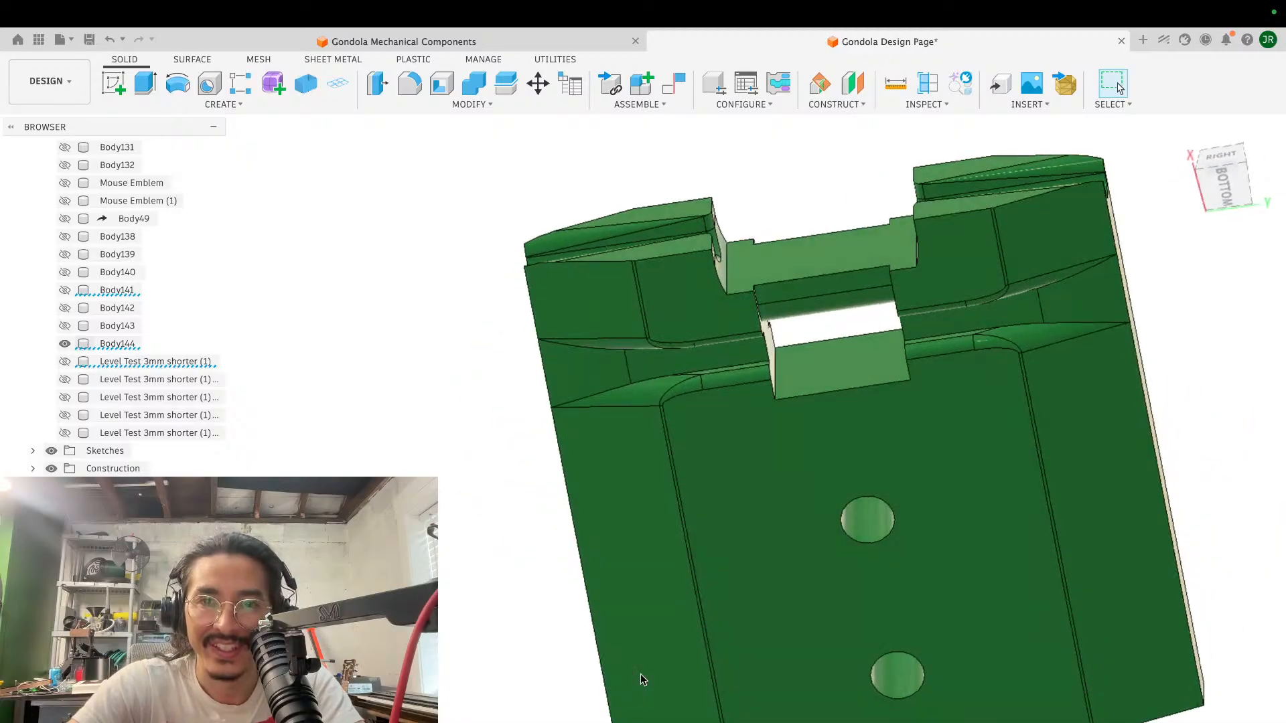
{"action": "scroll", "coordinate": [641, 674], "scroll_direction": "up", "scroll_amount": 4, "text": "shift"}
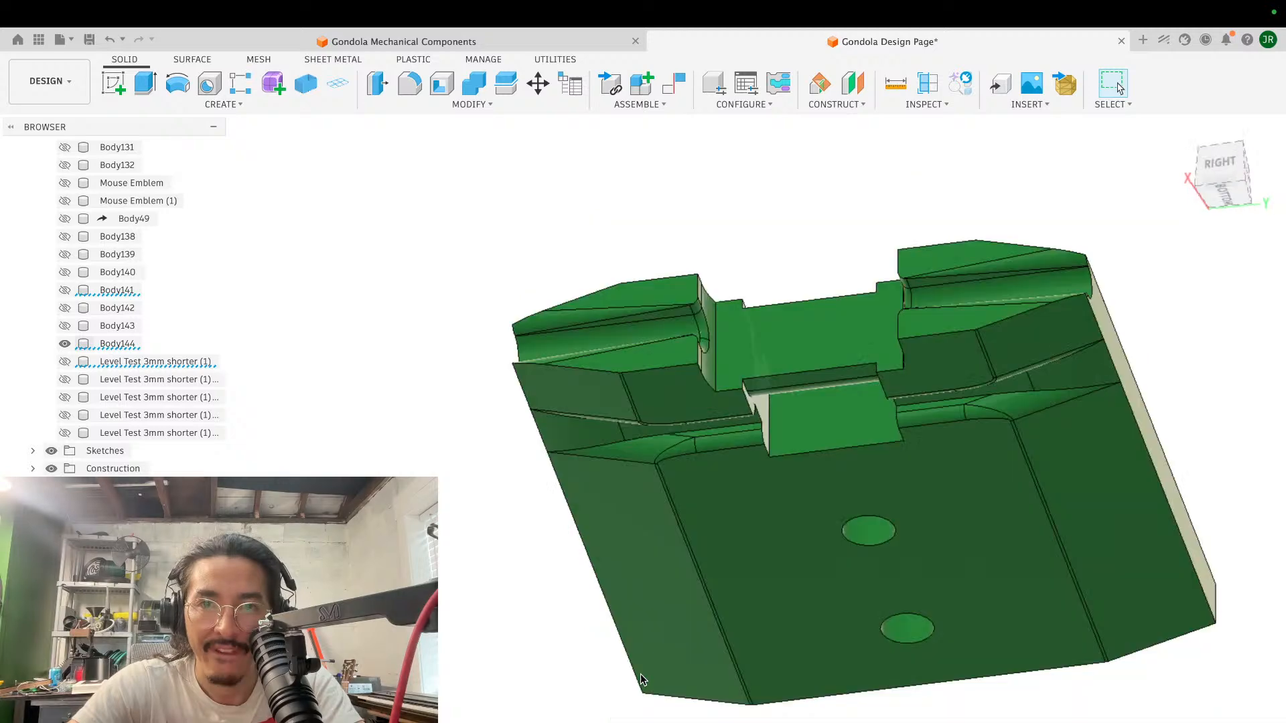
{"action": "scroll", "coordinate": [641, 674], "scroll_direction": "down", "scroll_amount": 5, "text": "shift"}
{"action": "scroll", "coordinate": [640, 674], "scroll_direction": "up", "scroll_amount": 4}
{"action": "scroll", "coordinate": [640, 674], "scroll_direction": "up", "scroll_amount": 4, "text": "shift"}
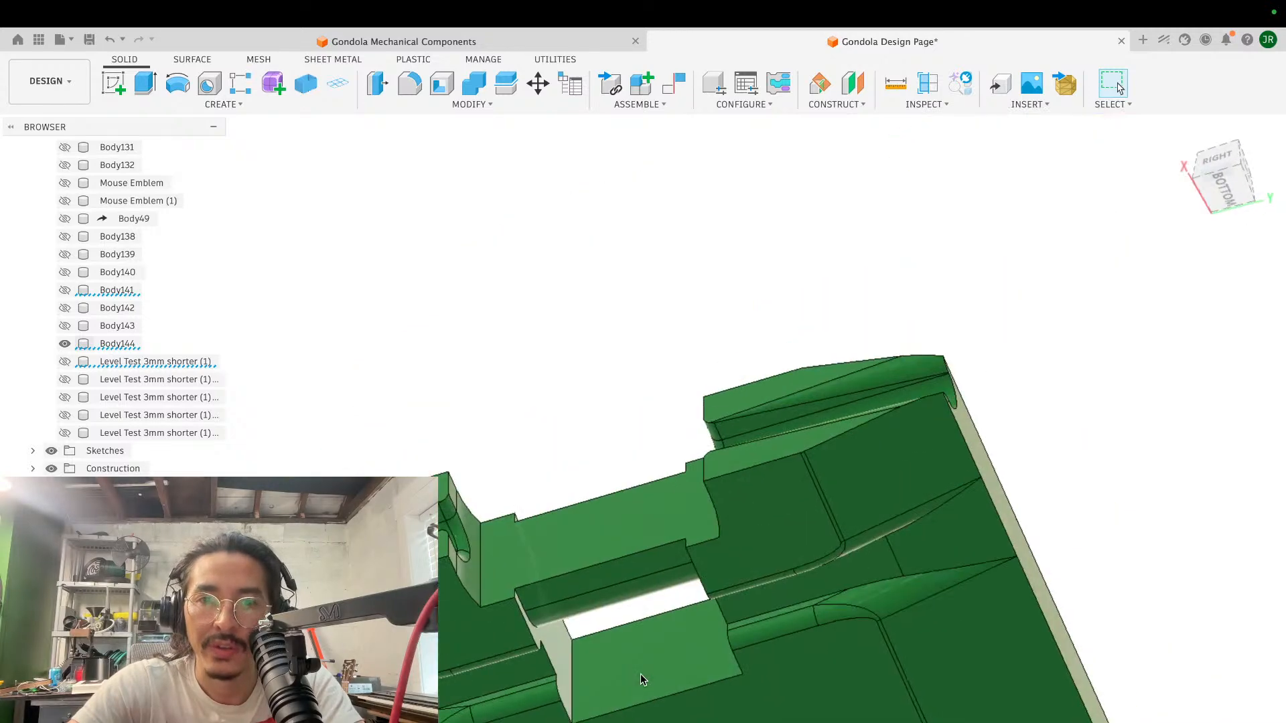
{"action": "scroll", "coordinate": [640, 674], "scroll_direction": "up", "scroll_amount": 3}
{"action": "scroll", "coordinate": [640, 673], "scroll_direction": "down", "scroll_amount": 4, "text": "shift"}
{"action": "scroll", "coordinate": [640, 674], "scroll_direction": "up", "scroll_amount": 2, "text": "shift"}
{"action": "scroll", "coordinate": [640, 674], "scroll_direction": "right", "scroll_amount": 6, "text": "shift"}
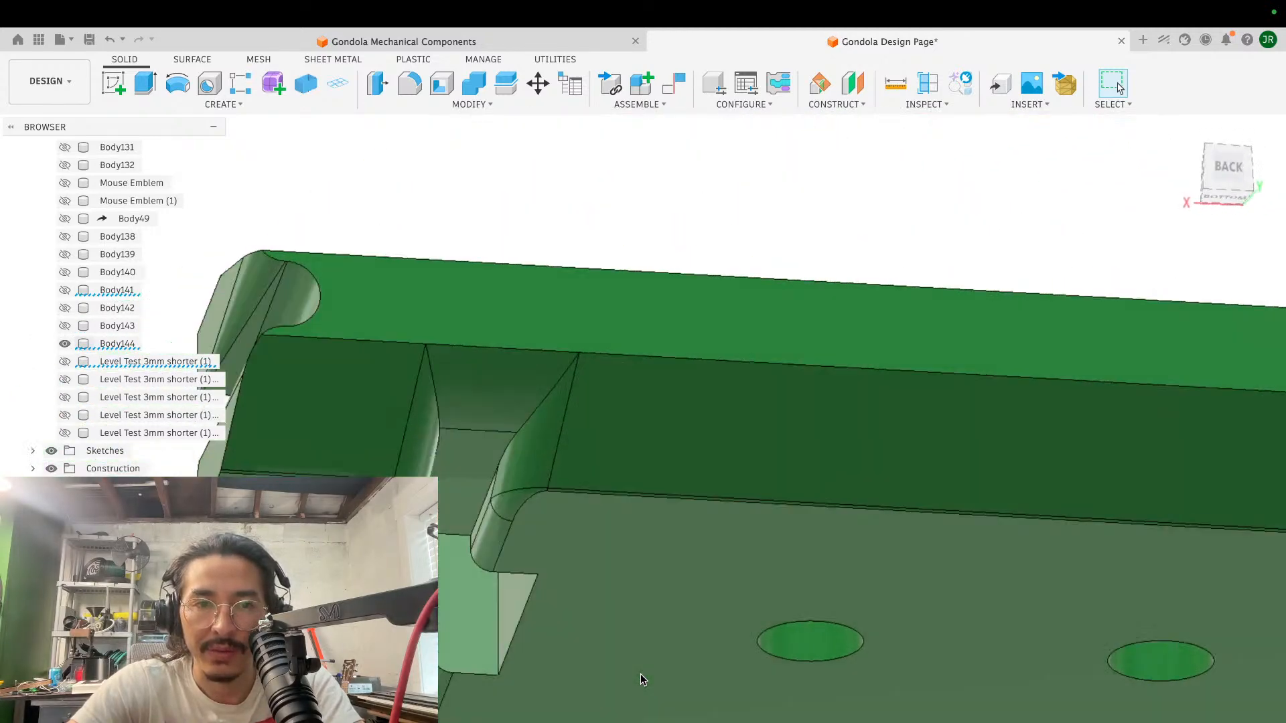
- Unisolate the green block to restore the surrounding assembly, and hide the lower clamp cylinder half beneath it
{"action": "right_click", "coordinate": [120, 350]}
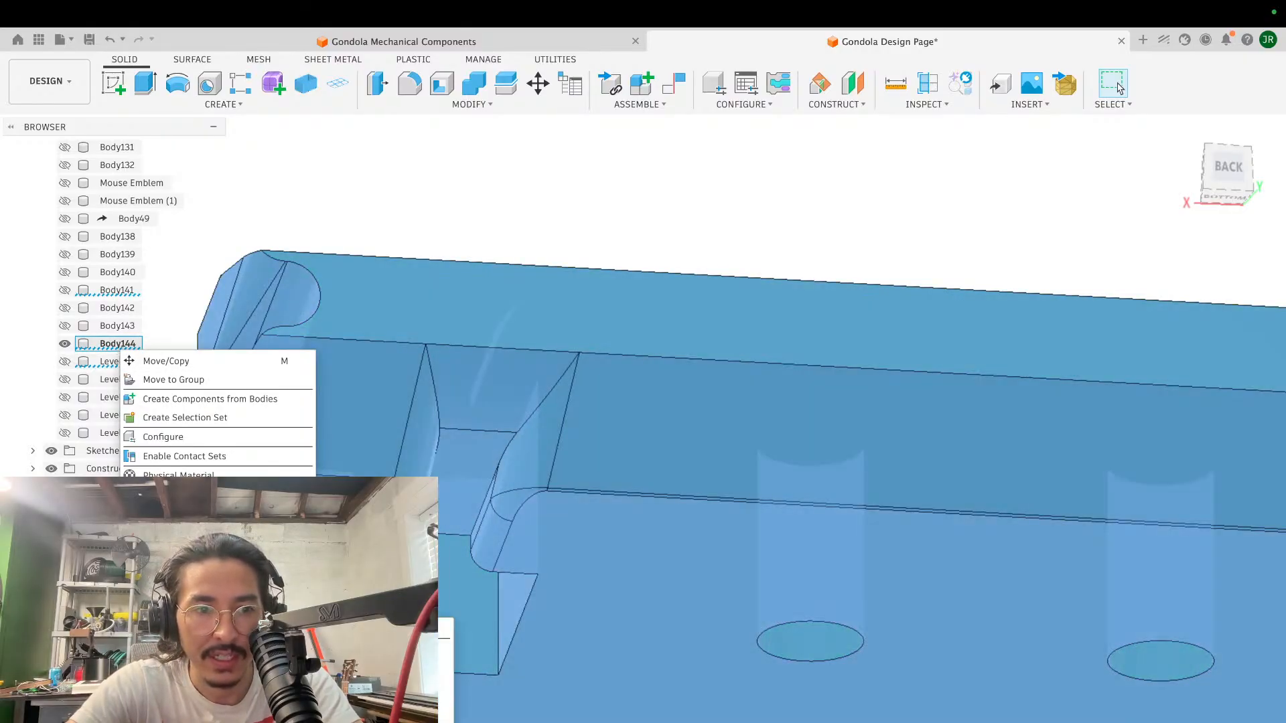
{"action": "left_click", "coordinate": [187, 646]}
{"action": "scroll", "coordinate": [643, 318], "scroll_direction": "down", "scroll_amount": 4}
{"action": "scroll", "coordinate": [644, 318], "scroll_direction": "up", "scroll_amount": 3, "text": "shift"}
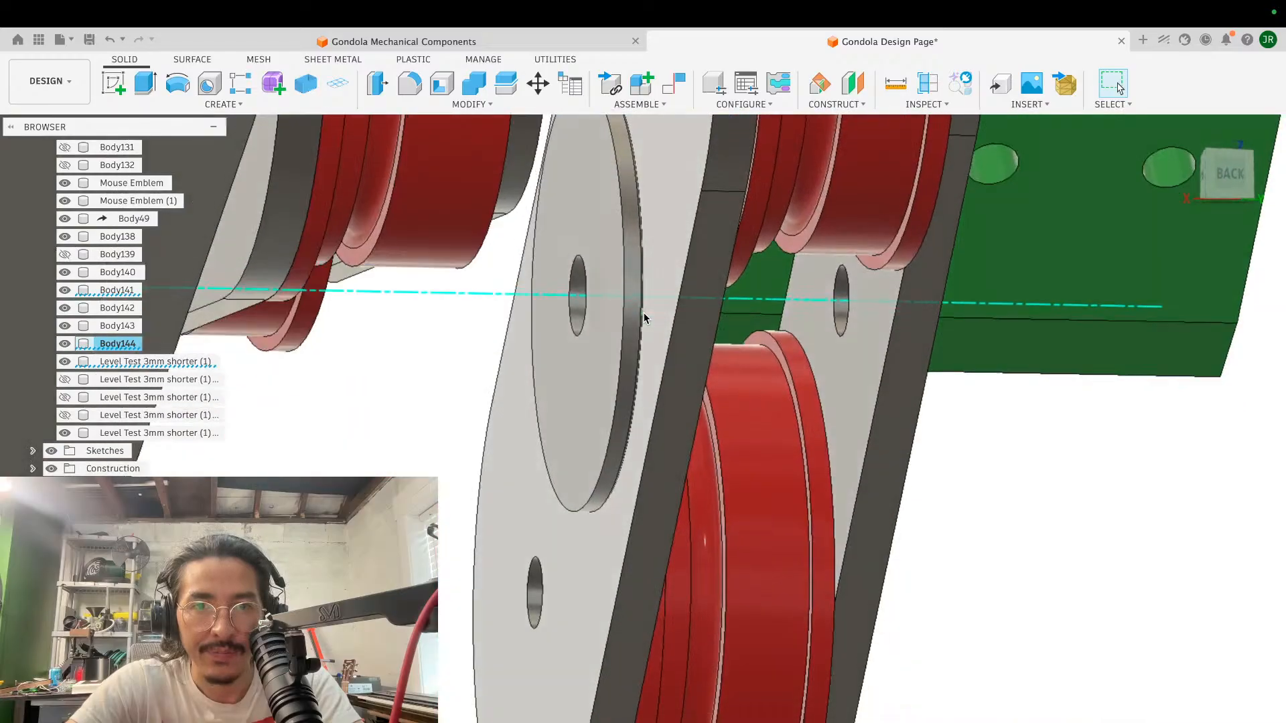
{"action": "scroll", "coordinate": [645, 318], "scroll_direction": "right", "scroll_amount": 6, "text": "shift"}
{"action": "scroll", "coordinate": [644, 318], "scroll_direction": "down", "scroll_amount": 4}
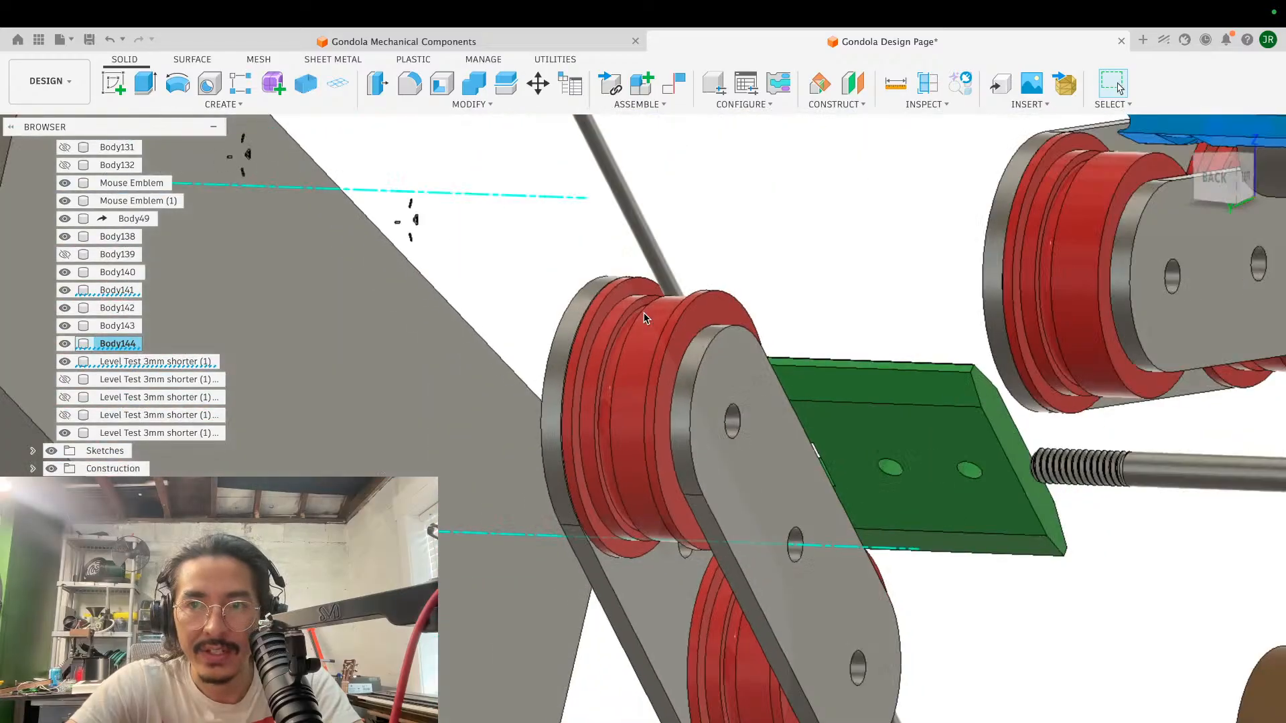
{"action": "scroll", "coordinate": [644, 318], "scroll_direction": "right", "scroll_amount": 6}
{"action": "scroll", "coordinate": [644, 318], "scroll_direction": "up", "scroll_amount": 6}
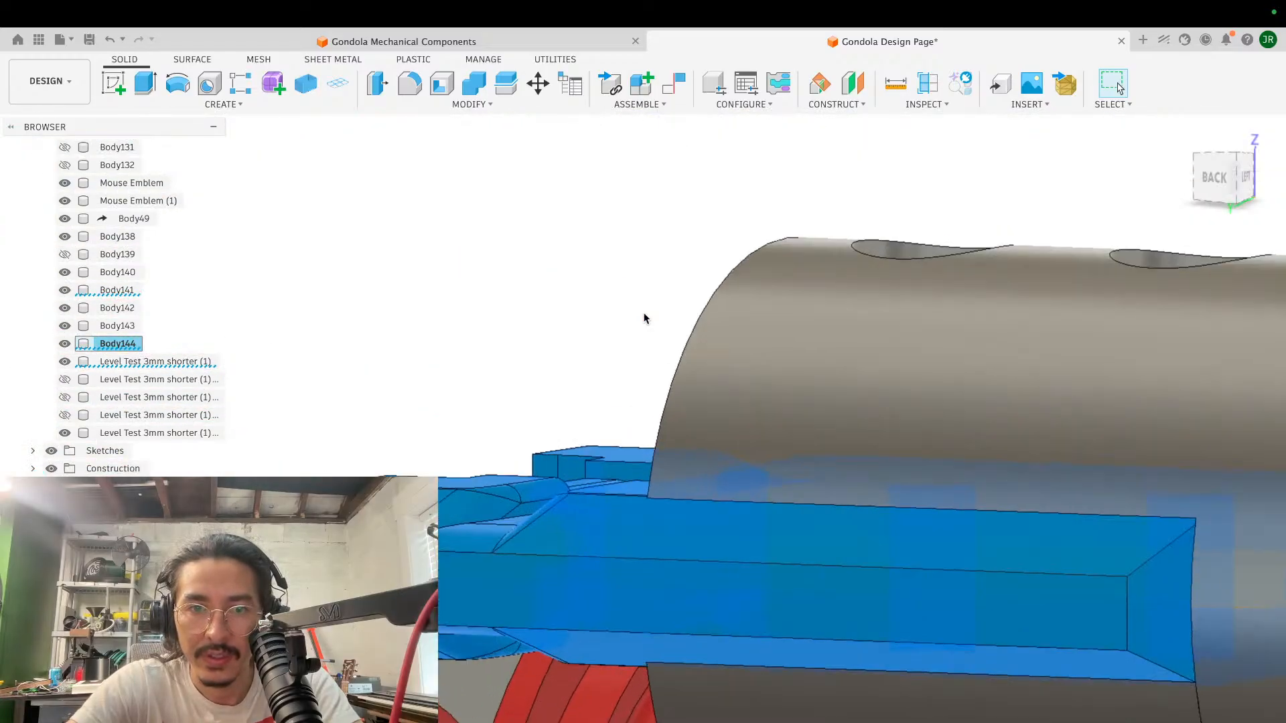
{"action": "scroll", "coordinate": [644, 318], "scroll_direction": "down", "scroll_amount": 6, "text": "shift"}
{"action": "scroll", "coordinate": [644, 319], "scroll_direction": "right", "scroll_amount": 6, "text": "shift"}
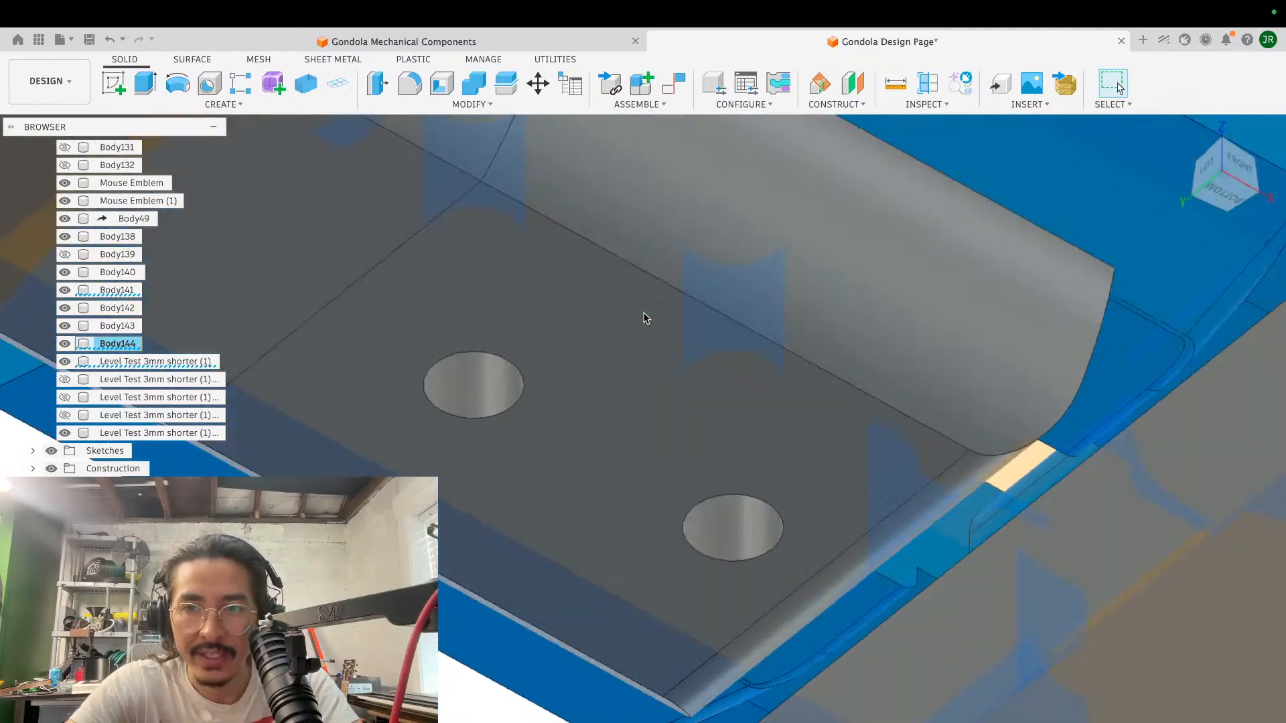
{"action": "scroll", "coordinate": [645, 319], "scroll_direction": "up", "scroll_amount": 5, "text": "shift"}
{"action": "left_click", "coordinate": [661, 486]}
{"action": "key", "text": "v"}
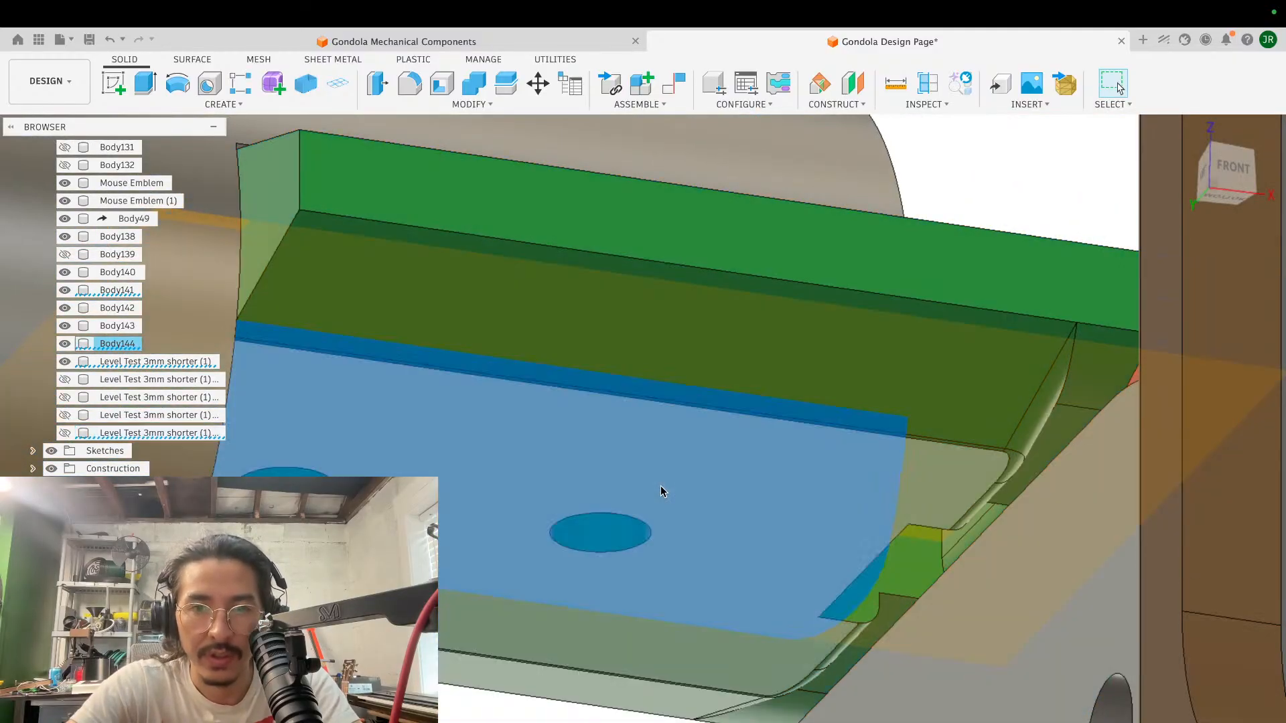
- Examine the block's underside where the cable groove meets the central opening near the wheels
{"action": "scroll", "coordinate": [775, 517], "scroll_direction": "down", "scroll_amount": 4}
{"action": "scroll", "coordinate": [775, 517], "scroll_direction": "up", "scroll_amount": 5, "text": "shift"}
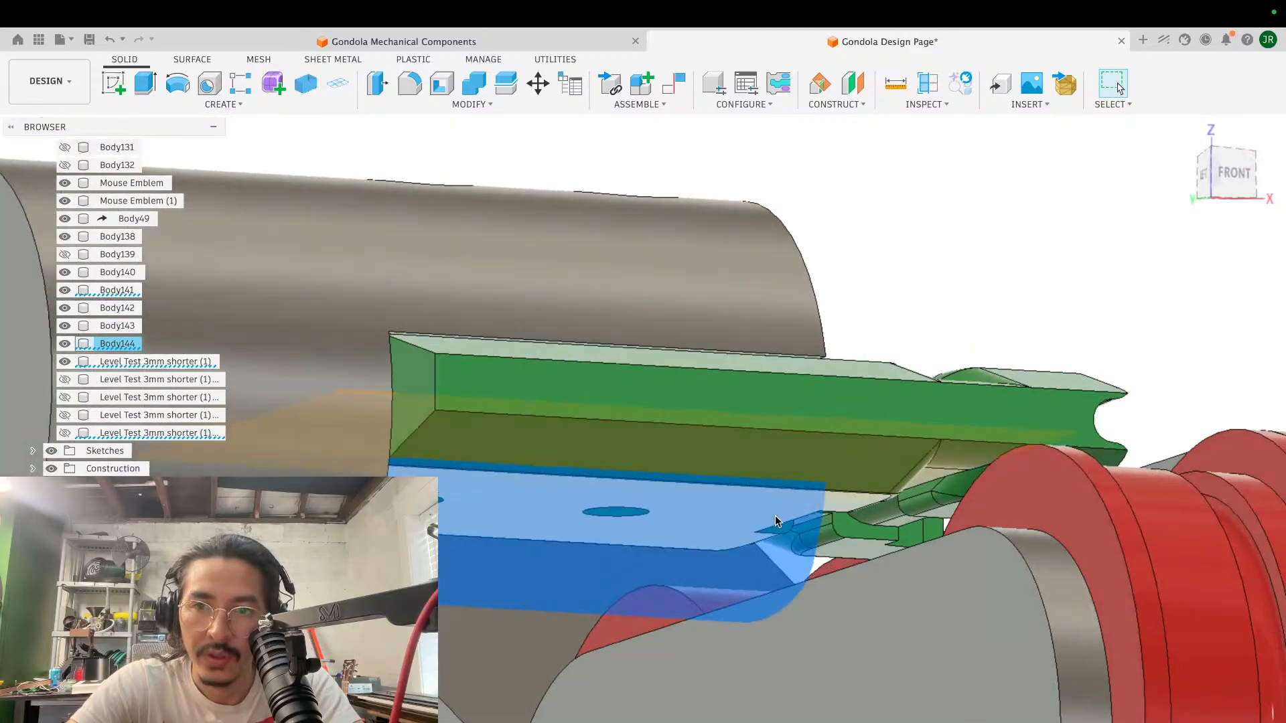
{"action": "scroll", "coordinate": [917, 550], "scroll_direction": "up", "scroll_amount": 5}
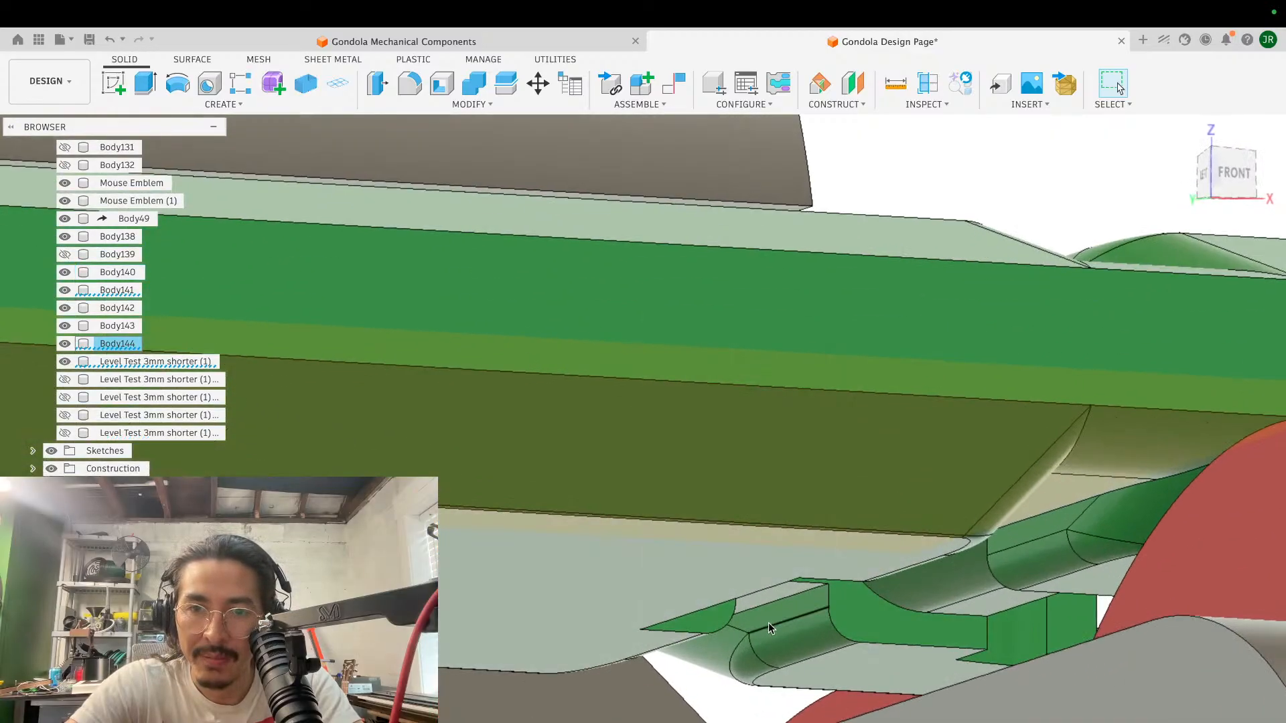
{"action": "scroll", "coordinate": [866, 603], "scroll_direction": "down", "scroll_amount": 3, "text": "shift"}
{"action": "scroll", "coordinate": [866, 604], "scroll_direction": "up", "scroll_amount": 3, "text": "shift"}
{"action": "scroll", "coordinate": [866, 603], "scroll_direction": "up", "scroll_amount": 3, "text": "shift"}
{"action": "scroll", "coordinate": [866, 604], "scroll_direction": "down", "scroll_amount": 4, "text": "shift"}
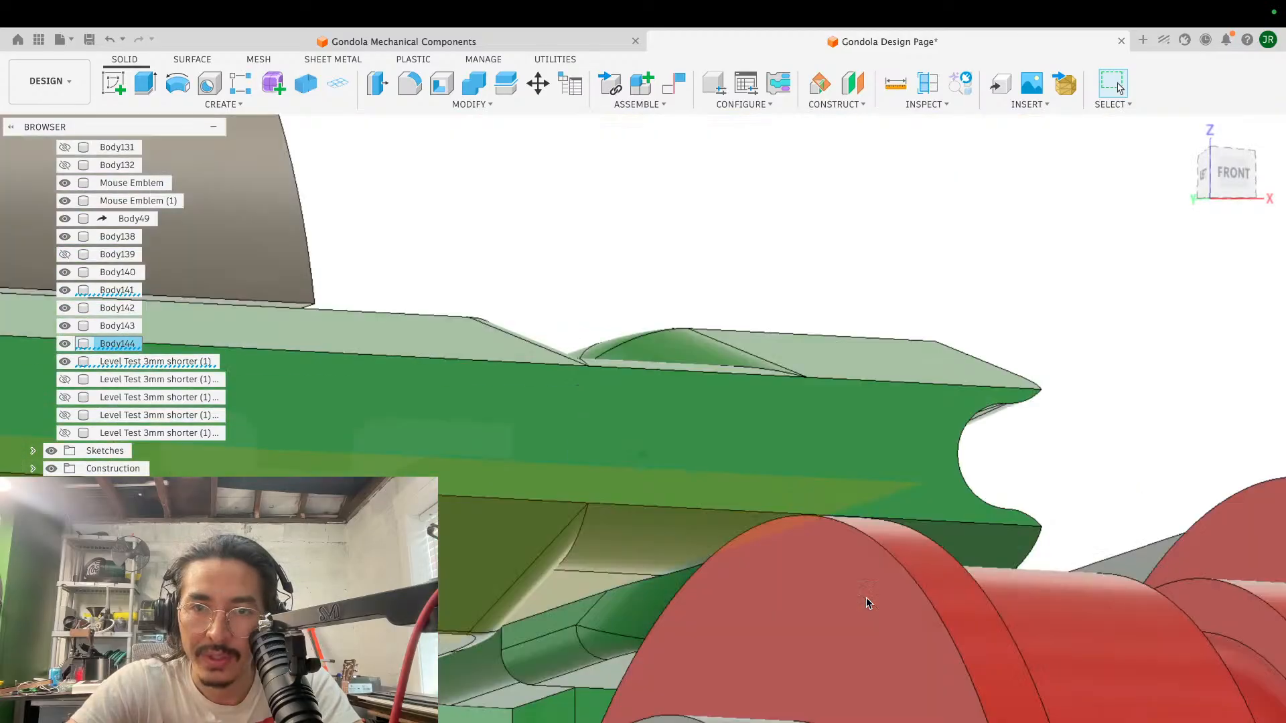
{"action": "scroll", "coordinate": [866, 598], "scroll_direction": "down", "scroll_amount": 4, "text": "shift"}
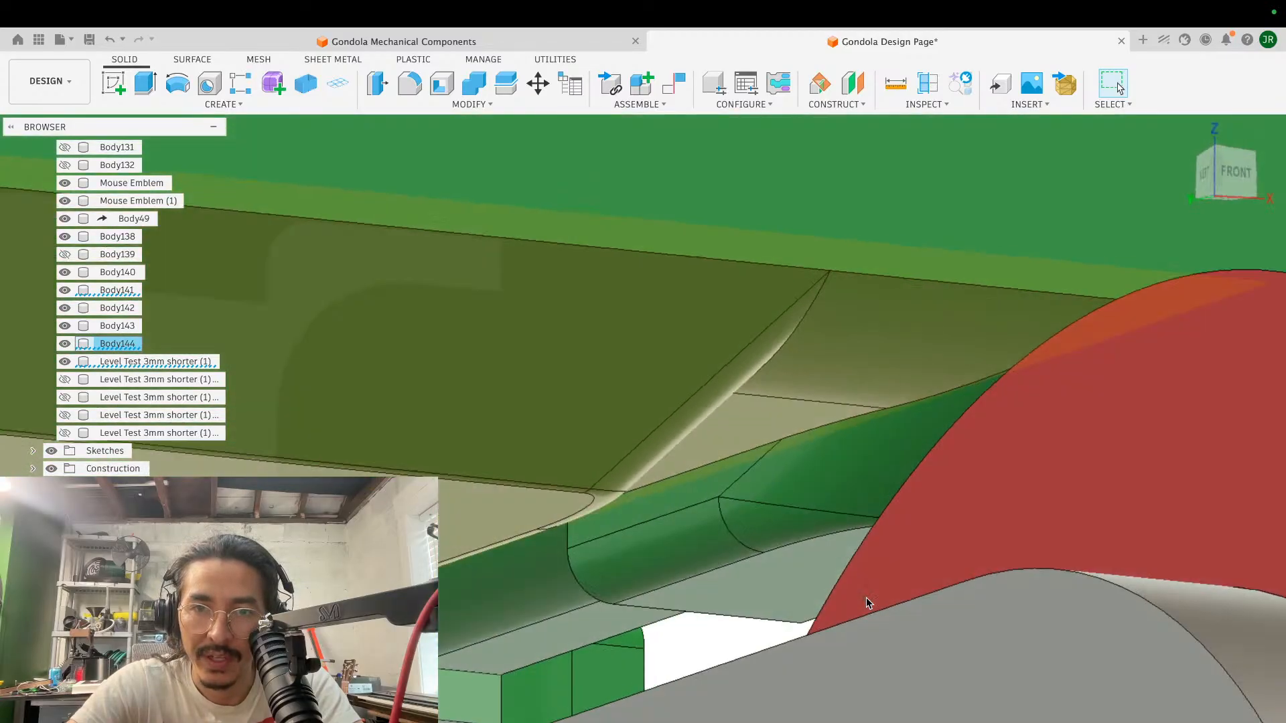
{"action": "scroll", "coordinate": [866, 598], "scroll_direction": "left", "scroll_amount": 4}
{"action": "scroll", "coordinate": [866, 598], "scroll_direction": "left", "scroll_amount": 3}
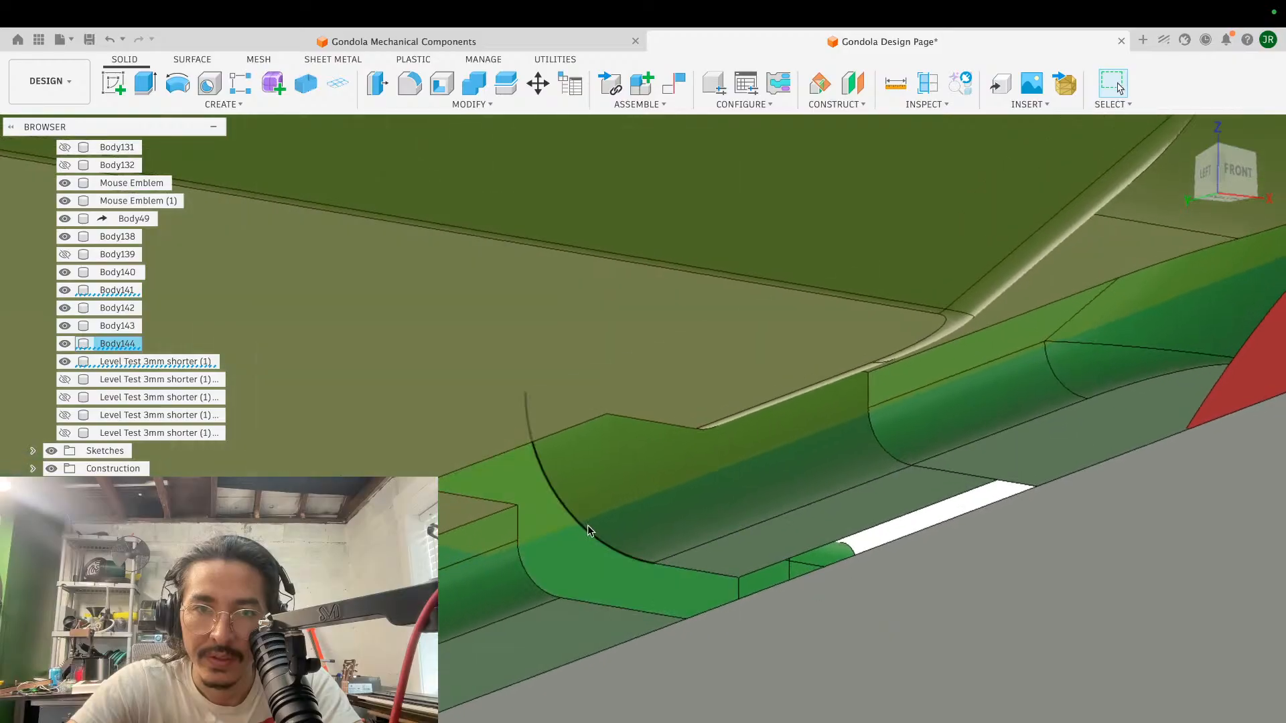
{"action": "scroll", "coordinate": [939, 376], "scroll_direction": "right", "scroll_amount": 10}
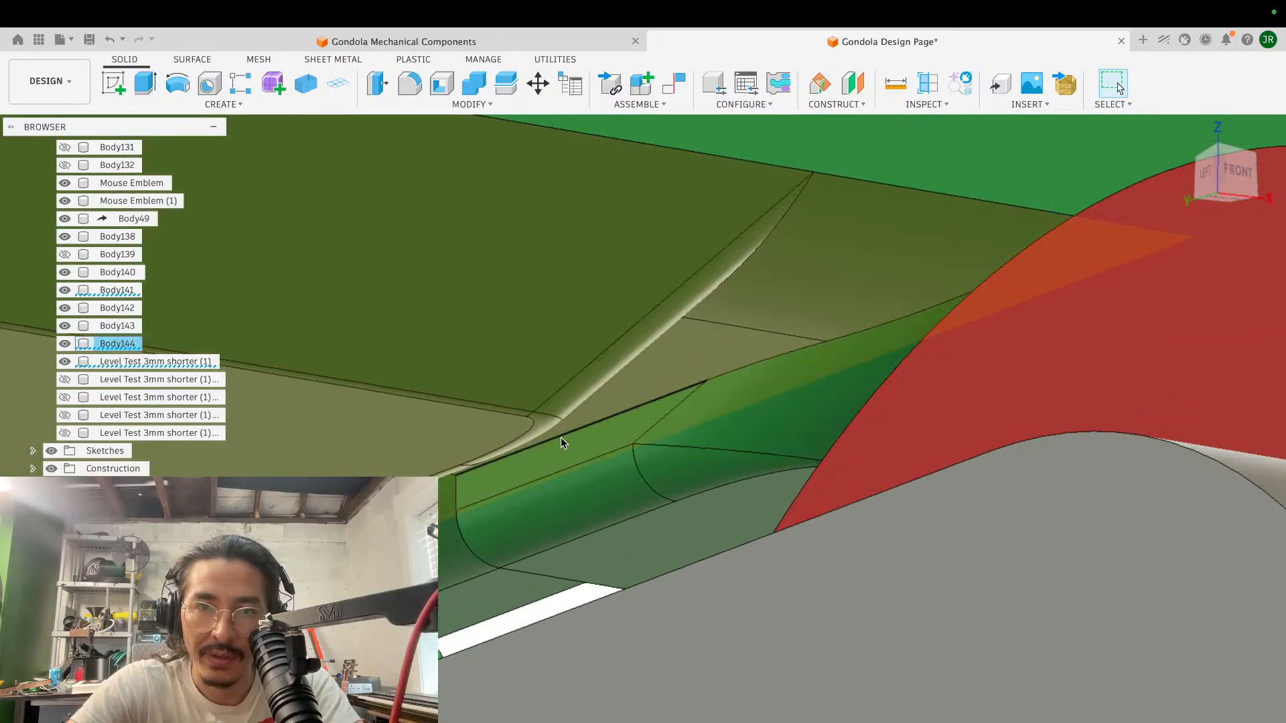
{"action": "scroll", "coordinate": [562, 439], "scroll_direction": "left", "scroll_amount": 12}
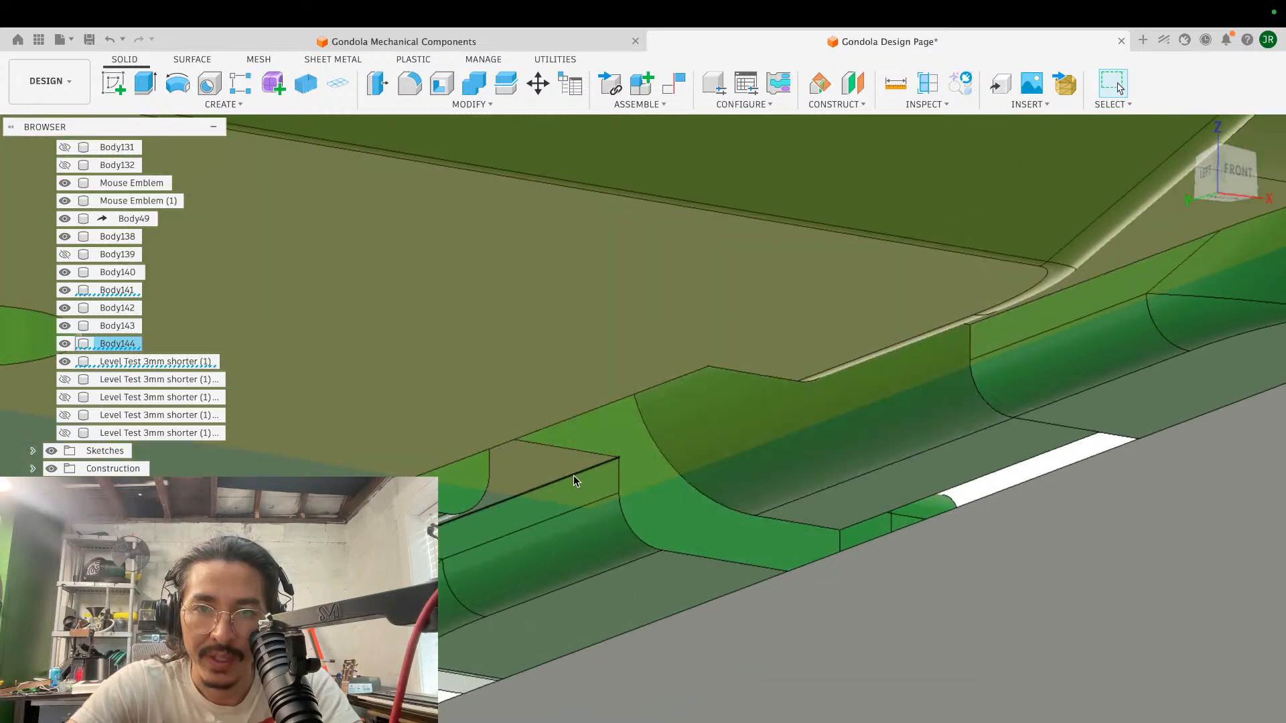
- Fillet the underside edges where the cable groove and rounded strip meet the central opening with a radius of 1 mm
{"action": "scroll", "coordinate": [573, 476], "scroll_direction": "up", "scroll_amount": 2}
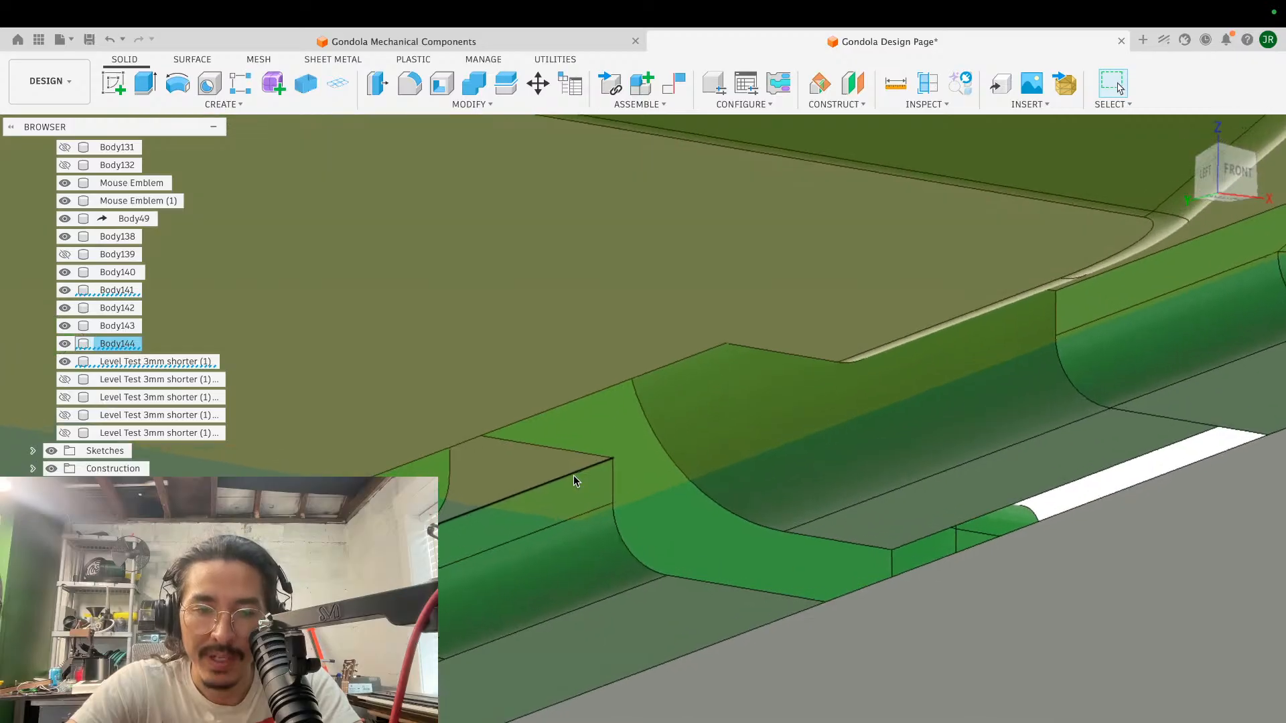
{"action": "key", "text": "f"}
{"action": "left_click", "coordinate": [612, 479]}
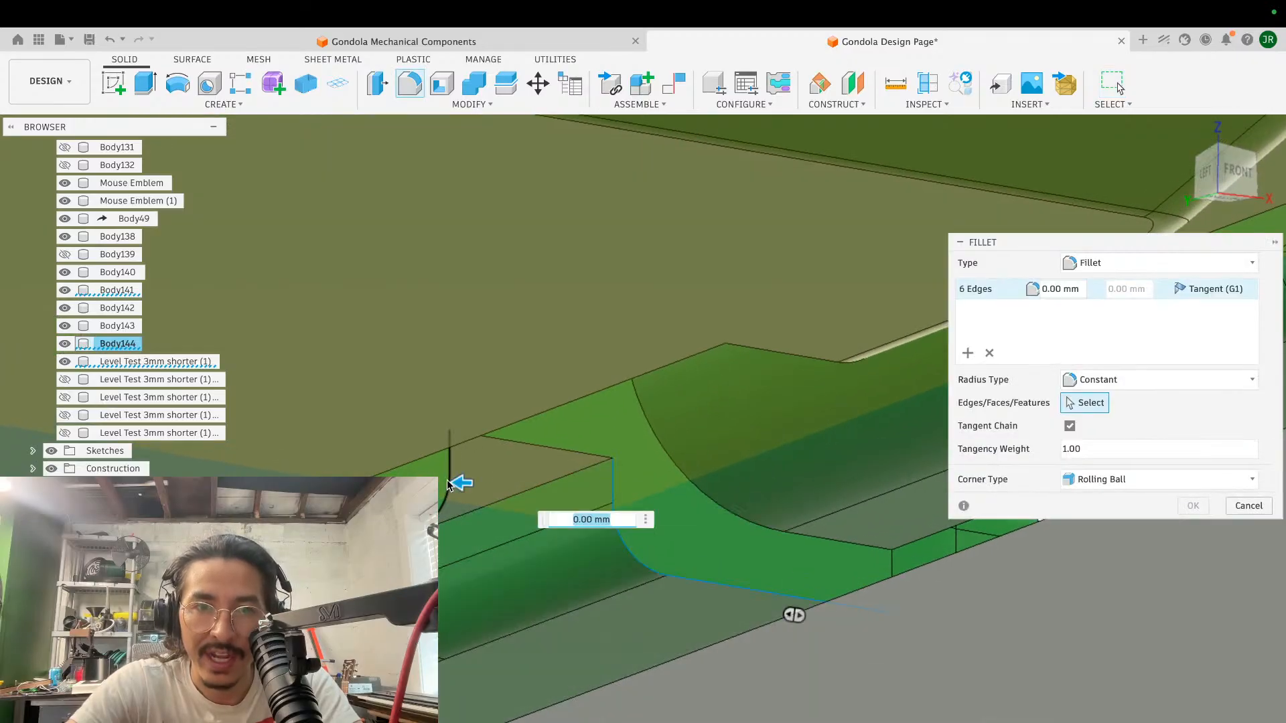
{"action": "scroll", "coordinate": [631, 452], "scroll_direction": "up", "scroll_amount": 3}
{"action": "left_click", "coordinate": [613, 435]}
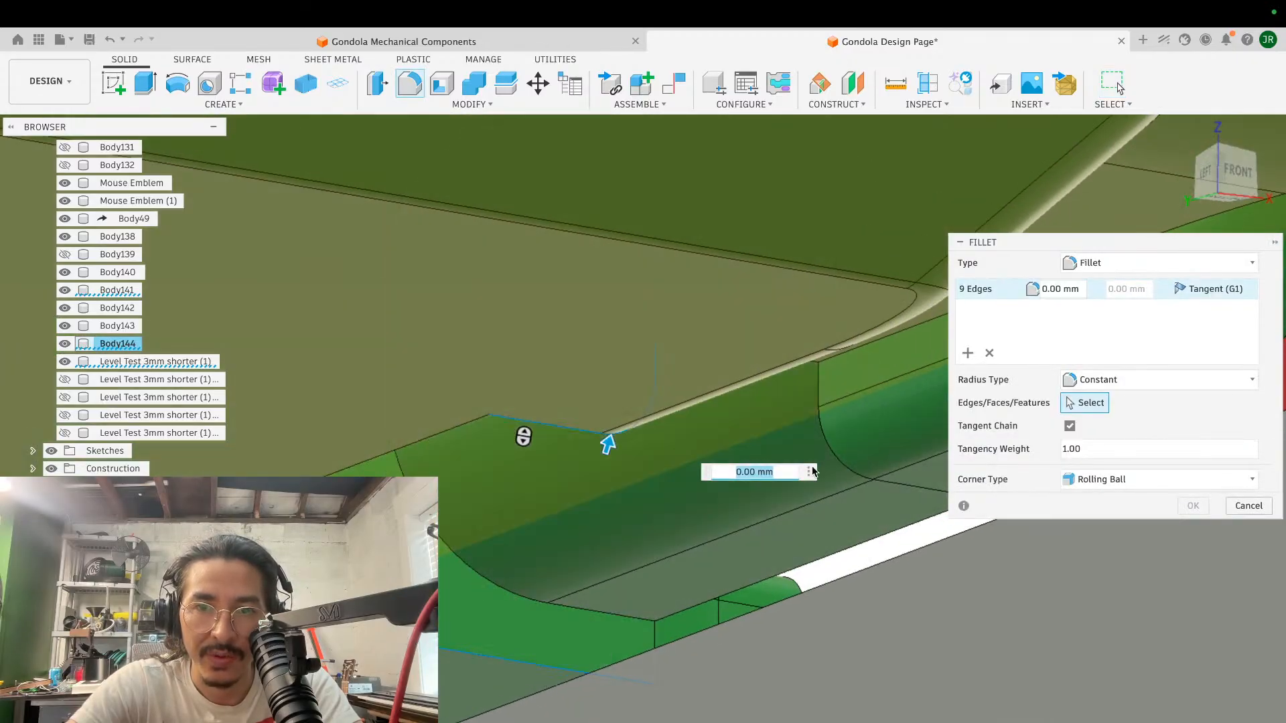
{"action": "left_click", "coordinate": [836, 456]}
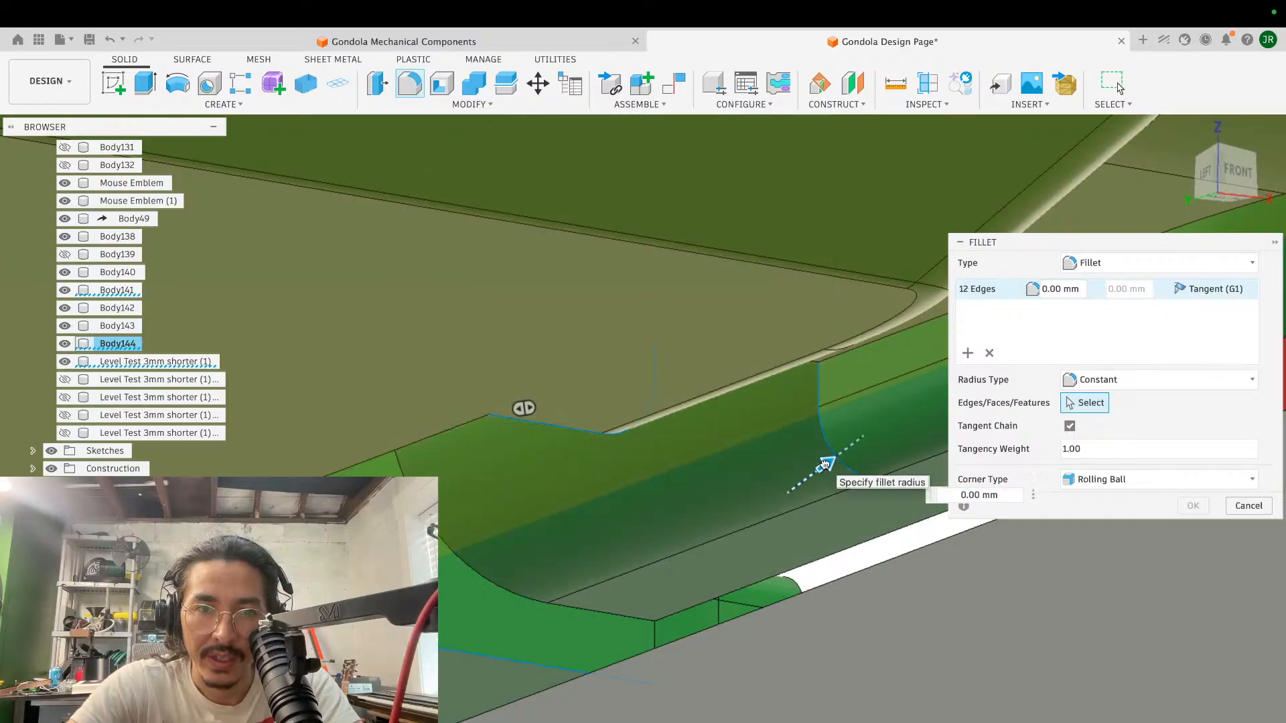
{"action": "left_click_drag", "start_coordinate": [825, 464], "coordinate": [835, 459]}
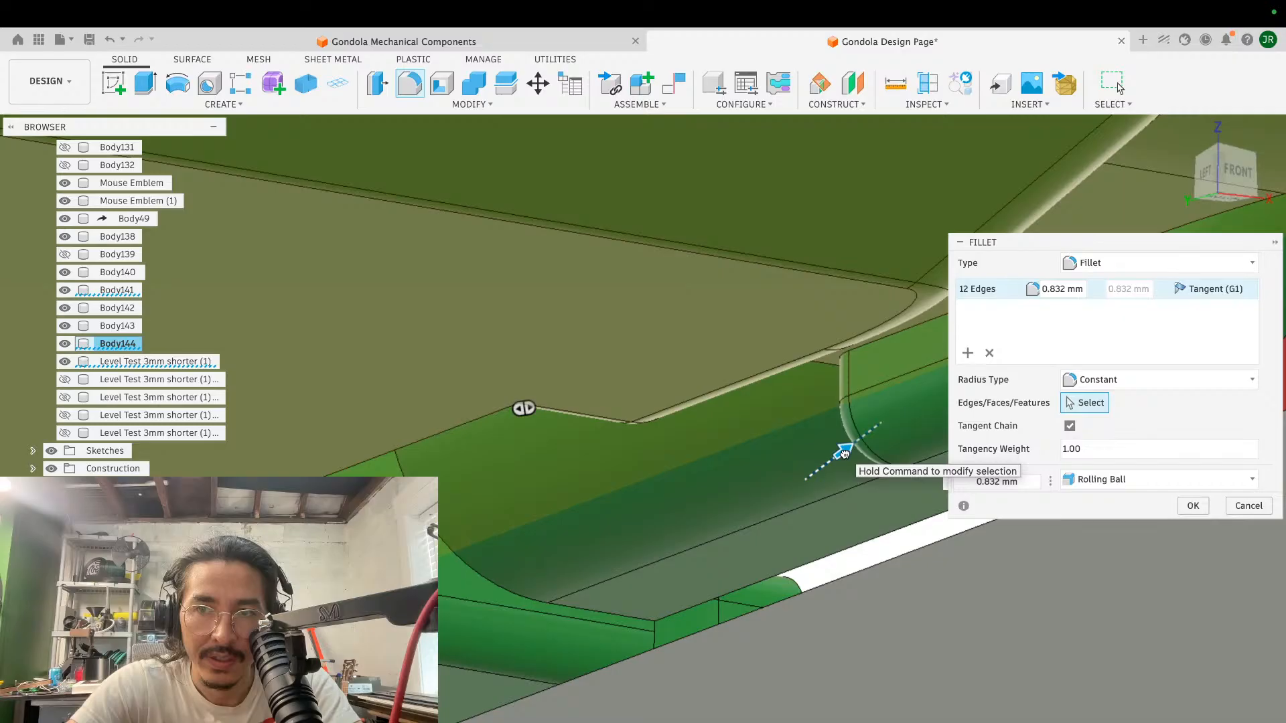
{"action": "left_click_drag", "start_coordinate": [845, 454], "coordinate": [848, 452]}
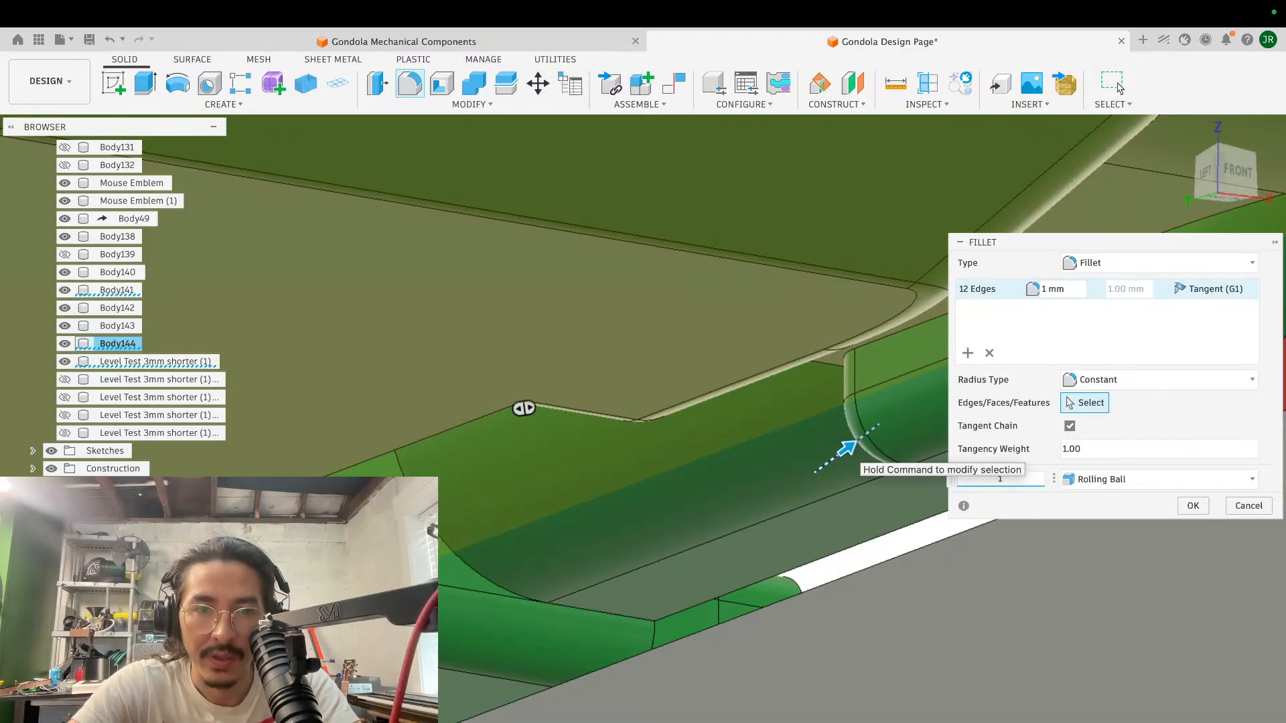
{"action": "key", "text": "Return"}
- Fillet the matching upper edges where the cable groove and rounded strip meet the central opening
{"action": "scroll", "coordinate": [697, 466], "scroll_direction": "down", "scroll_amount": 8}
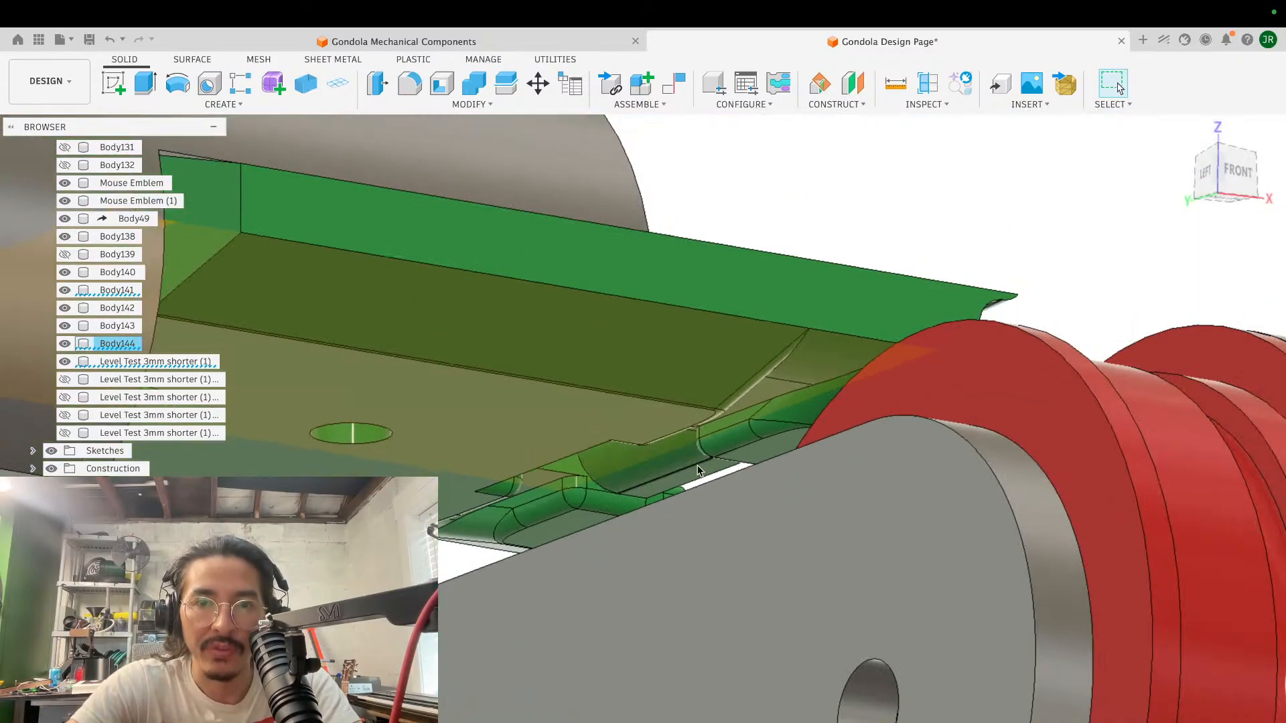
{"action": "scroll", "coordinate": [698, 465], "scroll_direction": "right", "scroll_amount": 5, "text": "shift"}
{"action": "scroll", "coordinate": [698, 471], "scroll_direction": "right", "scroll_amount": 10, "text": "shift"}
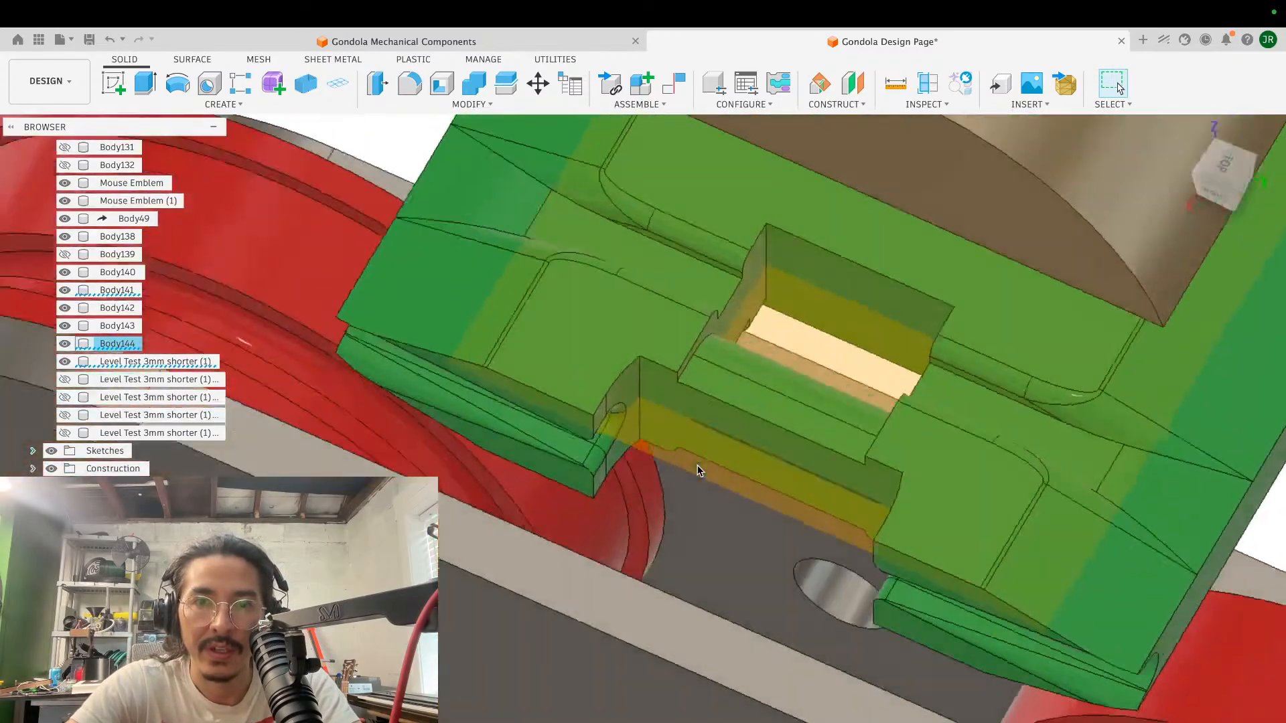
{"action": "scroll", "coordinate": [697, 467], "scroll_direction": "right", "scroll_amount": 4}
{"action": "key", "text": "f"}
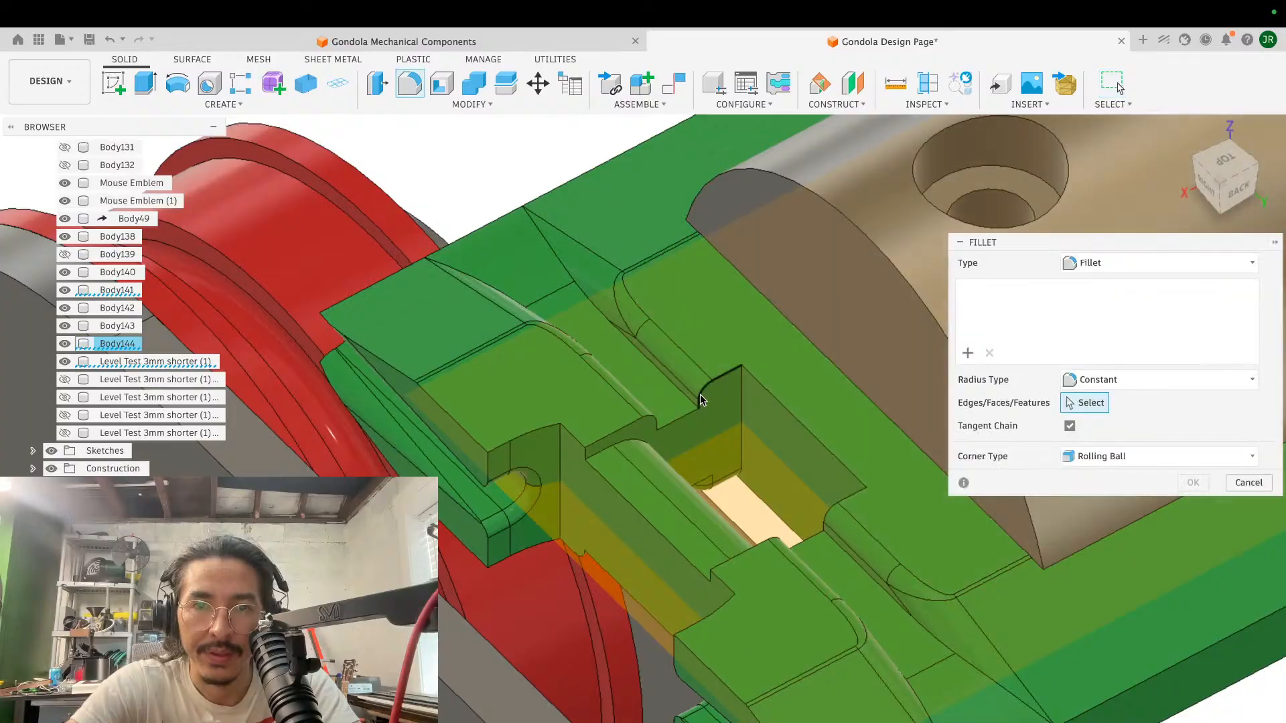
{"action": "left_click", "coordinate": [700, 398]}
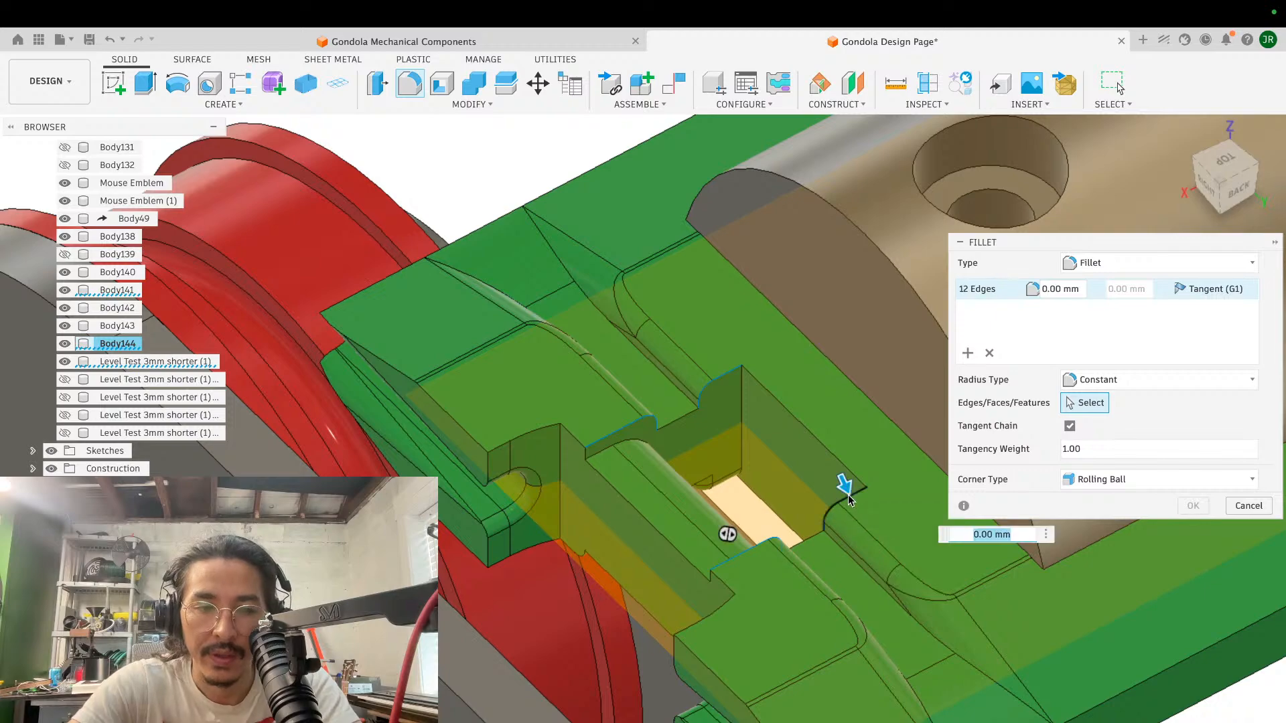
{"action": "key", "text": "Return"}
- Examine the filleted green block's fit with the clamp cylinder and wheel assemblies from several sides and above
{"action": "scroll", "coordinate": [737, 367], "scroll_direction": "down", "scroll_amount": 5}
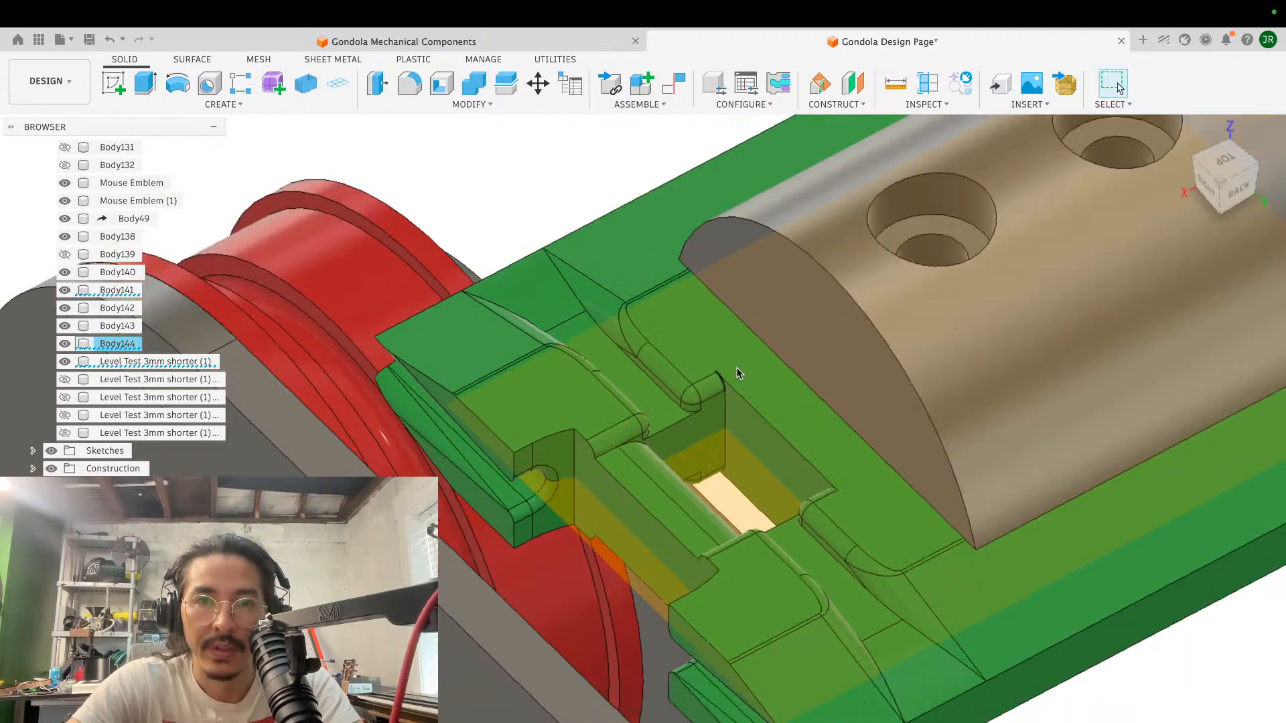
{"action": "scroll", "coordinate": [737, 367], "scroll_direction": "left", "scroll_amount": 4, "text": "shift"}
{"action": "scroll", "coordinate": [736, 367], "scroll_direction": "left", "scroll_amount": 5, "text": "shift"}
{"action": "scroll", "coordinate": [737, 367], "scroll_direction": "up", "scroll_amount": 3, "text": "shift"}
{"action": "scroll", "coordinate": [736, 367], "scroll_direction": "down", "scroll_amount": 2, "text": "shift"}
{"action": "scroll", "coordinate": [737, 367], "scroll_direction": "right", "scroll_amount": 5, "text": "shift"}
{"action": "scroll", "coordinate": [737, 367], "scroll_direction": "right", "scroll_amount": 5, "text": "shift"}
{"action": "scroll", "coordinate": [736, 367], "scroll_direction": "down", "scroll_amount": 5, "text": "shift"}
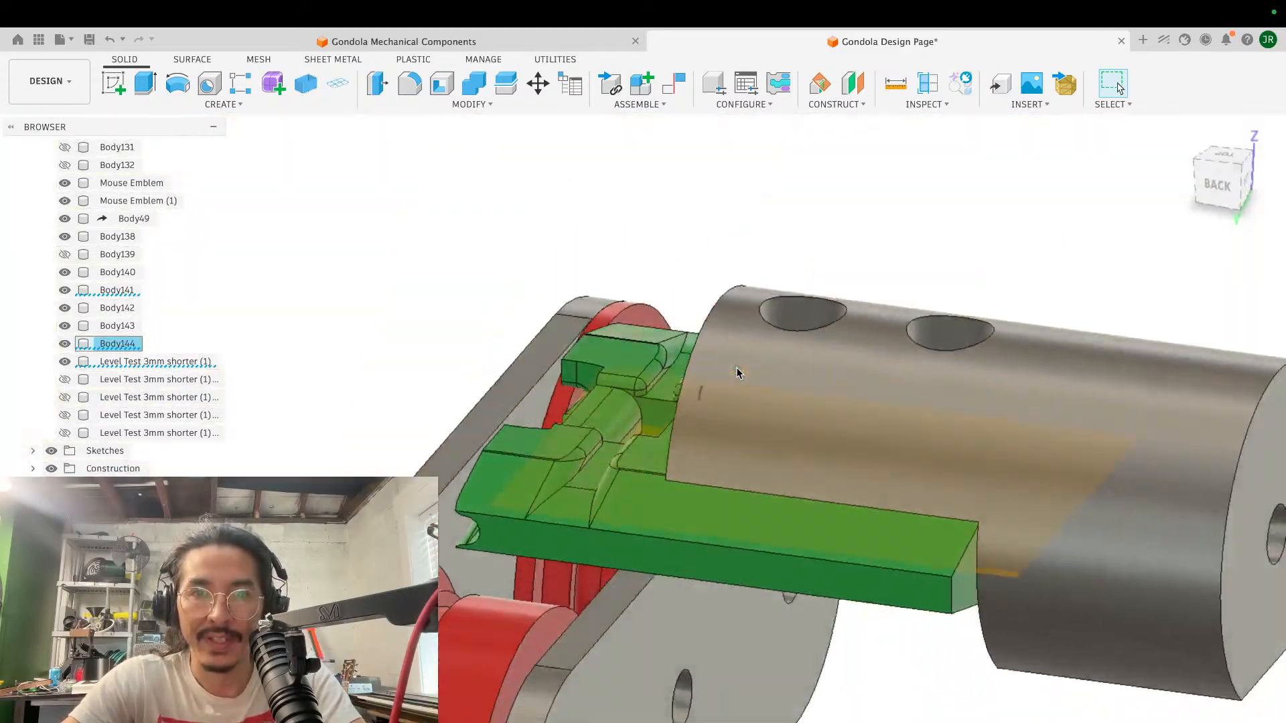
{"action": "scroll", "coordinate": [736, 367], "scroll_direction": "up", "scroll_amount": 4}
{"action": "scroll", "coordinate": [737, 368], "scroll_direction": "up", "scroll_amount": 3}
{"action": "scroll", "coordinate": [737, 369], "scroll_direction": "down", "scroll_amount": 8}
{"action": "scroll", "coordinate": [737, 368], "scroll_direction": "left", "scroll_amount": 5, "text": "shift"}
{"action": "scroll", "coordinate": [736, 369], "scroll_direction": "right", "scroll_amount": 5, "text": "shift"}
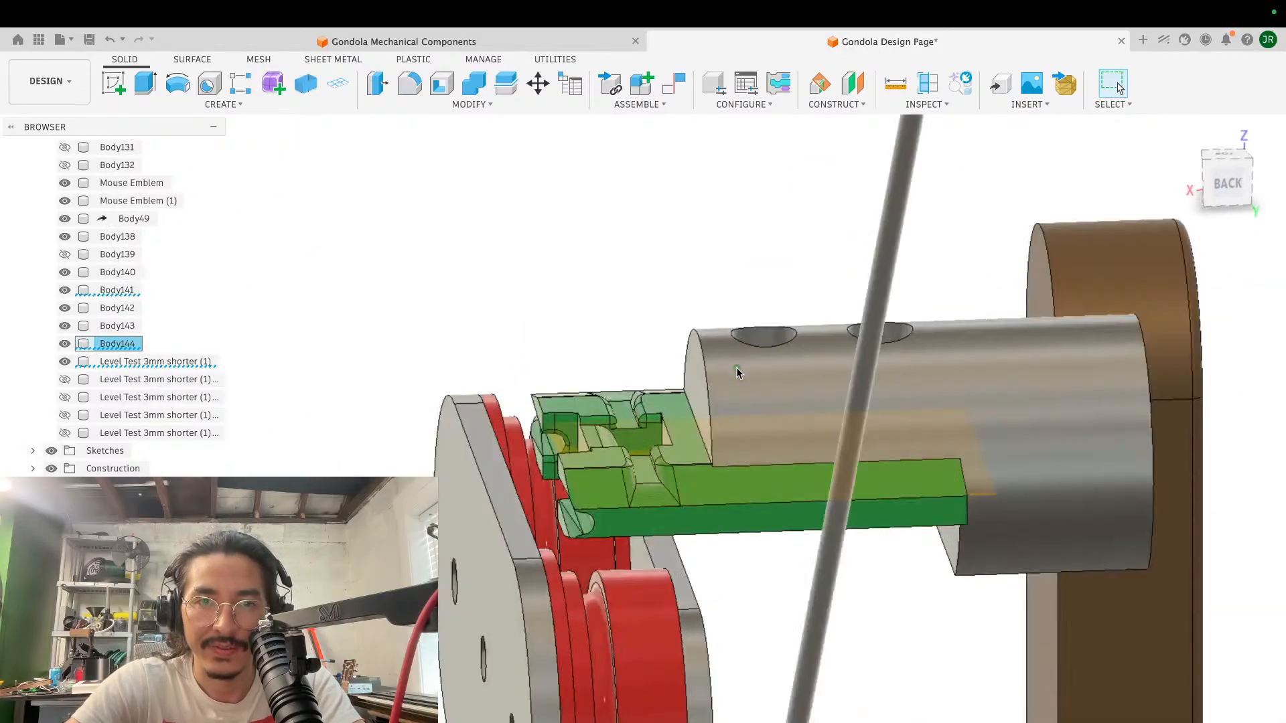
{"action": "scroll", "coordinate": [737, 367], "scroll_direction": "up", "scroll_amount": 5, "text": "shift"}
{"action": "scroll", "coordinate": [737, 367], "scroll_direction": "left", "scroll_amount": 5, "text": "shift"}
{"action": "scroll", "coordinate": [736, 367], "scroll_direction": "up", "scroll_amount": 4, "text": "shift"}
{"action": "scroll", "coordinate": [737, 367], "scroll_direction": "right", "scroll_amount": 5, "text": "shift"}
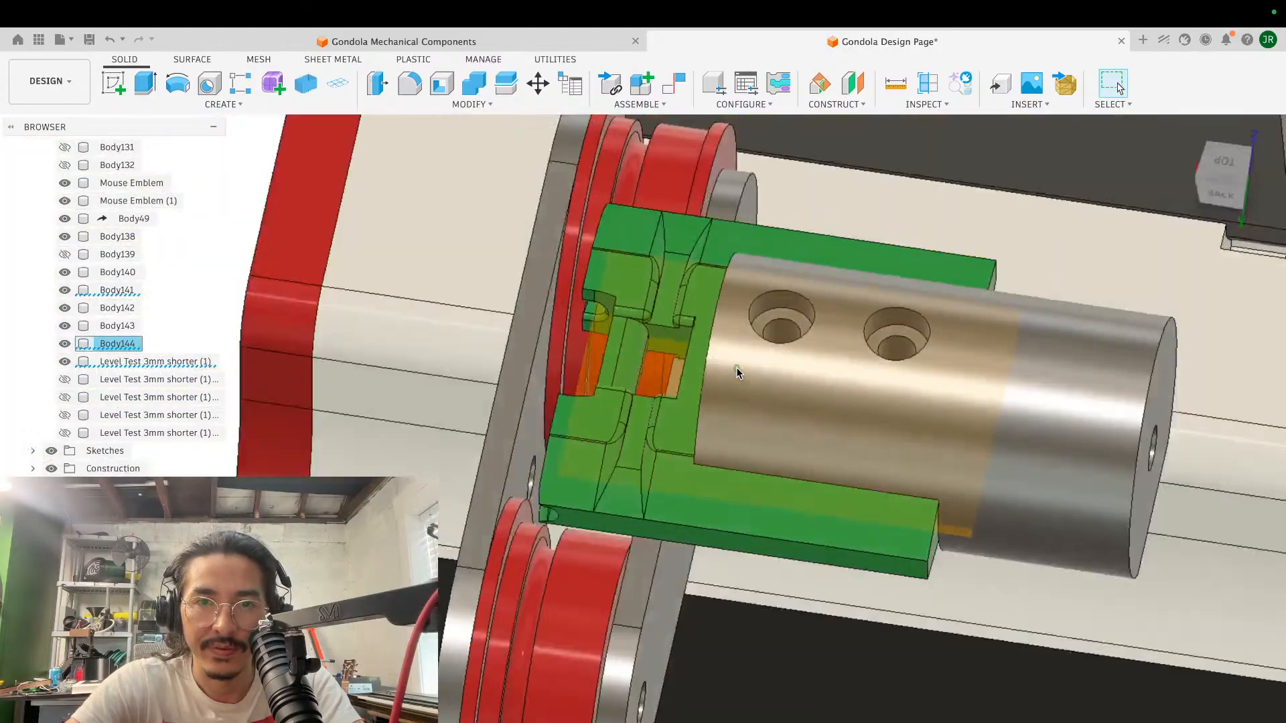
{"action": "scroll", "coordinate": [737, 367], "scroll_direction": "down", "scroll_amount": 5, "text": "shift"}
{"action": "scroll", "coordinate": [737, 367], "scroll_direction": "down", "scroll_amount": 4}
{"action": "scroll", "coordinate": [737, 367], "scroll_direction": "left", "scroll_amount": 8, "text": "shift"}
{"action": "scroll", "coordinate": [736, 367], "scroll_direction": "left", "scroll_amount": 10, "text": "shift"}
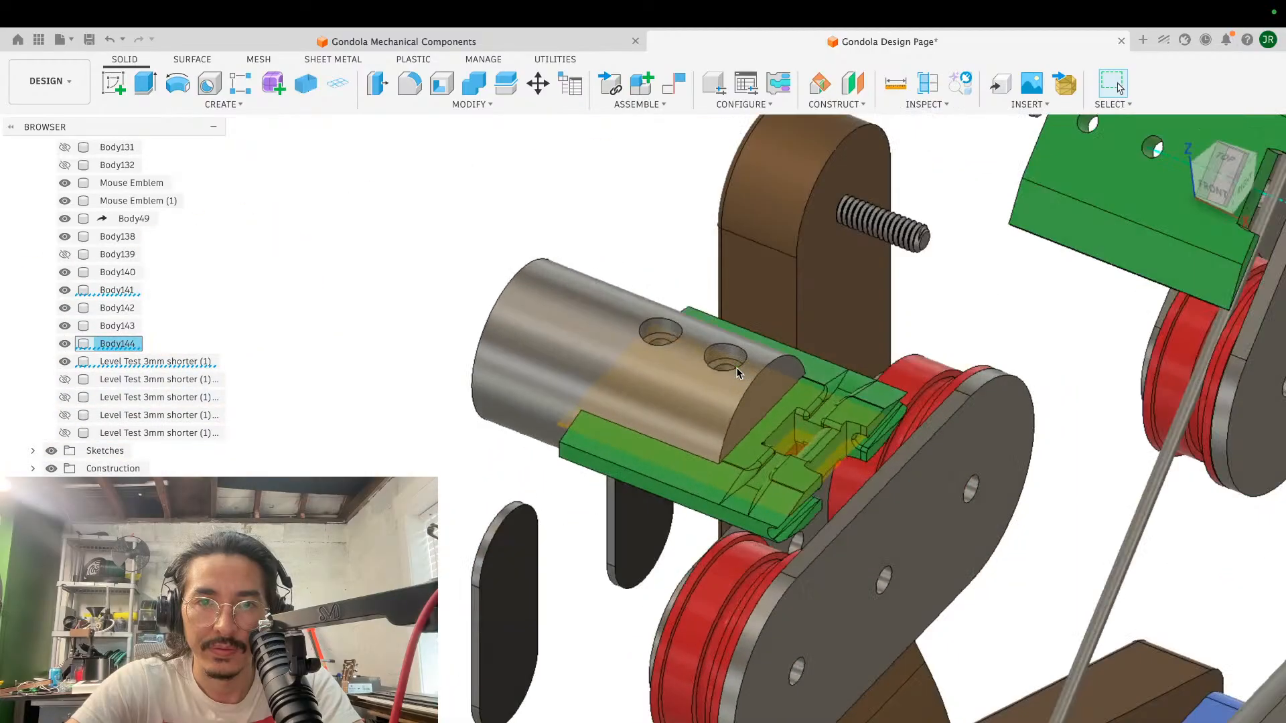
- Check the Other Side Wall print on the H2D printer's status page in the slicer, and return to the gondola design
{"action": "scroll", "coordinate": [737, 367], "scroll_direction": "left", "scroll_amount": 10, "text": "shift"}
{"action": "scroll", "coordinate": [737, 367], "scroll_direction": "up", "scroll_amount": 6, "text": "shift"}
{"action": "key", "text": "ctrl+Left"}
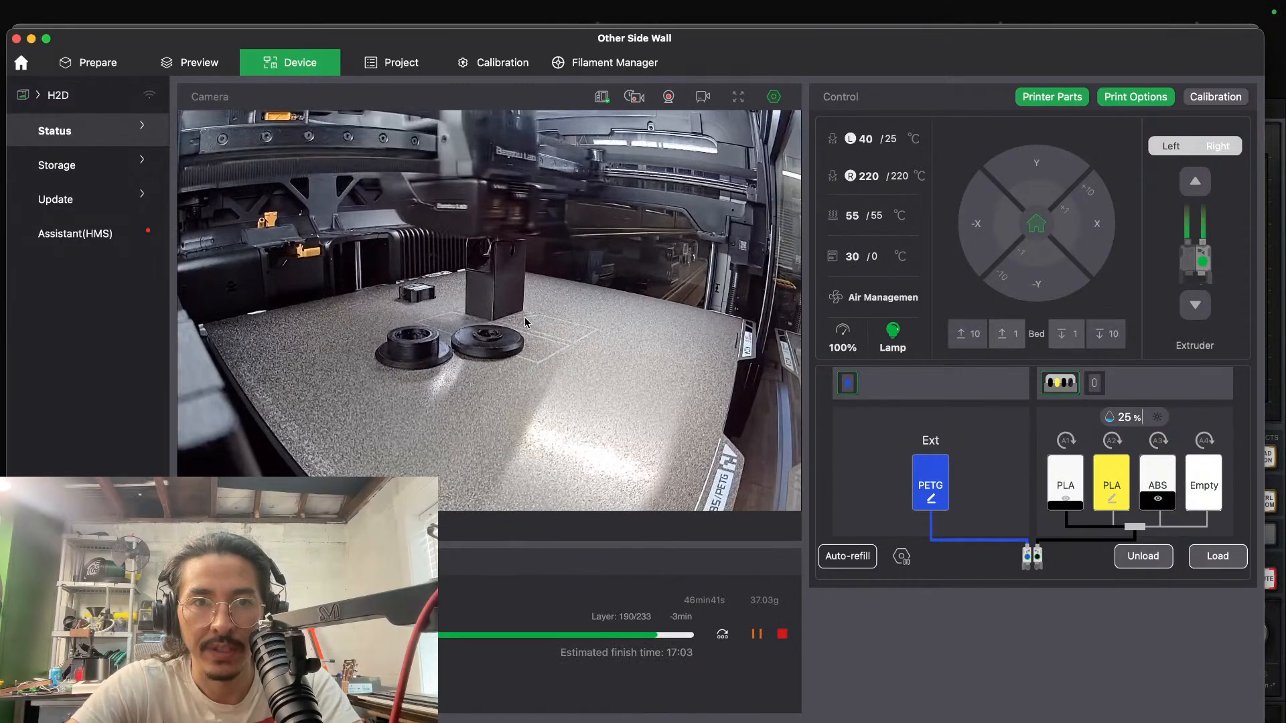
{"action": "key", "text": "ctrl+Right"}
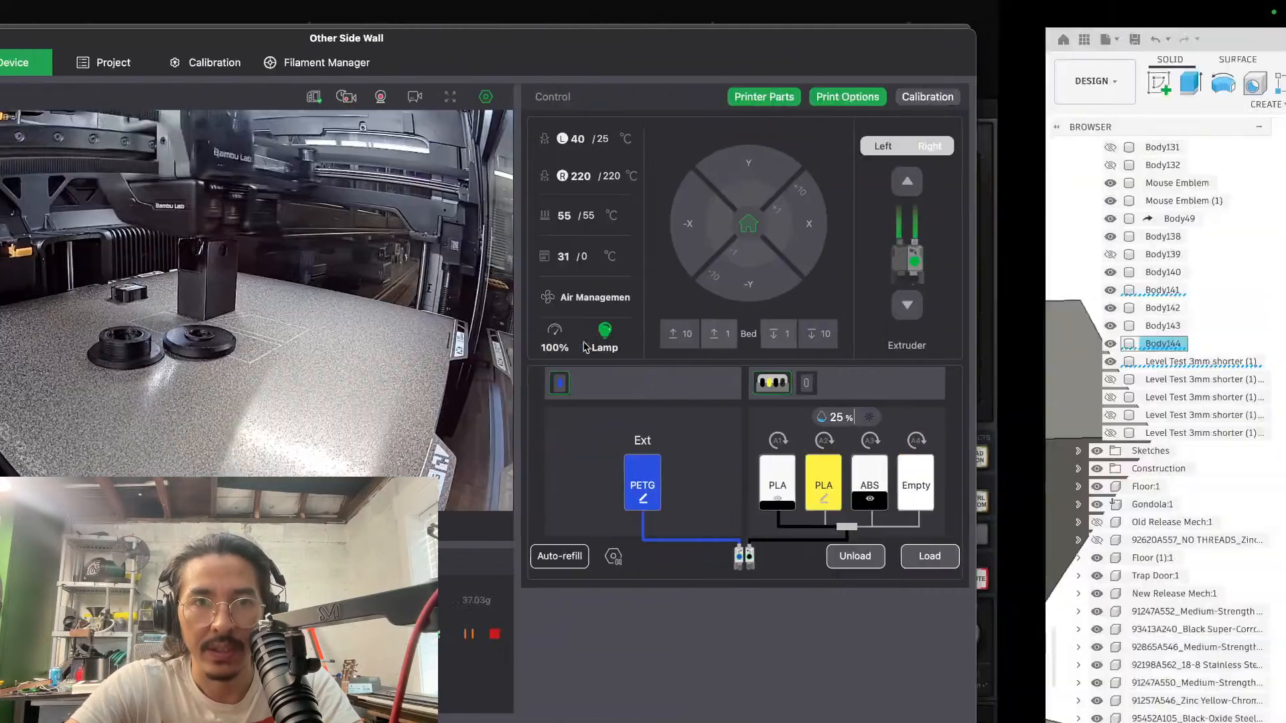
- Examine the square front end of the clamp cylinder's upper half against the green block from above and behind
{"action": "scroll", "coordinate": [942, 387], "scroll_direction": "left", "scroll_amount": 10, "text": "shift"}
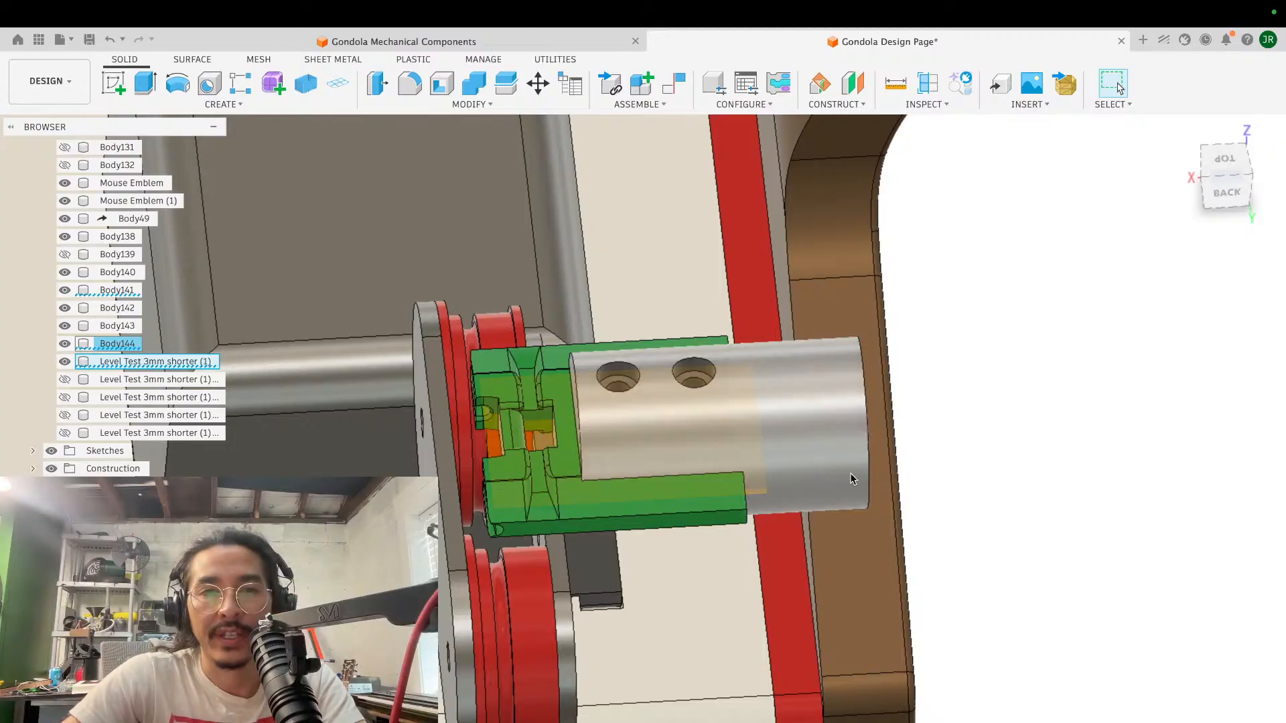
{"action": "scroll", "coordinate": [850, 472], "scroll_direction": "up", "scroll_amount": 5}
{"action": "scroll", "coordinate": [850, 473], "scroll_direction": "down", "scroll_amount": 10, "text": "shift"}
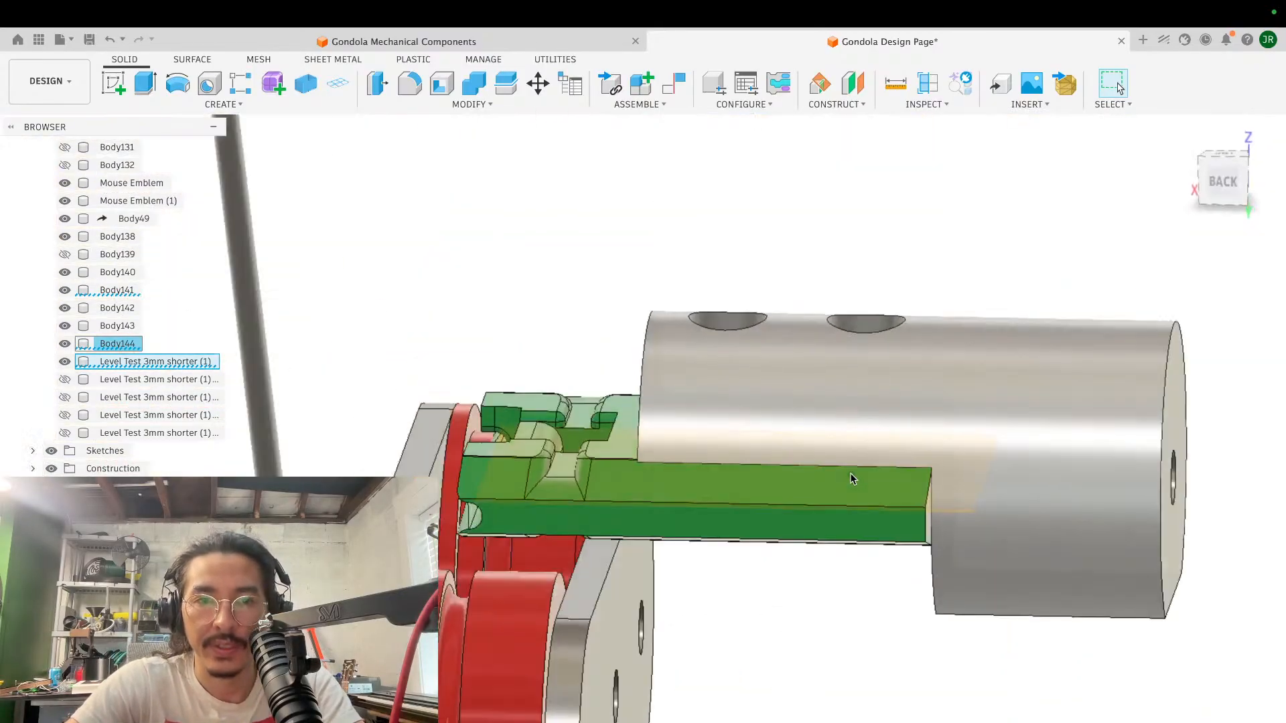
{"action": "scroll", "coordinate": [850, 473], "scroll_direction": "right", "scroll_amount": 10, "text": "shift"}
{"action": "scroll", "coordinate": [850, 473], "scroll_direction": "left", "scroll_amount": 10, "text": "shift"}
{"action": "scroll", "coordinate": [850, 473], "scroll_direction": "down", "scroll_amount": 3}
{"action": "scroll", "coordinate": [850, 472], "scroll_direction": "up", "scroll_amount": 5}
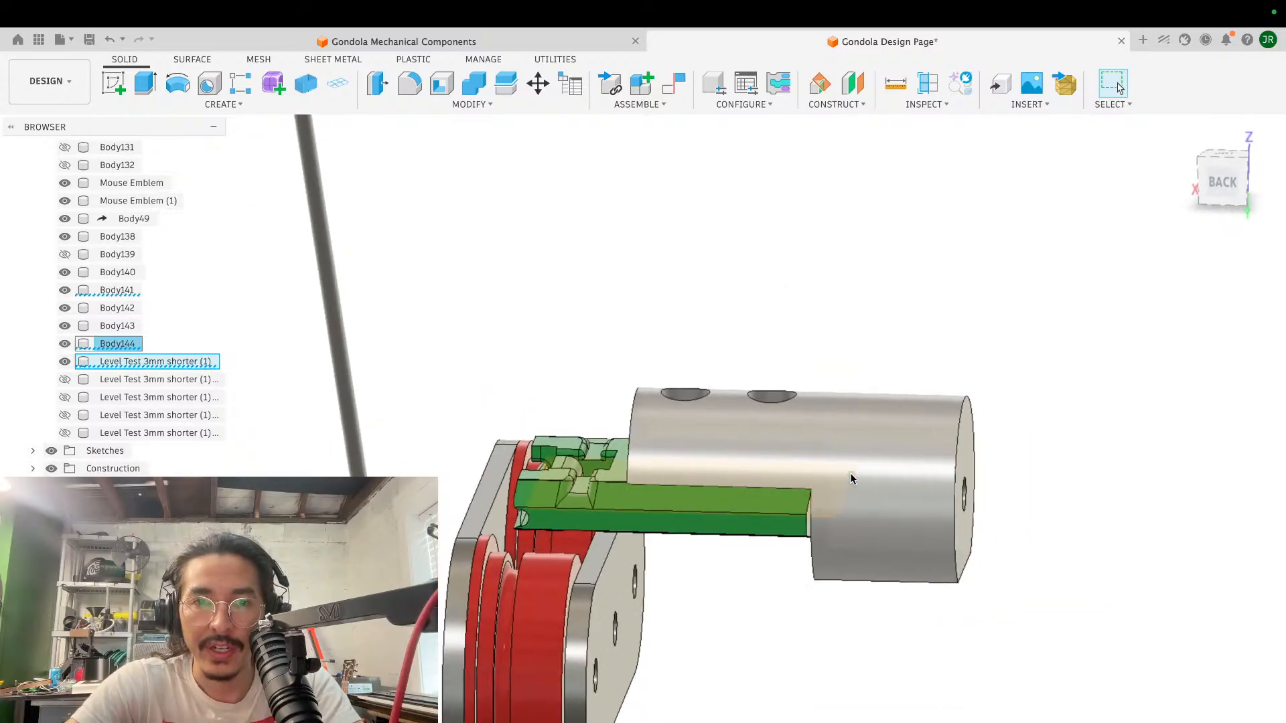
{"action": "scroll", "coordinate": [850, 472], "scroll_direction": "down", "scroll_amount": 3}
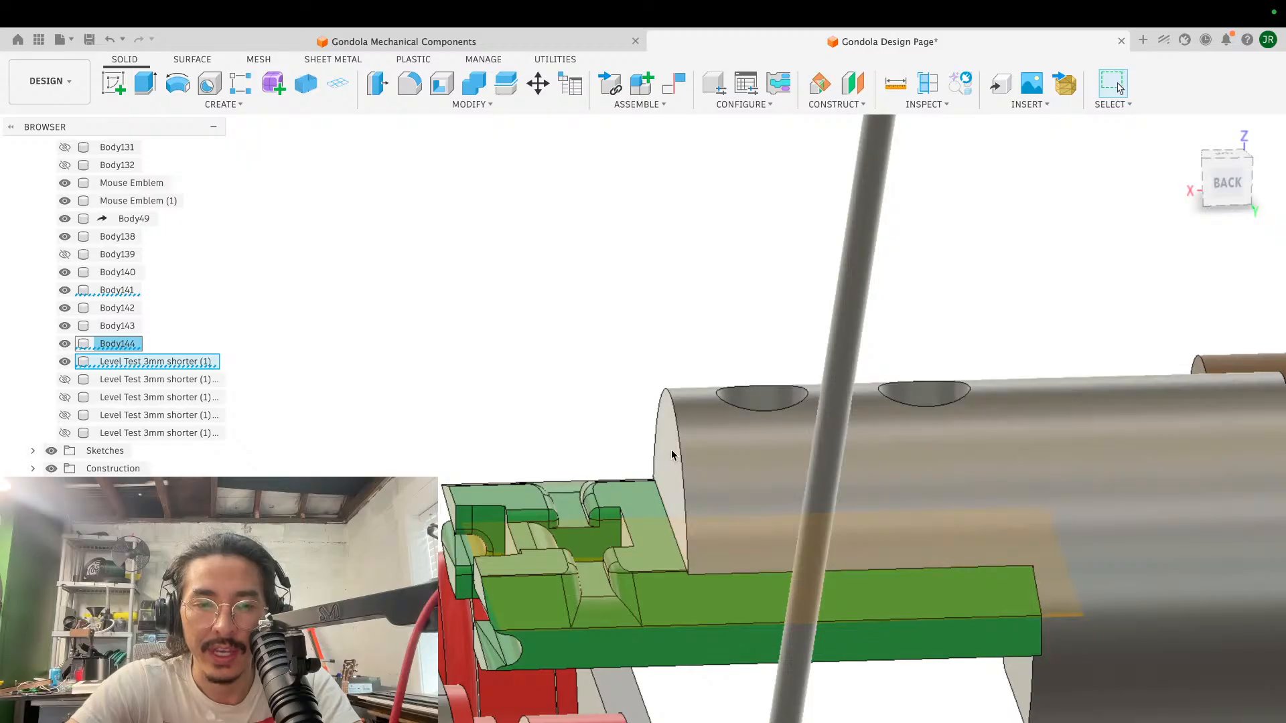
{"action": "left_click", "coordinate": [672, 456]}
{"action": "key", "text": "f"}
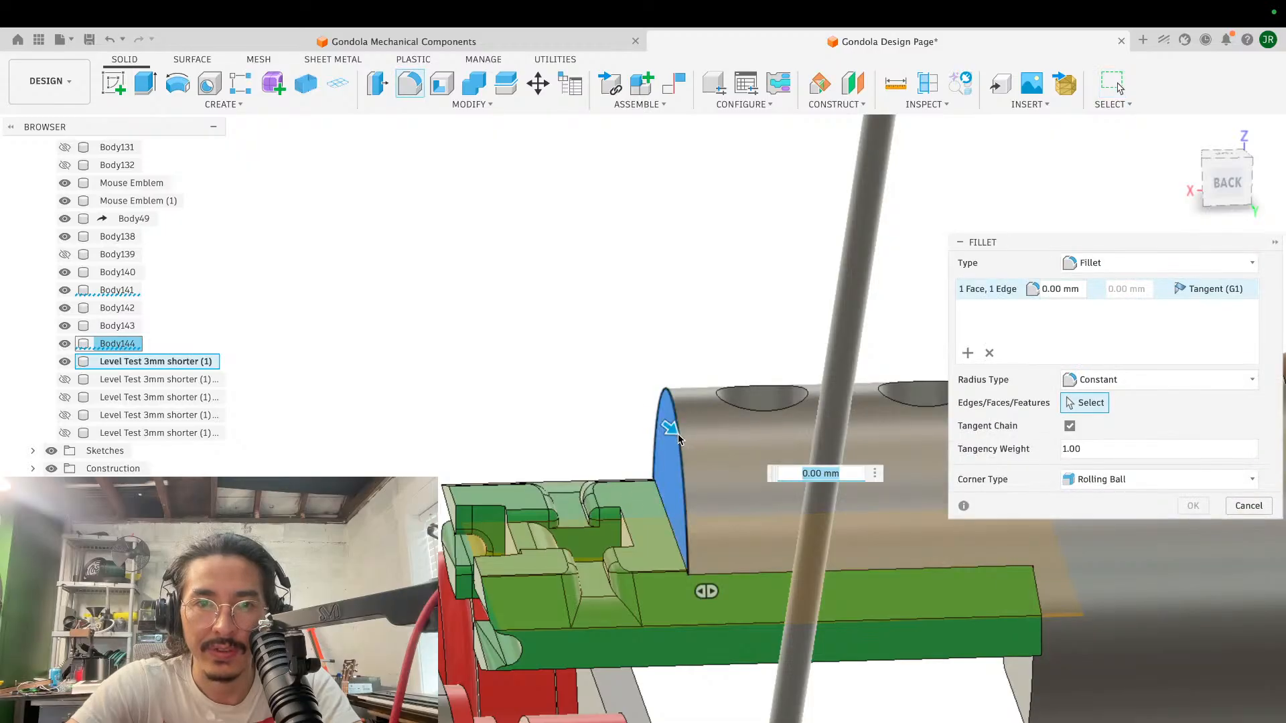
{"action": "left_click_drag", "start_coordinate": [671, 429], "coordinate": [691, 439]}
{"action": "key", "text": "Return"}
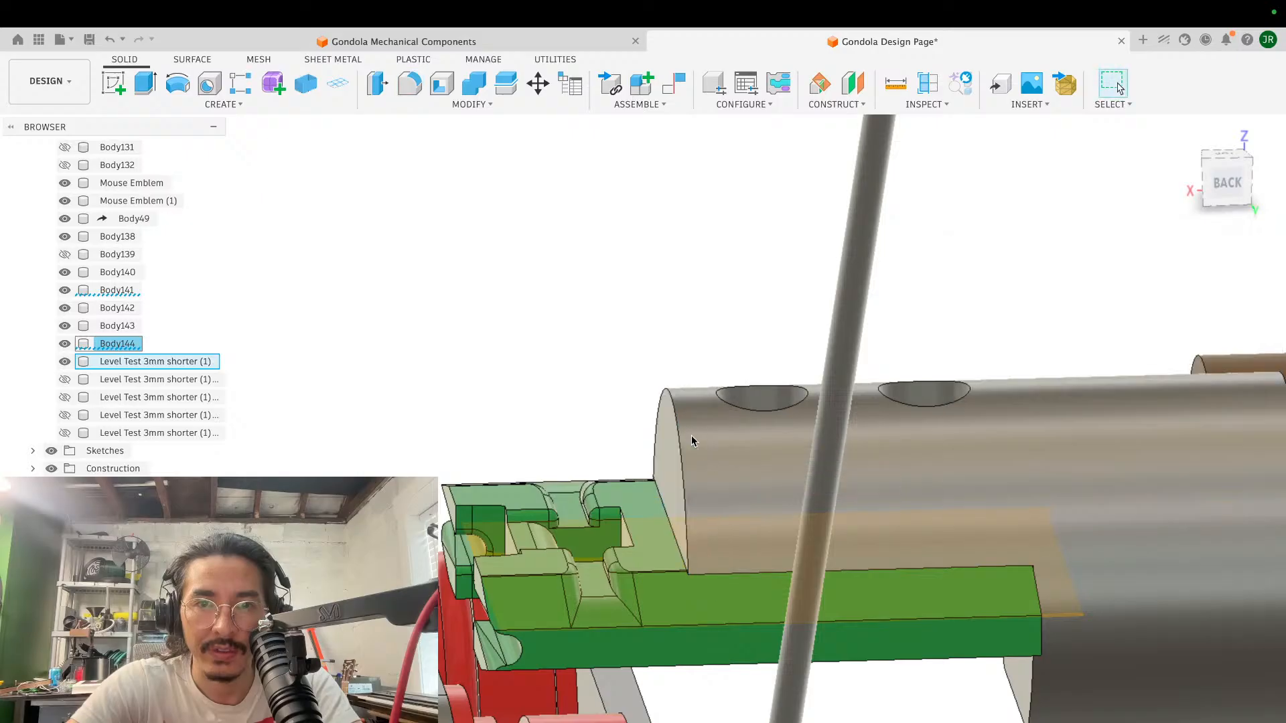
- Fillet the curved front end edge of the clamp cylinder's upper half with a radius of 11.944 mm
{"action": "key", "text": "f"}
{"action": "left_click", "coordinate": [672, 420]}
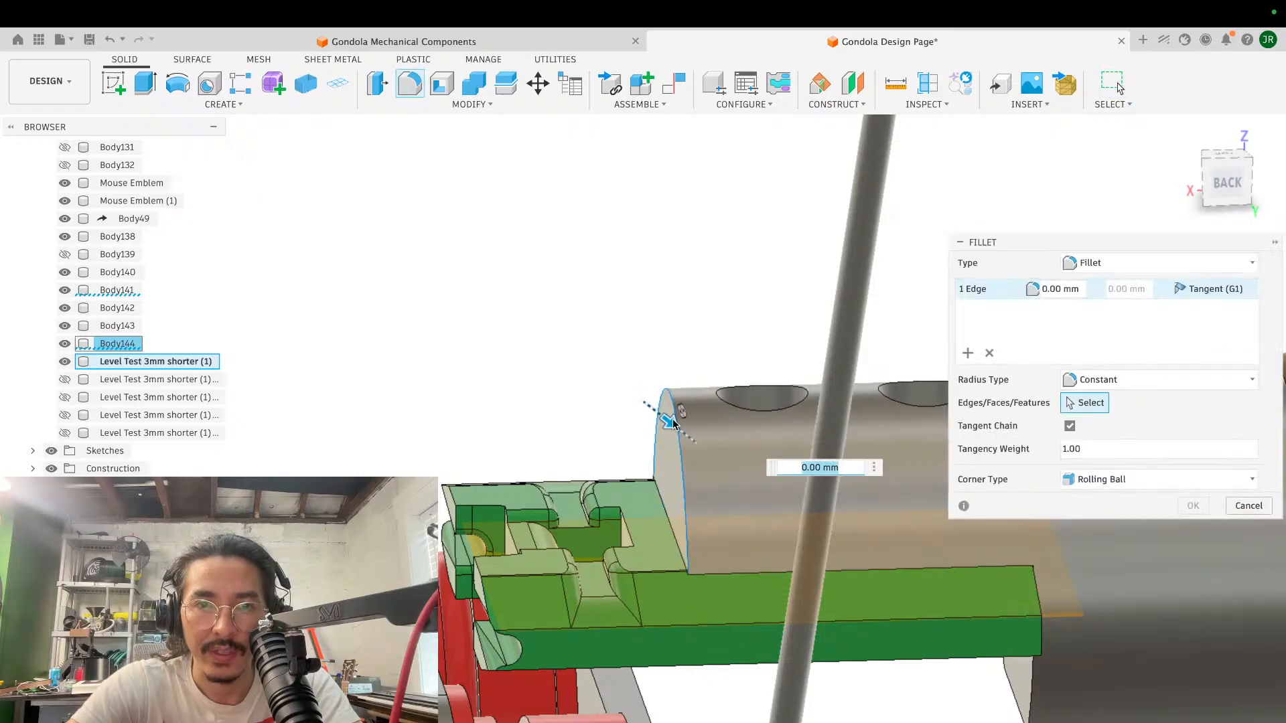
{"action": "left_click_drag", "start_coordinate": [669, 418], "coordinate": [700, 430]}
{"action": "middle_click_drag", "start_coordinate": [701, 430], "coordinate": [692, 505], "text": "shift"}
{"action": "left_click_drag", "start_coordinate": [672, 492], "coordinate": [691, 497]}
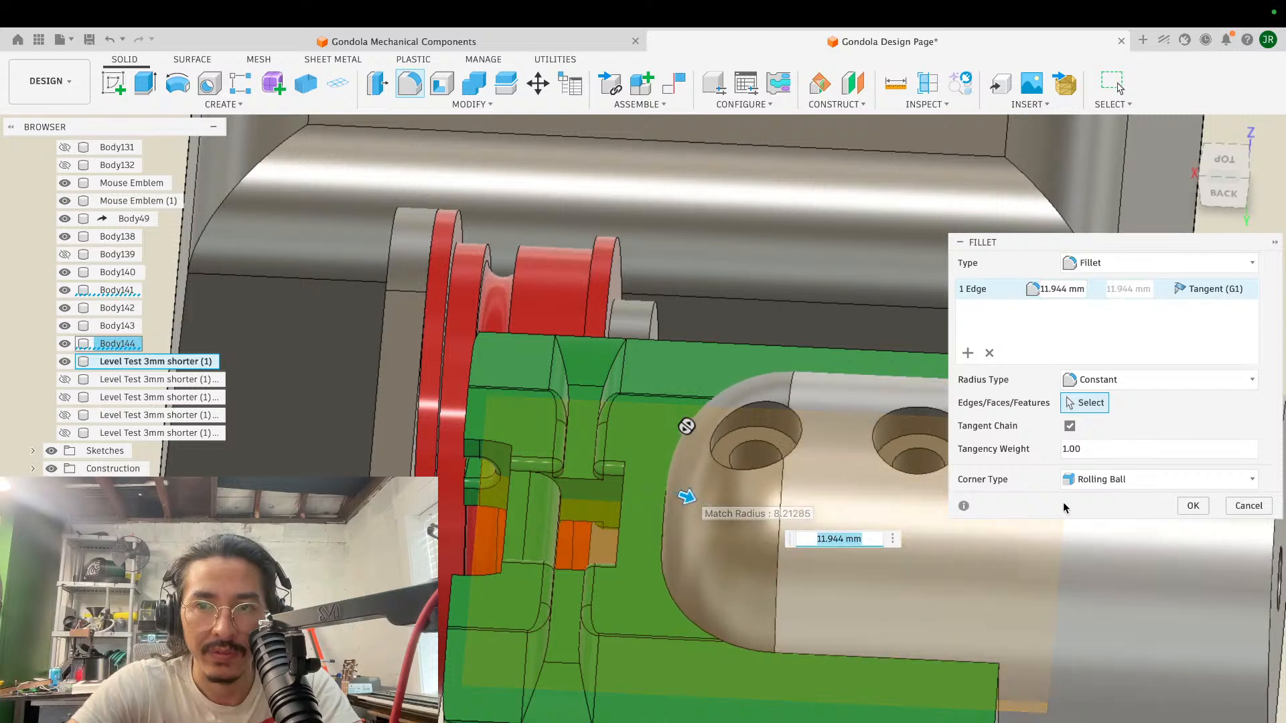
{"action": "left_click", "coordinate": [1192, 506]}
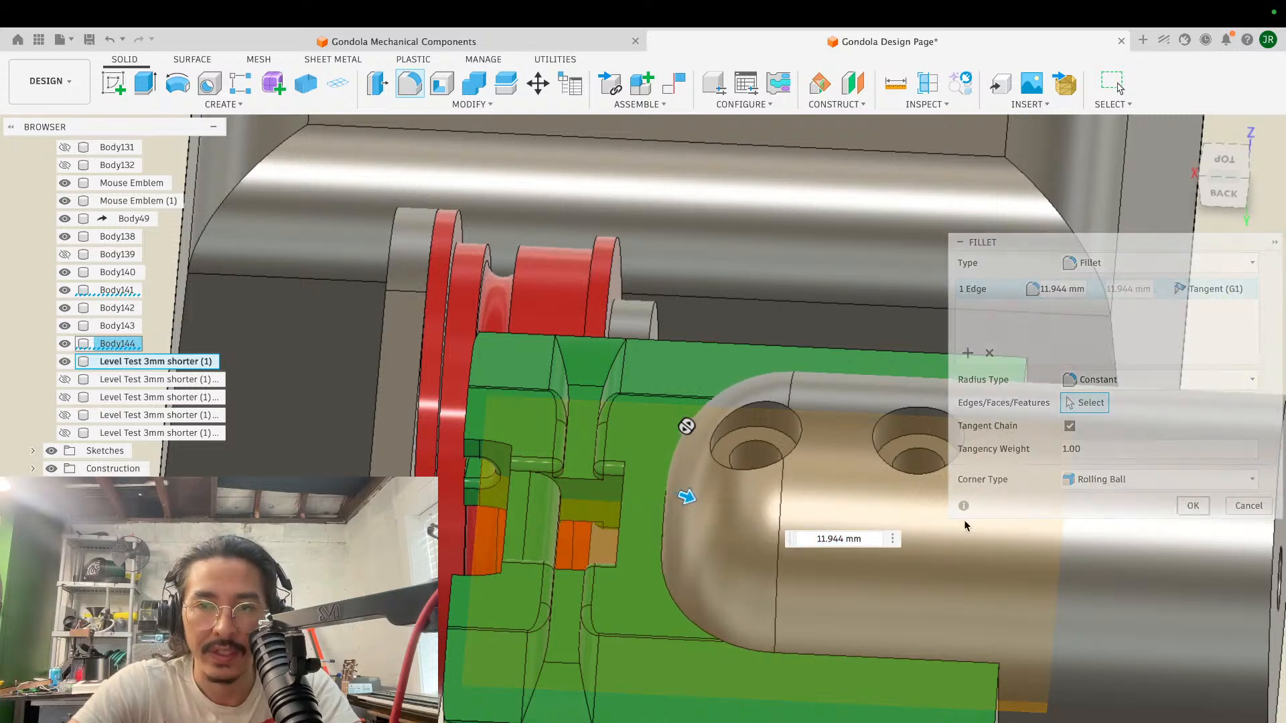
- Examine the rounded front end of the clamp cylinder and its position above the green block from behind
{"action": "scroll", "coordinate": [717, 484], "scroll_direction": "down", "scroll_amount": 5}
{"action": "scroll", "coordinate": [718, 484], "scroll_direction": "down", "scroll_amount": 3, "text": "shift"}
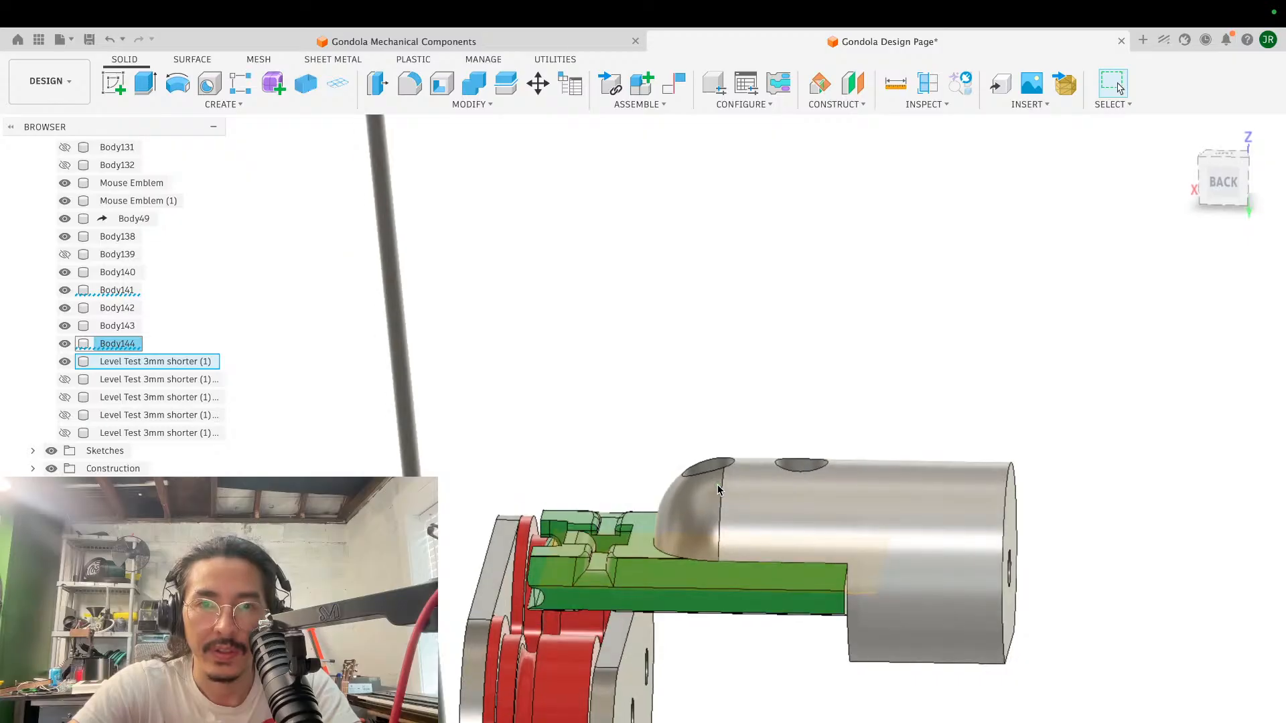
{"action": "scroll", "coordinate": [717, 484], "scroll_direction": "up", "scroll_amount": 3}
{"action": "scroll", "coordinate": [717, 484], "scroll_direction": "down", "scroll_amount": 4}
{"action": "scroll", "coordinate": [717, 484], "scroll_direction": "right", "scroll_amount": 5, "text": "shift"}
{"action": "scroll", "coordinate": [717, 485], "scroll_direction": "left", "scroll_amount": 5, "text": "shift"}
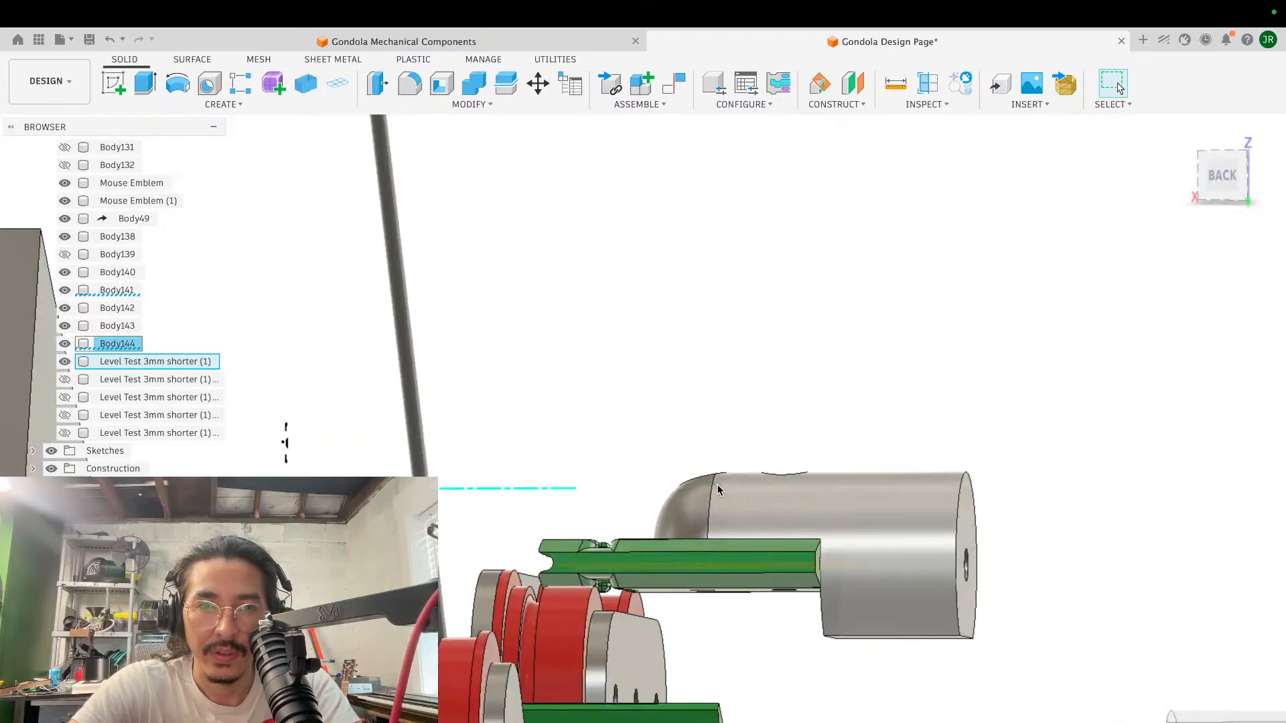
{"action": "scroll", "coordinate": [718, 484], "scroll_direction": "up", "scroll_amount": 4}
{"action": "scroll", "coordinate": [641, 635], "scroll_direction": "down", "scroll_amount": 3}
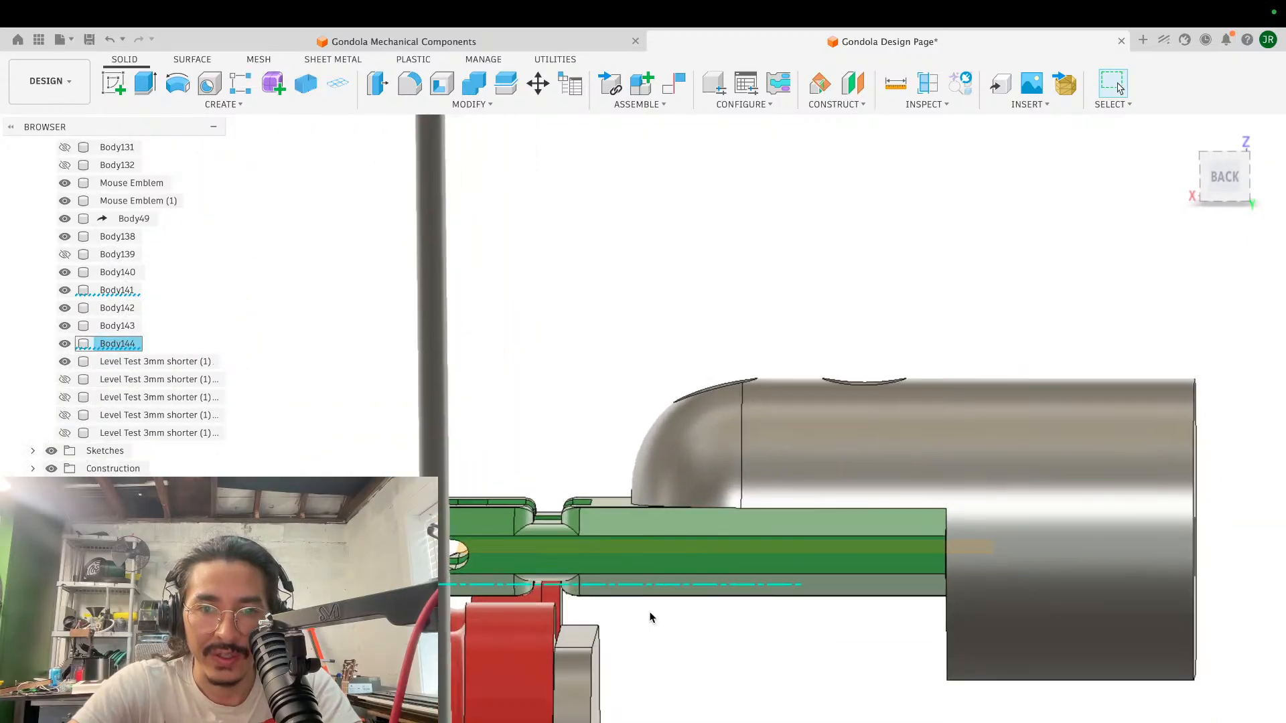
{"action": "scroll", "coordinate": [635, 608], "scroll_direction": "down", "scroll_amount": 2}
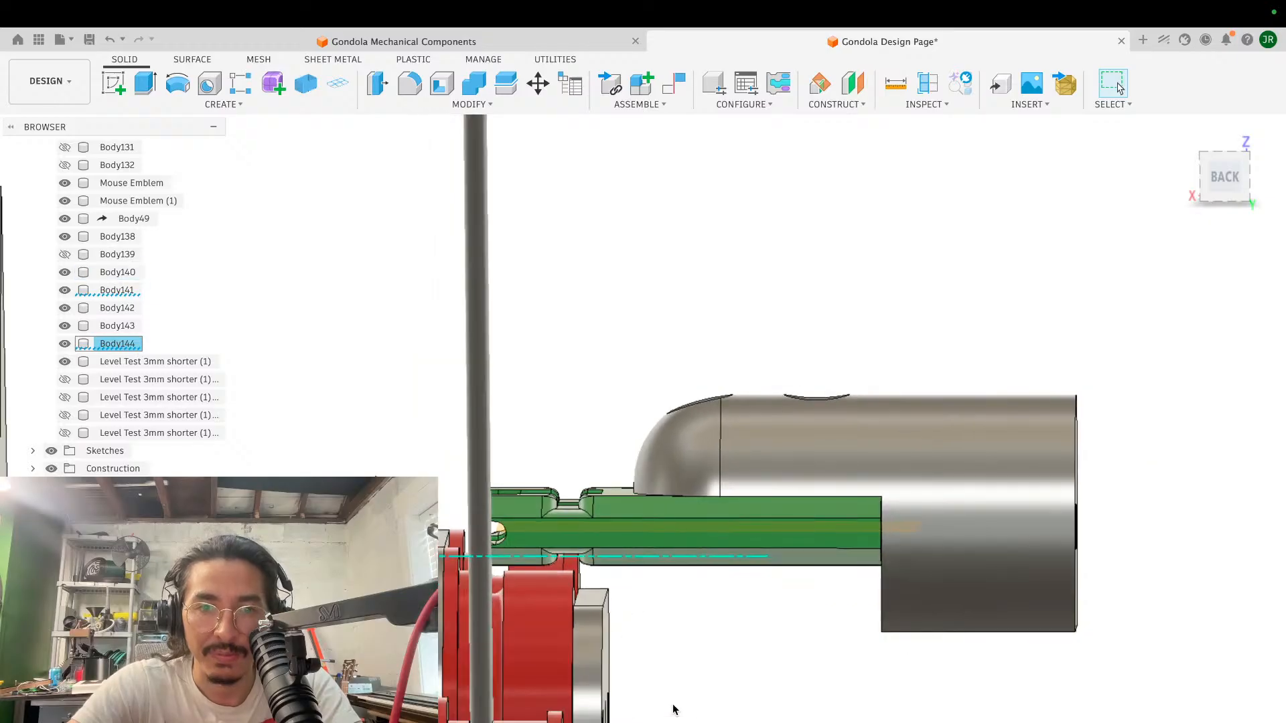
- Show the clamp cylinder's lower half, the last of the Level Test 3mm shorter (1) bodies, keeping the other copies hidden
{"action": "left_click", "coordinate": [69, 380]}
{"action": "left_click", "coordinate": [69, 400]}
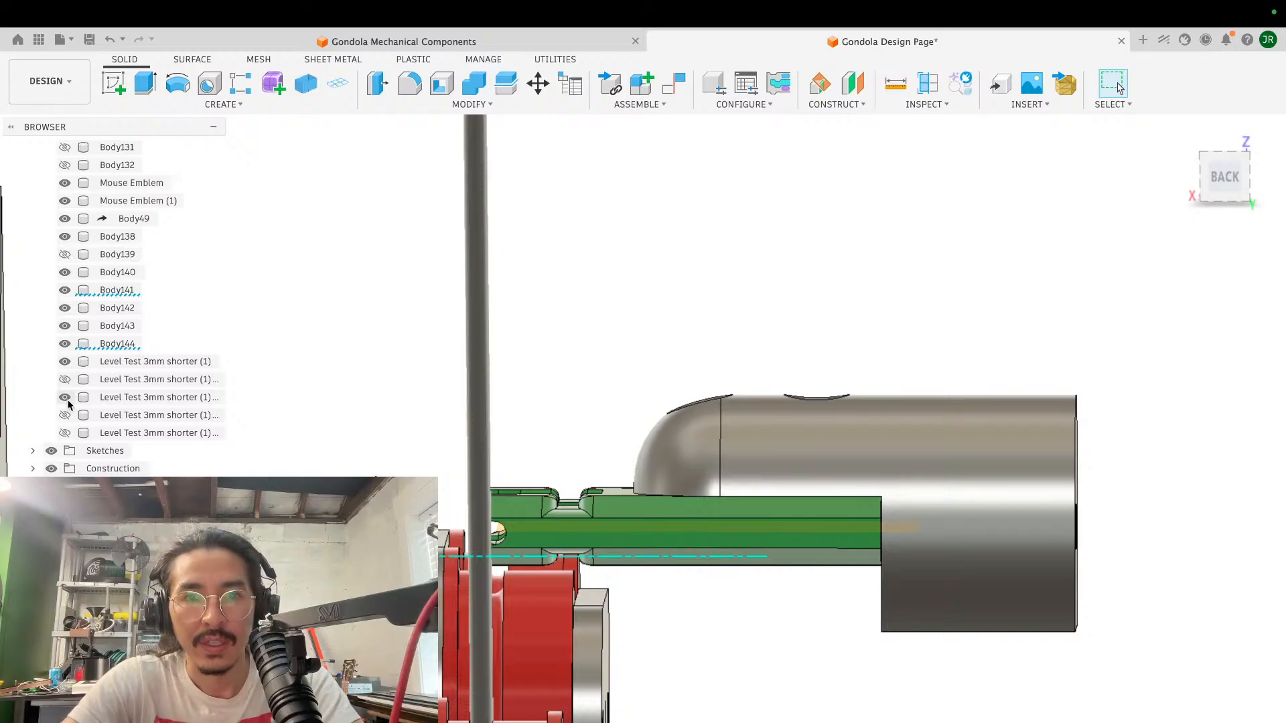
{"action": "left_click", "coordinate": [65, 432]}
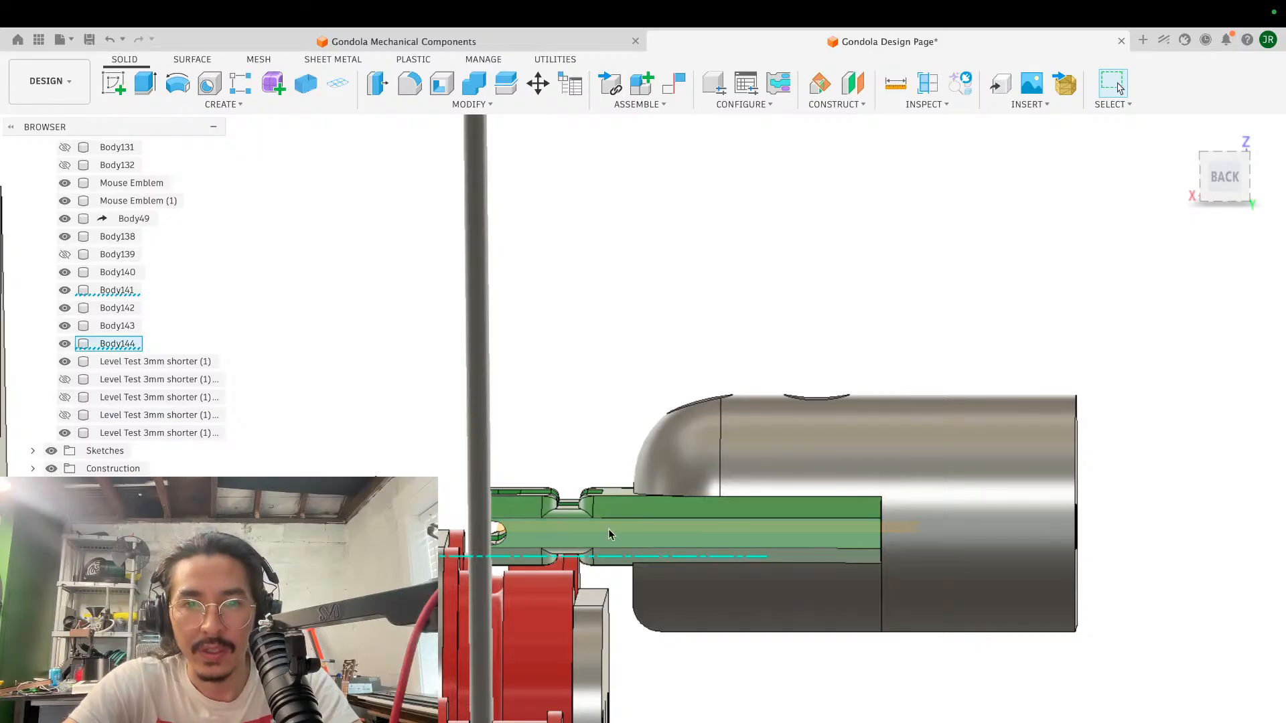
- Examine the clamp cylinder's lower half, its flat underside and its clearance to the wheels from several sides and below
{"action": "scroll", "coordinate": [669, 544], "scroll_direction": "up", "scroll_amount": 2}
{"action": "scroll", "coordinate": [669, 544], "scroll_direction": "down", "scroll_amount": 2}
{"action": "scroll", "coordinate": [669, 544], "scroll_direction": "up", "scroll_amount": 5}
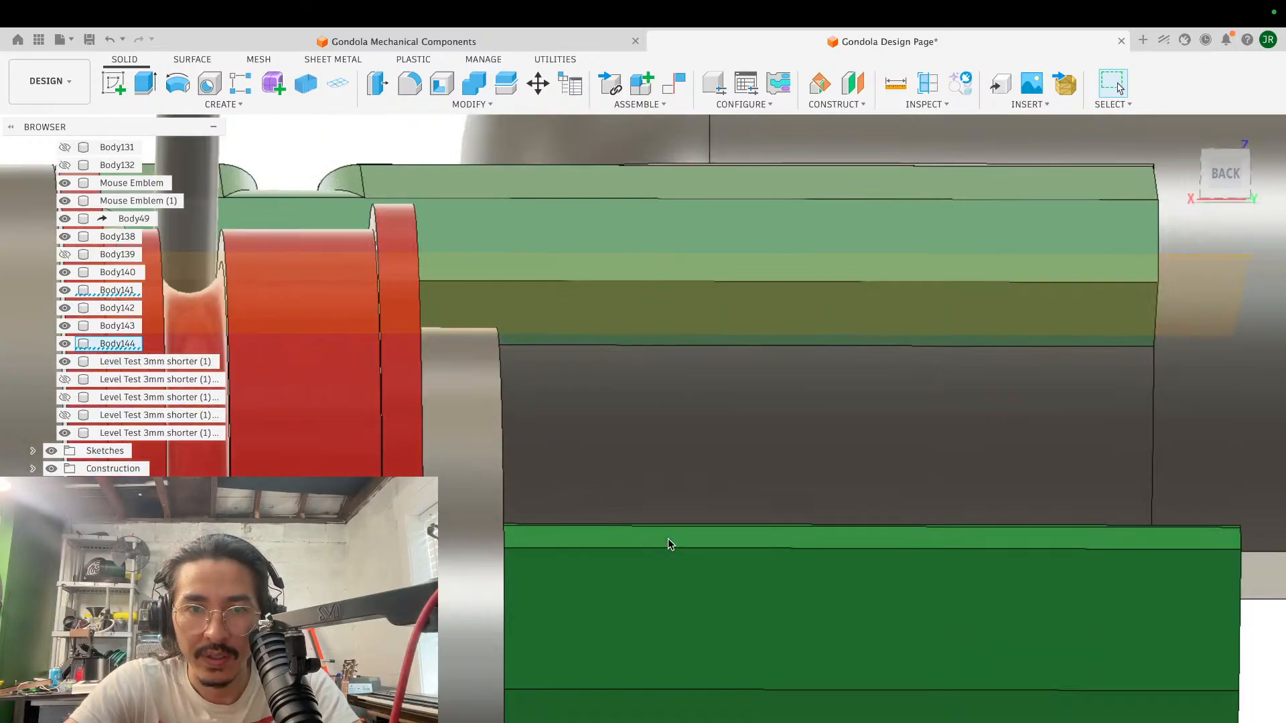
{"action": "scroll", "coordinate": [669, 542], "scroll_direction": "down", "scroll_amount": 4}
{"action": "scroll", "coordinate": [670, 544], "scroll_direction": "up", "scroll_amount": 2}
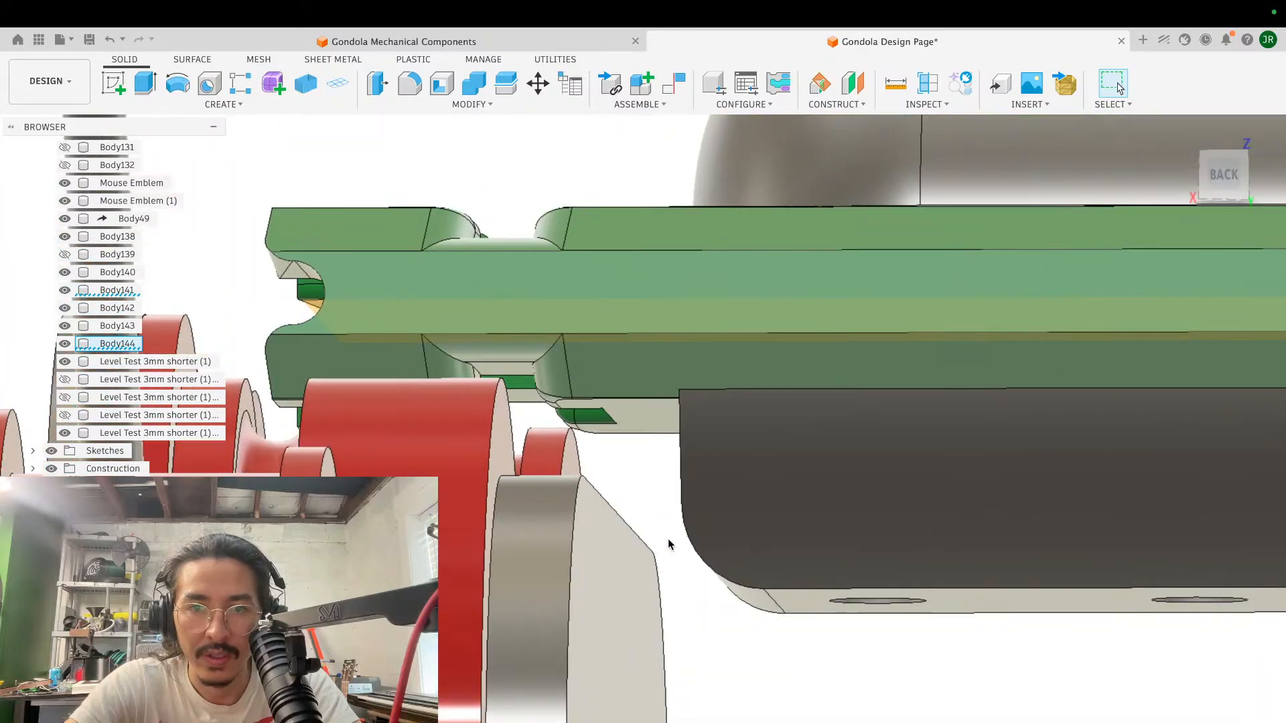
{"action": "scroll", "coordinate": [669, 544], "scroll_direction": "down", "scroll_amount": 4}
{"action": "scroll", "coordinate": [670, 544], "scroll_direction": "up", "scroll_amount": 2}
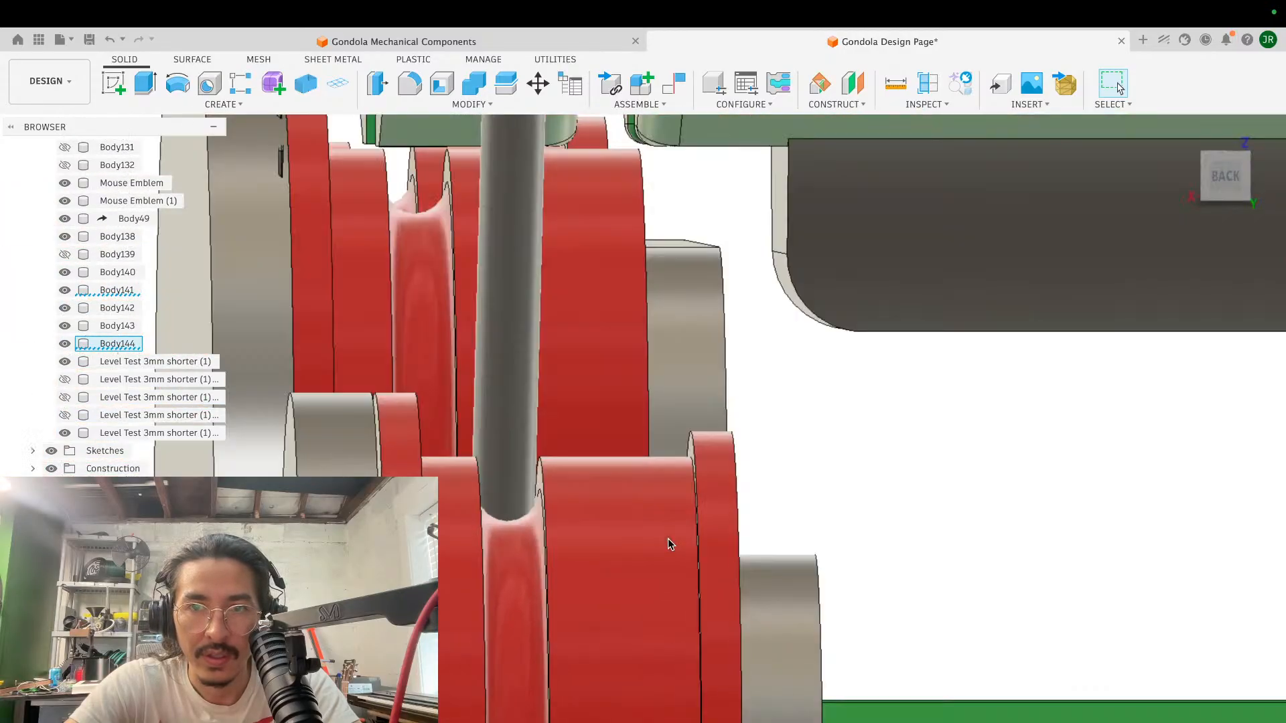
{"action": "scroll", "coordinate": [668, 540], "scroll_direction": "down", "scroll_amount": 3}
{"action": "scroll", "coordinate": [629, 562], "scroll_direction": "down", "scroll_amount": 5}
{"action": "scroll", "coordinate": [733, 418], "scroll_direction": "right", "scroll_amount": 10, "text": "shift"}
{"action": "scroll", "coordinate": [732, 418], "scroll_direction": "right", "scroll_amount": 10, "text": "shift"}
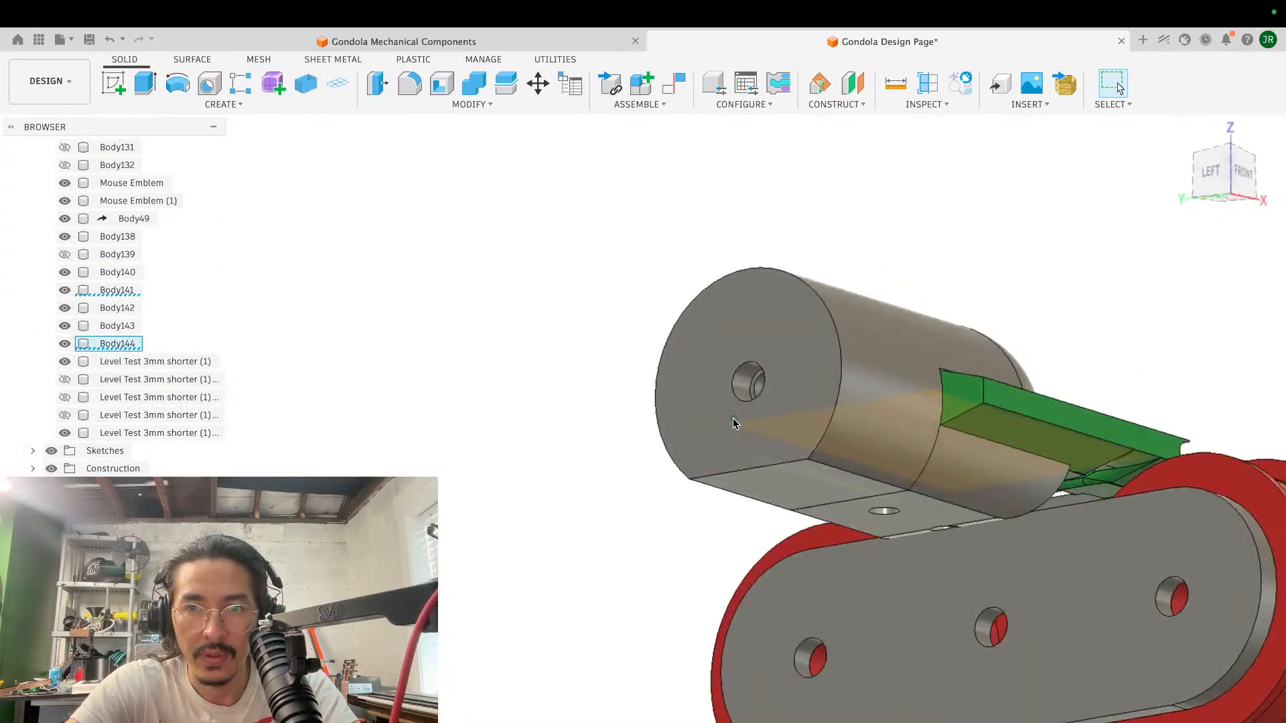
{"action": "scroll", "coordinate": [733, 418], "scroll_direction": "left", "scroll_amount": 15, "text": "shift"}
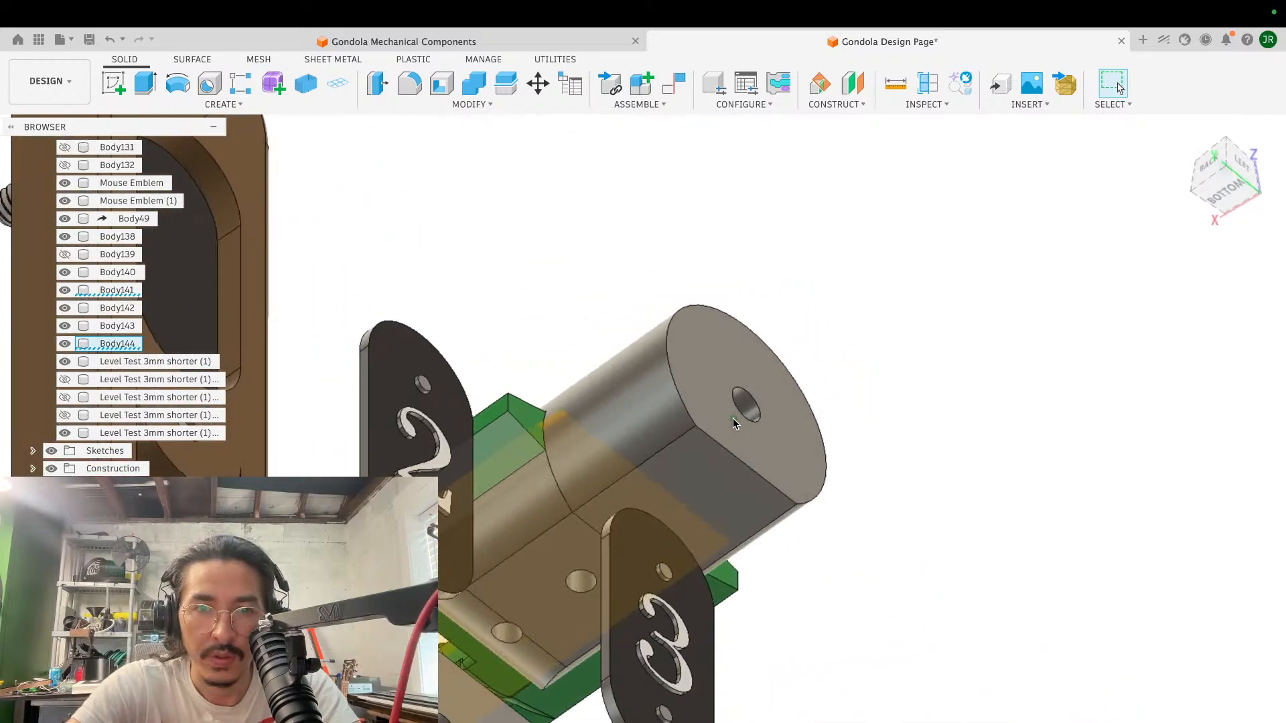
{"action": "scroll", "coordinate": [732, 418], "scroll_direction": "up", "scroll_amount": 10, "text": "shift"}
{"action": "scroll", "coordinate": [732, 418], "scroll_direction": "left", "scroll_amount": 5, "text": "shift"}
{"action": "scroll", "coordinate": [733, 418], "scroll_direction": "down", "scroll_amount": 3}
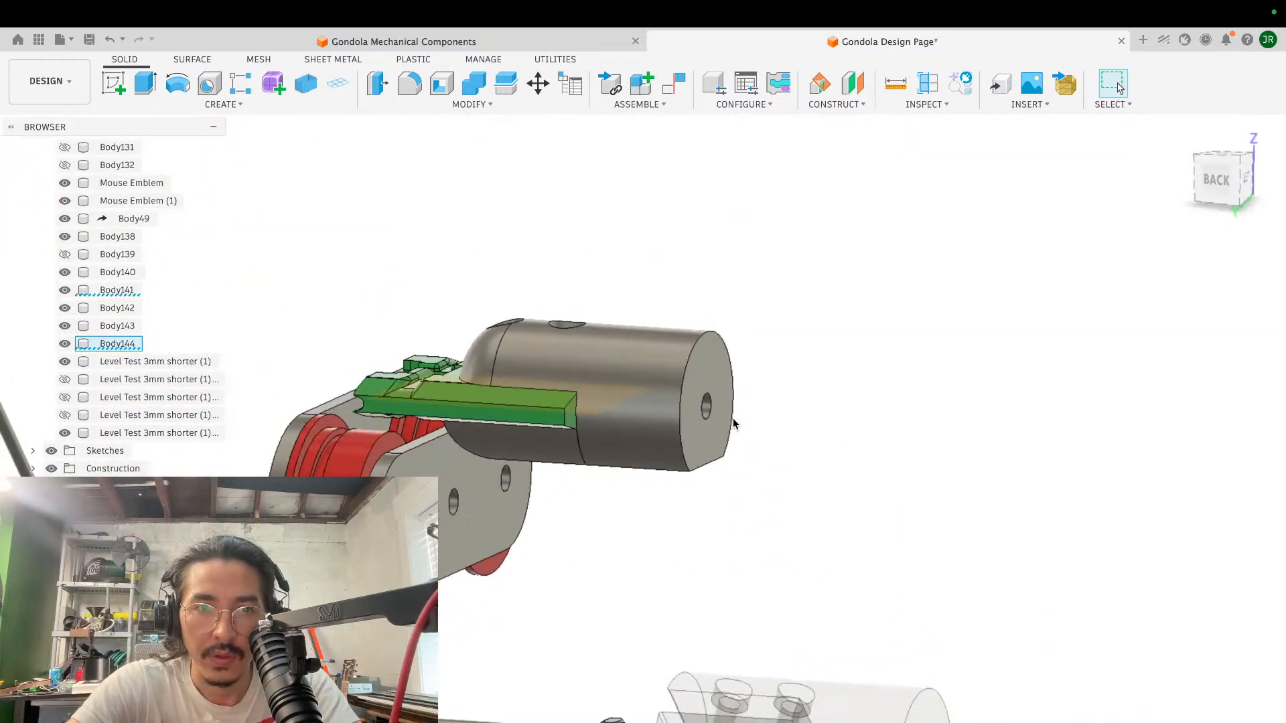
- Fillet the underside edges of the clamp cylinder's lower half around its flat face with a radius of 5.119 mm
{"action": "scroll", "coordinate": [732, 424], "scroll_direction": "up", "scroll_amount": 10}
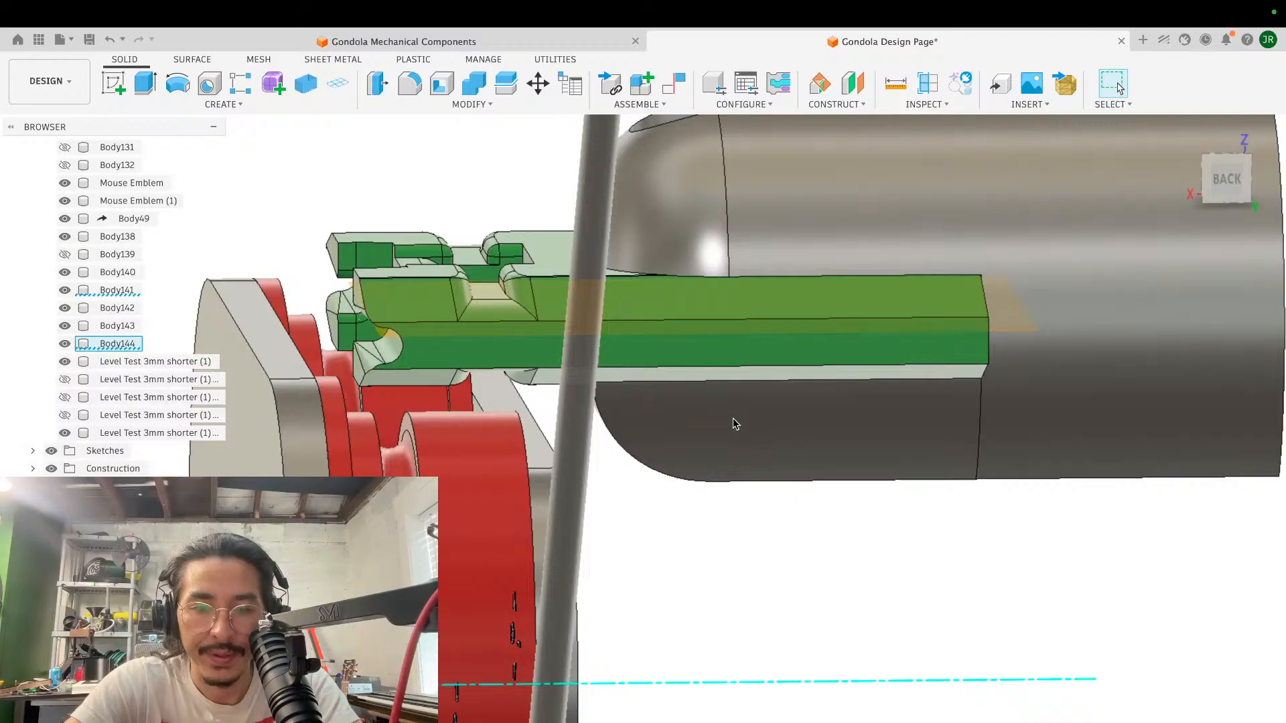
{"action": "key", "text": "f"}
{"action": "left_click", "coordinate": [626, 455]}
{"action": "scroll", "coordinate": [623, 459], "scroll_direction": "right", "scroll_amount": 5, "text": "shift"}
{"action": "scroll", "coordinate": [626, 461], "scroll_direction": "right", "scroll_amount": 10, "text": "shift"}
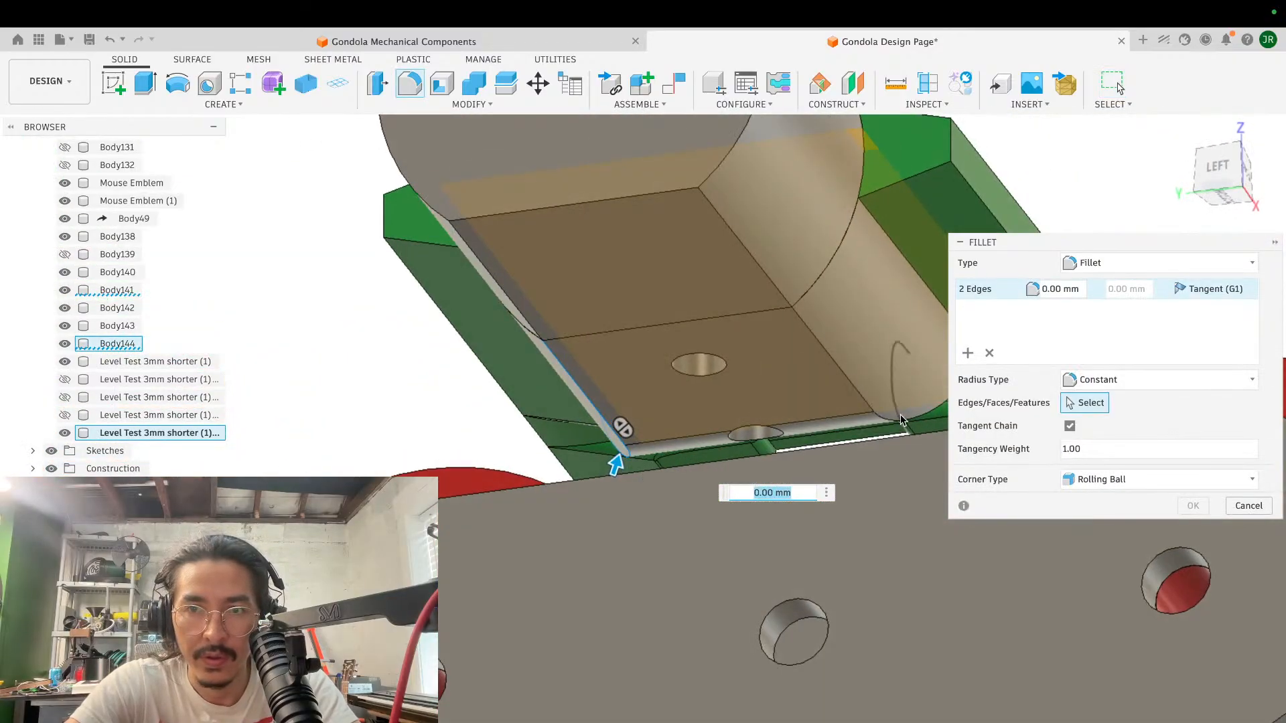
{"action": "left_click", "coordinate": [900, 421]}
{"action": "left_click_drag", "start_coordinate": [899, 428], "coordinate": [896, 424]}
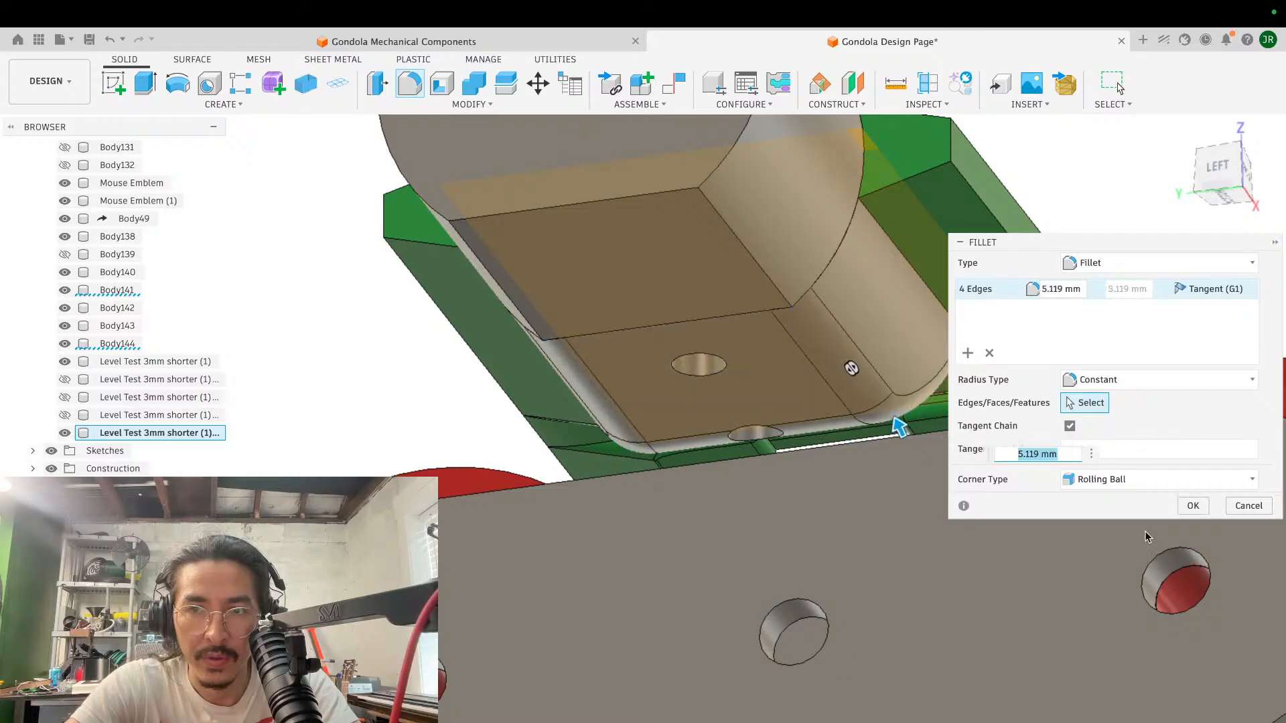
{"action": "left_click", "coordinate": [1191, 505]}
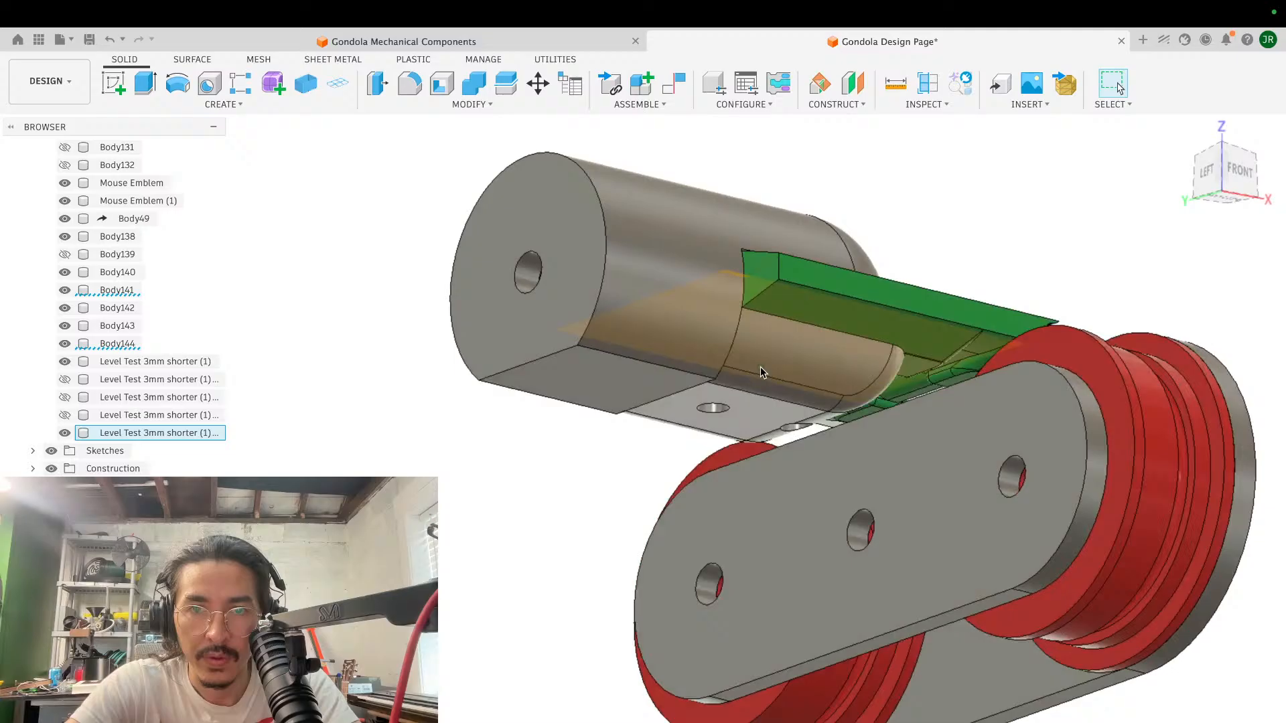
- Edit the 5.119 mm underside fillet to include the two long edges of the flat on the clamp cylinder's main body
{"action": "scroll", "coordinate": [760, 367], "scroll_direction": "left", "scroll_amount": 10, "text": "shift"}
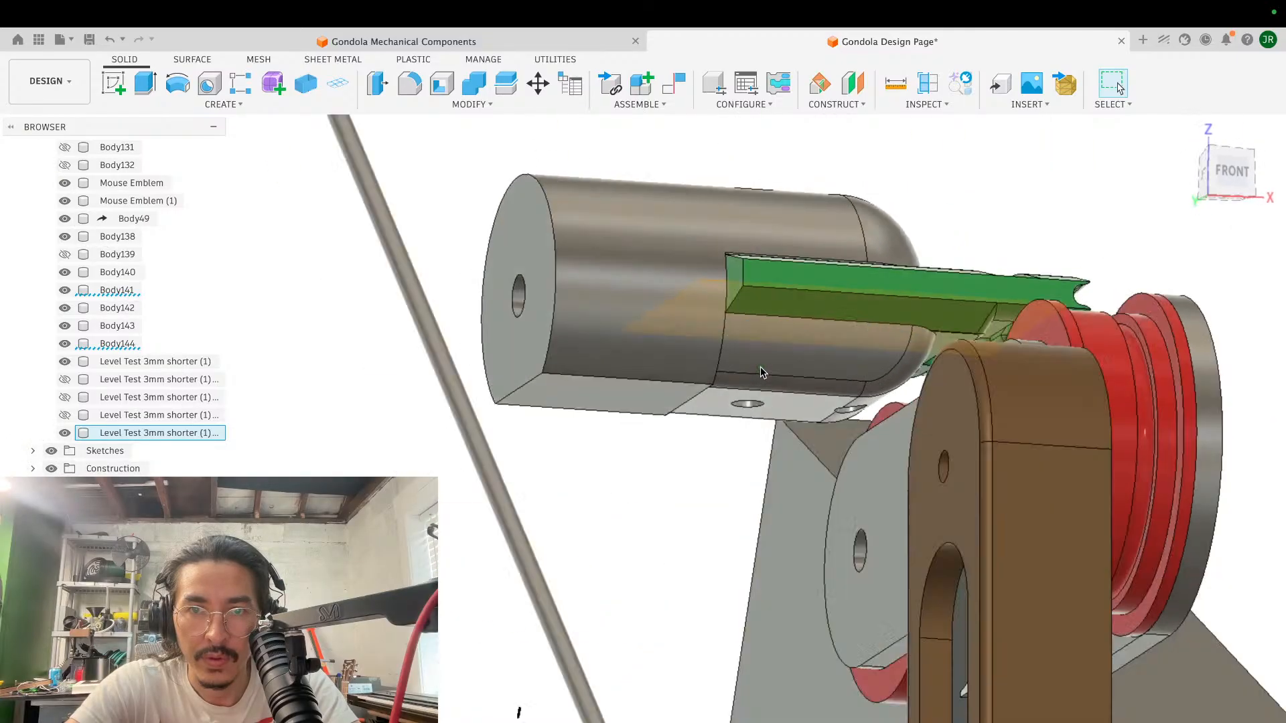
{"action": "scroll", "coordinate": [761, 367], "scroll_direction": "right", "scroll_amount": 10, "text": "shift"}
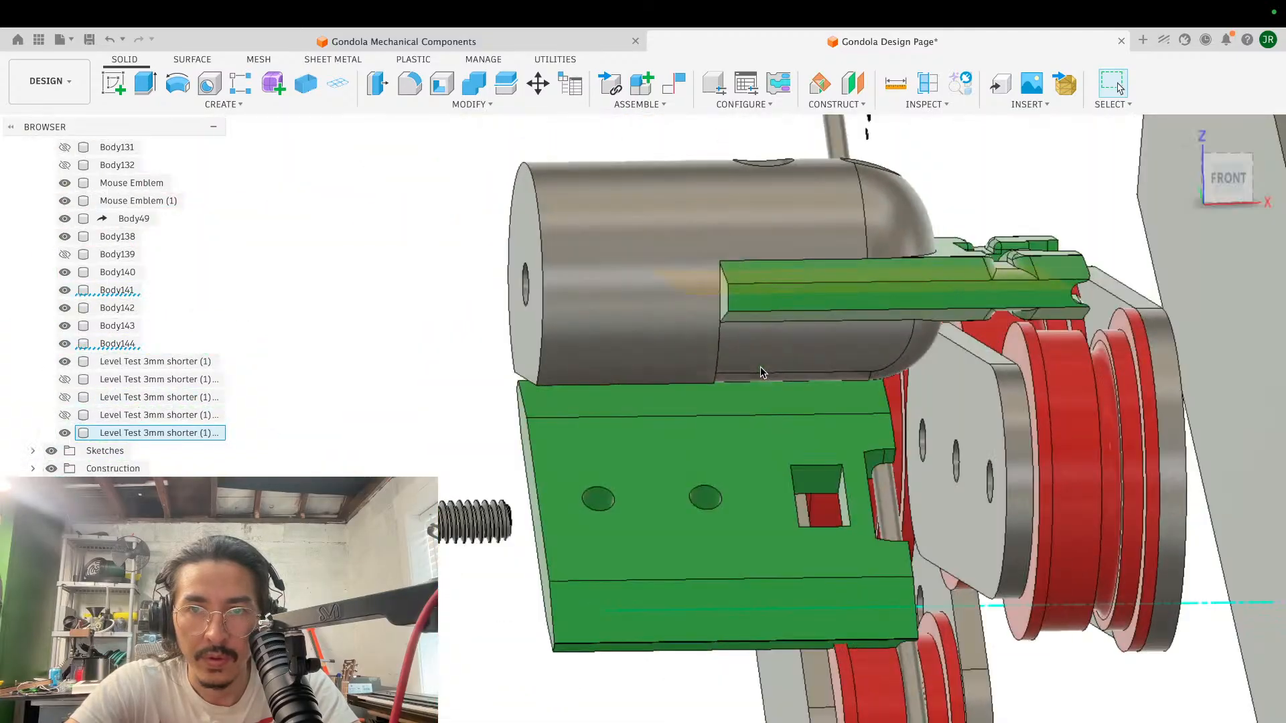
{"action": "scroll", "coordinate": [761, 367], "scroll_direction": "left", "scroll_amount": 10, "text": "shift"}
{"action": "scroll", "coordinate": [761, 367], "scroll_direction": "left", "scroll_amount": 10, "text": "shift"}
{"action": "scroll", "coordinate": [757, 385], "scroll_direction": "up", "scroll_amount": 3}
{"action": "scroll", "coordinate": [757, 387], "scroll_direction": "up", "scroll_amount": 5}
{"action": "scroll", "coordinate": [755, 375], "scroll_direction": "up", "scroll_amount": 3}
{"action": "double_click", "coordinate": [891, 721]}
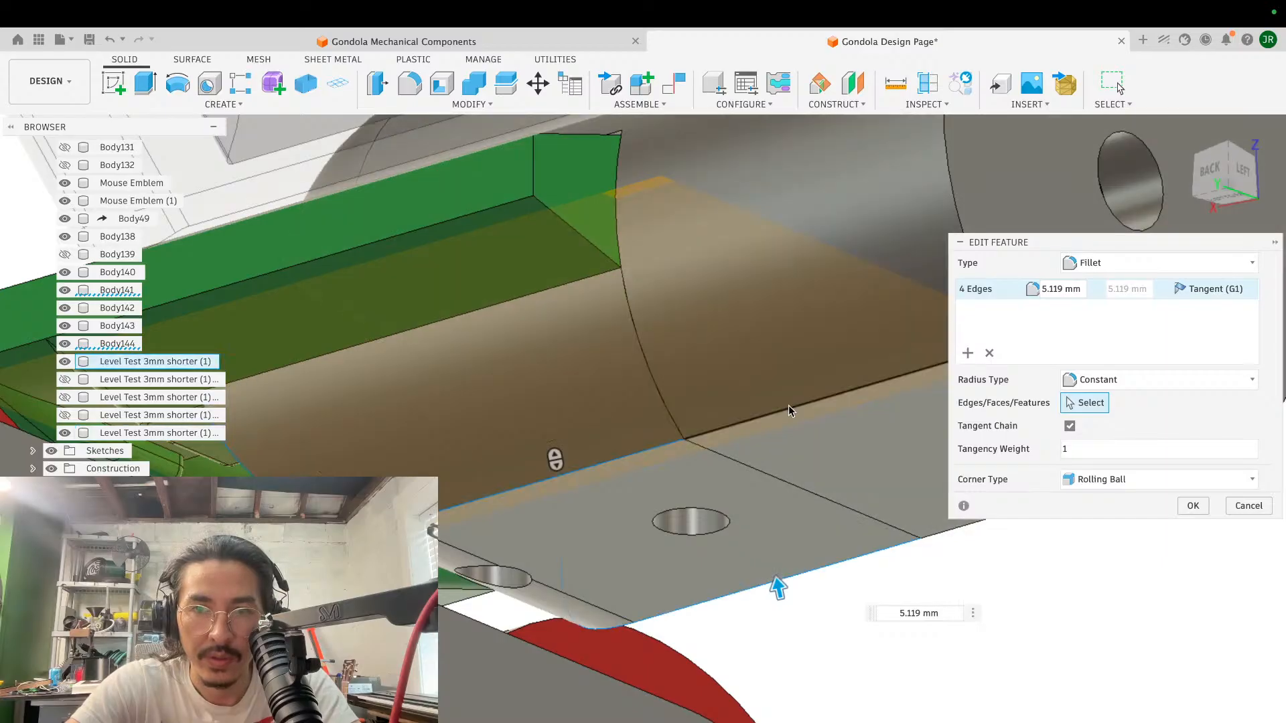
{"action": "left_click", "coordinate": [789, 406]}
{"action": "scroll", "coordinate": [789, 406], "scroll_direction": "right", "scroll_amount": 10, "text": "shift"}
{"action": "scroll", "coordinate": [790, 410], "scroll_direction": "right", "scroll_amount": 10, "text": "shift"}
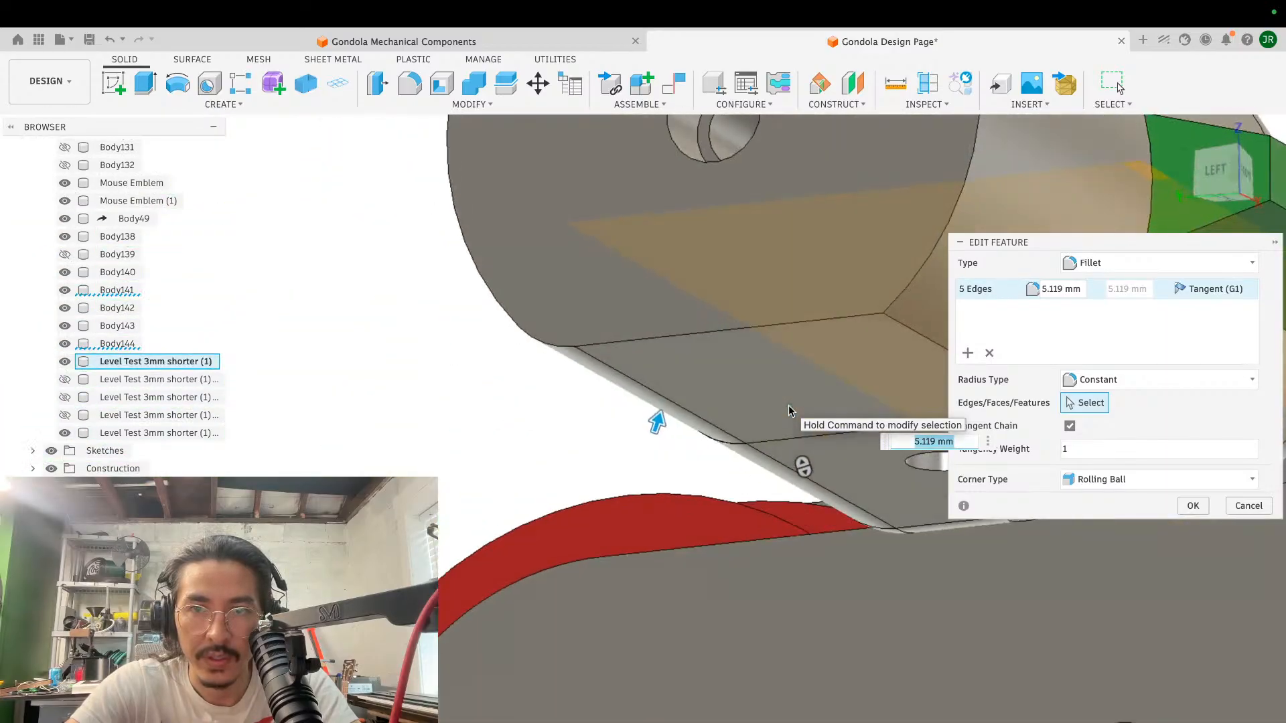
{"action": "scroll", "coordinate": [813, 383], "scroll_direction": "right", "scroll_amount": 5, "text": "shift"}
{"action": "left_click", "coordinate": [813, 381]}
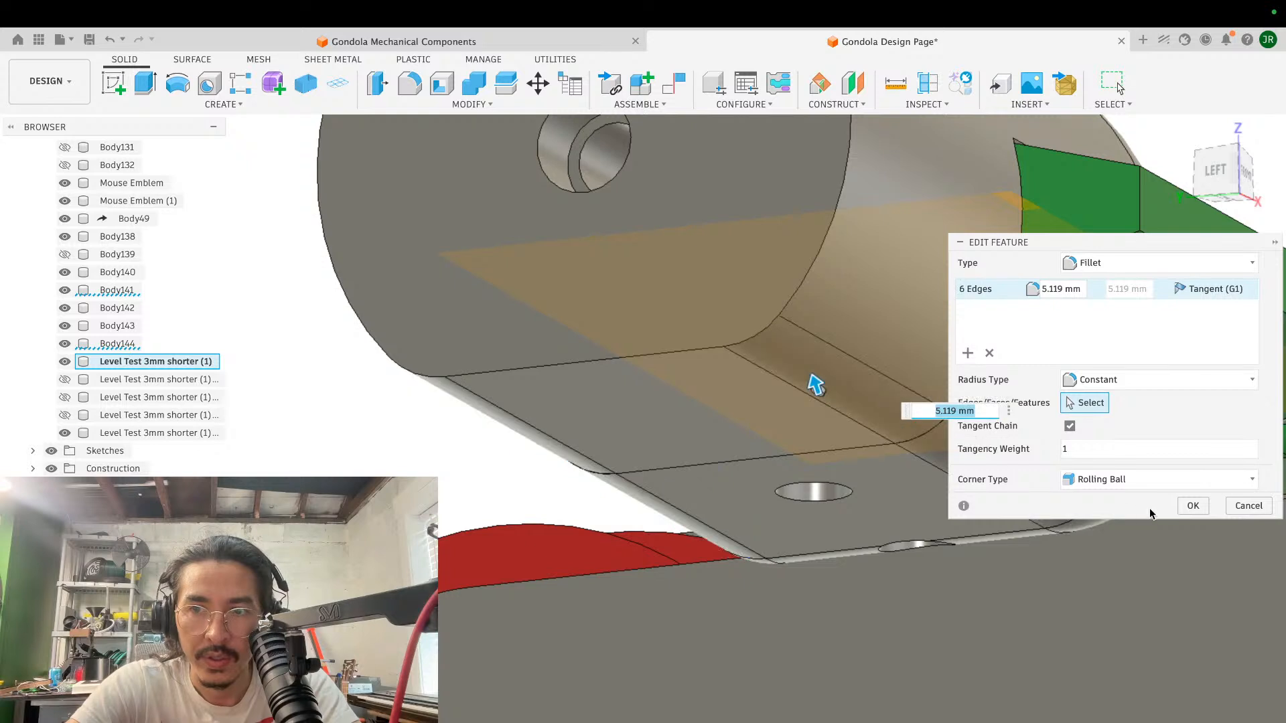
{"action": "left_click", "coordinate": [1192, 506]}
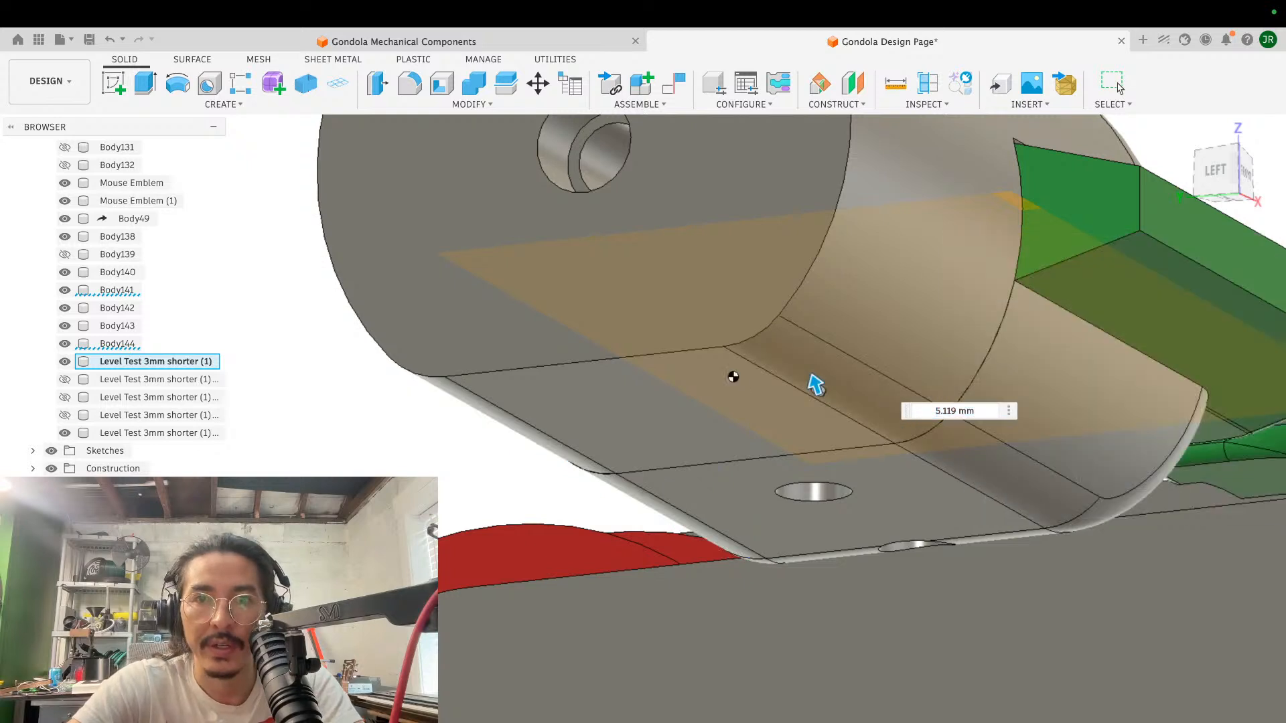
- Examine the rounded clamp cylinder, green blocks and wheel assemblies together with the rest of the gondola
{"action": "scroll", "coordinate": [673, 326], "scroll_direction": "left", "scroll_amount": 15, "text": "shift"}
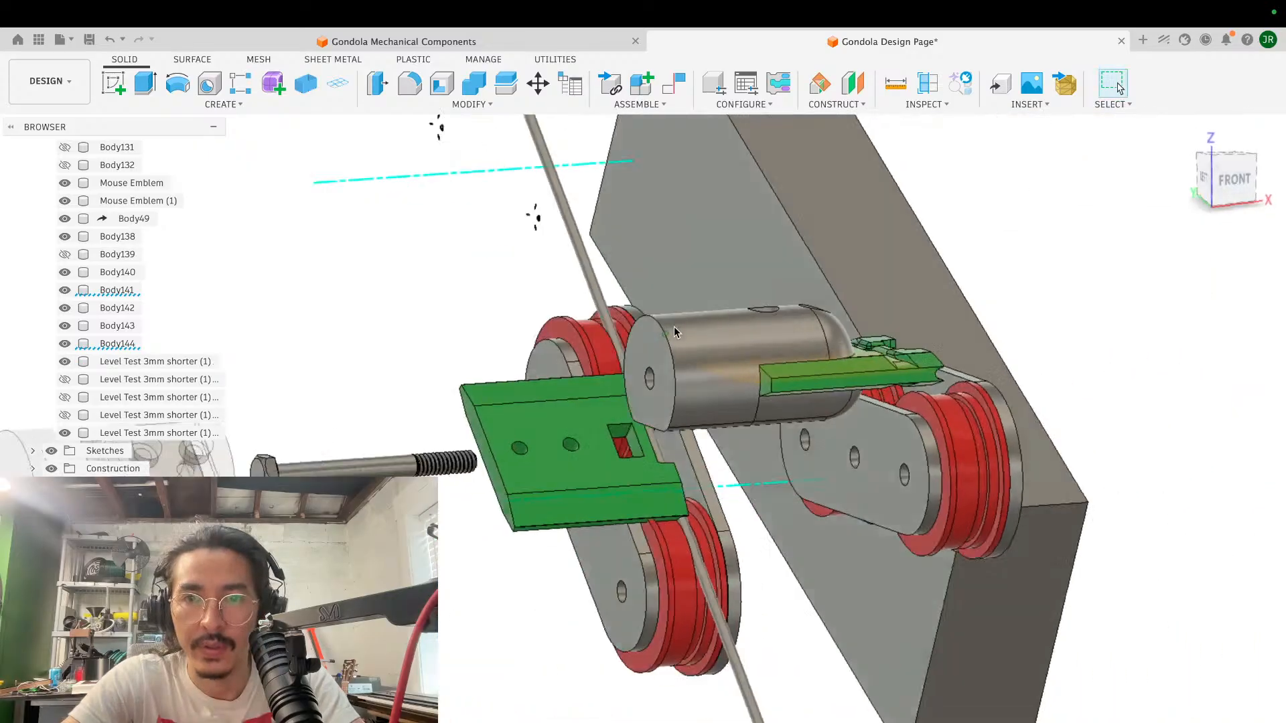
{"action": "scroll", "coordinate": [674, 327], "scroll_direction": "left", "scroll_amount": 5}
{"action": "scroll", "coordinate": [674, 327], "scroll_direction": "left", "scroll_amount": 3, "text": "shift"}
{"action": "scroll", "coordinate": [674, 326], "scroll_direction": "down", "scroll_amount": 3}
{"action": "scroll", "coordinate": [674, 327], "scroll_direction": "right", "scroll_amount": 3, "text": "shift"}
{"action": "scroll", "coordinate": [673, 327], "scroll_direction": "down", "scroll_amount": 5}
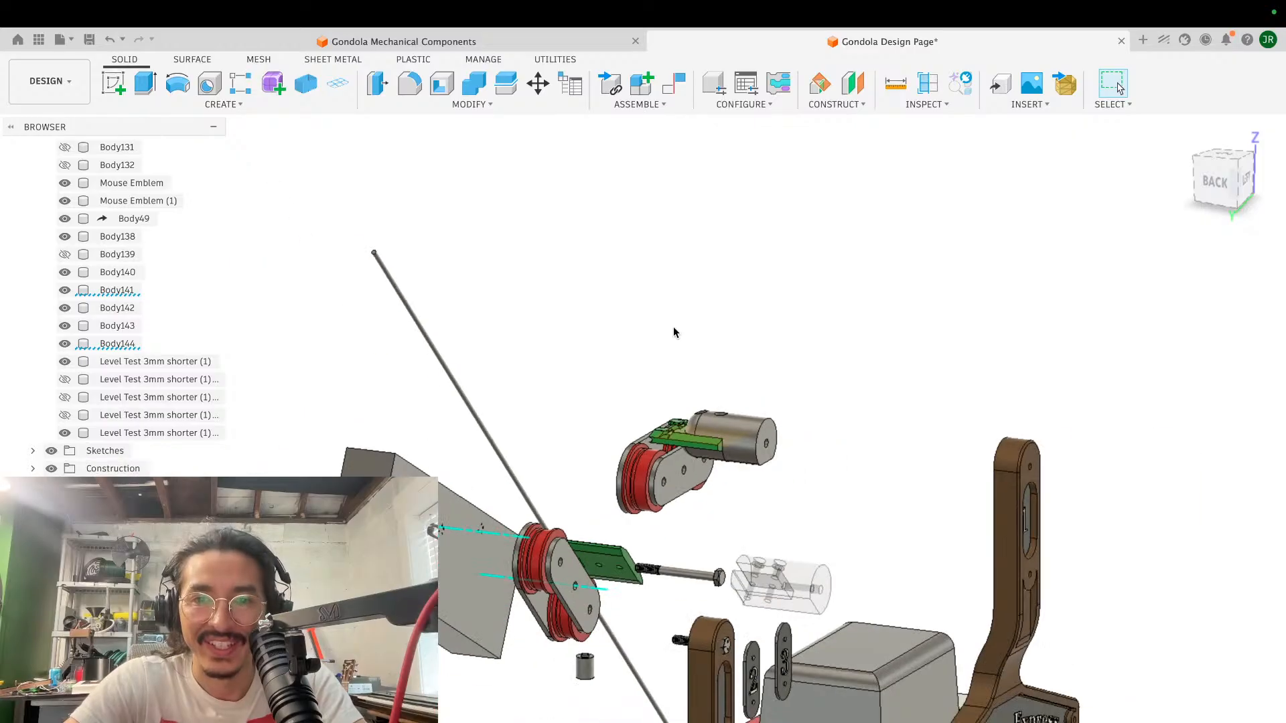
{"action": "scroll", "coordinate": [673, 327], "scroll_direction": "up", "scroll_amount": 2}
{"action": "scroll", "coordinate": [673, 327], "scroll_direction": "up", "scroll_amount": 1}
{"action": "scroll", "coordinate": [673, 327], "scroll_direction": "left", "scroll_amount": 5}
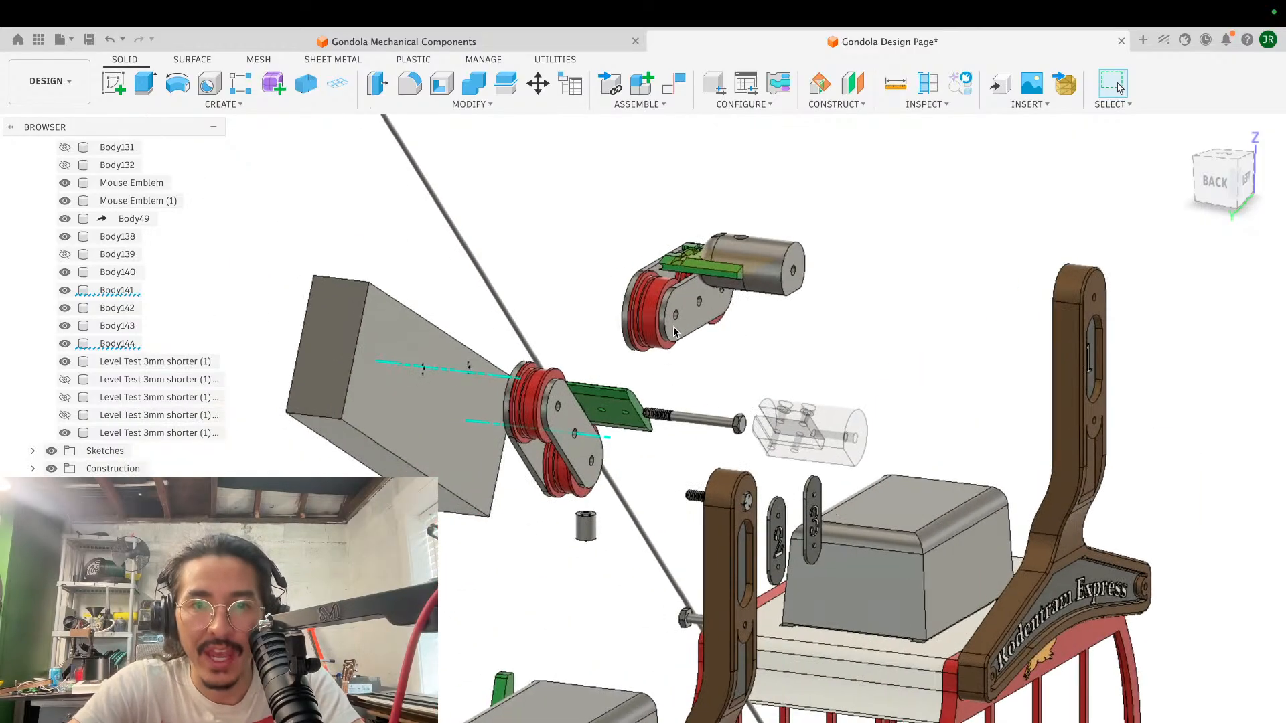
{"action": "scroll", "coordinate": [673, 327], "scroll_direction": "left", "scroll_amount": 3, "text": "shift"}
{"action": "scroll", "coordinate": [673, 326], "scroll_direction": "down", "scroll_amount": 2}
{"action": "scroll", "coordinate": [673, 327], "scroll_direction": "up", "scroll_amount": 4}
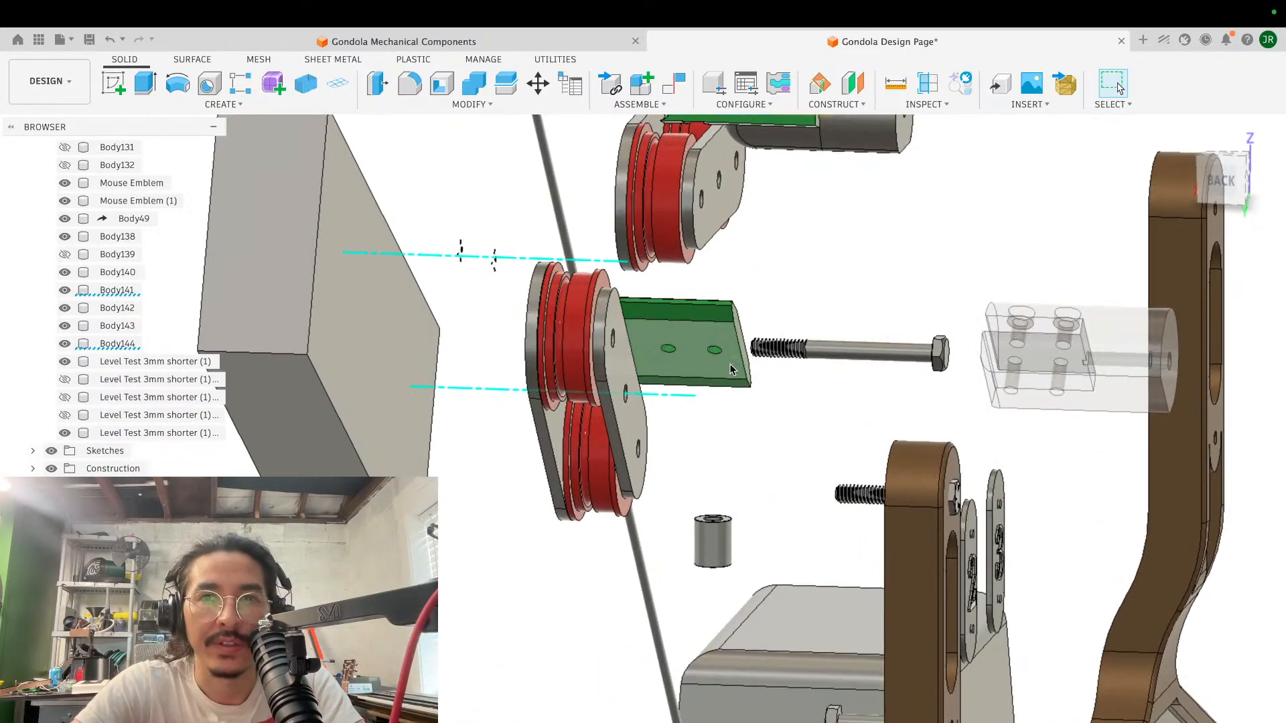
- Unhide Body37 and Body38, the round disc and the black arm on the bolt beside the green block
{"action": "scroll", "coordinate": [855, 297], "scroll_direction": "right", "scroll_amount": 5}
{"action": "scroll", "coordinate": [854, 296], "scroll_direction": "right", "scroll_amount": 4, "text": "shift"}
{"action": "scroll", "coordinate": [854, 296], "scroll_direction": "up", "scroll_amount": 5}
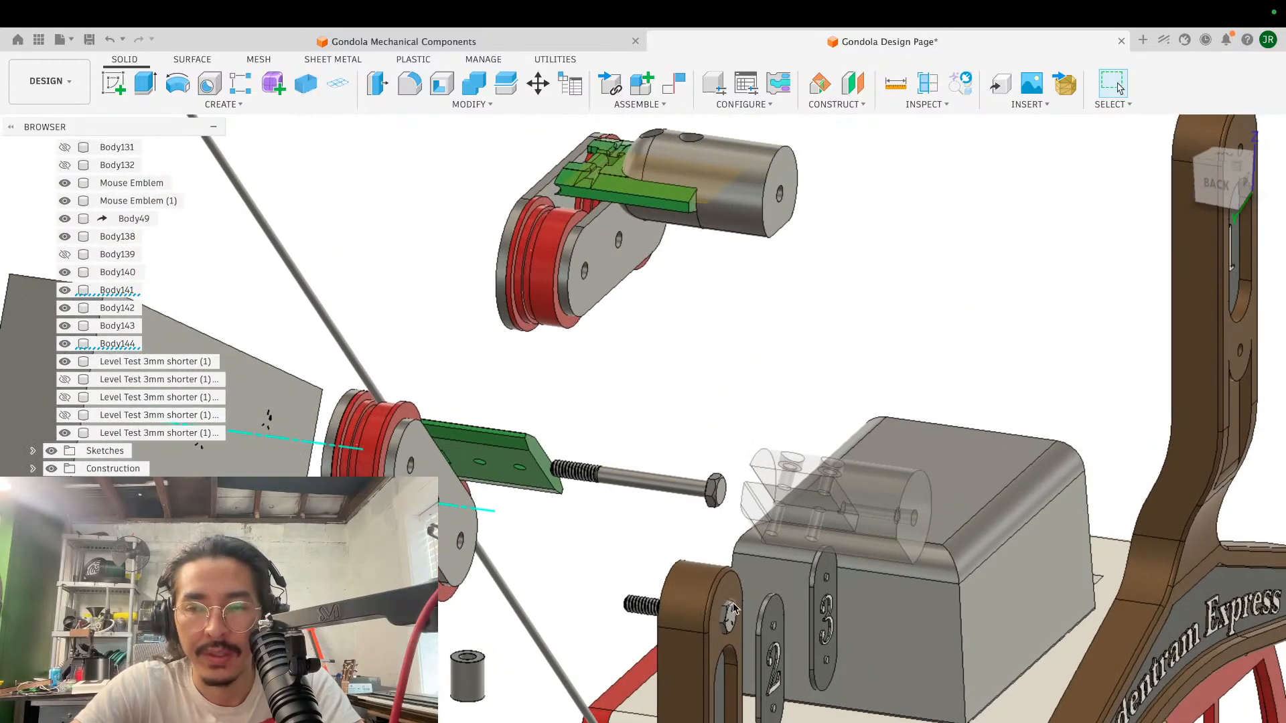
{"action": "scroll", "coordinate": [94, 385], "scroll_direction": "up", "scroll_amount": 15}
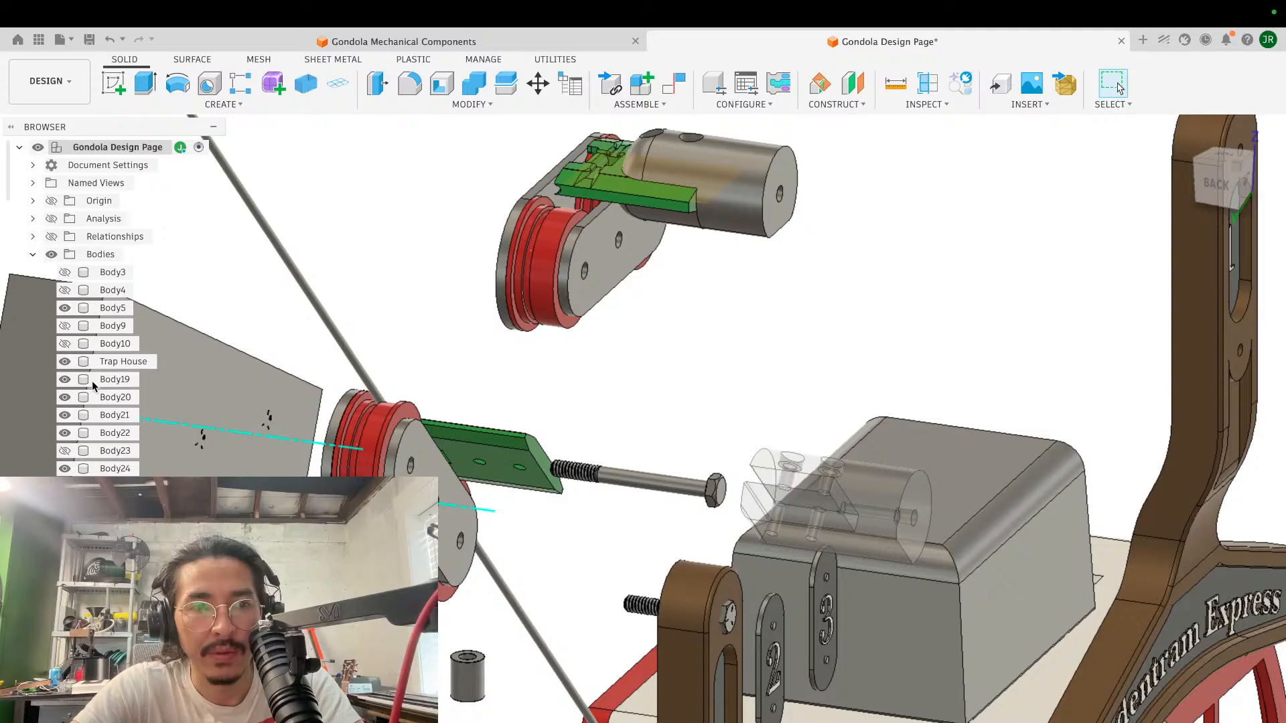
{"action": "scroll", "coordinate": [94, 386], "scroll_direction": "down", "scroll_amount": 15}
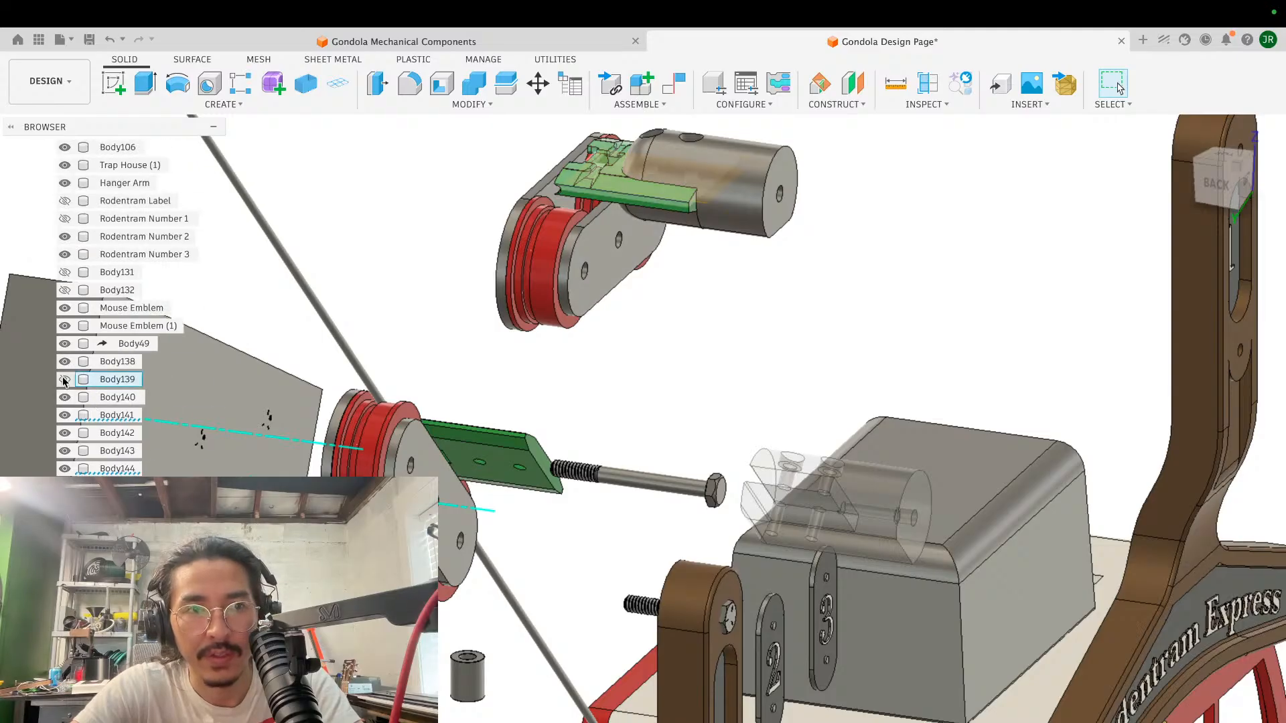
{"action": "left_click", "coordinate": [65, 380]}
{"action": "scroll", "coordinate": [65, 380], "scroll_direction": "up", "scroll_amount": 10}
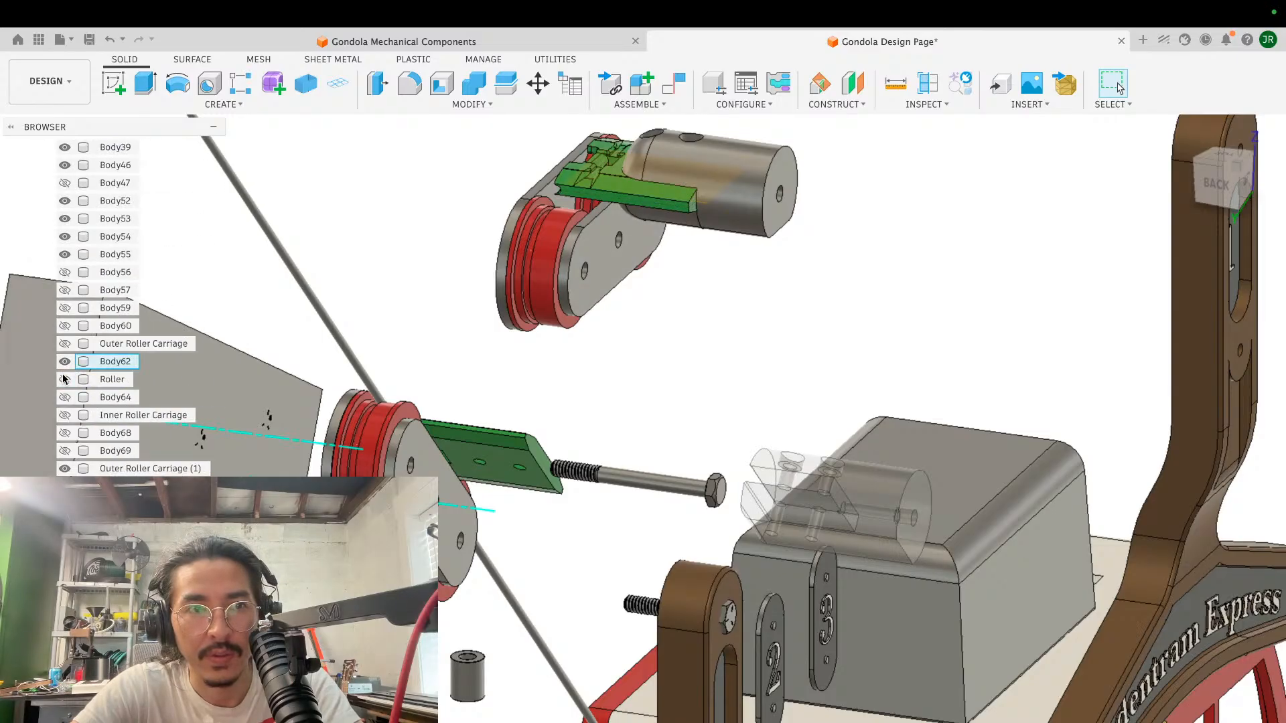
{"action": "left_click", "coordinate": [65, 327]}
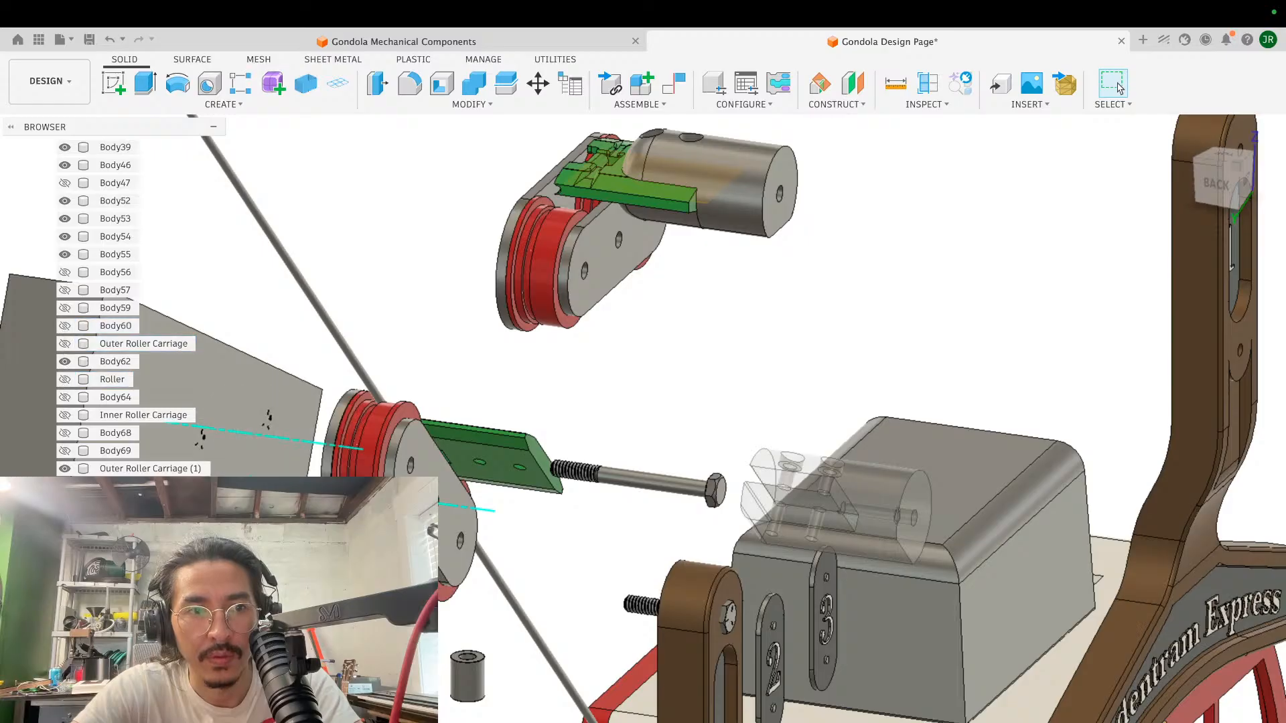
{"action": "scroll", "coordinate": [67, 341], "scroll_direction": "up", "scroll_amount": 5}
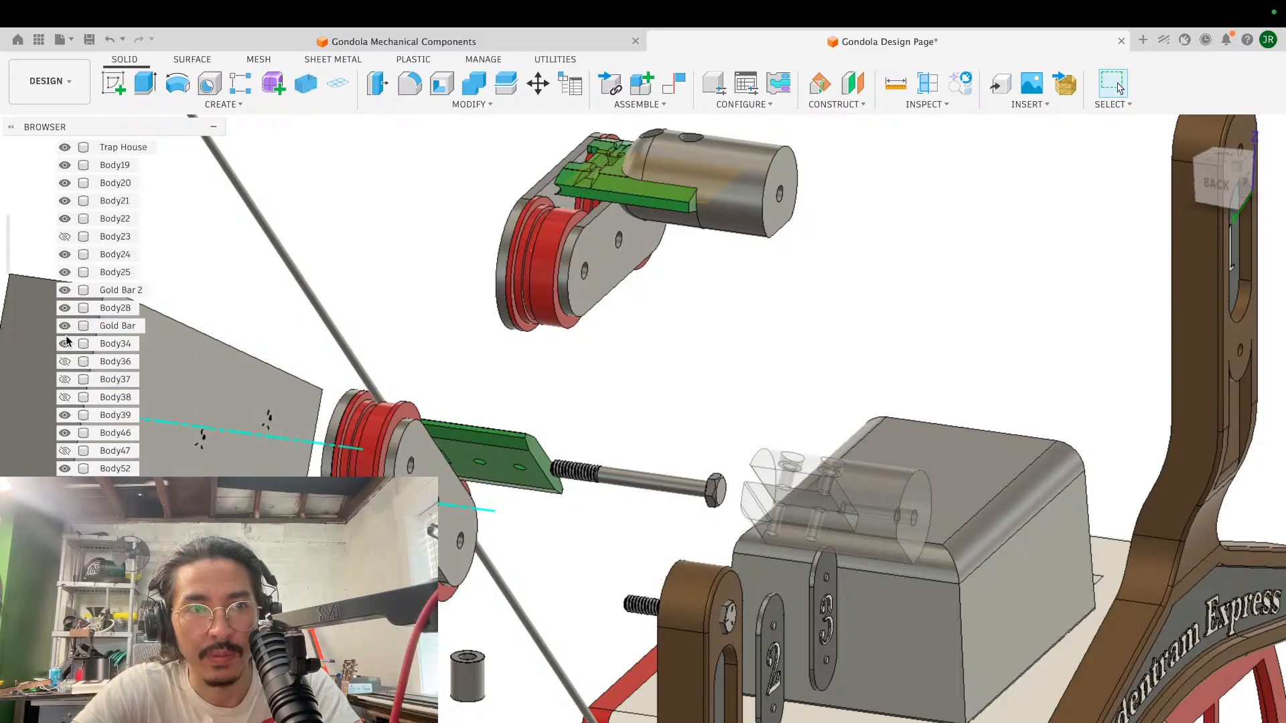
{"action": "left_click", "coordinate": [64, 379]}
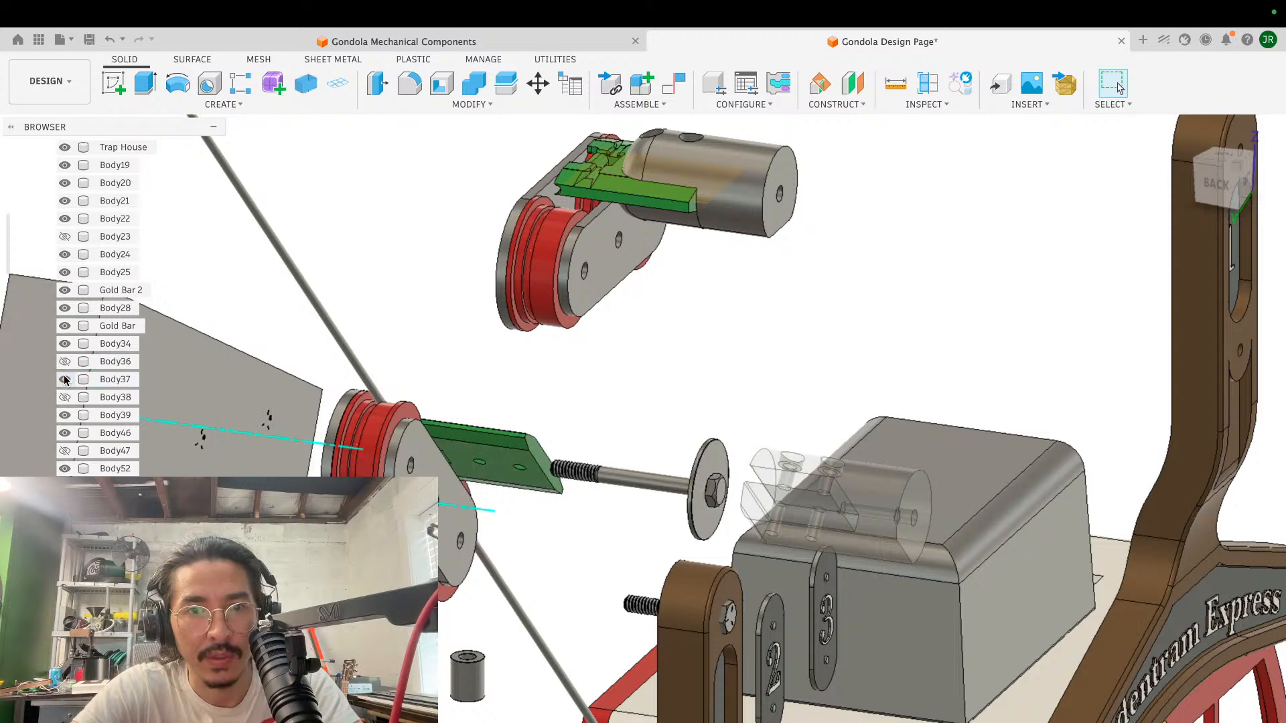
{"action": "left_click", "coordinate": [64, 397]}
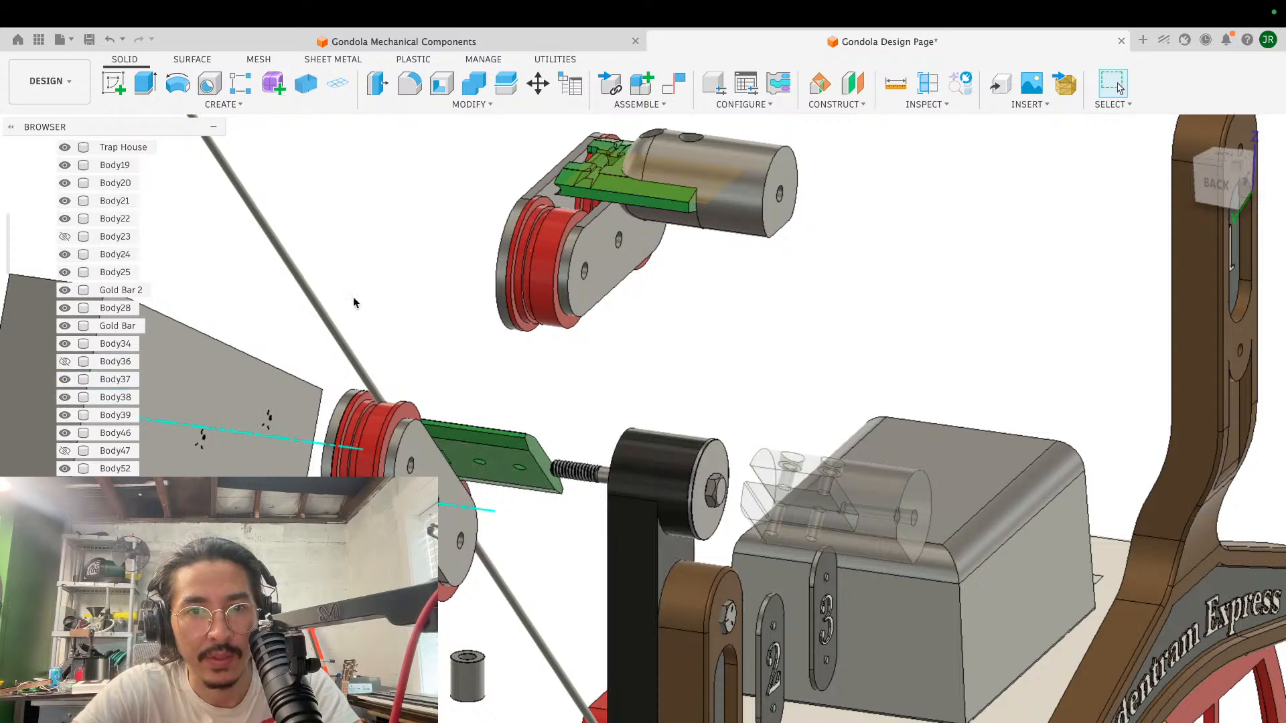
- Examine the black arm's position relative to the bolt, wheels, green block and brown hanger arms from behind, the side and above
{"action": "scroll", "coordinate": [742, 366], "scroll_direction": "down", "scroll_amount": 5}
{"action": "scroll", "coordinate": [742, 366], "scroll_direction": "left", "scroll_amount": 5, "text": "shift"}
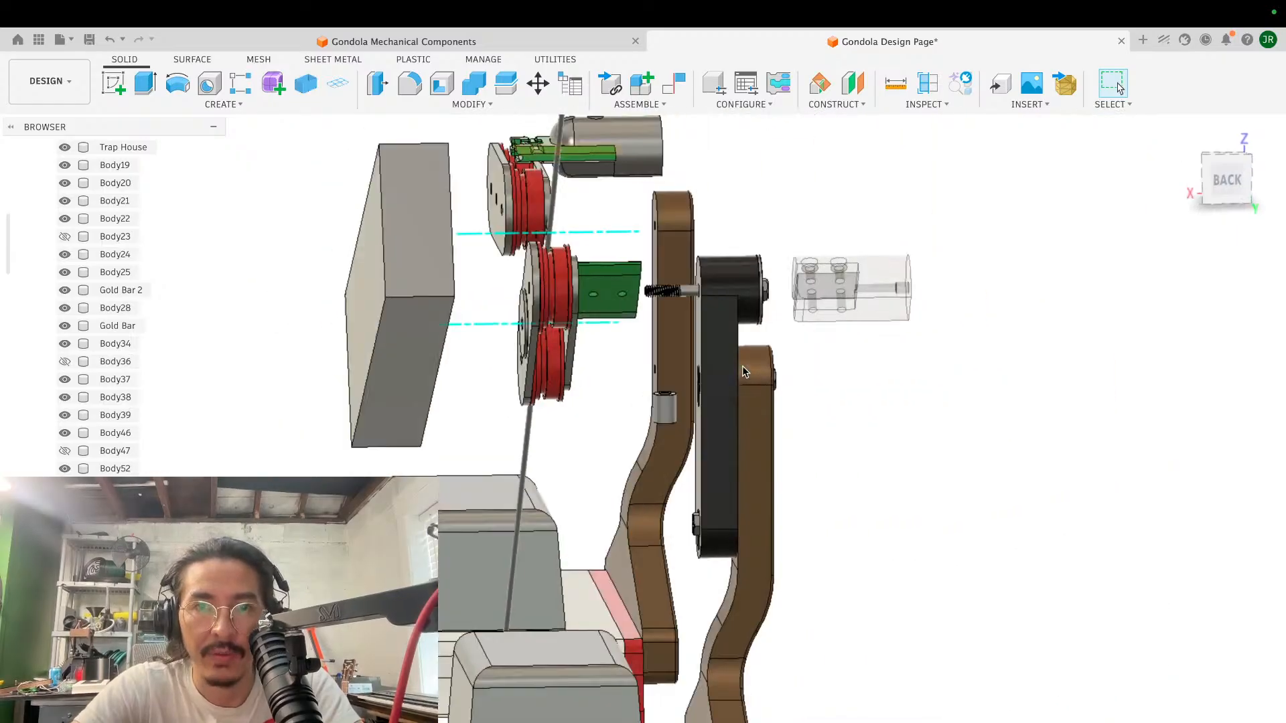
{"action": "scroll", "coordinate": [742, 365], "scroll_direction": "up", "scroll_amount": 1}
{"action": "scroll", "coordinate": [742, 372], "scroll_direction": "up", "scroll_amount": 3}
{"action": "scroll", "coordinate": [742, 372], "scroll_direction": "right", "scroll_amount": 2, "text": "shift"}
{"action": "scroll", "coordinate": [742, 371], "scroll_direction": "down", "scroll_amount": 3}
{"action": "scroll", "coordinate": [742, 372], "scroll_direction": "right", "scroll_amount": 3, "text": "shift"}
{"action": "scroll", "coordinate": [737, 373], "scroll_direction": "right", "scroll_amount": 5, "text": "shift"}
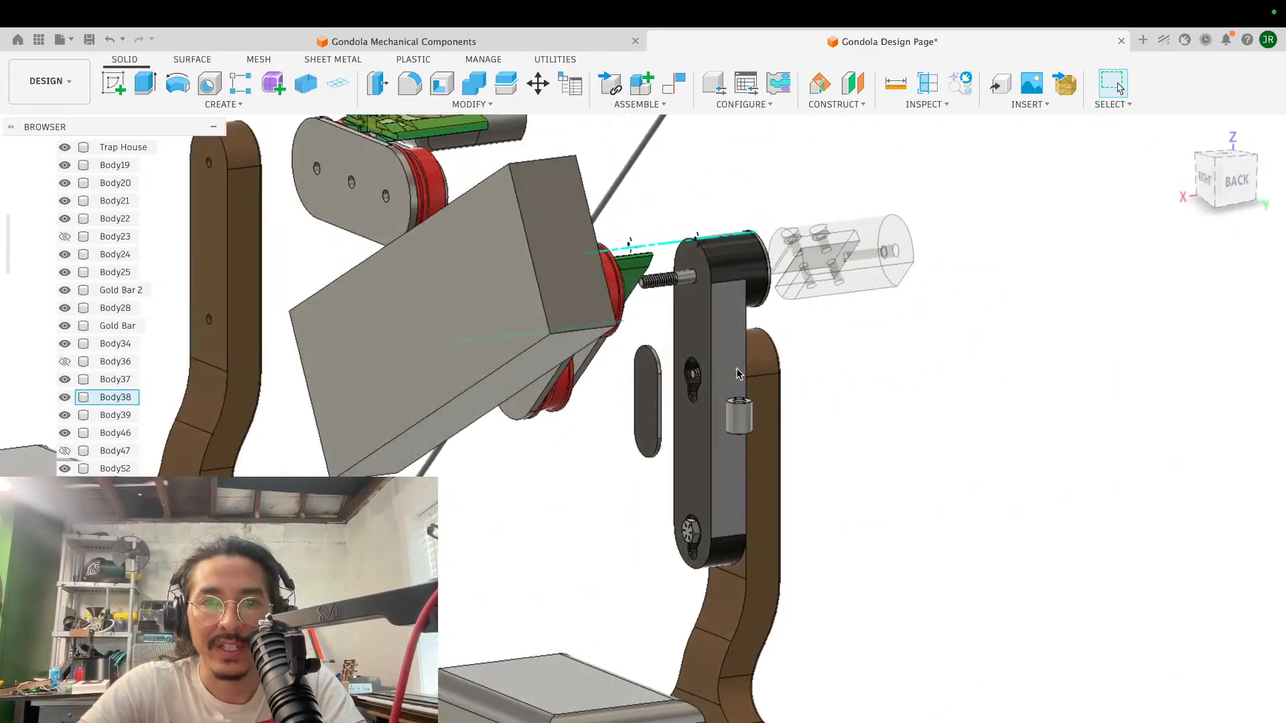
{"action": "scroll", "coordinate": [737, 373], "scroll_direction": "down", "scroll_amount": 2}
{"action": "scroll", "coordinate": [734, 374], "scroll_direction": "right", "scroll_amount": 4, "text": "shift"}
{"action": "scroll", "coordinate": [731, 376], "scroll_direction": "up", "scroll_amount": 4, "text": "shift"}
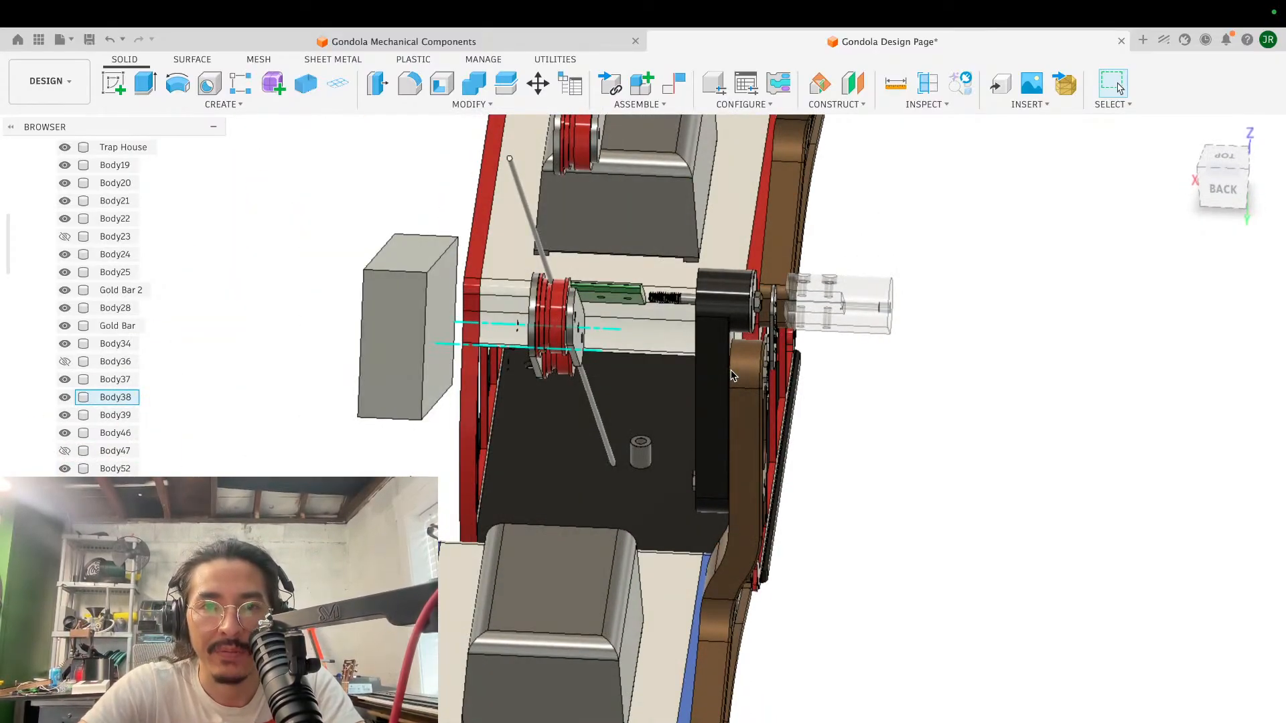
{"action": "scroll", "coordinate": [732, 375], "scroll_direction": "down", "scroll_amount": 3, "text": "shift"}
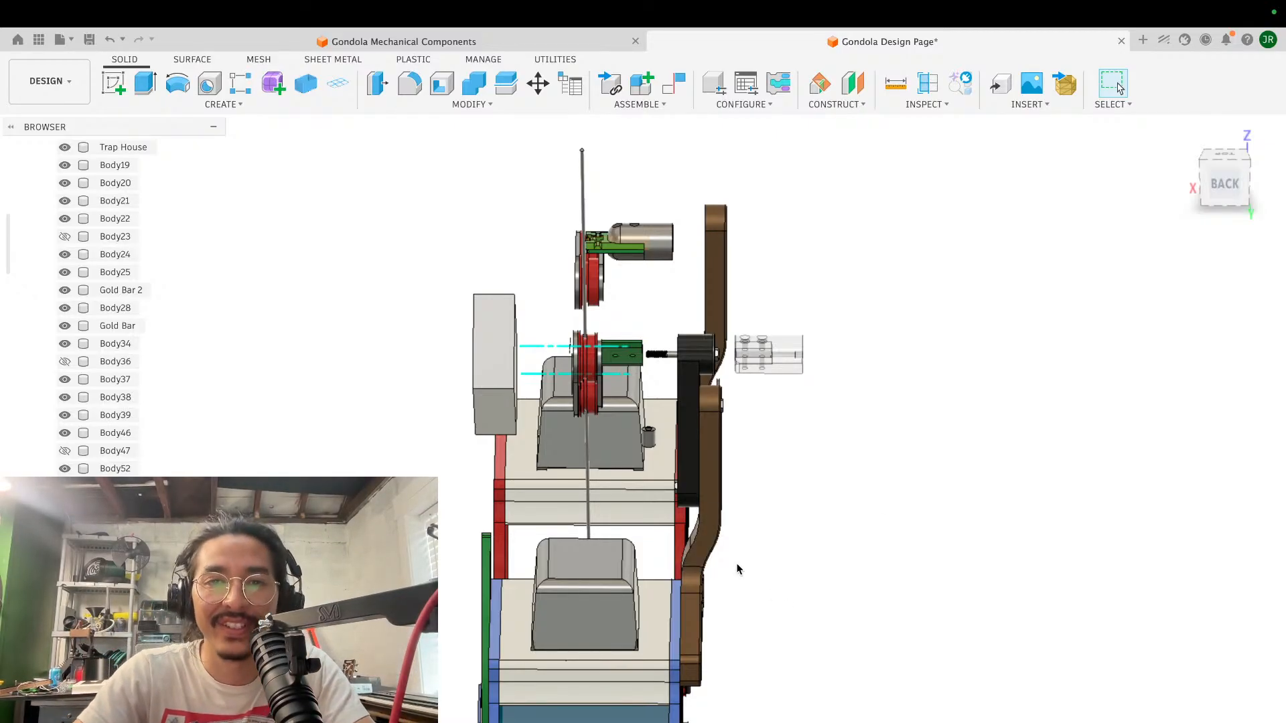
- Examine how the wheels, green block, bolt and black arm line up with the cable above both gondola cabins
{"action": "scroll", "coordinate": [737, 569], "scroll_direction": "down", "scroll_amount": 4}
{"action": "scroll", "coordinate": [737, 569], "scroll_direction": "right", "scroll_amount": 5, "text": "shift"}
{"action": "scroll", "coordinate": [737, 569], "scroll_direction": "right", "scroll_amount": 5}
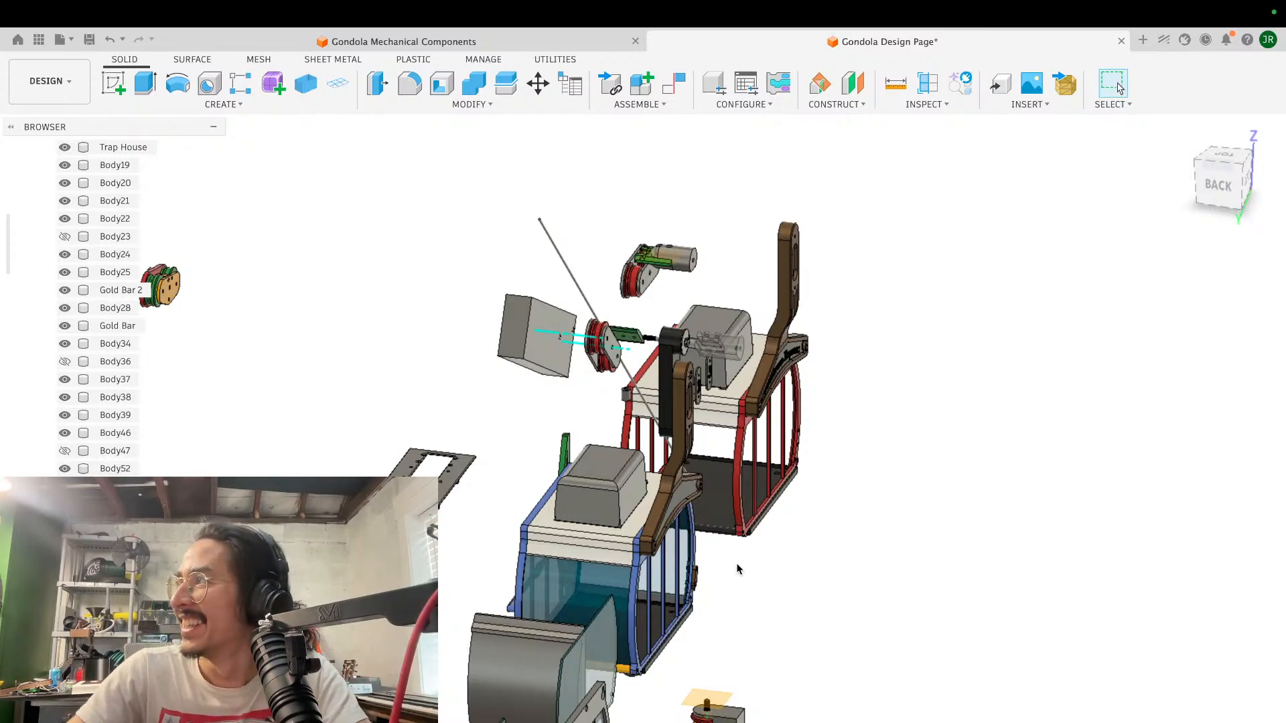
{"action": "scroll", "coordinate": [836, 499], "scroll_direction": "up", "scroll_amount": 5}
{"action": "middle_click_drag", "start_coordinate": [836, 500], "coordinate": [890, 457], "text": "shift"}
{"action": "scroll", "coordinate": [890, 457], "scroll_direction": "down", "scroll_amount": 3}
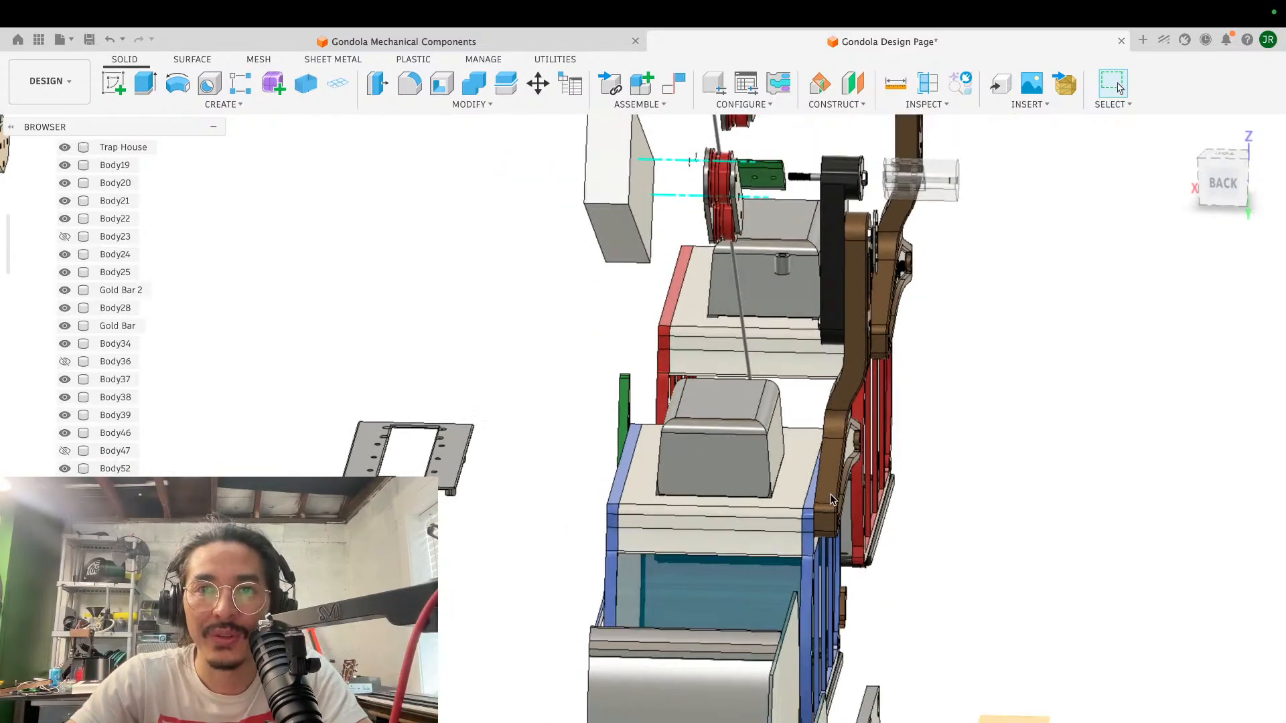
{"action": "scroll", "coordinate": [890, 458], "scroll_direction": "up", "scroll_amount": 5}
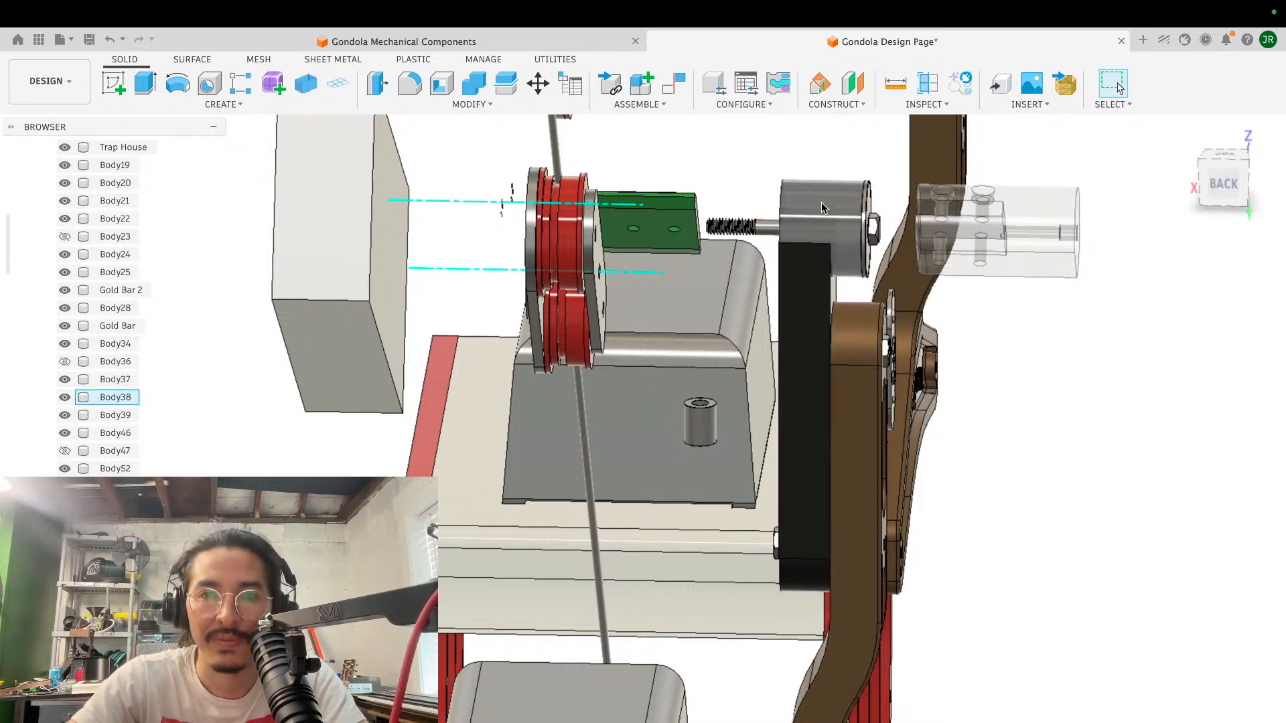
{"action": "scroll", "coordinate": [813, 472], "scroll_direction": "down", "scroll_amount": 5}
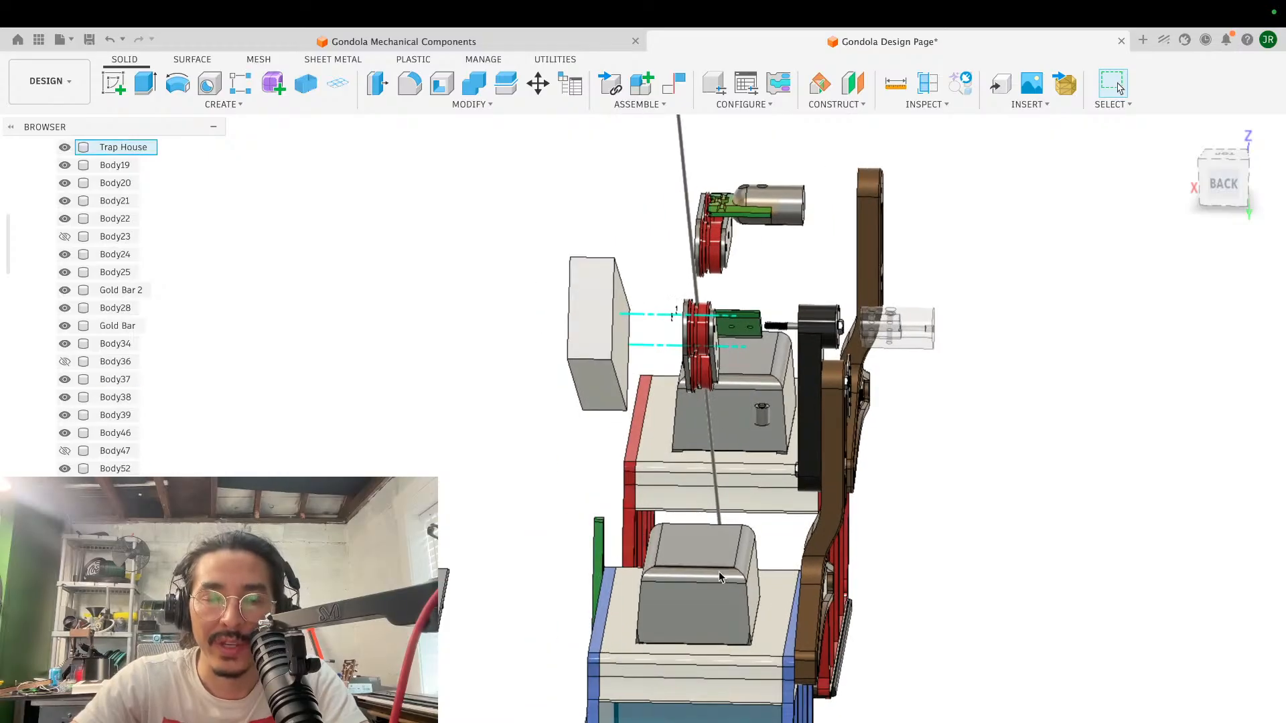
{"action": "scroll", "coordinate": [754, 484], "scroll_direction": "down", "scroll_amount": 4}
{"action": "scroll", "coordinate": [754, 484], "scroll_direction": "right", "scroll_amount": 3, "text": "shift"}
{"action": "scroll", "coordinate": [754, 489], "scroll_direction": "right", "scroll_amount": 3, "text": "shift"}
{"action": "scroll", "coordinate": [754, 489], "scroll_direction": "up", "scroll_amount": 4}
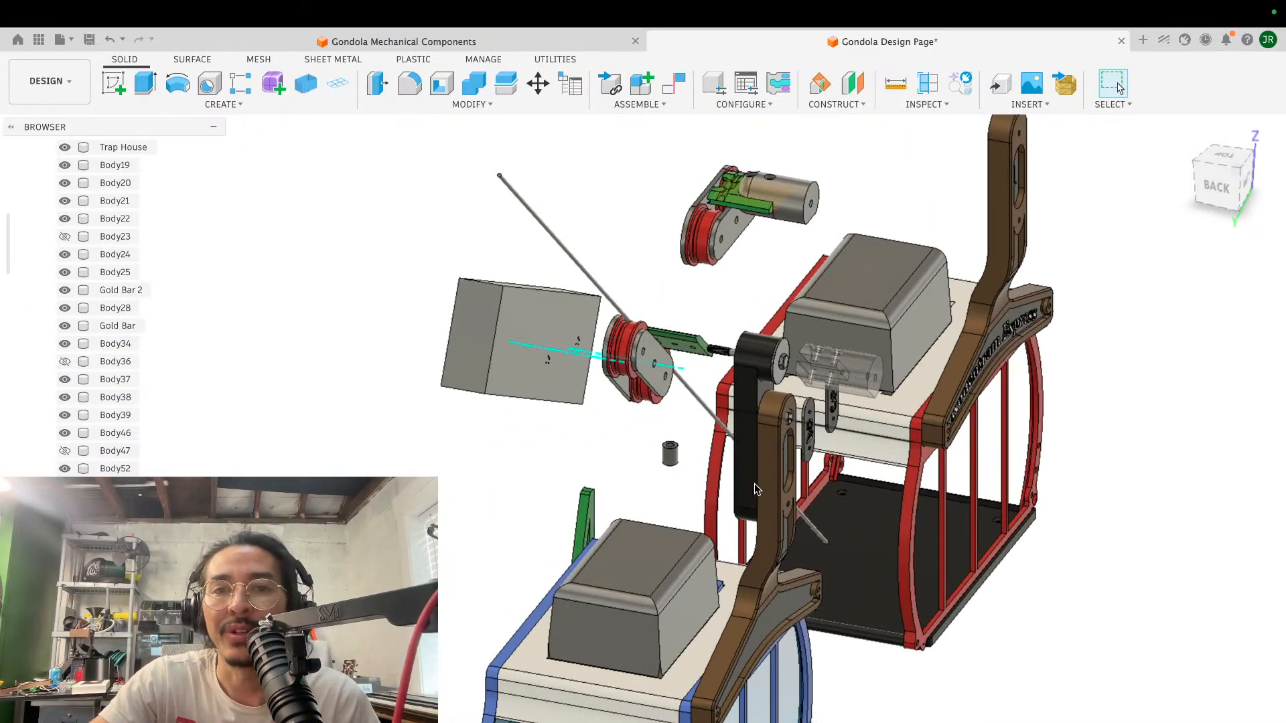
{"action": "scroll", "coordinate": [754, 488], "scroll_direction": "up", "scroll_amount": 3}
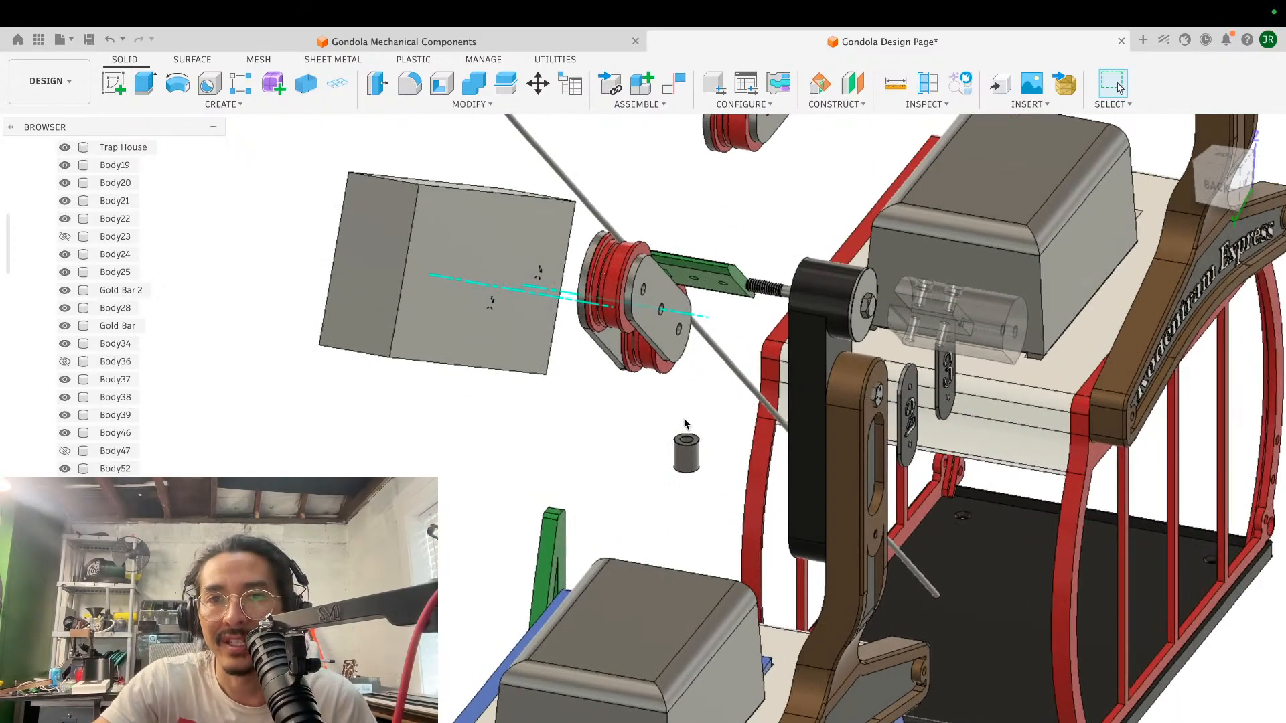
{"action": "scroll", "coordinate": [753, 455], "scroll_direction": "down", "scroll_amount": 5}
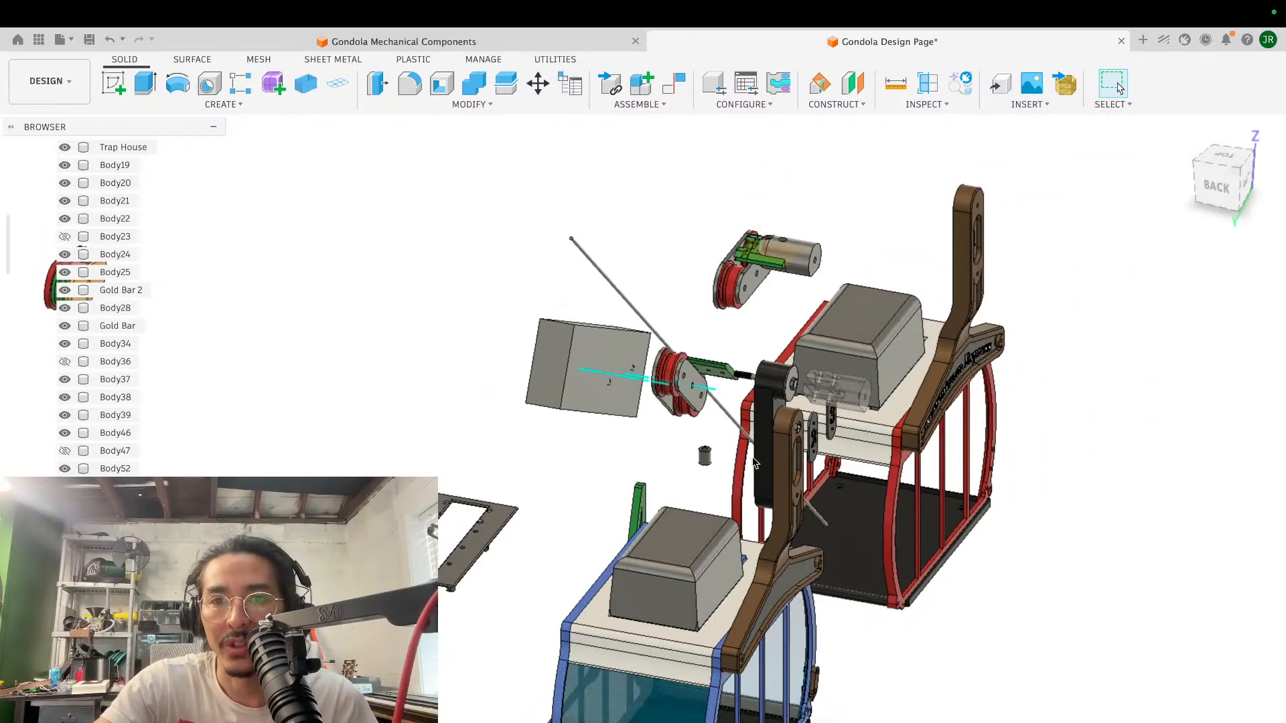
{"action": "scroll", "coordinate": [753, 456], "scroll_direction": "left", "scroll_amount": 5, "text": "shift"}
{"action": "scroll", "coordinate": [752, 456], "scroll_direction": "up", "scroll_amount": 4}
{"action": "scroll", "coordinate": [753, 457], "scroll_direction": "left", "scroll_amount": 2}
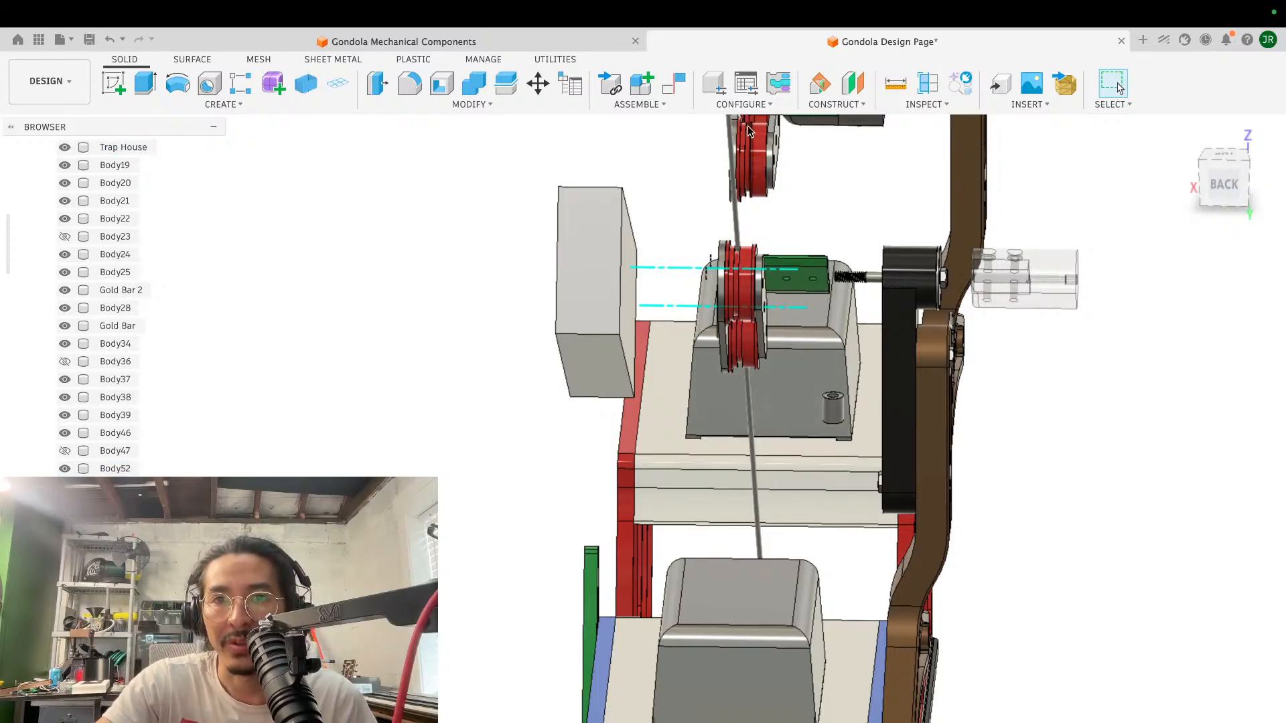
- Compare the black arm with the brown hanger arms and their offset from the cable in angled and rear views
{"action": "middle_click_drag", "start_coordinate": [730, 636], "coordinate": [834, 517], "text": "shift"}
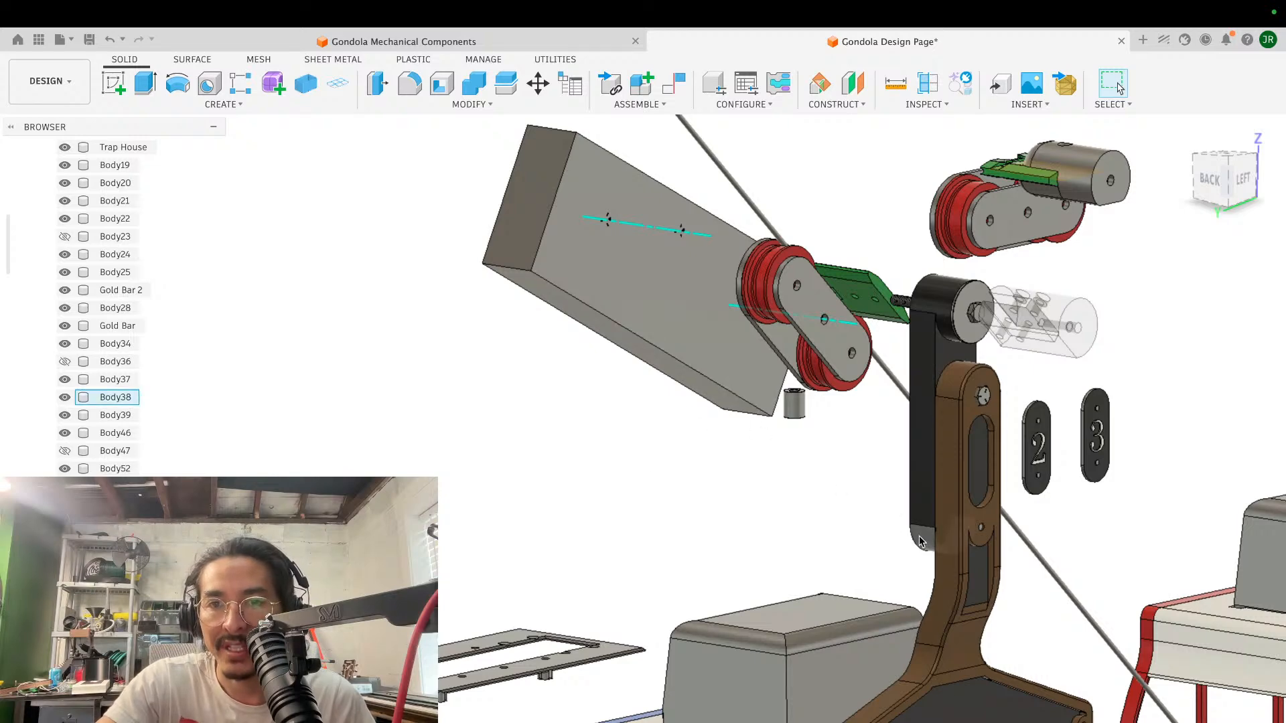
{"action": "scroll", "coordinate": [800, 479], "scroll_direction": "left", "scroll_amount": 5, "text": "shift"}
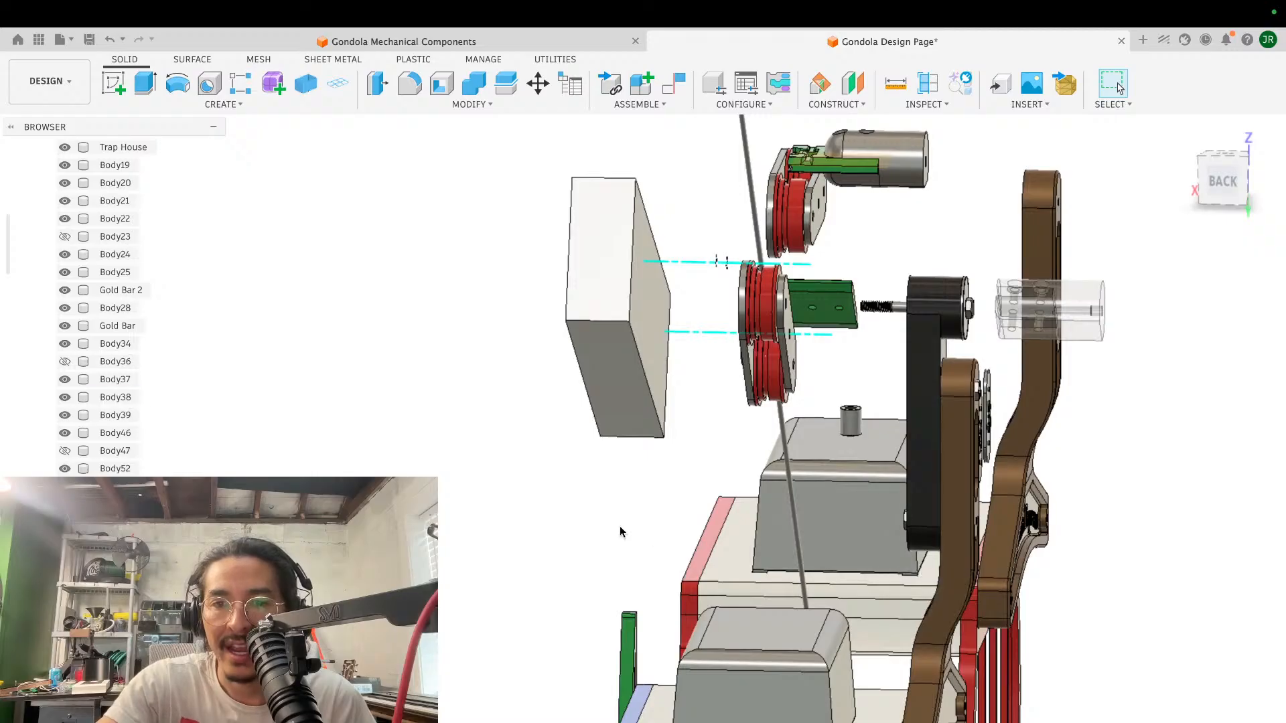
{"action": "scroll", "coordinate": [764, 533], "scroll_direction": "right", "scroll_amount": 8, "text": "shift"}
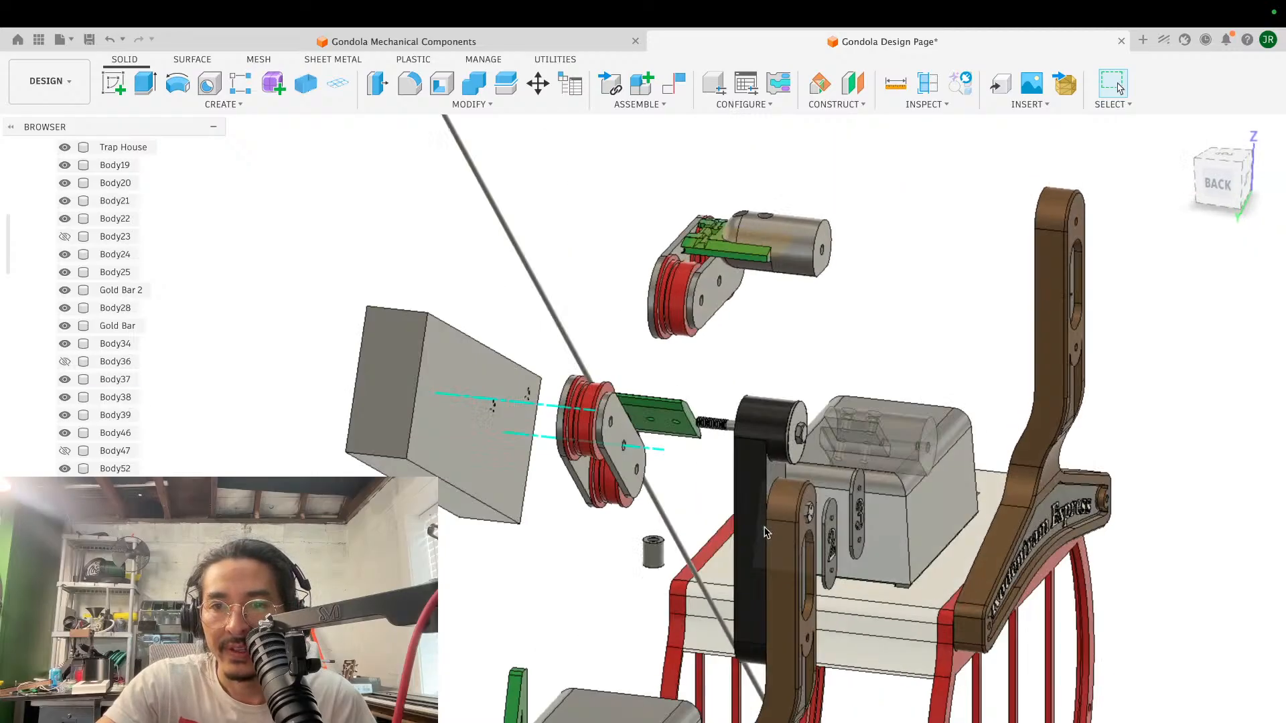
{"action": "scroll", "coordinate": [764, 532], "scroll_direction": "down", "scroll_amount": 3}
{"action": "scroll", "coordinate": [765, 532], "scroll_direction": "down", "scroll_amount": 5}
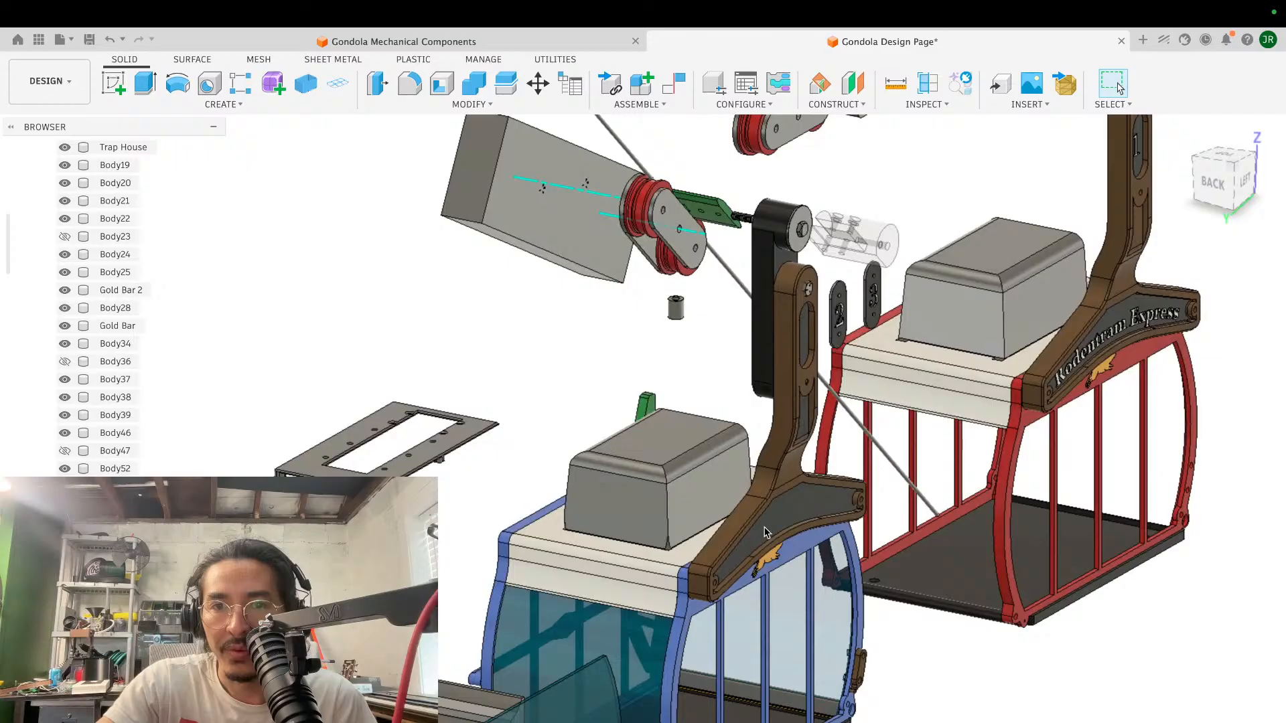
{"action": "scroll", "coordinate": [765, 532], "scroll_direction": "right", "scroll_amount": 3, "text": "shift"}
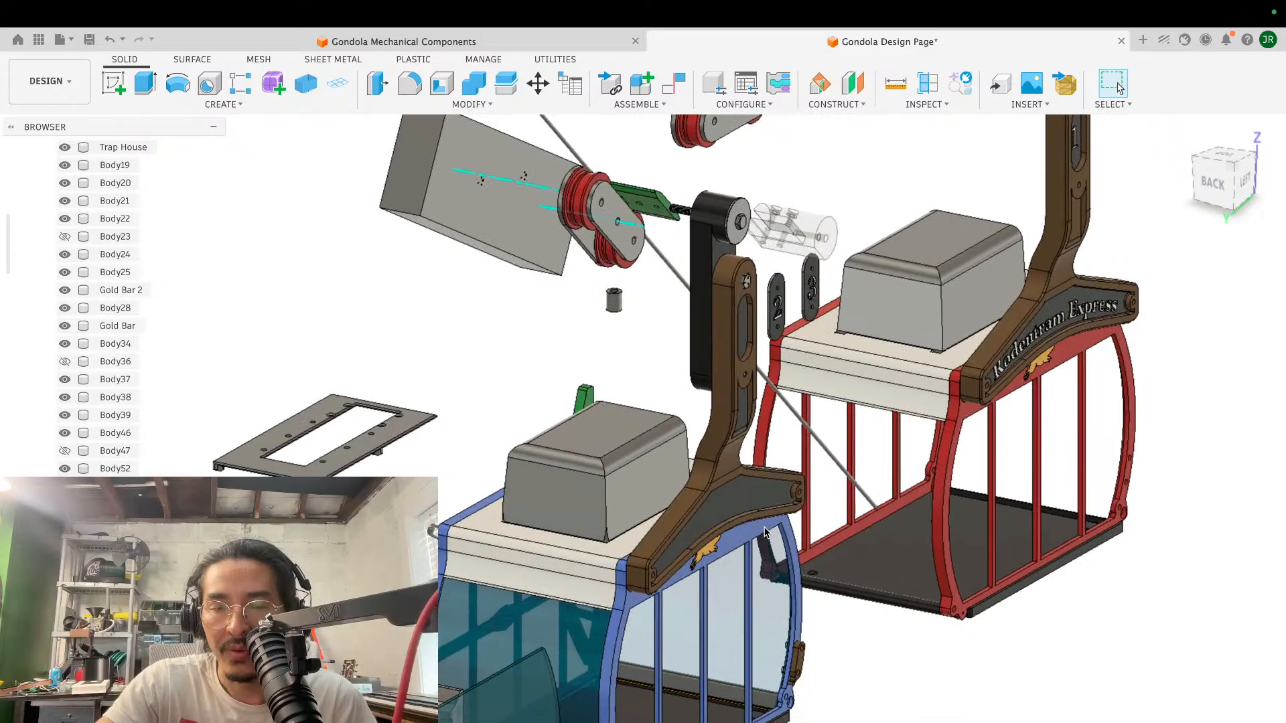
{"action": "scroll", "coordinate": [765, 533], "scroll_direction": "left", "scroll_amount": 8, "text": "shift"}
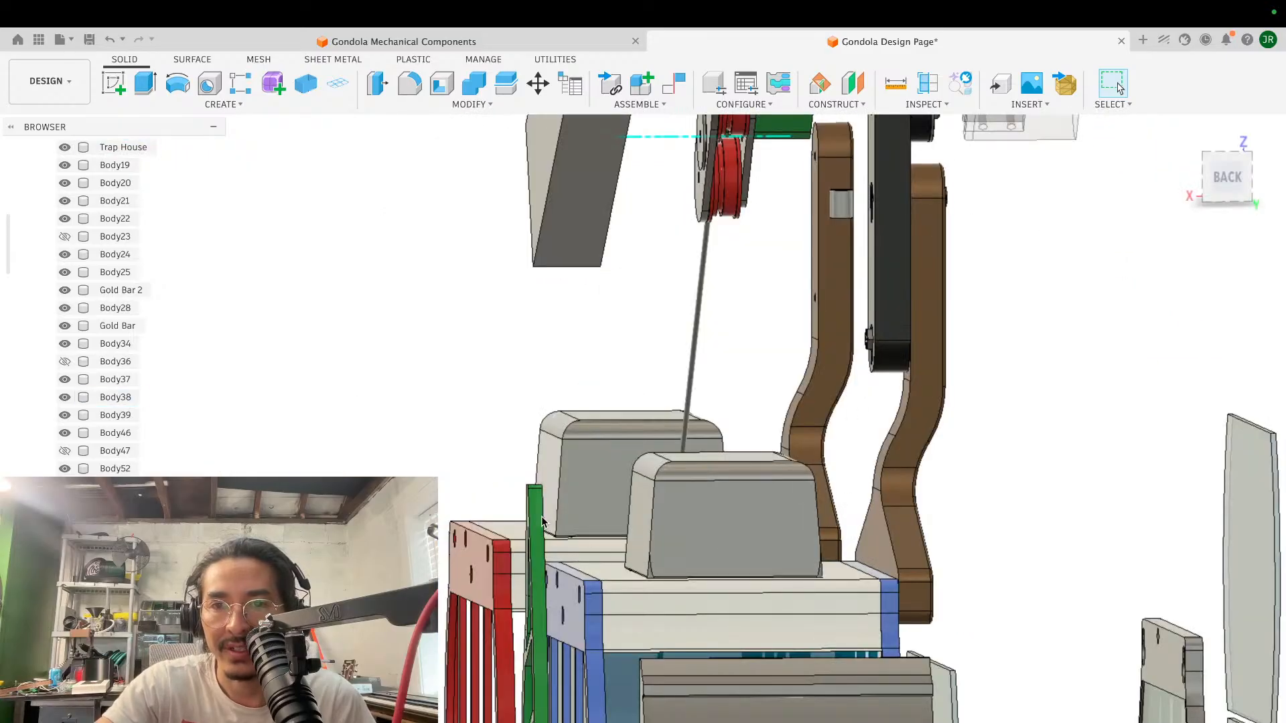
{"action": "scroll", "coordinate": [954, 319], "scroll_direction": "down", "scroll_amount": 4}
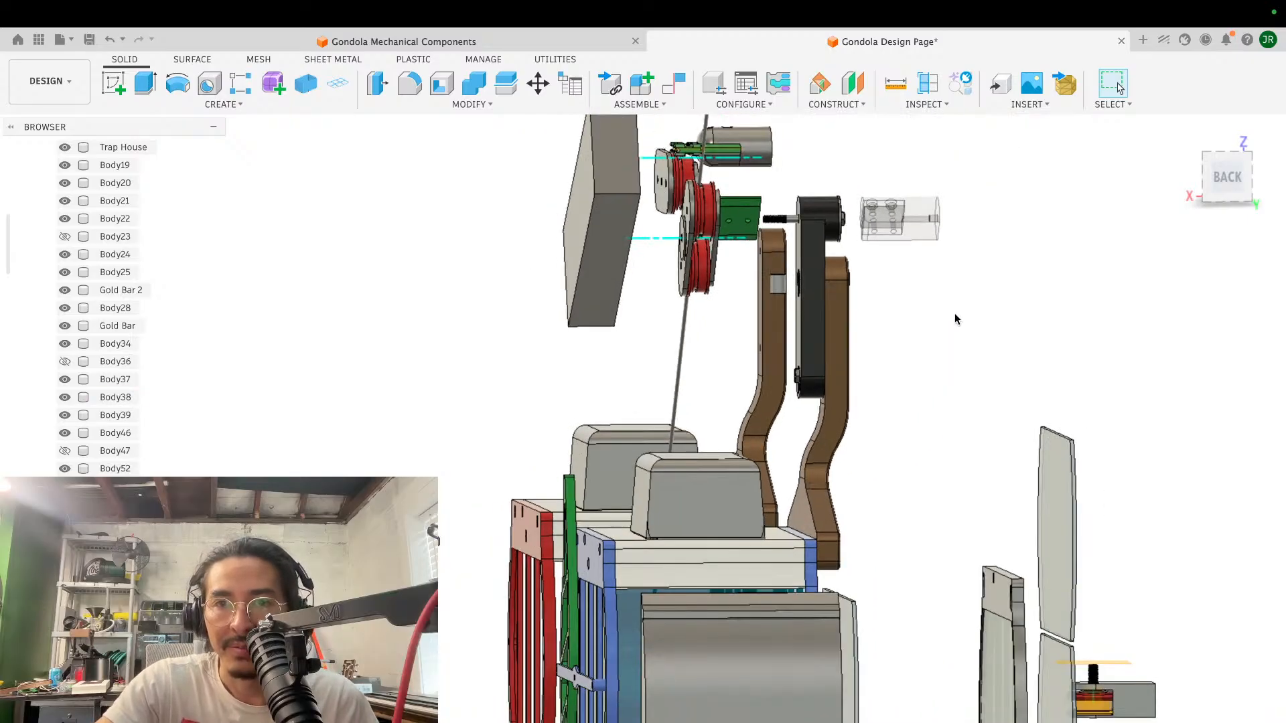
{"action": "scroll", "coordinate": [954, 318], "scroll_direction": "right", "scroll_amount": 8, "text": "shift"}
{"action": "scroll", "coordinate": [954, 319], "scroll_direction": "left", "scroll_amount": 5, "text": "shift"}
{"action": "scroll", "coordinate": [955, 314], "scroll_direction": "up", "scroll_amount": 8}
{"action": "scroll", "coordinate": [955, 314], "scroll_direction": "right", "scroll_amount": 4}
{"action": "scroll", "coordinate": [955, 313], "scroll_direction": "up", "scroll_amount": 2}
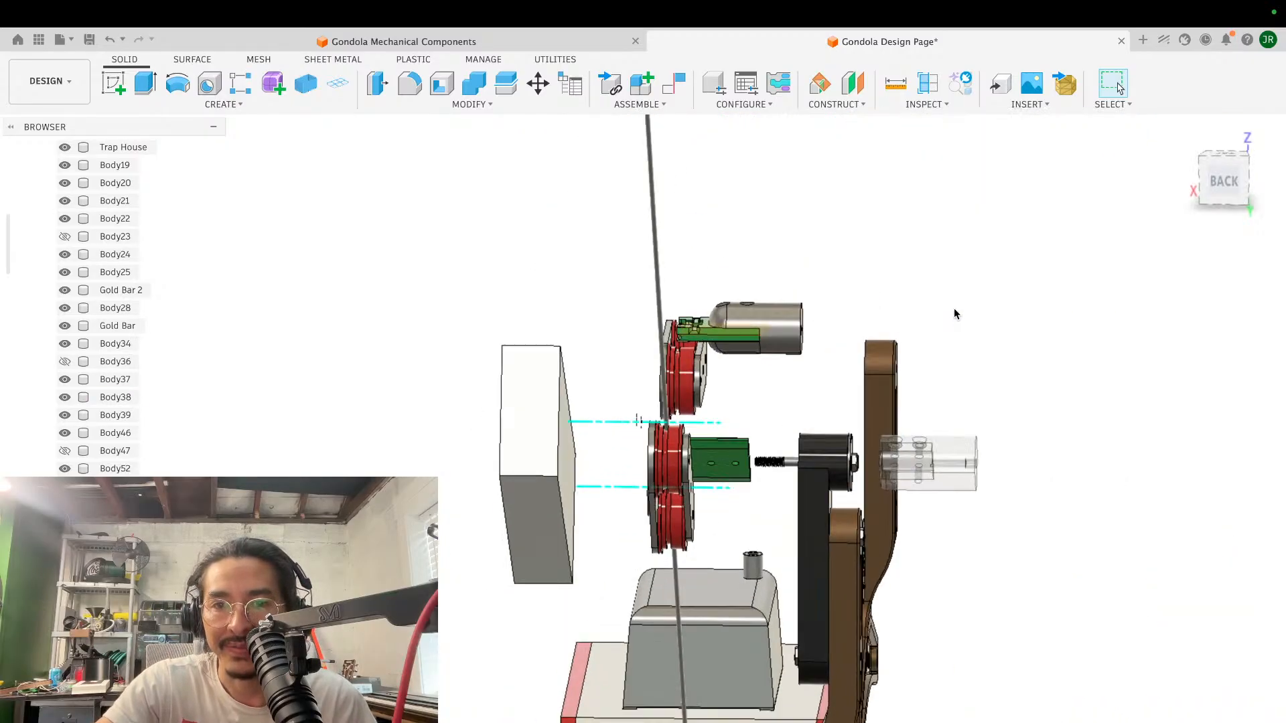
- Review the blue and red gondola cabins with their hanger arms, clamp parts and wheel assemblies along the full cable
{"action": "scroll", "coordinate": [954, 308], "scroll_direction": "down", "scroll_amount": 3}
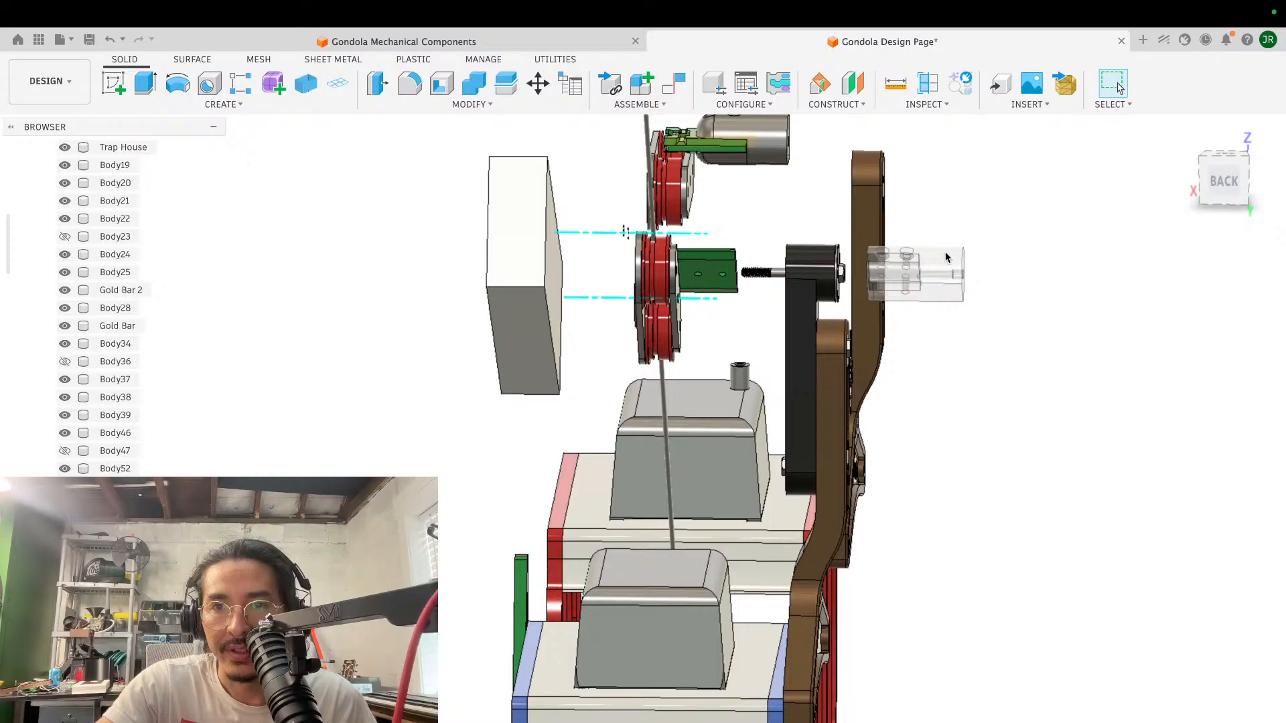
{"action": "scroll", "coordinate": [983, 405], "scroll_direction": "right", "scroll_amount": 5}
{"action": "scroll", "coordinate": [984, 410], "scroll_direction": "right", "scroll_amount": 8, "text": "shift"}
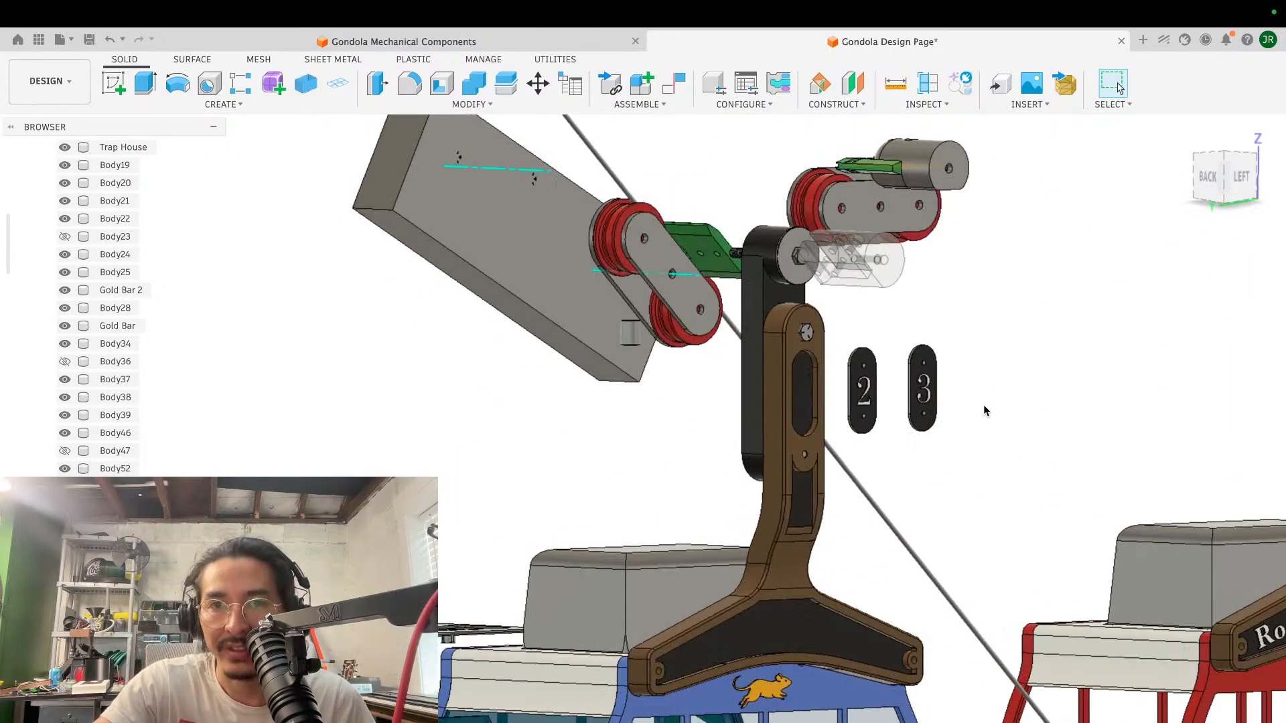
{"action": "scroll", "coordinate": [985, 406], "scroll_direction": "down", "scroll_amount": 3}
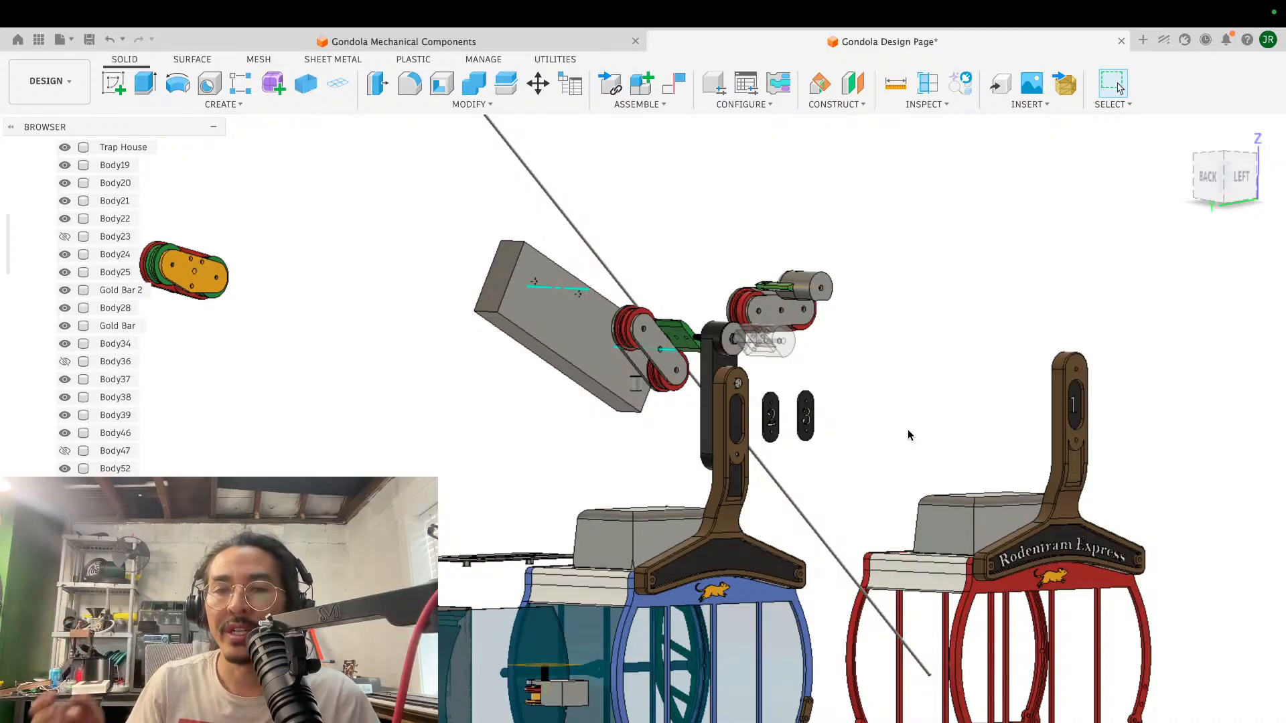
{"action": "scroll", "coordinate": [754, 429], "scroll_direction": "down", "scroll_amount": 3}
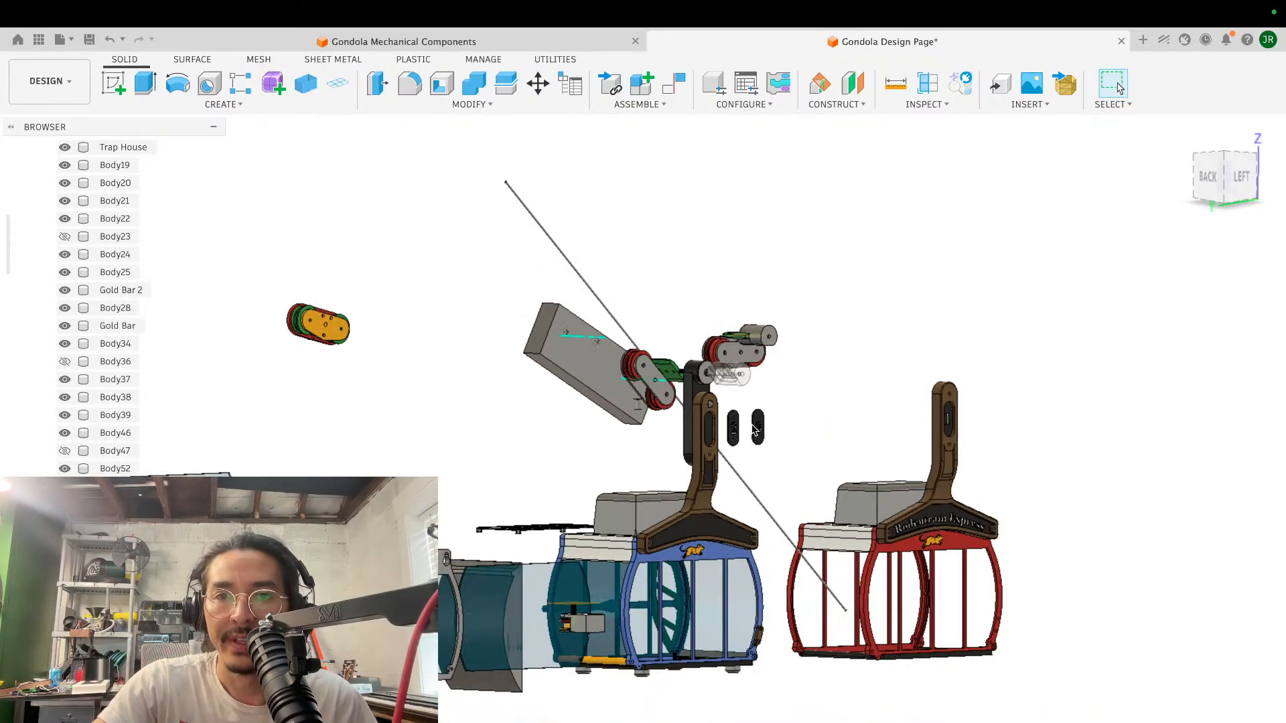
{"action": "scroll", "coordinate": [753, 428], "scroll_direction": "up", "scroll_amount": 5}
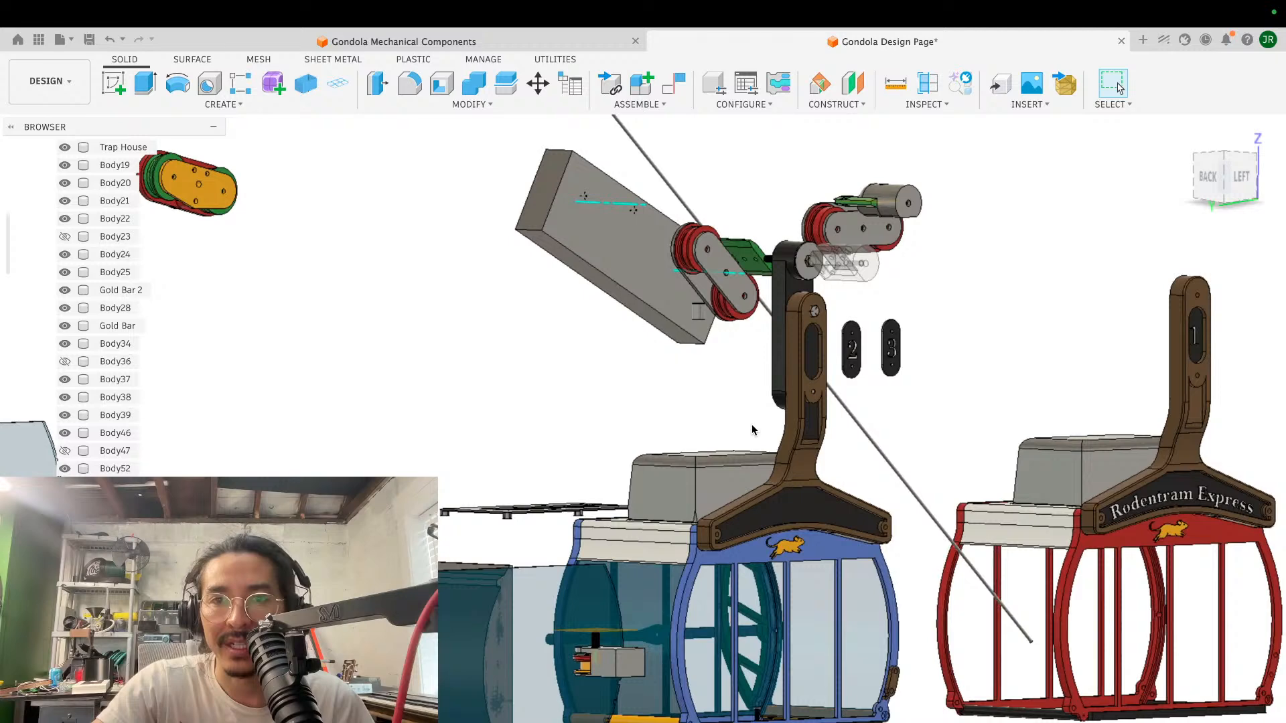
{"action": "scroll", "coordinate": [753, 428], "scroll_direction": "down", "scroll_amount": 1}
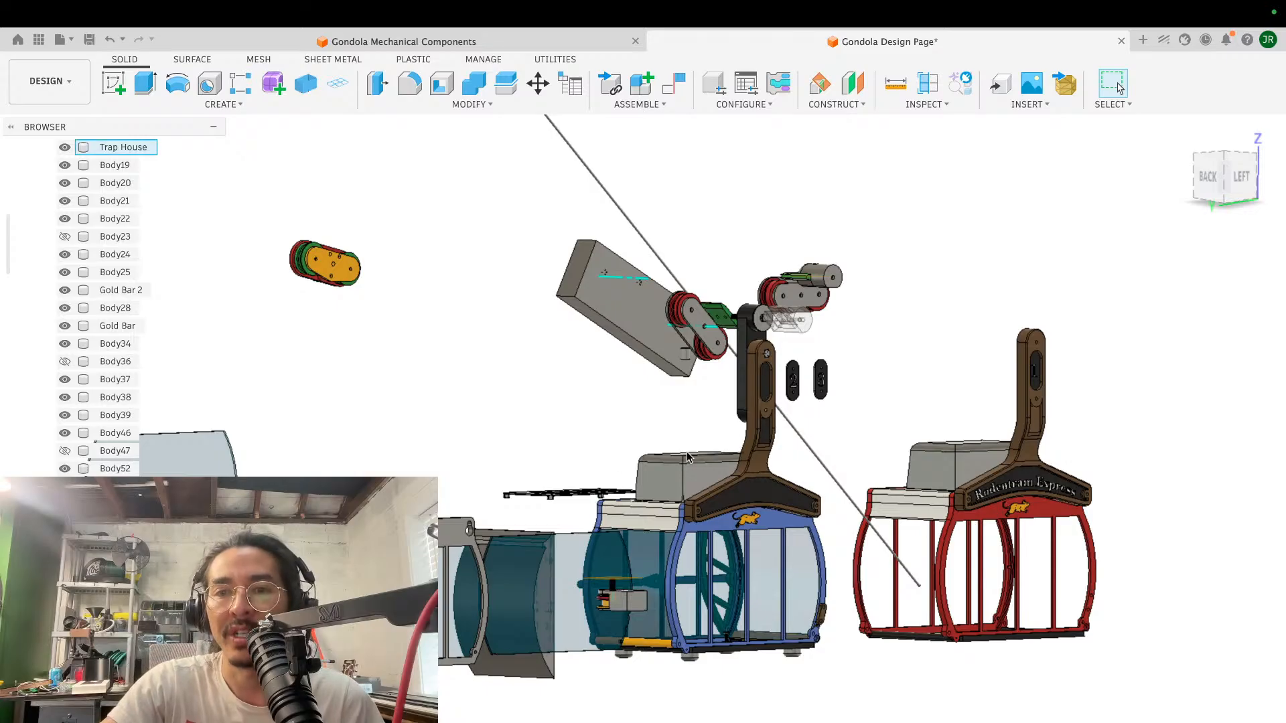
{"action": "scroll", "coordinate": [922, 495], "scroll_direction": "down", "scroll_amount": 3}
{"action": "middle_click_drag", "start_coordinate": [922, 491], "coordinate": [1062, 441], "text": "shift"}
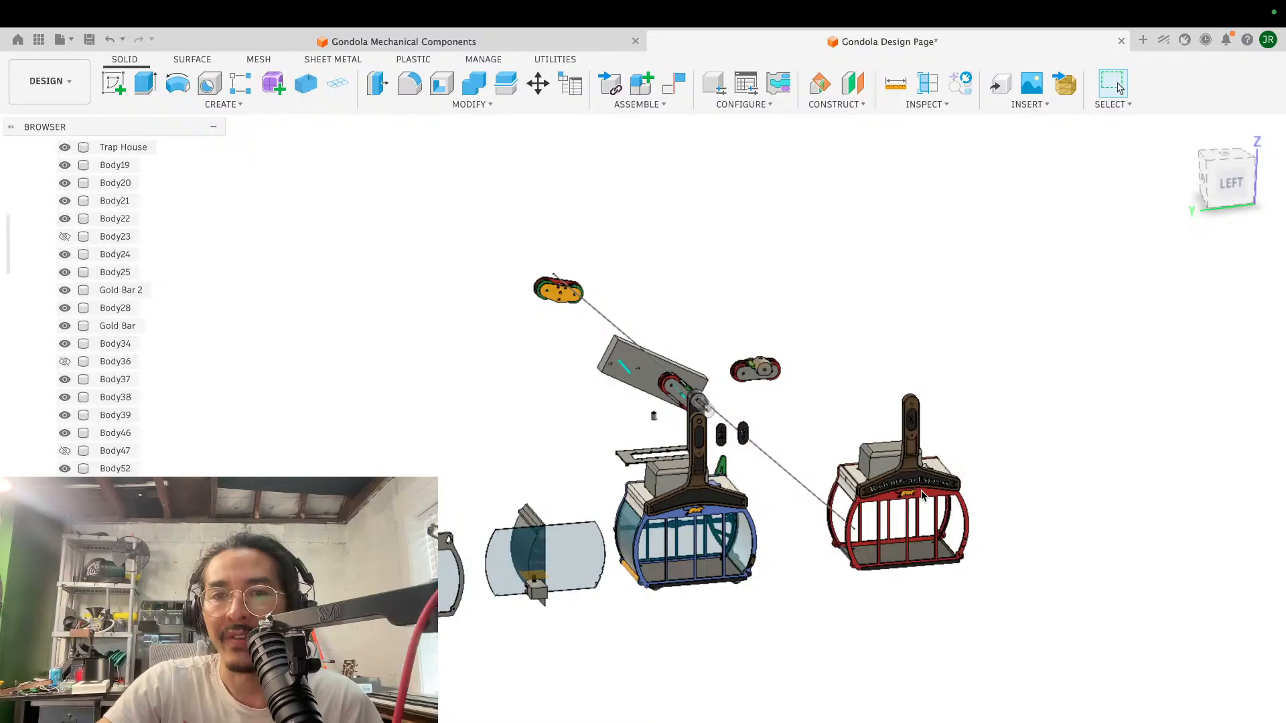
- Inspect the overall gondola layout from the side and at an angle, comparing both cabins with the cable and the separate wheel assemblies
{"action": "scroll", "coordinate": [564, 442], "scroll_direction": "down", "scroll_amount": 2}
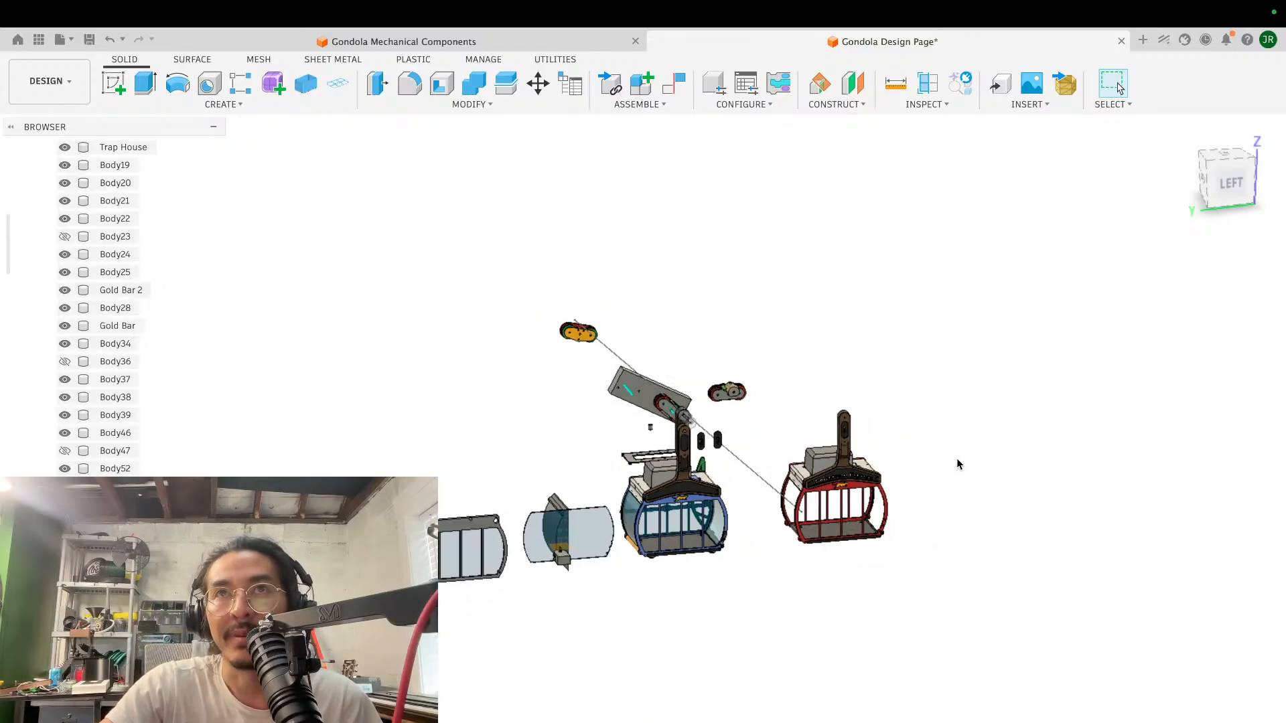
{"action": "scroll", "coordinate": [956, 458], "scroll_direction": "down", "scroll_amount": 2}
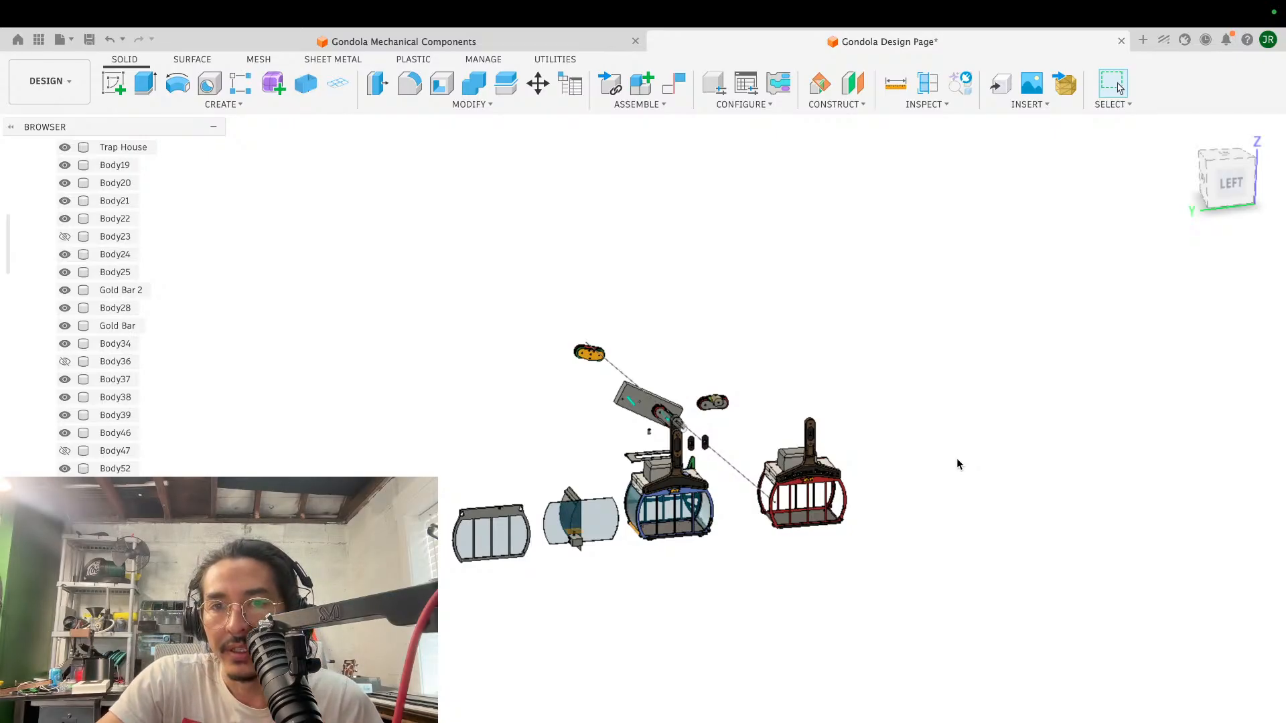
{"action": "scroll", "coordinate": [957, 459], "scroll_direction": "left", "scroll_amount": 3}
{"action": "scroll", "coordinate": [956, 458], "scroll_direction": "up", "scroll_amount": 4}
{"action": "scroll", "coordinate": [958, 462], "scroll_direction": "right", "scroll_amount": 3}
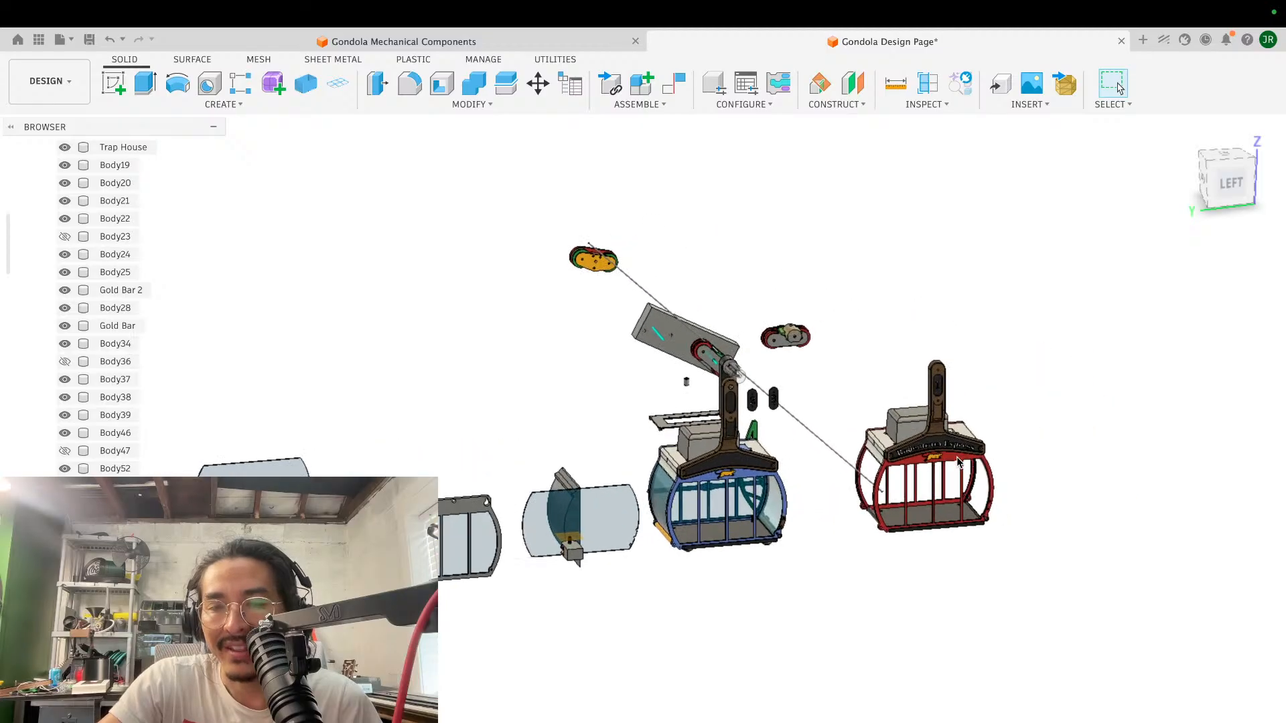
{"action": "scroll", "coordinate": [957, 460], "scroll_direction": "up", "scroll_amount": 3}
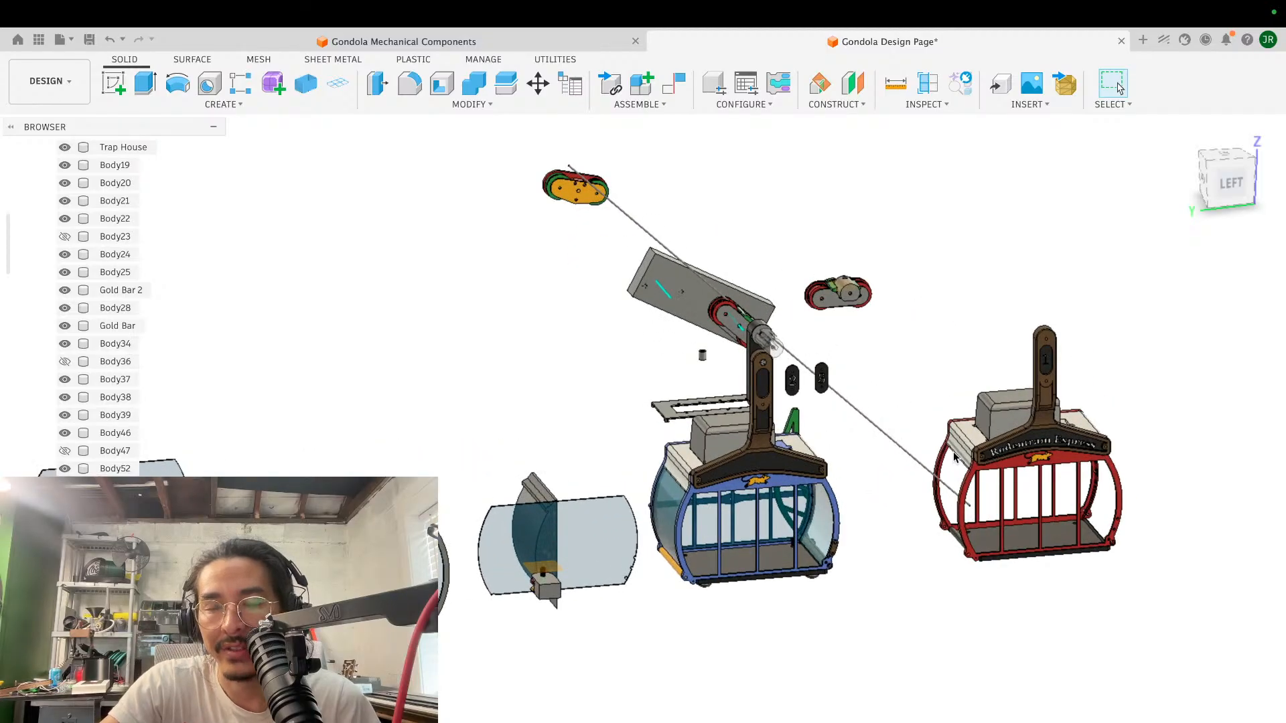
{"action": "scroll", "coordinate": [956, 457], "scroll_direction": "down", "scroll_amount": 2}
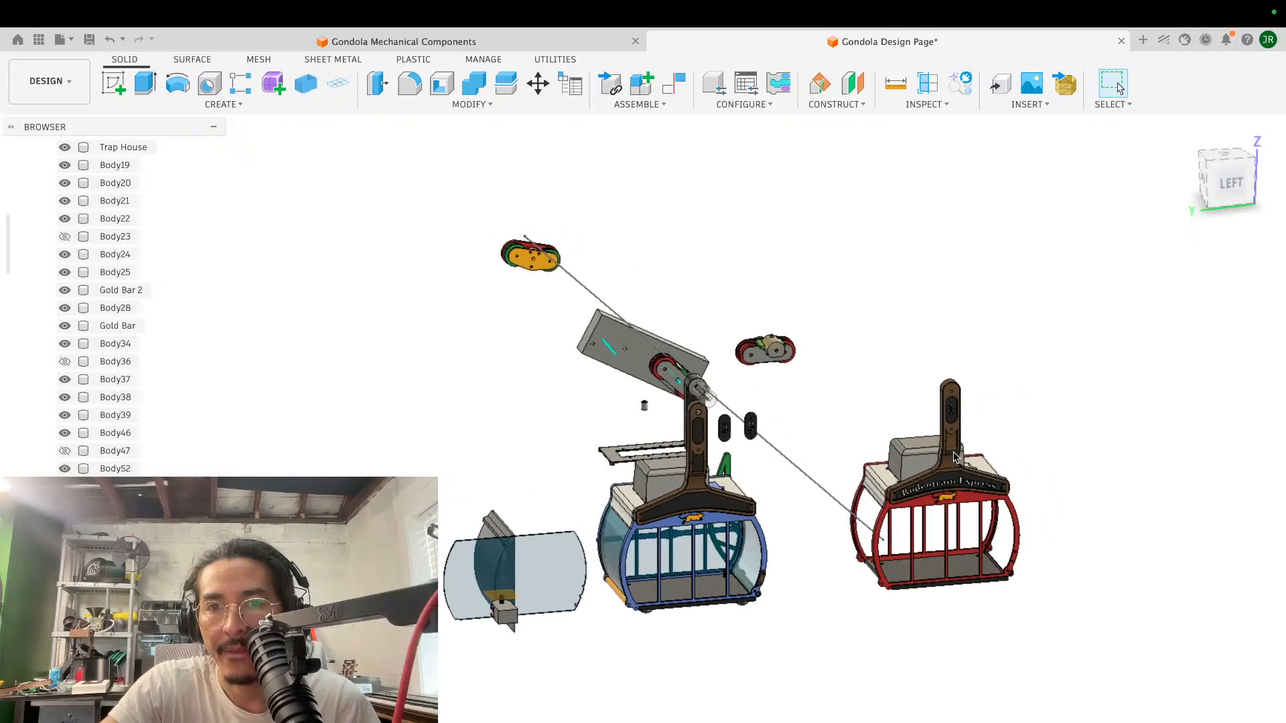
{"action": "scroll", "coordinate": [956, 457], "scroll_direction": "up", "scroll_amount": 5}
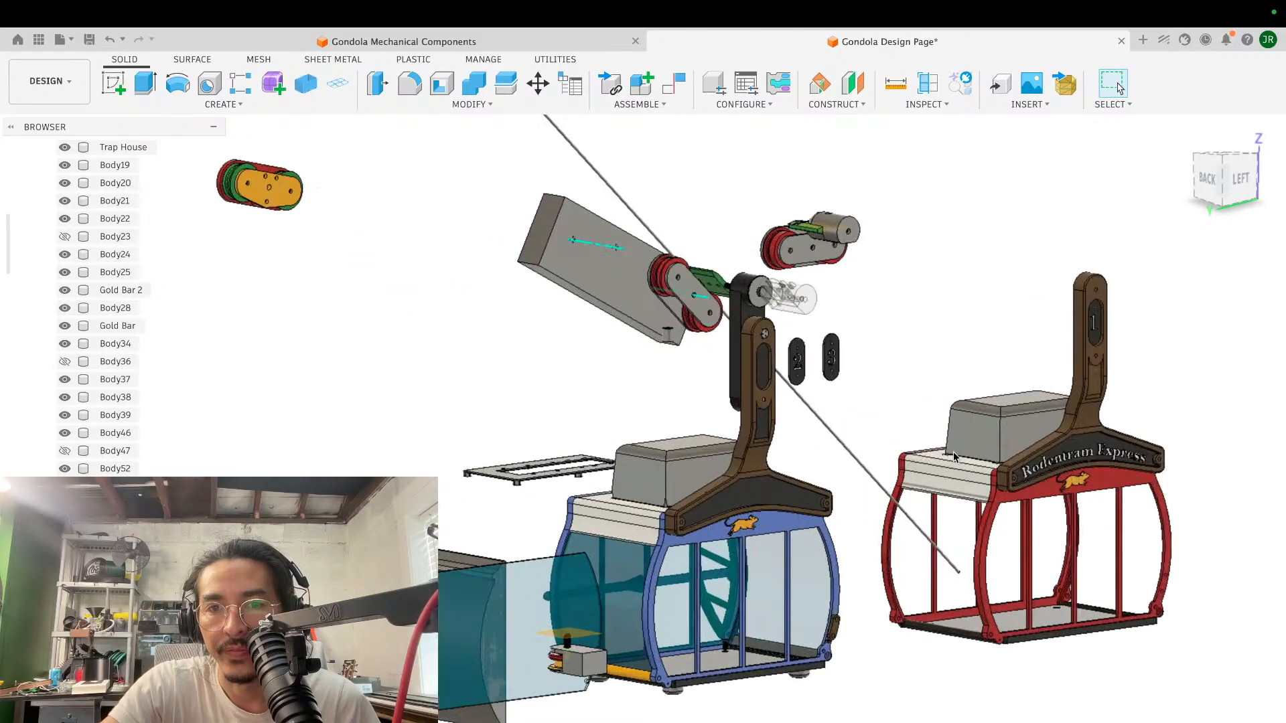
{"action": "scroll", "coordinate": [954, 456], "scroll_direction": "down", "scroll_amount": 4}
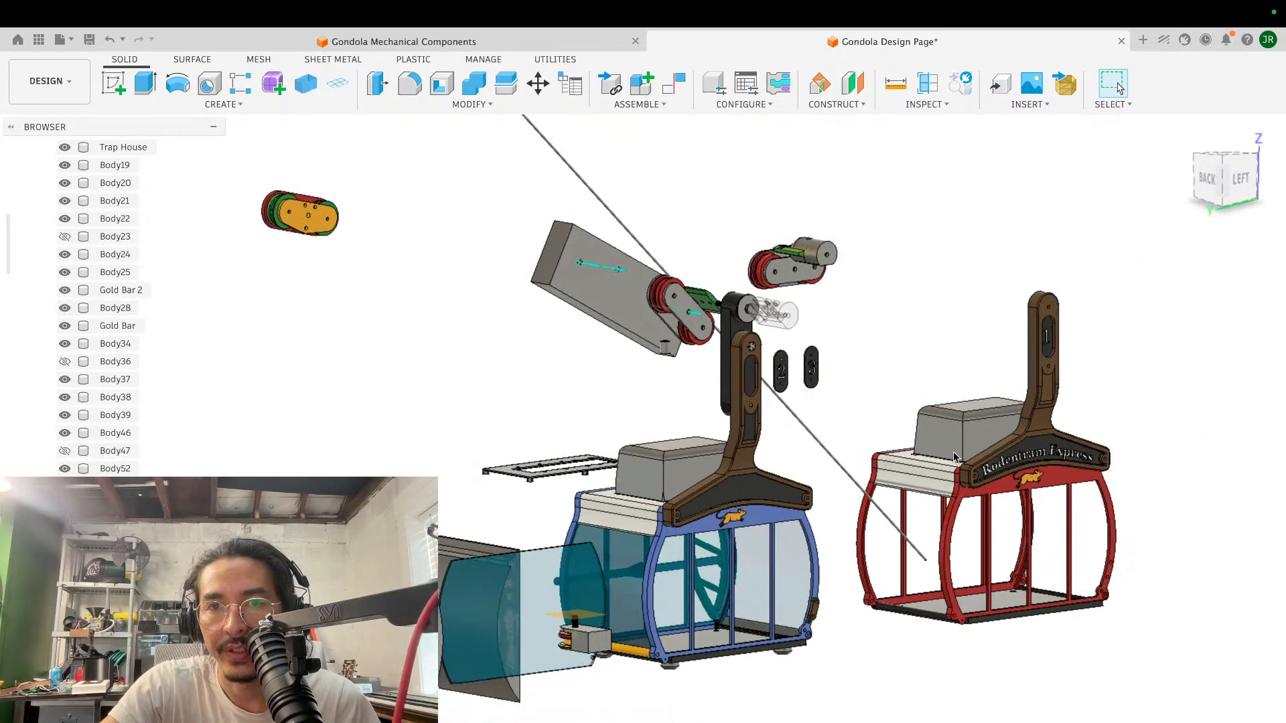
{"action": "scroll", "coordinate": [954, 457], "scroll_direction": "up", "scroll_amount": 3}
{"action": "scroll", "coordinate": [957, 458], "scroll_direction": "down", "scroll_amount": 1}
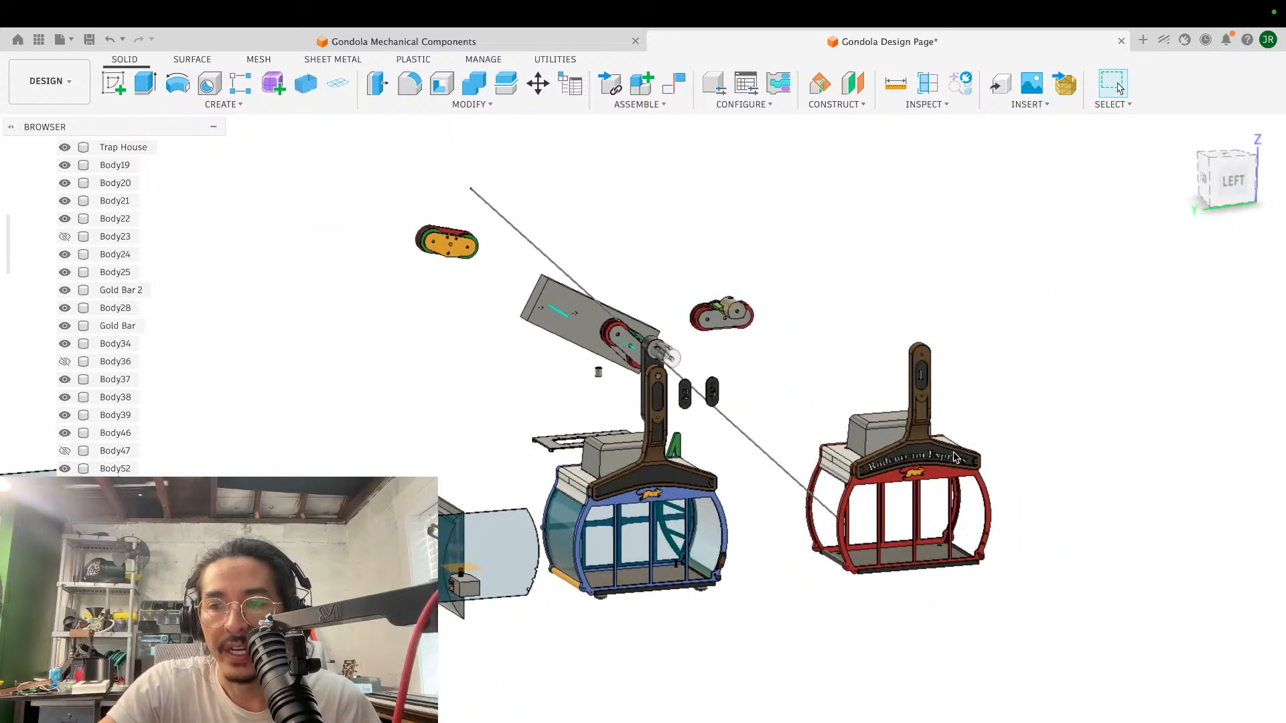